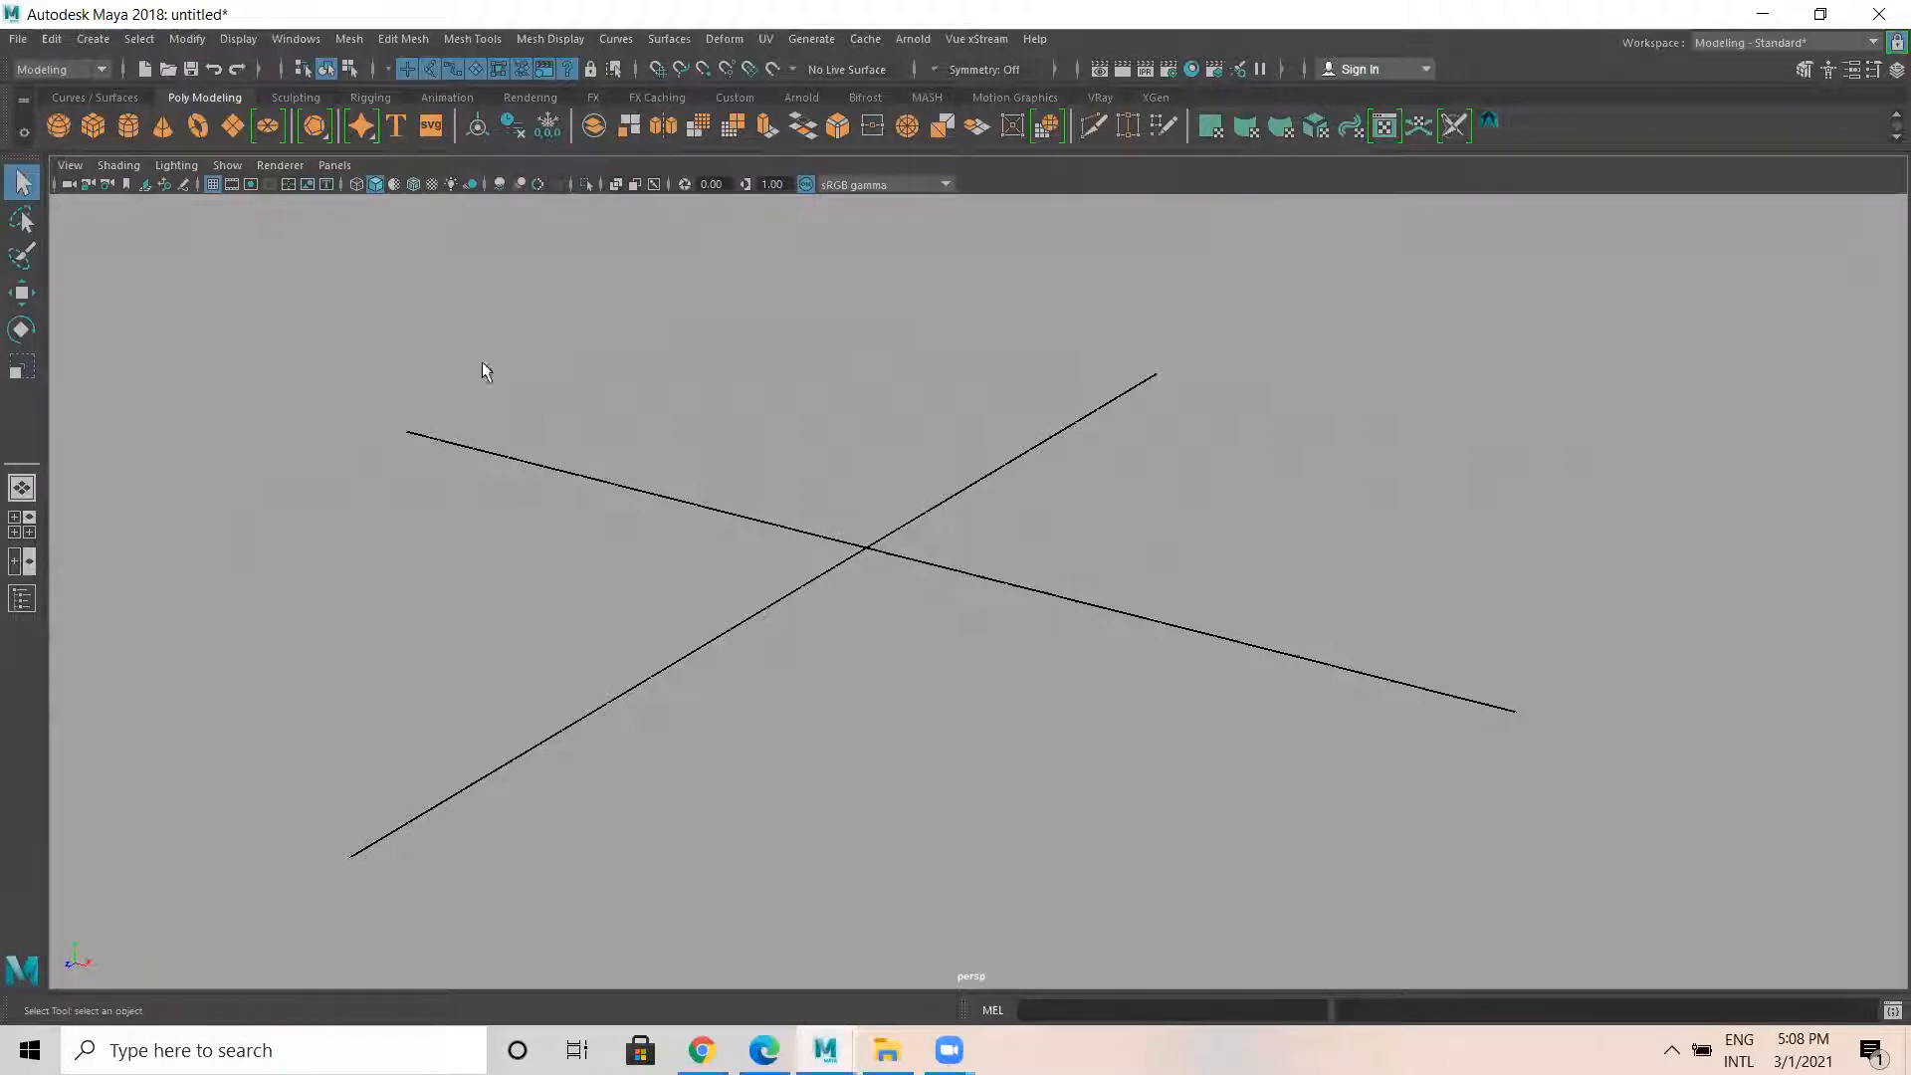
Add a polygon sphere at the origin and show its UV layout in the UV Editor.
drag(866, 548, 871, 510)
alt+drag(1003, 645, 1065, 567)
alt+right_drag(797, 597, 1019, 667)
alt+drag(1019, 667, 1003, 721)
alt+drag(557, 336, 874, 428)
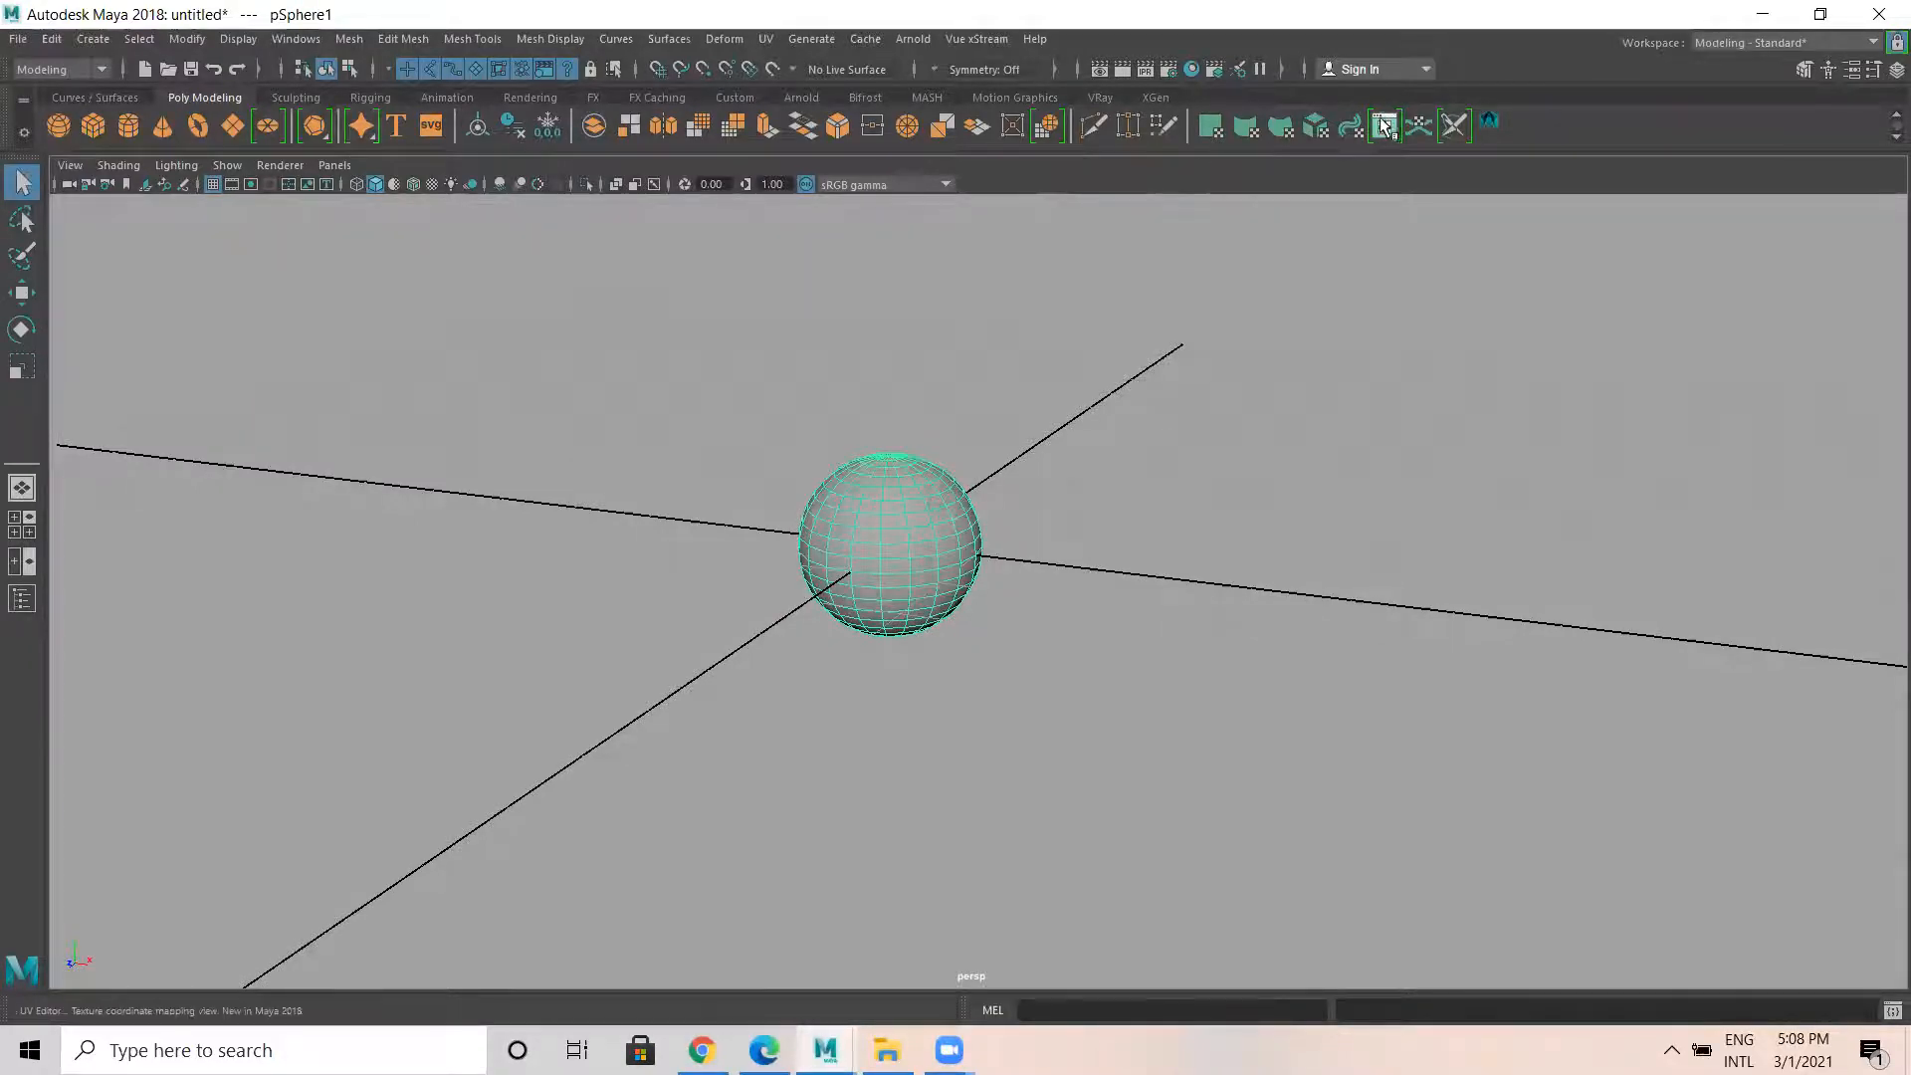
click(295, 39)
mouse_move(356, 127)
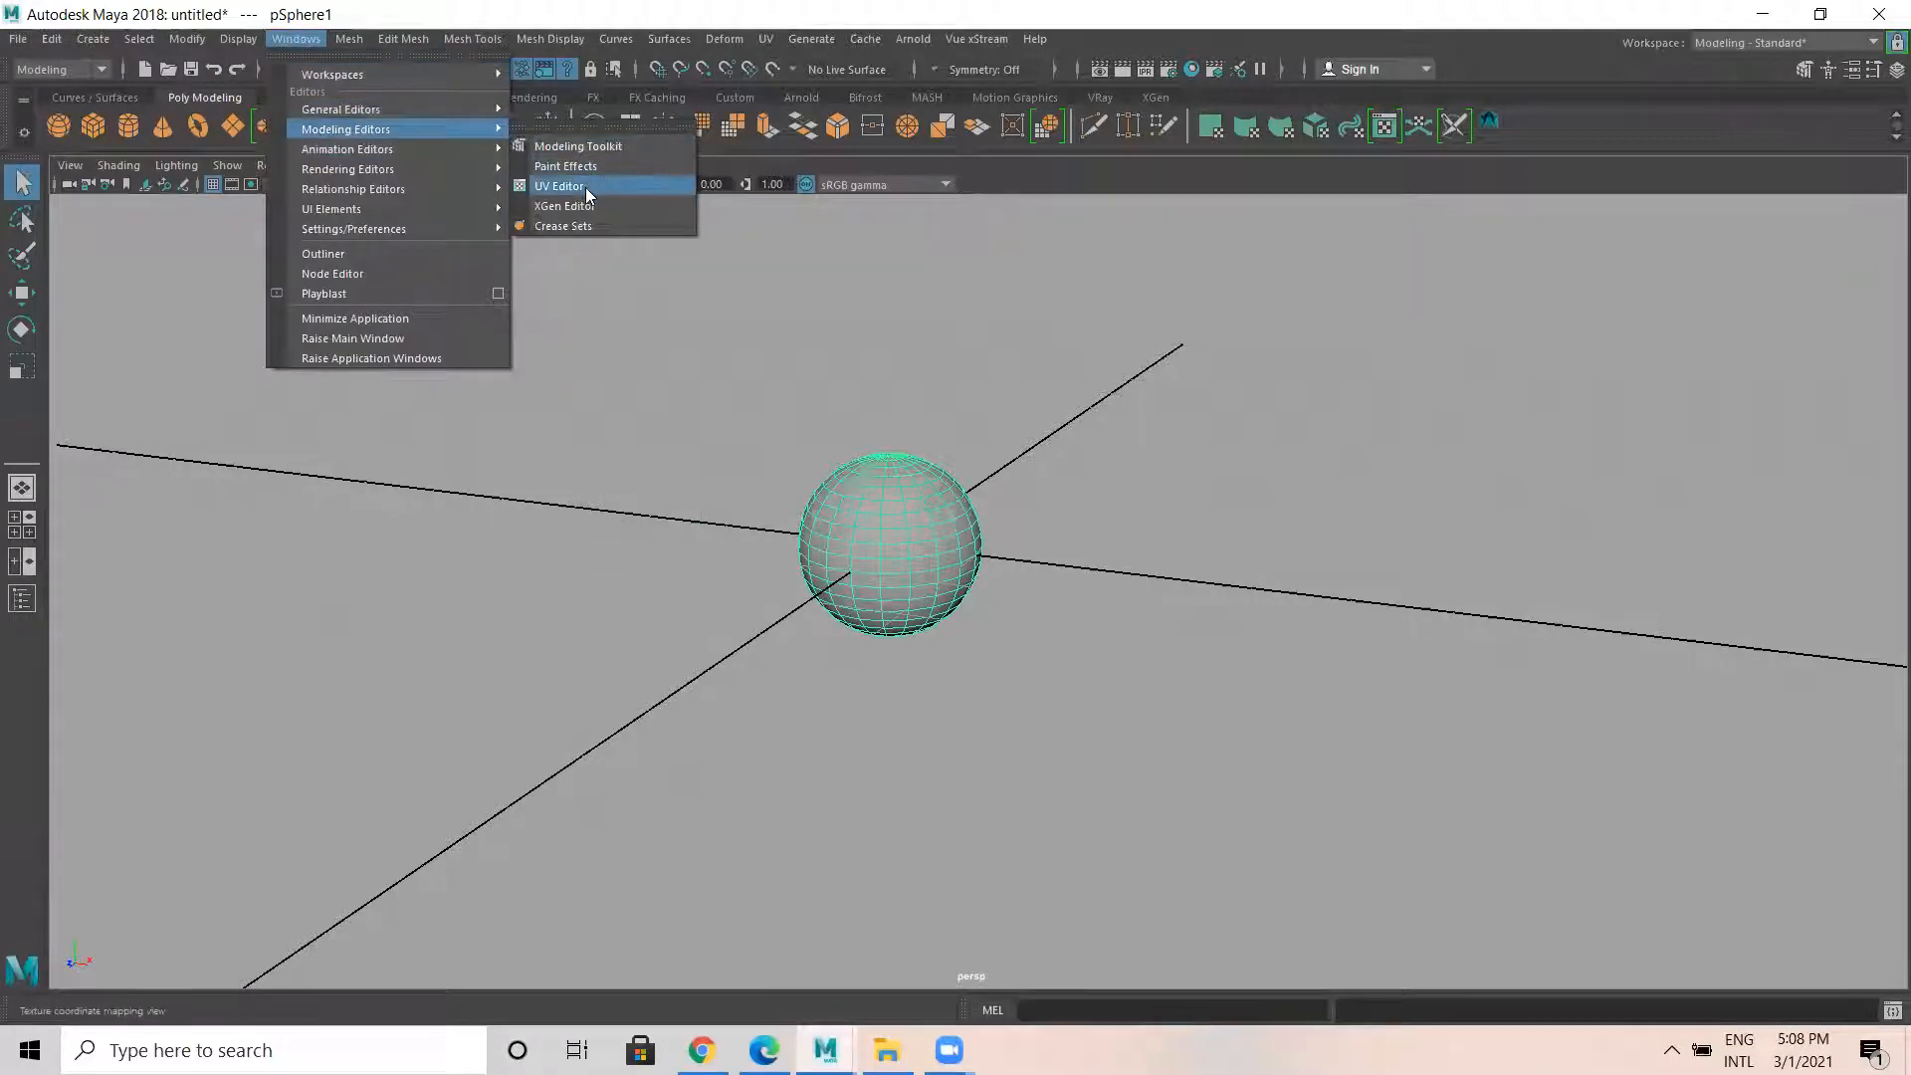
click(604, 186)
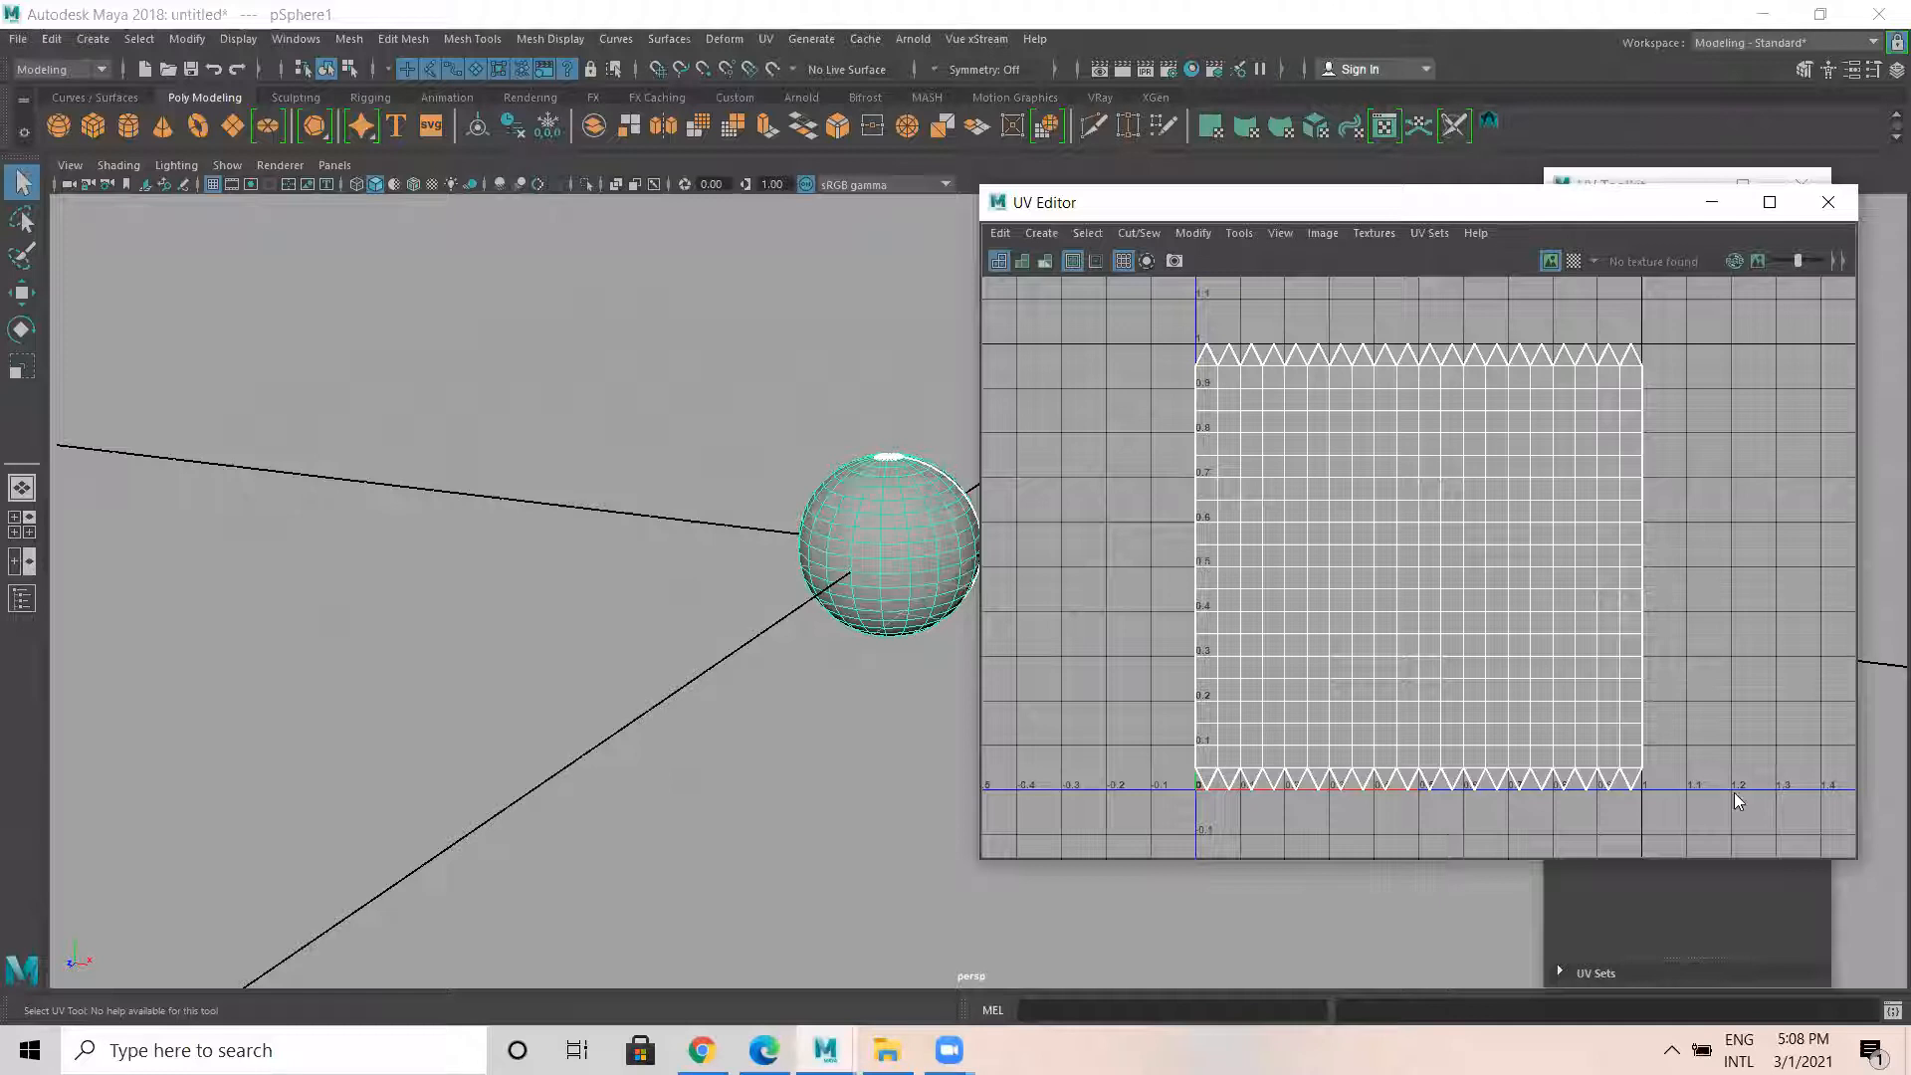
alt+middle_drag(869, 492, 631, 513)
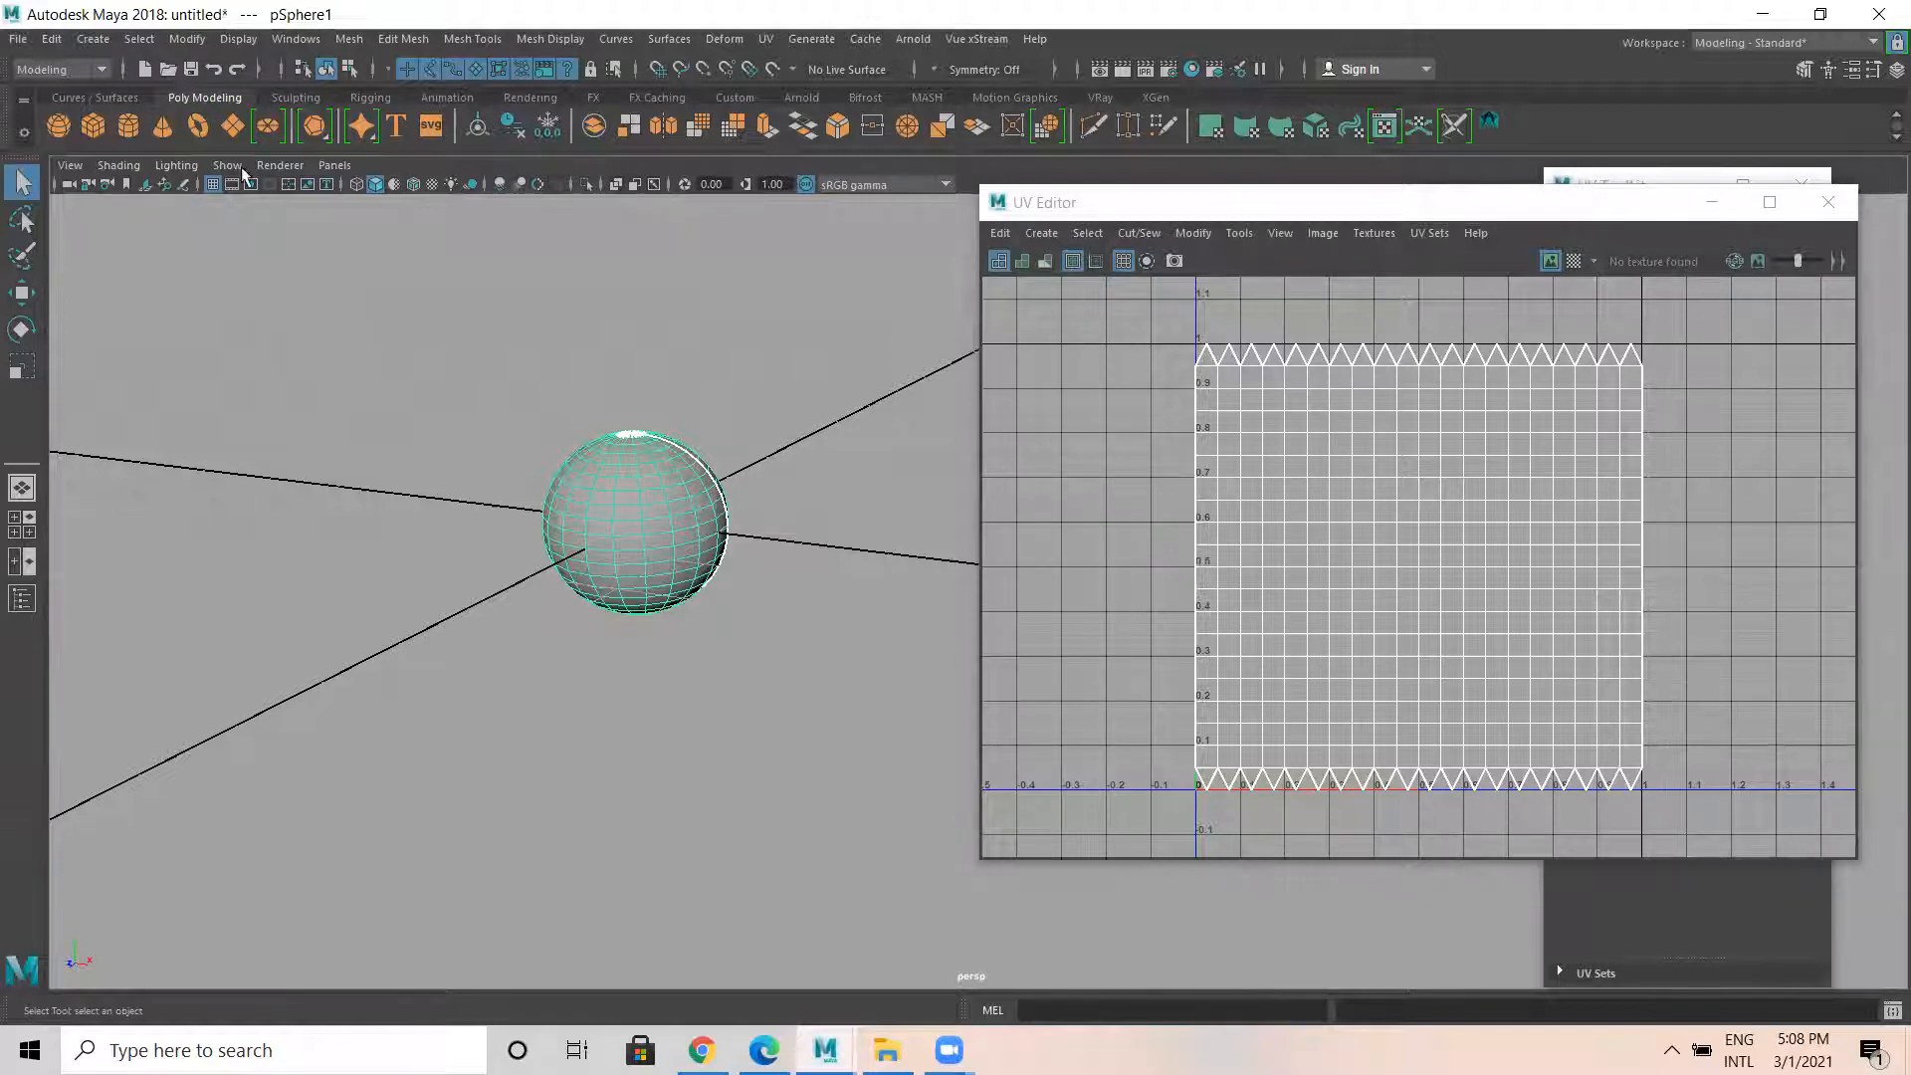
Add a polygon cylinder and move it along the axis so it stands clear of the sphere.
click(128, 126)
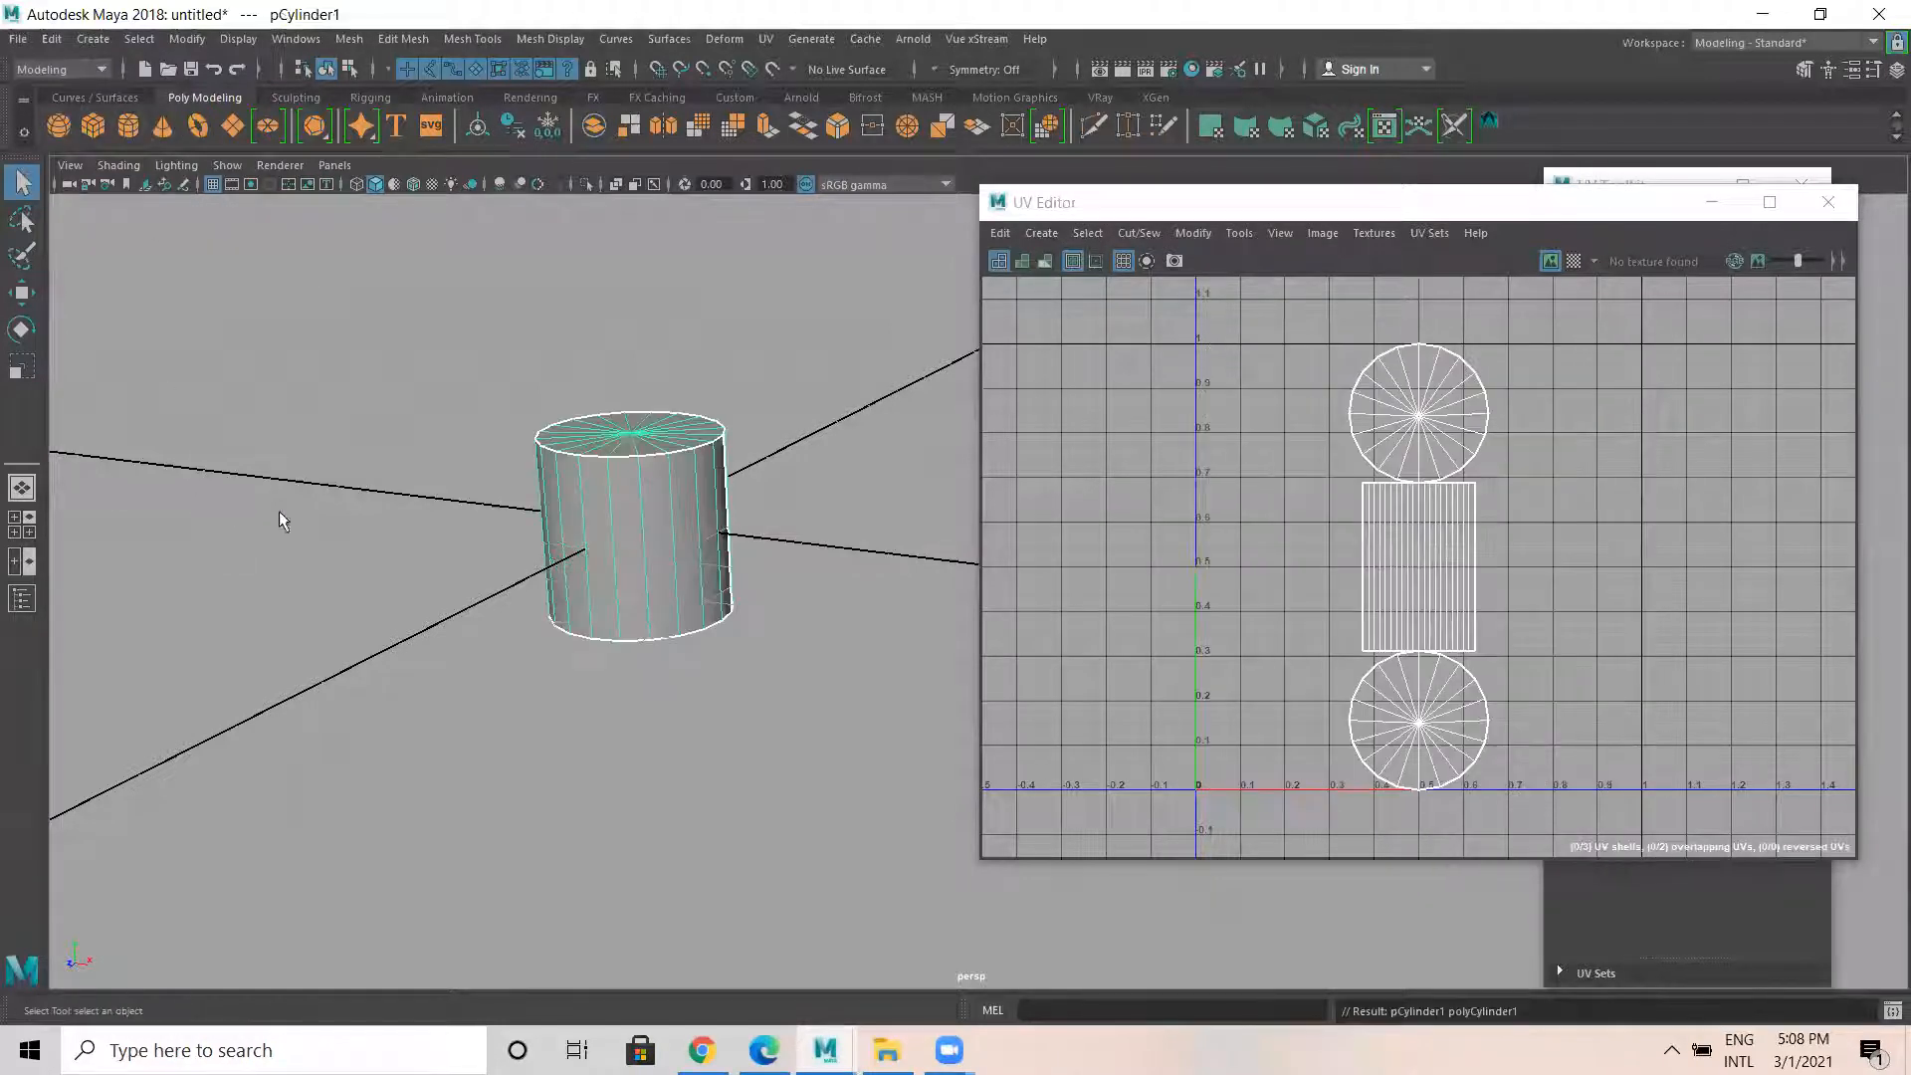
key(w)
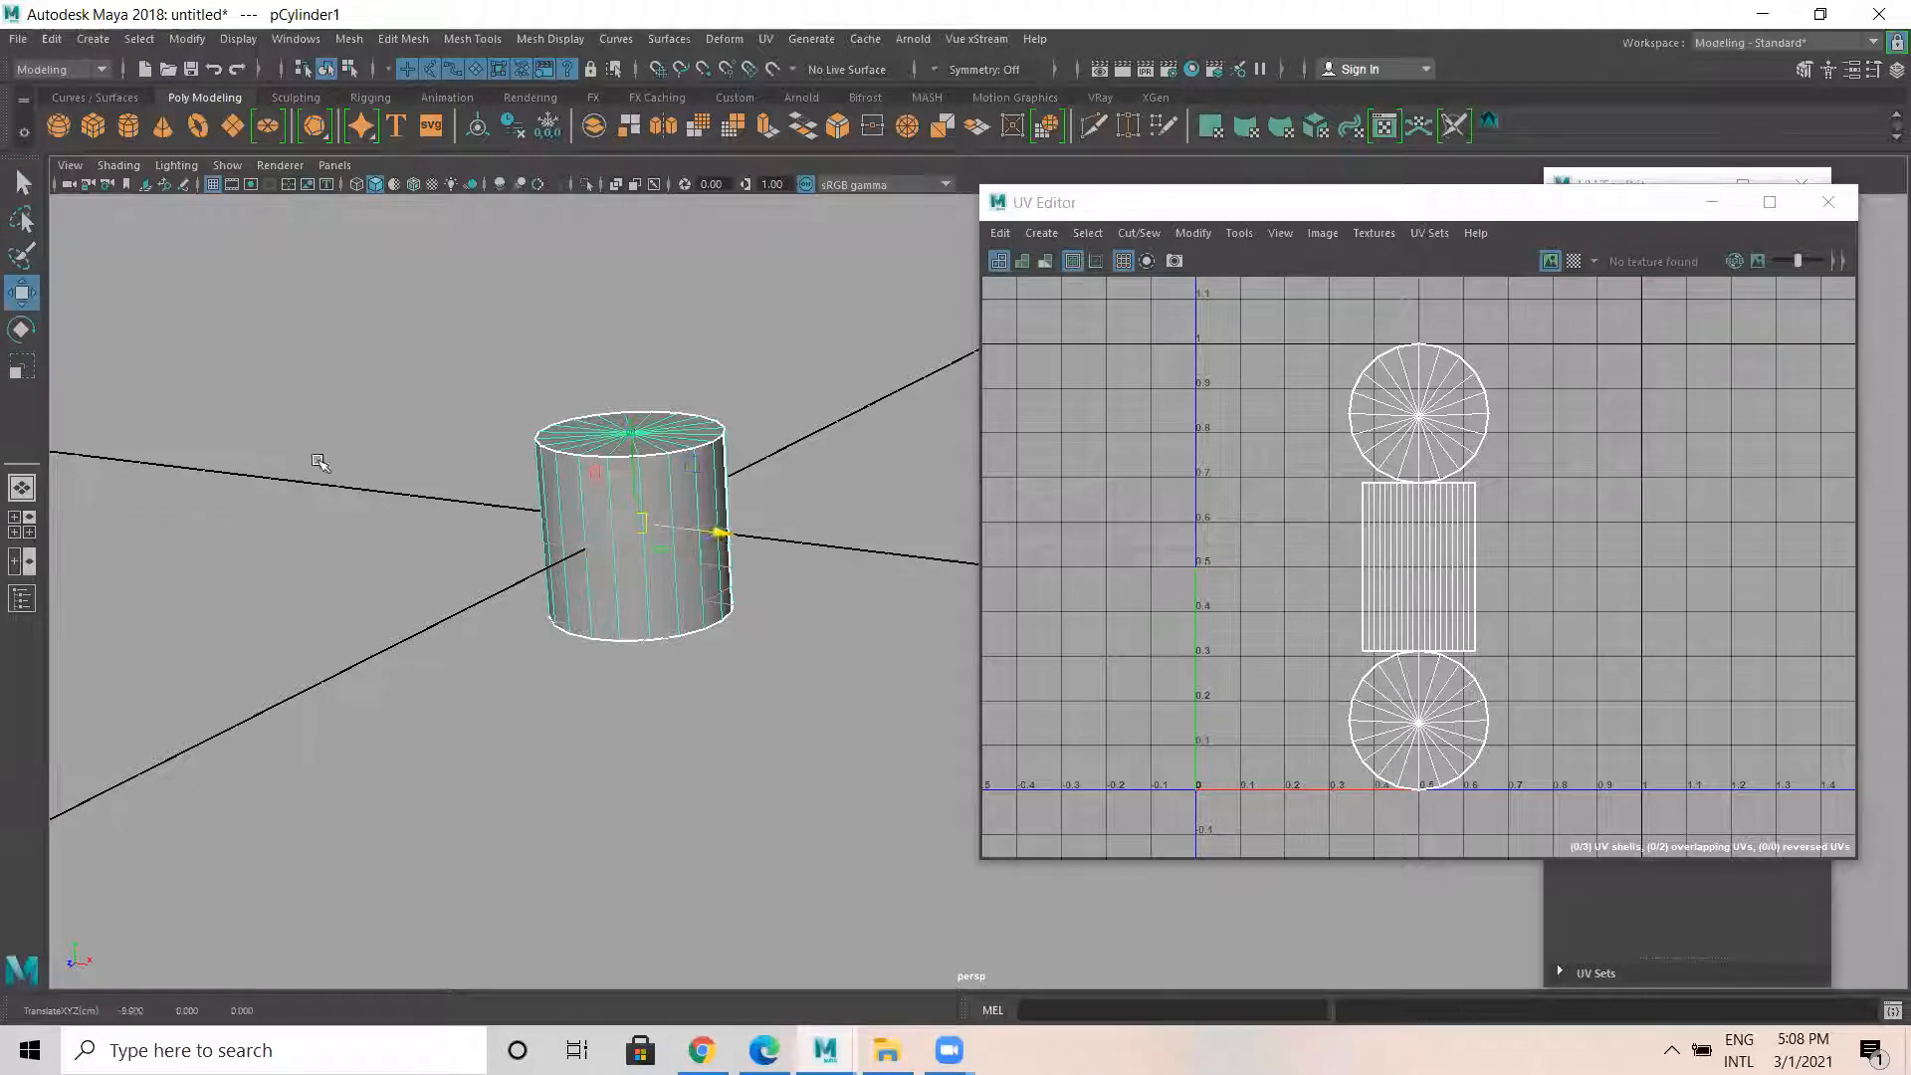
drag(719, 532, 329, 483)
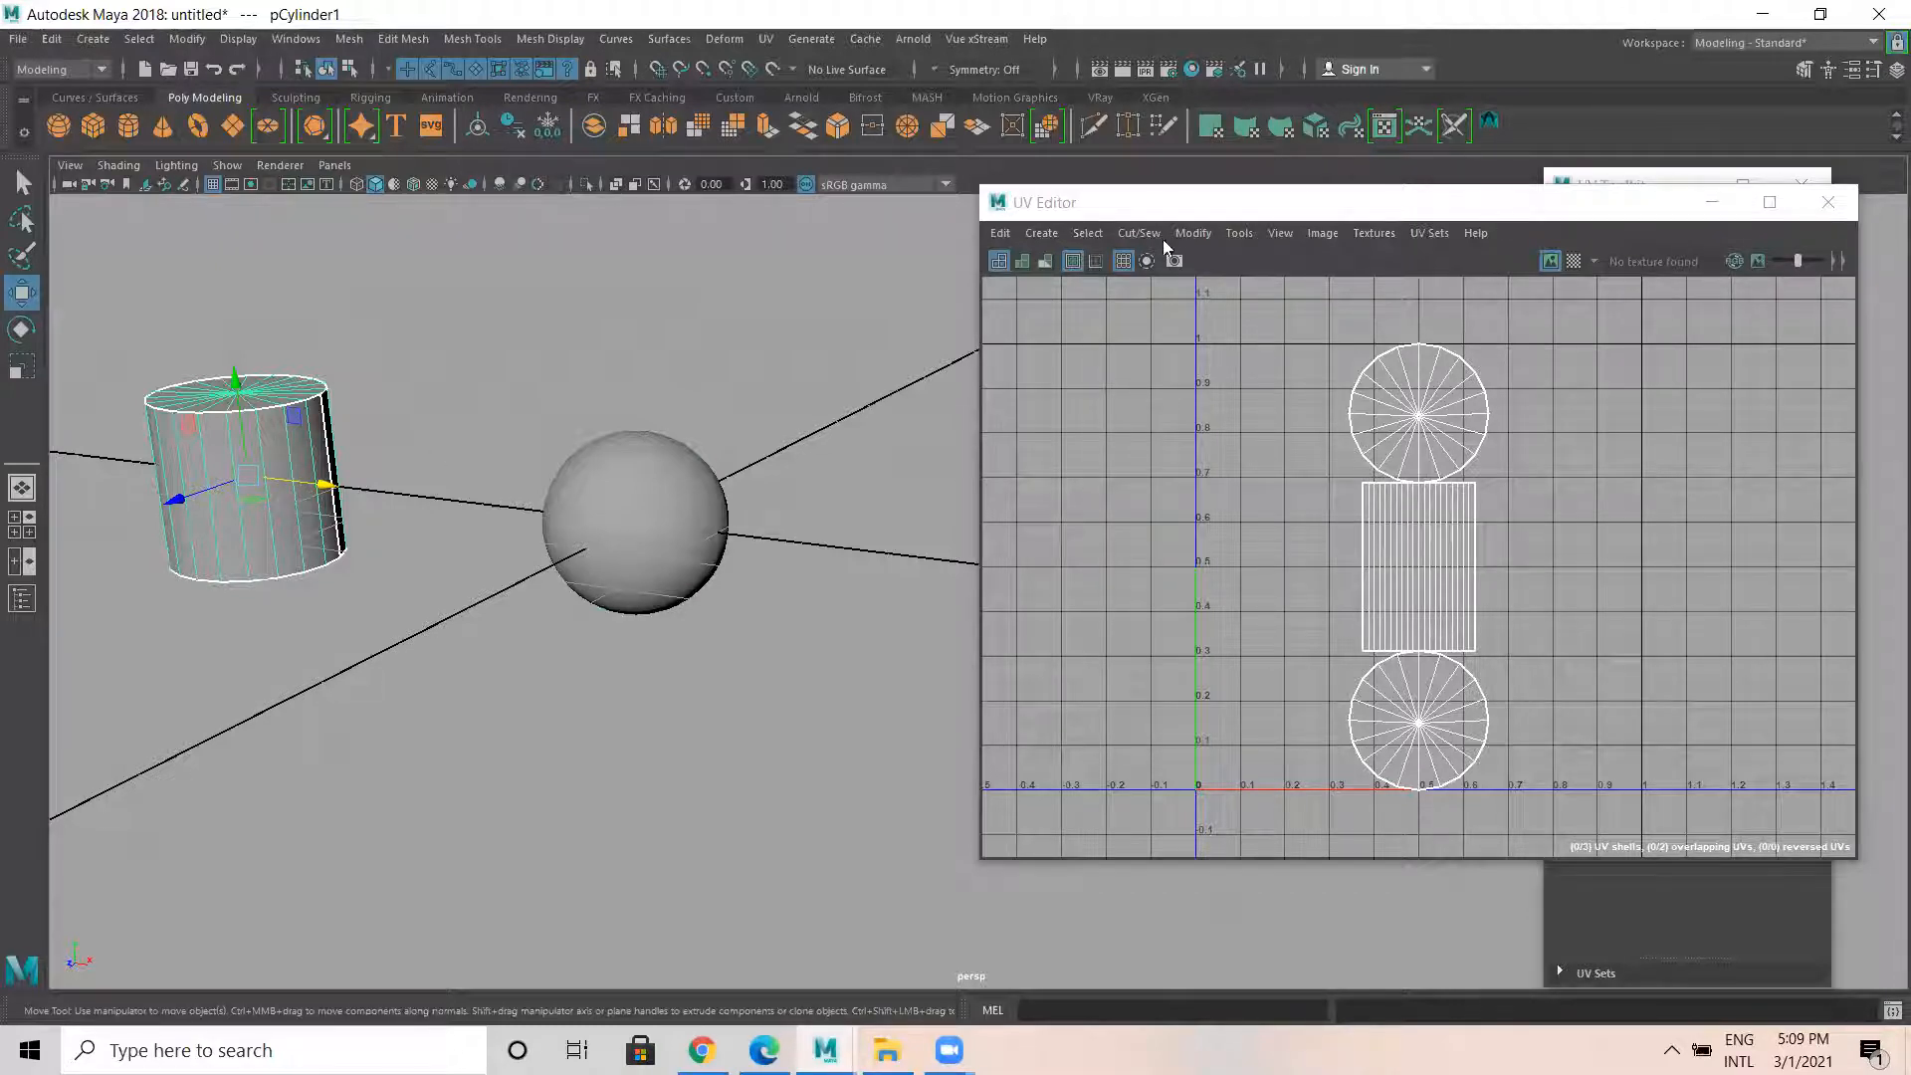
Start a new scene without saving the current one and set the project to D:\RSTP\Batch 02\Maya\Interior.
key(ctrl+n)
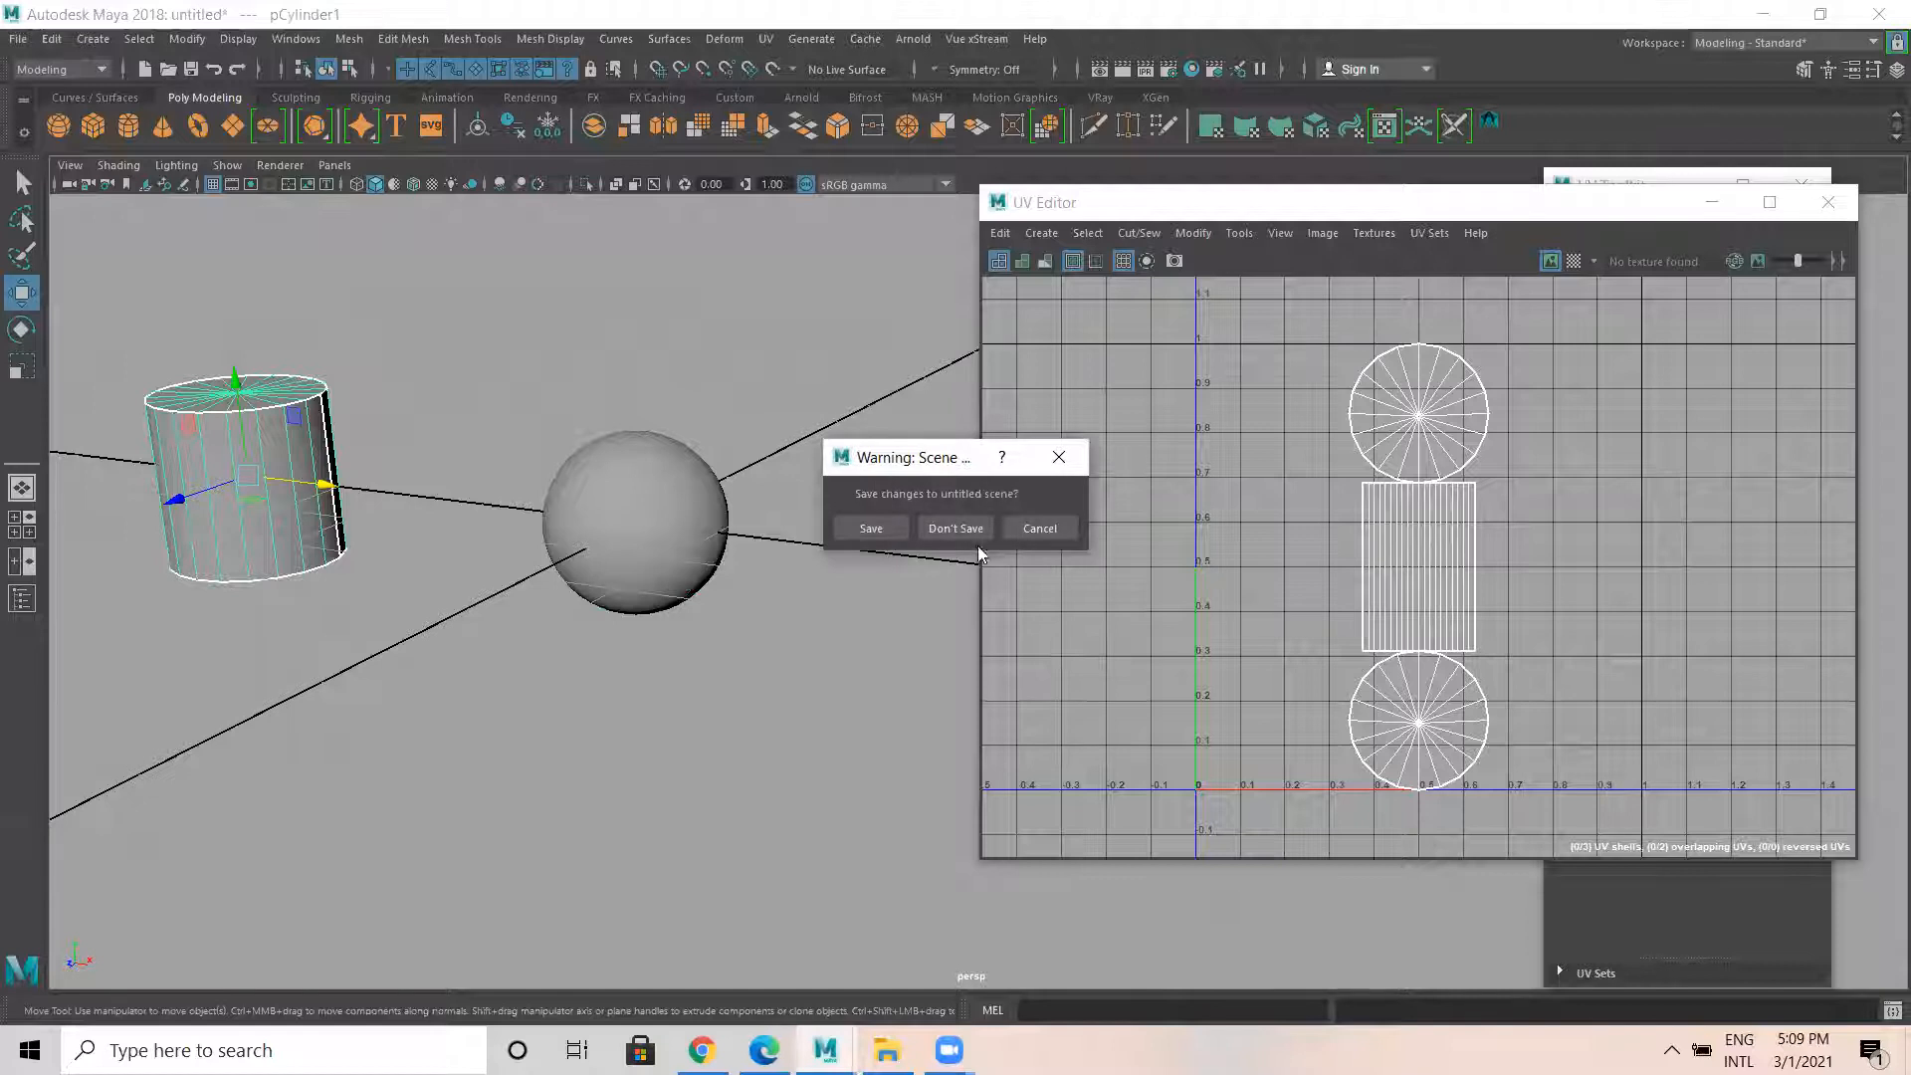
click(954, 526)
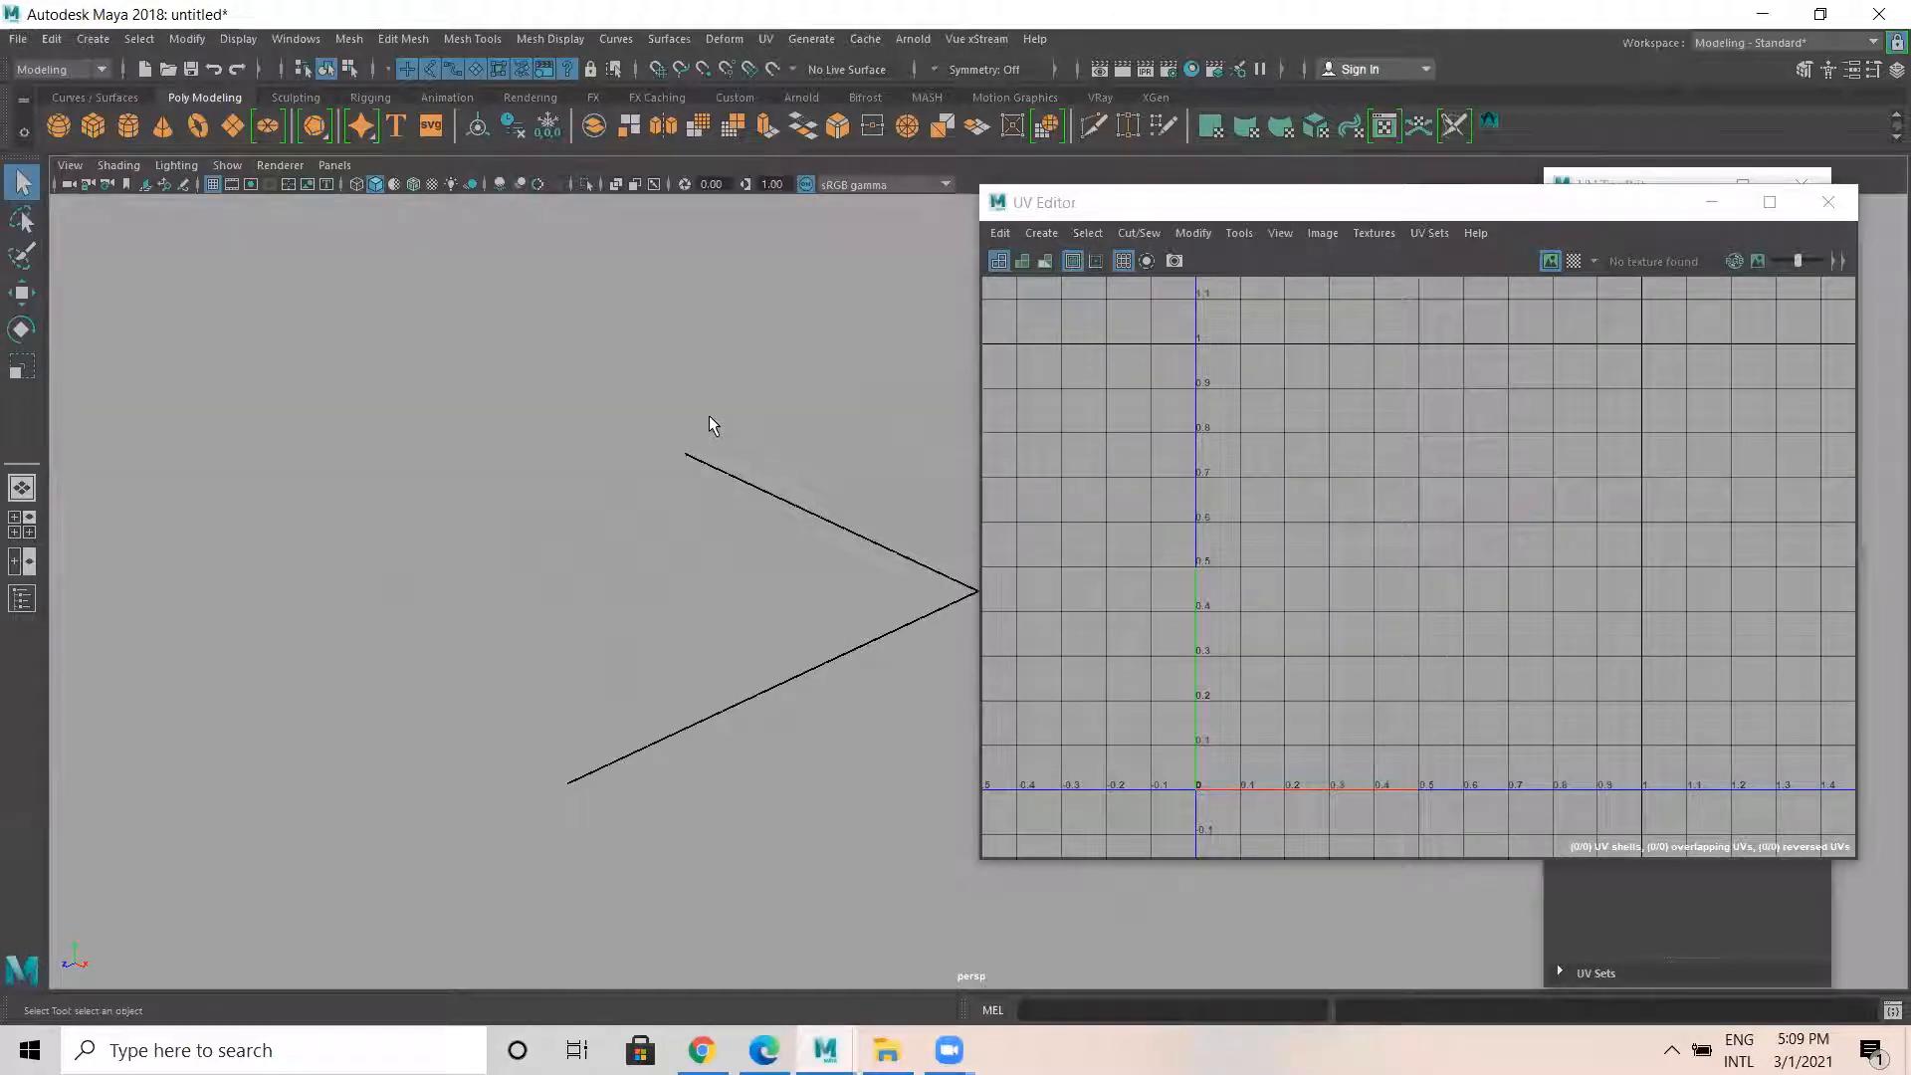
click(18, 40)
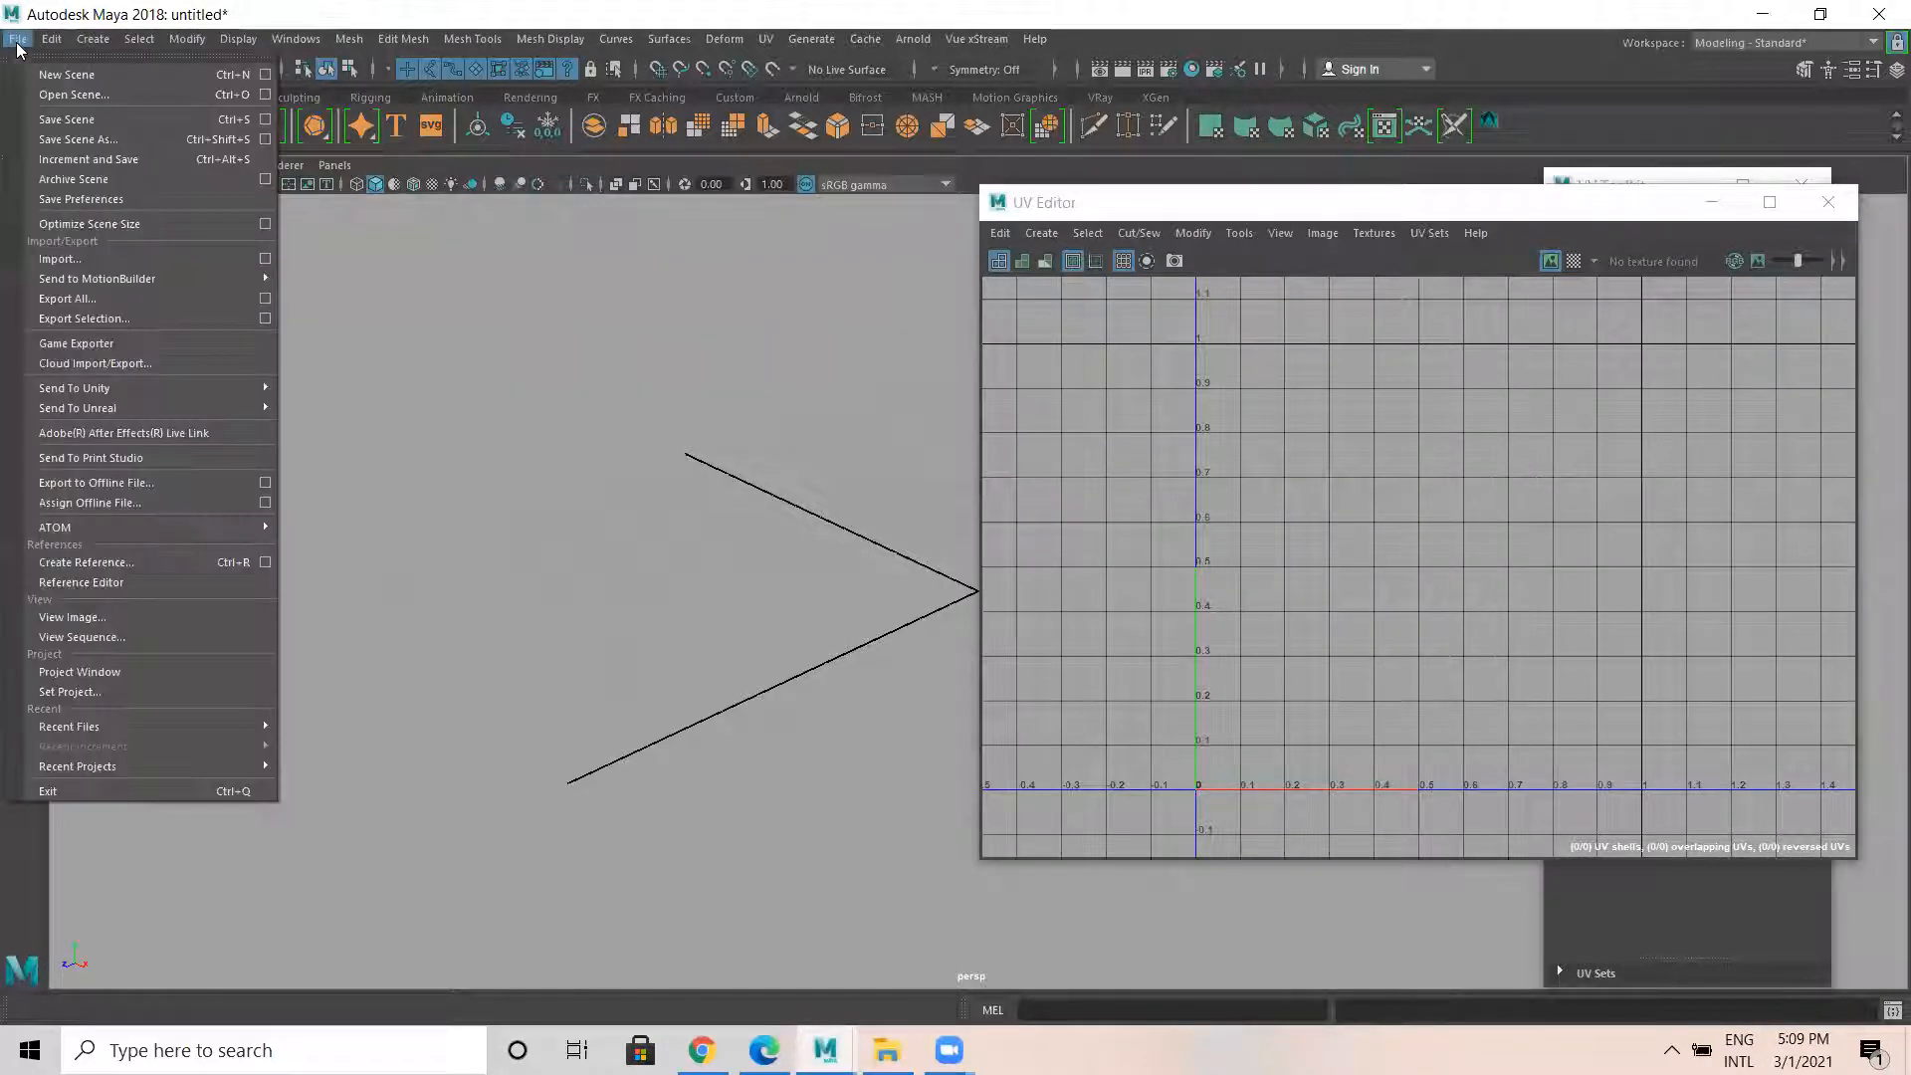
click(110, 691)
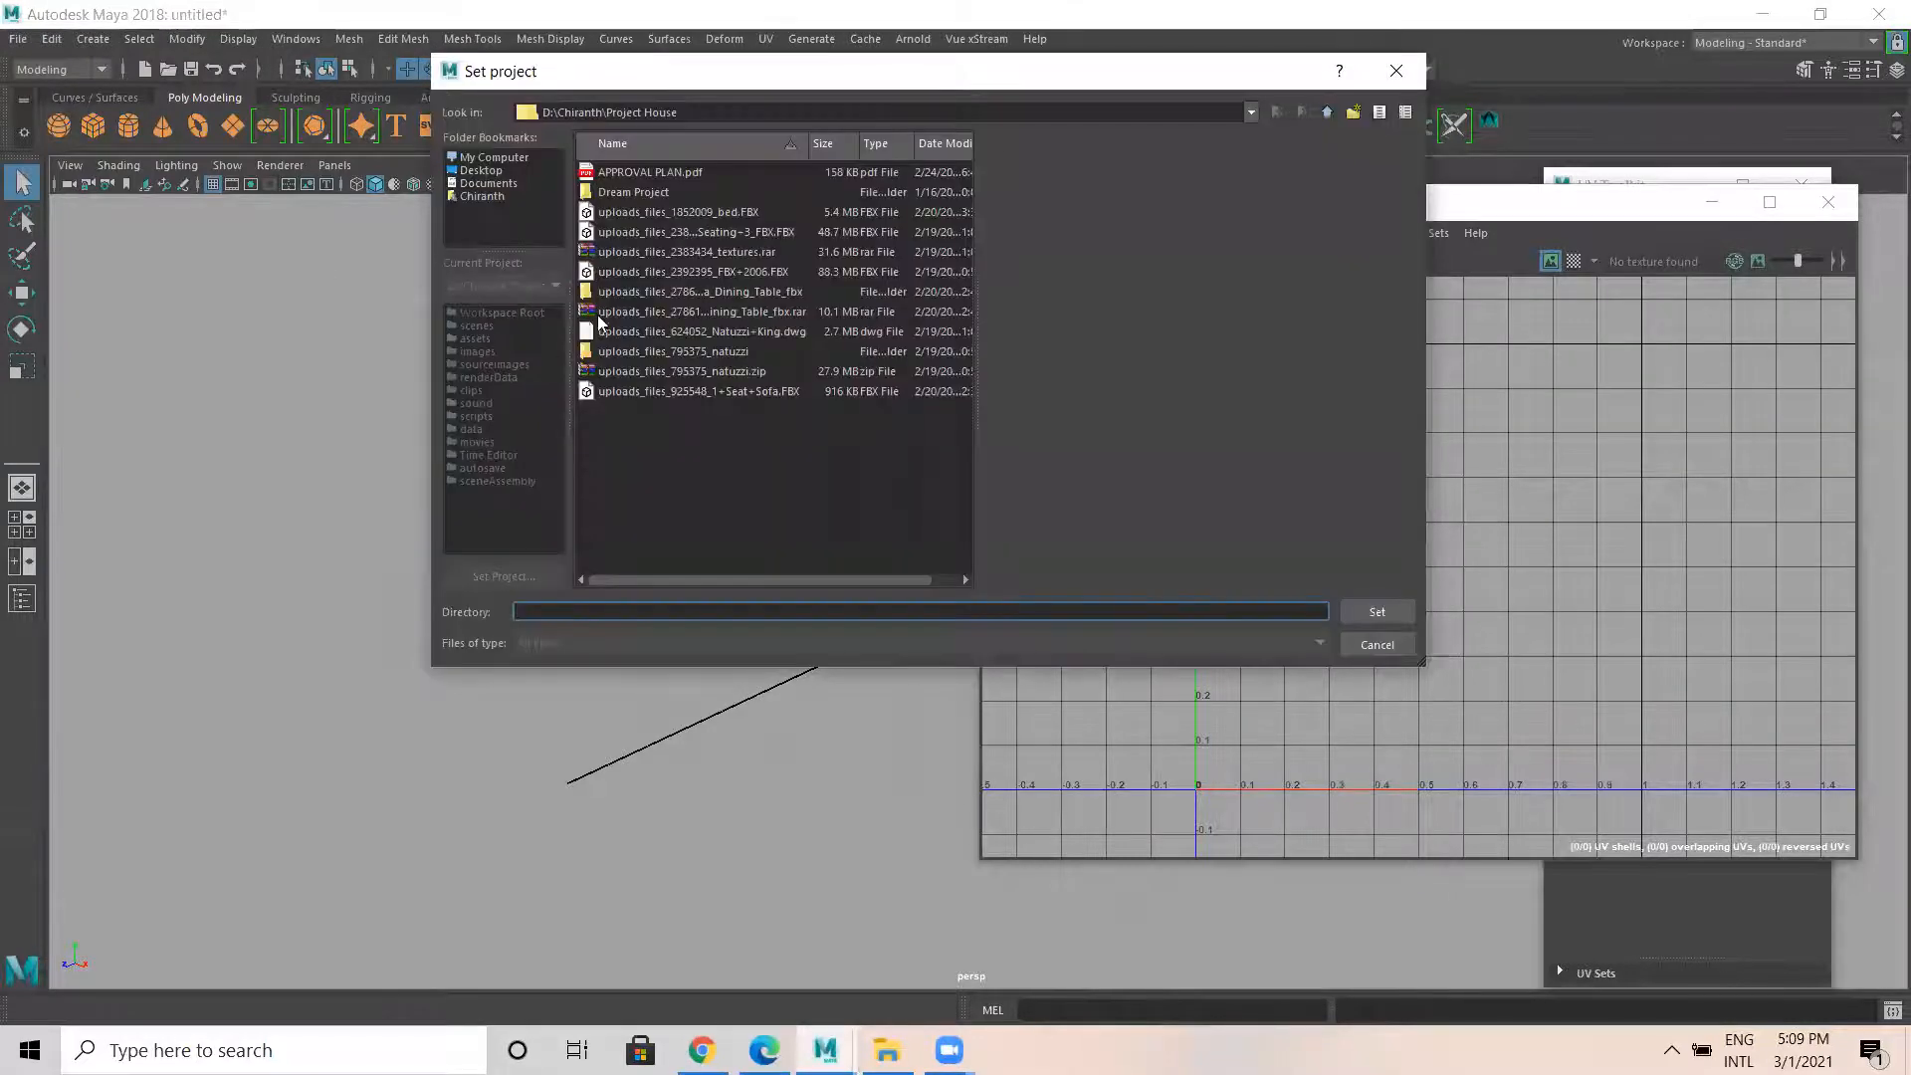
click(1327, 113)
click(1327, 113)
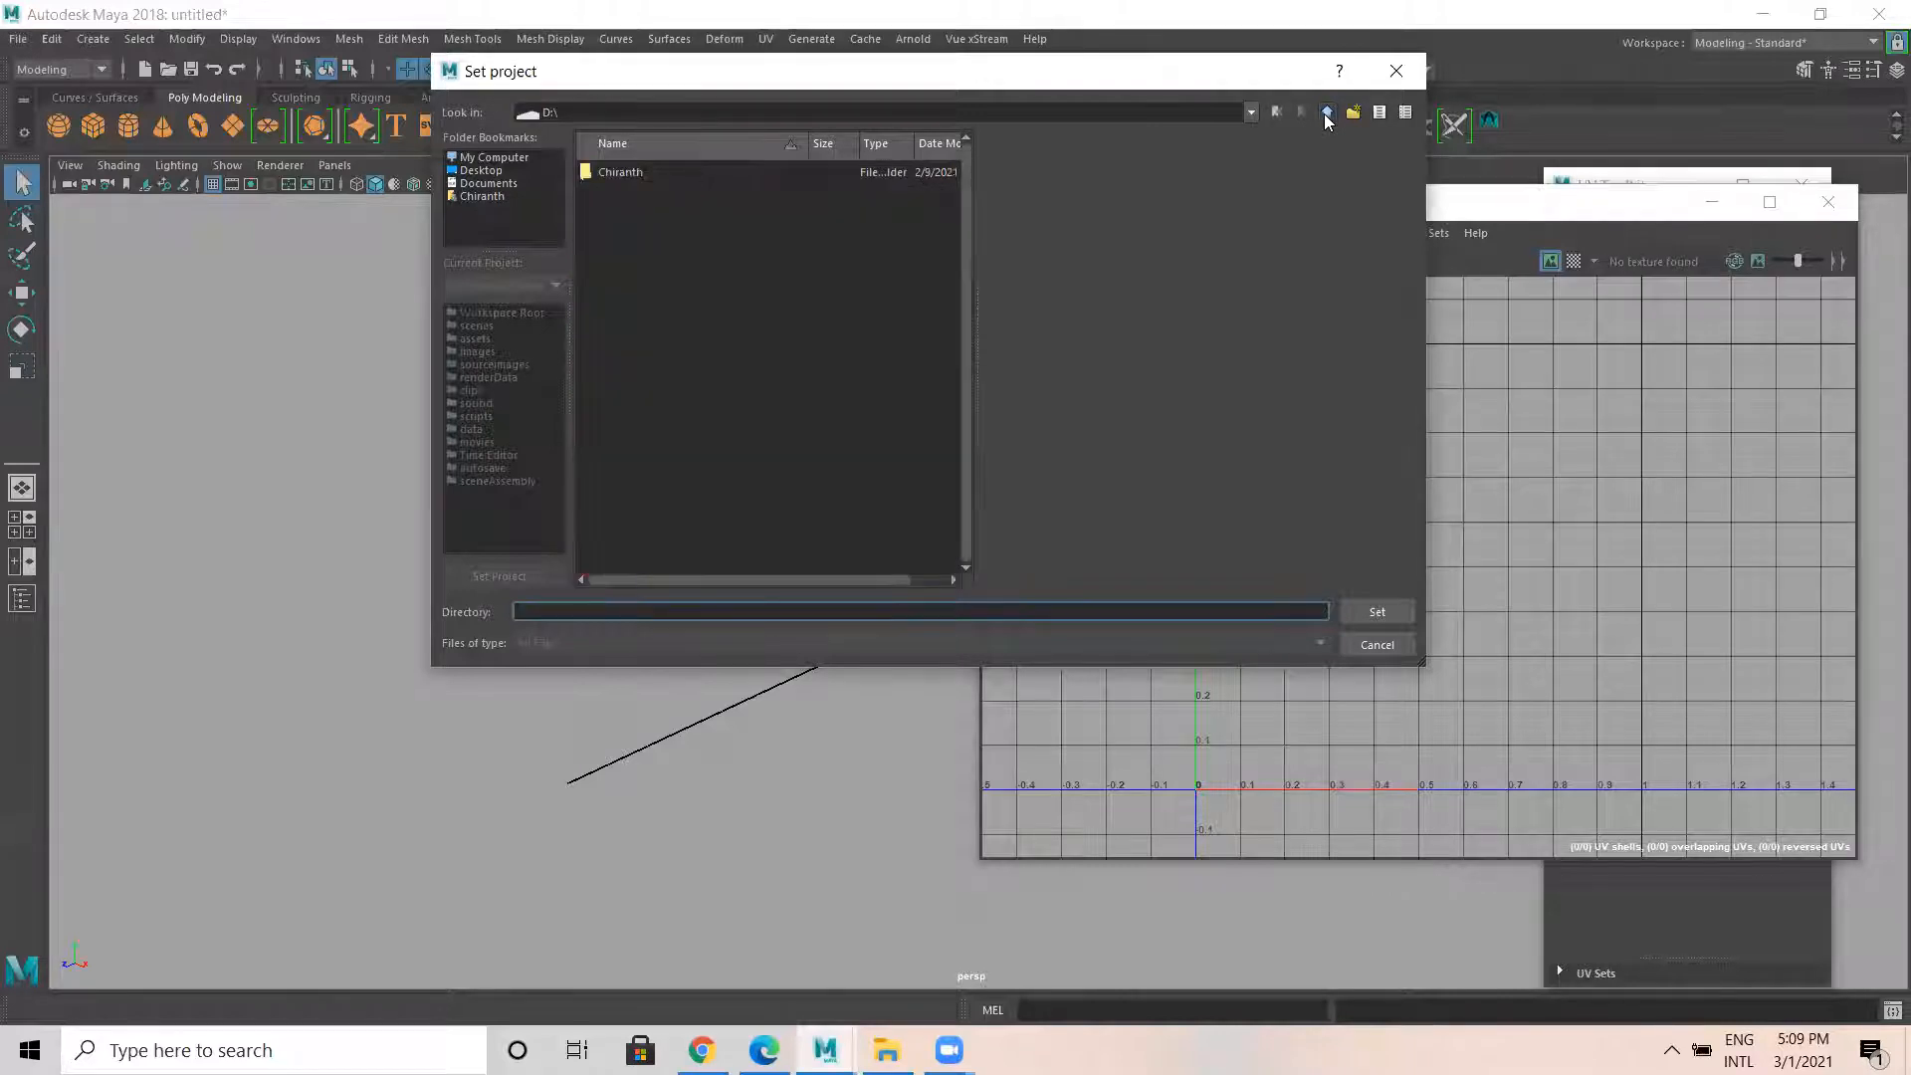
scroll(623, 480, down, 2)
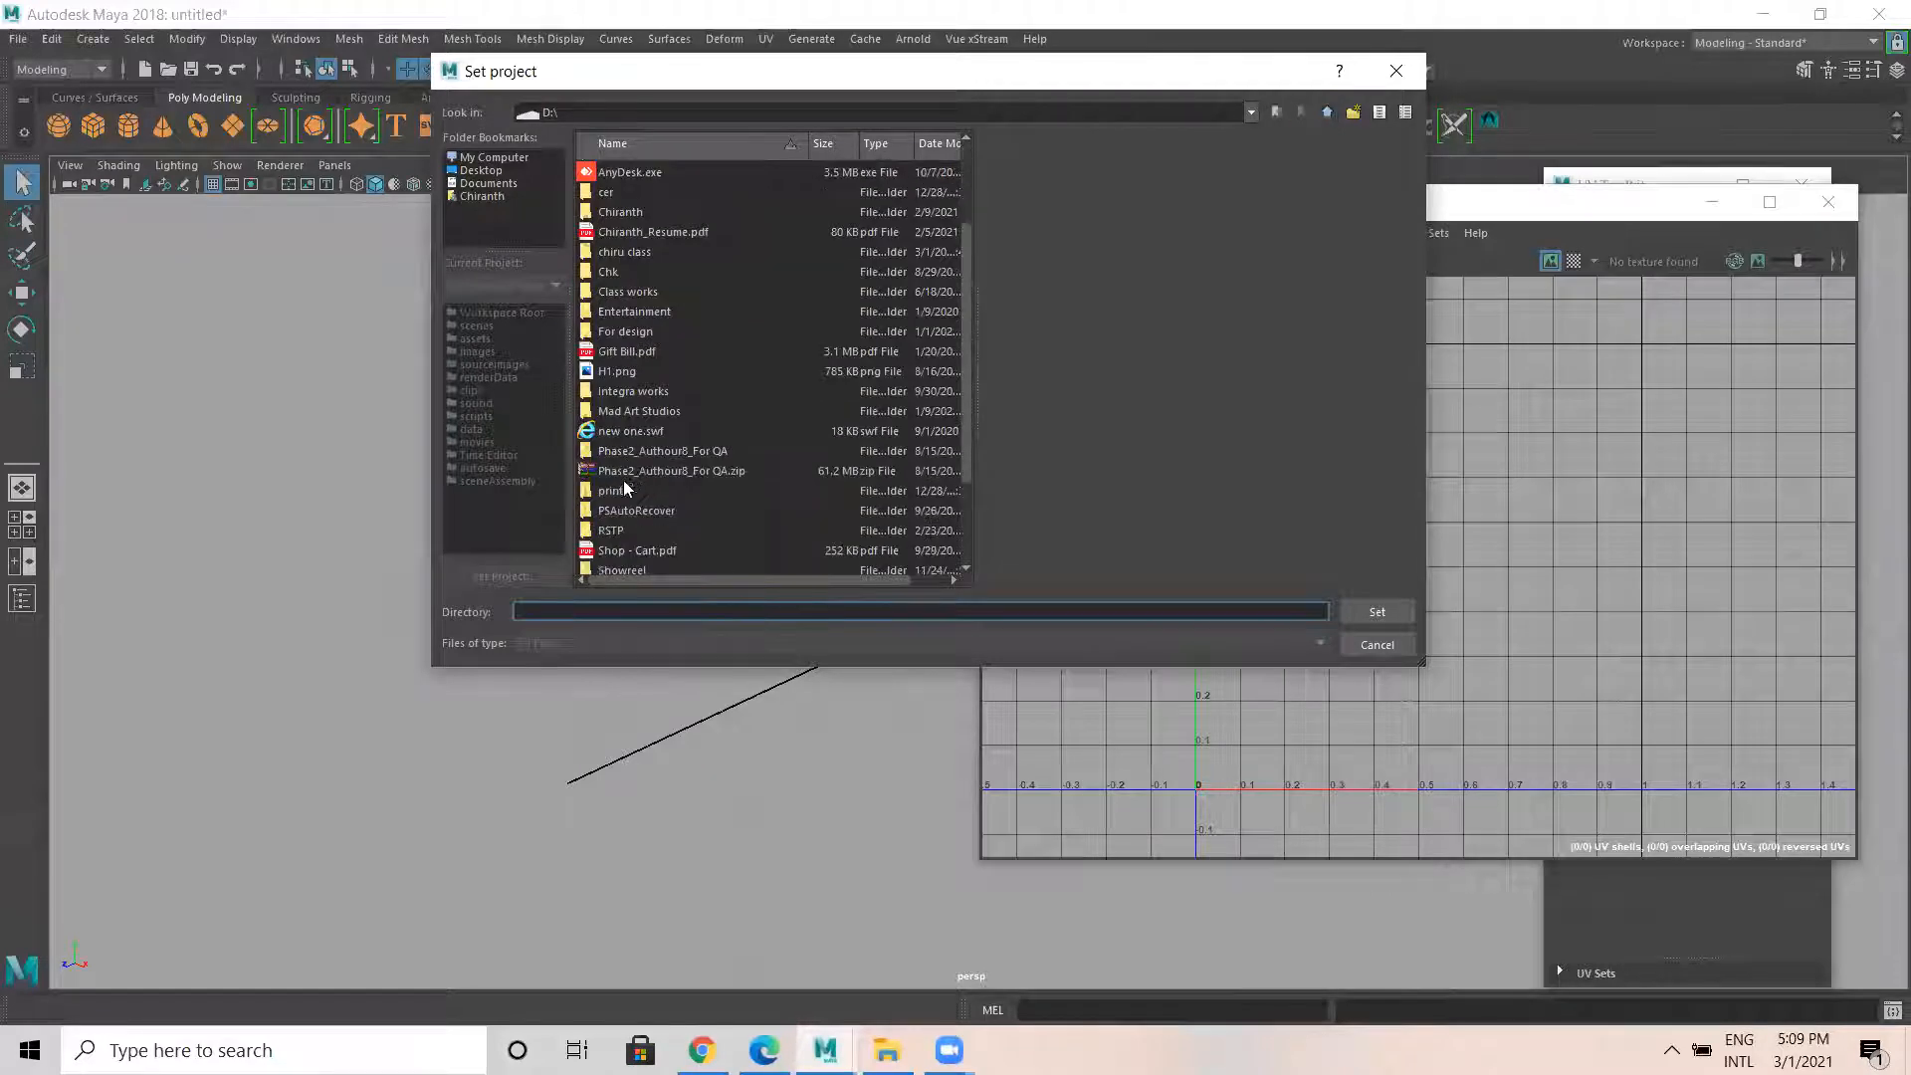
click(619, 541)
click(611, 528)
double_click(611, 528)
click(600, 217)
double_click(601, 215)
double_click(617, 180)
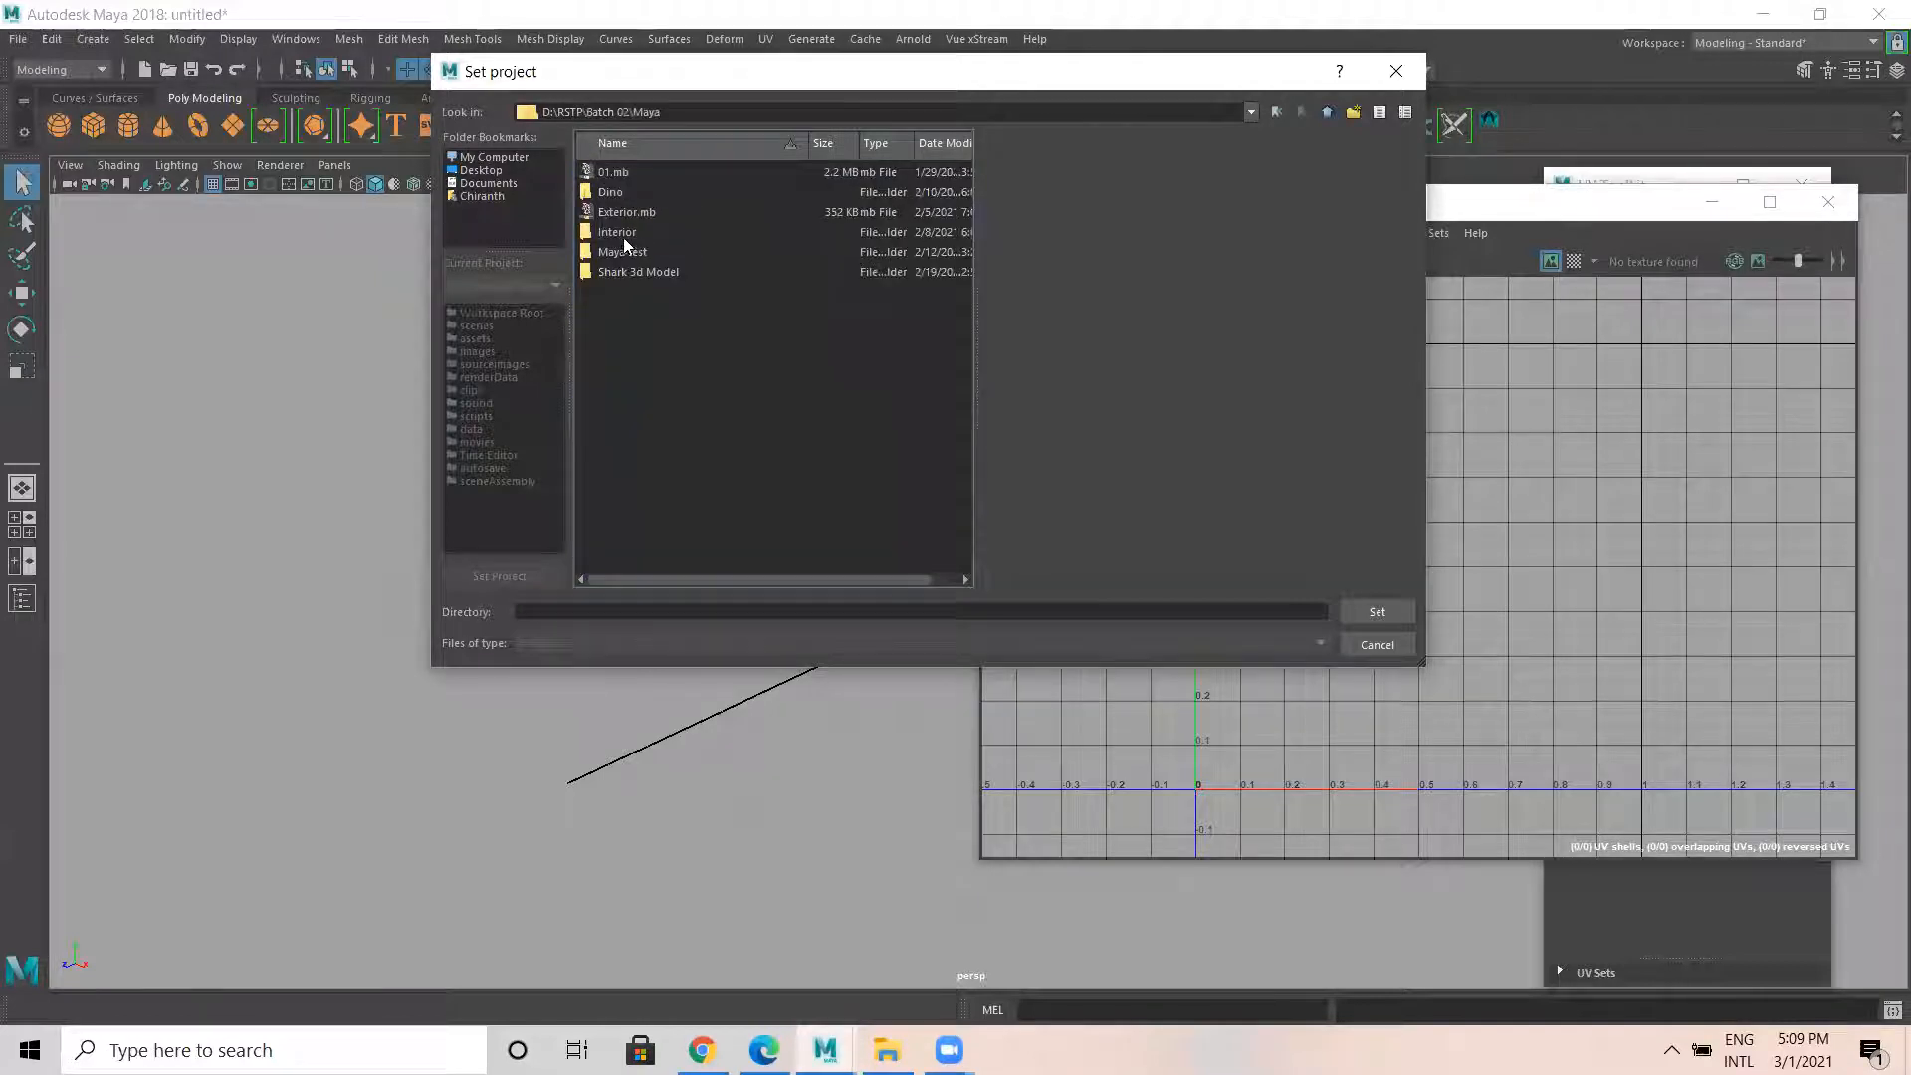
click(623, 233)
click(1377, 618)
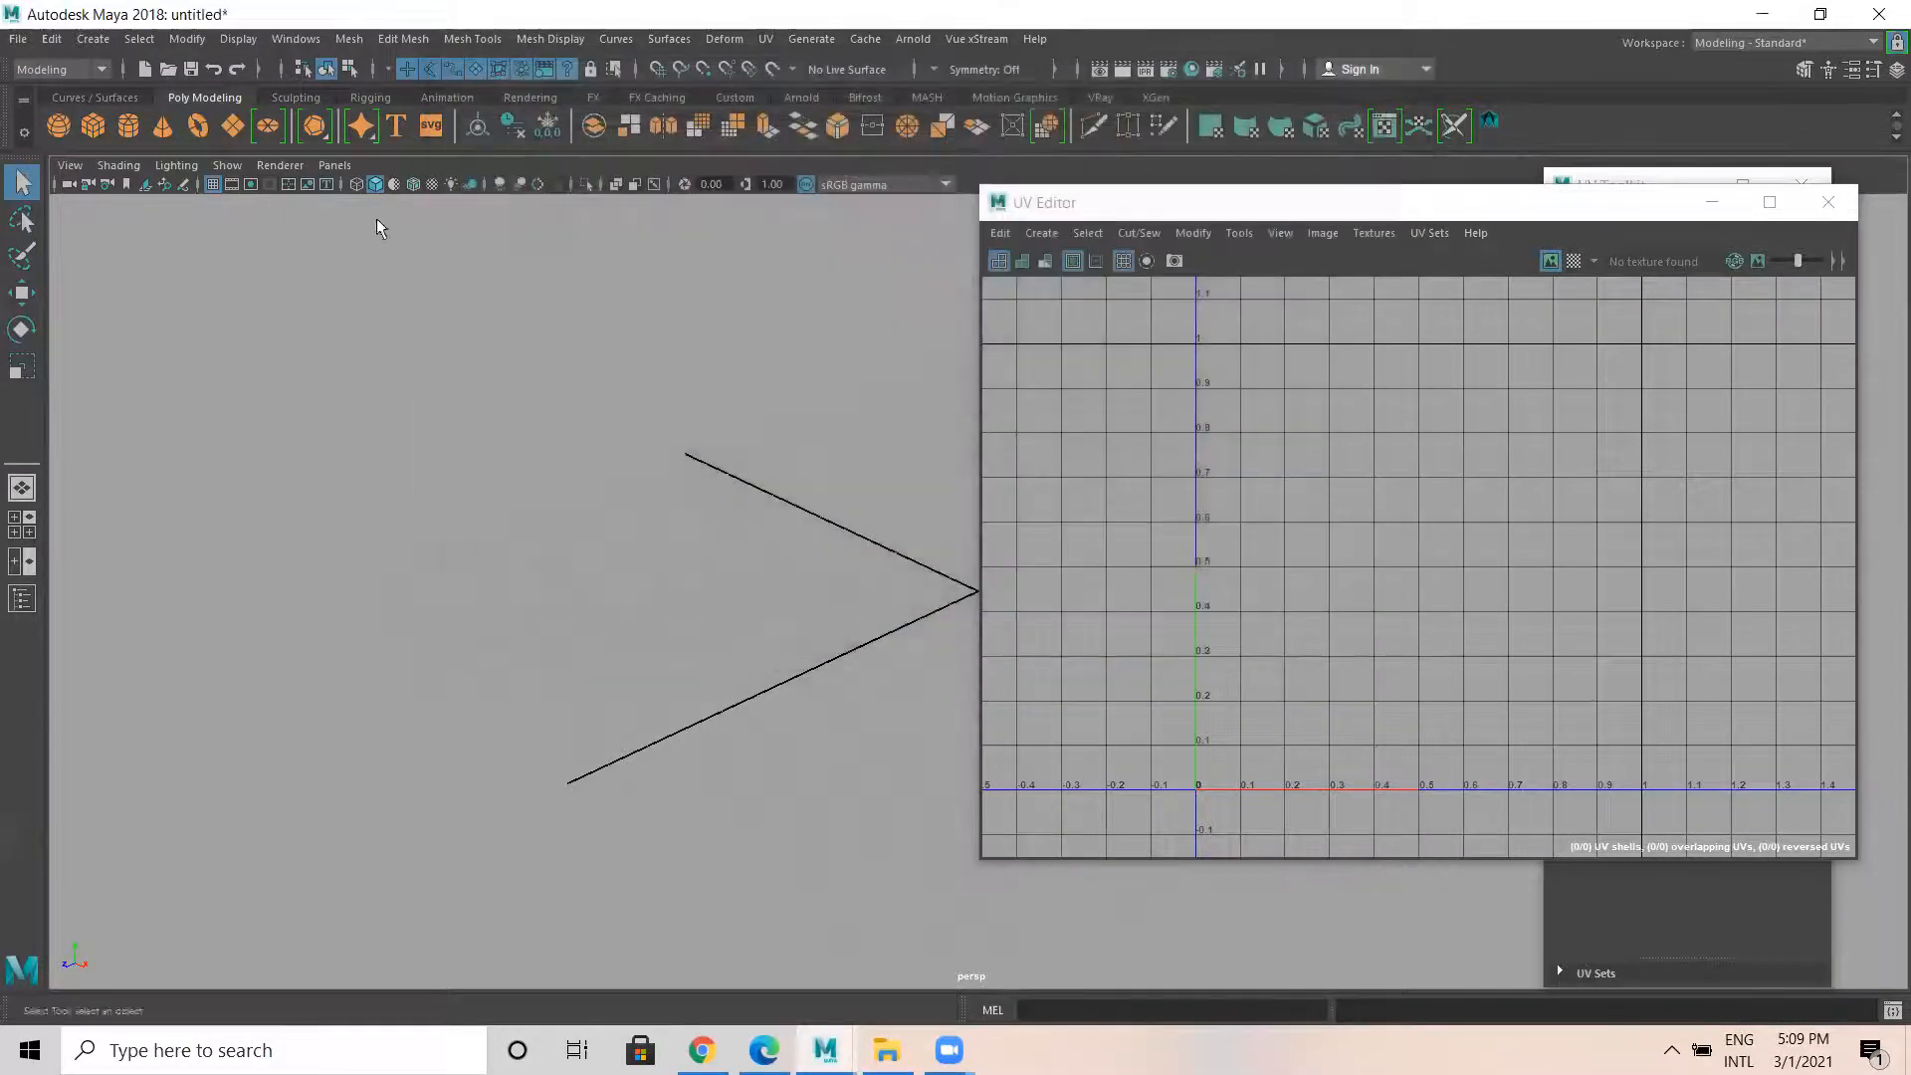
Open the scene 01.mb from the project, discarding changes to the untitled scene.
click(171, 68)
click(621, 187)
double_click(621, 187)
click(955, 527)
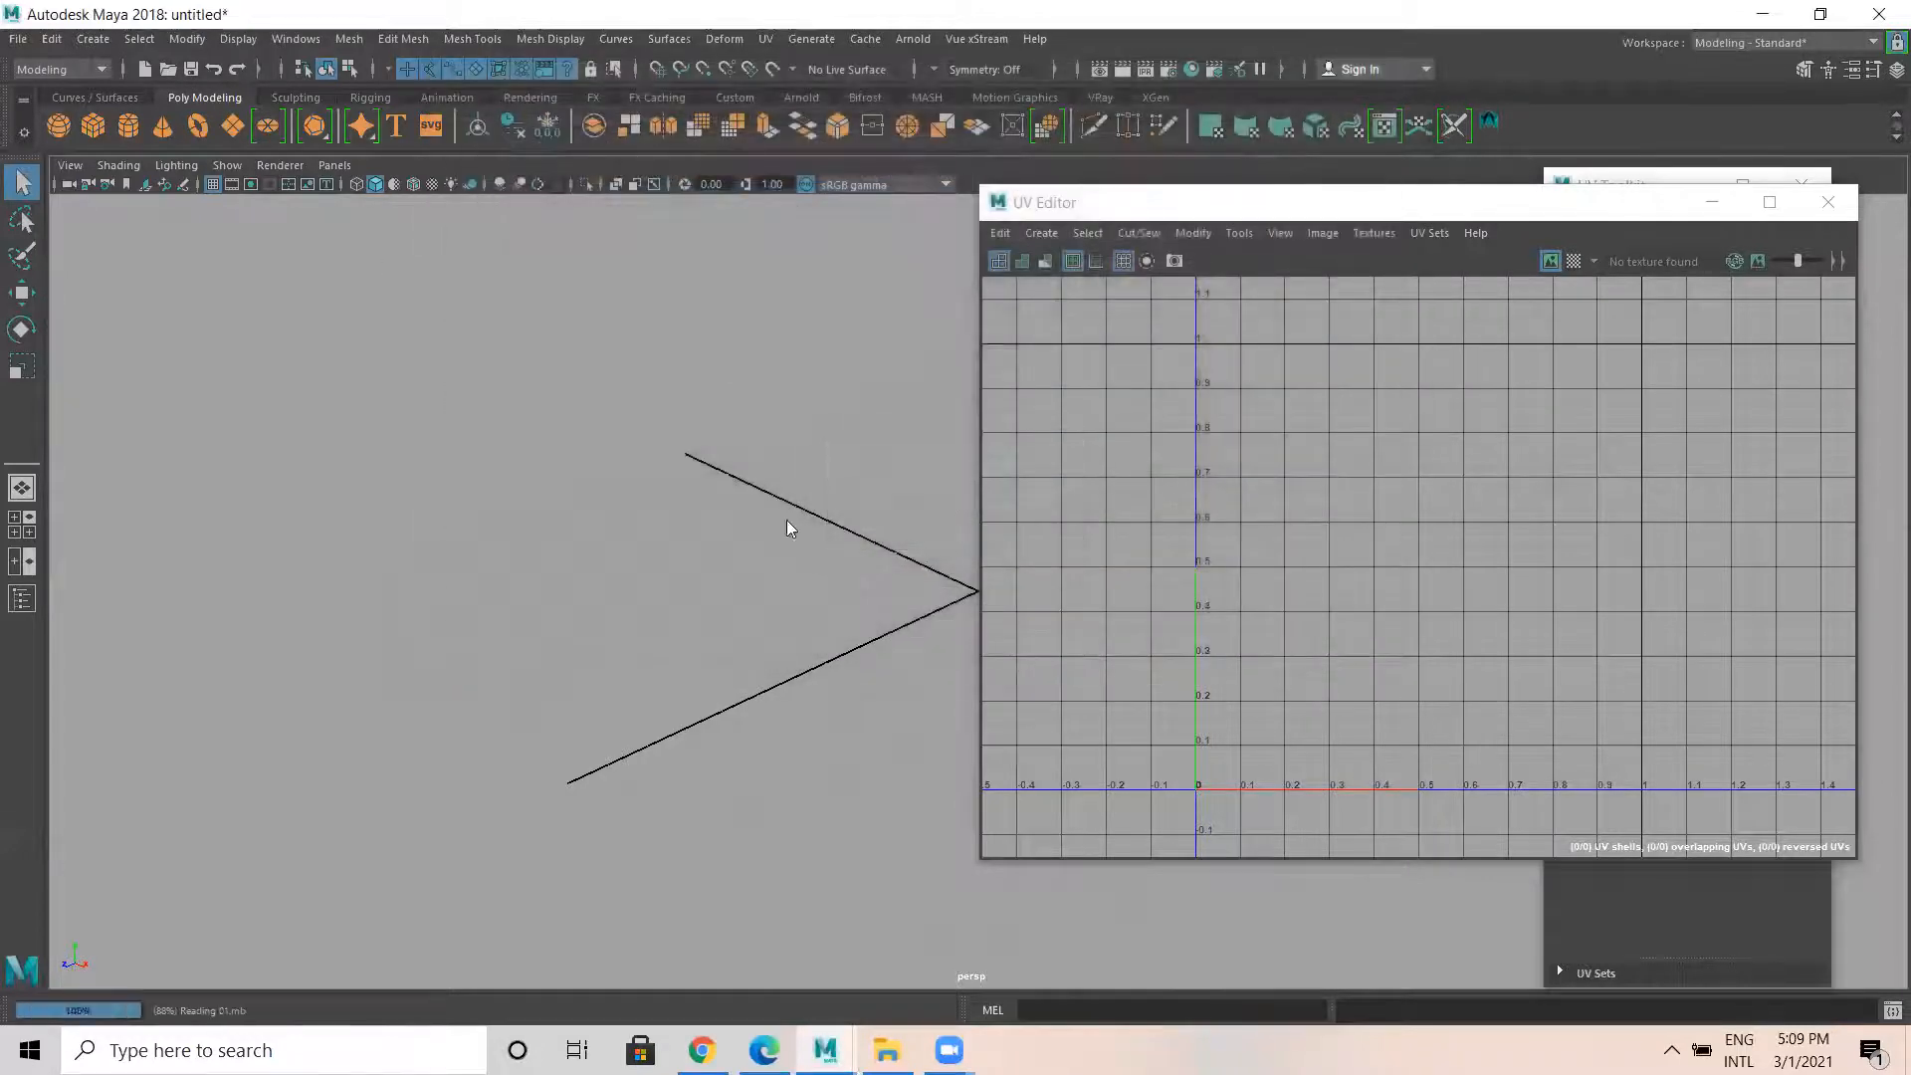
Close the UV Editor and examine the globe and wooden crate in plain shaded and textured display.
click(1816, 198)
scroll(1424, 697, up, 8)
alt+right_drag(755, 648, 1118, 610)
alt+drag(607, 552, 742, 503)
alt+middle_drag(1011, 414, 850, 558)
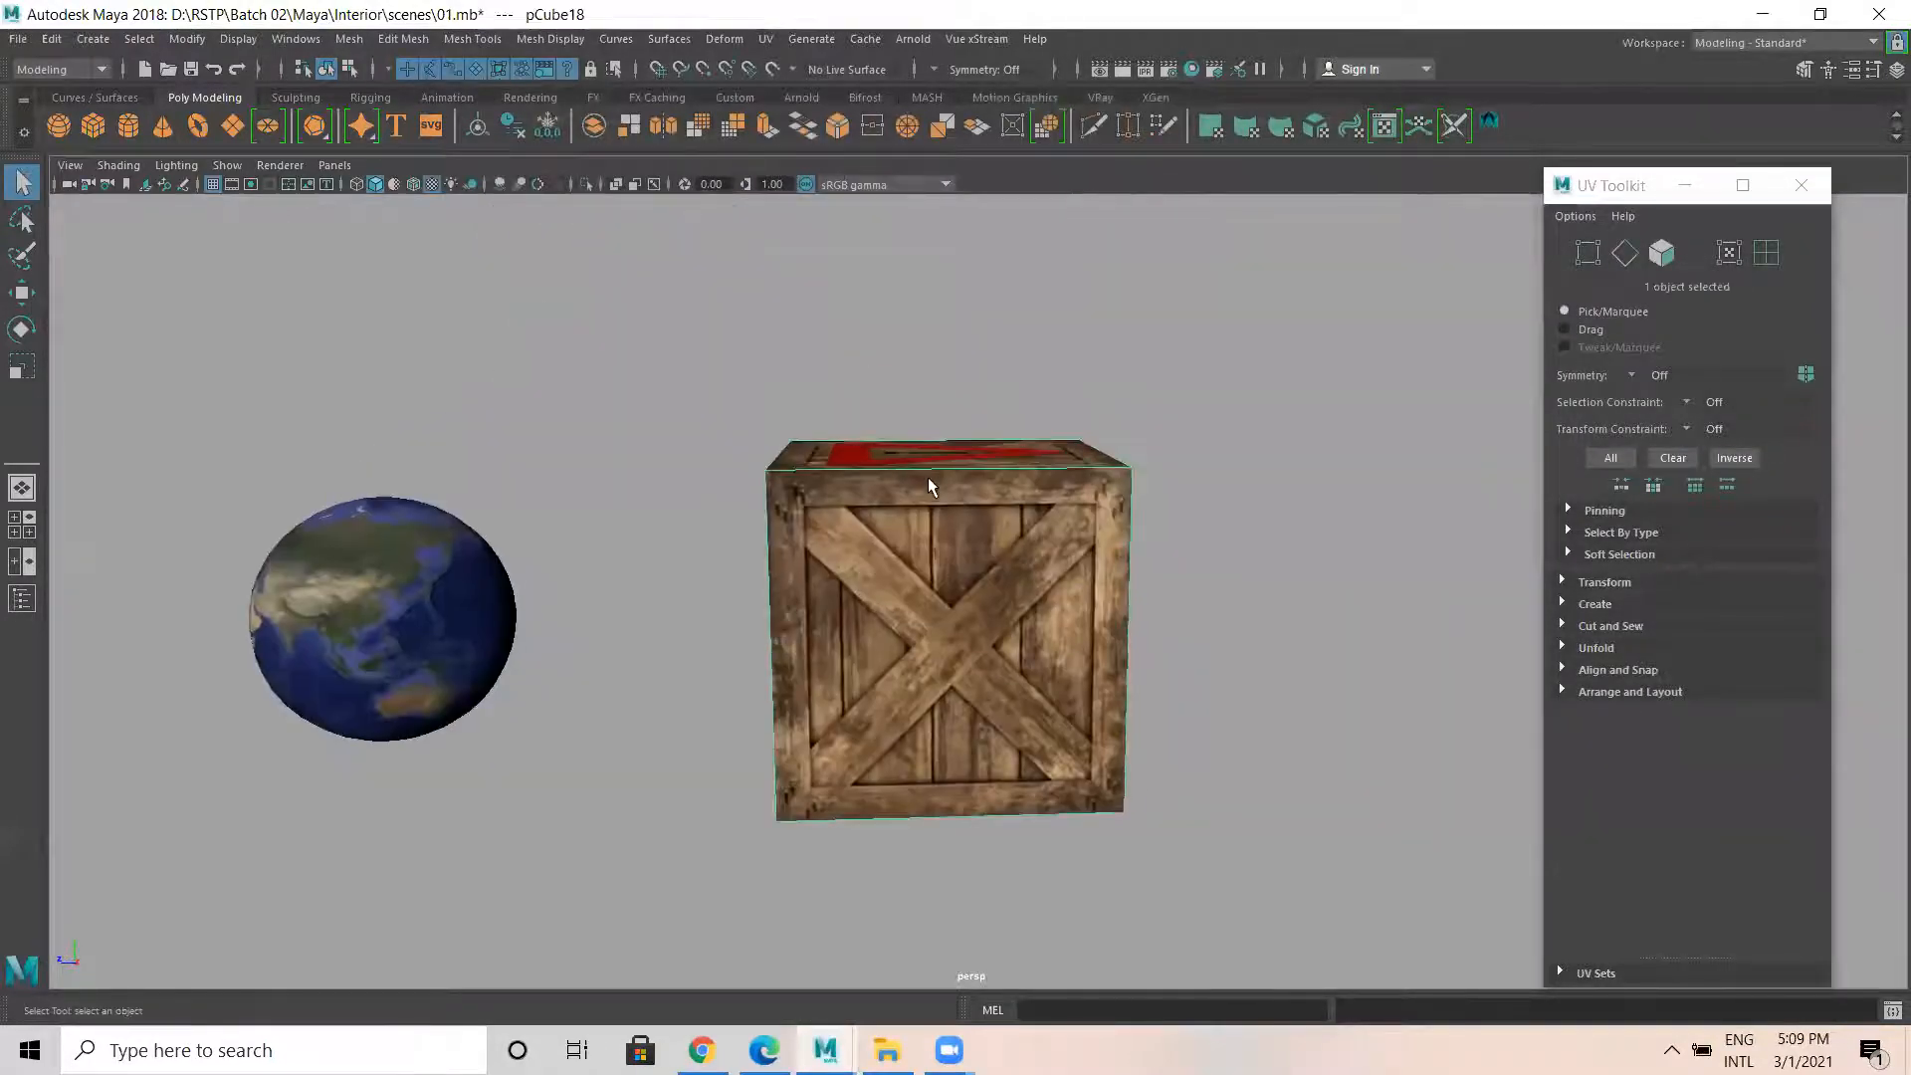
key(5)
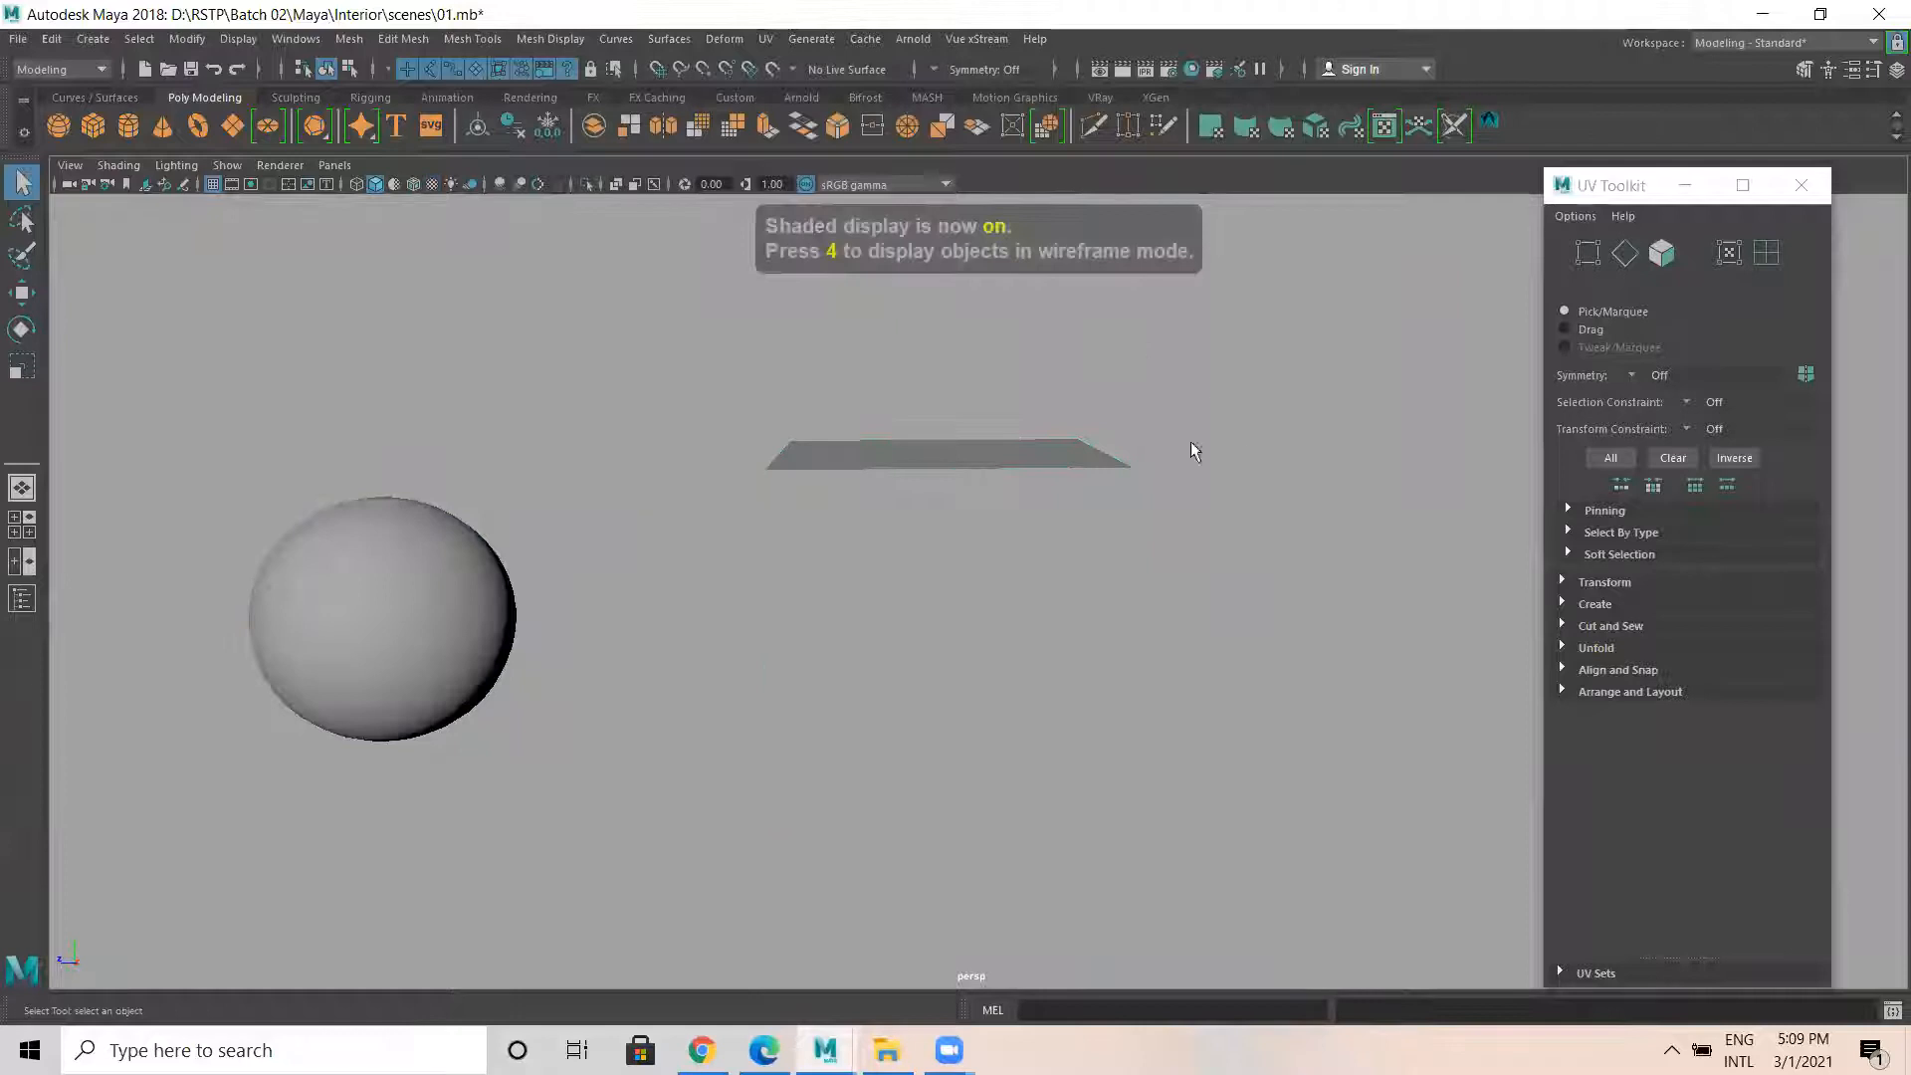
mouse_move(1087, 677)
alt+mouse_down()
mouse_move(798, 623)
mouse_move(1182, 572)
mouse_move(597, 720)
mouse_move(683, 606)
mouse_move(1015, 631)
mouse_move(946, 663)
mouse_move(712, 627)
alt+mouse_up()
key(6)
alt+right_drag(712, 627, 787, 536)
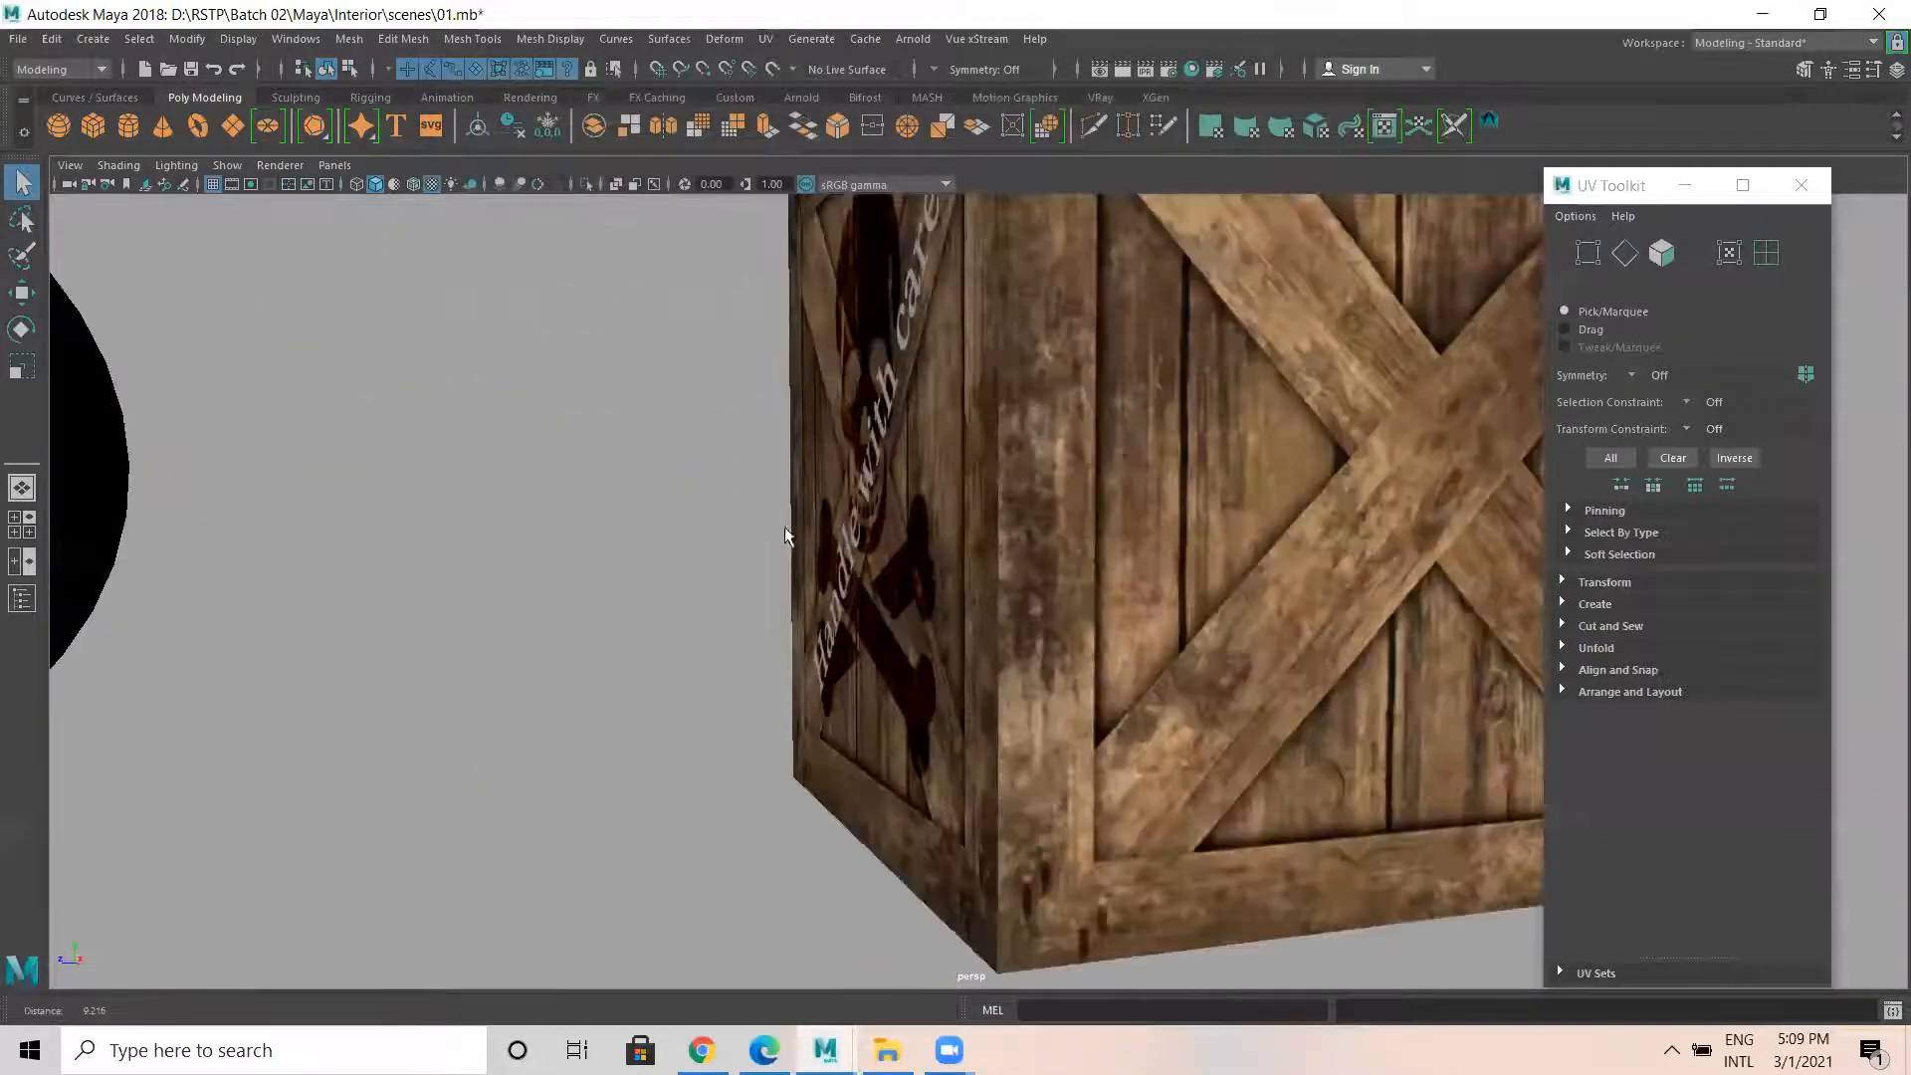
alt+right_drag(1083, 522, 776, 492)
click(786, 495)
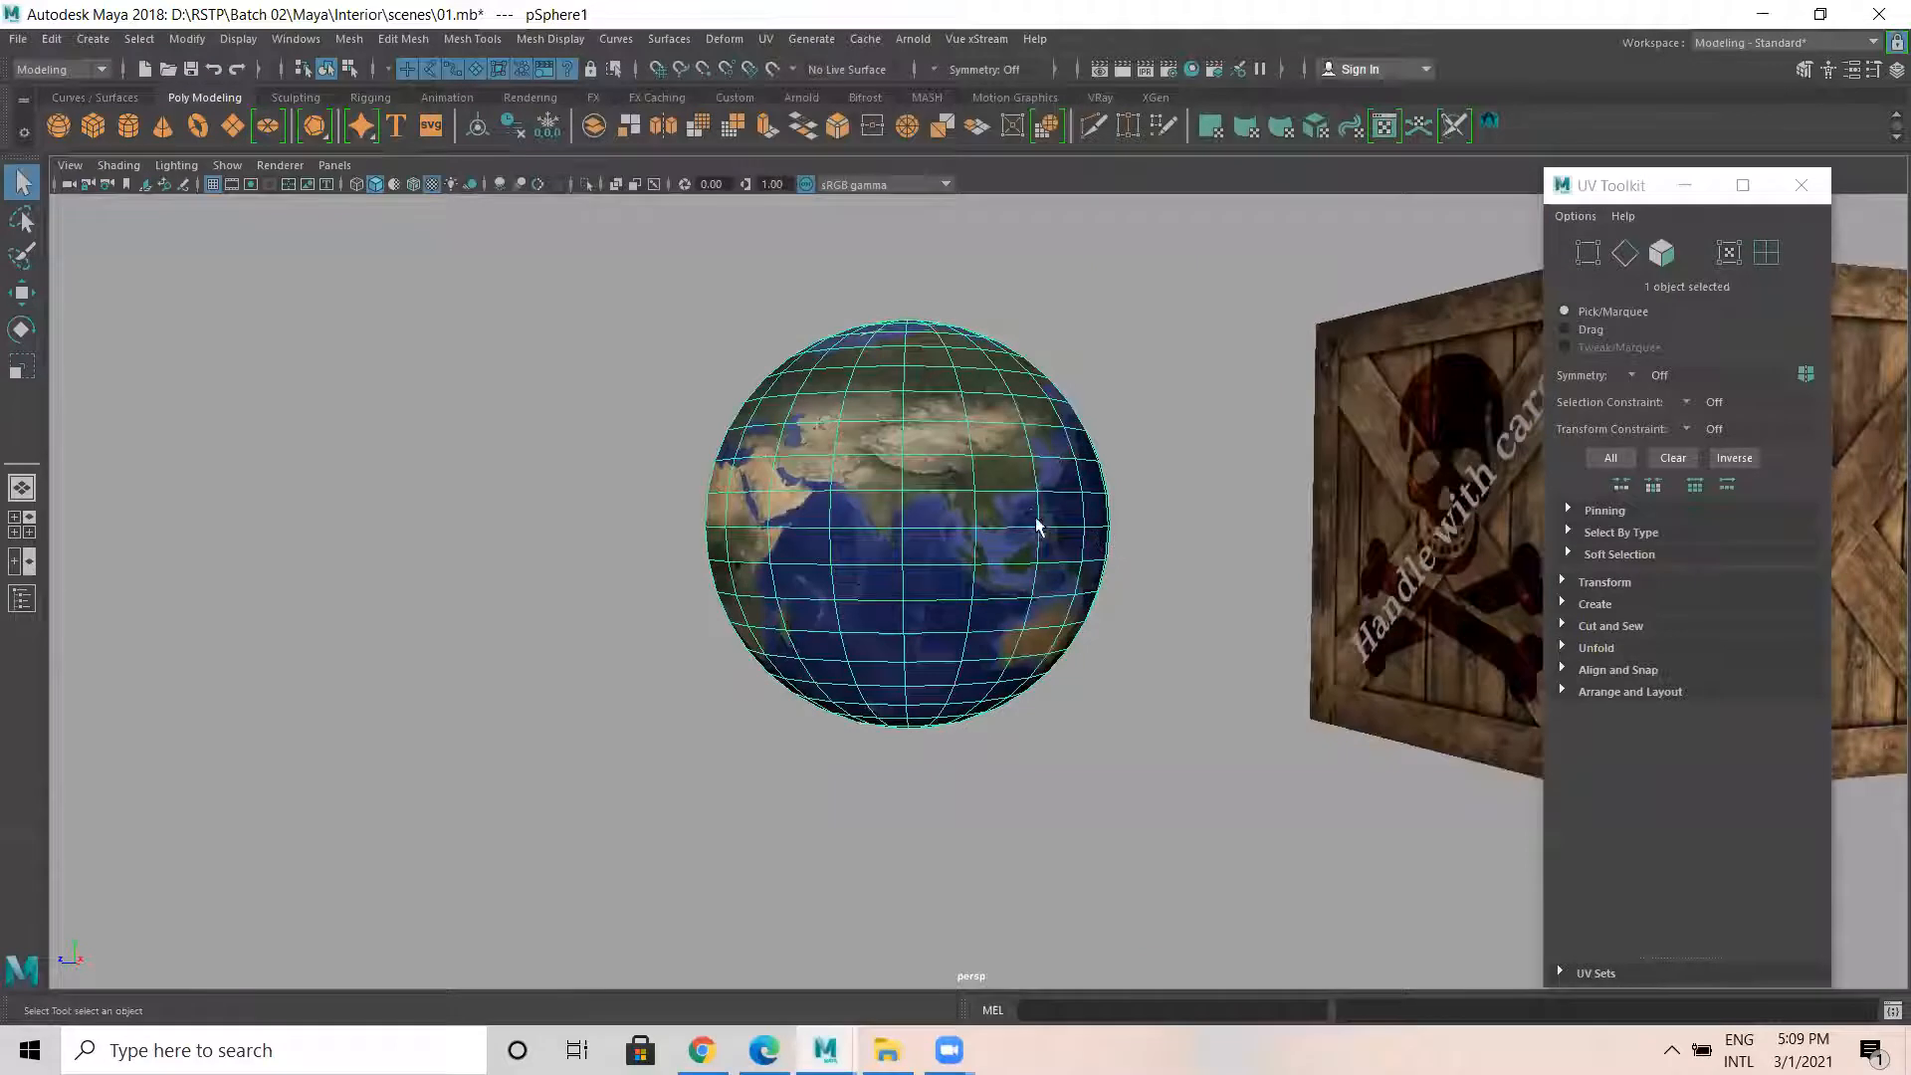
click(1103, 350)
Extrude the room's wall mesh with a Local Translate Z of about 0.159 and return to object selection.
alt+drag(965, 490, 955, 662)
alt+right_drag(896, 637, 398, 523)
alt+right_drag(565, 523, 410, 580)
alt+drag(410, 579, 637, 796)
alt+middle_drag(647, 787, 667, 557)
alt+drag(976, 525, 909, 588)
click(824, 614)
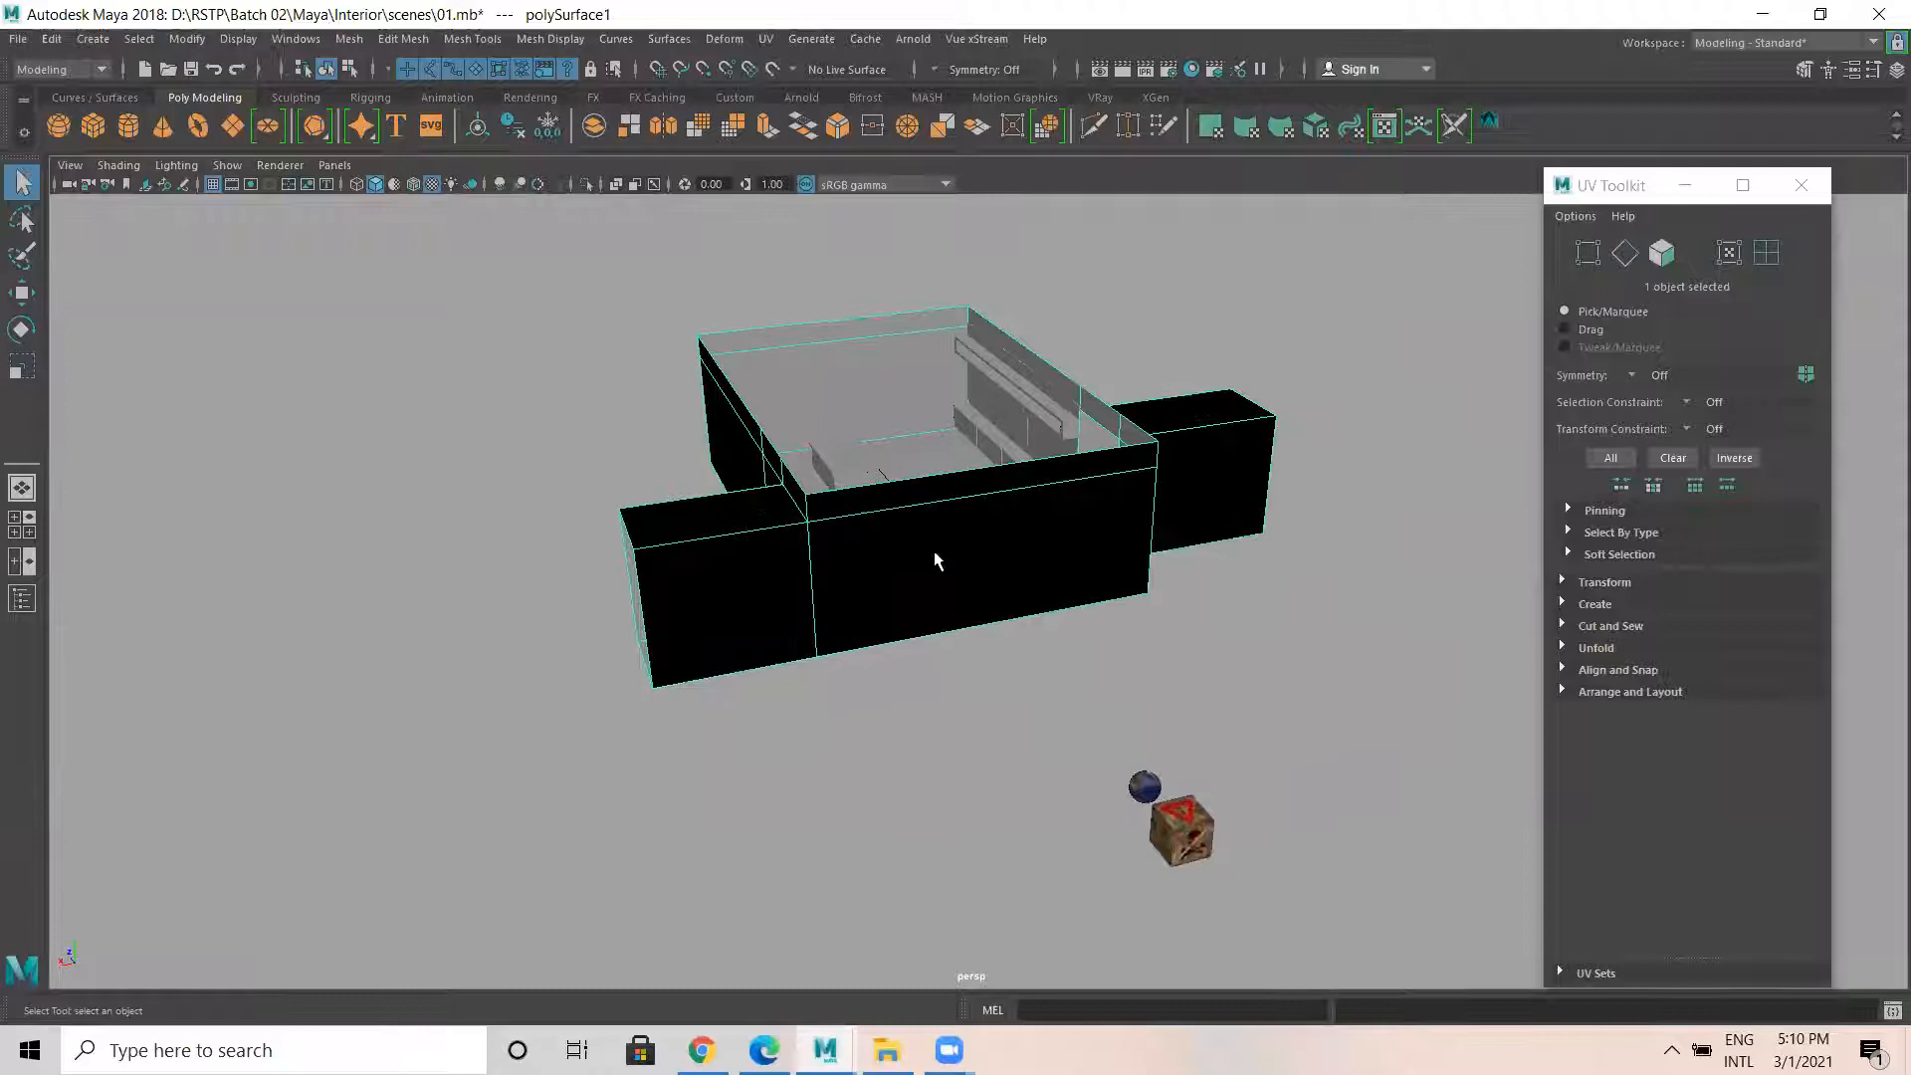
shift+right_drag(711, 388, 721, 459)
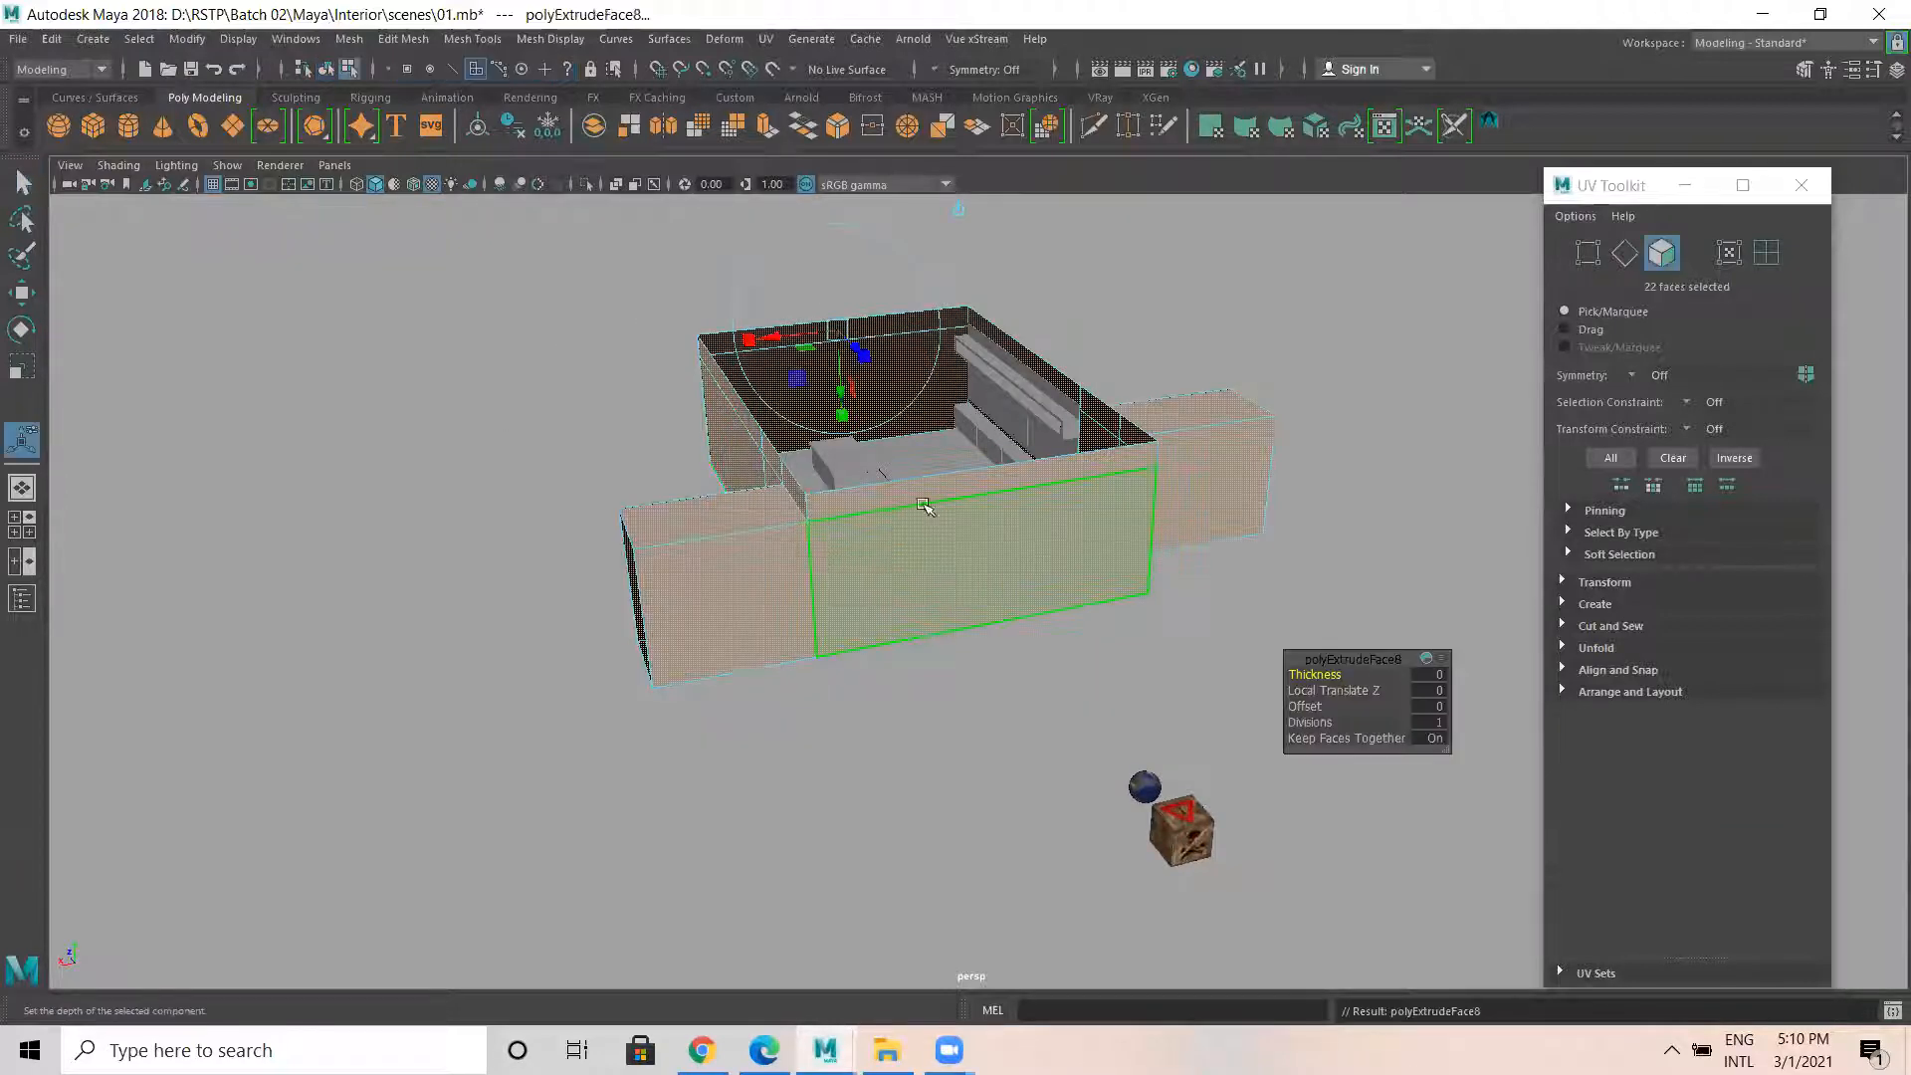
mouse_move(829, 399)
alt+mouse_down()
mouse_move(626, 380)
mouse_move(641, 364)
alt+mouse_up()
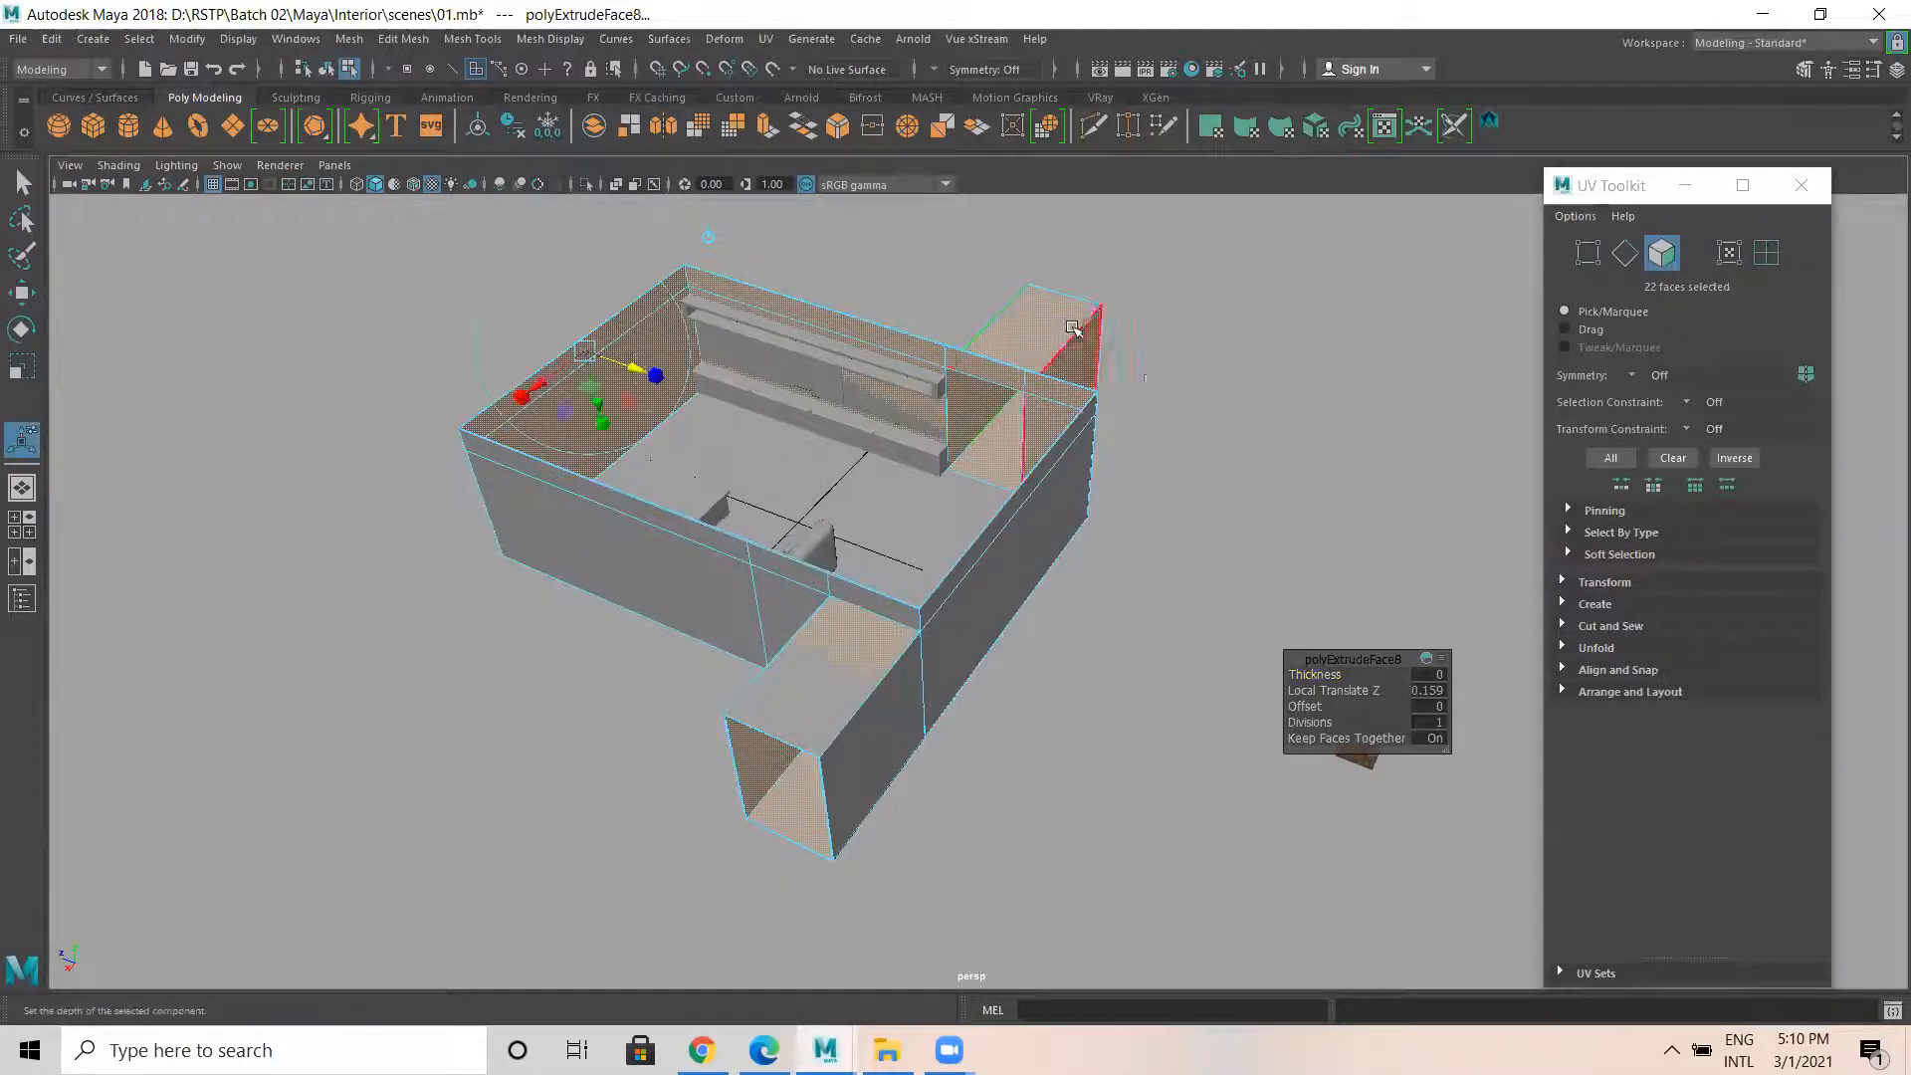
key(q)
click(1233, 342)
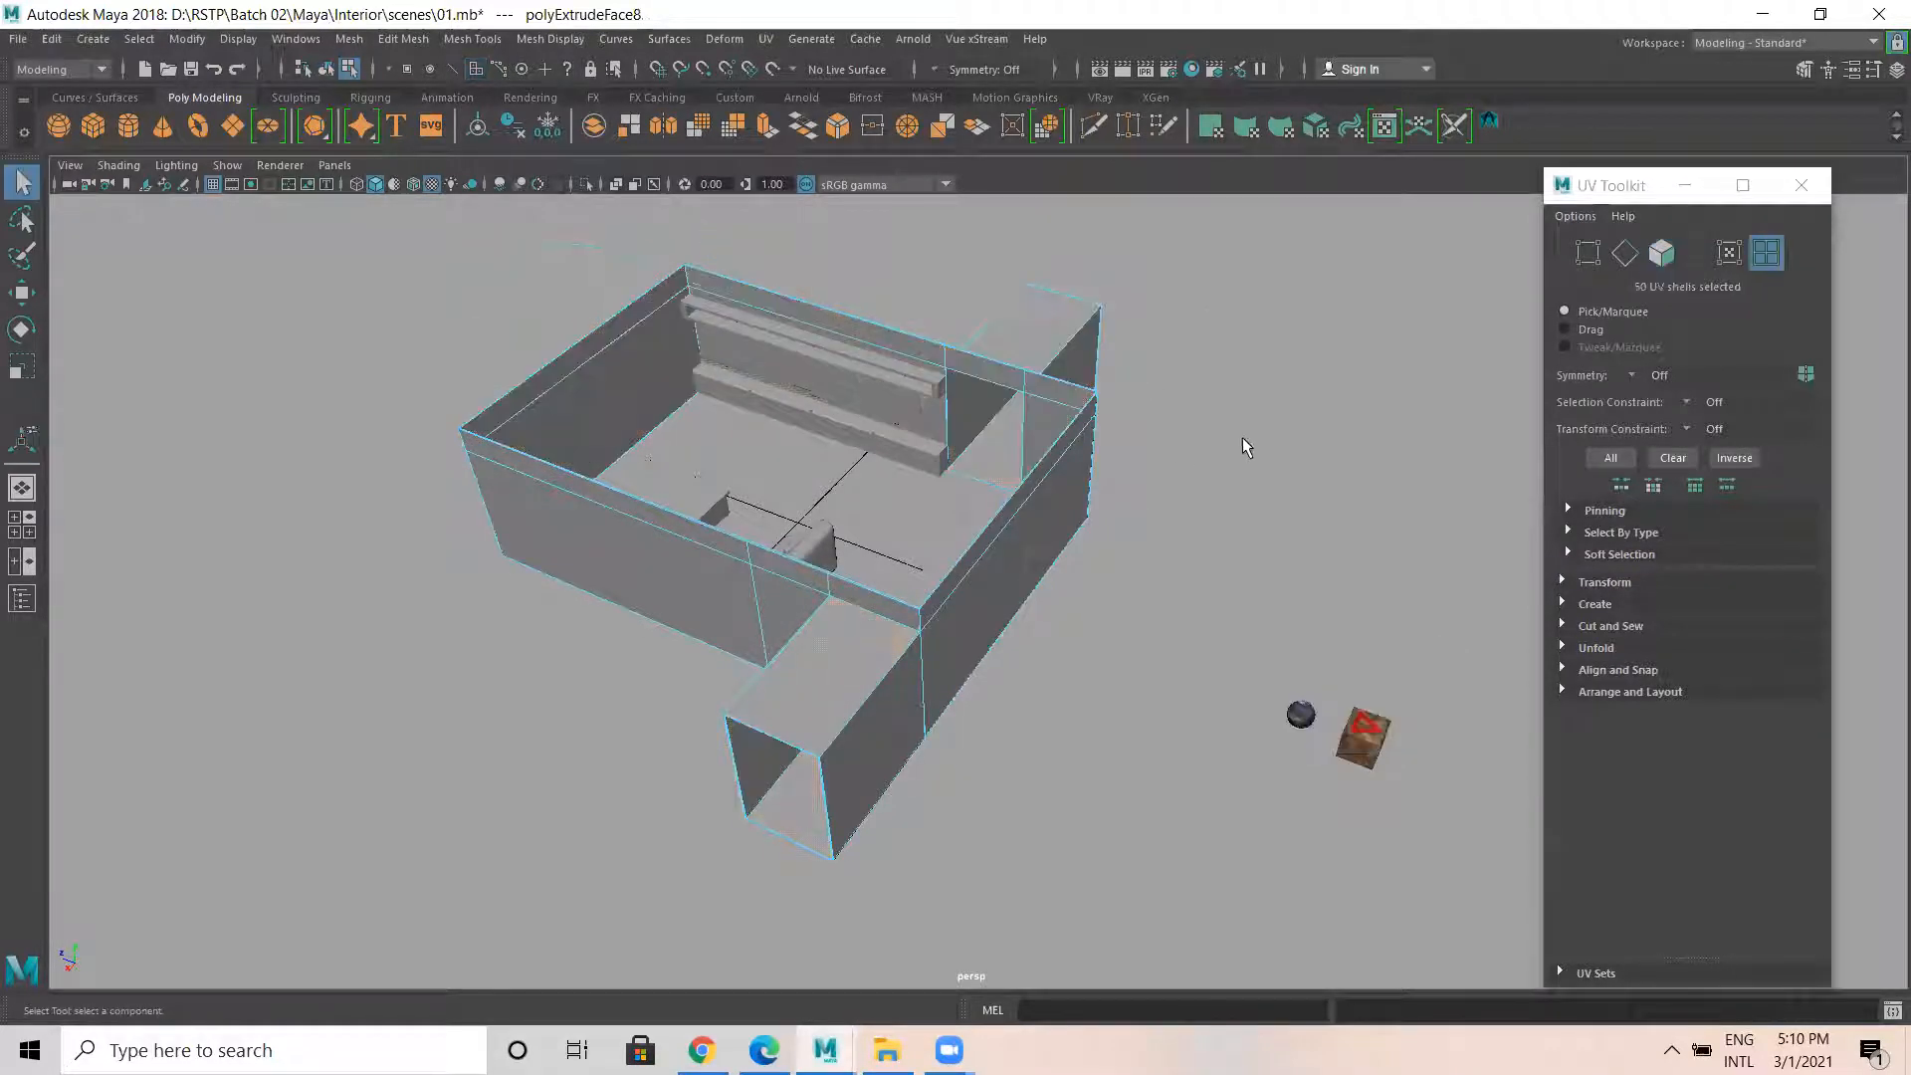
scroll(1234, 388, up, 7)
right_drag(1163, 321, 1255, 276)
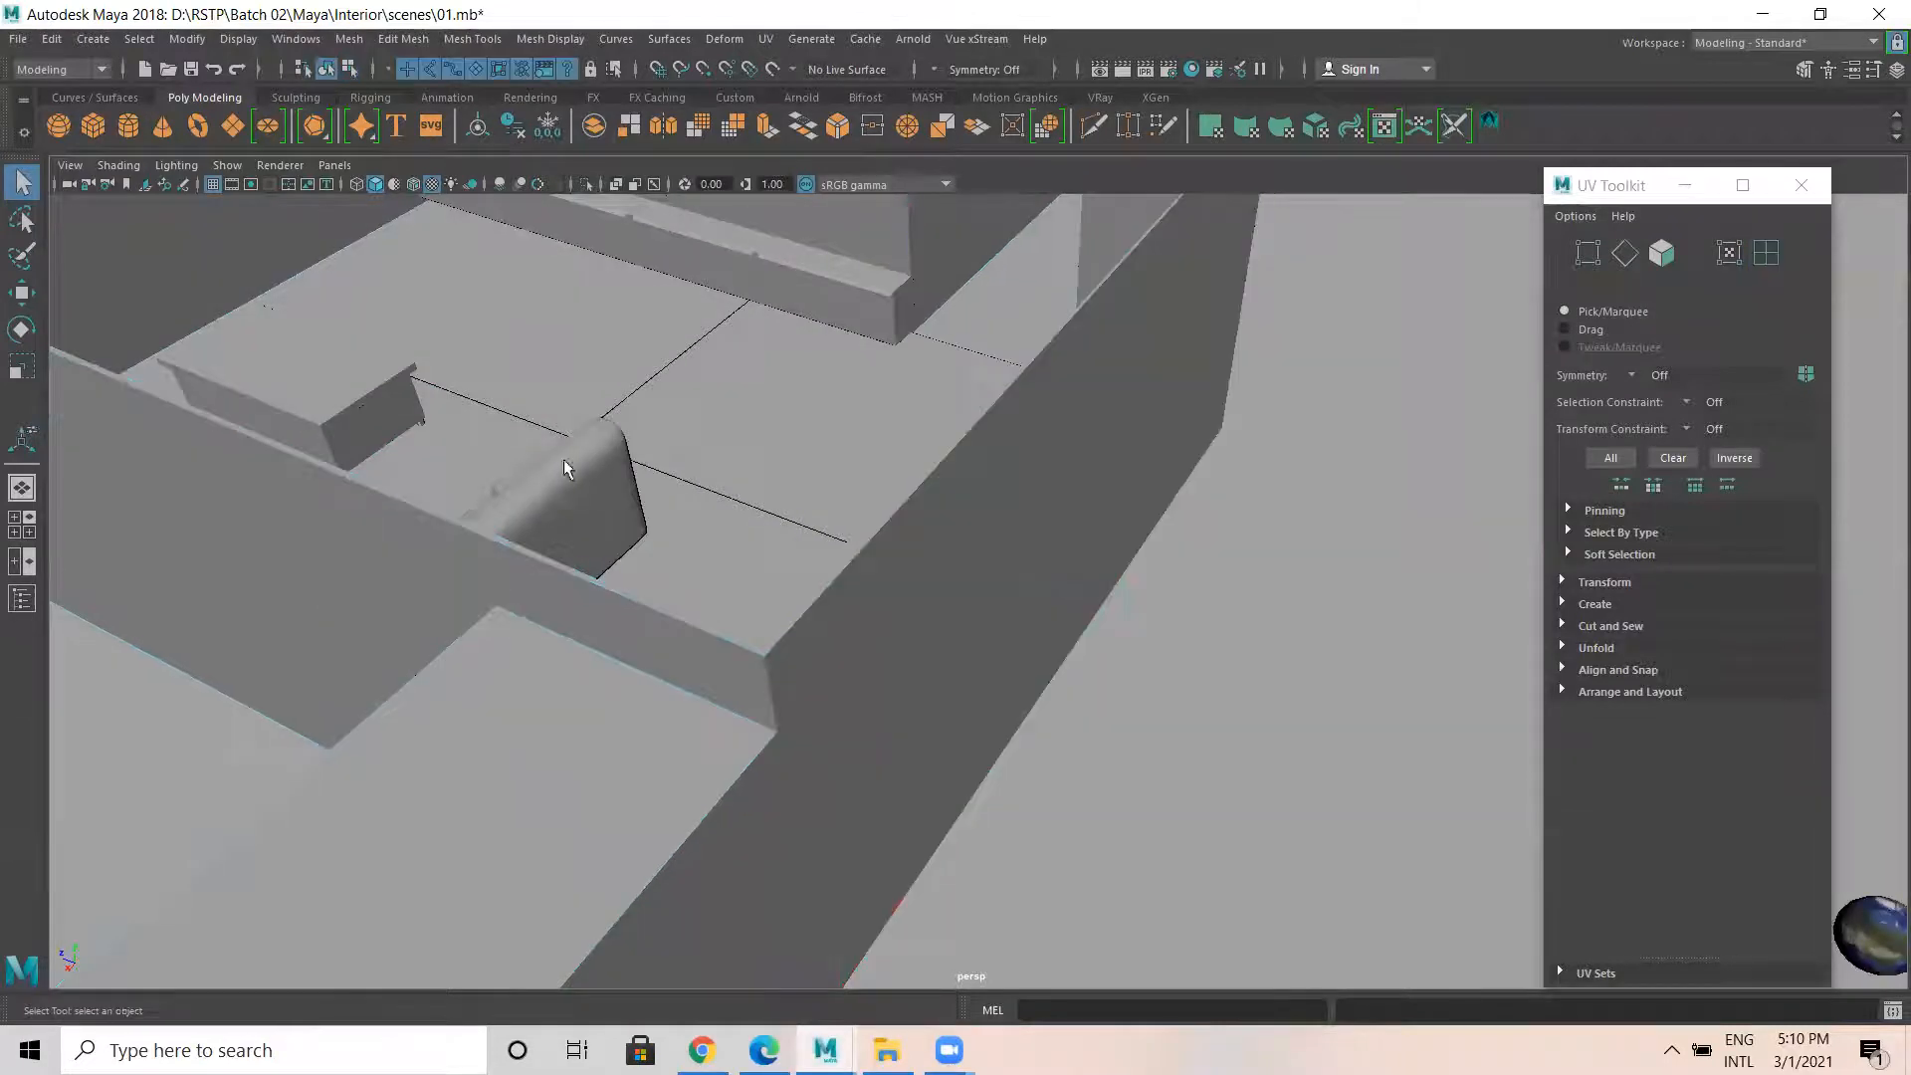
Delete the construction history of the room and all its furniture, and close the UV Toolkit.
alt+middle_drag(570, 469, 786, 752)
scroll(1075, 644, down, 8)
drag(453, 391, 1252, 956)
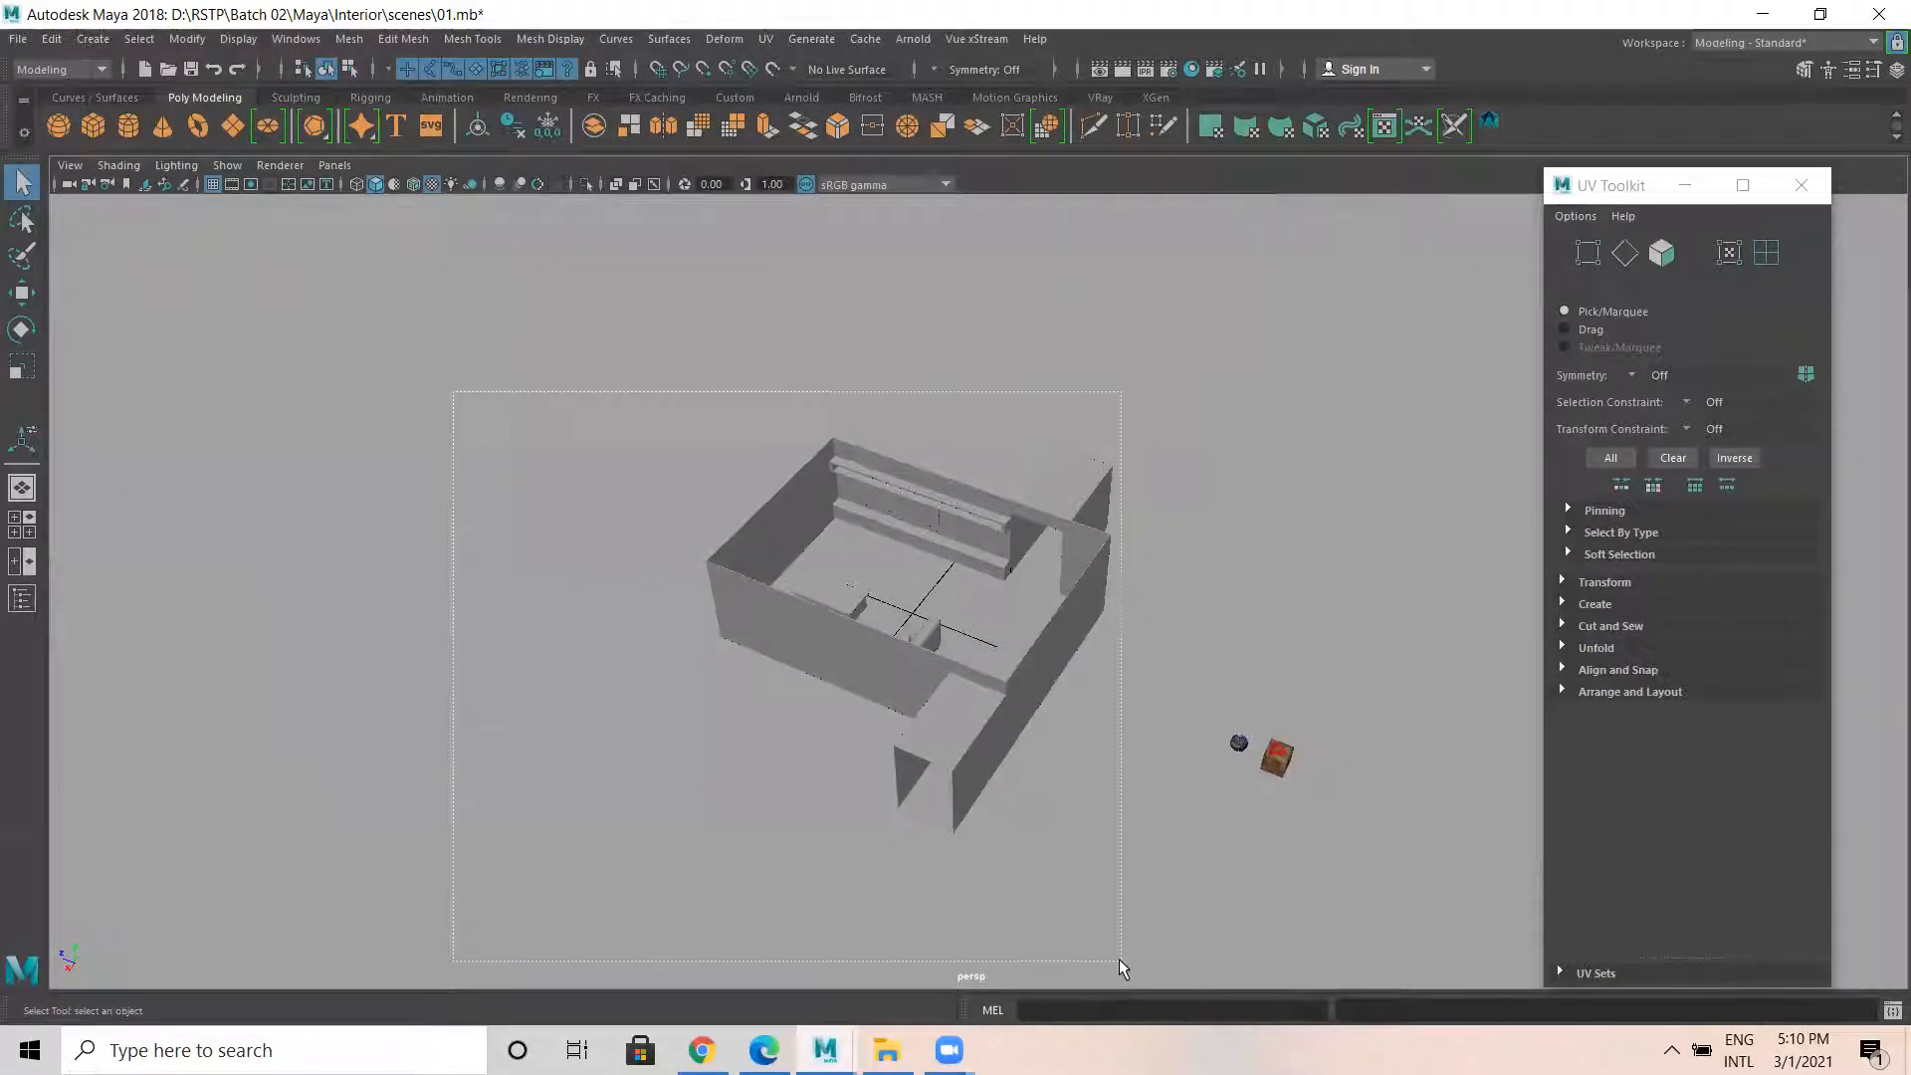
drag(1121, 967, 1119, 963)
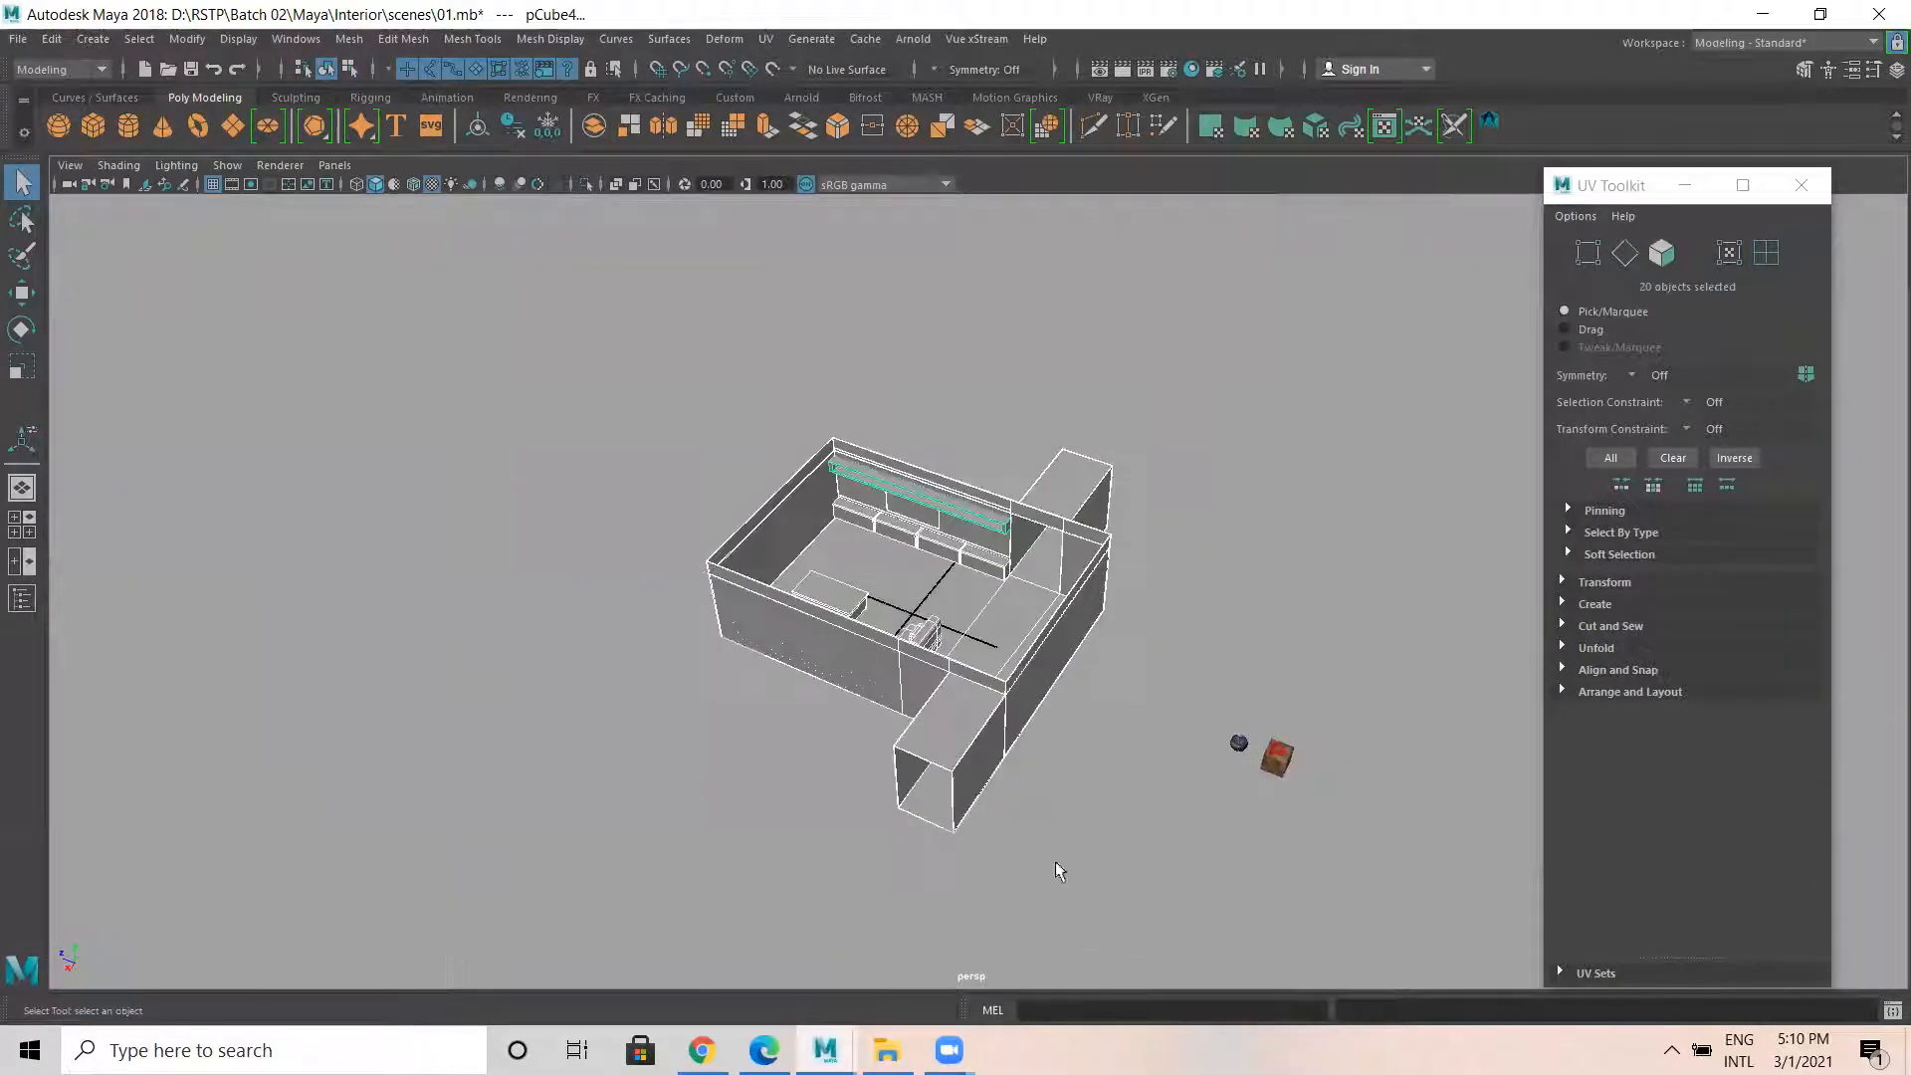
click(52, 45)
mouse_move(175, 274)
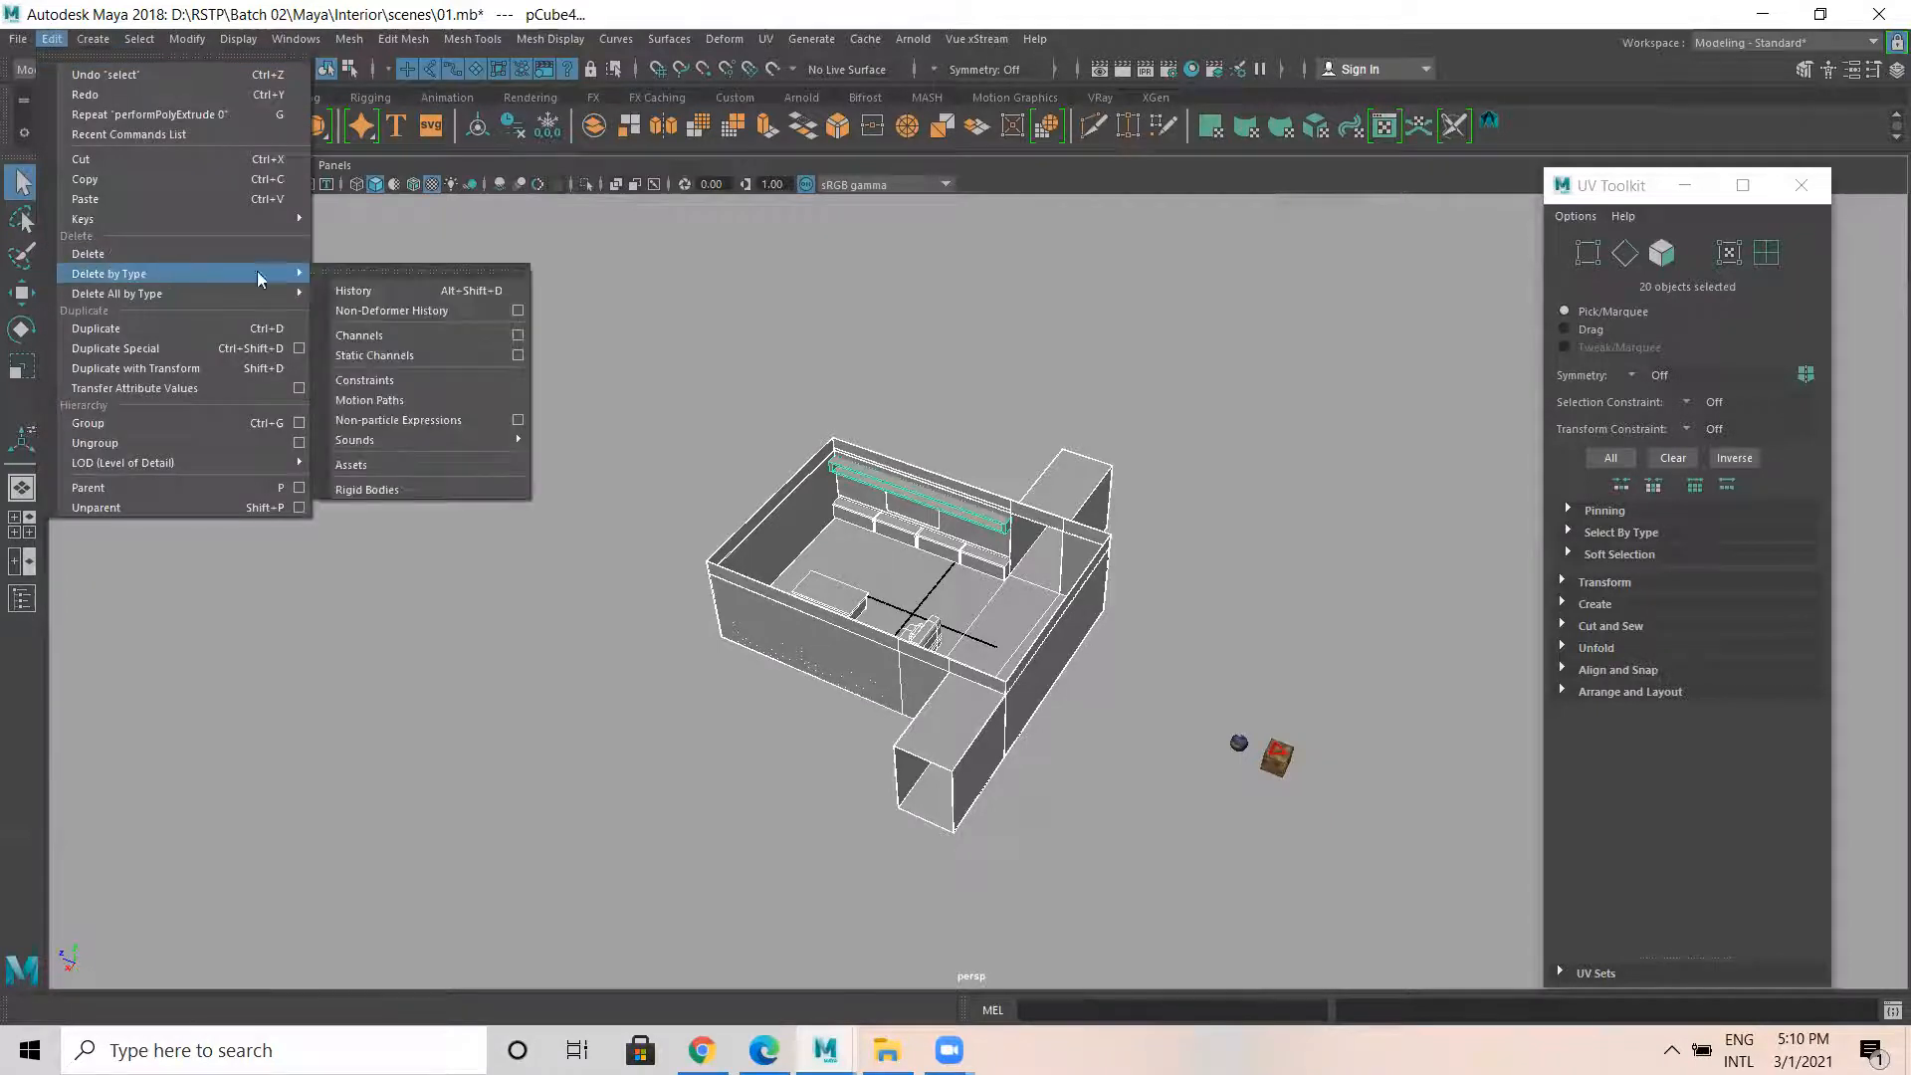
click(409, 291)
click(1801, 186)
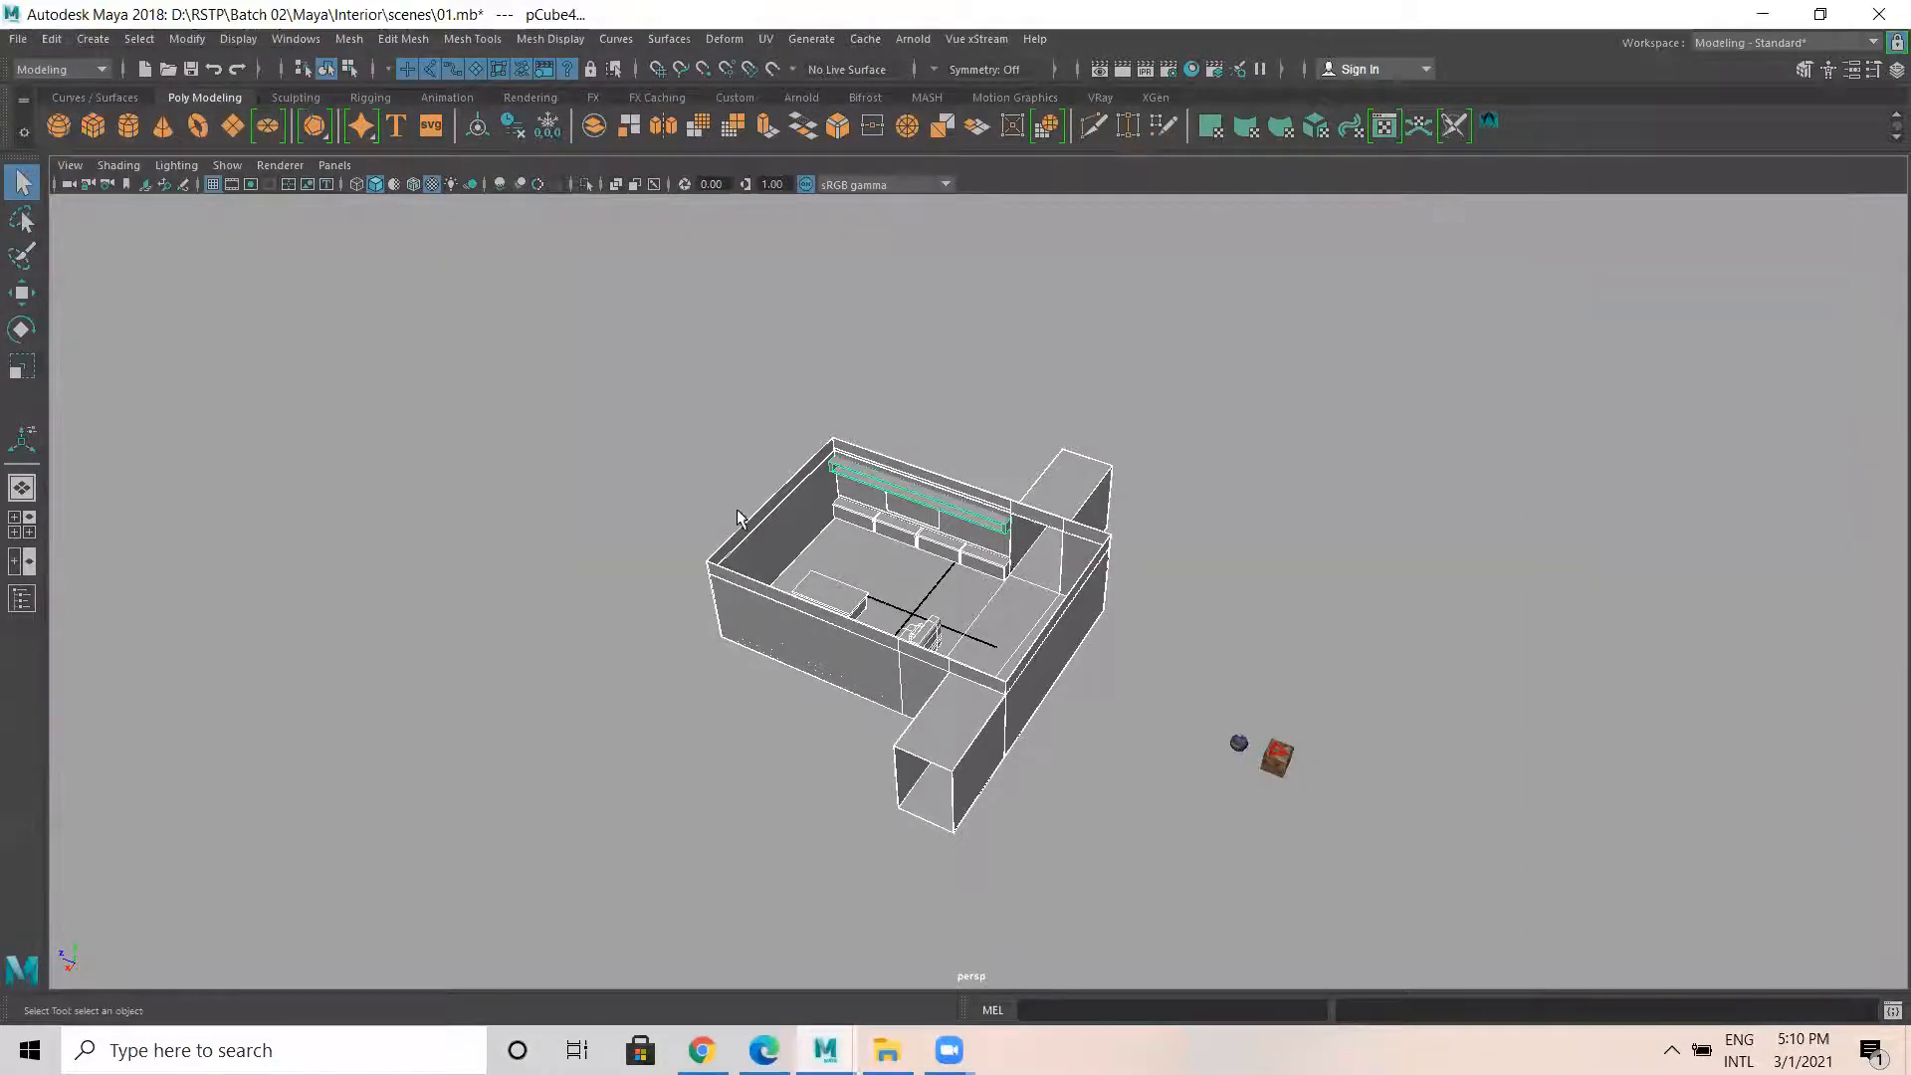
Freeze the transformations of the selected room objects, centre their pivots and clear the selection.
alt+right_drag(825, 594, 1088, 608)
alt+drag(1088, 607, 843, 584)
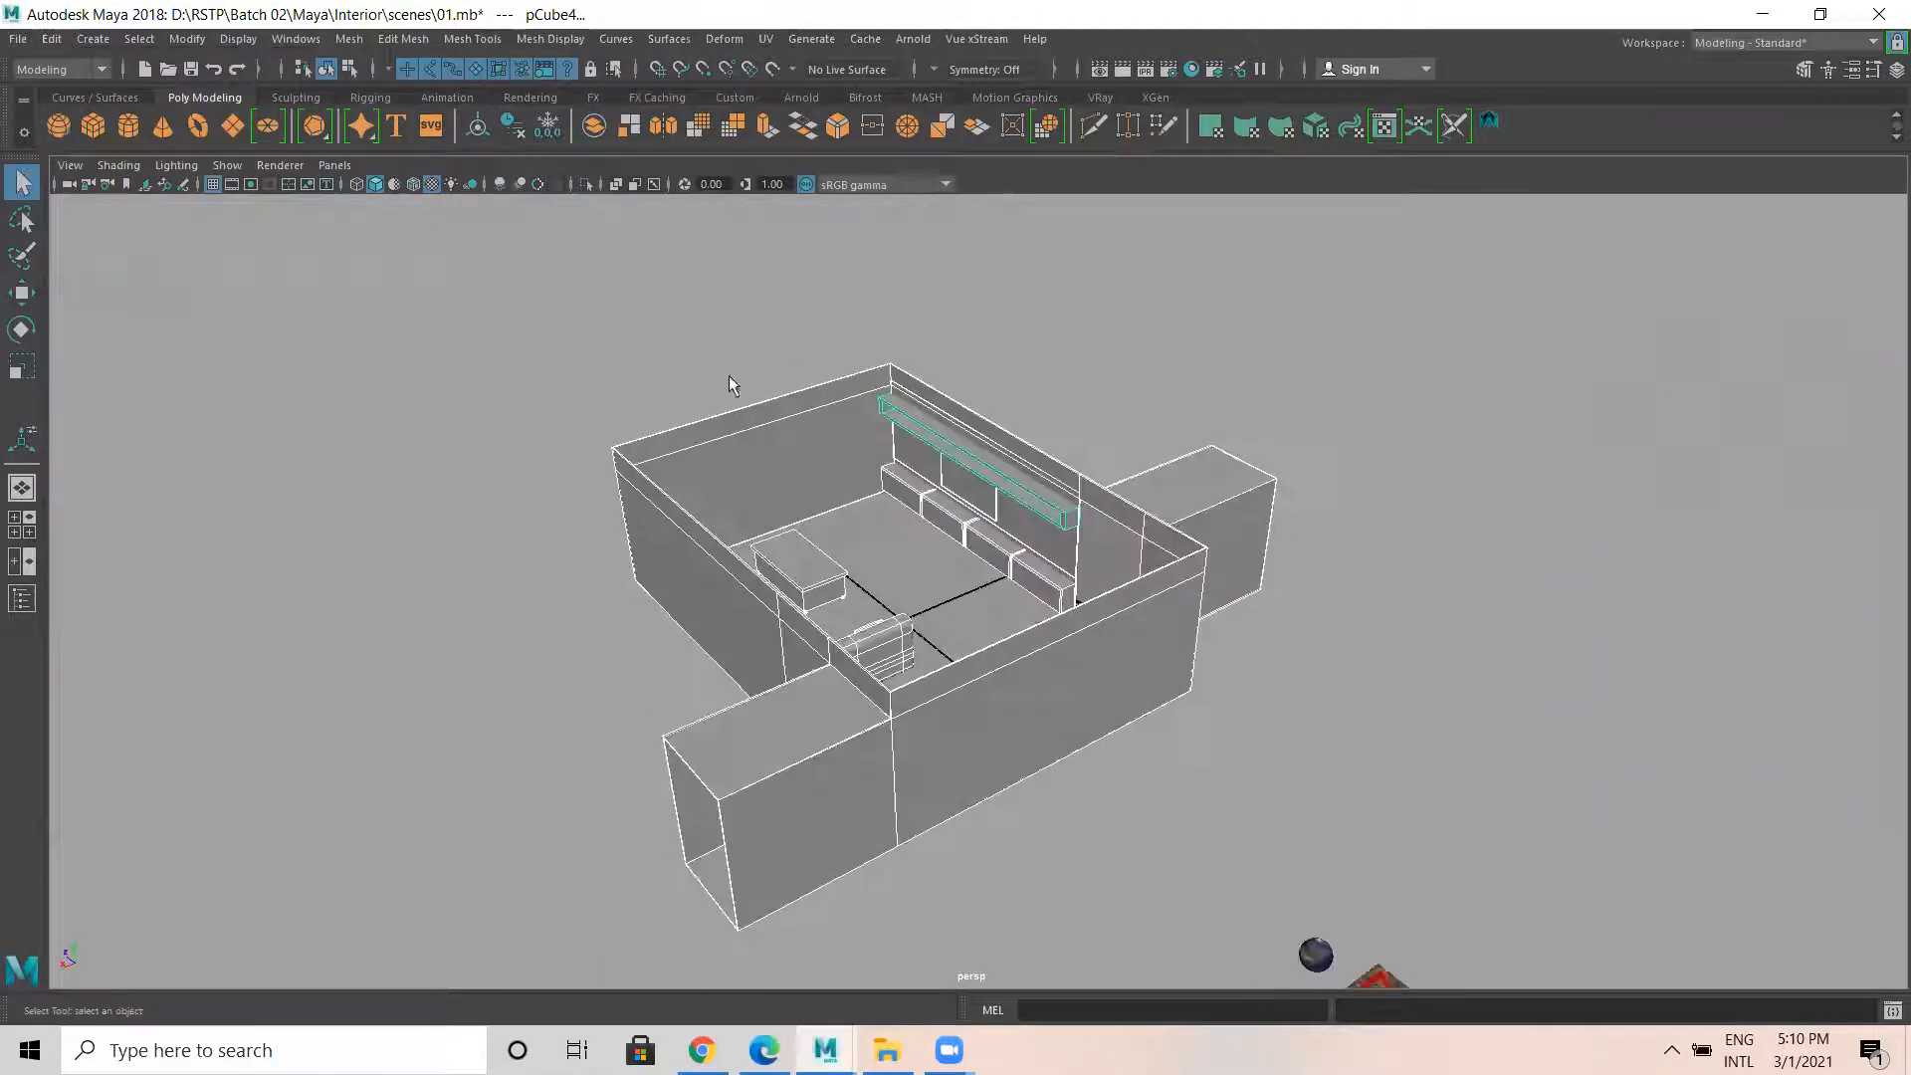
click(187, 39)
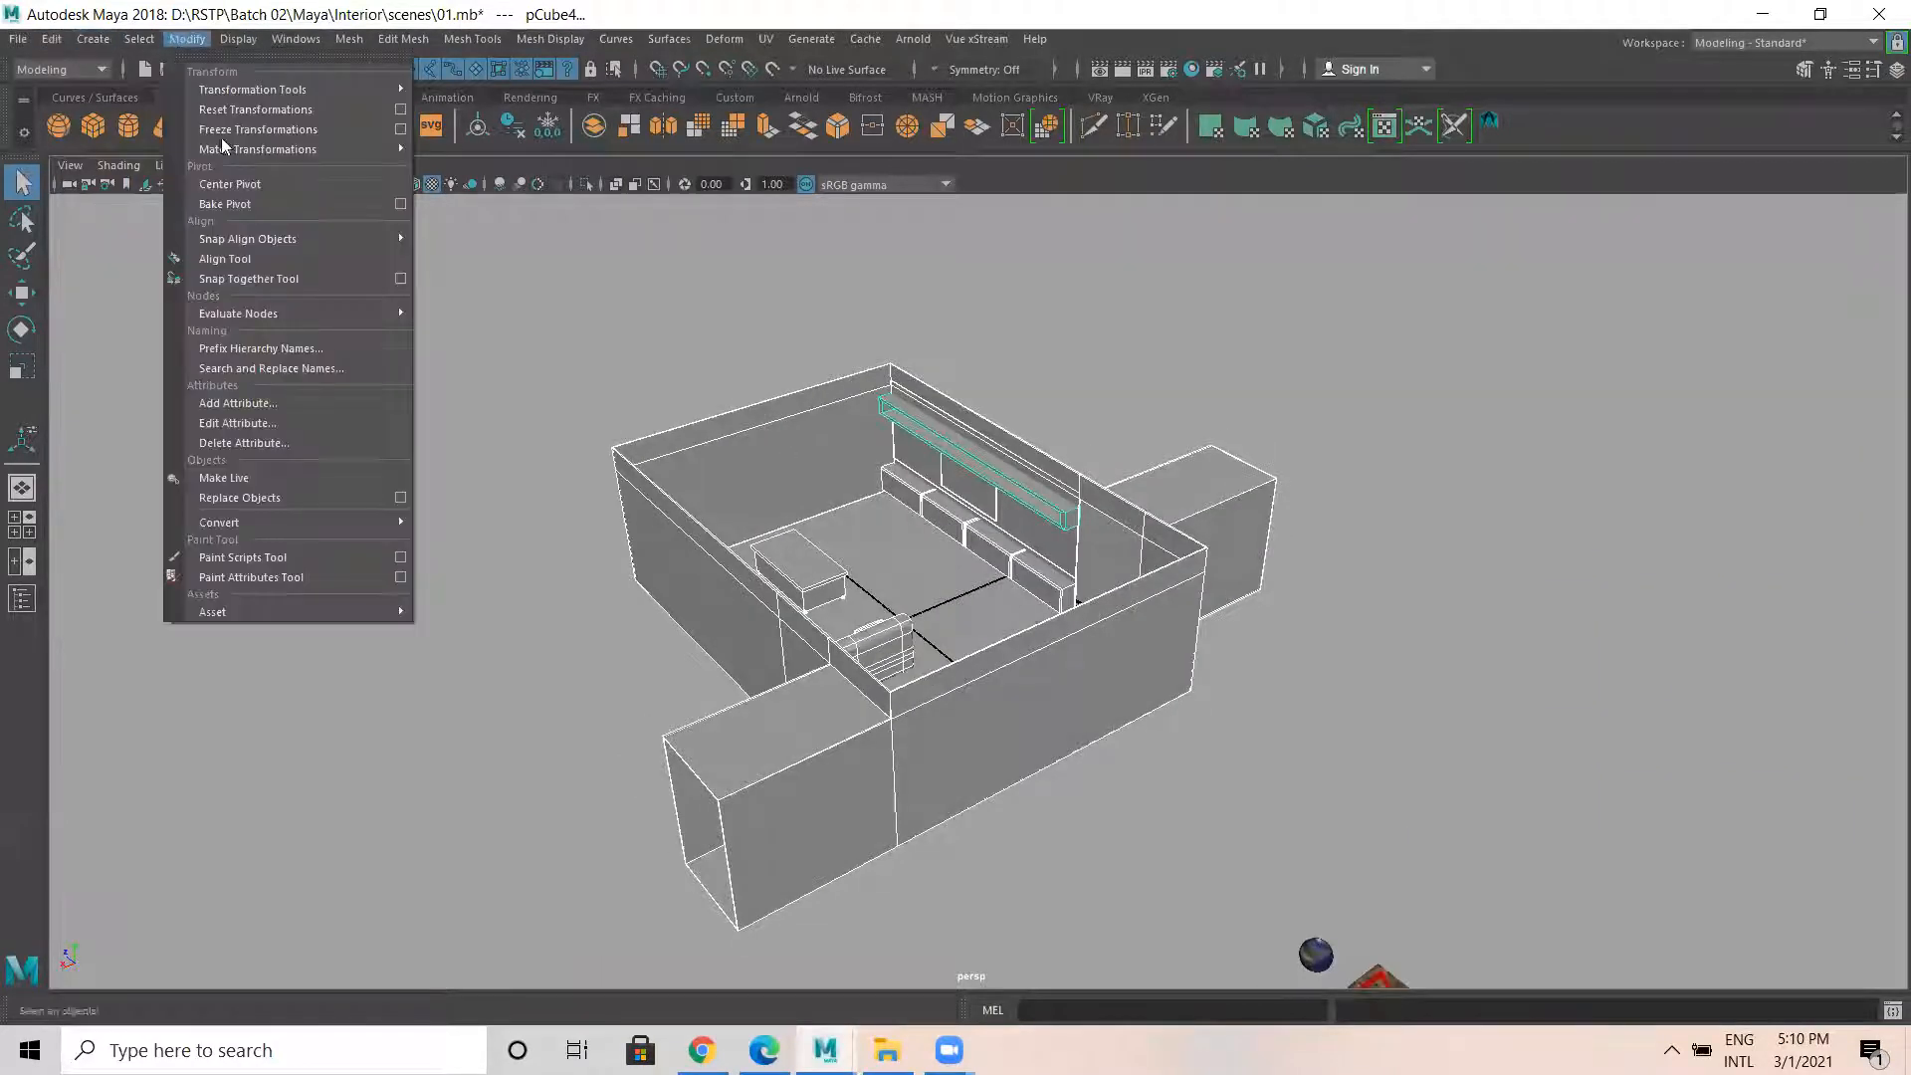
click(229, 129)
click(187, 39)
click(229, 184)
click(403, 432)
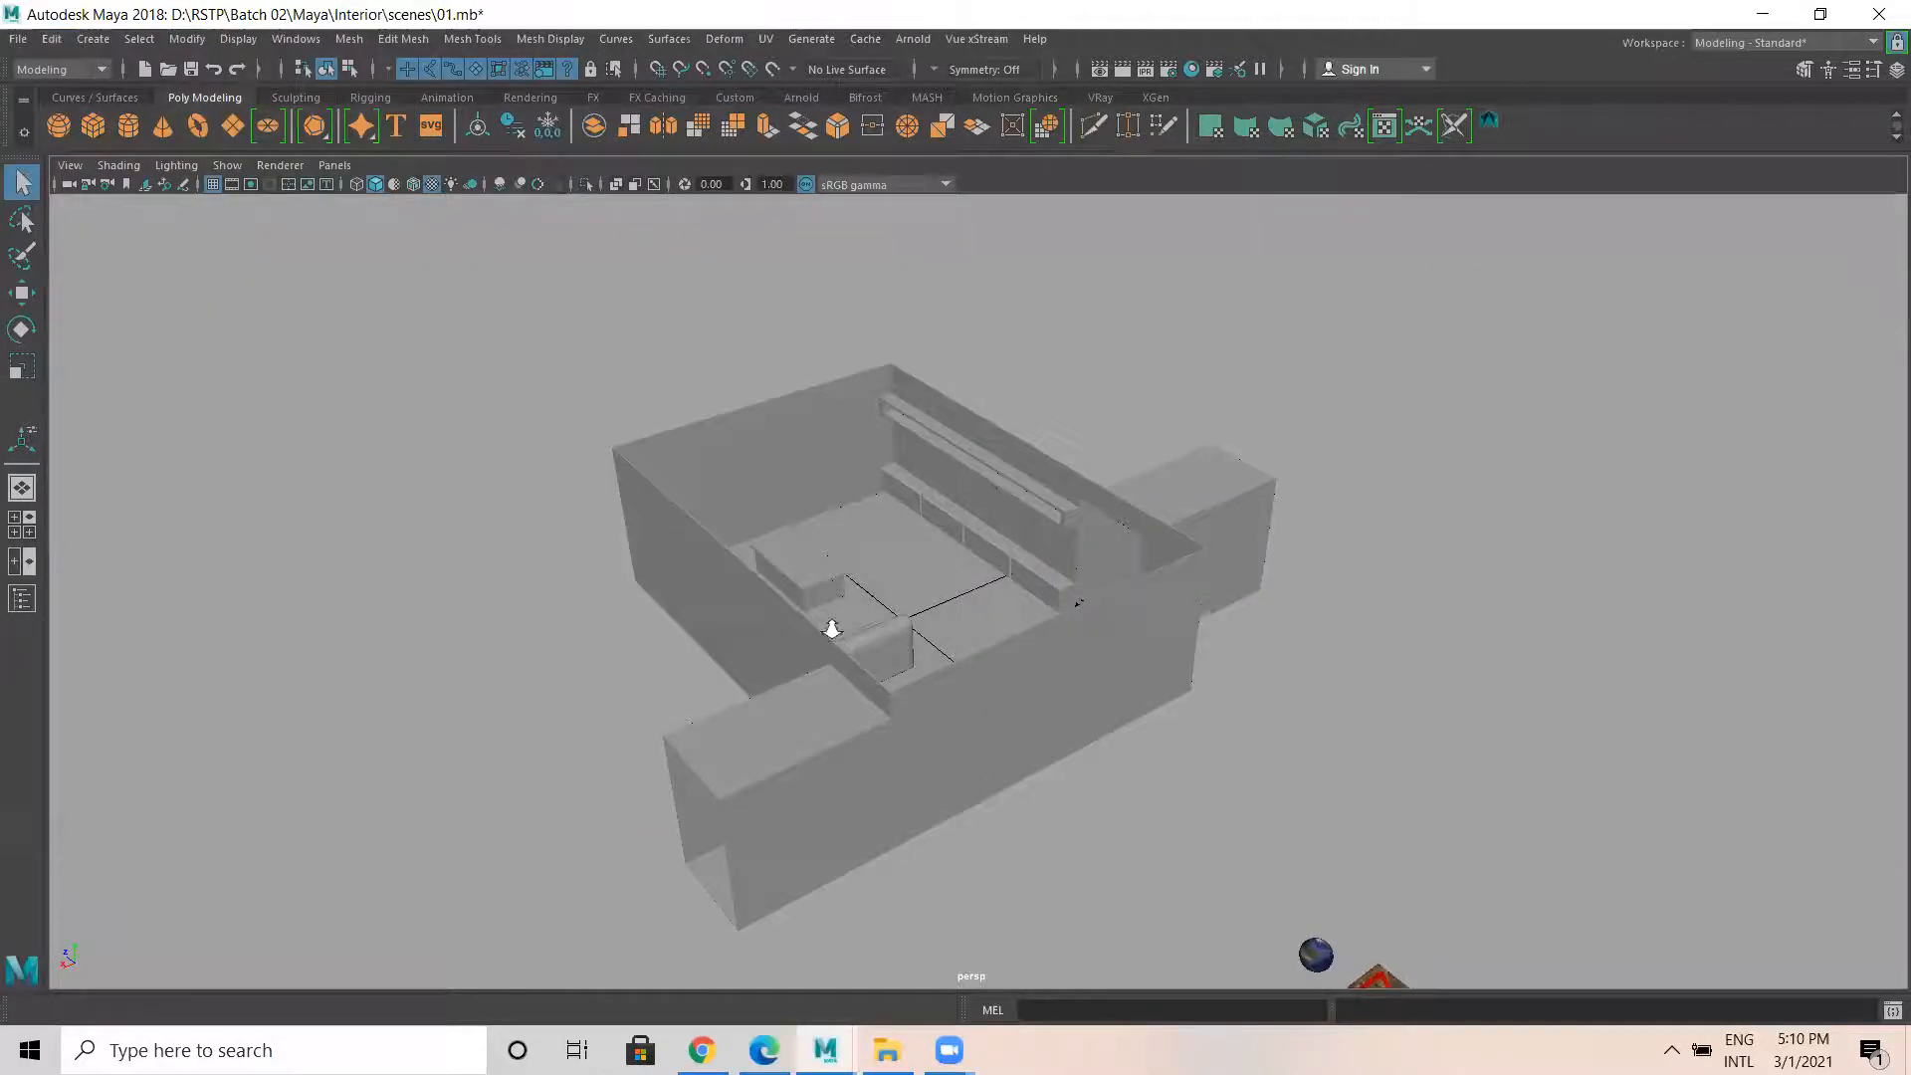
Examine the sofa and coffee table inside the room, selecting the tabletop.
alt+drag(858, 626, 319, 708)
alt+right_drag(320, 708, 1894, 768)
alt+middle_drag(996, 562, 358, 606)
alt+drag(358, 606, 686, 657)
alt+middle_drag(687, 657, 599, 434)
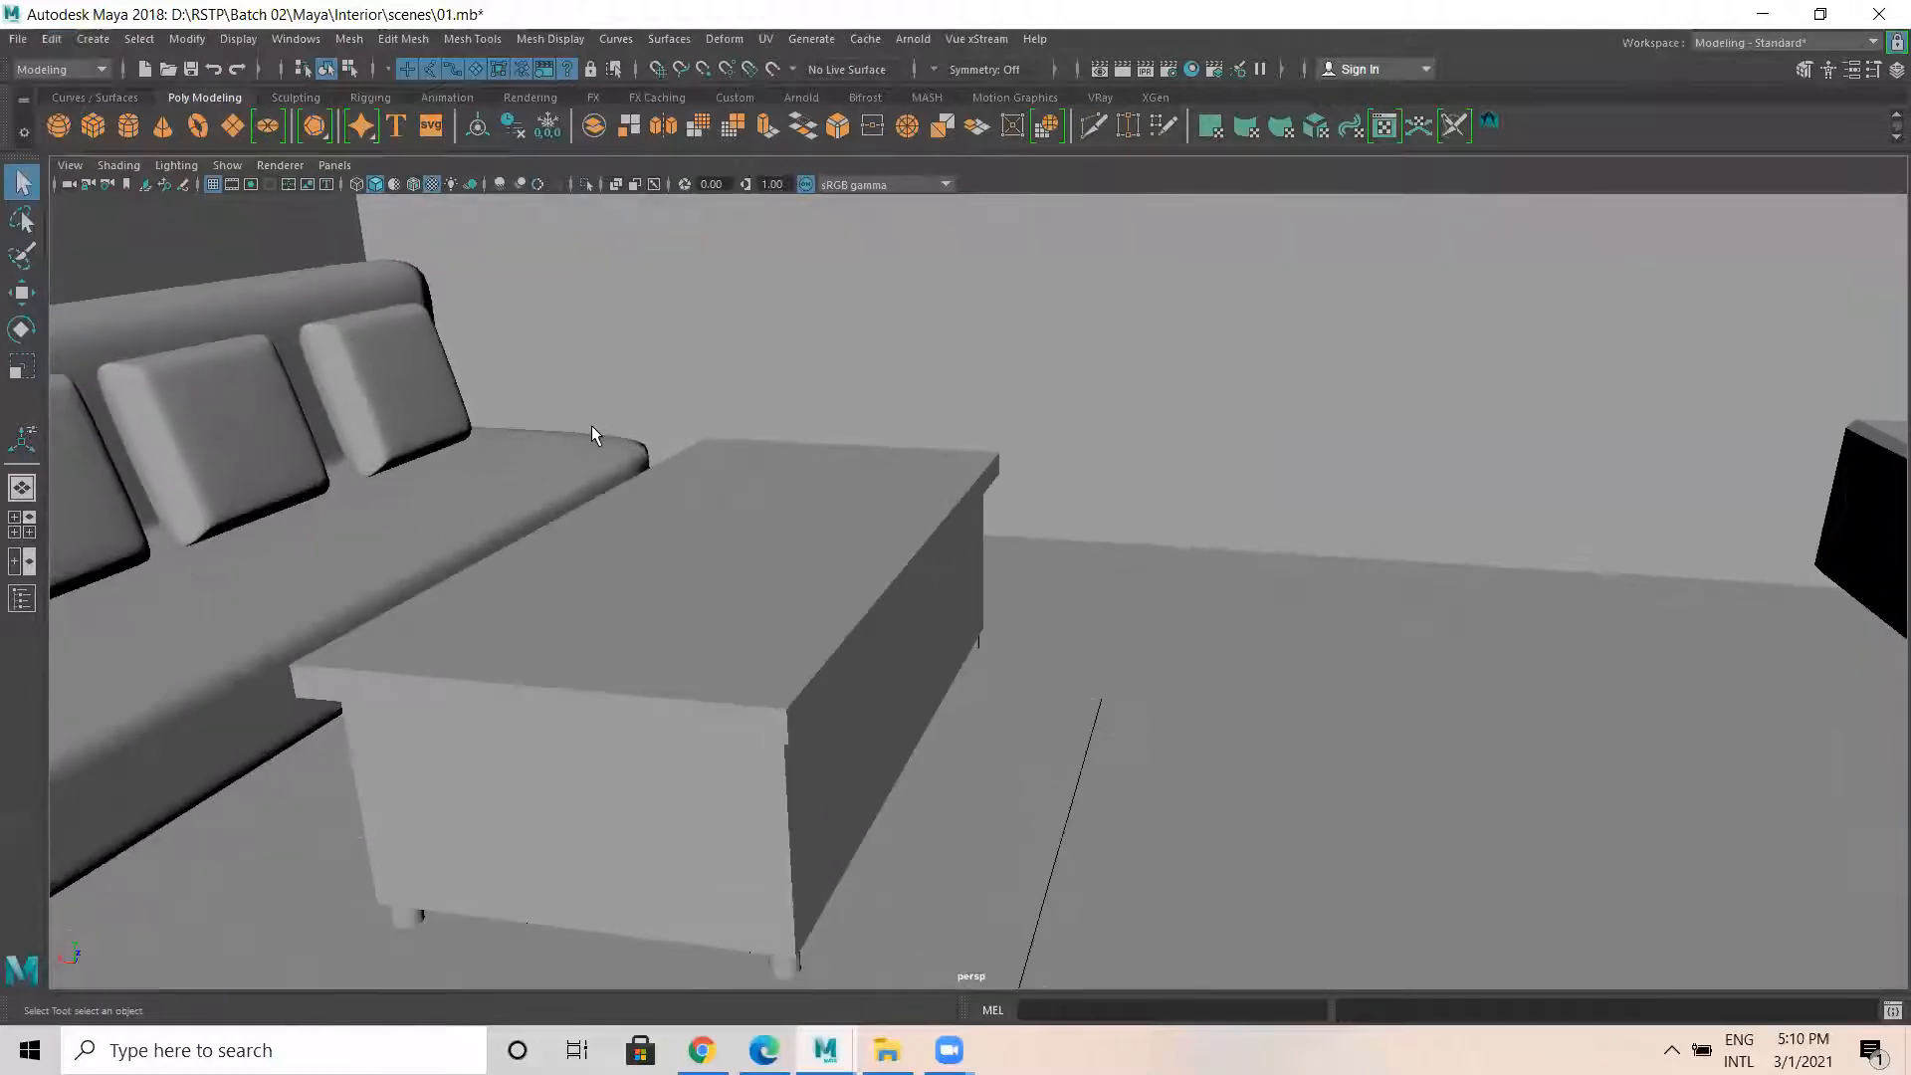
alt+drag(1144, 585, 1036, 575)
click(803, 575)
click(873, 567)
scroll(857, 630, up, 3)
alt+drag(952, 673, 1047, 672)
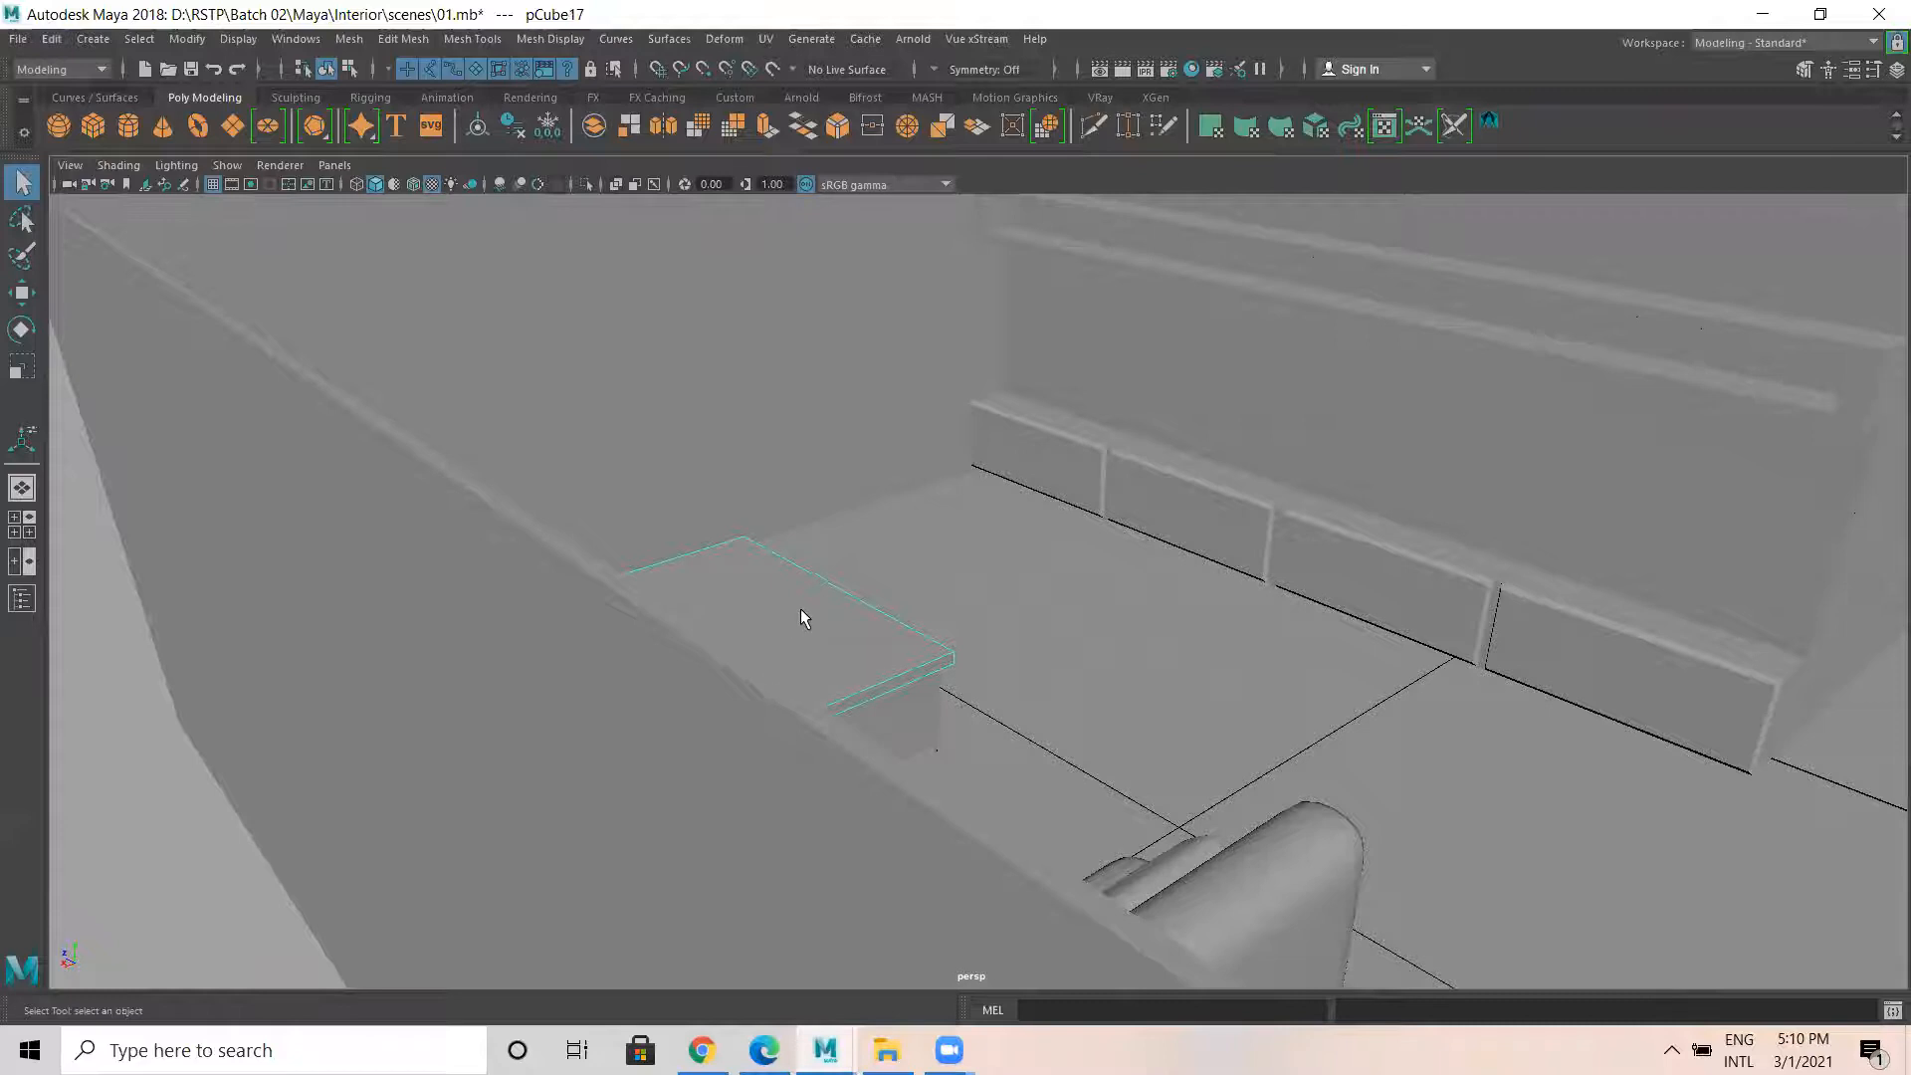
Select the flat rectangular panel between the wall shelf and the low cabinets and inspect it up close.
click(1323, 377)
alt+drag(1298, 408, 1331, 482)
alt+right_drag(1331, 482, 998, 618)
alt+drag(1195, 609, 1101, 623)
alt+right_drag(1100, 623, 1647, 728)
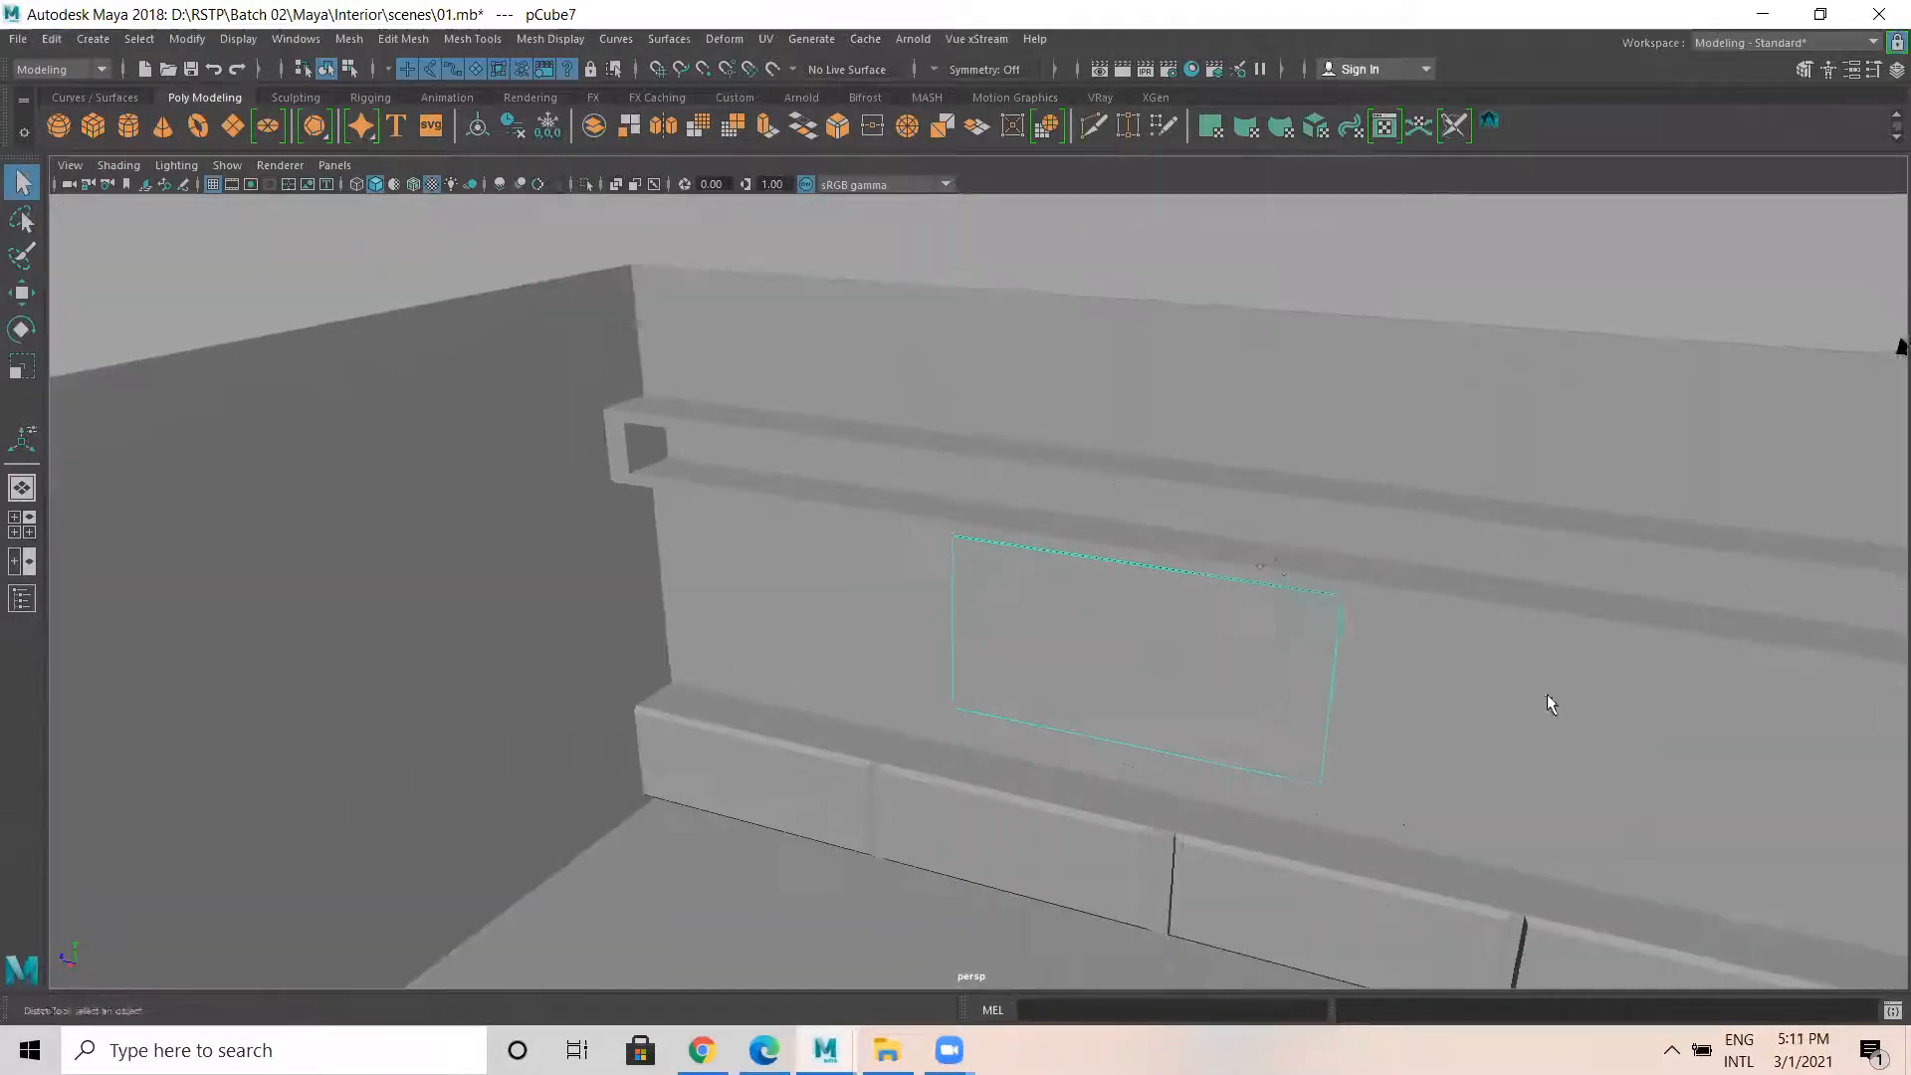
Open the UV Editor for the selected wall panel and close the UV Toolkit.
alt+drag(1648, 734, 852, 390)
alt+right_drag(792, 440, 962, 546)
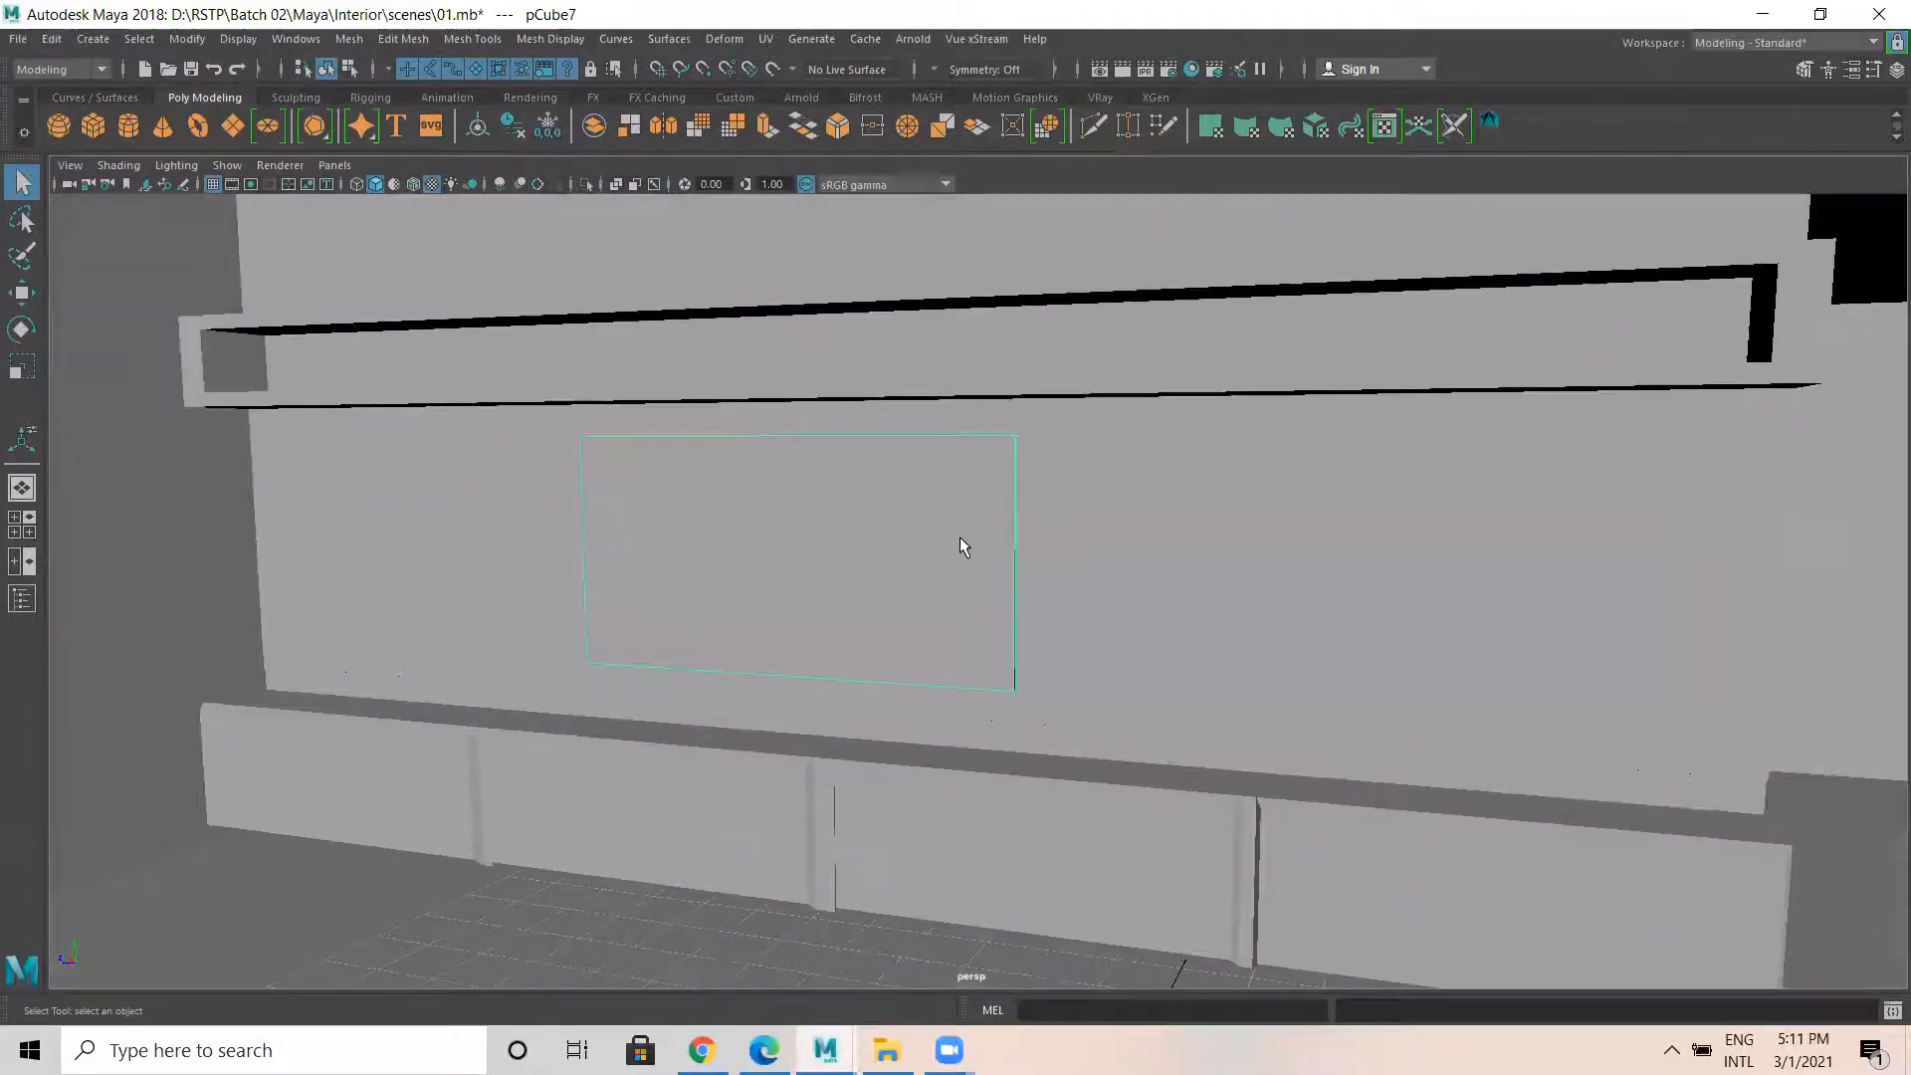
click(1380, 128)
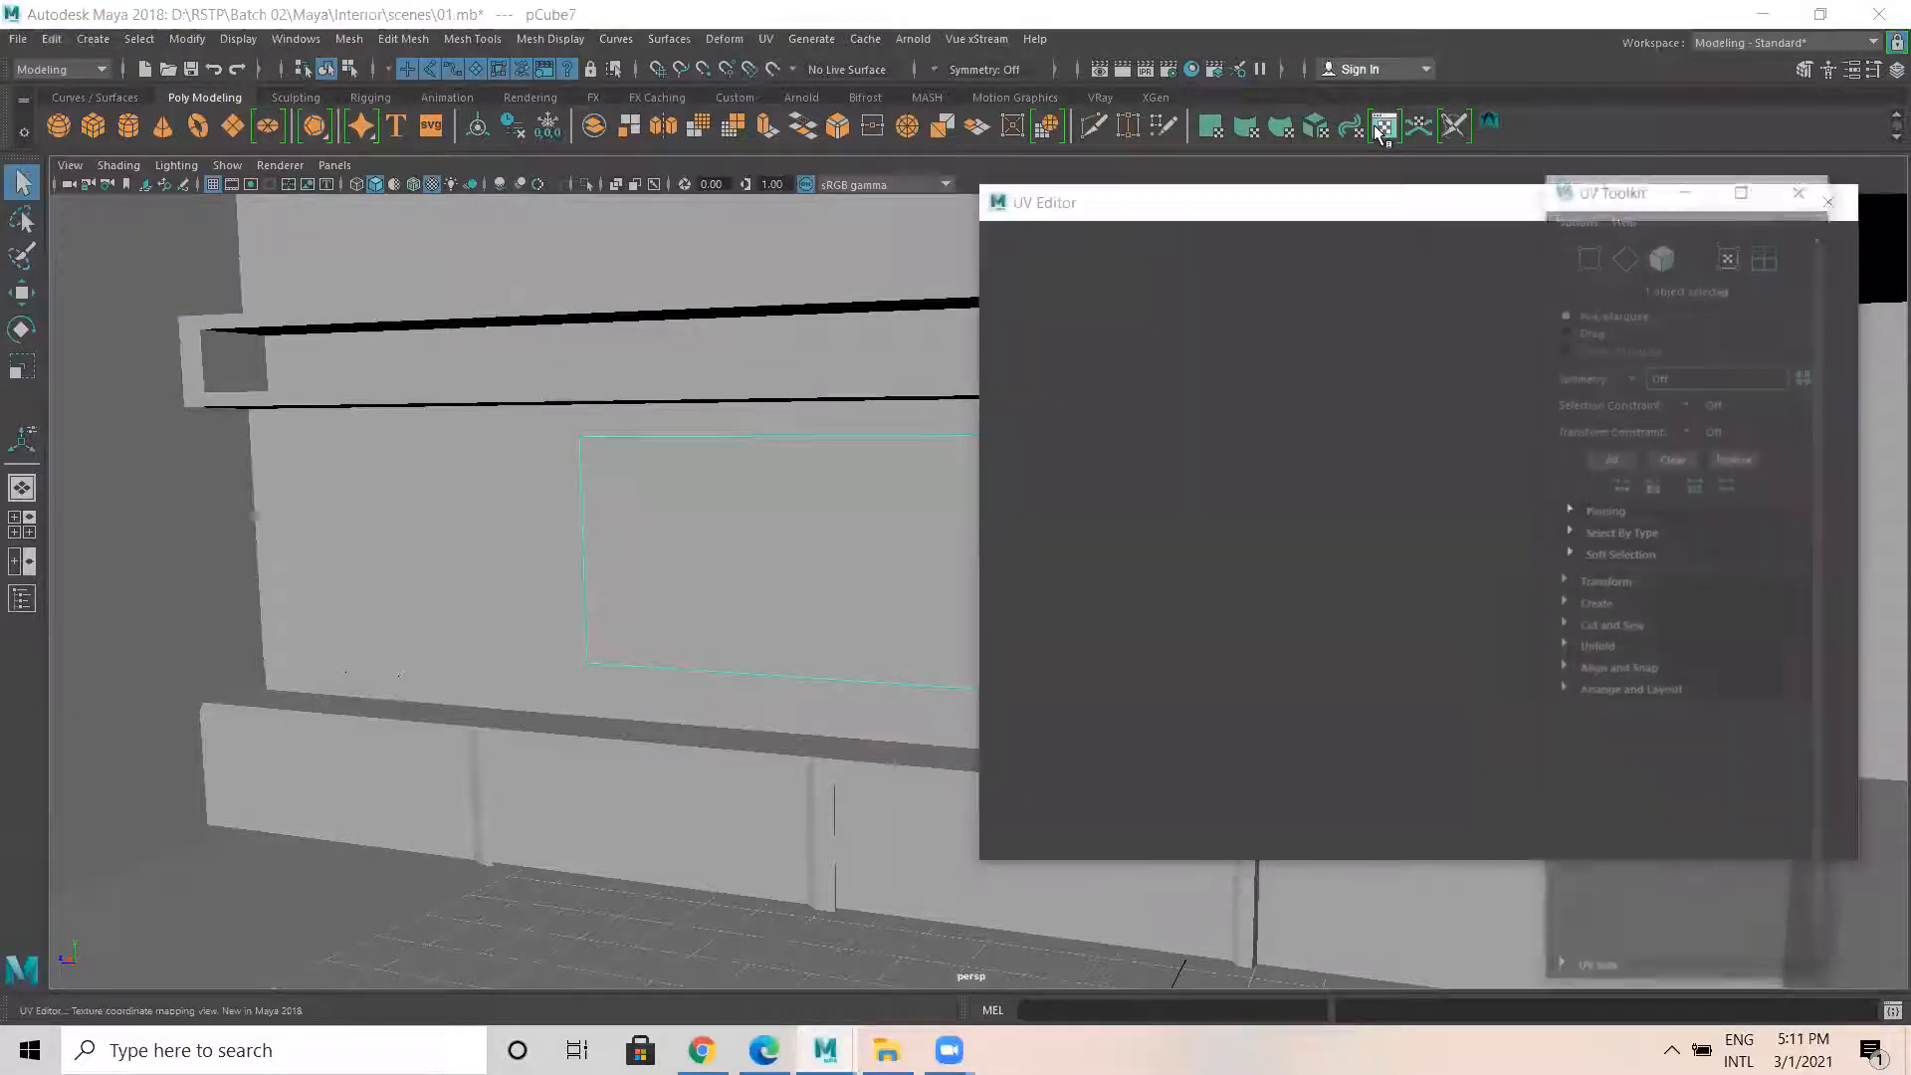
alt+drag(657, 550, 440, 592)
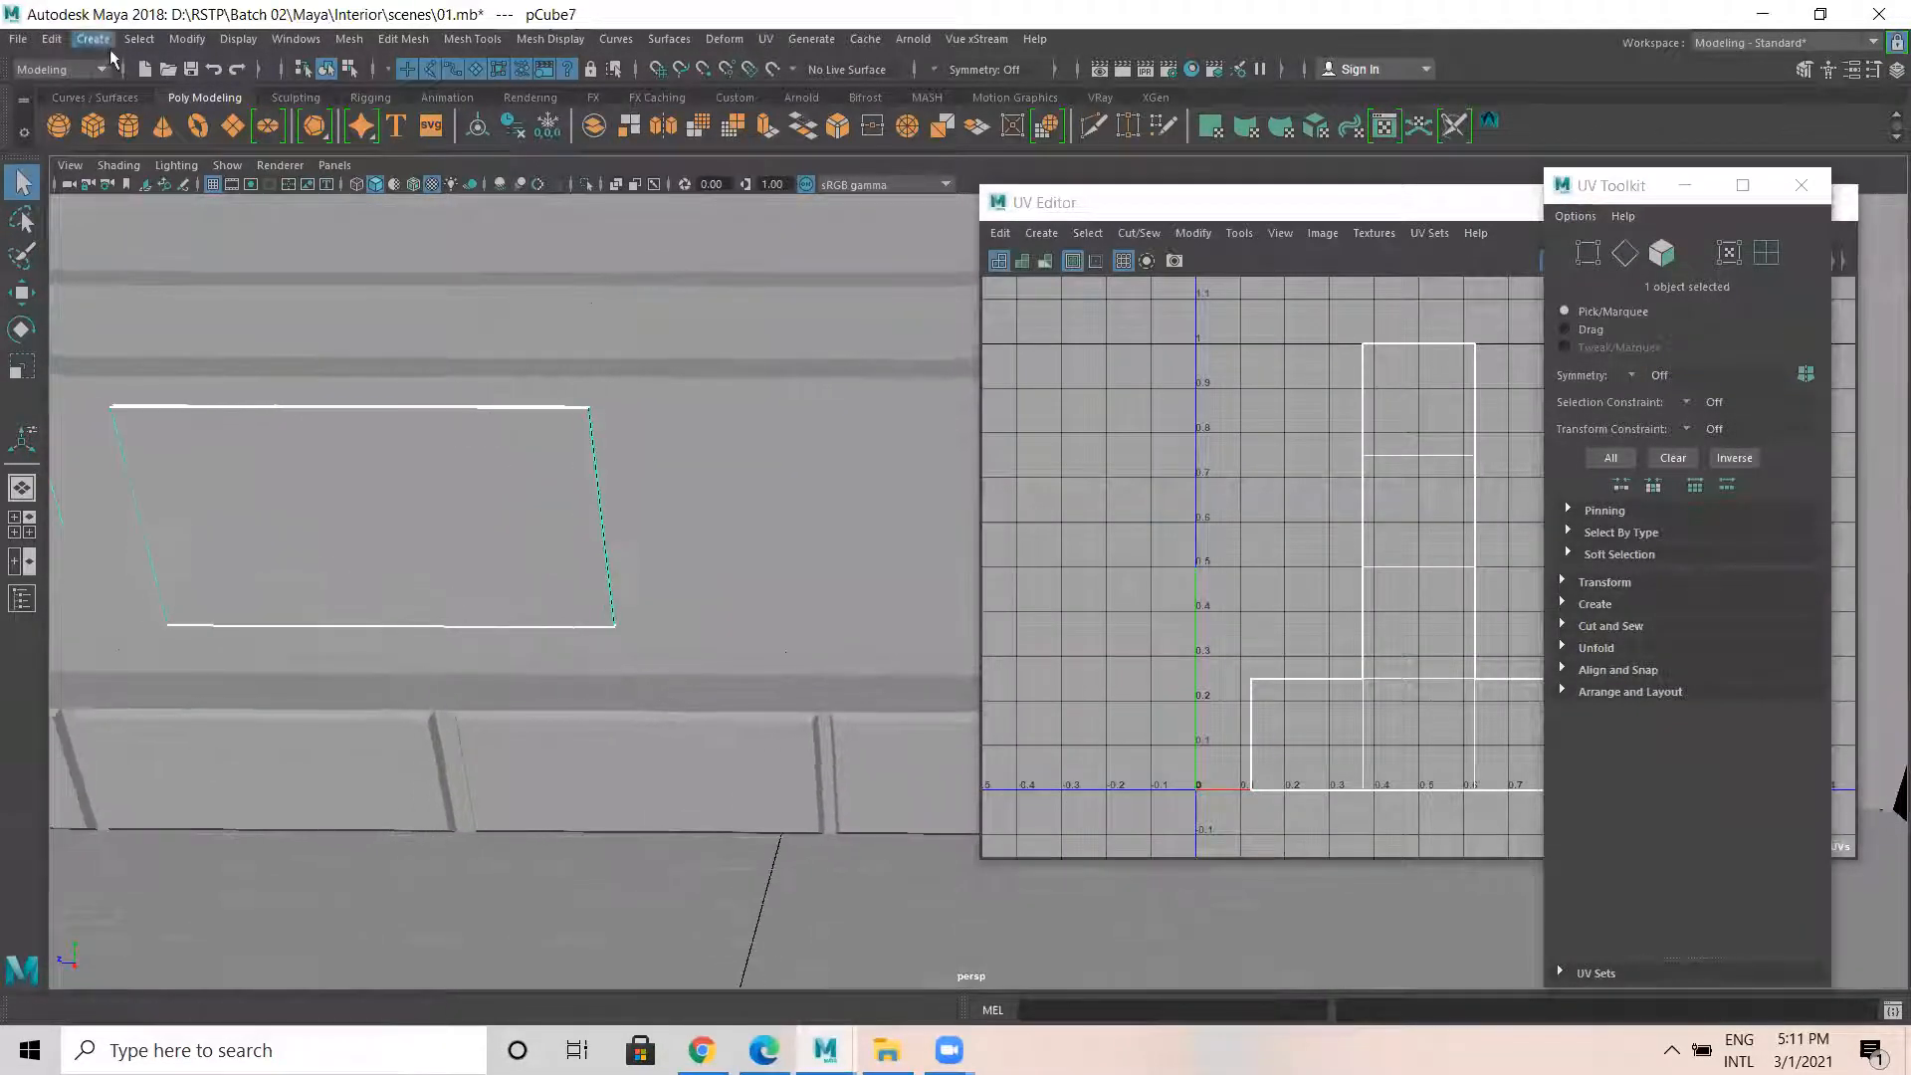
click(1802, 187)
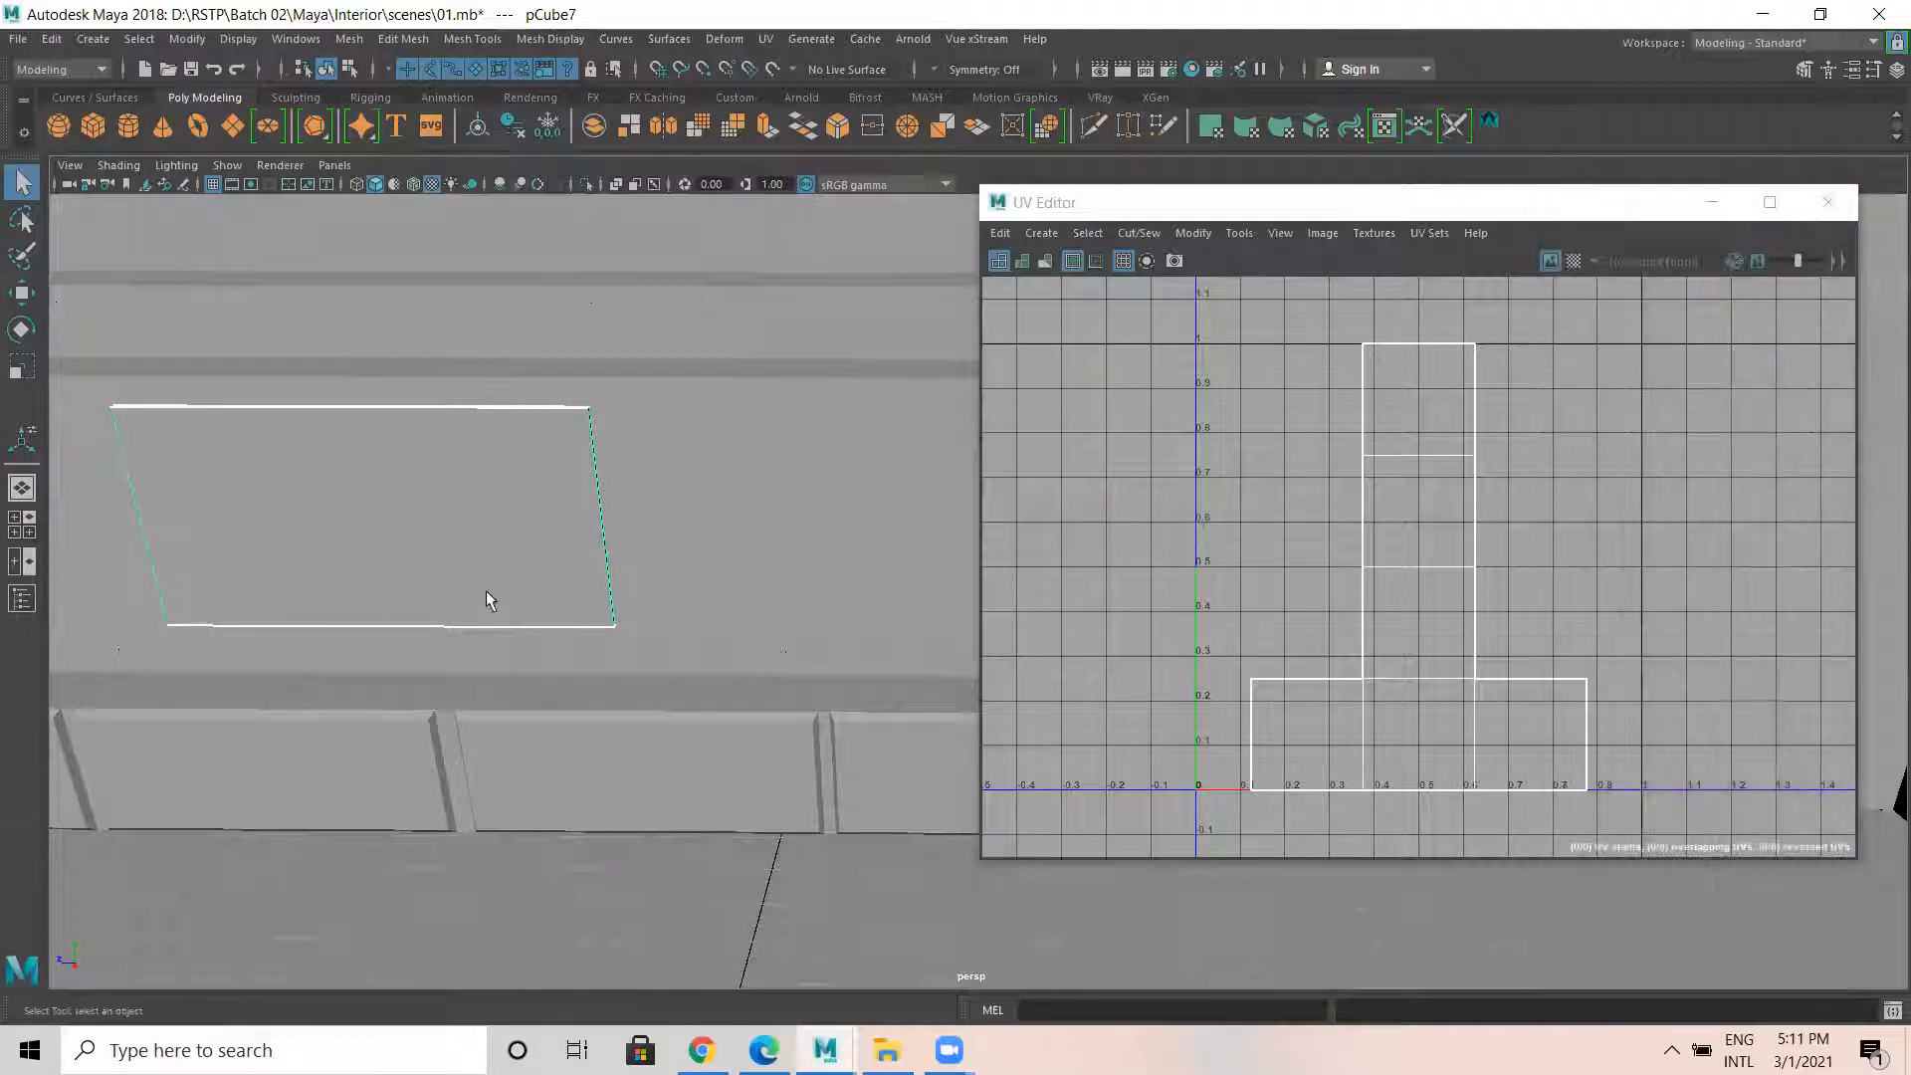
alt+drag(471, 497, 550, 513)
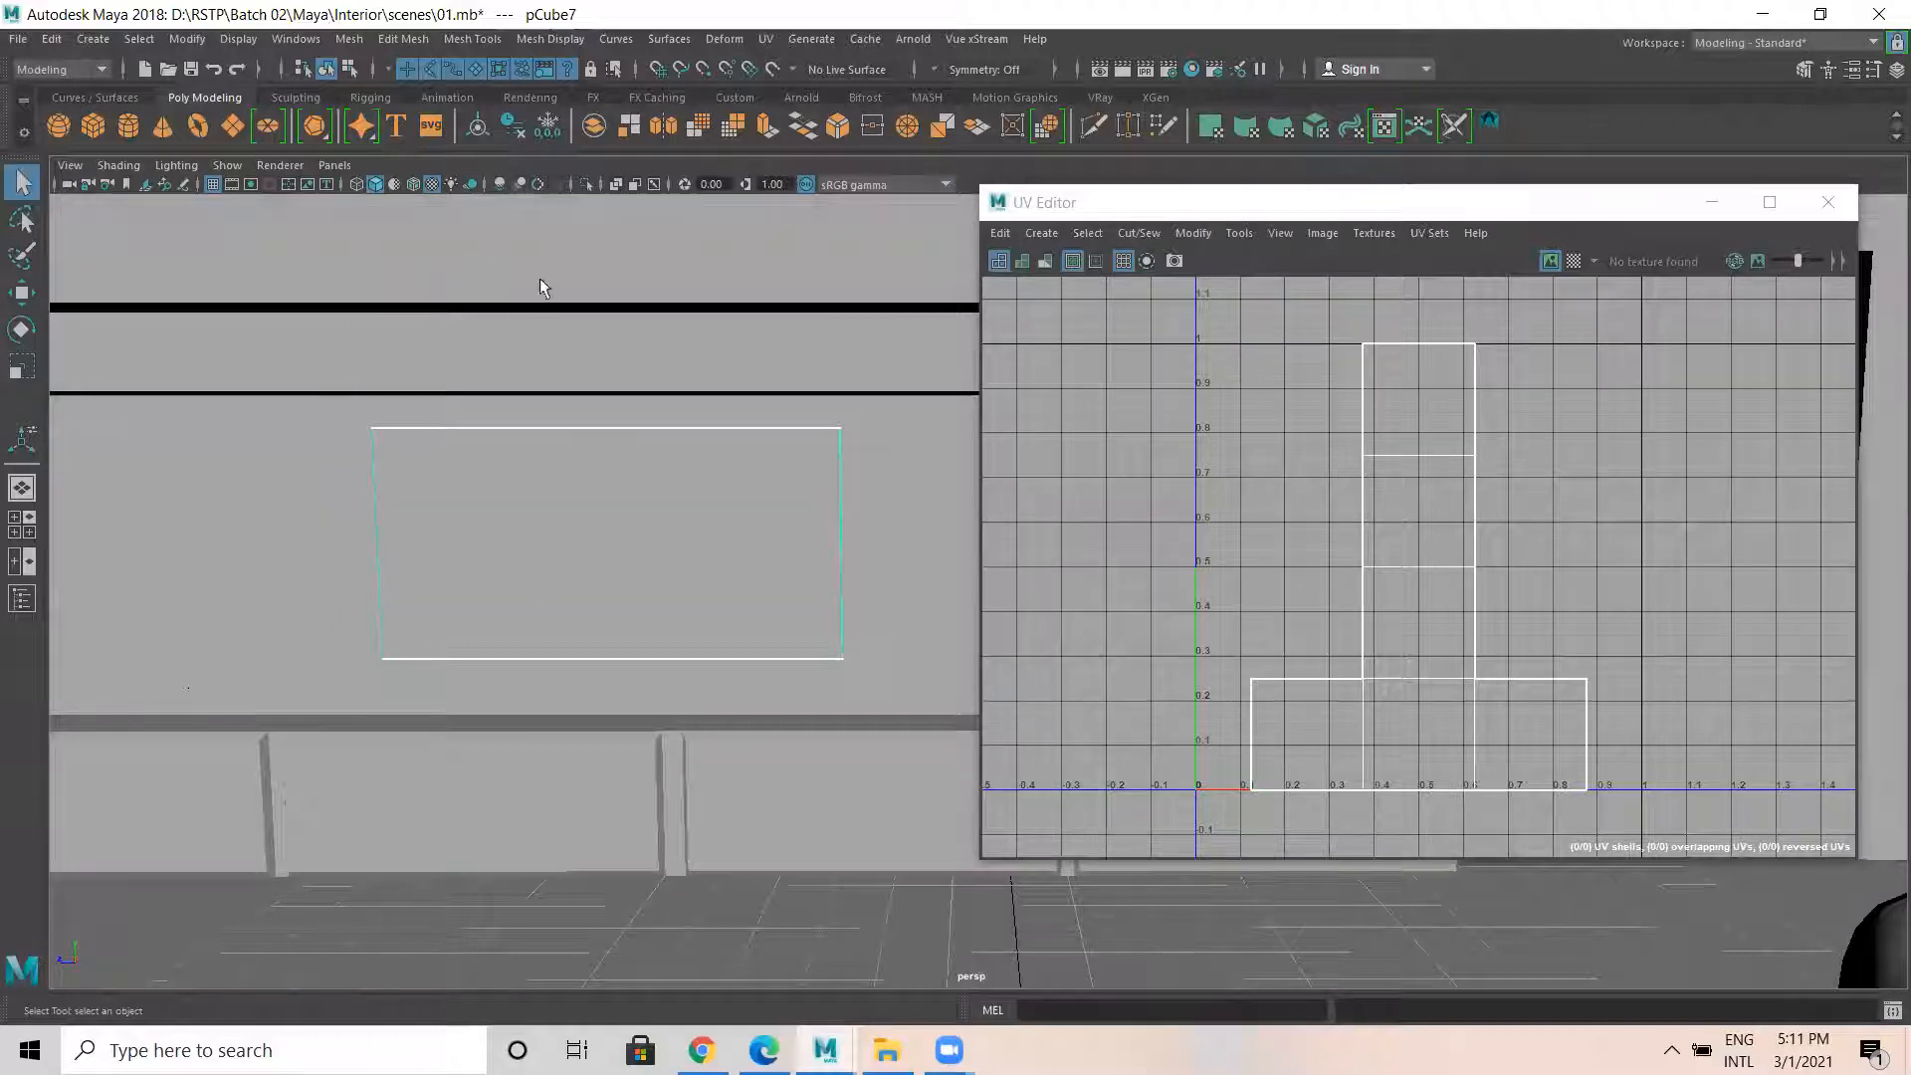
Frame the wall panel face-on in the perspective view and move the UV Editor window clear of it.
alt+drag(624, 513, 994, 414)
alt+middle_drag(756, 446, 1055, 362)
scroll(432, 597, down, 1)
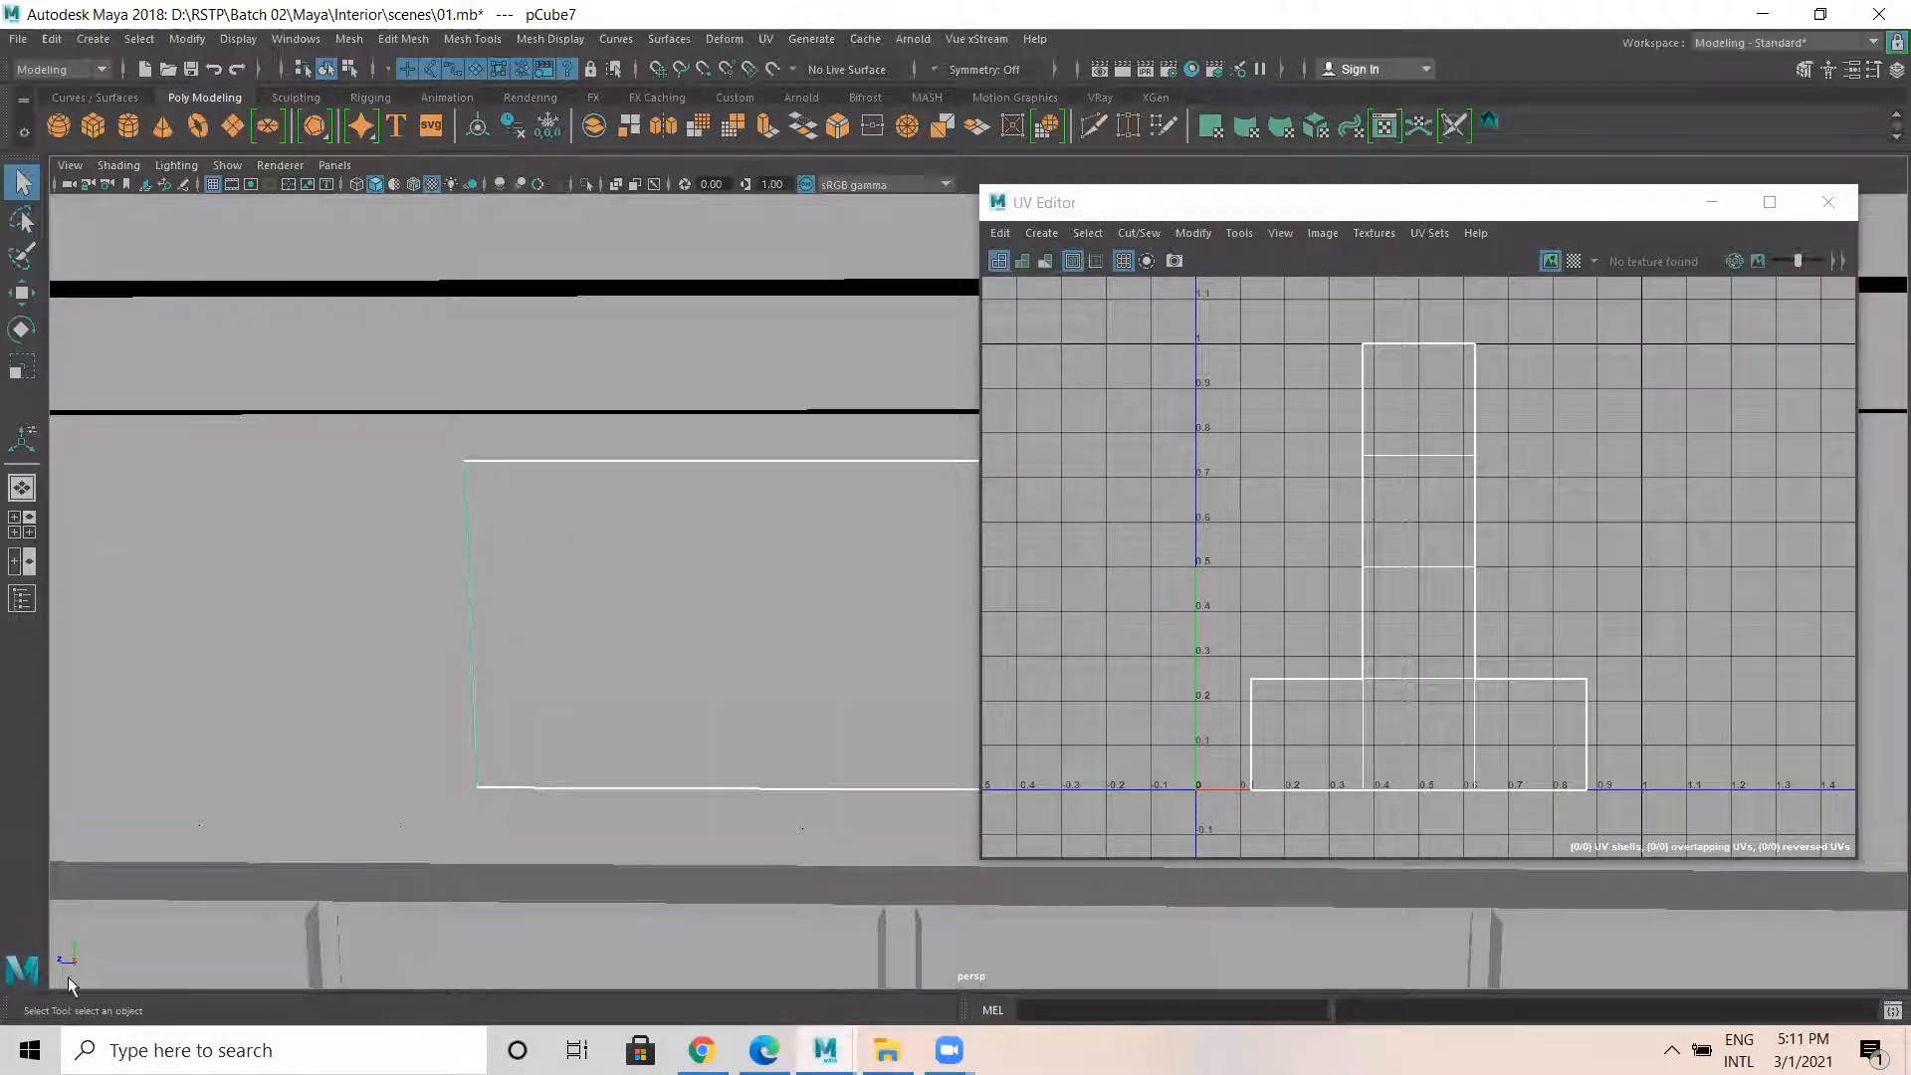
drag(1303, 204, 1526, 221)
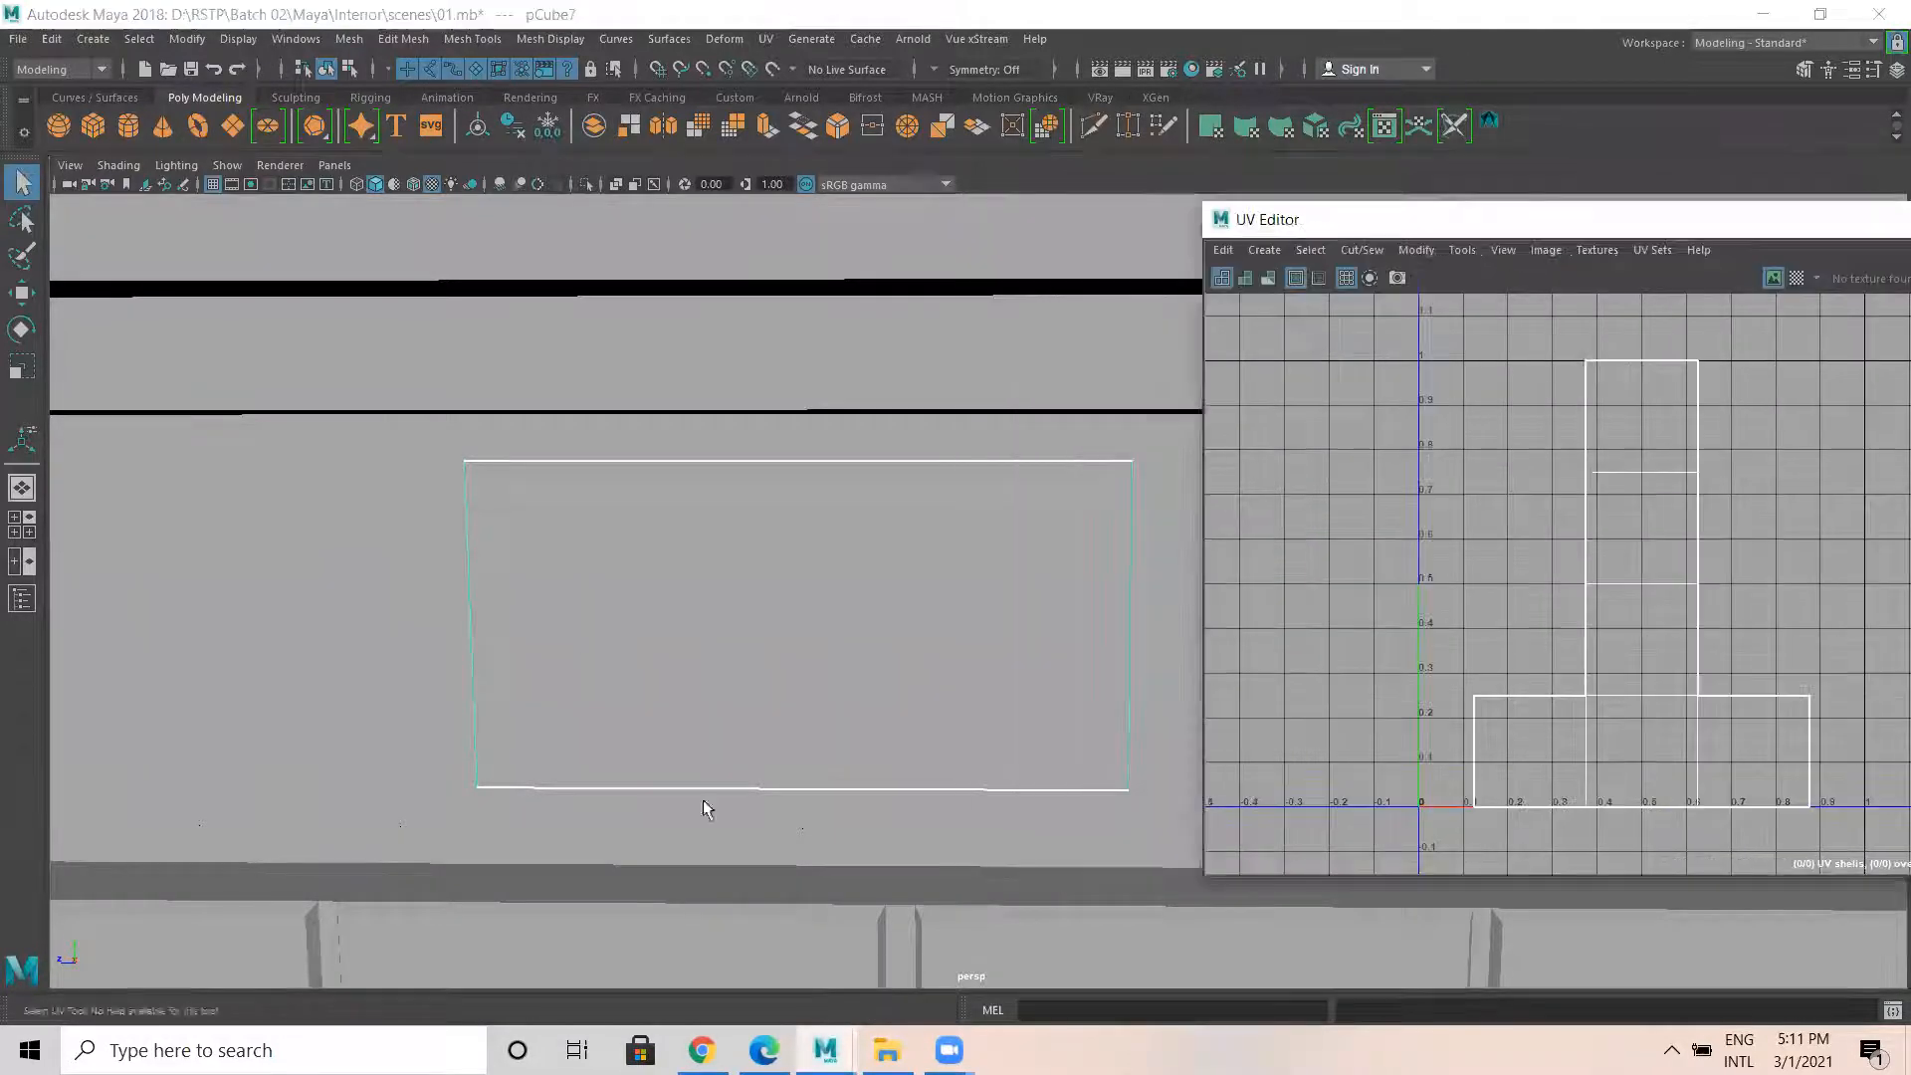
click(74, 965)
alt+middle_drag(624, 620, 456, 657)
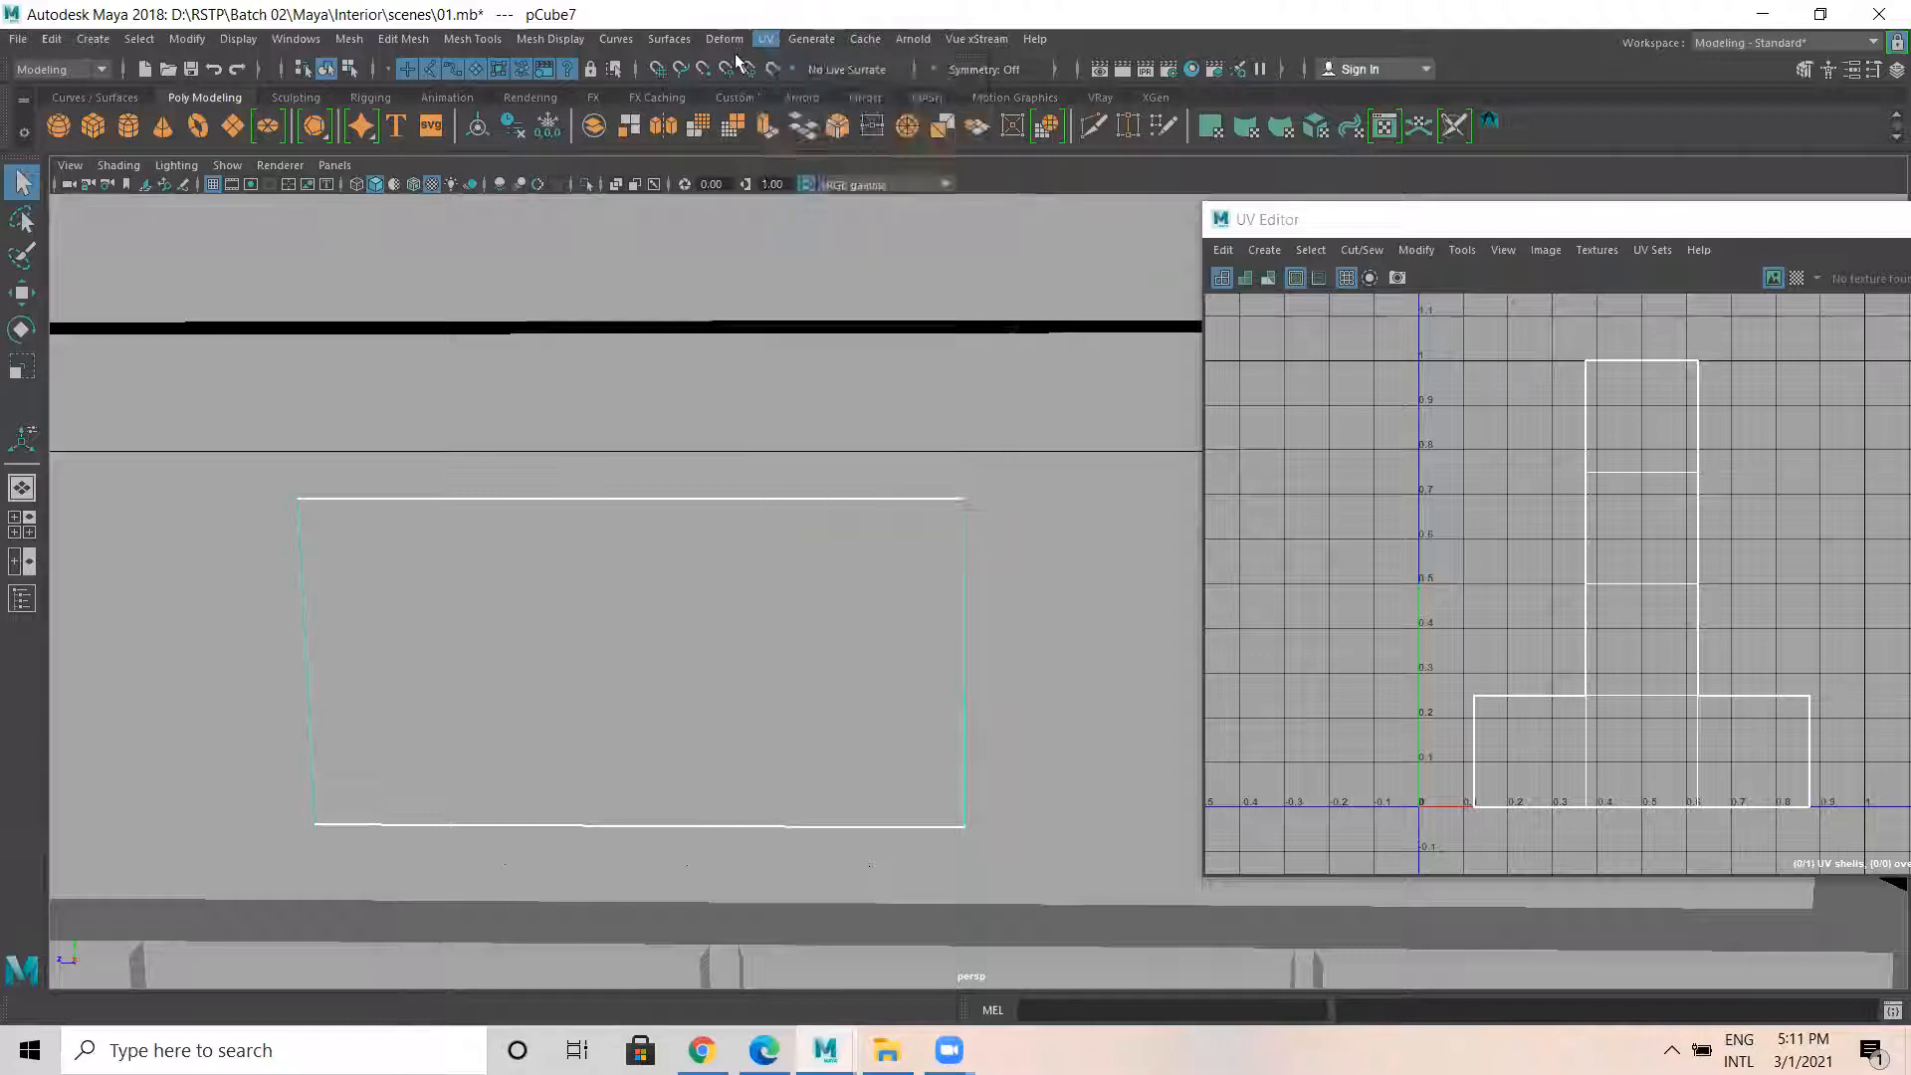
Open the planar mapping options for the wall panel and check its facing axis in the orthographic views.
click(766, 40)
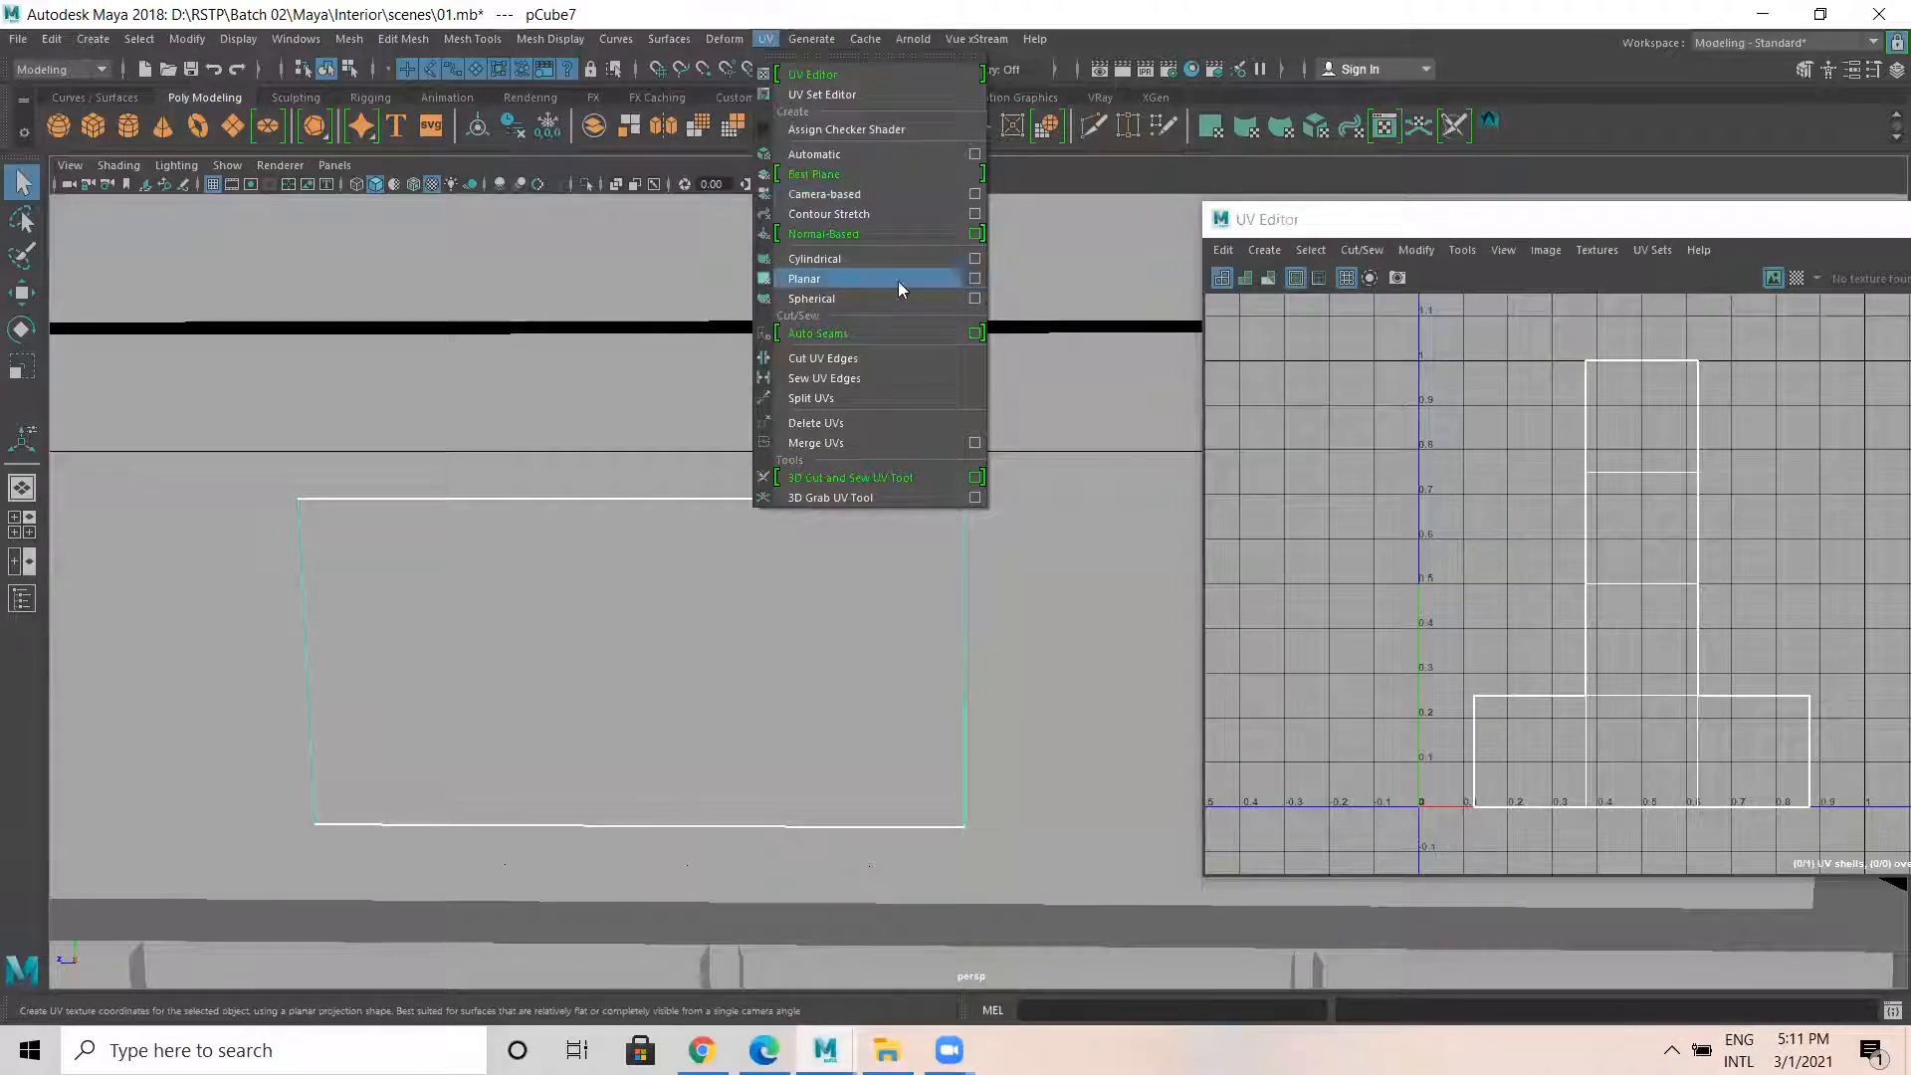
click(975, 280)
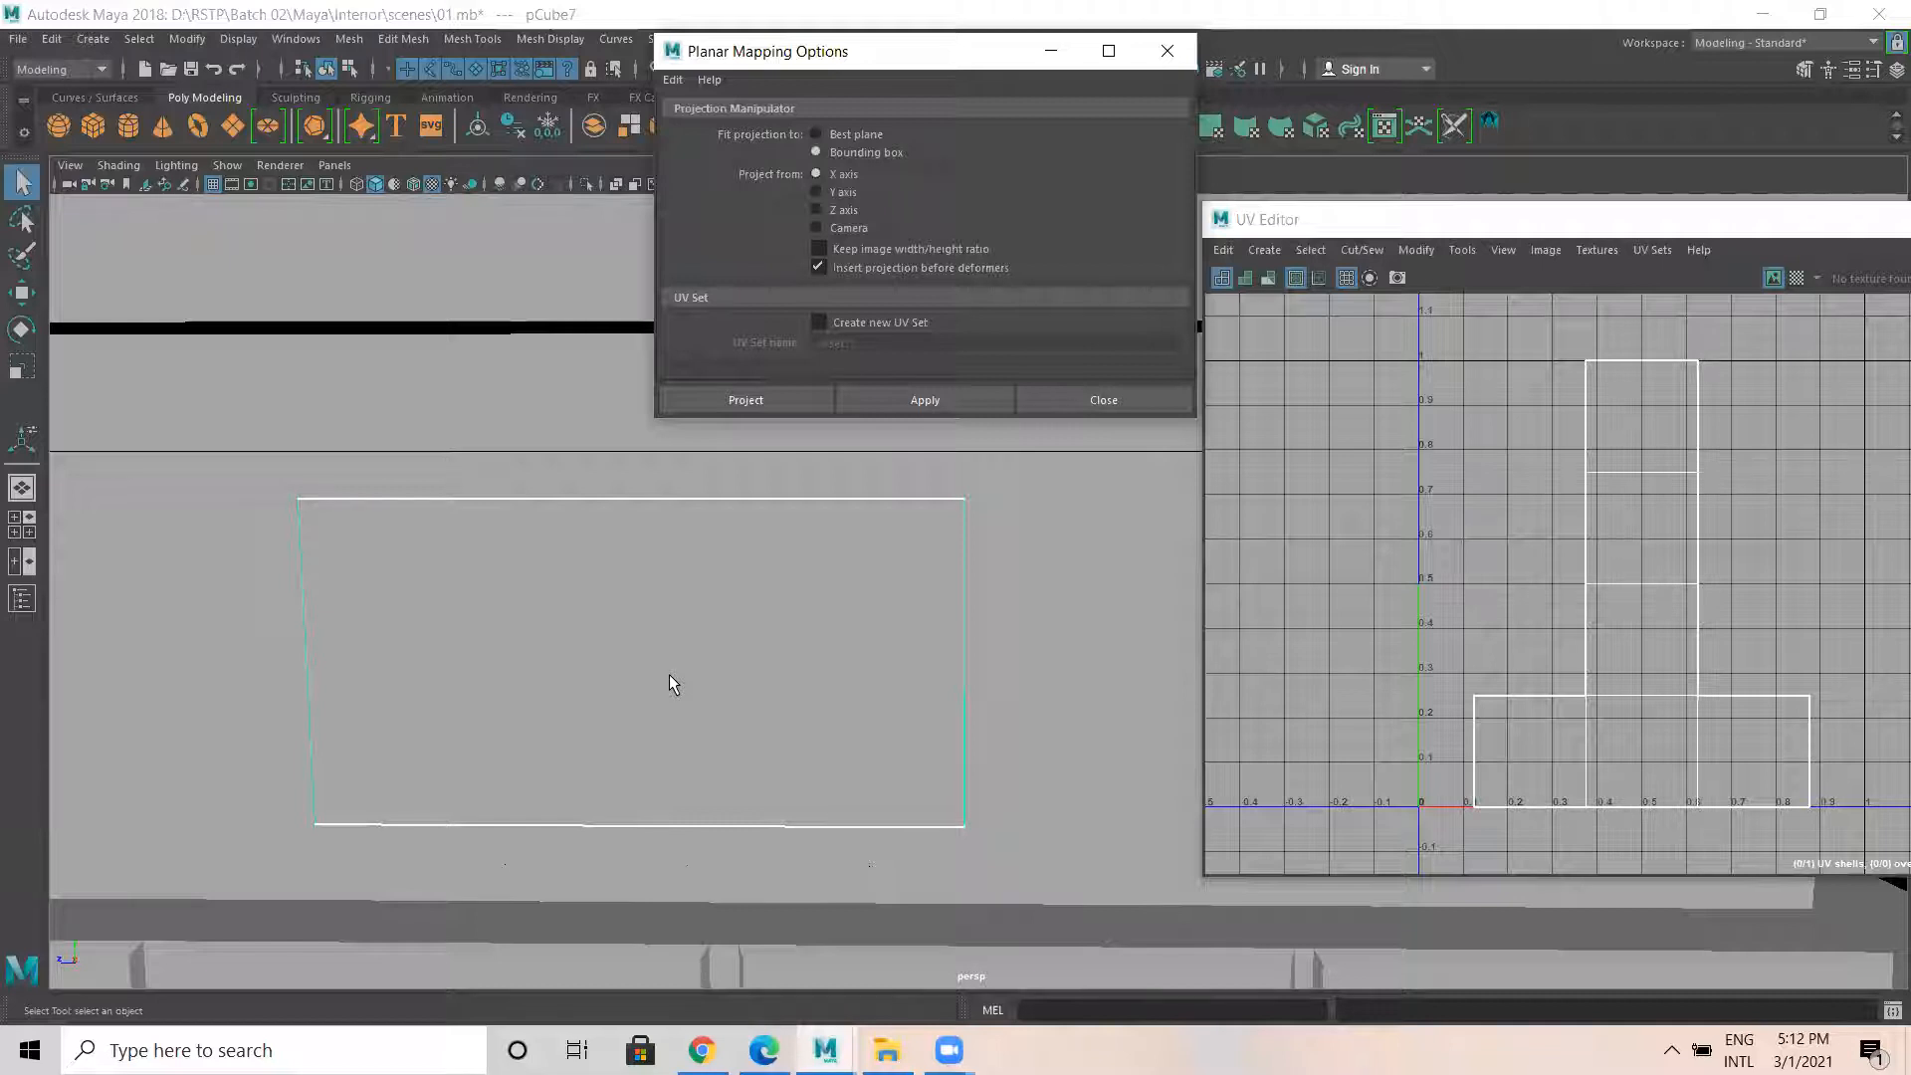
key(space)
key(space)
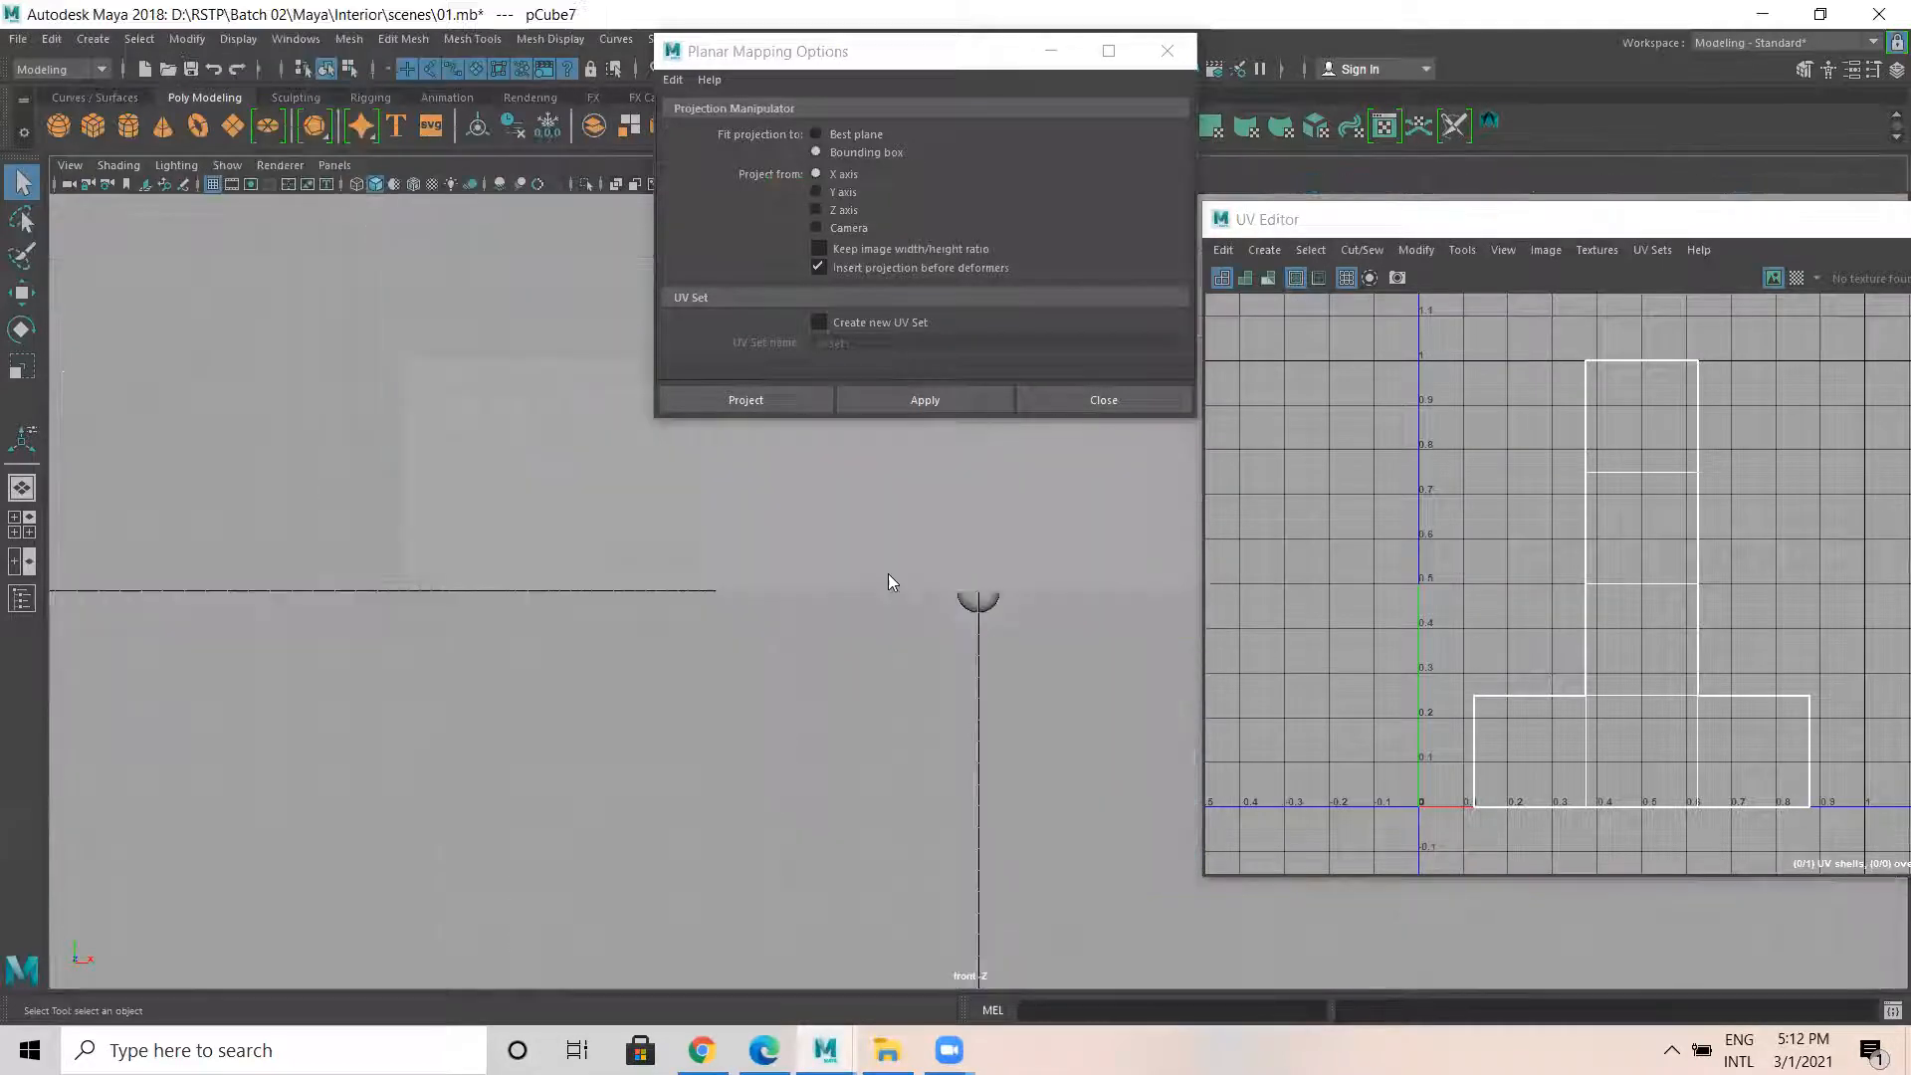
key(space)
alt+middle_drag(1189, 629, 515, 750)
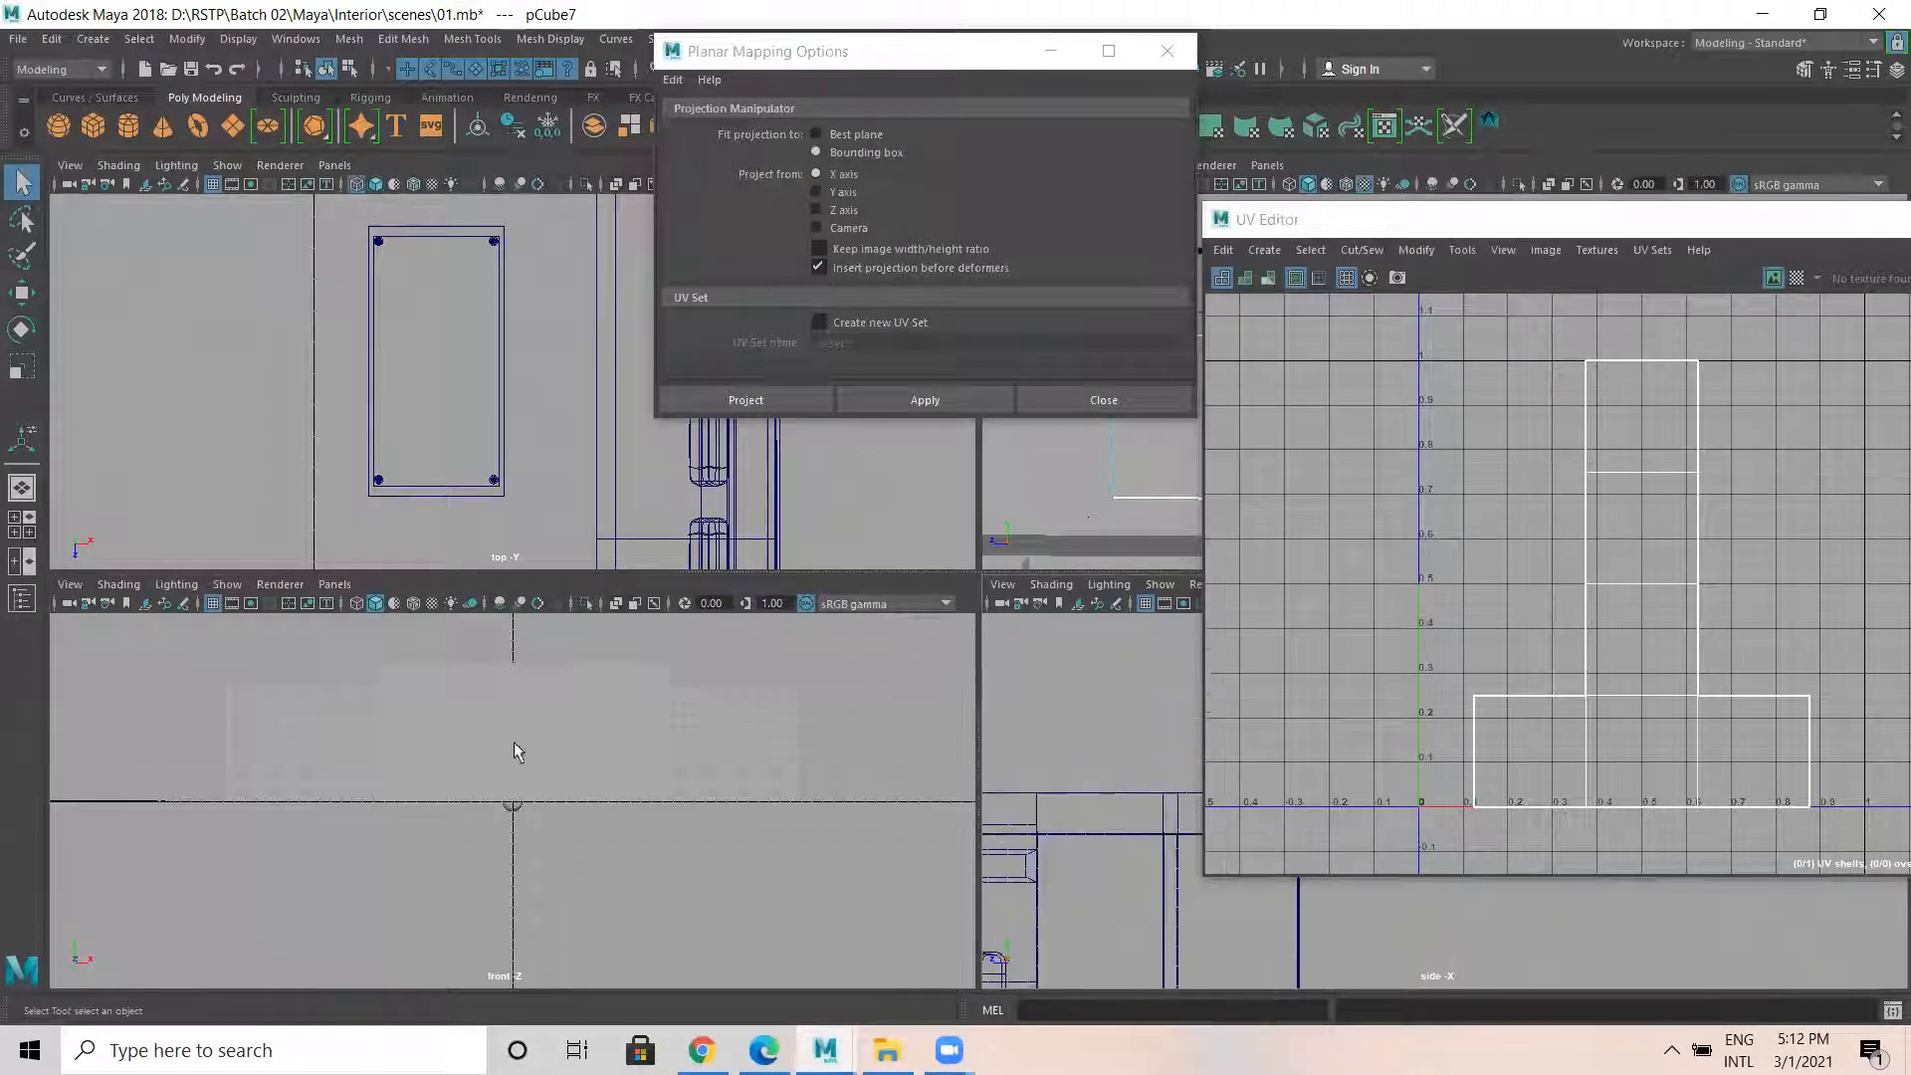
alt+middle_drag(1071, 746, 1458, 779)
key(space)
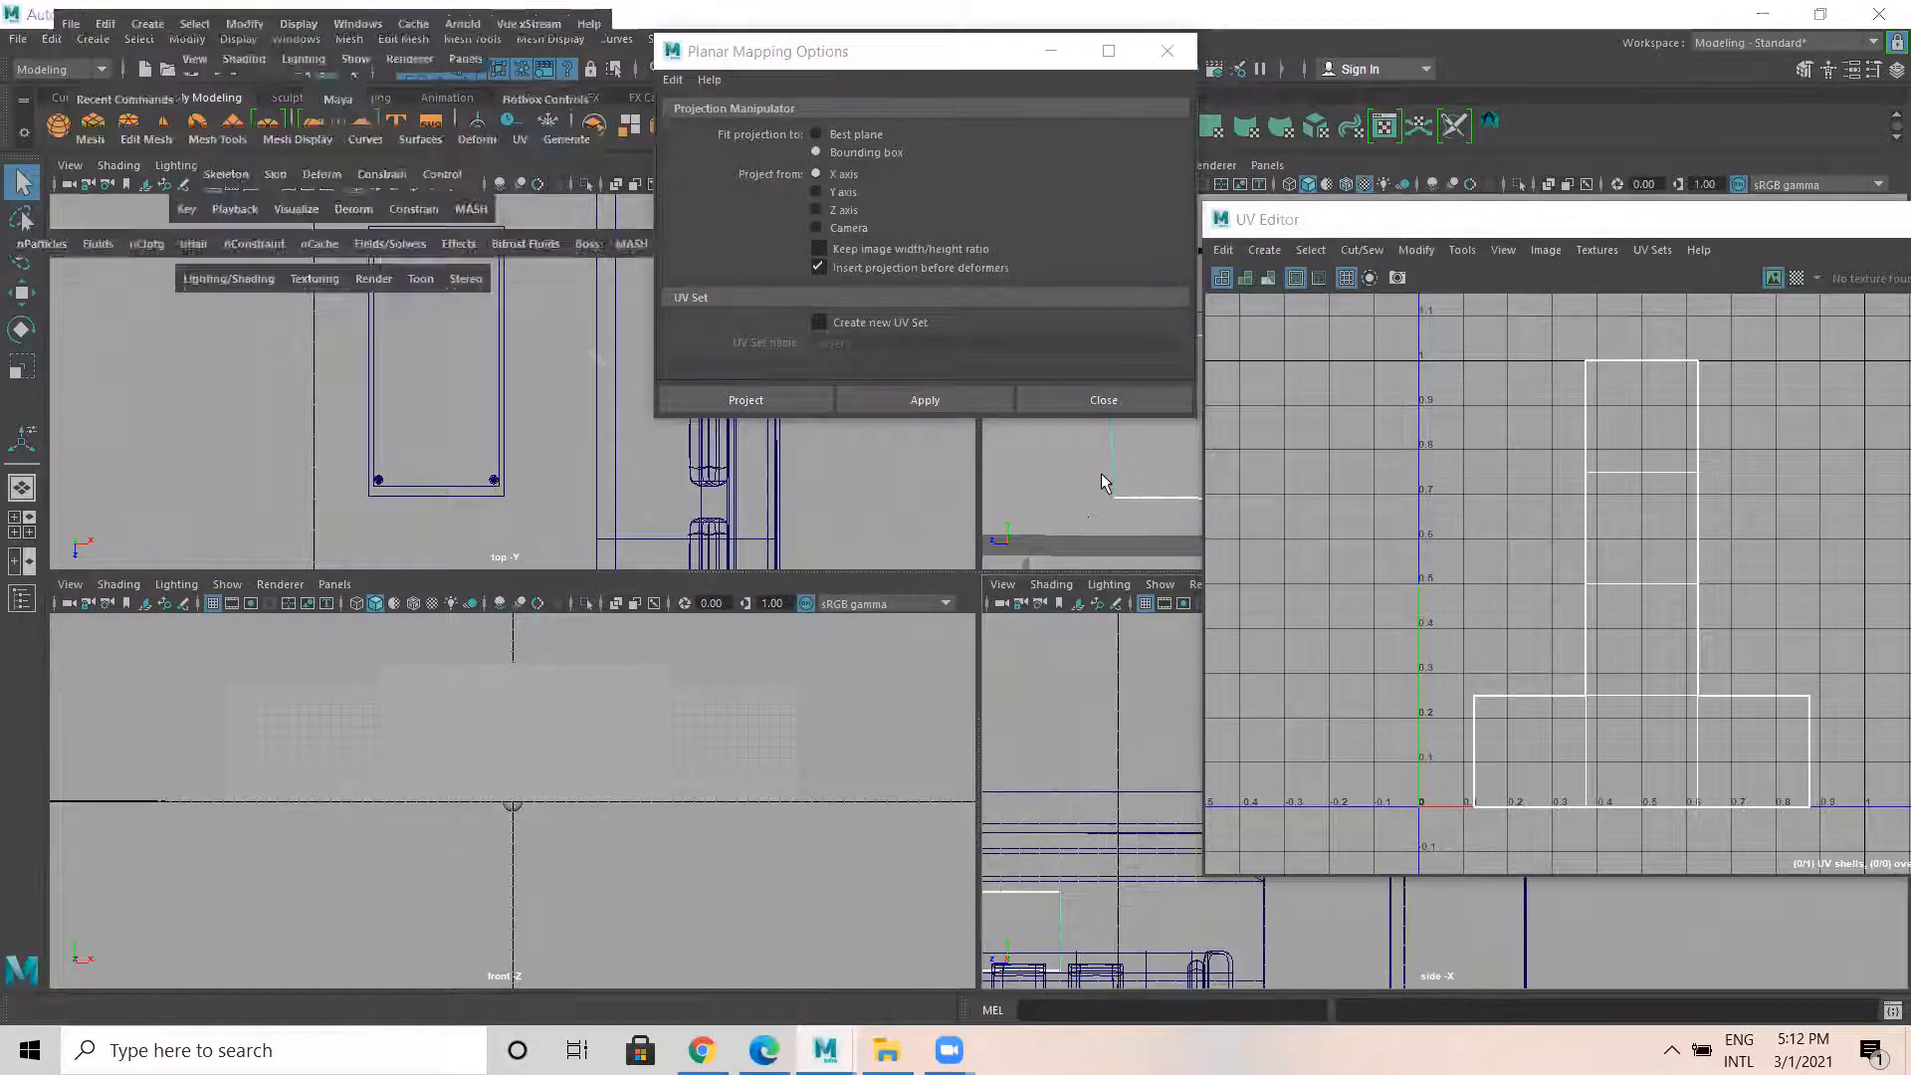
alt+middle_drag(640, 666, 692, 652)
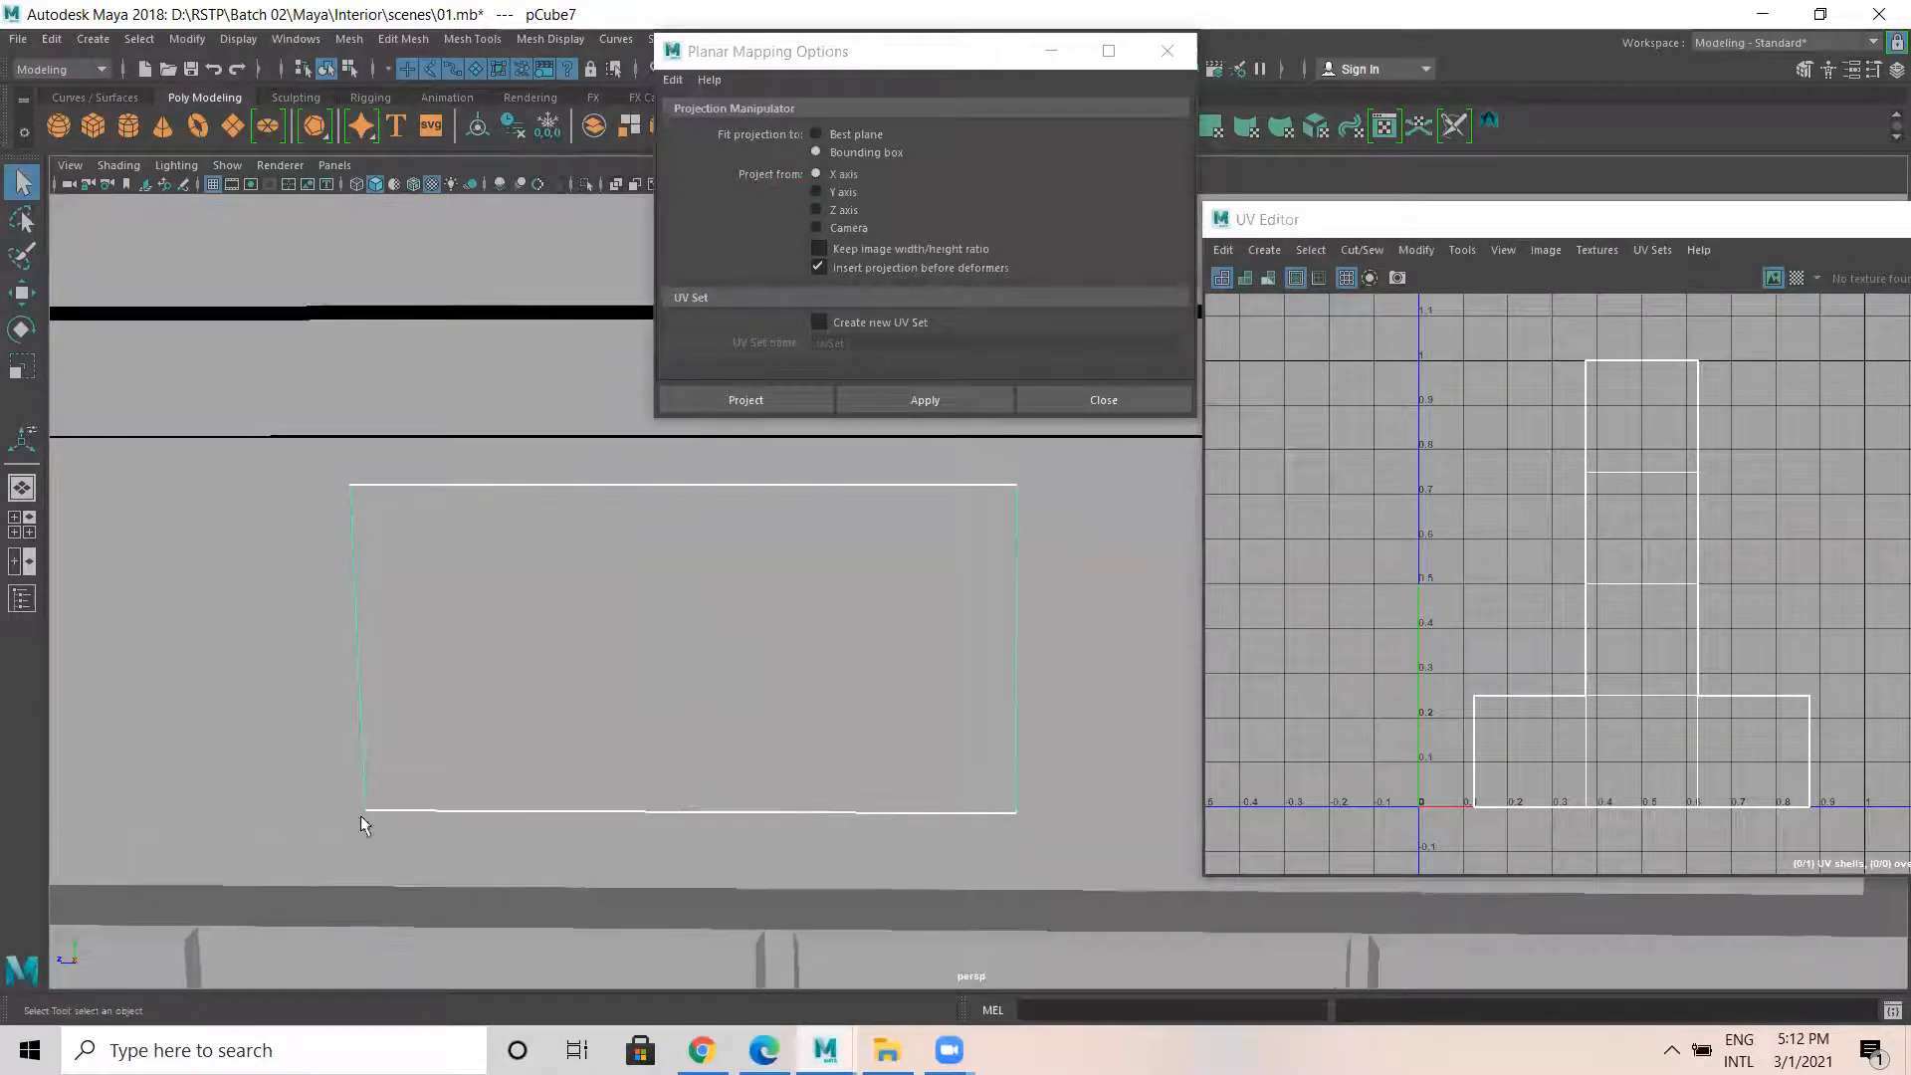
Apply a planar UV projection to the wall panel from the X axis, fitted to the bounding box.
click(752, 408)
scroll(1685, 567, down, 1)
alt+middle_drag(1675, 554, 1561, 499)
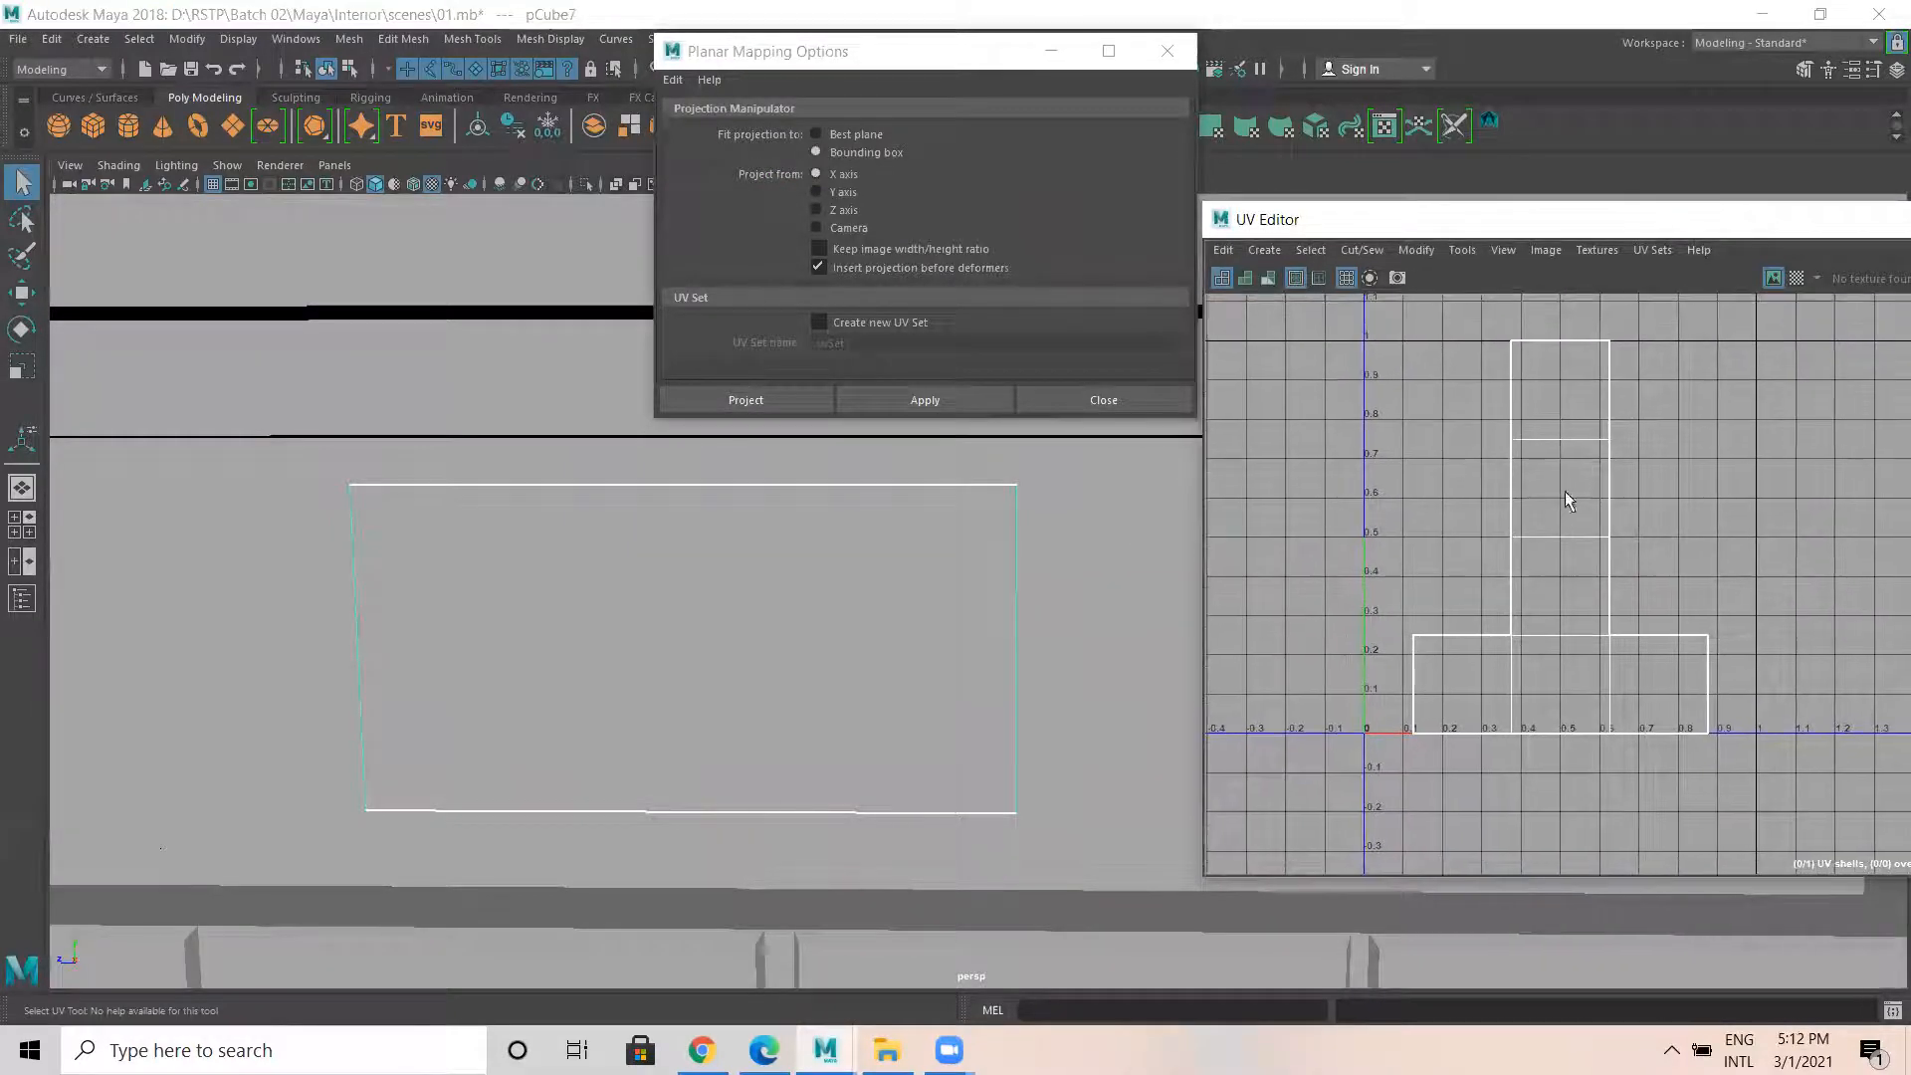
click(738, 392)
right_drag(870, 508, 908, 558)
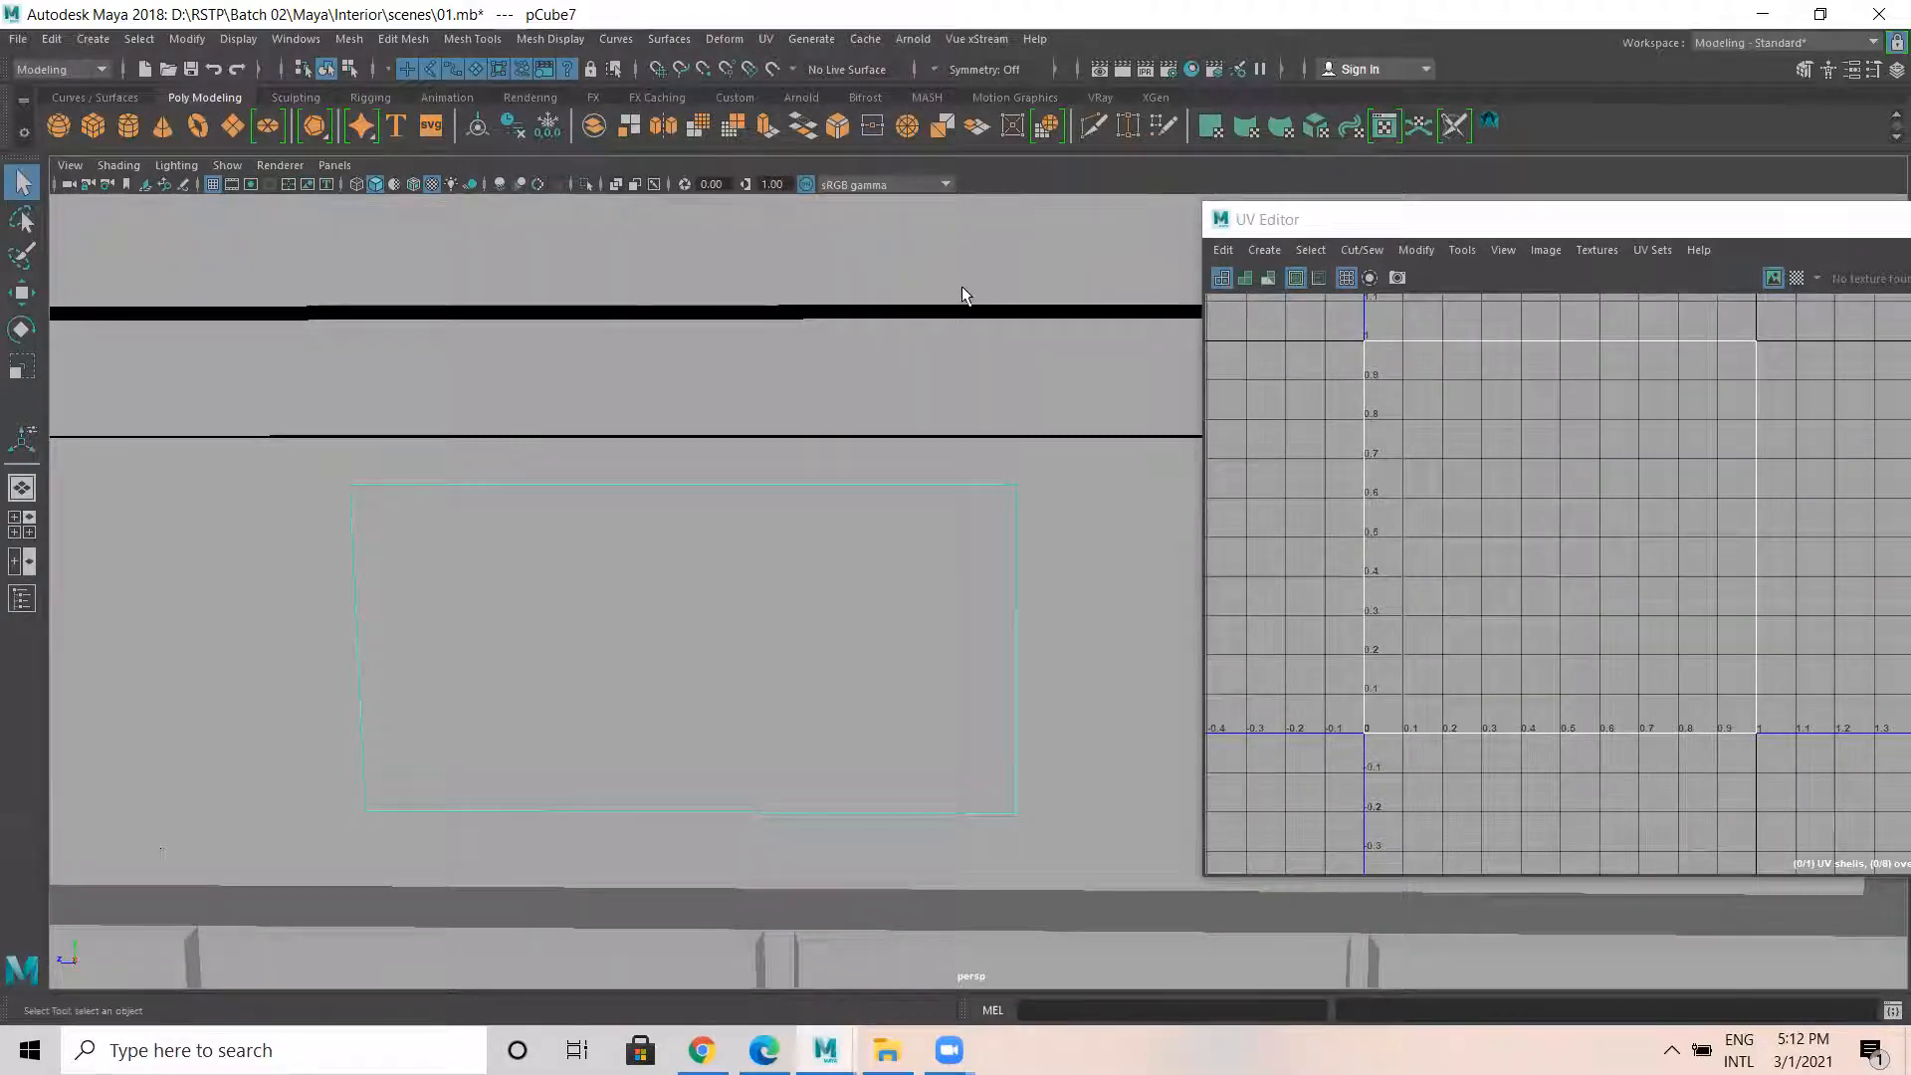
right_drag(759, 588, 801, 557)
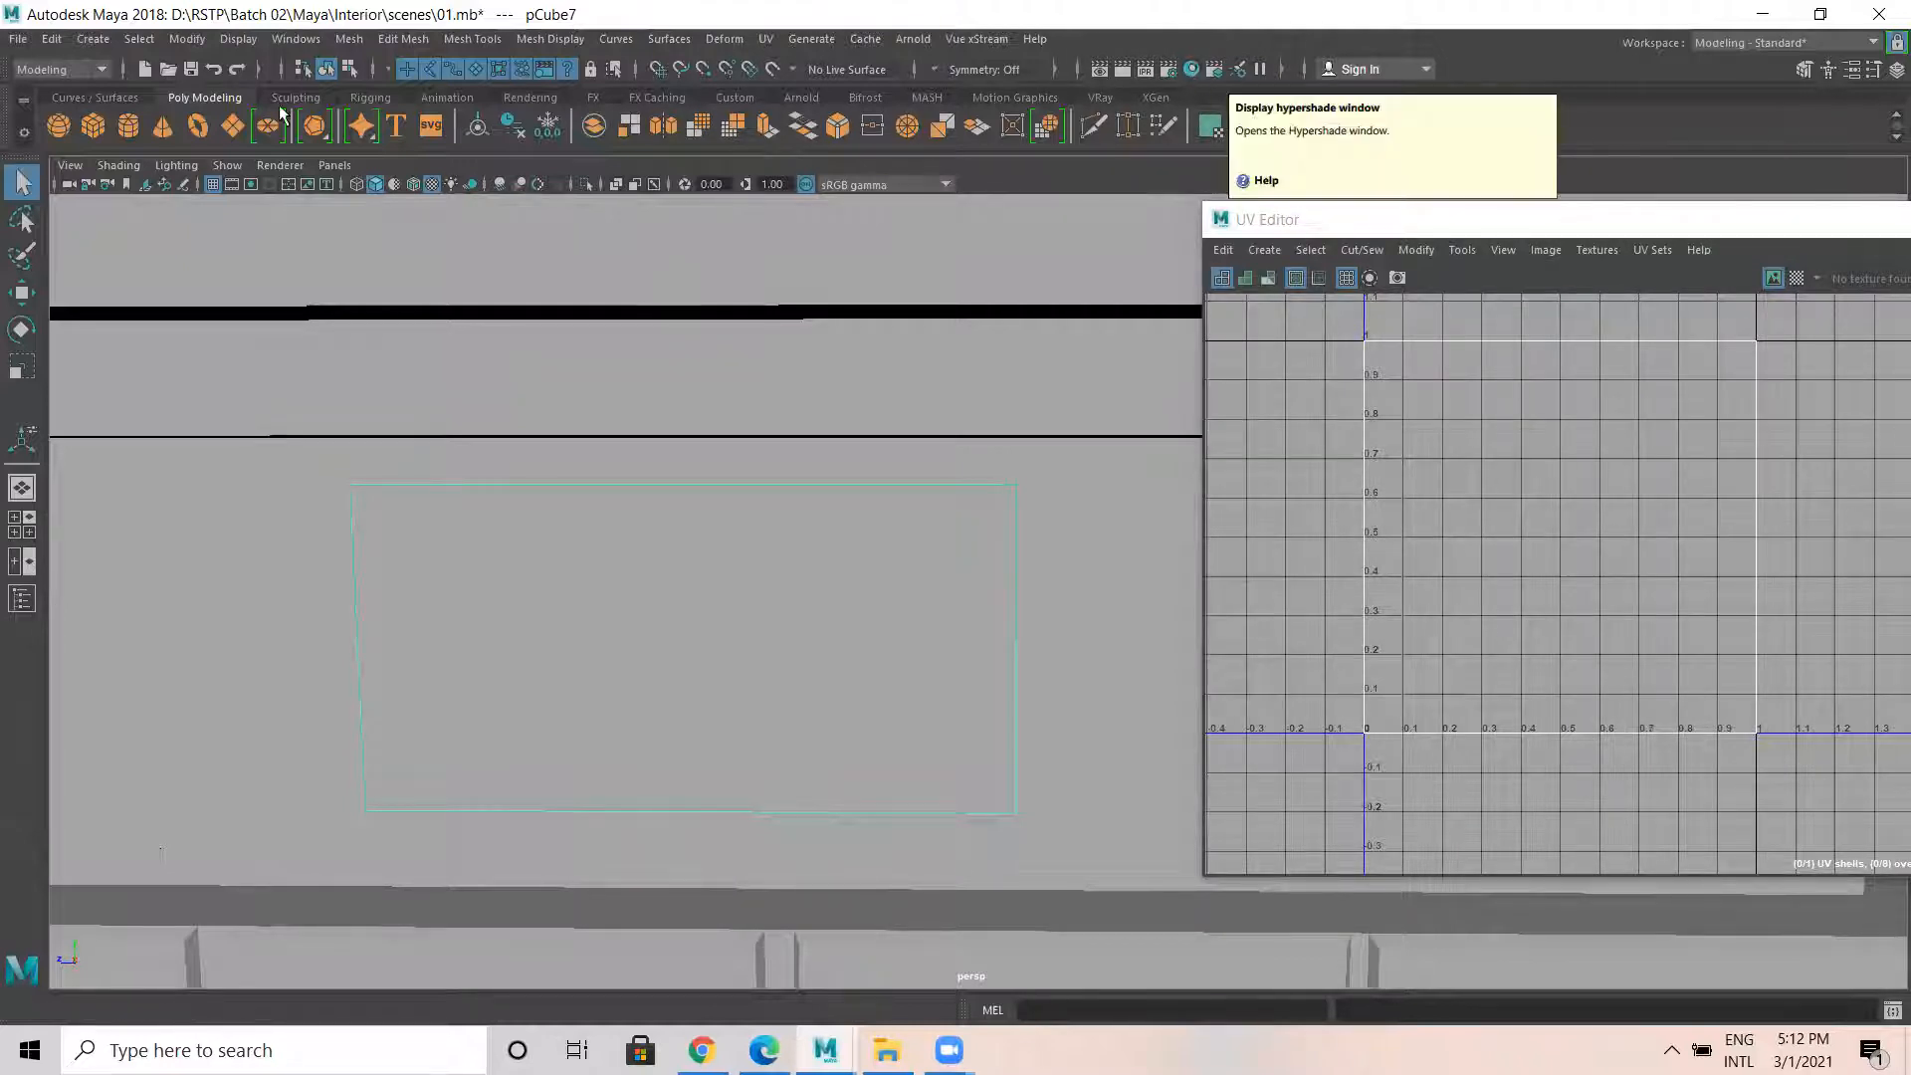
Open the Hypershade material editor.
click(295, 39)
mouse_move(341, 184)
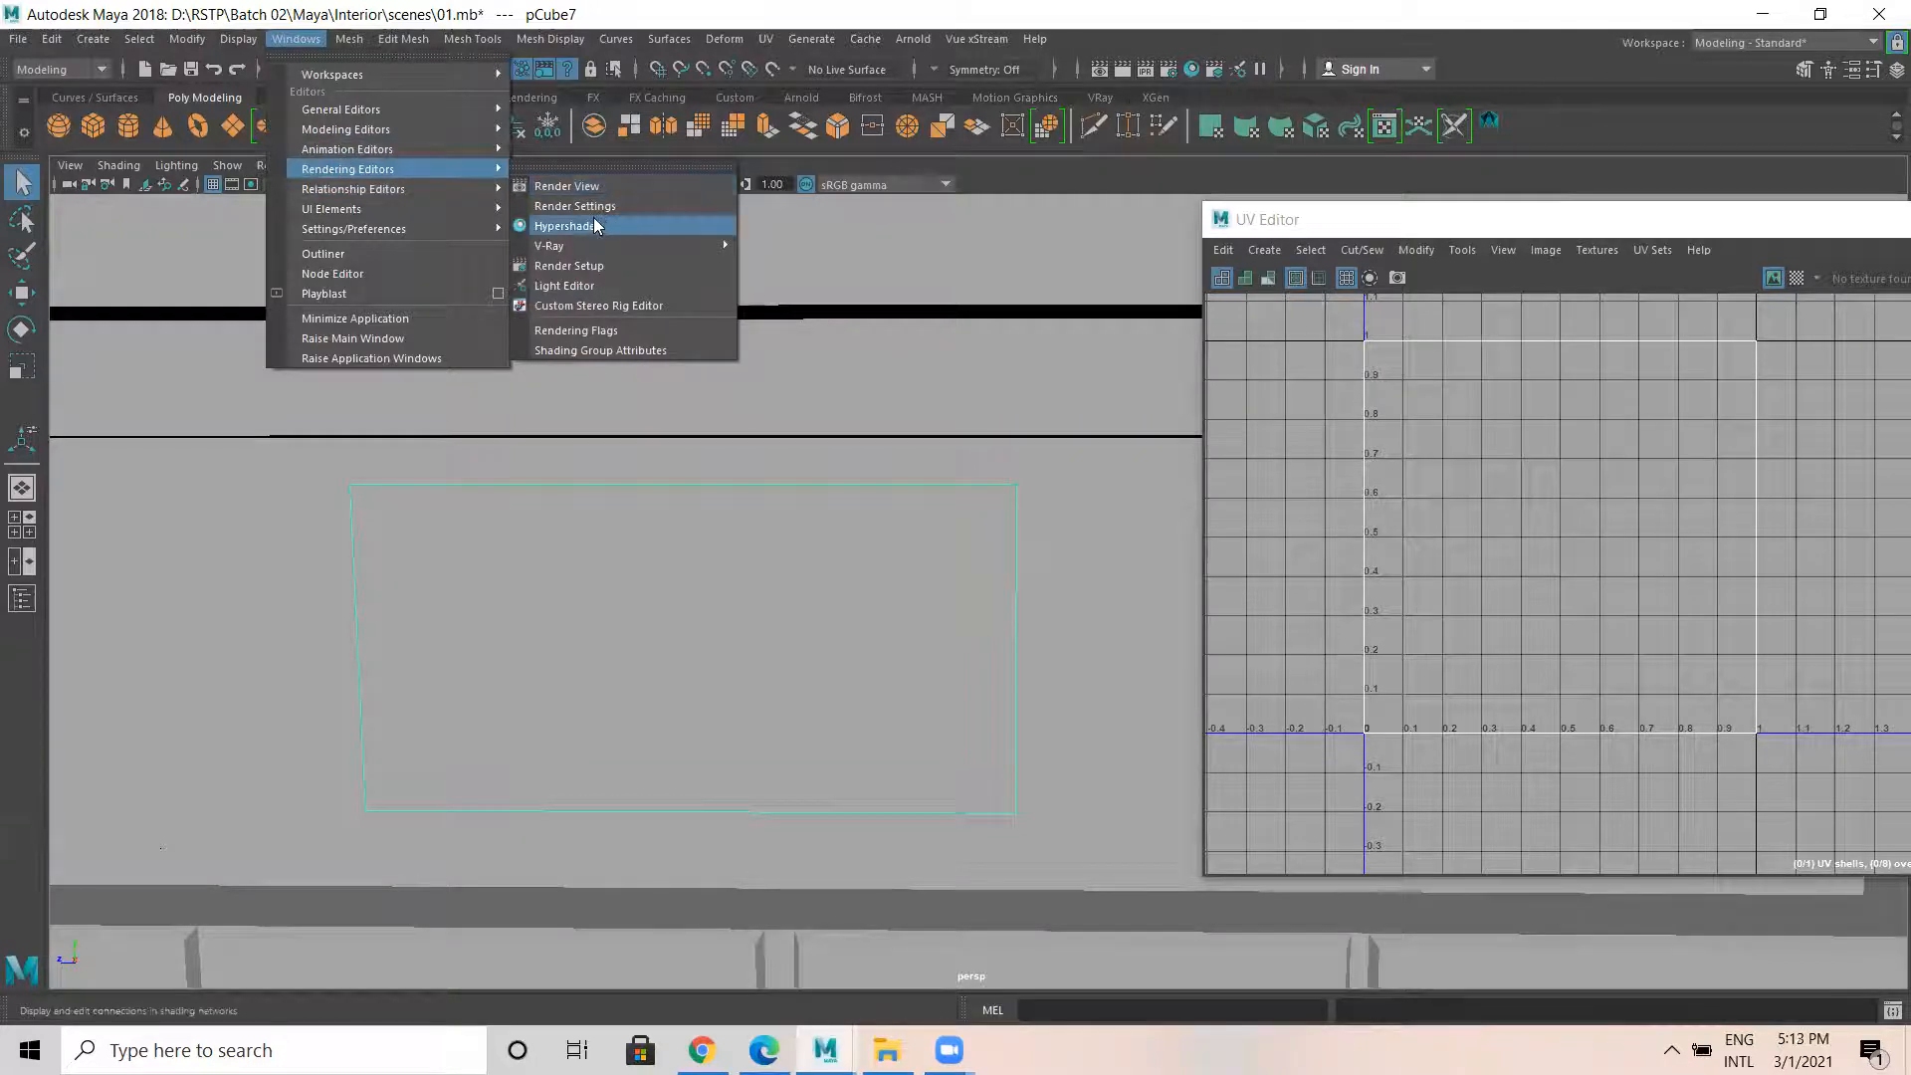
click(1147, 179)
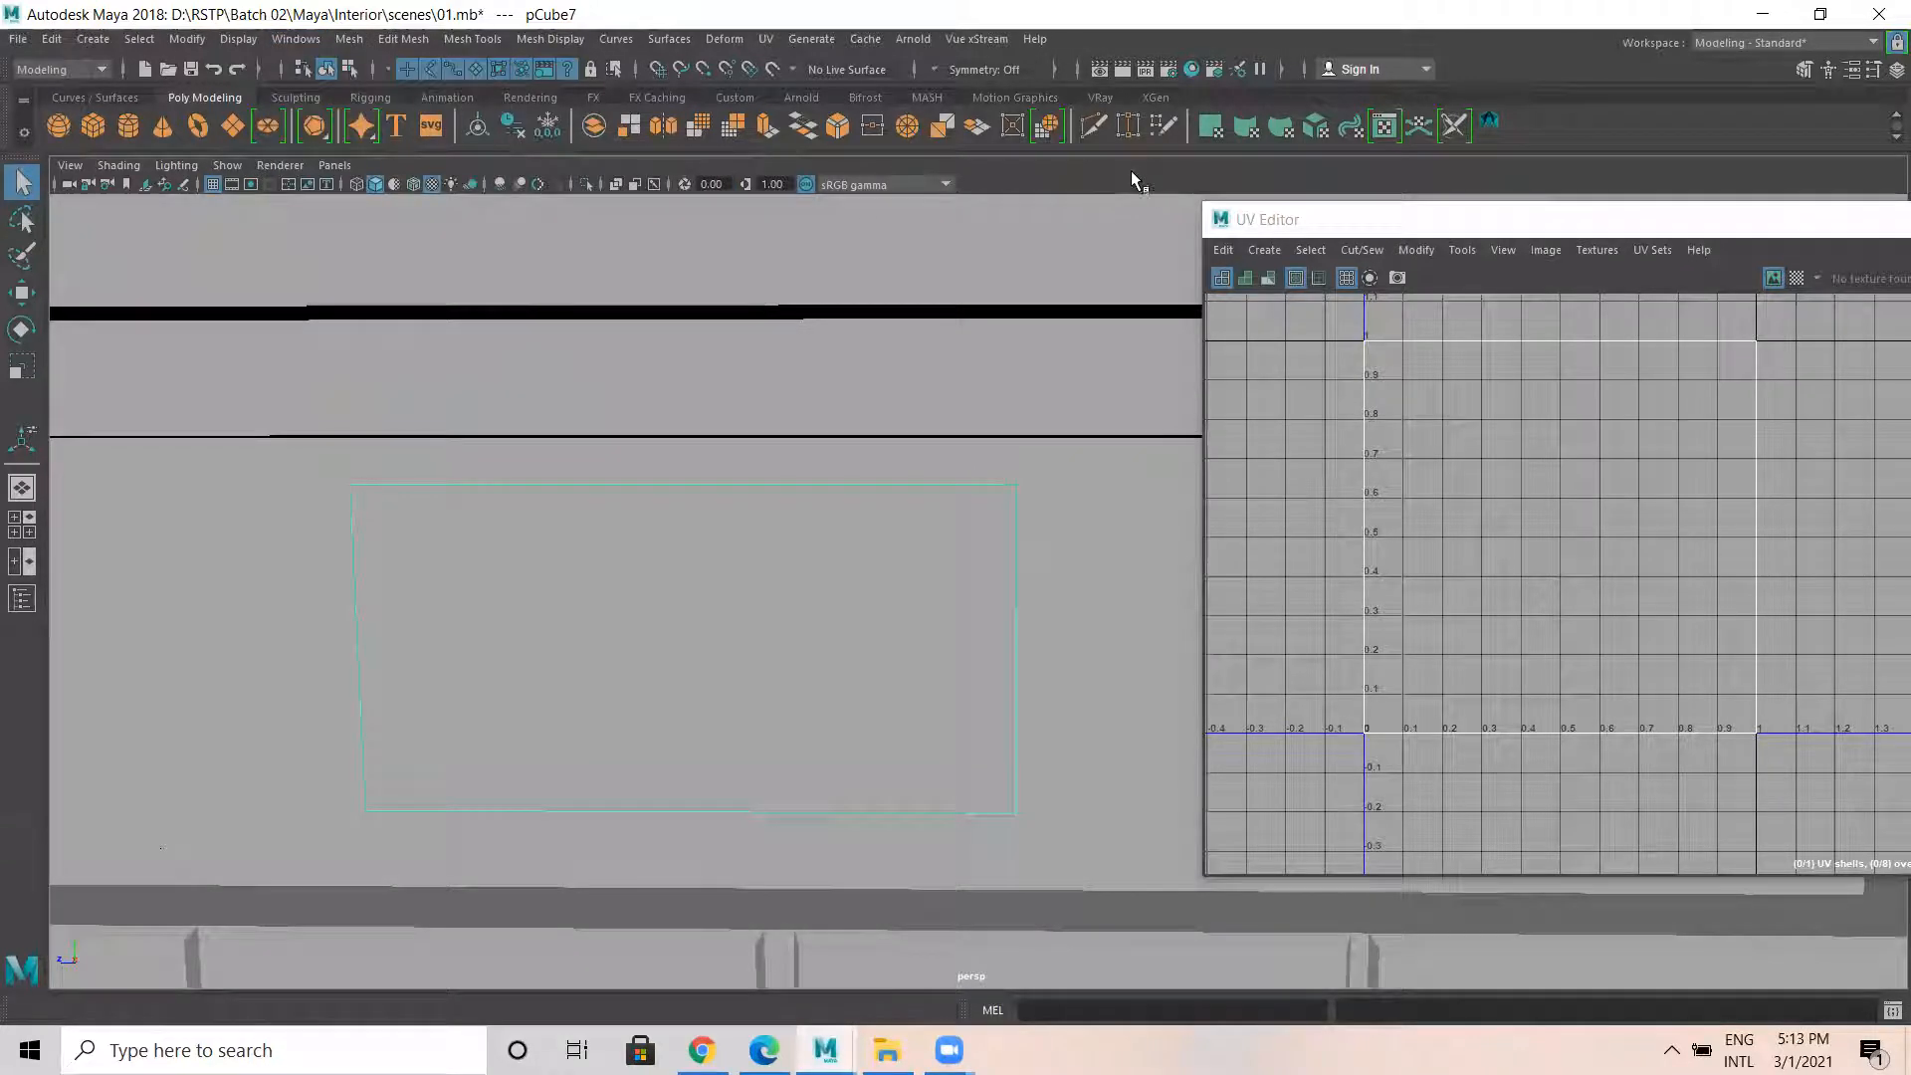
click(1191, 70)
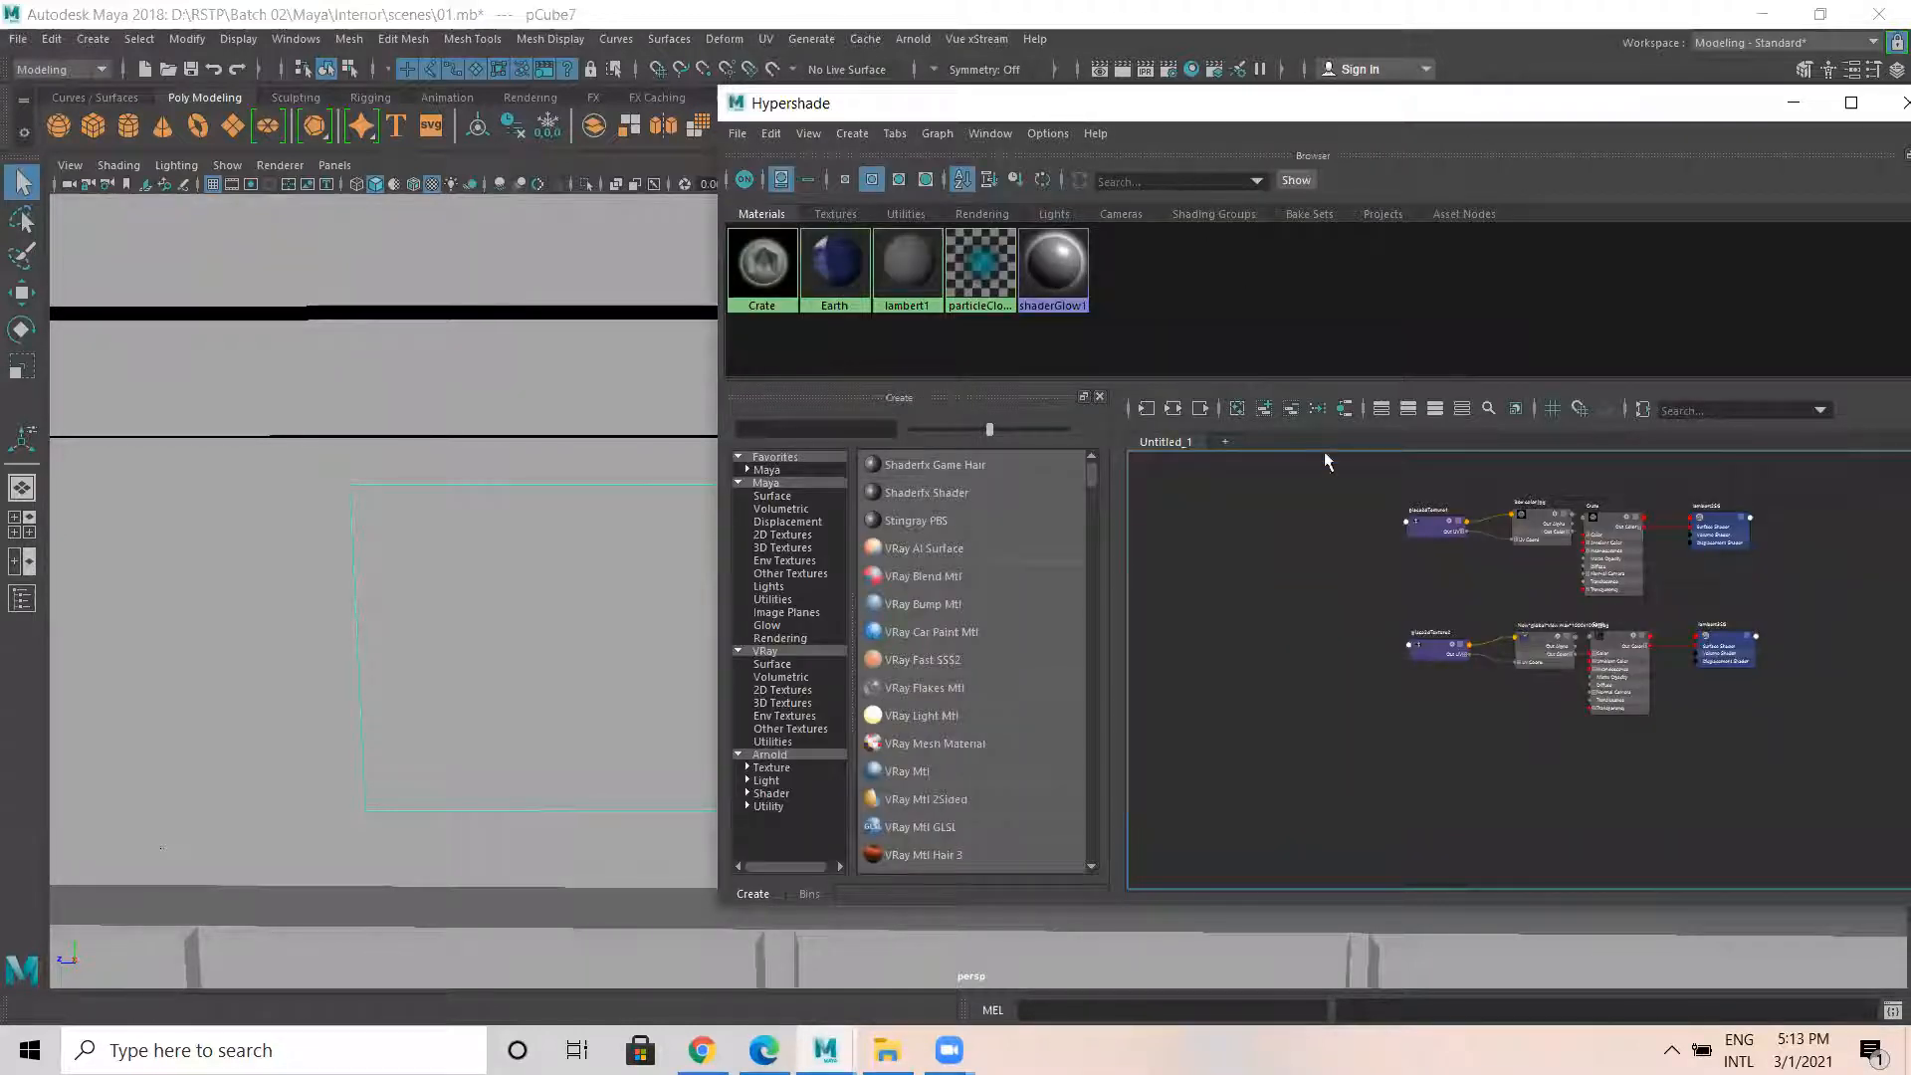
Clear the existing nodes from the Hypershade work area and reposition its window.
alt+middle_drag(1346, 833, 1315, 608)
alt+right_drag(1377, 637, 1690, 682)
alt+middle_drag(1595, 653, 1504, 627)
drag(1312, 113, 848, 96)
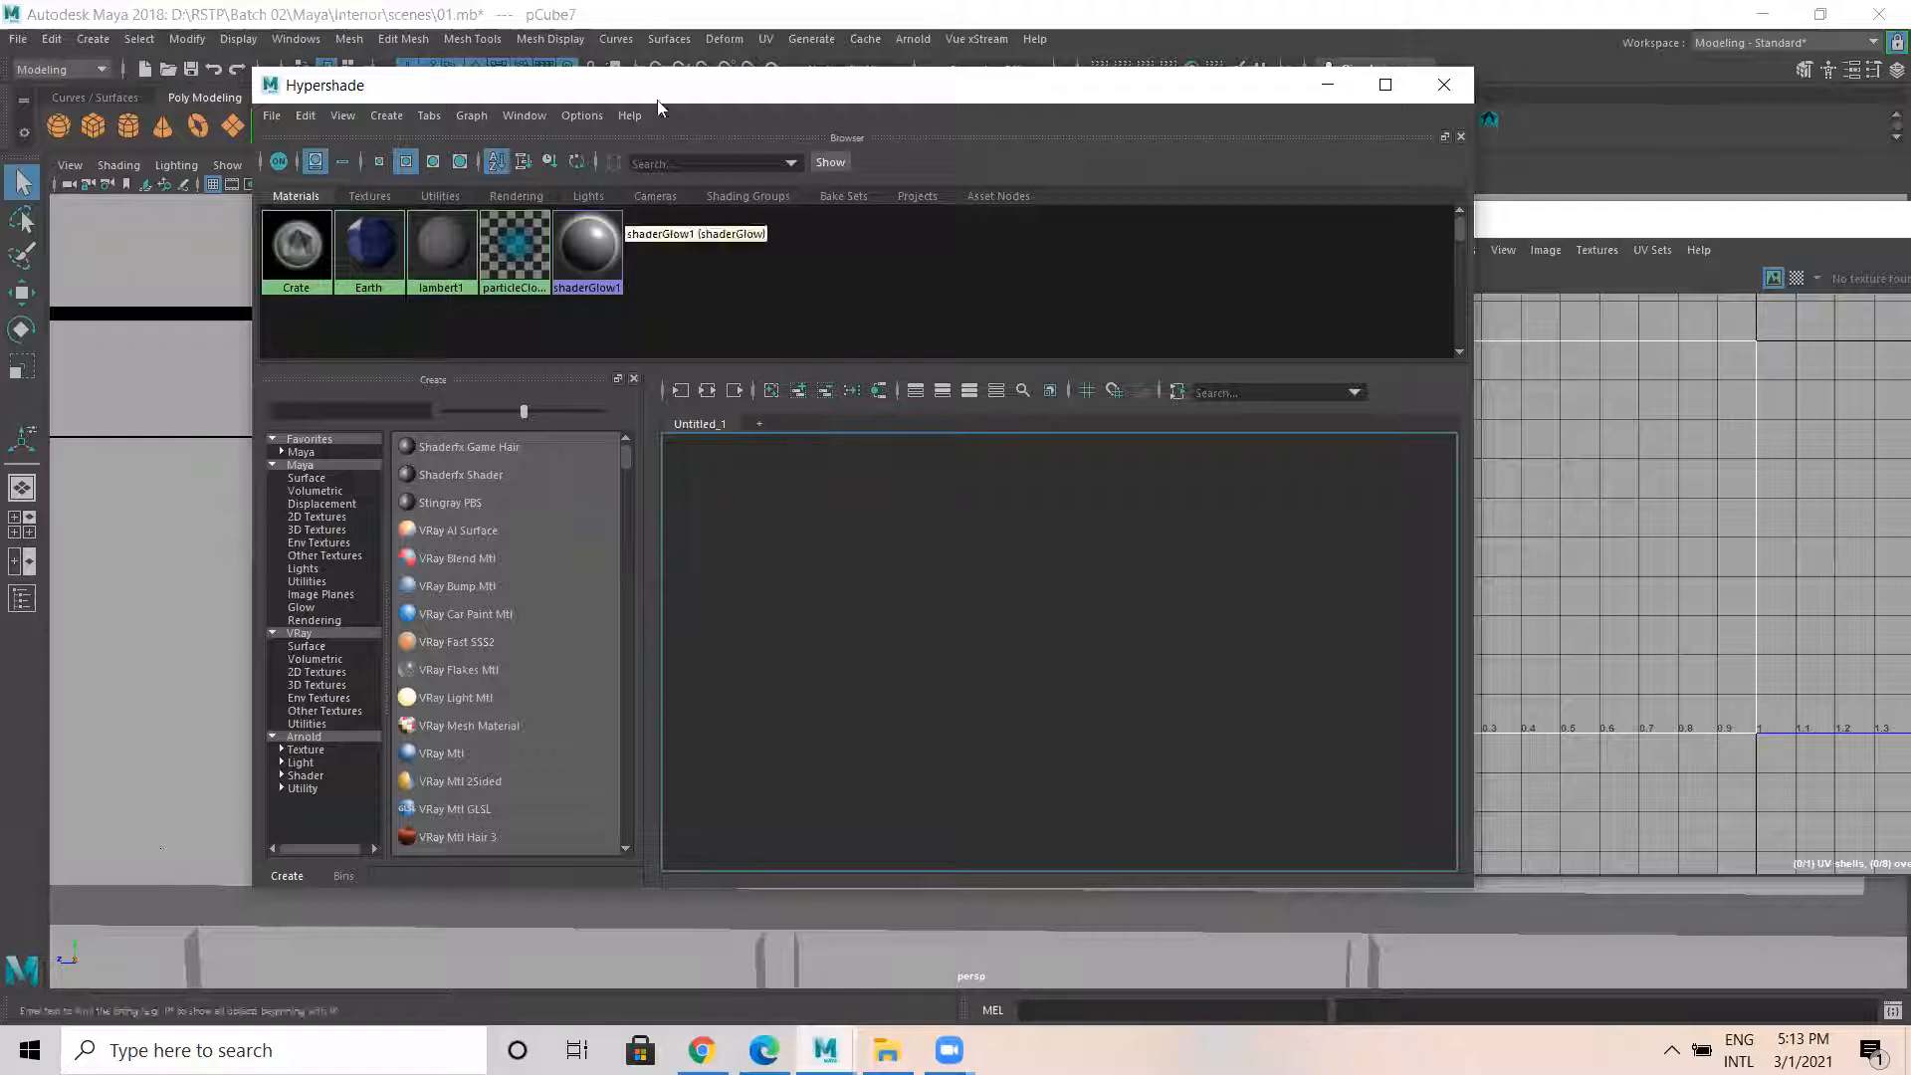
drag(694, 88, 811, 54)
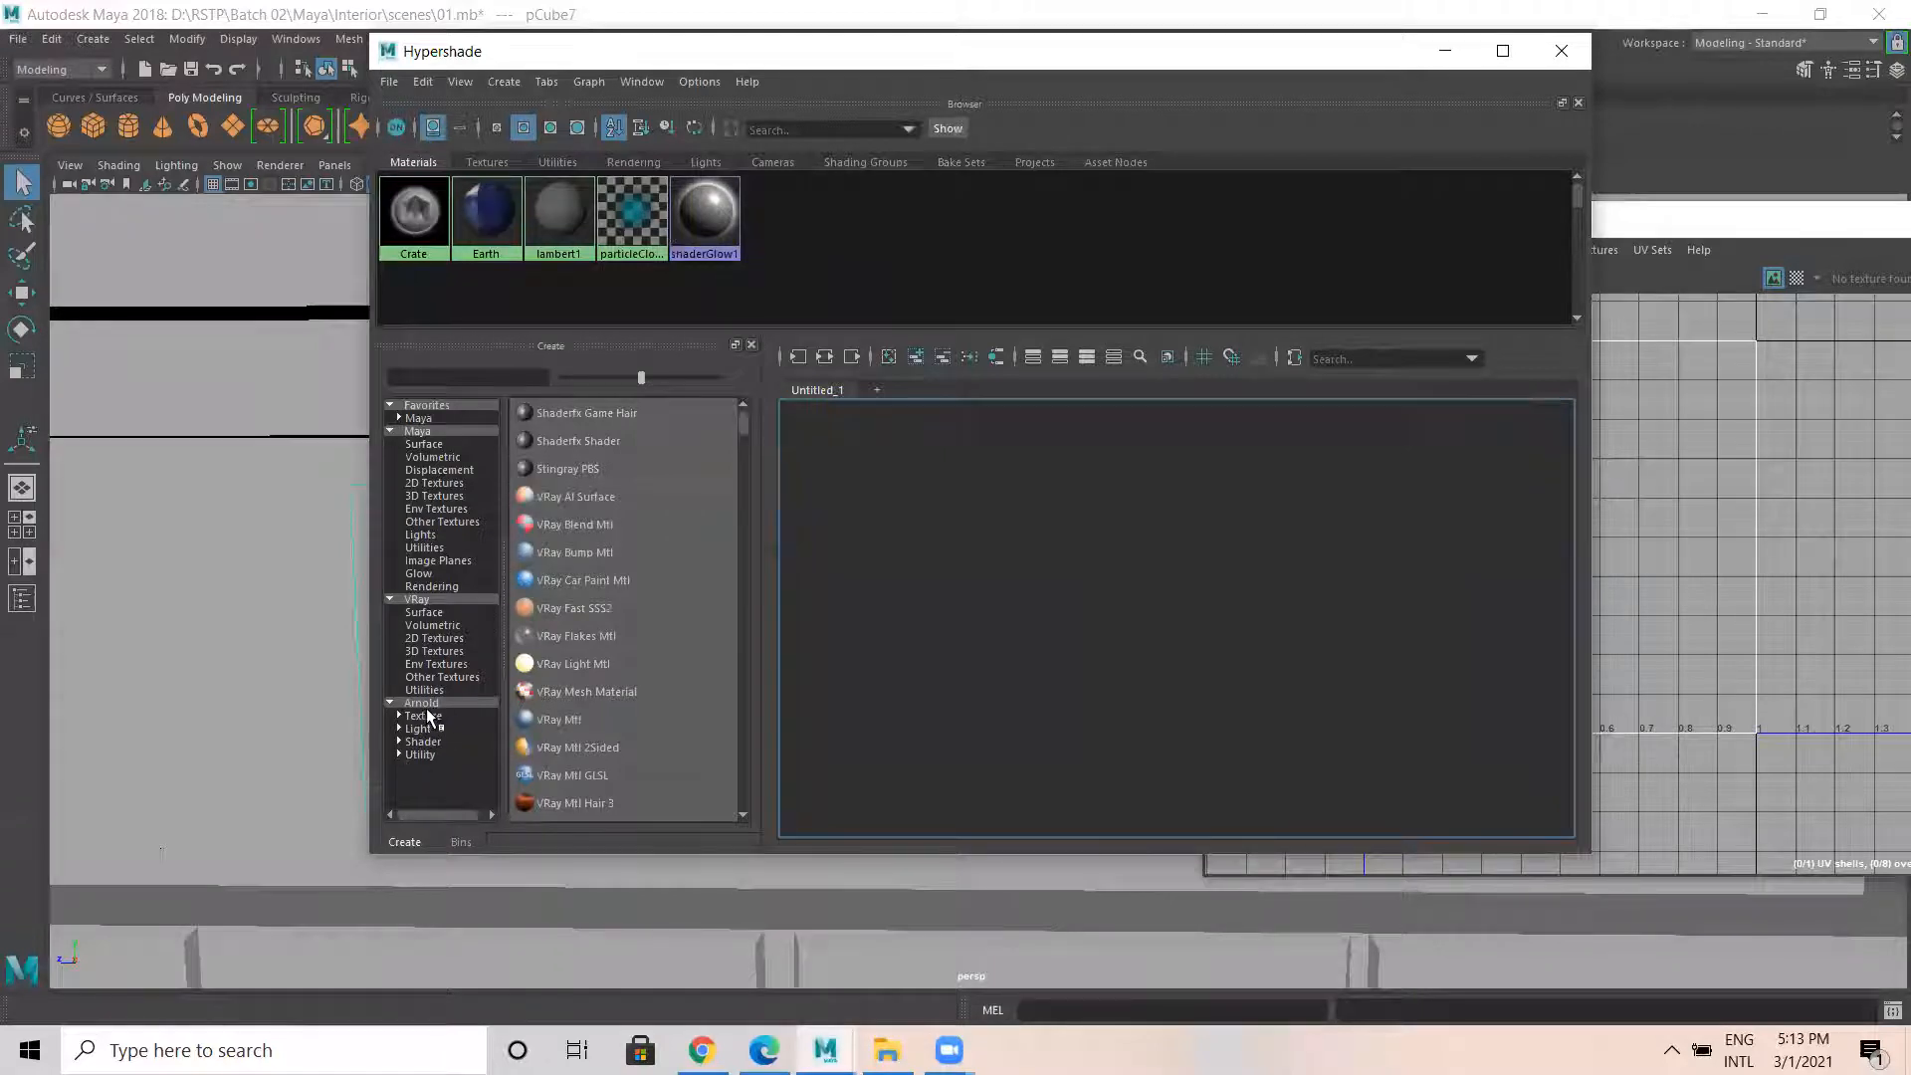
drag(999, 66, 956, 213)
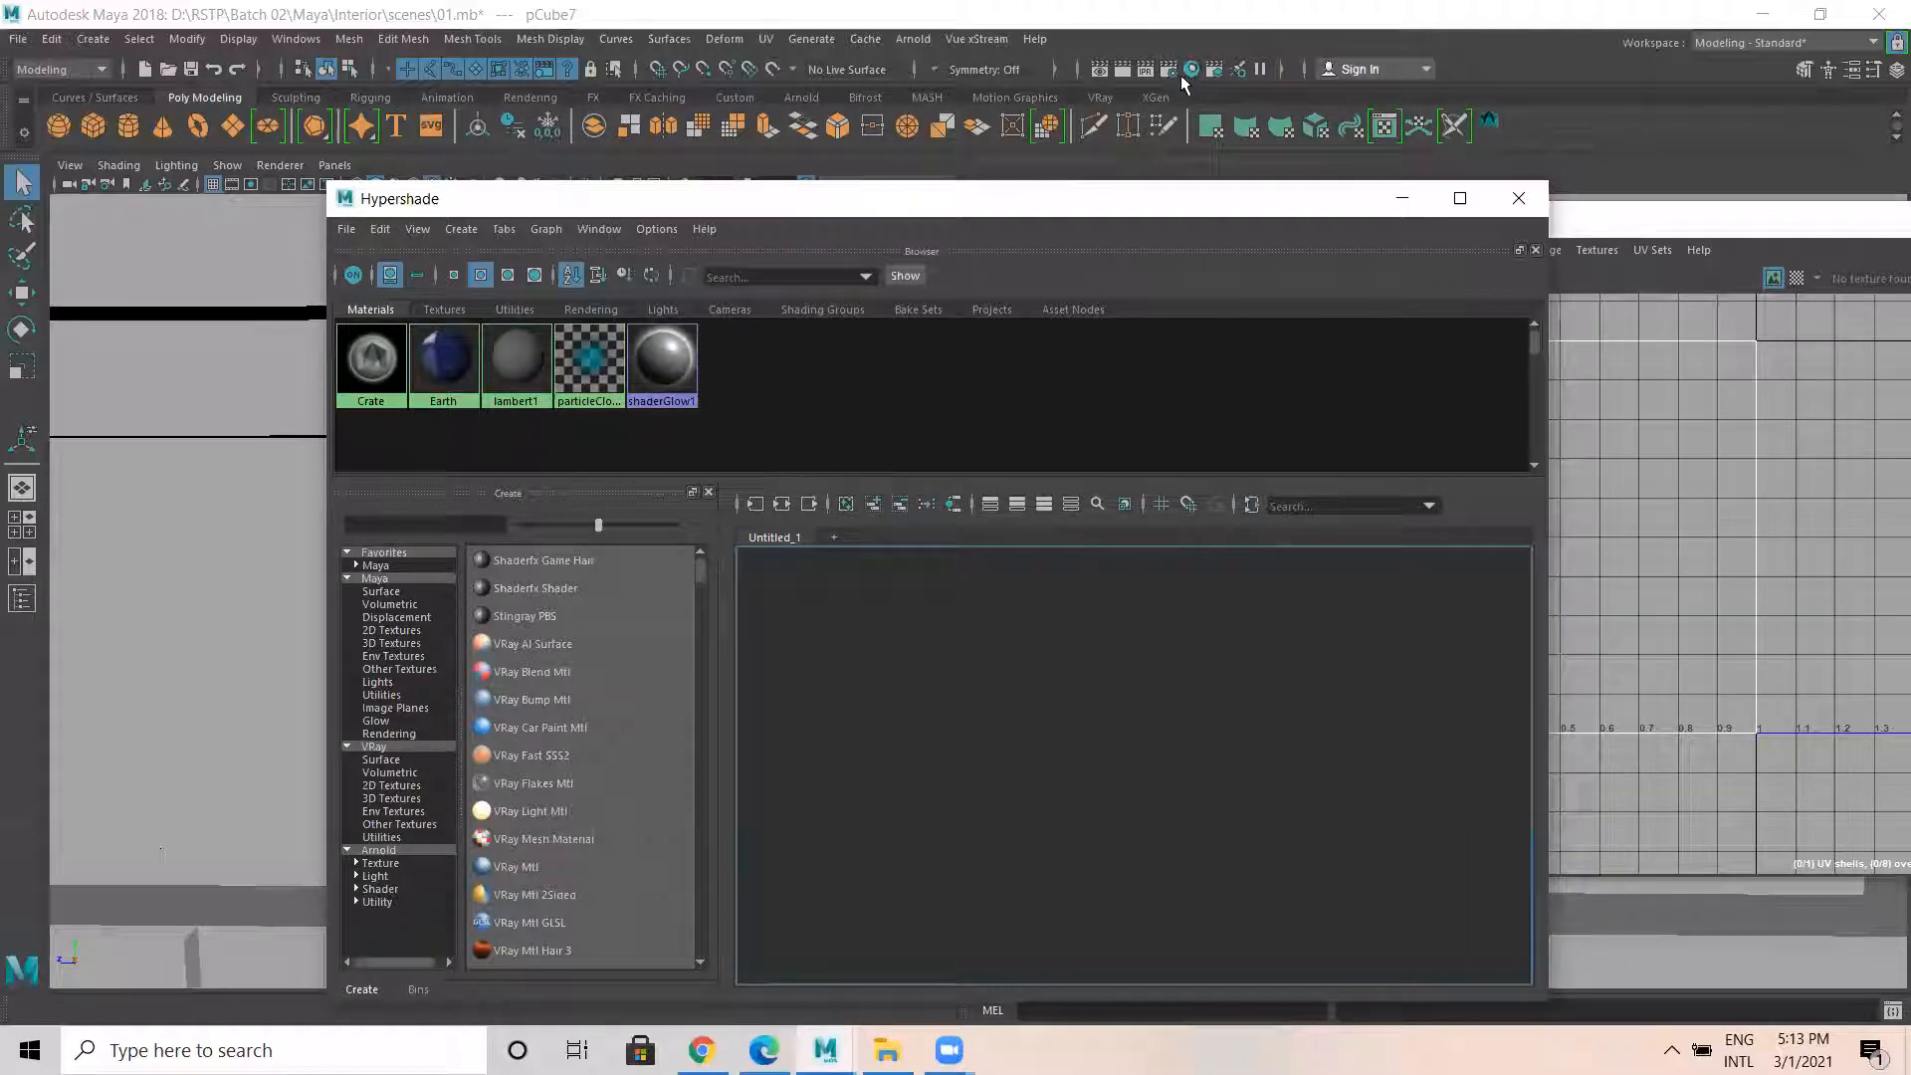
Choose Arnold Renderer as the renderer in the render settings and close them.
click(1168, 70)
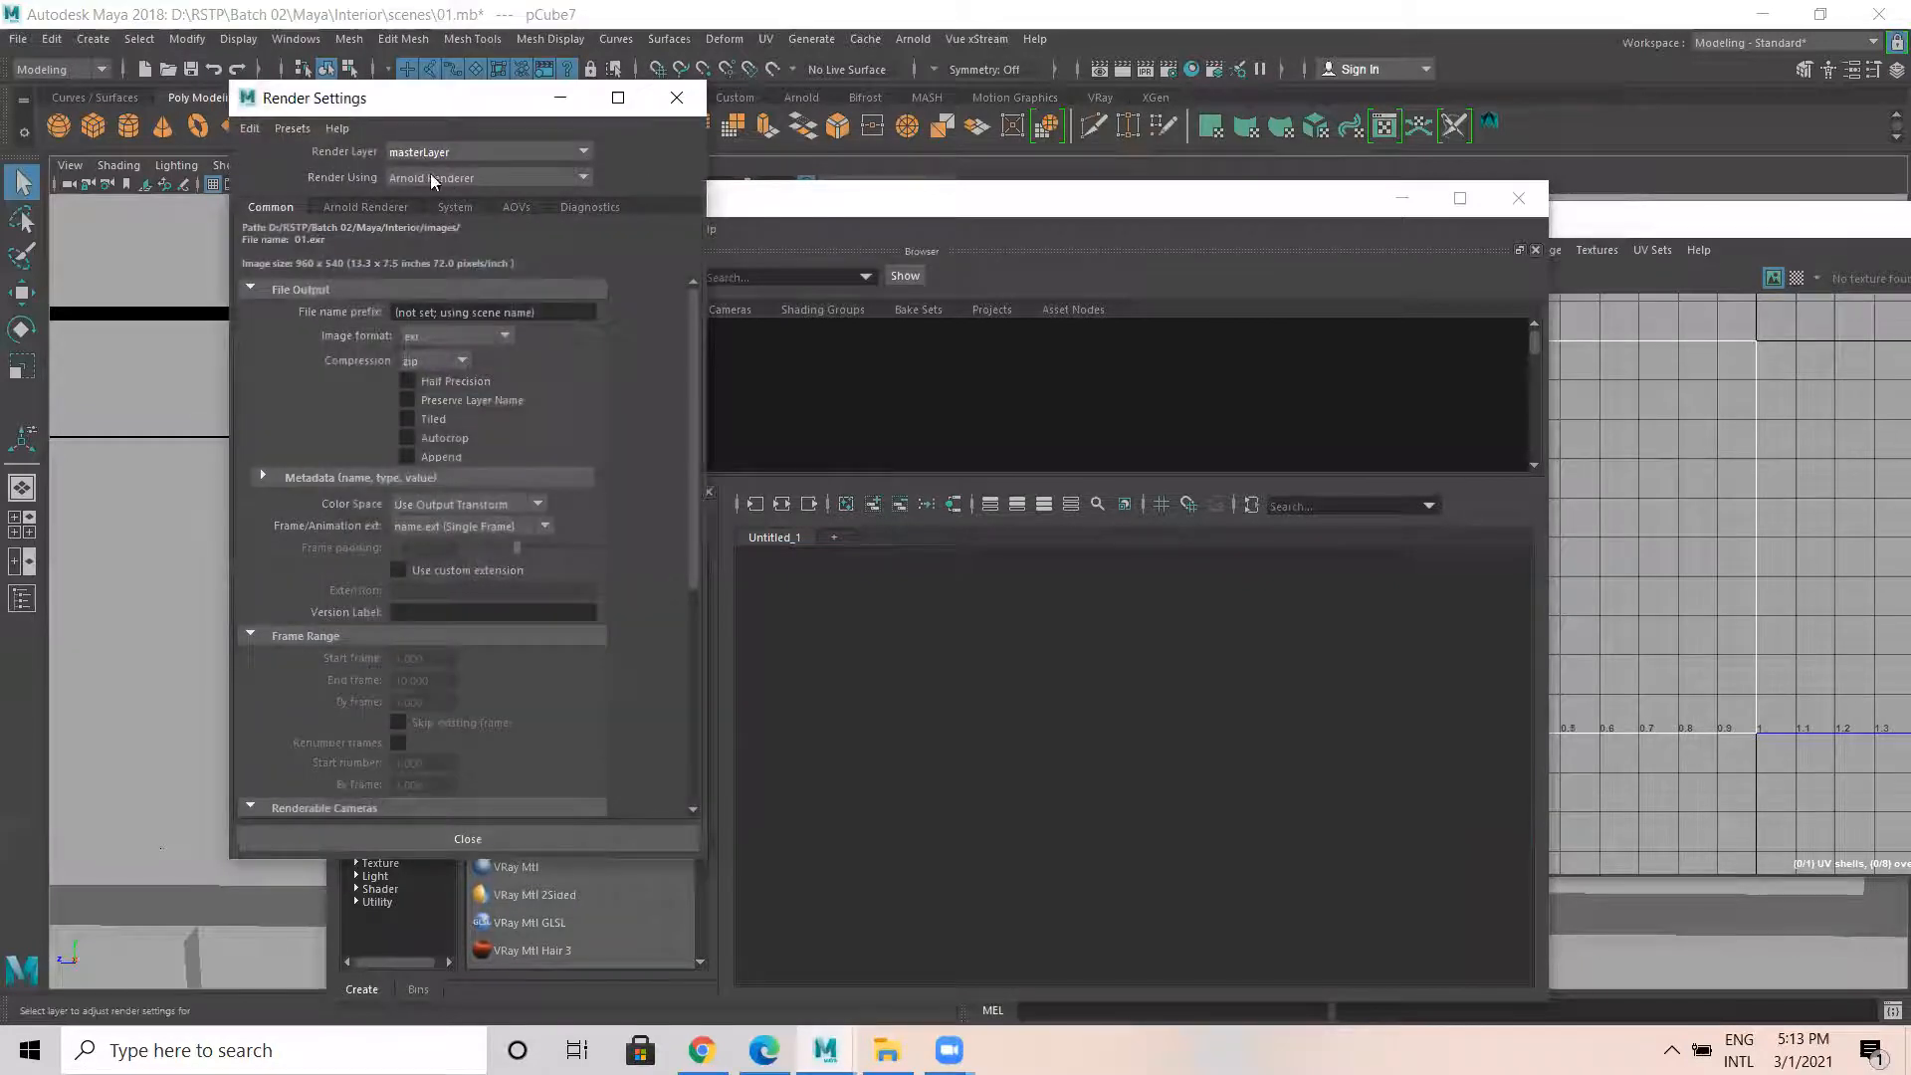
click(460, 180)
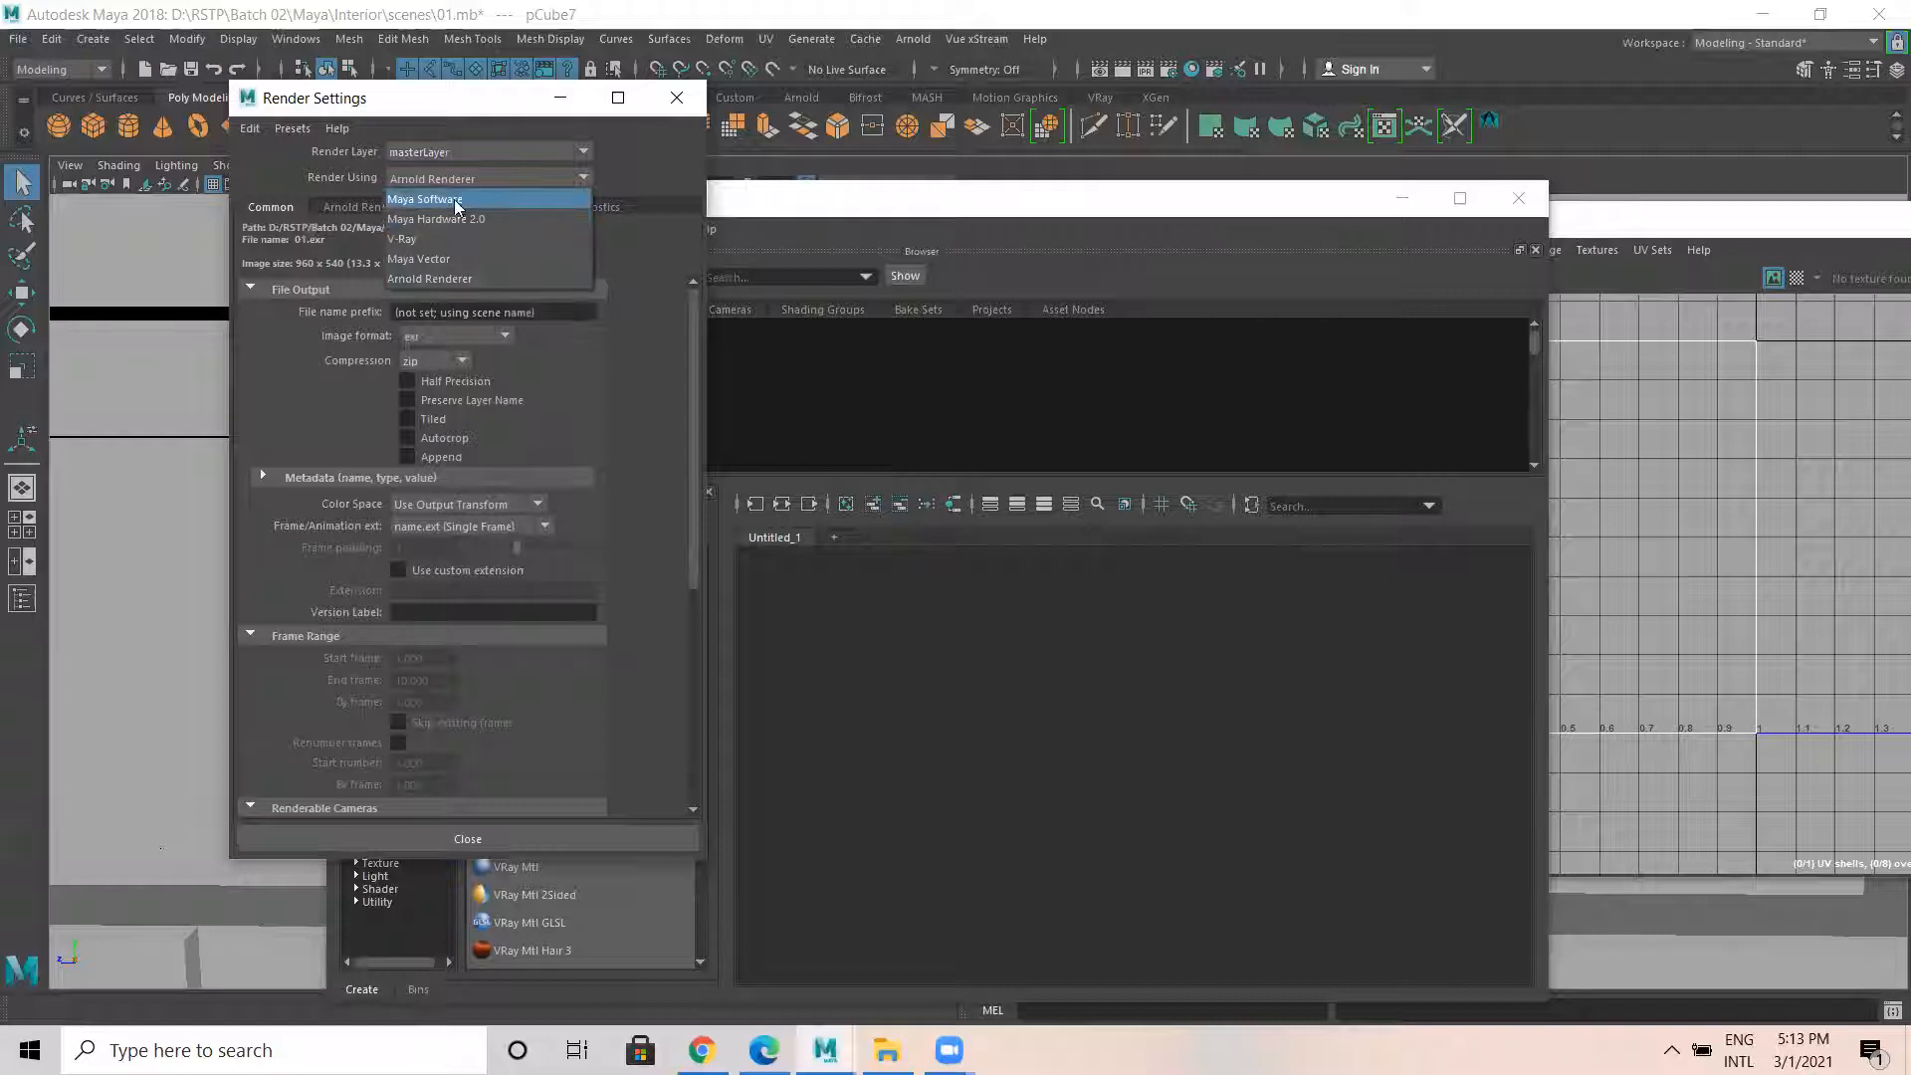
click(439, 279)
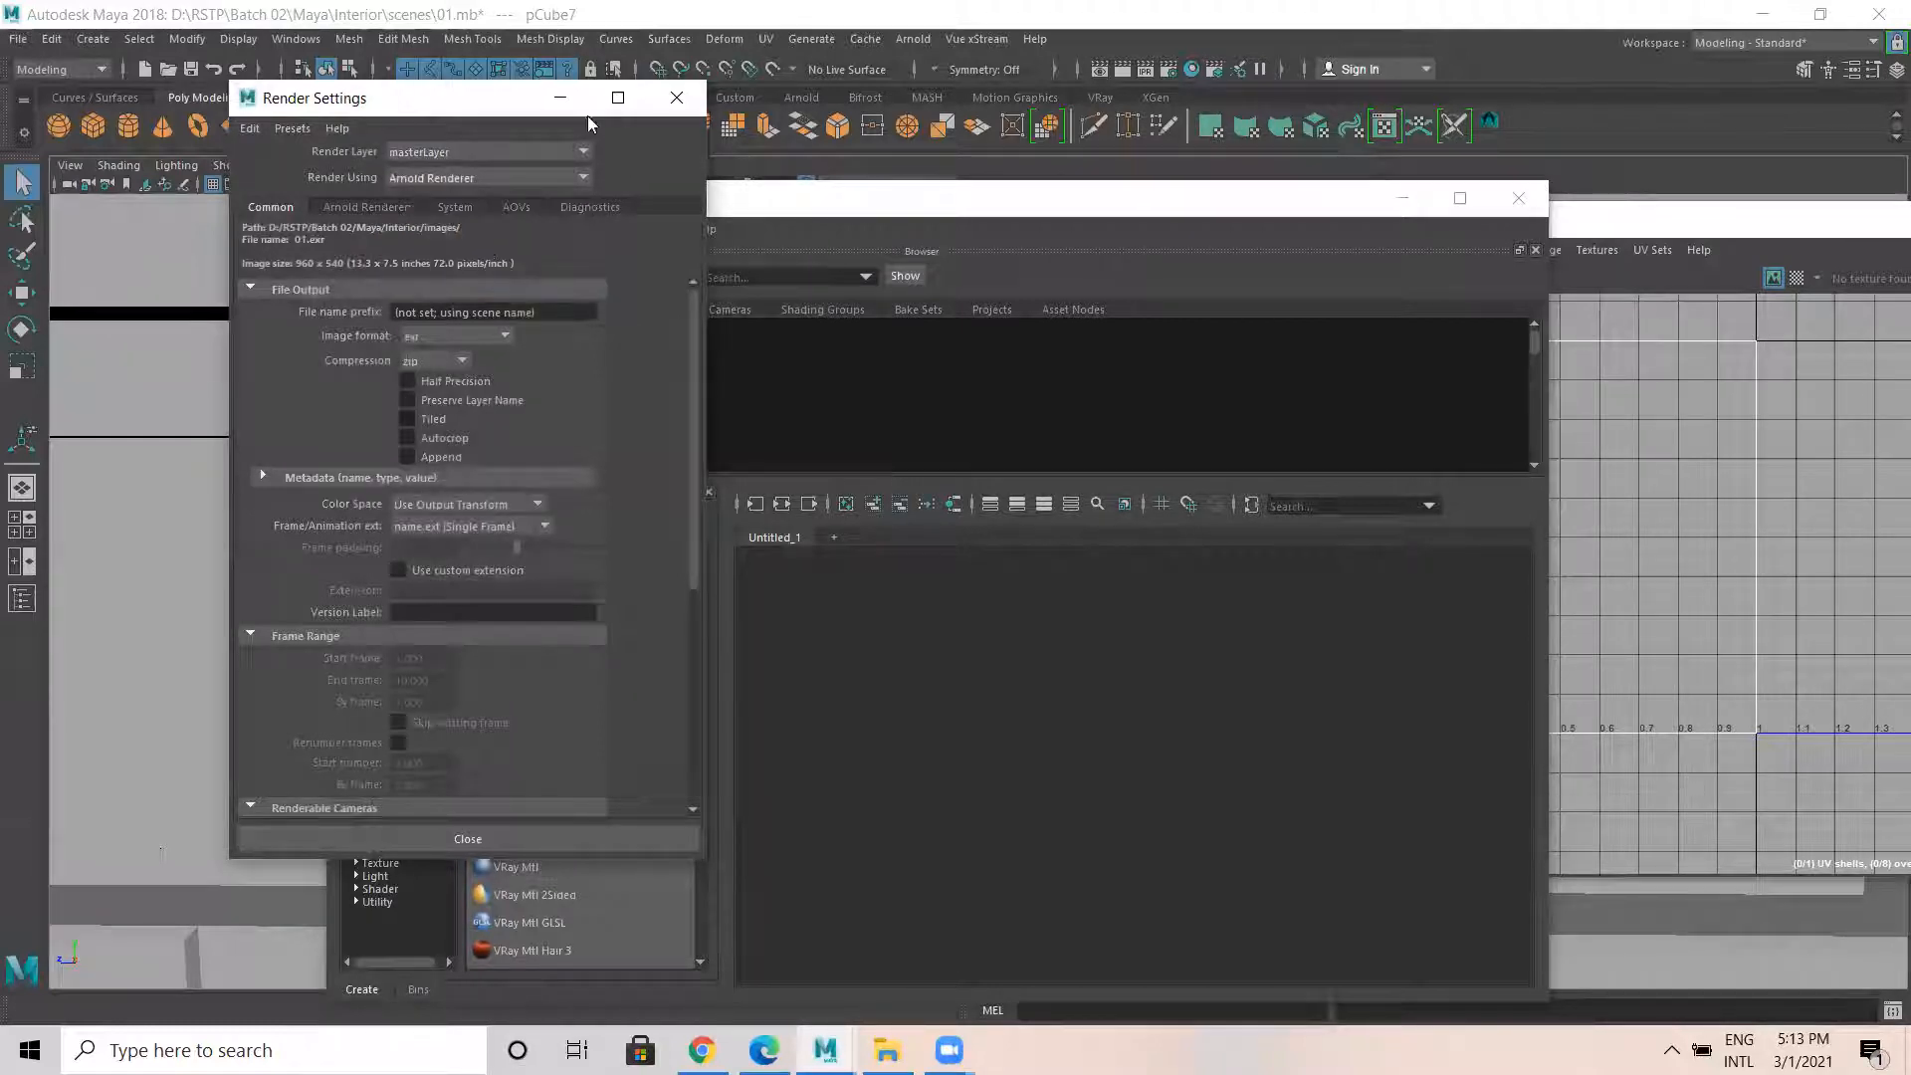
click(677, 97)
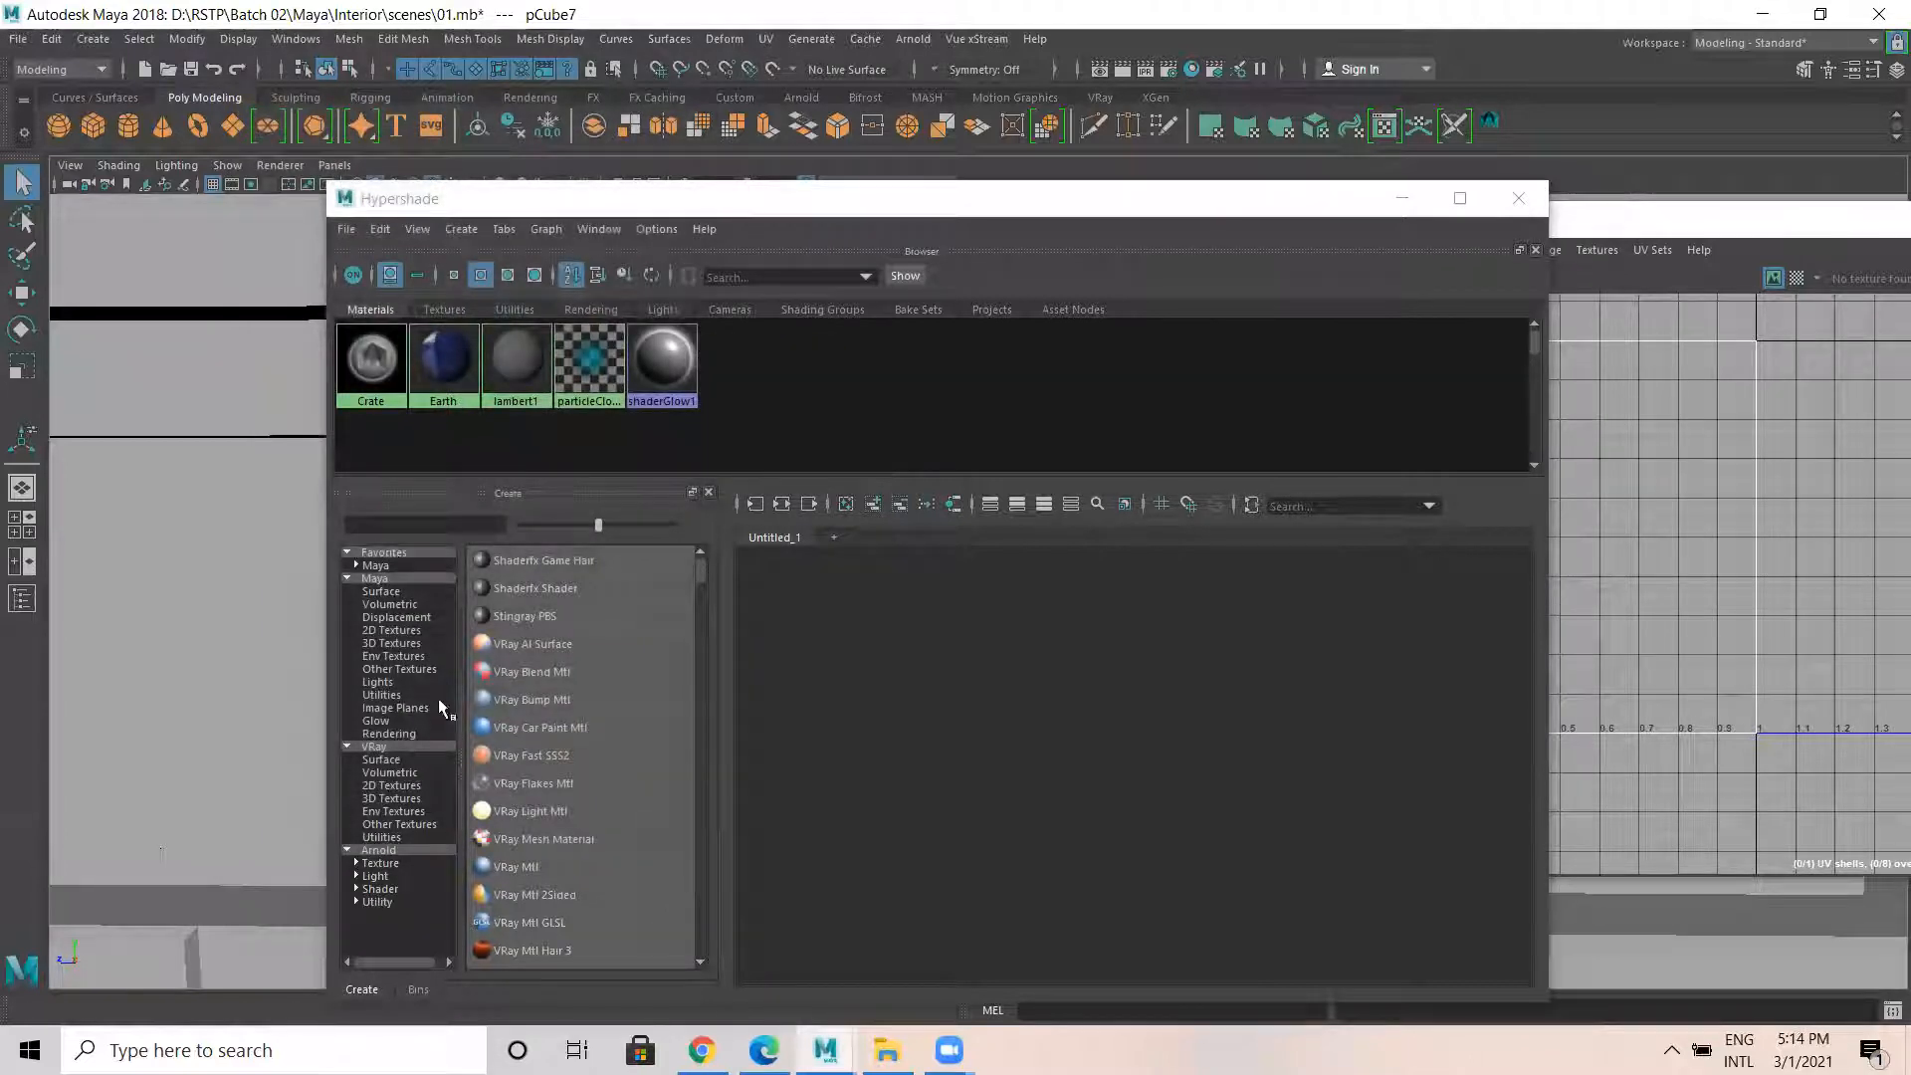
Create an Arnold aiStandardSurface material in the Hypershade.
click(381, 889)
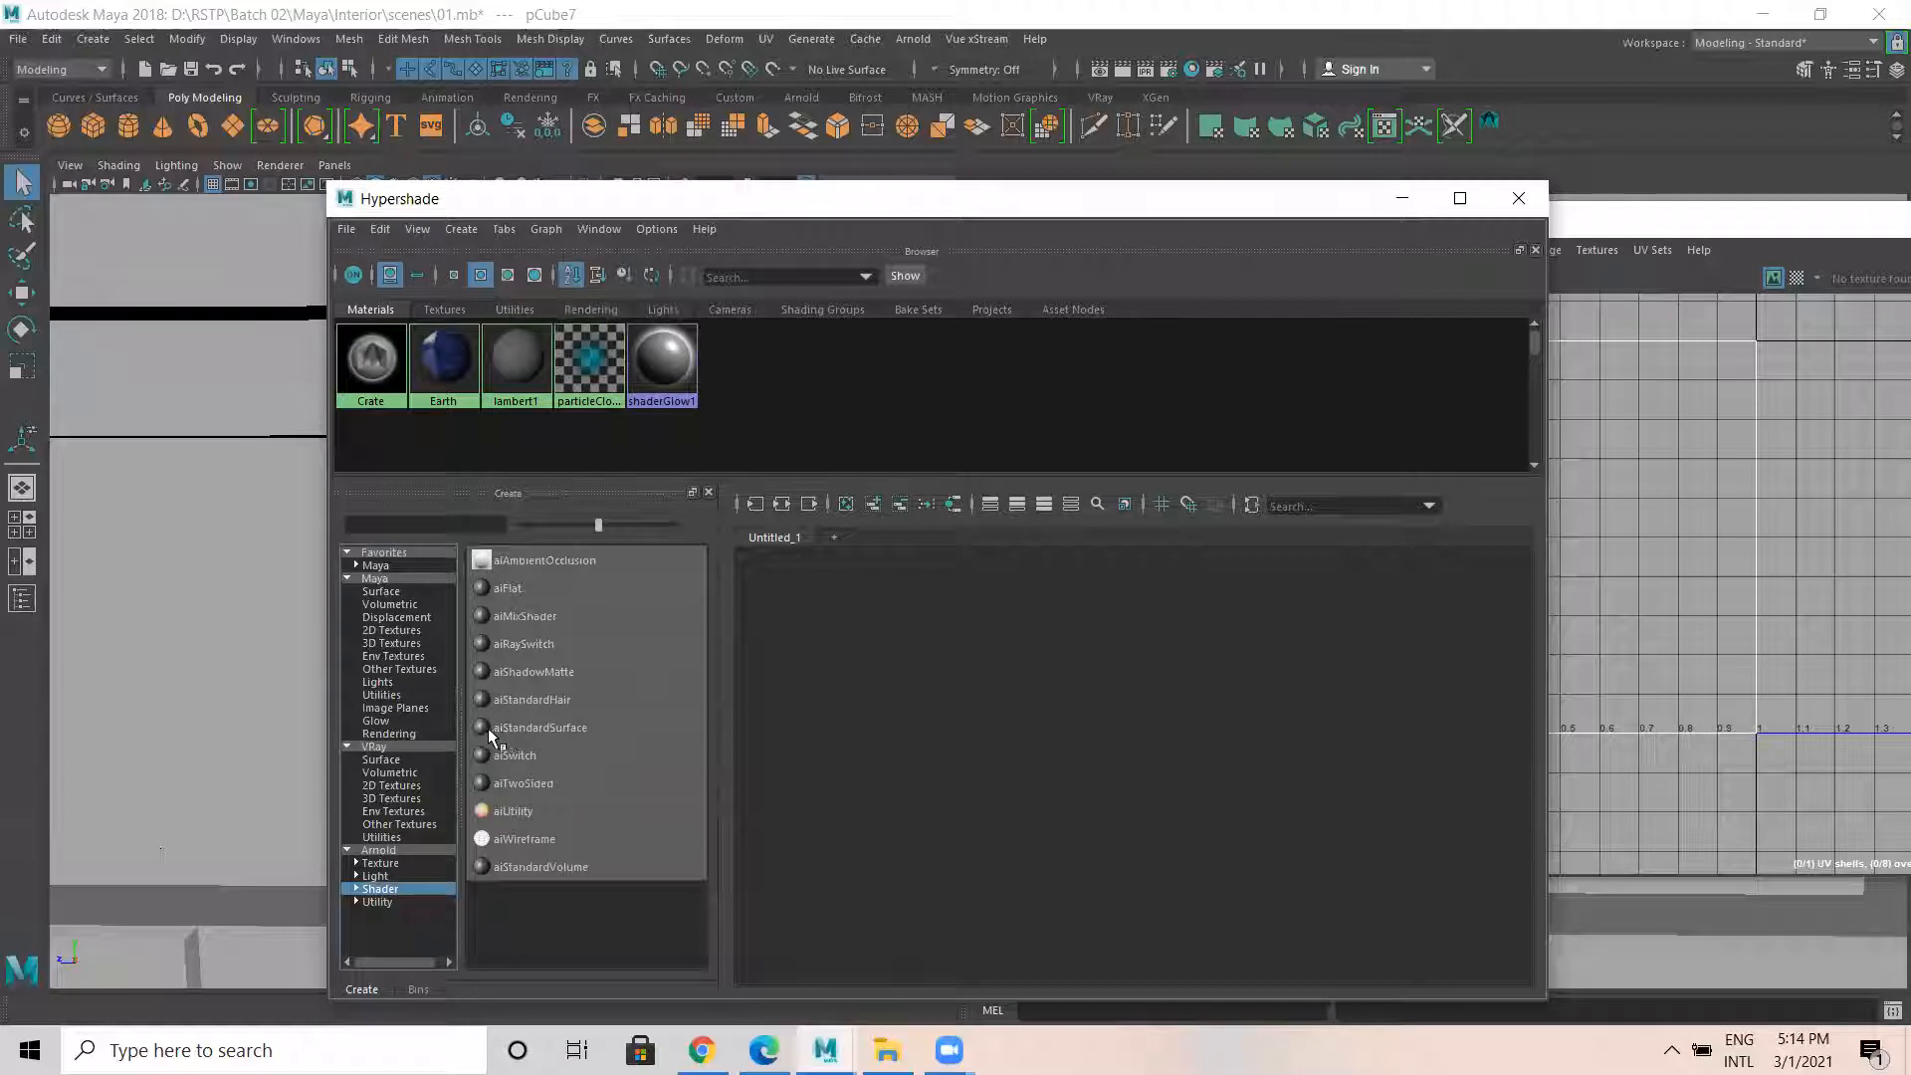
click(601, 732)
scroll(1047, 684, down, 3)
scroll(1047, 685, up, 3)
alt+middle_drag(885, 669, 1052, 647)
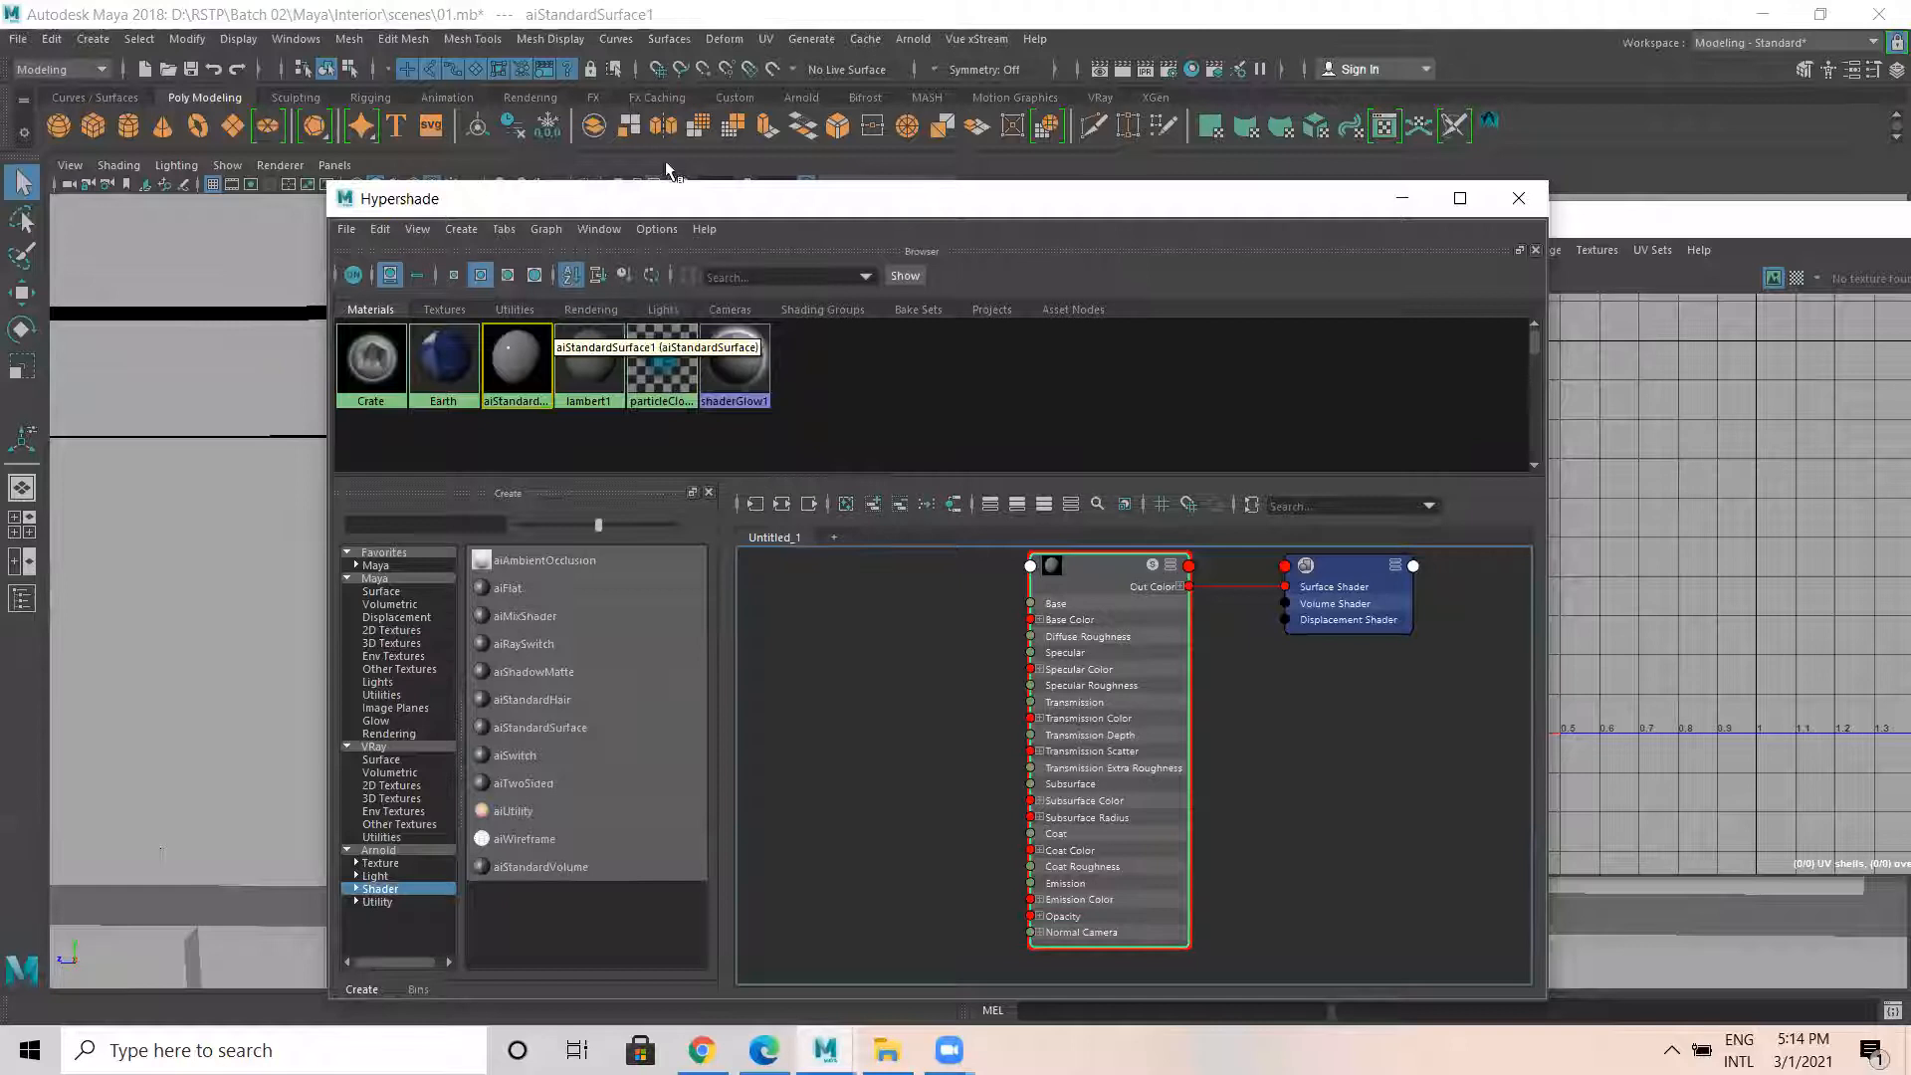
Assign the new aiStandardSurface material to the wall panel beneath the shelf.
drag(905, 213, 1289, 188)
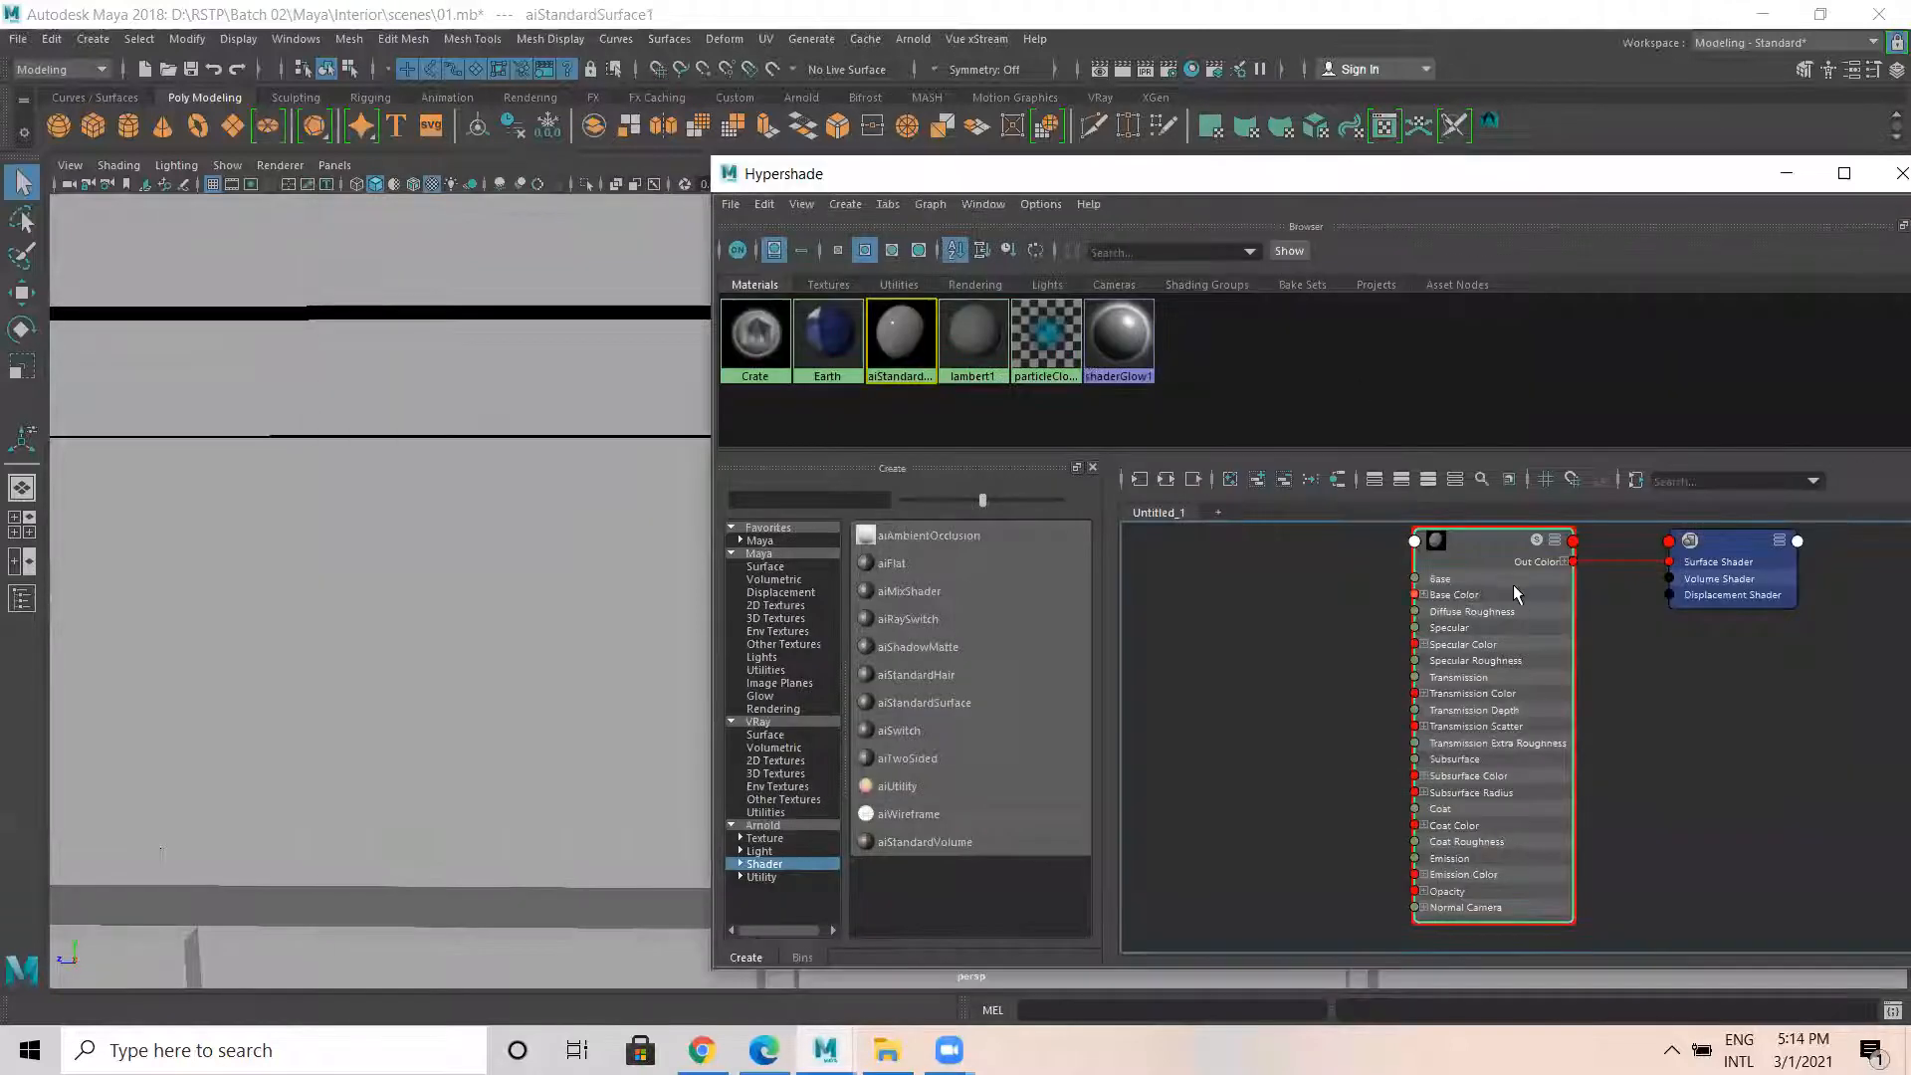
middle_drag(1484, 546, 350, 627)
scroll(549, 653, down, 3)
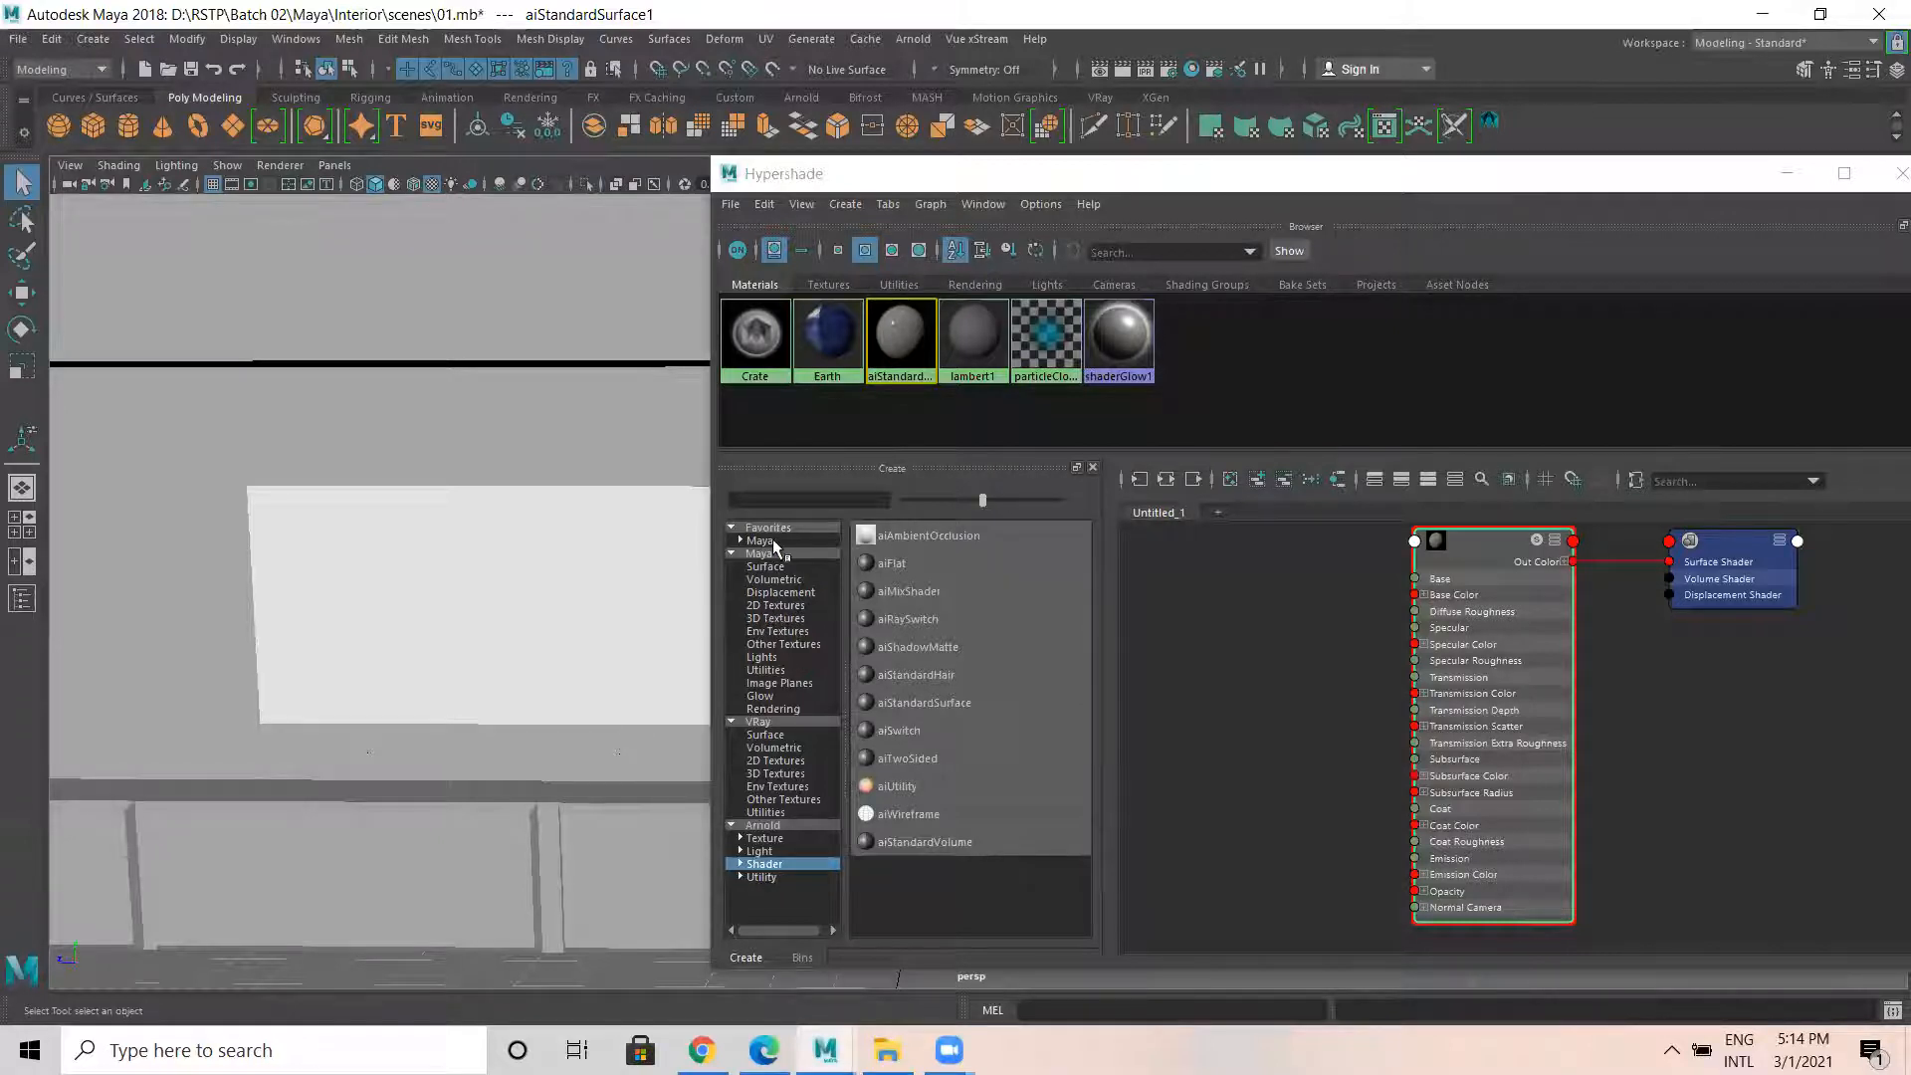
Create a 2D File texture node in the Hypershade and move it with its placement node beside the aiStandardSurface node.
click(772, 604)
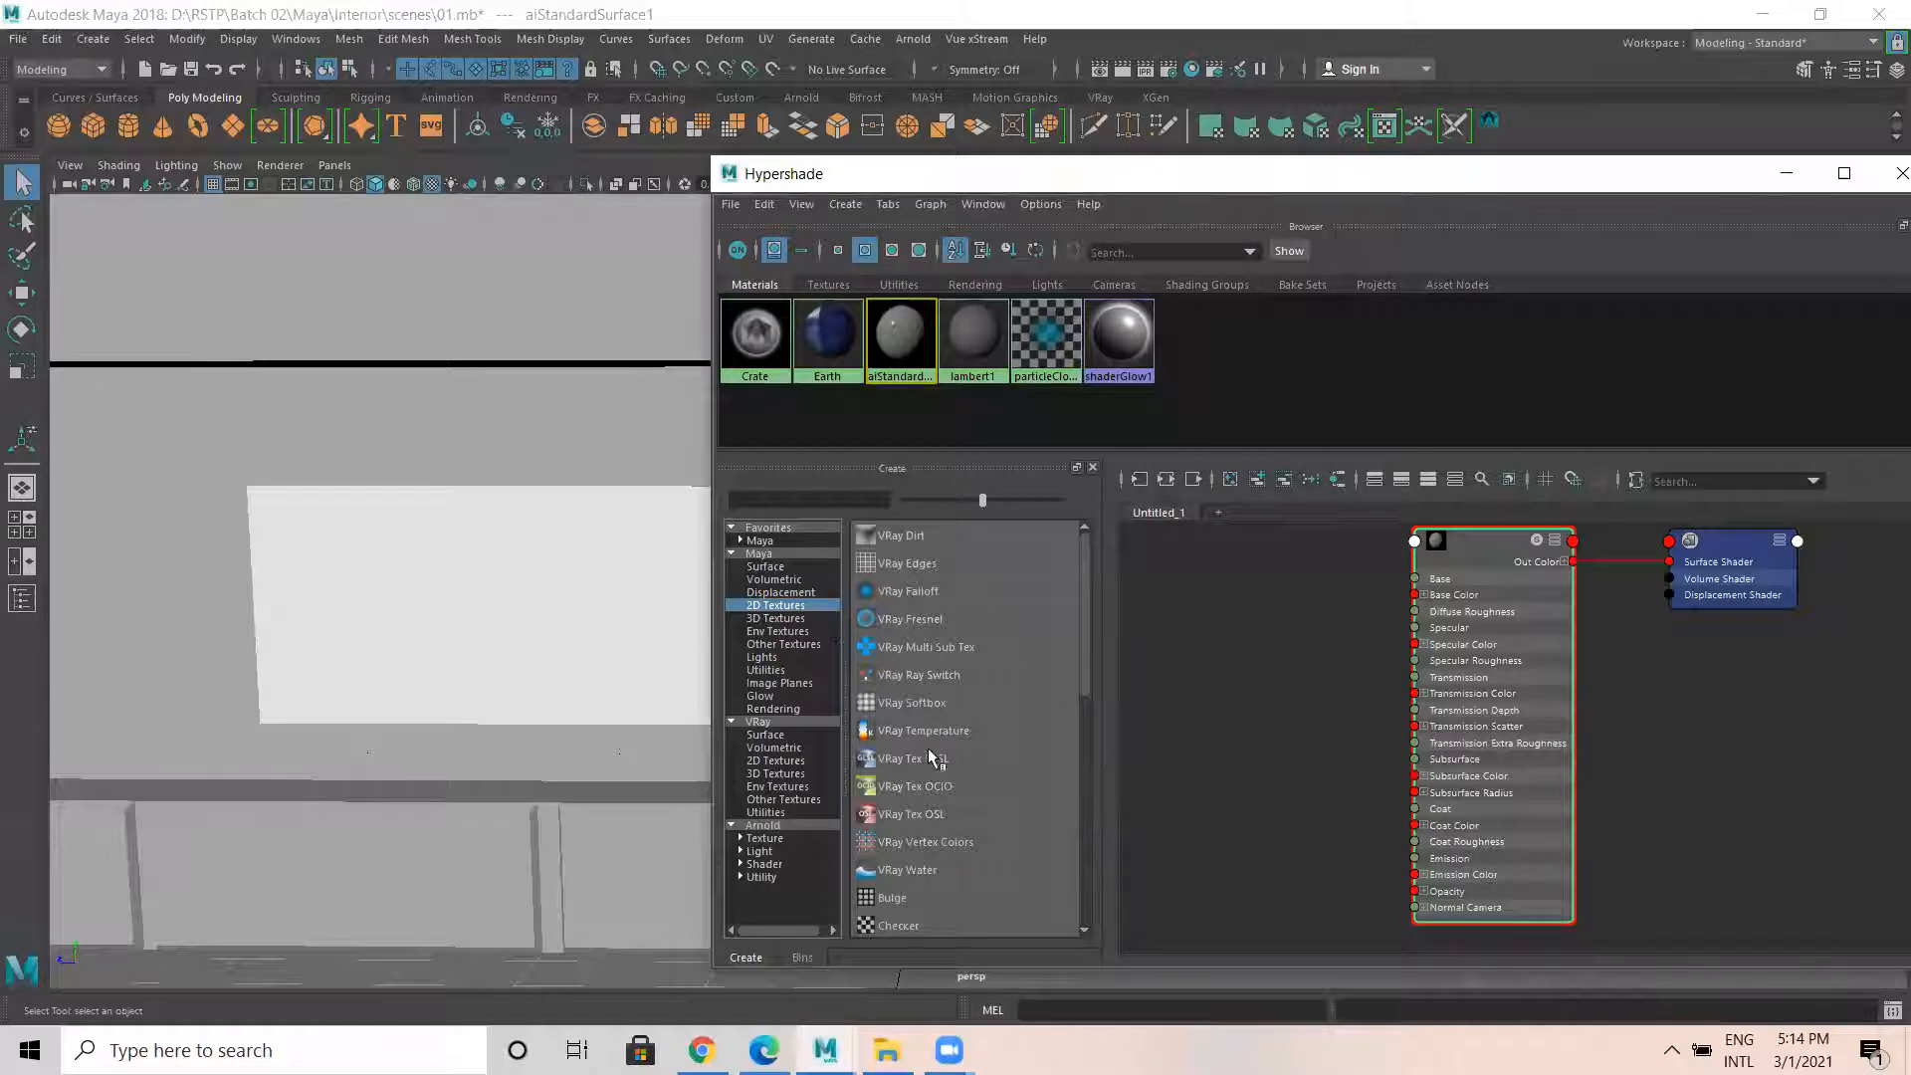
scroll(921, 736, down, 3)
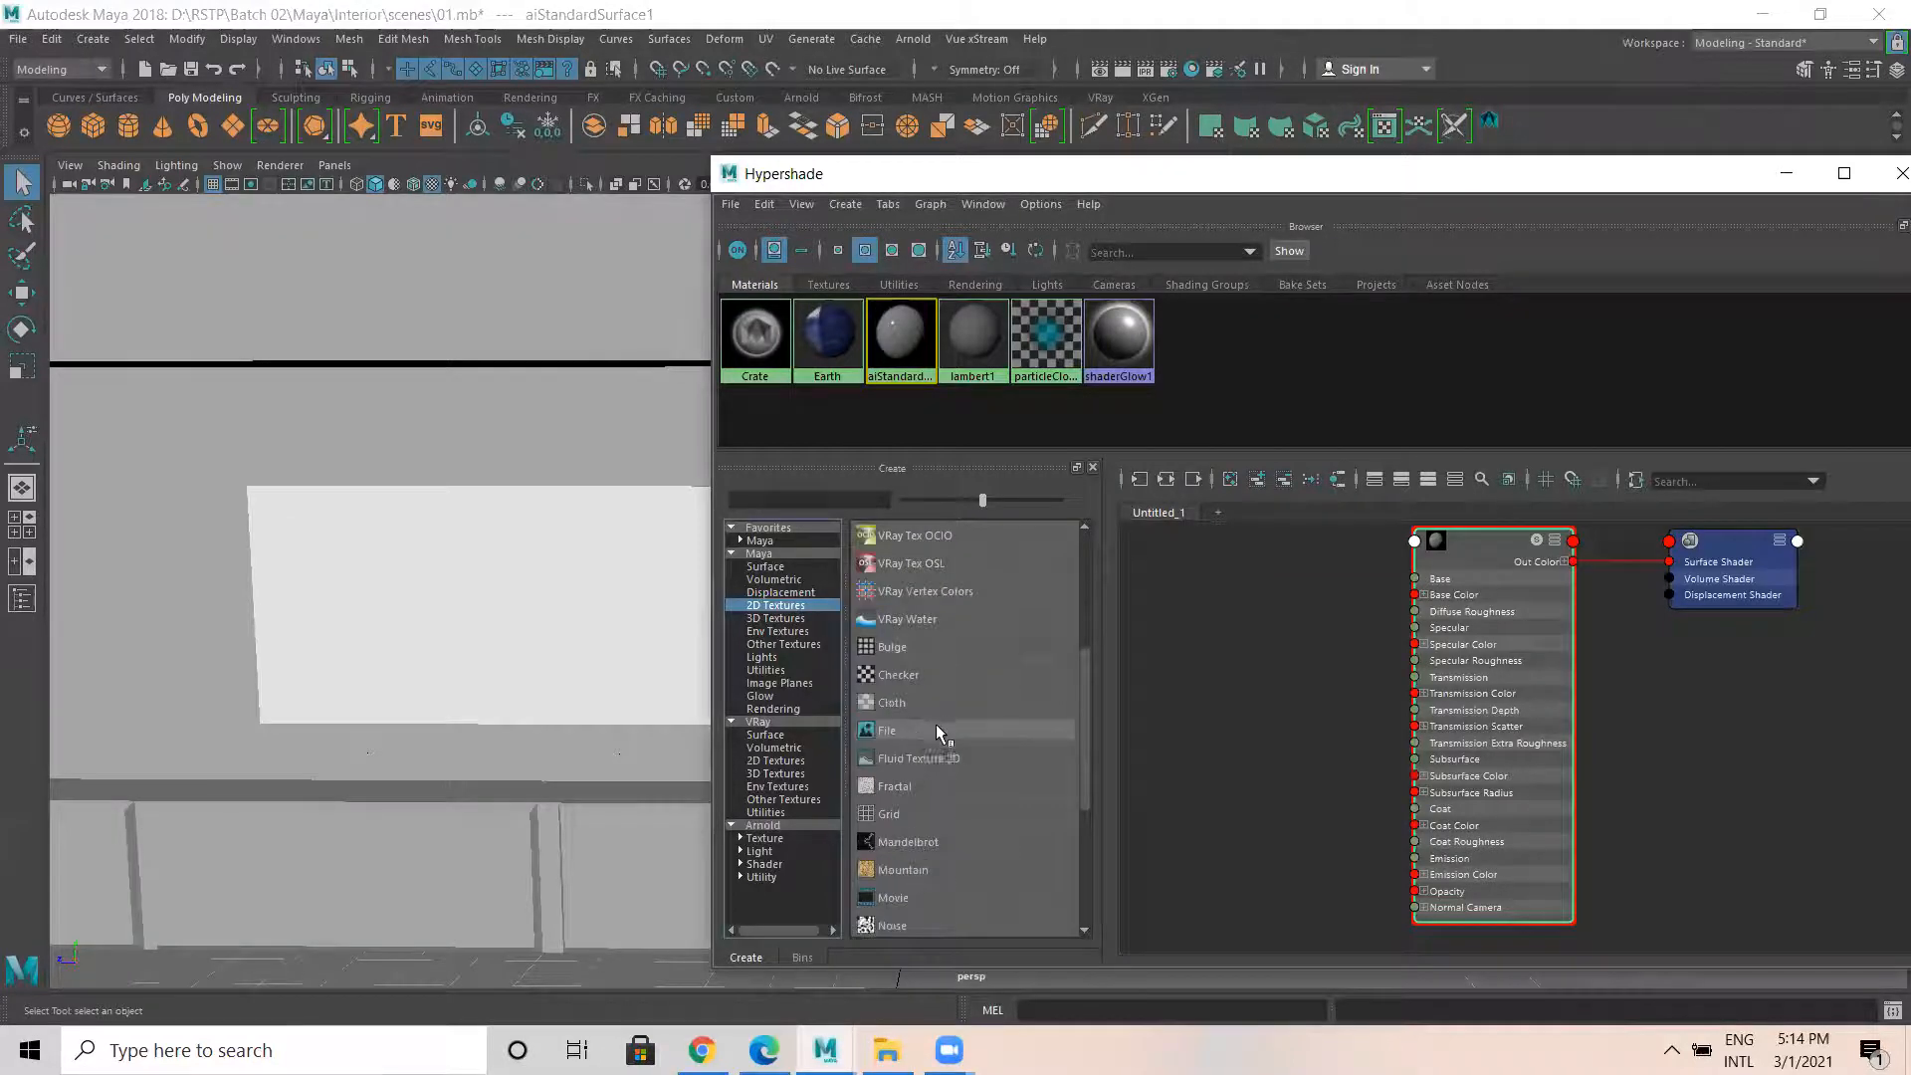
click(902, 729)
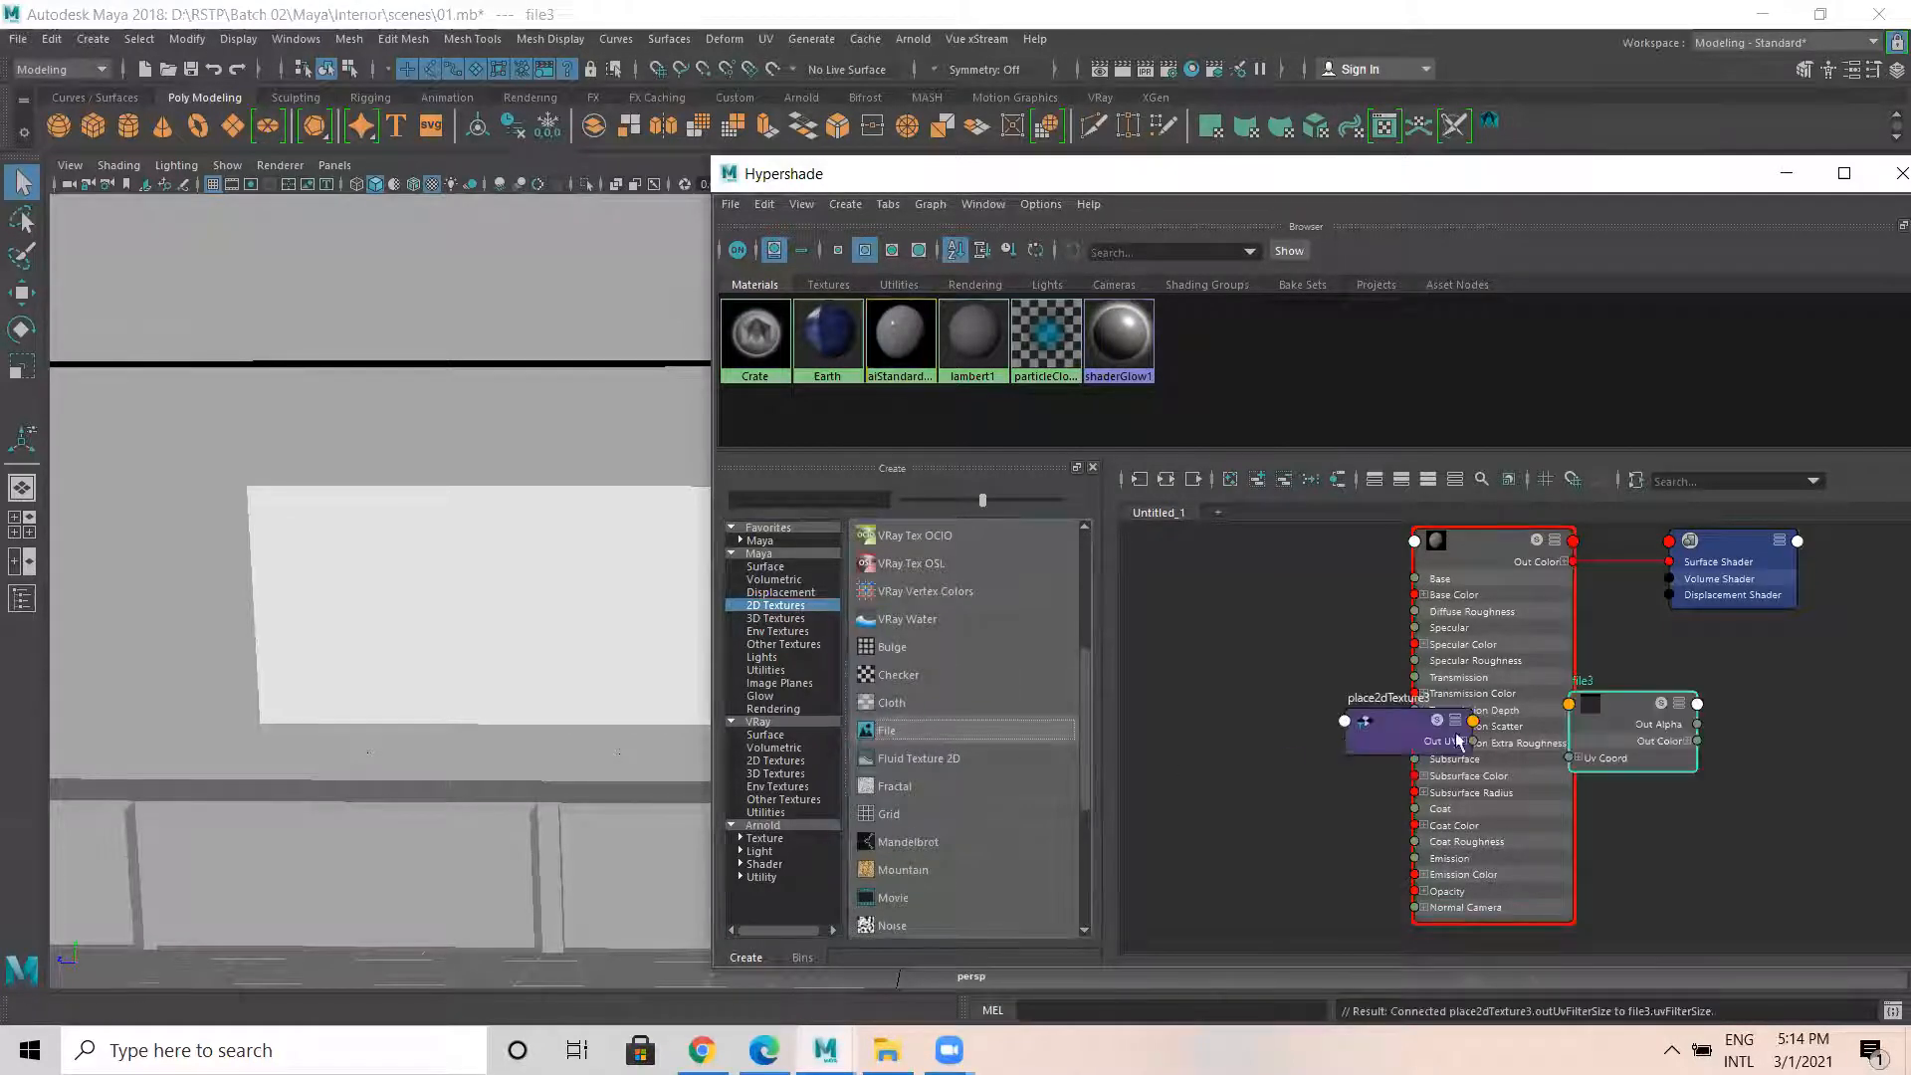
shift+click(1399, 745)
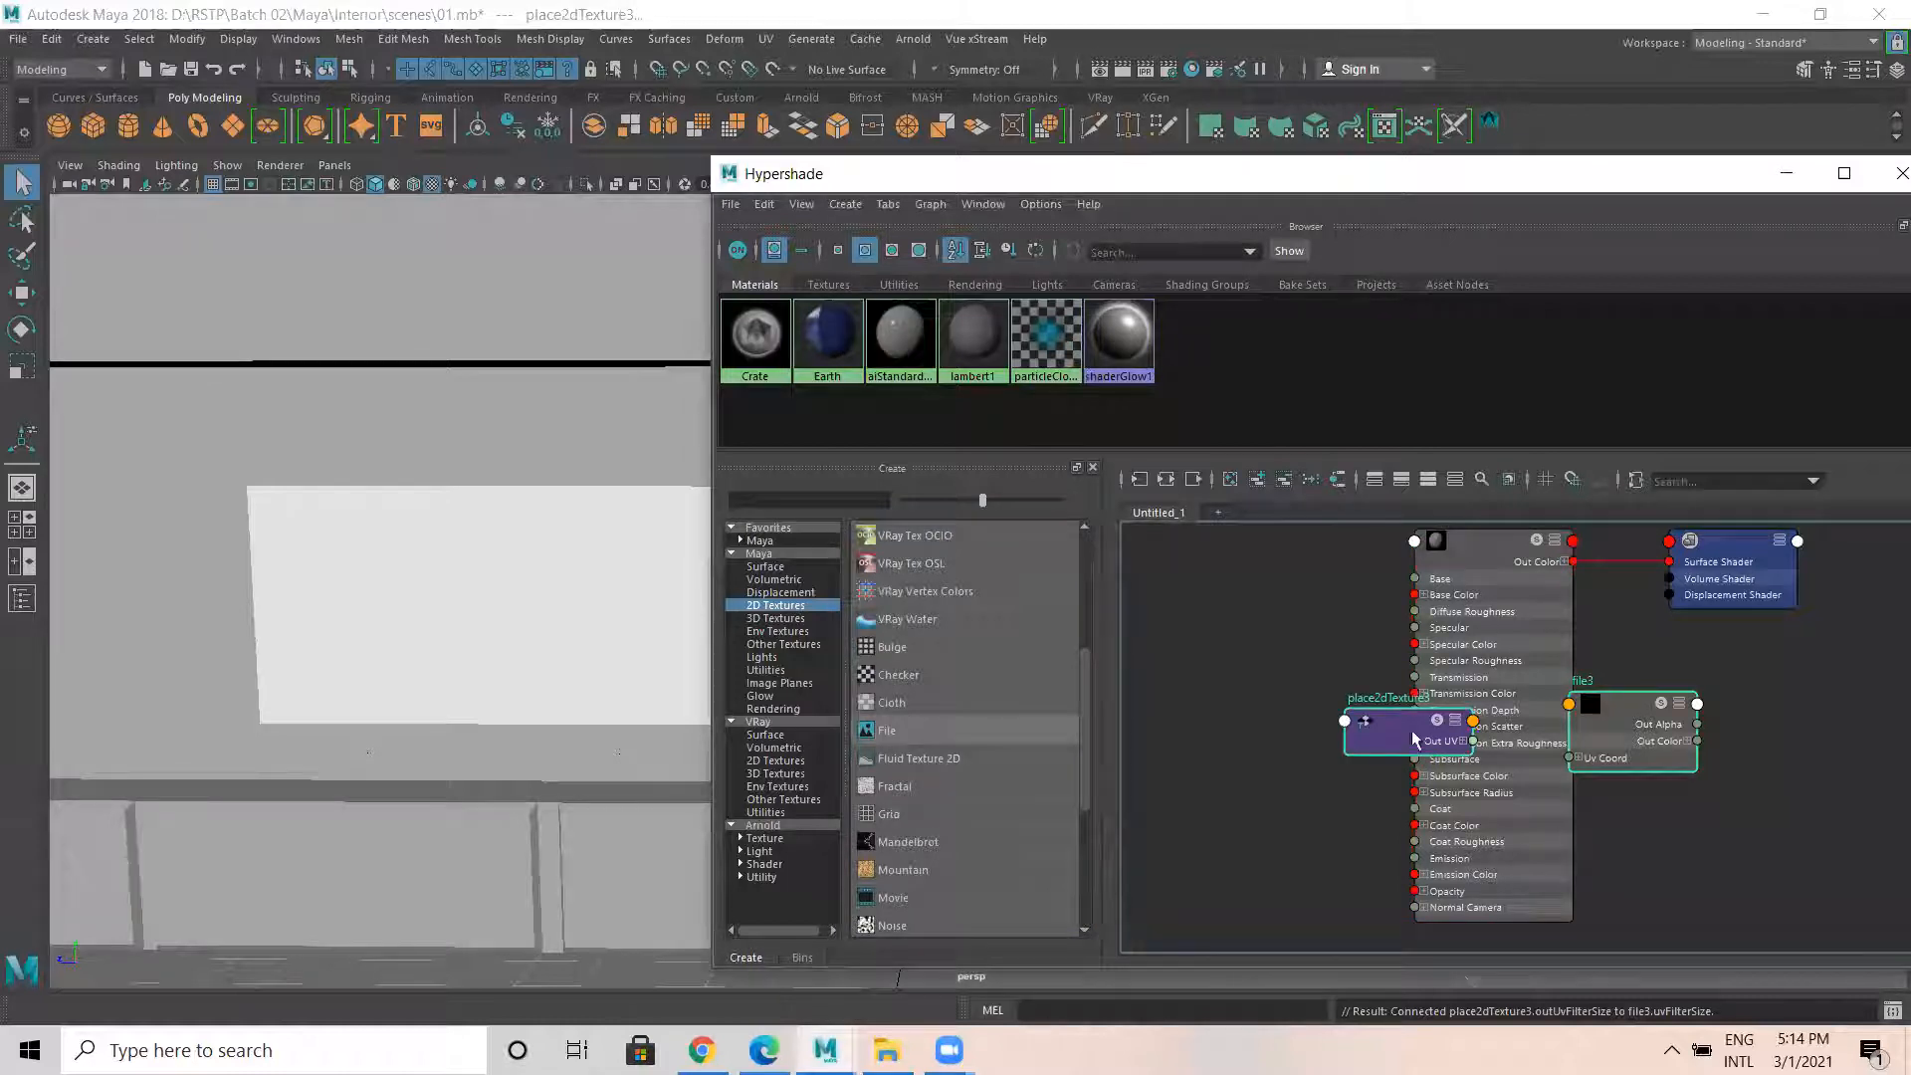
drag(1604, 728, 1265, 581)
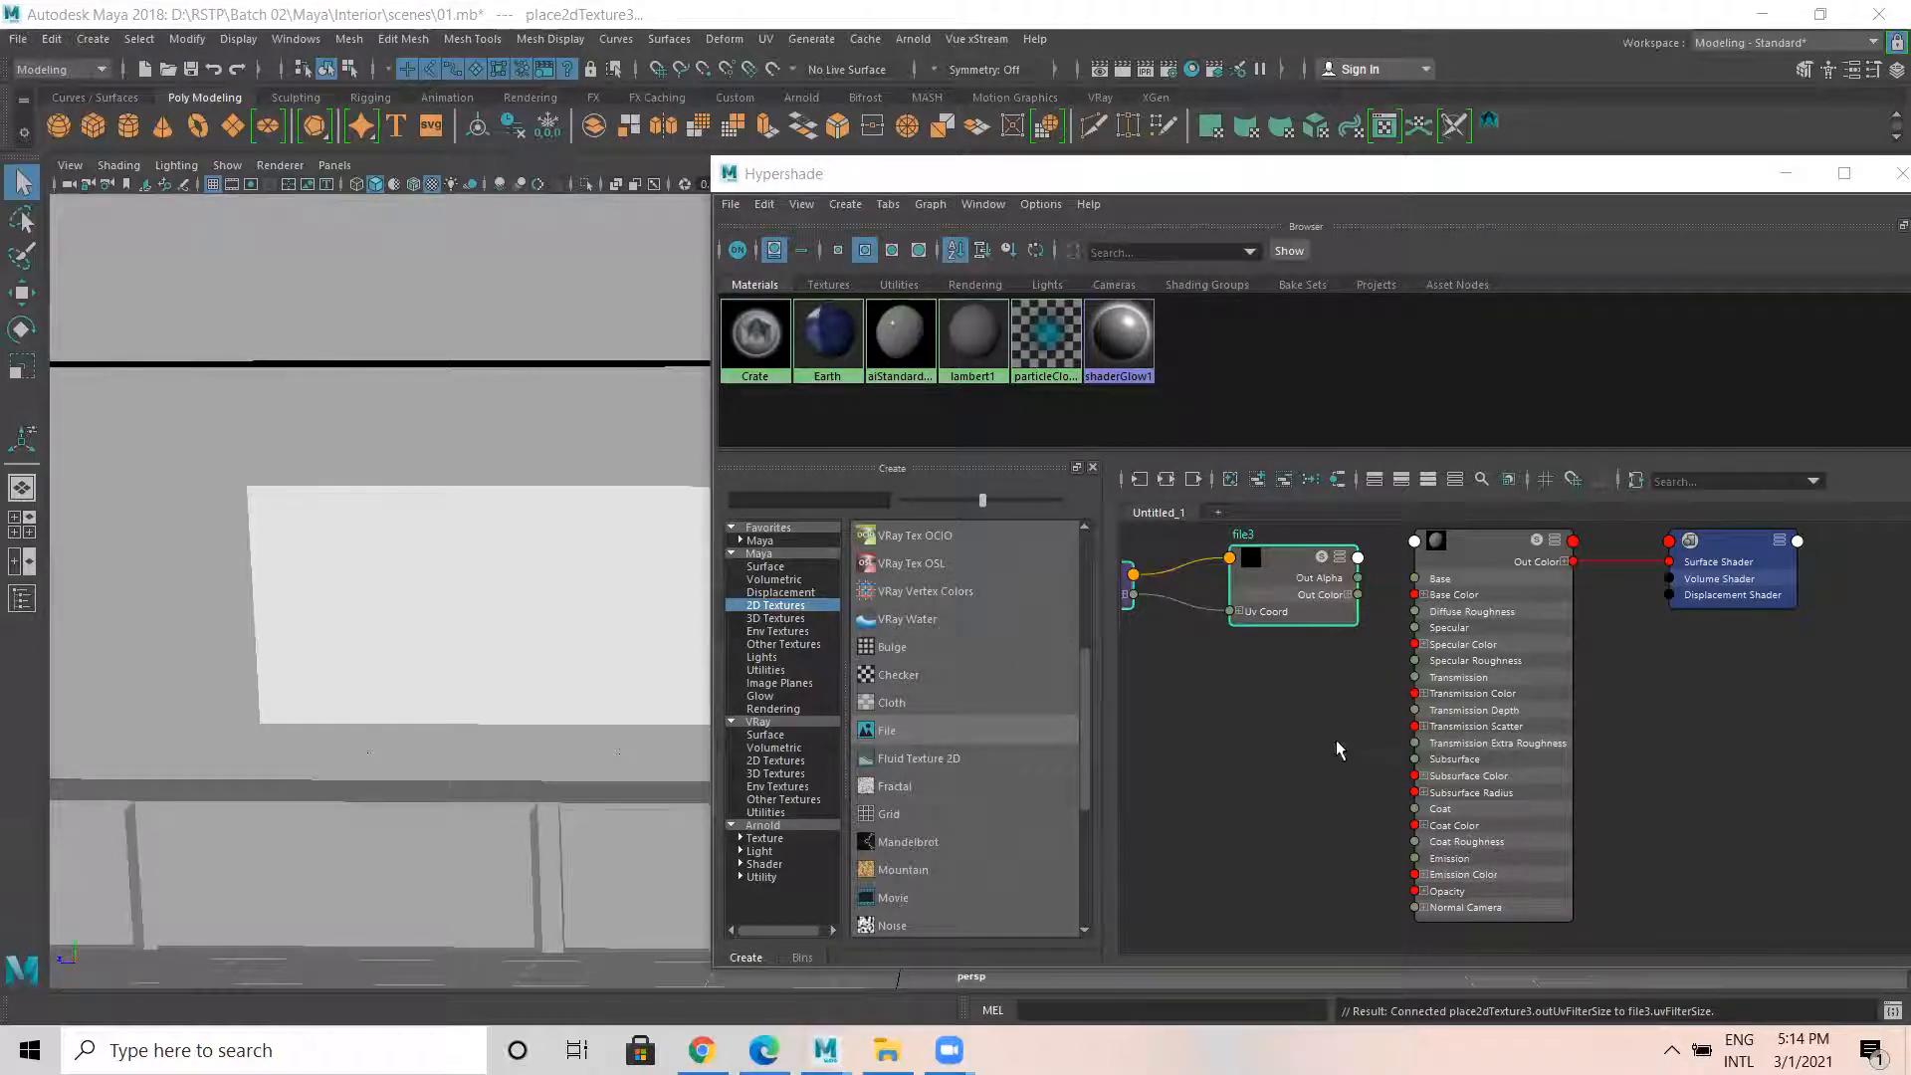
Connect the file texture's Out Color to the aiStandardSurface material's Base Color.
drag(1360, 597, 1414, 595)
drag(1410, 612, 1415, 596)
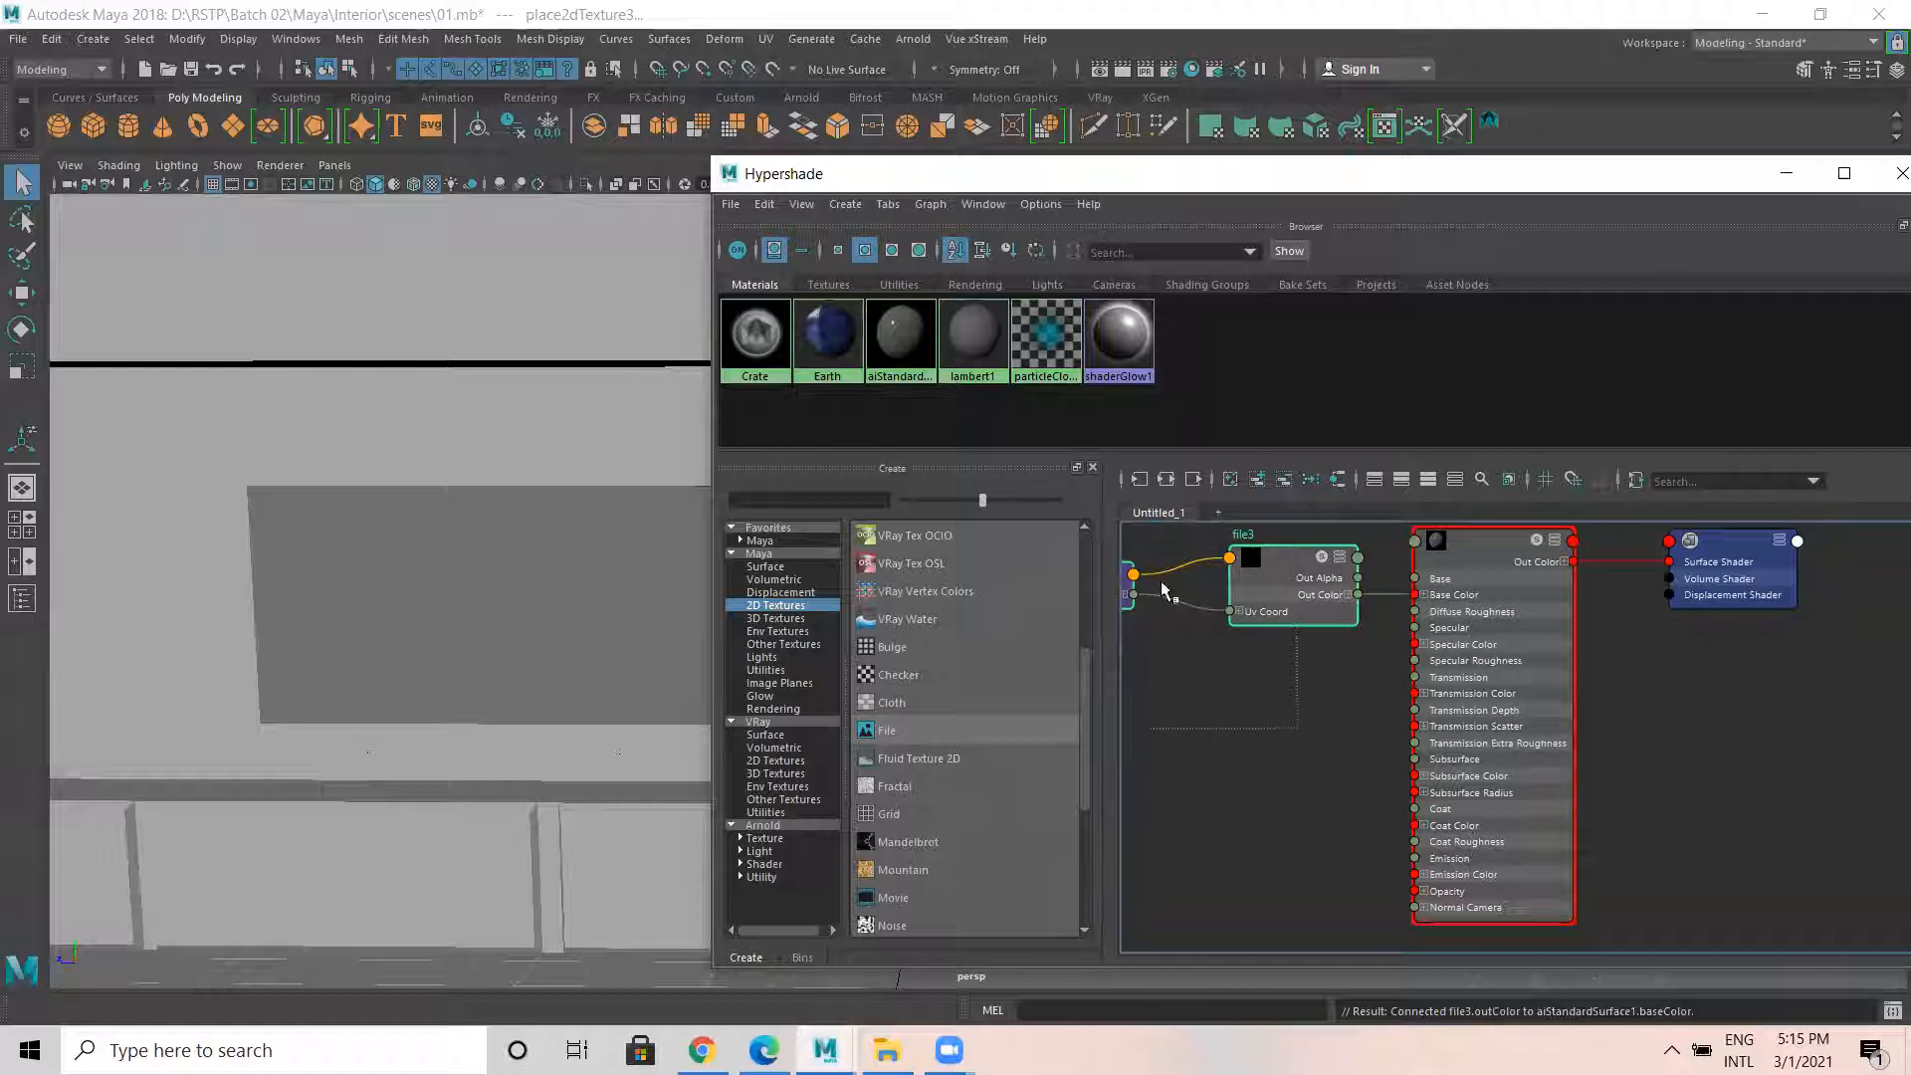
drag(1270, 580, 1270, 559)
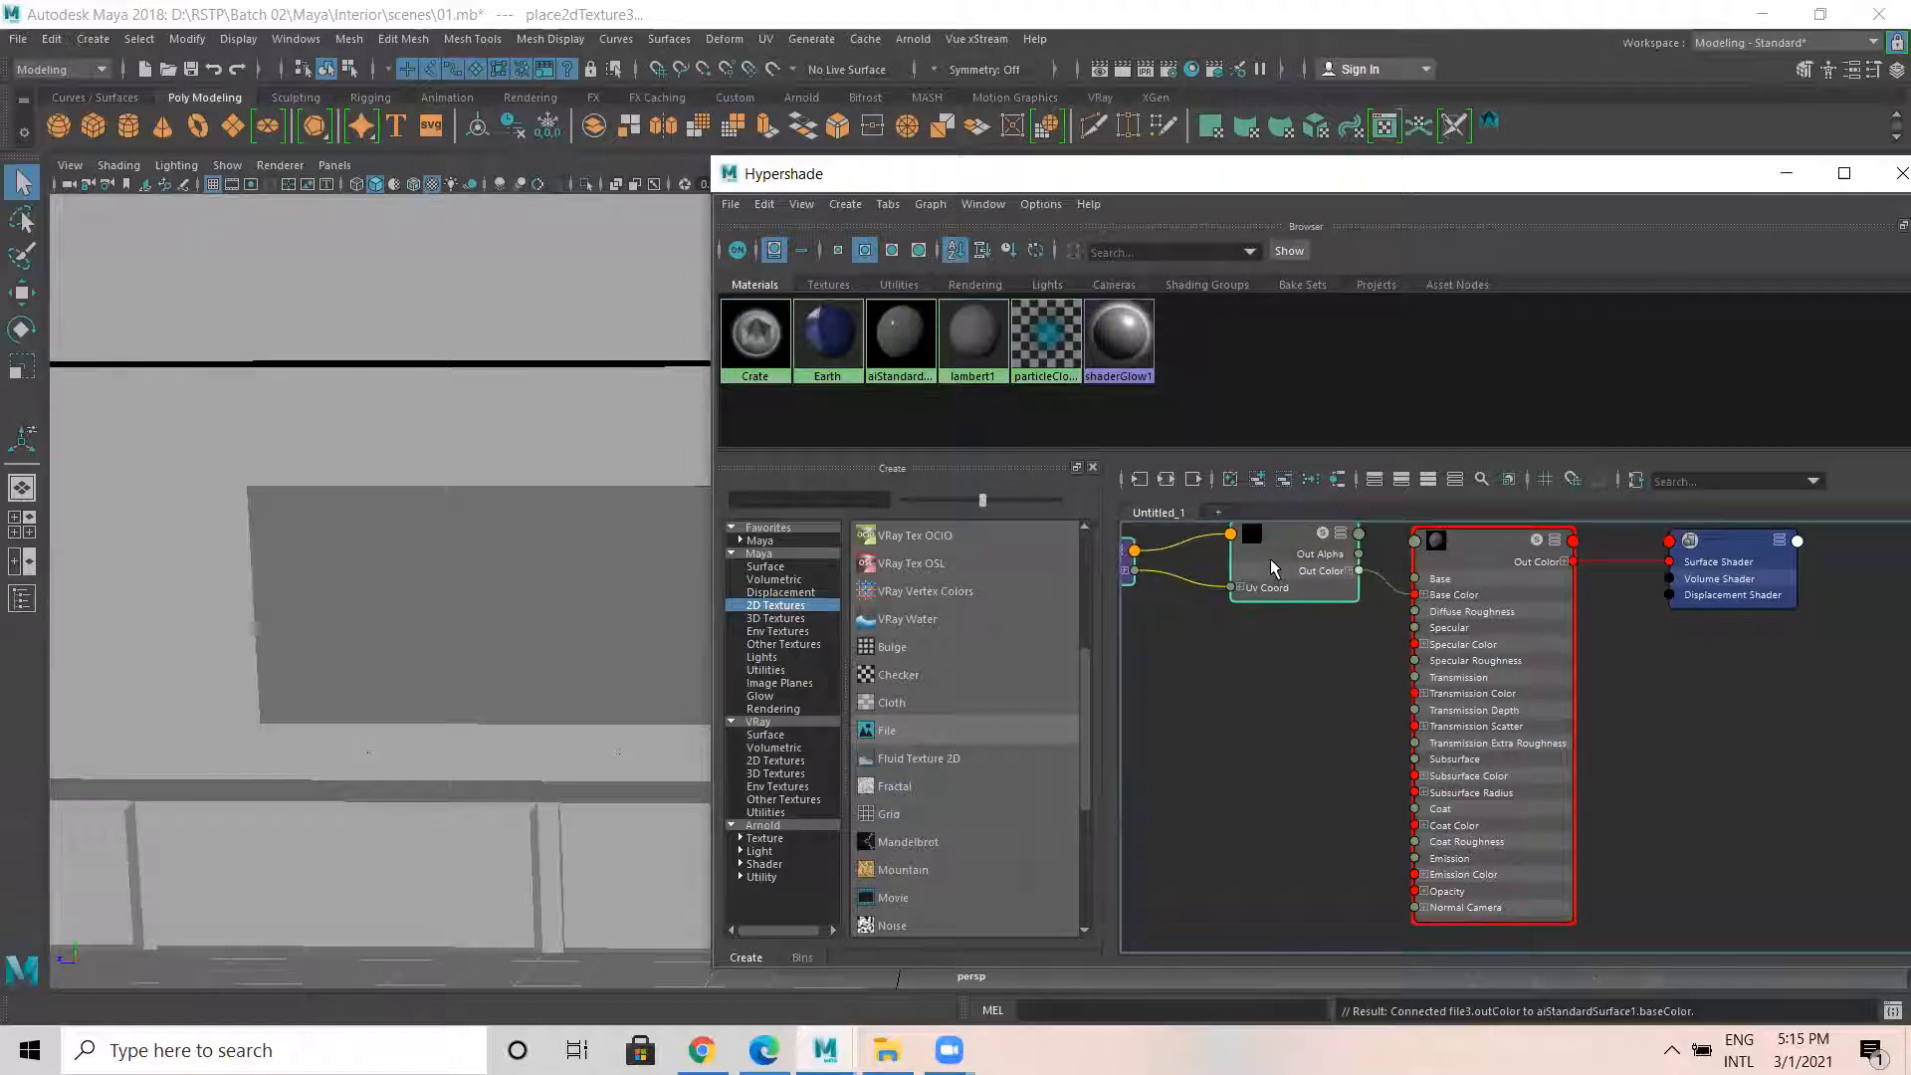
Examine the node connections from the placement node through the file texture to the aiStandardSurface material.
click(1287, 684)
click(1295, 545)
click(1242, 642)
click(1131, 548)
scroll(1144, 627, down, 3)
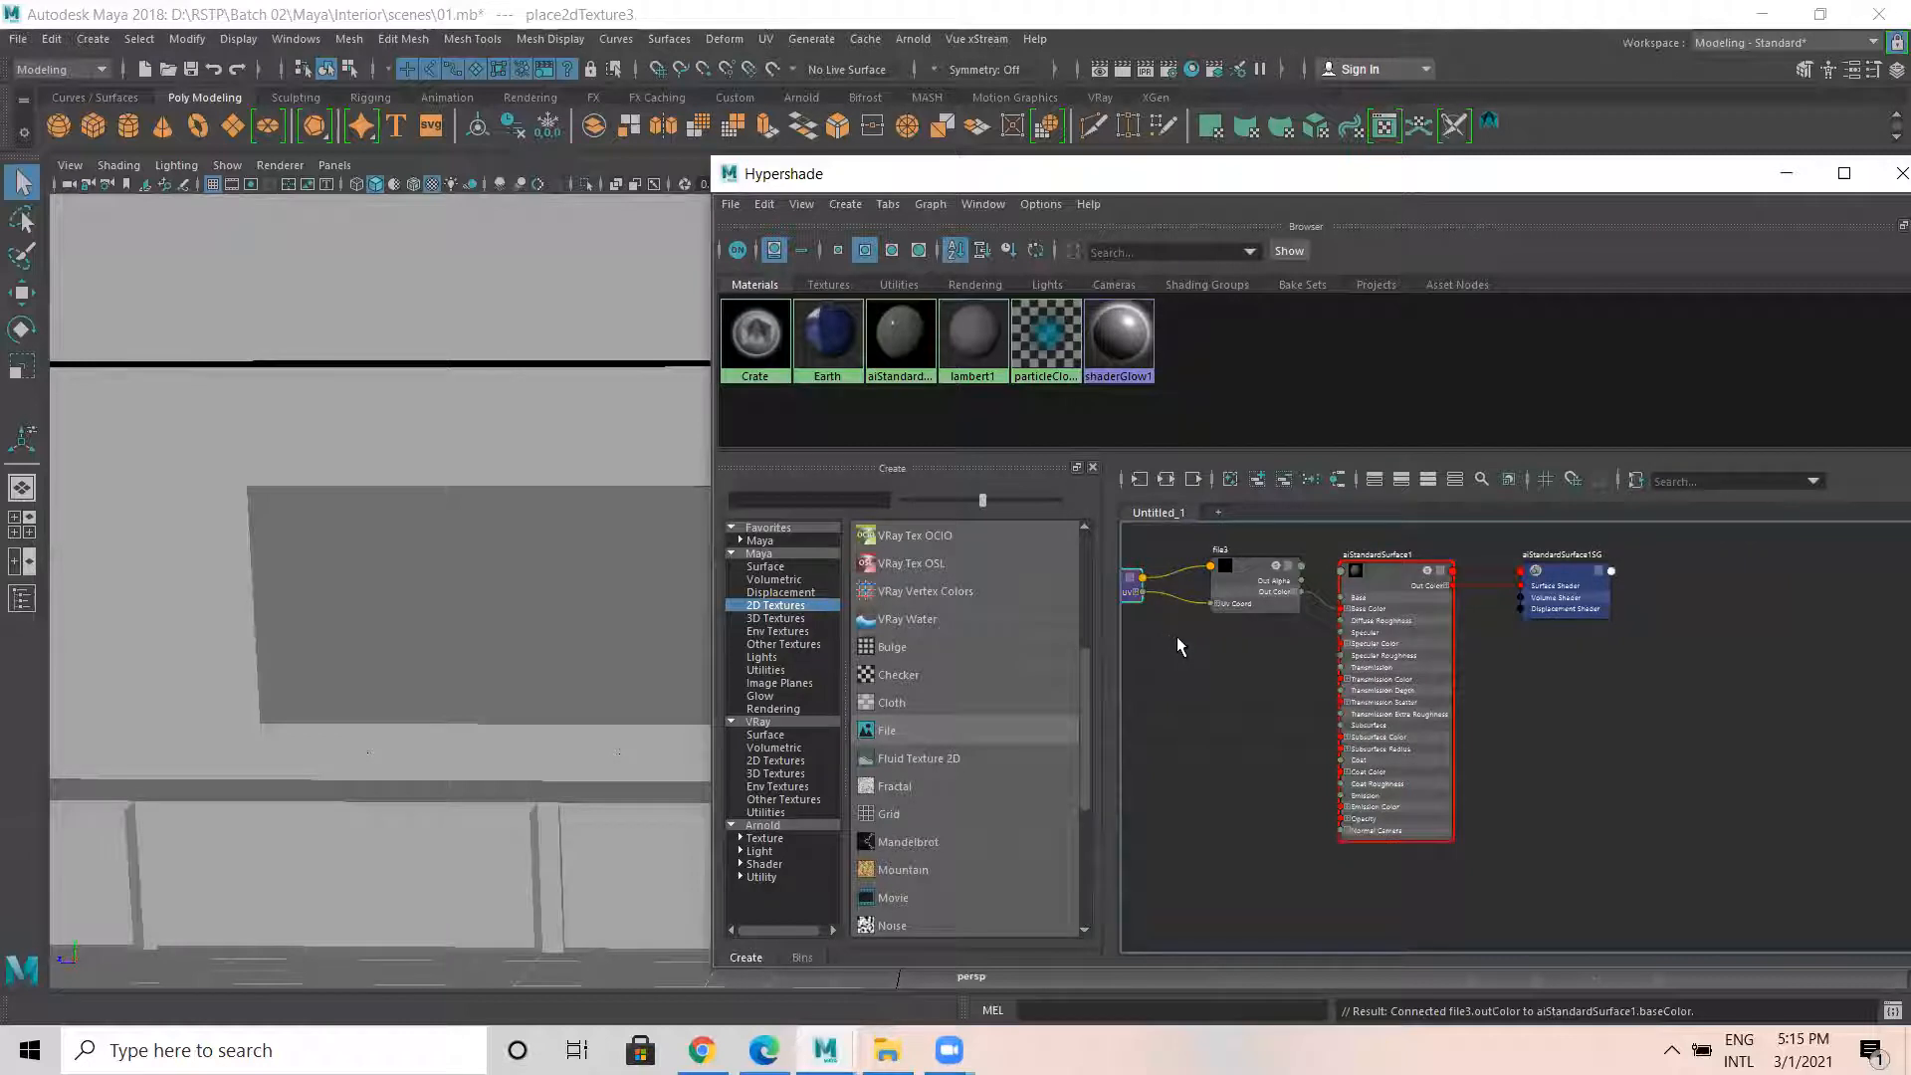
drag(1243, 592, 1234, 589)
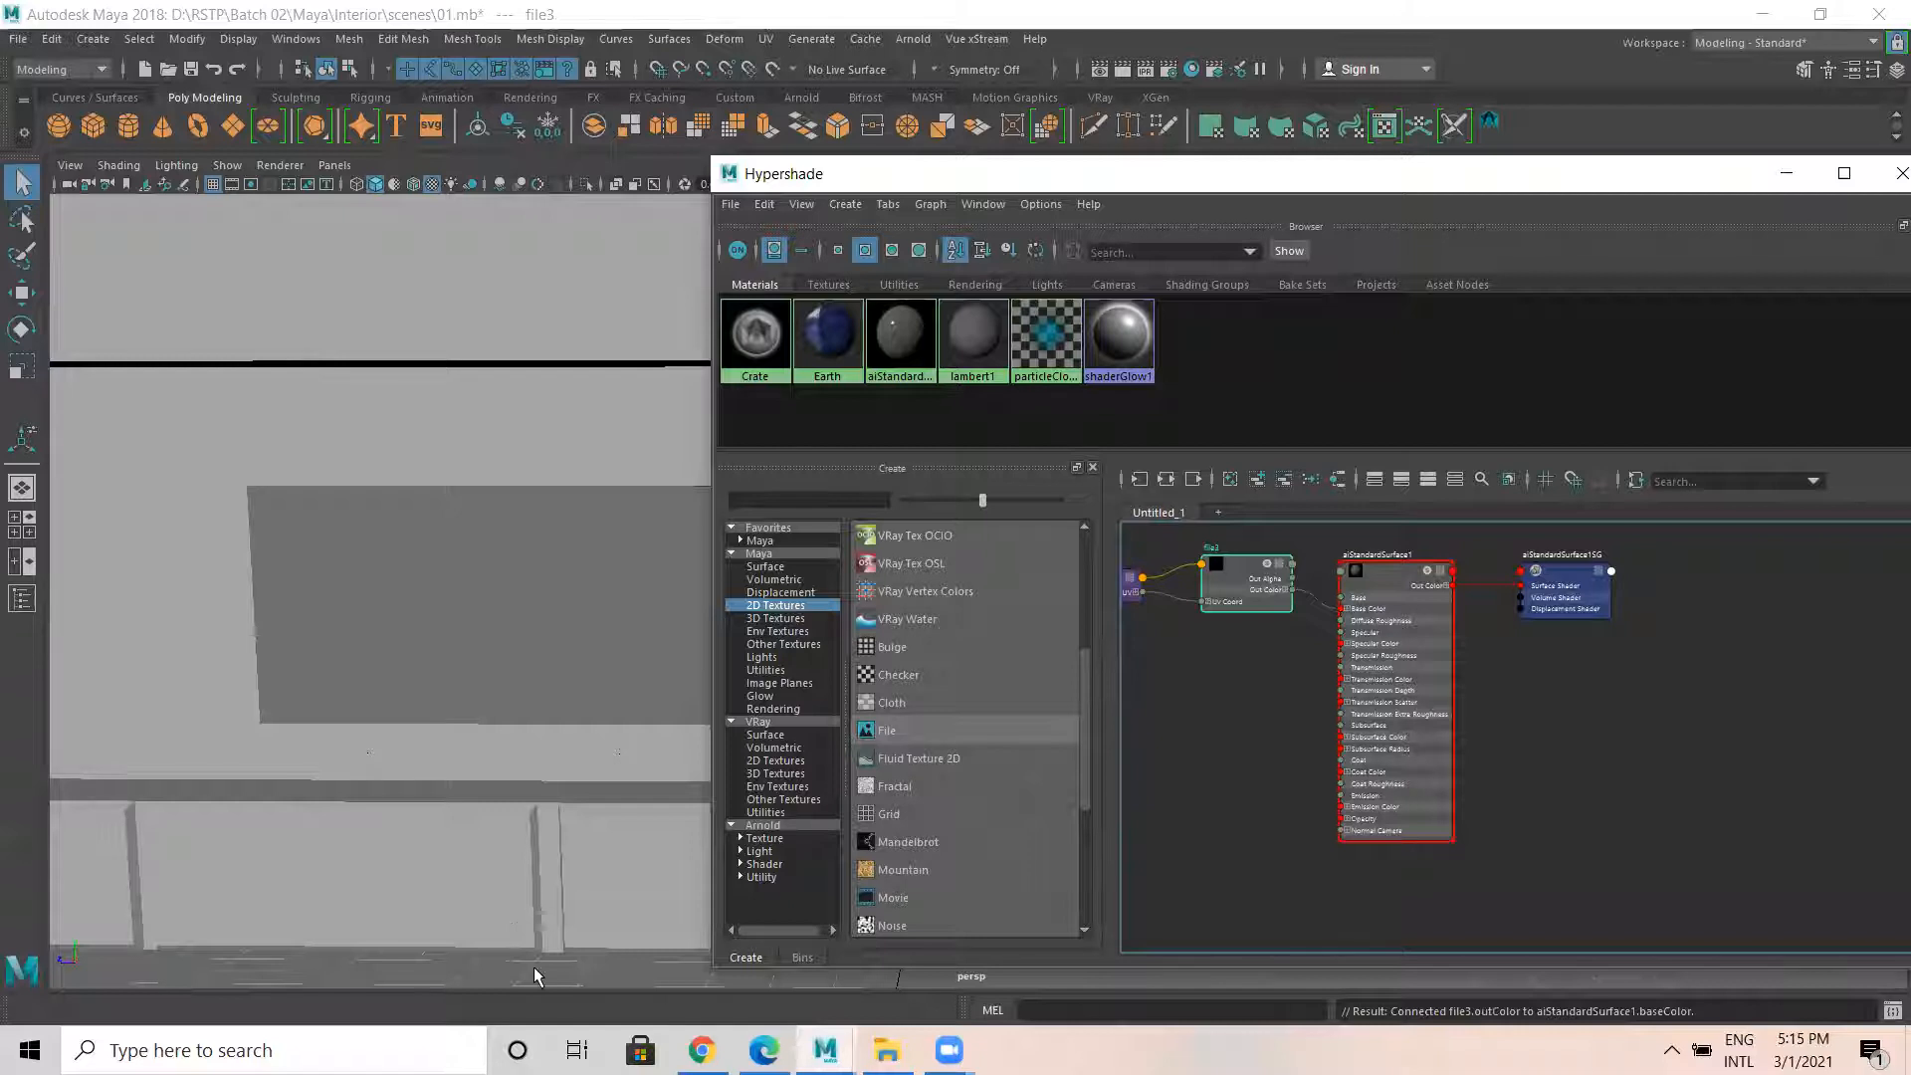
click(568, 984)
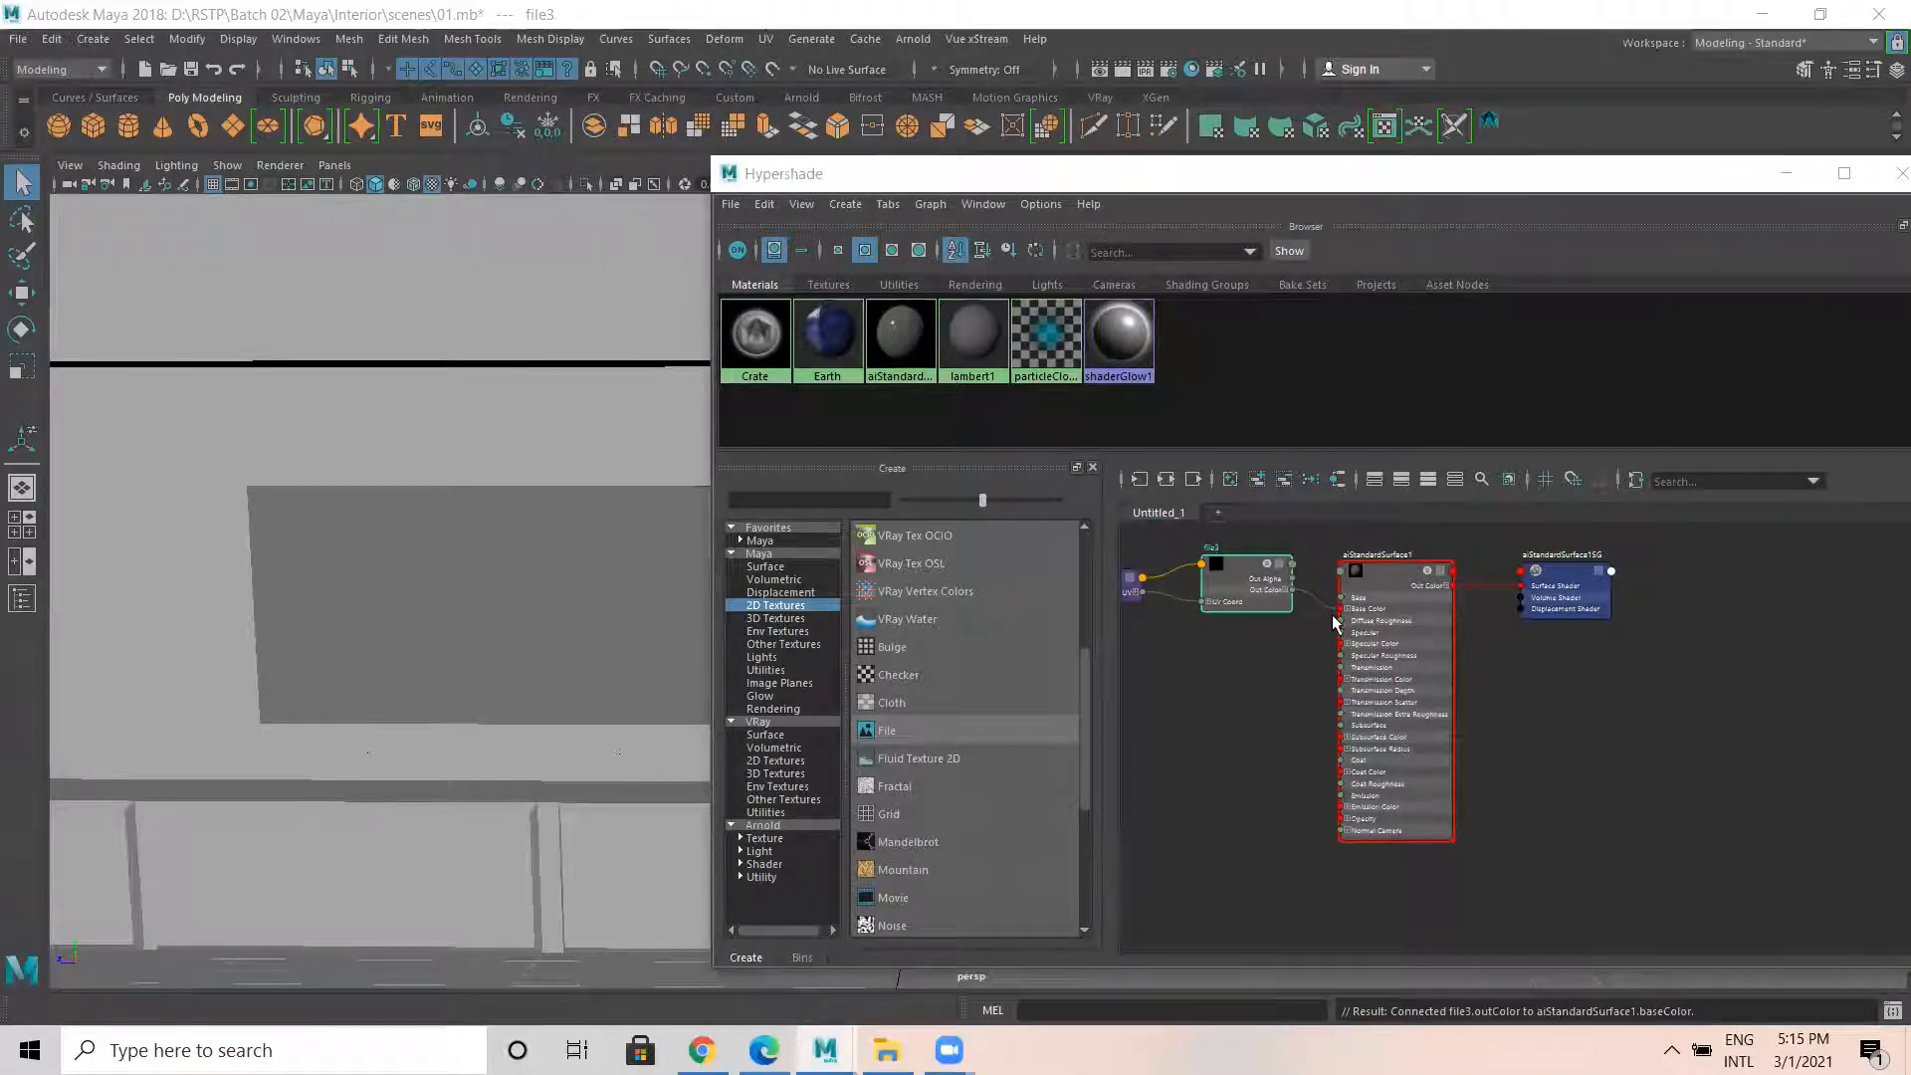
scroll(1294, 637, up, 5)
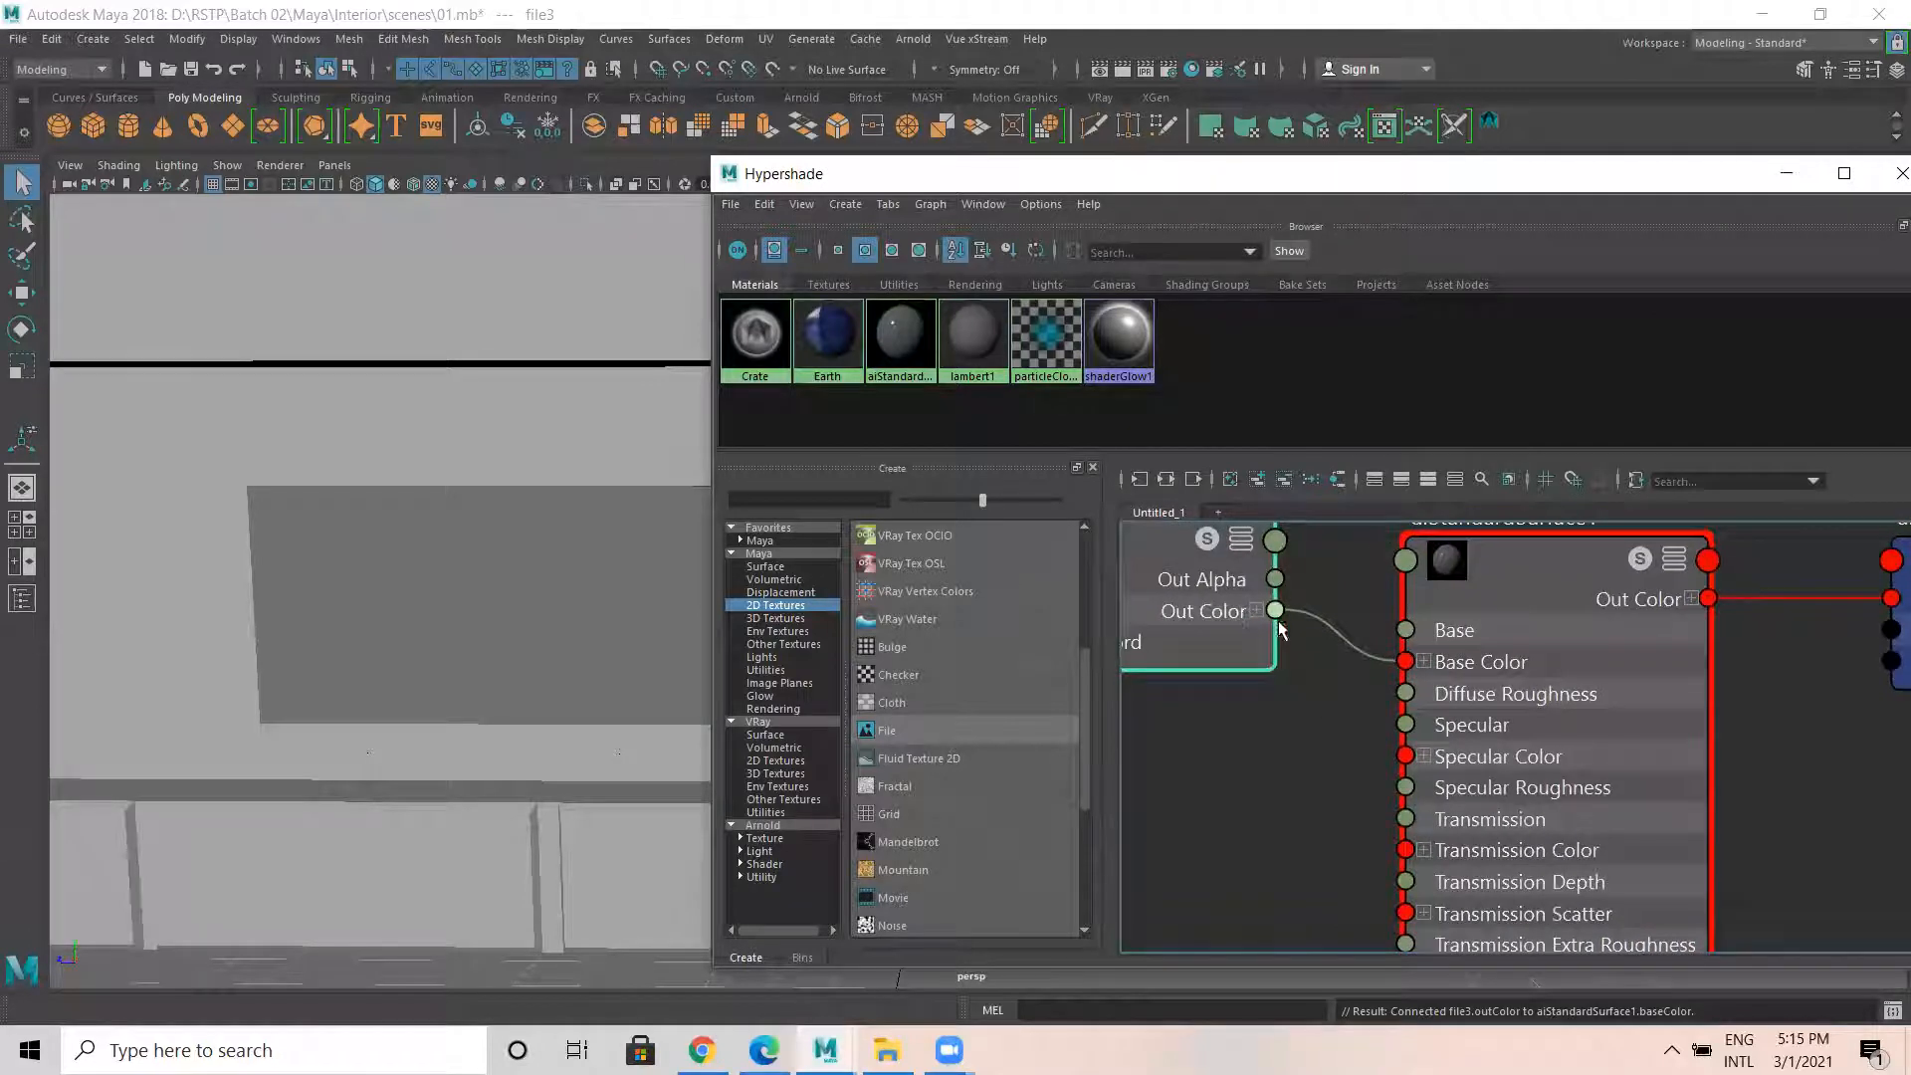
scroll(1328, 672, down, 5)
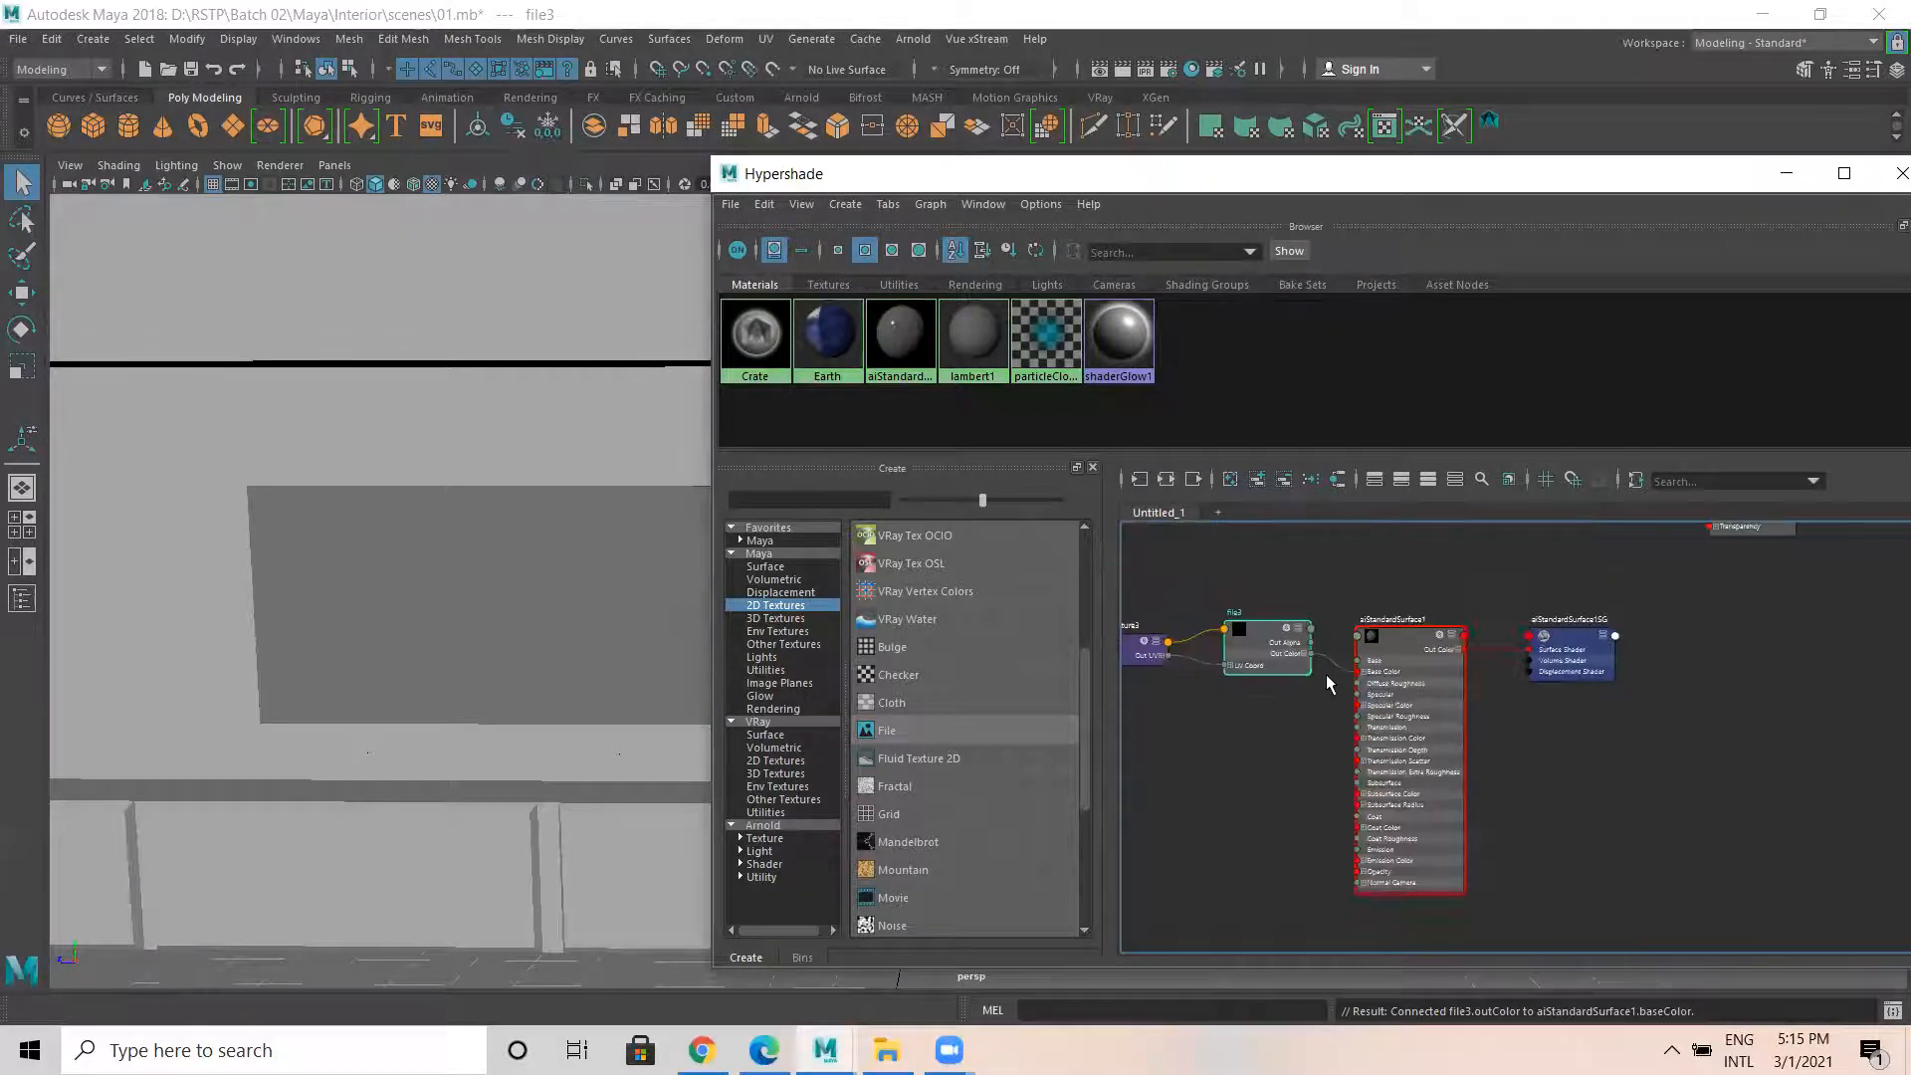
Delete the file texture and its placement node from the Hypershade work area.
drag(1295, 753, 1101, 598)
key(Delete)
Open the aiStandardSurface material in the Attribute Editor and move that window clear of the material's nodes.
click(1405, 643)
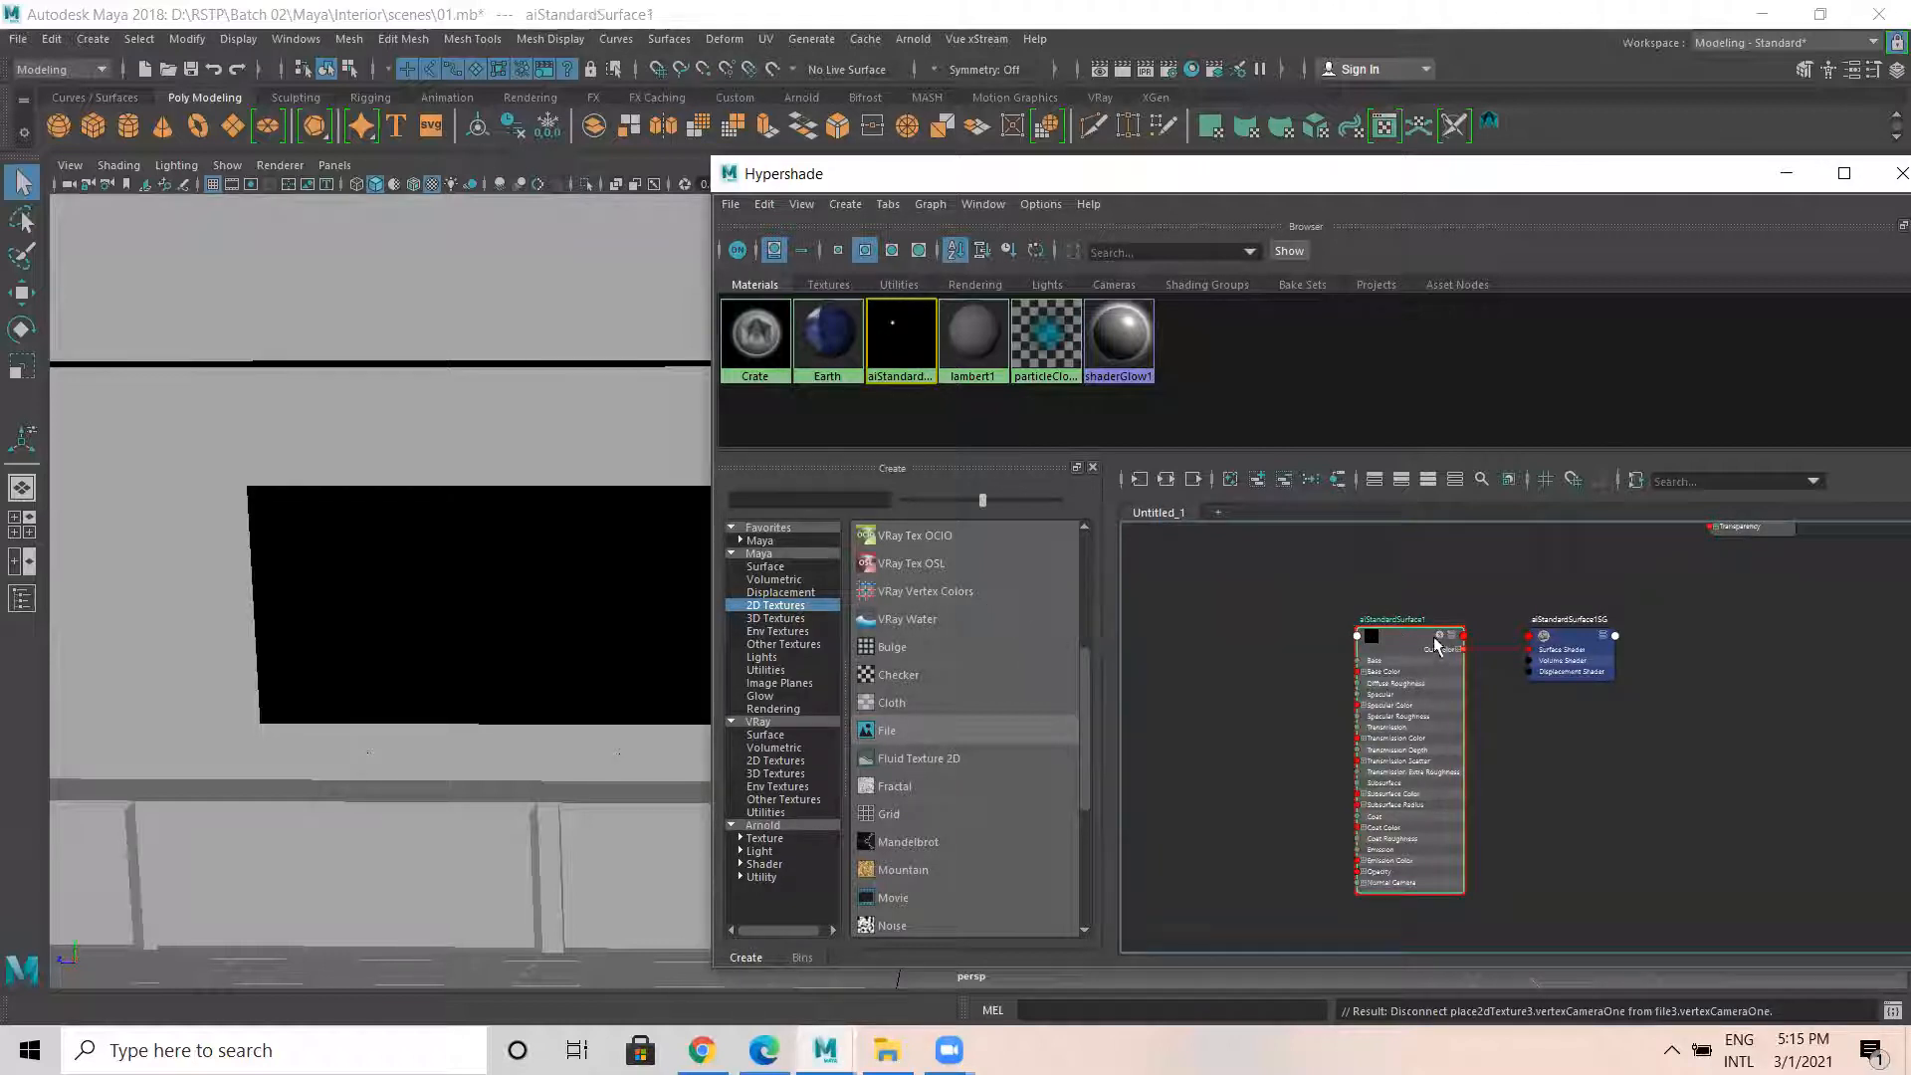
click(1852, 70)
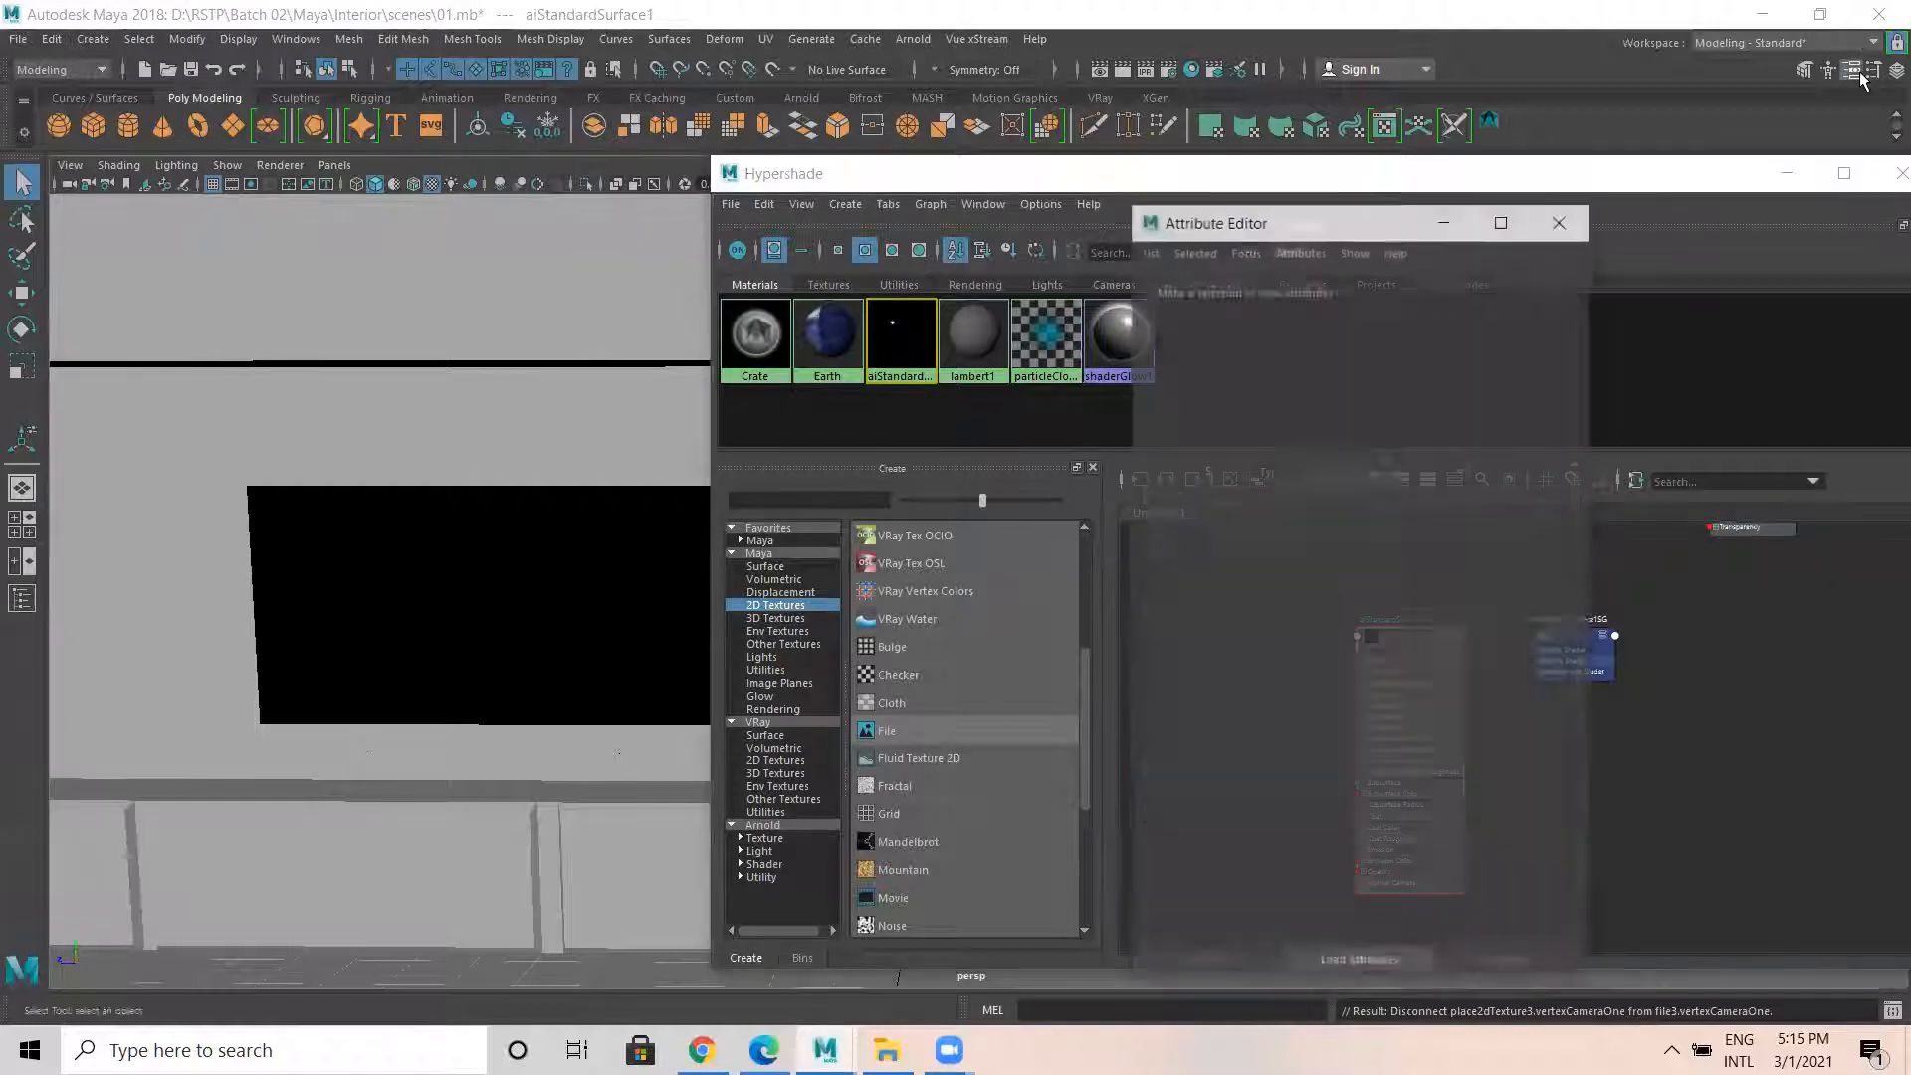
drag(1275, 234, 989, 192)
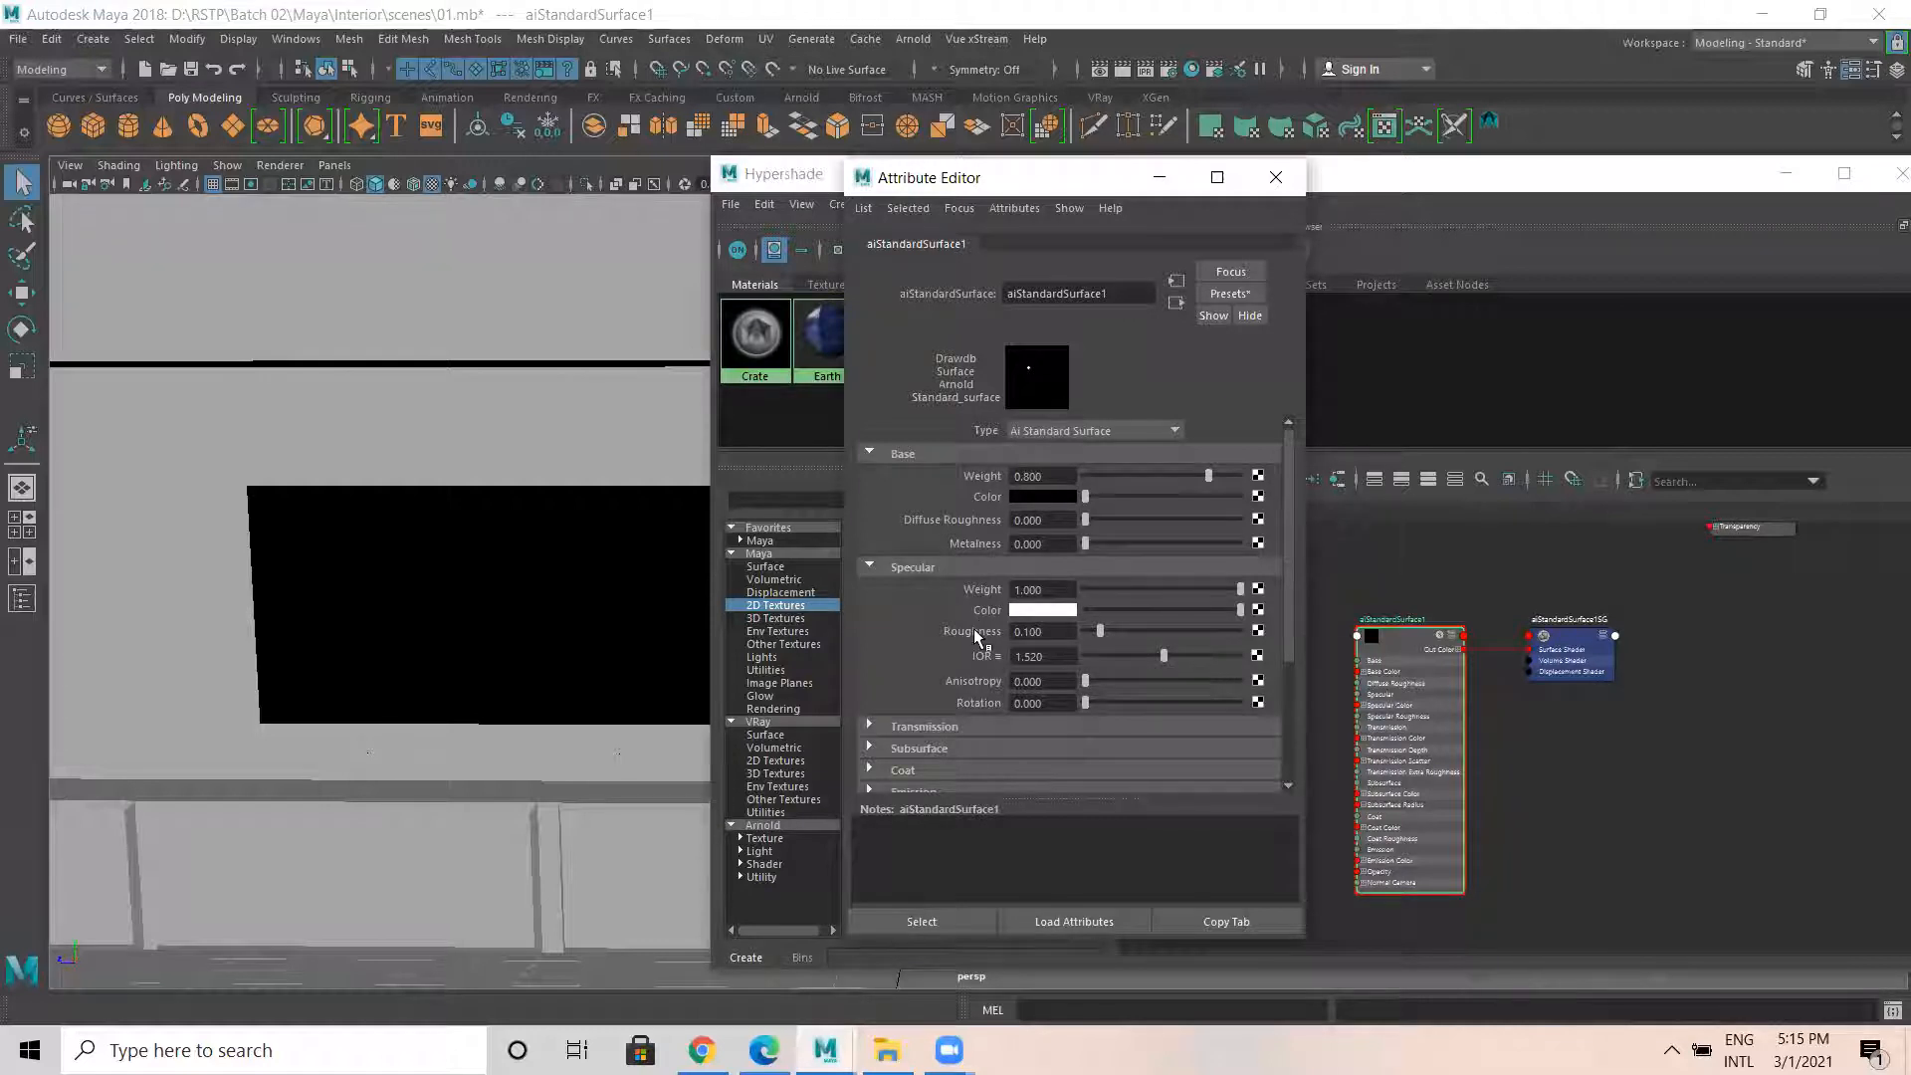
scroll(991, 732, down, 3)
scroll(1006, 731, up, 3)
Examine the attribute presets available for the aiStandardSurface material without applying one.
click(1235, 296)
click(1235, 295)
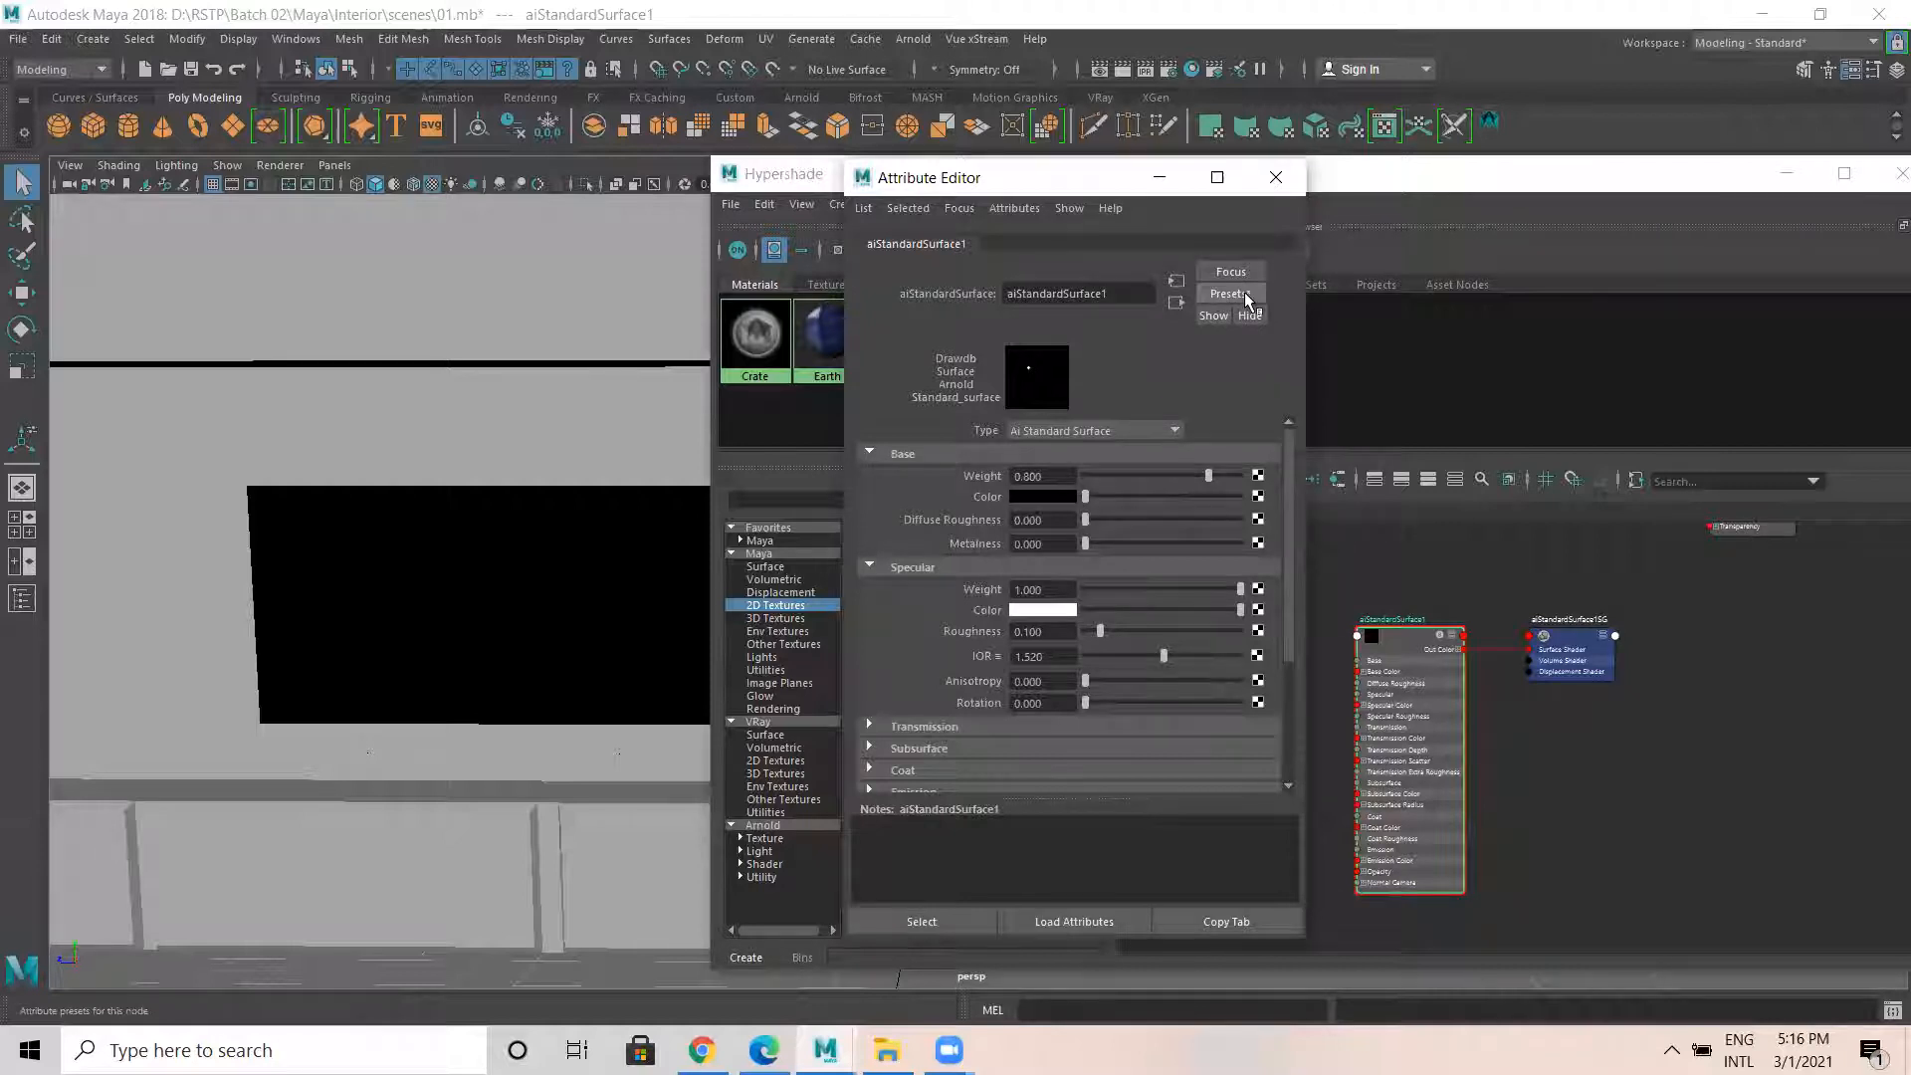
click(1246, 297)
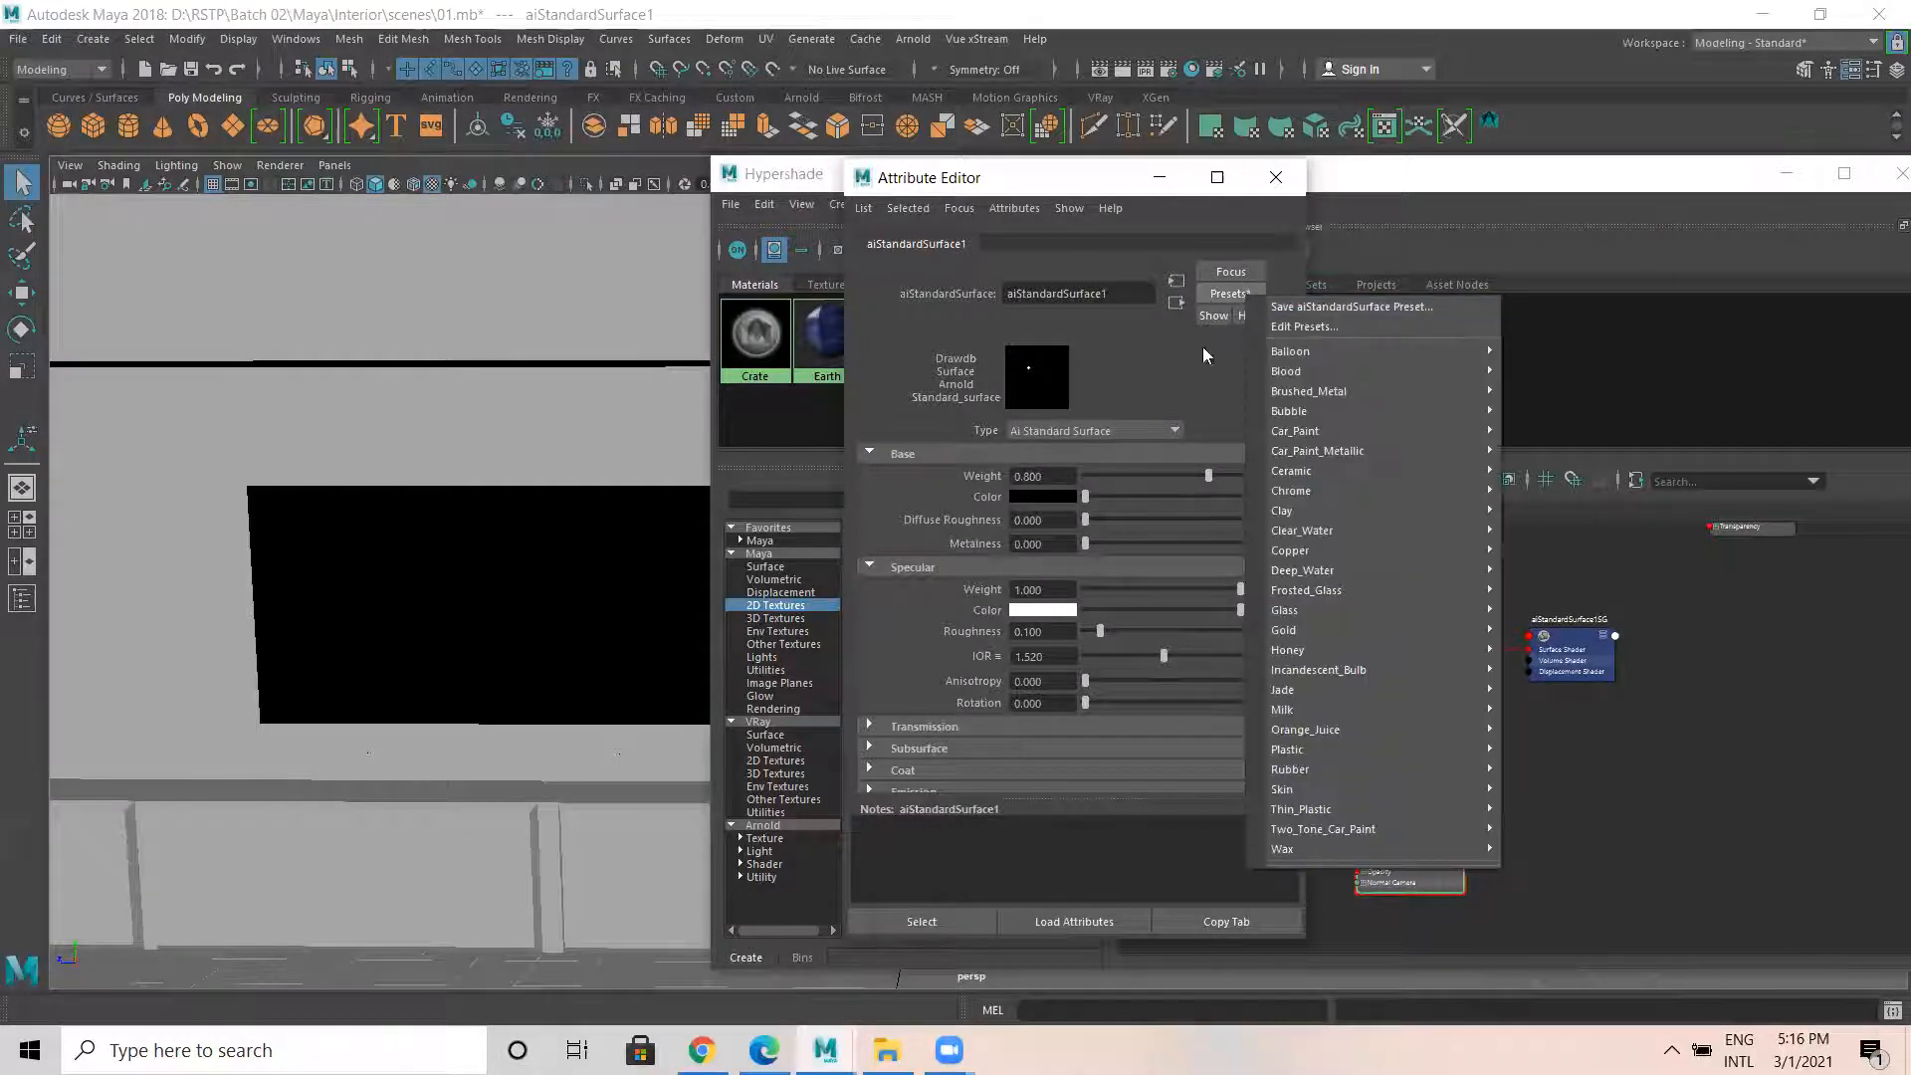
click(1247, 292)
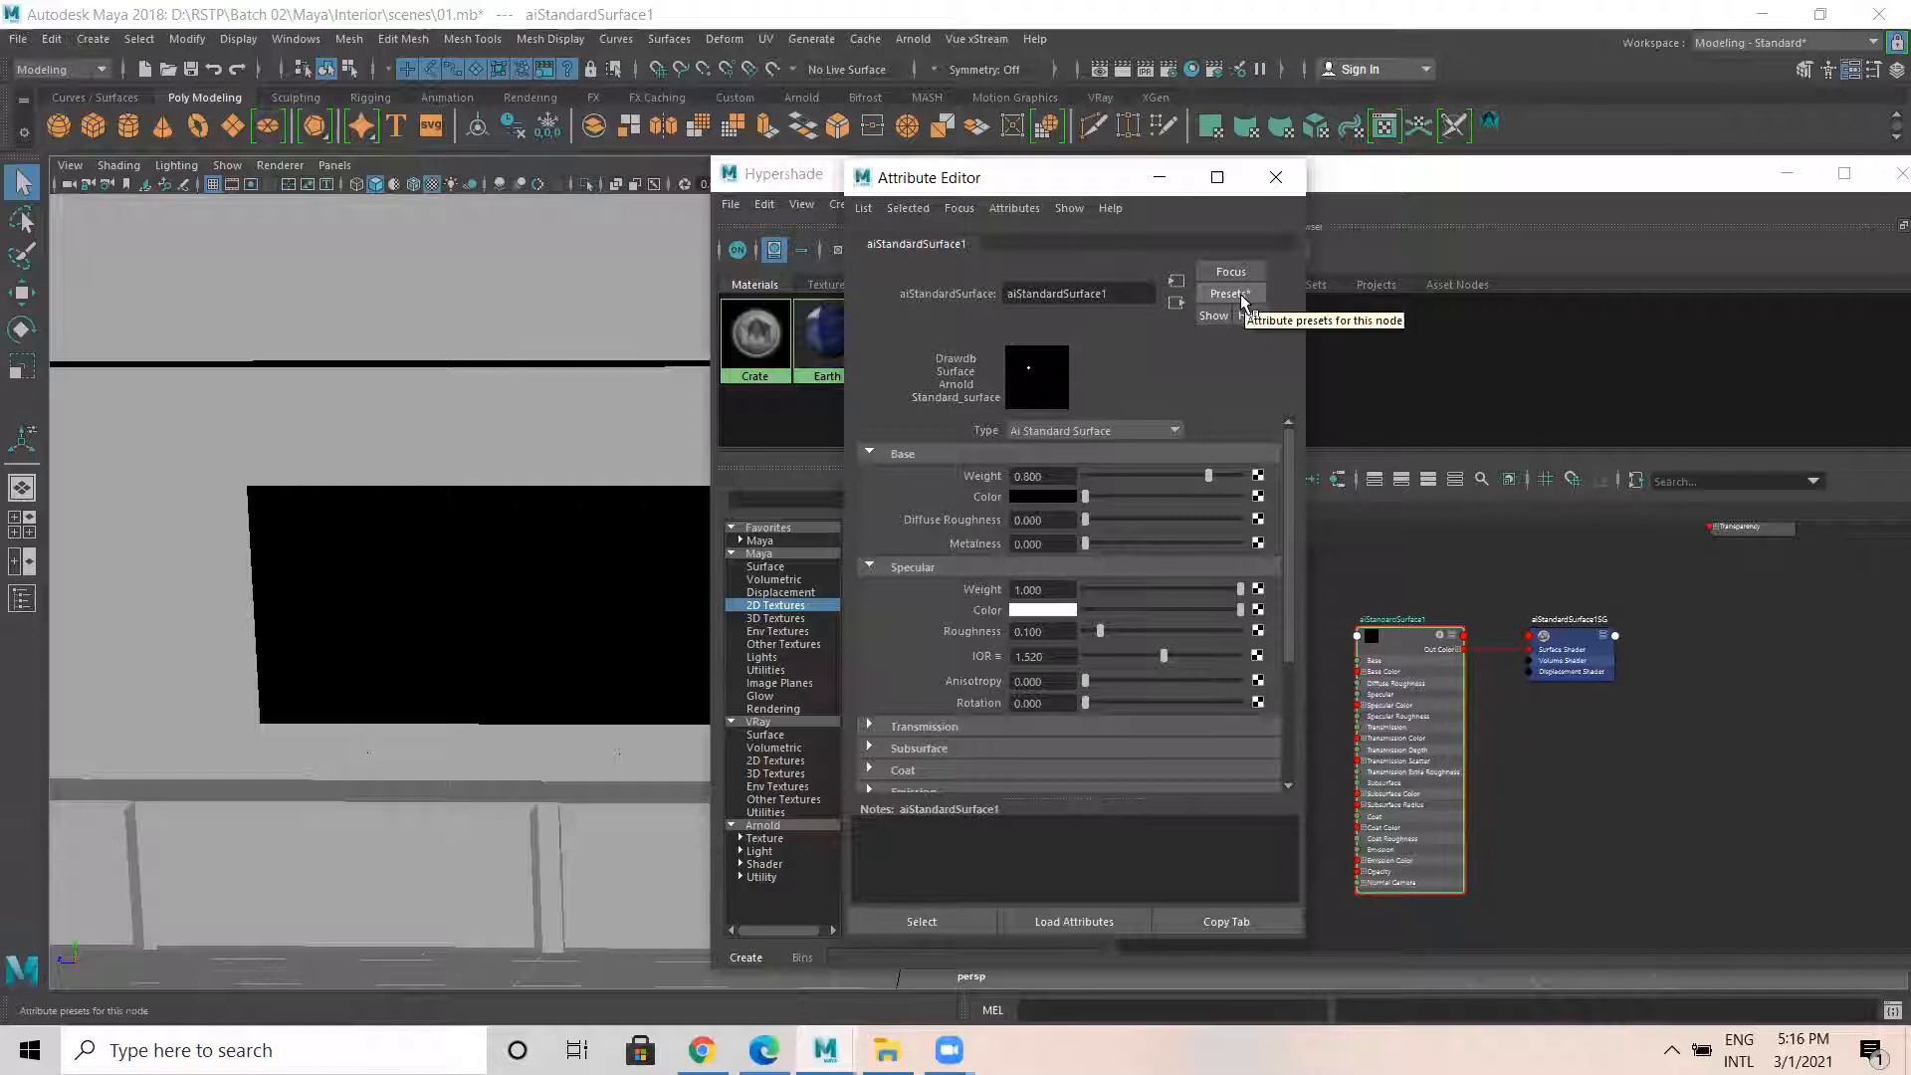
click(1241, 294)
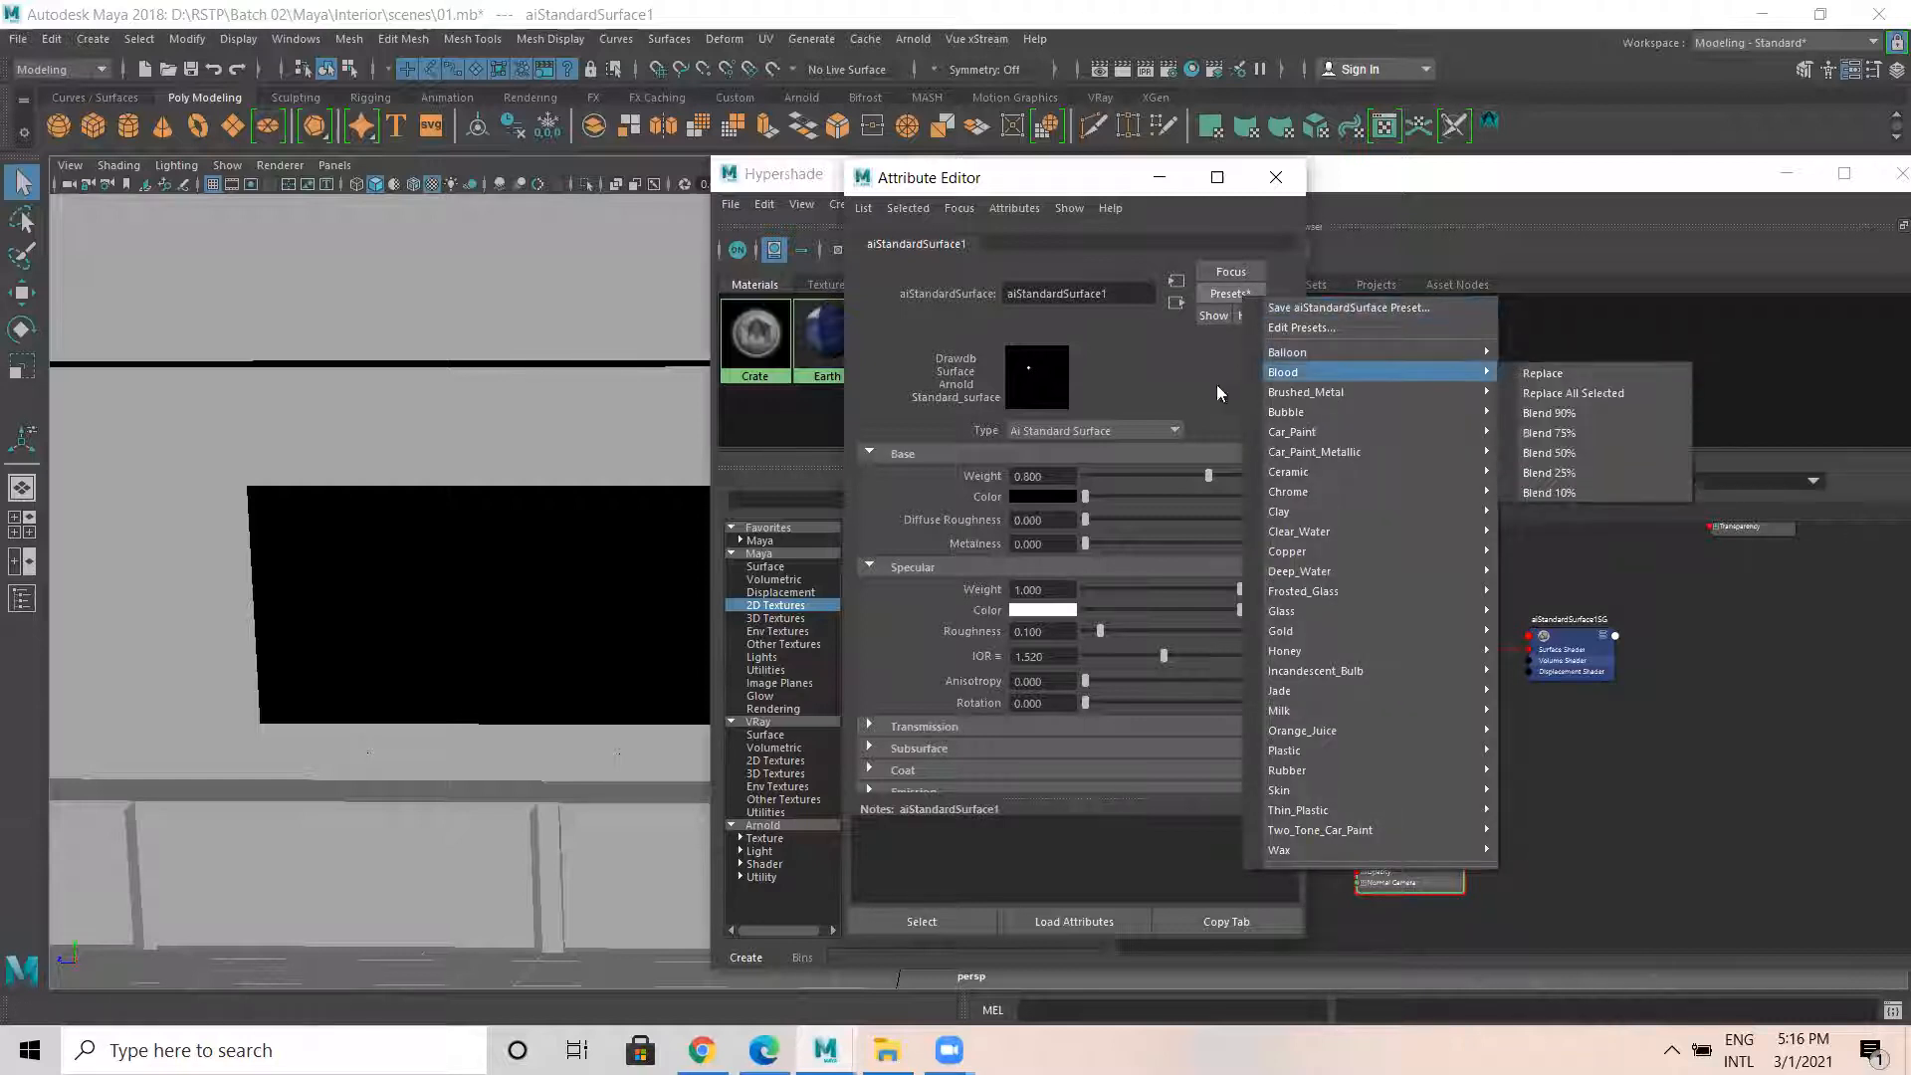
mouse_move(1323, 338)
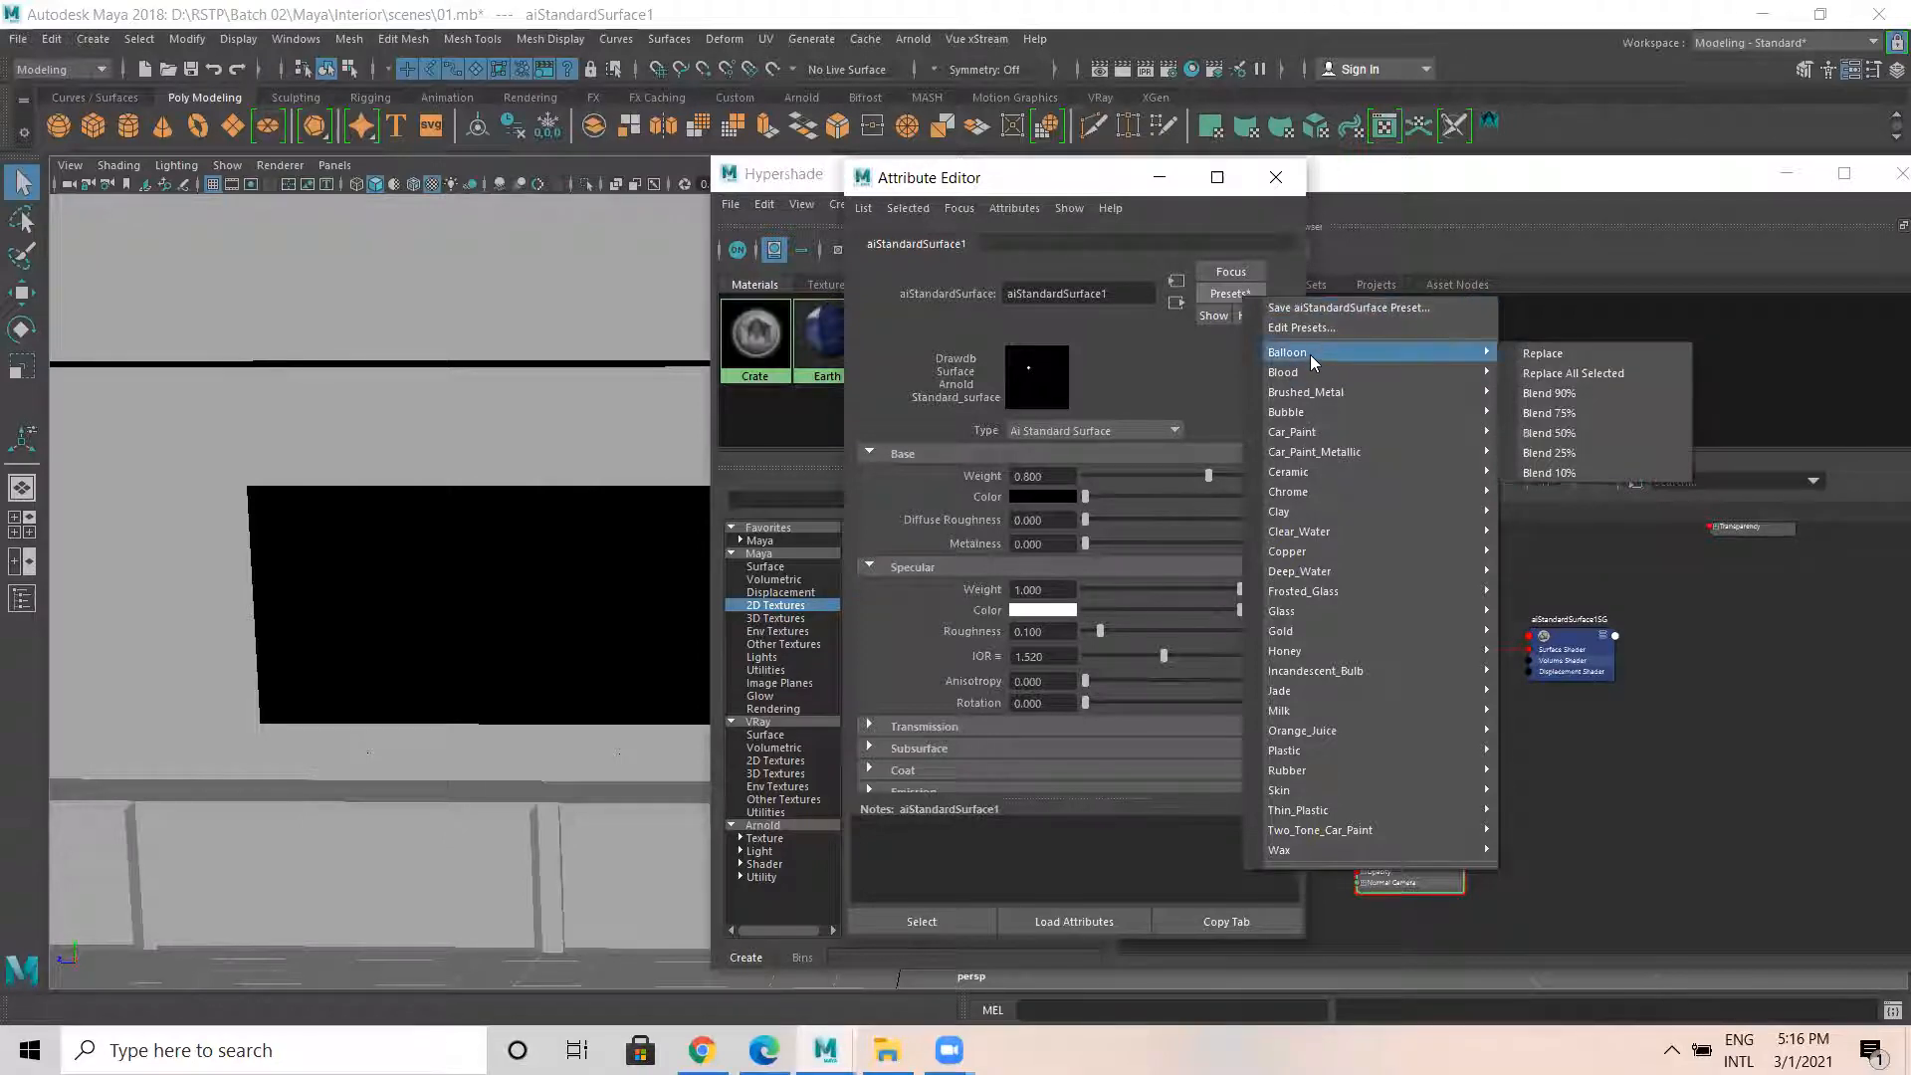
mouse_move(1324, 398)
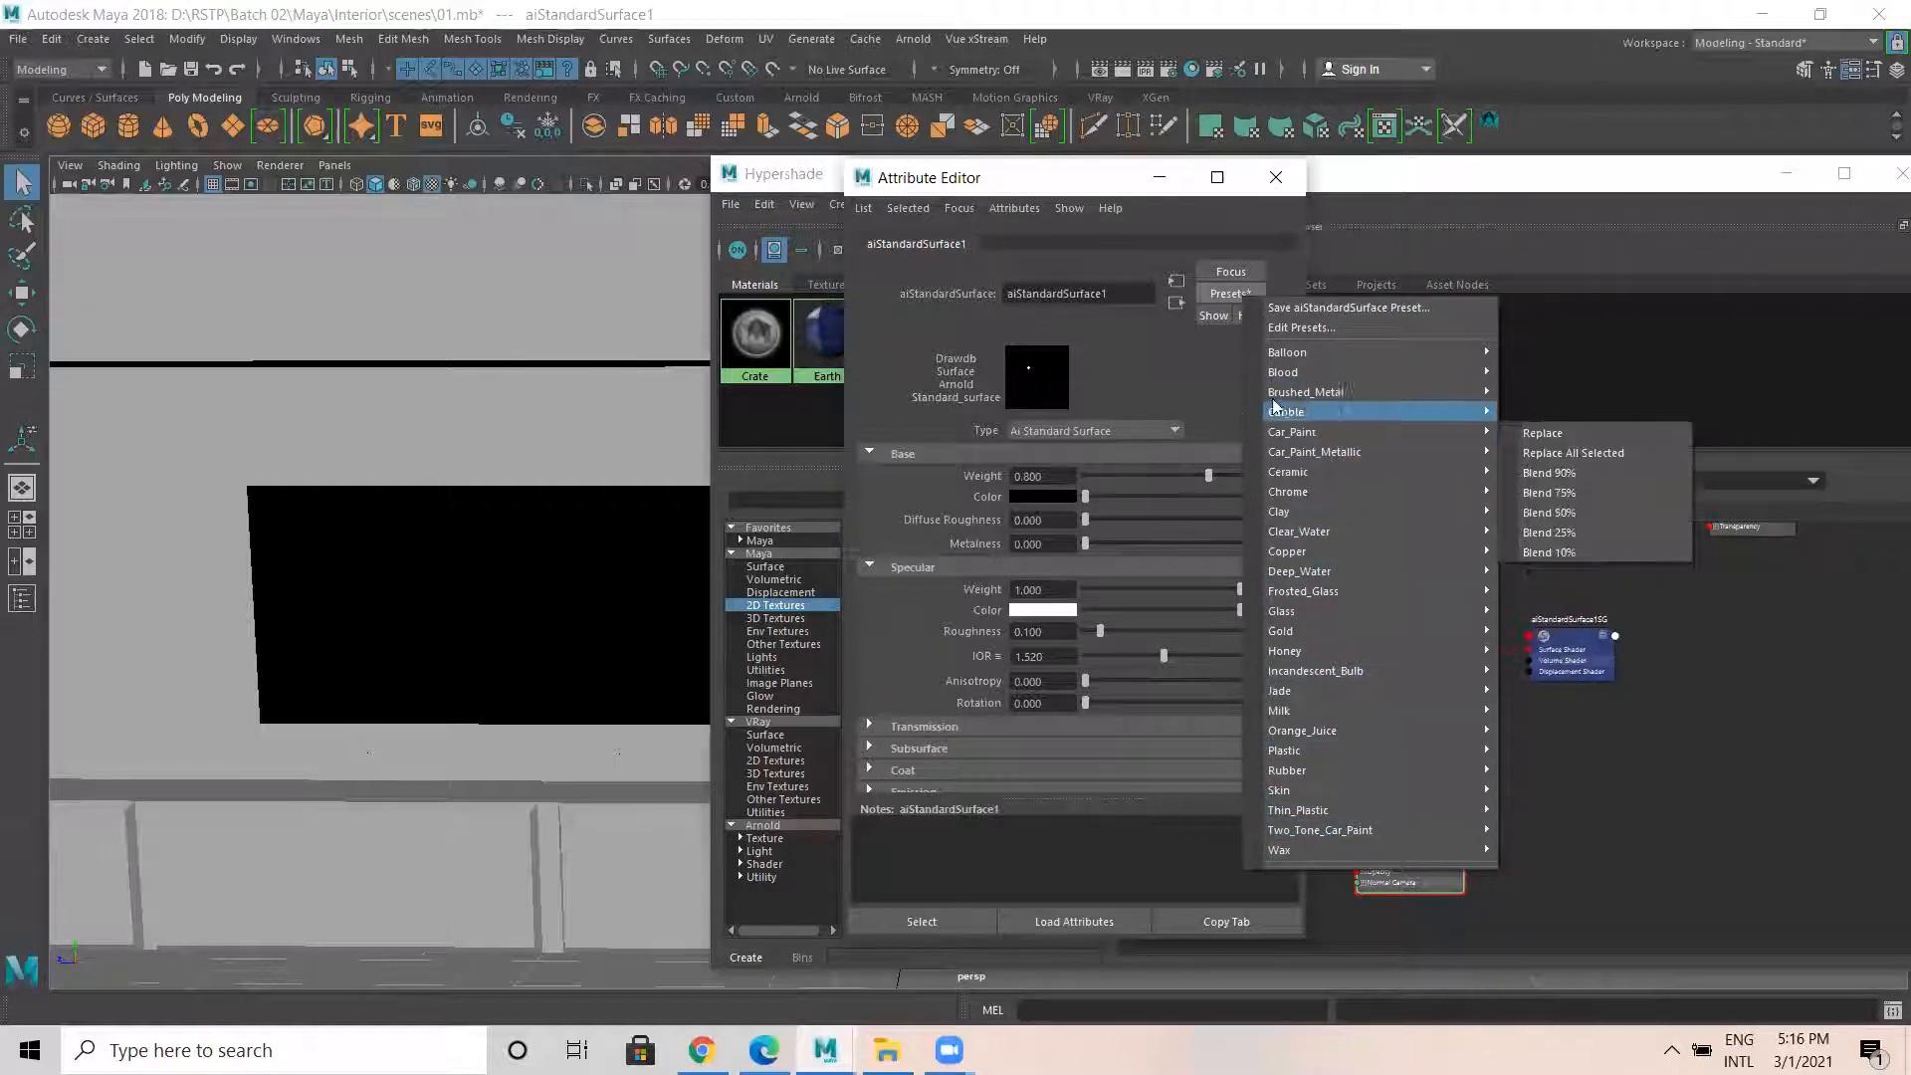
click(1188, 356)
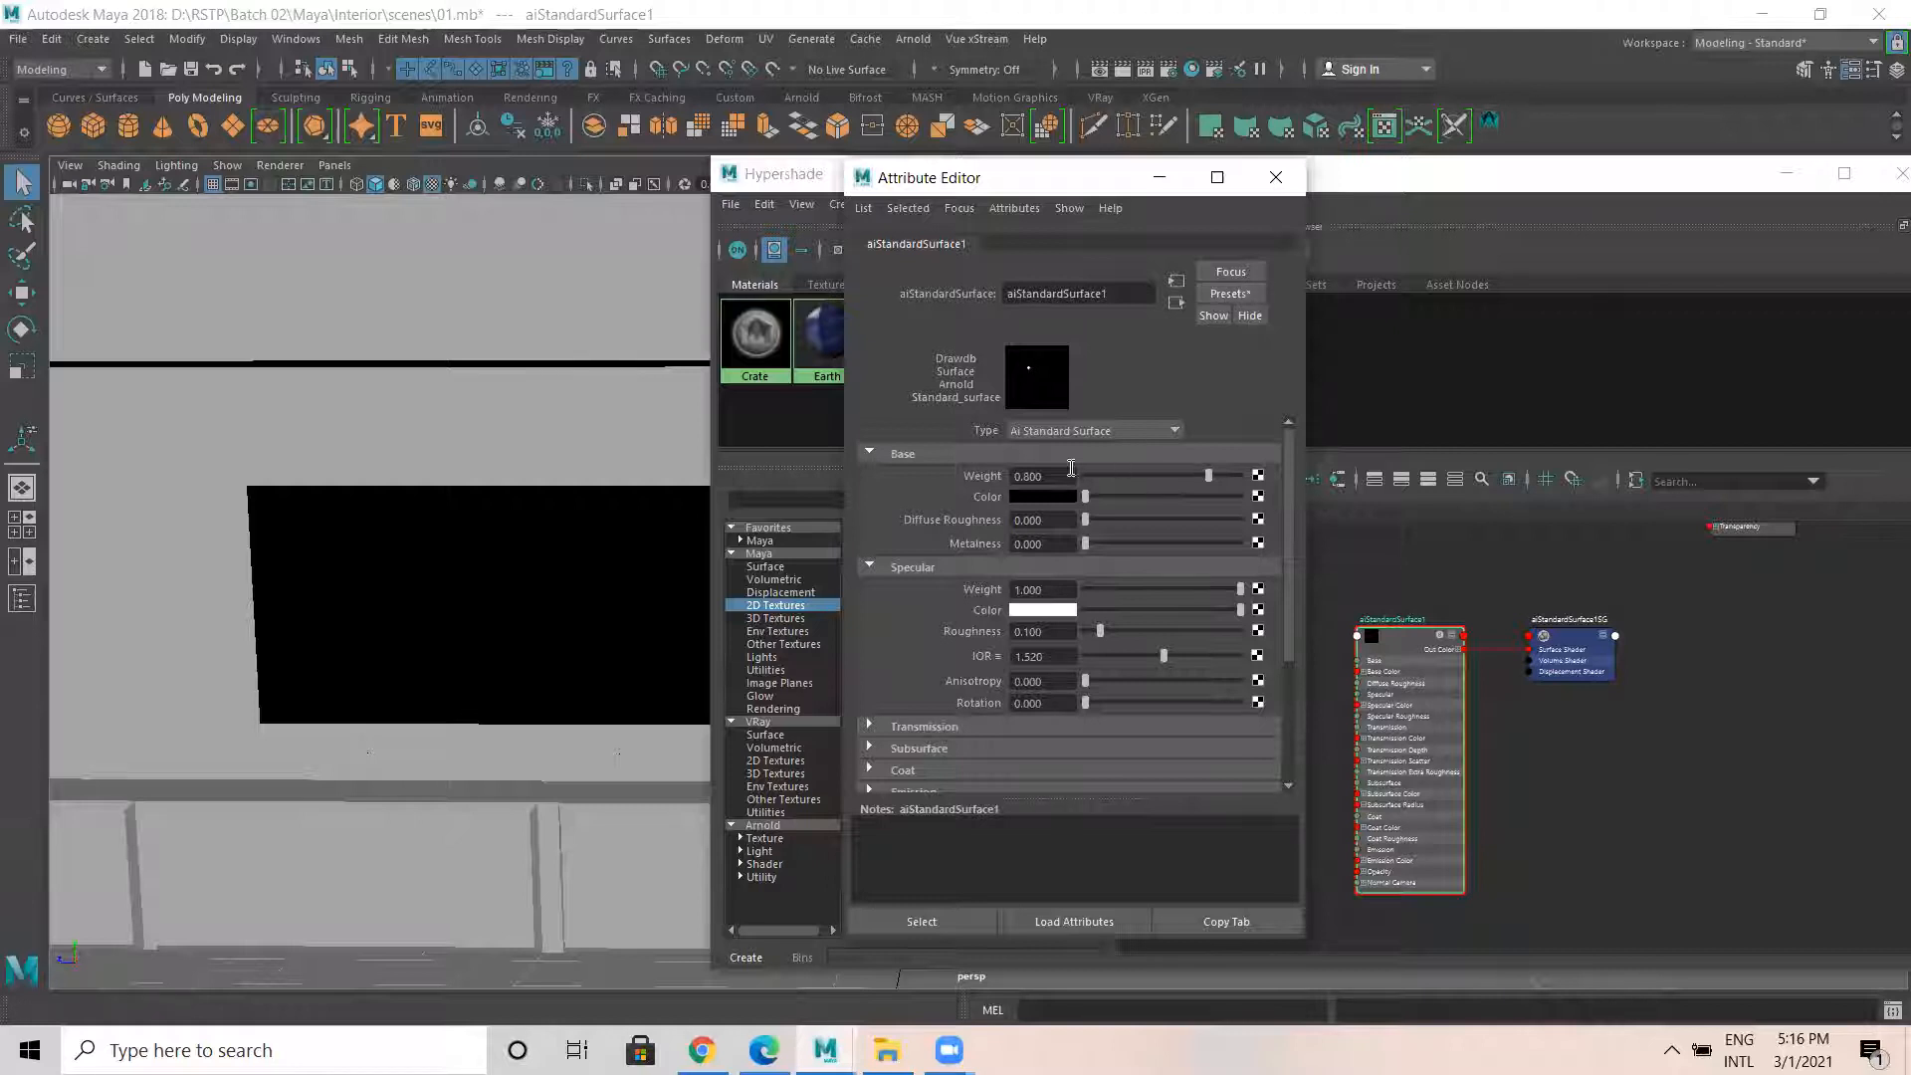
Map a 2D File texture to the aiStandardSurface material's base color.
click(1259, 502)
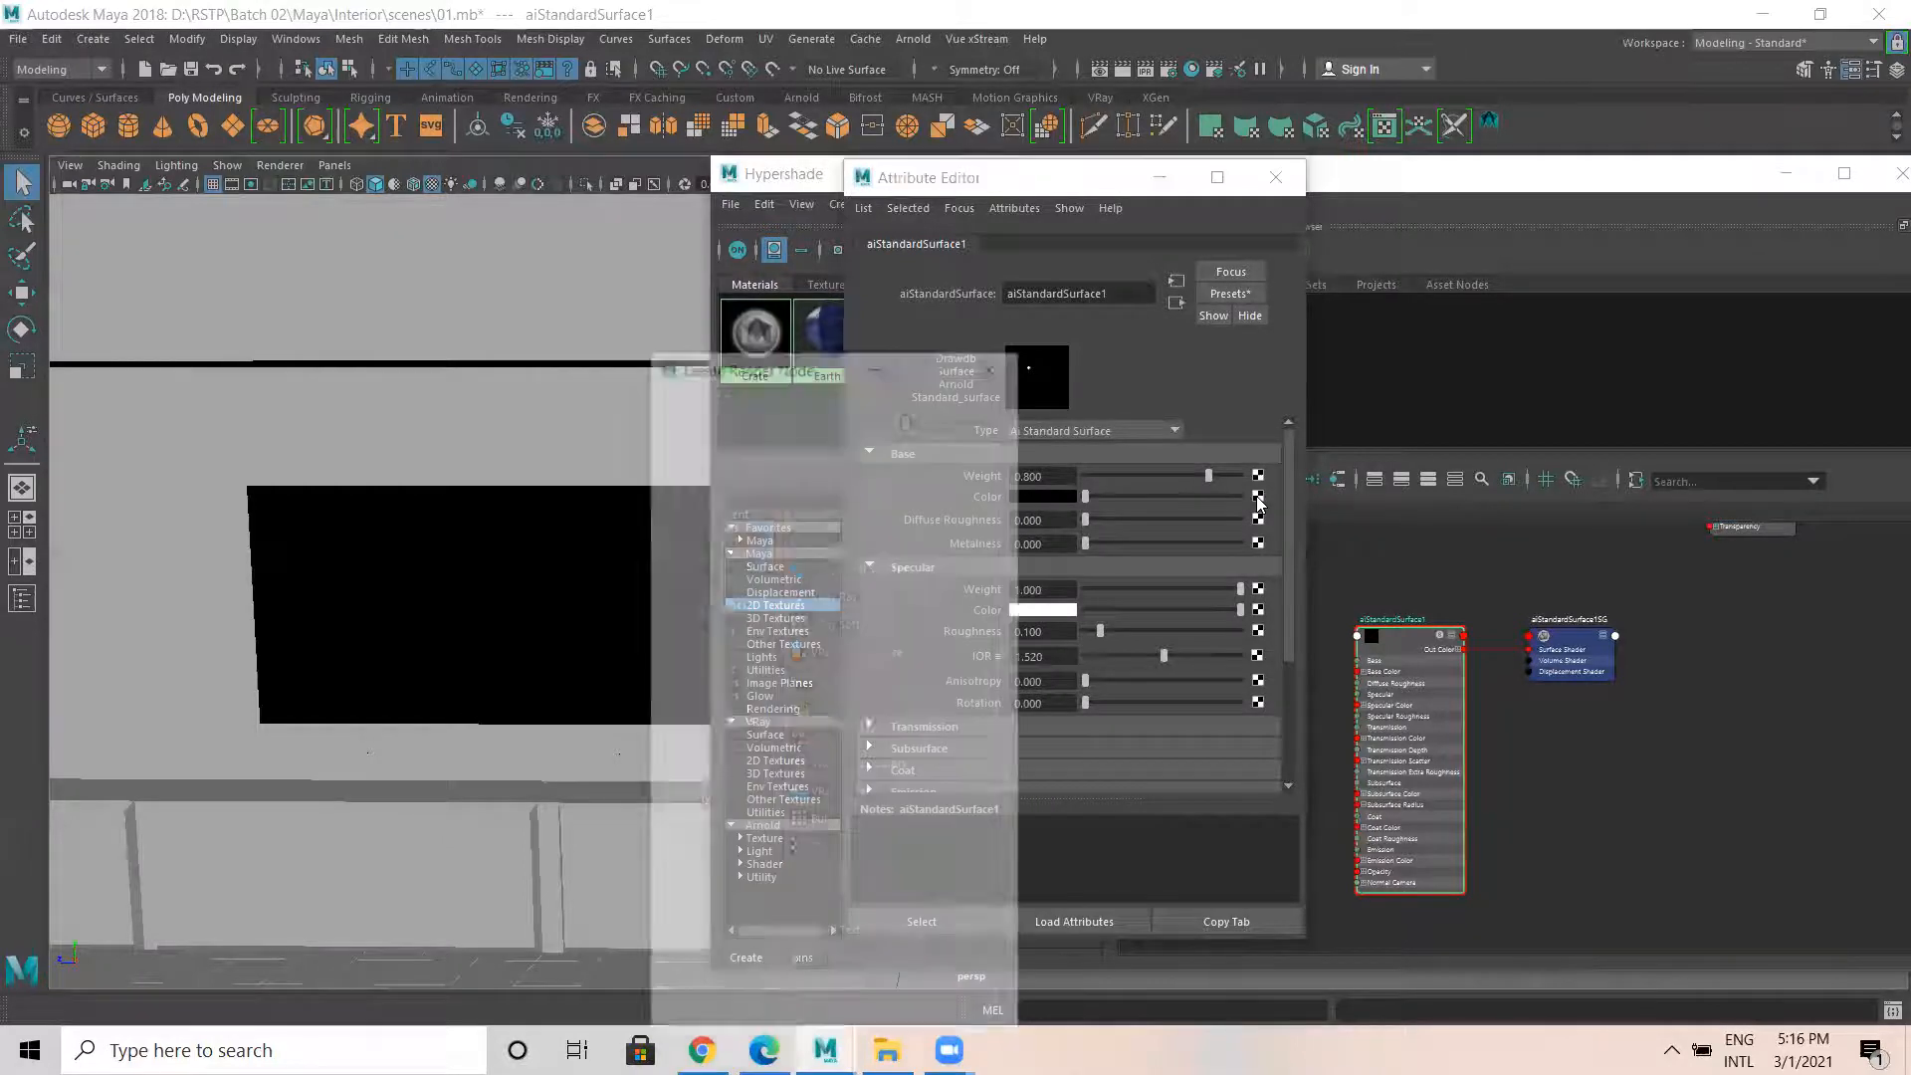
click(727, 527)
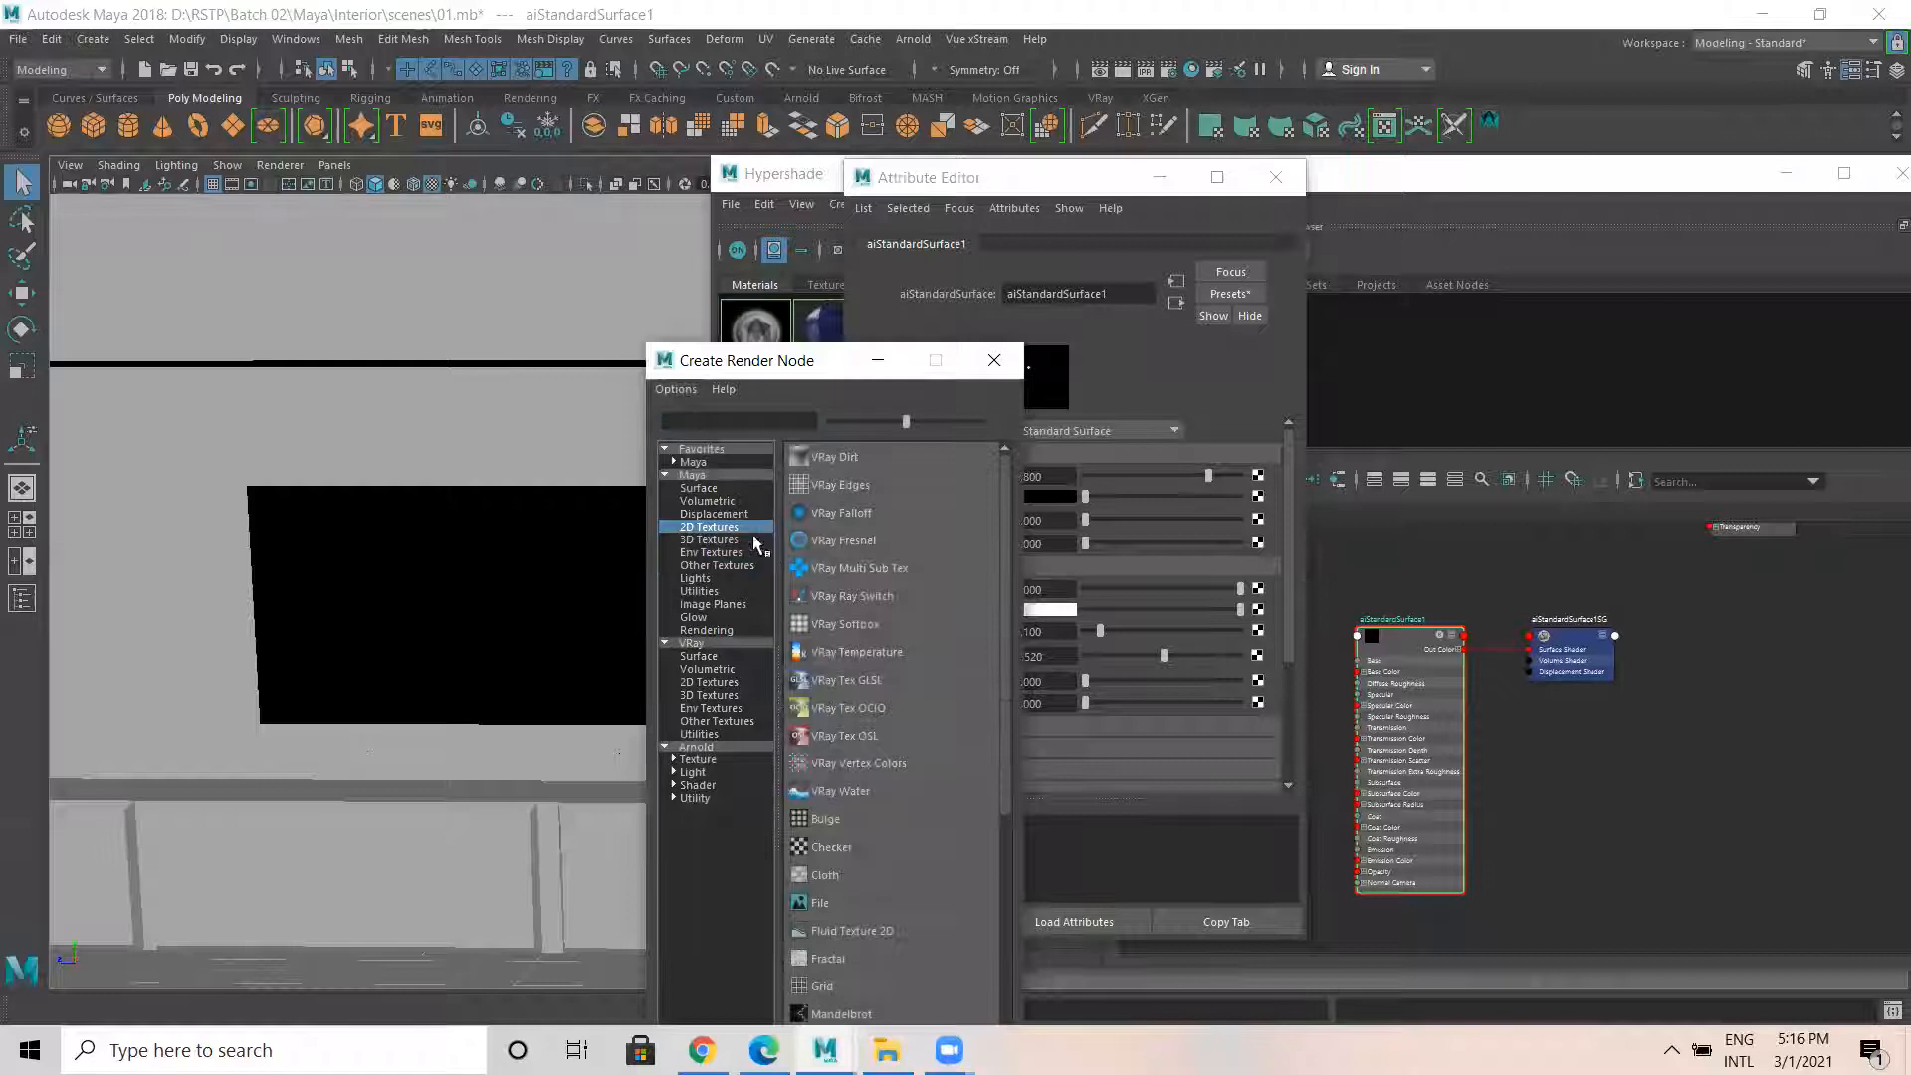
click(819, 902)
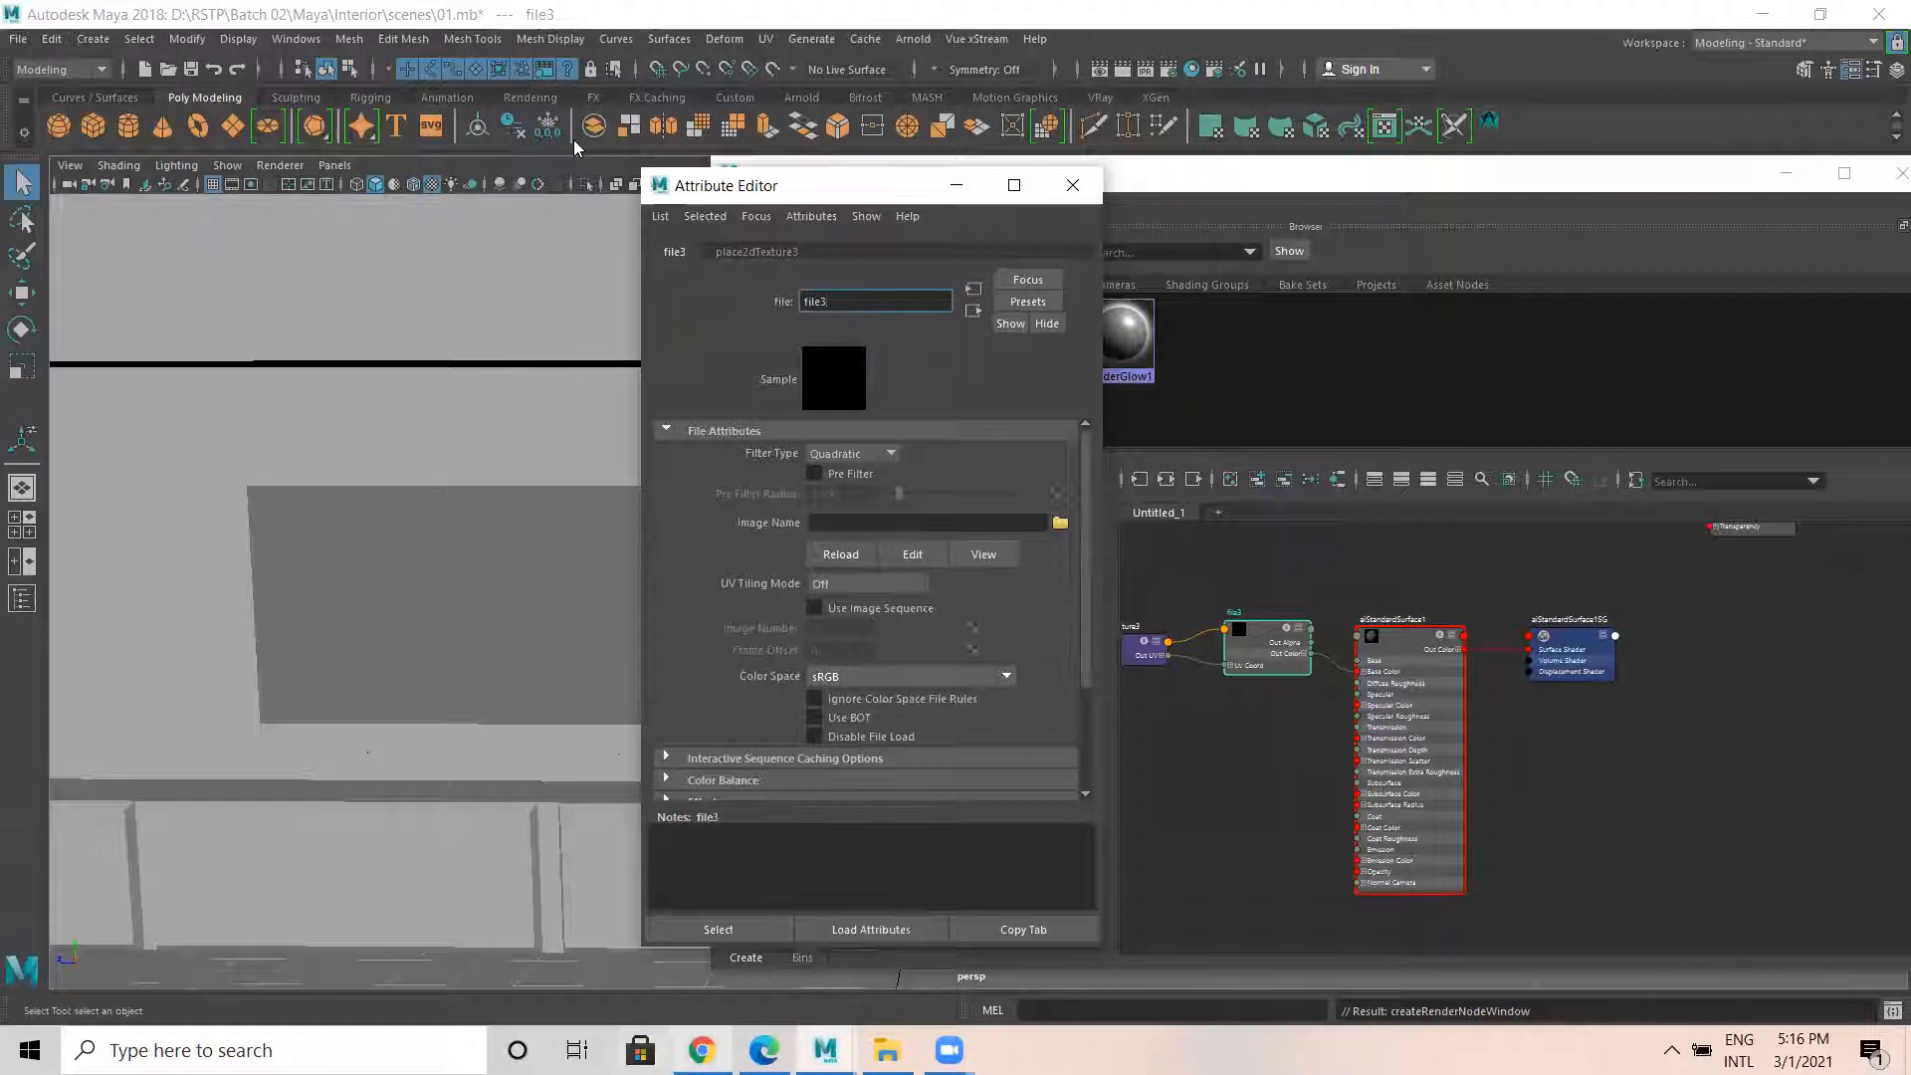
Switch to Chrome and search Google for "samsung tv".
key(alt+Tab)
click(466, 18)
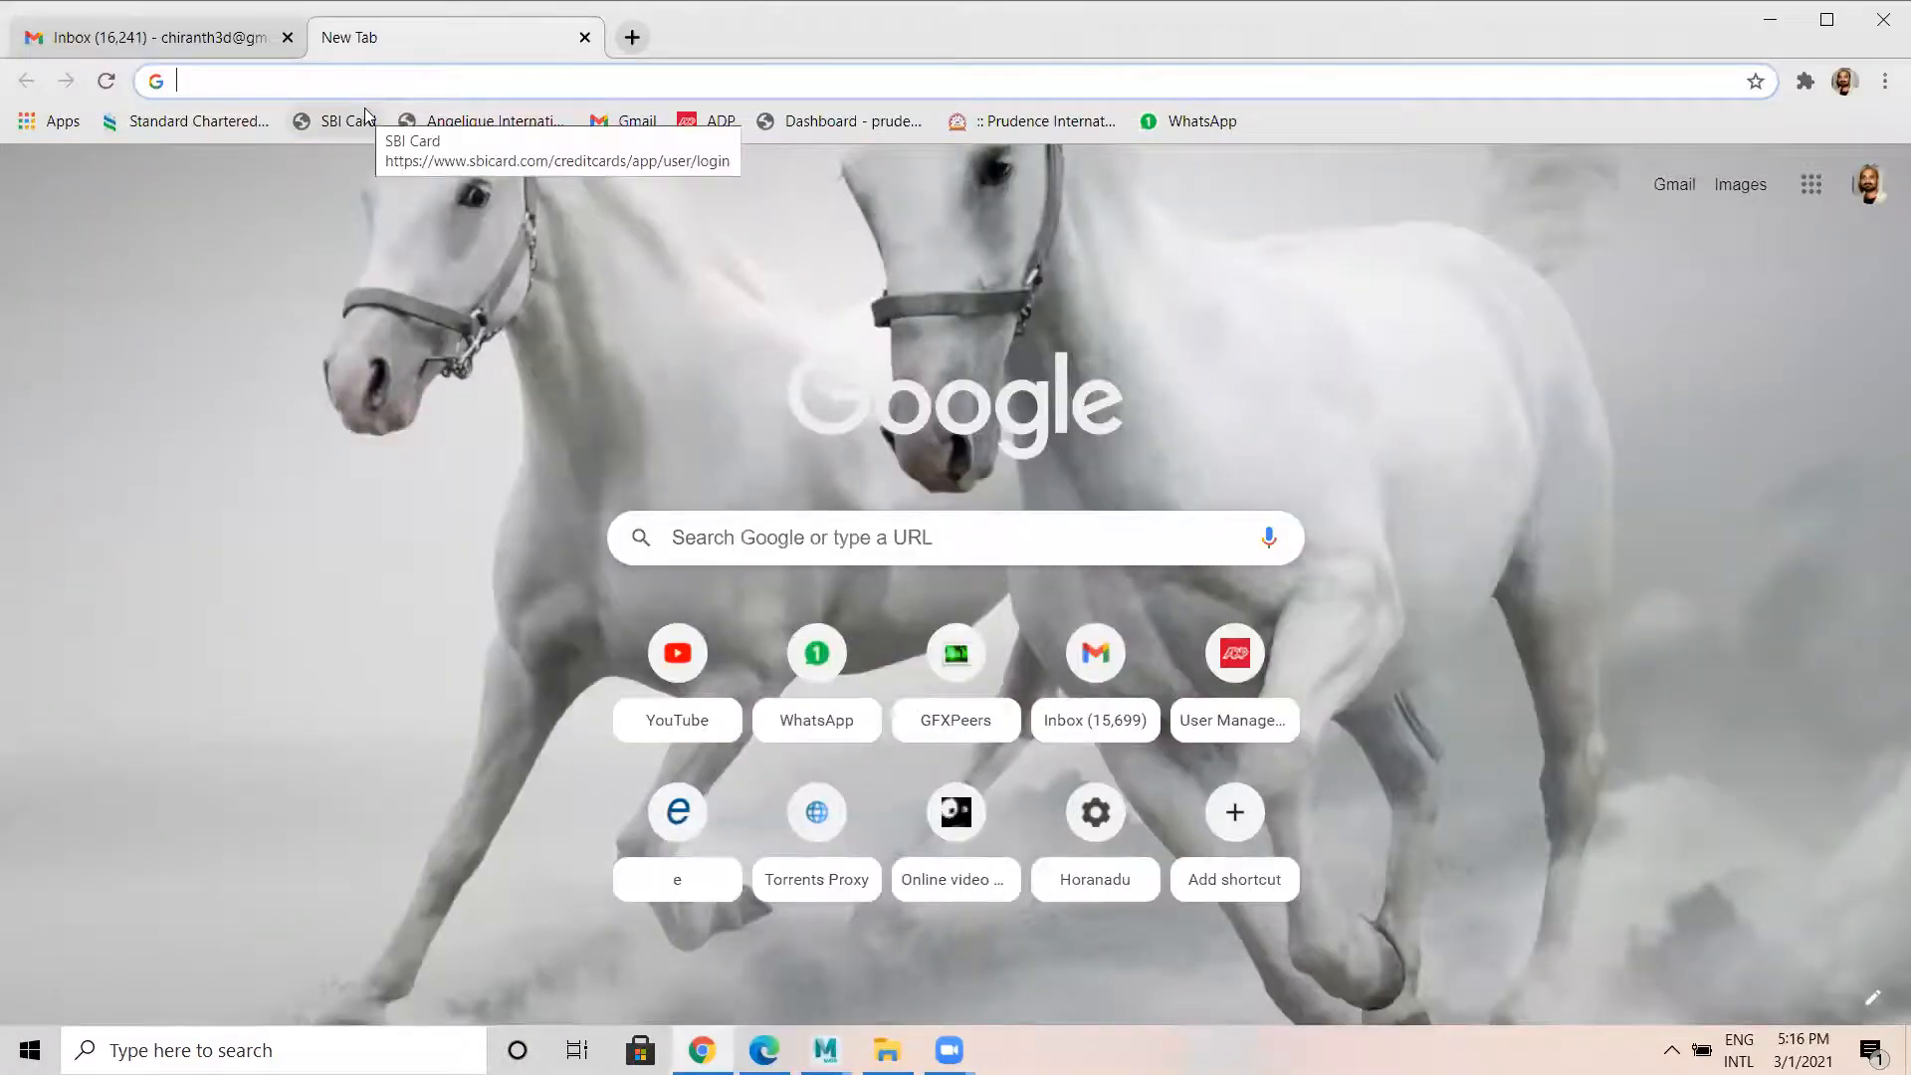
text(samsung )
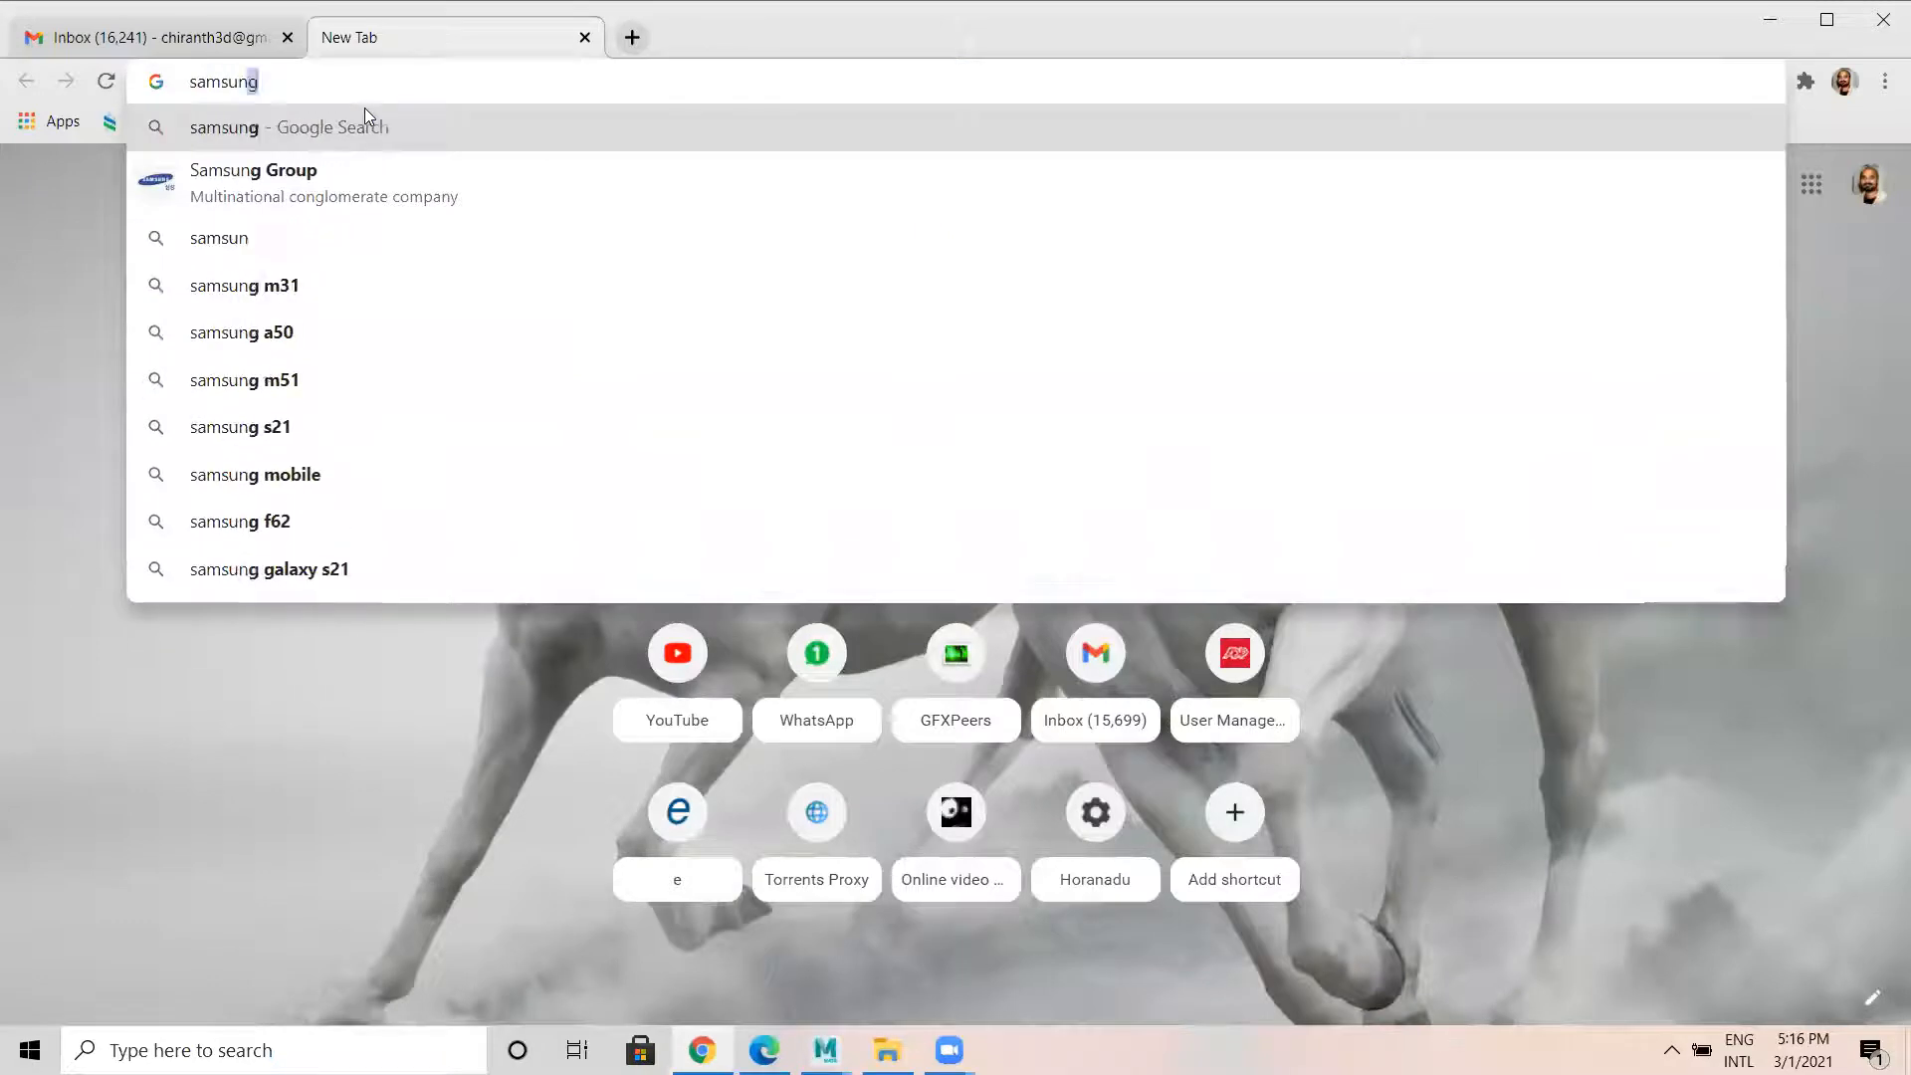
text(tv)
key(Return)
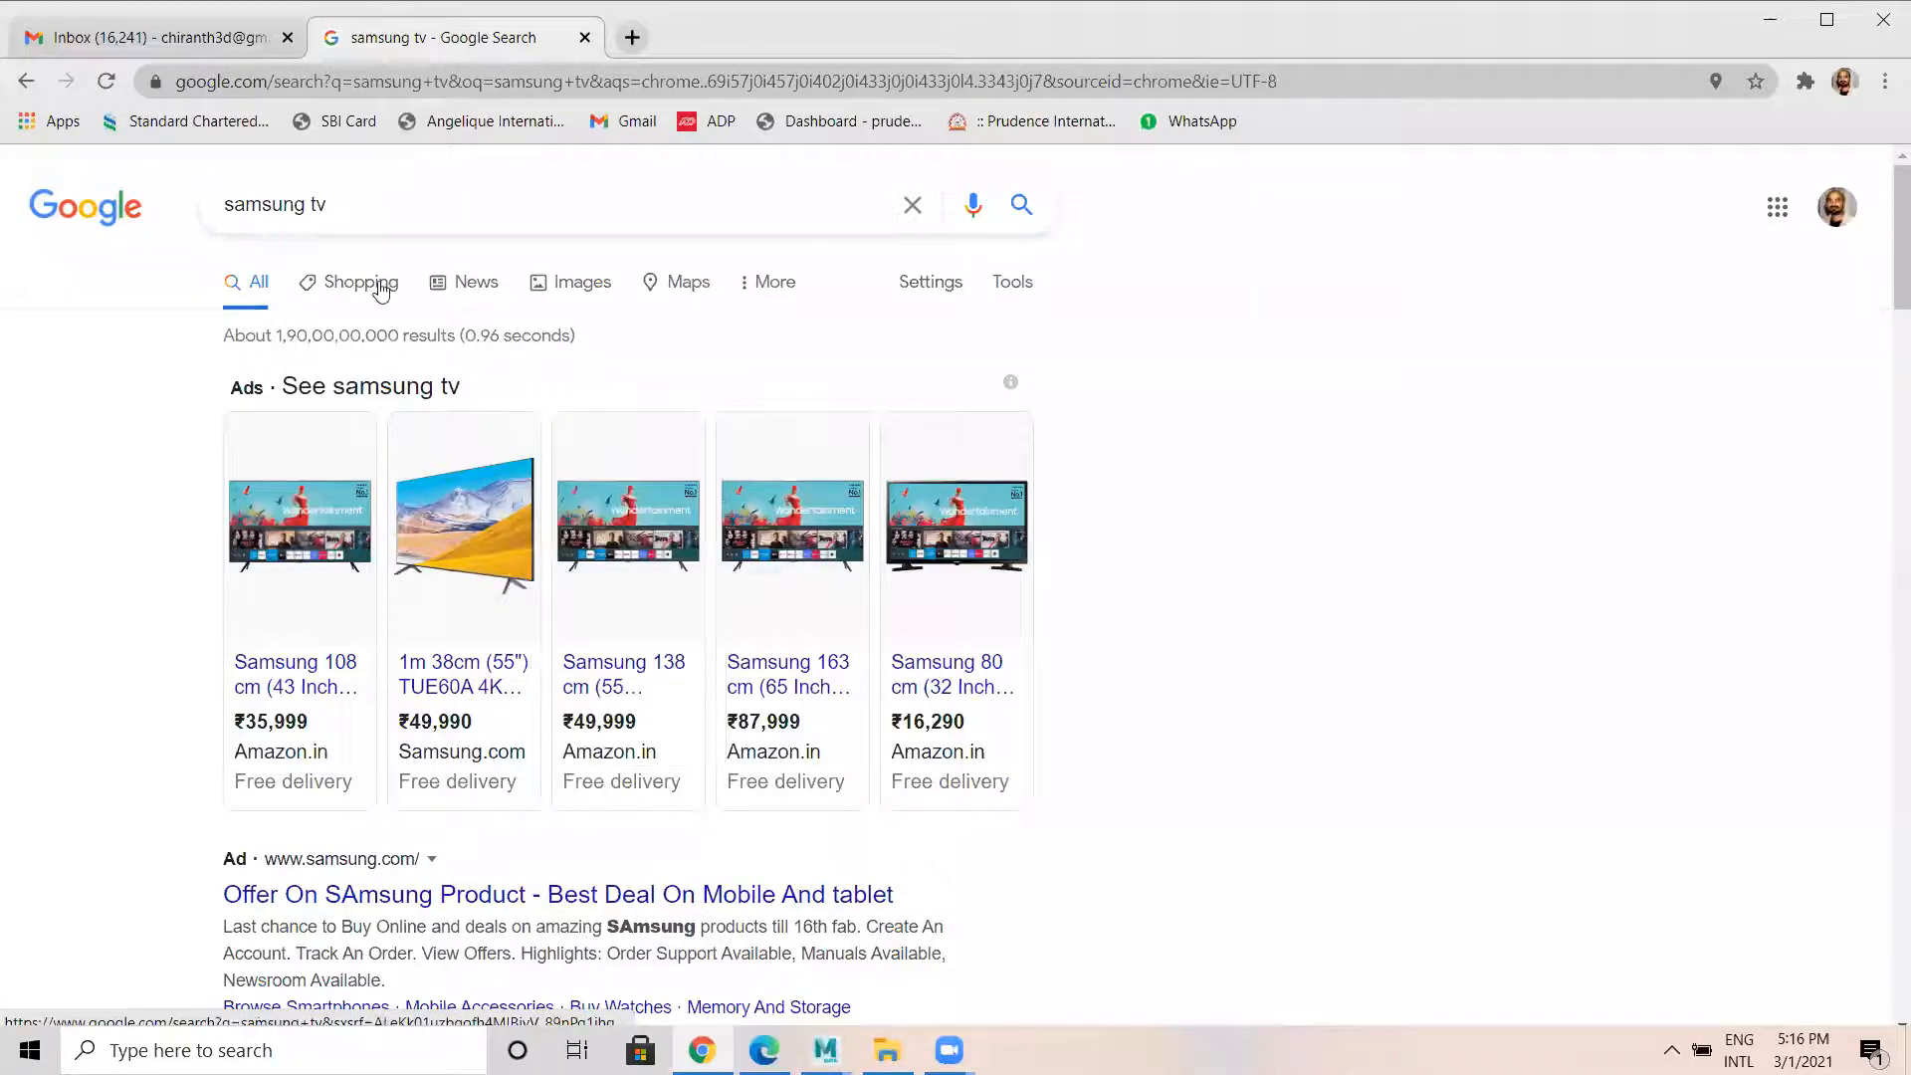
Refine the Google search to "samsung tv image".
click(438, 214)
text(image)
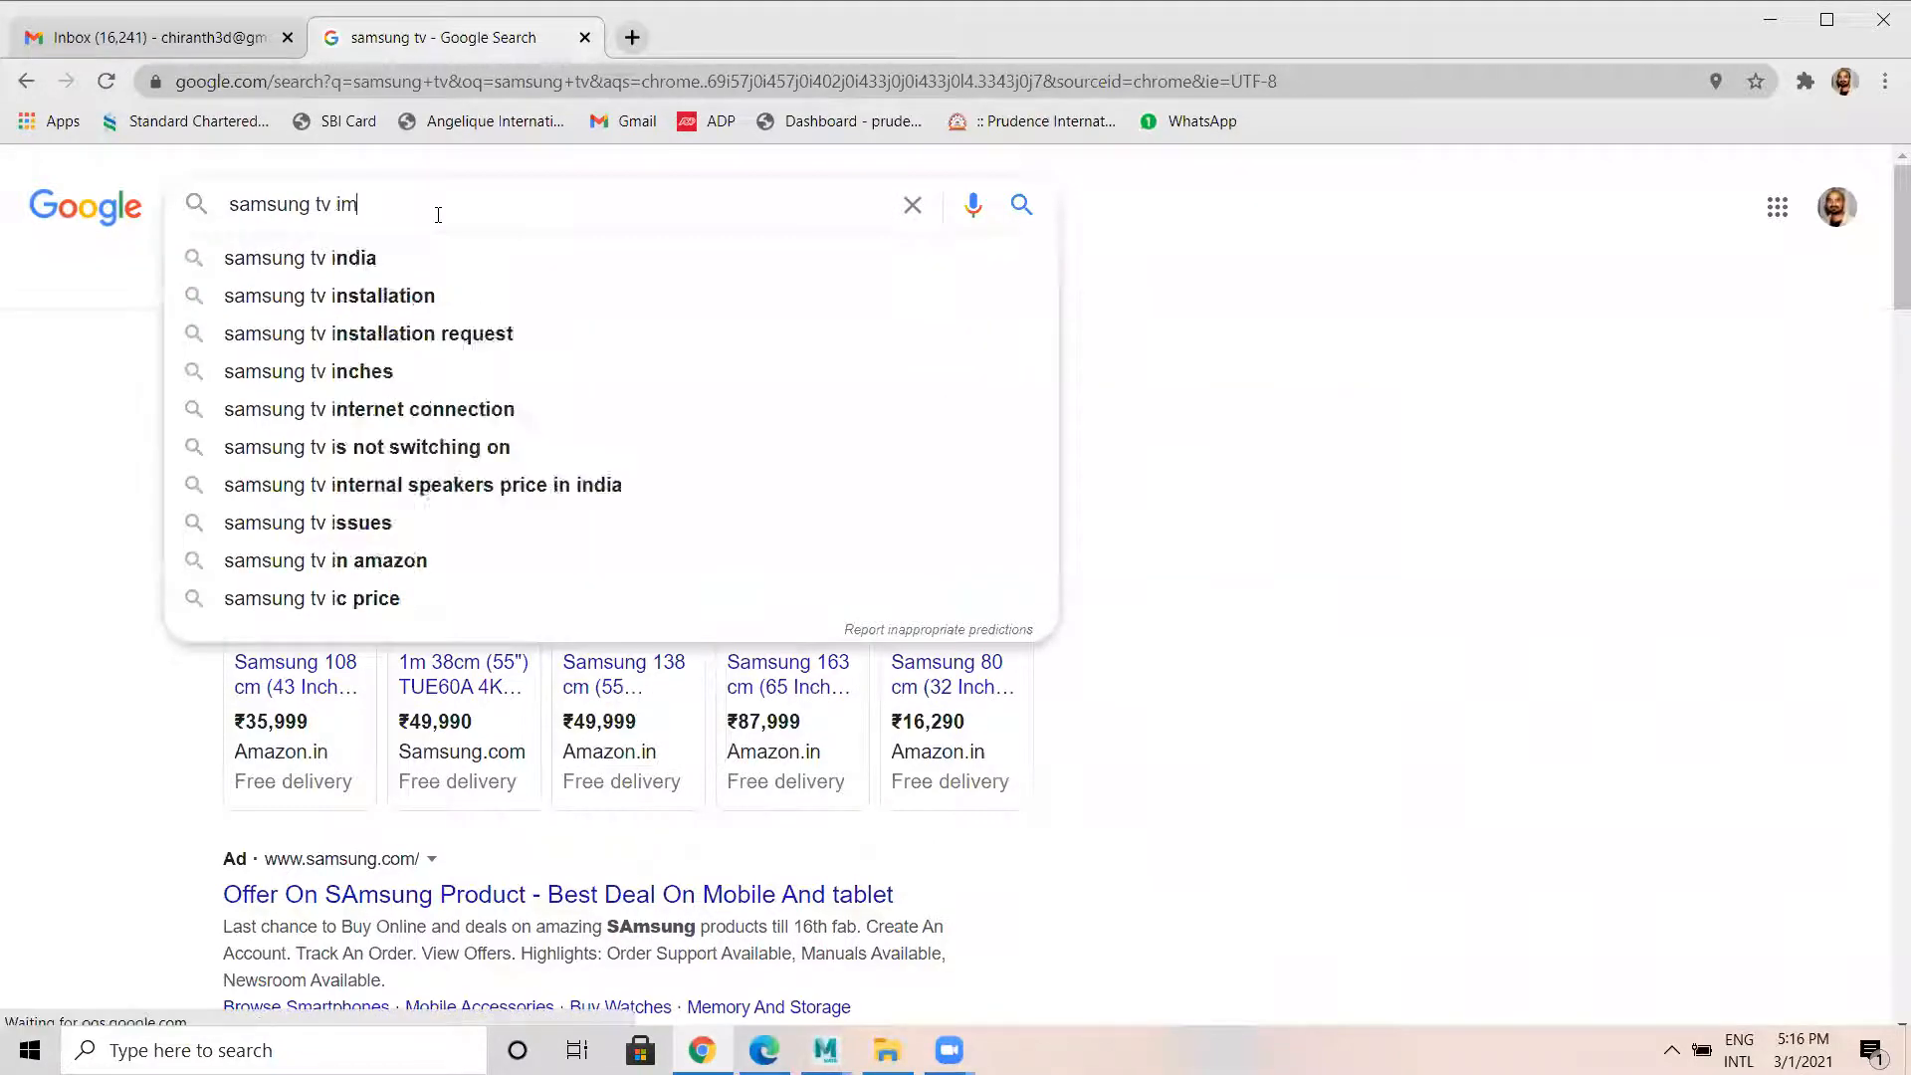
key(Return)
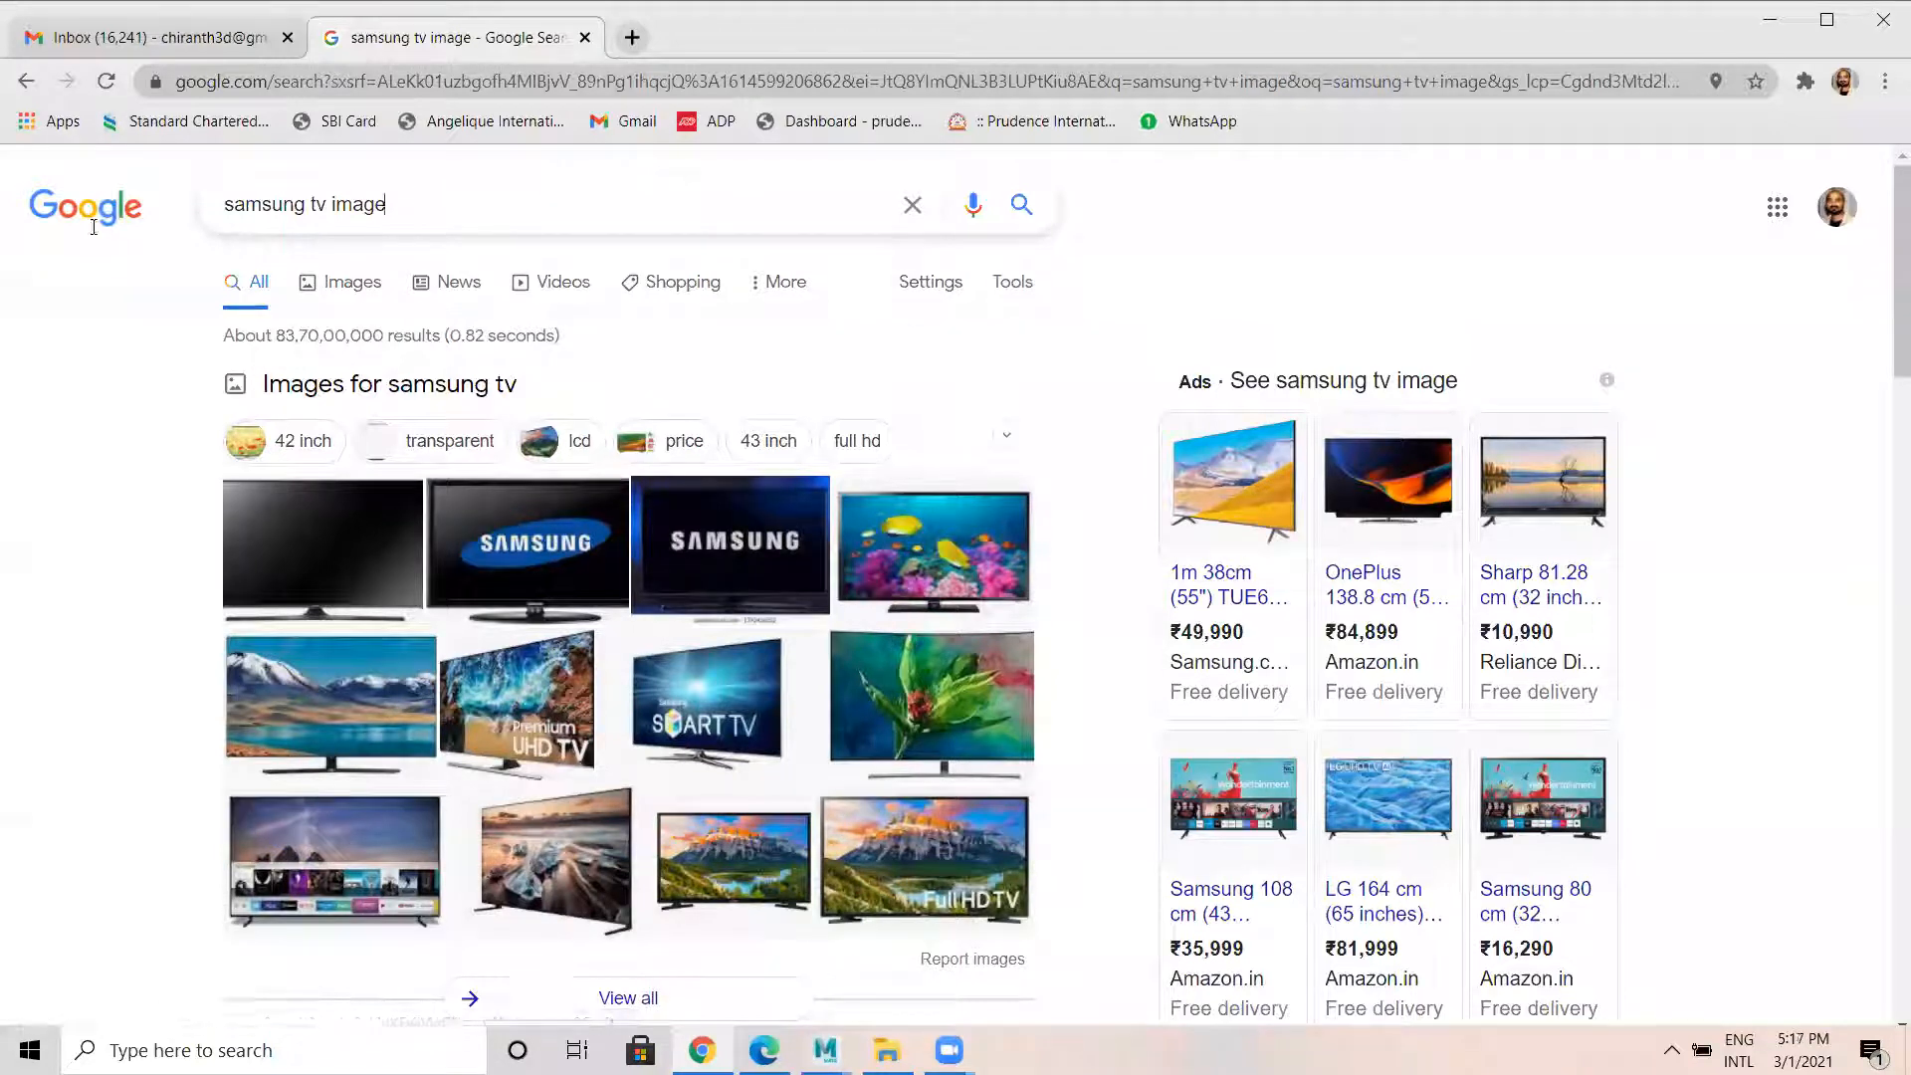
Search Google for "marine" and show the image results.
key(ctrl+a)
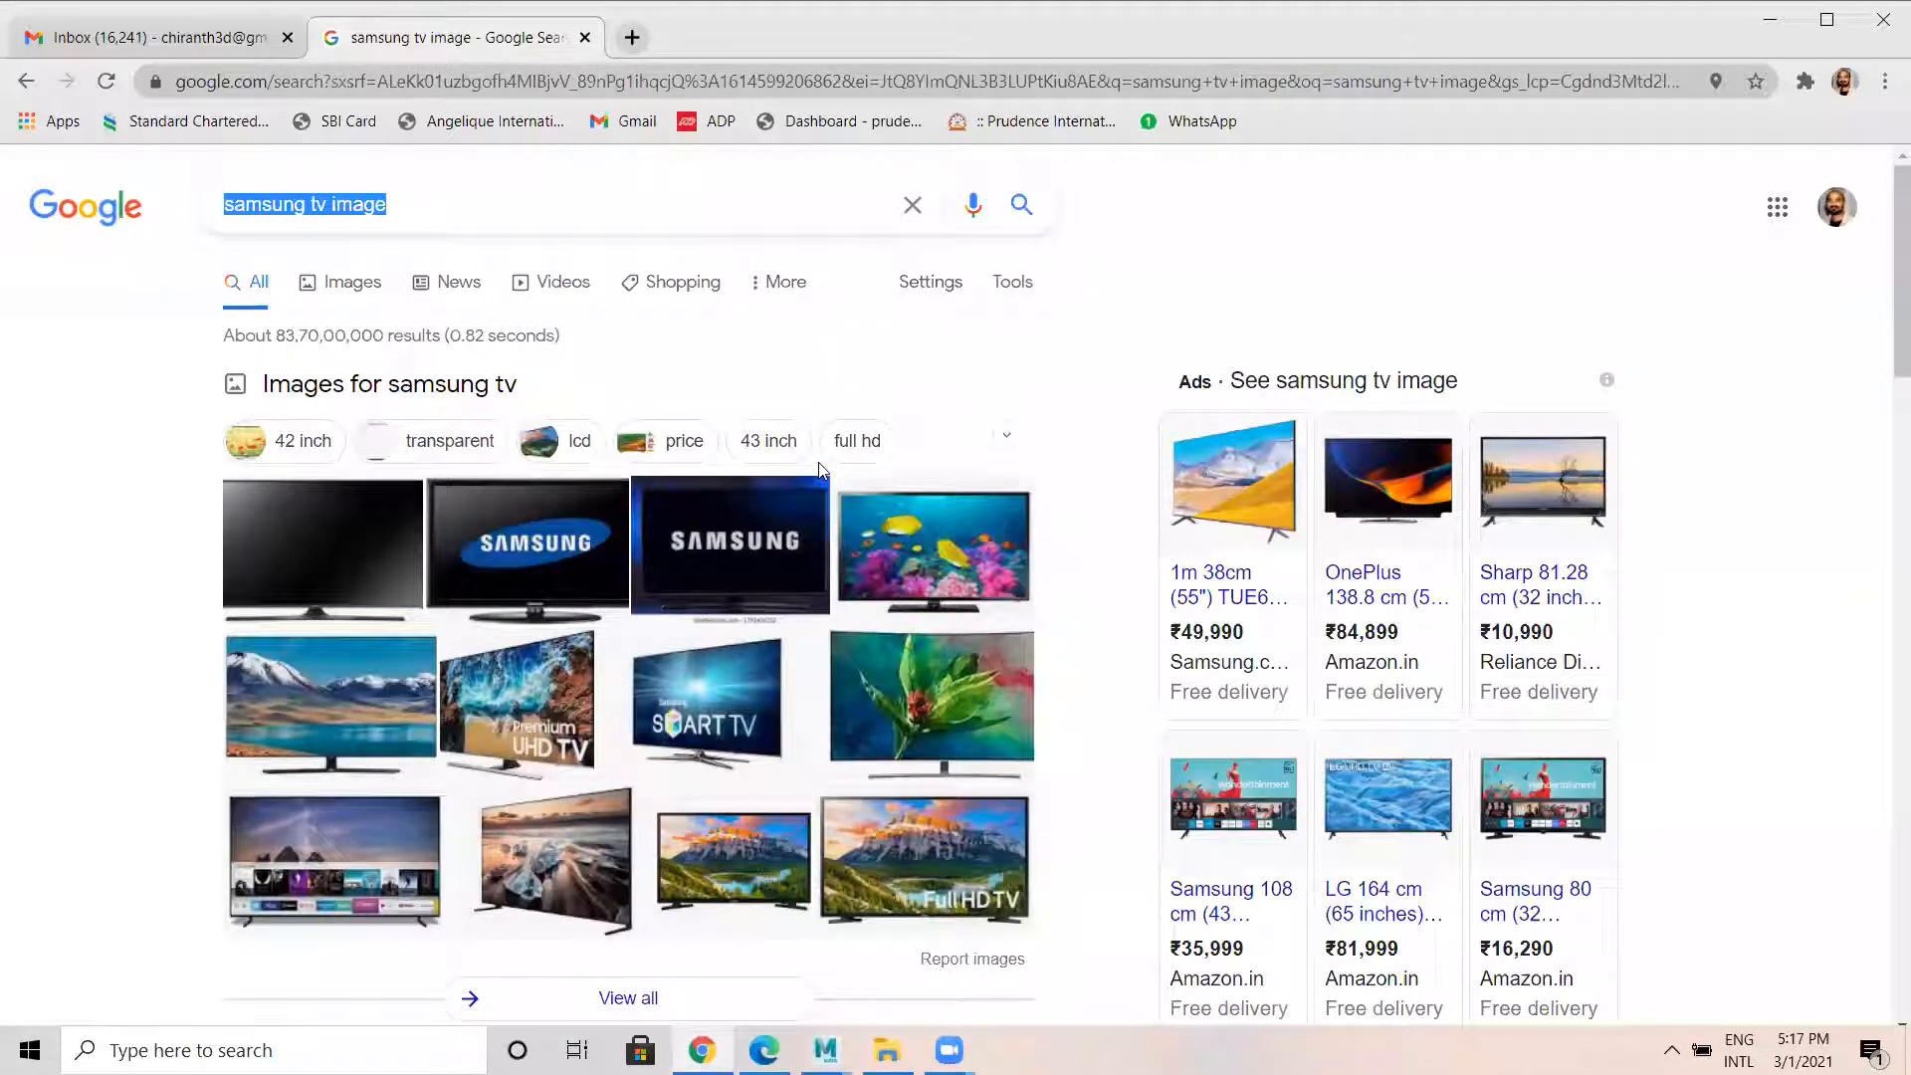
text(marine)
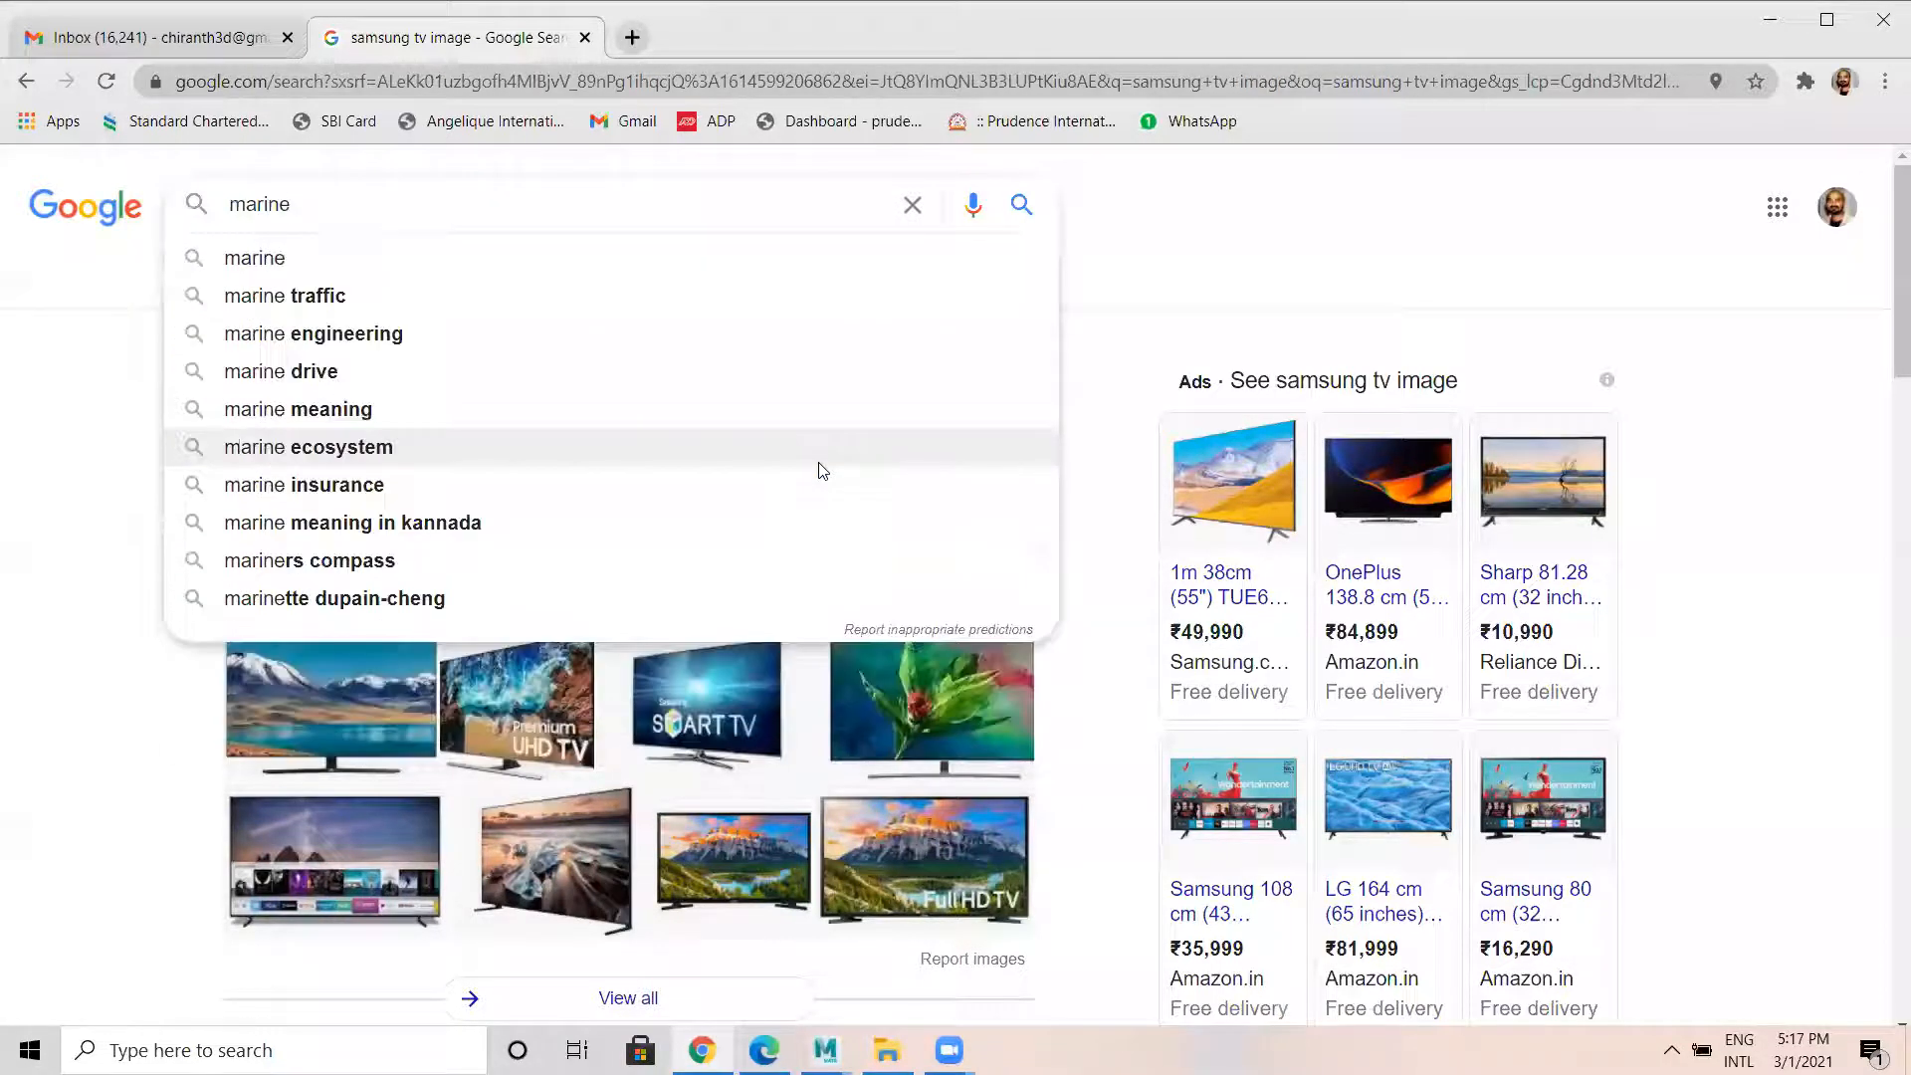
key(Return)
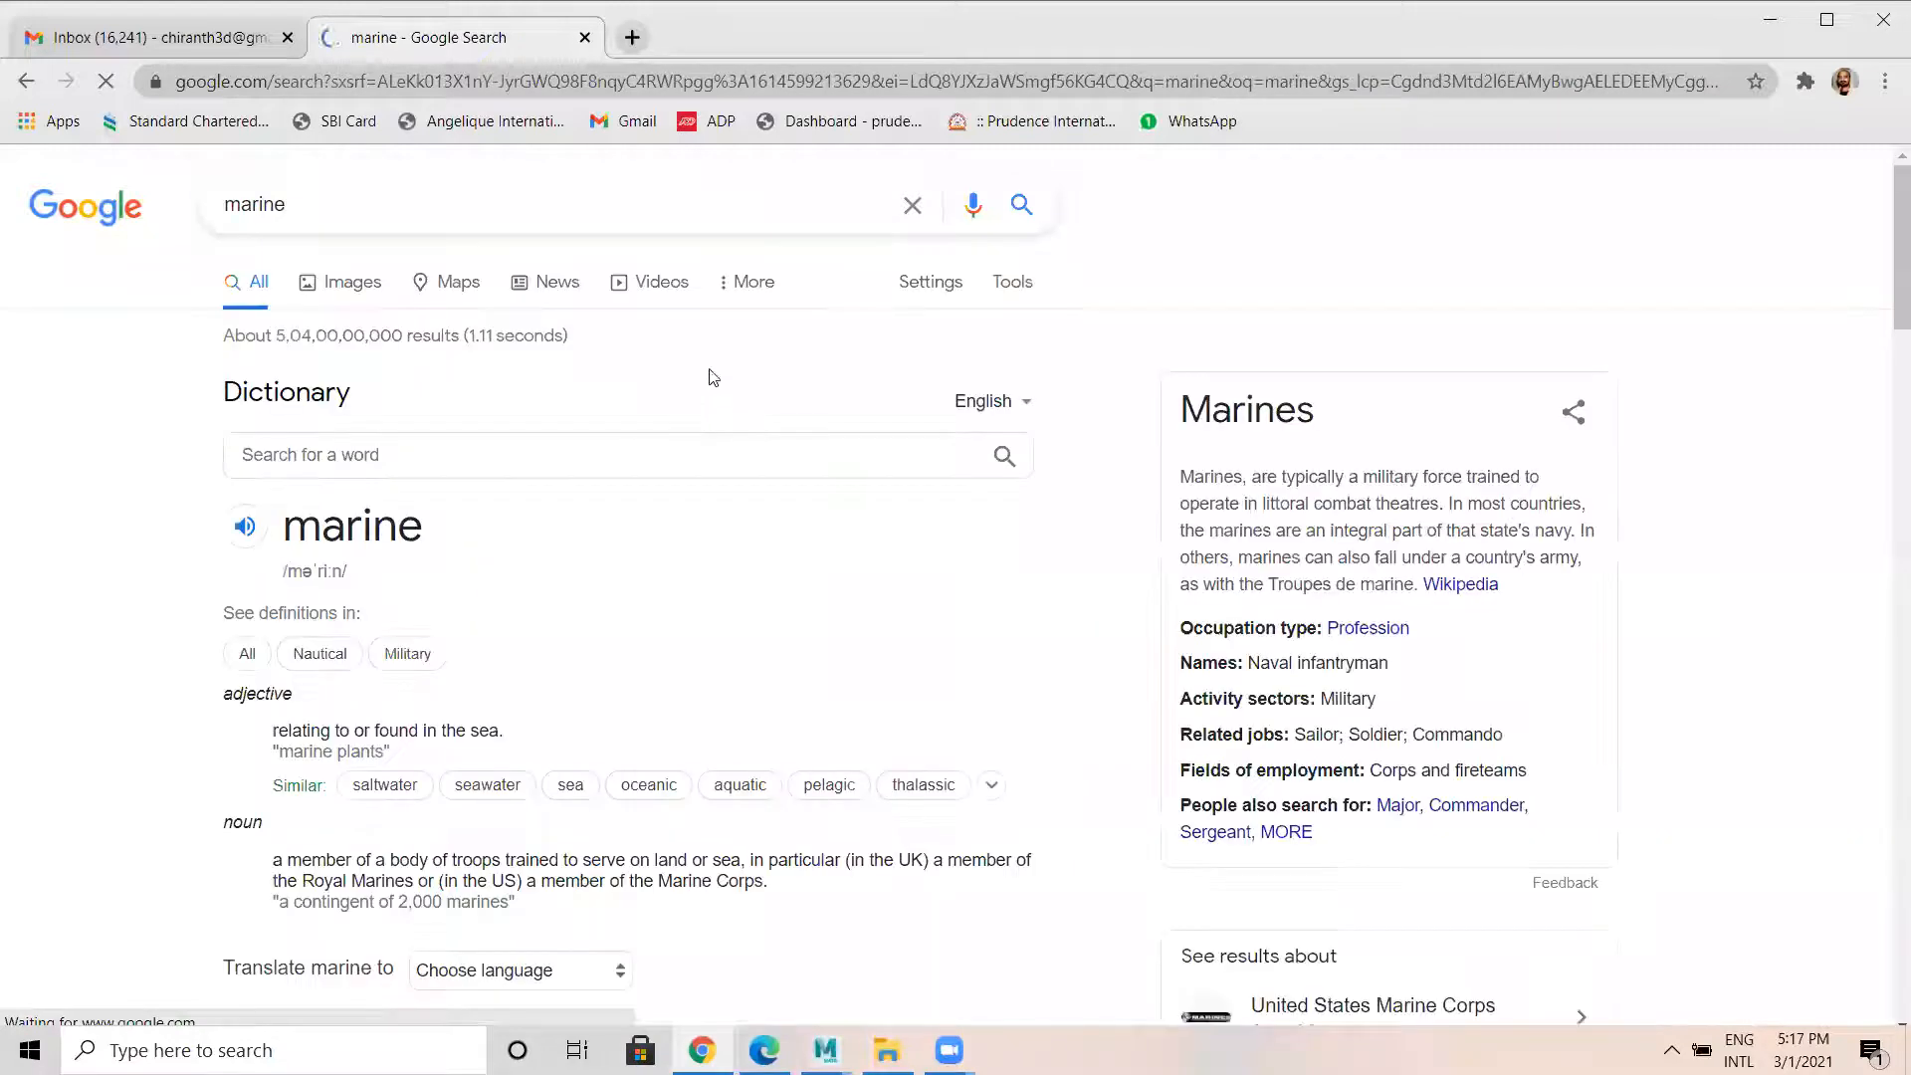
scroll(469, 414, down, 5)
scroll(477, 398, up, 5)
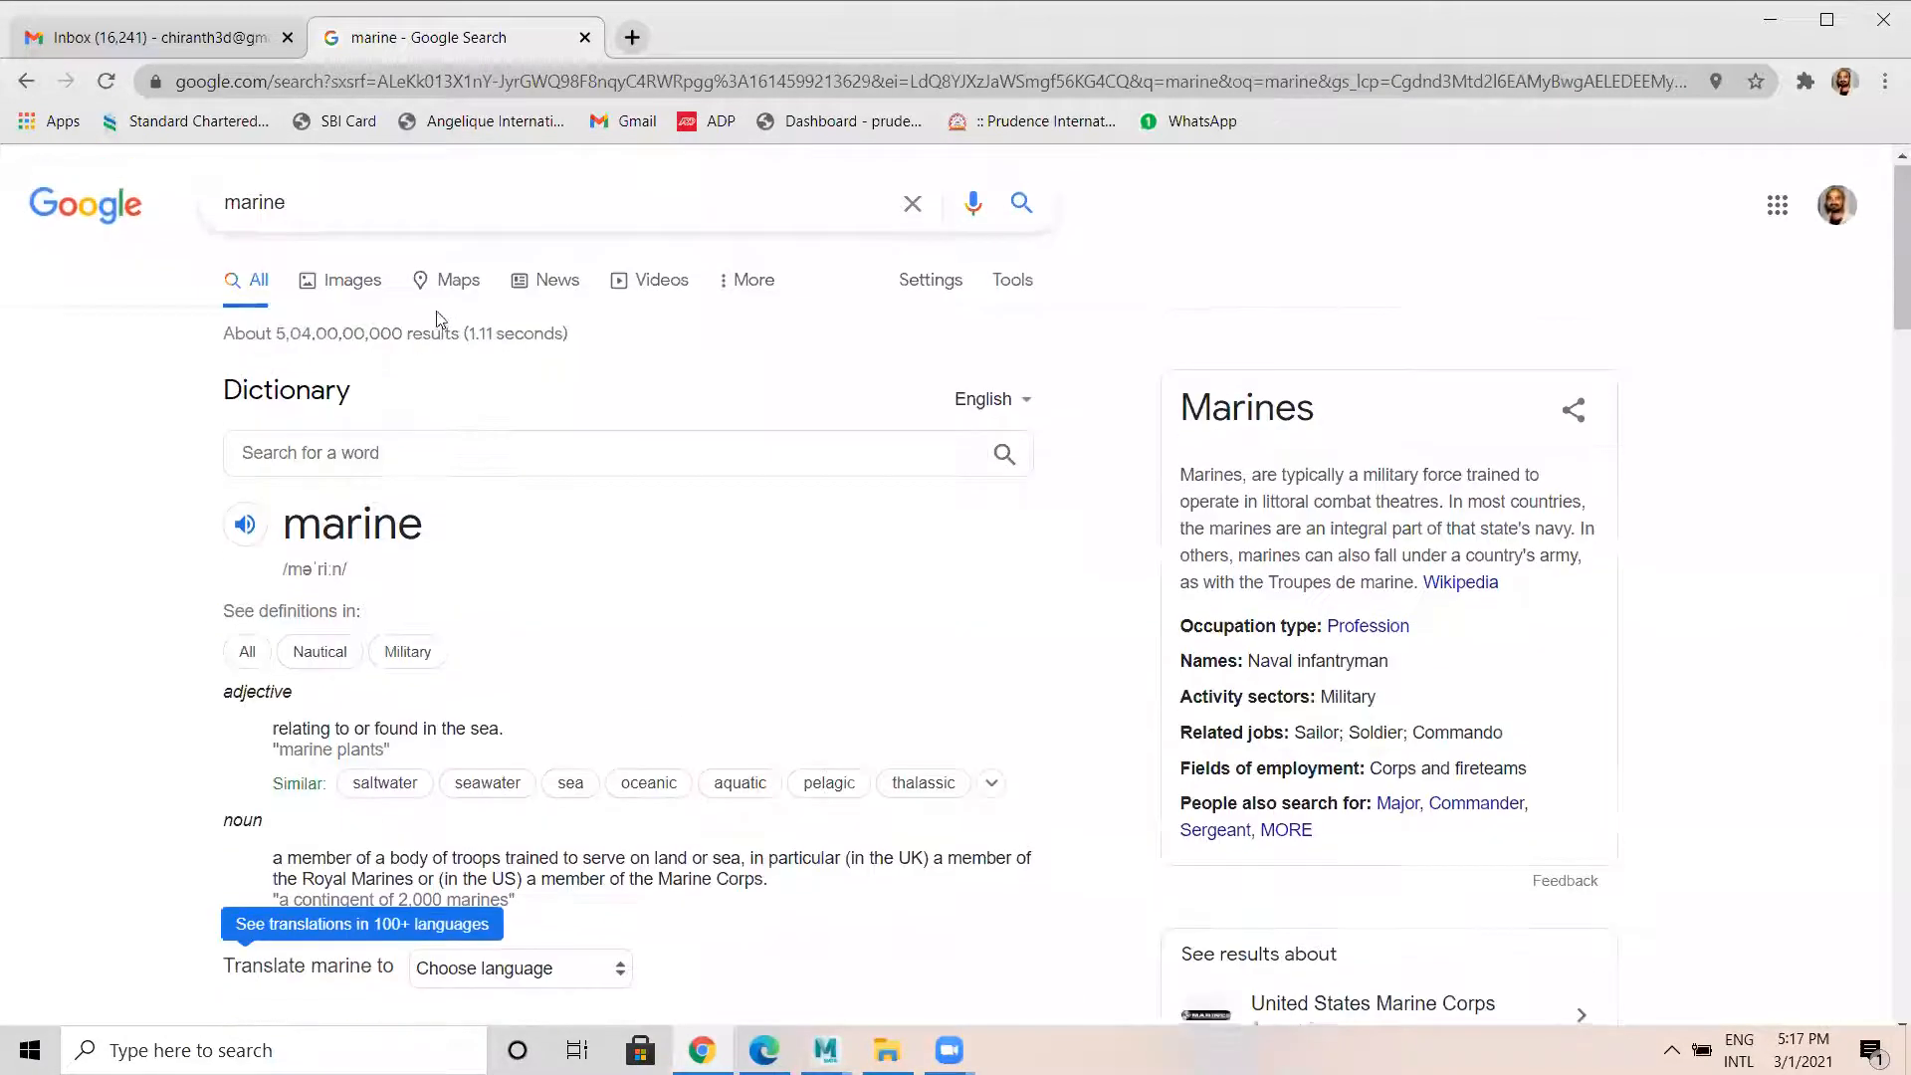
click(353, 284)
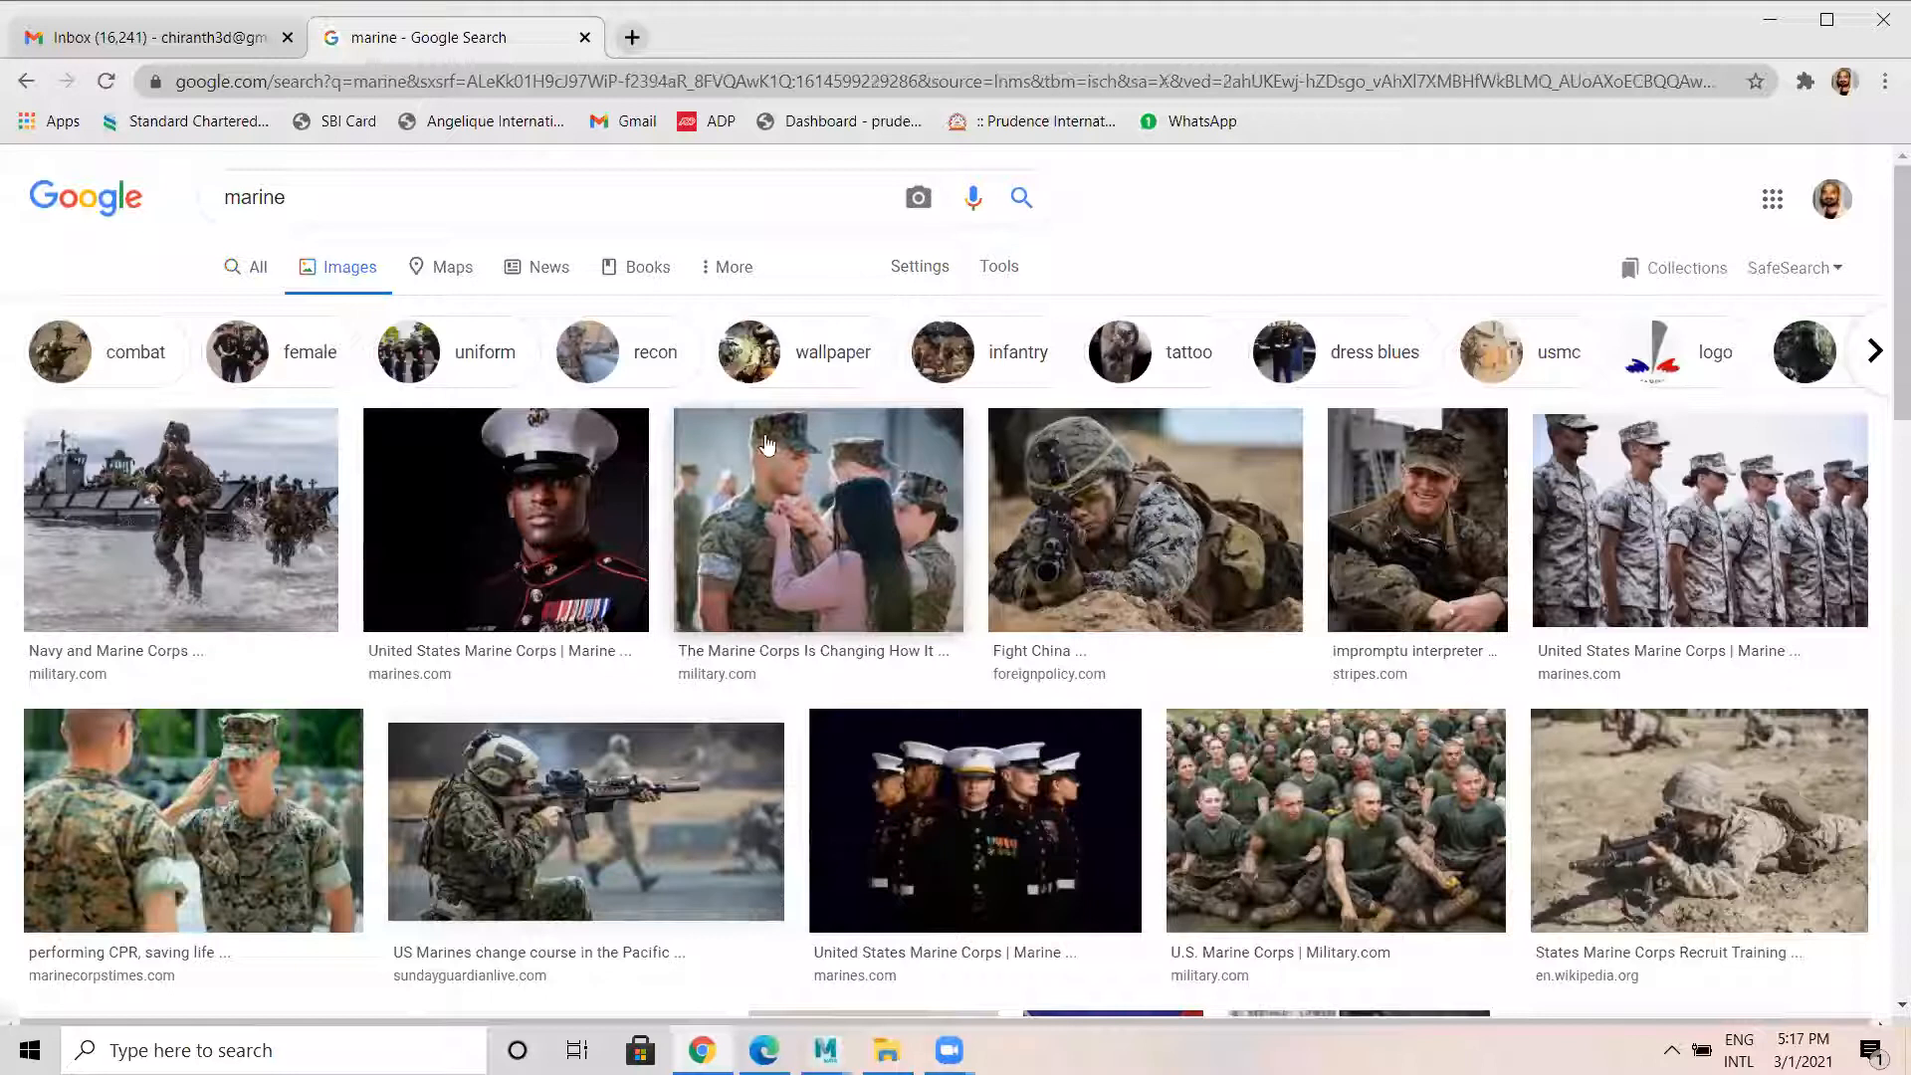
Refine the image search to "marine life" and open the Al Jazeera underwater reef picture's preview.
click(338, 192)
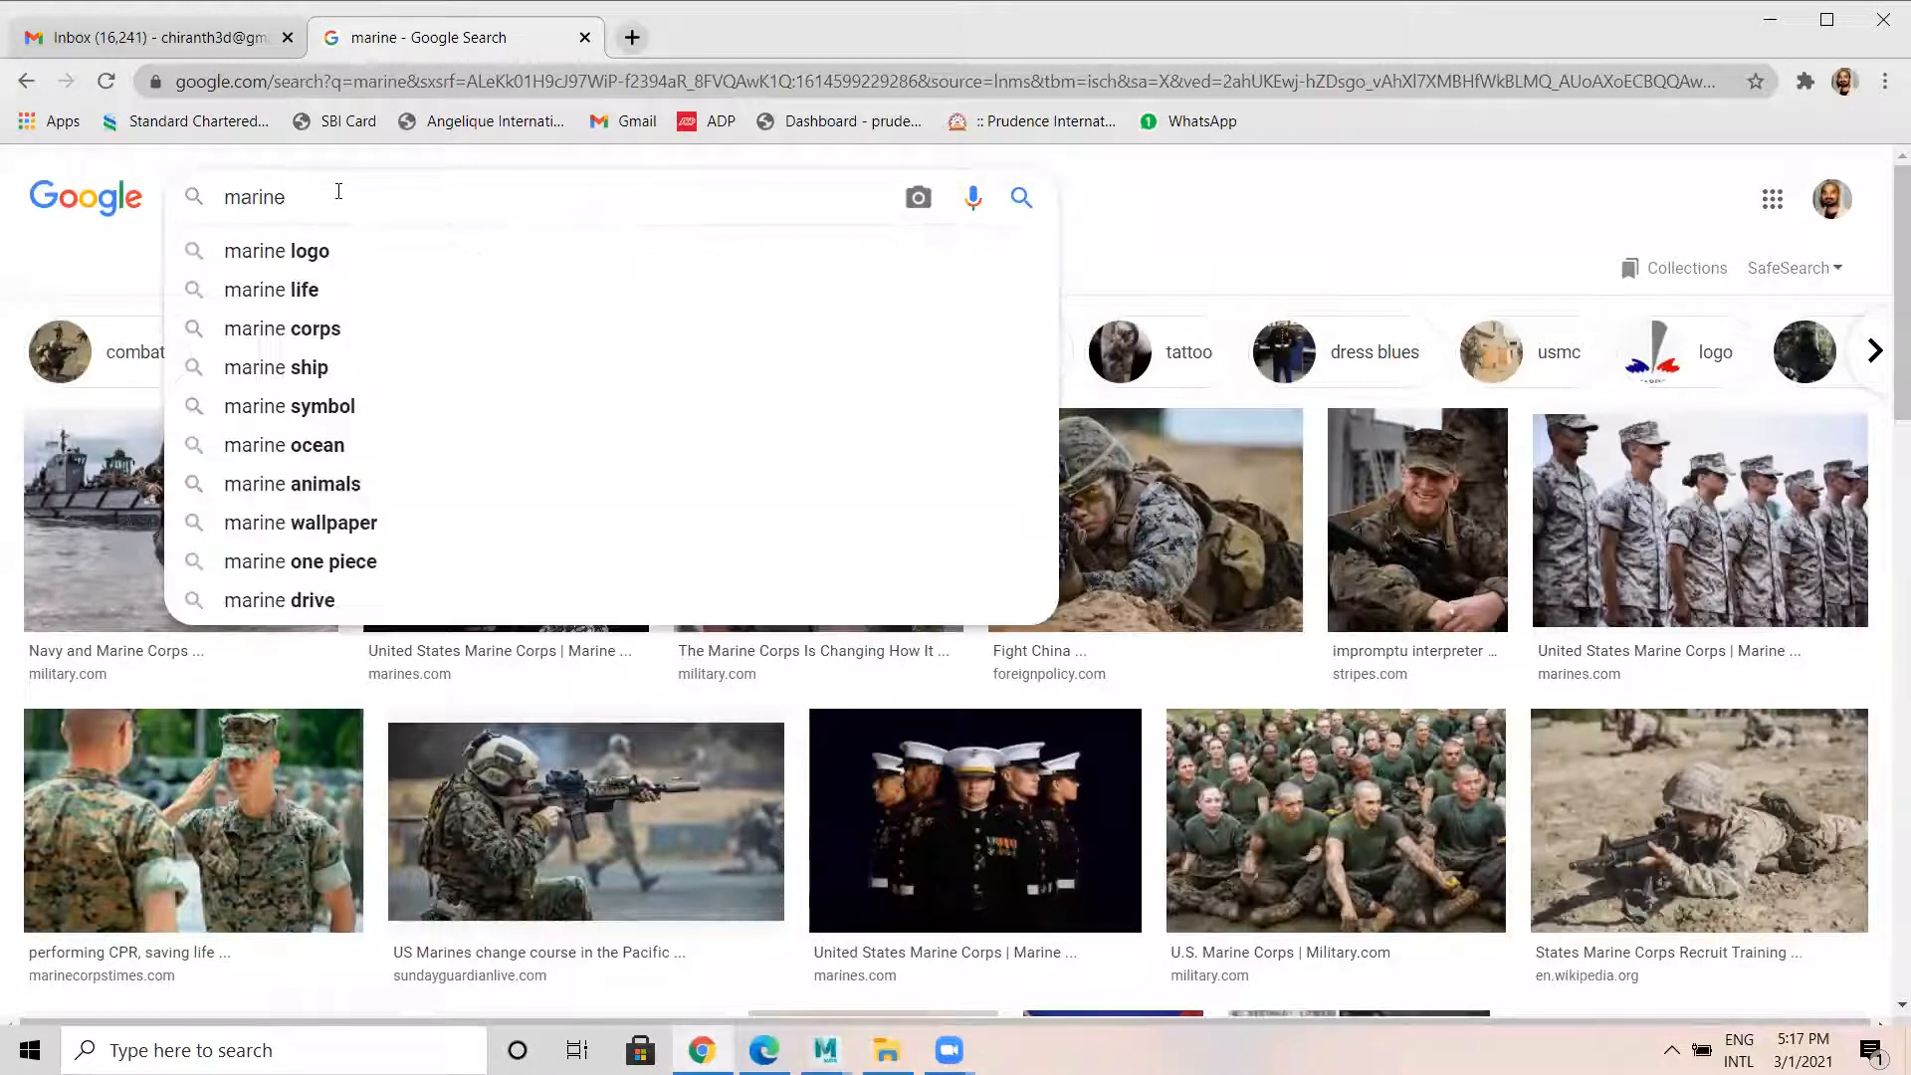
click(301, 298)
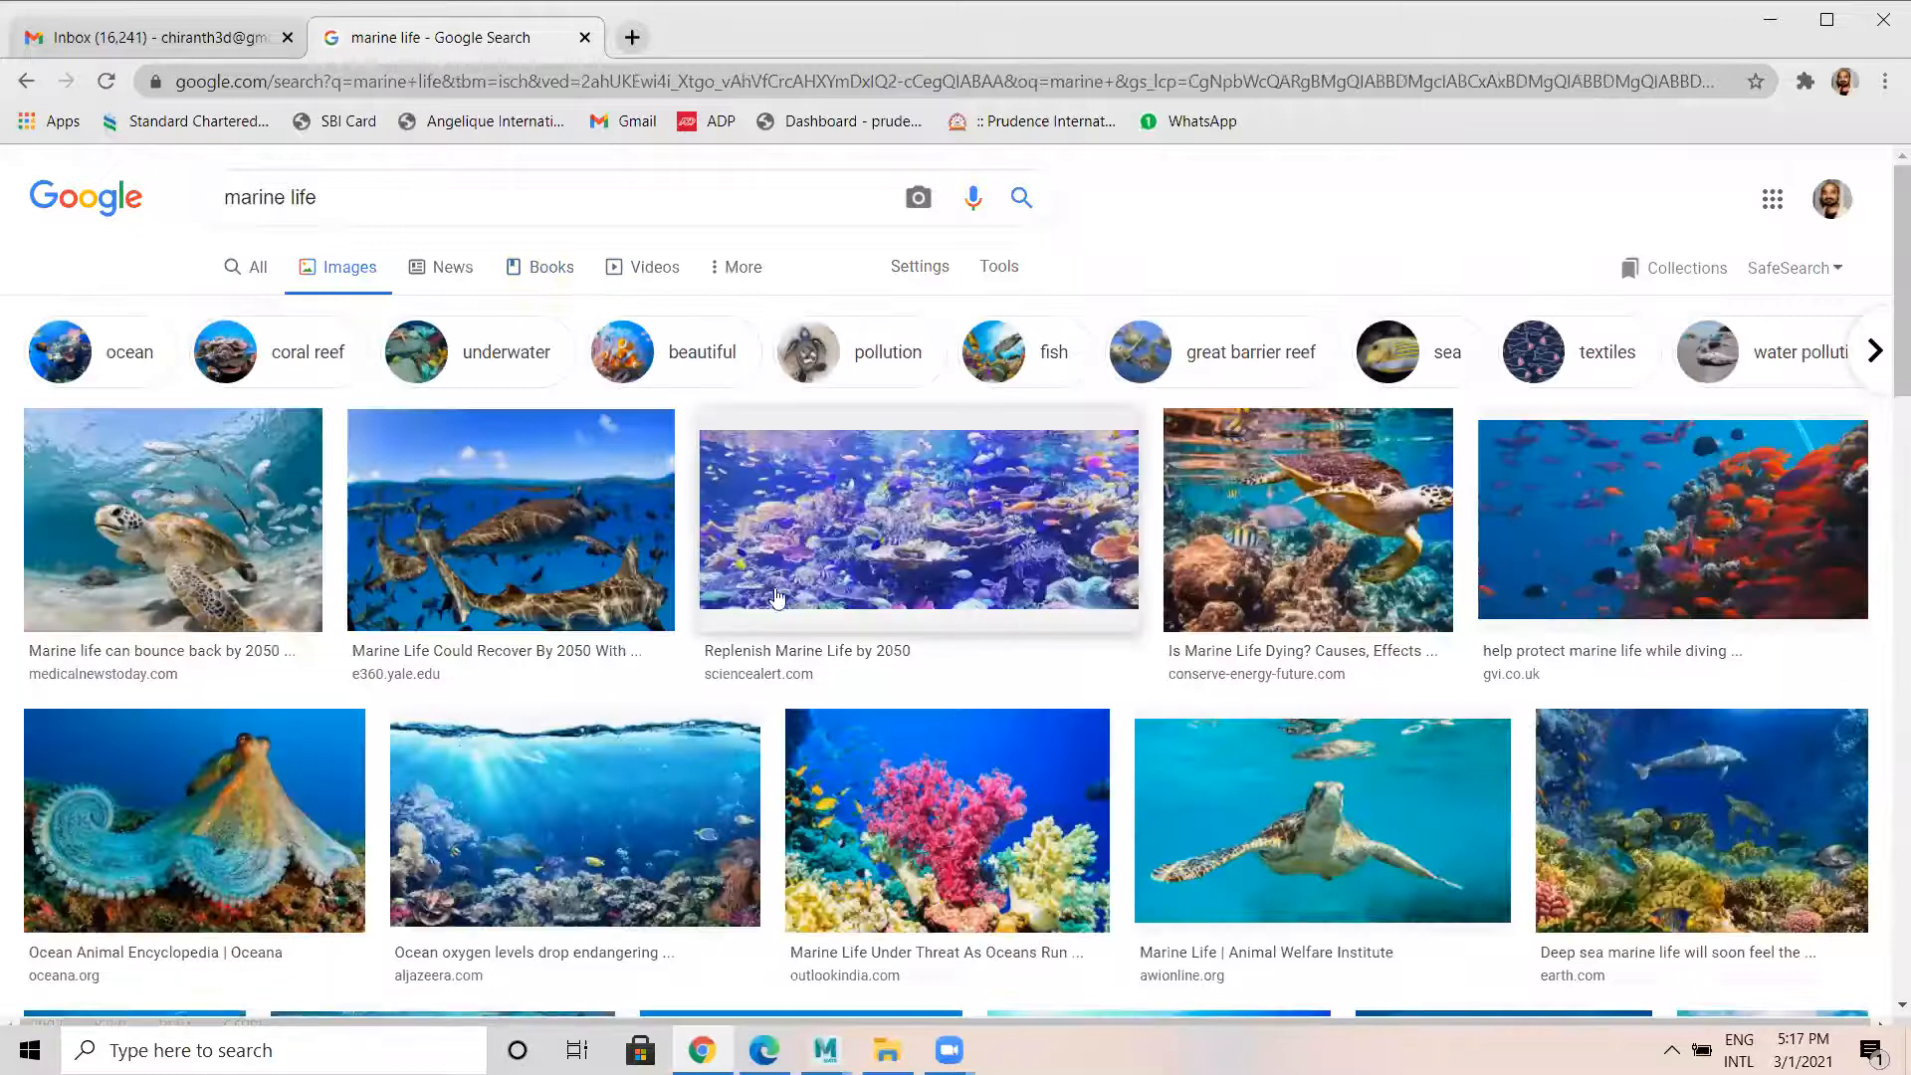
scroll(757, 589, down, 2)
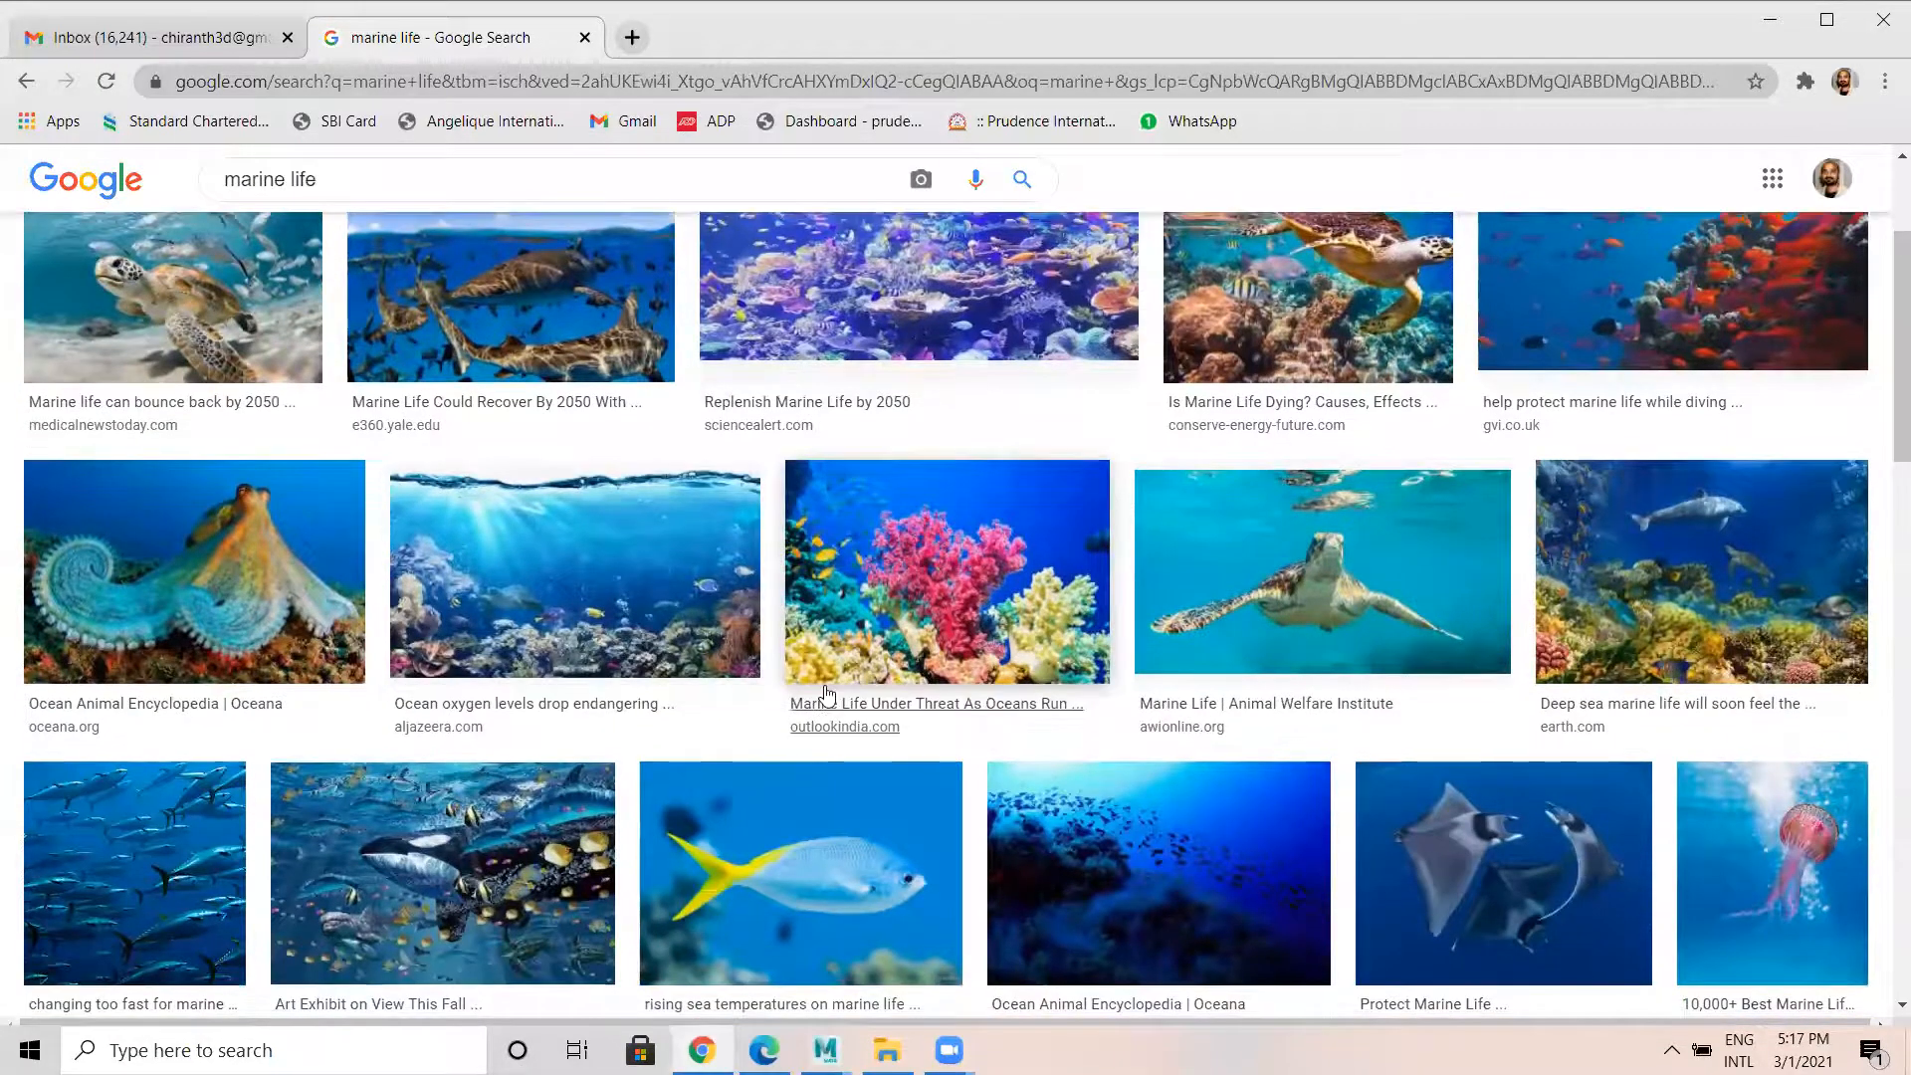
scroll(826, 694, up, 1)
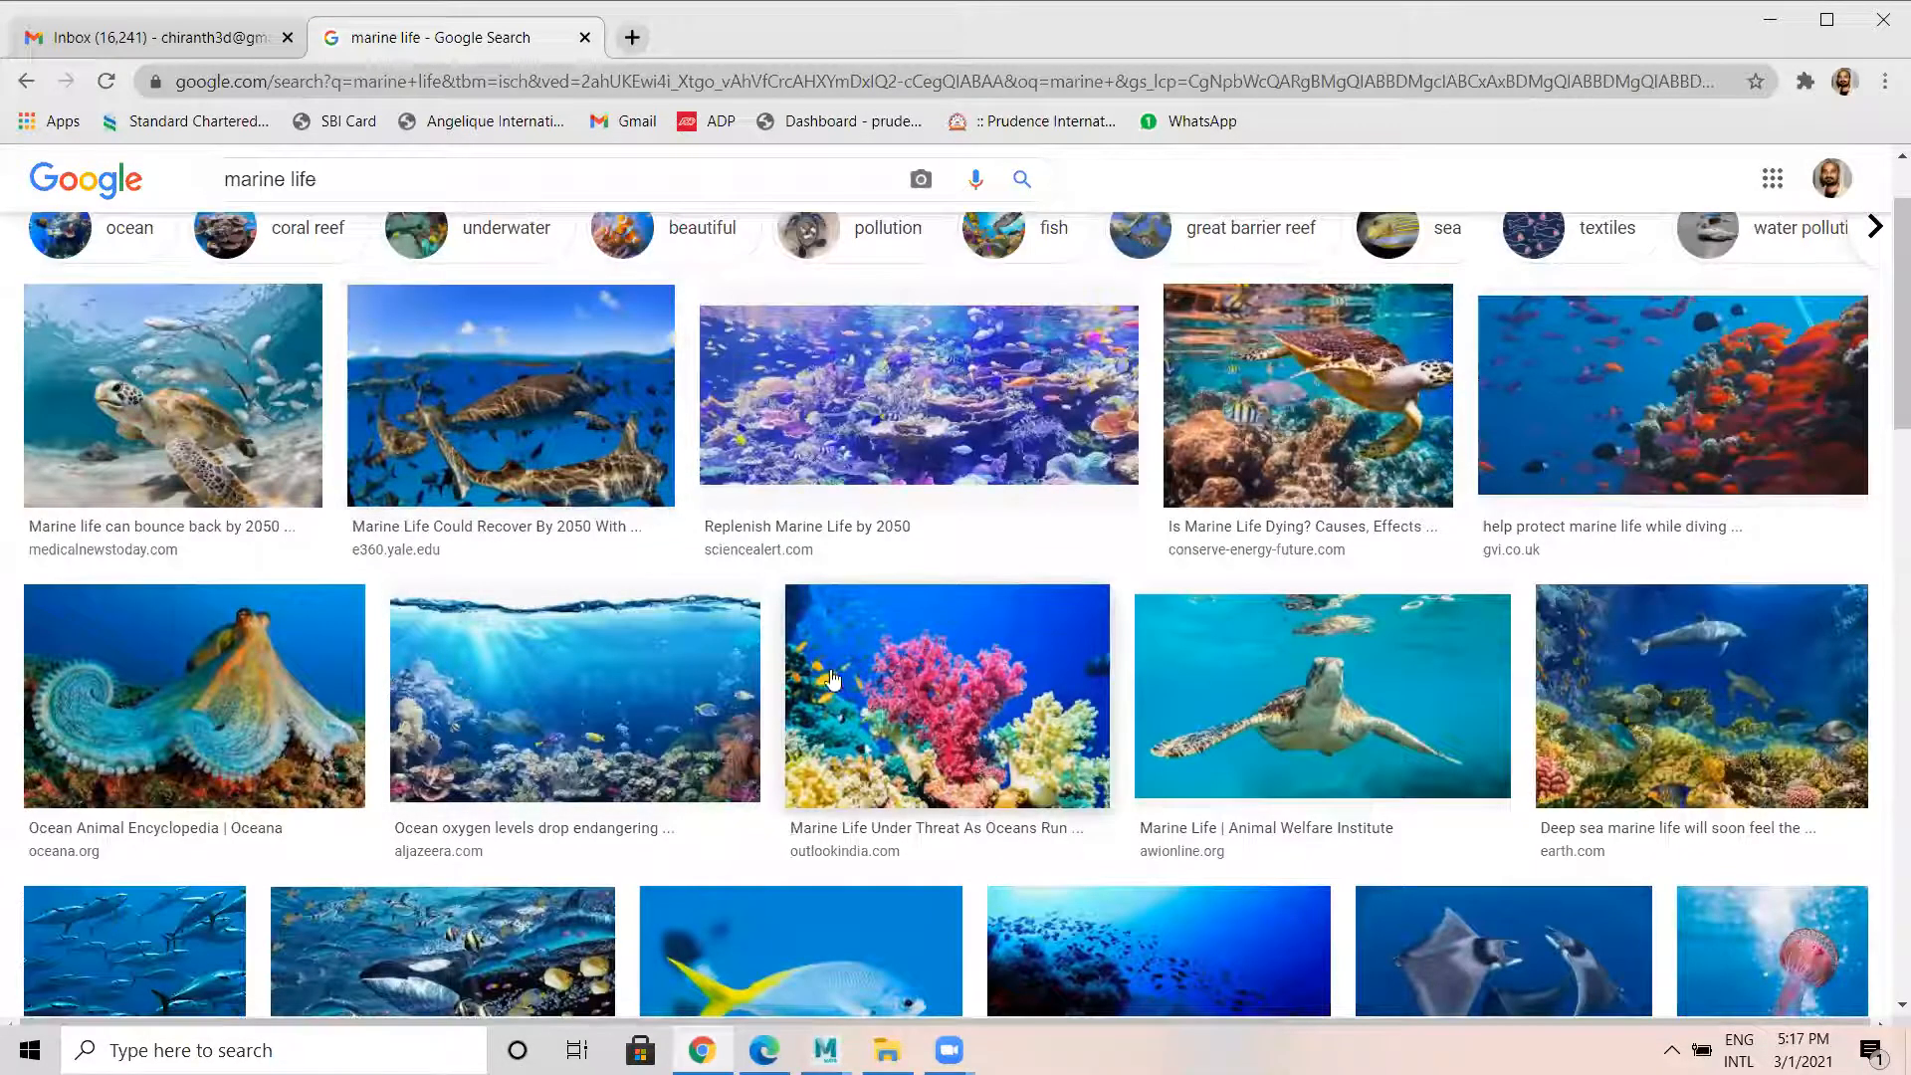
click(580, 684)
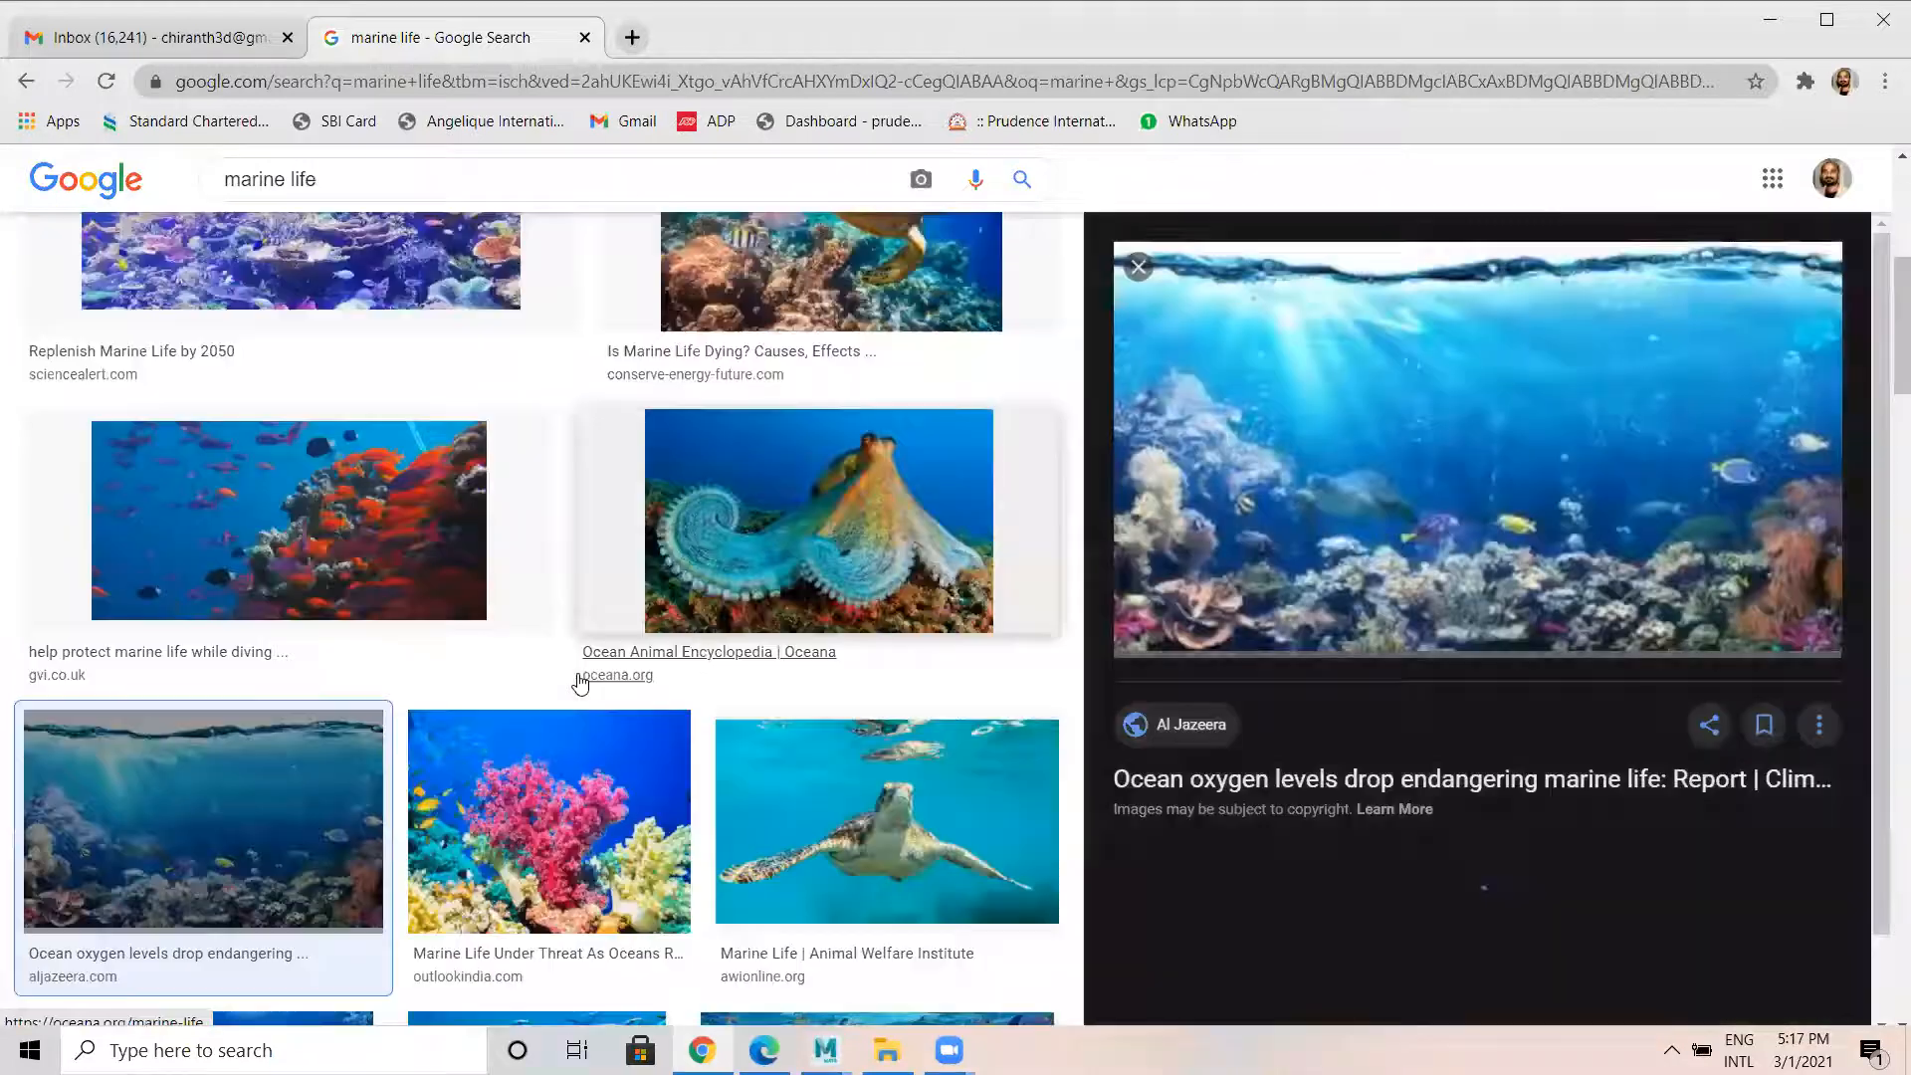
Save the previewed Al Jazeera reef image as a WEBP file in D:\RSTP\Batch 02\Maya\Interior\sourceimages.
right_click(1379, 367)
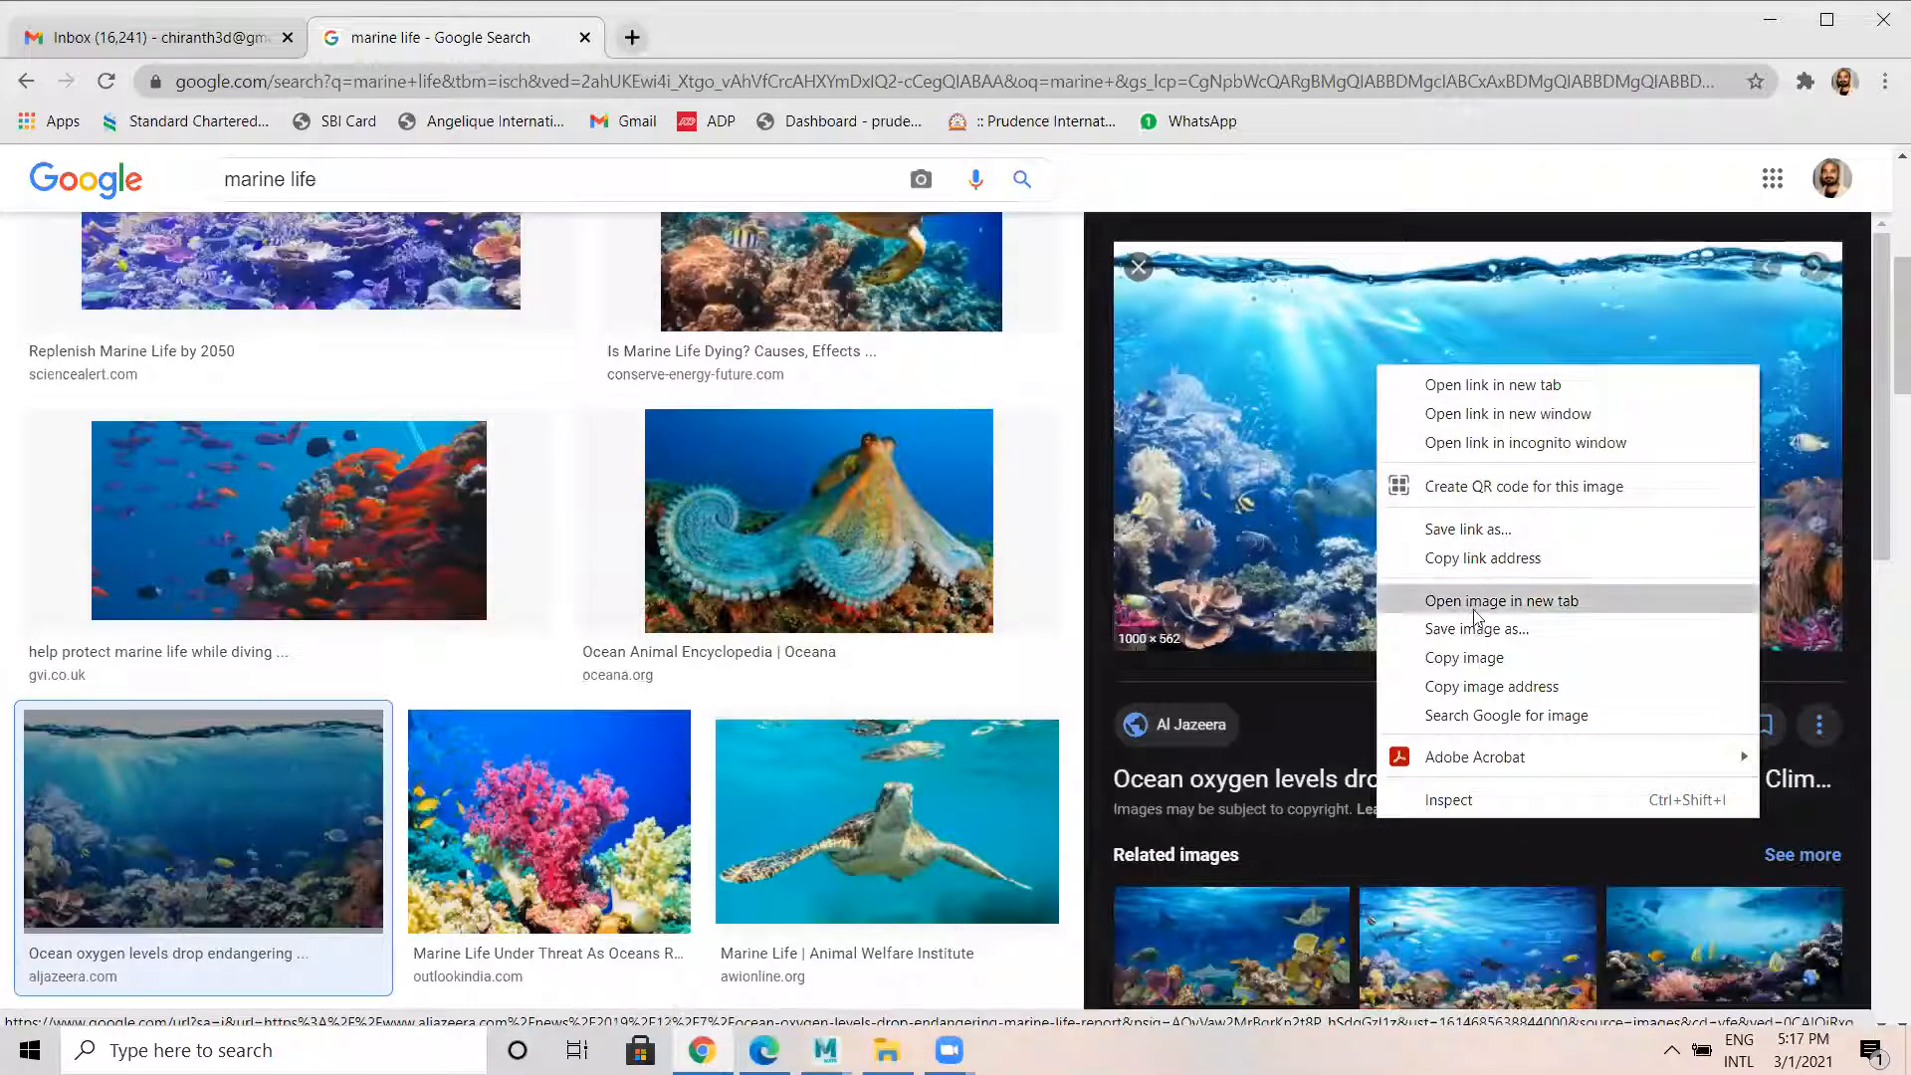
click(1459, 630)
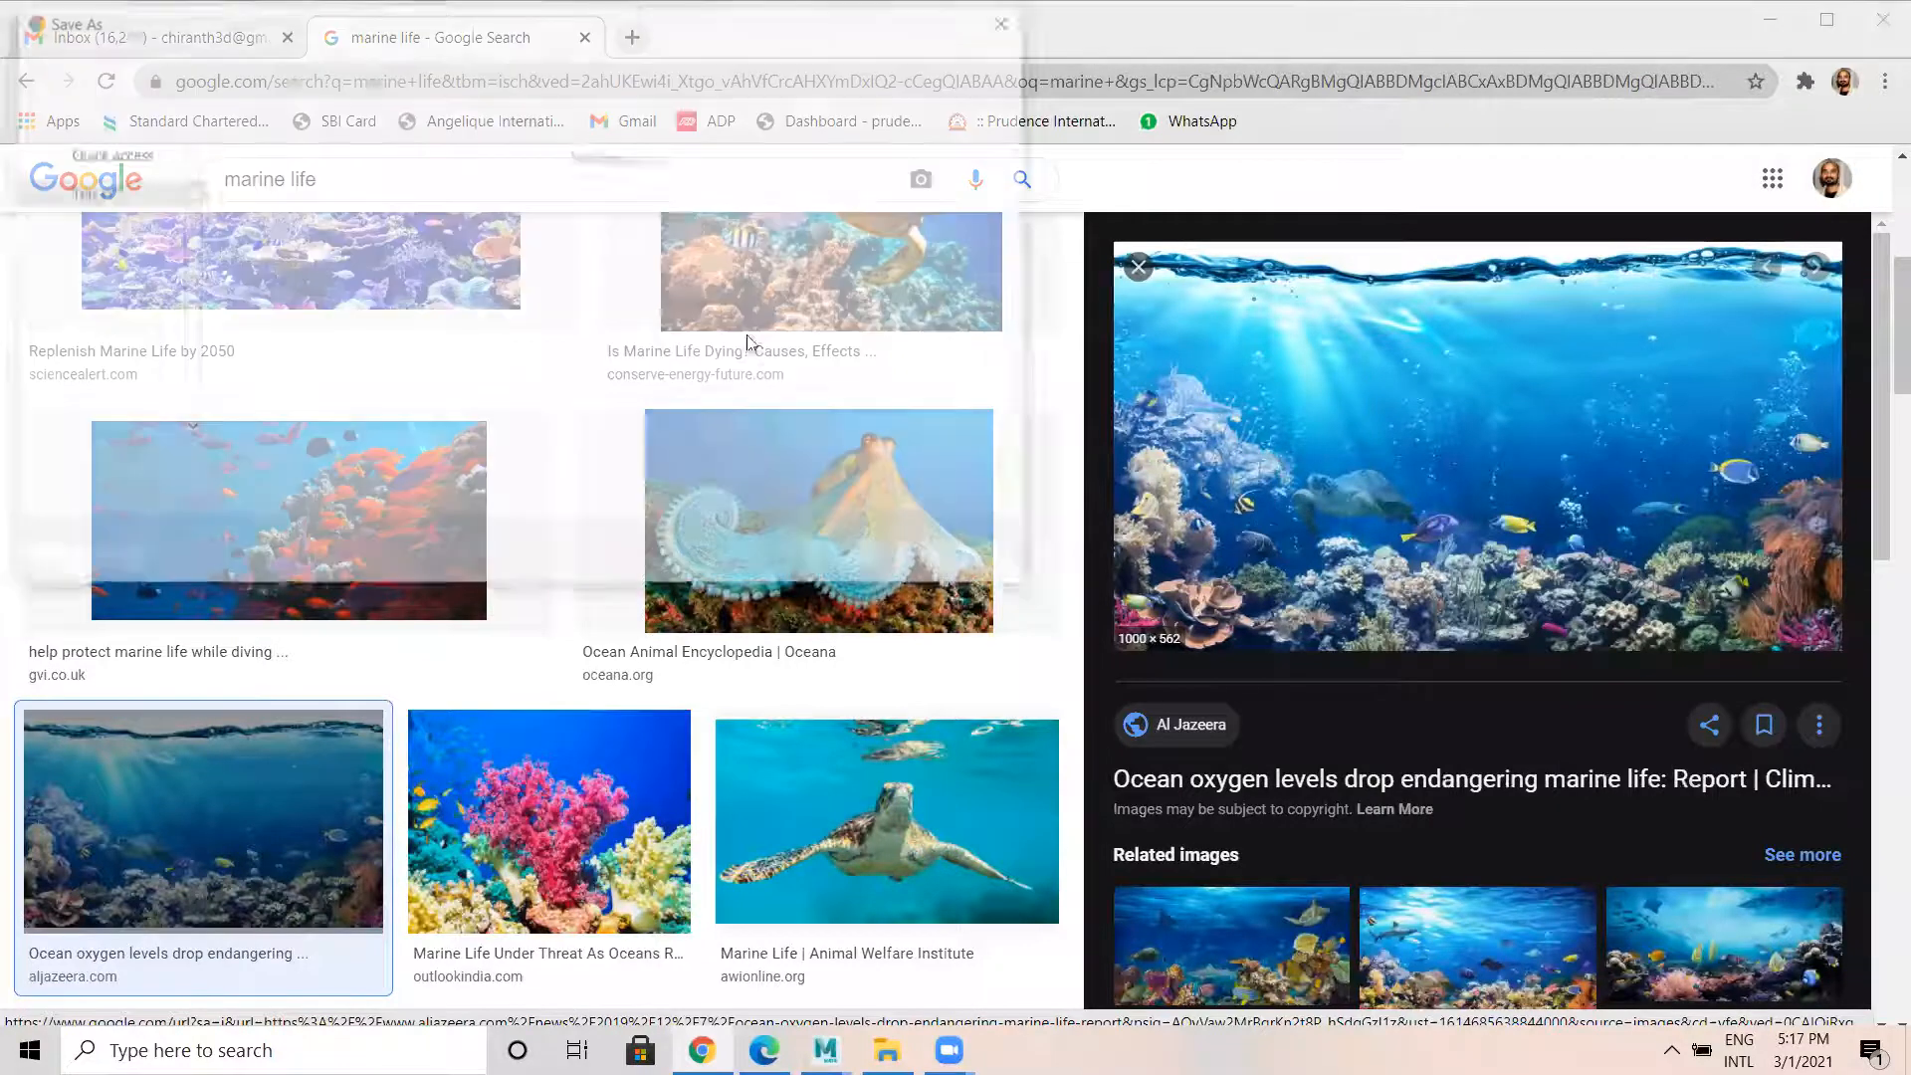
click(115, 421)
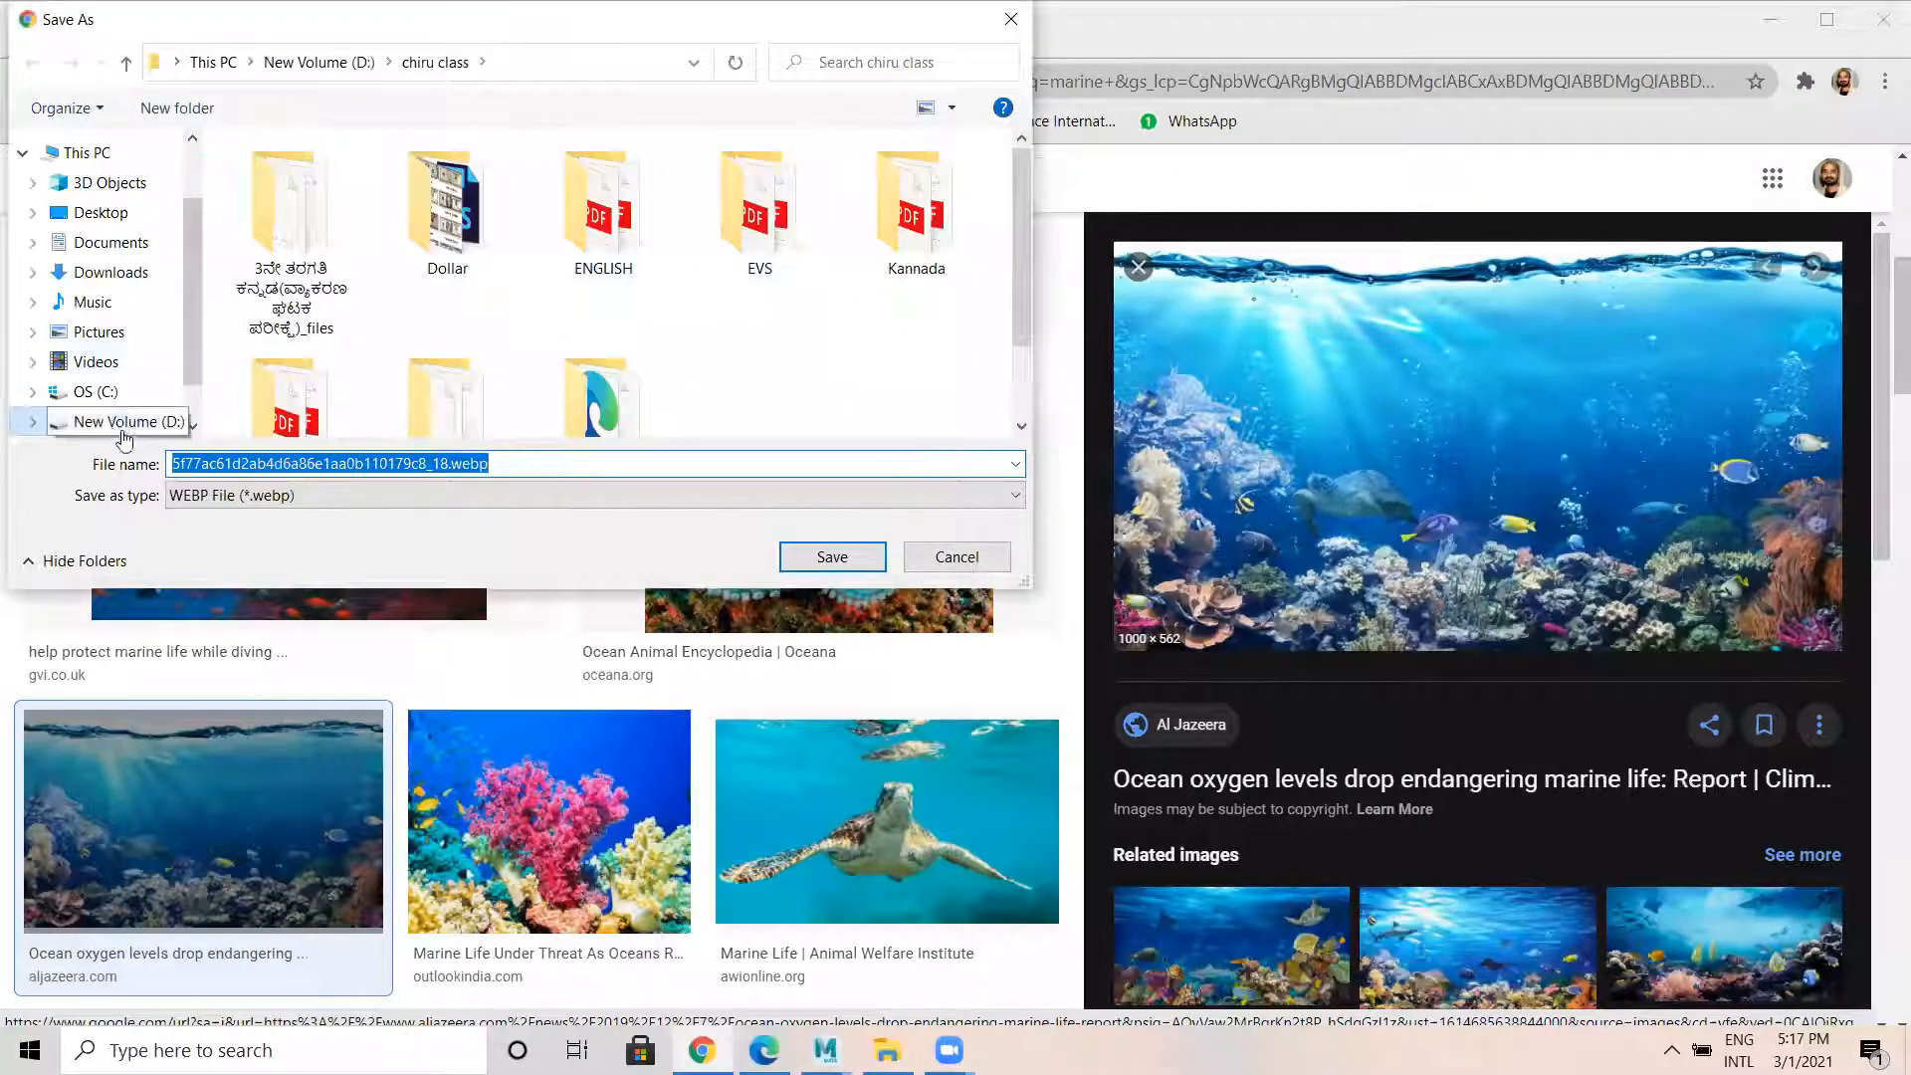
scroll(350, 328, down, 3)
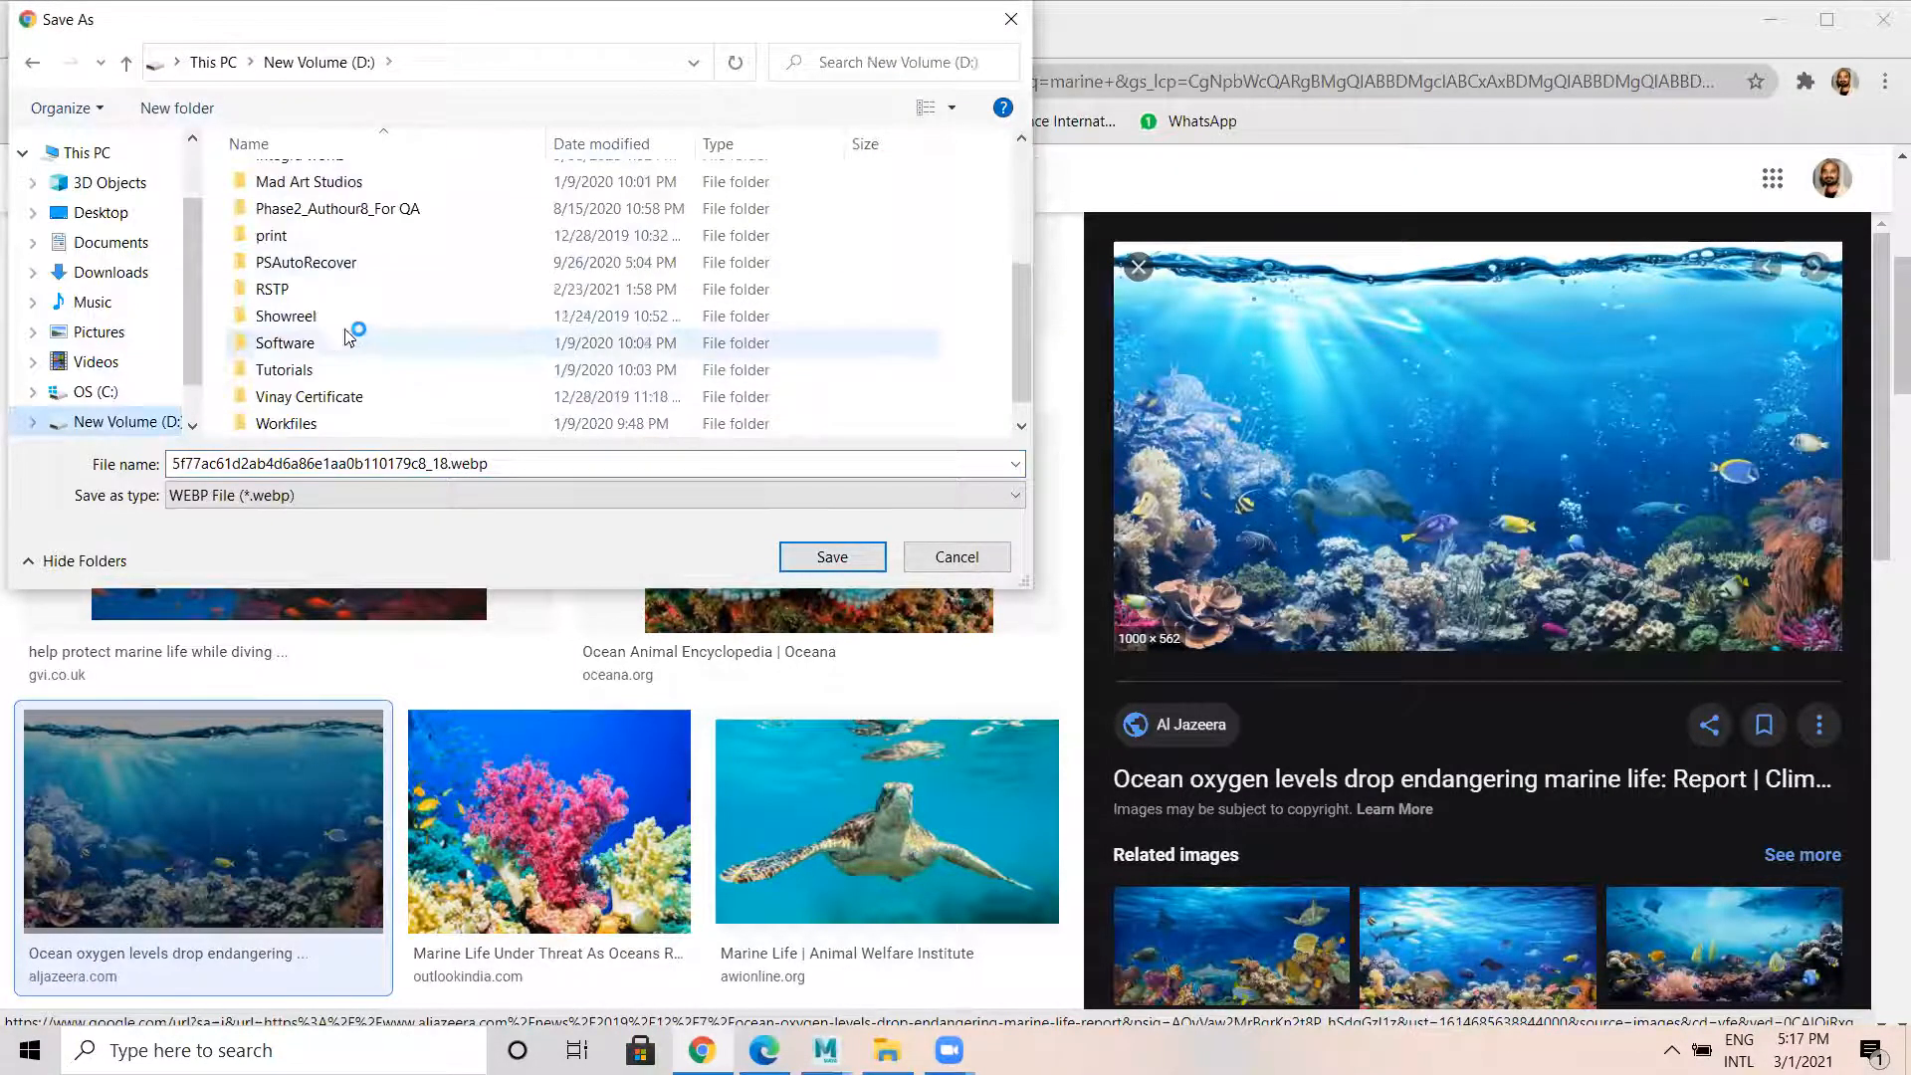
double_click(278, 299)
double_click(296, 199)
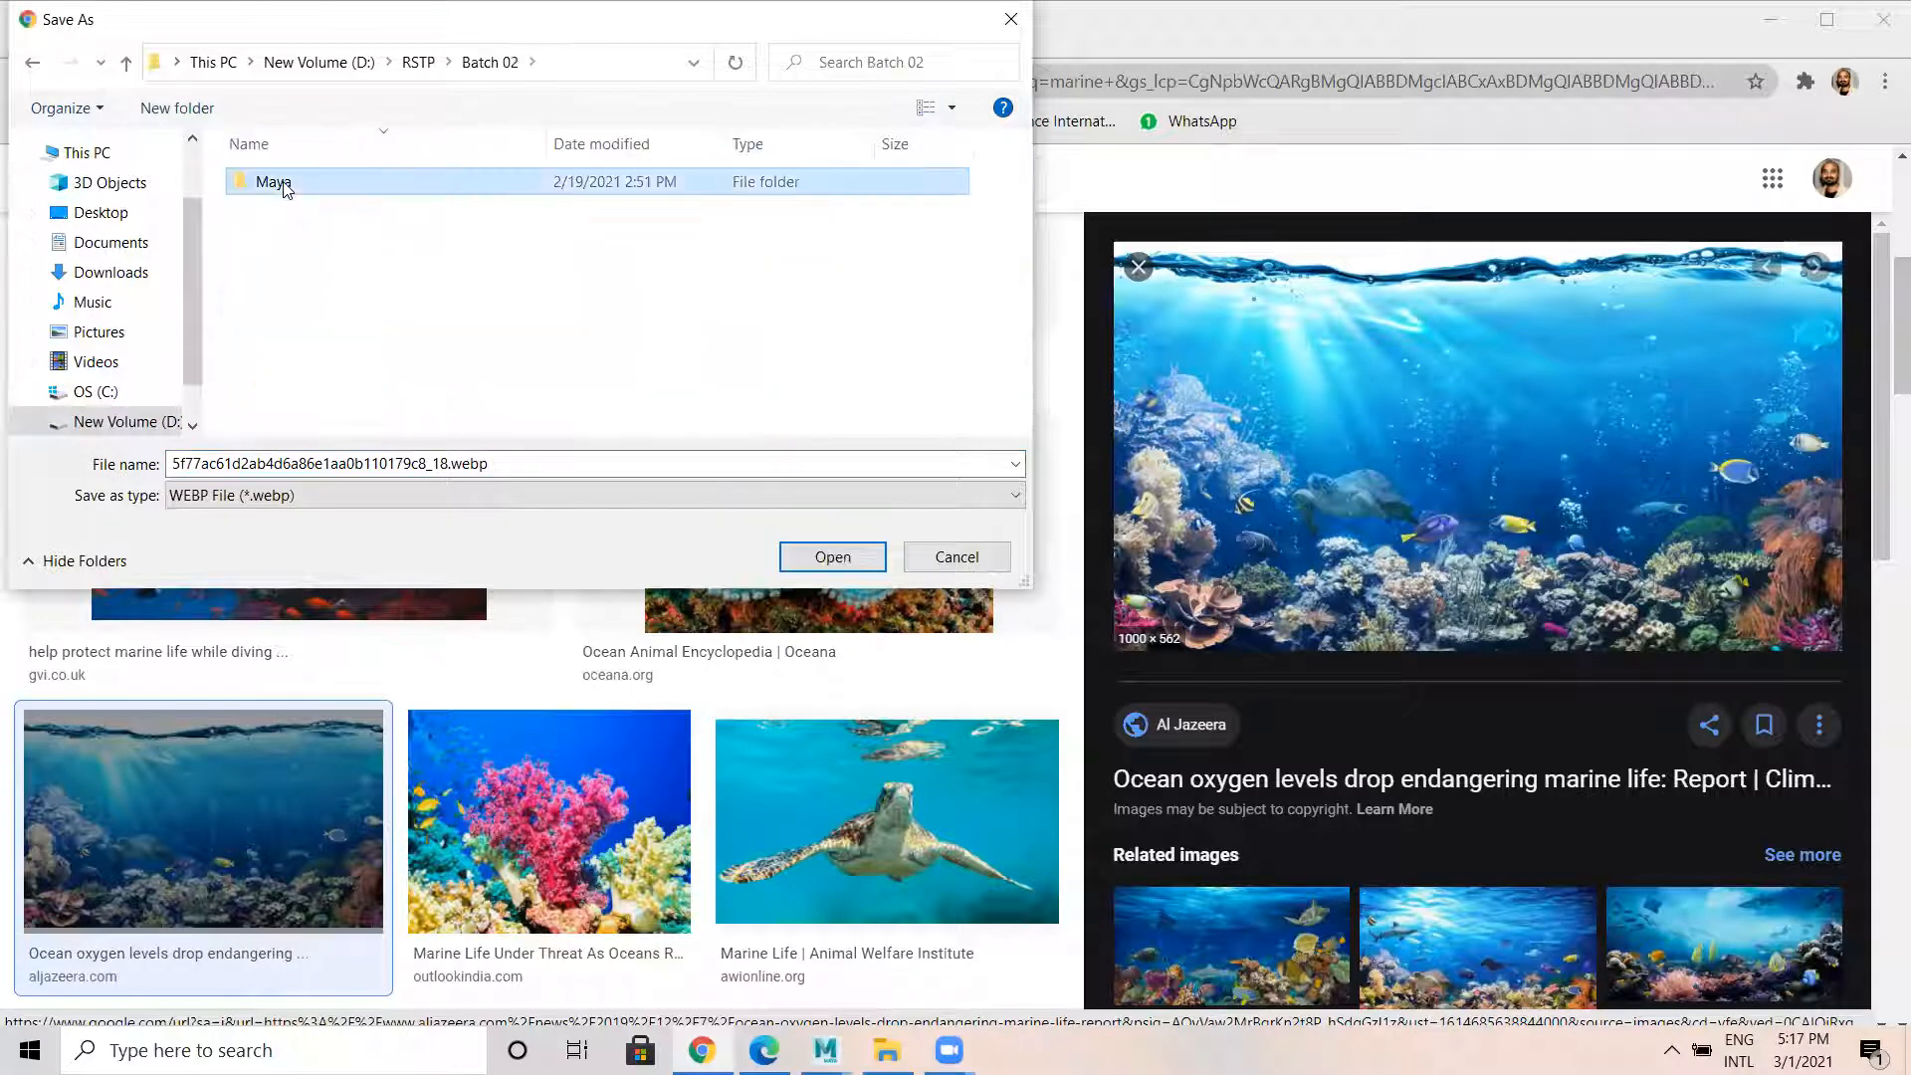
double_click(285, 189)
double_click(282, 209)
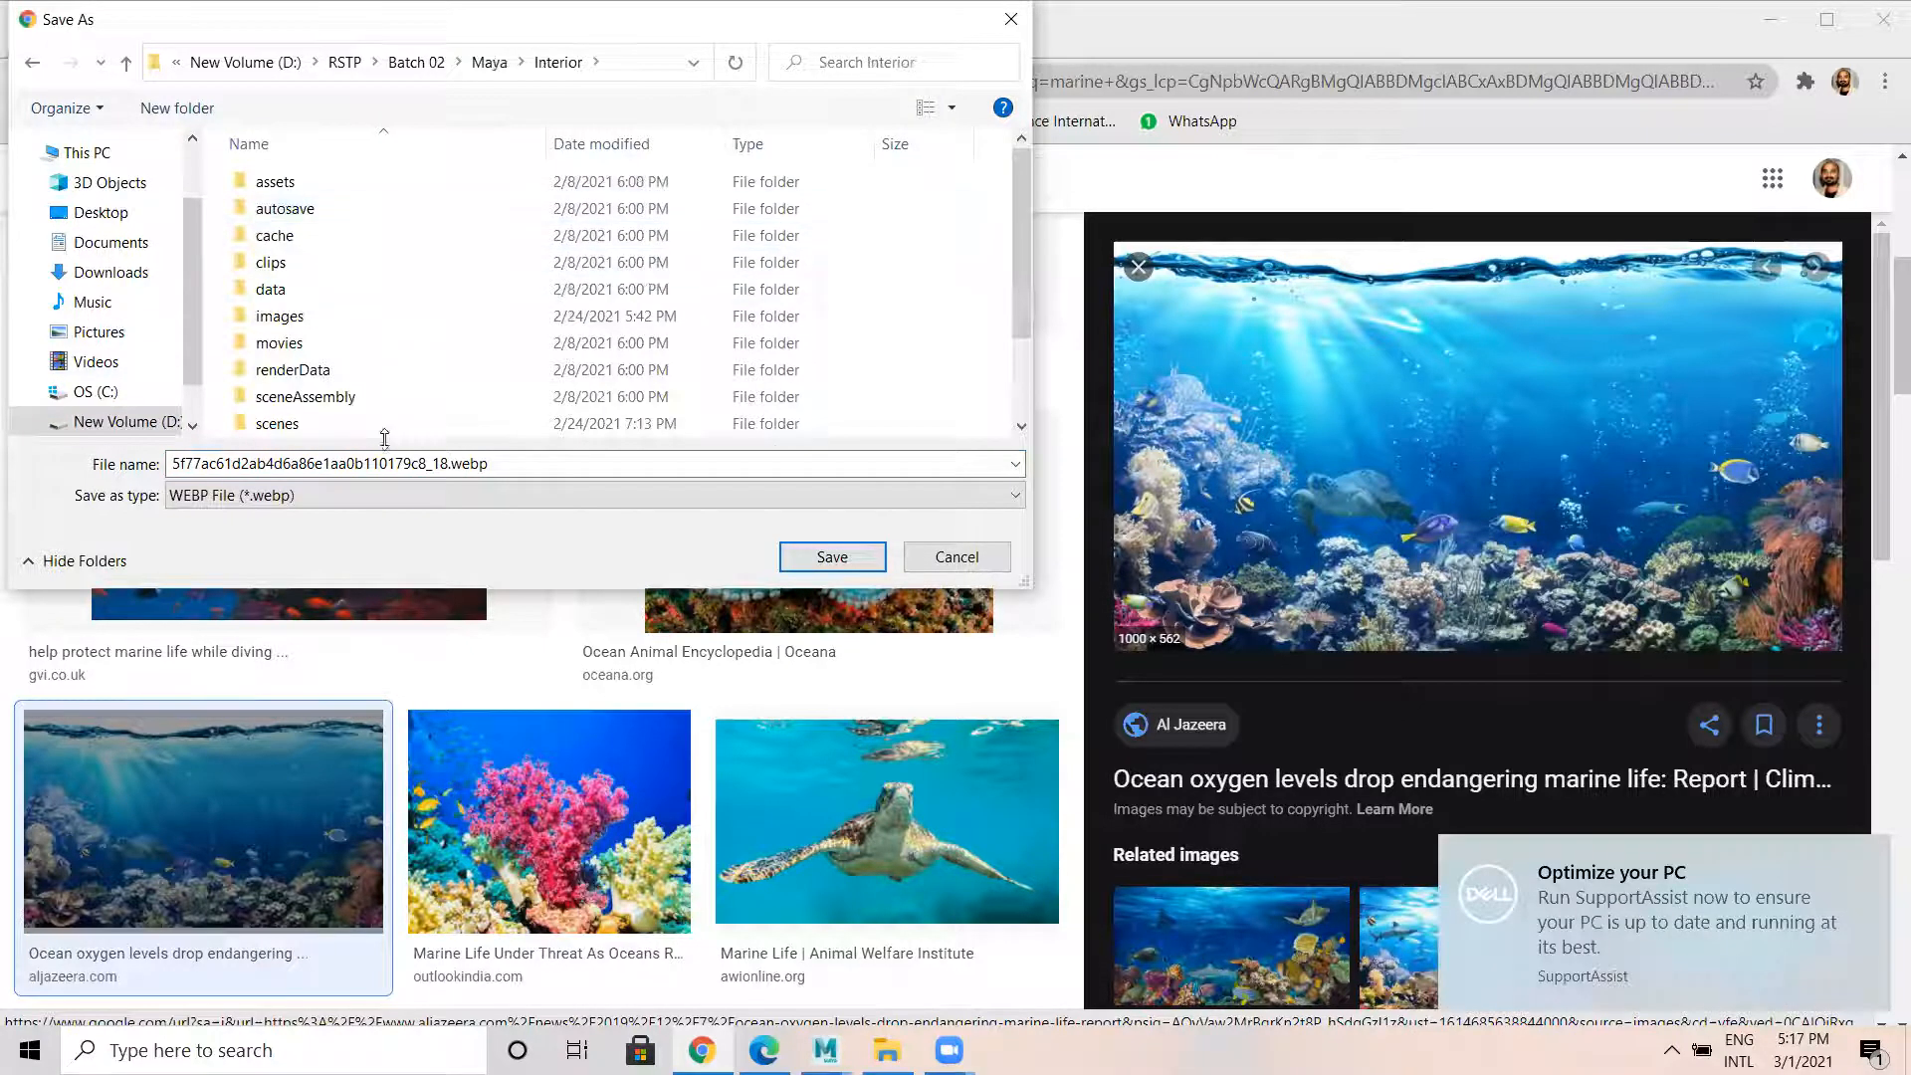
scroll(338, 398, down, 2)
double_click(341, 396)
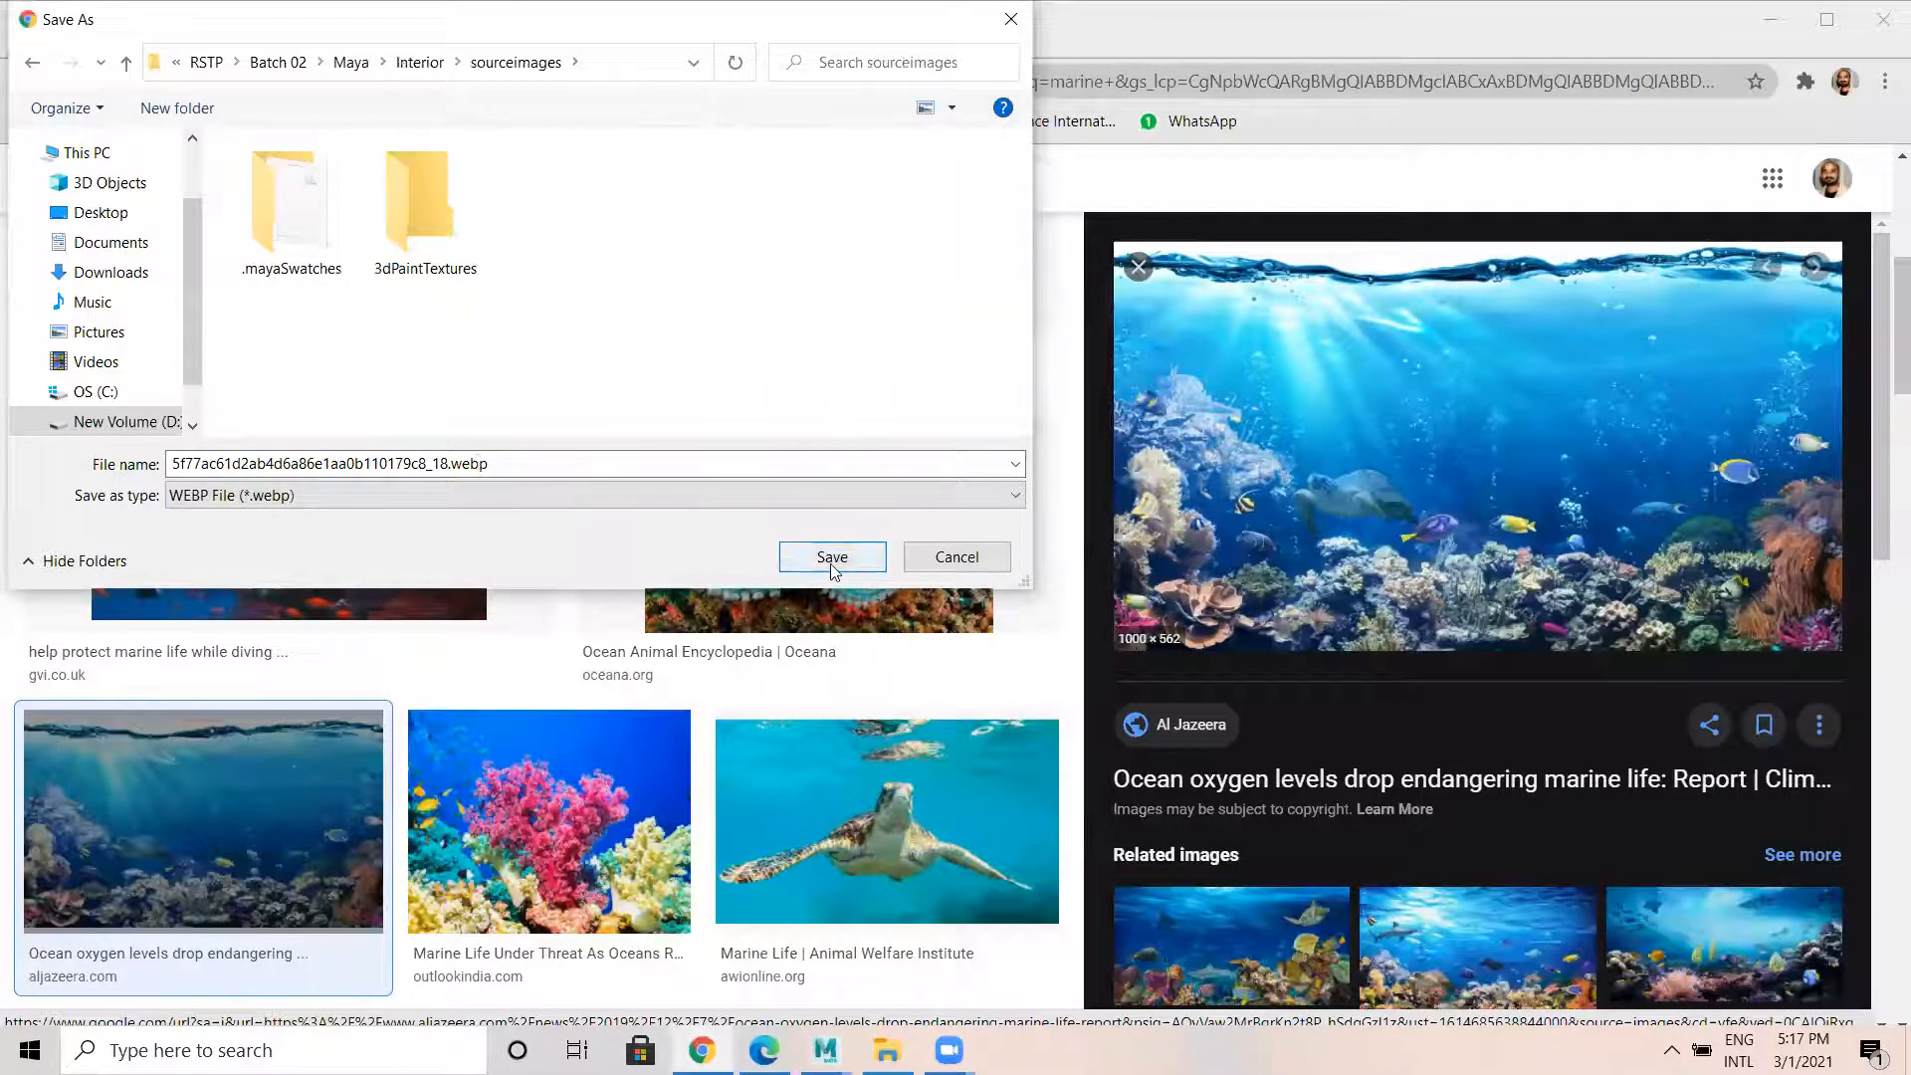
click(621, 494)
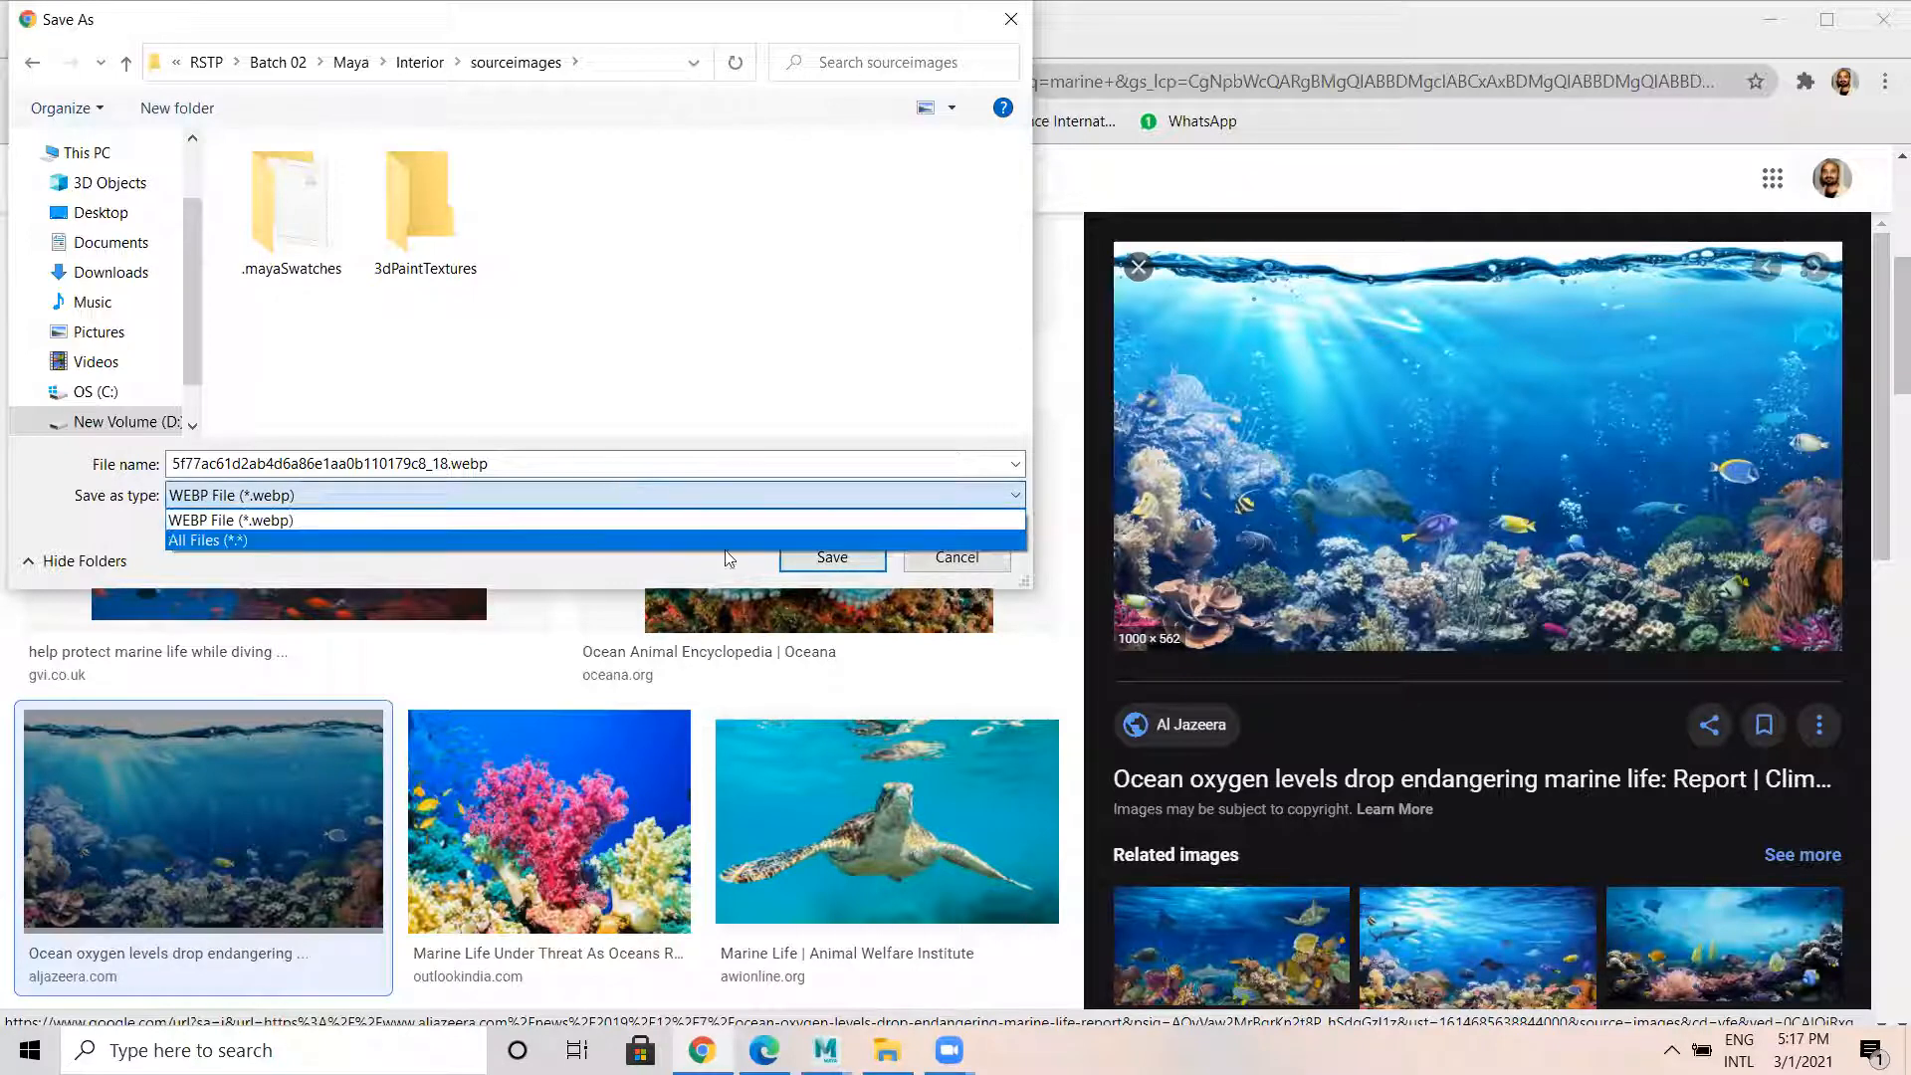
click(848, 557)
click(848, 557)
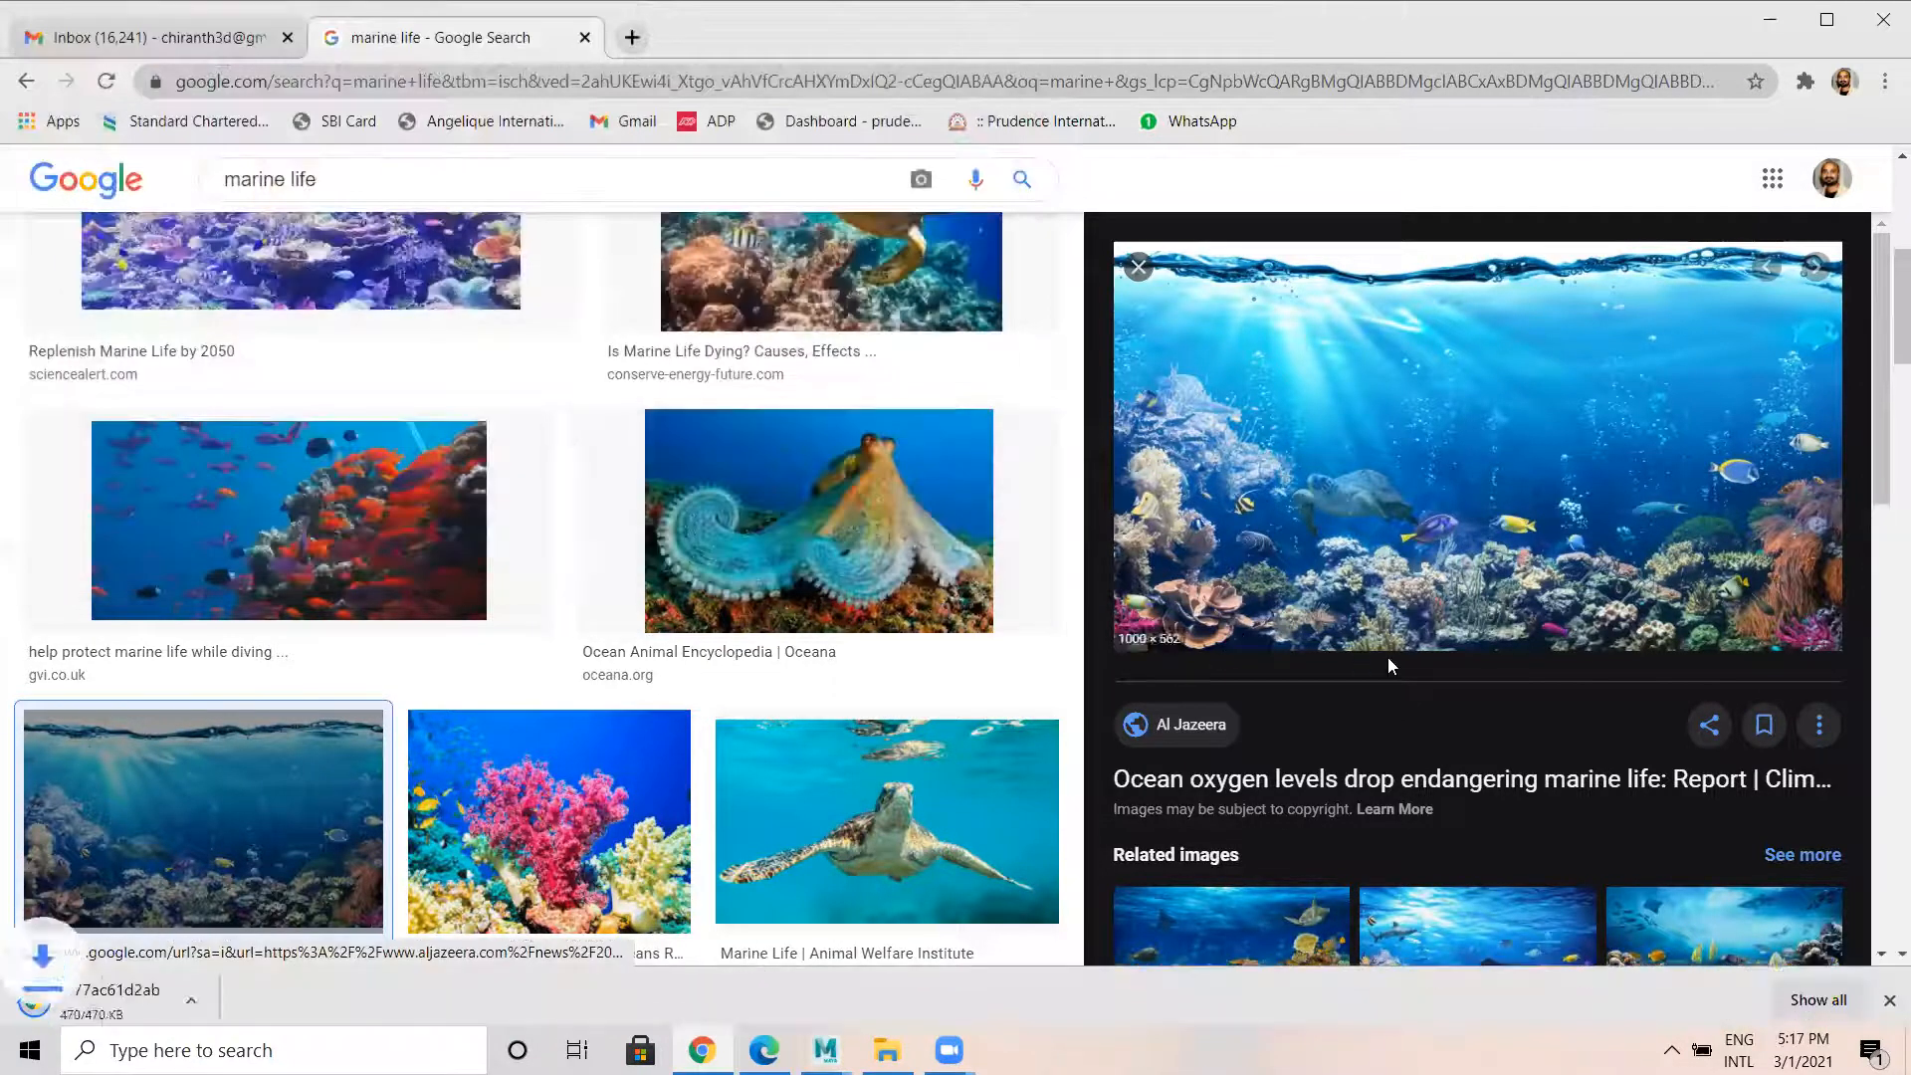
Open the related OrissaPOST reef image and save it as ocean-life.jpg in the sourceimages folder.
scroll(1388, 657, down, 4)
click(1503, 612)
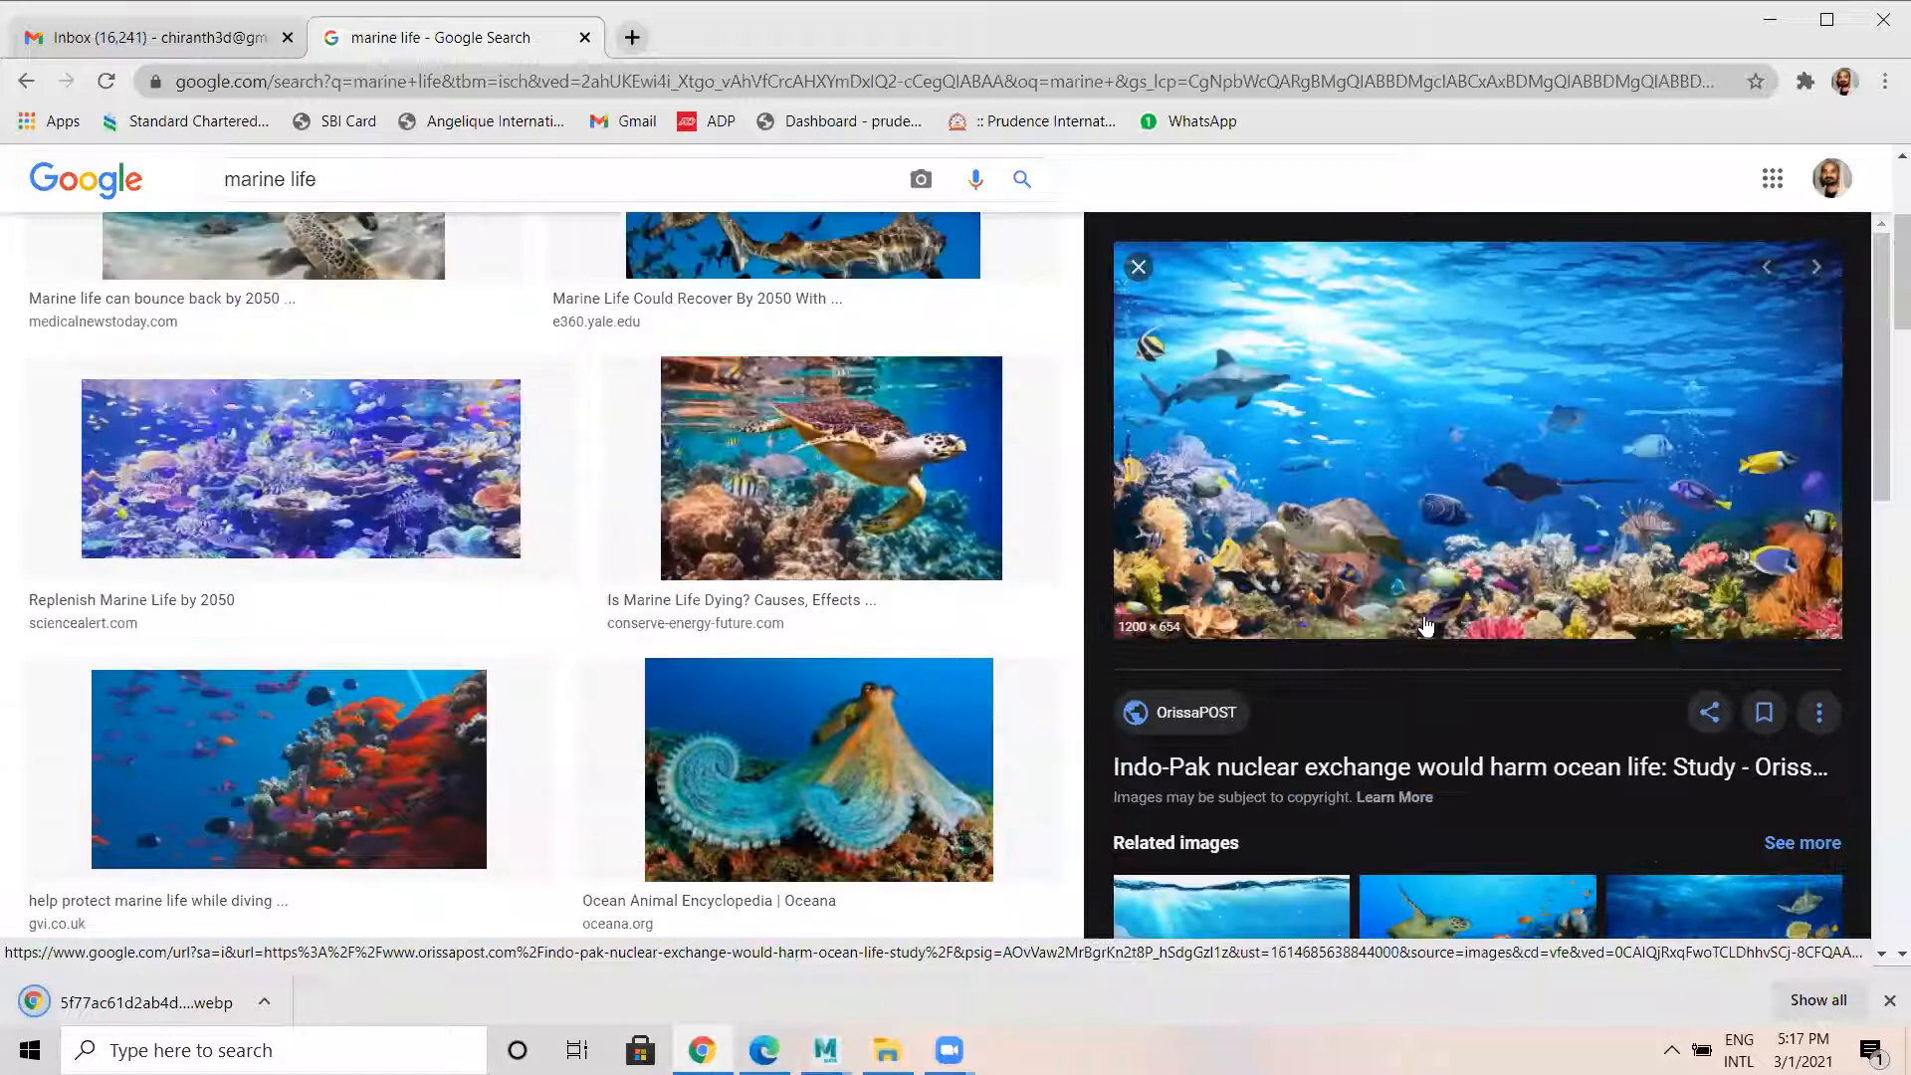
right_click(1445, 386)
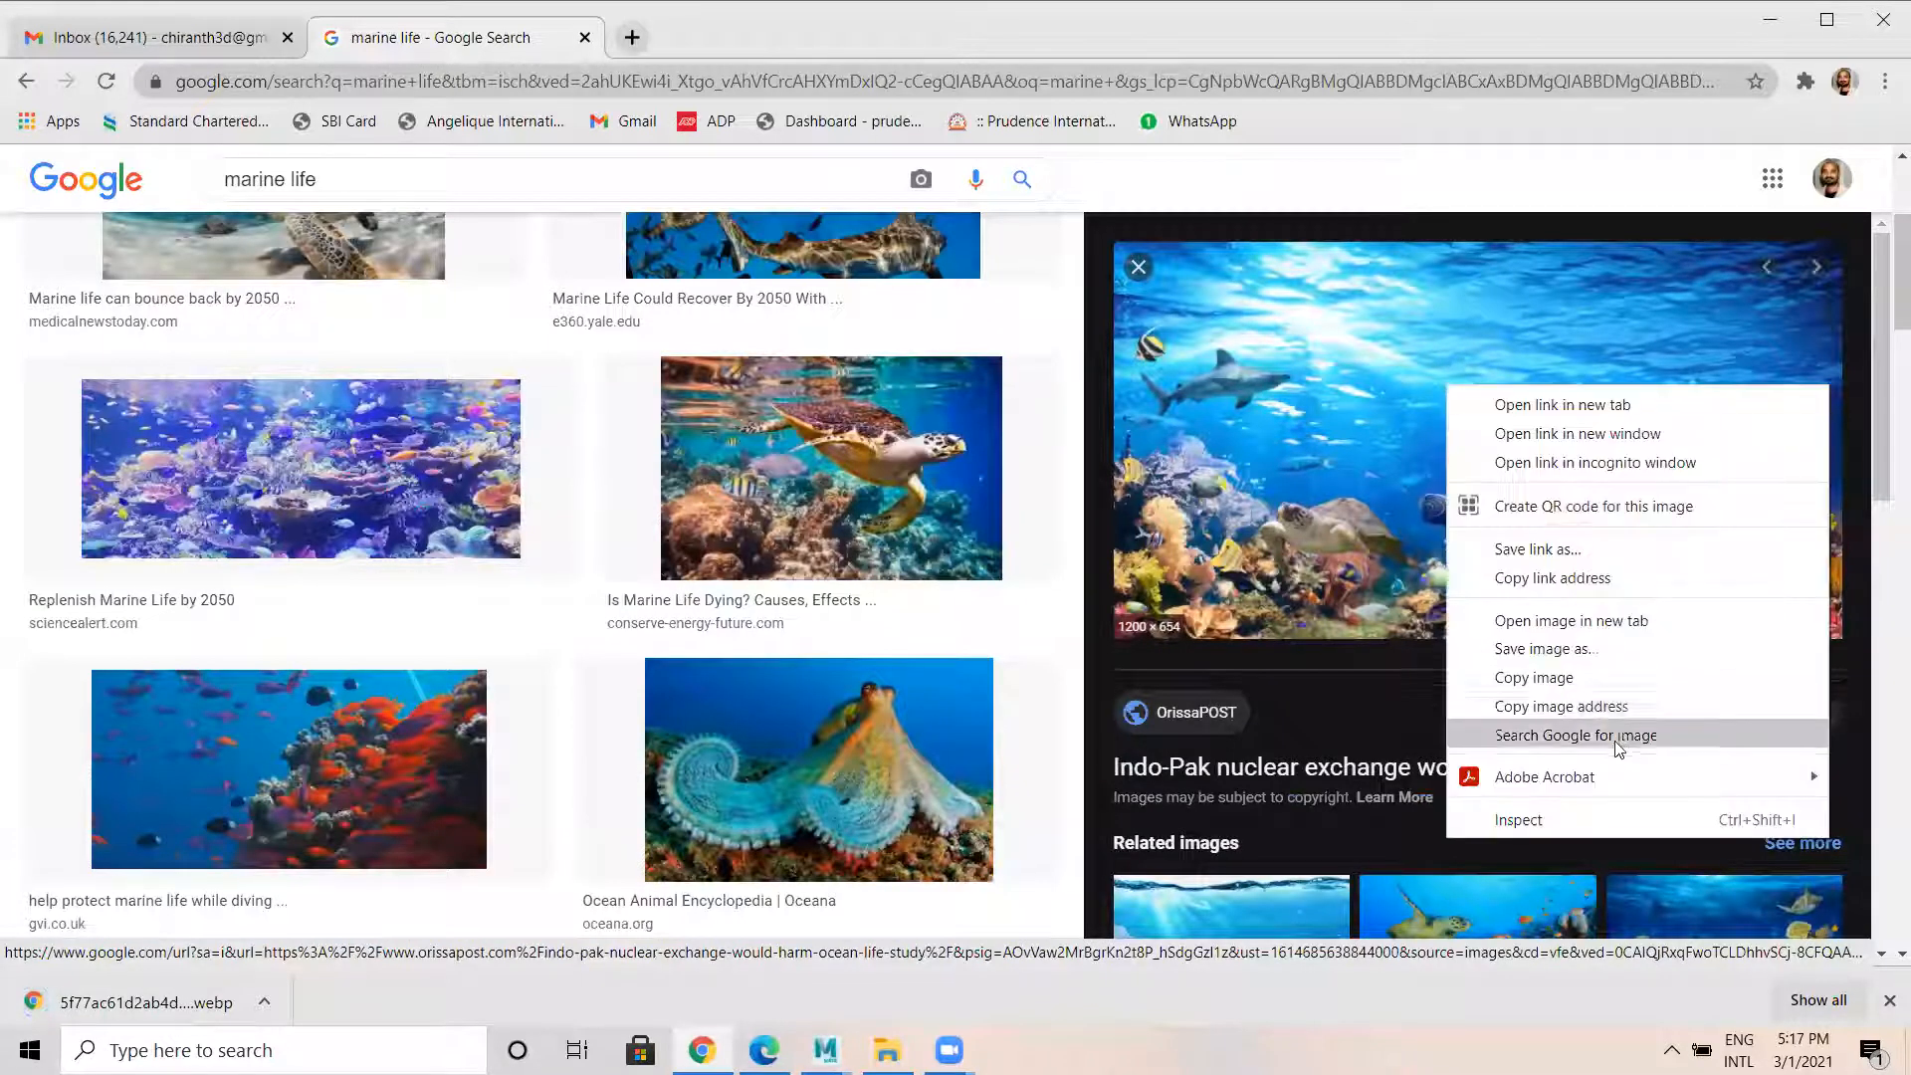
click(1536, 647)
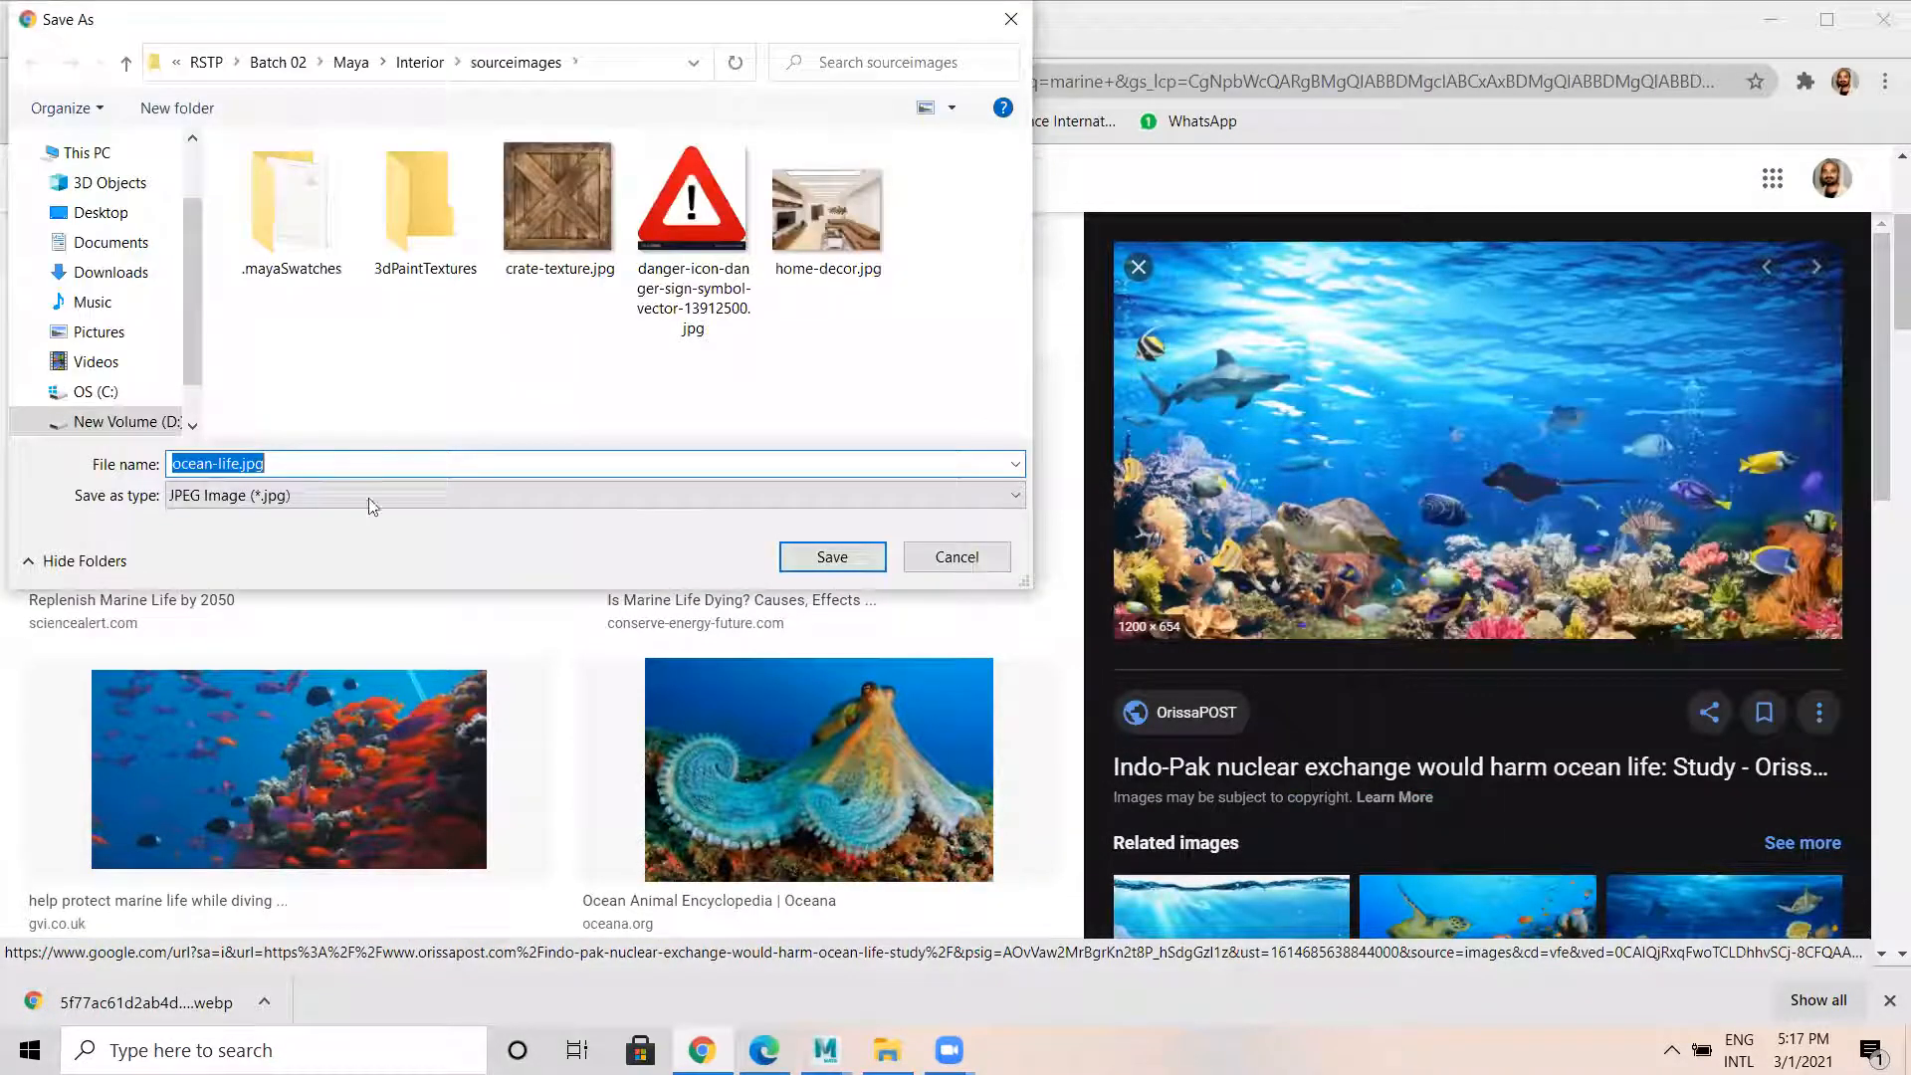
click(833, 569)
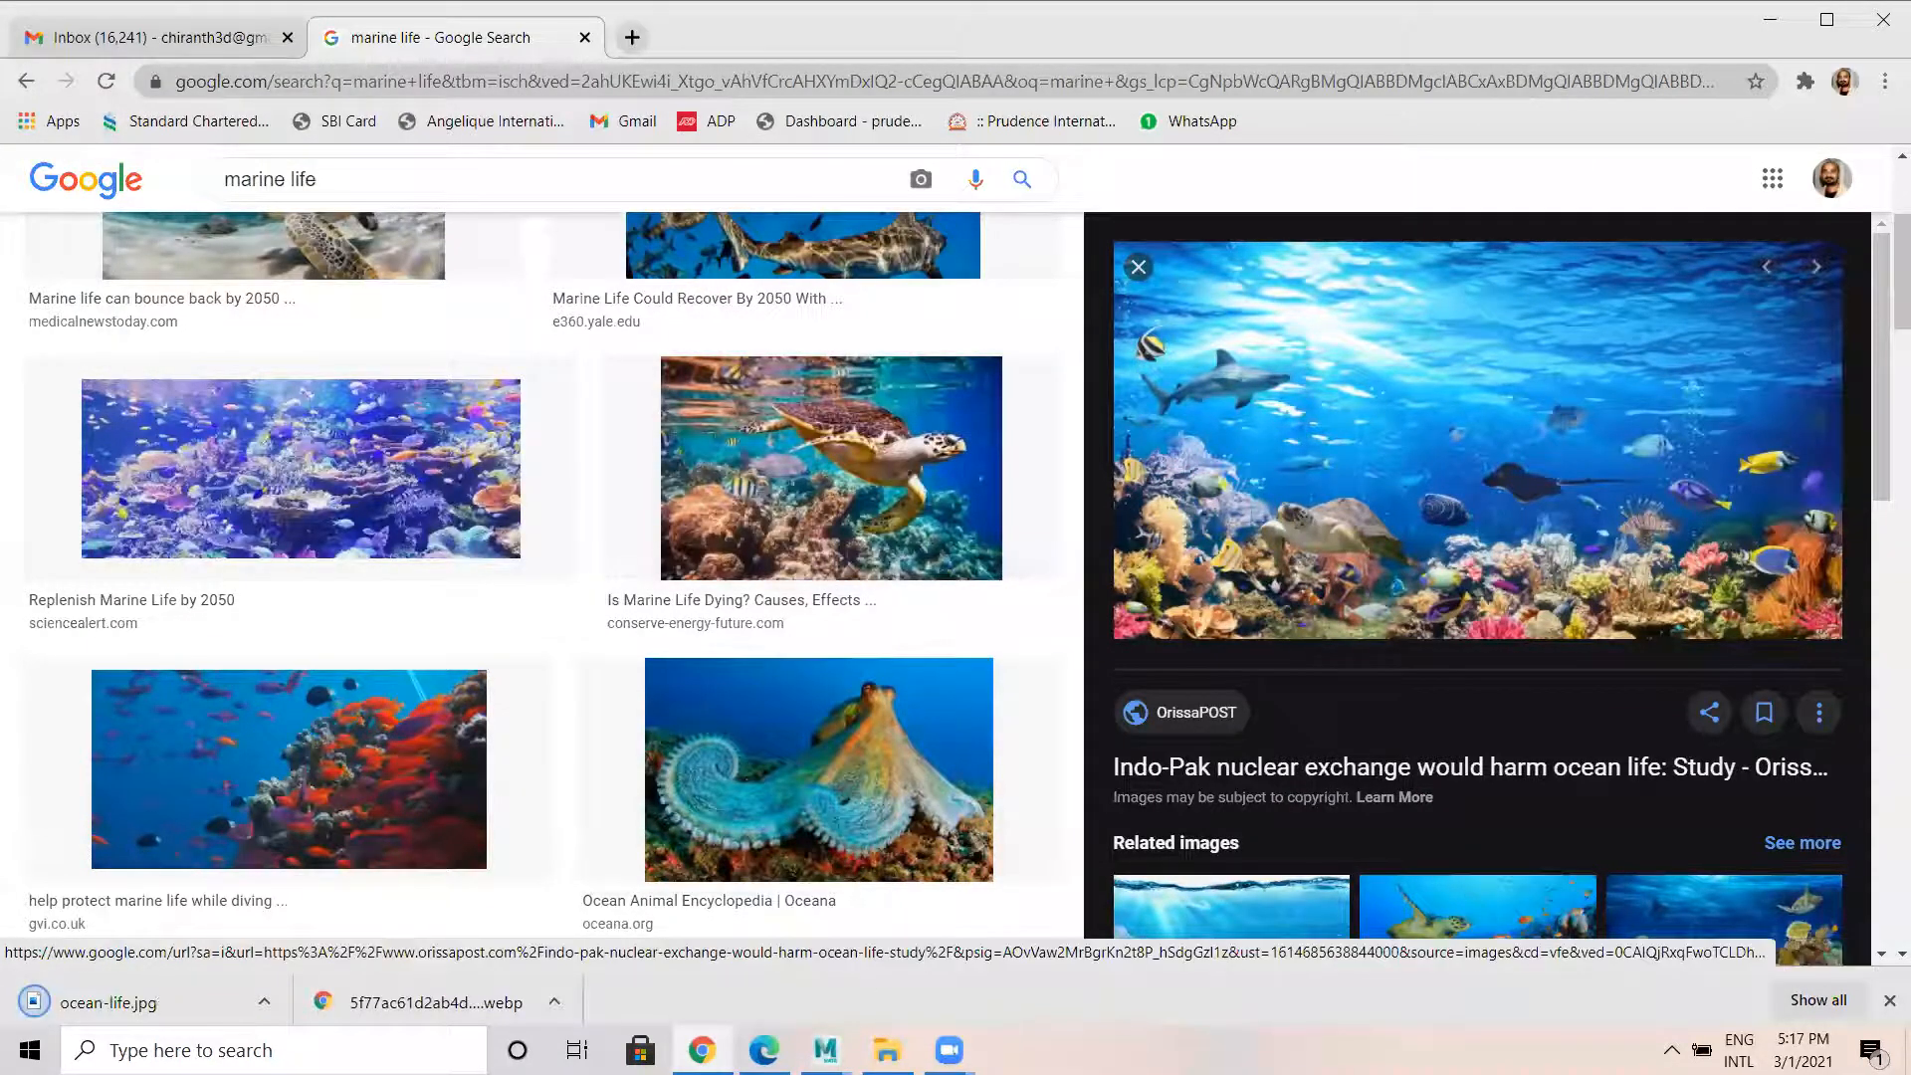
Switch to Maya and load ocean-life.jpg as the image of the file3 texture node.
mouse_move(825, 1050)
click(866, 968)
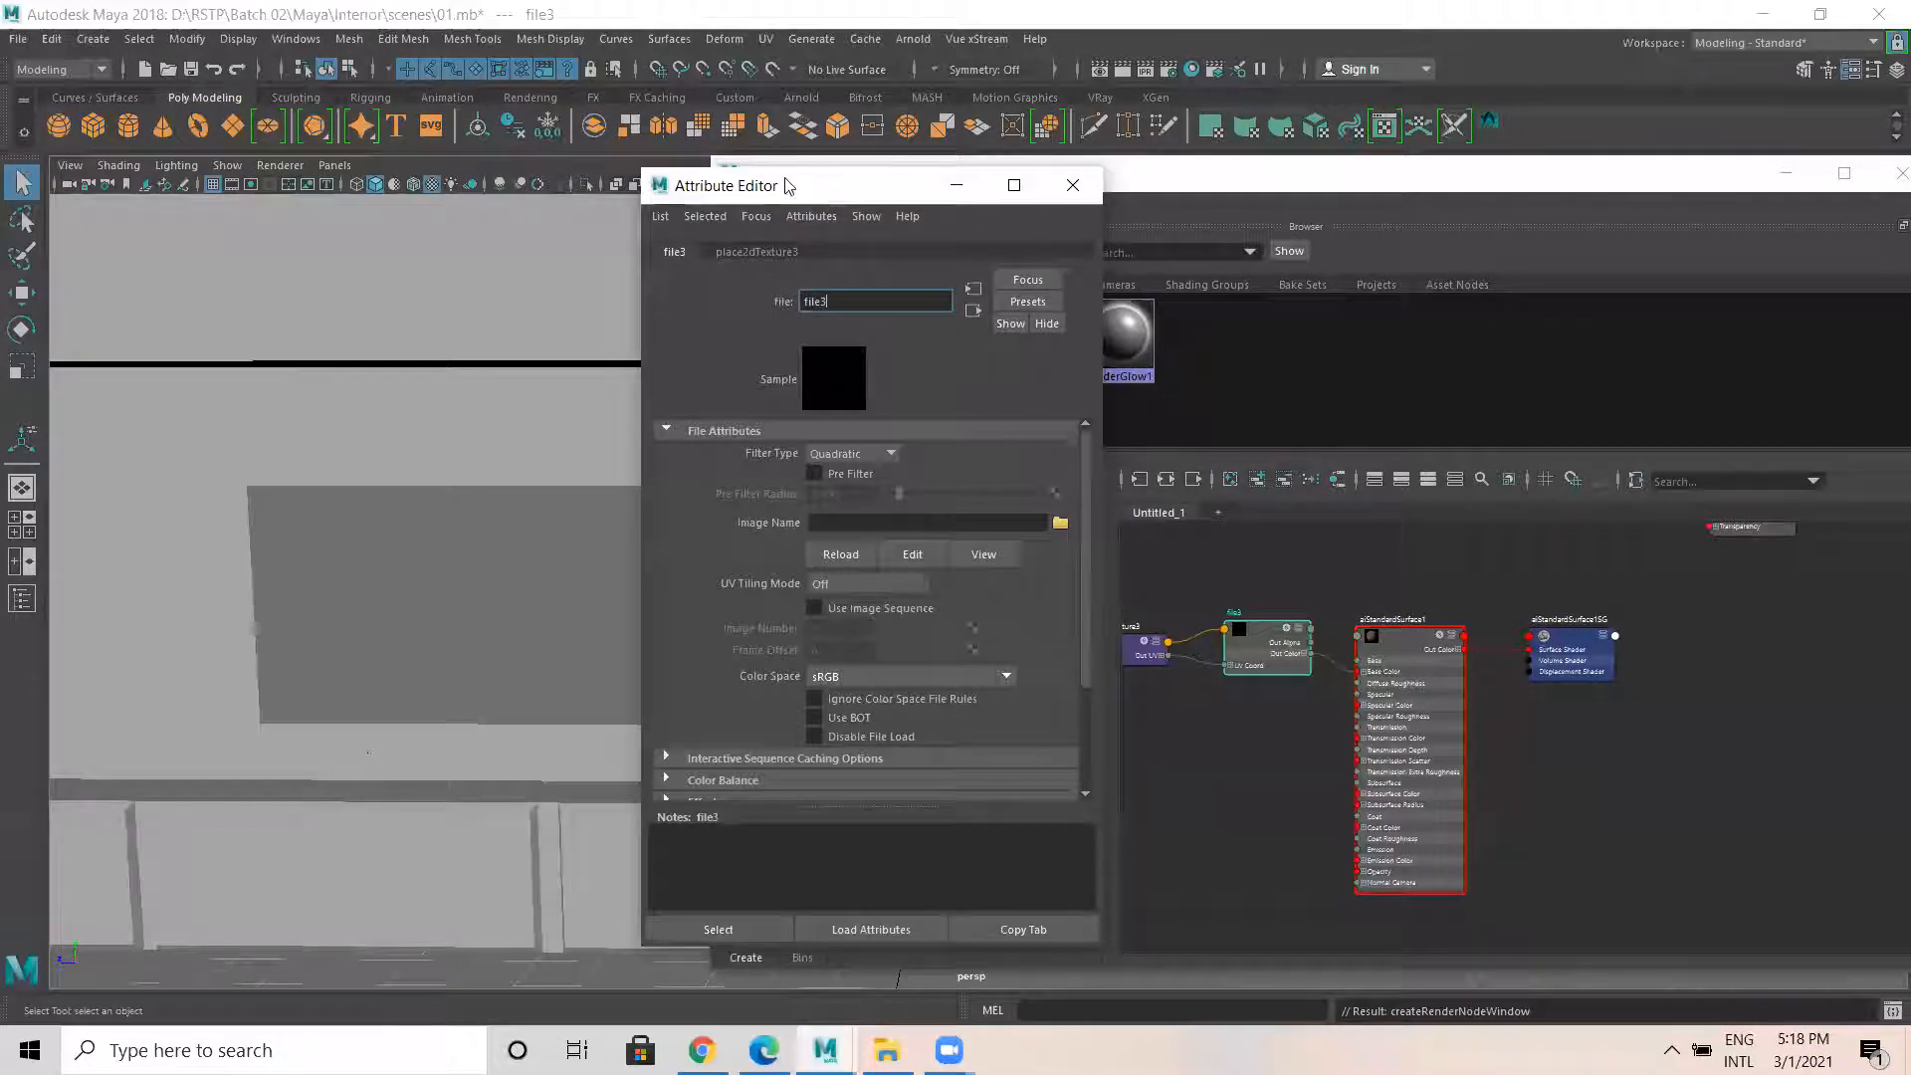
drag(808, 207, 640, 178)
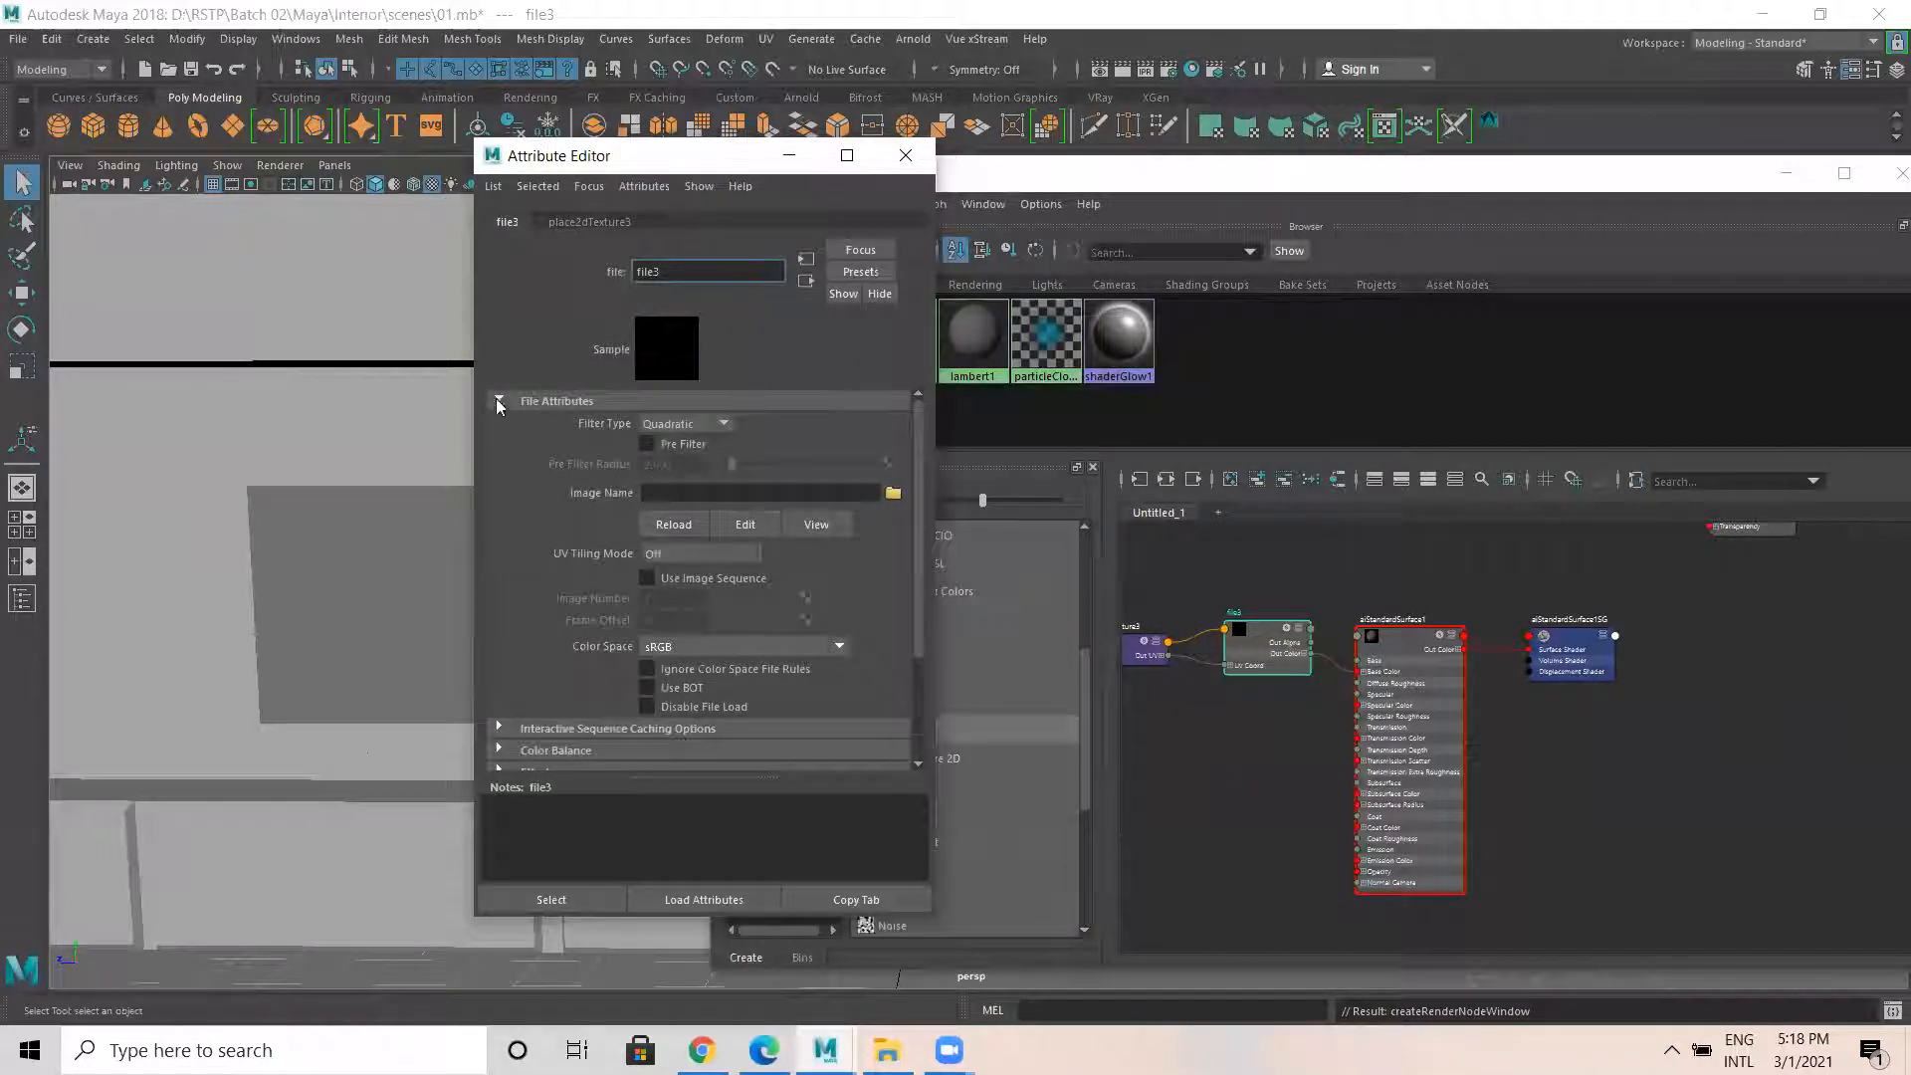
click(893, 492)
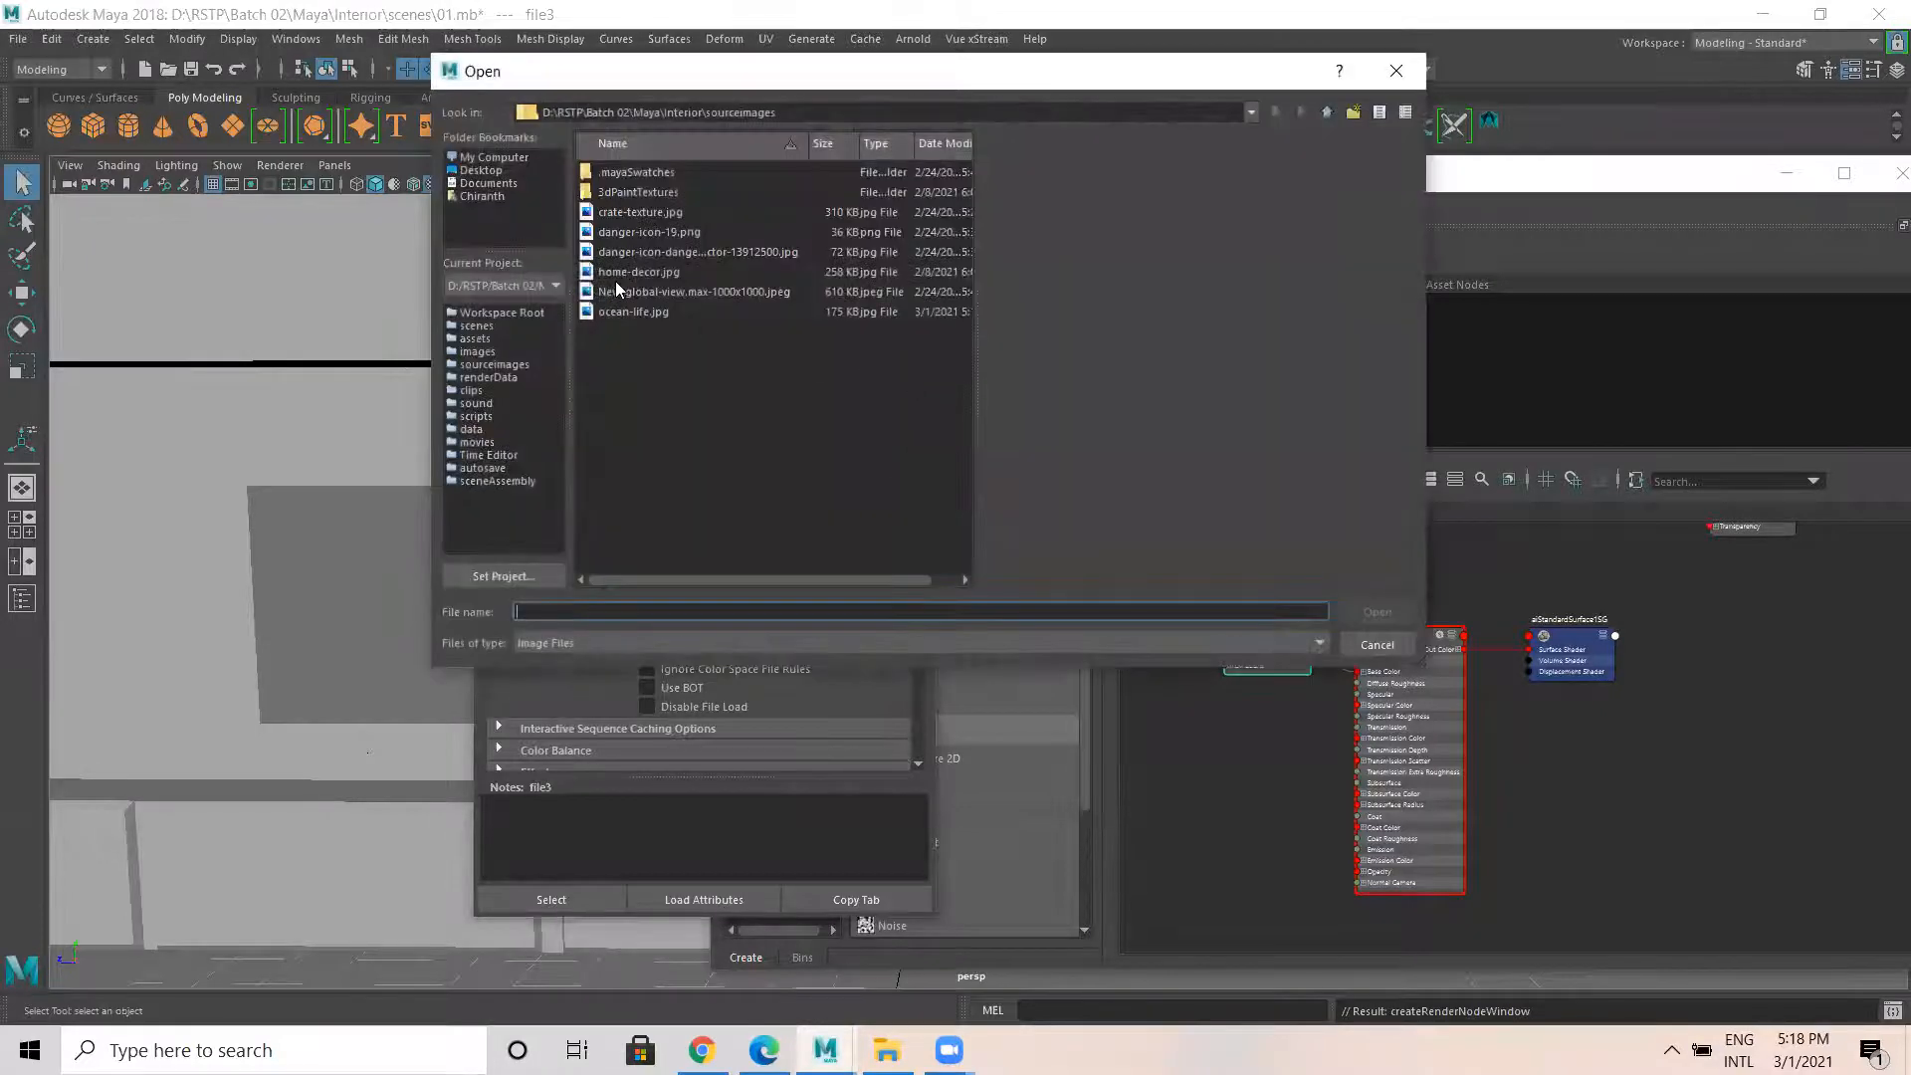
click(617, 315)
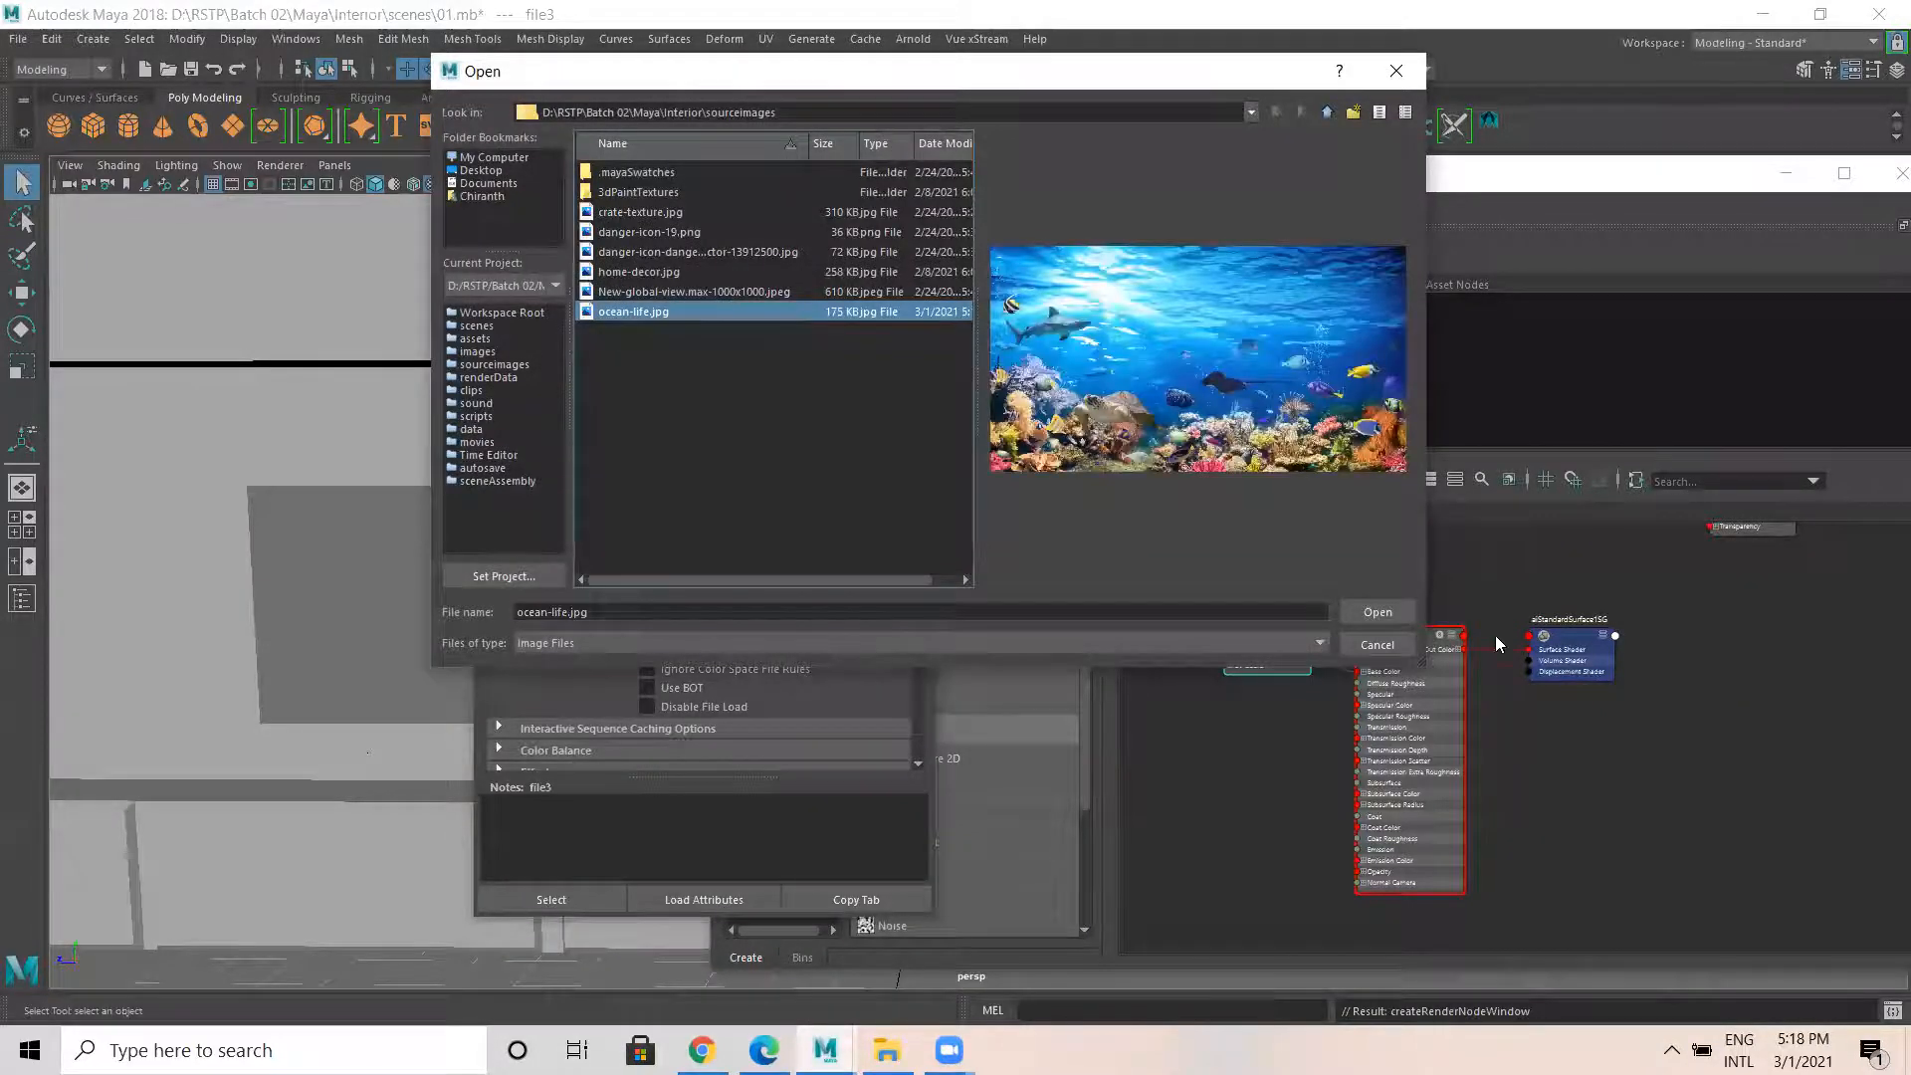
click(1394, 613)
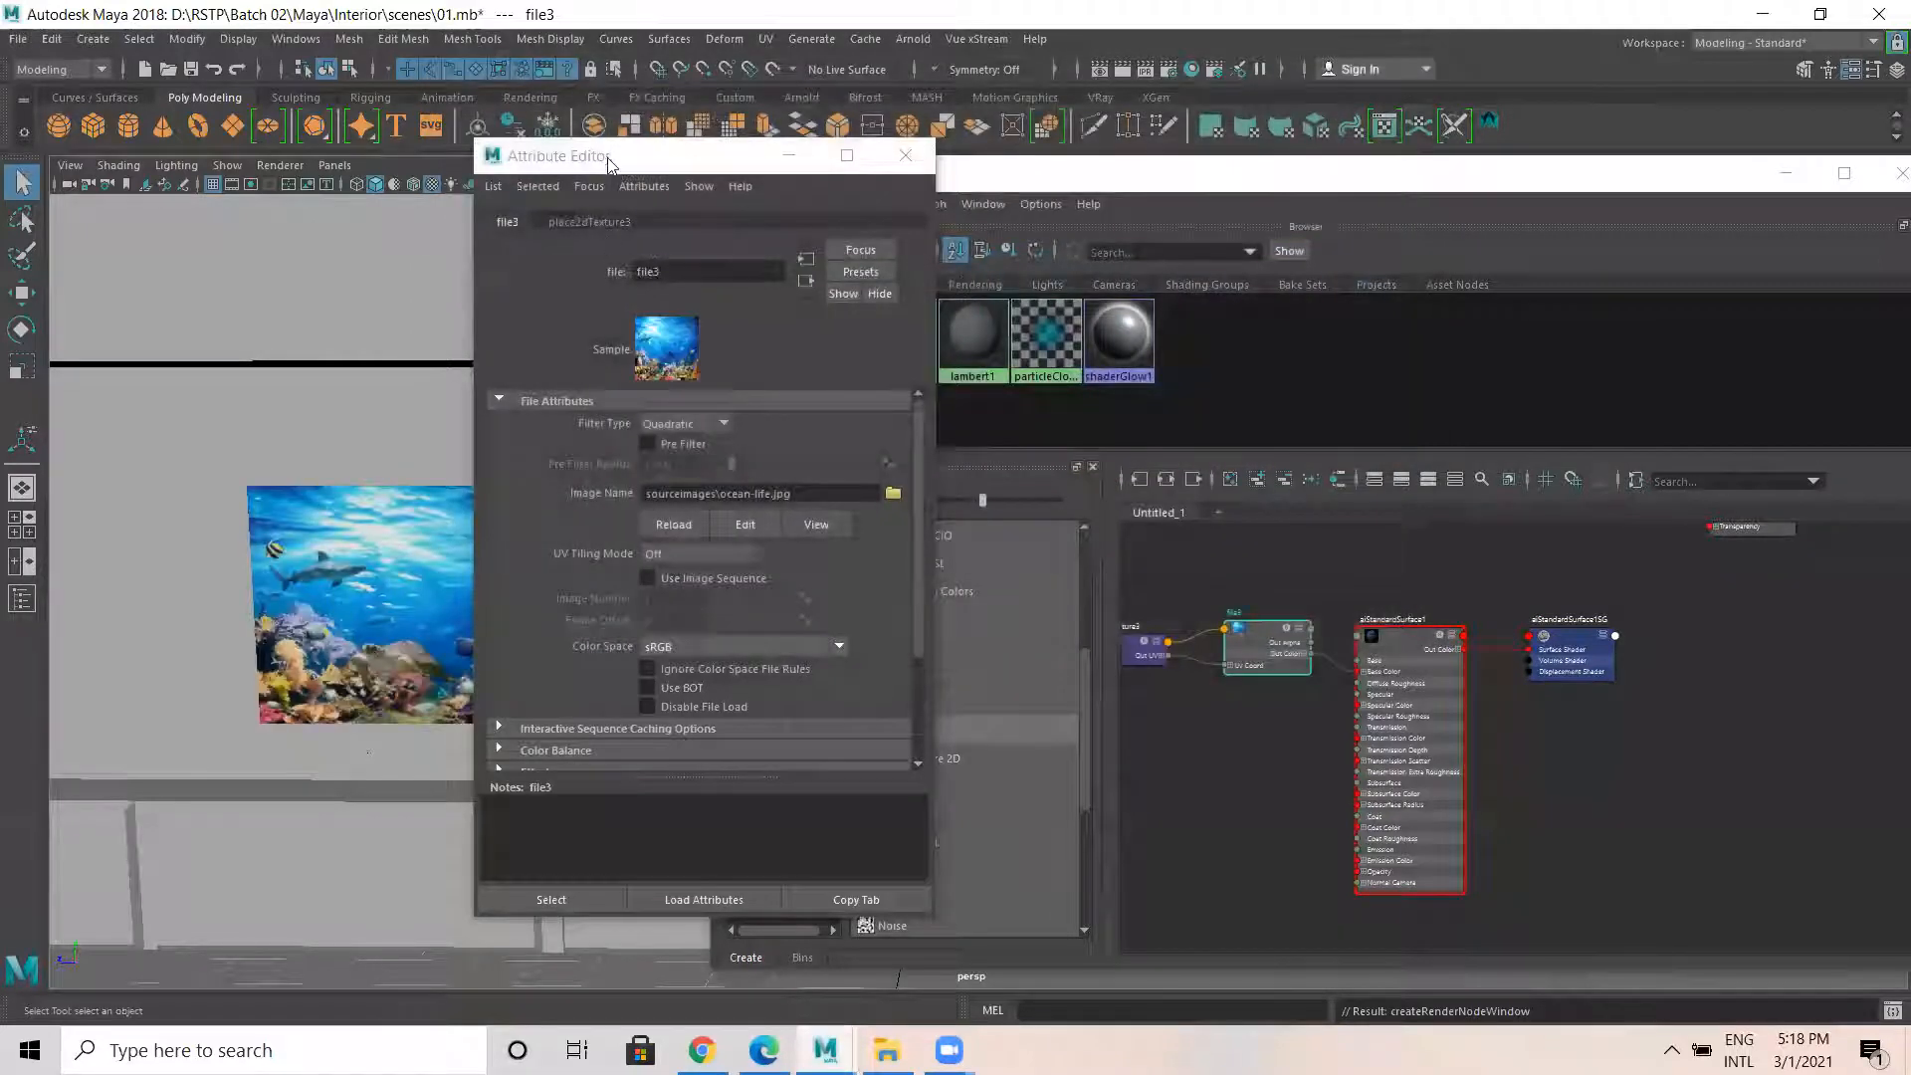
Select the textured wall panel, close the Attribute Editor and minimize Hypershade to clear the viewport.
drag(606, 159, 1197, 176)
alt+drag(563, 634, 343, 558)
scroll(376, 554, down, 3)
alt+middle_drag(350, 538, 357, 555)
click(530, 554)
alt+right_drag(573, 553, 373, 545)
alt+middle_drag(467, 501, 543, 524)
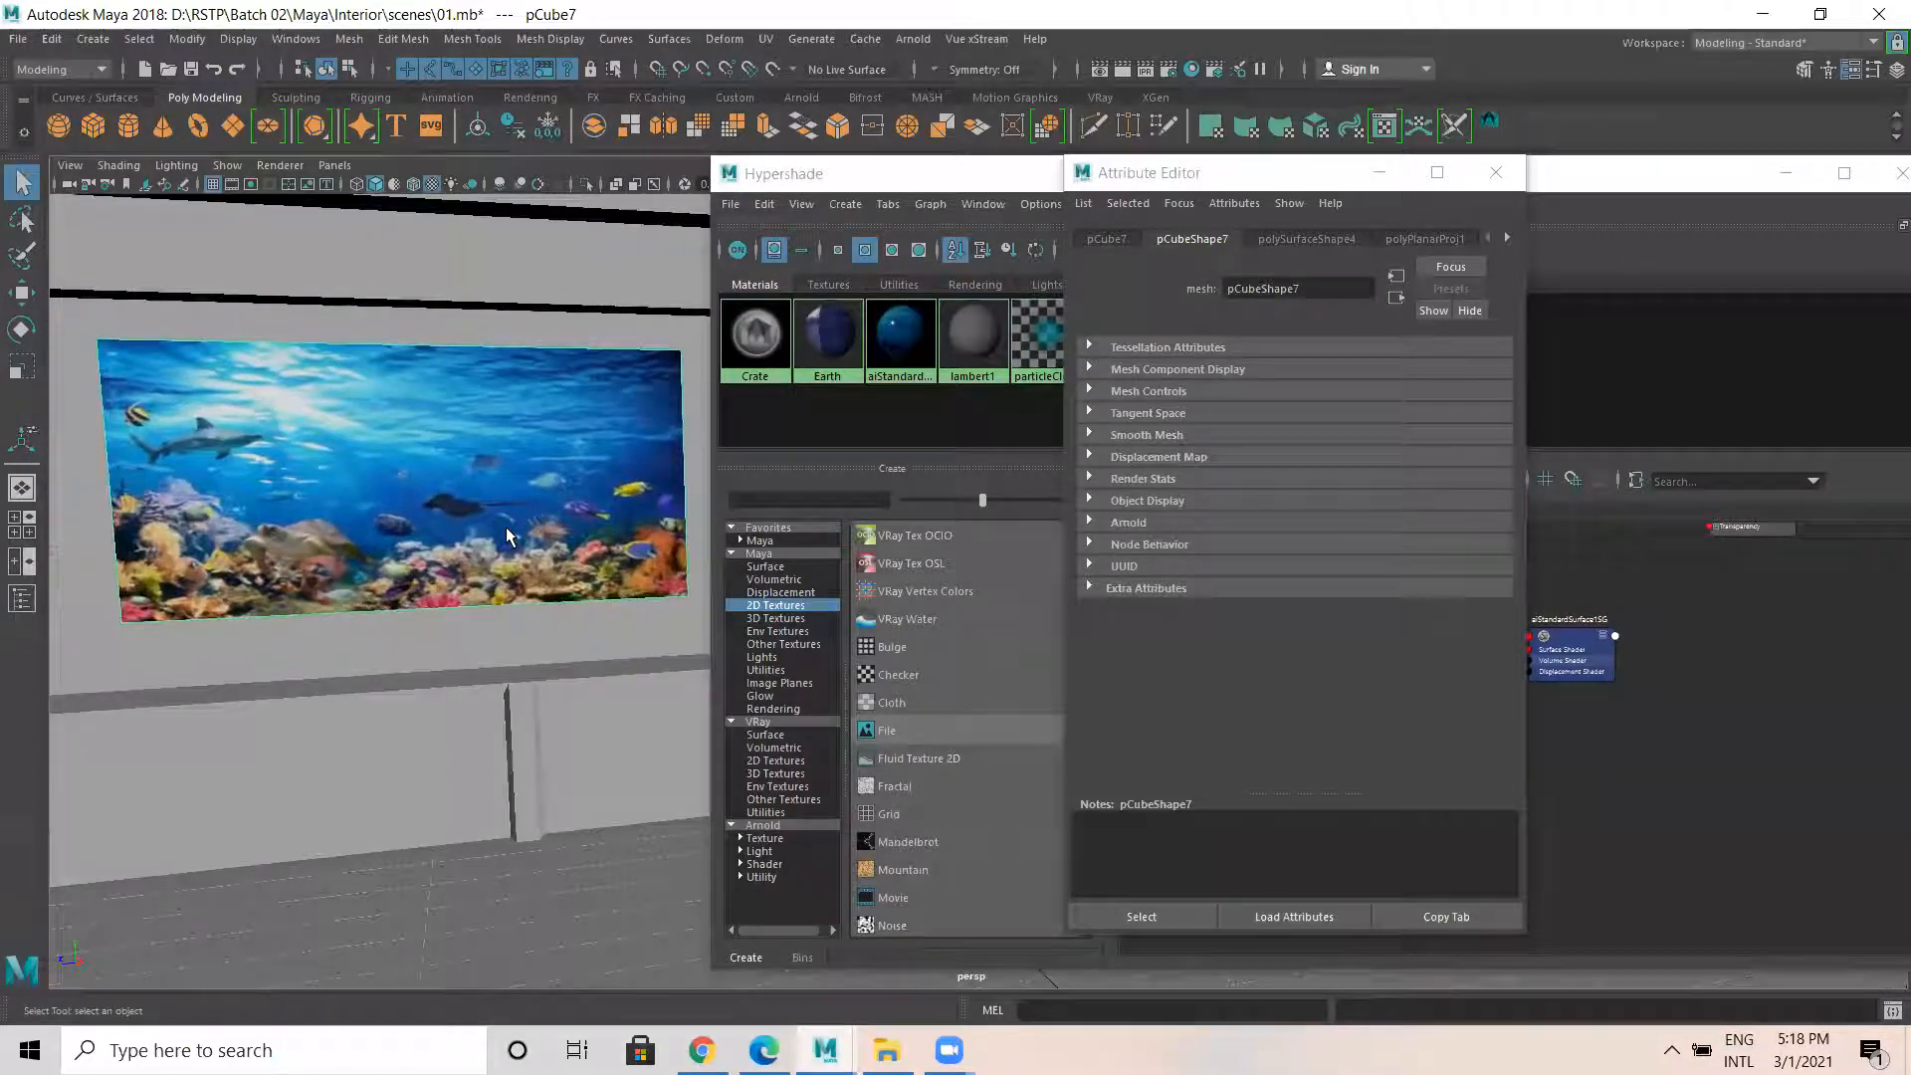
click(1495, 172)
click(1786, 173)
alt+drag(363, 523, 547, 587)
drag(1776, 208, 1539, 390)
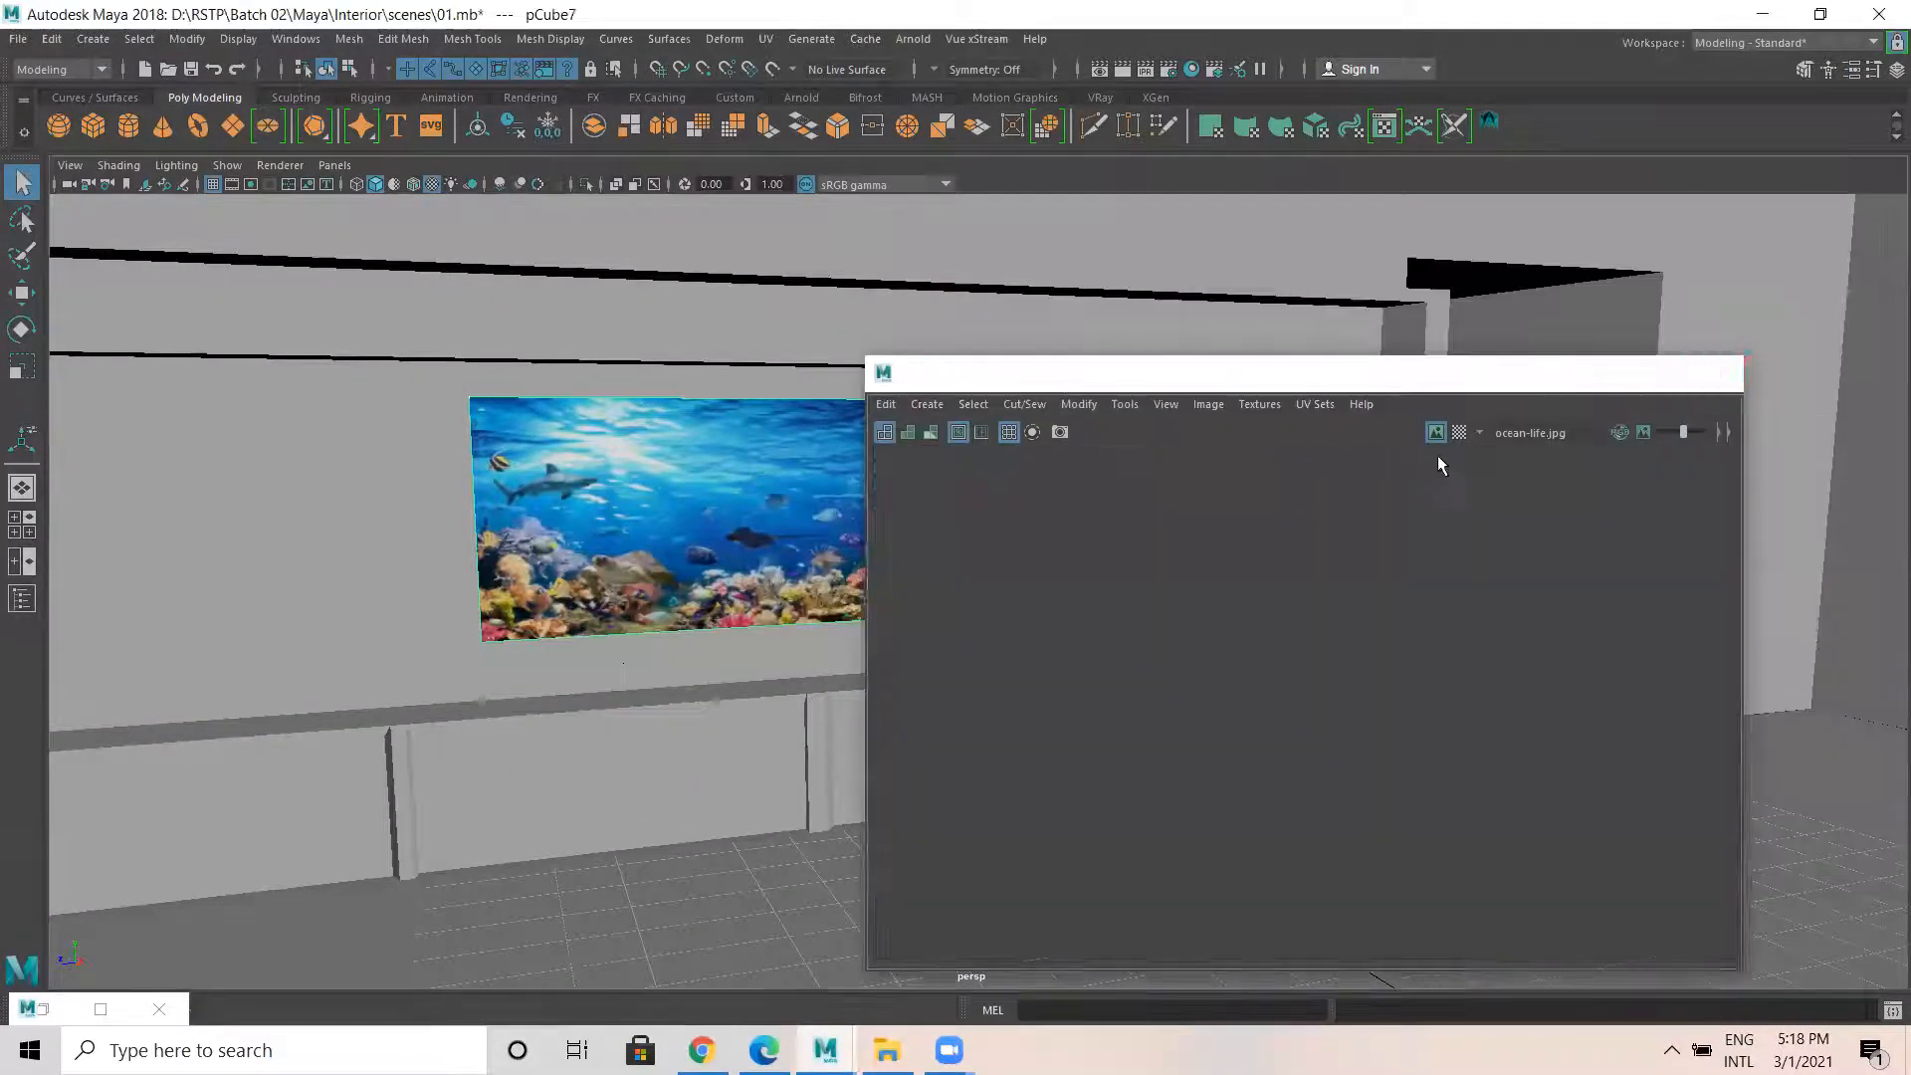
Duplicate the textured wall panel and scale the copy slightly to form a frame around the picture.
alt+right_drag(730, 474, 879, 469)
alt+drag(879, 468, 1234, 506)
alt+right_drag(1071, 487, 1220, 484)
alt+middle_drag(1219, 484, 922, 505)
key(ctrl+d)
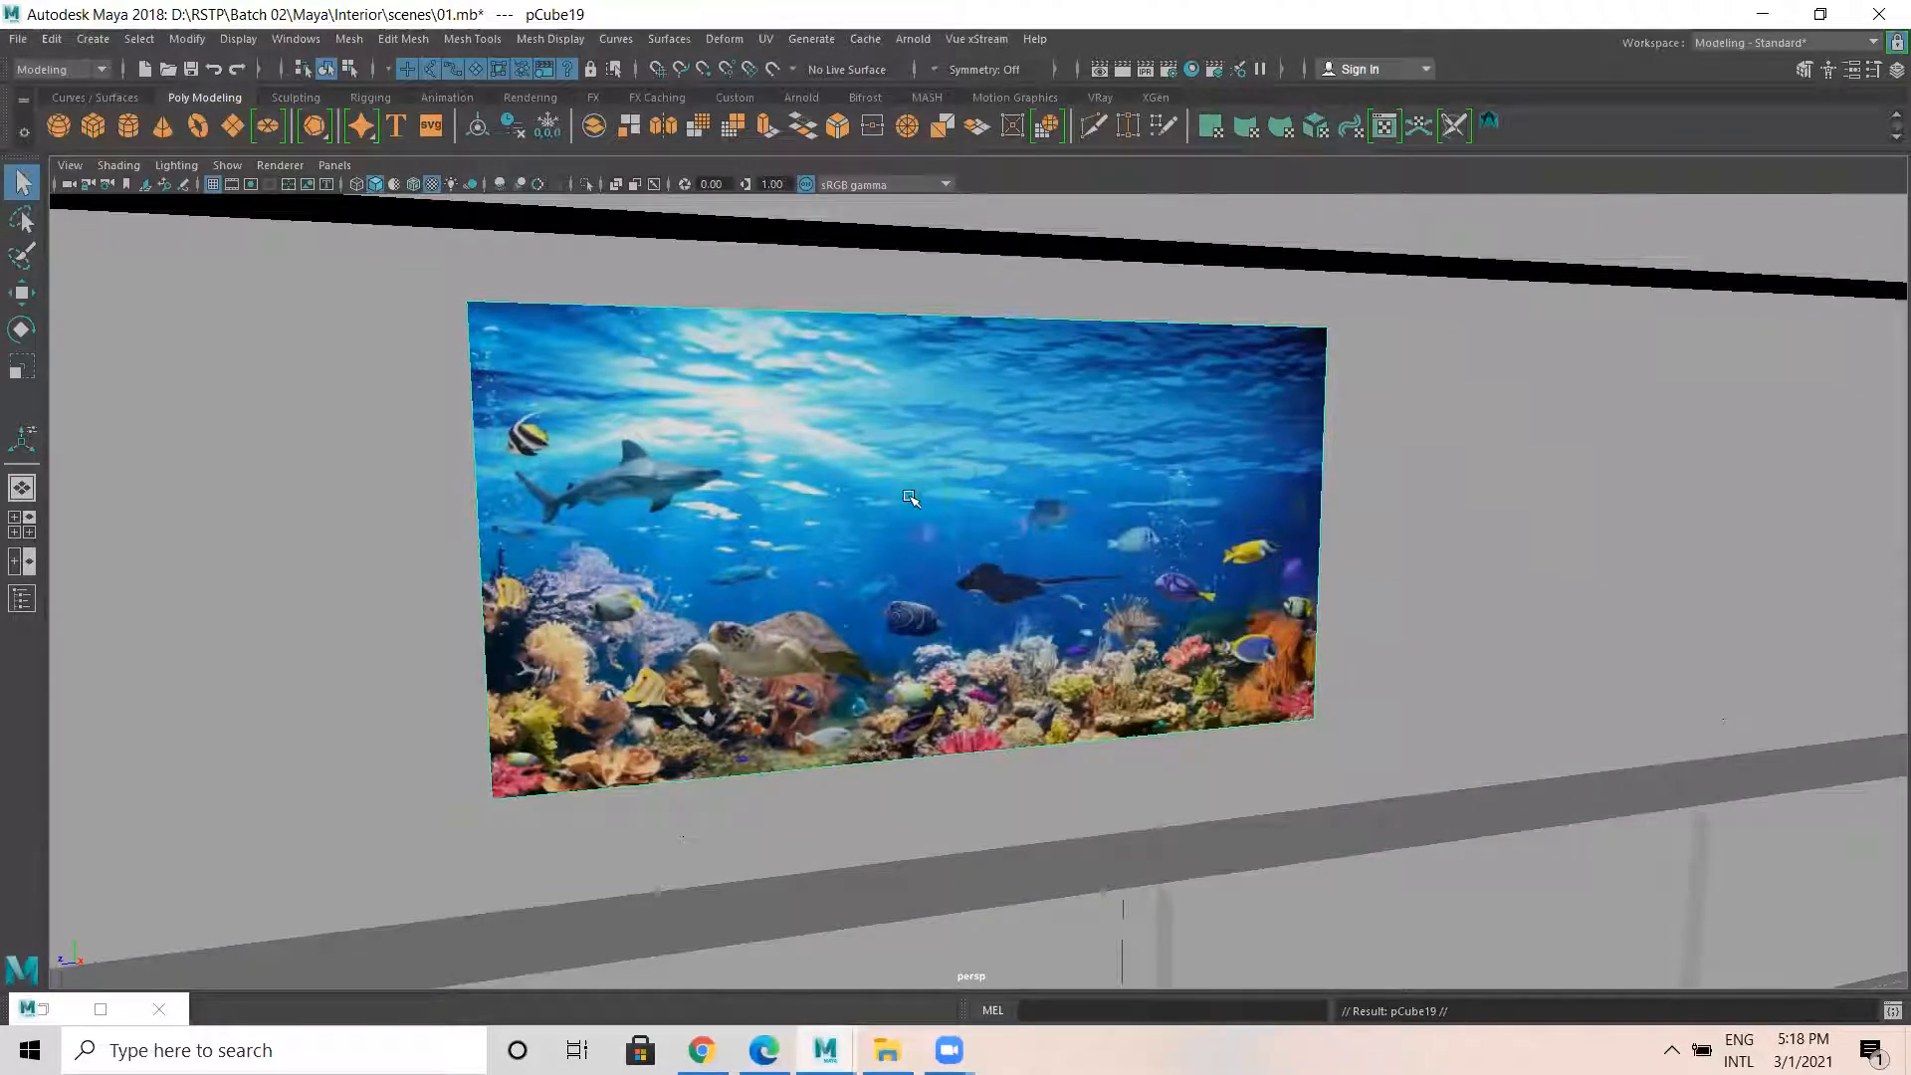
key(r)
drag(939, 546, 597, 319)
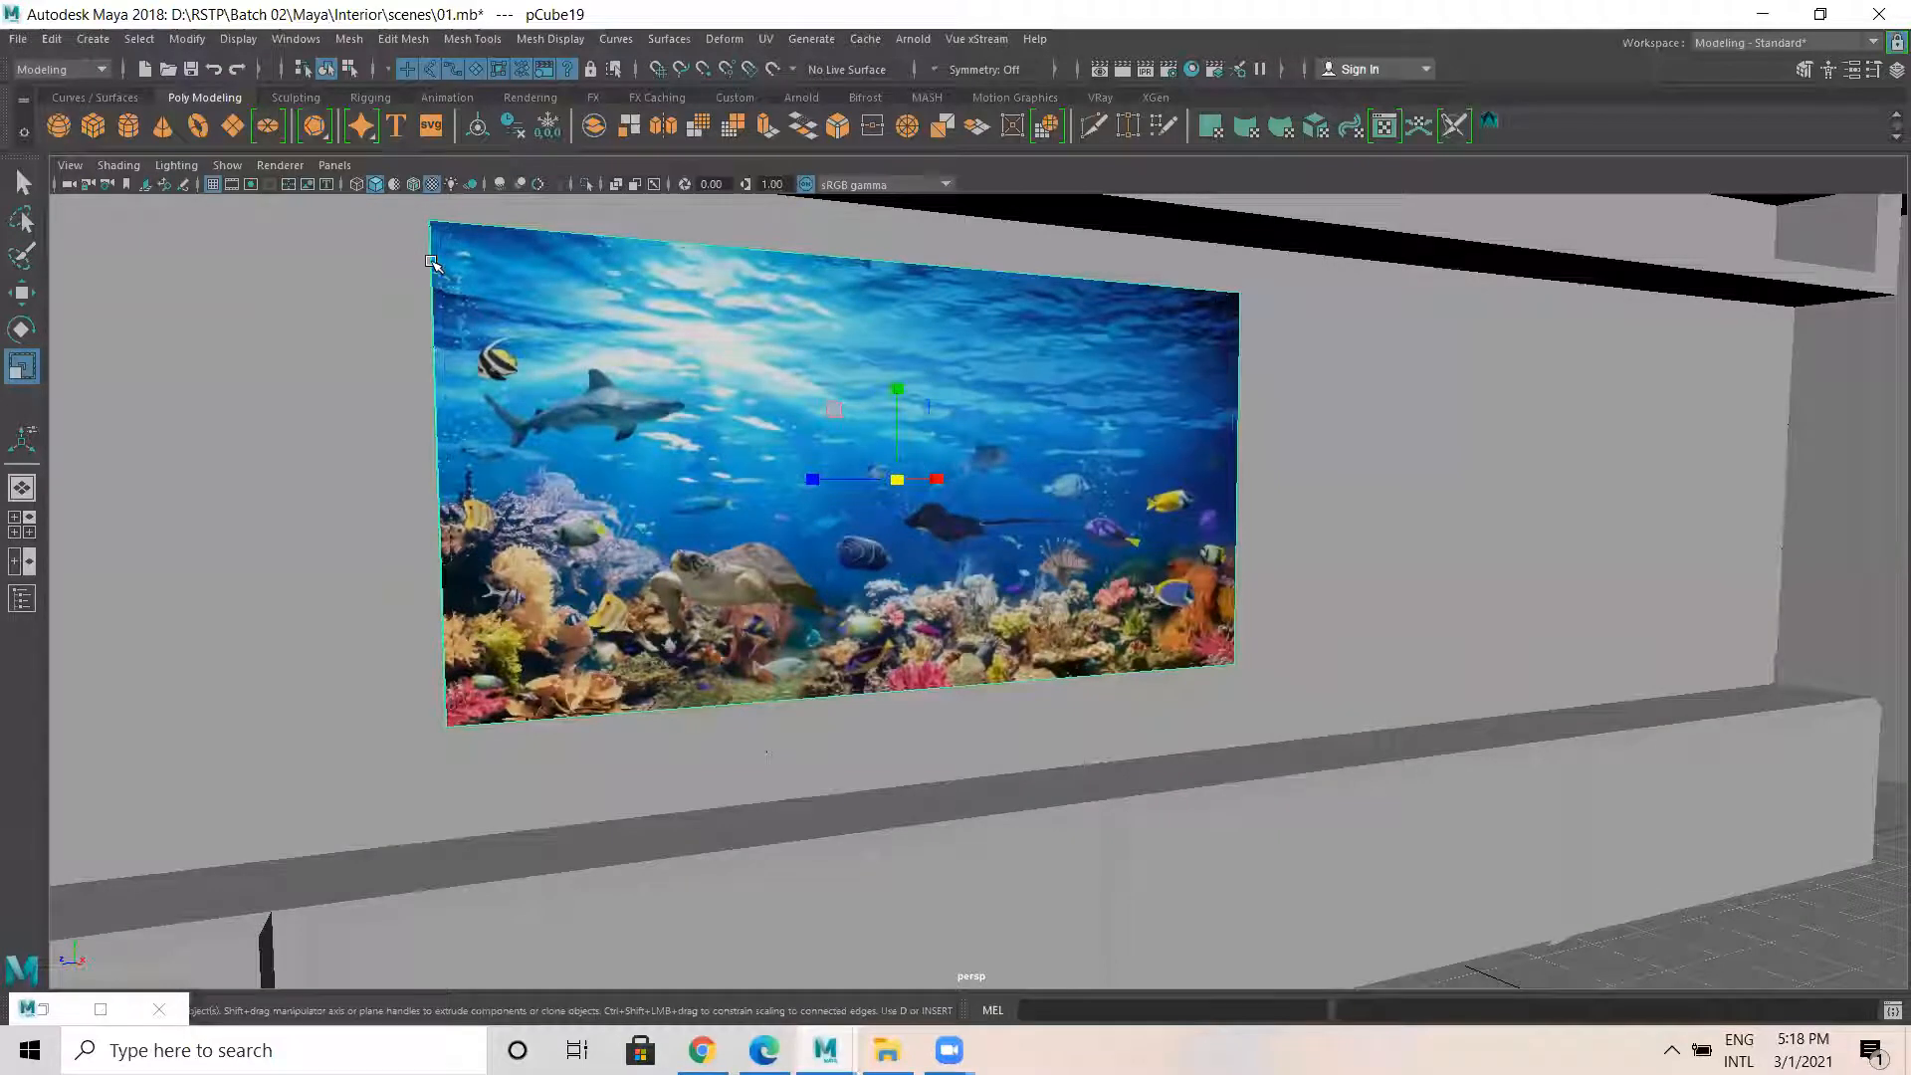
Reopen Hypershade and create a second Arnold aiStandardSurface material.
click(1191, 68)
drag(1360, 189, 1354, 39)
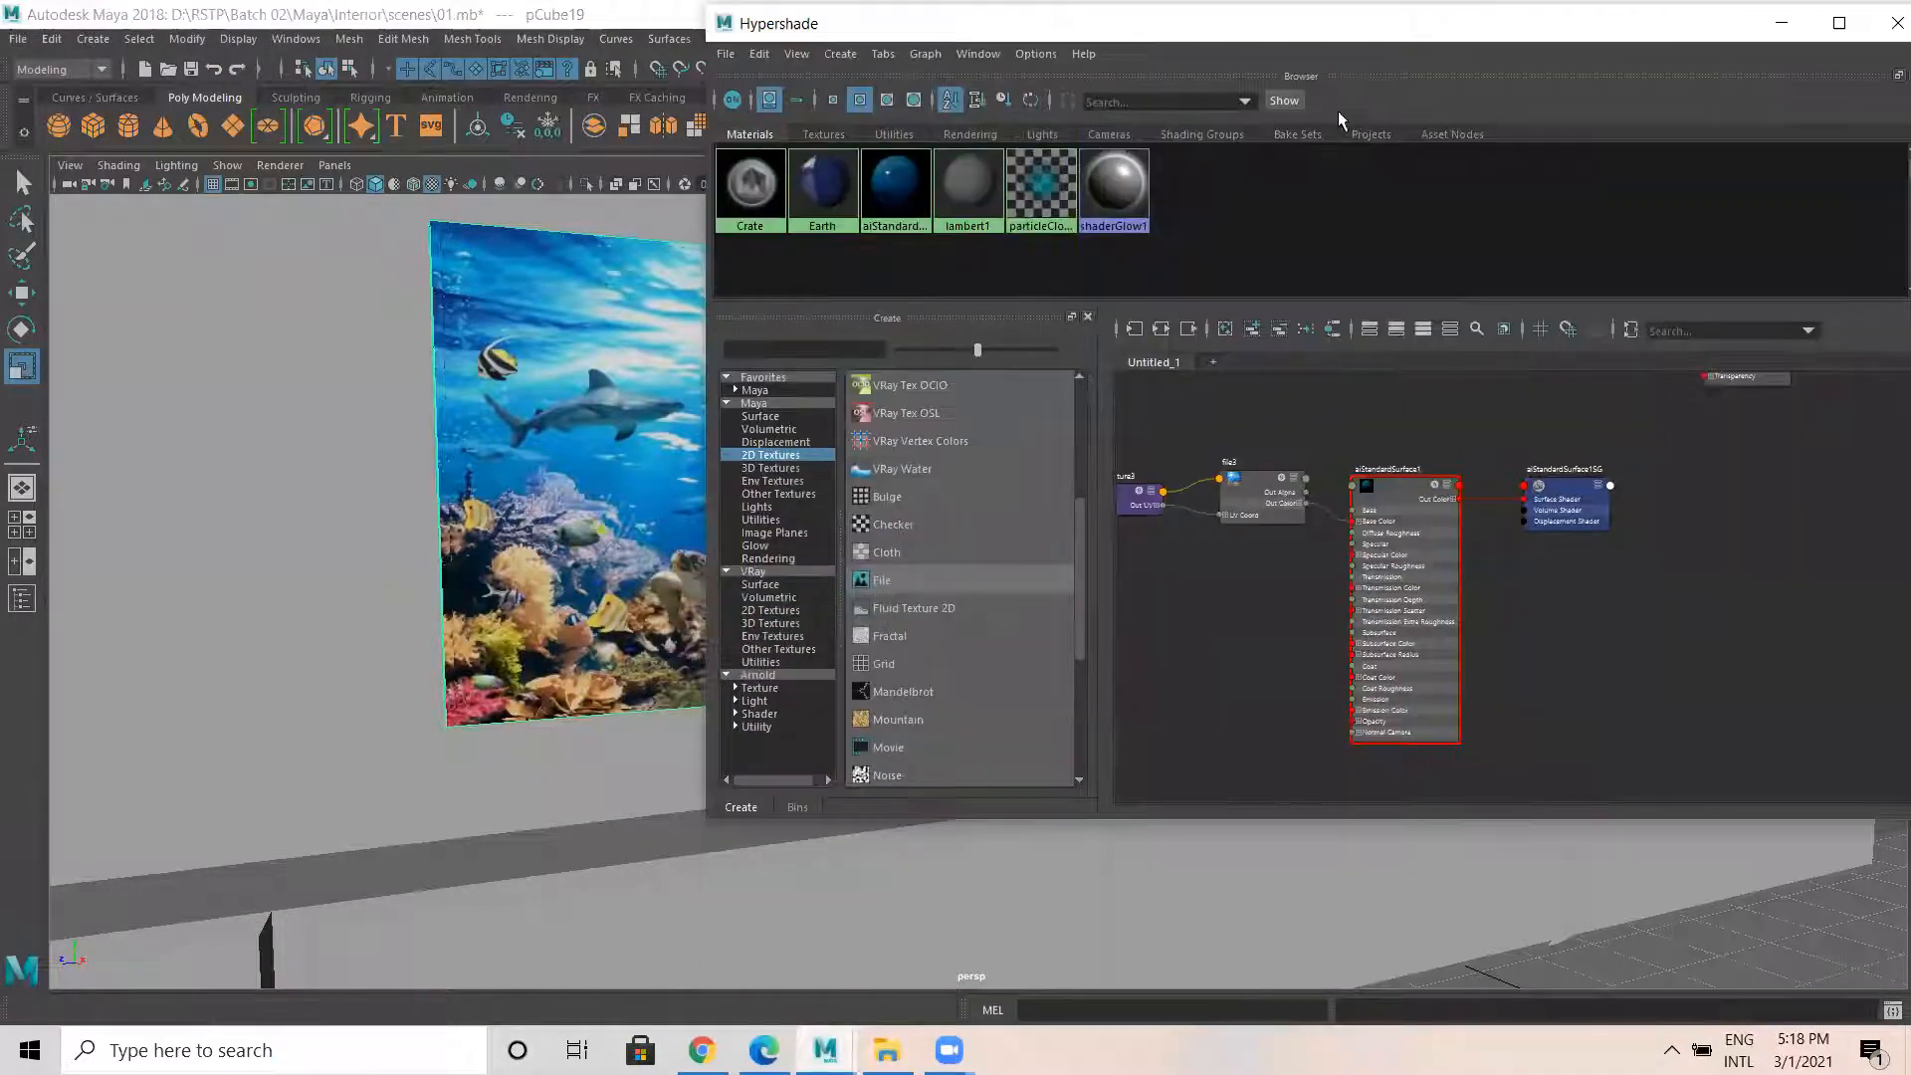
alt+middle_drag(1393, 573, 1388, 428)
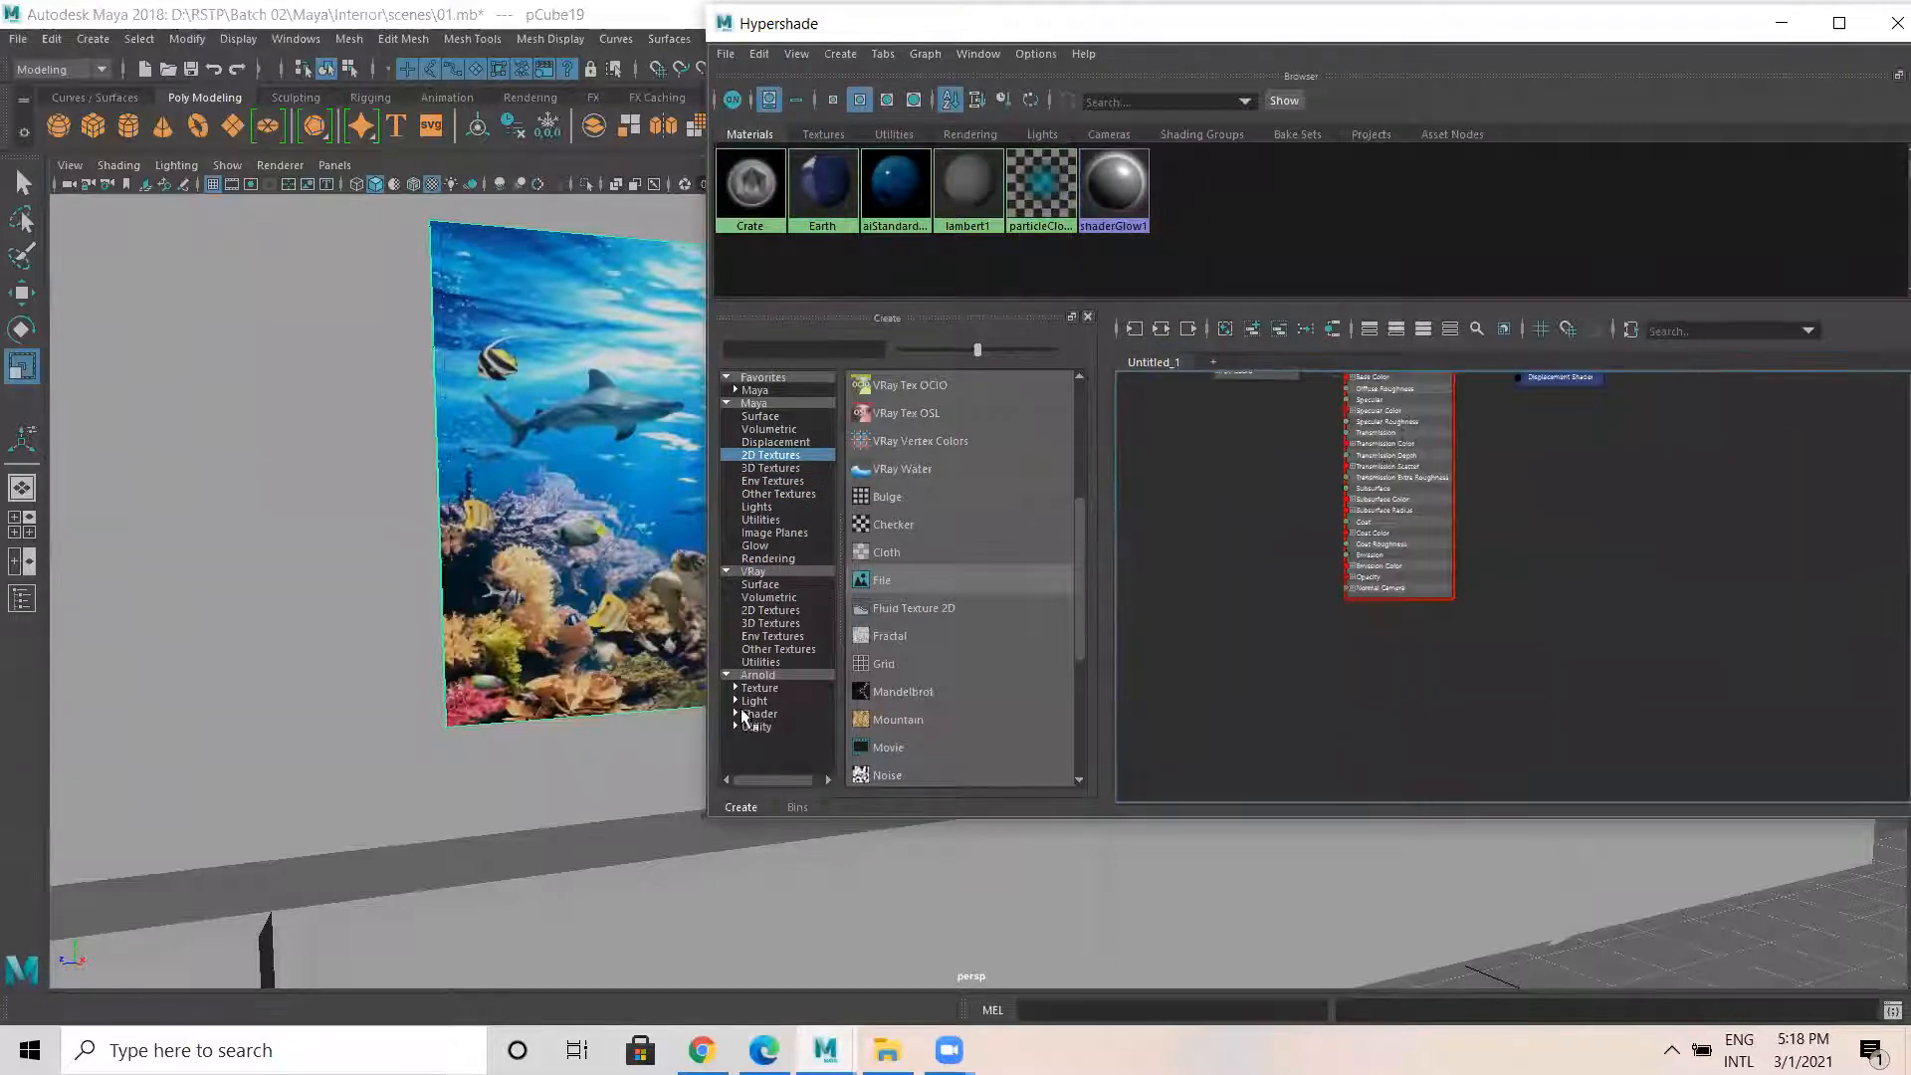
click(759, 714)
click(936, 548)
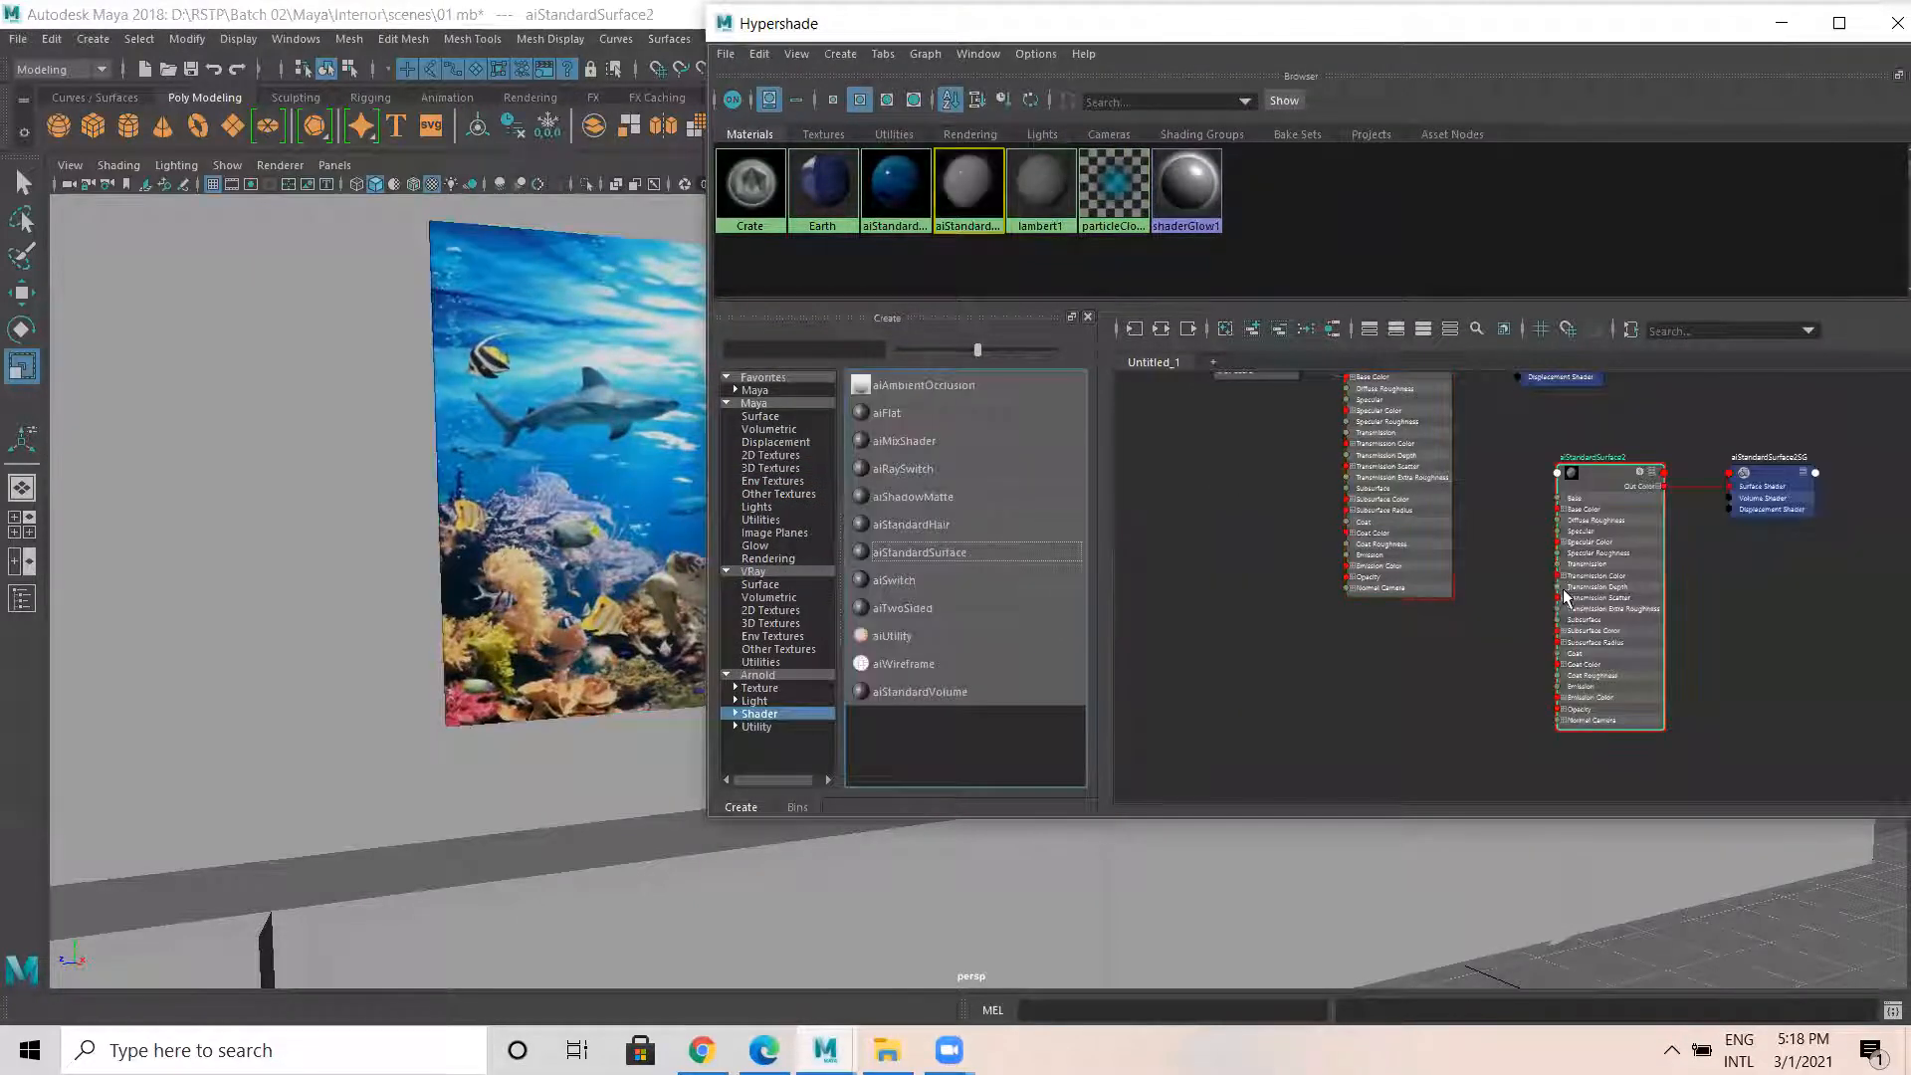
Select the duplicated panel in the viewport and assign the aiStandardSurface2 material to it.
click(434, 424)
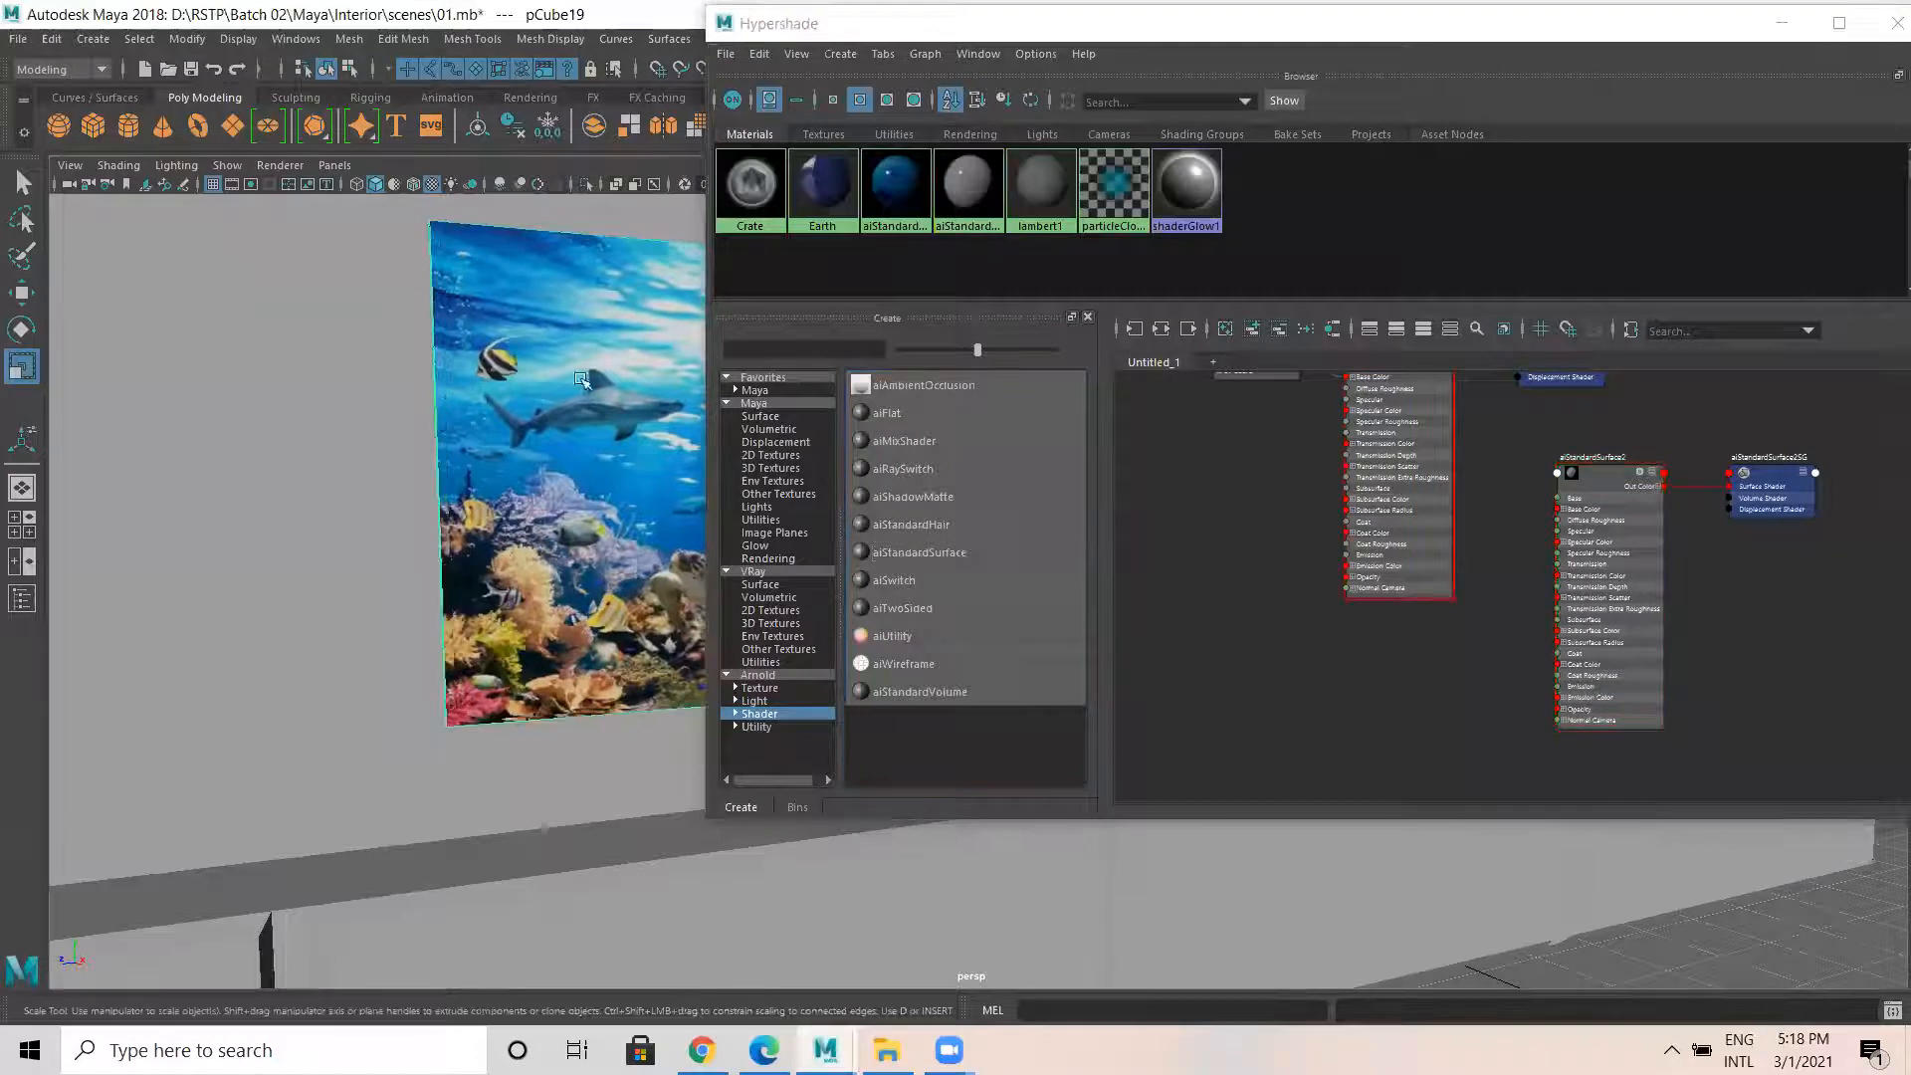
right_drag(1597, 464, 1573, 408)
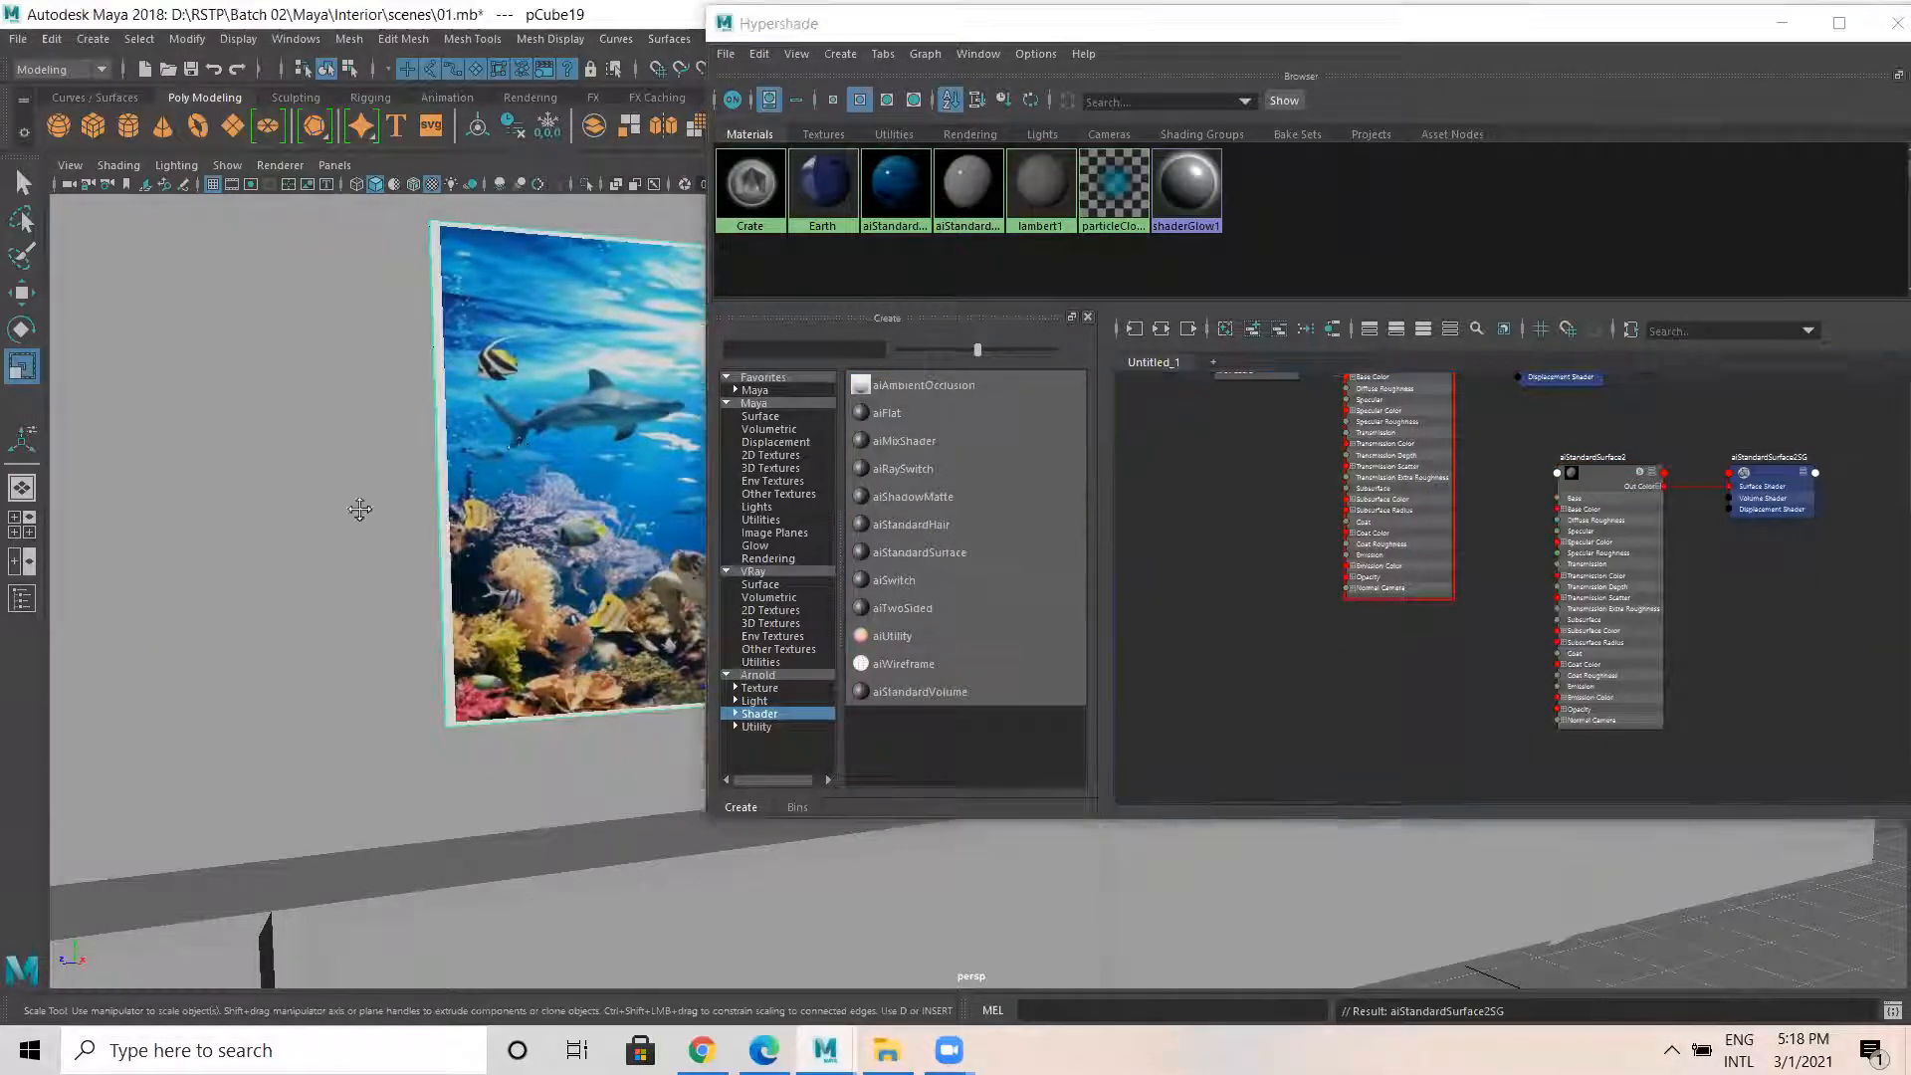
key(f)
alt+drag(491, 550, 418, 553)
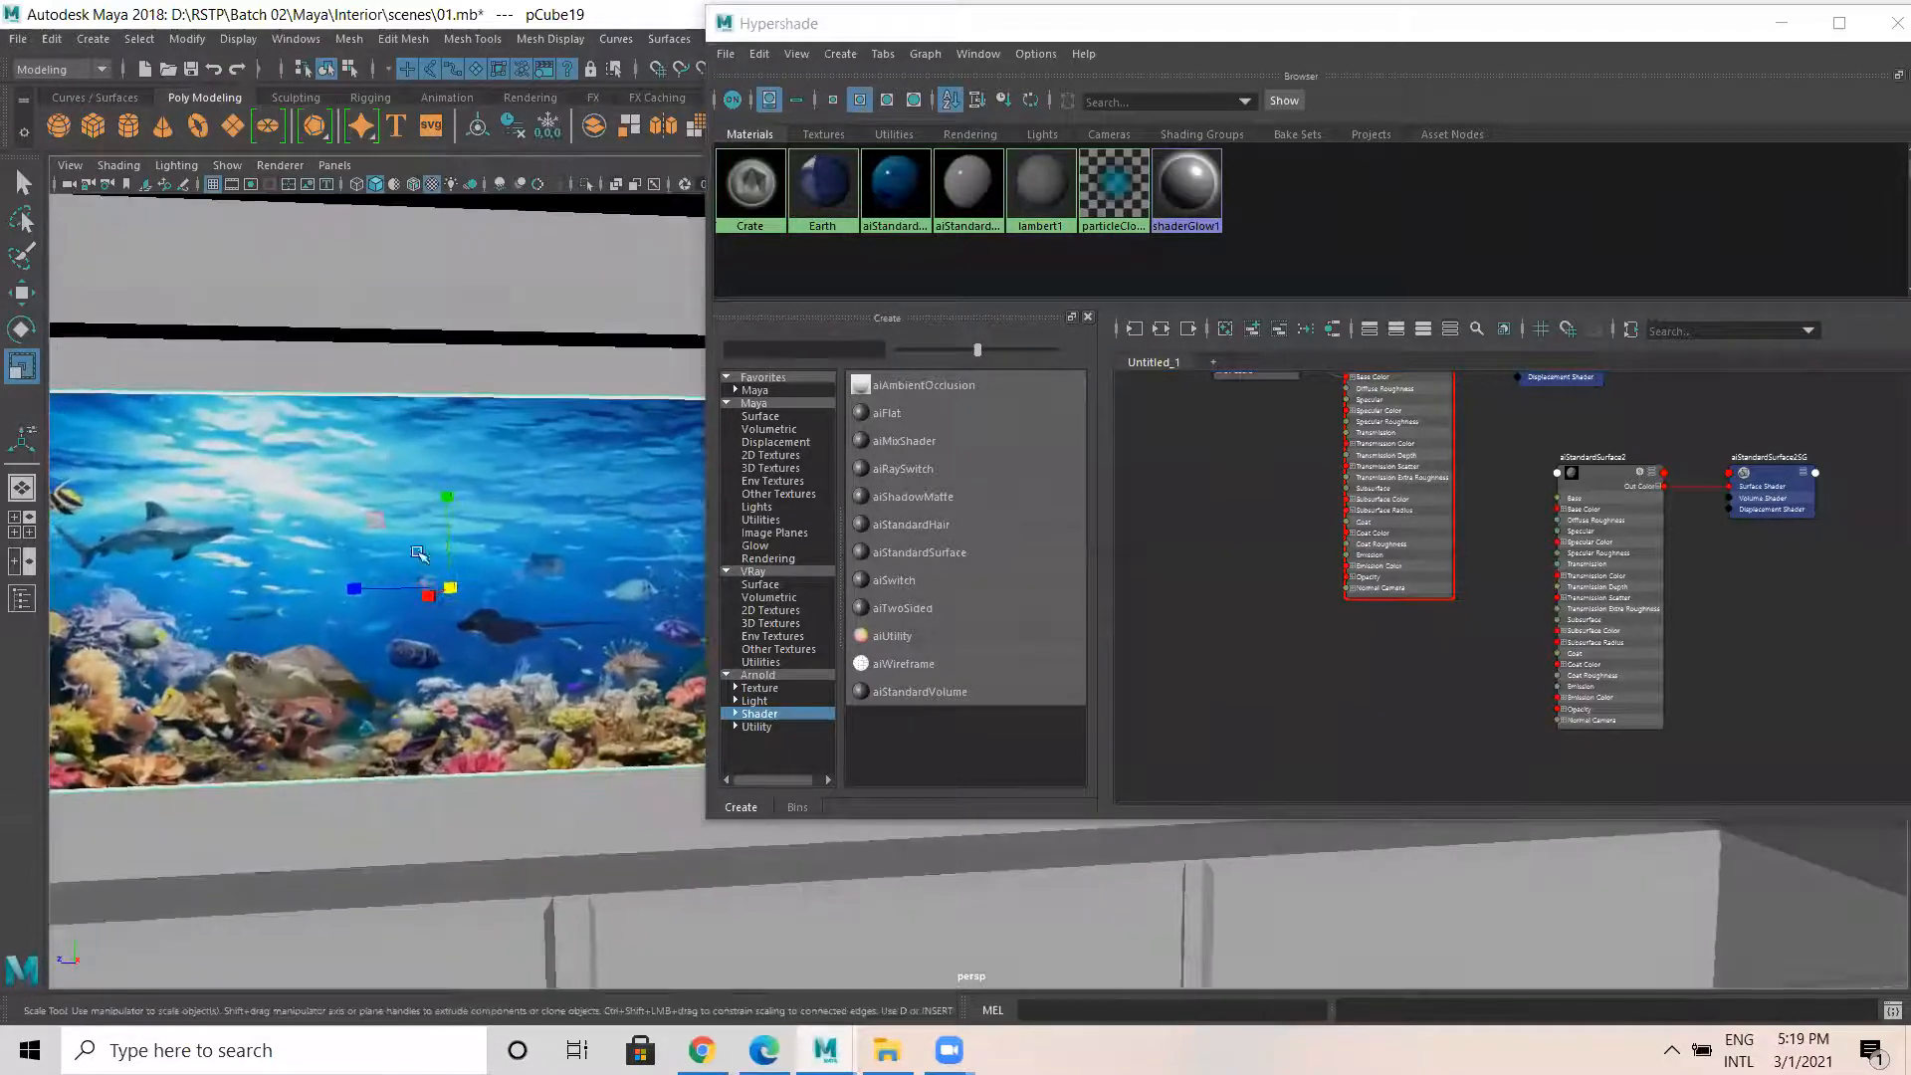
Darken the base color of the aiStandardSurface2 frame material to near black, and minimize the Attribute Editor.
click(1609, 480)
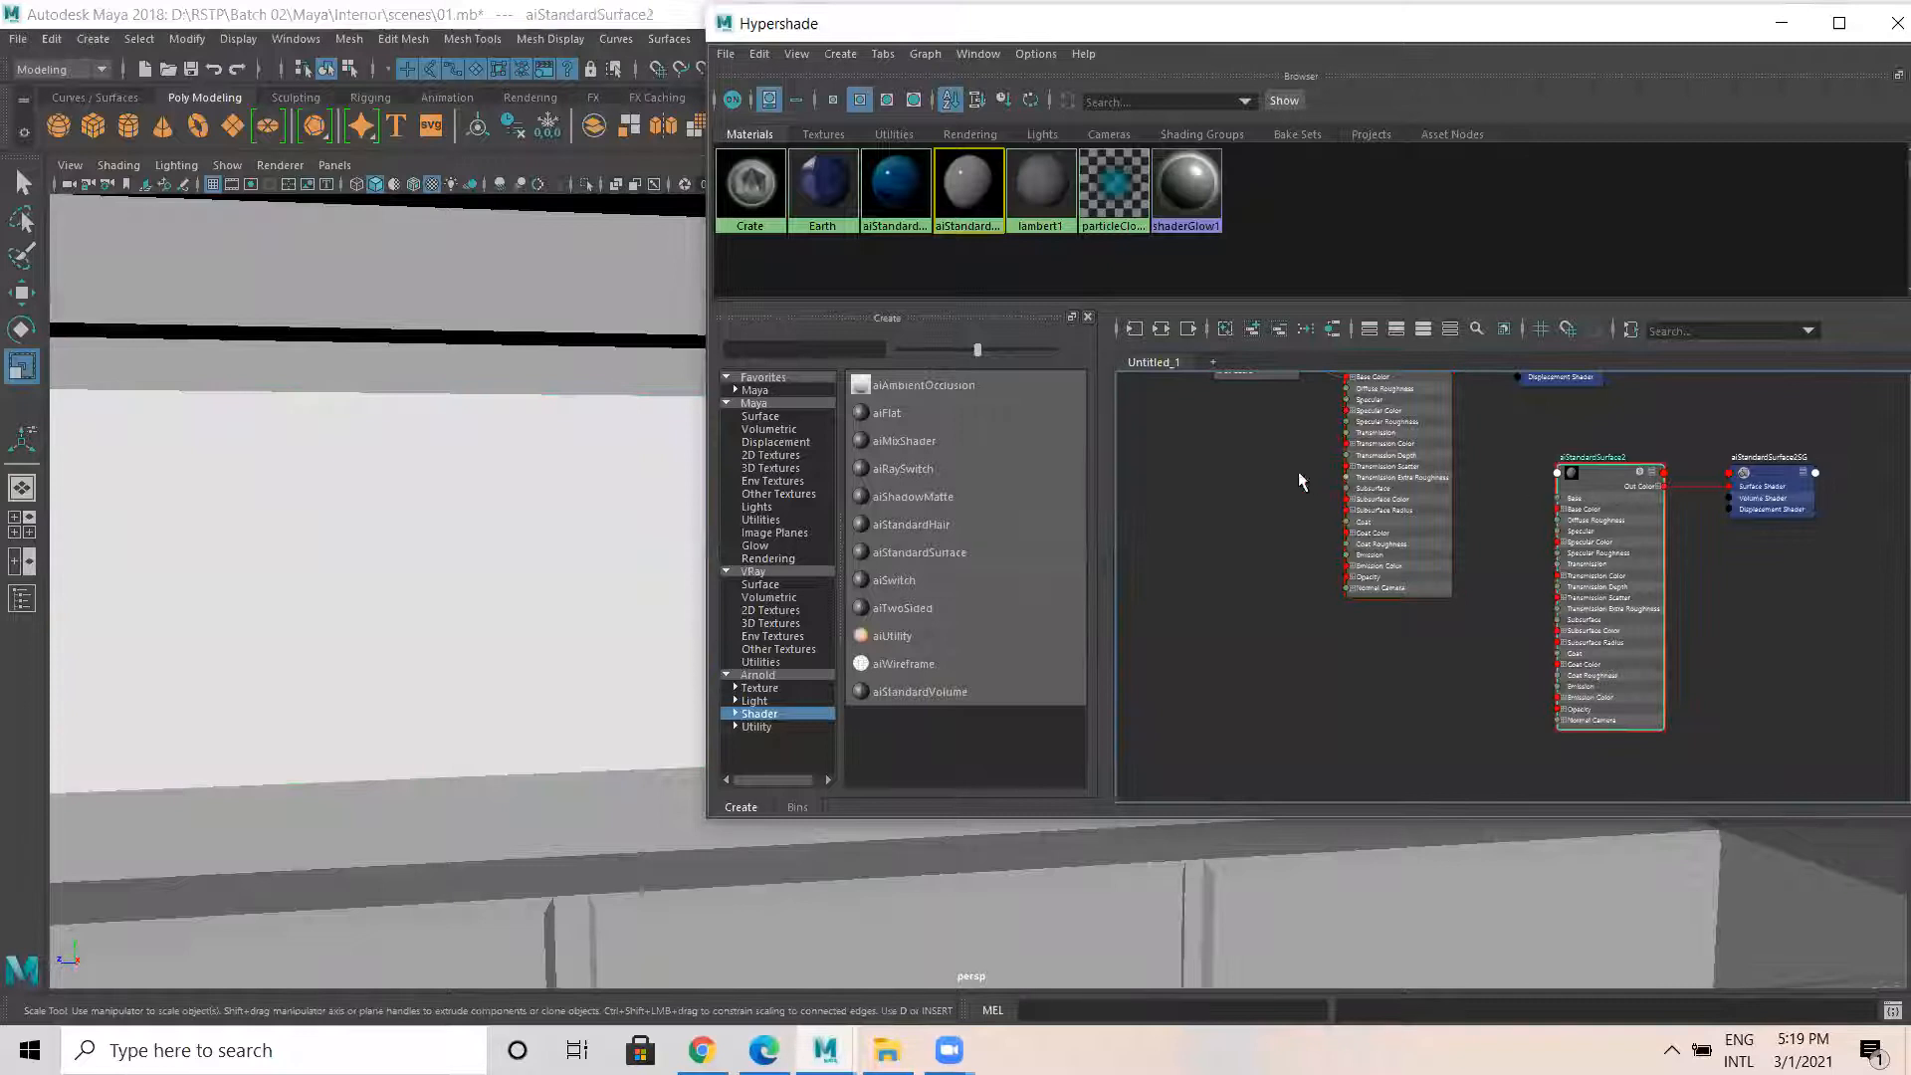
drag(1450, 31, 1141, 404)
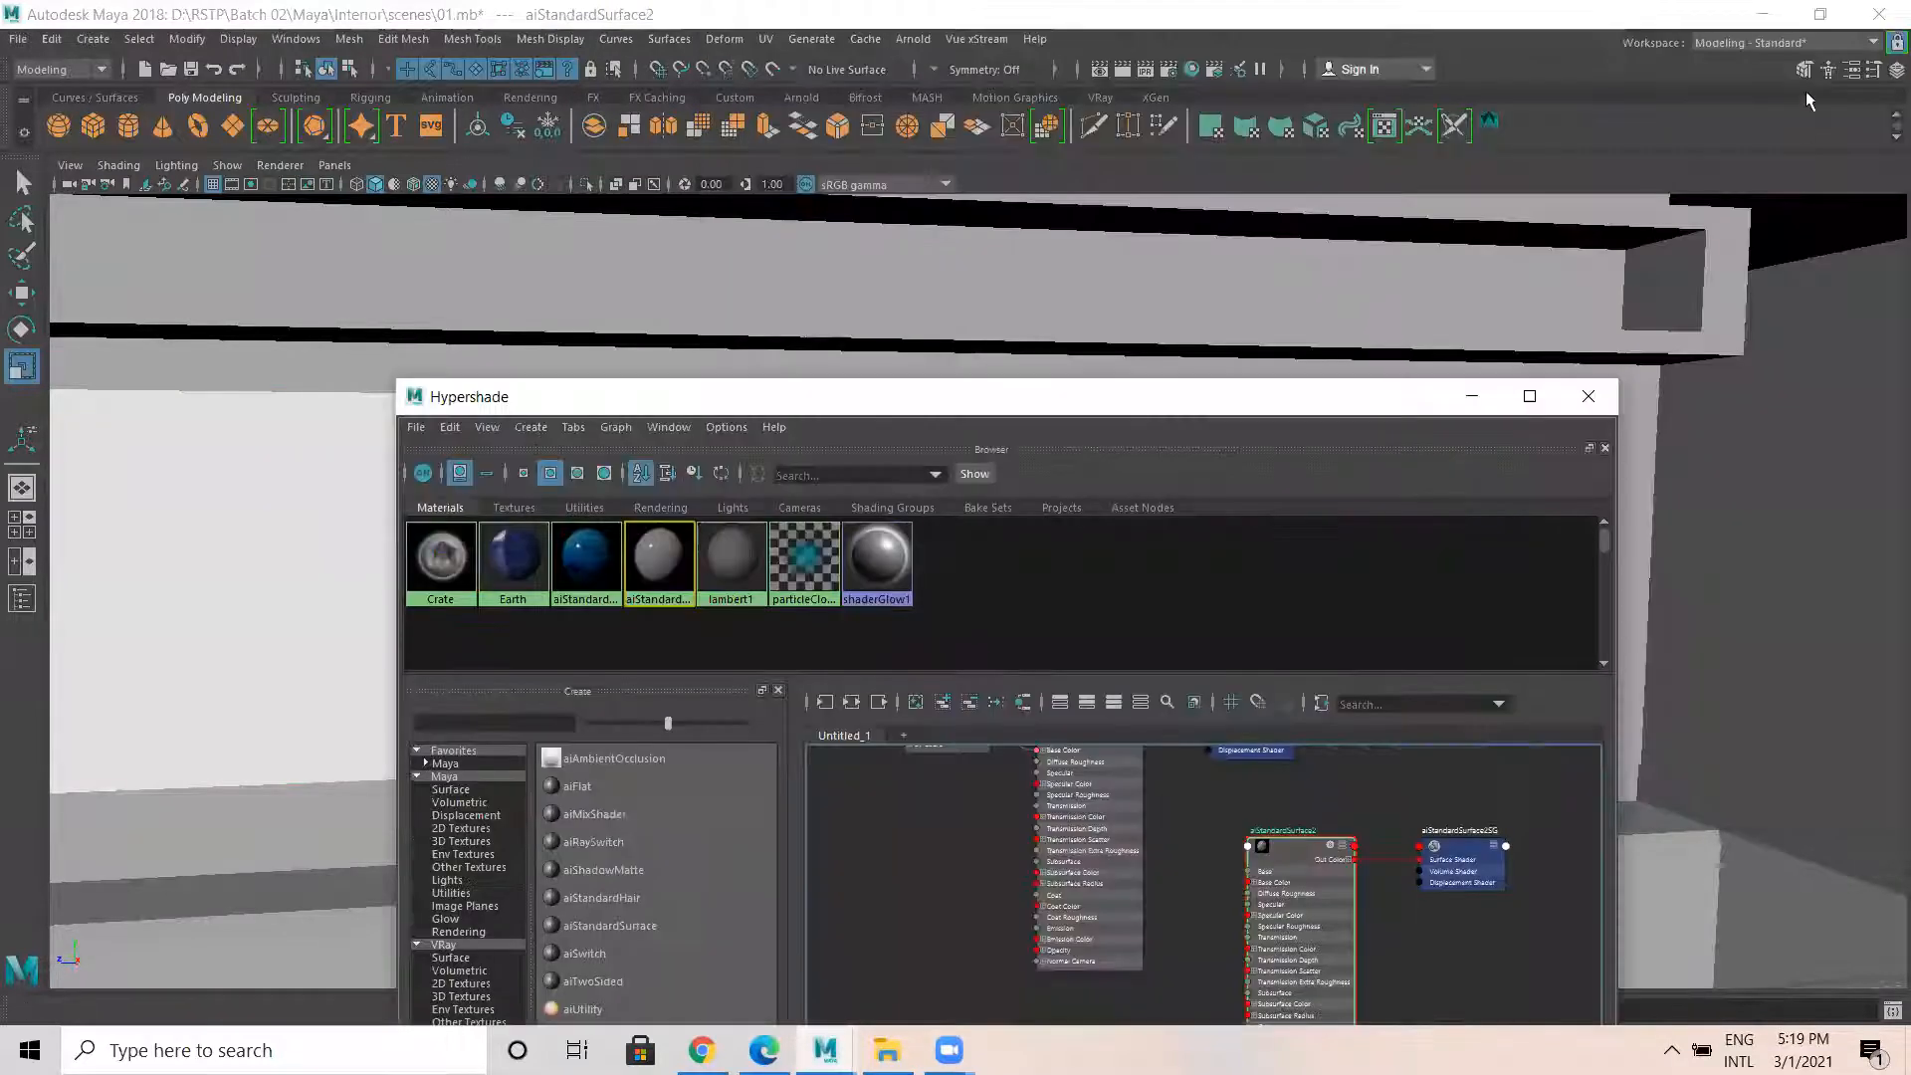
click(1850, 70)
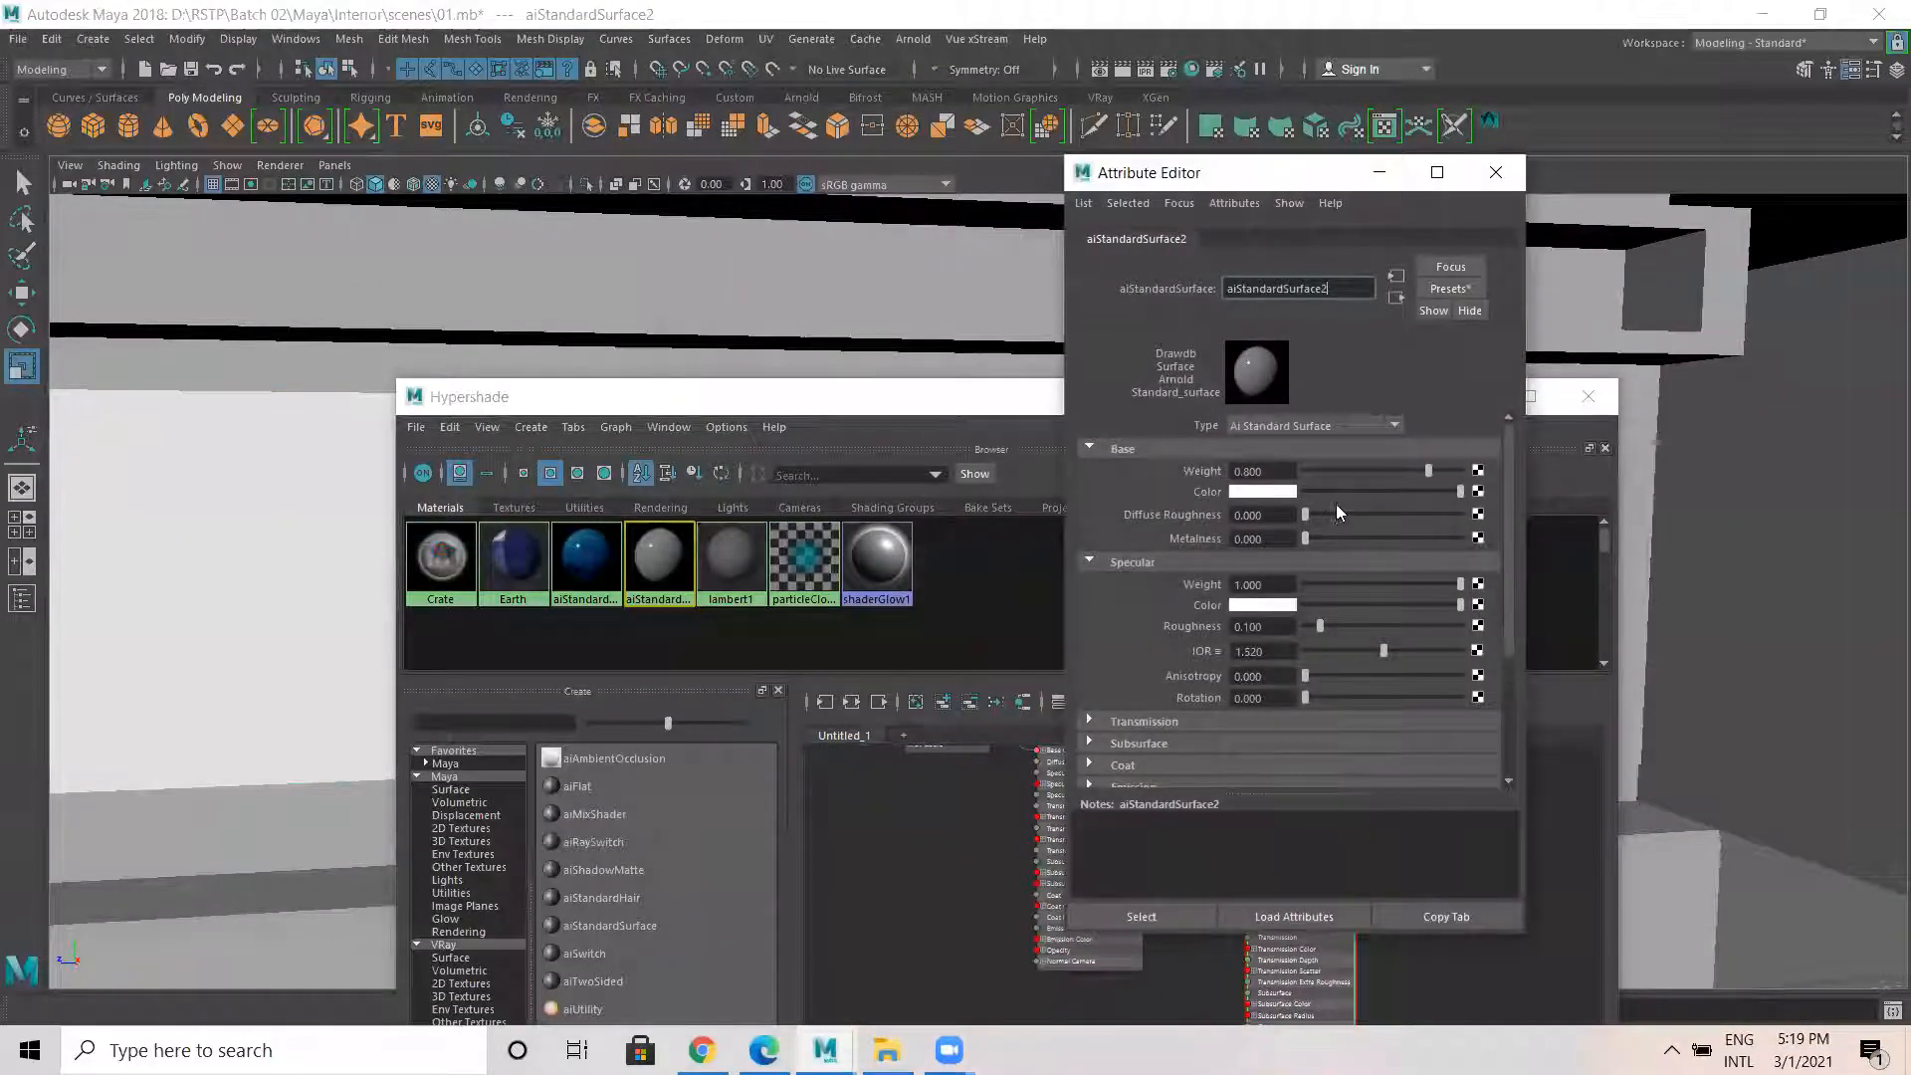
click(1463, 290)
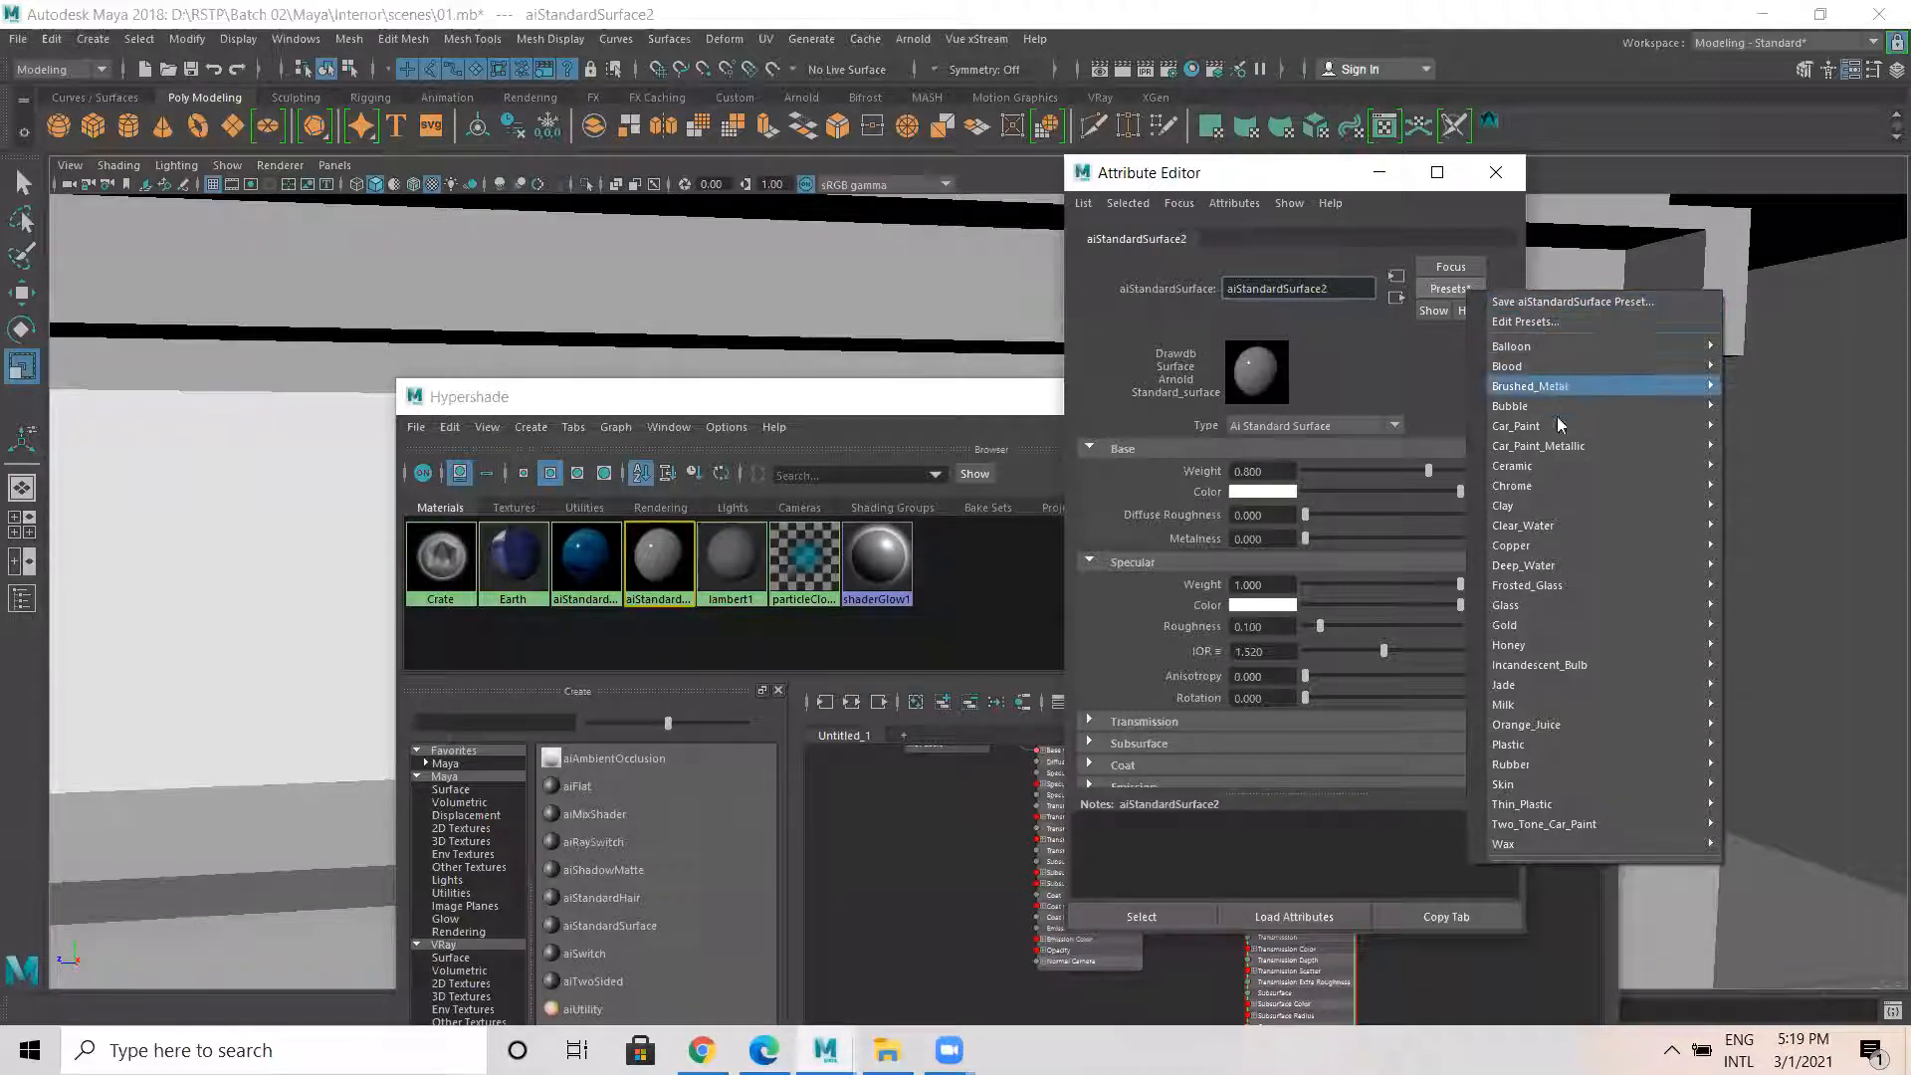
mouse_move(1541, 468)
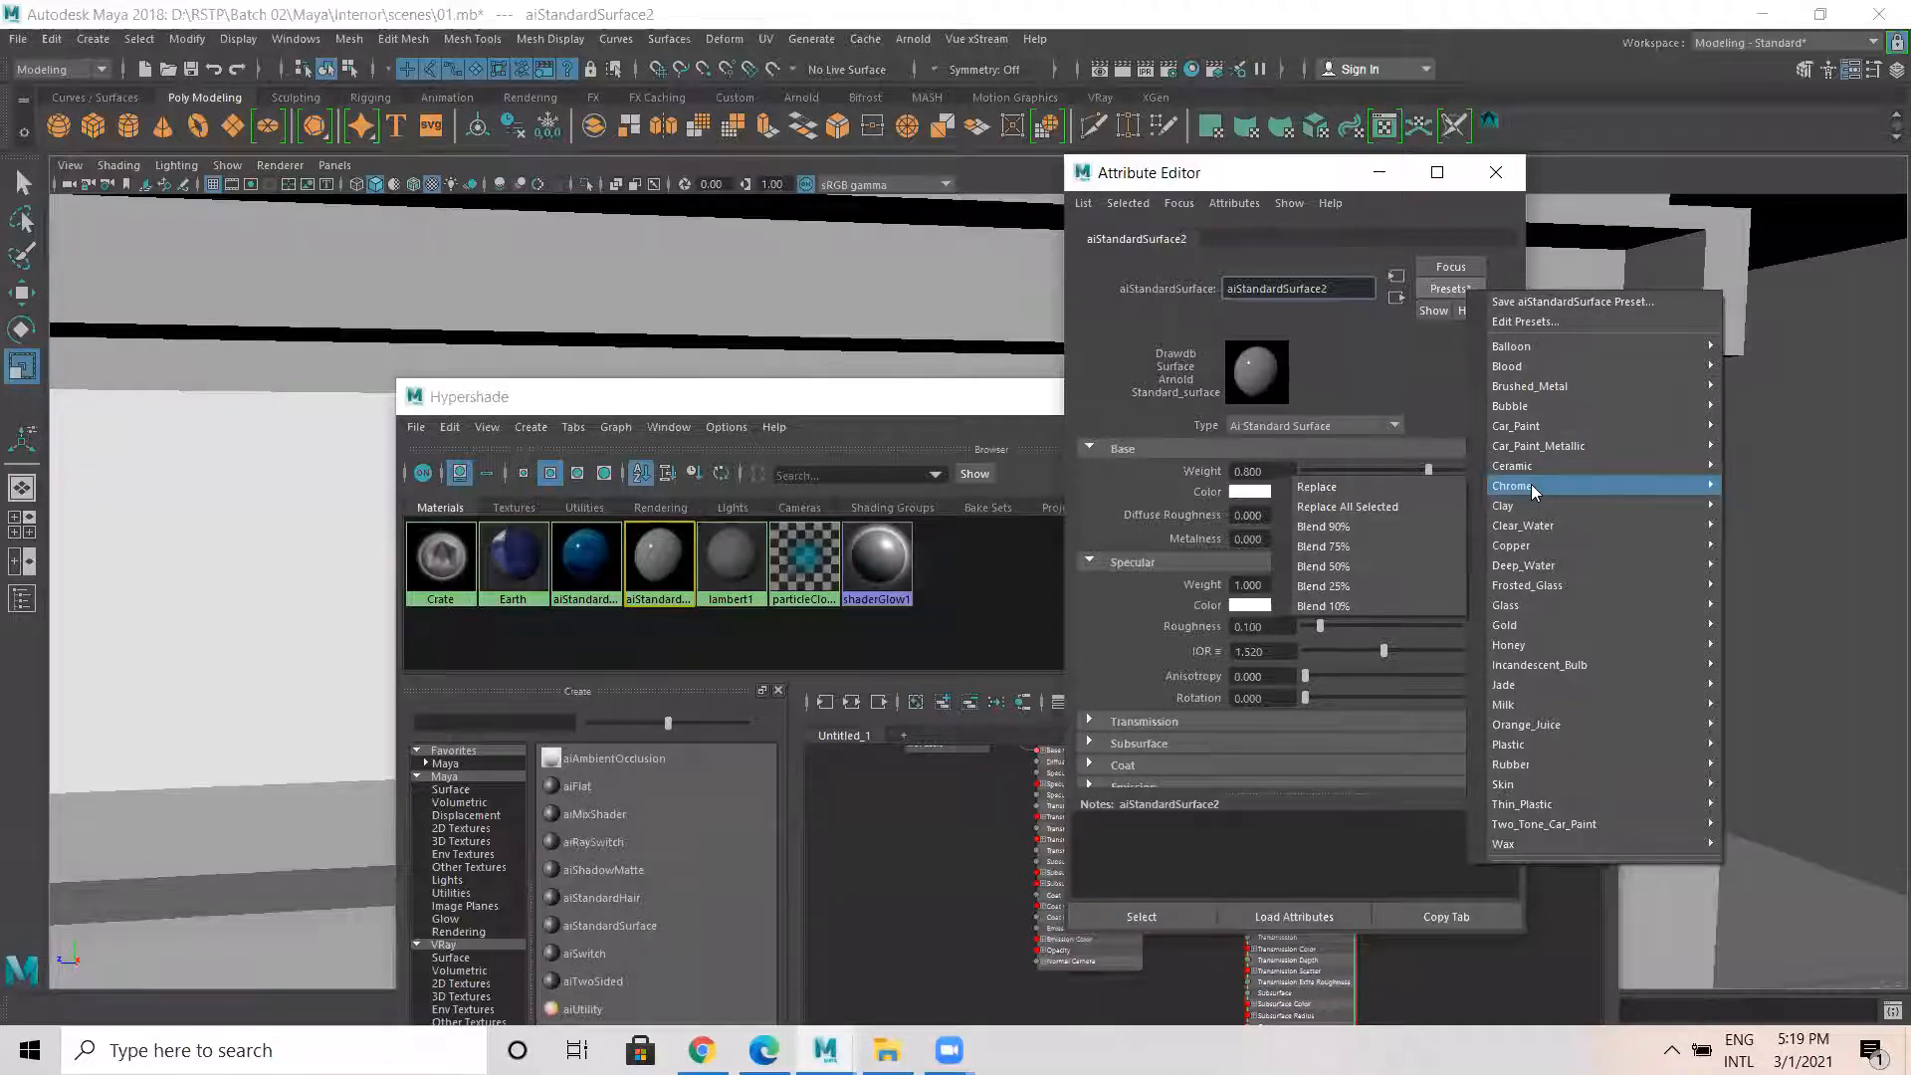
mouse_move(1561, 807)
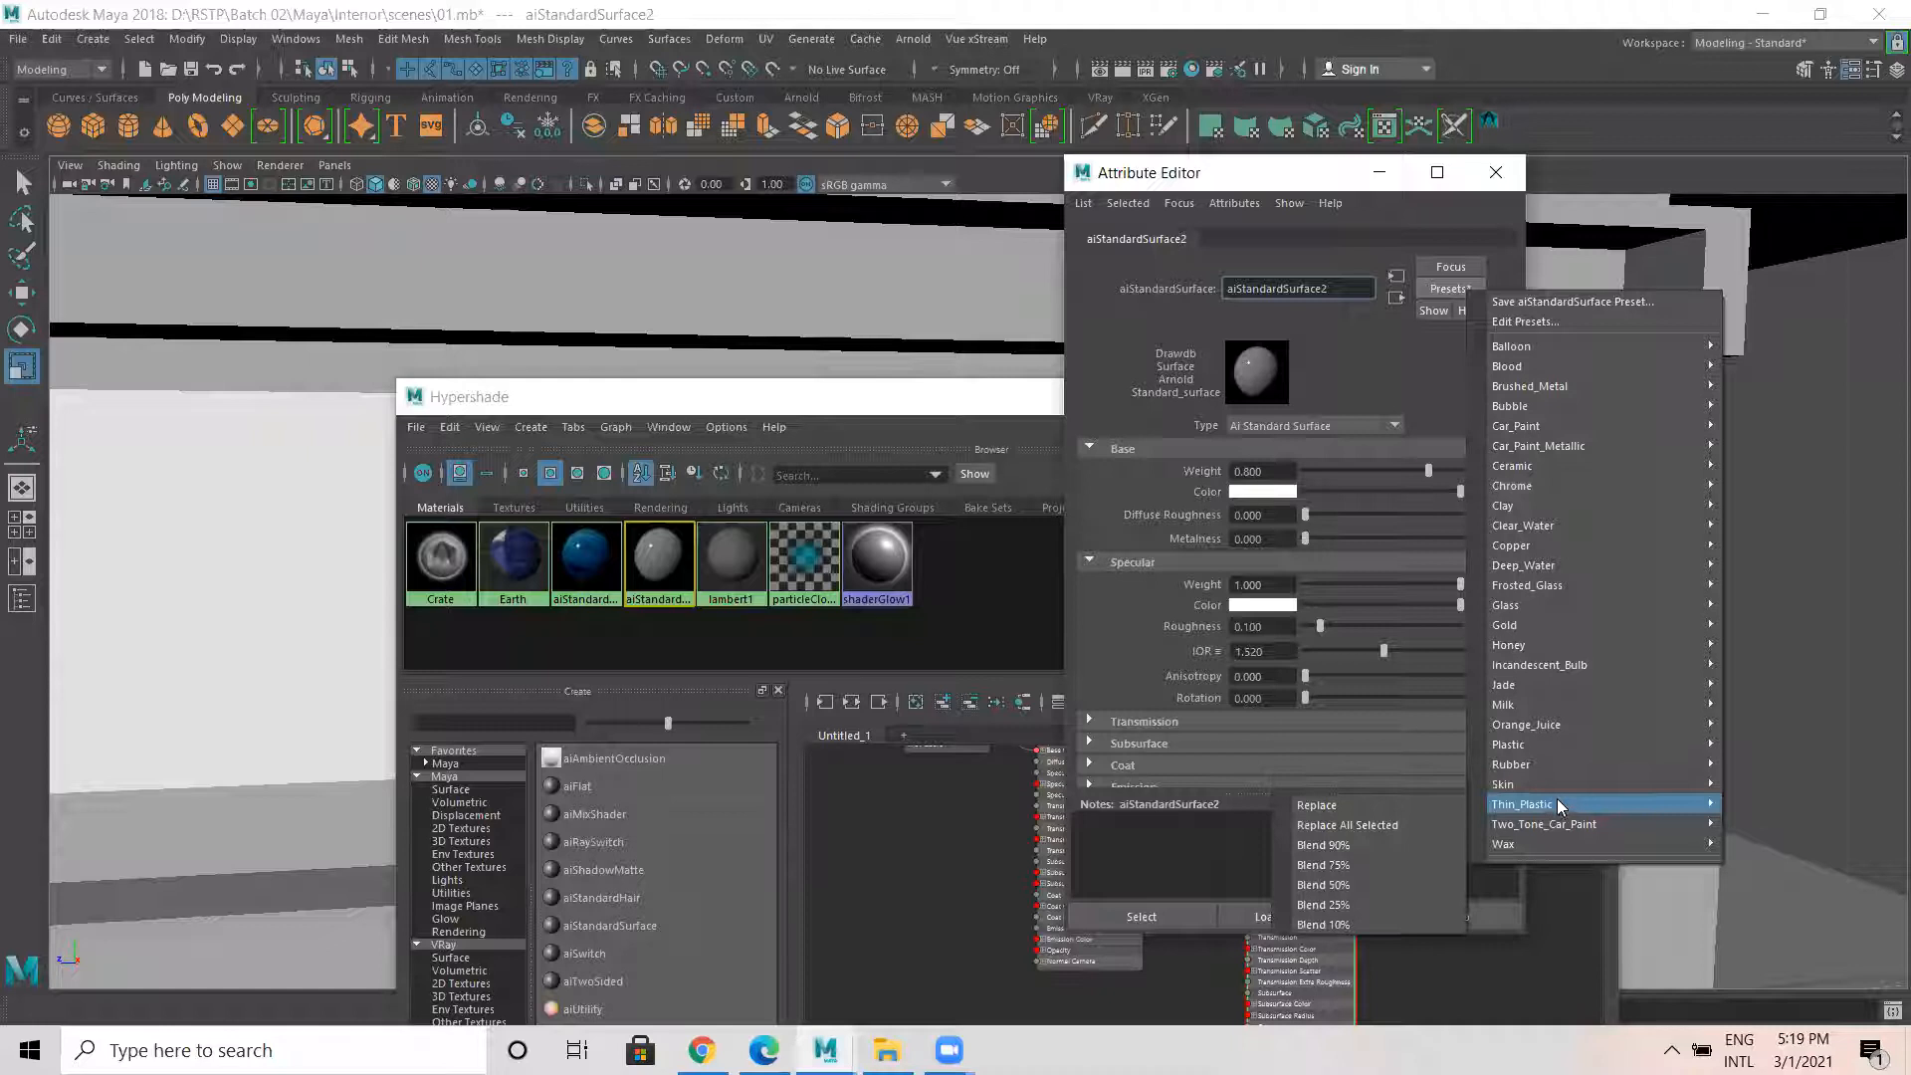
click(1368, 390)
click(1311, 492)
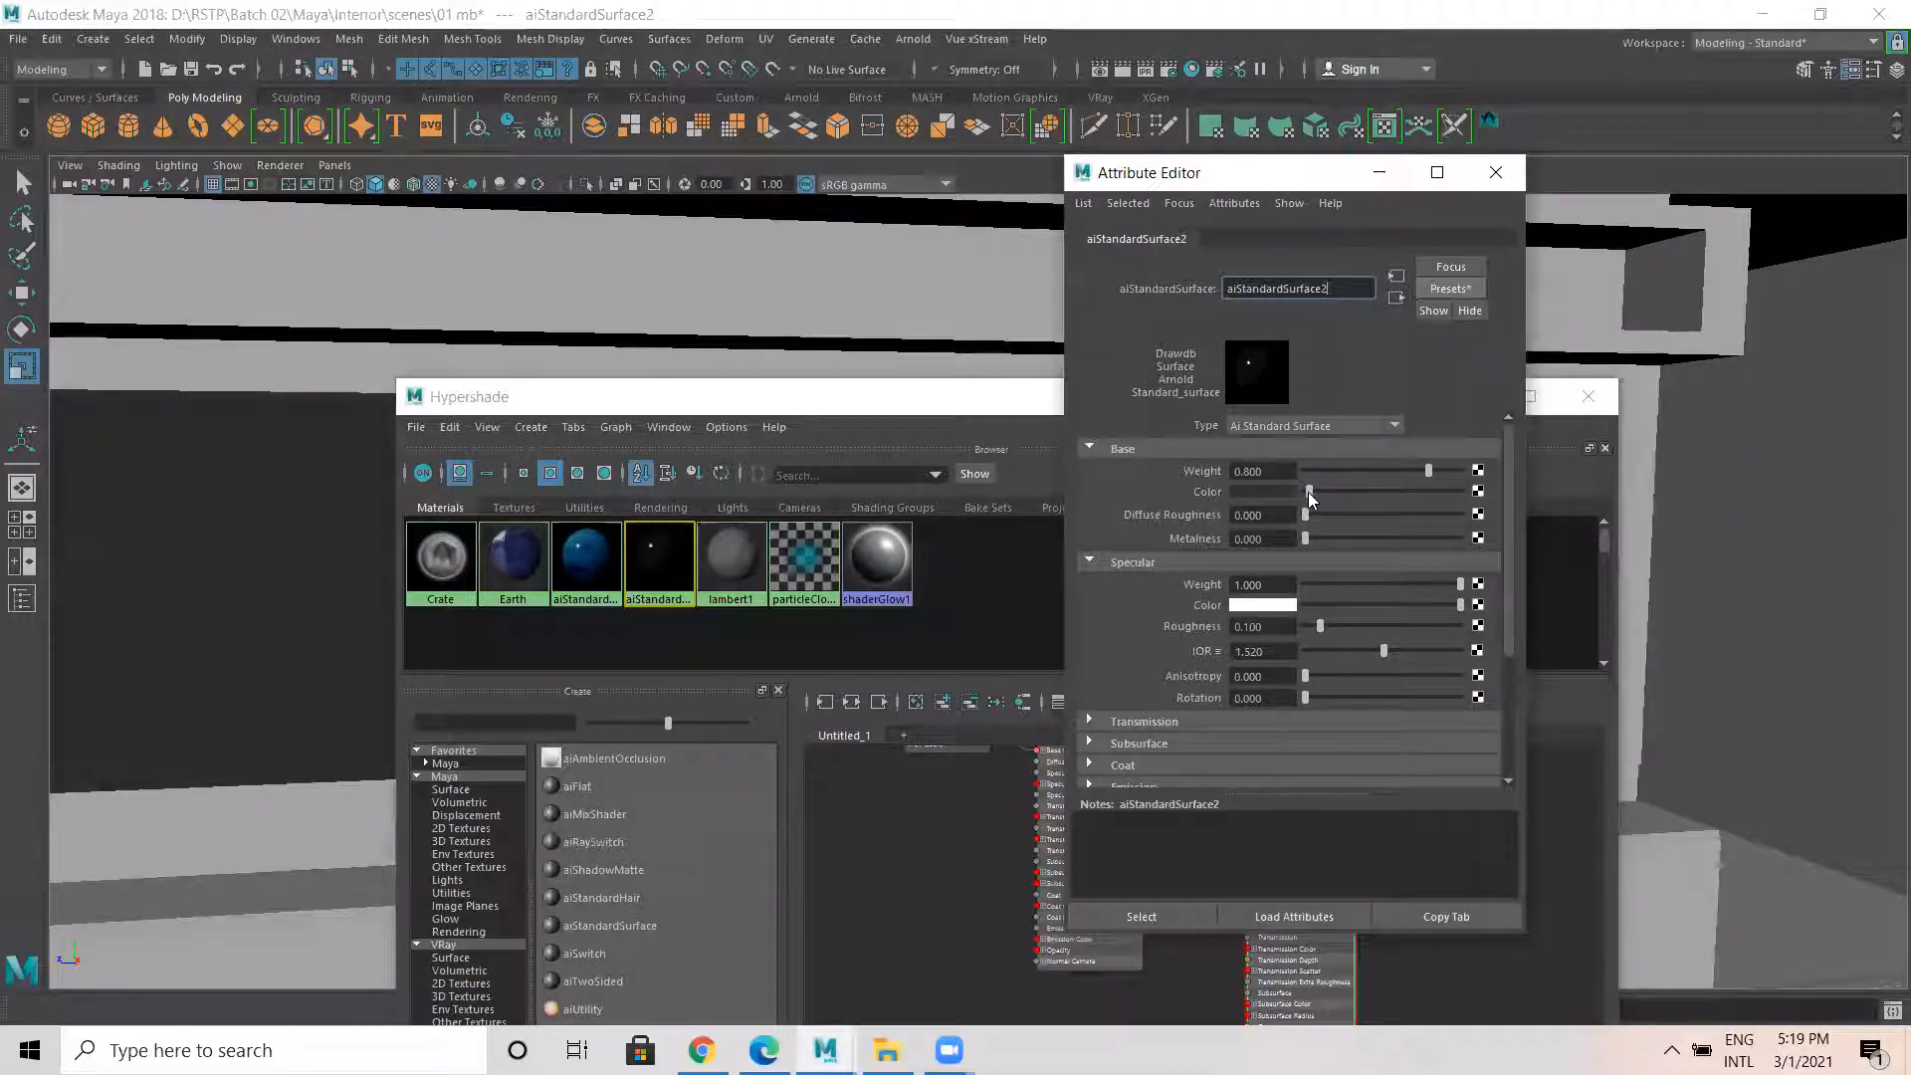
click(1379, 175)
Select the frame panel around the picture, minimize Hypershade and slightly adjust the panel's thickness.
click(280, 576)
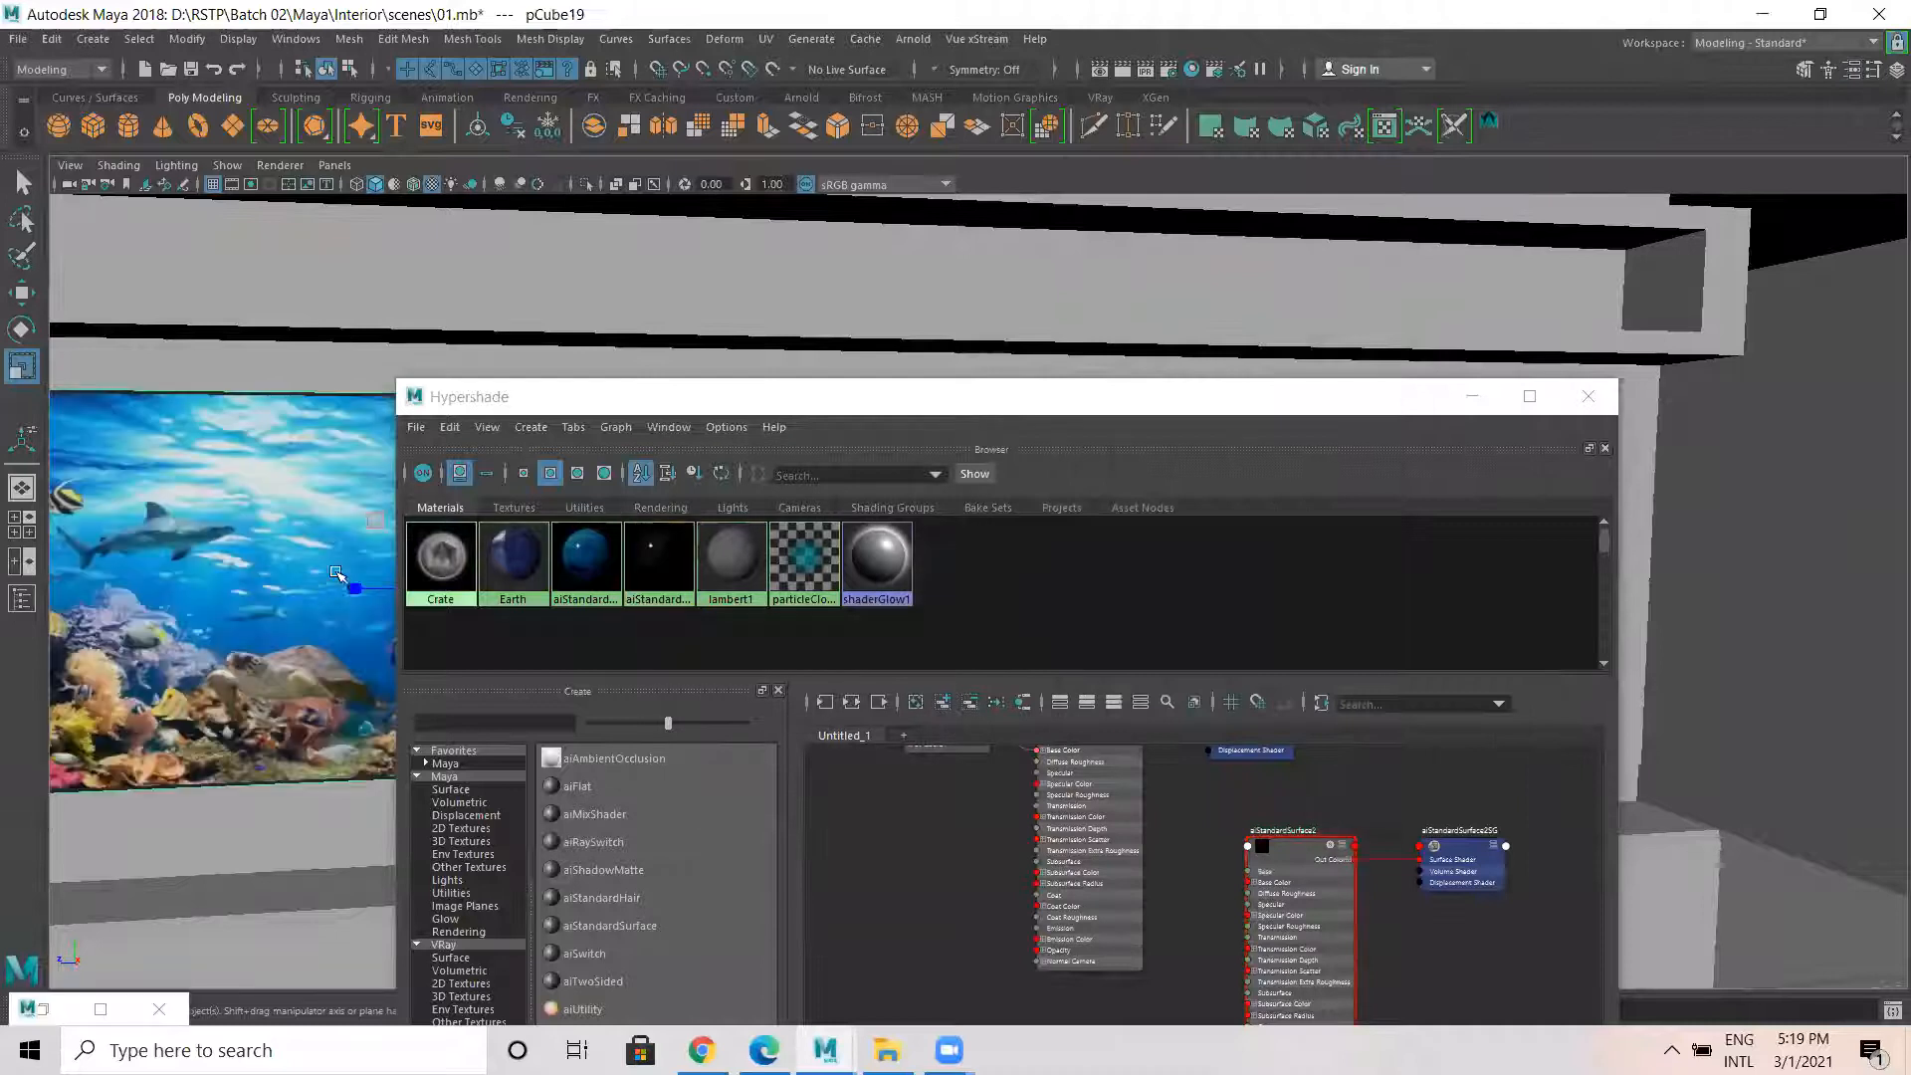
click(1477, 397)
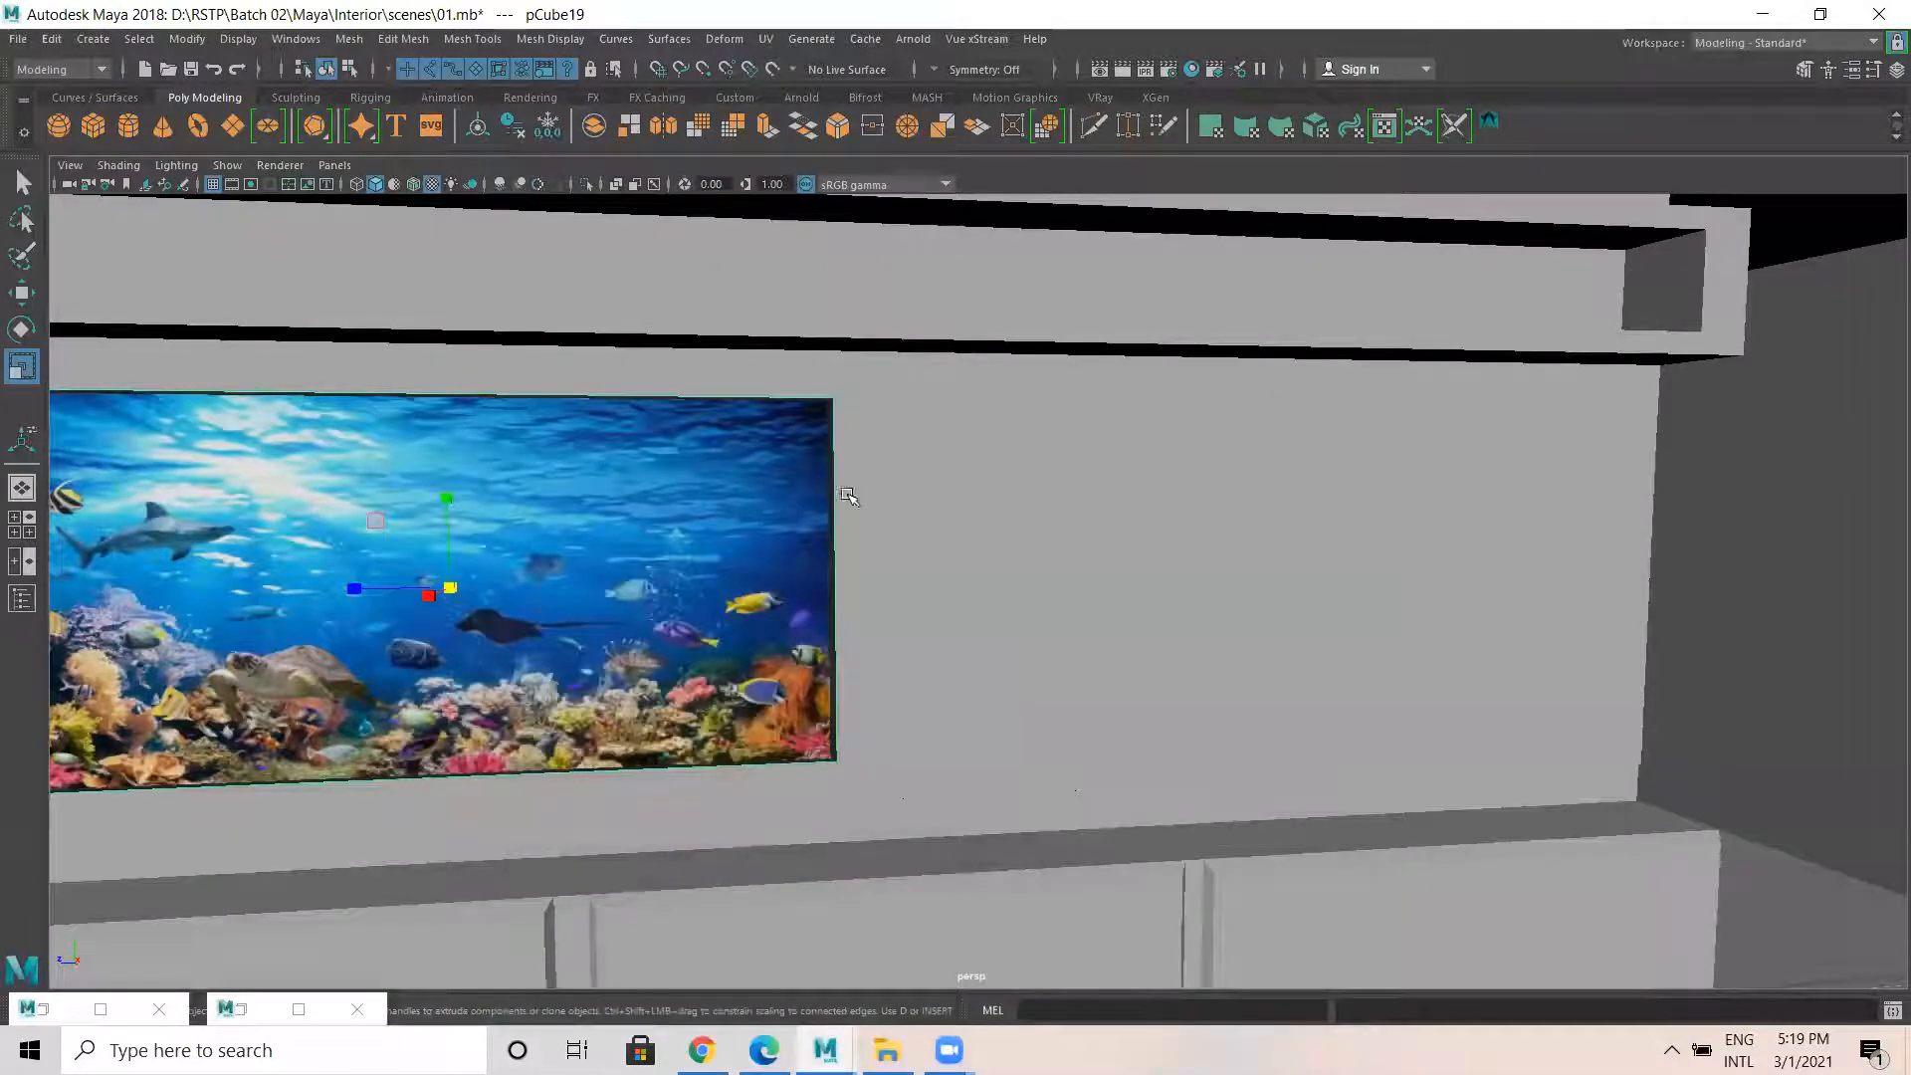
scroll(629, 499, down, 2)
alt+middle_drag(630, 500, 836, 512)
alt+drag(760, 563, 969, 627)
alt+middle_drag(969, 627, 815, 546)
alt+right_drag(815, 546, 975, 580)
drag(1002, 573, 987, 567)
click(1024, 592)
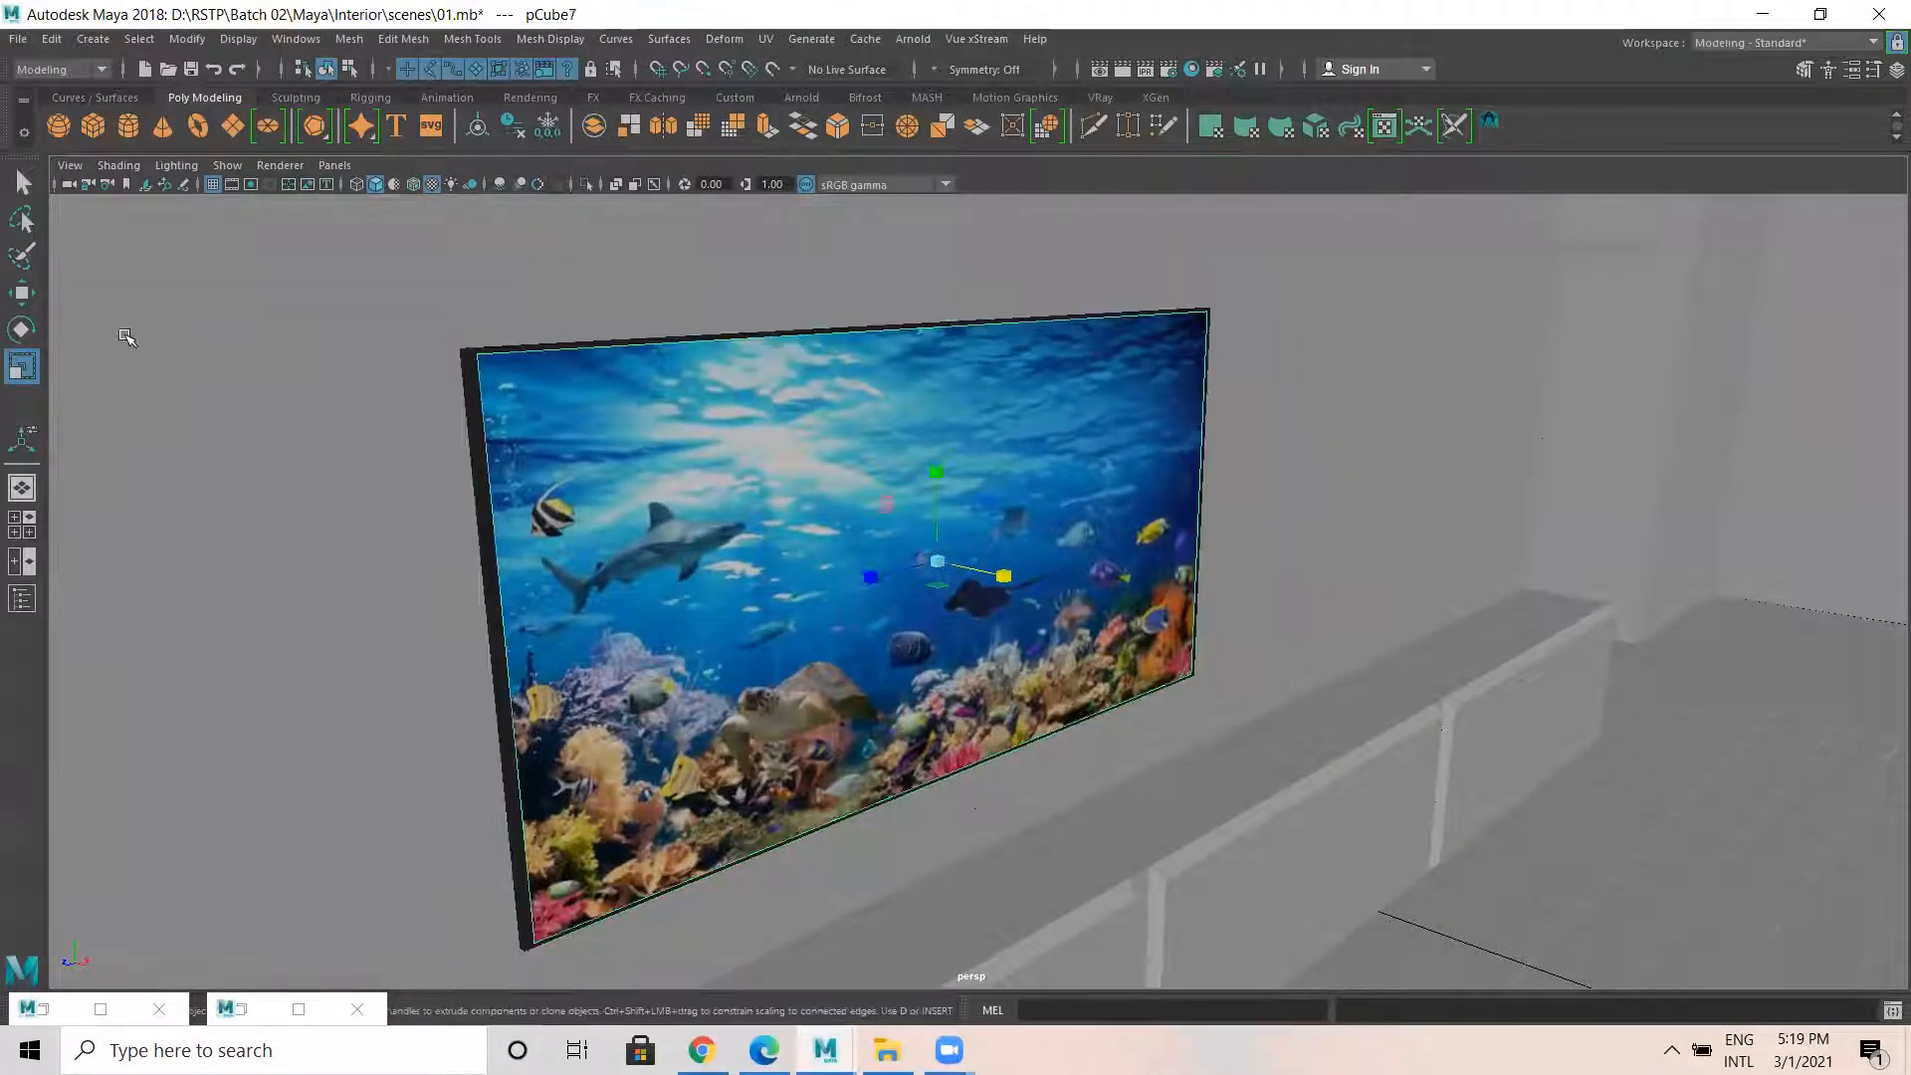
Reselect the frame panel and rescale it so a thin dark border shows around the picture.
click(479, 396)
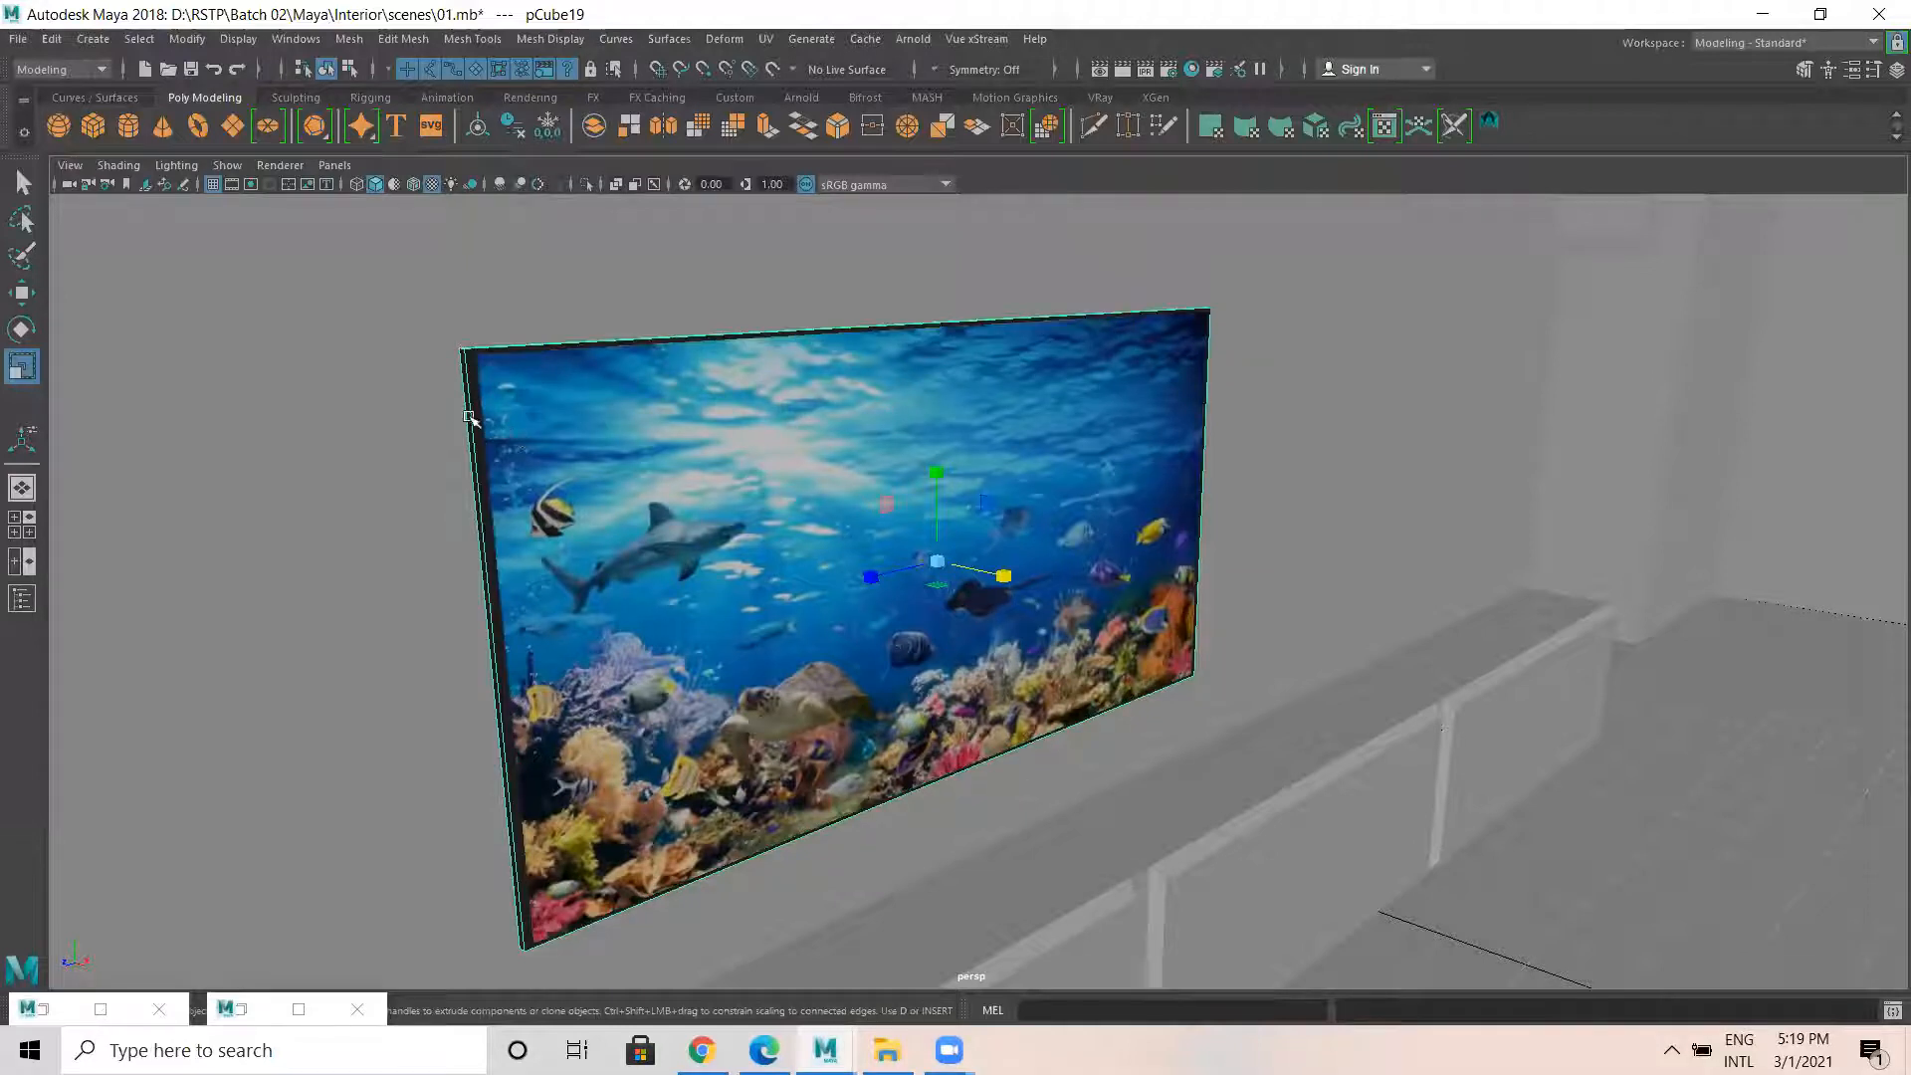
scroll(517, 444, up, 2)
alt+drag(1125, 630, 994, 601)
alt+middle_drag(994, 601, 1334, 728)
alt+drag(593, 559, 666, 559)
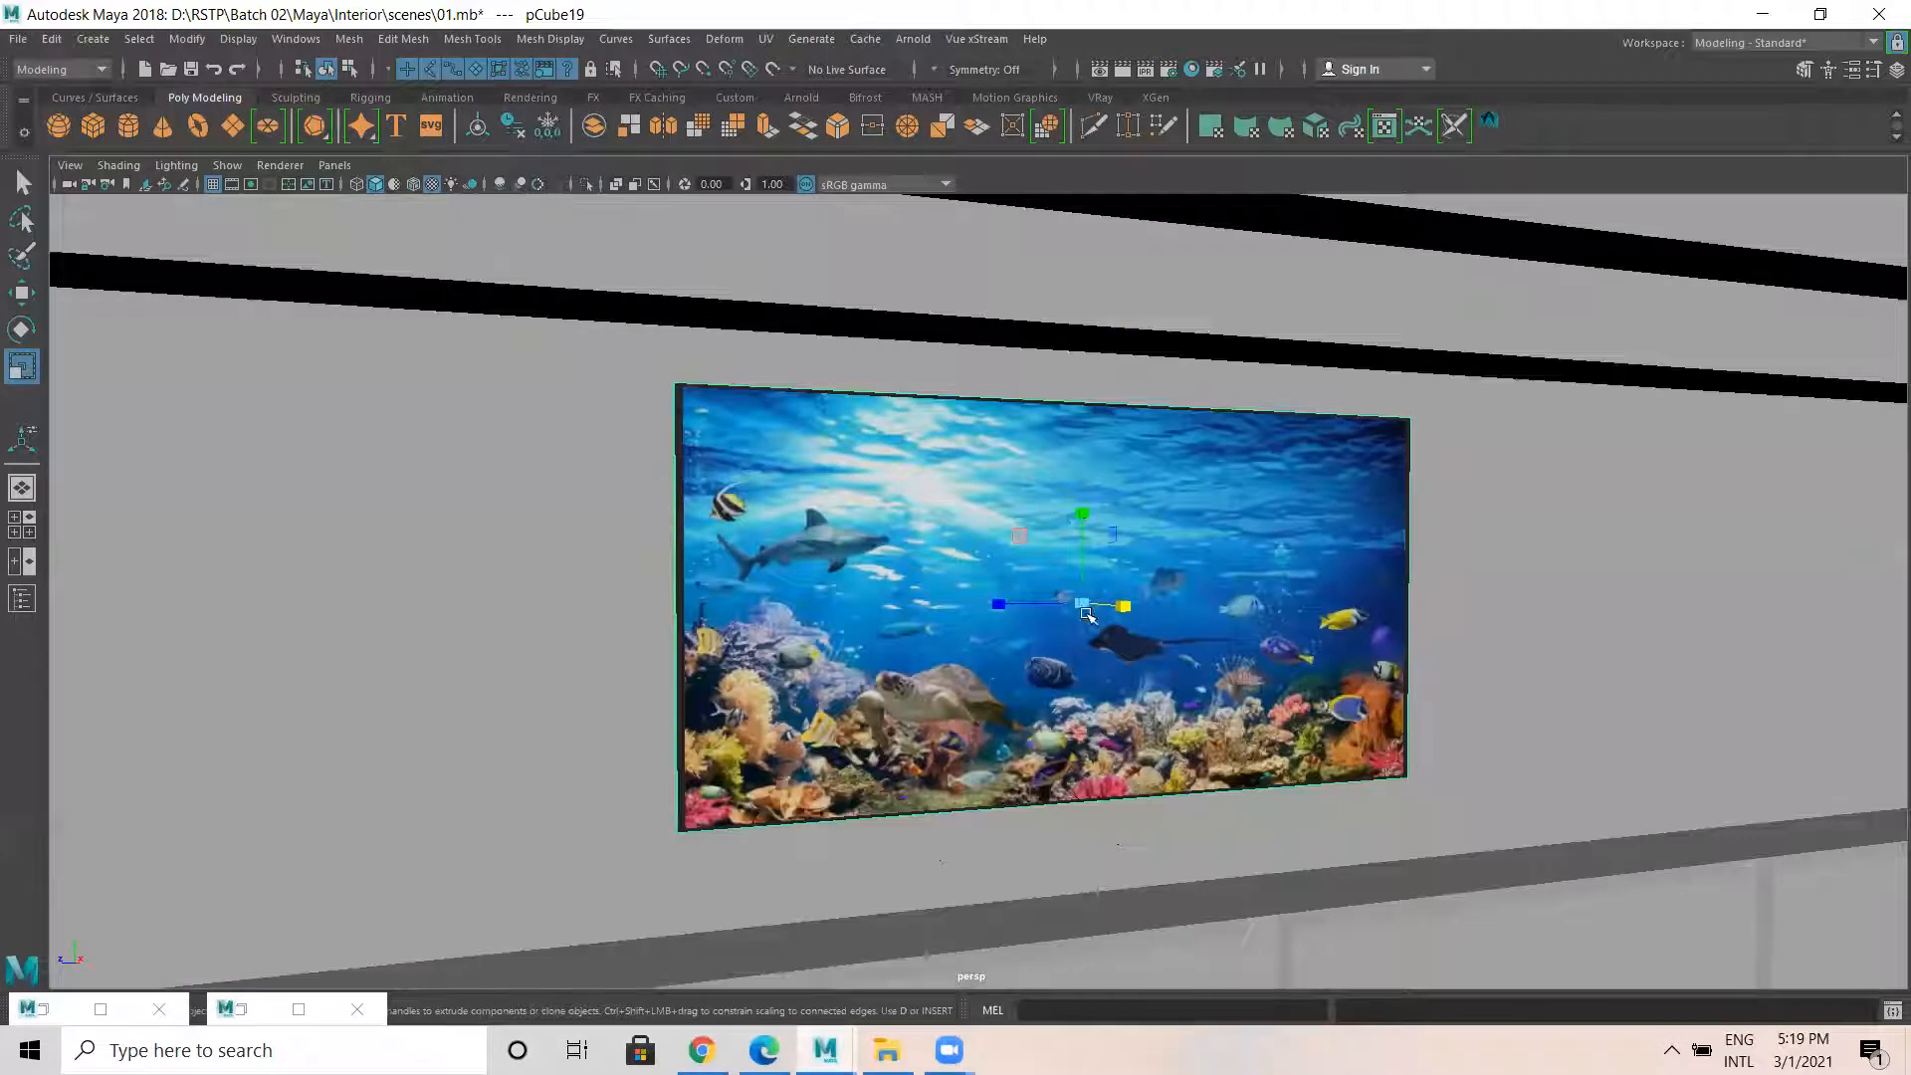
drag(1080, 602, 996, 629)
drag(945, 501, 948, 501)
Select the large wall panel behind the TV and scale its width down, leaving it wider than the TV.
click(1452, 600)
alt+drag(951, 653, 1045, 687)
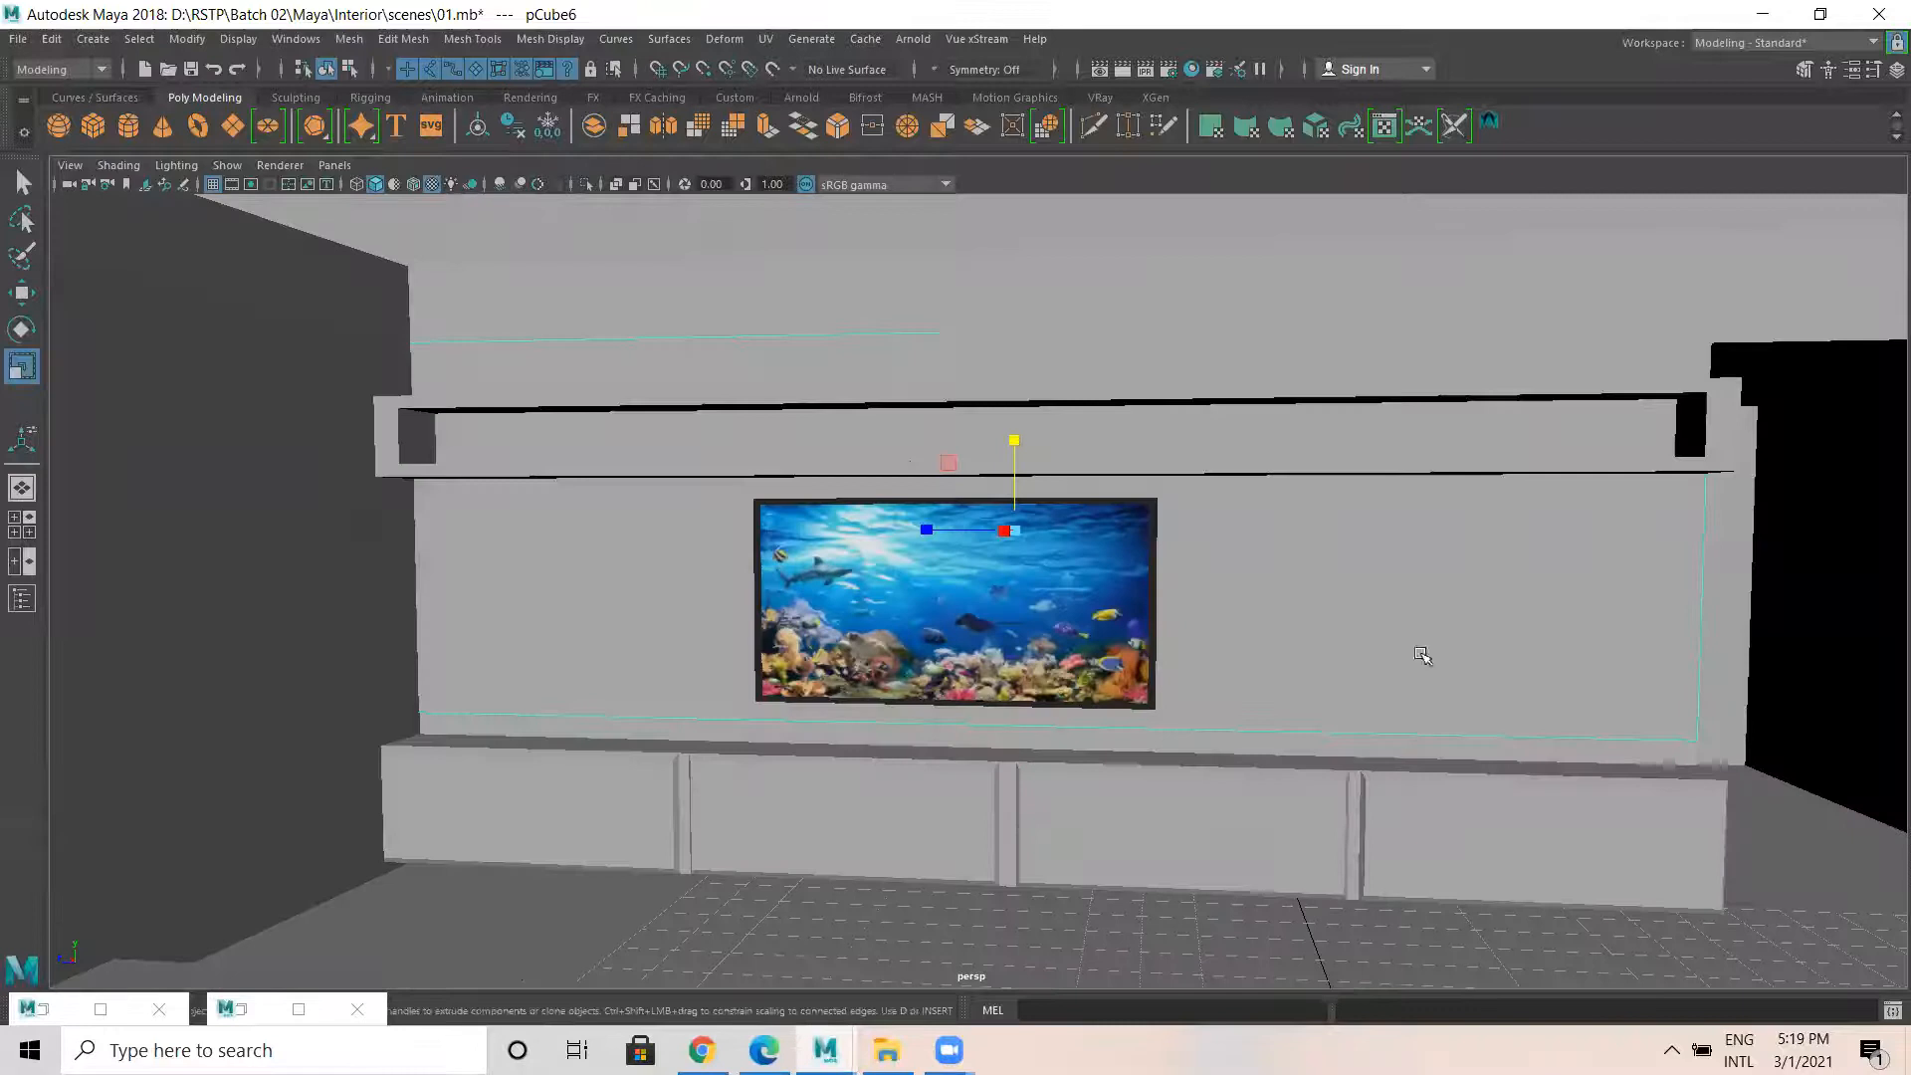
mouse_move(1354, 686)
alt+mouse_down()
mouse_move(1377, 695)
mouse_move(1363, 689)
alt+mouse_up()
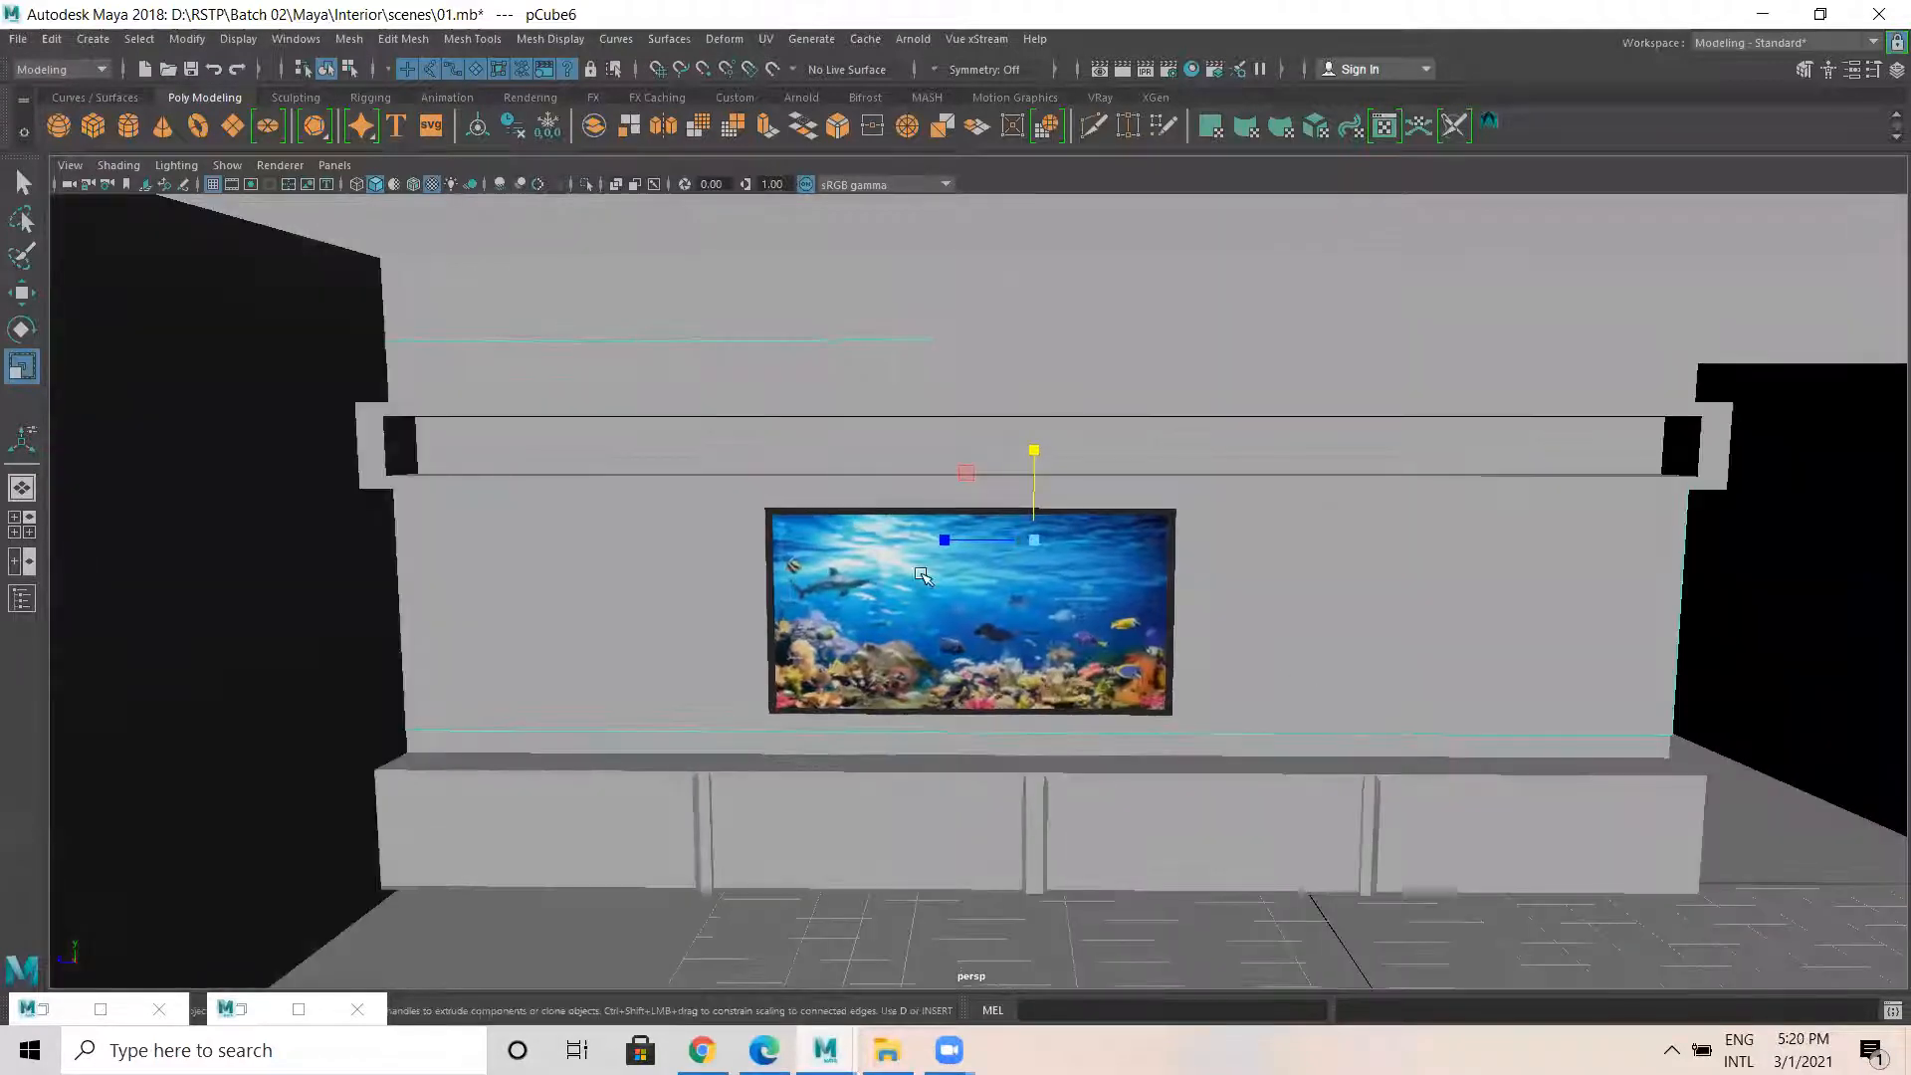
key(r)
drag(943, 543, 970, 550)
alt+drag(1013, 657, 1013, 659)
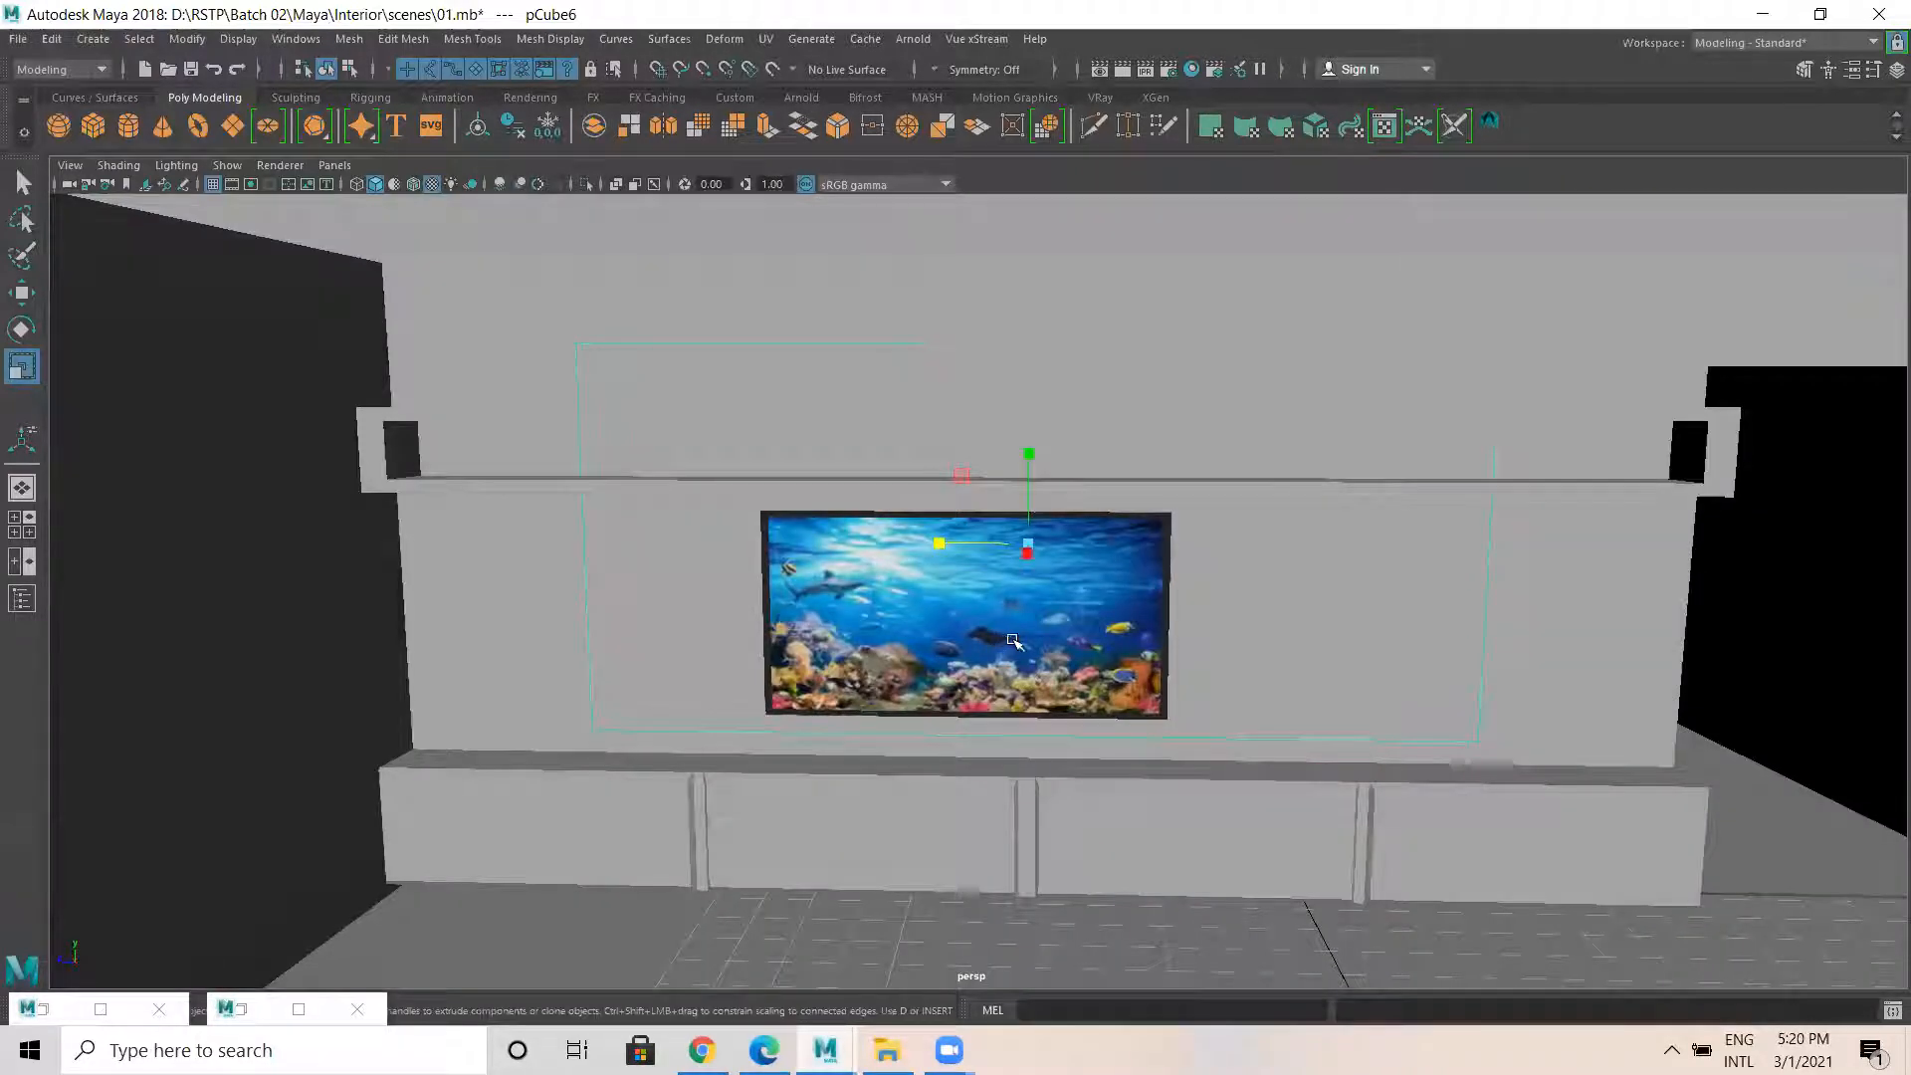
Move the narrowed back panel down so its upper edge no longer rises above the shelf beam.
key(w)
drag(1028, 441, 1026, 526)
key(r)
key(w)
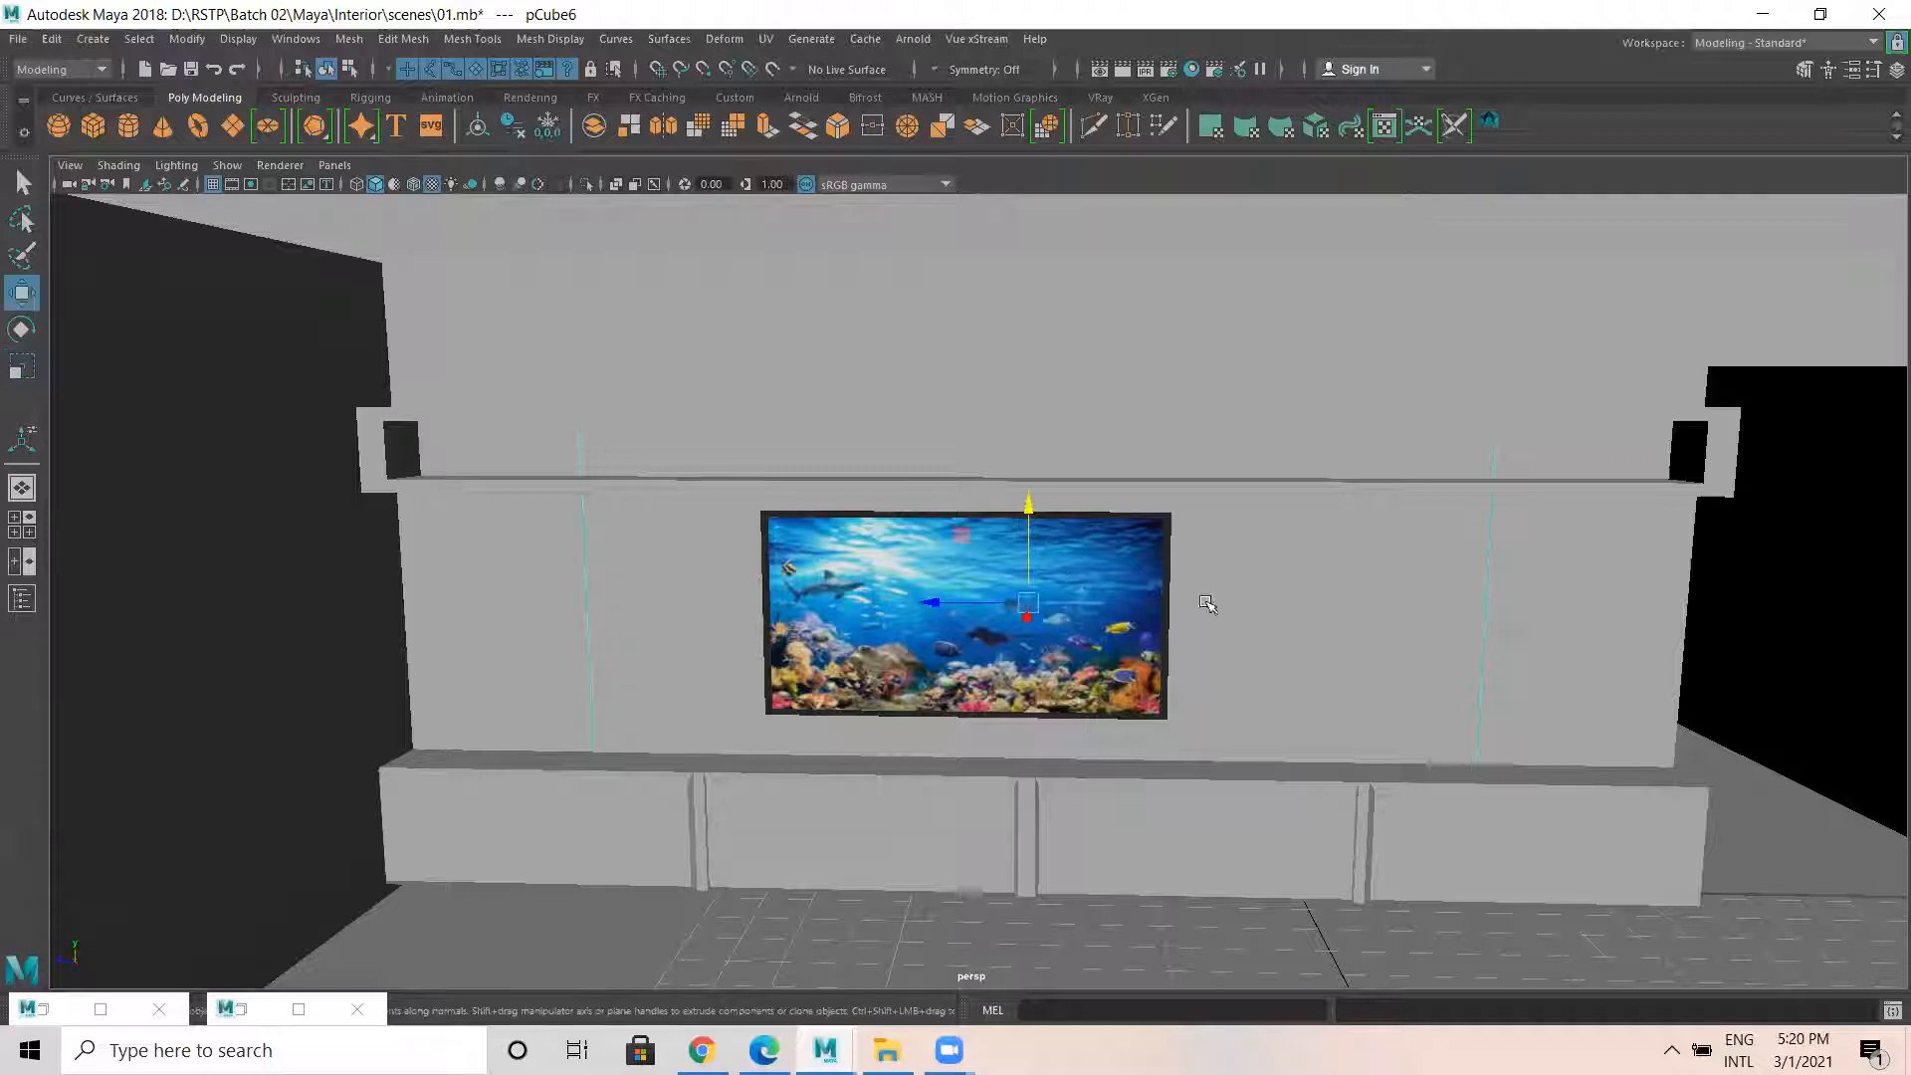
mouse_move(1356, 627)
alt+mouse_down()
mouse_move(1339, 601)
mouse_move(1365, 631)
alt+mouse_up()
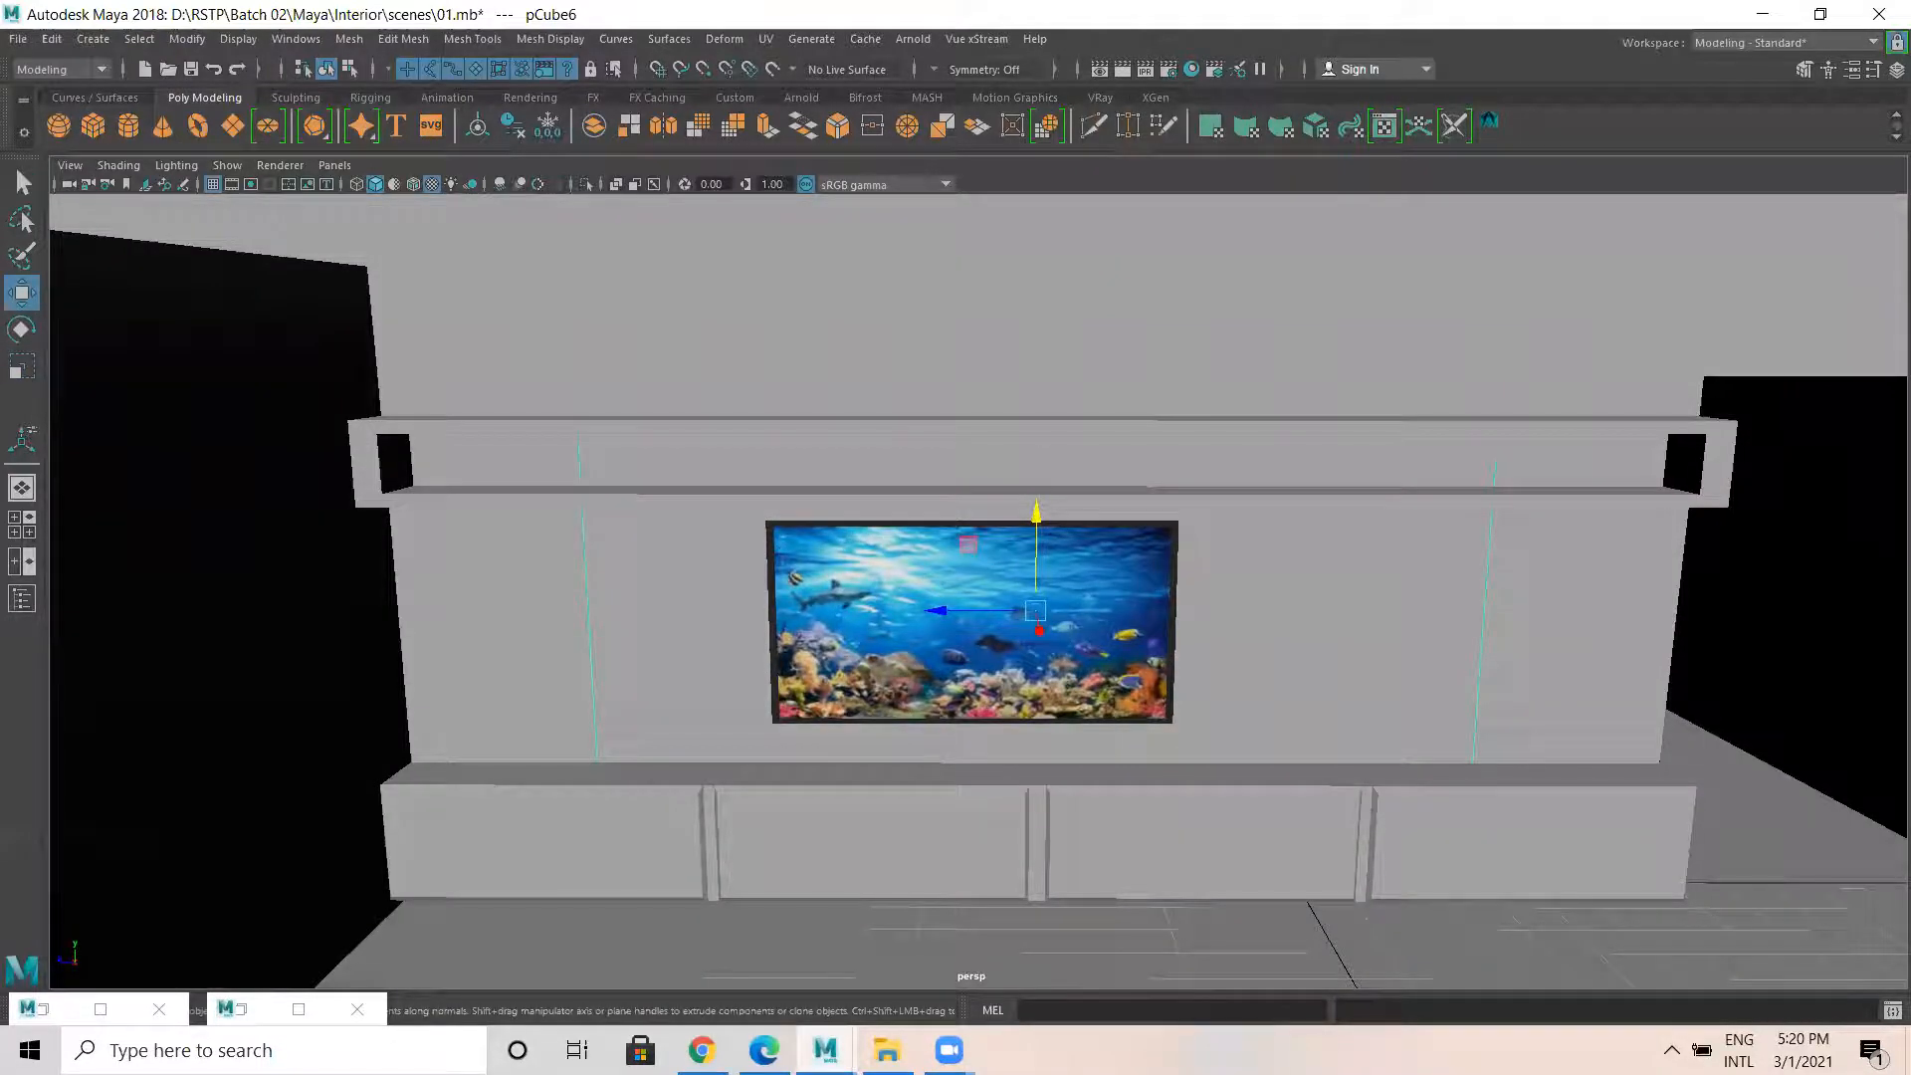
Switch to Chrome and search Google Images for "wall clading".
key(alt+Tab)
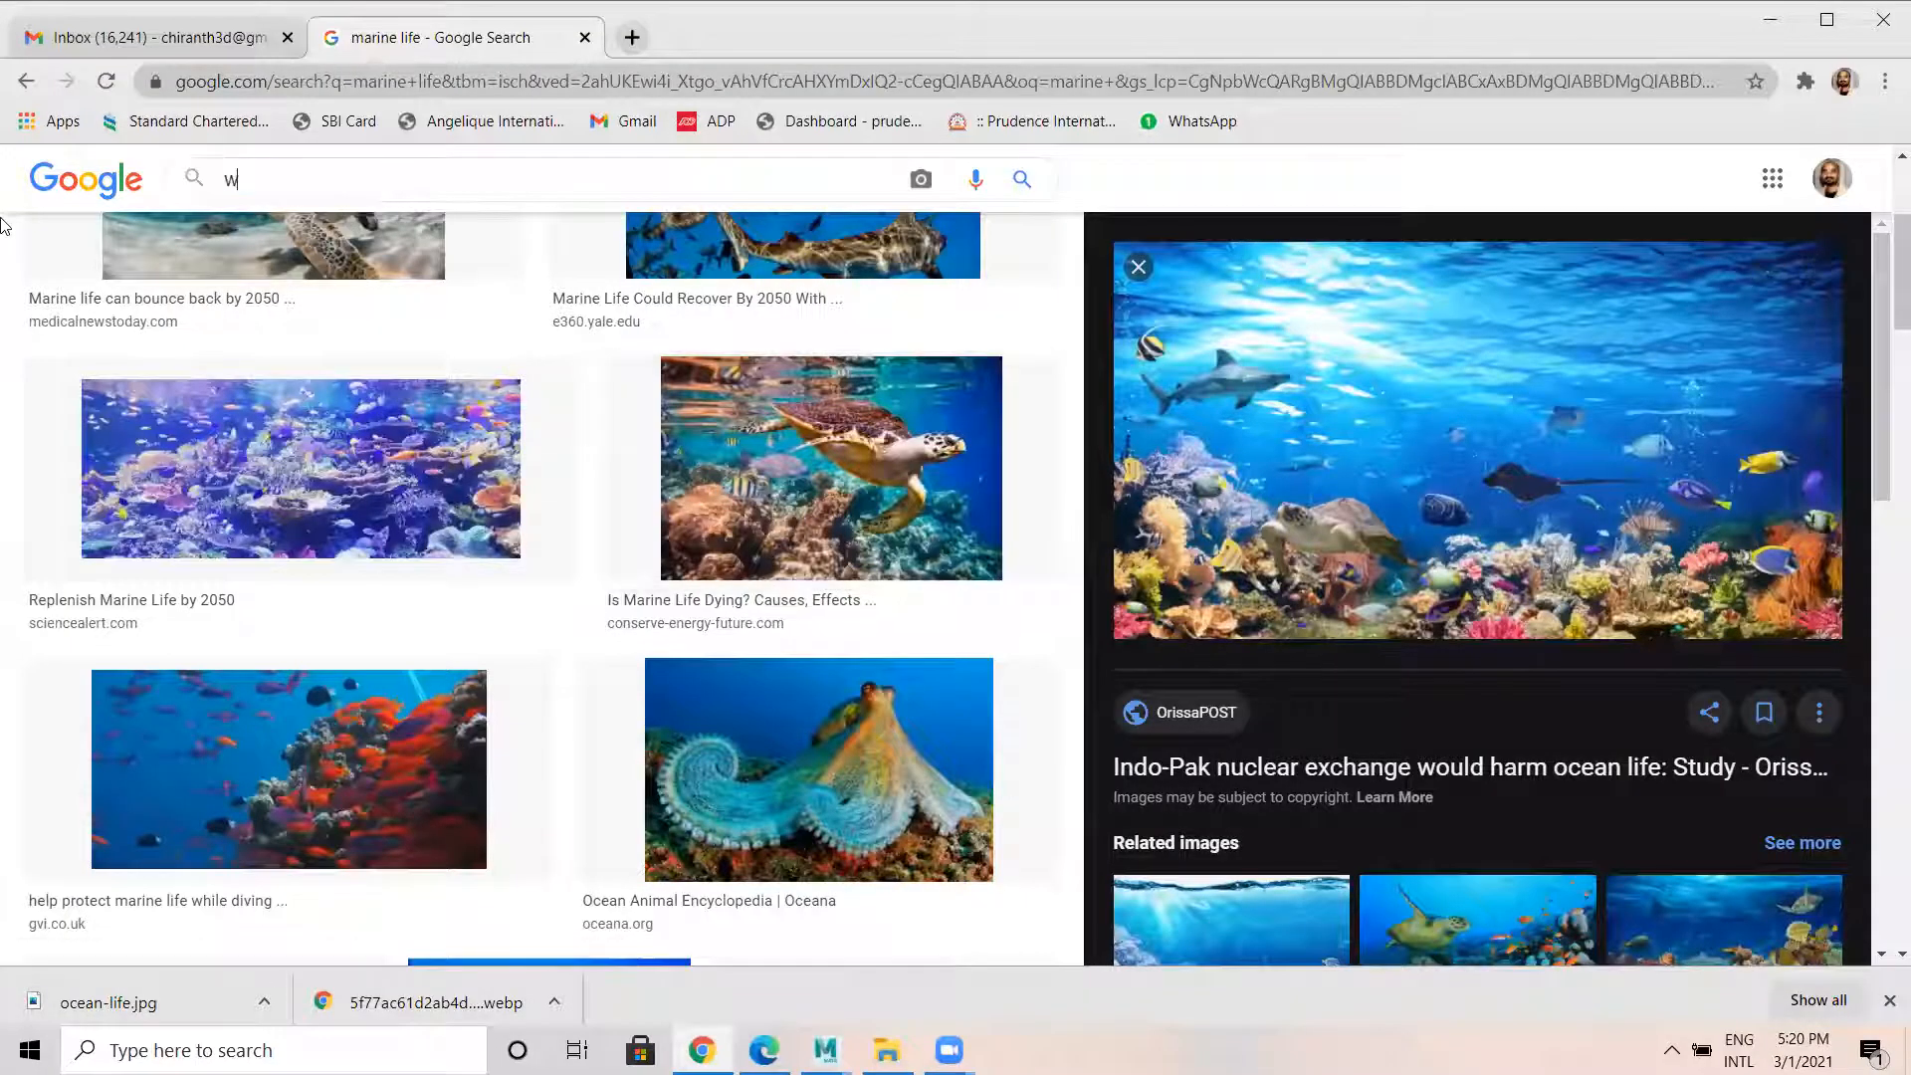
triple_click(382, 179)
text(wall clading)
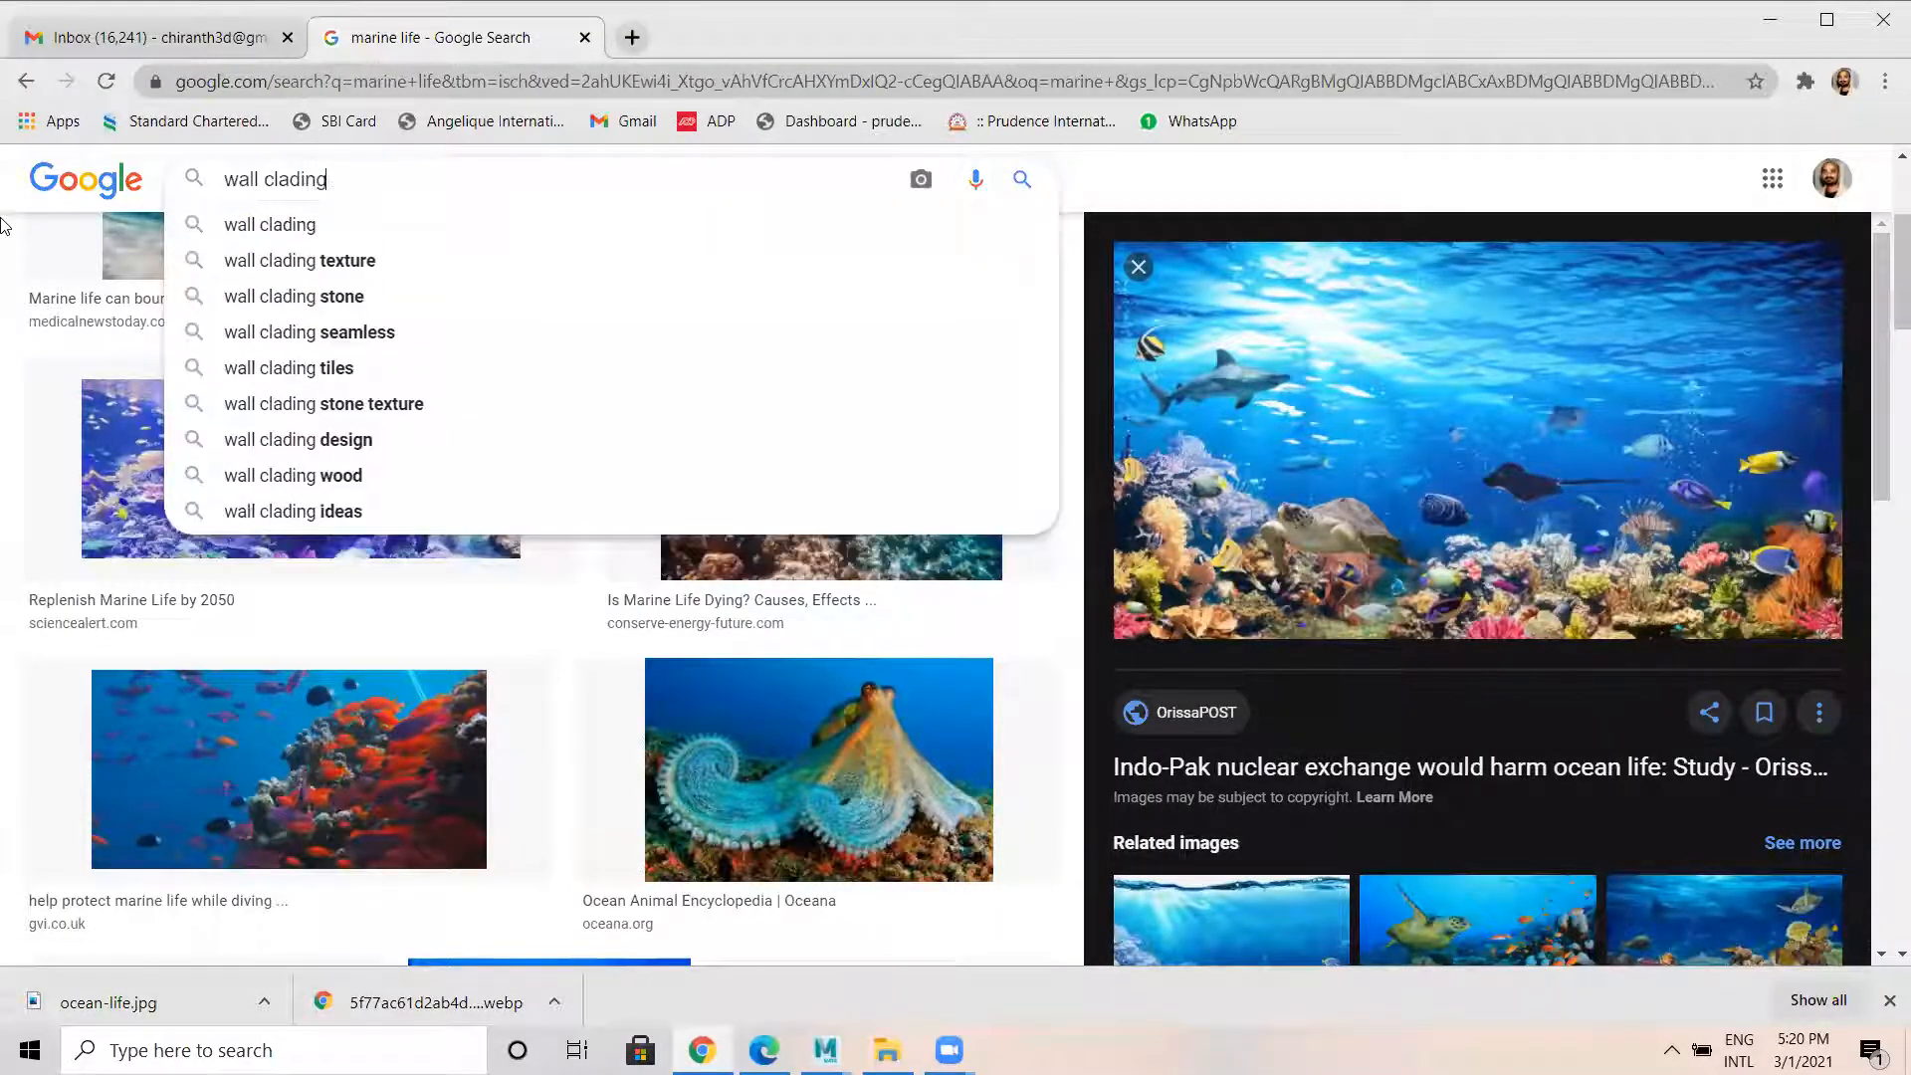
key(Return)
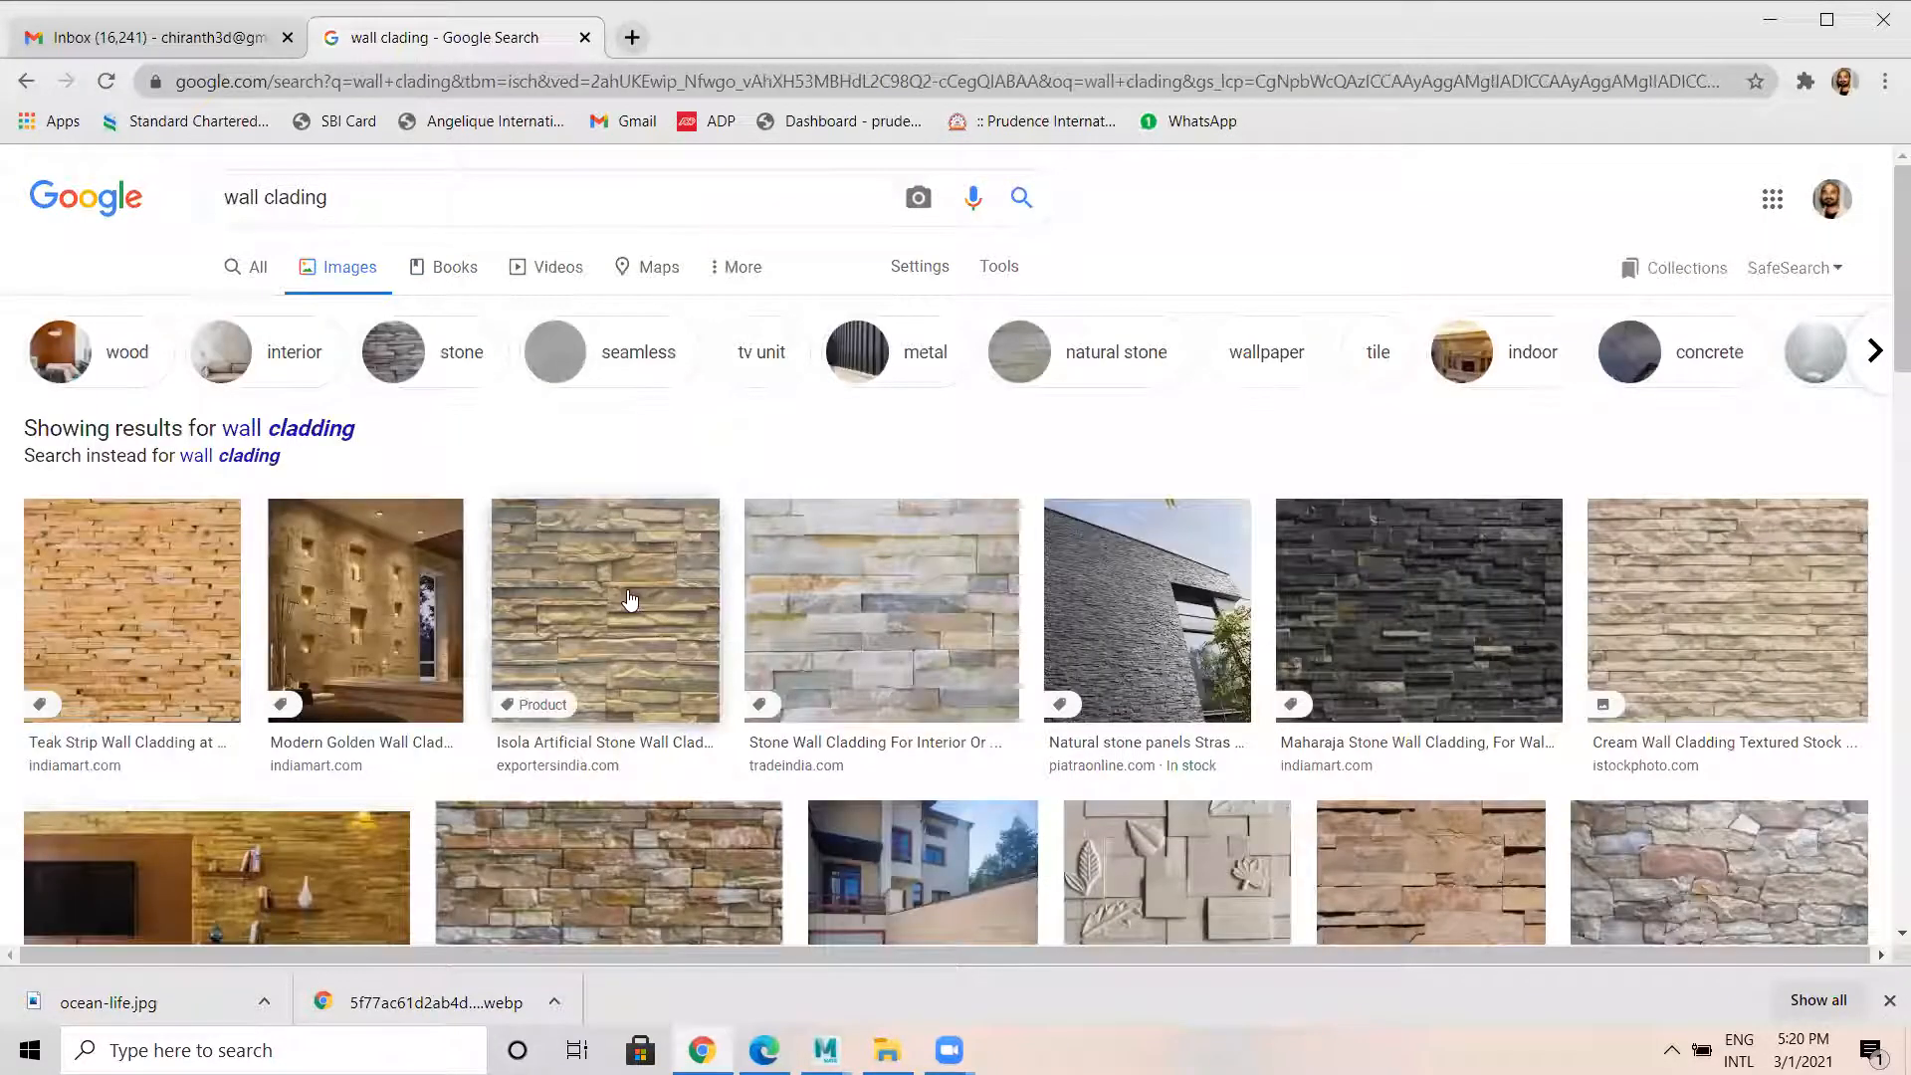
Save the dark Maharaja stone cladding image as wall-cladding-500x500.jpg in the Interior project's sourceimages folder.
click(1434, 631)
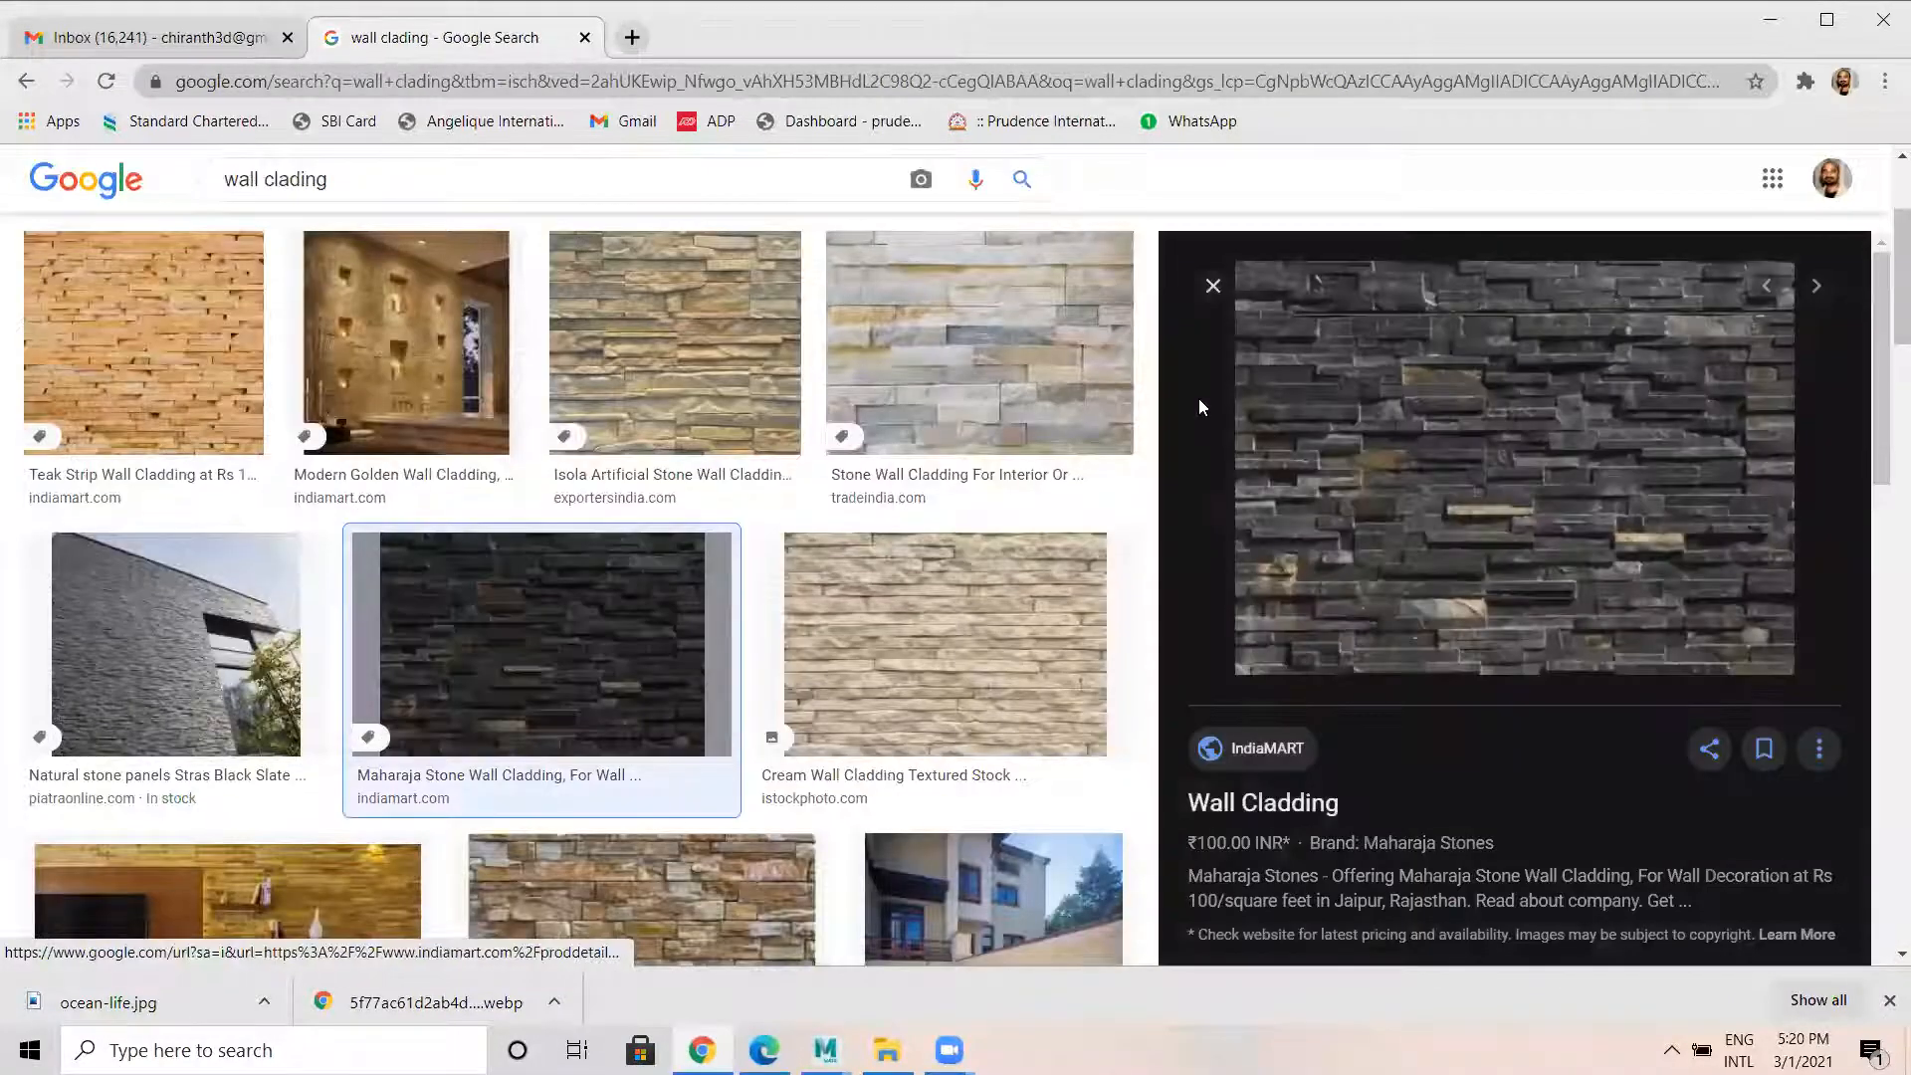
right_click(1464, 445)
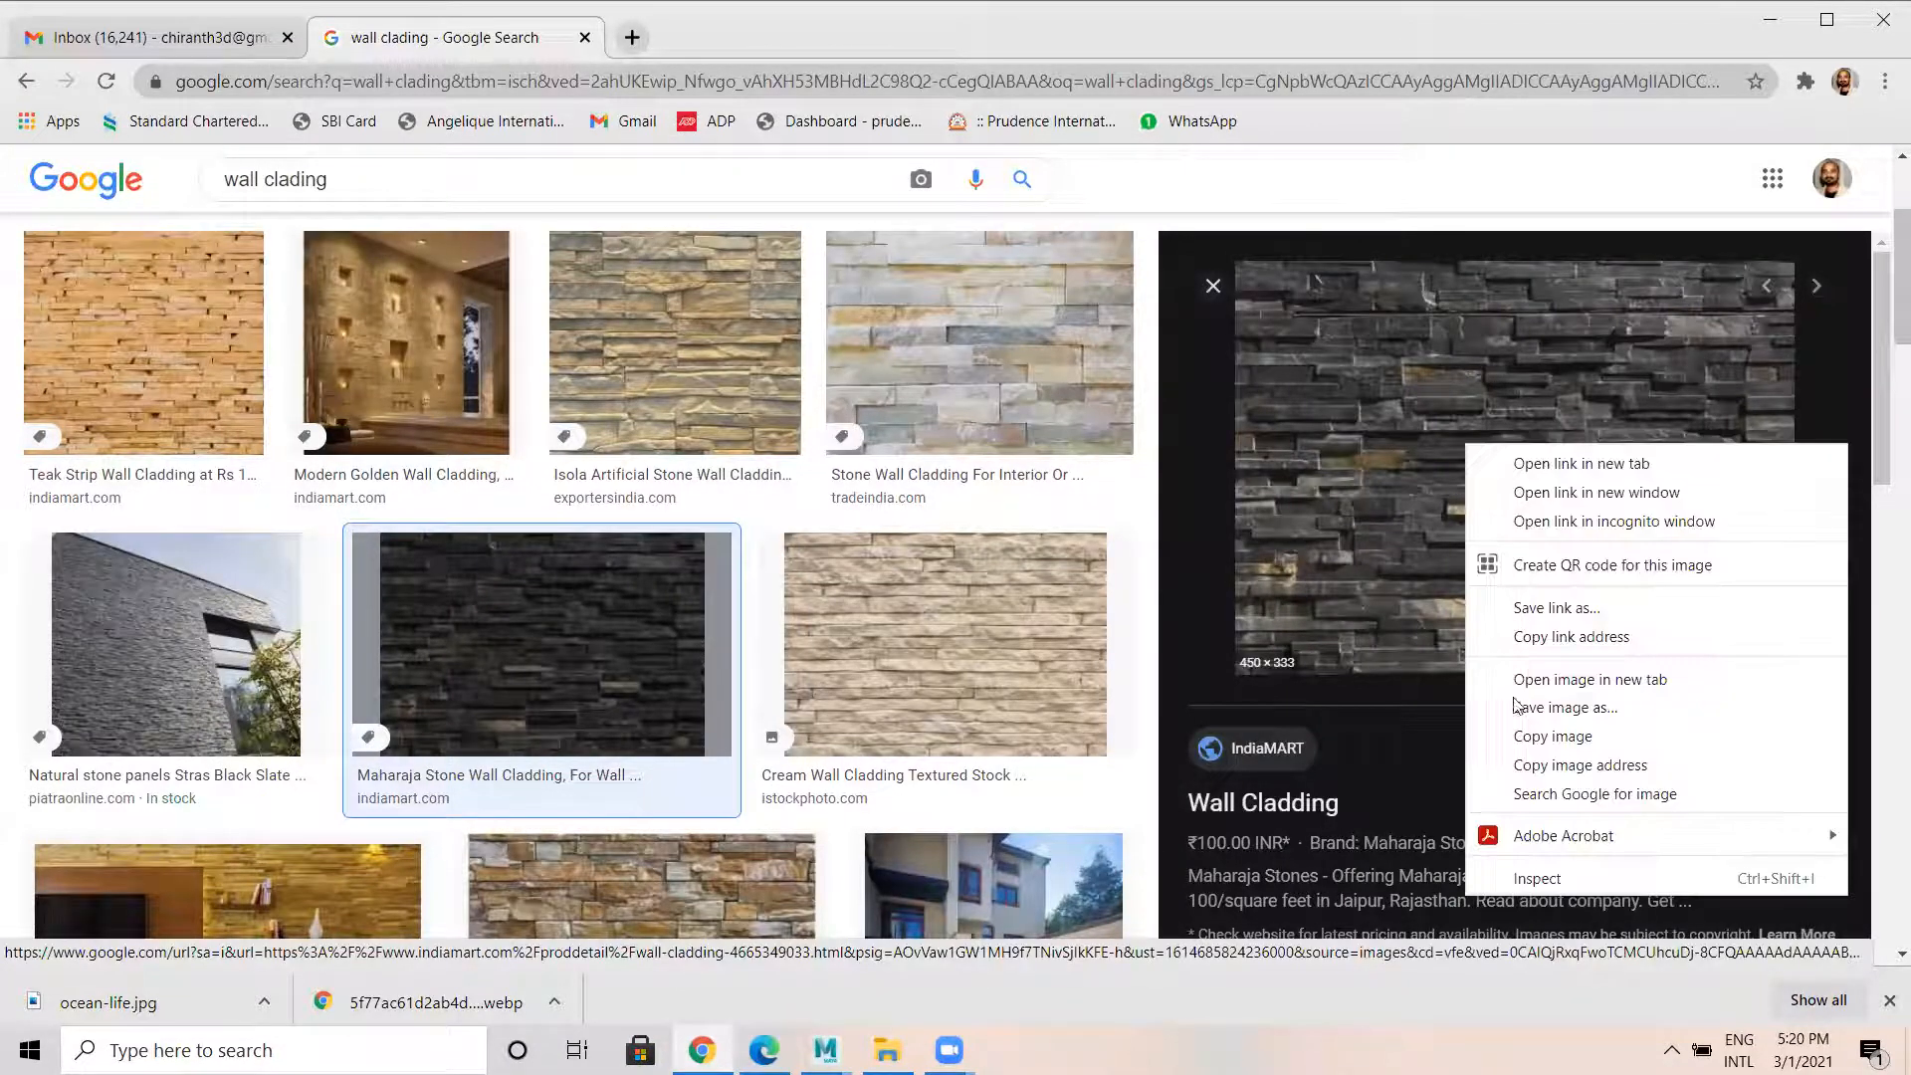
click(1565, 704)
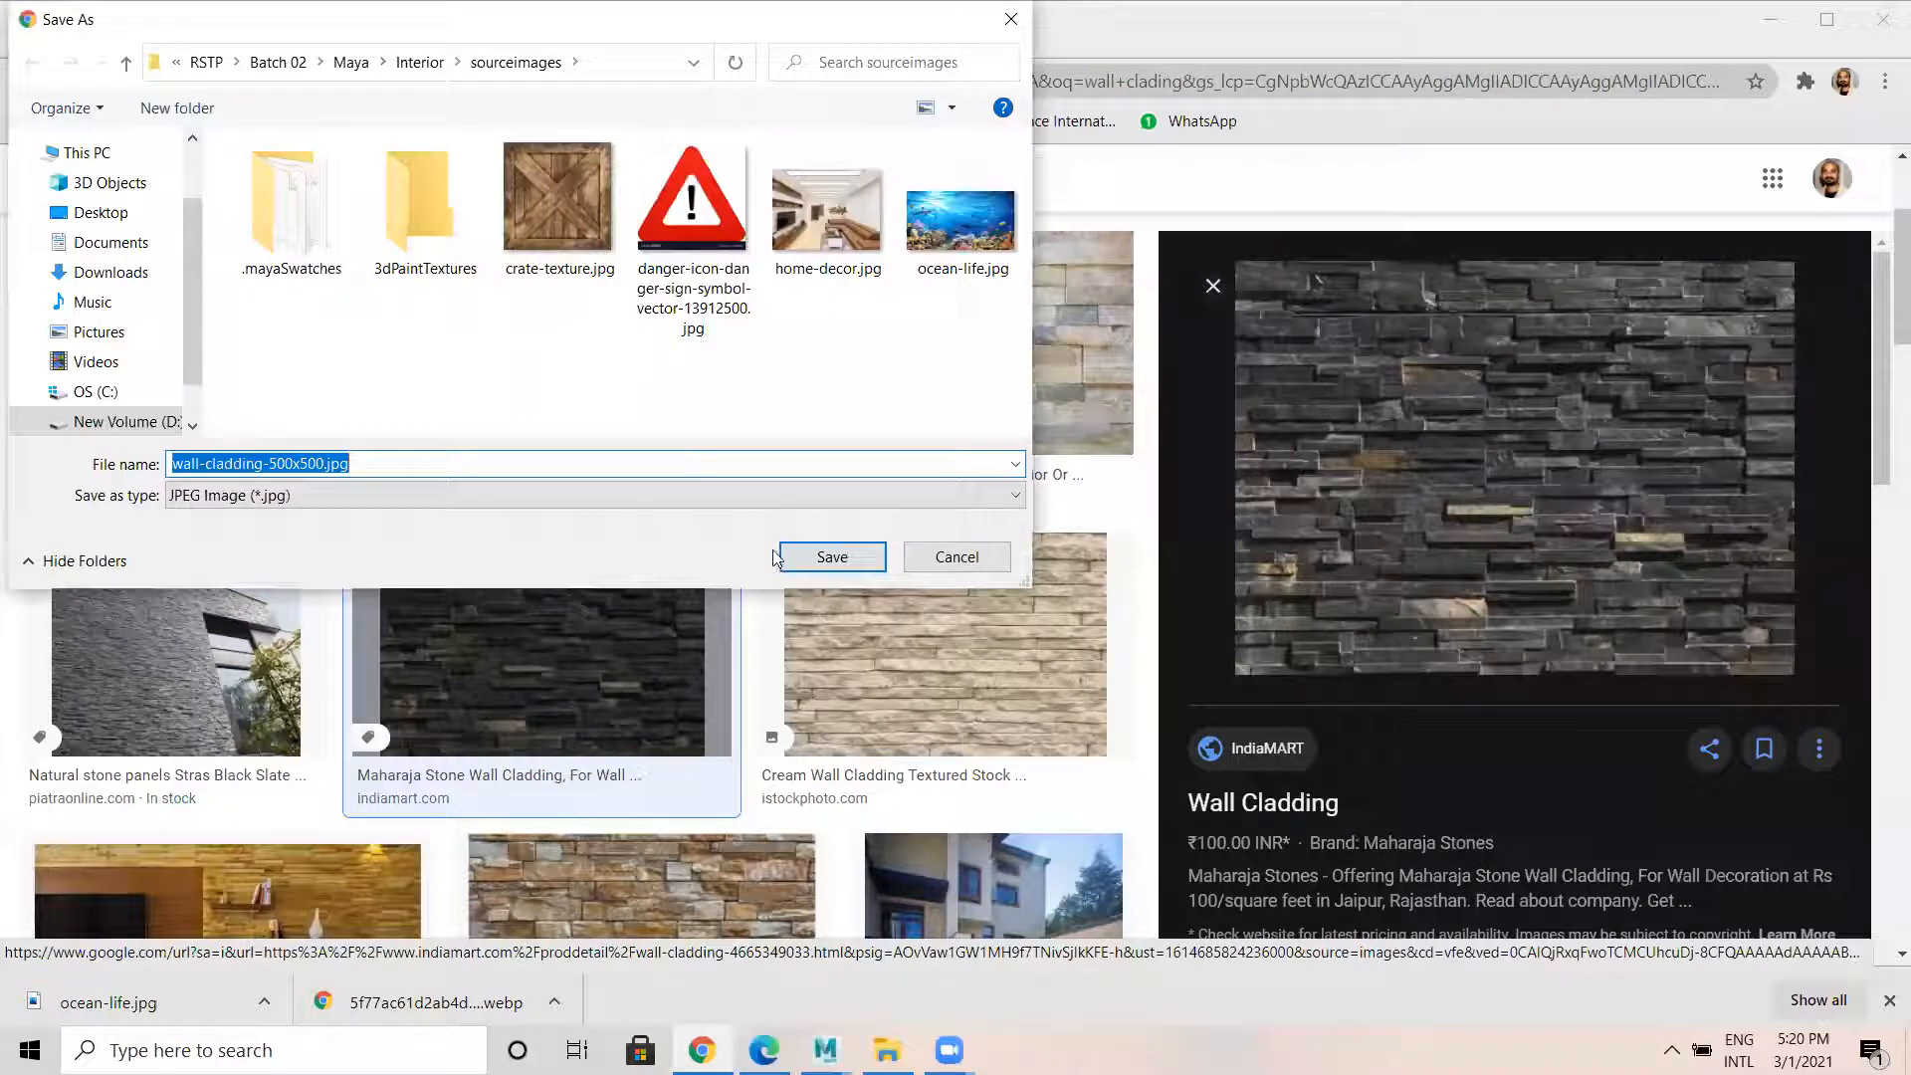
click(826, 557)
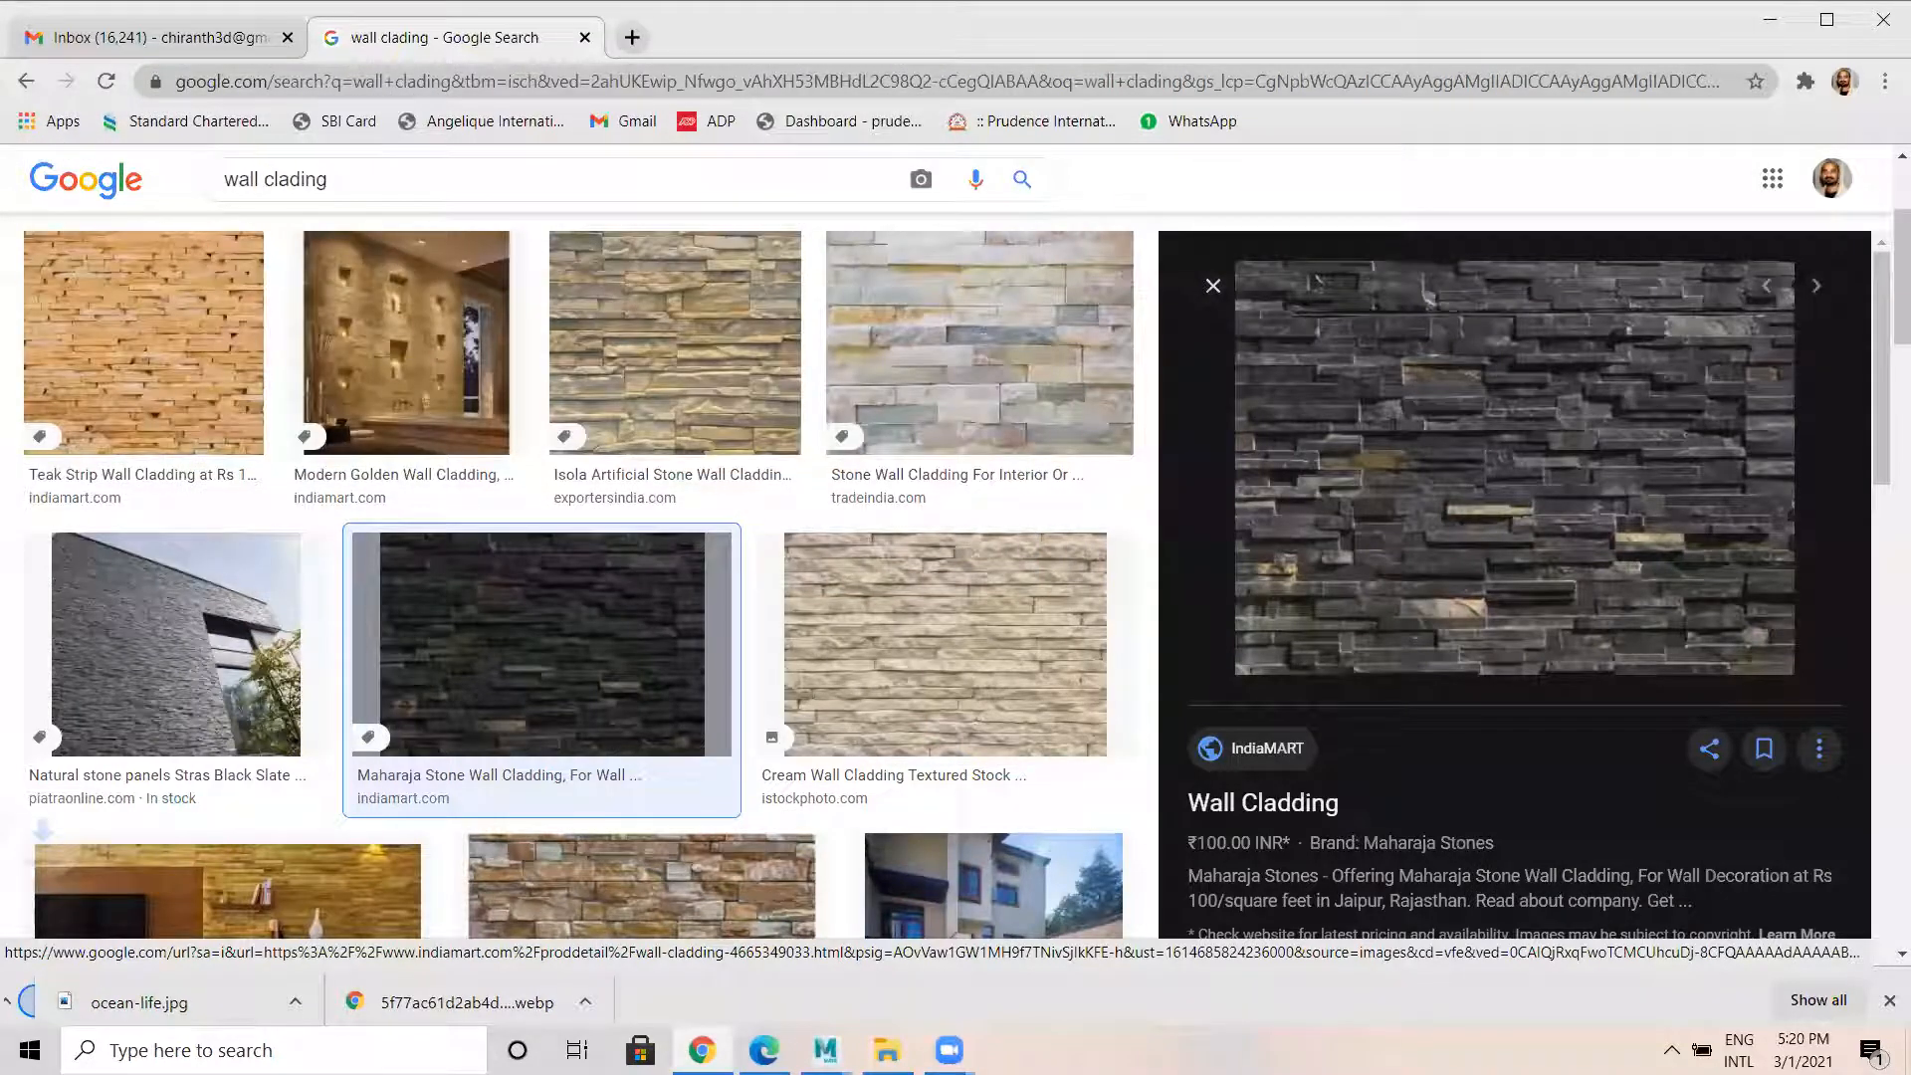
Switch back to Maya, shift the UV Editor aside and close the UV Toolkit.
mouse_move(826, 1050)
click(919, 872)
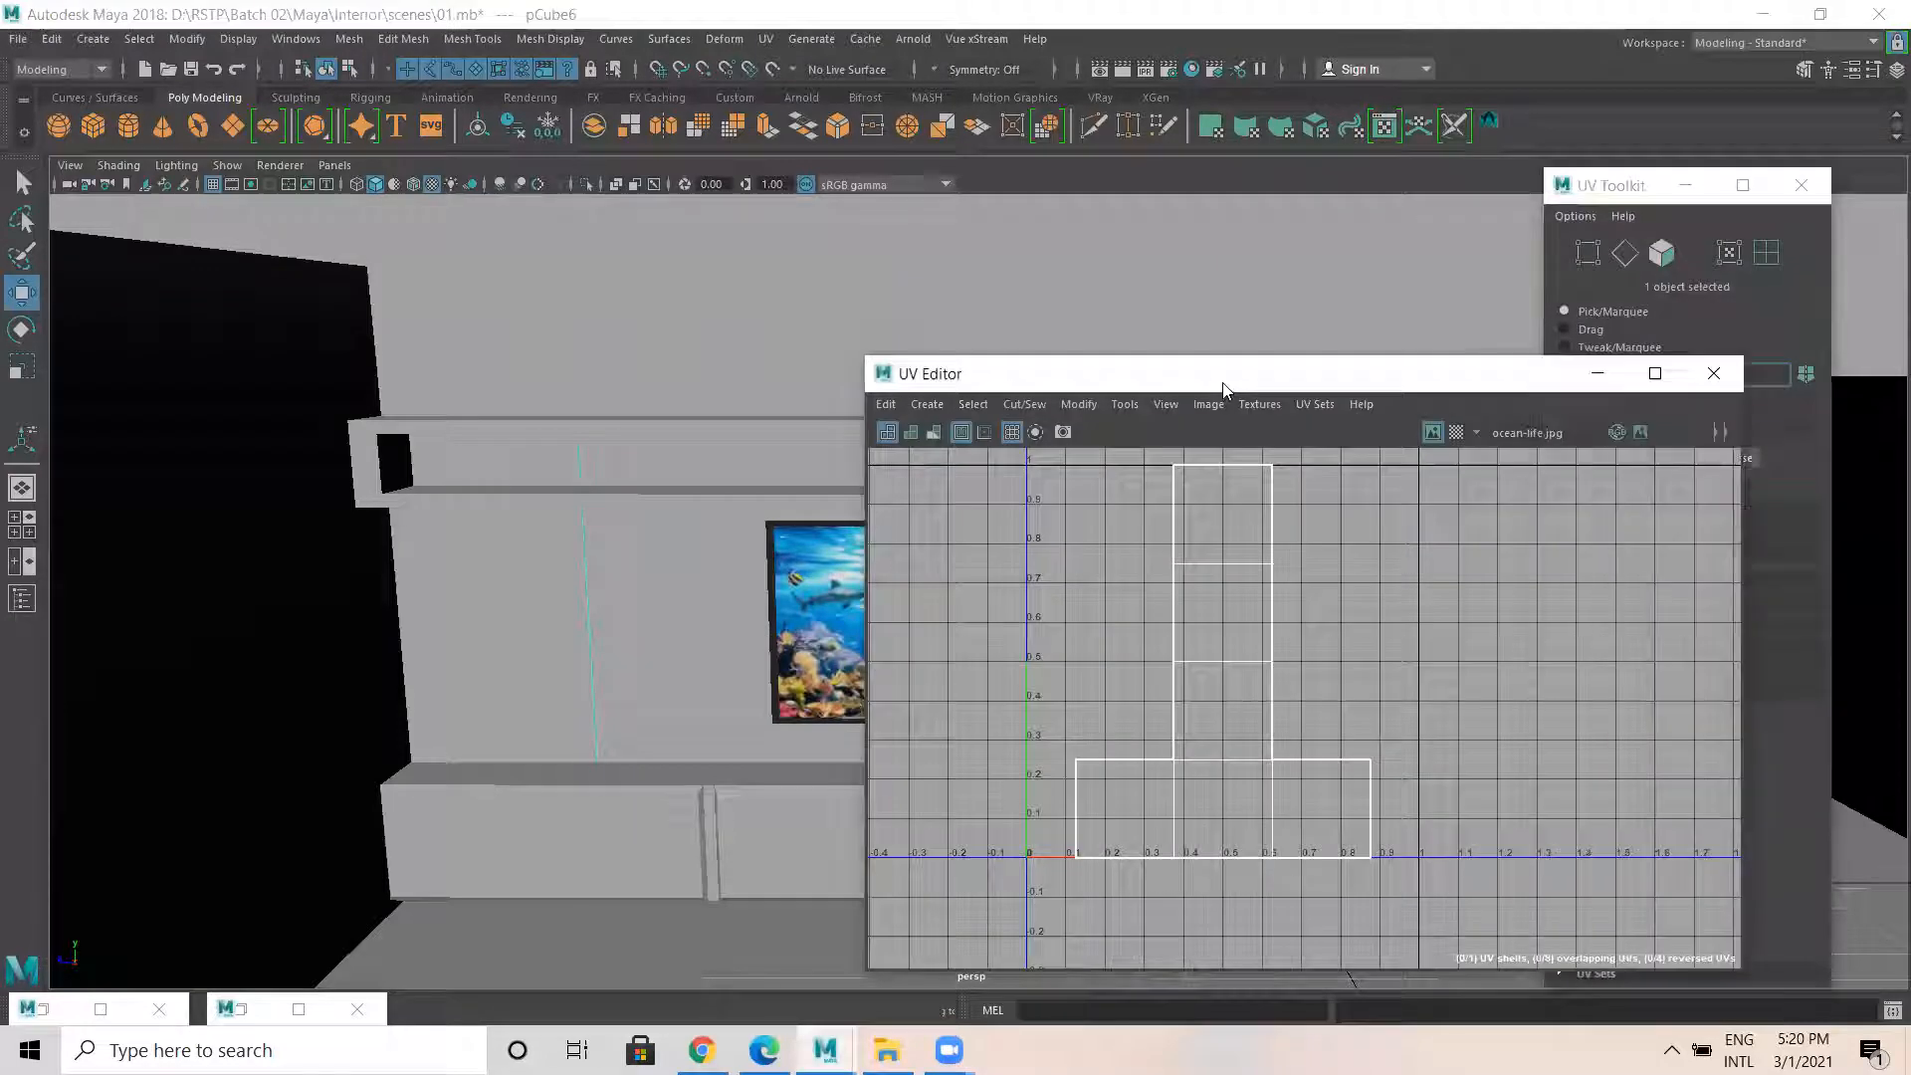
drag(1224, 383, 1517, 239)
click(1809, 183)
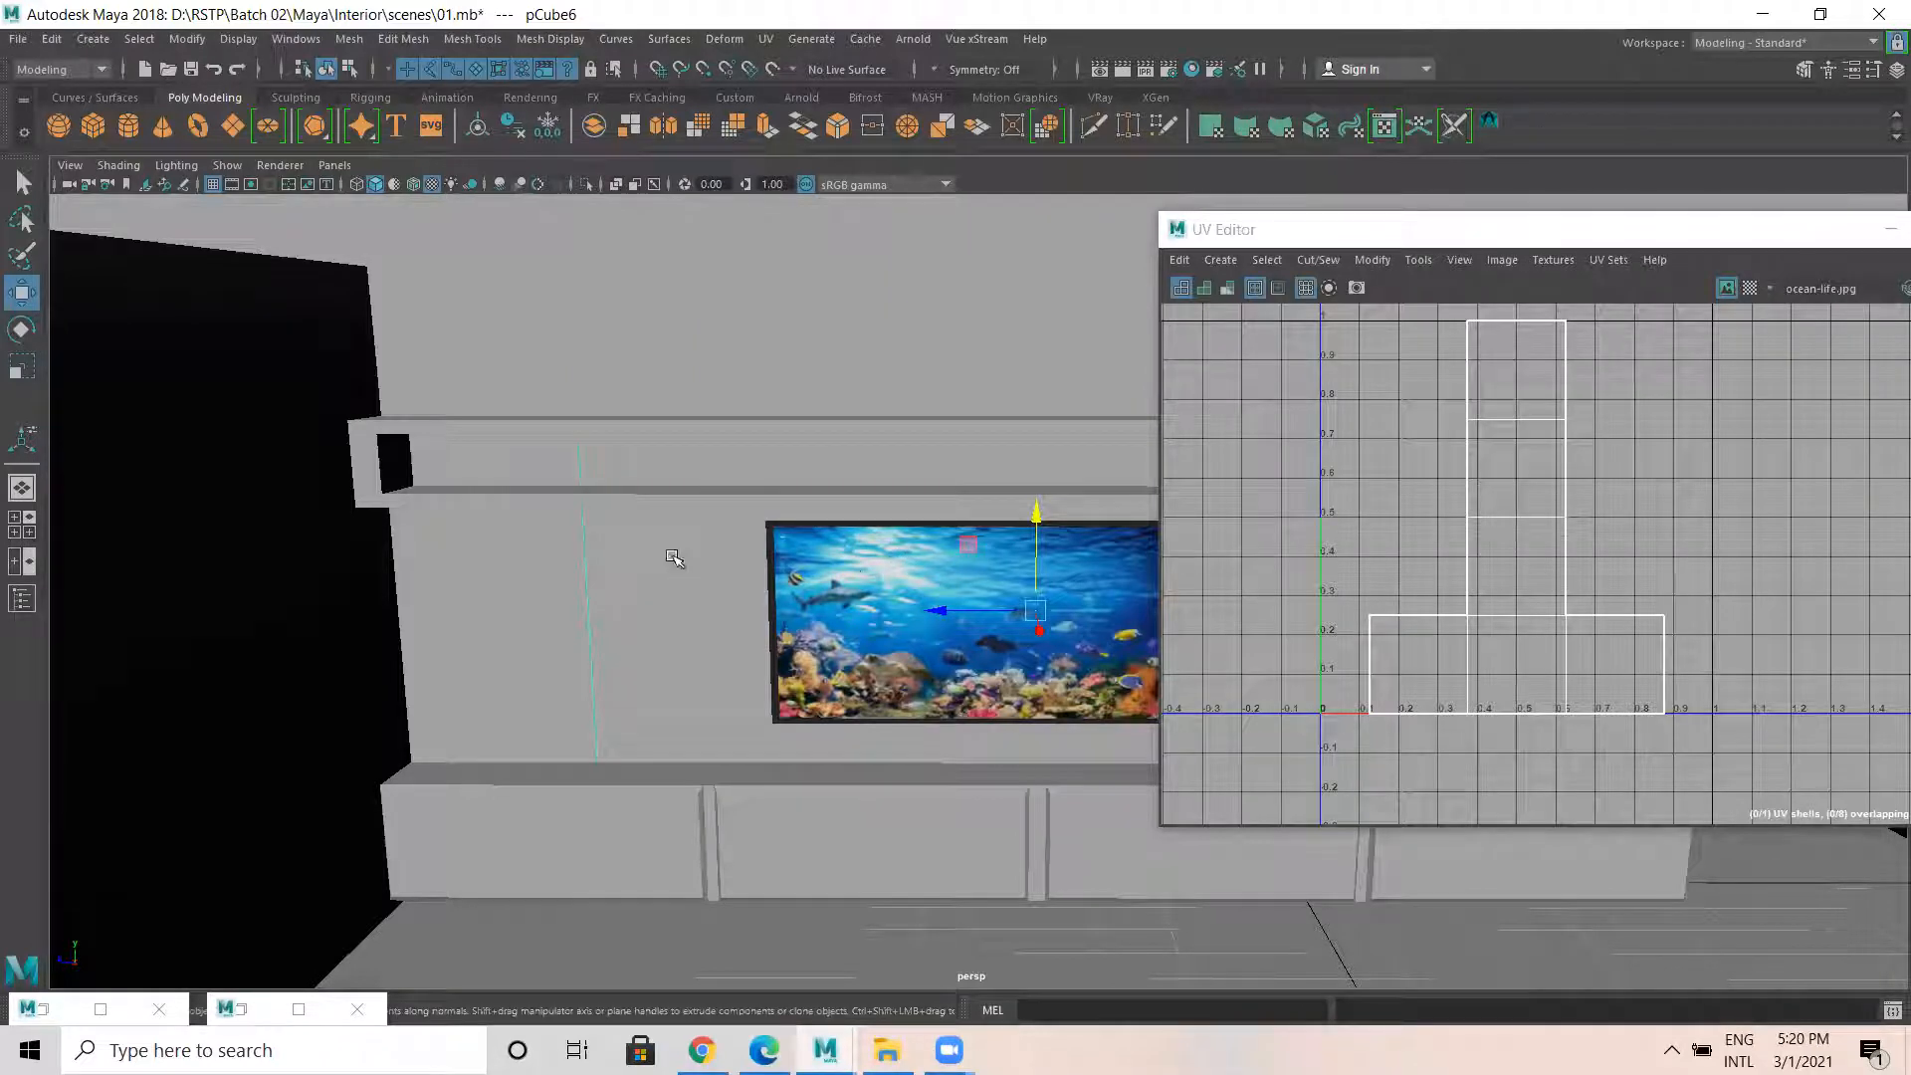
Apply a planar UV projection from the X axis, fitted to the bounding box, to the back panel and return to object mode.
alt+drag(674, 559, 670, 544)
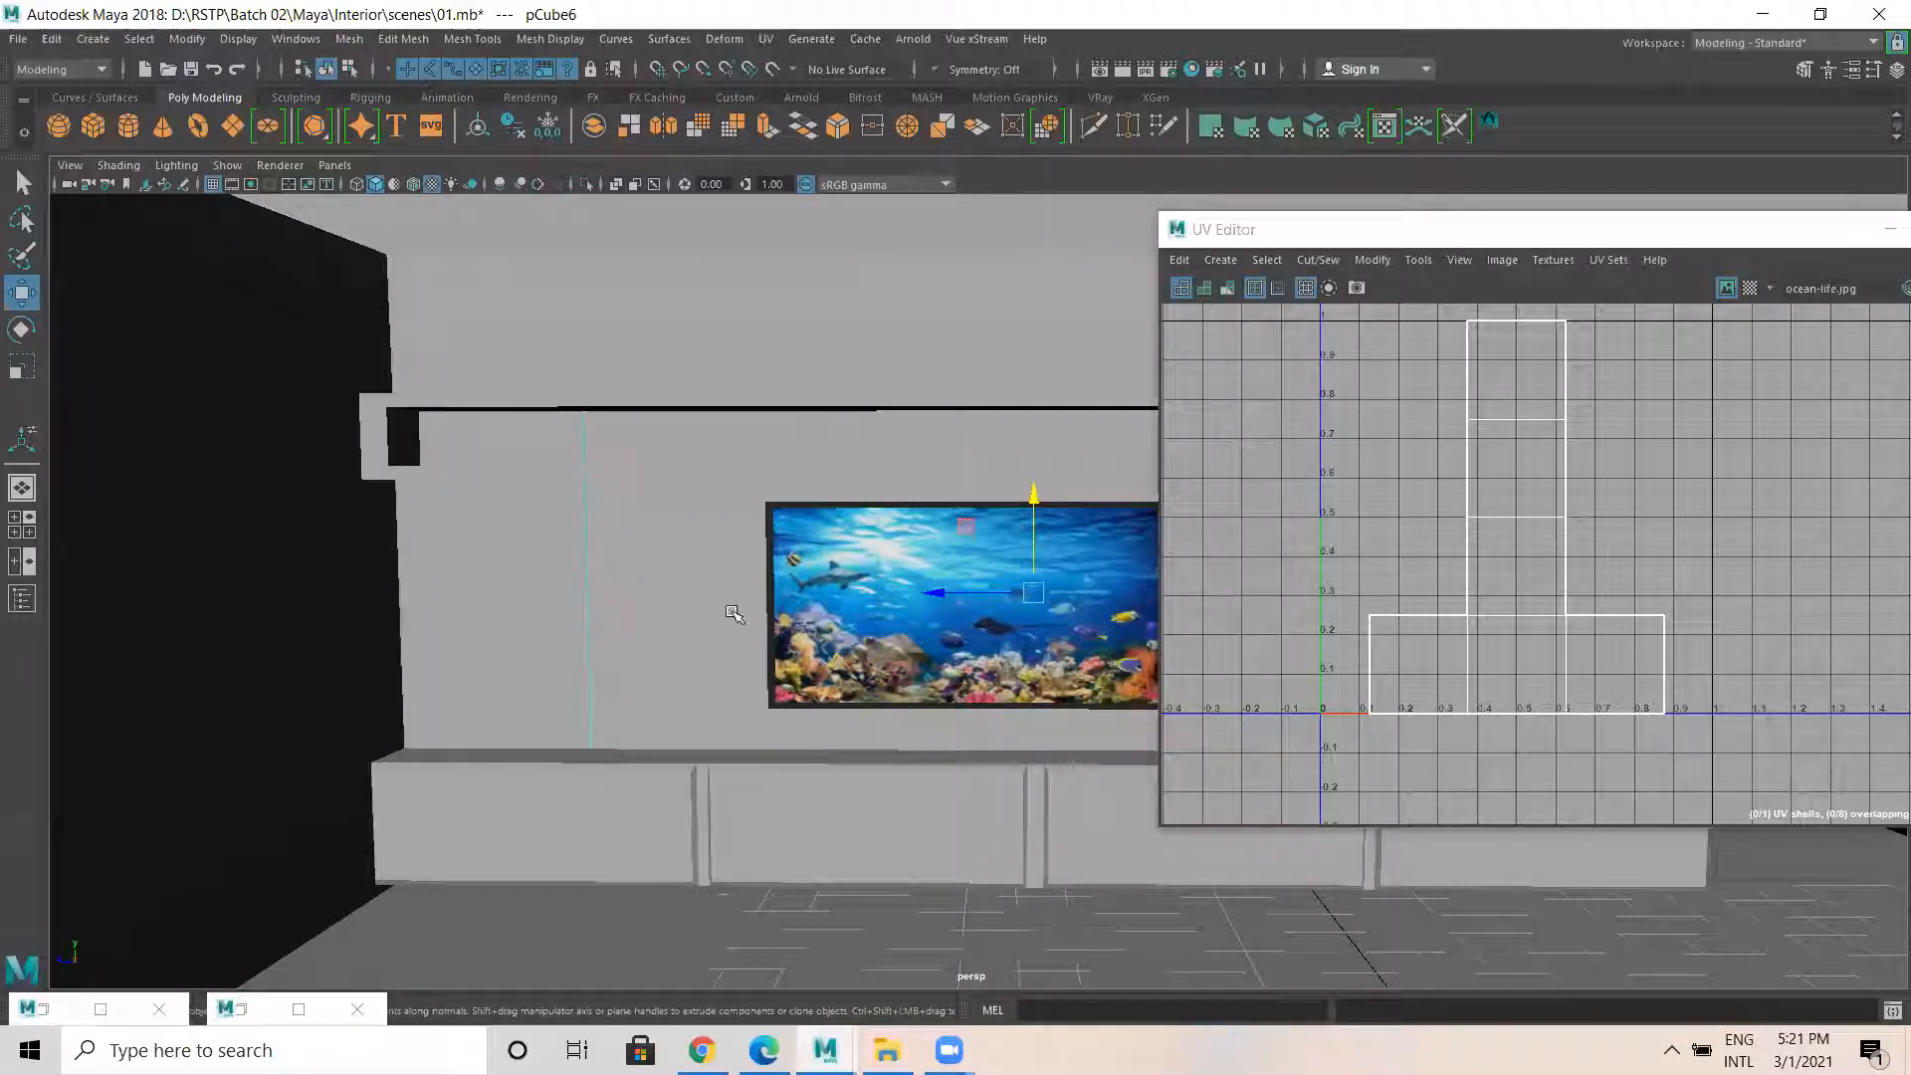
click(766, 40)
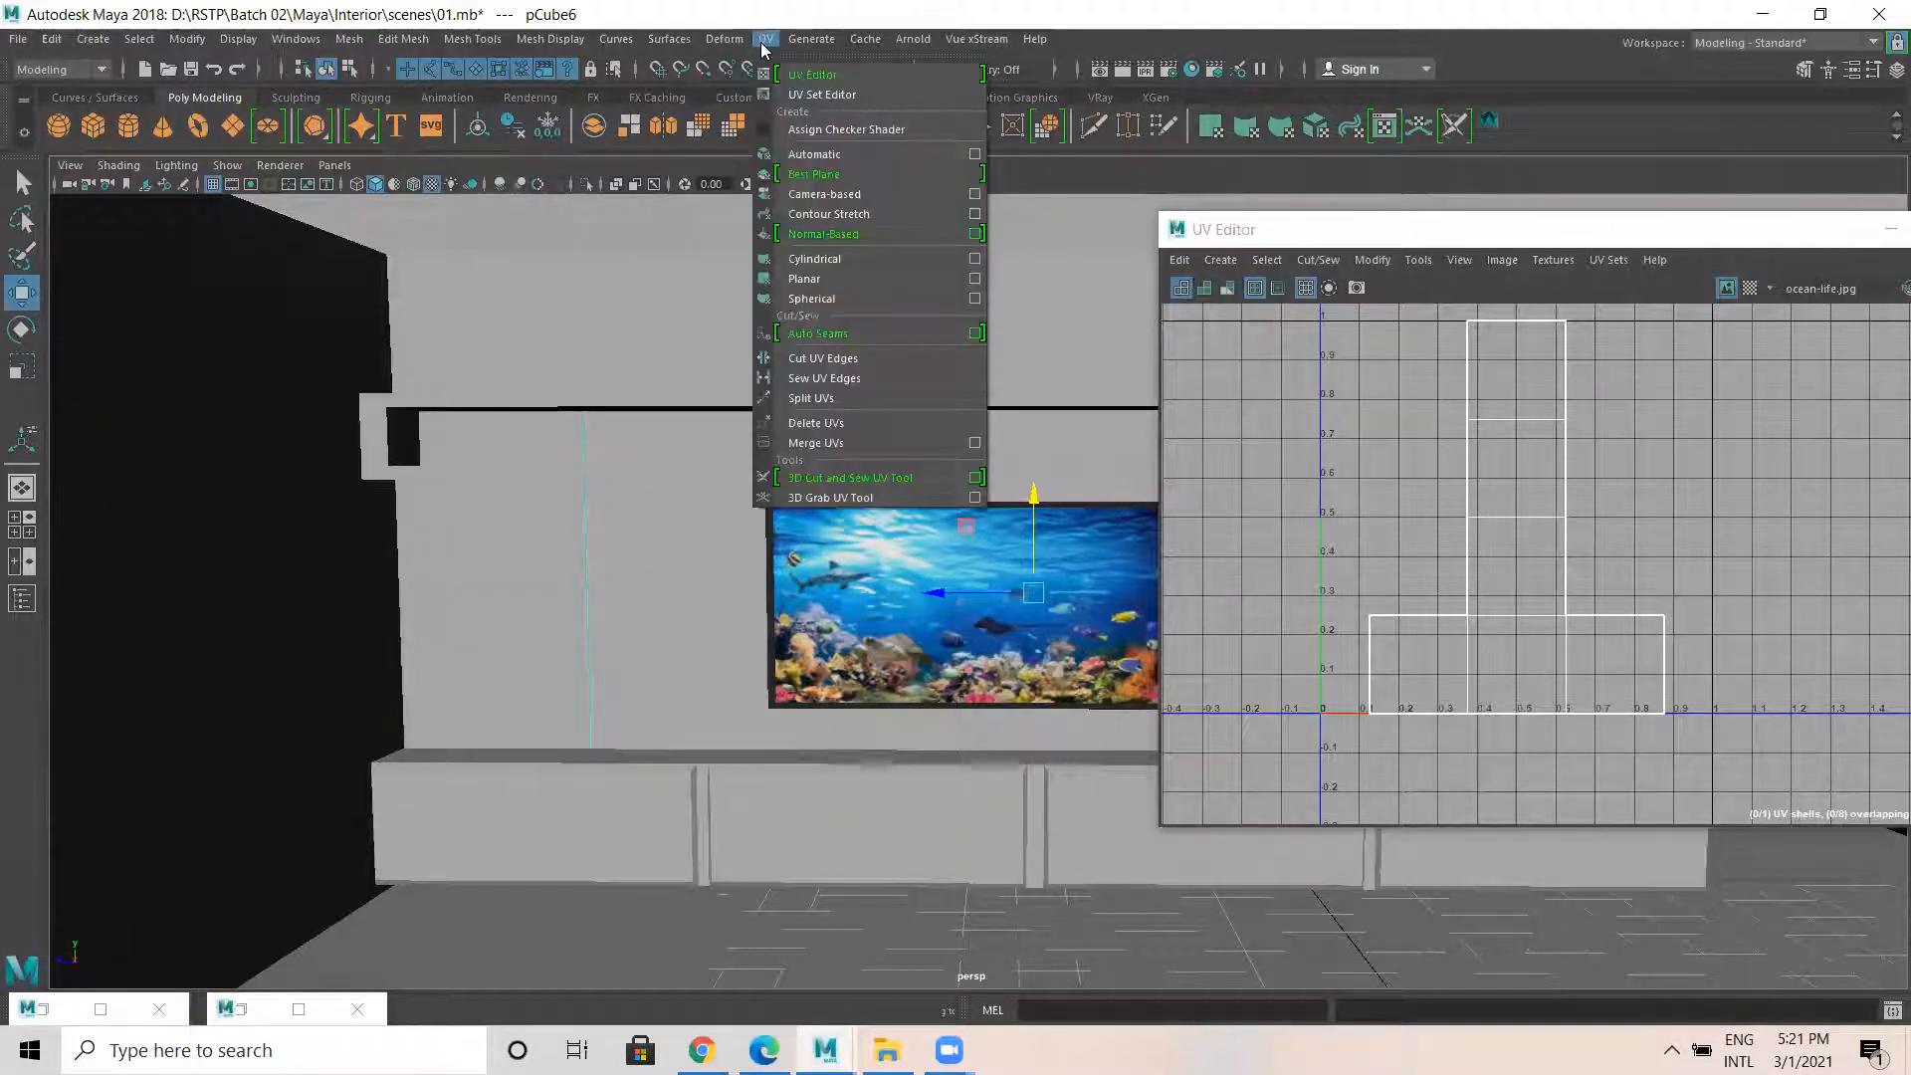
click(975, 279)
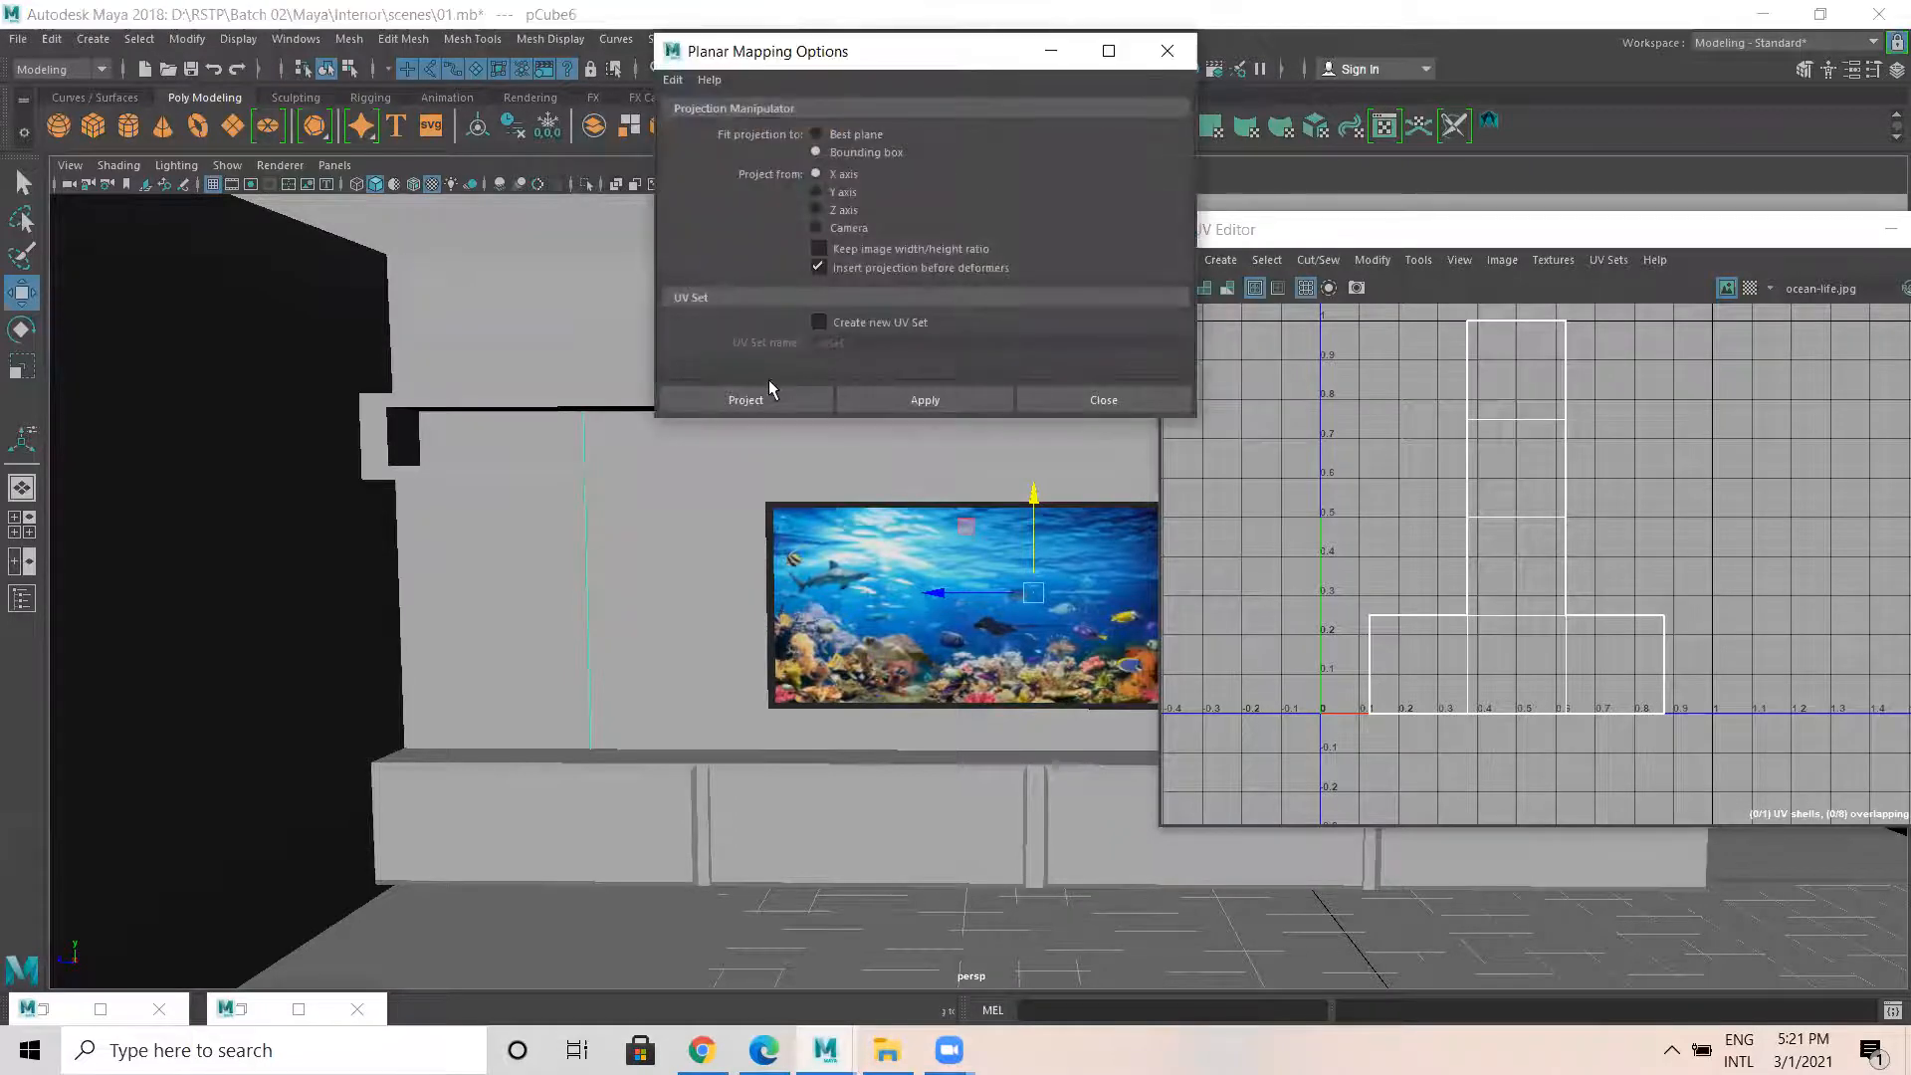
click(771, 390)
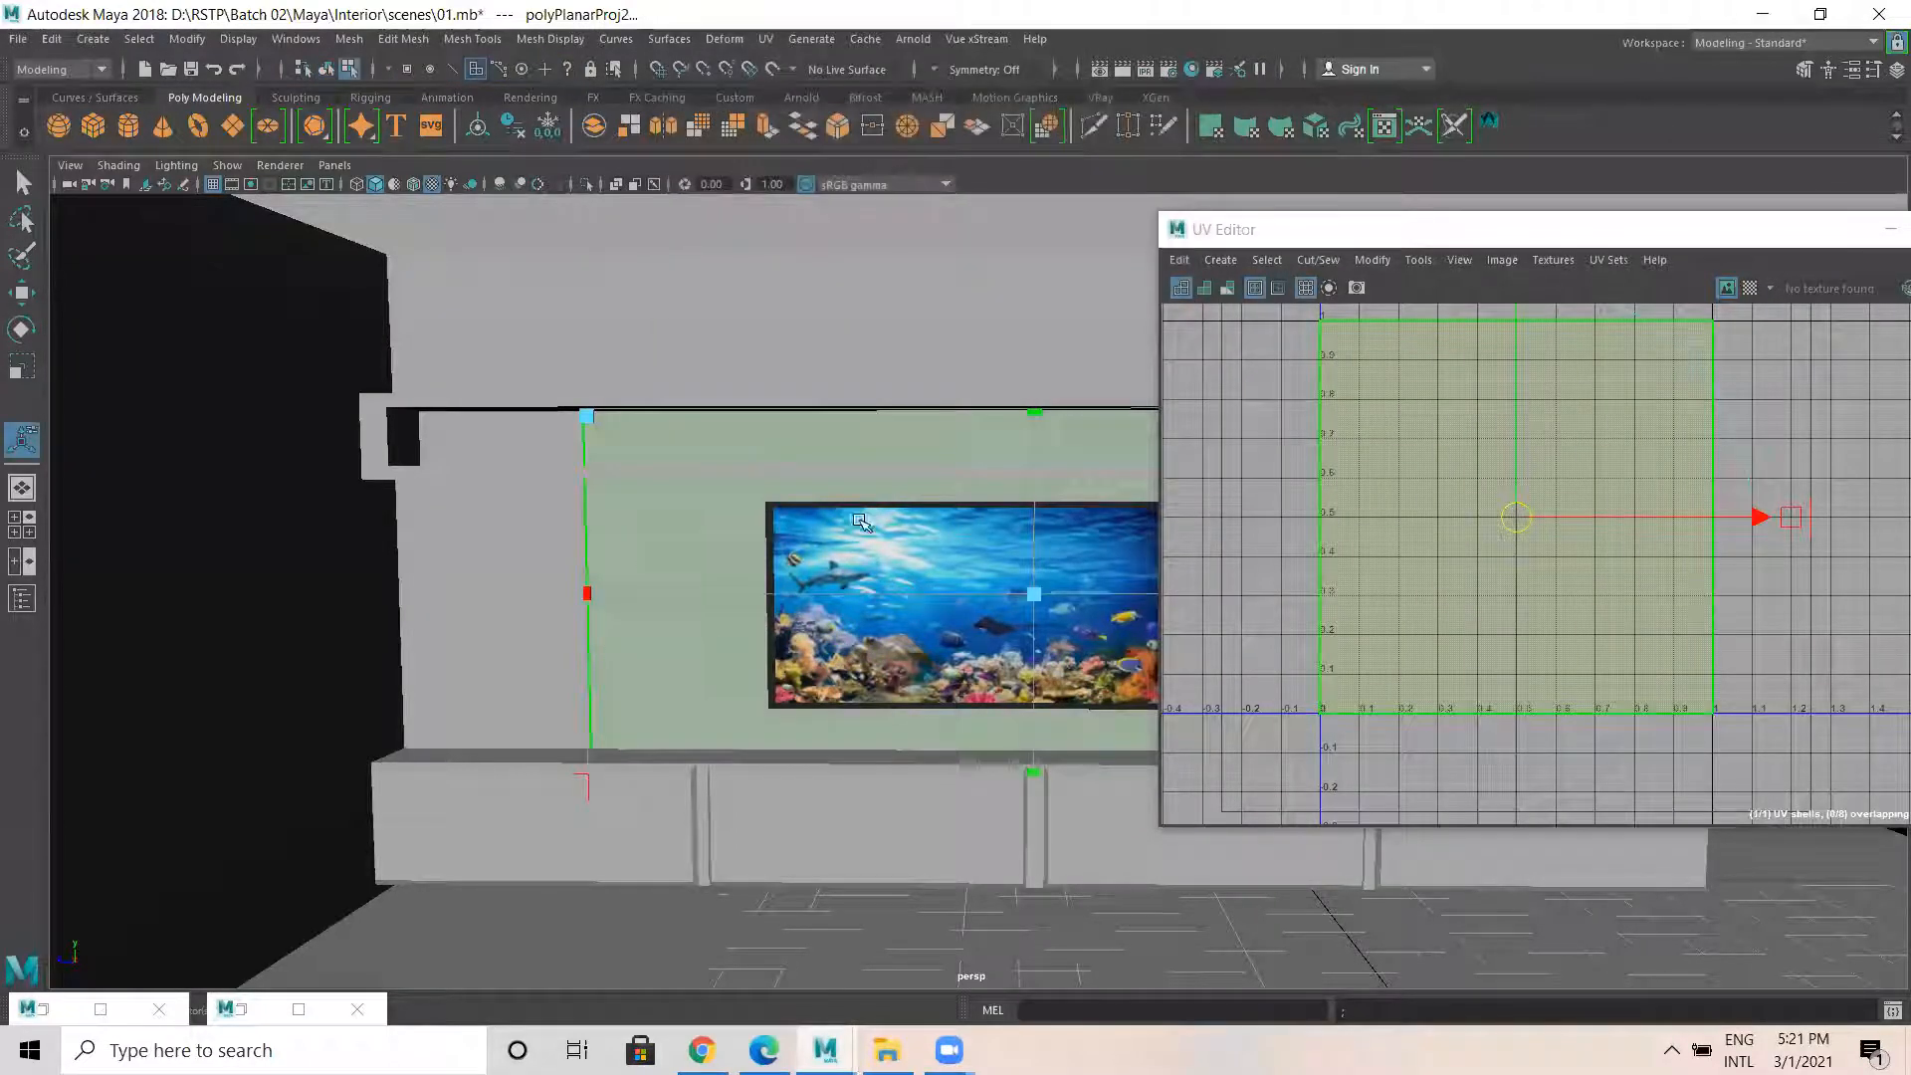
right_drag(665, 496, 754, 444)
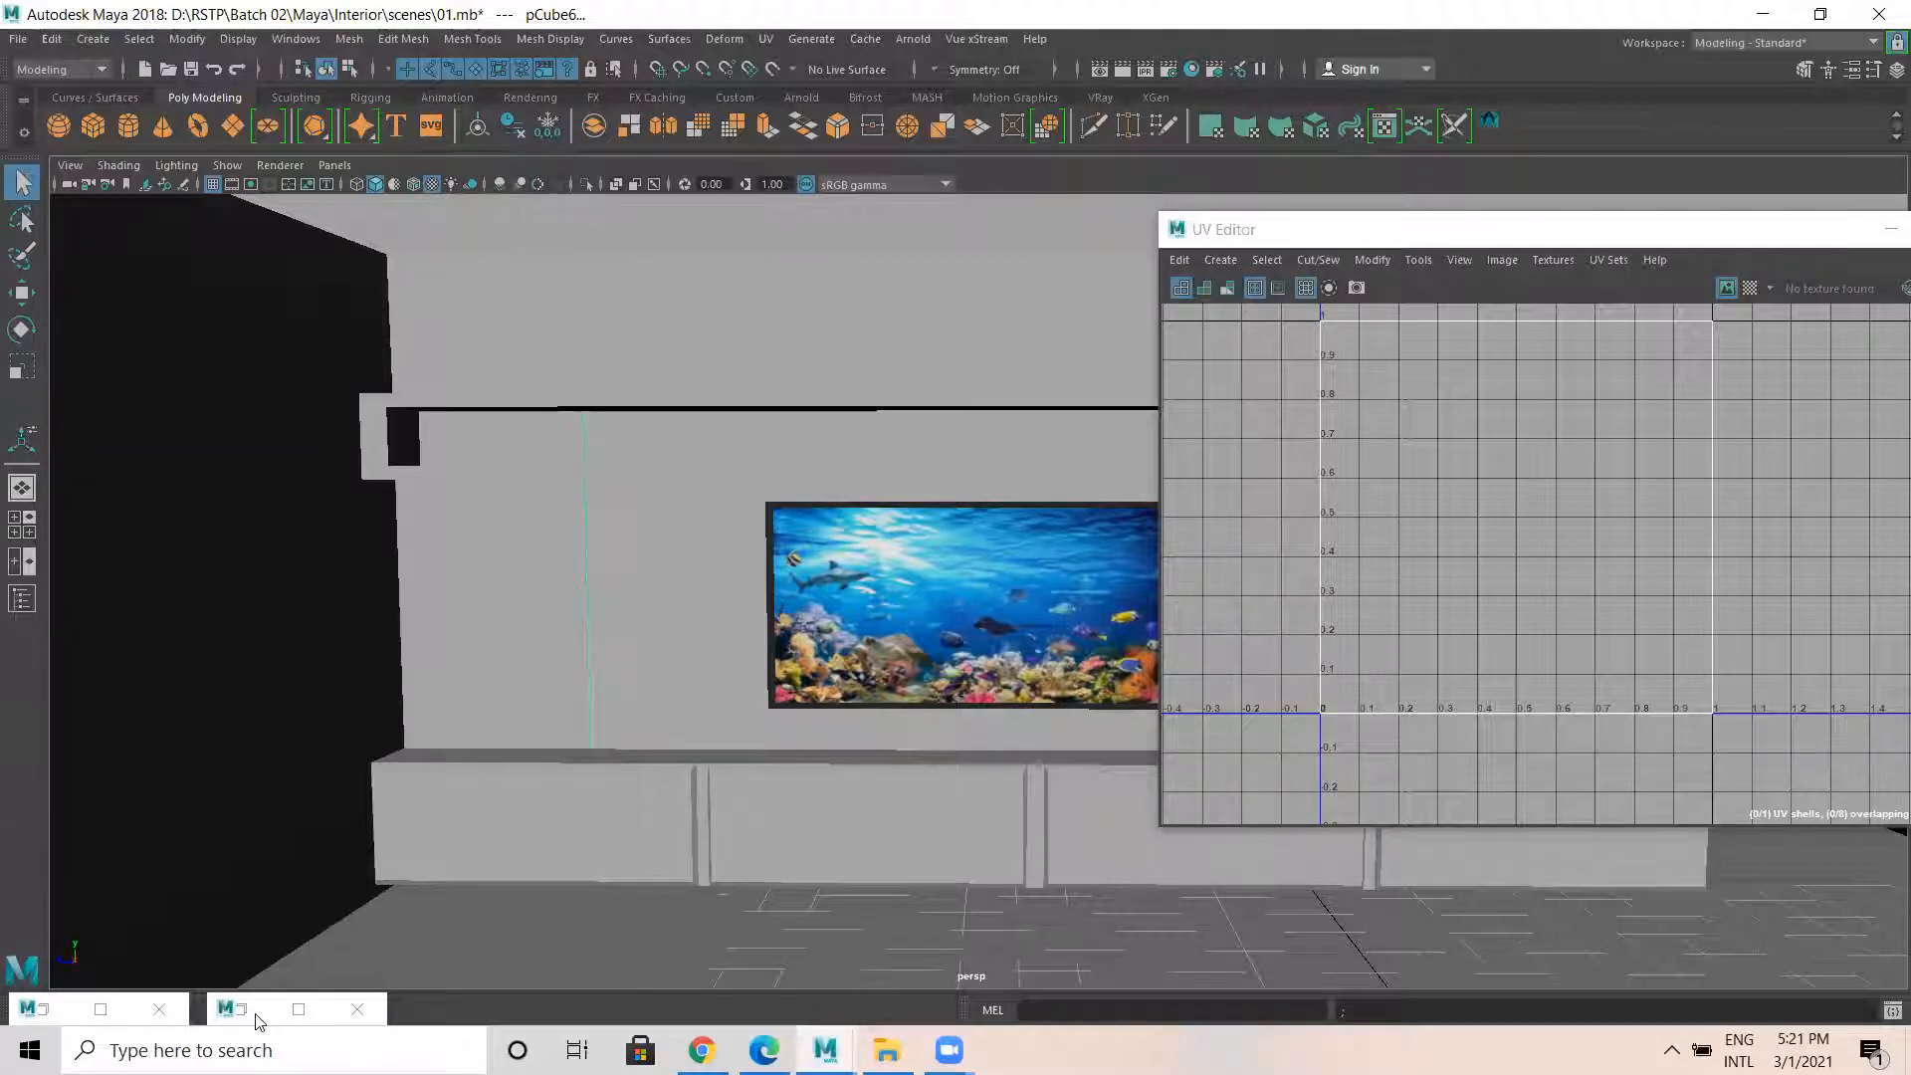
Open the Hypershade full screen and rename the black aiStandardSurface2 material to TV Metal.
click(1193, 70)
click(1292, 847)
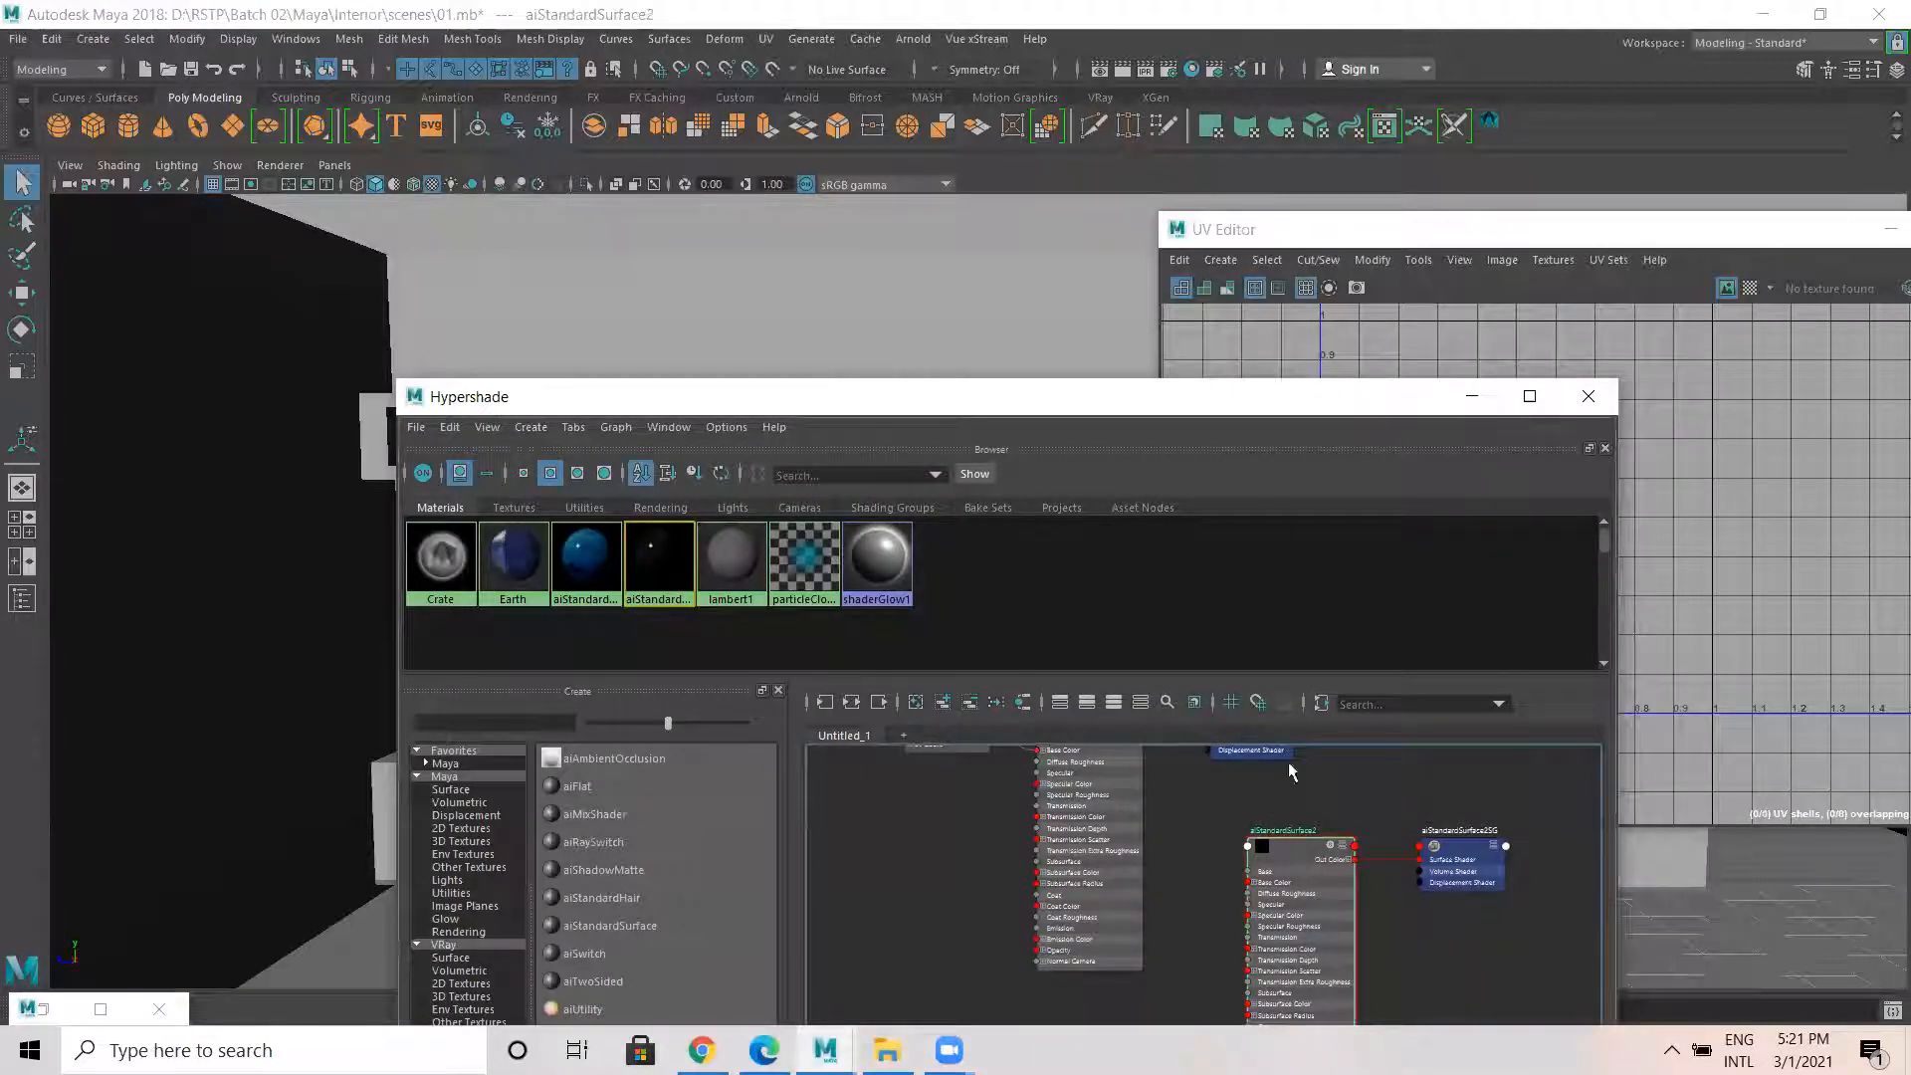
click(1530, 396)
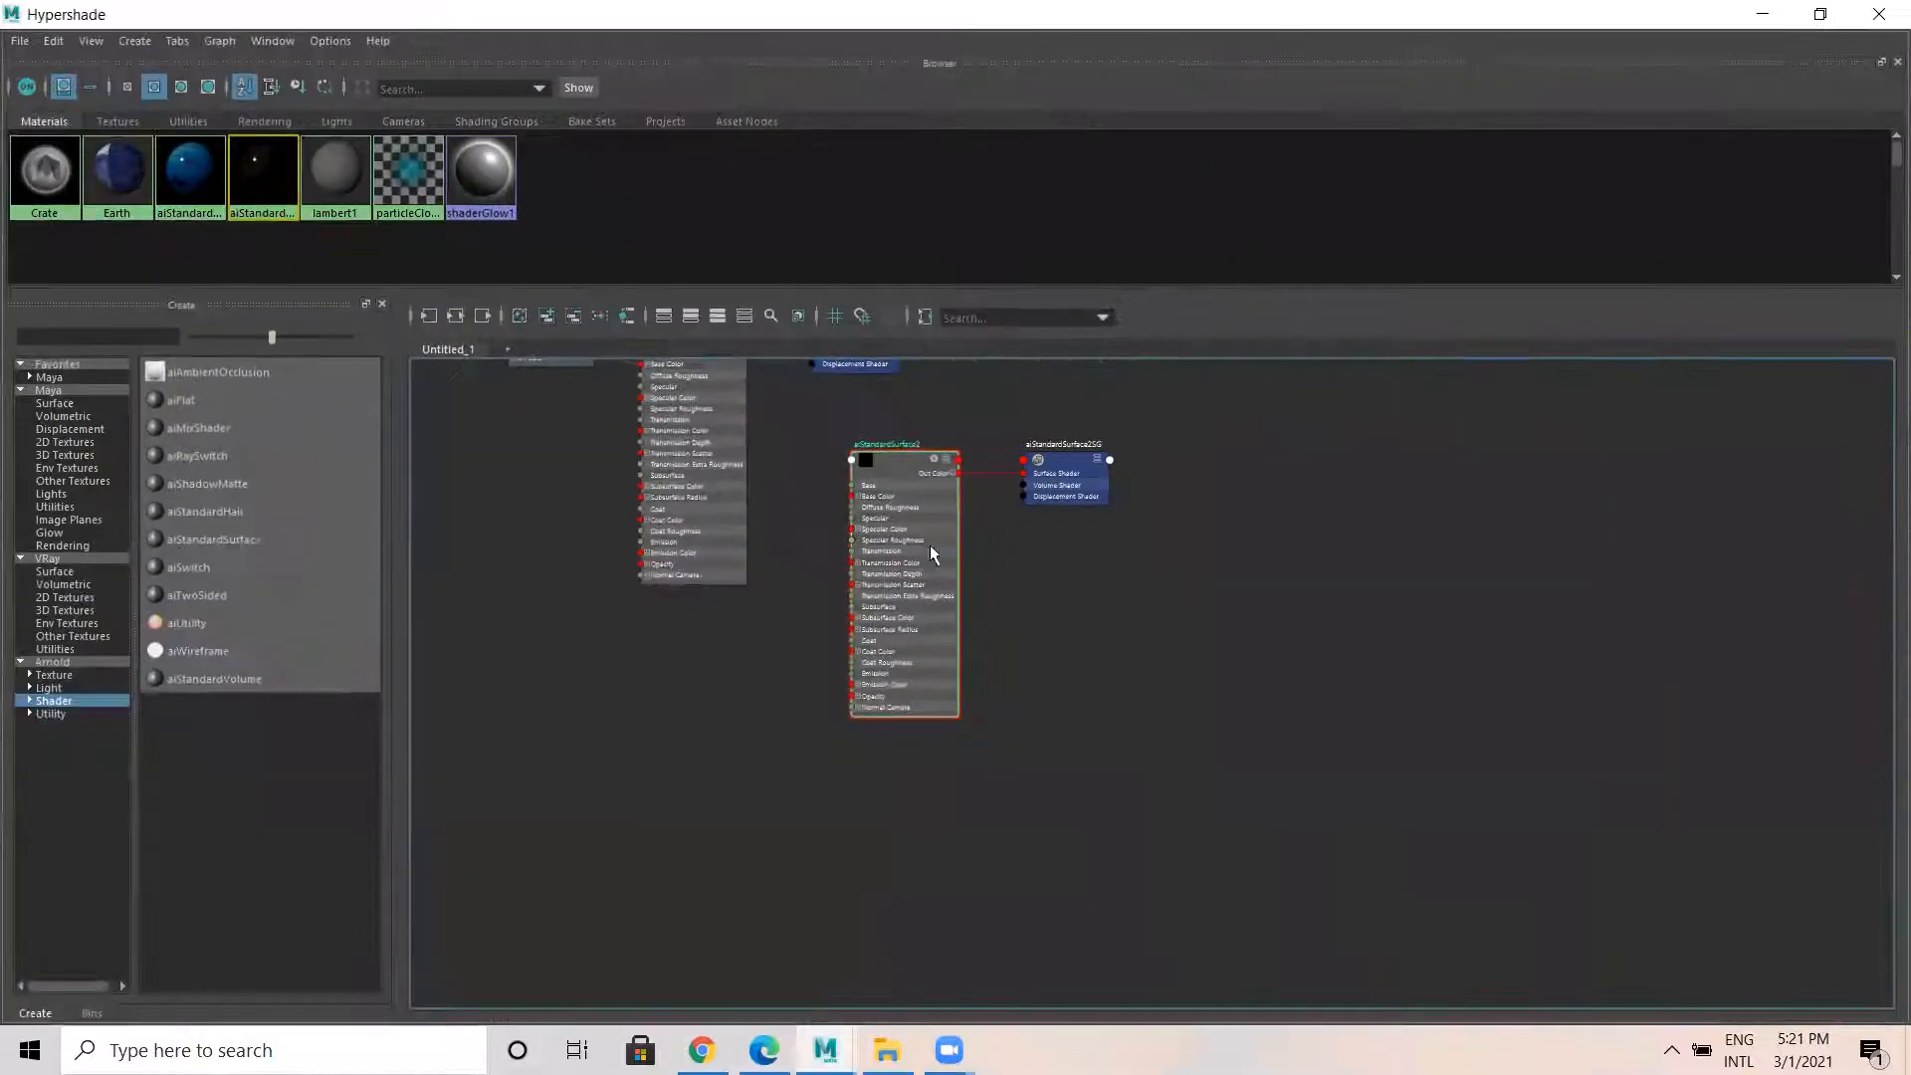
scroll(803, 488, up, 5)
scroll(1103, 559, down, 2)
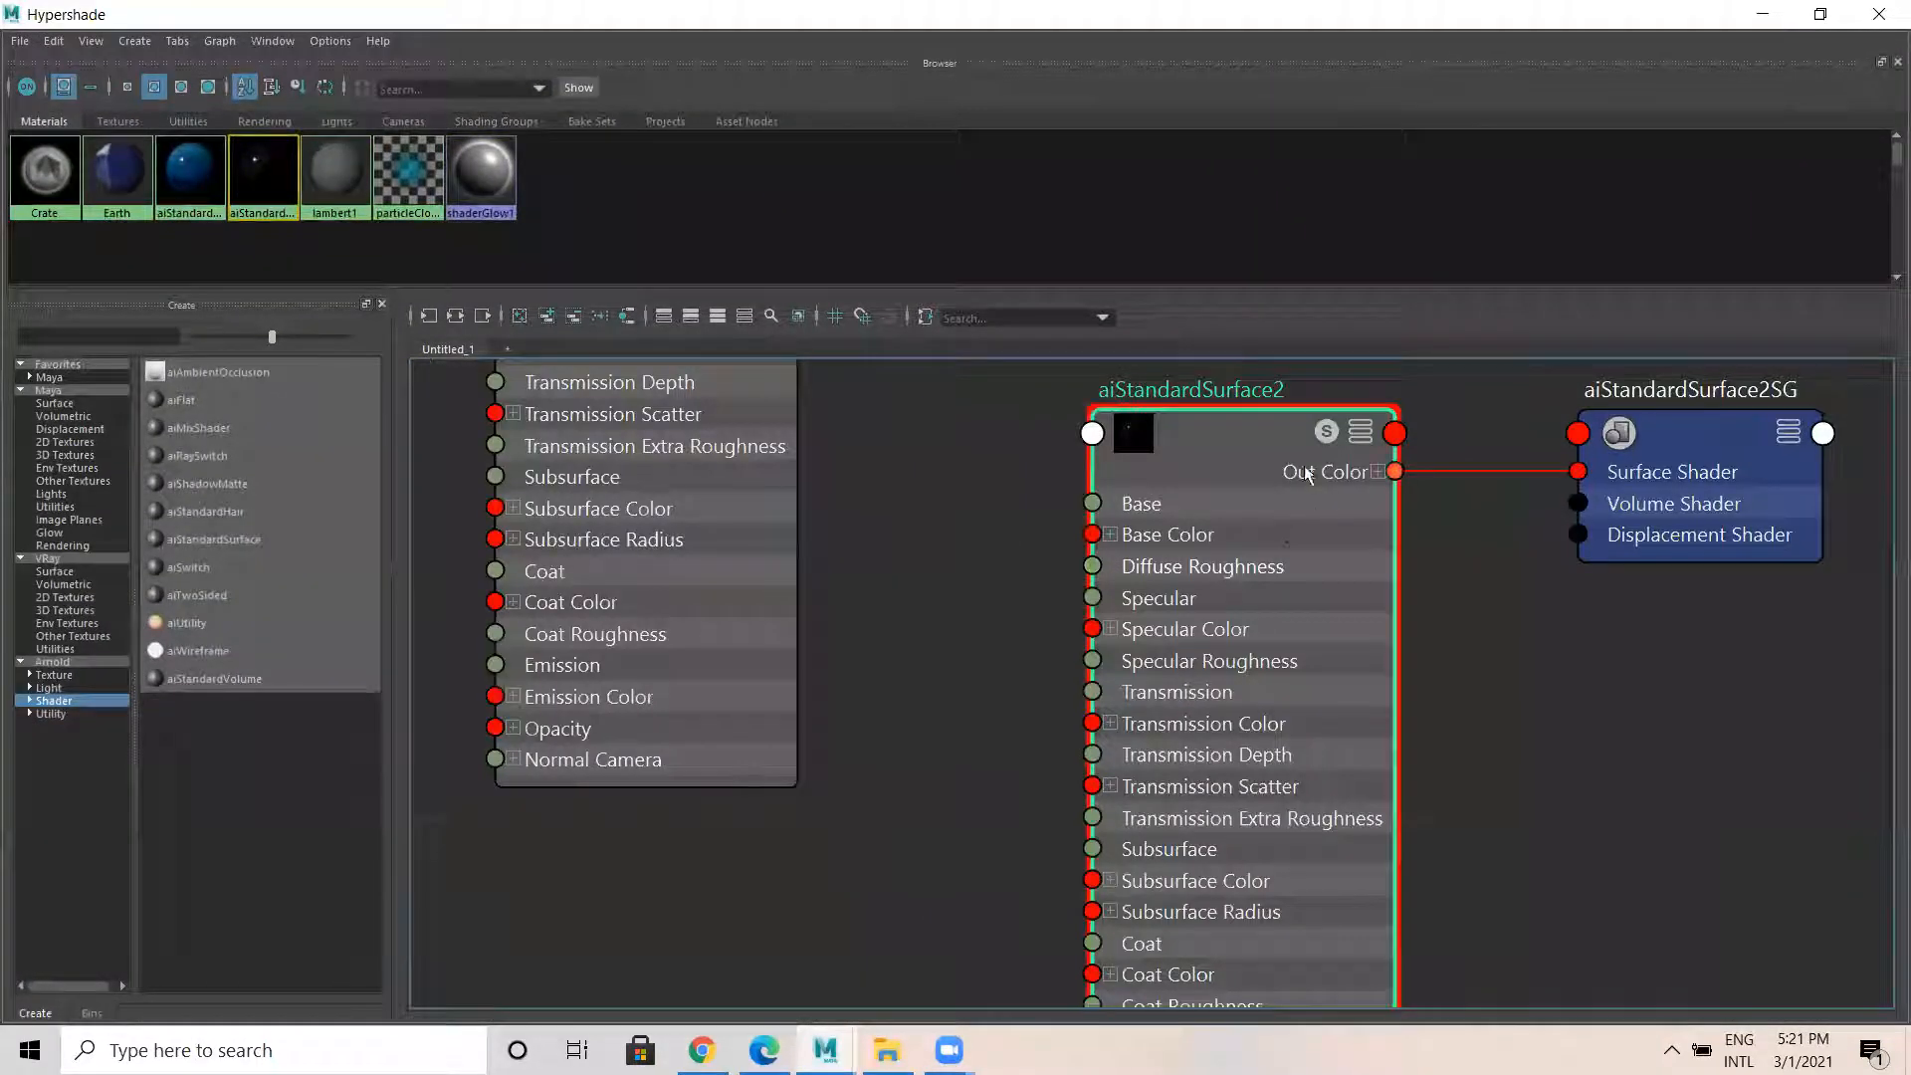
middle_drag(1013, 462, 870, 623)
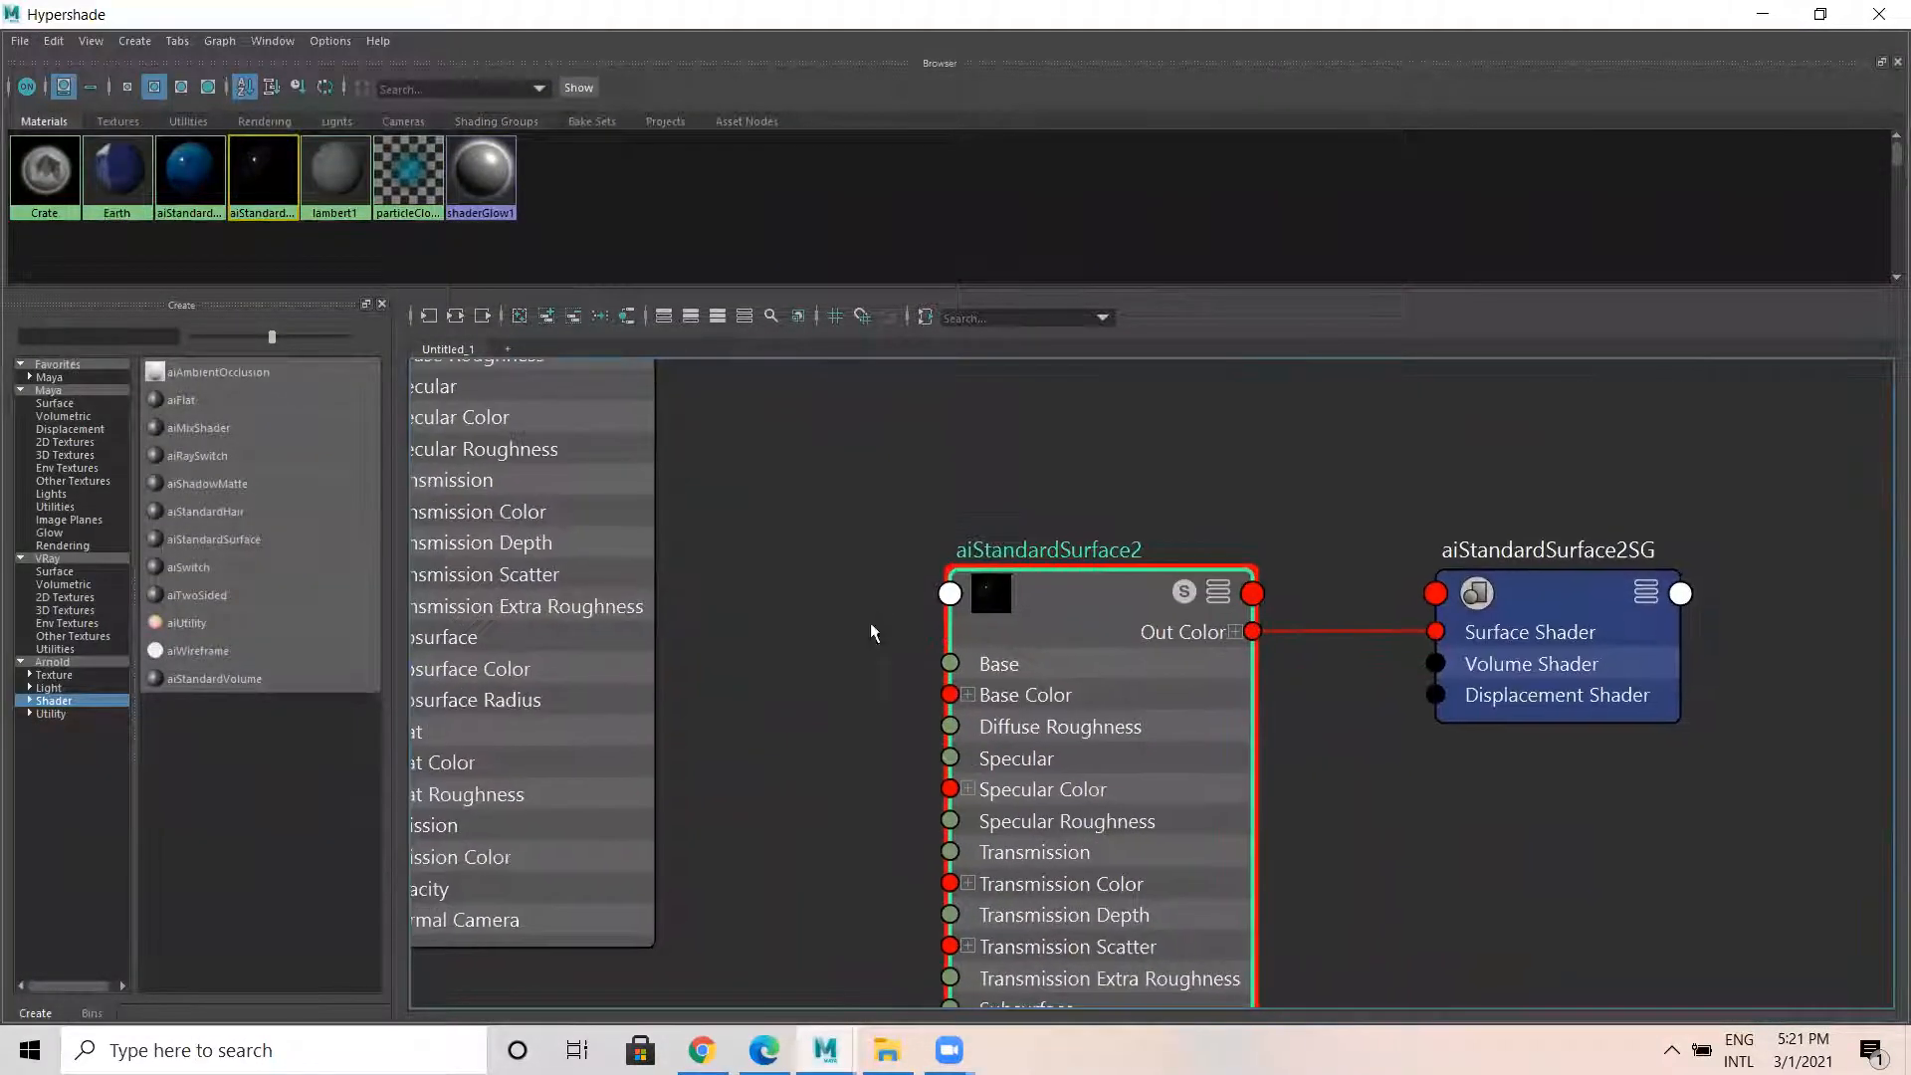
double_click(1043, 551)
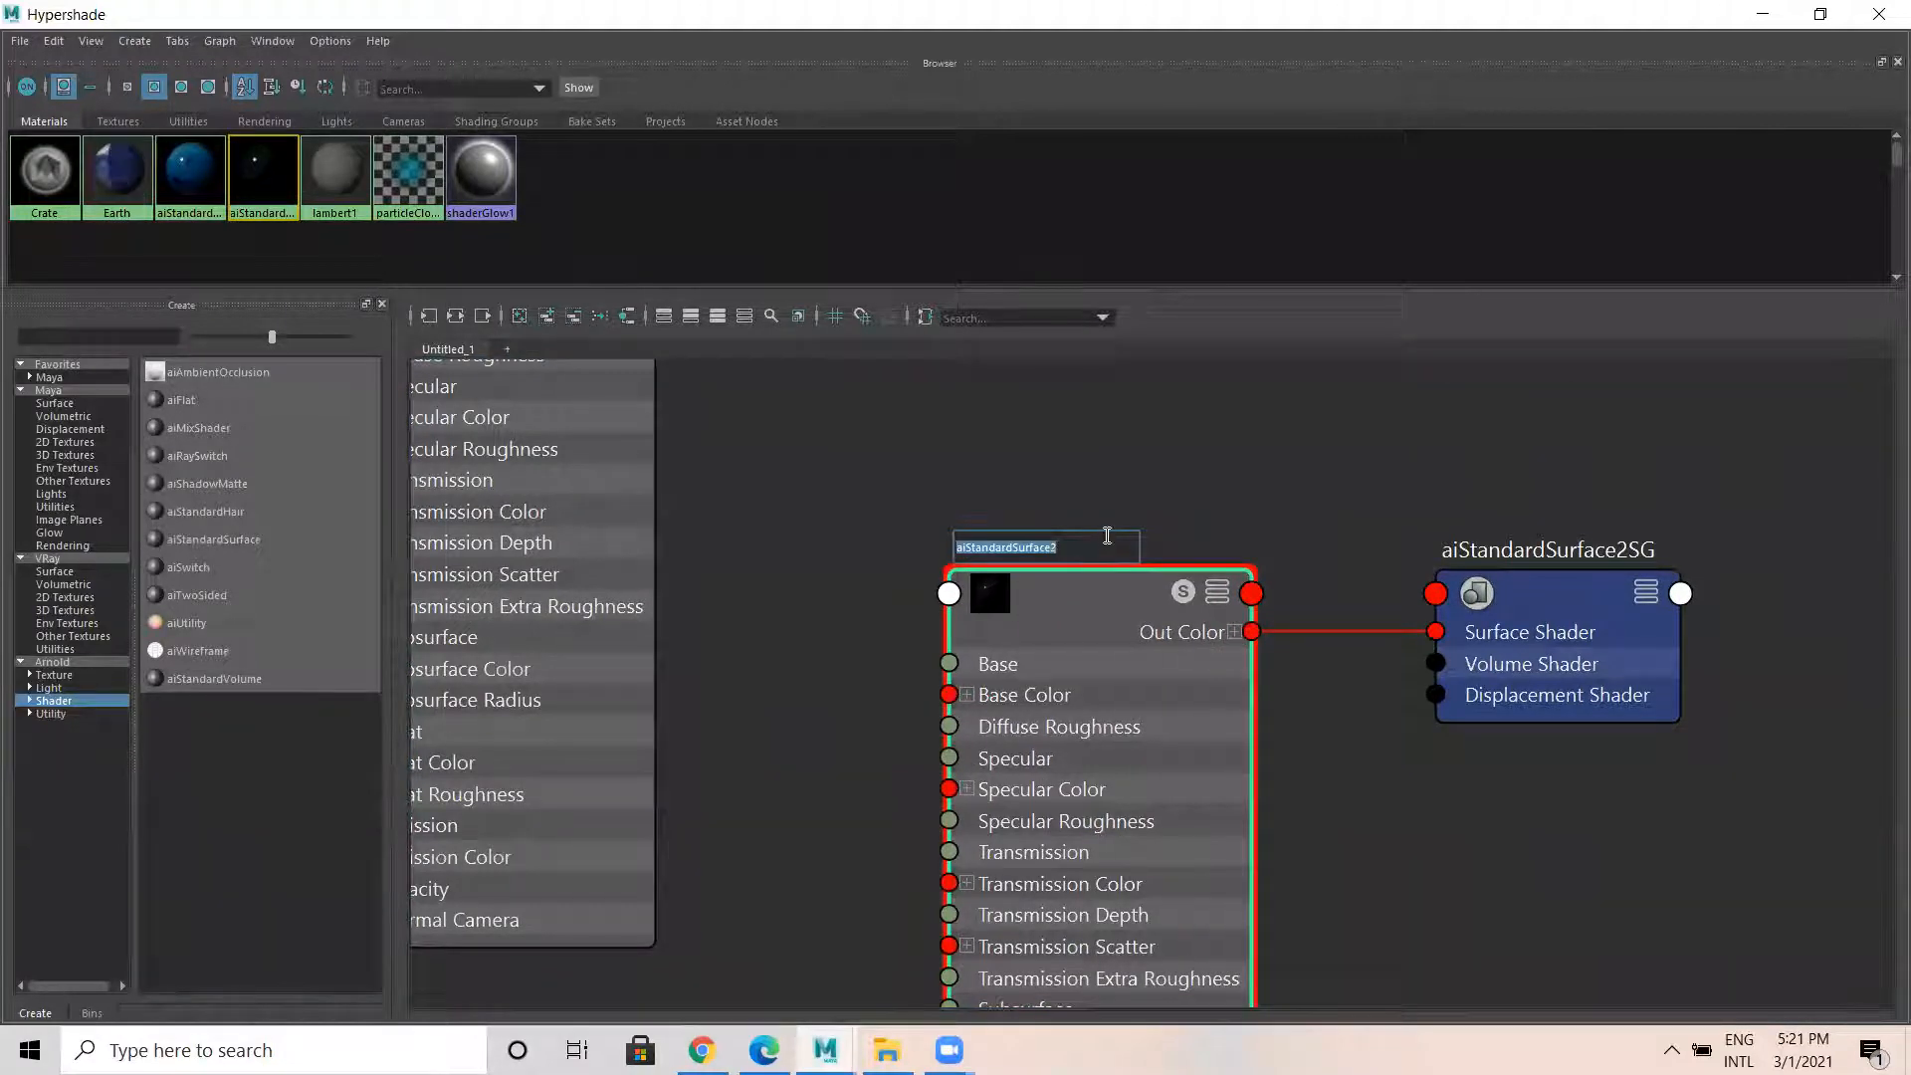
text(TV)
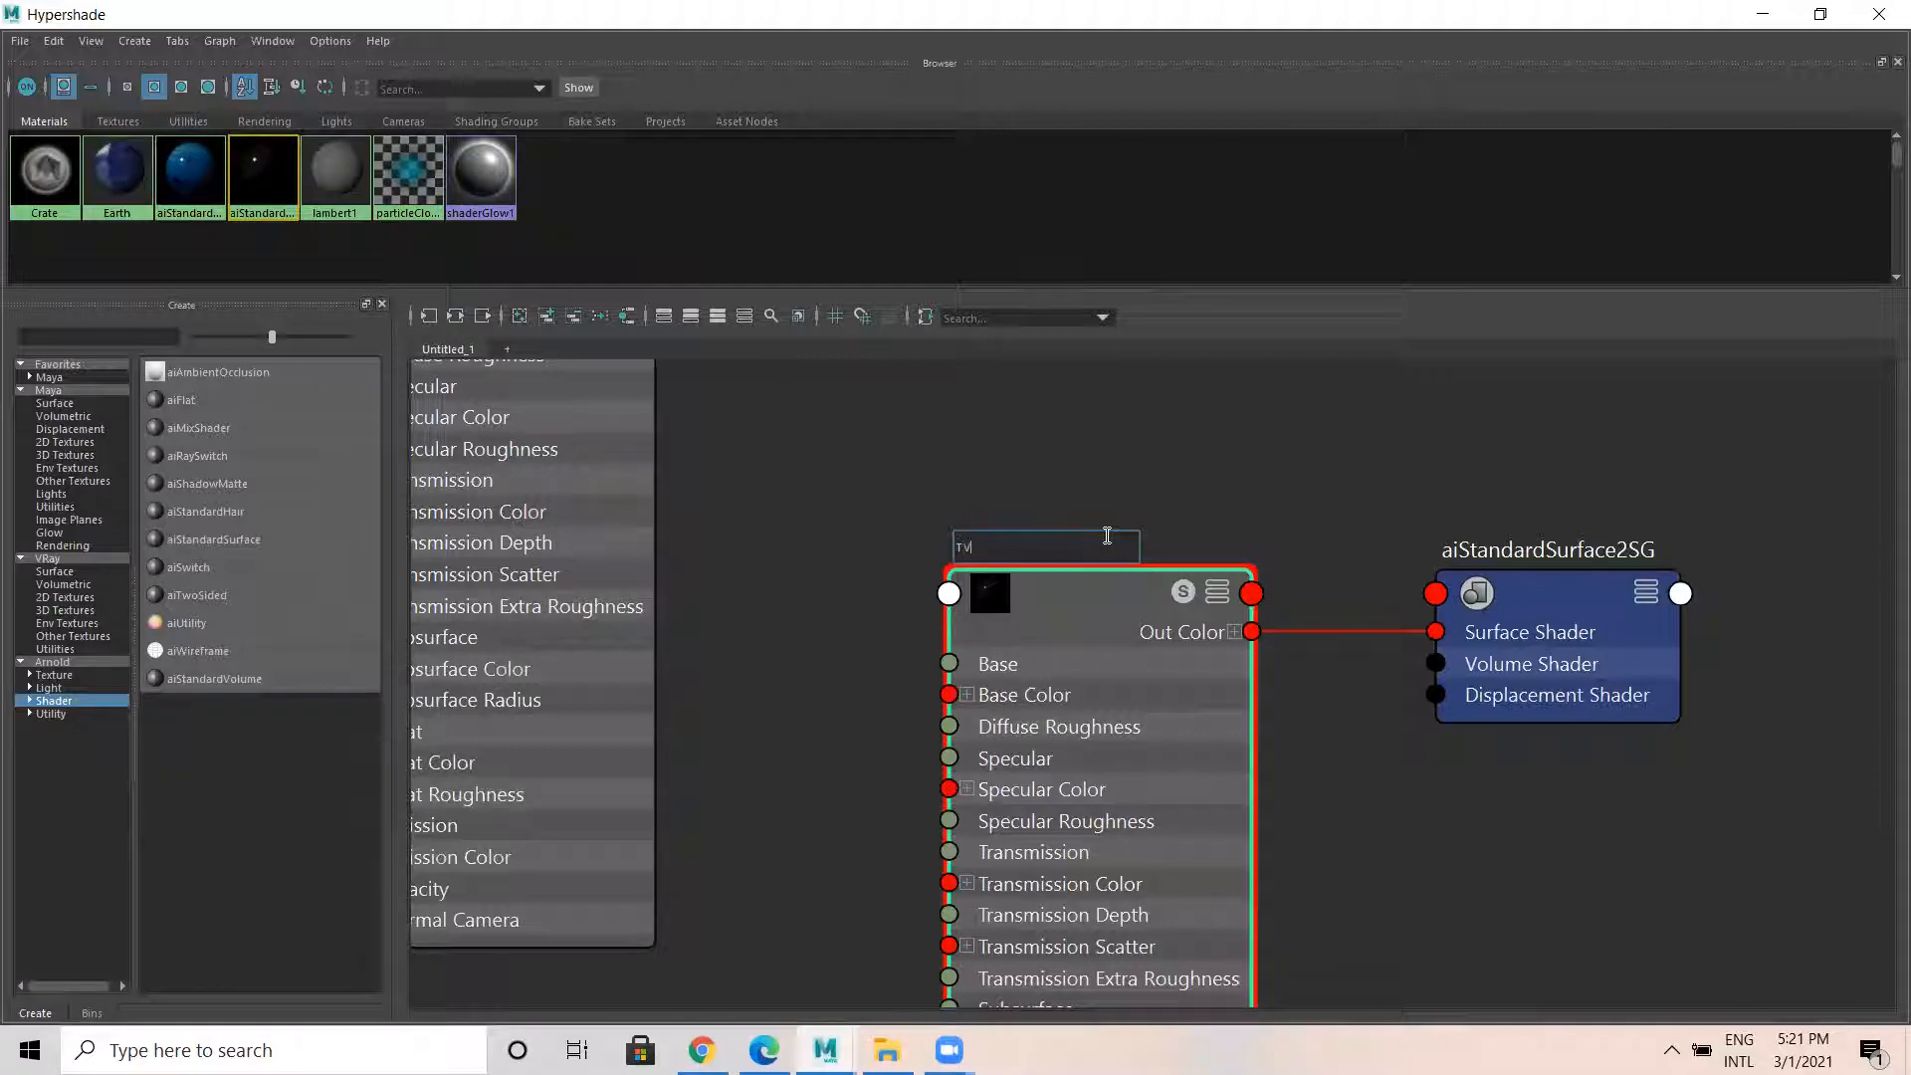
text( Metal)
click(929, 472)
Rename the aiStandardSurface1 material that carries the ocean picture to TV Screen.
scroll(647, 563, down, 3)
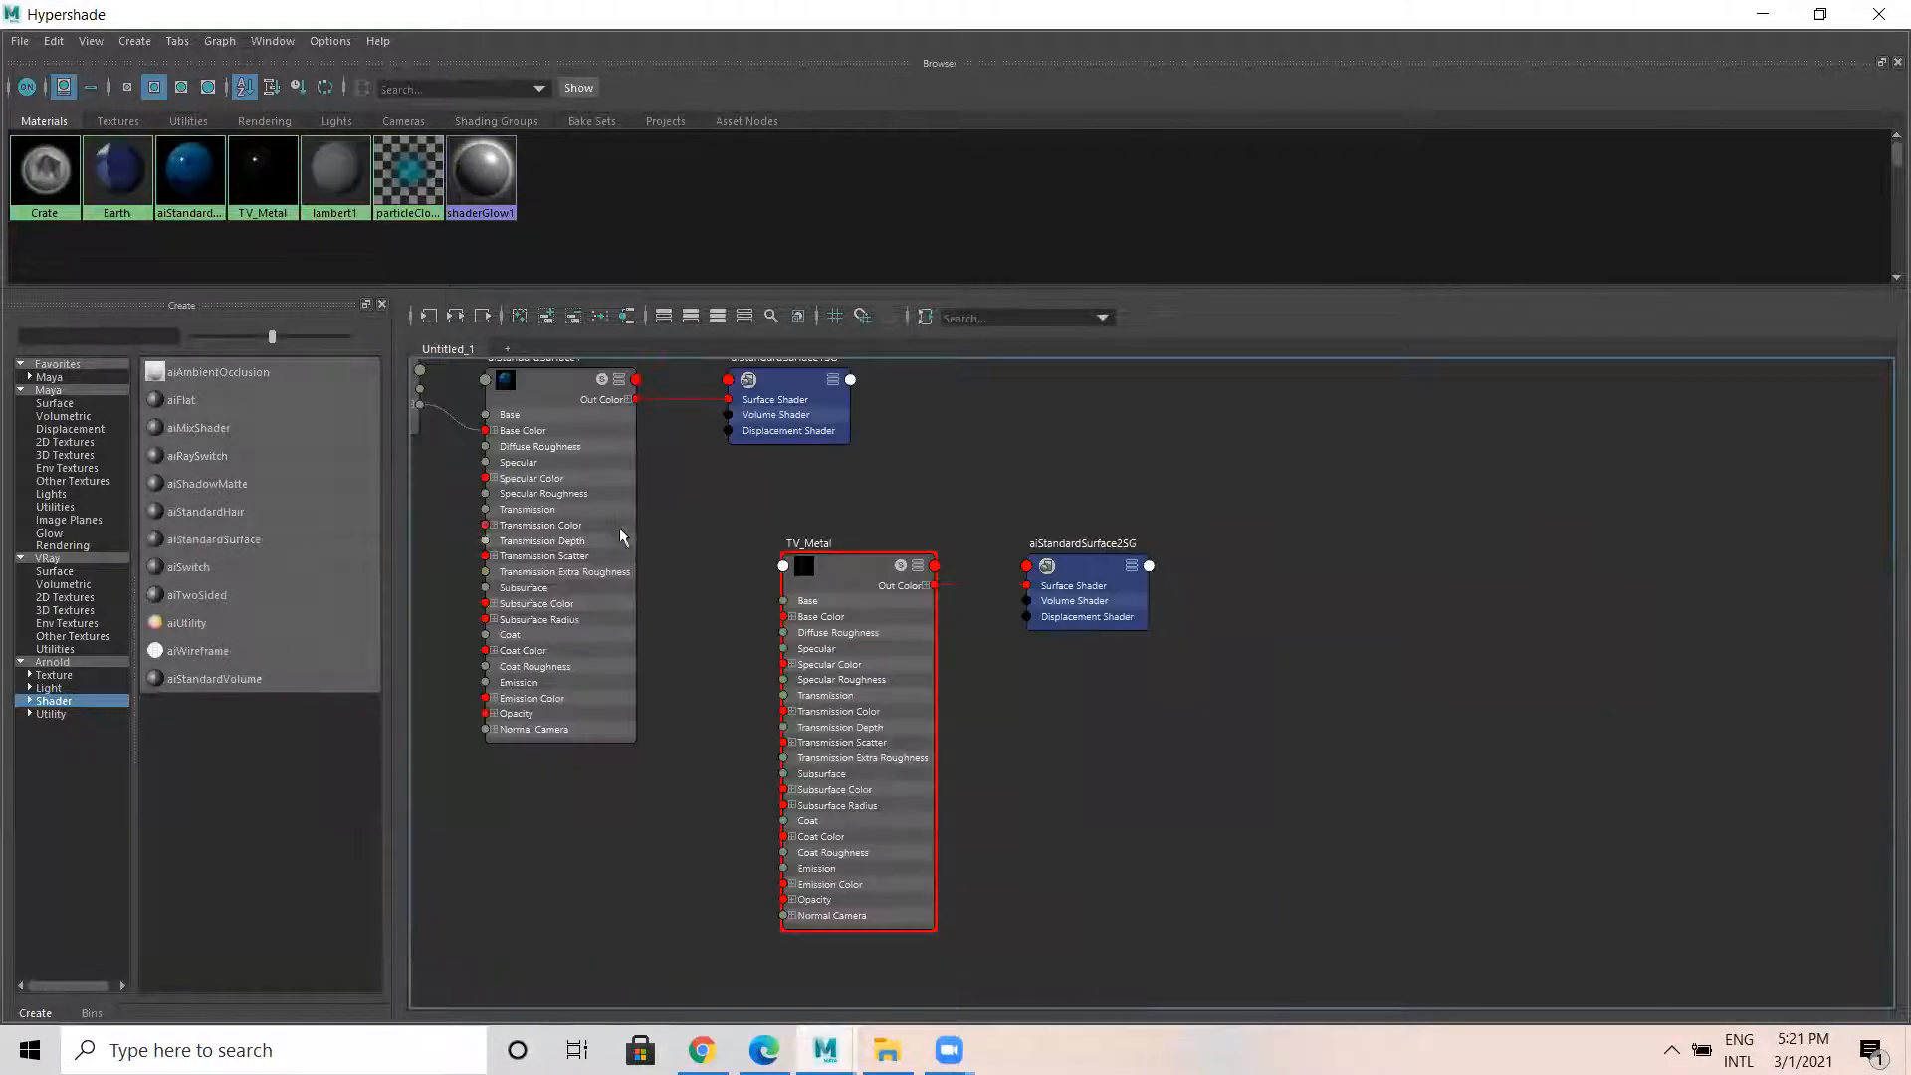
key(space)
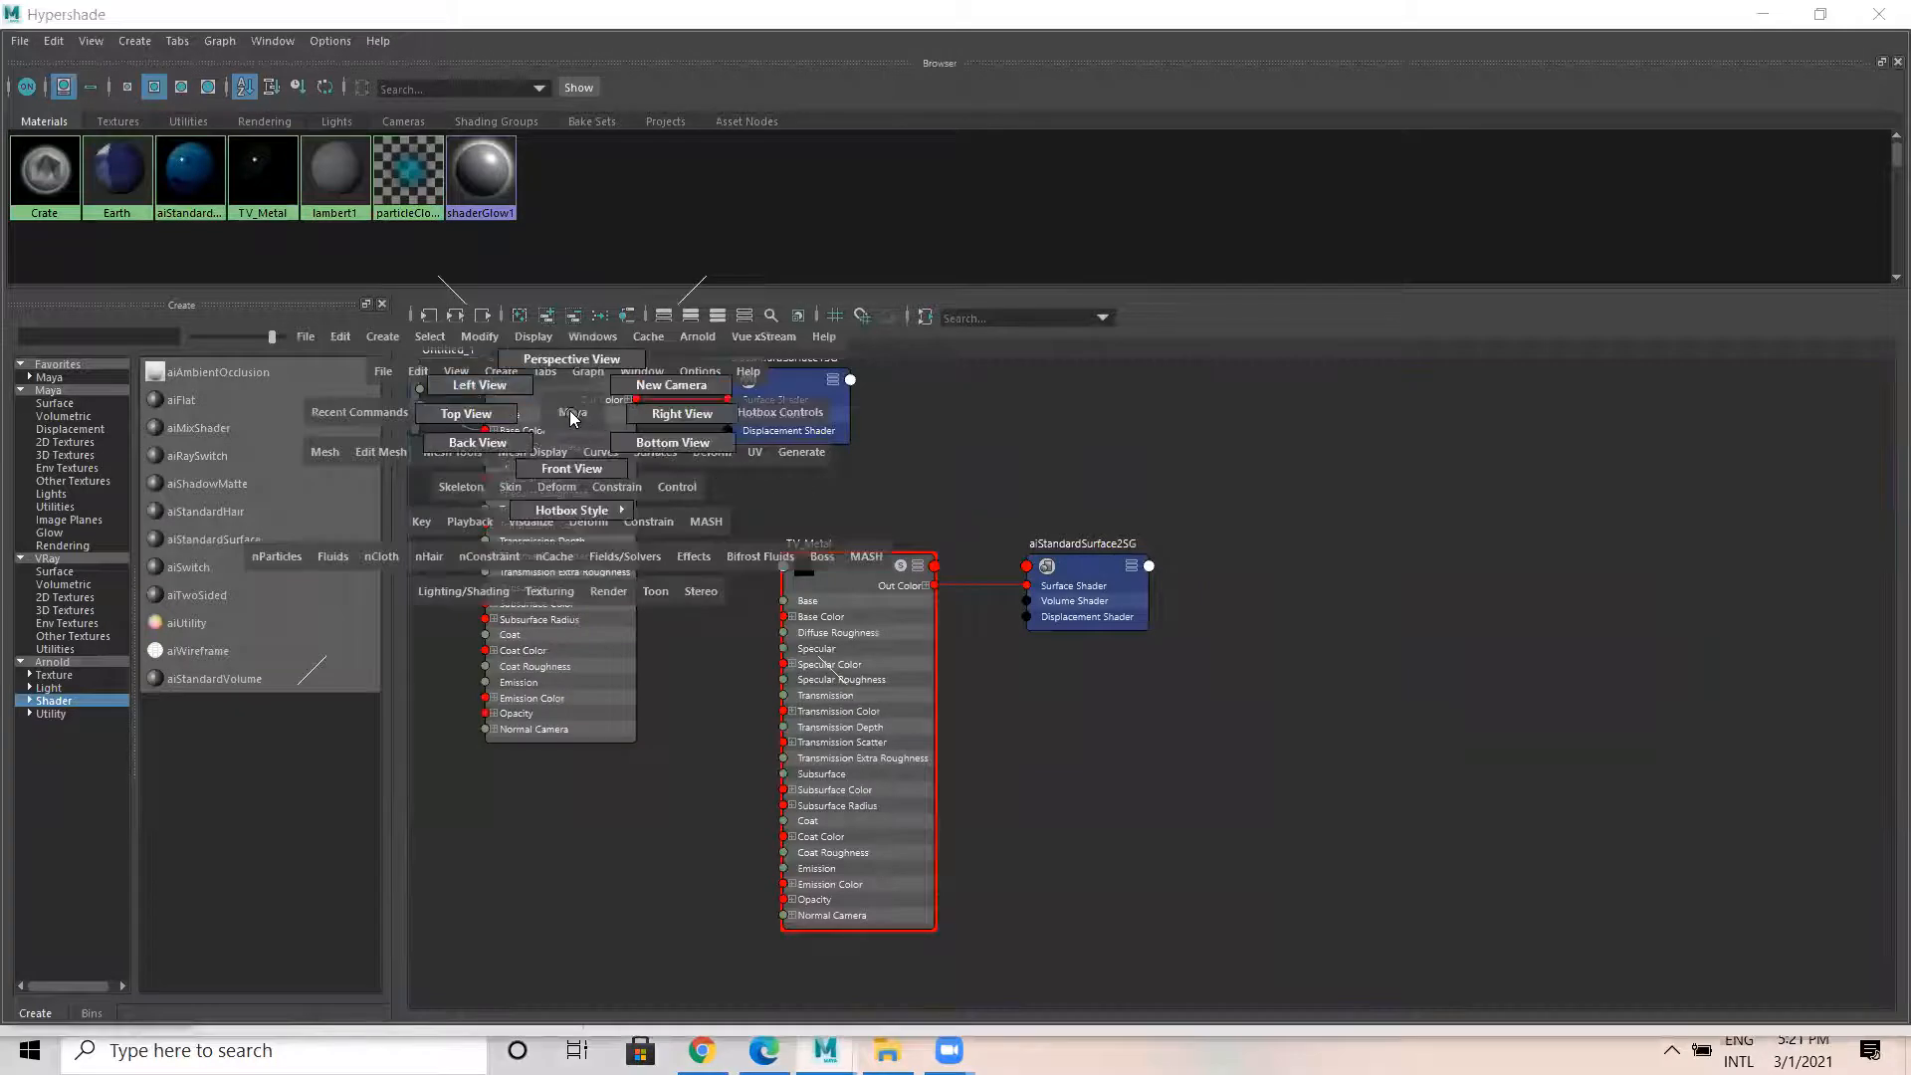
alt+middle_drag(781, 505, 1007, 716)
alt+right_drag(448, 568, 836, 618)
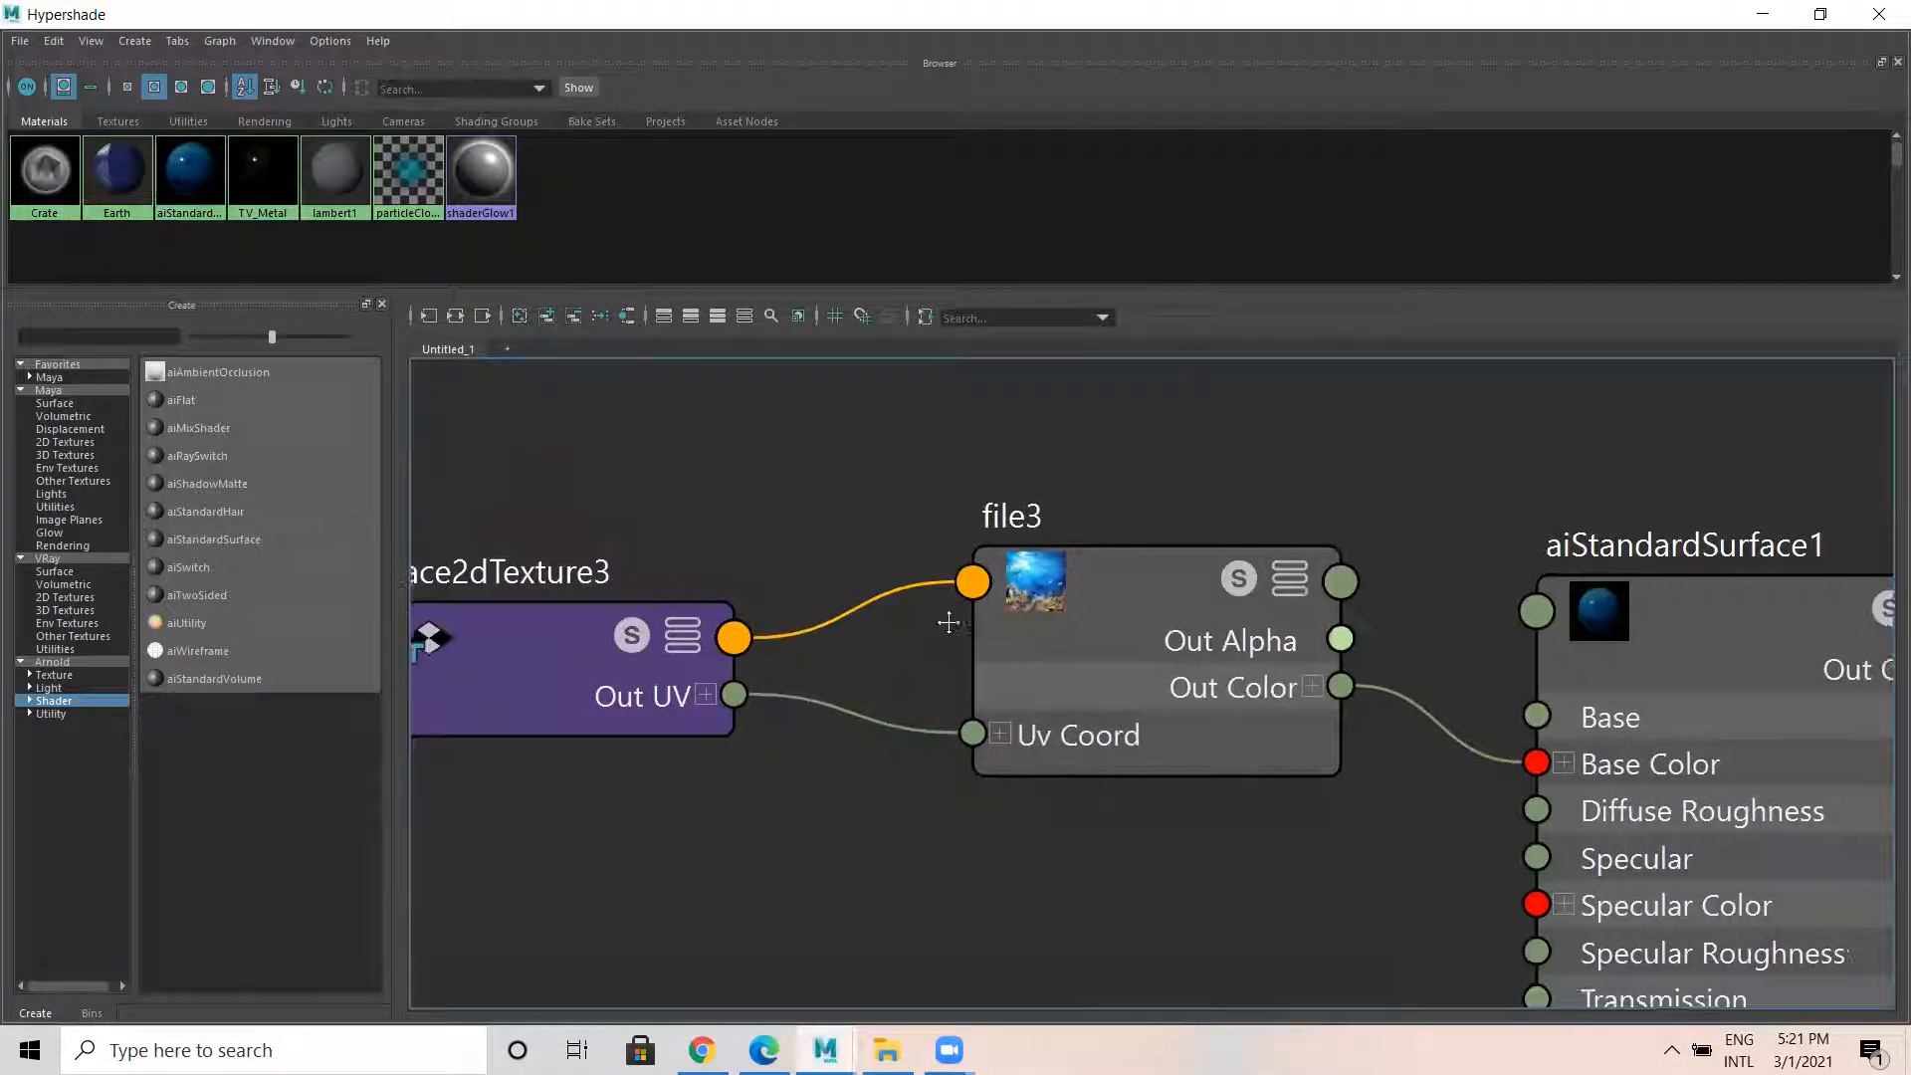
alt+middle_drag(947, 623, 645, 579)
double_click(1393, 501)
text(t)
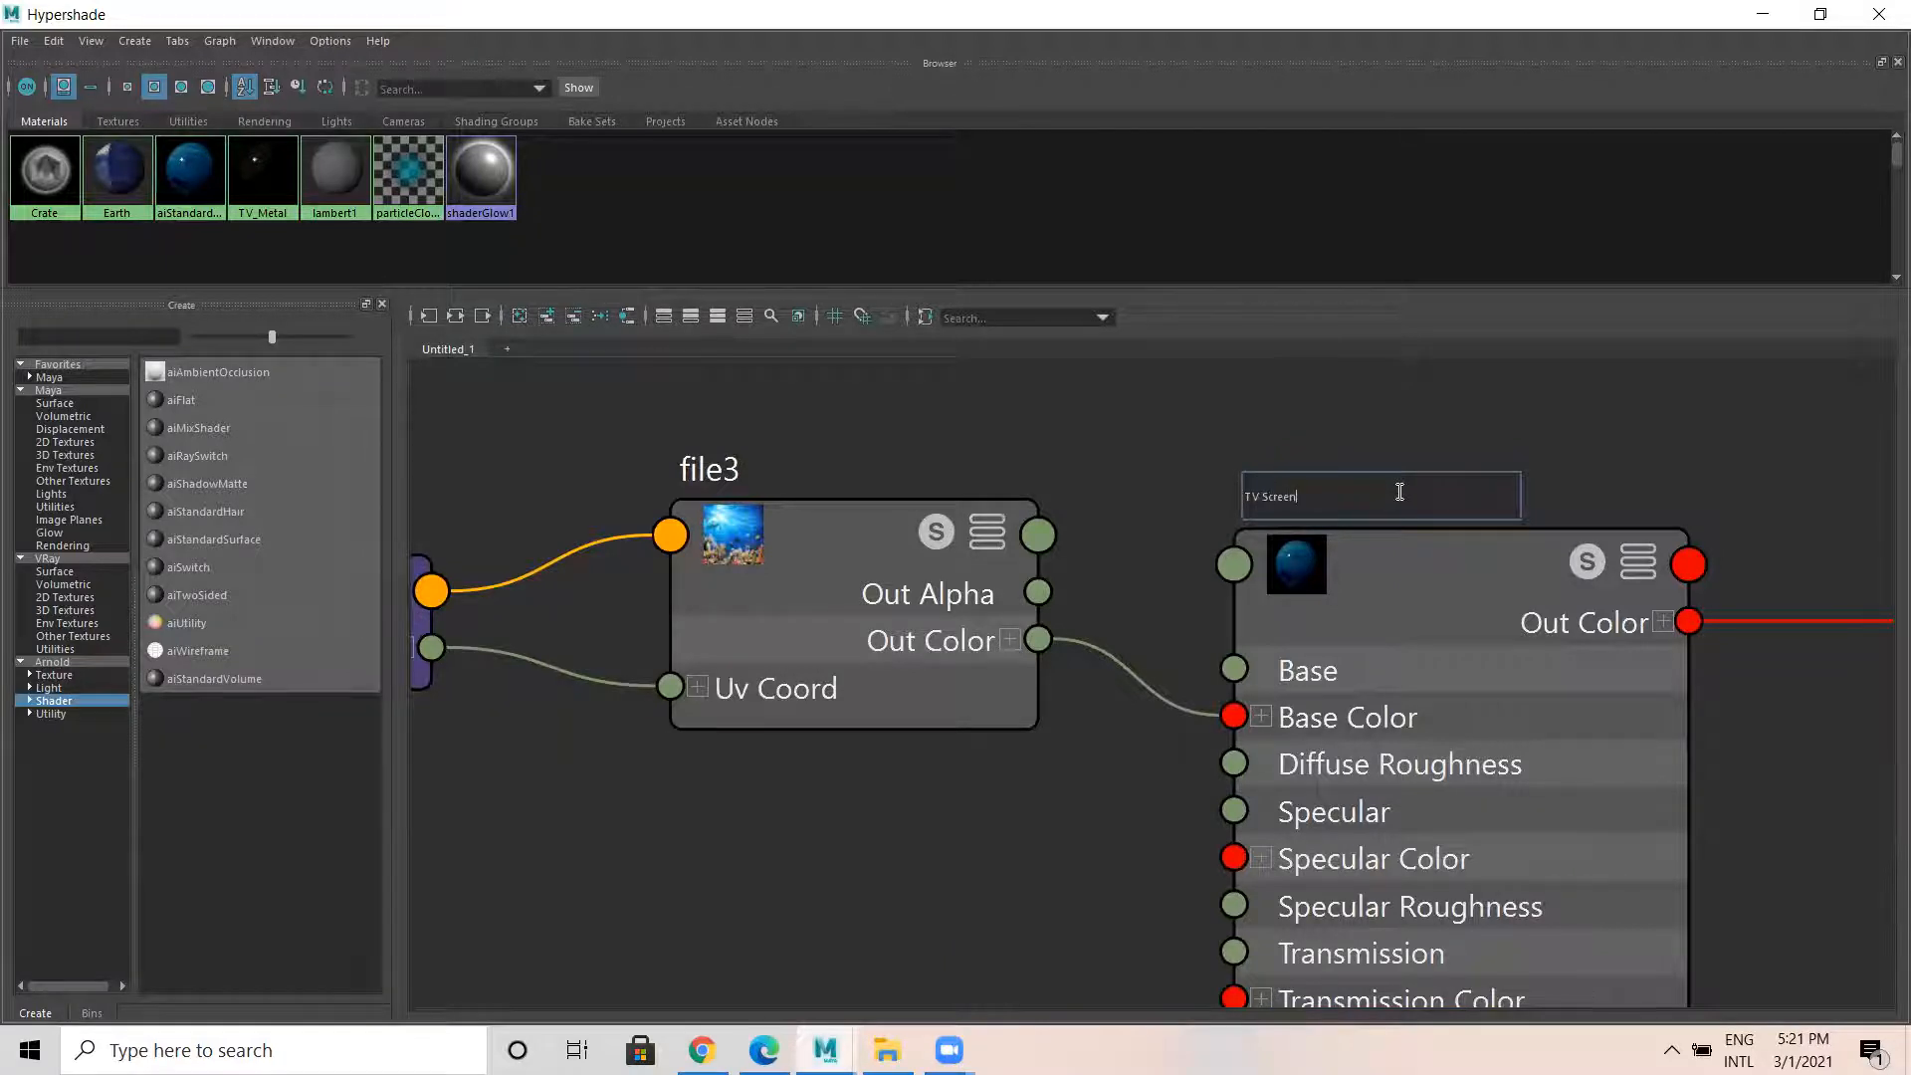
key(Return)
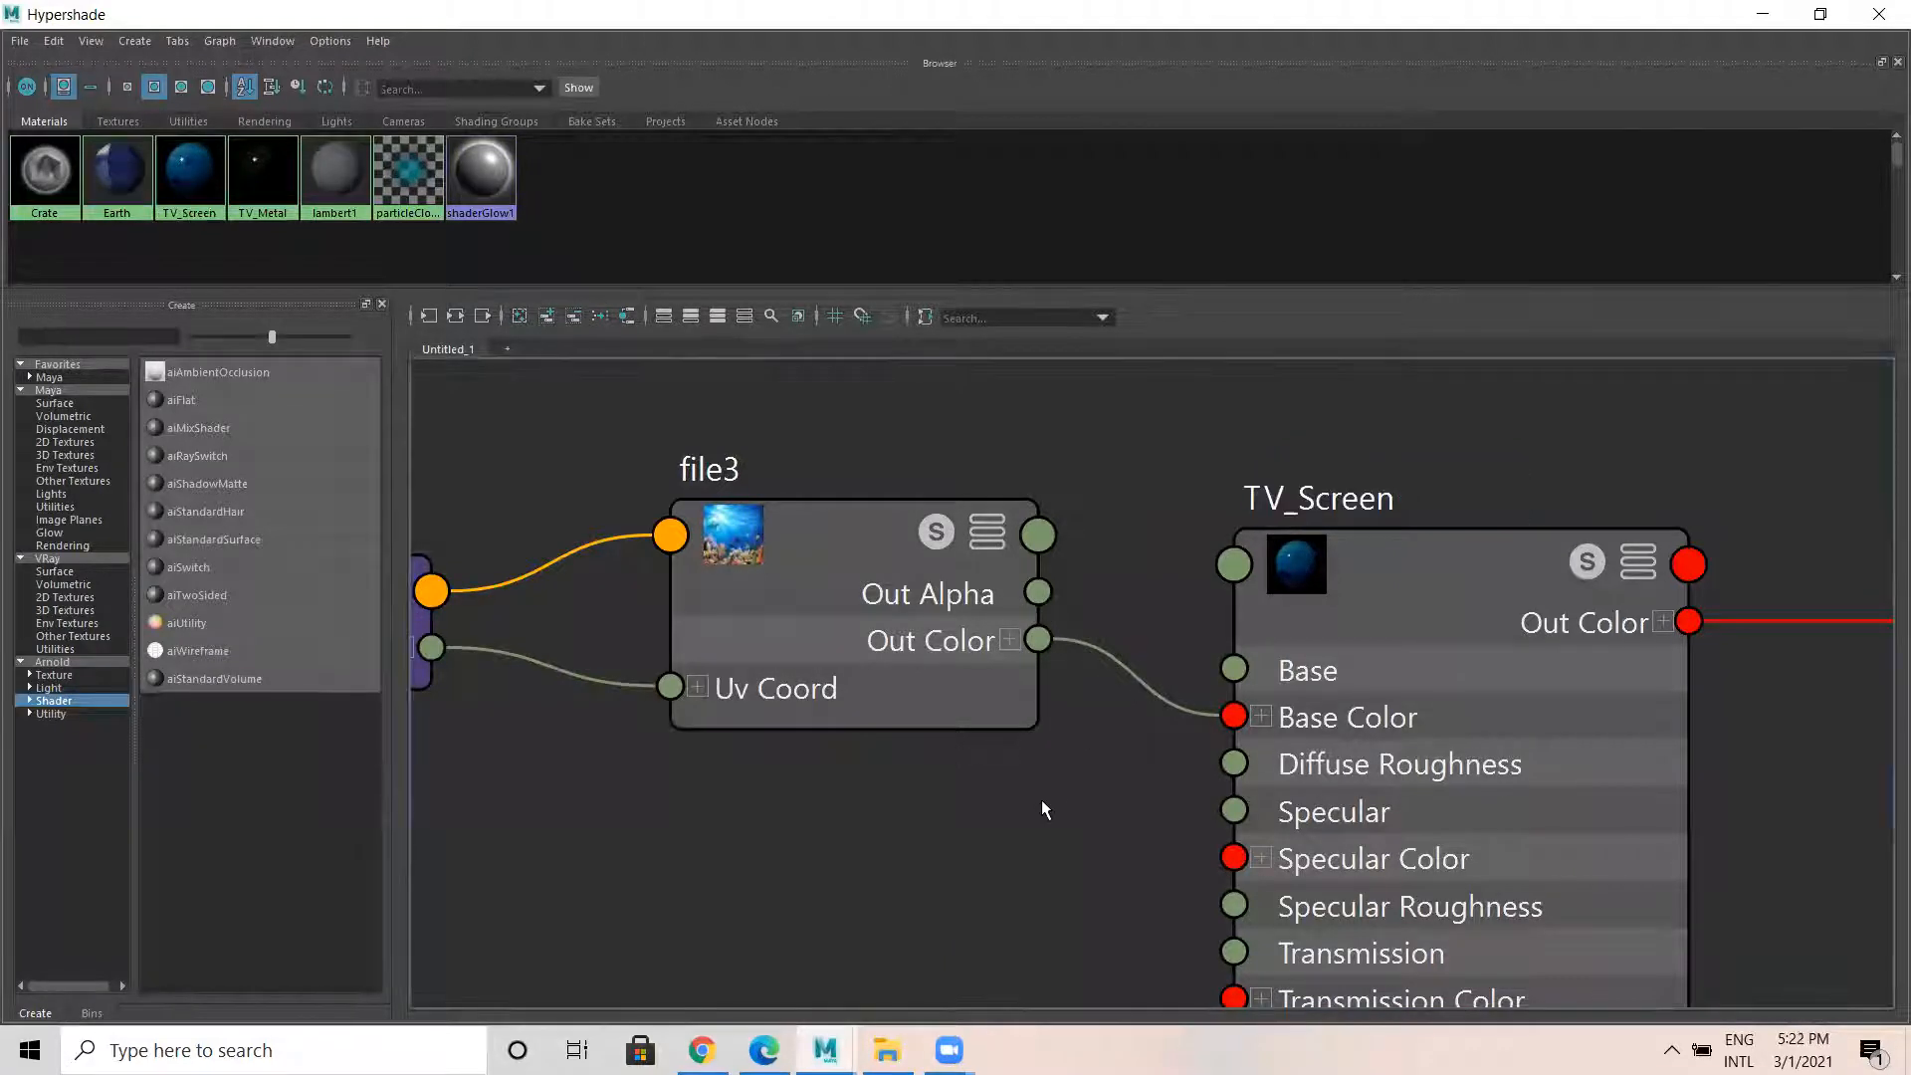
Arrange the TV_Metal material and its shading group in line beside the TV_Screen network.
scroll(1041, 799, down, 5)
drag(1350, 948, 1312, 808)
drag(1262, 727, 1351, 628)
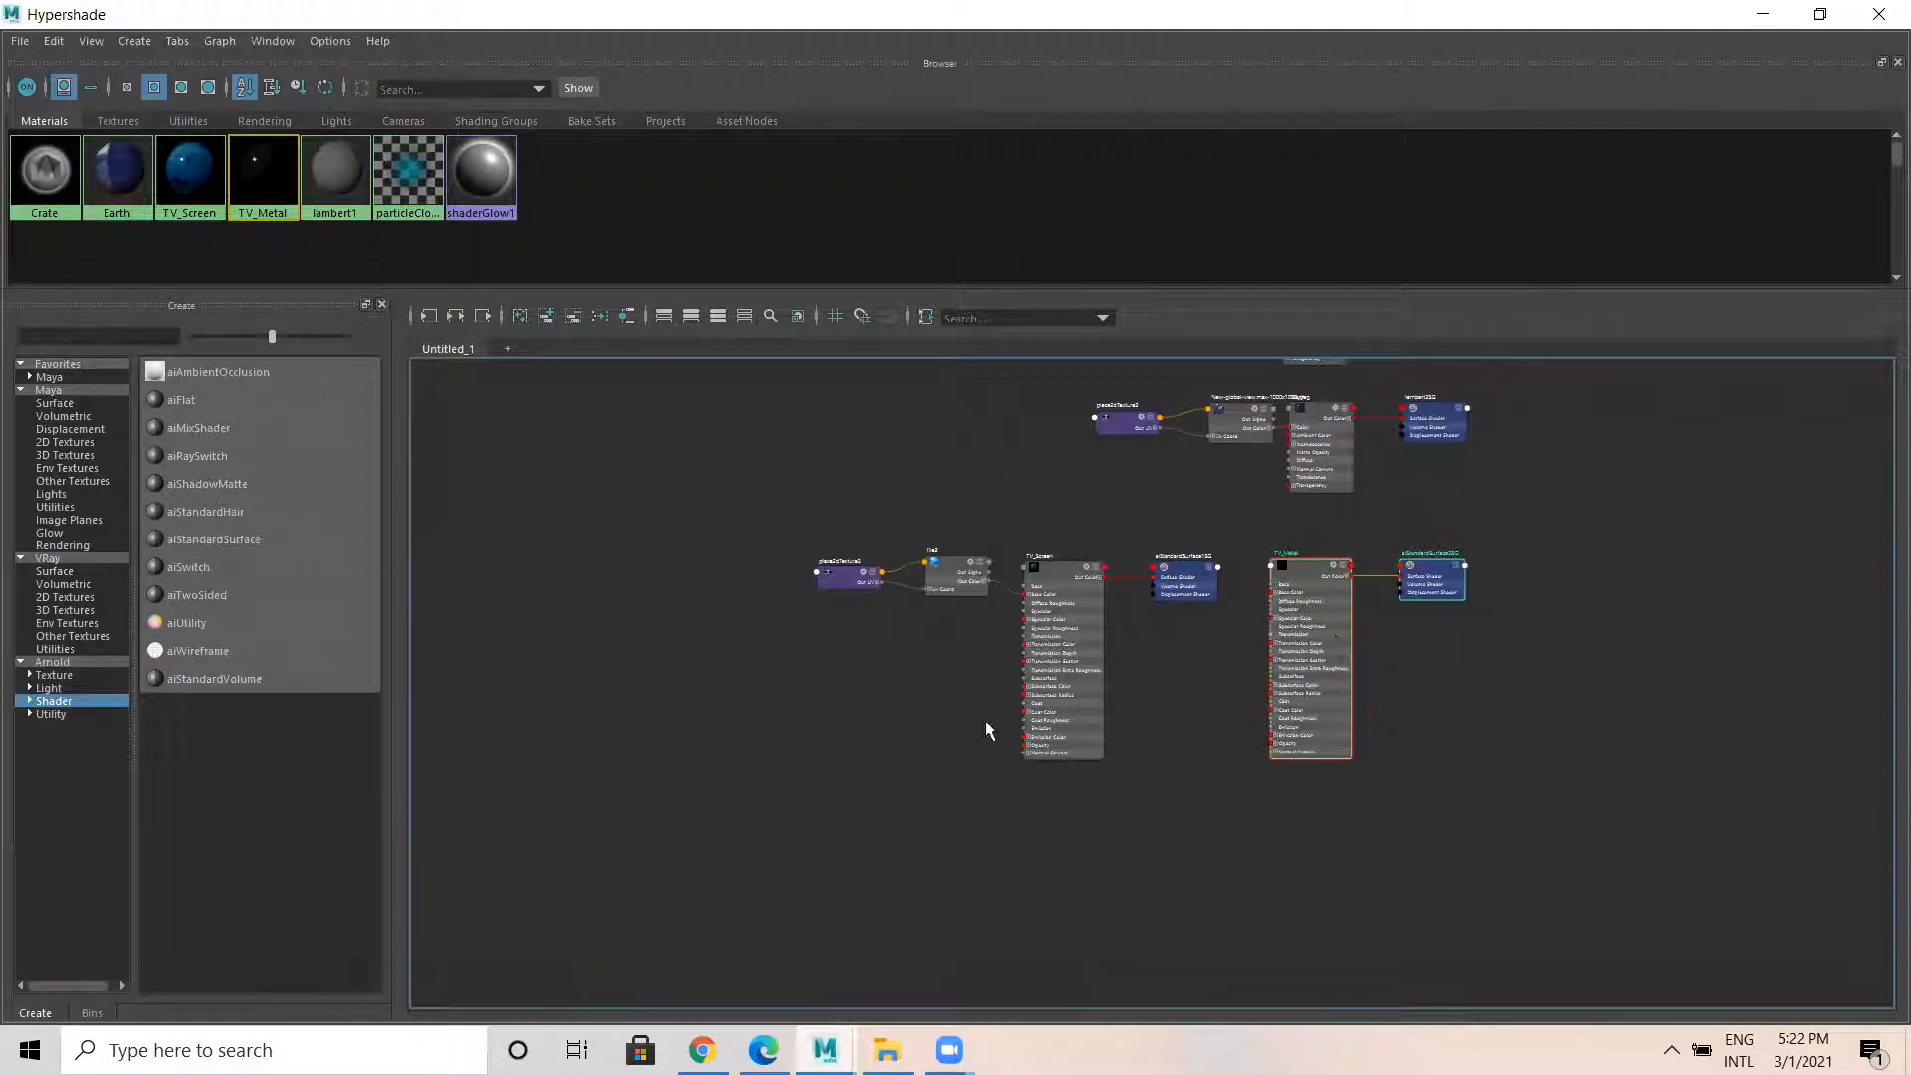
Create a new aiStandardSurface material and place its nodes in front of the TV_Screen network.
click(214, 538)
drag(1026, 783, 762, 586)
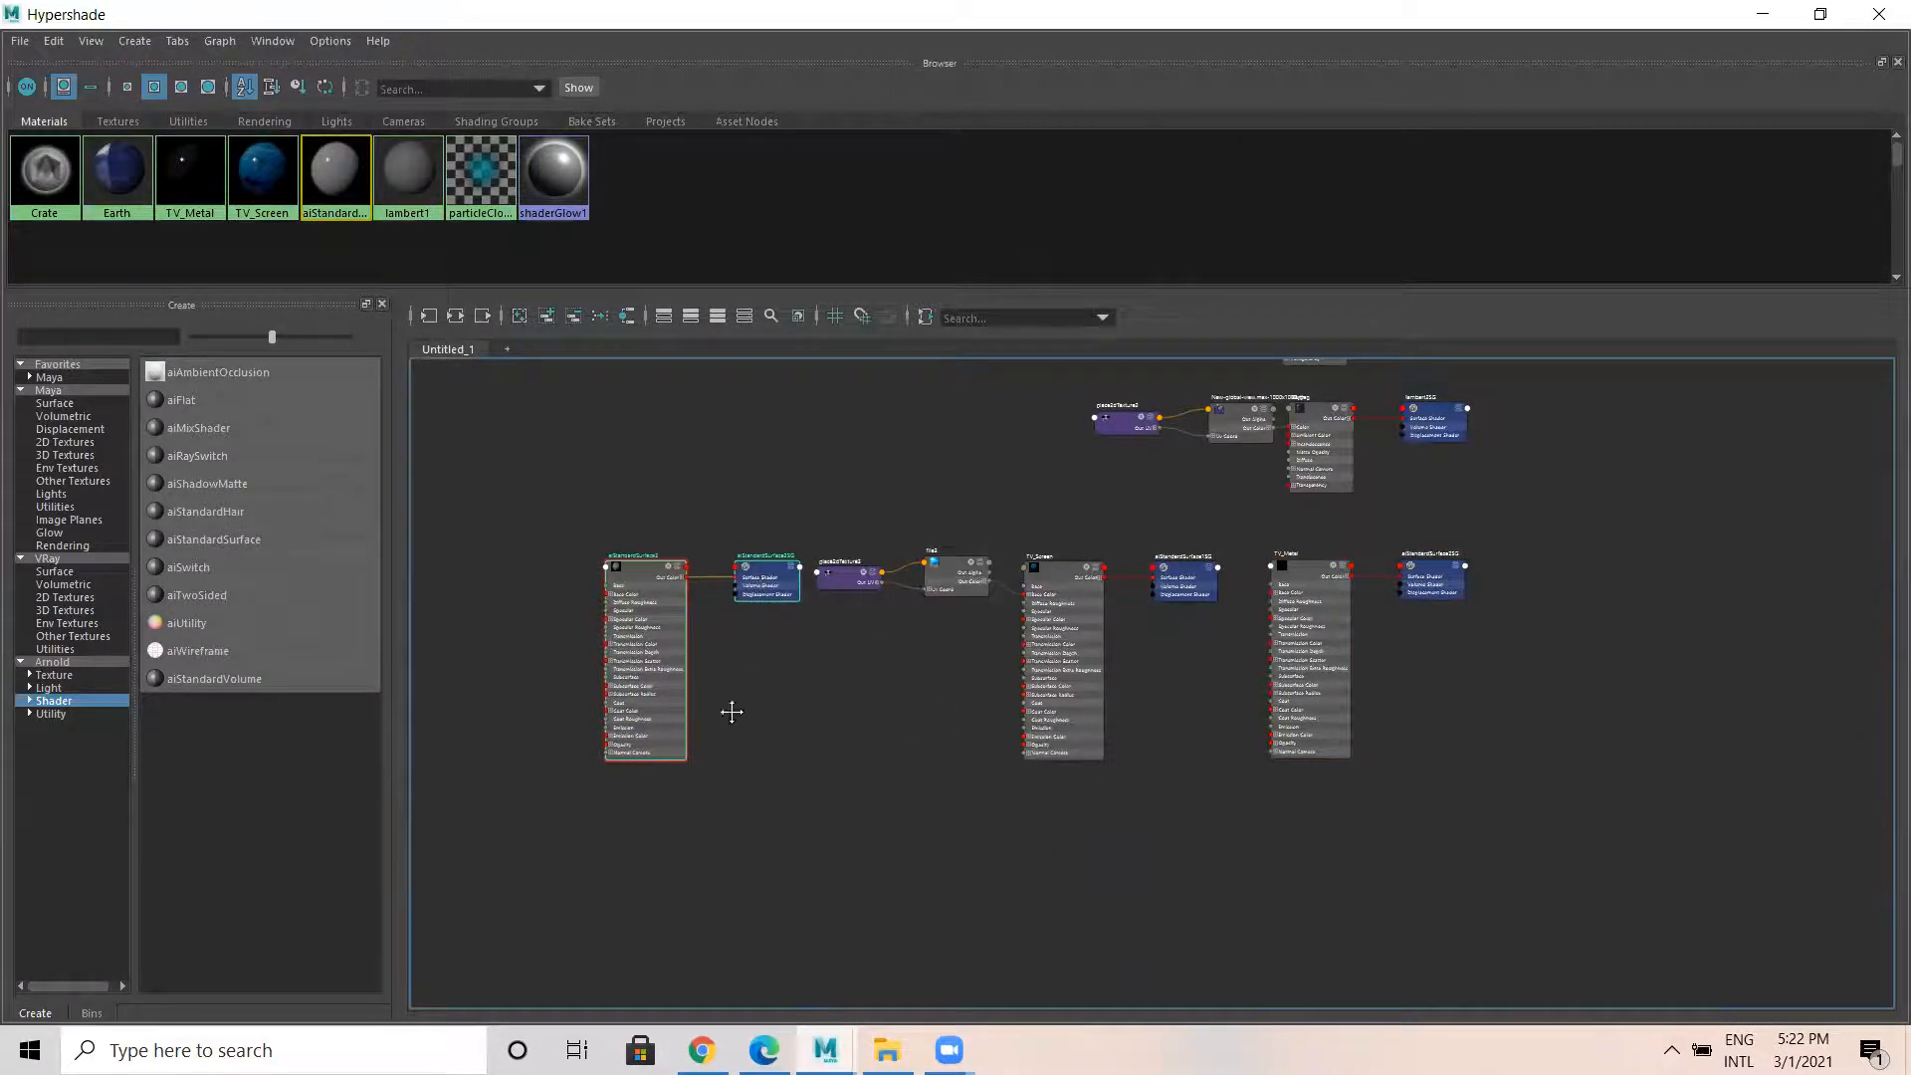
alt+middle_drag(731, 711, 1244, 750)
alt+right_drag(866, 738, 1101, 666)
alt+middle_drag(1100, 666, 1029, 650)
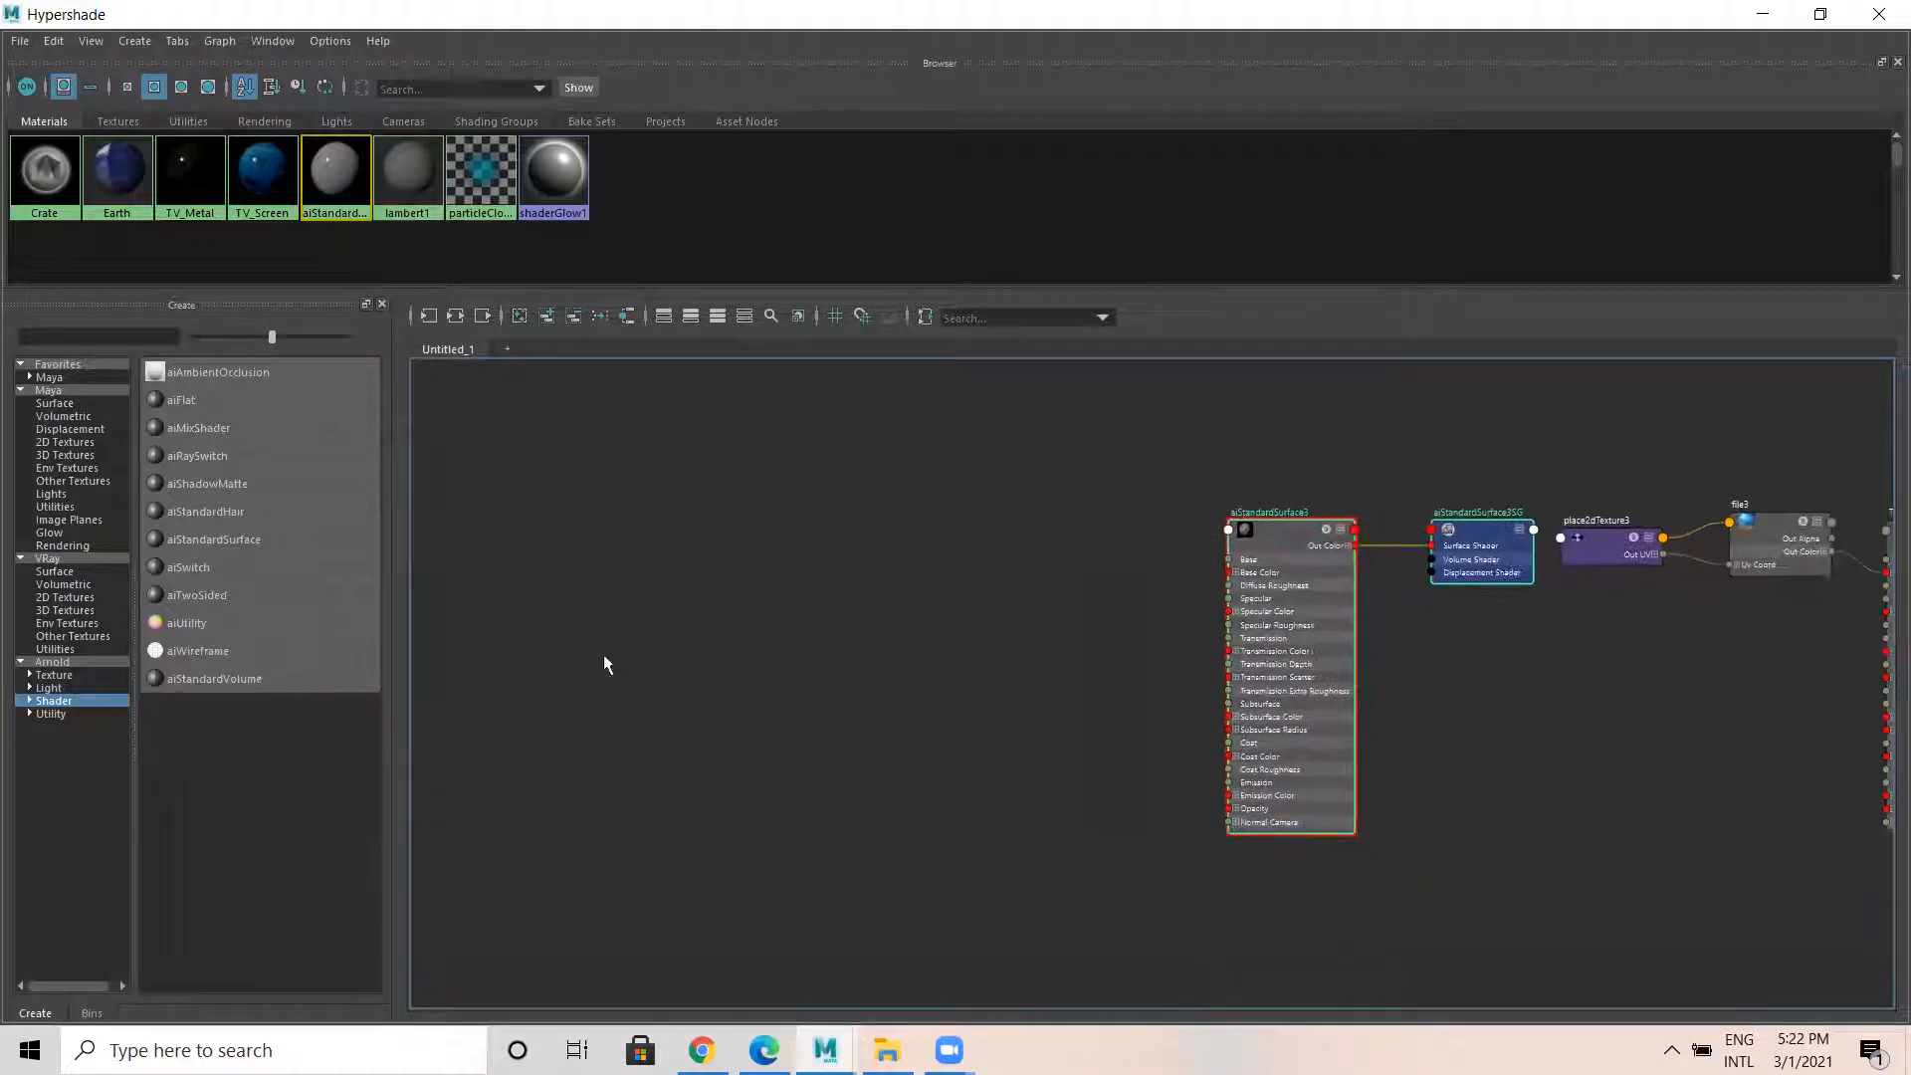
Create a 2D File texture and place its nodes on the input side of the new aiStandardSurface3 material.
click(62, 442)
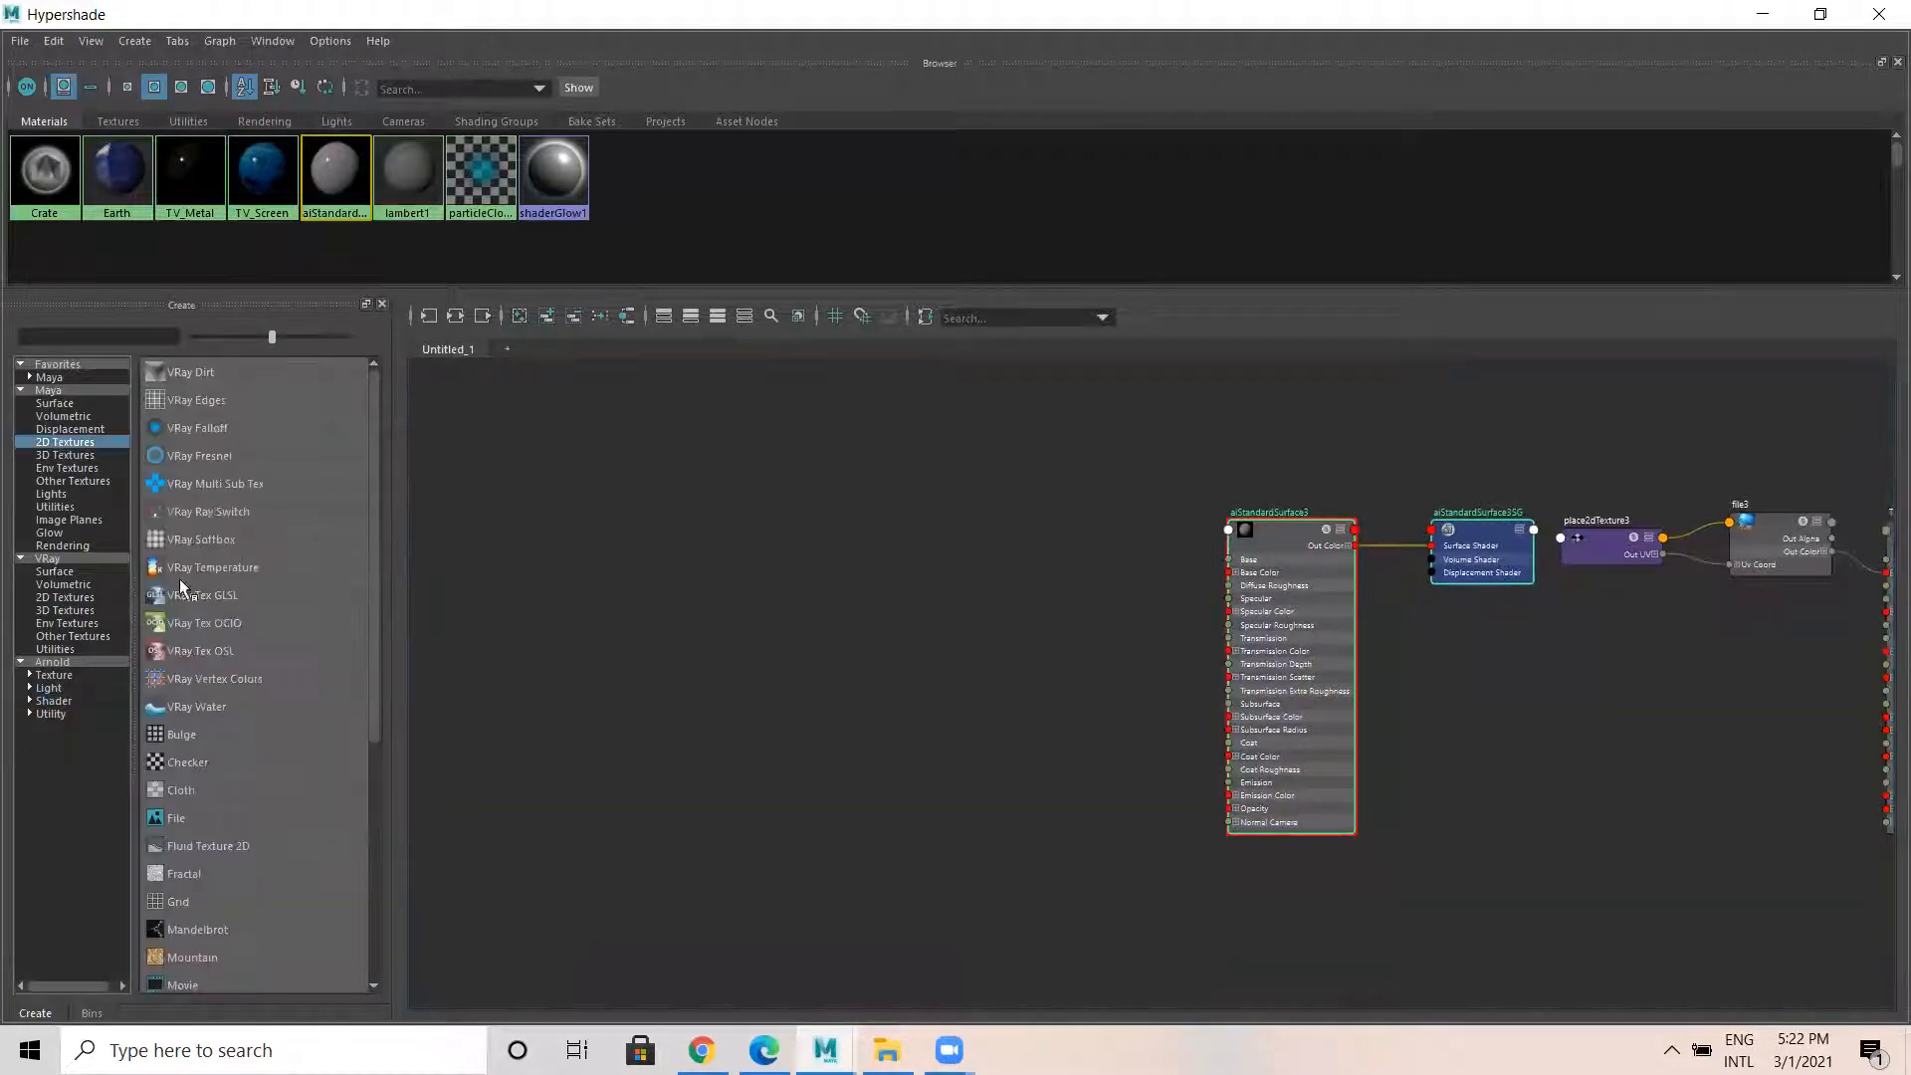
click(186, 816)
drag(926, 697, 1173, 565)
click(1129, 667)
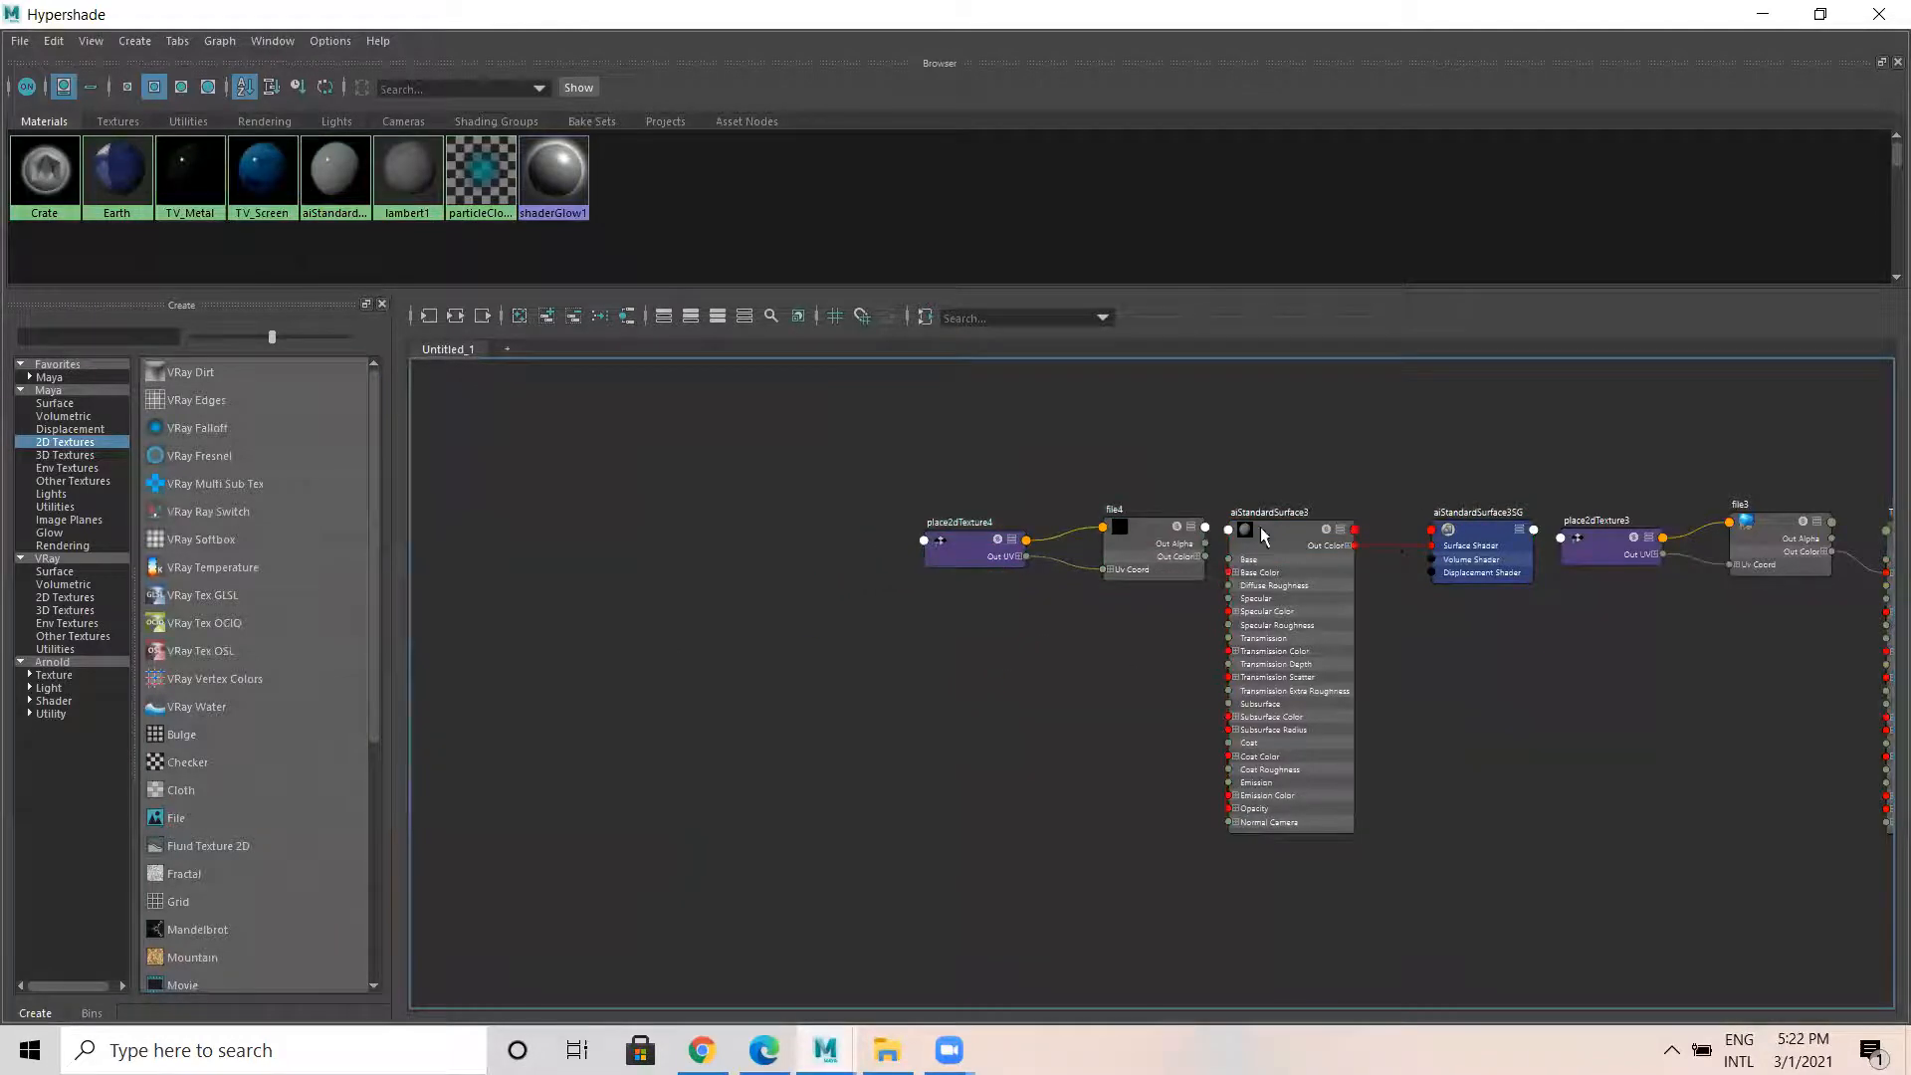
Rename the aiStandardSurface3 material to Wall Clading.
scroll(1269, 548, up, 5)
double_click(1246, 390)
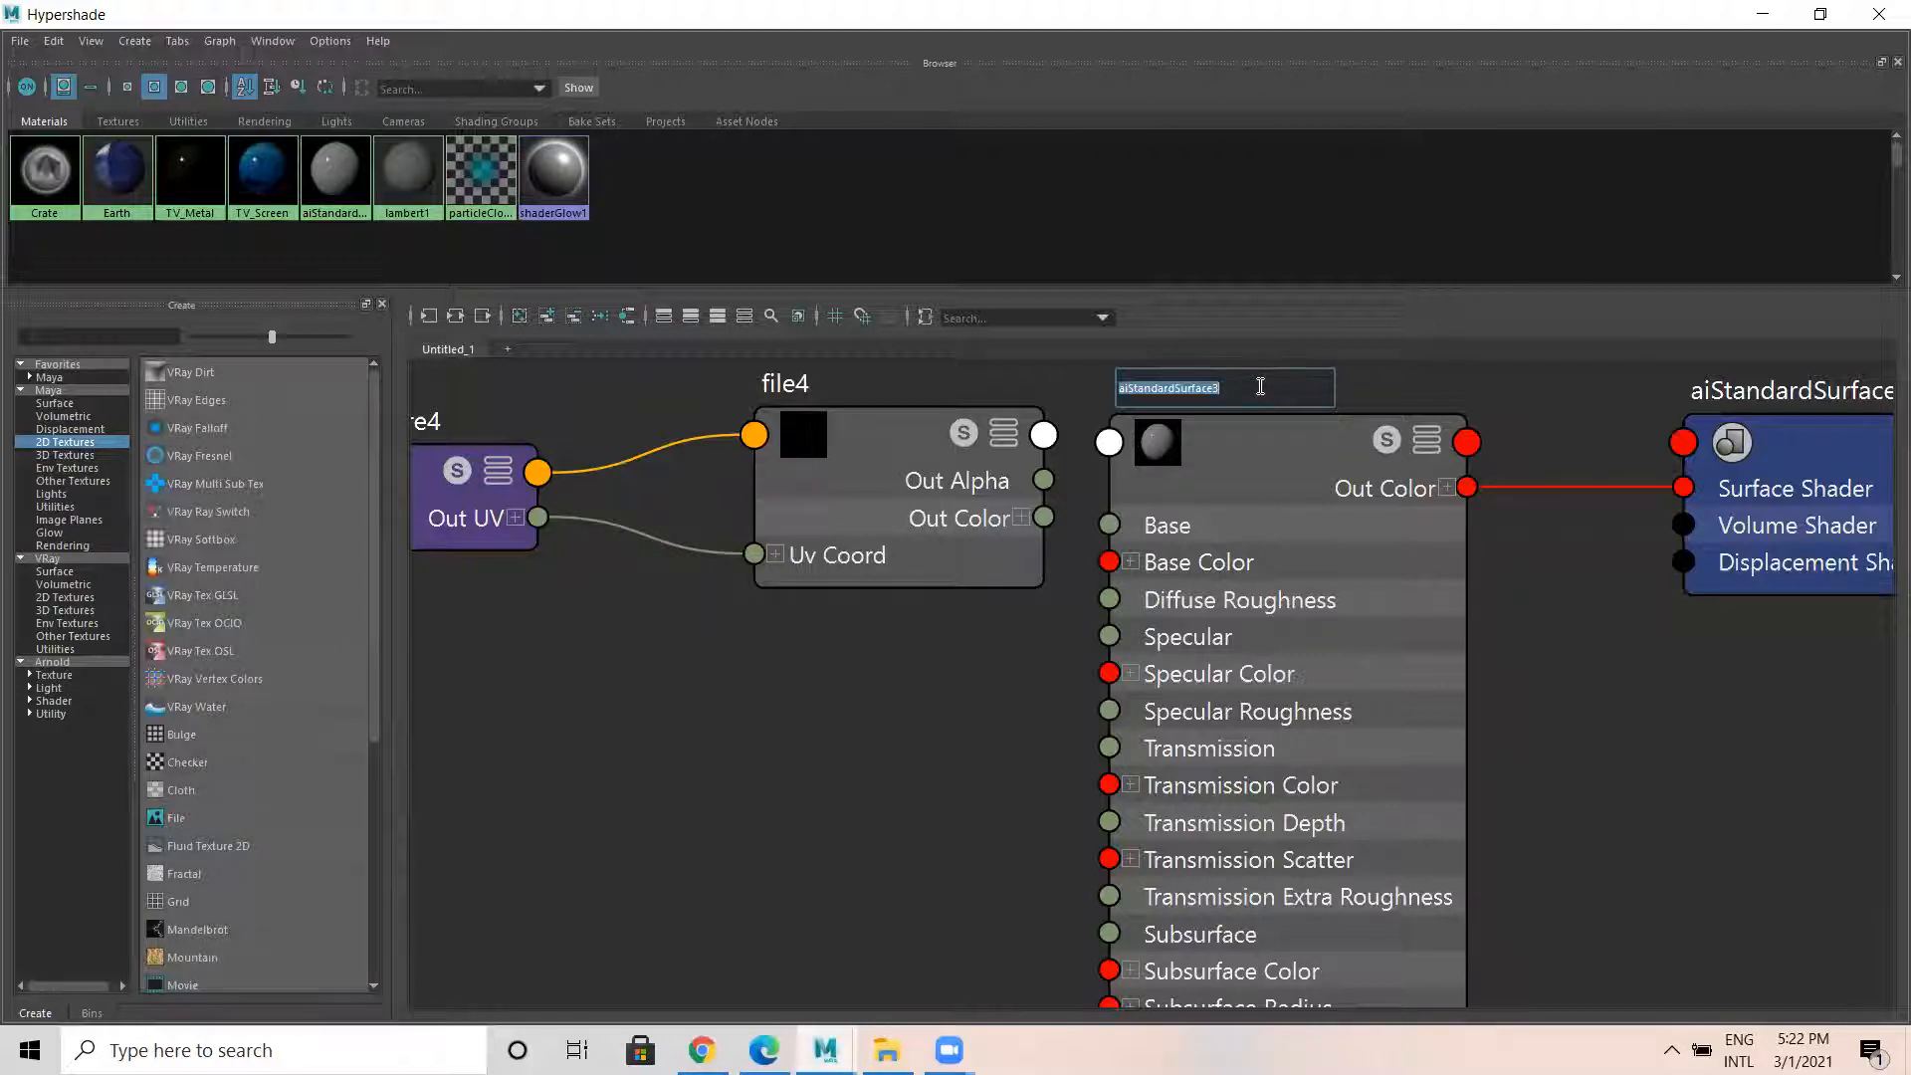
text(Wall Clading)
key(Return)
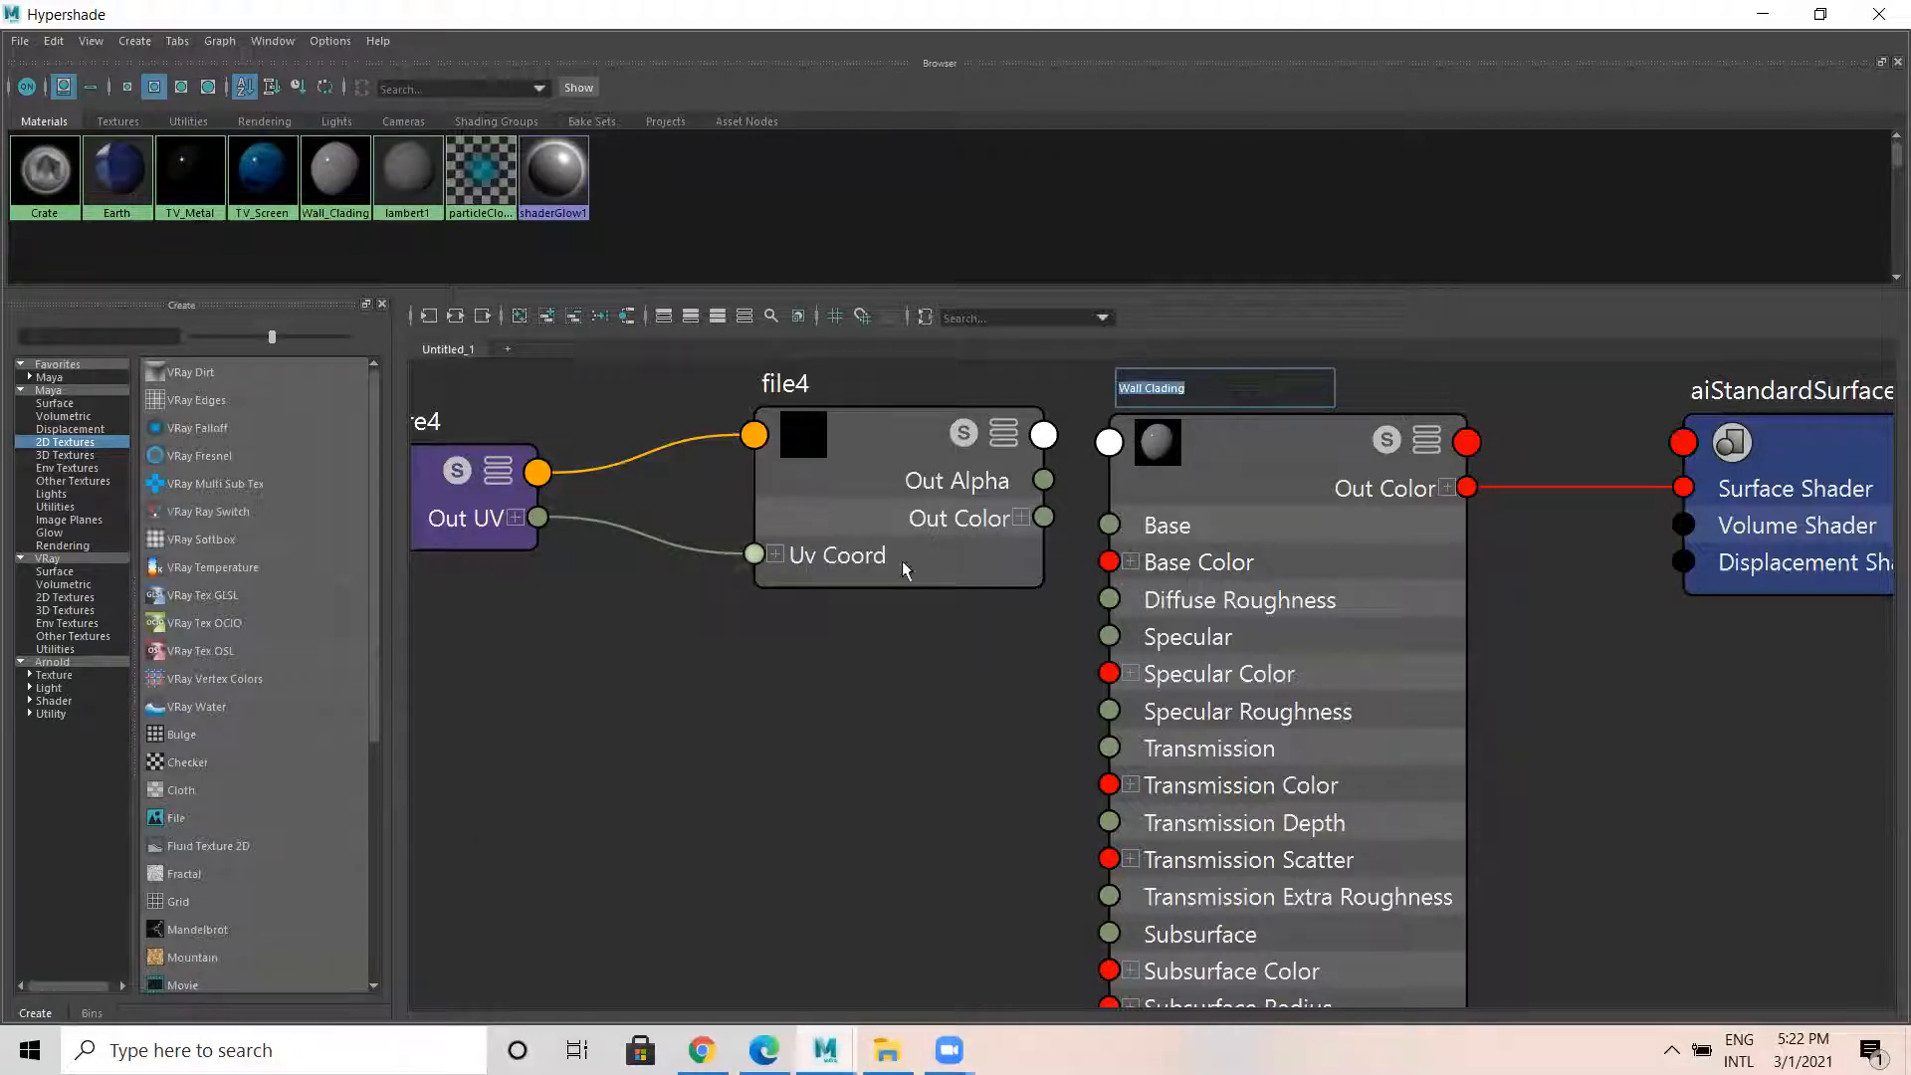
Connect file4's Out Color to Wall_Clading's Base Color and load wall-cladding-500x500.jpg from sourceimages as the file's image.
click(876, 453)
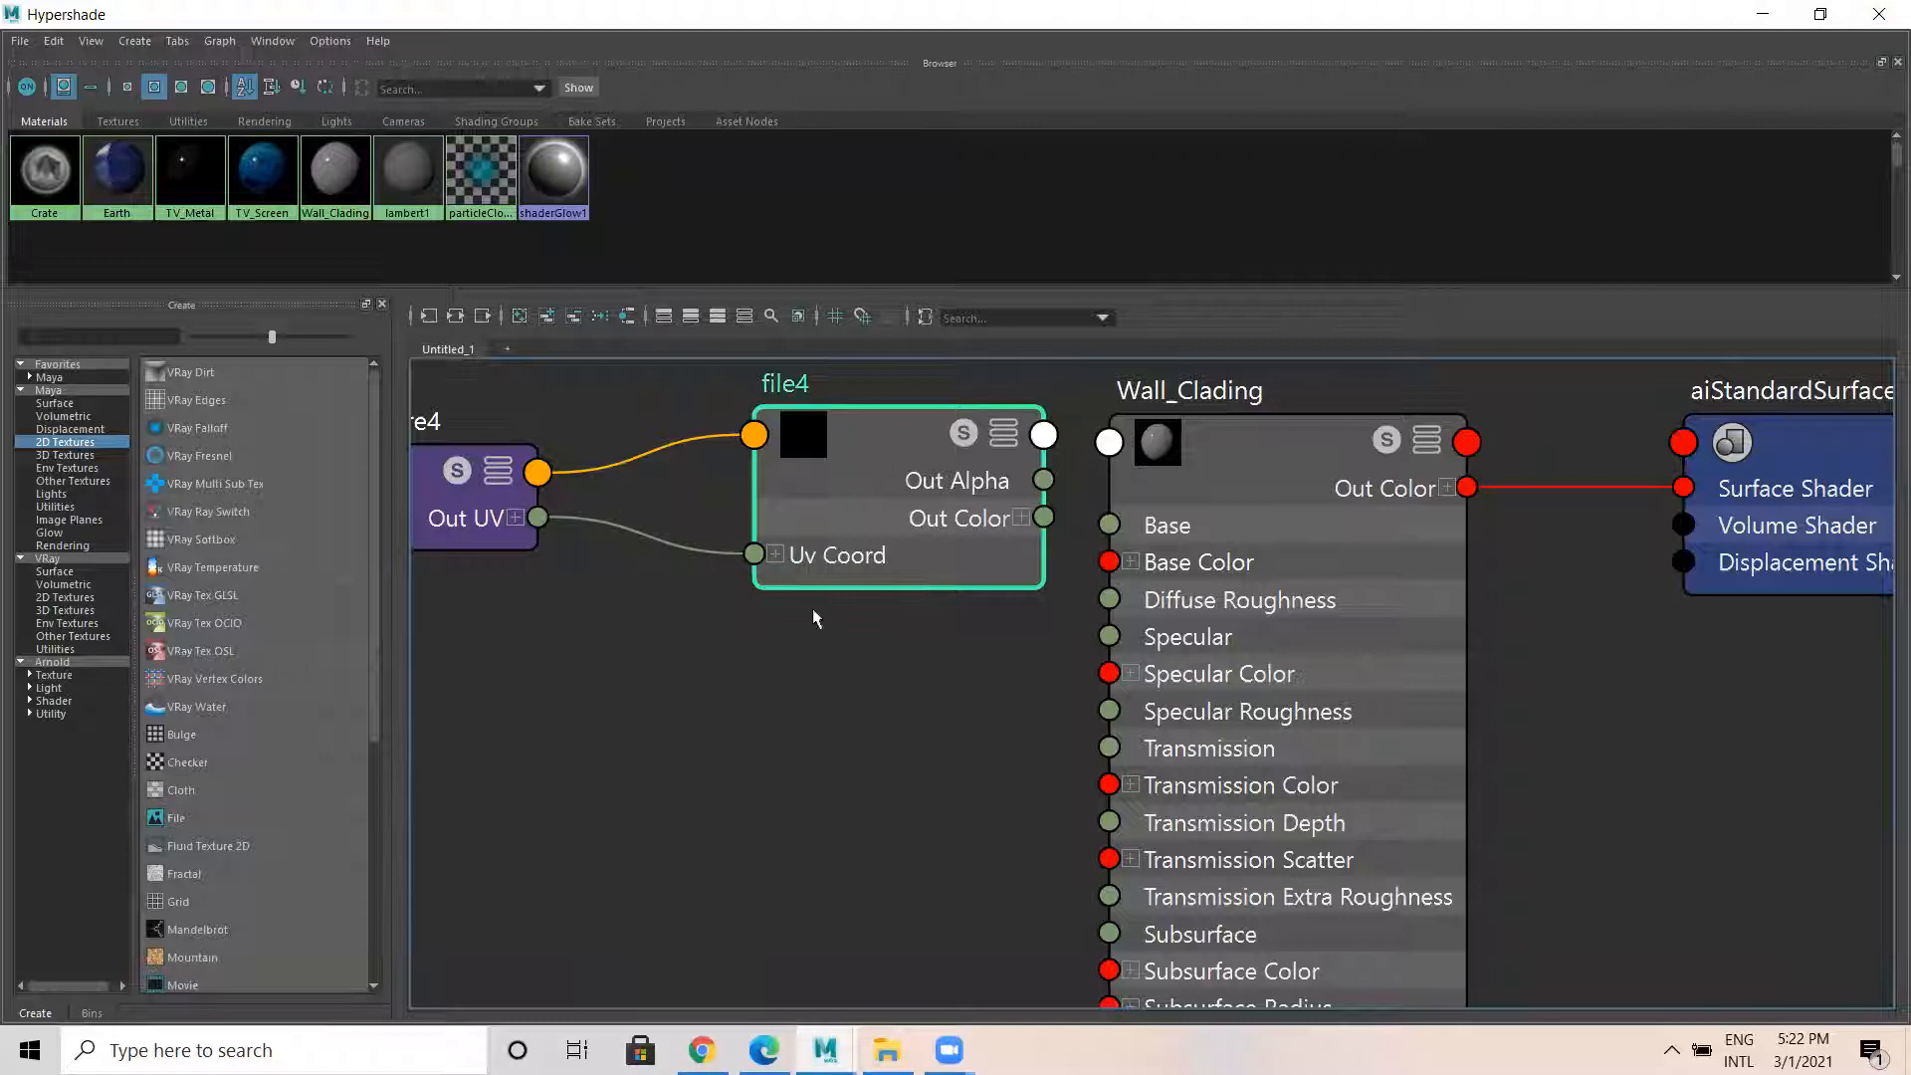
drag(1044, 517, 1107, 562)
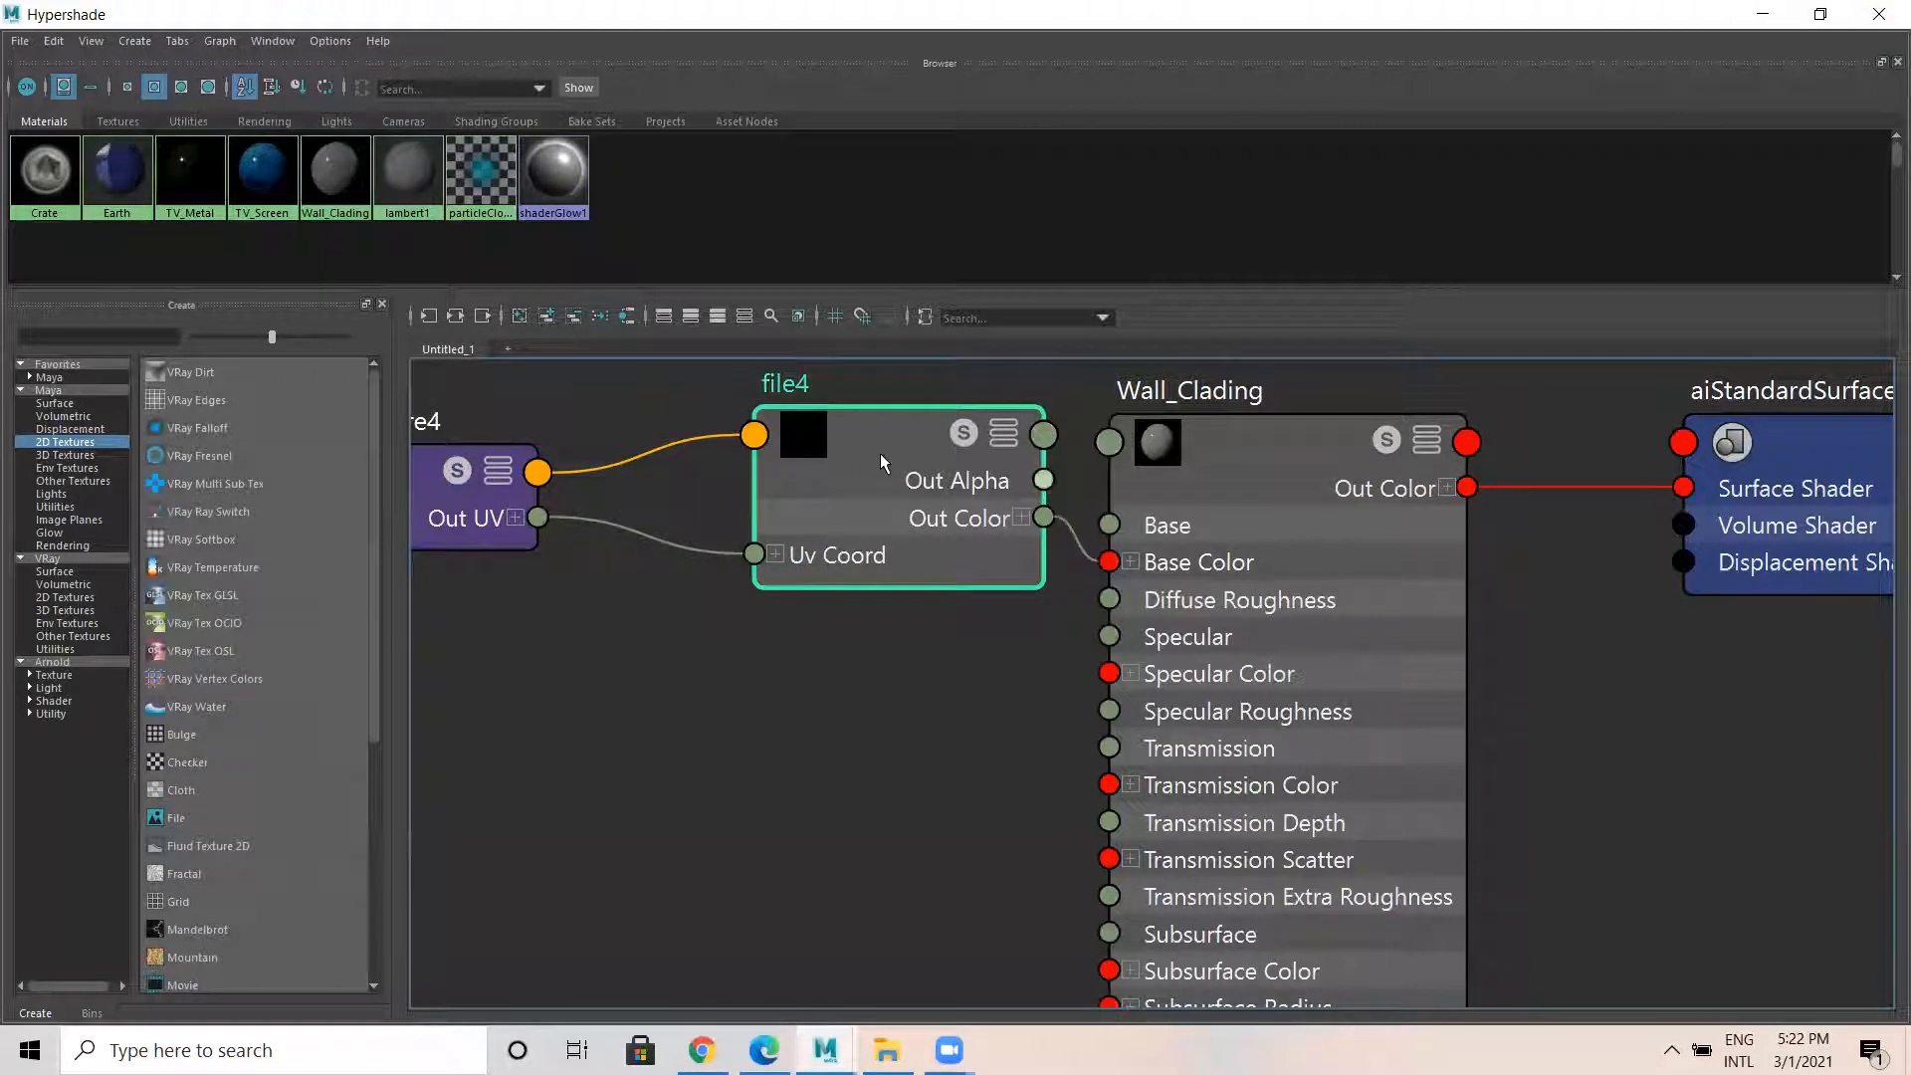
click(1879, 14)
click(1852, 72)
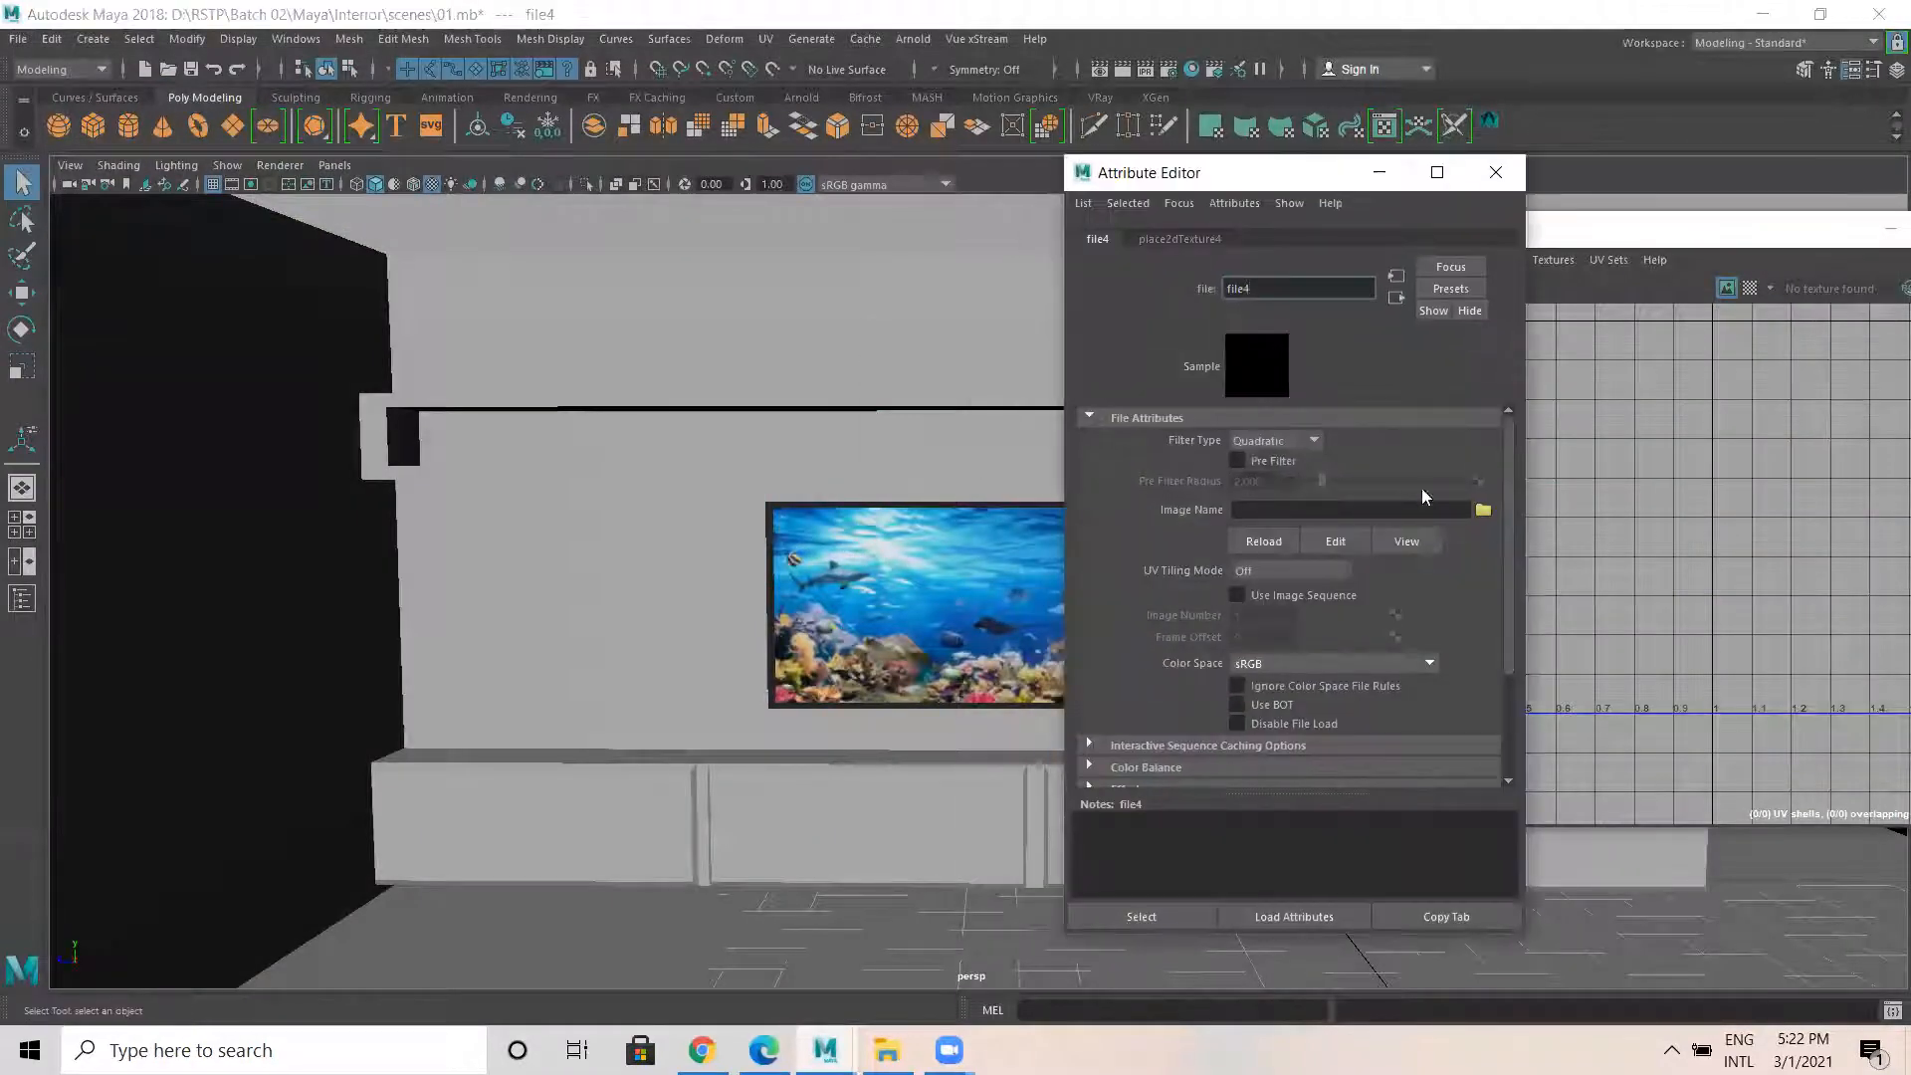
click(1483, 509)
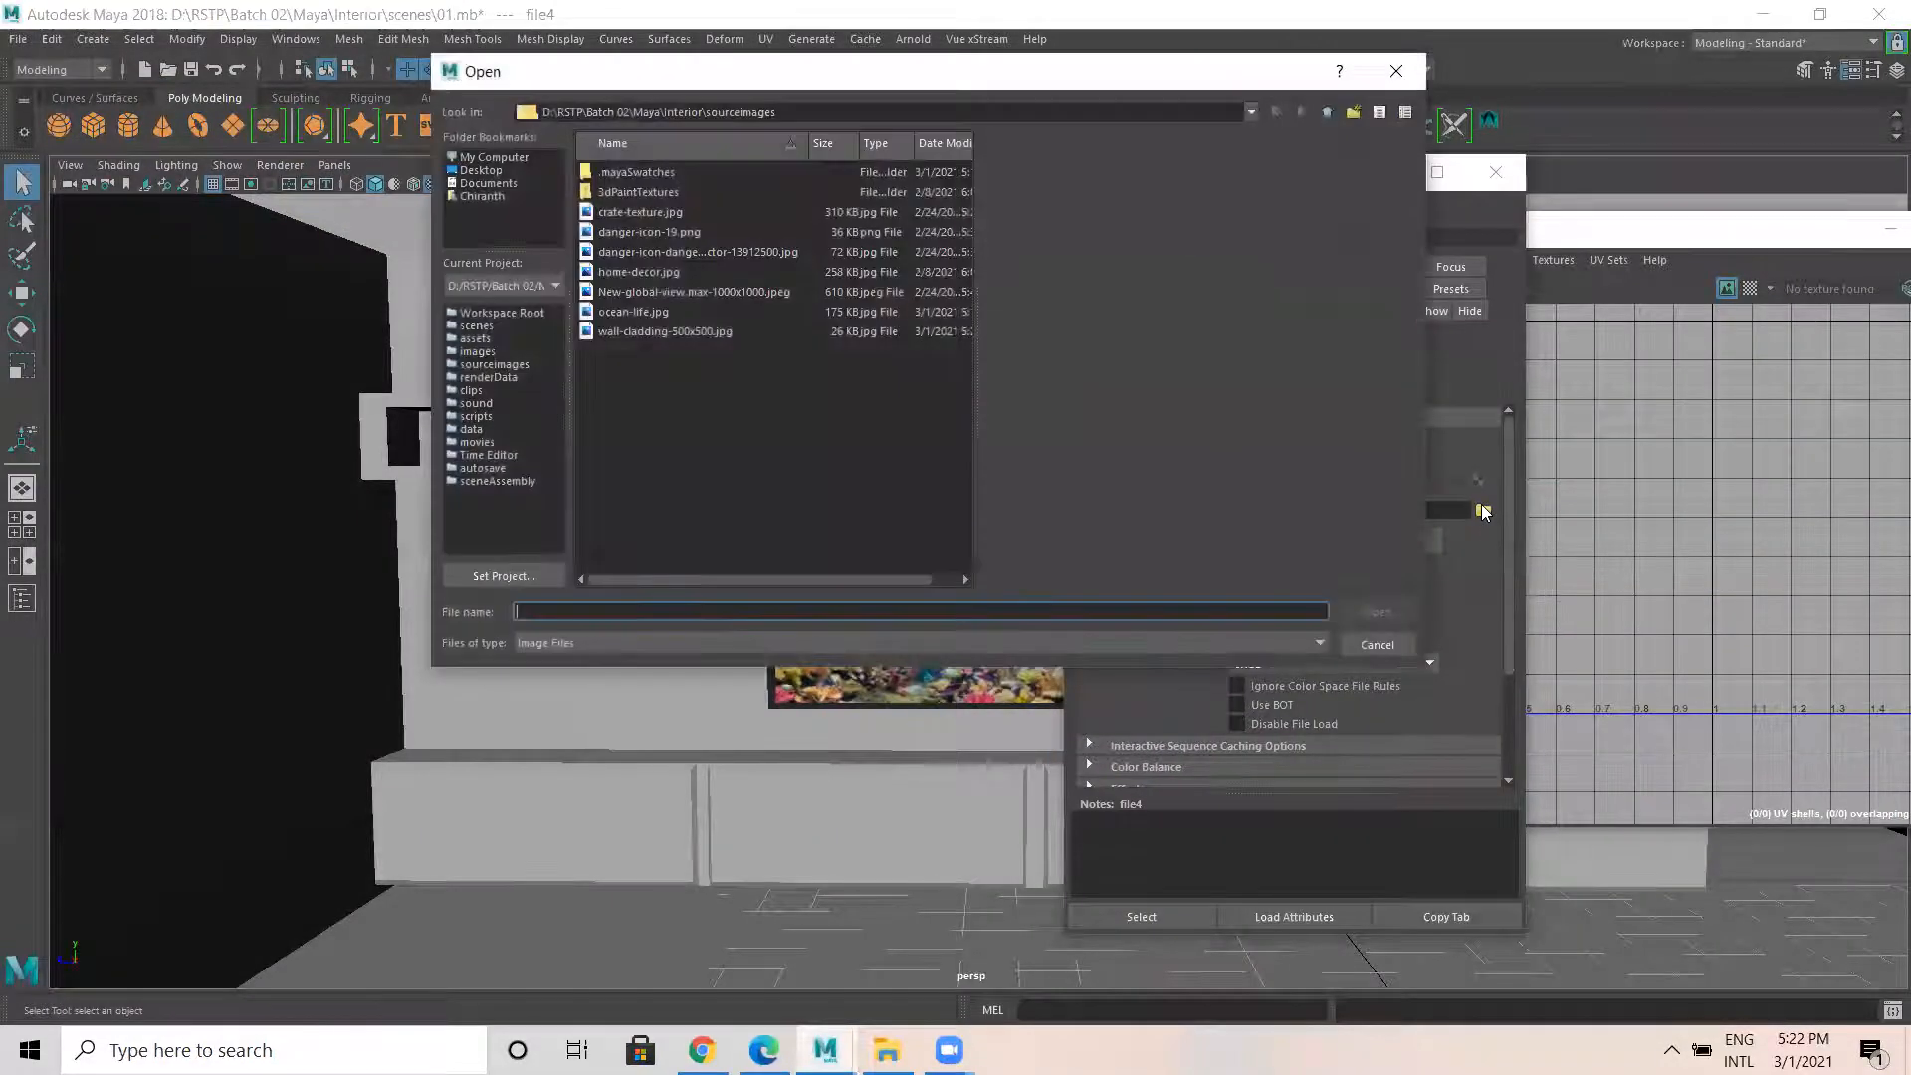
click(652, 334)
click(1378, 612)
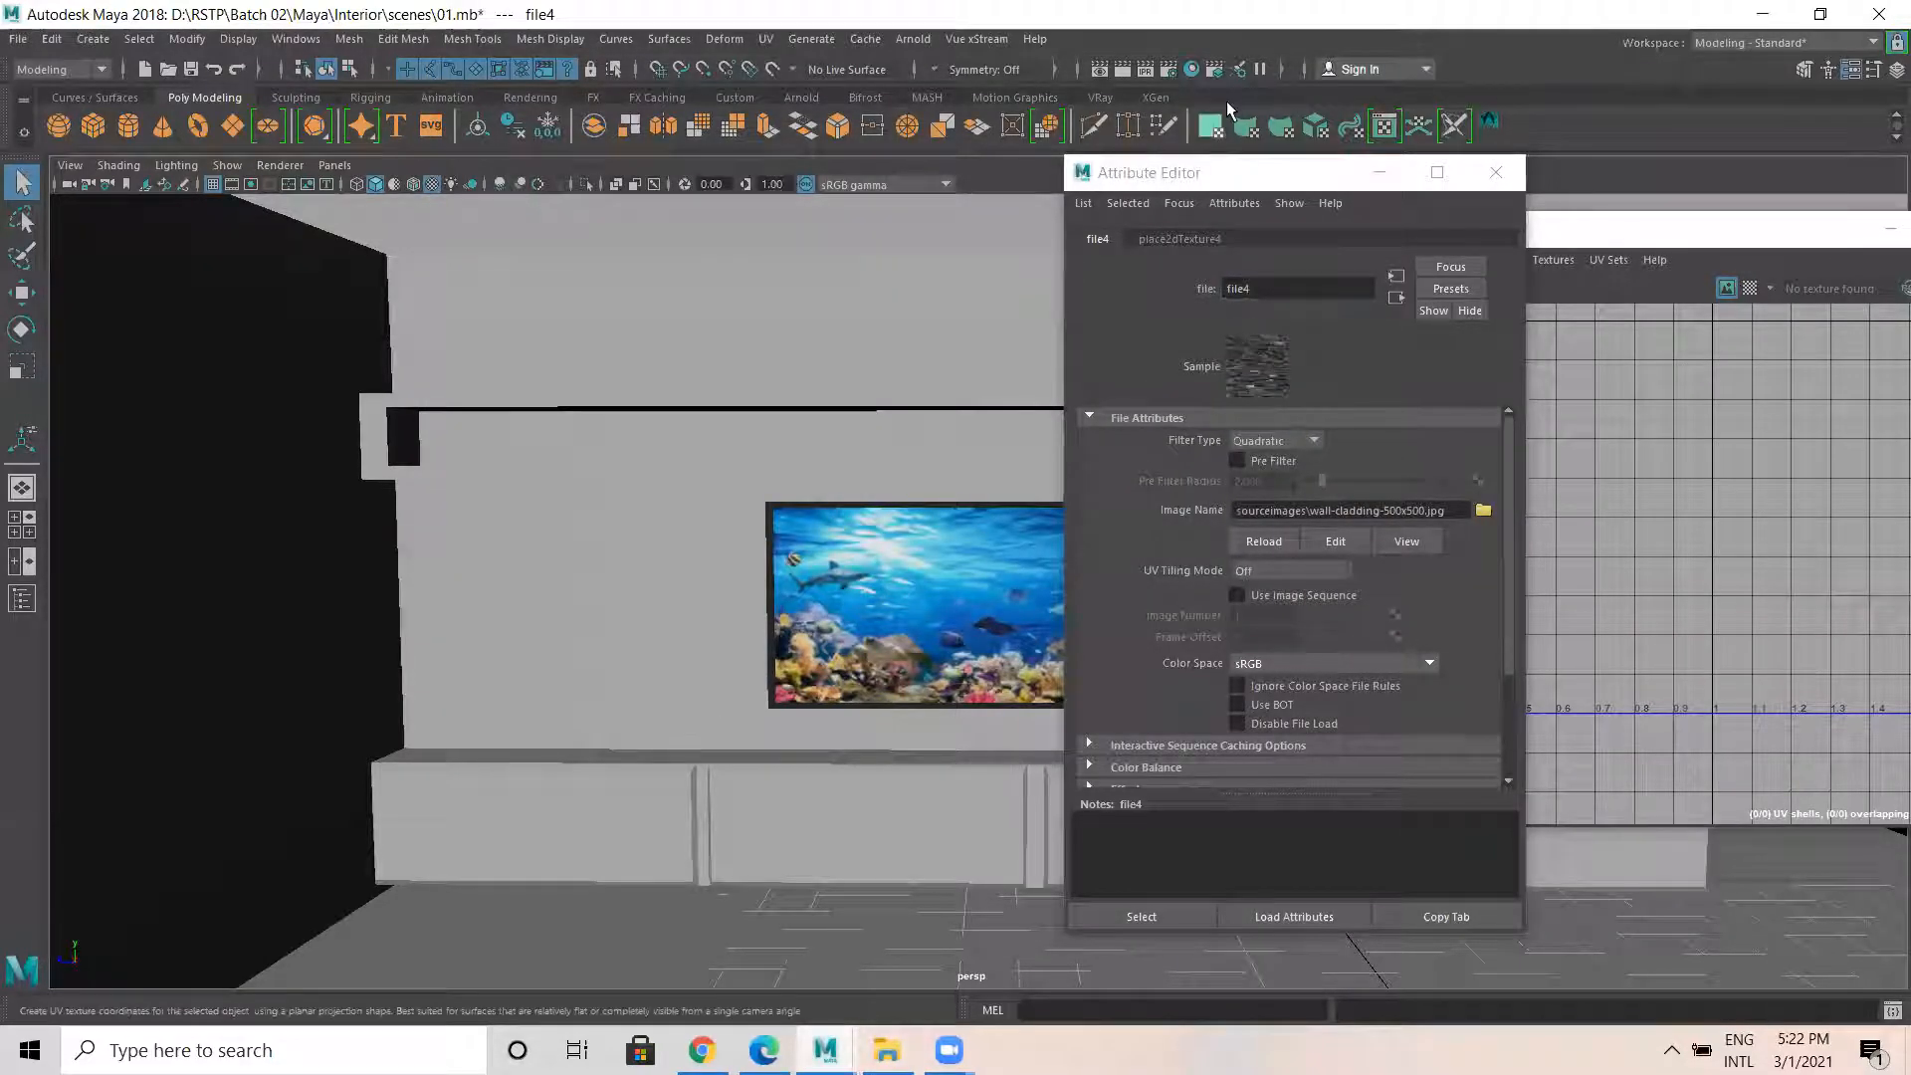
Reopen the Hypershade as a smaller window beside the TV wall and assign the Wall_Clading material to the back panel.
click(1198, 67)
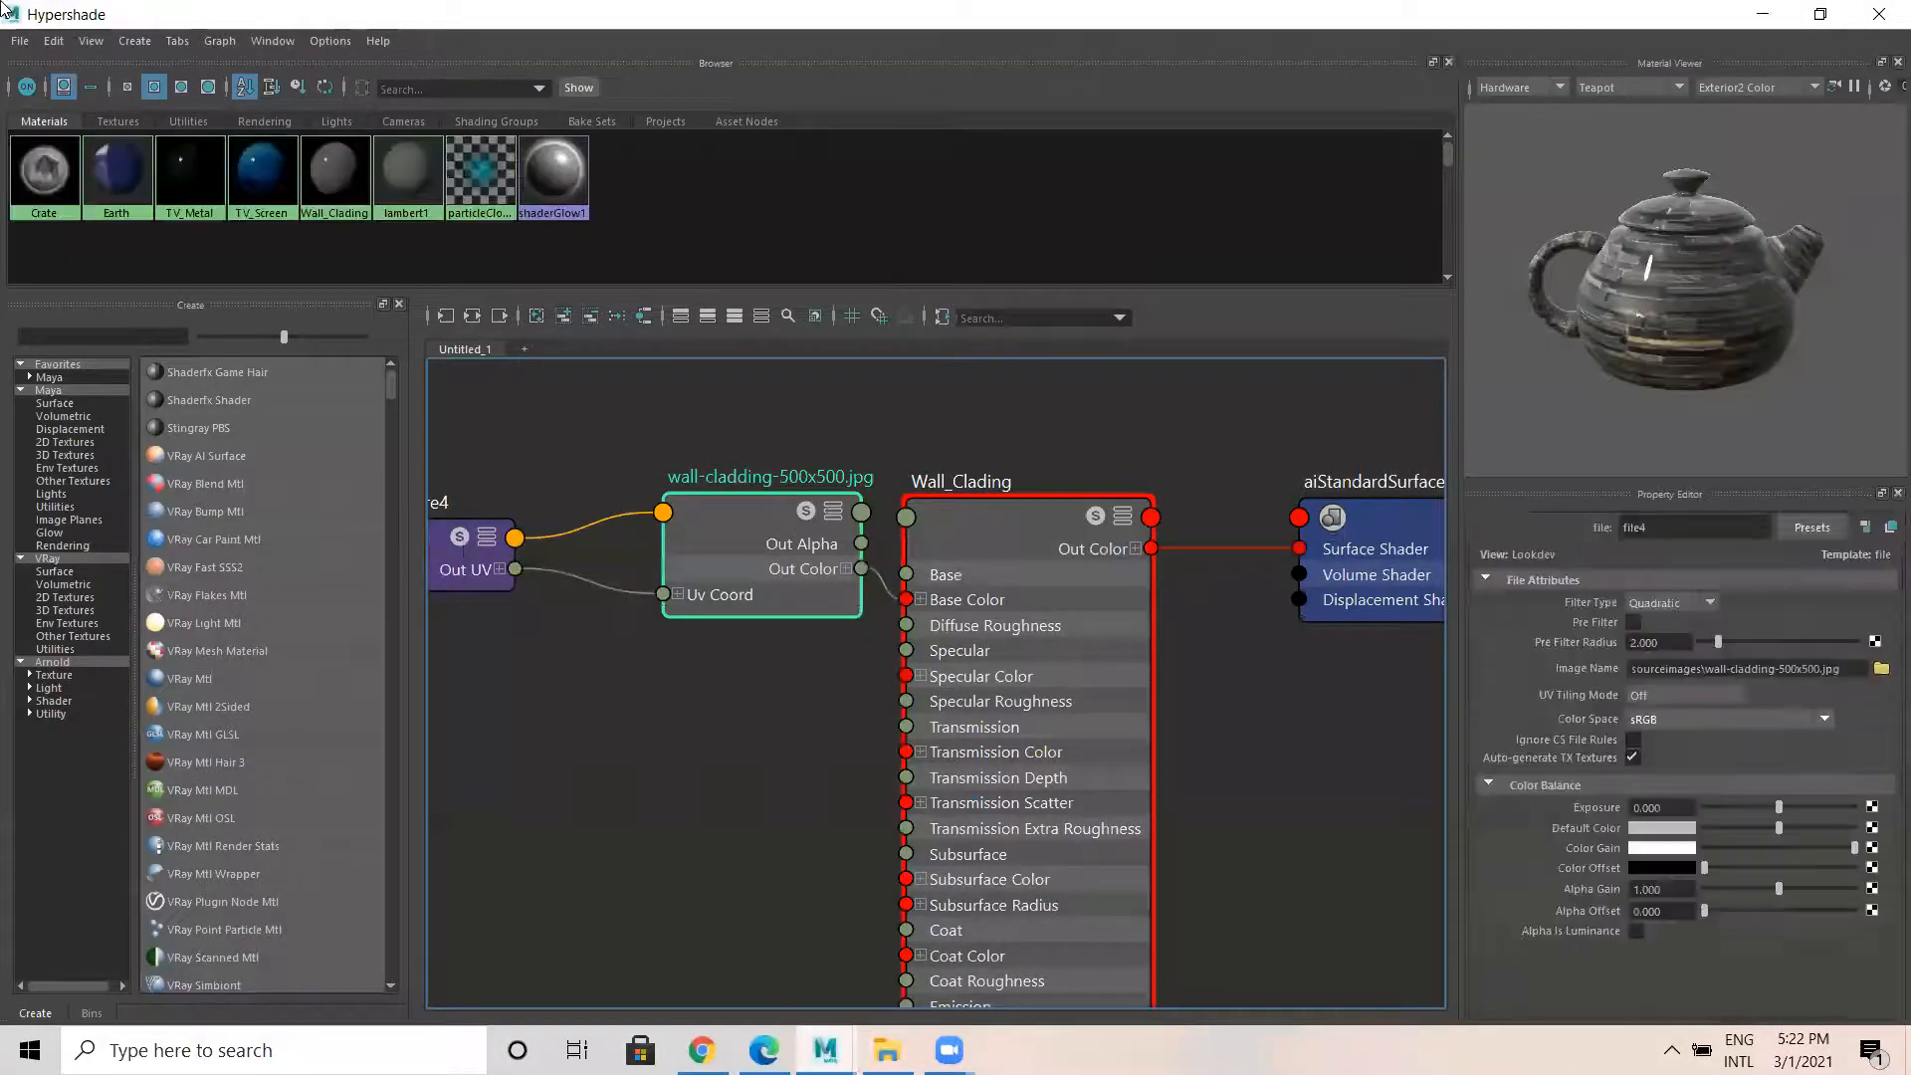
double_click(54, 17)
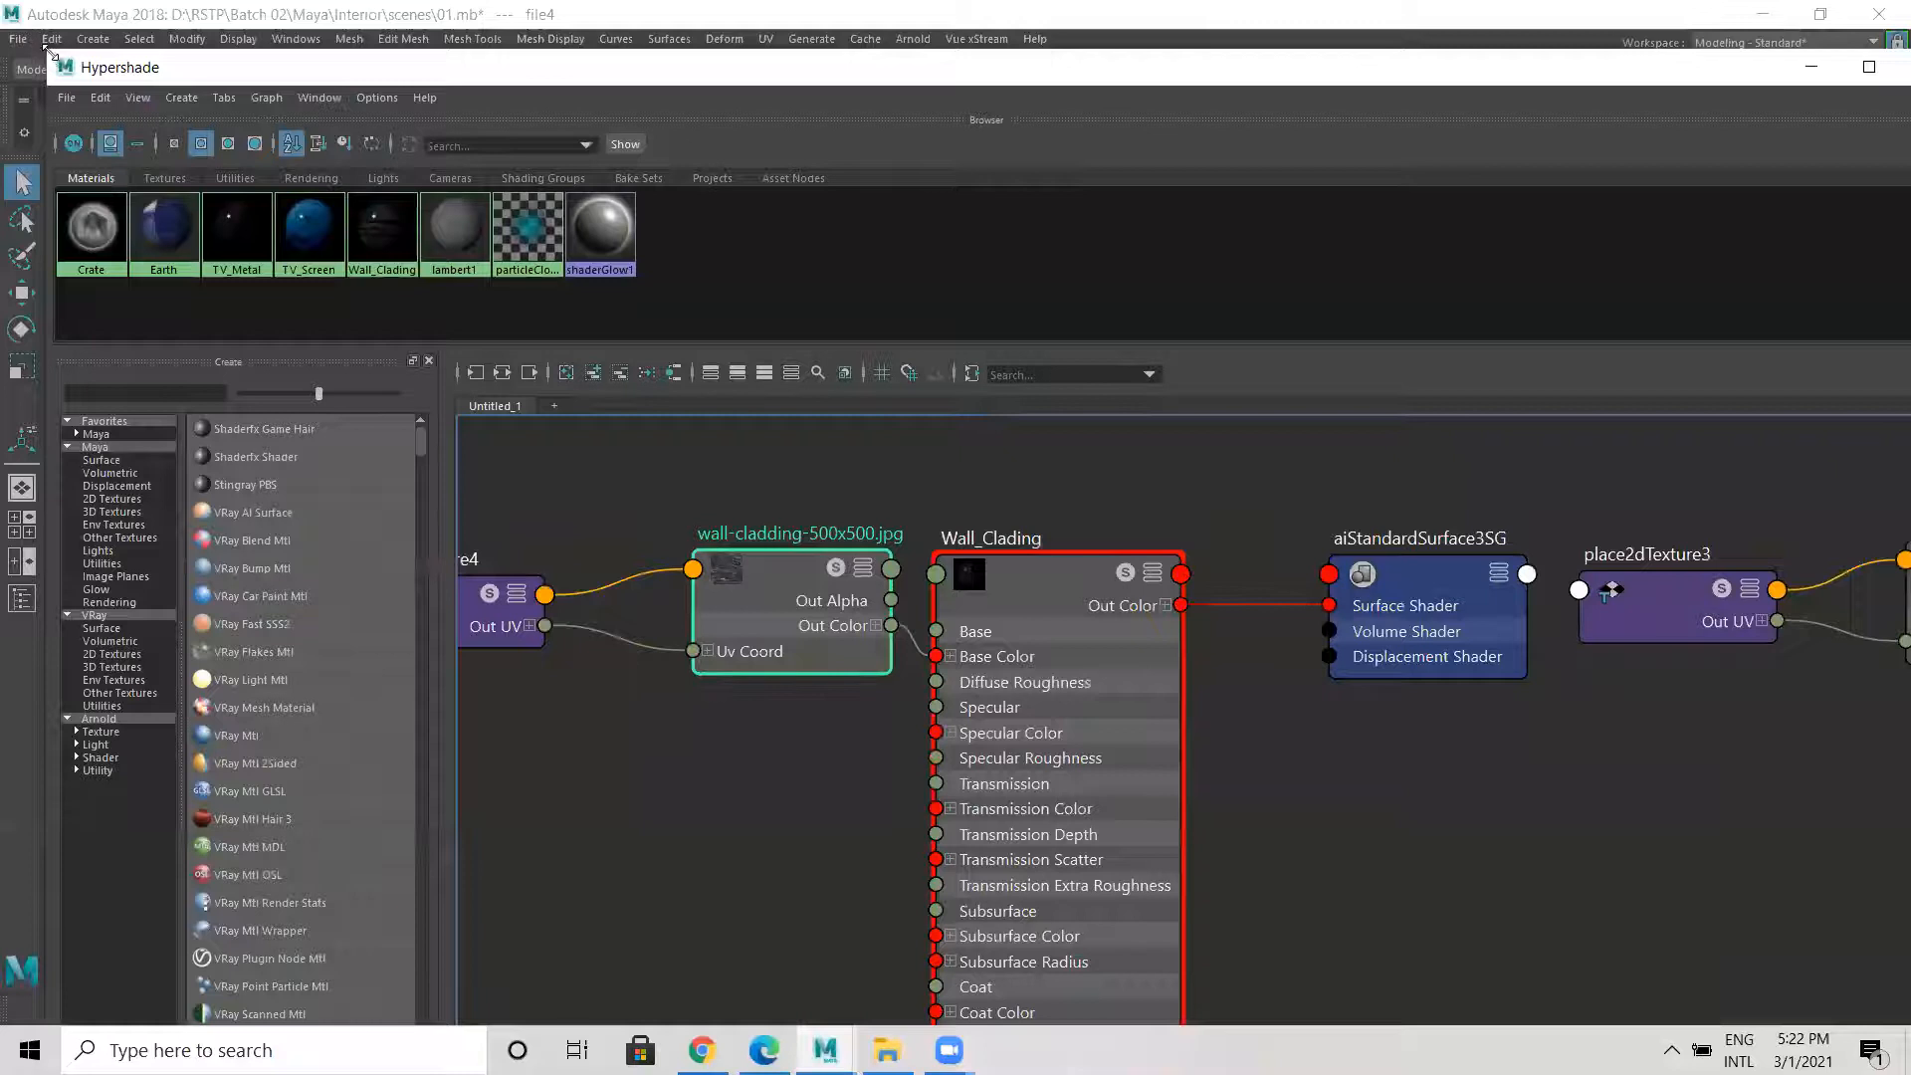
drag(51, 53, 1289, 233)
drag(1724, 254, 1361, 147)
scroll(1470, 743, down, 4)
alt+middle_drag(1464, 680, 1253, 602)
middle_drag(1483, 610, 711, 587)
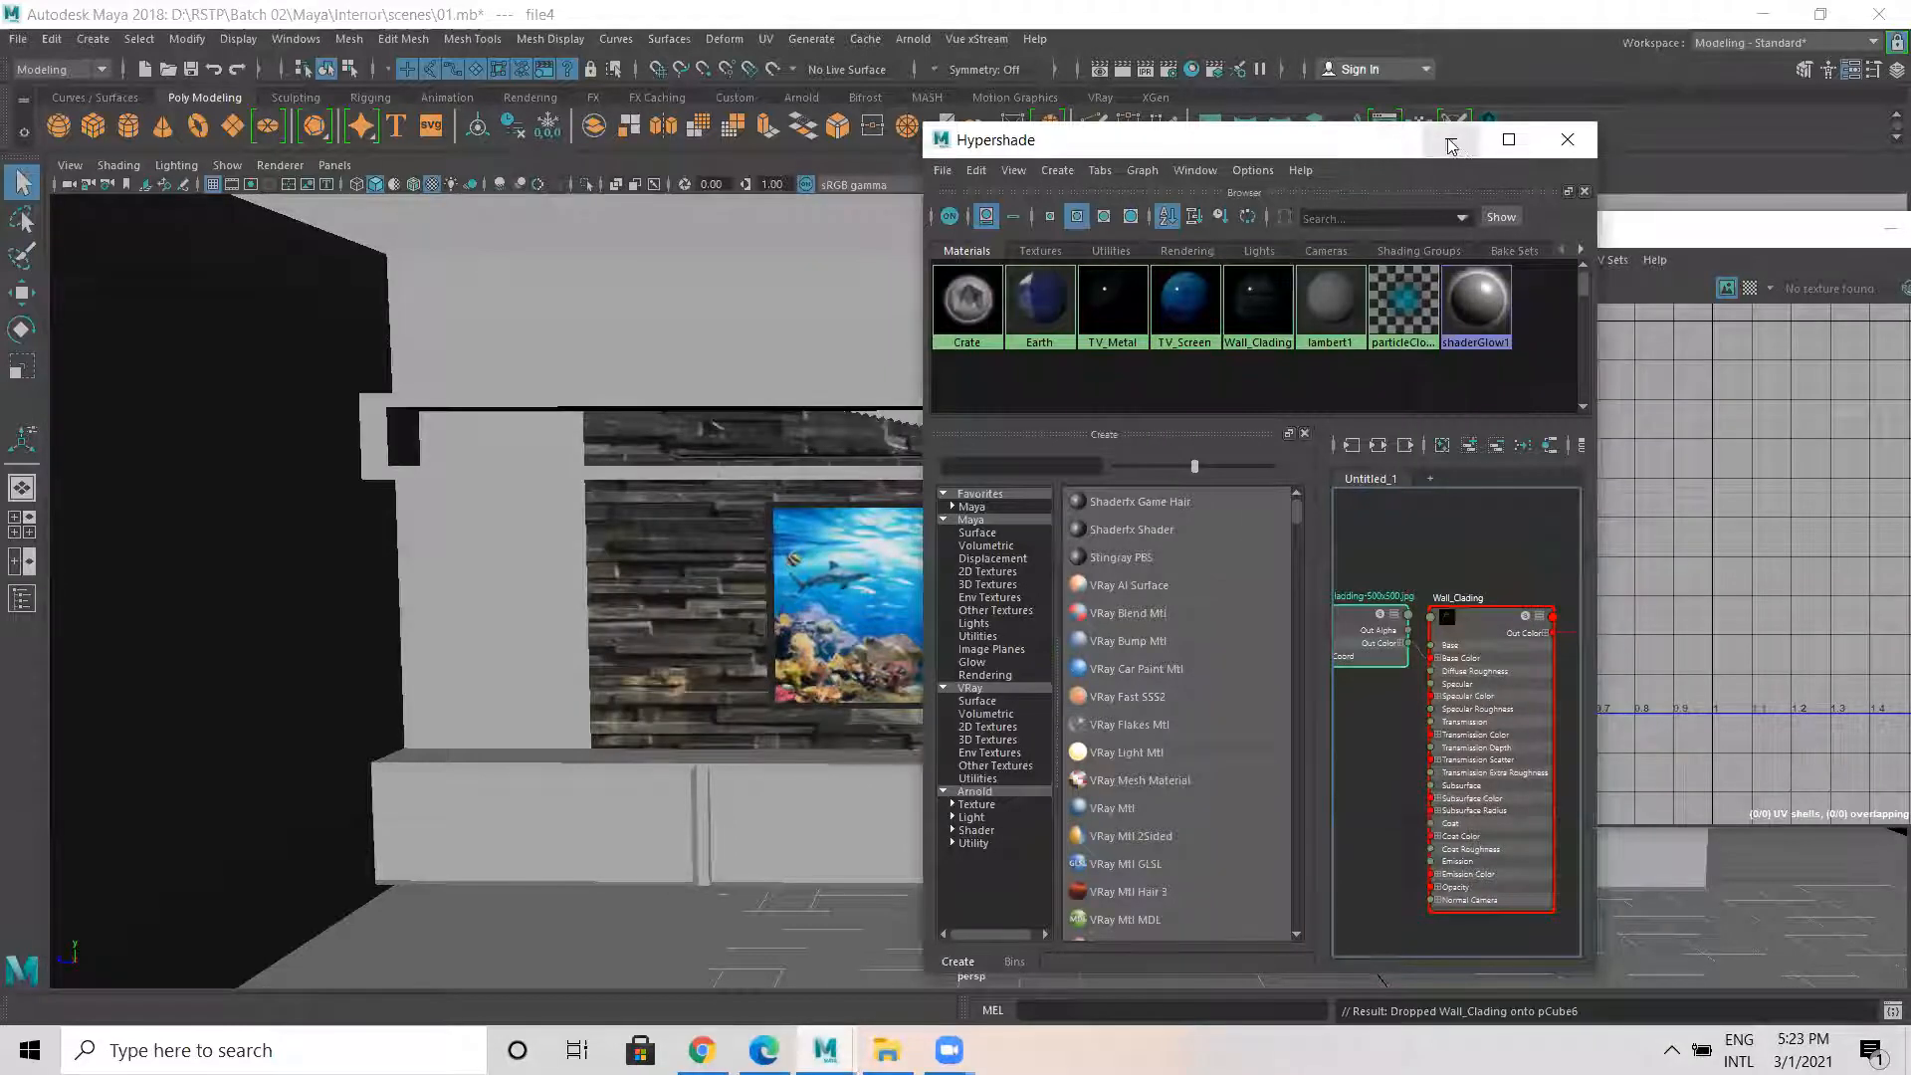
Minimise the Hypershade and Attribute Editor, extrude the back panel's faces slightly outward from the wall, and return to object mode.
click(1451, 145)
click(652, 593)
alt+drag(735, 670, 657, 687)
click(1379, 175)
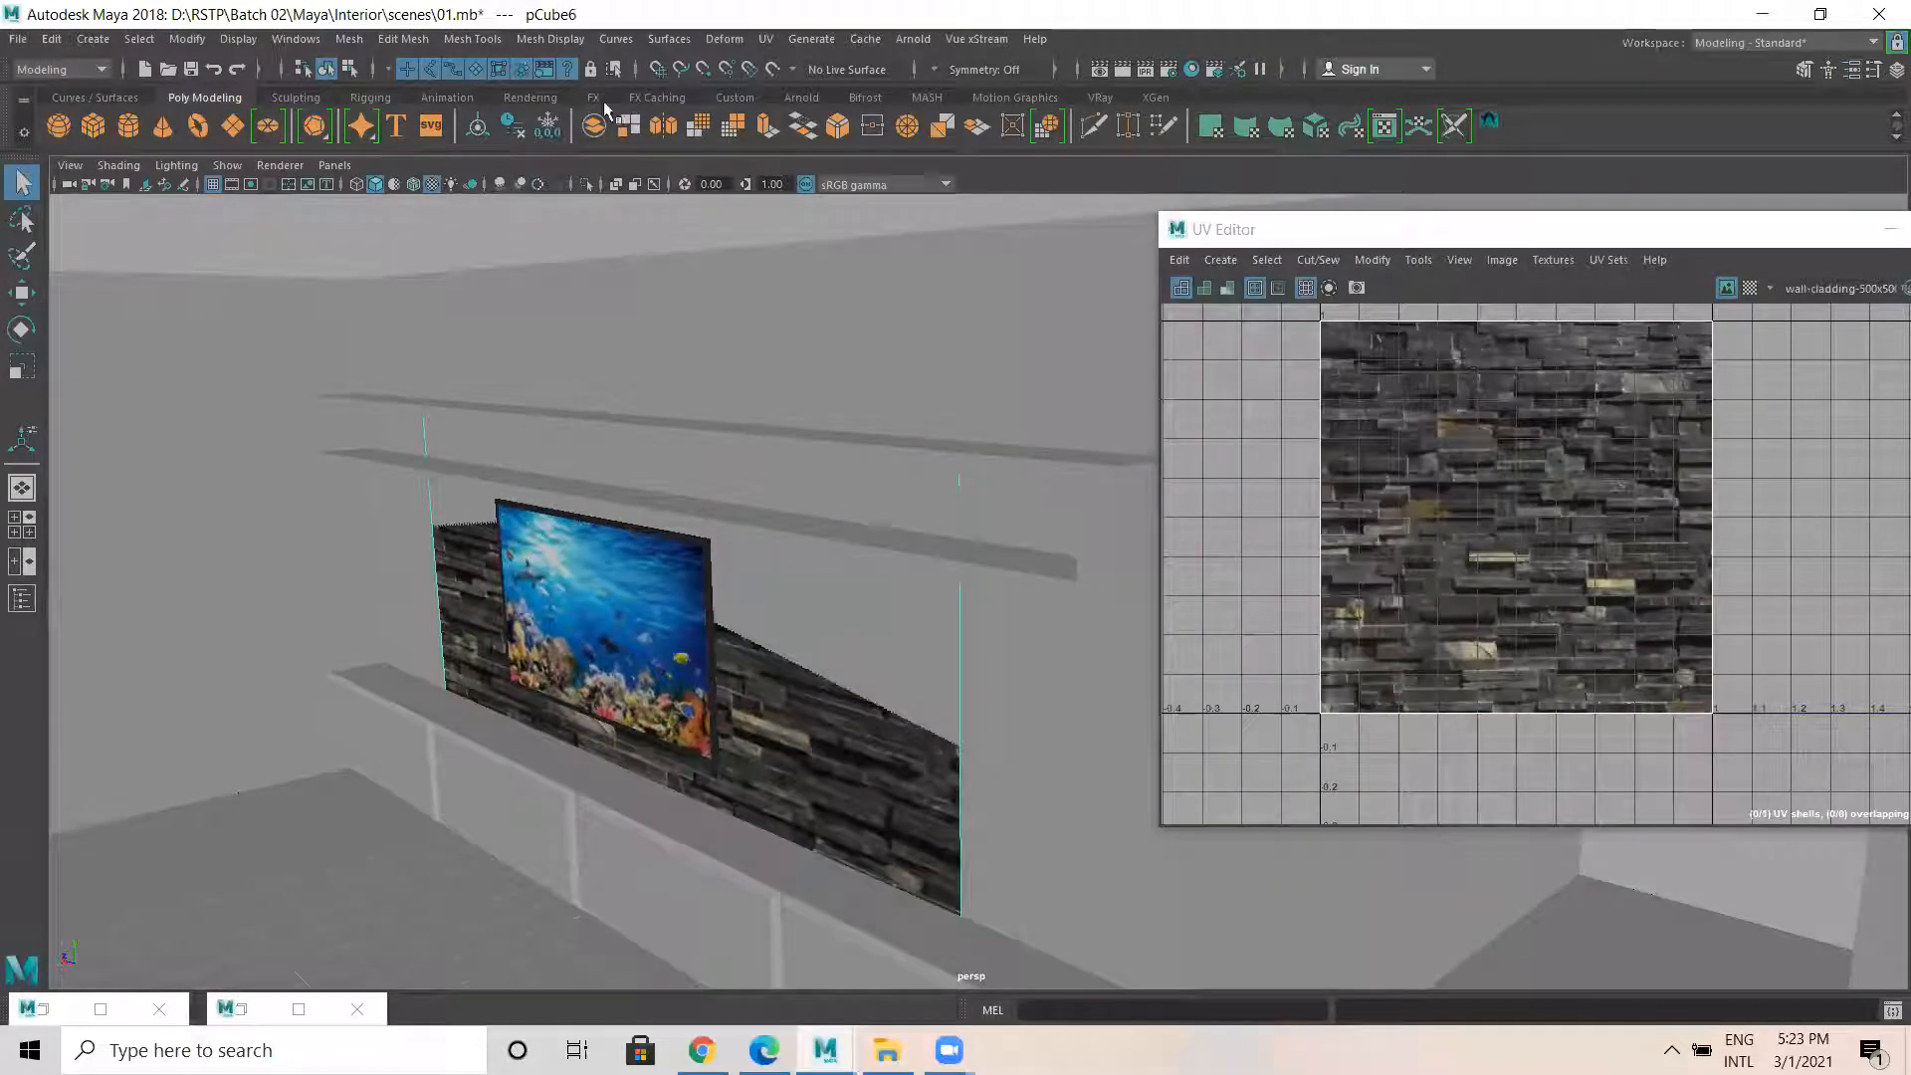
shift+right_drag(804, 739, 808, 647)
alt+drag(614, 725, 555, 730)
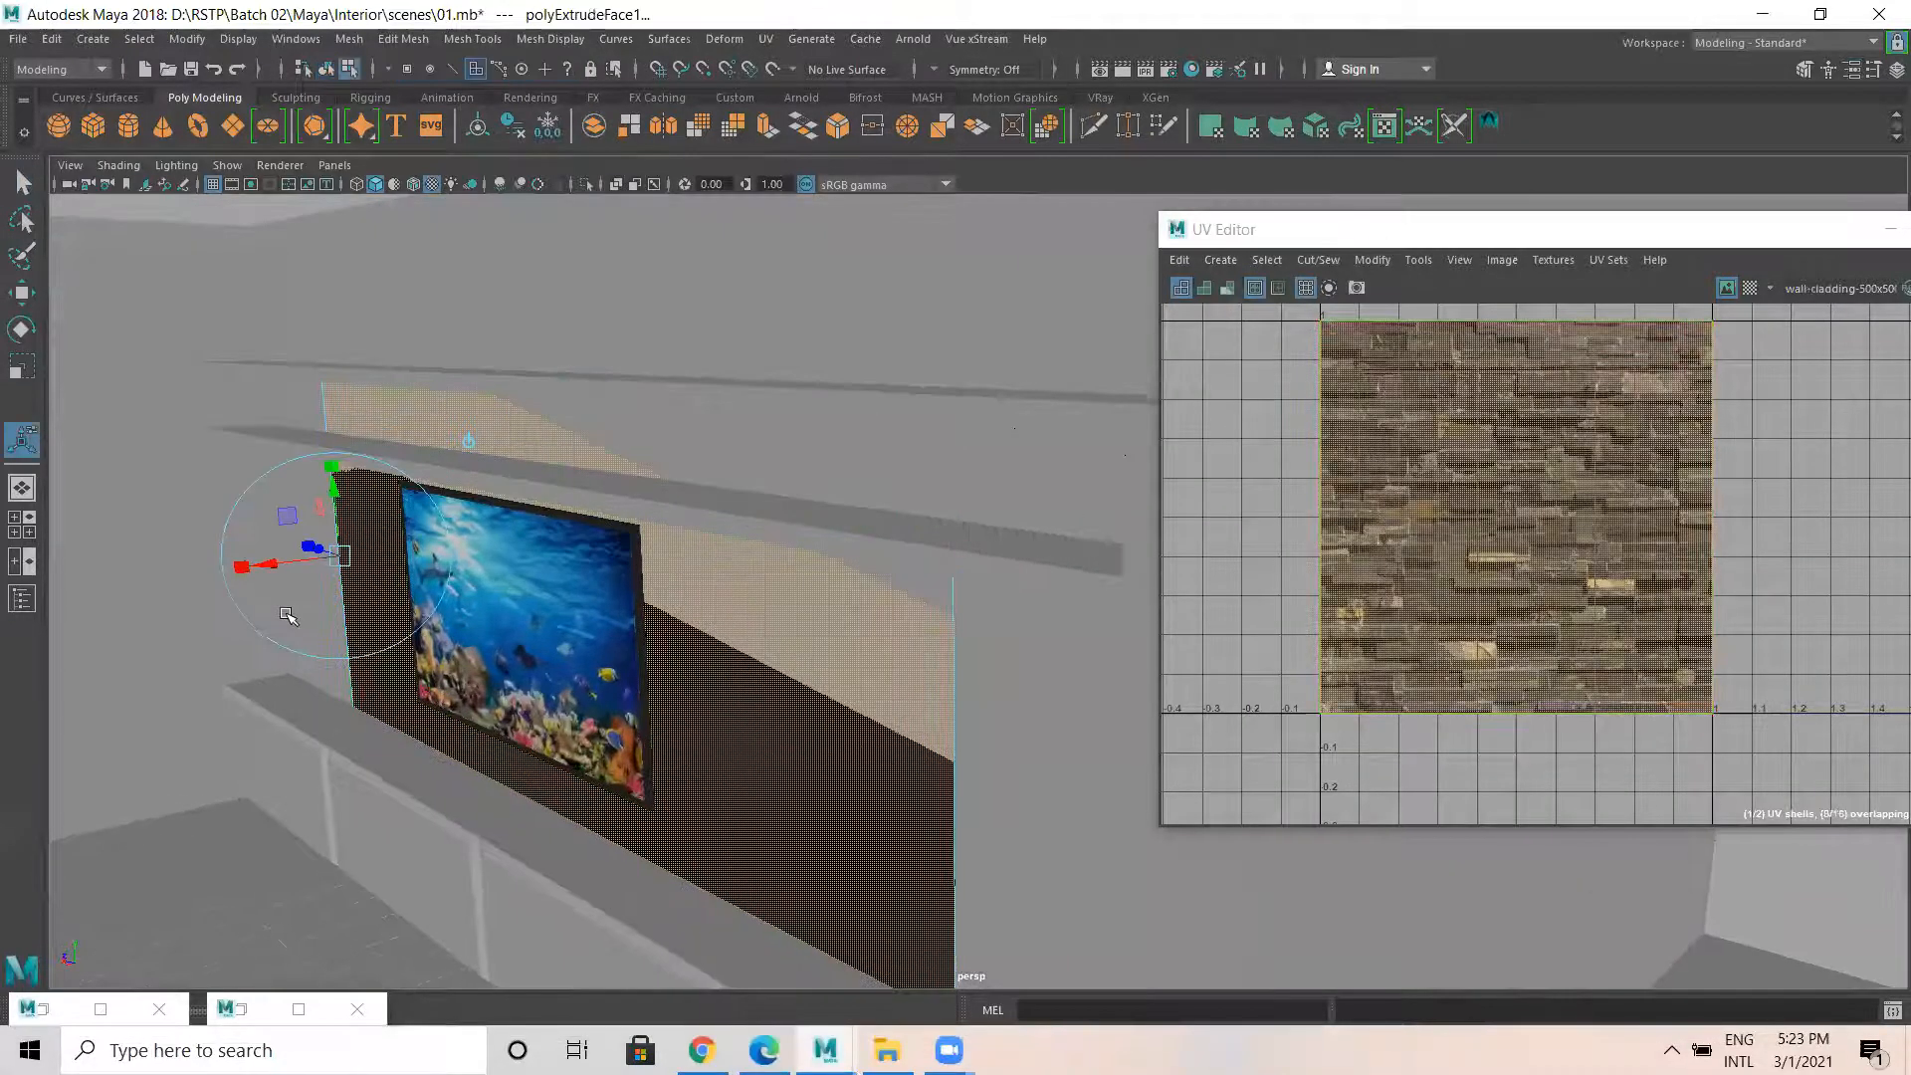
drag(261, 563, 266, 562)
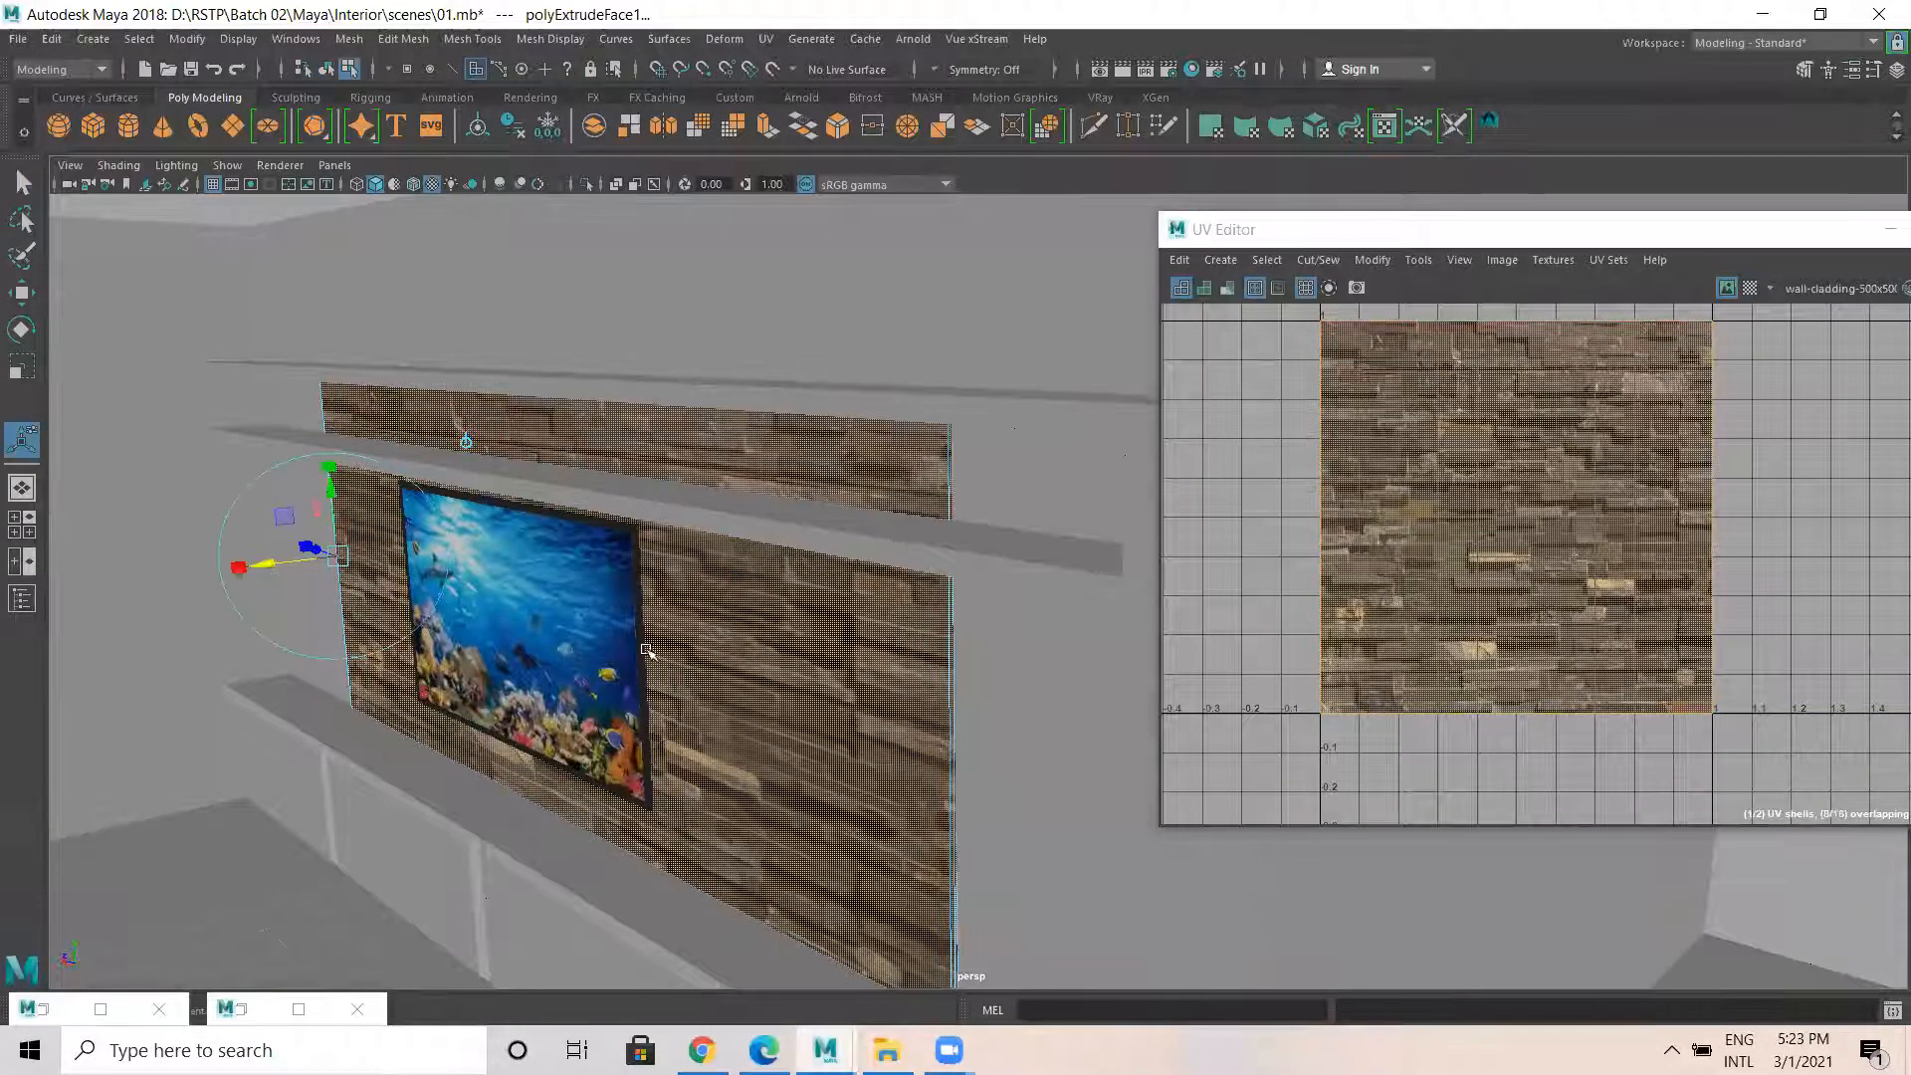
right_drag(799, 482, 914, 454)
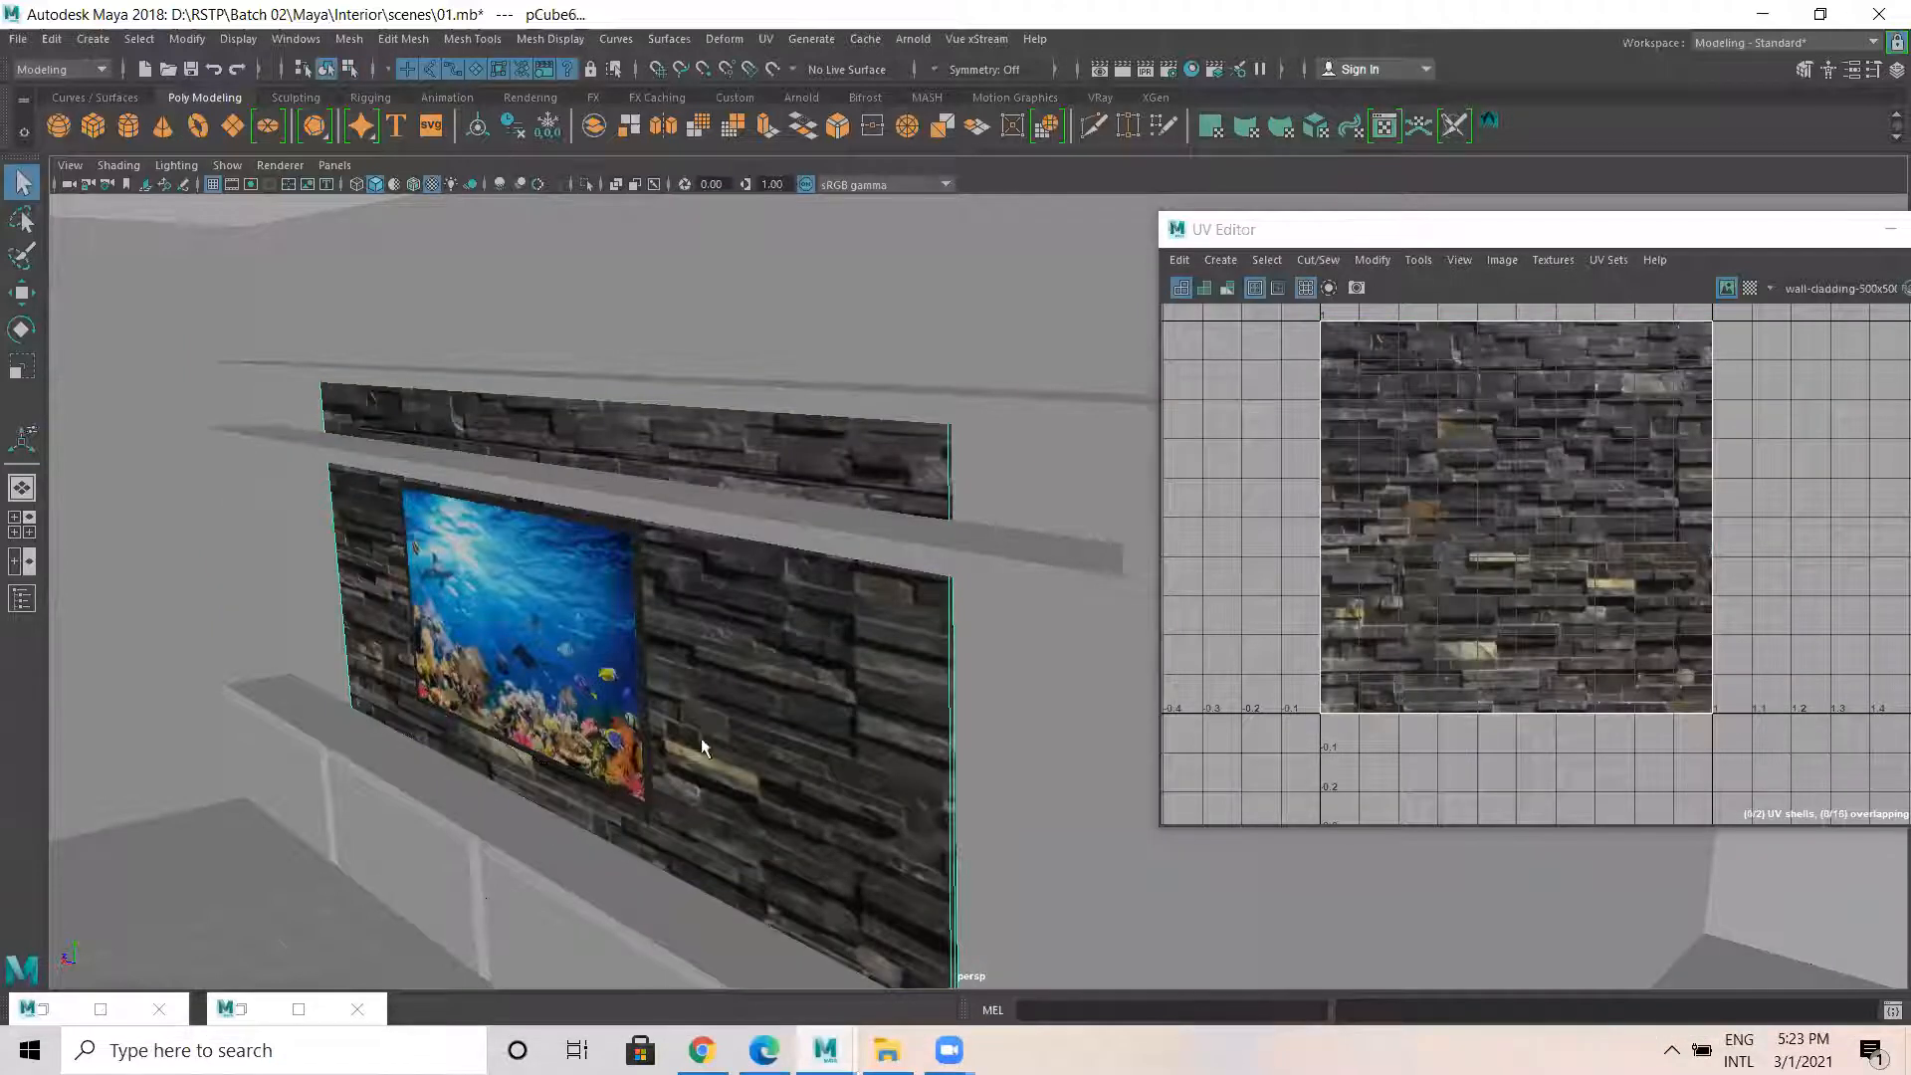
Reopen the Hypershade and select the place2dTexture4 node feeding the wall-cladding texture.
scroll(741, 776, down, 2)
alt+drag(738, 773, 858, 733)
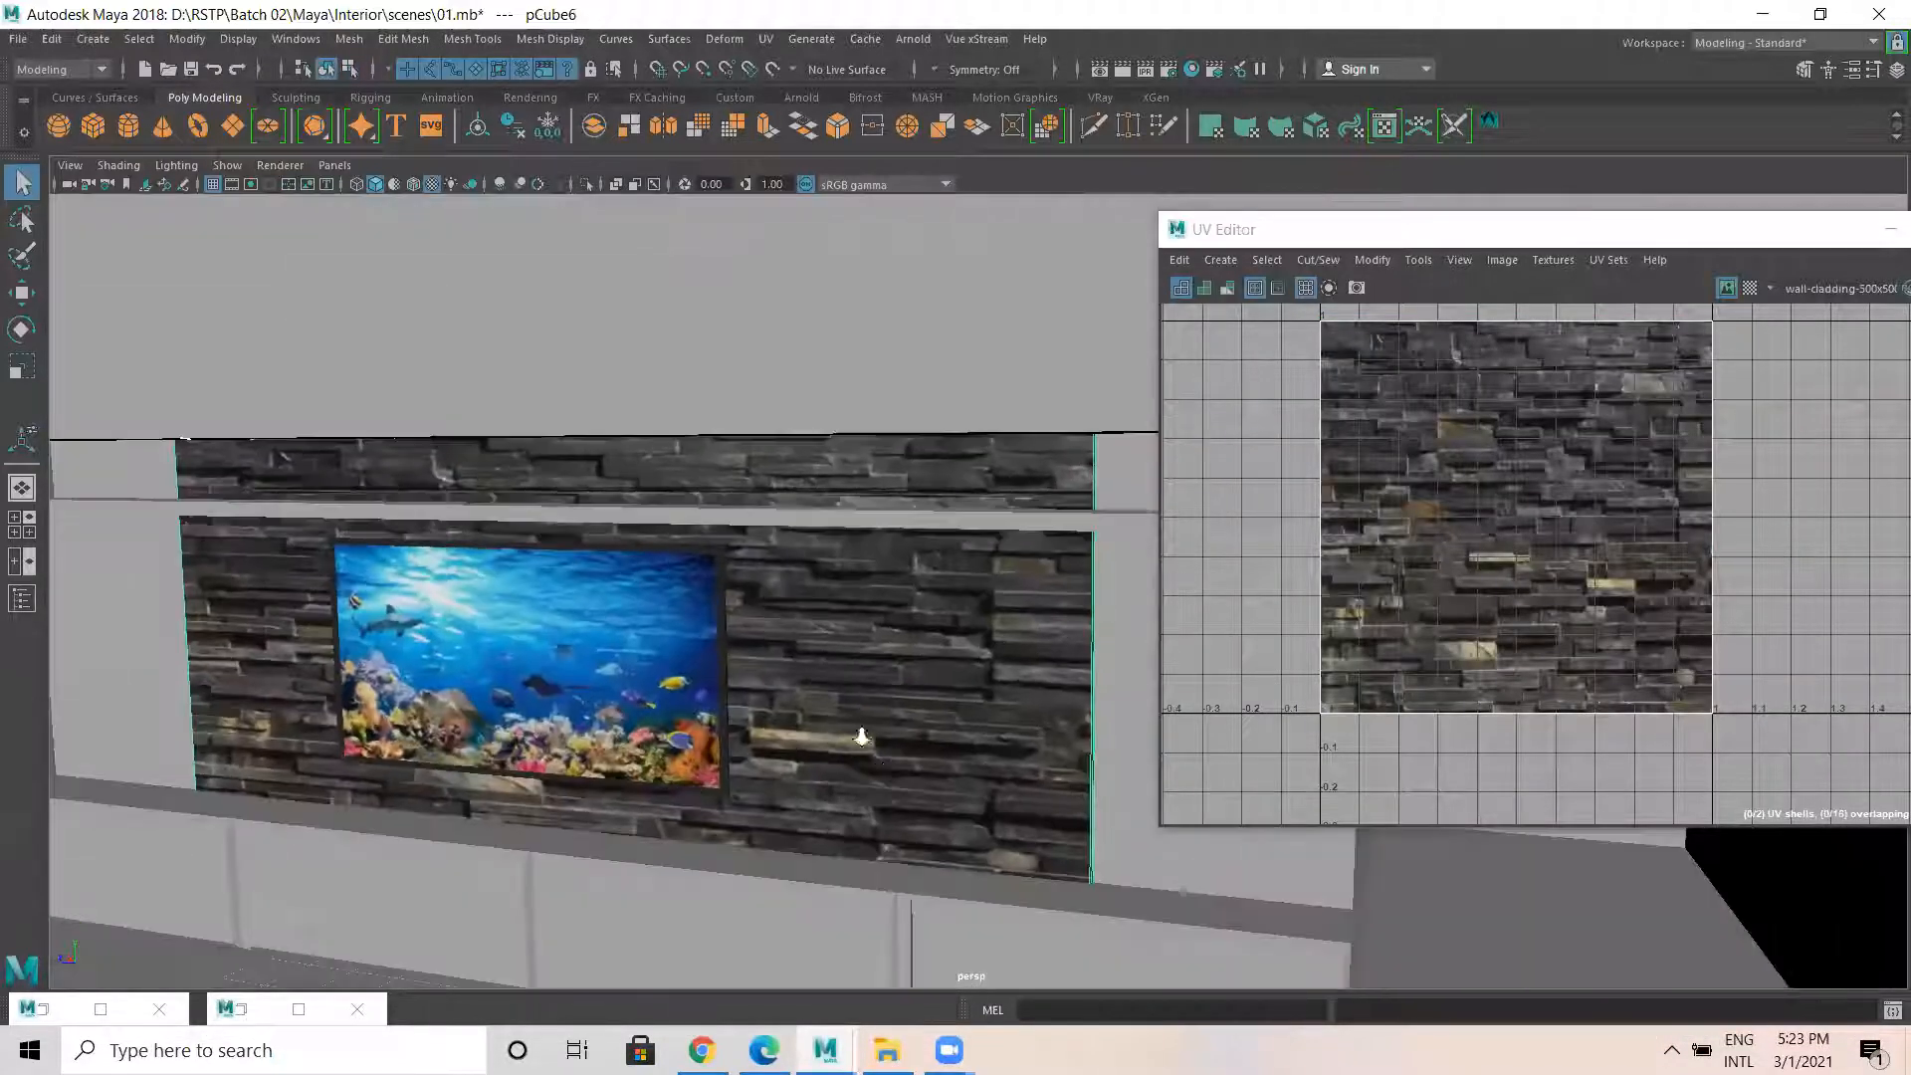
scroll(918, 762, up, 1)
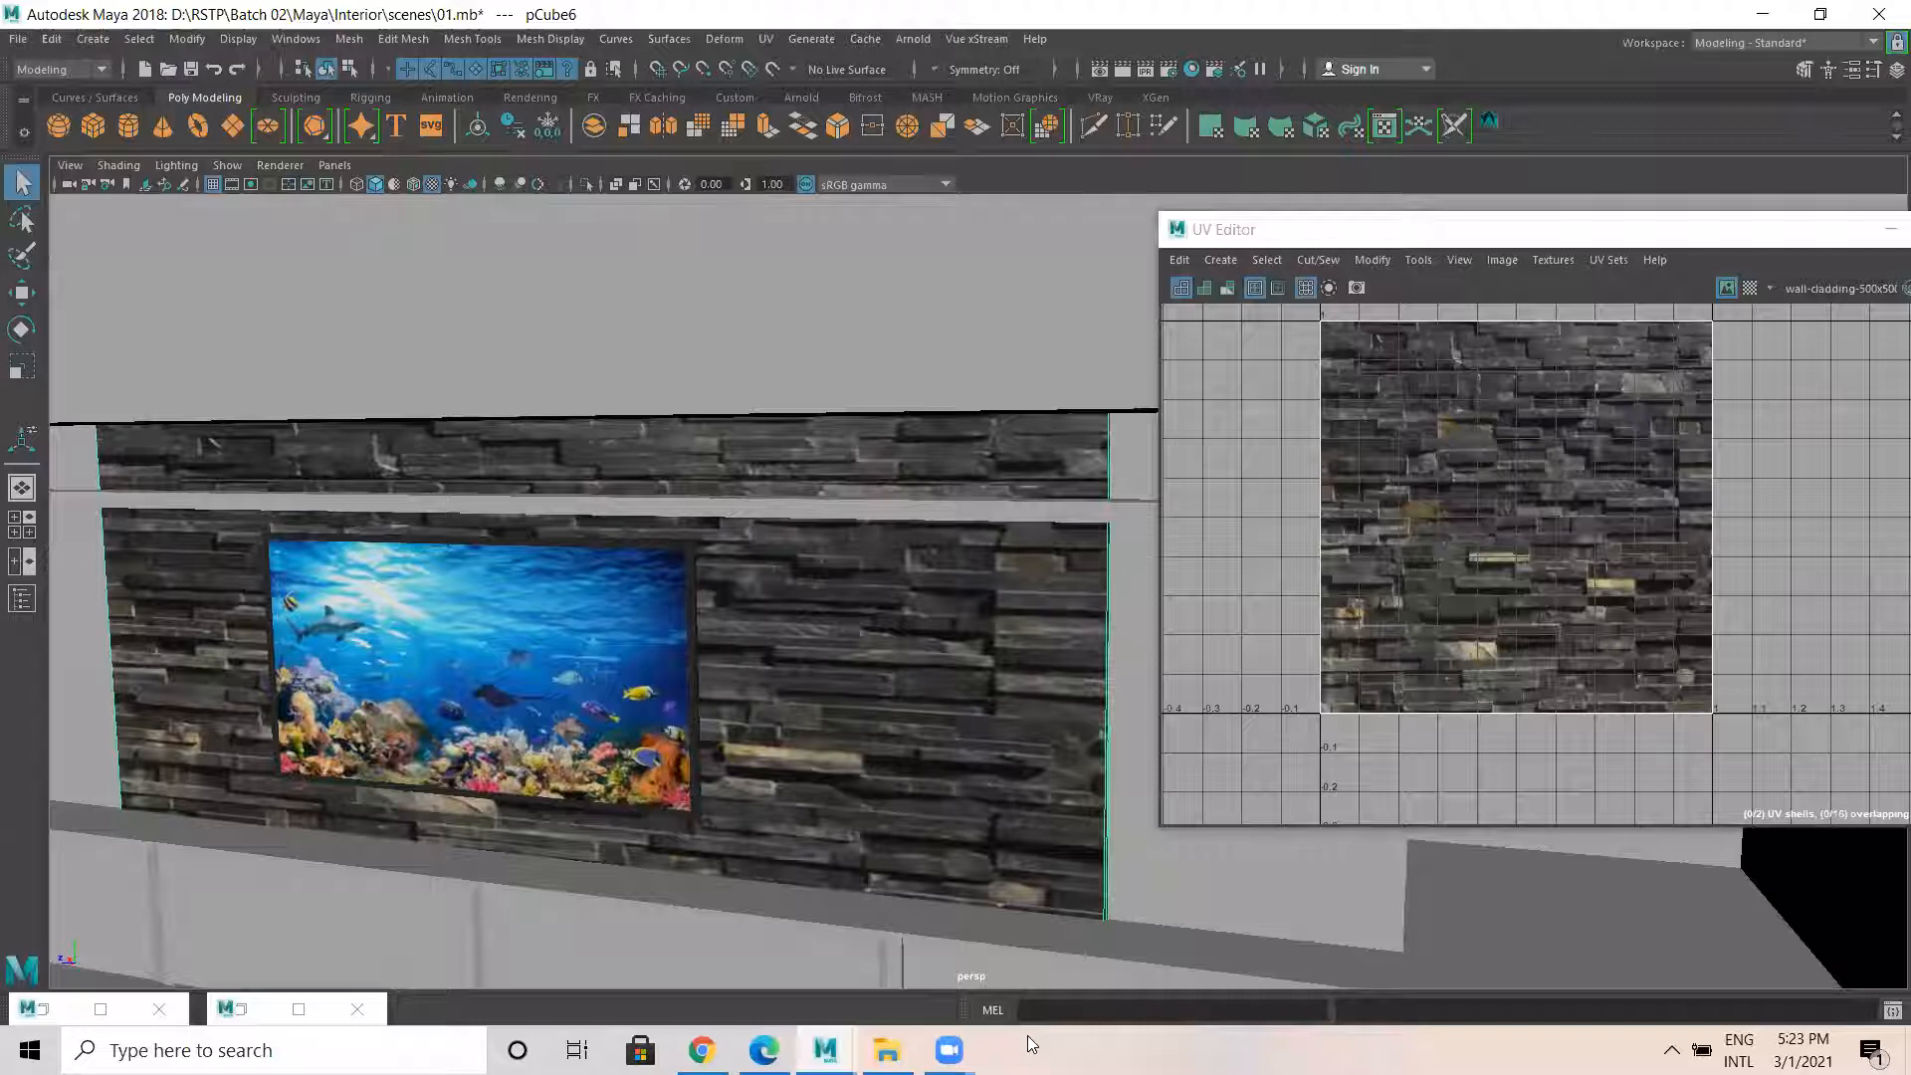
click(1487, 170)
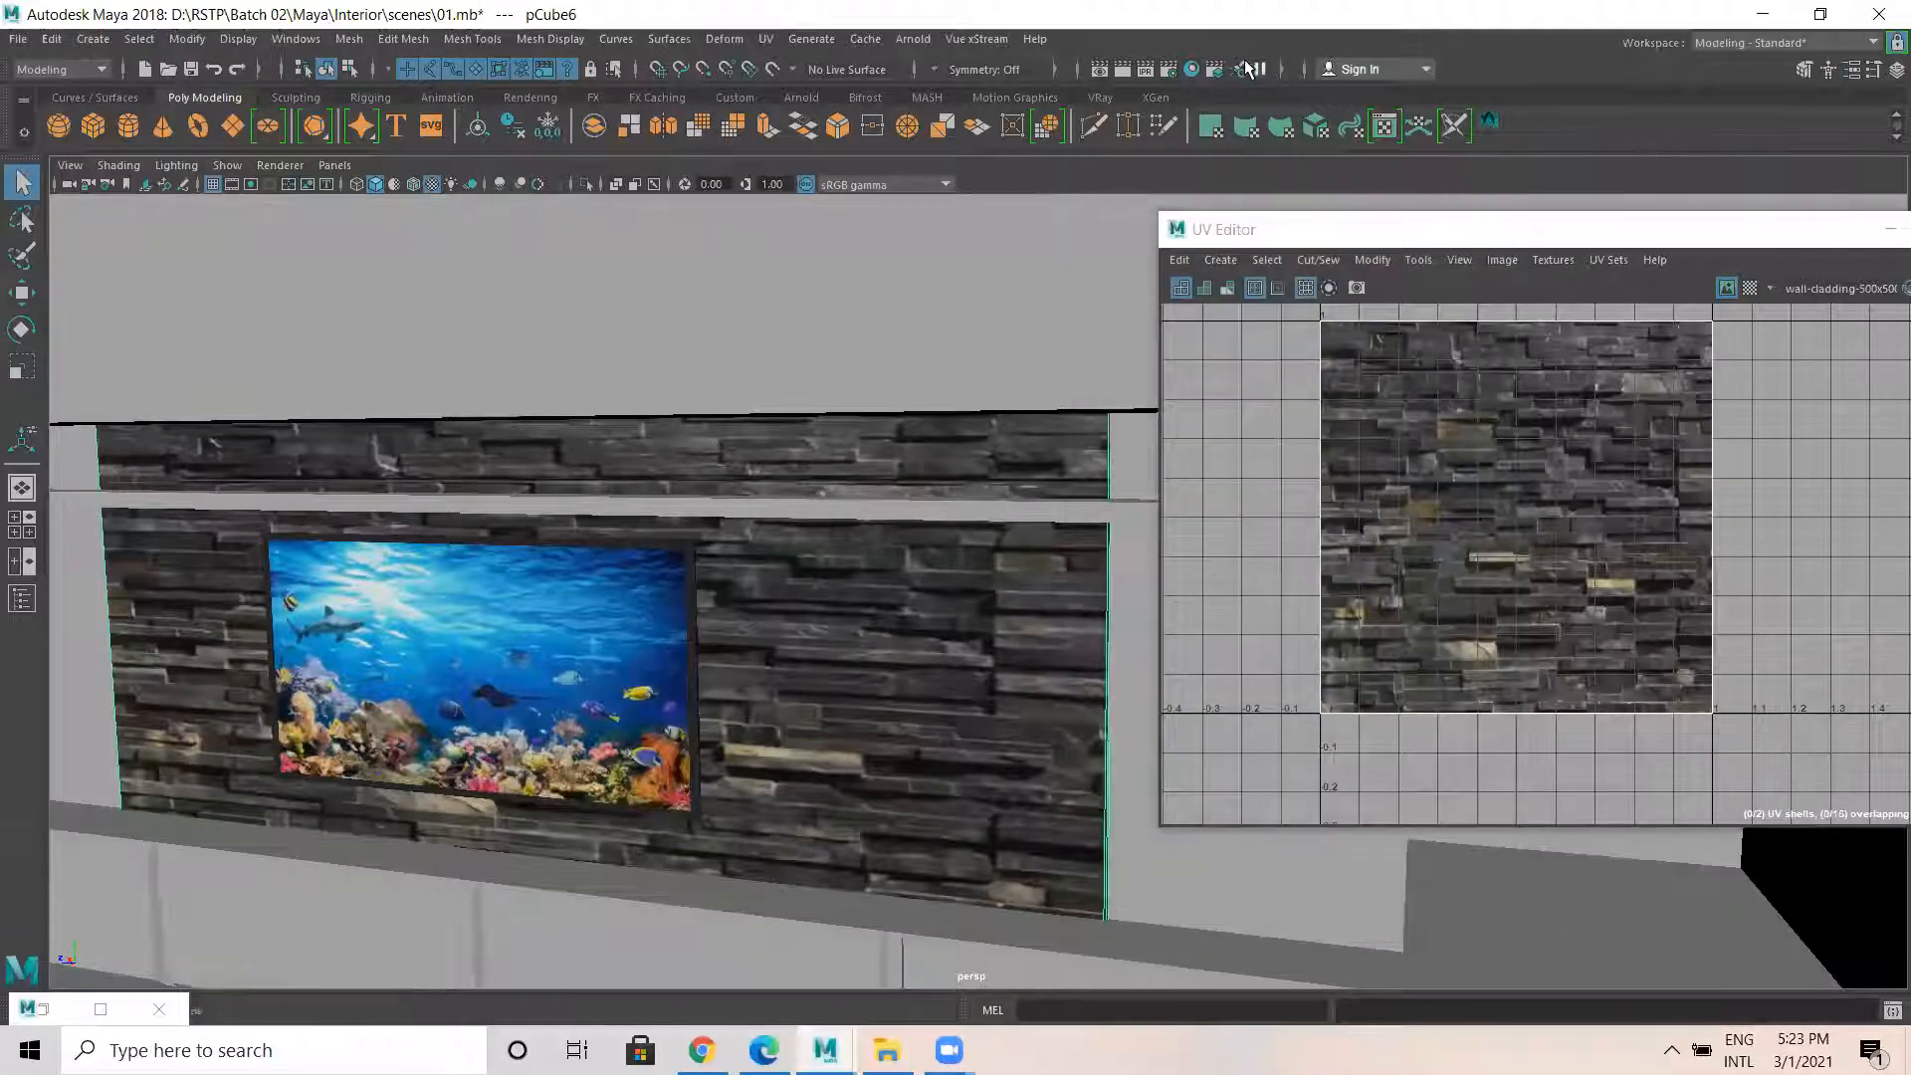
click(1193, 68)
scroll(1432, 685, down, 1)
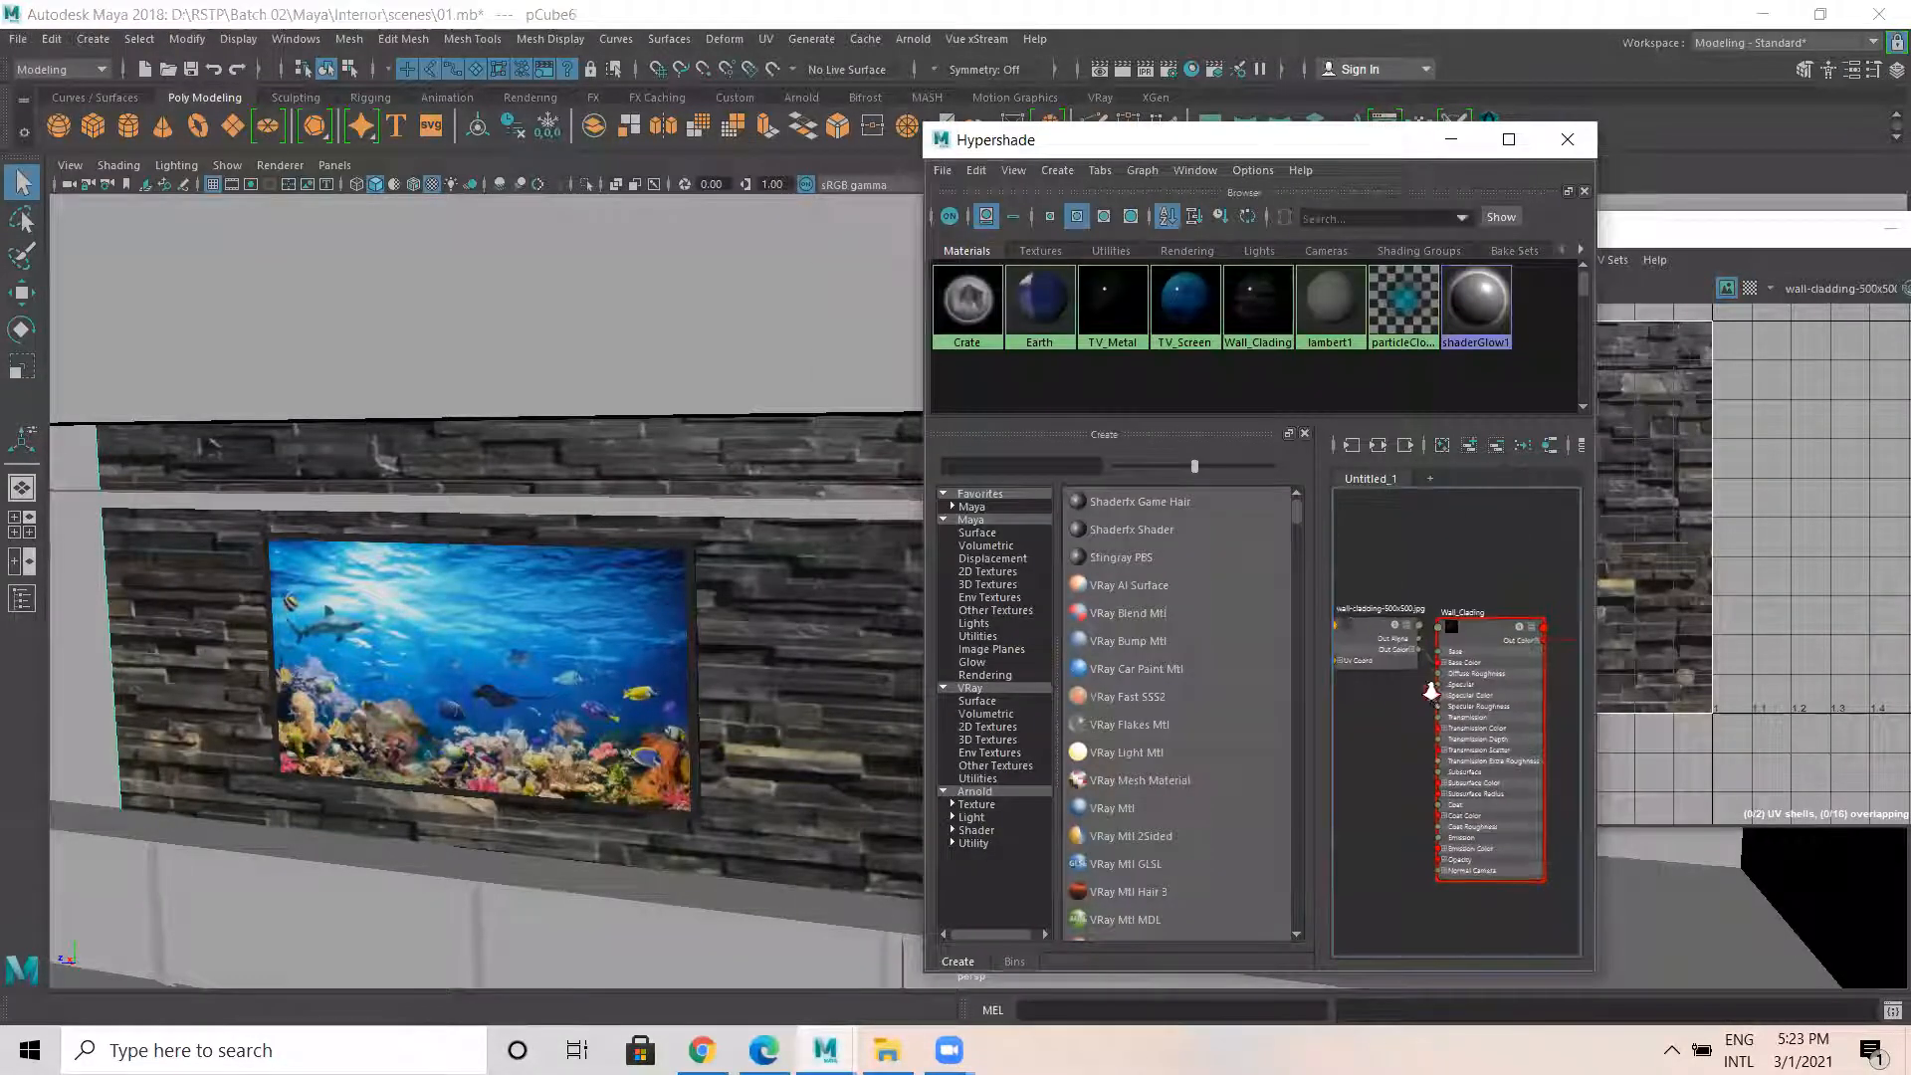
alt+middle_drag(1388, 677, 1541, 659)
click(1411, 632)
scroll(1453, 653, up, 3)
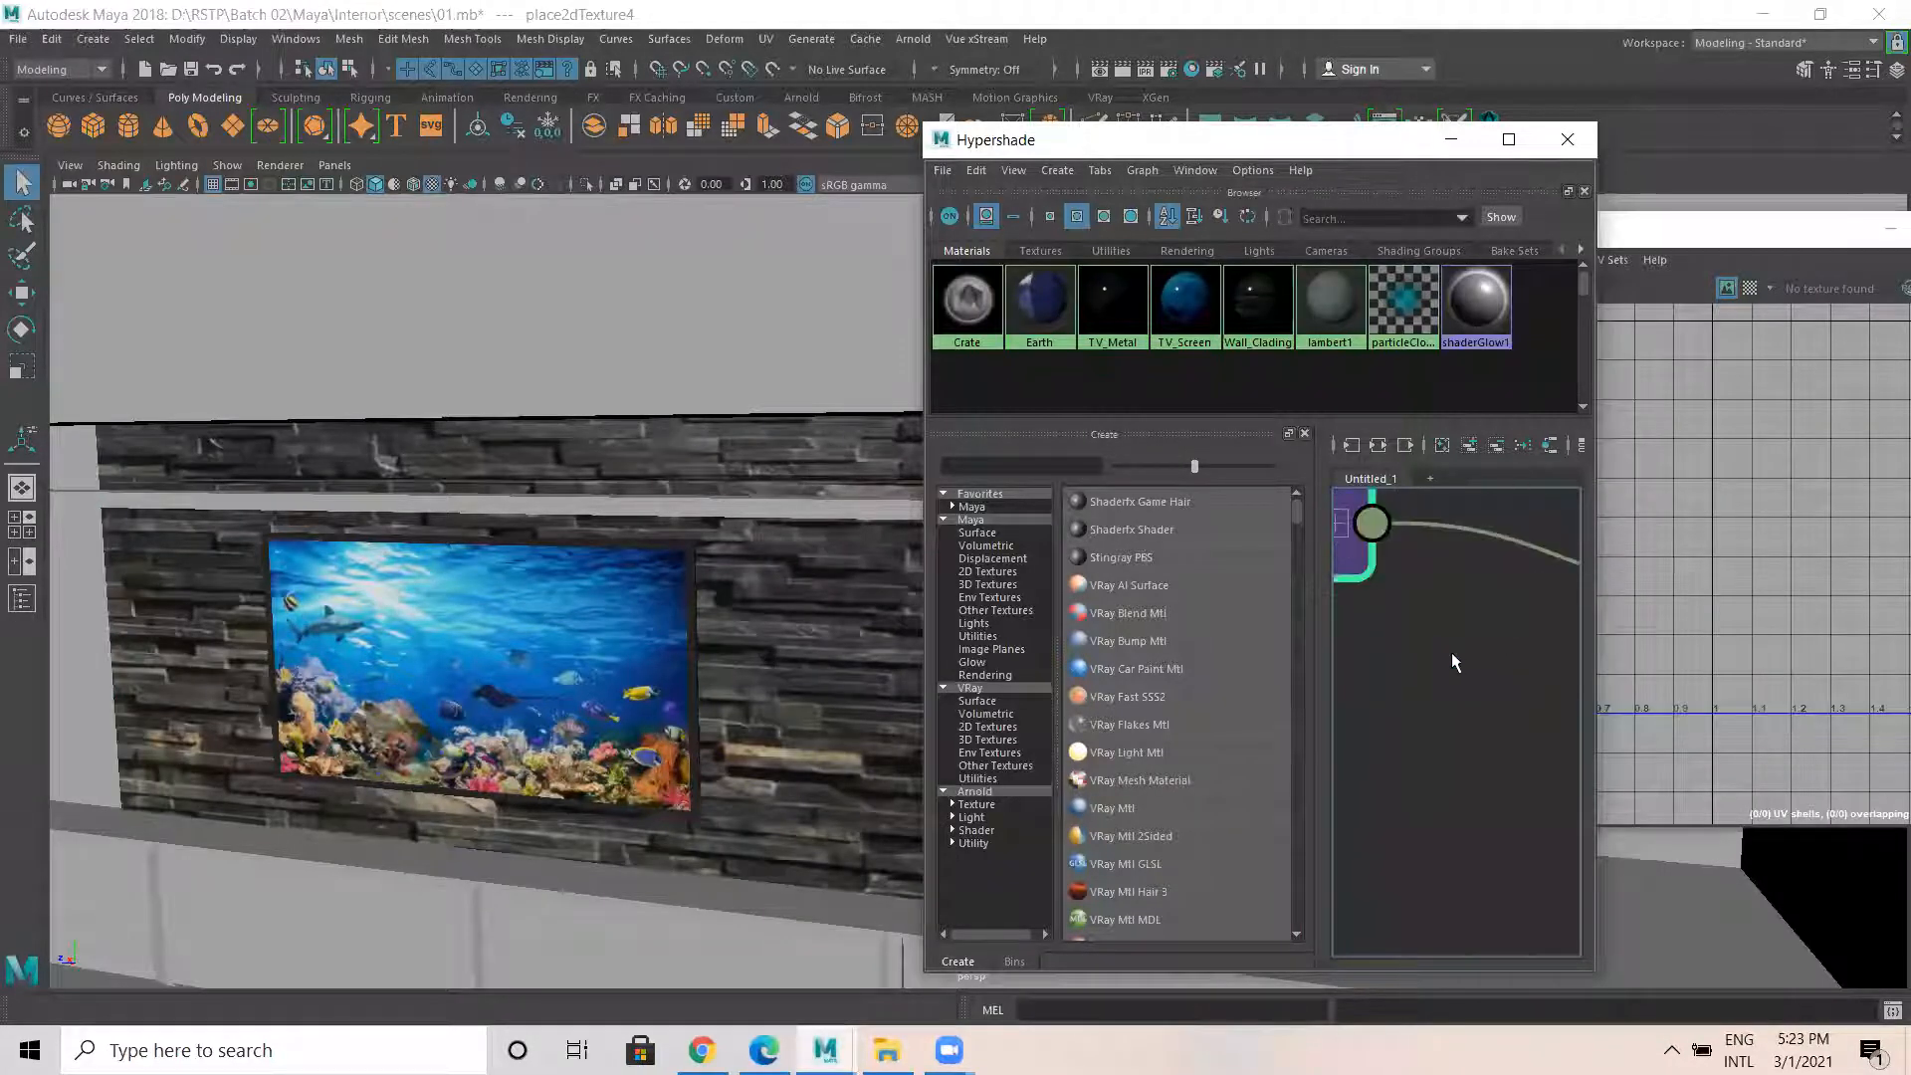
scroll(1452, 653, down, 1)
Widen the Hypershade window and centre the graph on place2dTexture4, the wall-cladding file and the Wall_Clading node.
click(1508, 140)
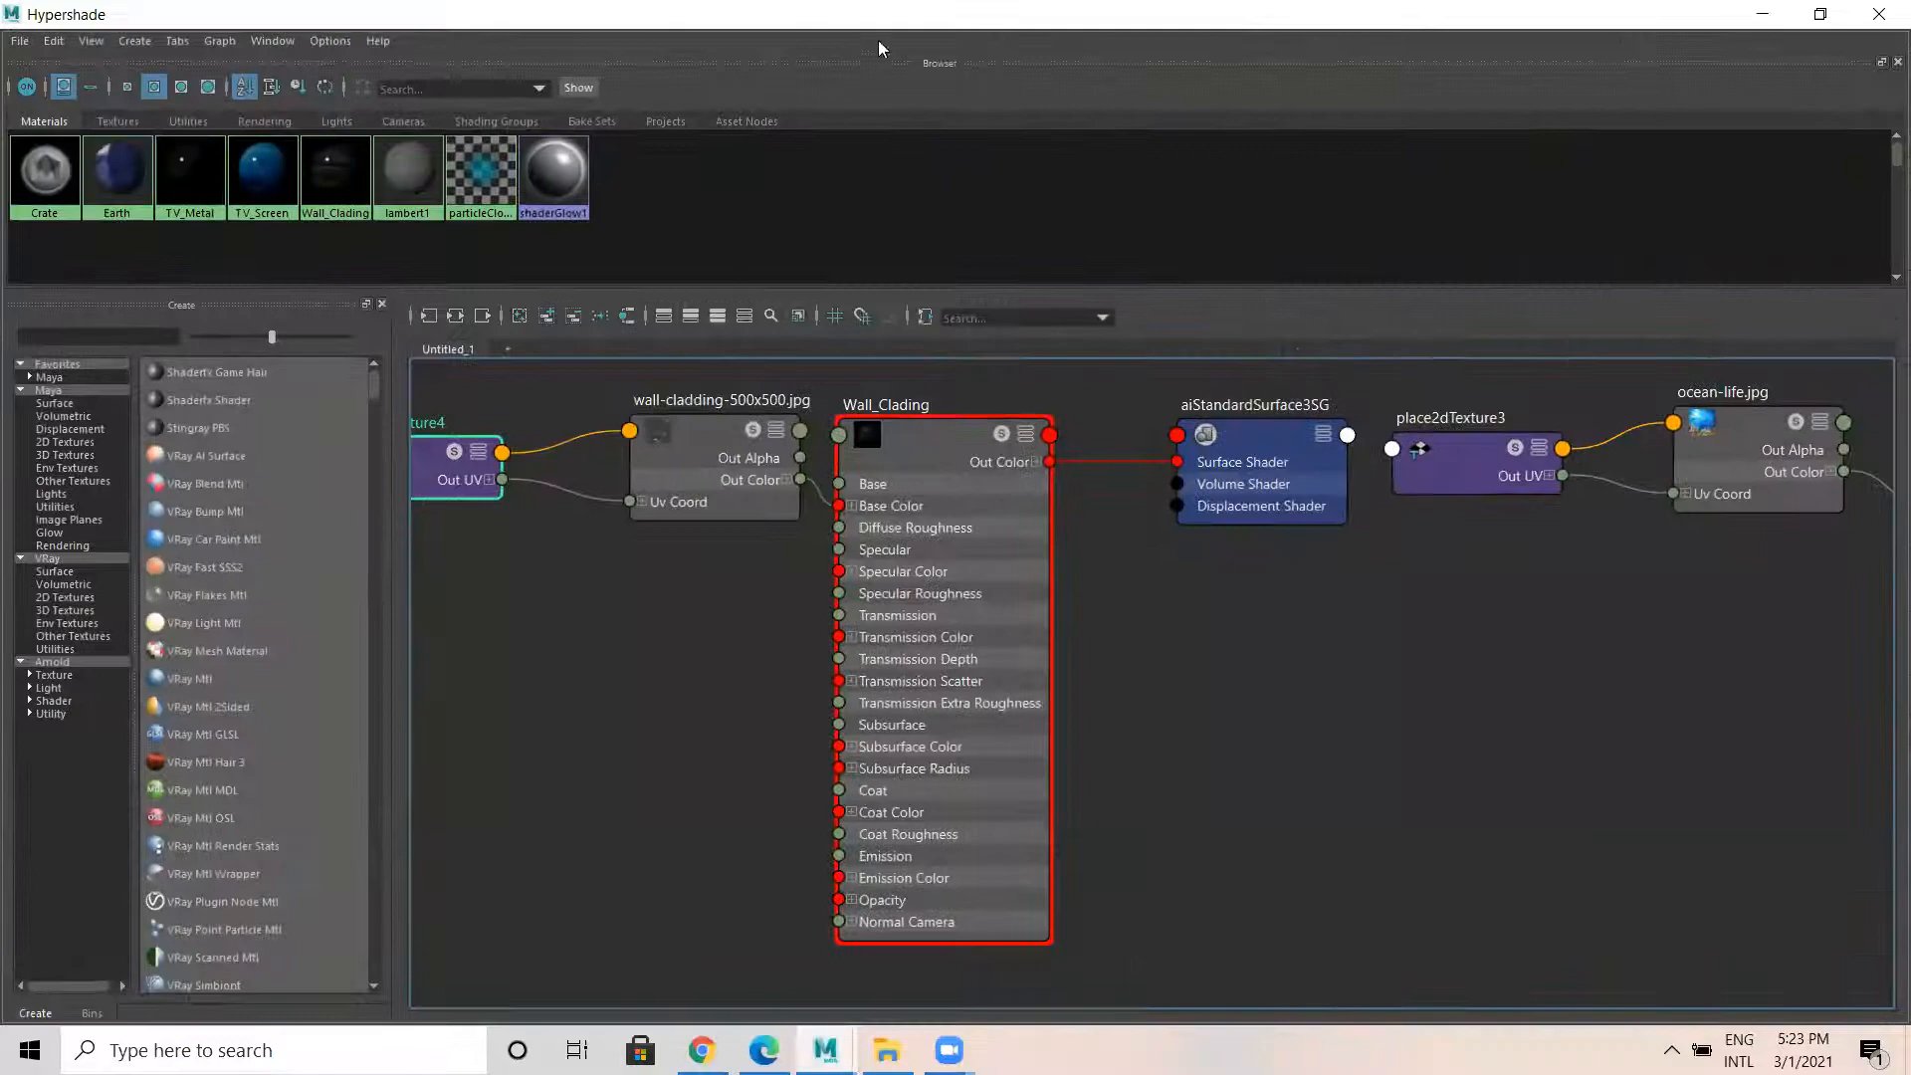
drag(861, 25, 857, 74)
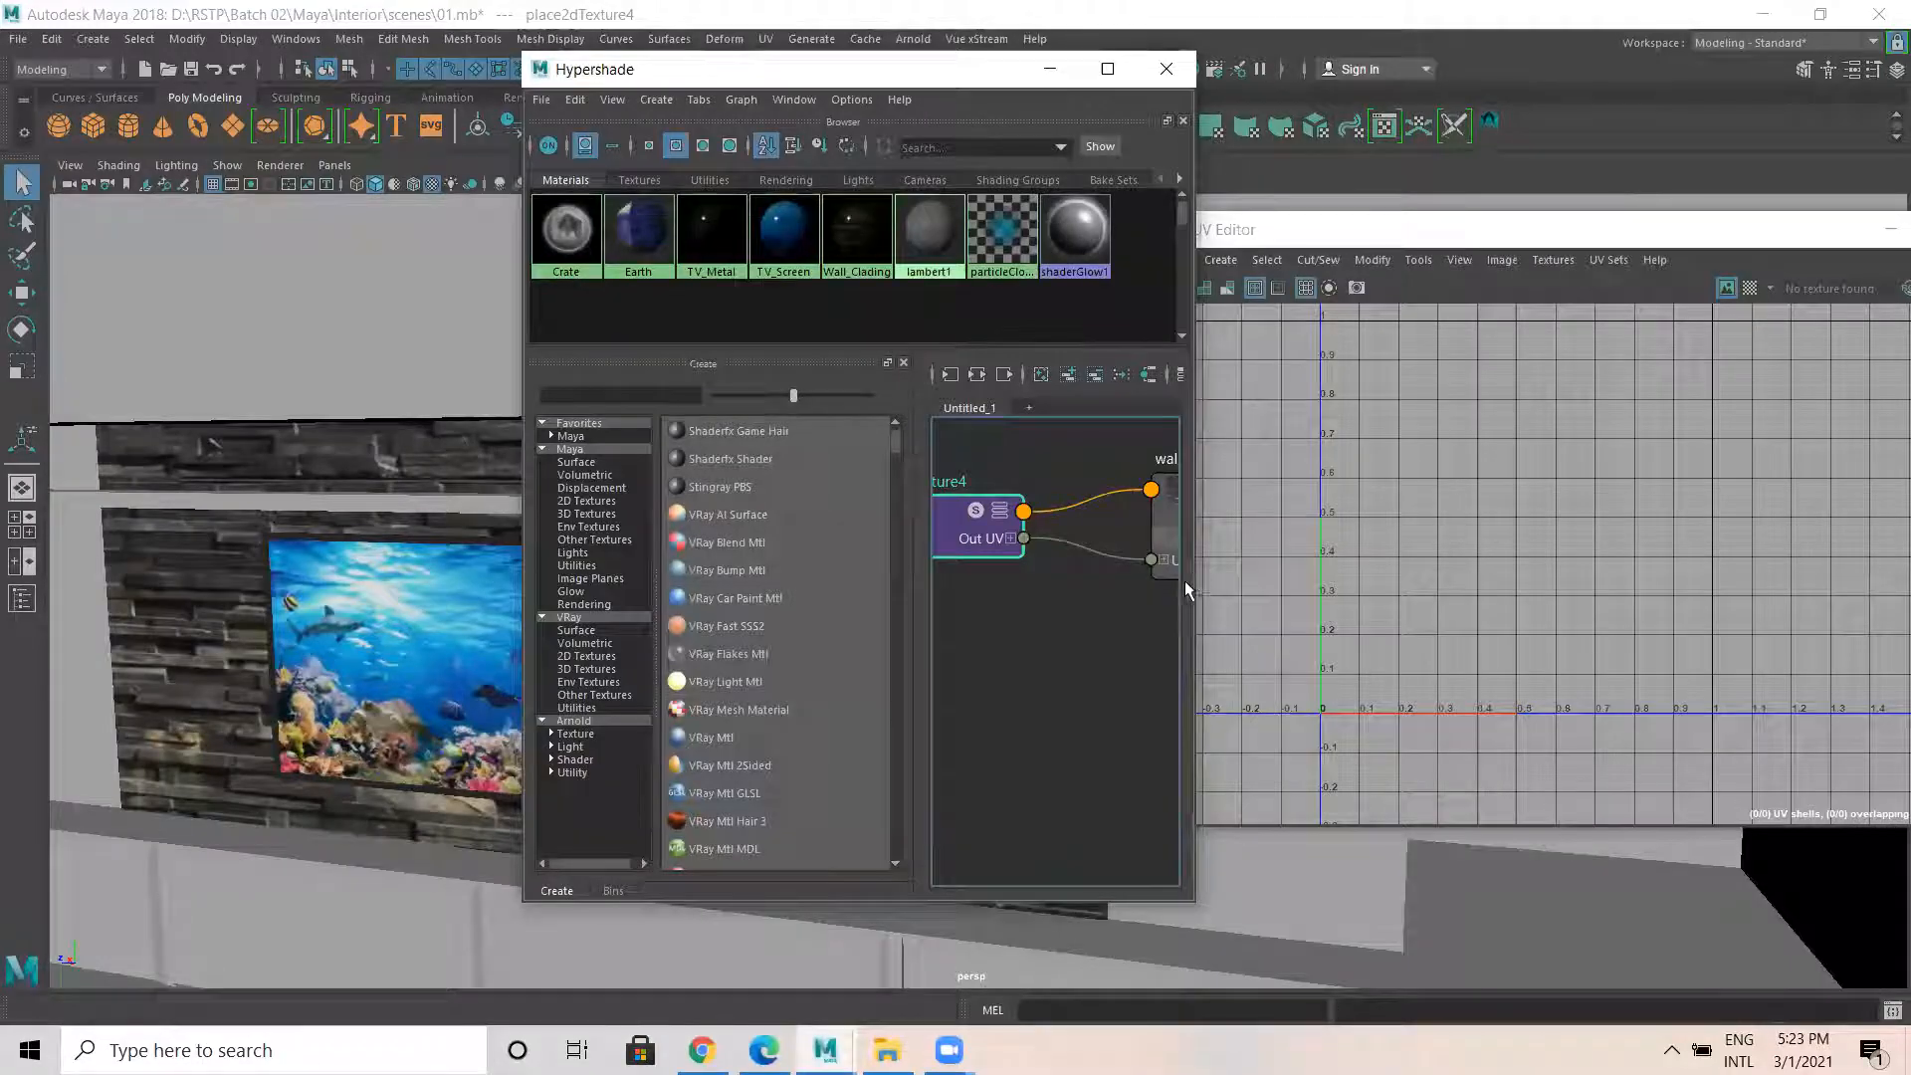
drag(1197, 589, 1903, 589)
scroll(1195, 627, down, 3)
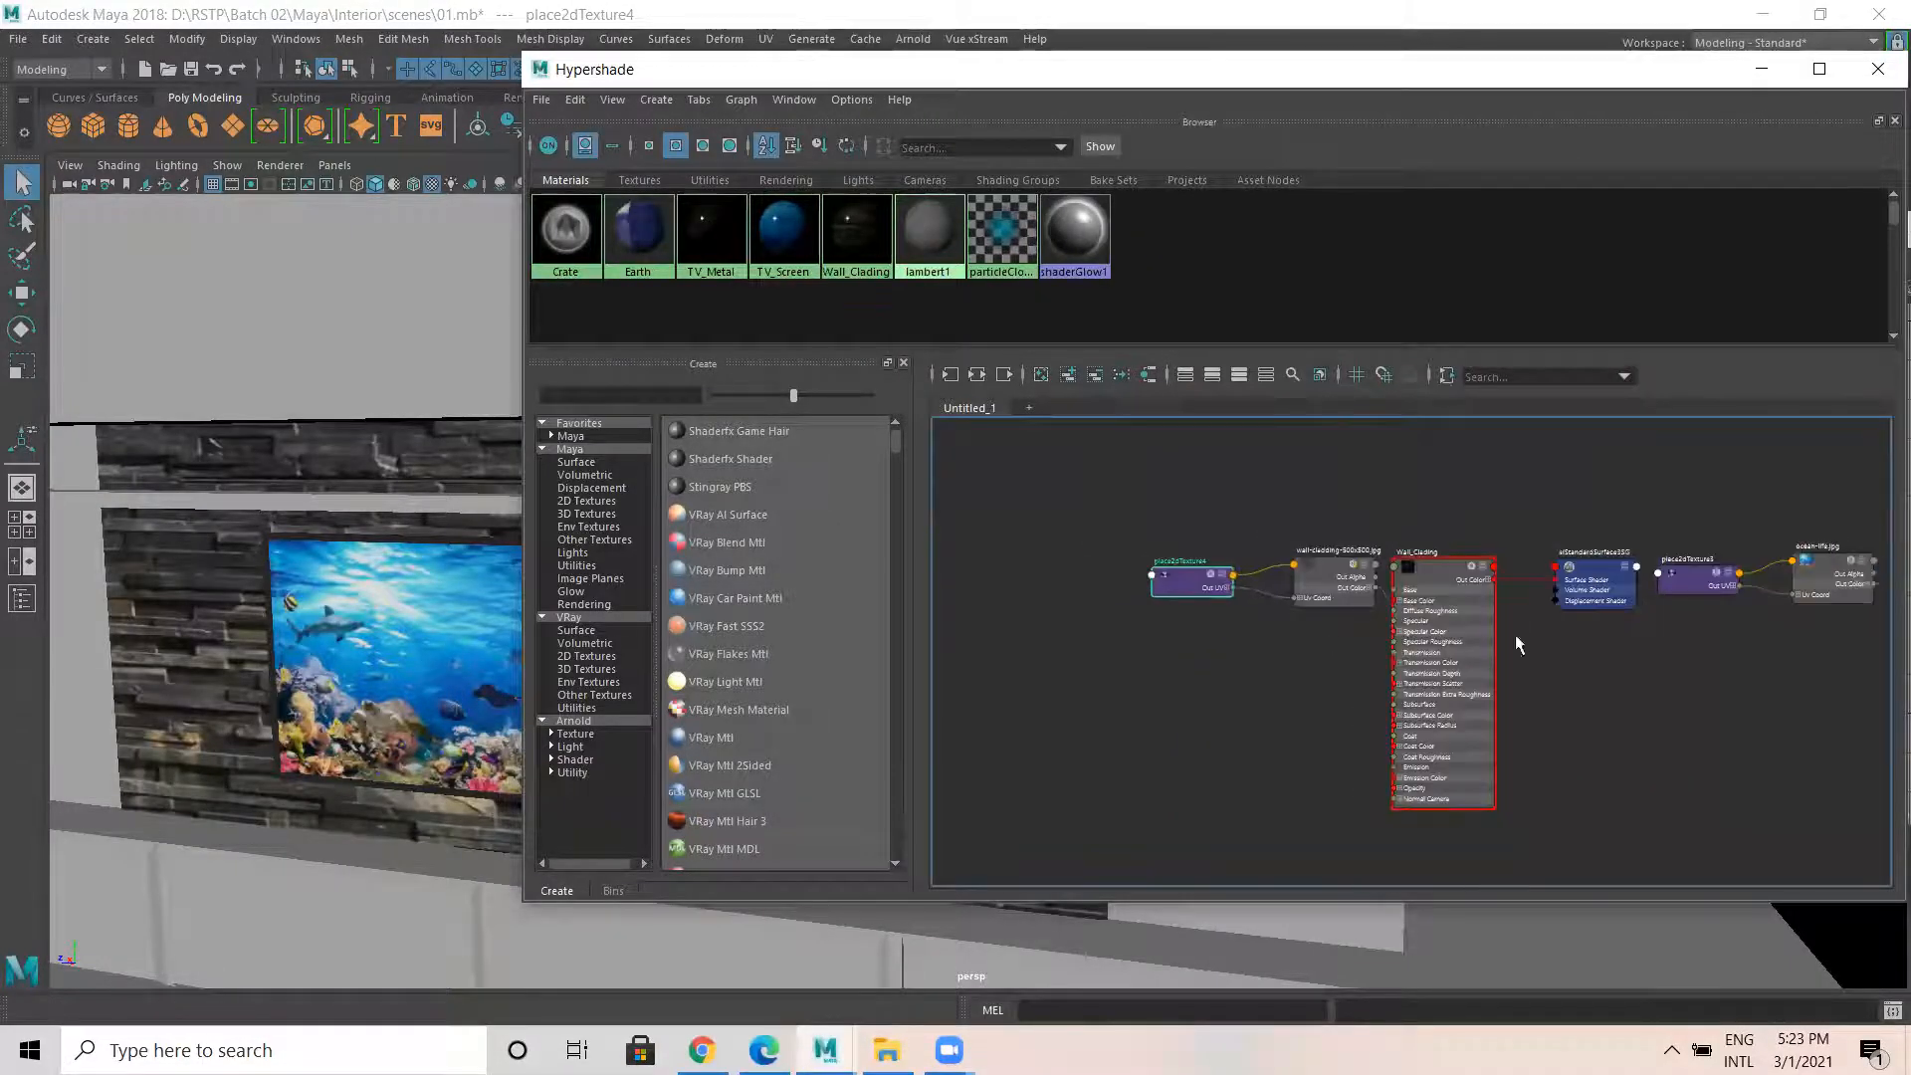
scroll(1165, 631, up, 6)
scroll(1393, 687, down, 5)
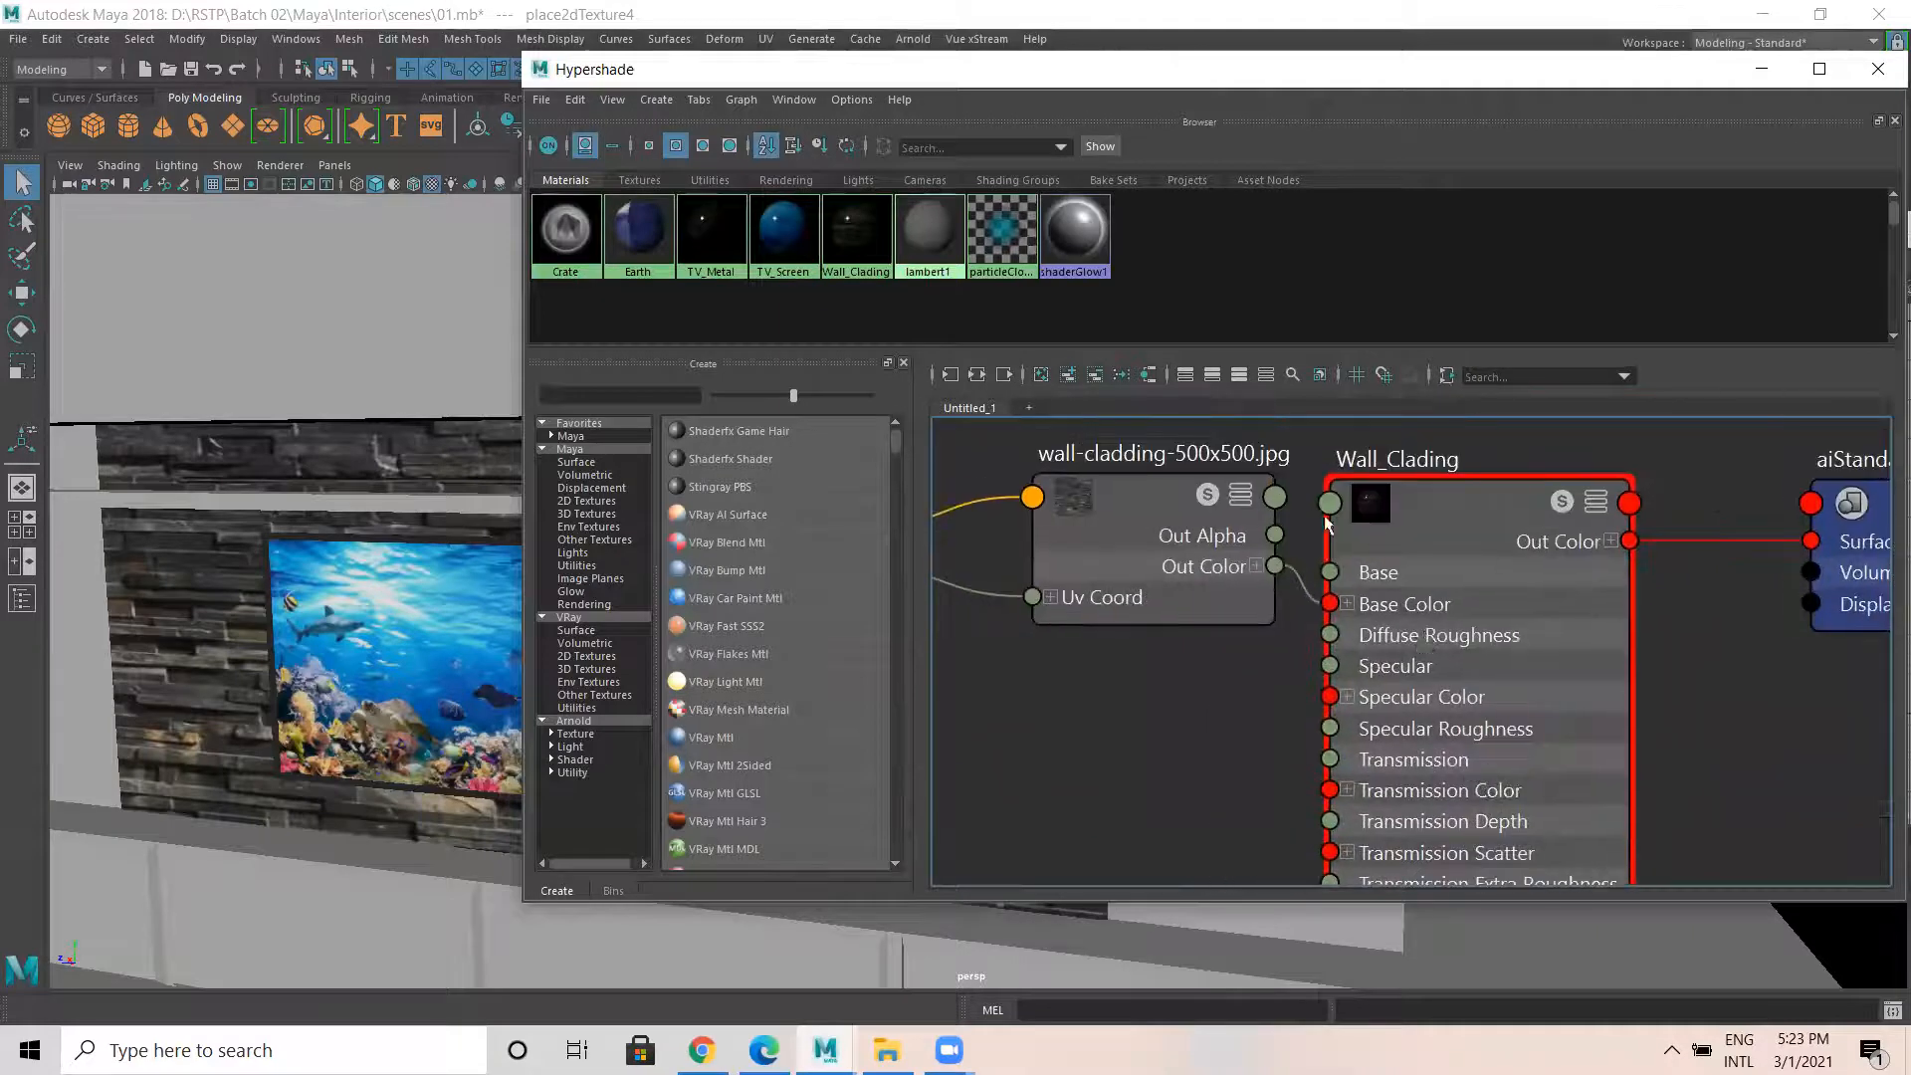
alt+drag(1316, 700, 1327, 692)
alt+middle_drag(1281, 713, 1347, 729)
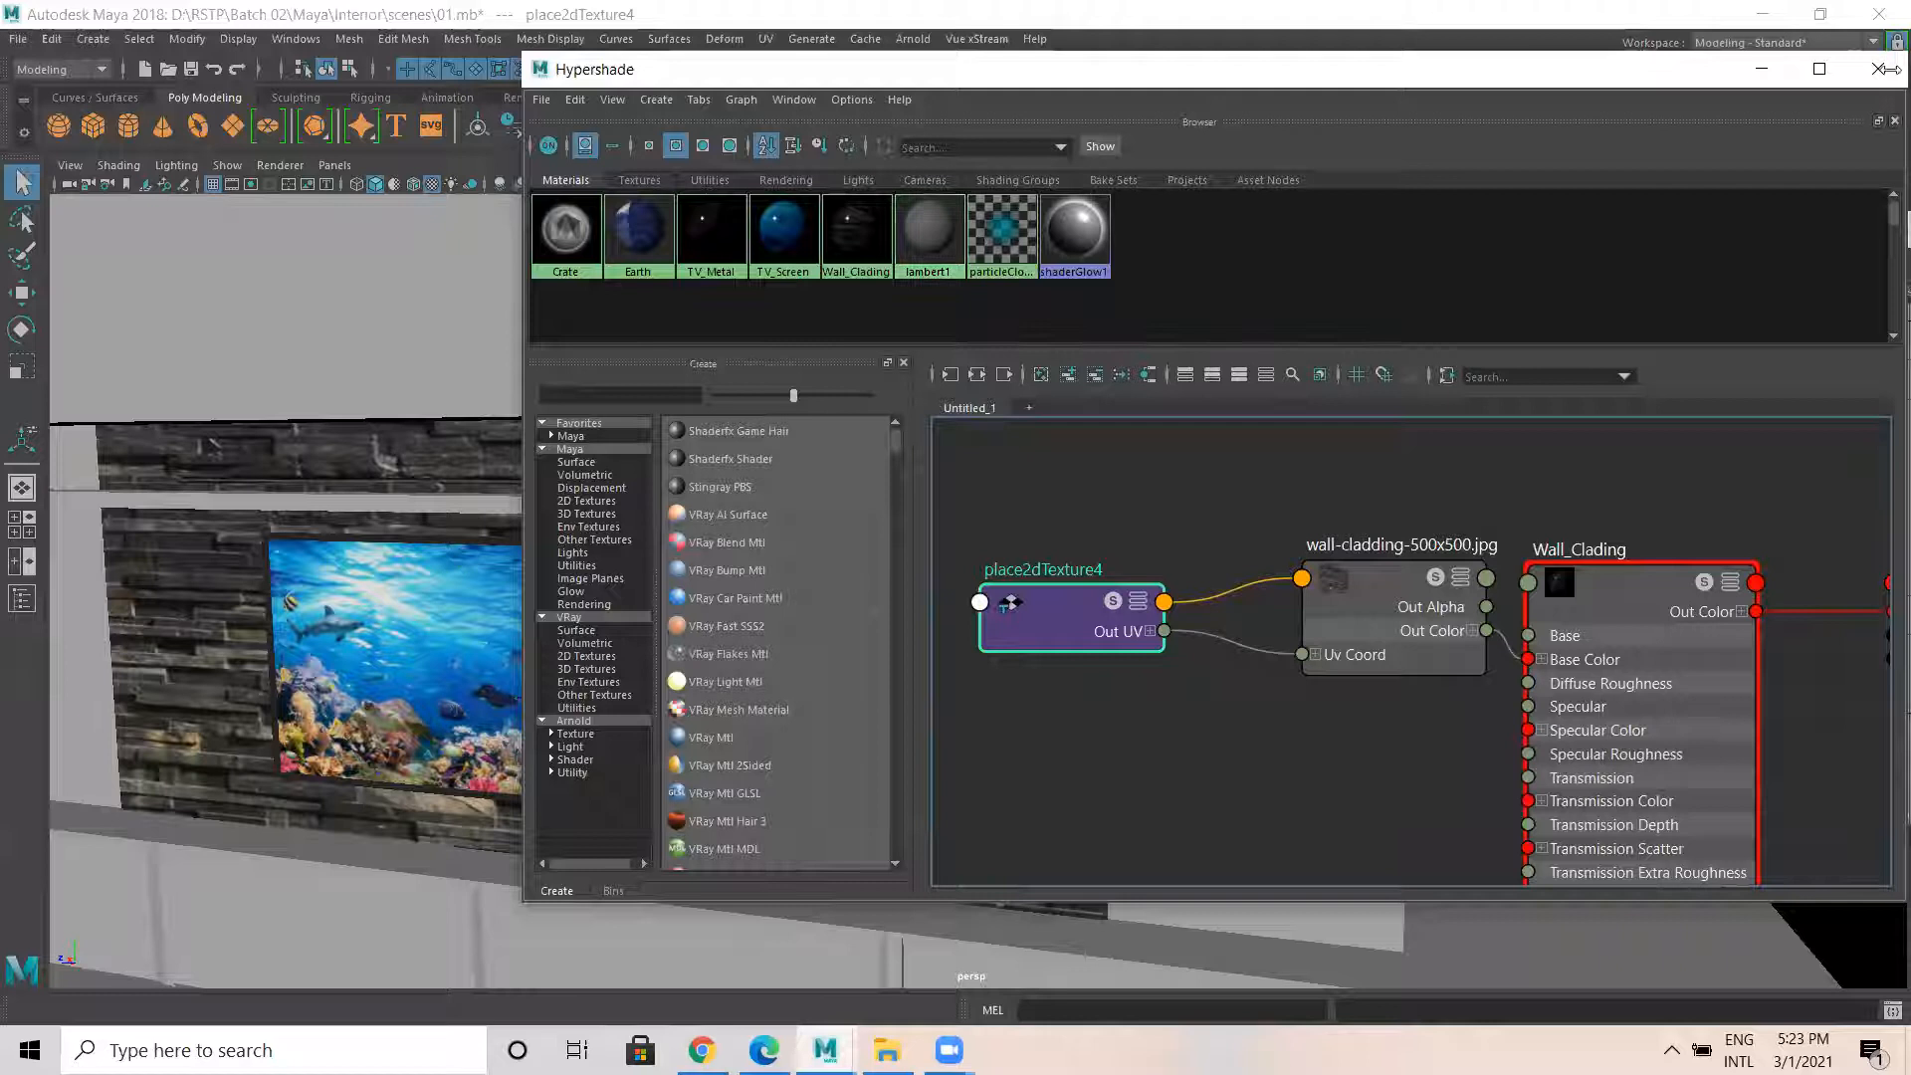
Minimise the Hypershade, open place2dTexture4 in the Attribute Editor and set its first Repeat UV value to 3.
click(1761, 69)
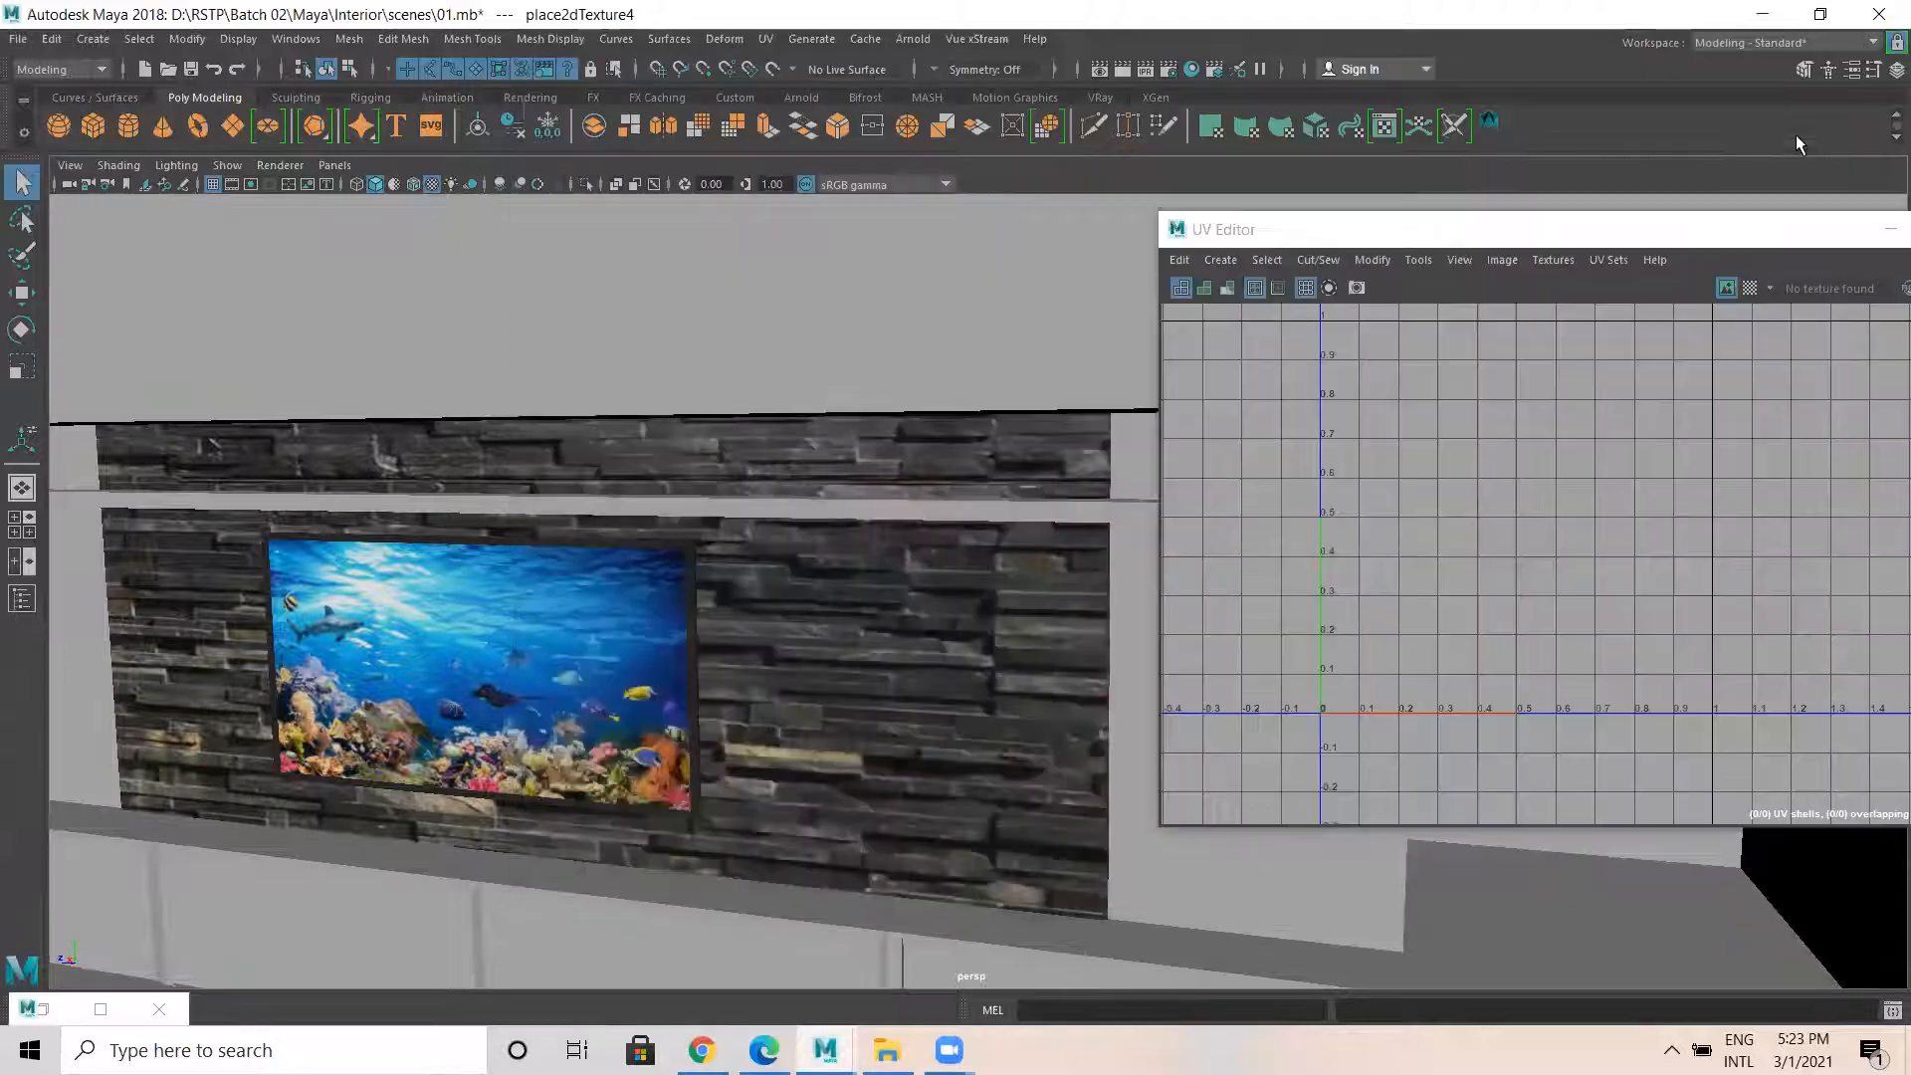
click(1853, 69)
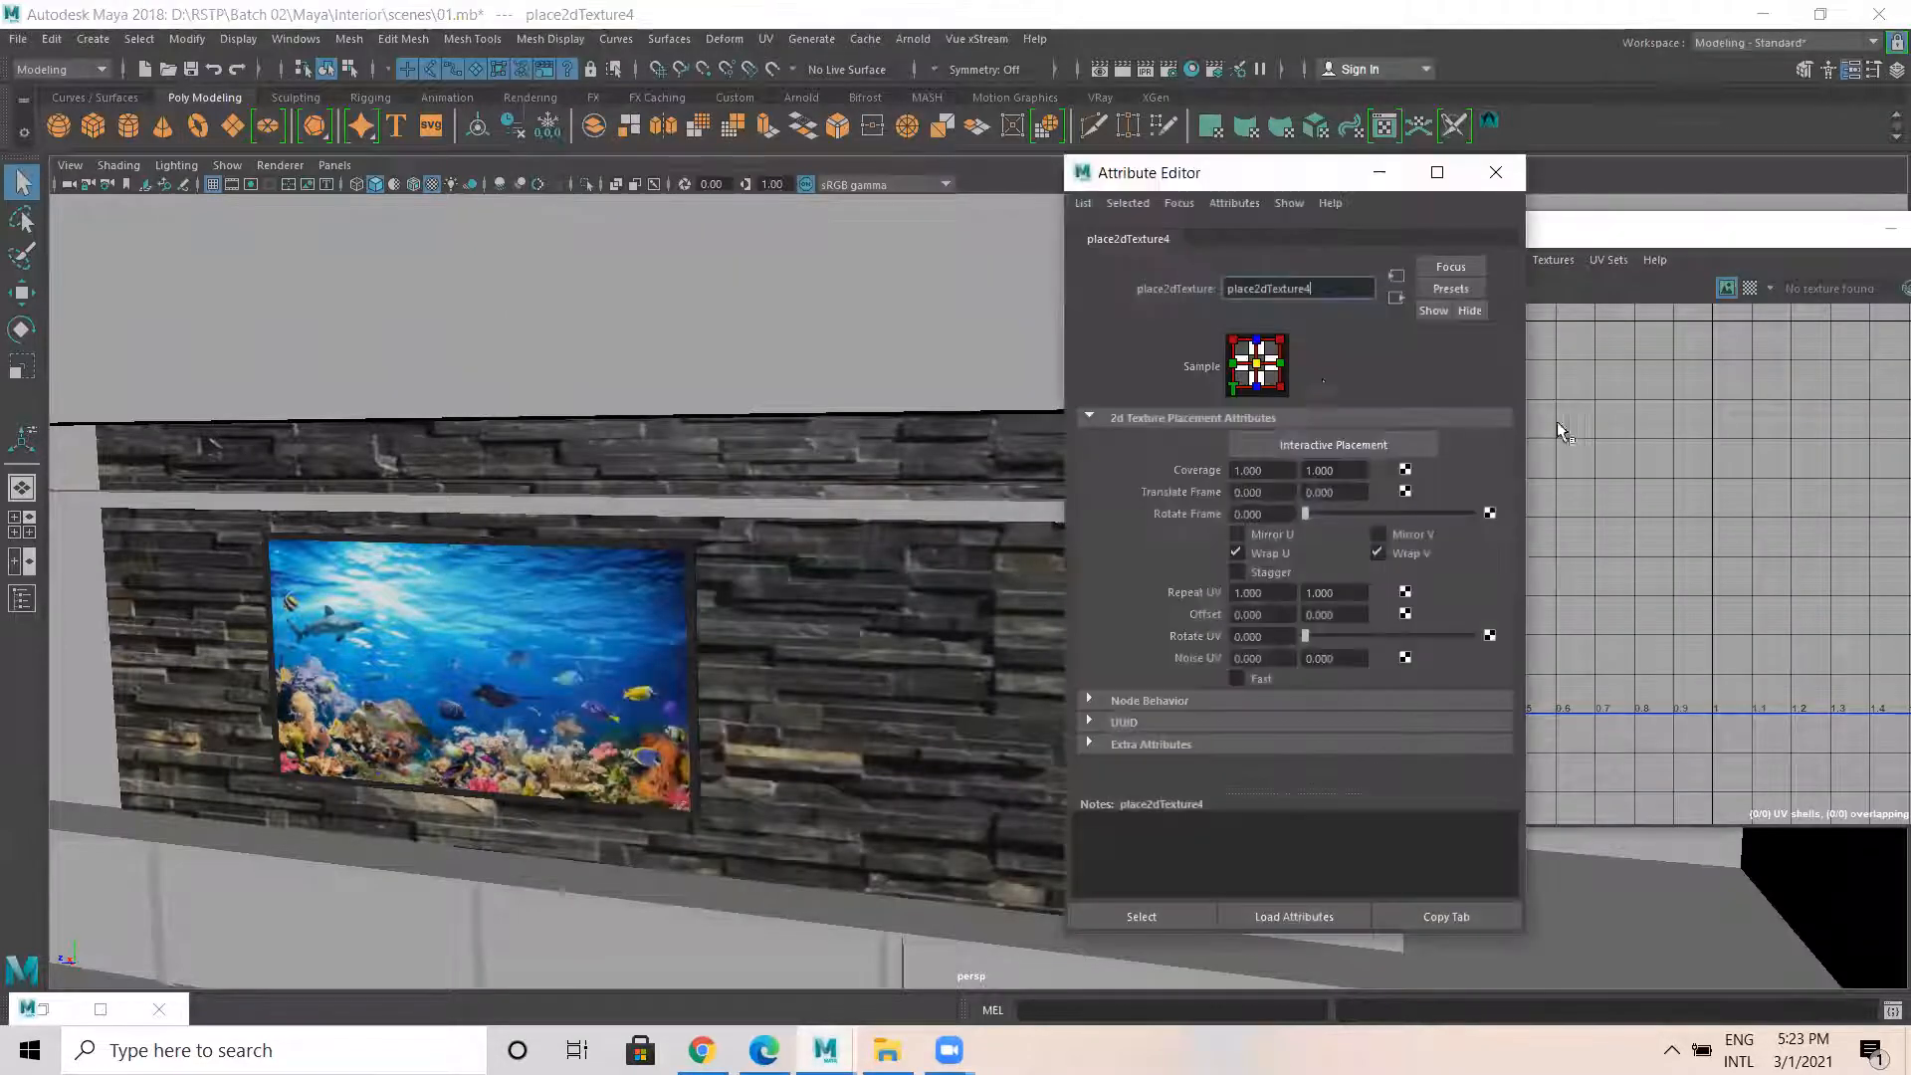
scroll(1039, 586, down, 1)
ctrl+drag(1288, 601, 1362, 602)
double_click(1249, 592)
text(3)
key(Return)
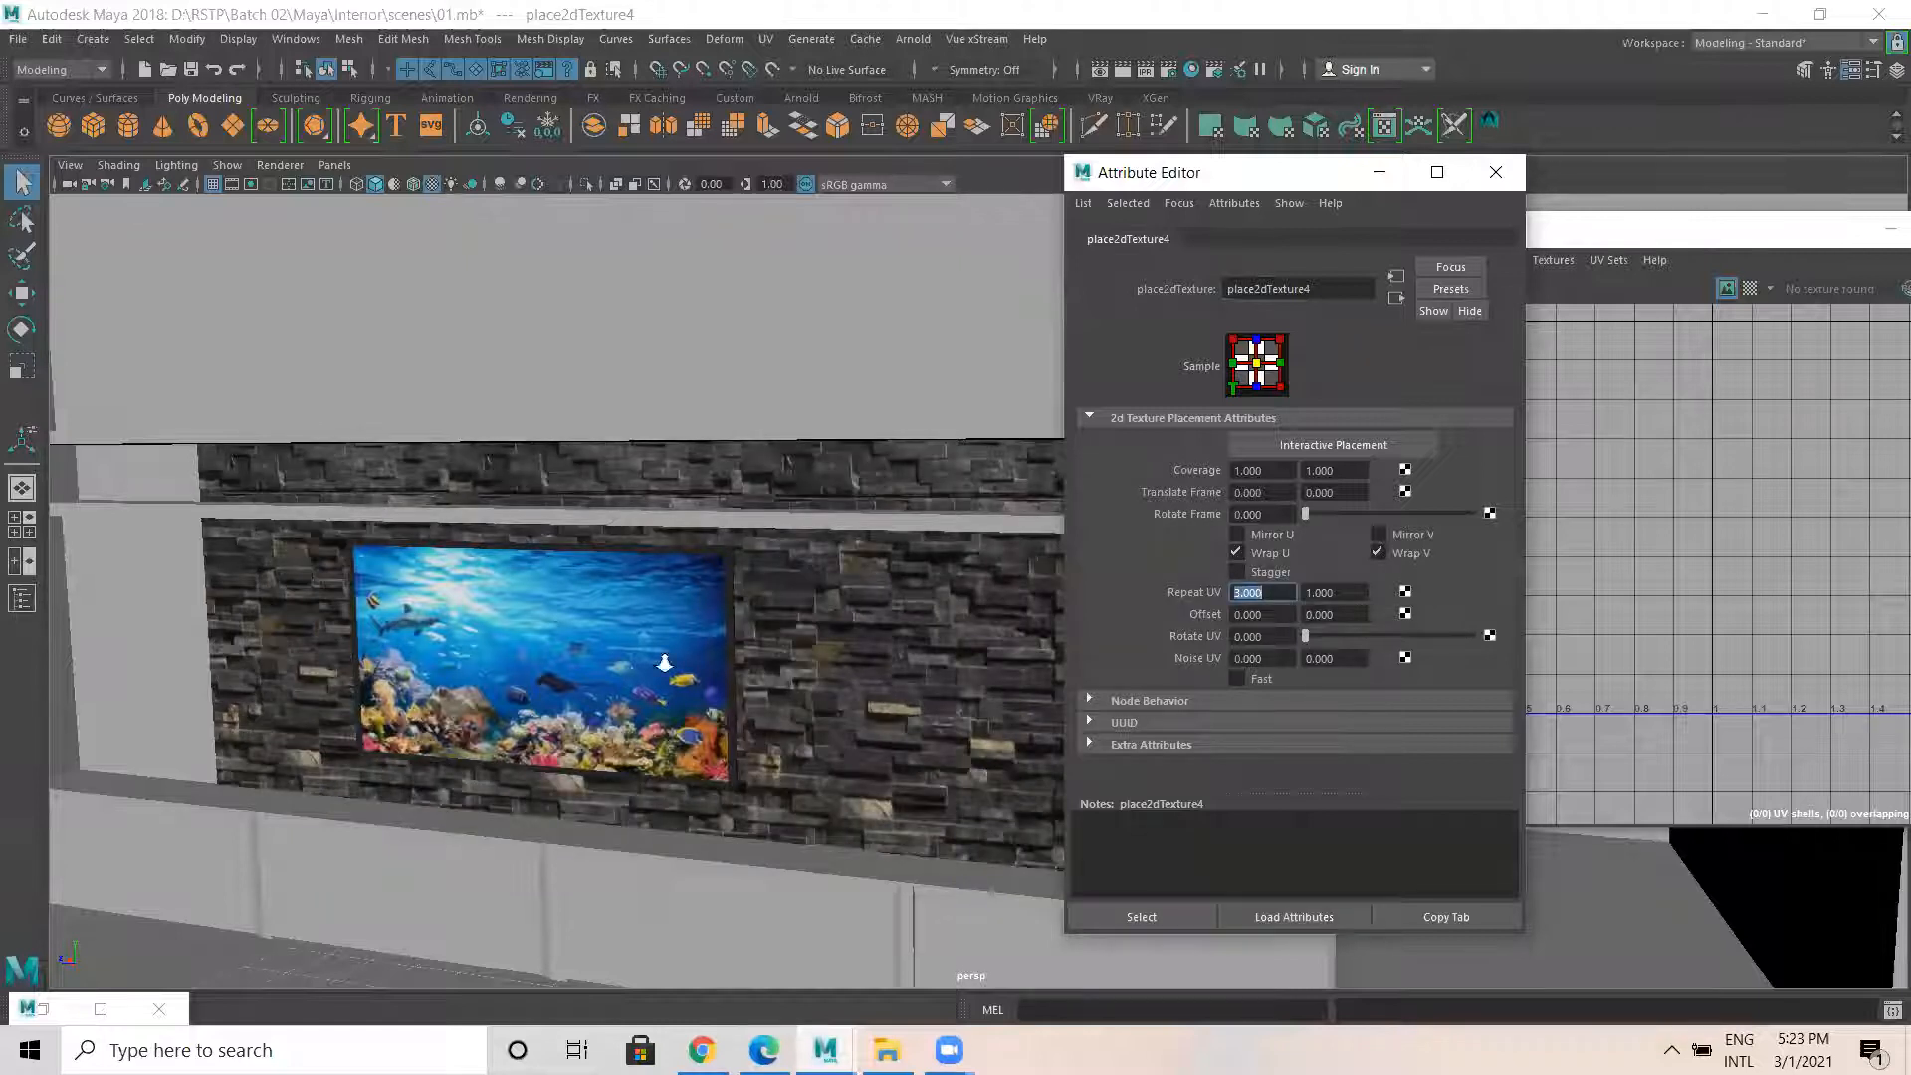
Bring the whole TV wall into a frontal view to examine the cladding's tiling, and close the UV Editor.
scroll(665, 661, down, 2)
alt+drag(663, 657, 661, 557)
alt+middle_drag(661, 558, 710, 692)
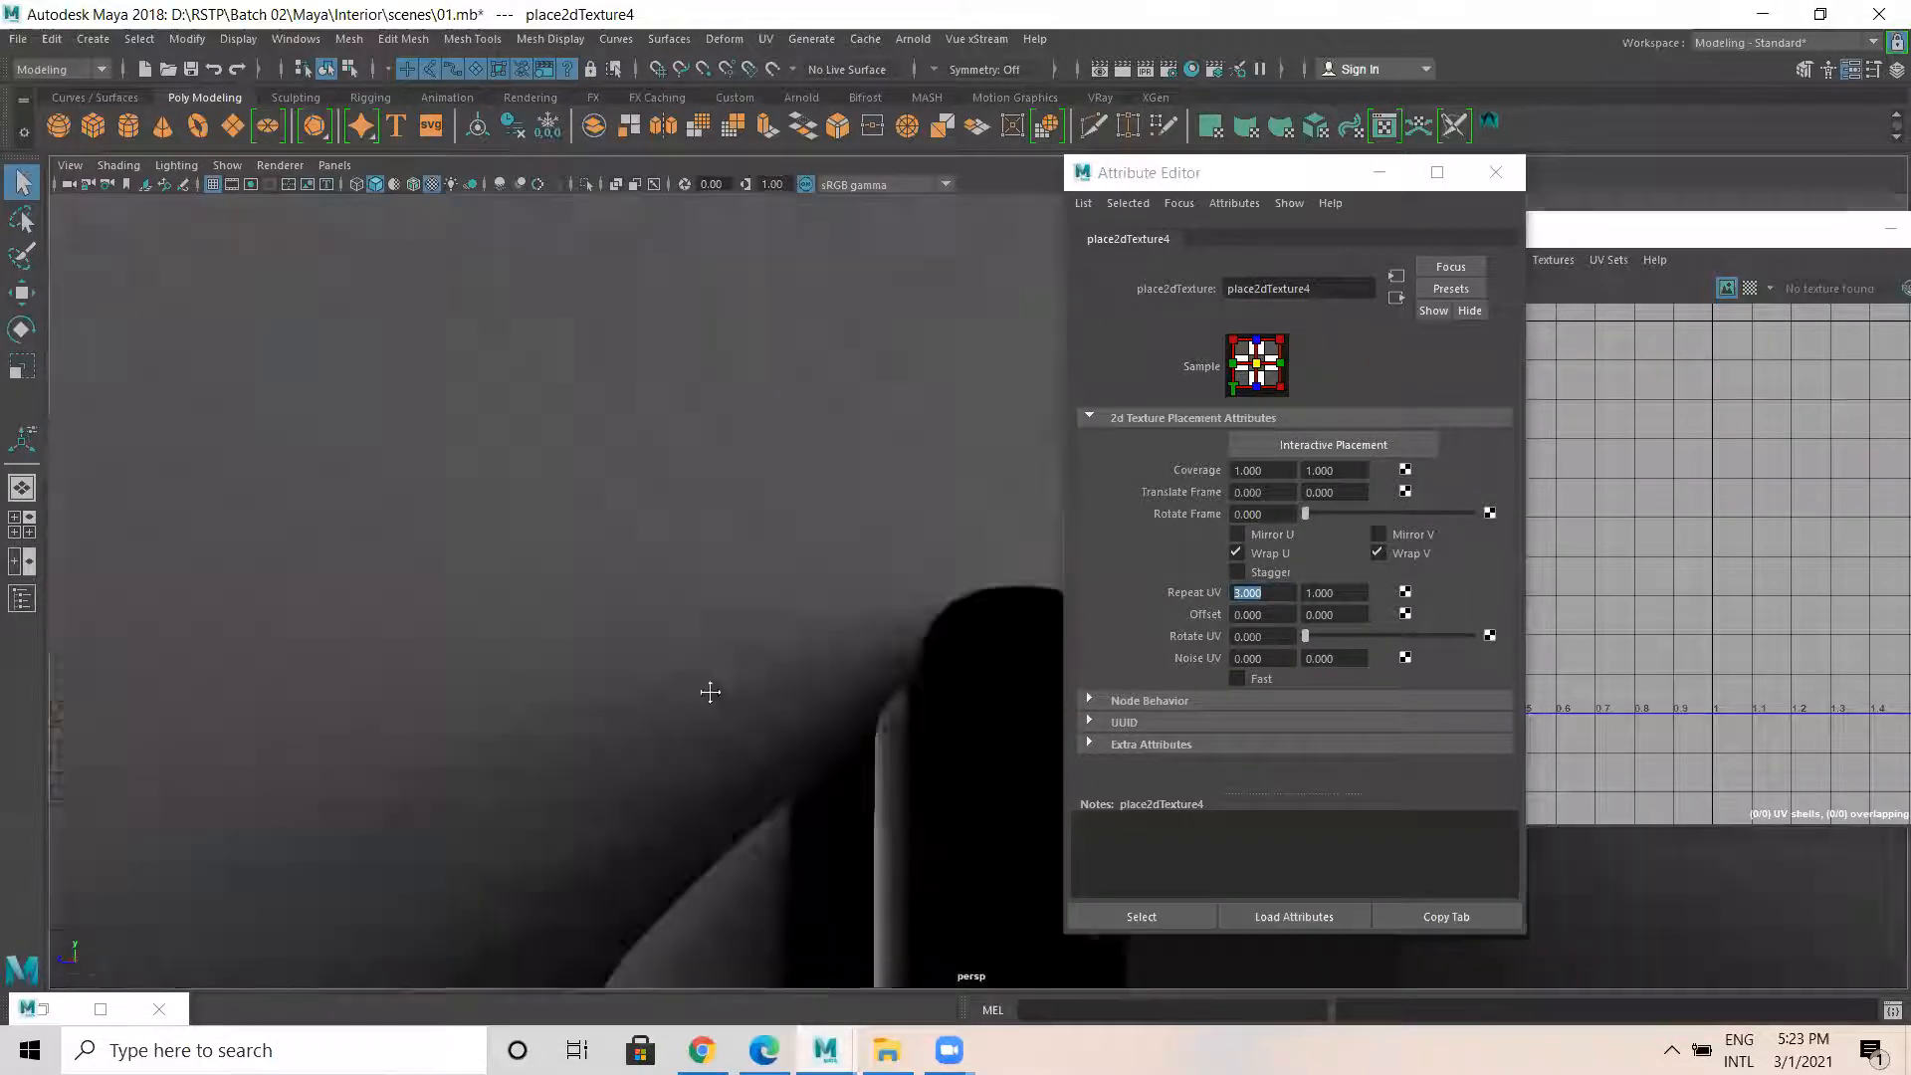
scroll(710, 692, up, 3)
alt+drag(691, 648, 738, 594)
alt+middle_drag(737, 594, 832, 580)
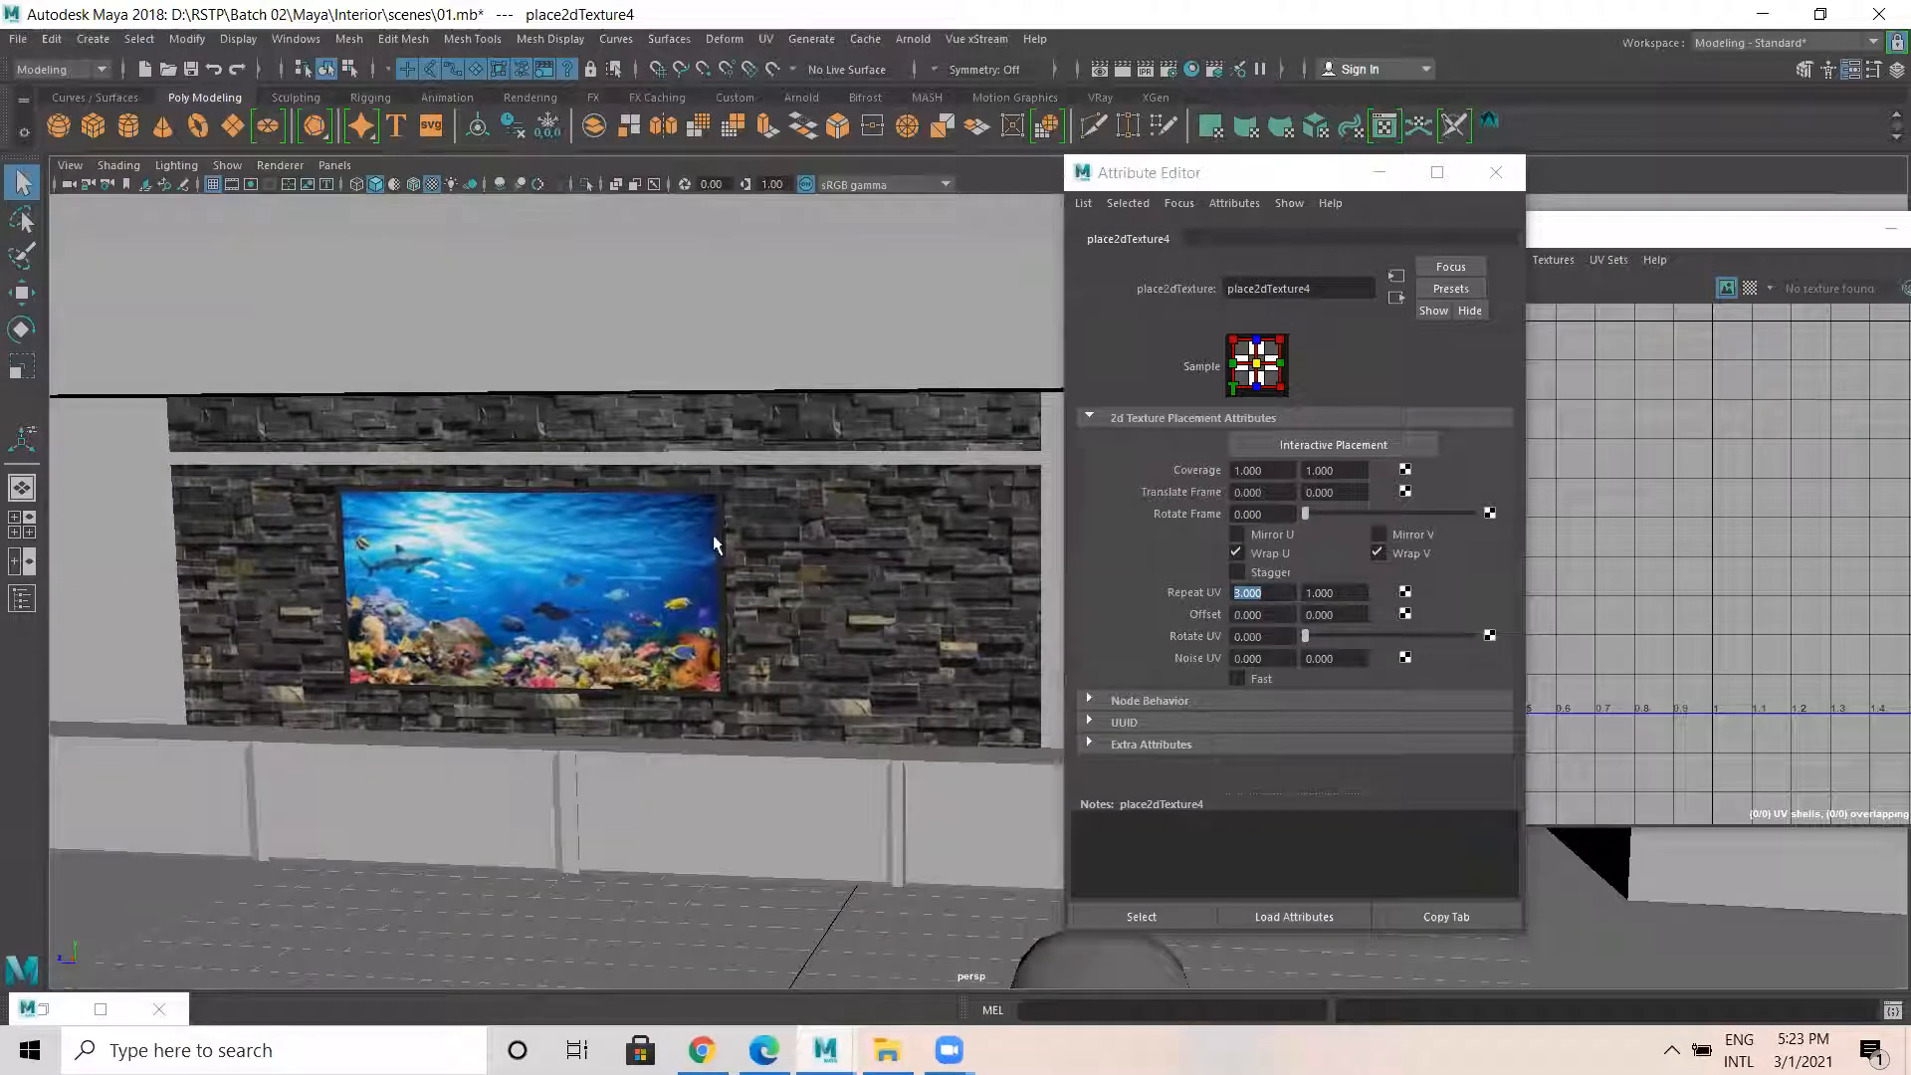
alt+drag(713, 546, 747, 541)
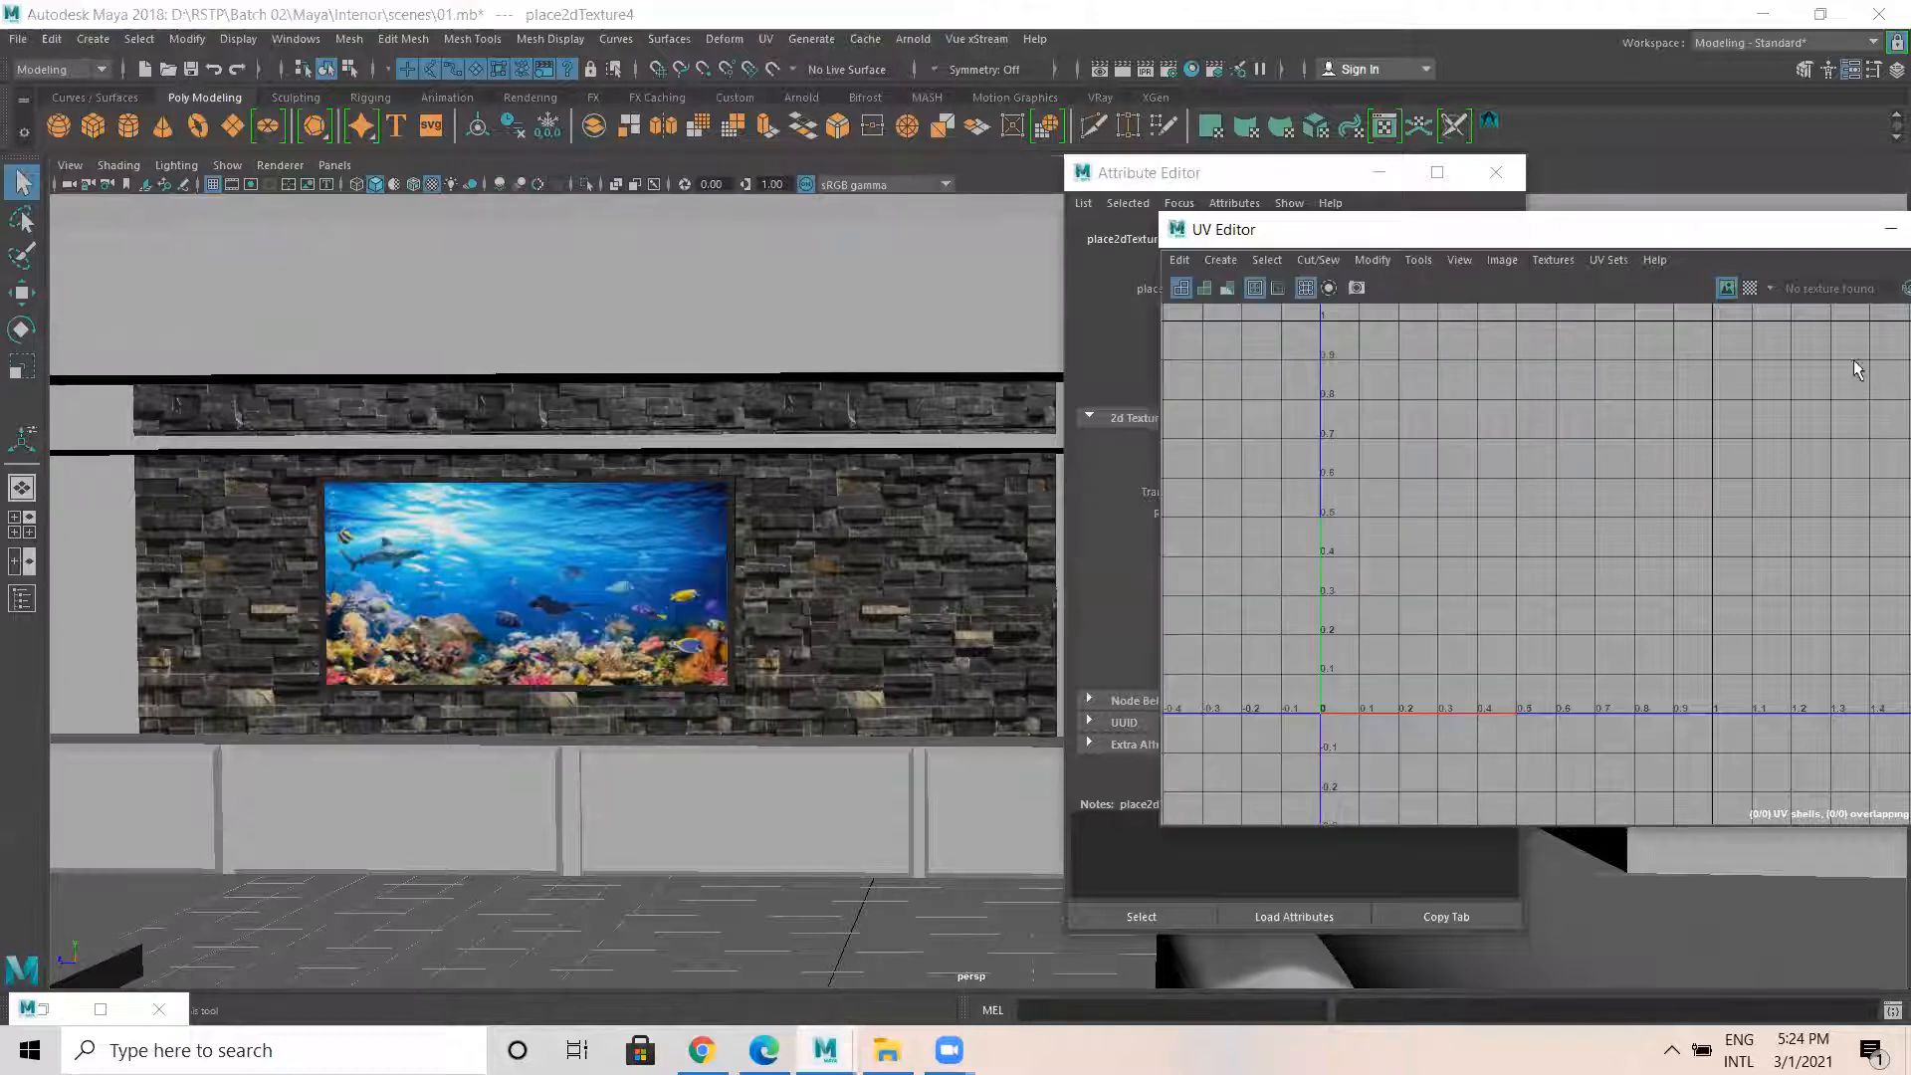
drag(1805, 239, 1517, 267)
click(1721, 257)
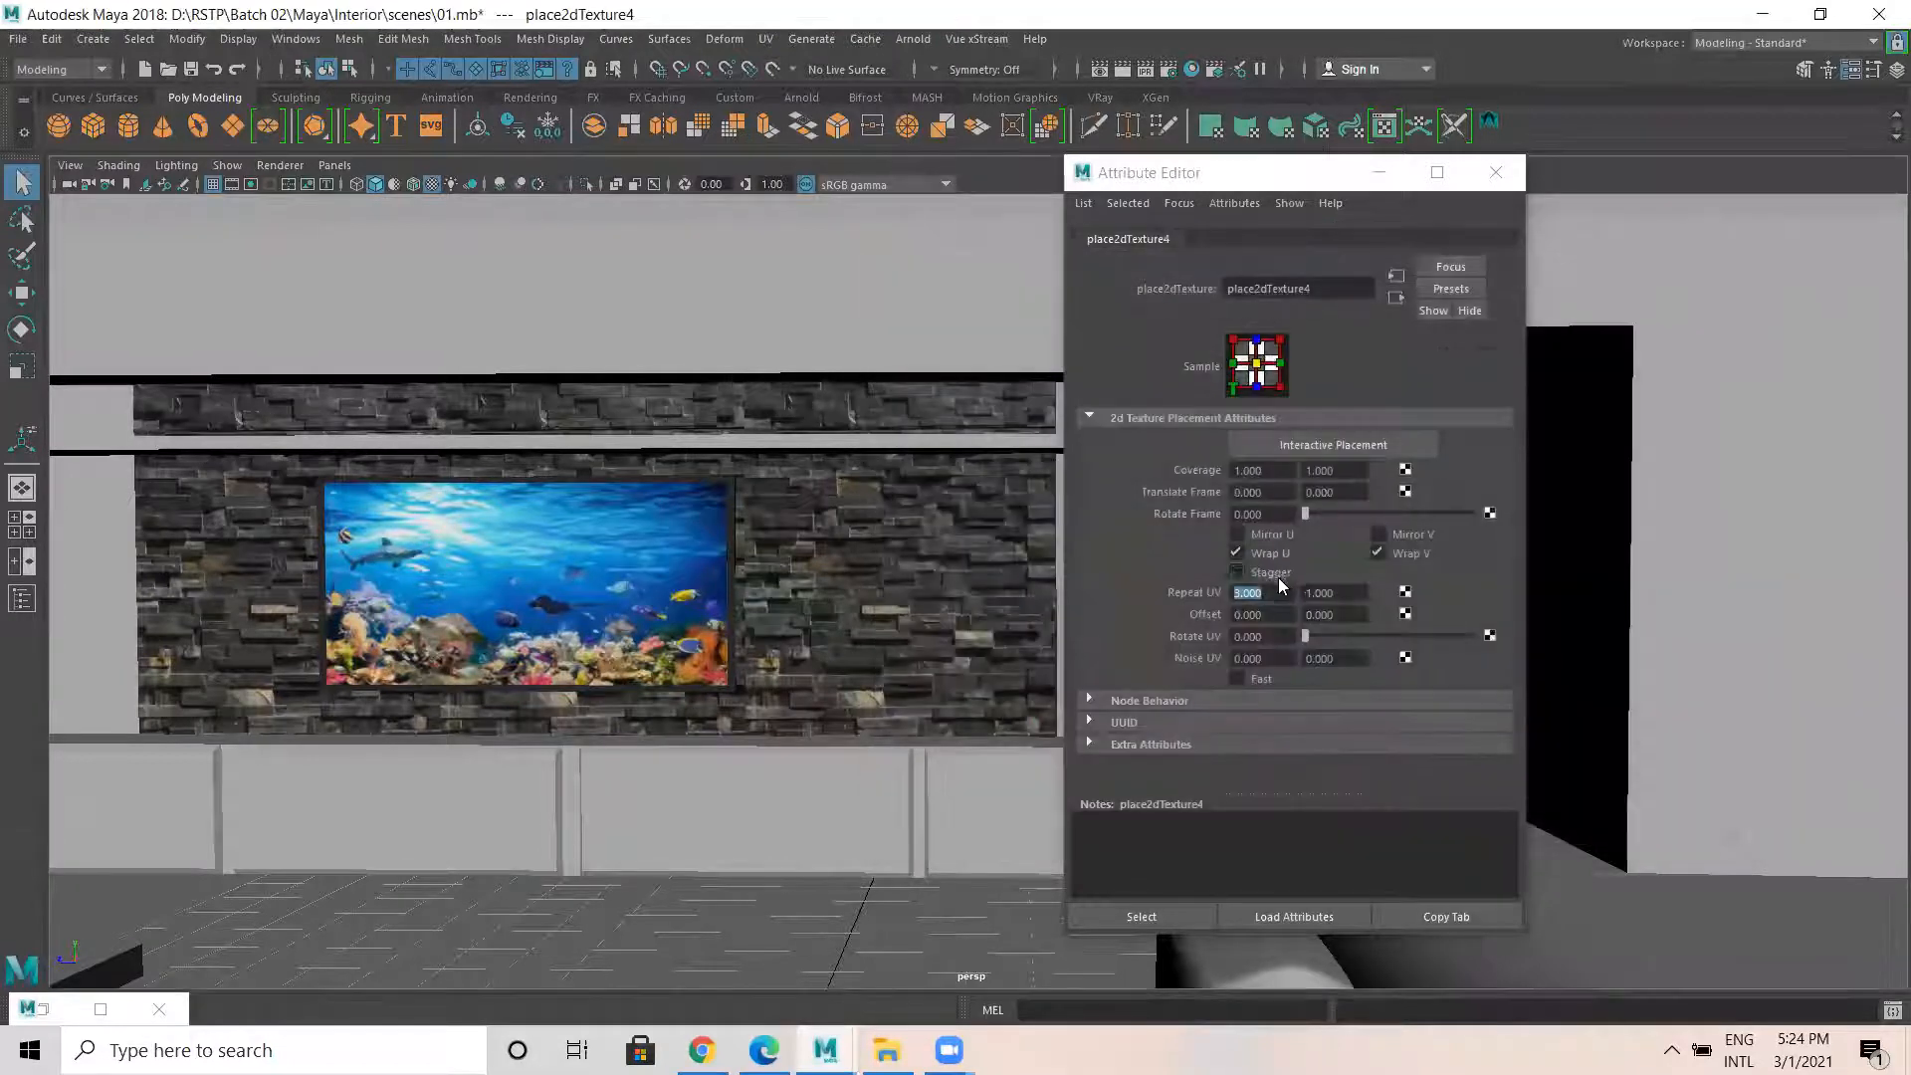
Compare values of 1, 3 and 2 for place2dTexture4's horizontal Repeat UV, finishing back at 3.
text(1)
key(Return)
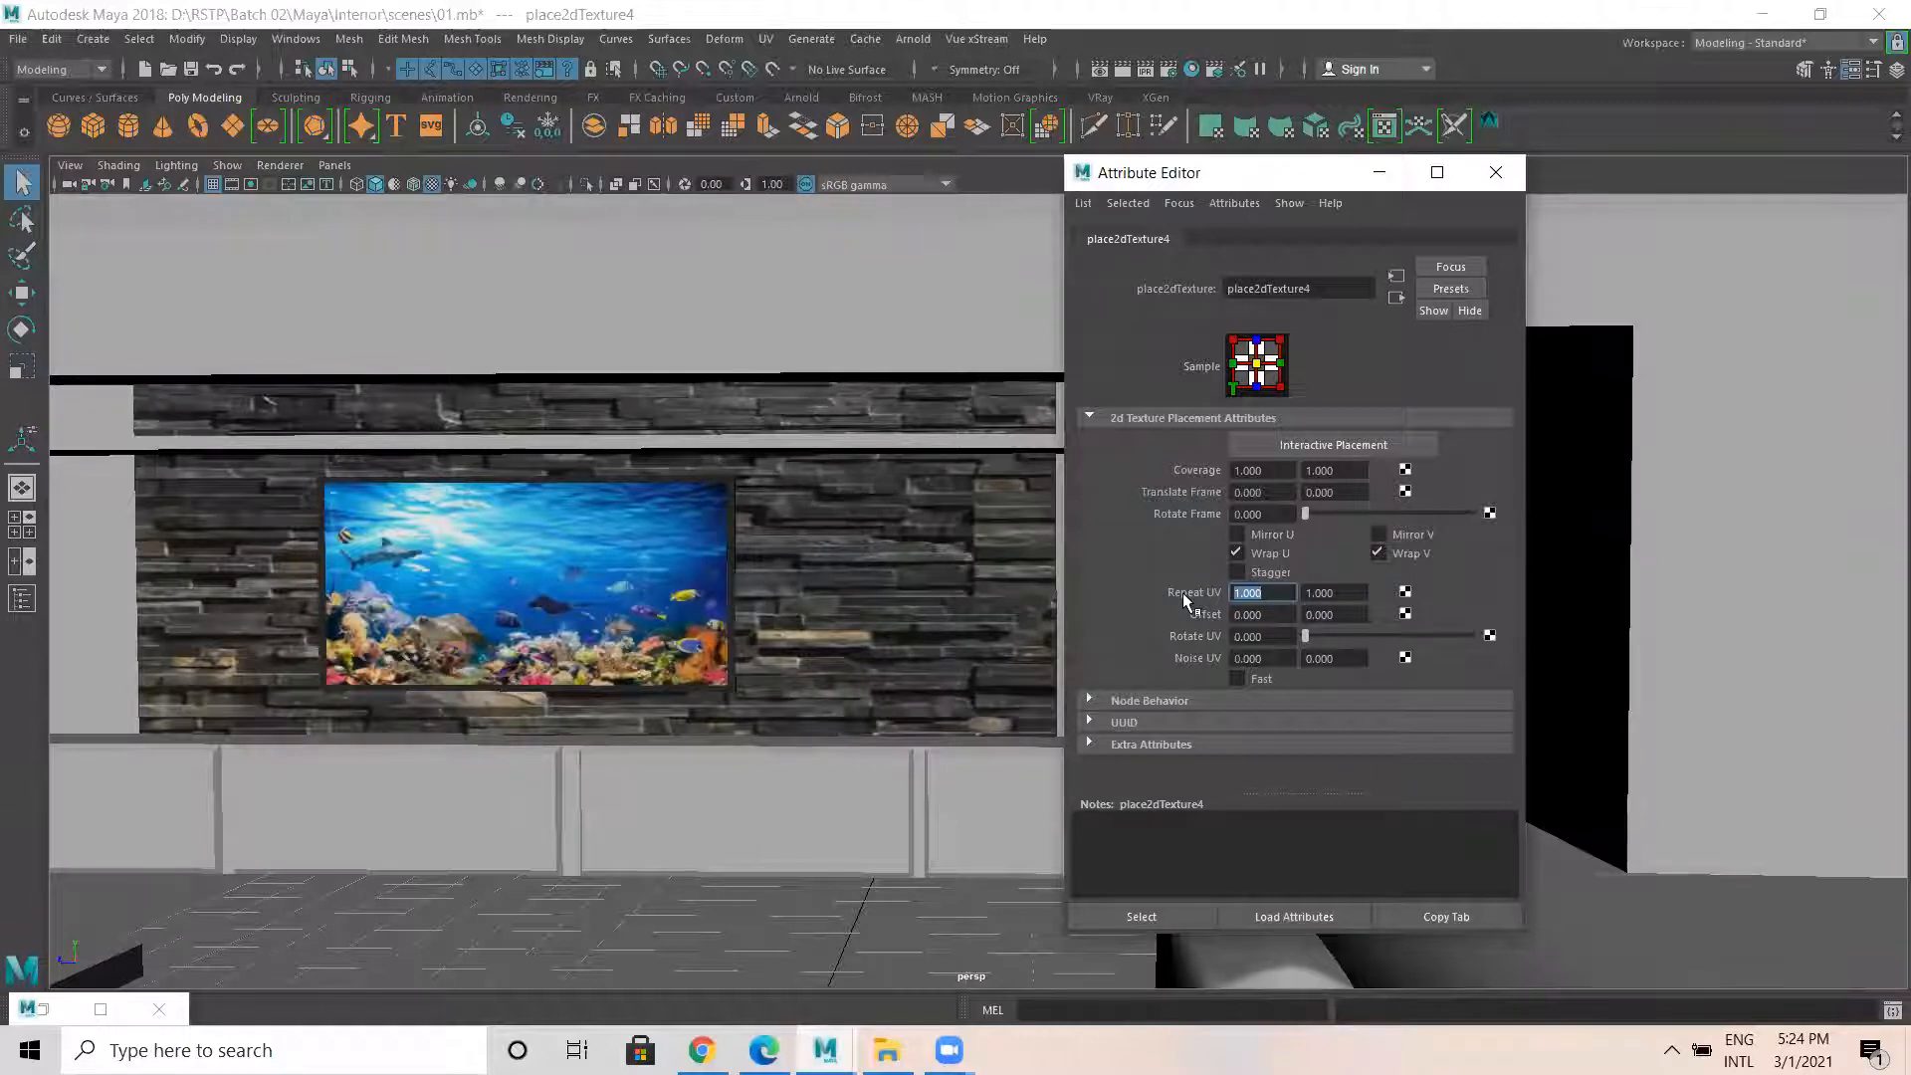
text(3)
key(Return)
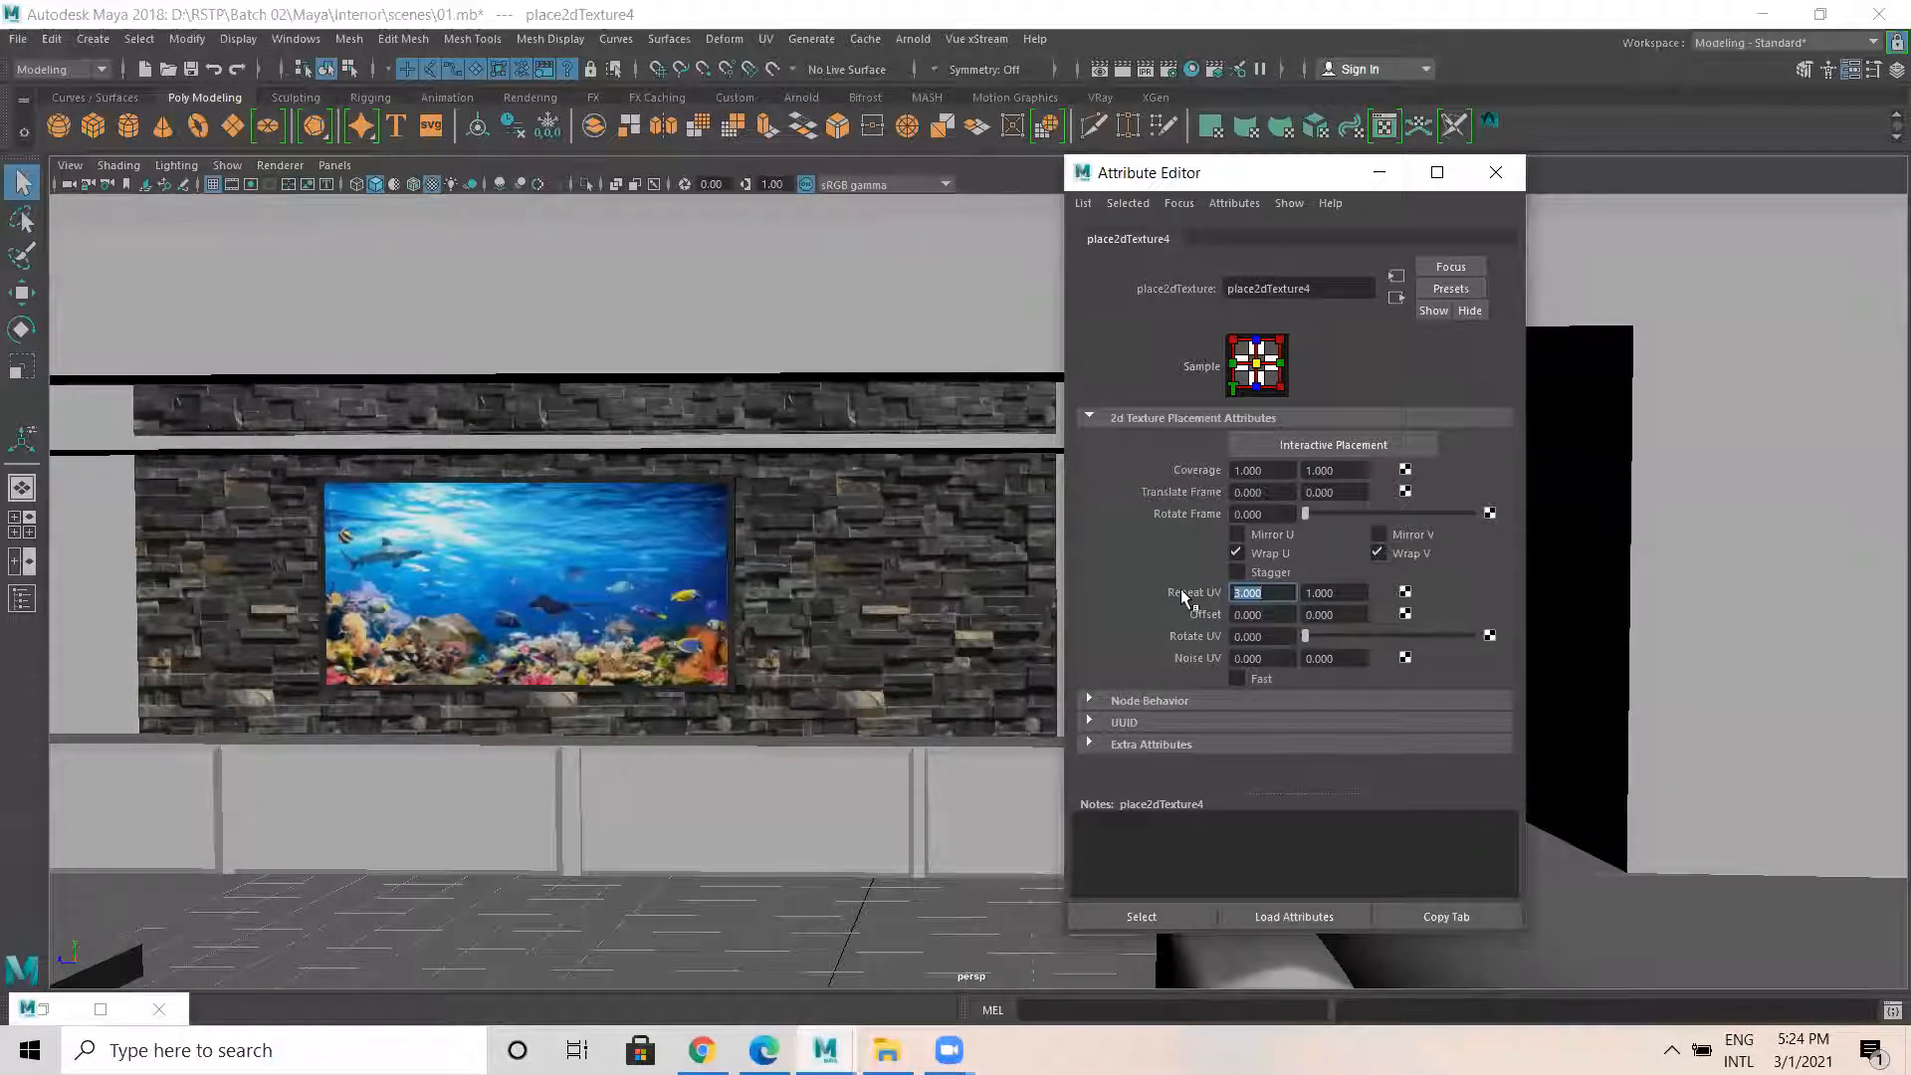
text(2)
key(Return)
text(3)
key(Return)
Try a vertical Repeat UV of 2 on the cladding texture, and restore it to 1.
key(Tab)
text(2)
key(Return)
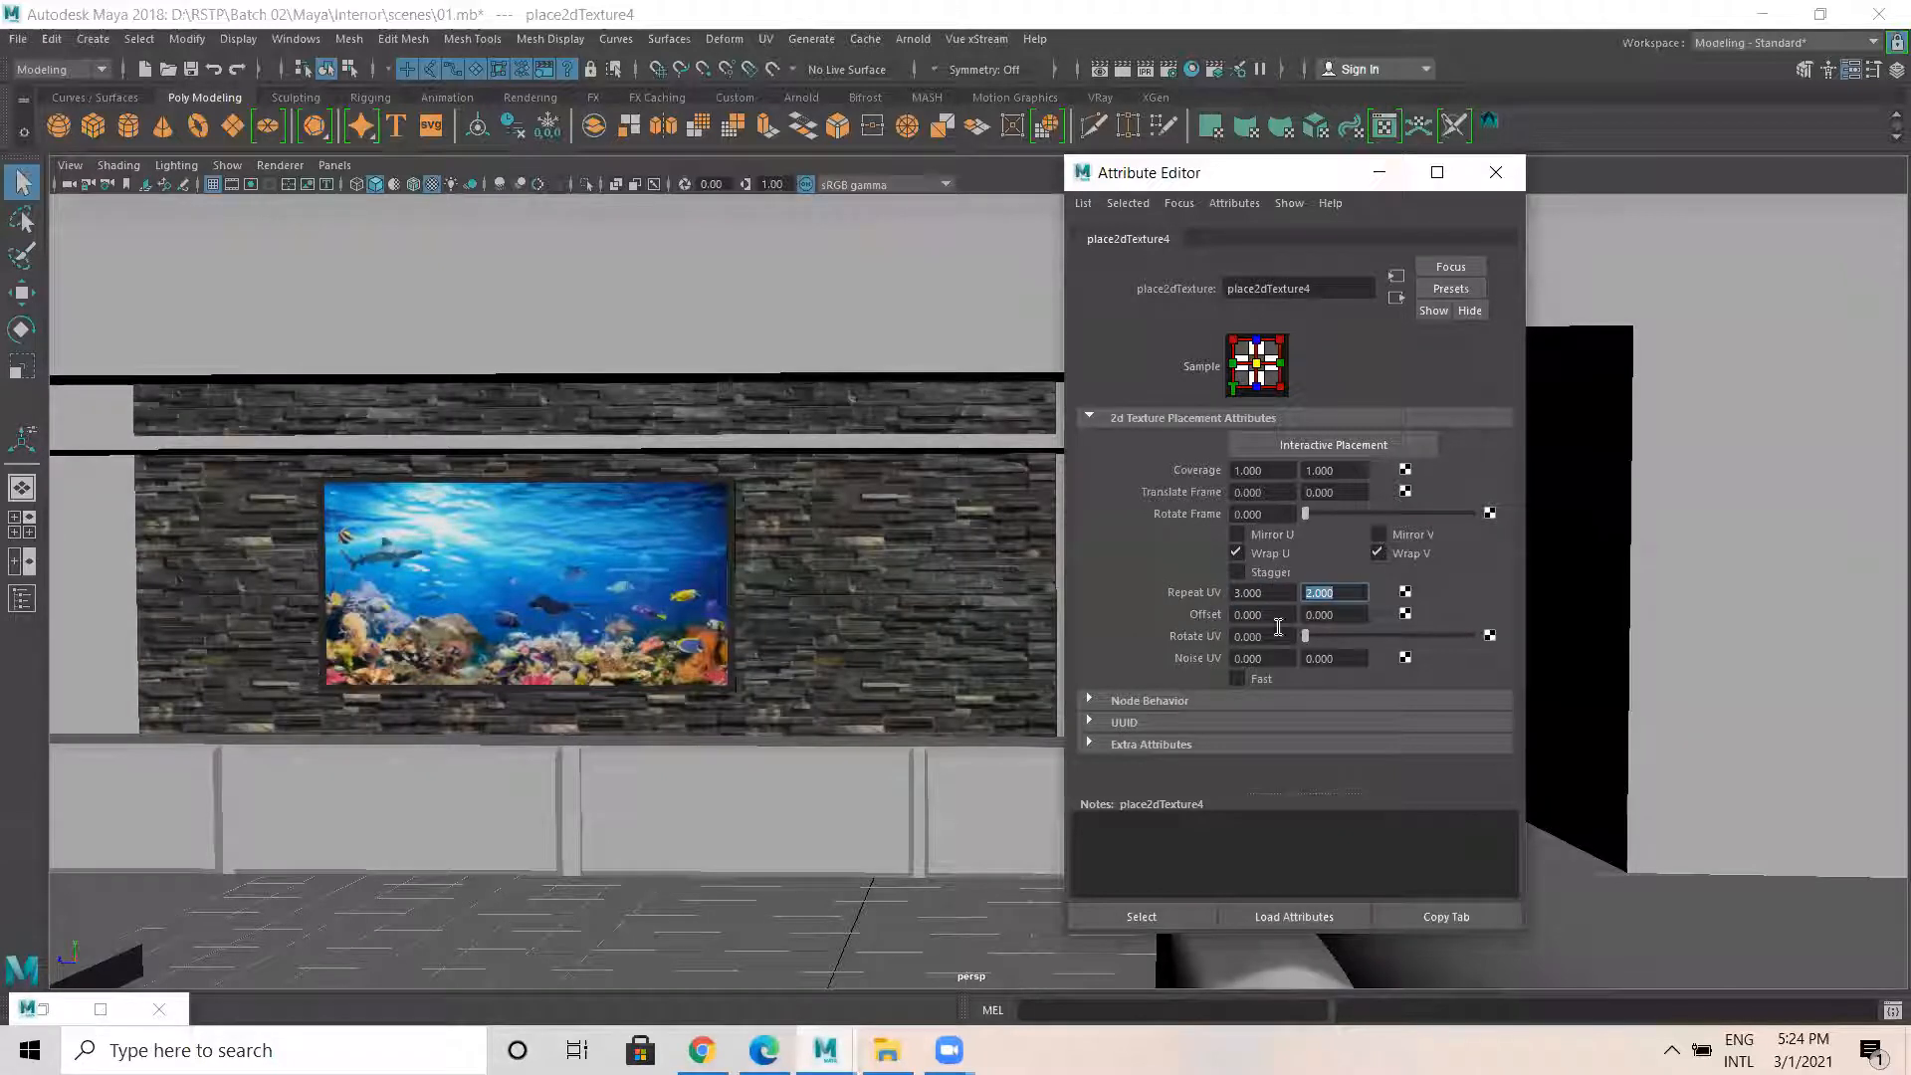
text(1)
key(Return)
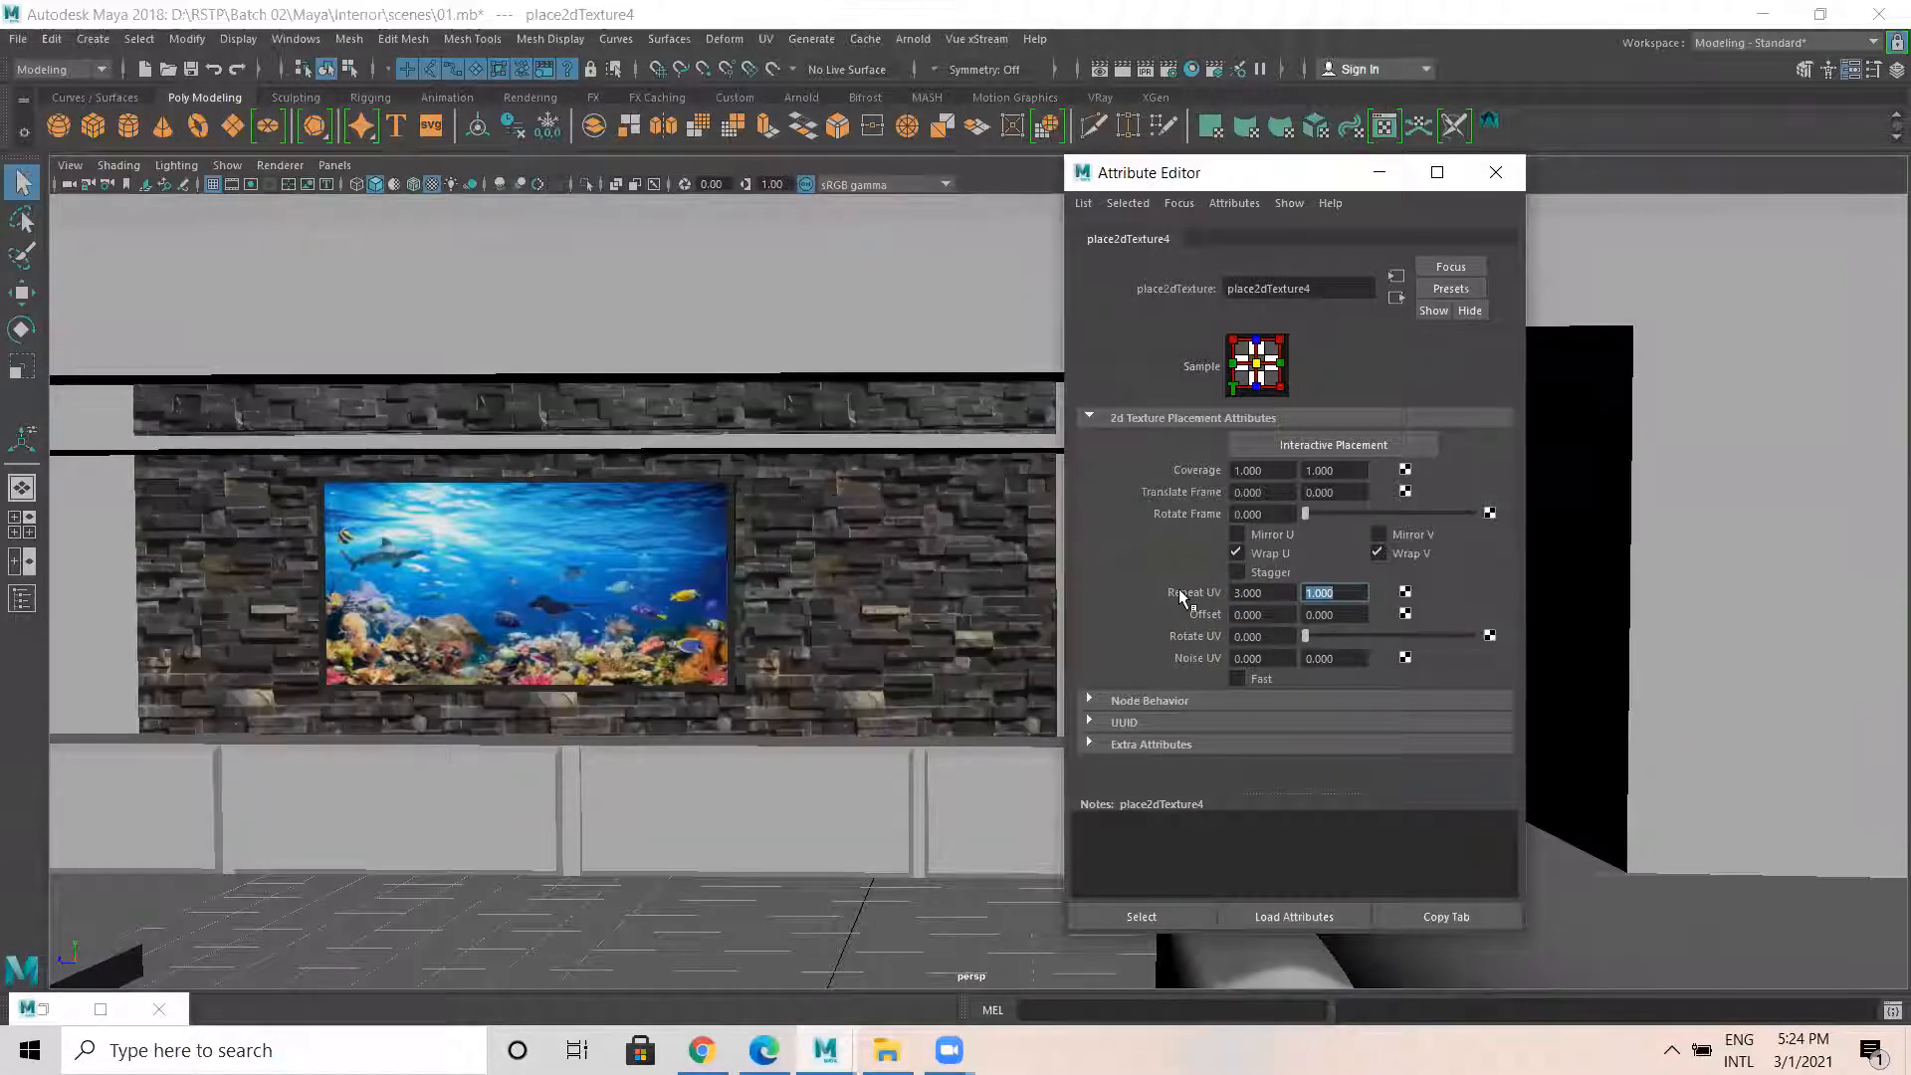
Test Repeat UV values of 6 by 2 and 3 by 2 on the cladding, and return to 3 by 1.
text(2)
key(Return)
double_click(1256, 592)
text(6)
key(Return)
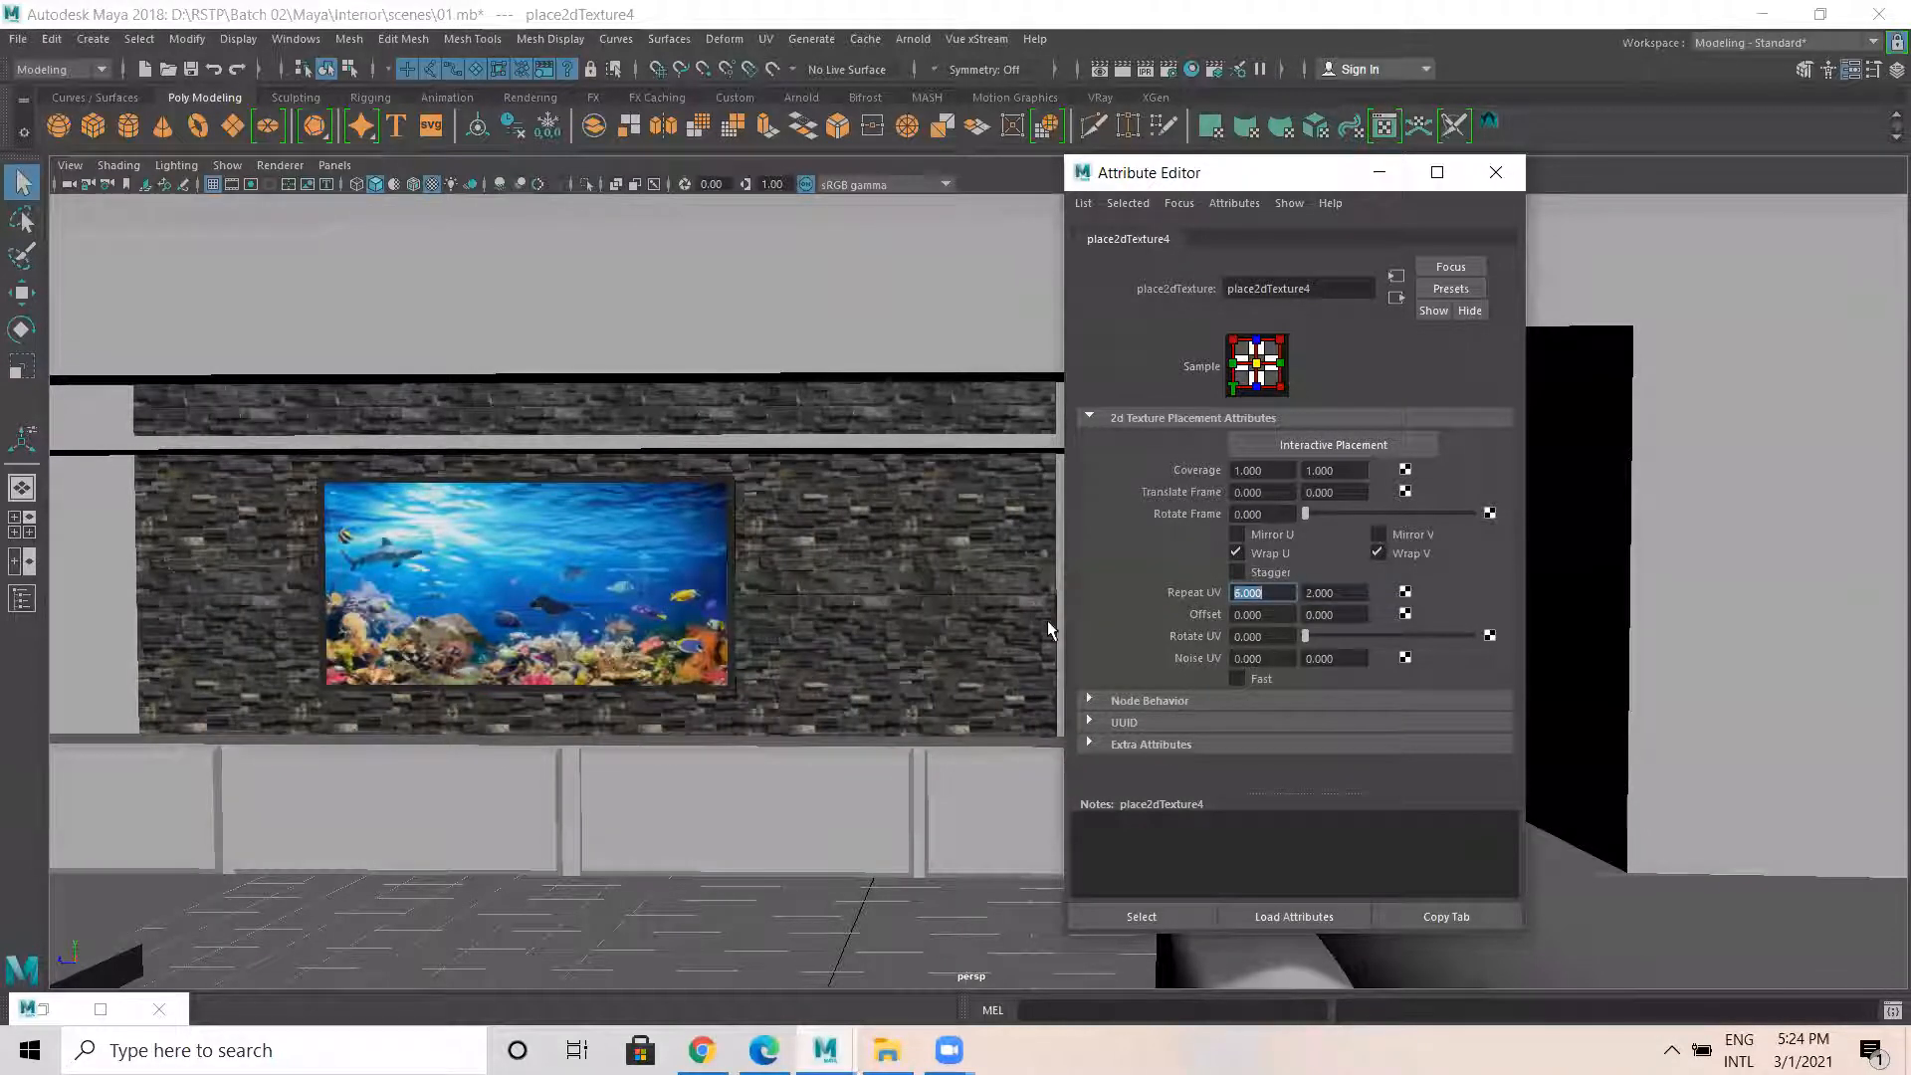
text(3)
key(Return)
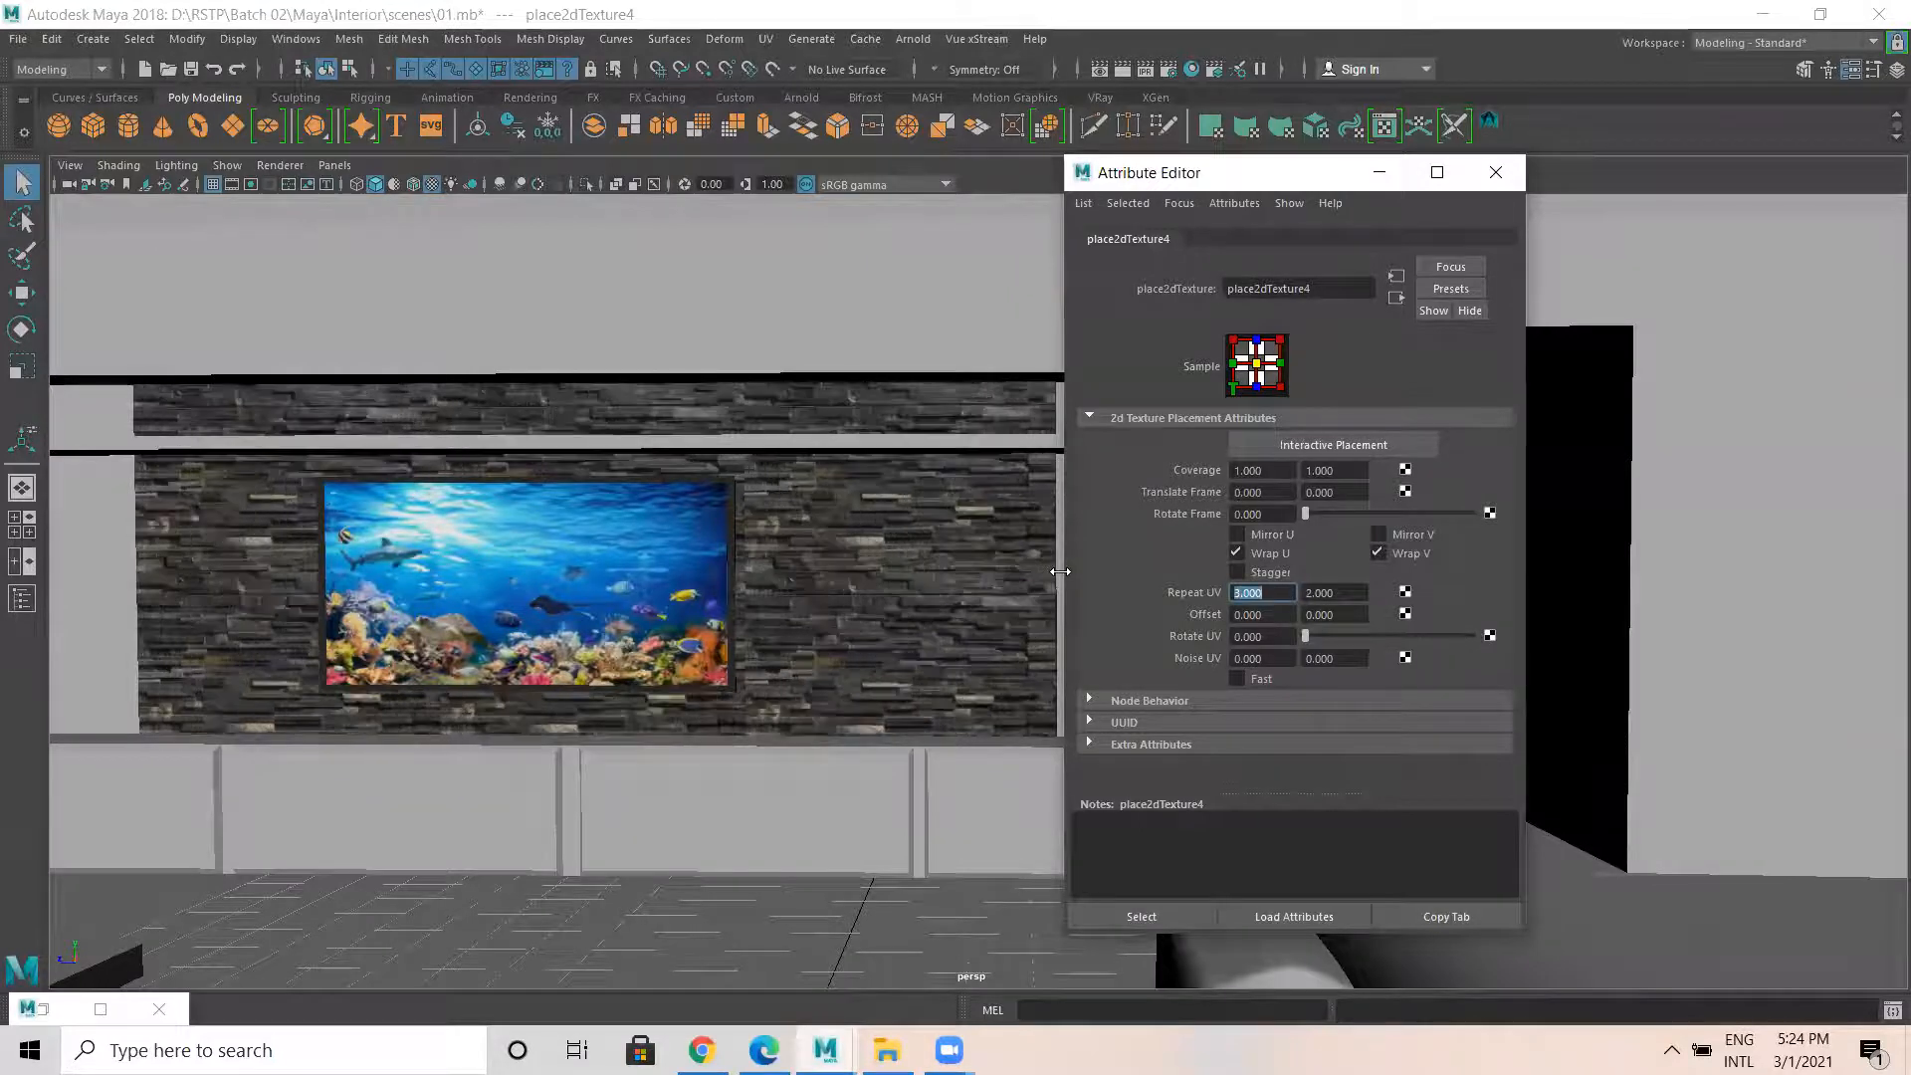
double_click(1319, 592)
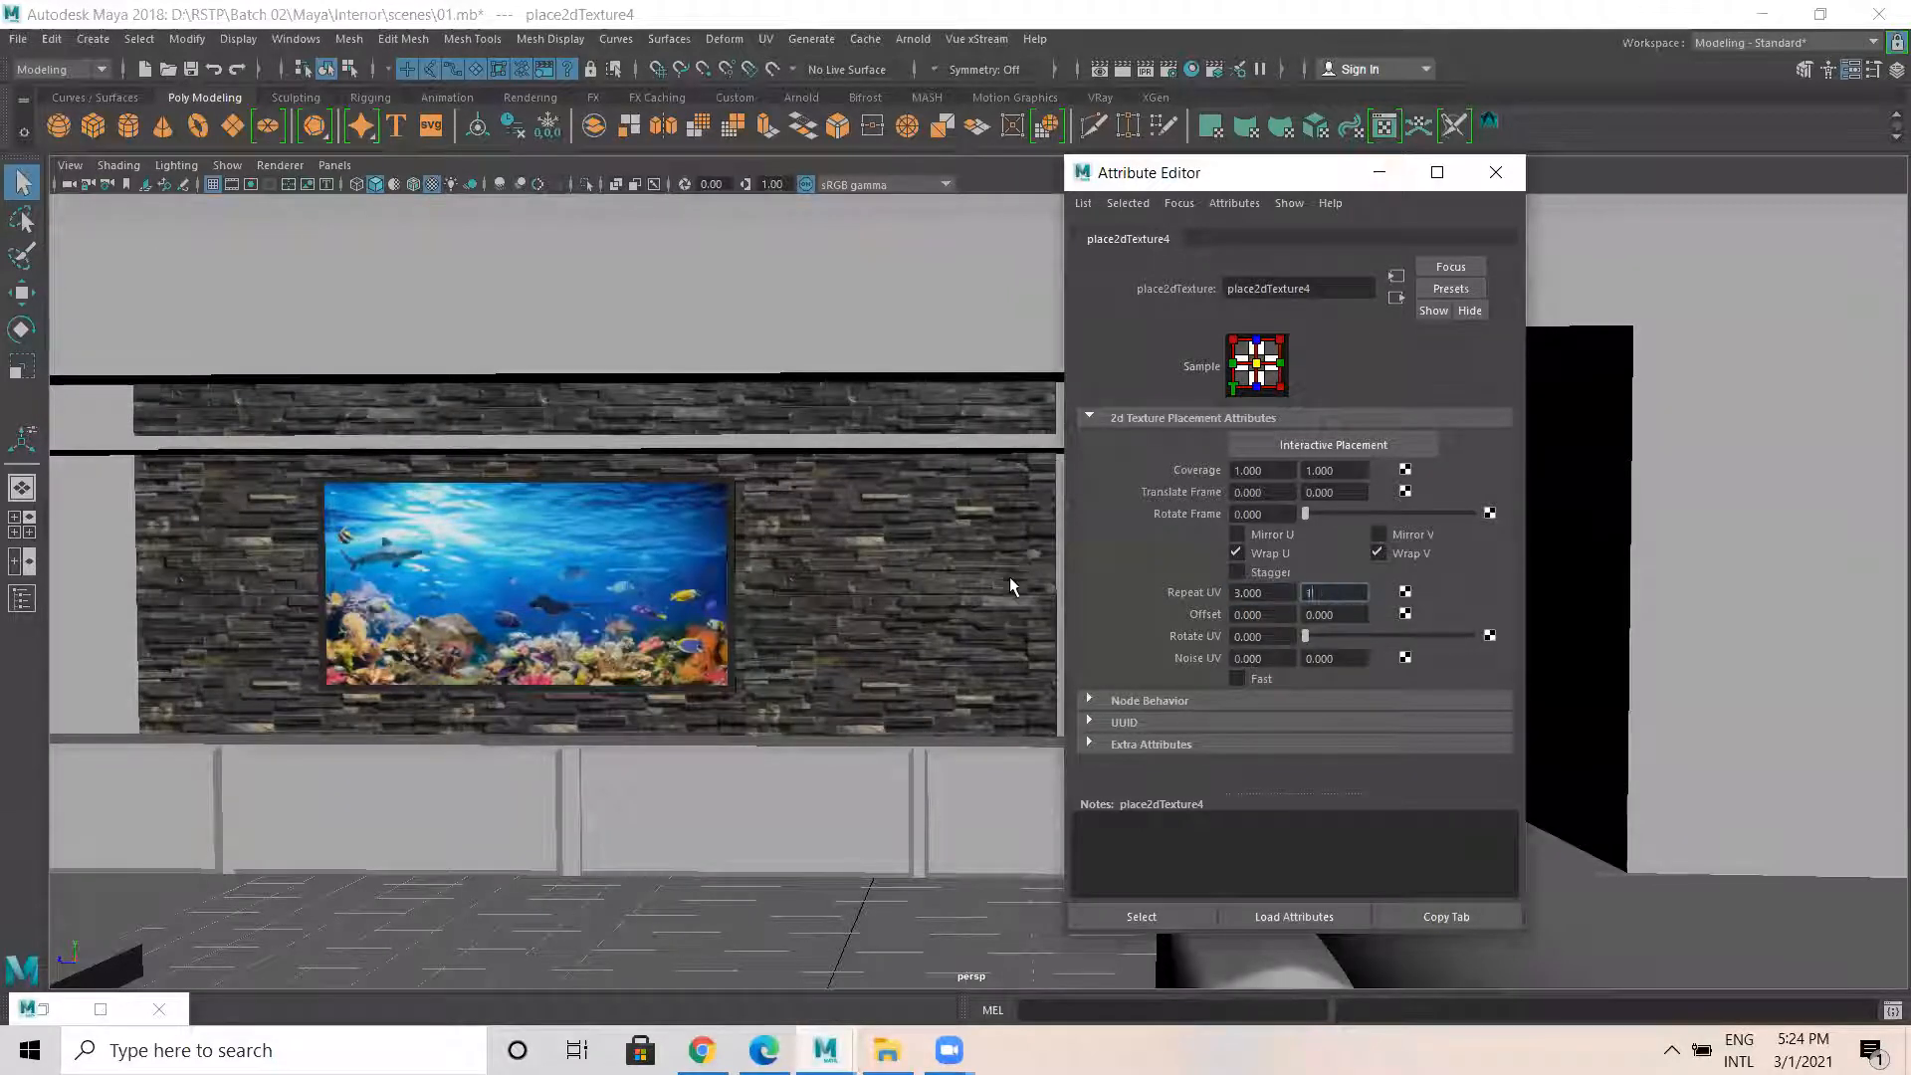
text(1)
key(Return)
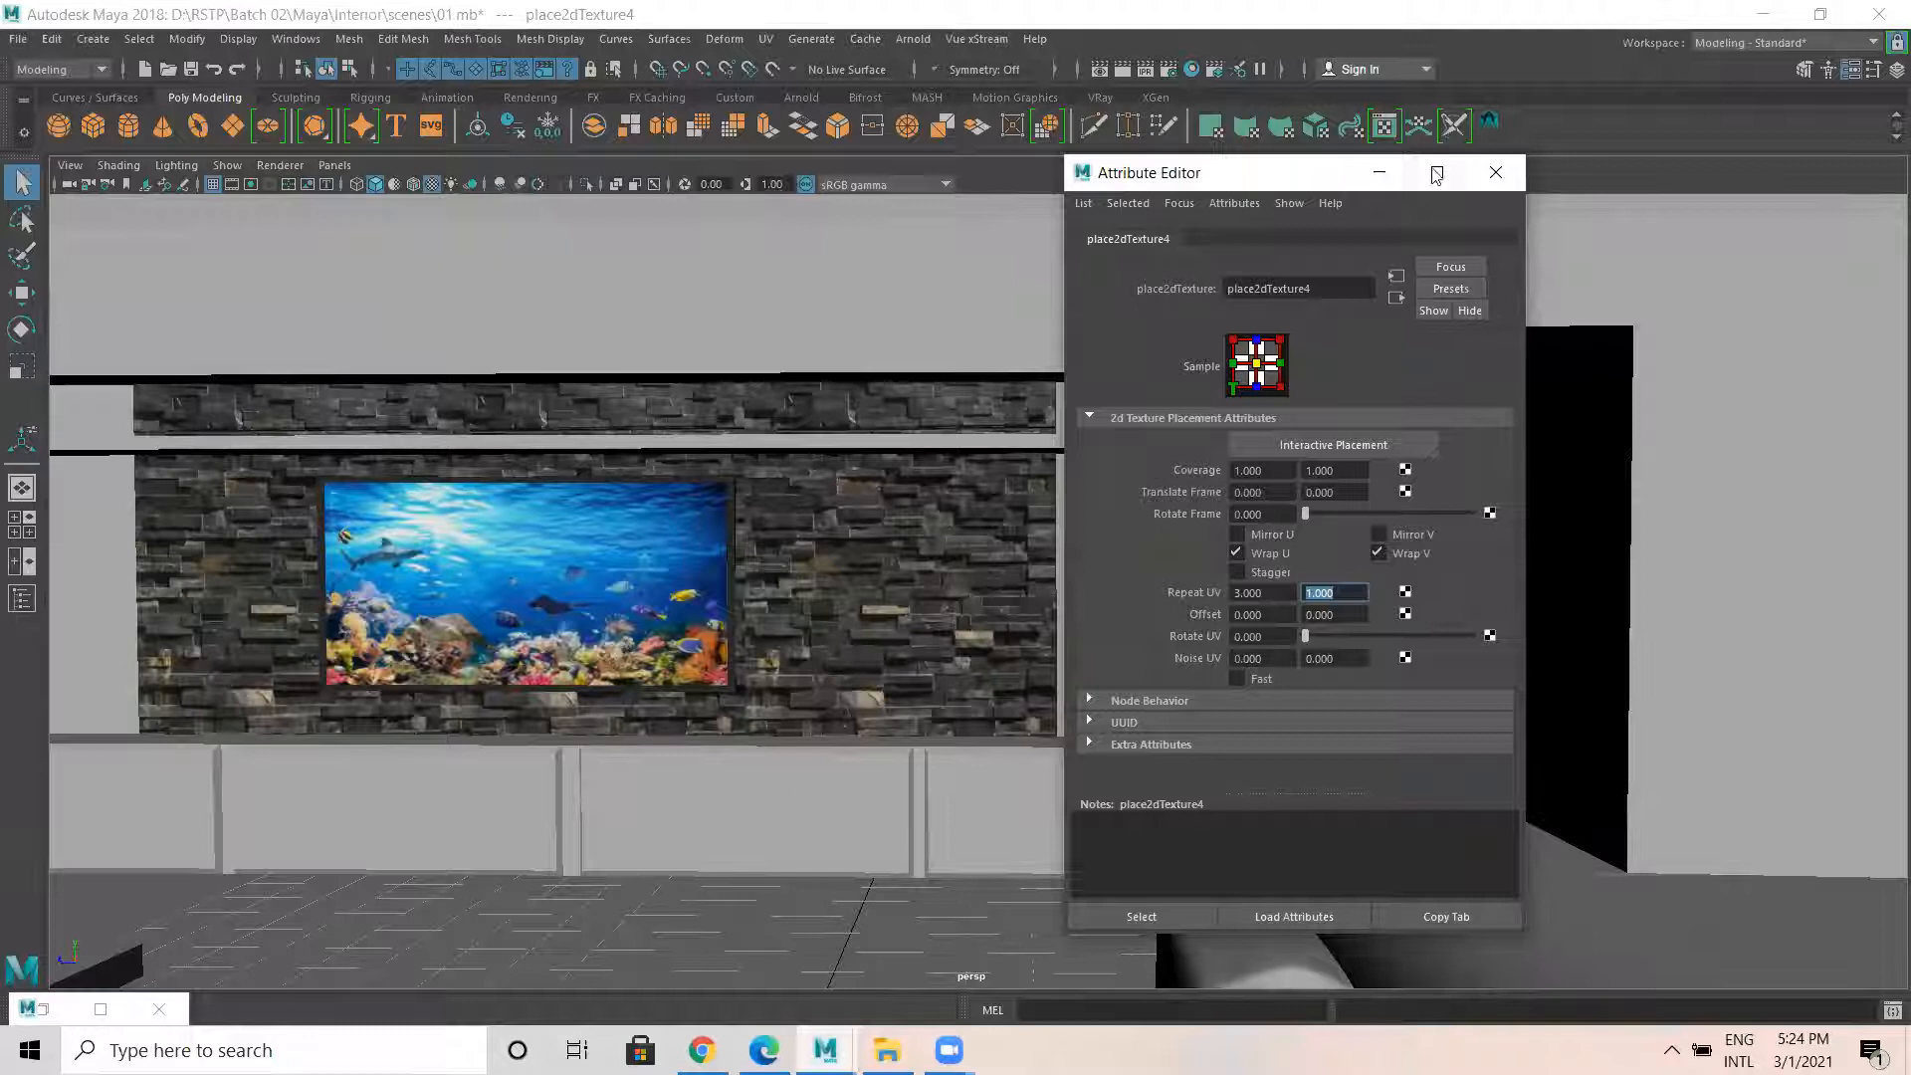
Close the Attribute Editor, reframe the view closer to the TV wall and select the stone-cladding panel.
click(1497, 172)
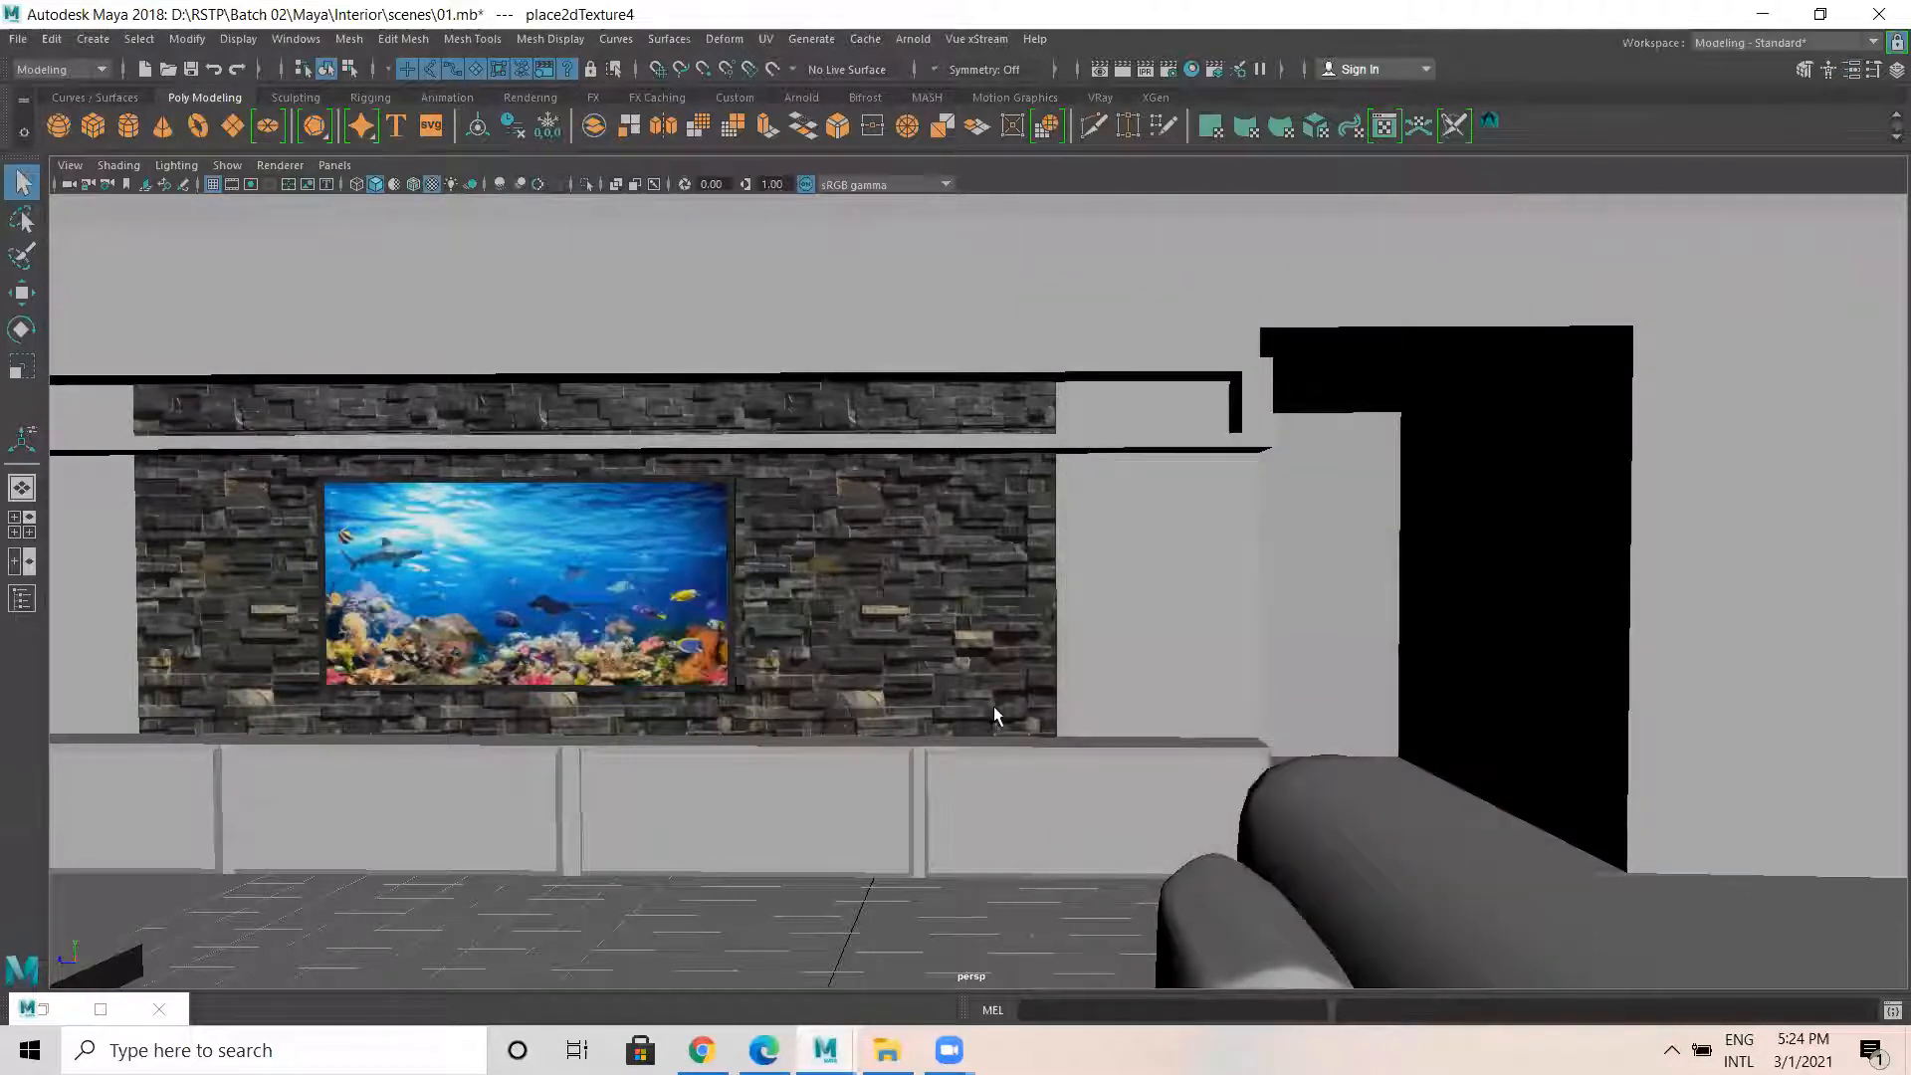
click(1173, 445)
key(f)
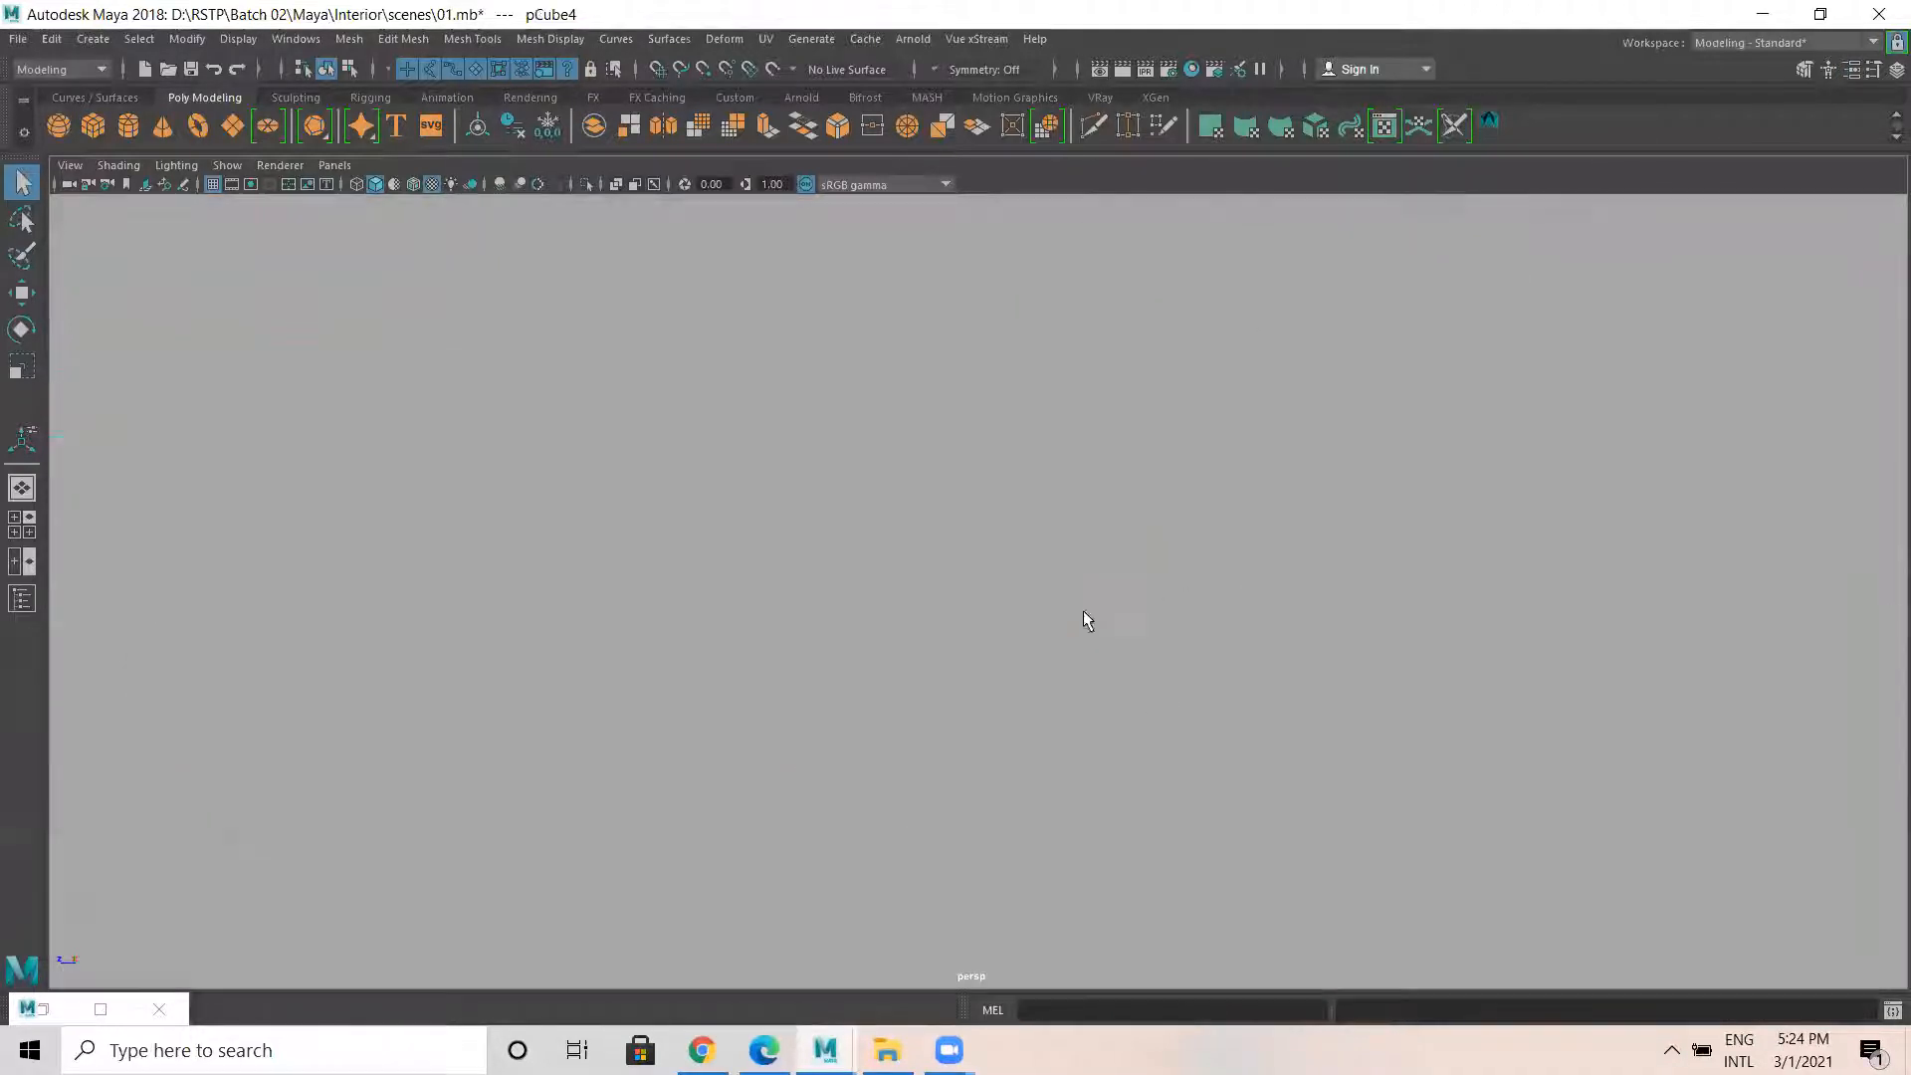
scroll(899, 648, down, 5)
alt+middle_drag(1043, 691, 1095, 619)
alt+drag(1095, 618, 1062, 624)
alt+drag(1175, 419, 1167, 467)
click(965, 422)
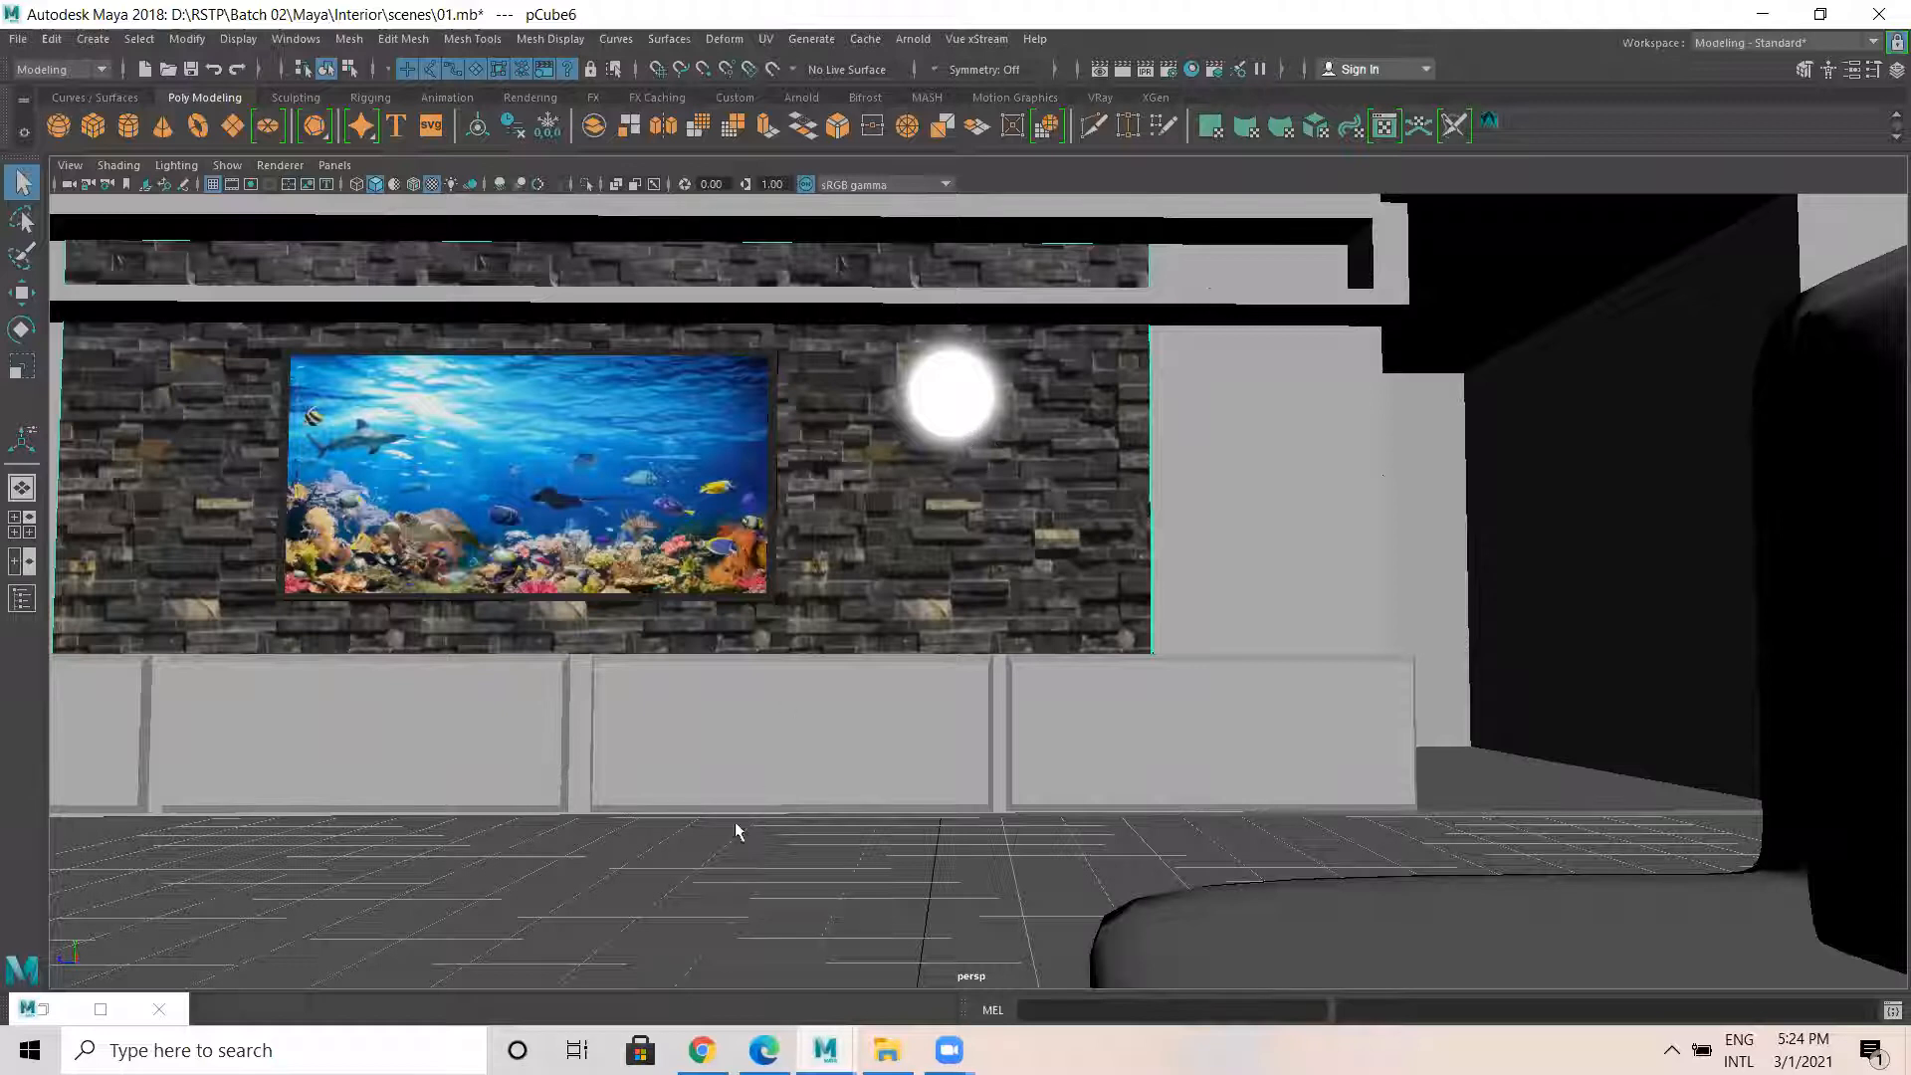
Open the Wall_Clading material's attributes from the Hypershade, moving the Hypershade window clear of the TV picture.
click(1192, 69)
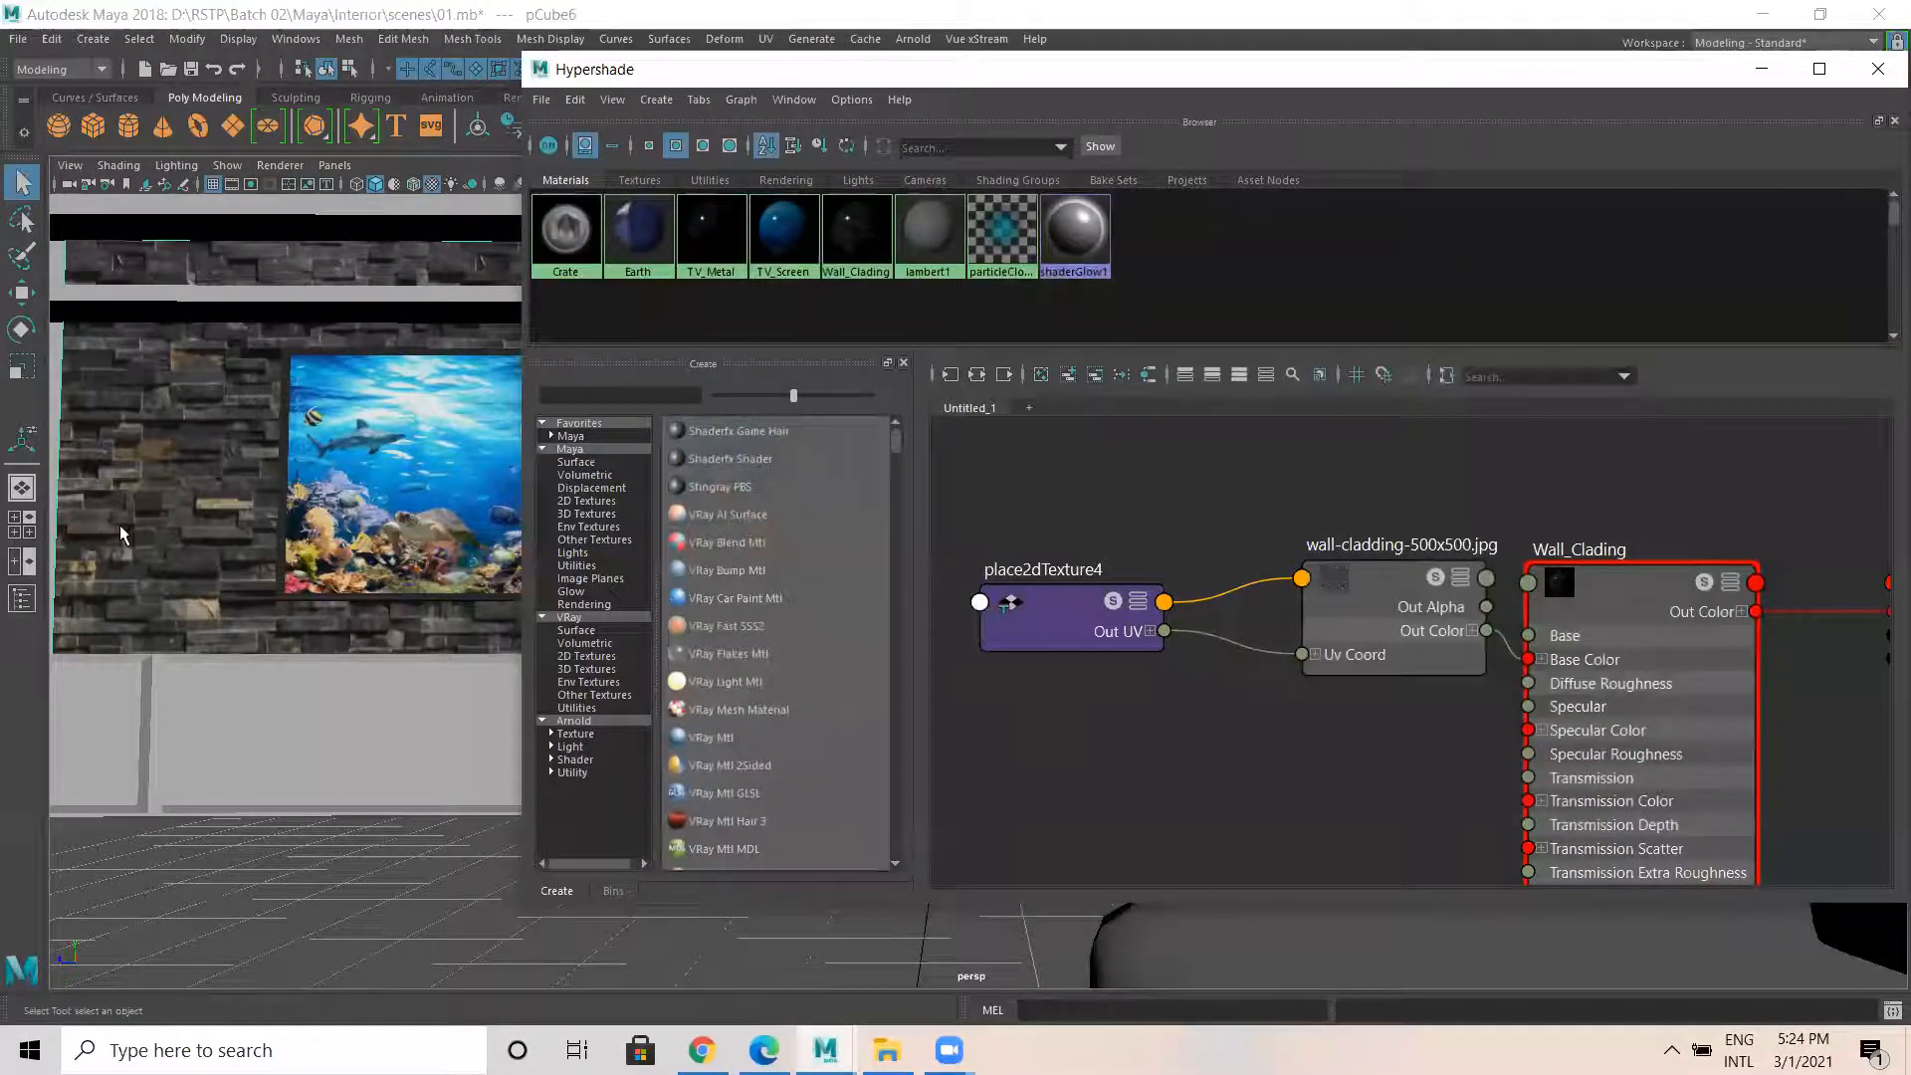
click(1612, 583)
drag(1715, 81, 1486, 349)
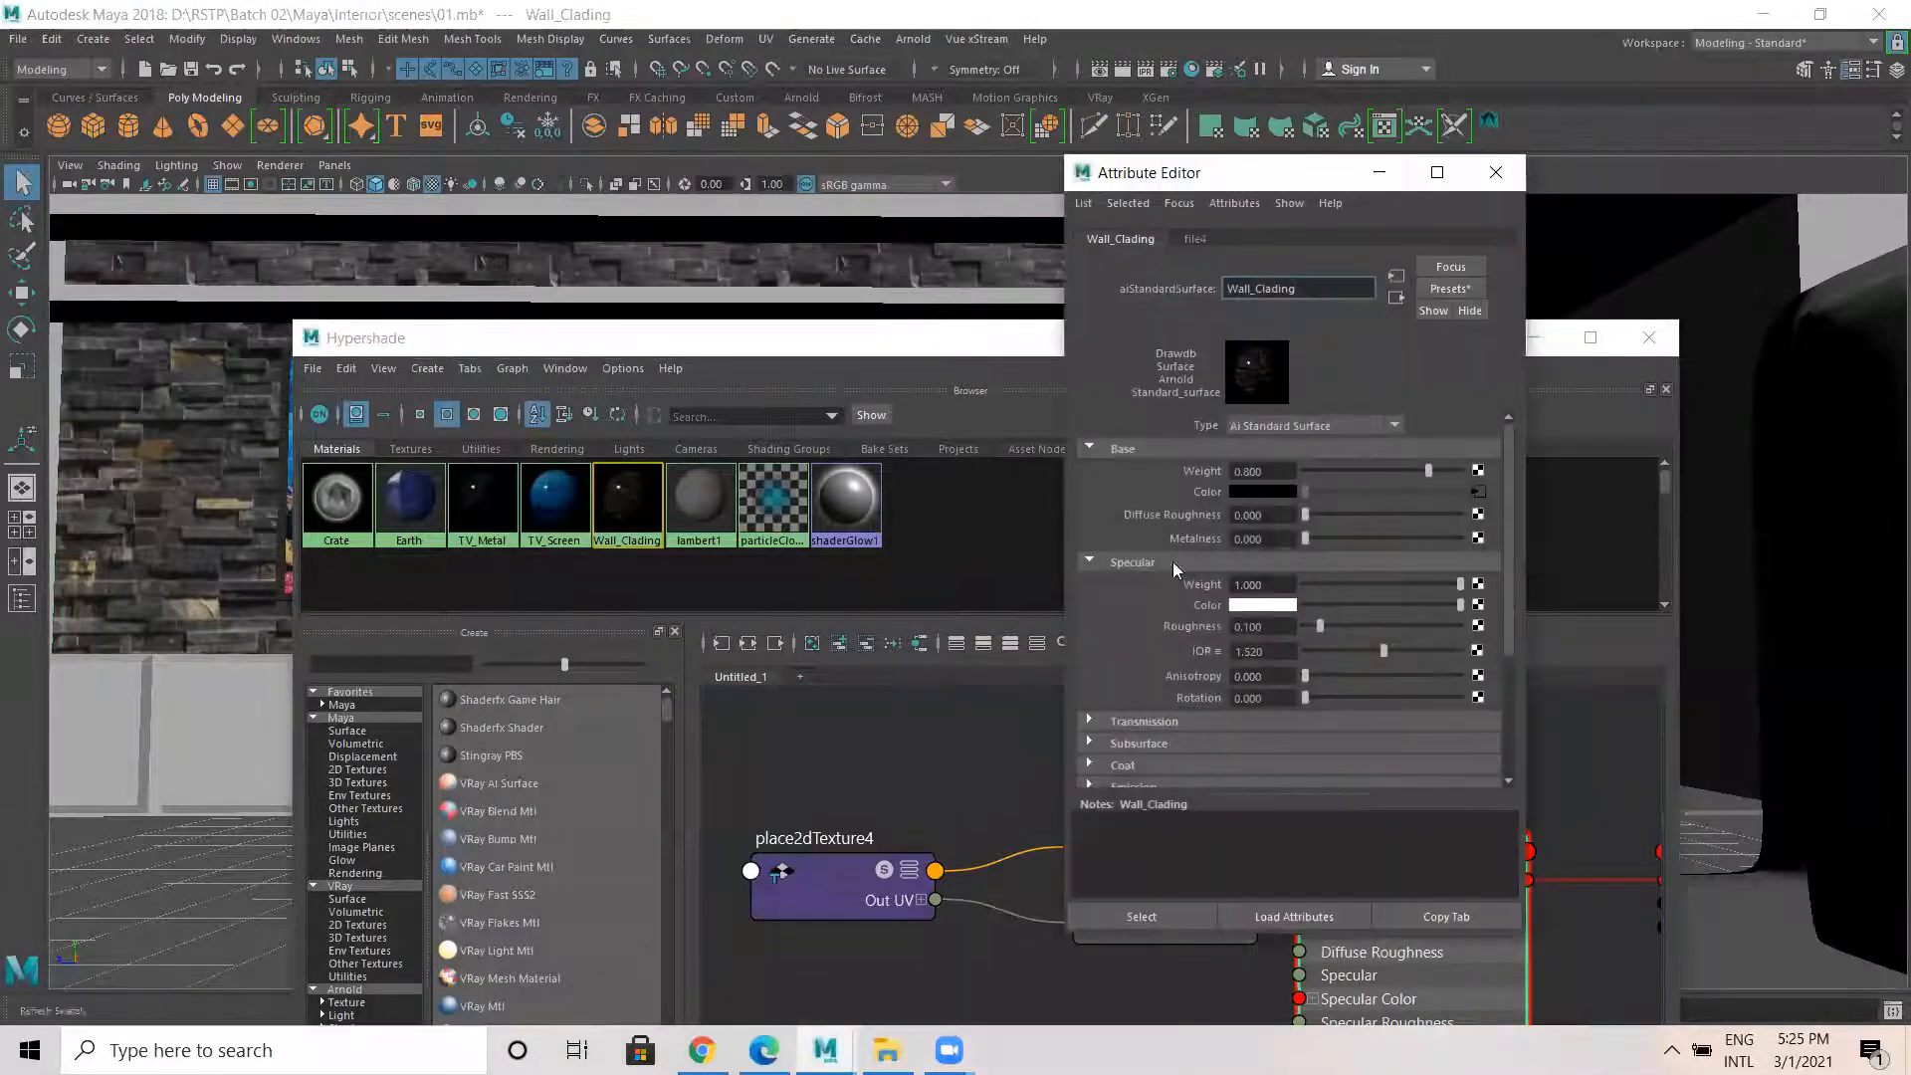
drag(882, 328, 817, 622)
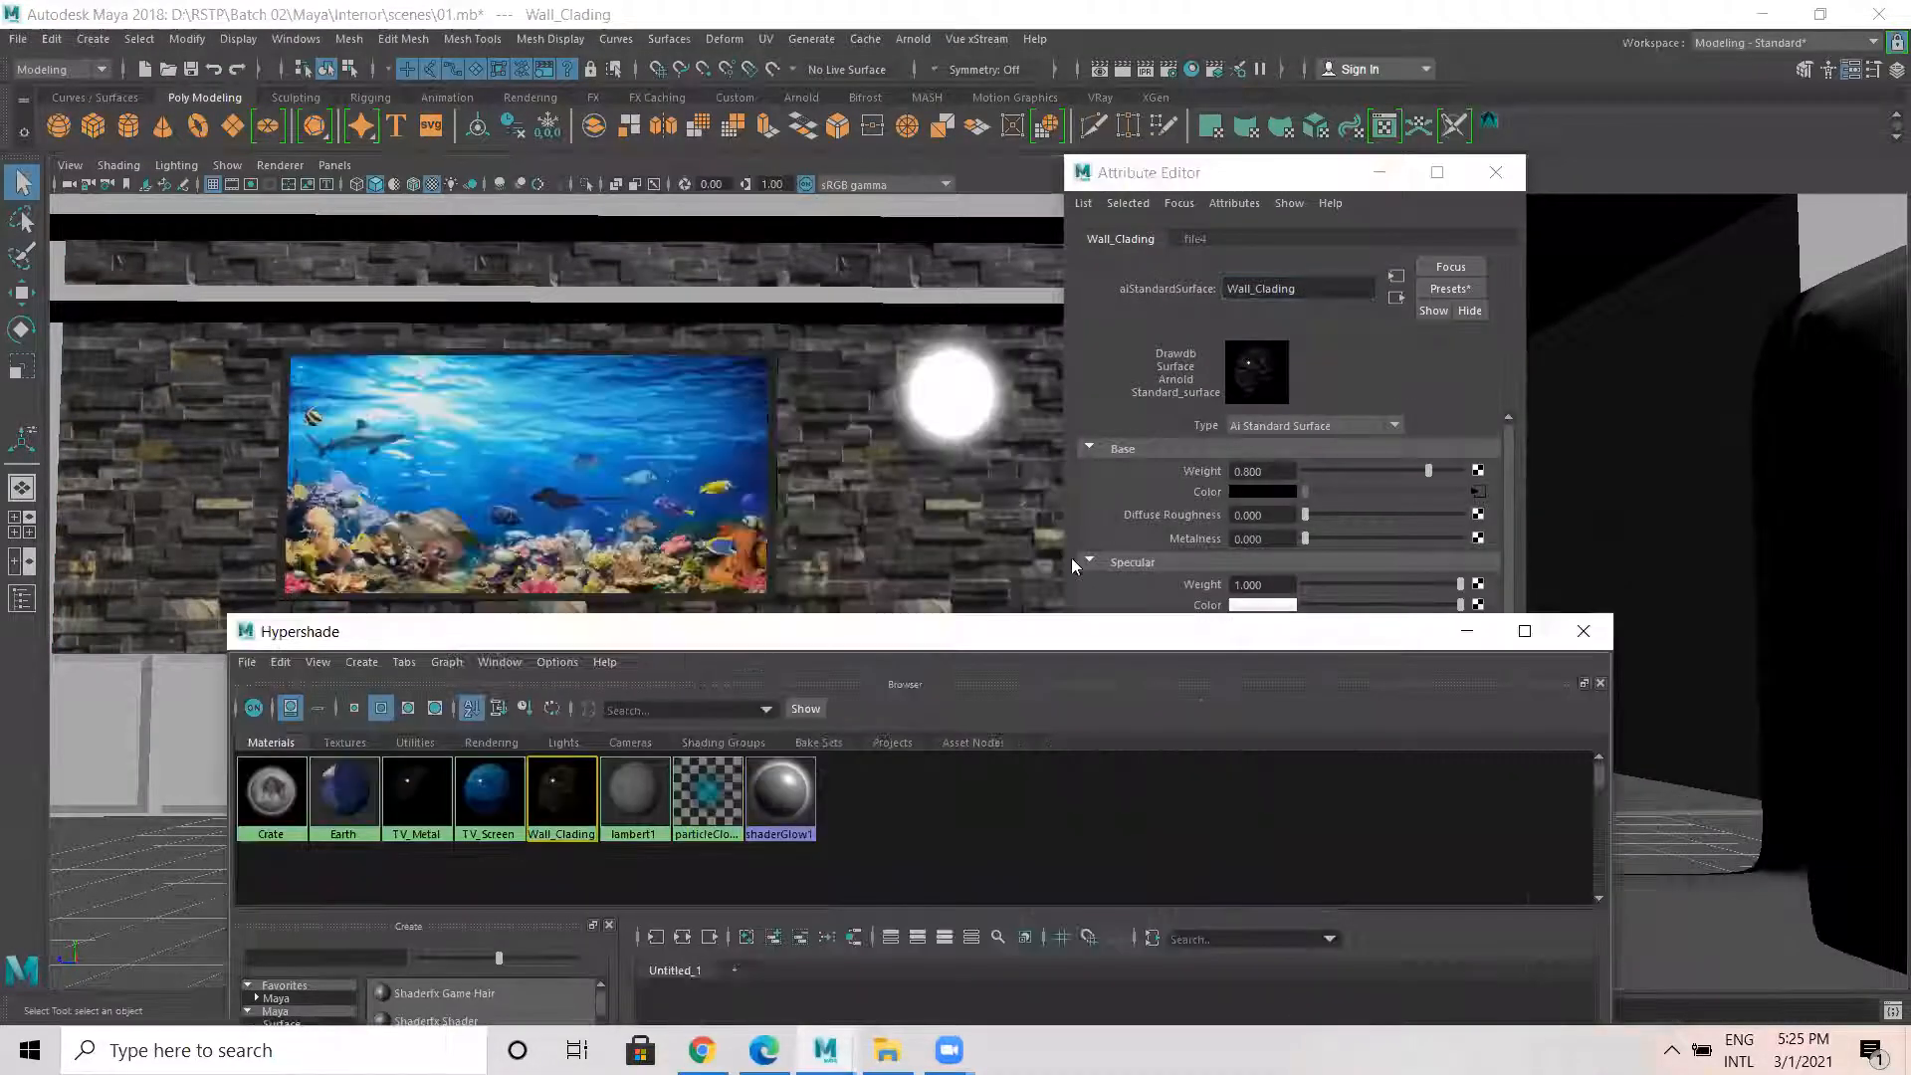
click(1281, 176)
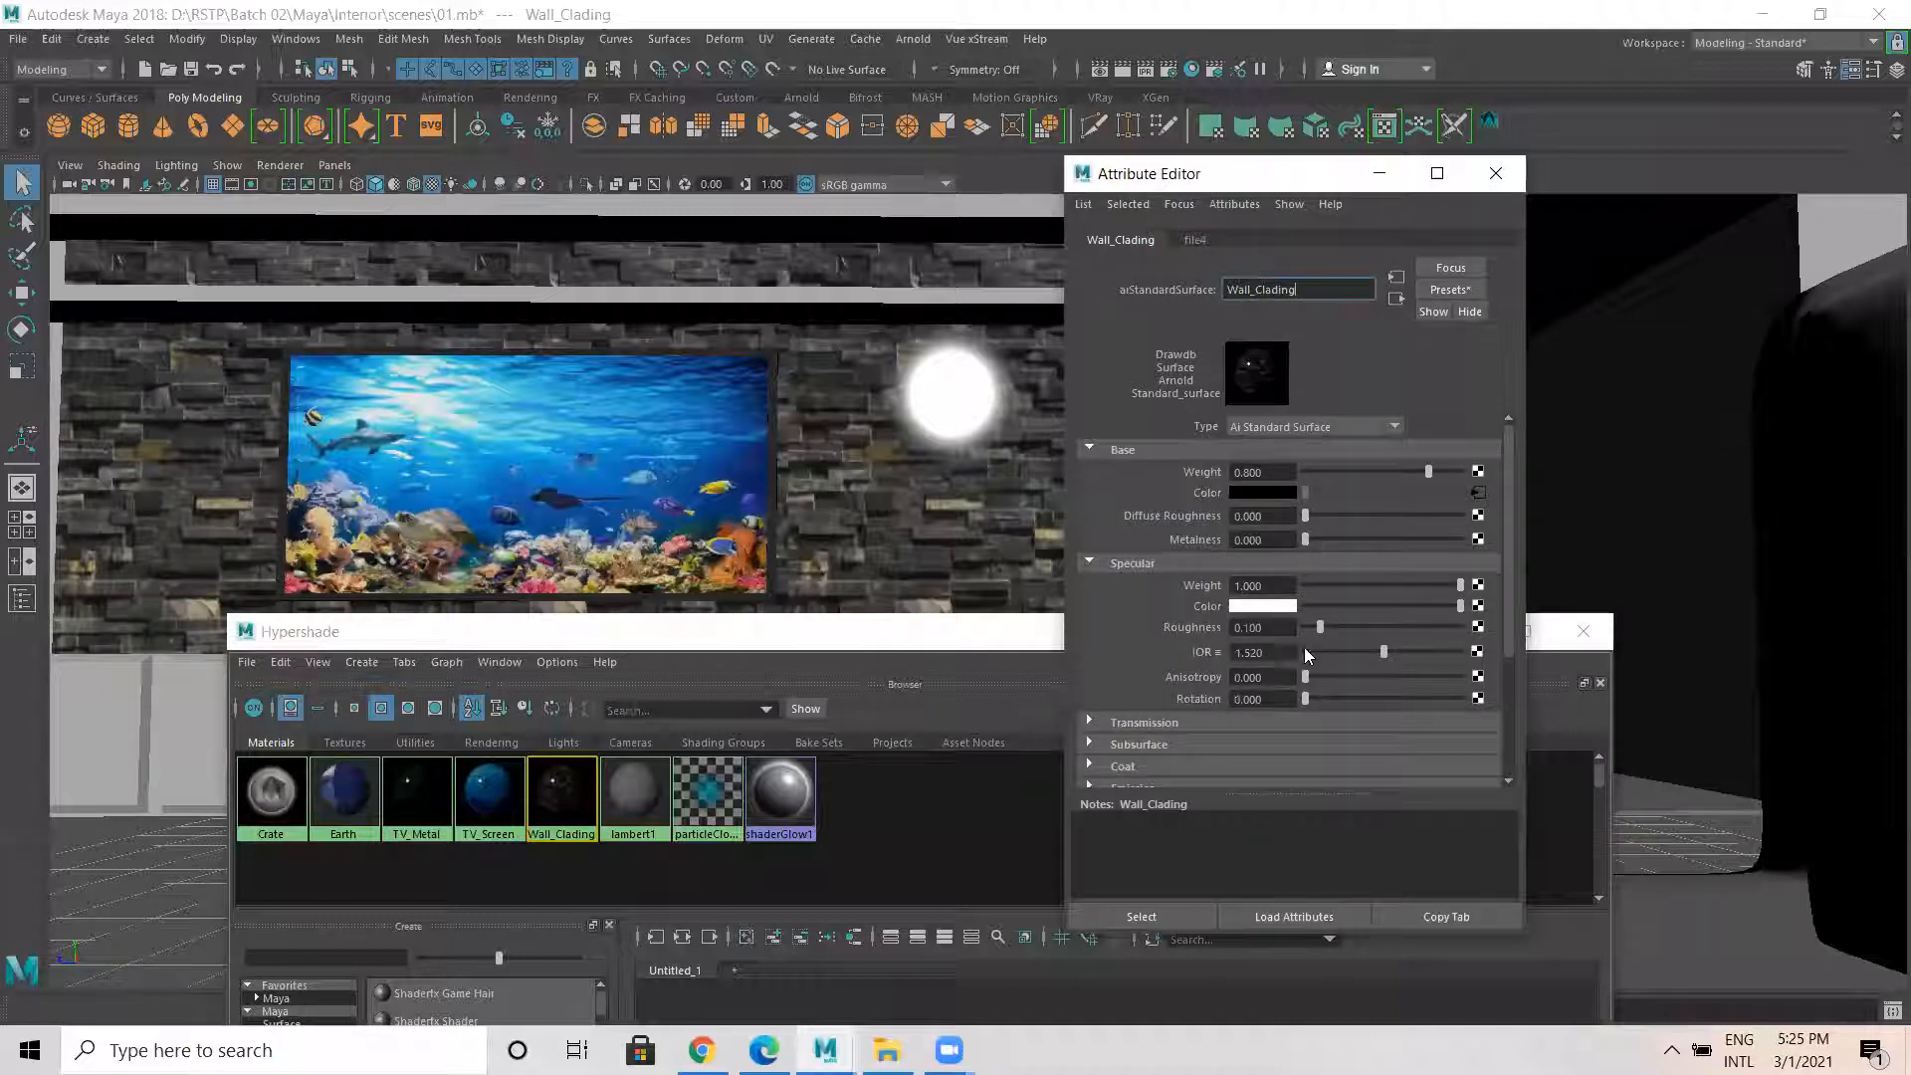
Set Wall_Clading's specular Roughness to 0.195 and IOR to 0.493, and minimise the Attribute Editor.
drag(1322, 627, 1334, 633)
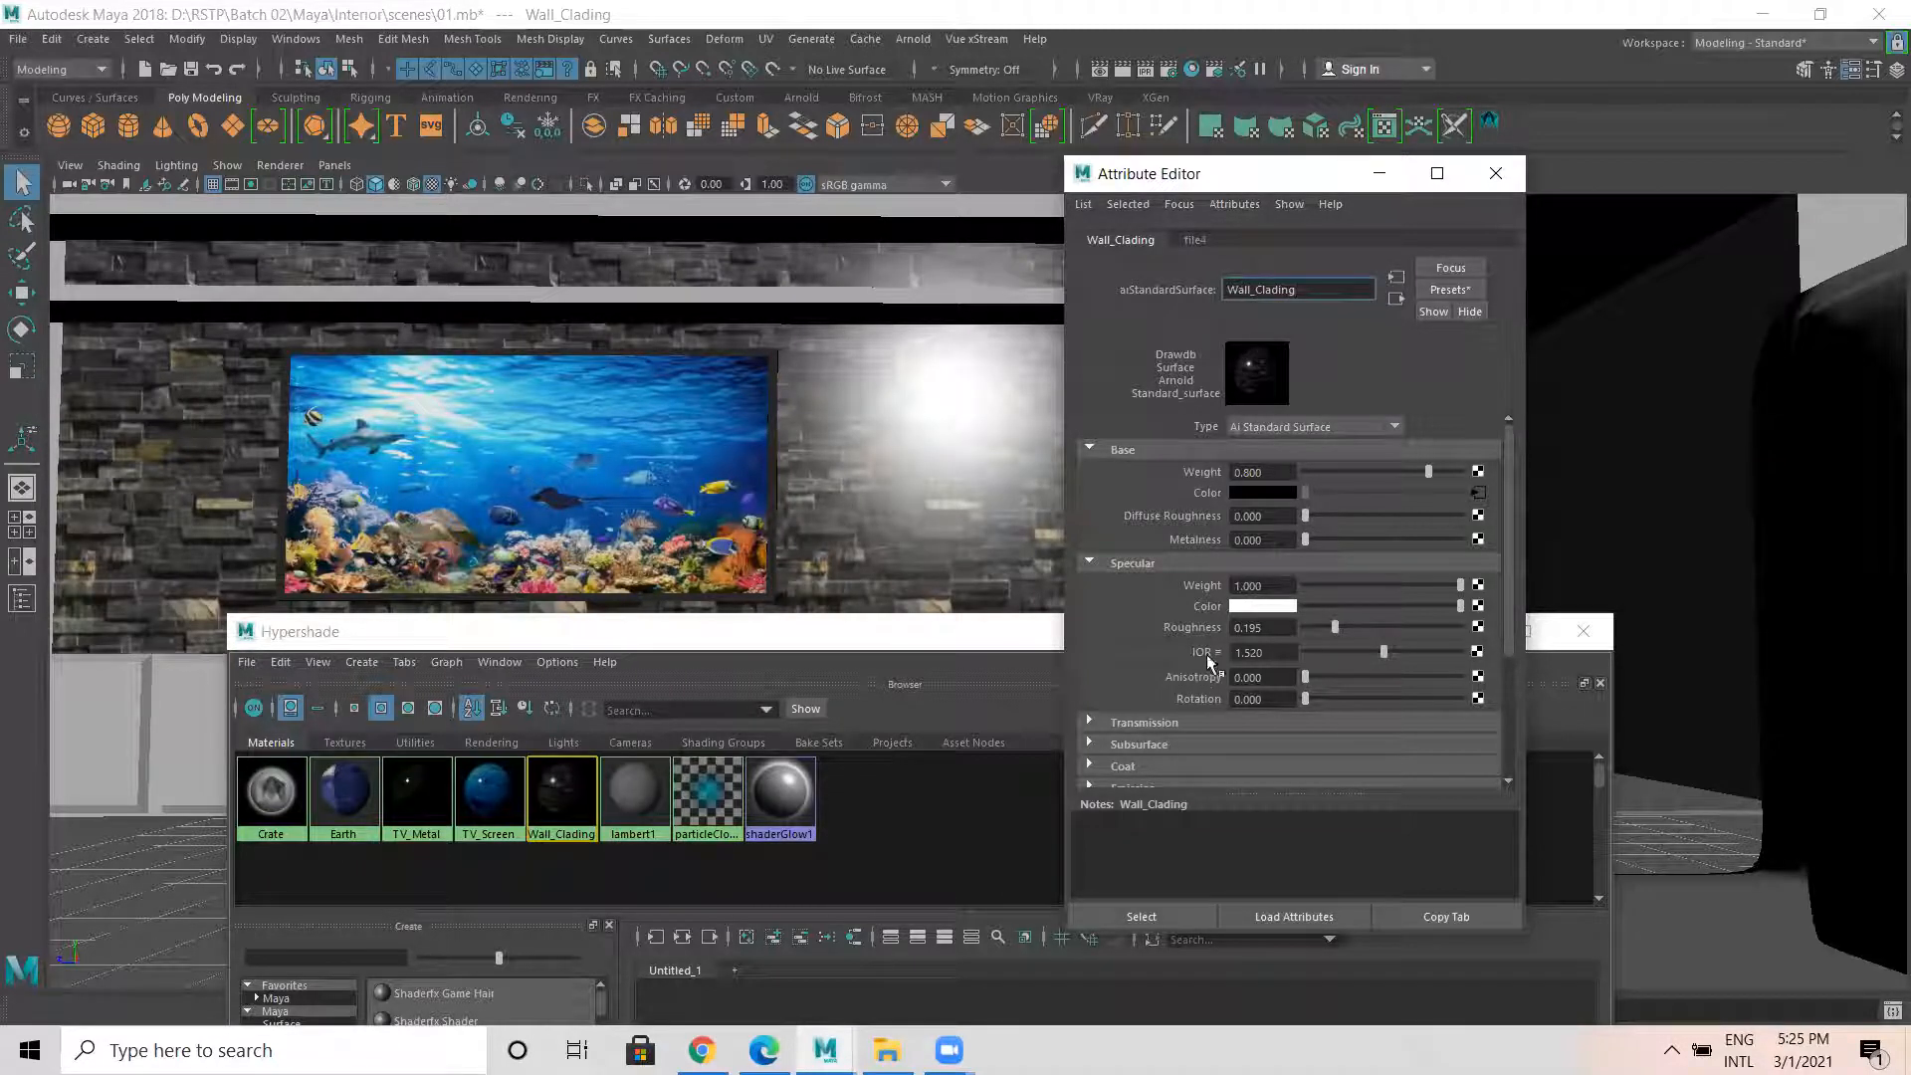
drag(1366, 653, 1336, 653)
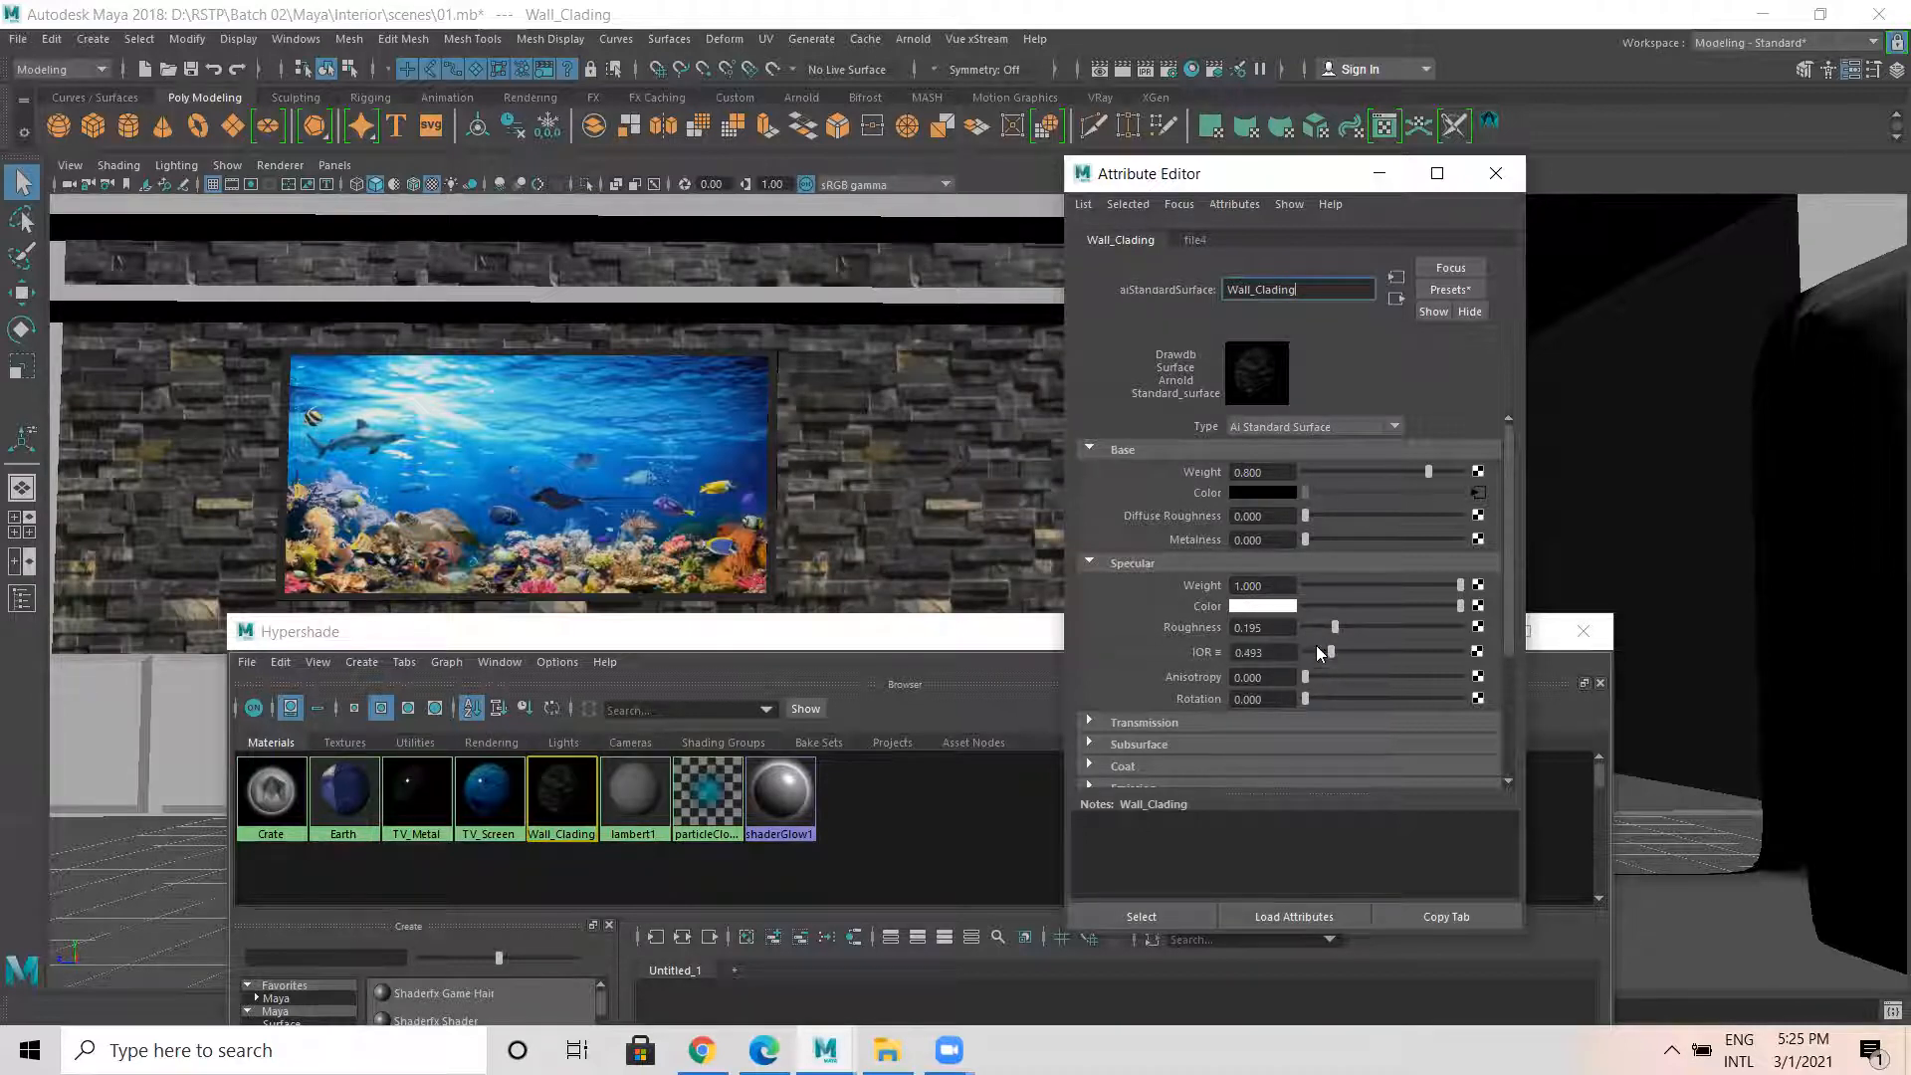
click(1379, 179)
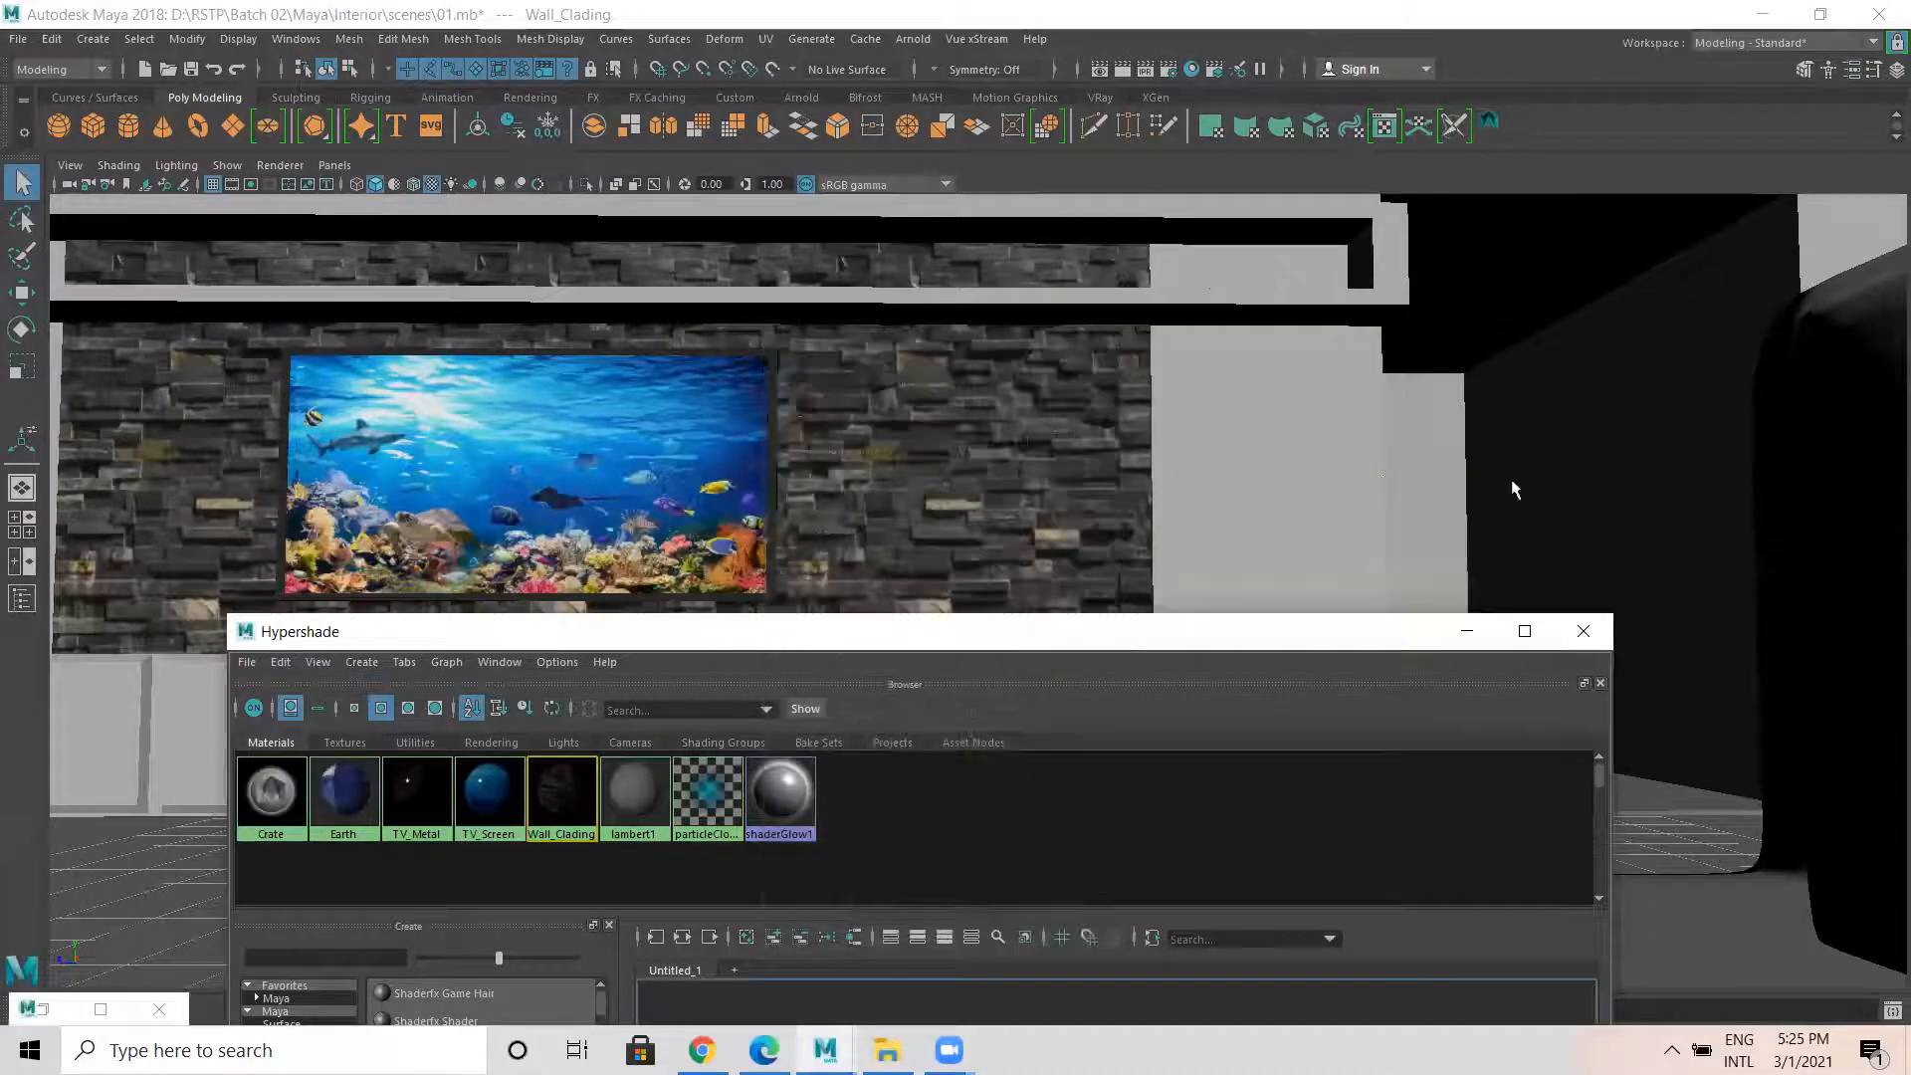
Minimise the Hypershade, select the room's floor surface and show its UVs in the UV Editor.
click(1468, 631)
alt+drag(782, 477, 1161, 588)
click(1280, 626)
alt+drag(1280, 625, 1234, 543)
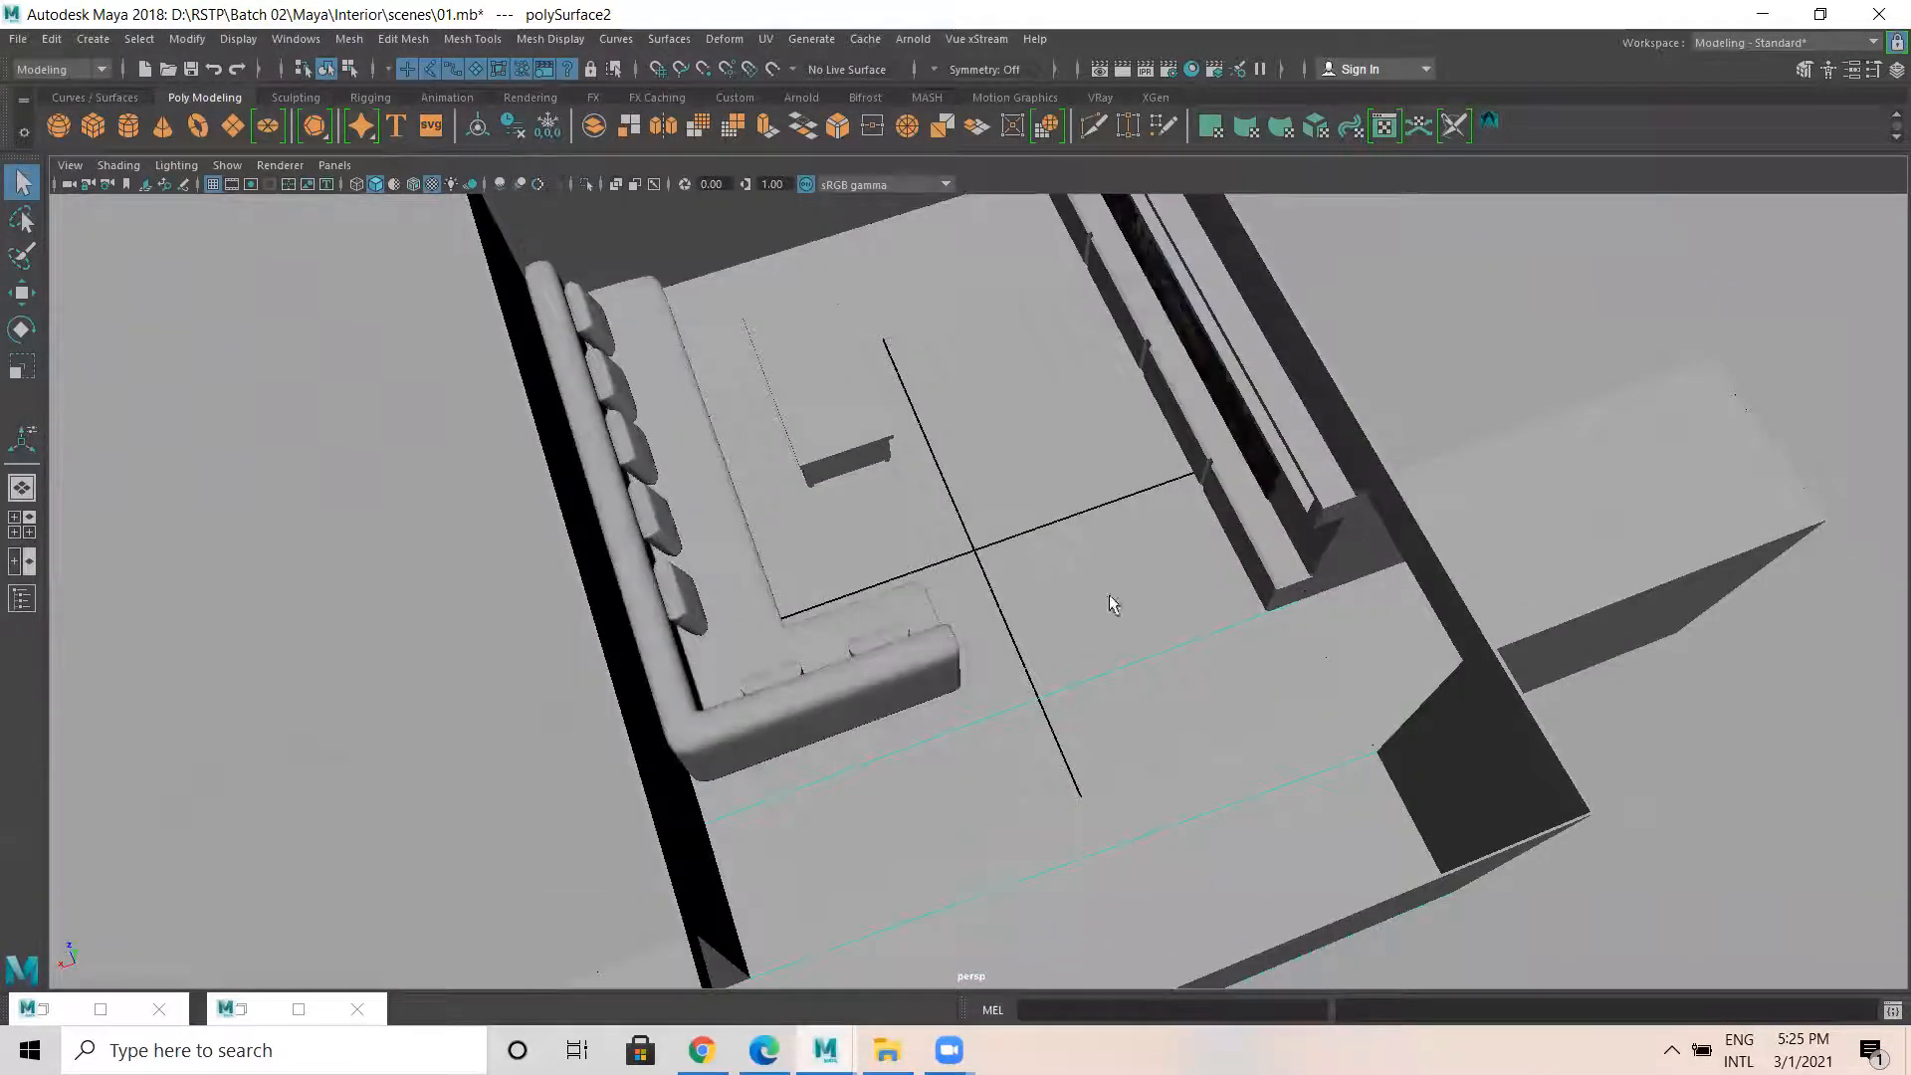
alt+drag(1113, 604, 1057, 609)
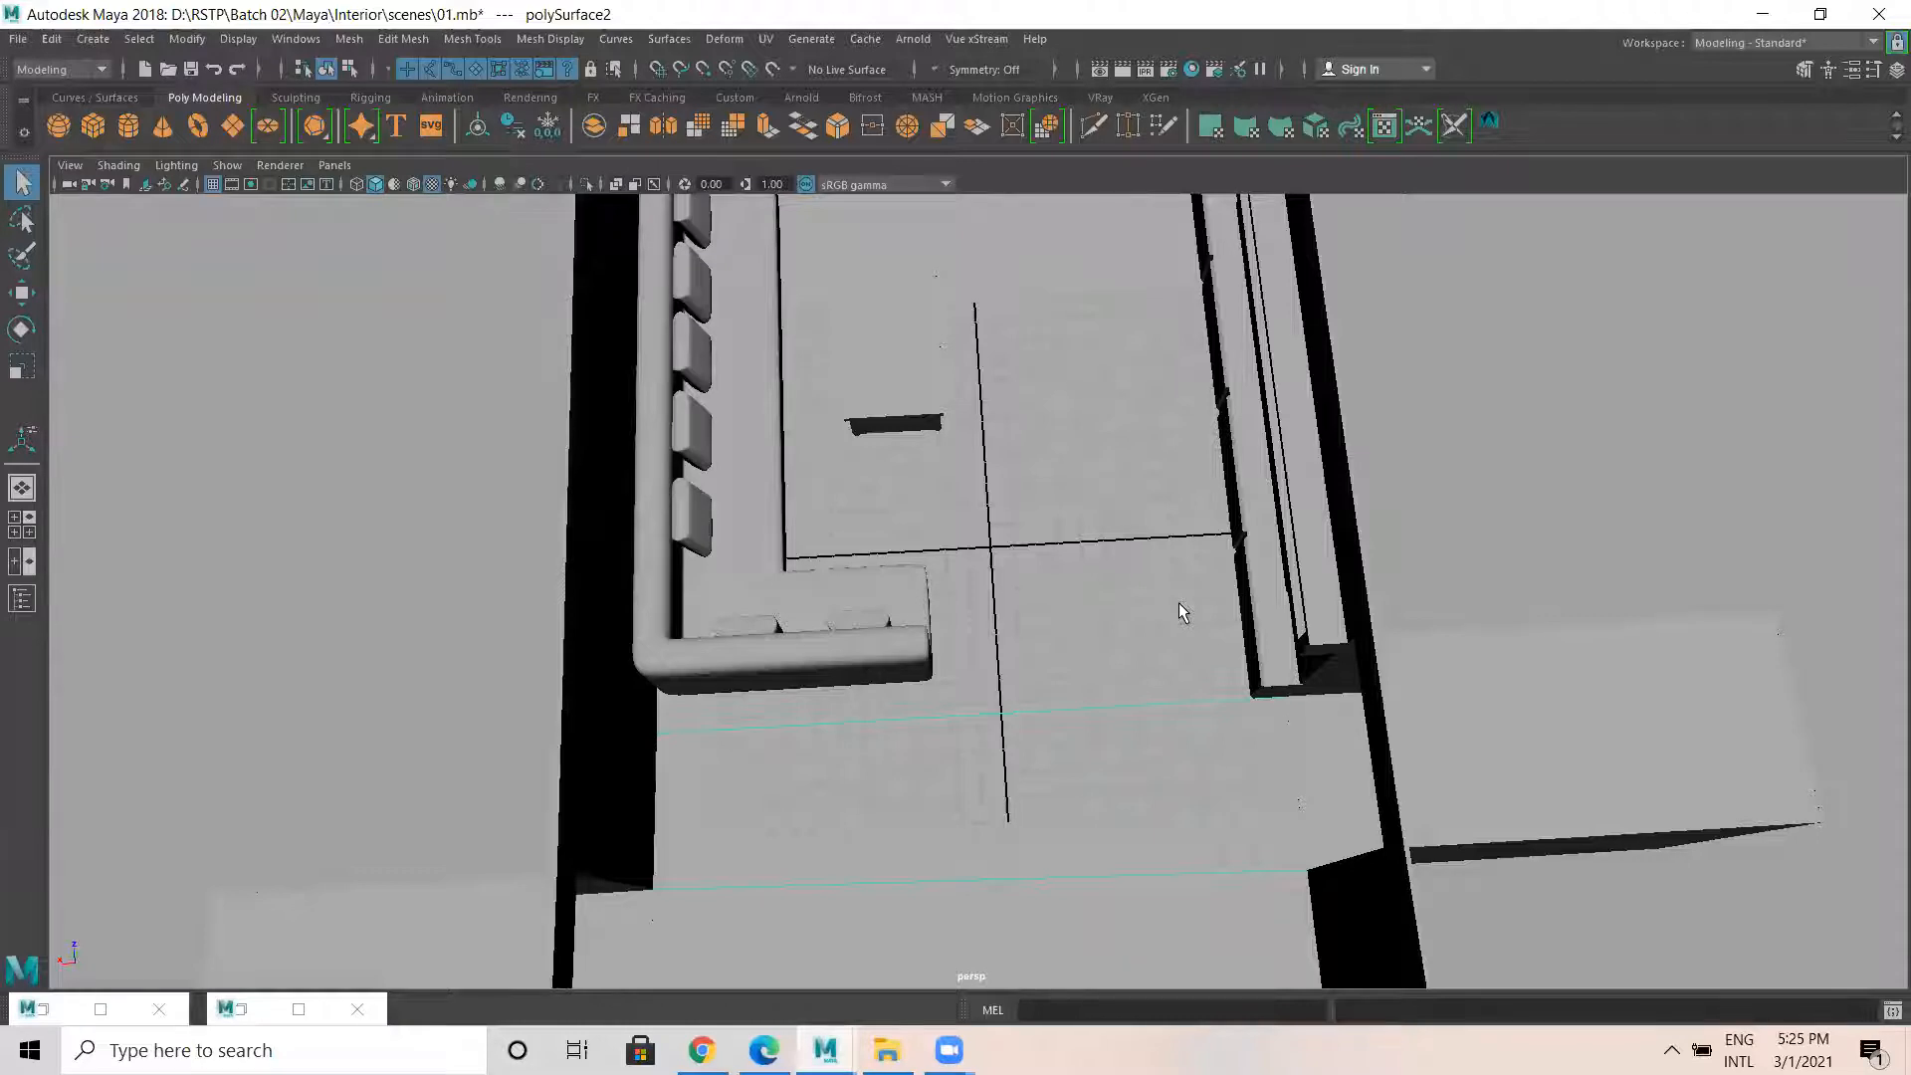
alt+drag(949, 469, 1149, 630)
alt+drag(1217, 575, 1113, 713)
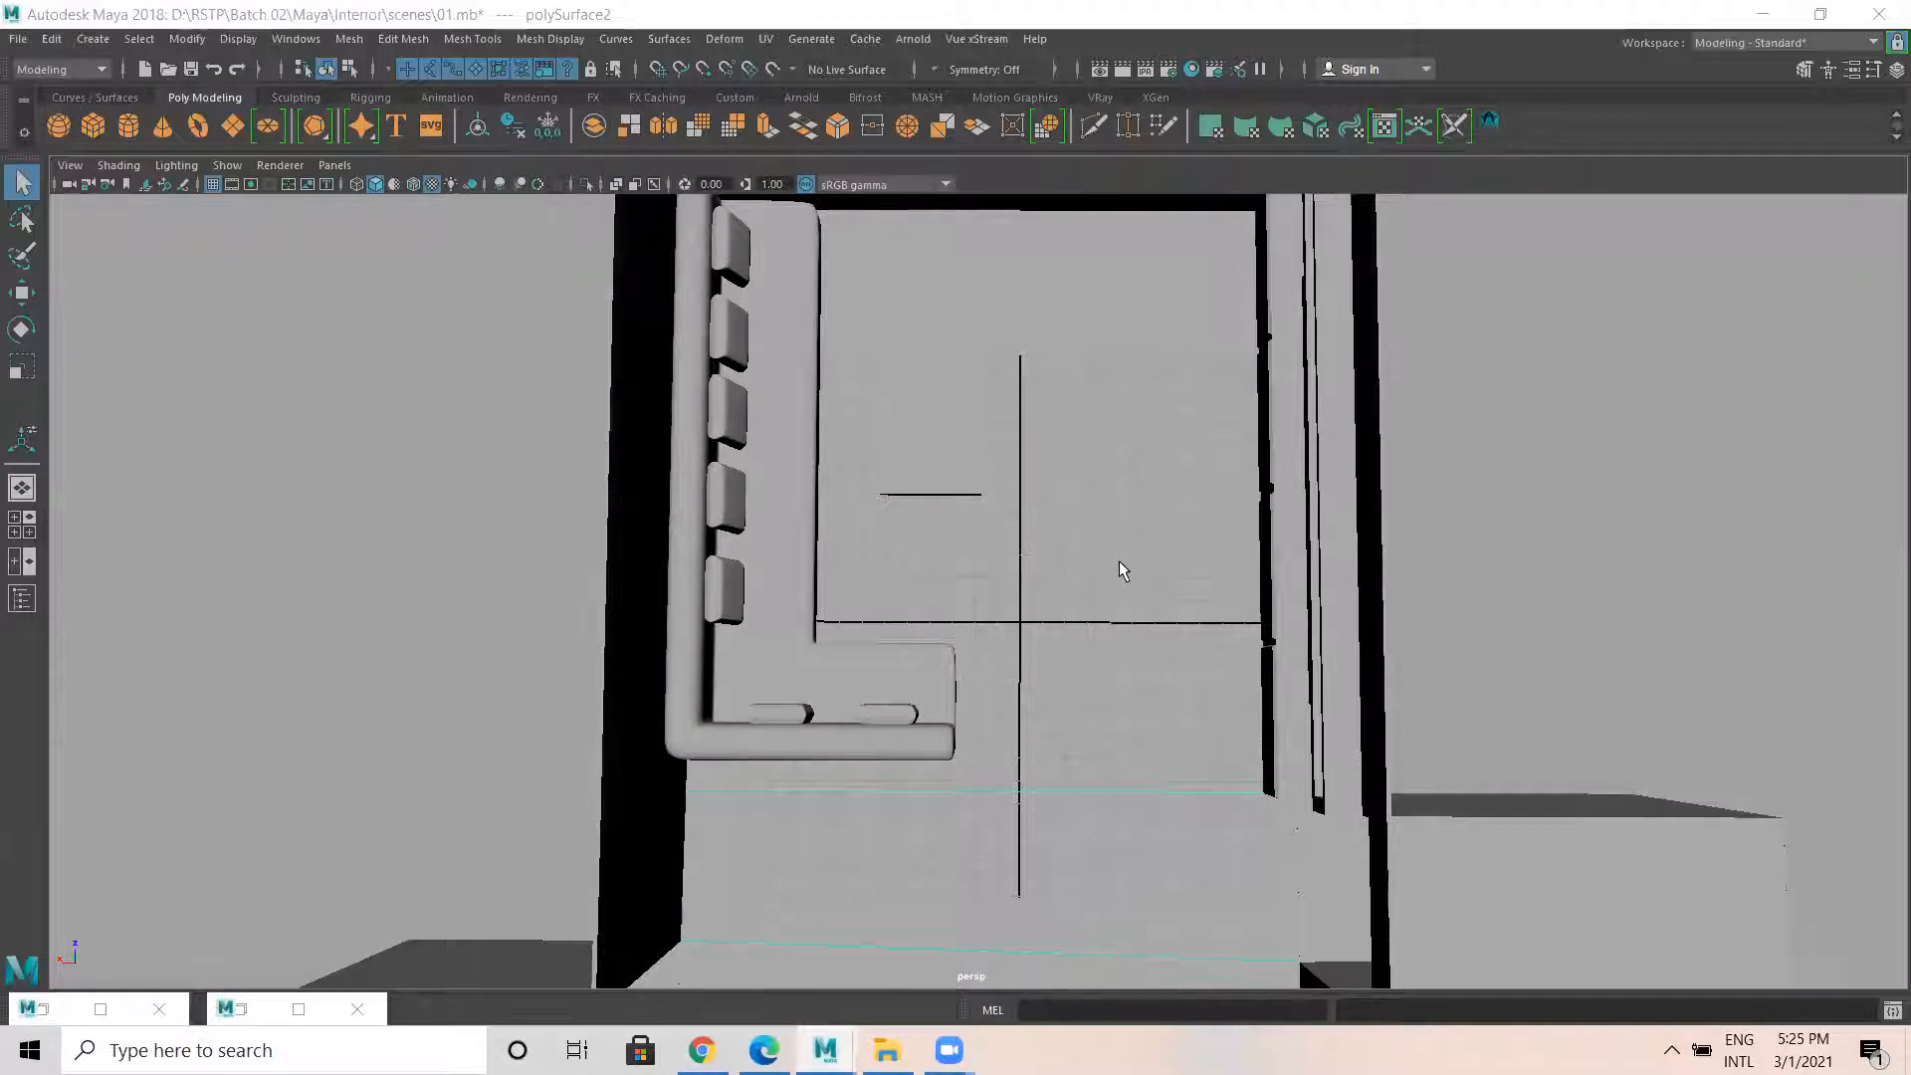
mouse_move(1027, 572)
alt+mouse_down()
mouse_move(1053, 571)
mouse_move(1043, 558)
alt+mouse_up()
click(1386, 125)
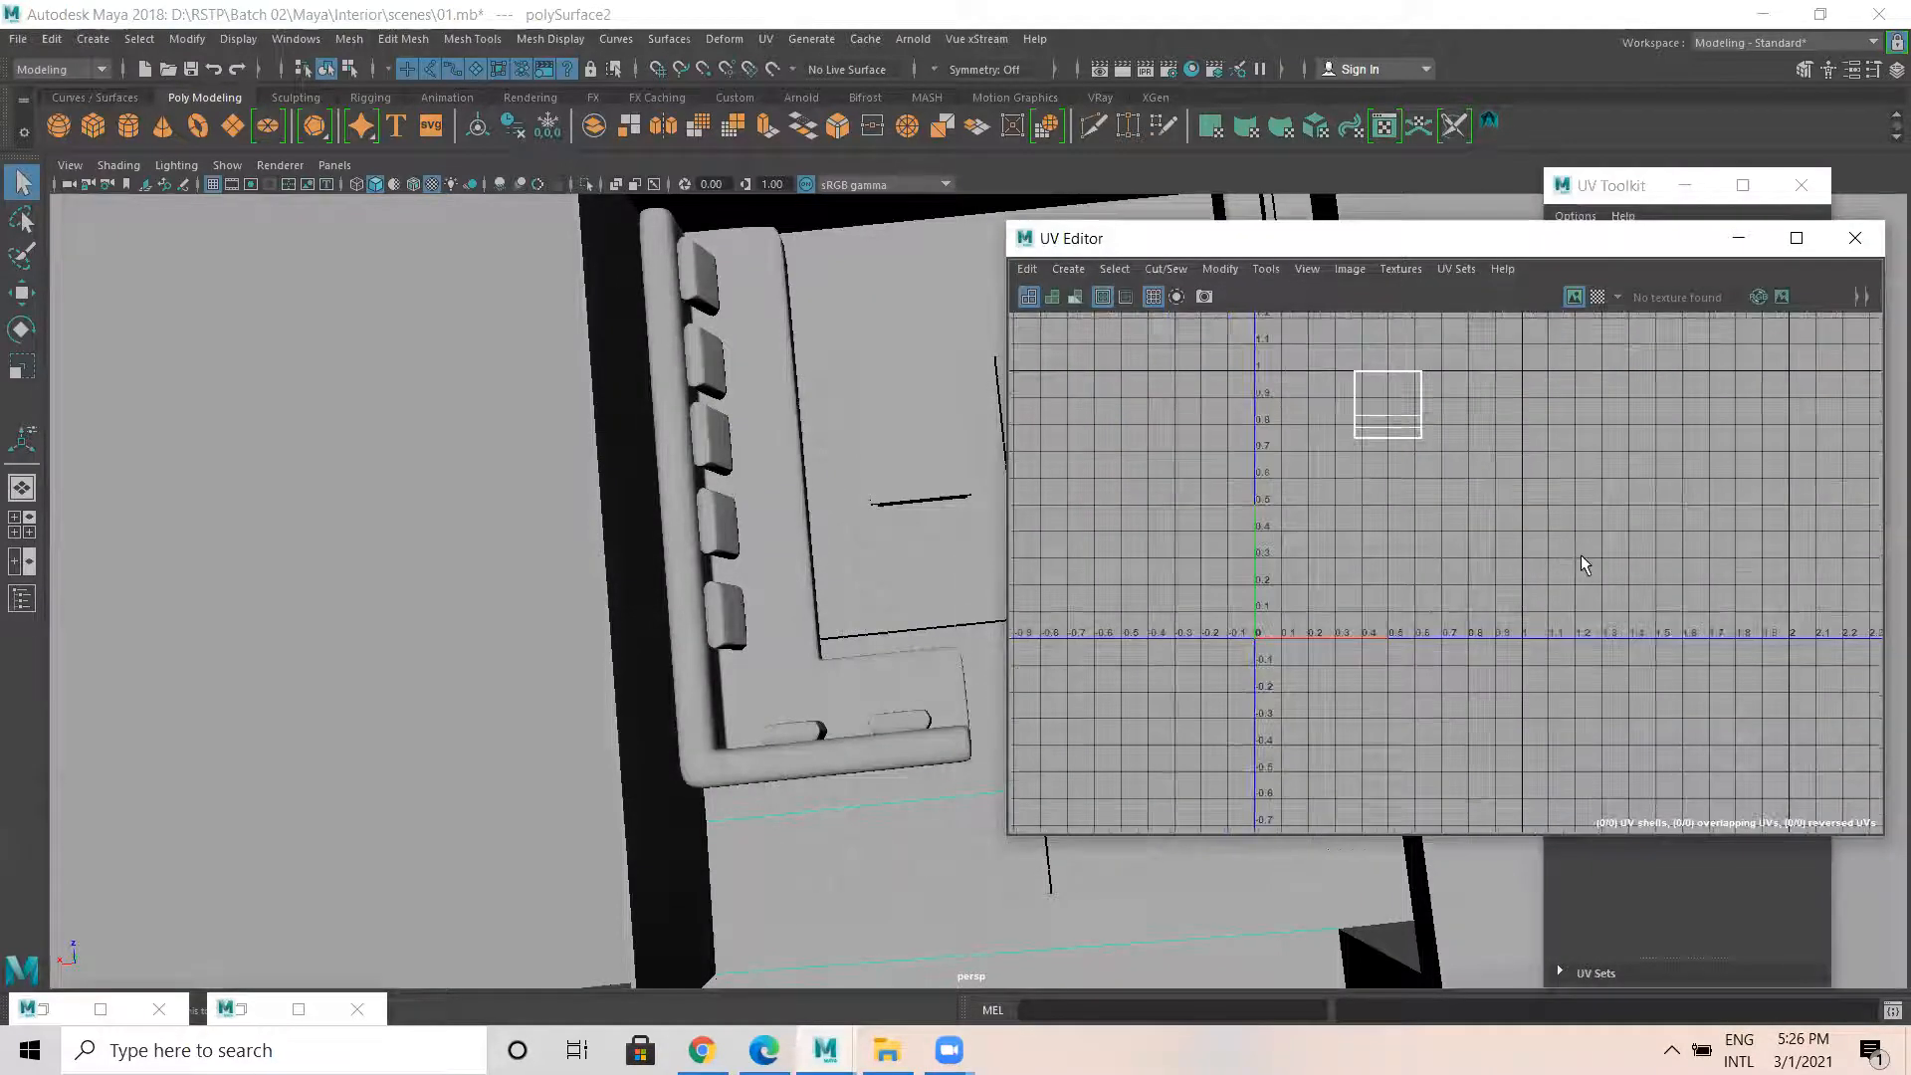
Apply a planar UV projection to the floor, fitted to the bounding box and projected from the Y axis.
alt+middle_drag(980, 605, 868, 596)
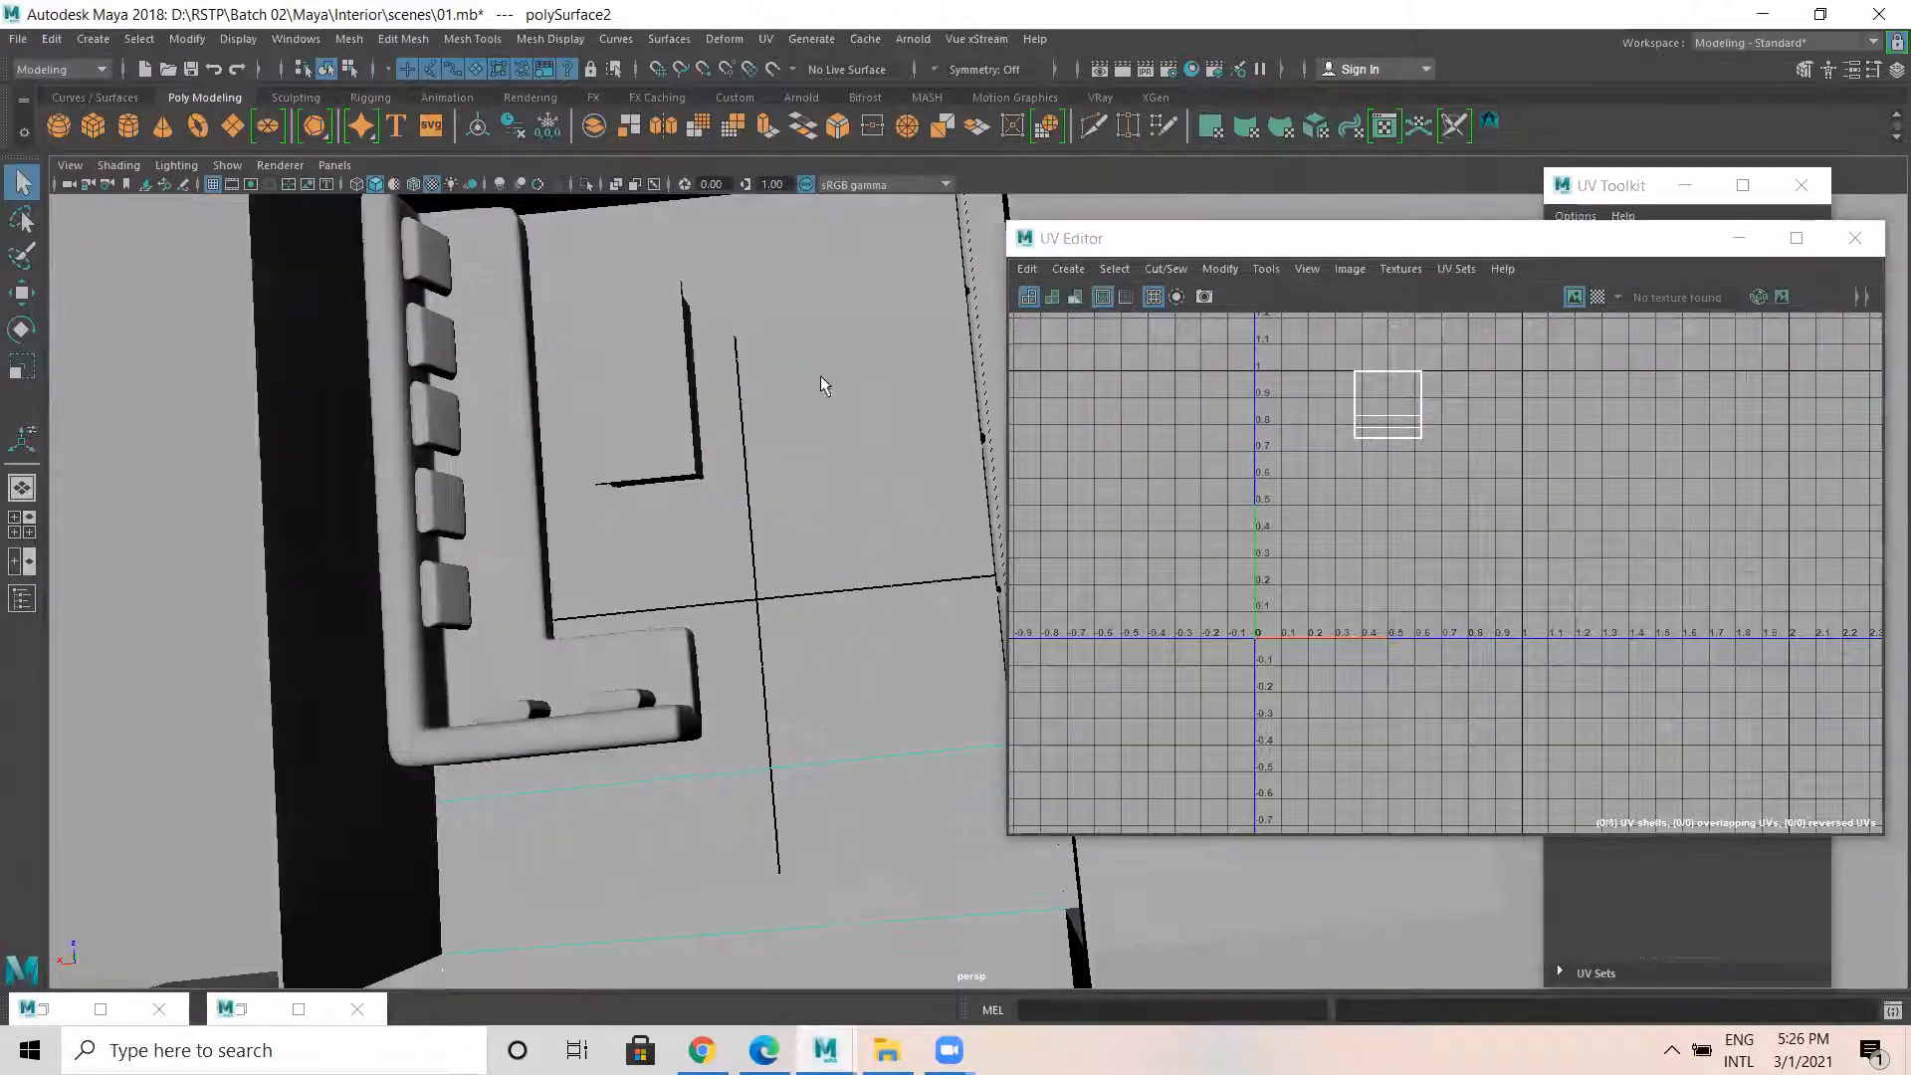
click(768, 40)
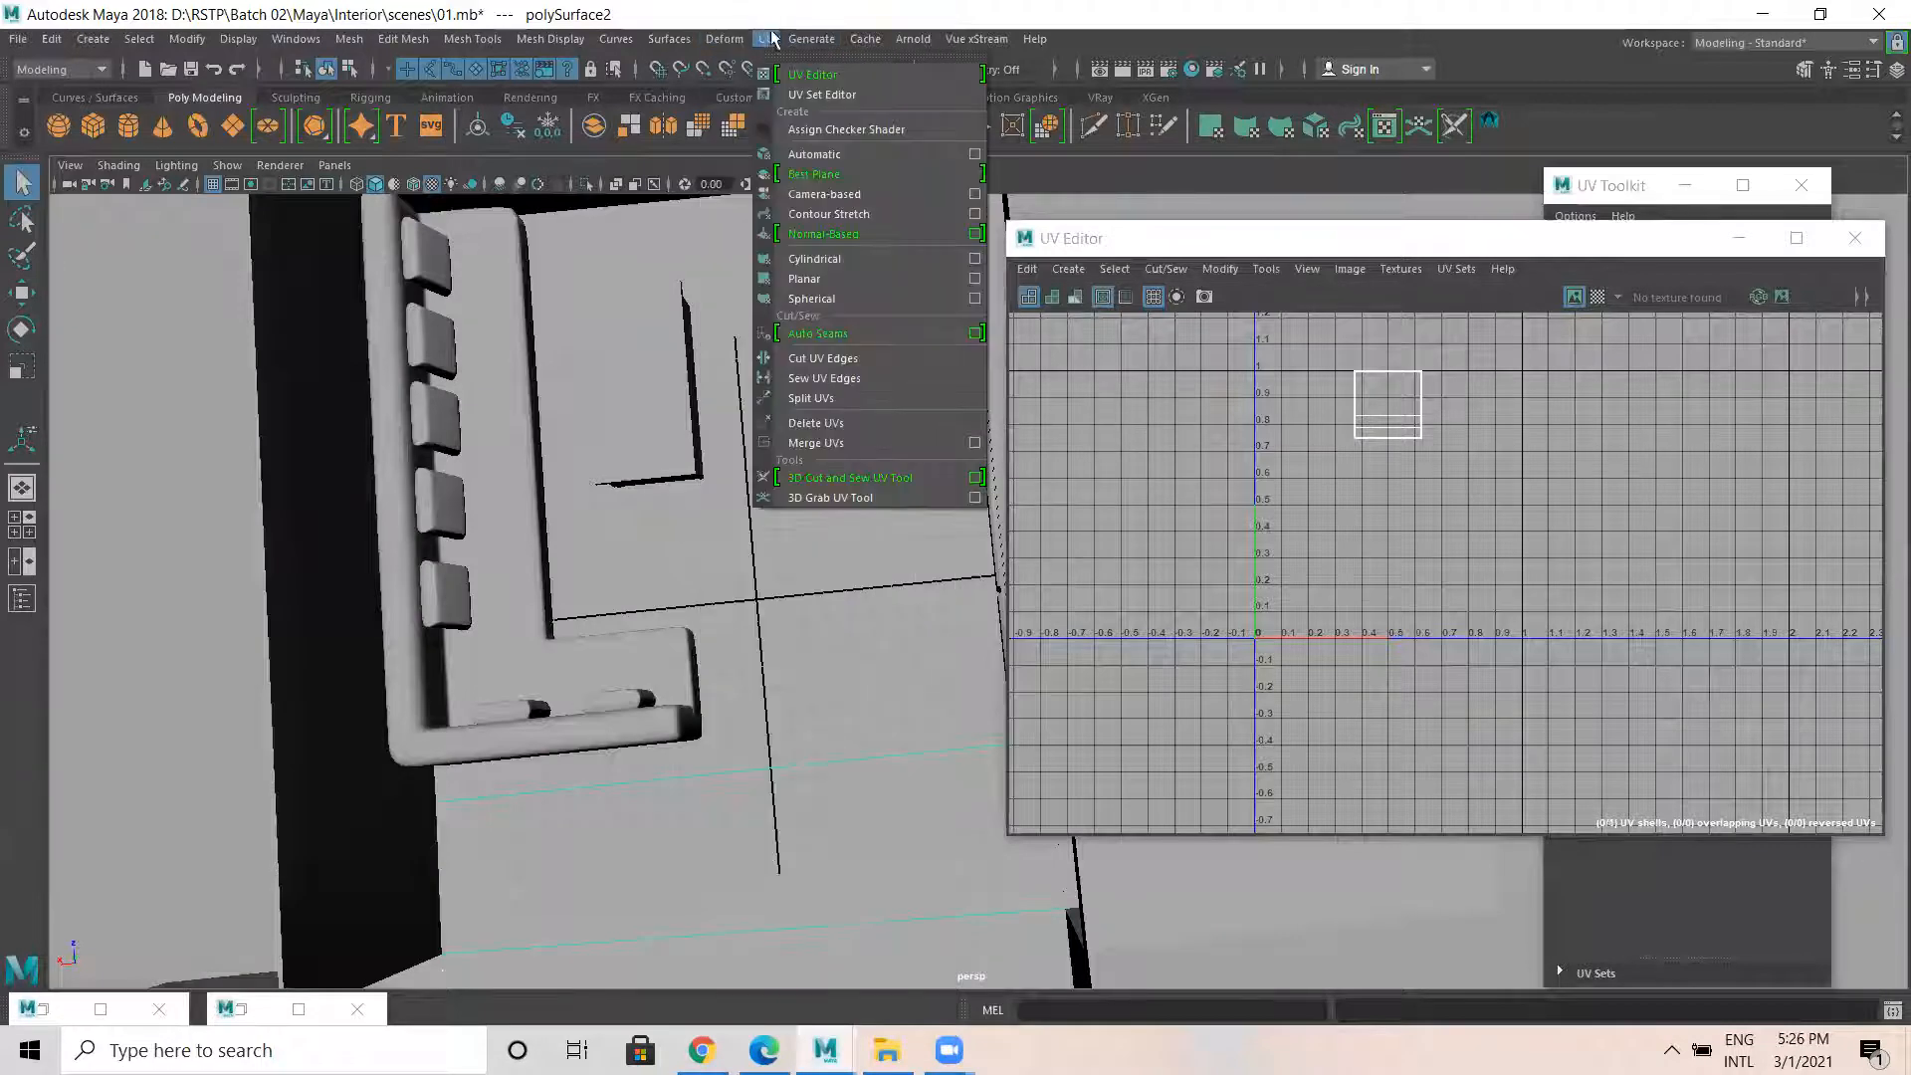
click(974, 279)
click(842, 194)
click(781, 395)
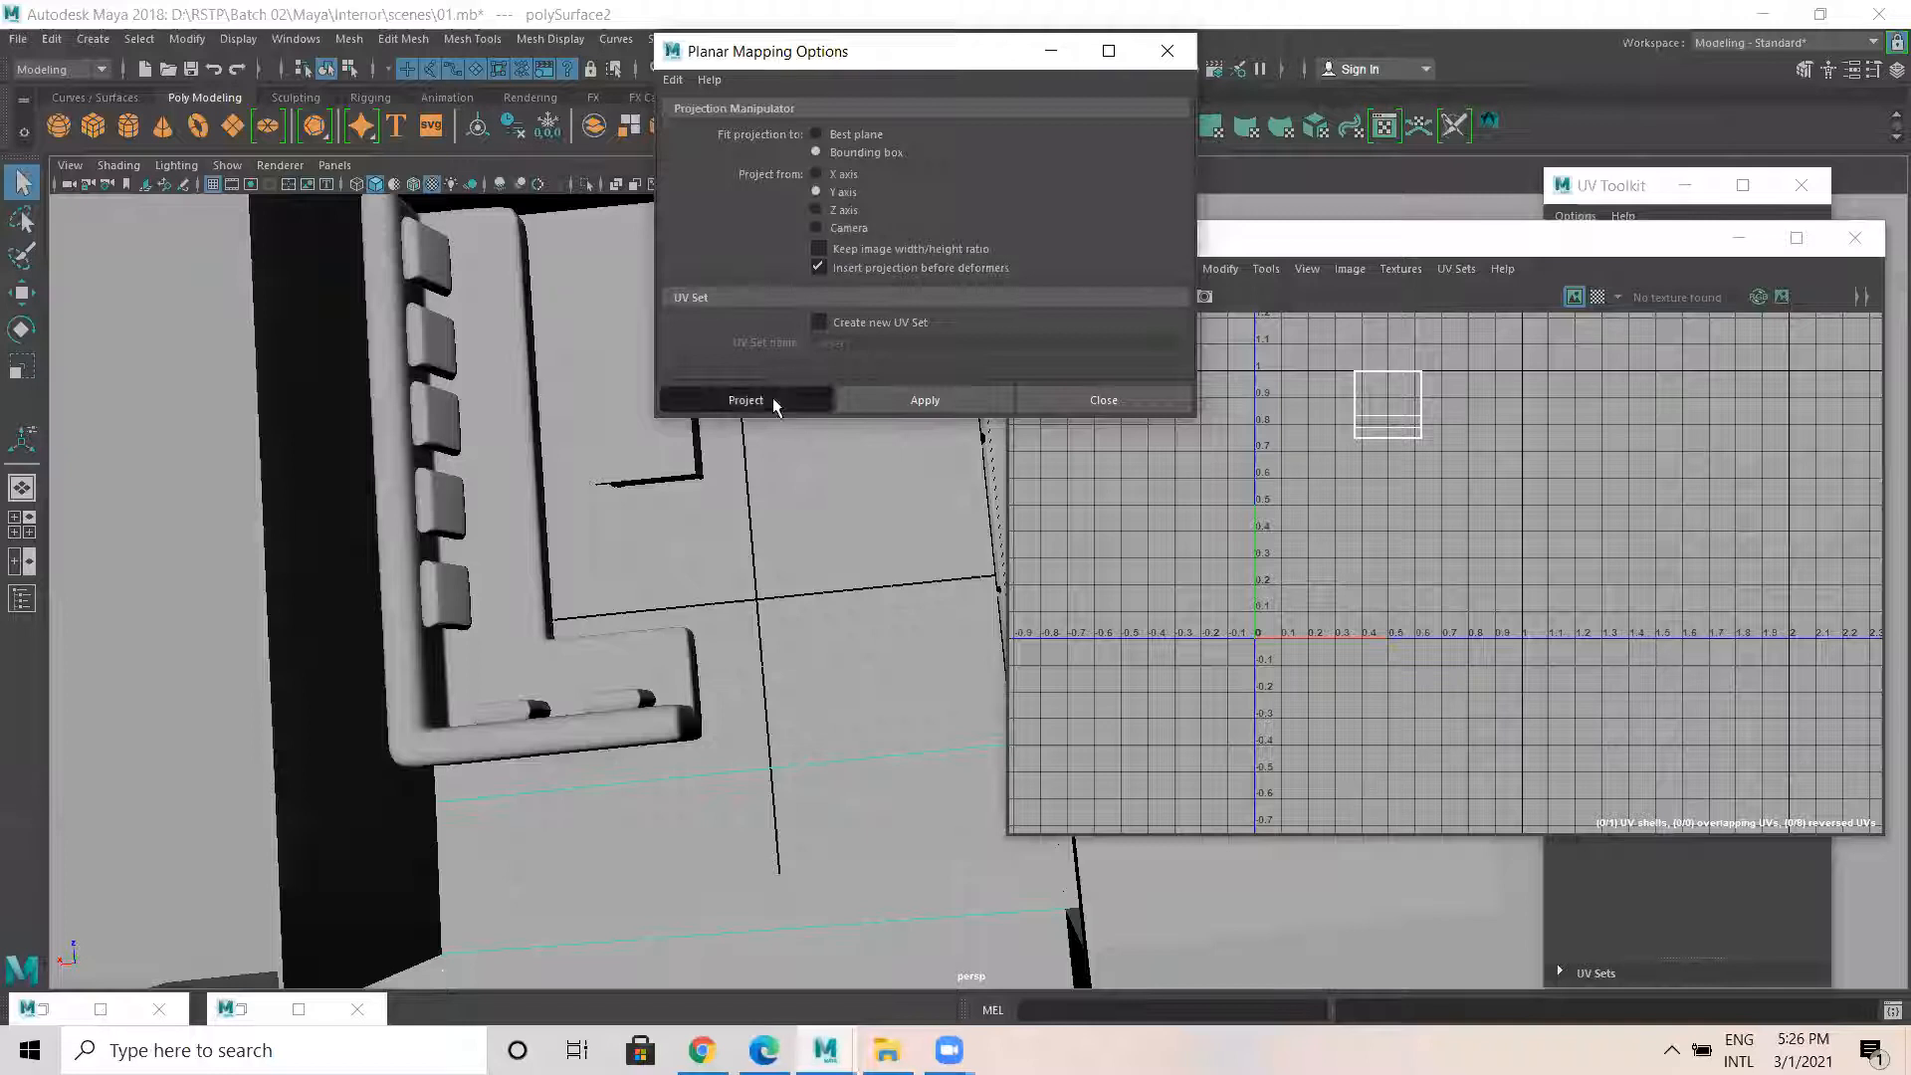
right_drag(806, 418, 909, 384)
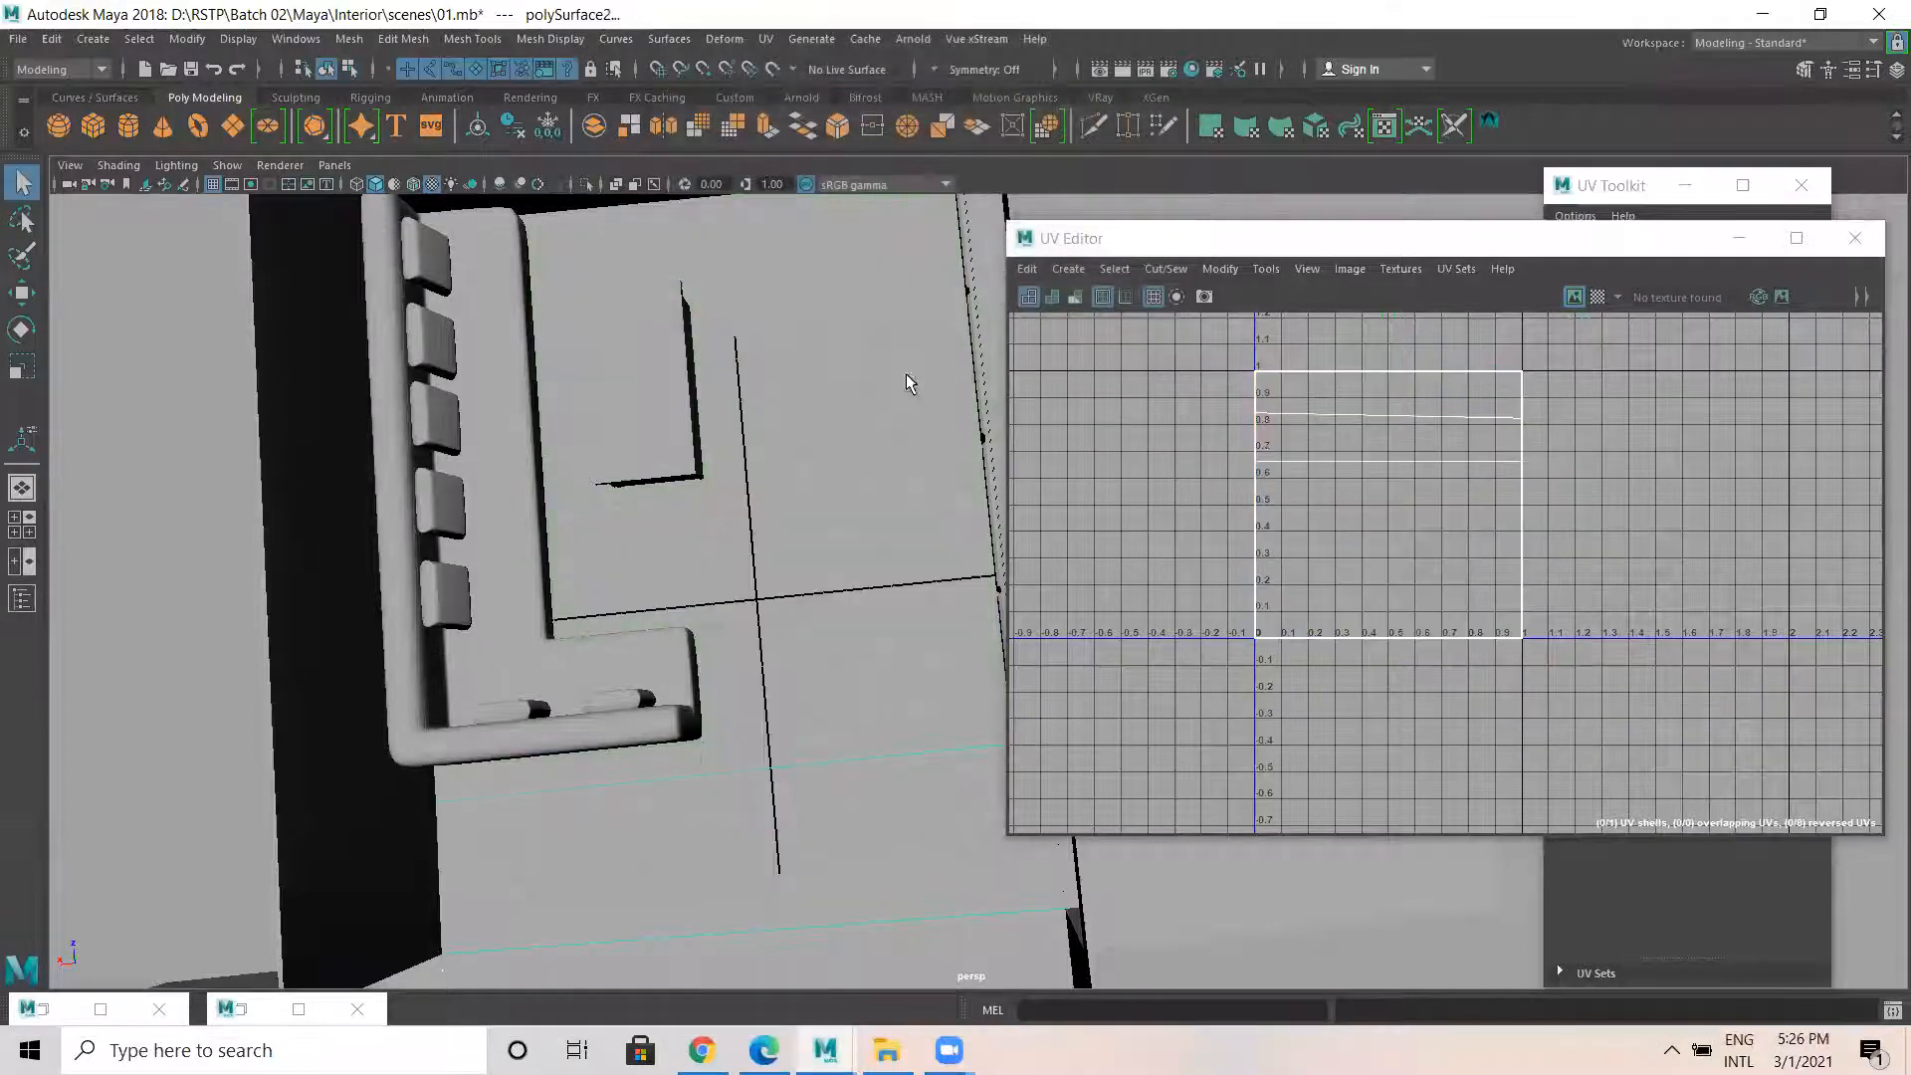
alt+right_drag(936, 587, 824, 605)
alt+drag(818, 656, 649, 401)
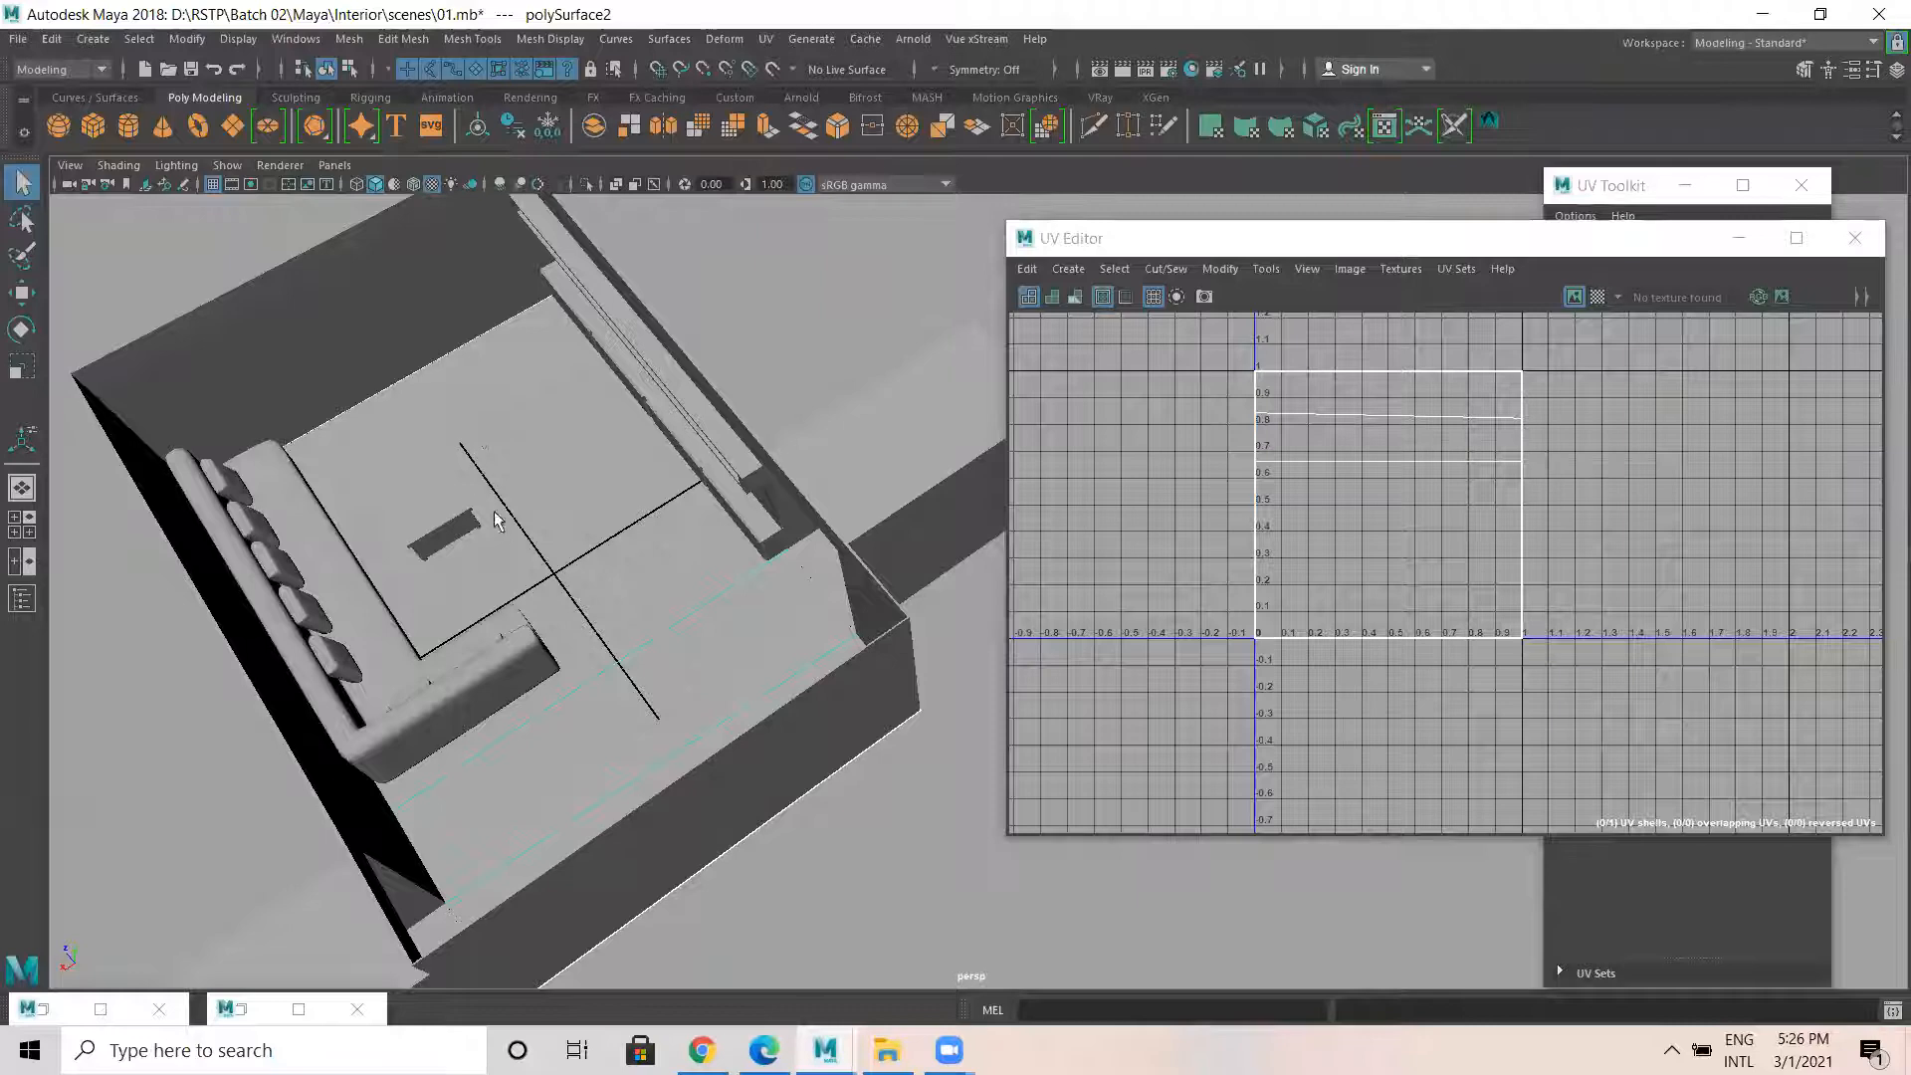
Switch to Chrome, search Google Images for "marble flooring" and preview the regattaexports.com marble floor with its related images.
click(701, 1050)
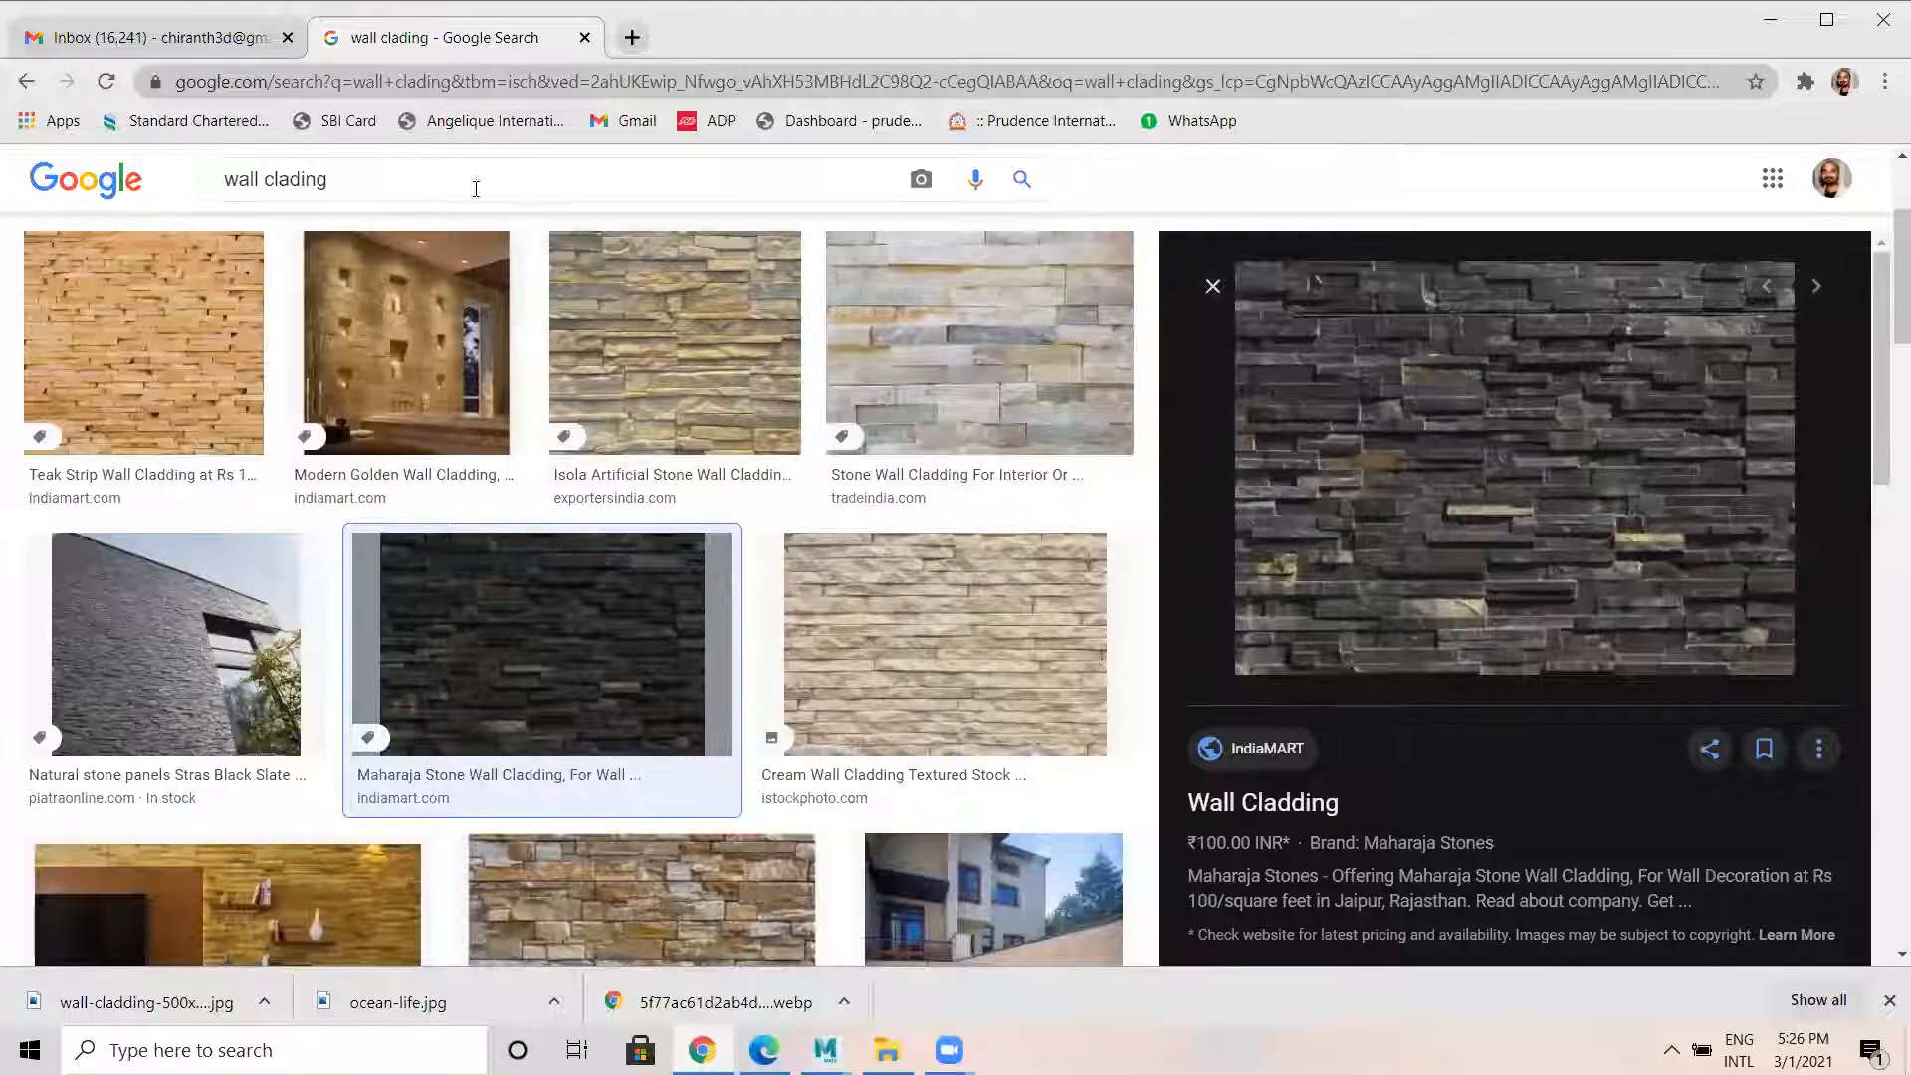
scroll(448, 298, up, 3)
triple_click(253, 198)
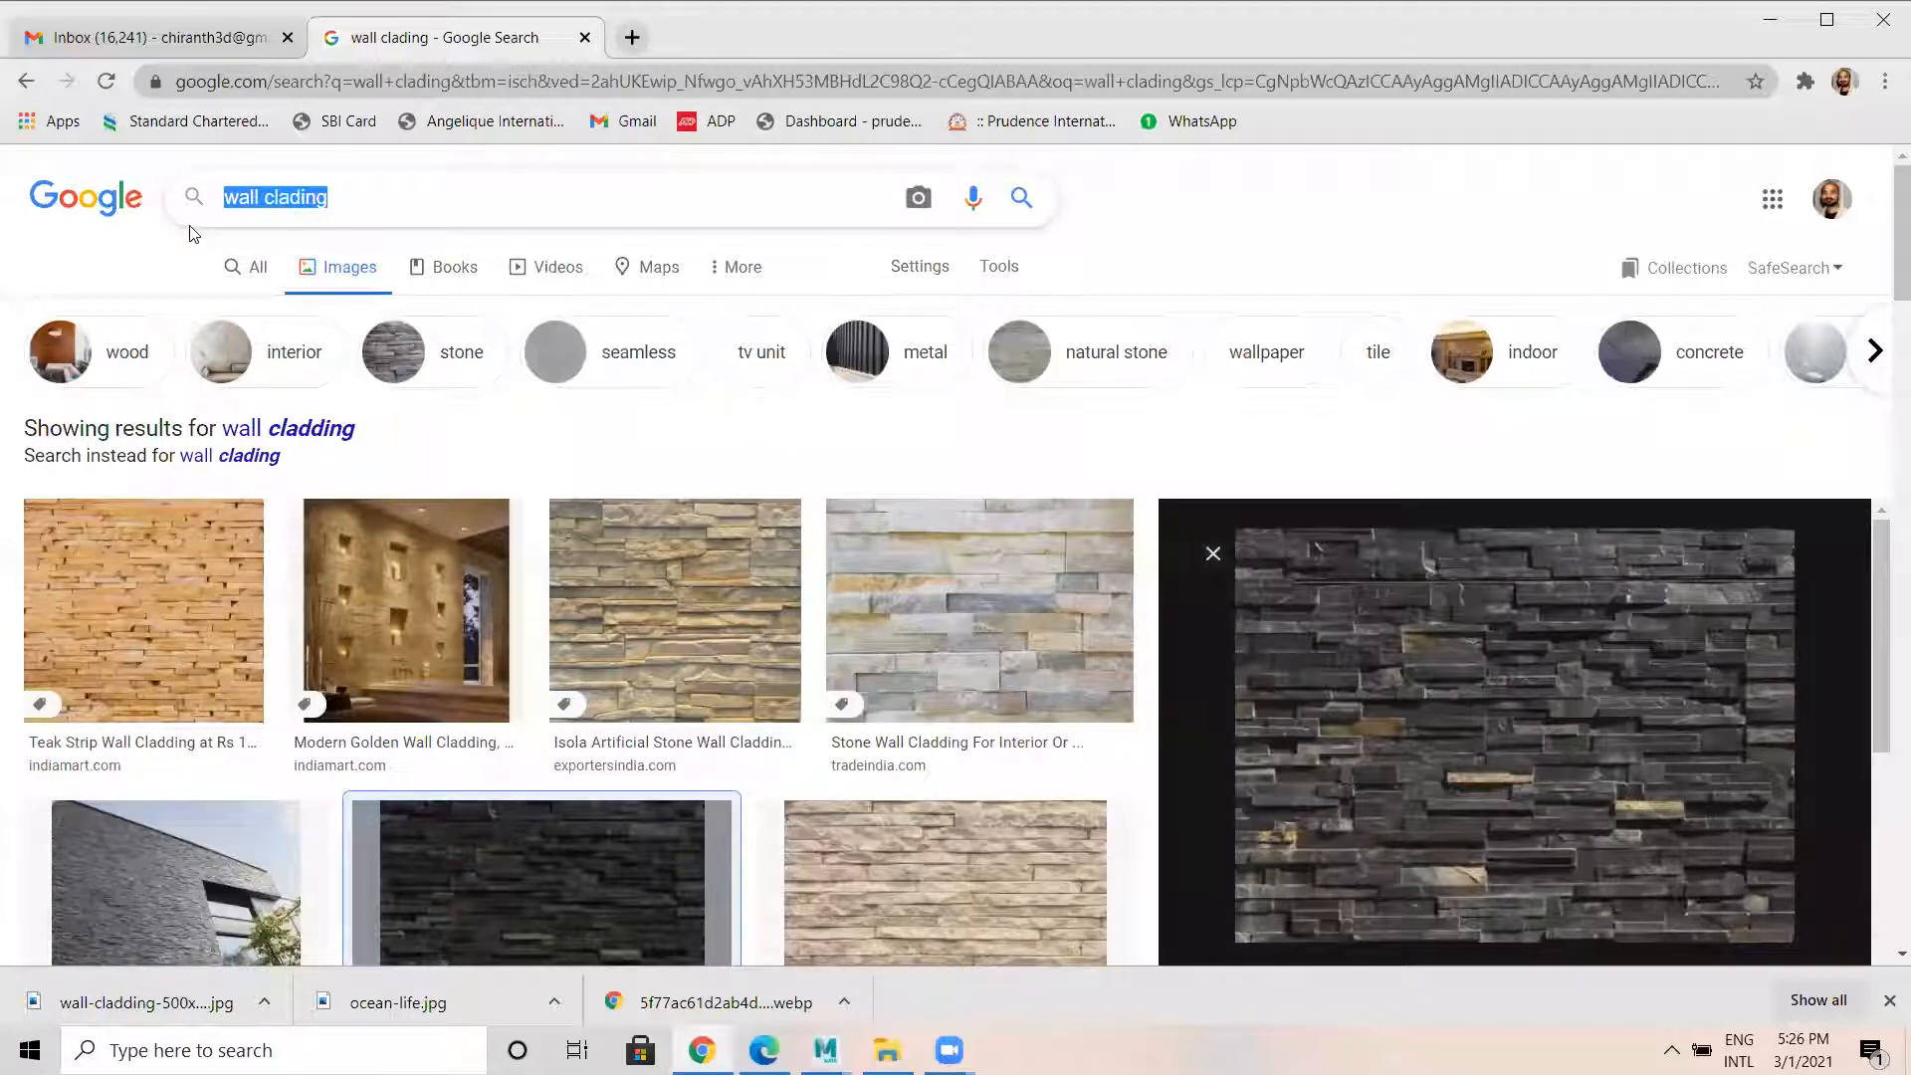
text(marble)
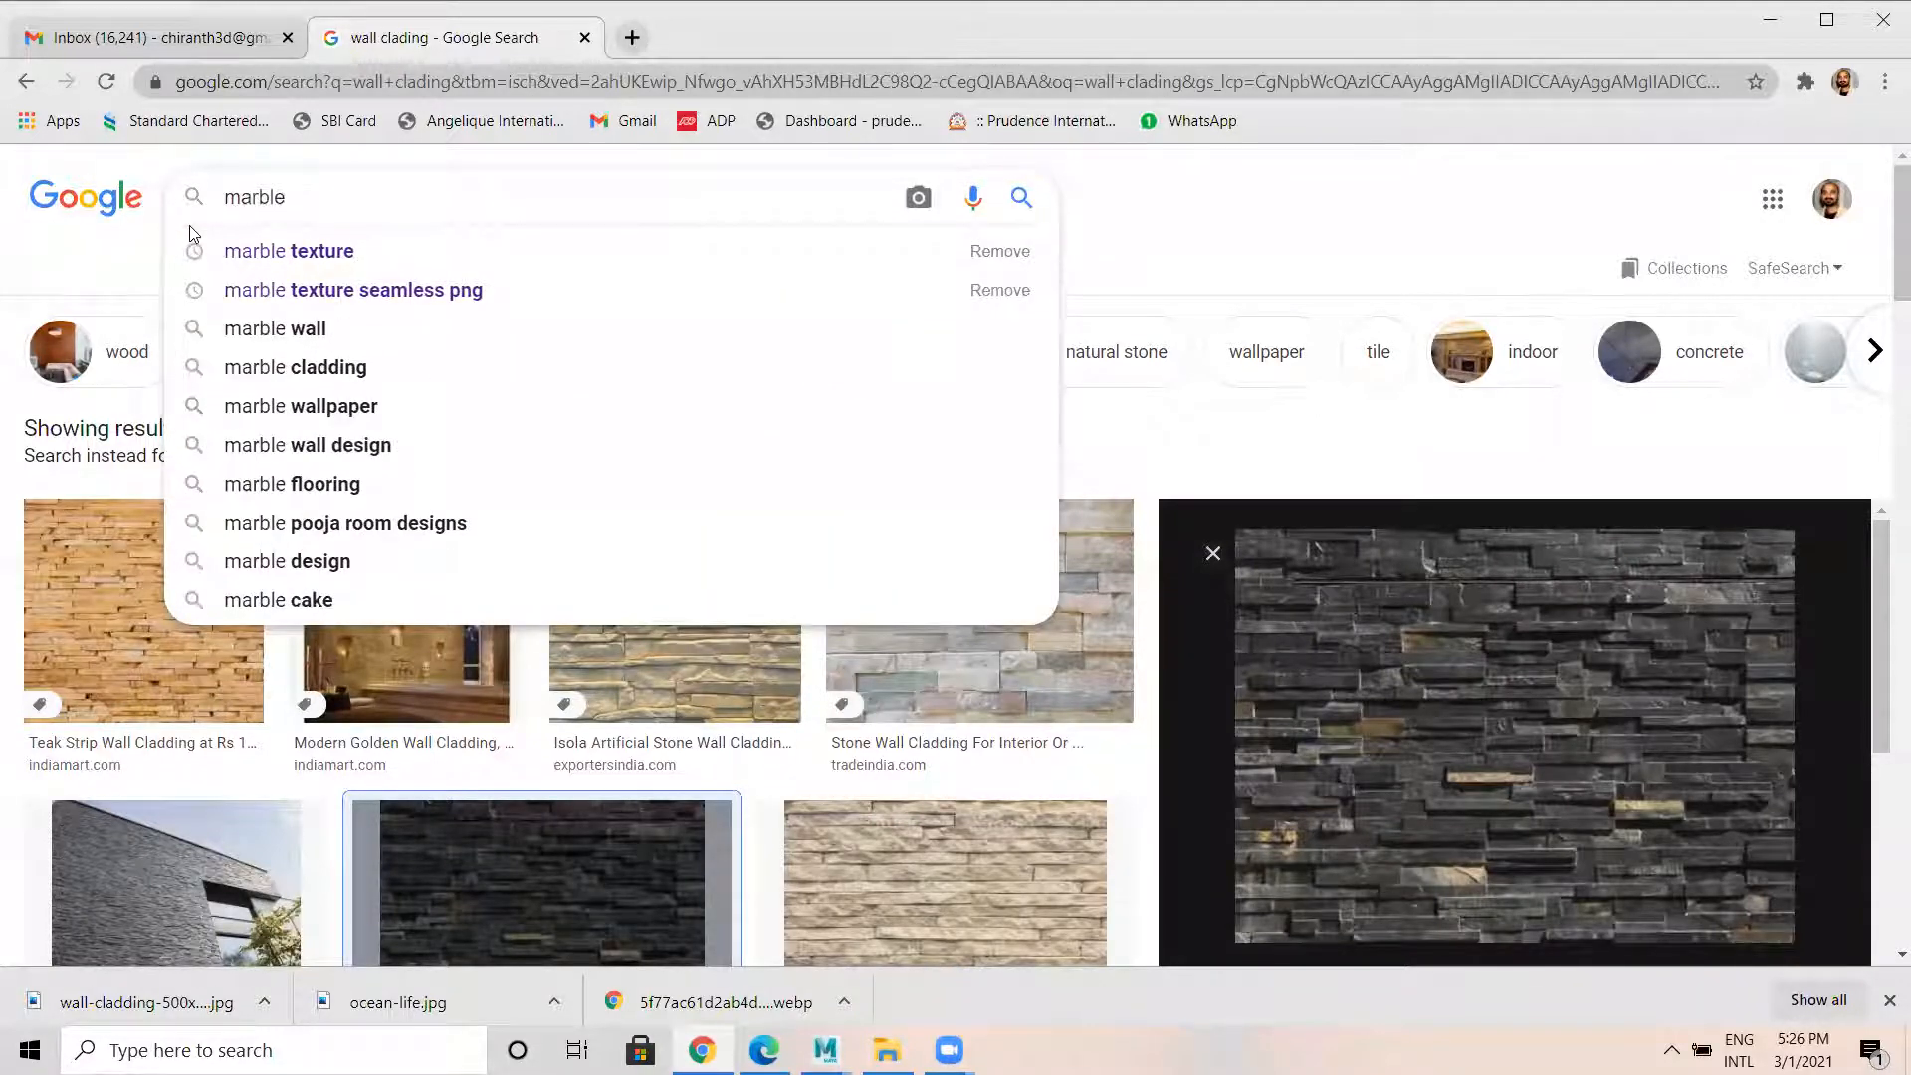
click(418, 484)
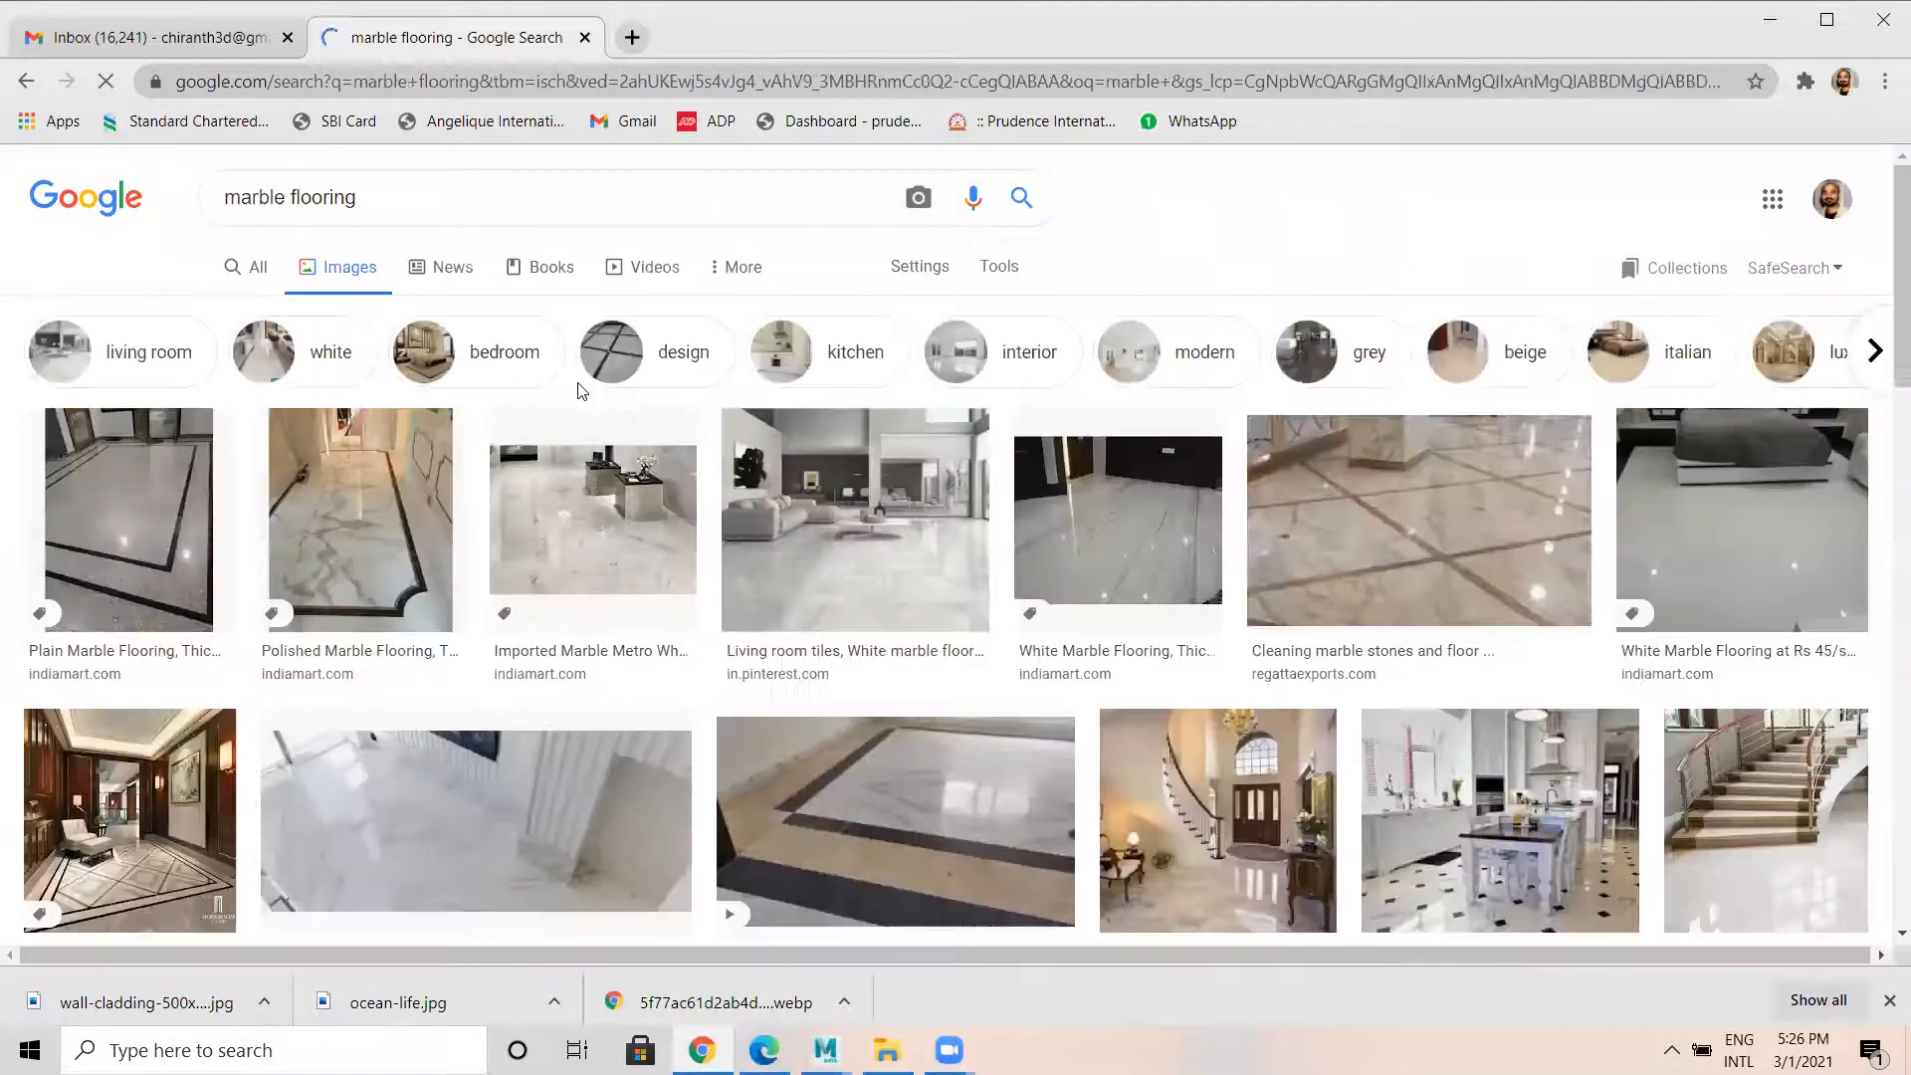
click(1477, 549)
scroll(1460, 647, down, 3)
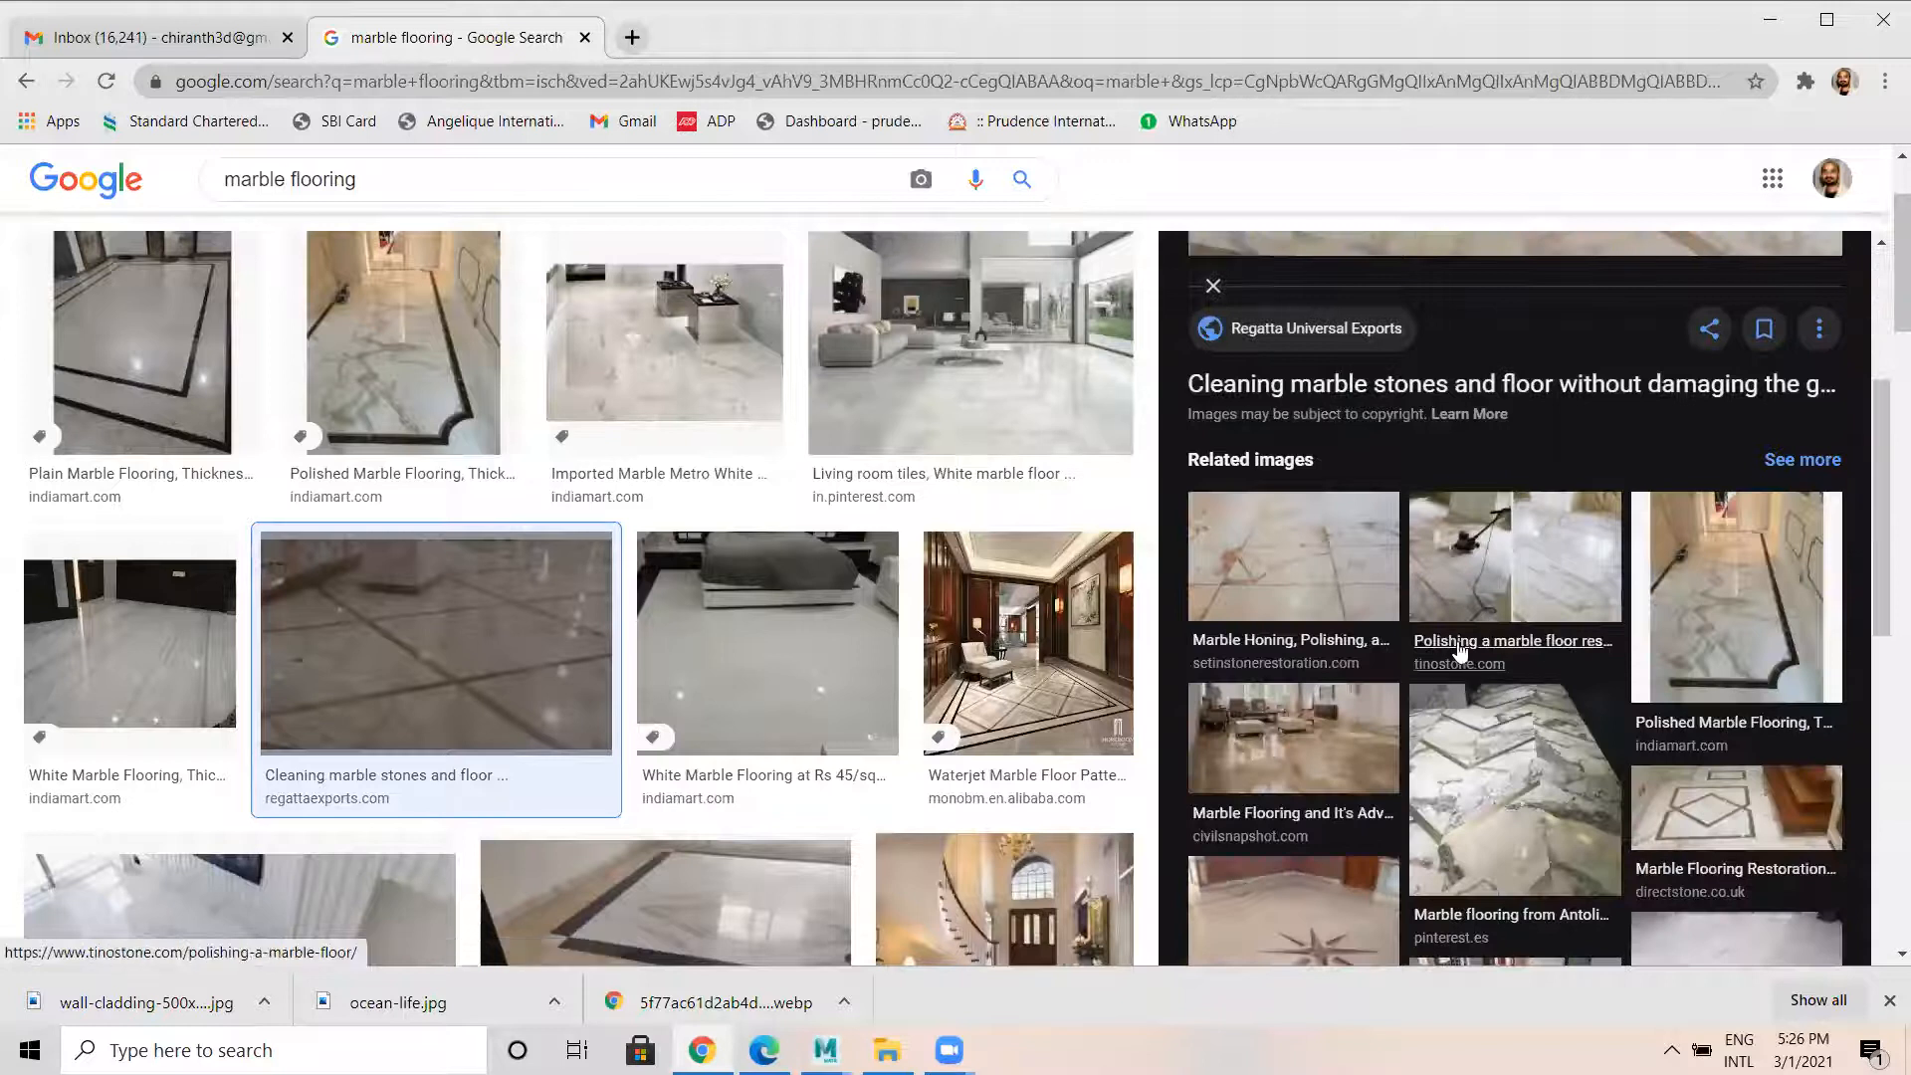
scroll(1460, 647, down, 5)
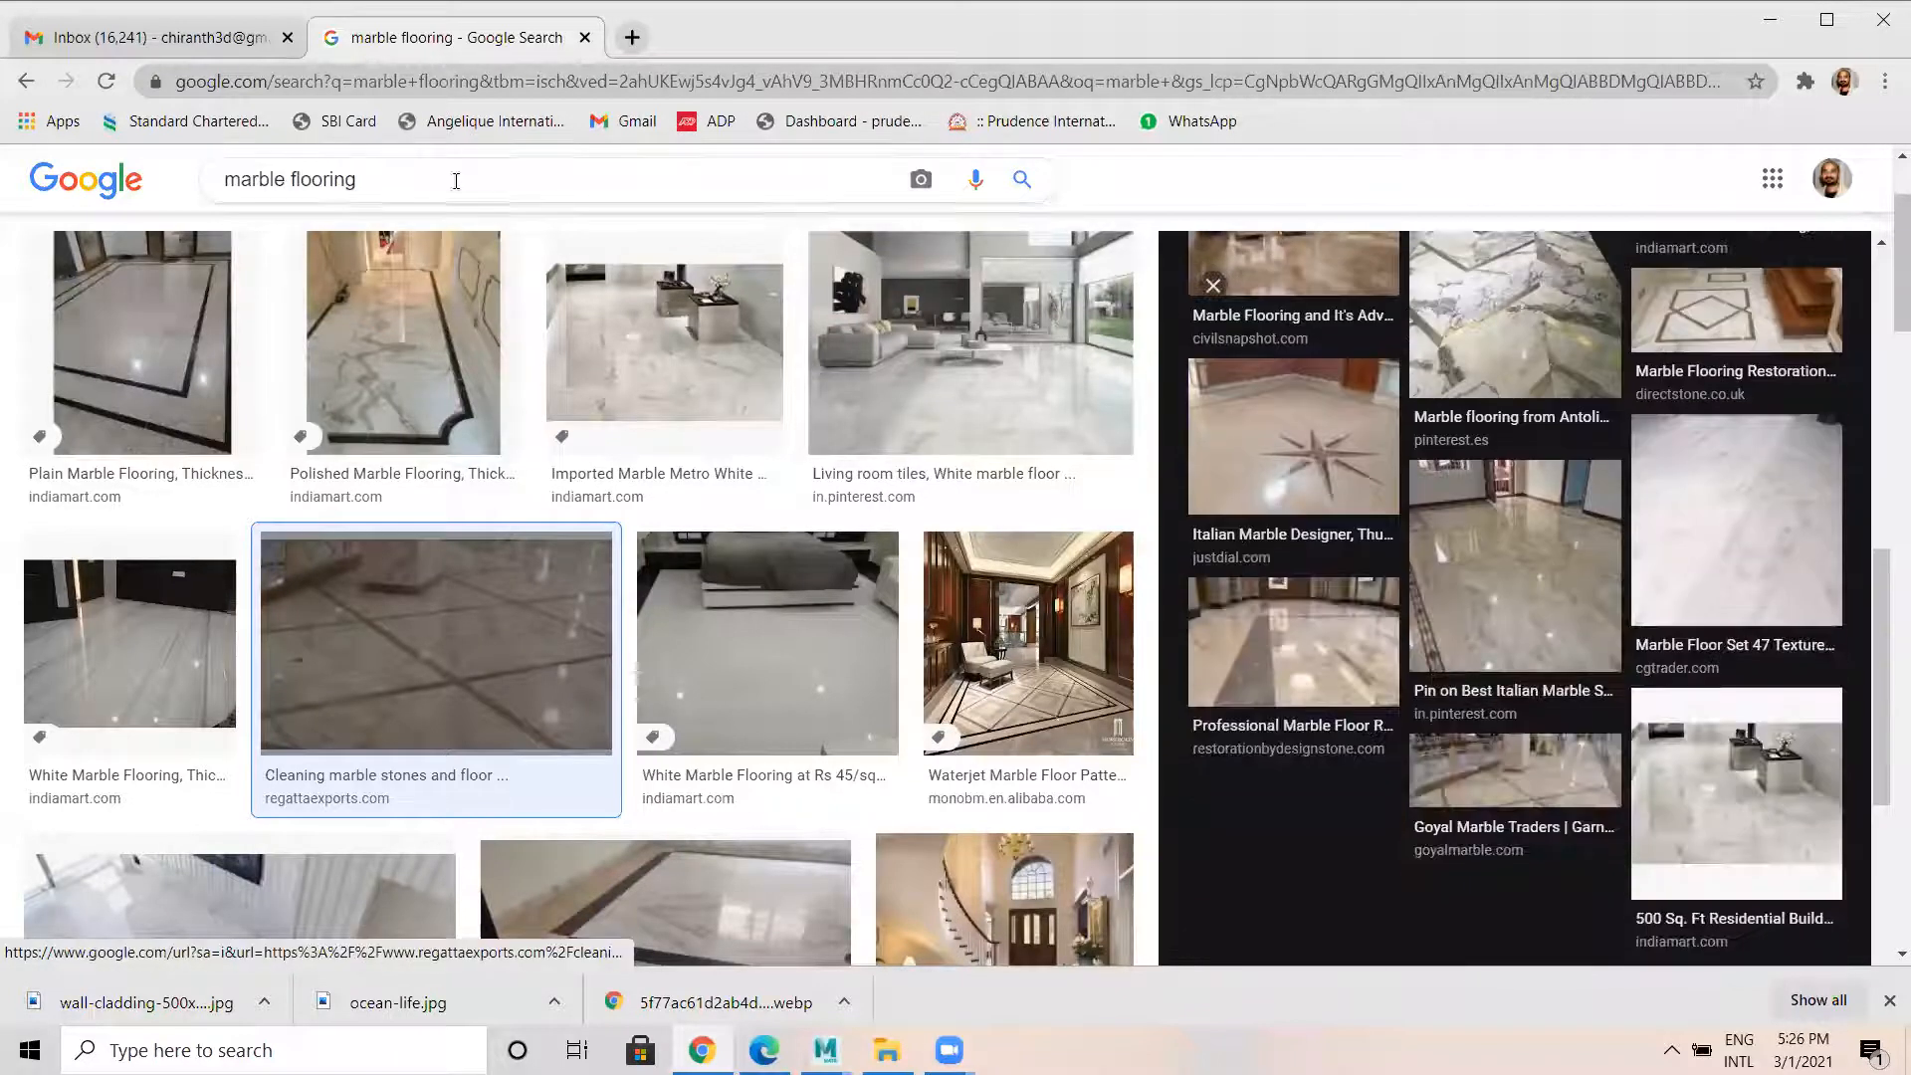
Refine the image search to "marble flooring texture", then browse the results and preview the 123RF and iStock tiled white marble textures.
click(456, 181)
text(texture)
key(Return)
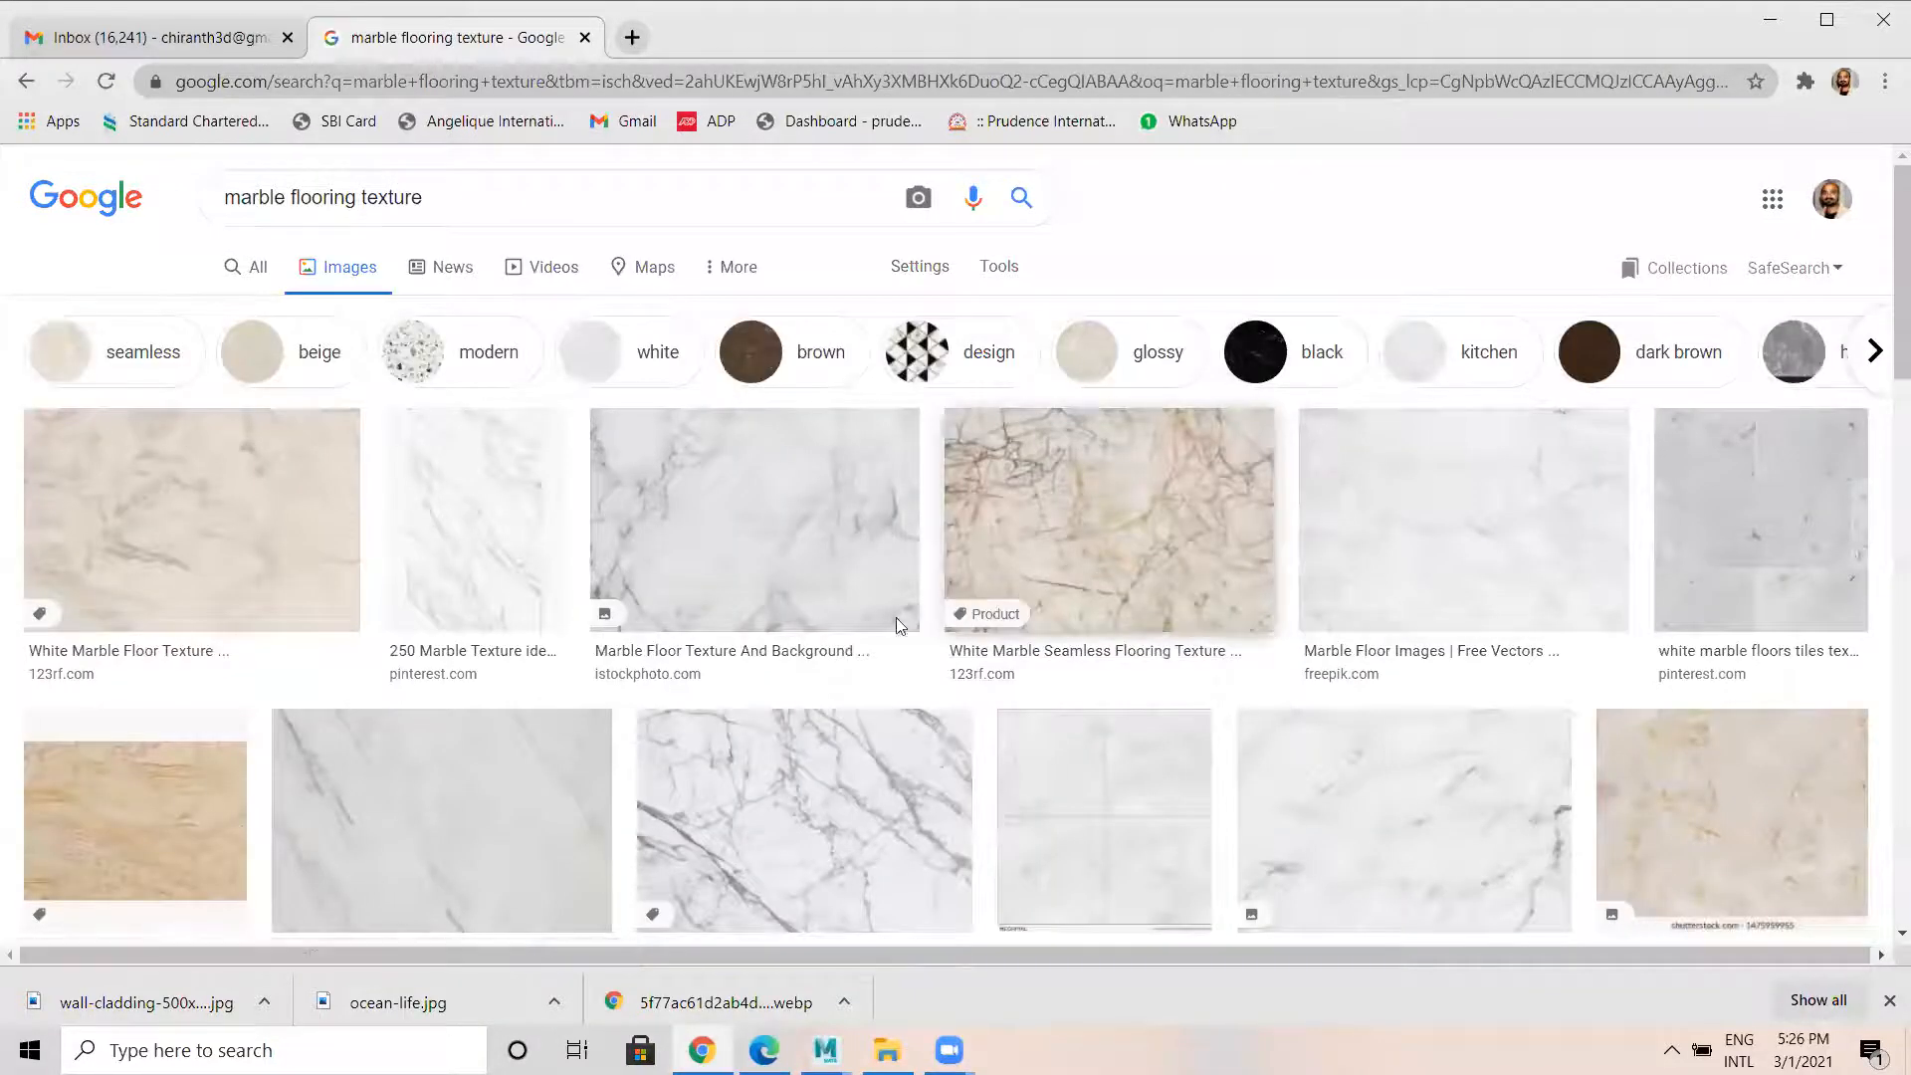
scroll(898, 625, down, 10)
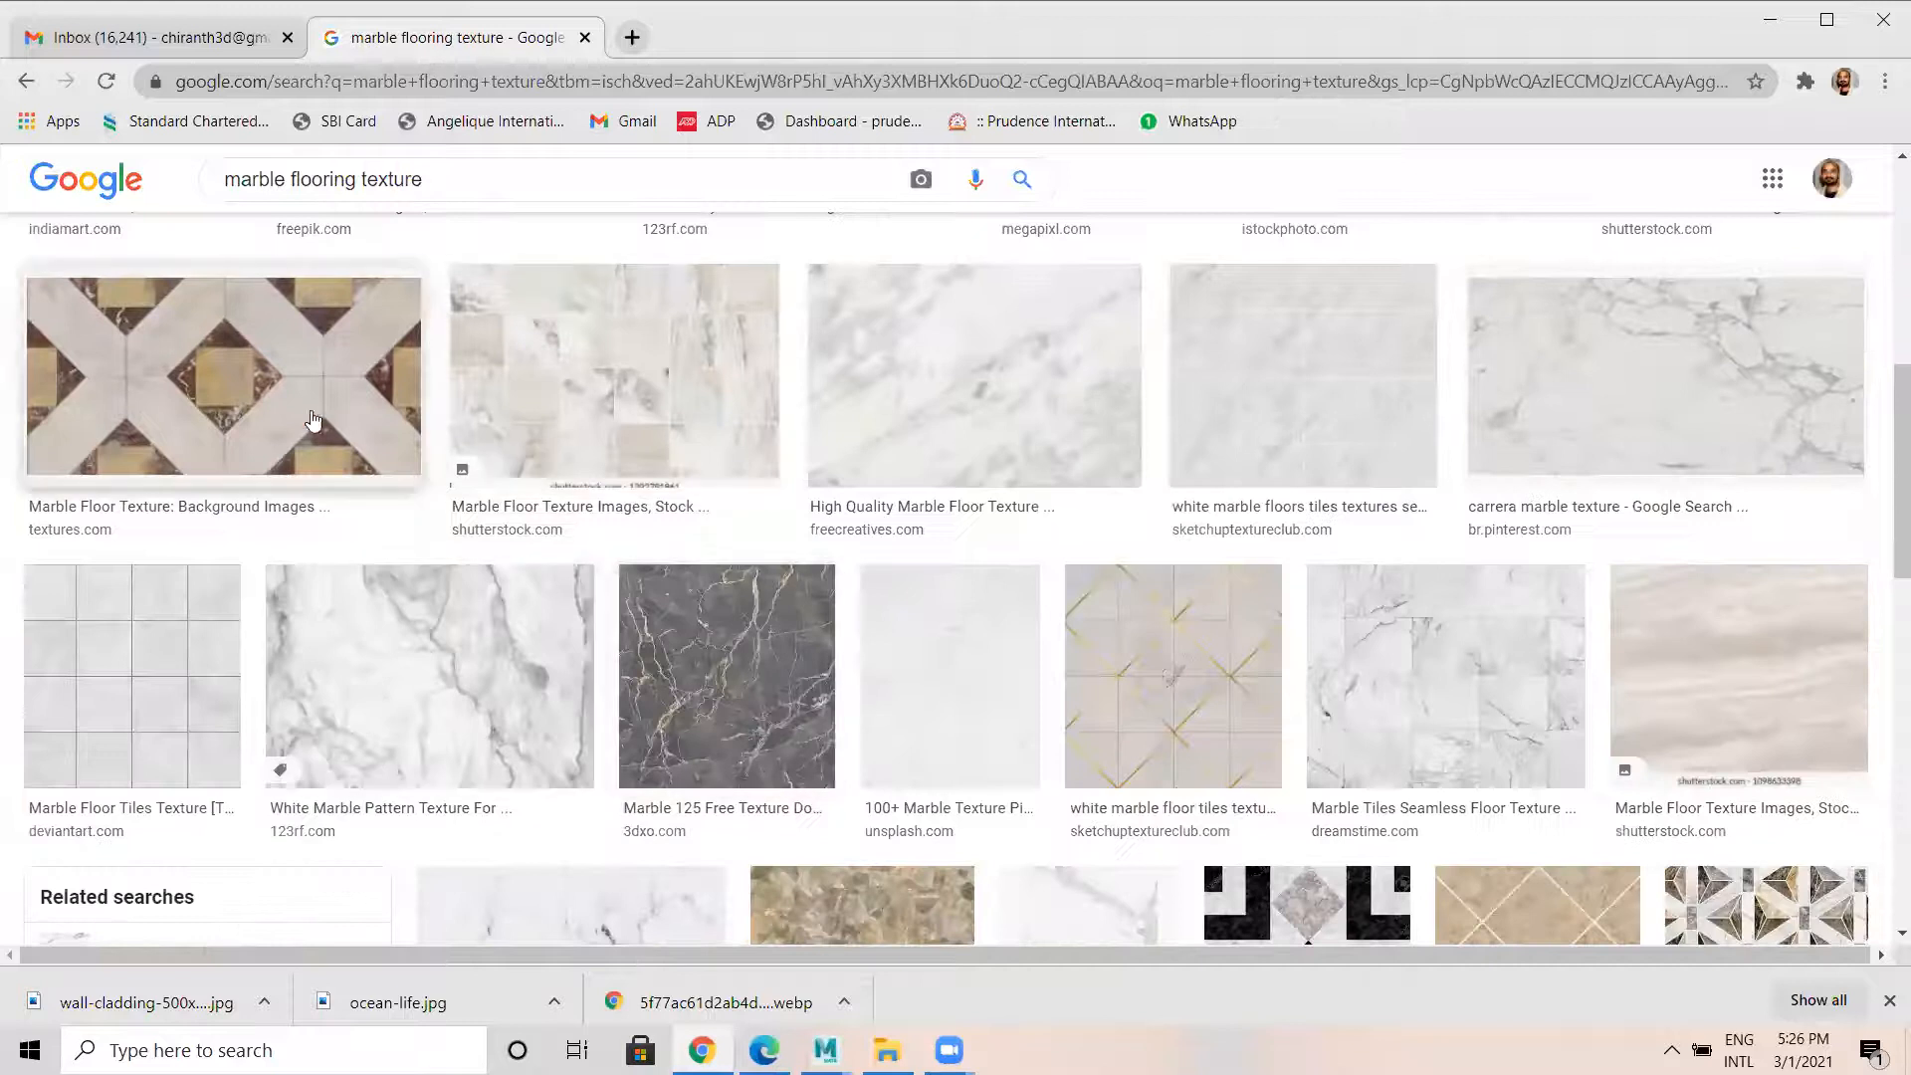
scroll(1015, 662, down, 4)
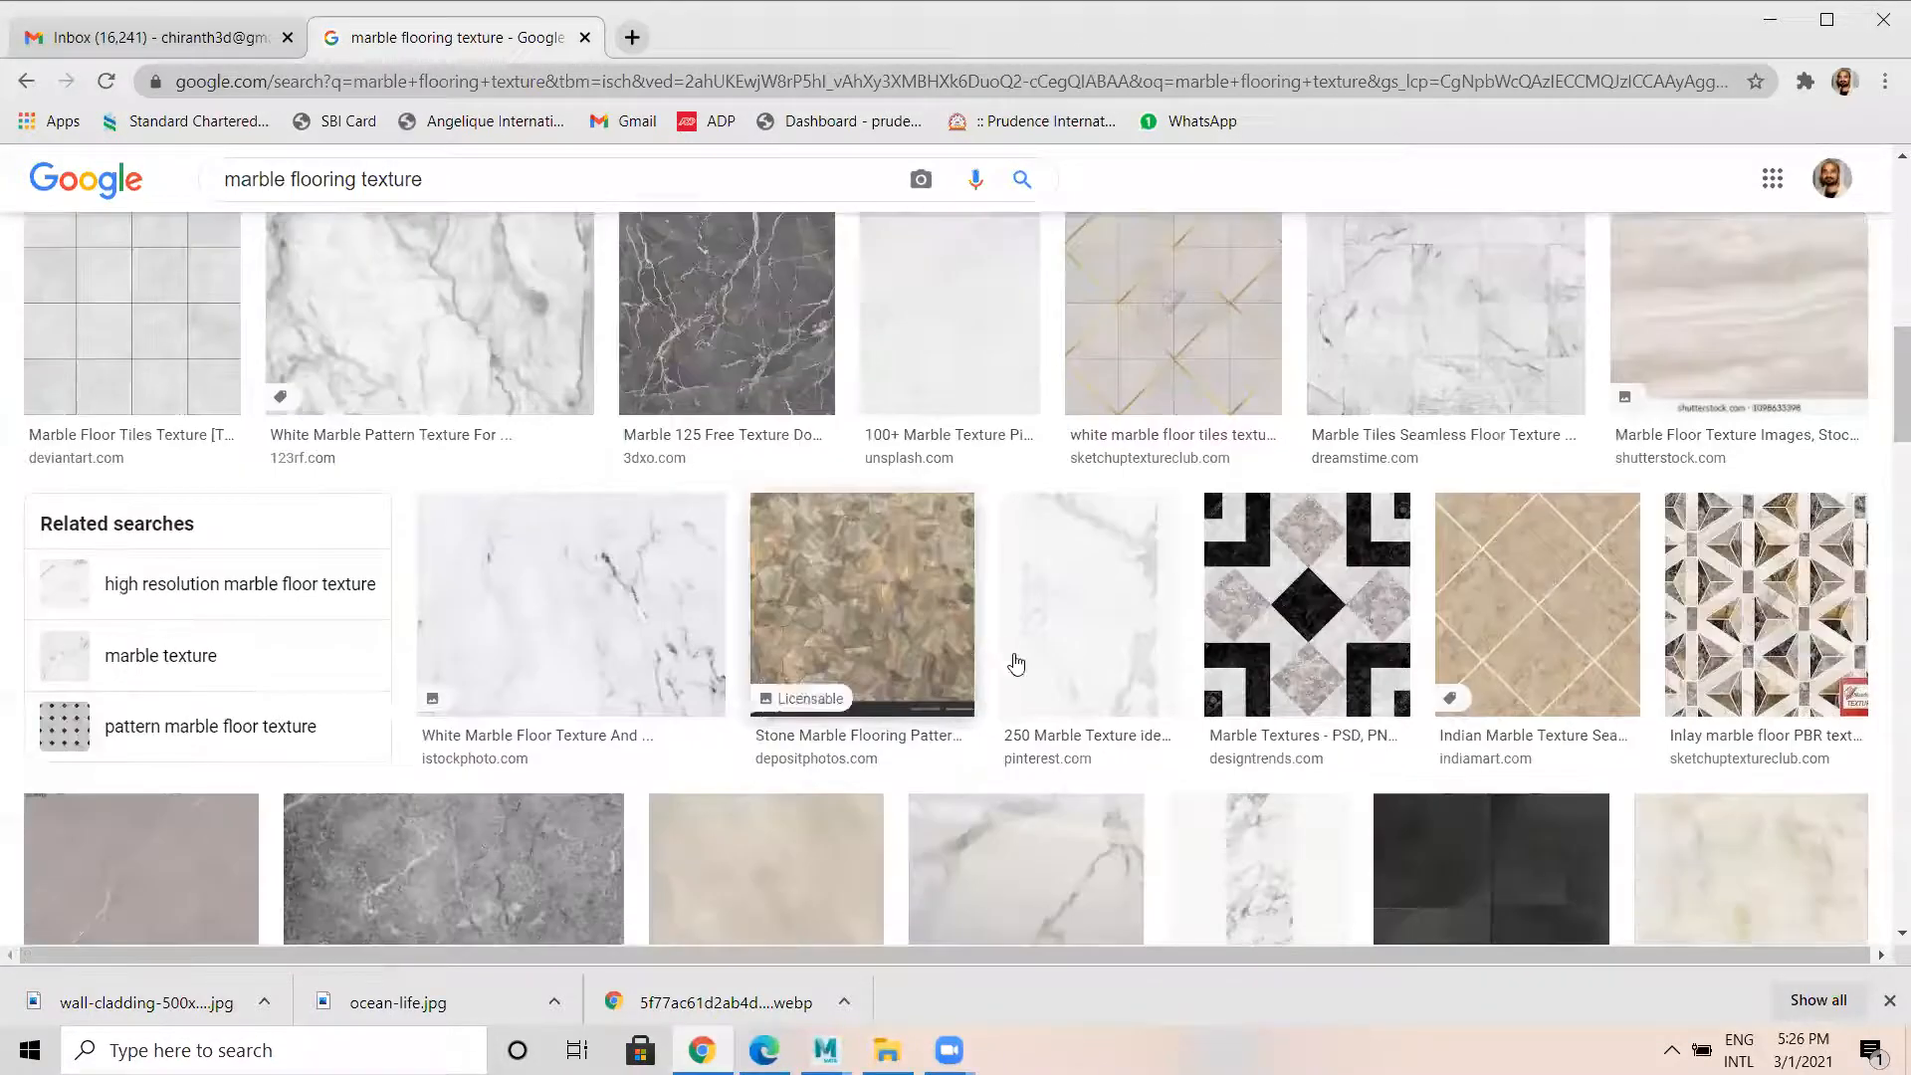
scroll(1473, 598, down, 5)
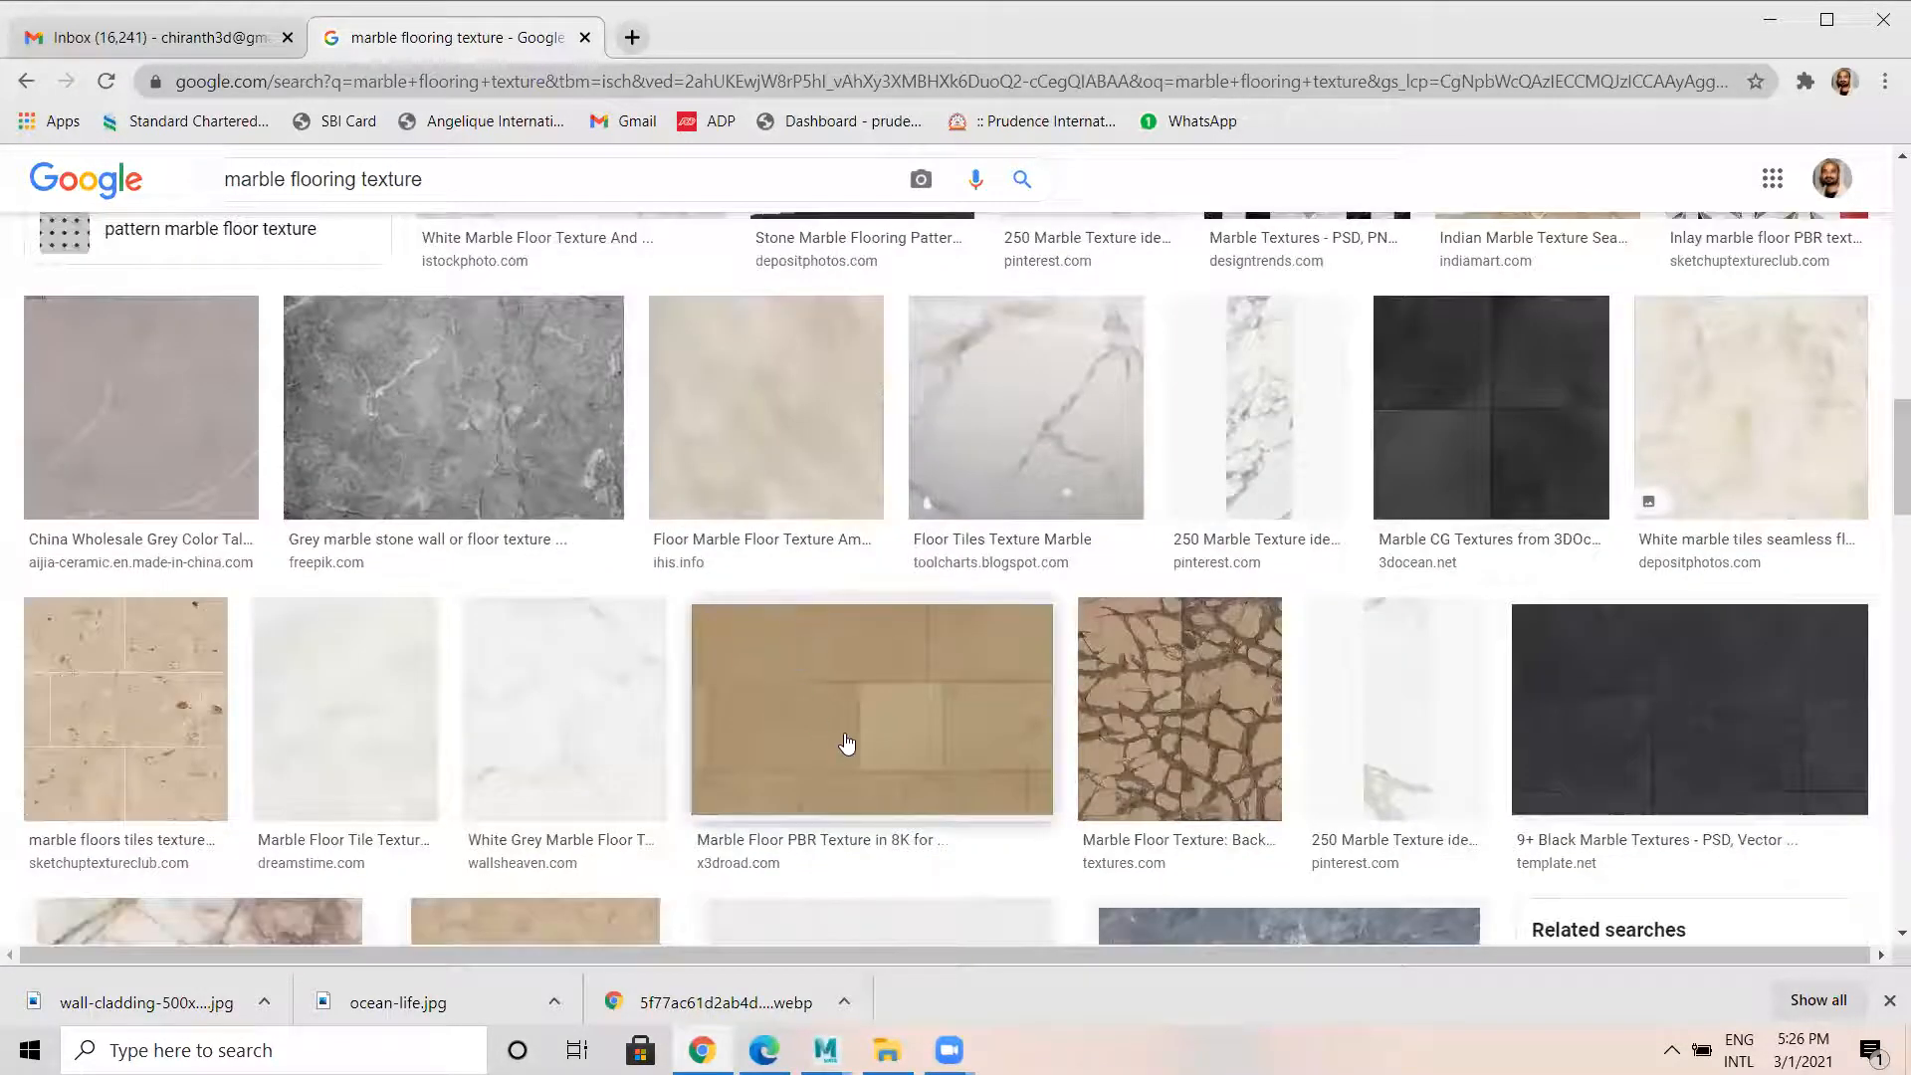
scroll(847, 744, down, 6)
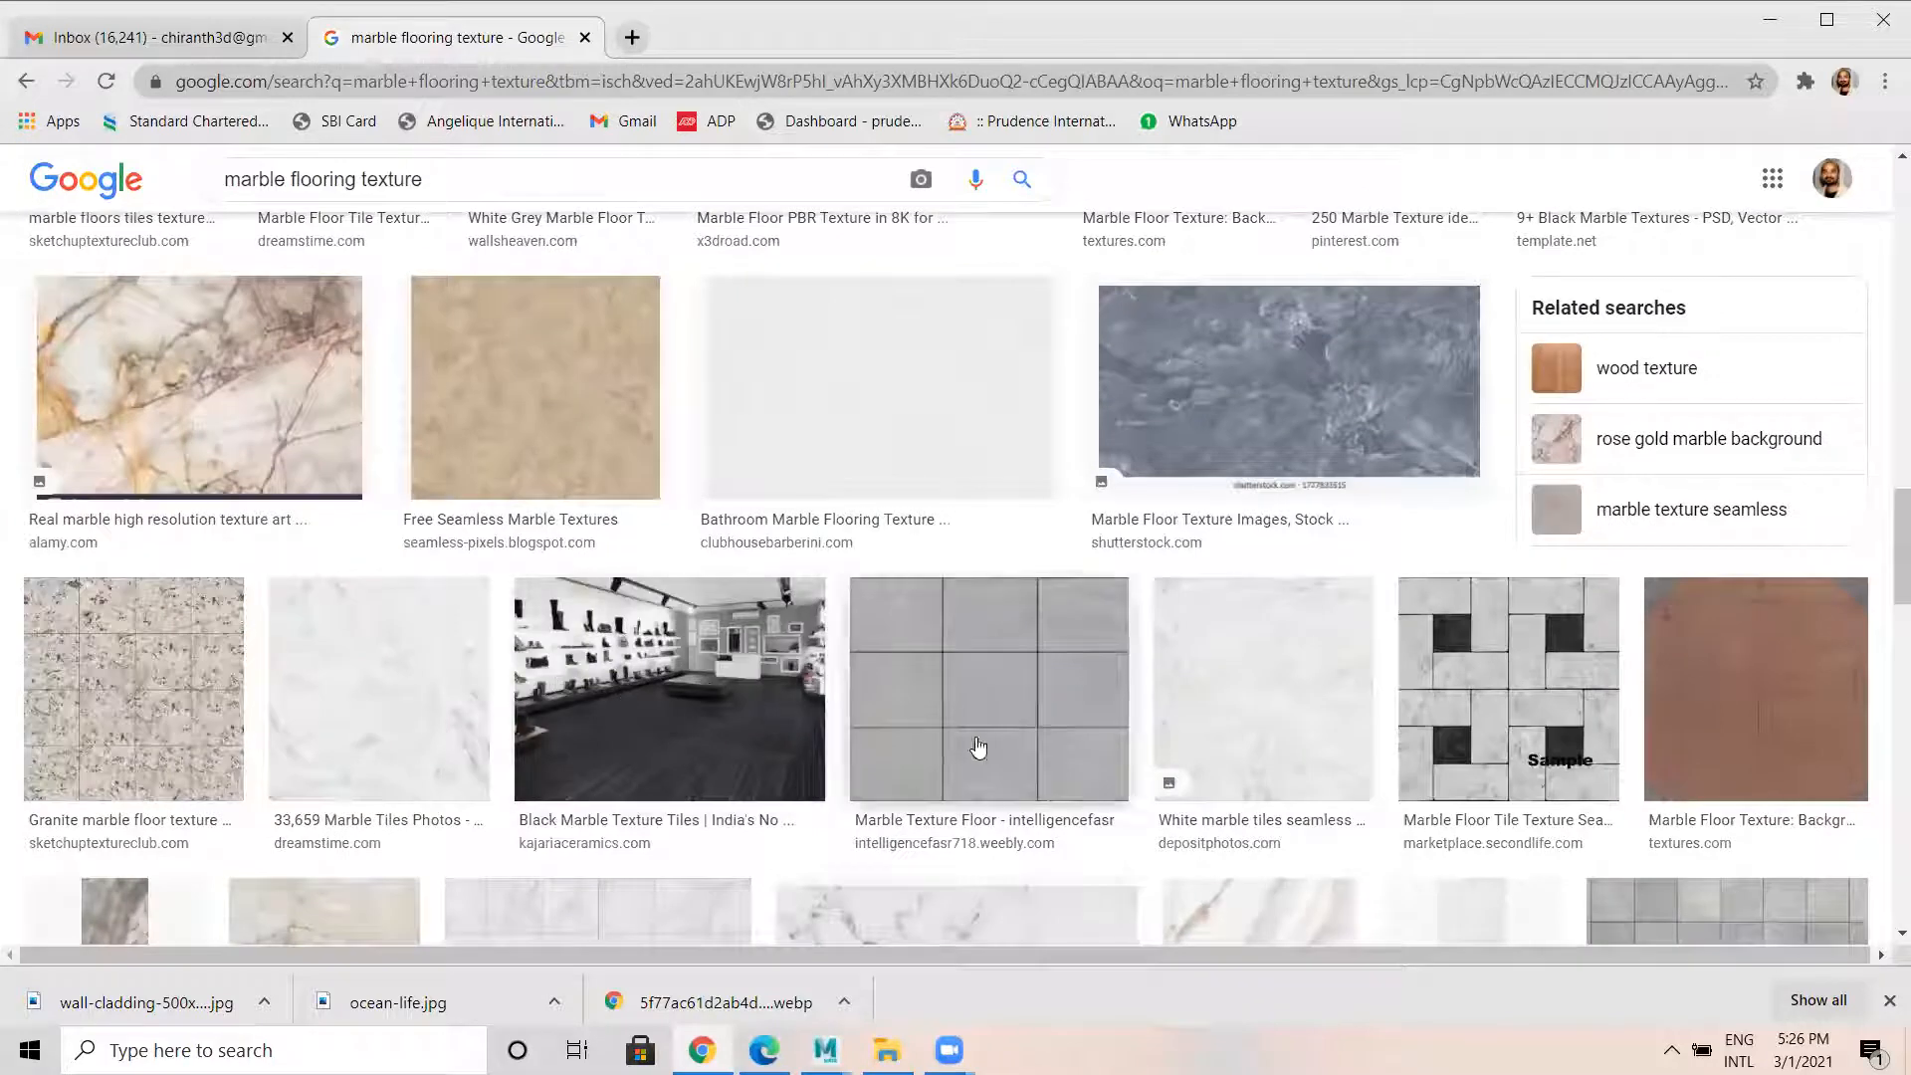
scroll(979, 747, down, 6)
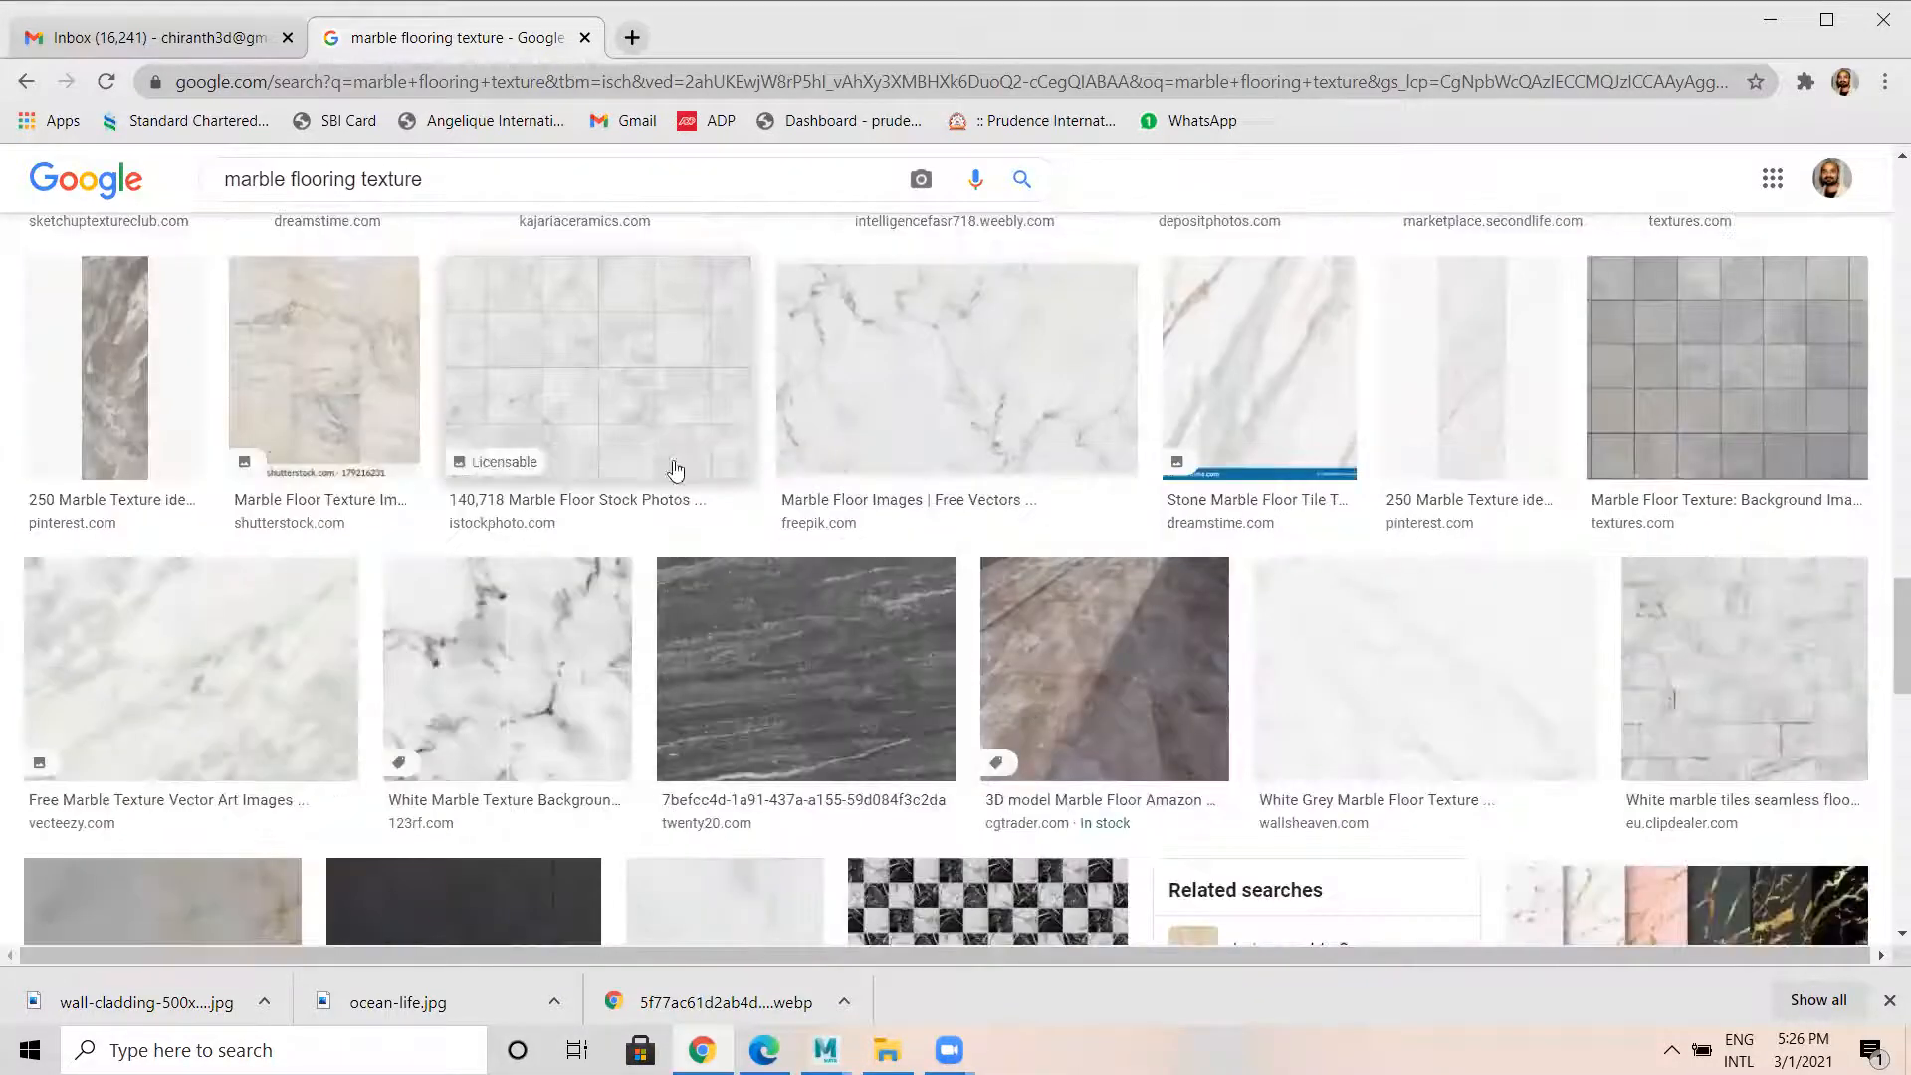
click(518, 682)
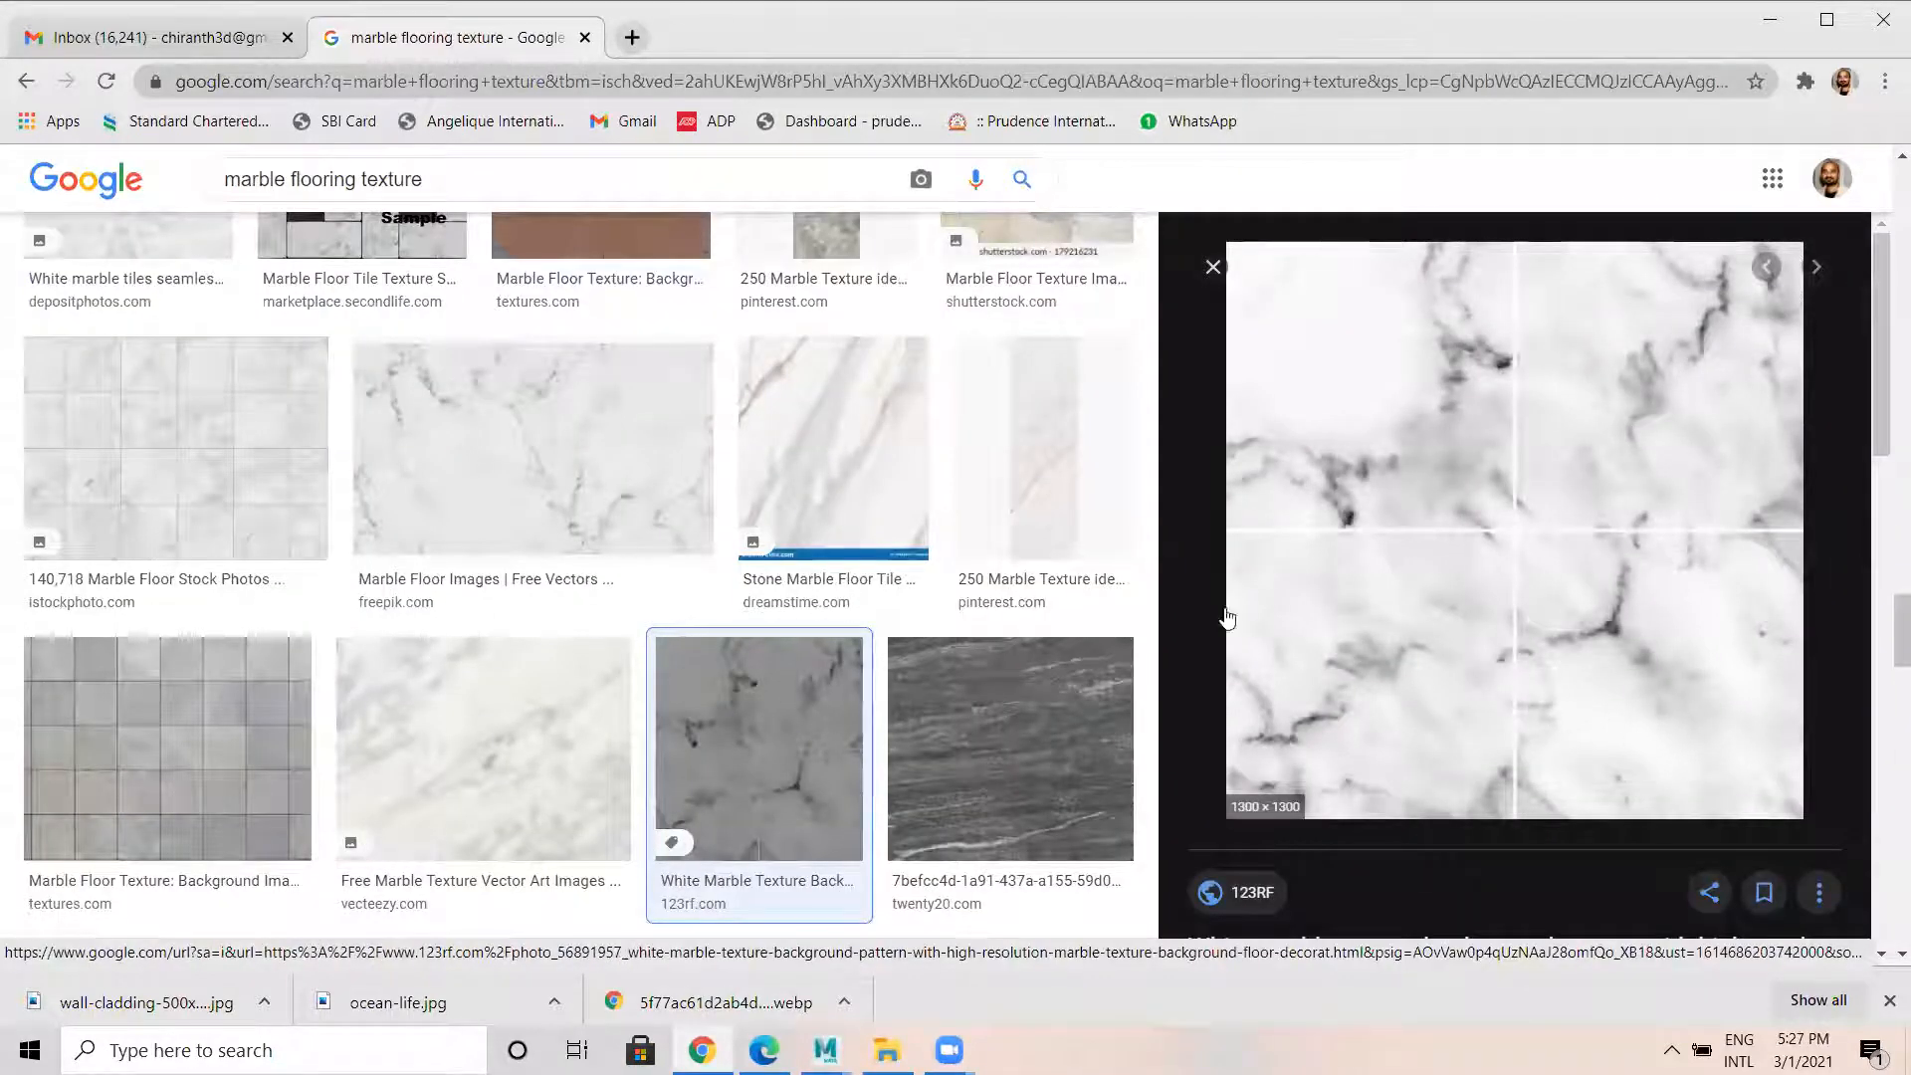
click(230, 475)
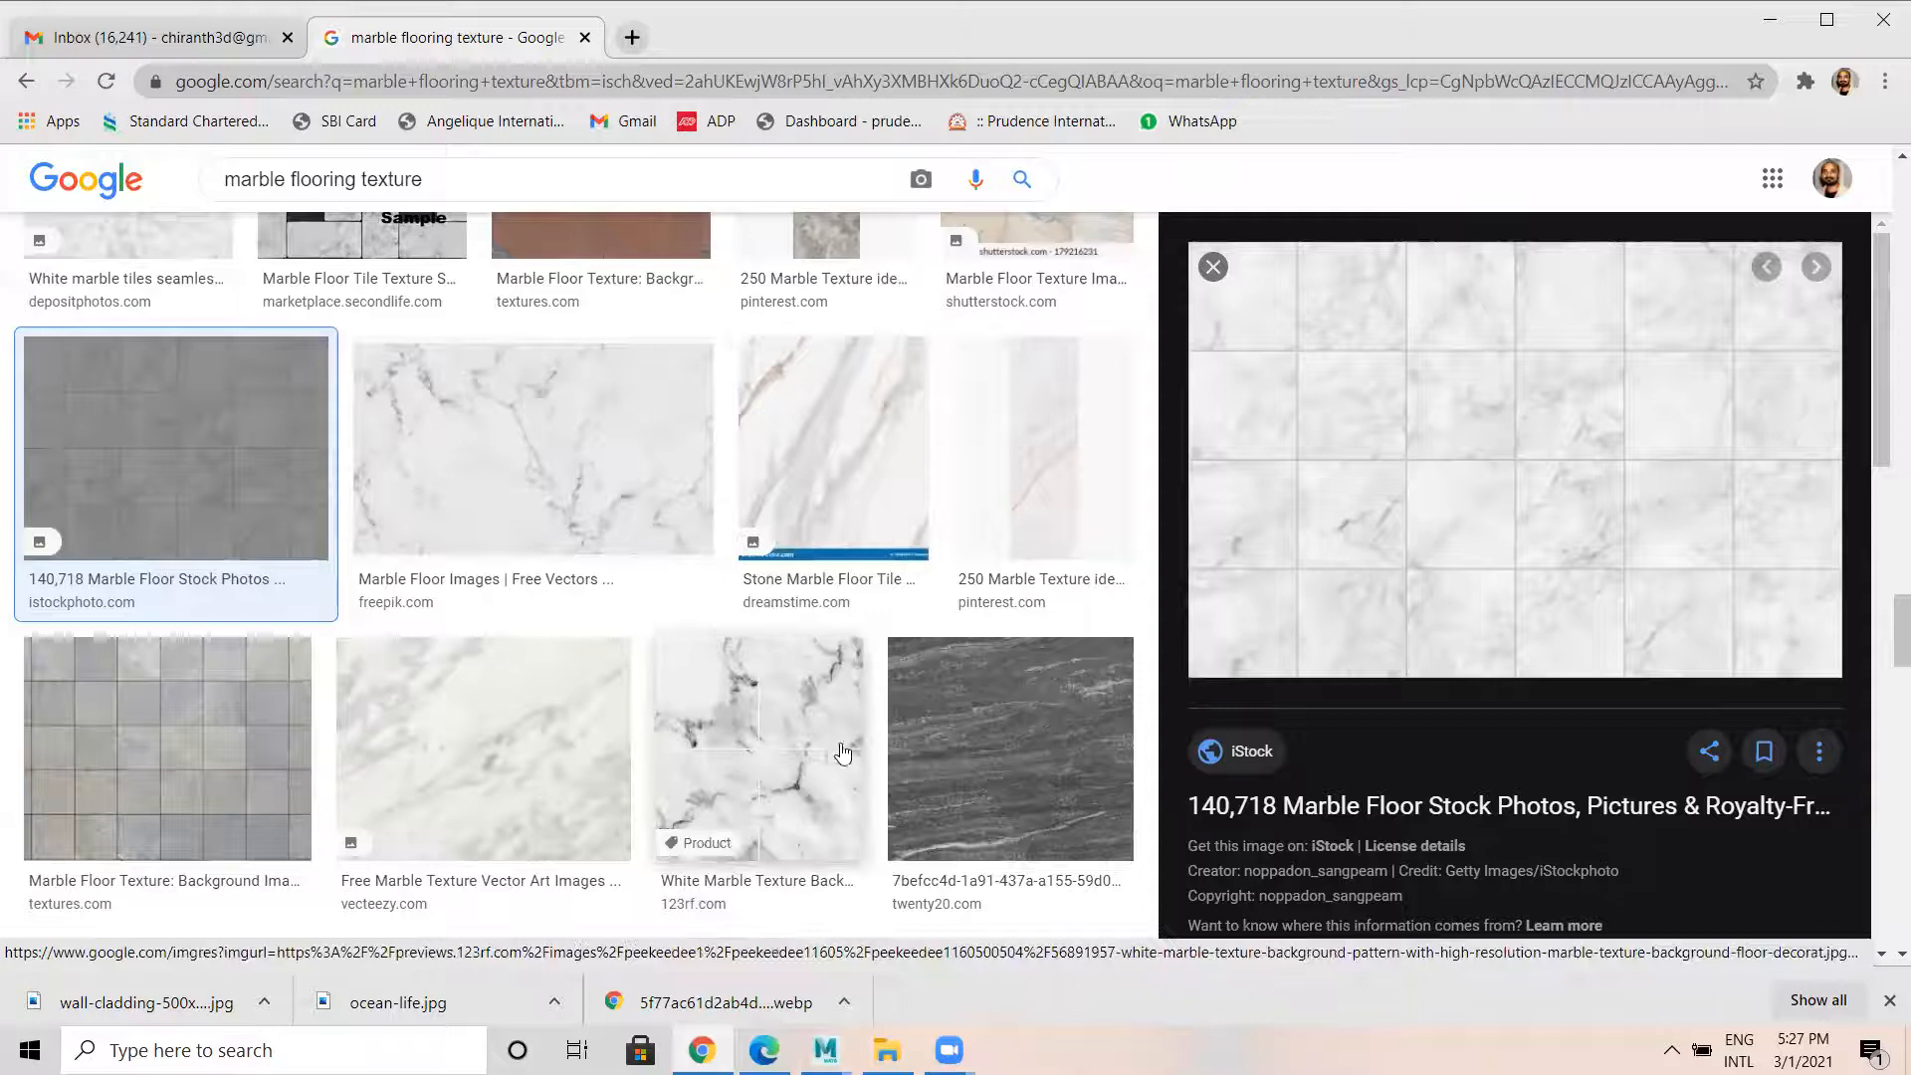
Save the Freepik white marble image as white-marble-texture-background_42682-286.jpg in the Interior project's sourceimages folder.
click(498, 435)
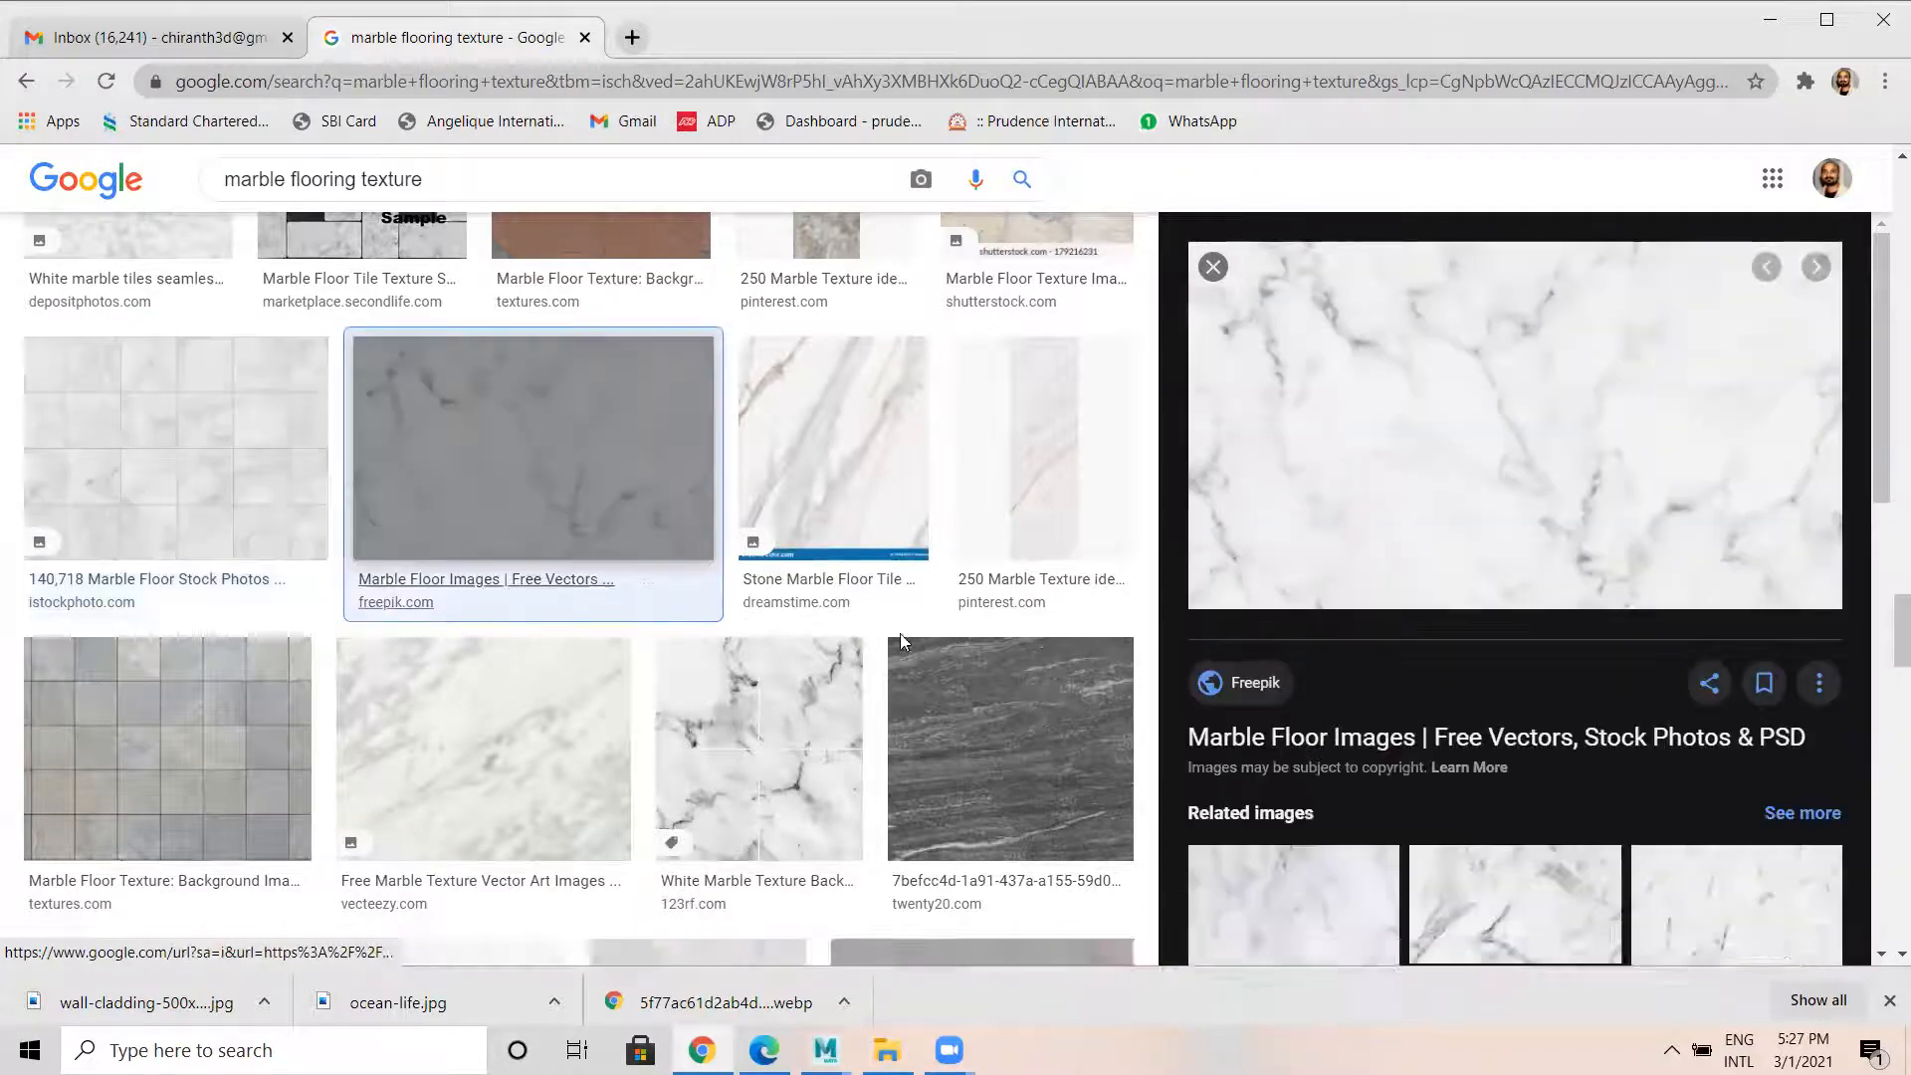
right_click(1501, 387)
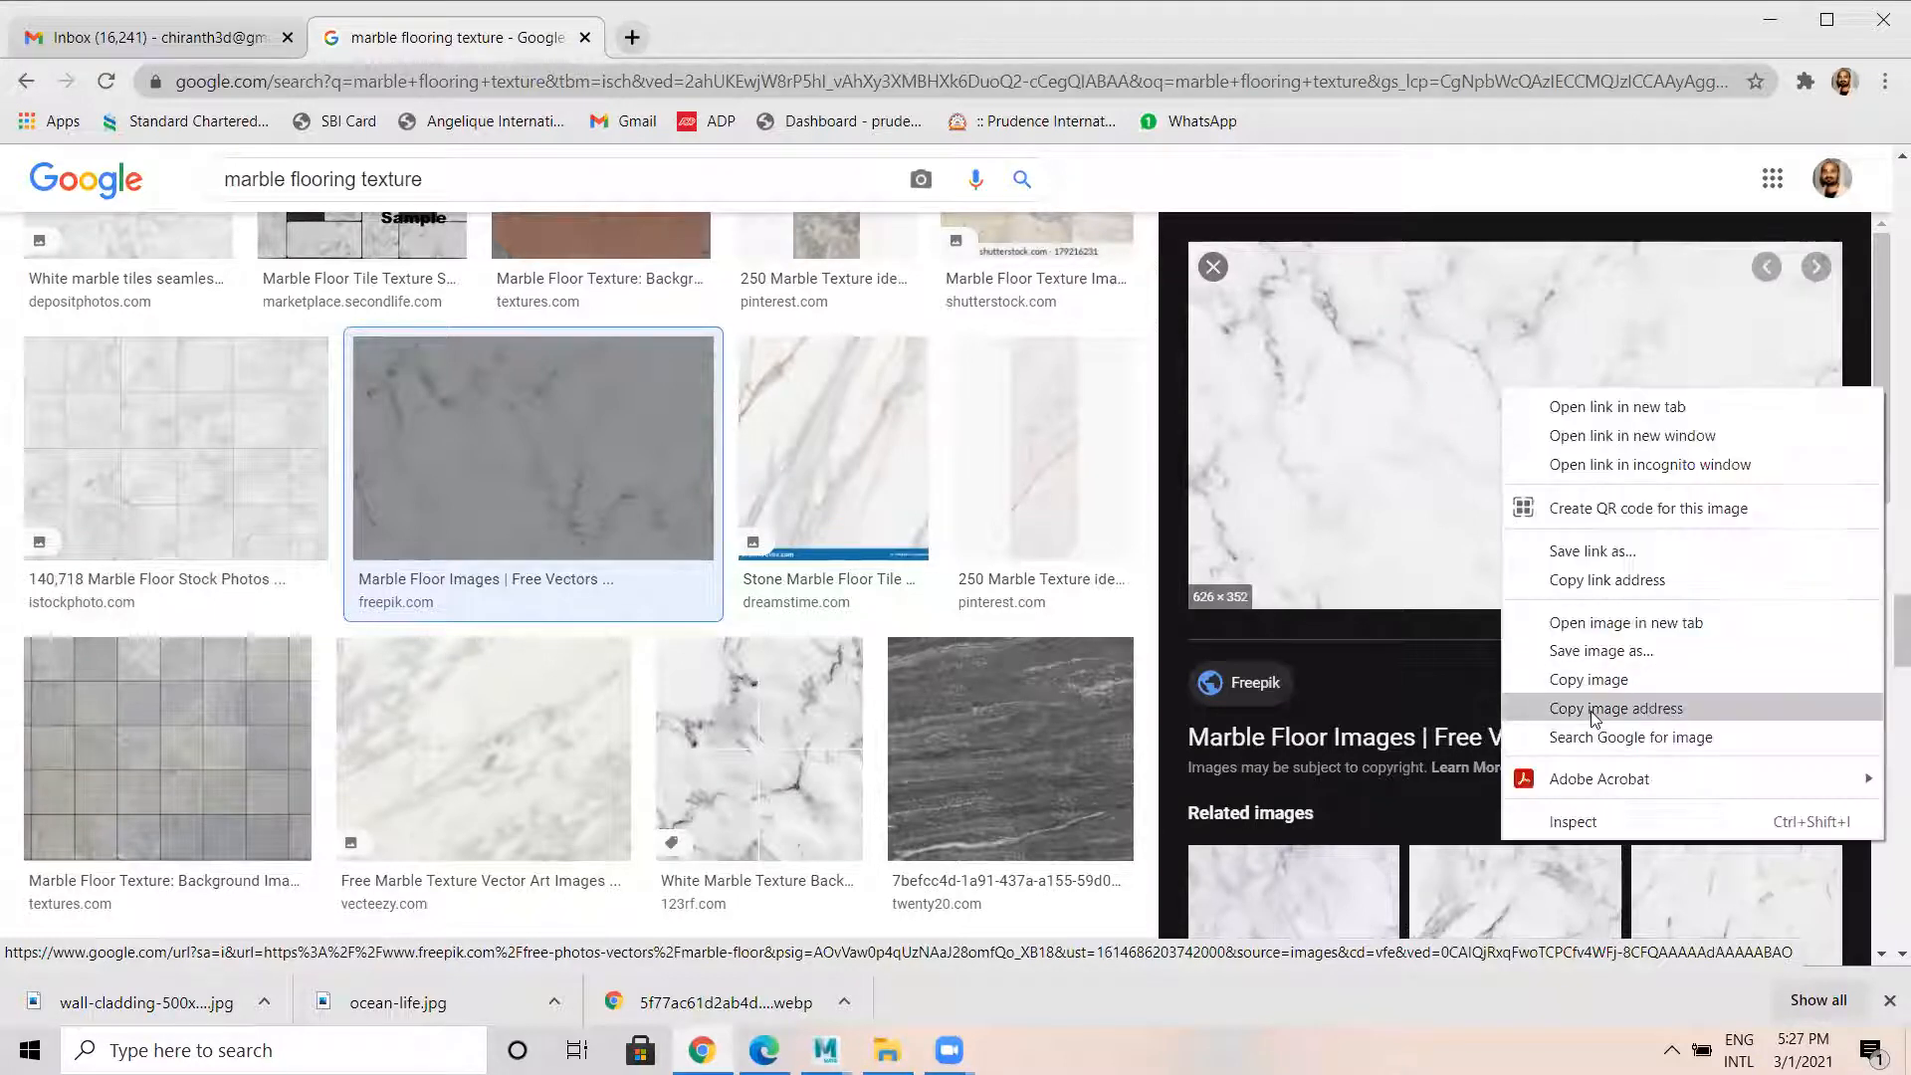
click(1601, 651)
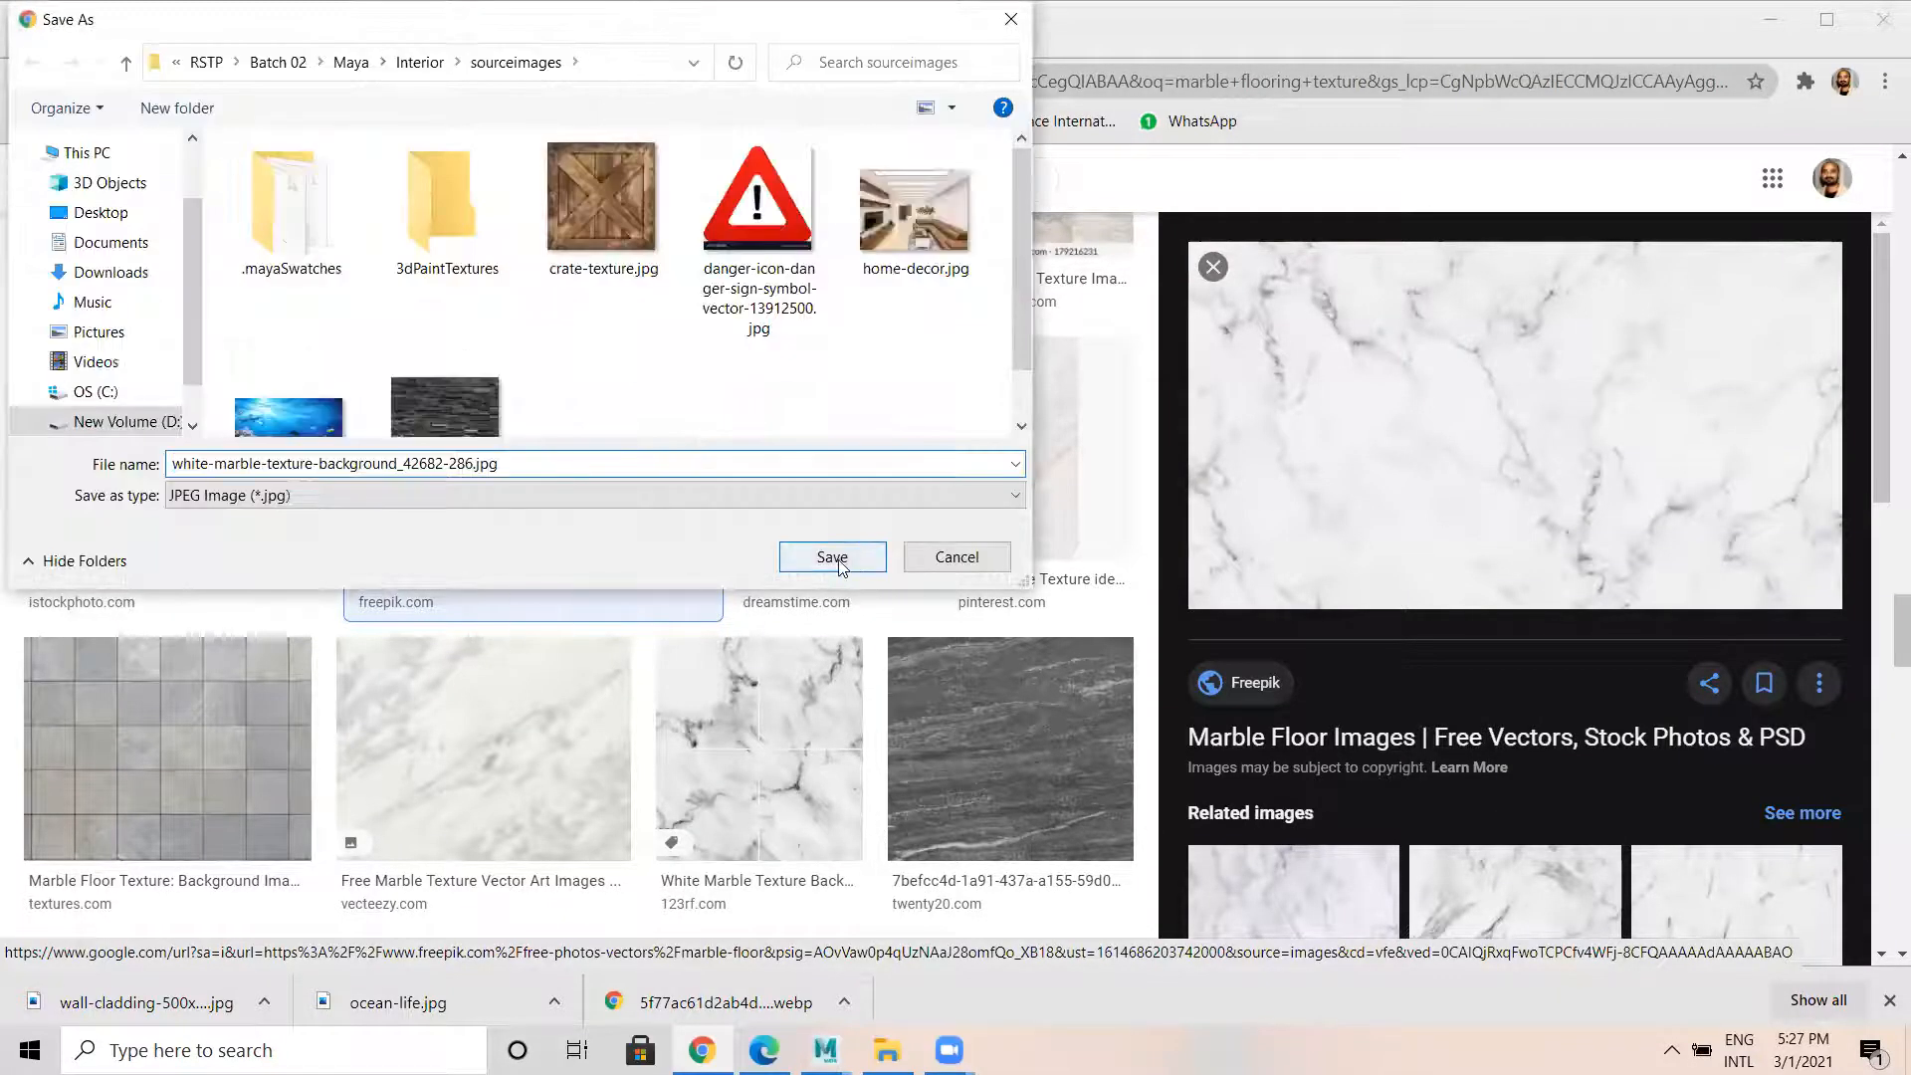
click(838, 561)
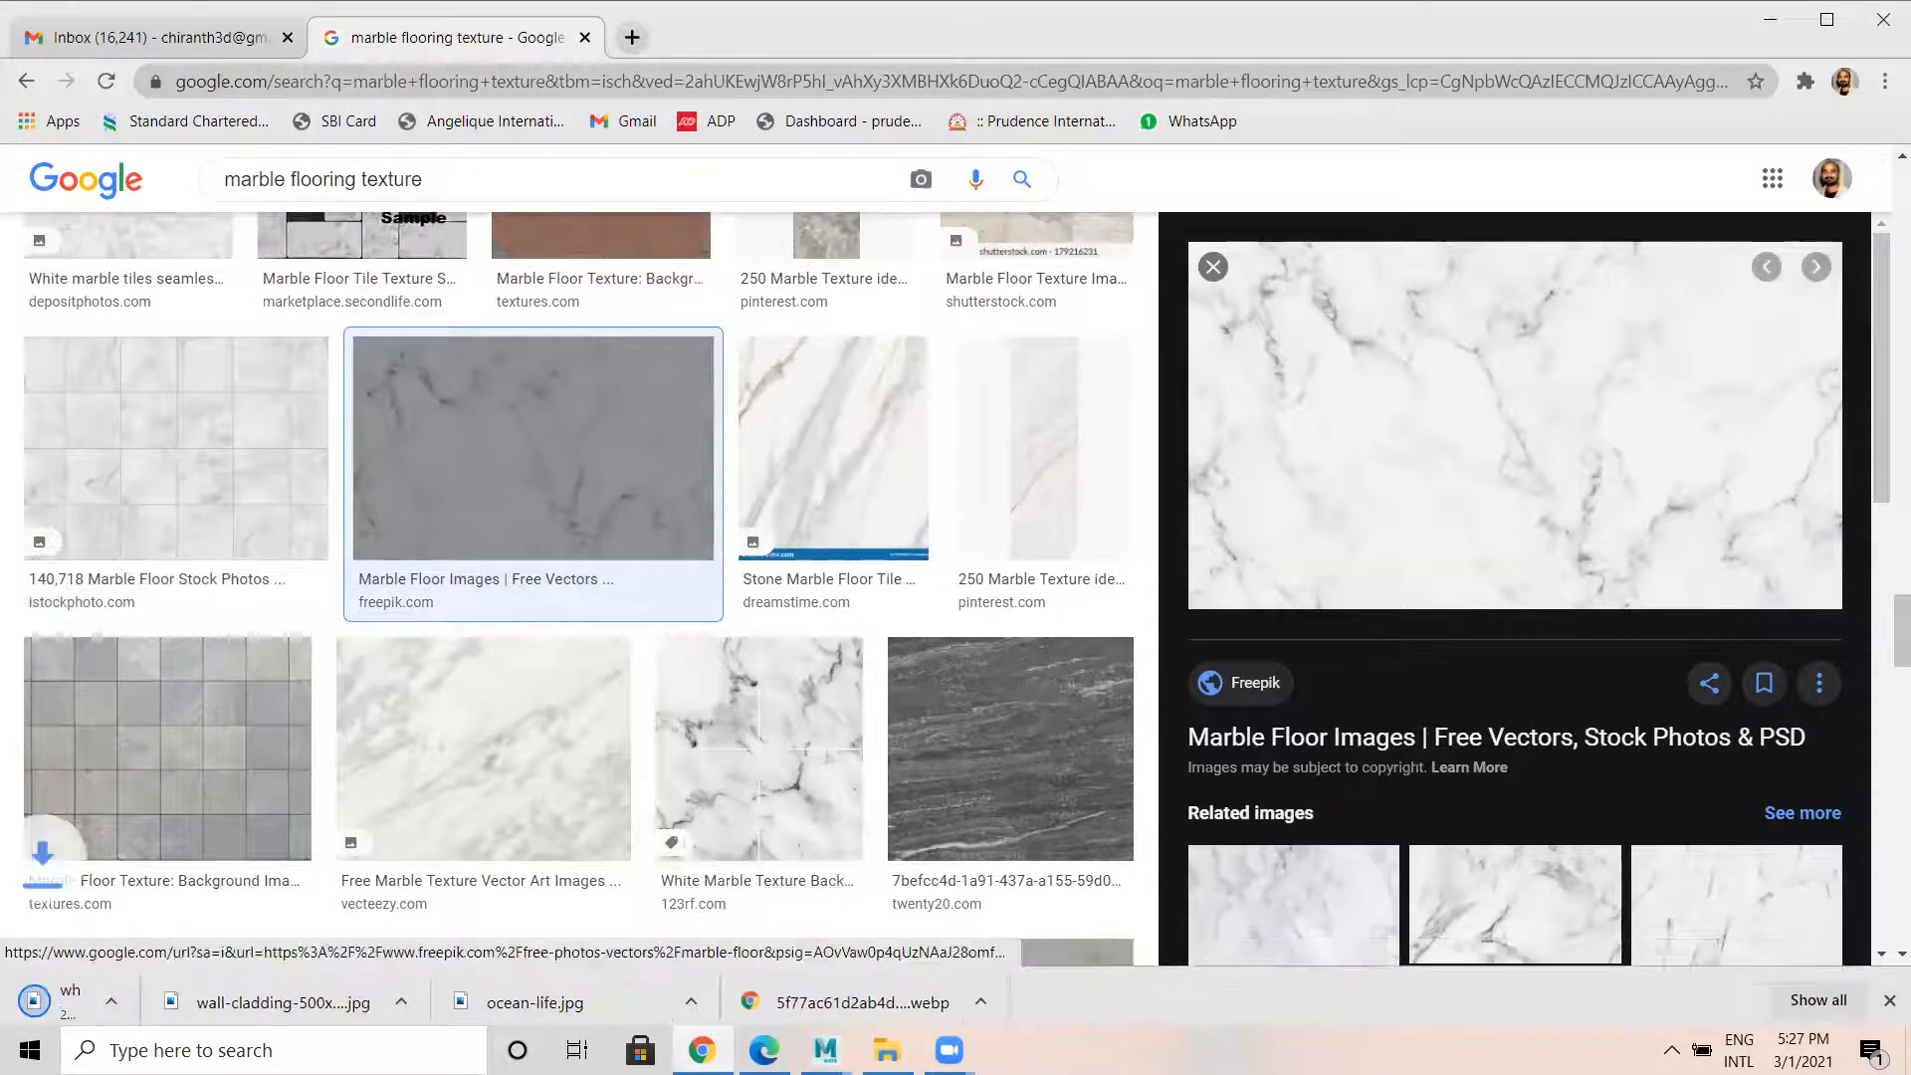
Switch back to Maya and assign a new Arnold aiStandardSurface material to the floor.
mouse_move(825, 1050)
click(896, 878)
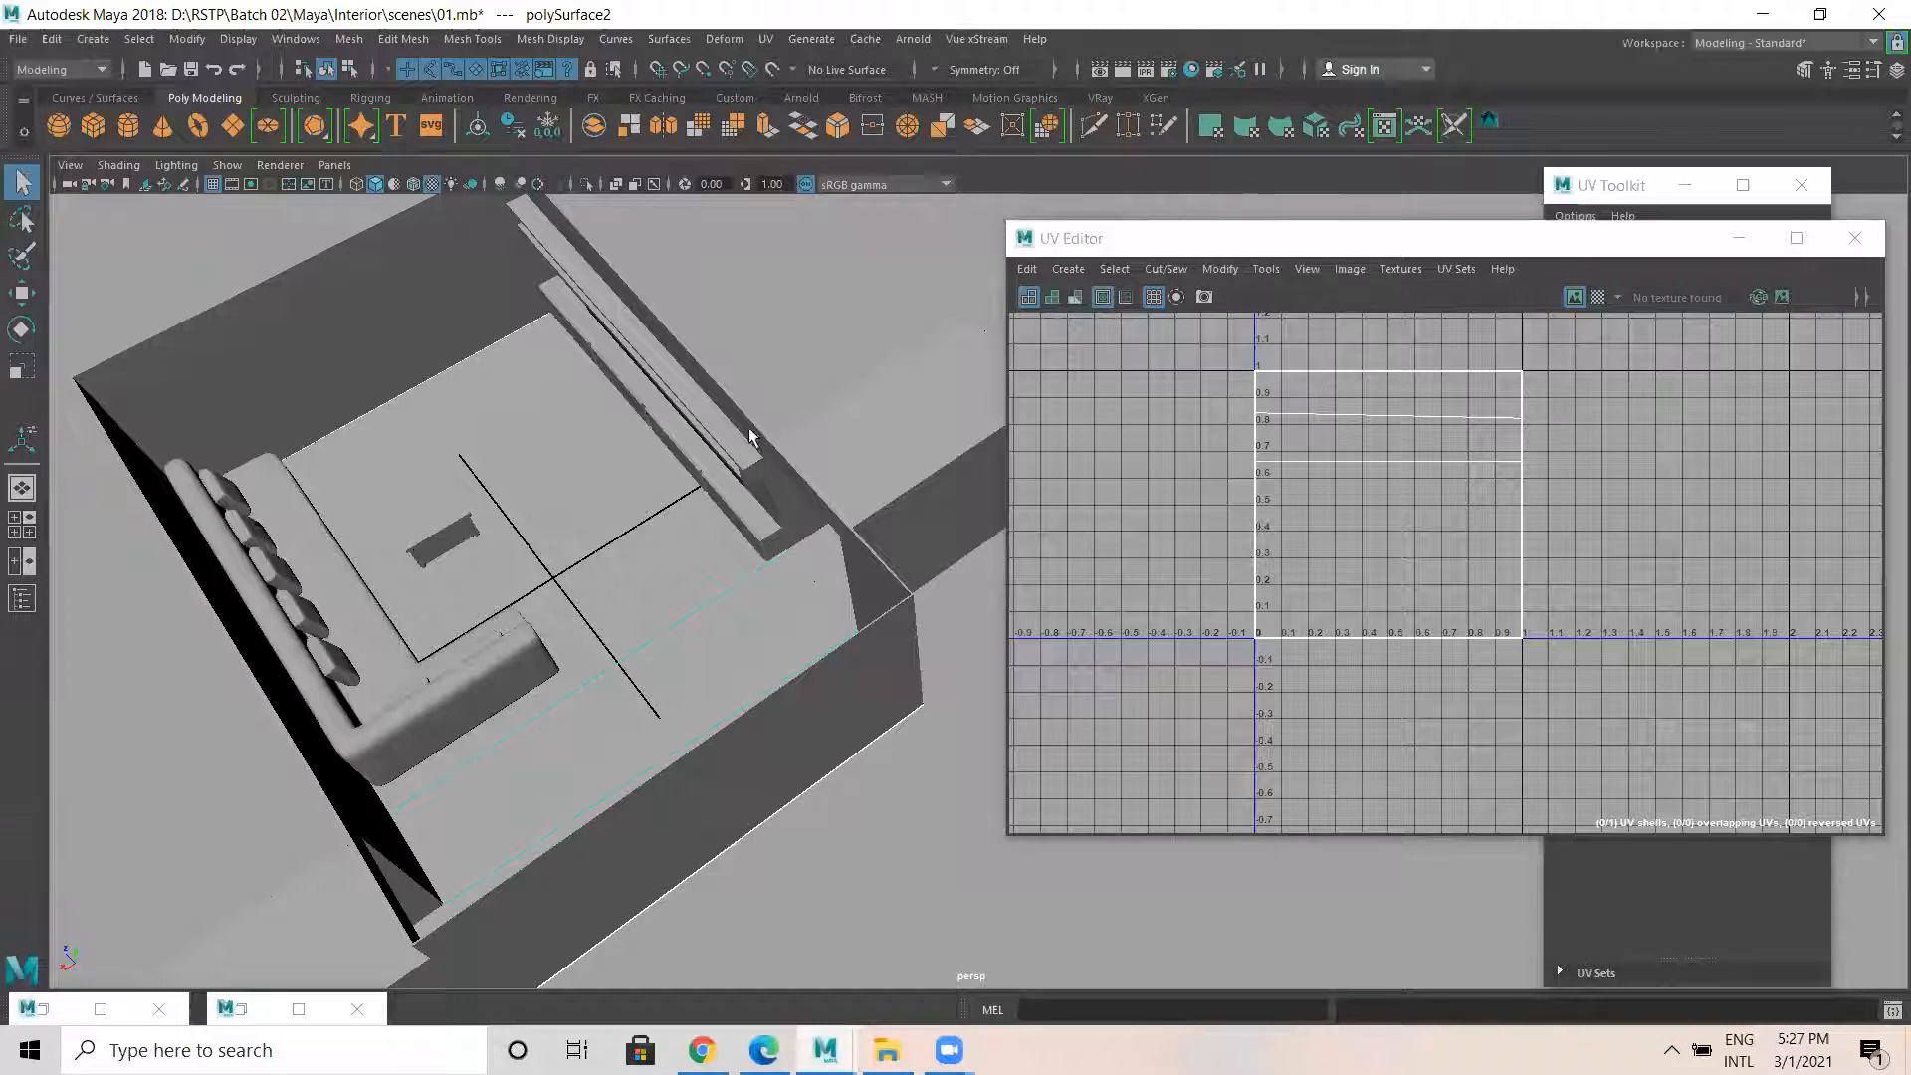
right_drag(515, 409, 516, 920)
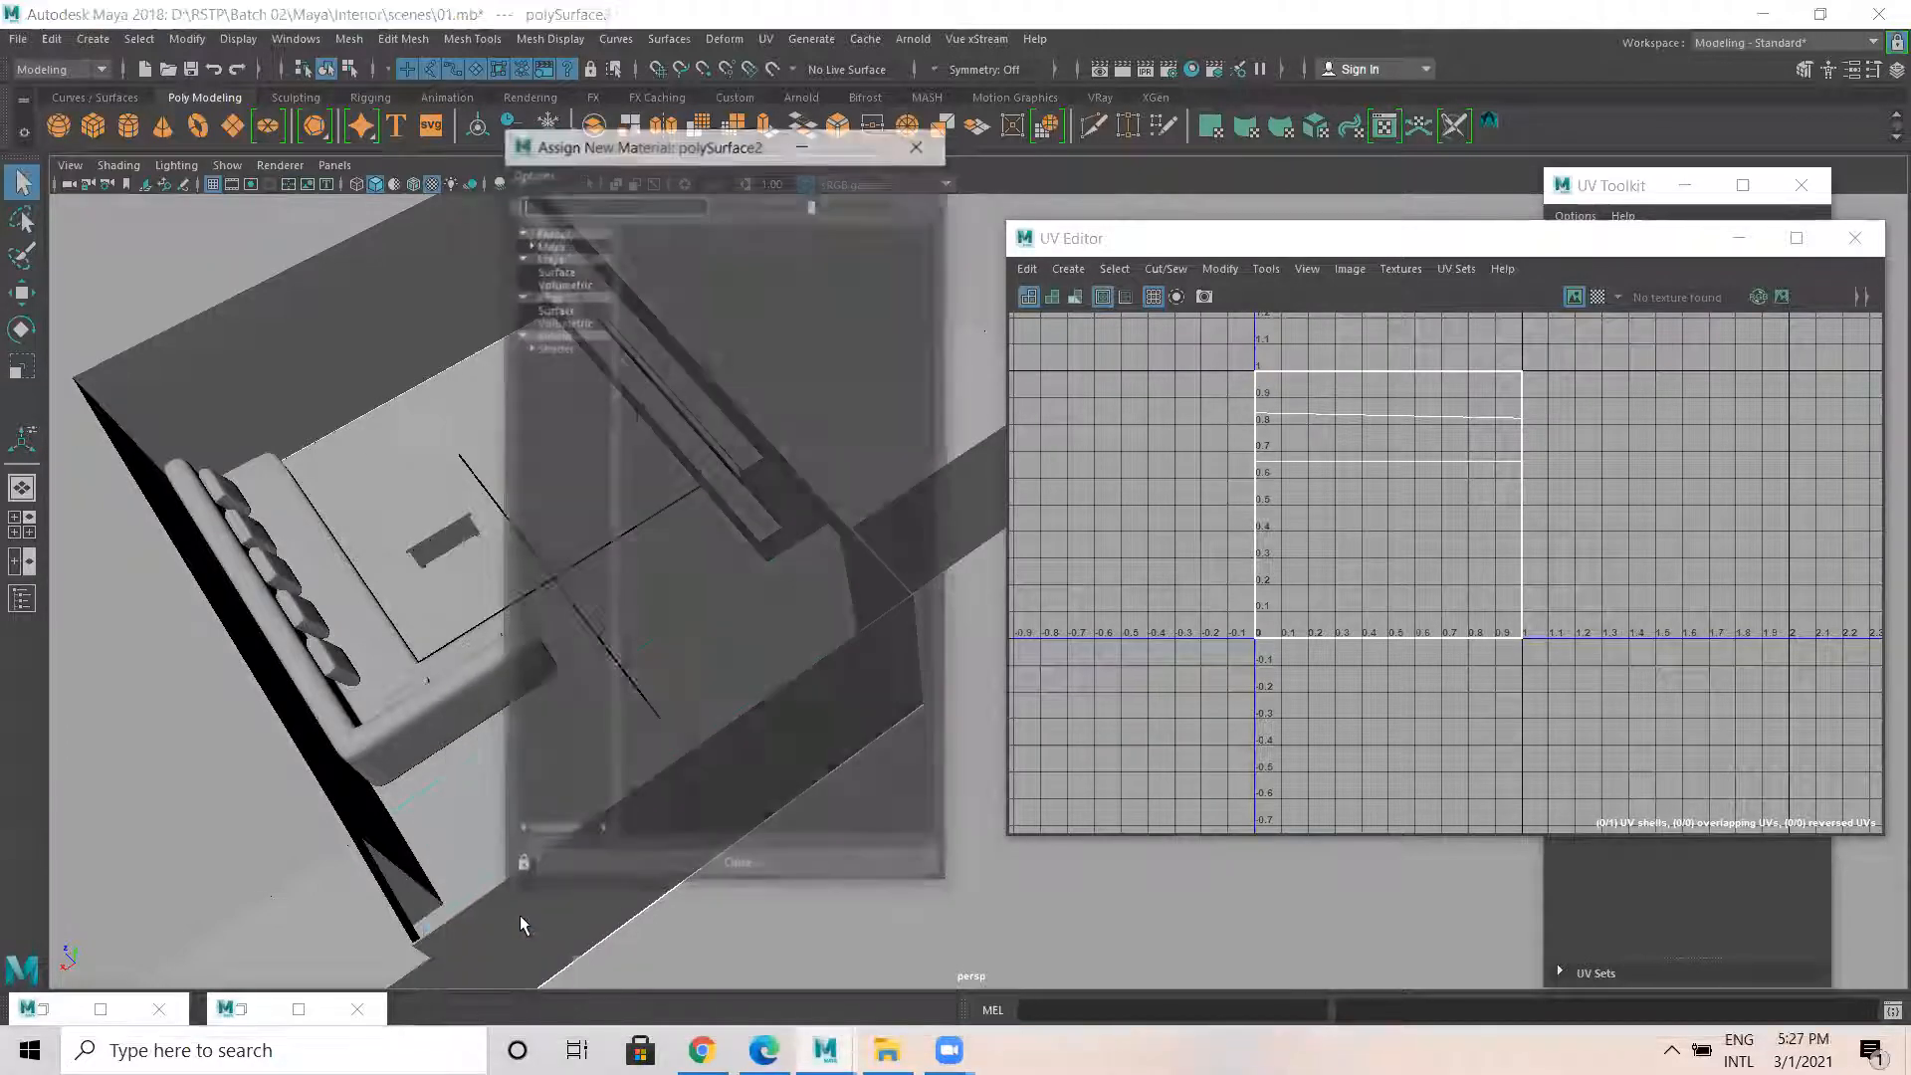
click(551, 346)
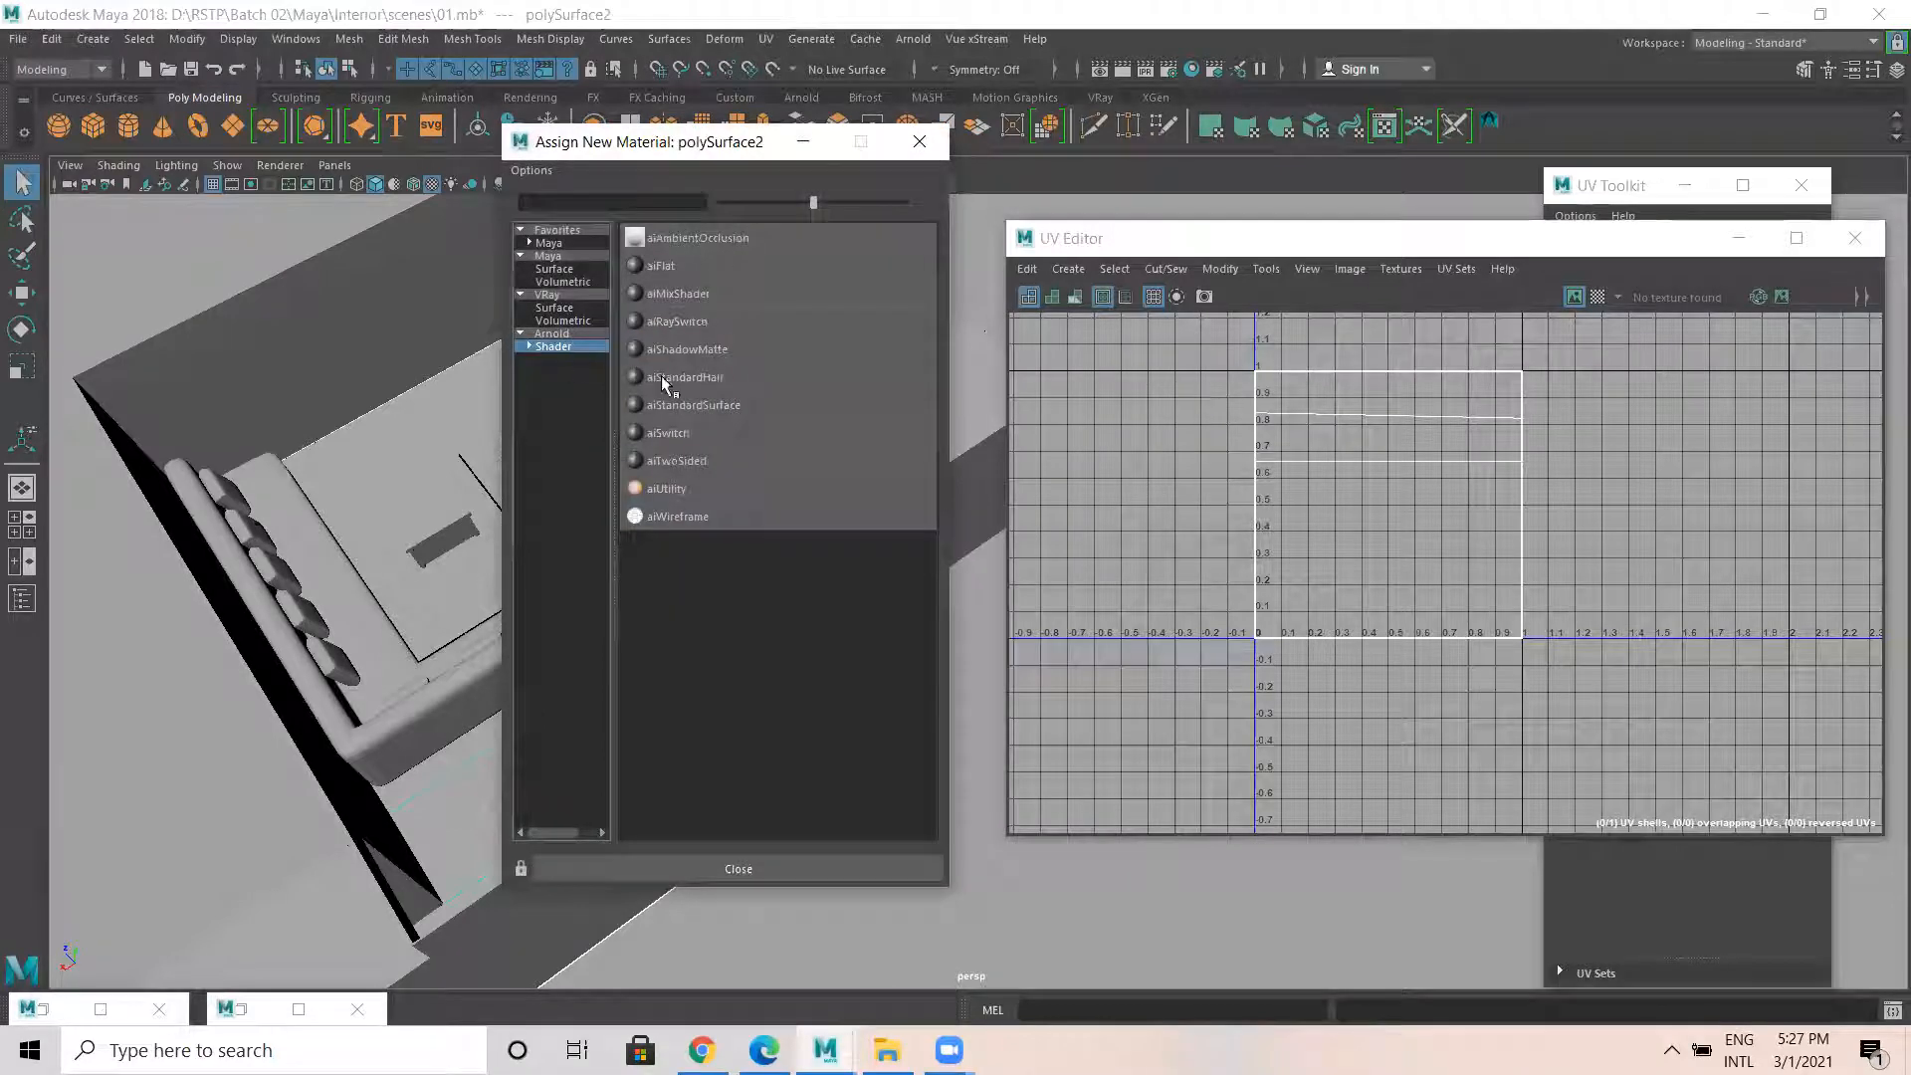
click(726, 406)
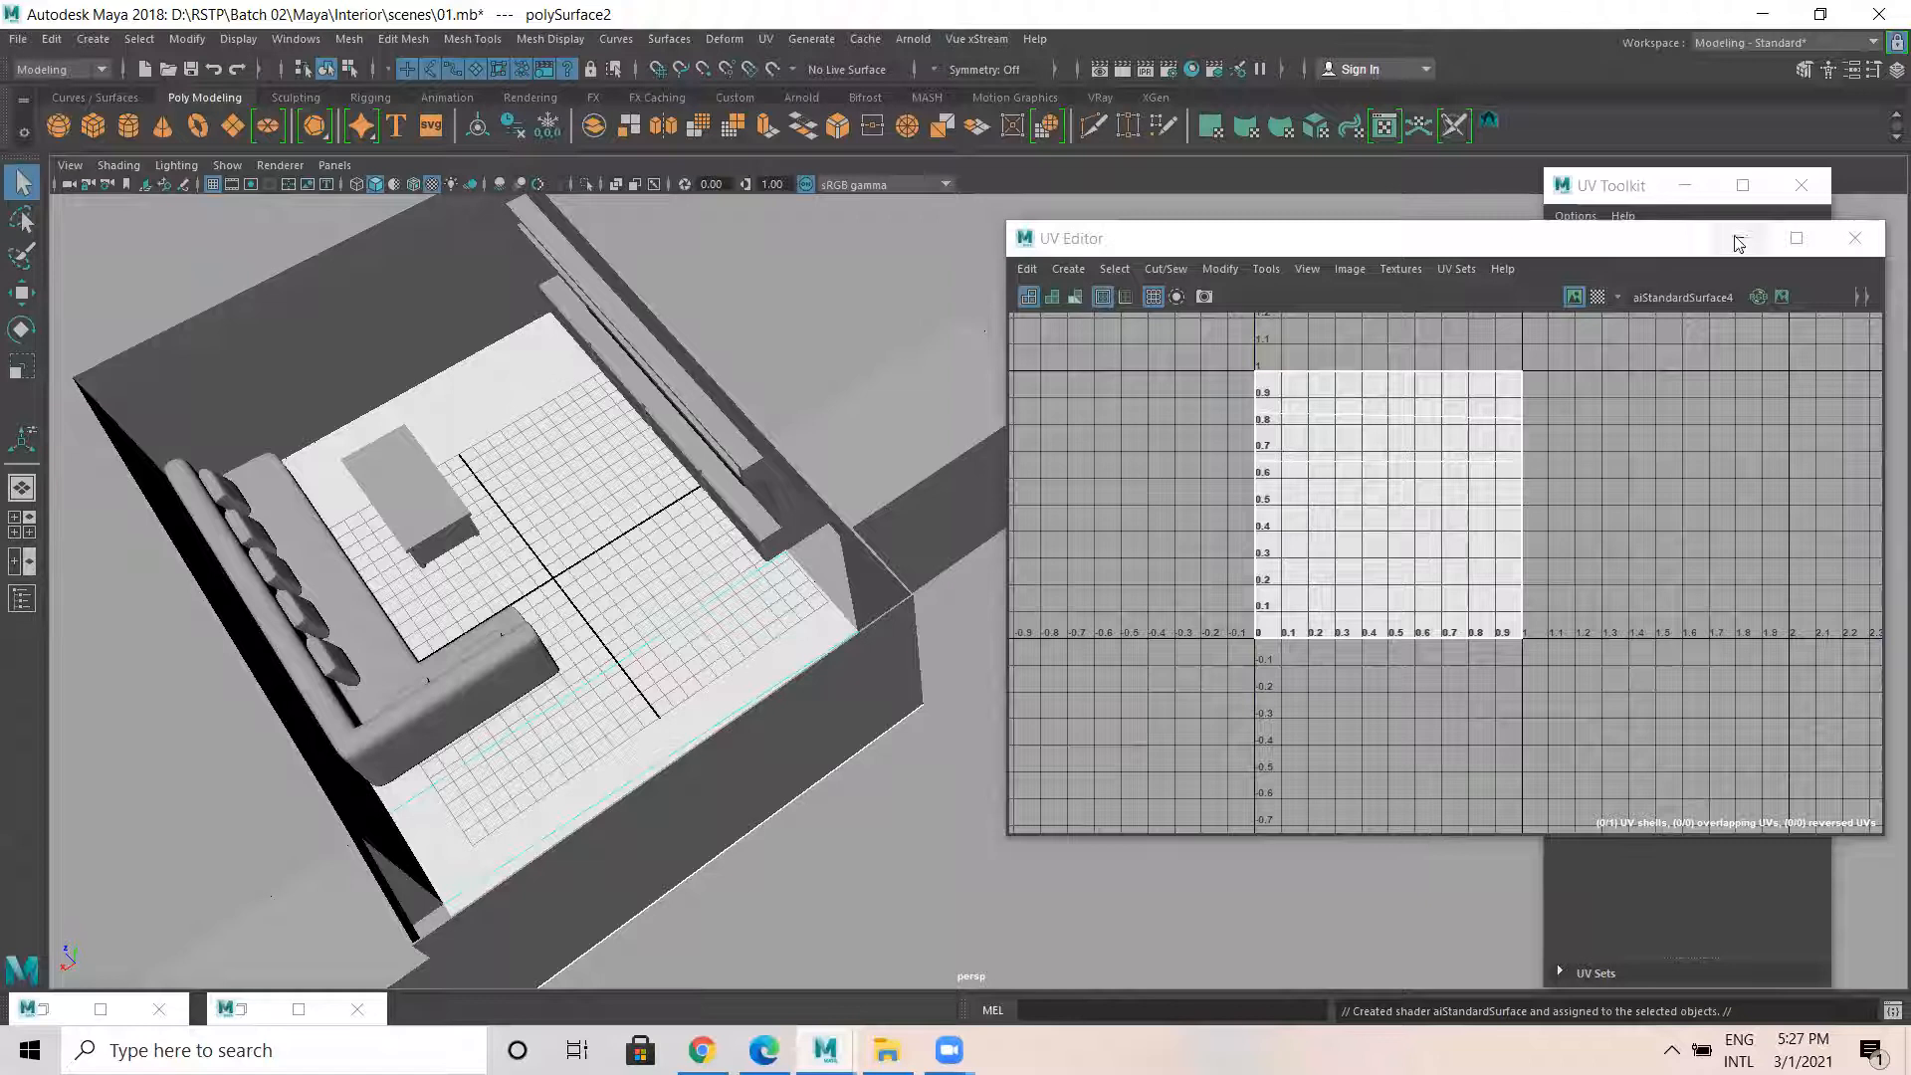
Close the UV Editor and connect a File texture to the base color of the floor's aiStandardSurface material.
click(1854, 238)
click(1852, 73)
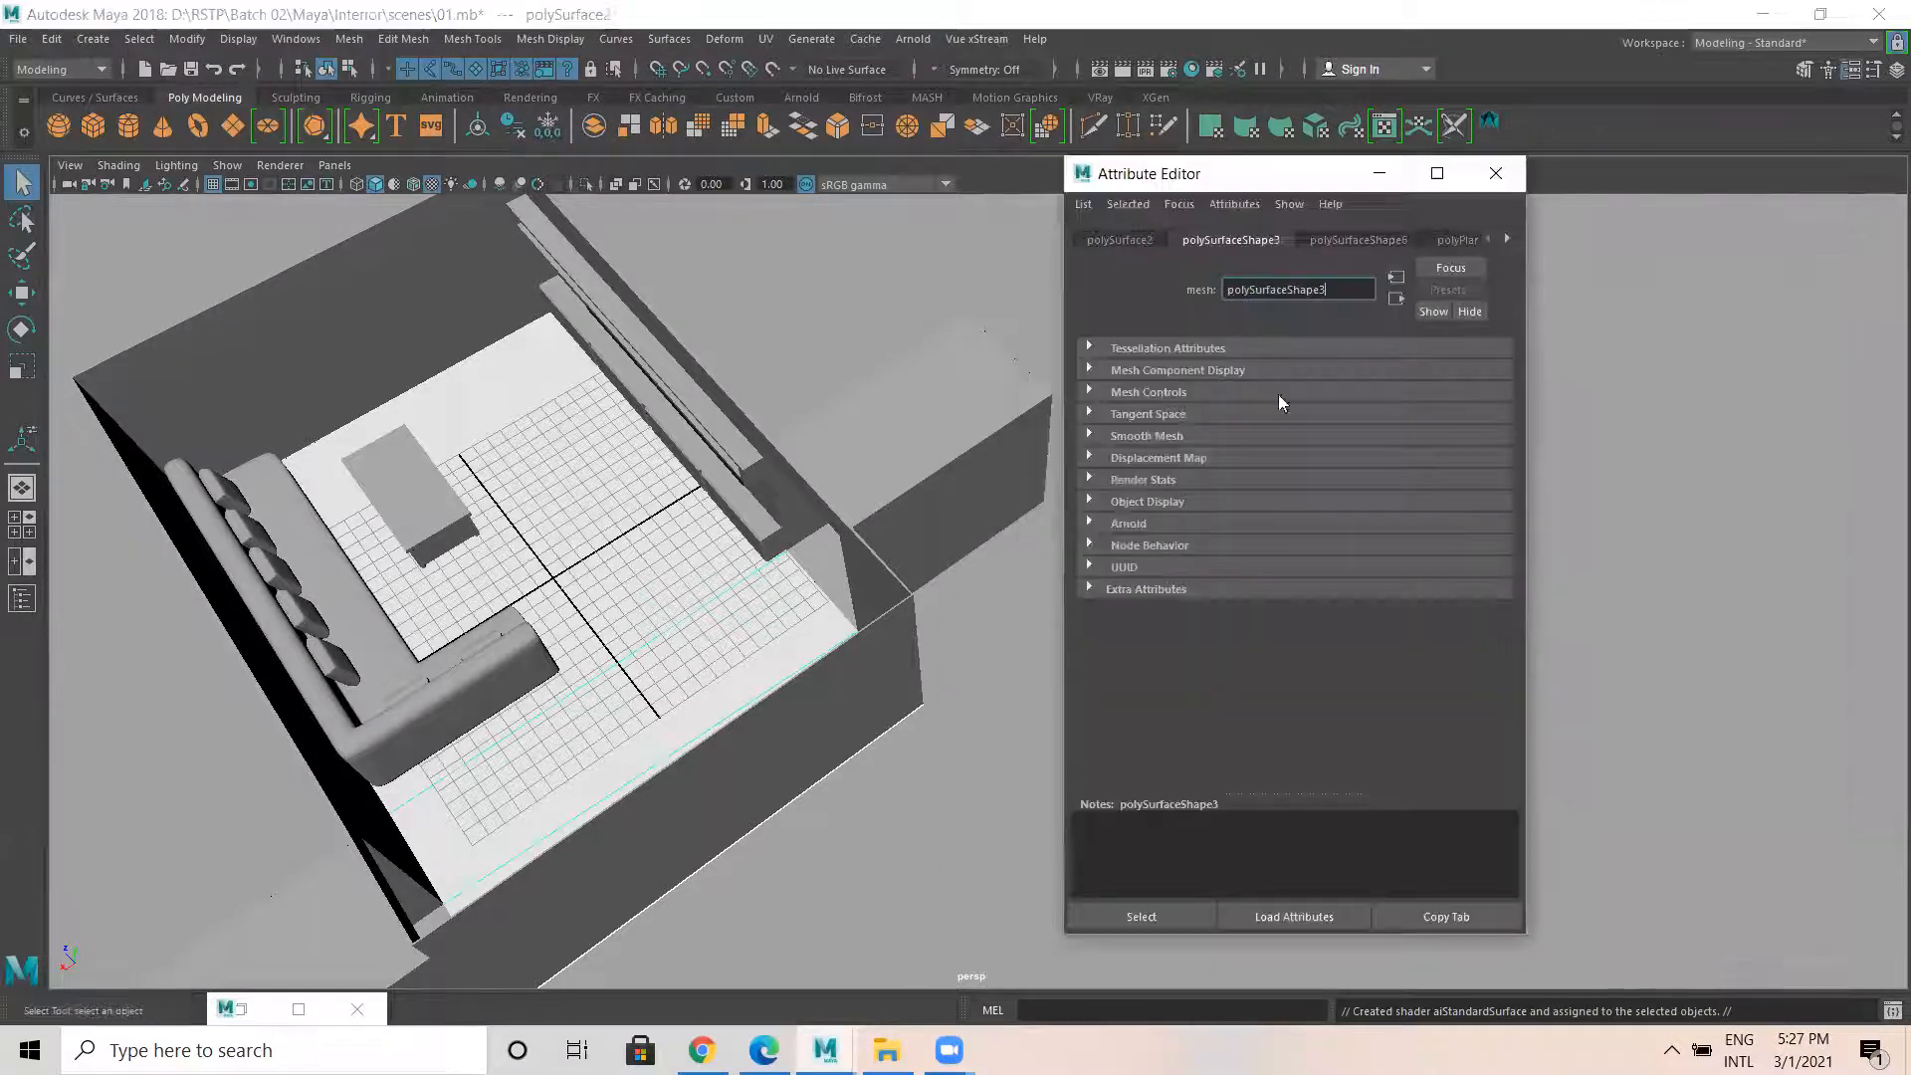
click(1437, 240)
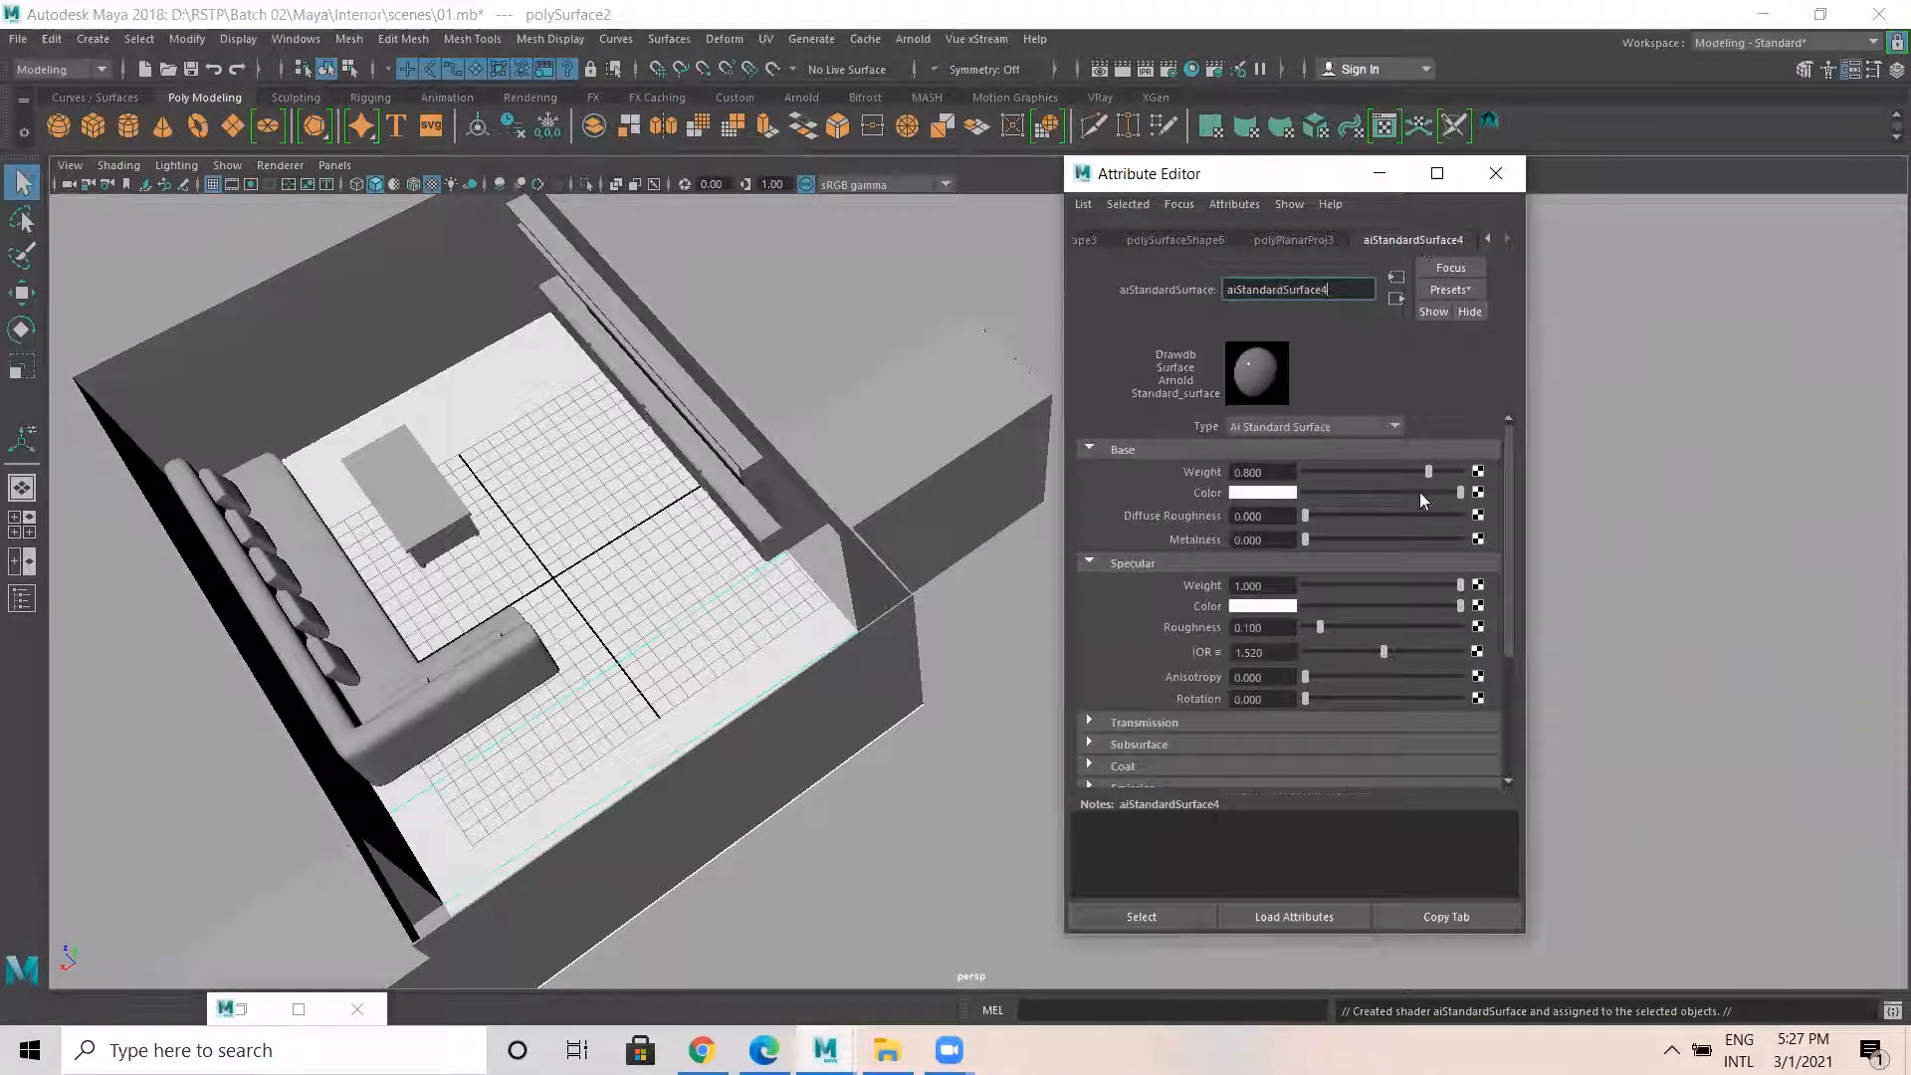
click(1478, 493)
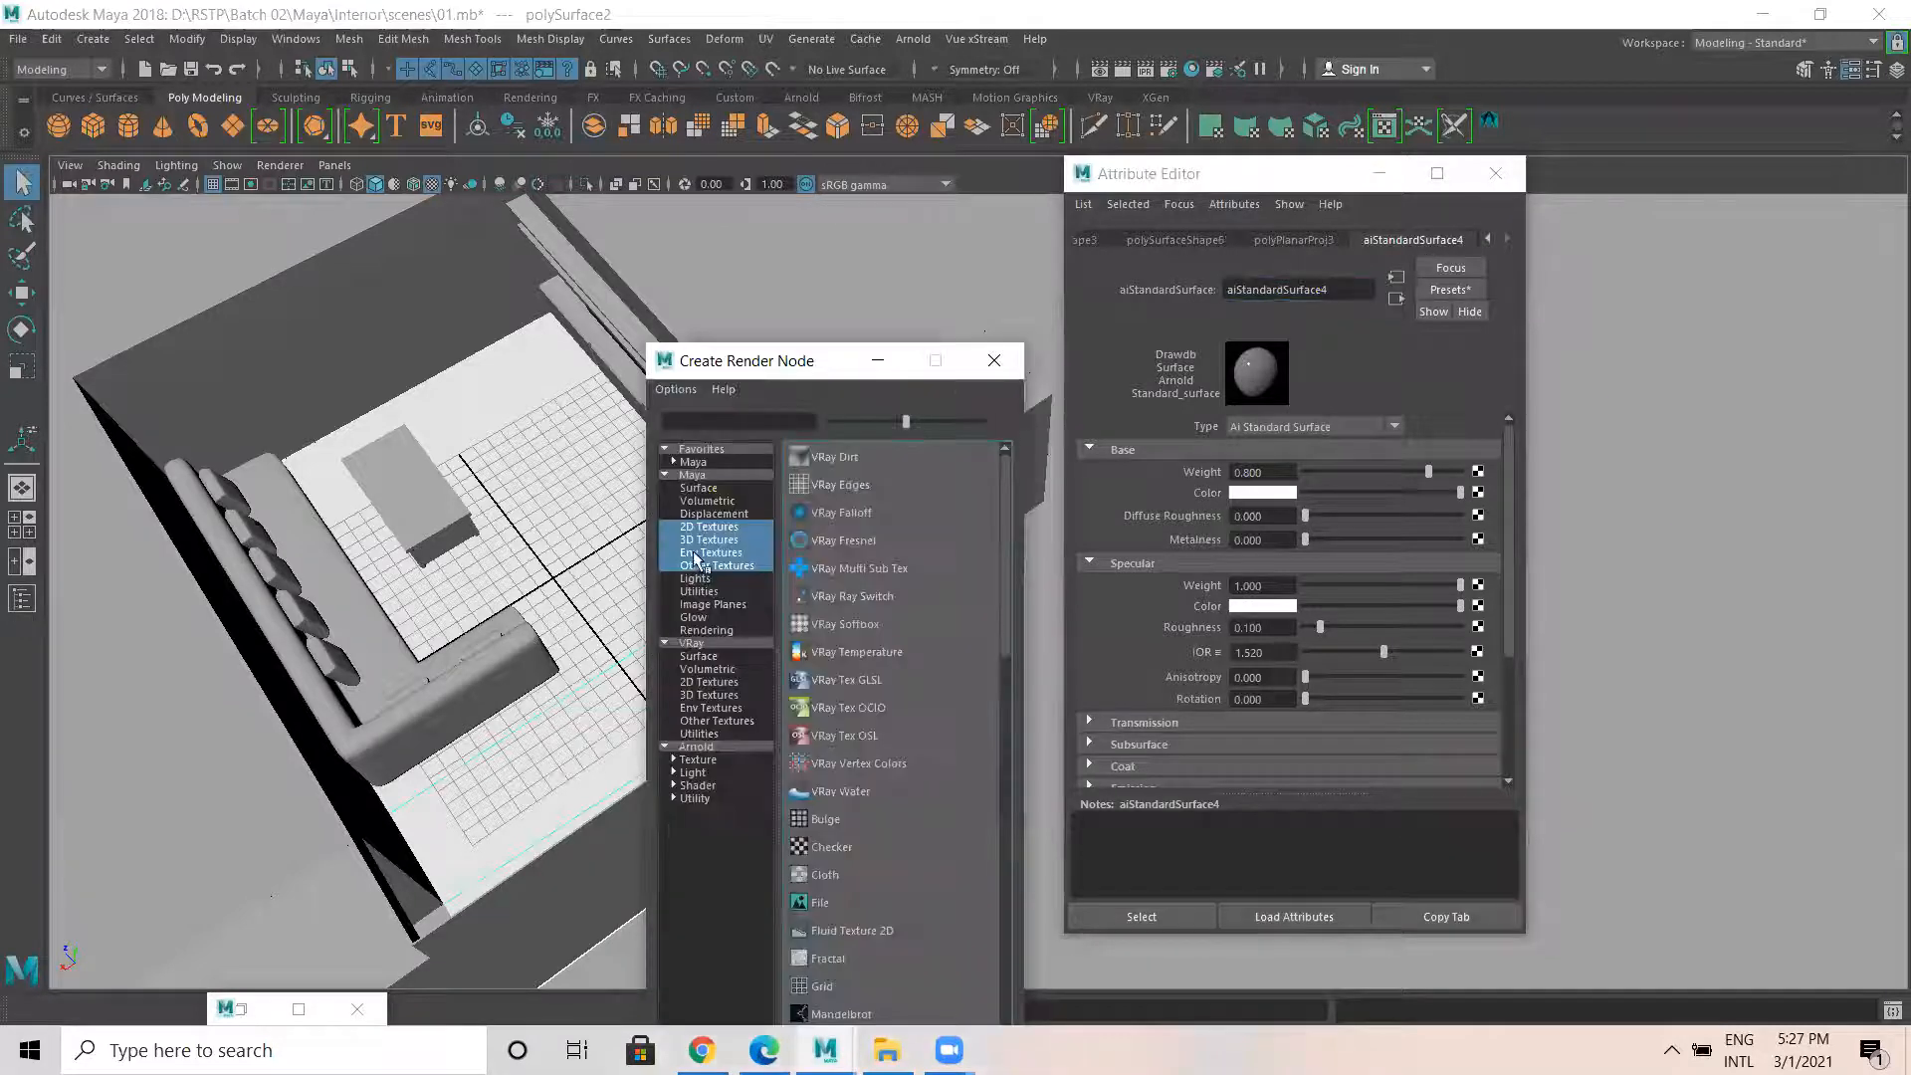
click(818, 904)
Load white-marble-texture-background_42682-286.jpg from the sourceimages folder as the floor texture's image.
click(1483, 511)
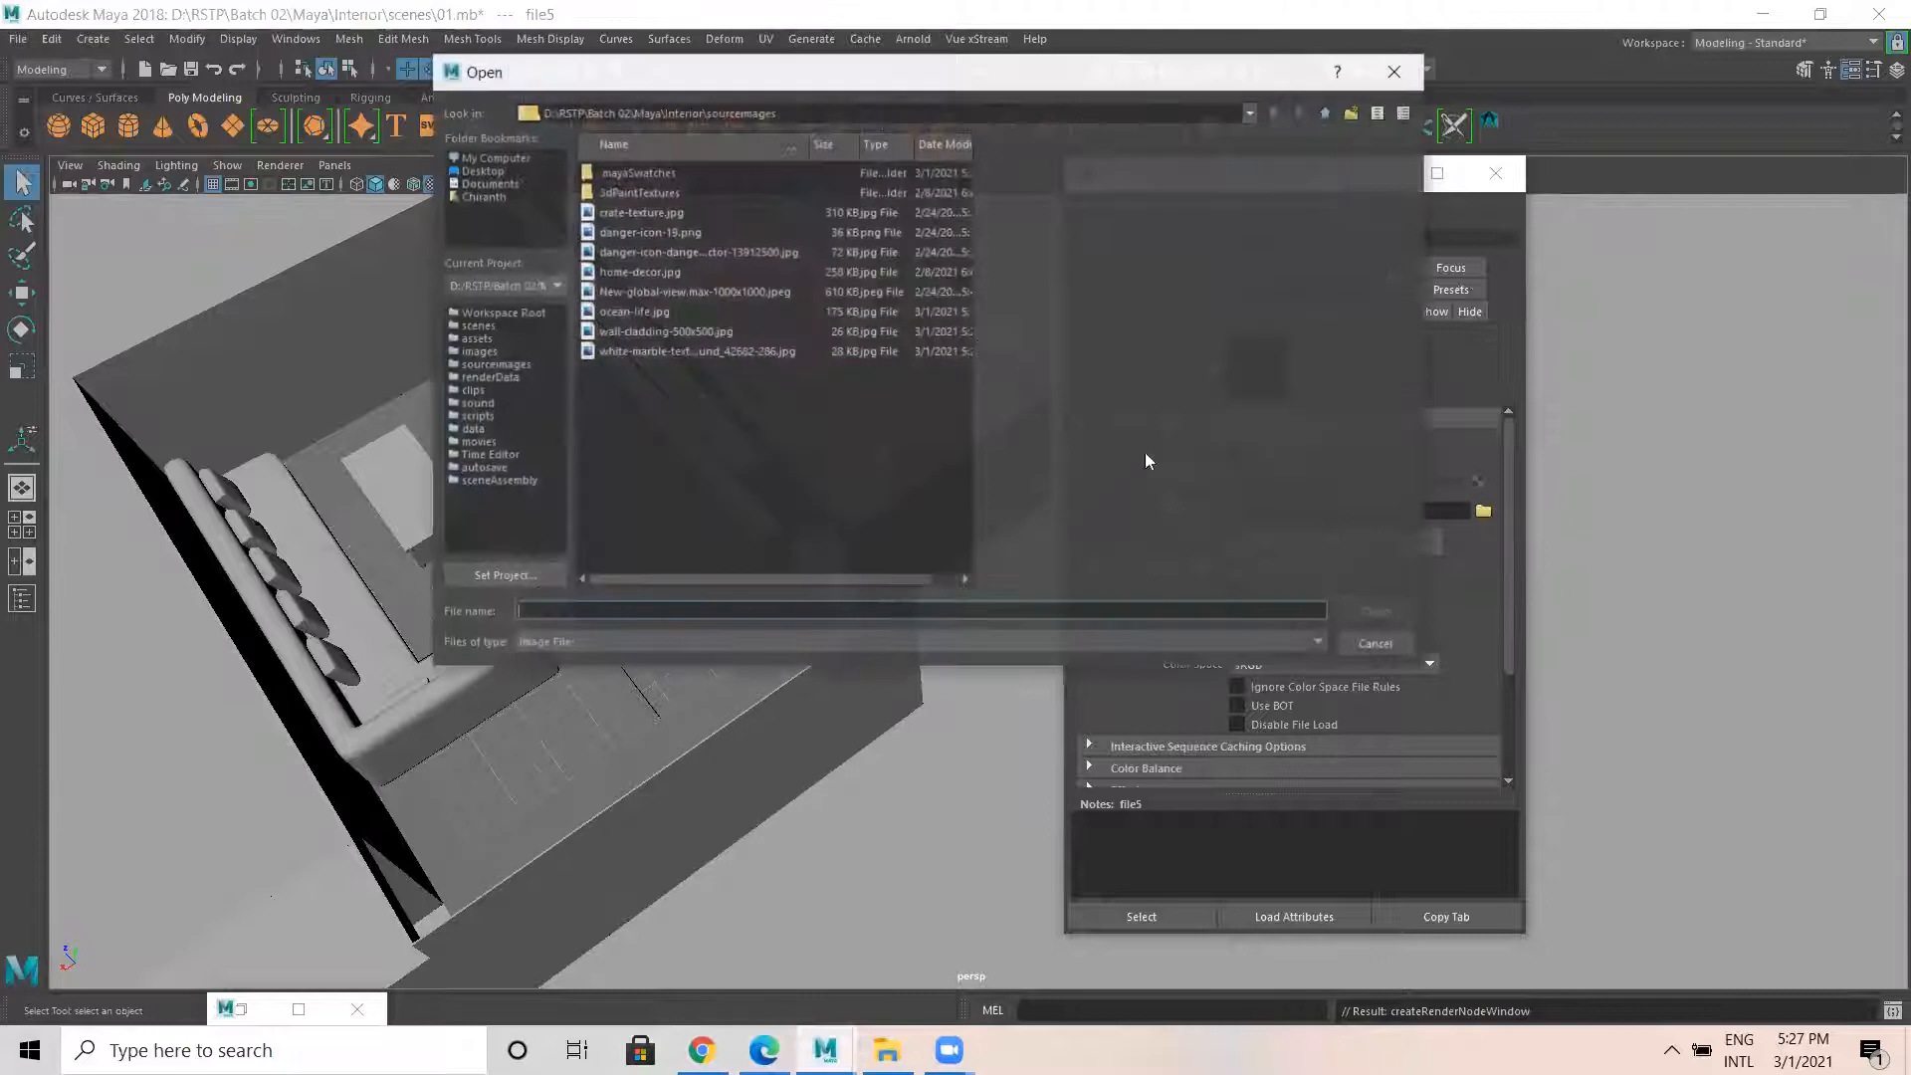
click(712, 294)
click(701, 256)
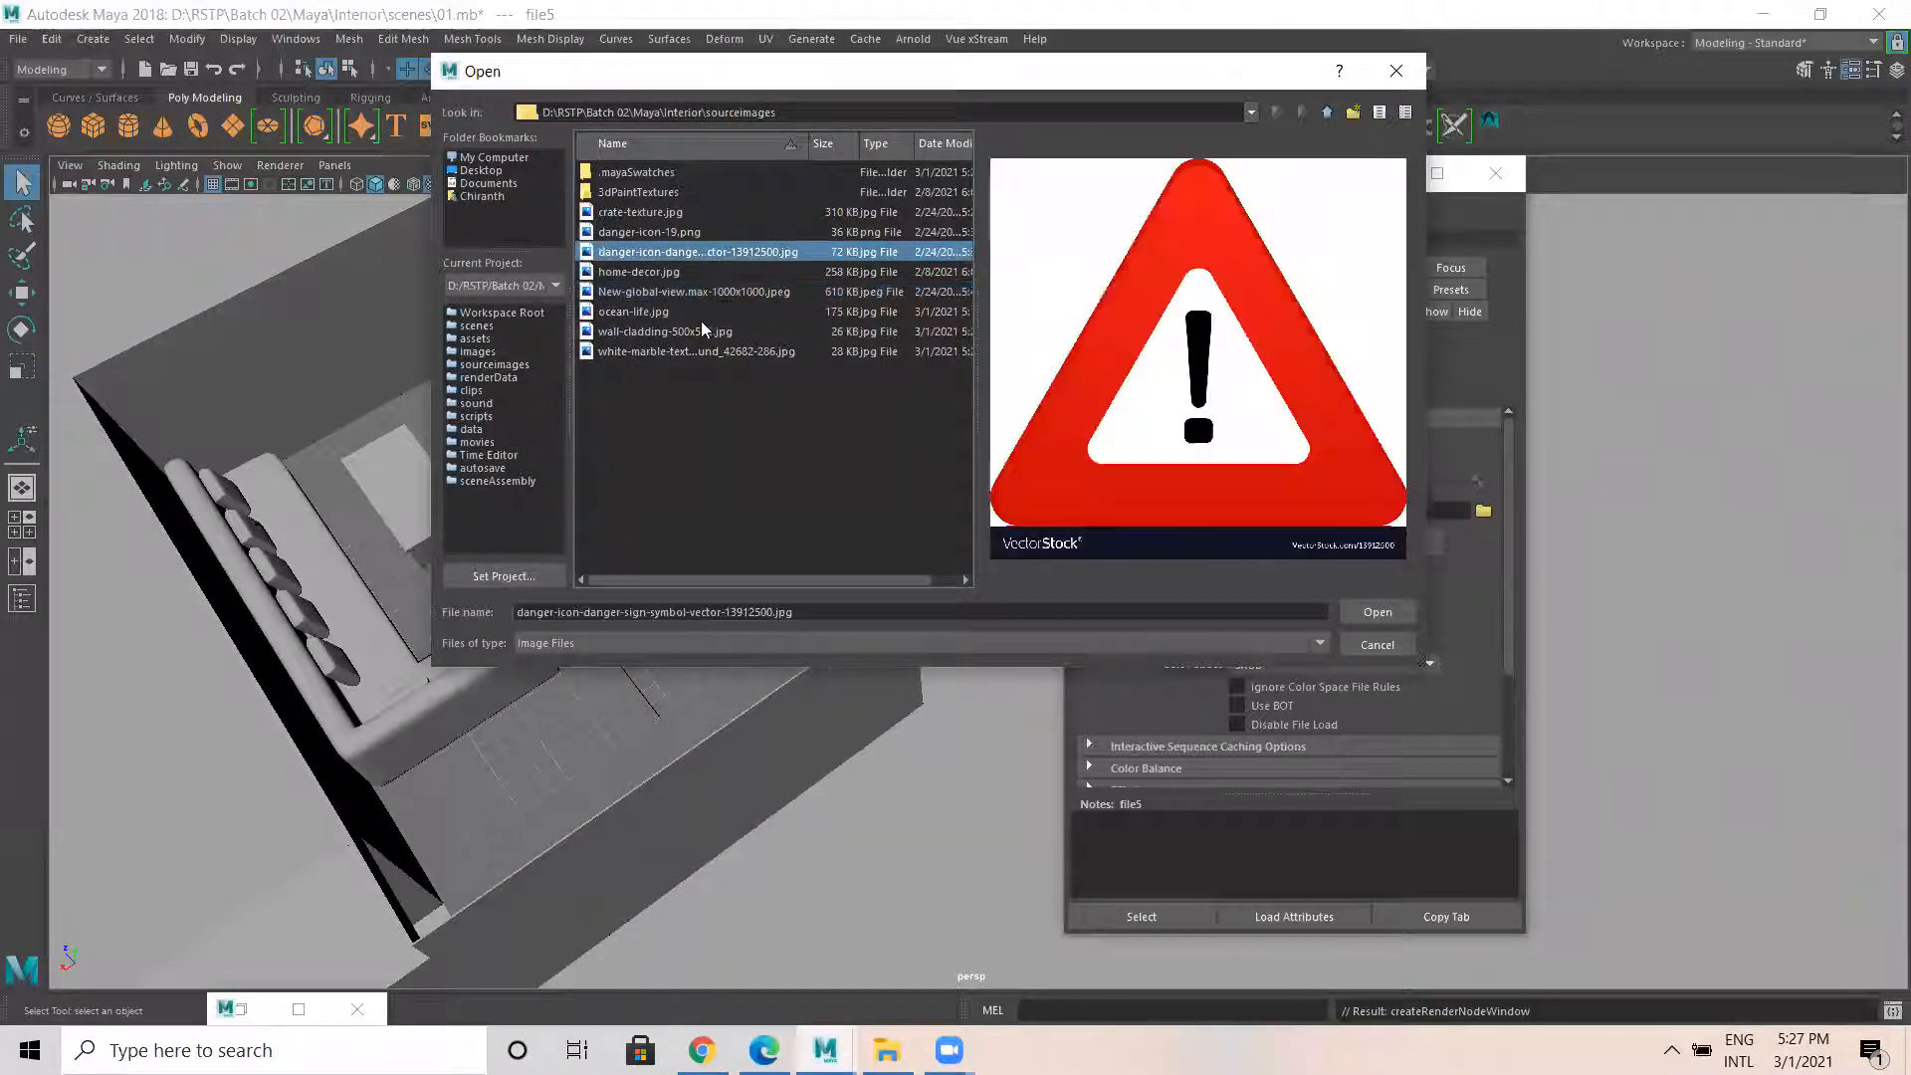
click(677, 351)
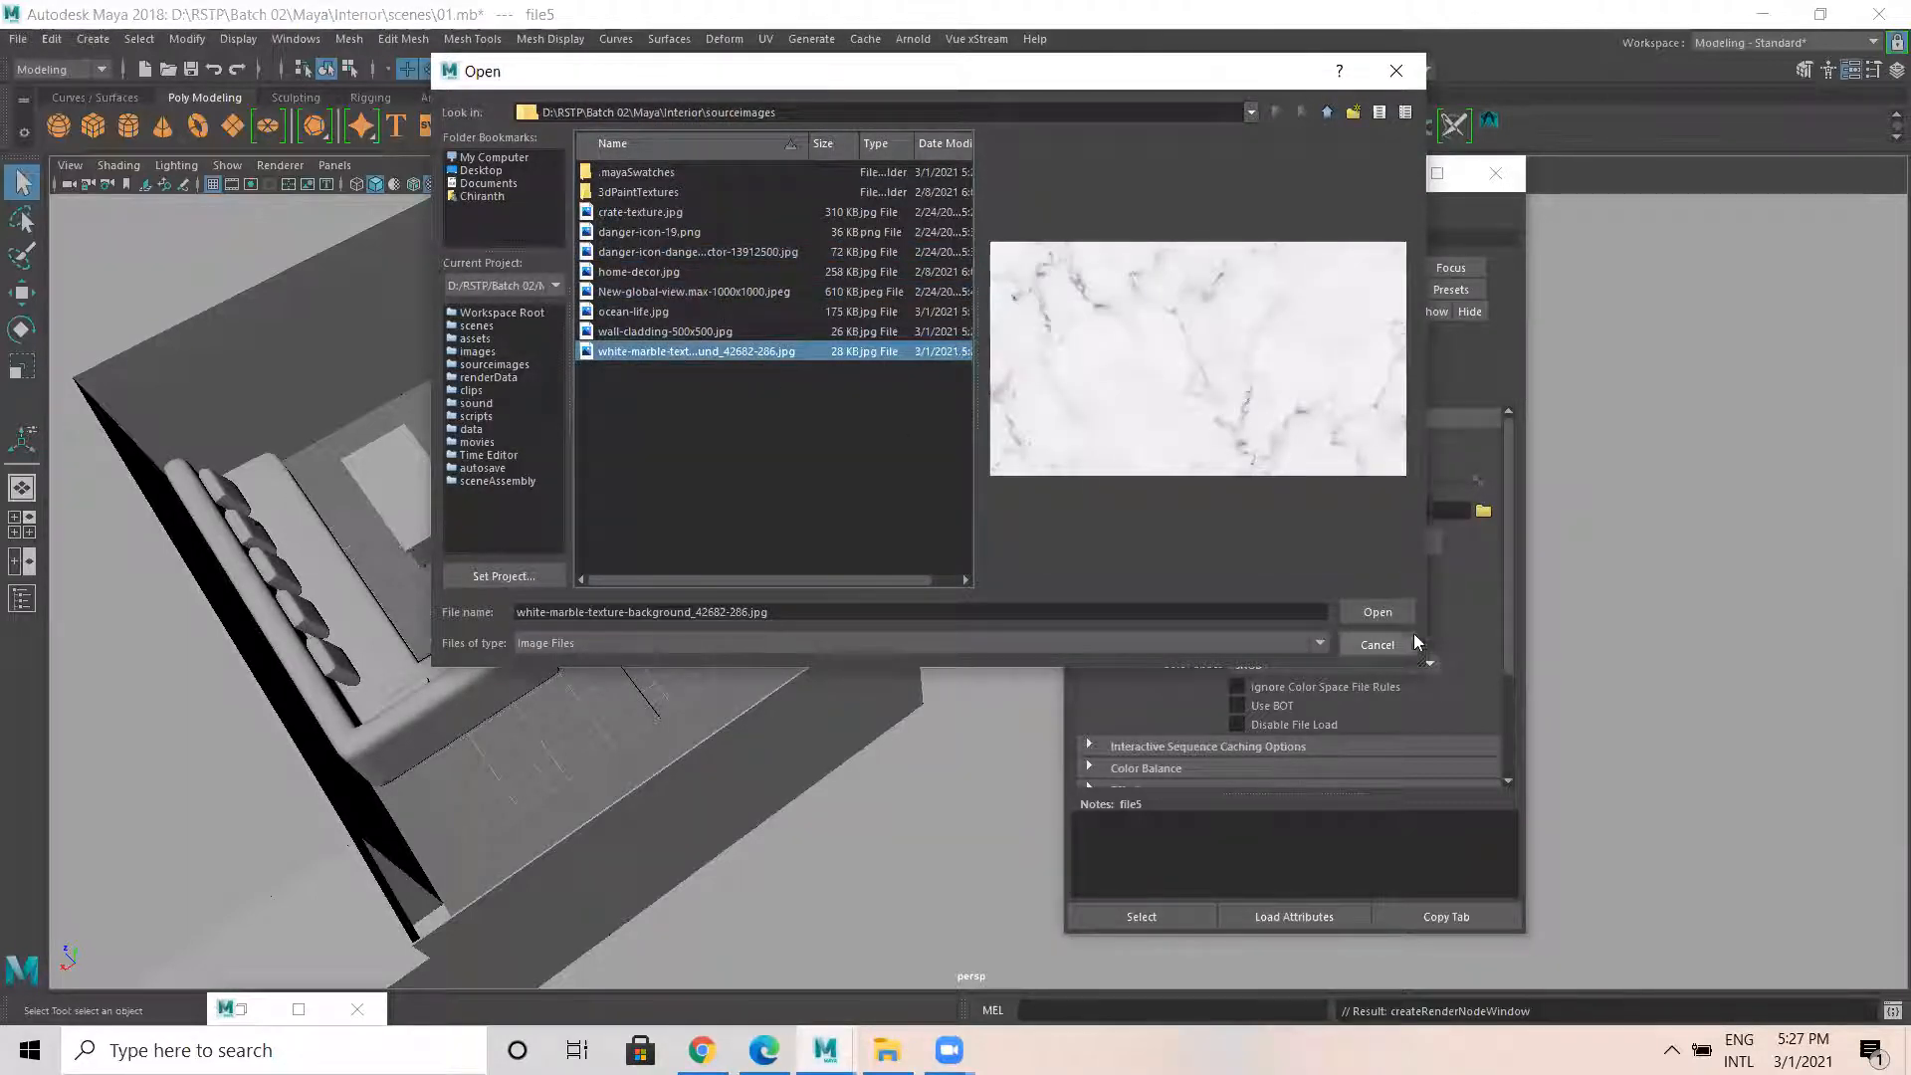
click(1382, 612)
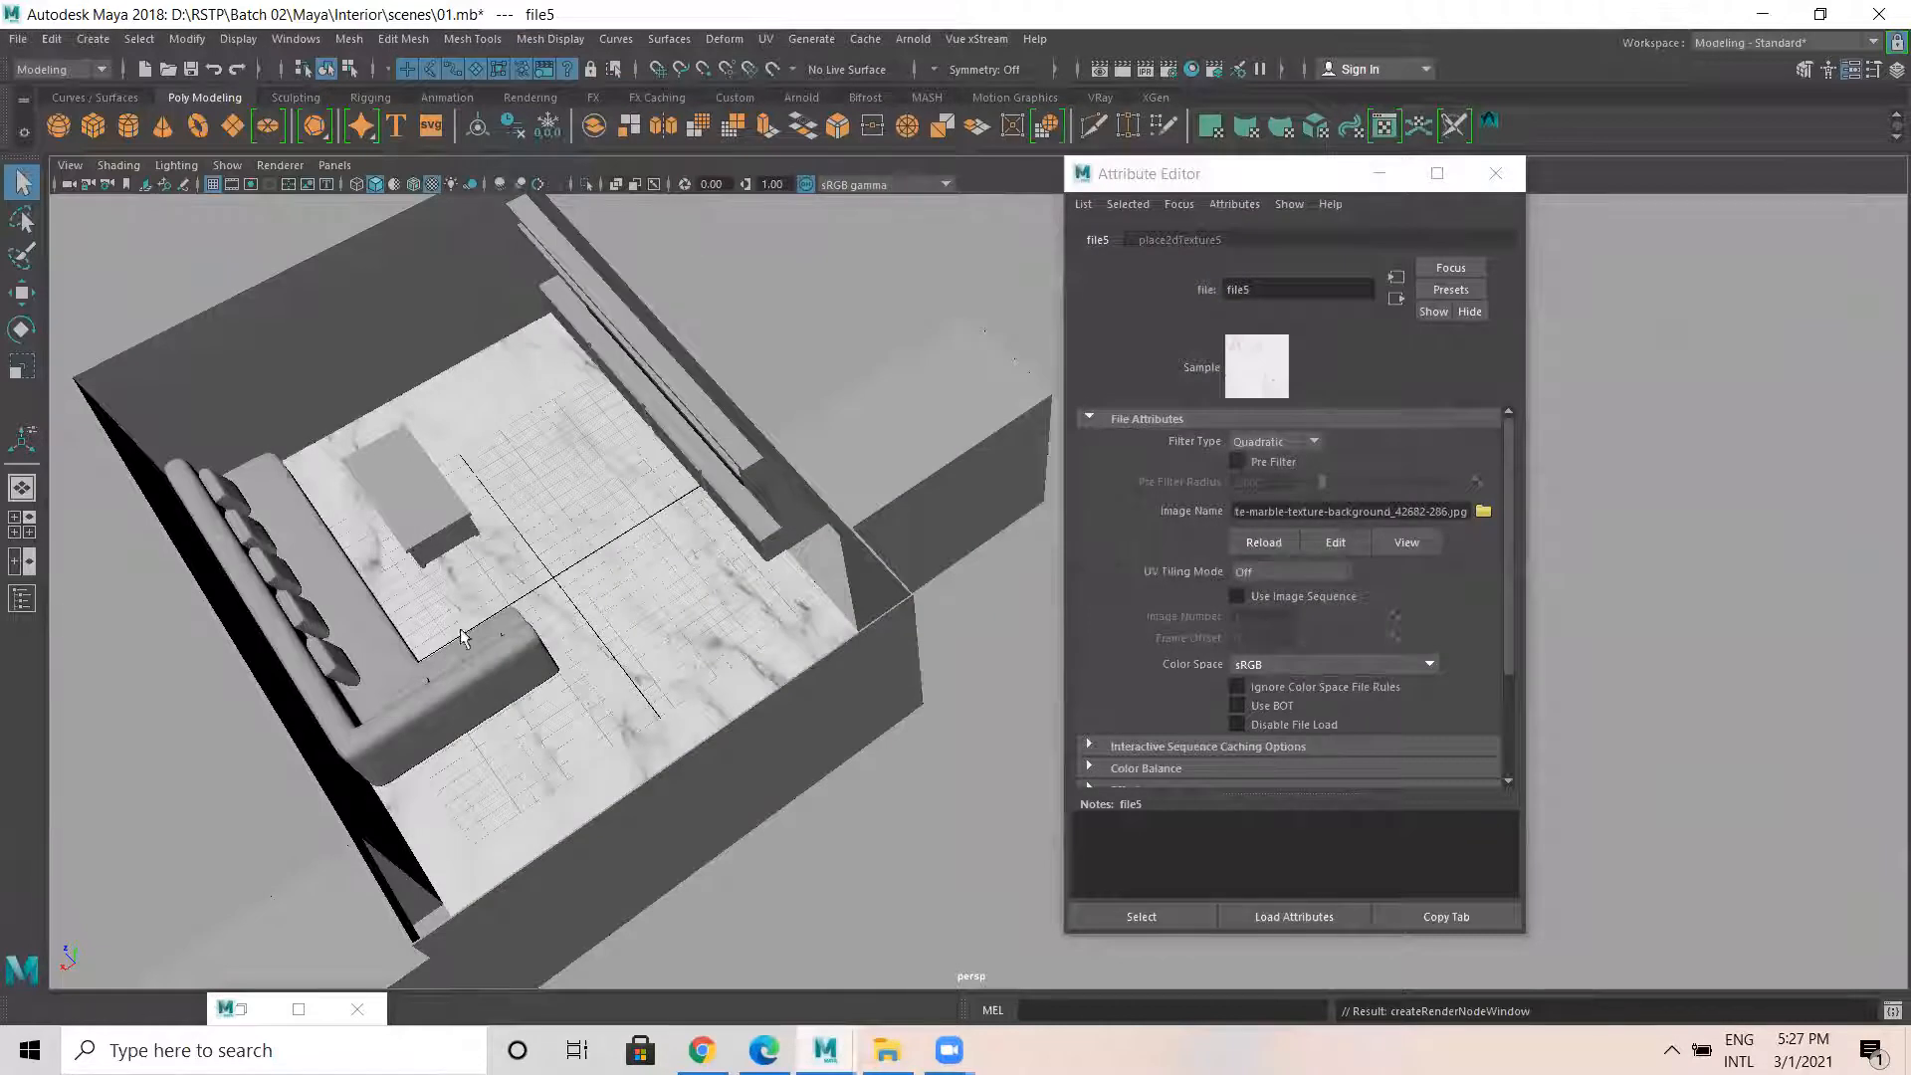
Try a U repeat of 2 in the marble texture's 2D placement, and set it back to 1.
alt+drag(464, 638, 653, 670)
alt+middle_drag(653, 670, 525, 256)
alt+drag(821, 613, 660, 656)
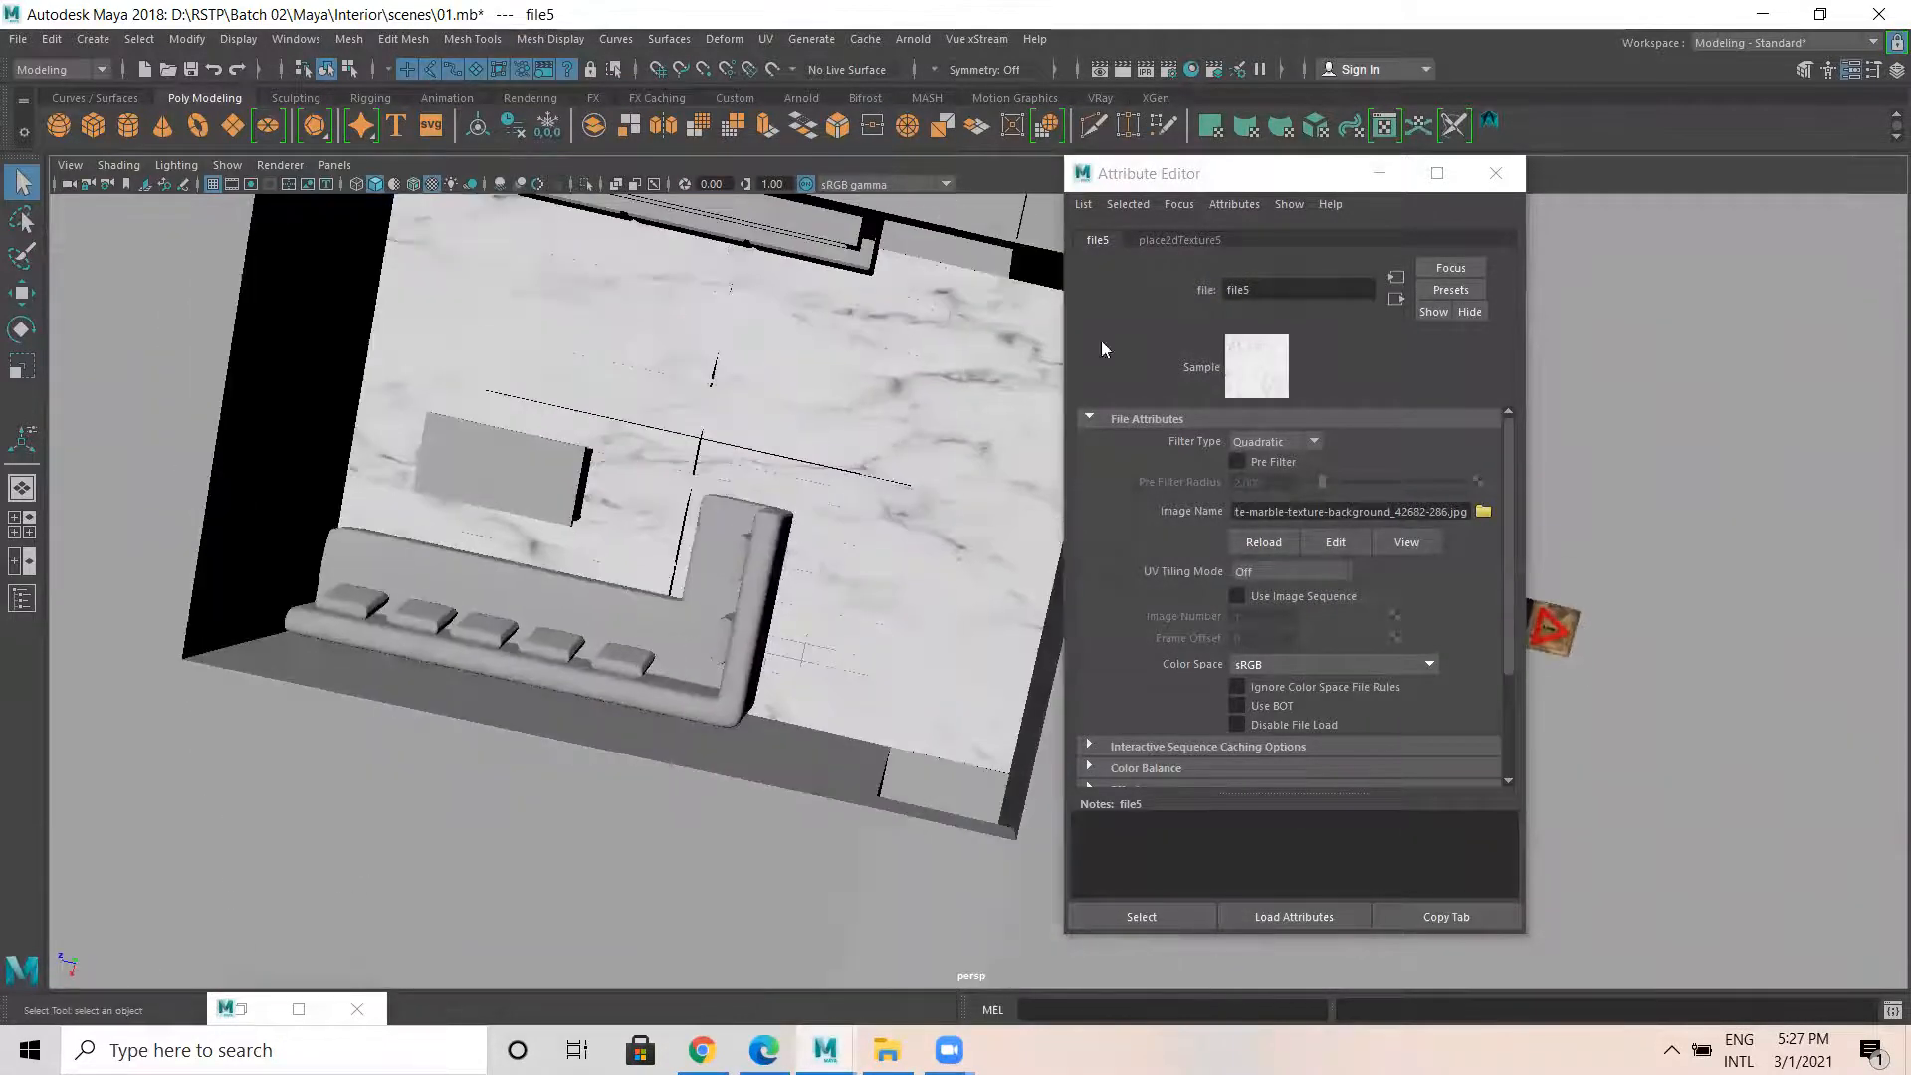
click(1186, 244)
click(1256, 594)
text(2)
key(Return)
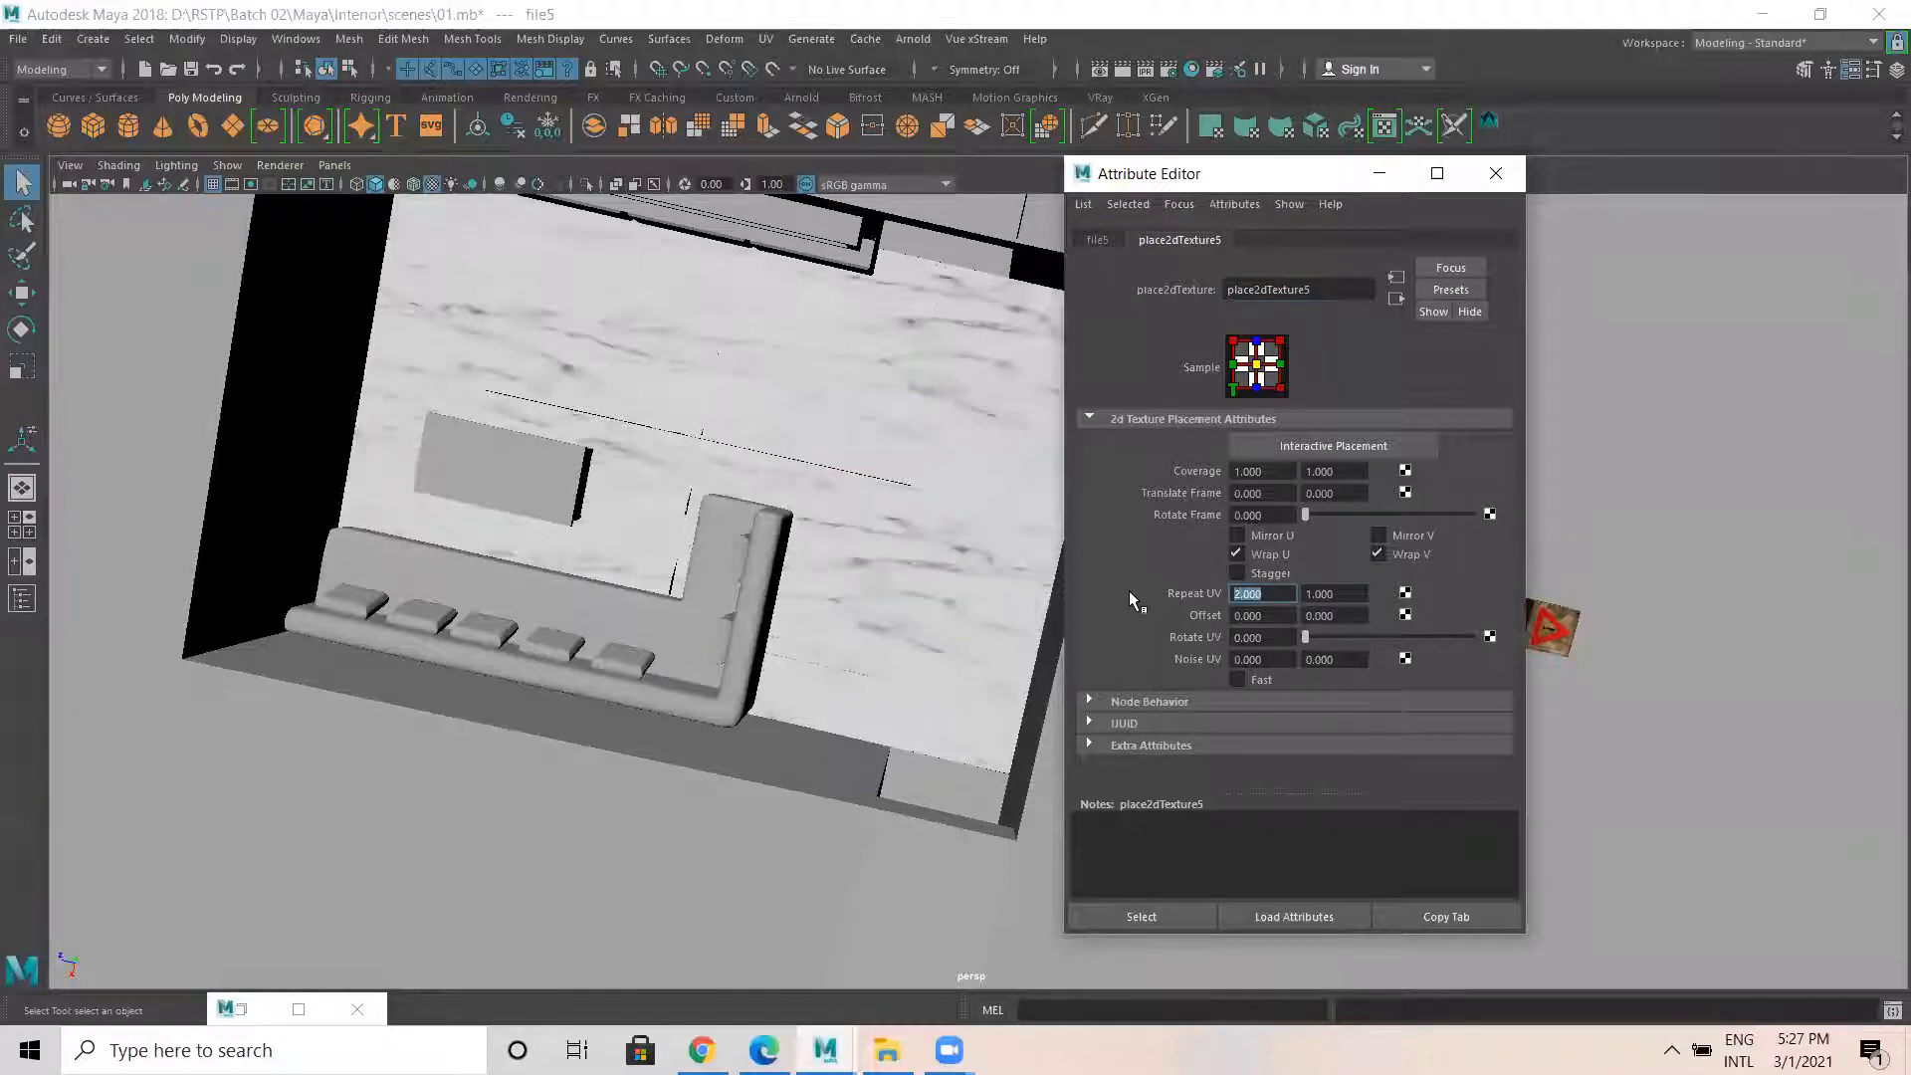
scroll(776, 521, up, 3)
alt+middle_drag(776, 521, 793, 683)
alt+drag(793, 683, 798, 648)
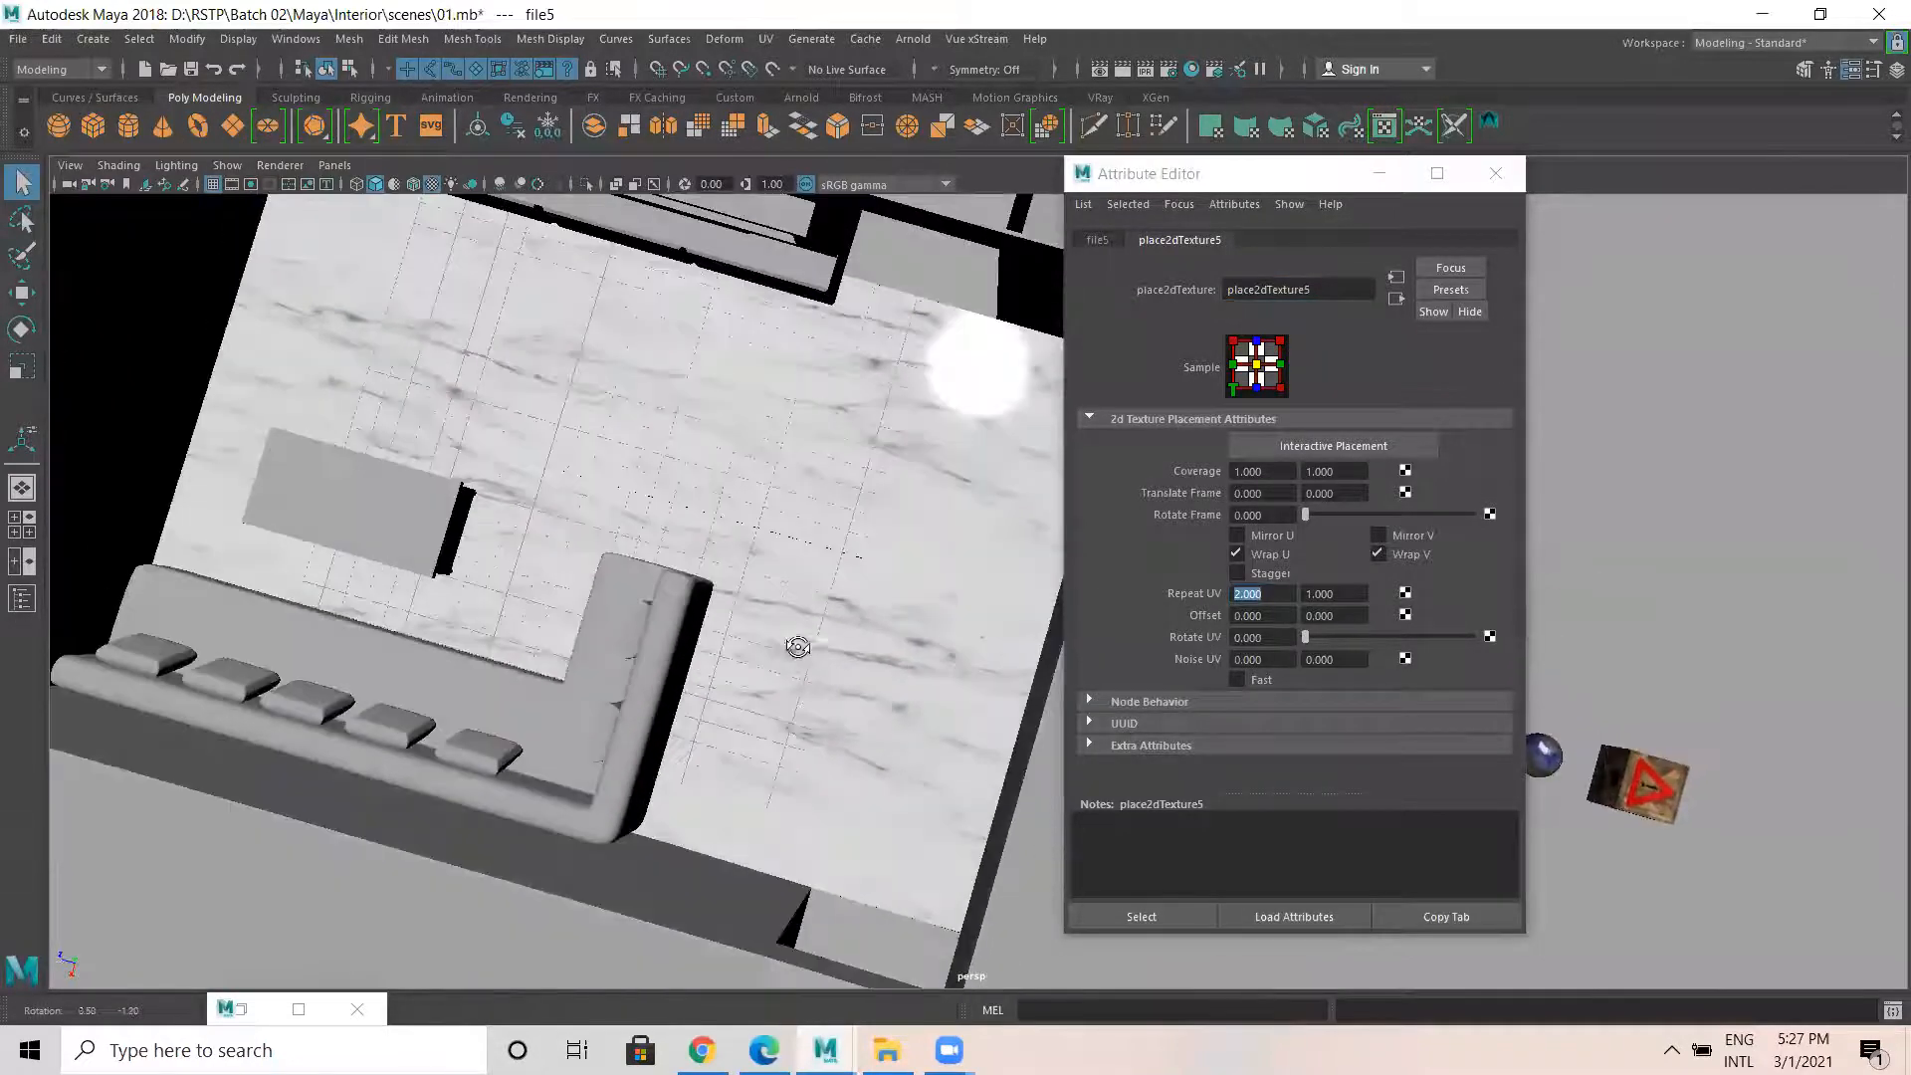
text(1)
key(Return)
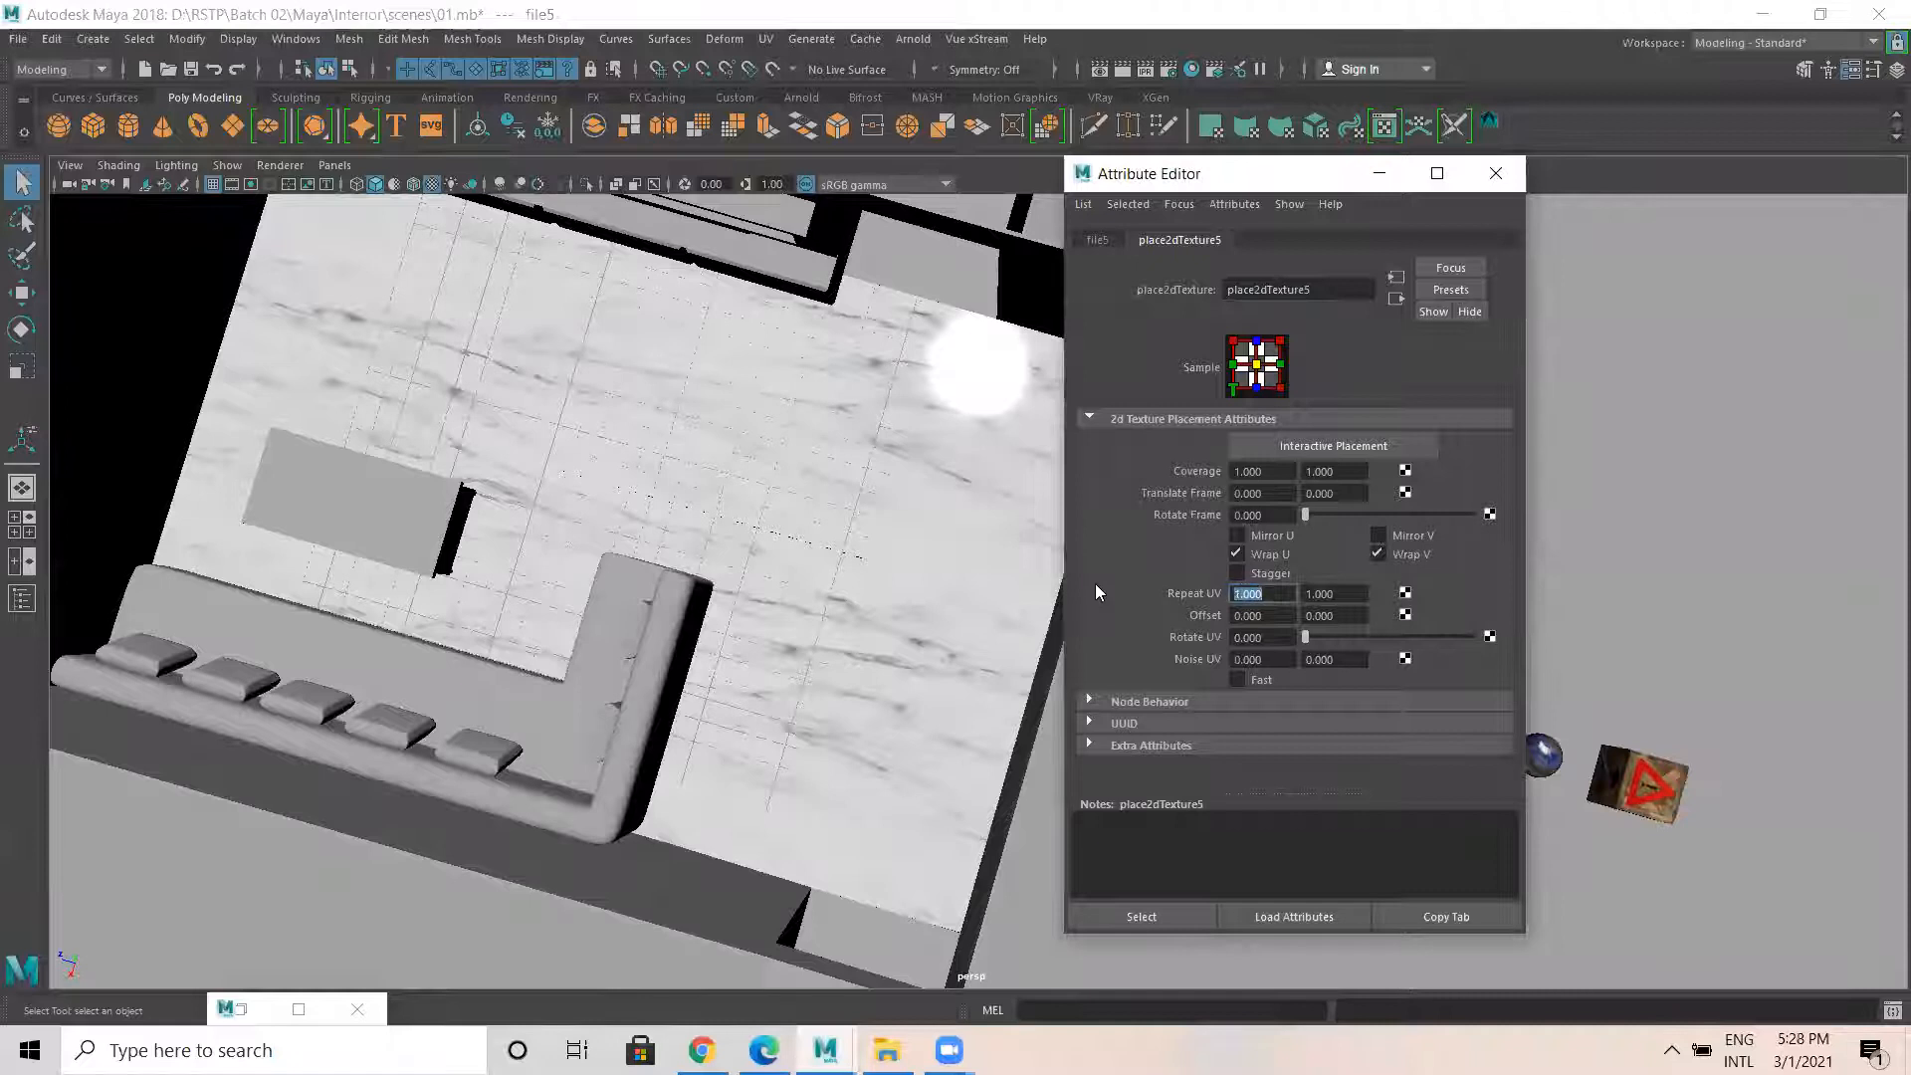
Set the V repeat of the floor's marble texture to 3.
key(Tab)
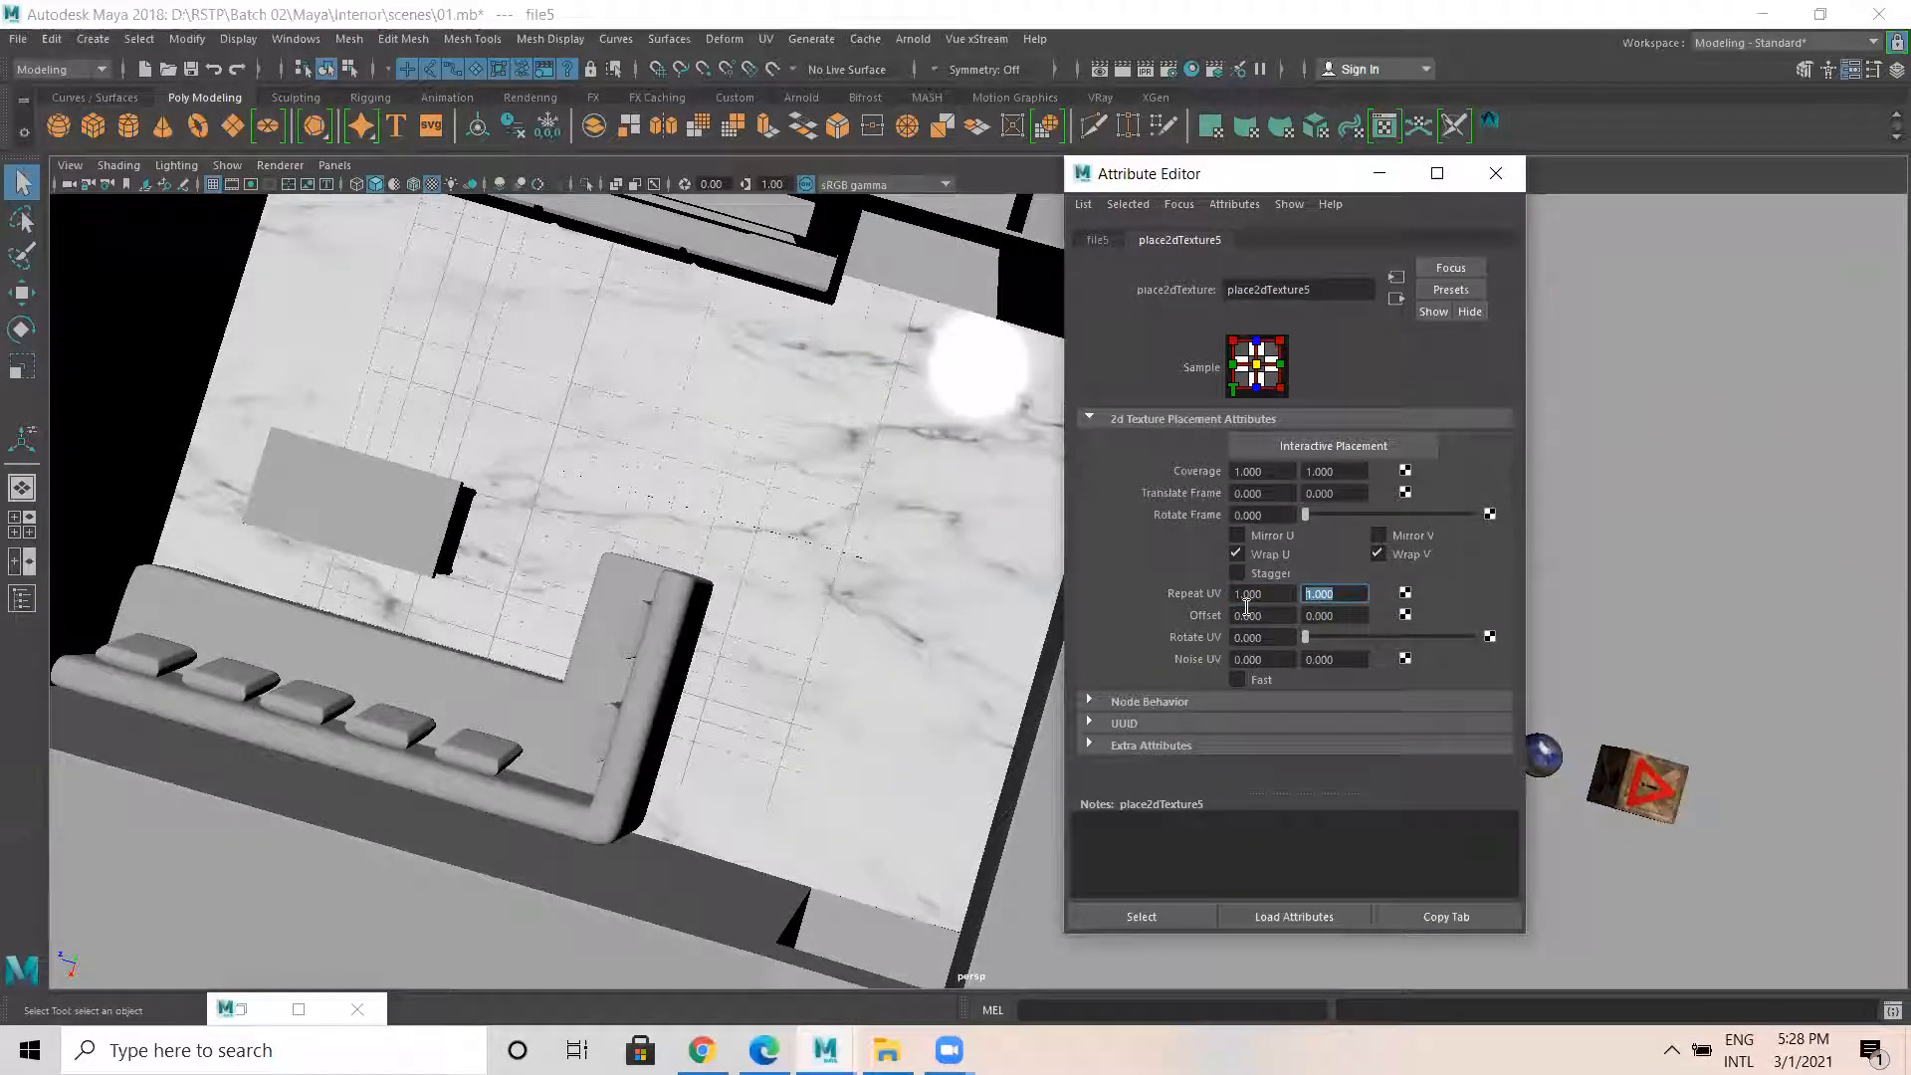
text(3)
key(Return)
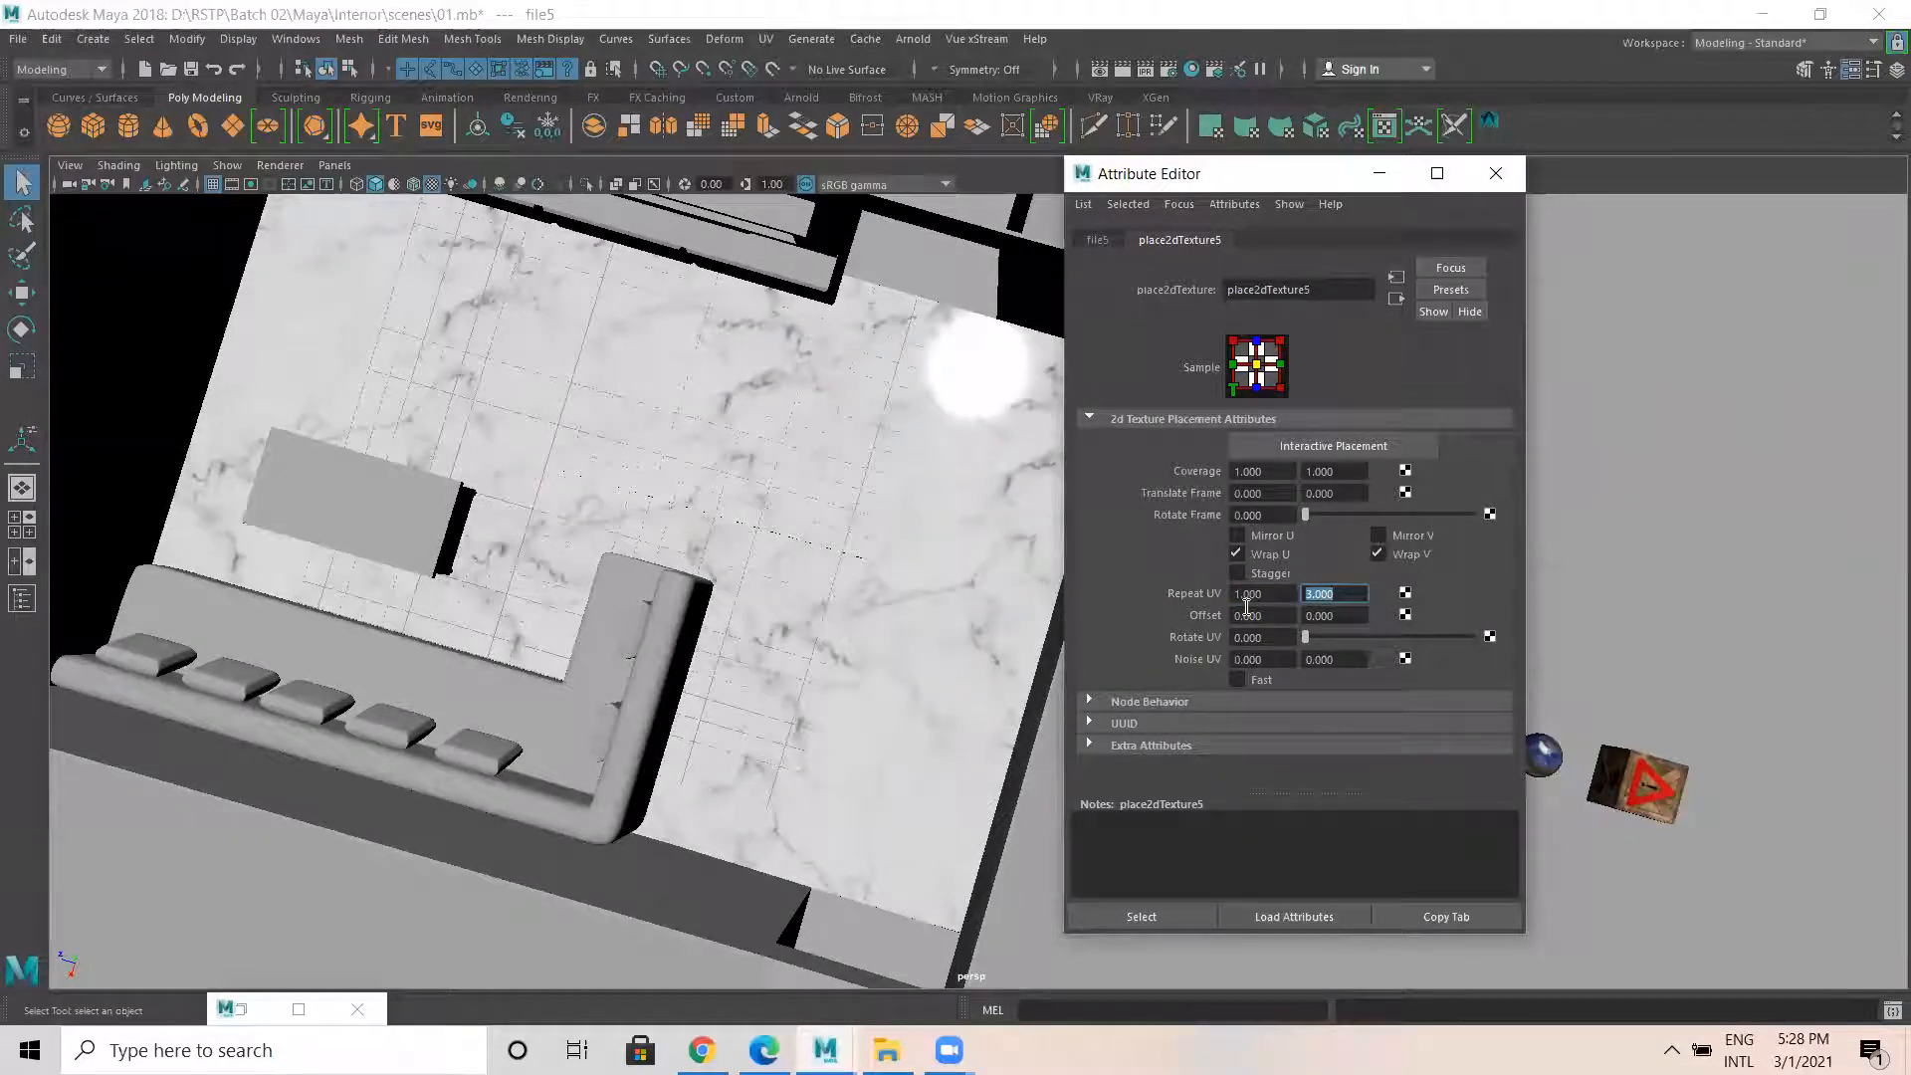
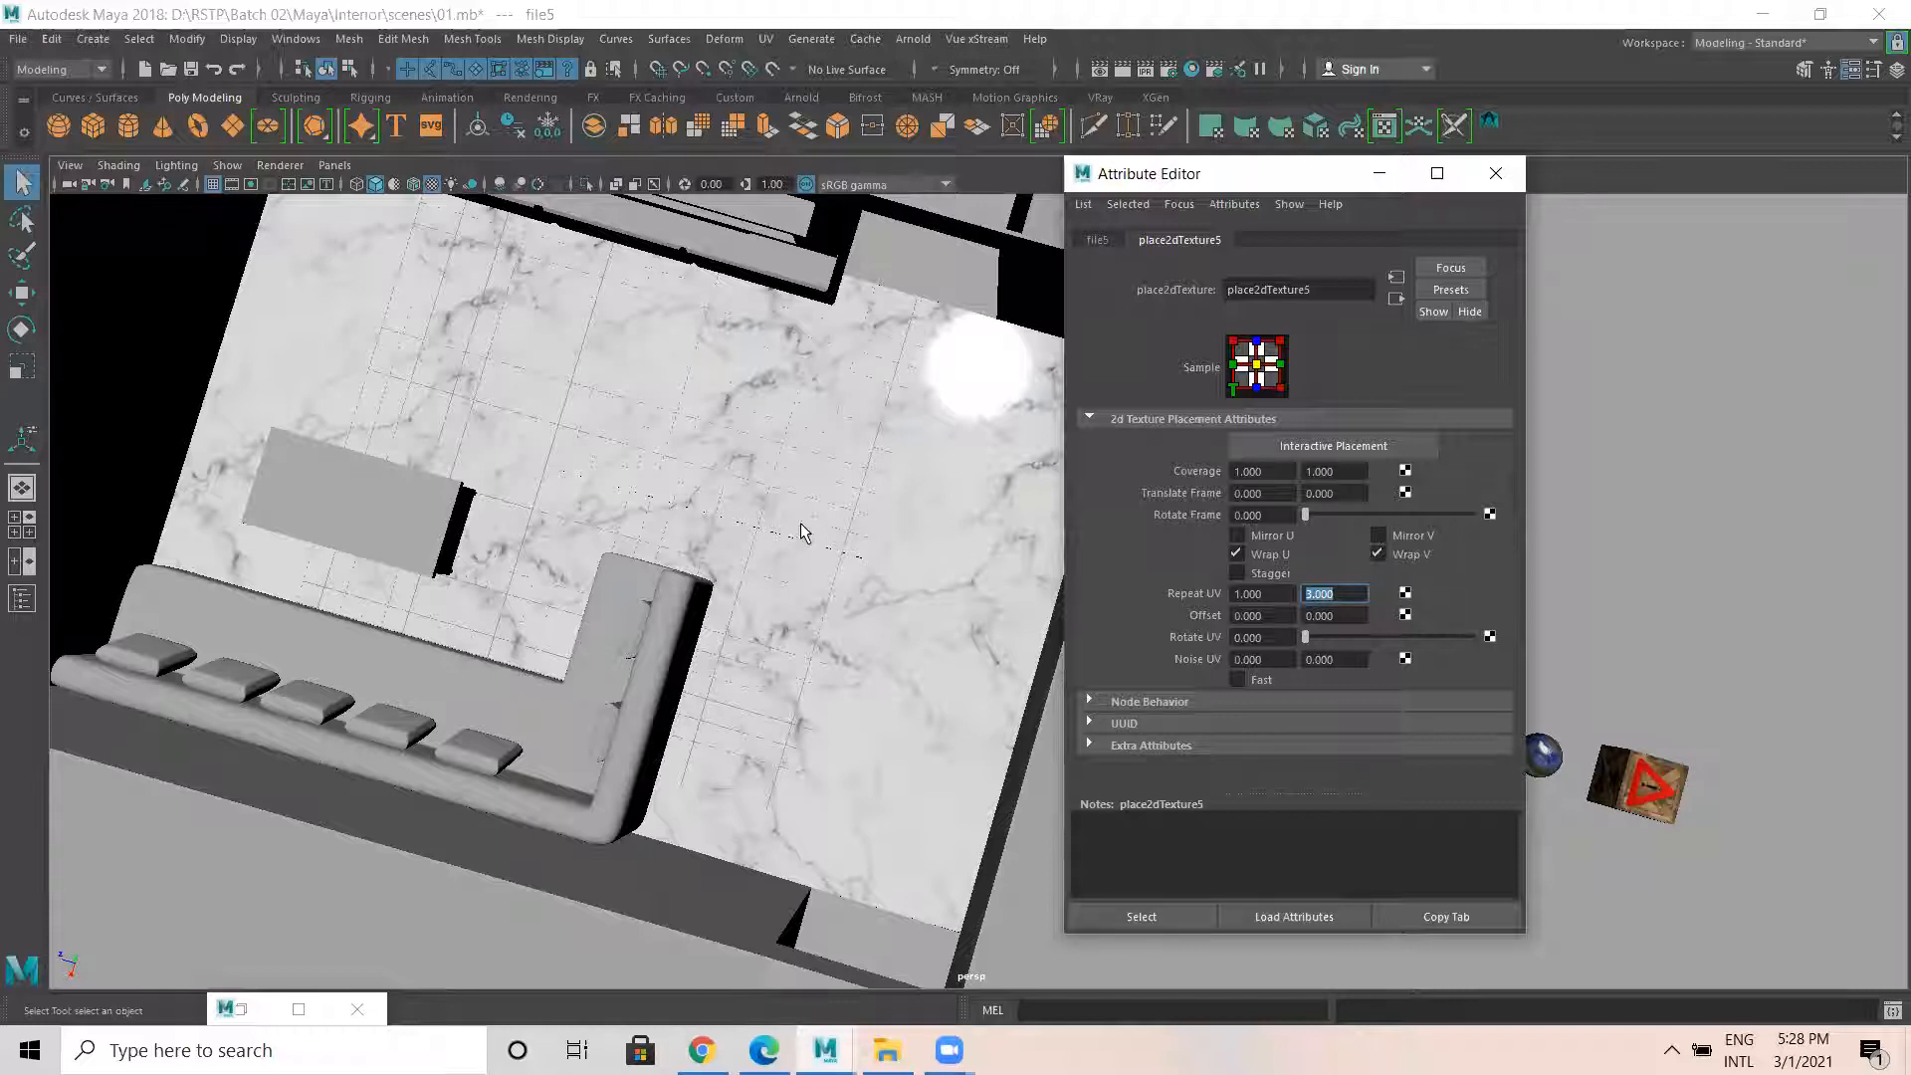
Examine the marble pattern's scale and tiling across the floor from several angles.
alt+drag(852, 525, 661, 444)
alt+middle_drag(661, 444, 449, 624)
alt+drag(609, 642, 460, 653)
alt+middle_drag(589, 420, 602, 523)
alt+drag(600, 521, 811, 554)
alt+middle_drag(810, 554, 841, 647)
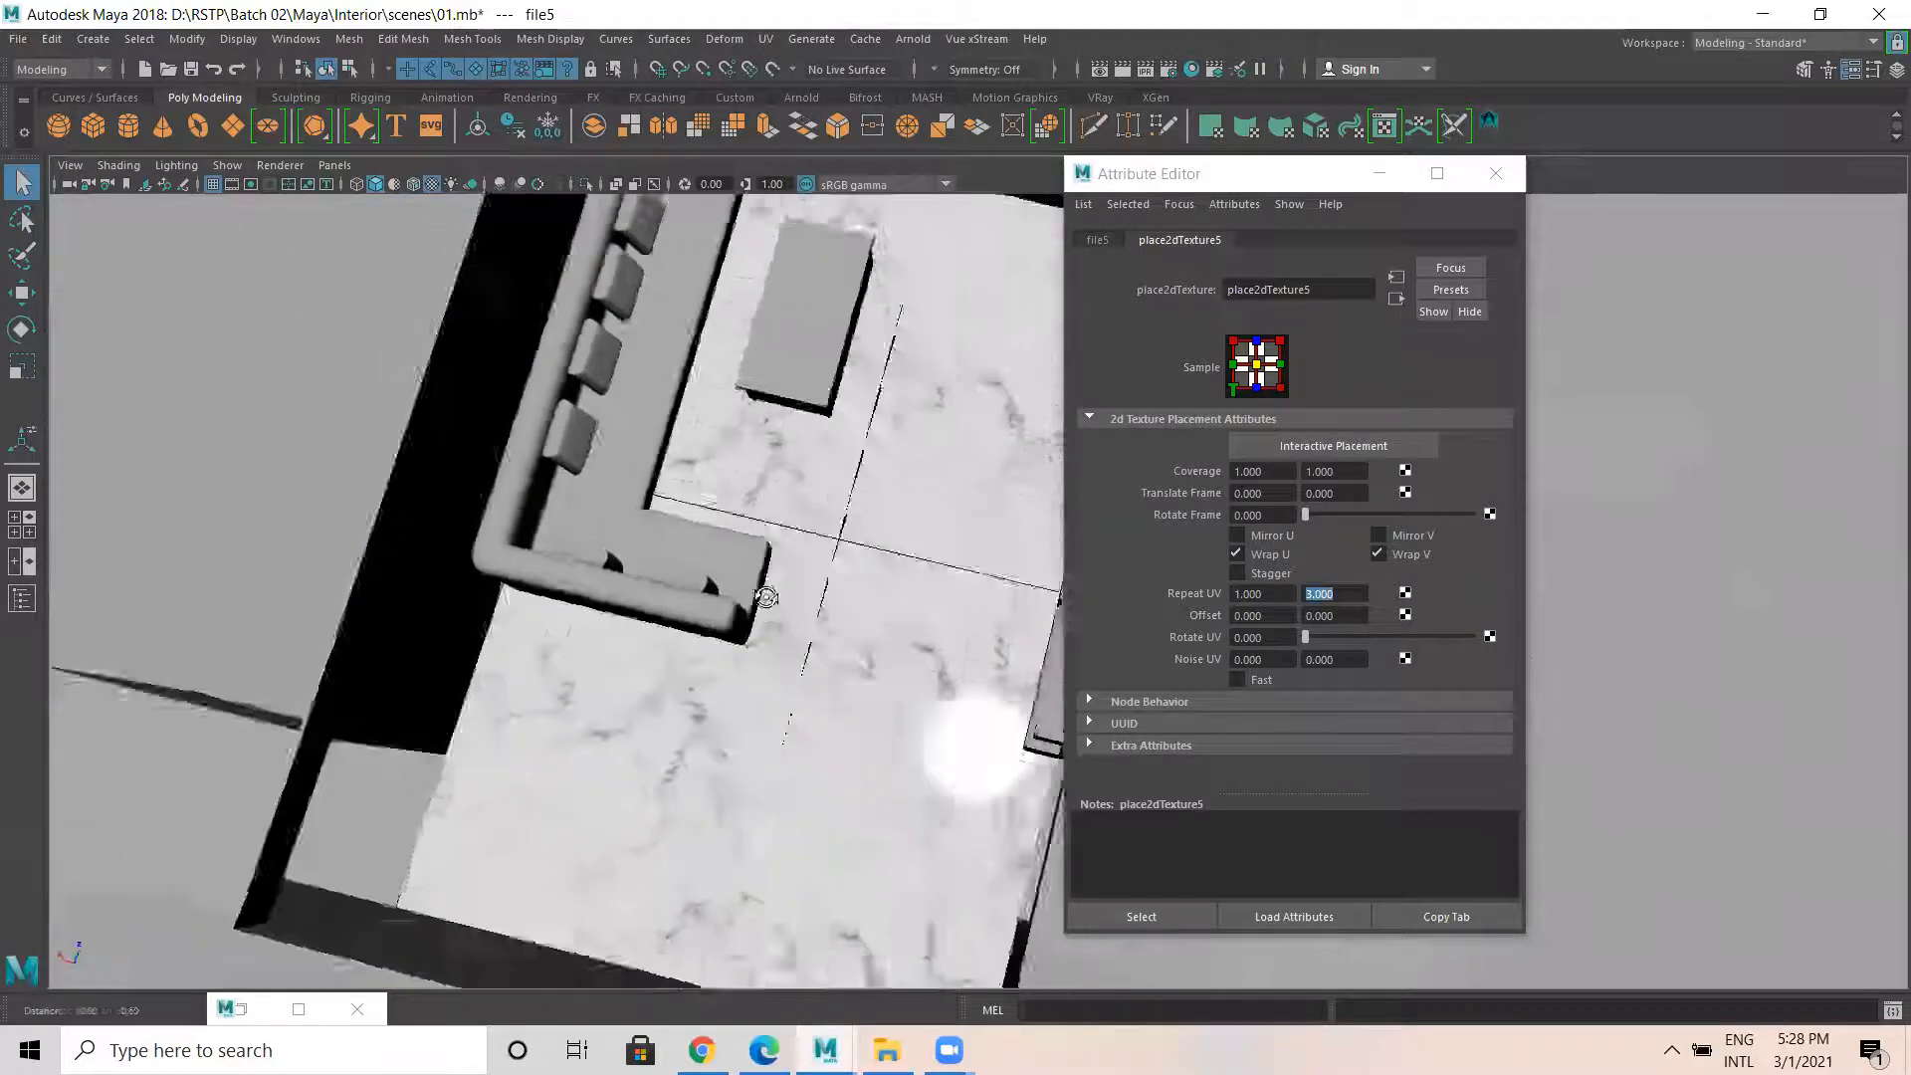
alt+drag(841, 647, 792, 577)
alt+drag(931, 558, 988, 557)
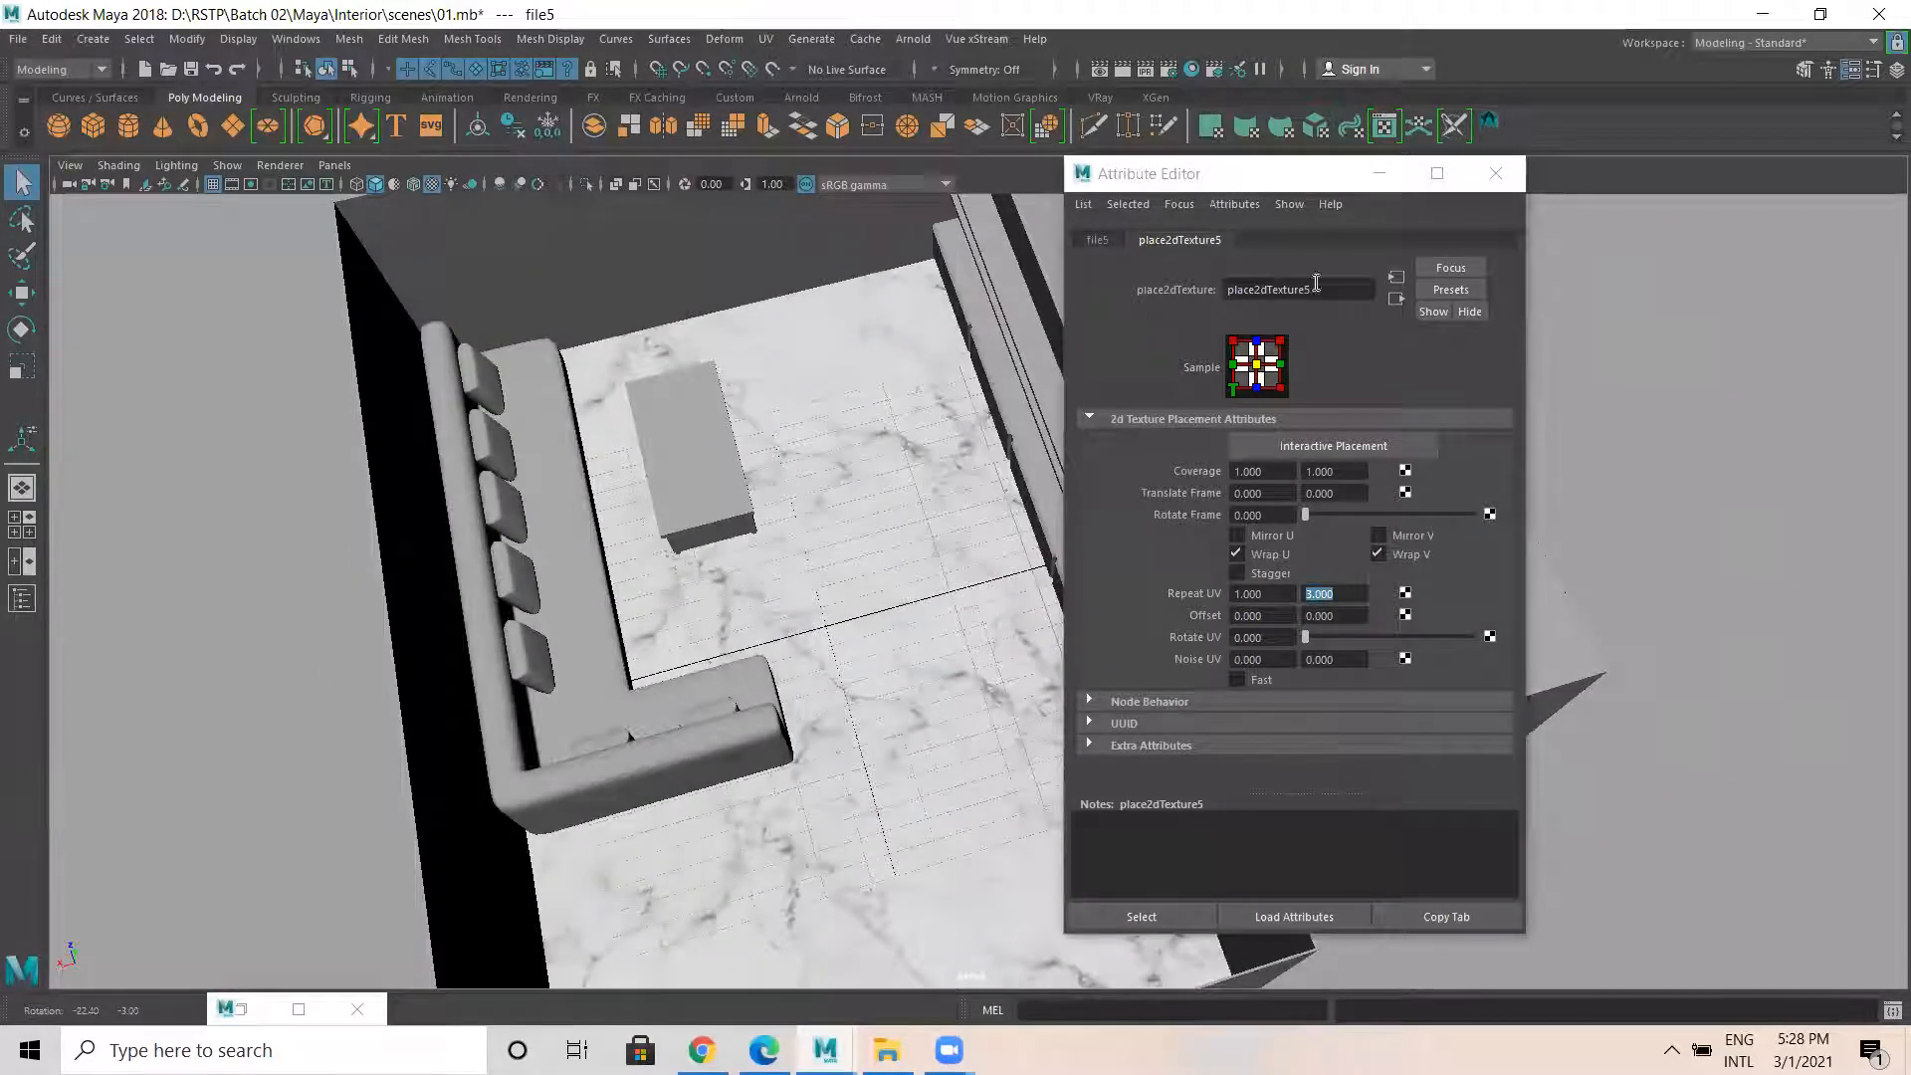
Return to the floor's aiStandardSurface material and set its specular IOR to 1.105.
click(1396, 297)
click(1398, 298)
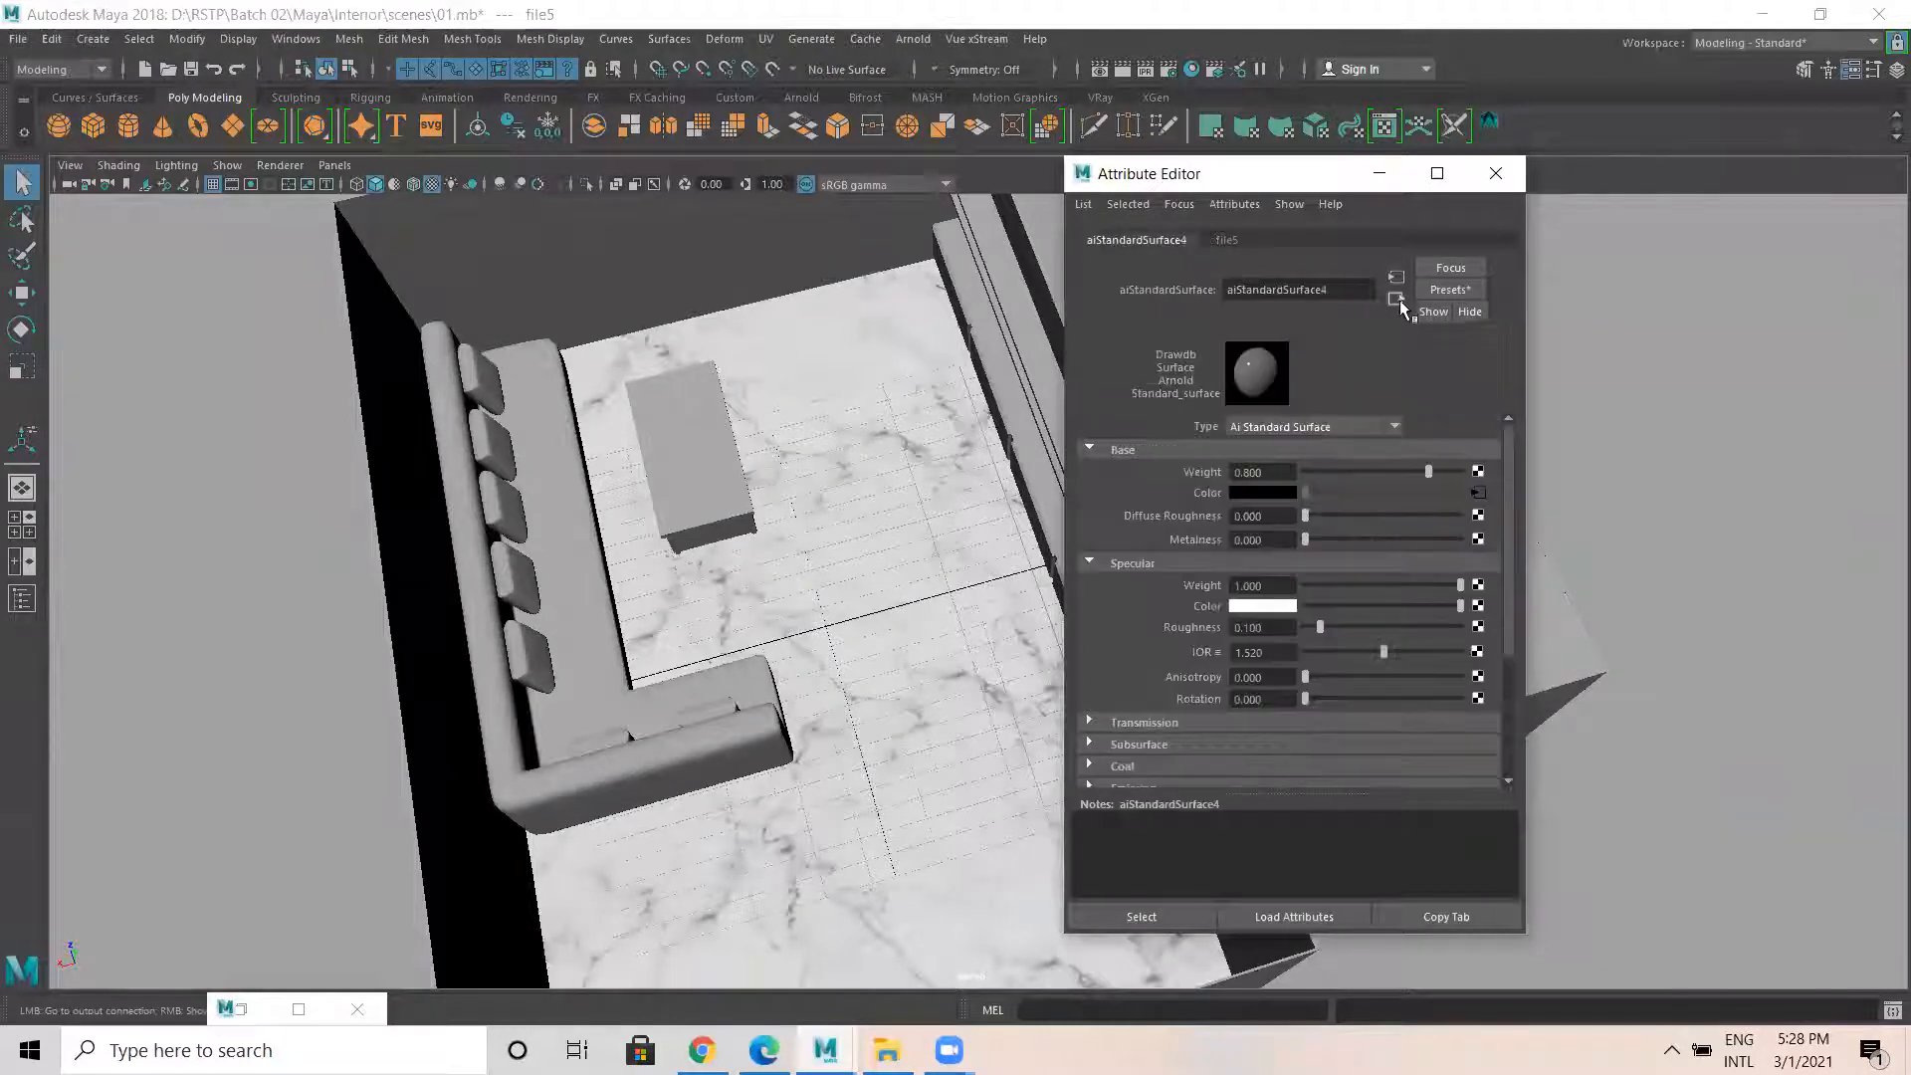
alt+drag(677, 717, 1015, 717)
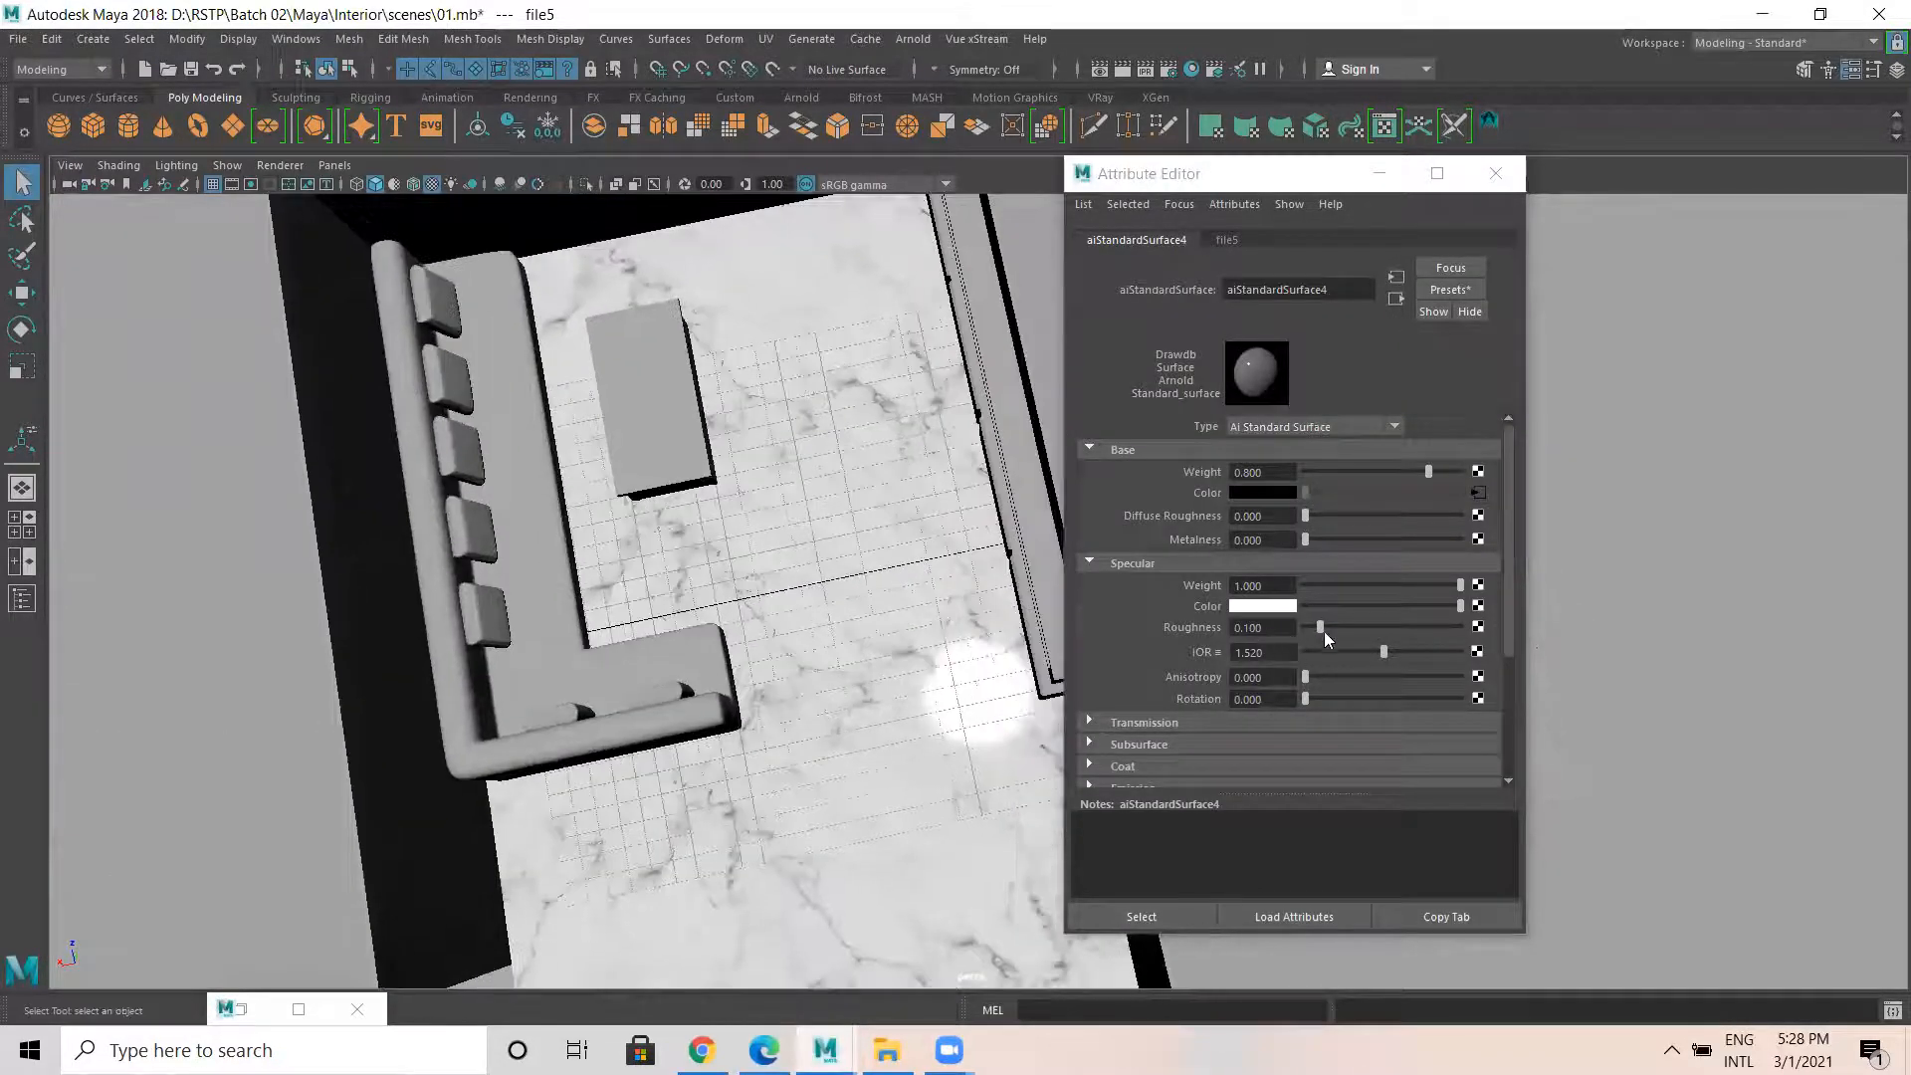
drag(1380, 649, 1362, 651)
Select the whole coffee table with its legs in wireframe and move it along the sofa toward the sofa's short arm.
alt+drag(436, 565, 480, 450)
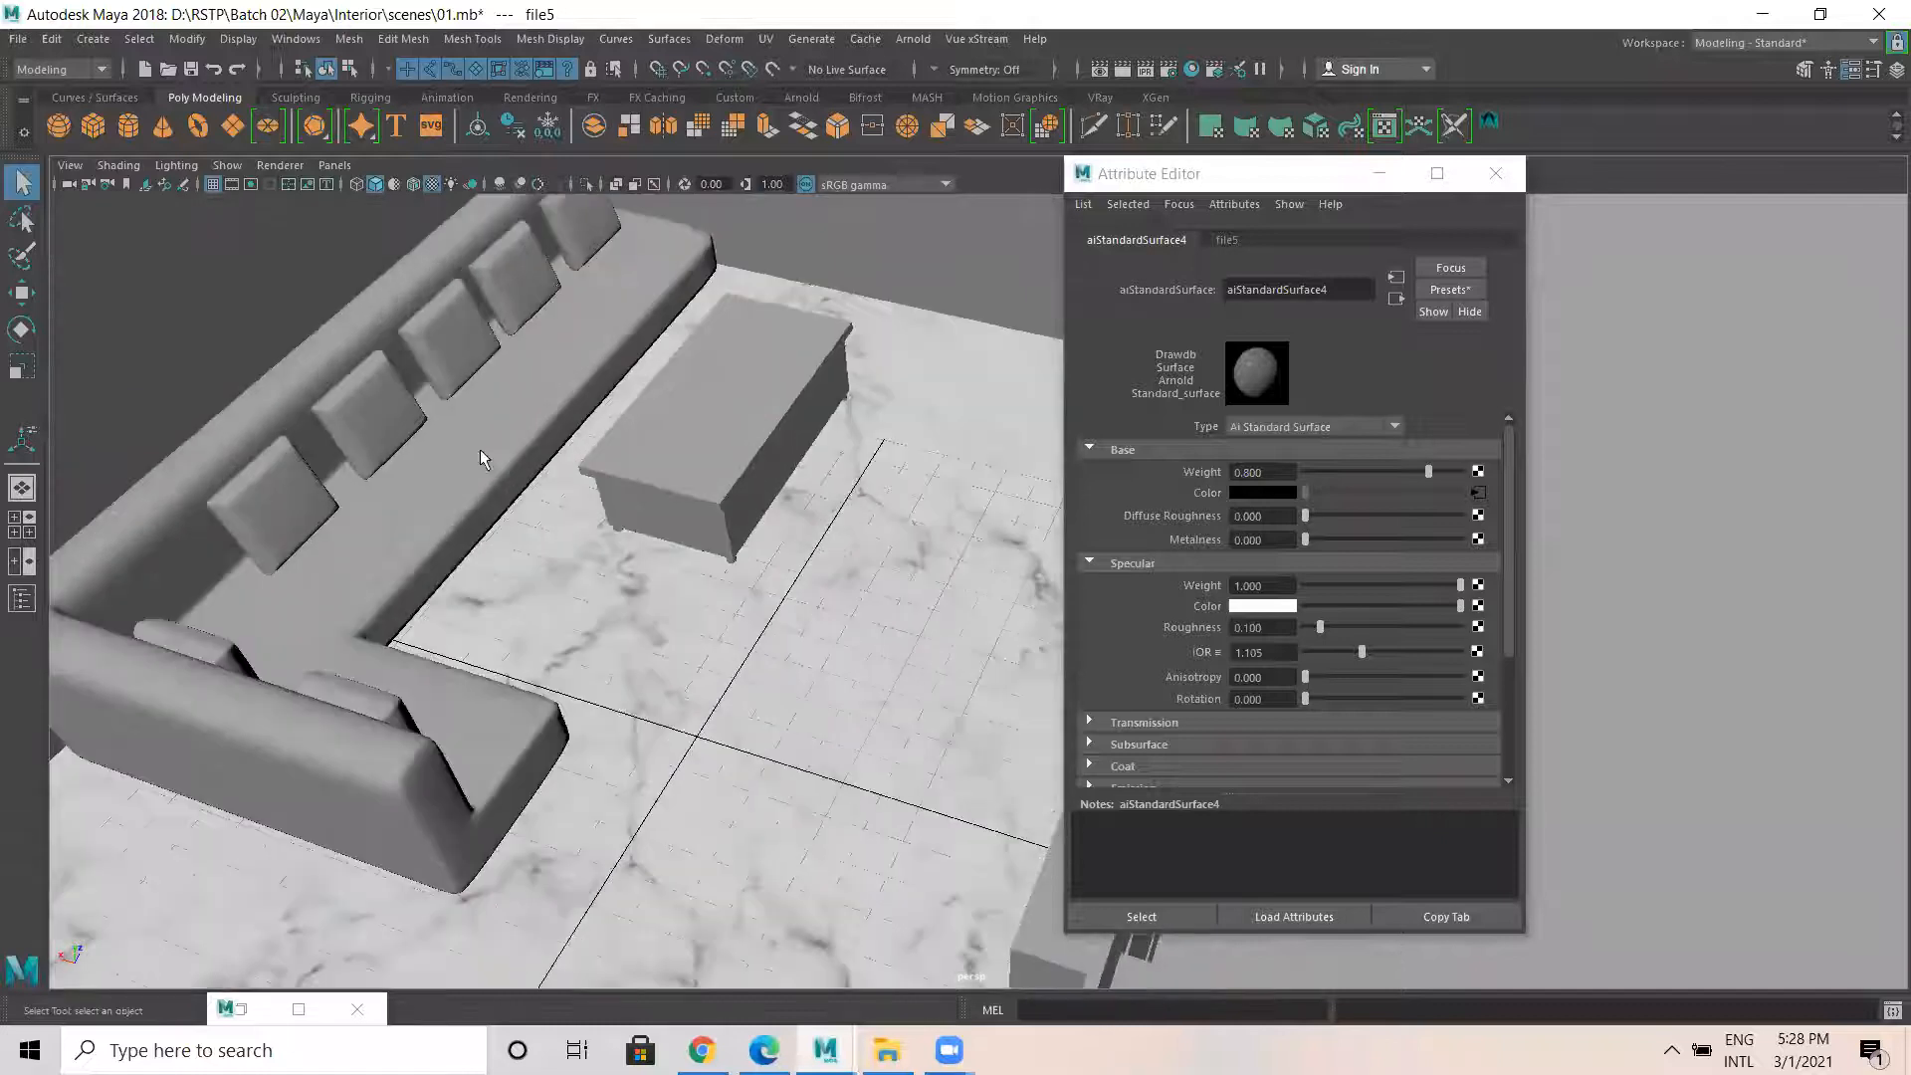
click(687, 391)
alt+drag(765, 373, 722, 461)
click(741, 545)
key(4)
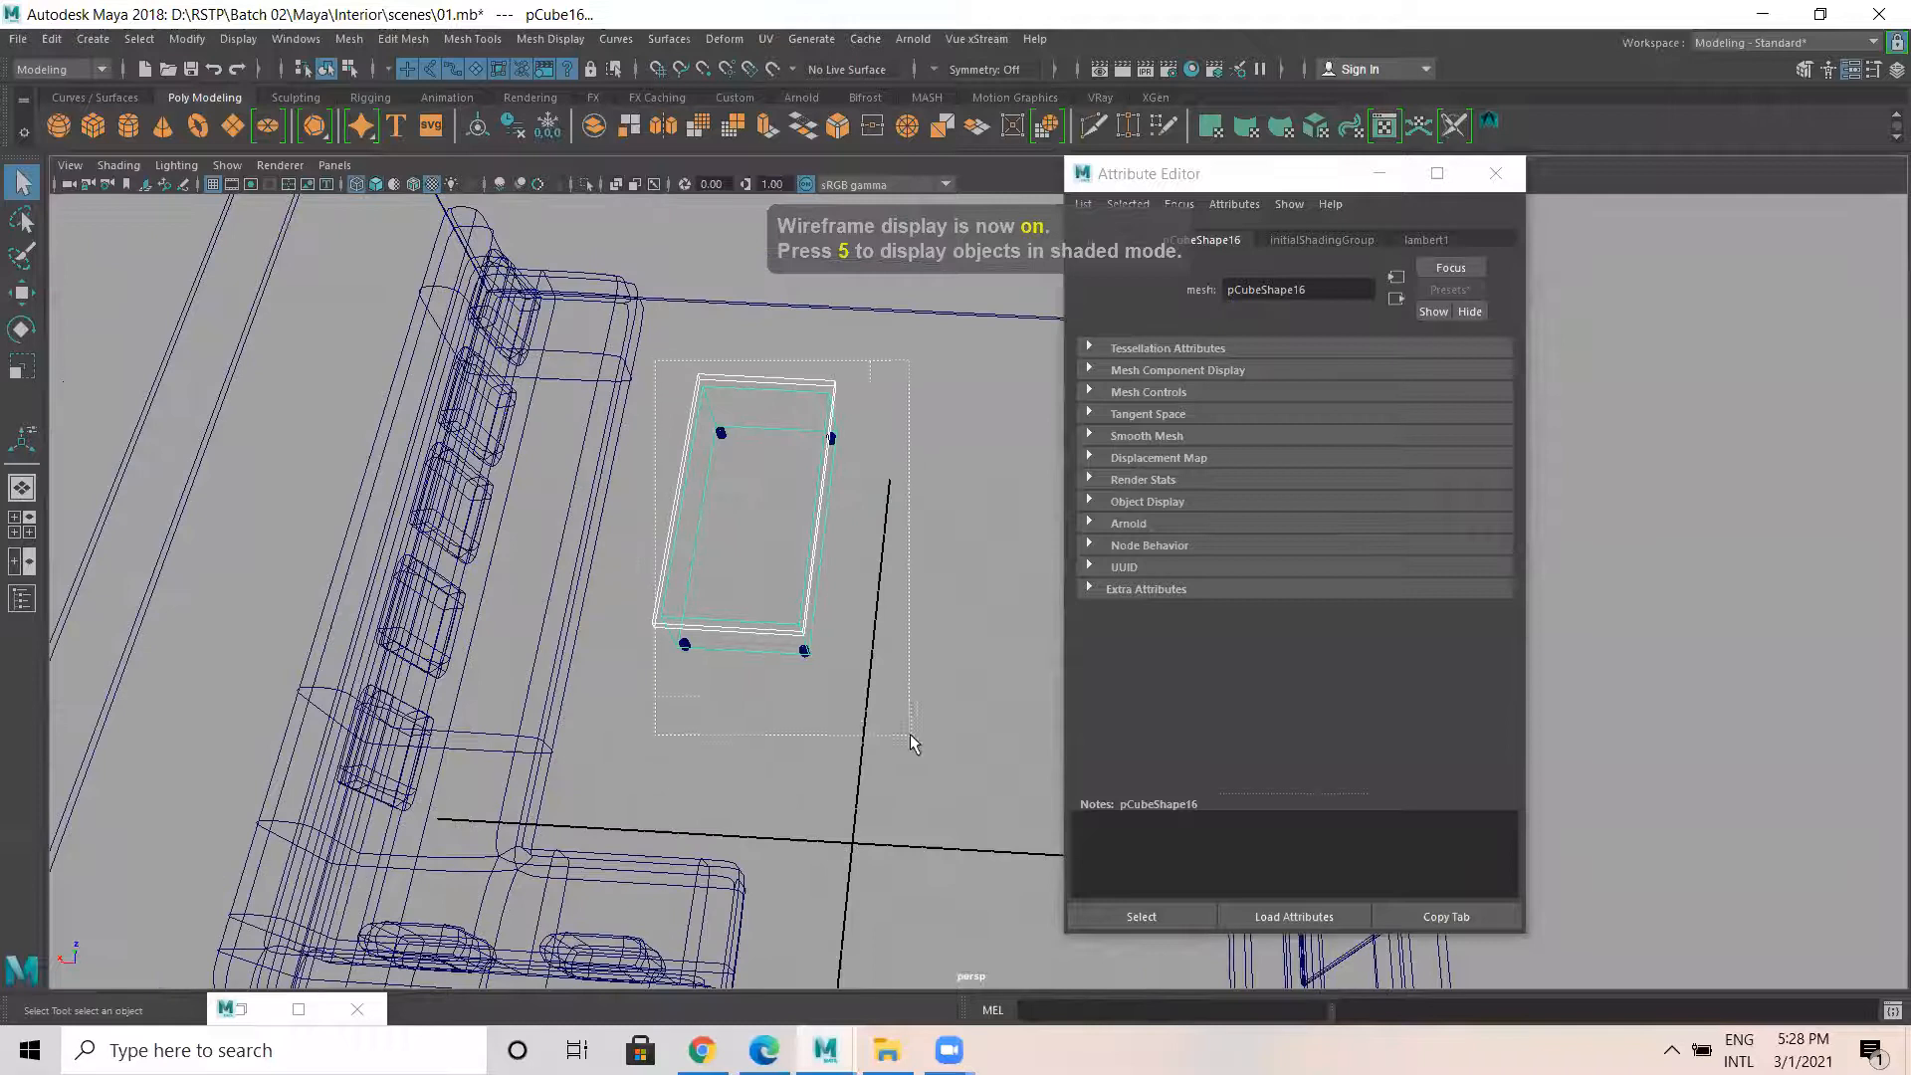
key(w)
drag(772, 436, 785, 509)
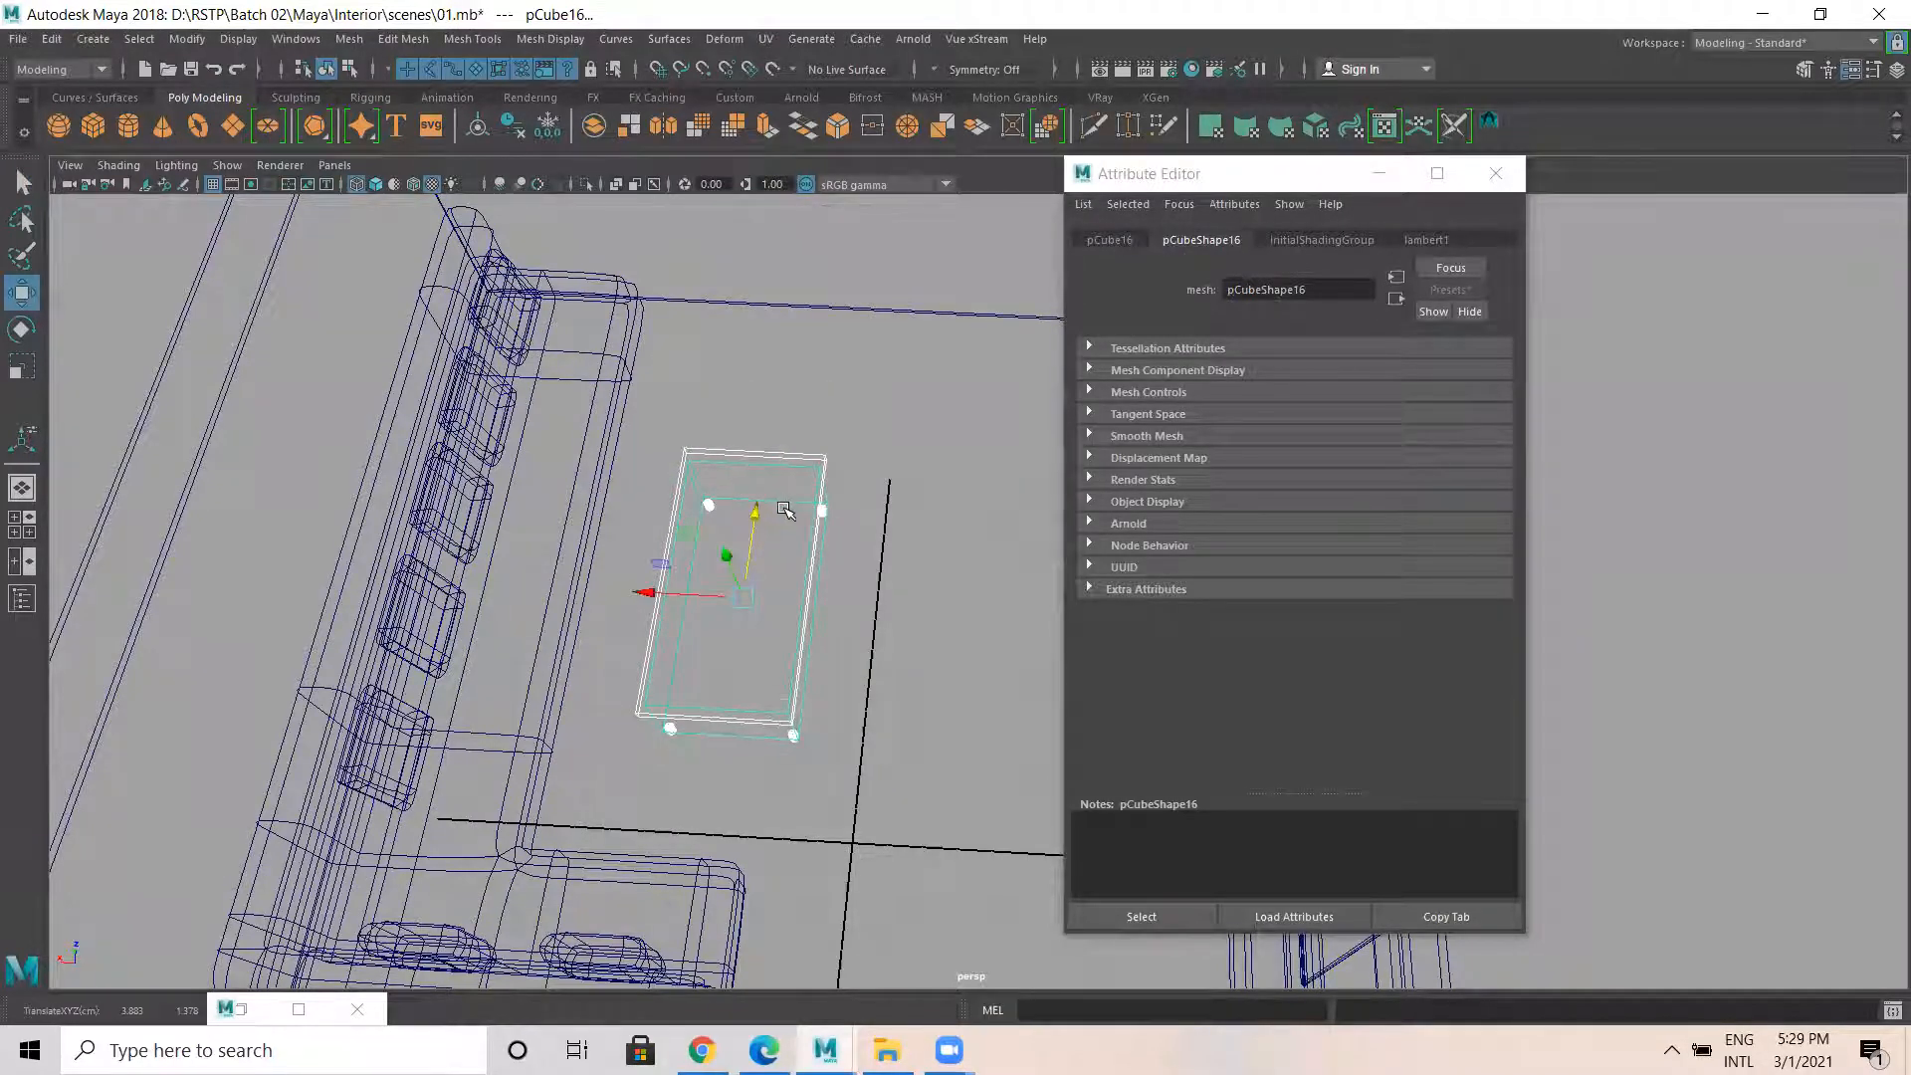
key(6)
click(843, 572)
click(752, 639)
alt+drag(753, 639, 825, 558)
right_click(824, 560)
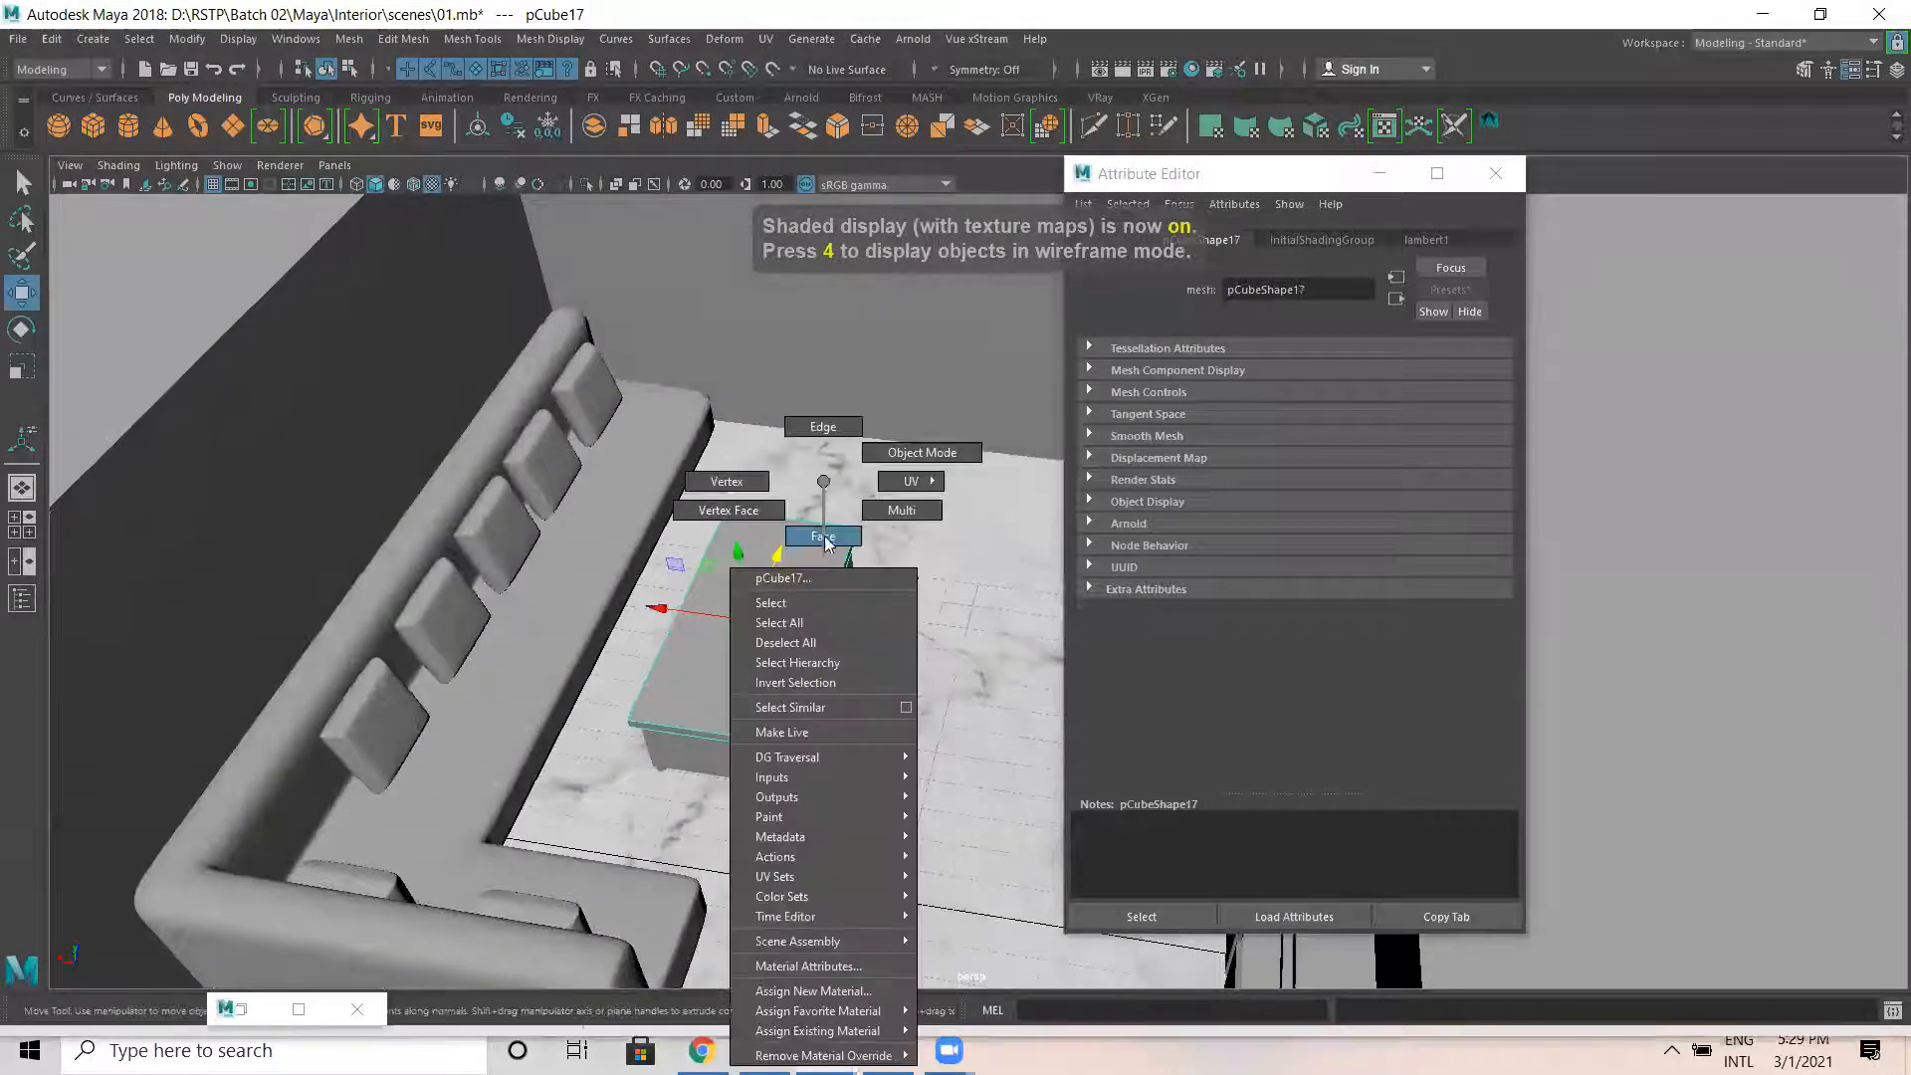
right_drag(824, 538, 822, 480)
Select the floor and rename its aiStandardSurface material as Floor.
click(949, 523)
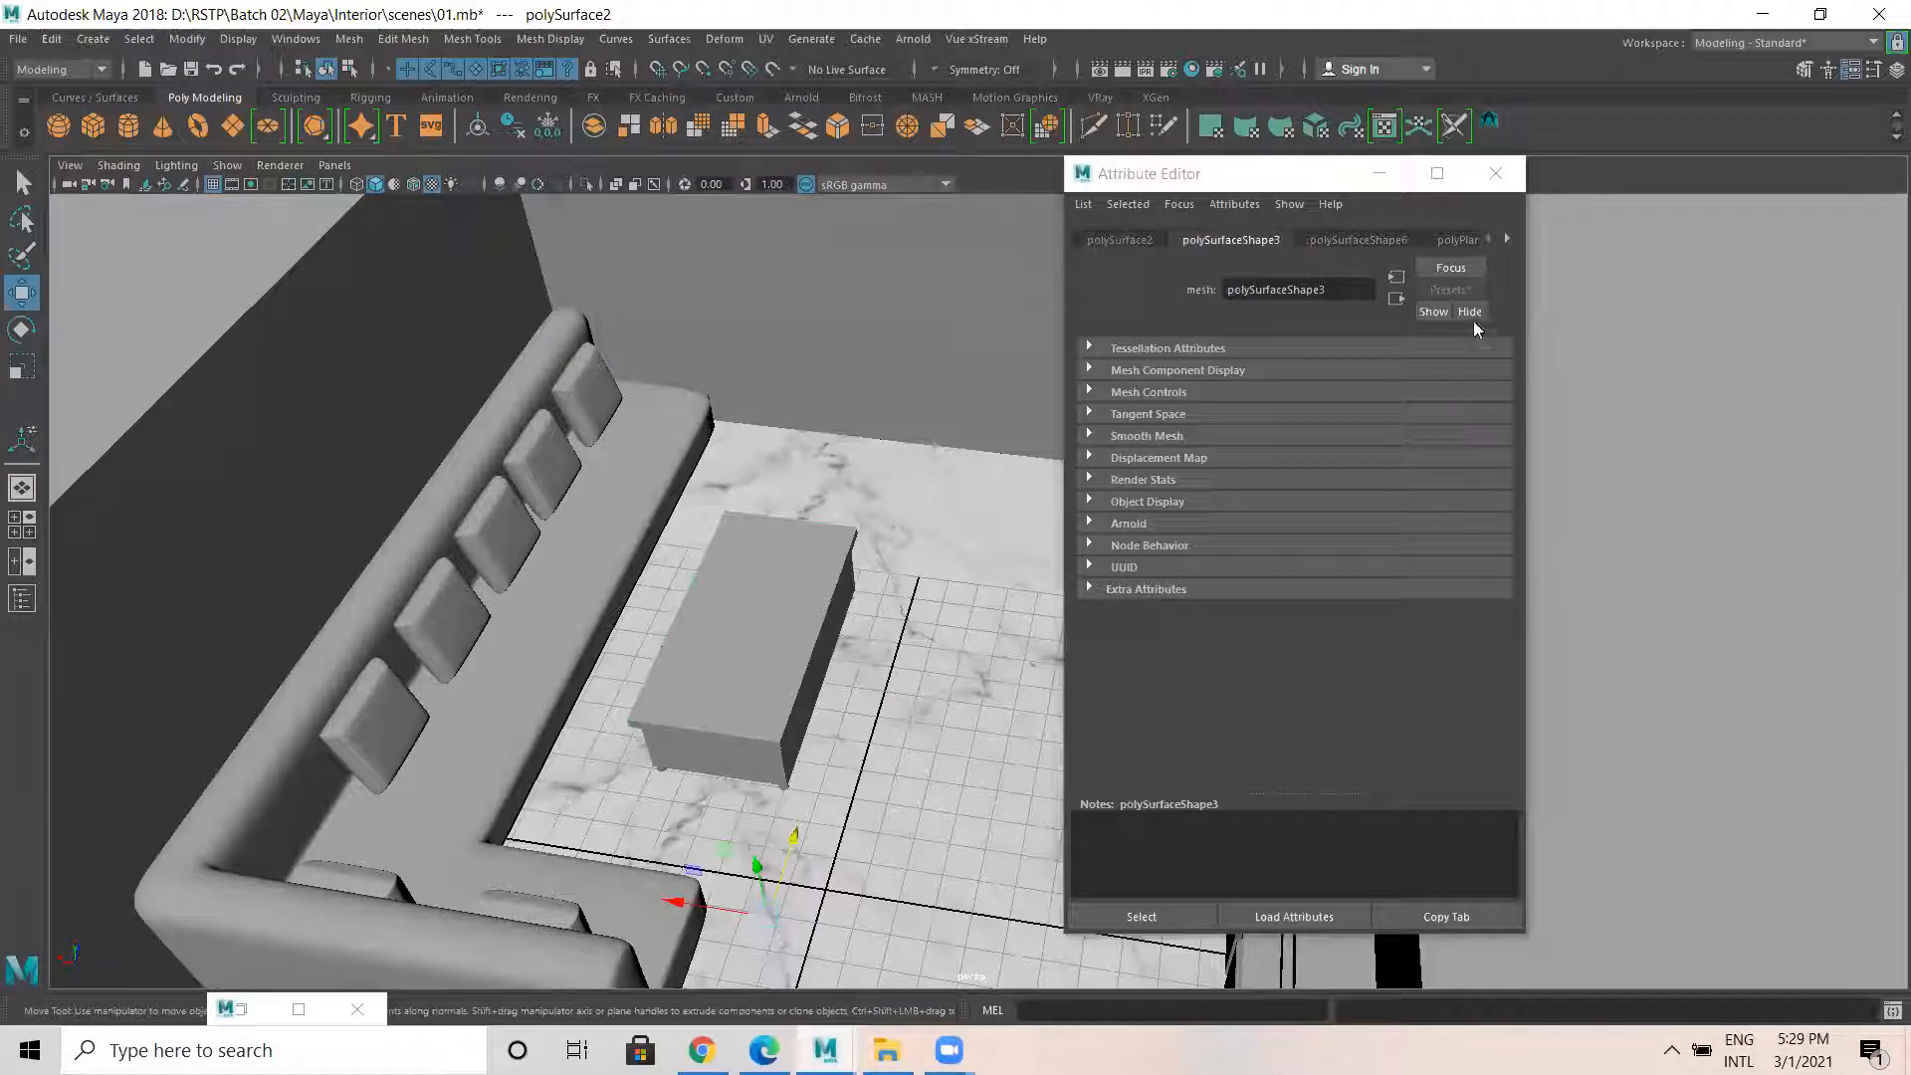
click(1506, 240)
click(1506, 240)
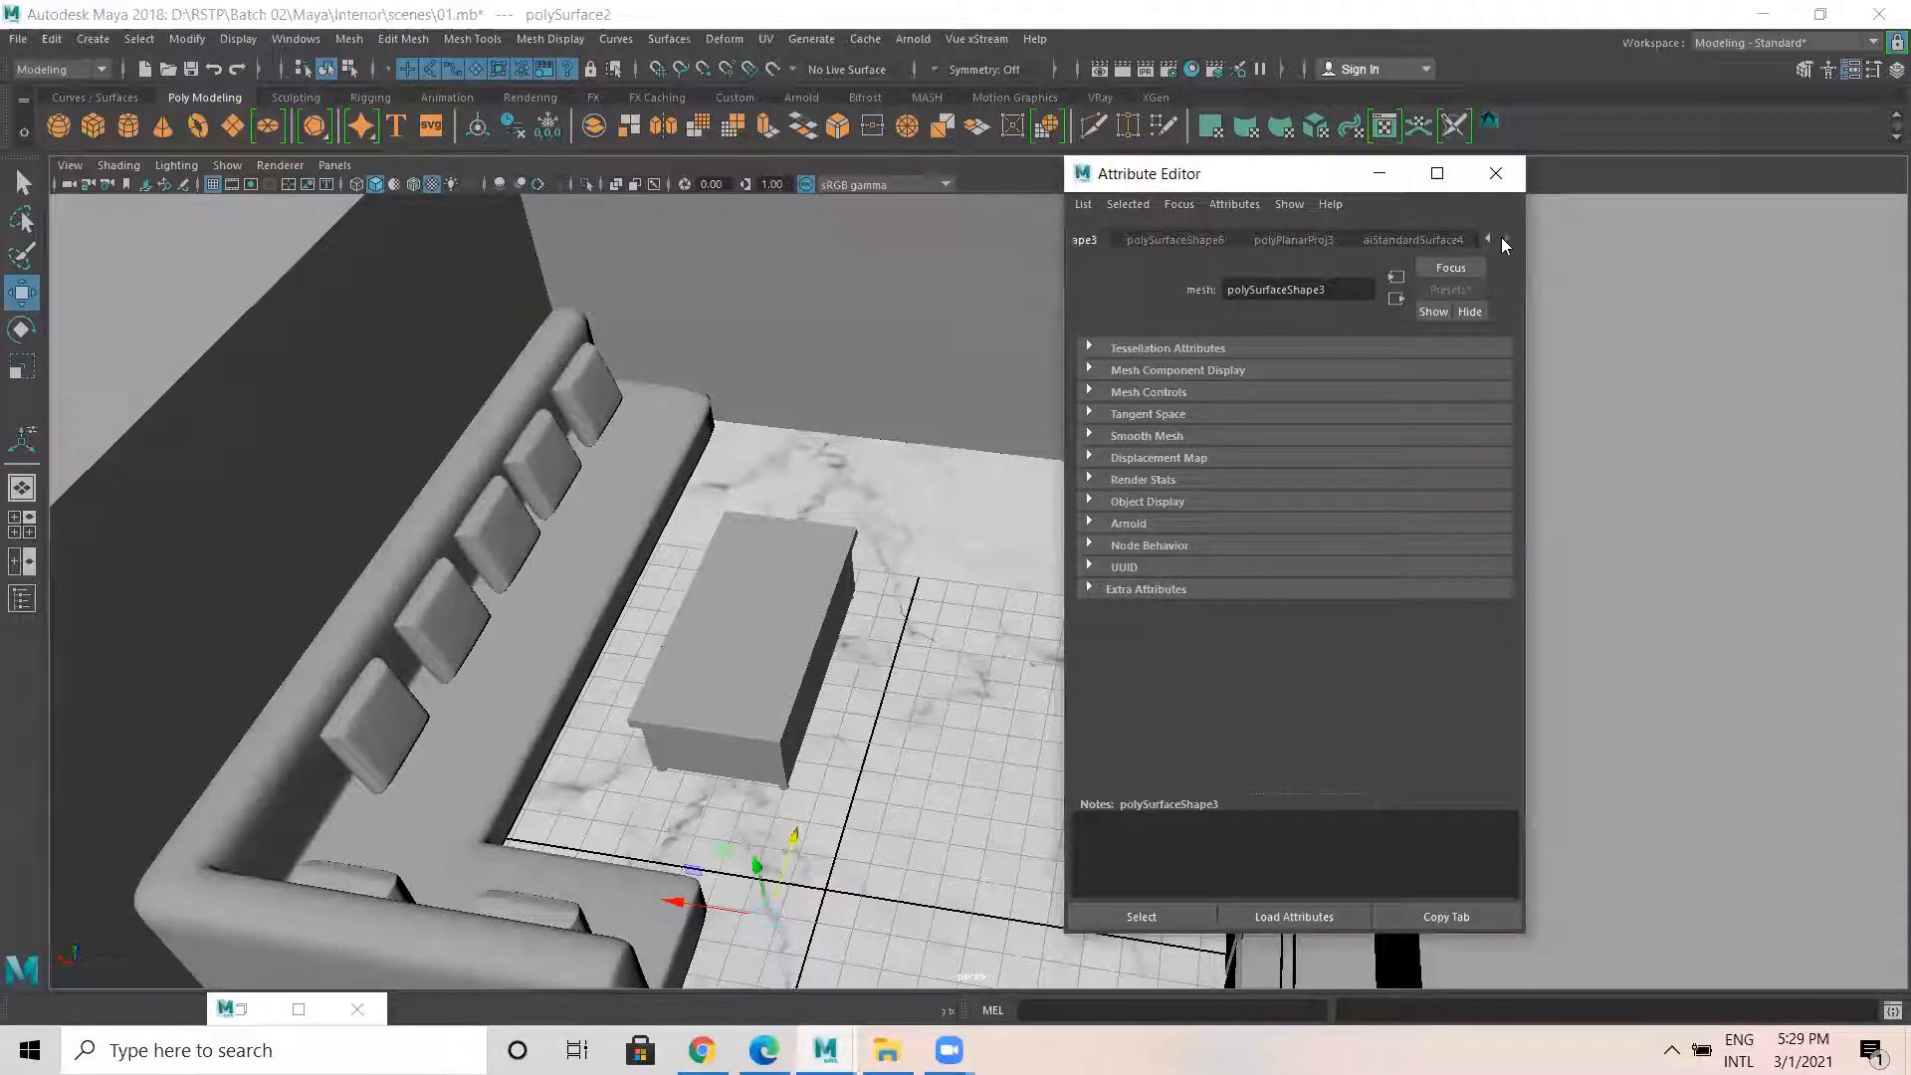
click(1424, 241)
text(F)
key(Return)
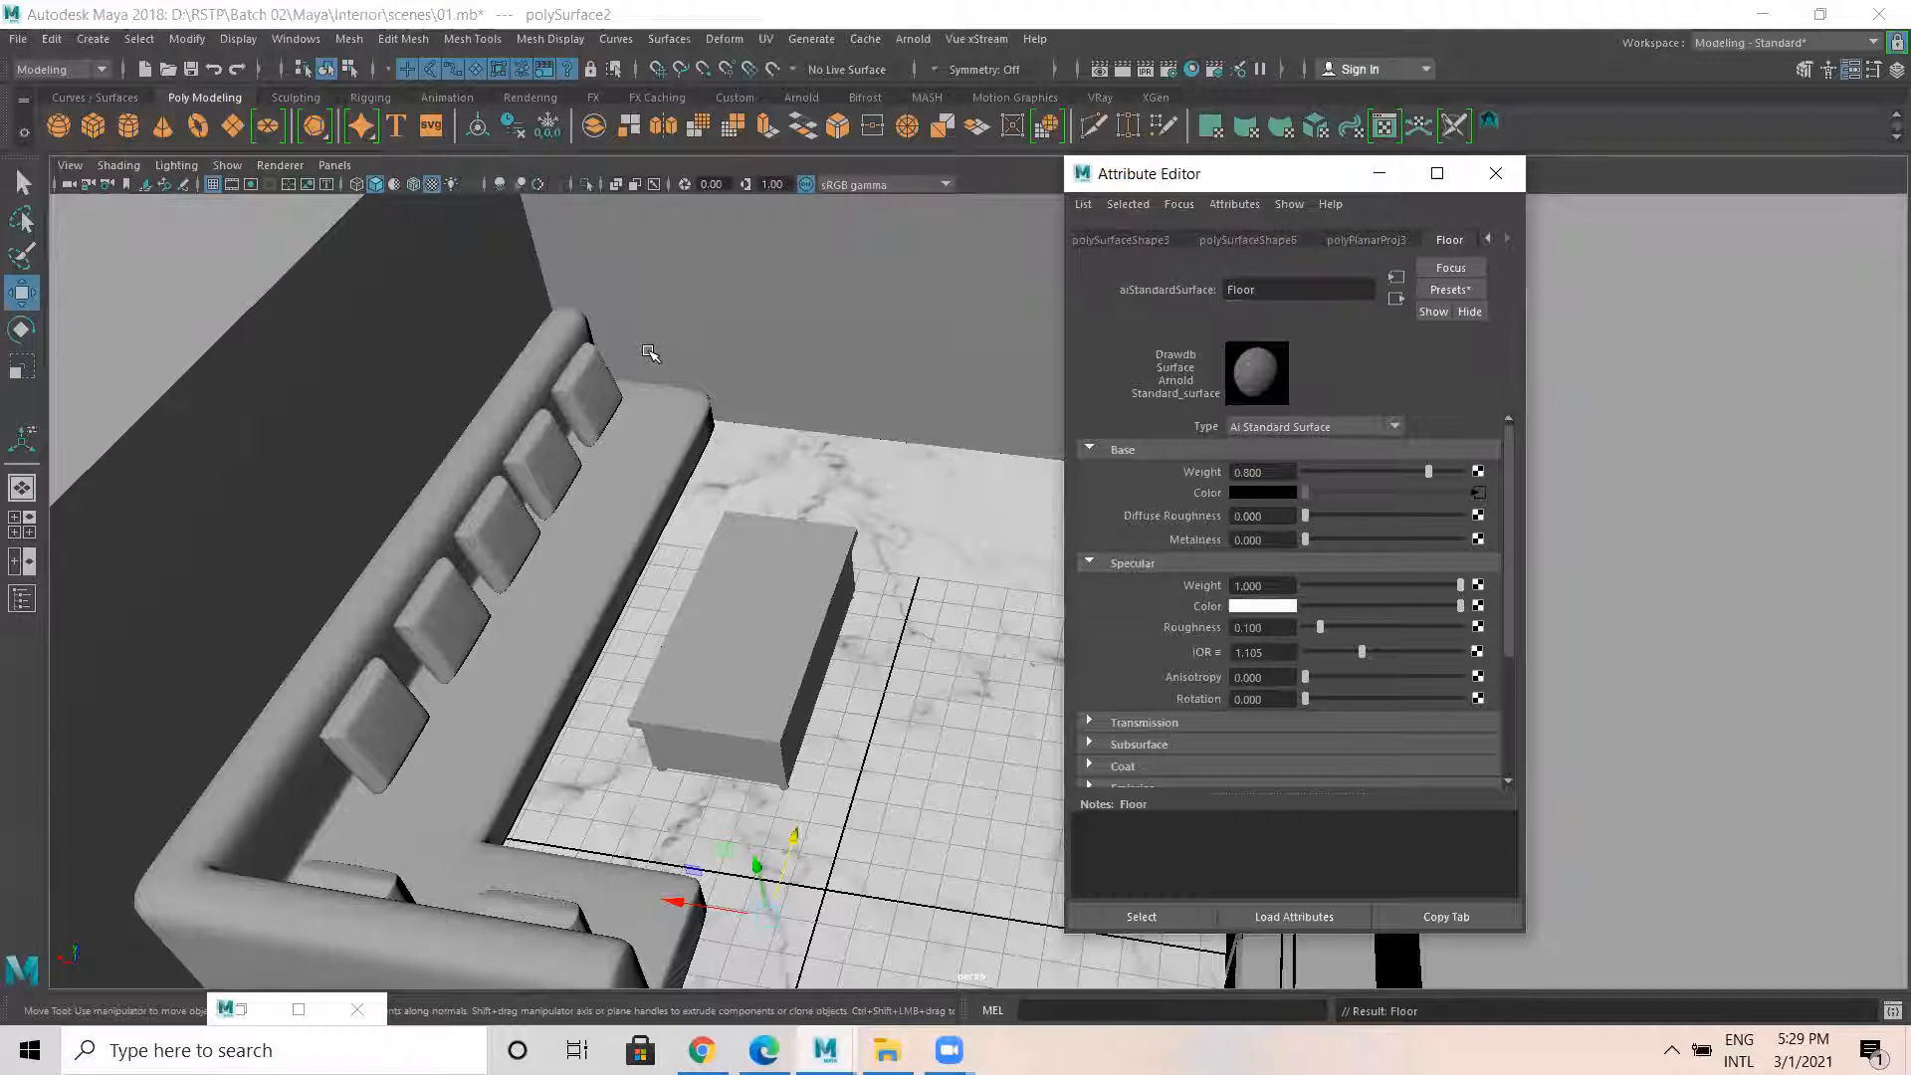
Assign a new aiStandardSurface material to the coffee table's top and replace its settings with the Glass preset.
click(806, 563)
right_click(825, 539)
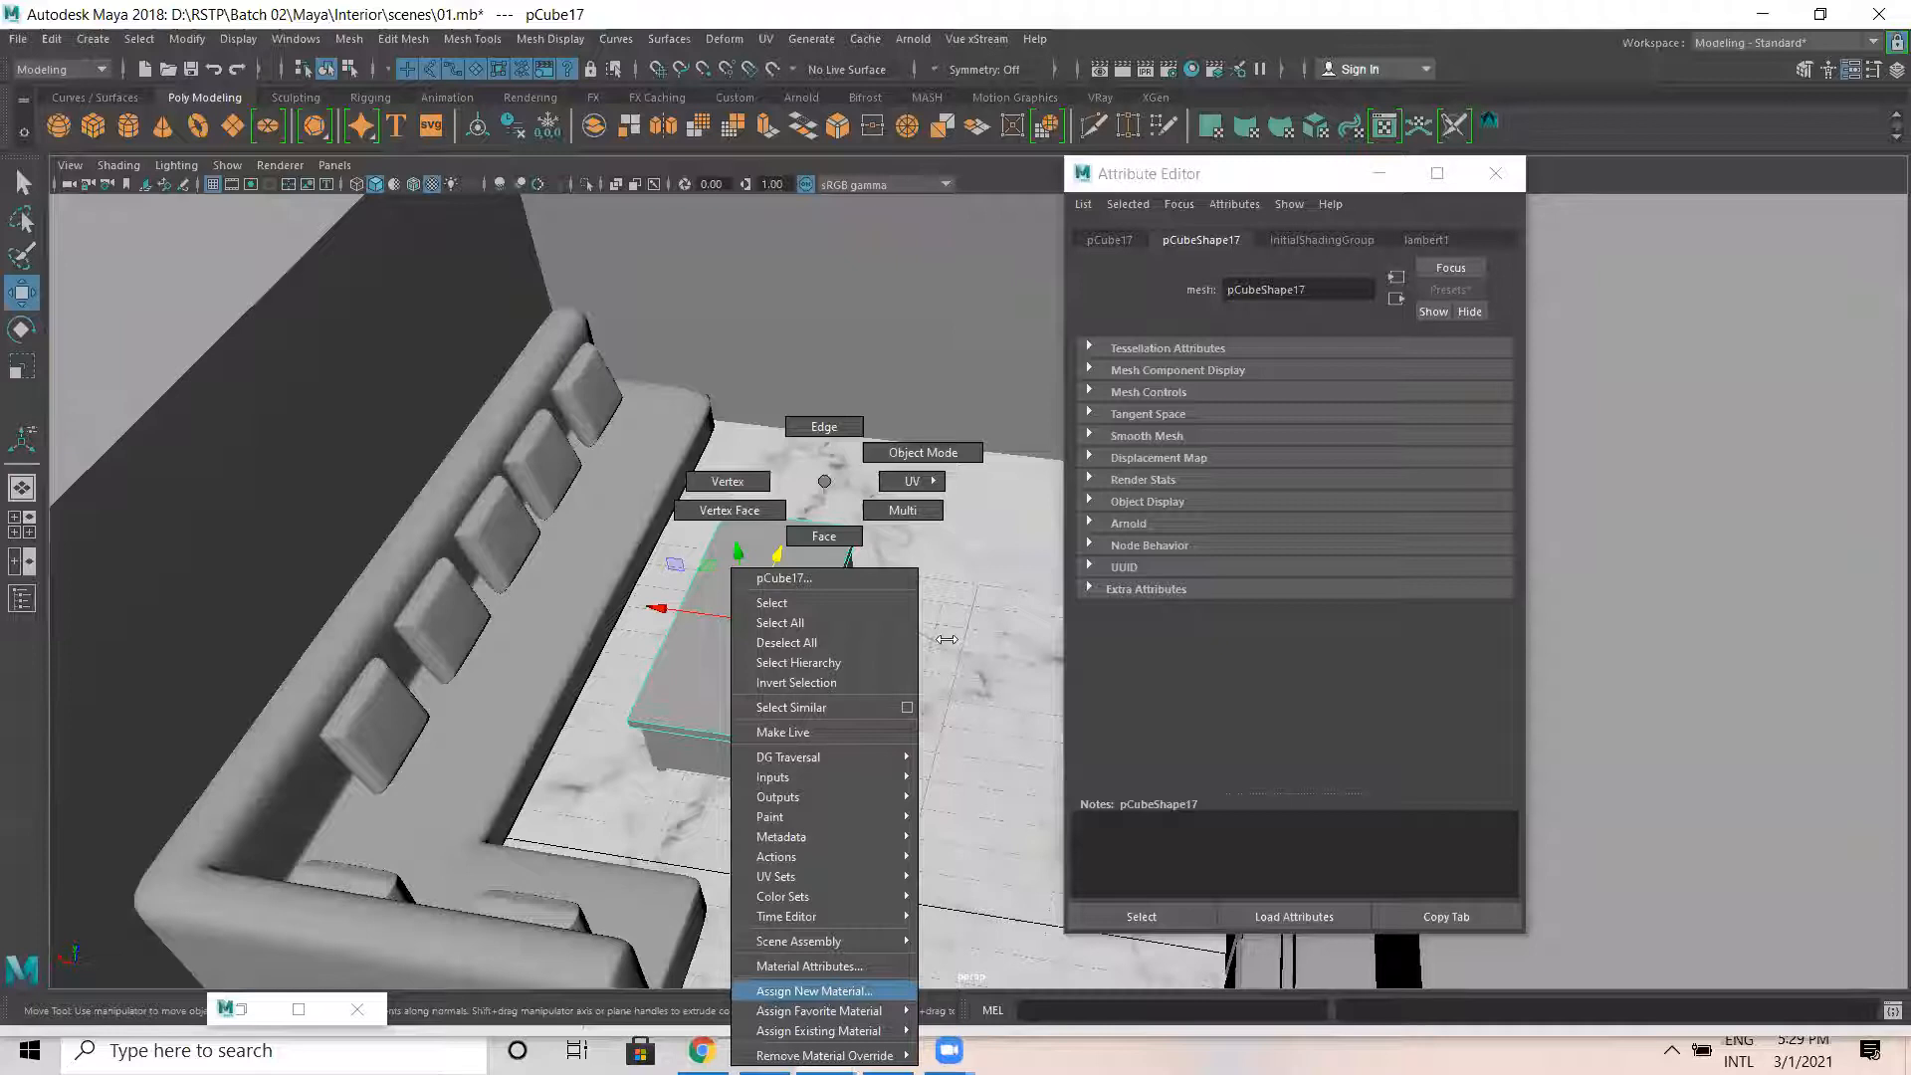
click(814, 990)
click(553, 346)
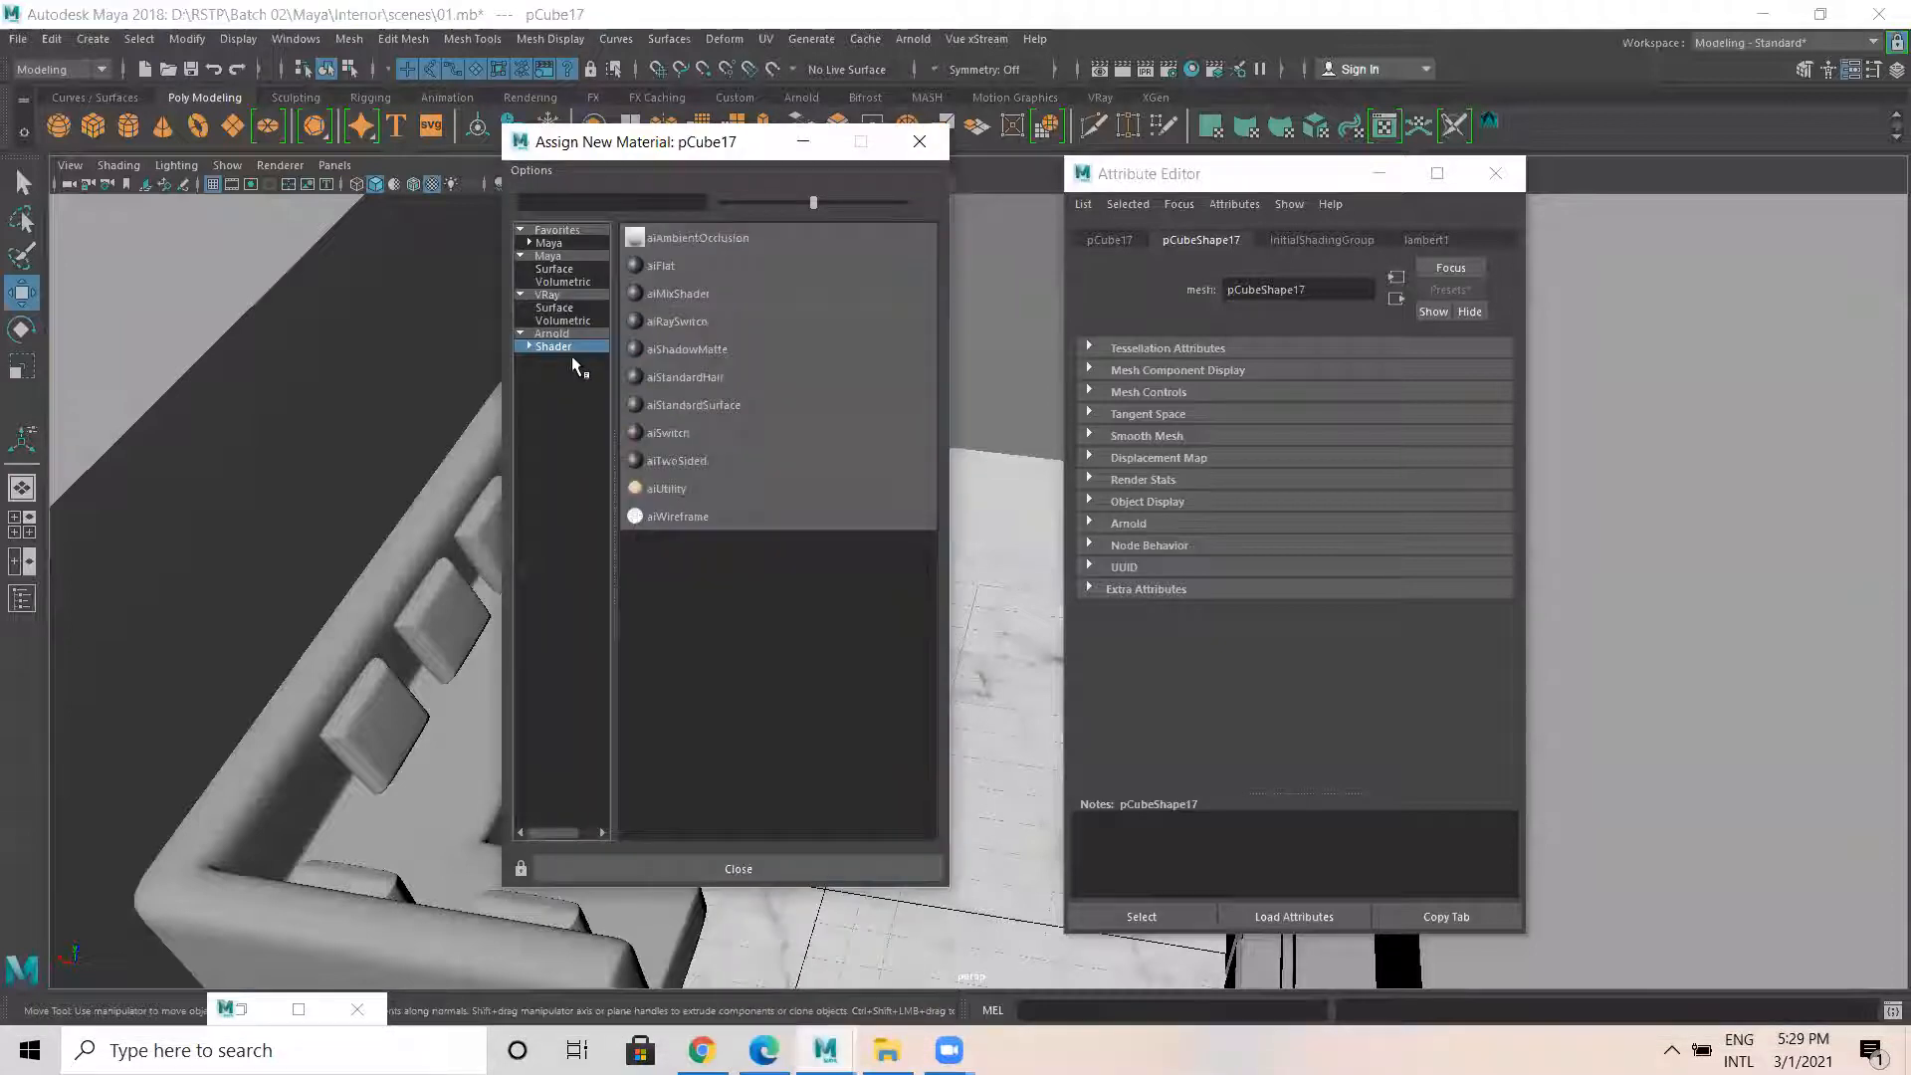
click(708, 405)
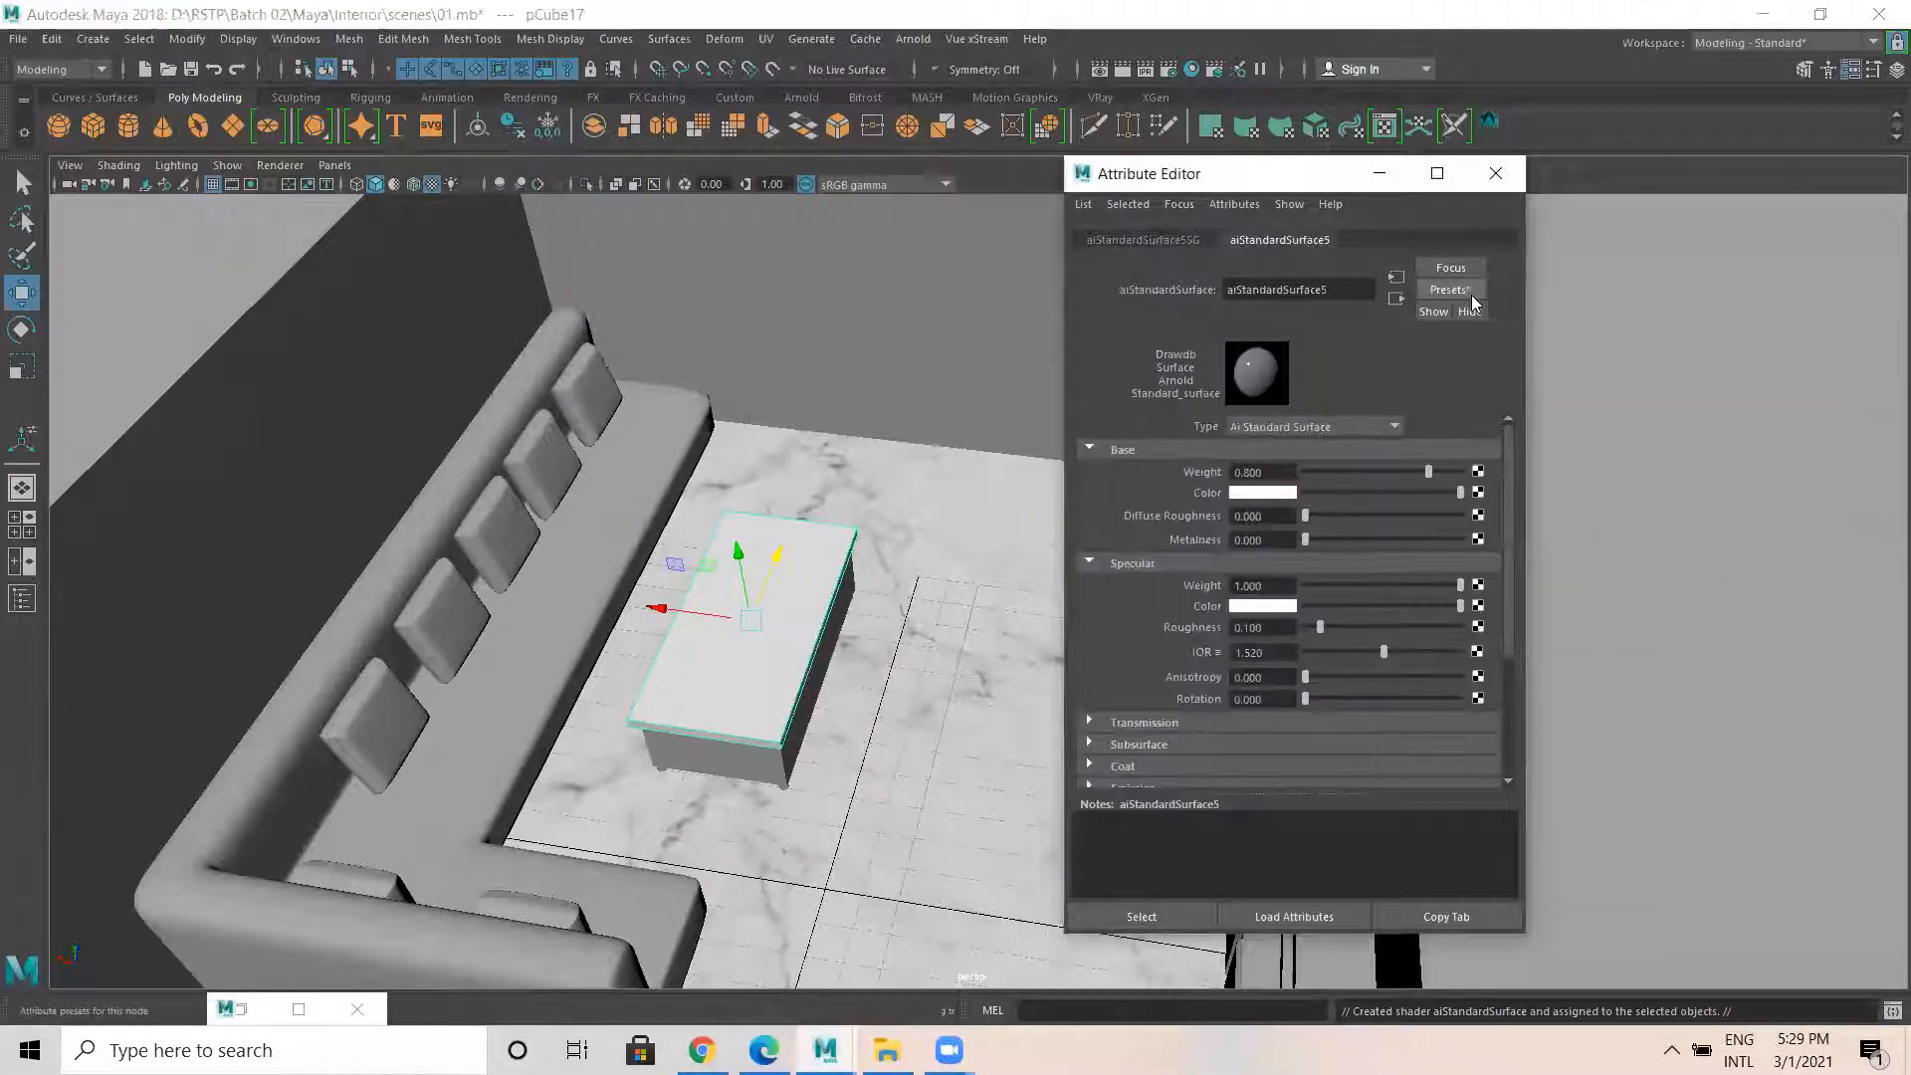
click(1471, 293)
mouse_move(1546, 610)
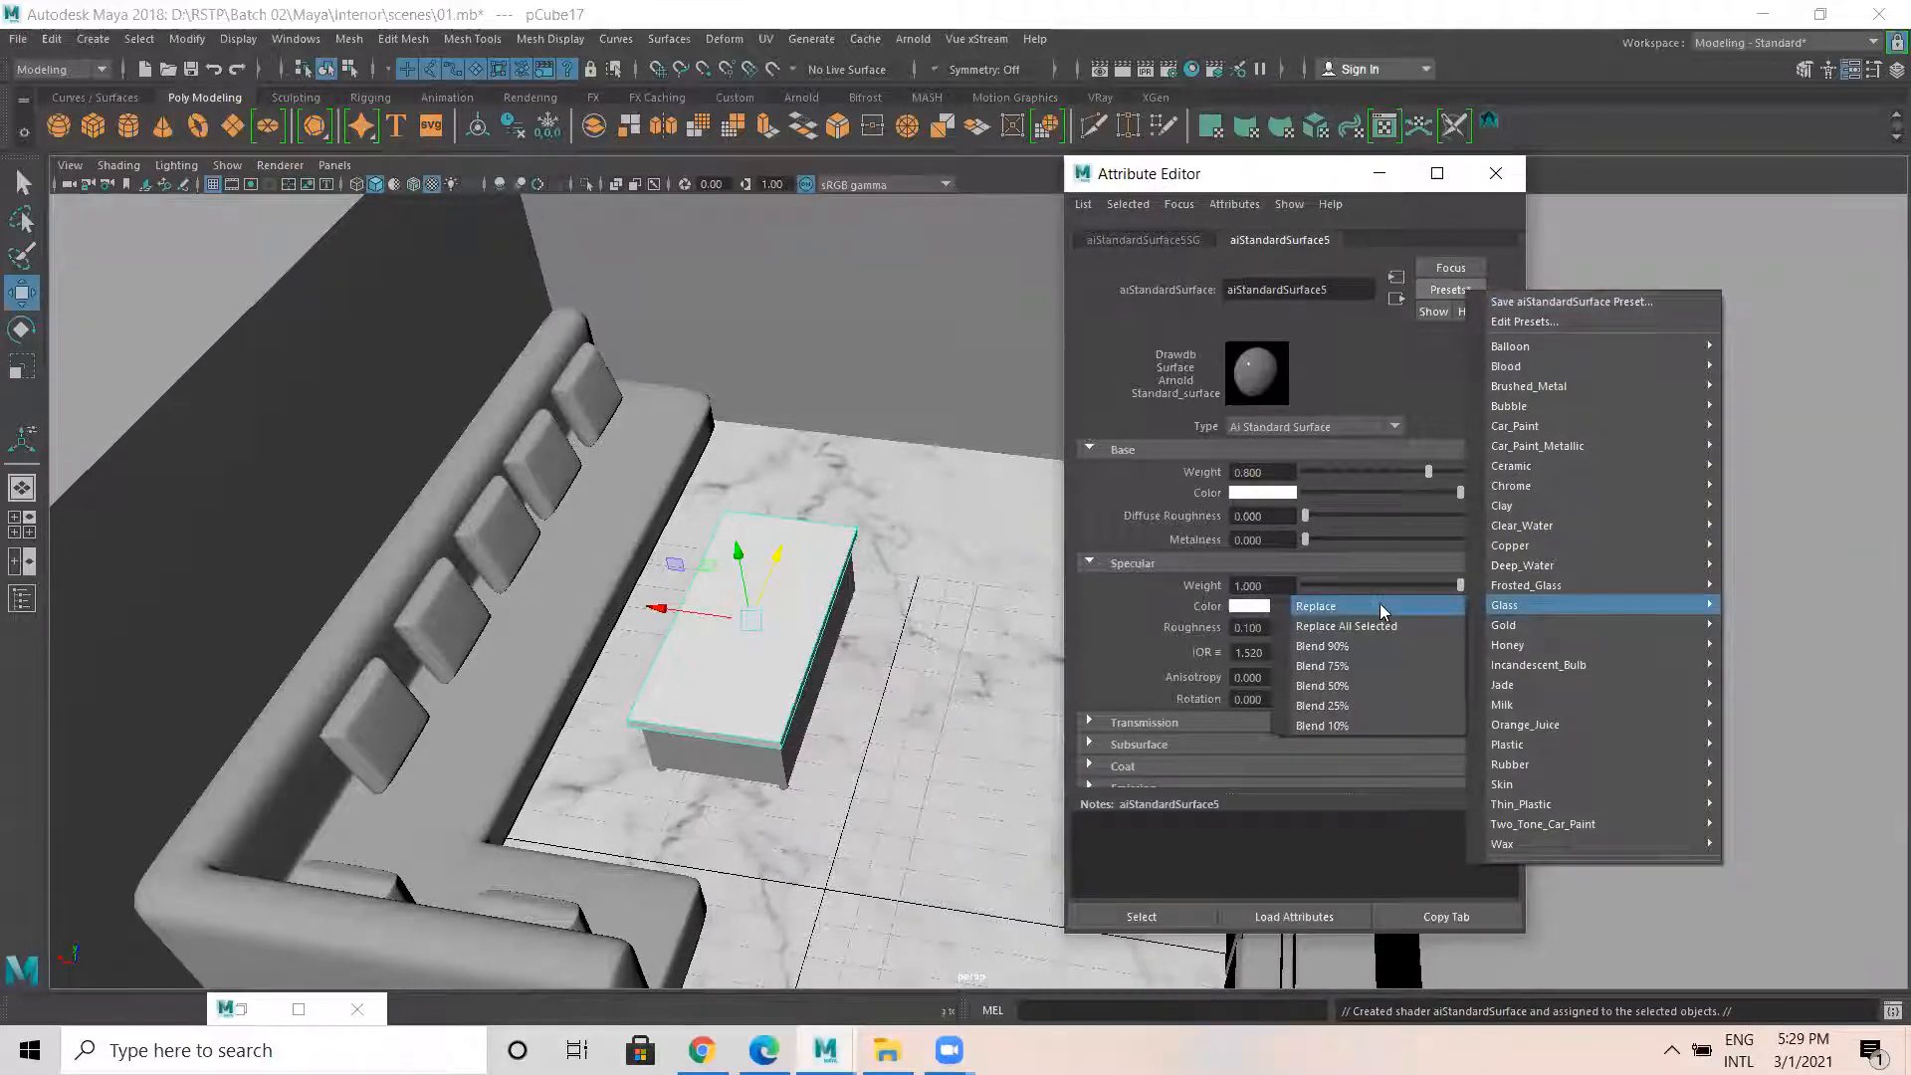
click(1382, 609)
Assign one new aiStandardSurface material to the coffee table's body together with its four legs.
alt+drag(762, 725, 685, 732)
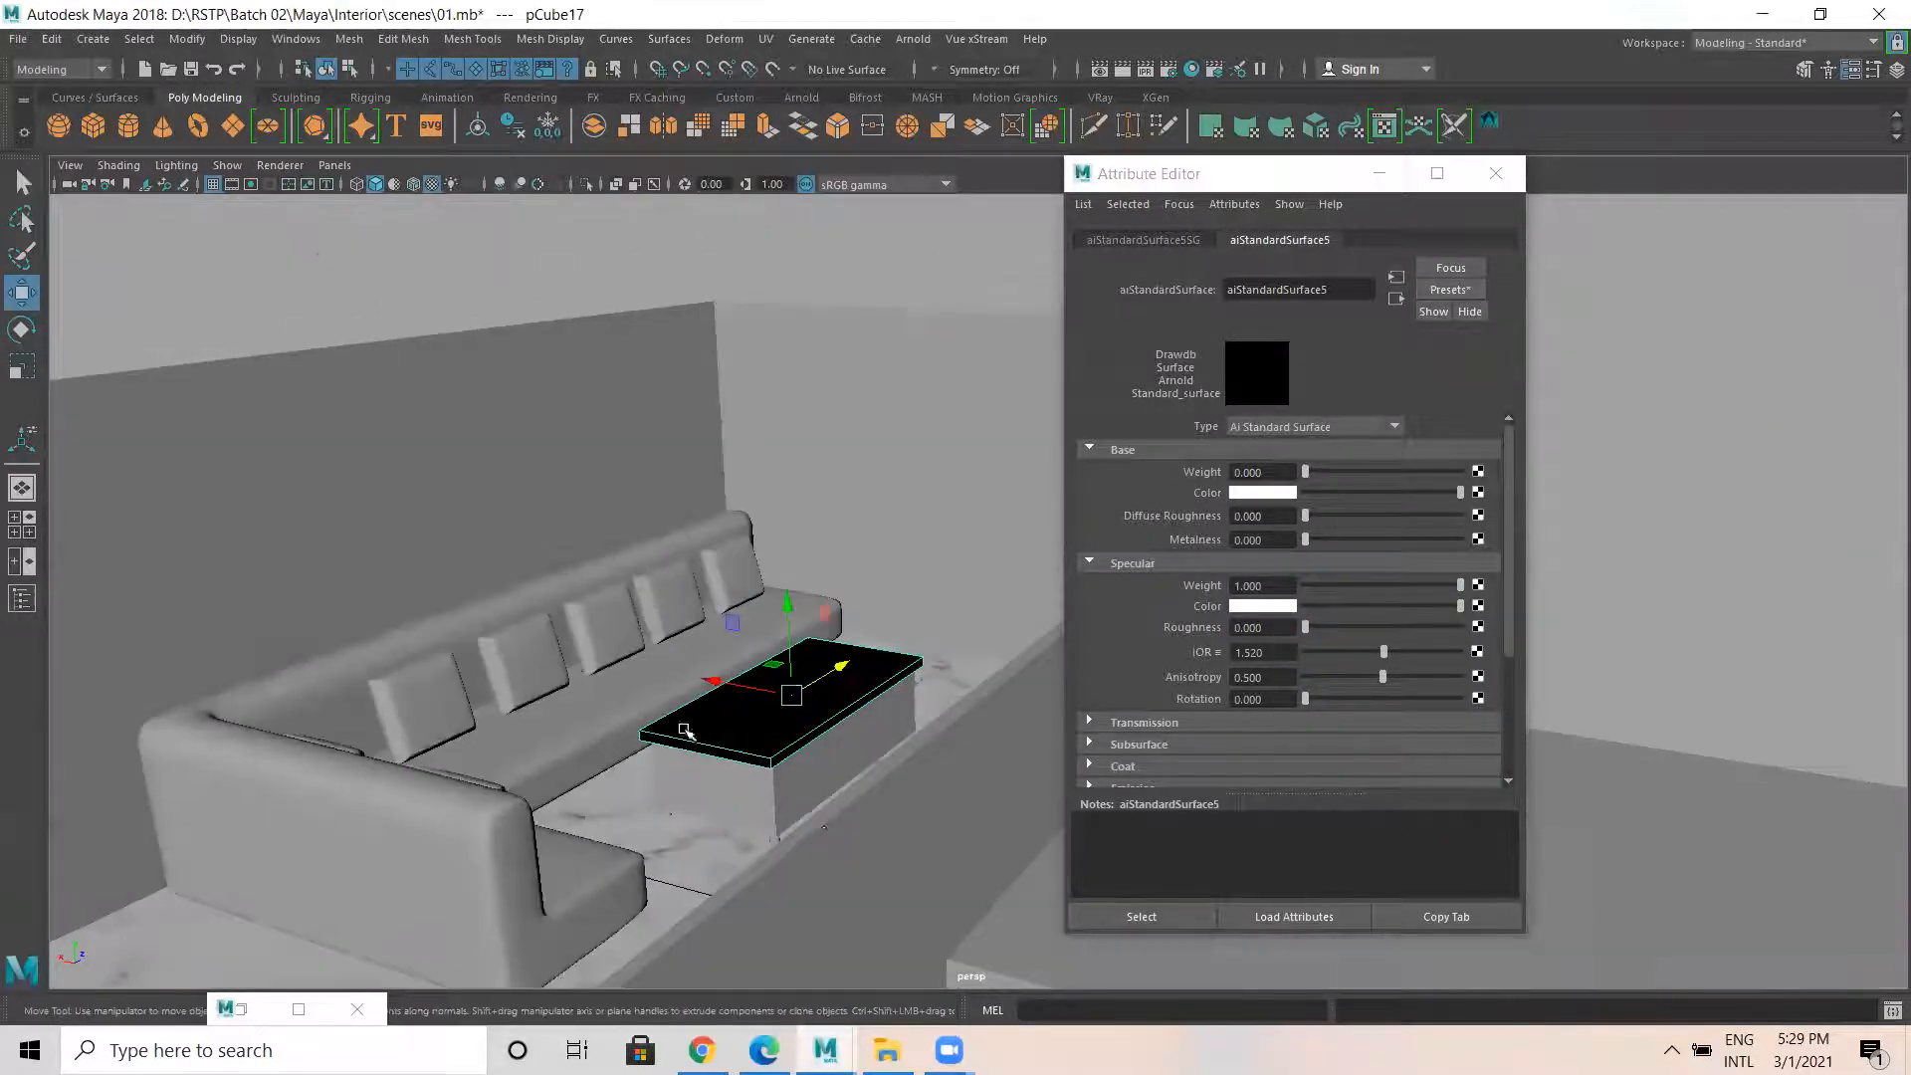
scroll(684, 731, up, 5)
alt+middle_drag(657, 815, 659, 164)
scroll(454, 377, up, 3)
alt+drag(454, 376, 544, 490)
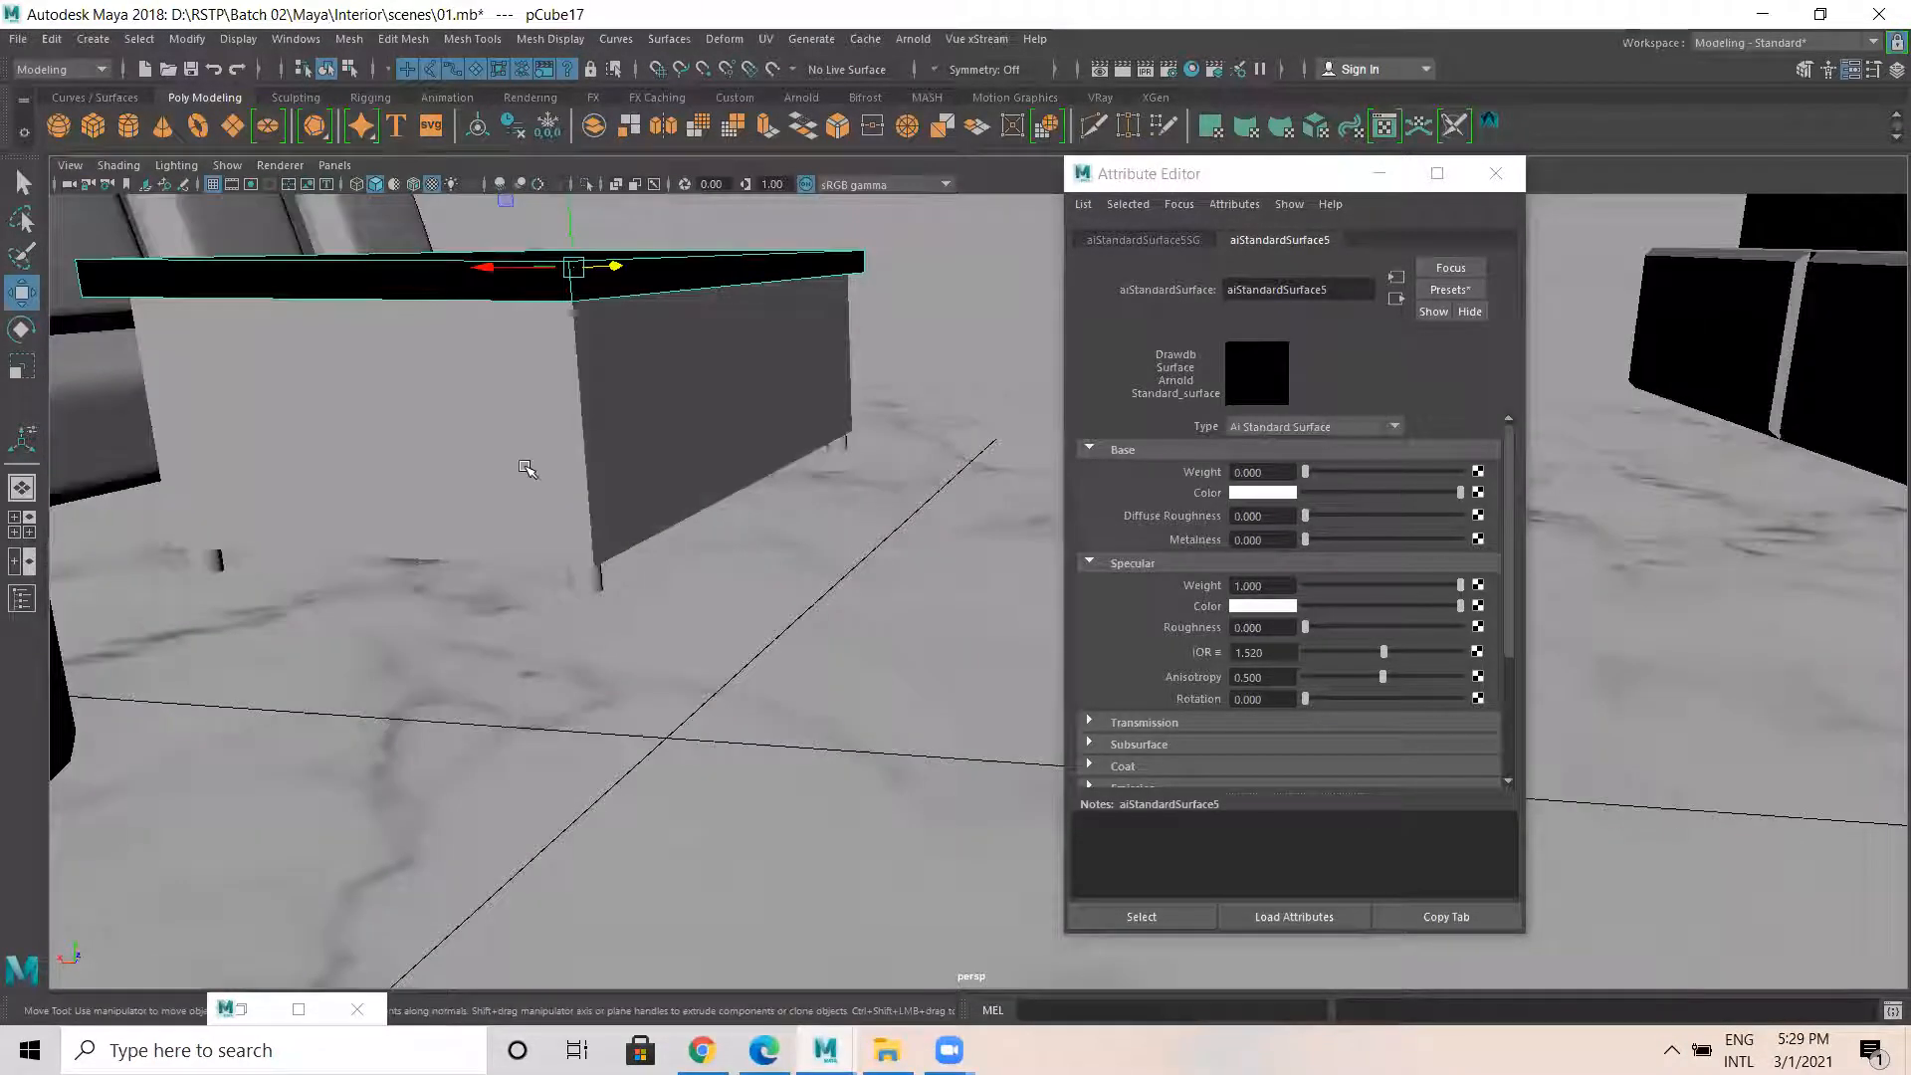
click(525, 465)
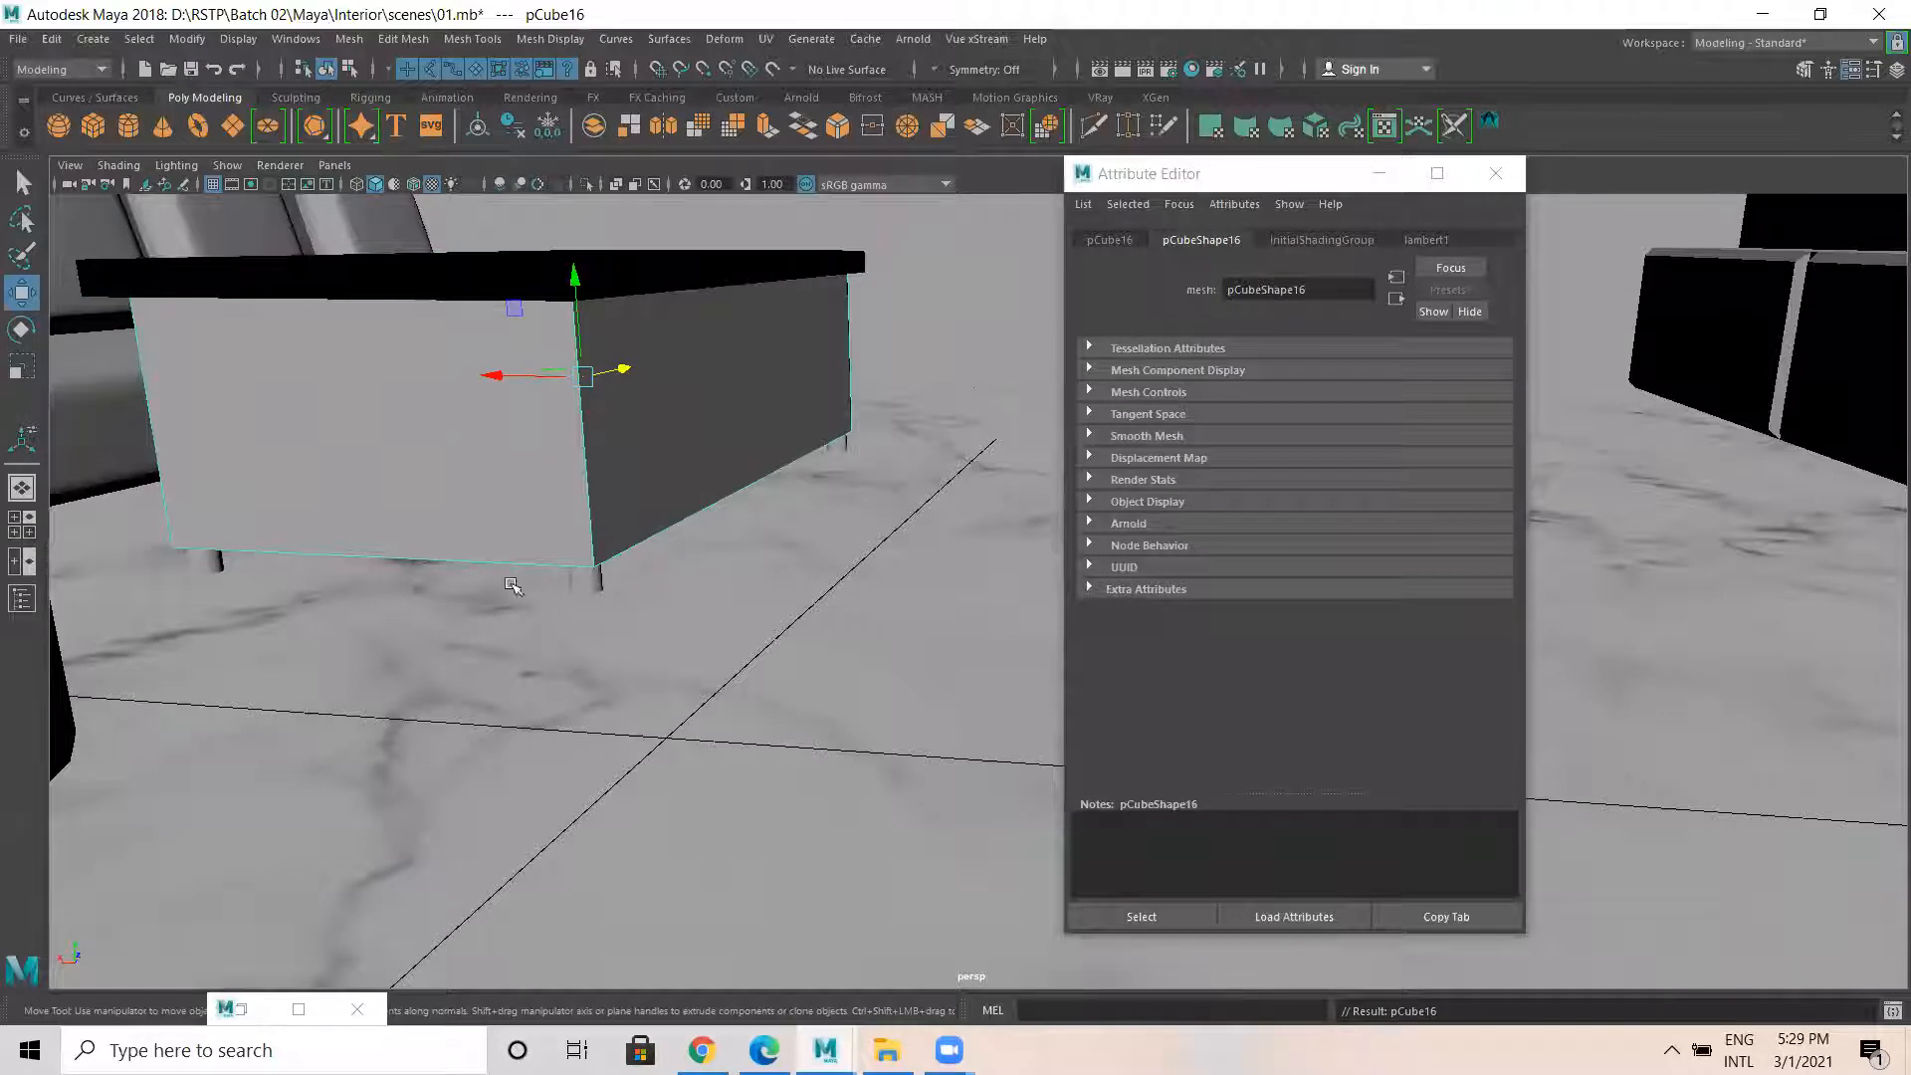
key(4)
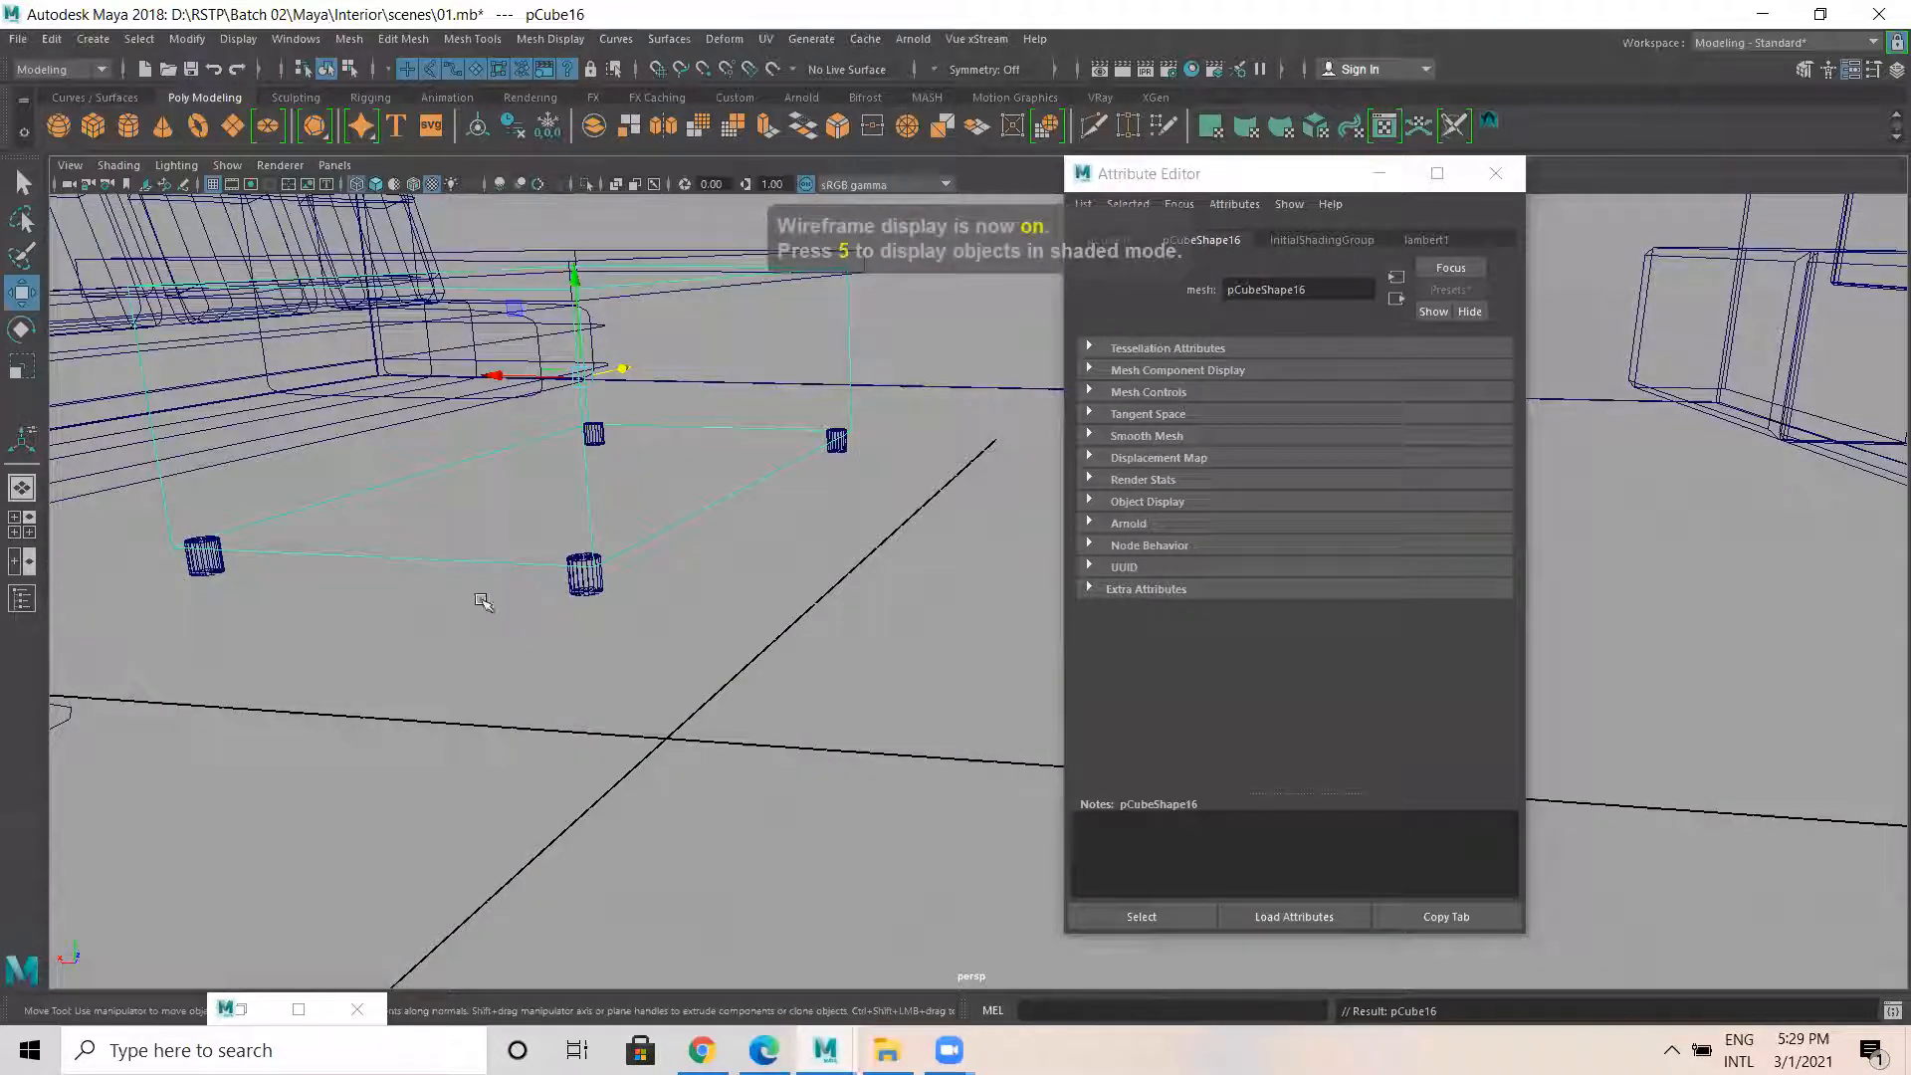
shift+click(593, 434)
shift+click(836, 440)
shift+drag(174, 535, 642, 633)
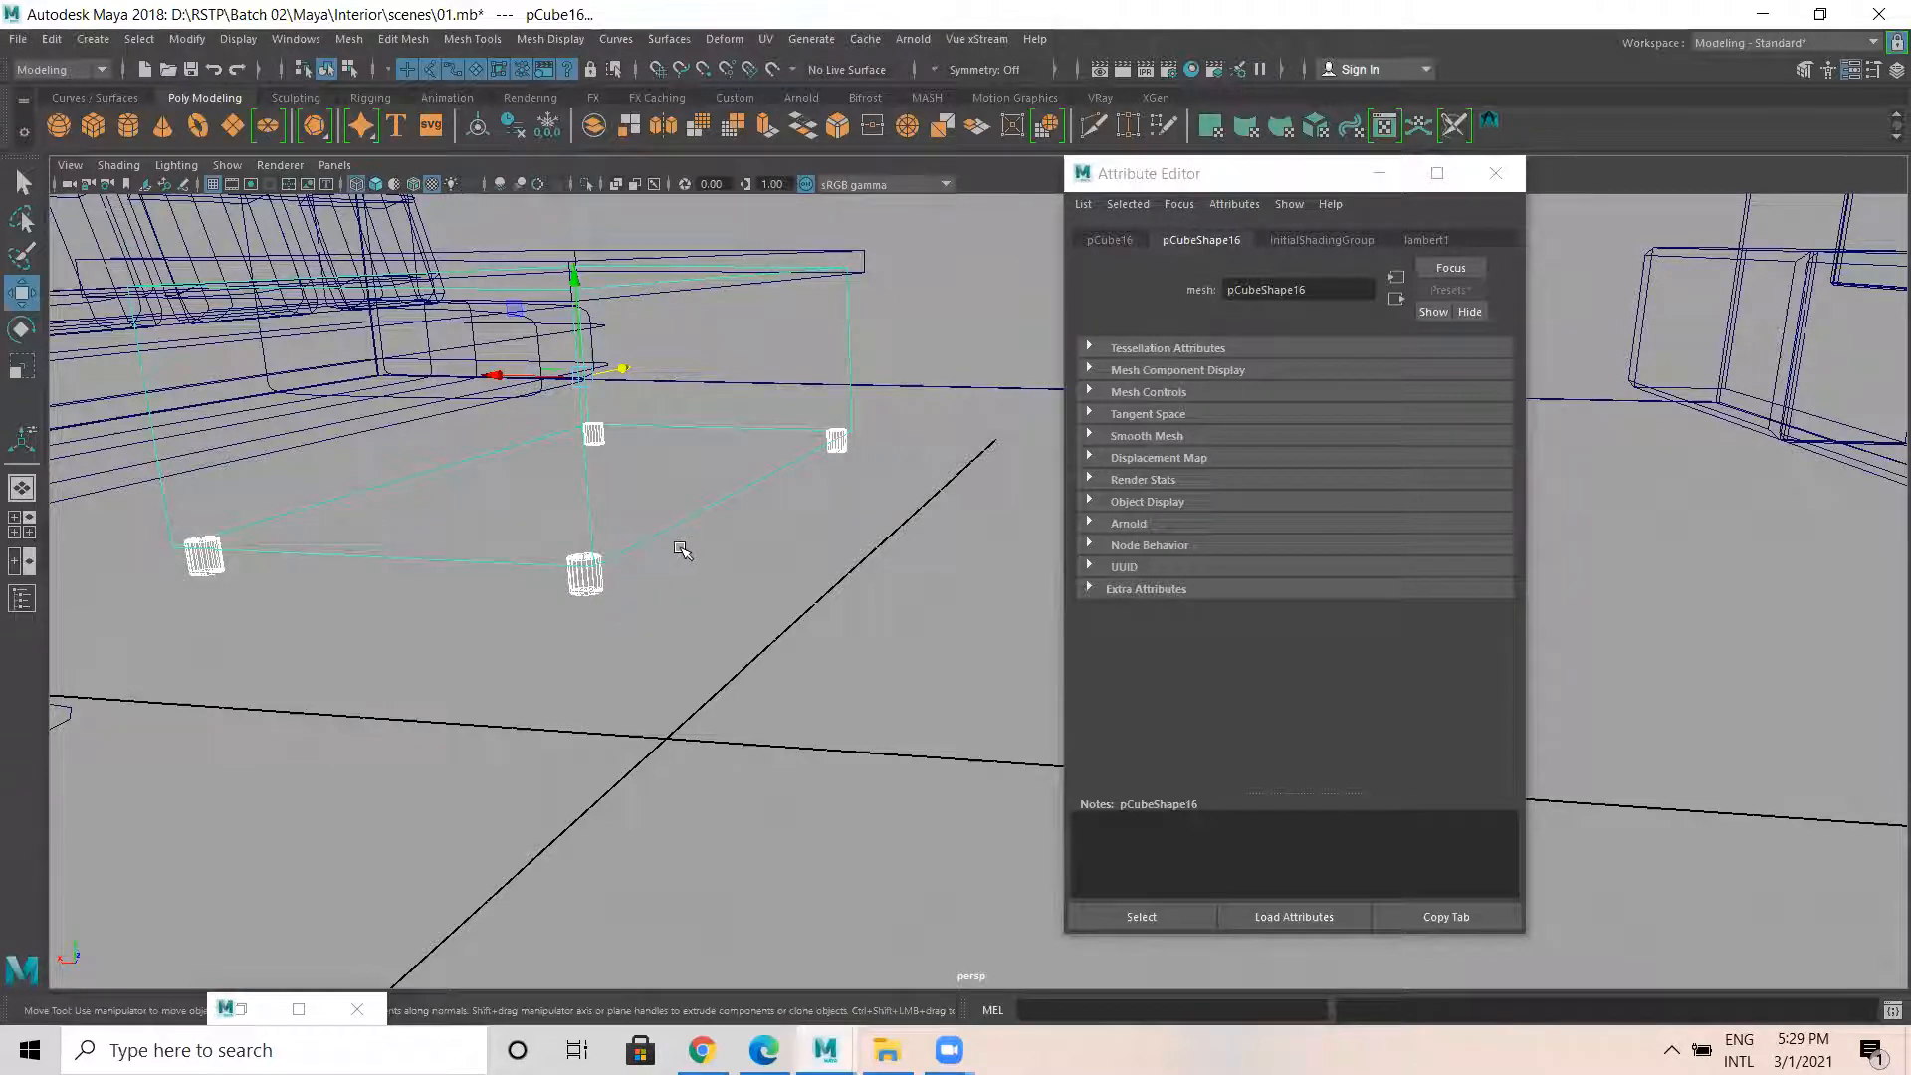
key(5)
right_click(677, 398)
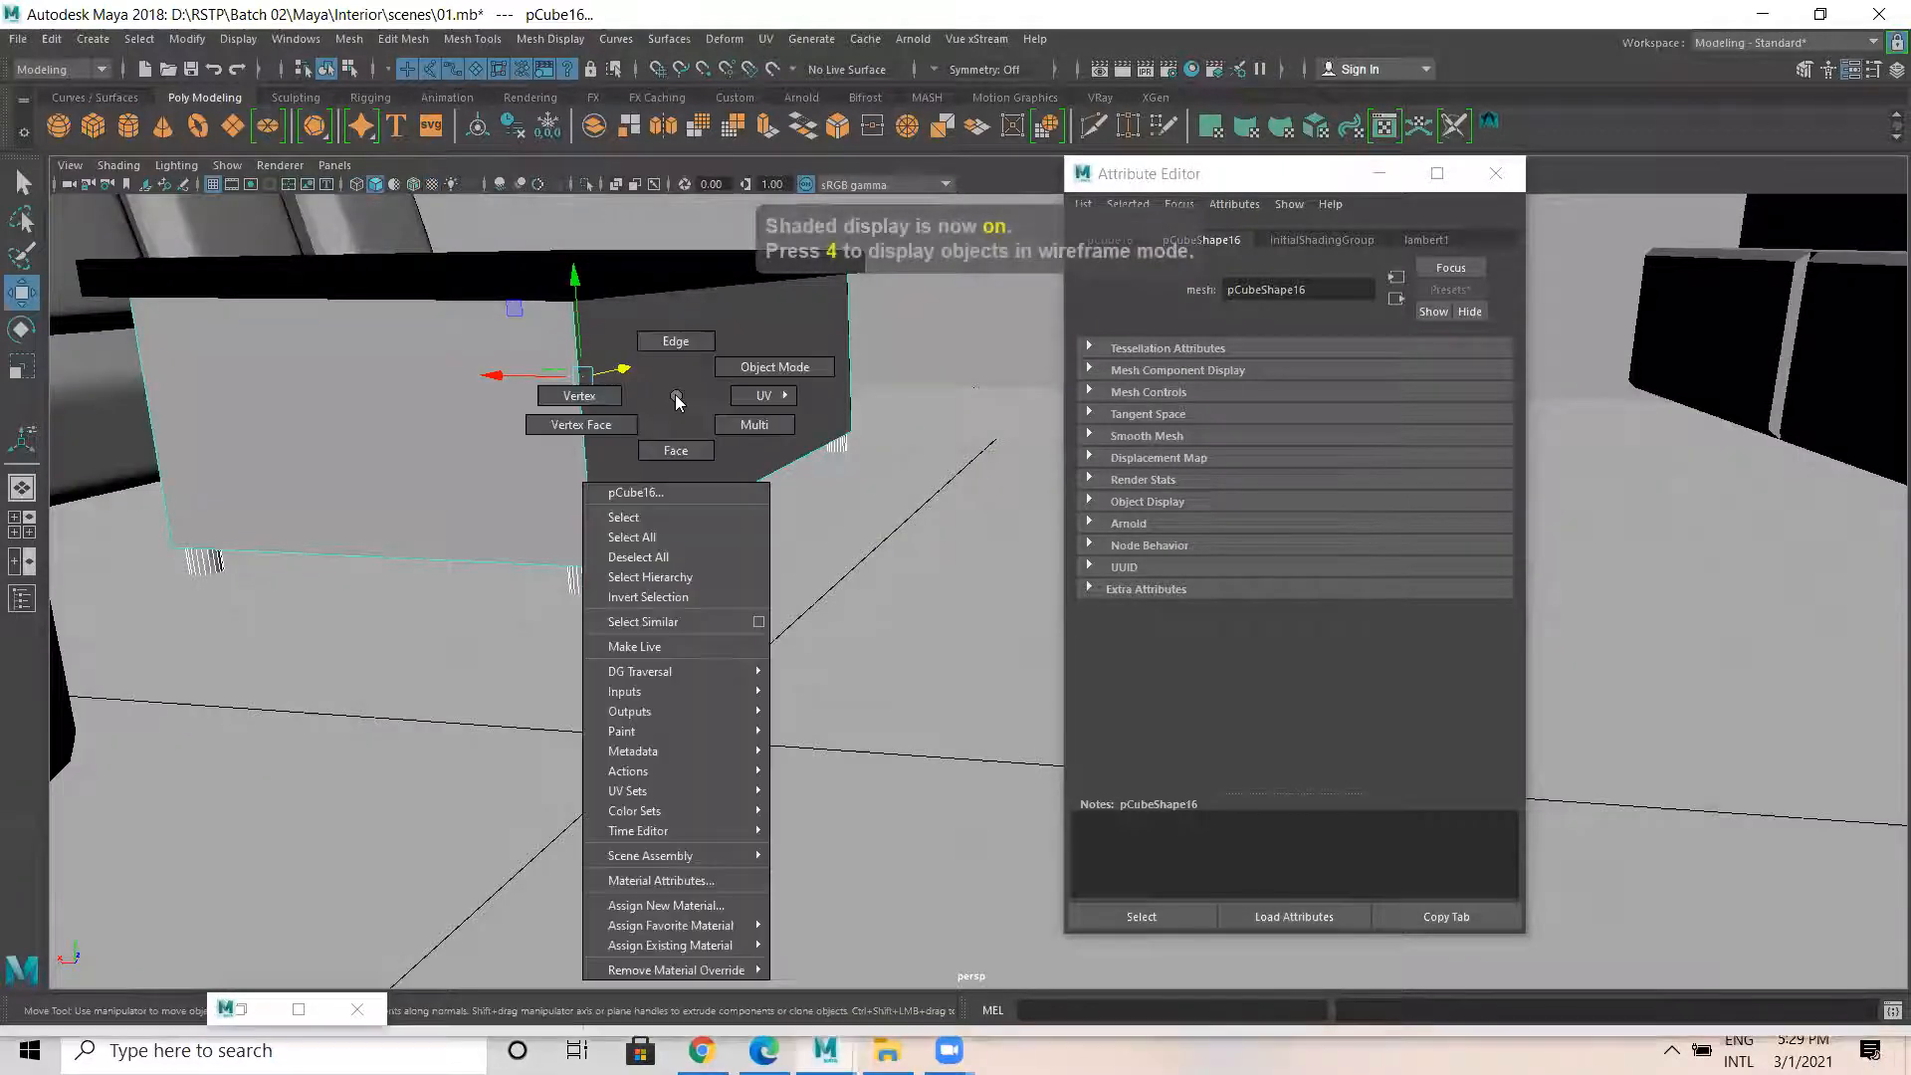
click(667, 906)
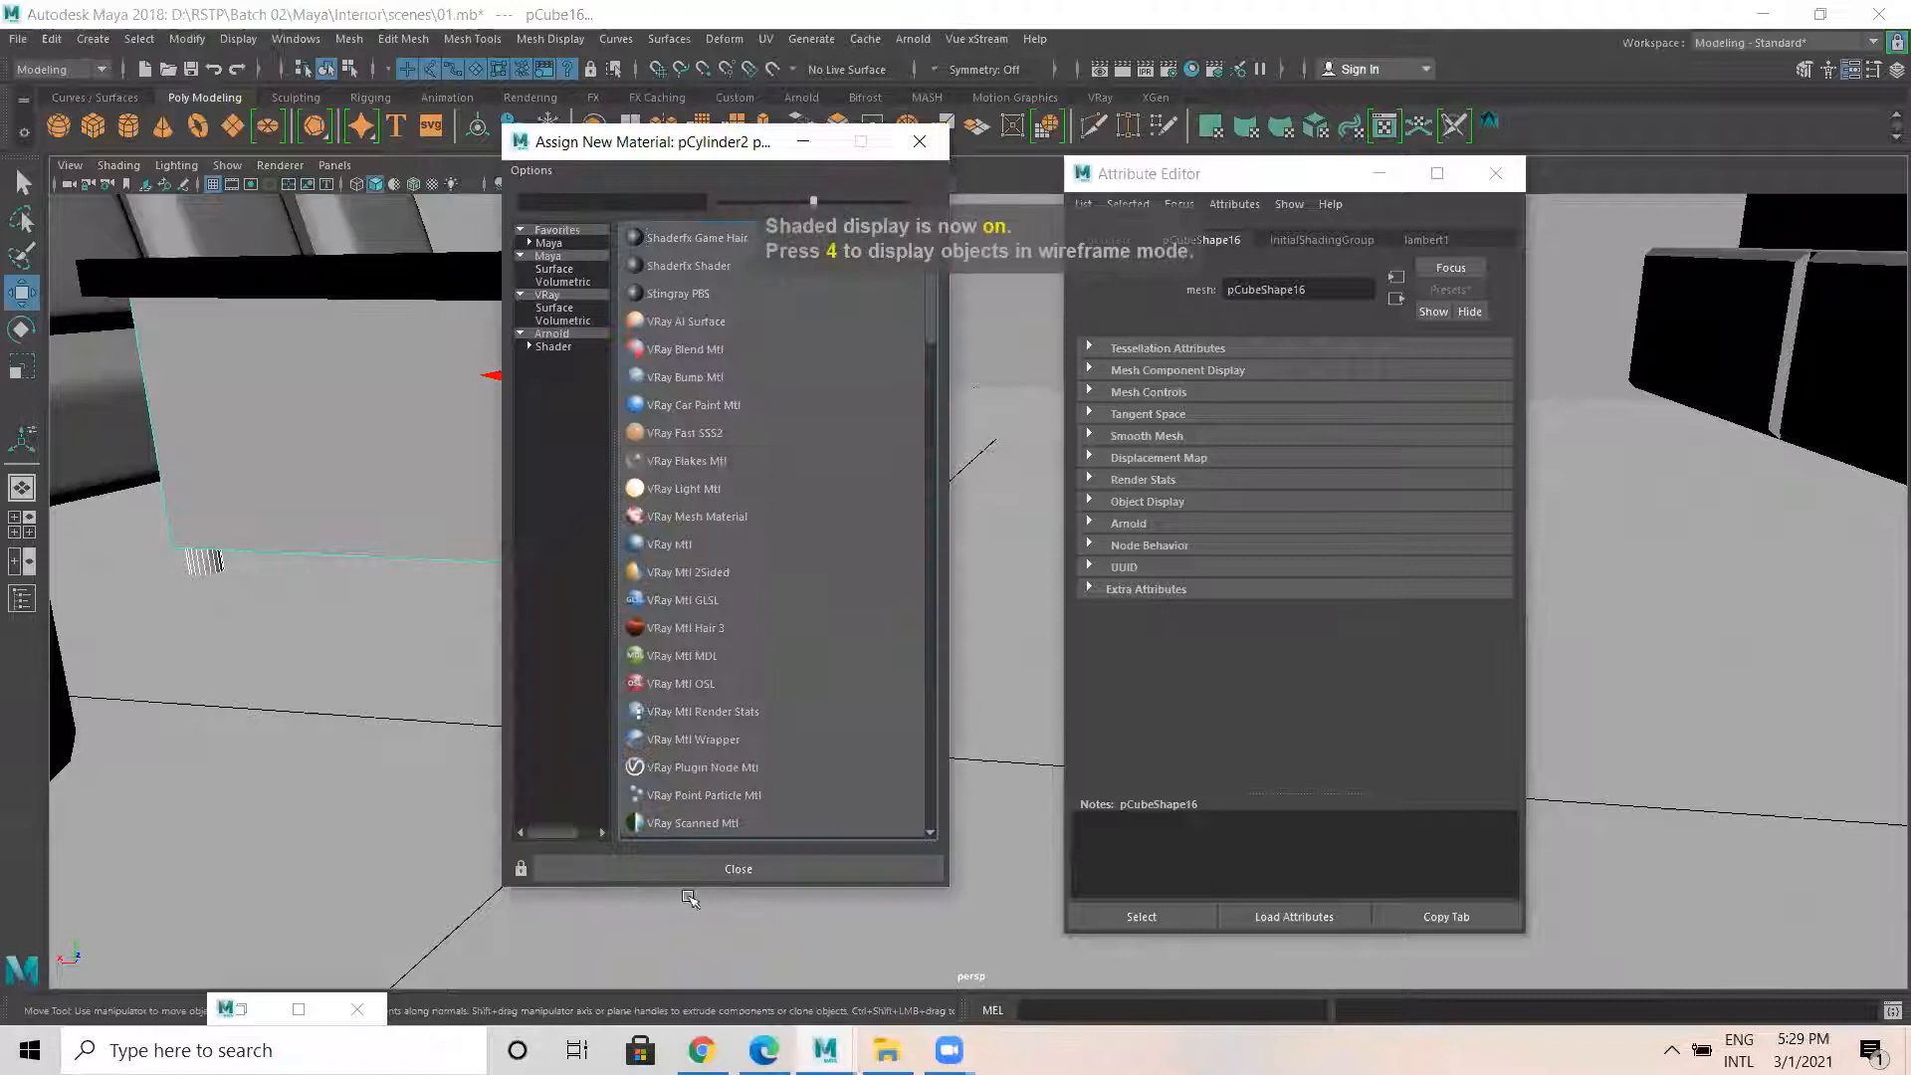
click(555, 346)
click(689, 403)
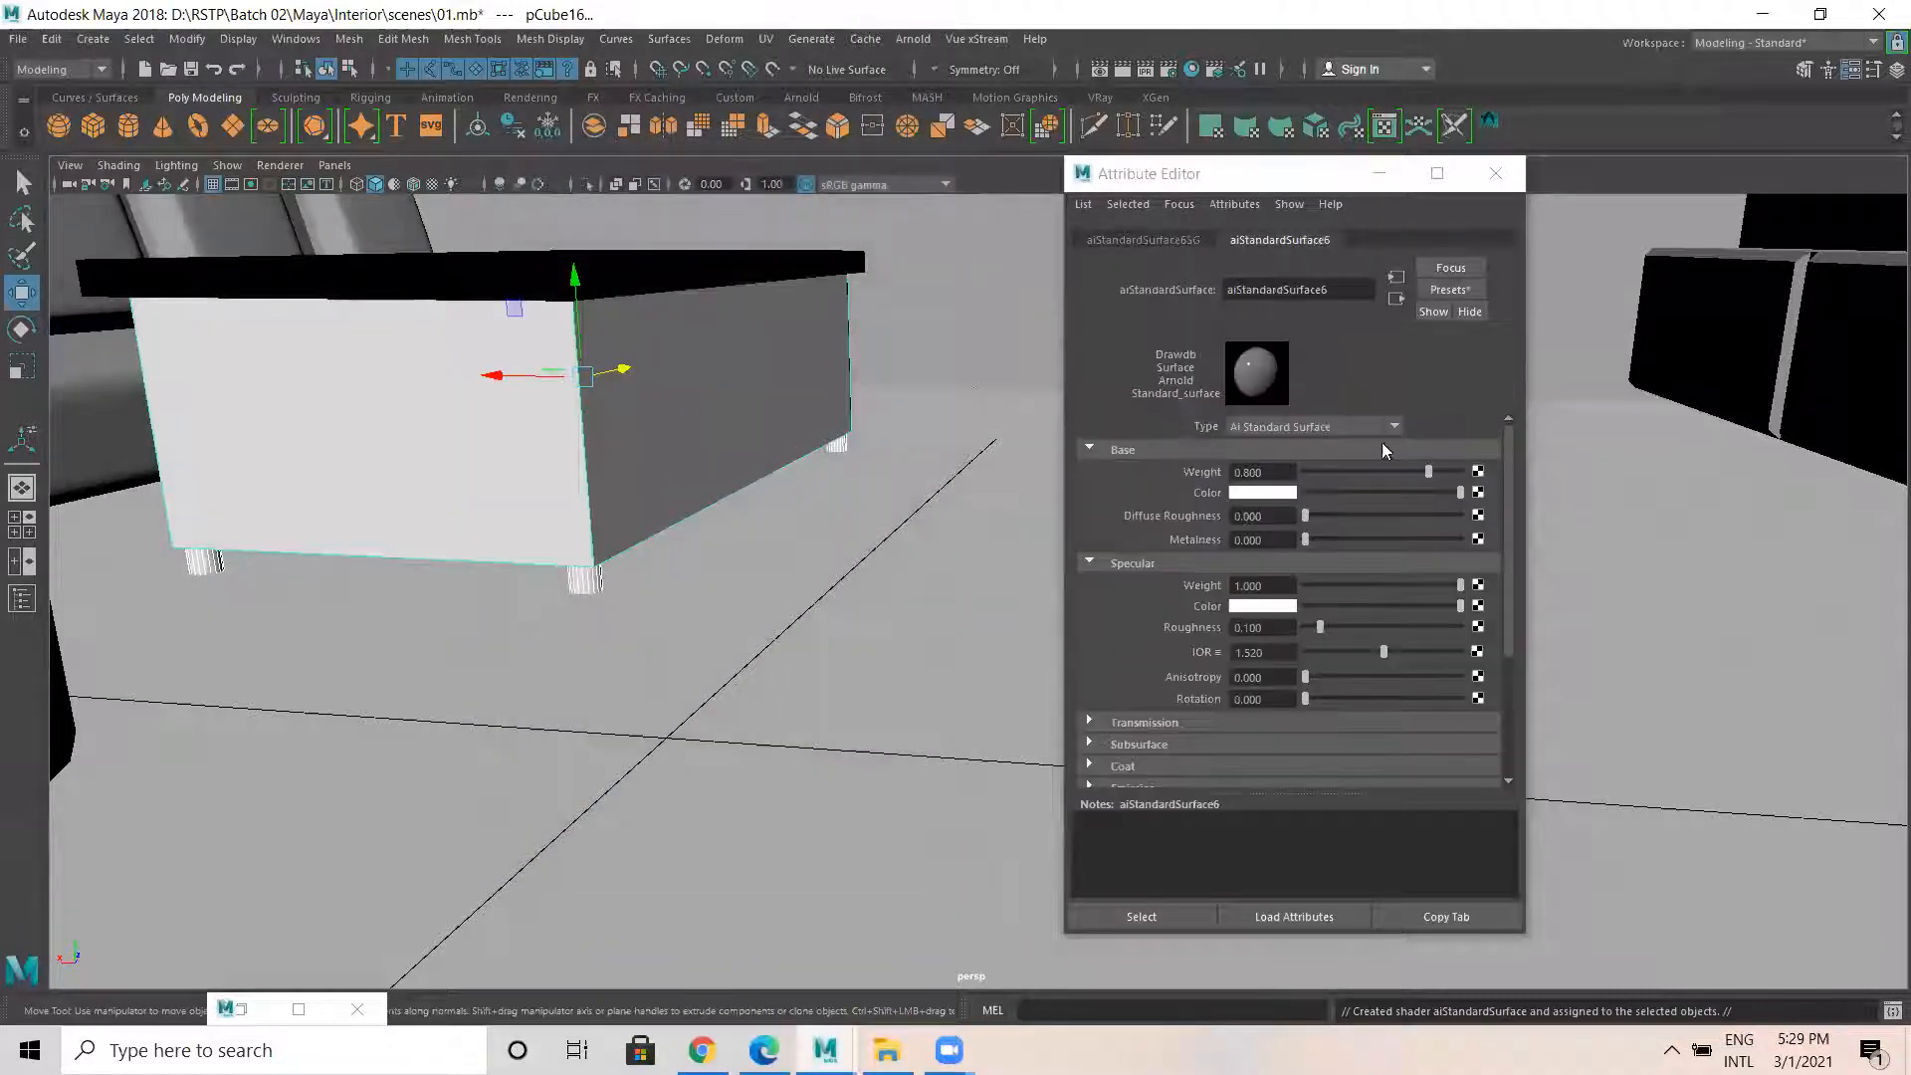
Set the table body material's base color to dark brown, specular roughness to about 0.27 and IOR to about 0.63.
click(1285, 492)
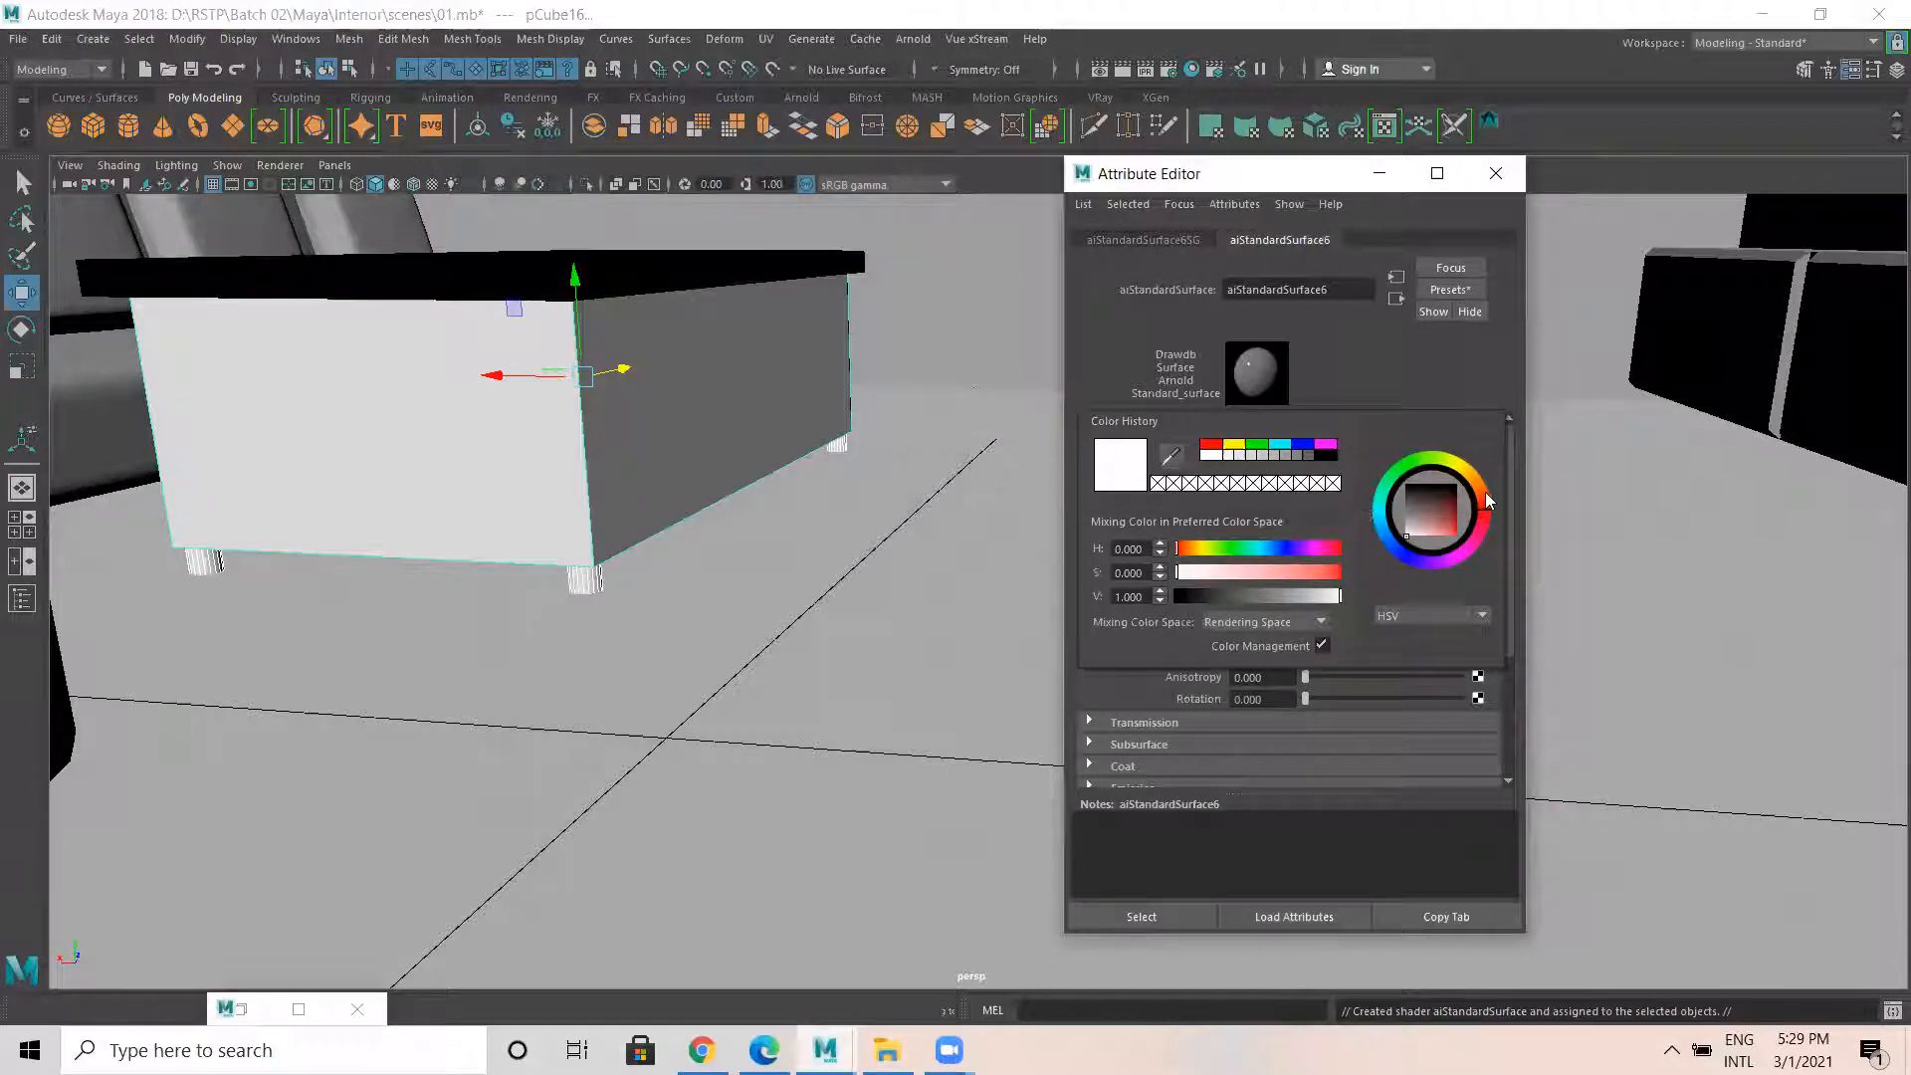
drag(1445, 506, 1460, 503)
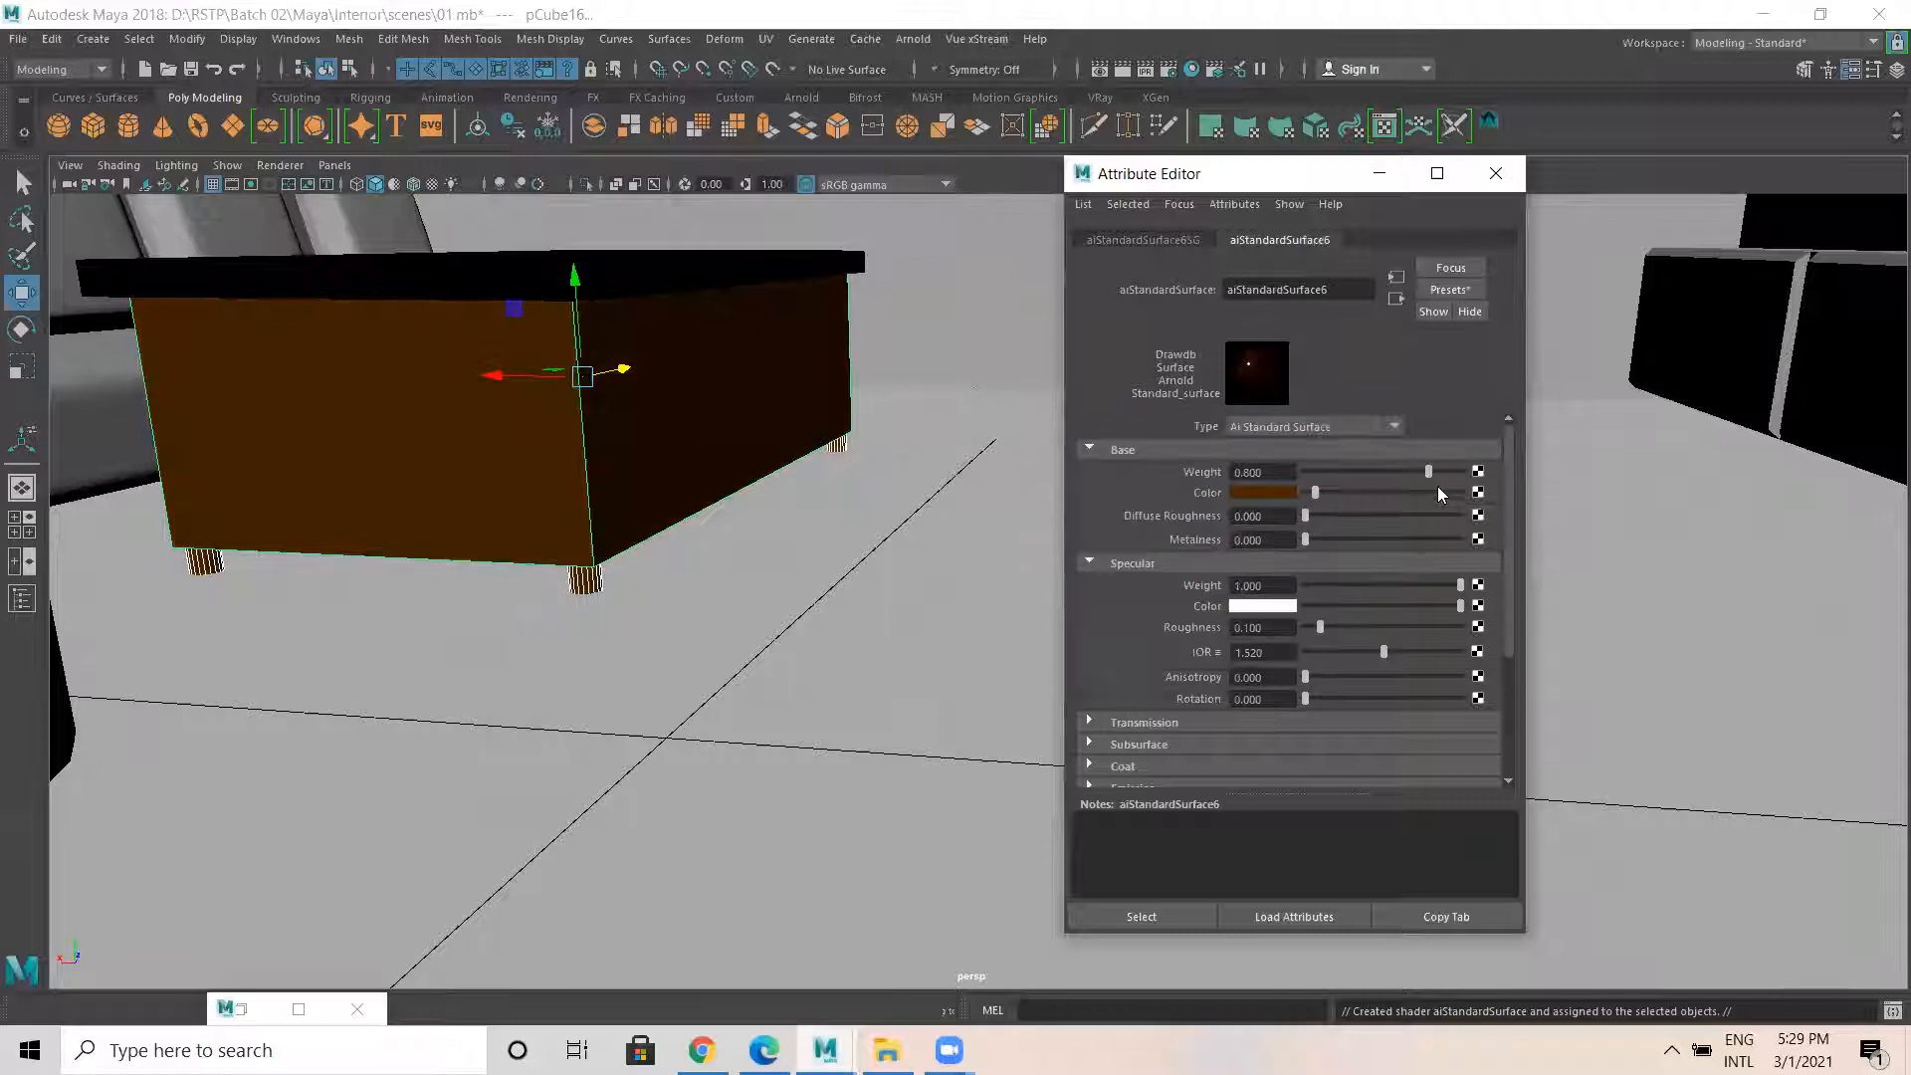
drag(1322, 625, 1346, 630)
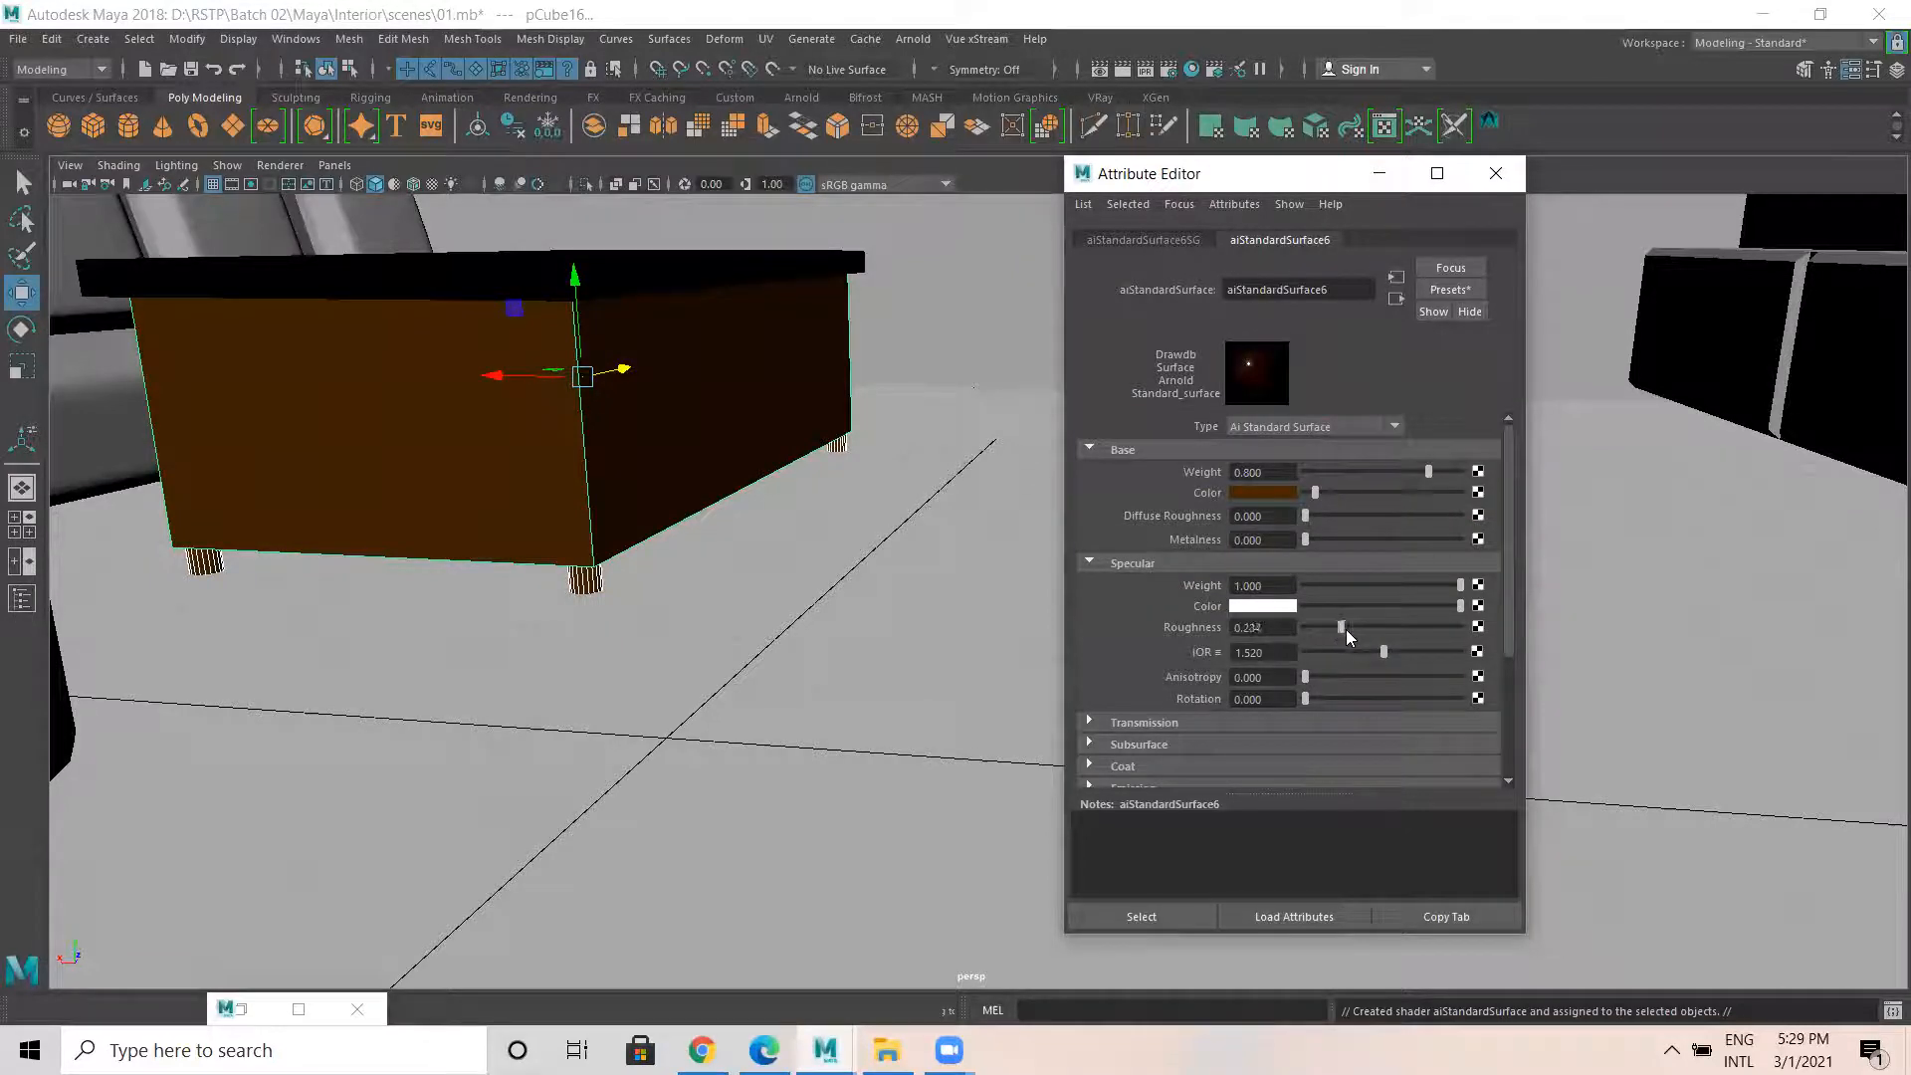
click(1338, 650)
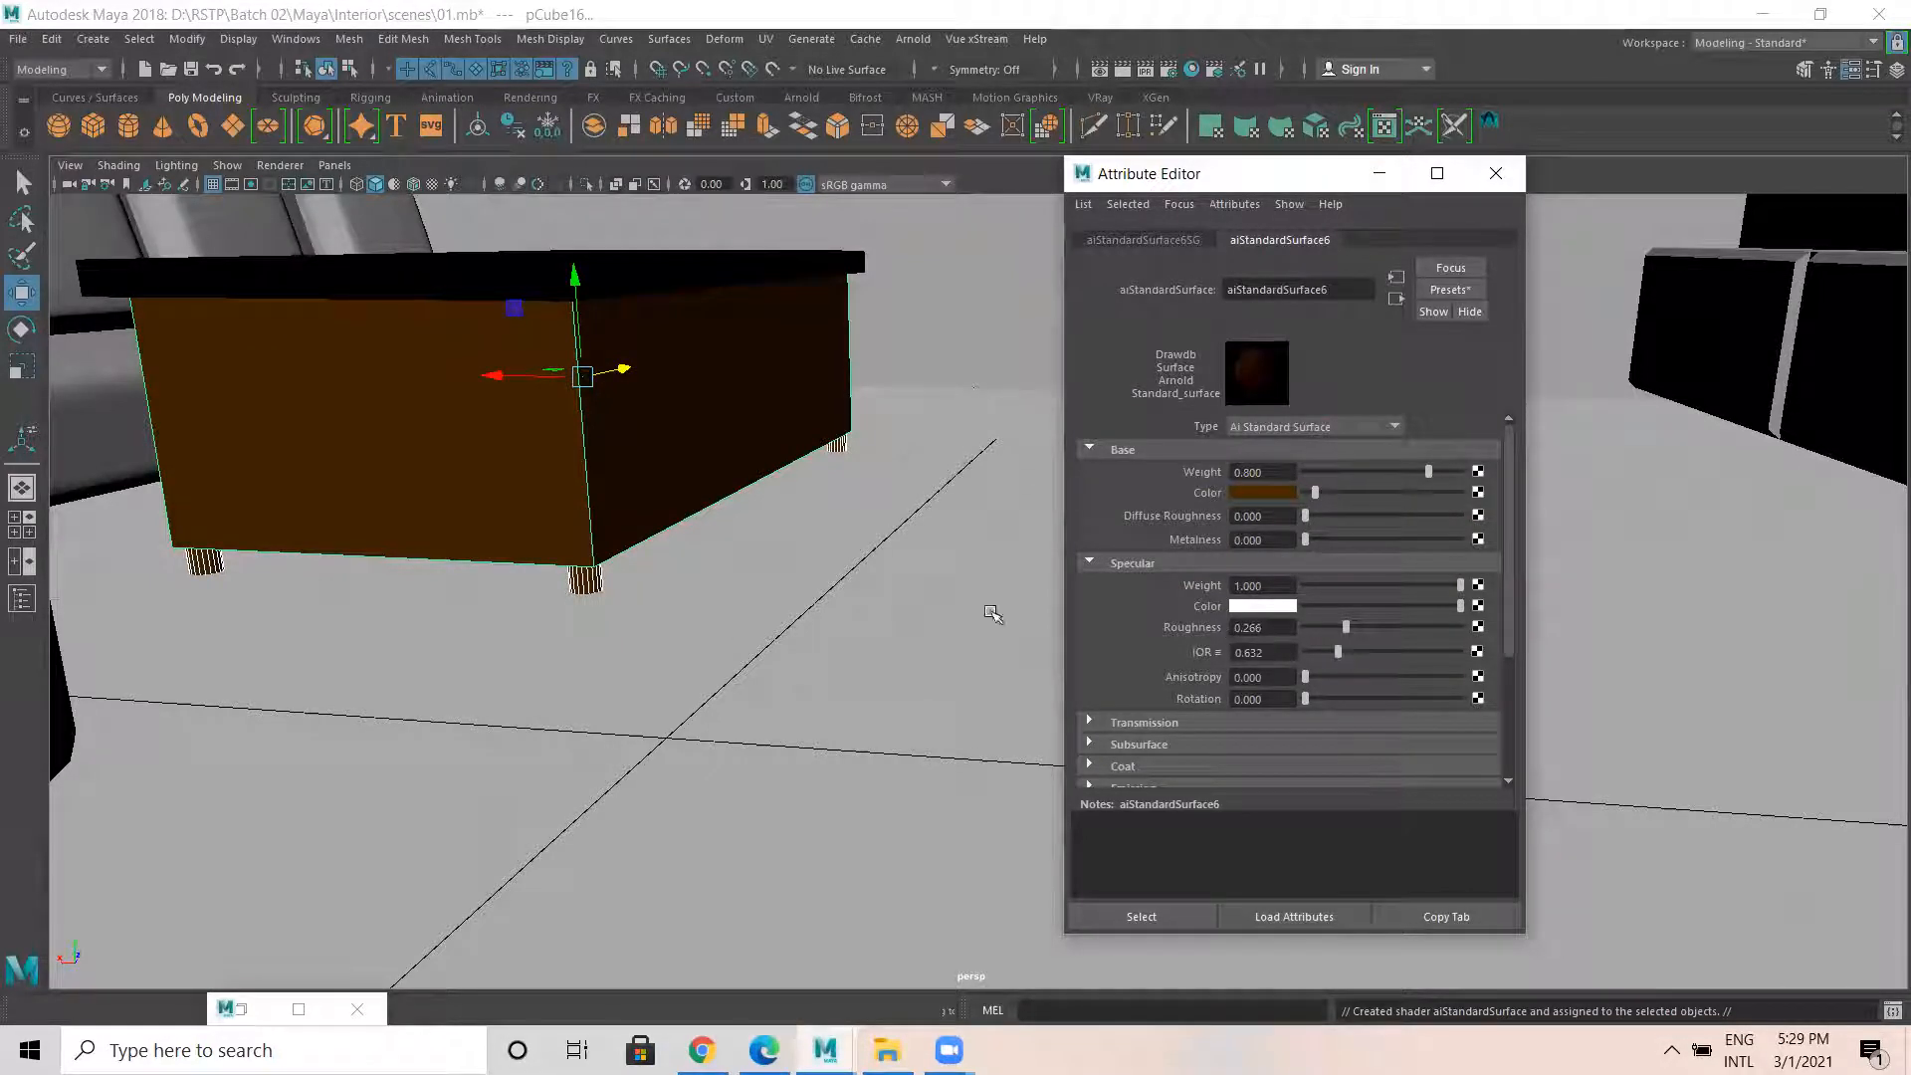
Create a polygon plane for a rug, scale it uniformly to about 14.5 and move it under the coffee table.
click(986, 613)
mouse_move(917, 576)
alt+mouse_down()
mouse_move(497, 634)
mouse_move(733, 496)
mouse_move(747, 632)
mouse_move(908, 663)
mouse_move(737, 777)
mouse_move(772, 631)
mouse_move(717, 661)
mouse_move(818, 773)
mouse_move(849, 704)
alt+mouse_up()
key(6)
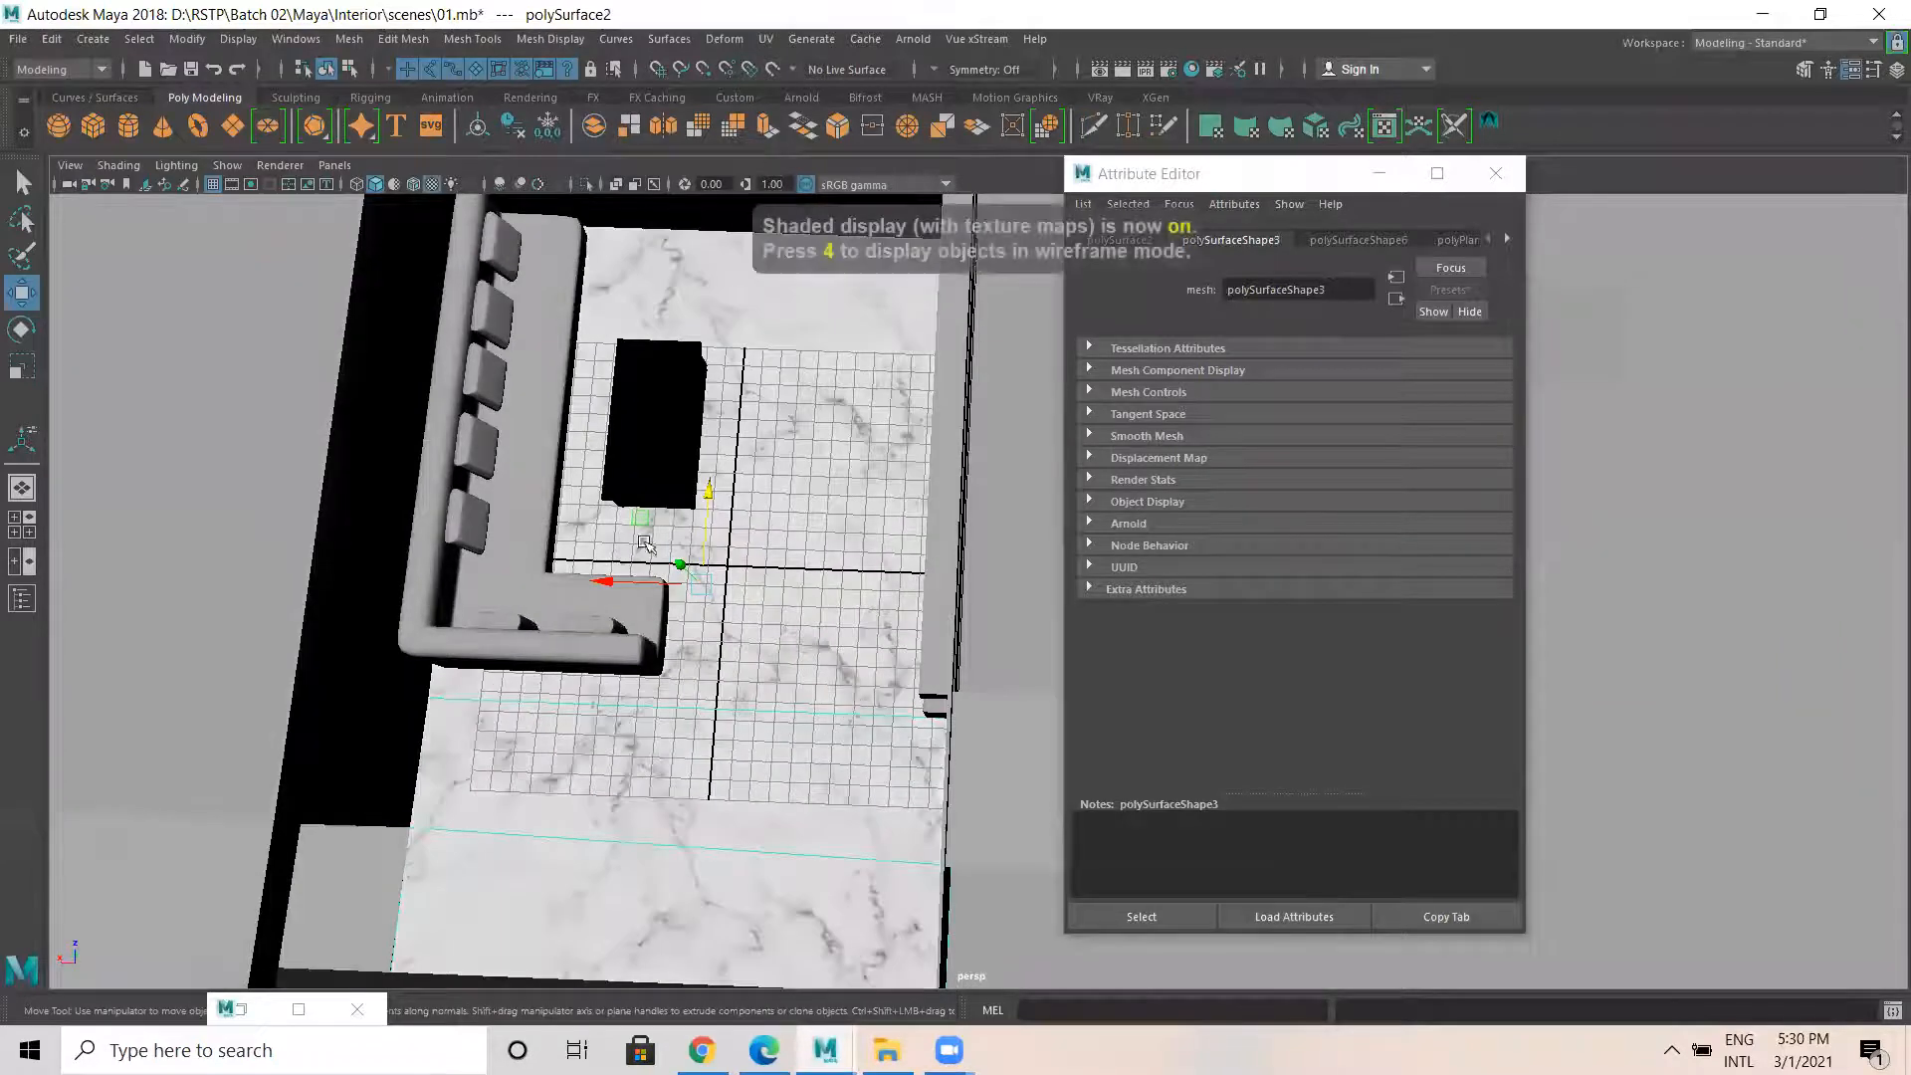
click(232, 133)
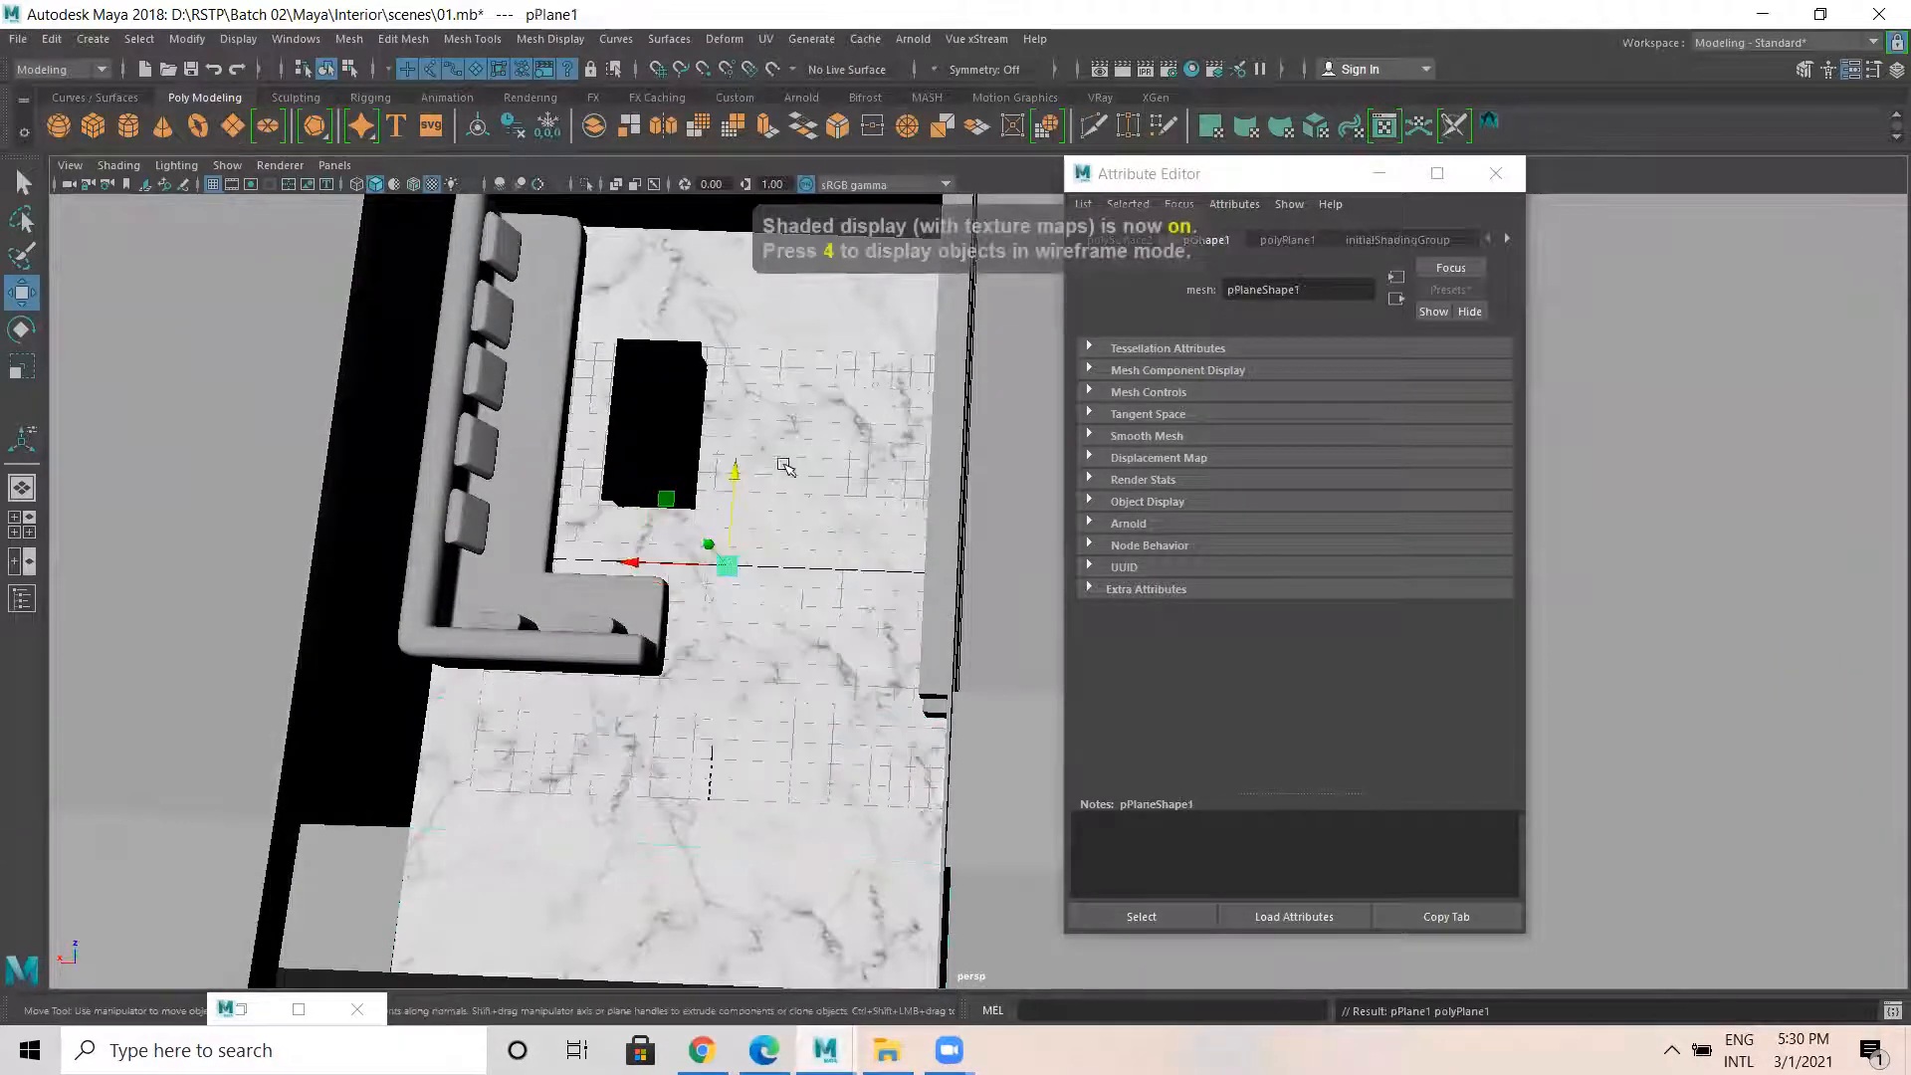
key(r)
drag(727, 565, 831, 610)
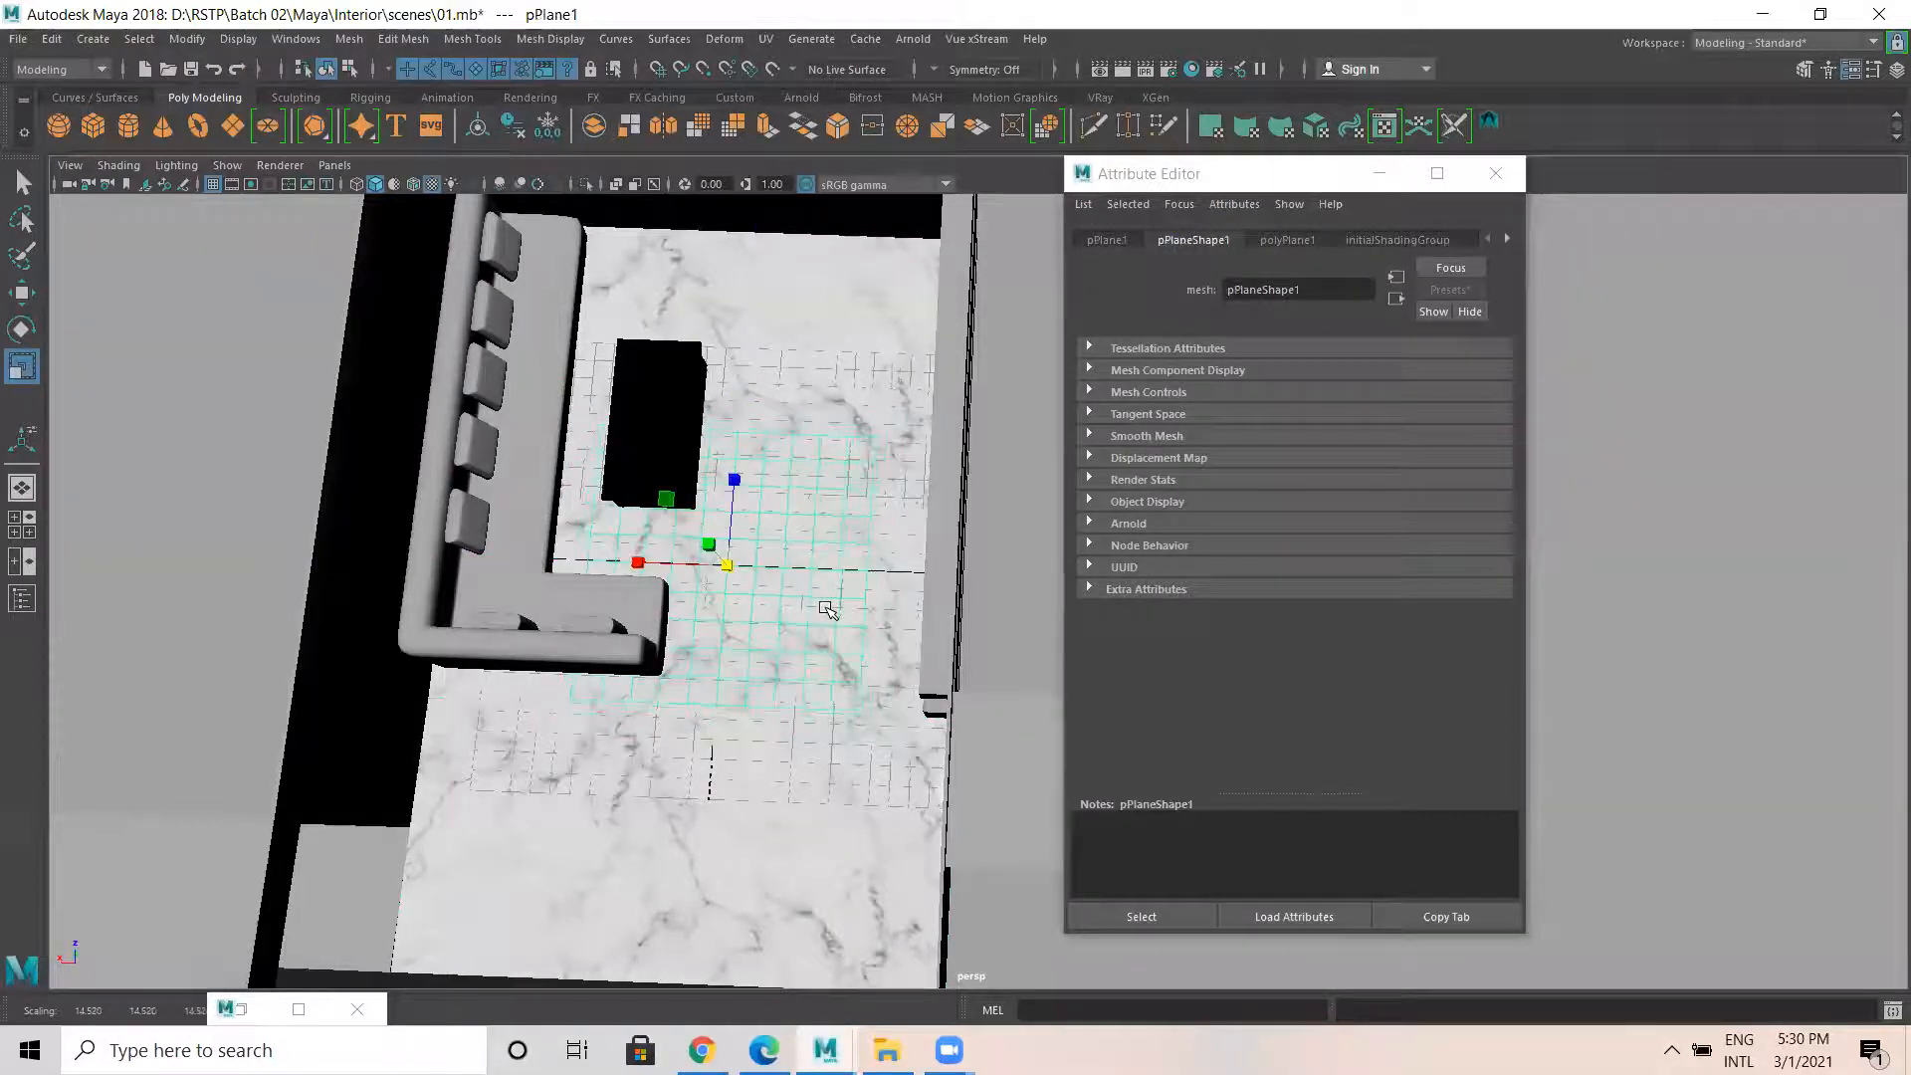
key(w)
drag(738, 471, 761, 370)
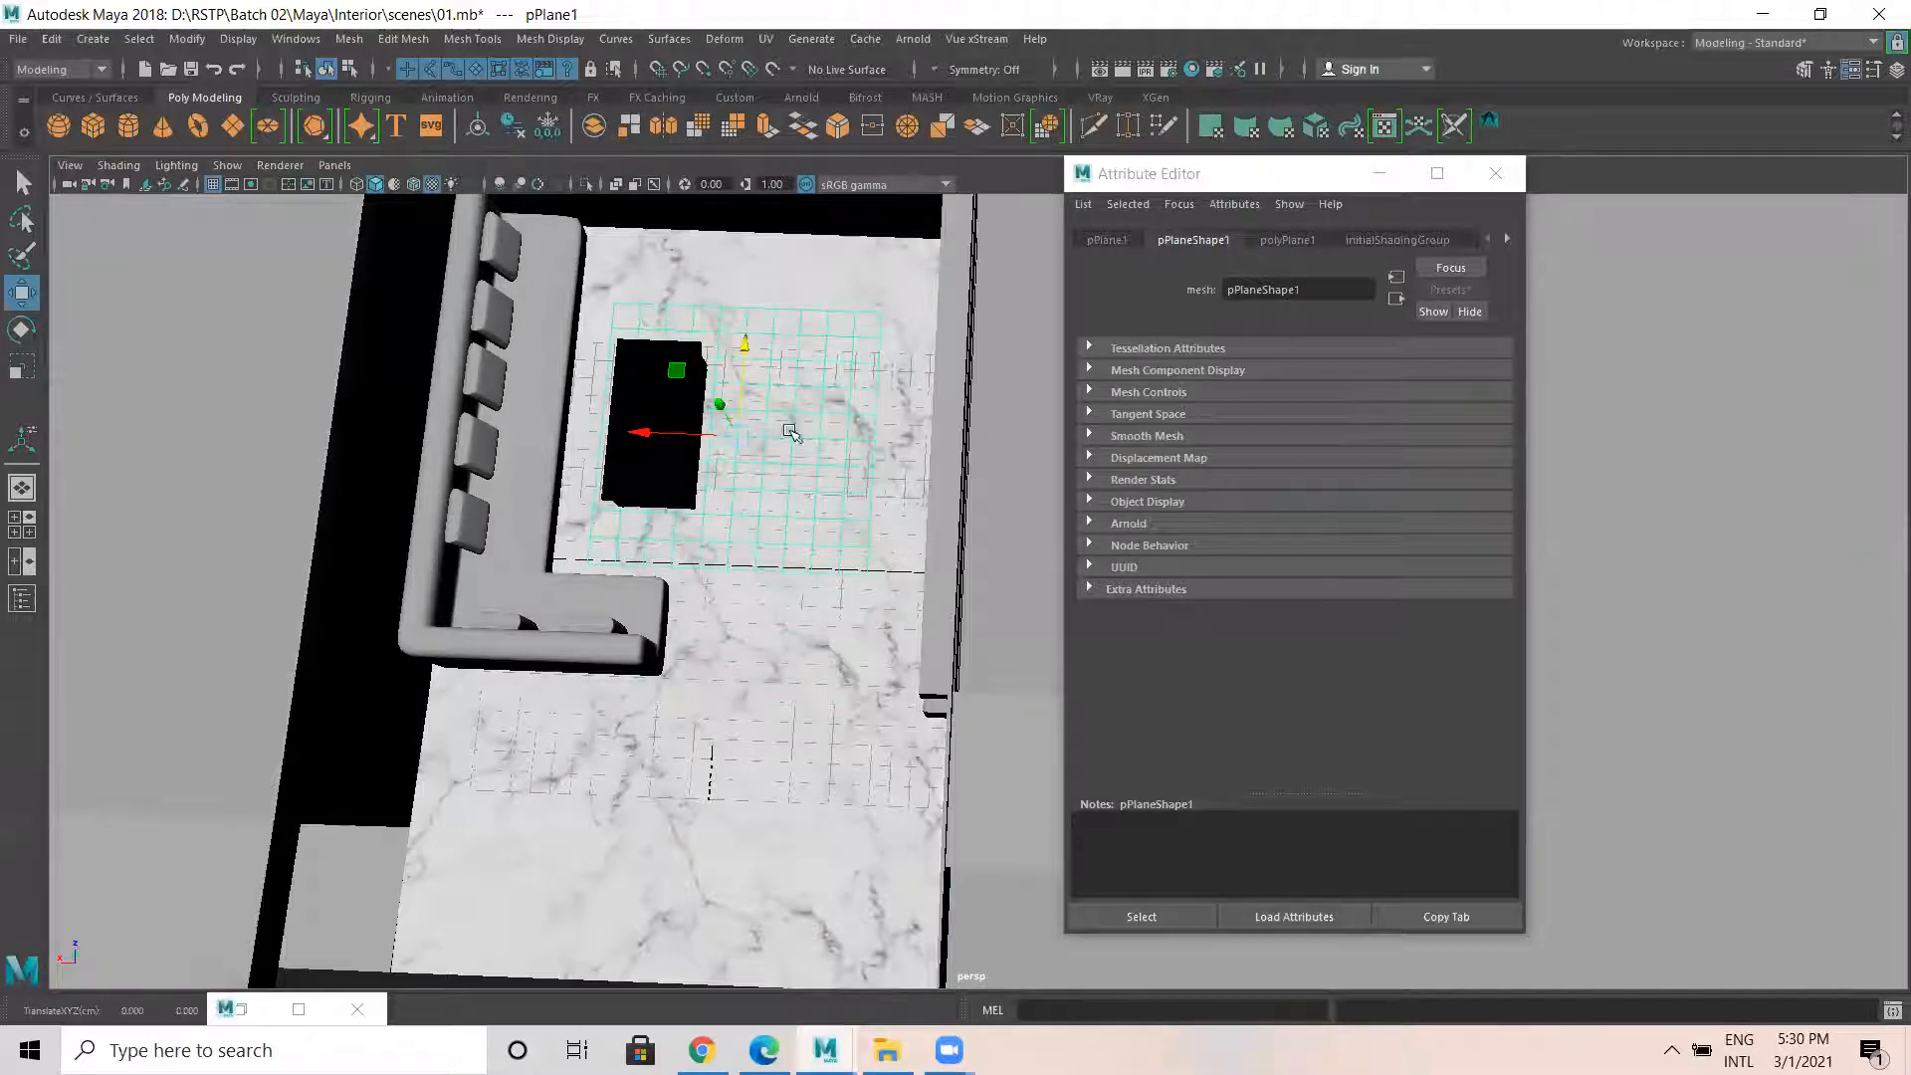
Extrude the rug plane's faces slightly upward to give it a thin thickness and return to object mode.
shift+right_drag(217, 292, 211, 378)
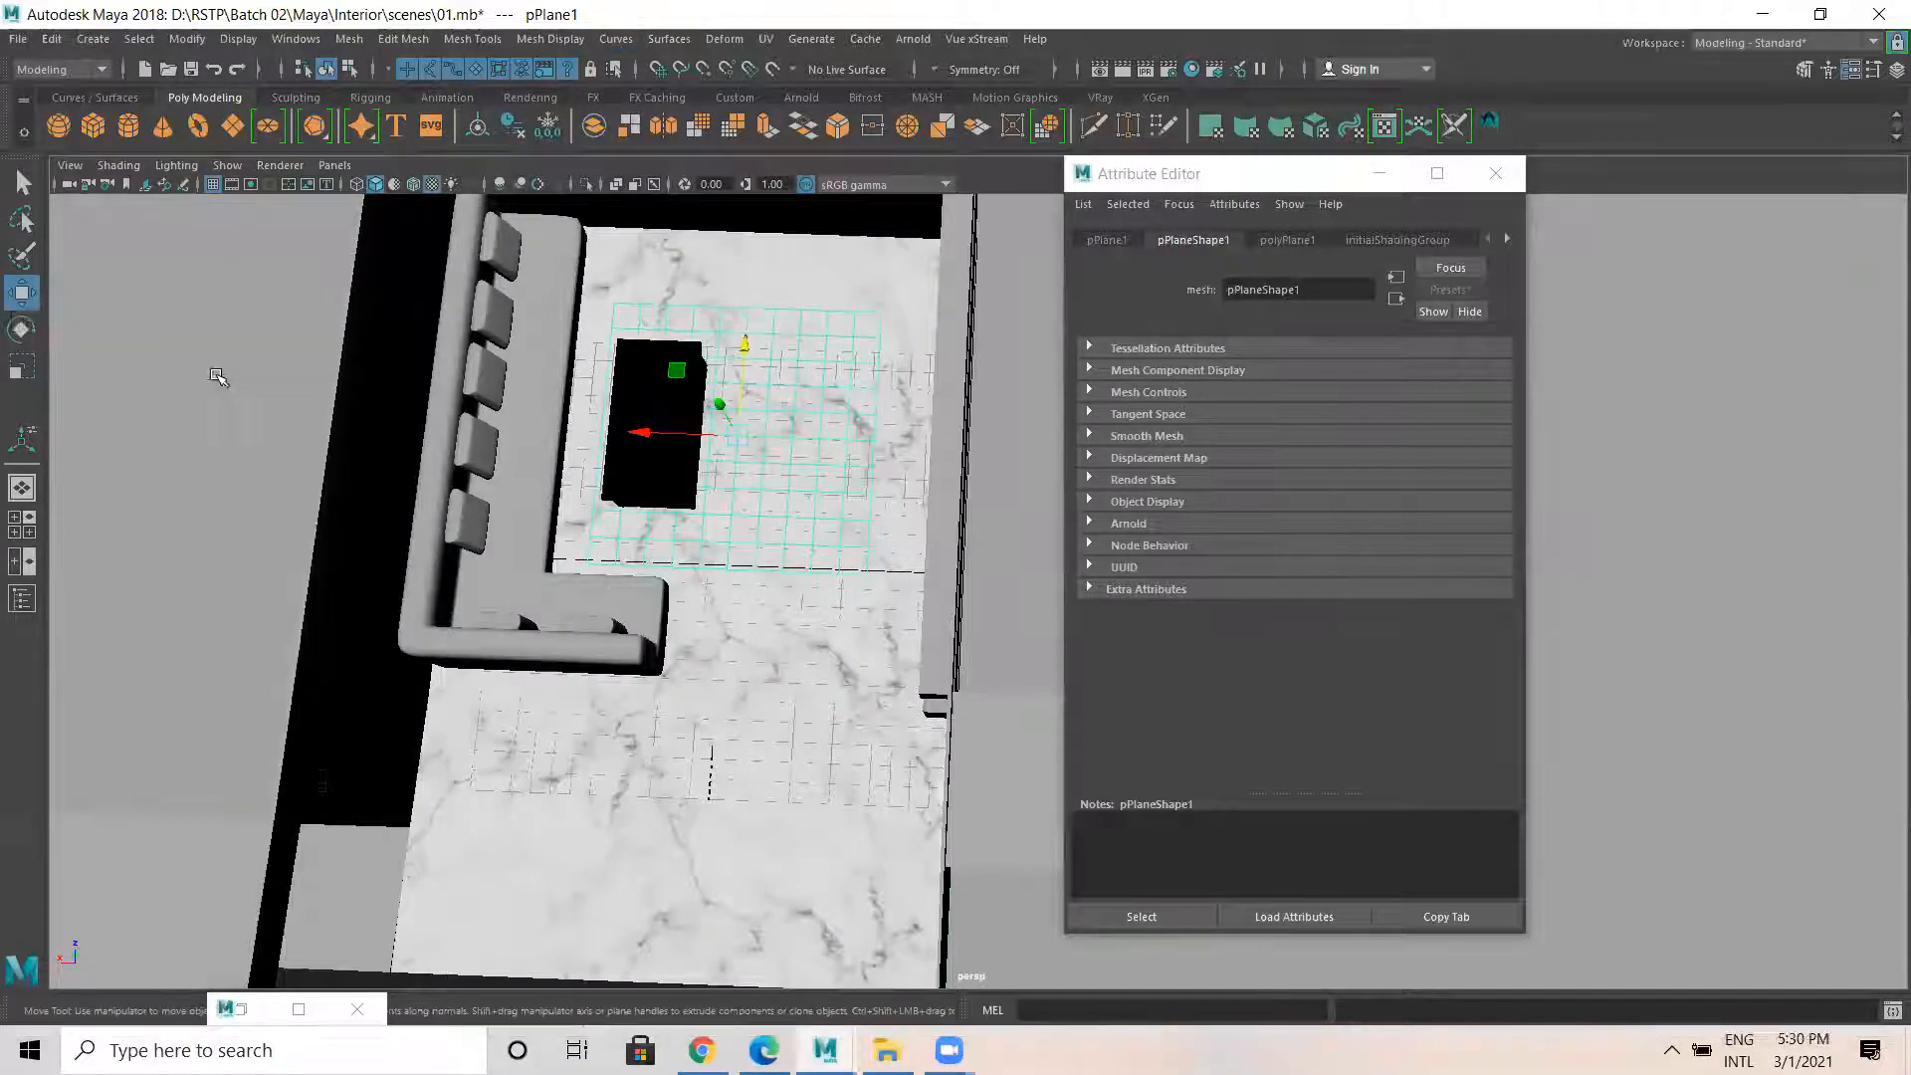
alt+drag(813, 499, 777, 428)
alt+right_drag(776, 428, 1035, 562)
alt+drag(868, 562, 956, 502)
alt+middle_drag(956, 503, 597, 629)
alt+drag(597, 629, 664, 607)
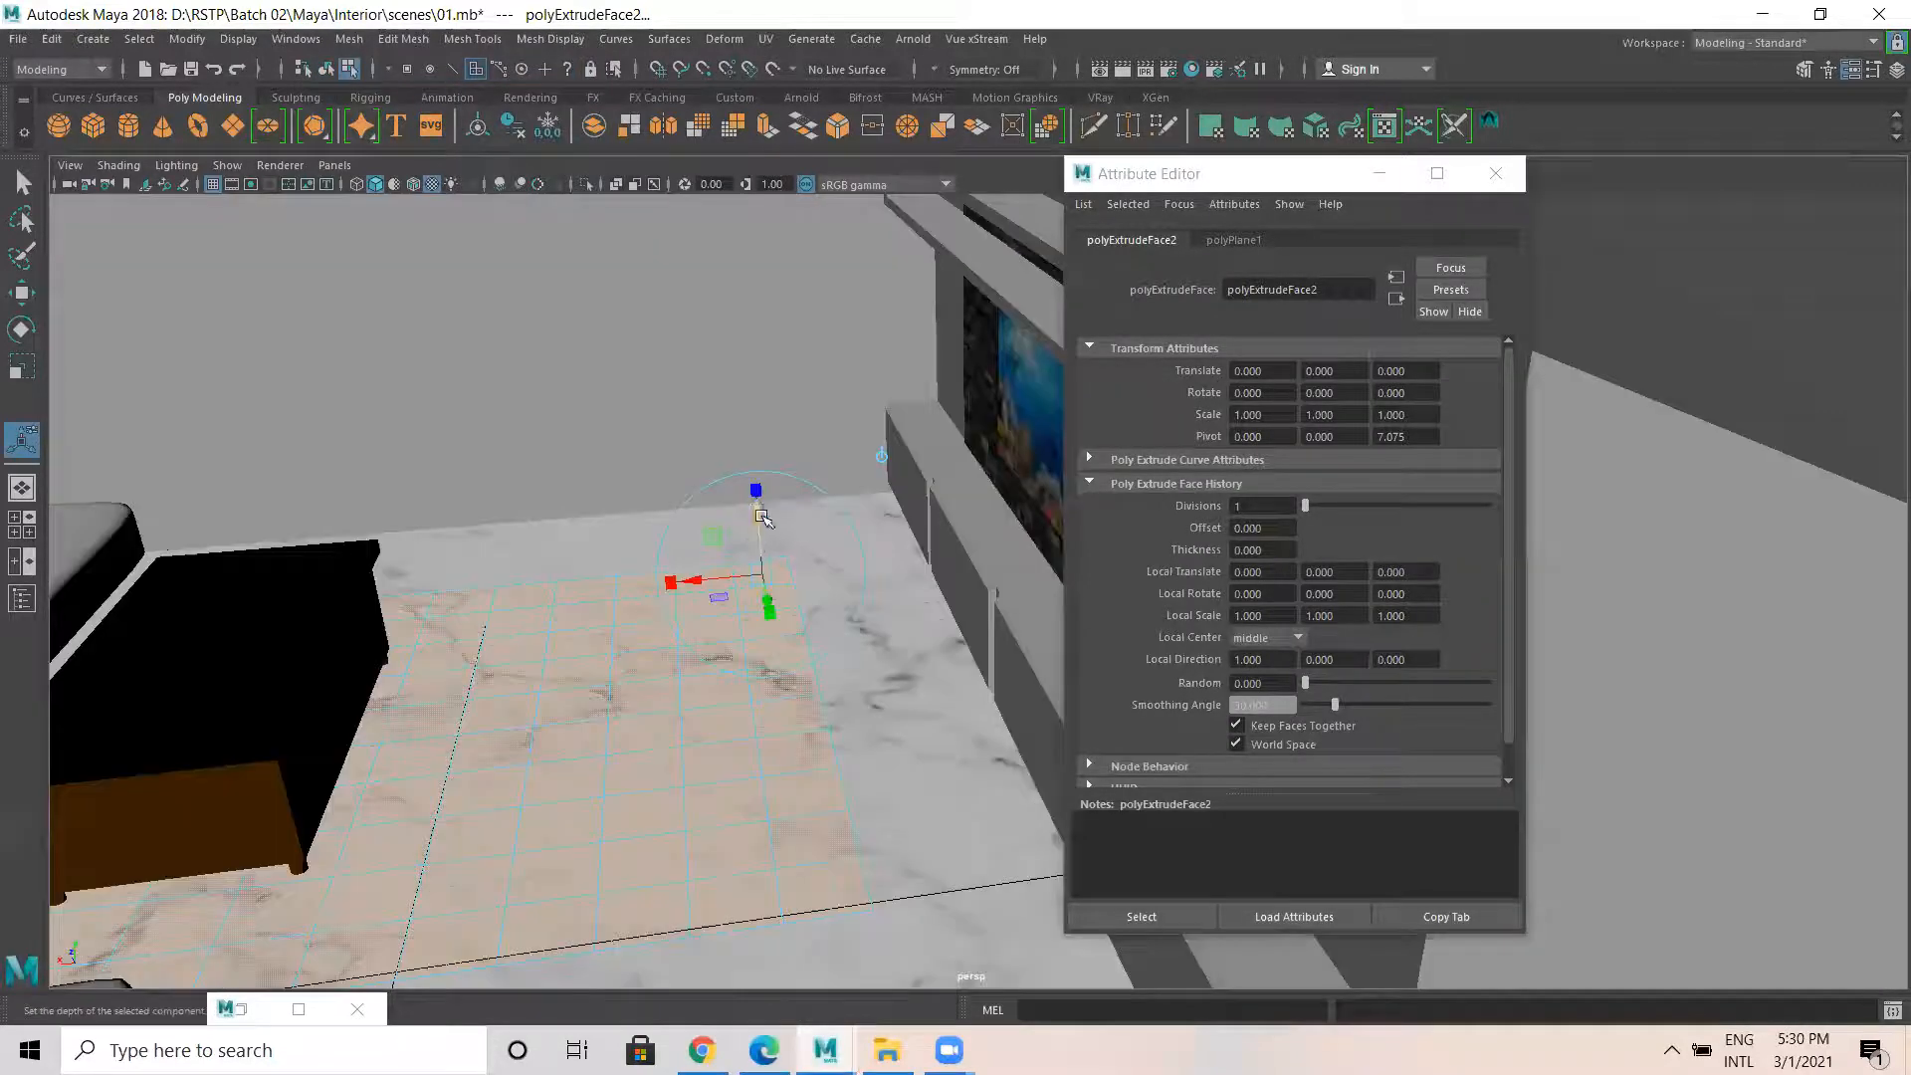
drag(757, 505, 756, 501)
right_drag(642, 494, 712, 443)
Stretch the rug lengthwise to about 18 units and reposition it around the coffee table in front of the sofa.
alt+right_drag(162, 691, 109, 697)
alt+drag(408, 697, 438, 811)
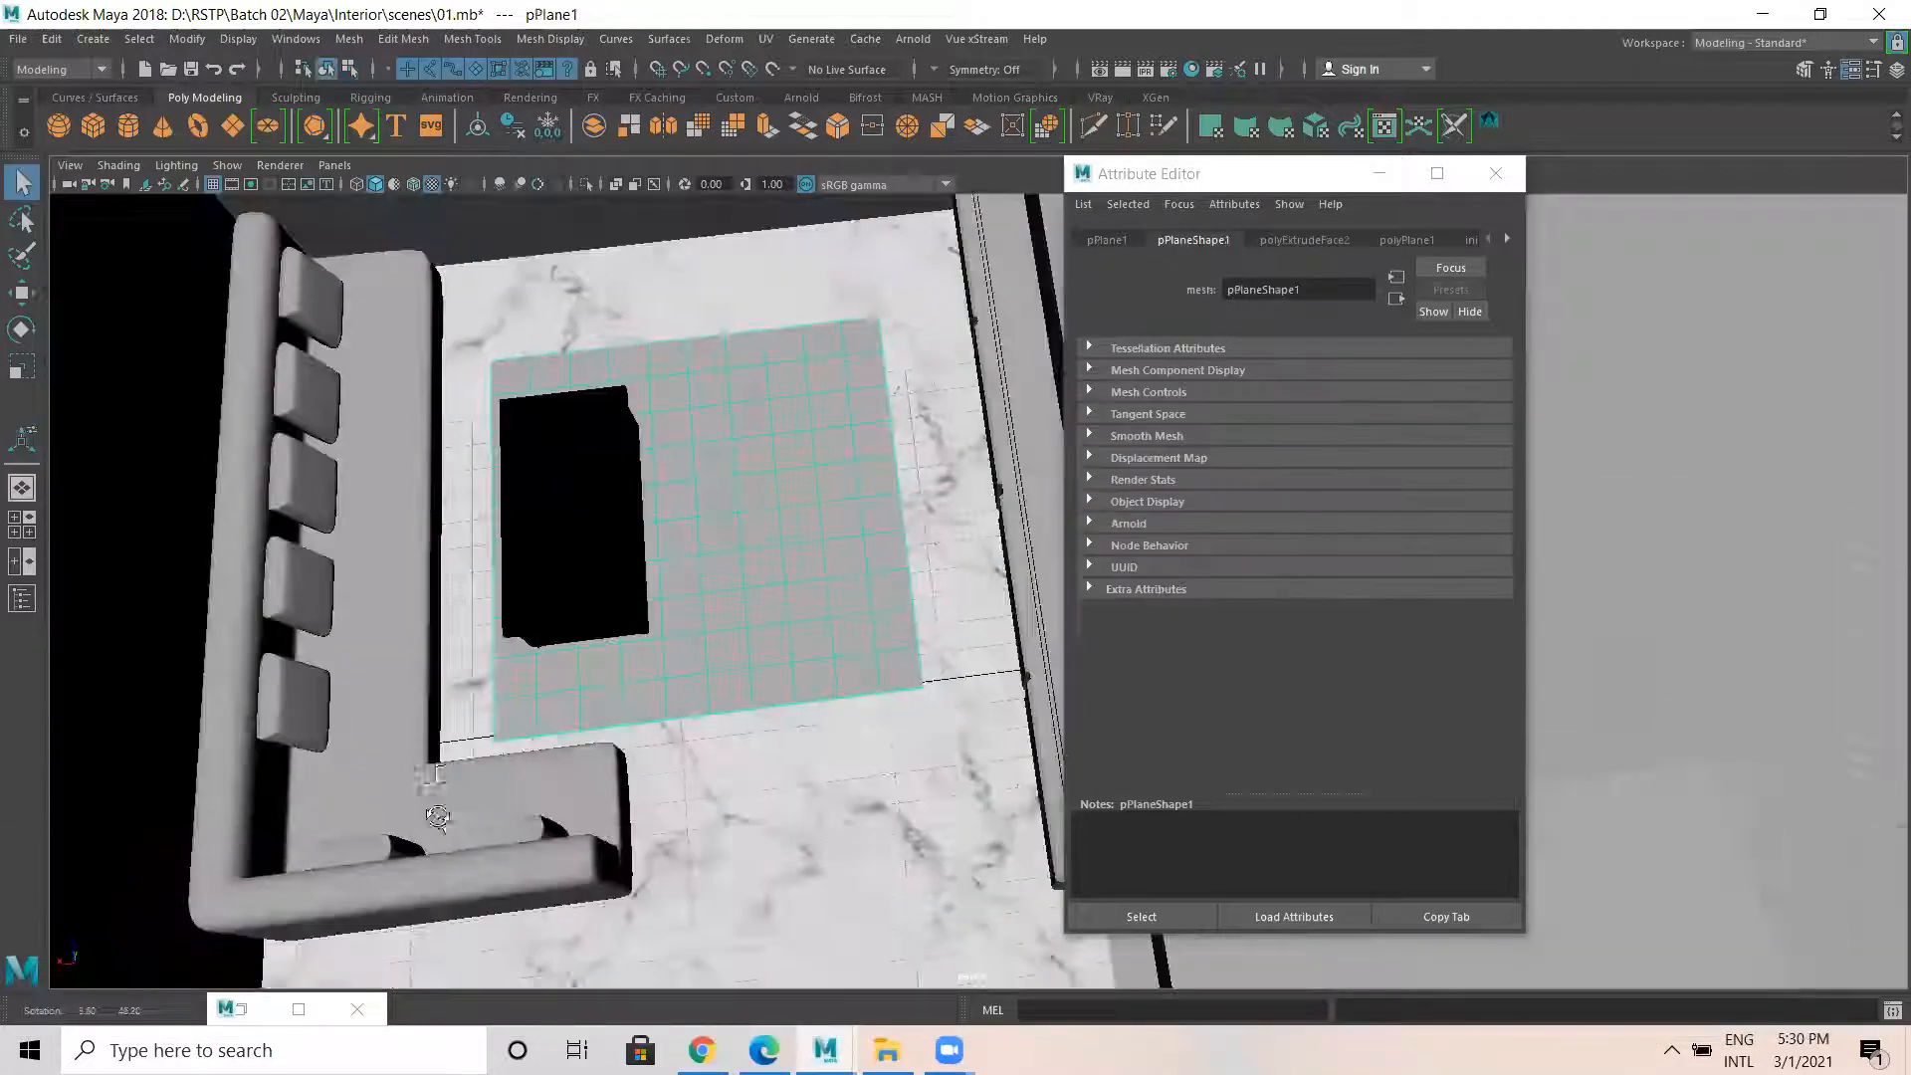
alt+right_drag(944, 542, 713, 653)
alt+drag(713, 653, 832, 734)
alt+middle_drag(833, 733, 511, 403)
alt+drag(737, 503, 828, 500)
key(w)
mouse_move(648, 455)
mouse_down()
mouse_move(631, 448)
mouse_move(649, 466)
mouse_move(629, 466)
mouse_up()
key(r)
key(w)
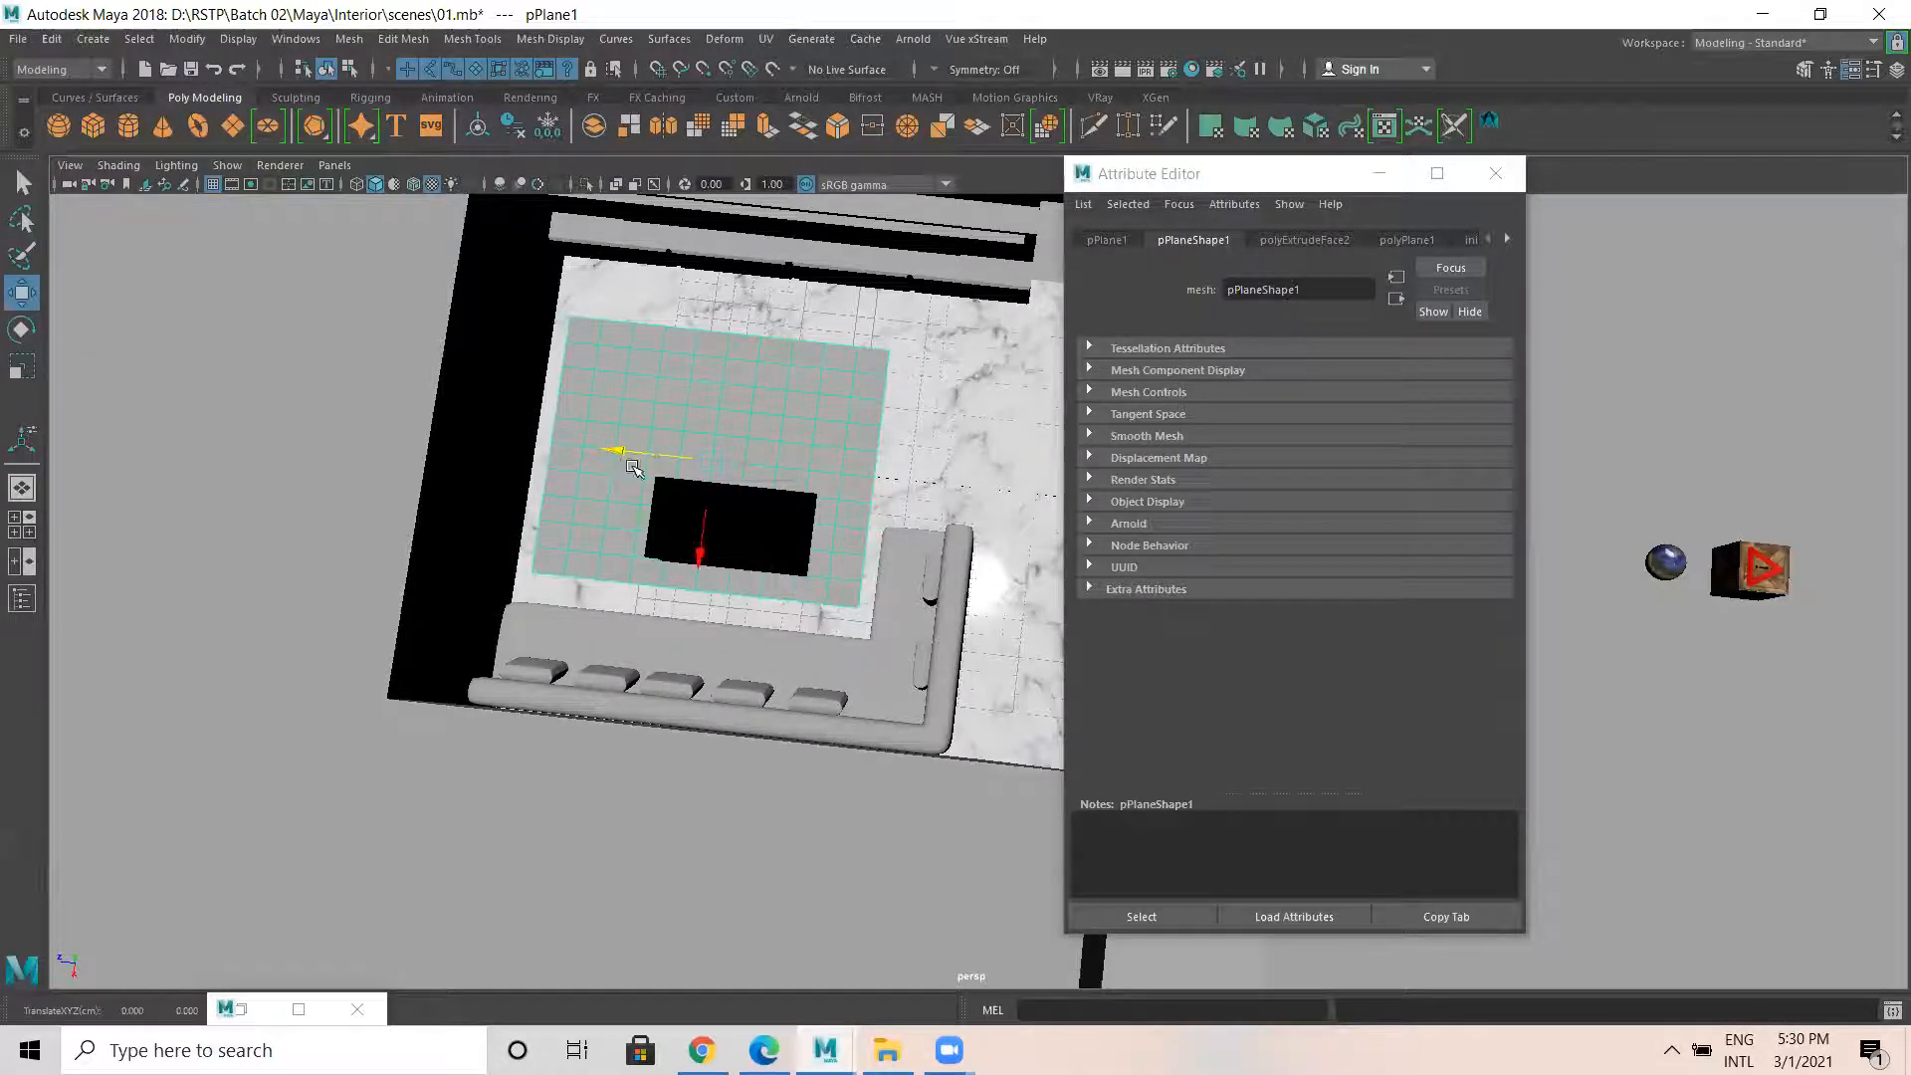
Apply planar UV mapping to the rug, projected from the Y axis with bounding box fit, and return to object mode.
alt+drag(943, 603, 677, 299)
click(759, 42)
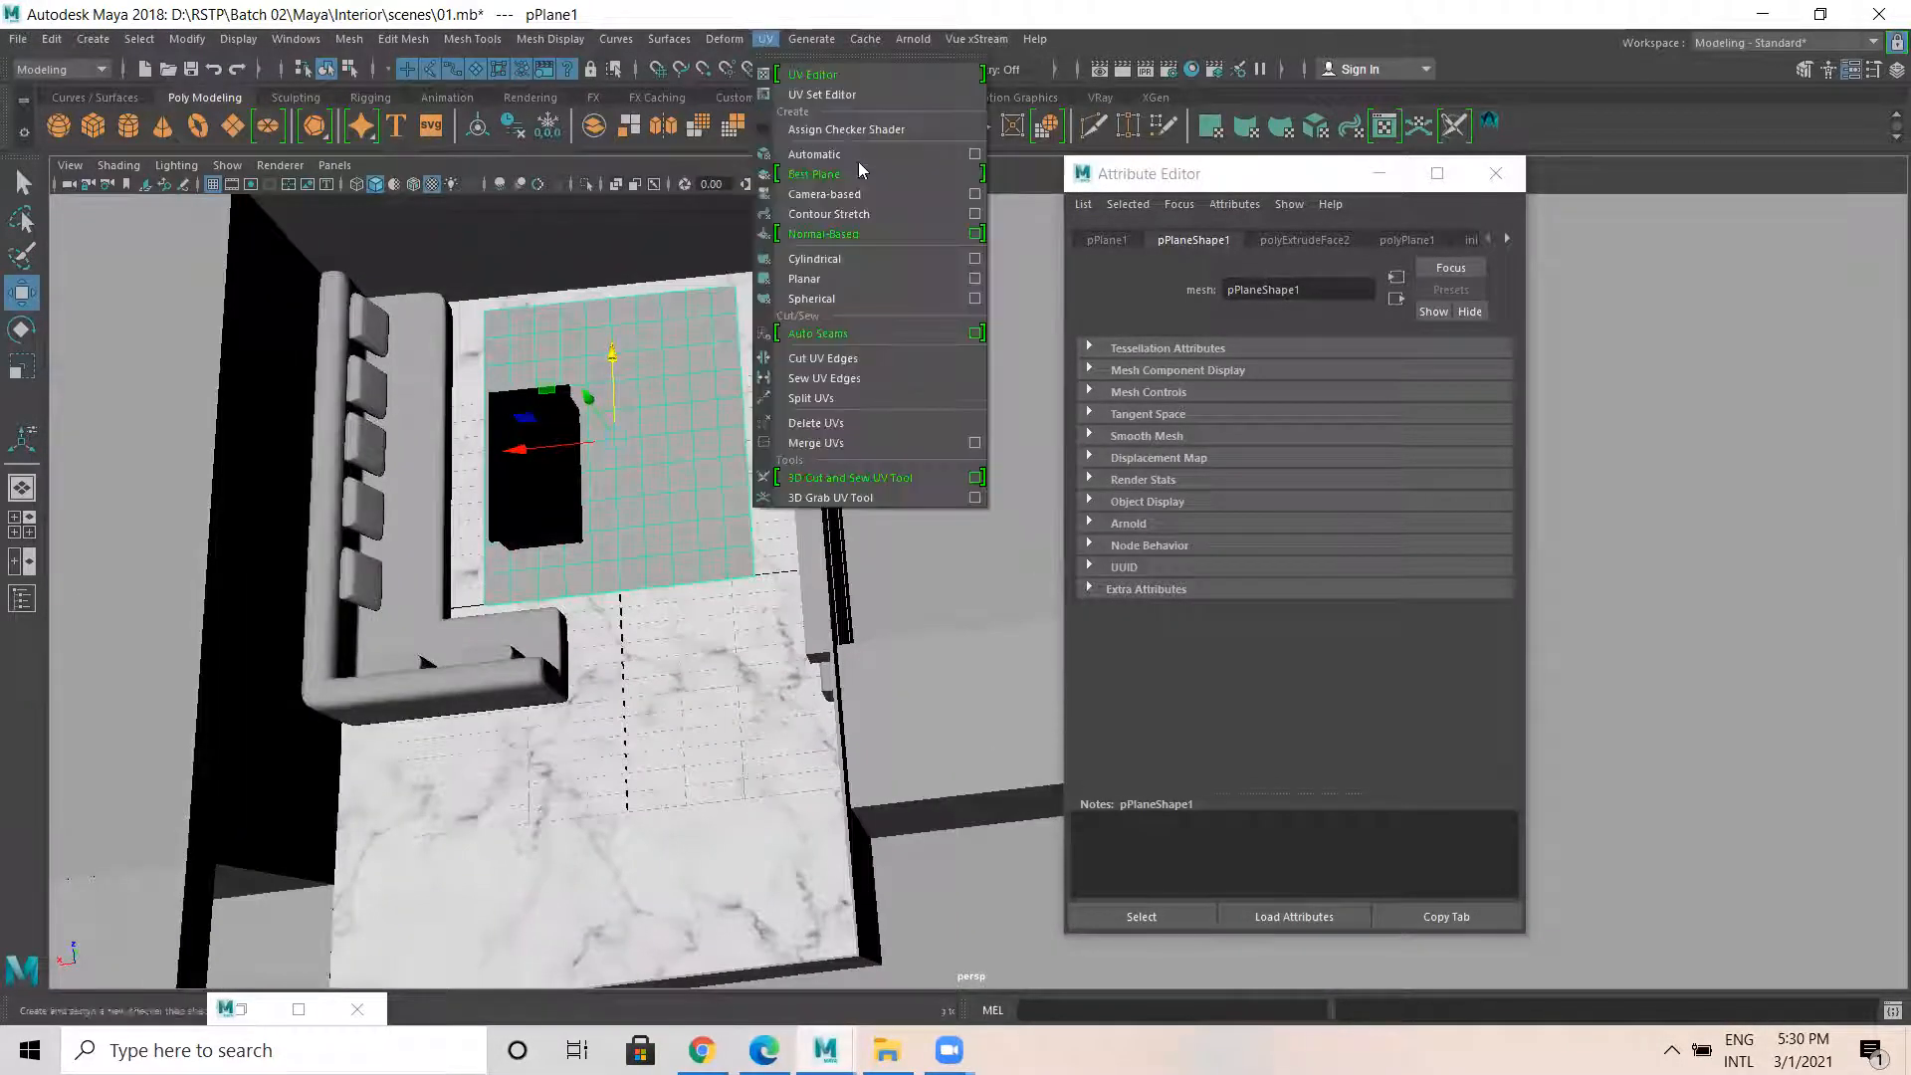
click(981, 284)
click(791, 401)
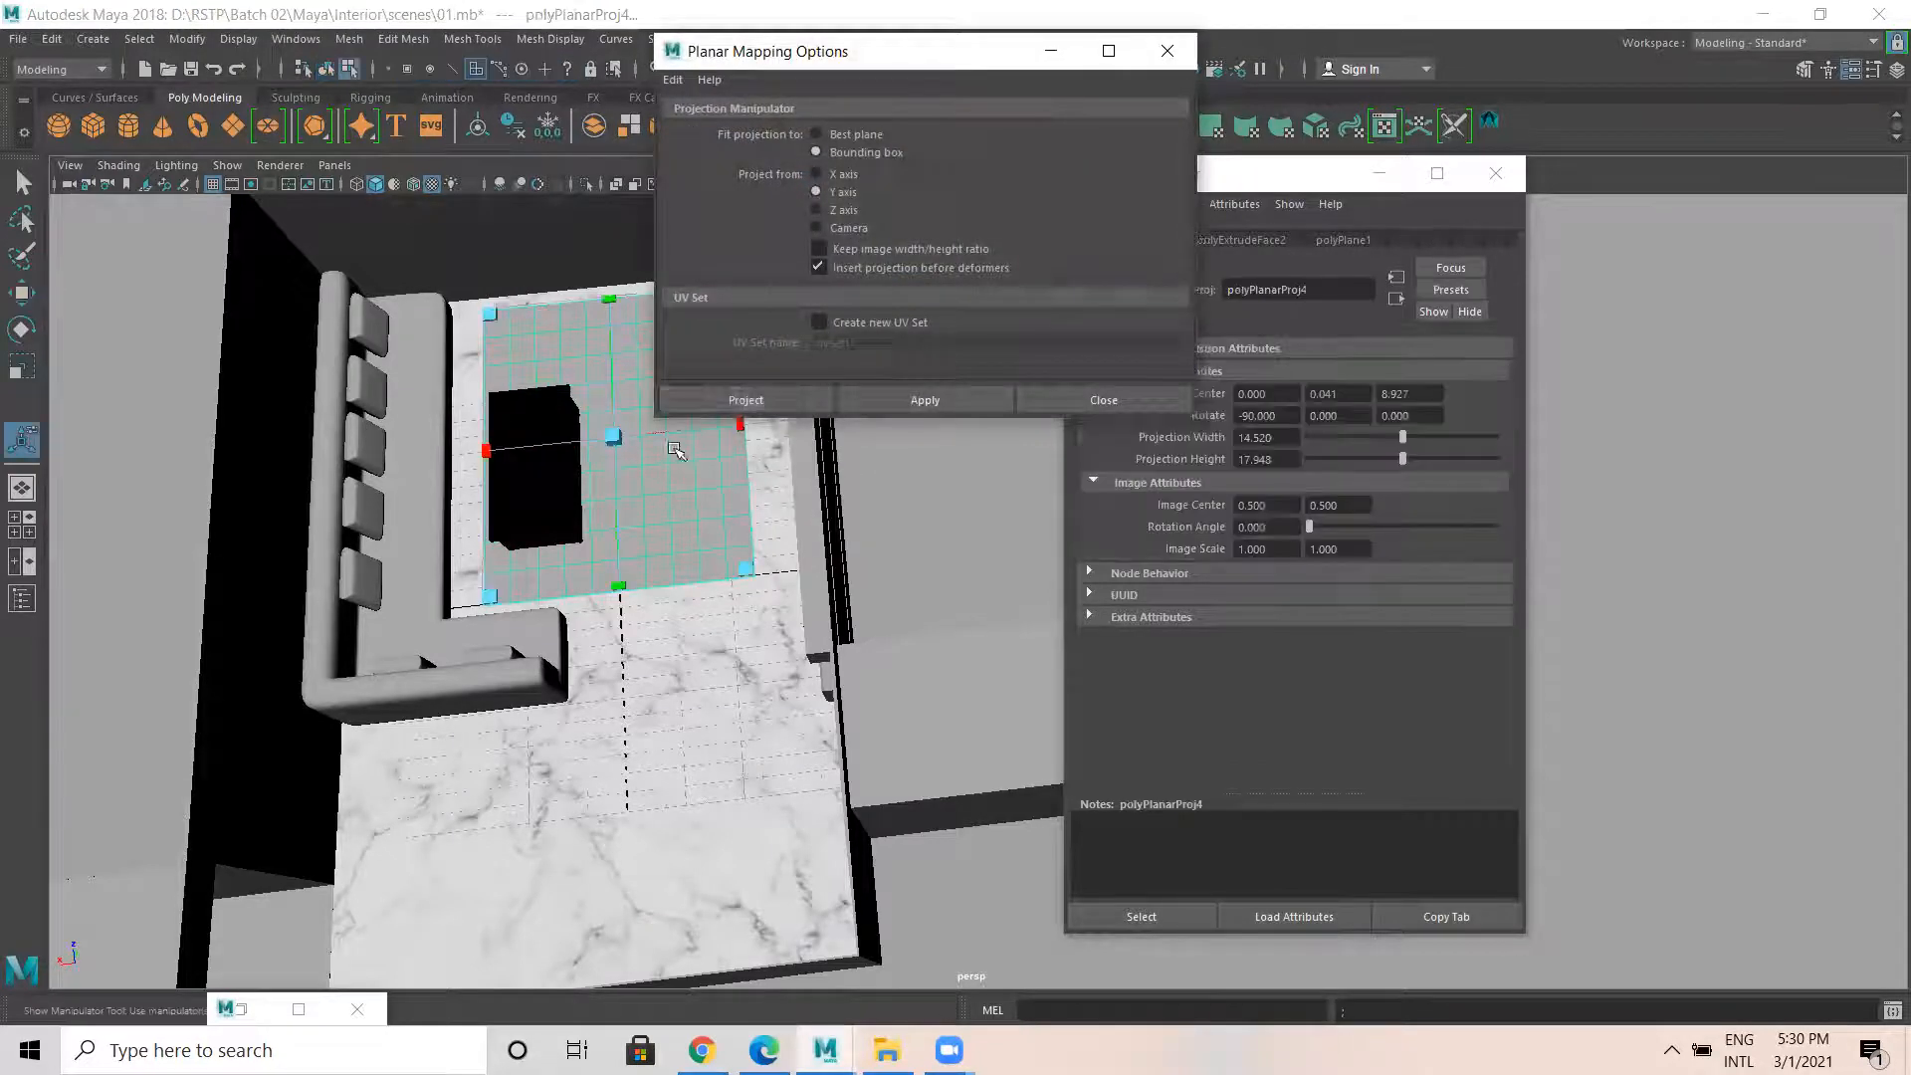
right_drag(667, 476, 766, 448)
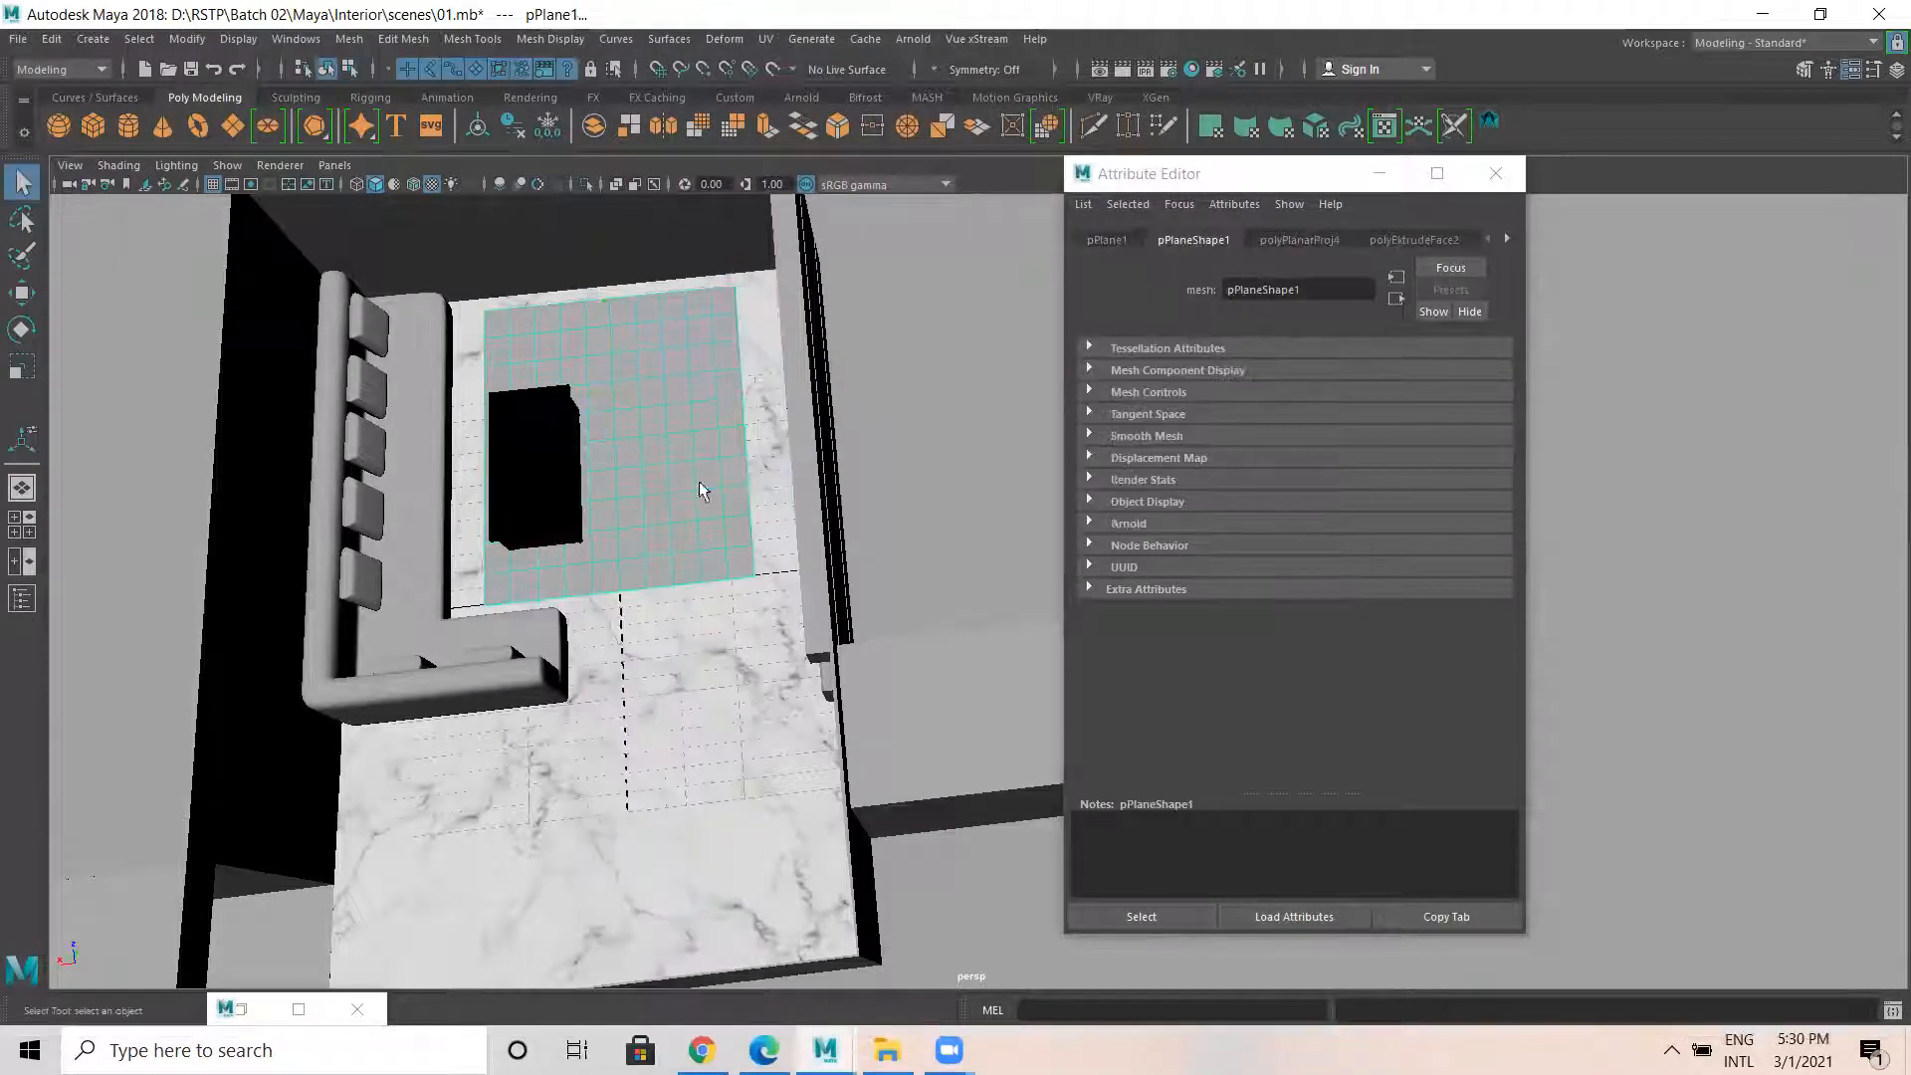
Assign a new aiStandardSurface material to the rug.
right_drag(670, 349, 717, 854)
click(567, 349)
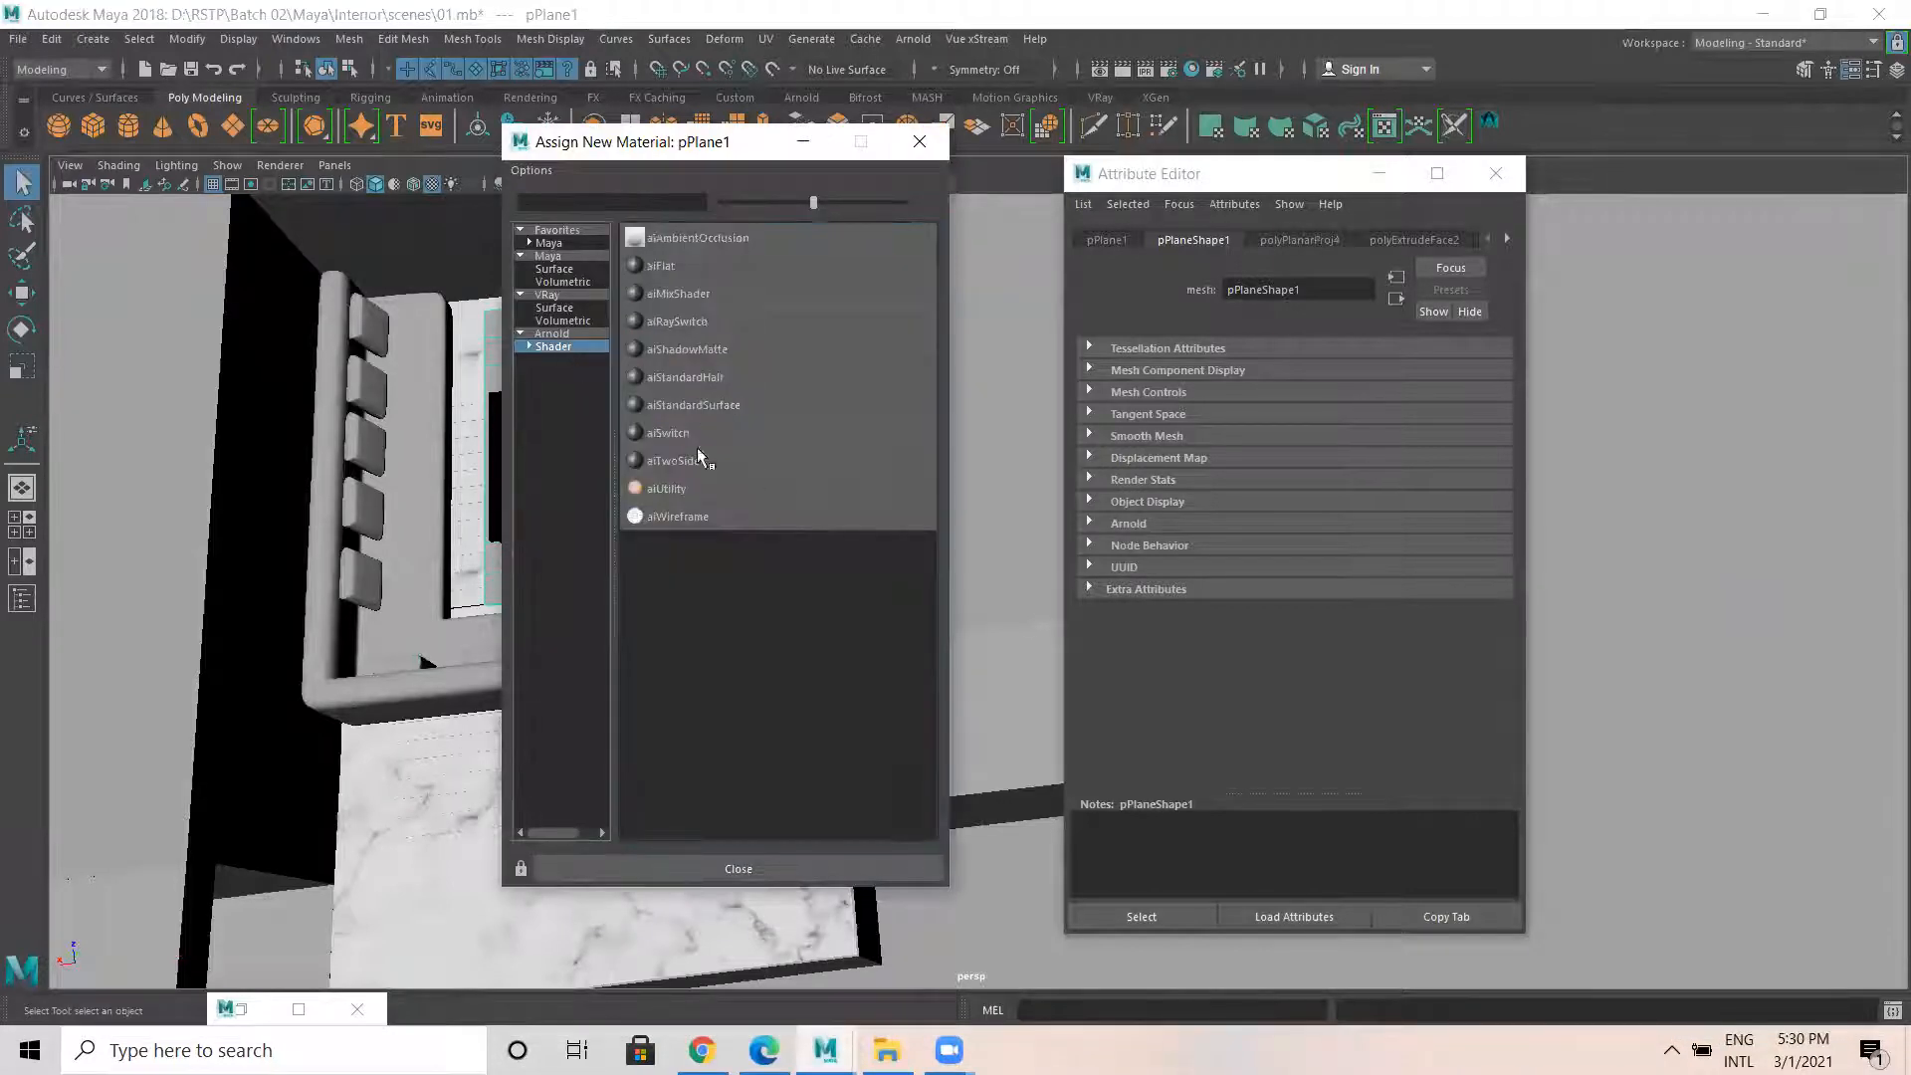
click(689, 404)
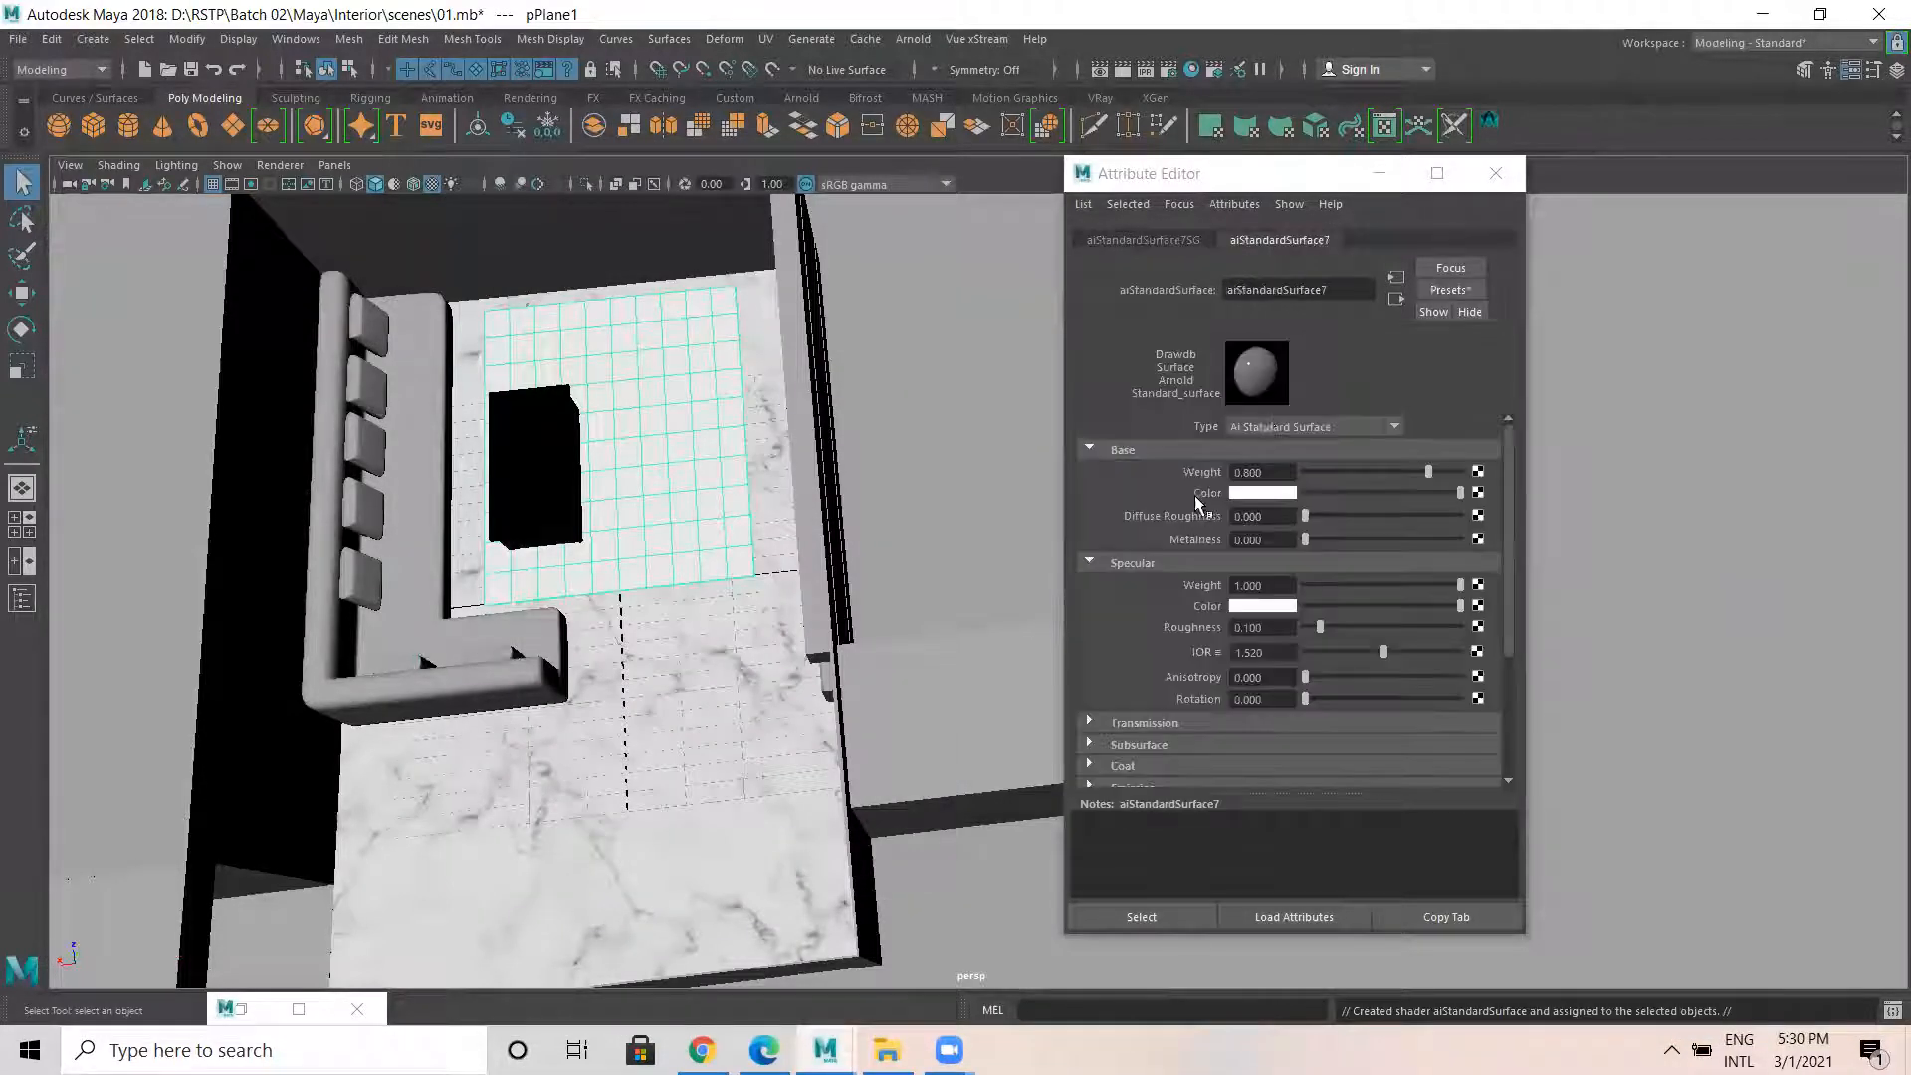
Connect a 2D File texture node to the base color of the rug's material.
click(1478, 493)
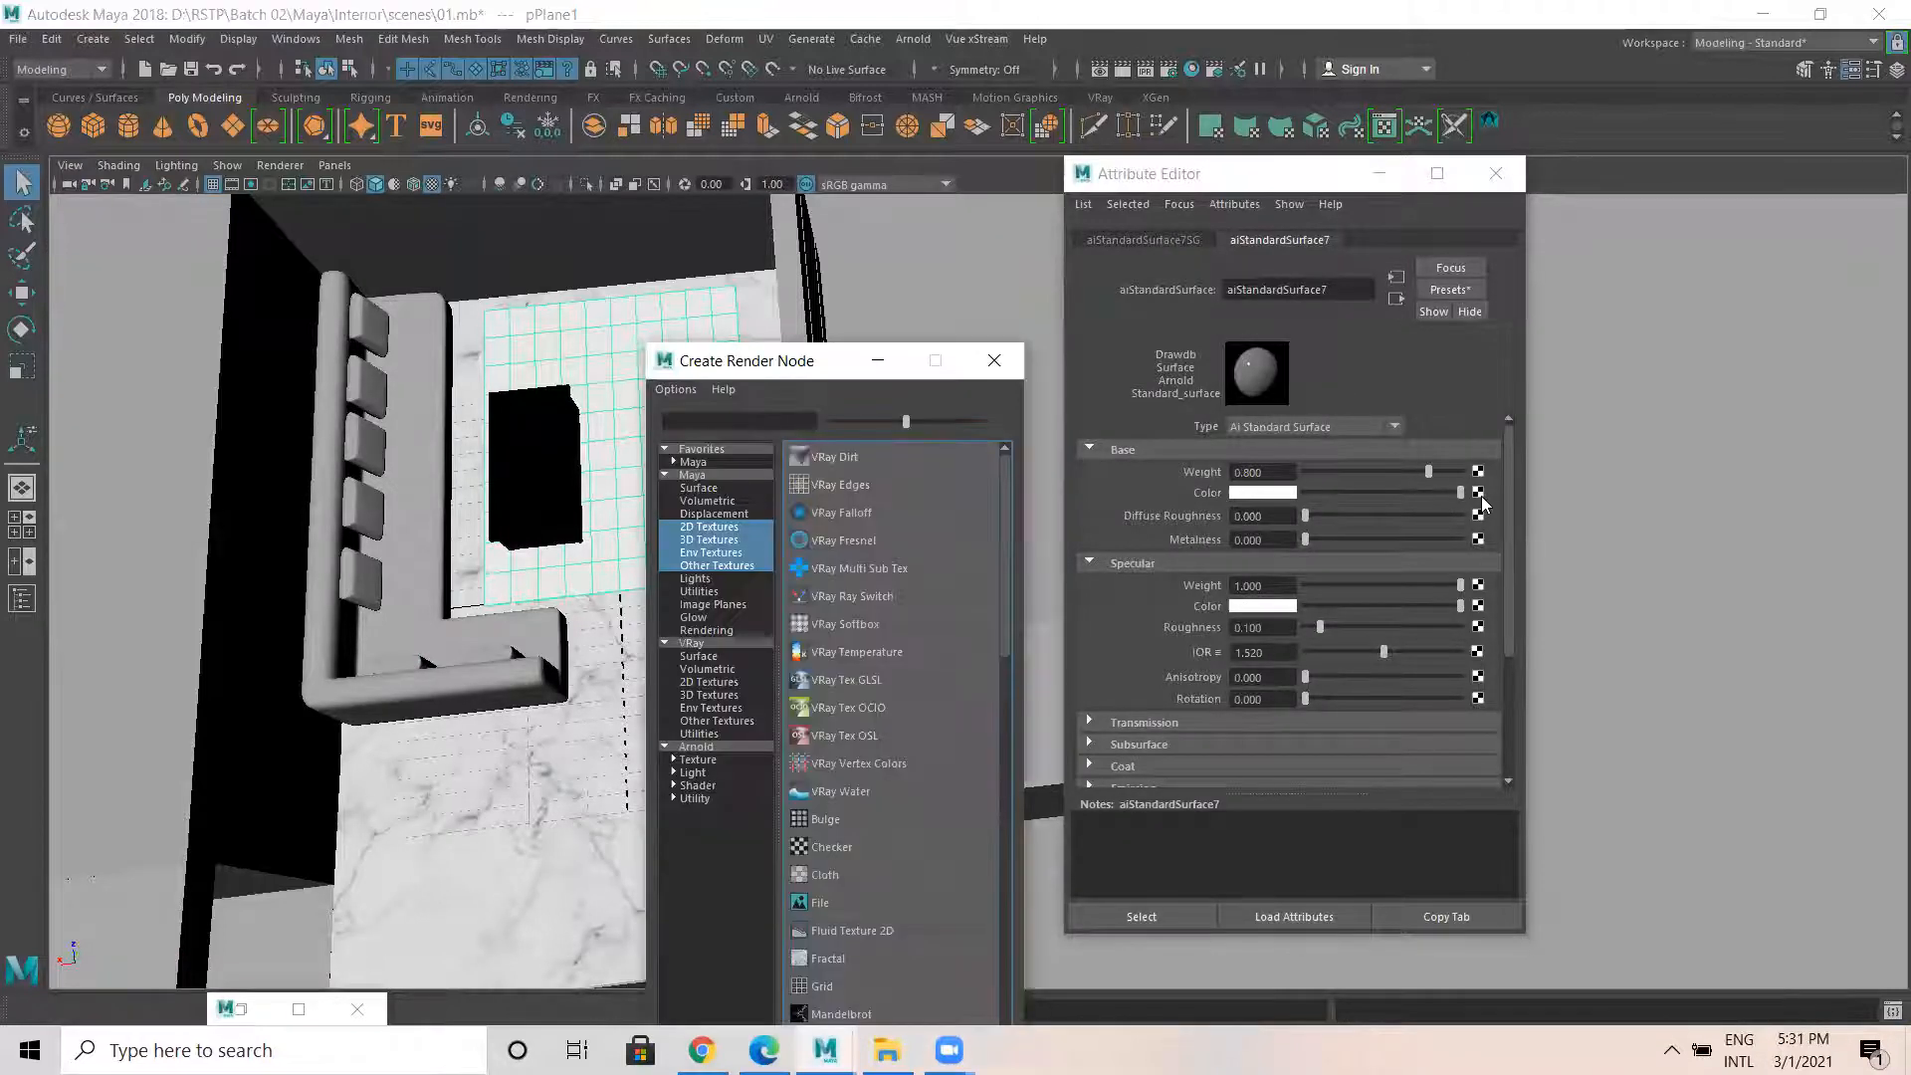
drag(809, 369, 817, 203)
click(719, 362)
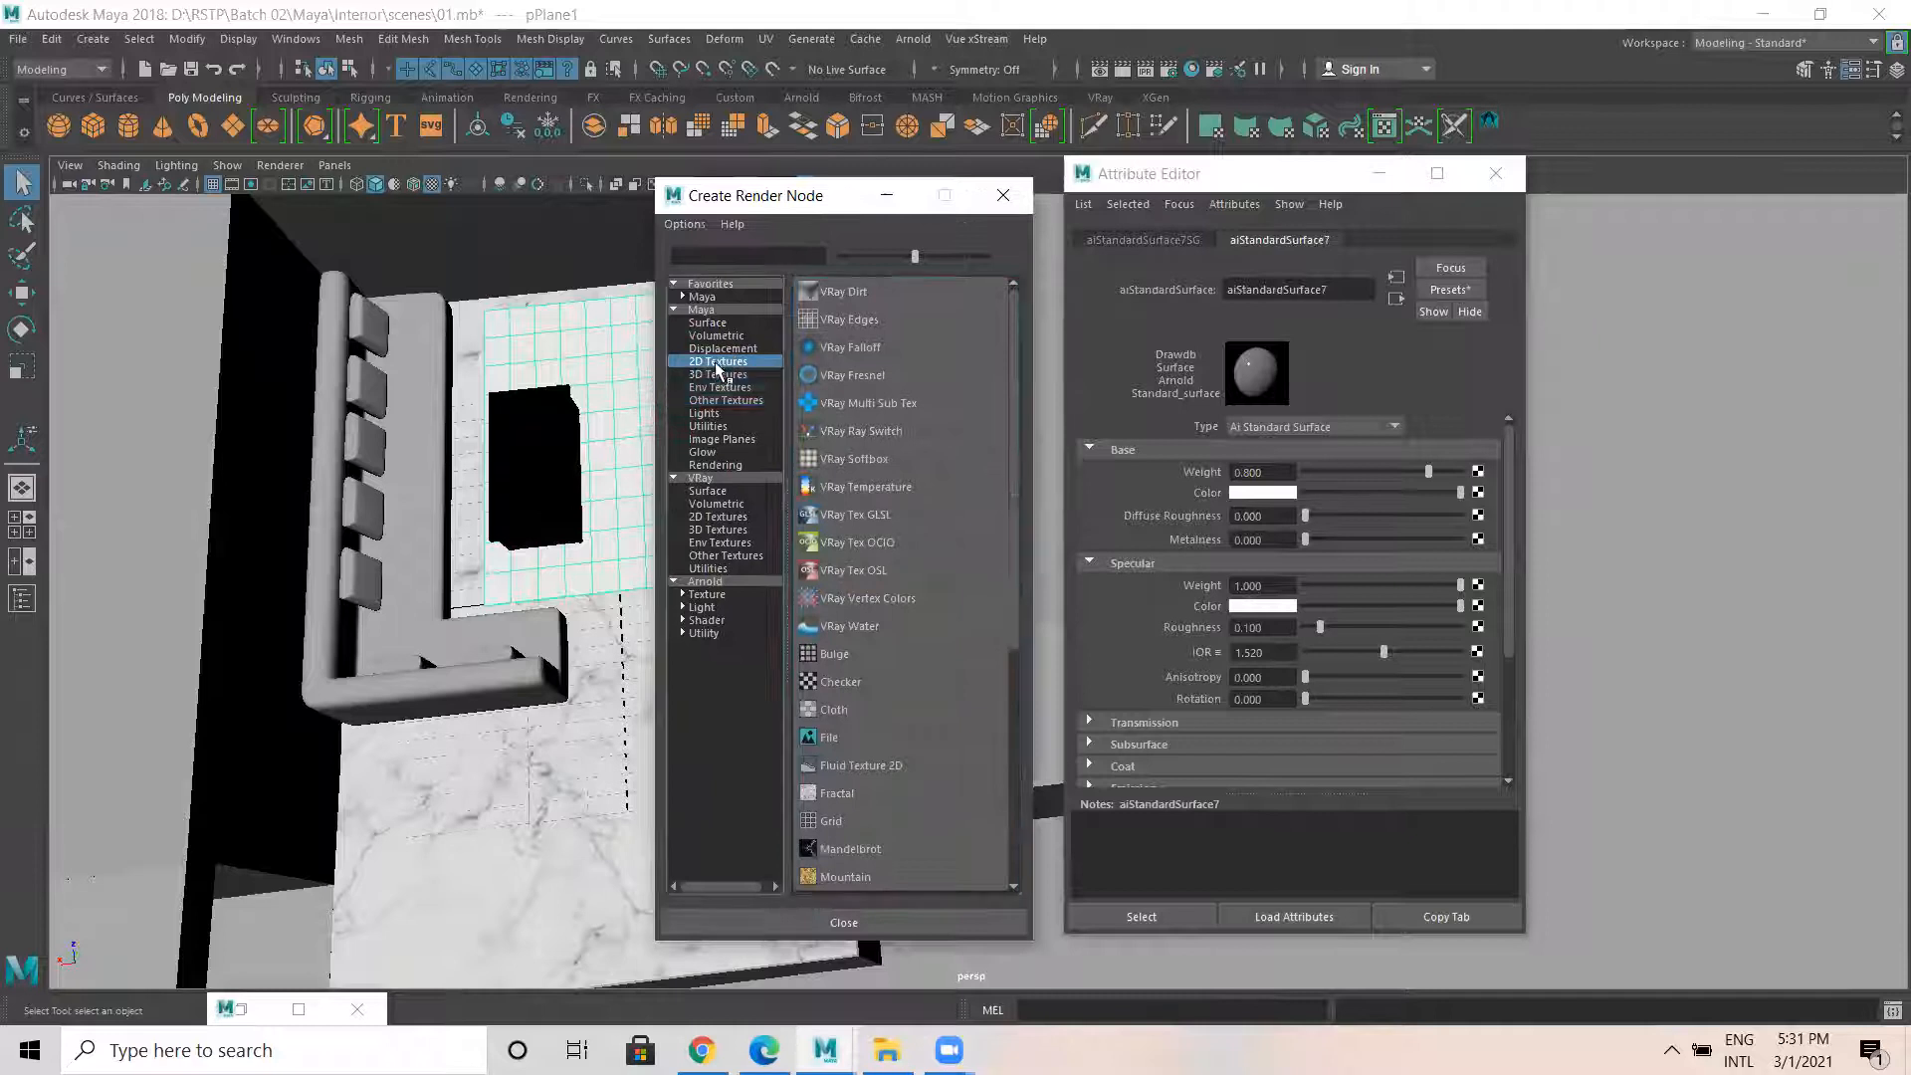
click(831, 738)
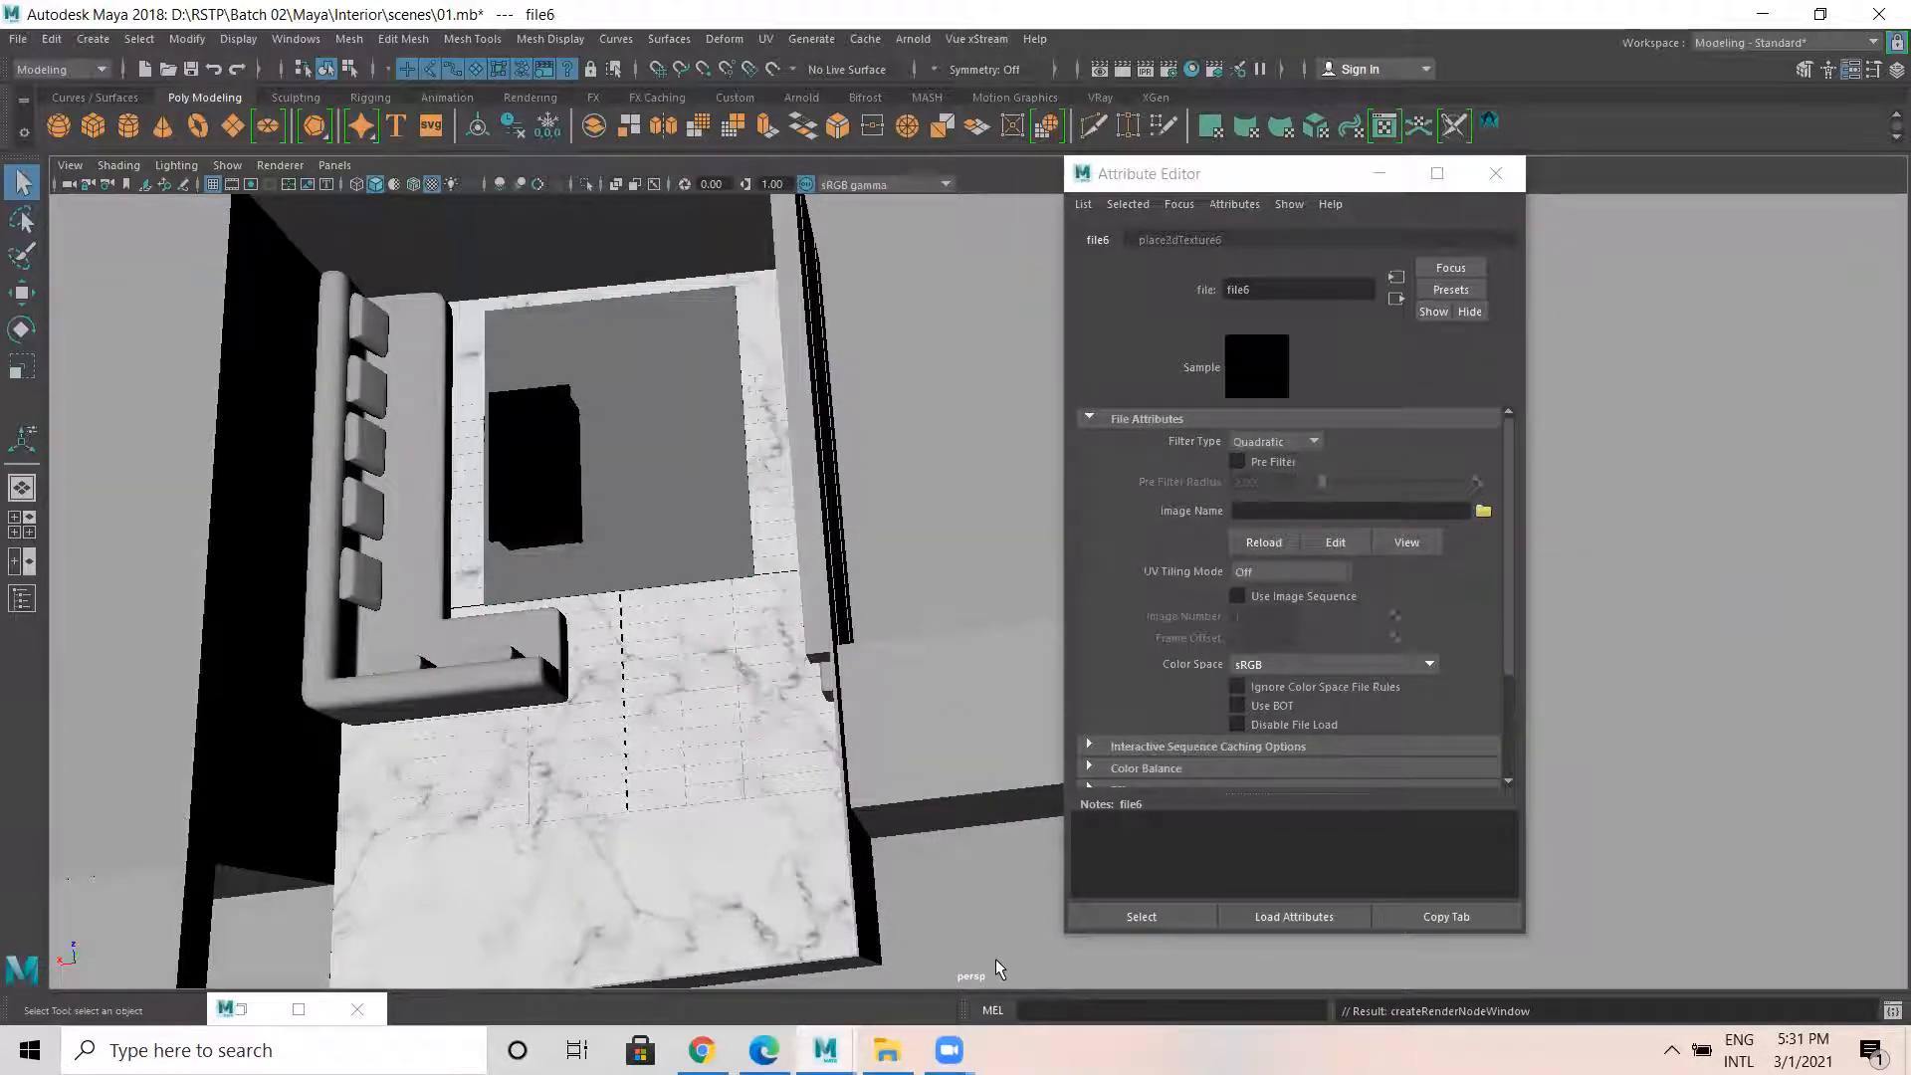
Switch to Chrome and search Google Images for "rug texture seamless".
click(701, 1051)
drag(356, 183, 97, 231)
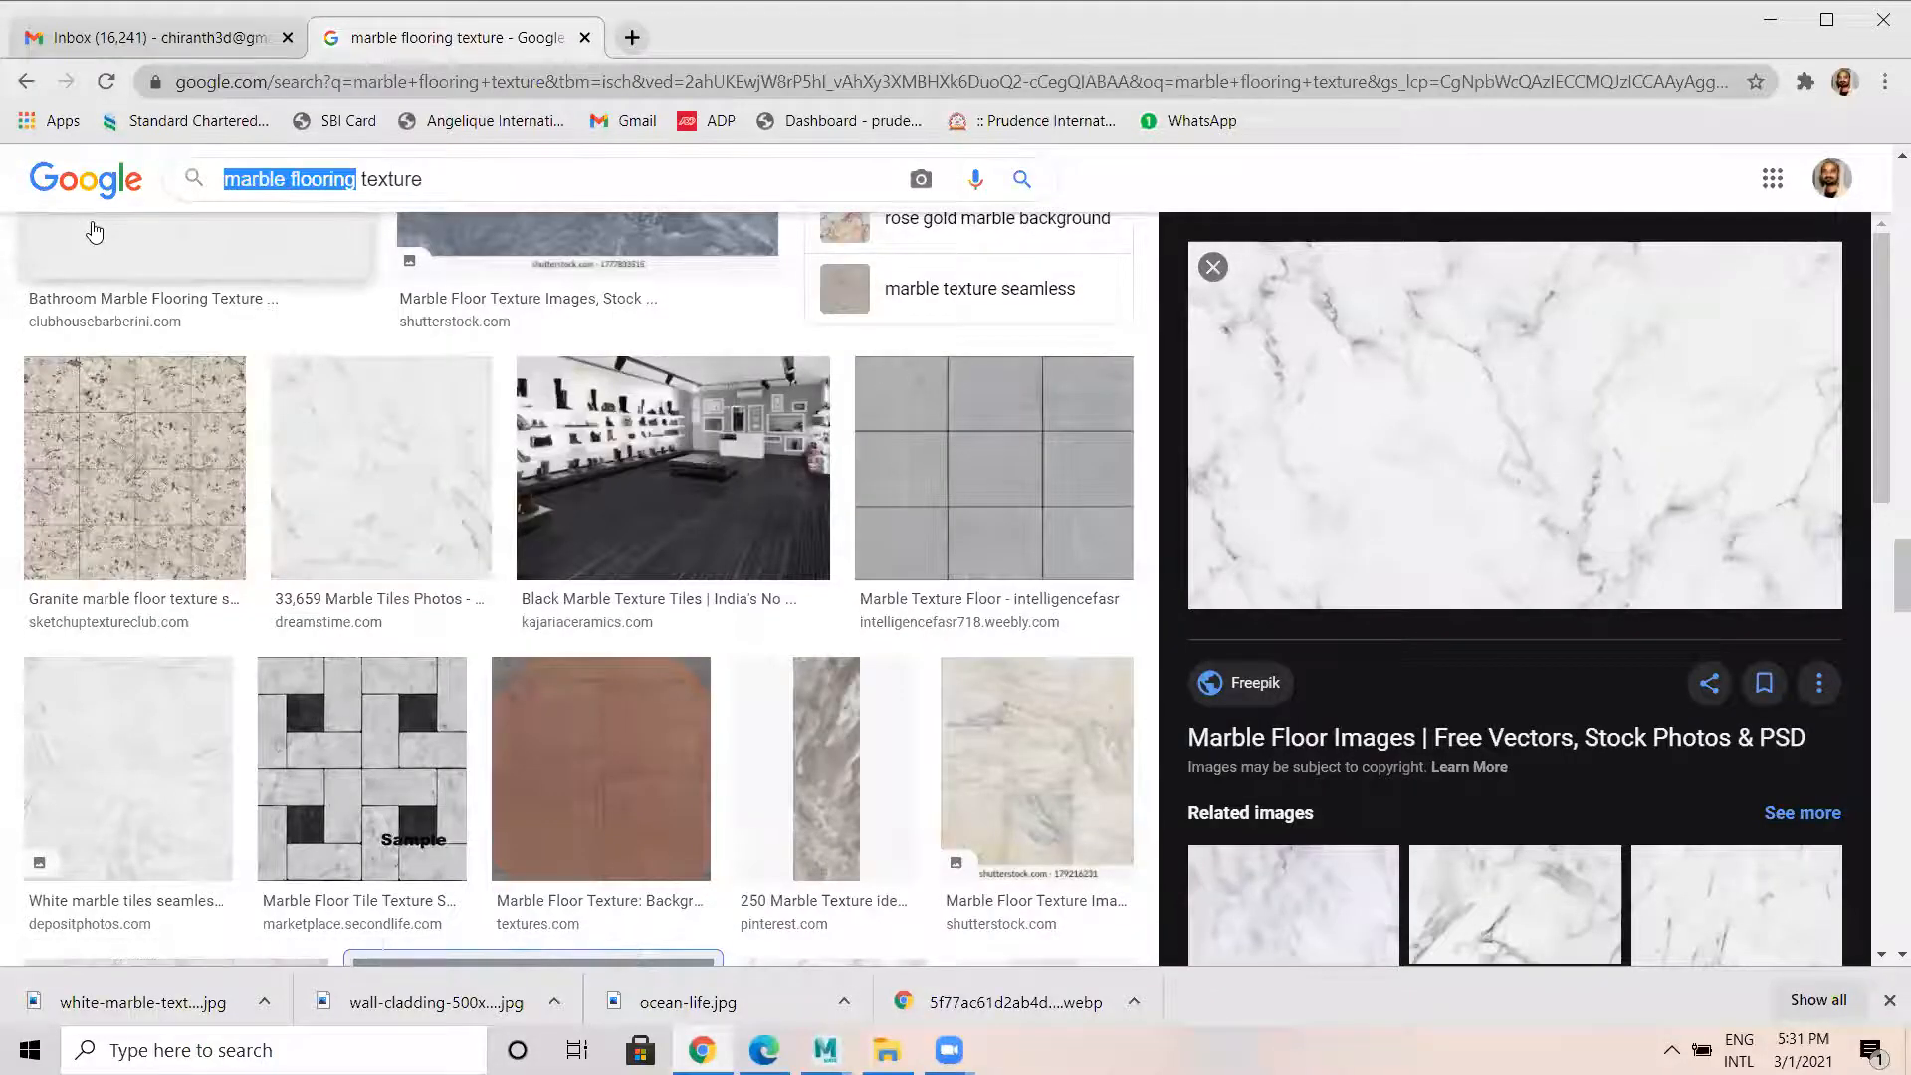
text(rug)
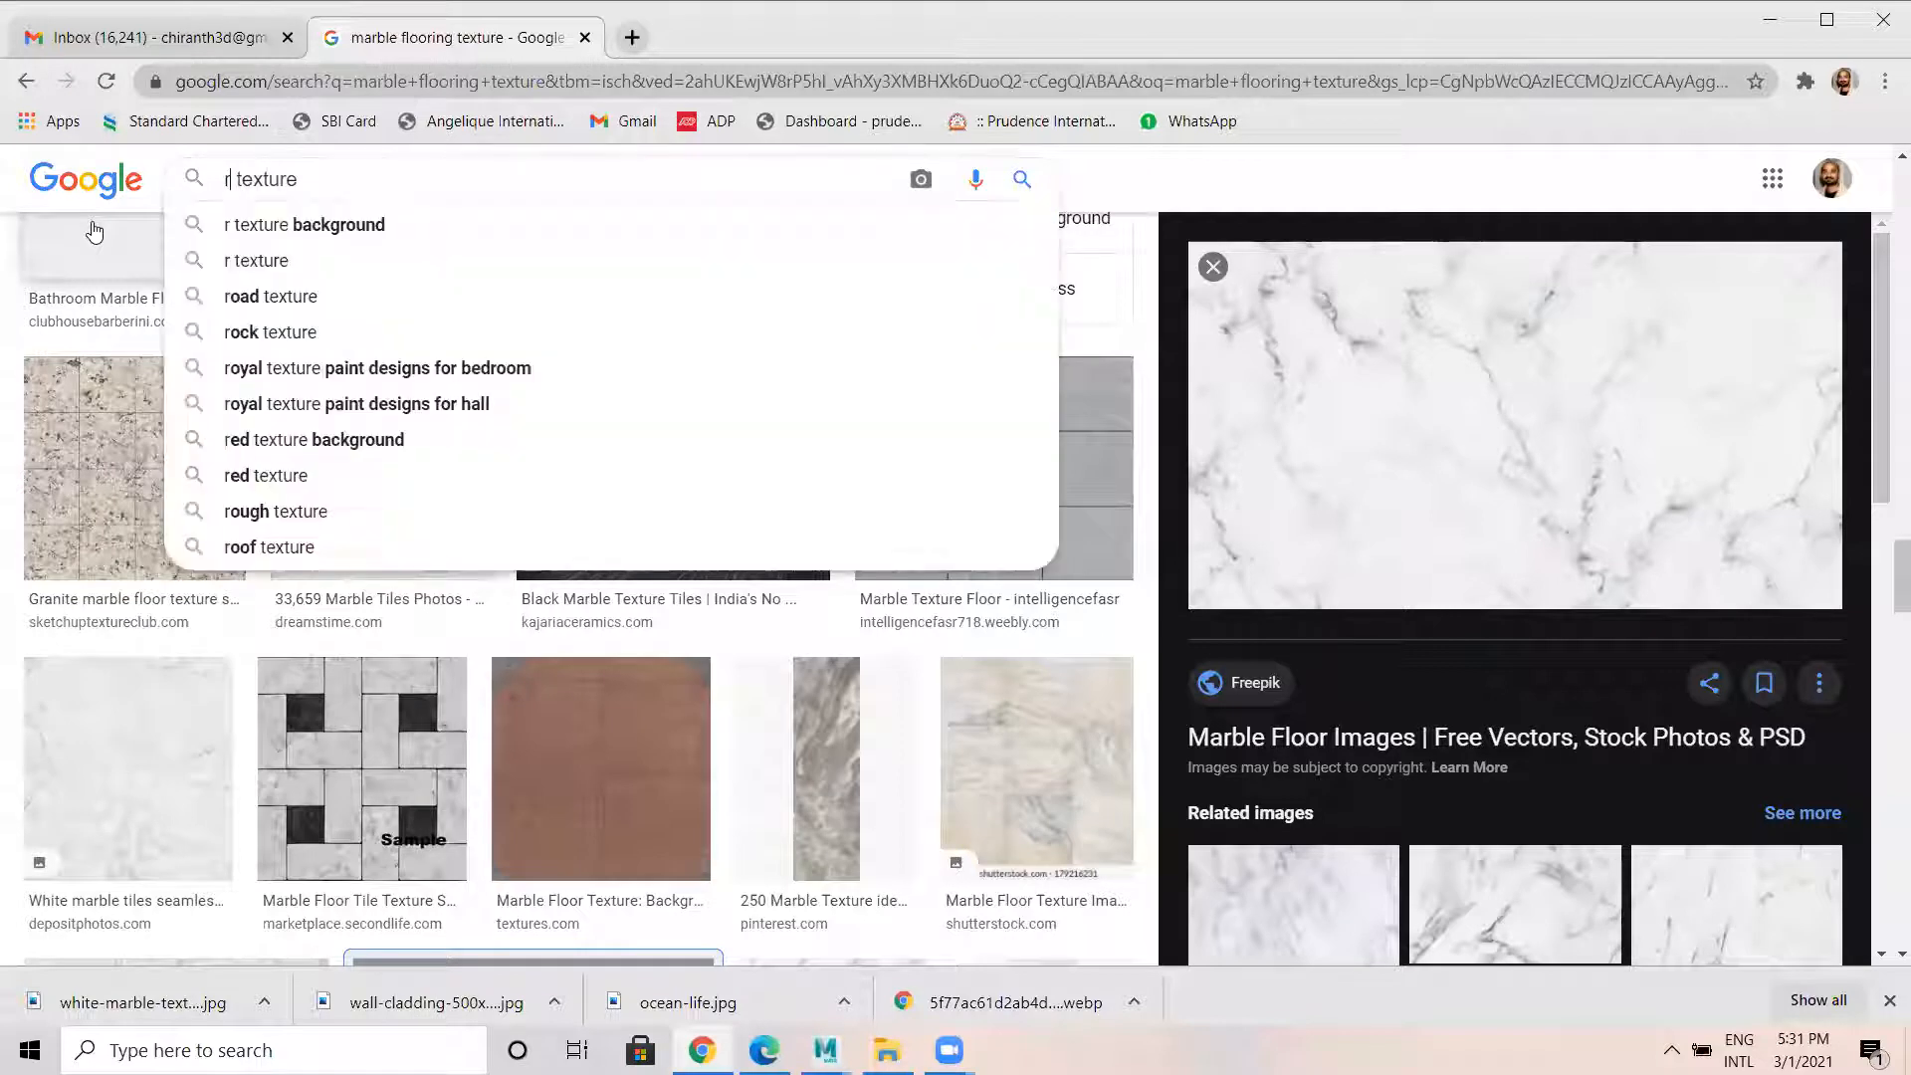
key(Down)
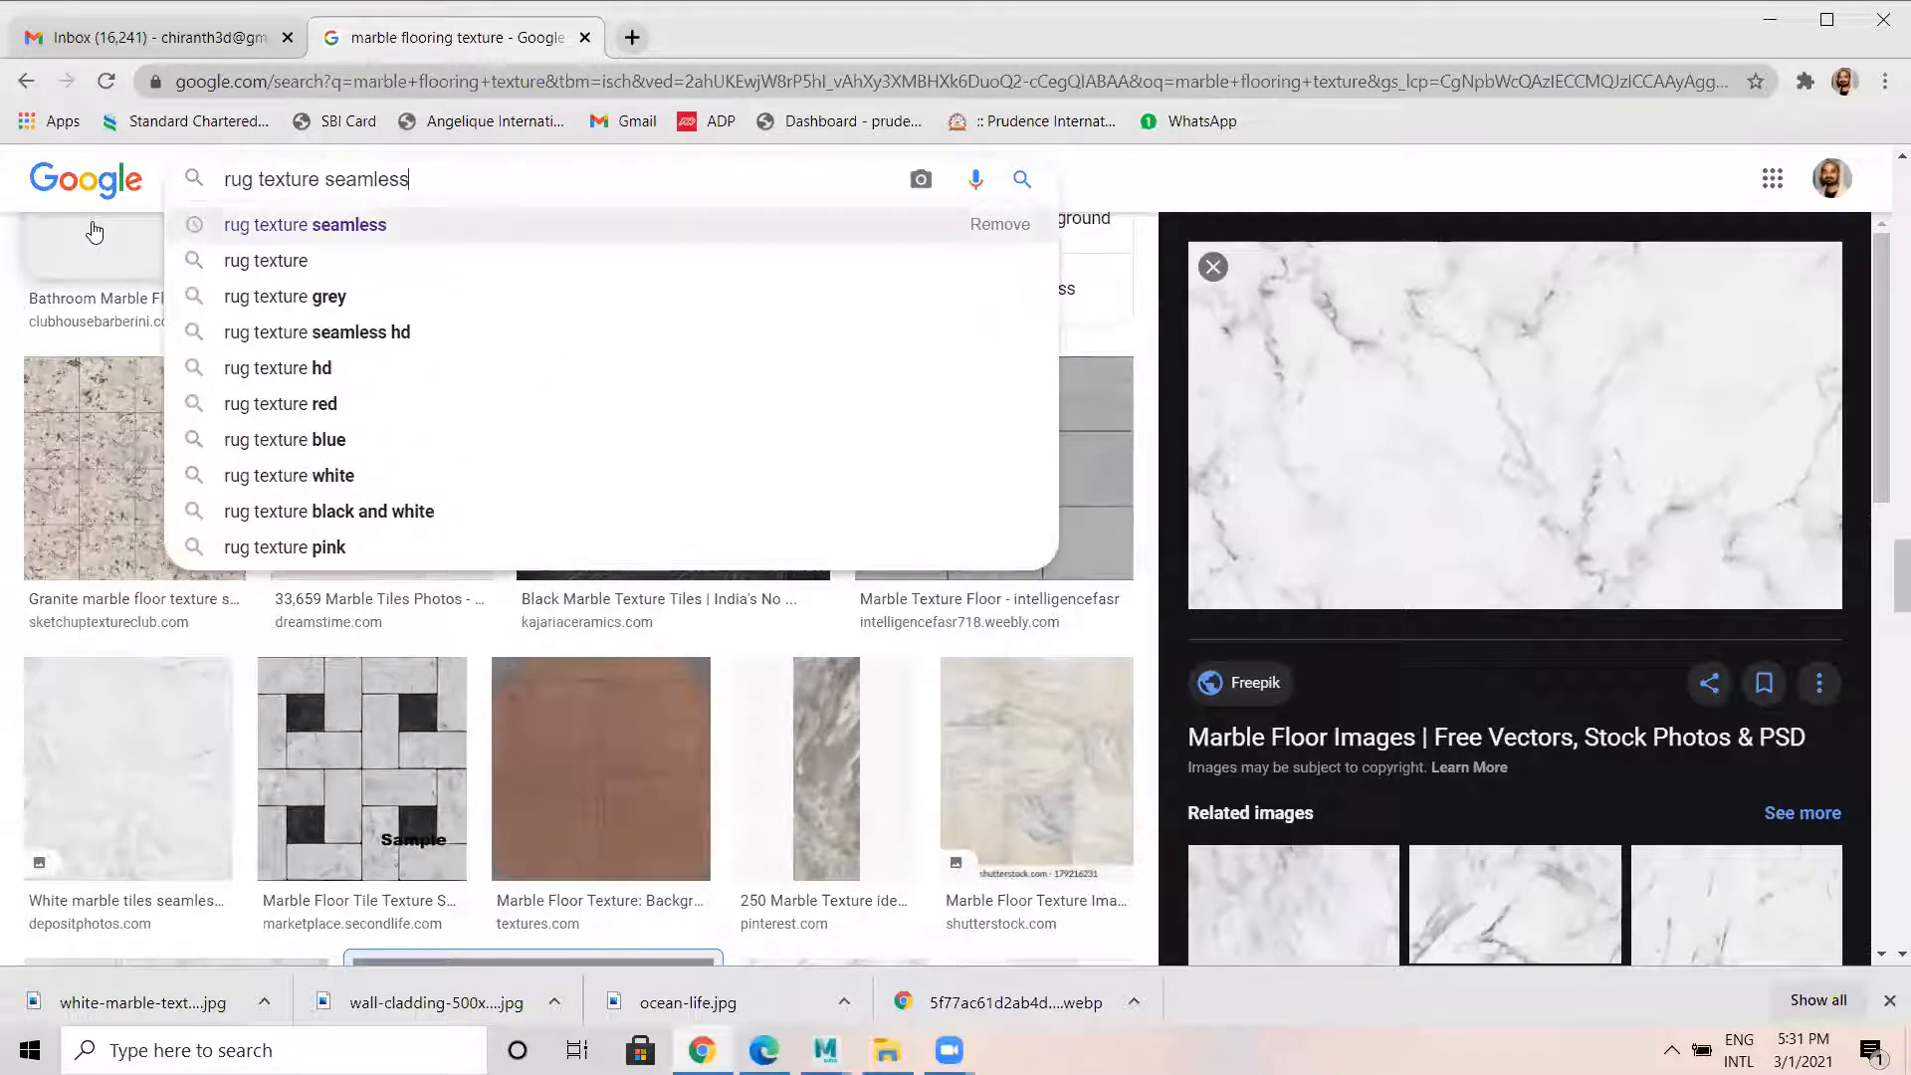
key(Return)
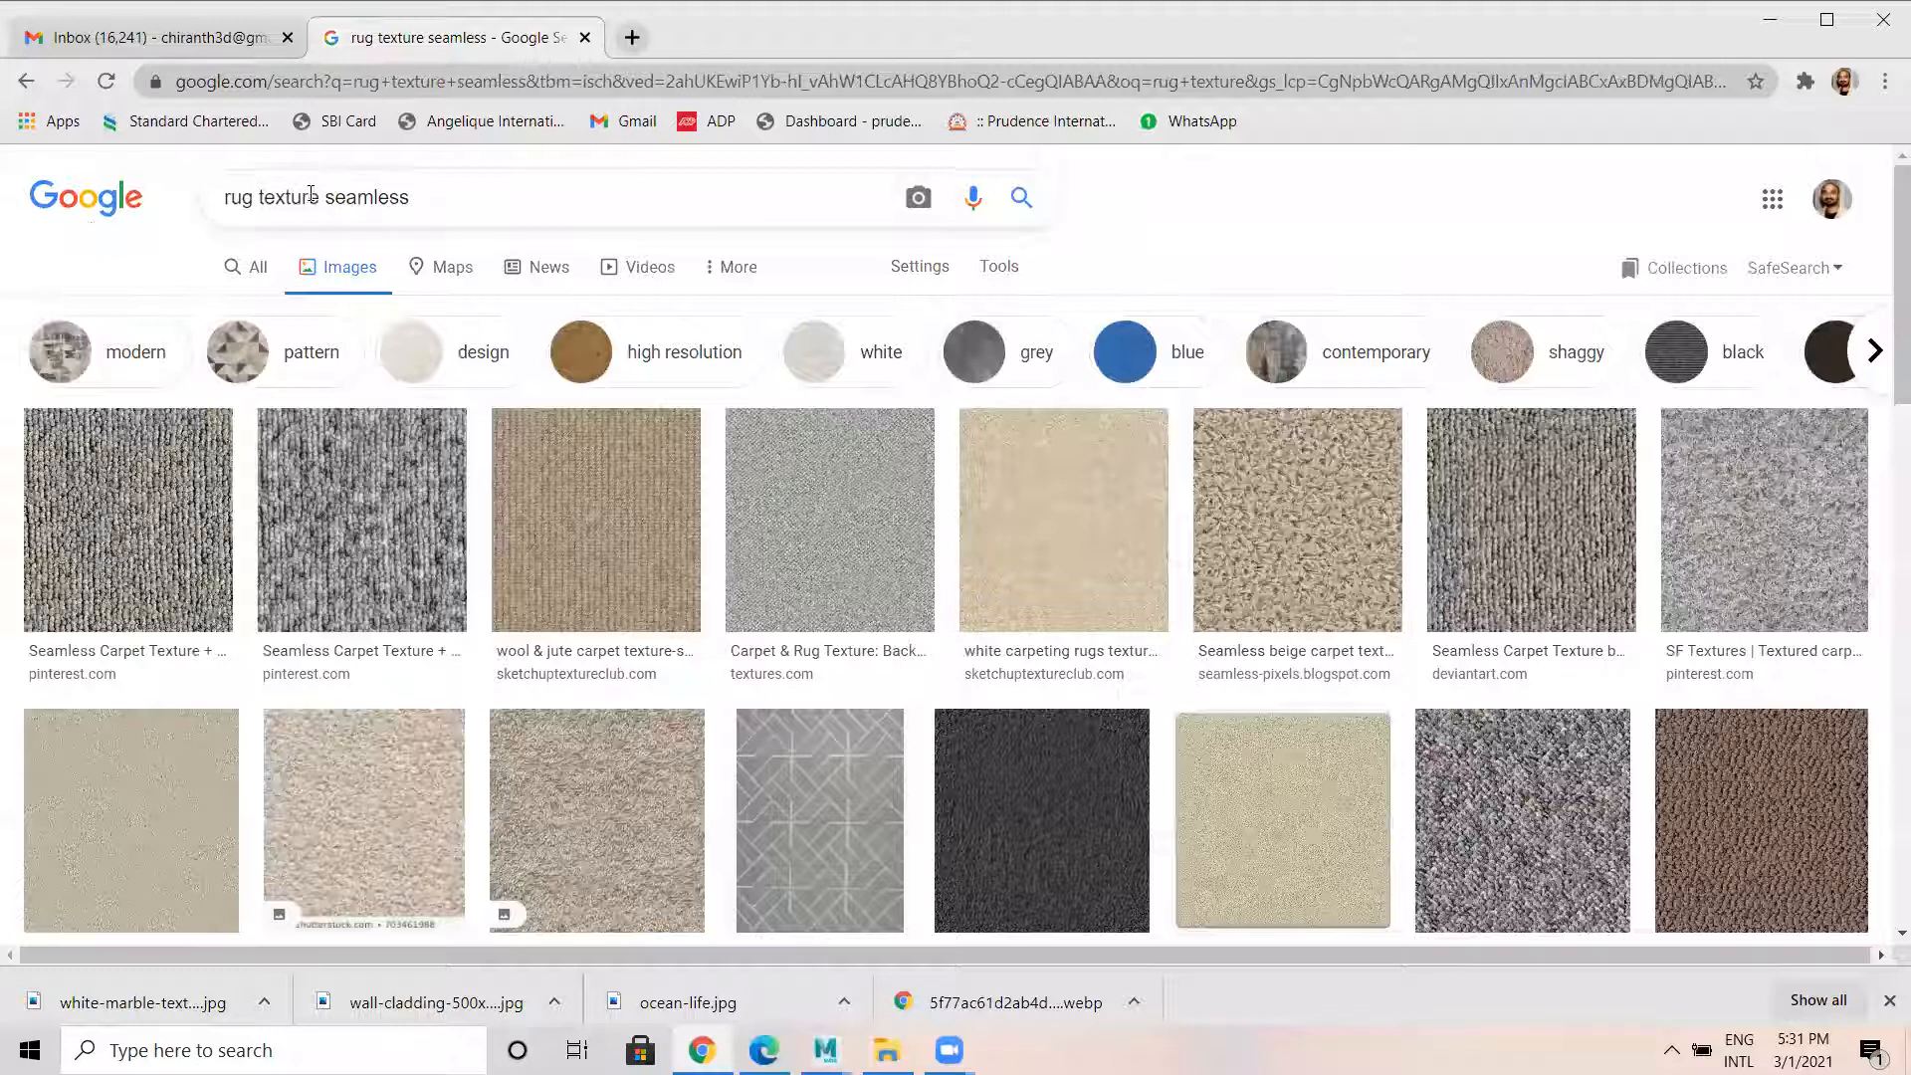
Search the images for "carpet seamless" and browse the results for a suitable rug texture.
drag(318, 199, 129, 199)
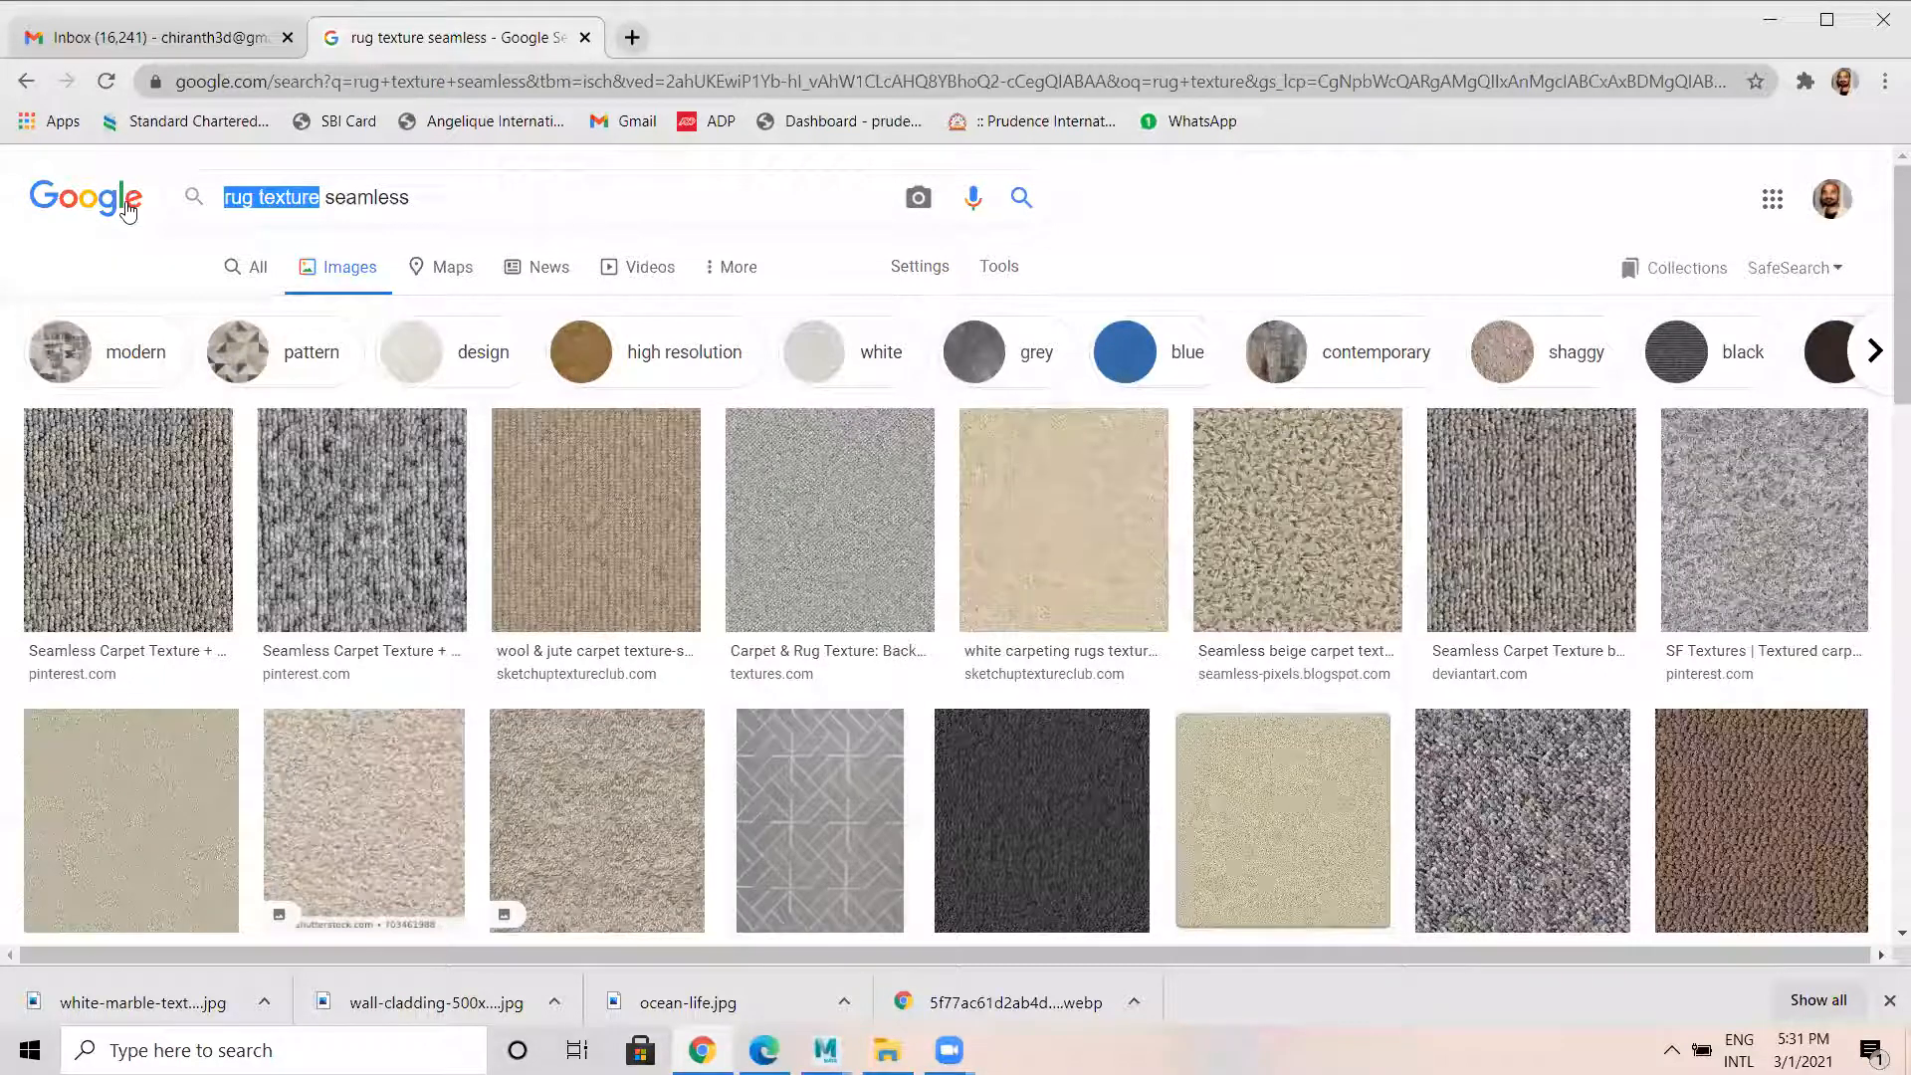
text(carpet)
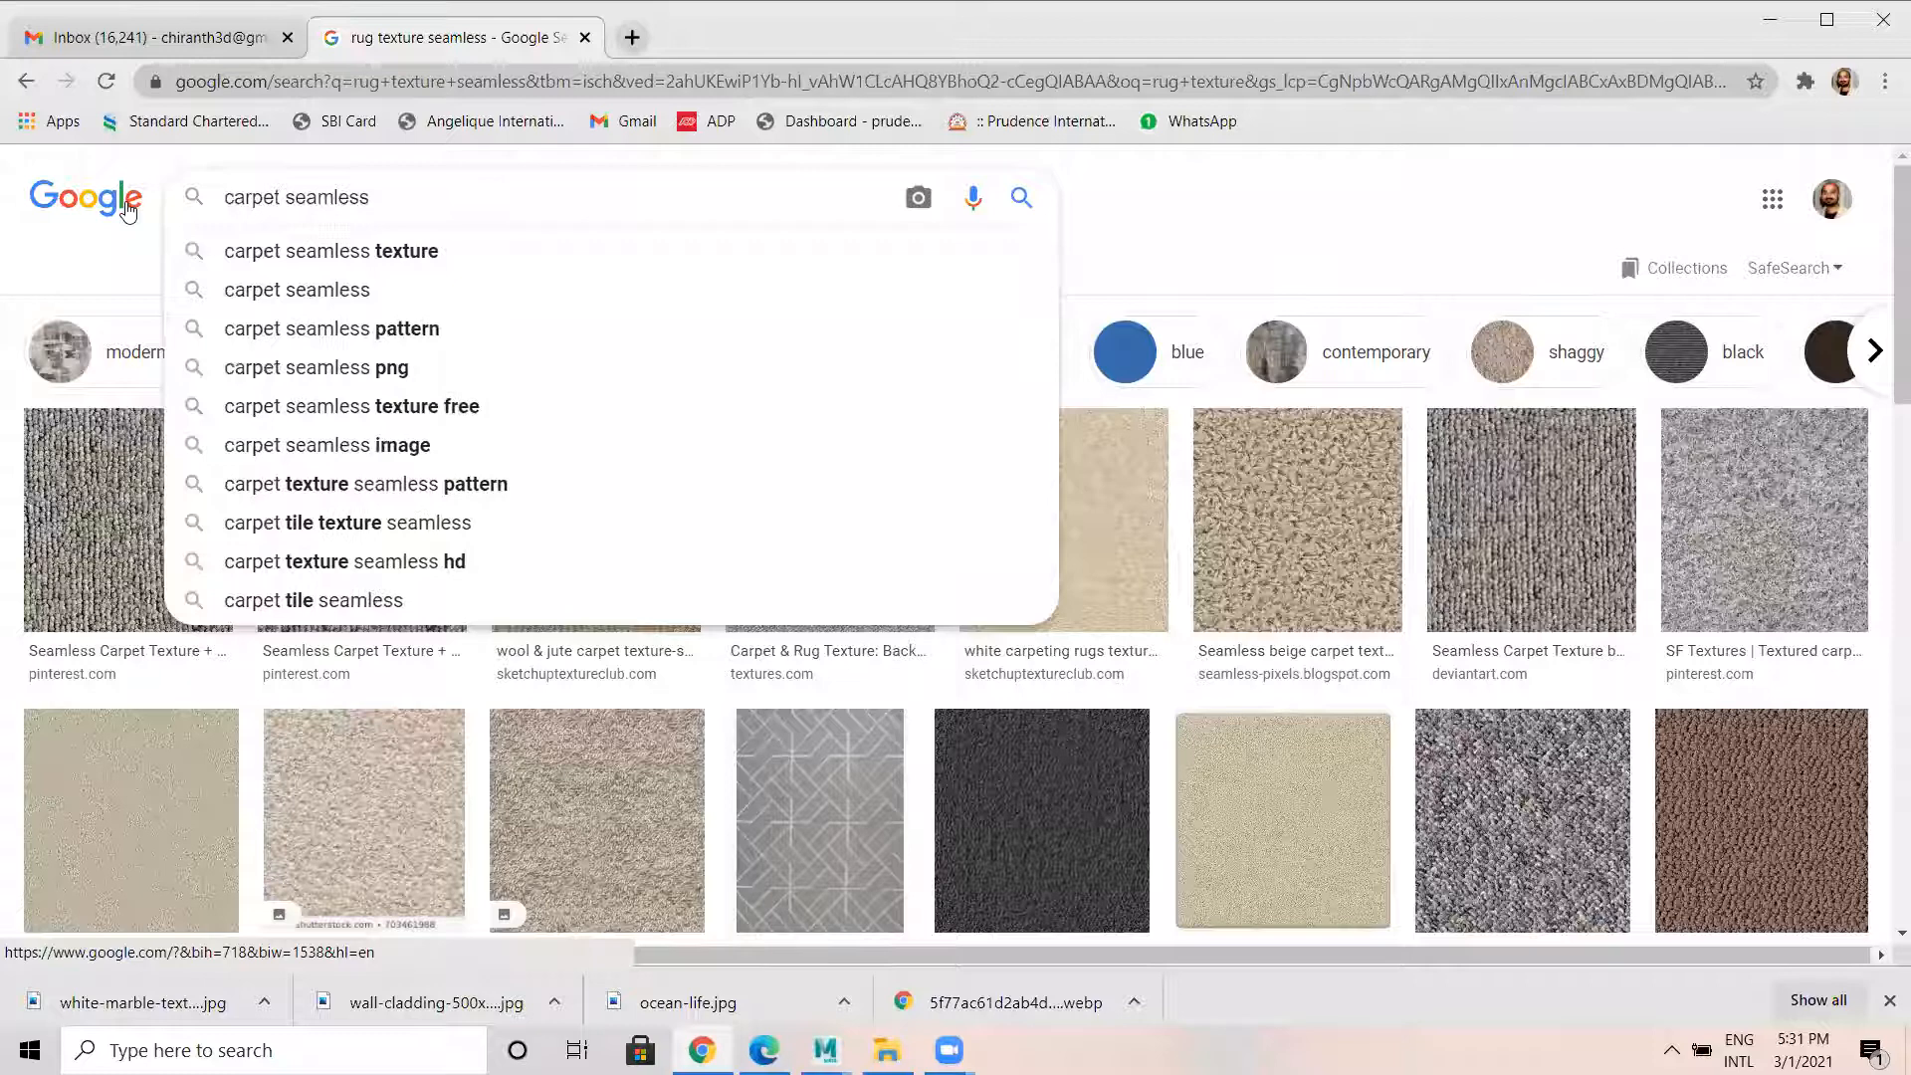
key(Return)
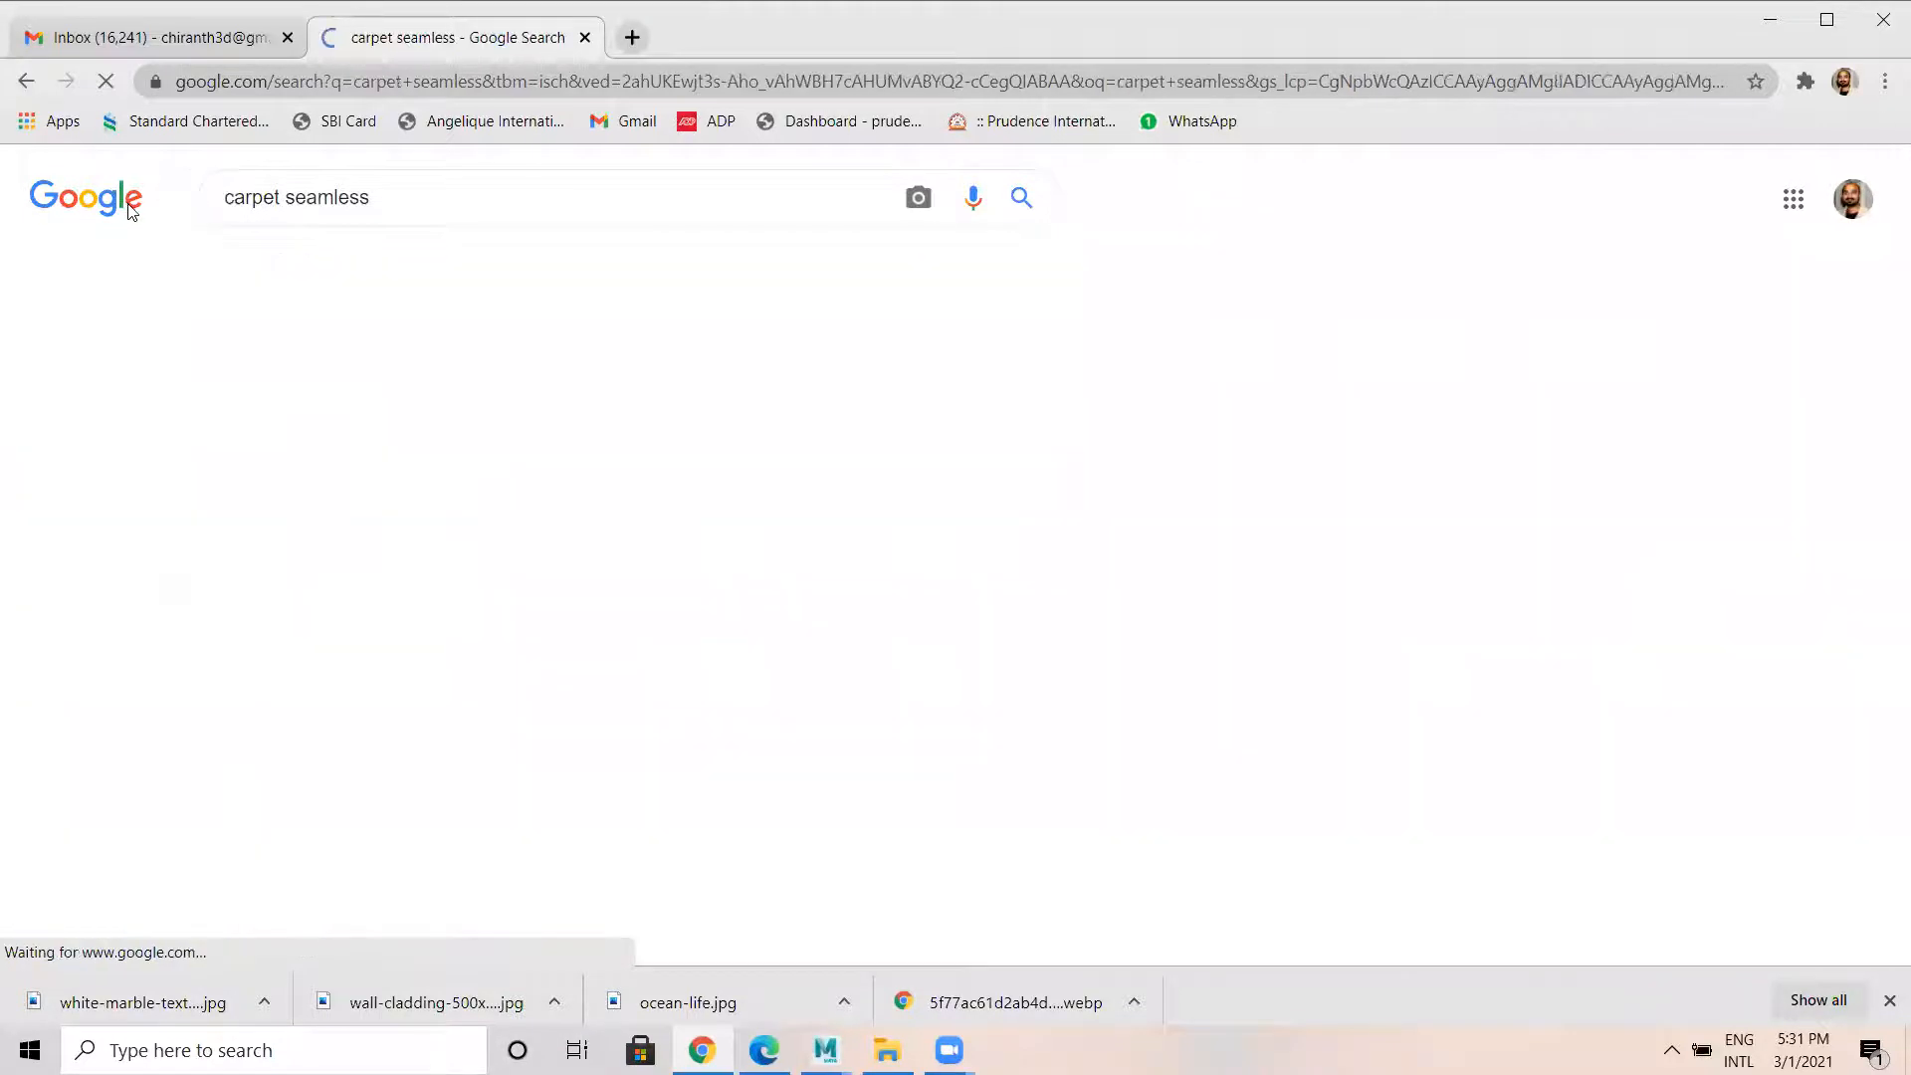
scroll(927, 777, down, 7)
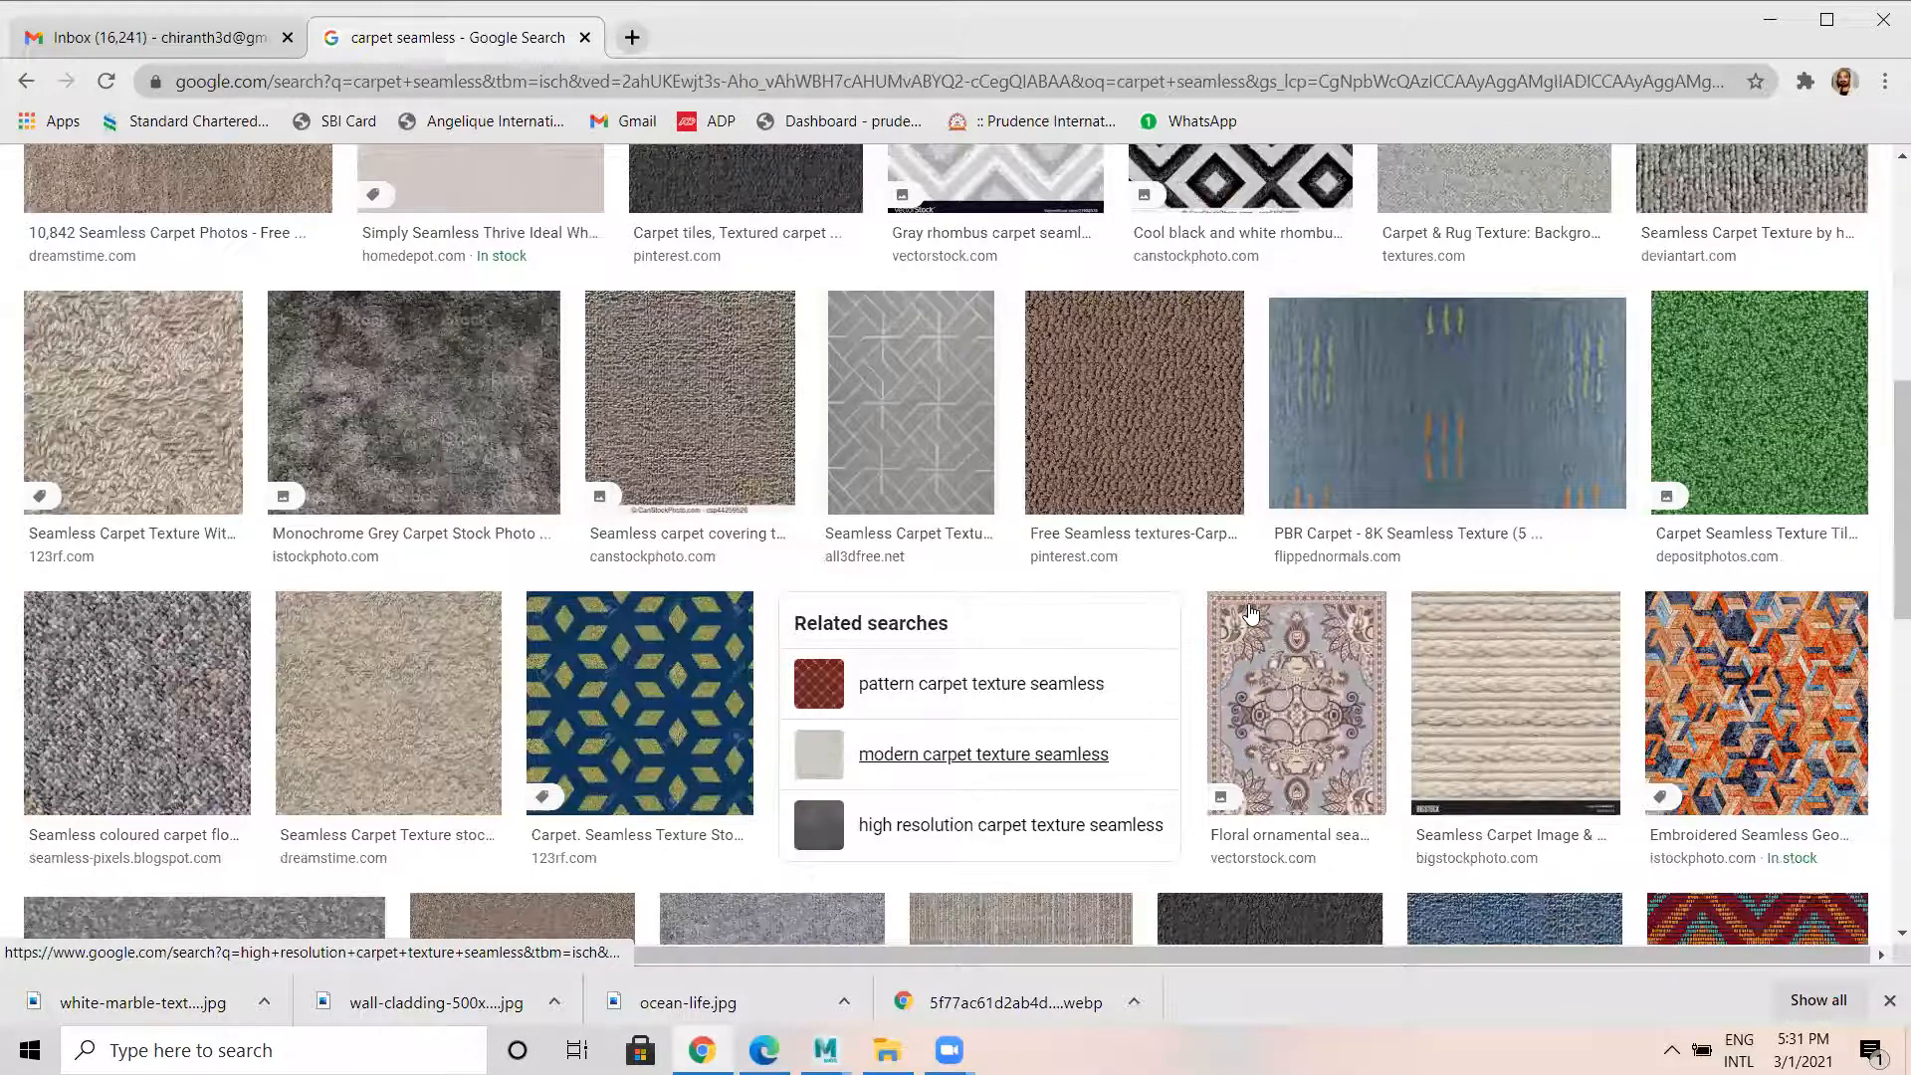
scroll(1047, 526, down, 5)
scroll(549, 632, down, 5)
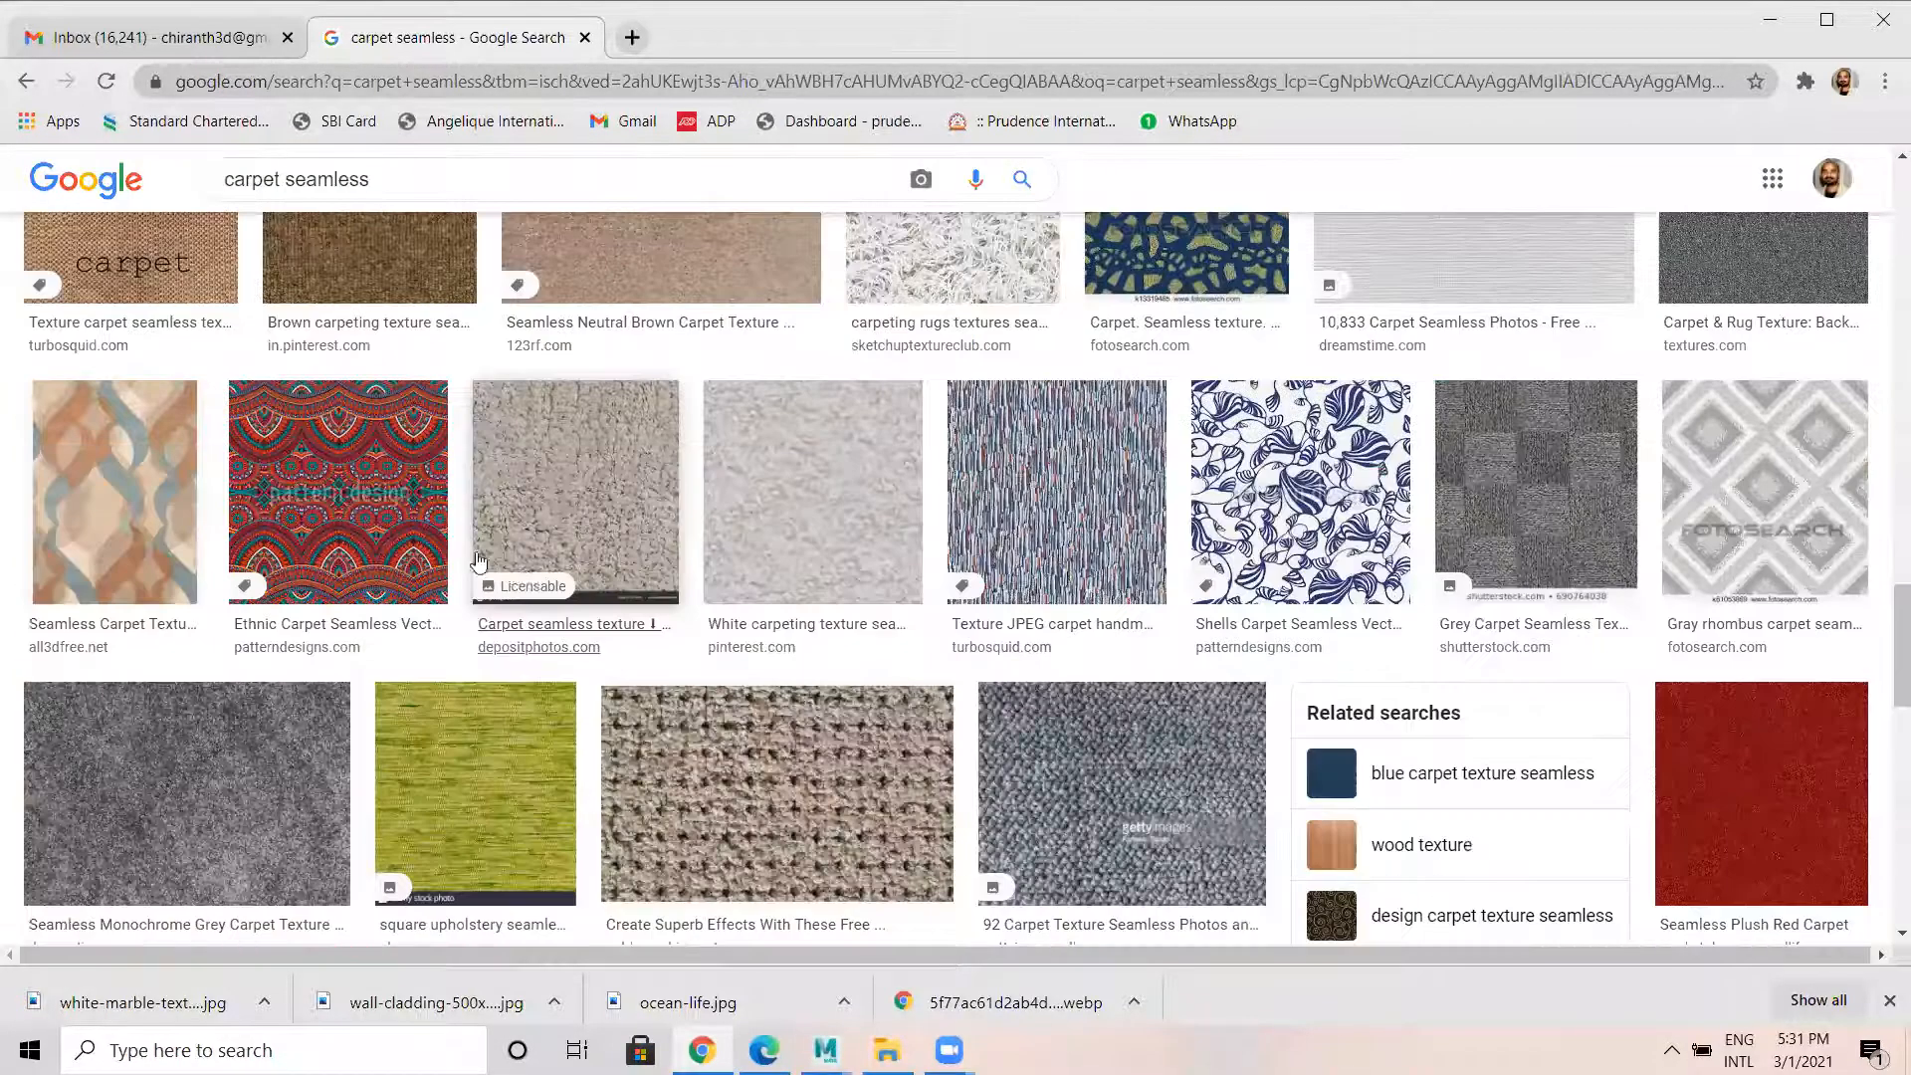
scroll(293, 177, down, 5)
Change the image search to "carpet texture" and browse the results for a complete patterned rug.
click(277, 180)
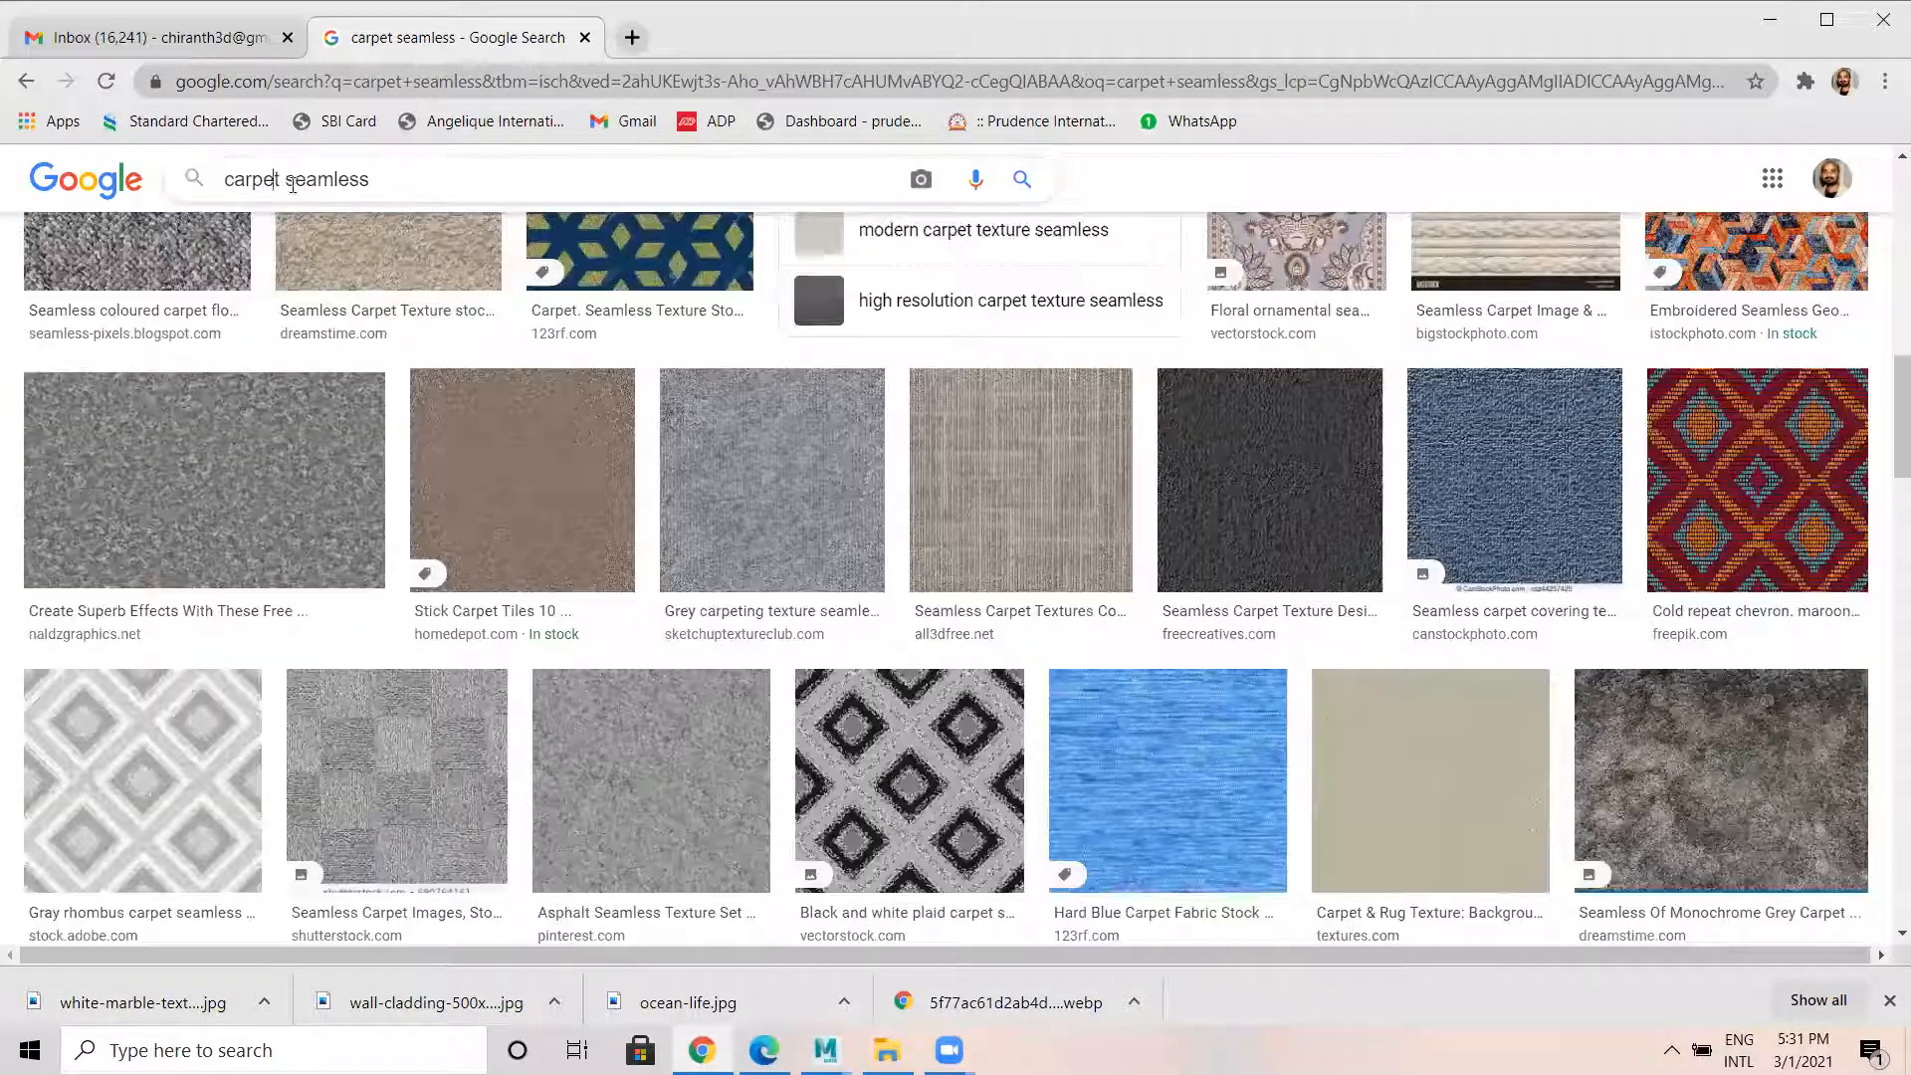
text(textur)
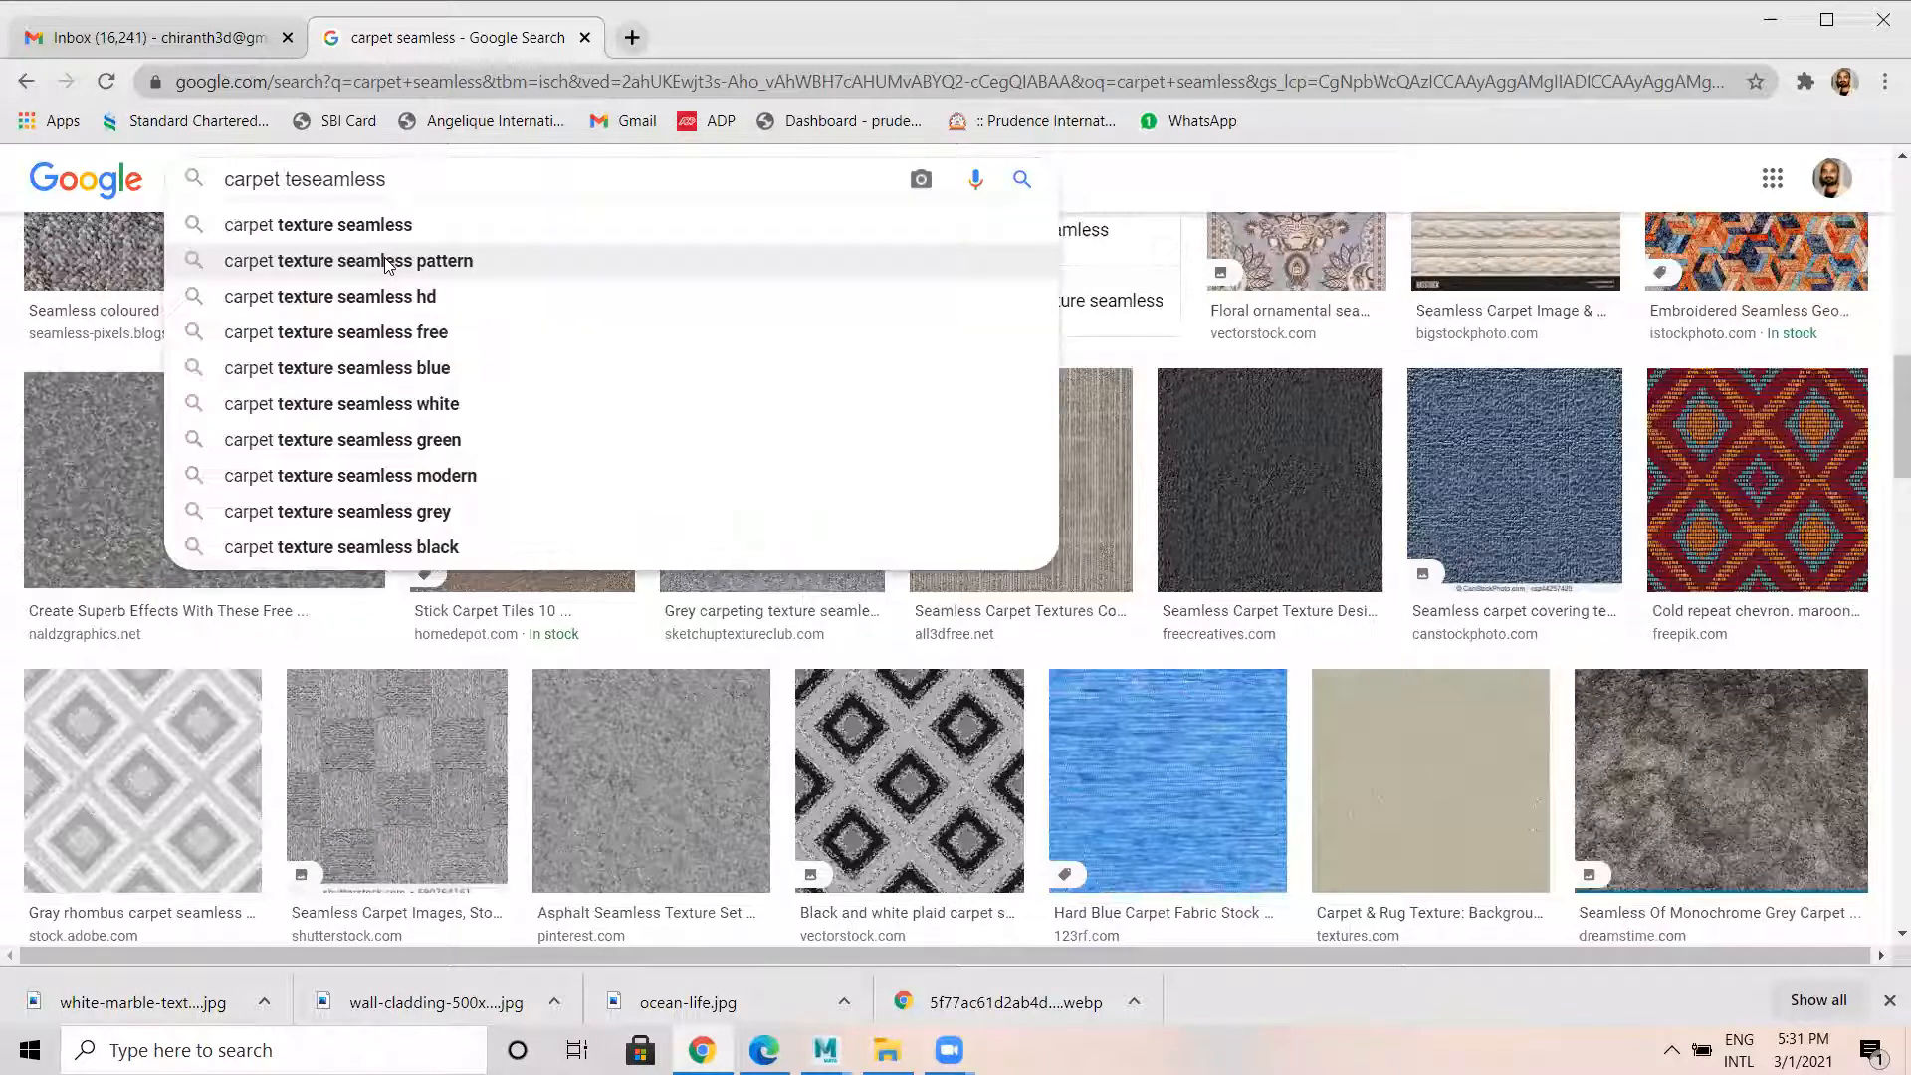
text(e)
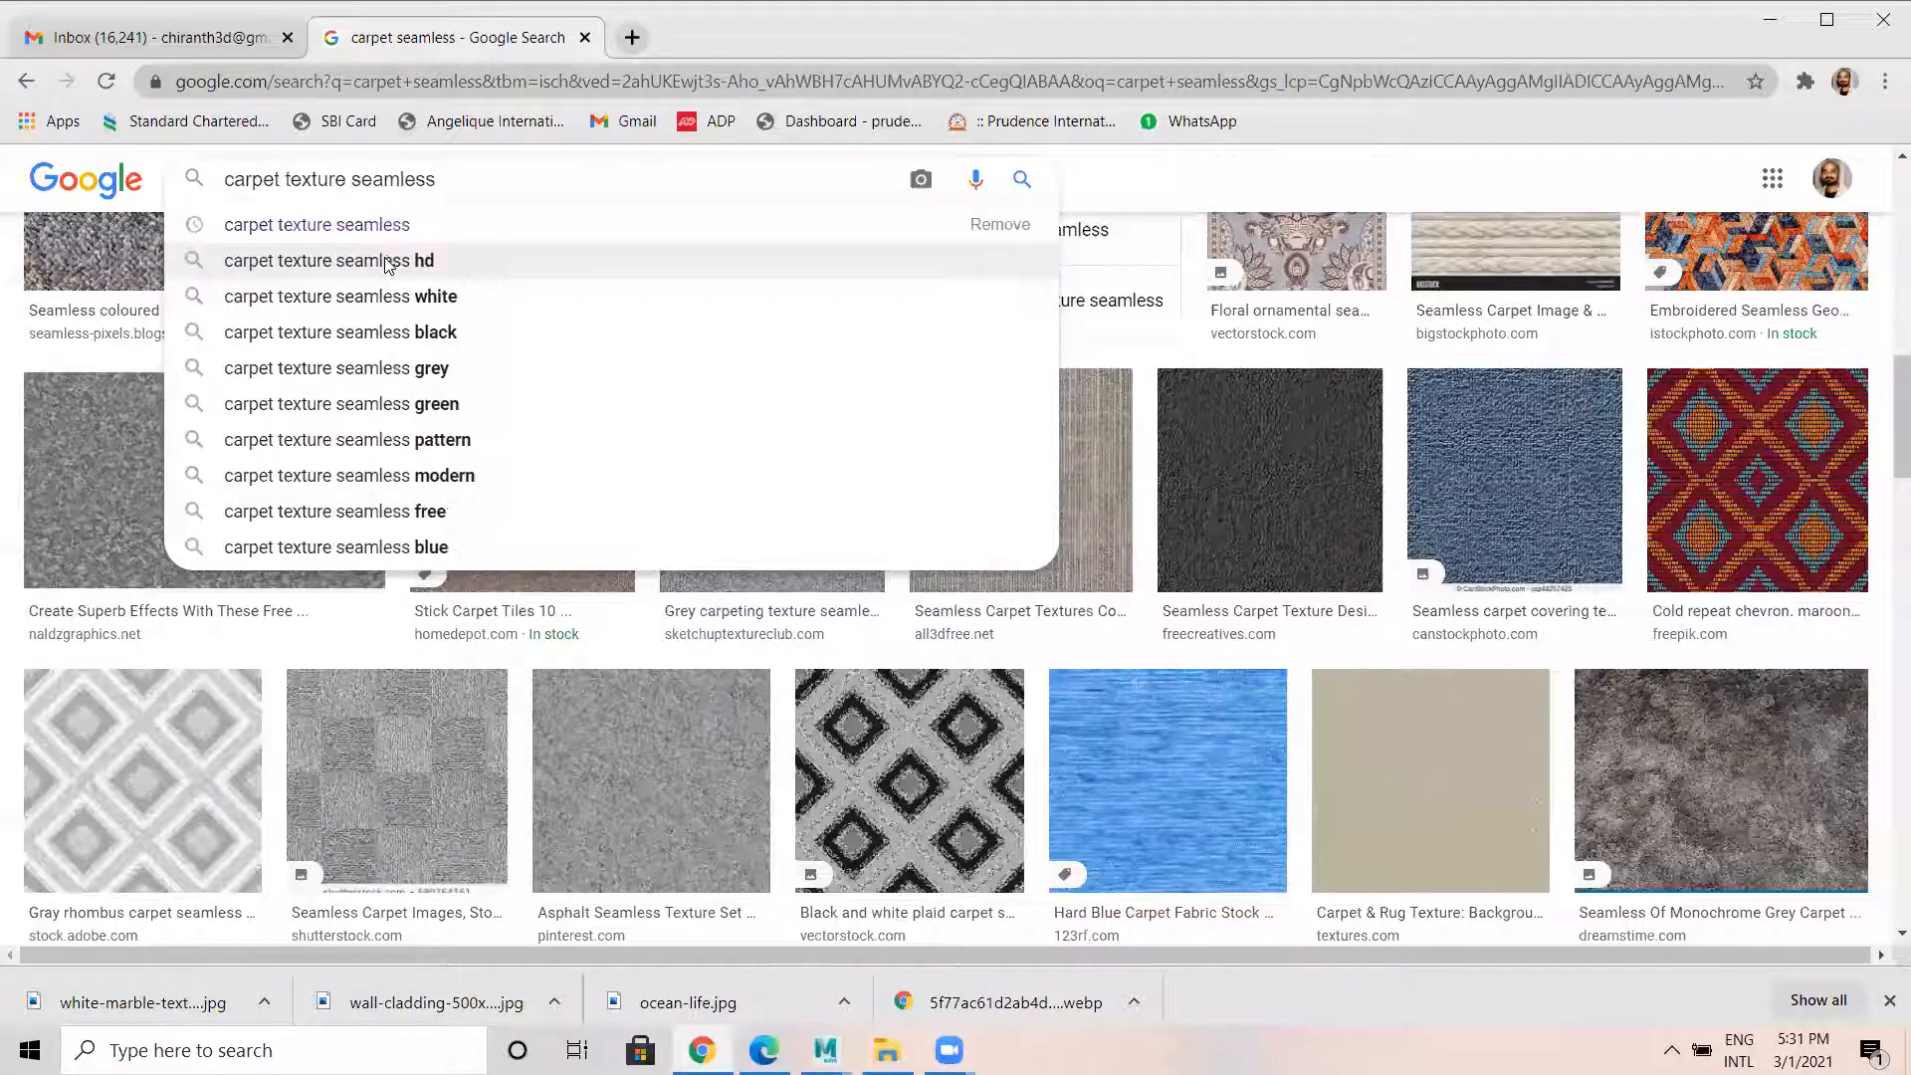
drag(481, 173, 350, 158)
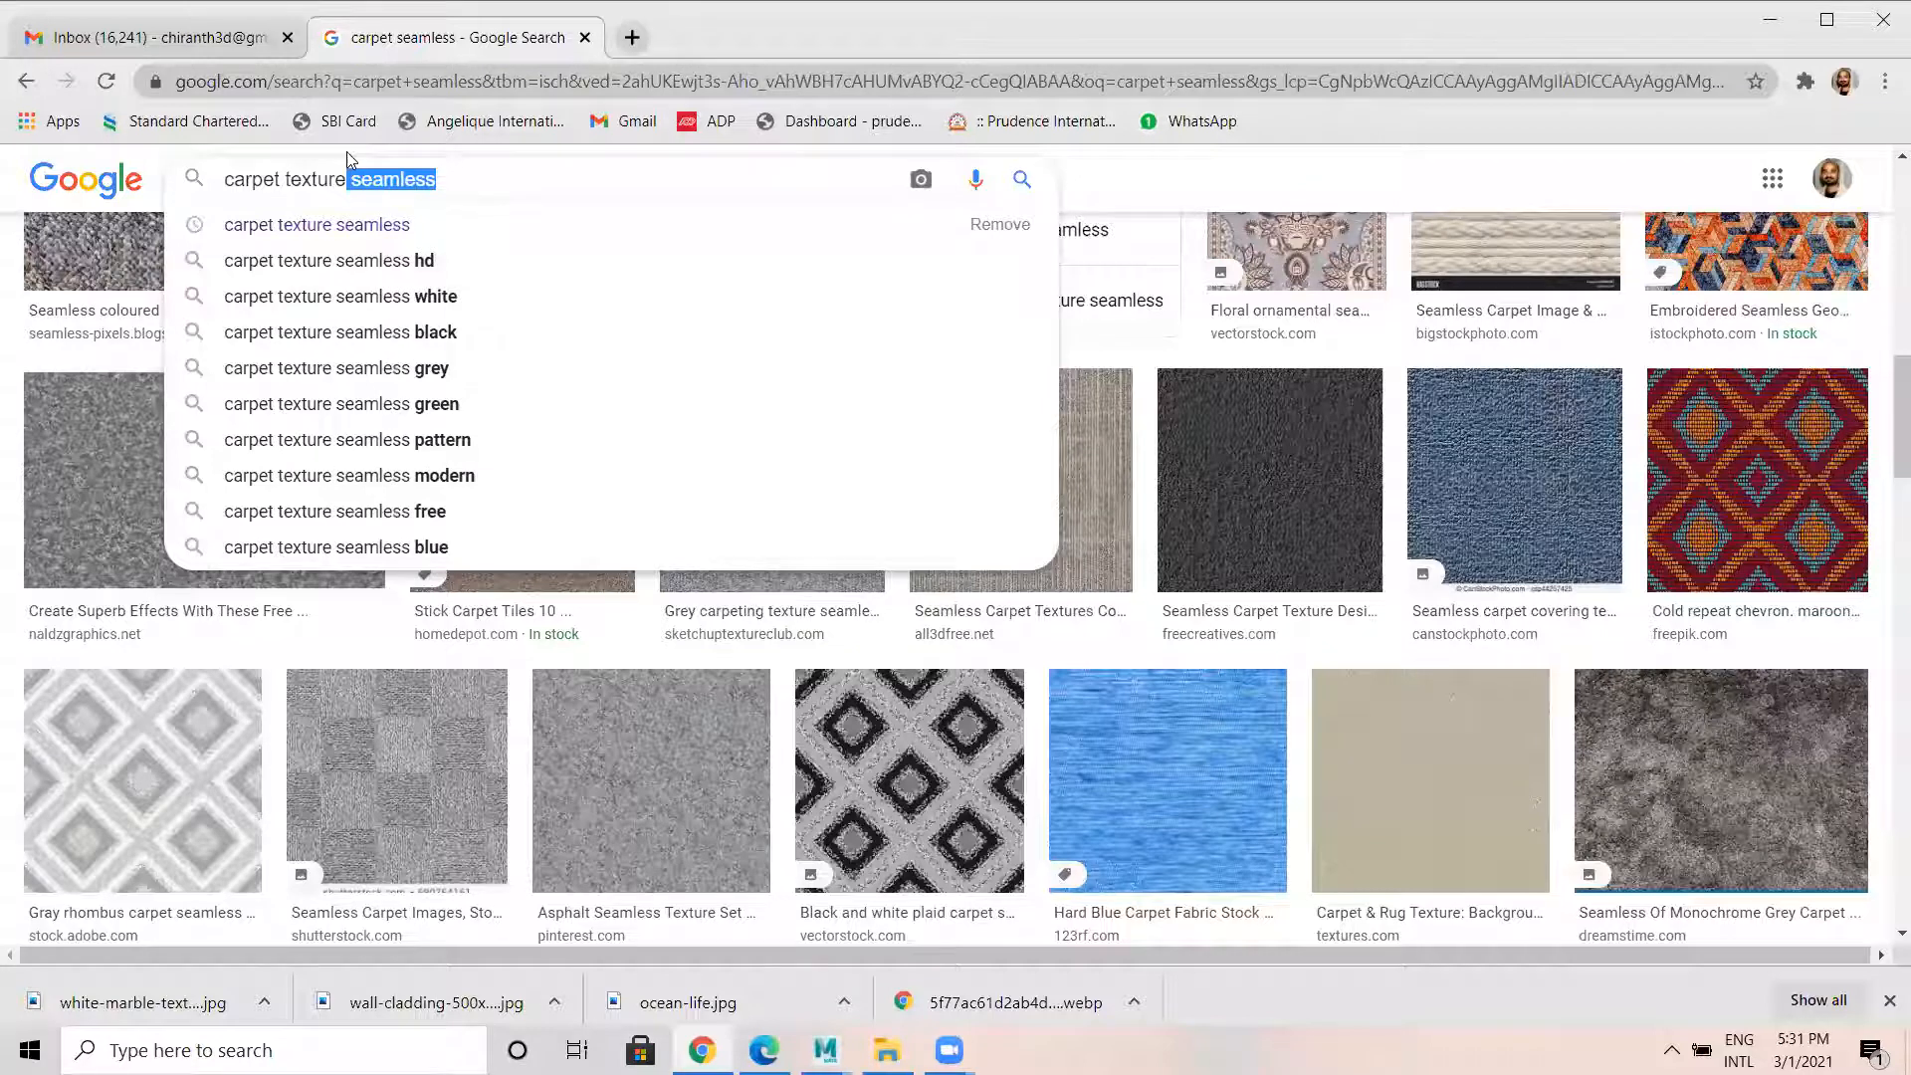
key(BackSpace)
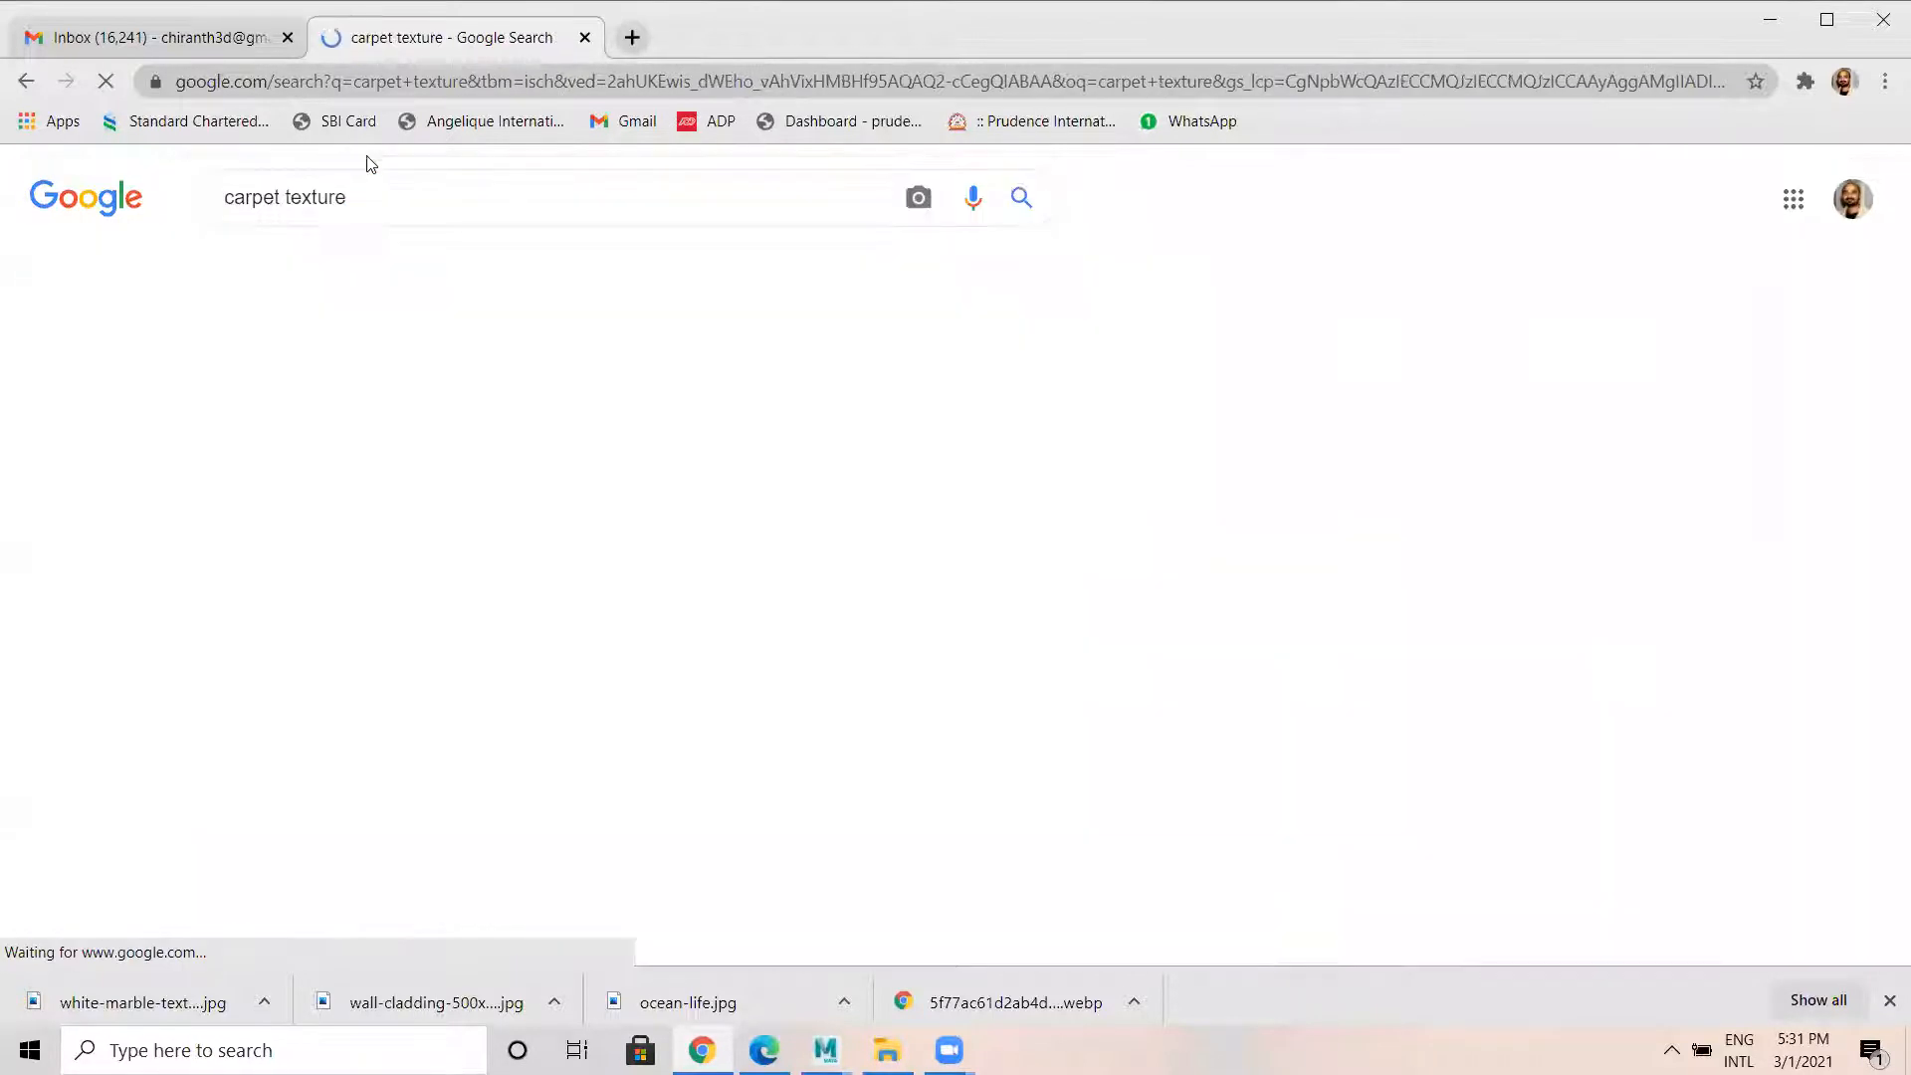
scroll(1076, 732, down, 10)
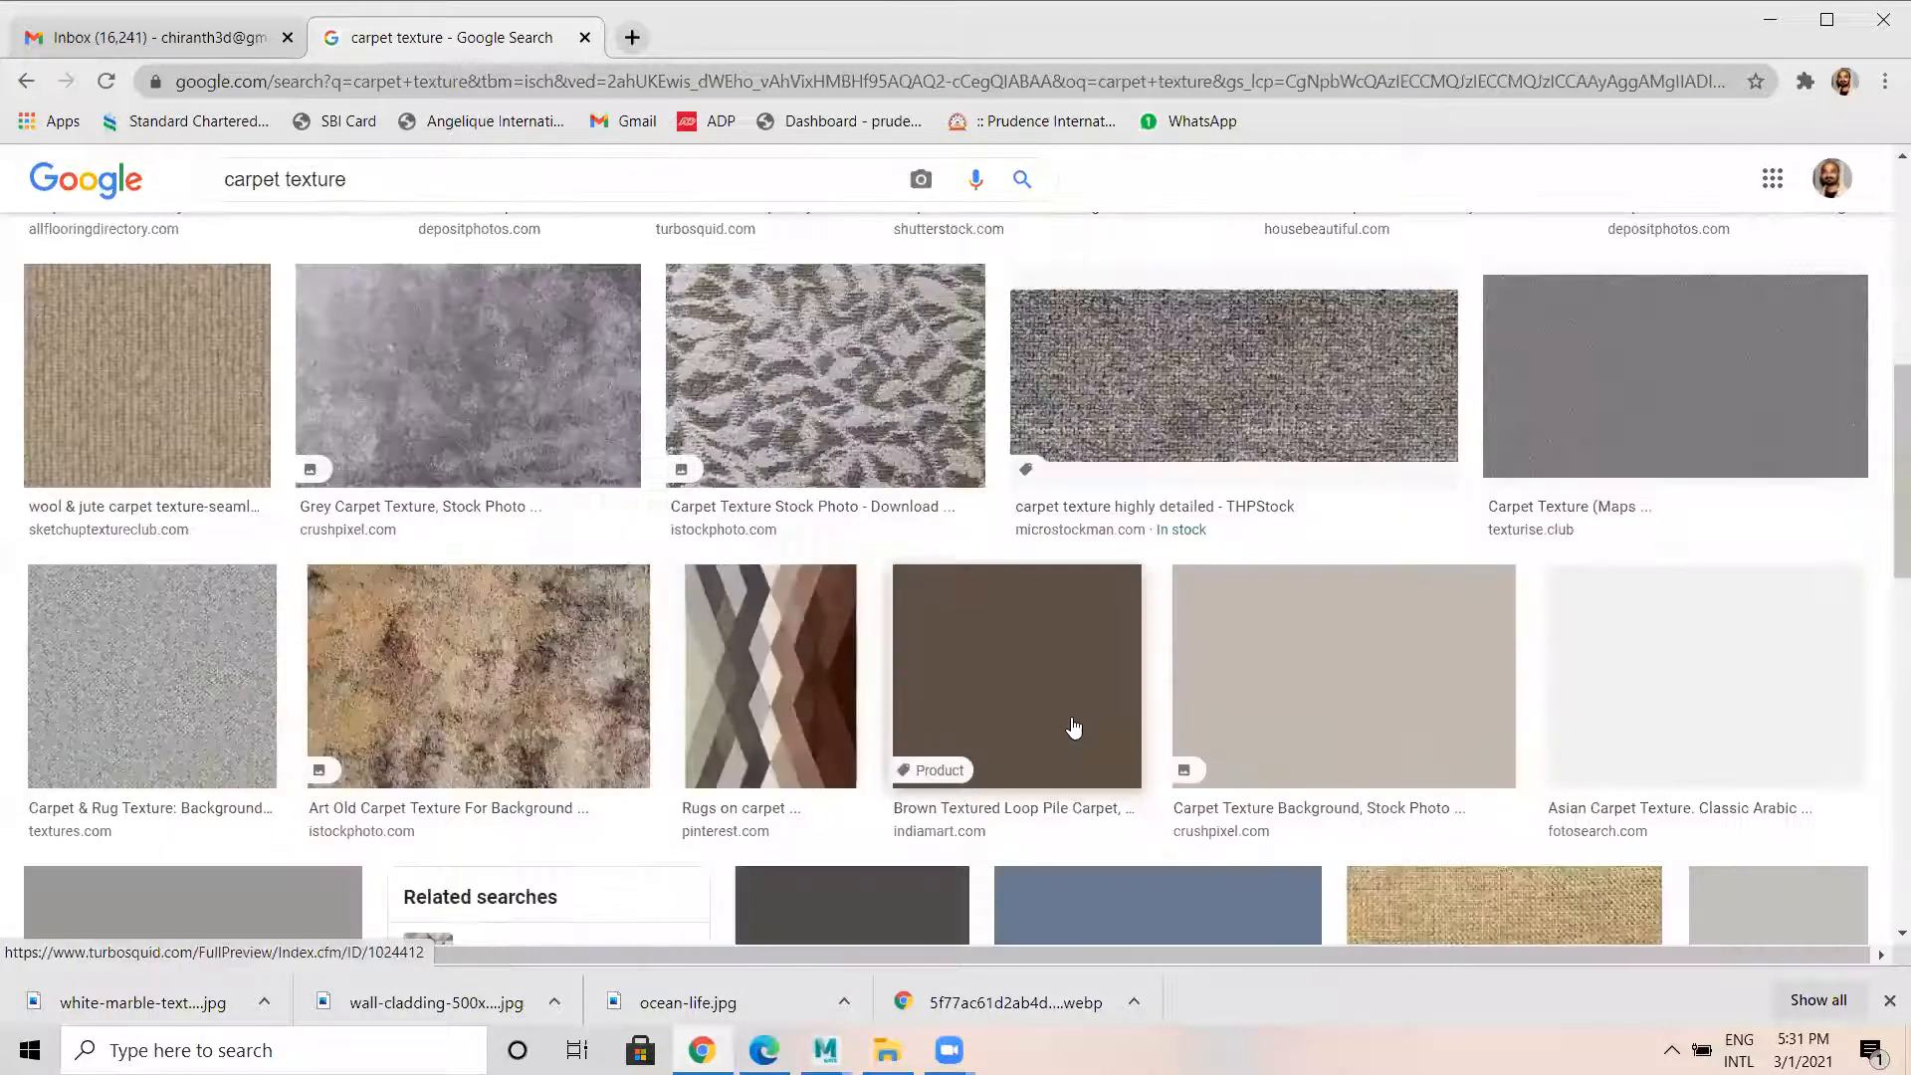
scroll(1279, 319, down, 4)
Preview the Arabic Red Carpet Texture and its related images, and save it as arabic-red-carpet-texture-3d-model.jpg in the sourceimages folder.
click(1279, 328)
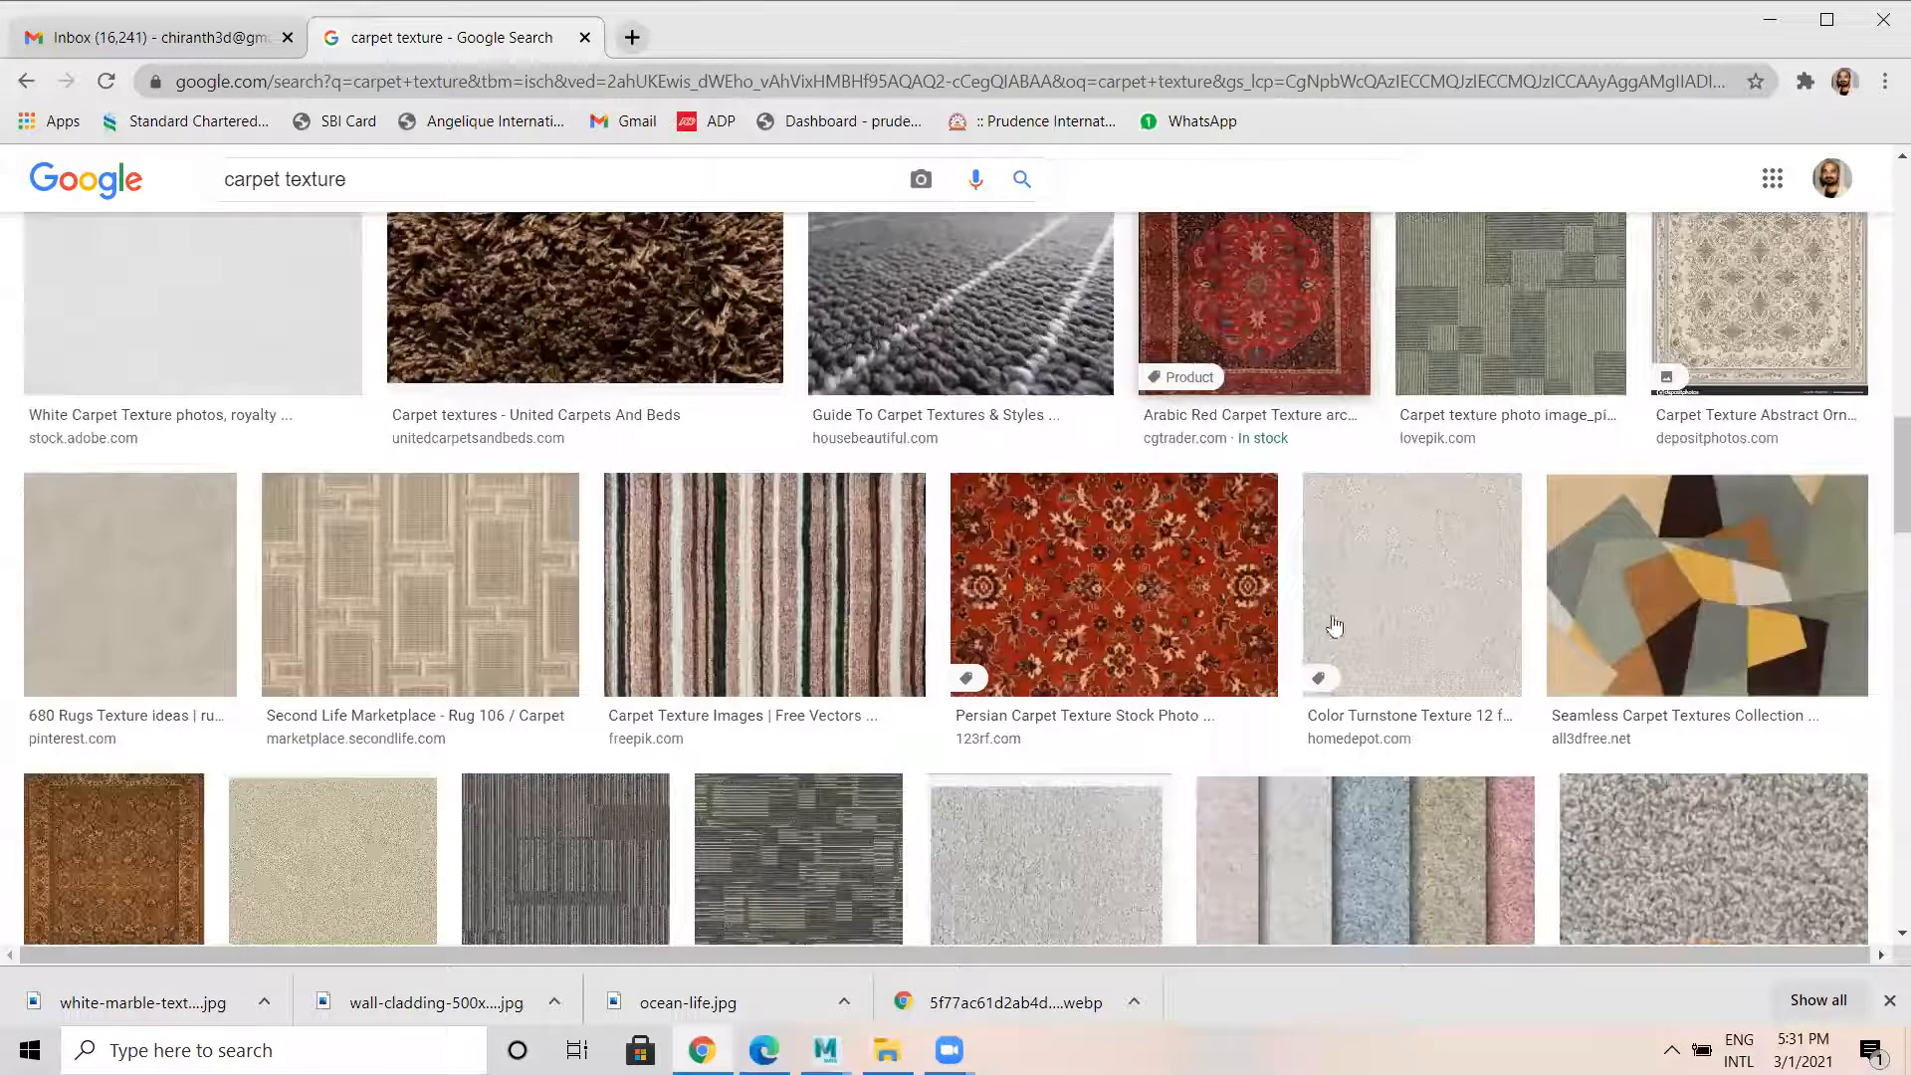
scroll(1363, 520, down, 7)
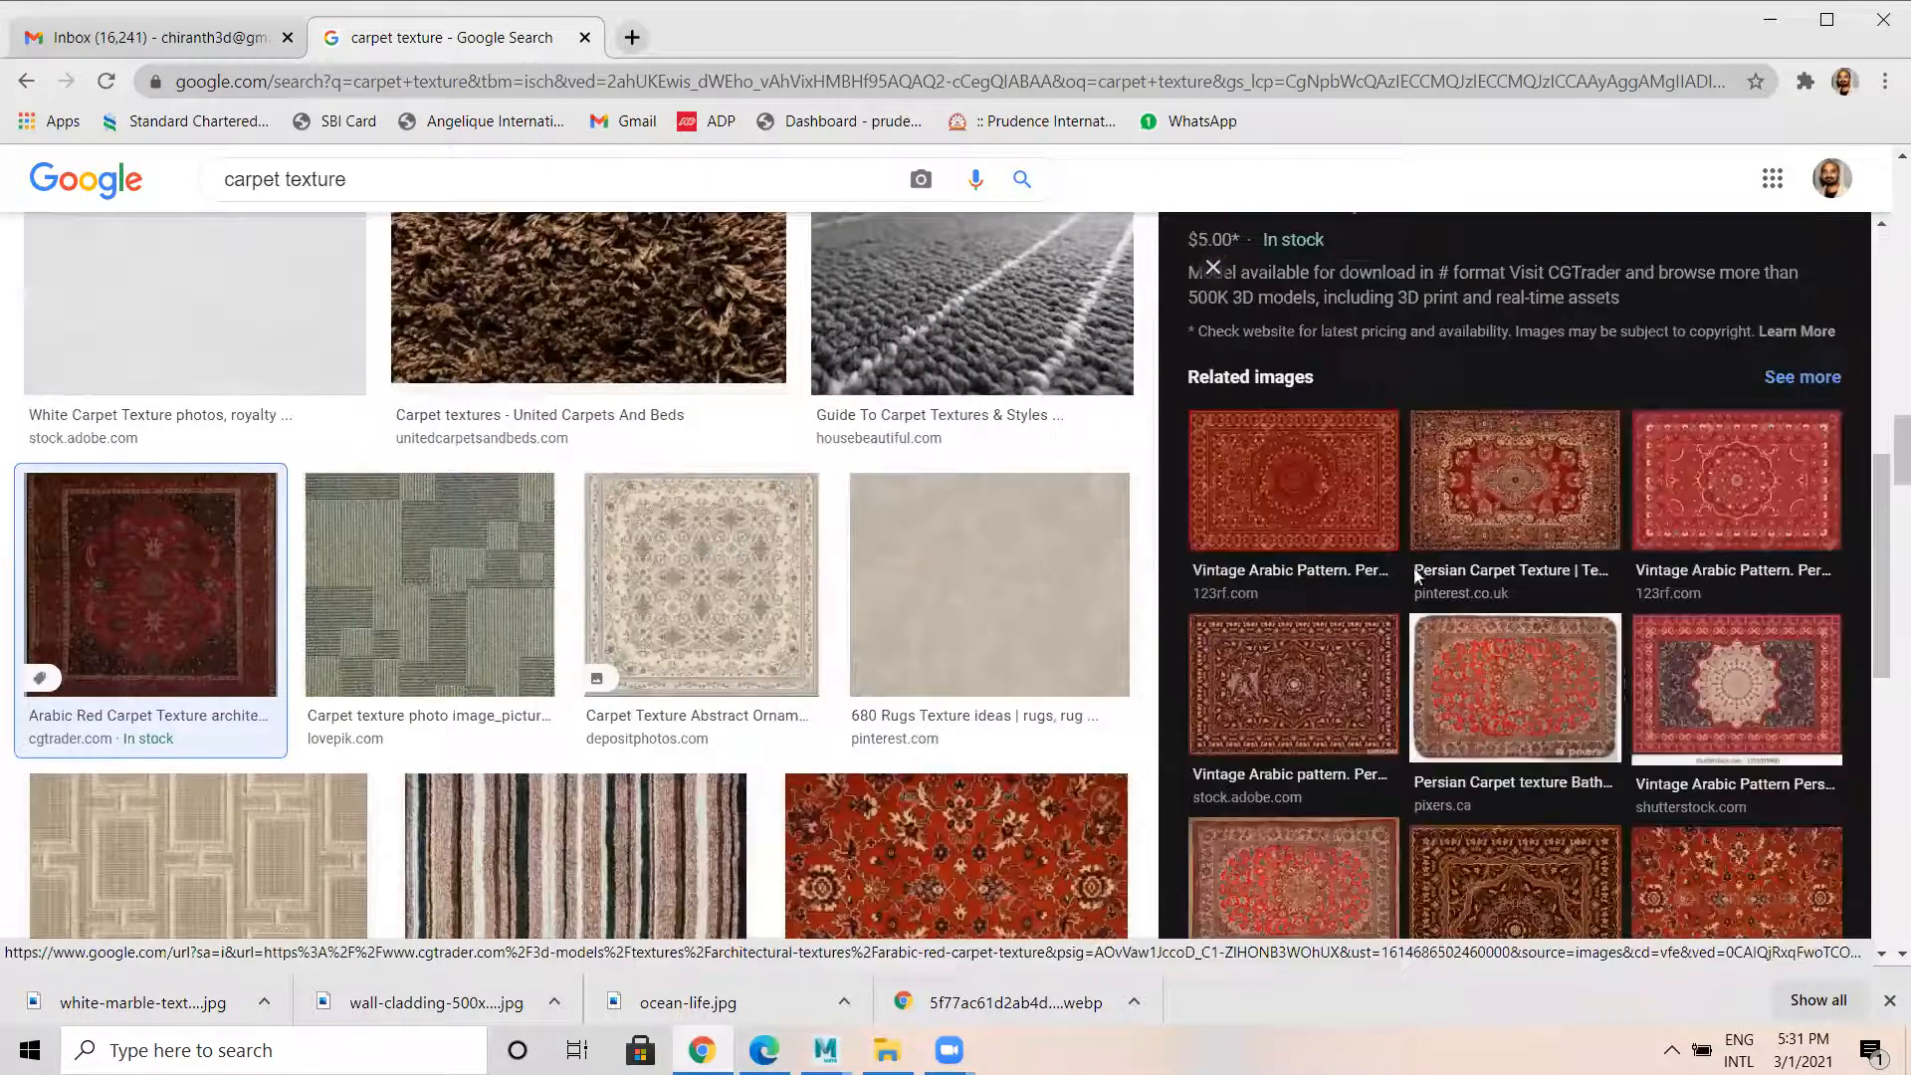
scroll(1513, 657, down, 3)
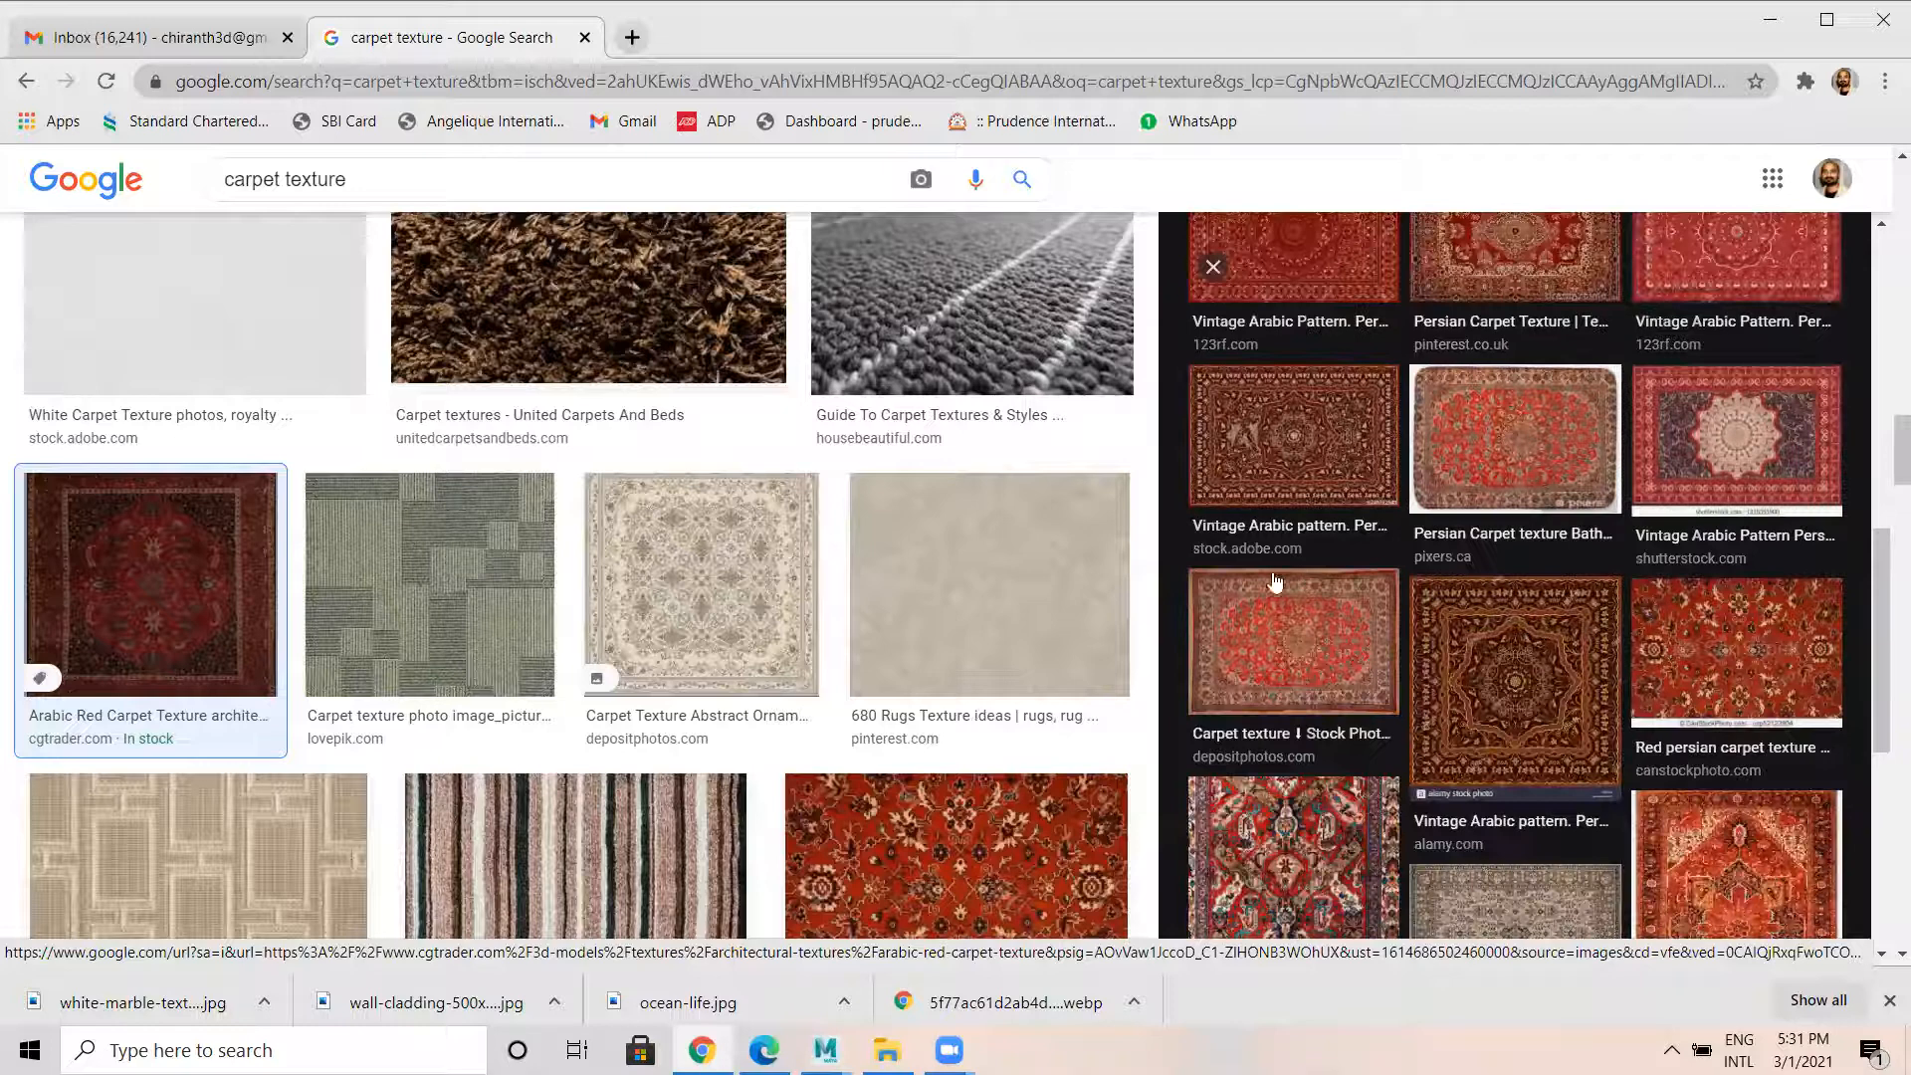
scroll(1285, 557, down, 2)
scroll(1692, 577, up, 5)
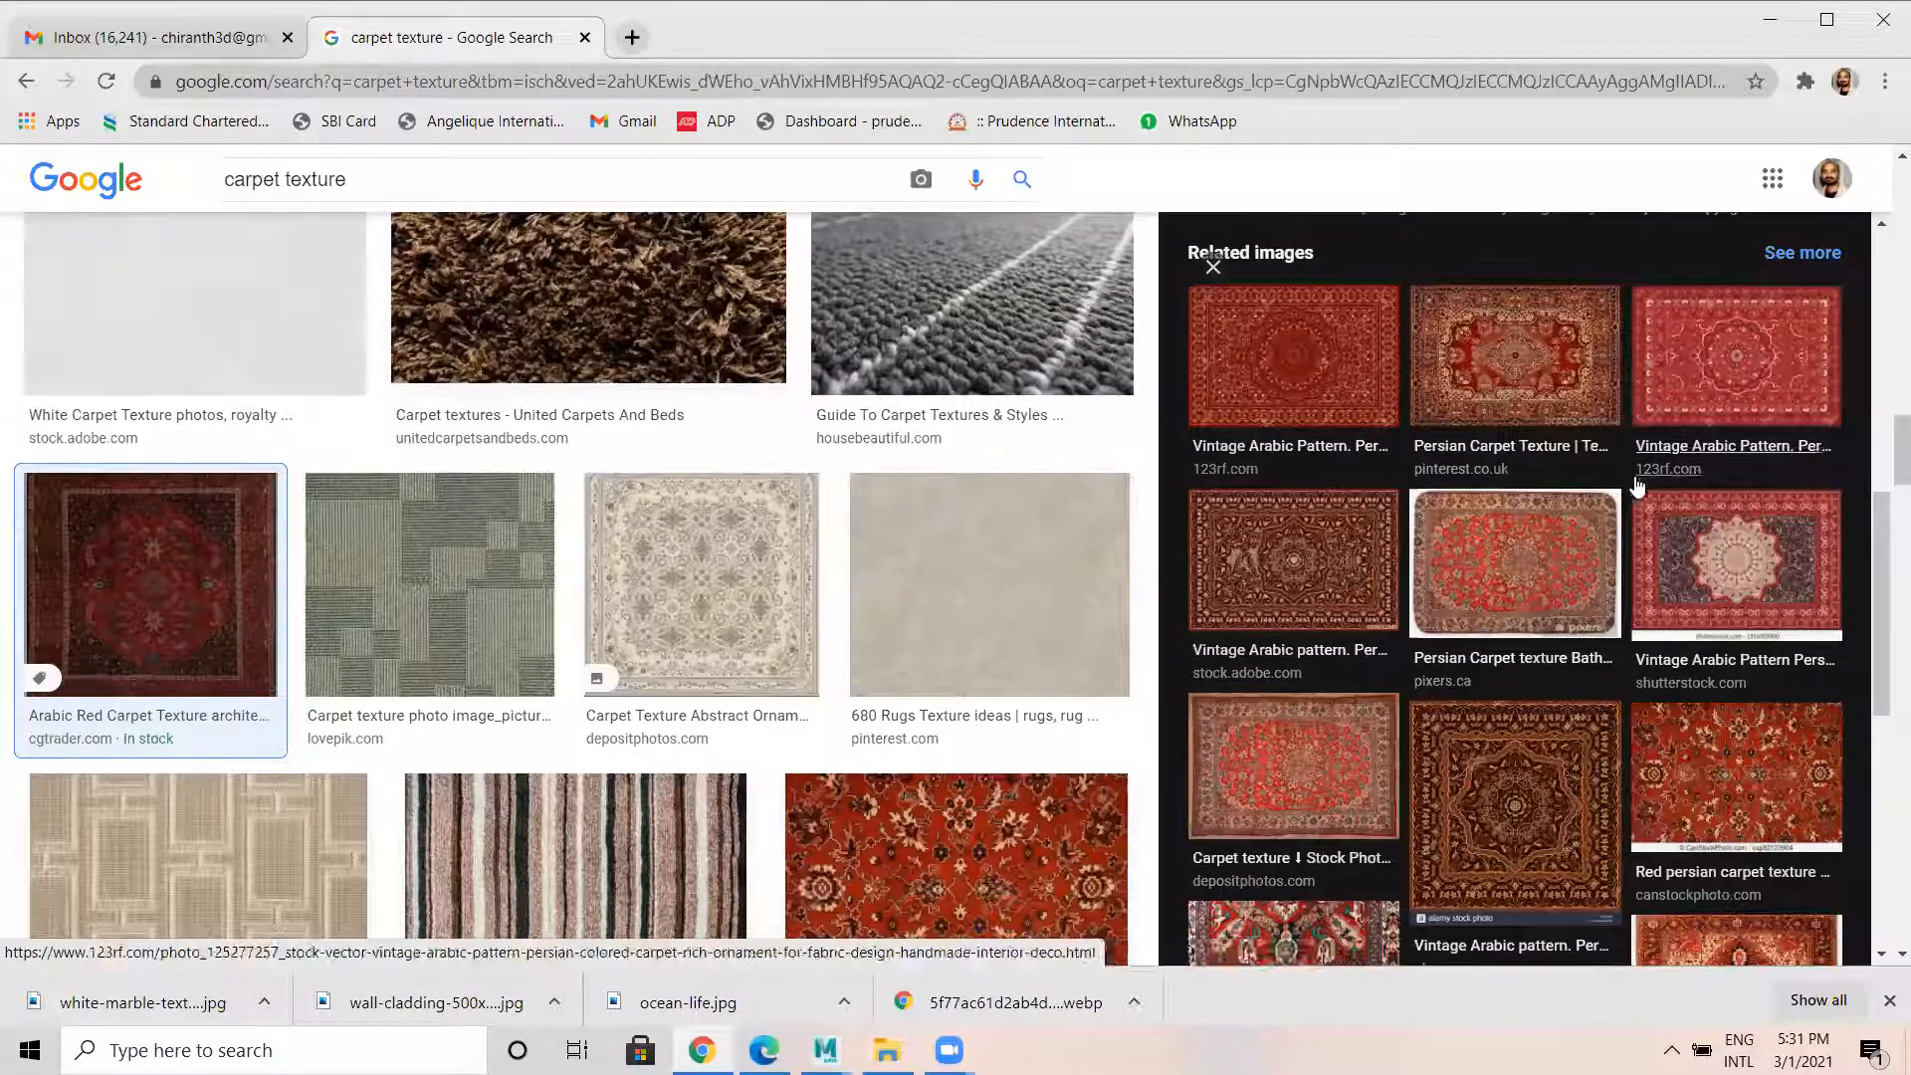
scroll(1603, 468, up, 7)
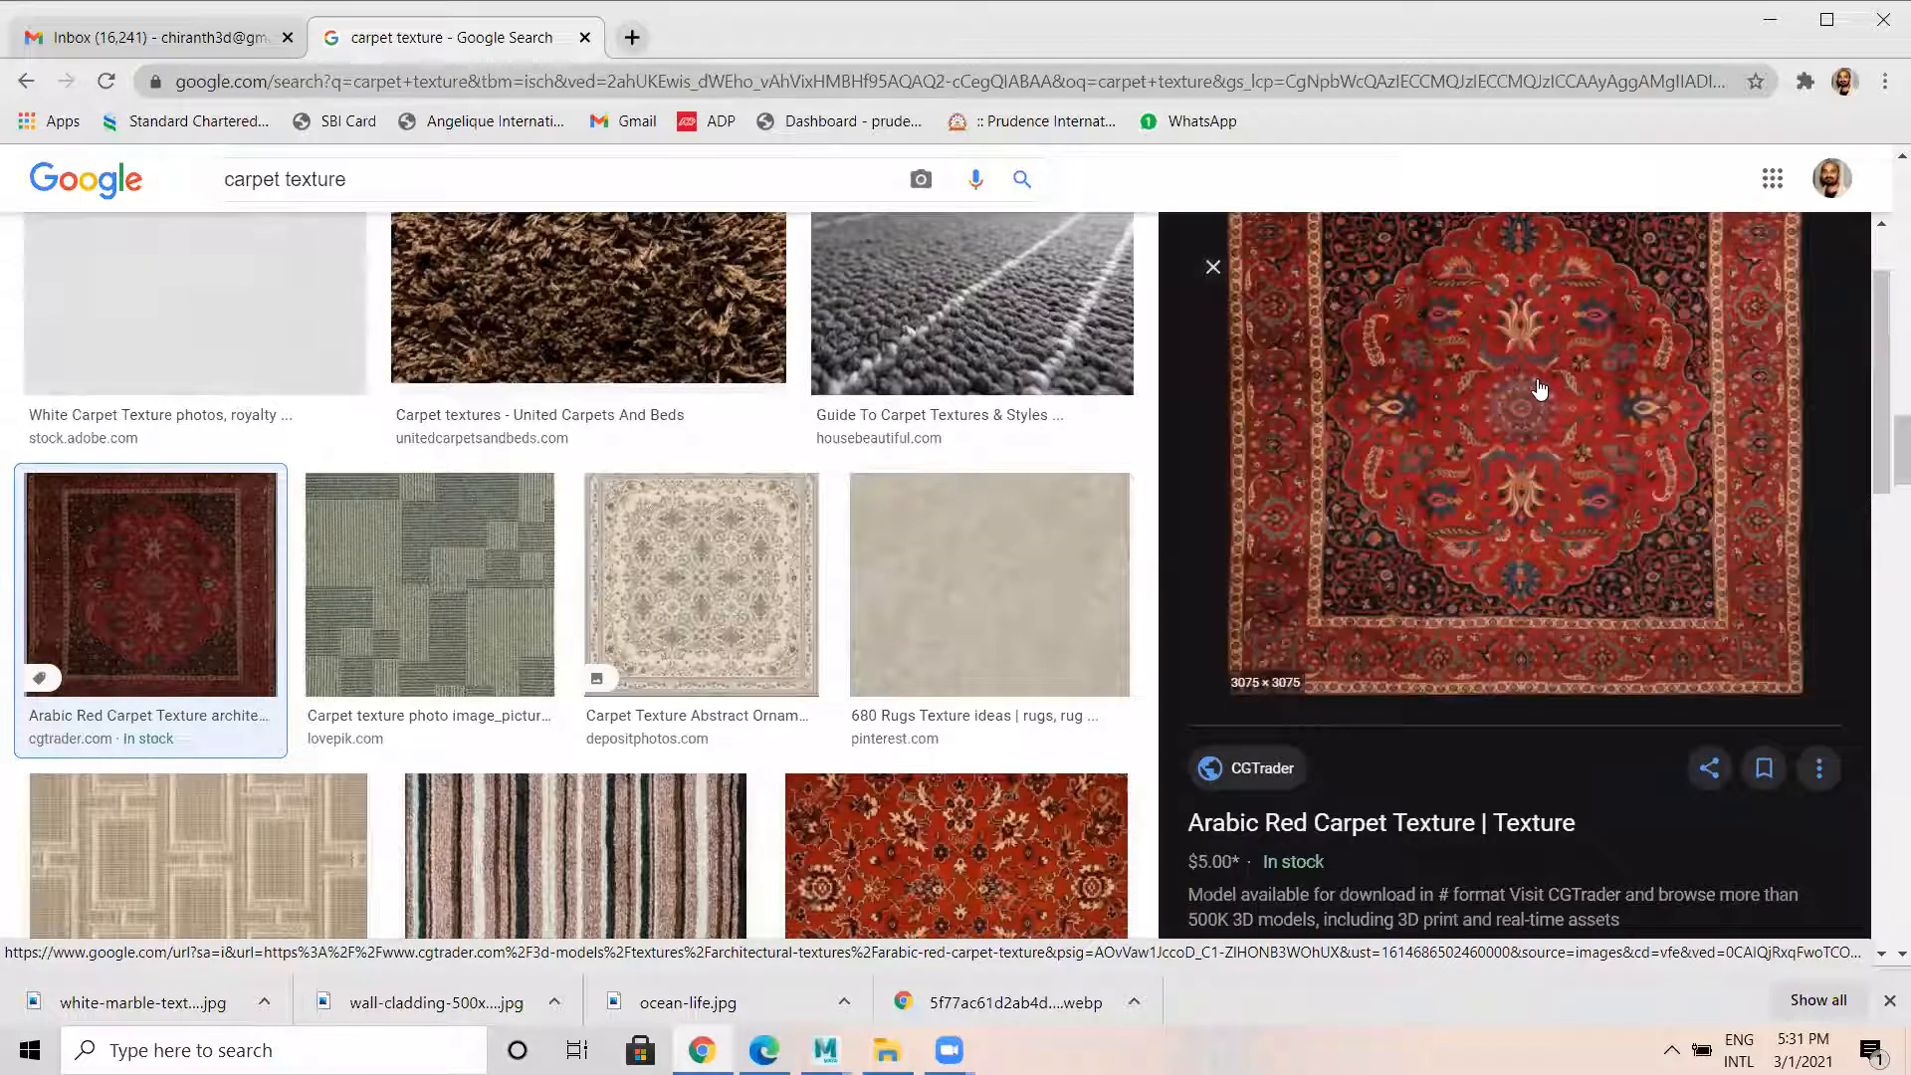
right_click(1539, 388)
click(1583, 636)
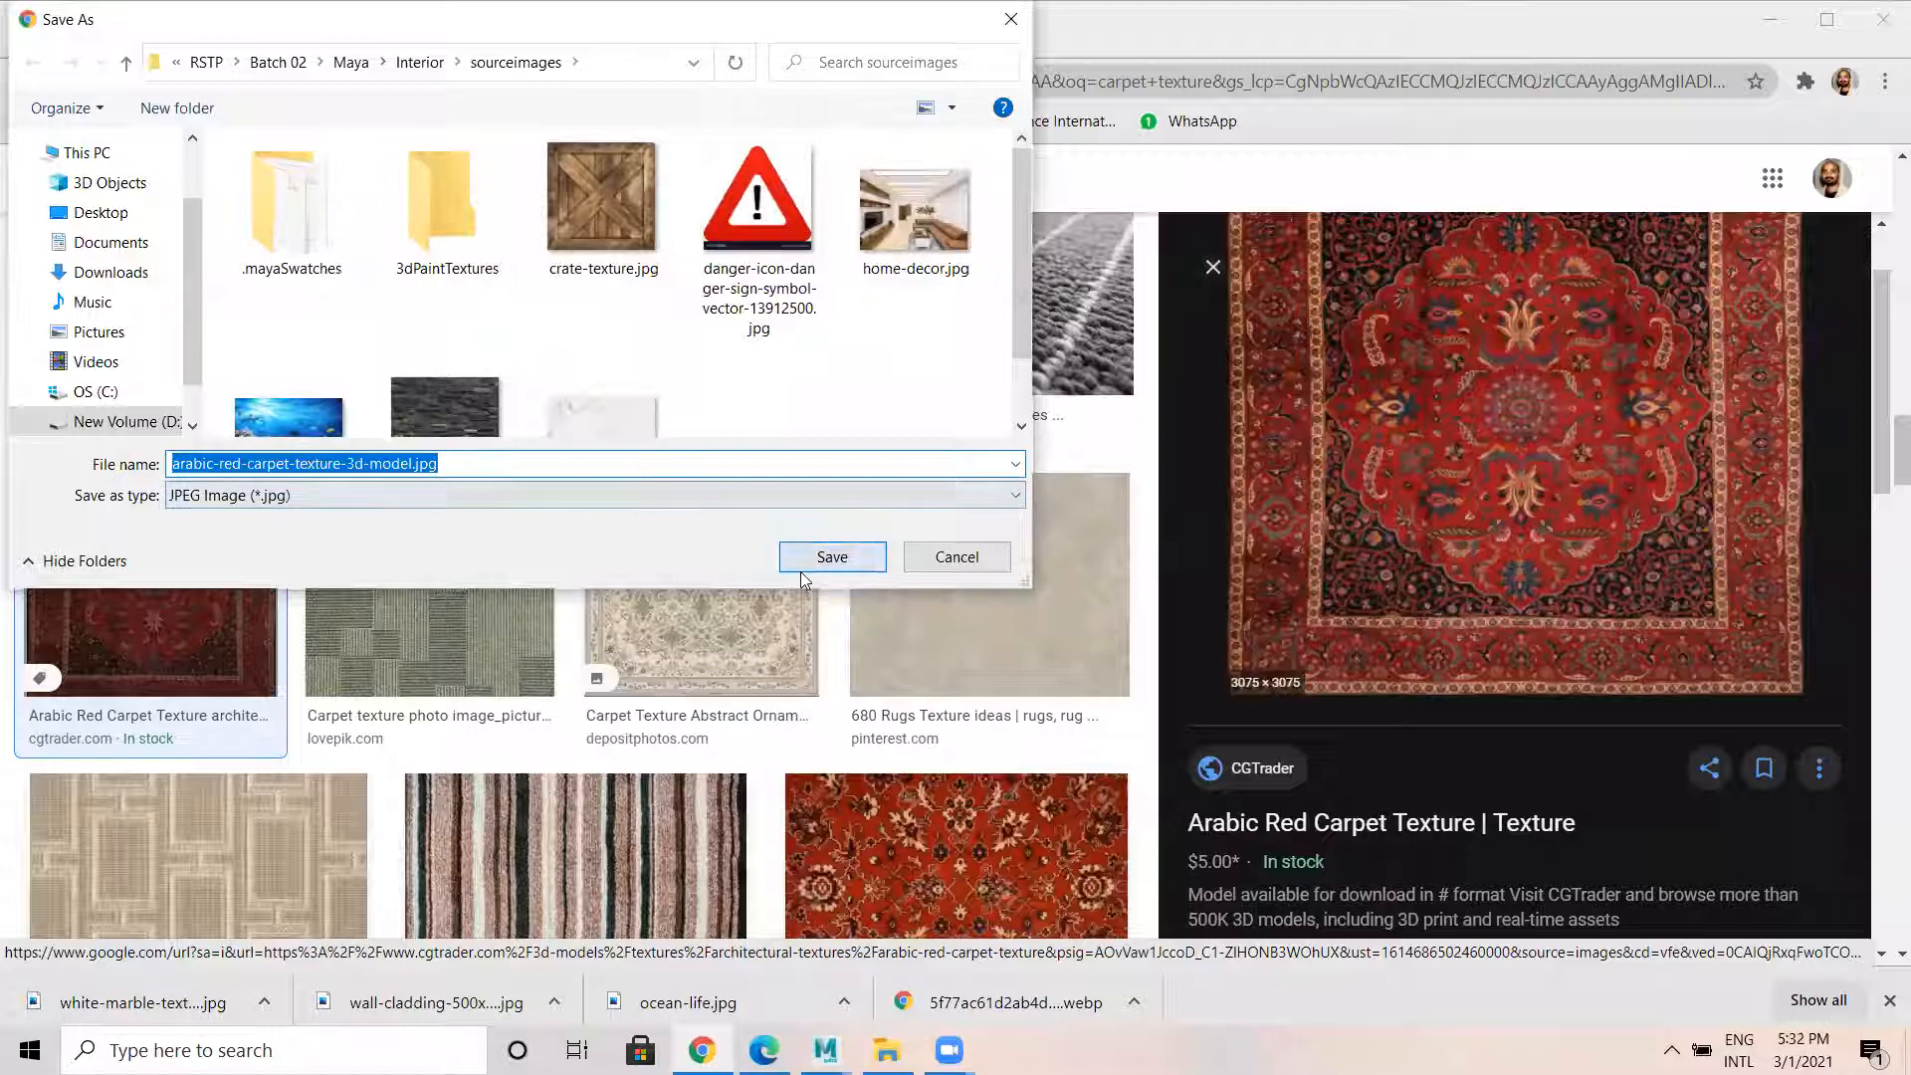
click(802, 567)
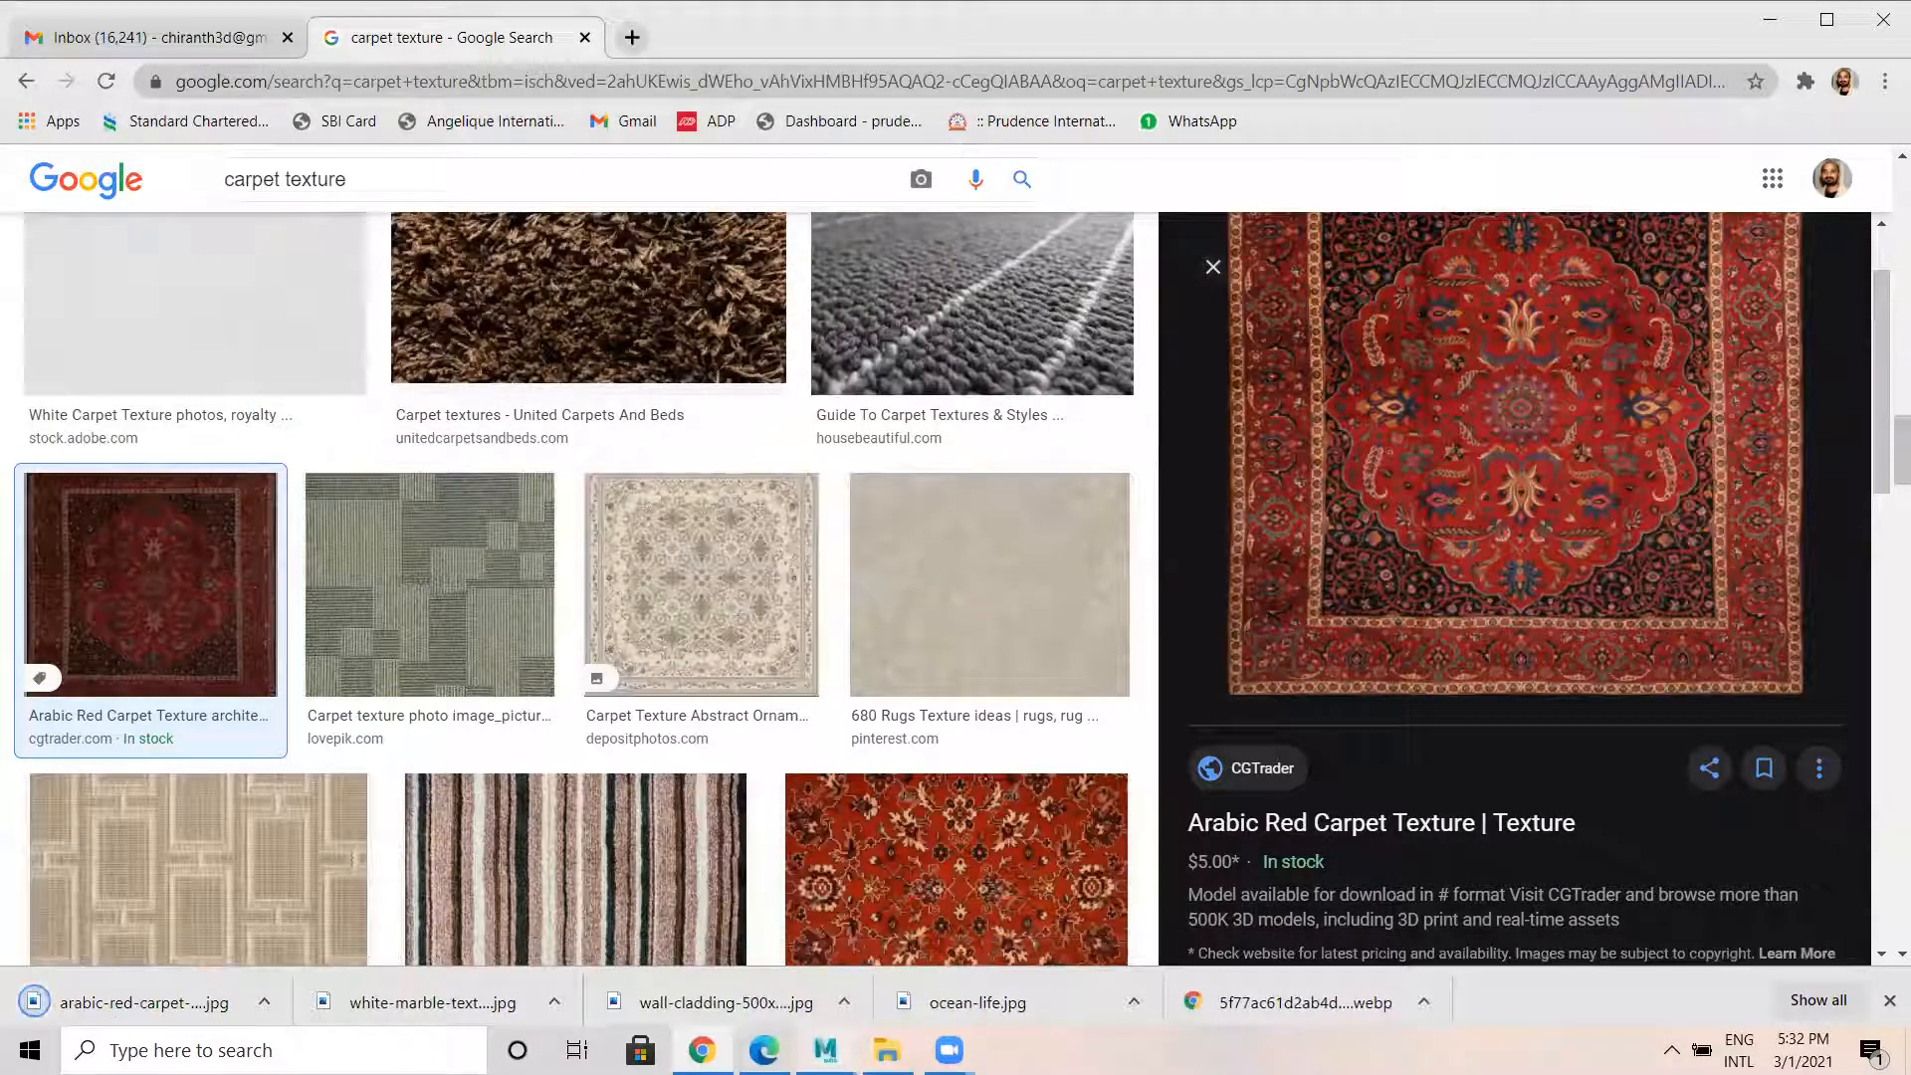
Switch back to Maya and load arabic-red-carpet-texture-3d-model.jpg into the file texture of the rug material's base color.
mouse_move(825, 1051)
click(909, 904)
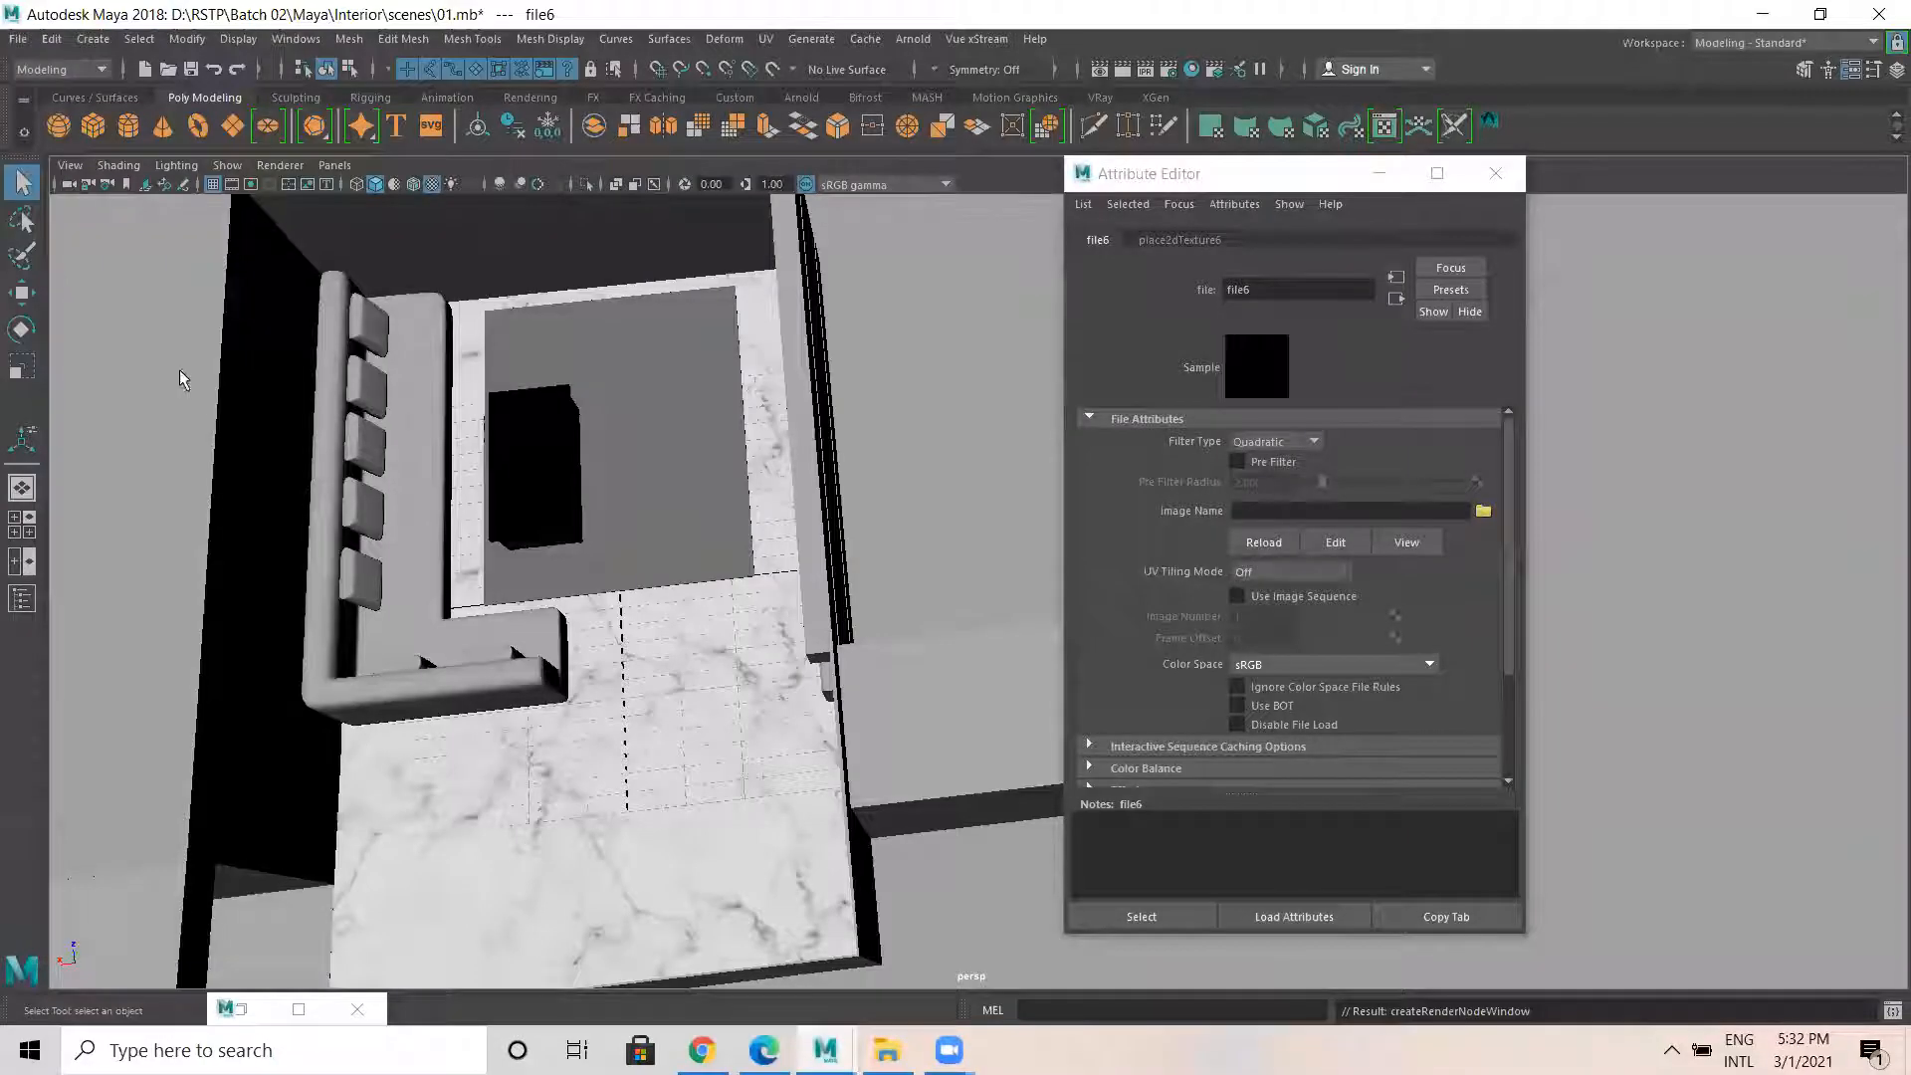
click(674, 403)
click(1408, 242)
click(1416, 239)
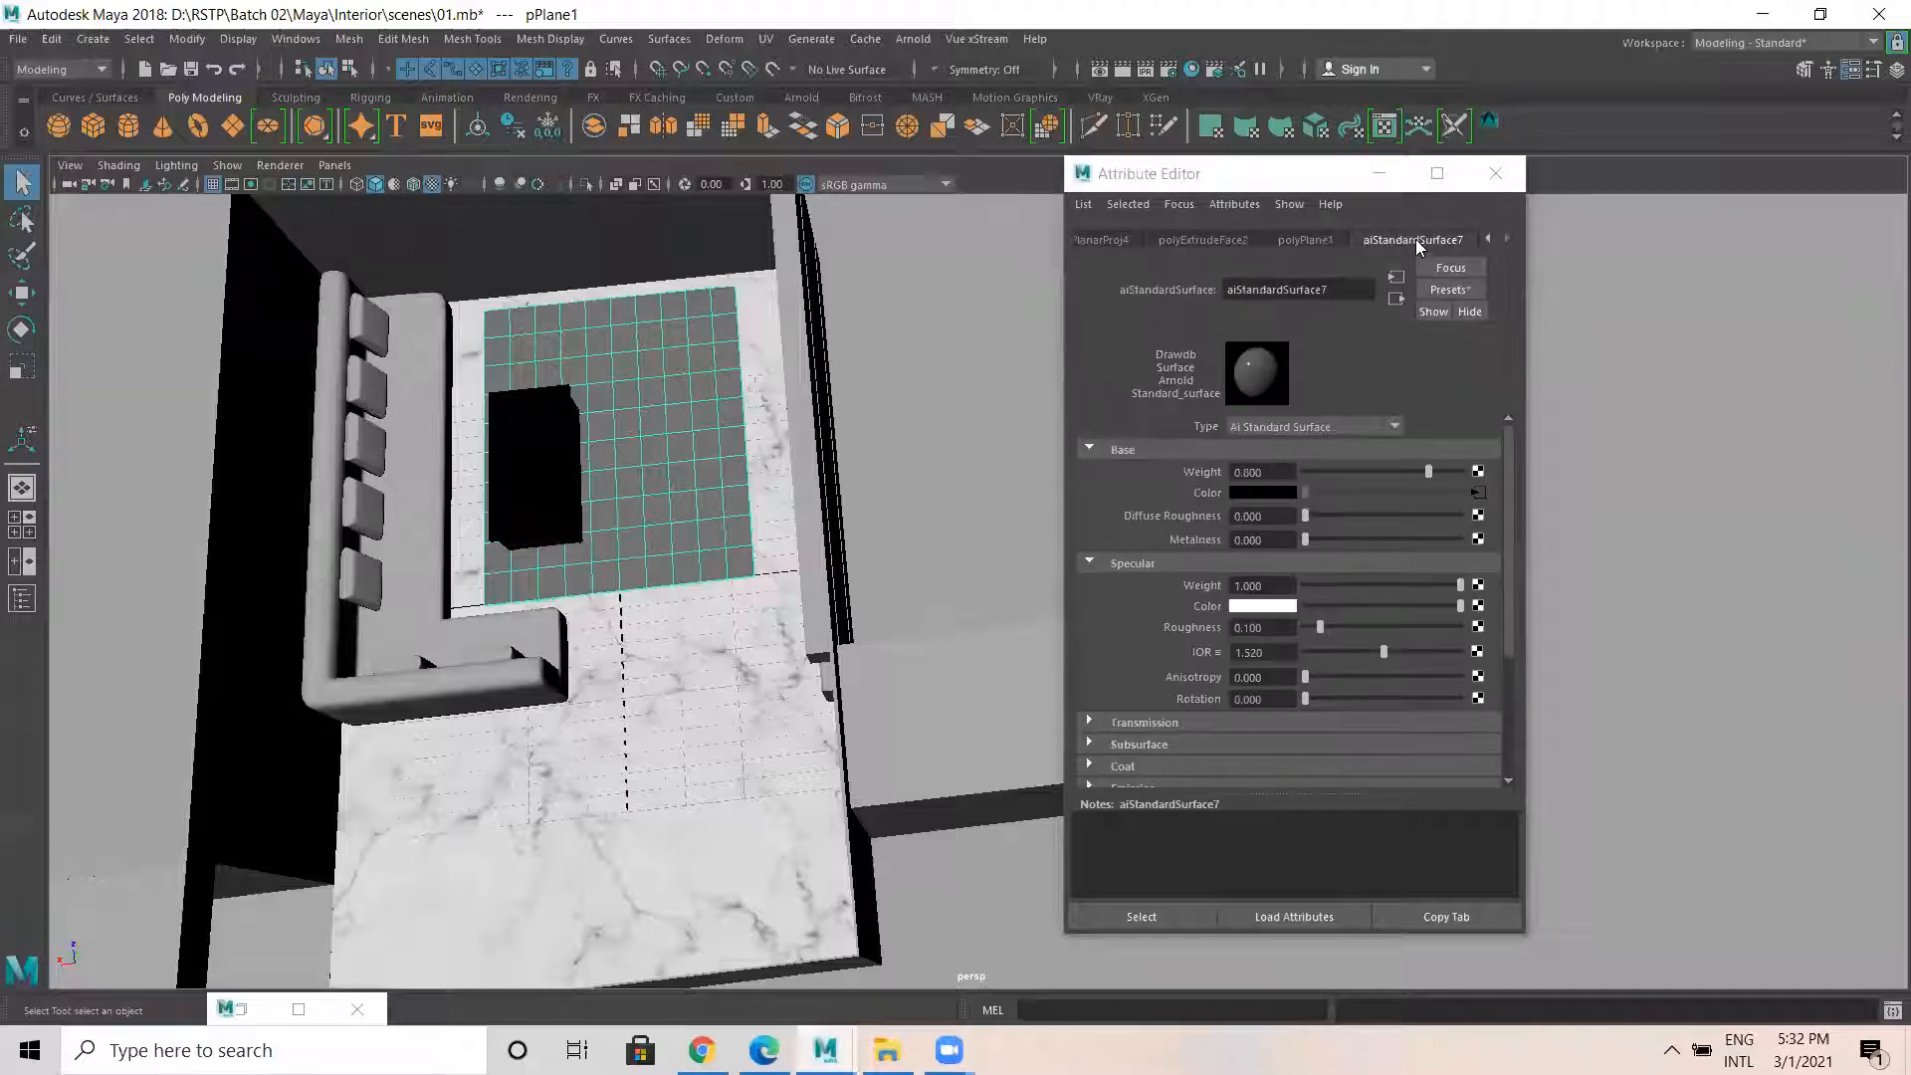
click(1478, 493)
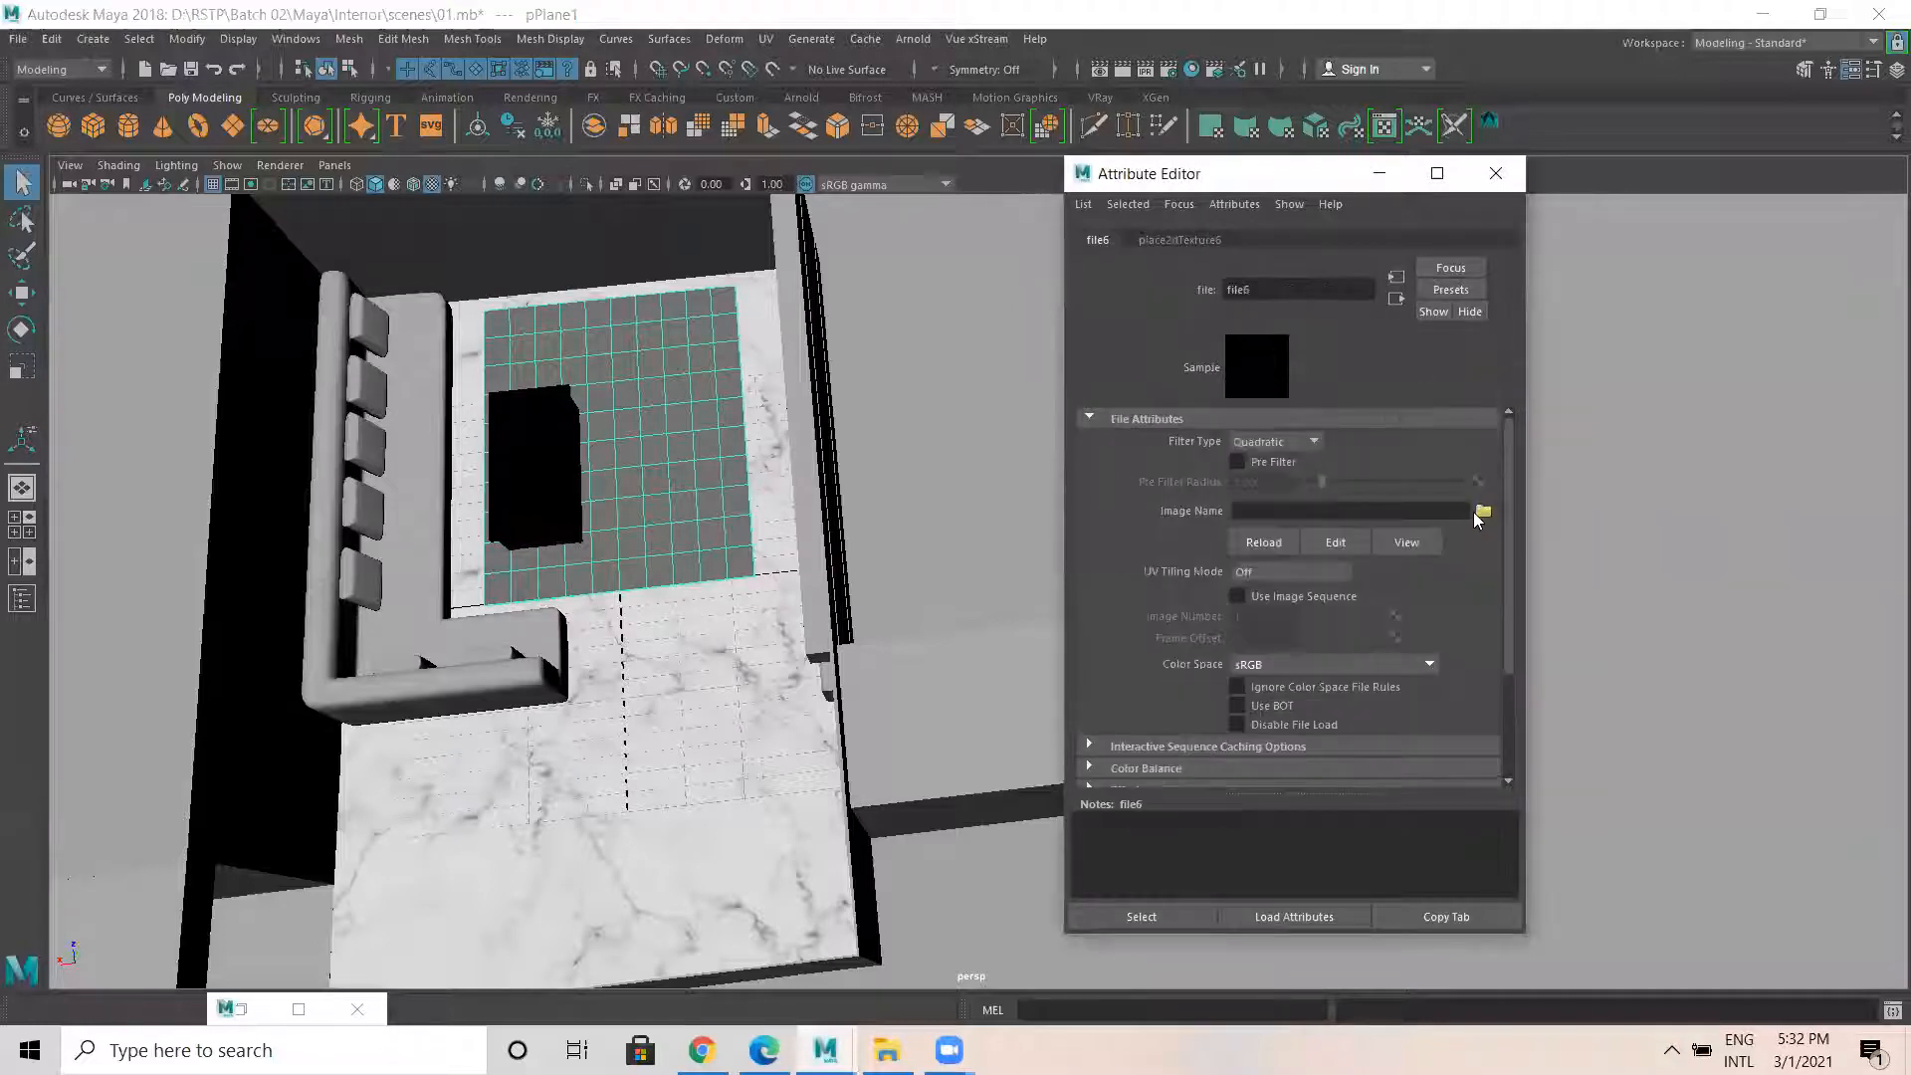
click(1483, 511)
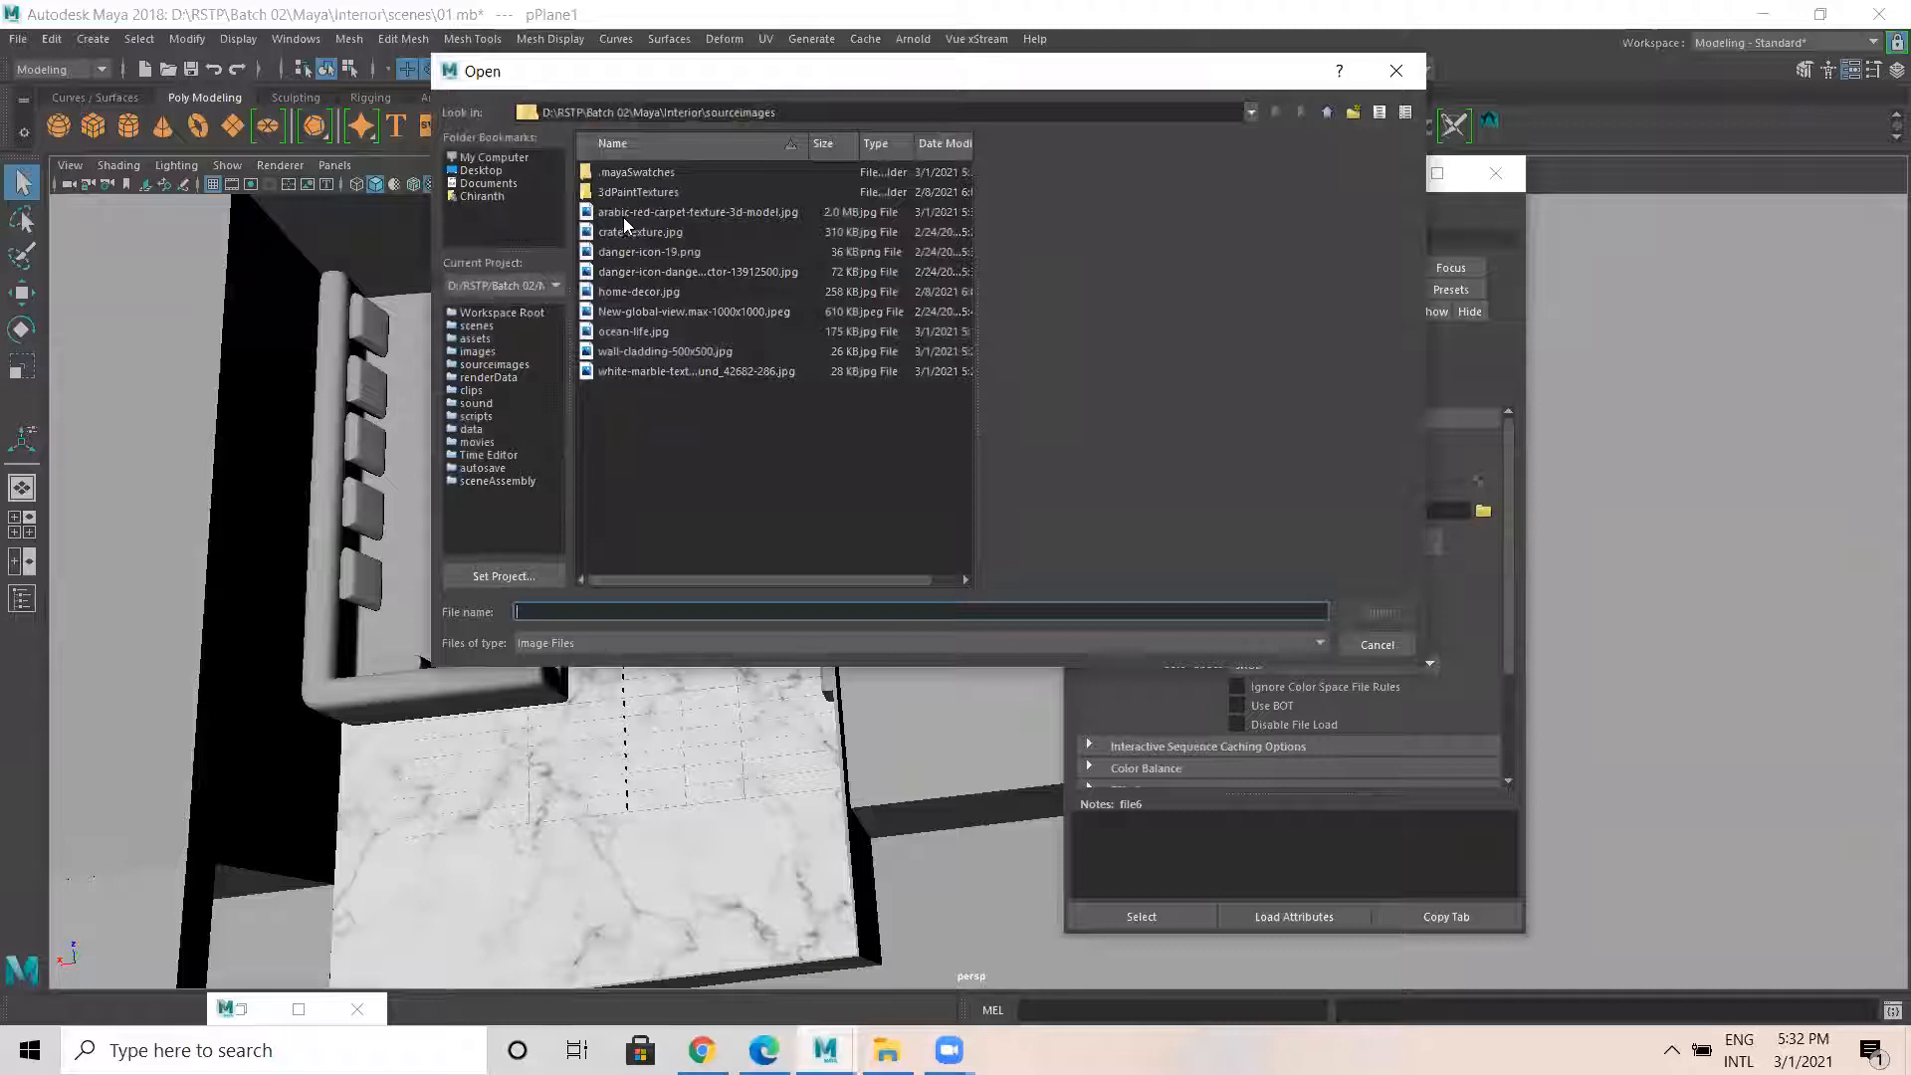
click(641, 218)
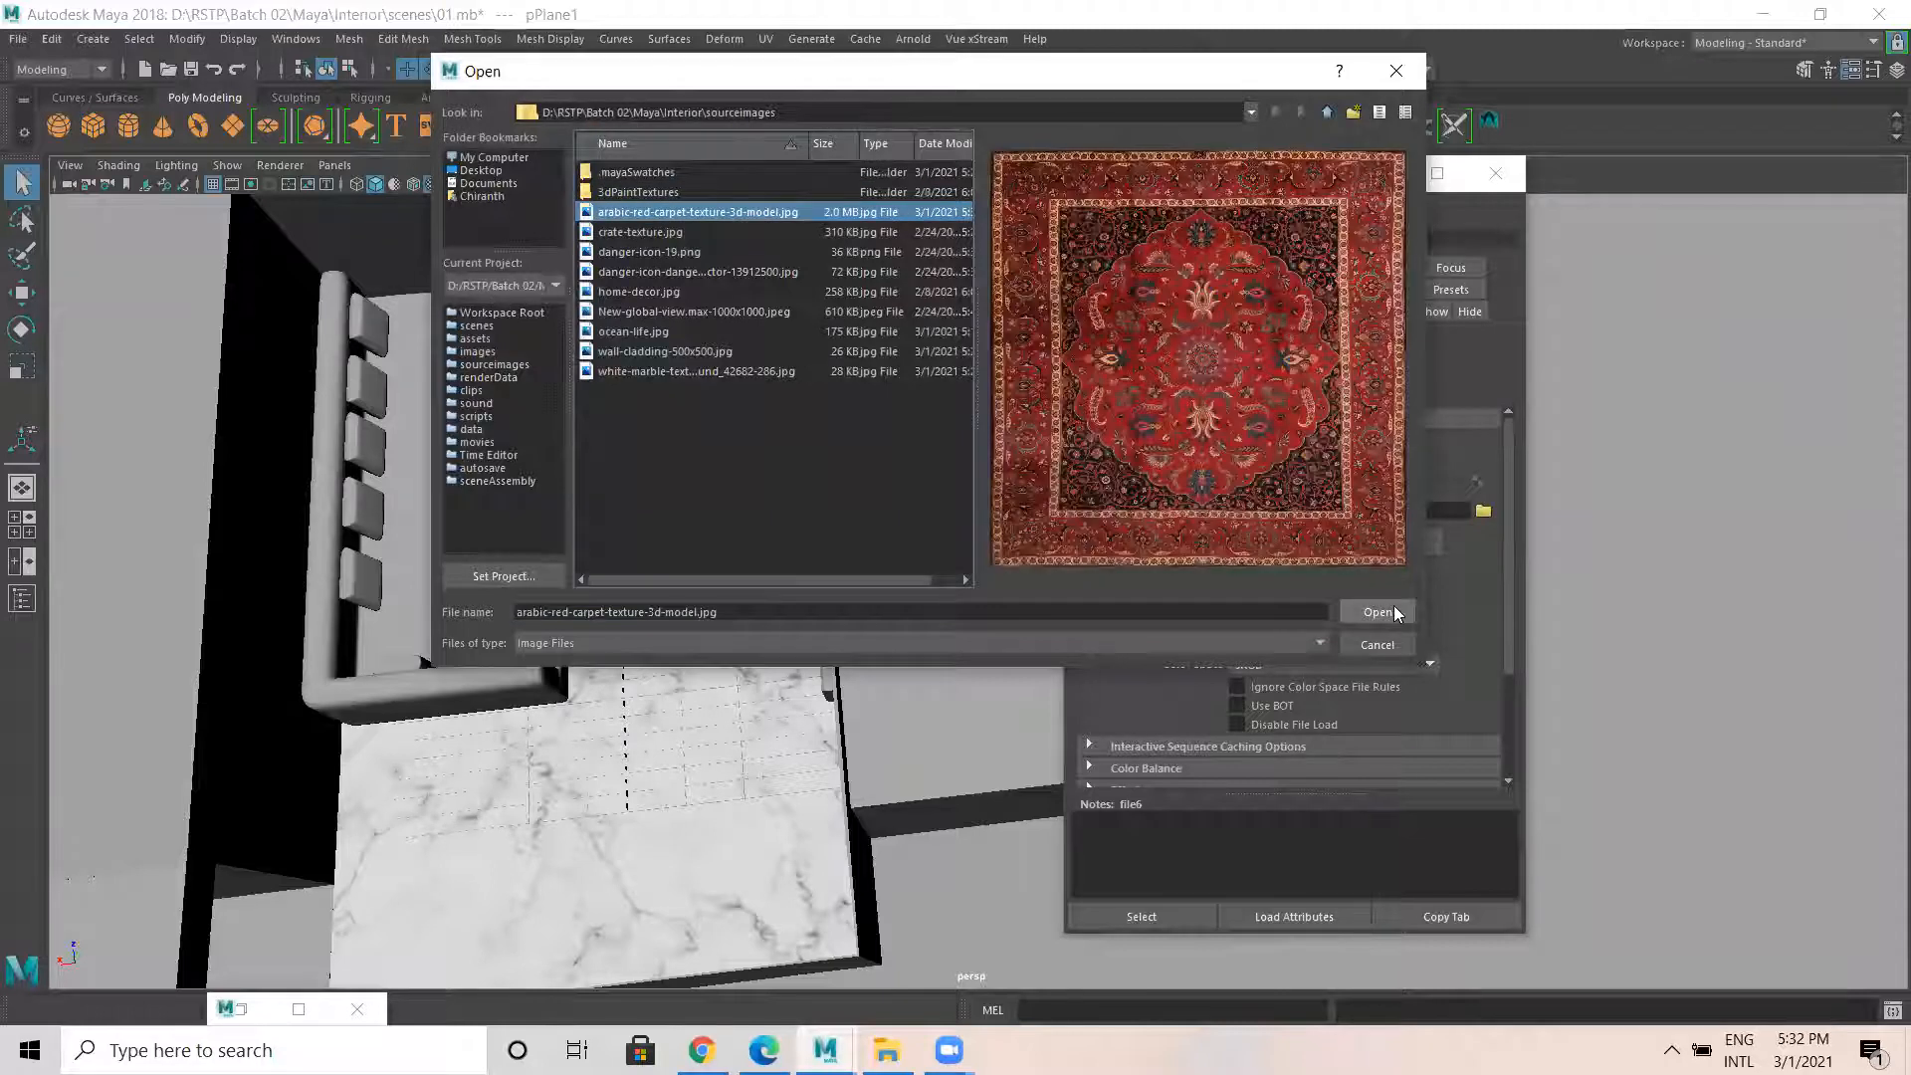
click(1379, 612)
Move the rug about 1 unit toward the sofa beneath the coffee table, and deselect it.
mouse_move(667, 416)
alt+mouse_down()
mouse_move(717, 443)
mouse_move(742, 423)
mouse_move(703, 426)
alt+mouse_up()
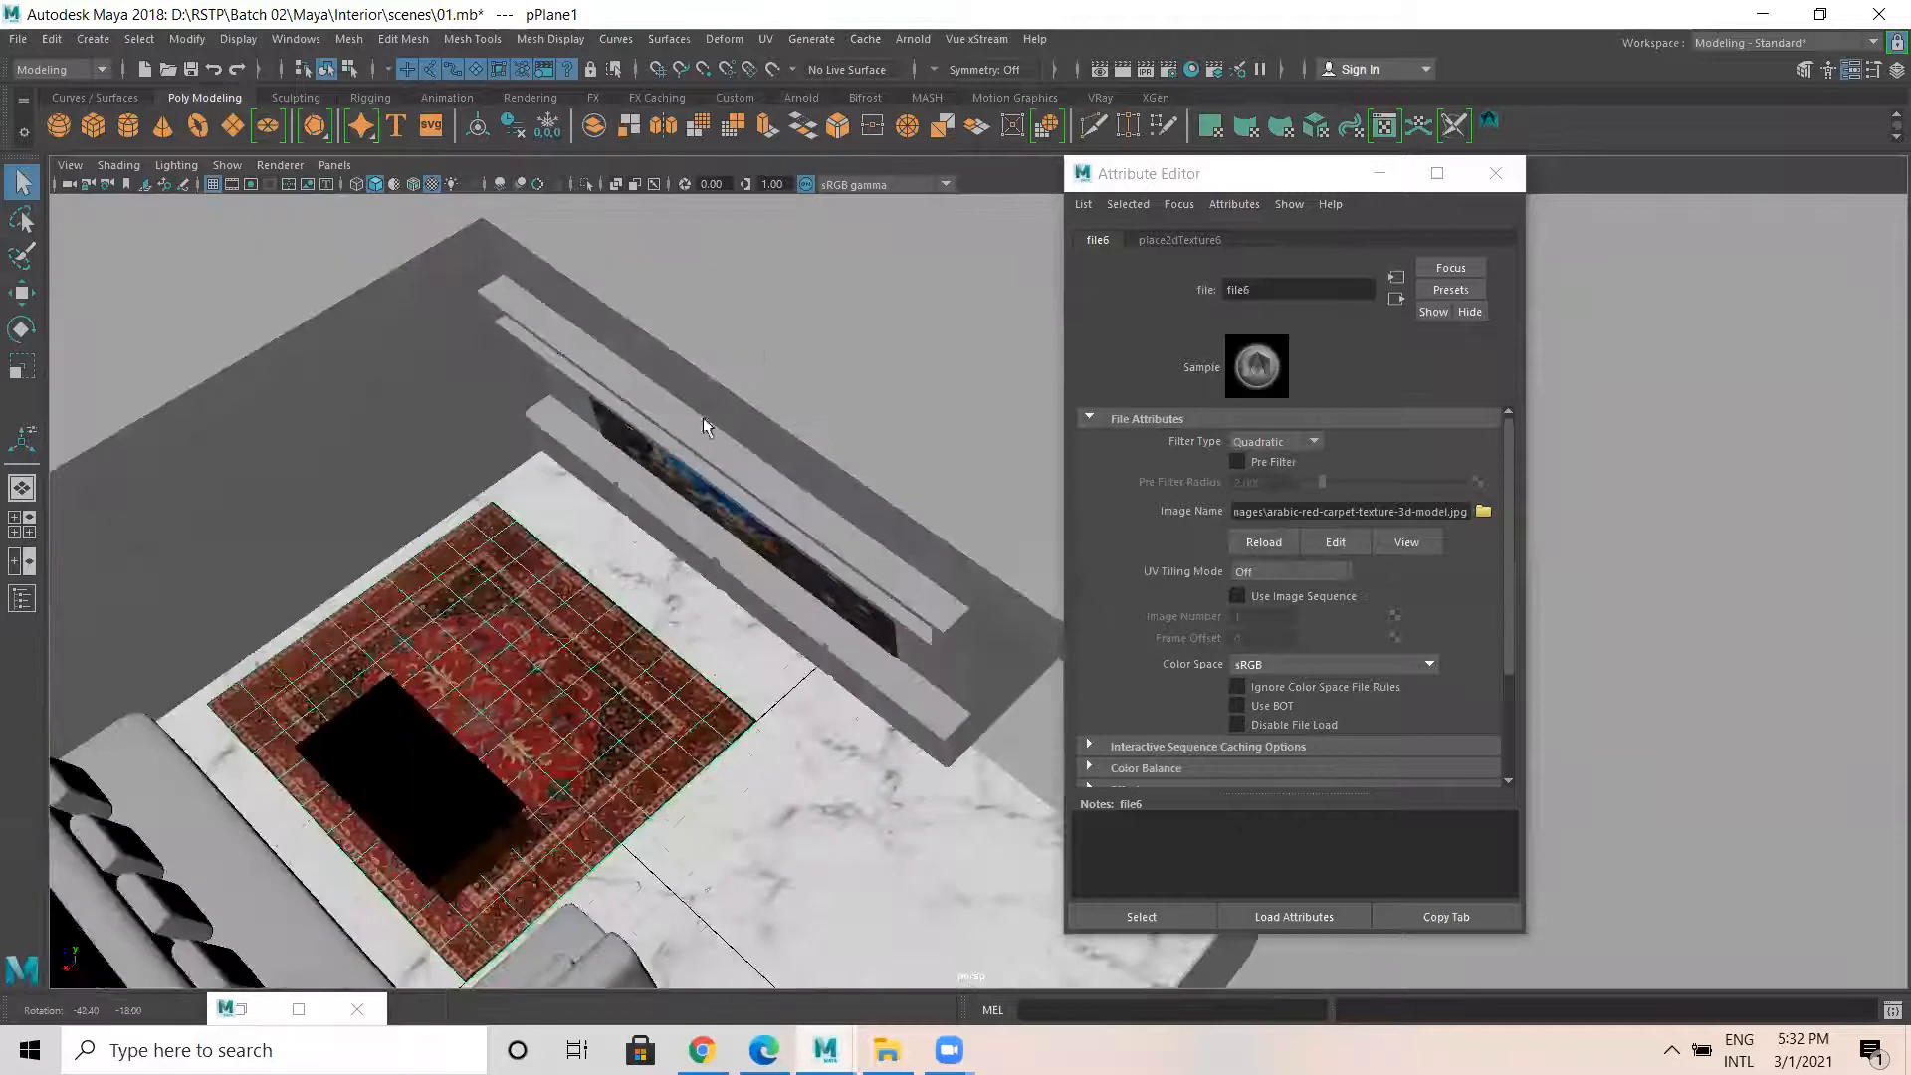
click(775, 371)
click(577, 666)
key(w)
drag(520, 668, 374, 791)
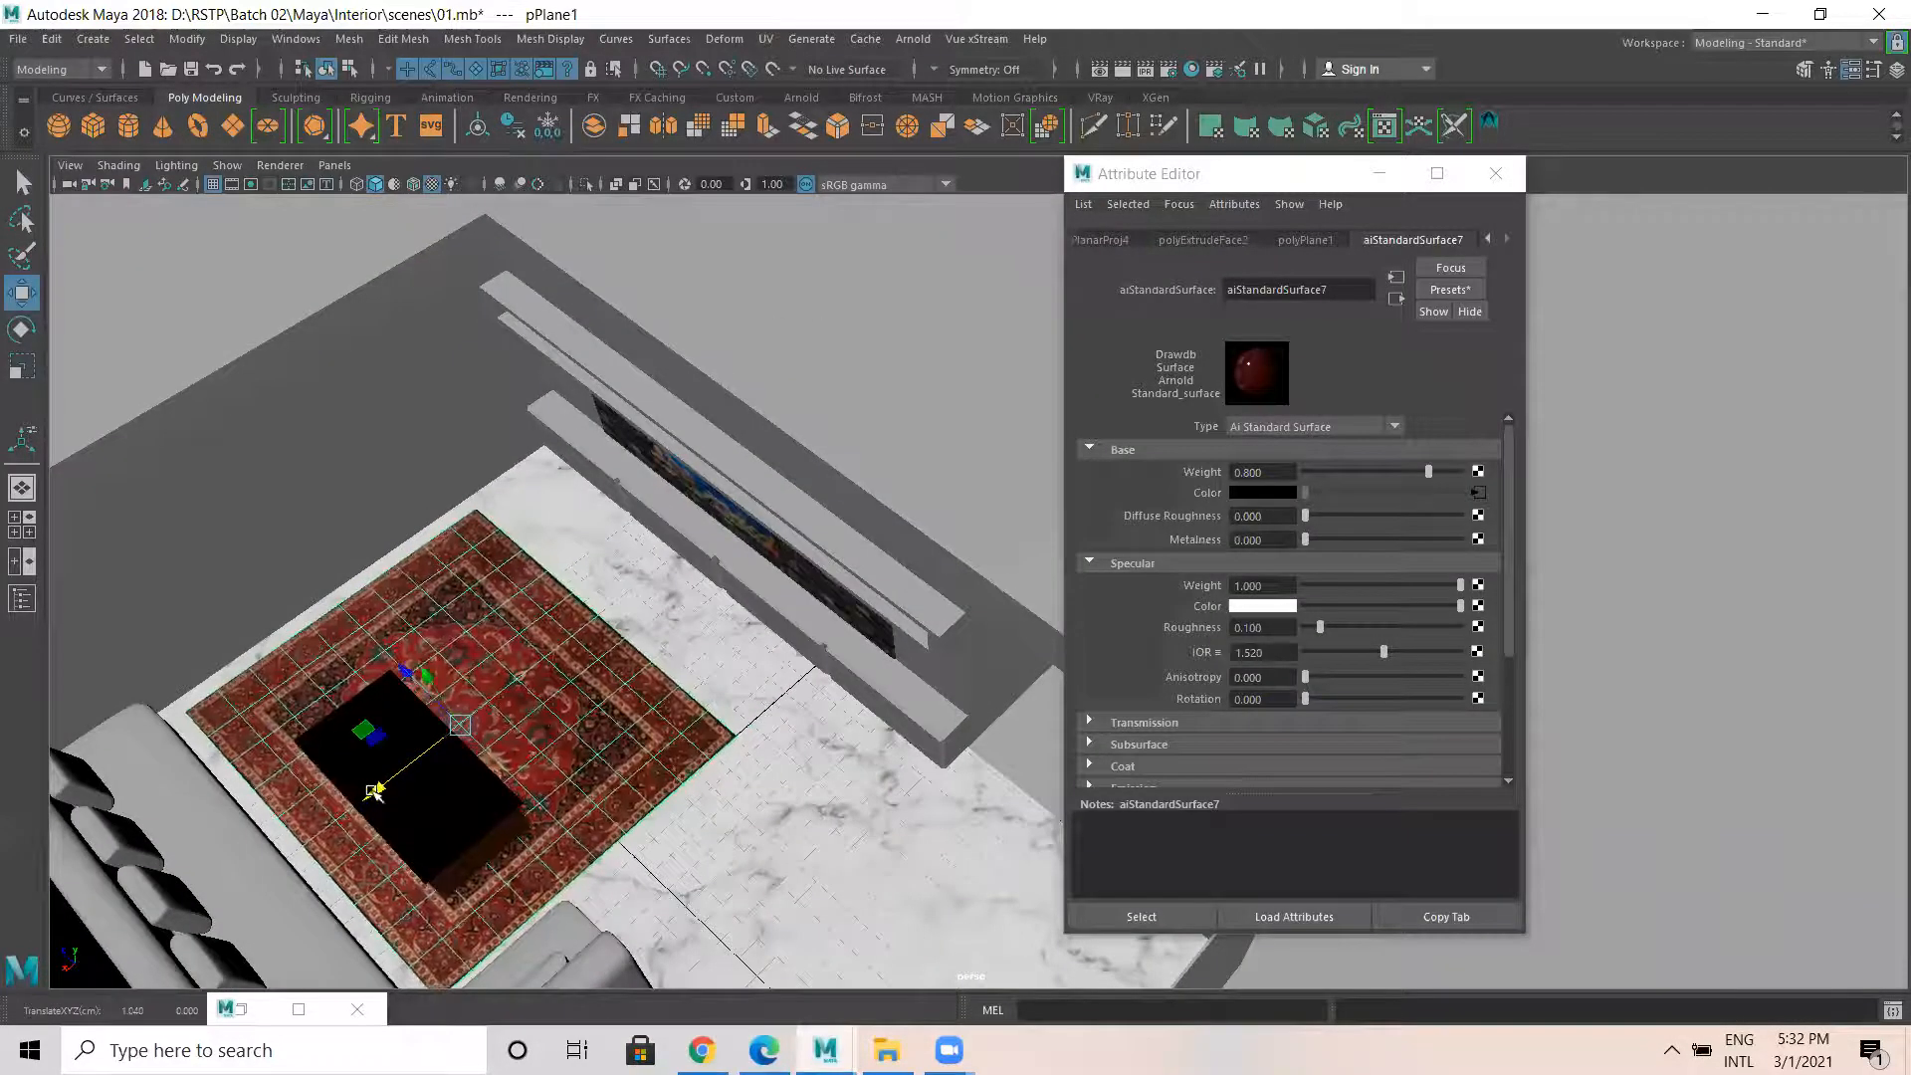
click(871, 359)
Assign a new aiStandardSurface material to the room's wall mesh and lower its specular IOR to about 0.69.
alt+drag(588, 766, 678, 558)
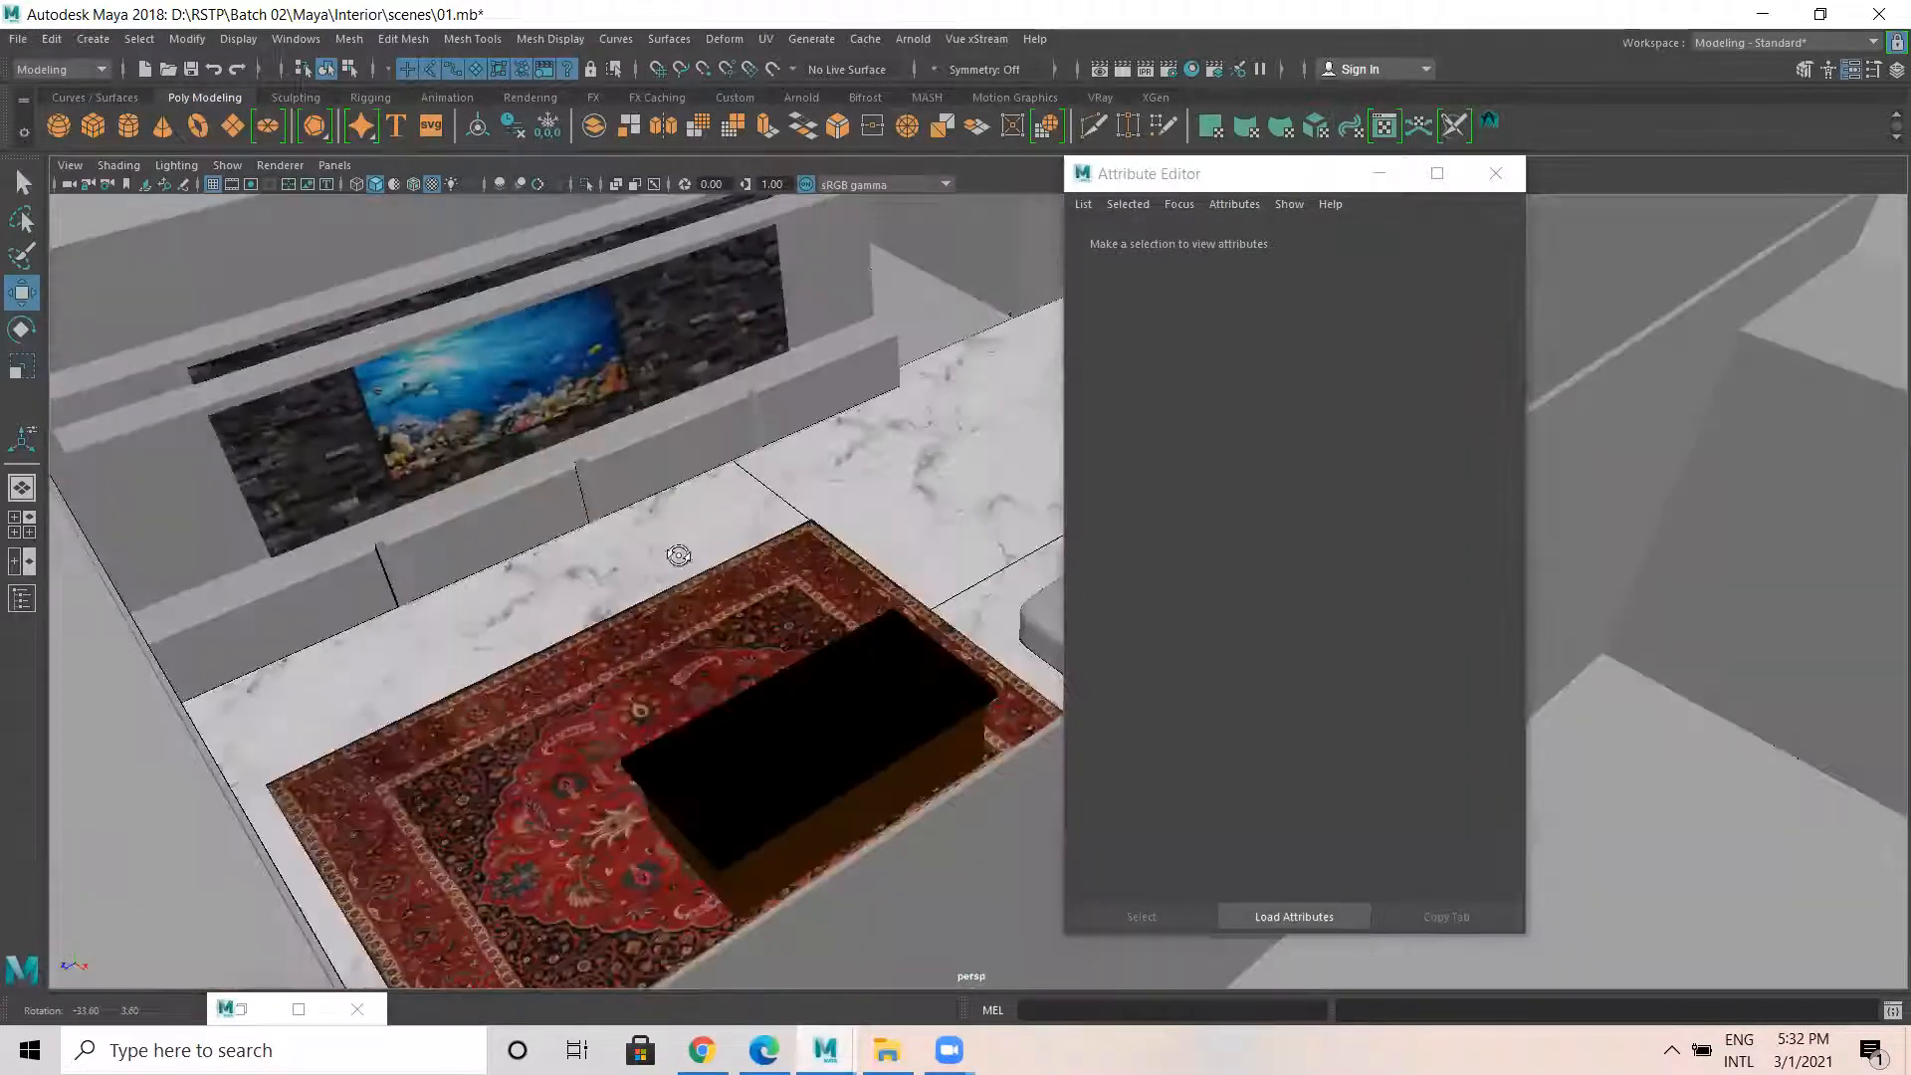
alt+drag(676, 344, 585, 464)
click(512, 363)
scroll(748, 568, down, 5)
alt+drag(588, 602, 543, 637)
alt+drag(667, 477, 572, 398)
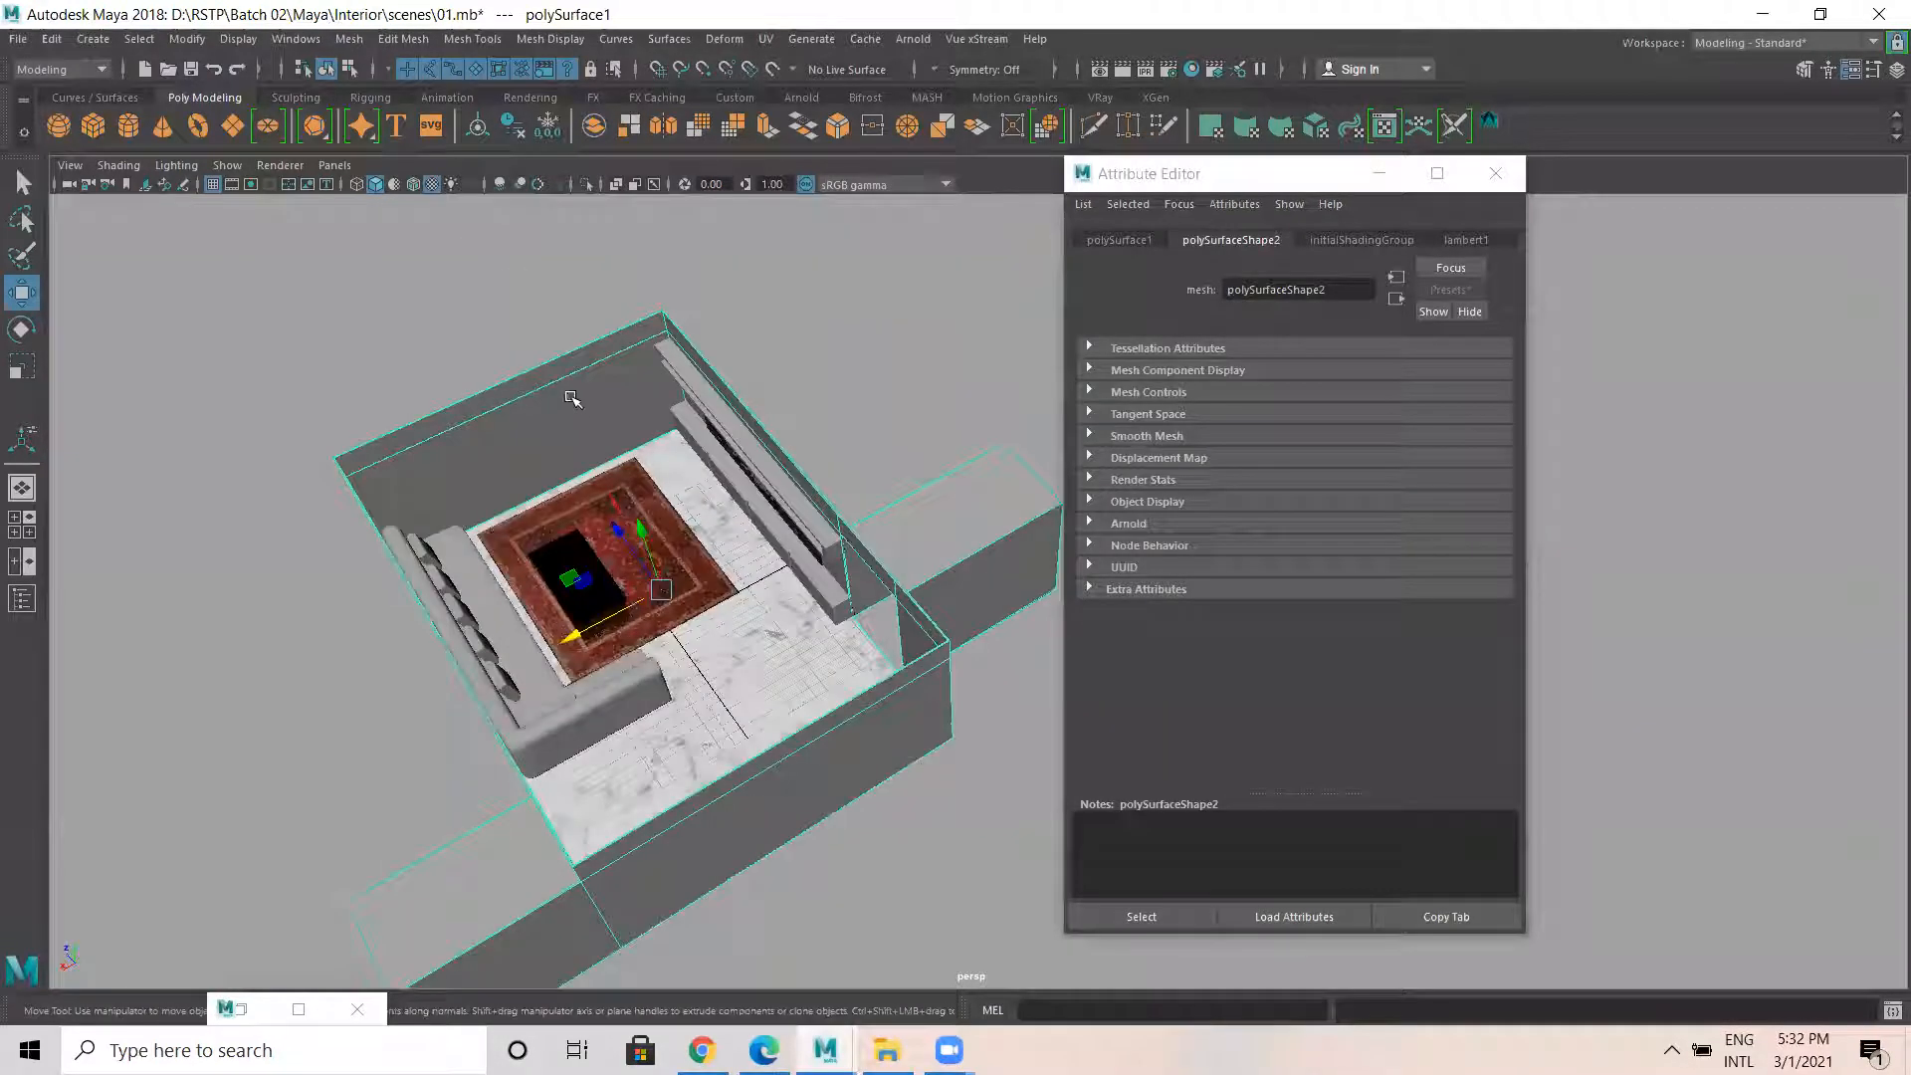
right_drag(573, 398, 601, 905)
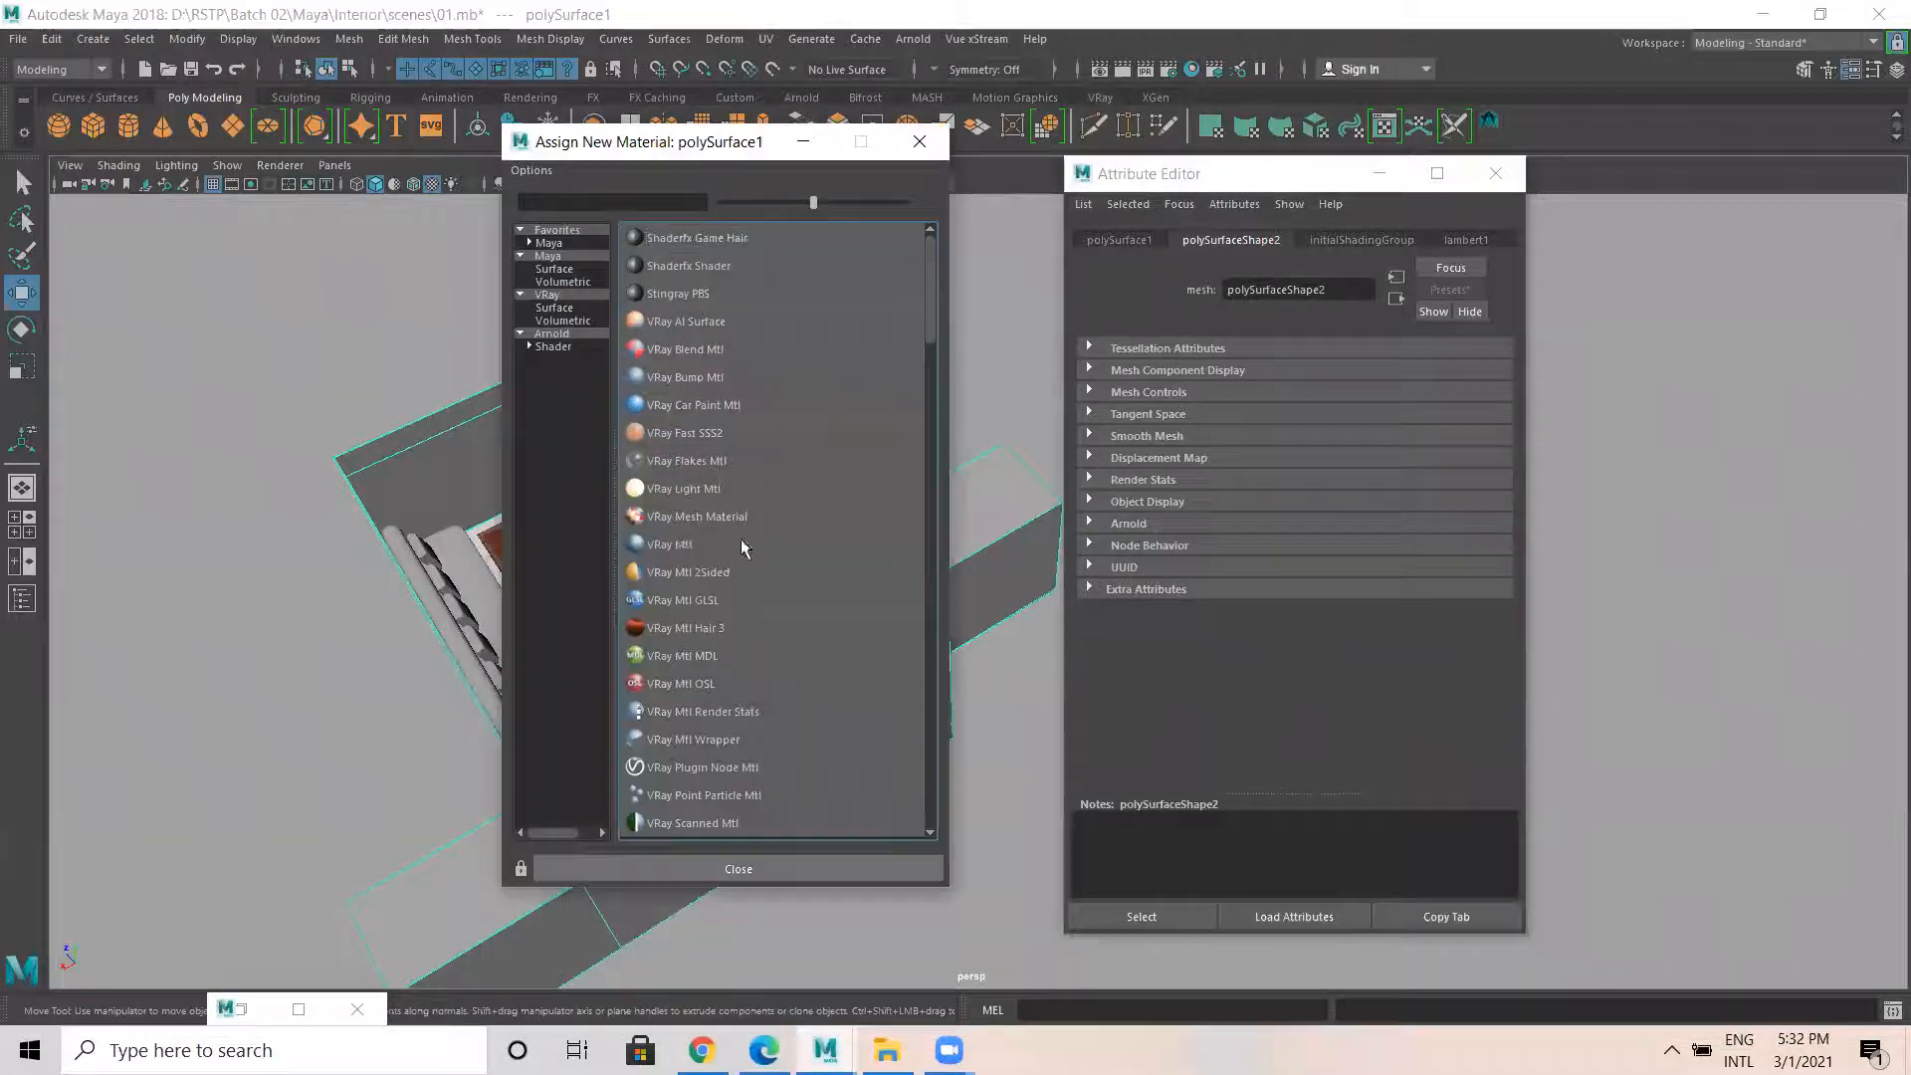
click(559, 347)
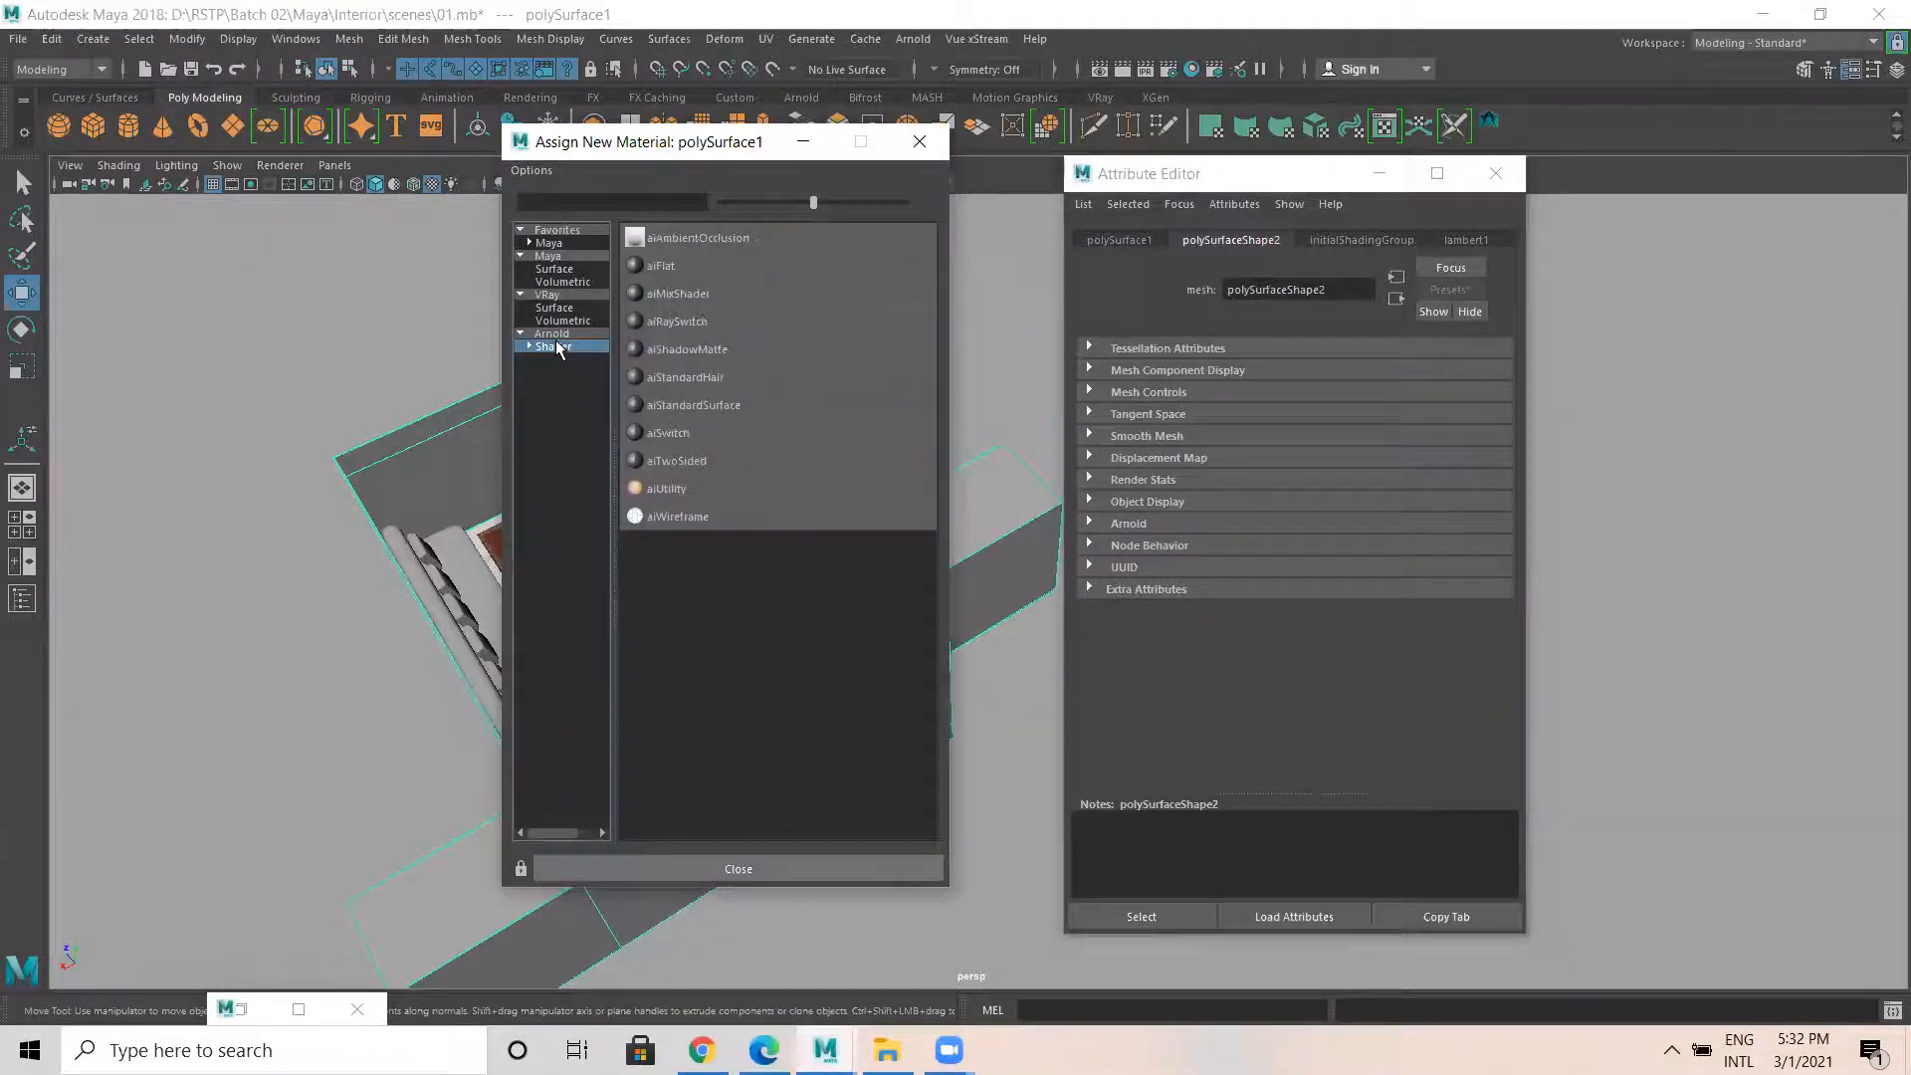
click(695, 405)
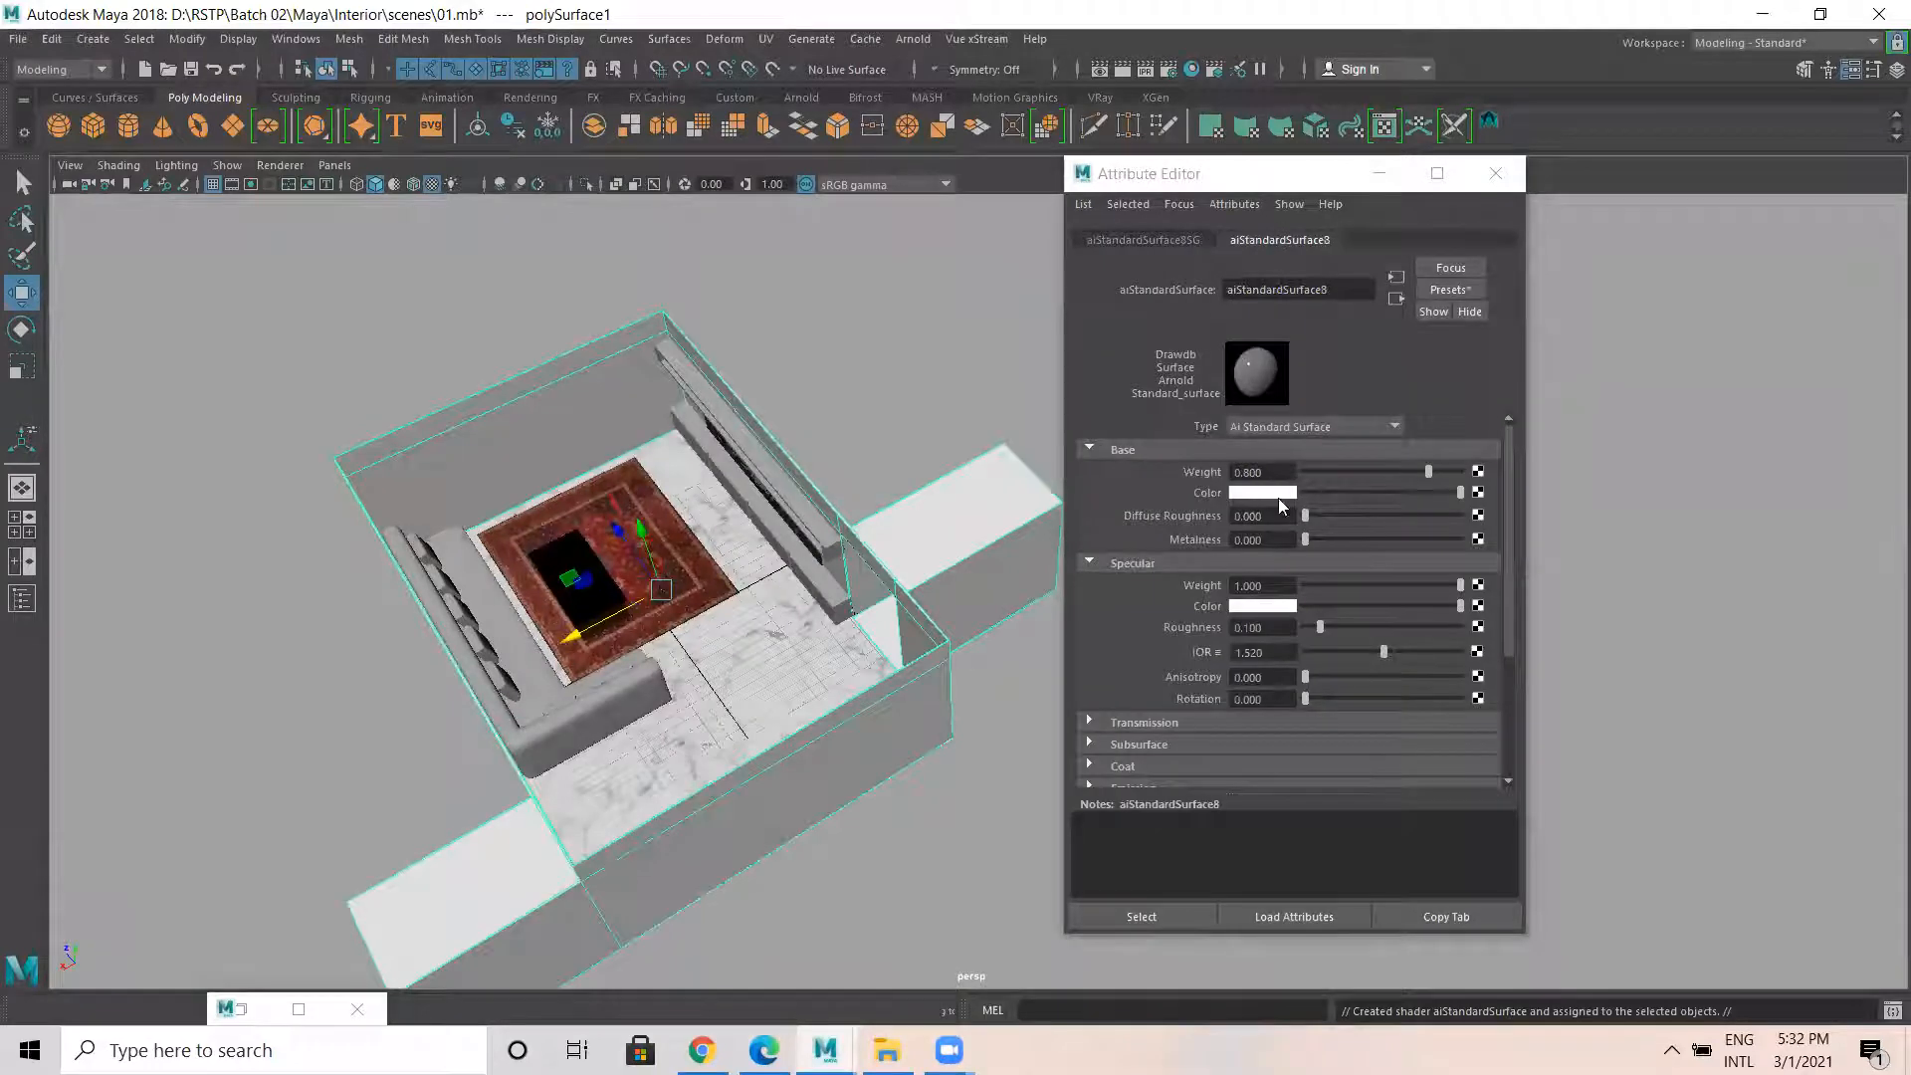
click(1338, 649)
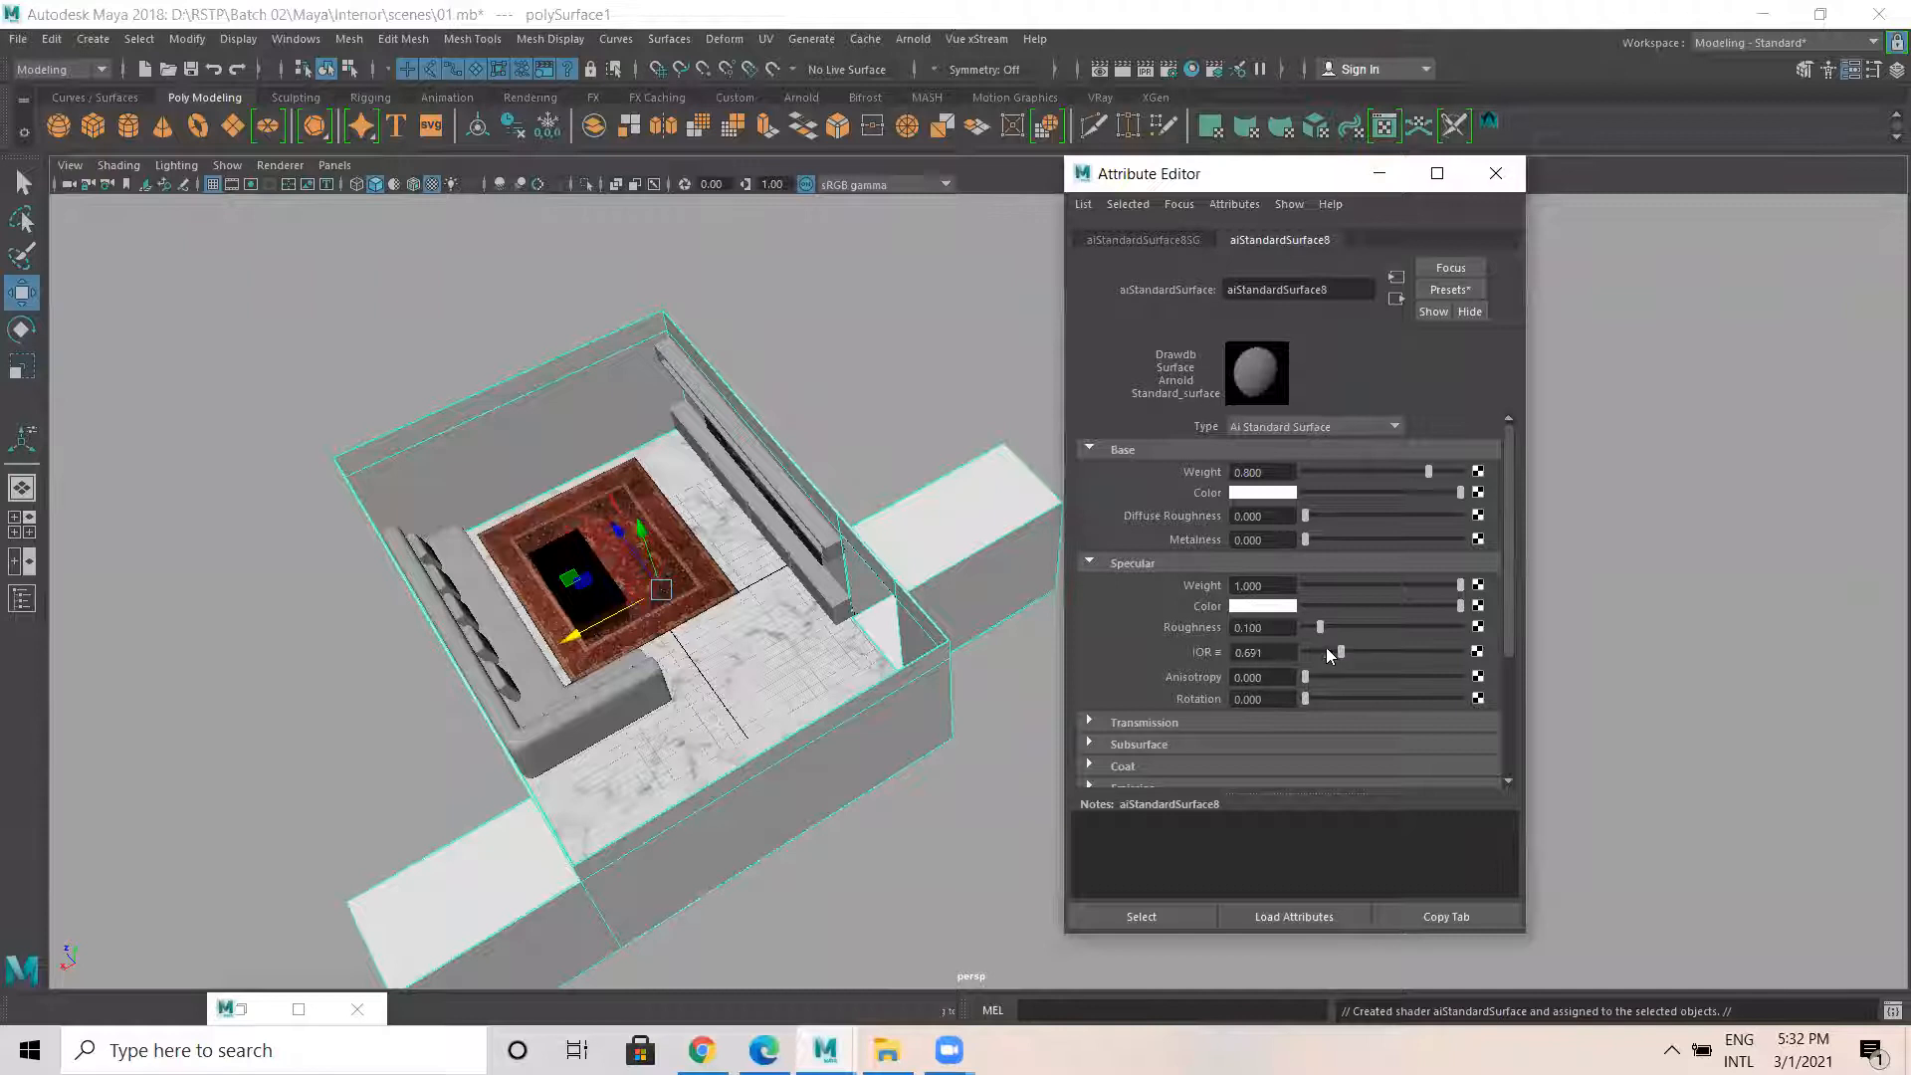
Set the wall material's specular roughness to about 0.36 and its IOR to about 0.71, and deselect the walls.
drag(1360, 626, 1361, 626)
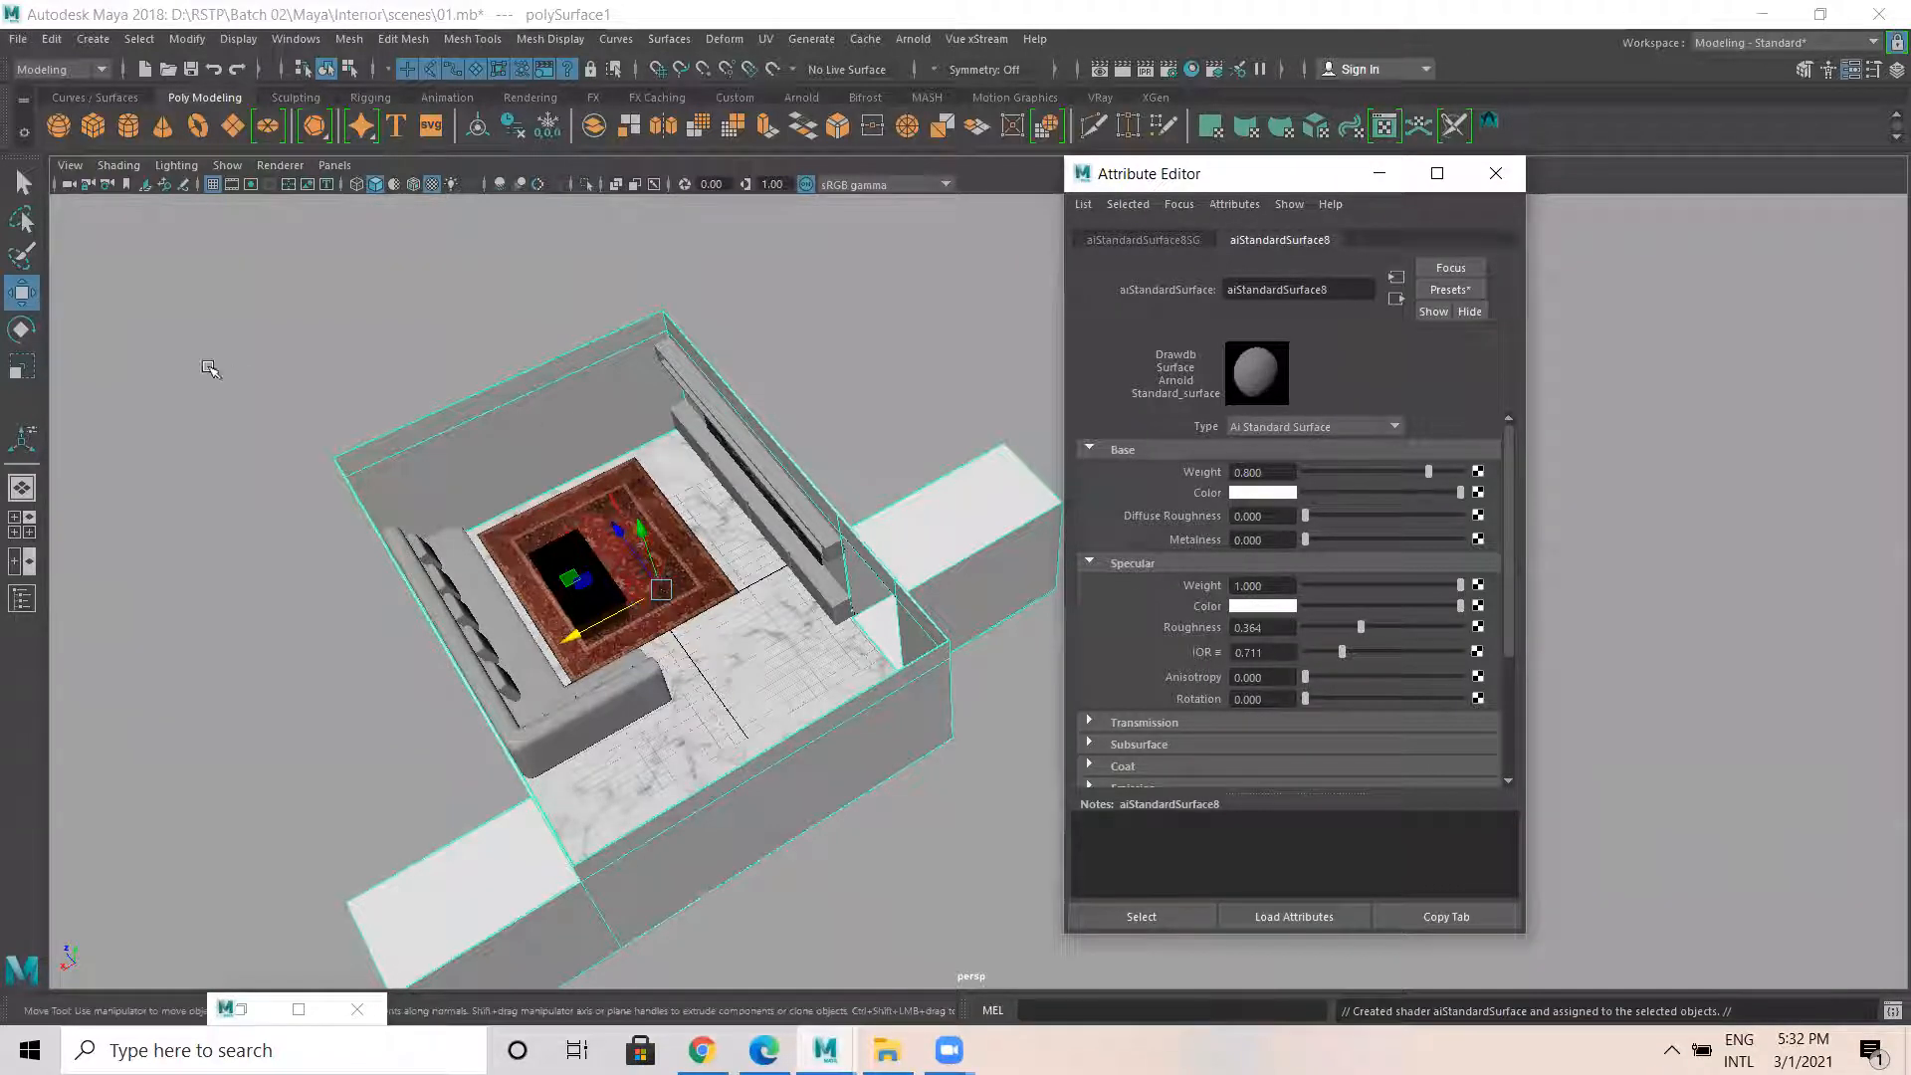
click(178, 357)
Examine the TV wall, its shelf and the low cabinet from inside the room.
alt+drag(674, 520, 568, 423)
alt+right_drag(567, 423, 1632, 686)
alt+drag(453, 542, 597, 543)
alt+right_drag(597, 542, 767, 577)
alt+middle_drag(617, 543, 769, 452)
alt+drag(770, 452, 941, 371)
mouse_move(649, 501)
alt+mouse_down()
mouse_move(618, 452)
mouse_move(618, 482)
alt+mouse_up()
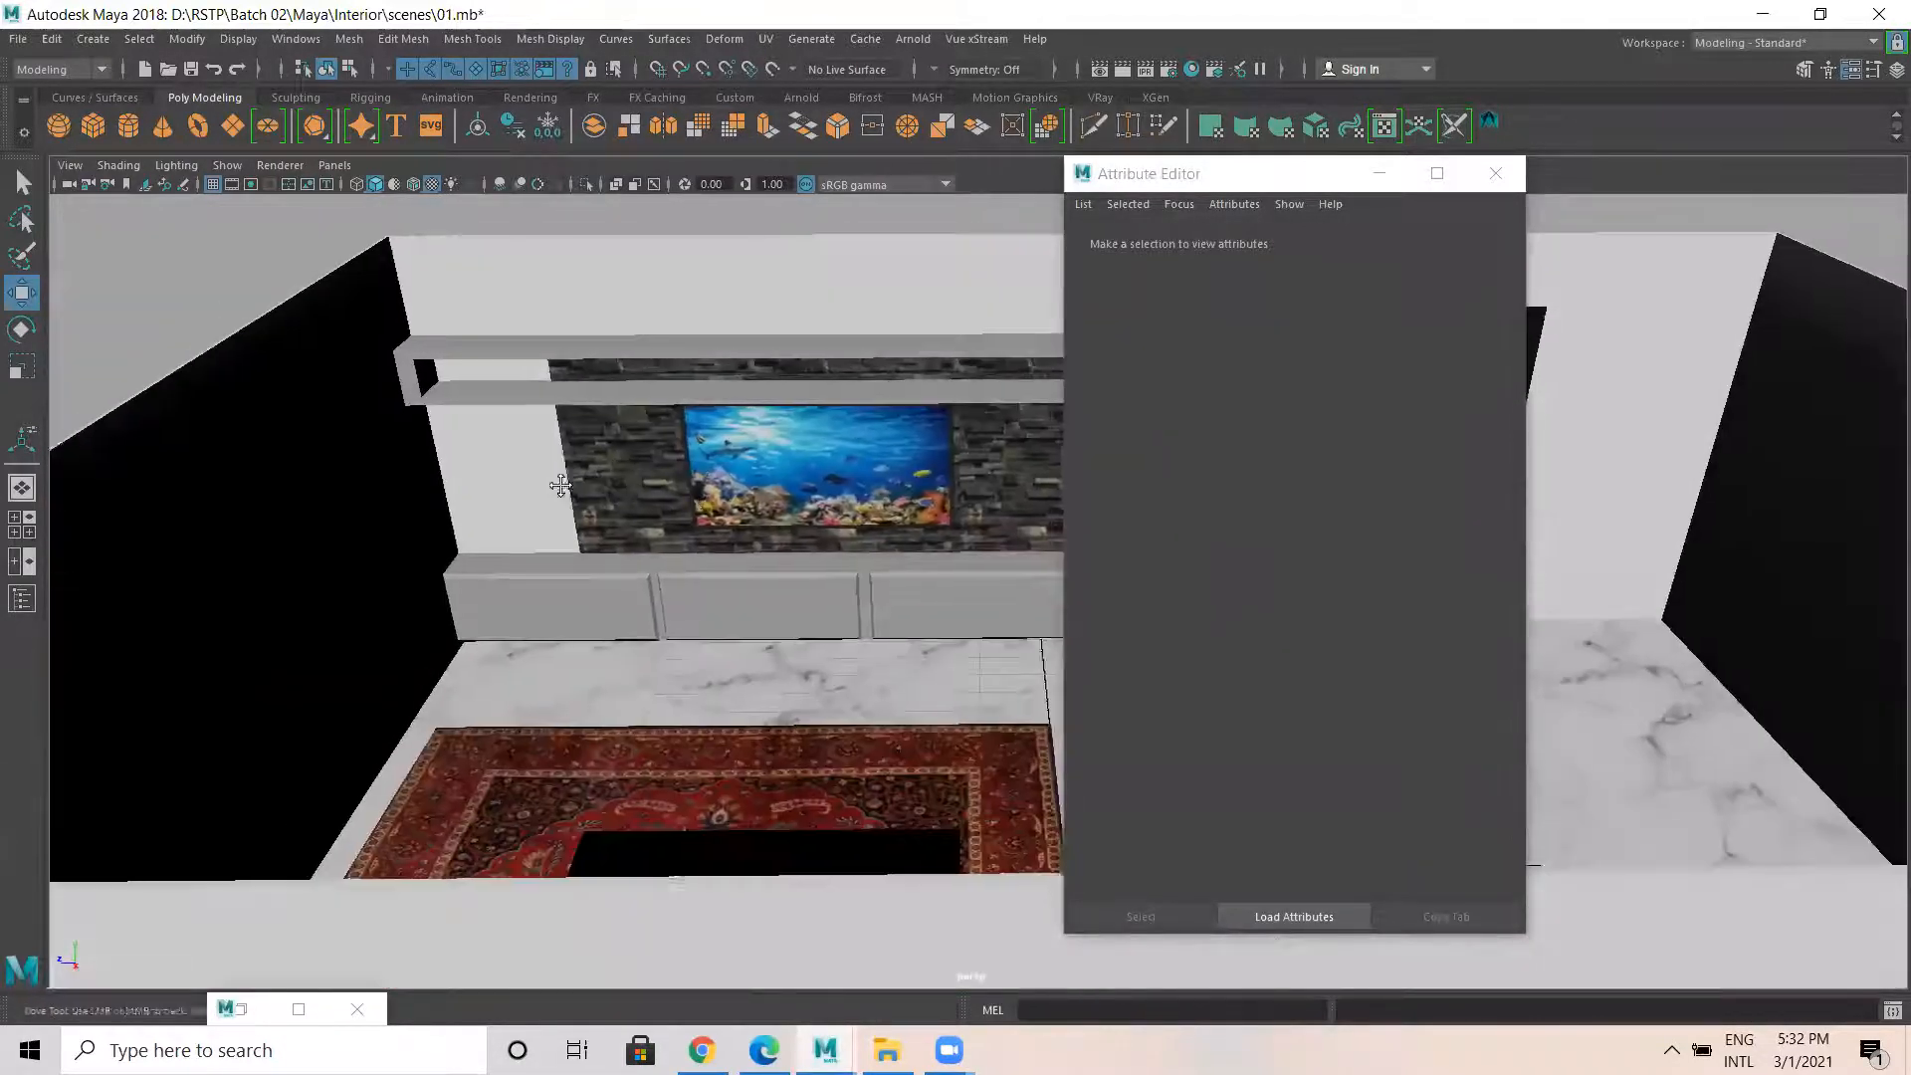
alt+right_drag(561, 486, 610, 537)
alt+drag(610, 537, 521, 629)
Switch to Chrome and search Google Images for "wood texture seamless".
click(702, 1050)
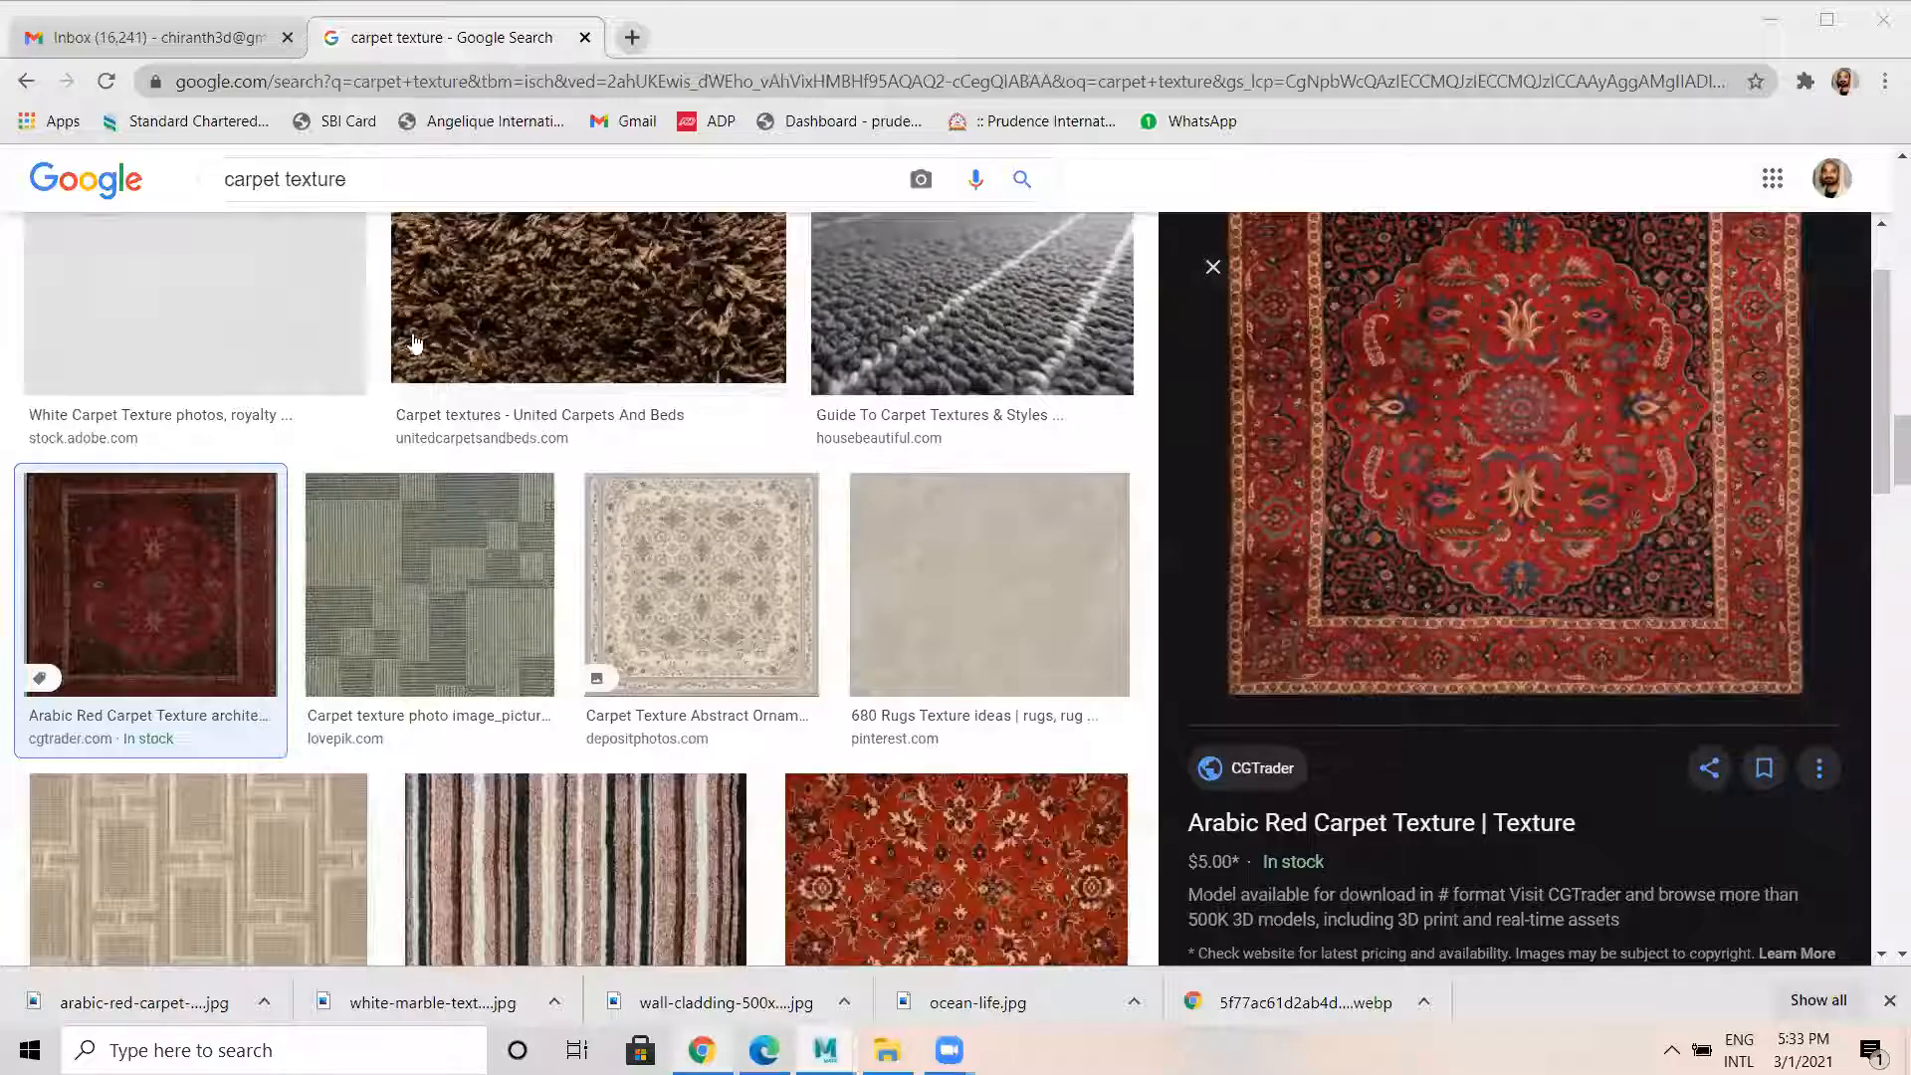
scroll(416, 342, up, 4)
key(shift+Left)
key(shift+Left)
key(shift+Left)
key(shift+Left)
key(shift+Left)
text(wood)
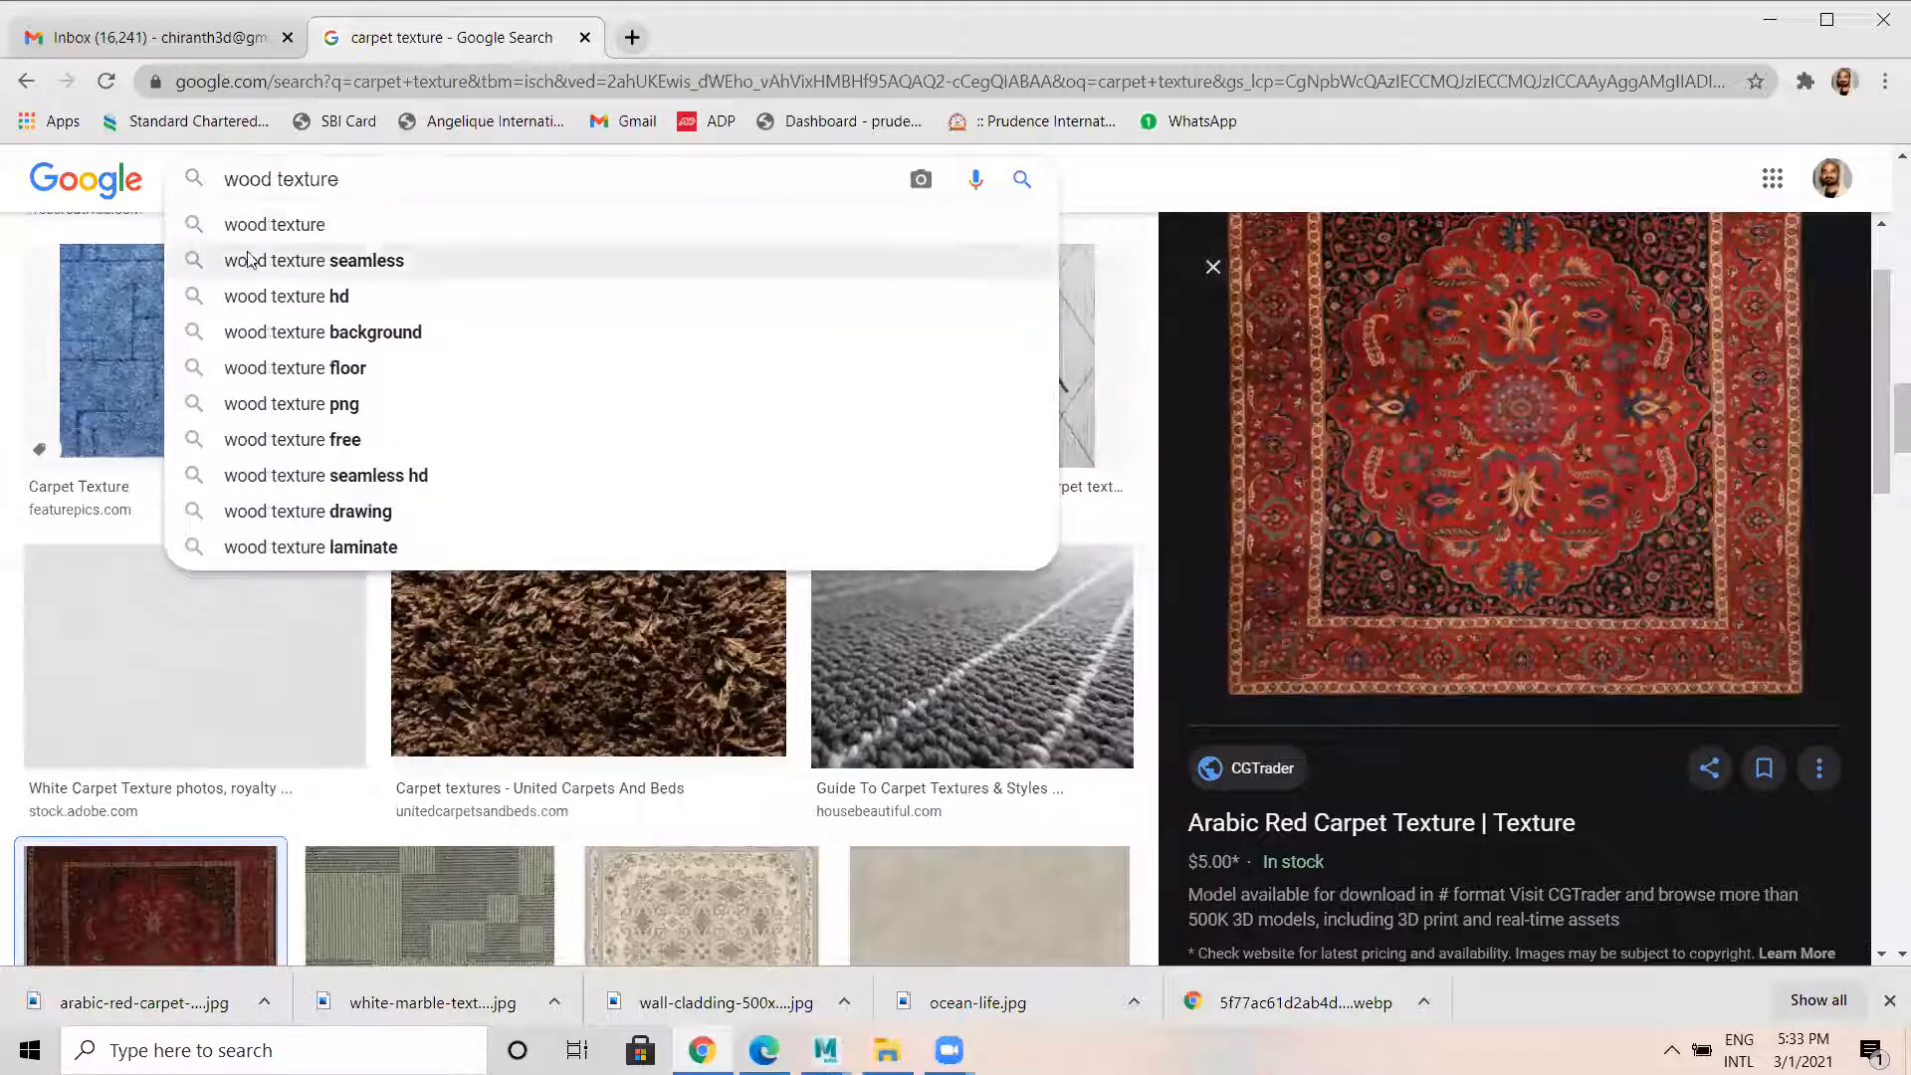
click(329, 262)
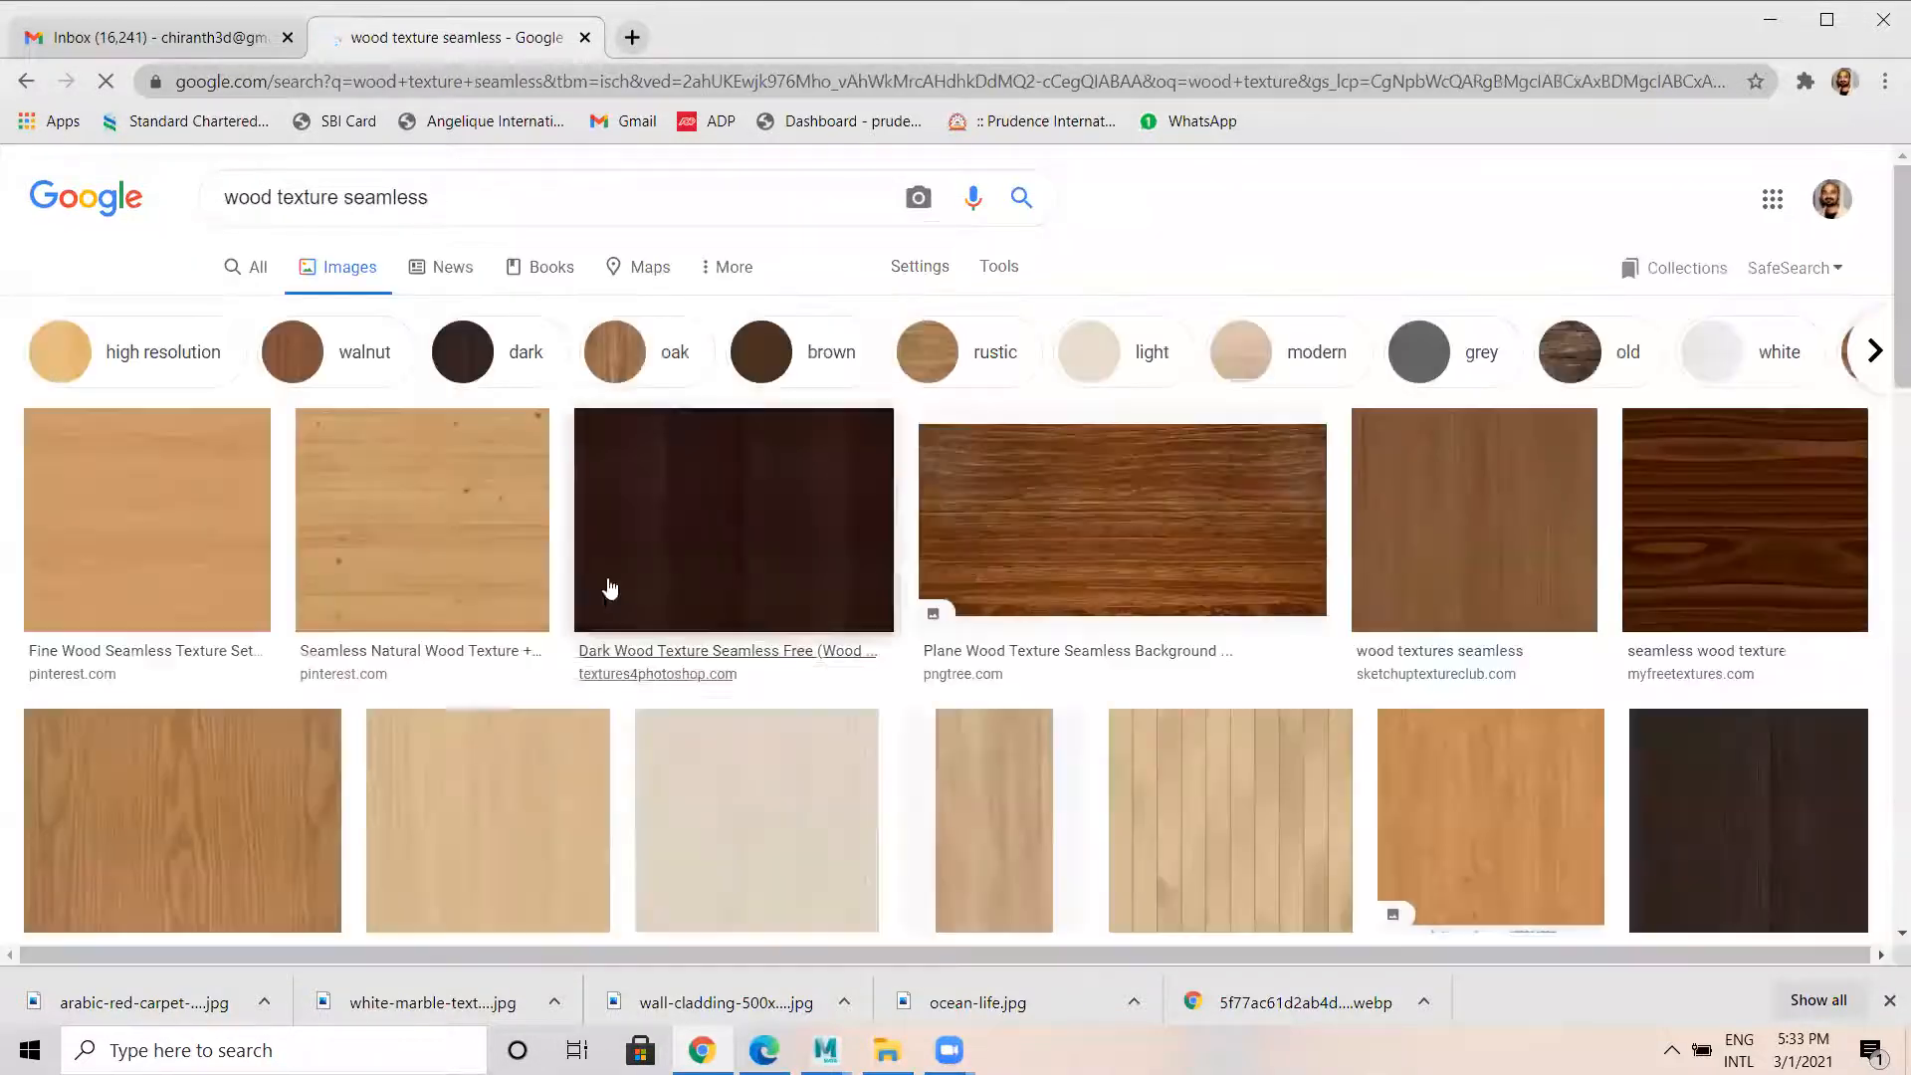
Browse the seamless wood textures and preview the dark red-brown Envato Tuts+ wood tile with its related images.
scroll(1225, 634, down, 3)
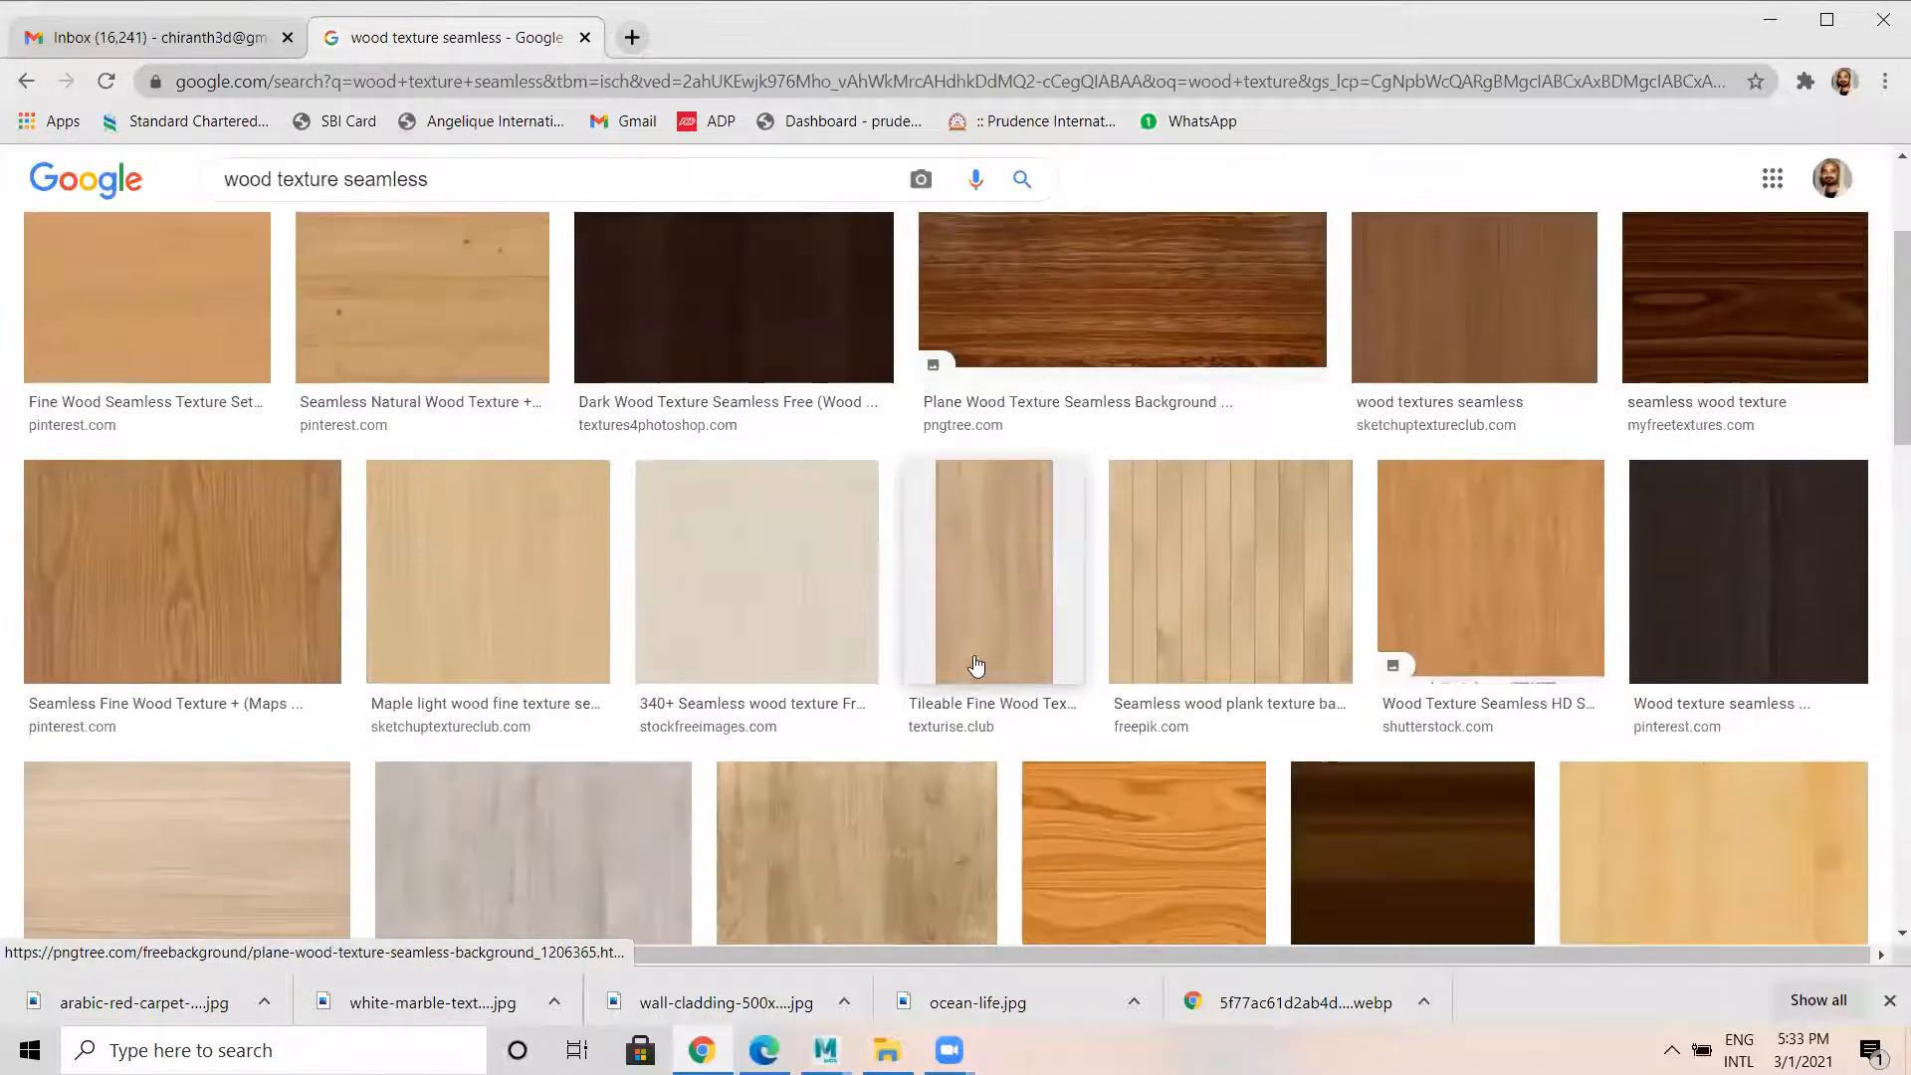
scroll(1266, 634, down, 7)
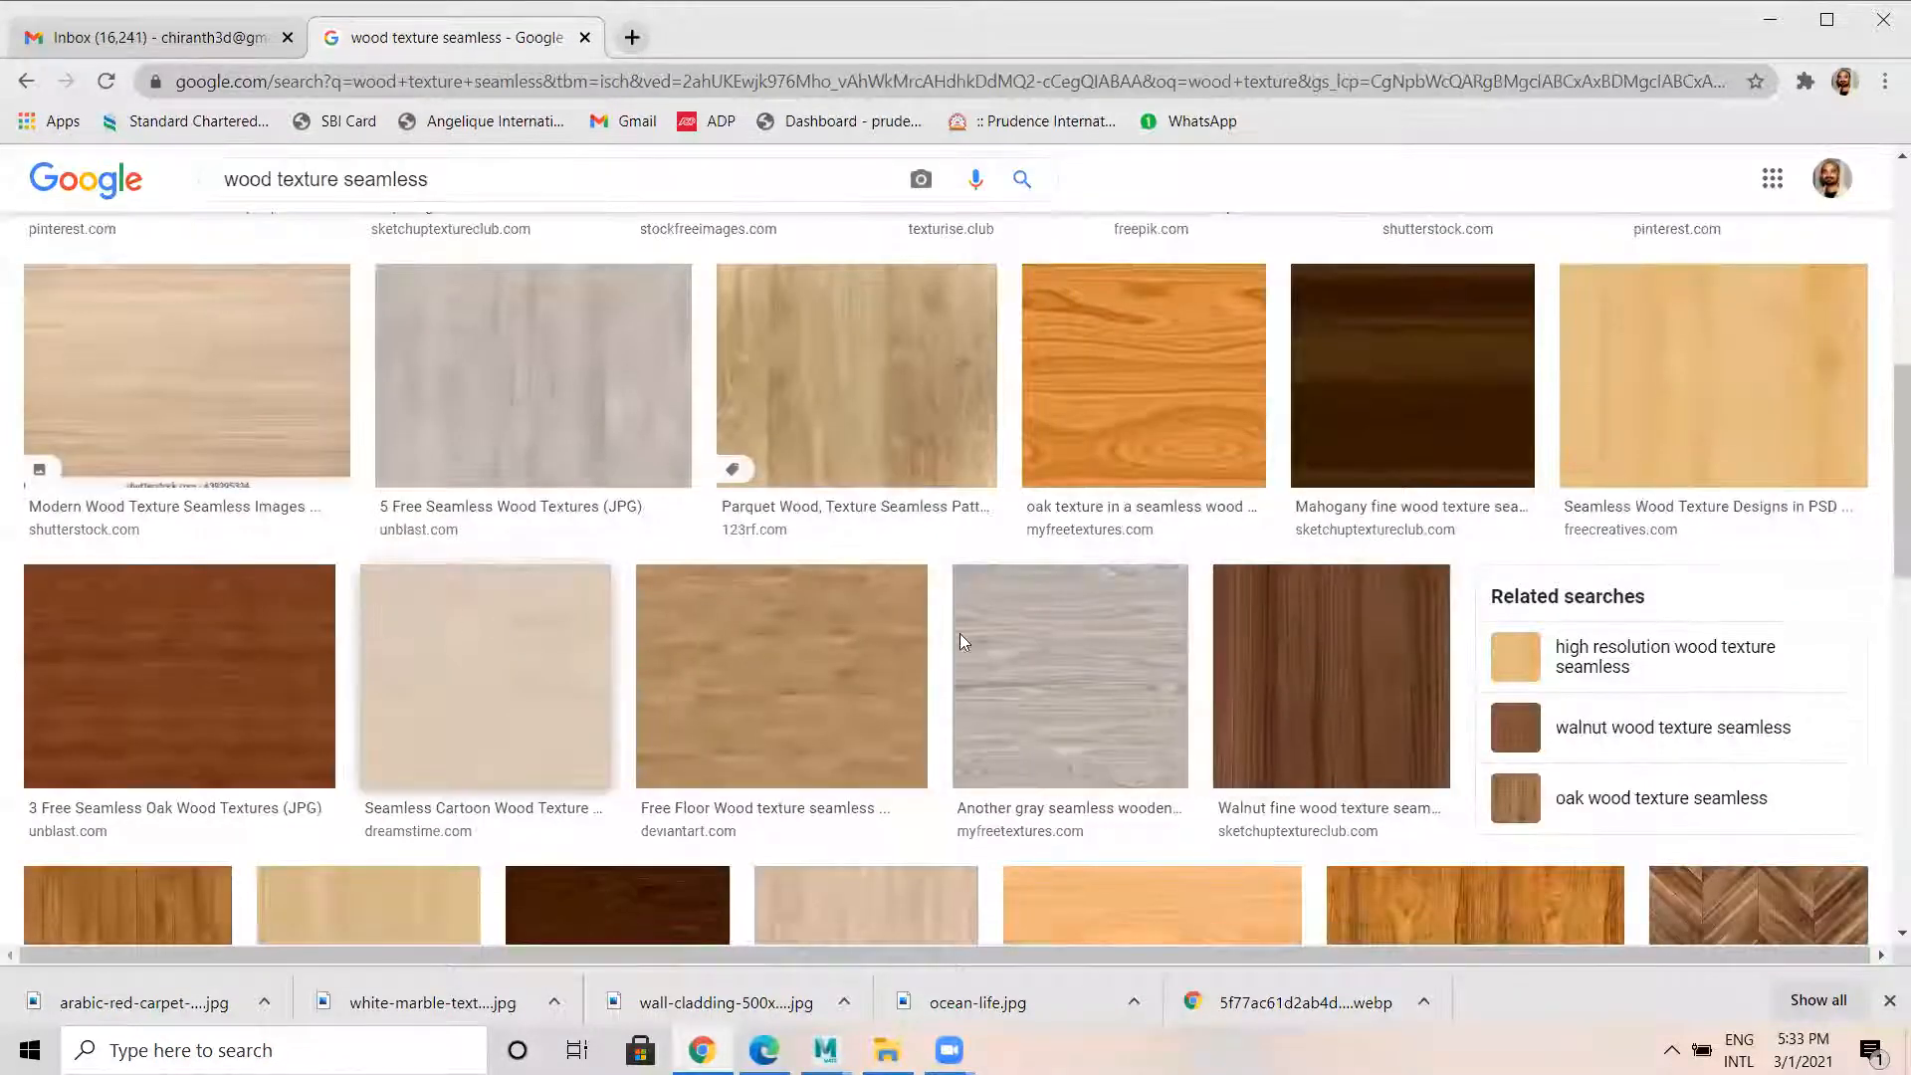
scroll(1006, 649, down, 3)
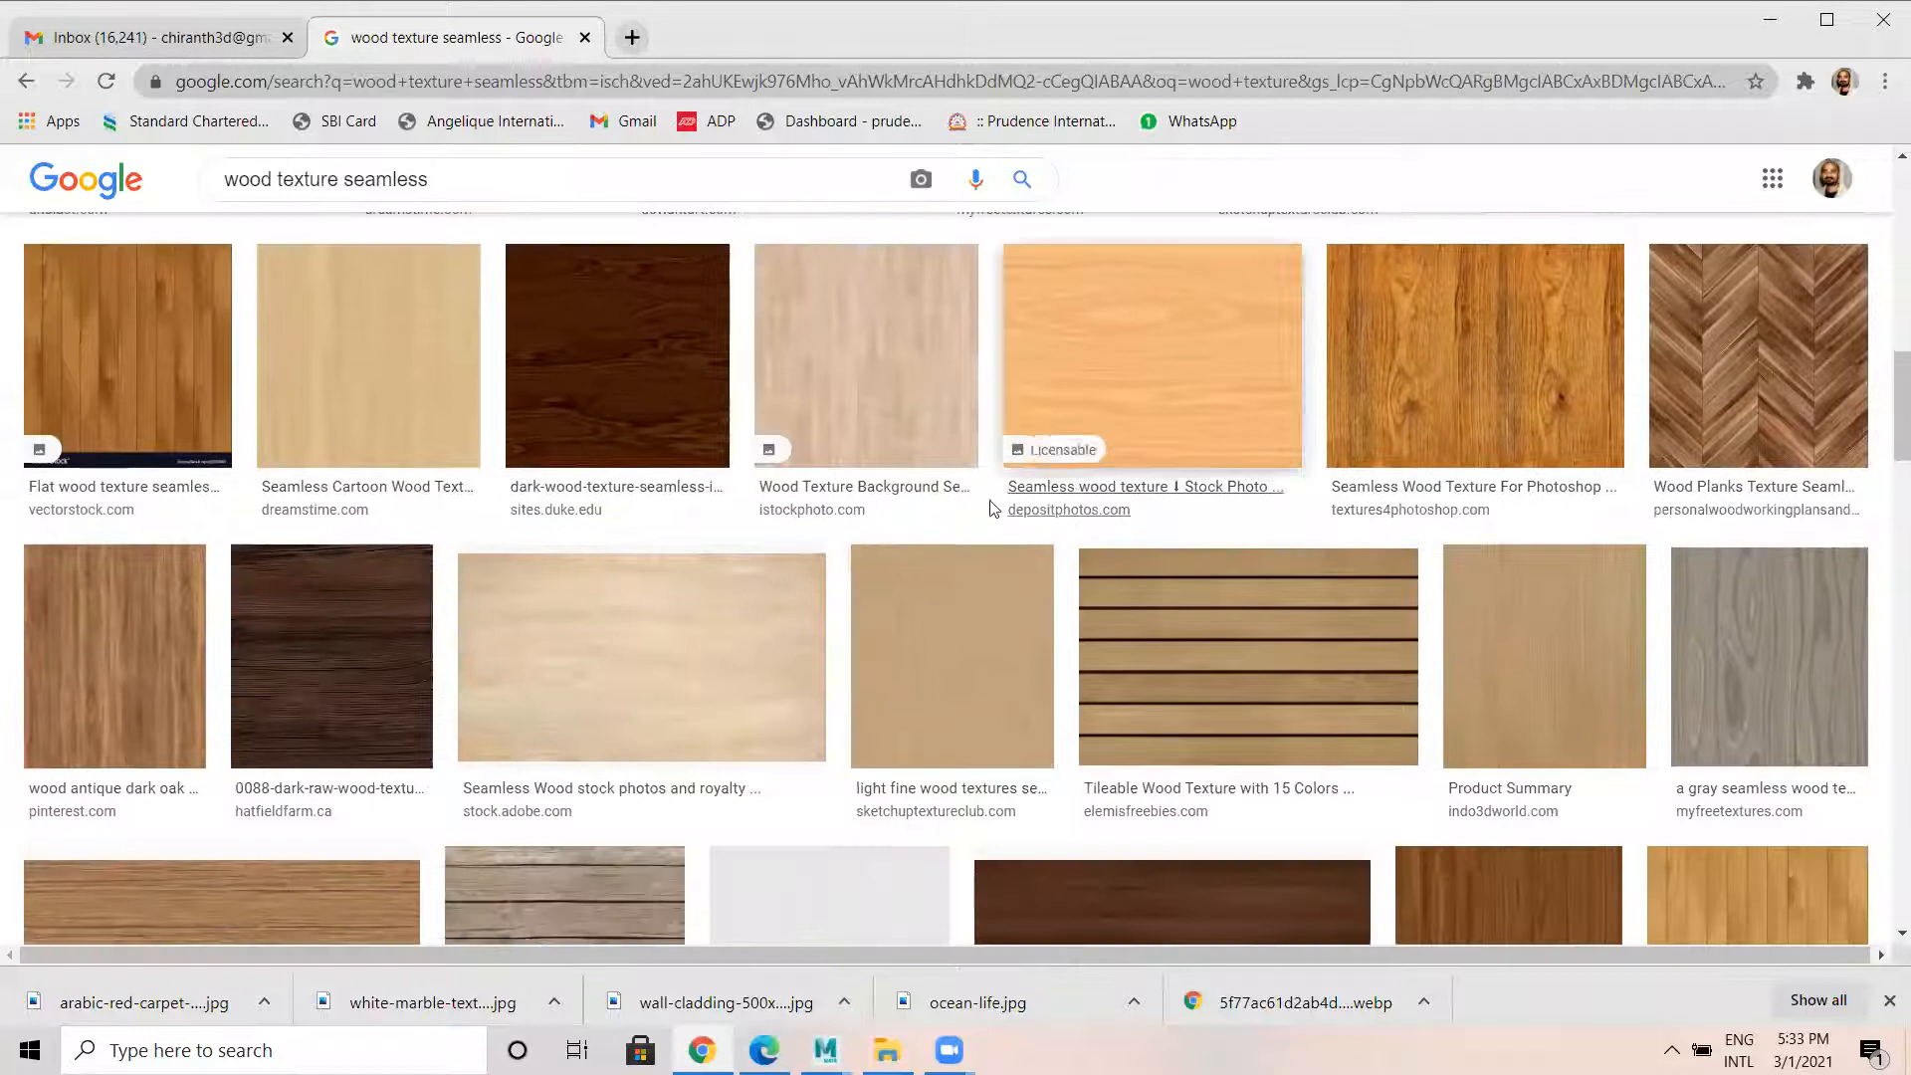
scroll(631, 511, down, 5)
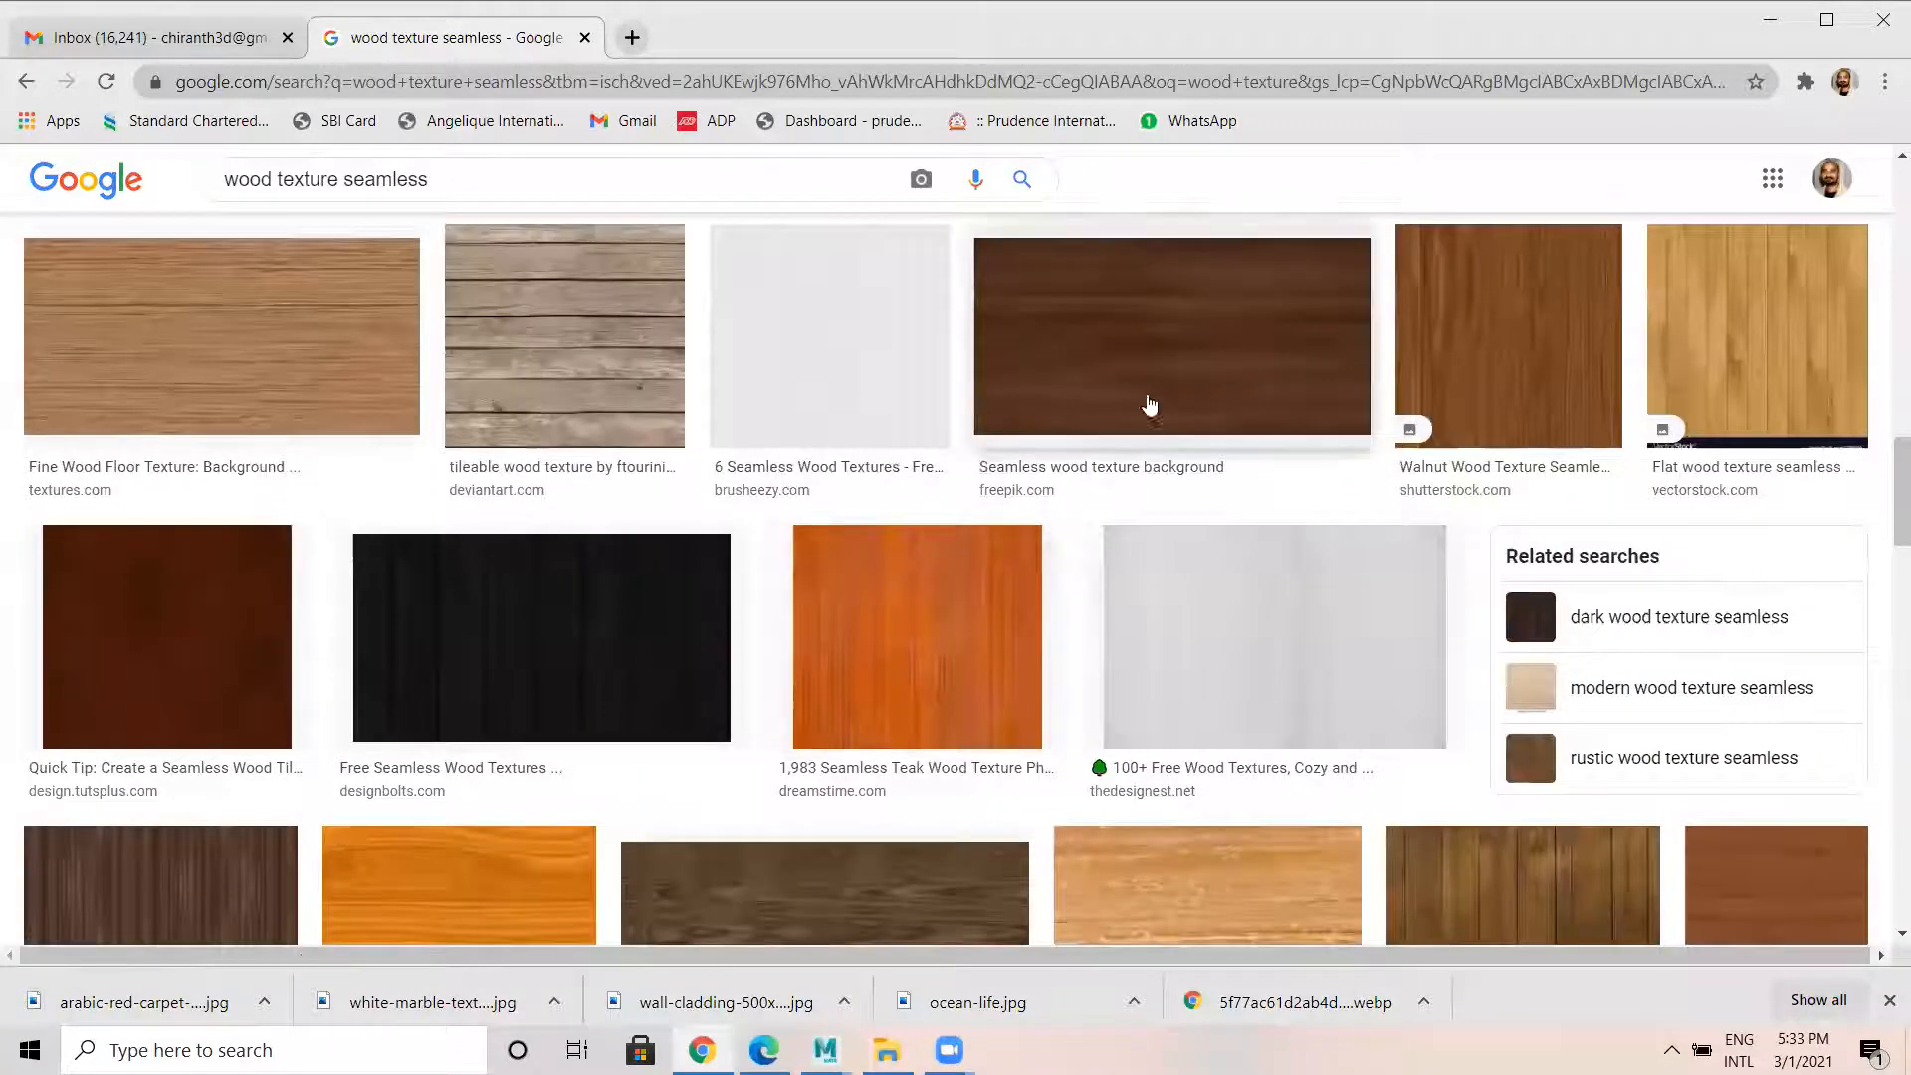
scroll(194, 542, down, 1)
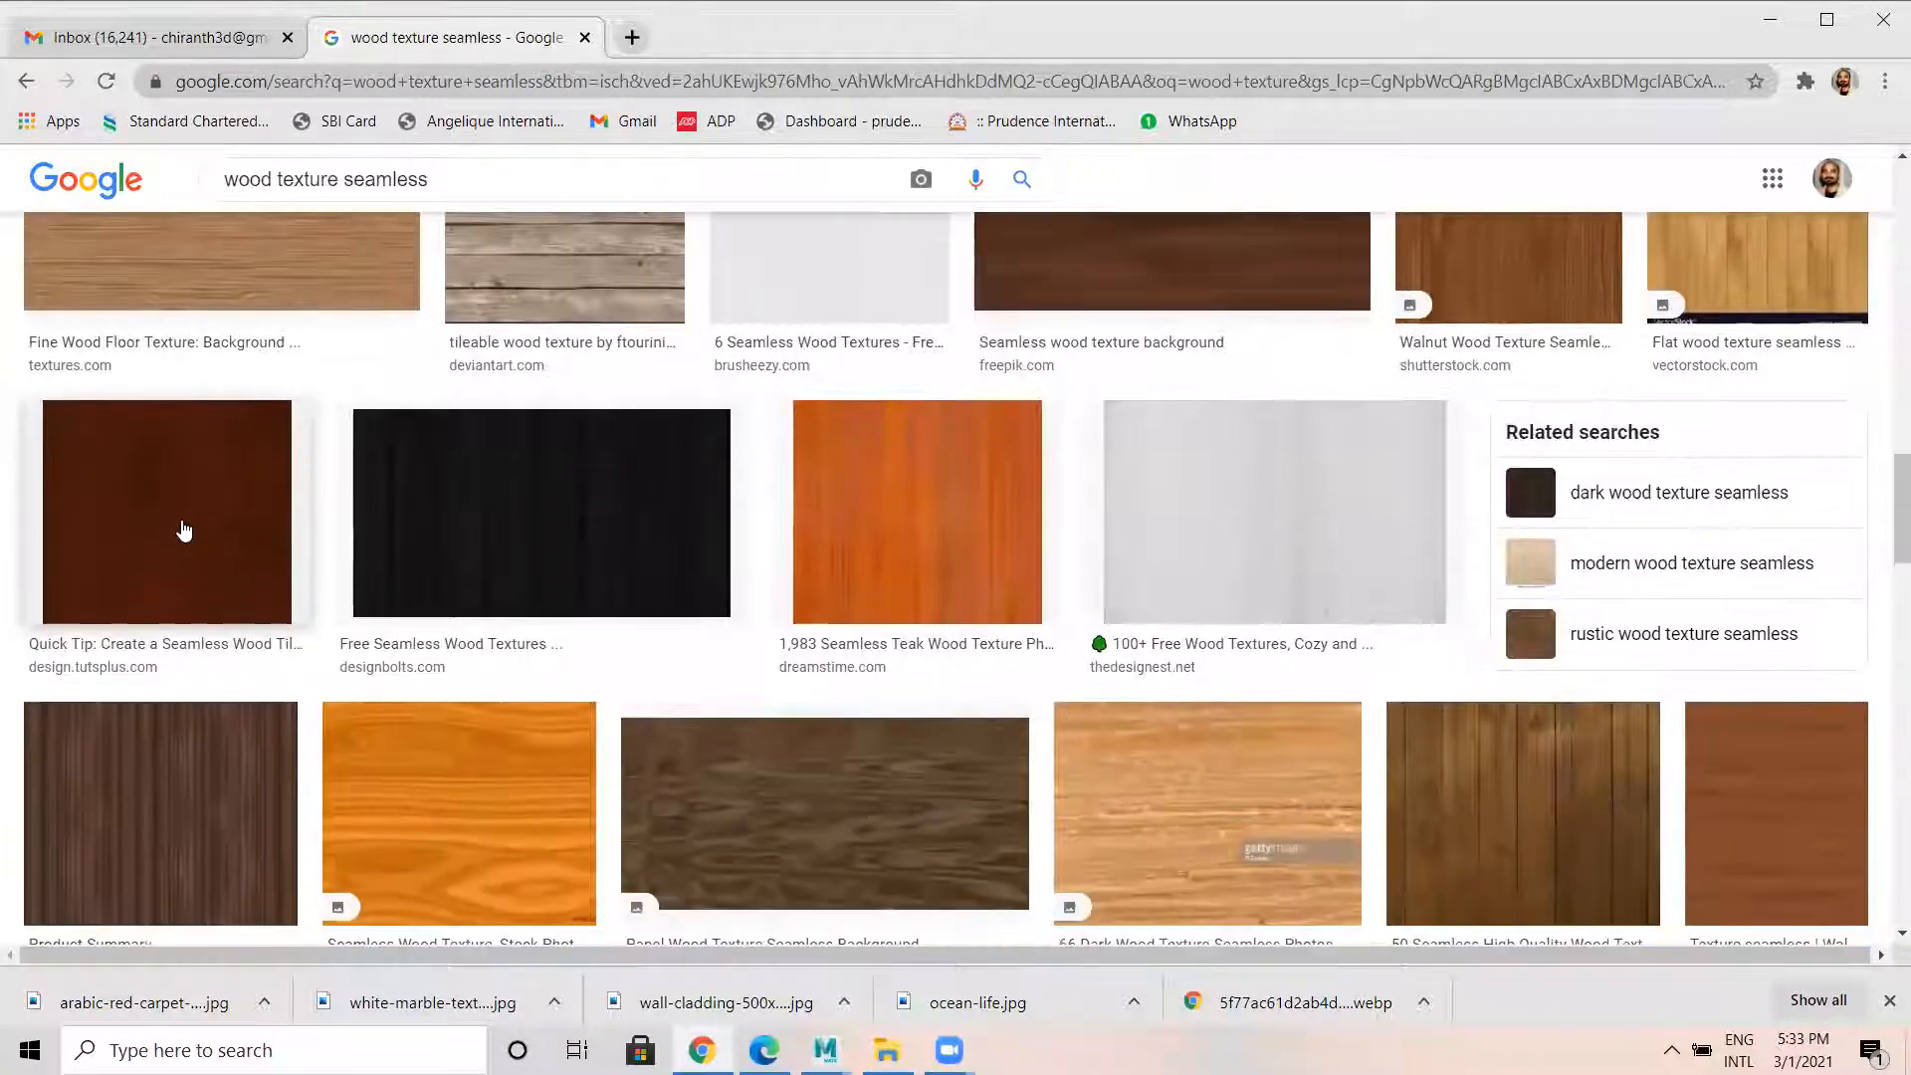
click(183, 528)
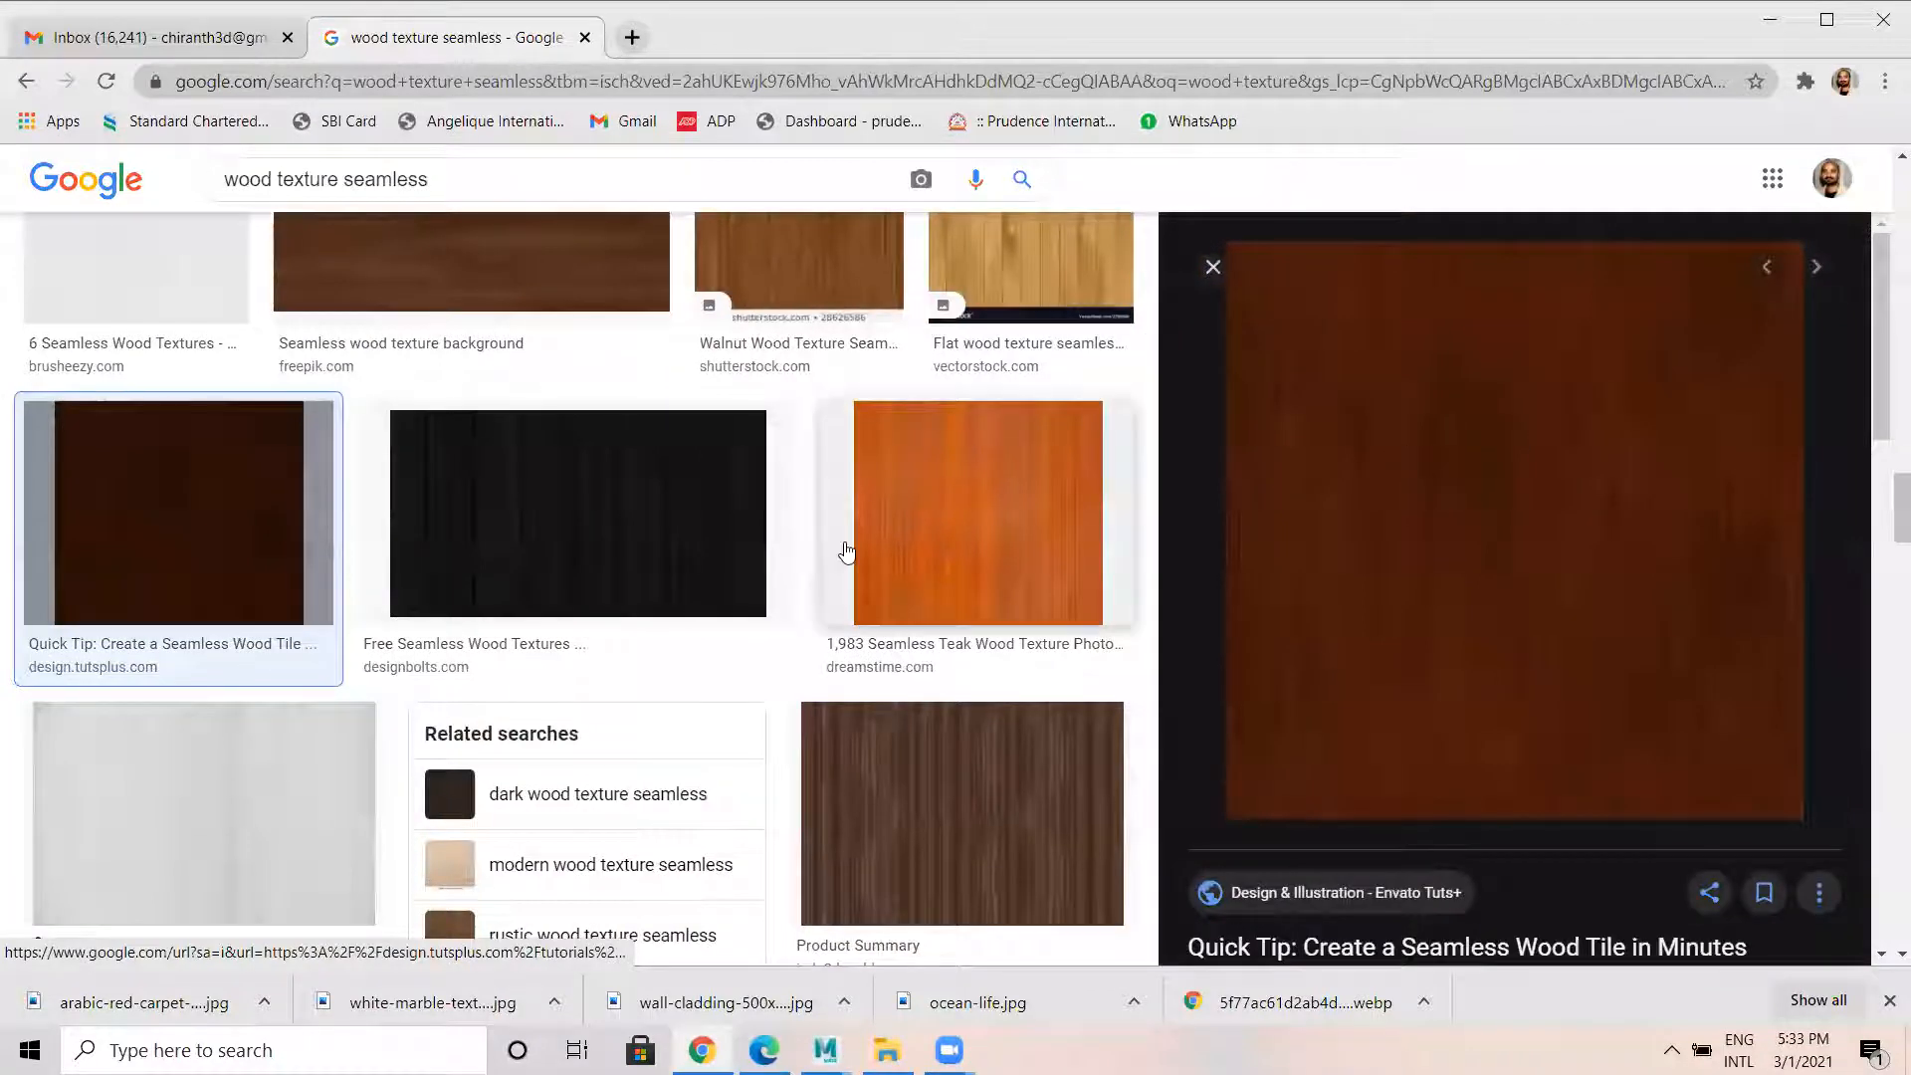
scroll(845, 554, down, 1)
scroll(1519, 478, down, 5)
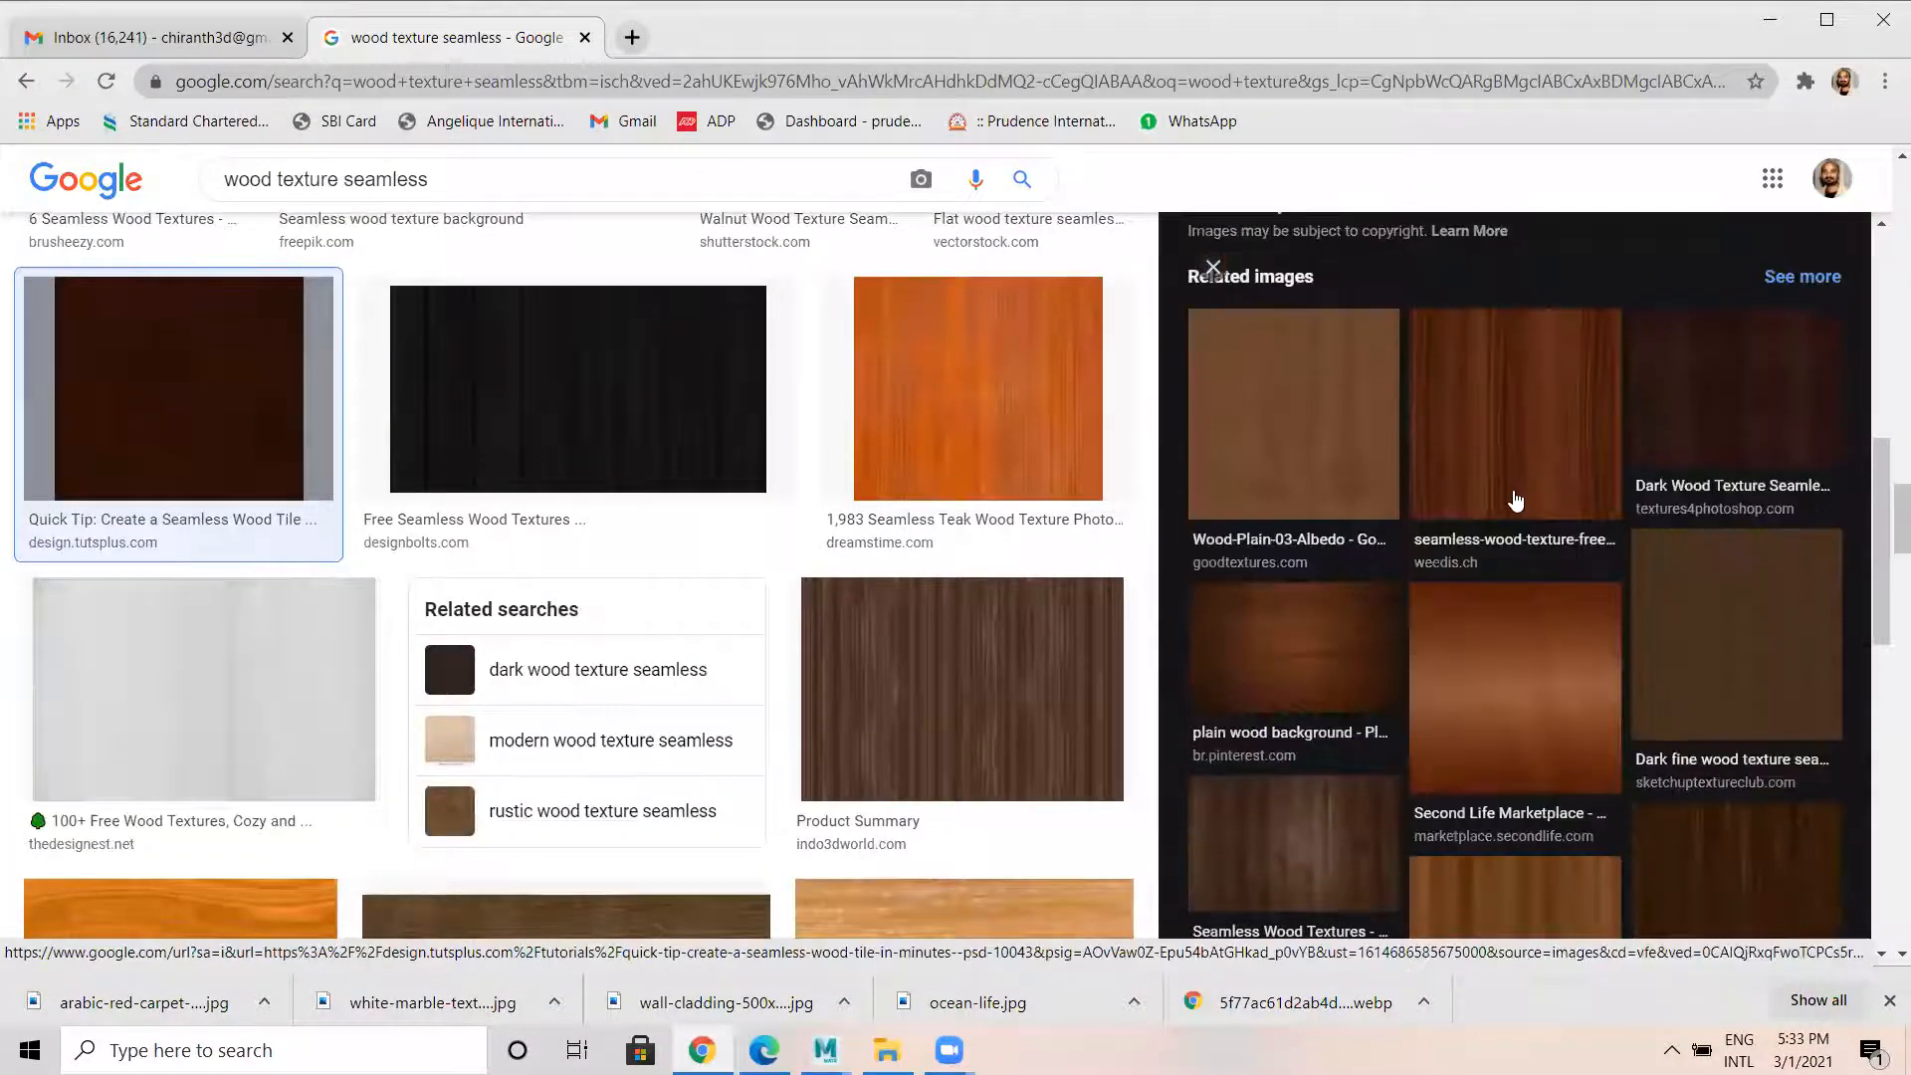
scroll(1515, 500, down, 8)
scroll(1520, 562, up, 10)
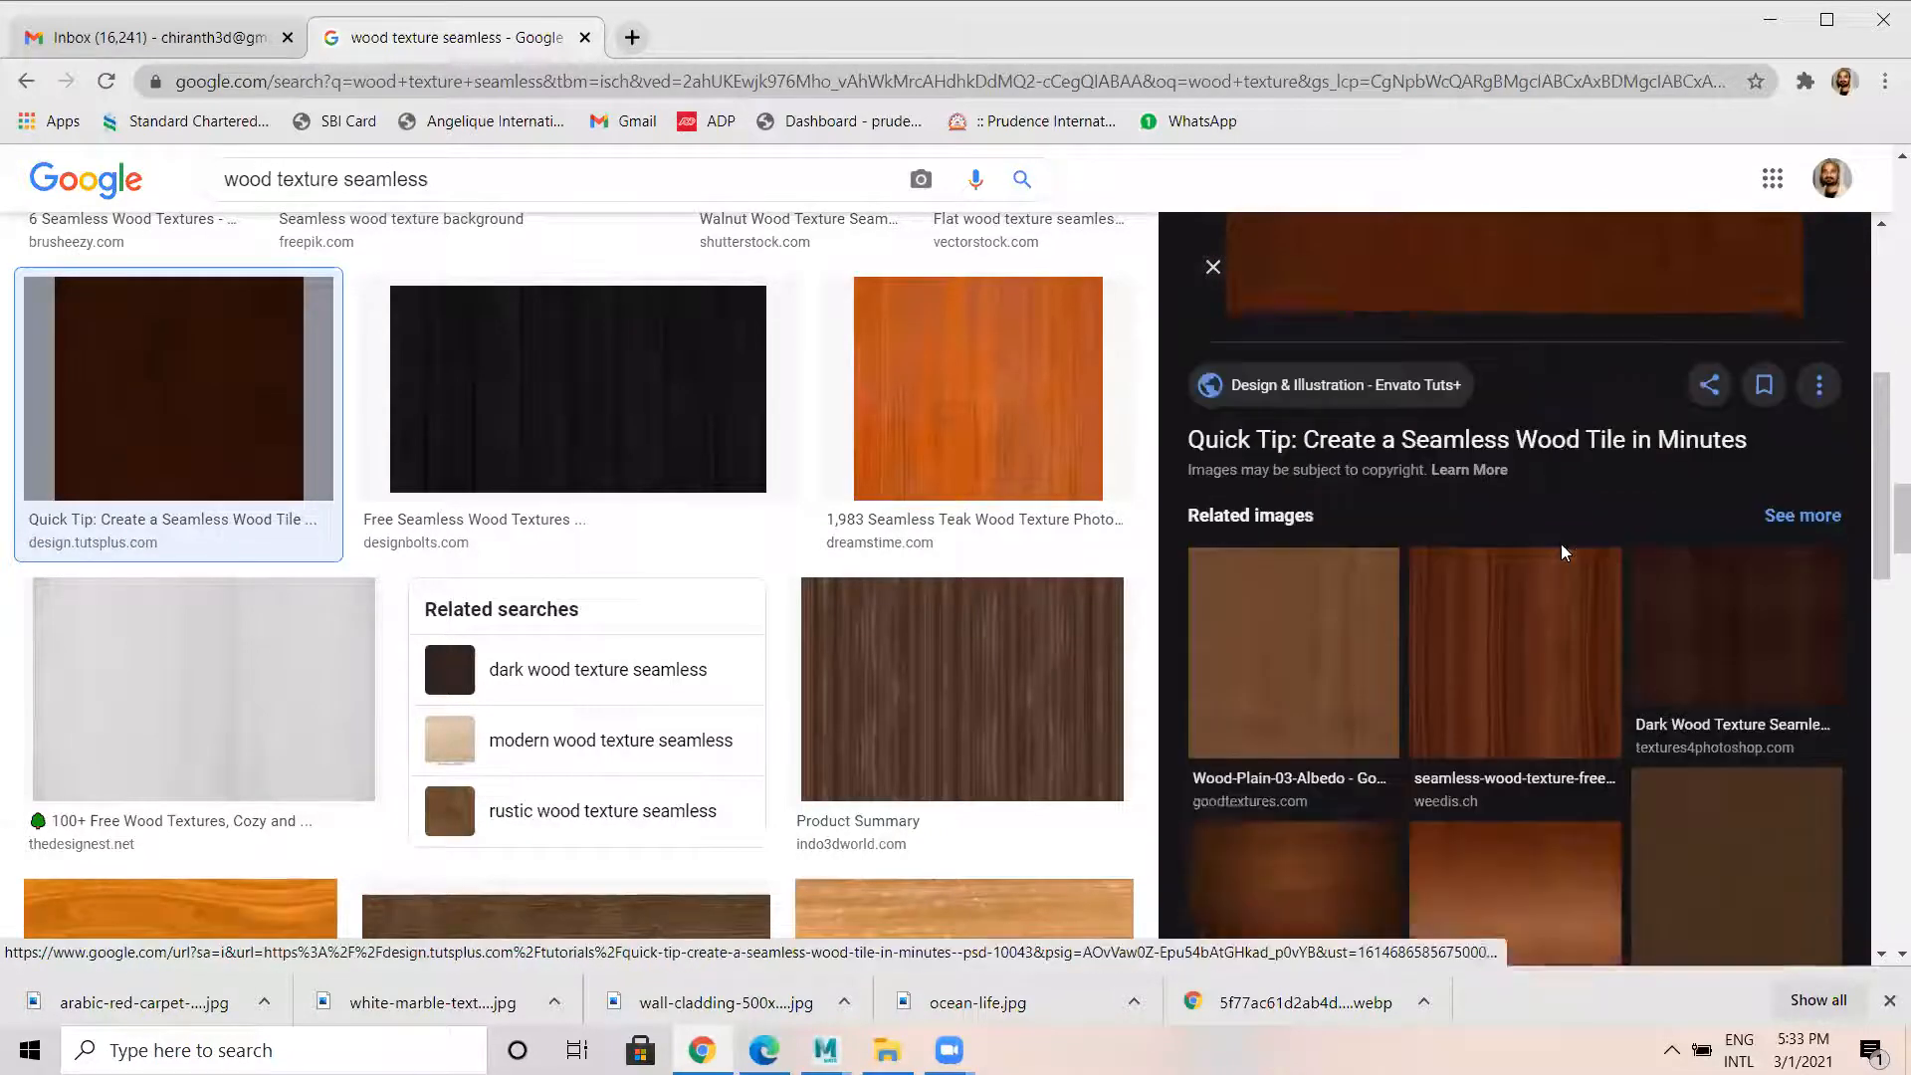
scroll(1561, 543, down, 3)
click(1214, 268)
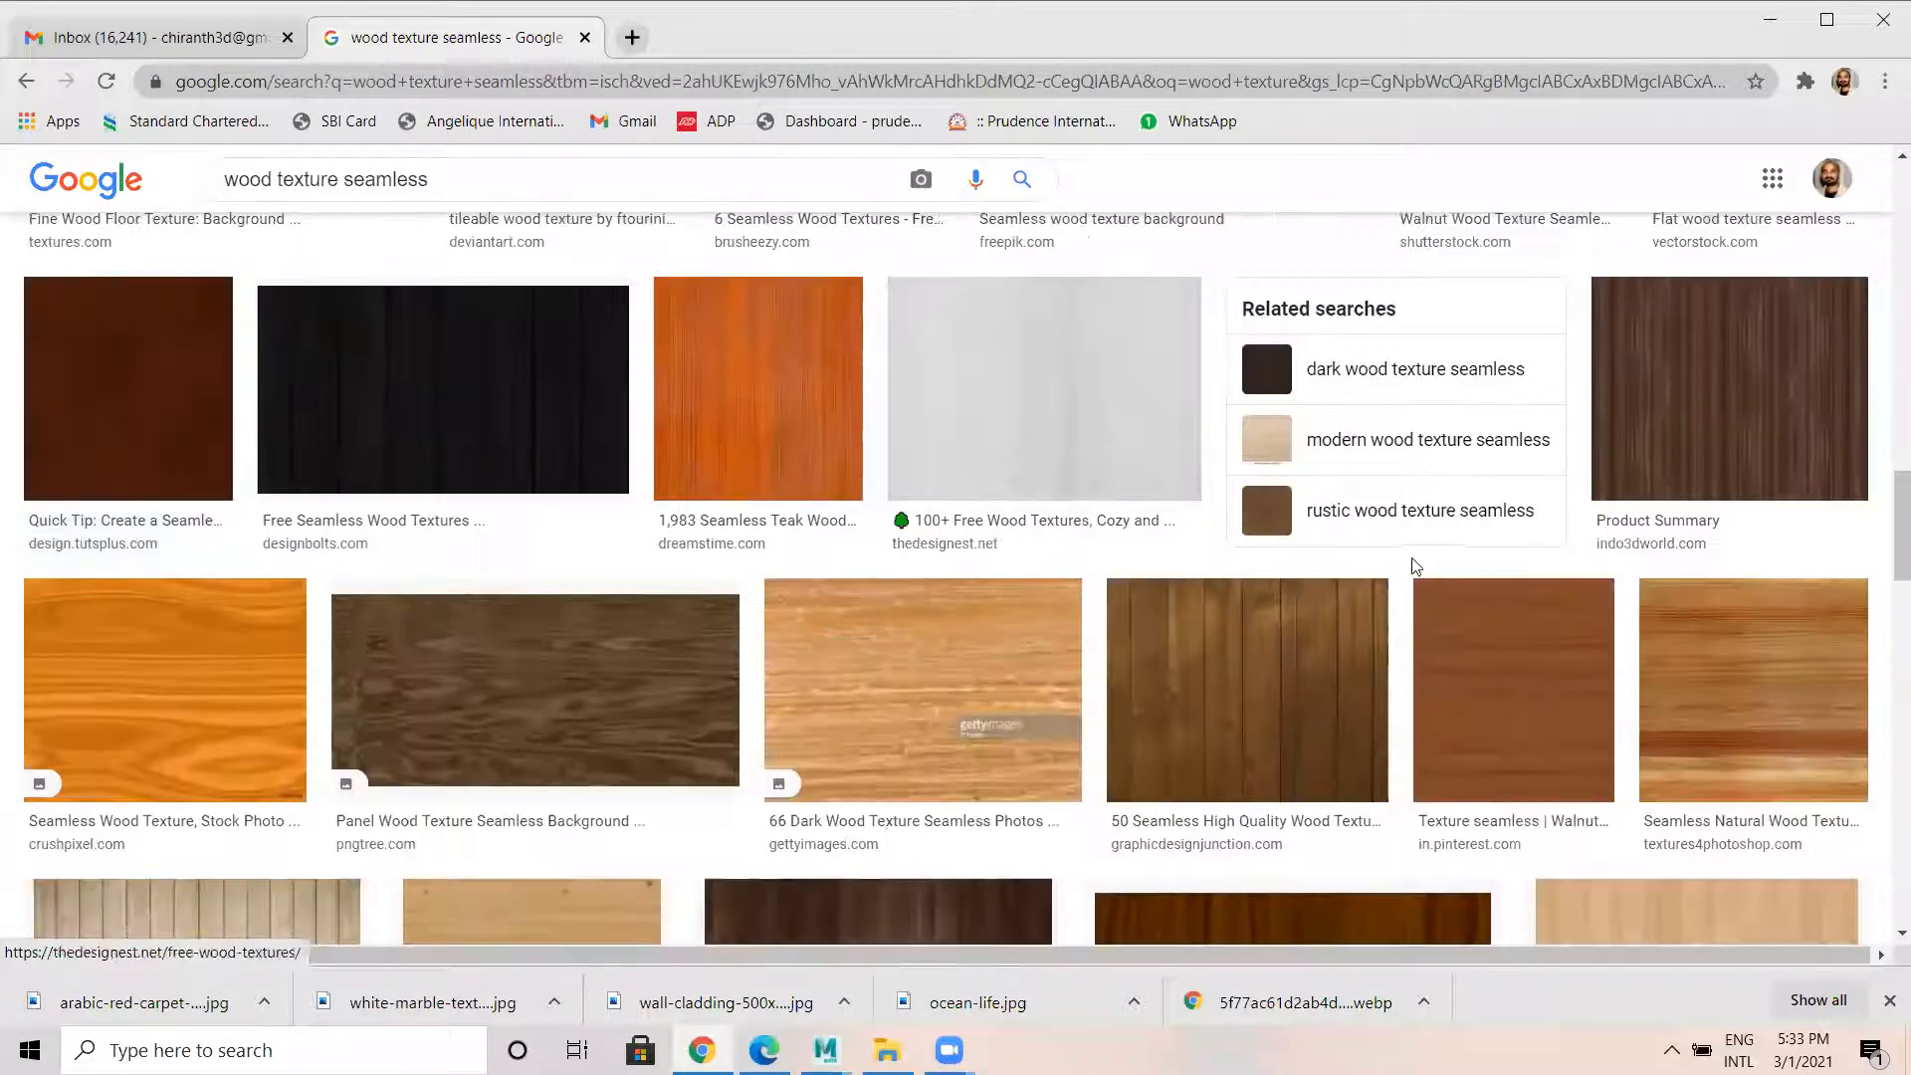
Preview Designmodo's dark brown Professional High Resolution Free Wood Textures image and save it to disk.
scroll(1463, 541, down, 5)
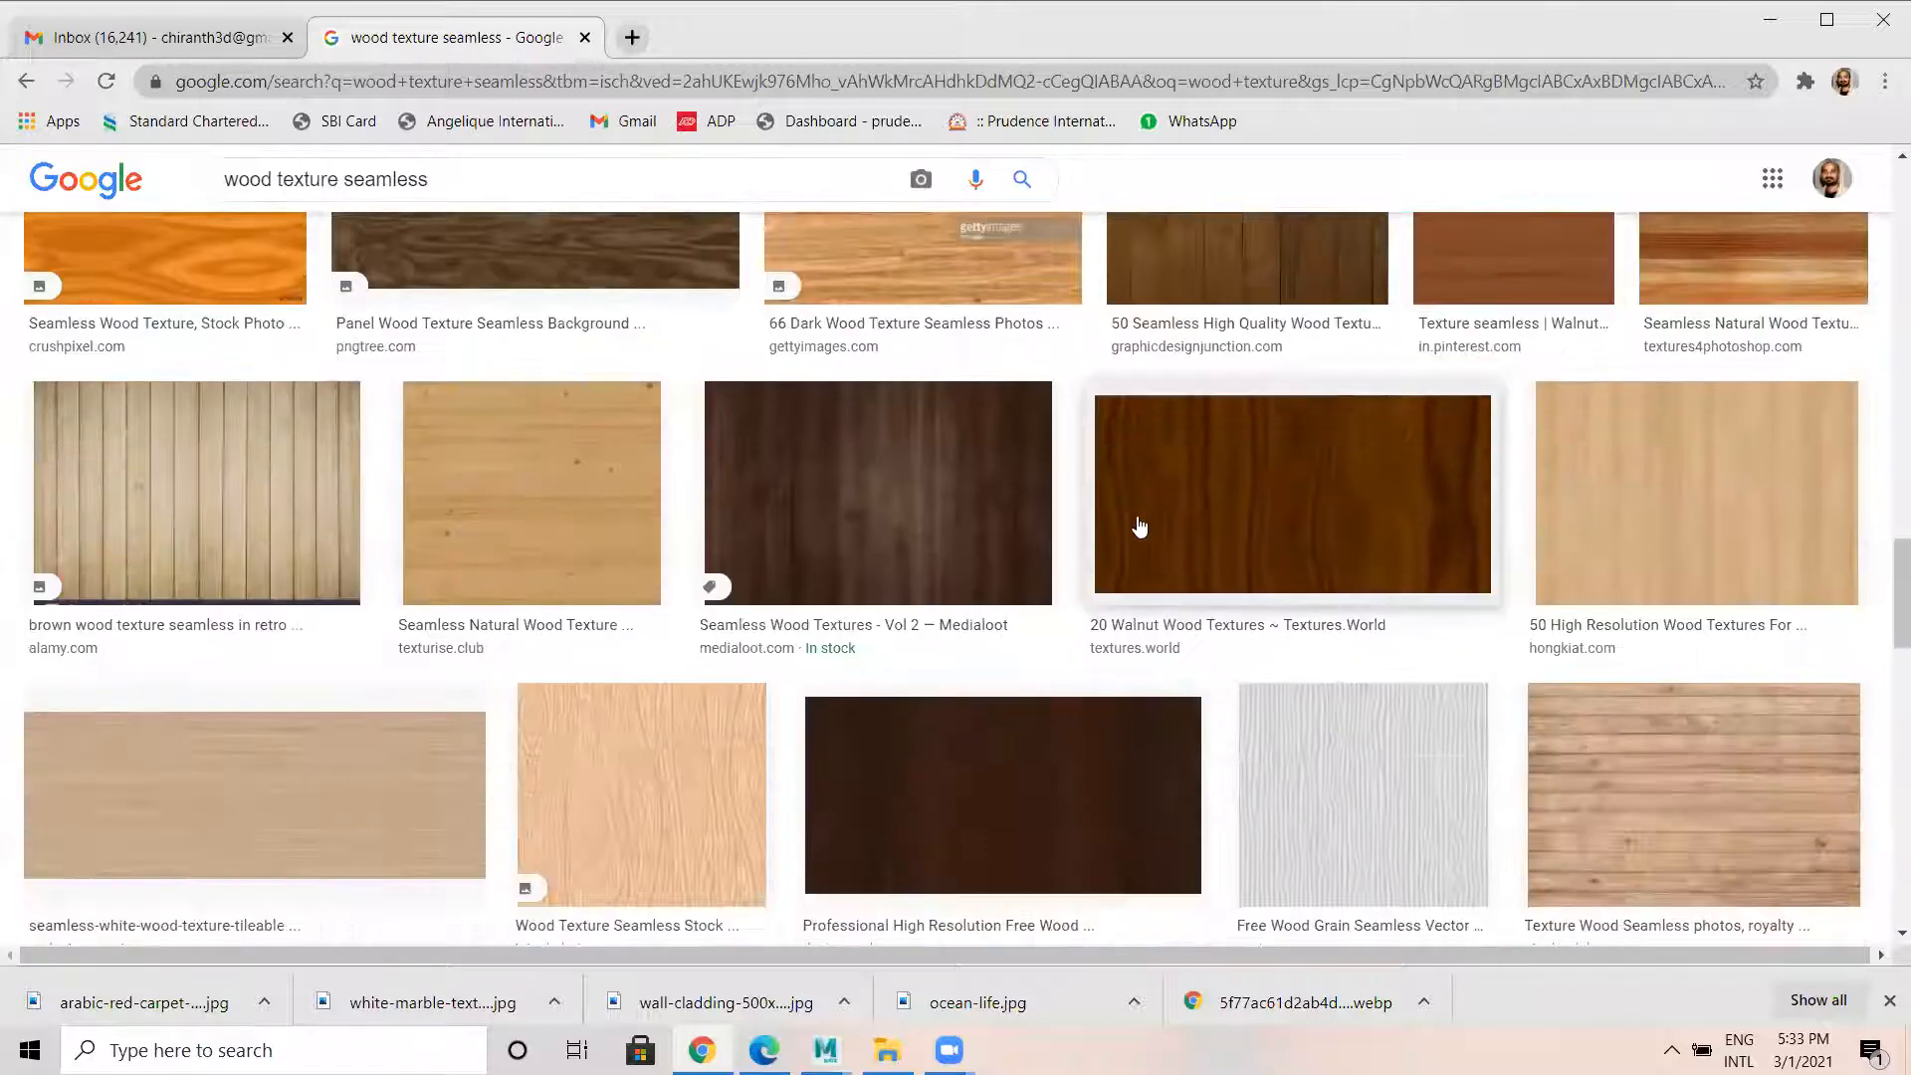
scroll(930, 525, down, 4)
scroll(931, 525, down, 1)
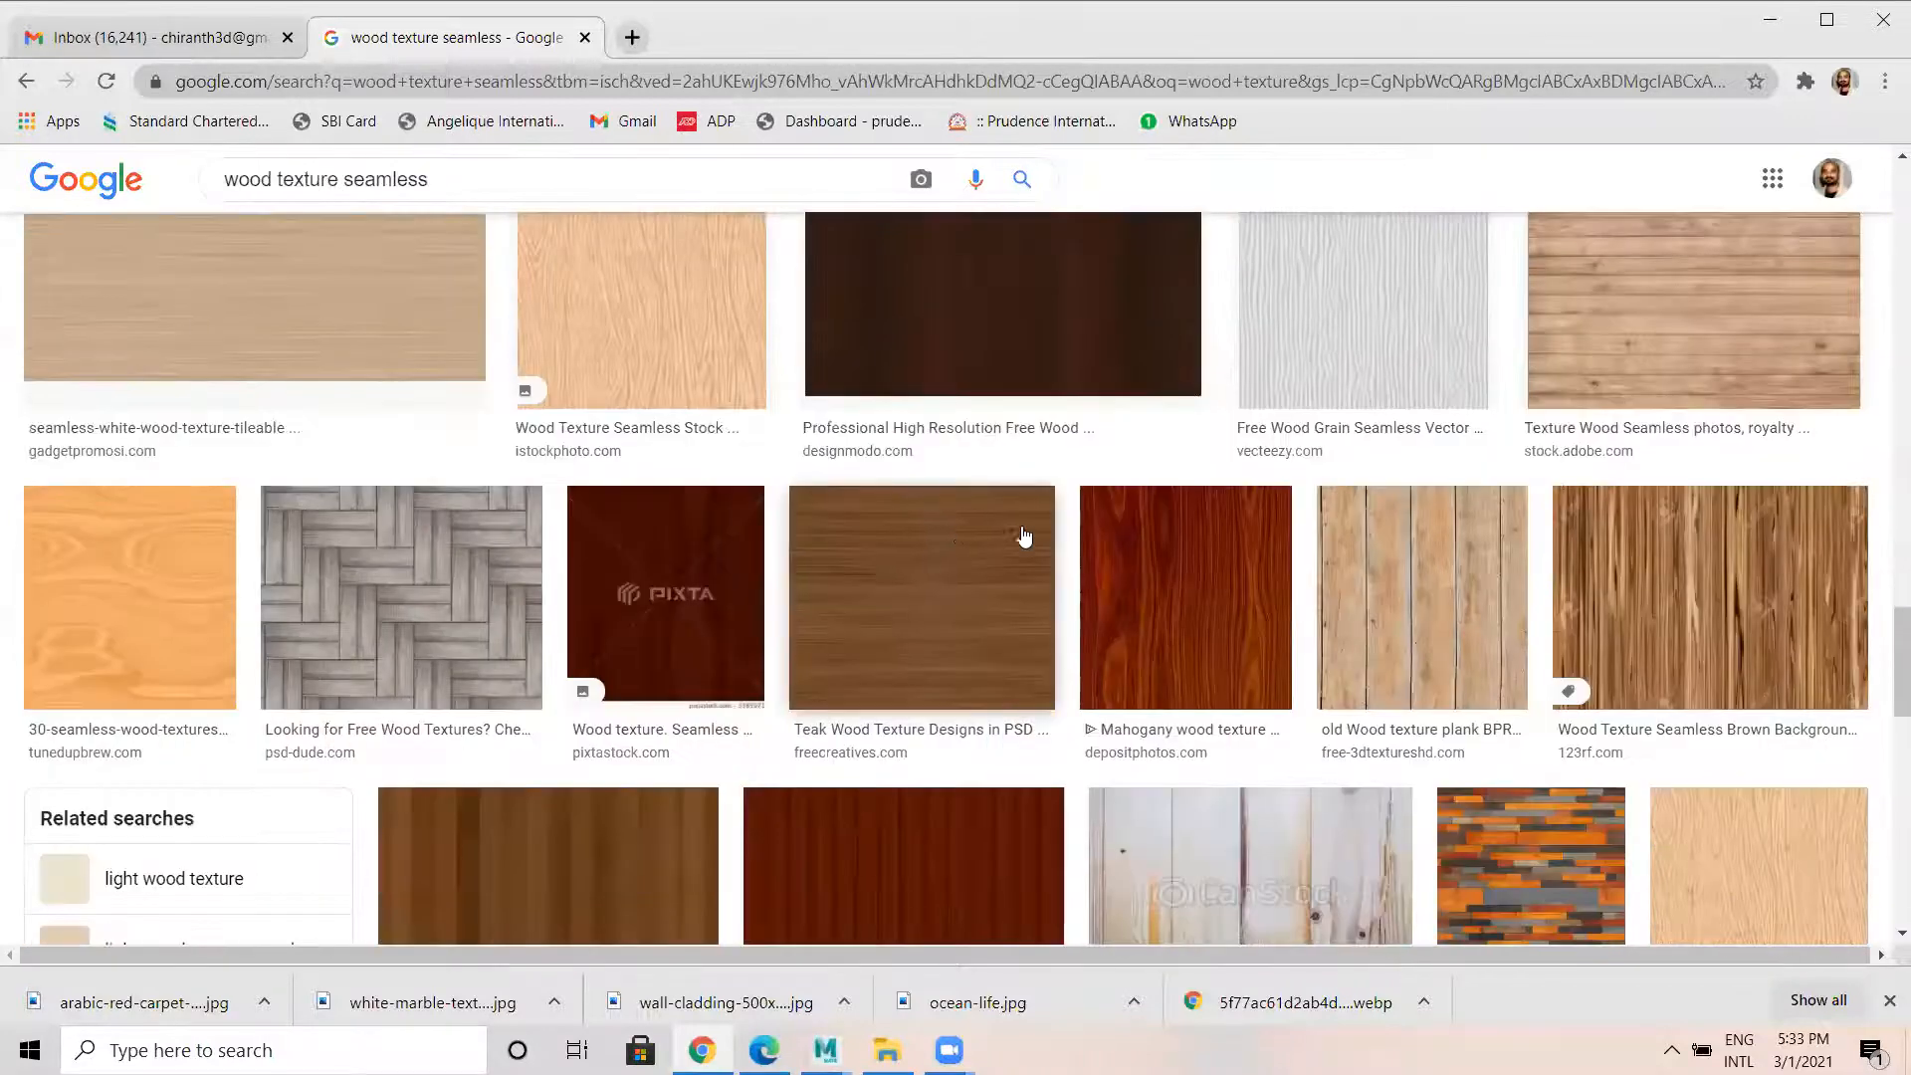
click(1023, 300)
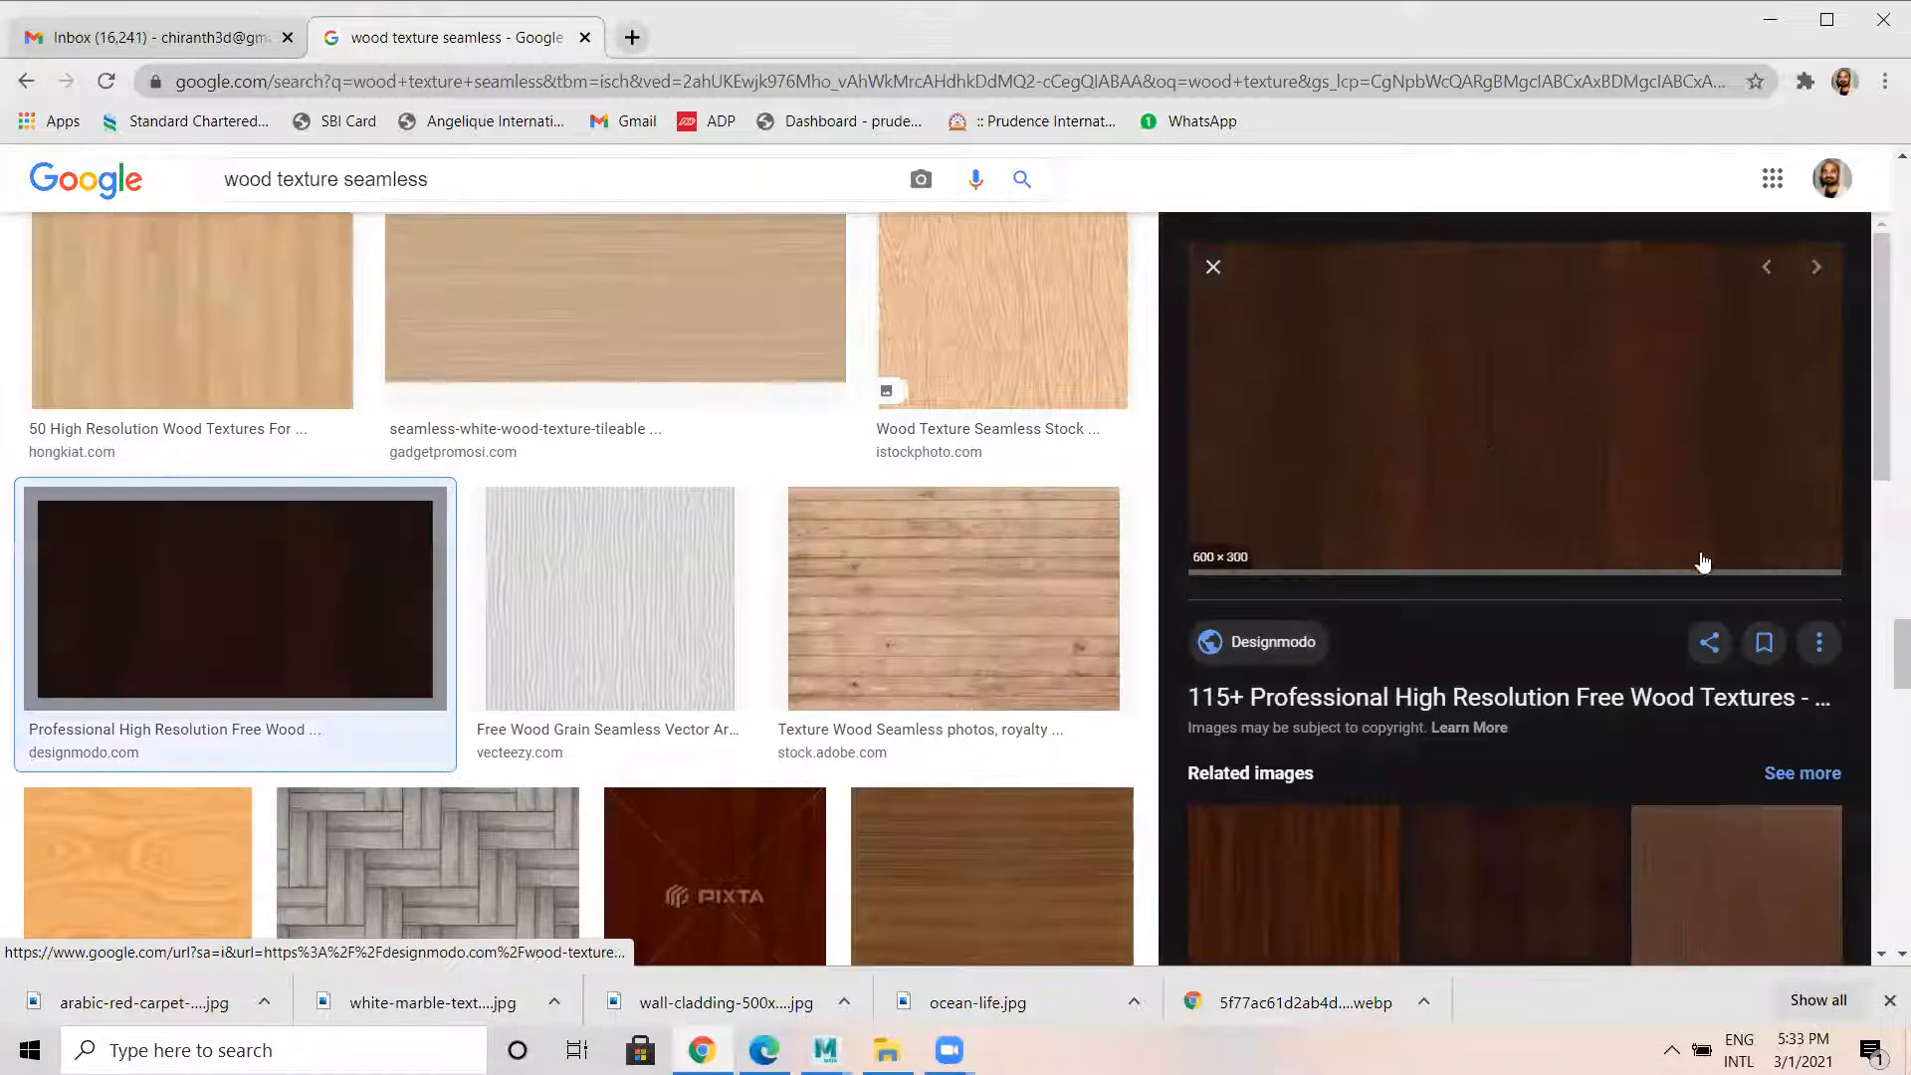
right_click(1474, 389)
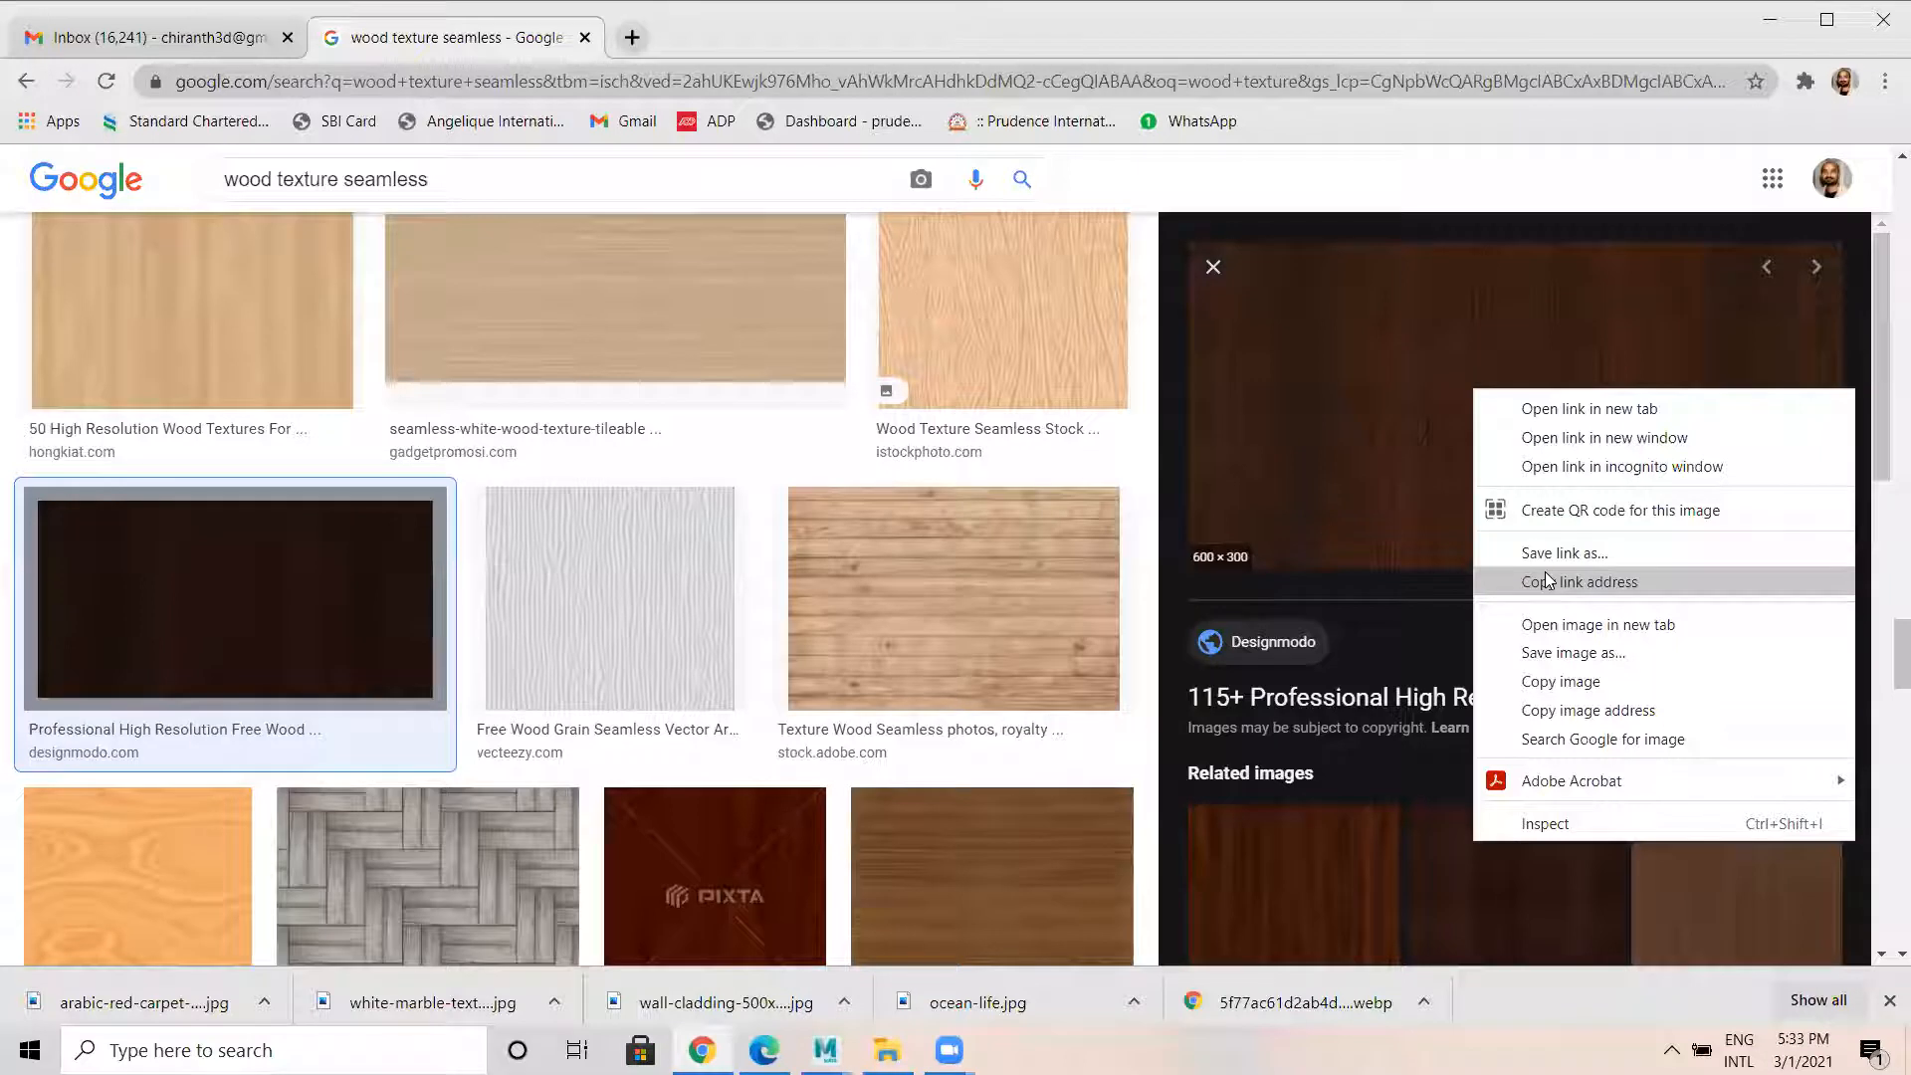
click(1573, 653)
click(824, 554)
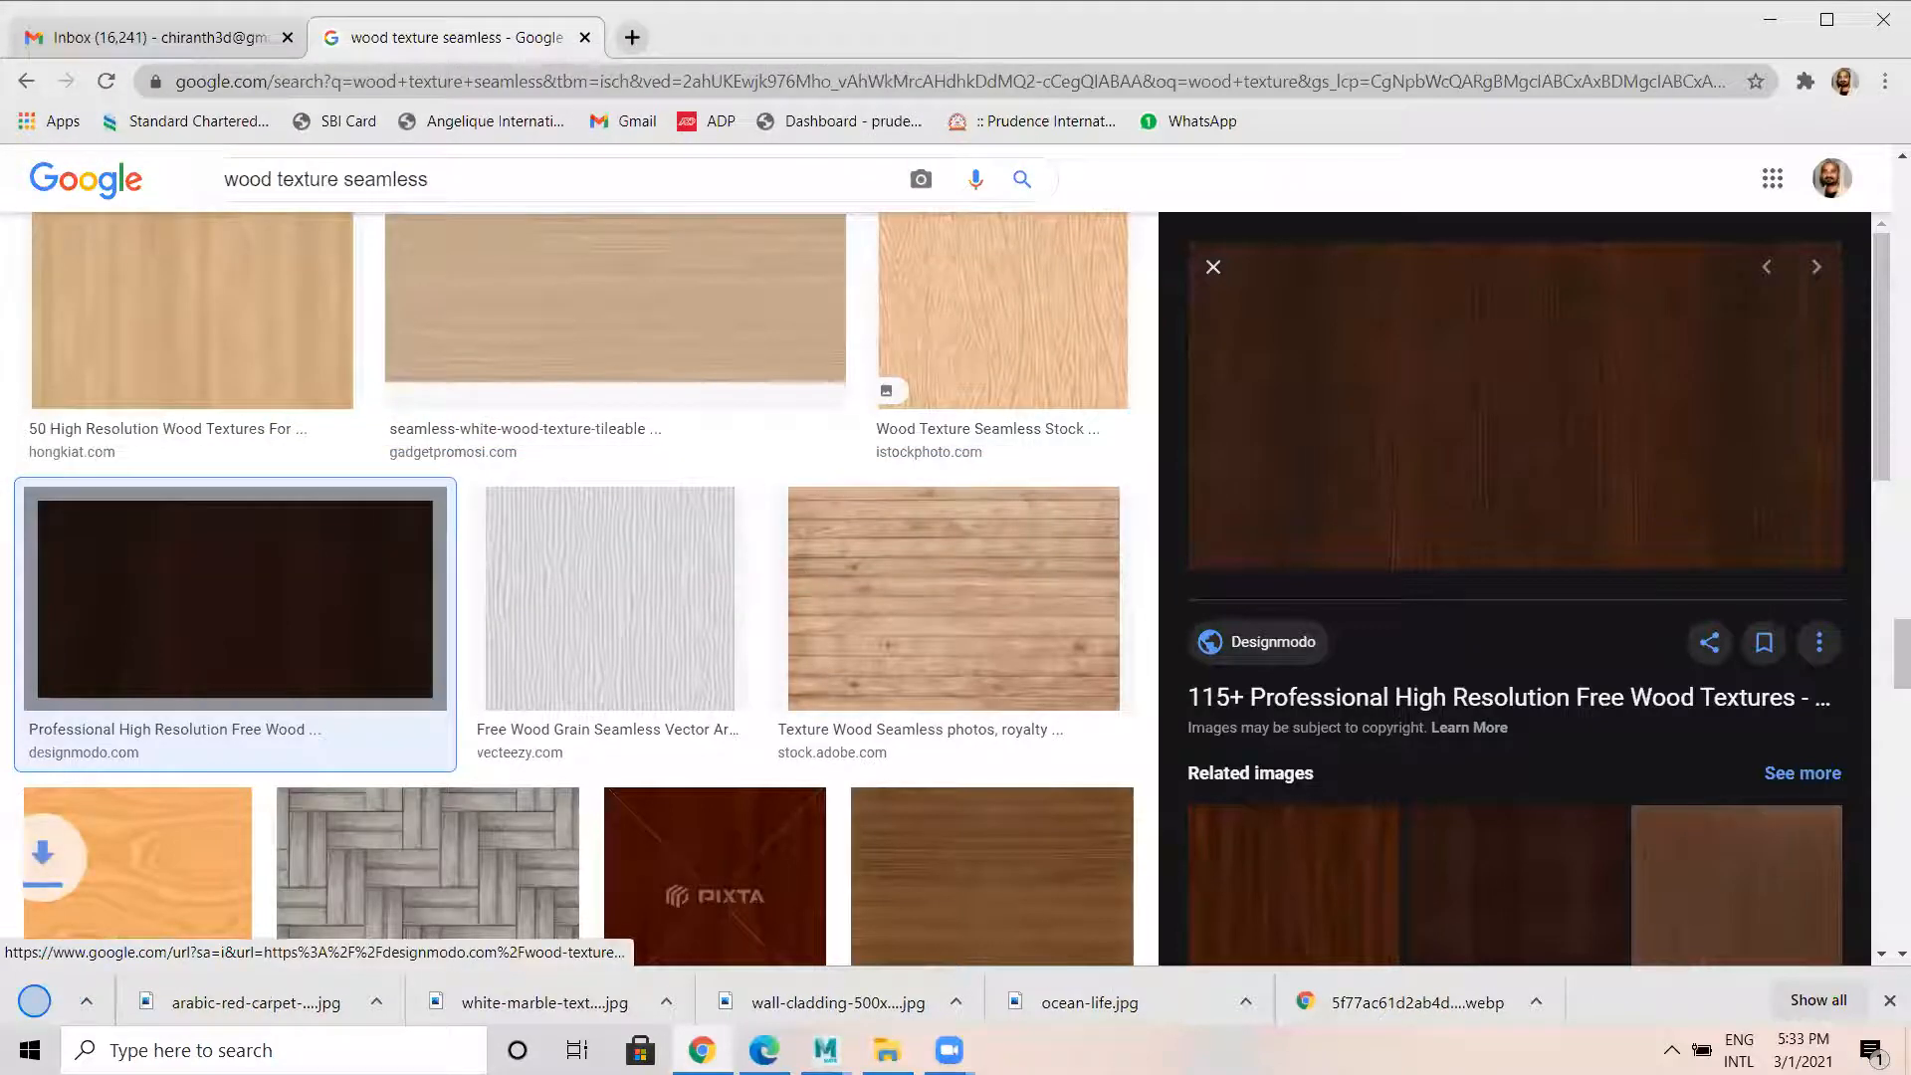
Switch back to Maya, select the low cabinet under the TV, close the Attribute Editor and open the UV Editor.
key(alt+Tab)
click(811, 625)
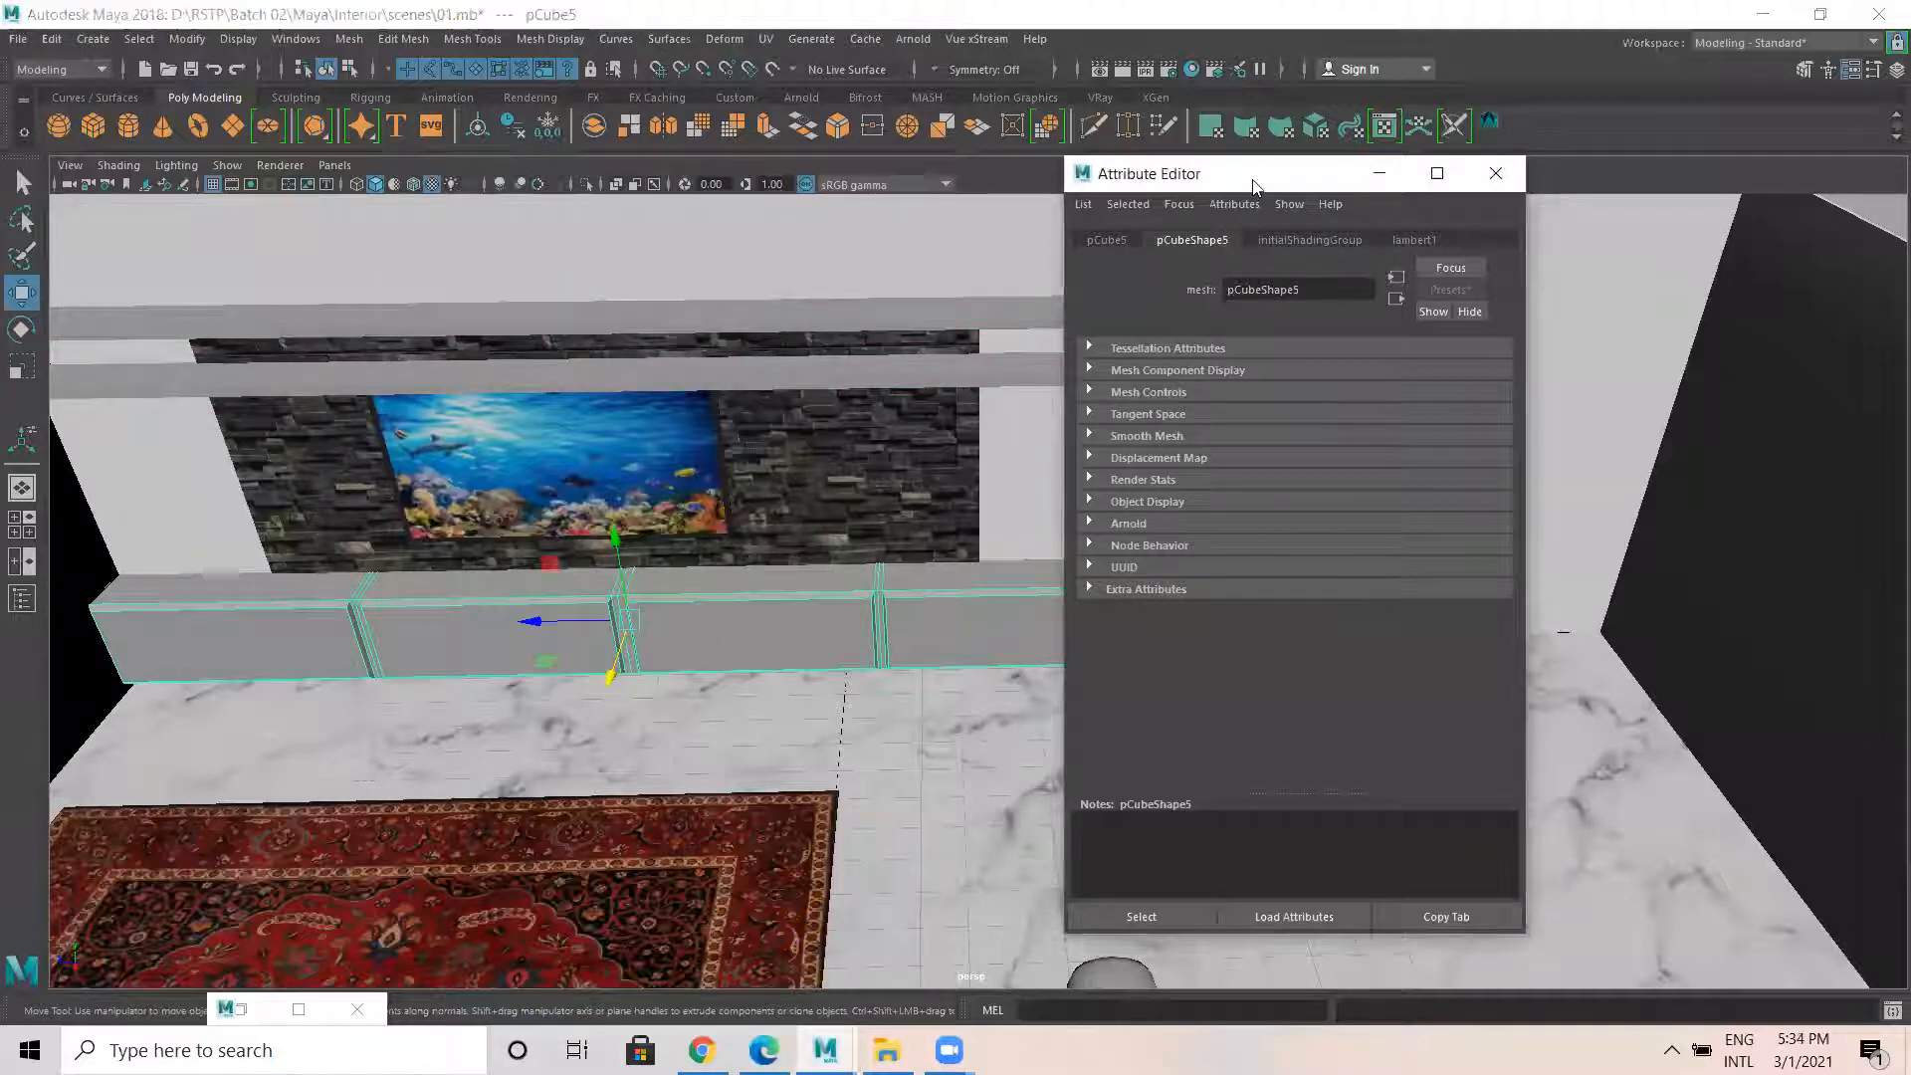
drag(1250, 175, 1341, 215)
click(1587, 213)
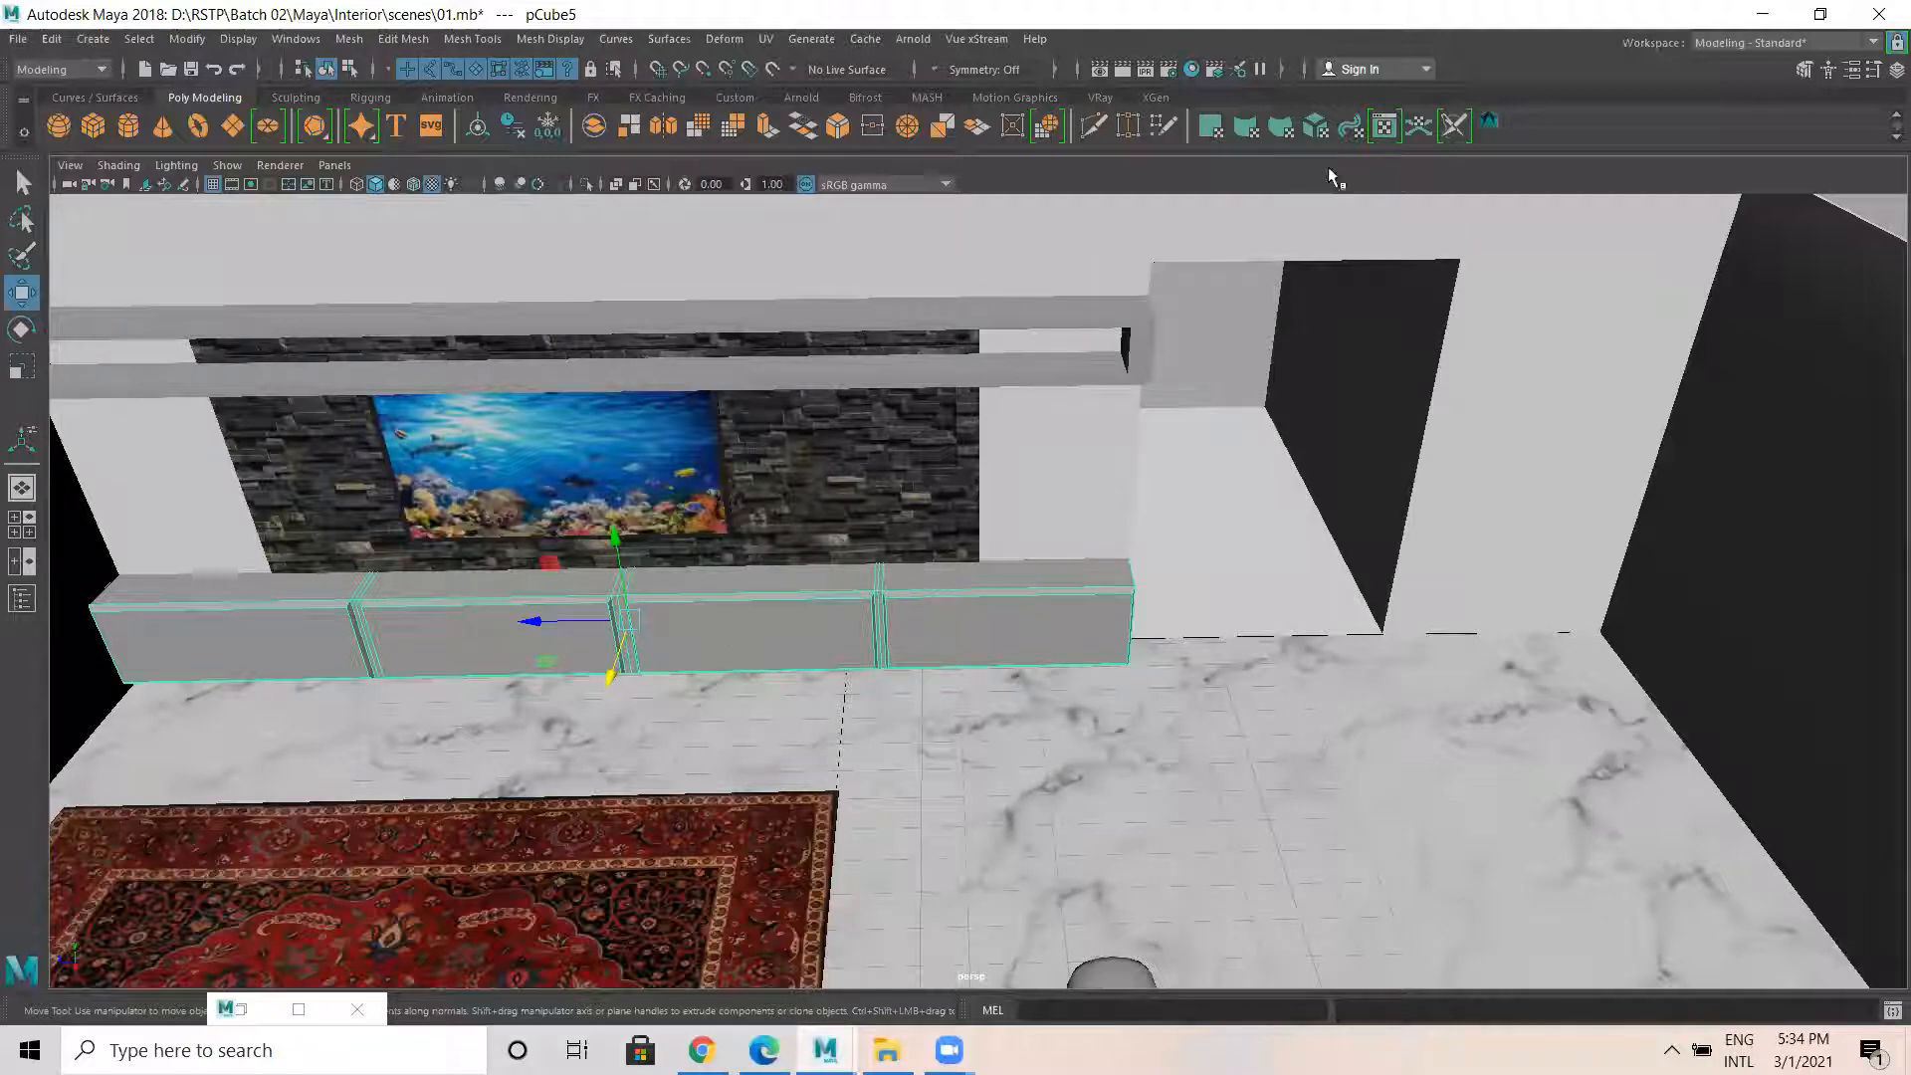
click(1385, 125)
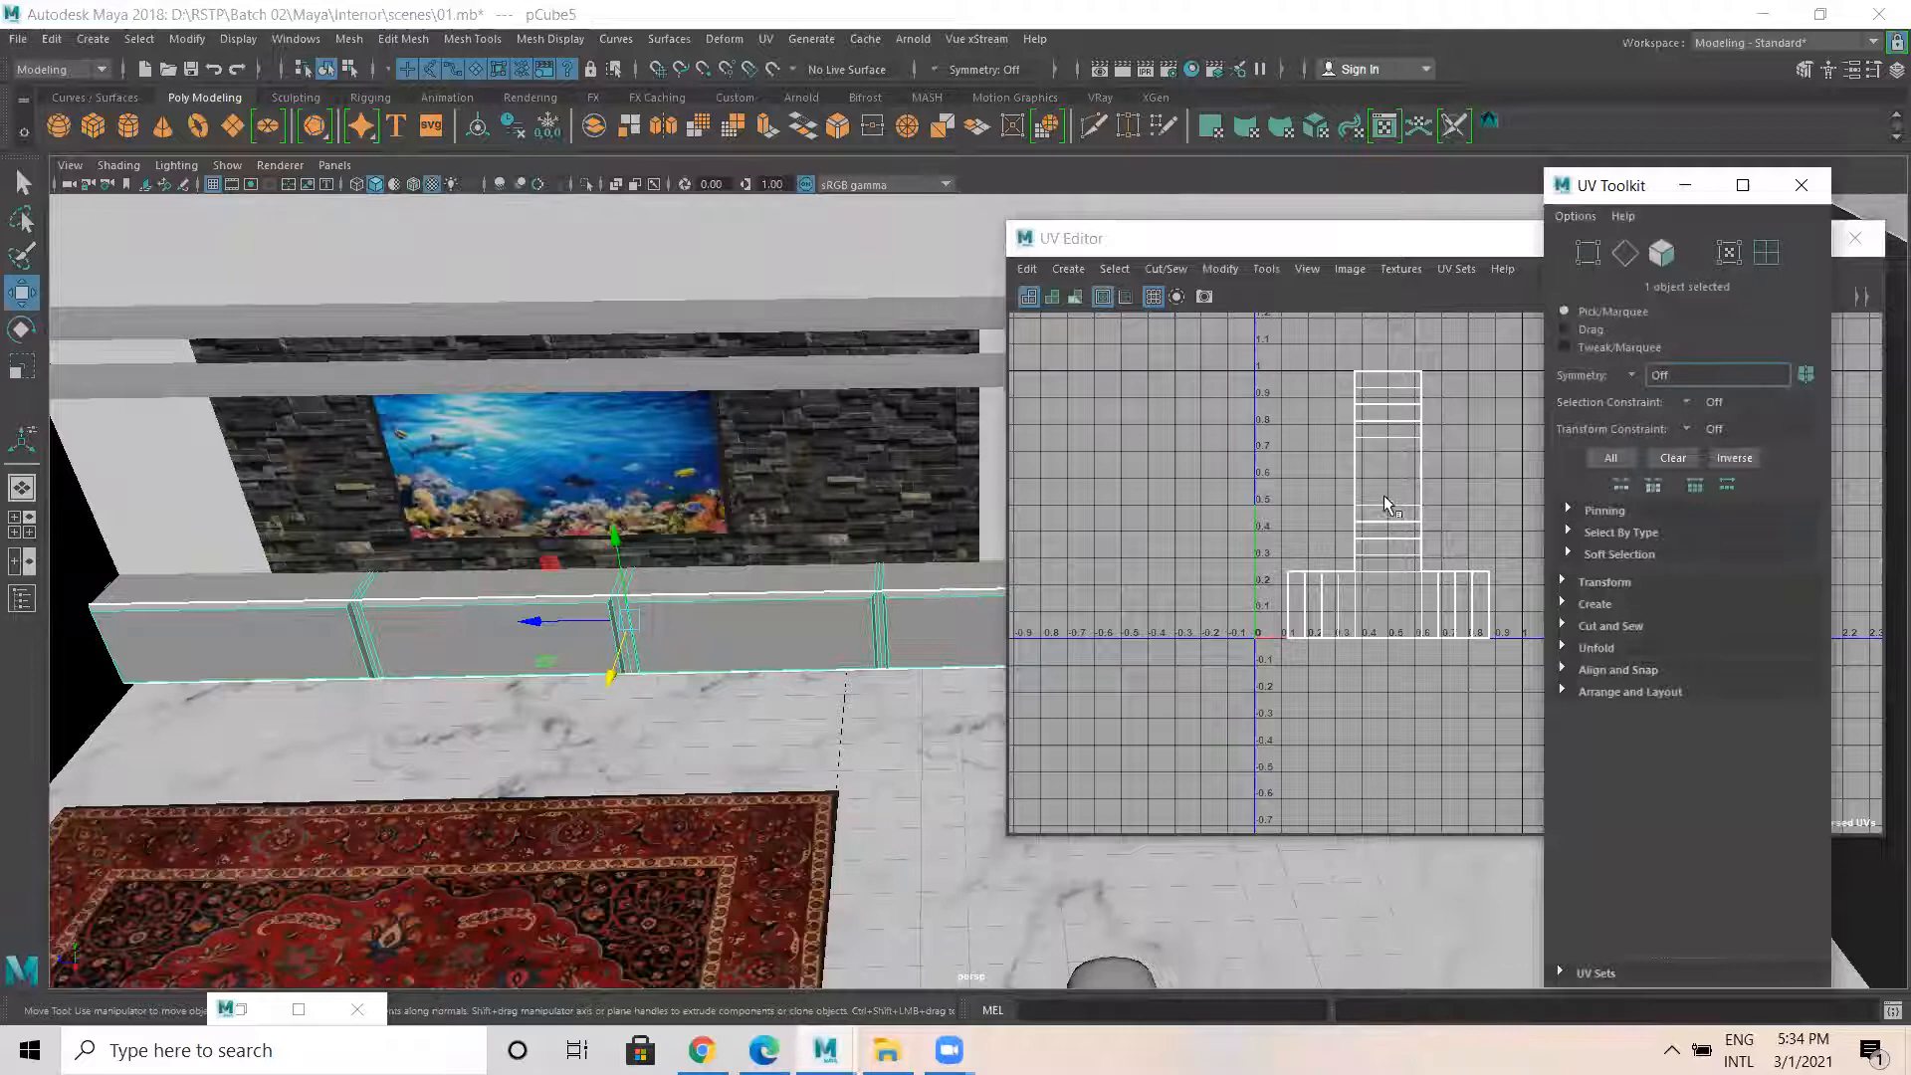
Apply an automatic UV projection to the low TV cabinet and return to object mode.
click(792, 630)
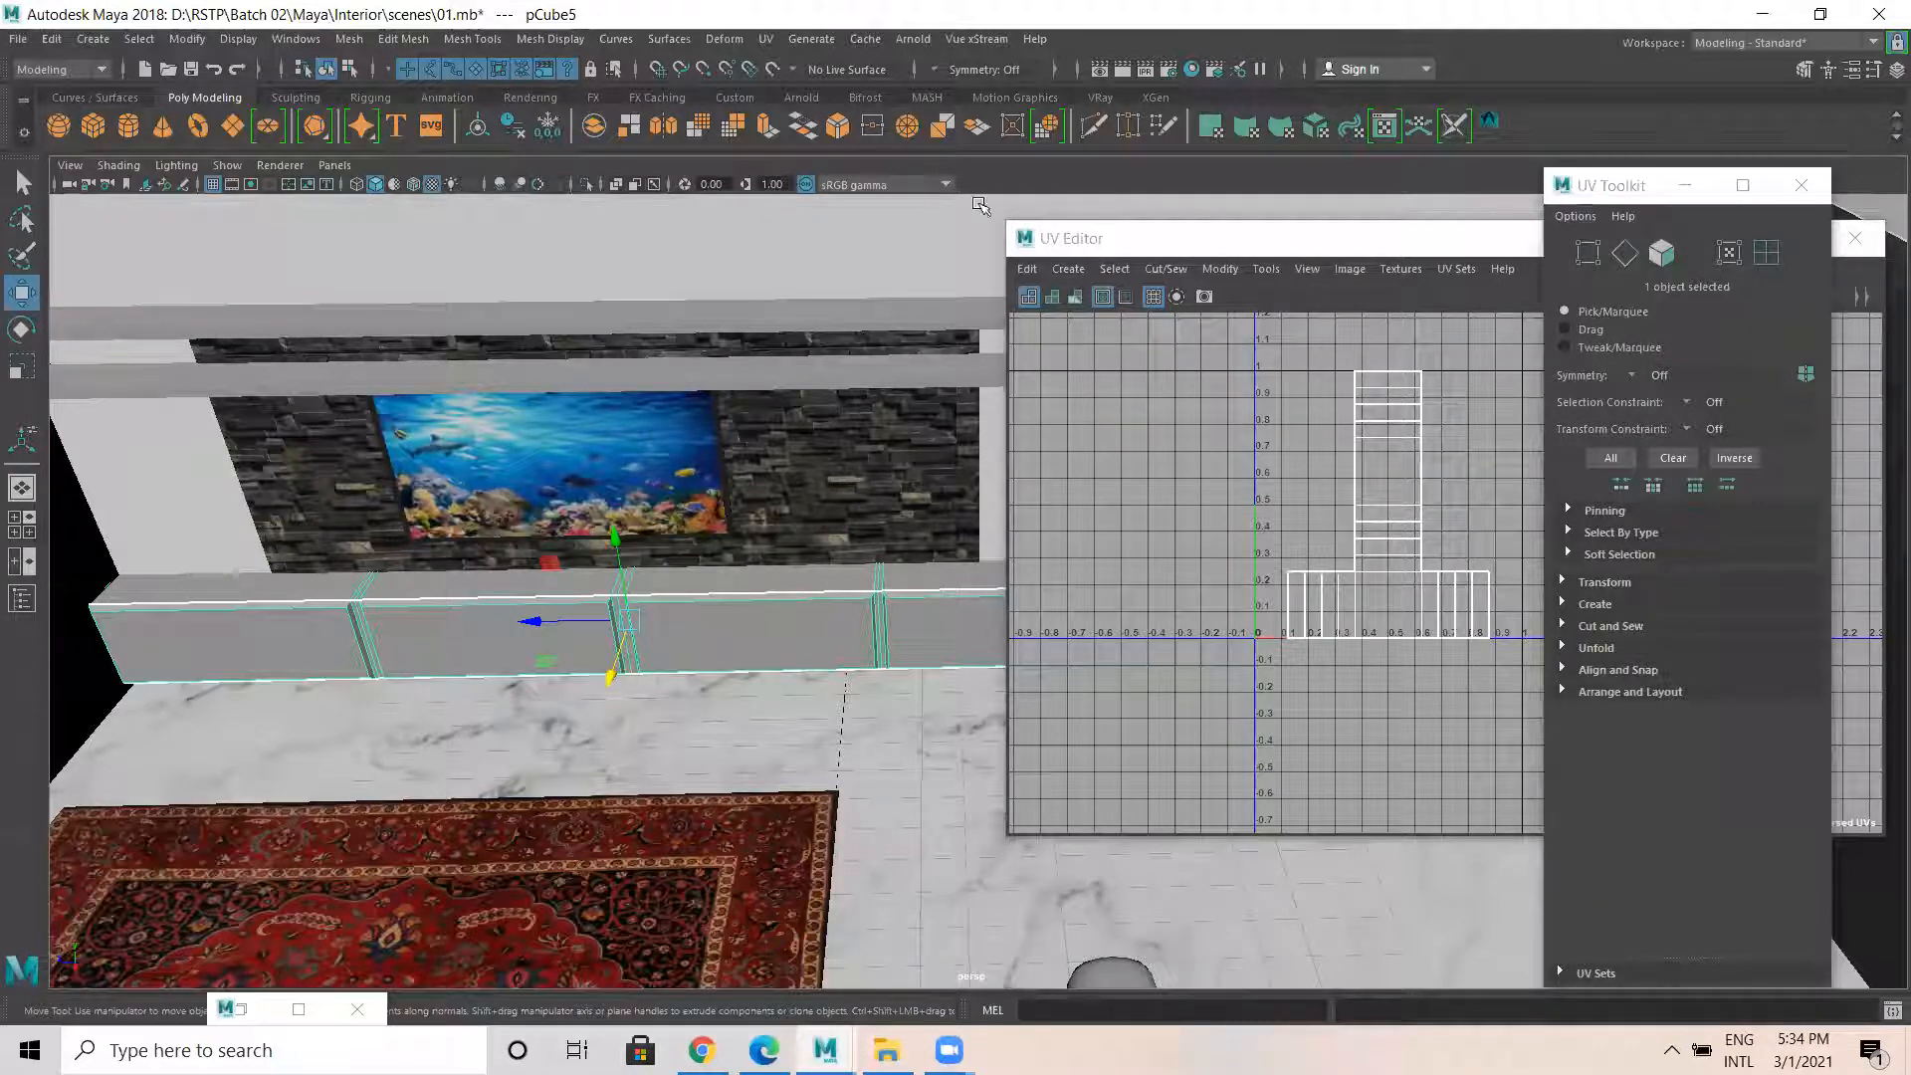
click(767, 42)
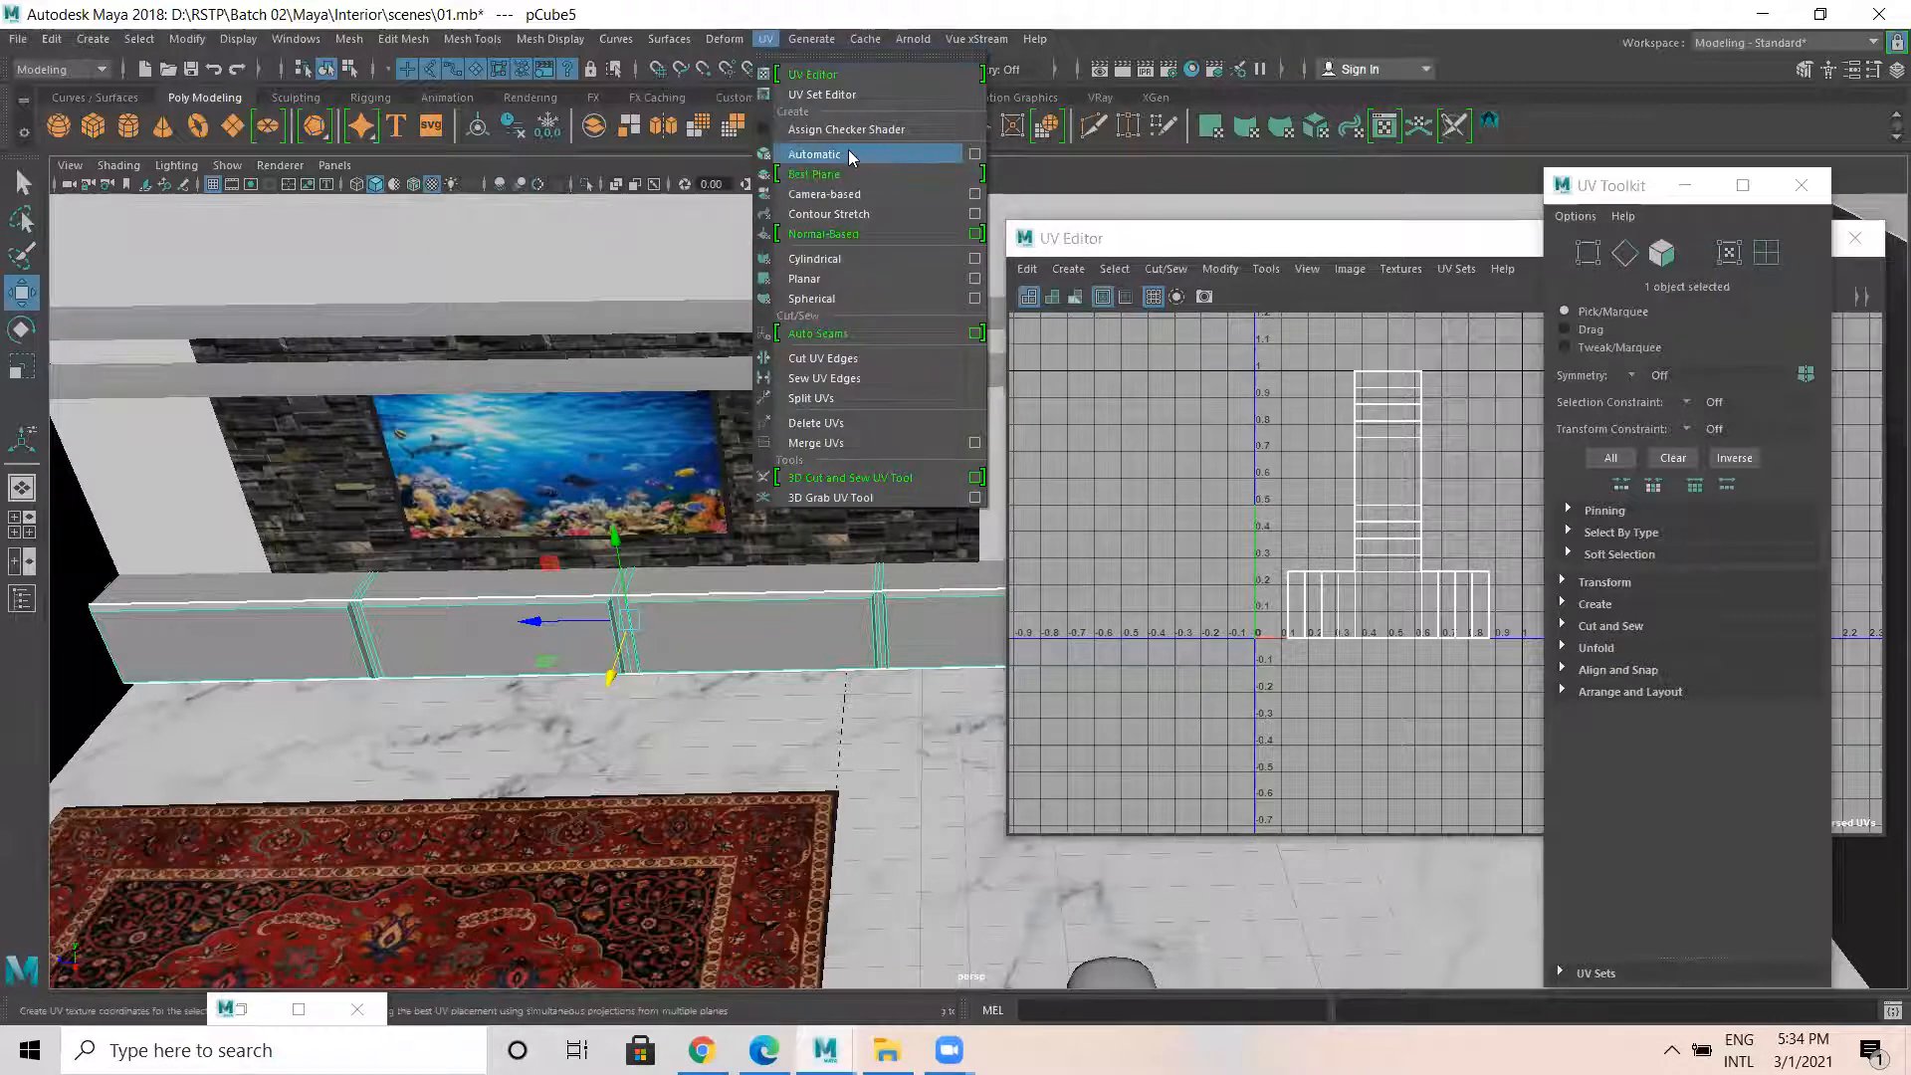
click(851, 158)
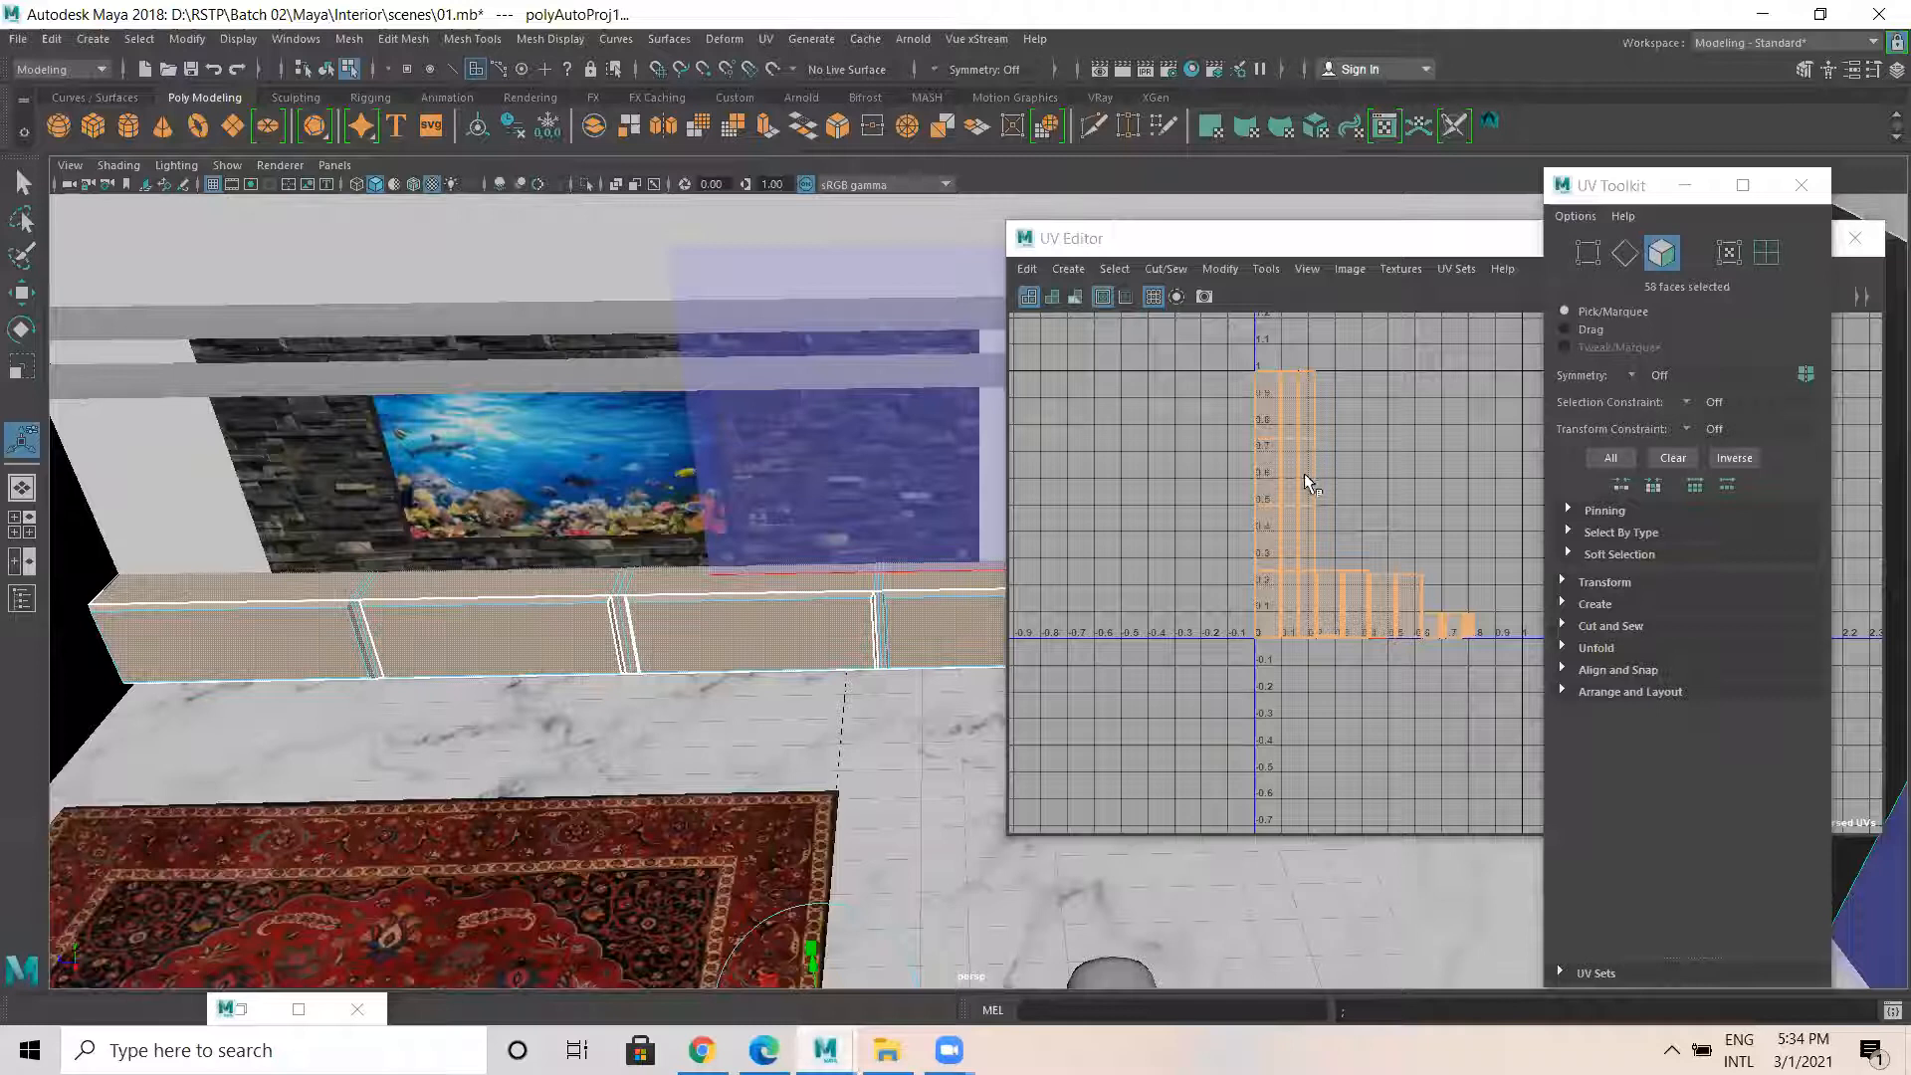
right_drag(1286, 482, 1403, 442)
right_drag(947, 481, 1035, 462)
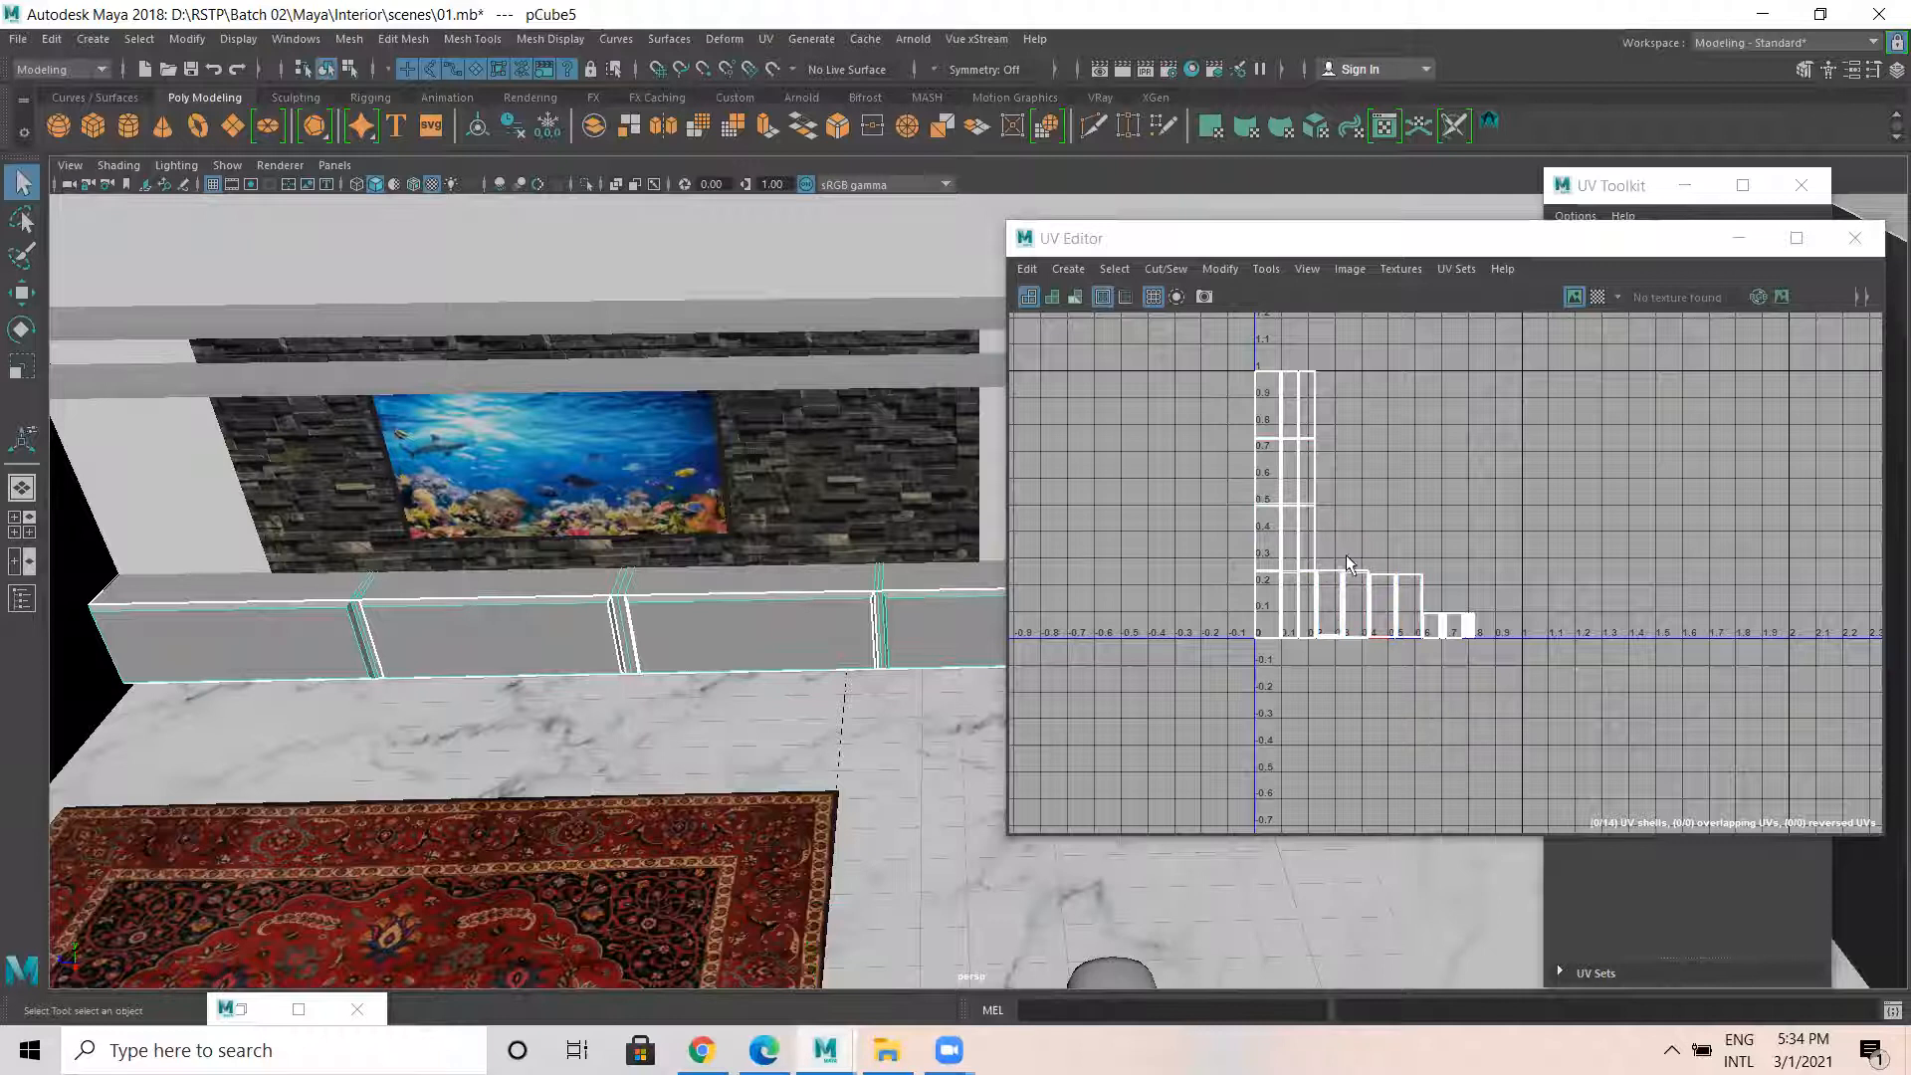
click(1372, 602)
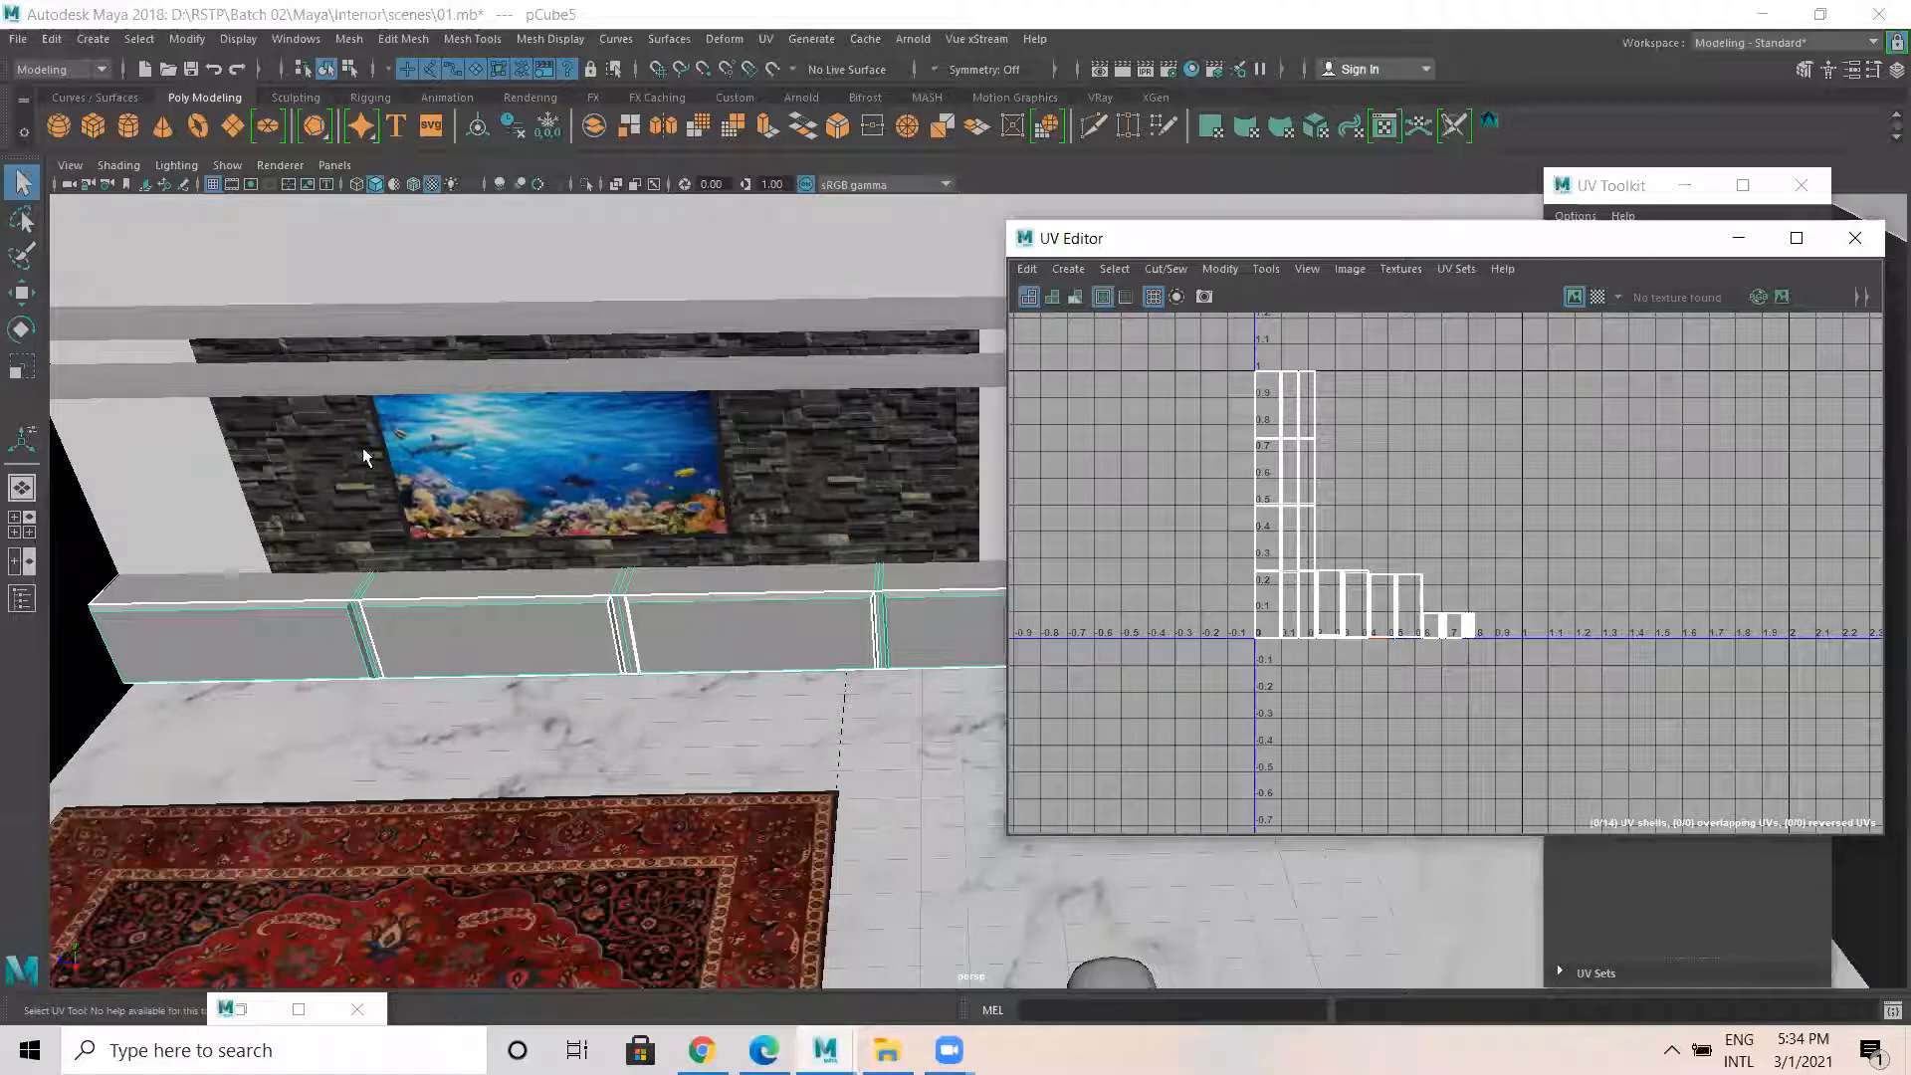
Apply an automatic UV projection to the long wall shelf above the TV and return to object mode.
alt+drag(711, 622, 804, 570)
scroll(754, 579, down, 4)
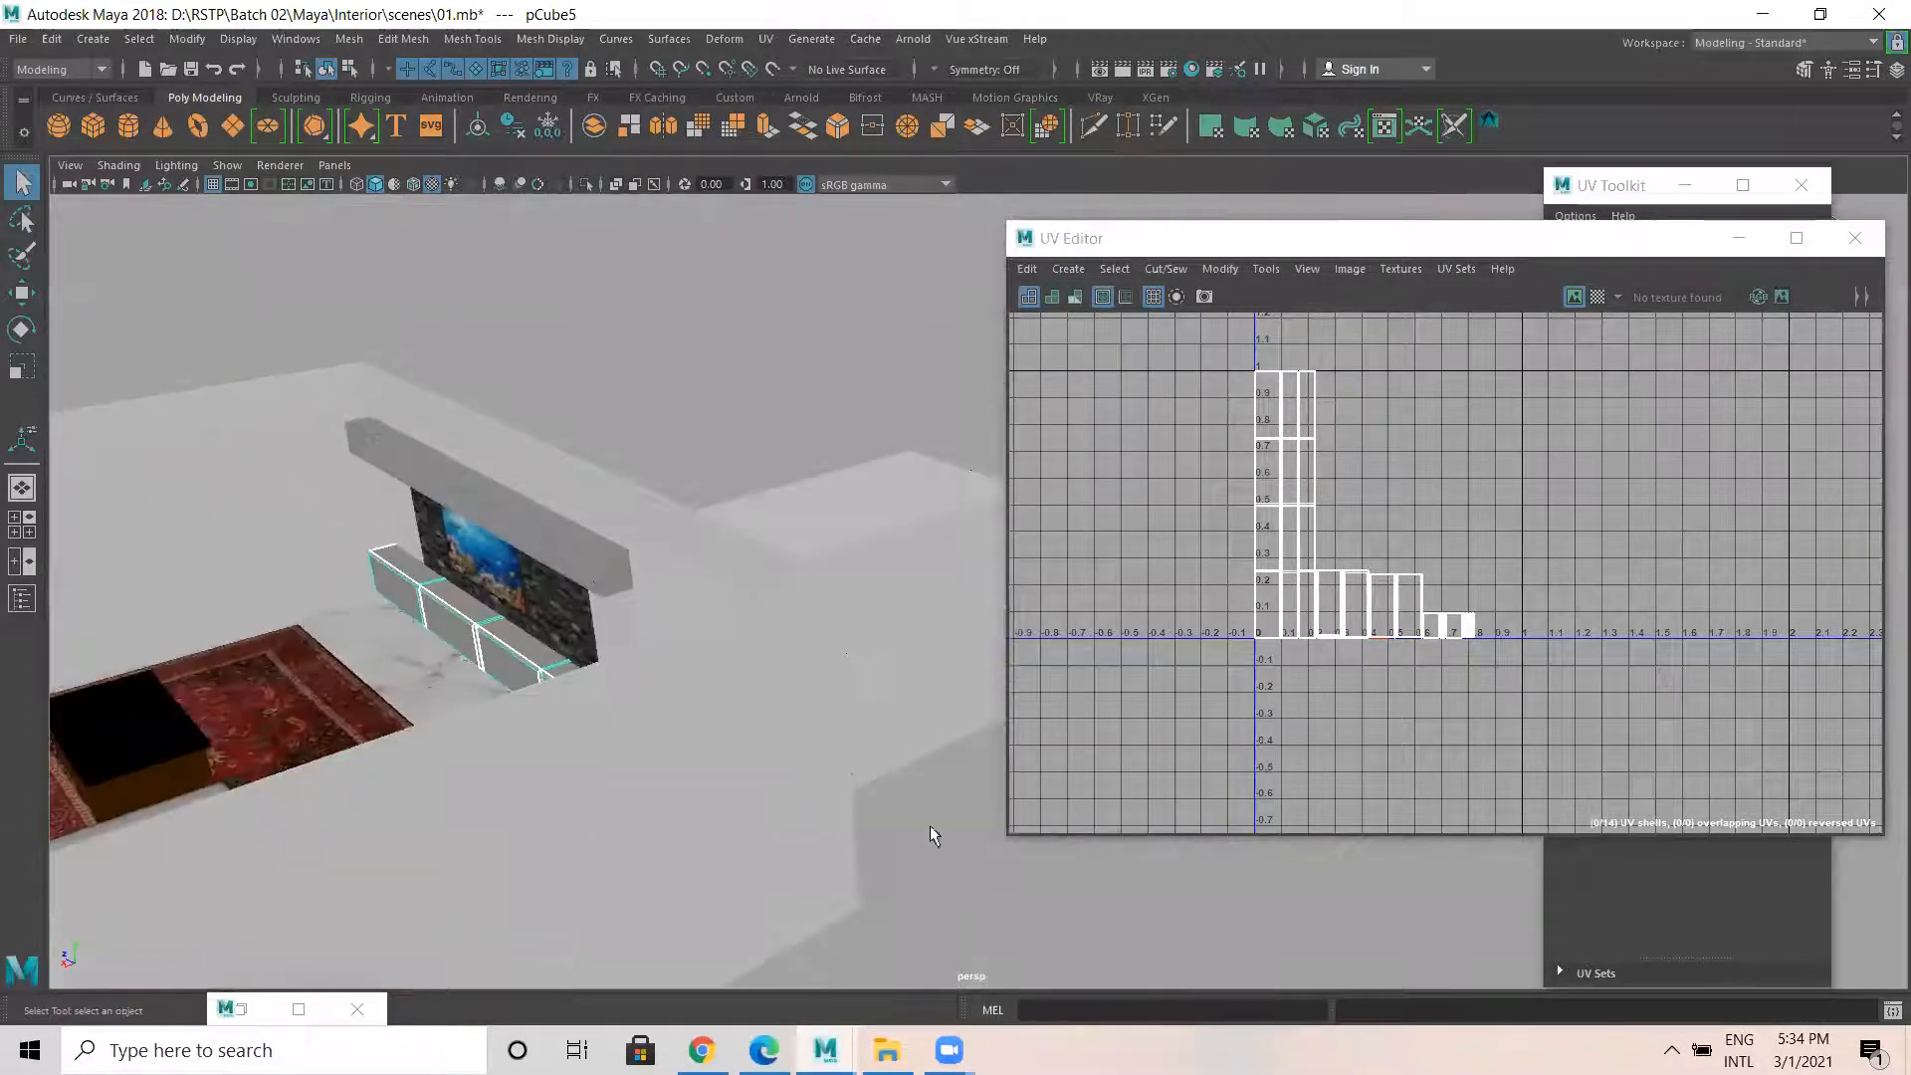
scroll(465, 463, up, 3)
scroll(440, 643, up, 2)
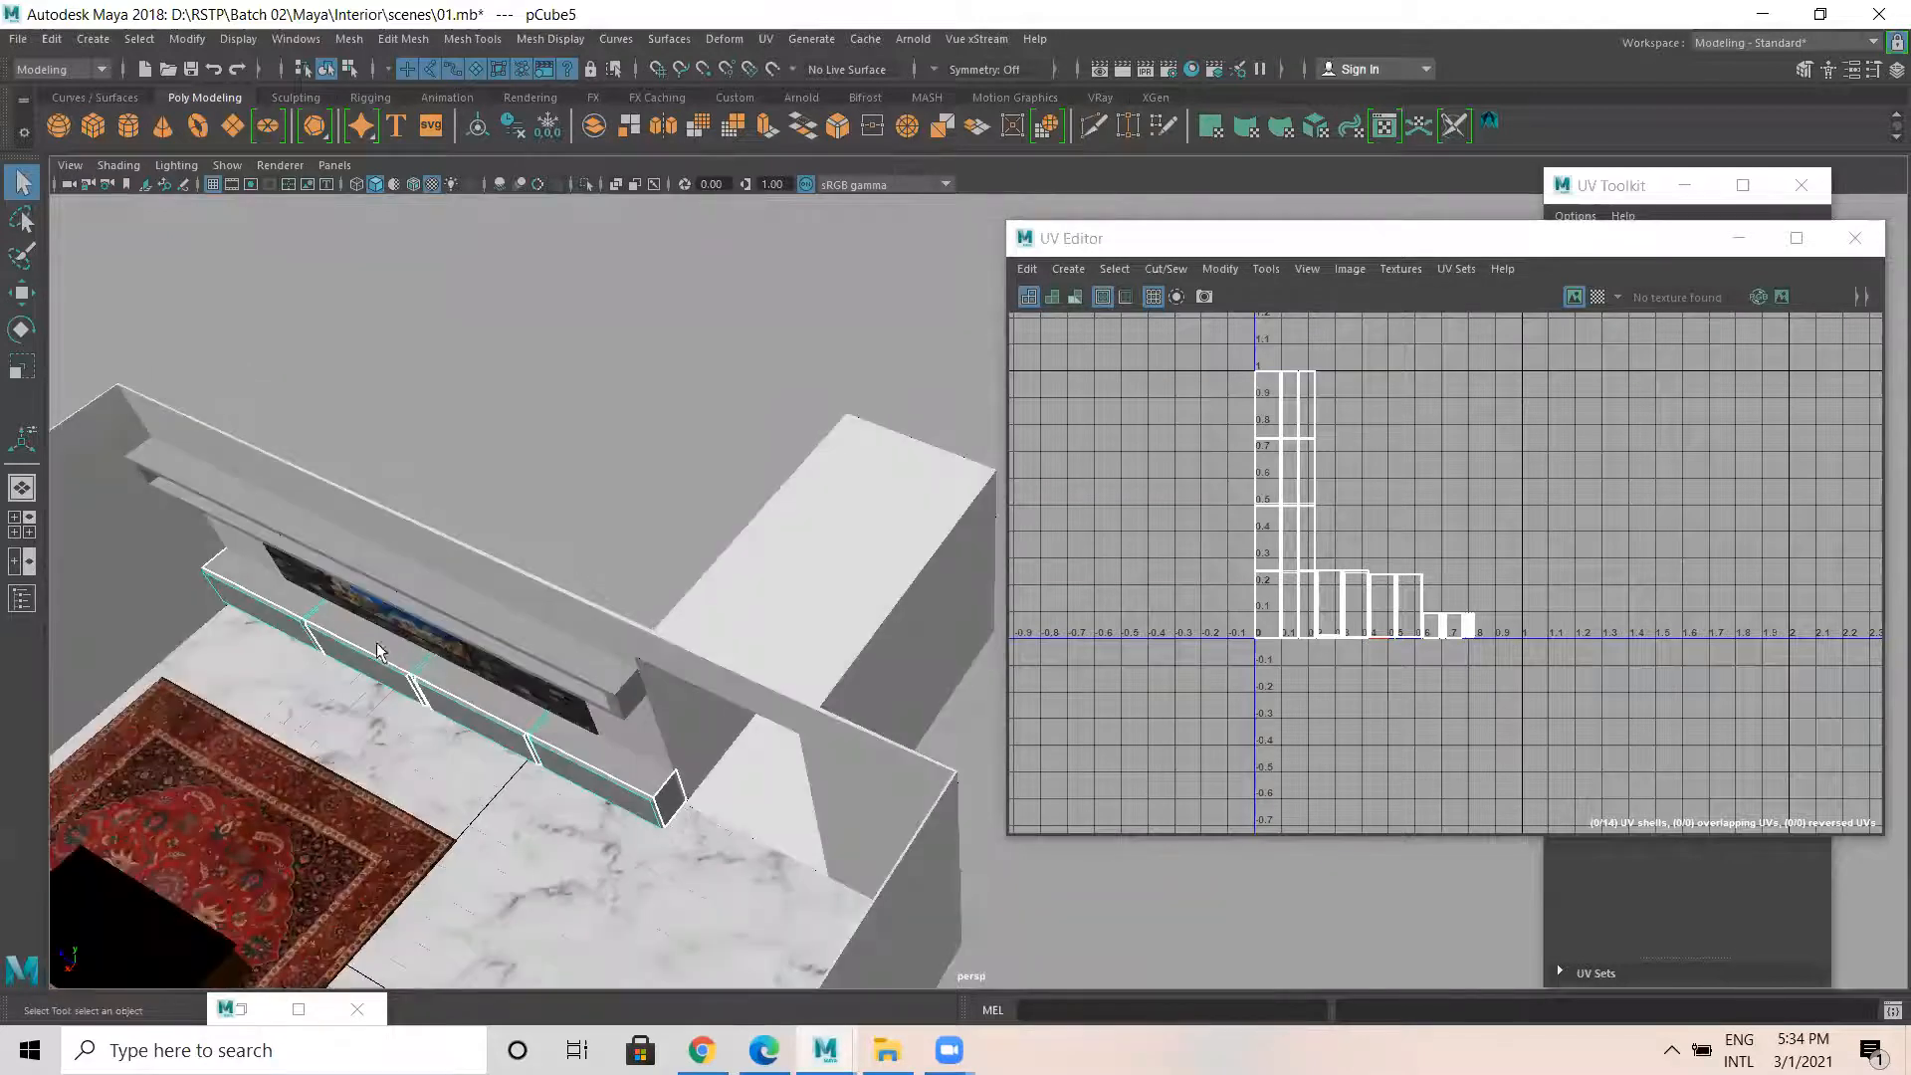
alt+drag(379, 652, 555, 524)
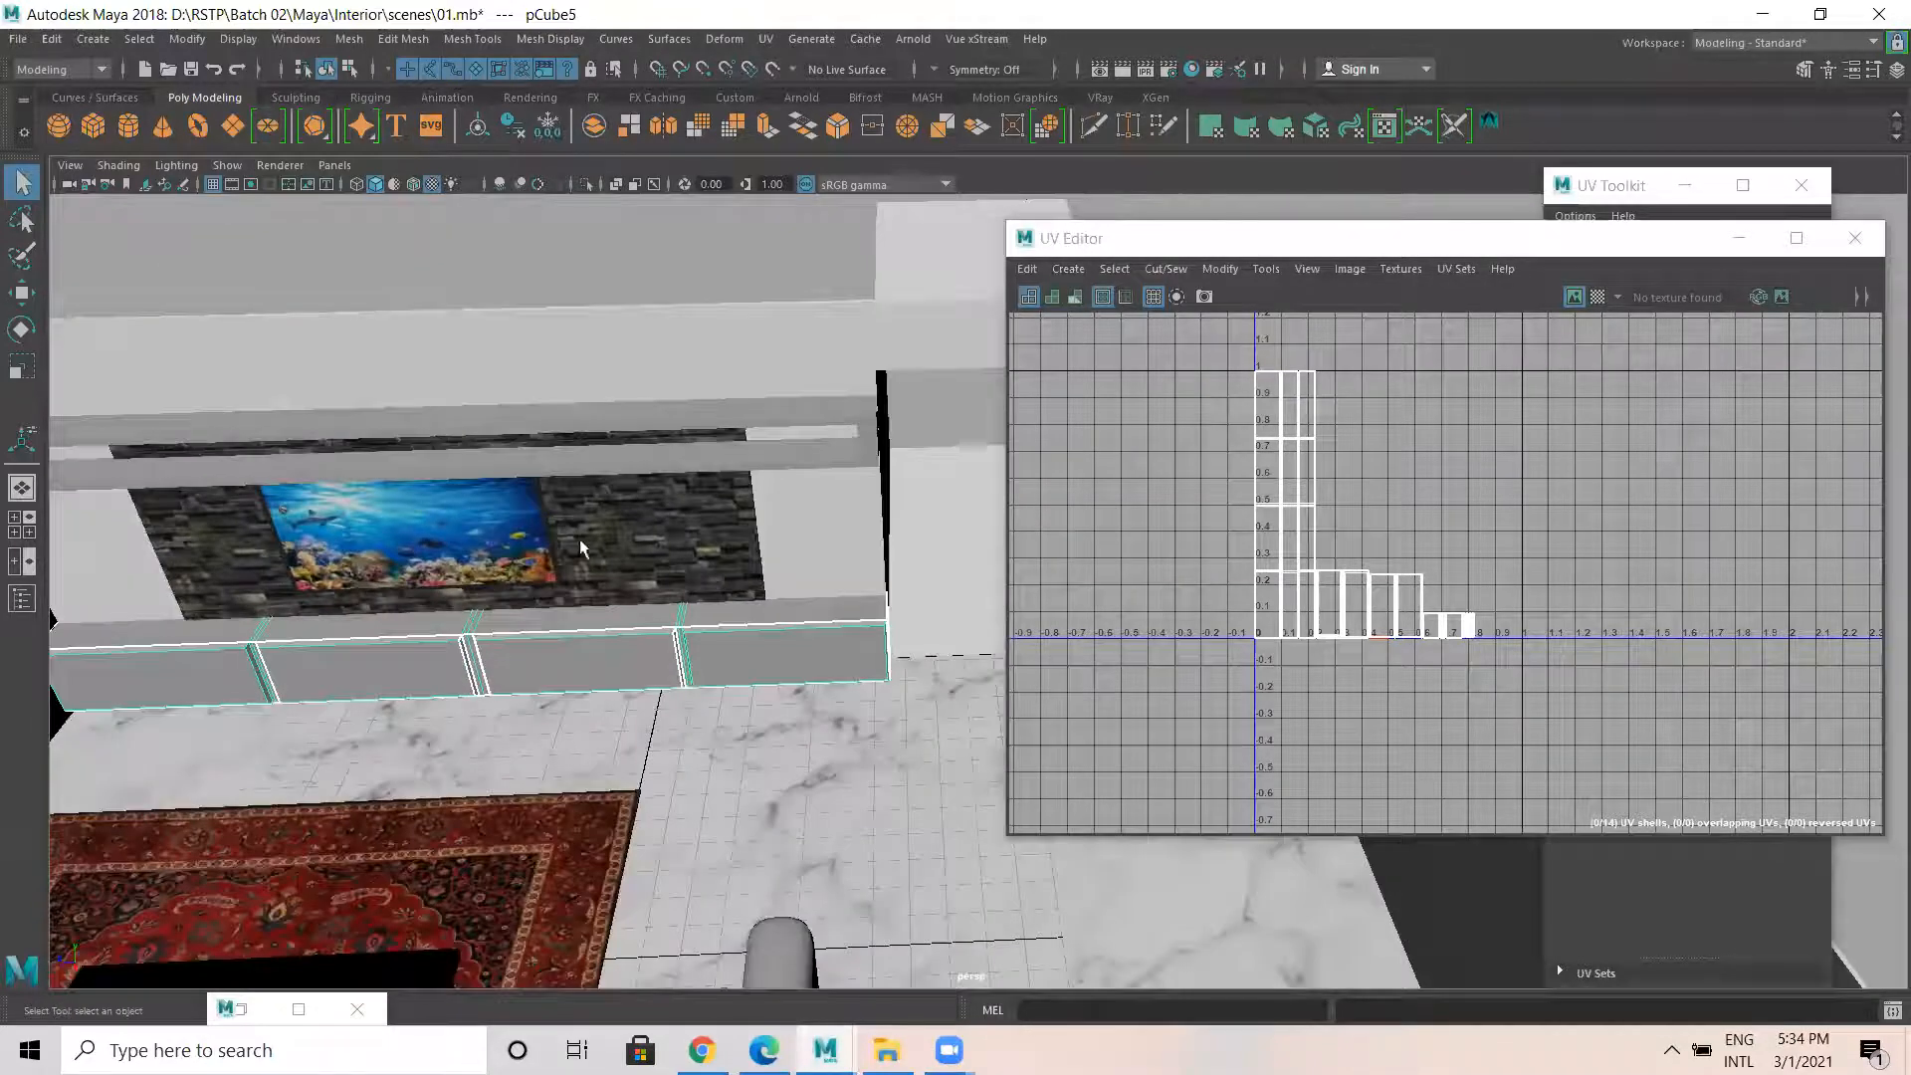
alt+drag(681, 539, 498, 619)
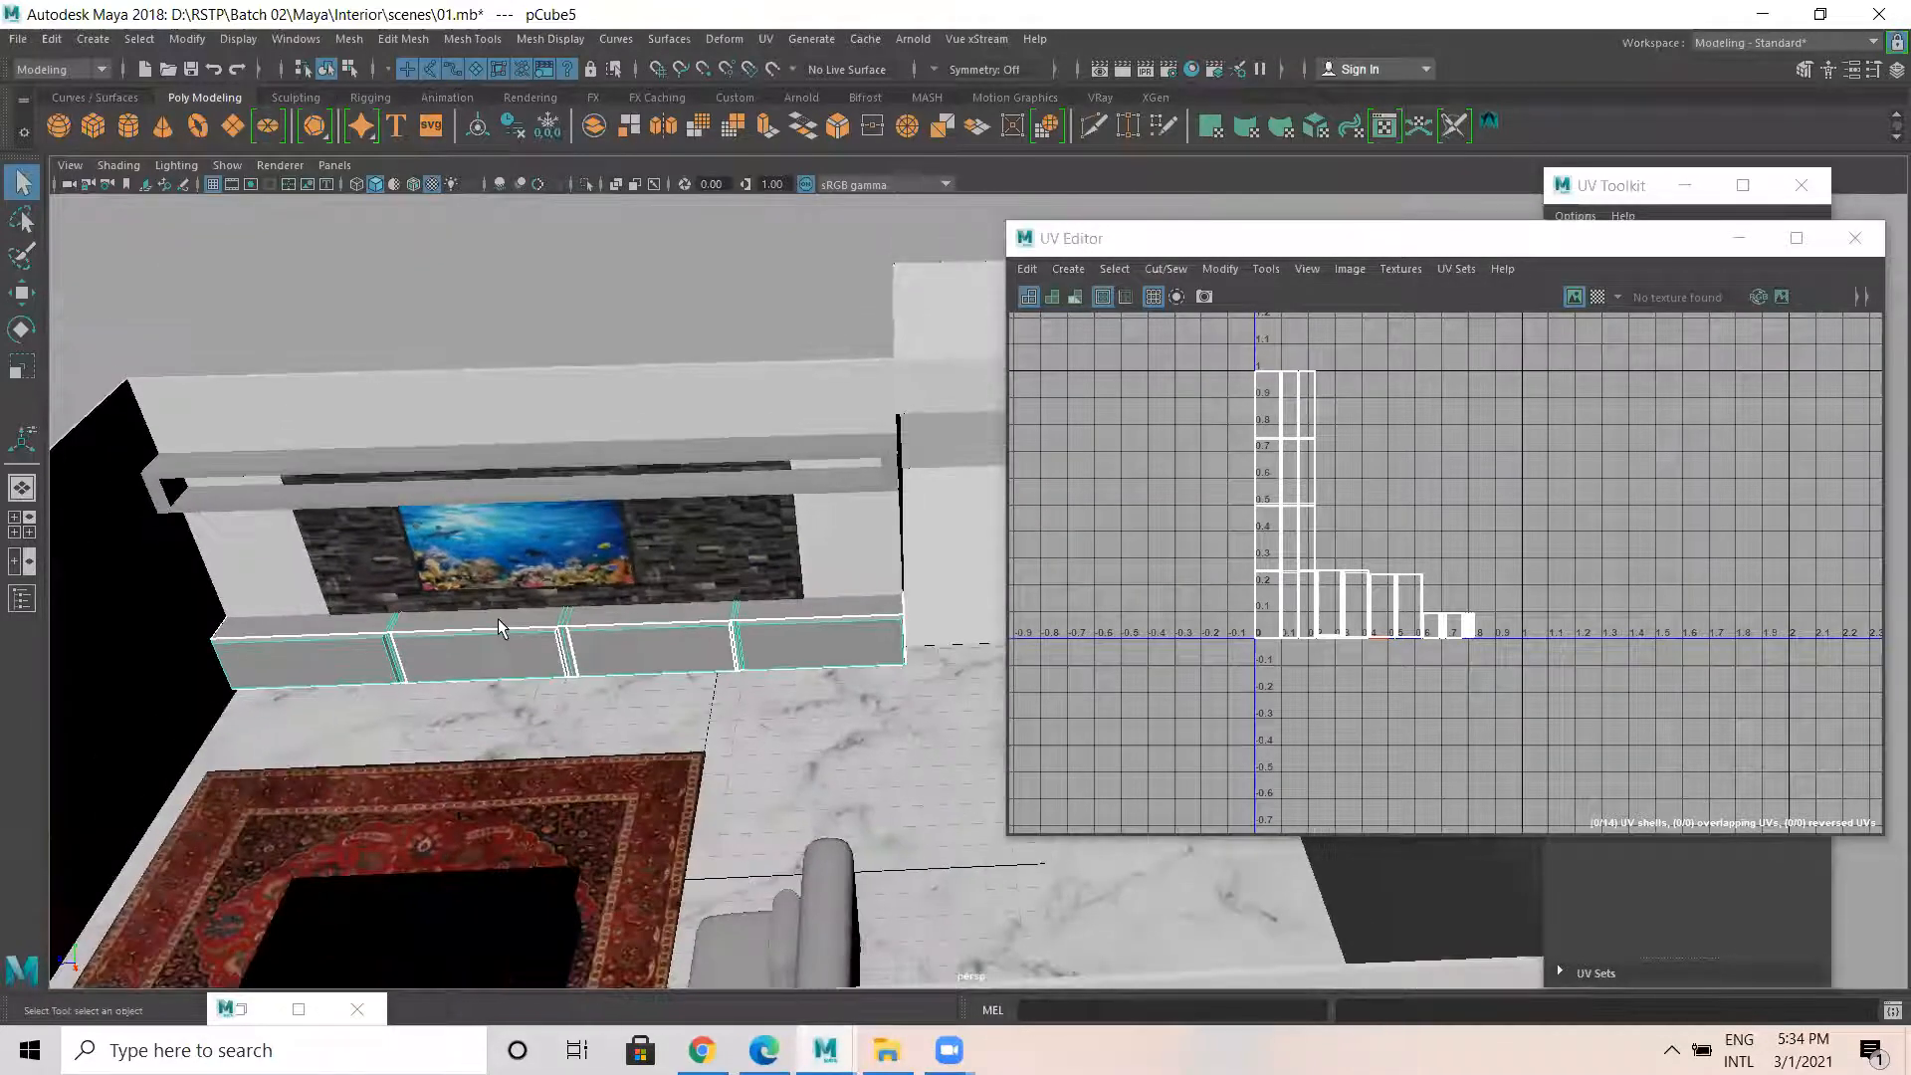
click(402, 460)
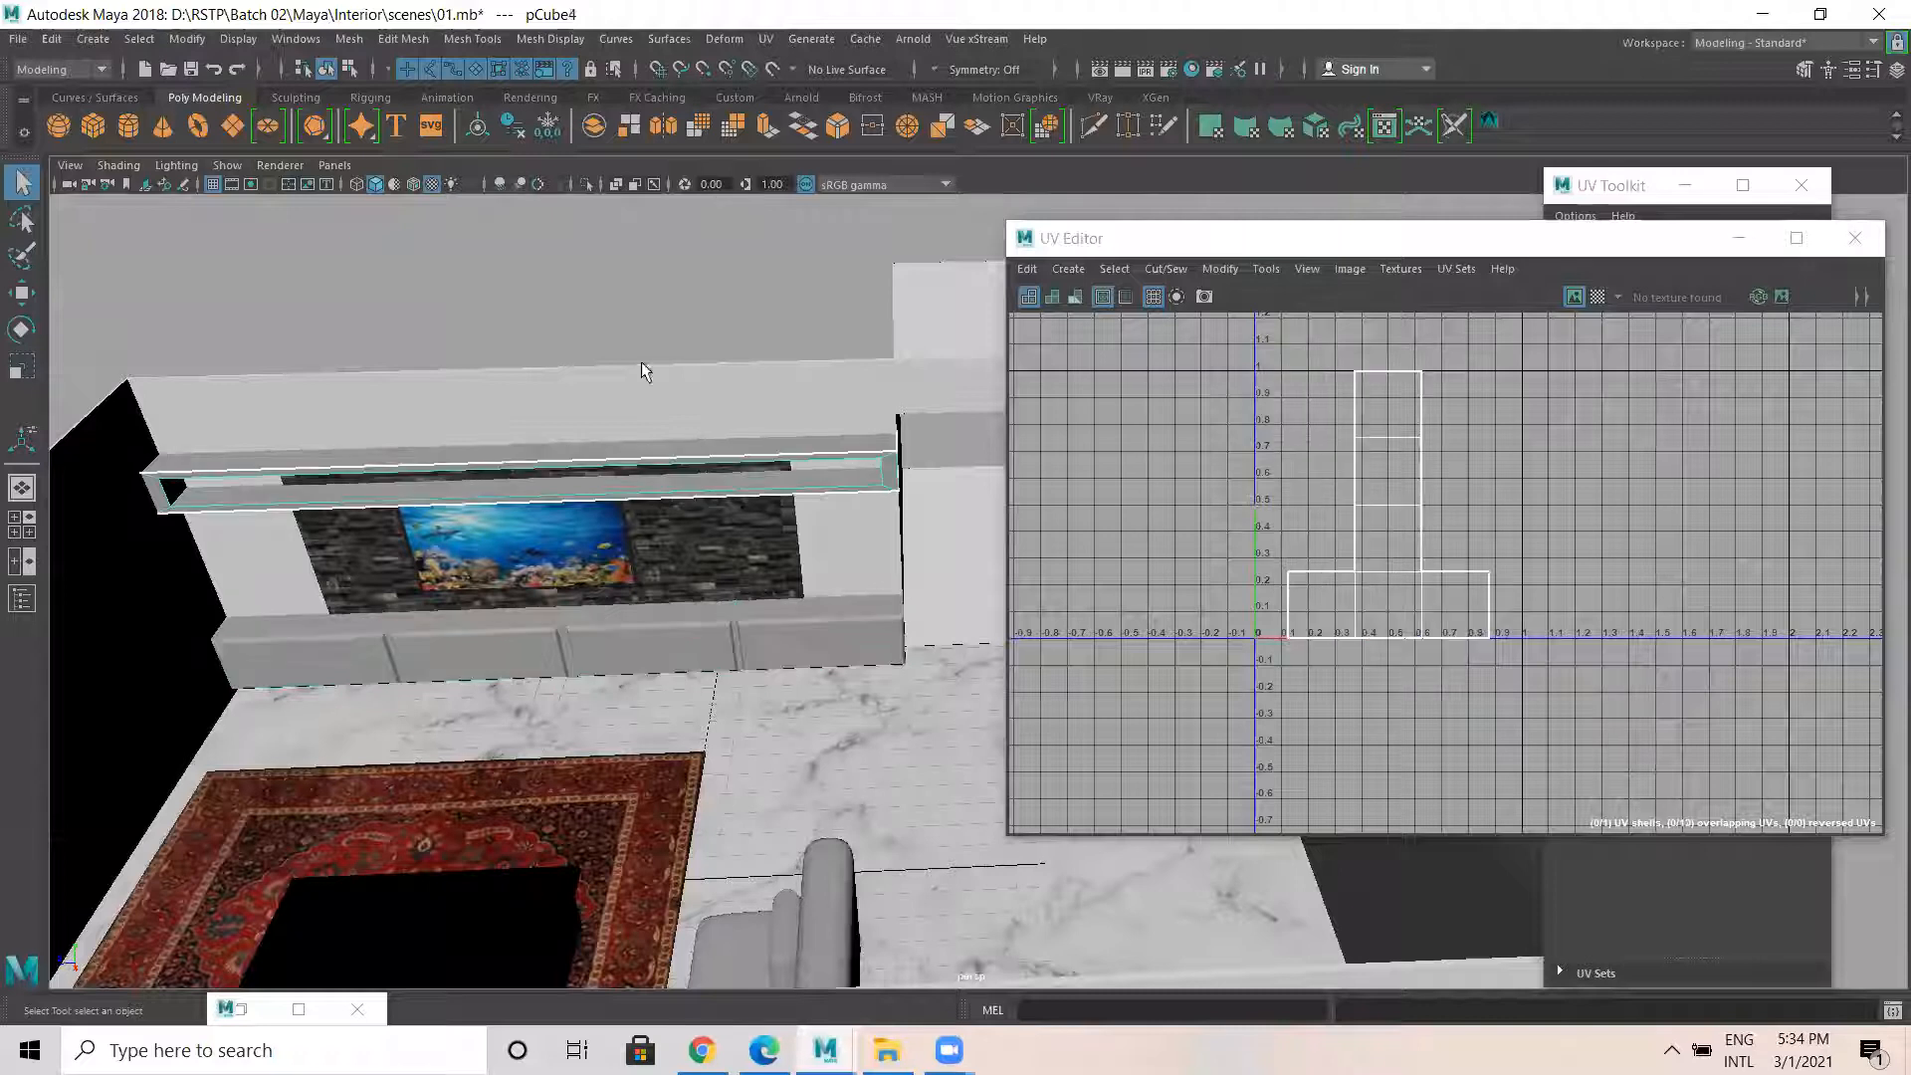
click(763, 40)
click(815, 154)
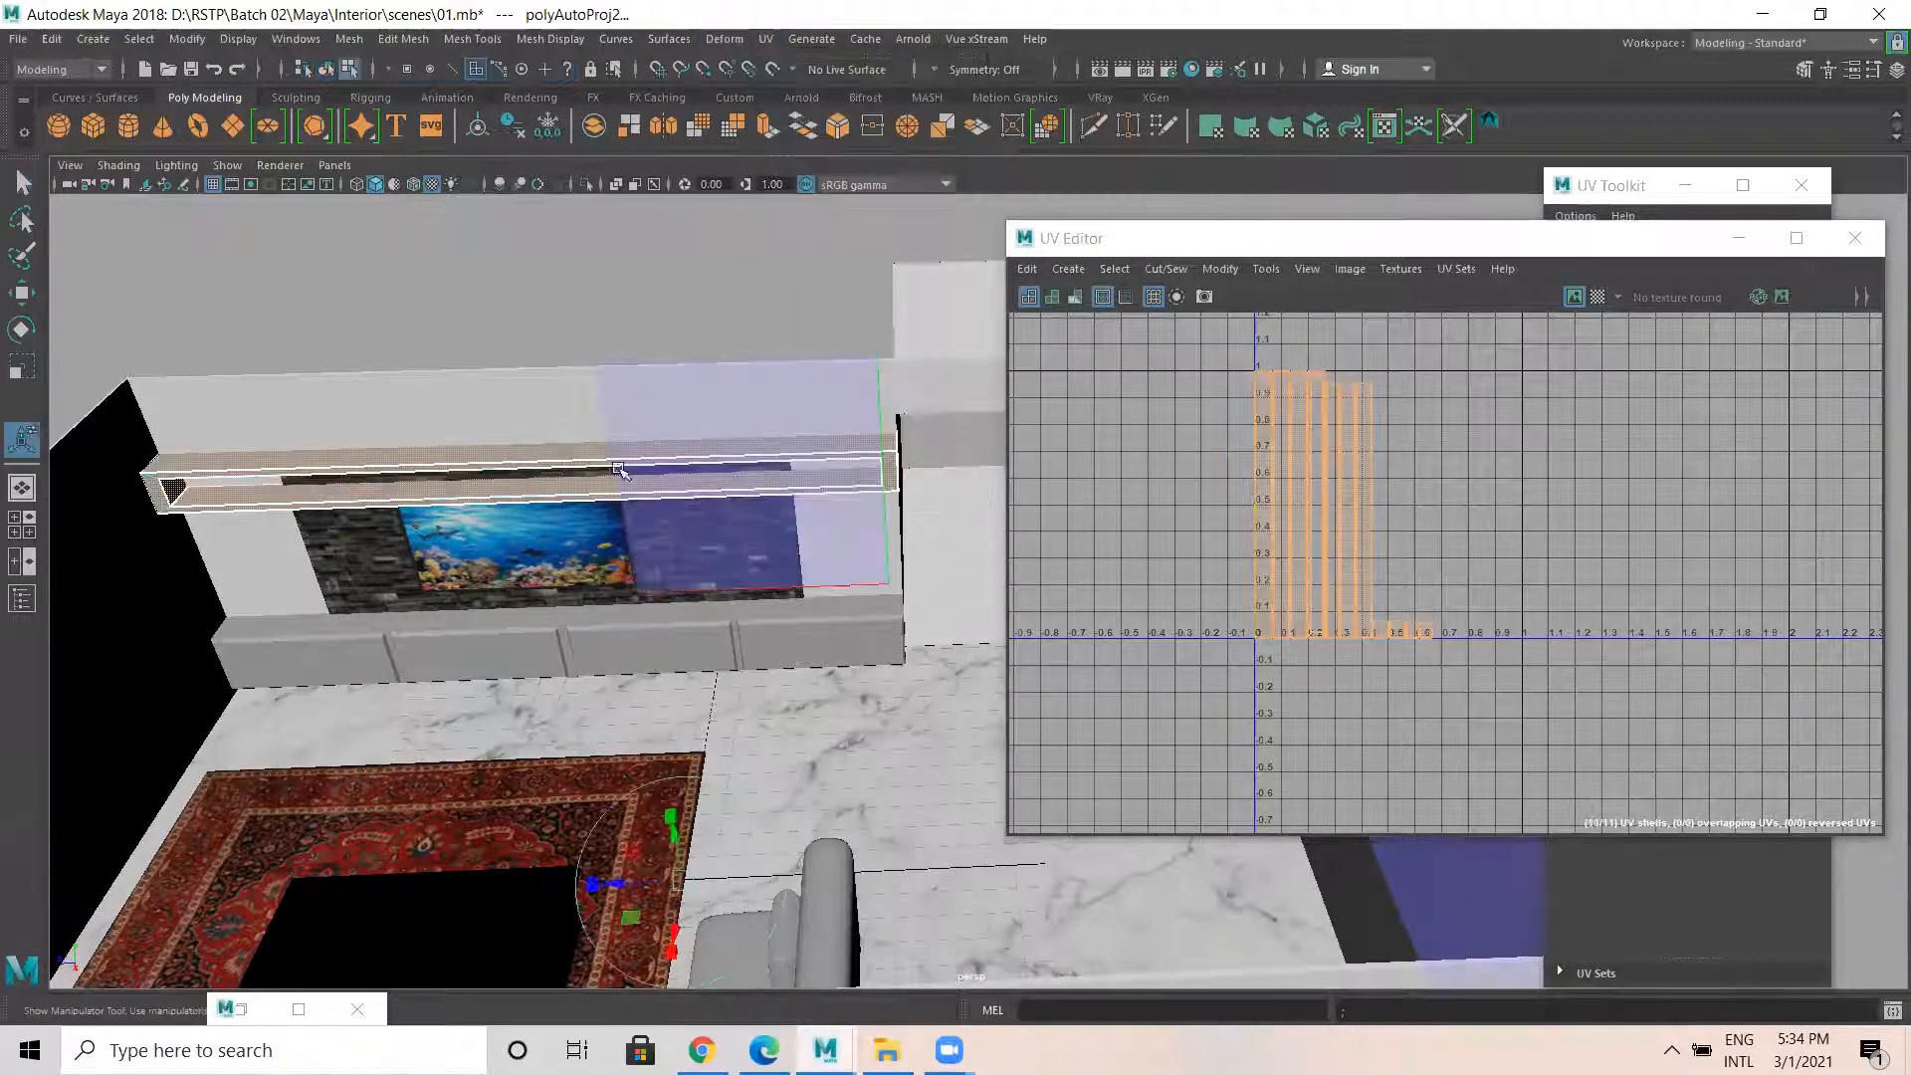
right_drag(556, 469, 647, 402)
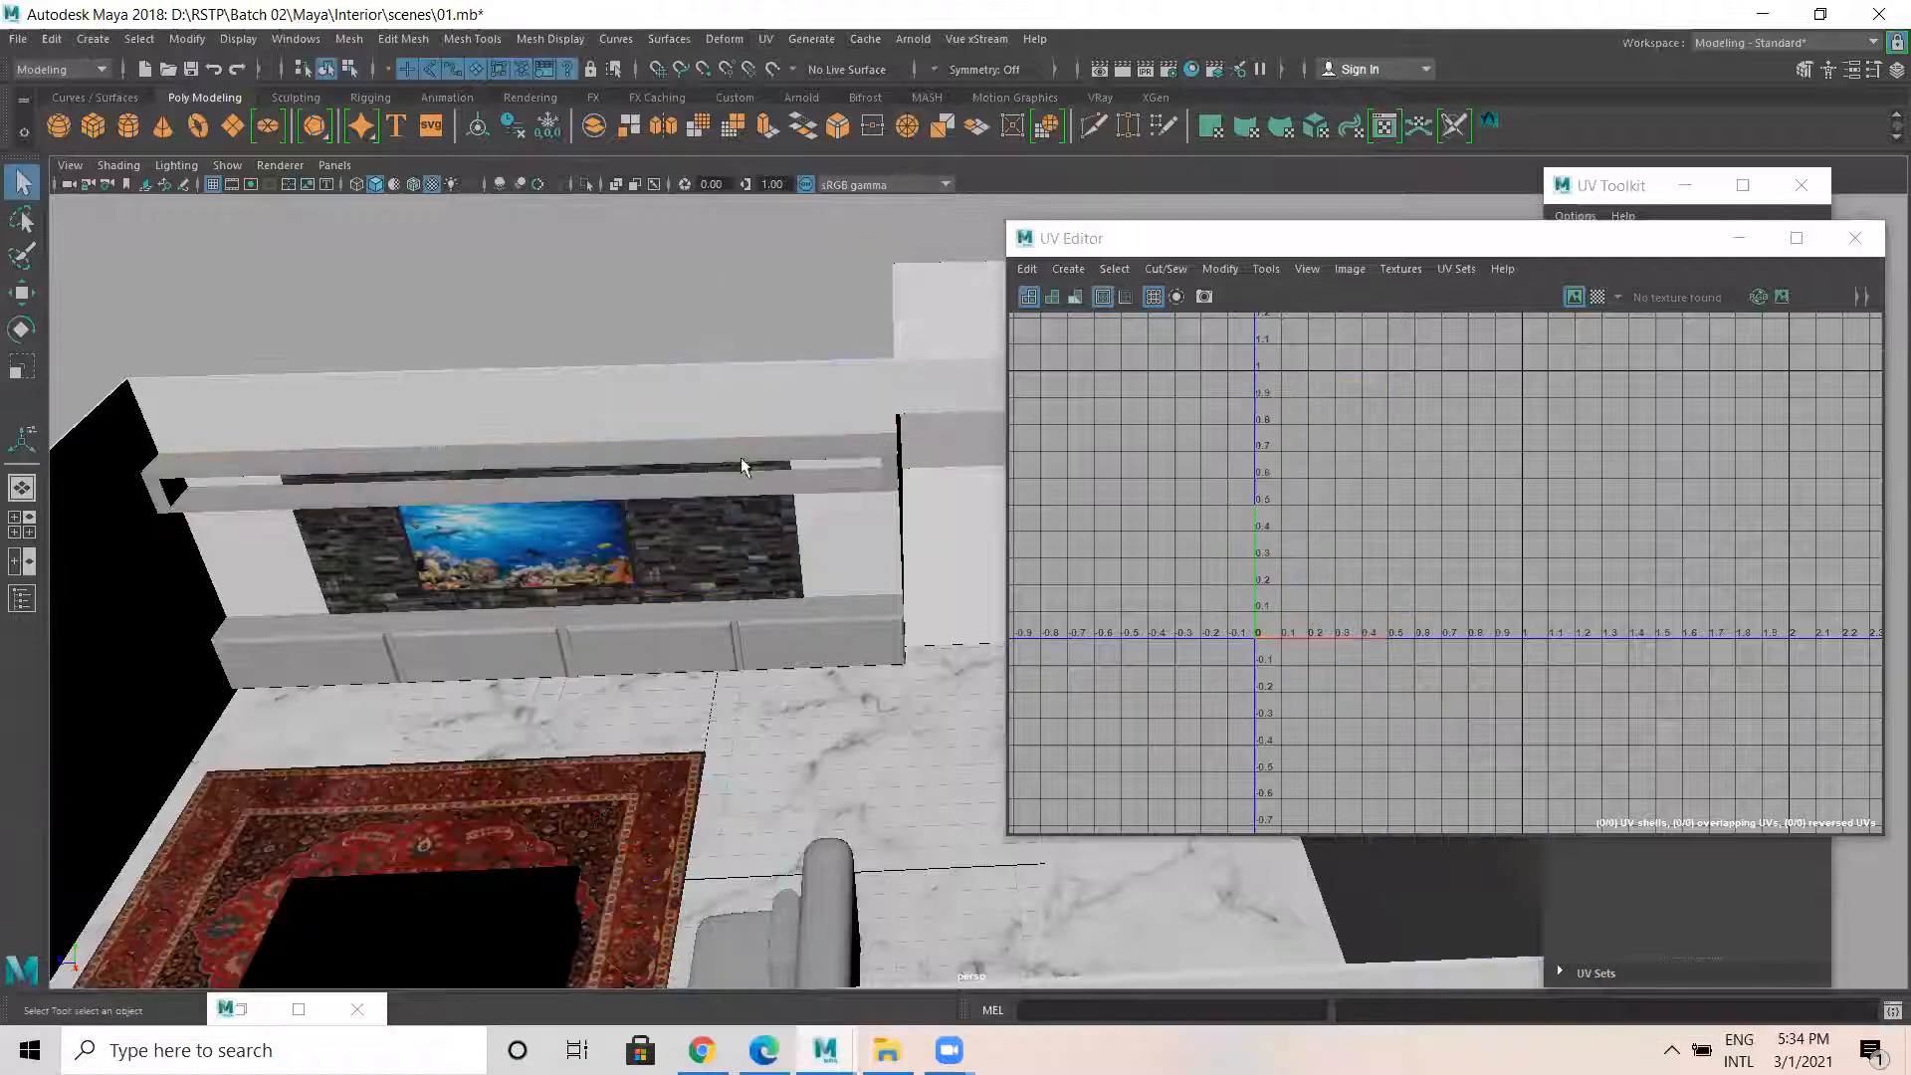
Assign a new Arnold aiStandardSurface material named Wood to both the long wall shelf and the low TV cabinet.
click(659, 460)
shift+click(649, 629)
right_drag(649, 629, 642, 991)
click(554, 346)
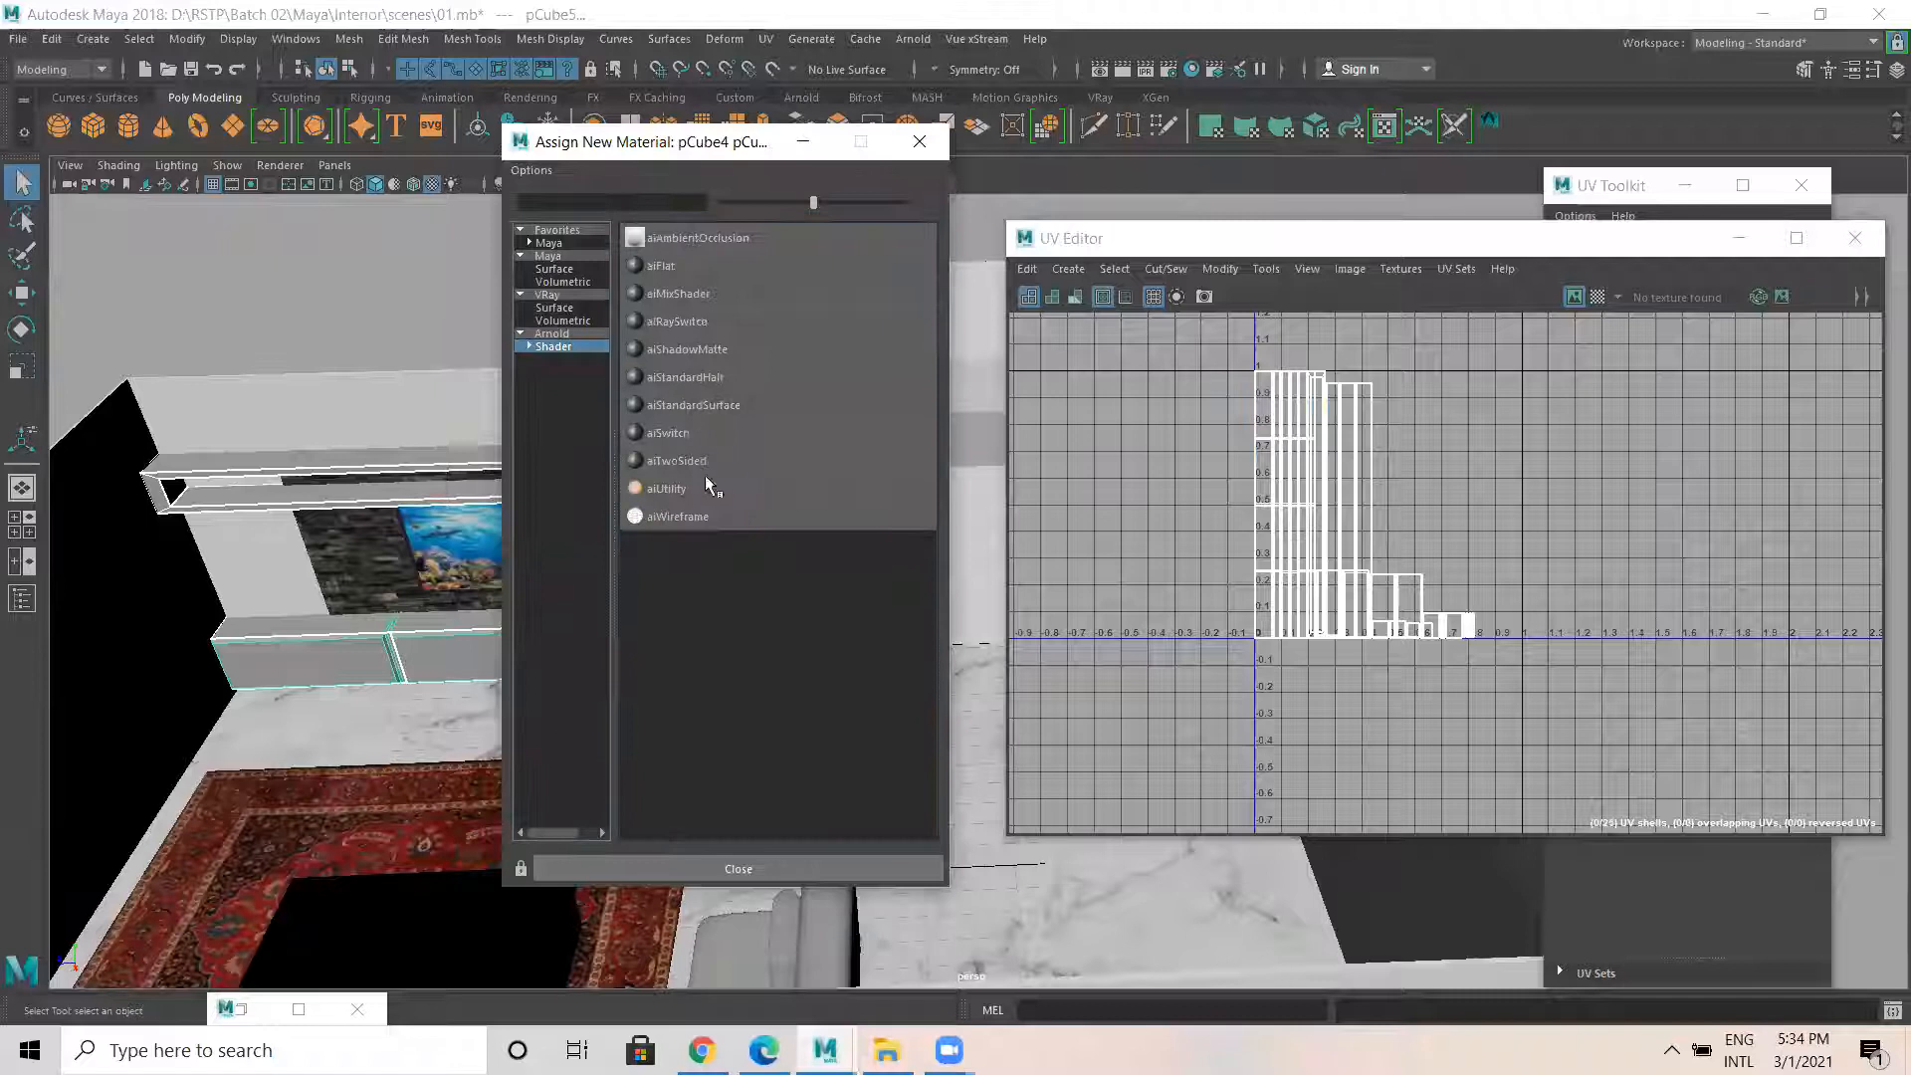
click(699, 402)
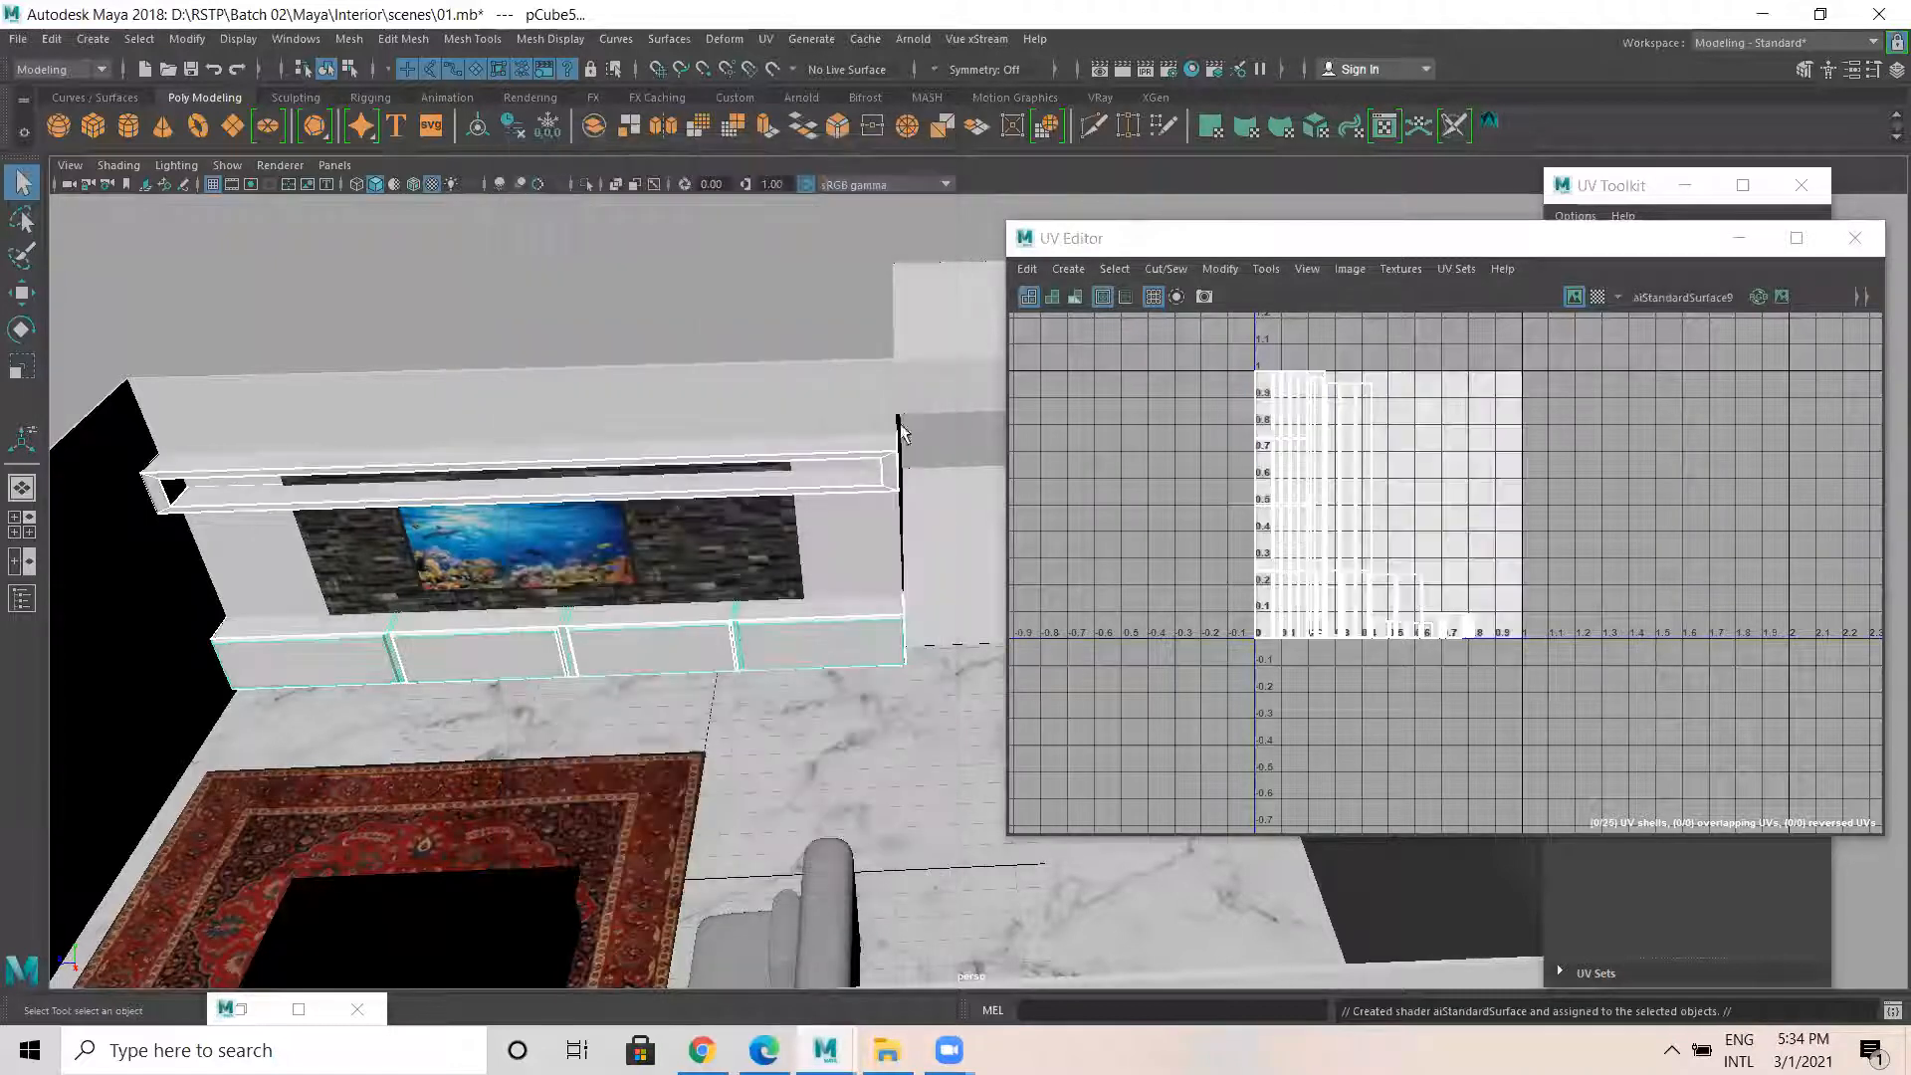
double_click(1433, 330)
text(Wod)
text(d)
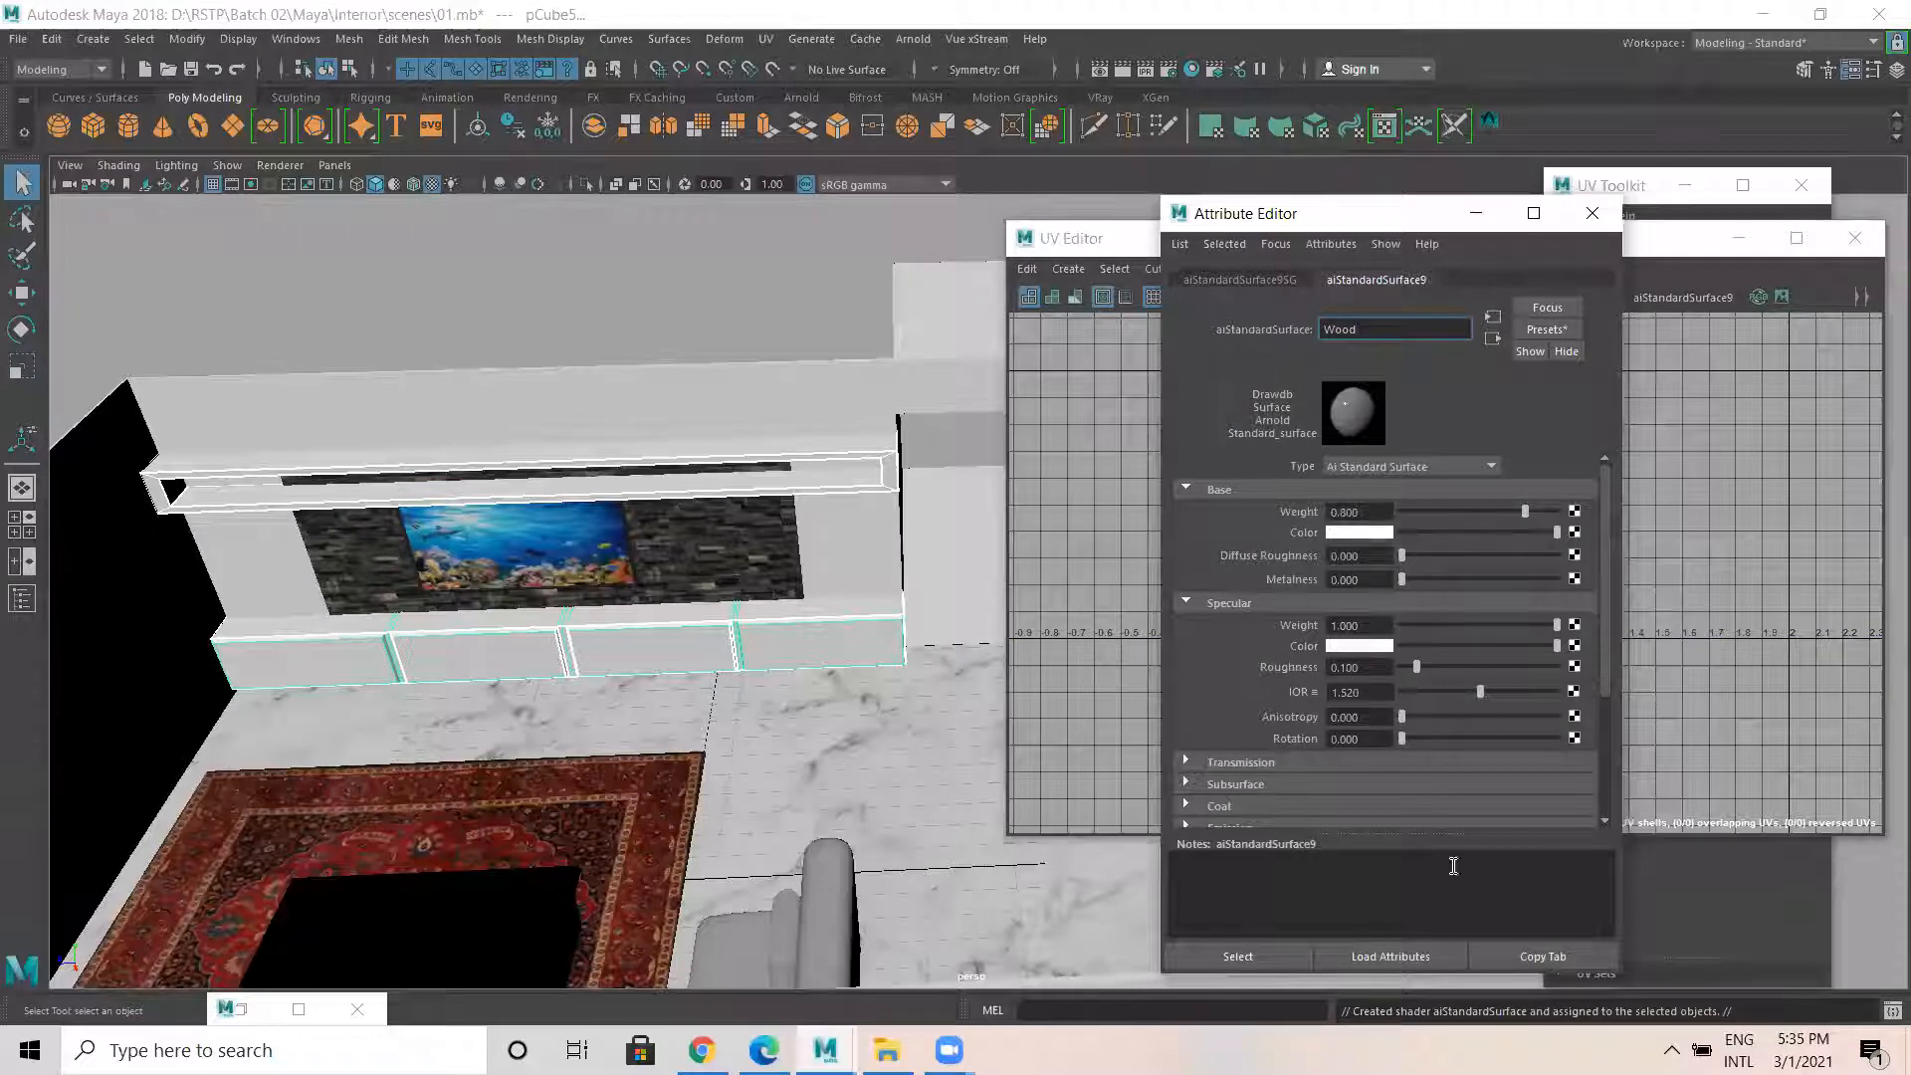
key(Return)
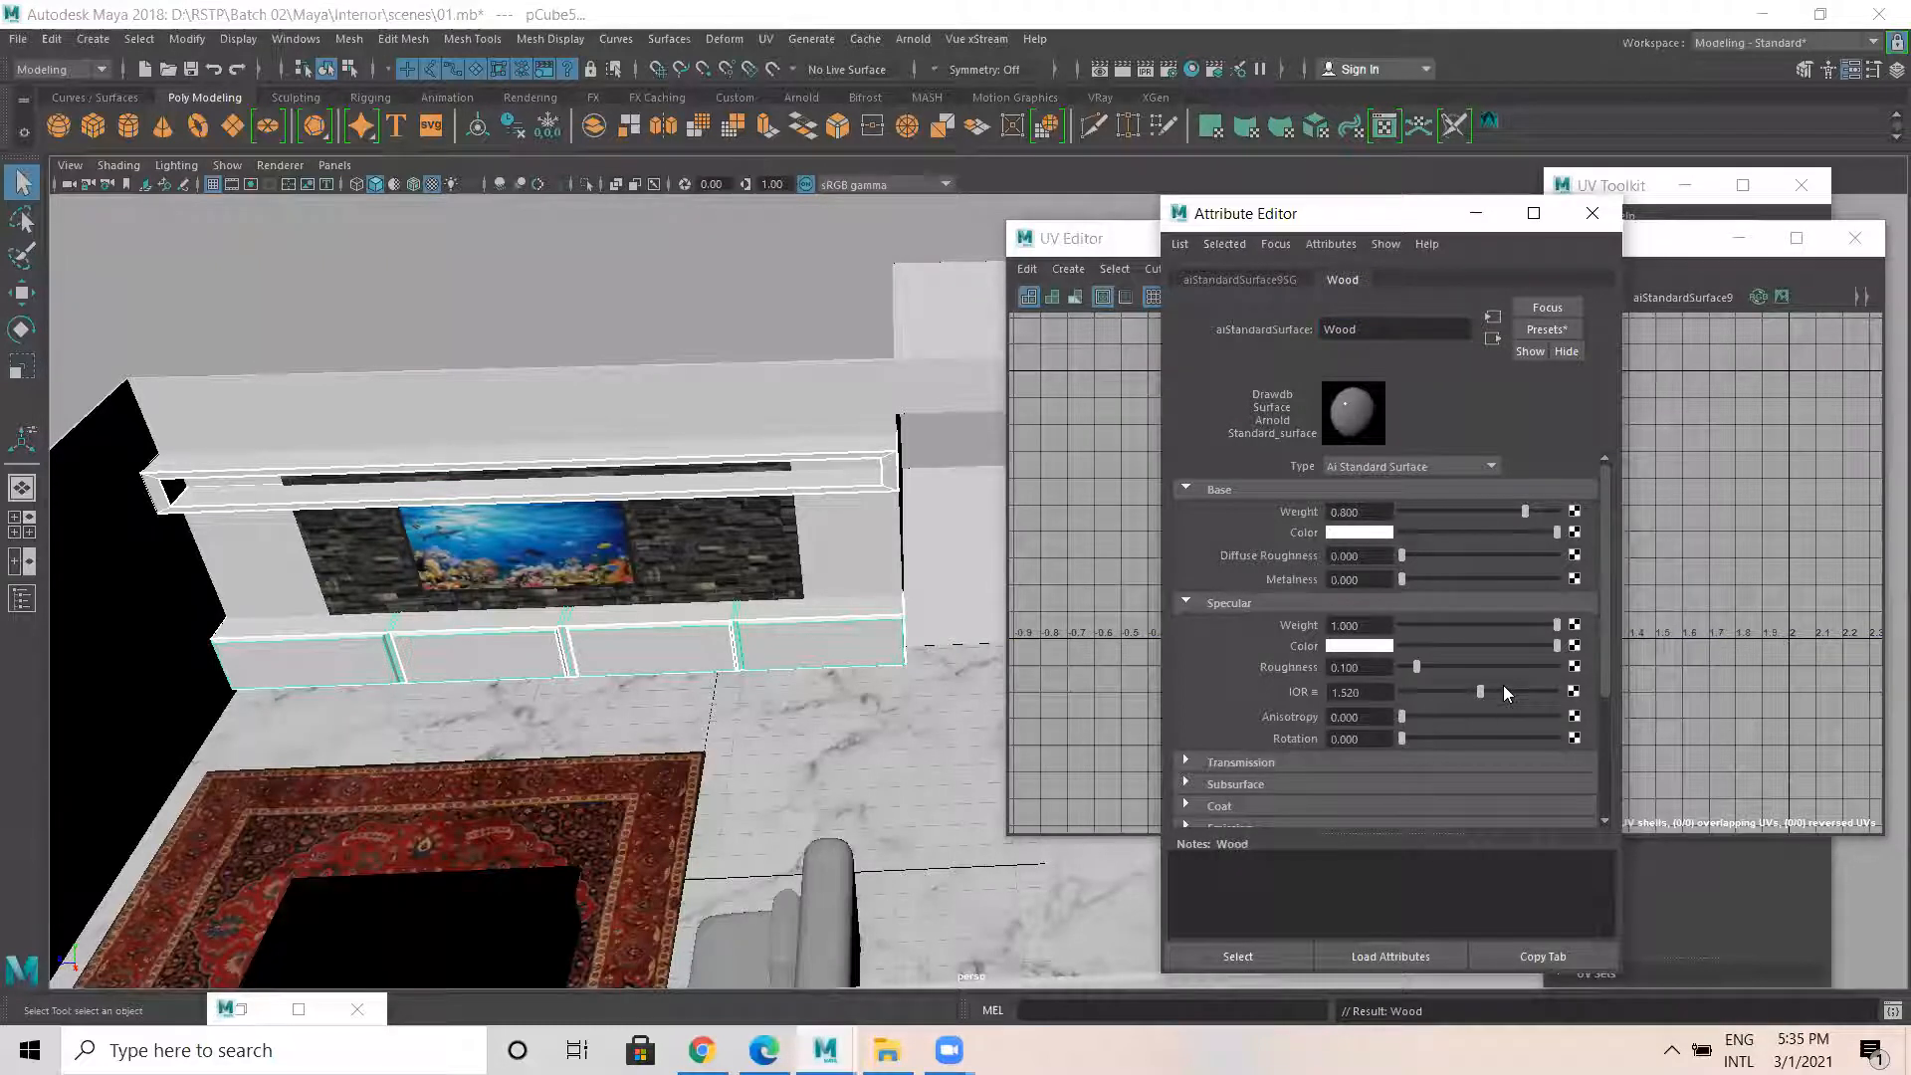
Connect a File texture to the Wood material's base color and load Wood-Textures-1.jpg into it.
click(1574, 533)
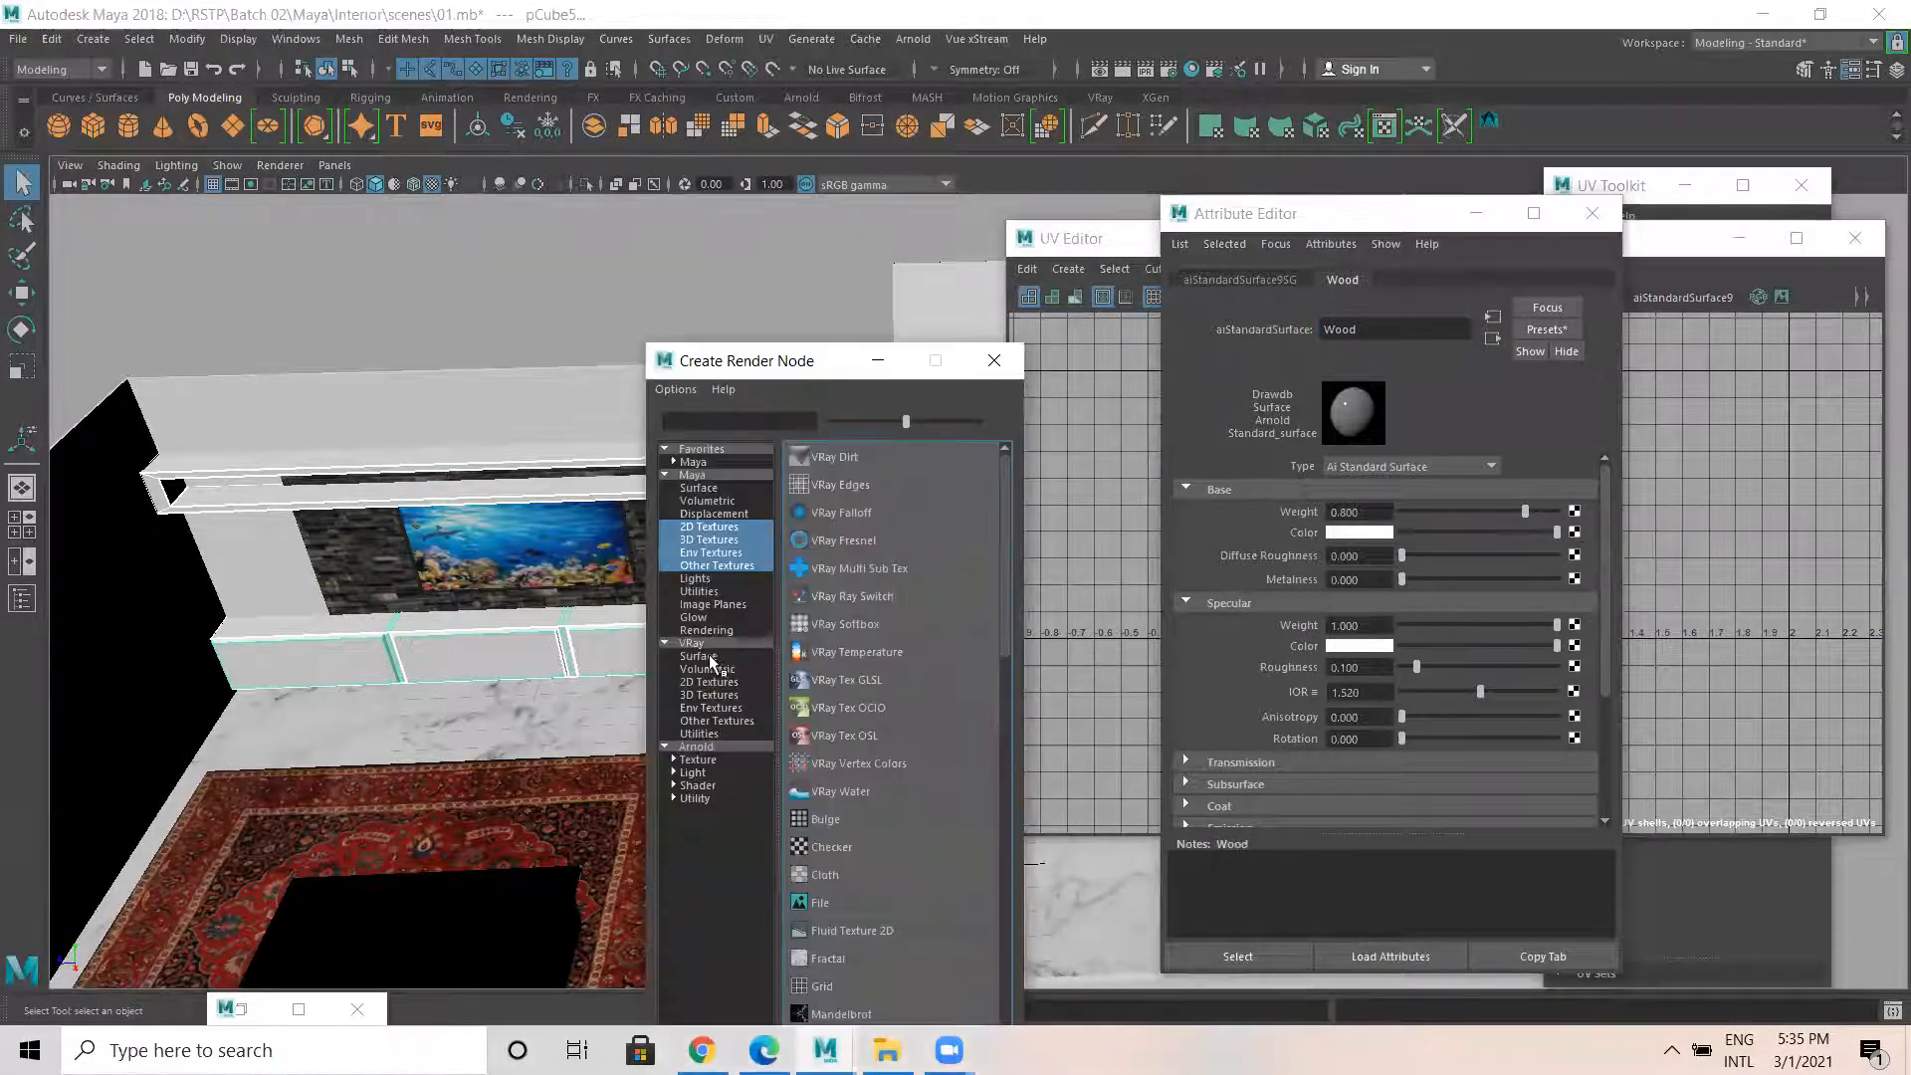
click(710, 527)
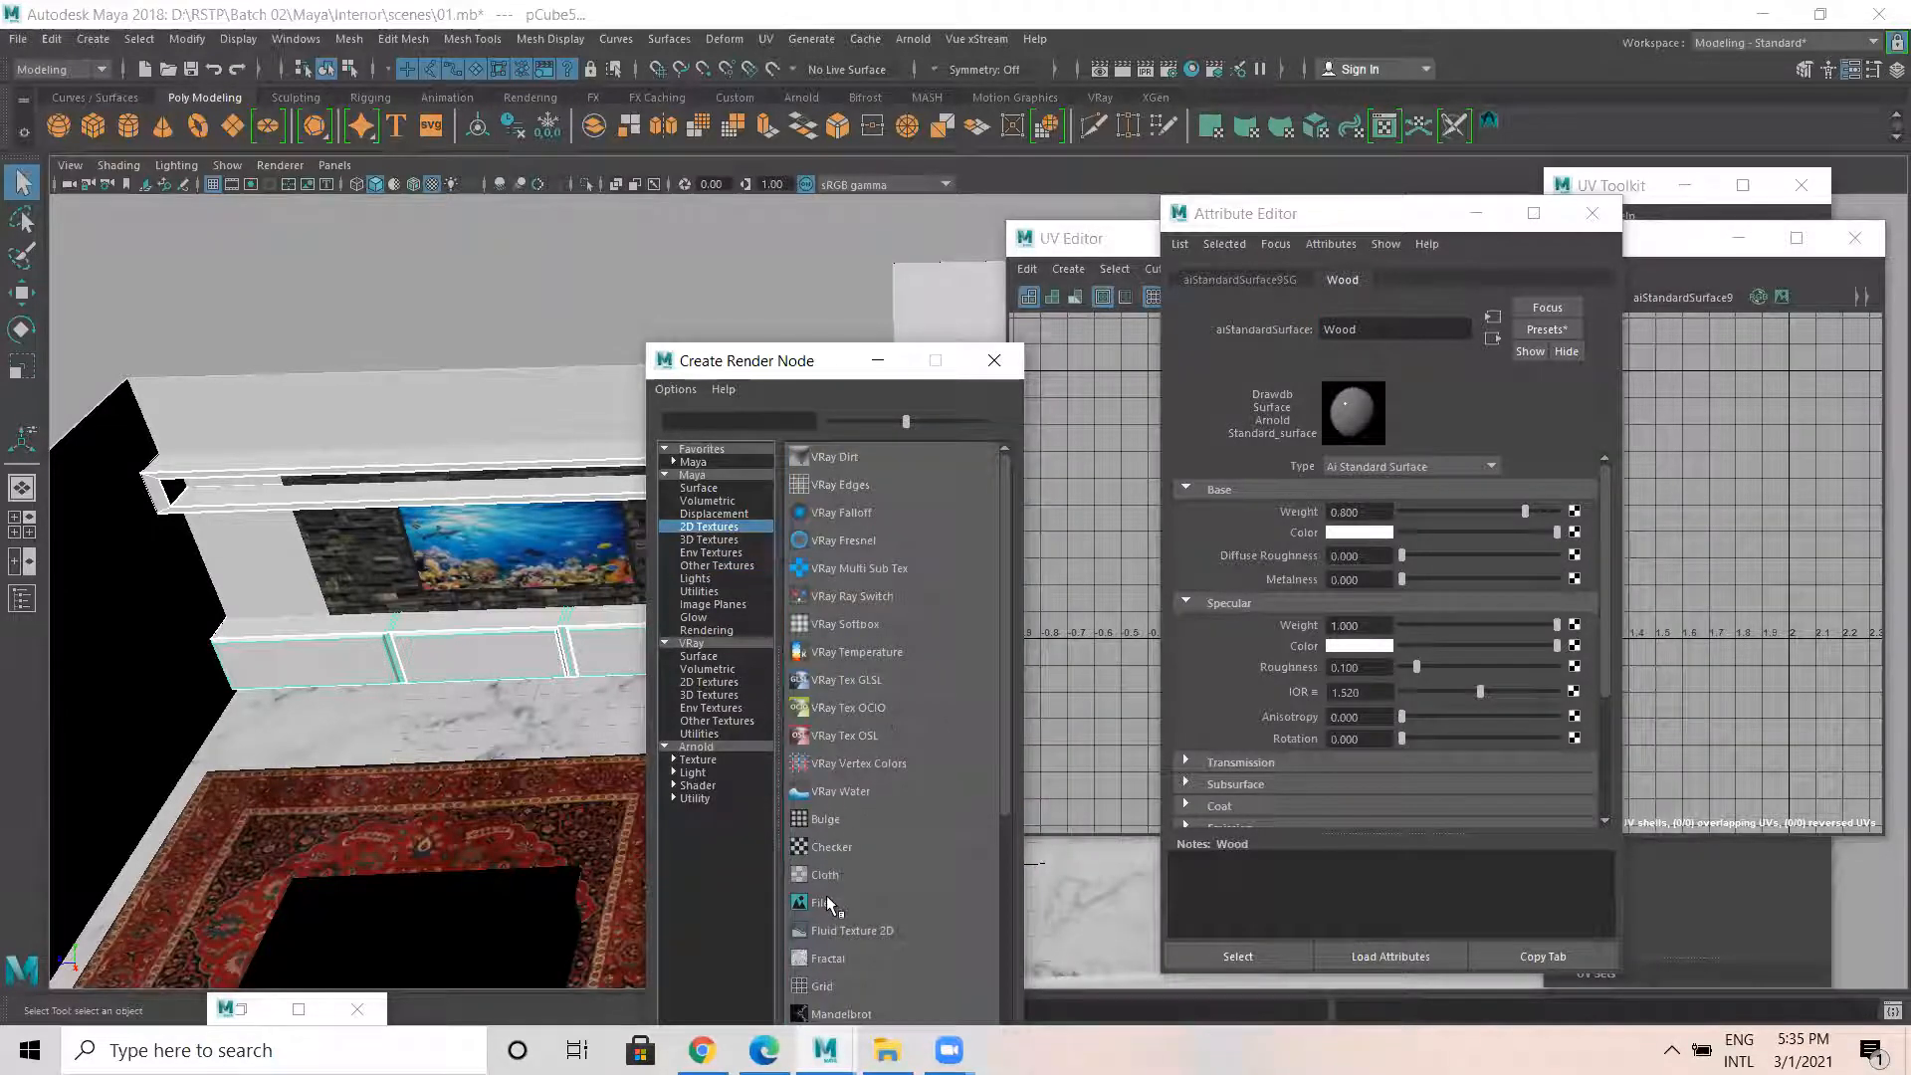
click(826, 896)
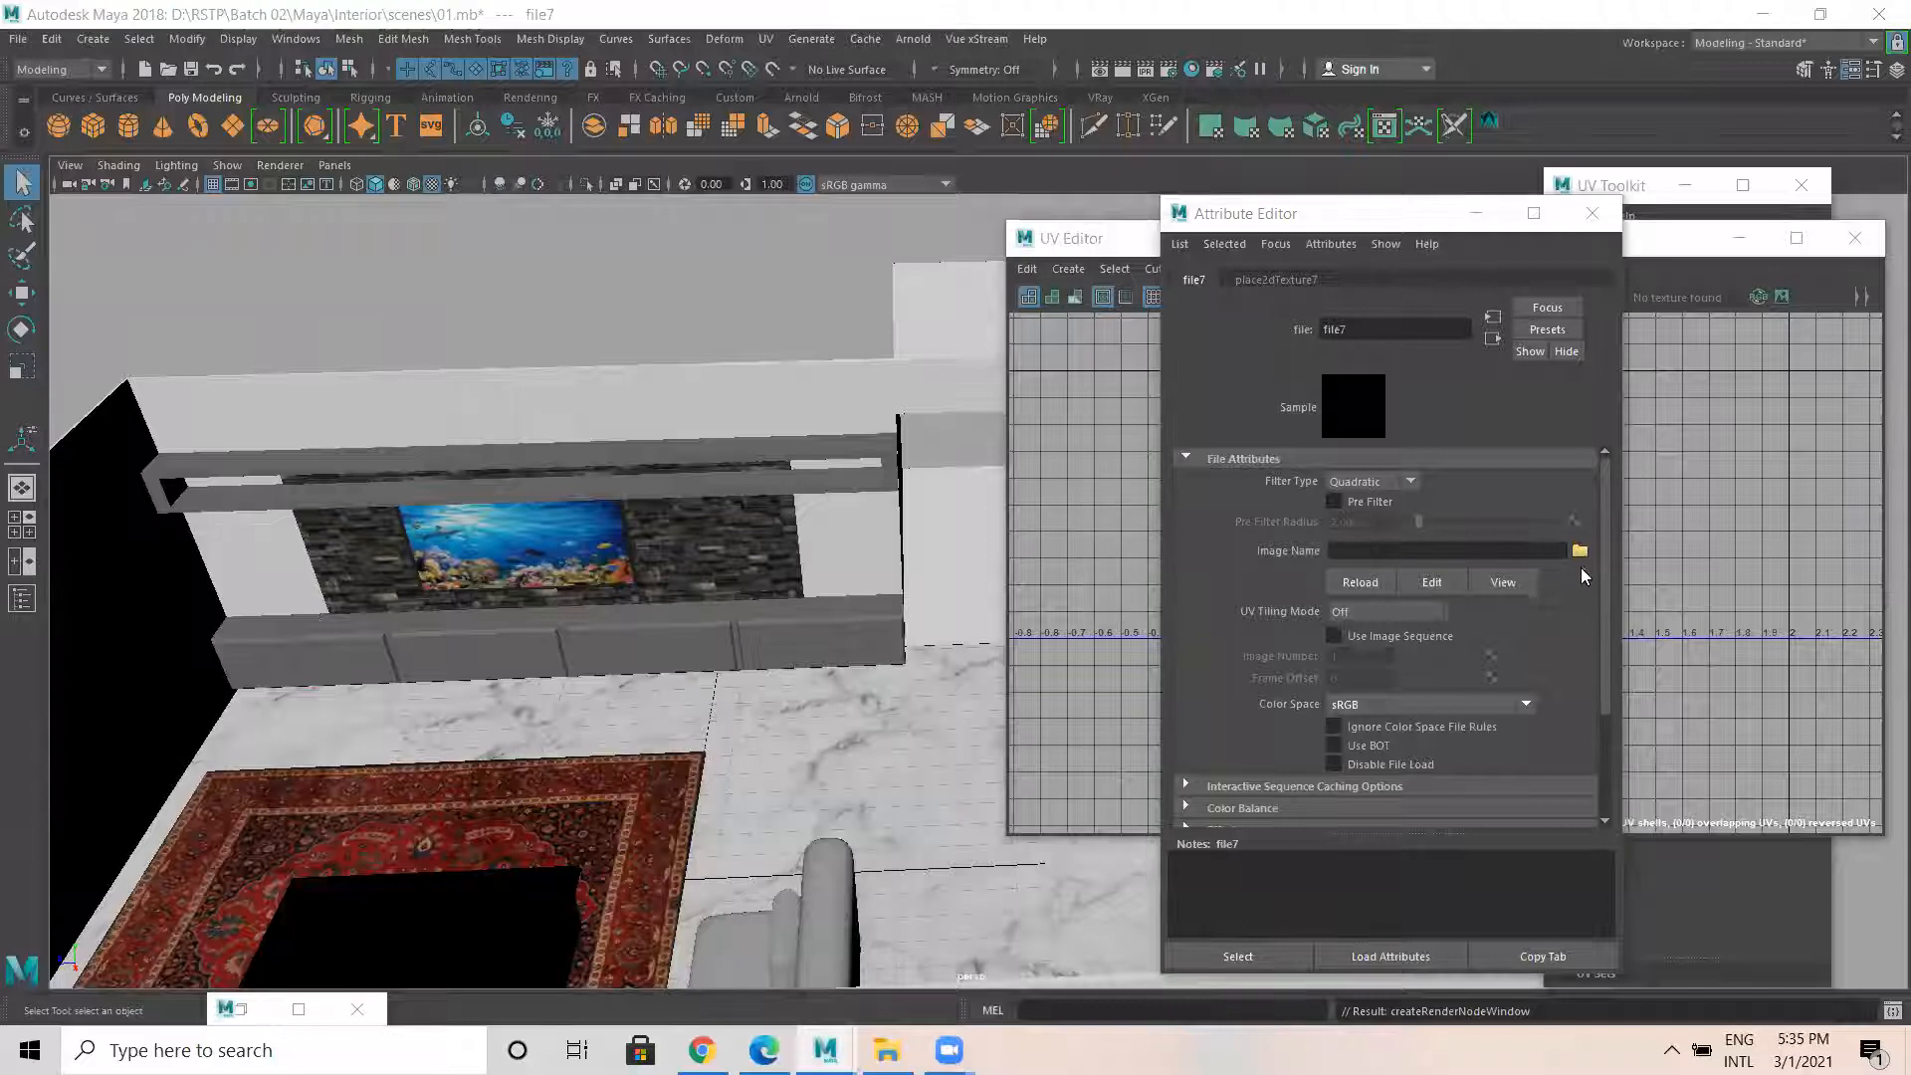
click(1581, 553)
click(638, 392)
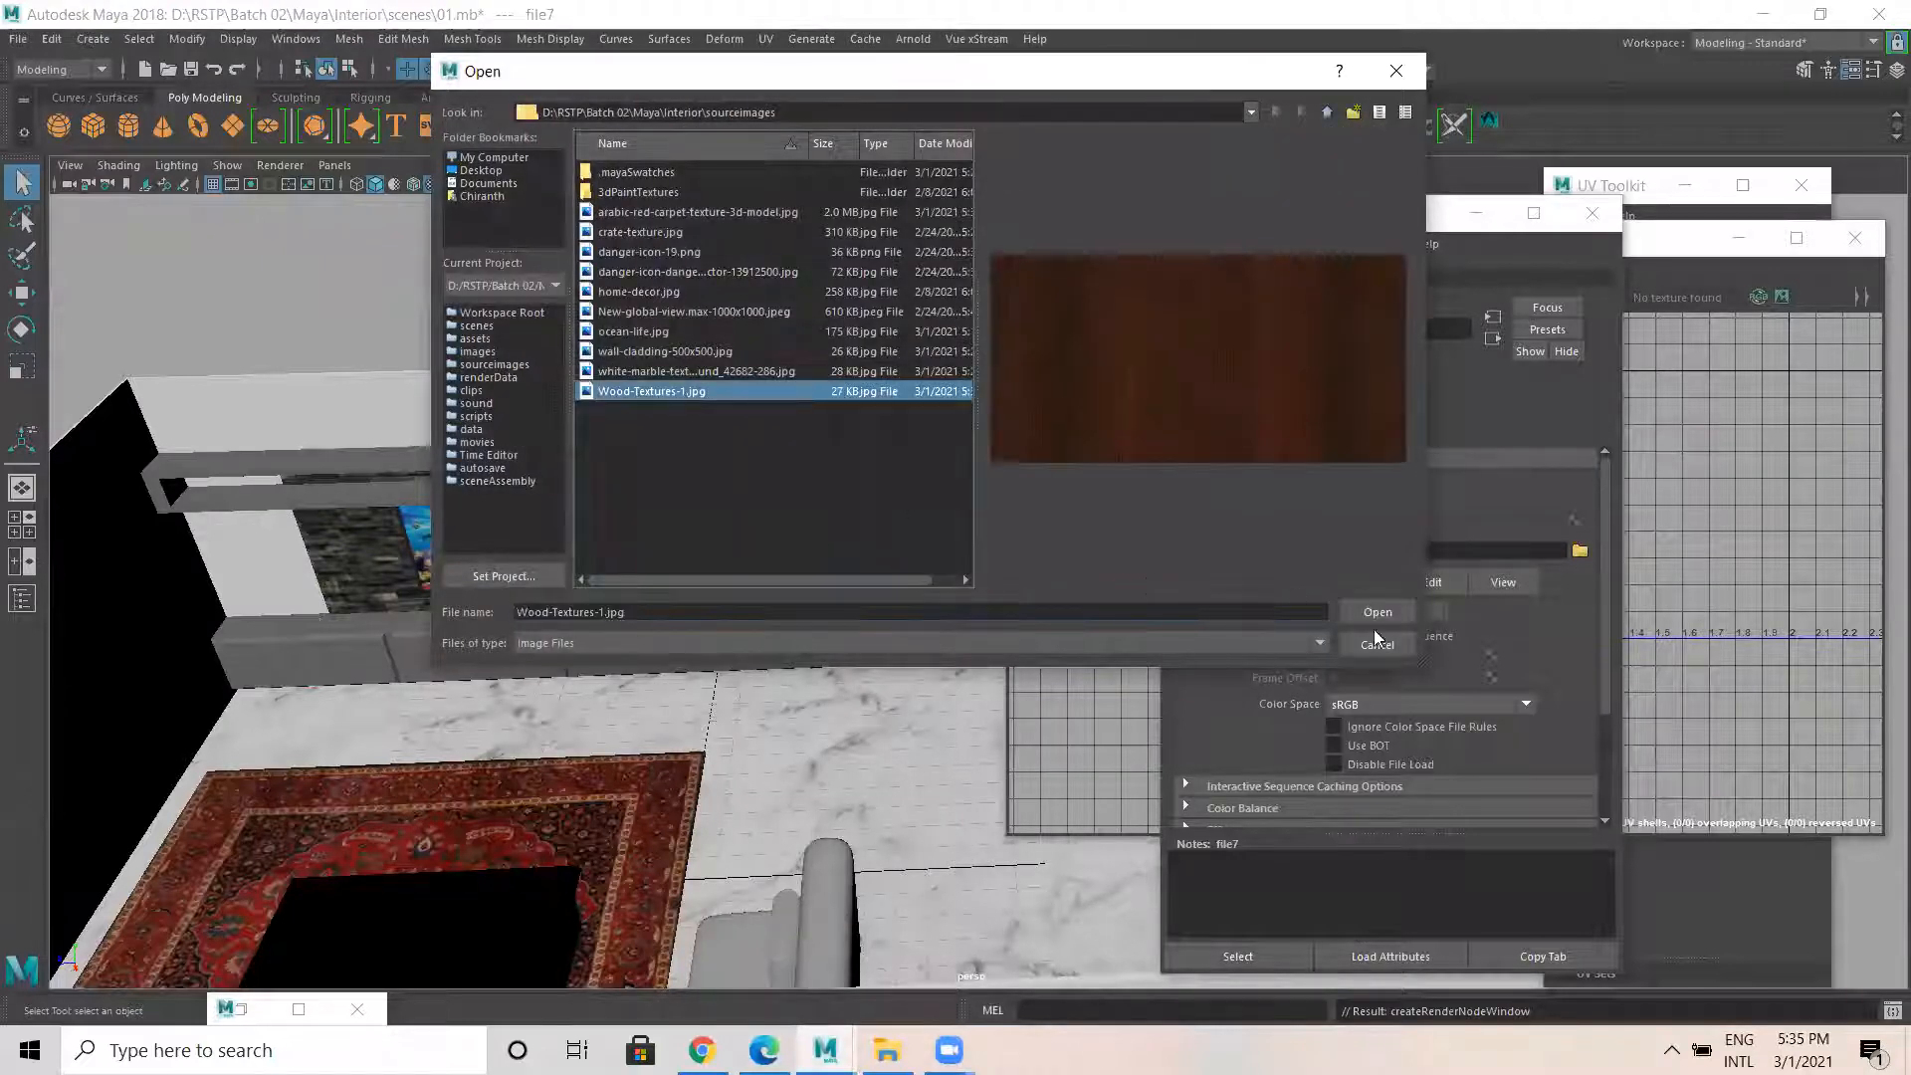
click(1375, 612)
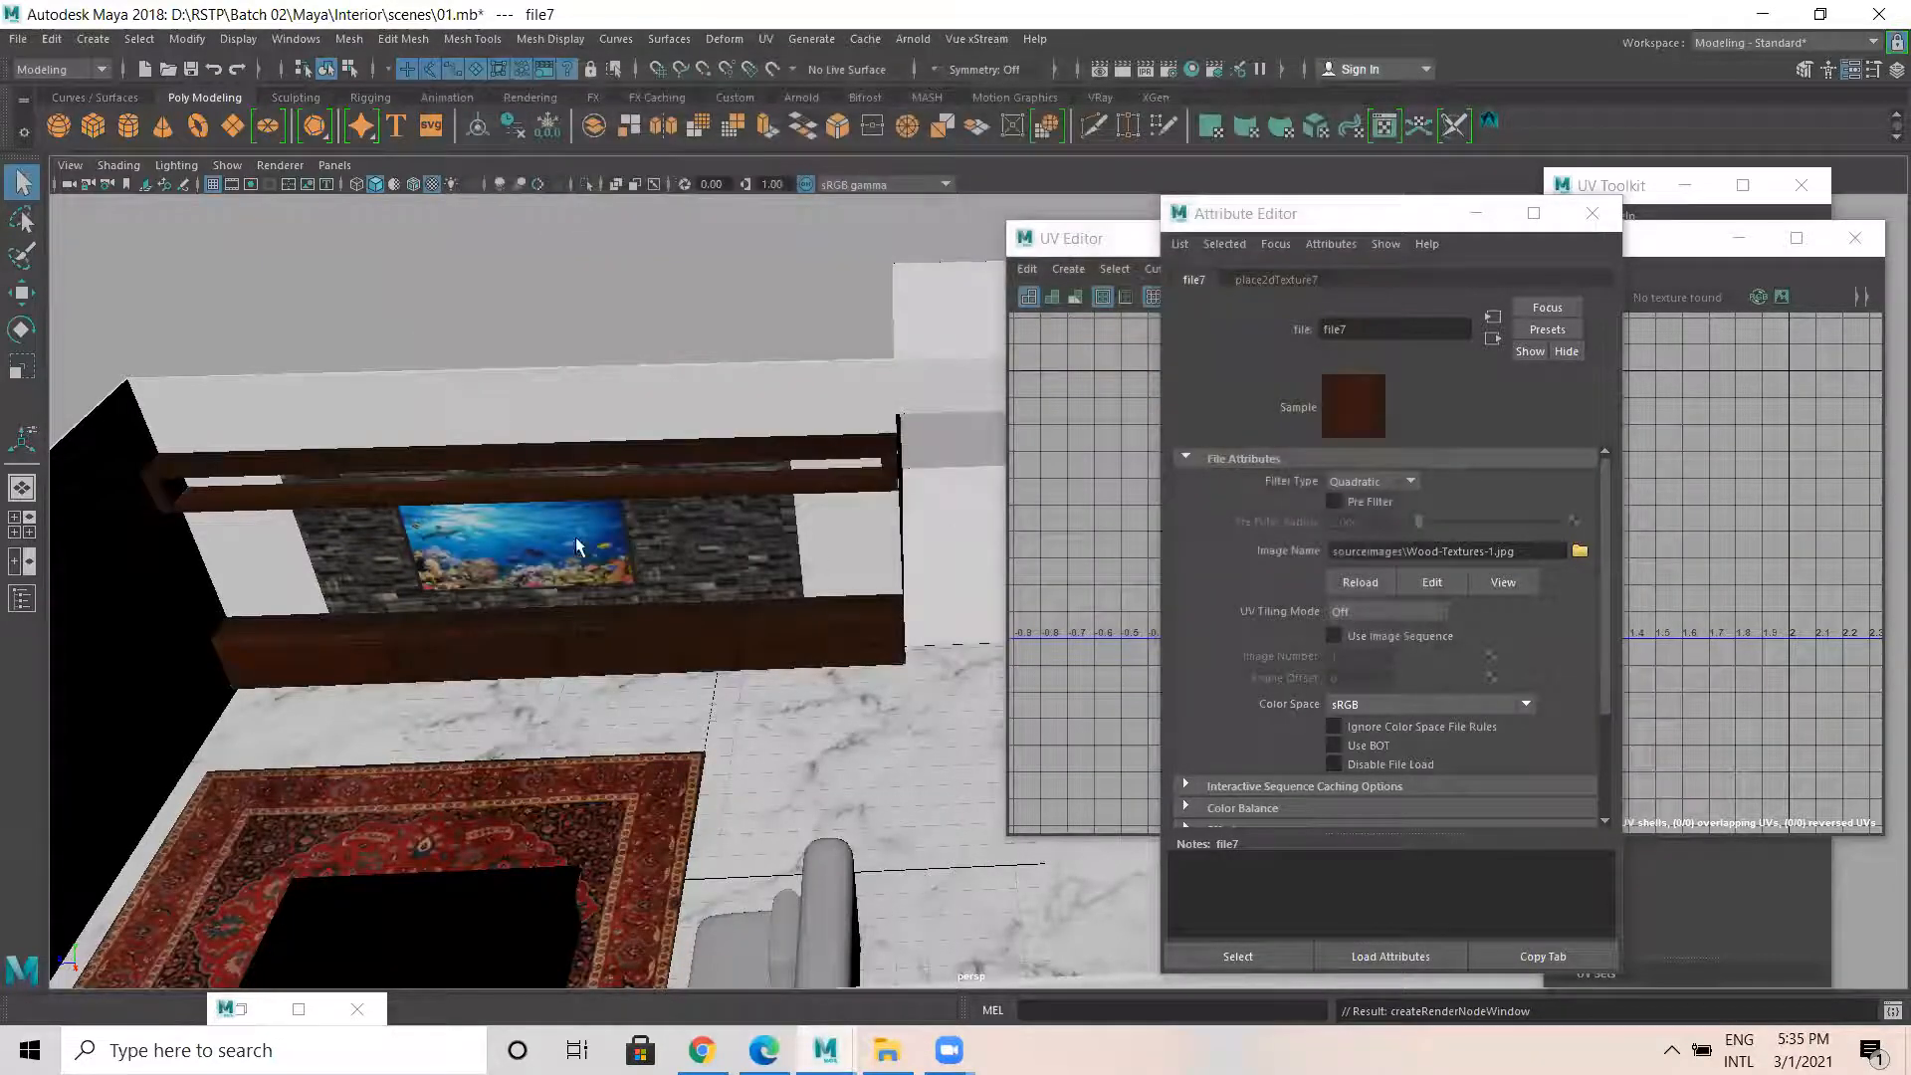
Set the Wood material's specular roughness to 0.247 and its IOR to 1.105.
scroll(654, 555, up, 5)
alt+drag(654, 555, 511, 704)
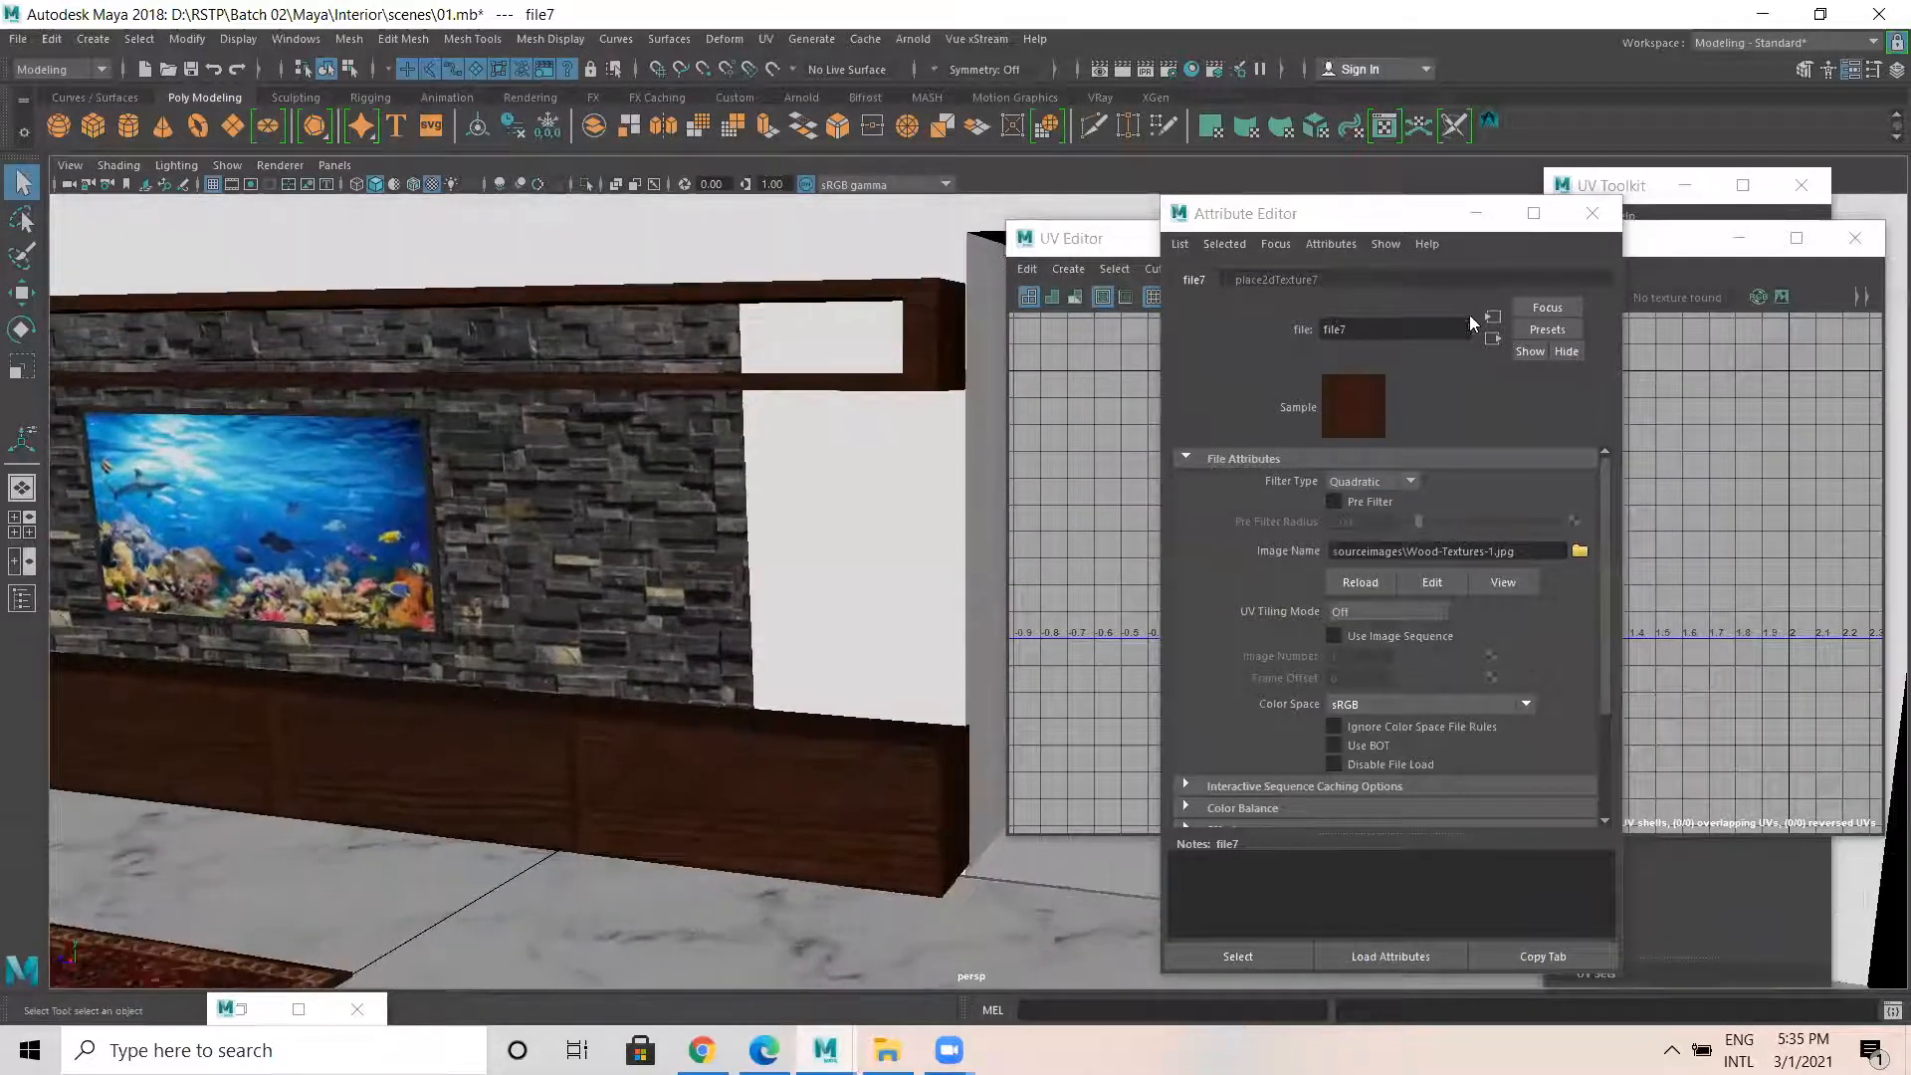
click(1493, 339)
click(1466, 692)
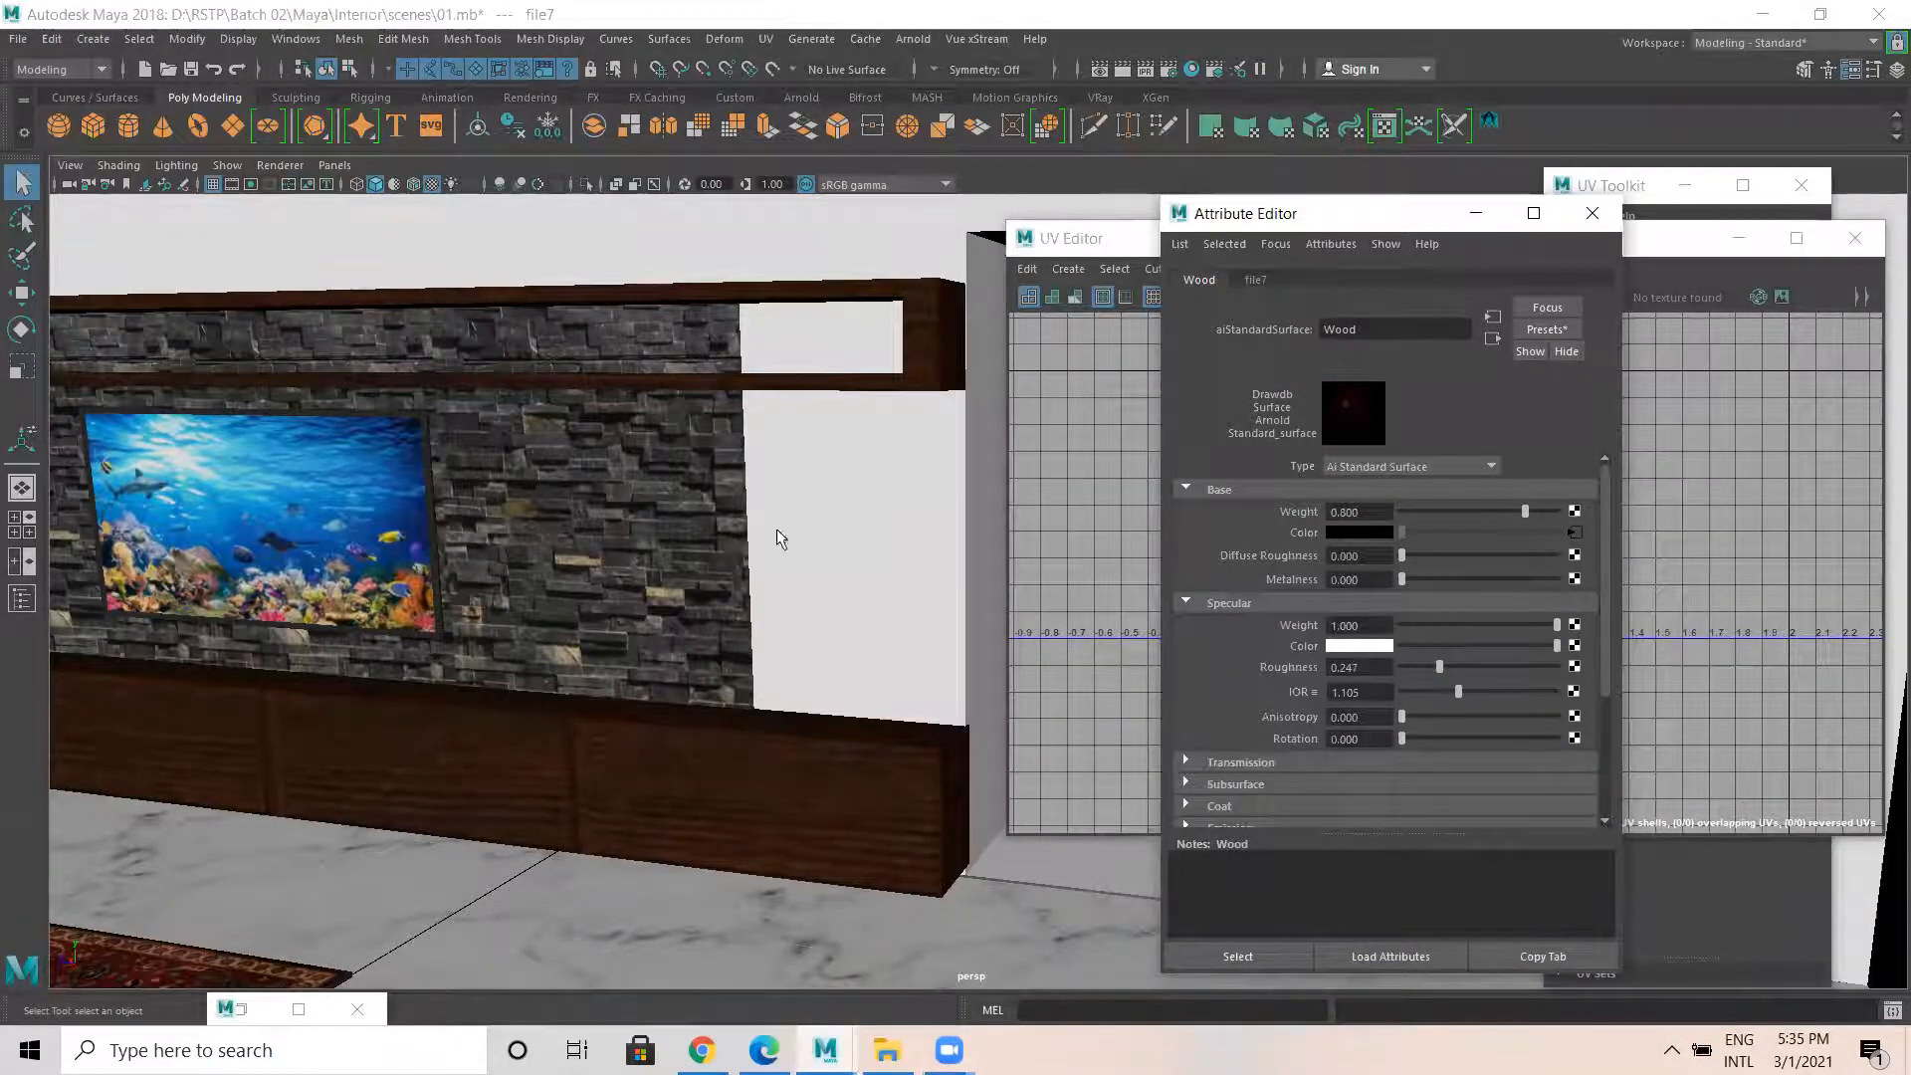
alt+right_drag(780, 534, 707, 588)
alt+drag(706, 578, 740, 618)
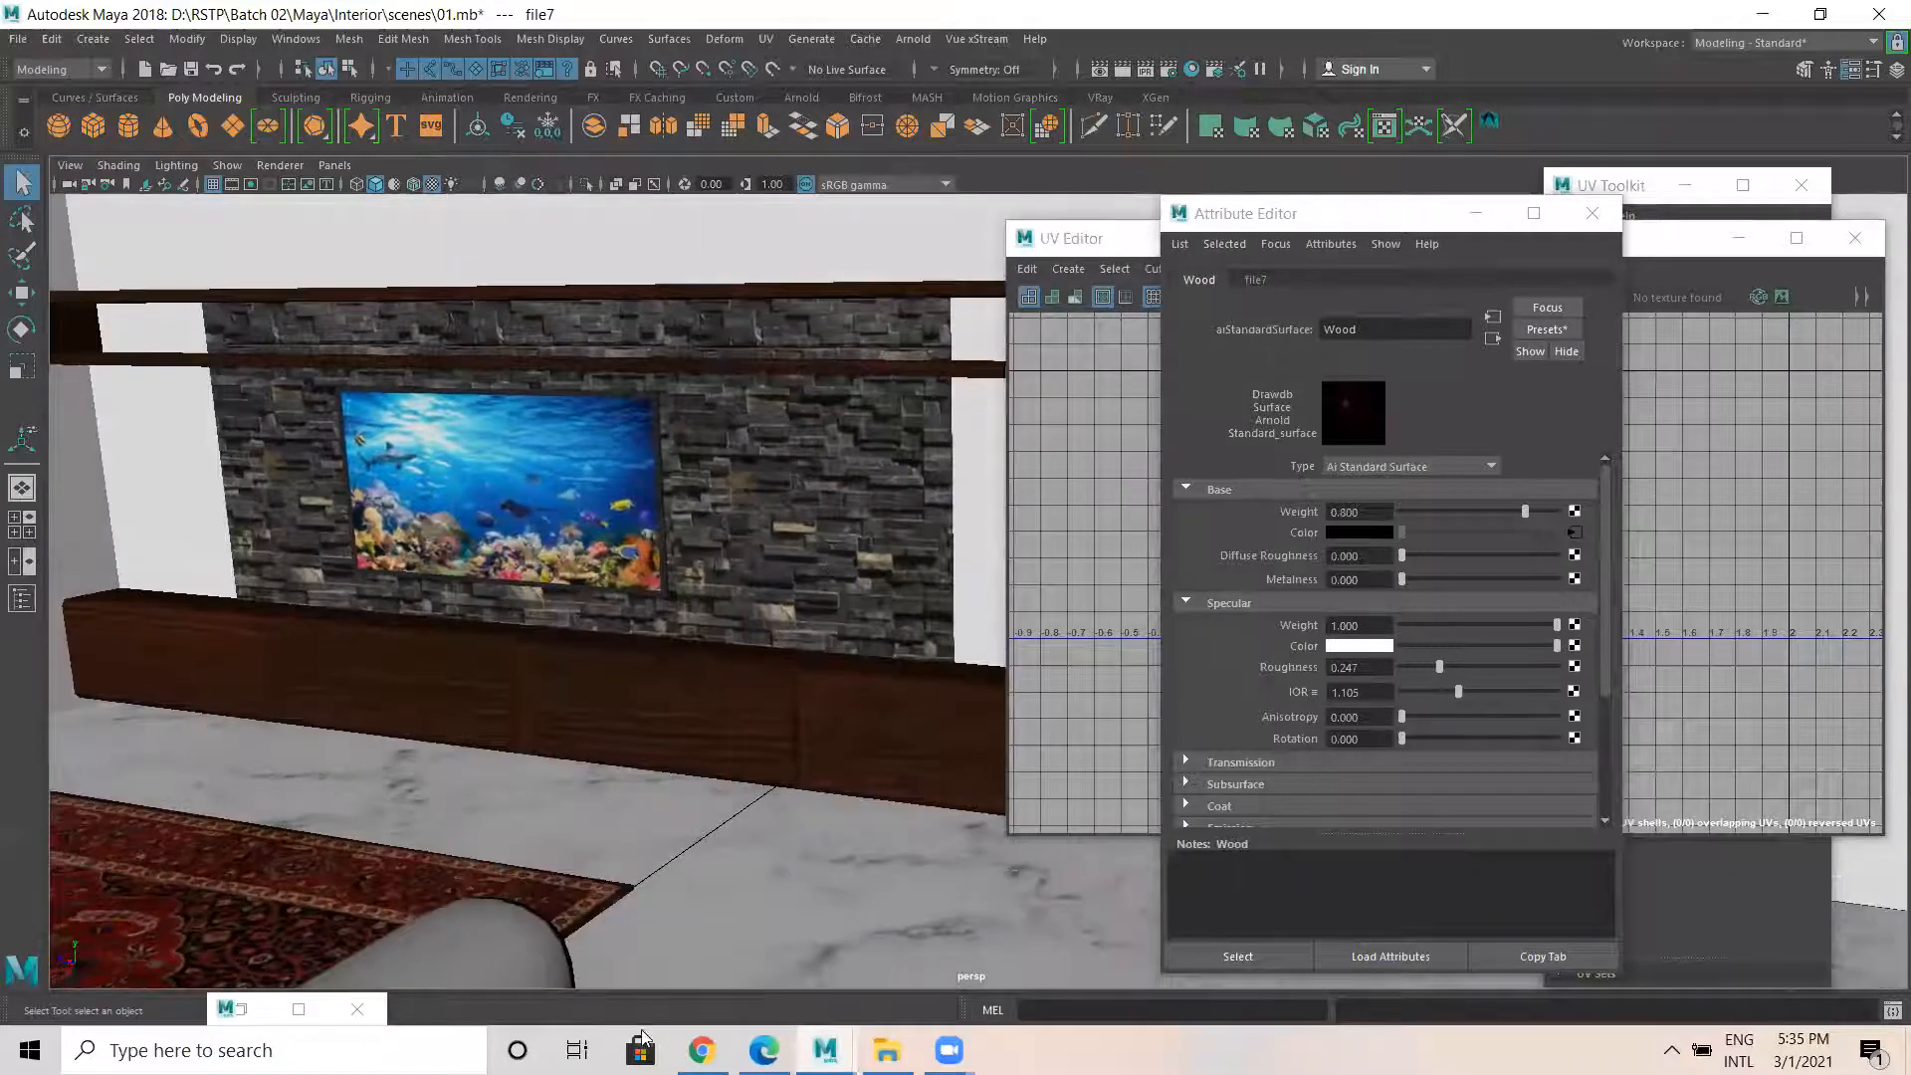
Switch to Chrome, find Pinterest's light wood Fine Wood Seamless Texture Set Volume 1 image and save it to the sourceimages folder.
click(701, 1050)
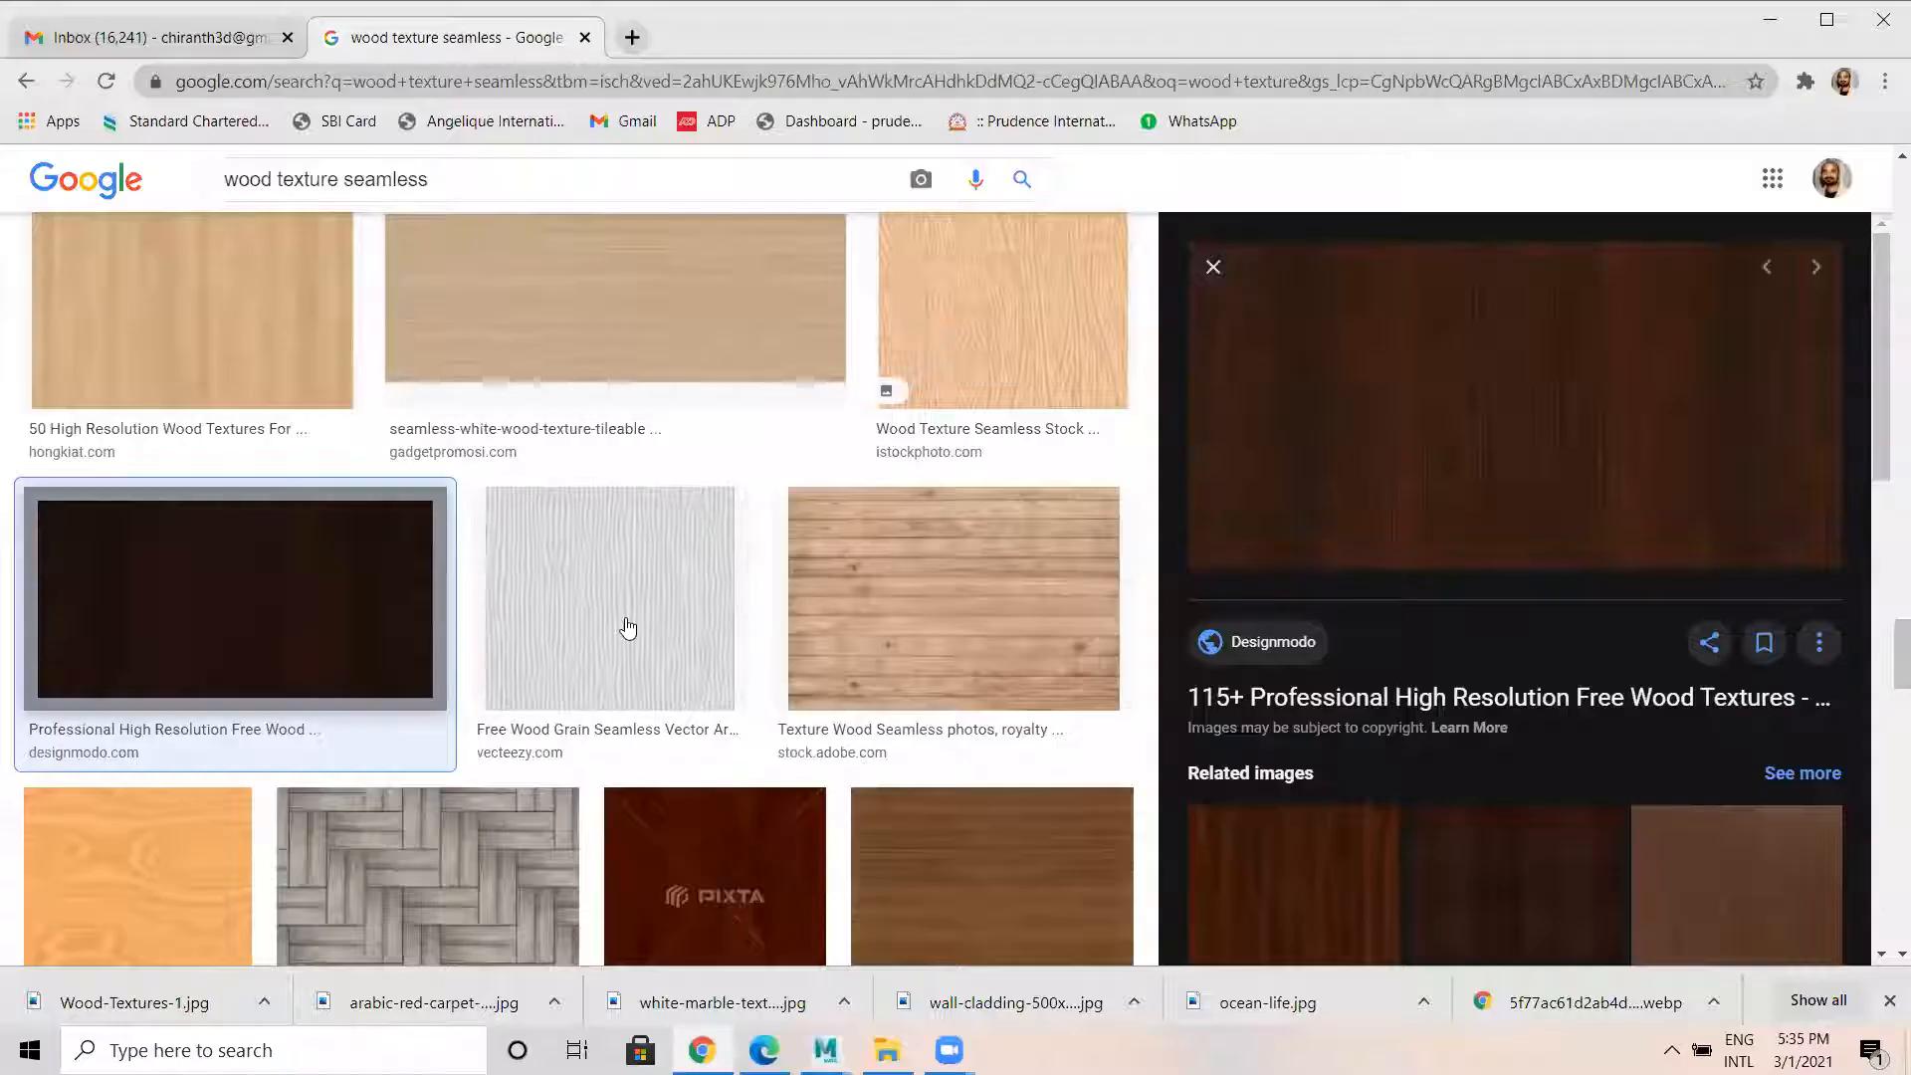
scroll(697, 632, up, 10)
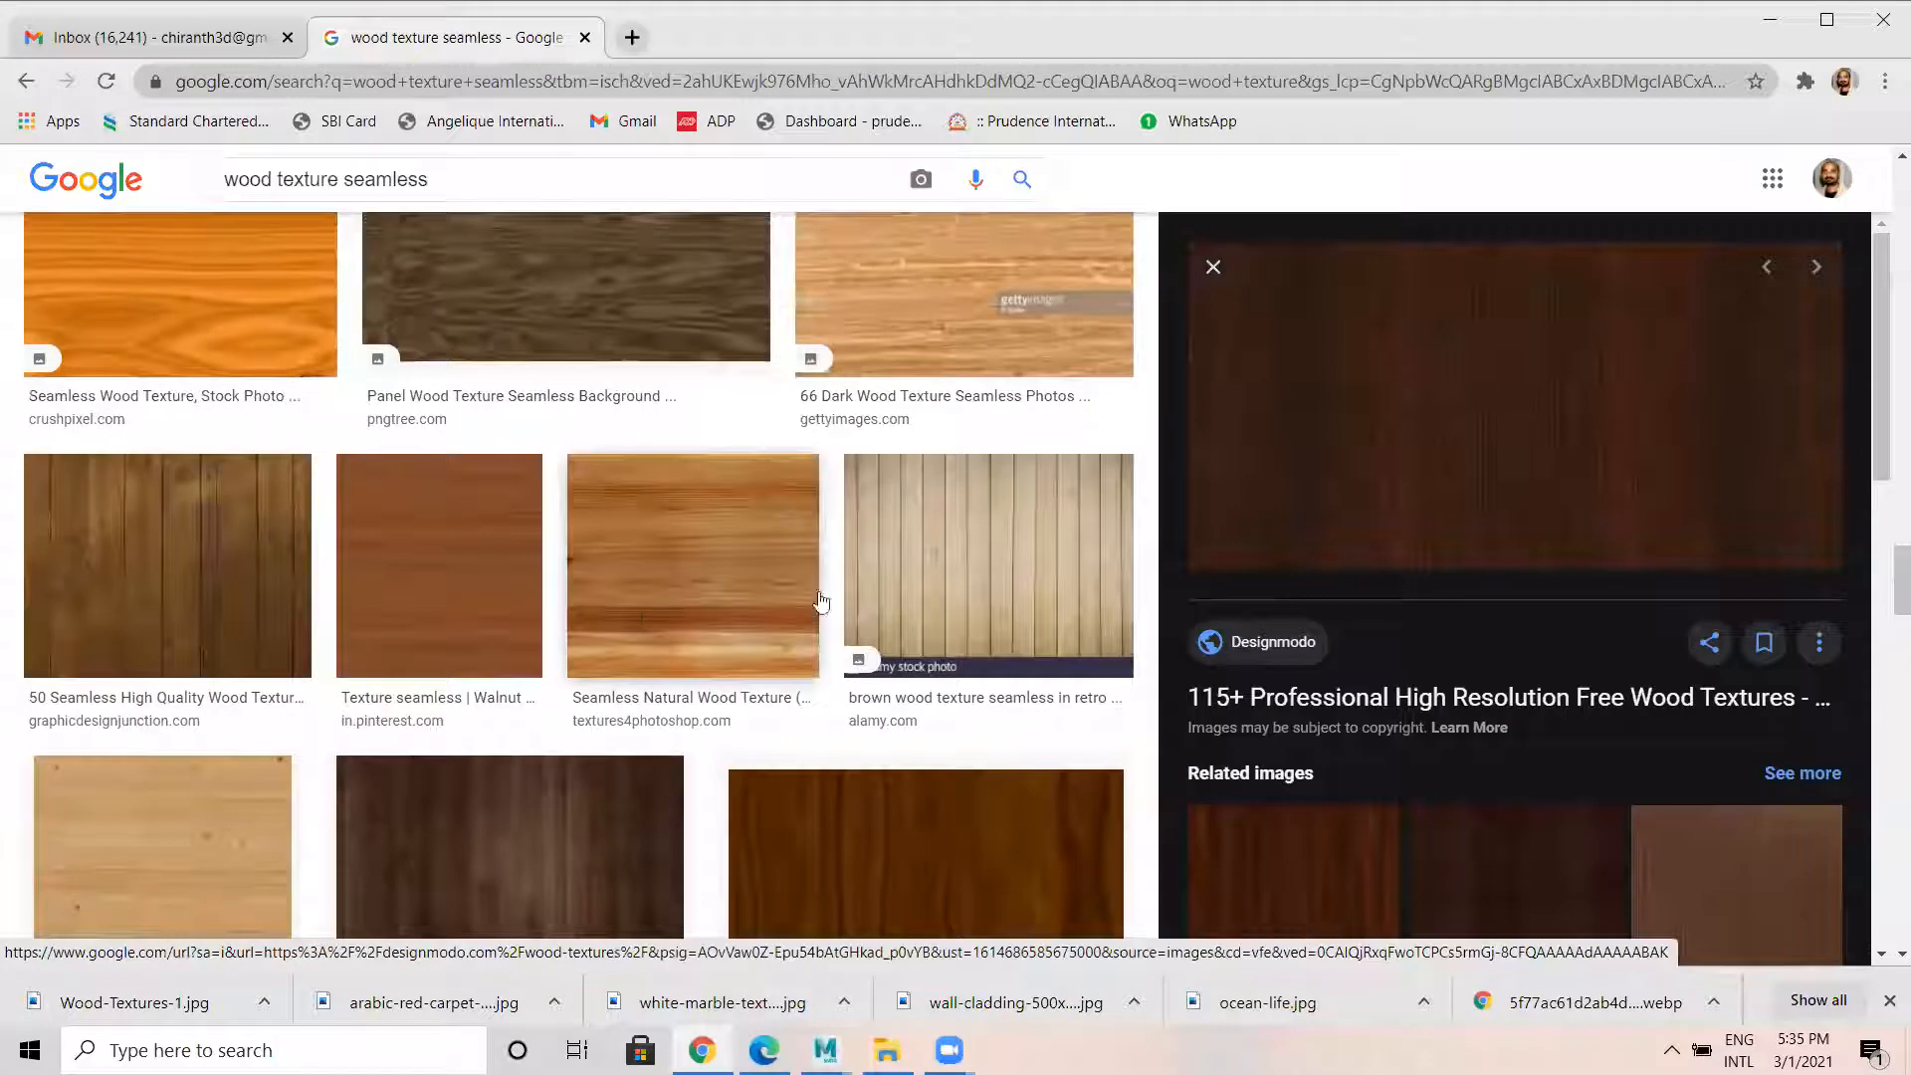
scroll(200, 734, down, 1)
click(199, 737)
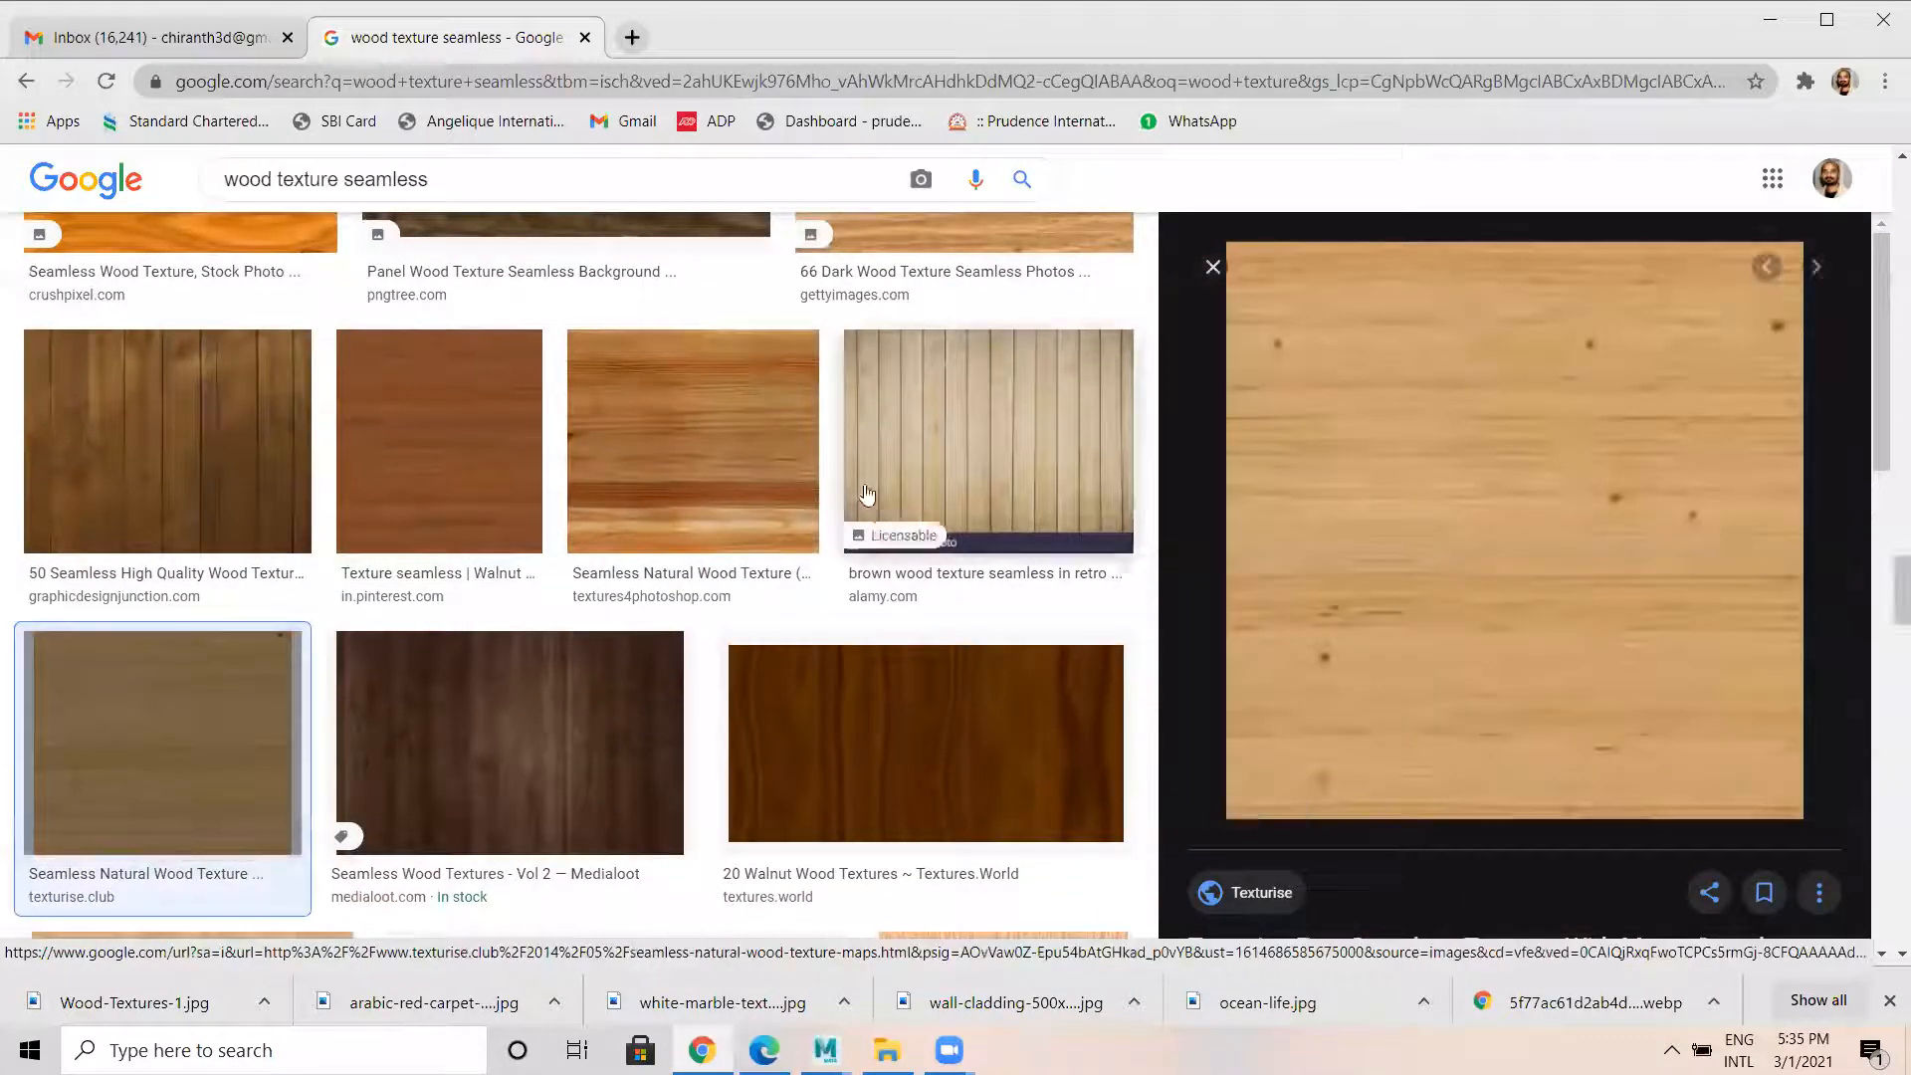
scroll(1324, 627, down, 6)
click(1331, 594)
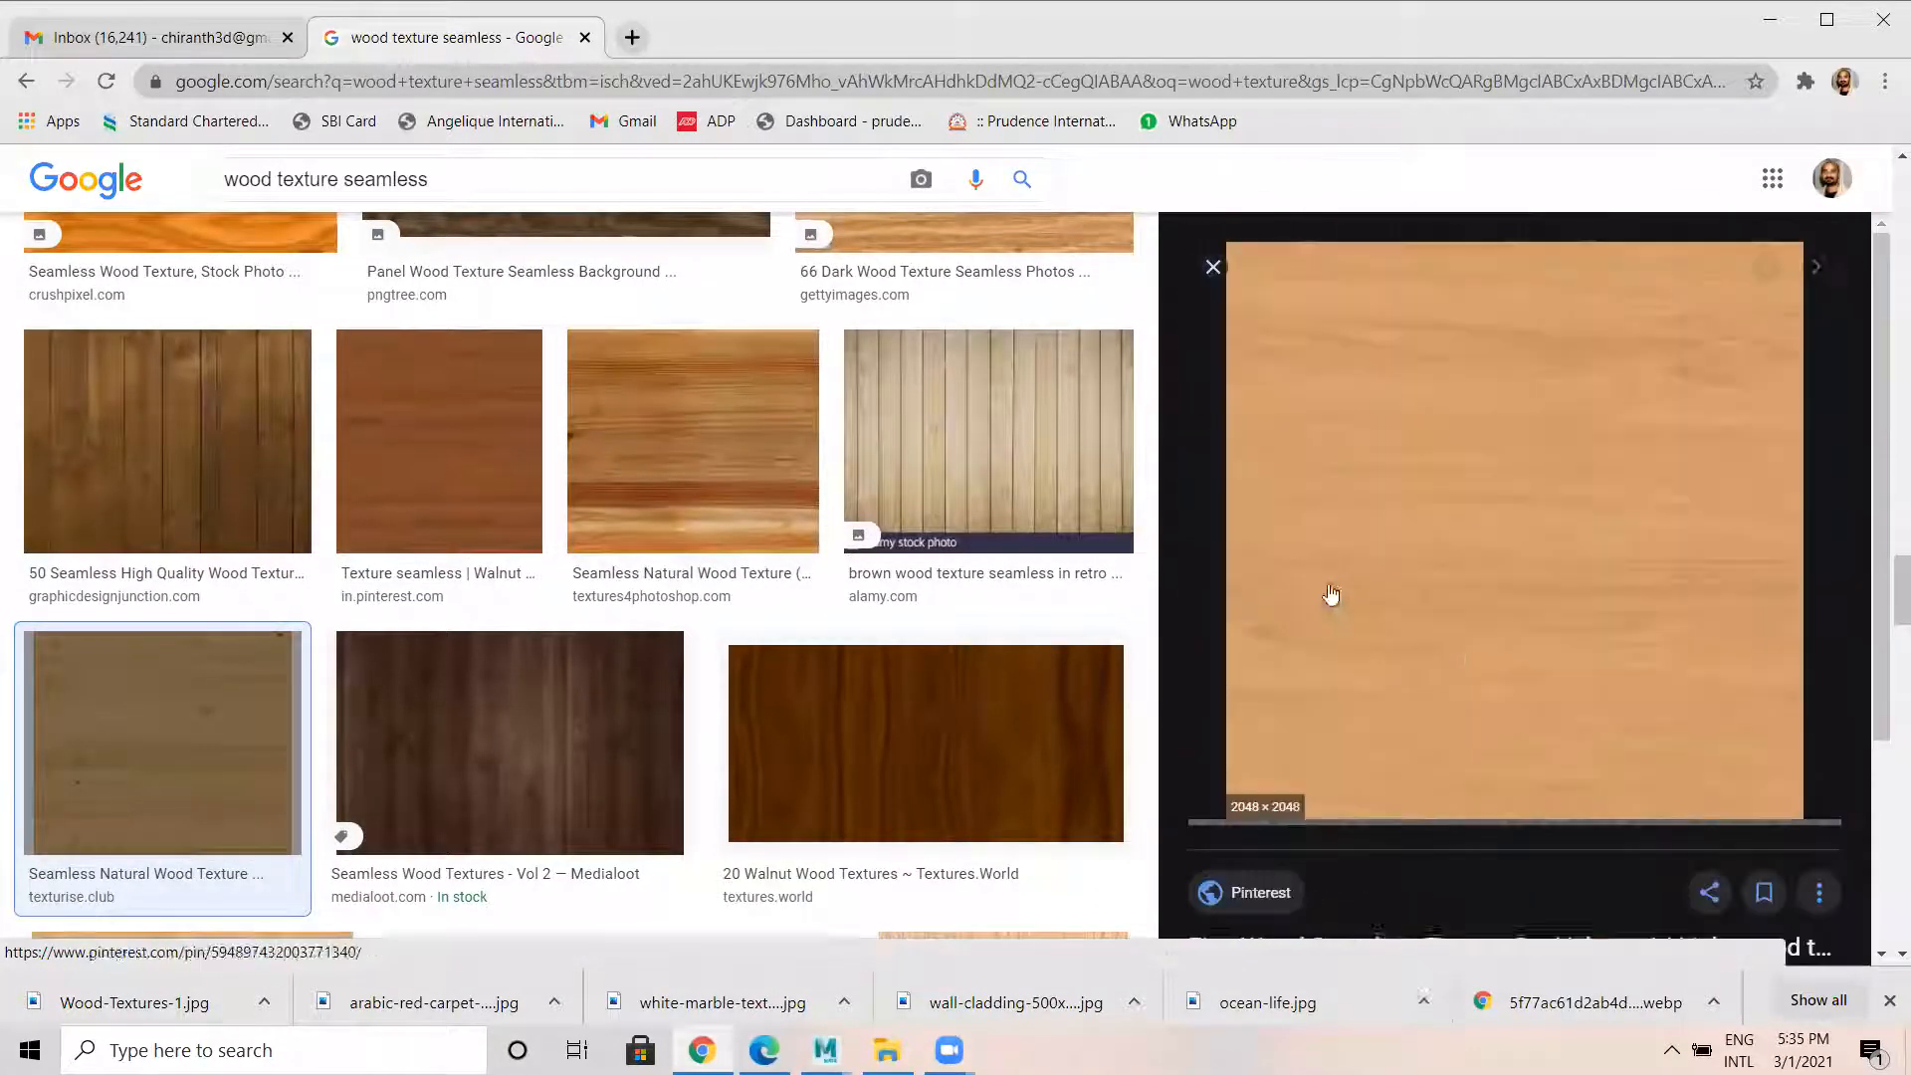
right_click(1447, 488)
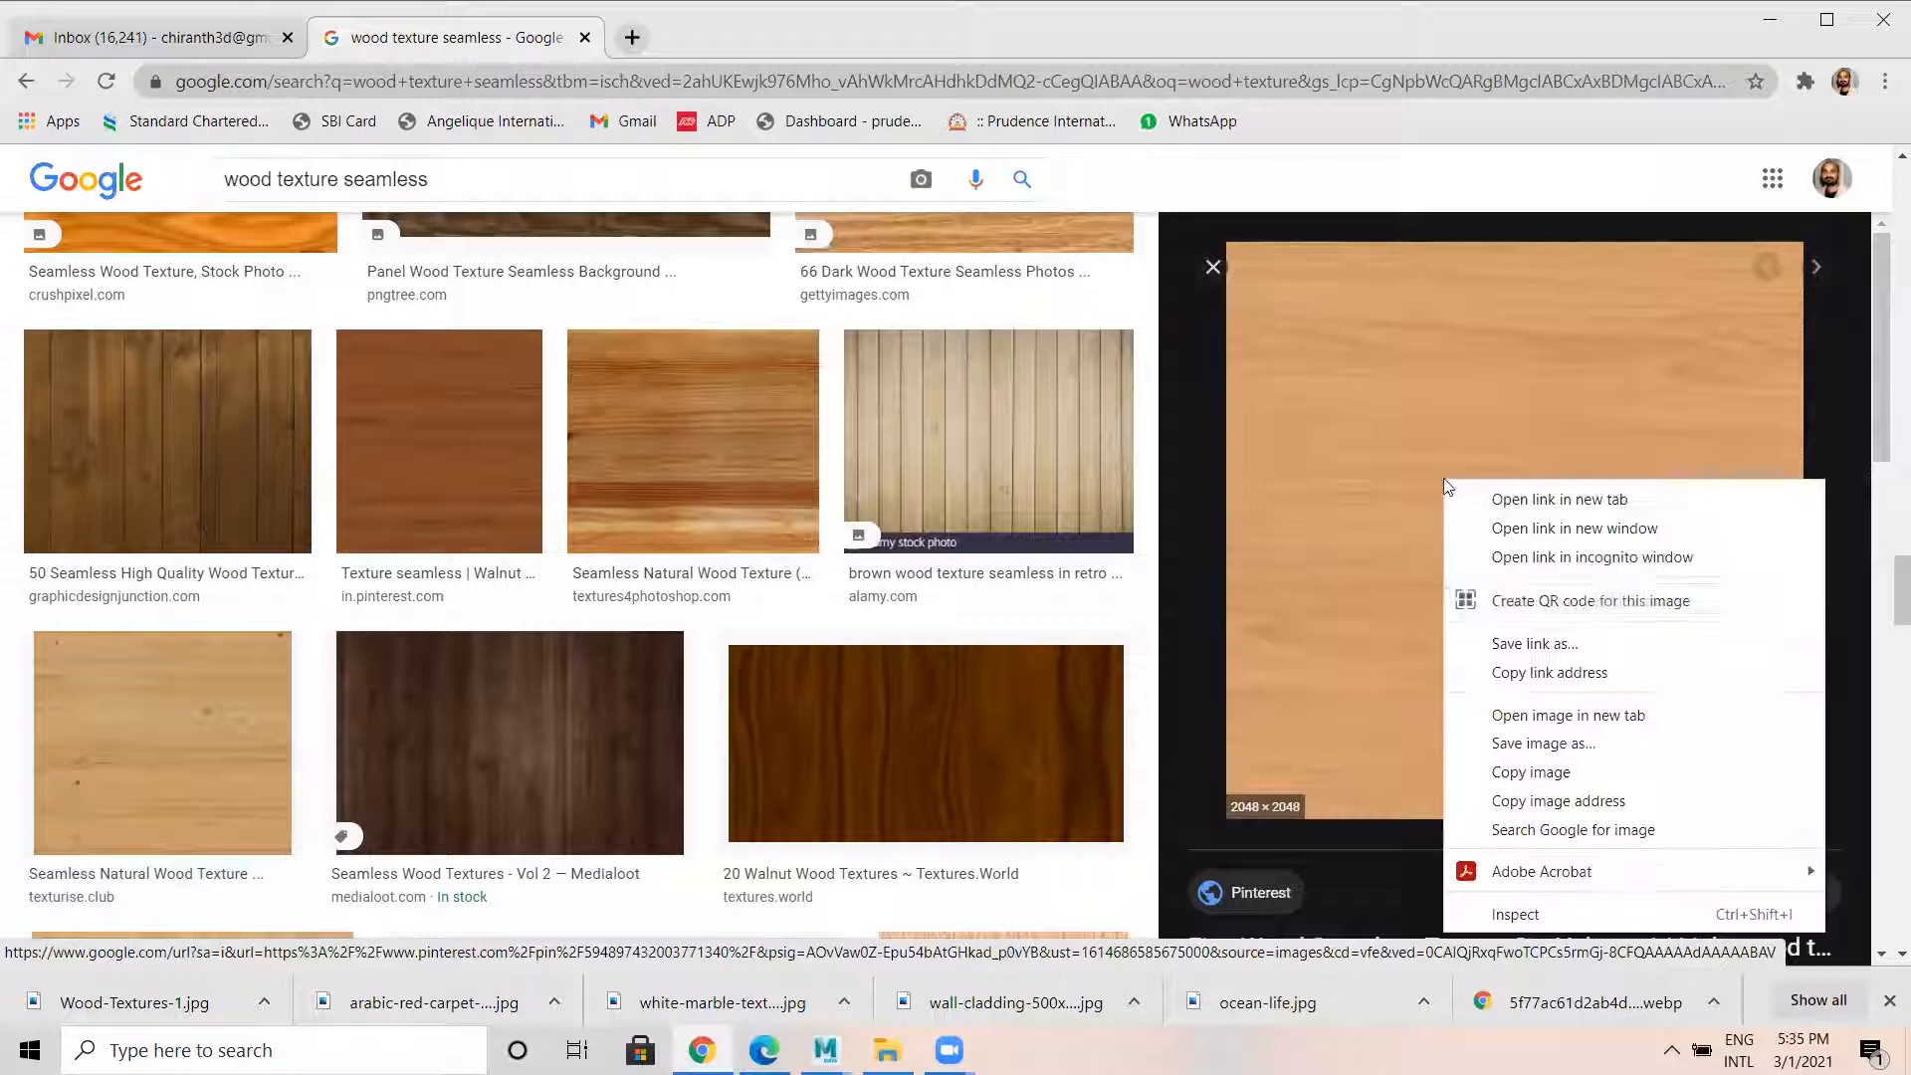
click(1514, 737)
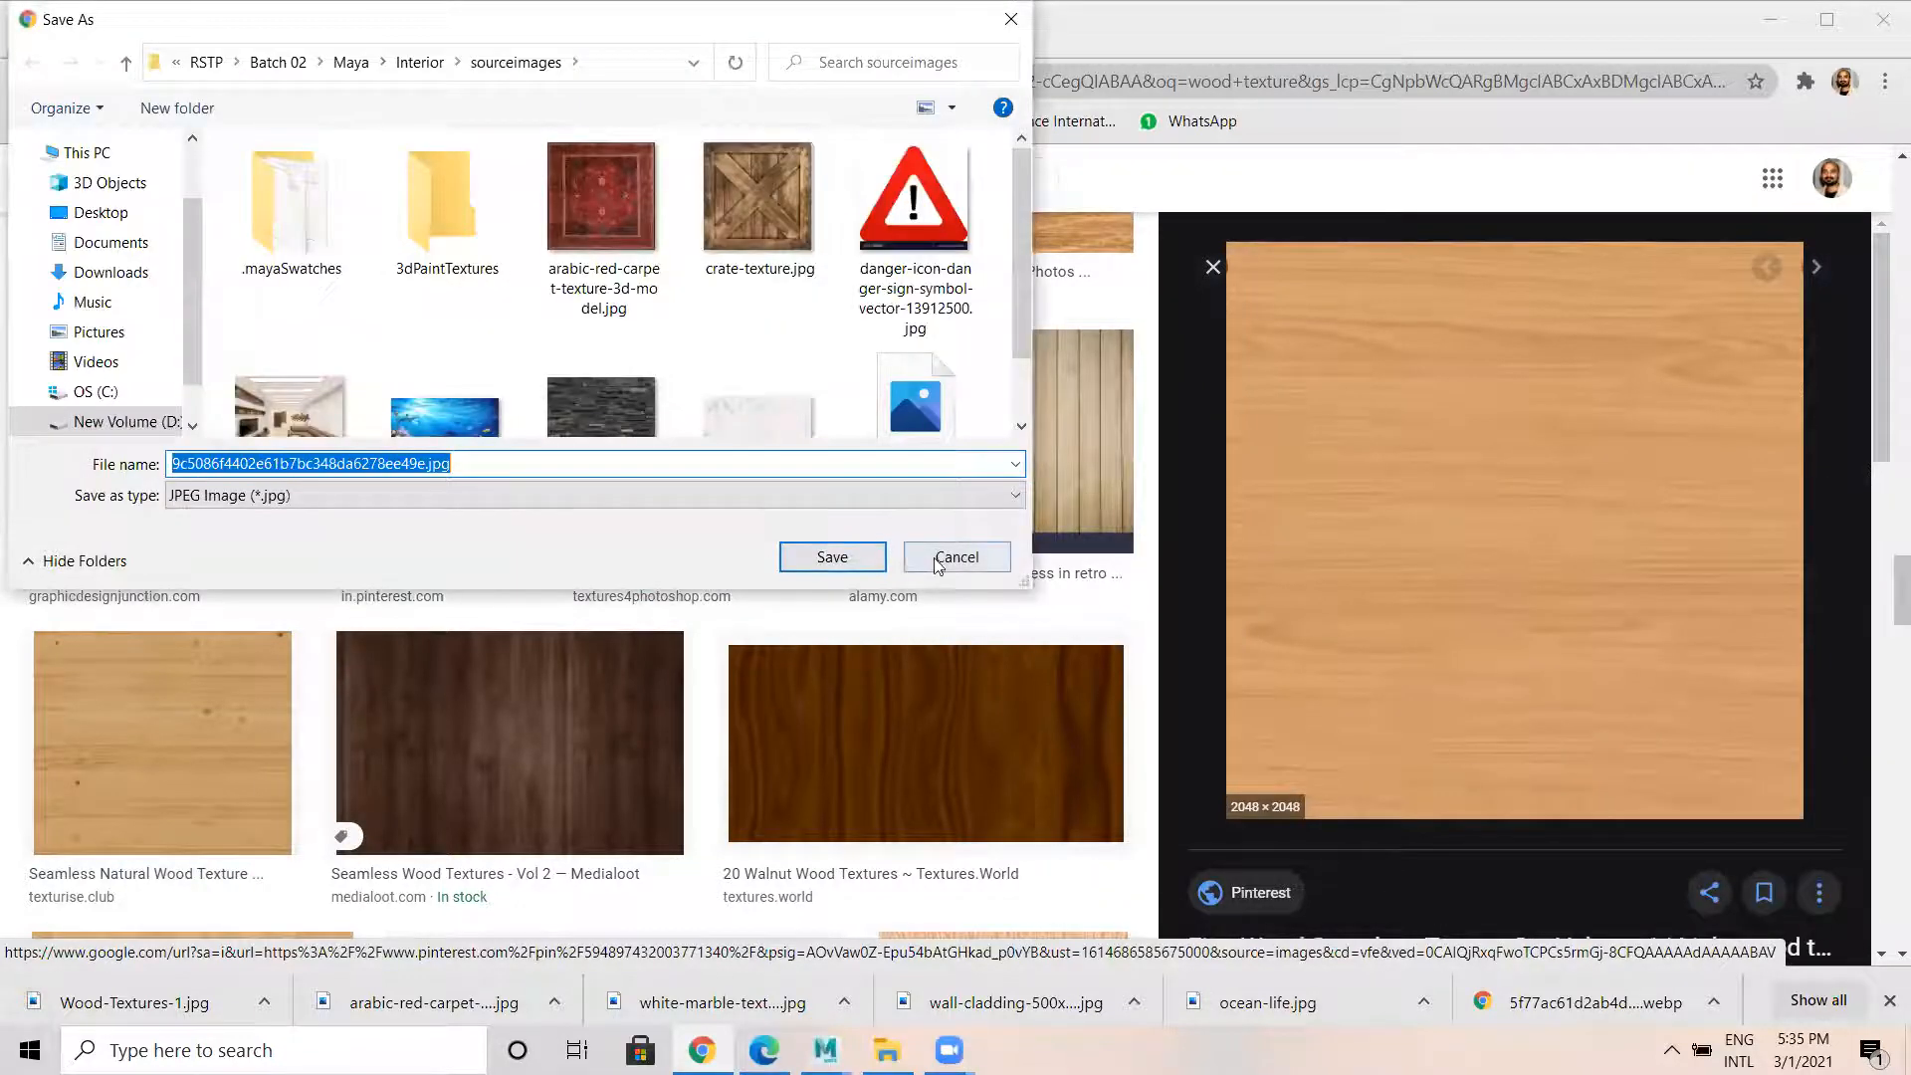
click(834, 556)
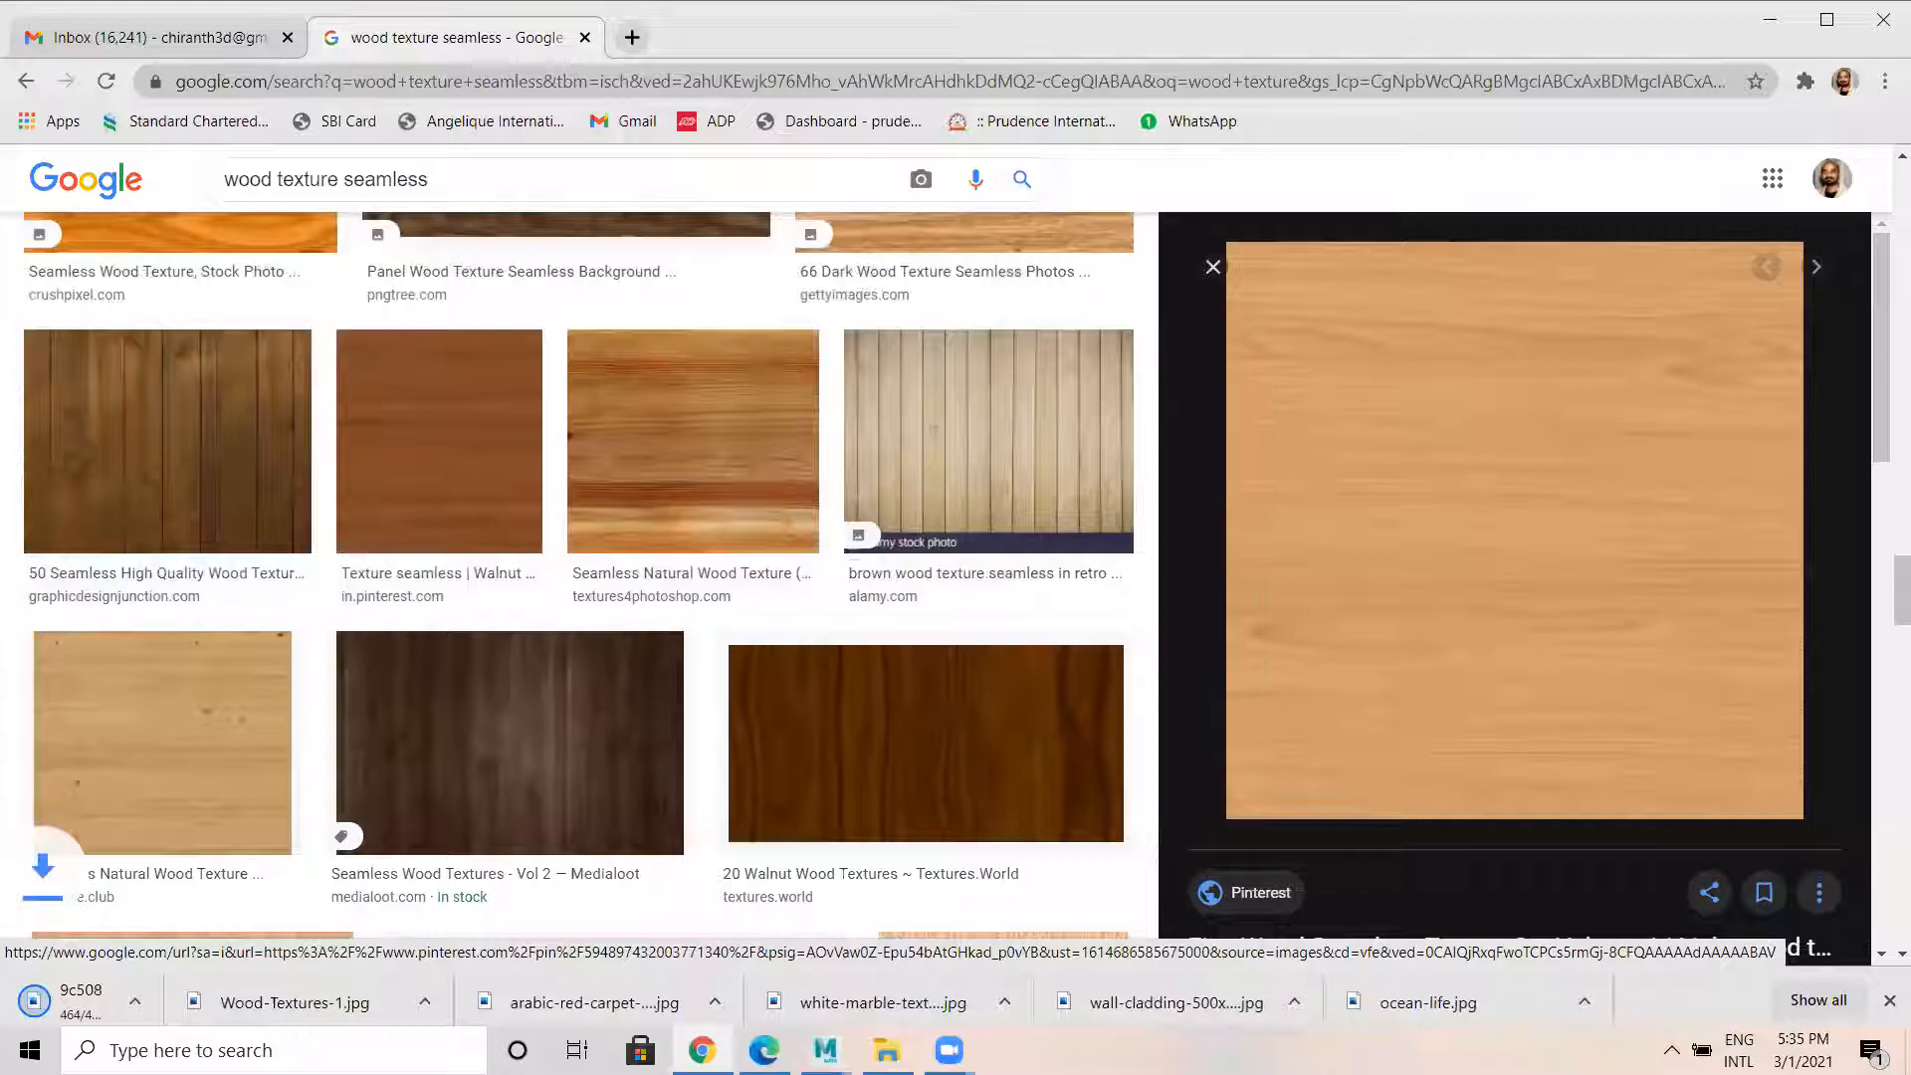
Switch back to Maya and replace the Wood material's texture image with 9c5086f4402e61b7bc348da6278ee49e.jpg.
key(alt+Tab)
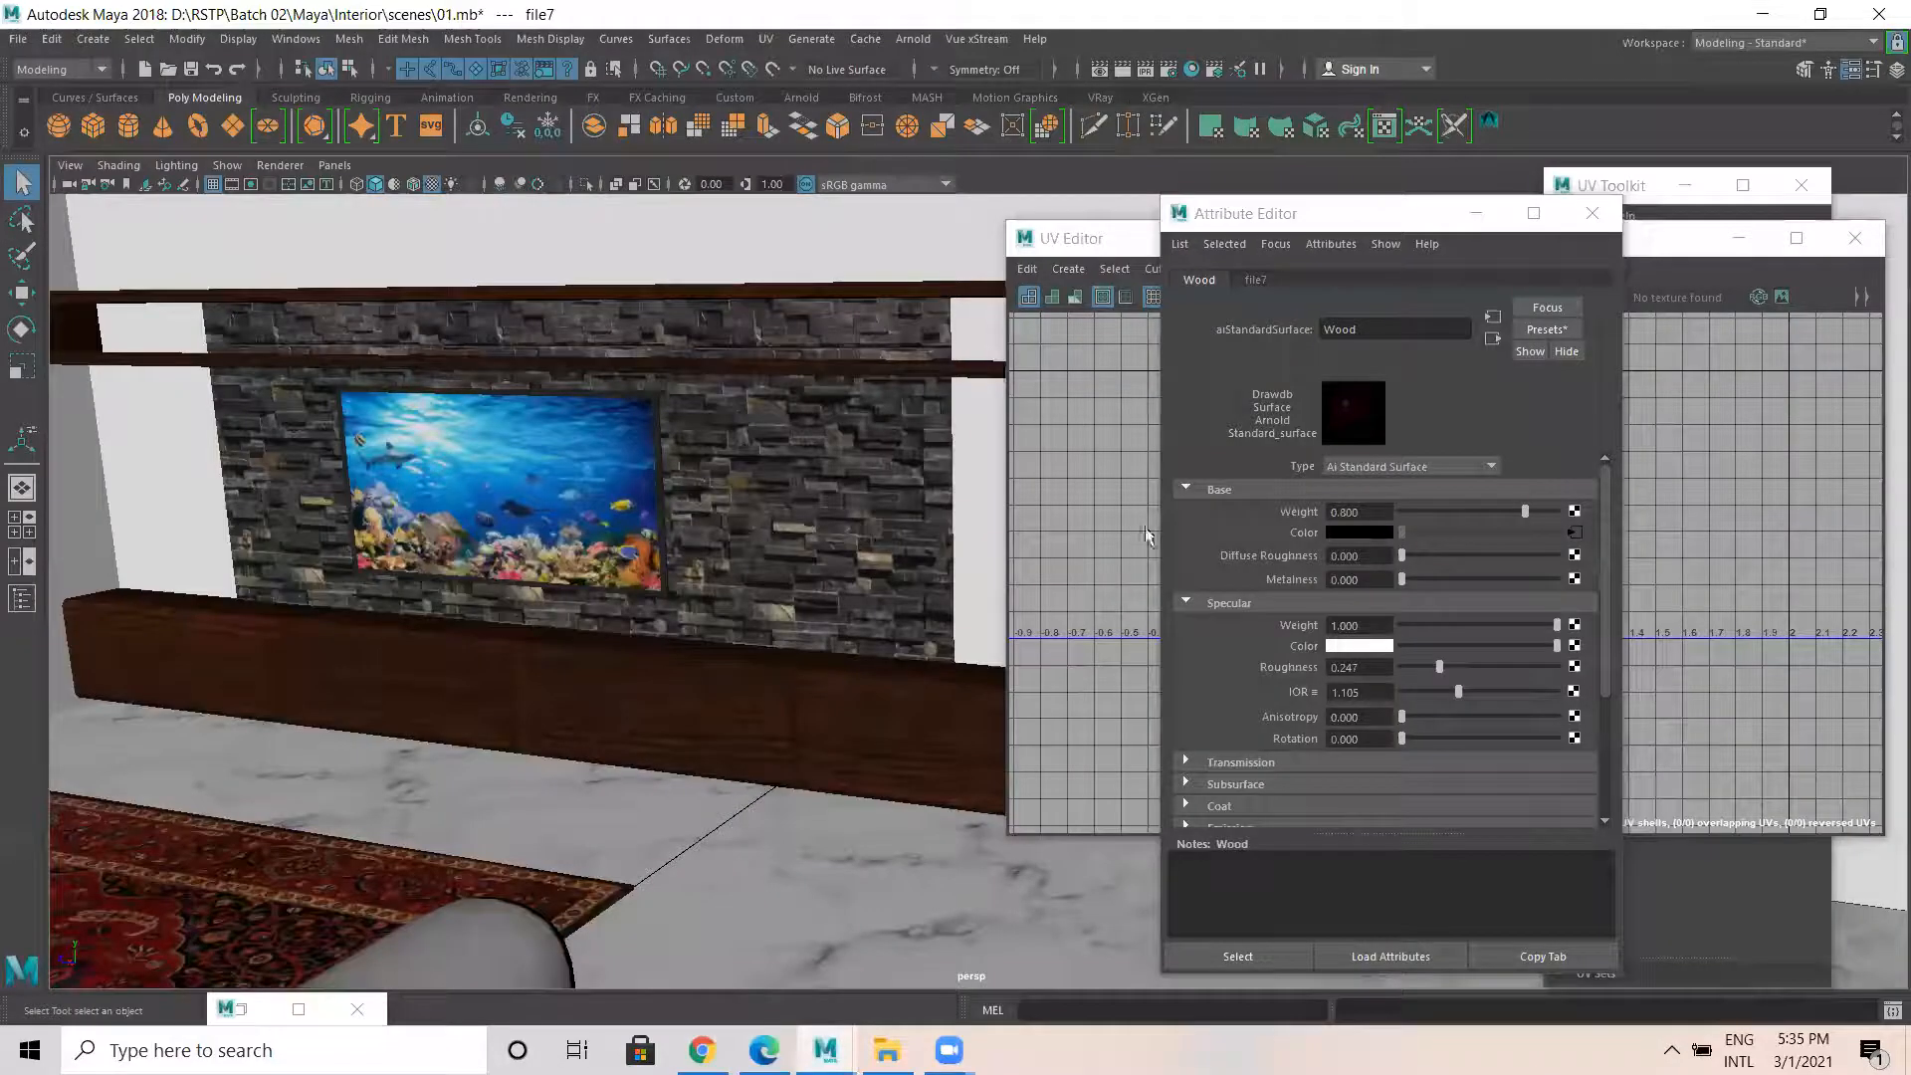
click(1575, 534)
click(1581, 551)
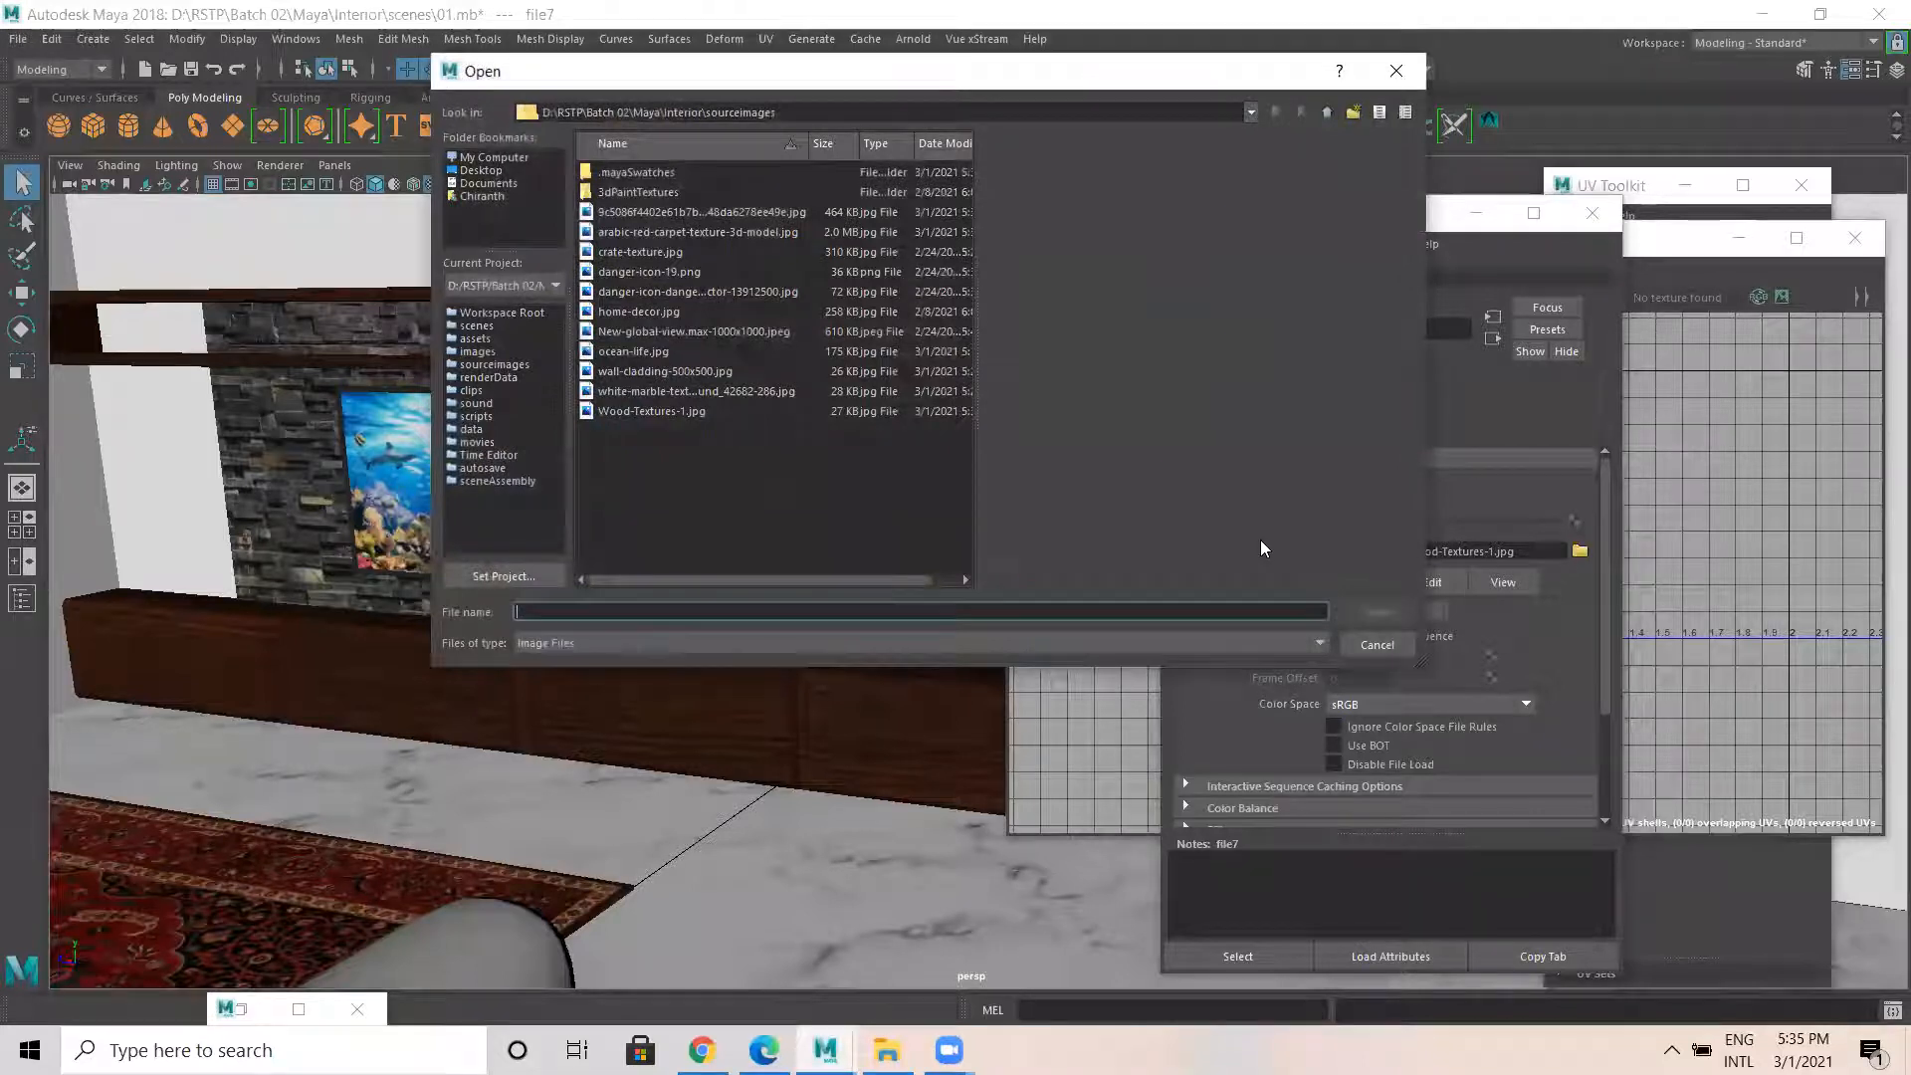
double_click(702, 212)
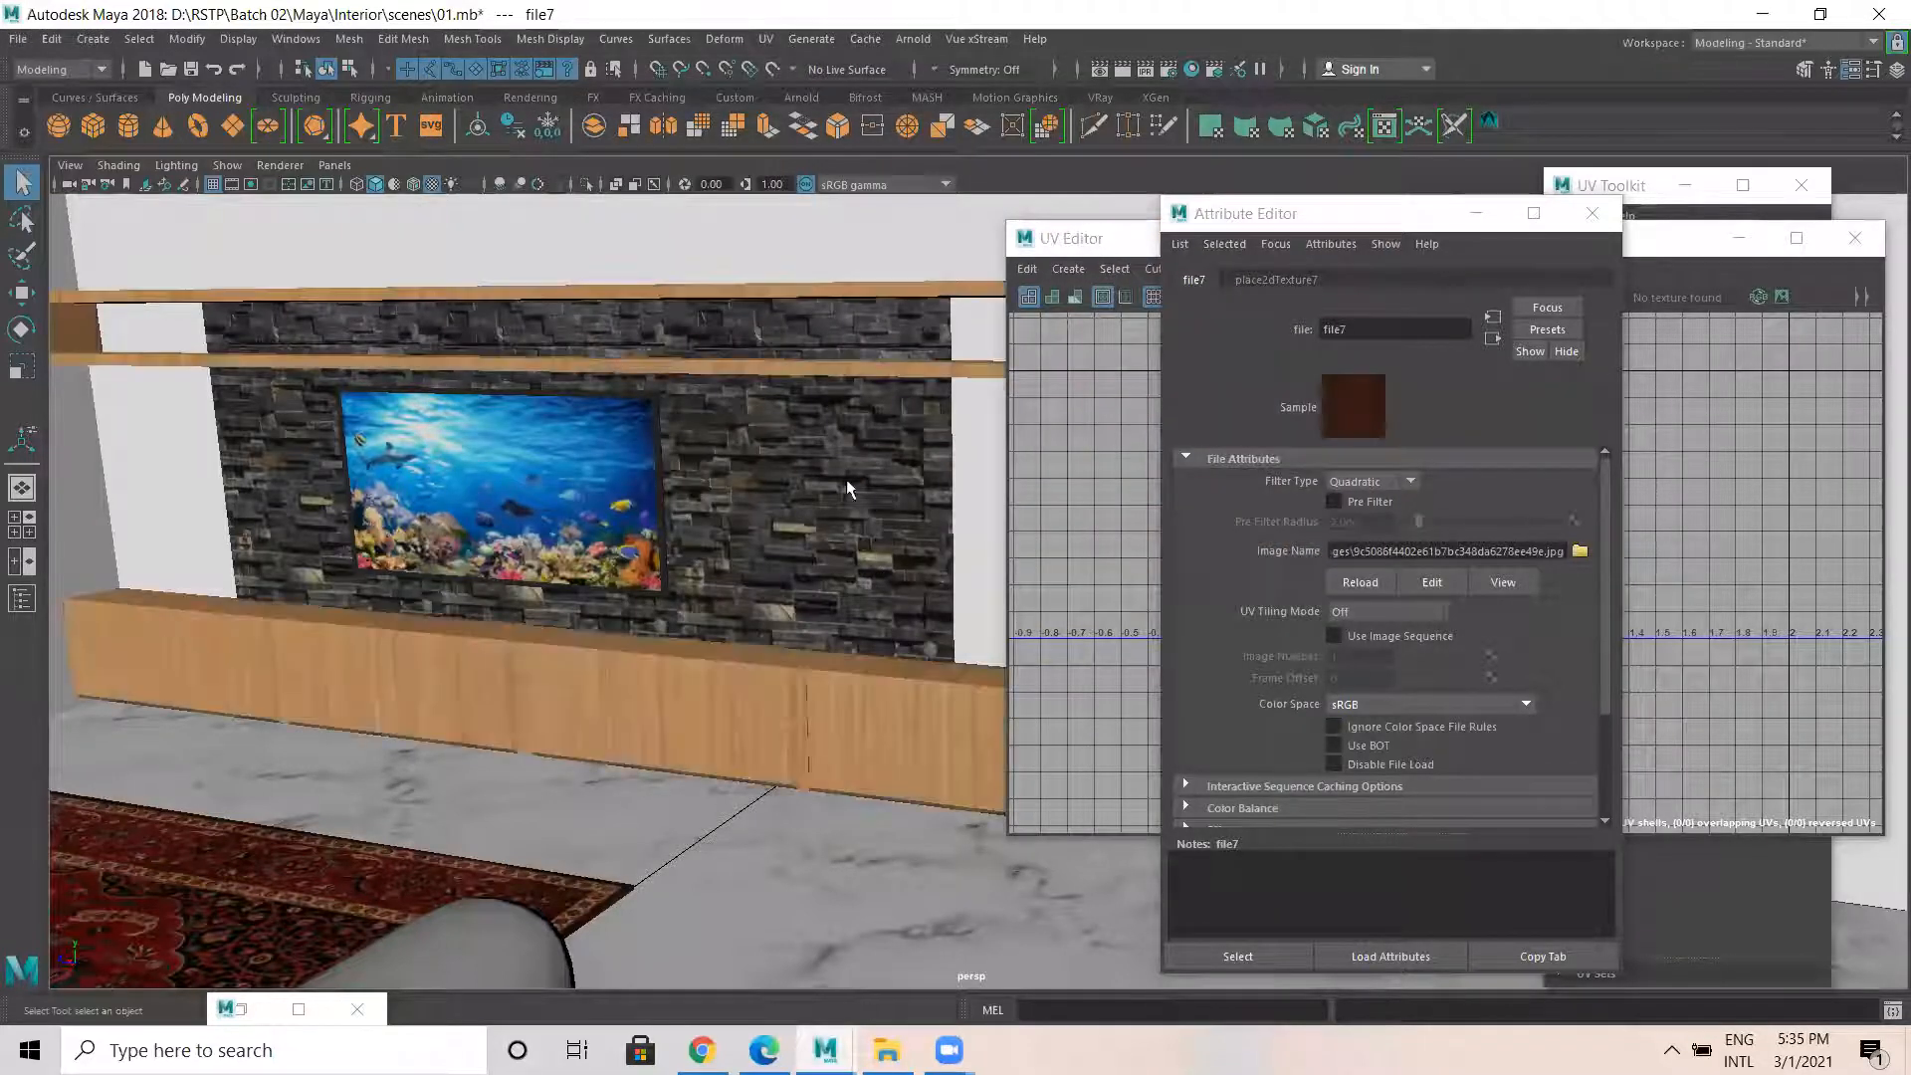
alt+drag(723, 605, 558, 660)
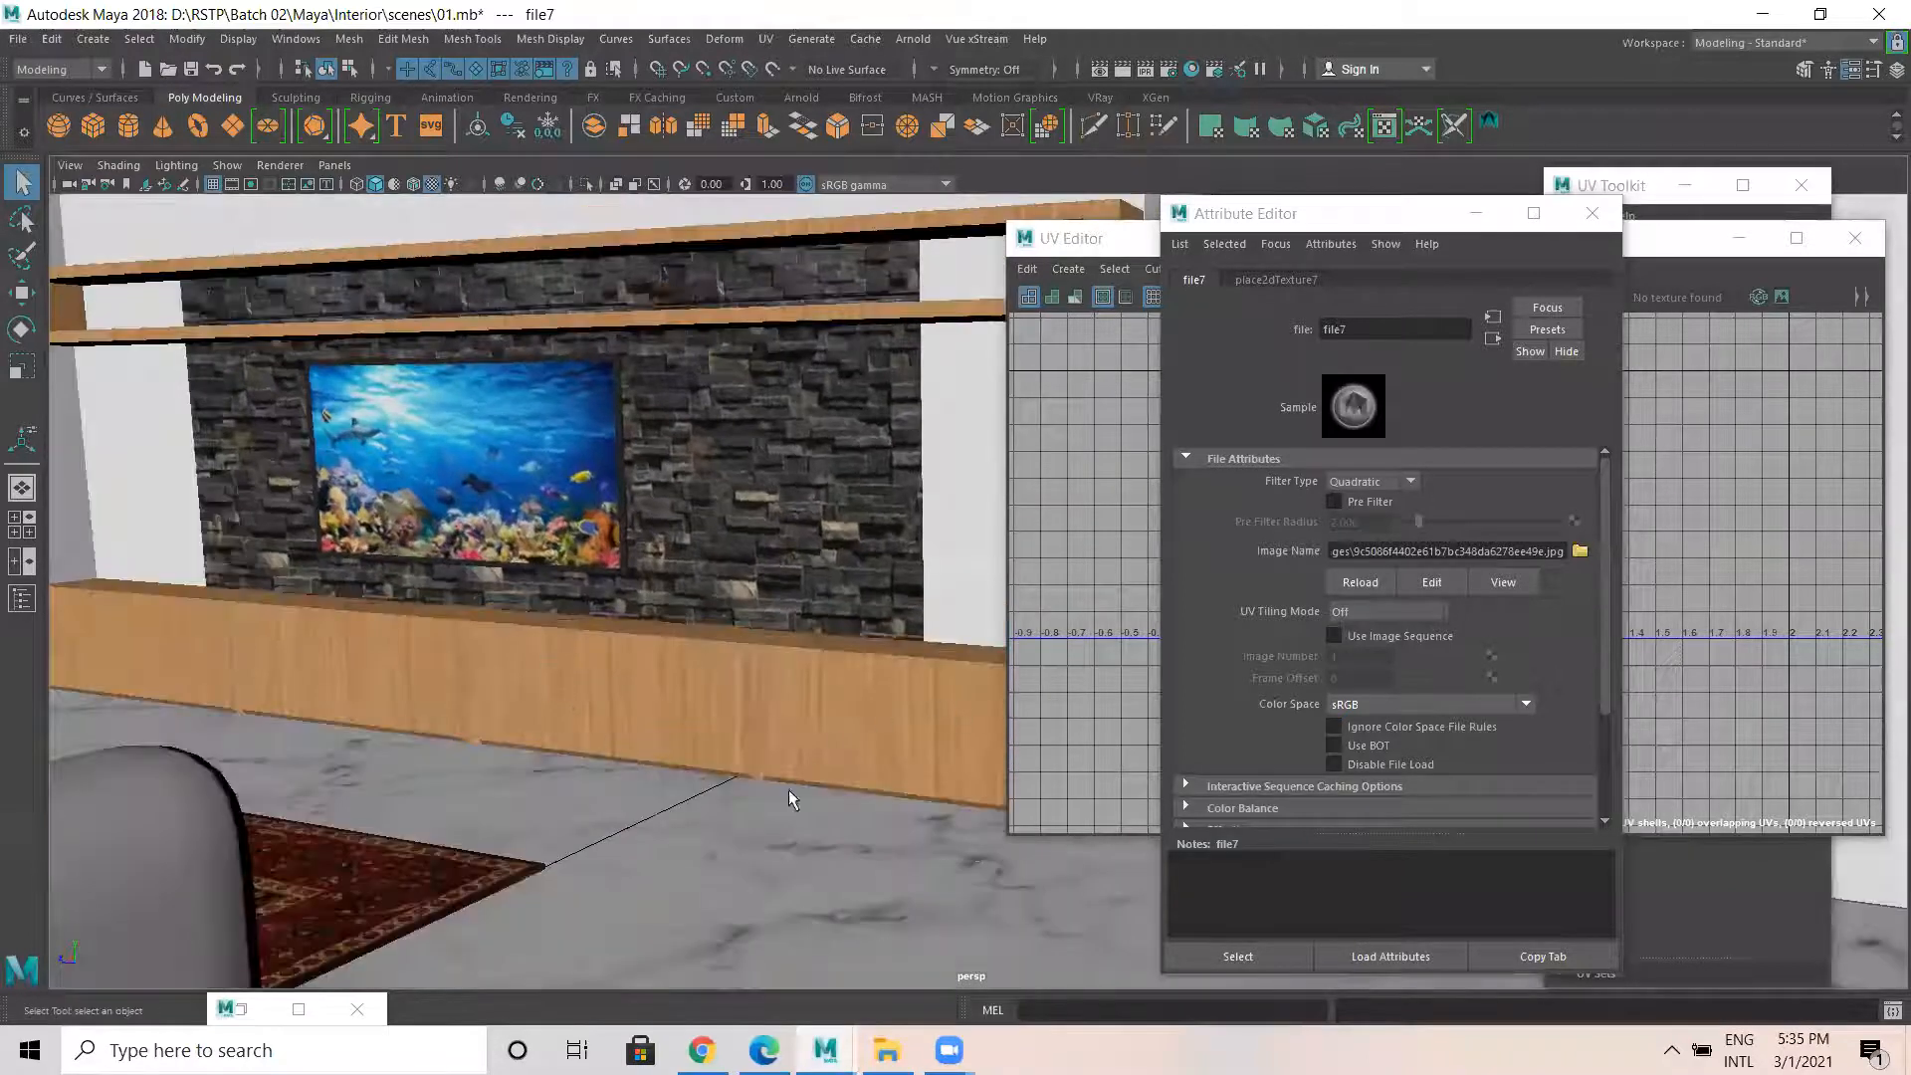
Switch to Chrome, preview the pale Grasscloth wood texture among the related images and save it to the sourceimages folder.
key(alt+Tab)
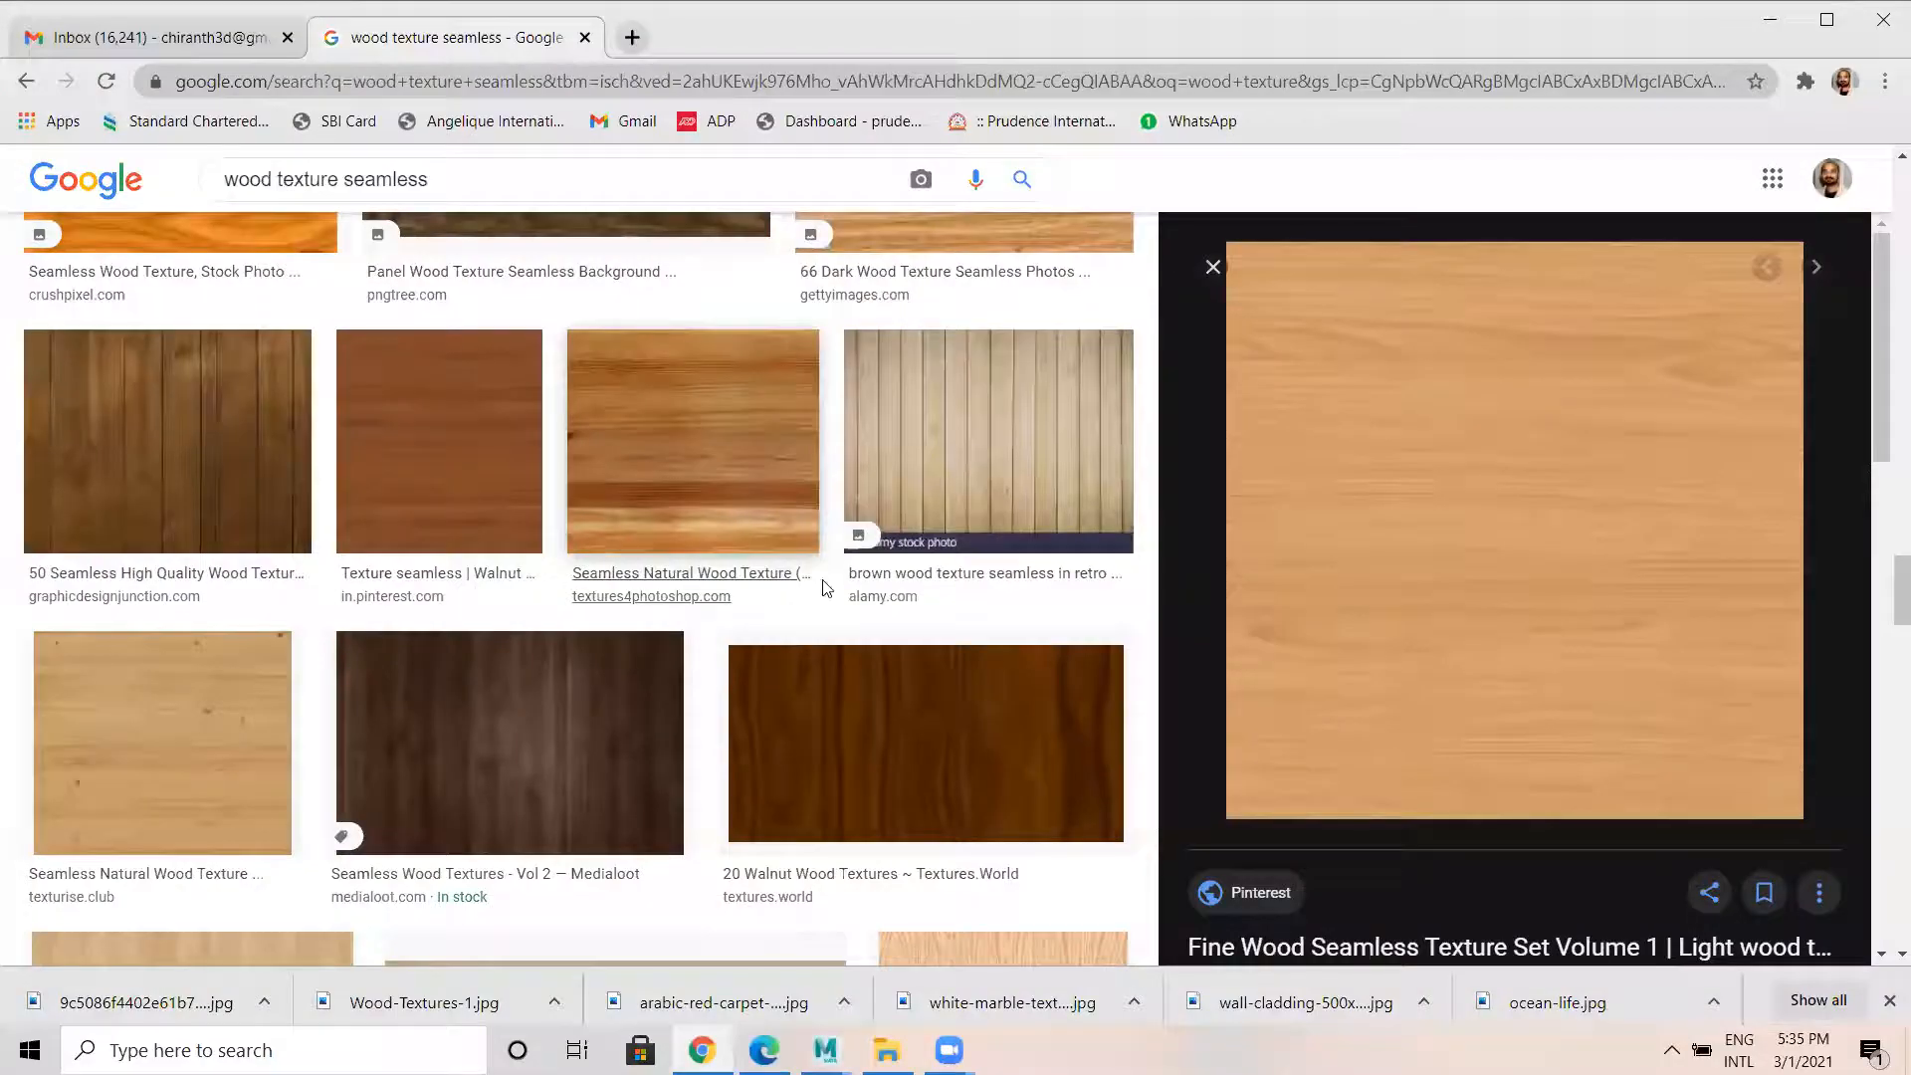
scroll(1440, 602, down, 5)
click(1514, 392)
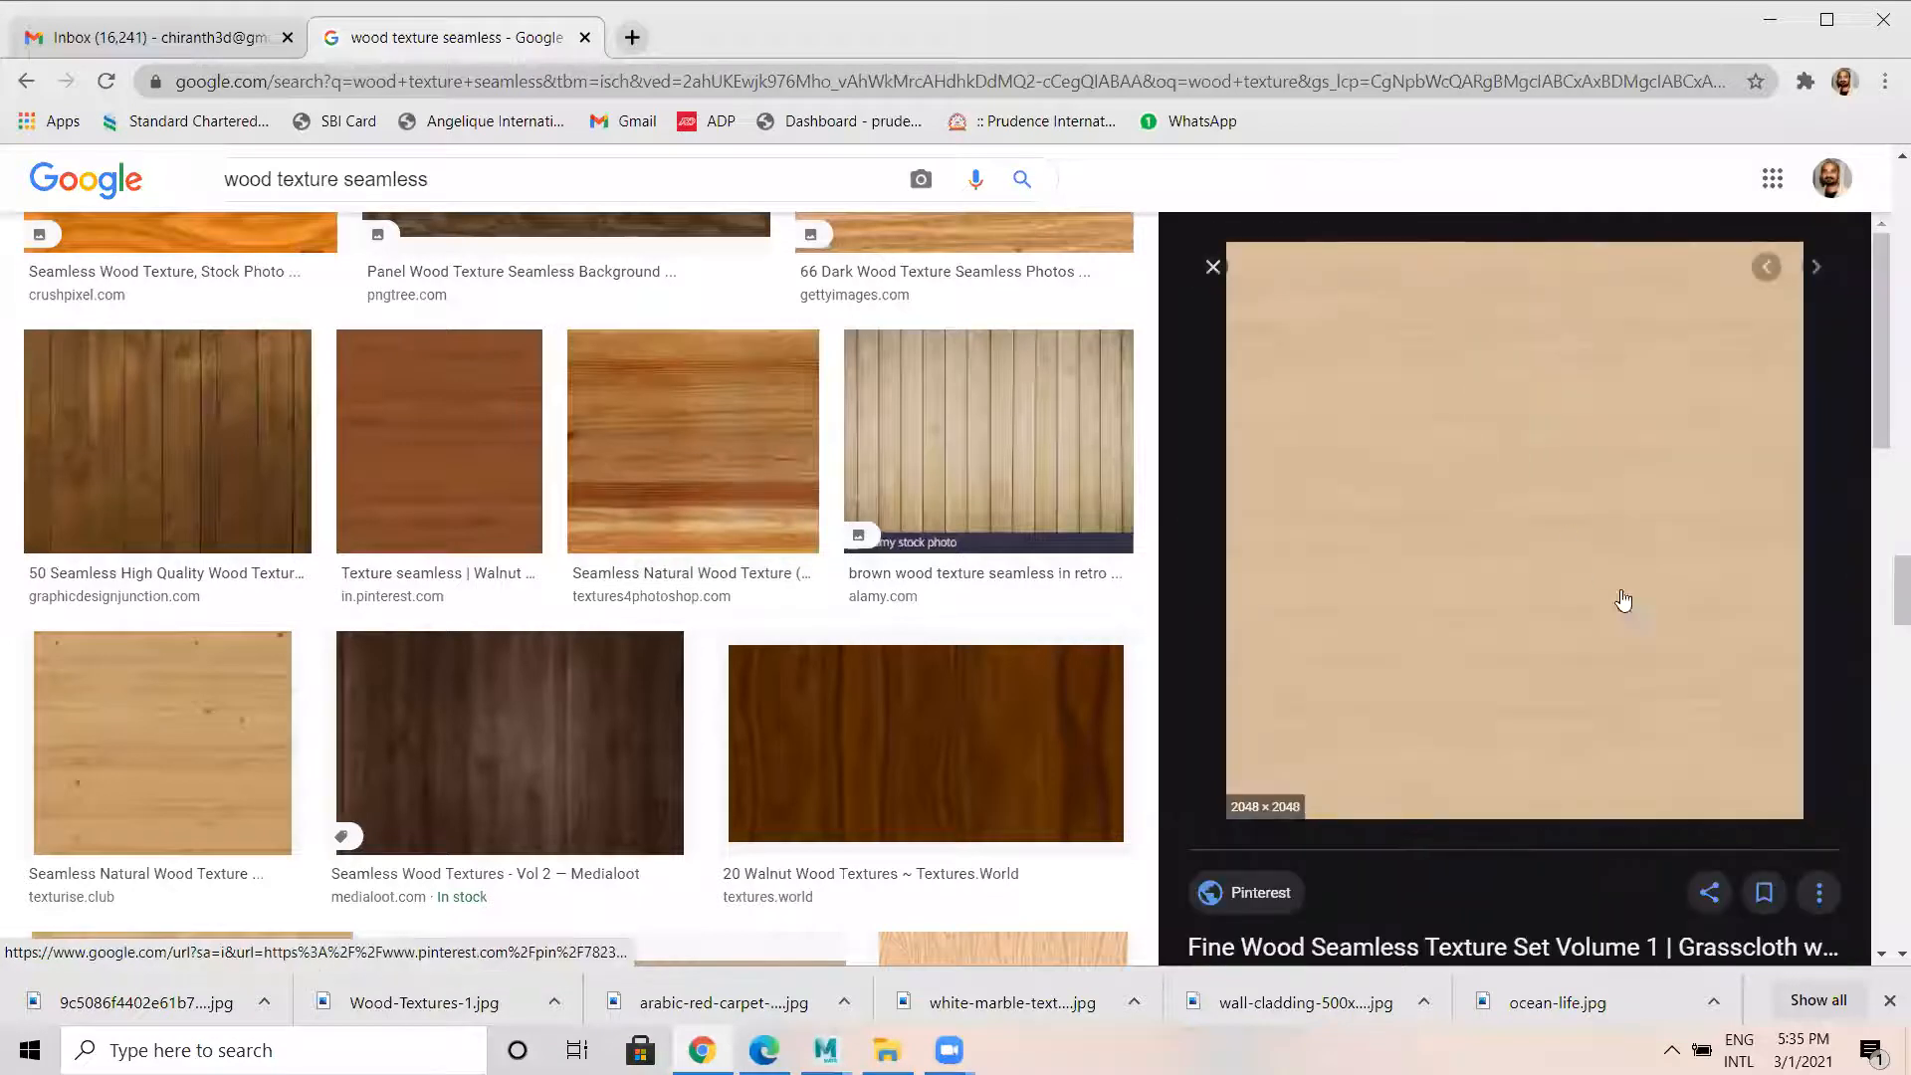
right_click(1520, 535)
click(1617, 791)
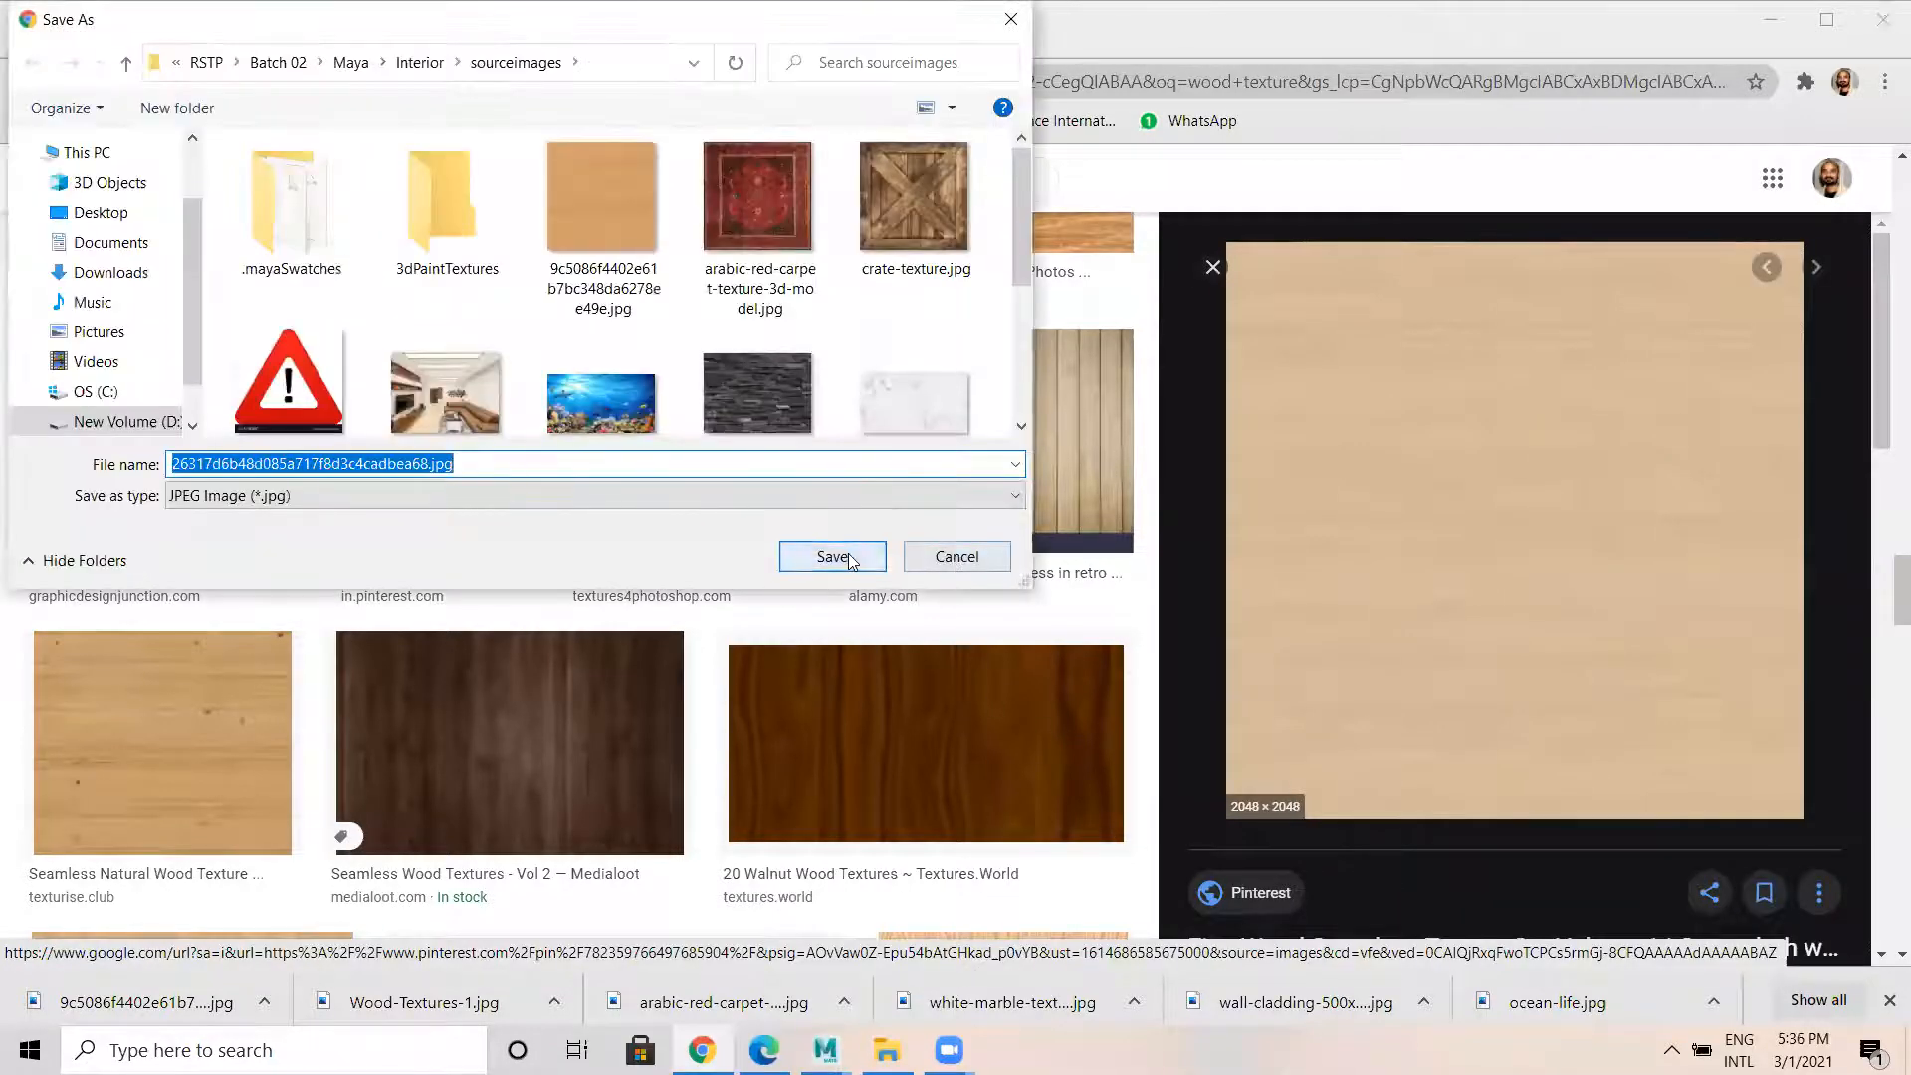
click(841, 554)
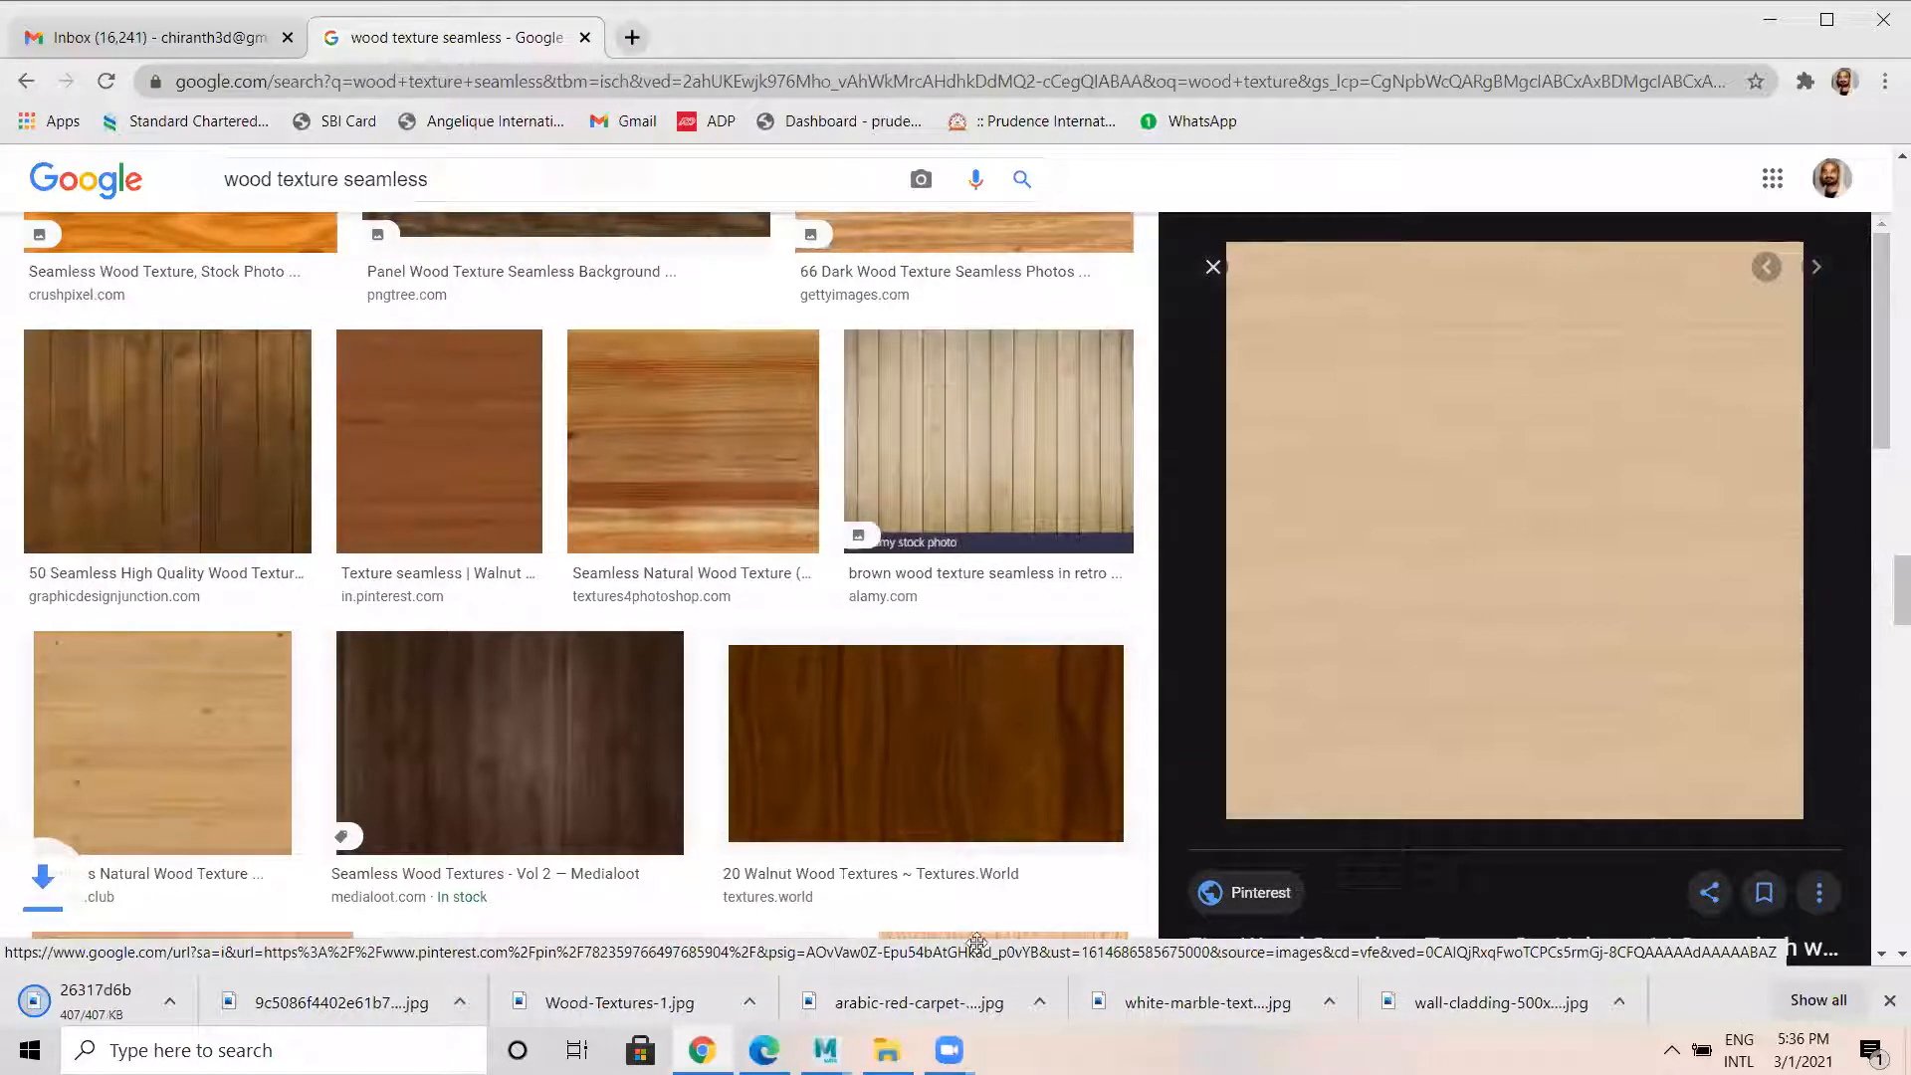
Switch back to Maya and load 26317d6b48d085a717f8d3c4cadbea68.jpg as the Wood material's texture image.
key(alt+Tab)
click(1579, 552)
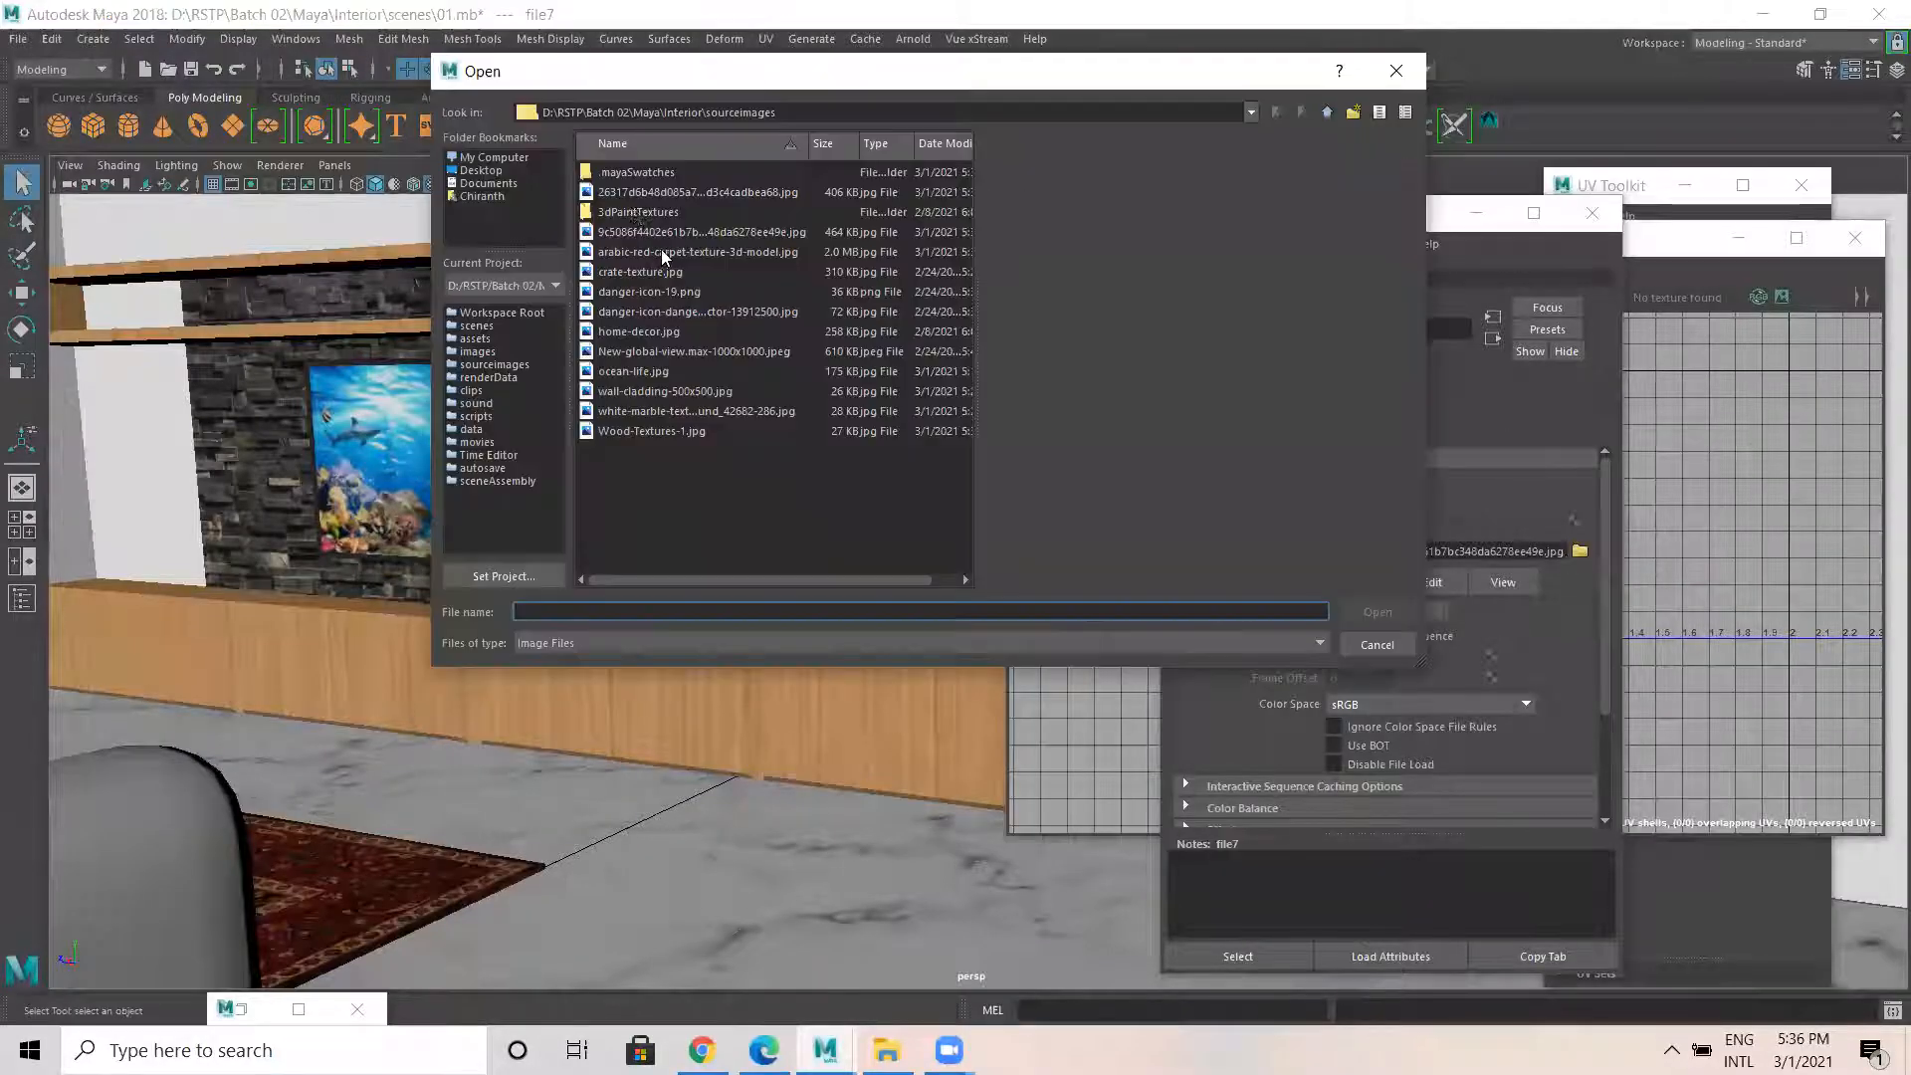
click(623, 194)
click(1379, 612)
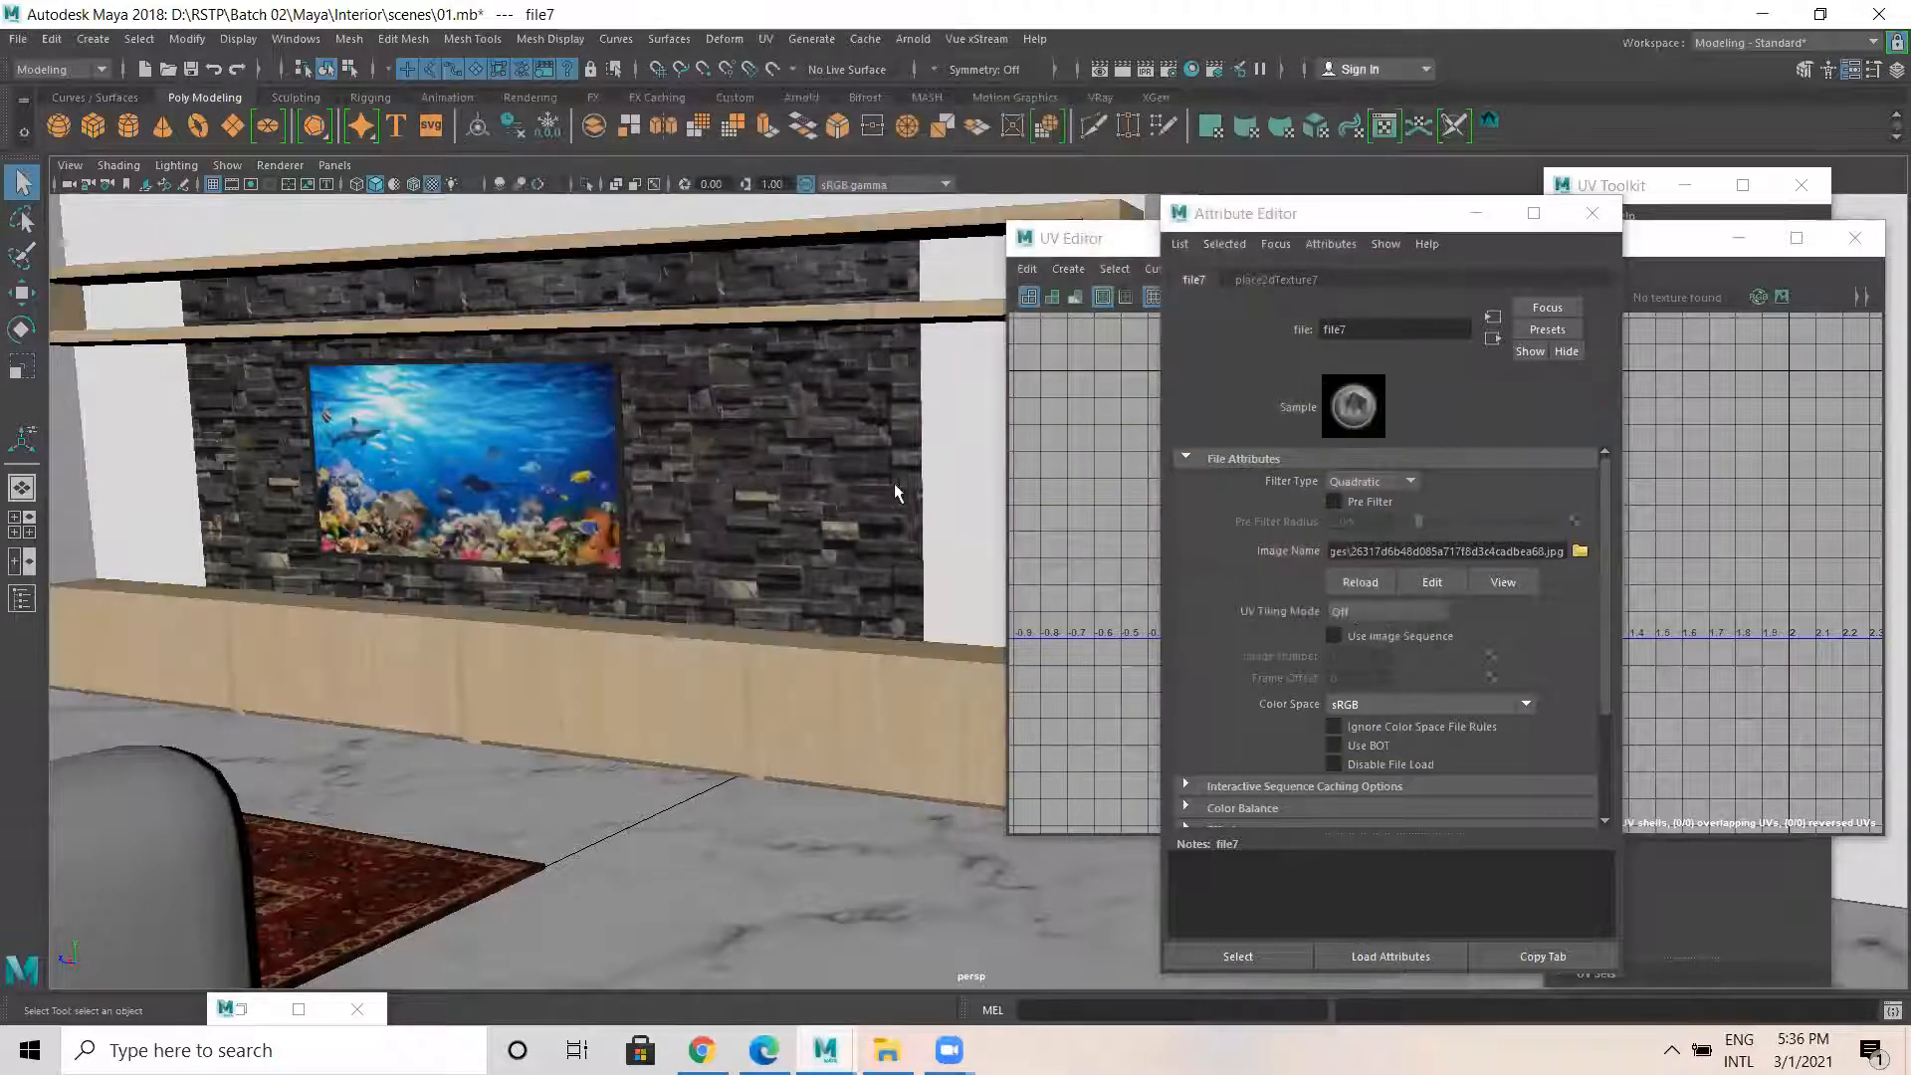
Examine the pale wood texture on the shelf and cabinet and the surrounding room walls from several angles.
scroll(637, 460, down, 3)
alt+drag(627, 463, 520, 398)
alt+middle_drag(520, 398, 639, 456)
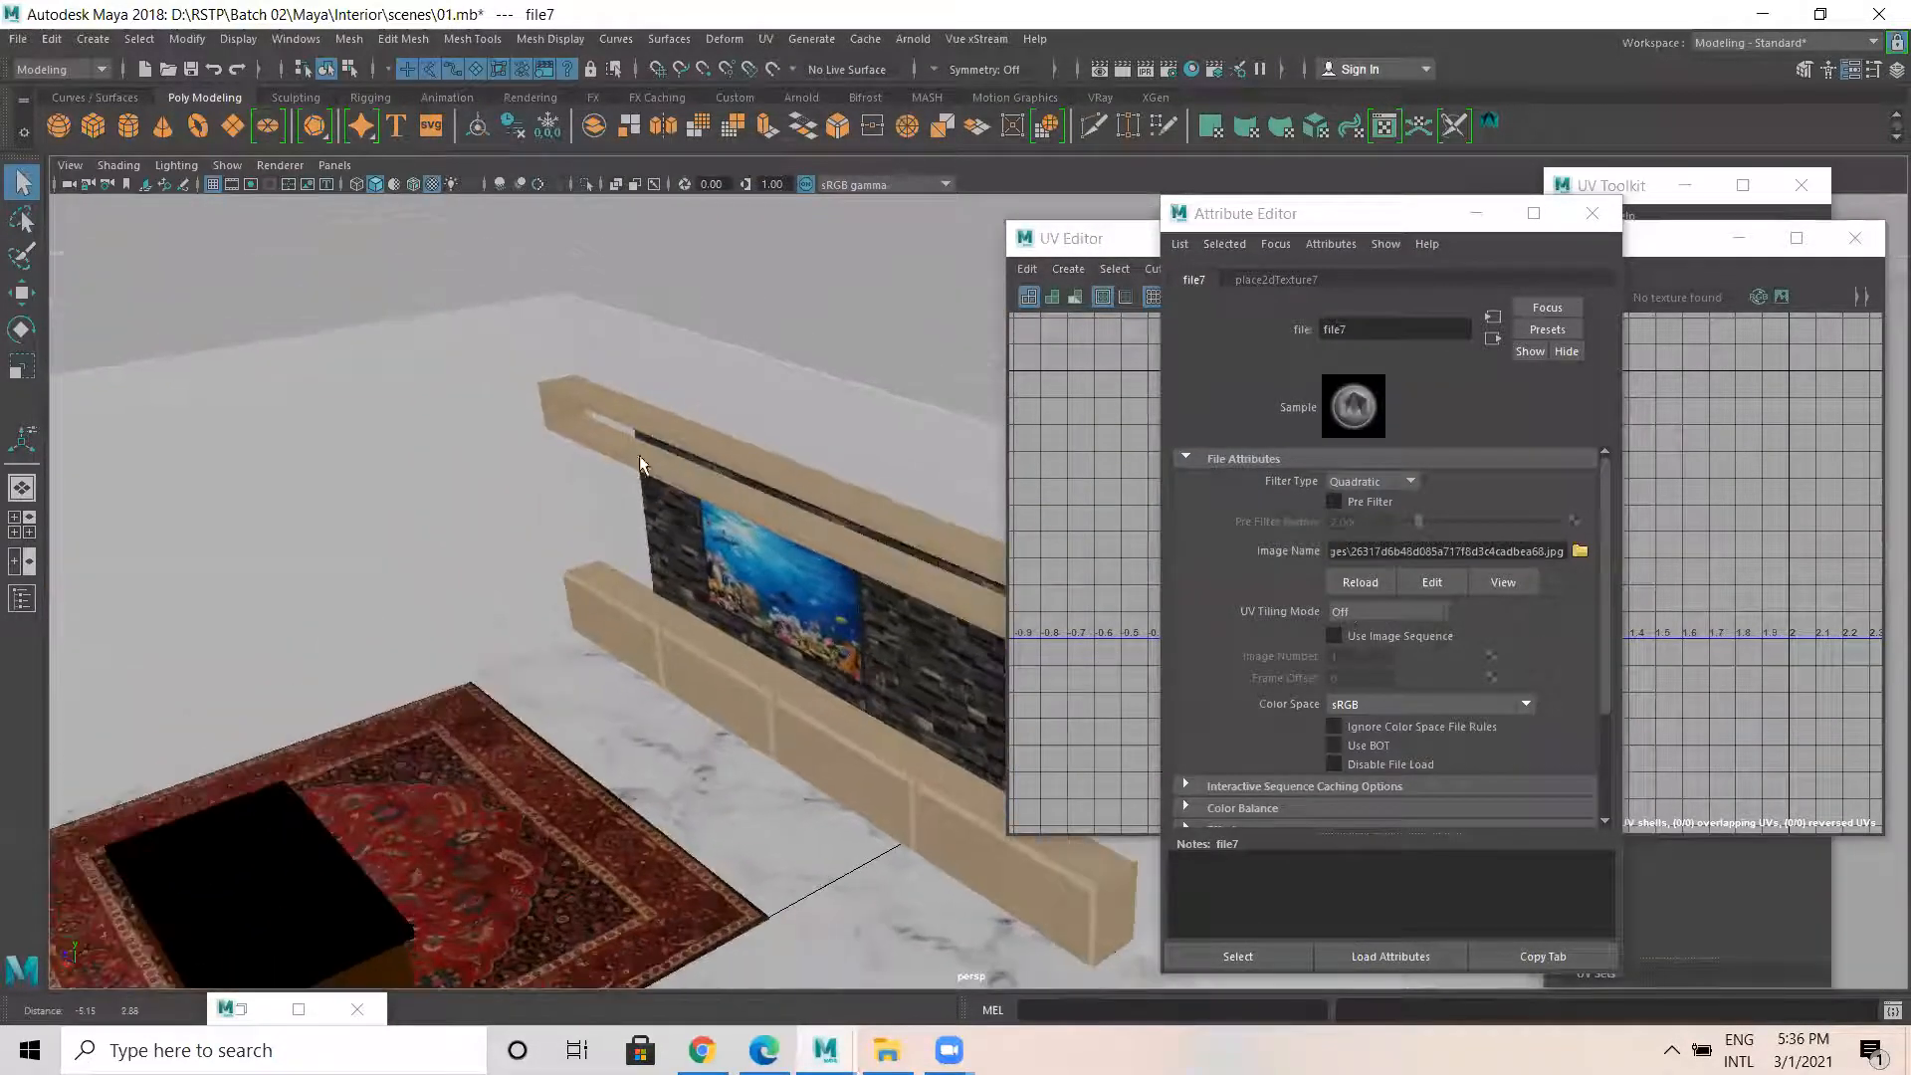
click(426, 249)
alt+drag(578, 583, 697, 533)
alt+right_drag(697, 534, 846, 581)
alt+middle_drag(846, 581, 543, 558)
alt+drag(542, 557, 589, 555)
alt+middle_drag(588, 555, 548, 579)
alt+drag(617, 627, 567, 548)
alt+drag(741, 593, 716, 689)
scroll(566, 571, down, 5)
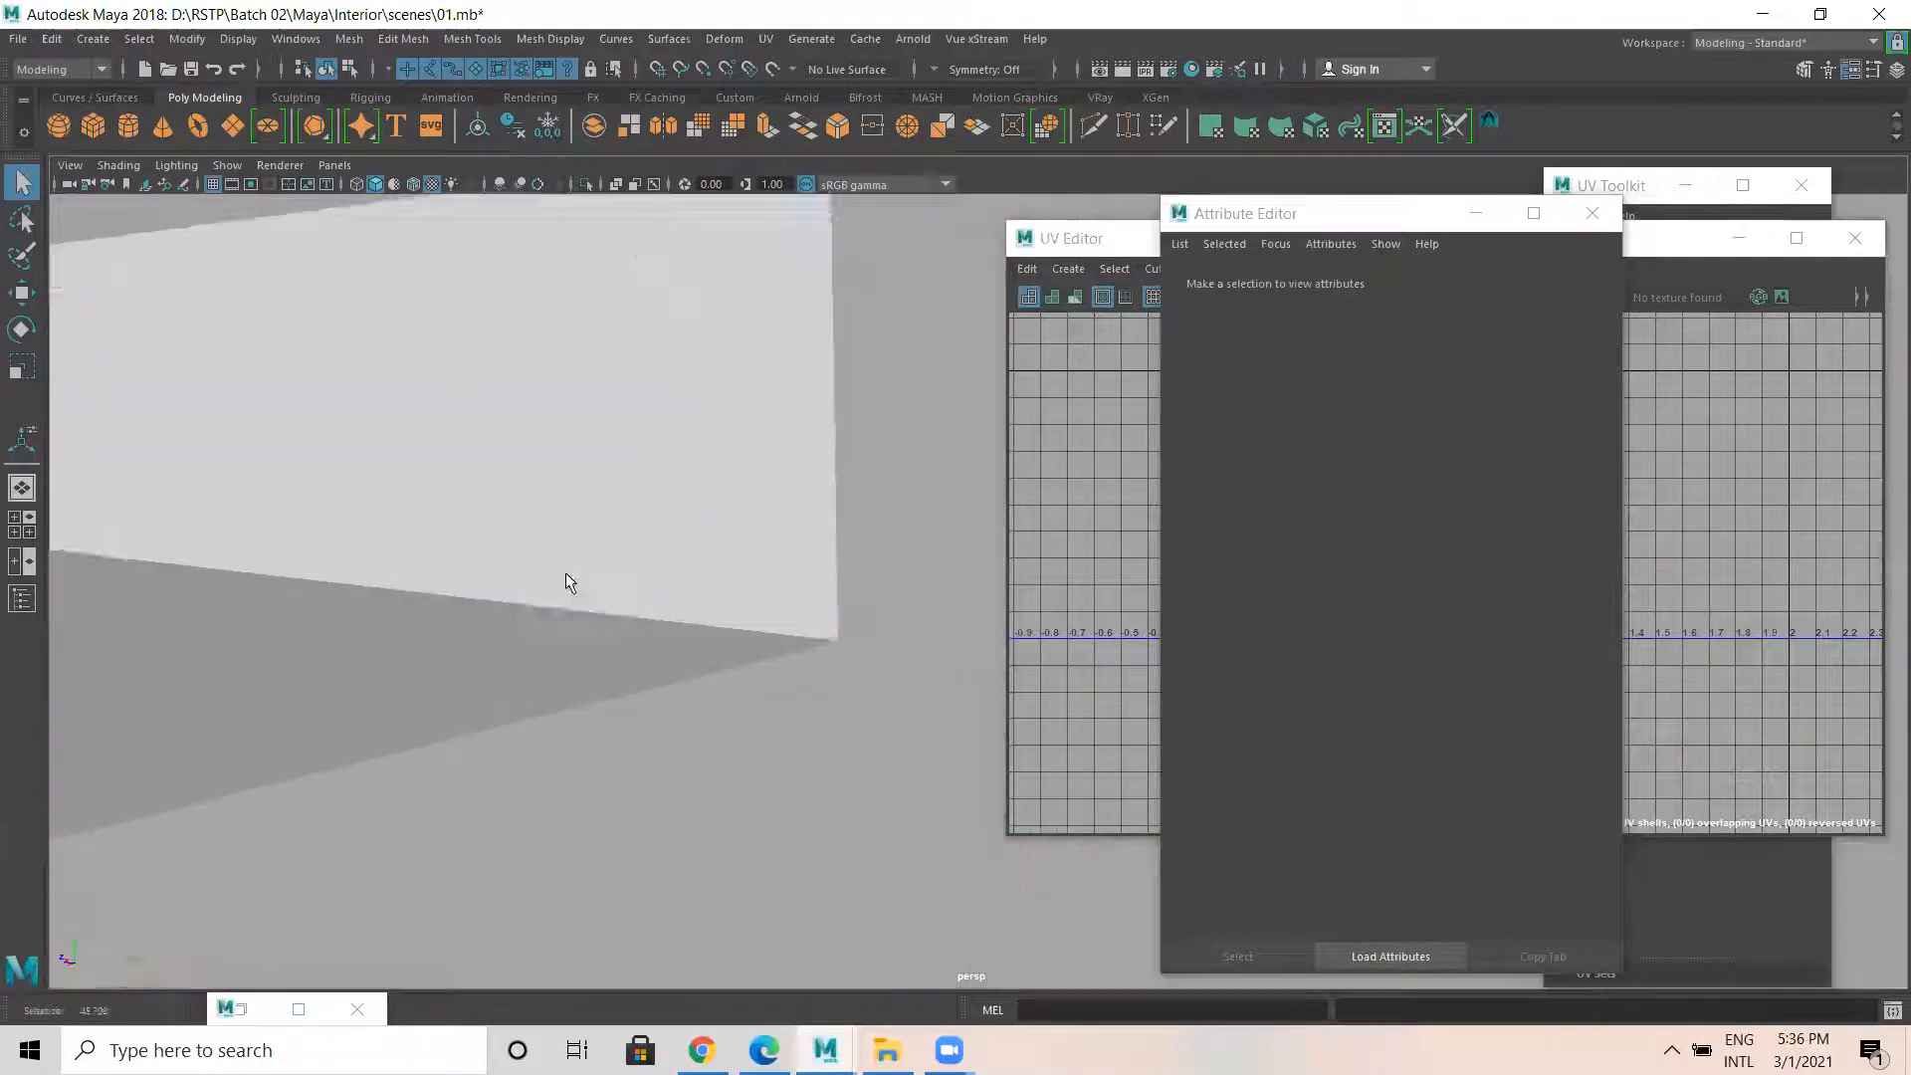
scroll(580, 576, up, 4)
Select the room wall mesh's faces behind the TV unit and extract them from the mesh.
click(625, 433)
alt+drag(767, 504, 614, 566)
scroll(614, 565, down, 2)
alt+drag(700, 630, 794, 589)
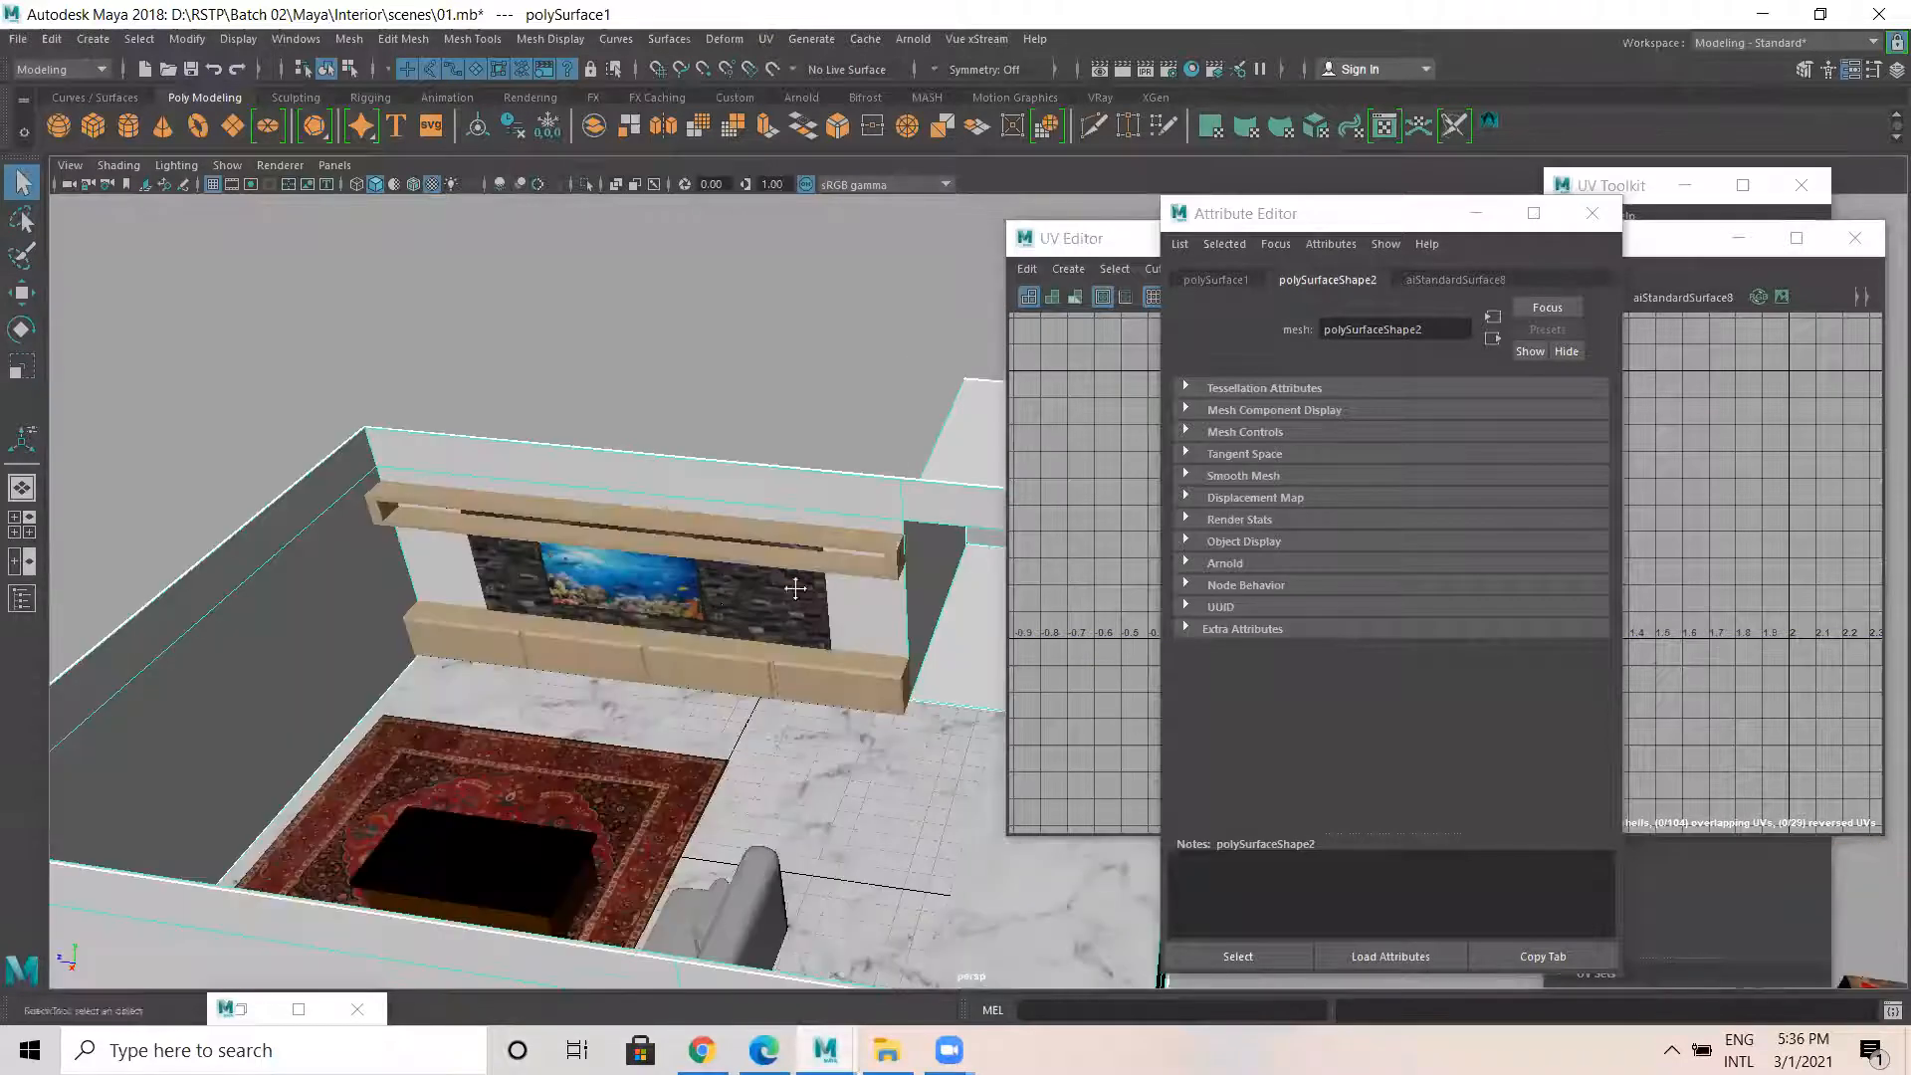
alt+middle_drag(794, 589, 619, 565)
alt+drag(714, 543, 630, 584)
alt+middle_drag(630, 585, 791, 548)
right_drag(687, 341, 684, 397)
drag(667, 712, 767, 649)
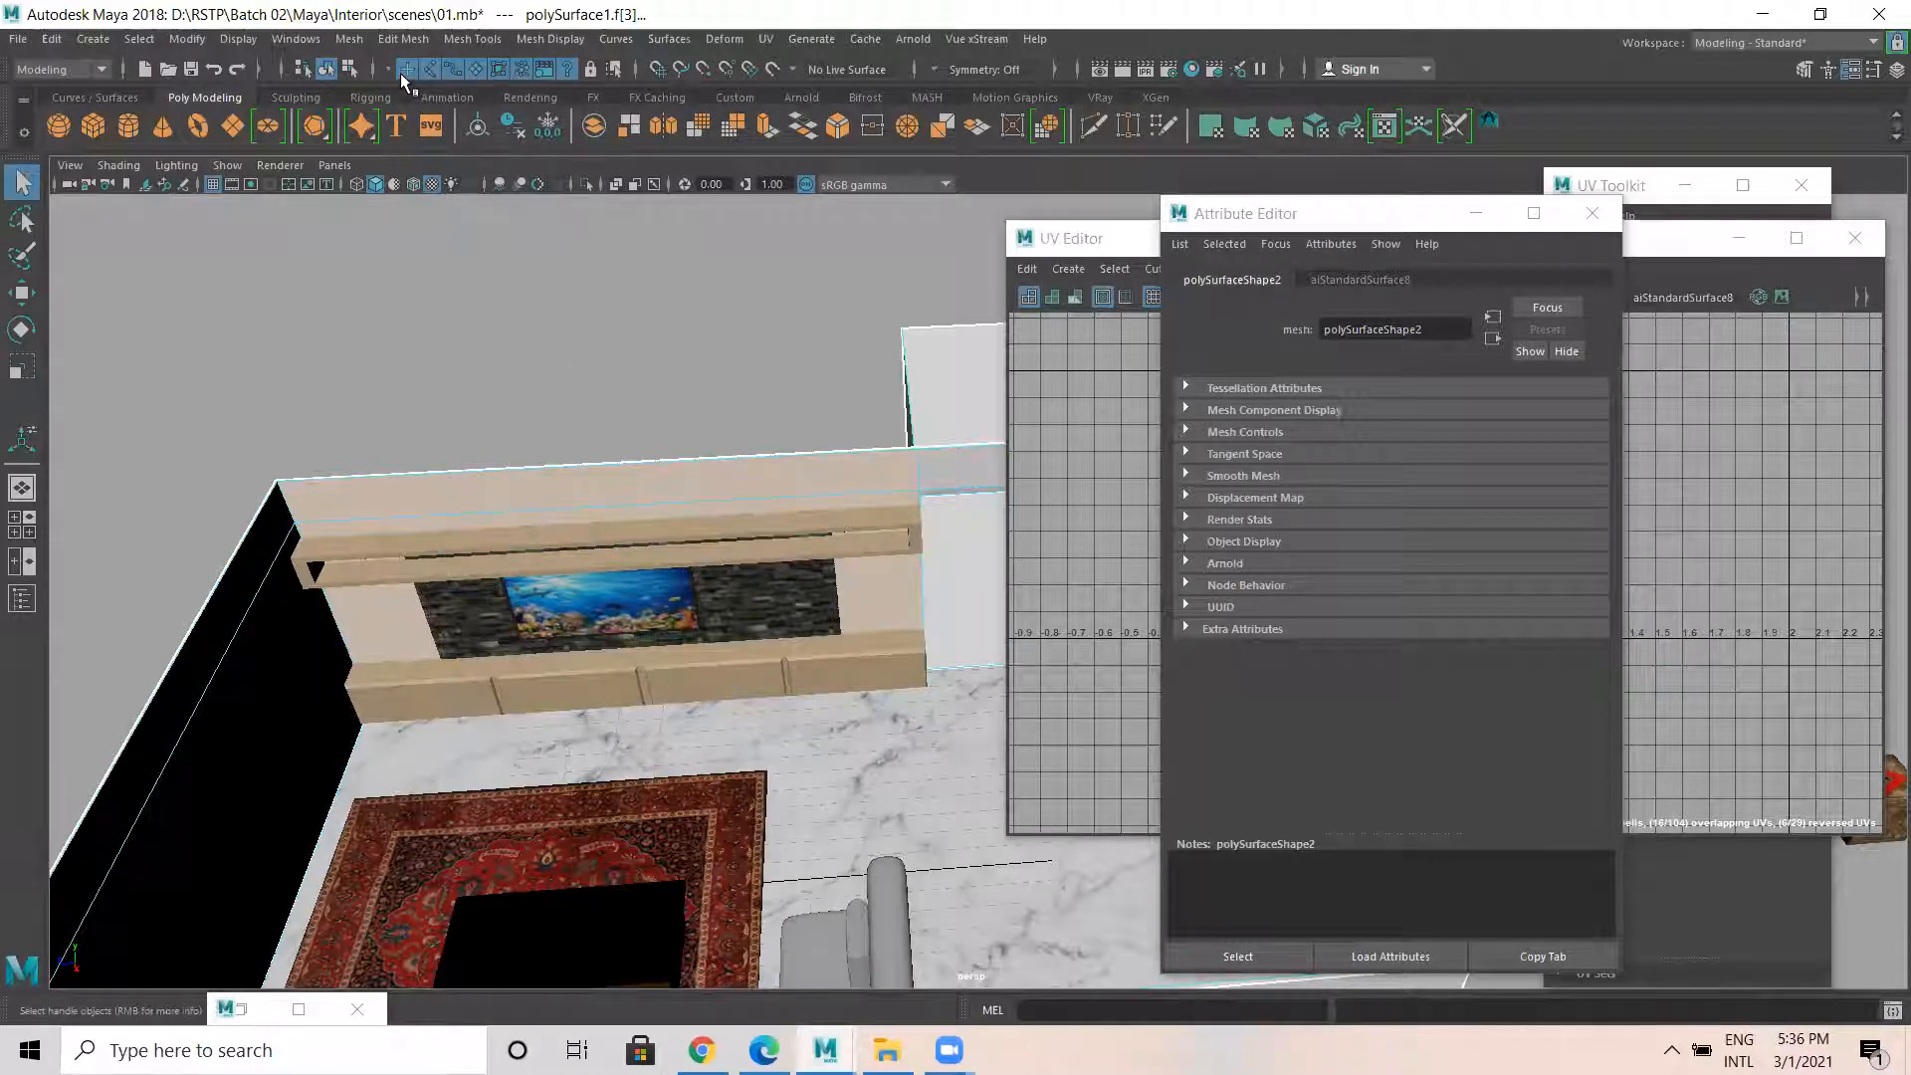
click(386, 40)
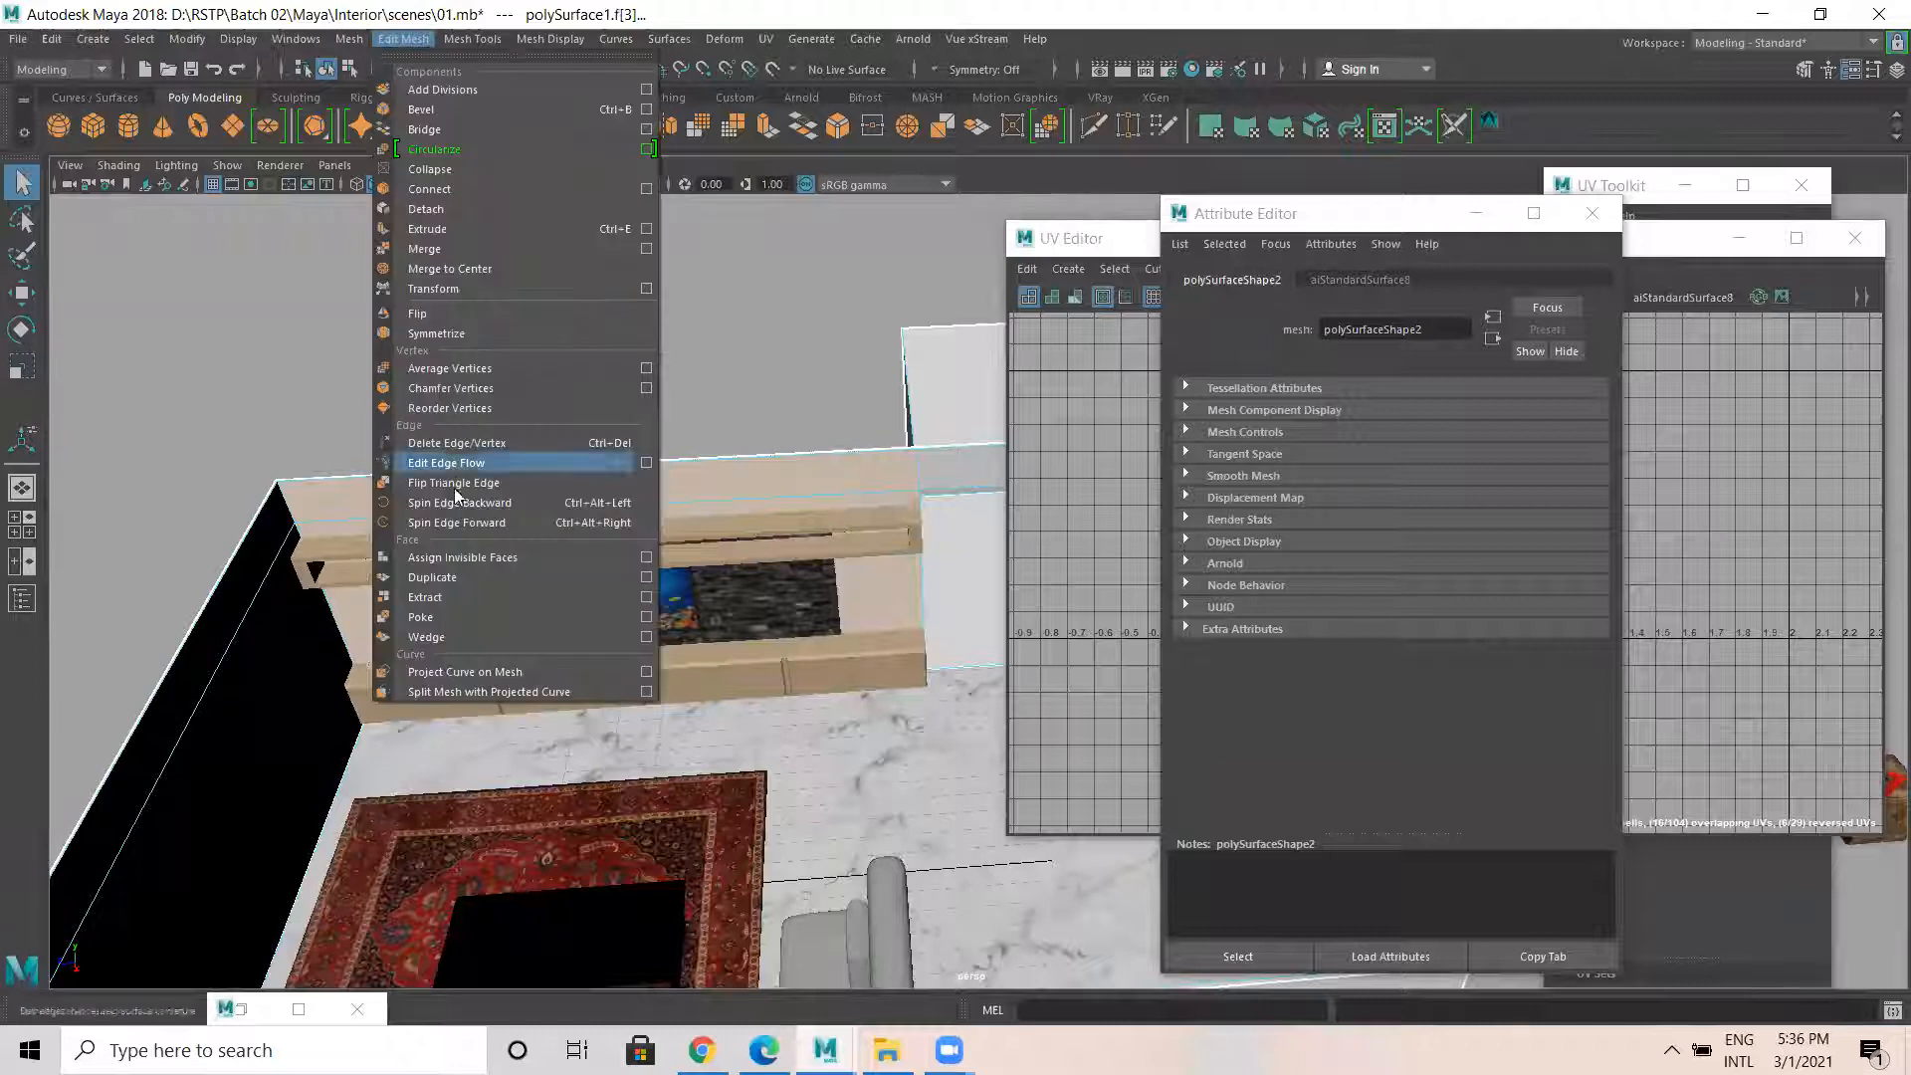
click(456, 597)
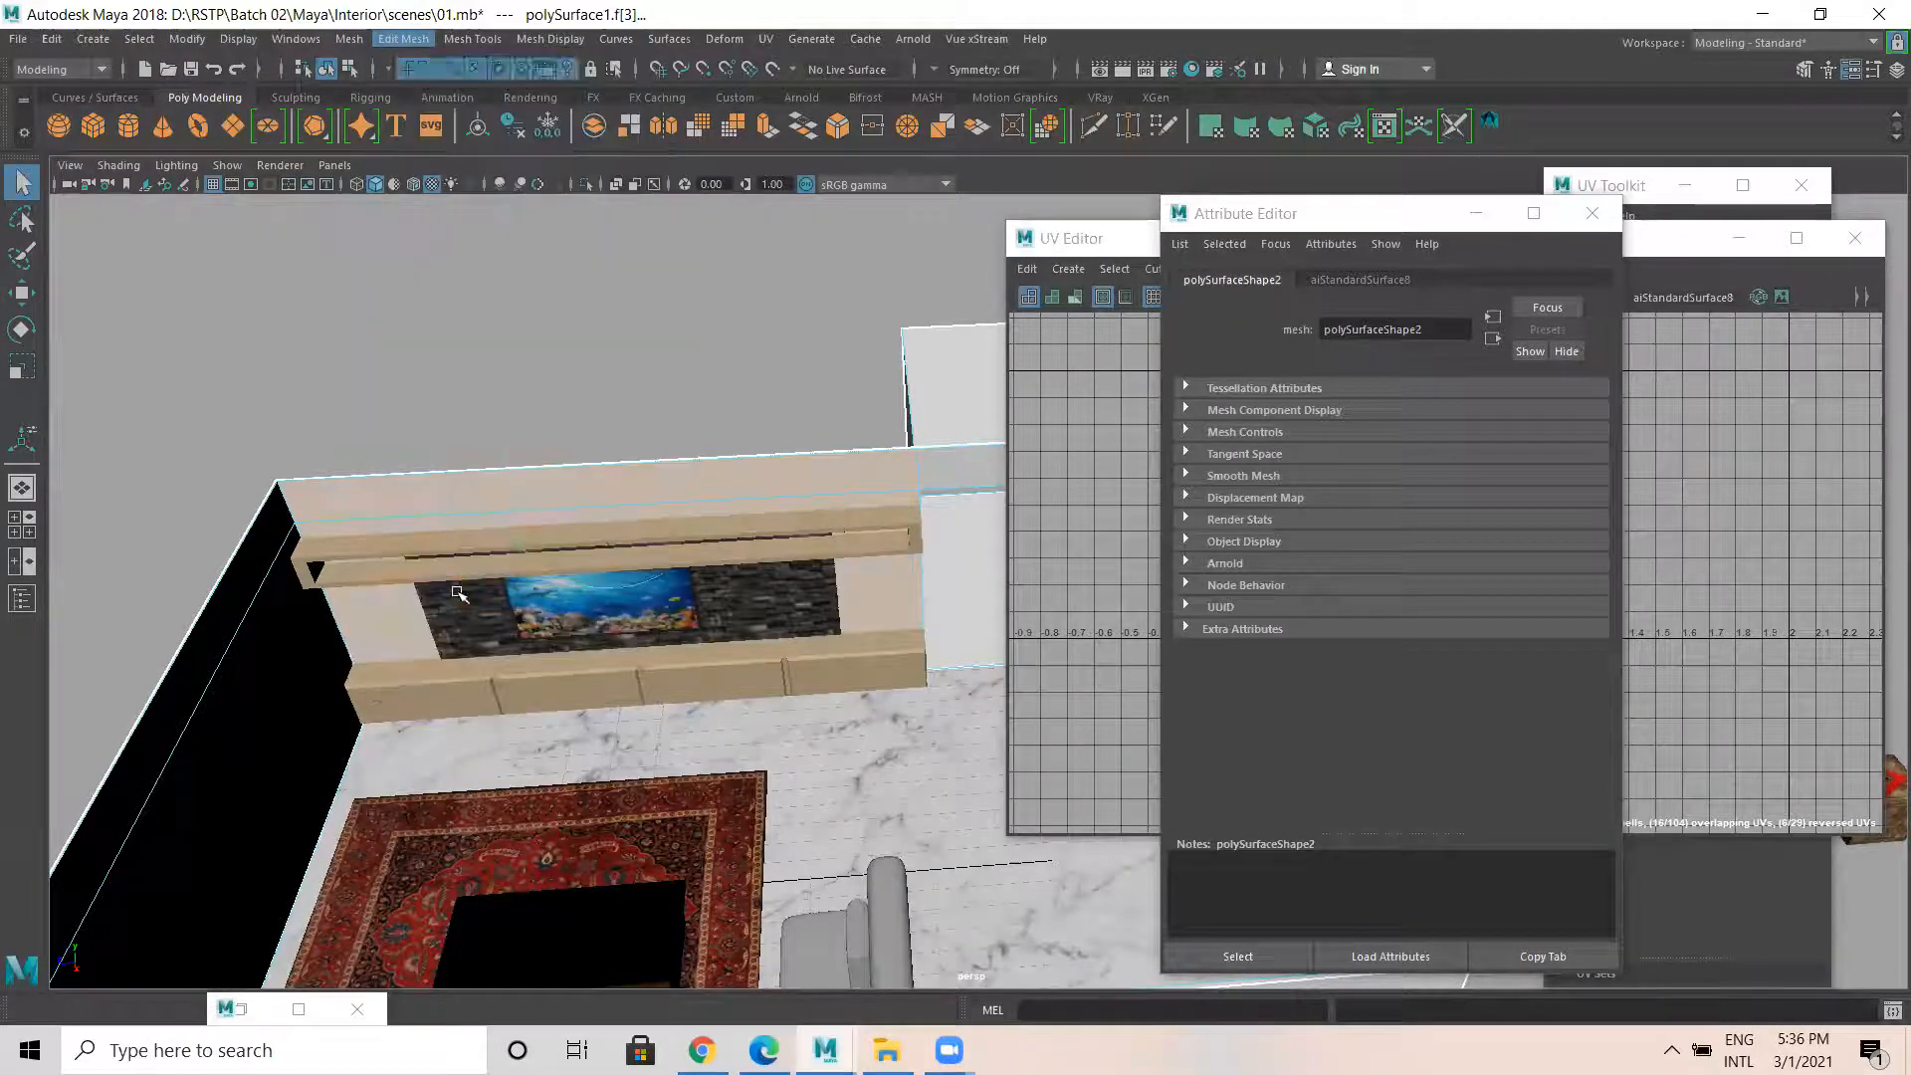
Return to object mode, select the extracted TV wall mesh and center its pivot.
right_drag(785, 490, 838, 368)
click(835, 455)
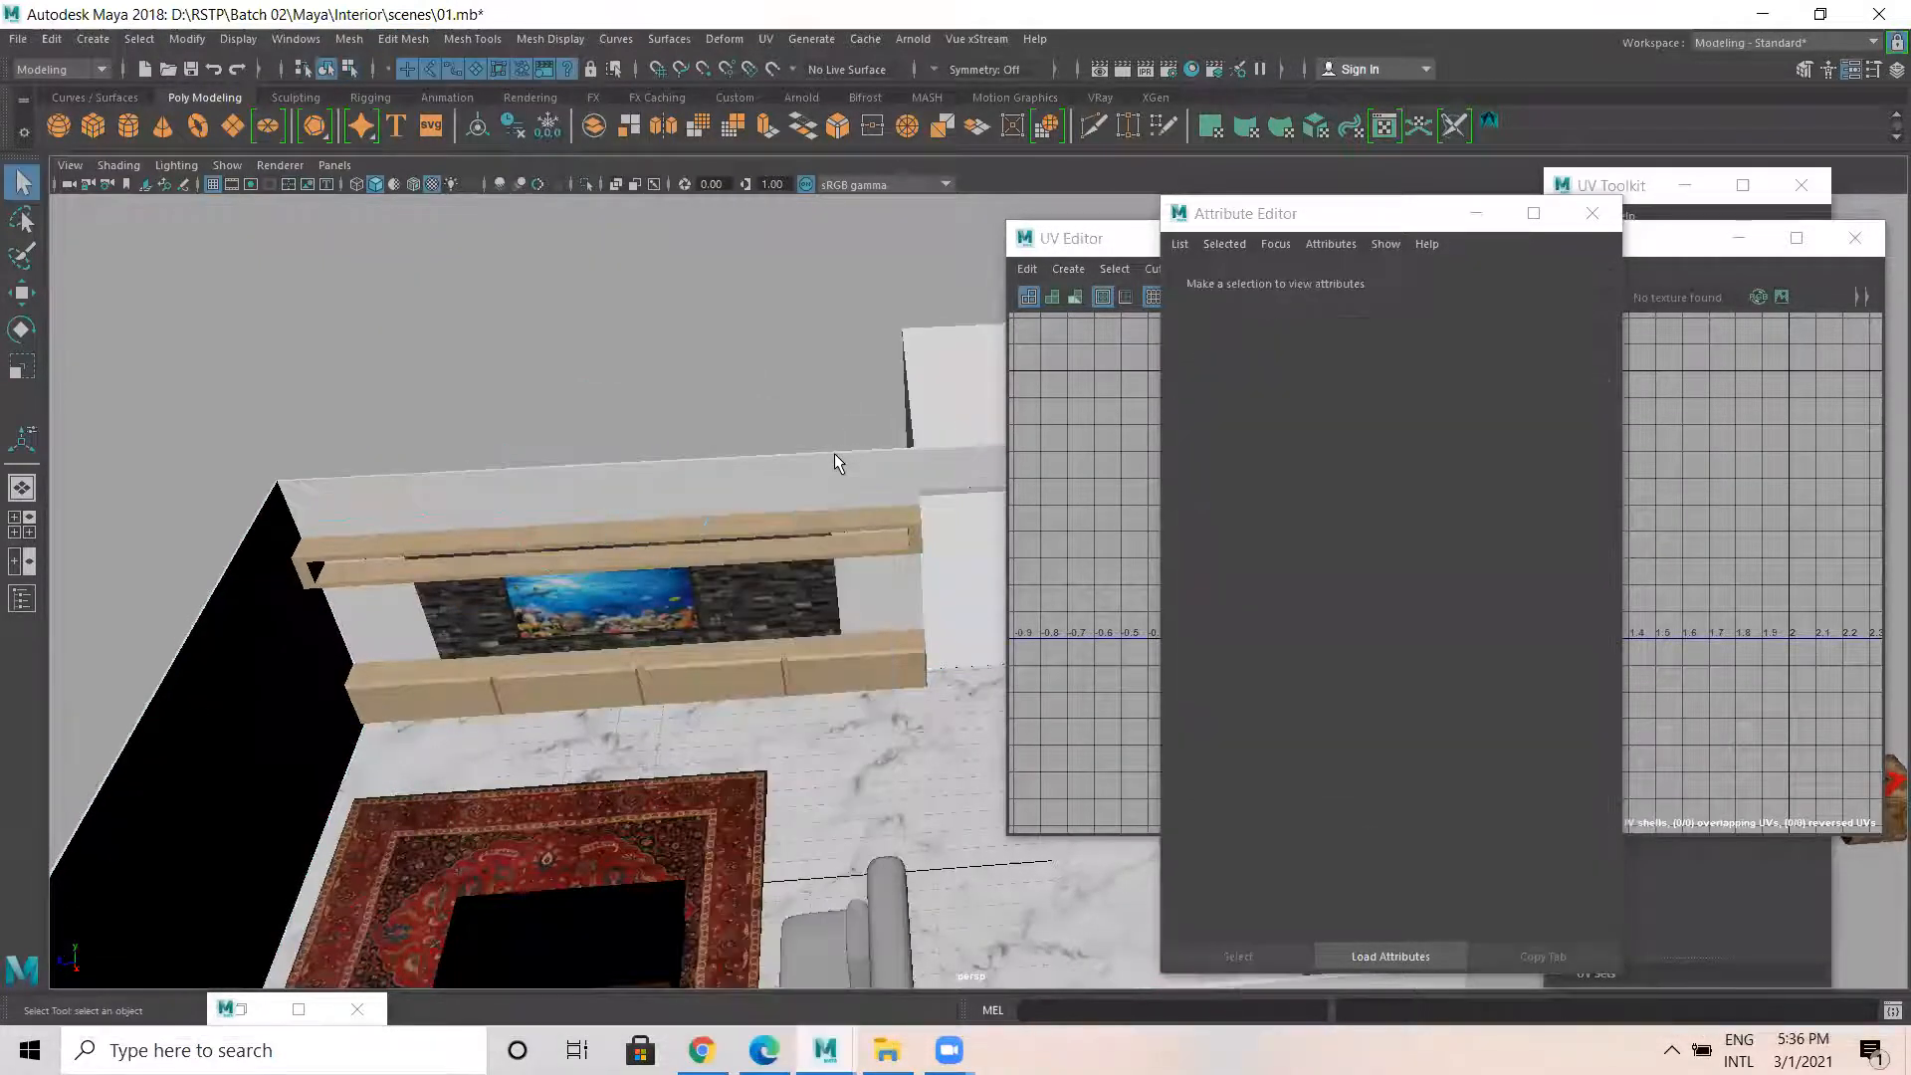
key(w)
drag(764, 878, 726, 317)
key(ctrl+z)
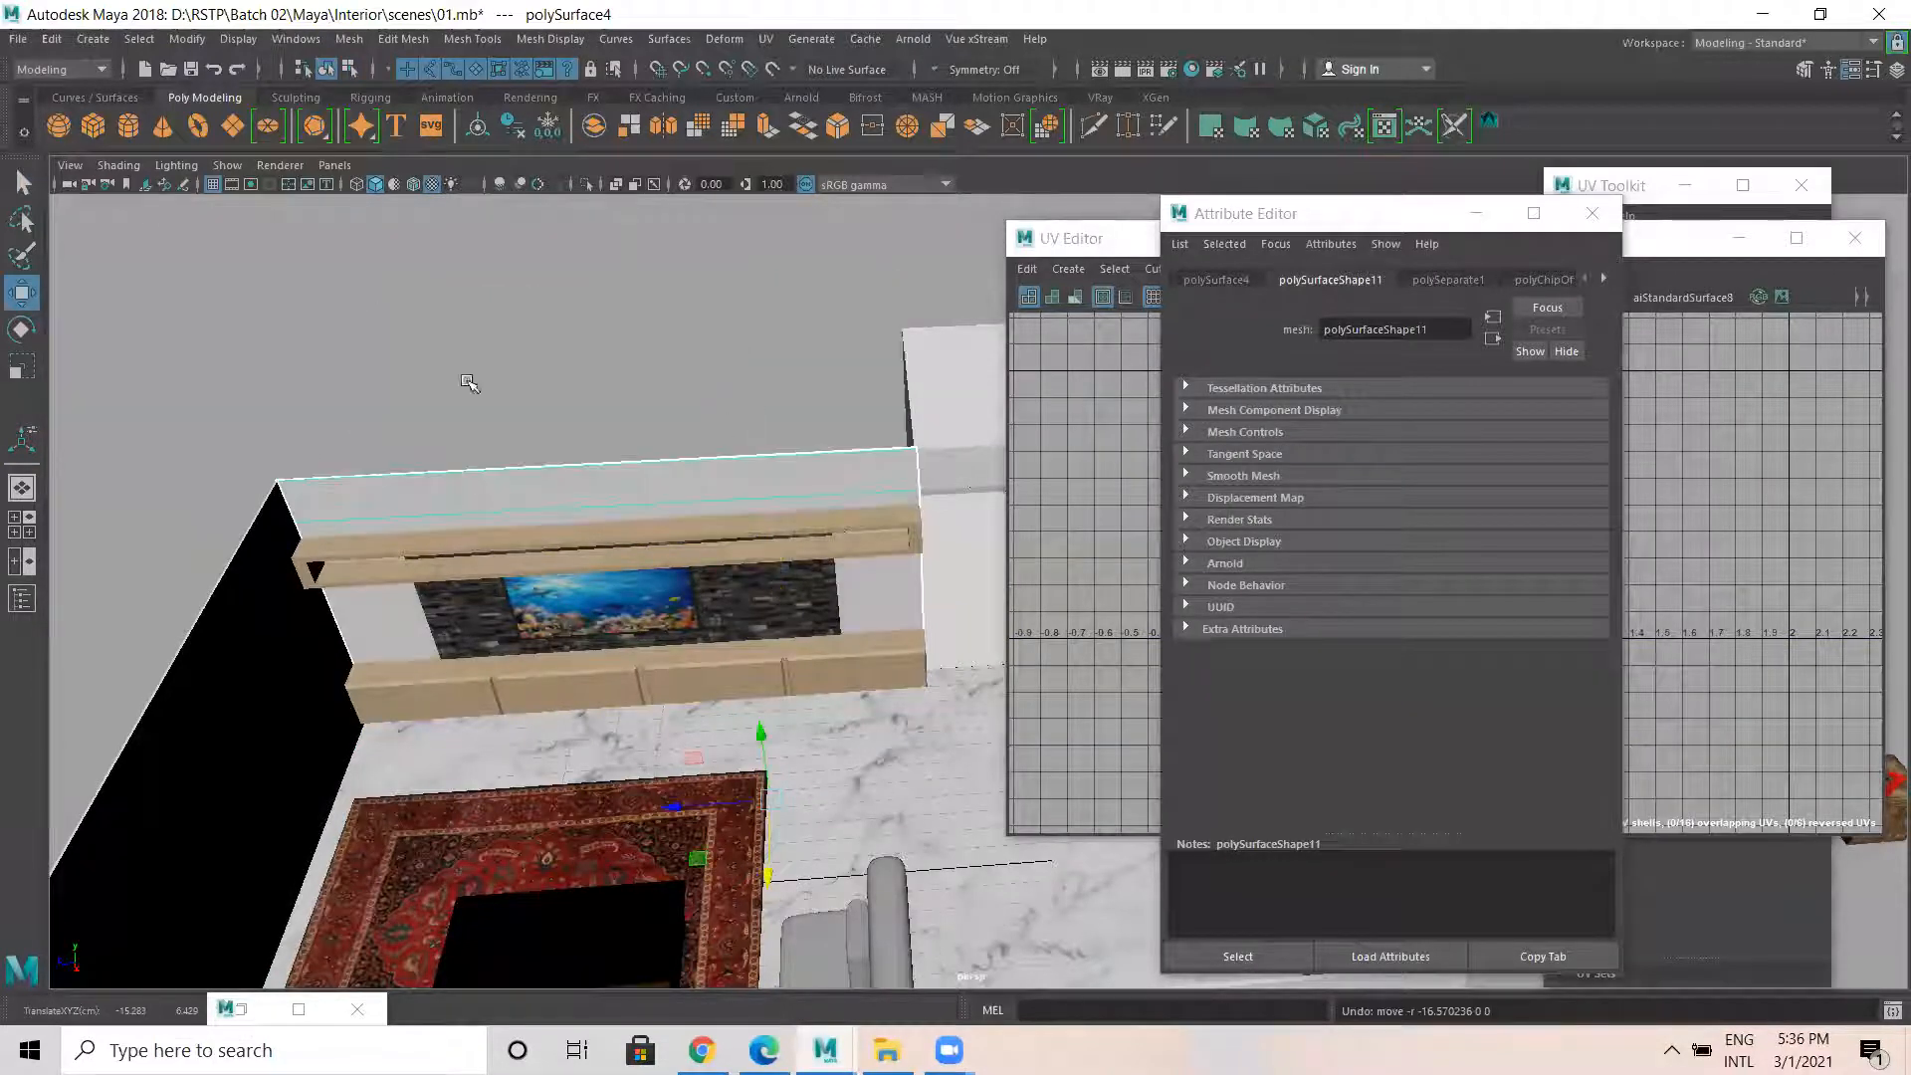
click(186, 38)
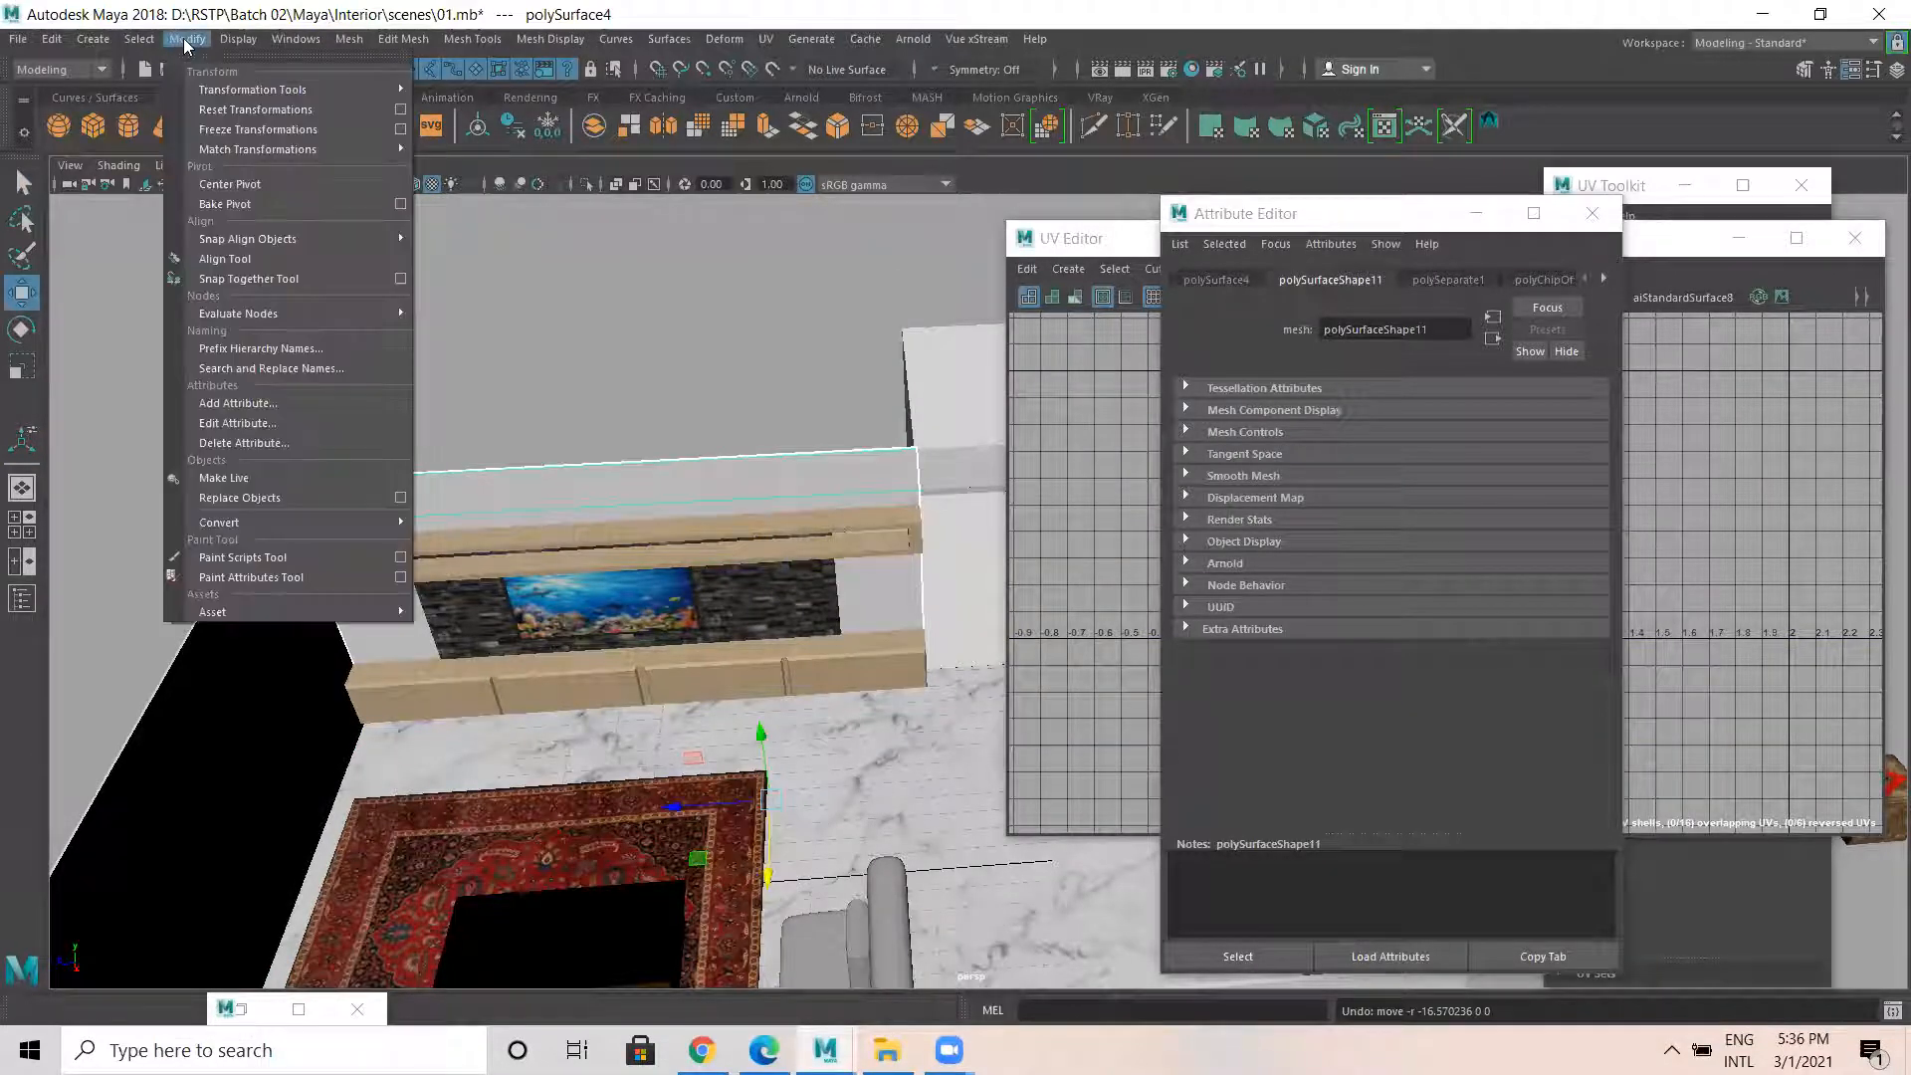
click(249, 184)
Assign a new aiStandardSurface material to the extracted TV wall.
right_drag(739, 486, 757, 984)
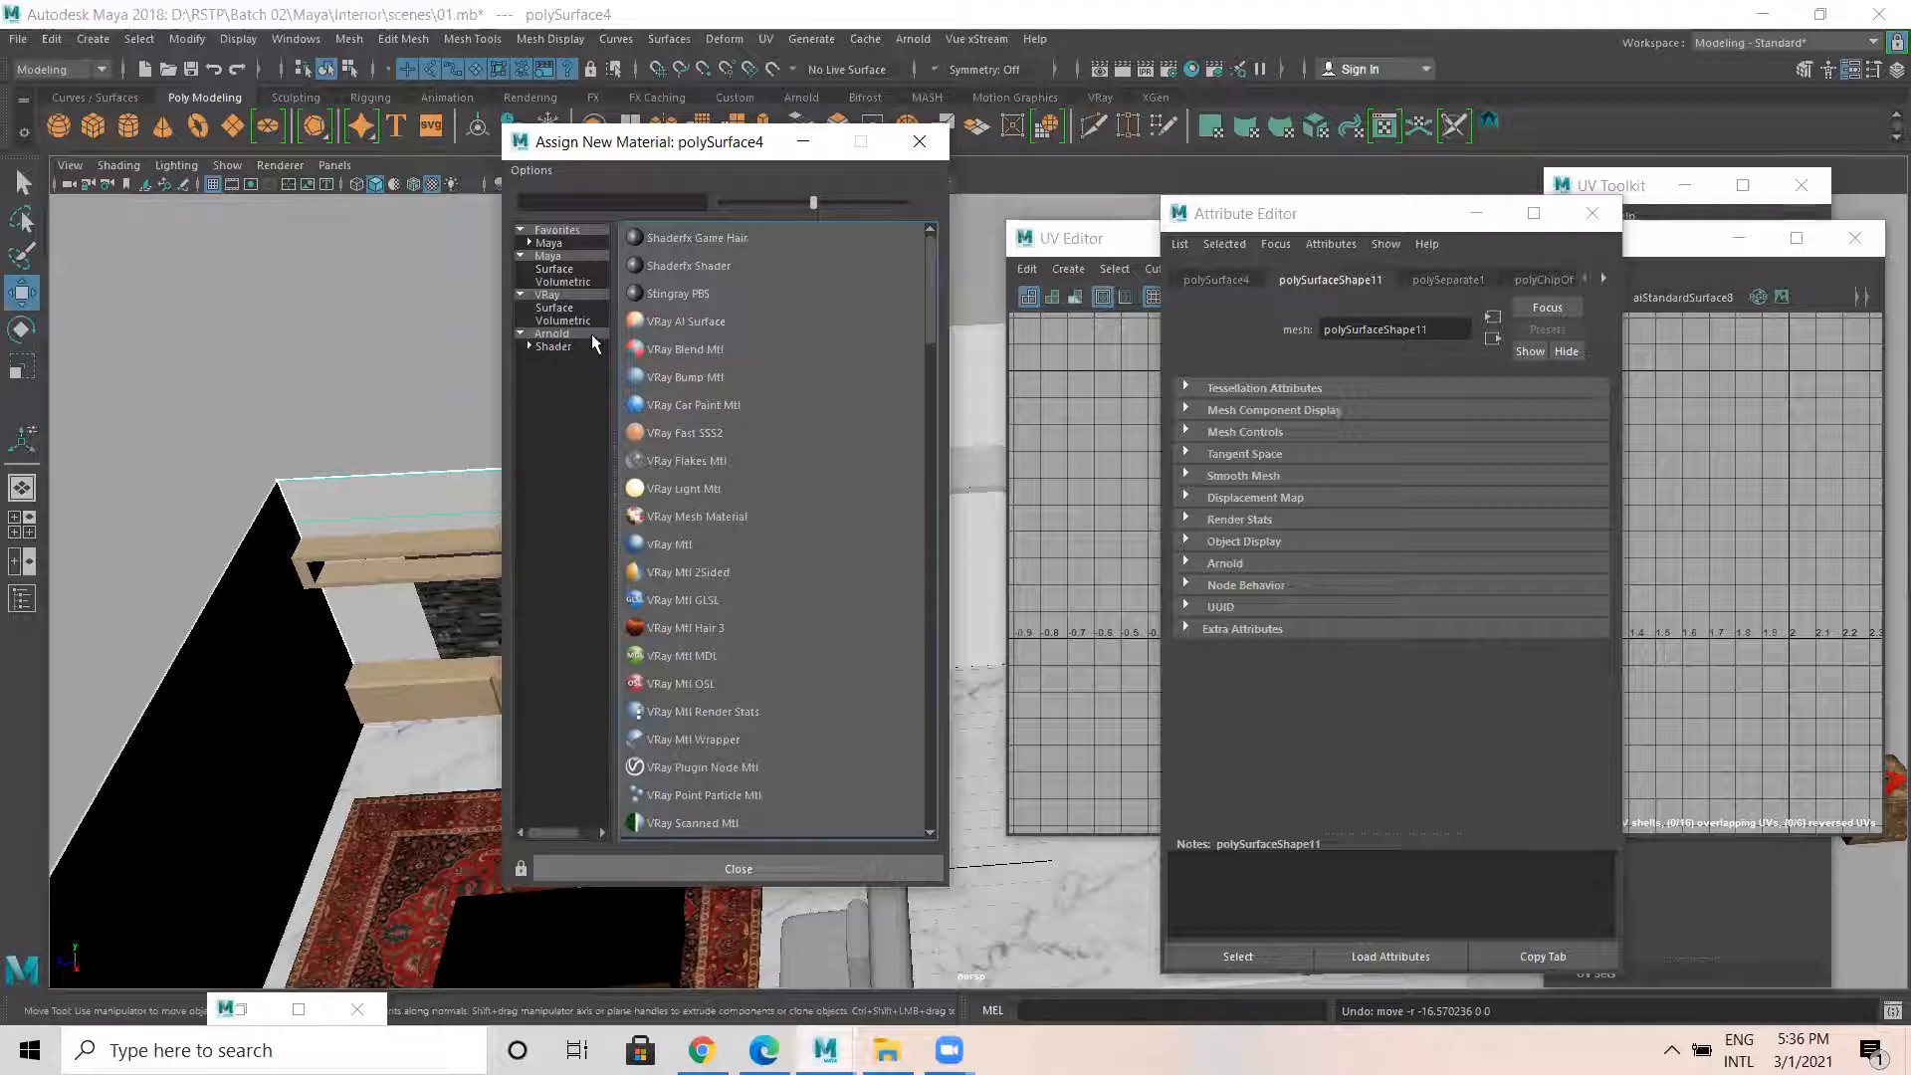
click(563, 348)
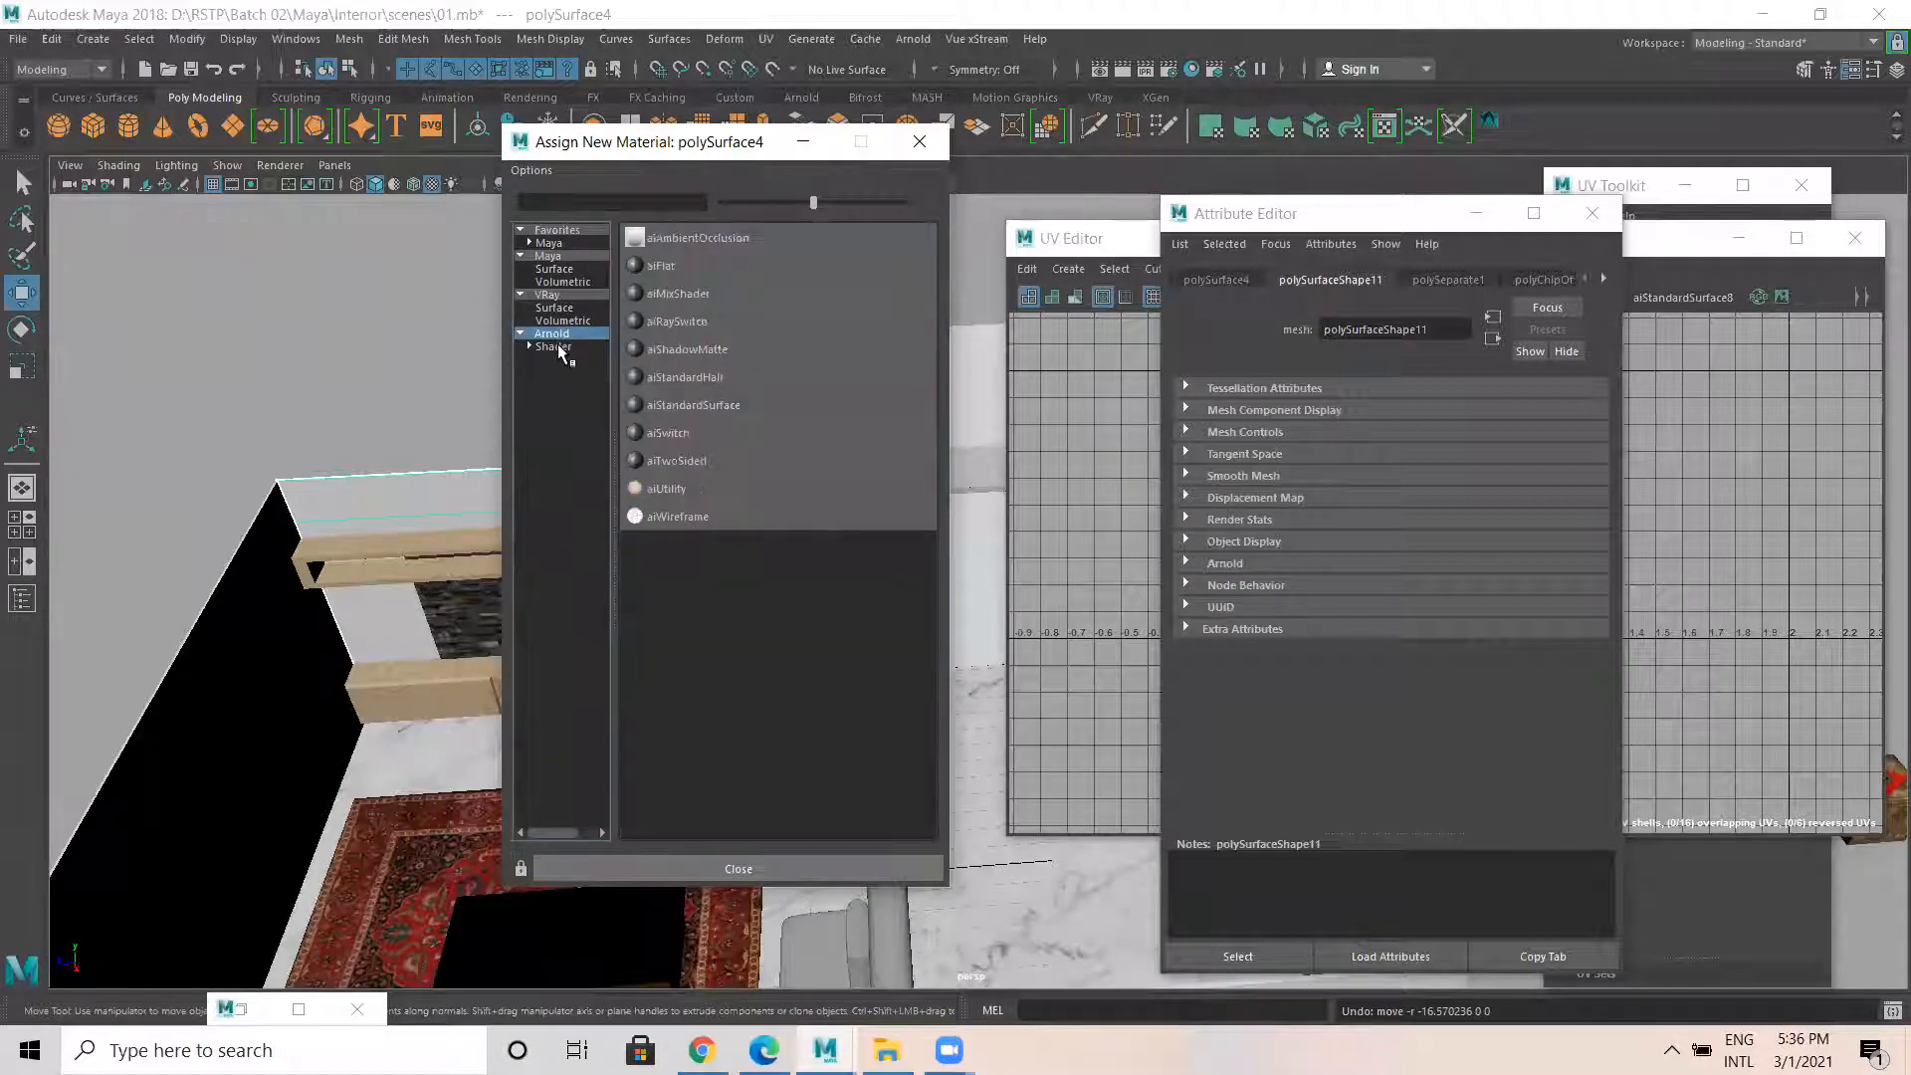
click(731, 409)
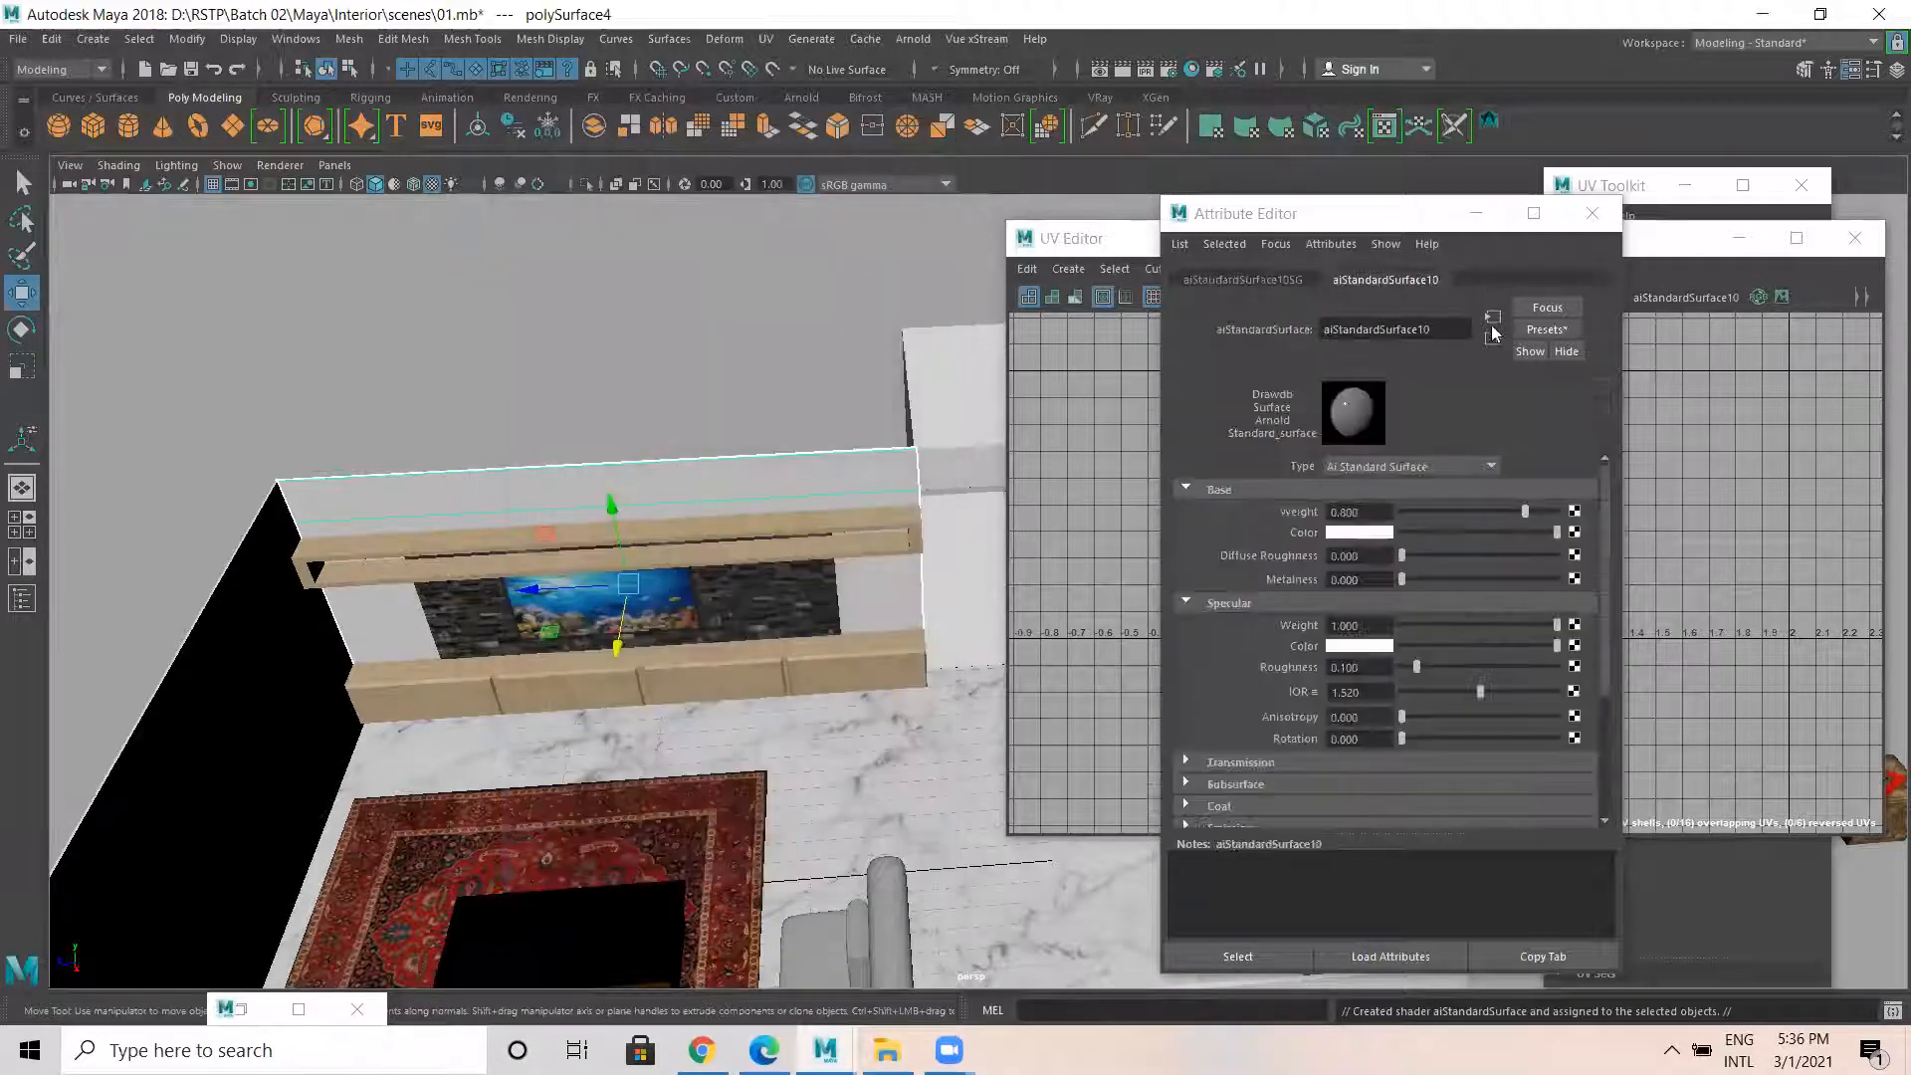
Set the TV wall material's base color to orange, its specular roughness to 0.331 and its IOR to 0.750.
click(1358, 535)
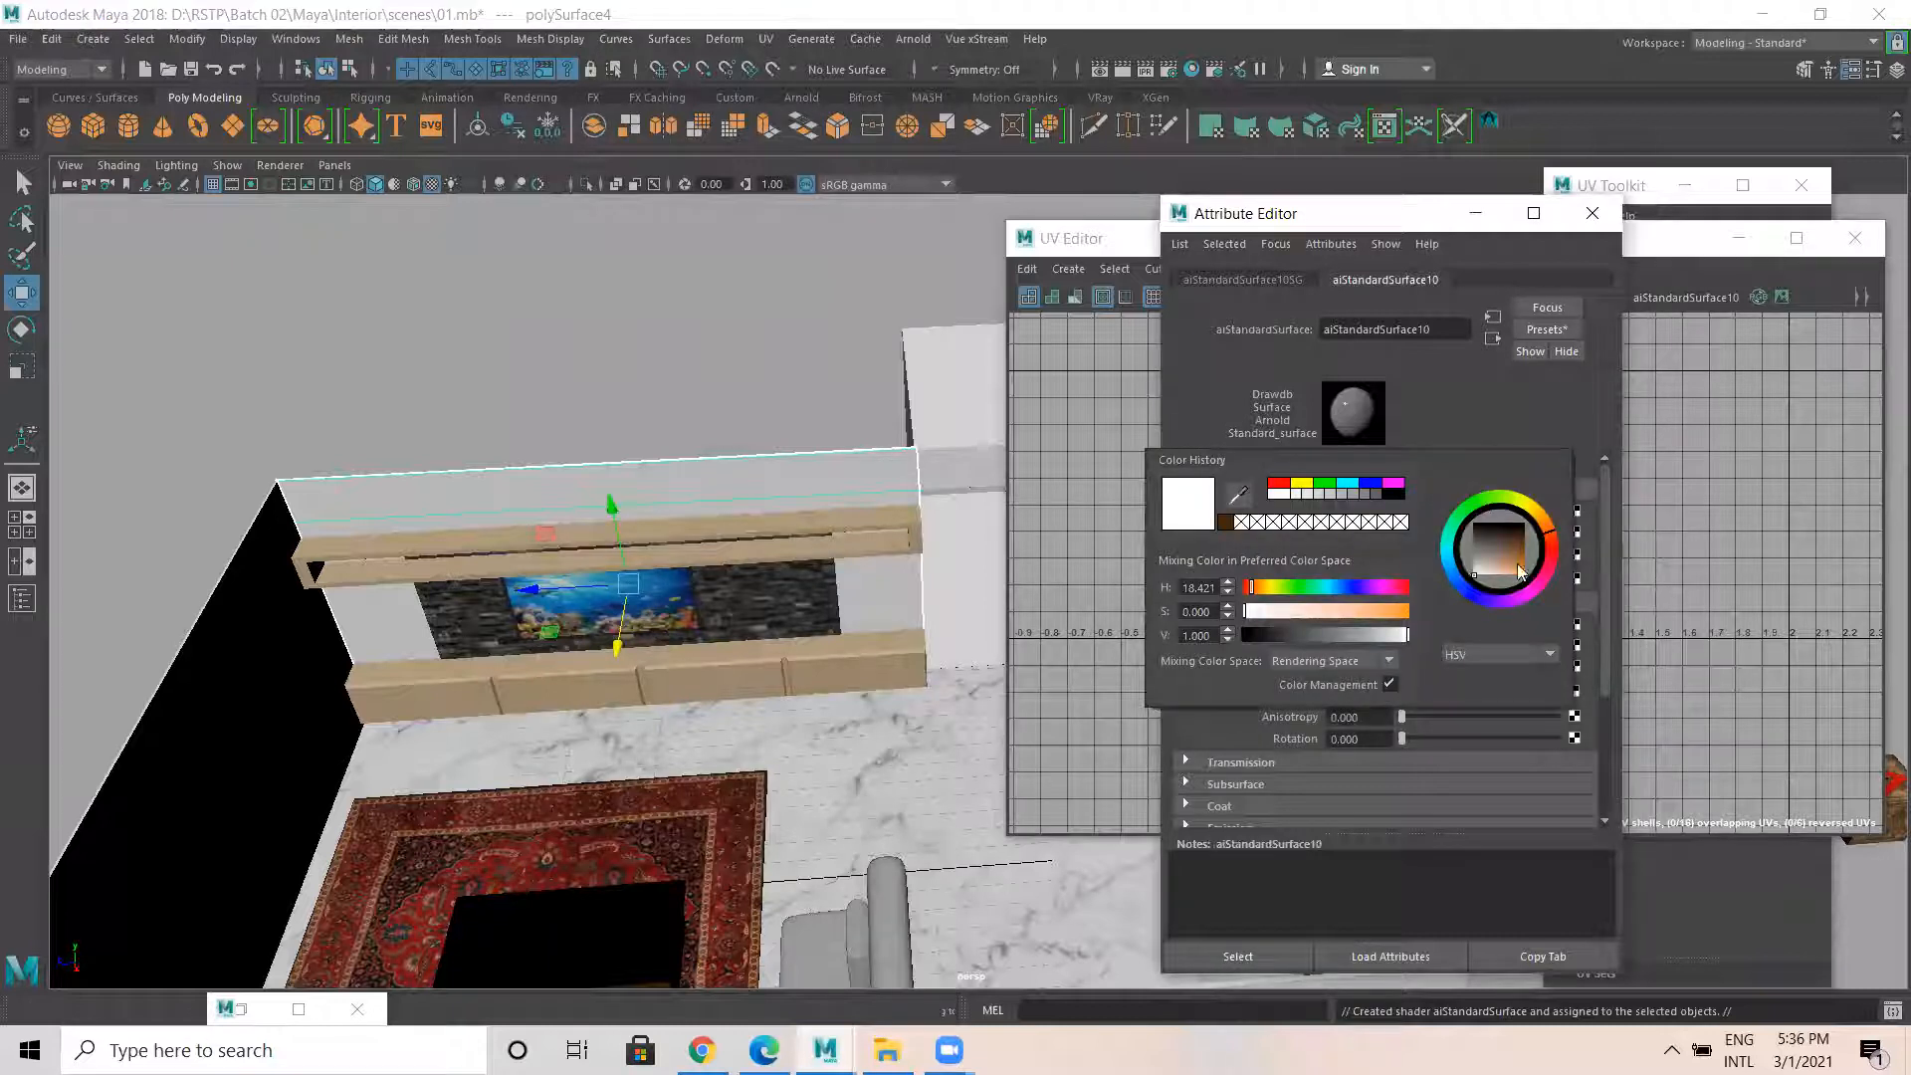
click(1380, 536)
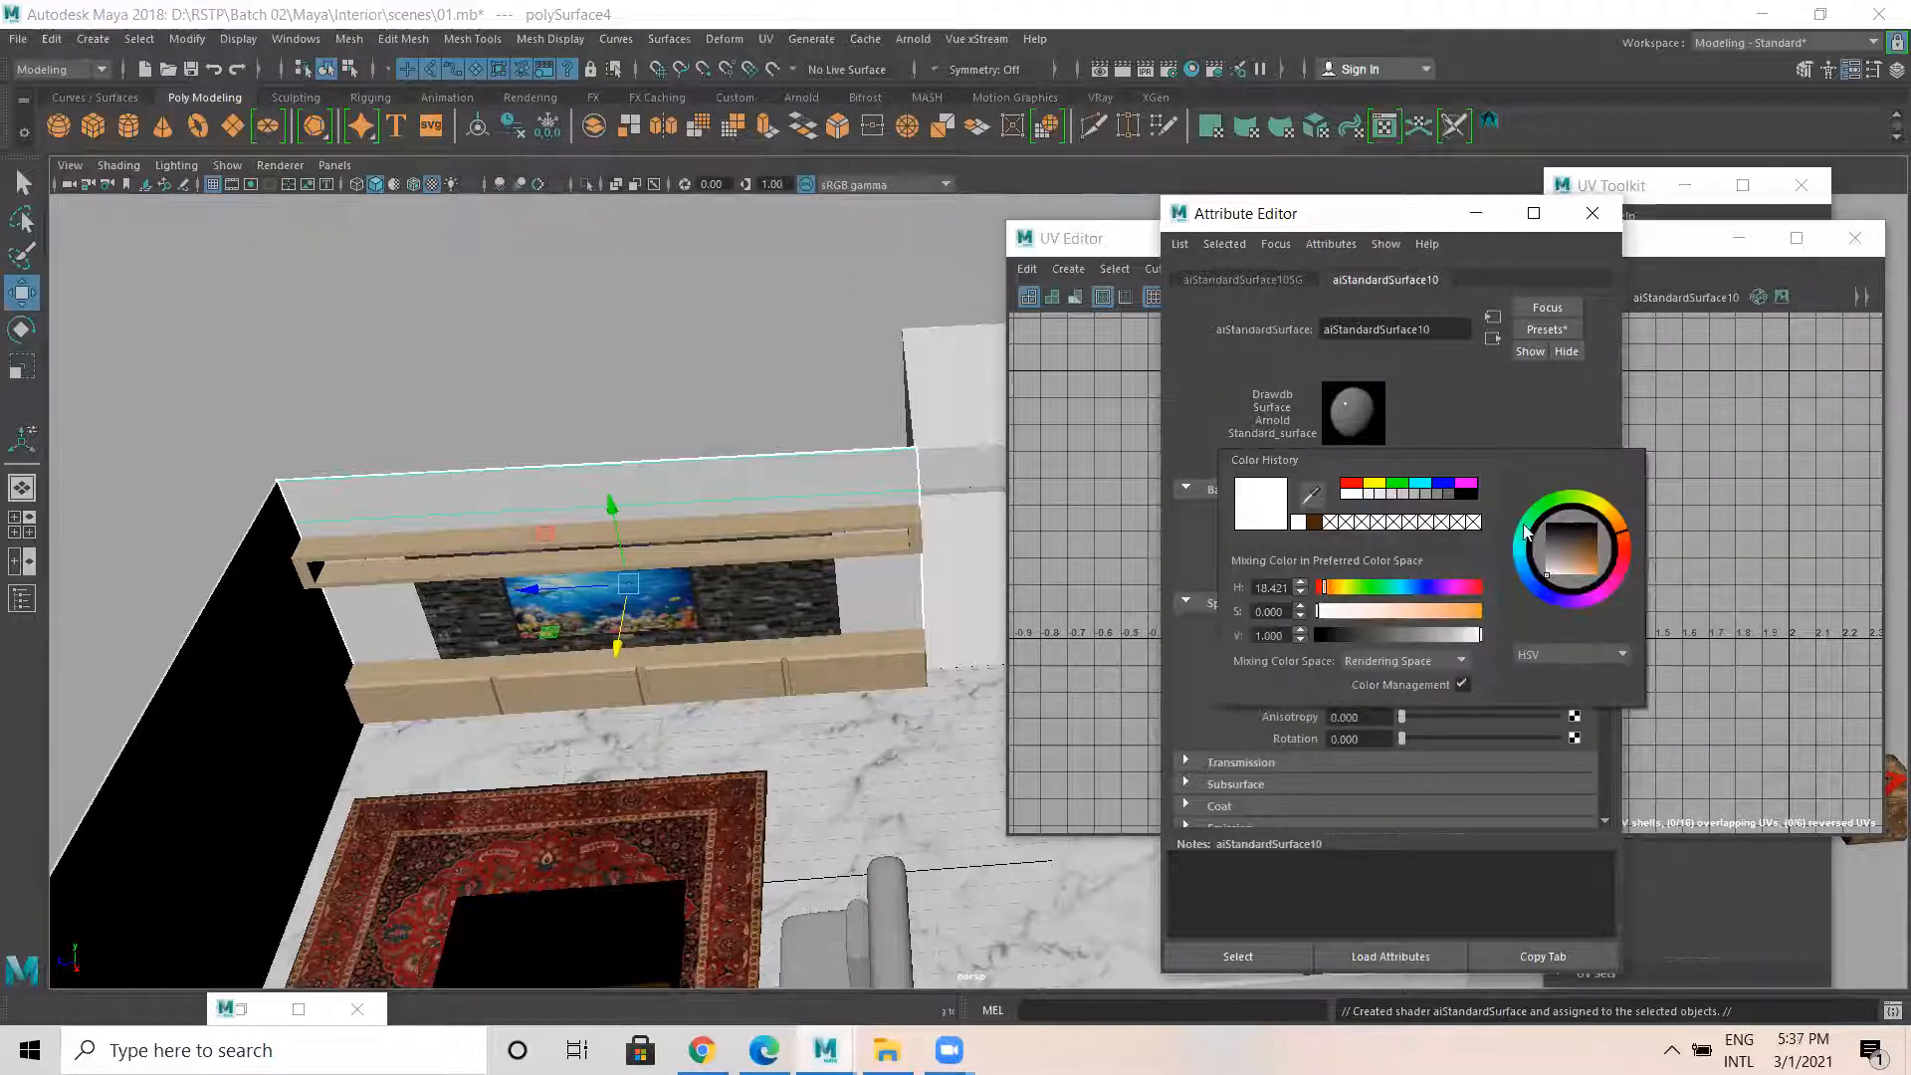
click(1625, 543)
drag(1586, 552, 1617, 525)
click(1627, 539)
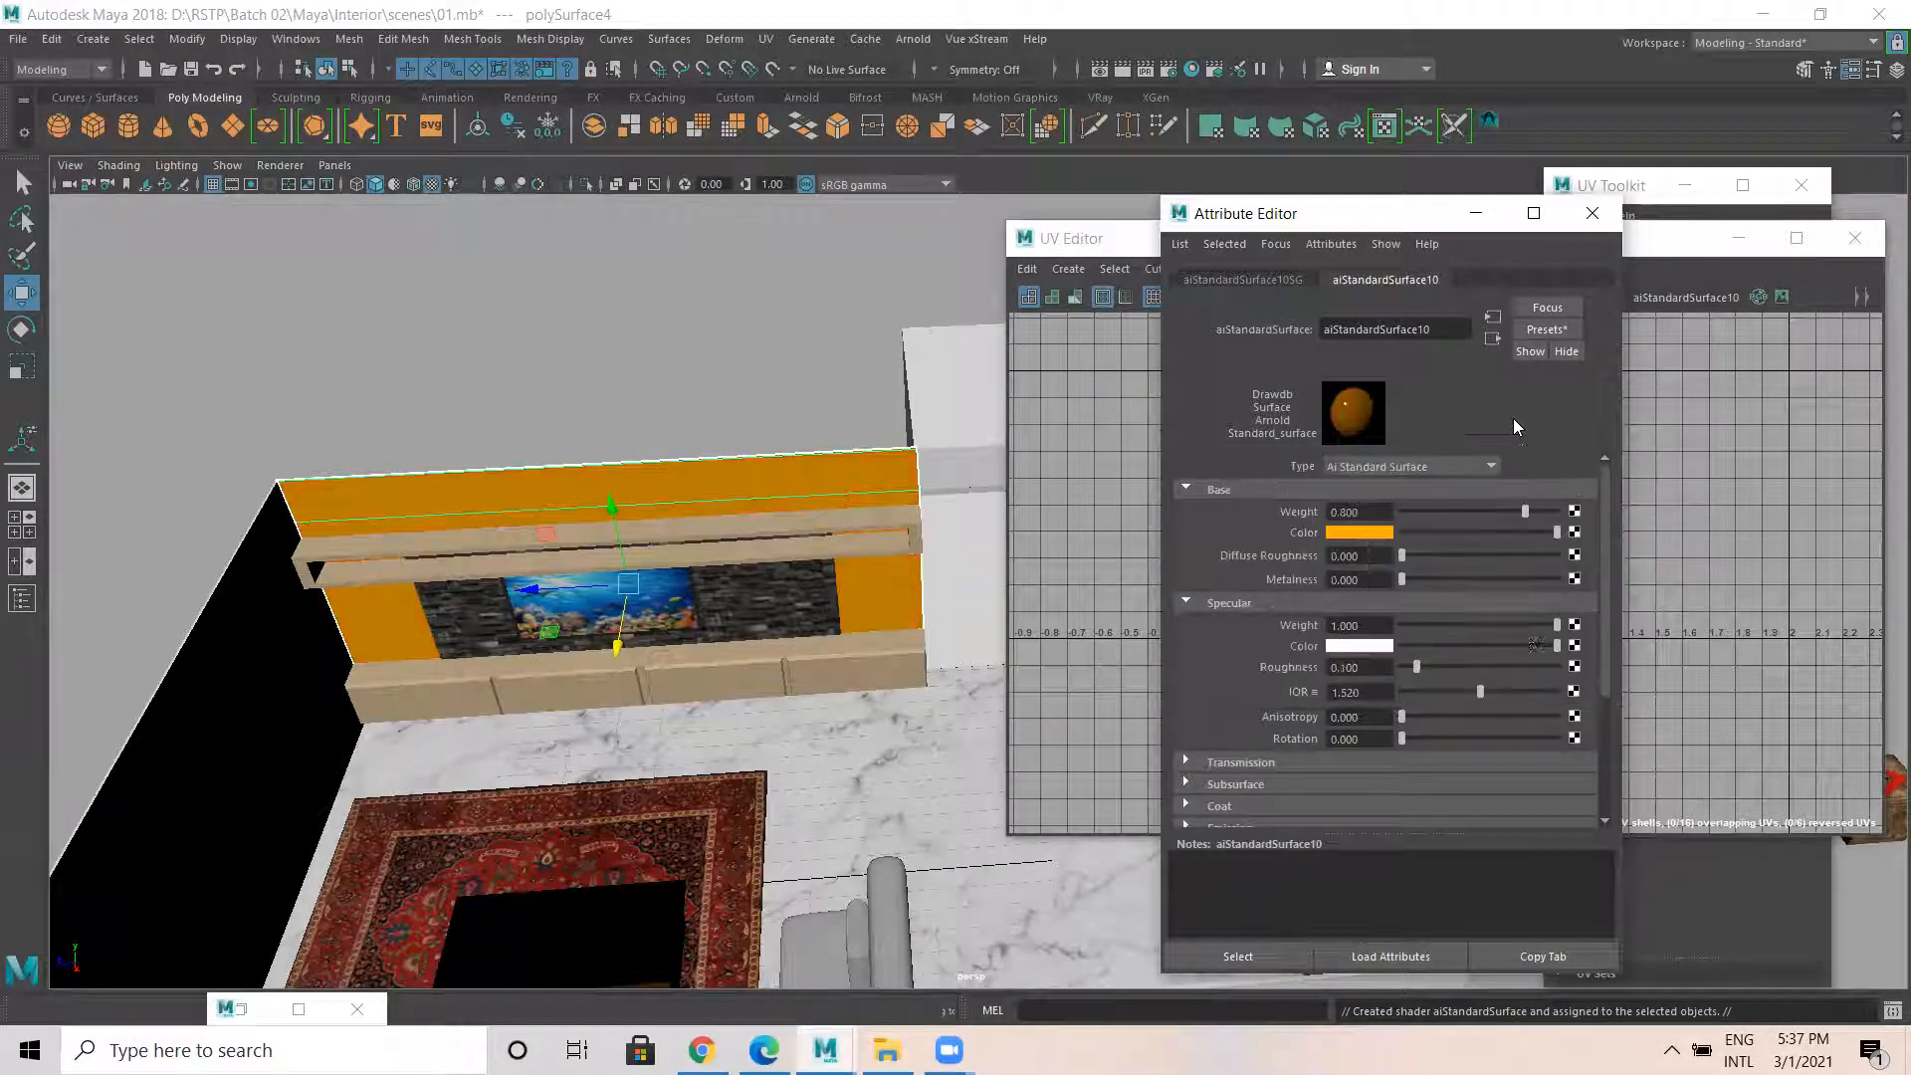
drag(1449, 688, 1440, 689)
click(1452, 665)
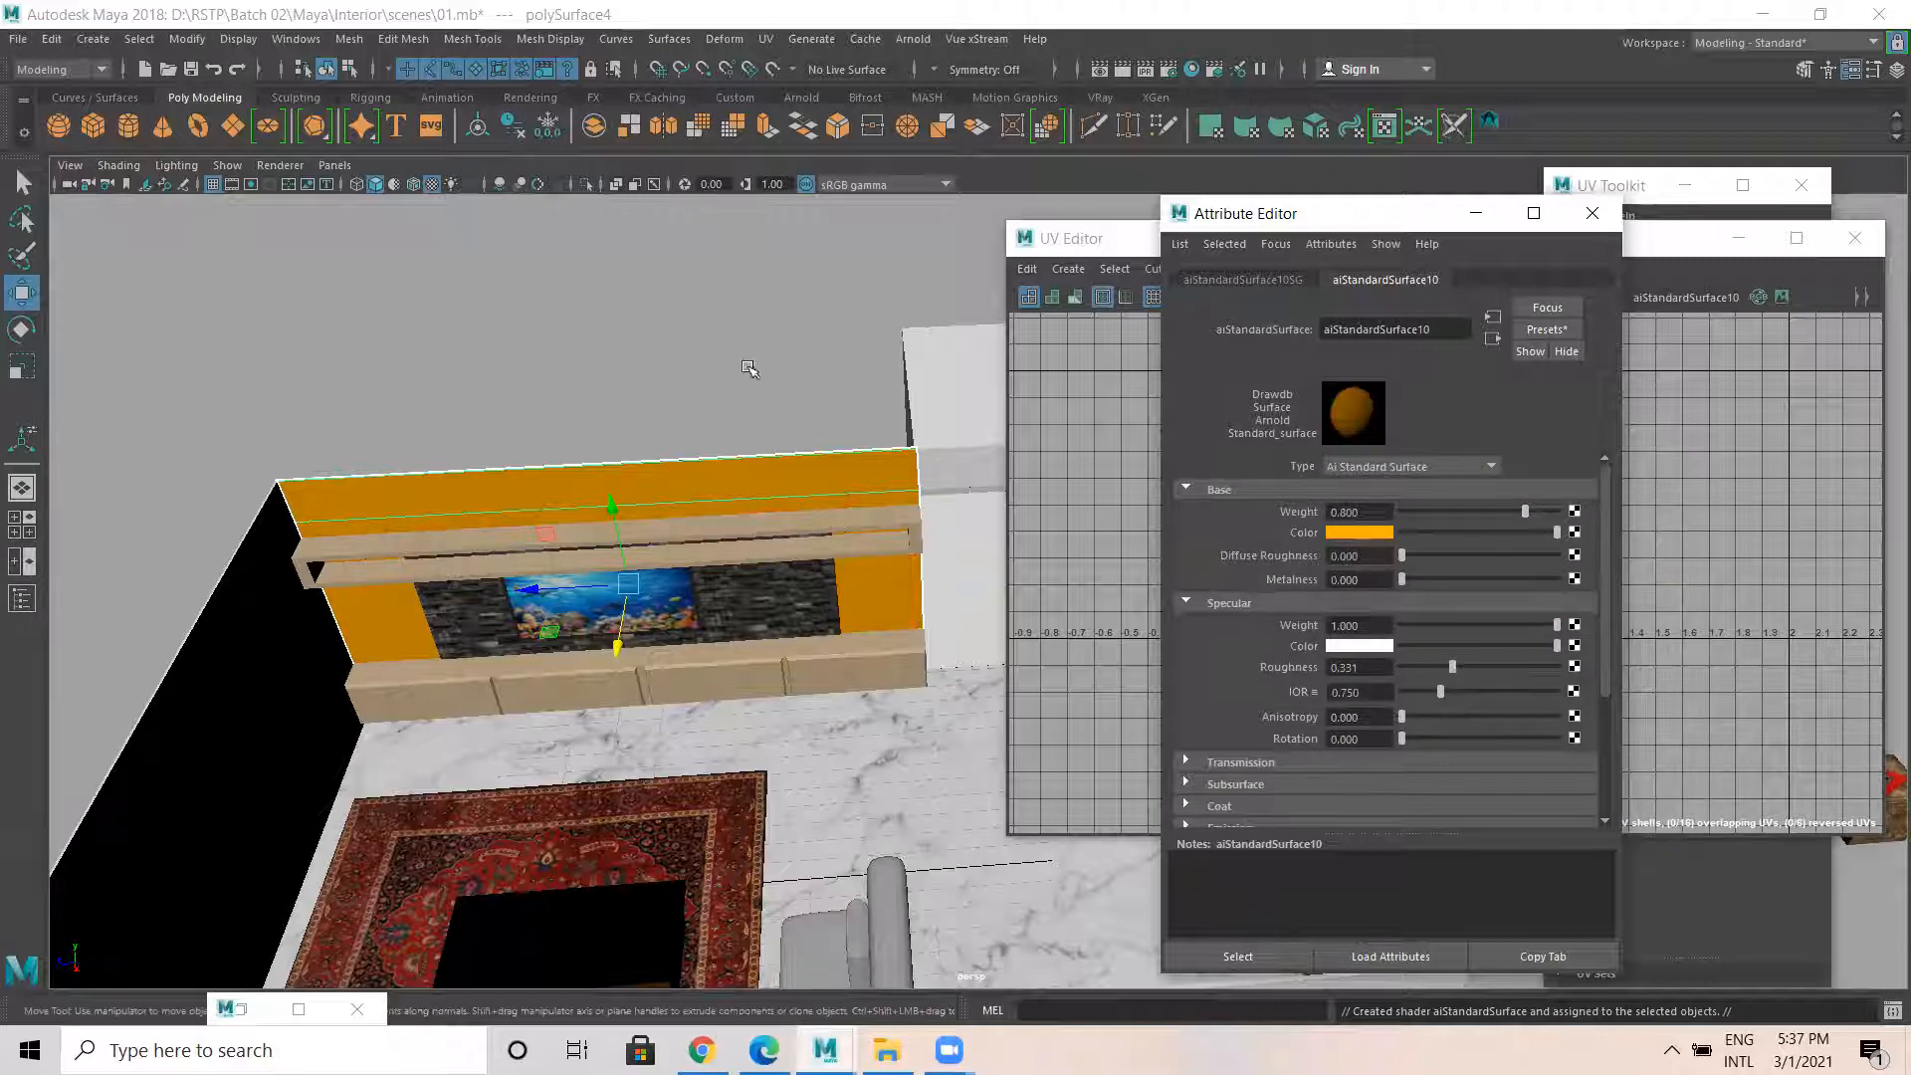
Select the remaining room walls and inspect the settings of their aiStandardSurface8 material.
click(640, 354)
alt+drag(640, 354, 479, 390)
click(479, 390)
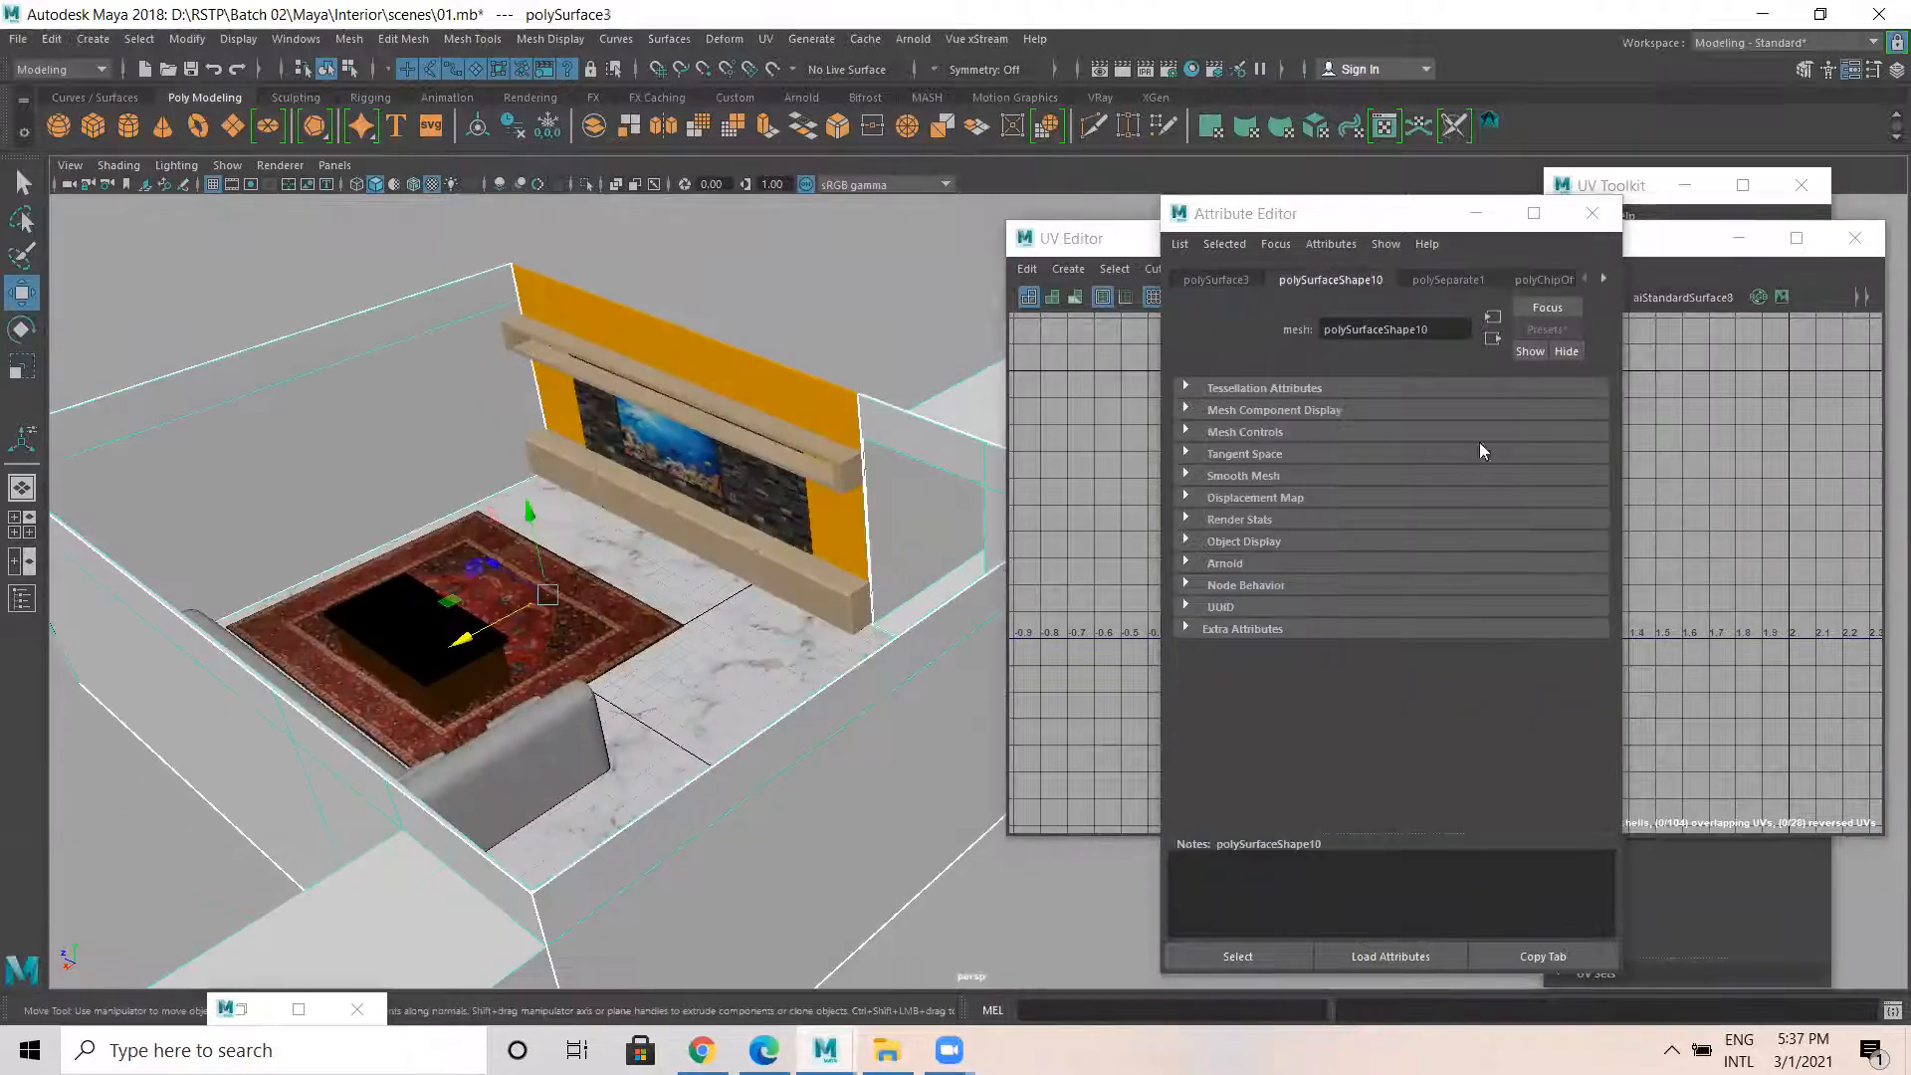
click(1551, 280)
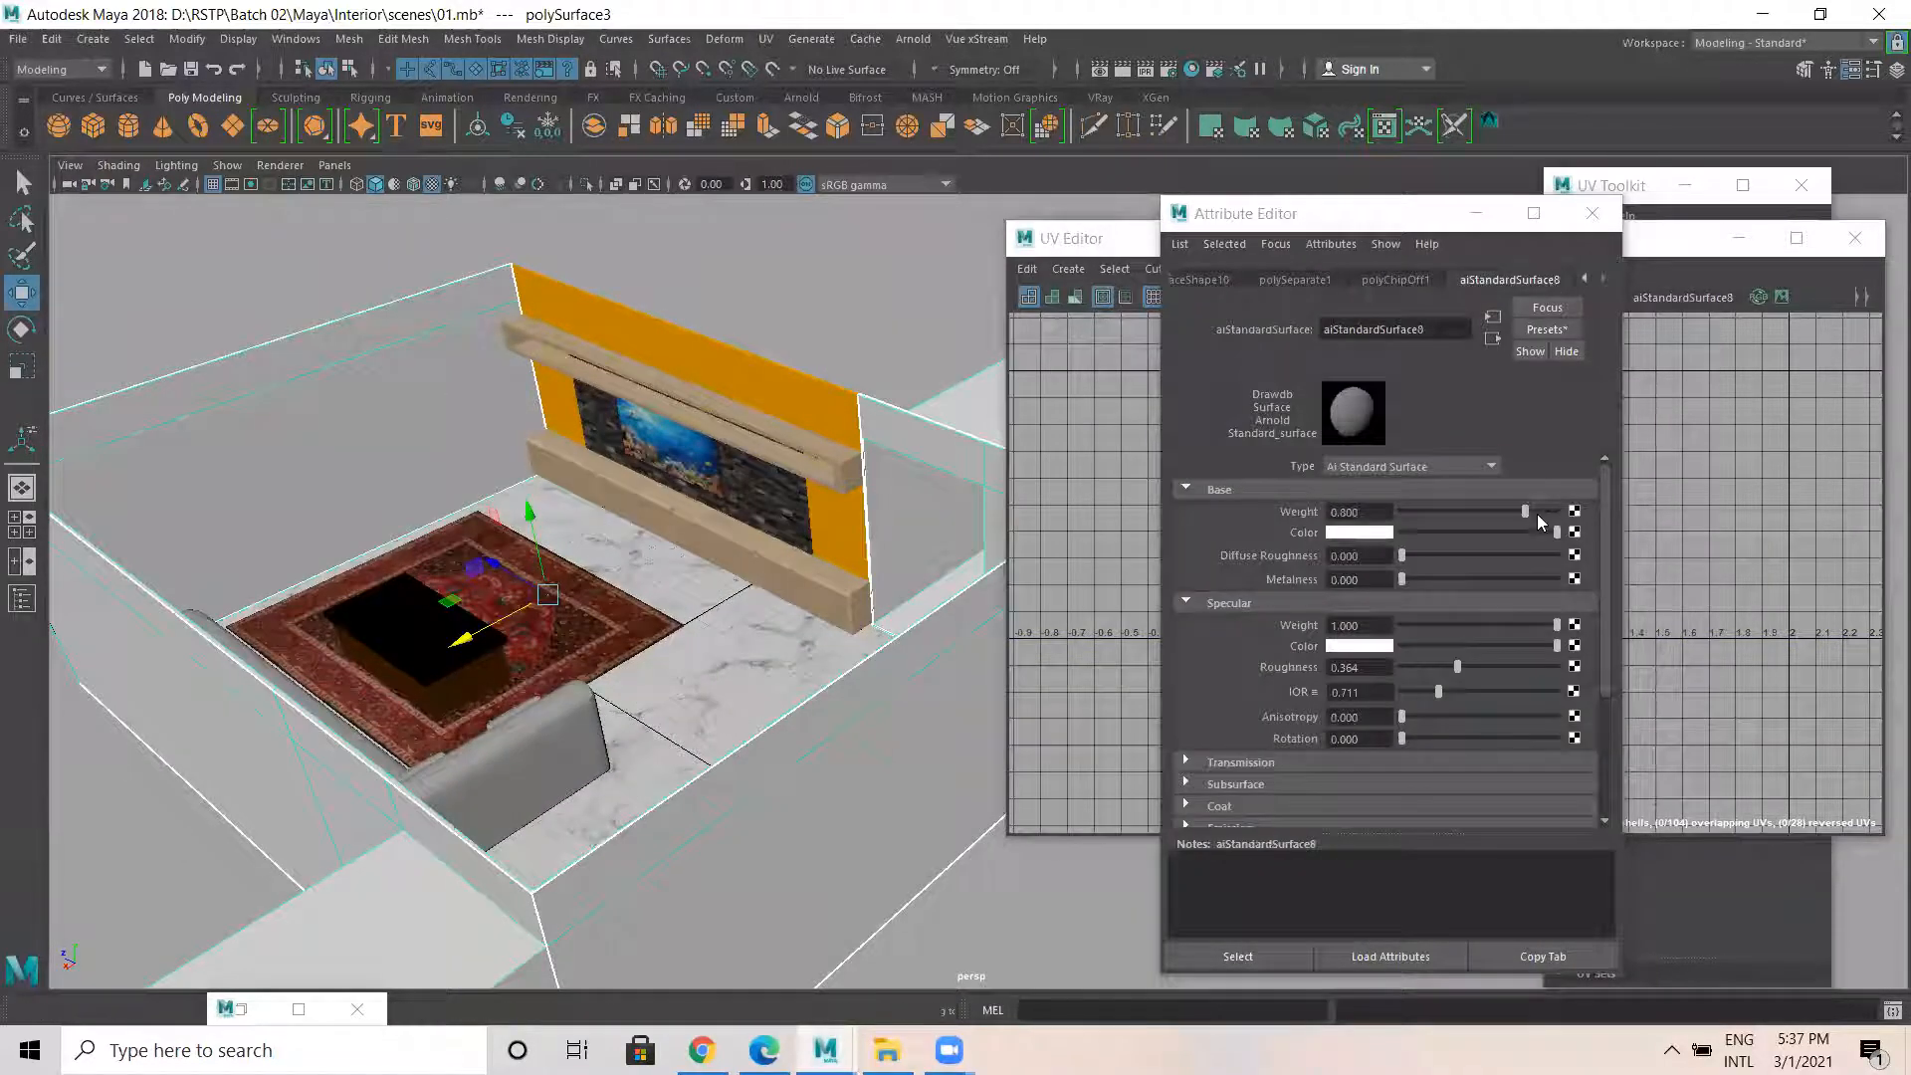
drag(1628, 505, 1633, 504)
Select the L-shaped sofa mesh beside the rug.
click(402, 349)
alt+drag(401, 686, 700, 517)
scroll(477, 635, down, 2)
click(700, 517)
alt+drag(841, 719, 757, 649)
scroll(757, 649, up, 5)
alt+middle_drag(299, 518, 597, 528)
alt+drag(438, 477, 437, 581)
alt+drag(582, 688, 545, 563)
click(544, 562)
Switch to Chrome and search Google Images for "fabric texture seamless".
click(701, 1050)
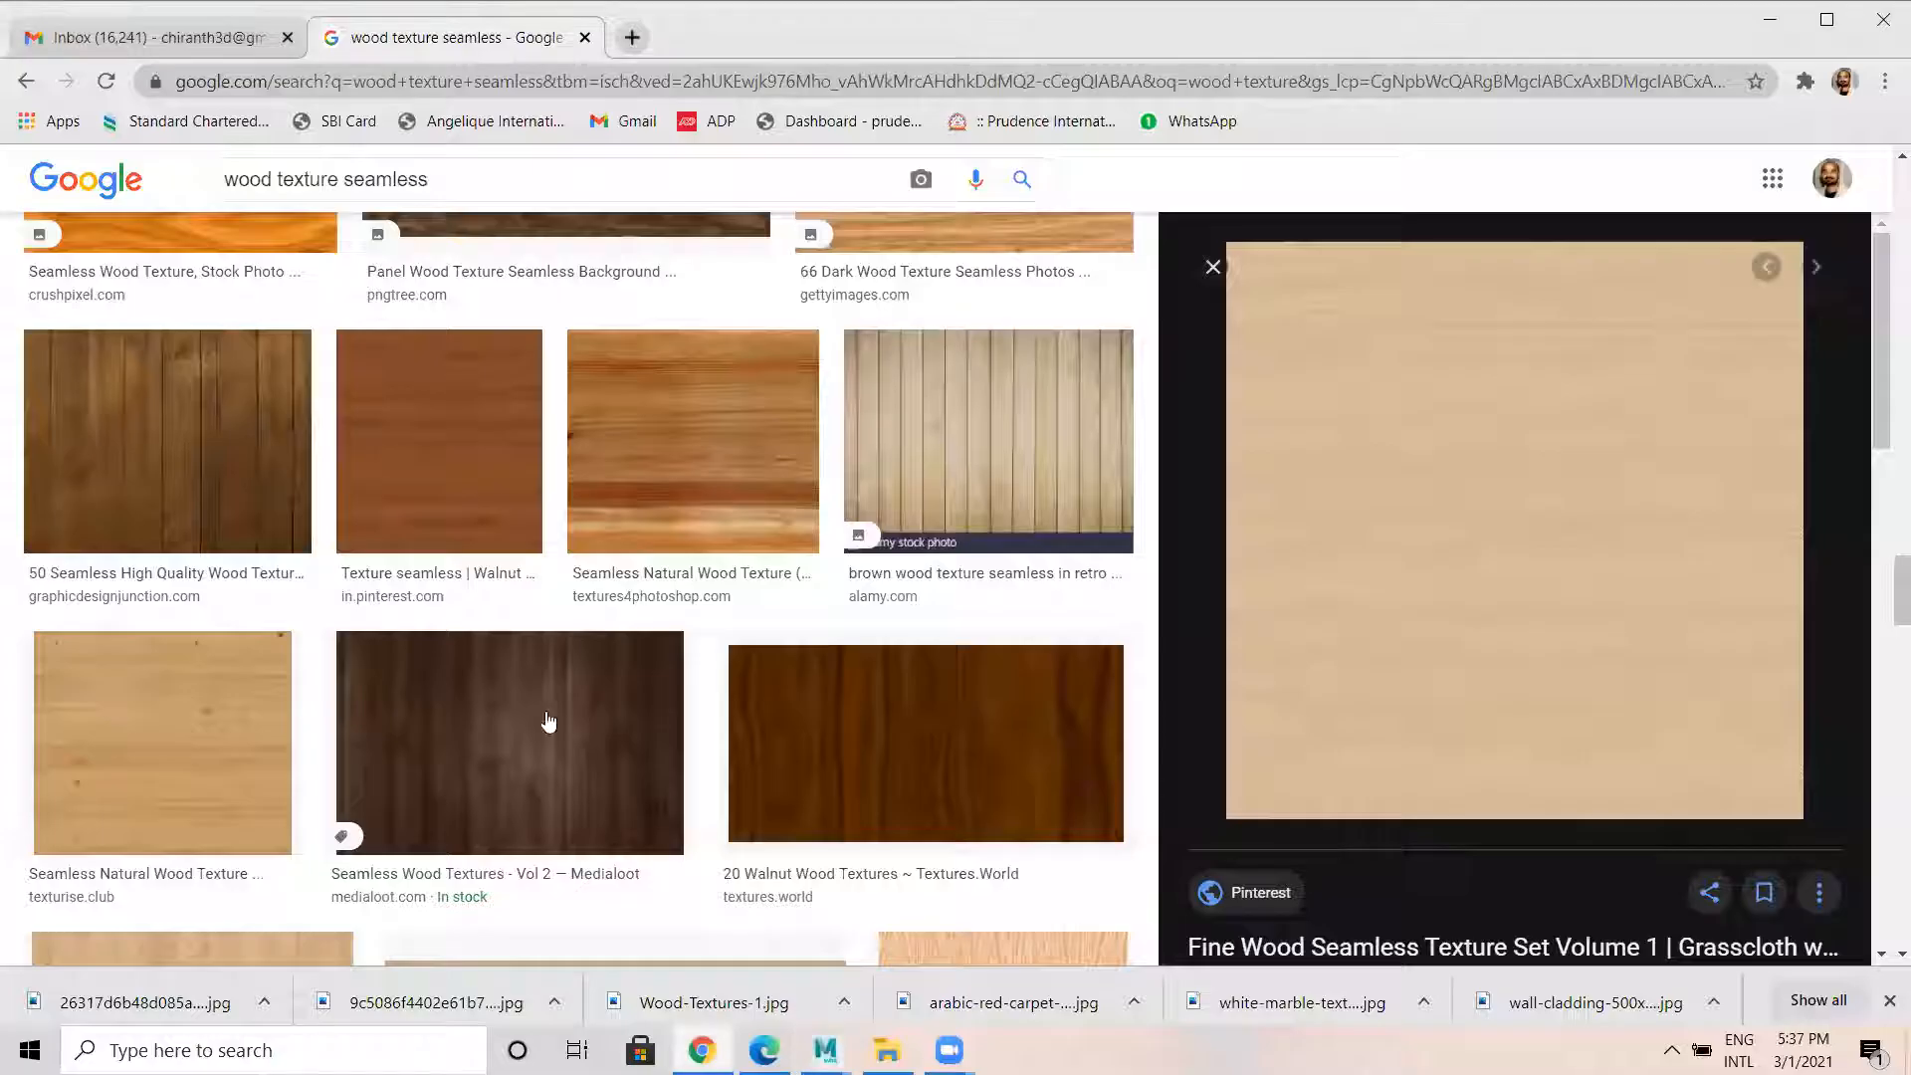
double_click(274, 180)
text(fabr)
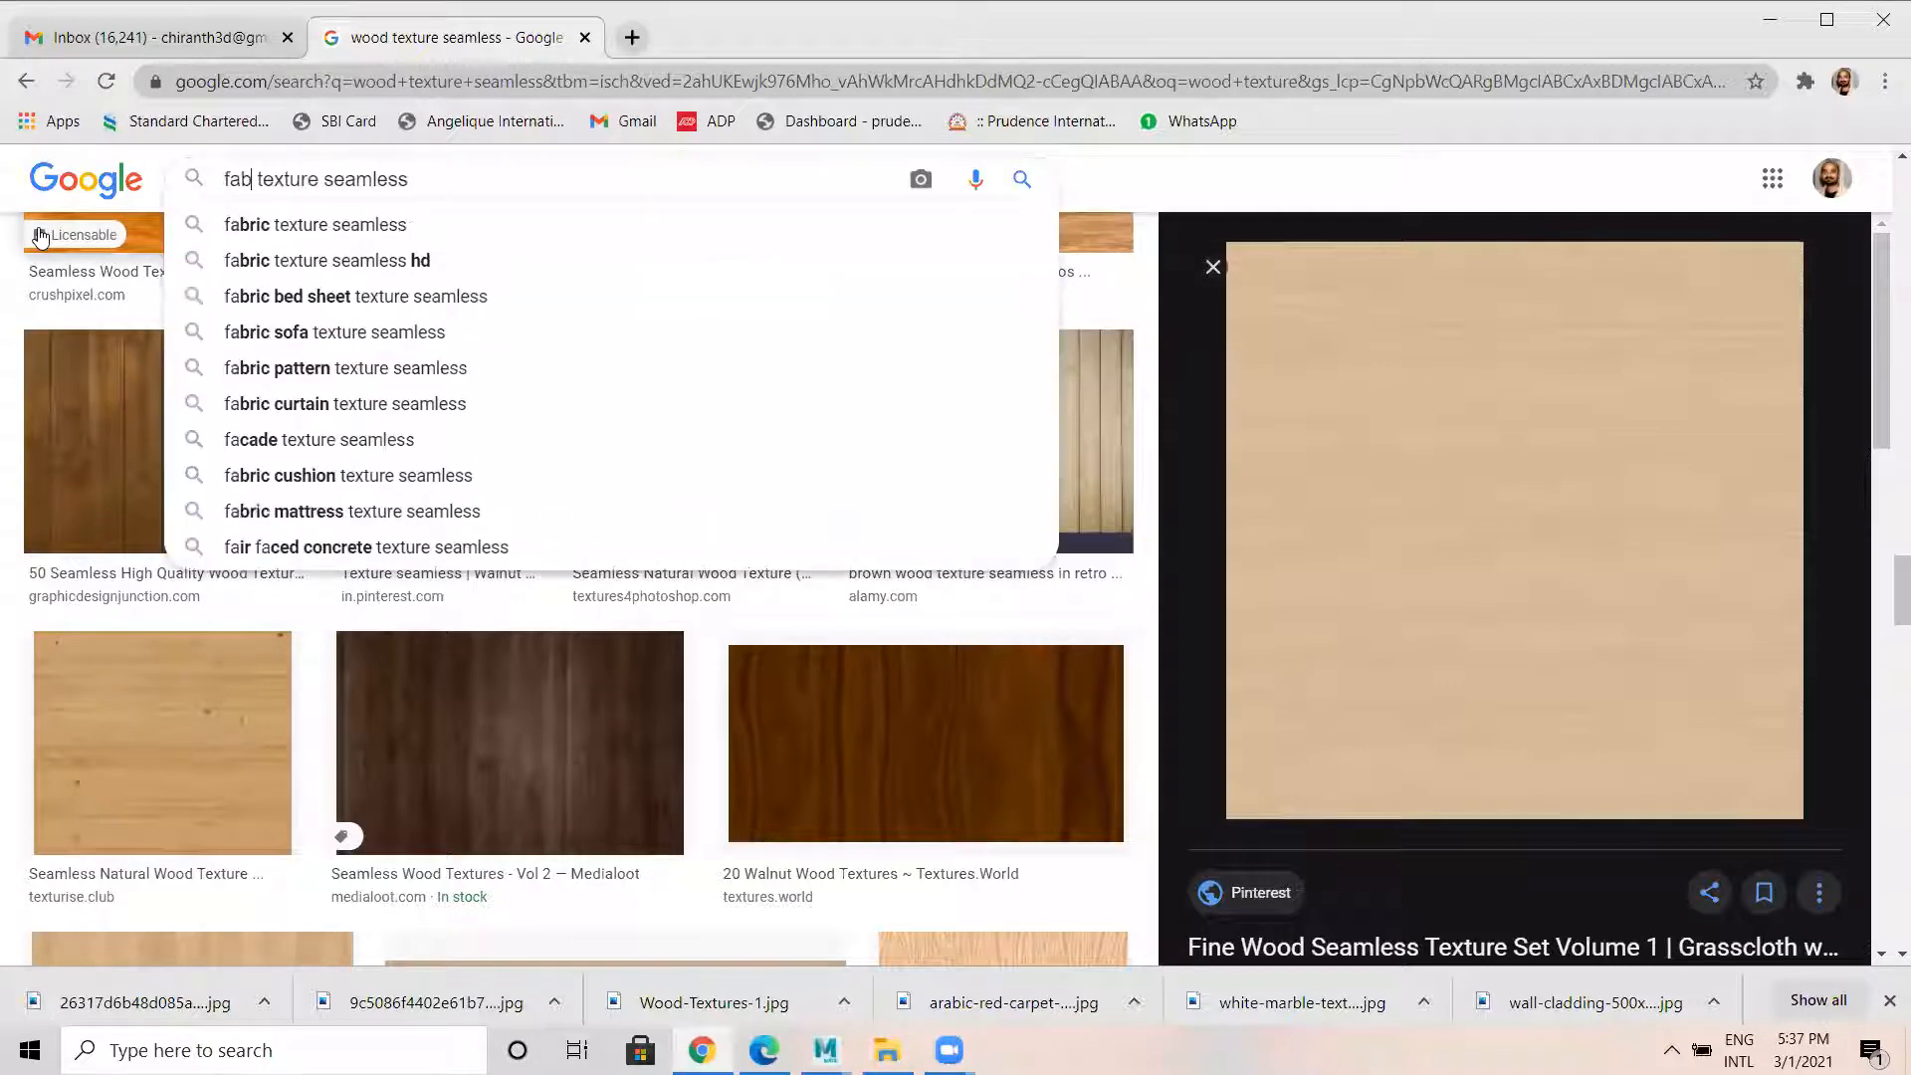
text(ic)
key(Return)
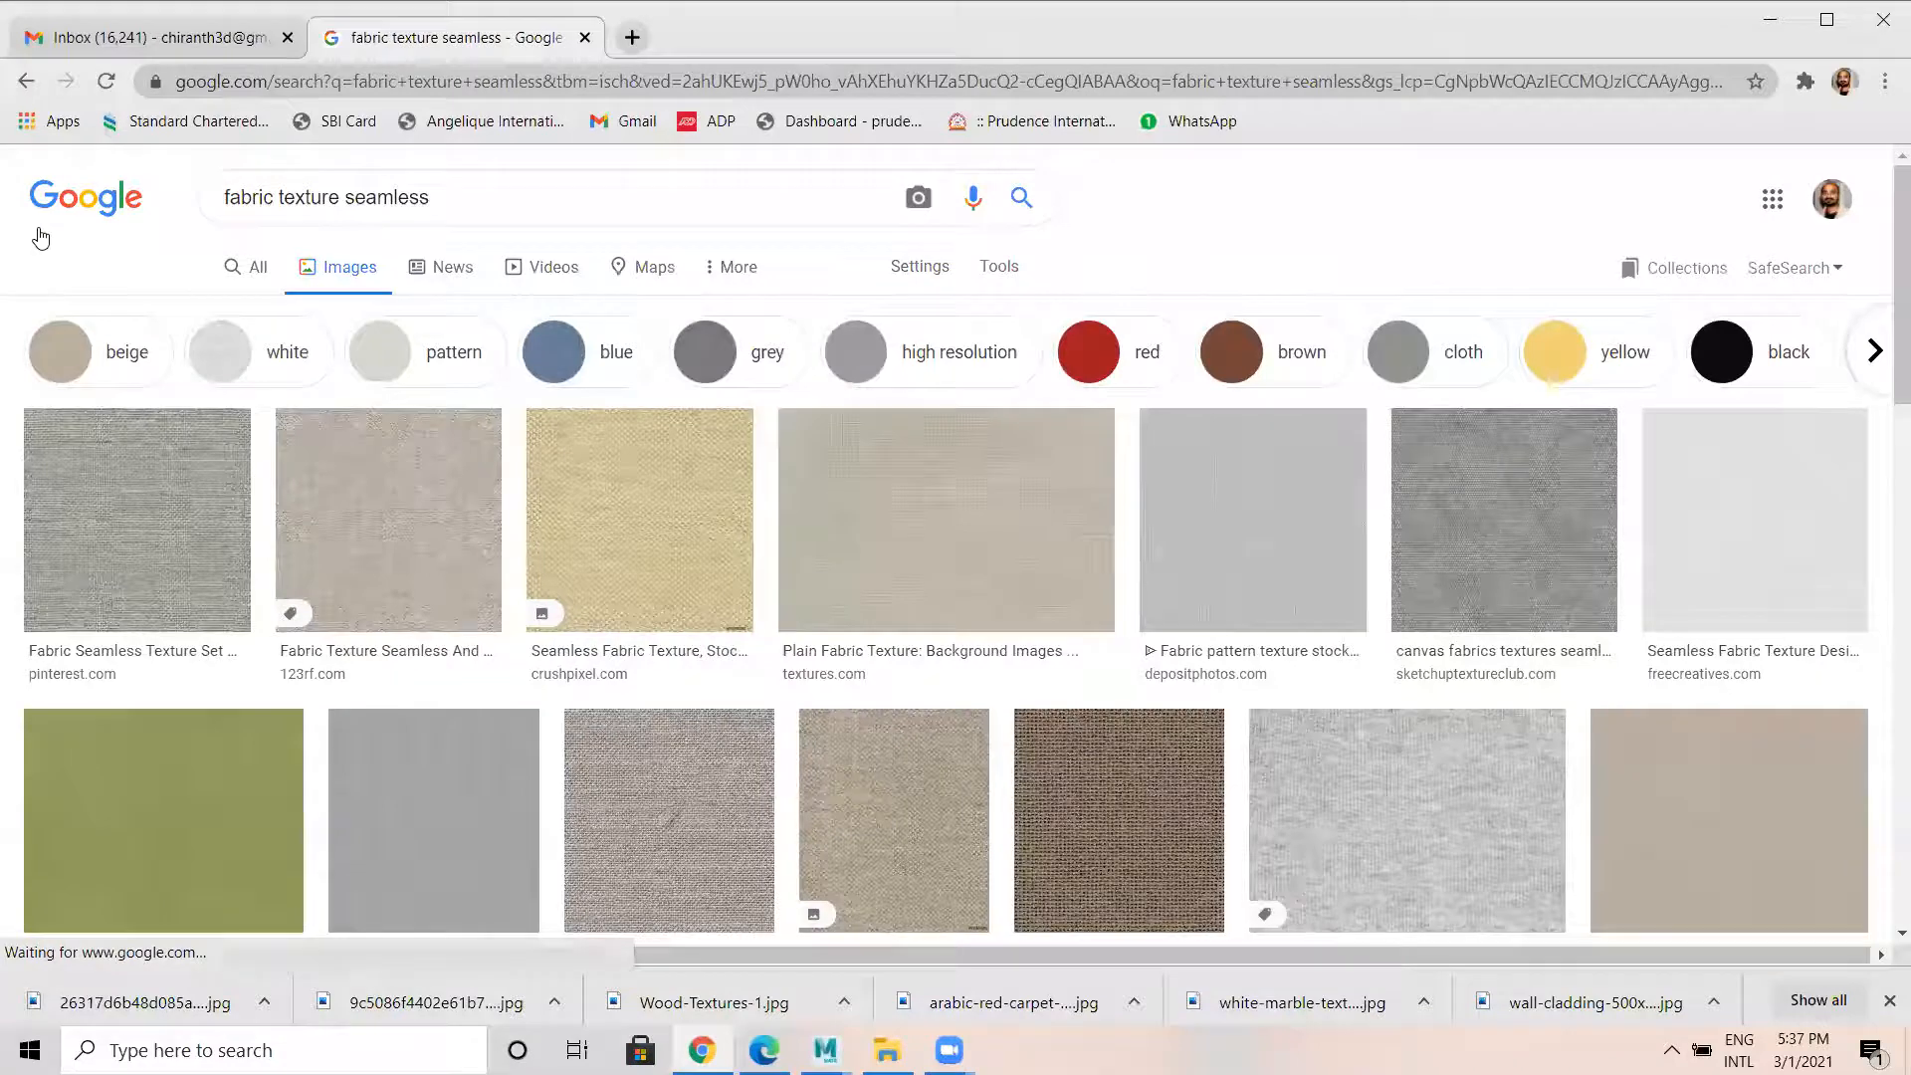
Browse the fabric texture results and preview the red tufted fabric with its related images.
scroll(838, 542, down, 8)
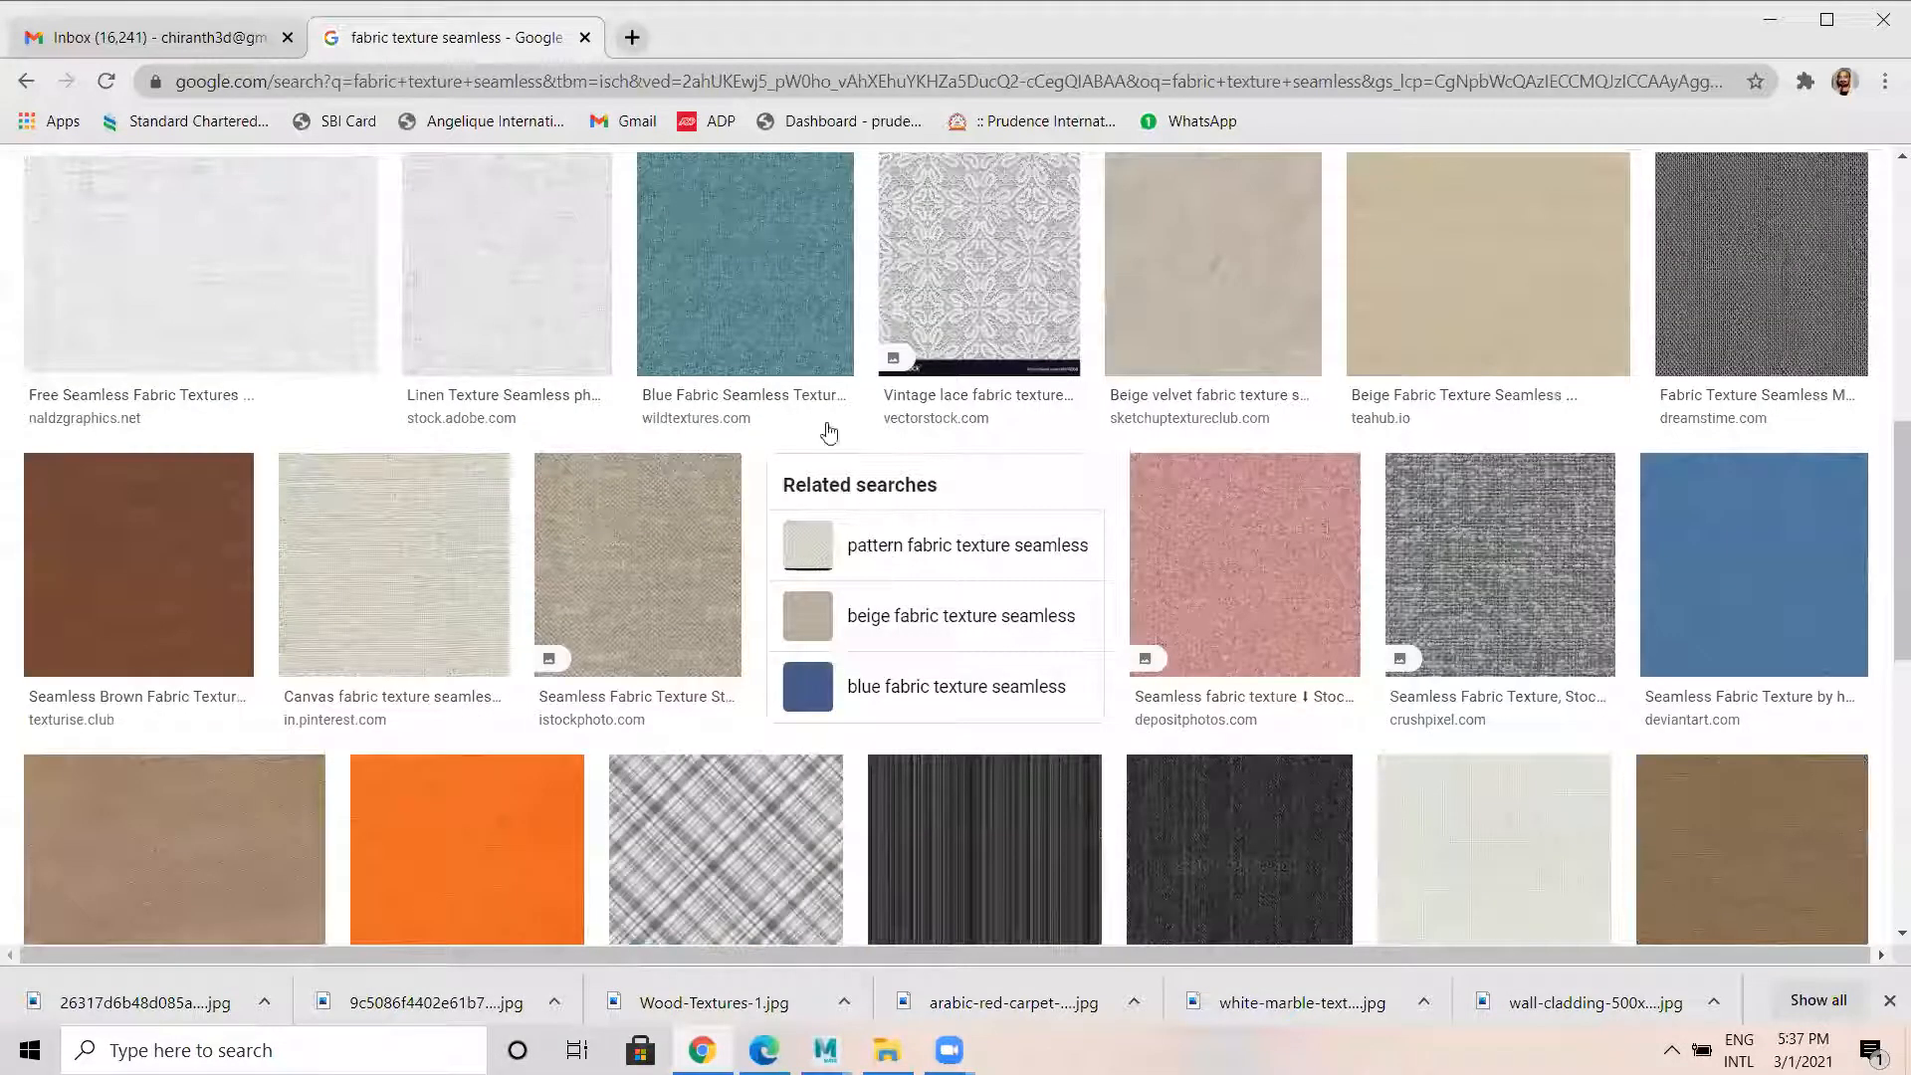
scroll(762, 295, down, 6)
scroll(693, 445, down, 1)
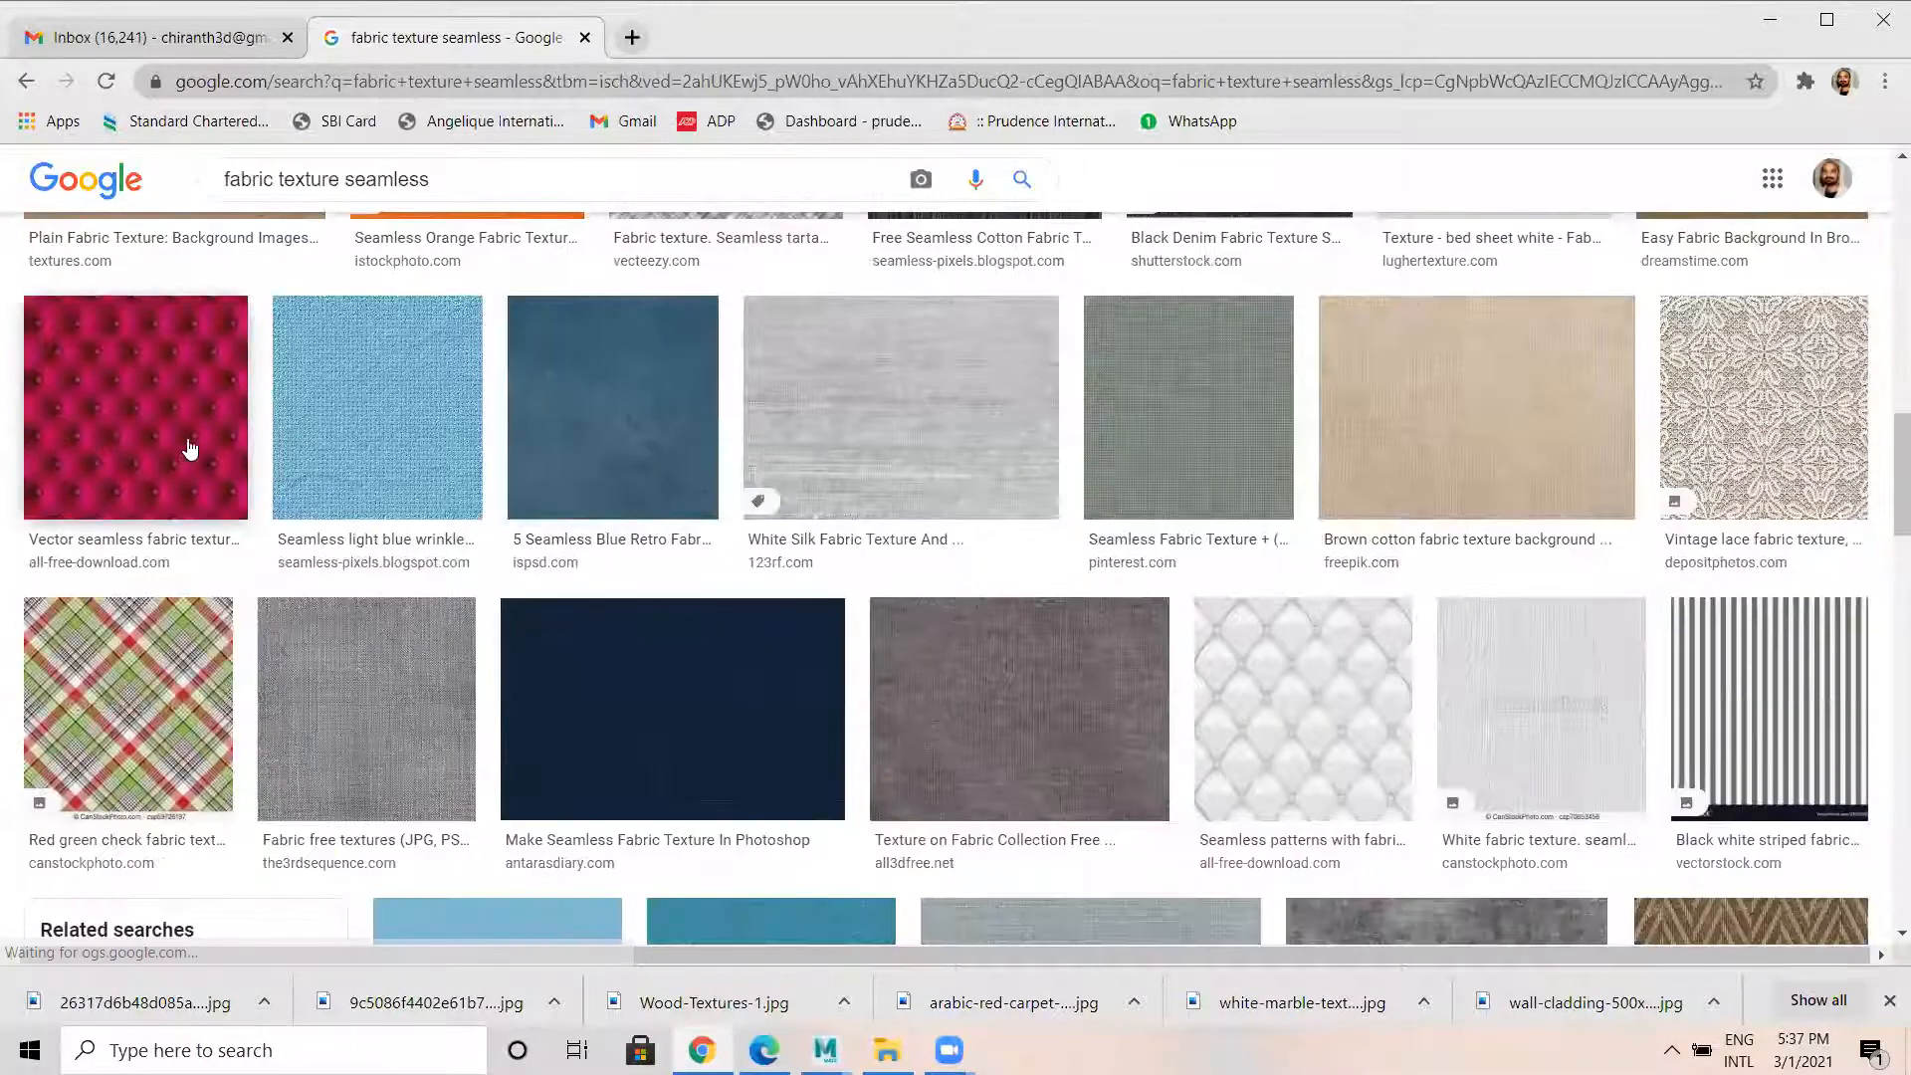
click(185, 390)
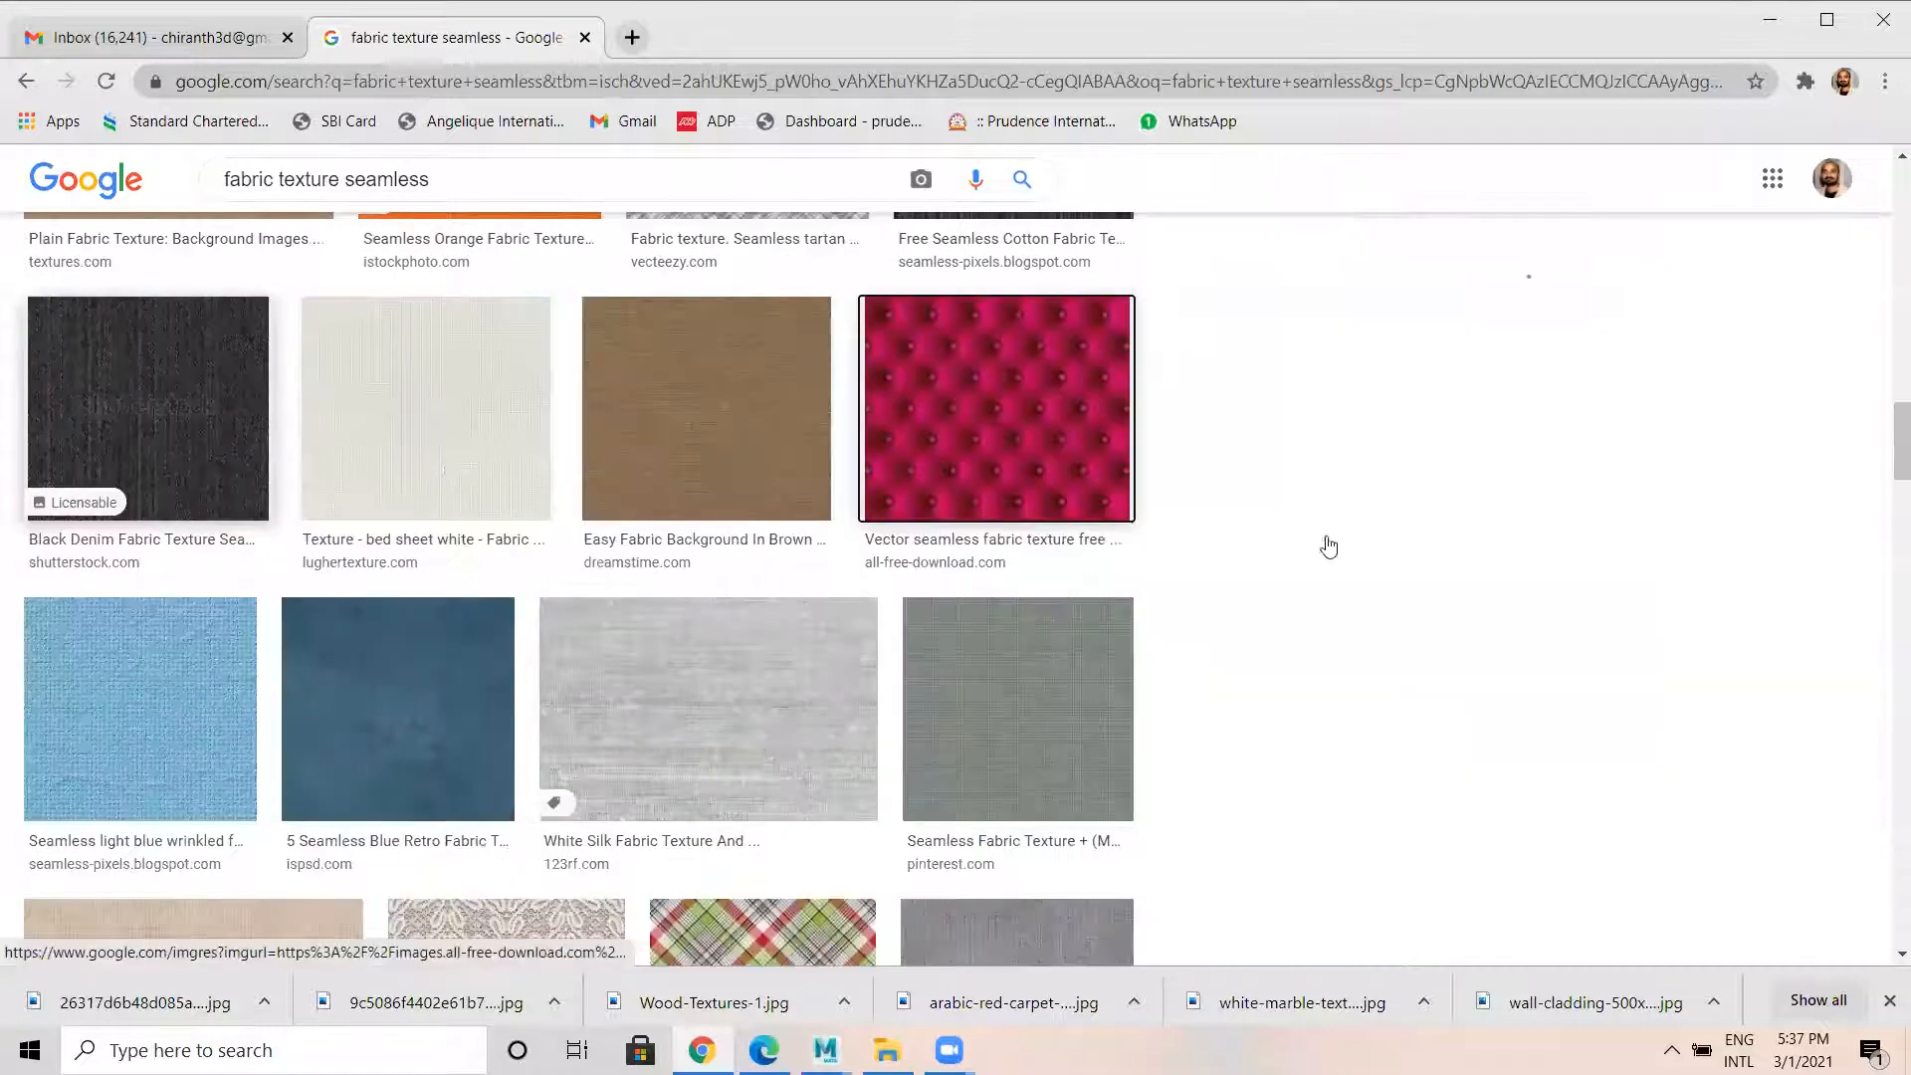
scroll(1493, 567, down, 4)
scroll(1496, 569, down, 10)
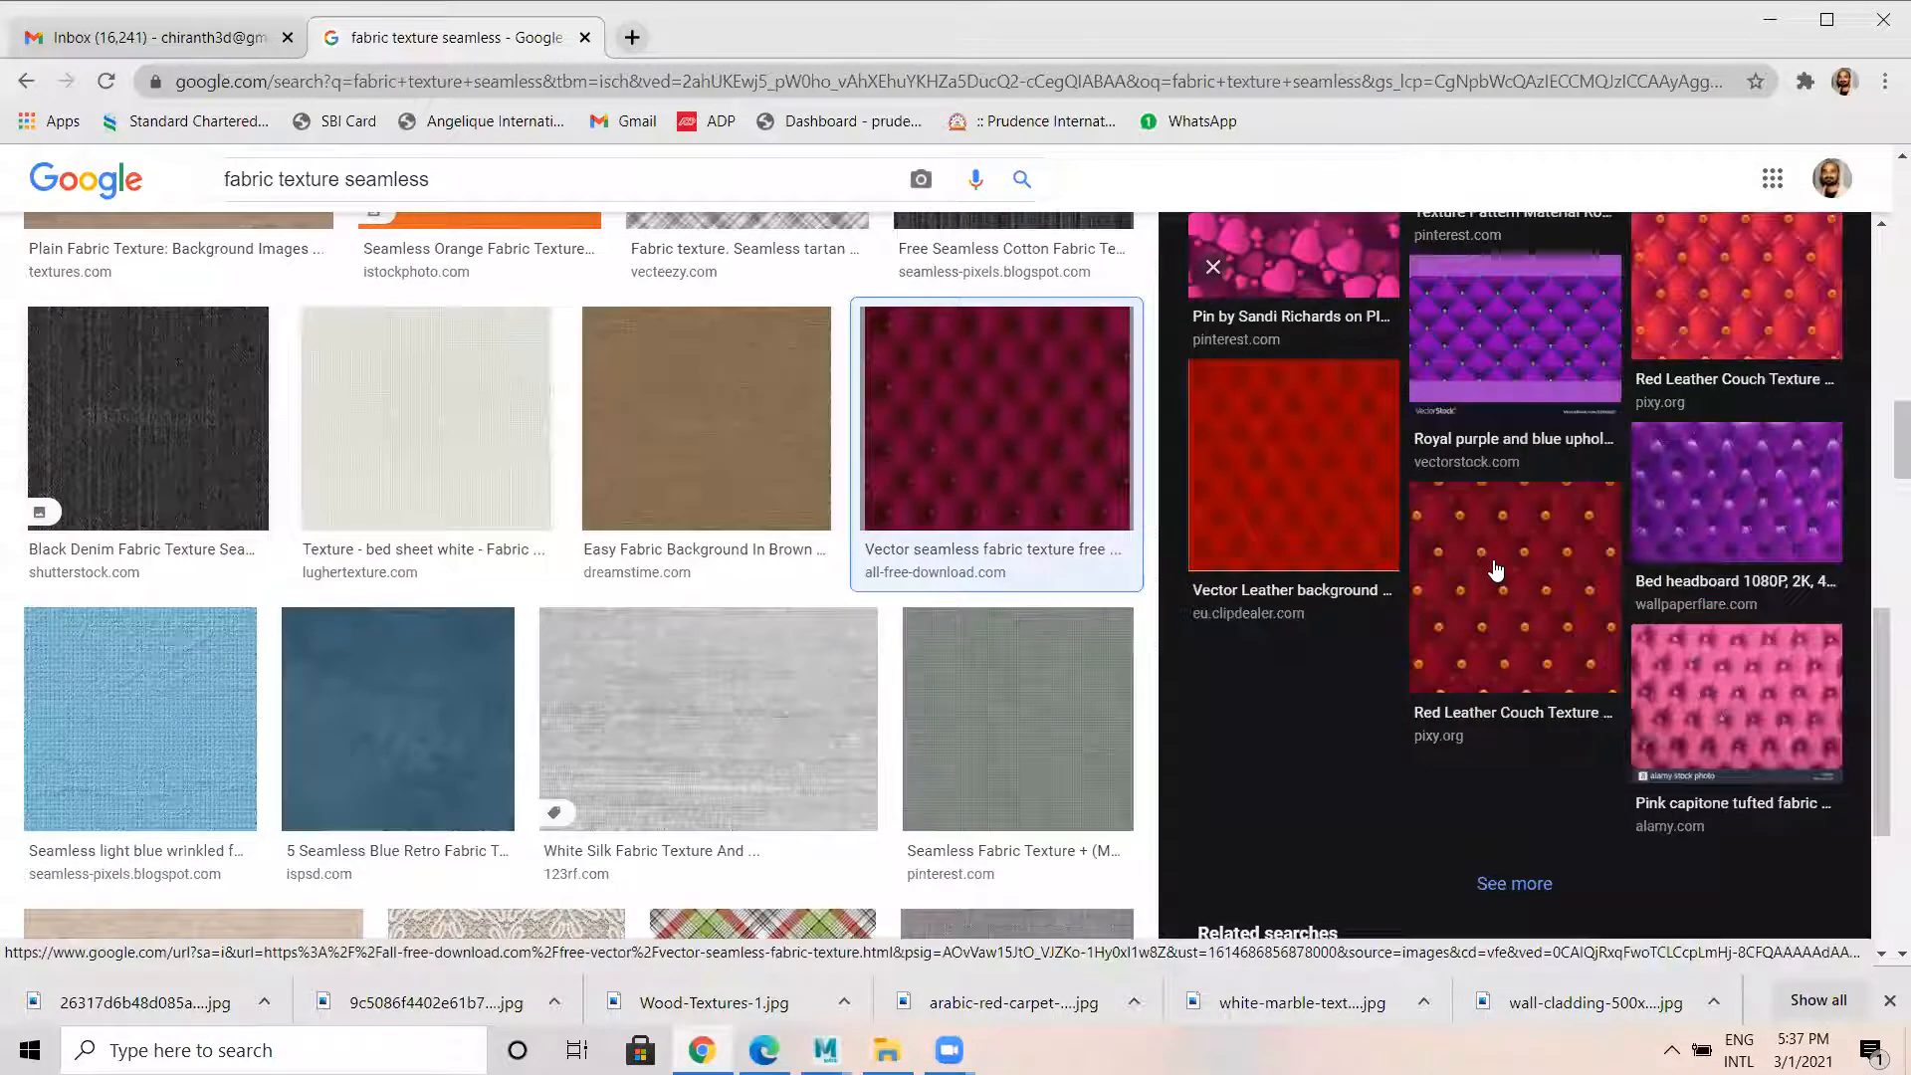
scroll(1491, 569, down, 4)
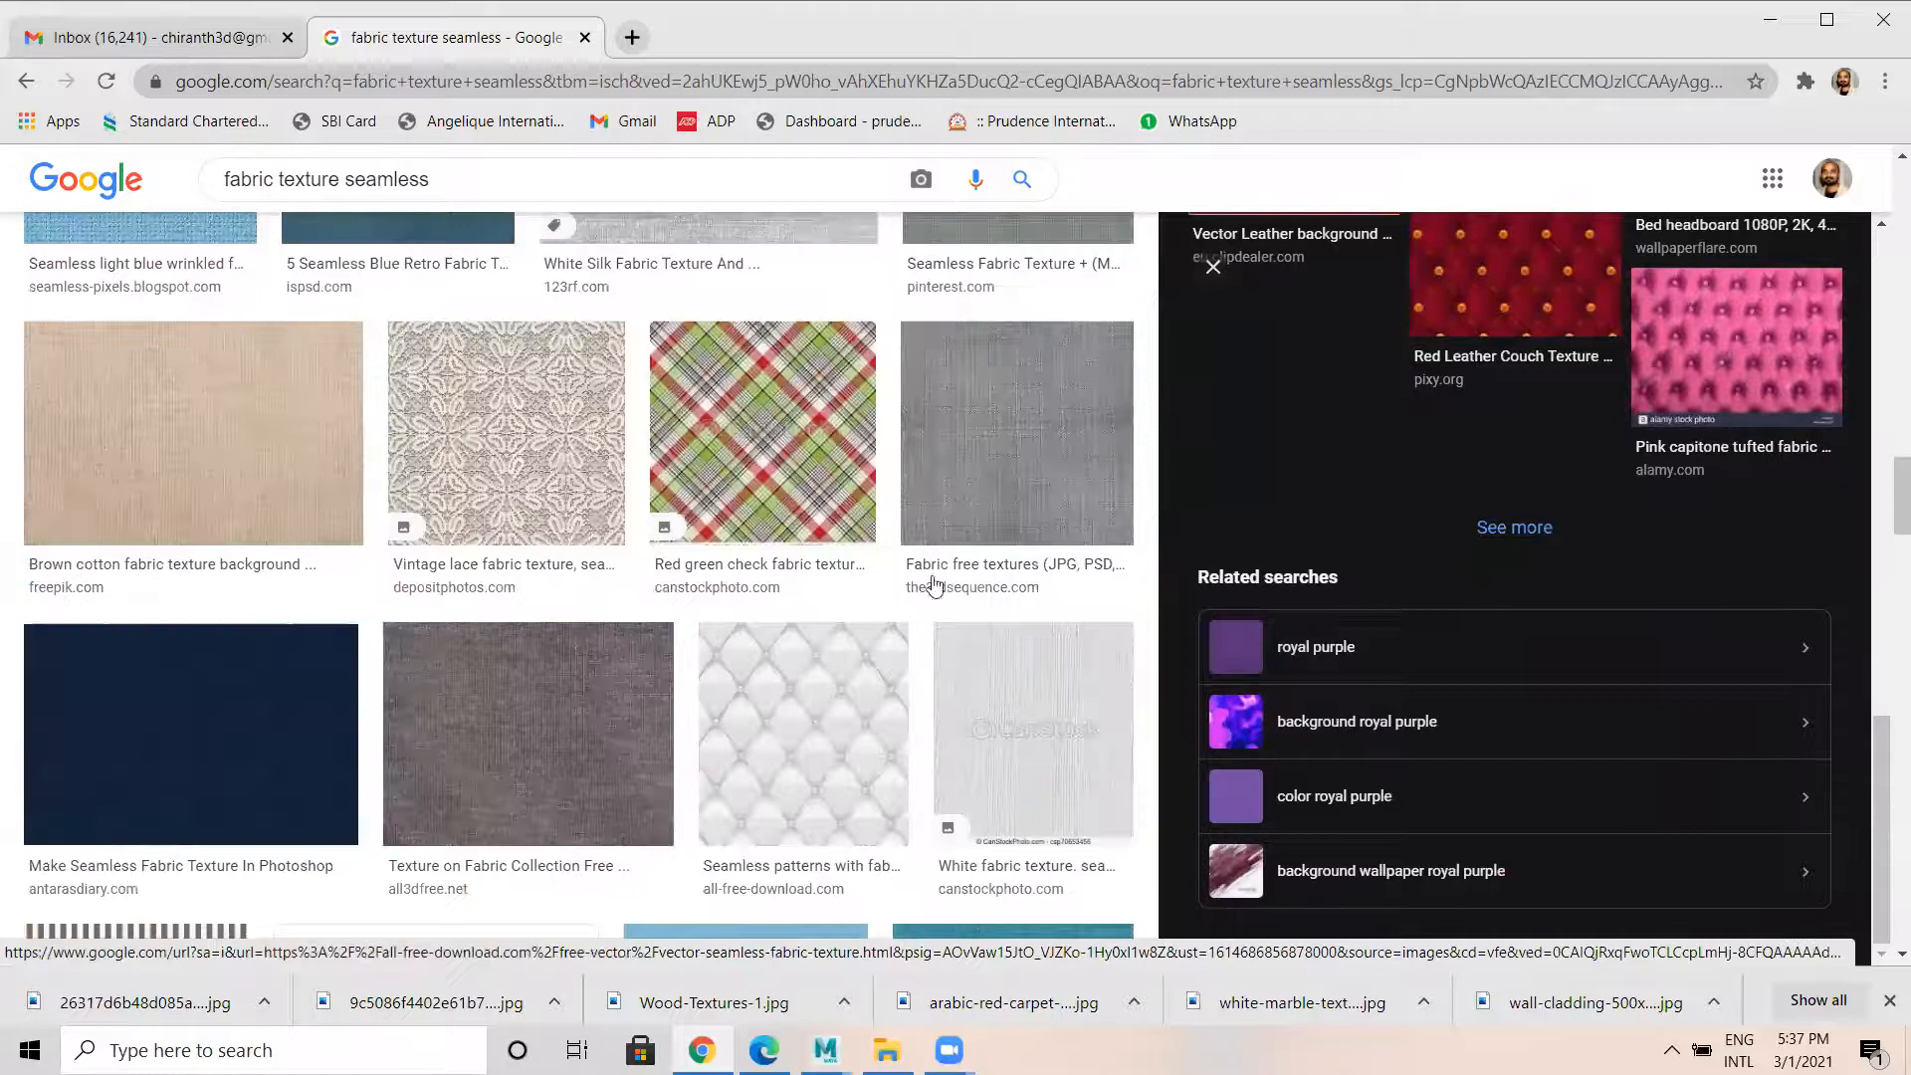
scroll(931, 576, down, 1)
Preview the white quilted fabric, open the white tufted leather texture among its related images and save it to the sourceimages folder.
click(802, 570)
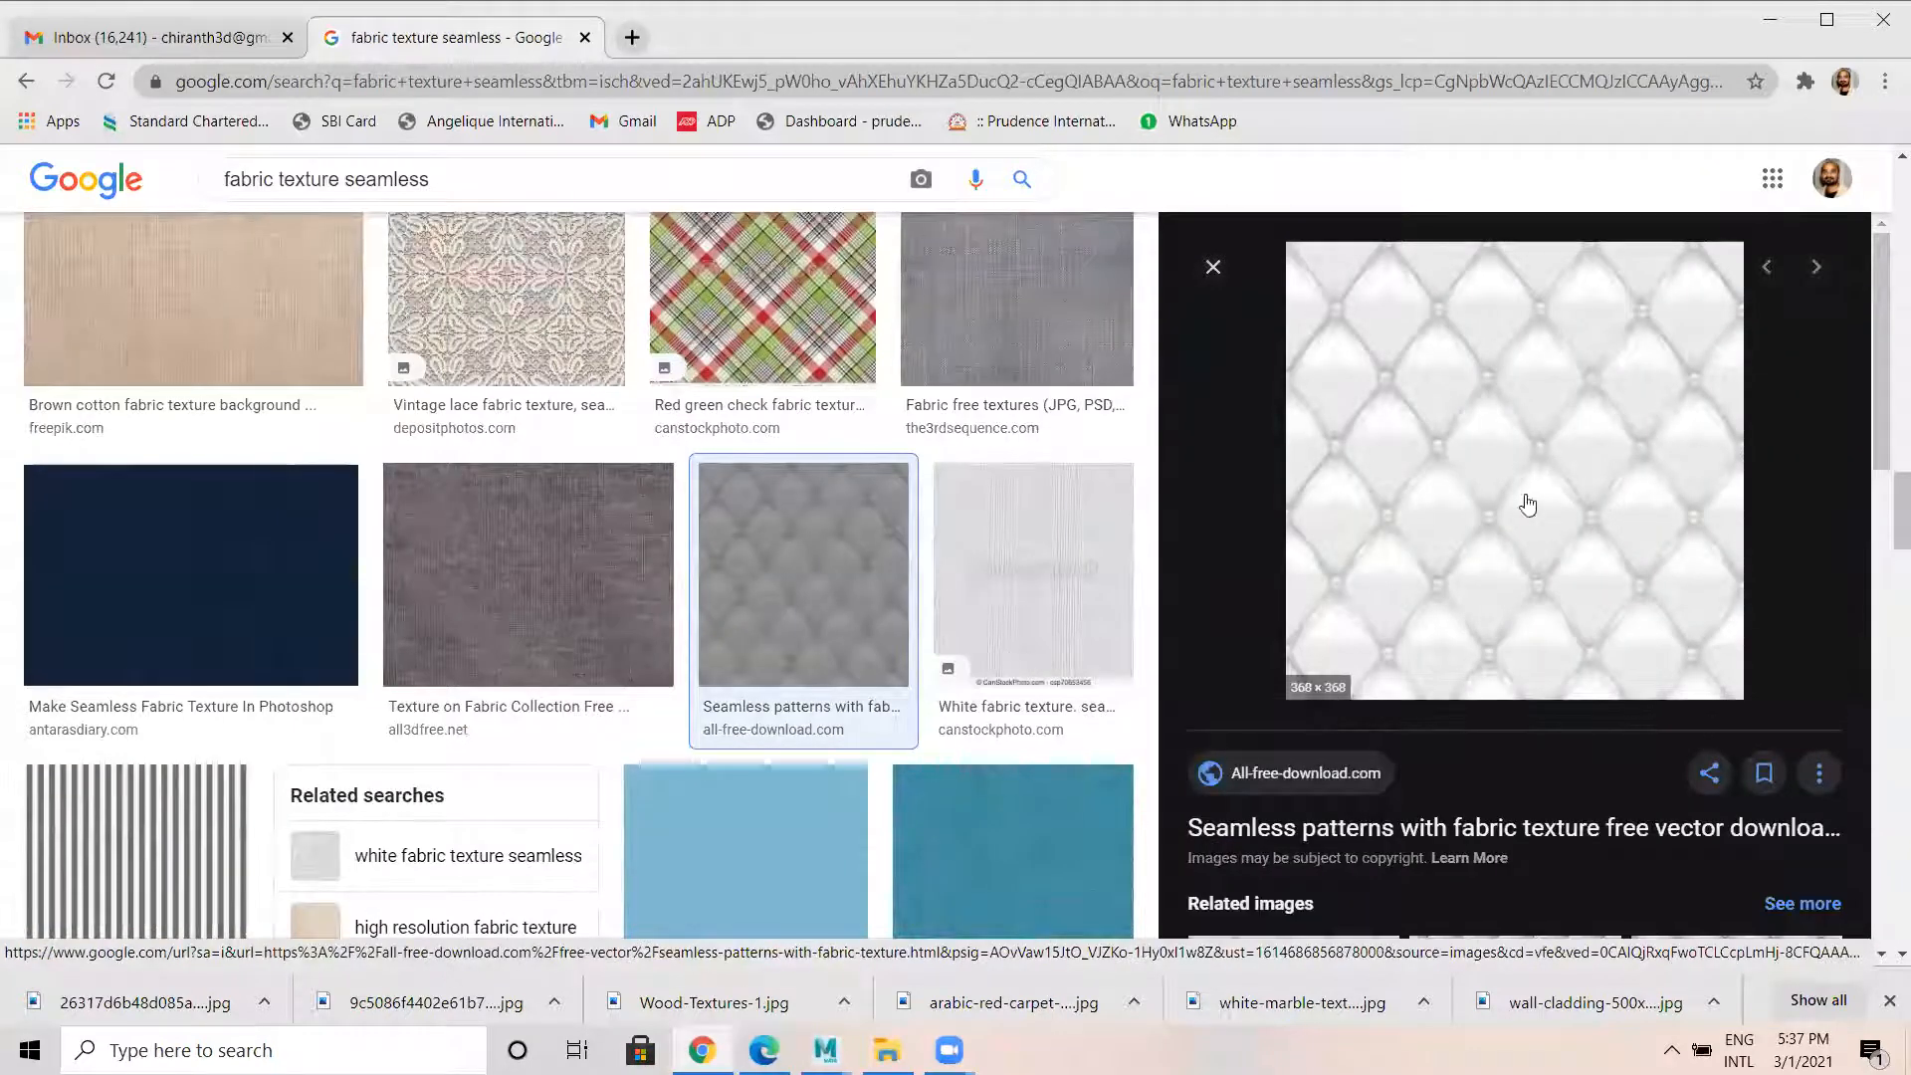
scroll(1498, 468, down, 5)
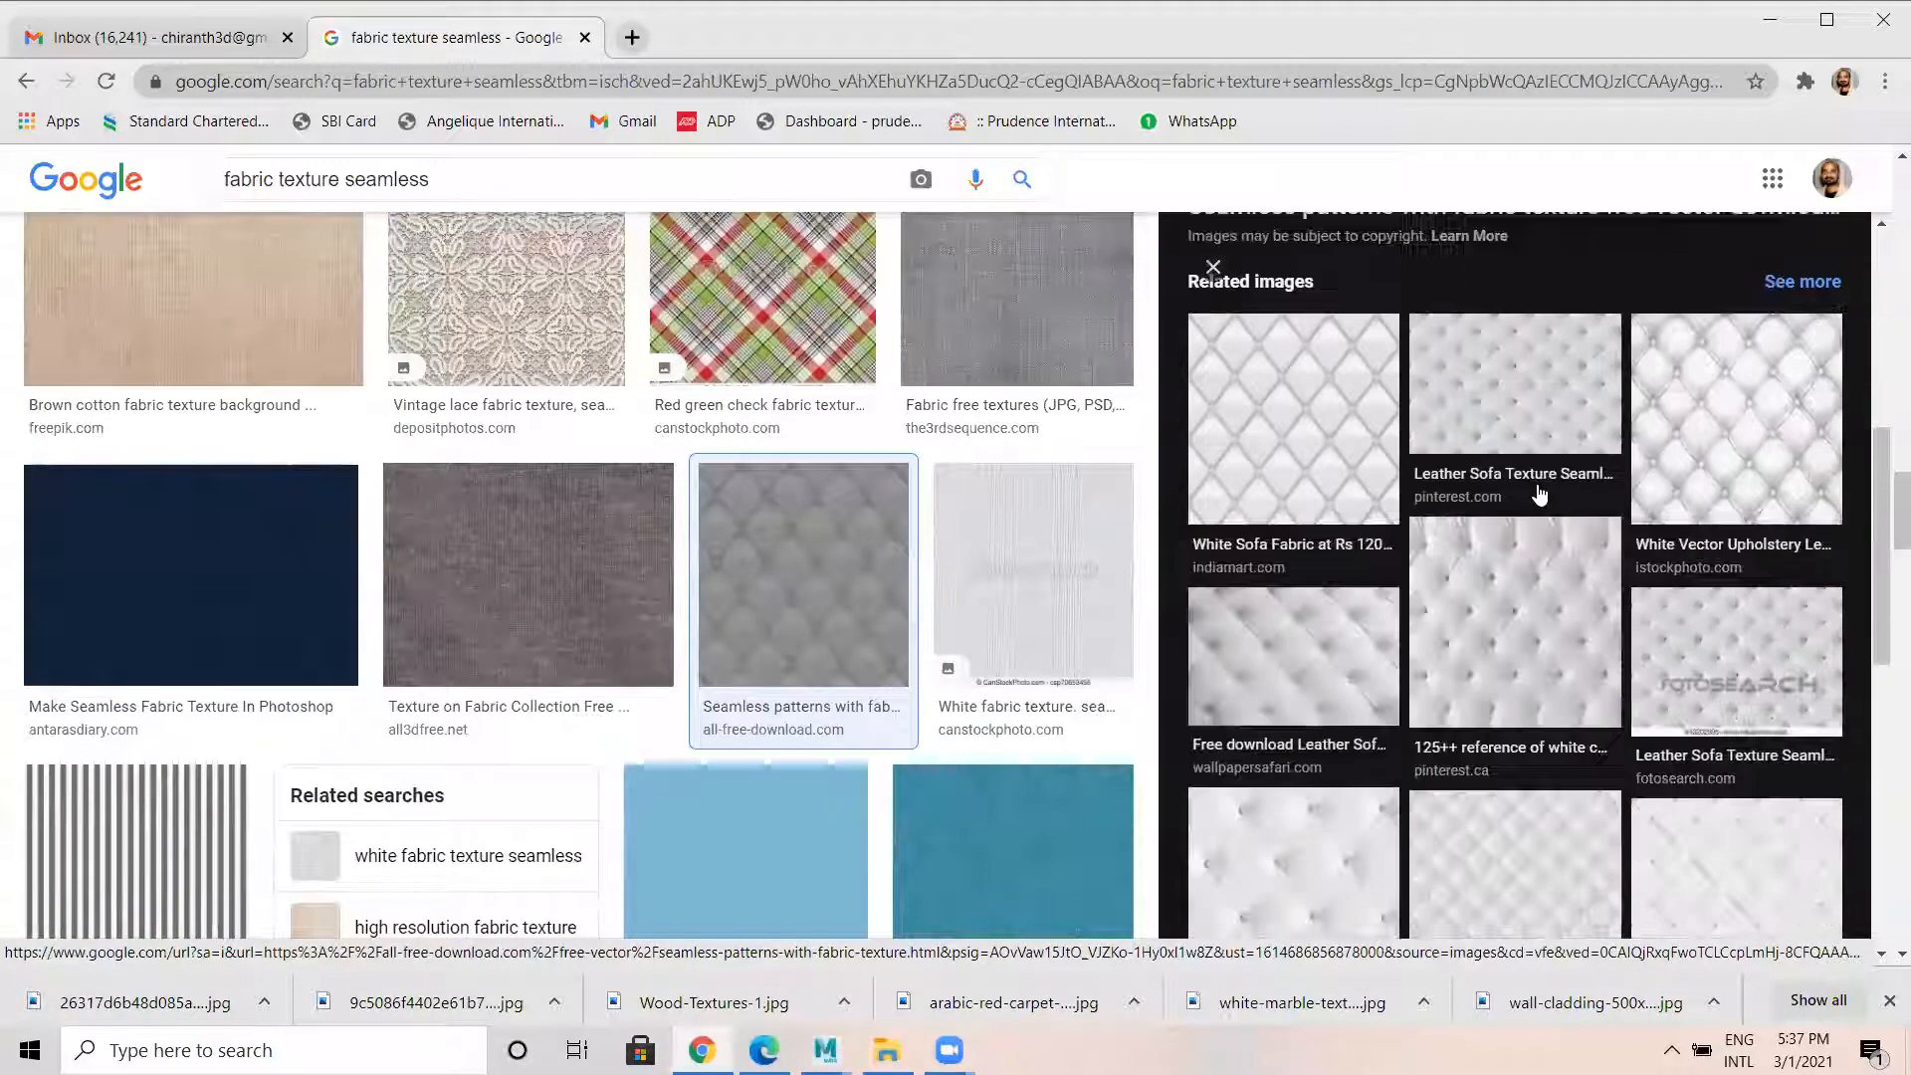
click(1528, 619)
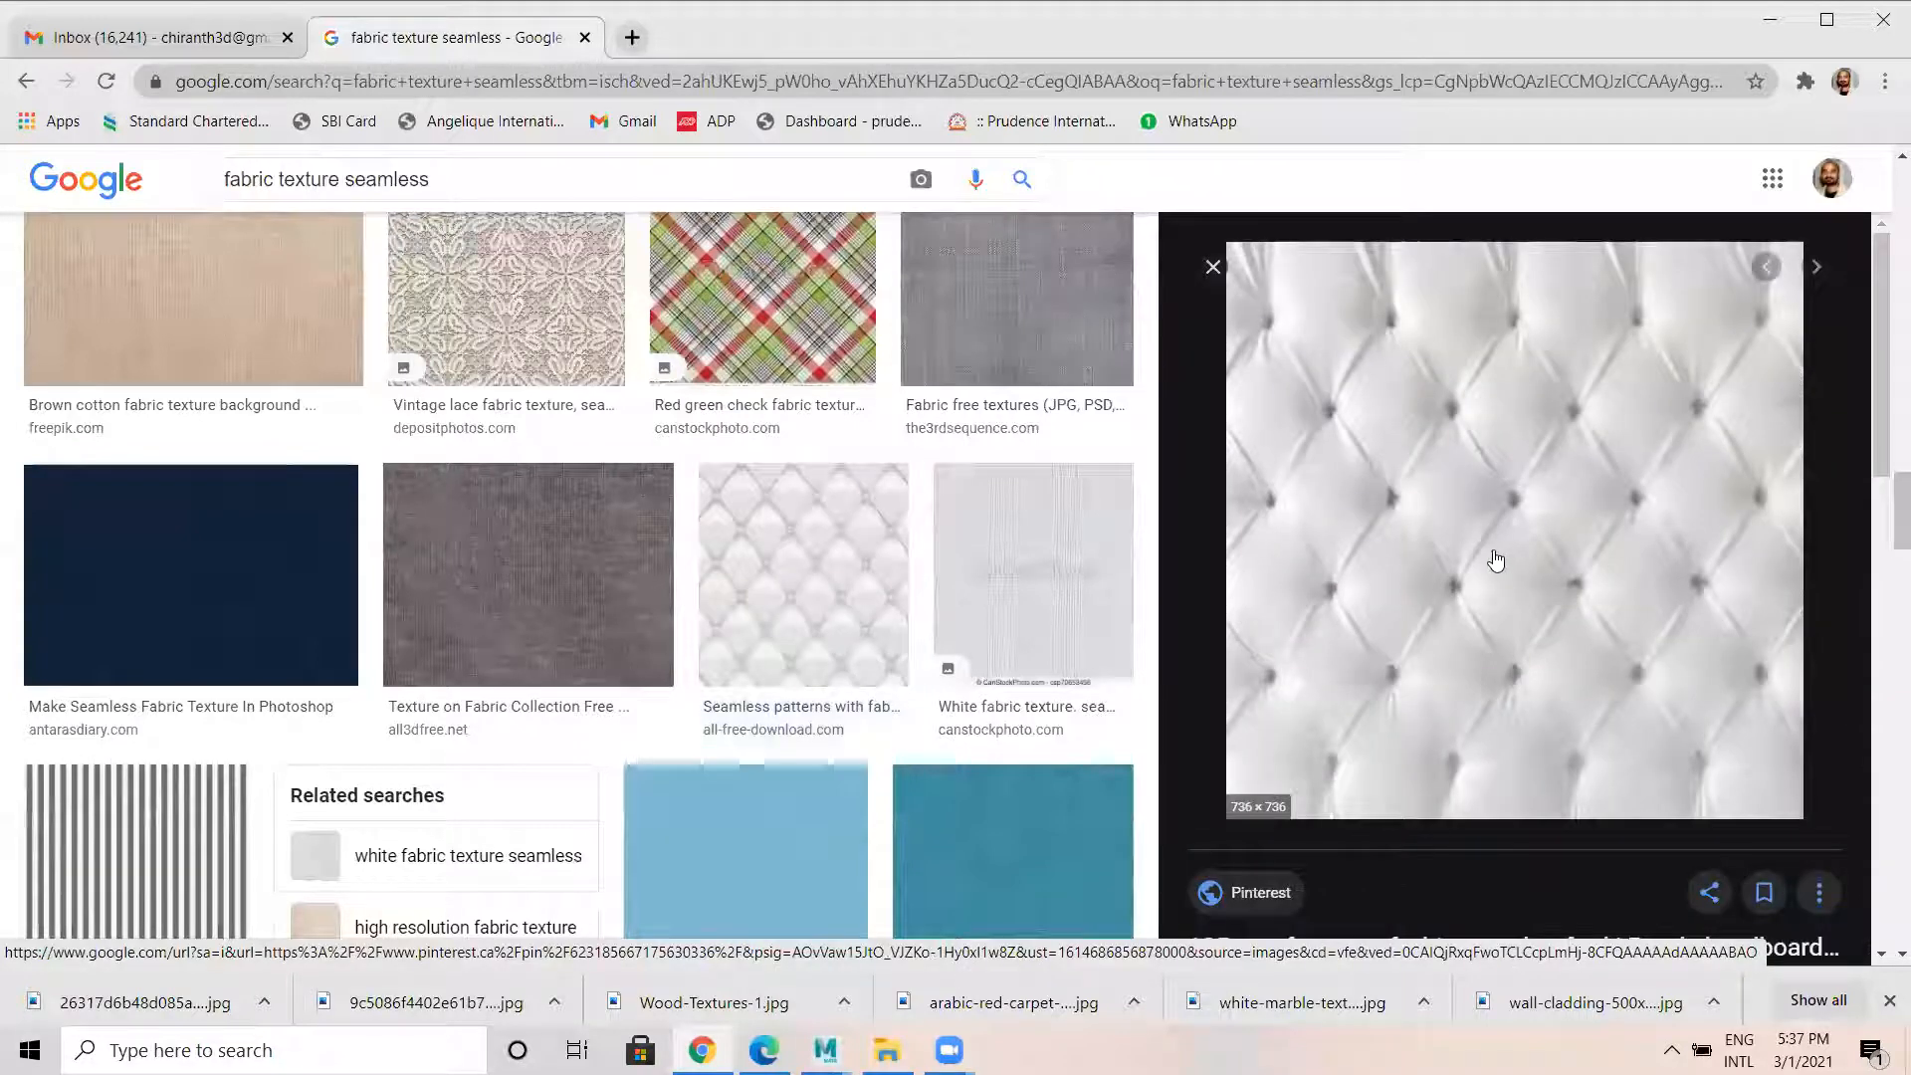
scroll(1493, 563, down, 3)
scroll(1466, 511, up, 4)
right_click(1451, 462)
click(1493, 725)
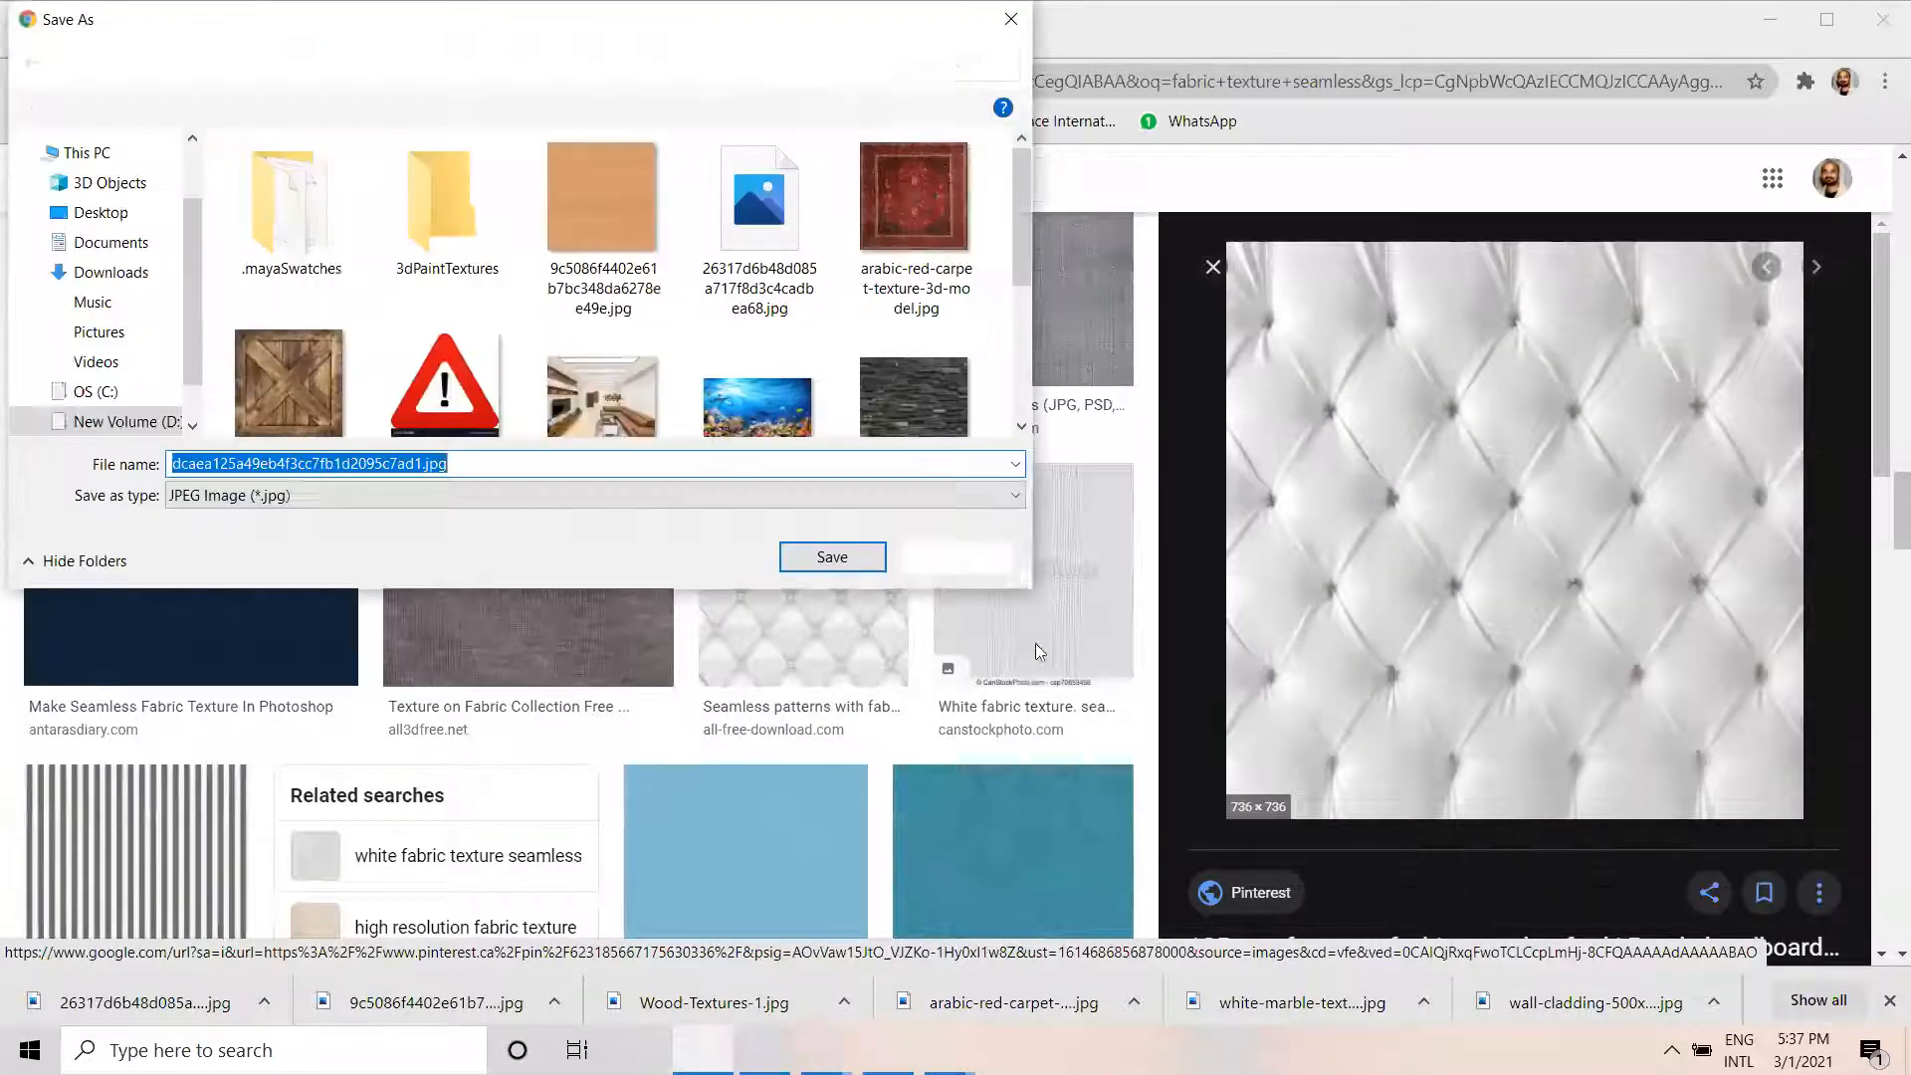
click(848, 570)
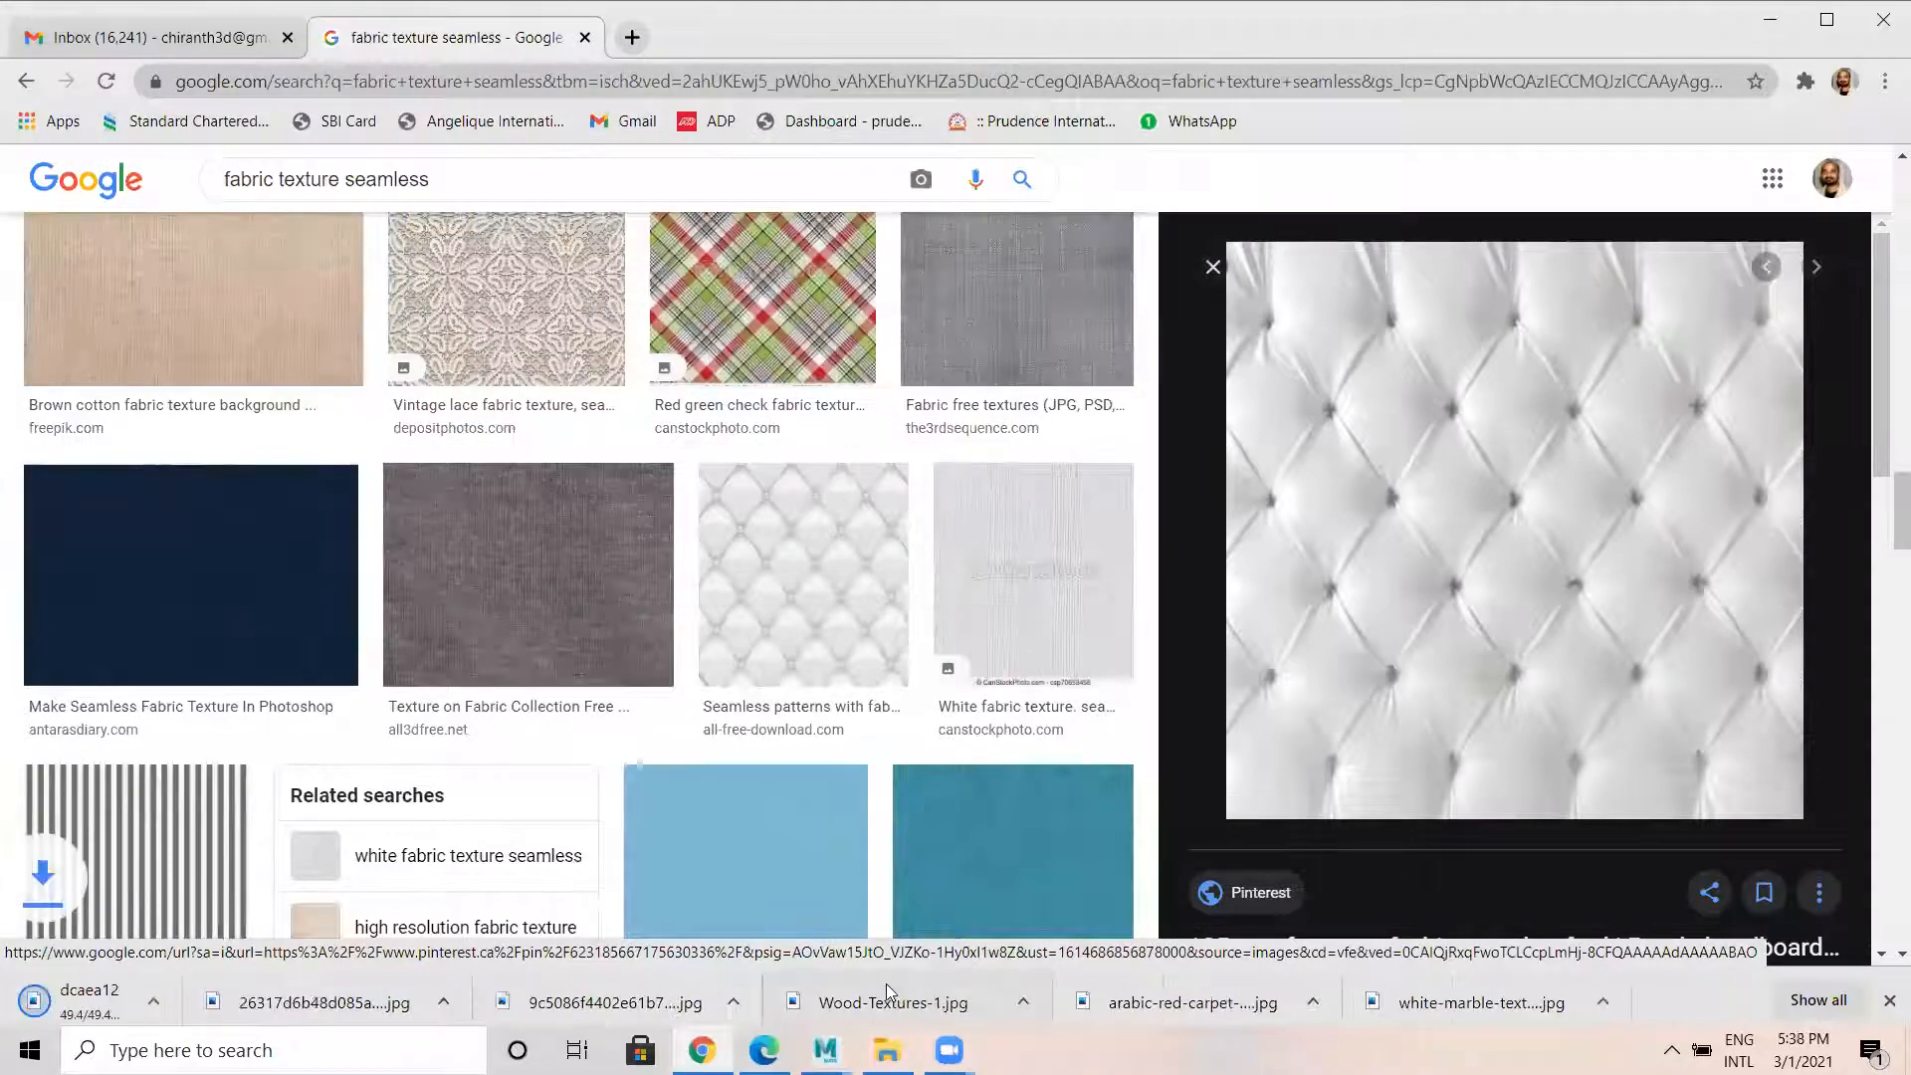
Switch back to Maya and apply an Automatic UV projection to the sofa.
key(alt+Tab)
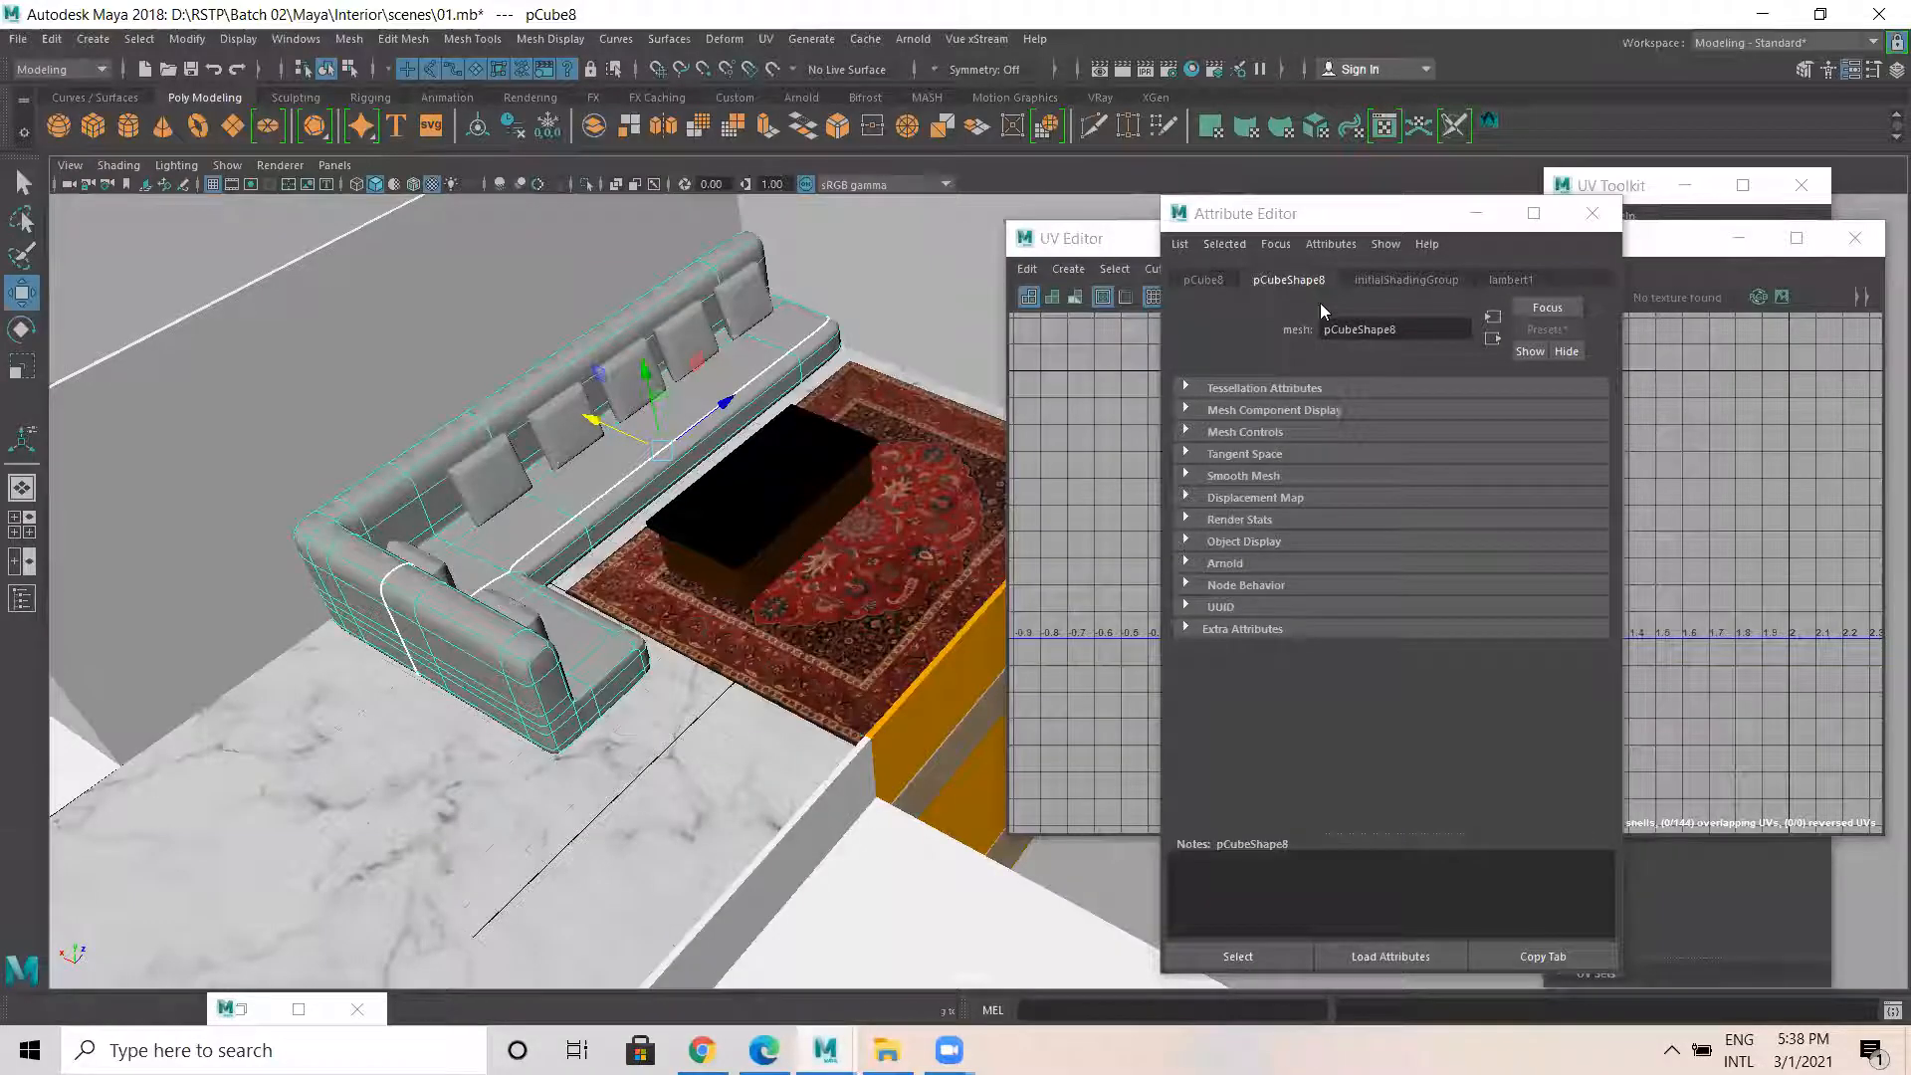
drag(1314, 229, 1640, 352)
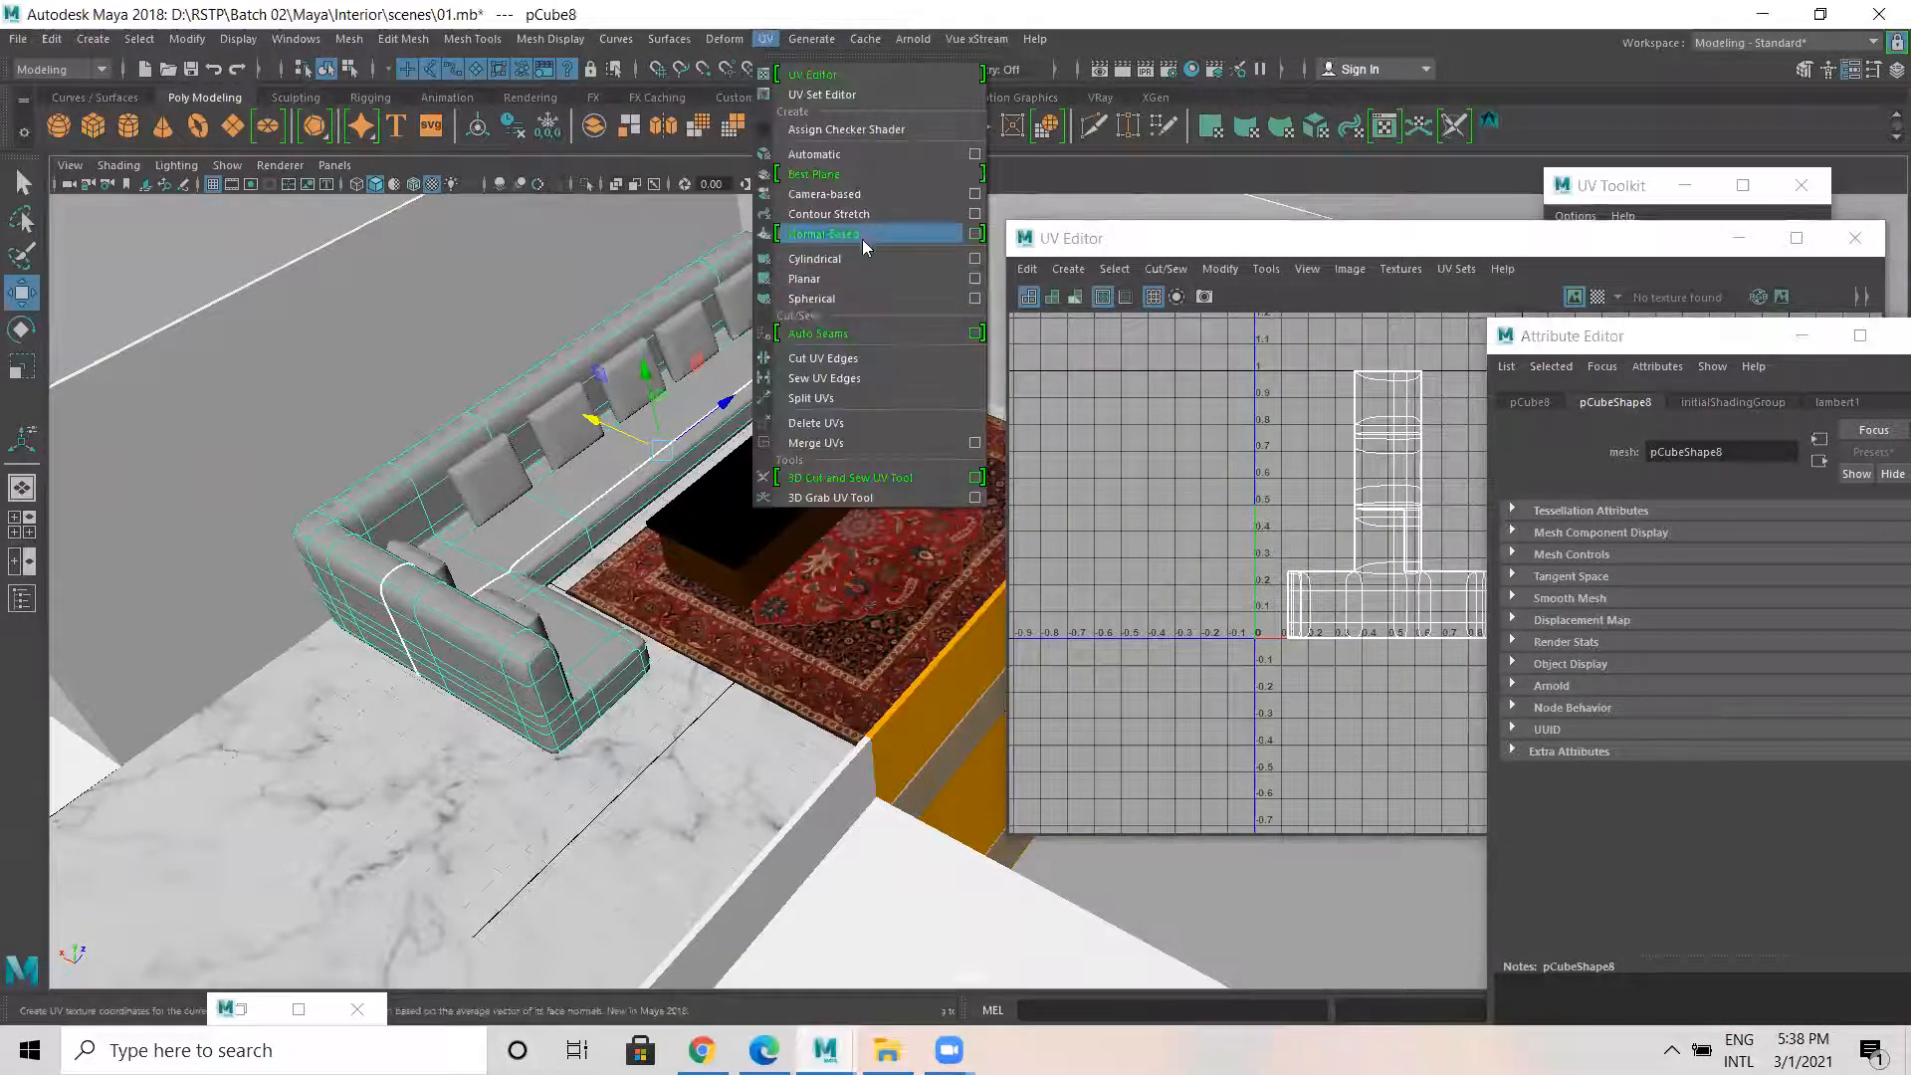
click(916, 155)
drag(1287, 254, 1075, 225)
Return to object mode and assign a new aiStandardSurface material to the sofa.
right_drag(548, 468, 590, 420)
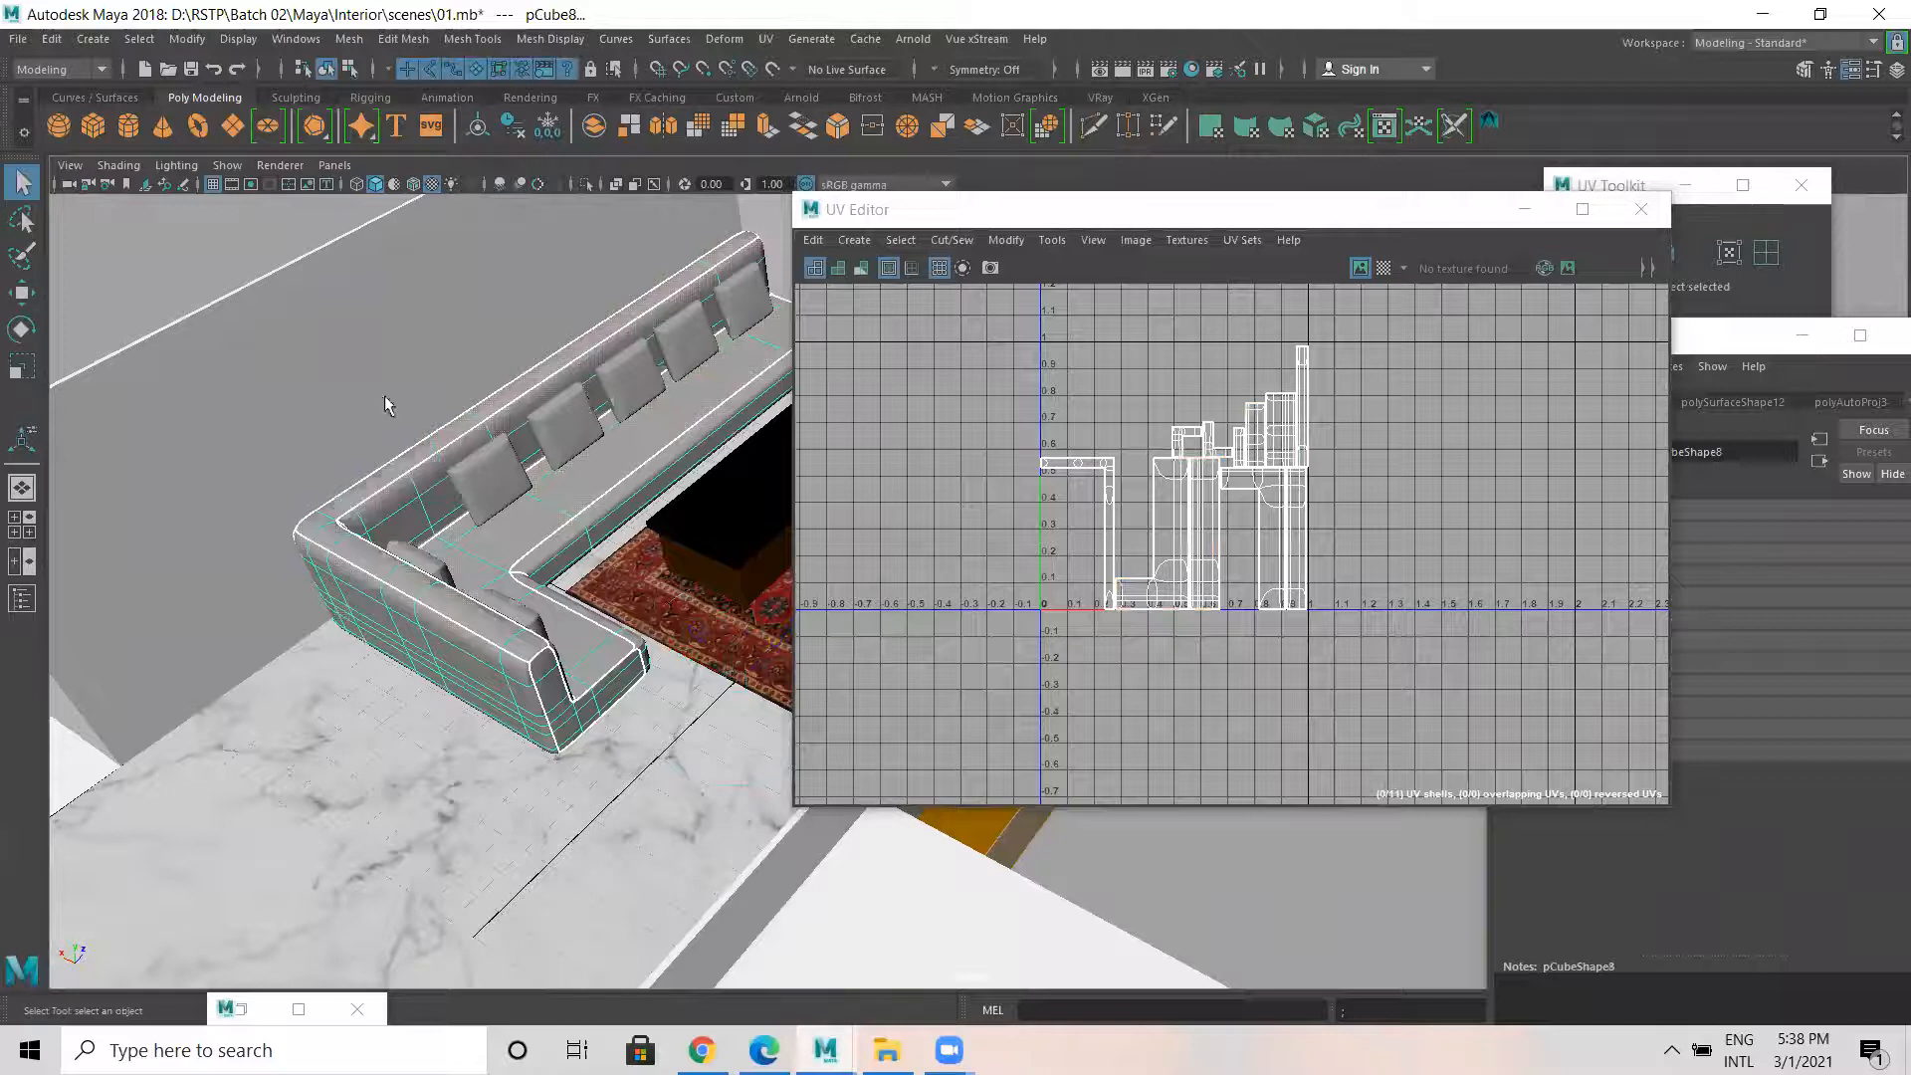
click(171, 279)
click(502, 560)
right_drag(510, 480, 549, 978)
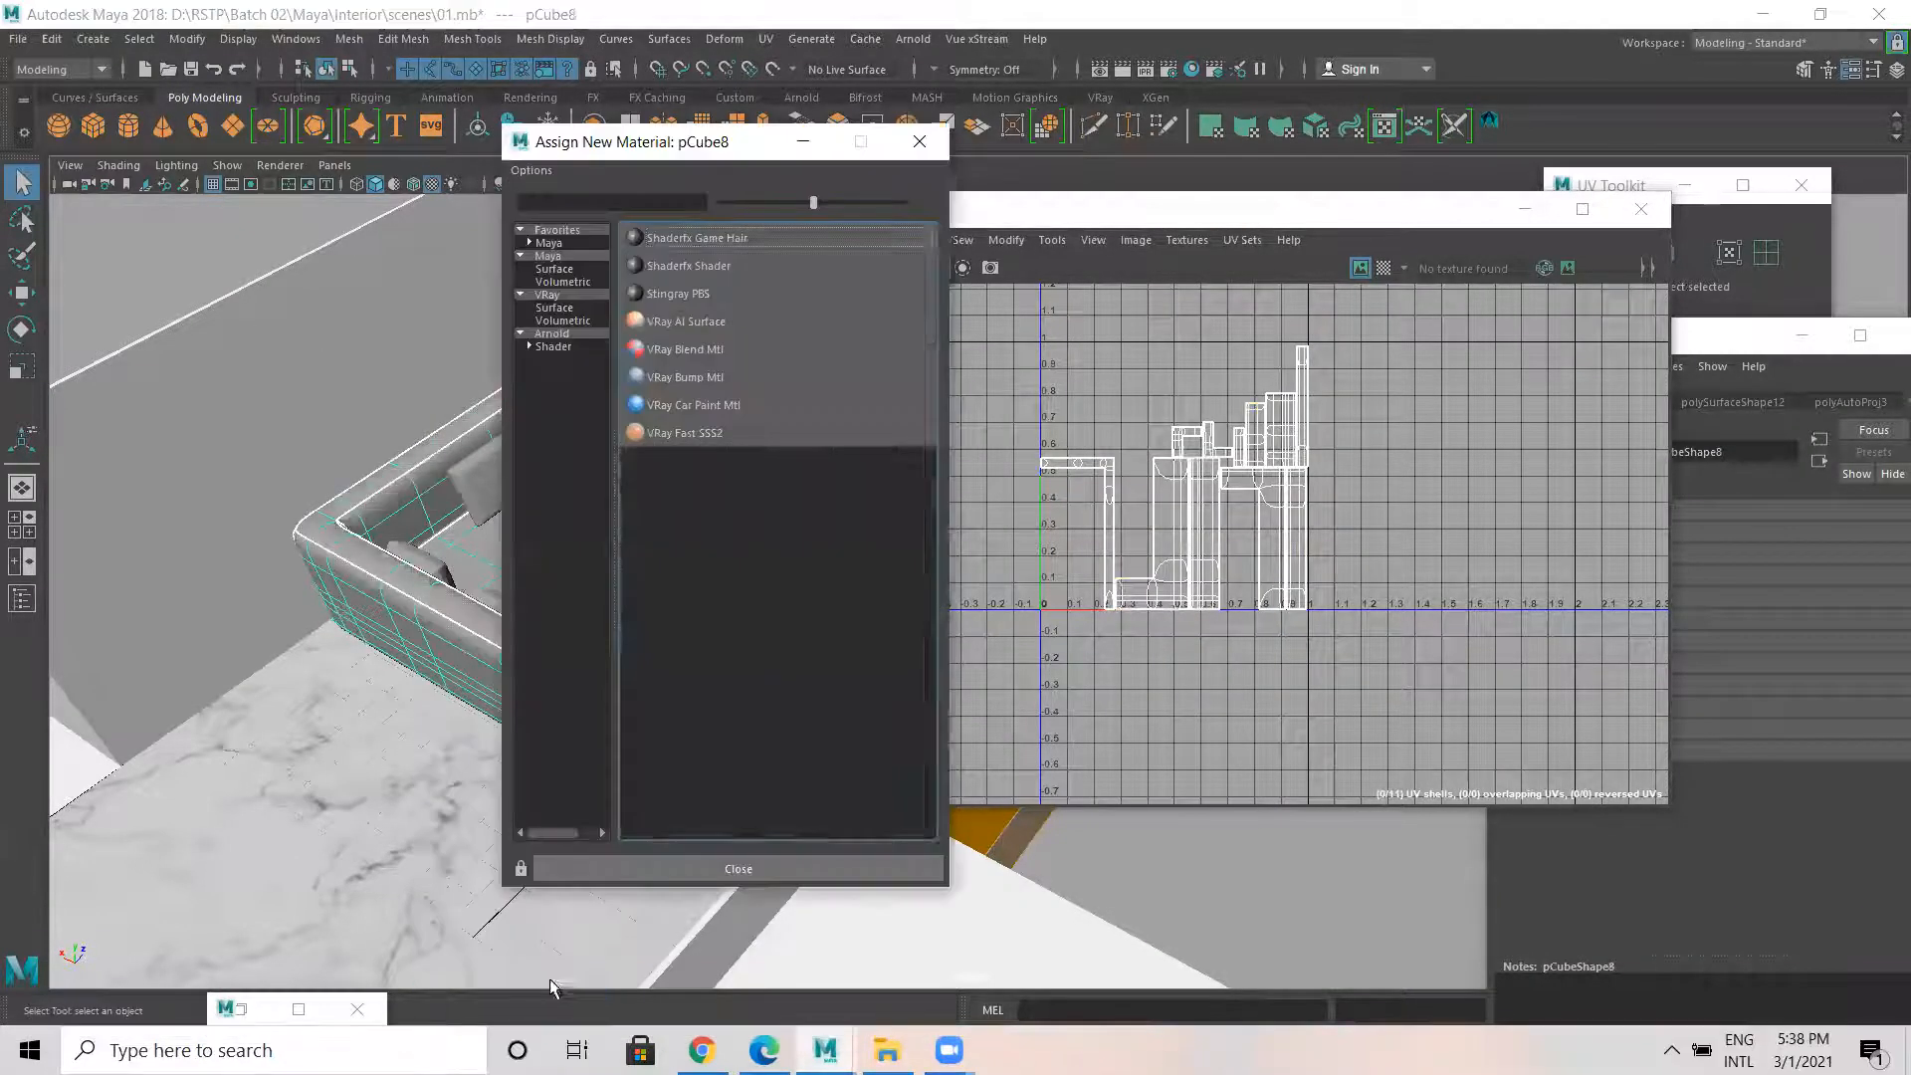
click(551, 348)
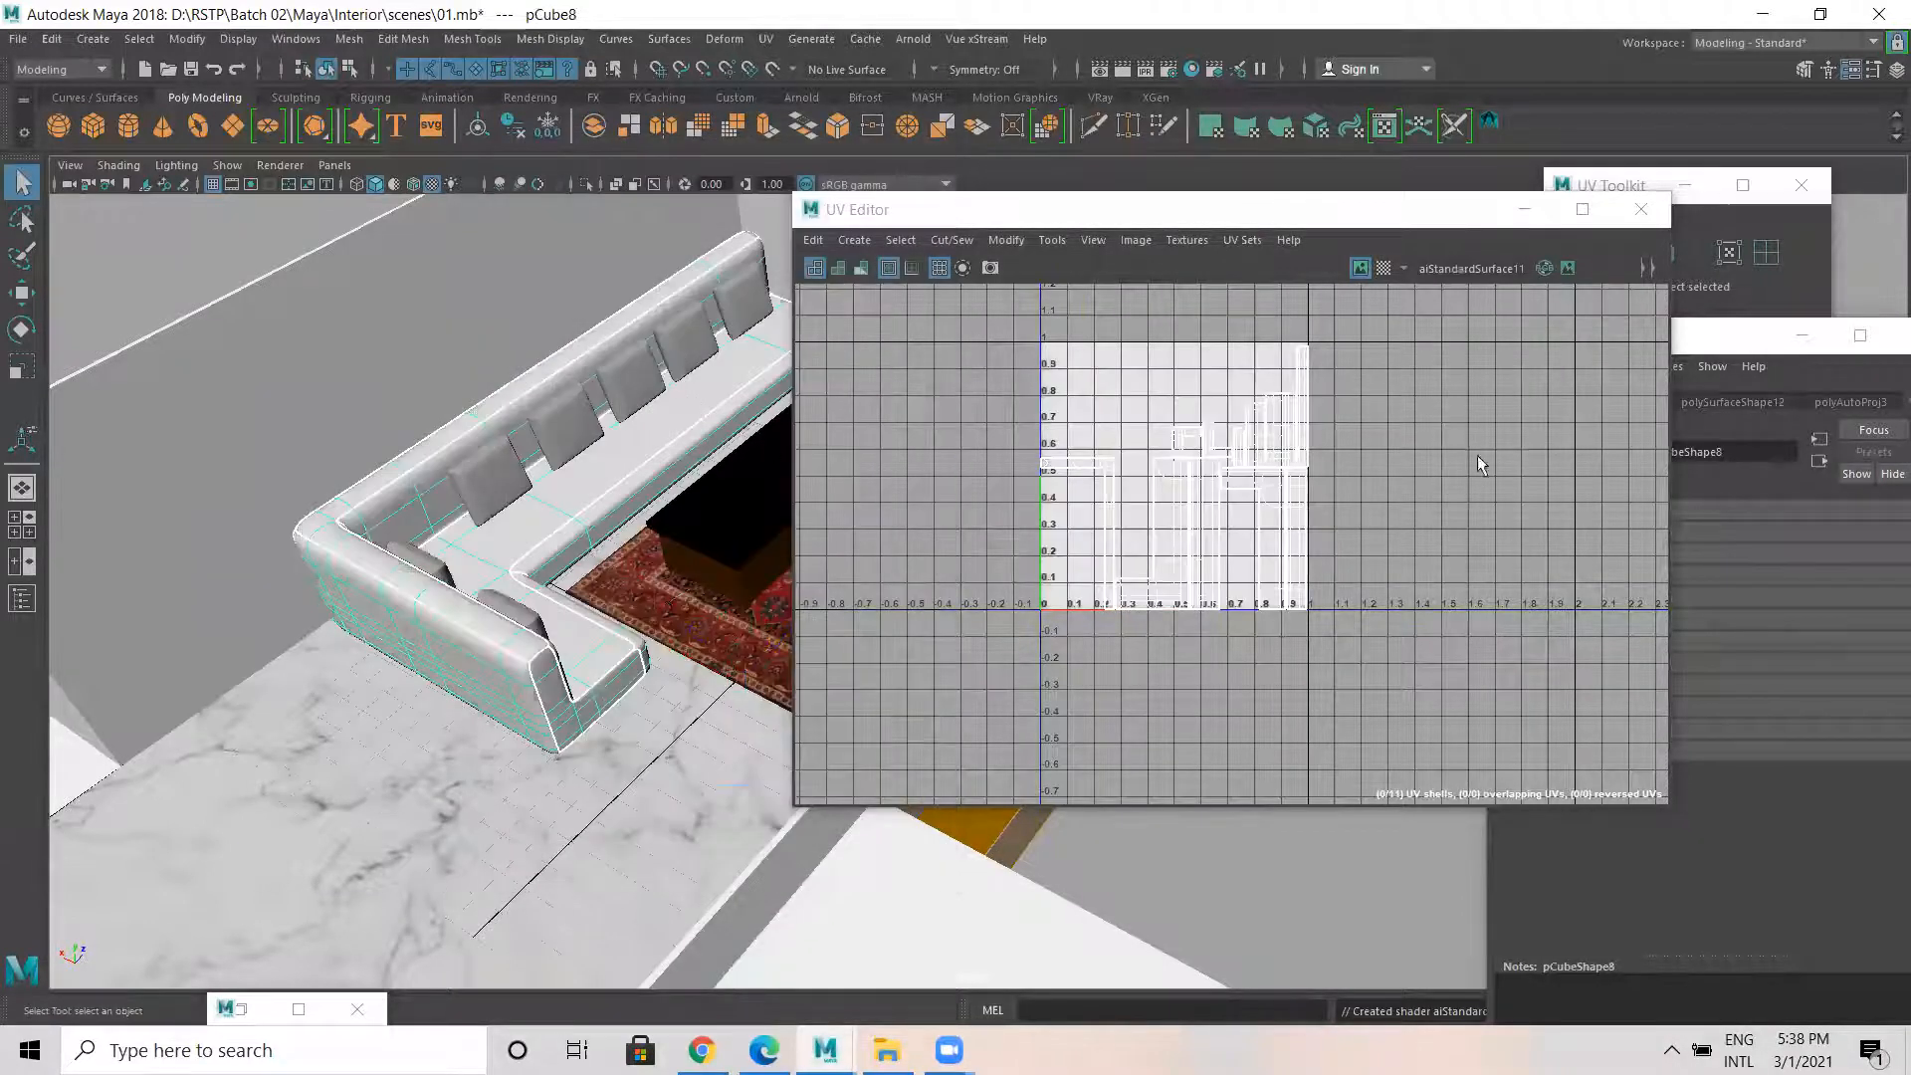
Close the UV Editor and rename the sofa's material as Sofa.
click(1639, 211)
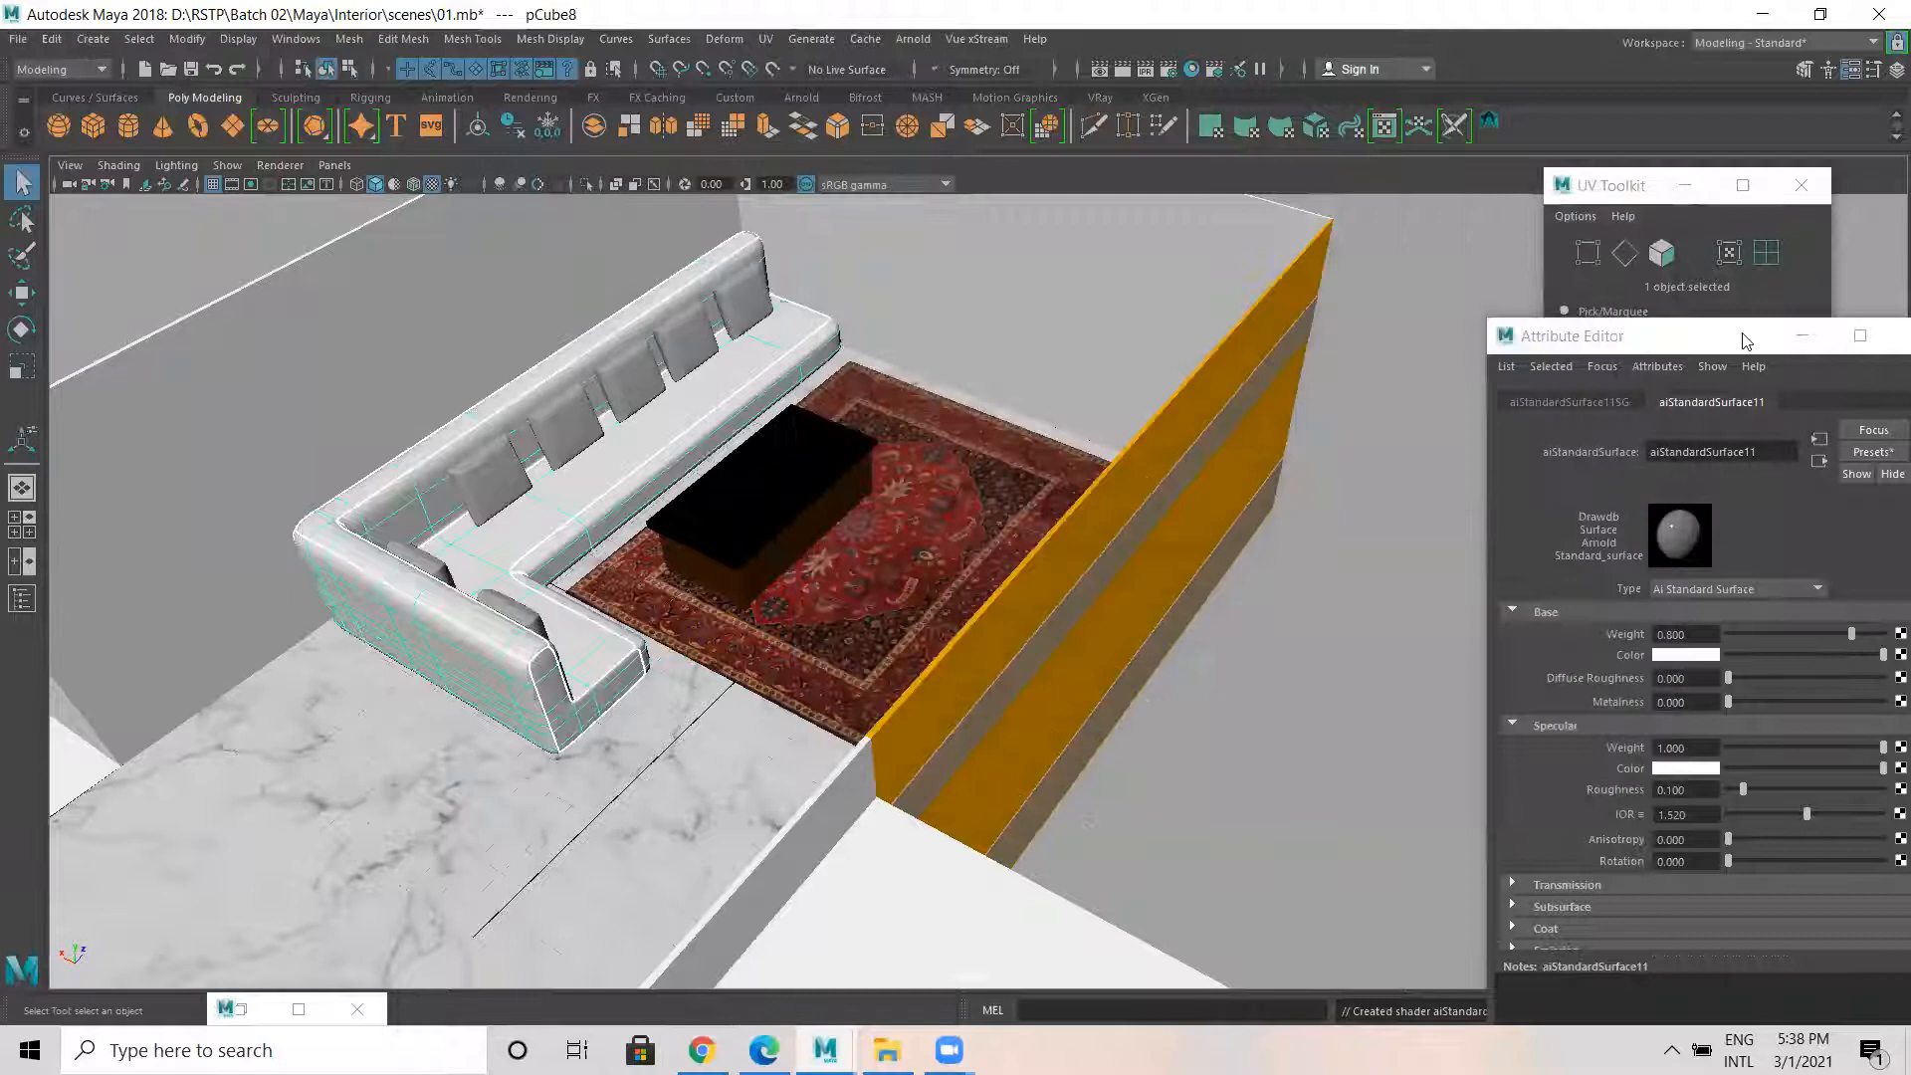
drag(1744, 340, 1218, 196)
double_click(1252, 309)
text(Sofa)
key(Return)
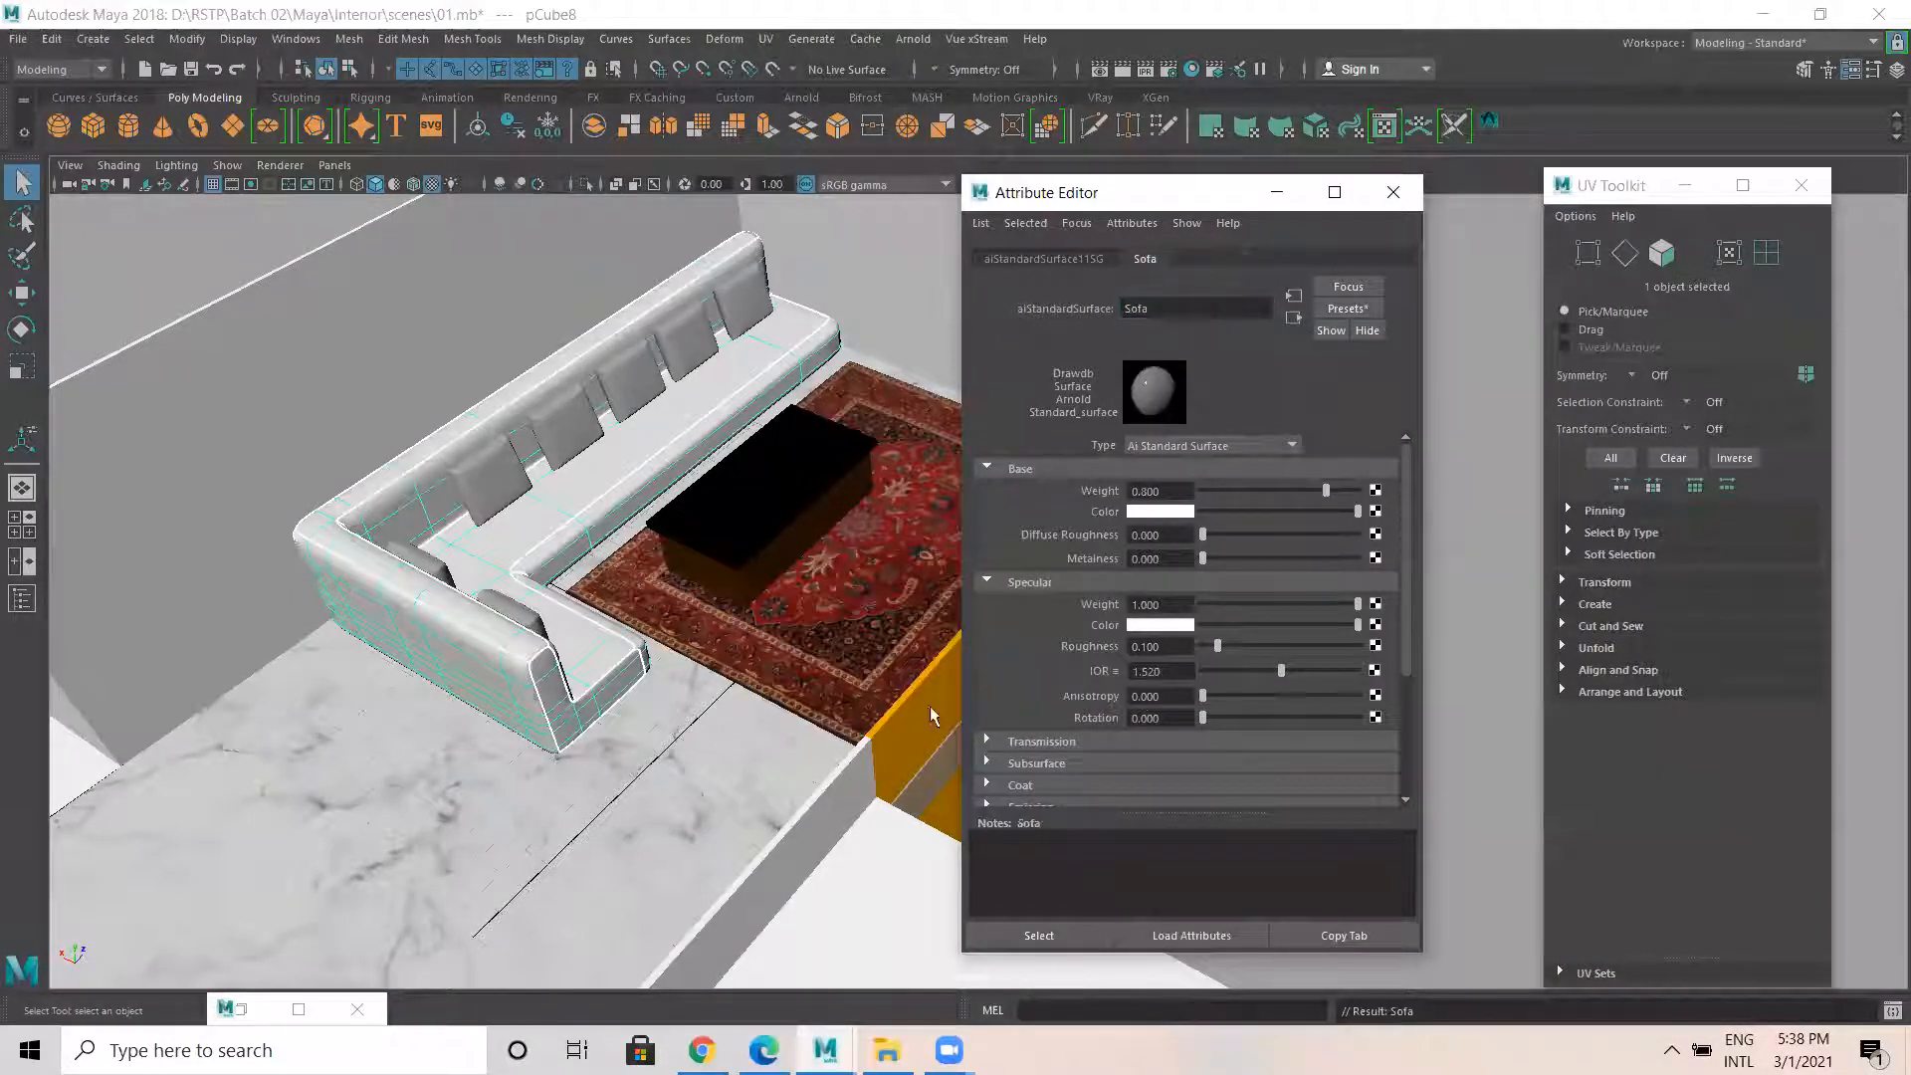
Connect a File texture to the Sofa material's base color and load the white tufted leather image from the sourceimages folder.
click(1376, 535)
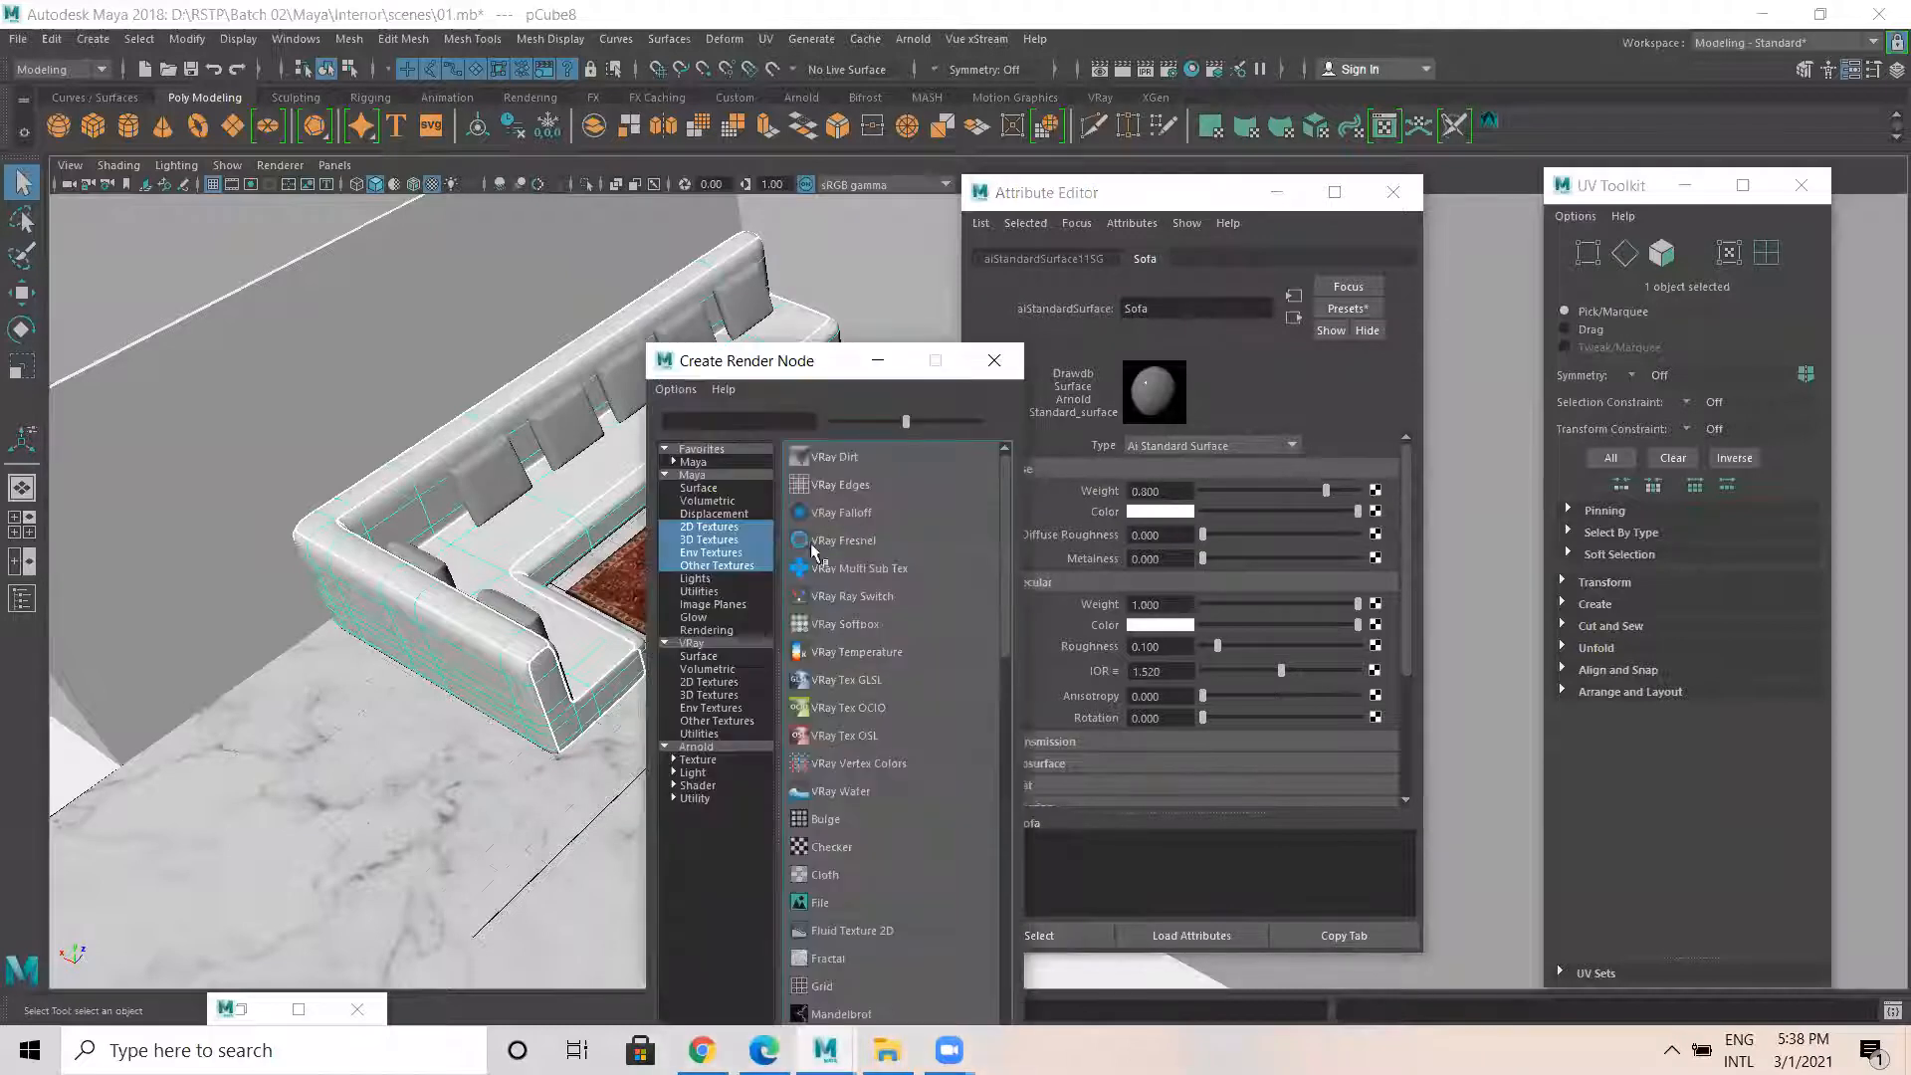
click(832, 905)
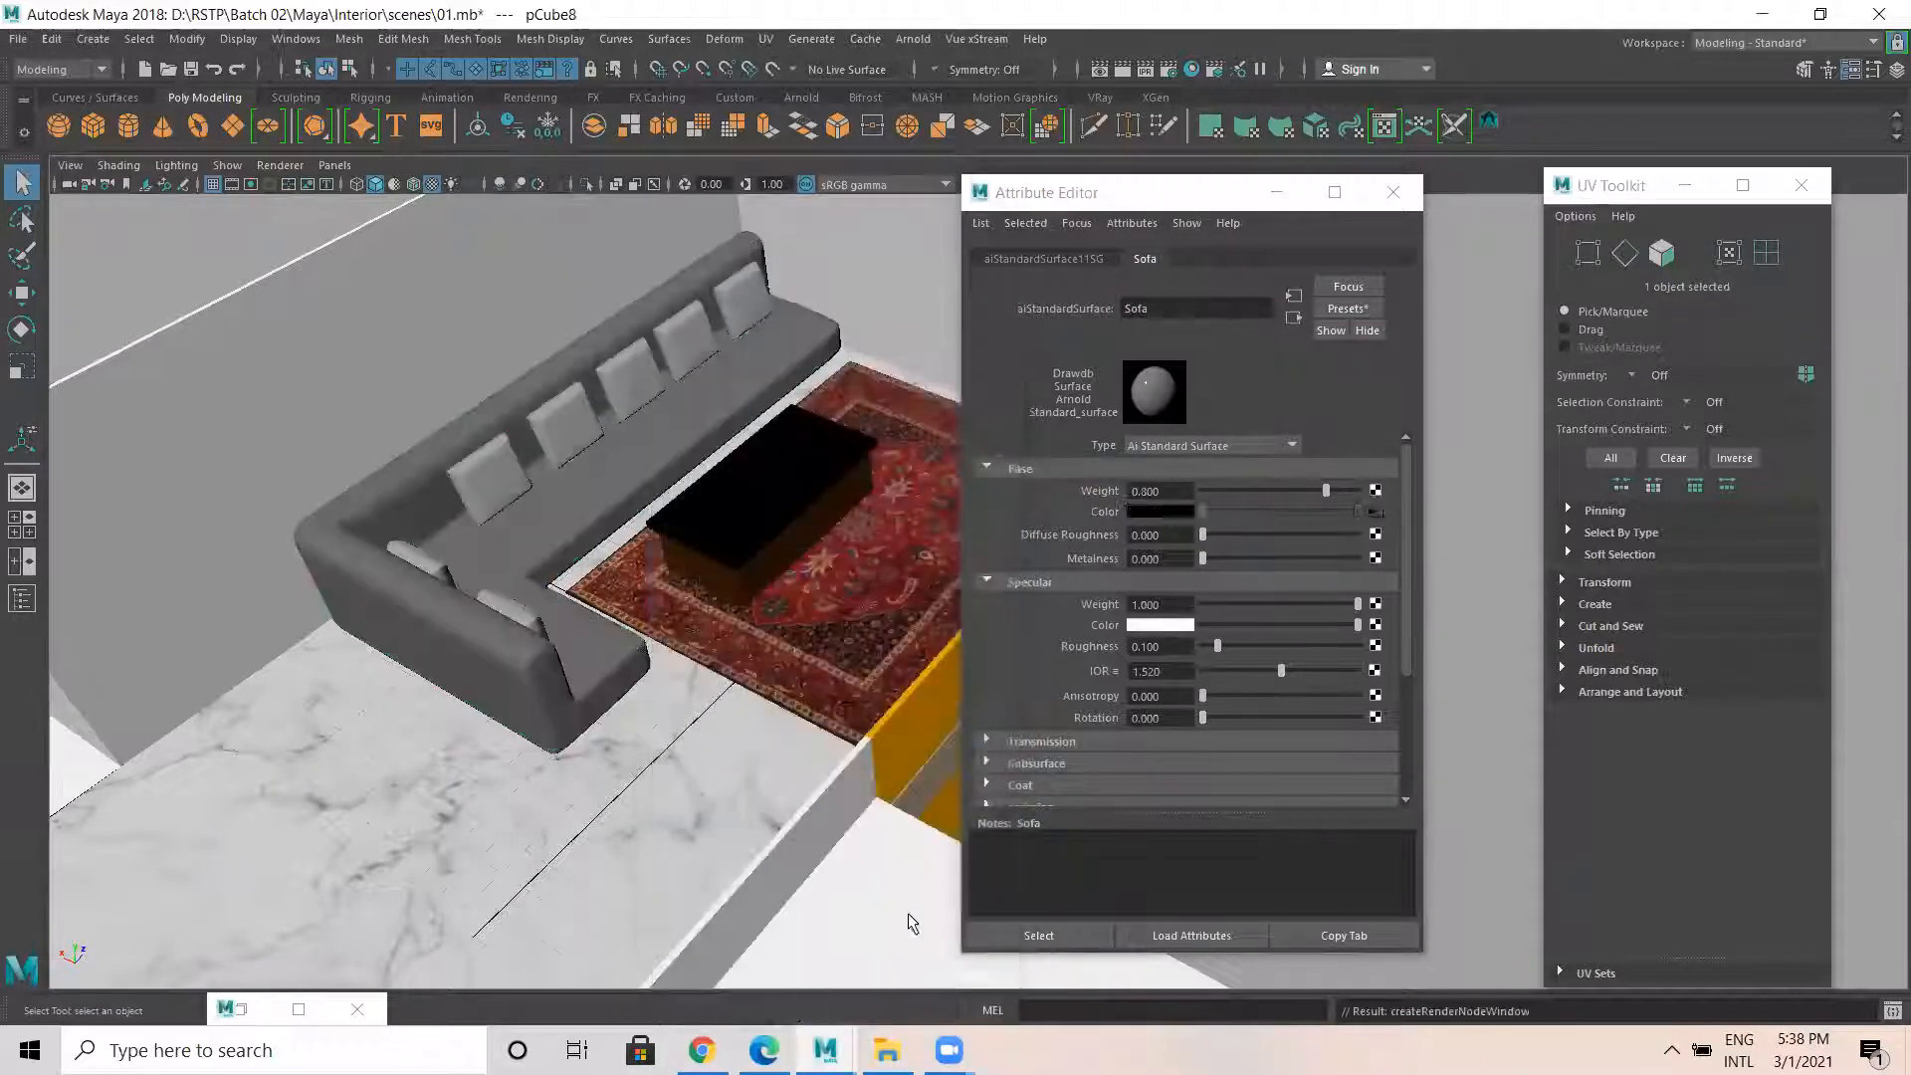
click(1378, 518)
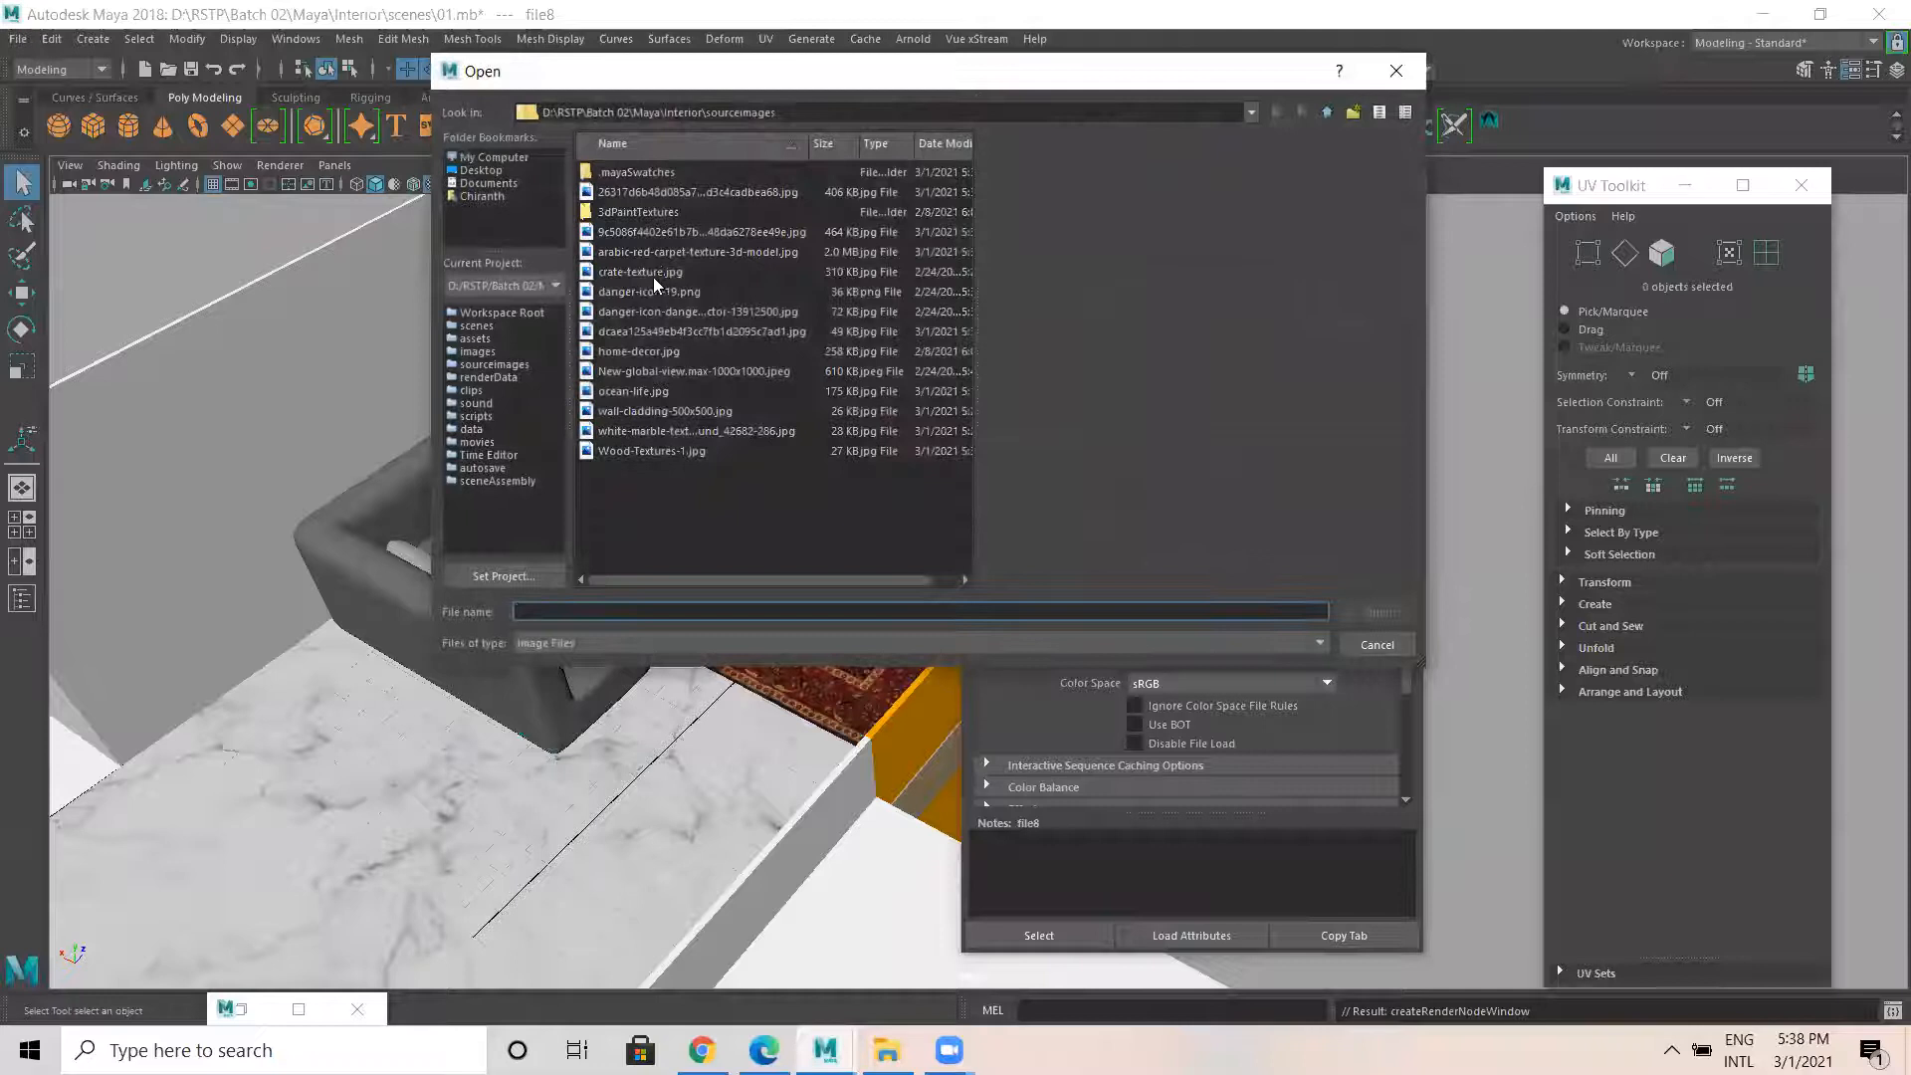
click(638, 237)
click(631, 193)
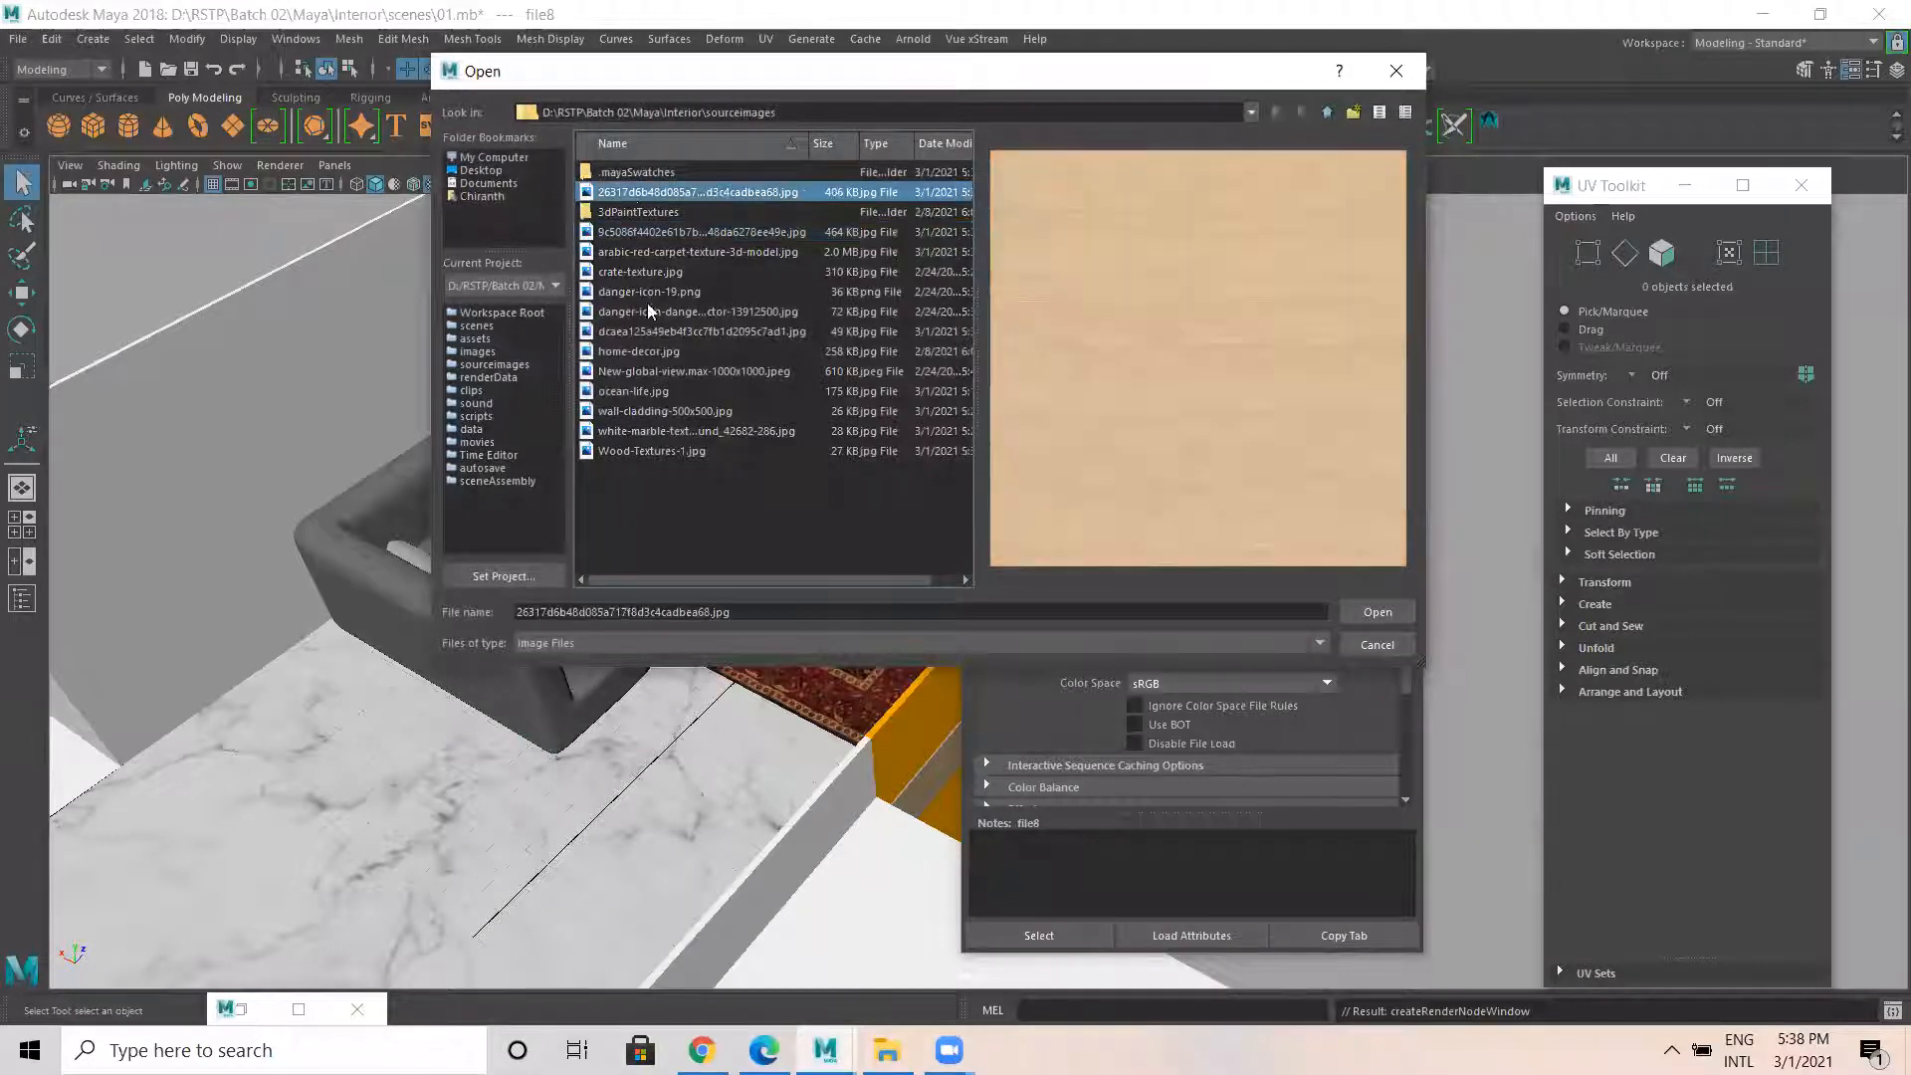
click(652, 331)
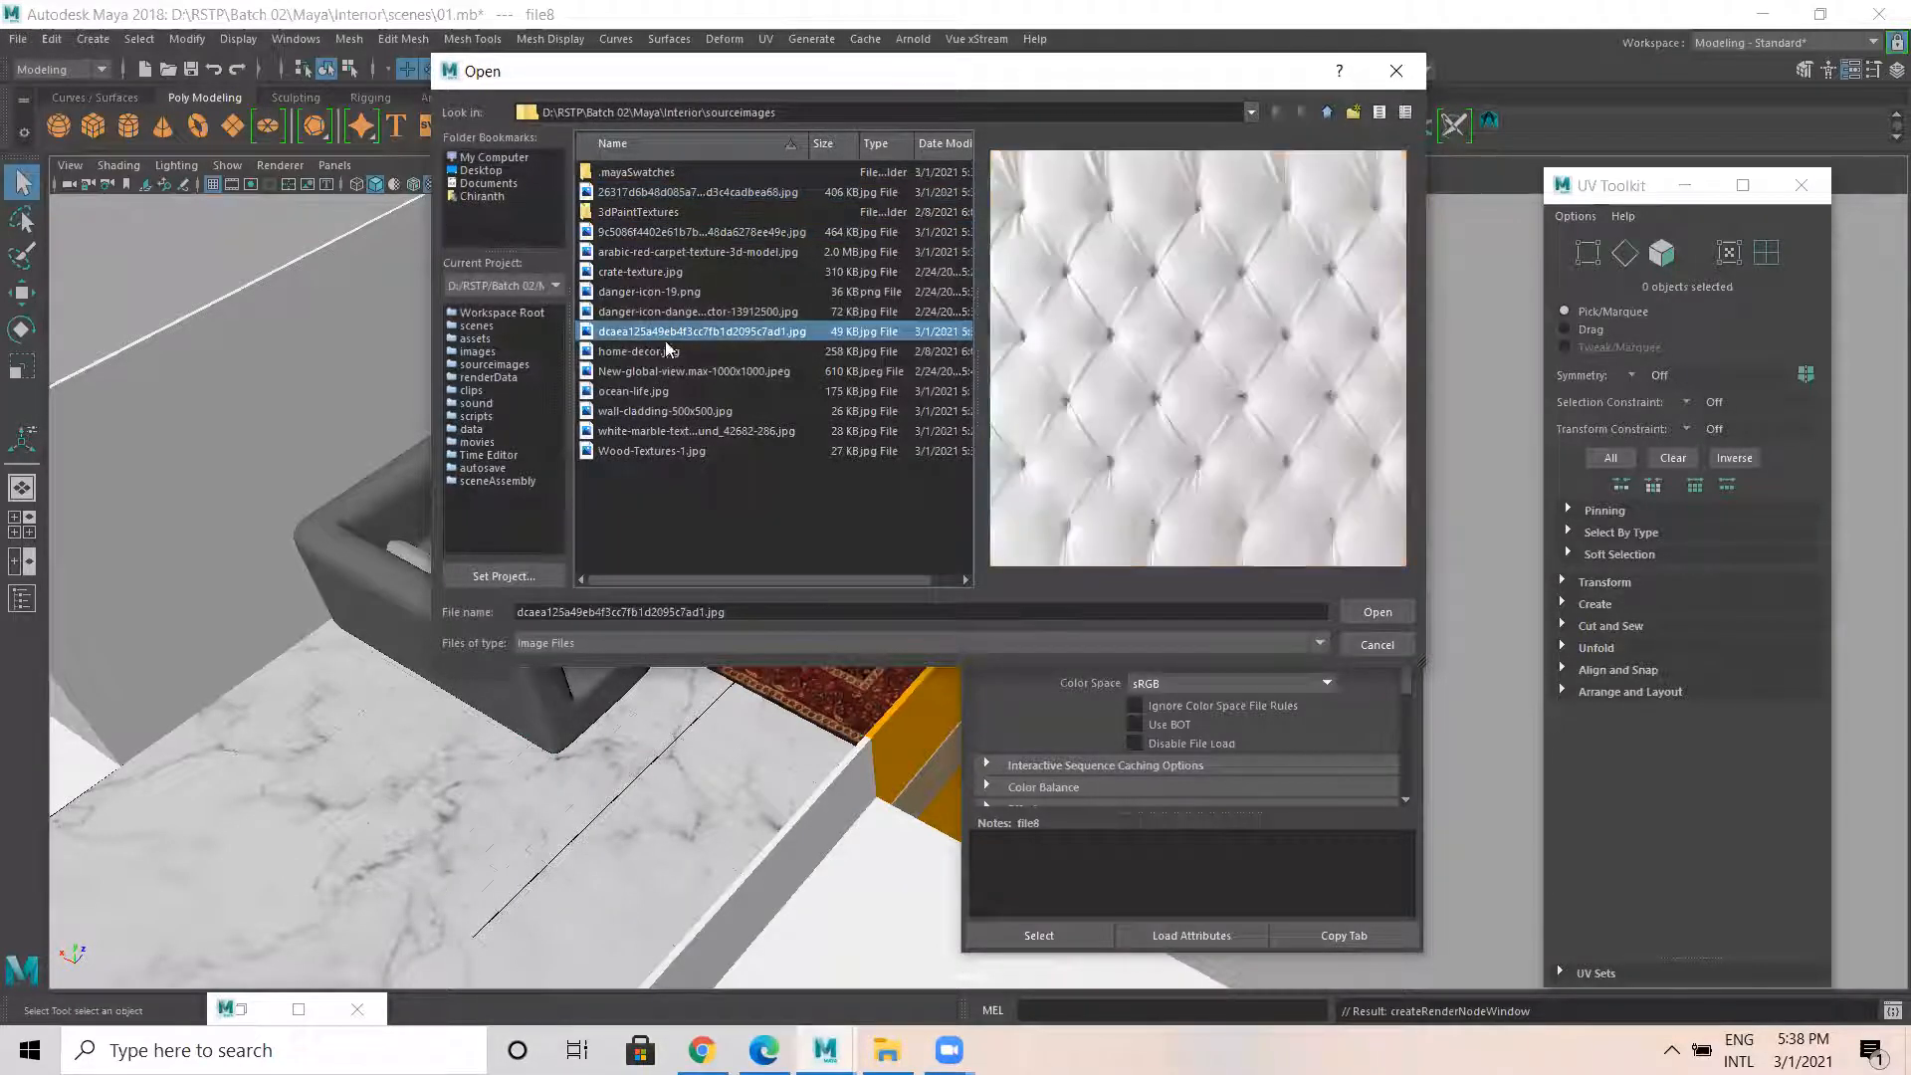
click(1392, 615)
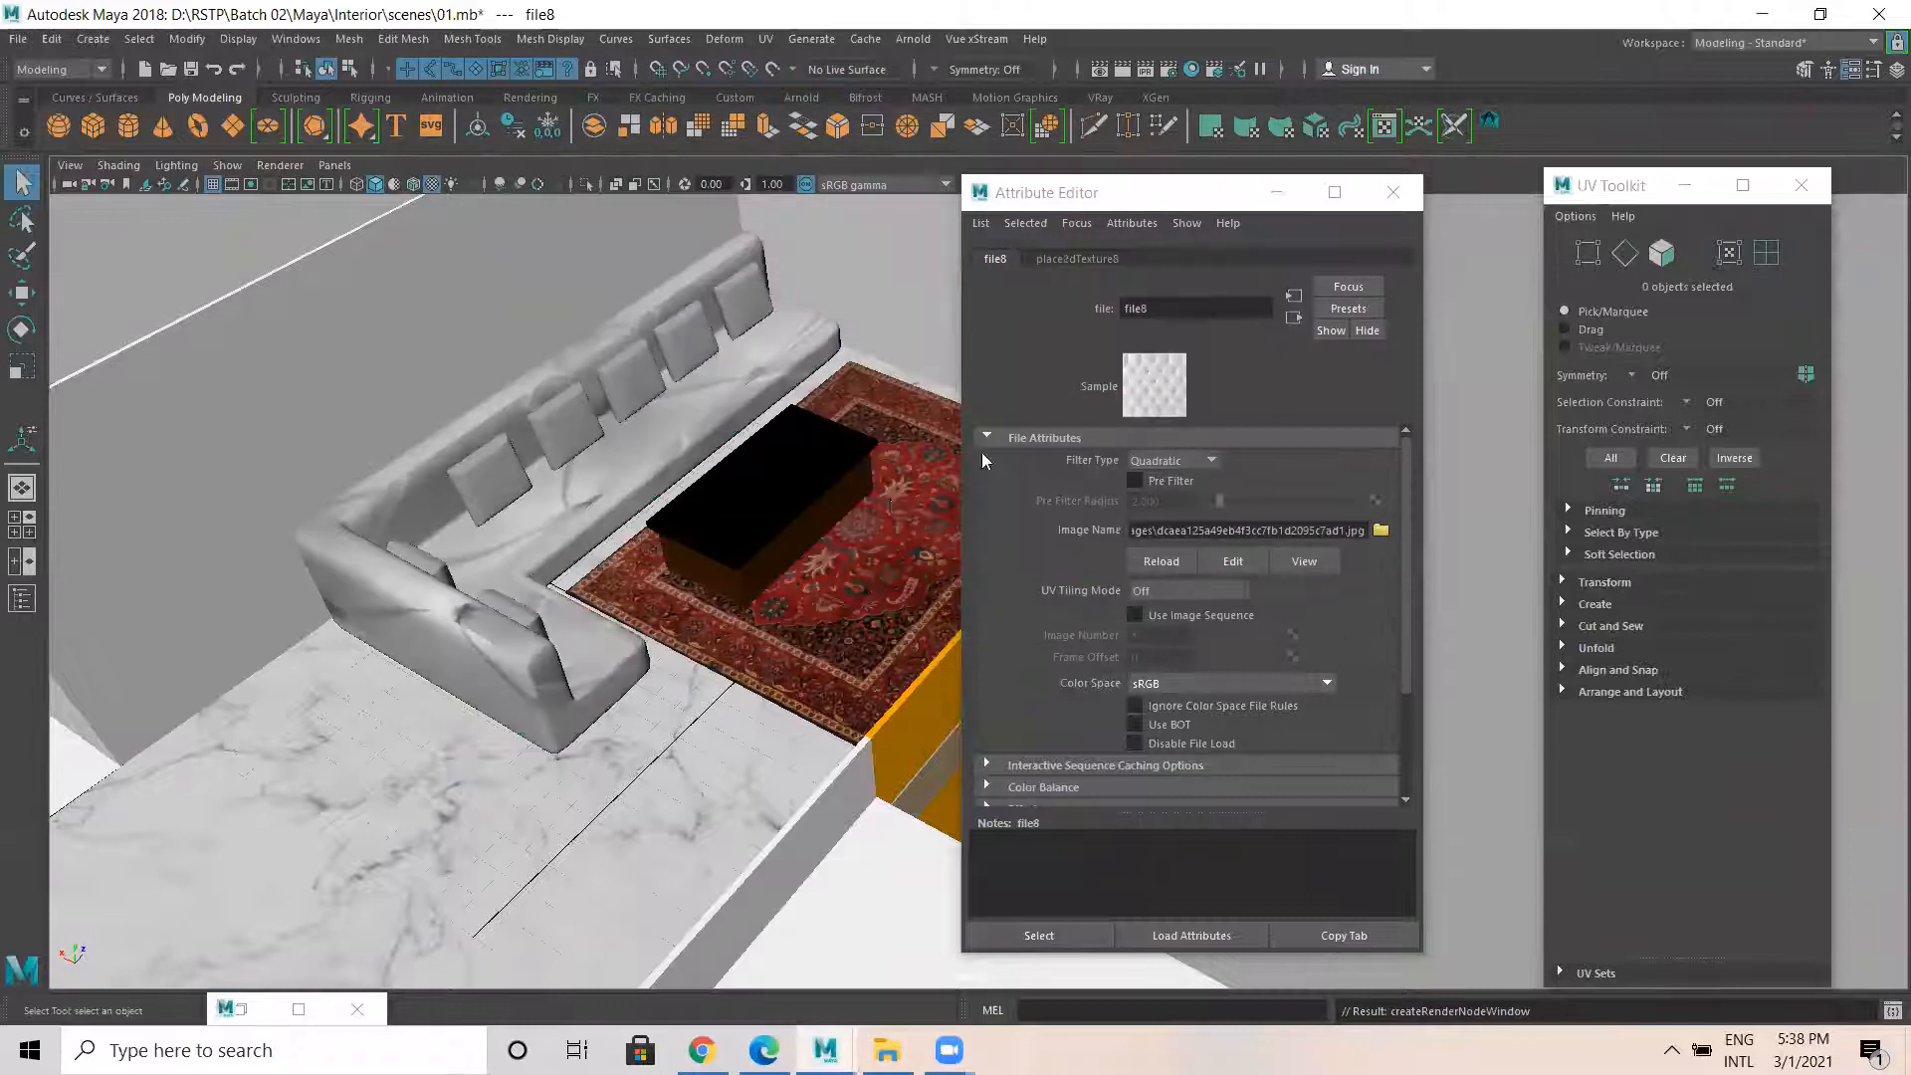
Set the tufted leather texture's Repeat UV to 5 by 5.
scroll(472, 764, up, 5)
alt+drag(472, 765, 725, 535)
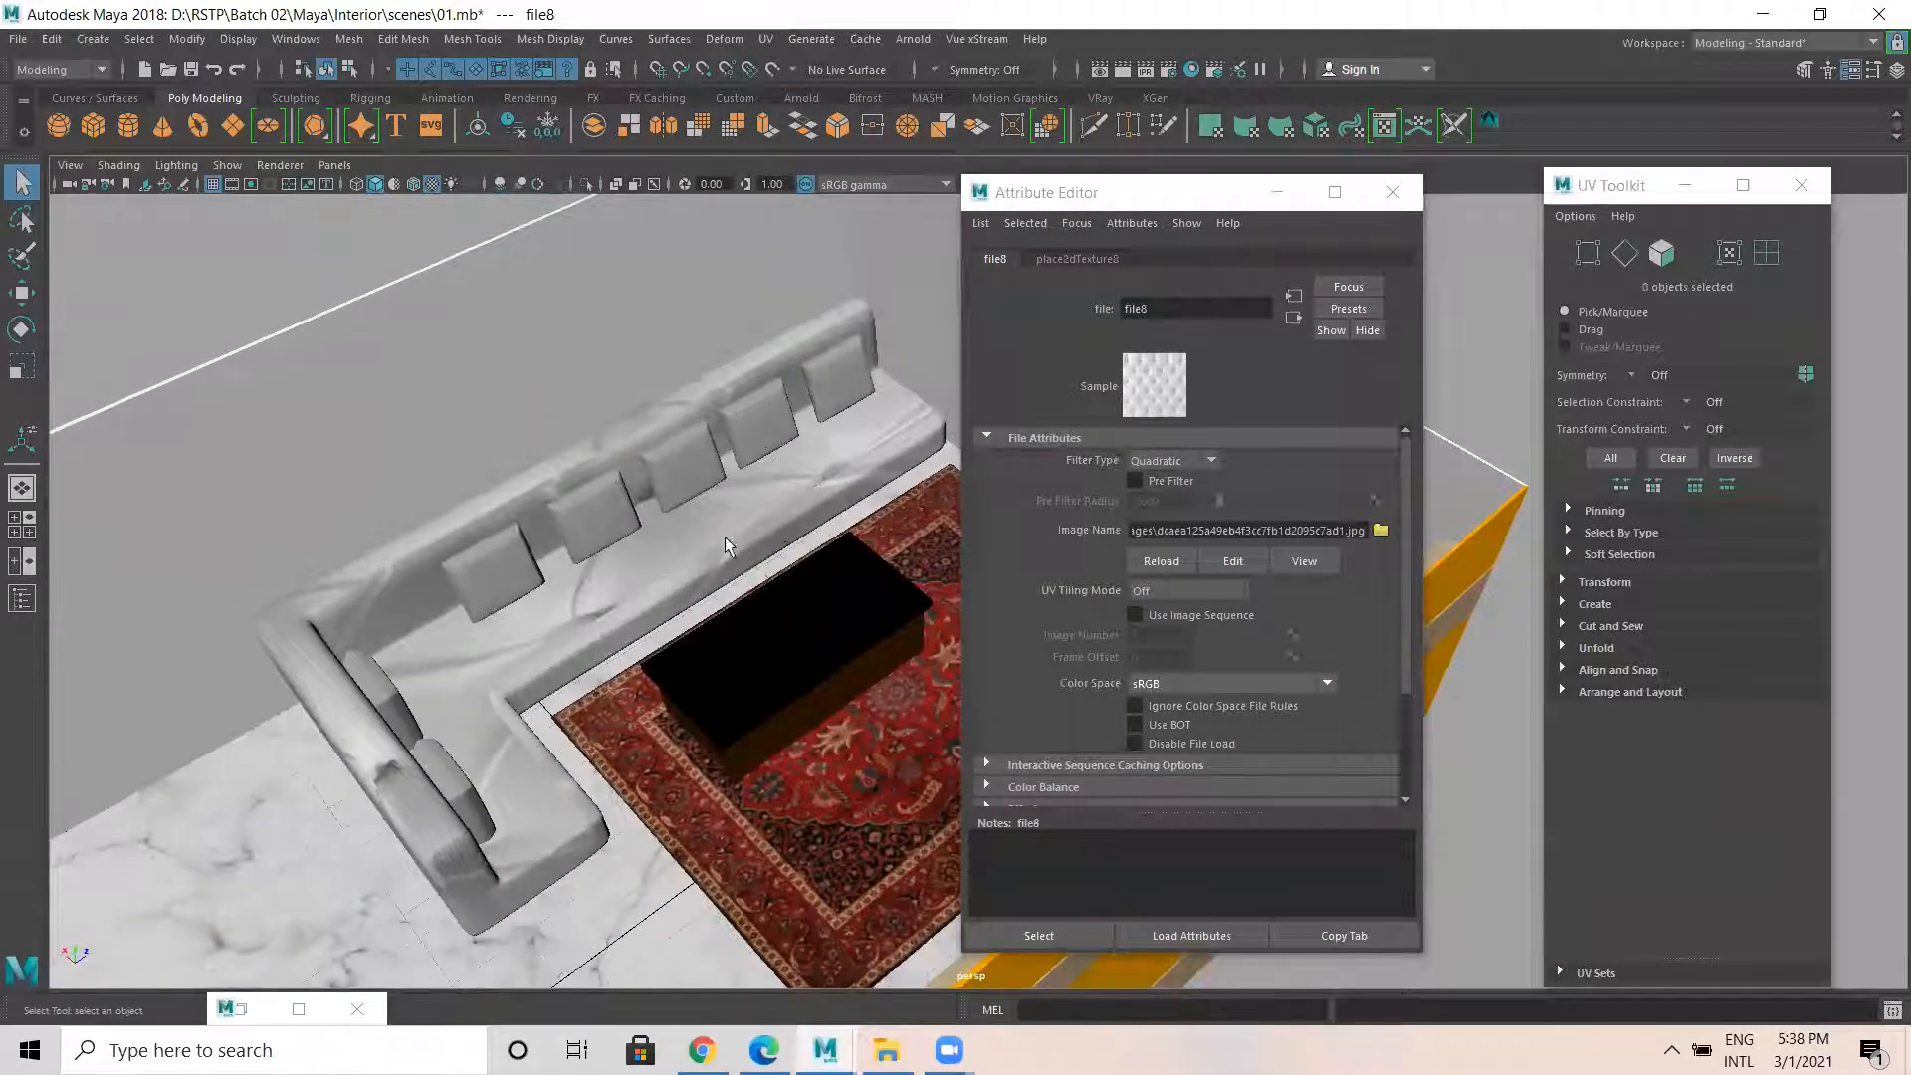
click(1074, 259)
double_click(1154, 613)
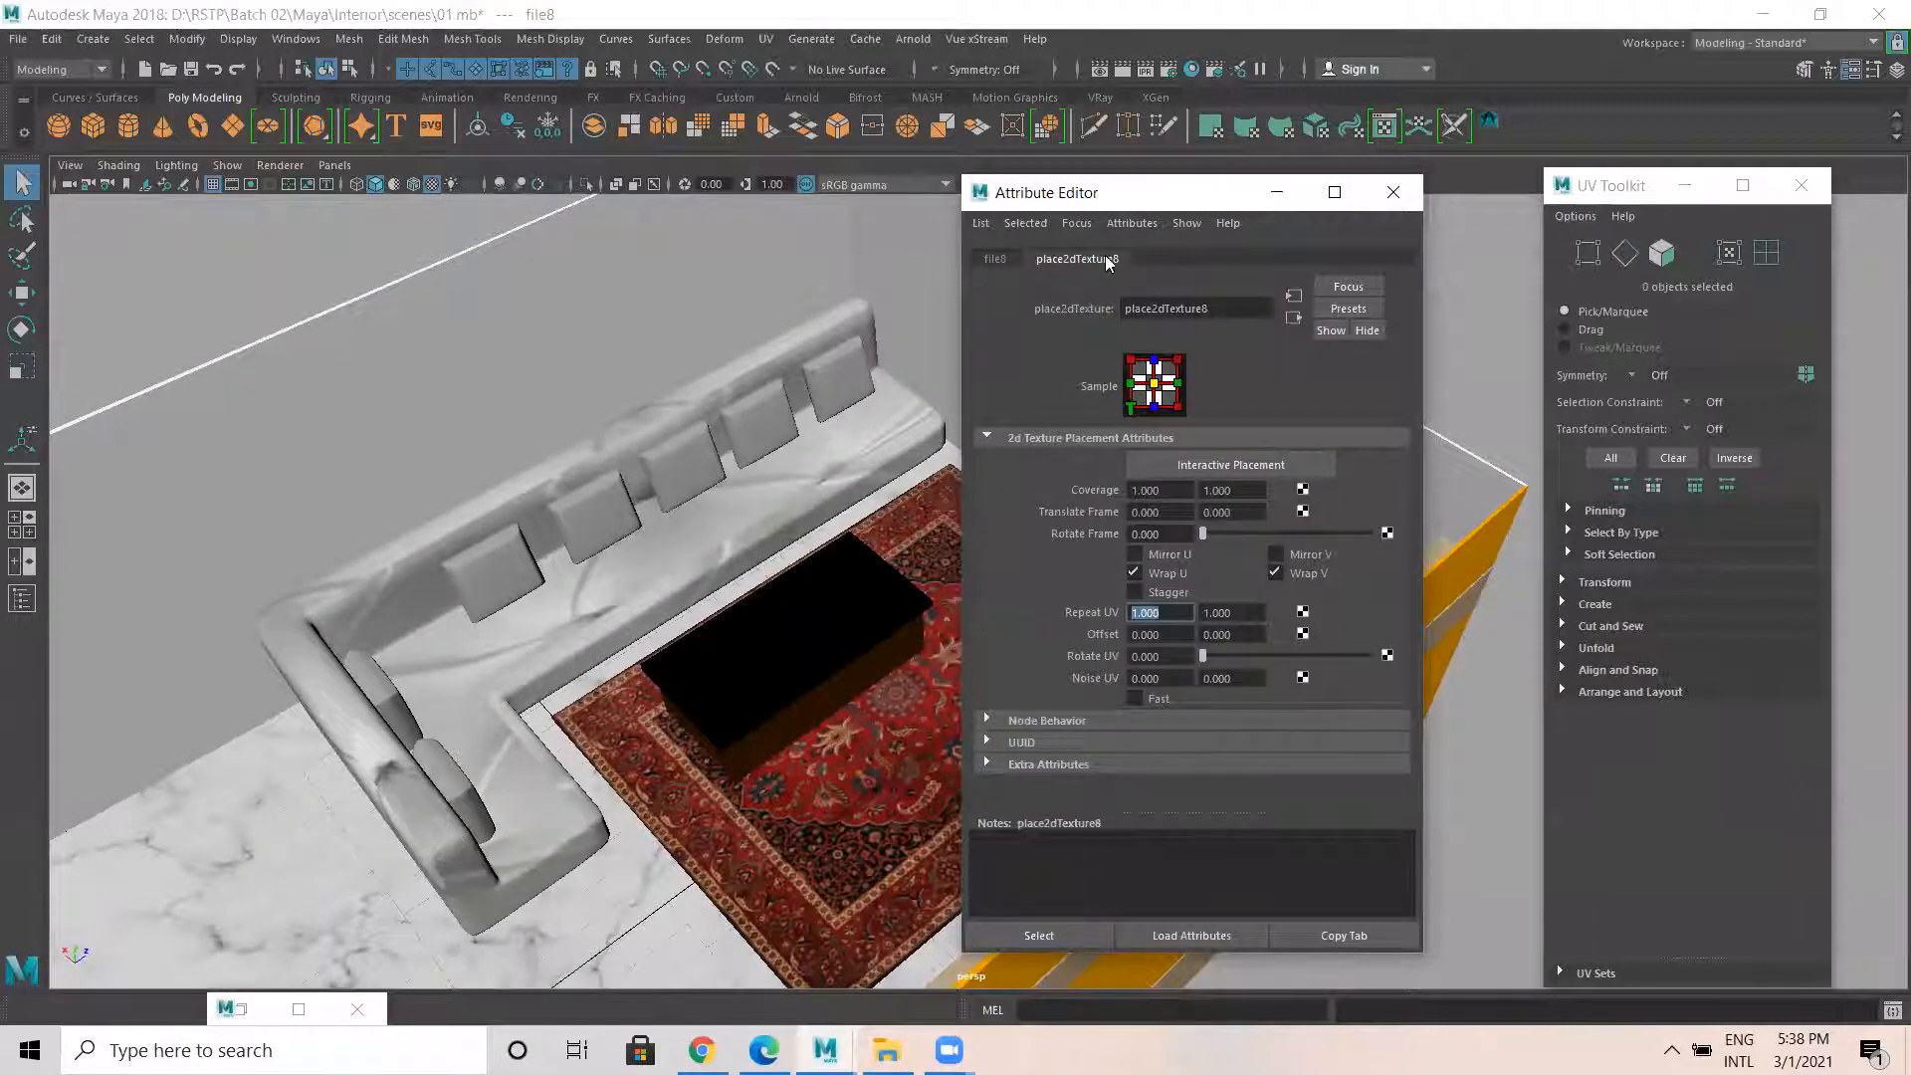
text(5)
key(Return)
double_click(1231, 612)
text(5)
key(Return)
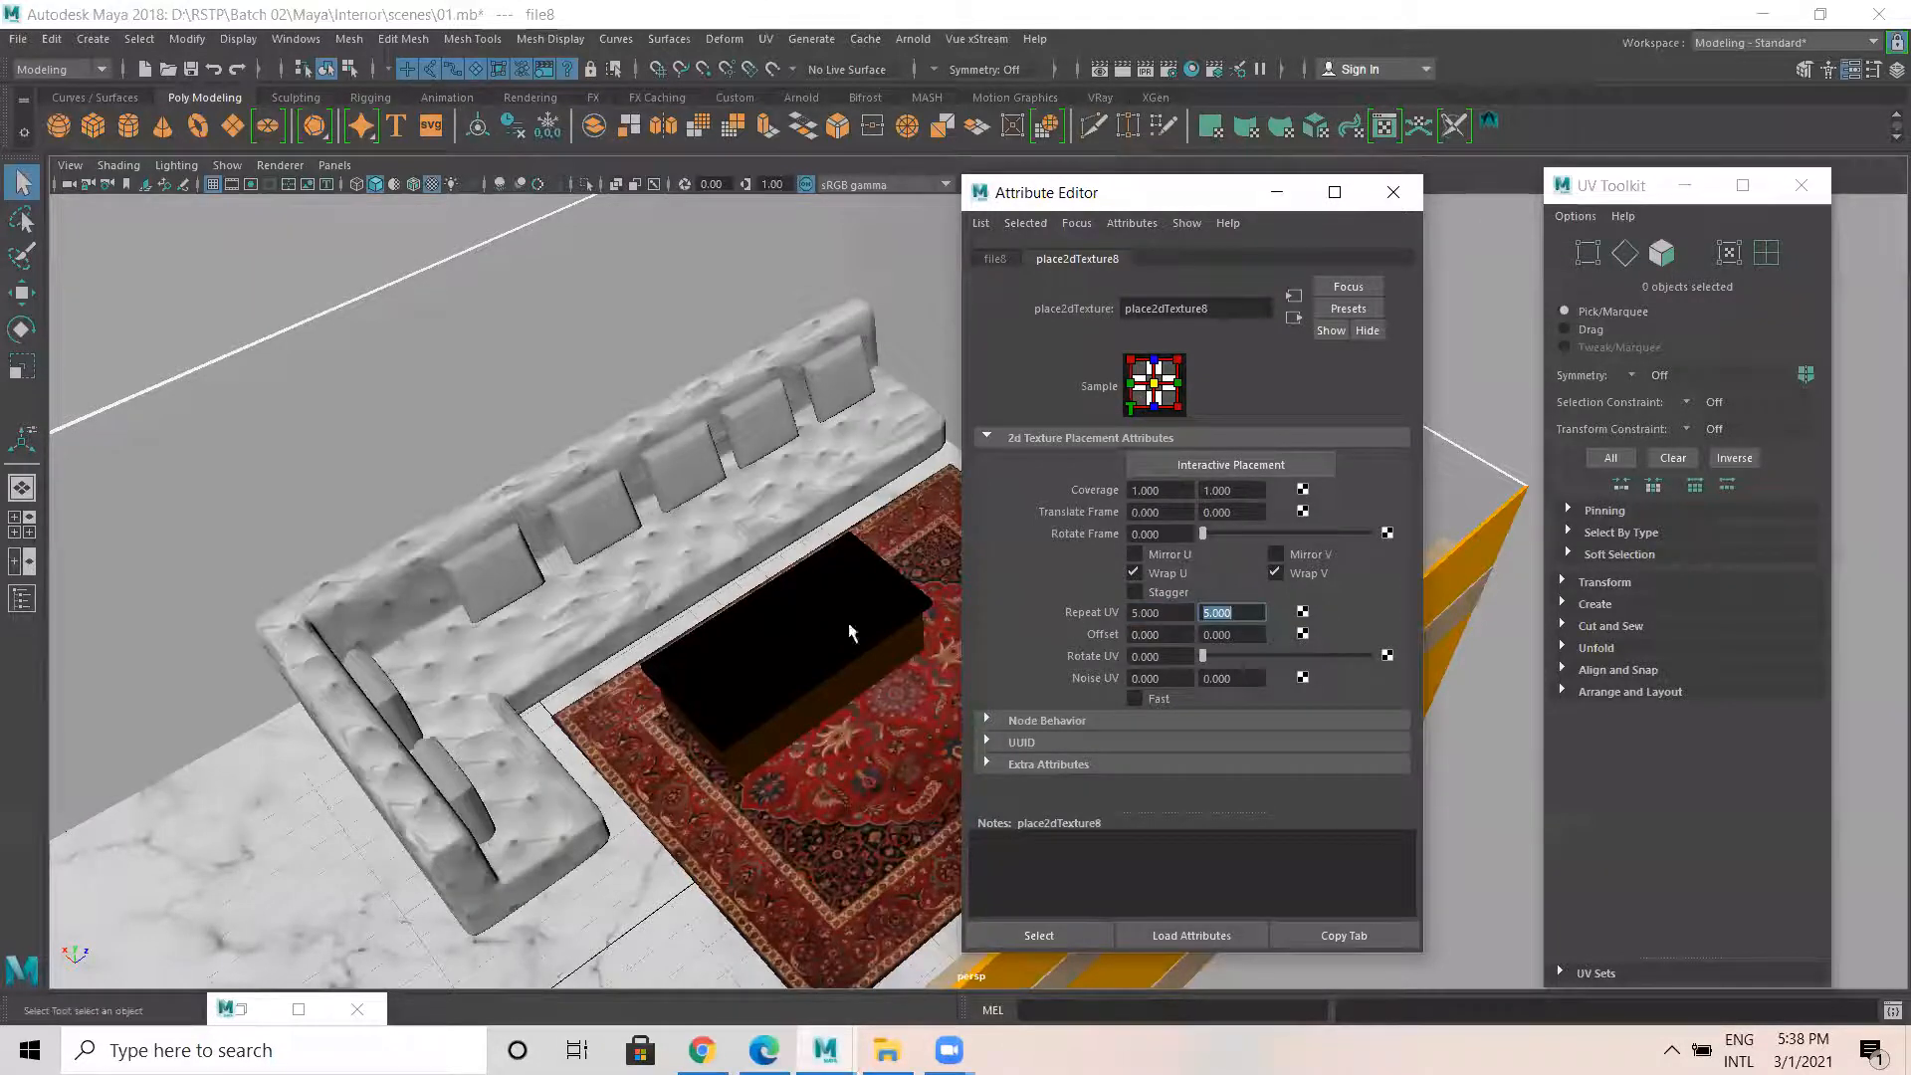
Set the tufted leather texture's Repeat UV to 10 by 10 and inspect the tiling on the sofa up close.
text(10)
key(Return)
double_click(1189, 613)
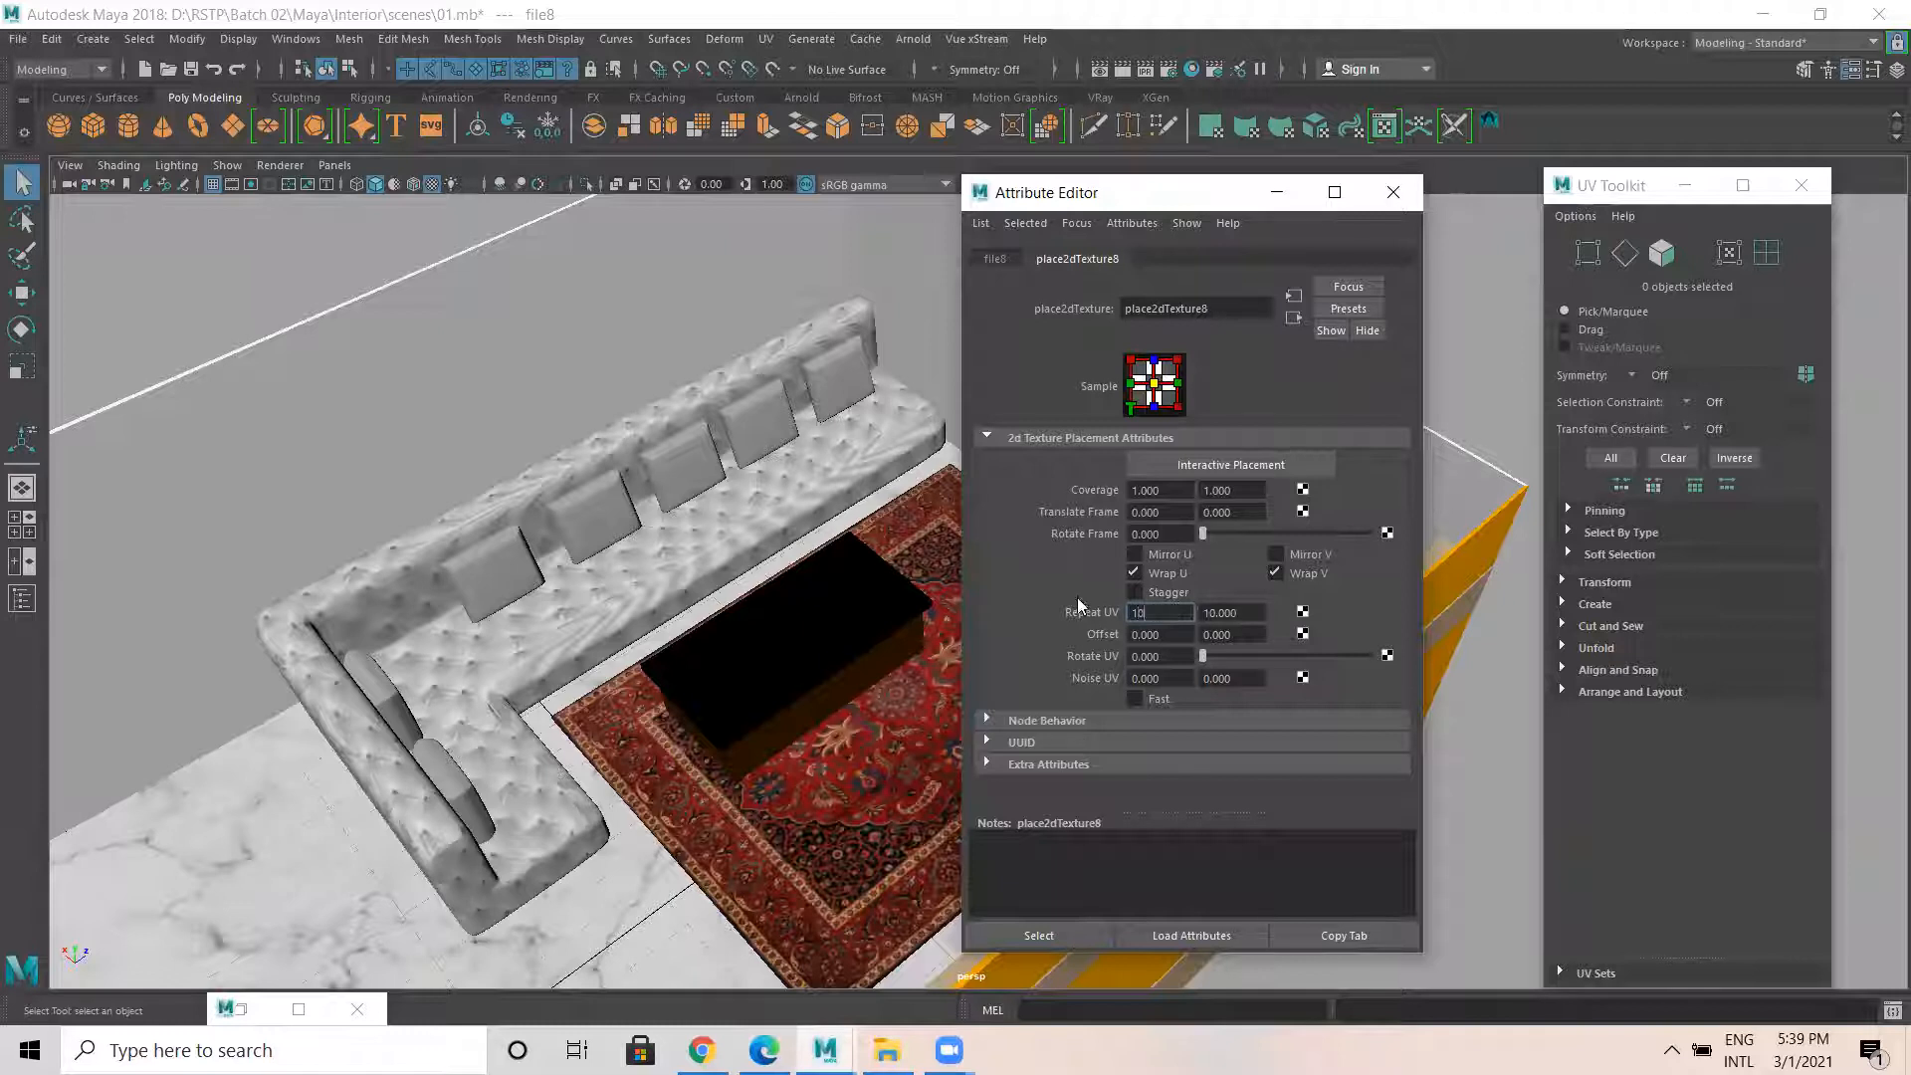
text(10)
key(Return)
alt+drag(567, 538, 443, 692)
alt+middle_drag(443, 692, 528, 601)
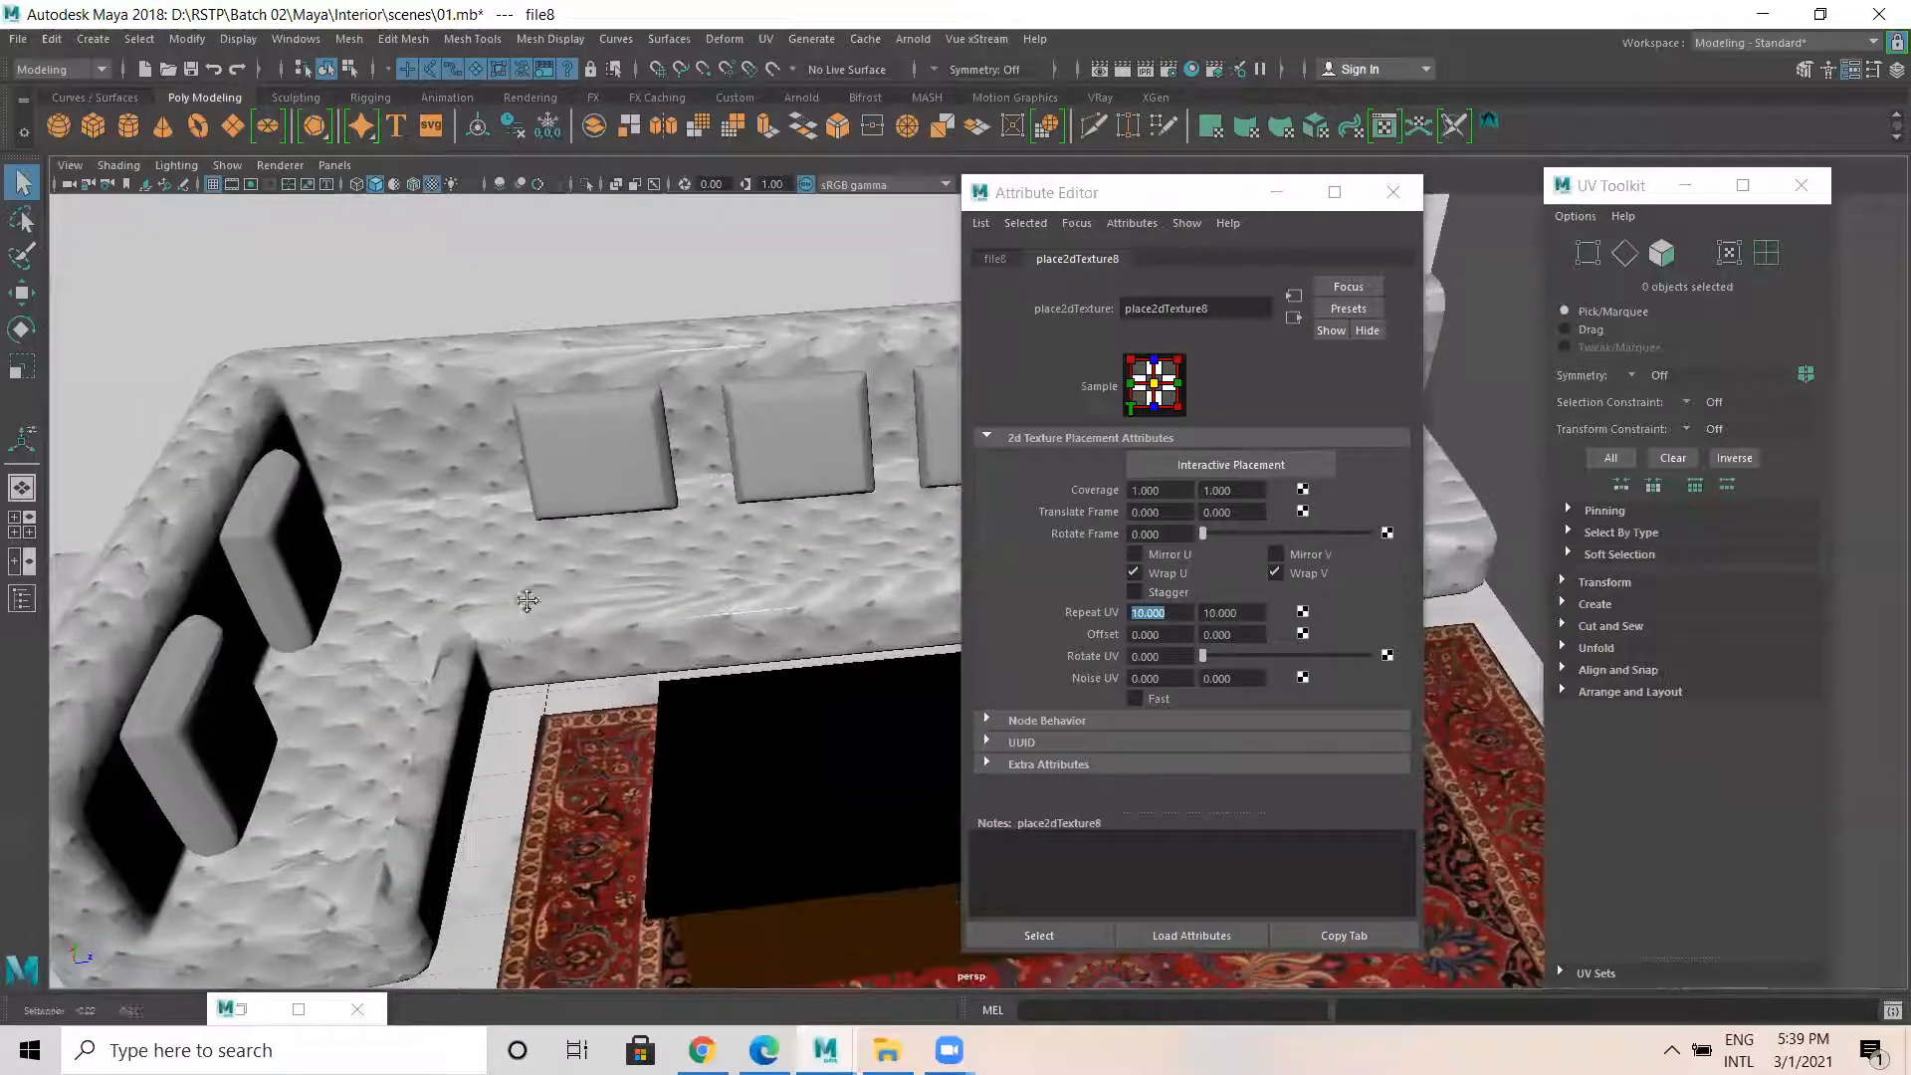
Select the sofa and delete its construction history.
click(643, 562)
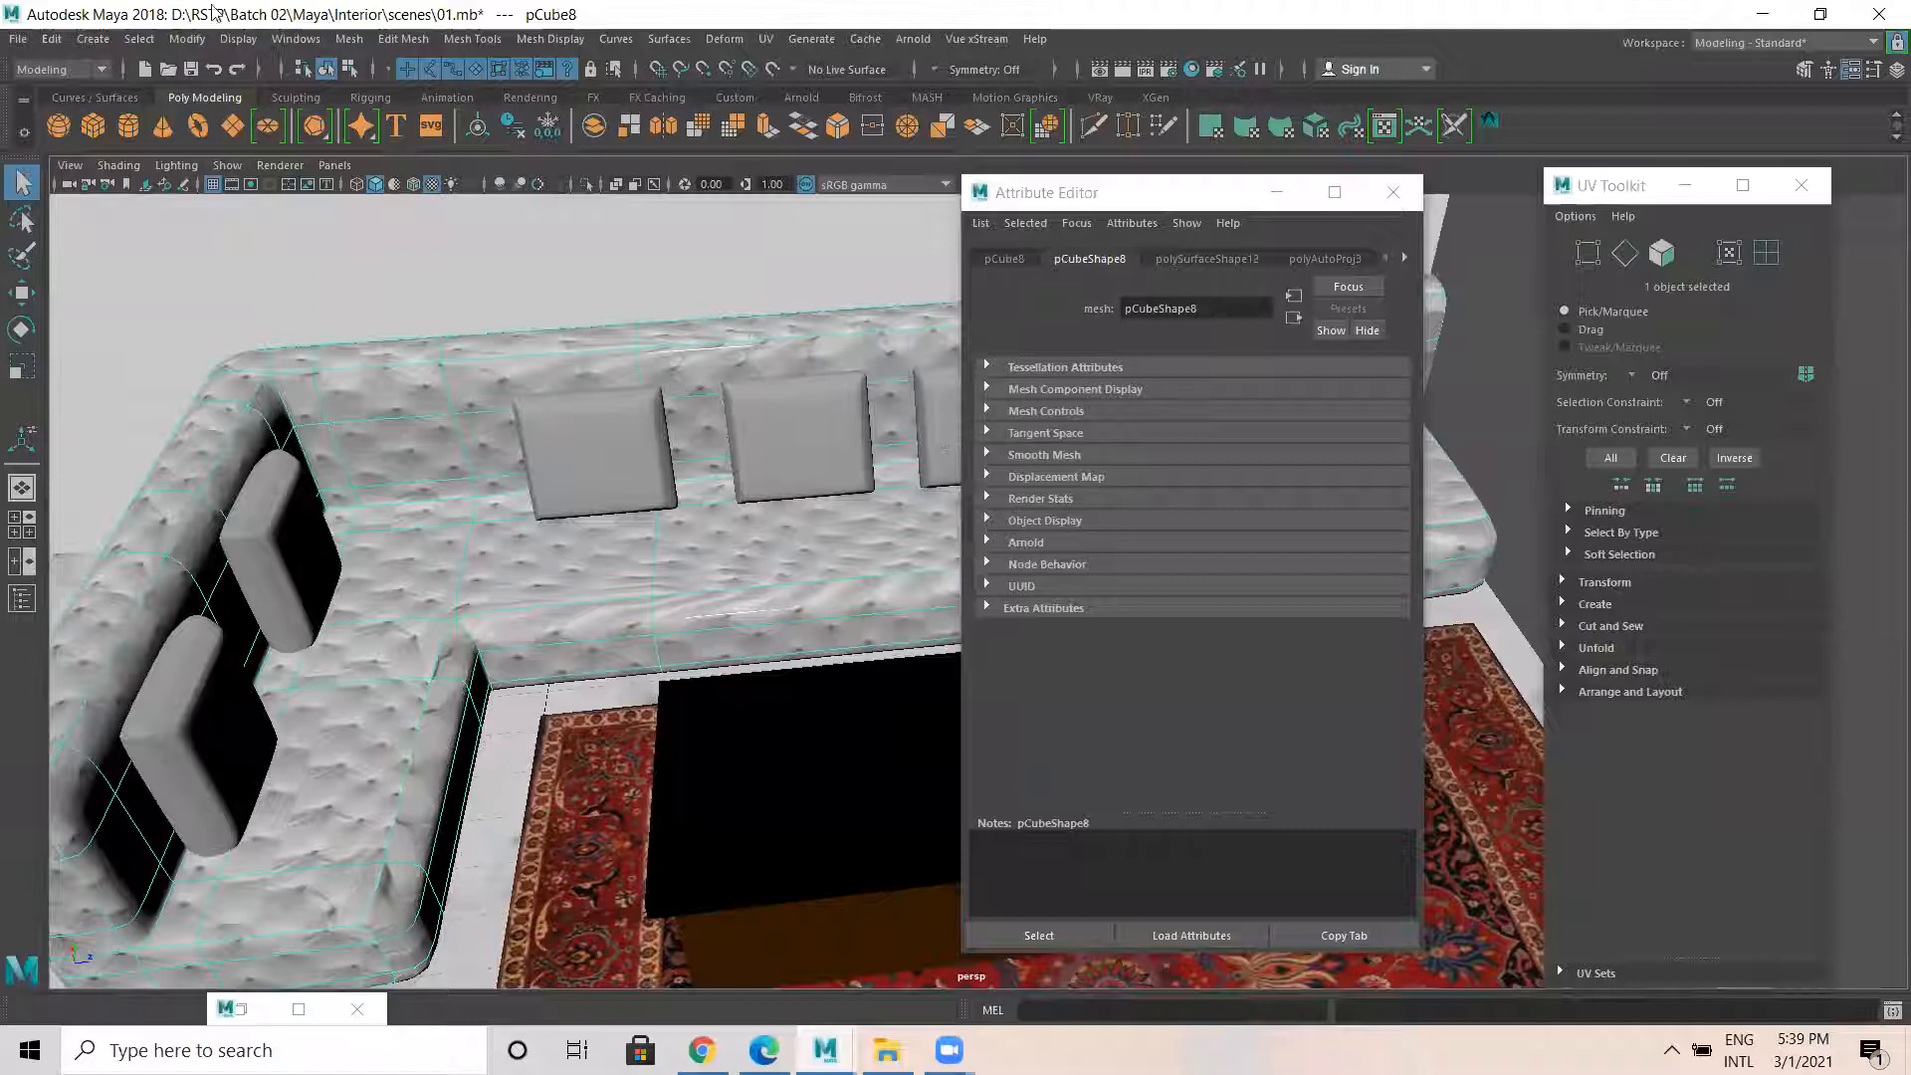
click(52, 39)
mouse_move(139, 295)
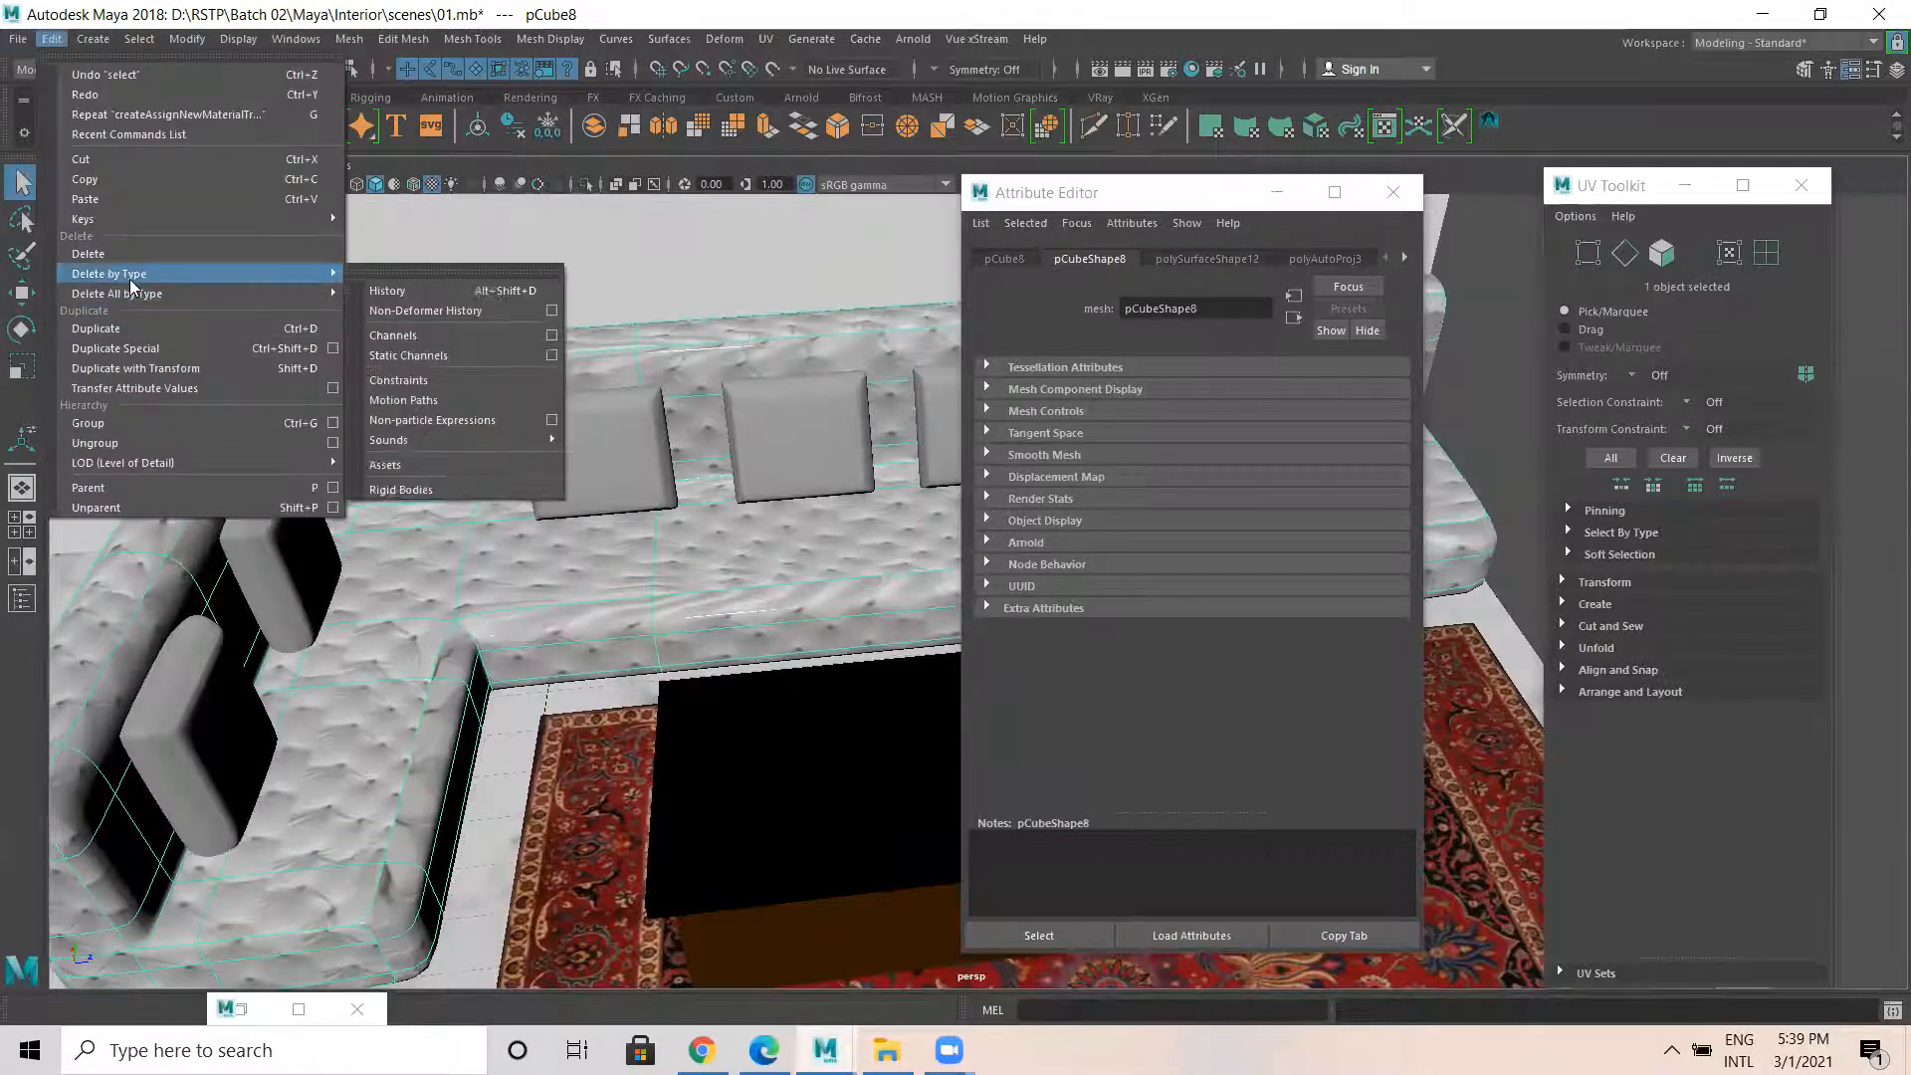
click(383, 292)
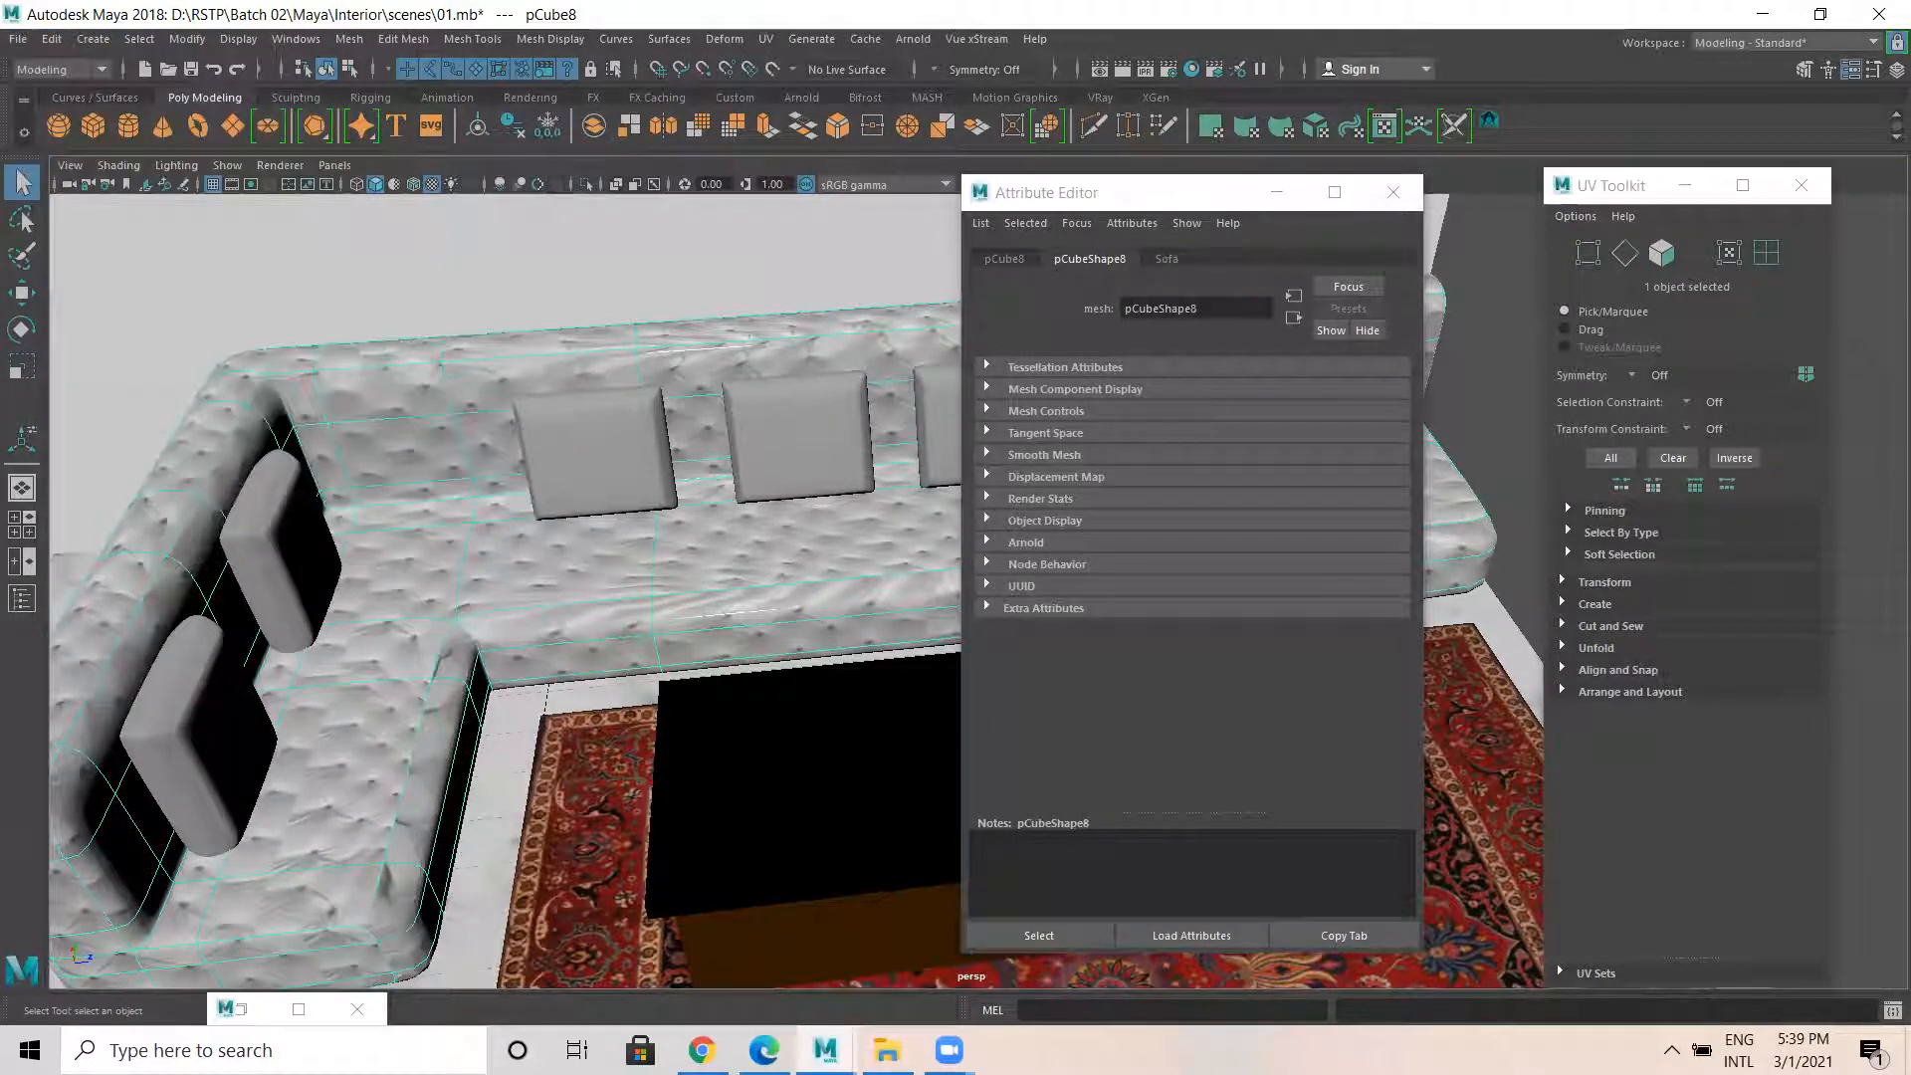
Switch to Chrome, preview the vintage lace fabric texture and look through the other fabric results.
key(alt+Tab)
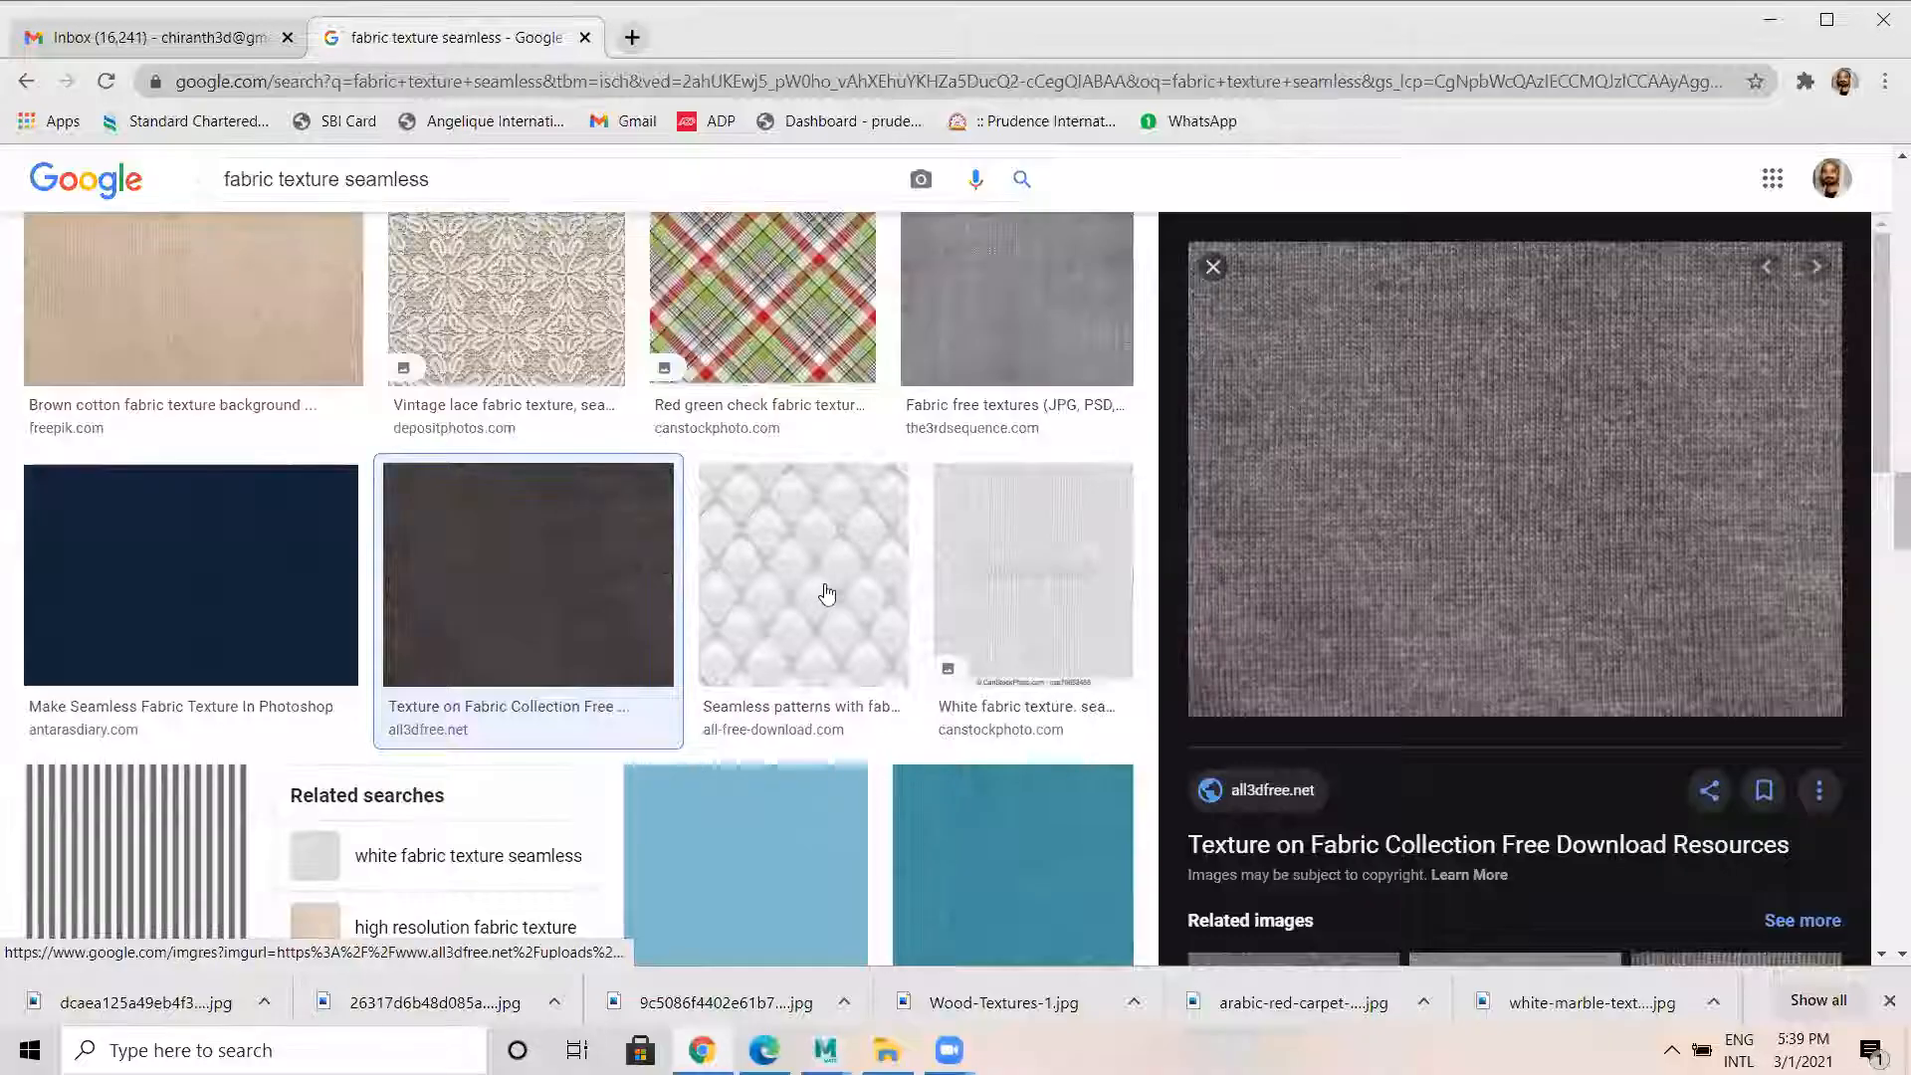
click(556, 330)
scroll(557, 330, up, 1)
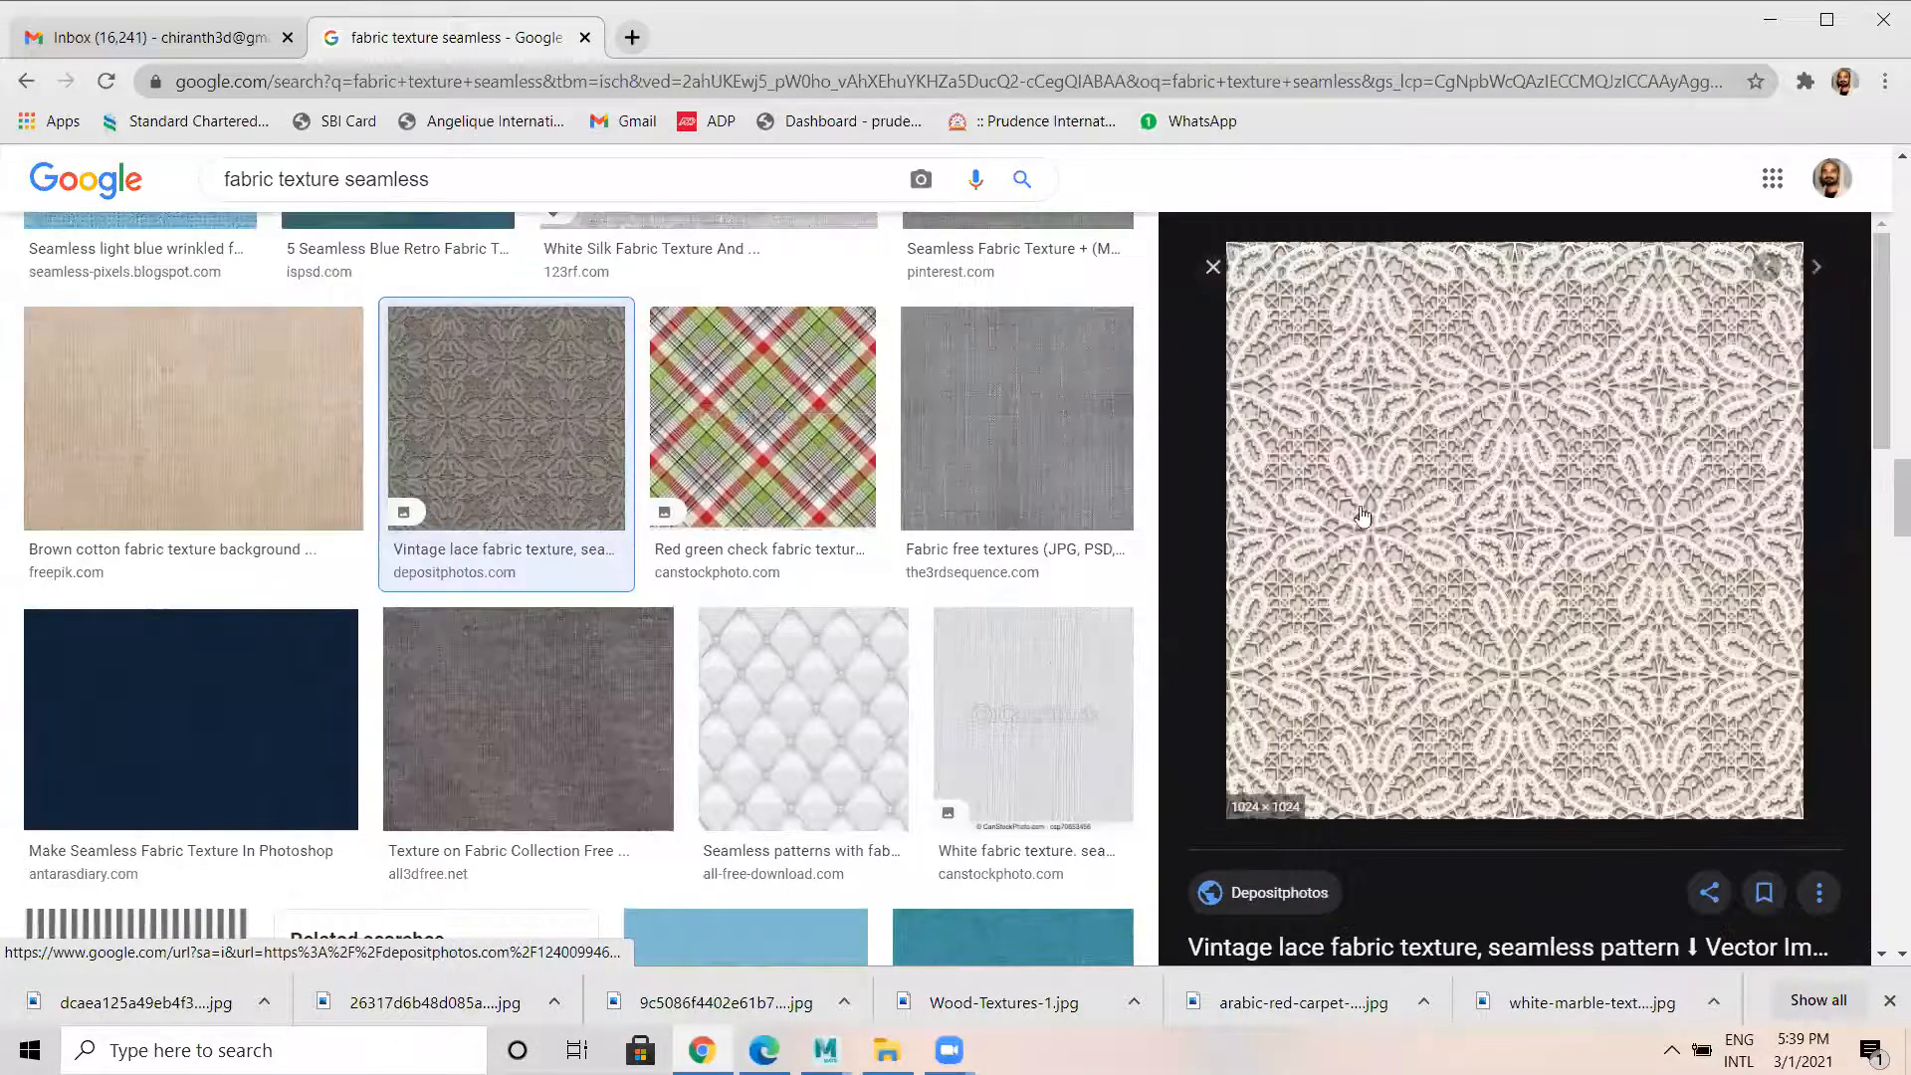
scroll(836, 570, up, 5)
scroll(835, 569, up, 7)
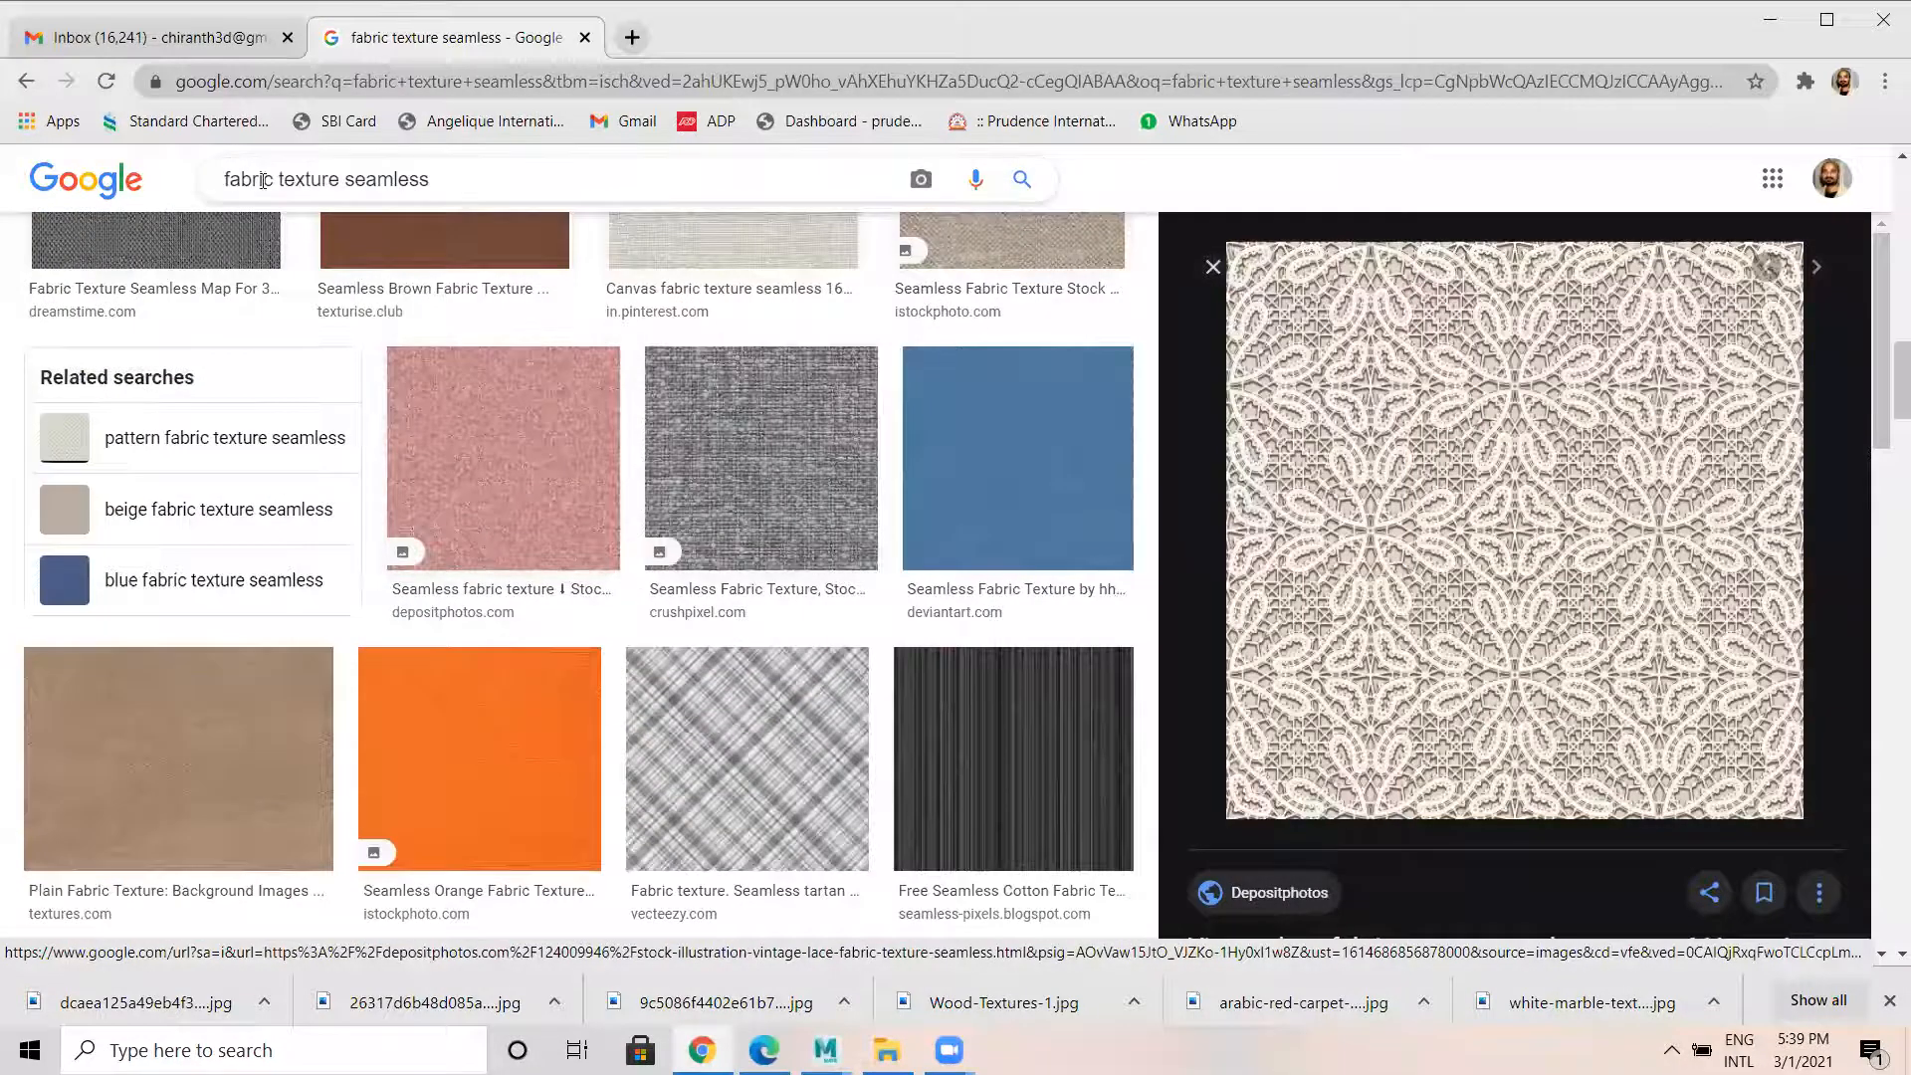
Search the images for "sofa texture seamless" and look through the results.
drag(274, 180, 97, 199)
text(sofa)
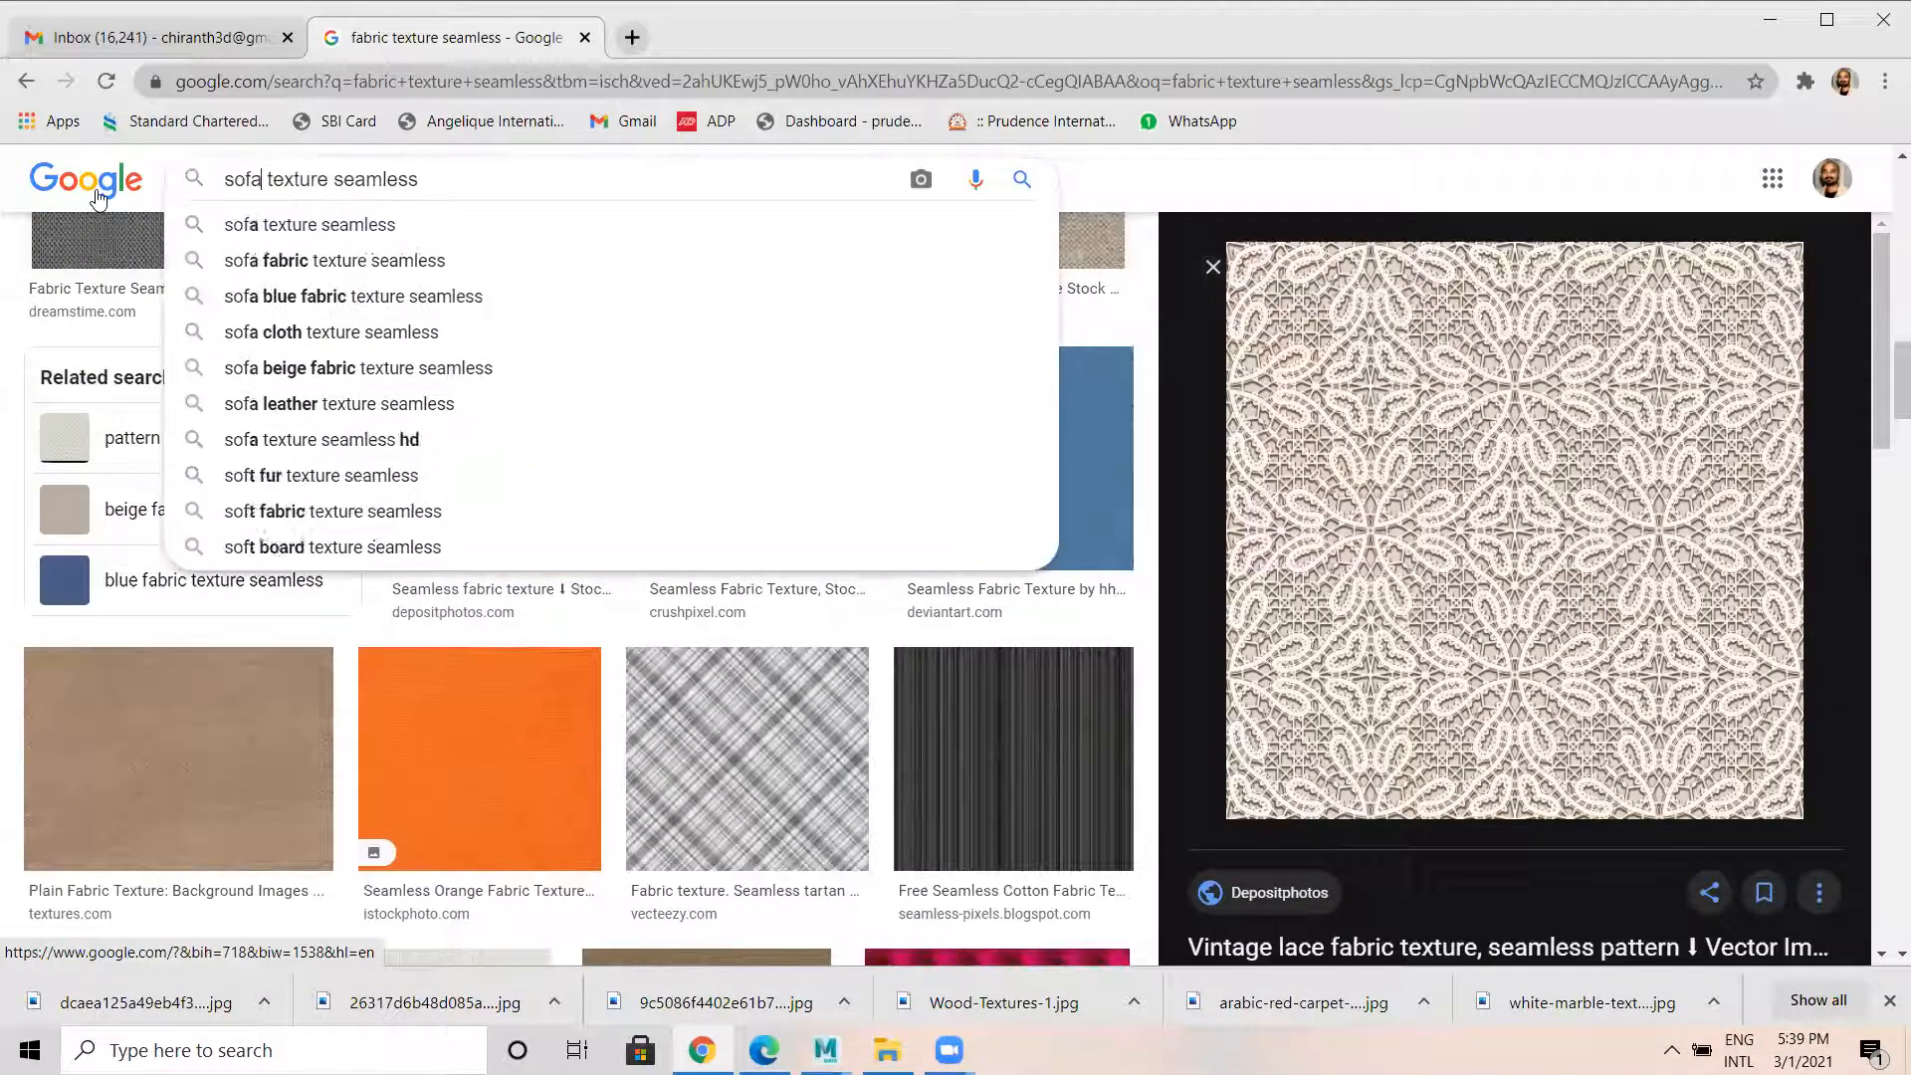
key(Return)
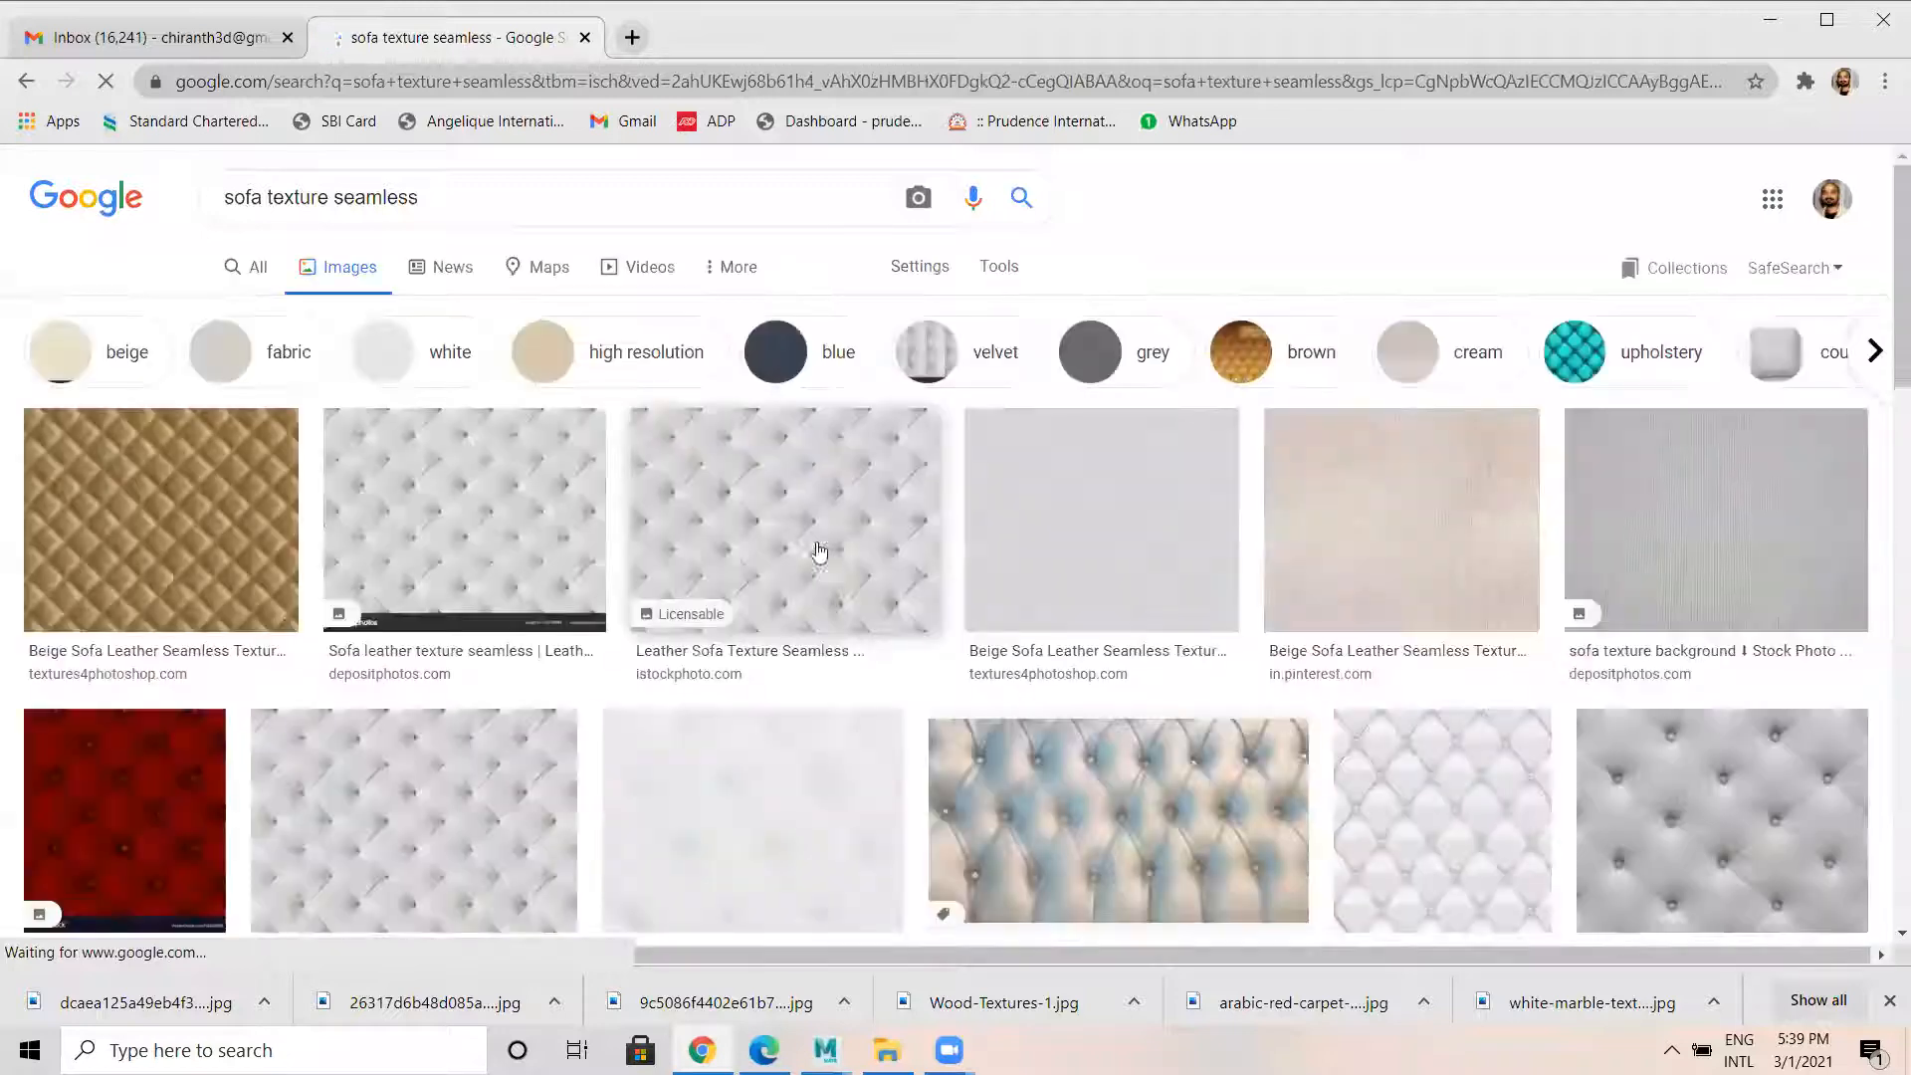
scroll(870, 666, down, 5)
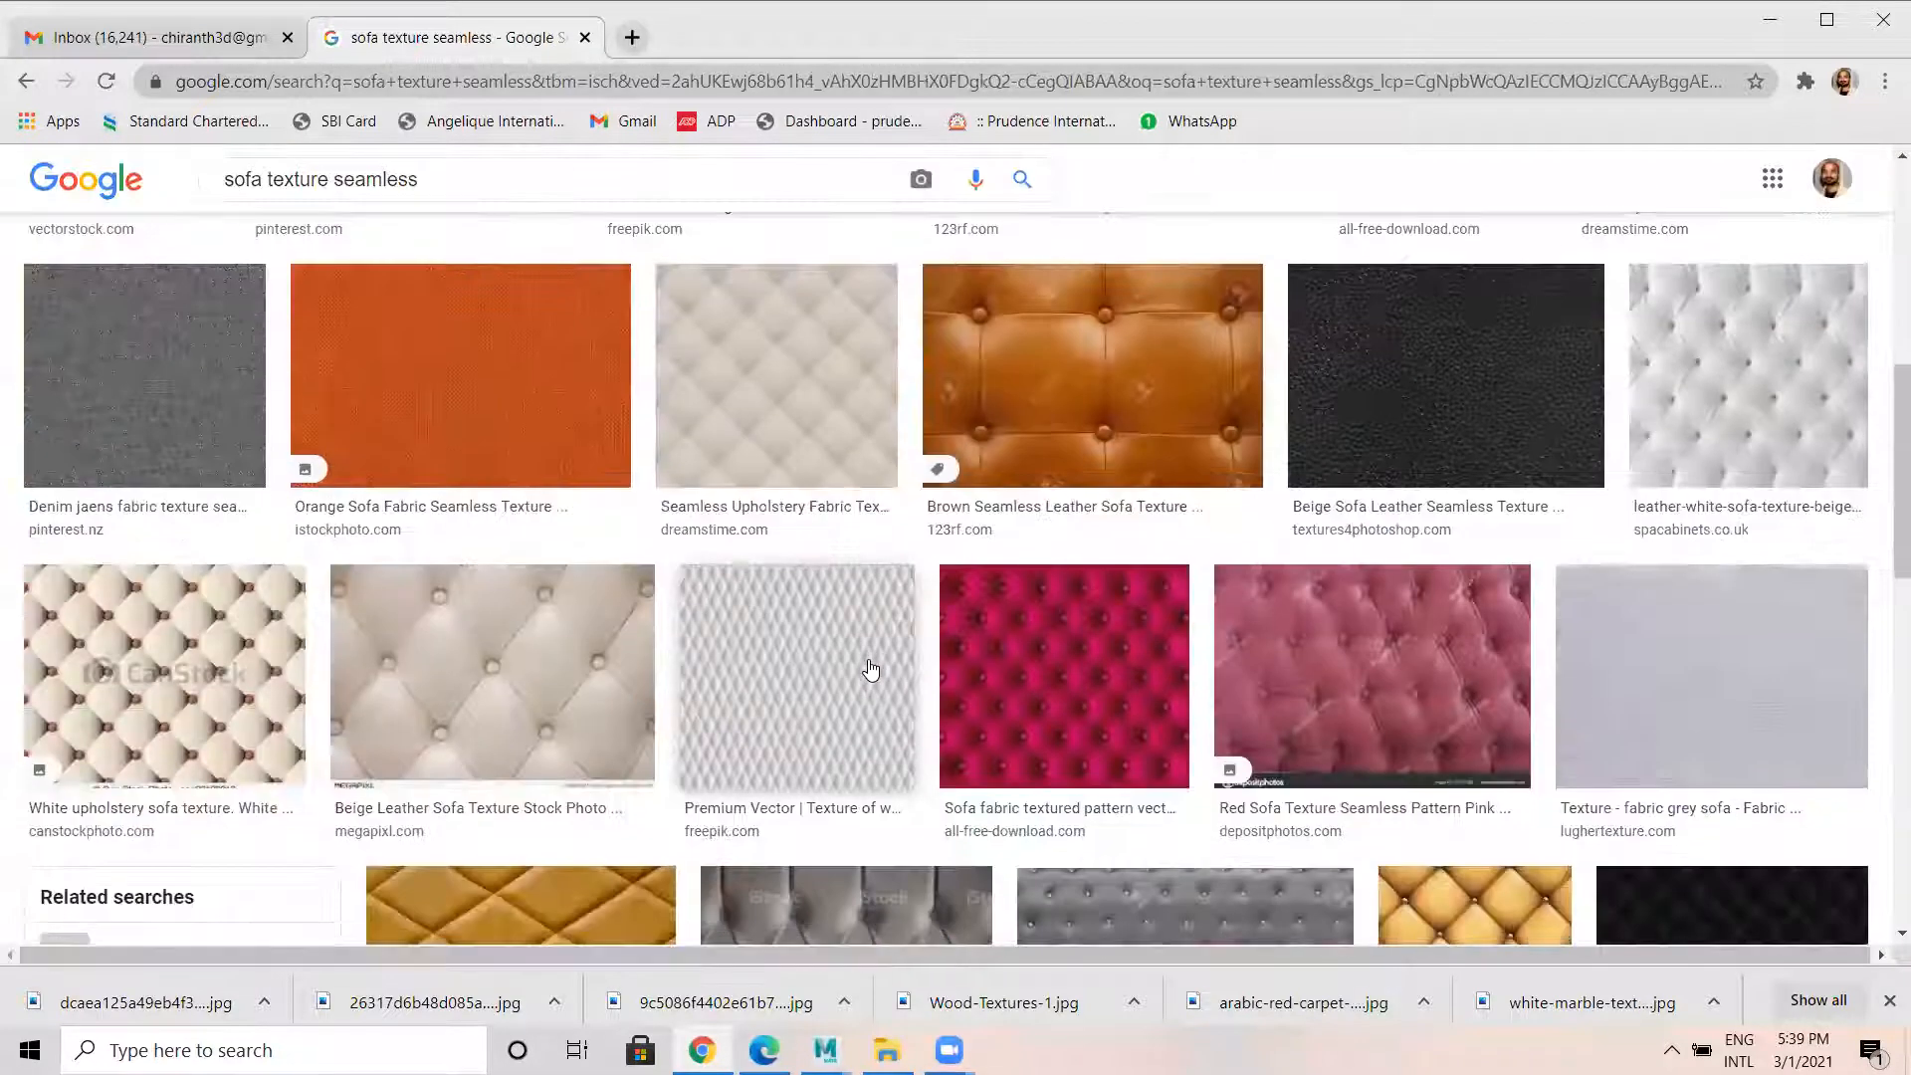
scroll(870, 667, down, 12)
Refine the image search to "sofa fabric texture seamless" and look through the results.
click(266, 177)
text(fabric)
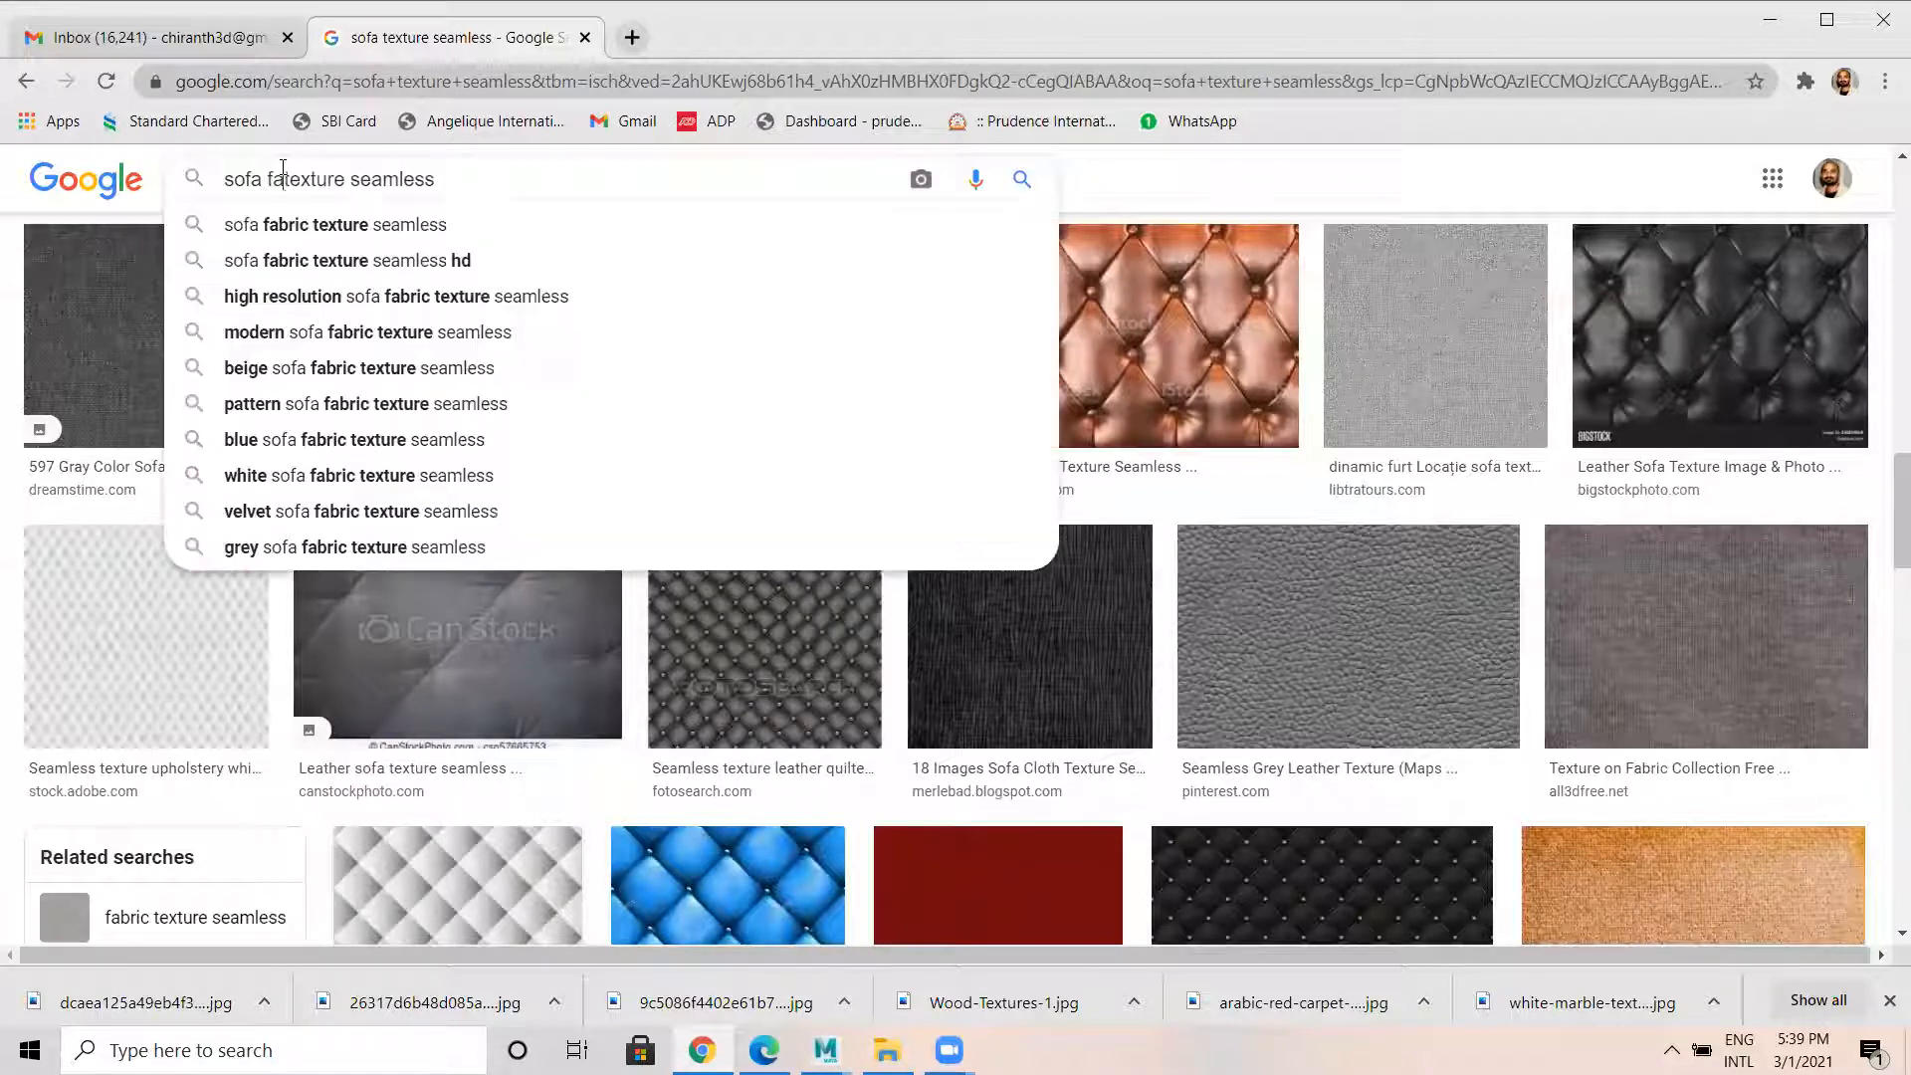
key(Return)
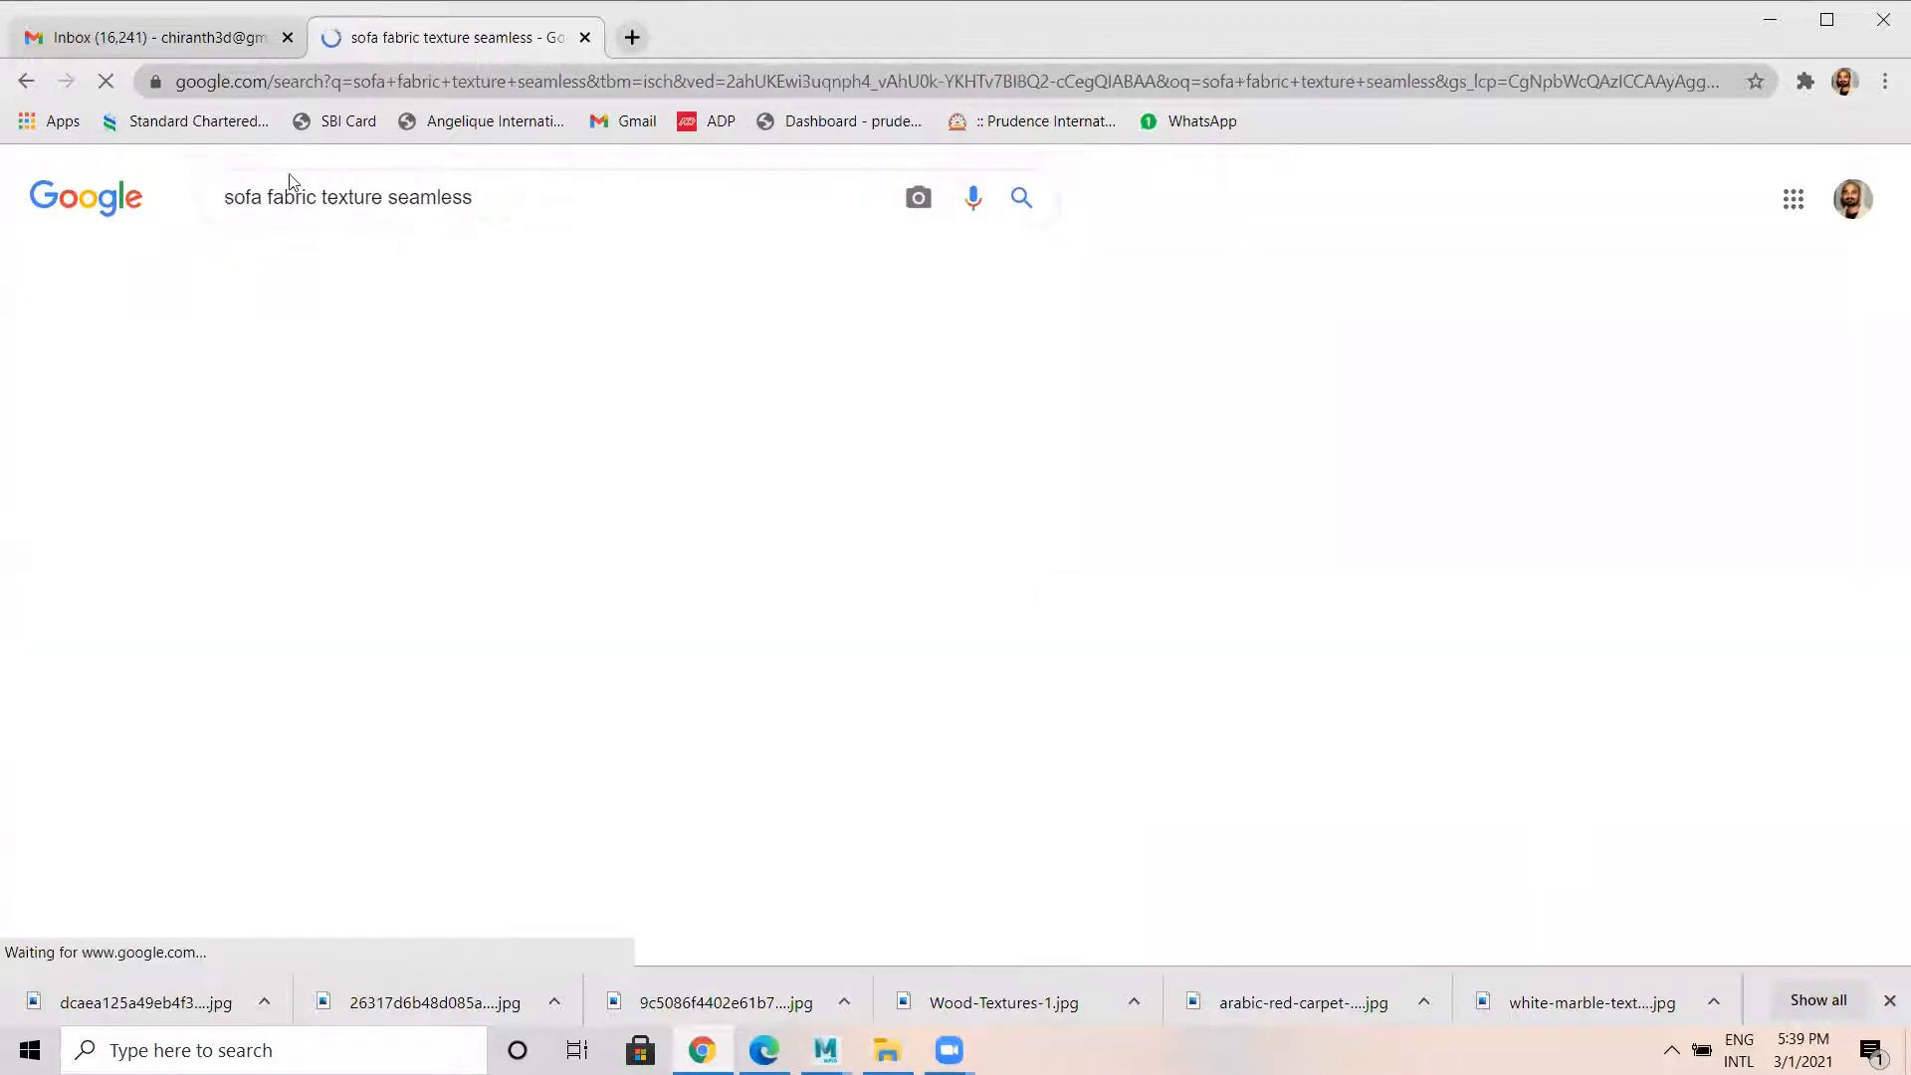
scroll(846, 661, down, 3)
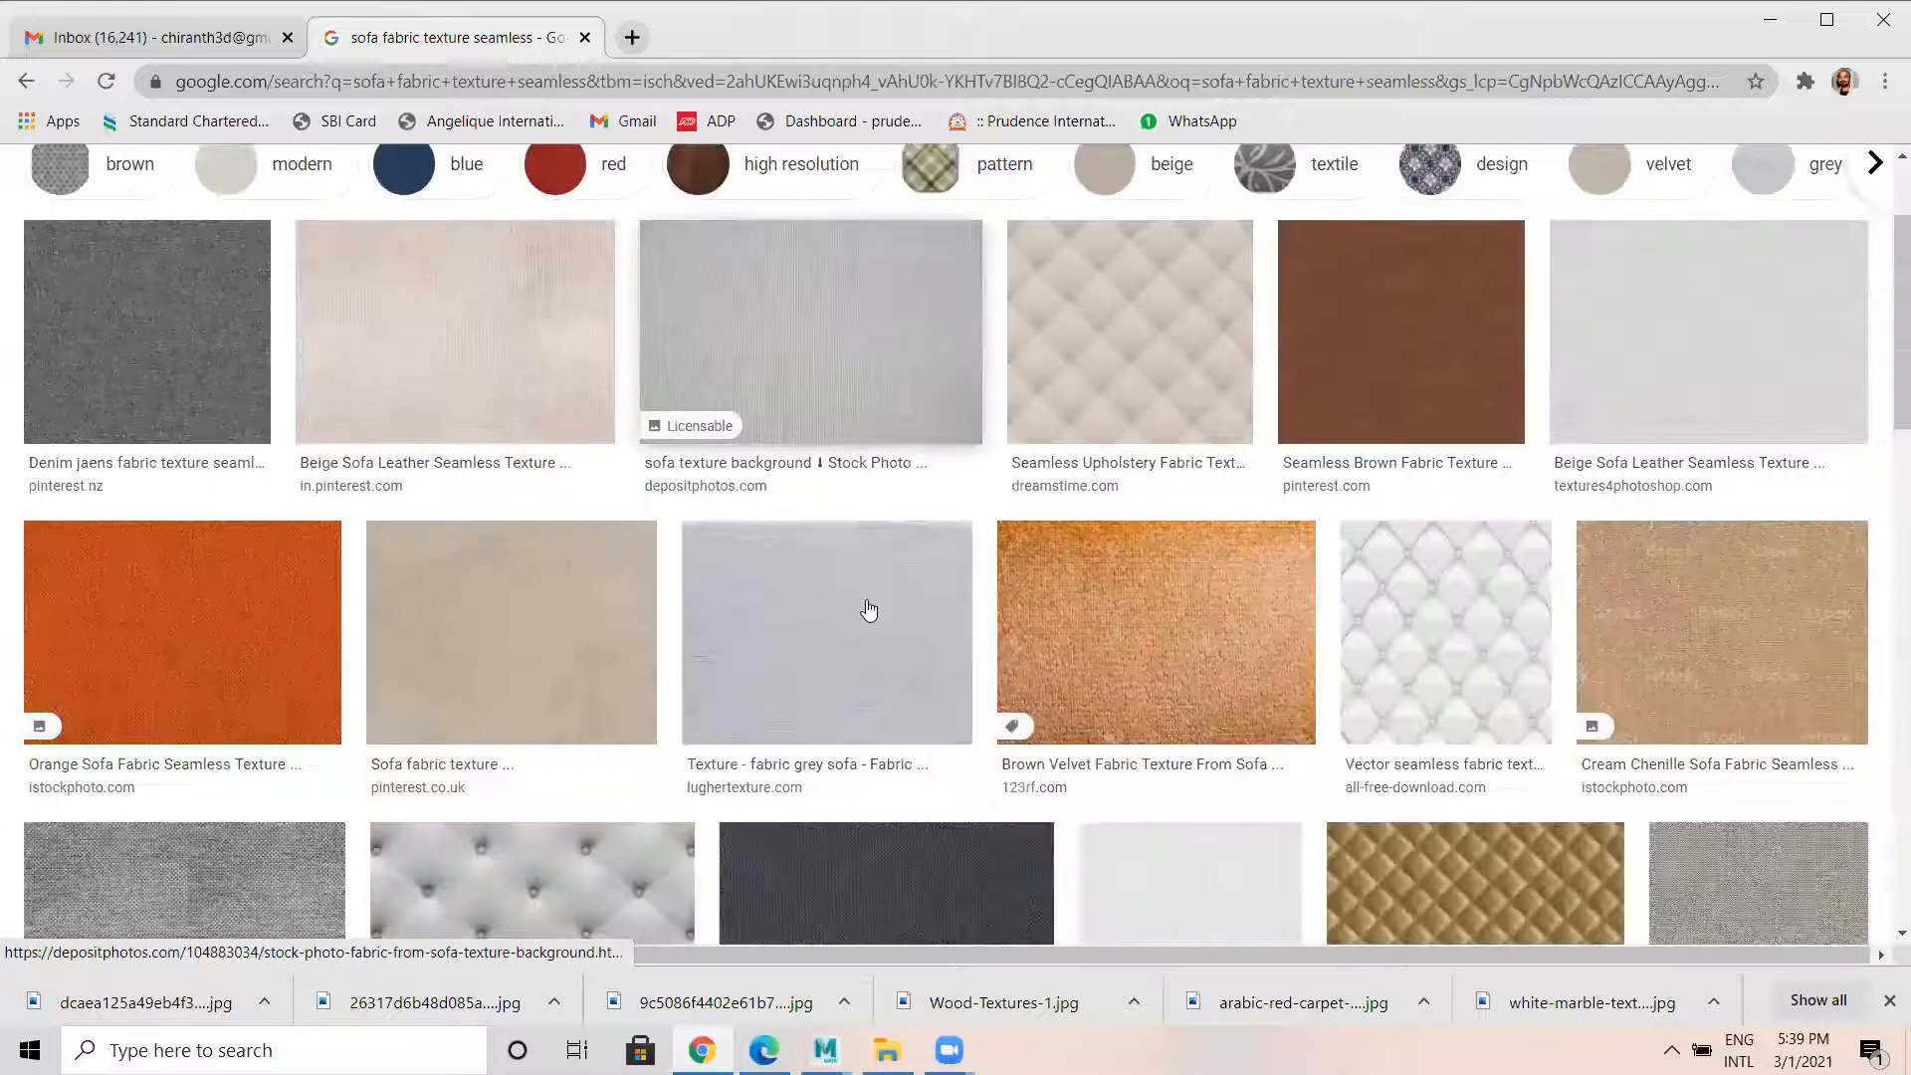
click(159, 578)
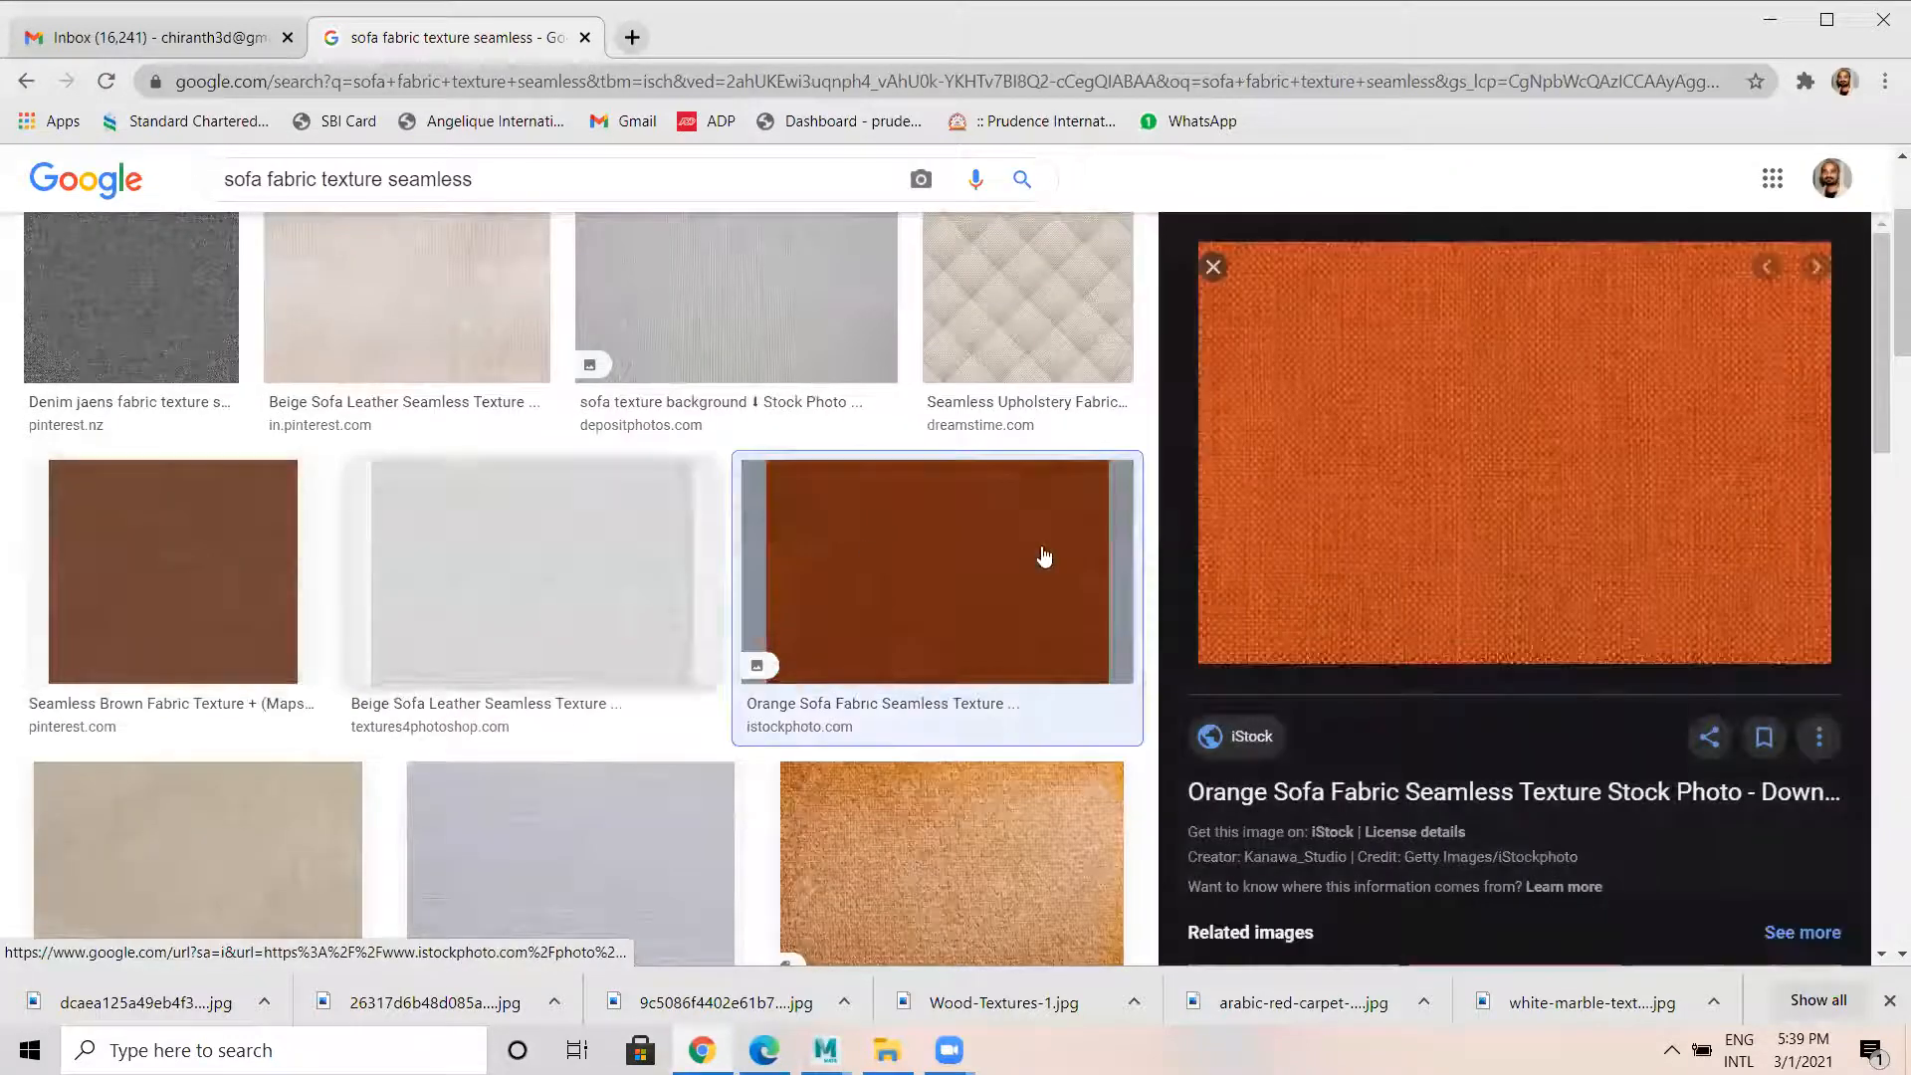
right_click(1406, 364)
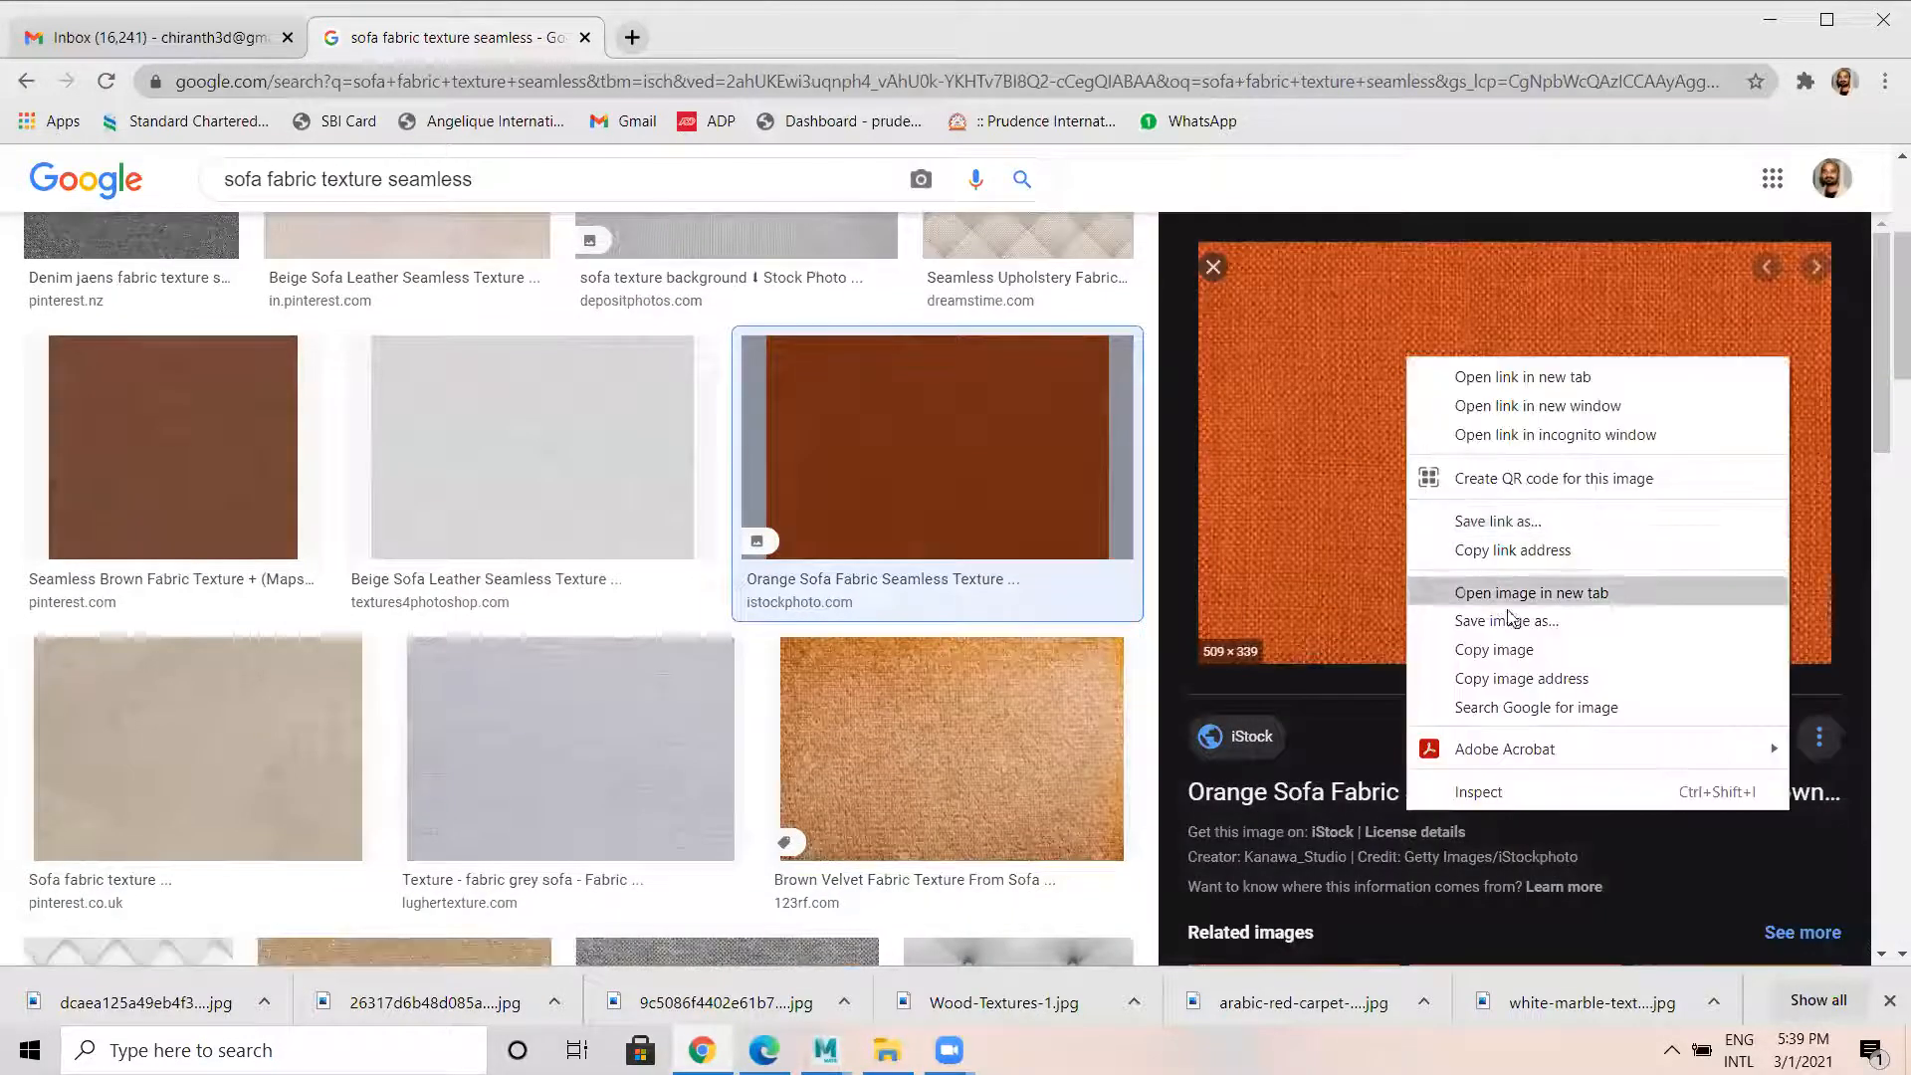
click(1463, 621)
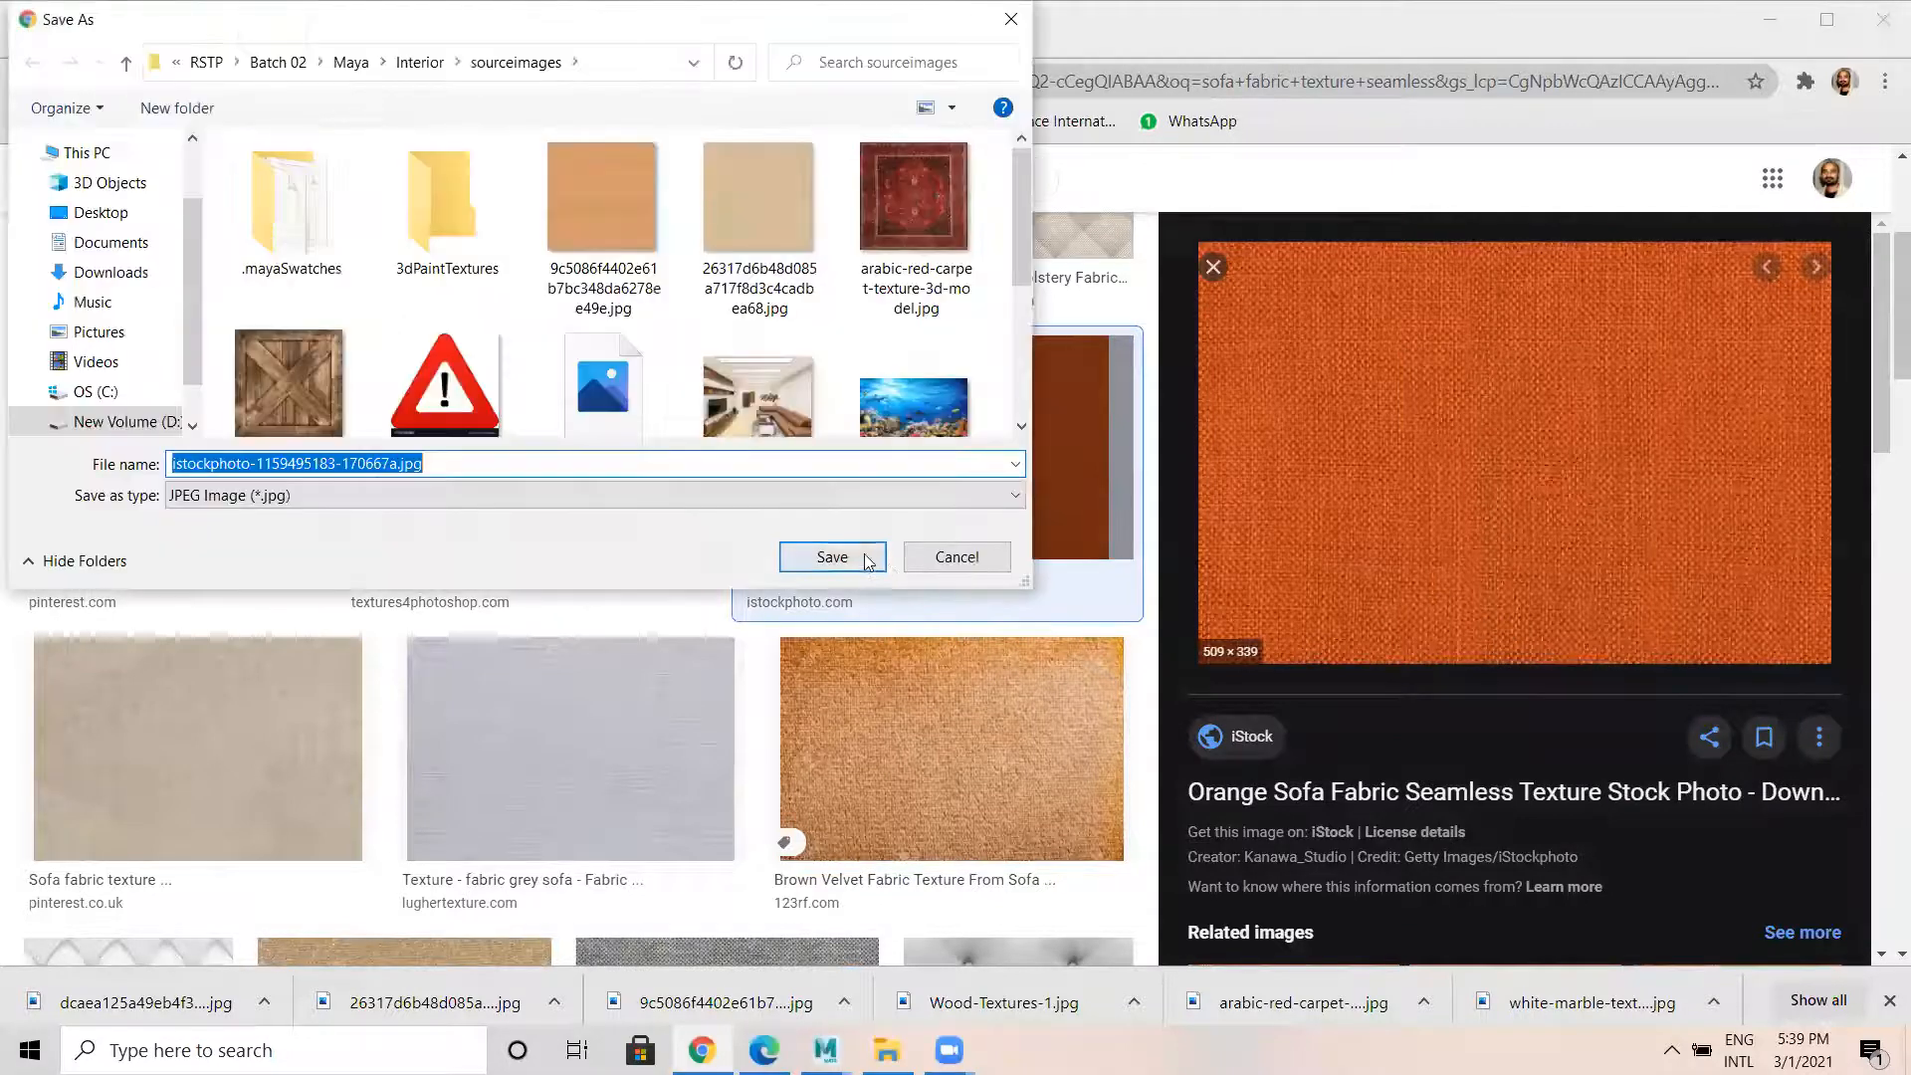
click(858, 556)
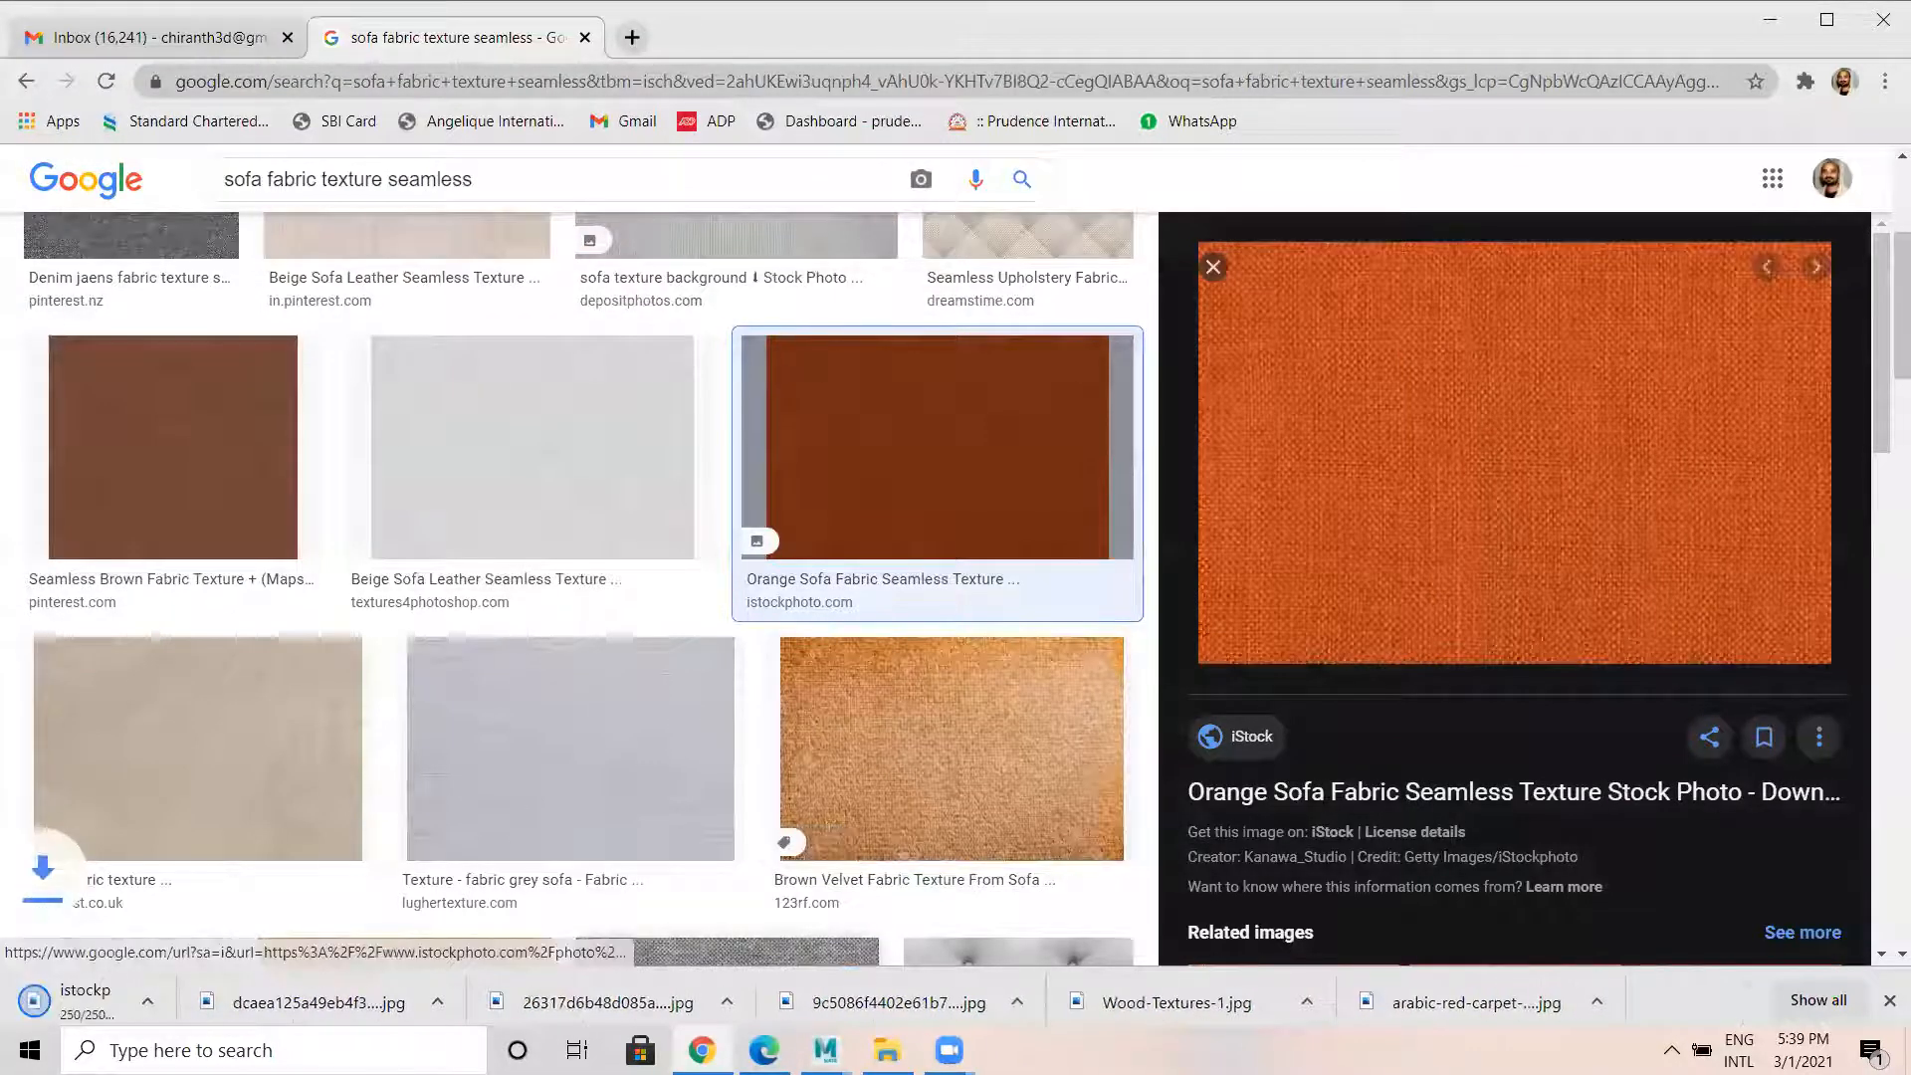
Switch back to Maya and open the image browser for the file texture on the Sofa material's base color.
mouse_move(825, 1050)
click(934, 894)
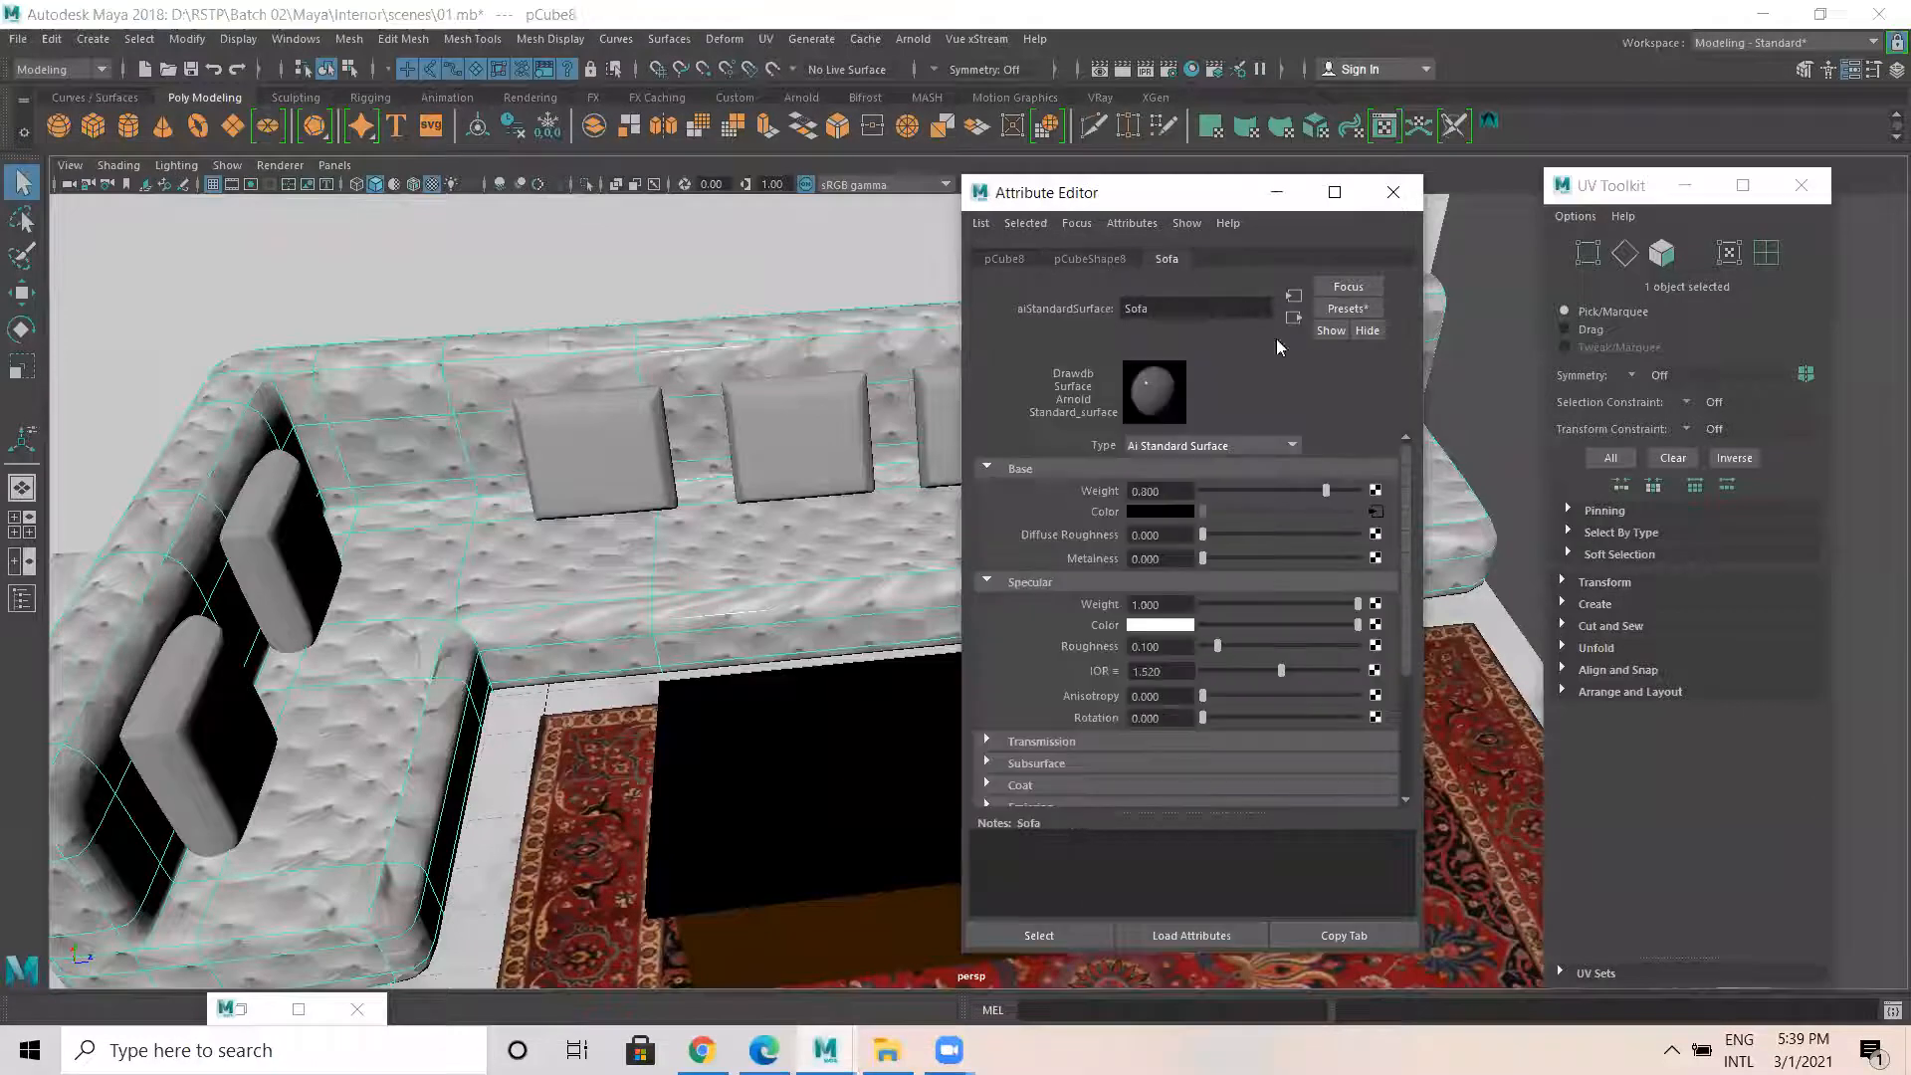
click(1374, 512)
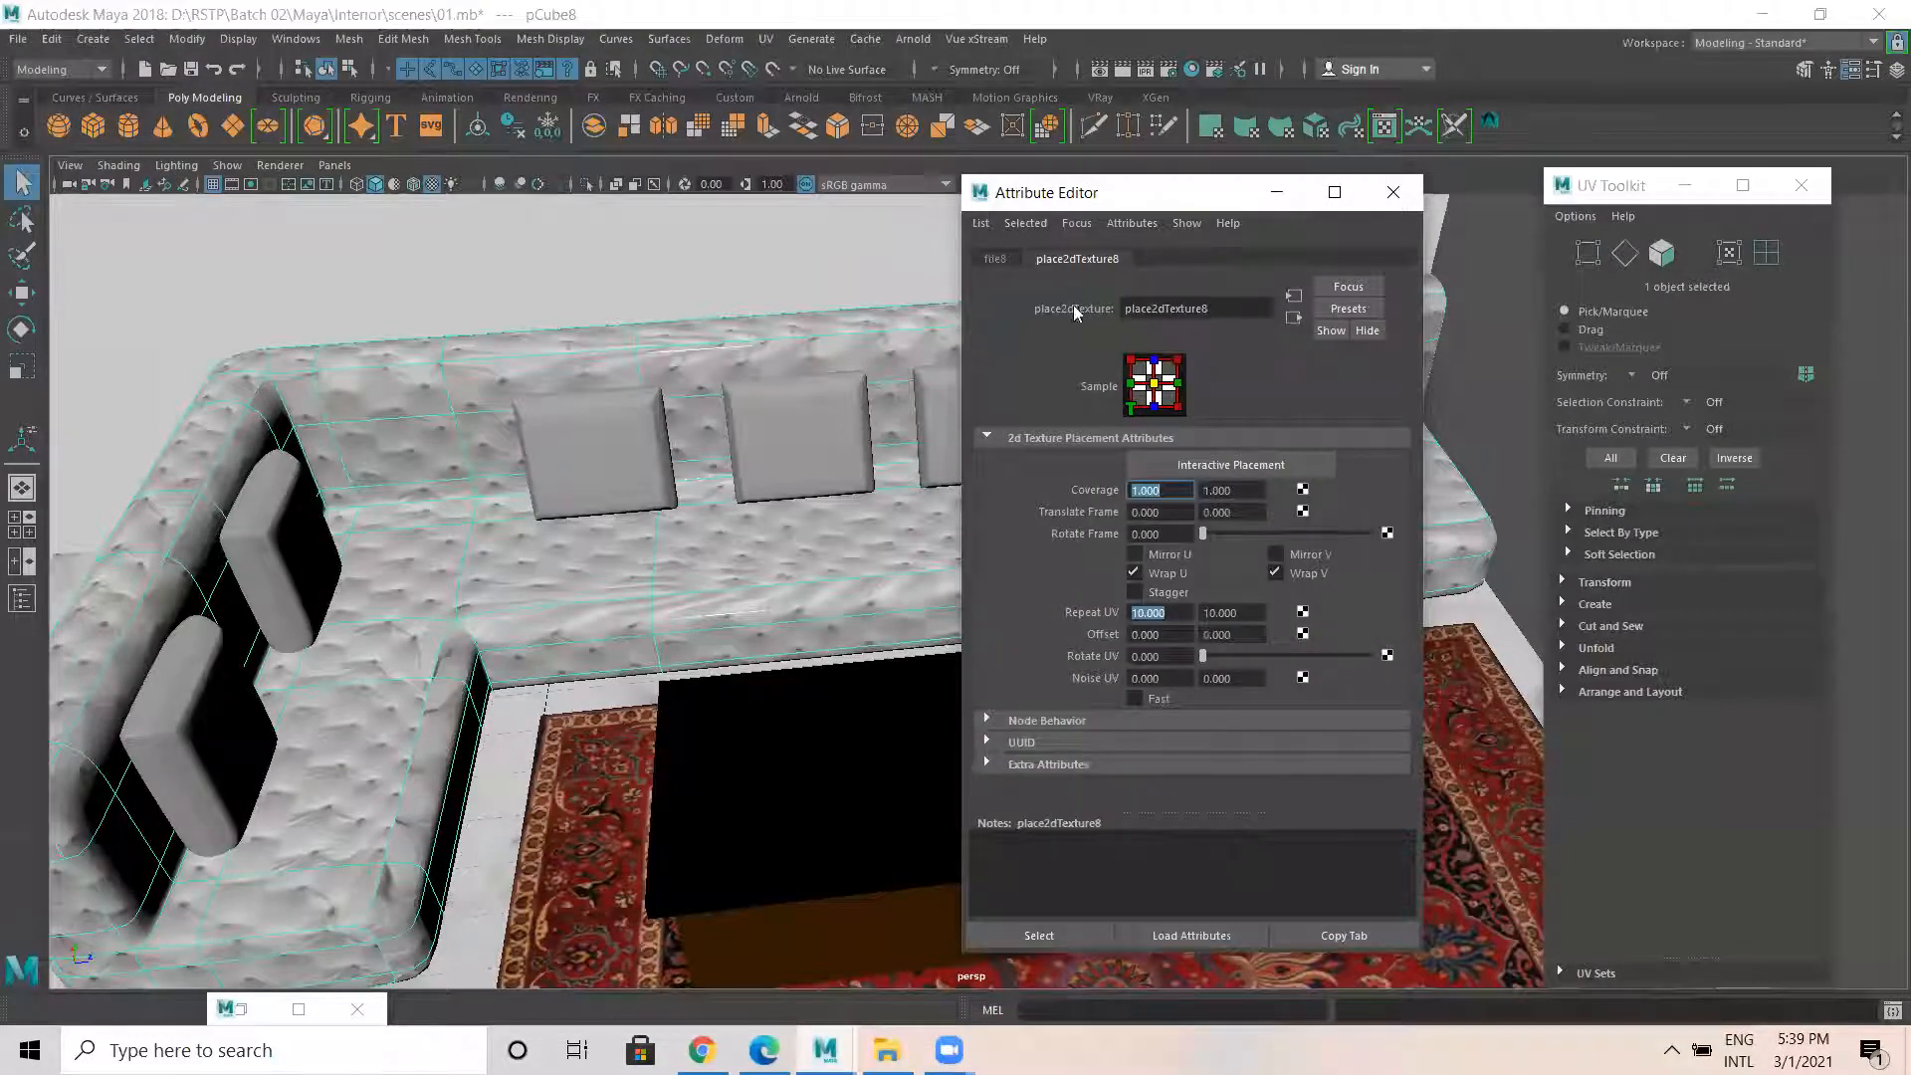
click(997, 258)
click(1379, 531)
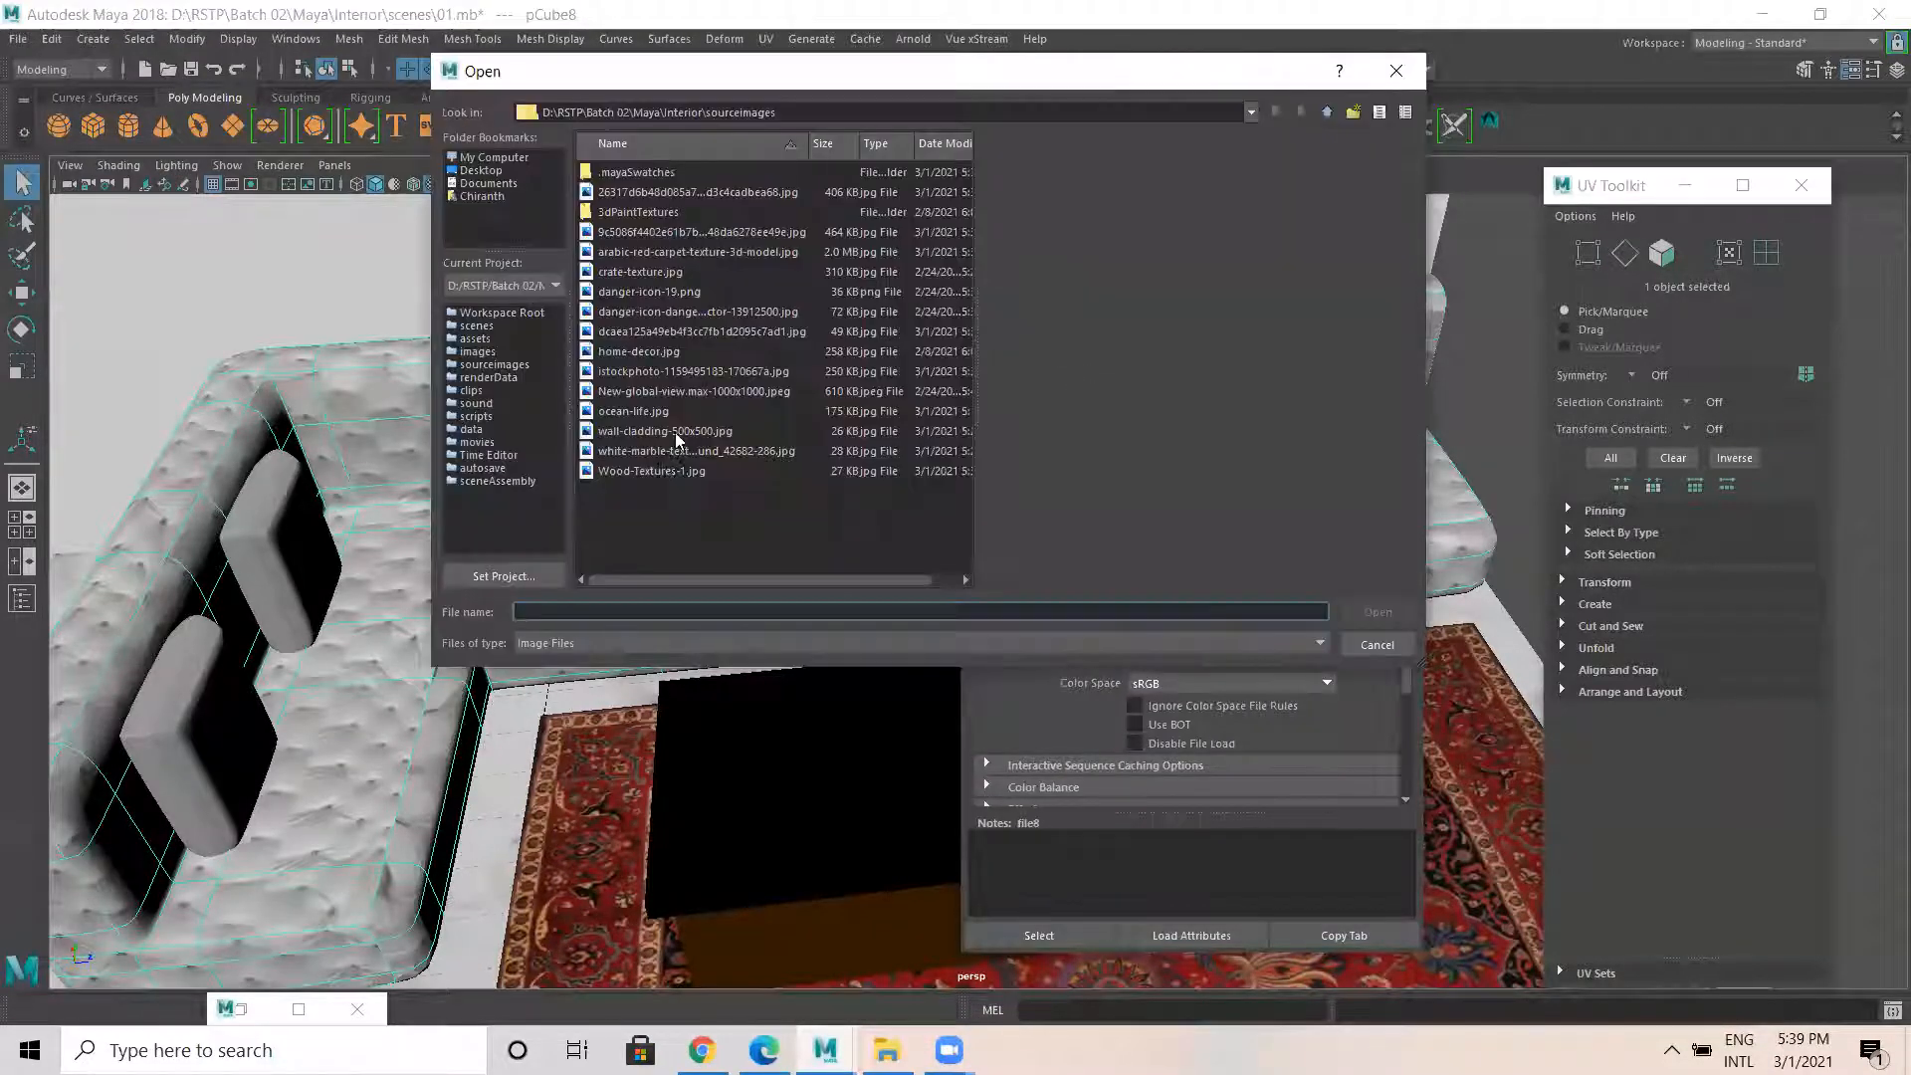
click(665, 471)
click(625, 251)
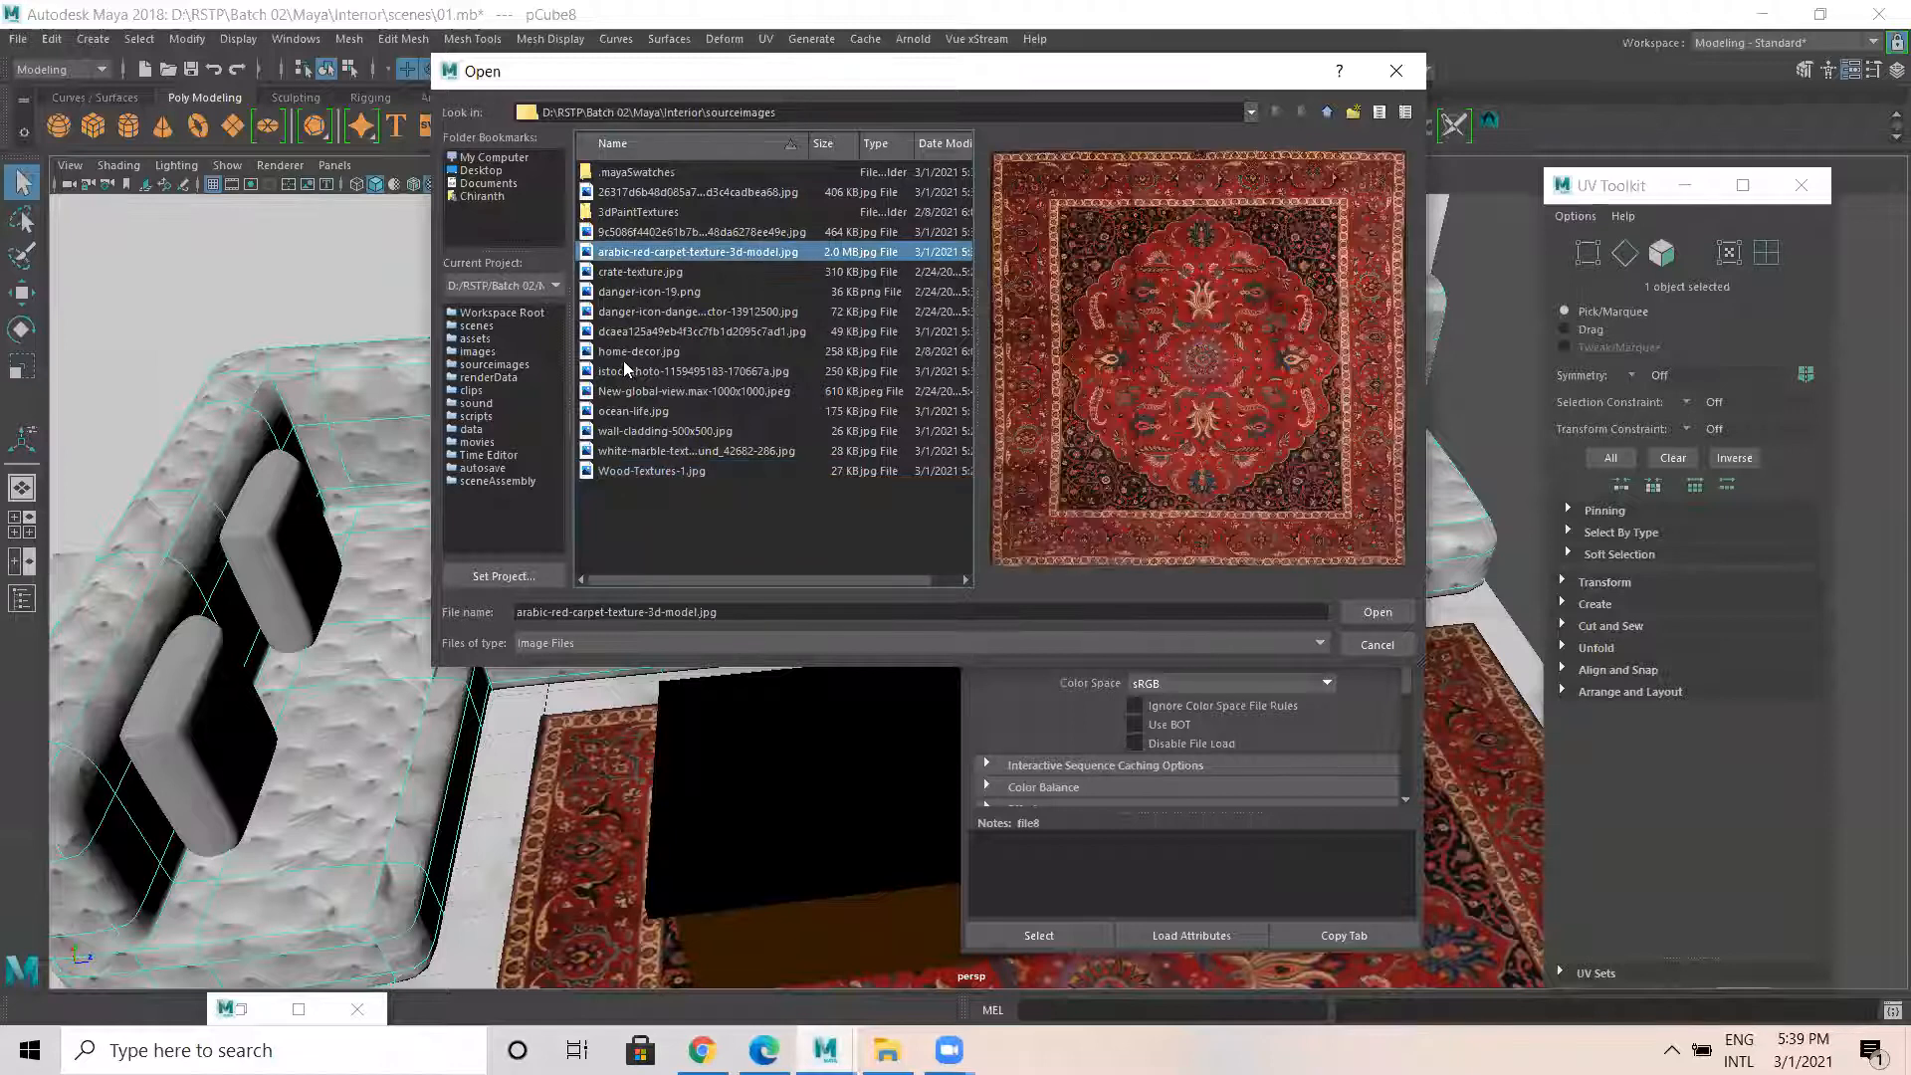
click(621, 333)
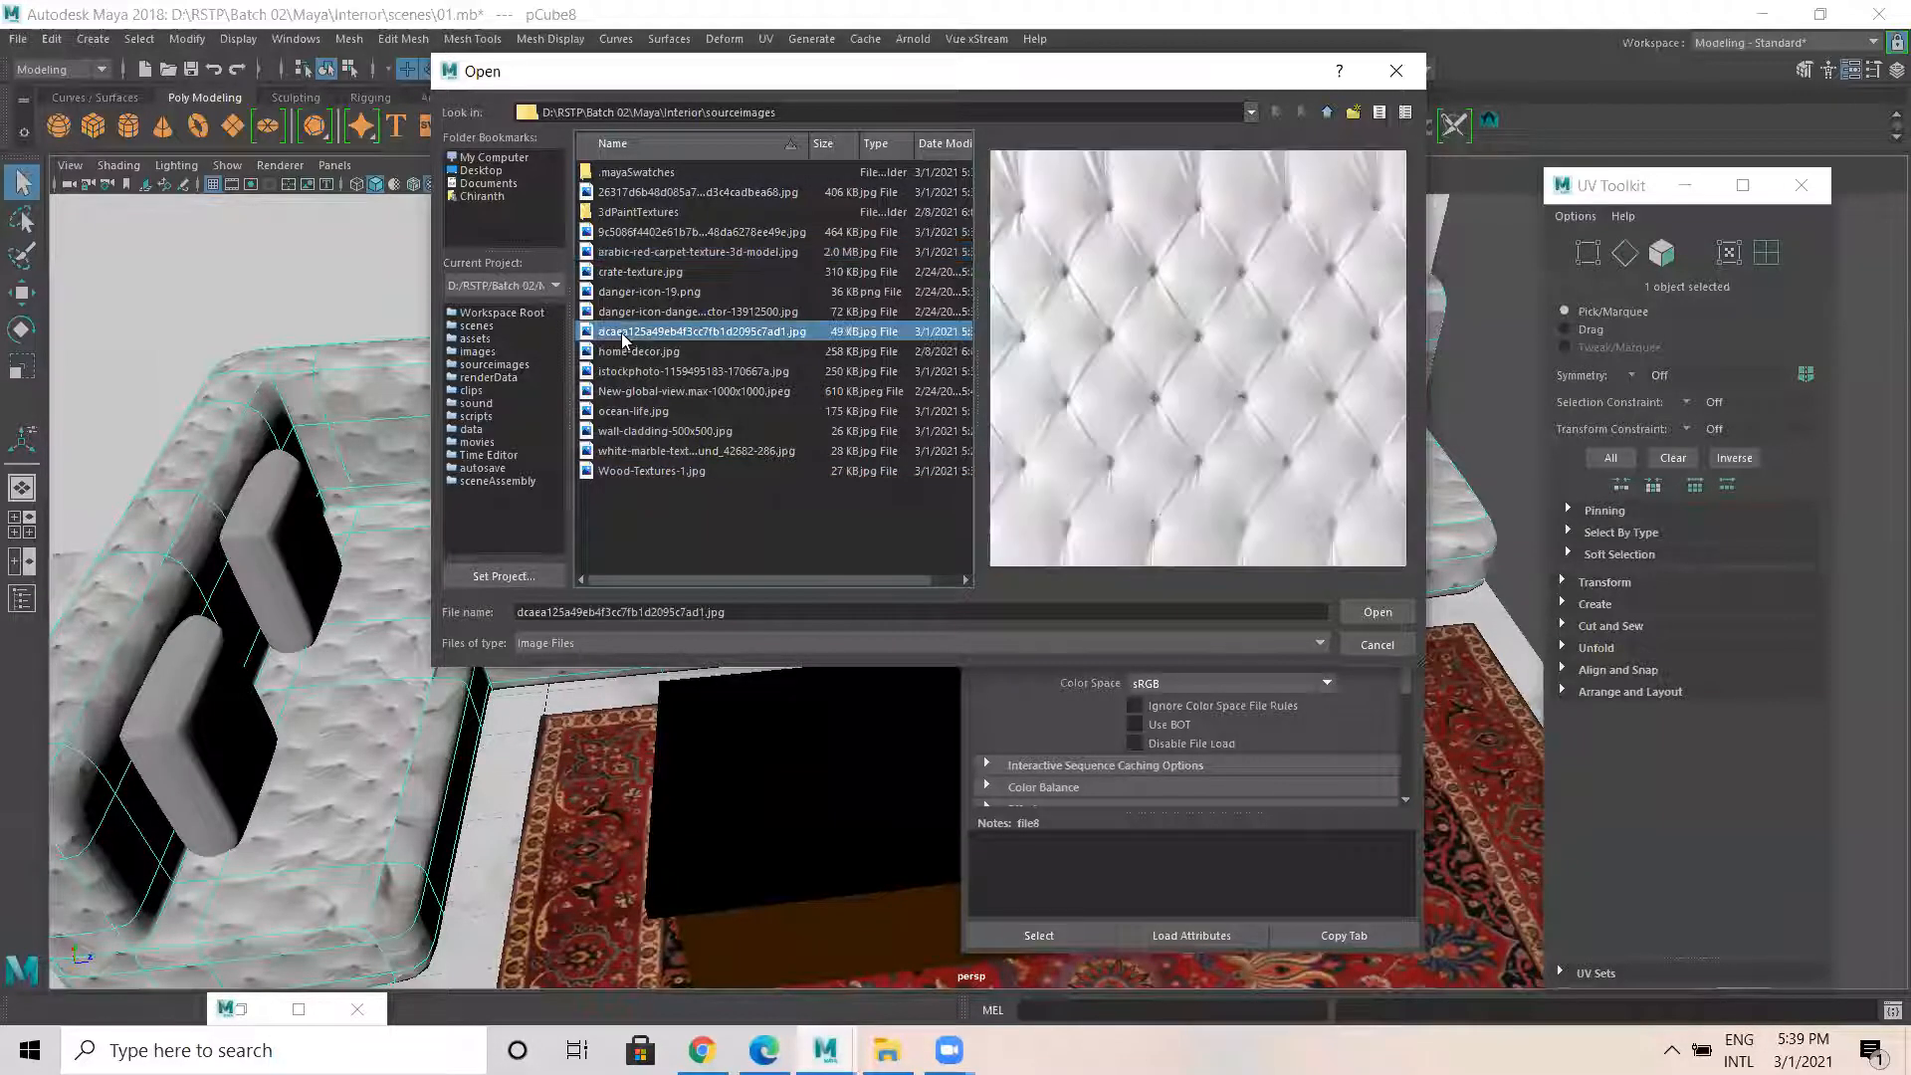
click(625, 313)
click(623, 293)
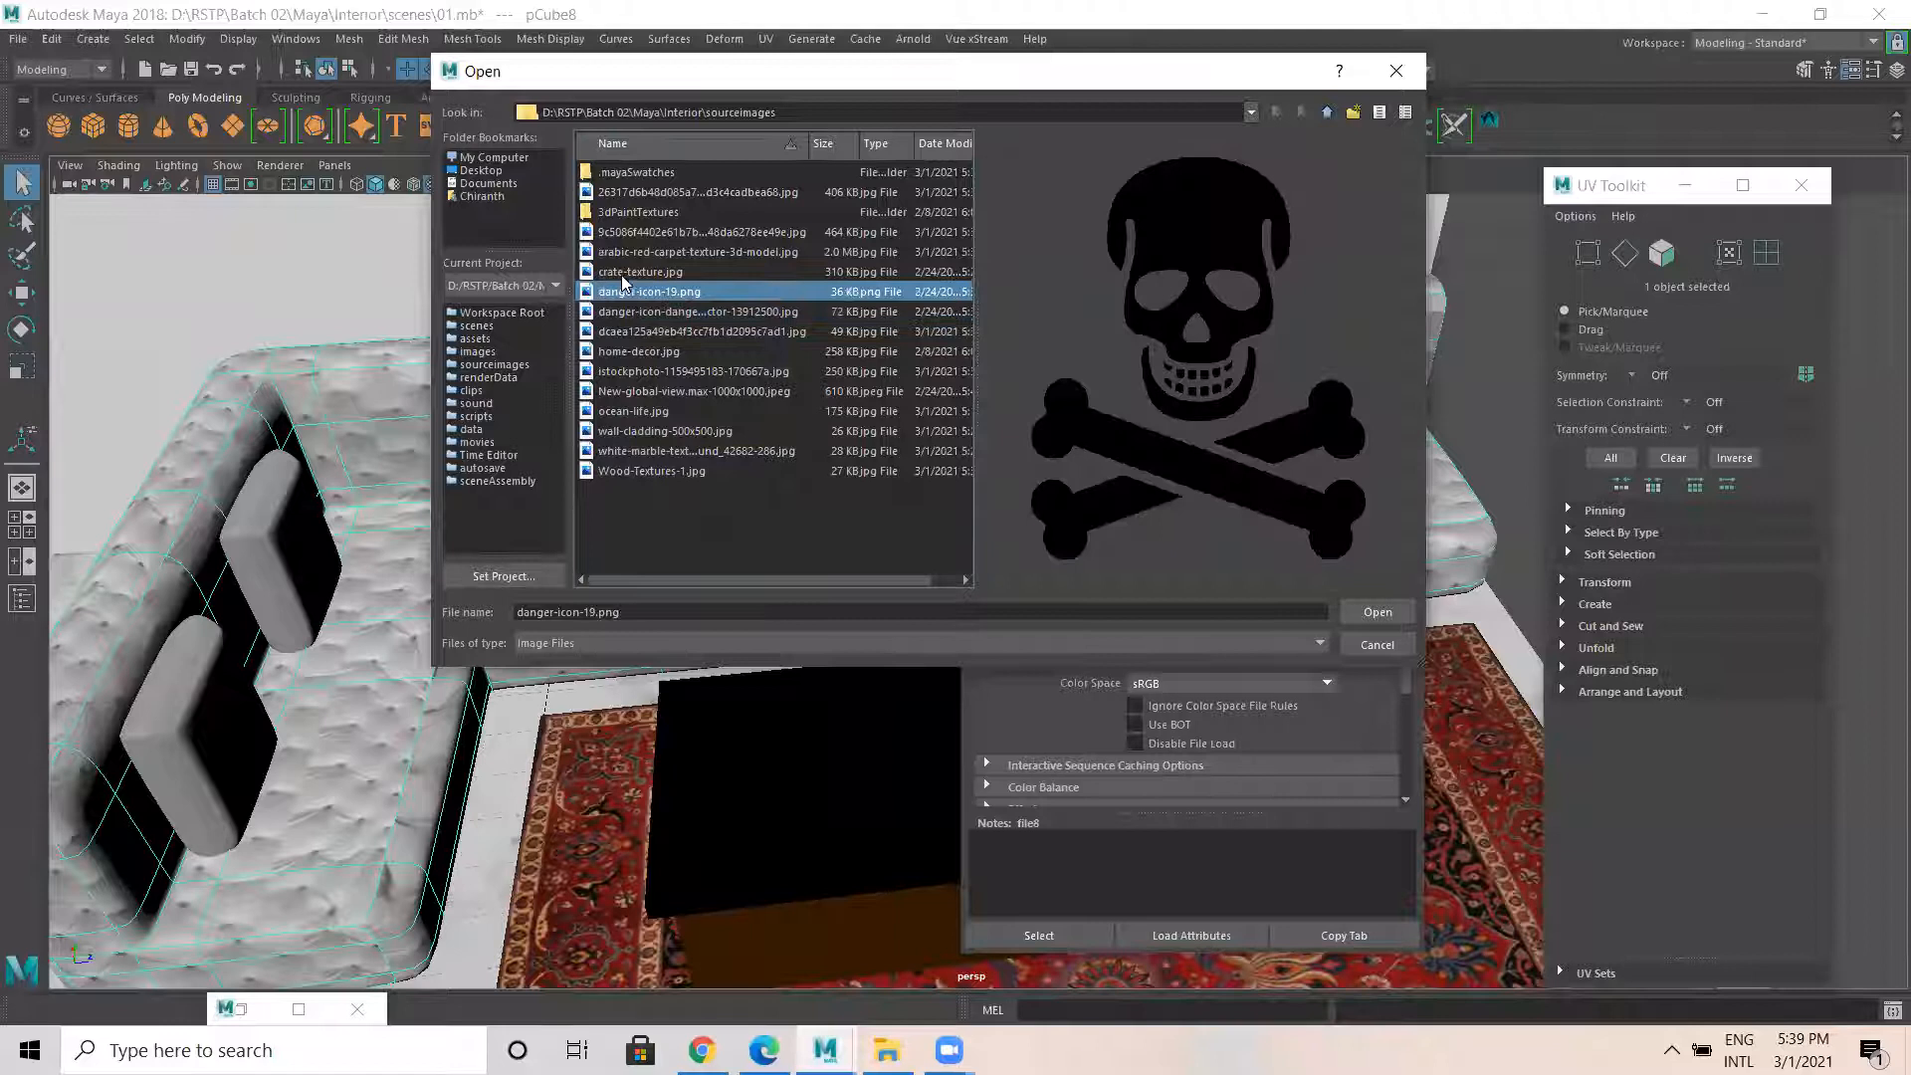
click(623, 275)
click(627, 250)
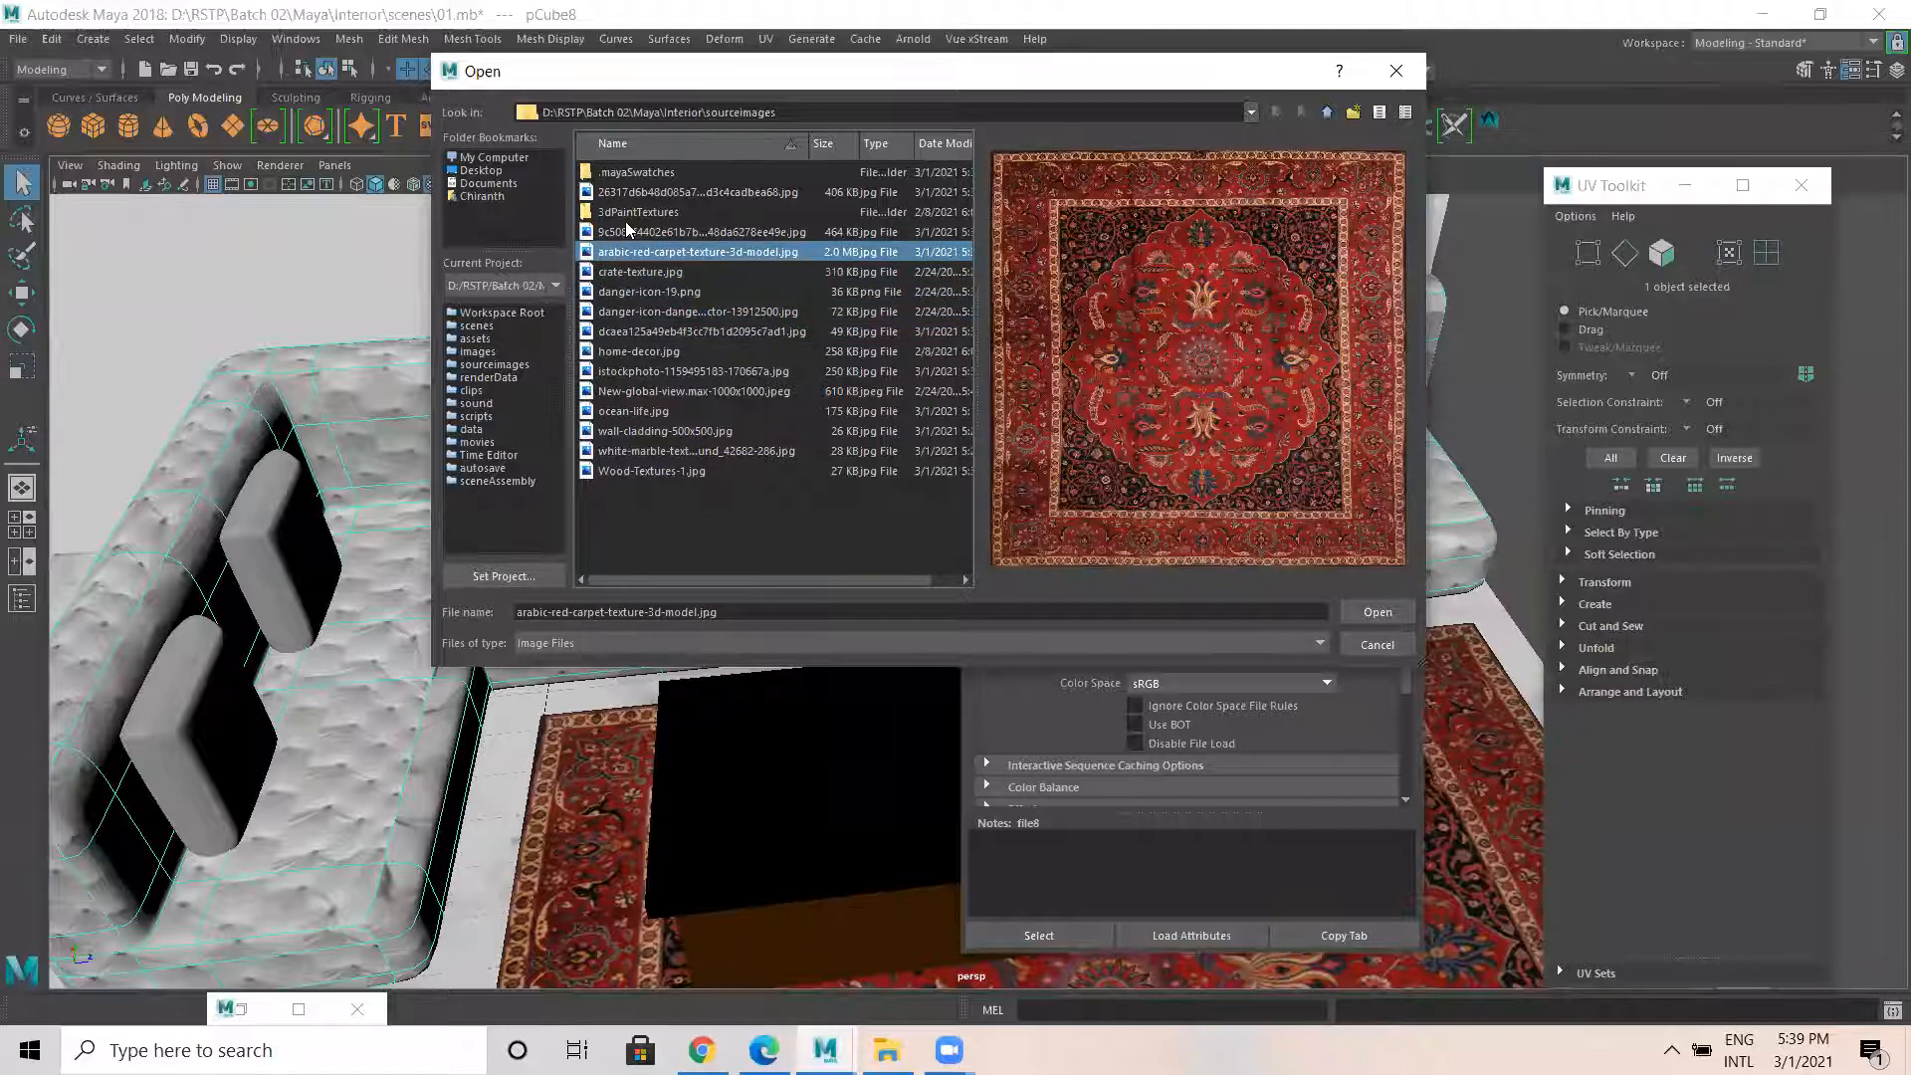
click(625, 195)
click(635, 353)
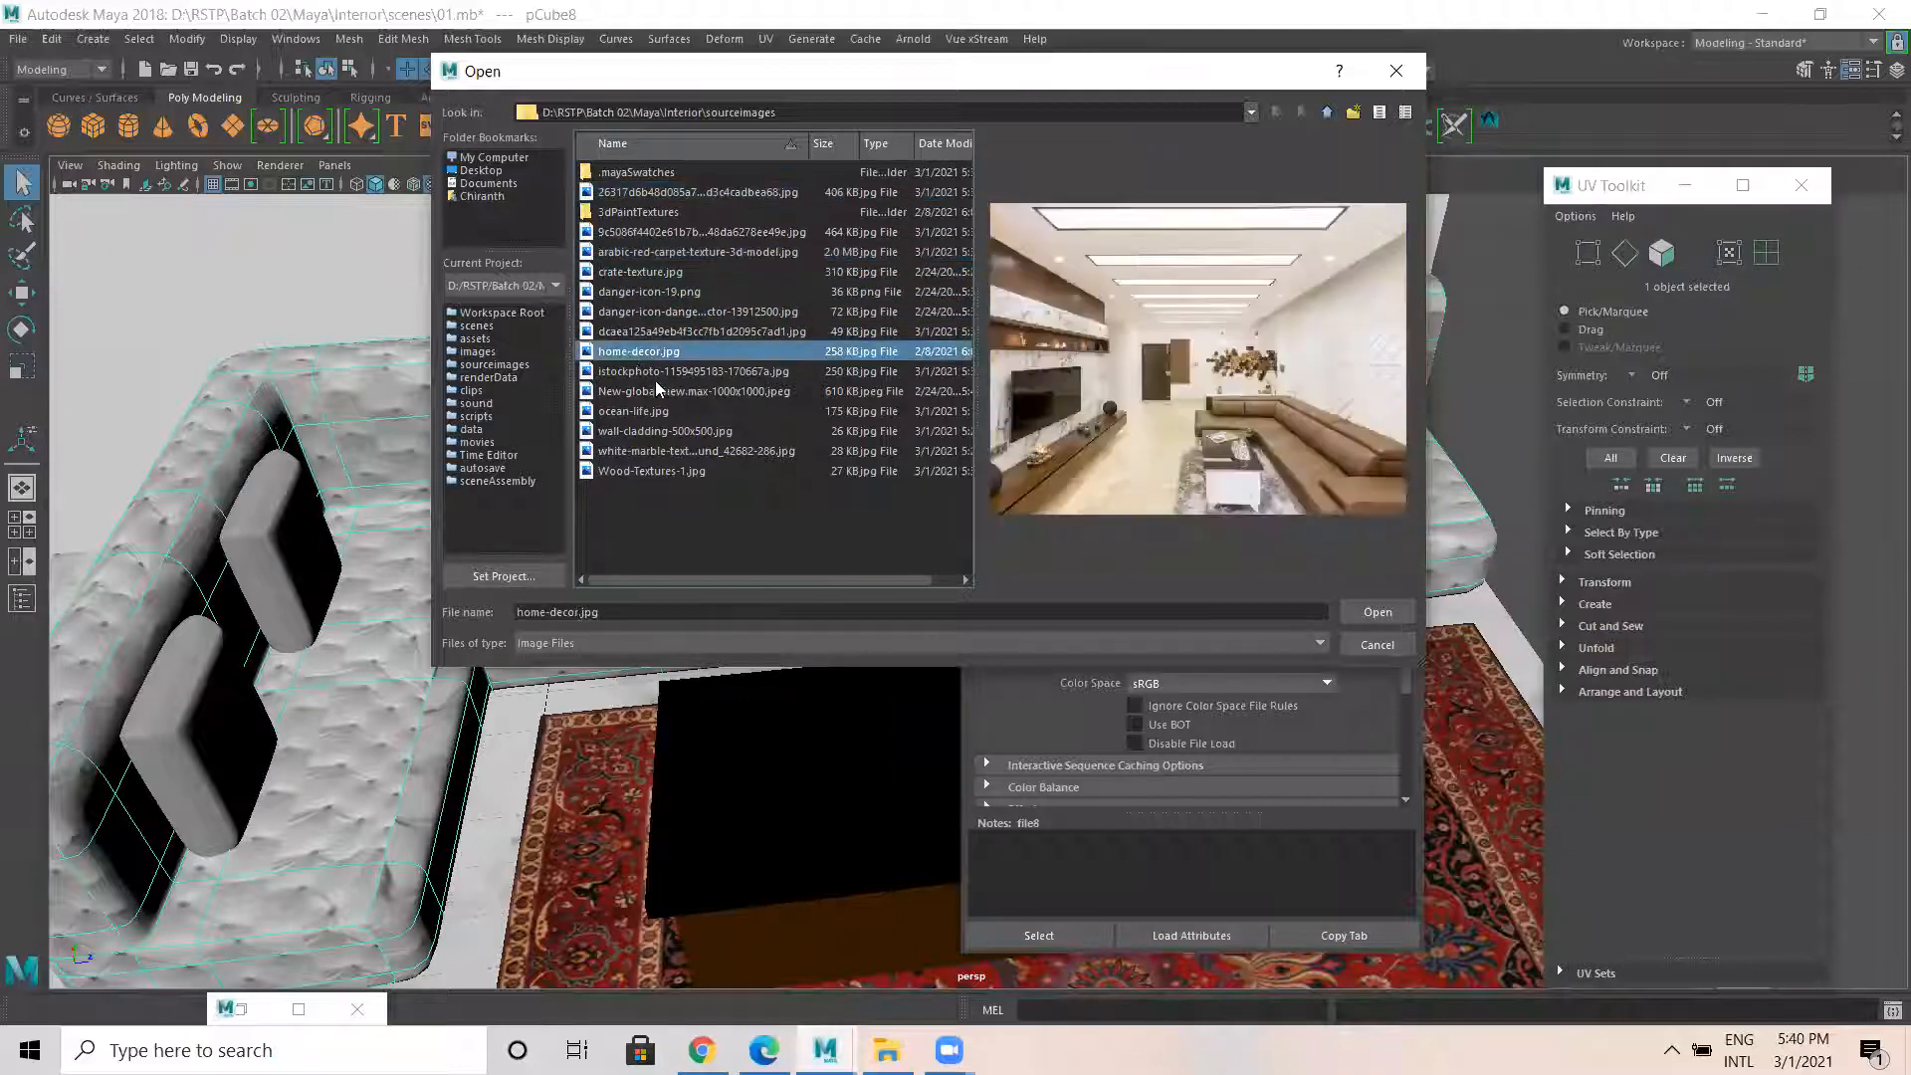
click(639, 373)
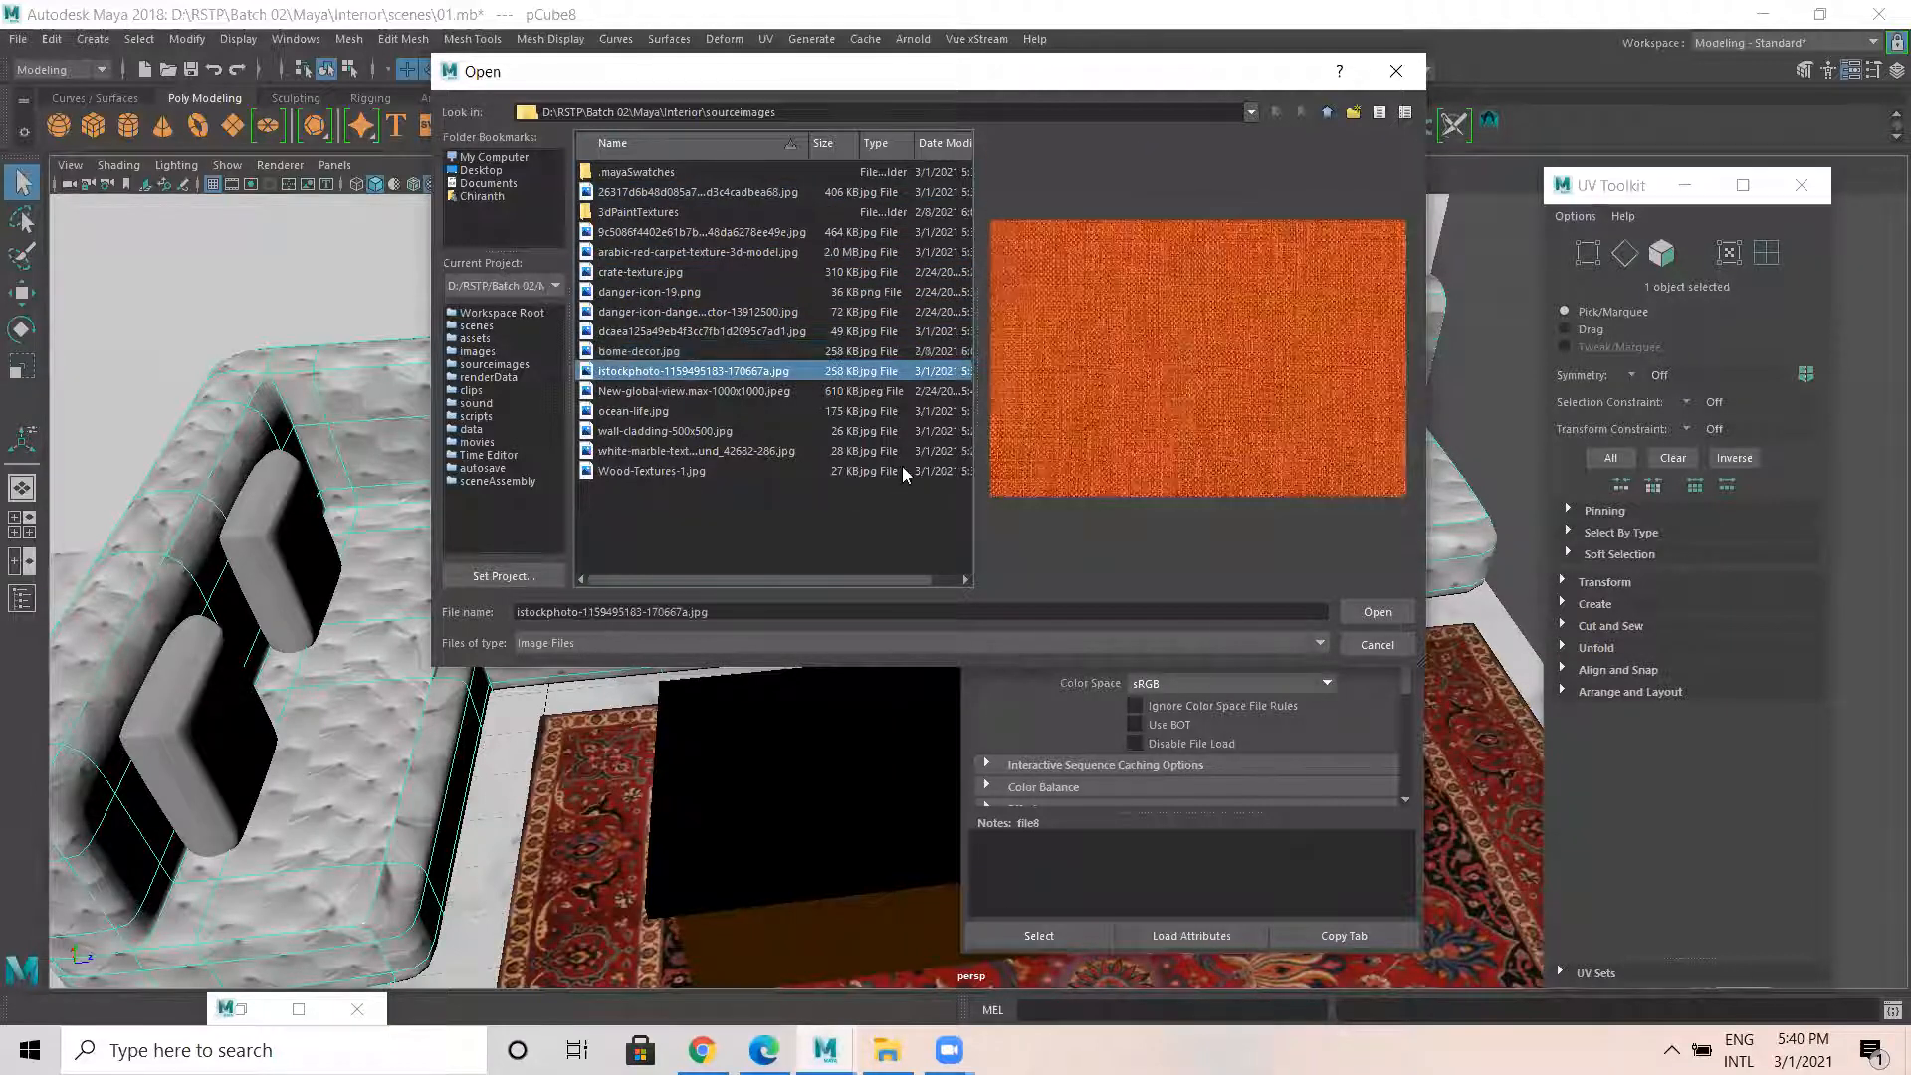
click(1401, 612)
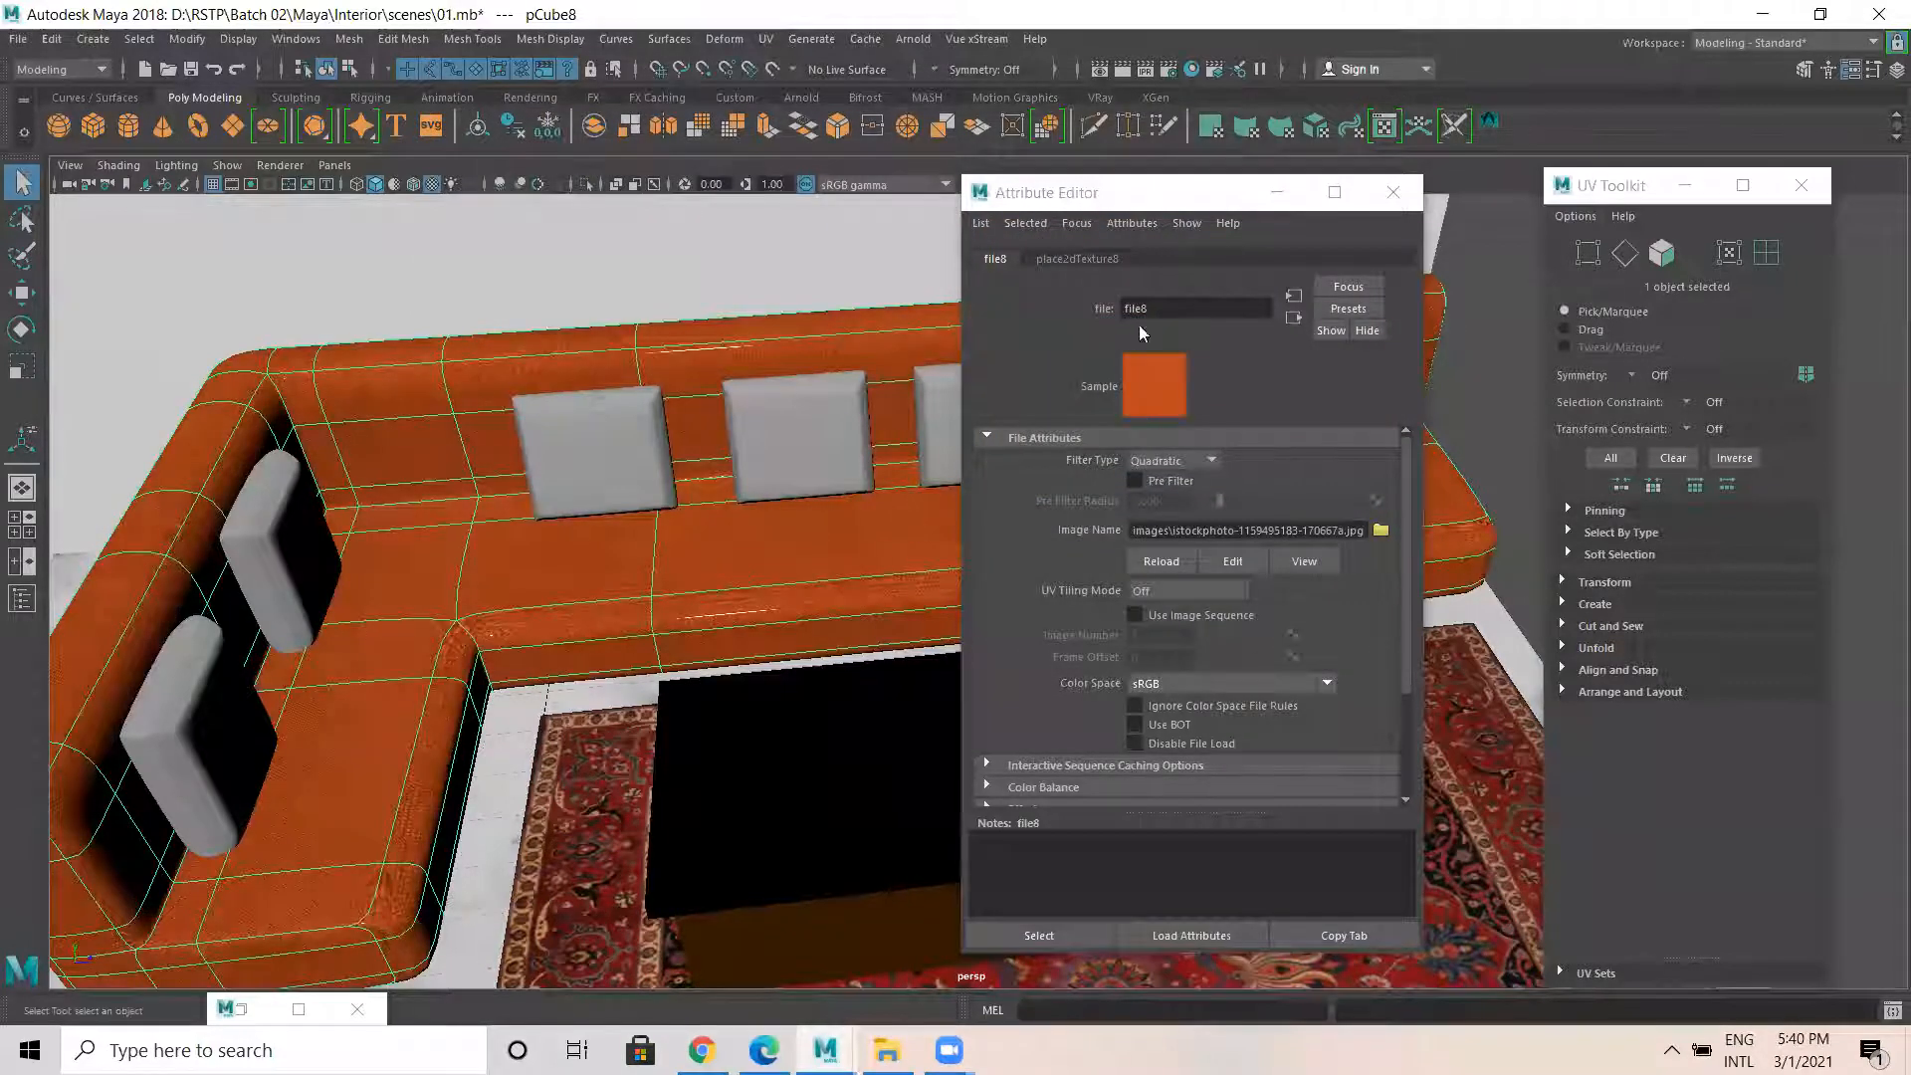
Try a Repeat UV of 1 by 1 on the sofa texture's 2D placement.
click(1083, 260)
drag(1168, 617, 1013, 608)
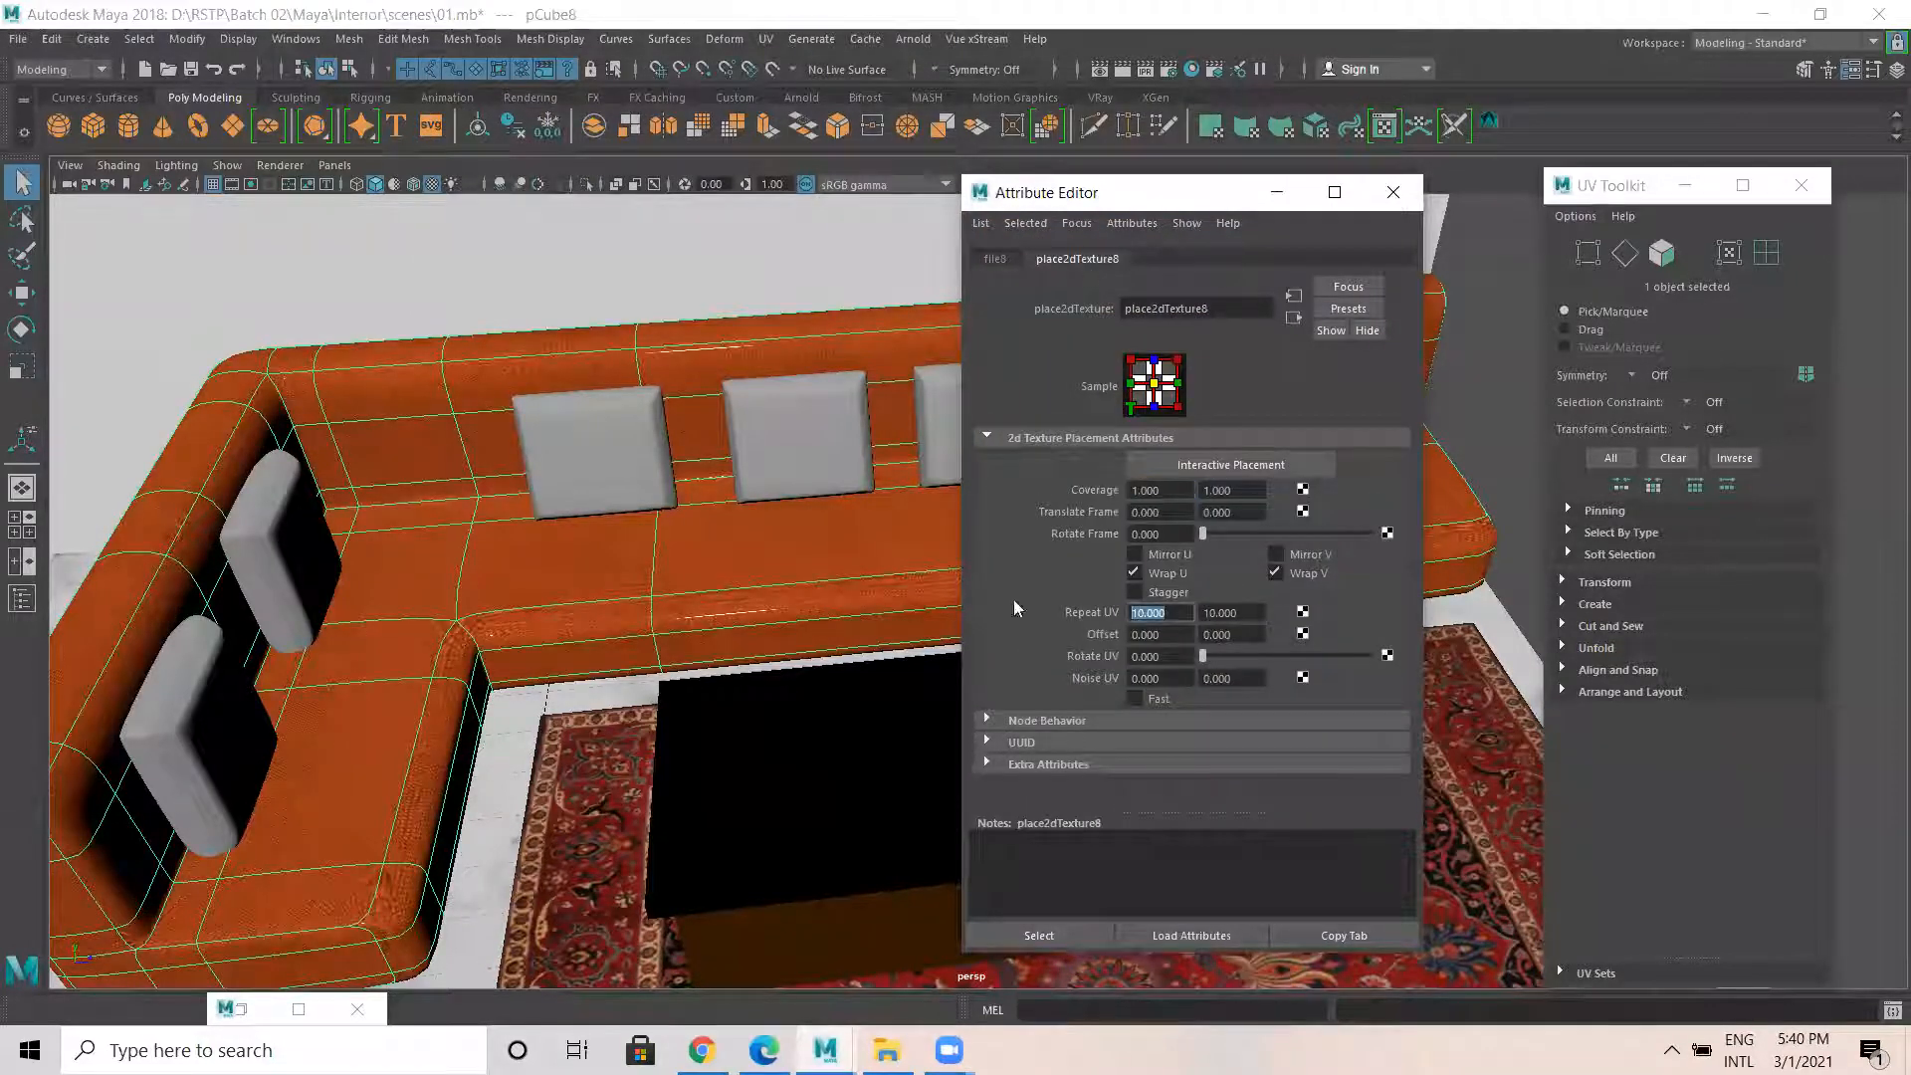
text(1)
key(Tab)
text(1)
key(Return)
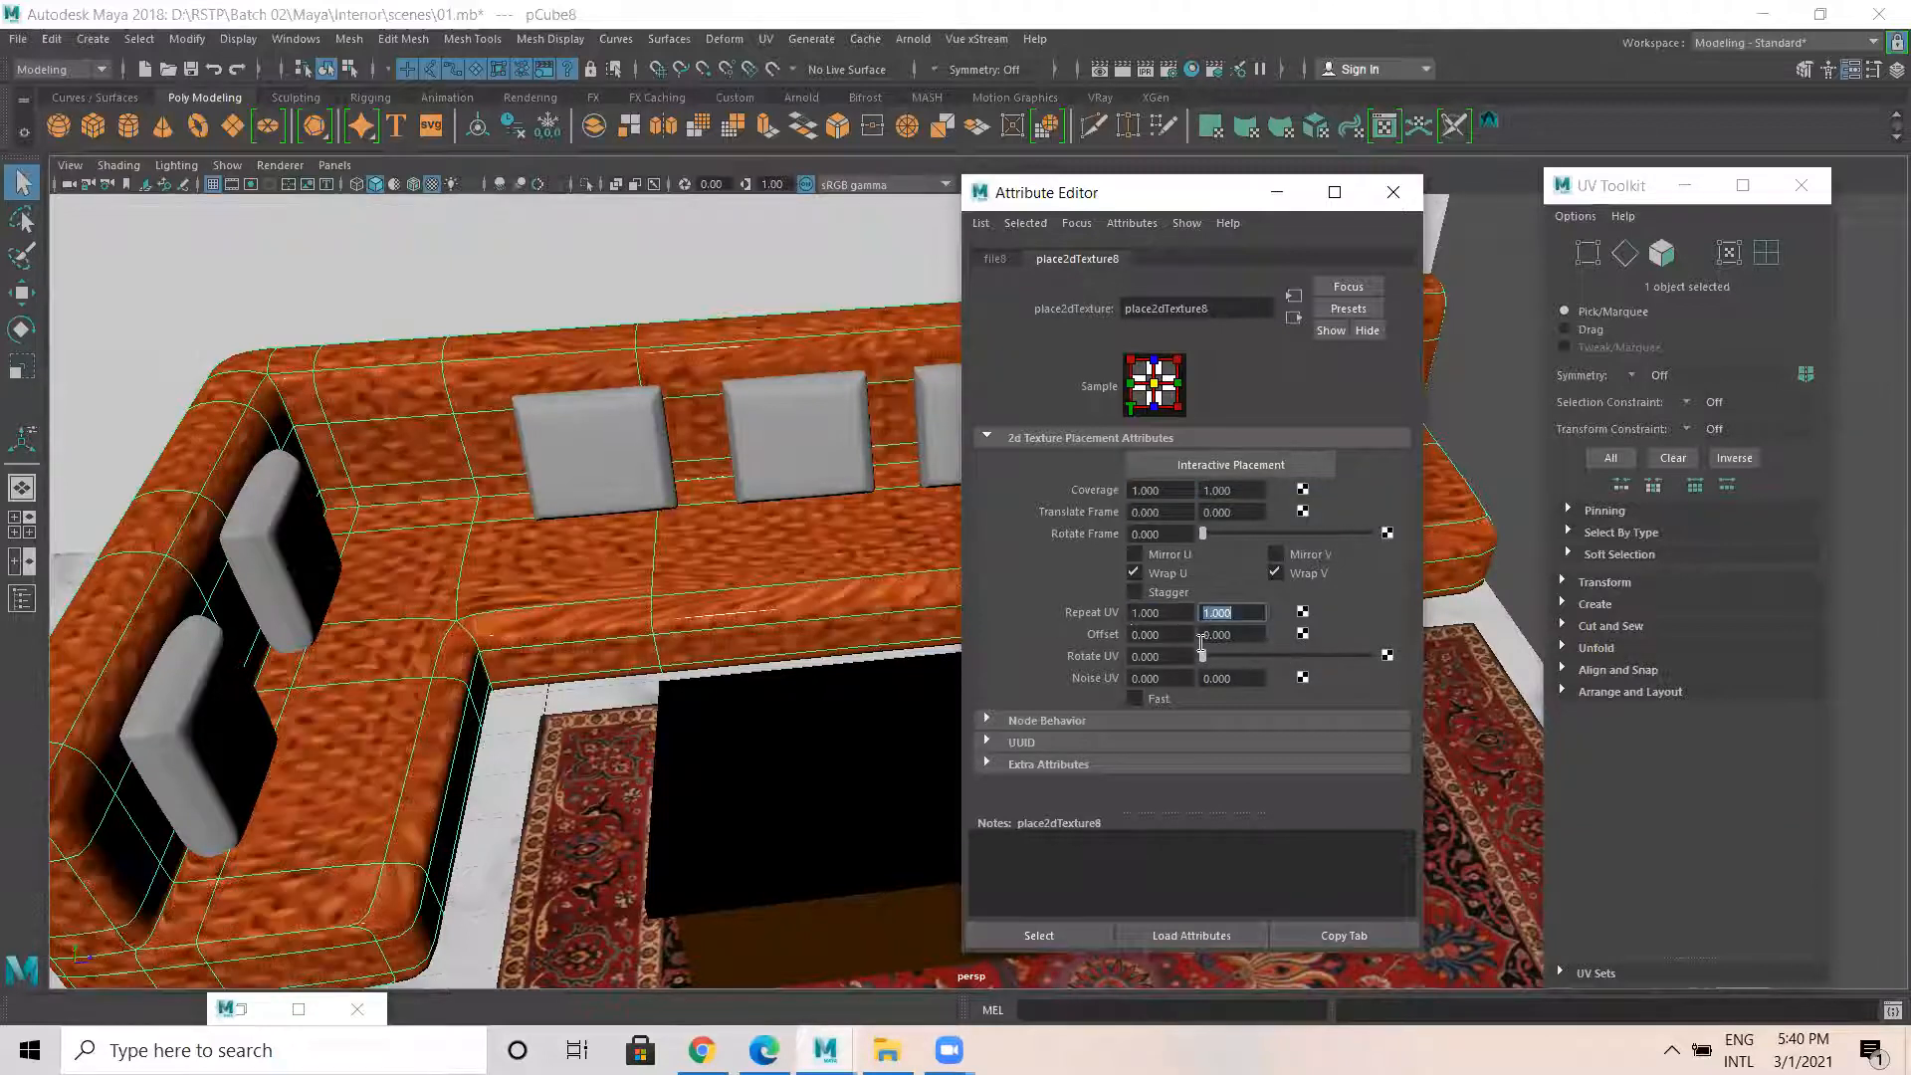
Set the sofa texture's Repeat UV to 4 by 4.
text(4)
key(Return)
double_click(1160, 612)
text(4)
key(Return)
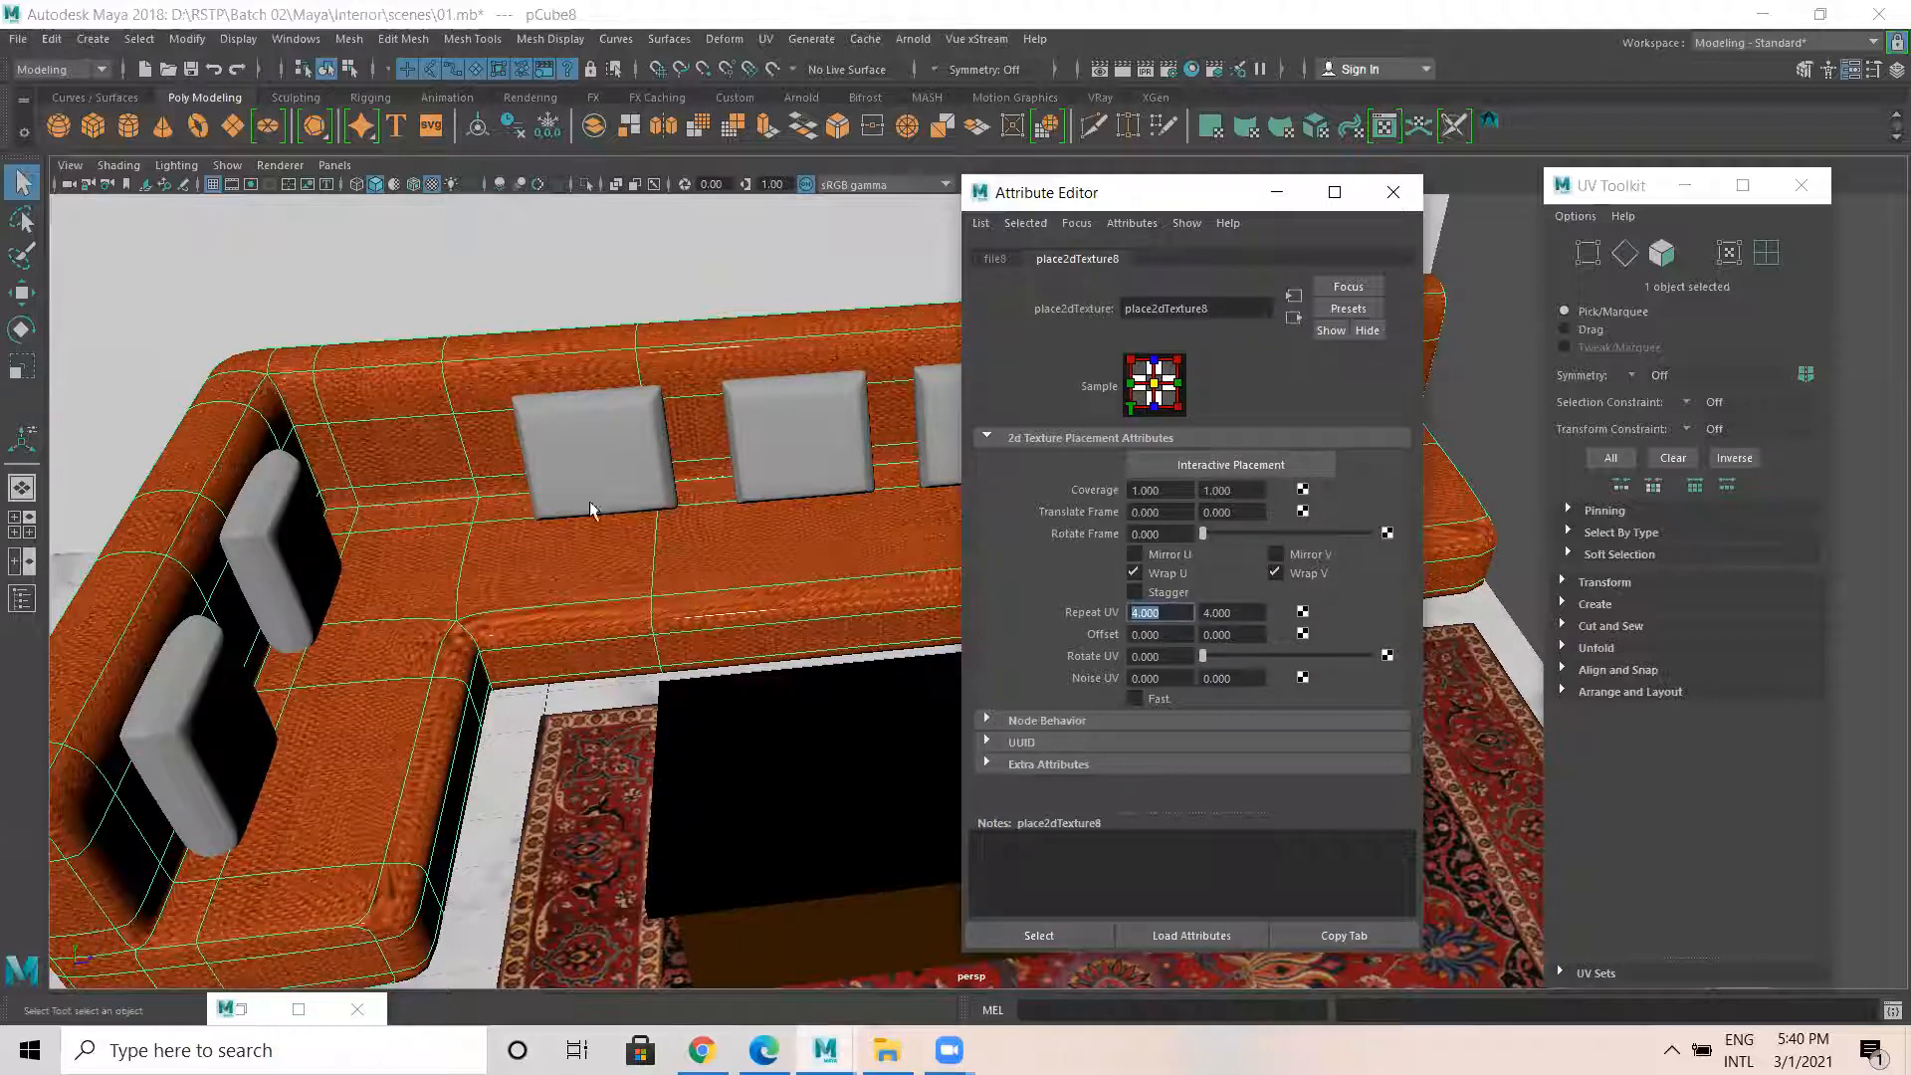
Set the Sofa material's base weight to 1, specular roughness to 0.468 and IOR to 0.395.
click(1392, 191)
right_drag(899, 481, 1027, 419)
click(1337, 702)
scroll(612, 653, down, 4)
alt+drag(612, 653, 580, 653)
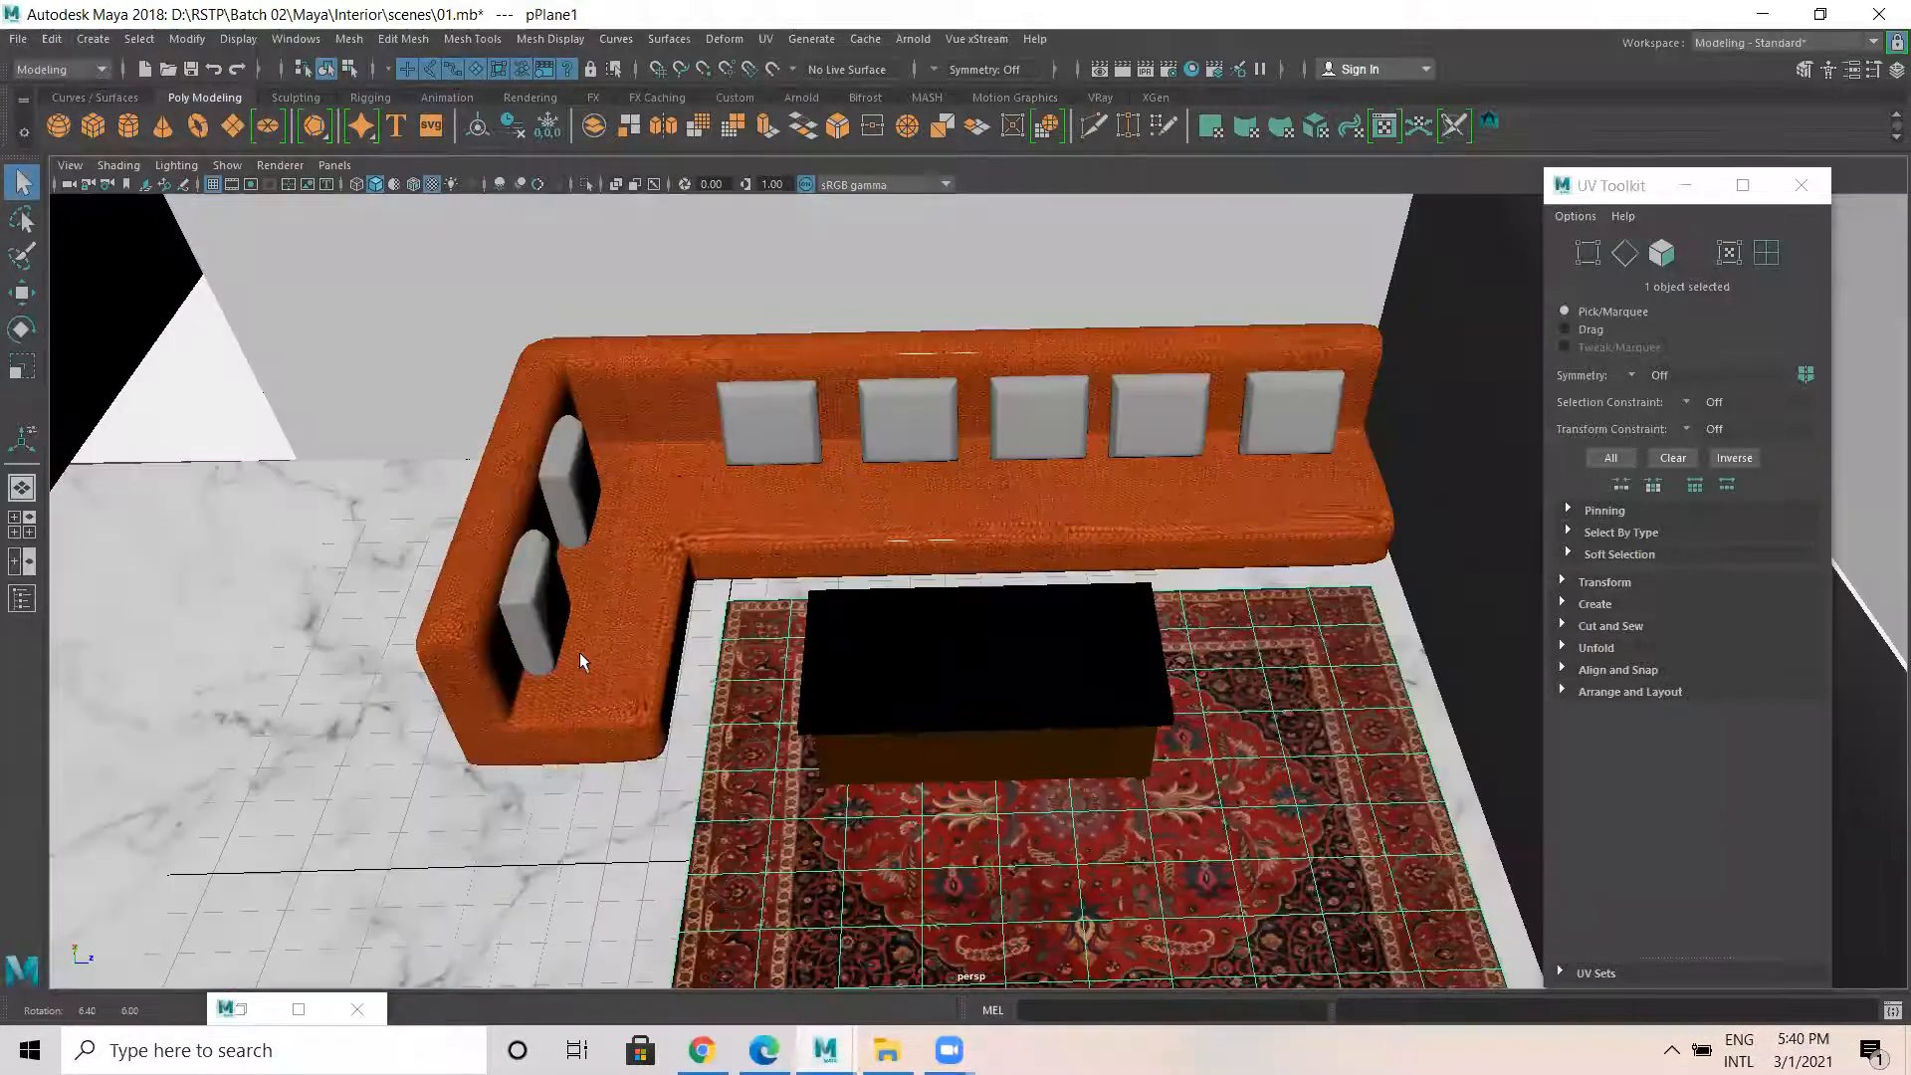
click(1000, 353)
alt+drag(1000, 354, 988, 370)
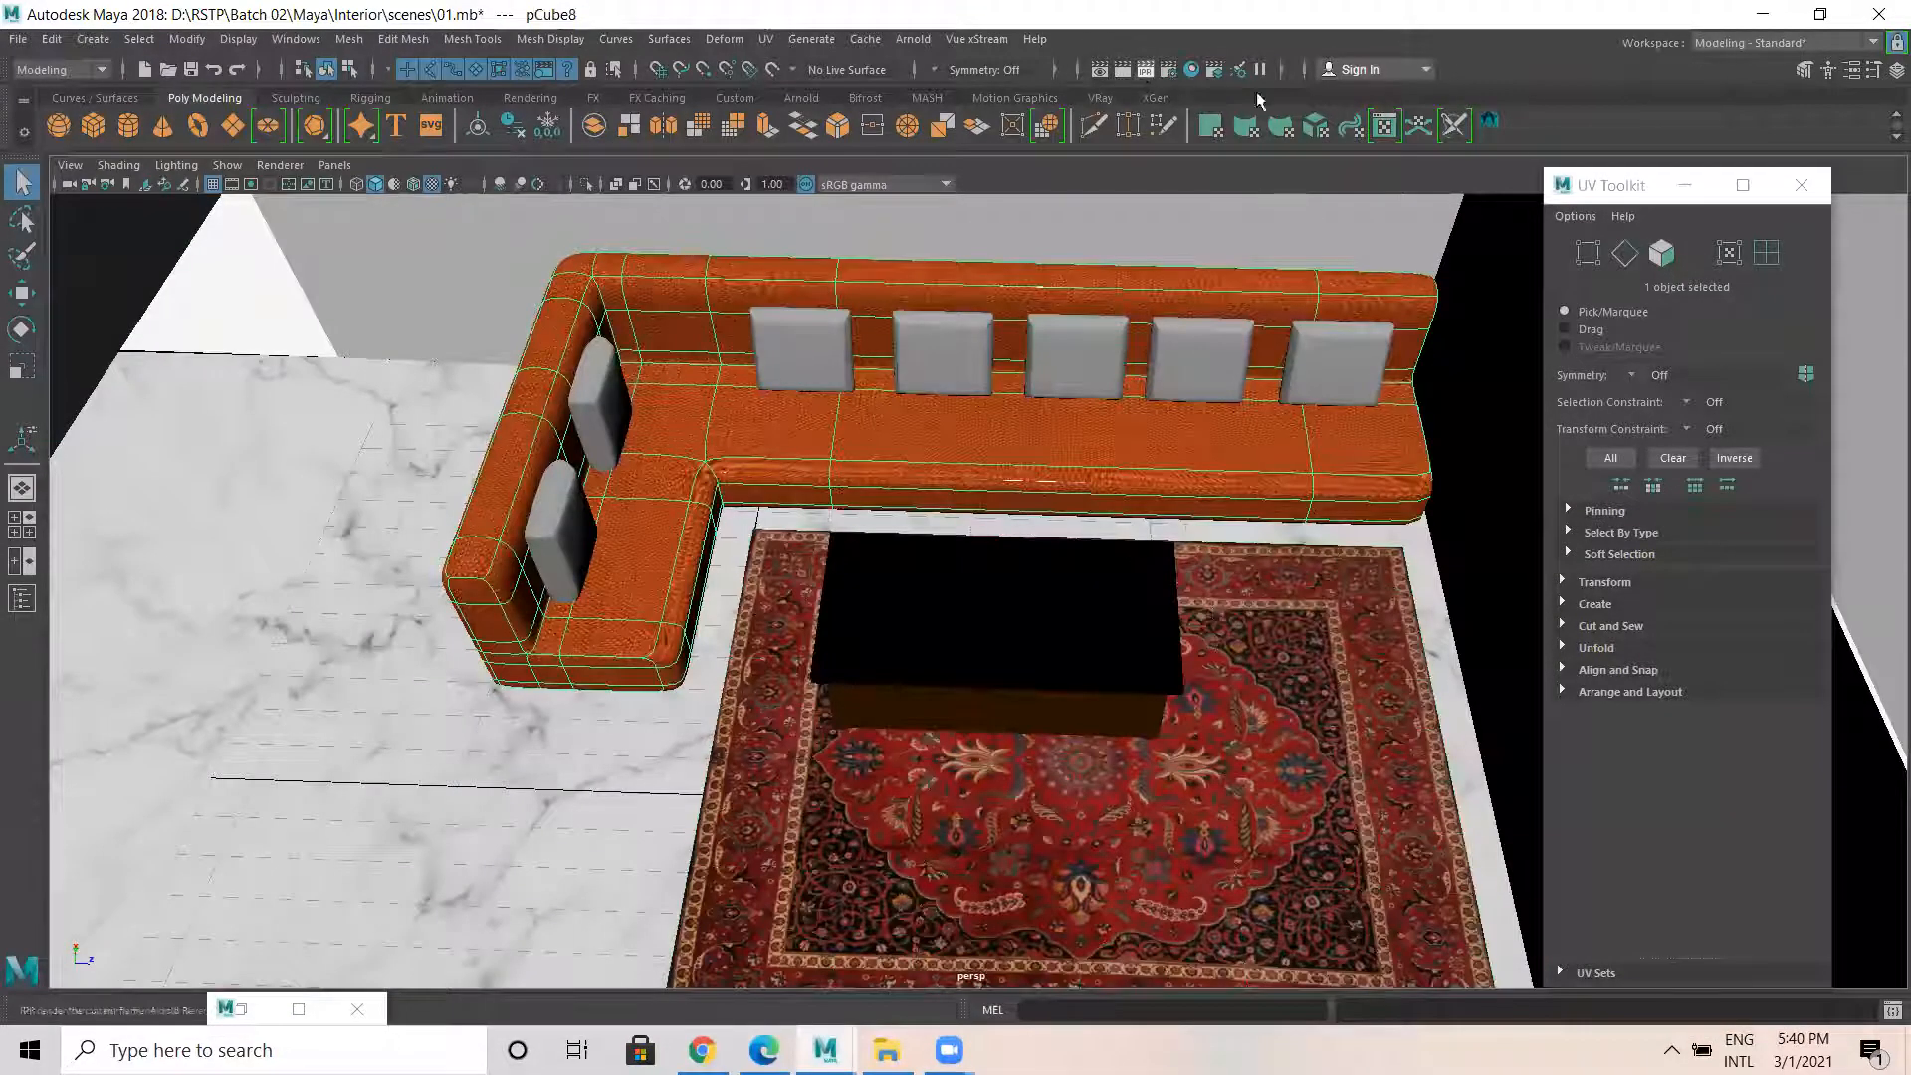
key(ctrl+a)
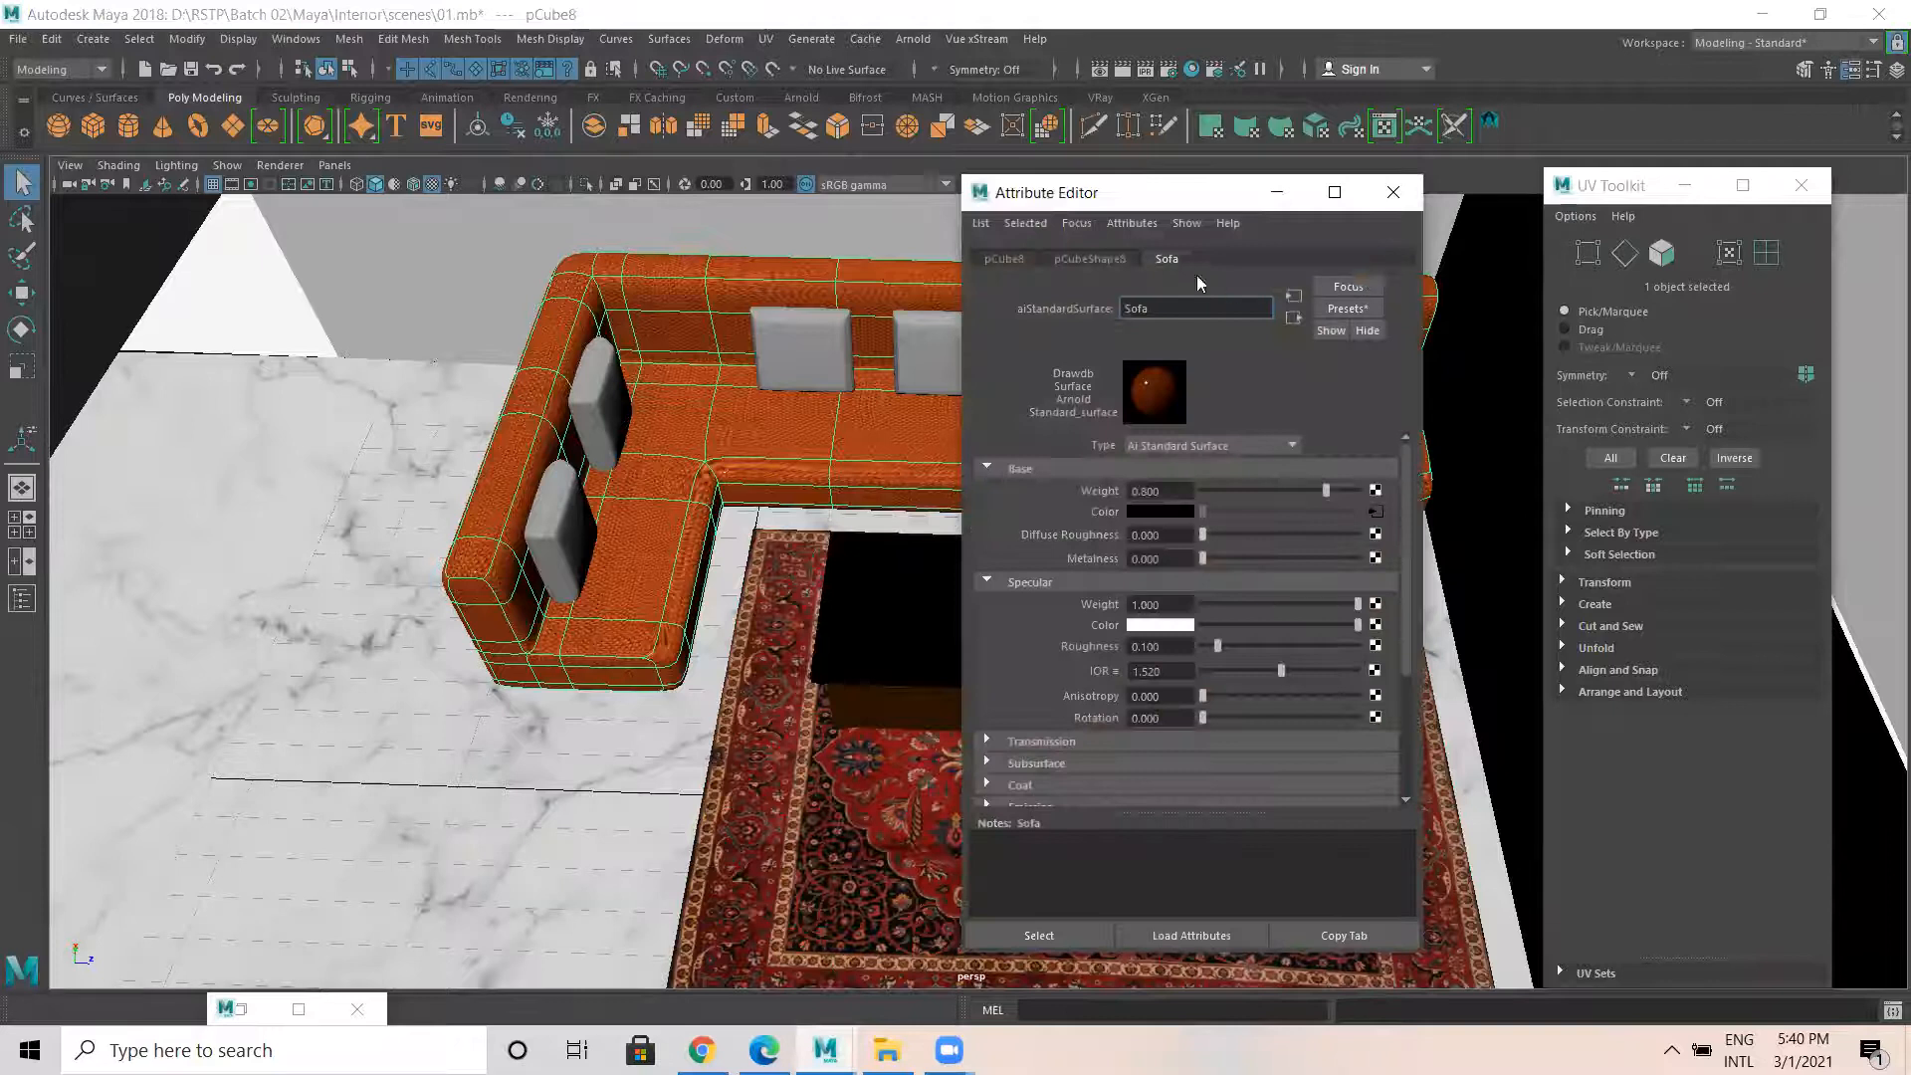
click(1222, 671)
click(1274, 646)
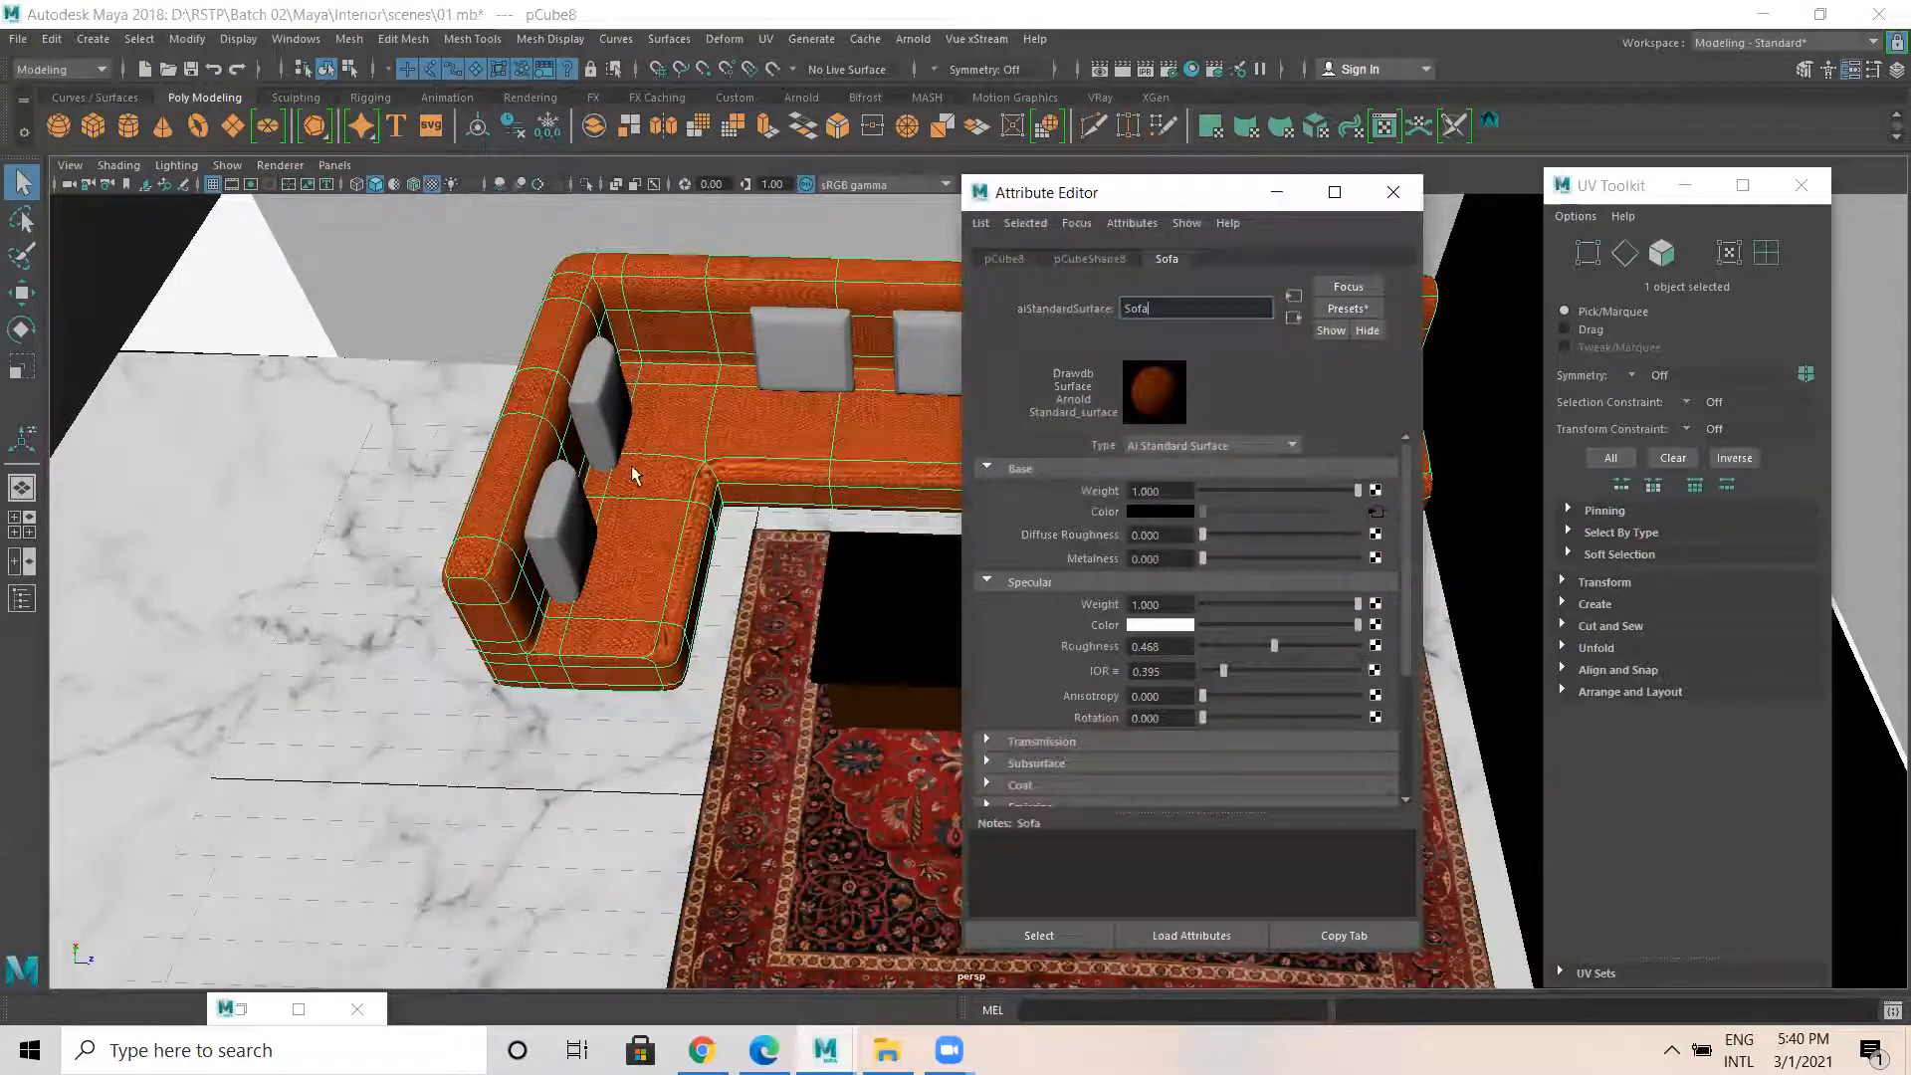
Select all seven cushions on the sofa and assign the existing Sofa material to them.
click(411, 422)
scroll(396, 615, down, 3)
alt+drag(396, 615, 517, 593)
alt+middle_drag(516, 593, 164, 598)
alt+middle_drag(677, 523, 690, 560)
click(208, 705)
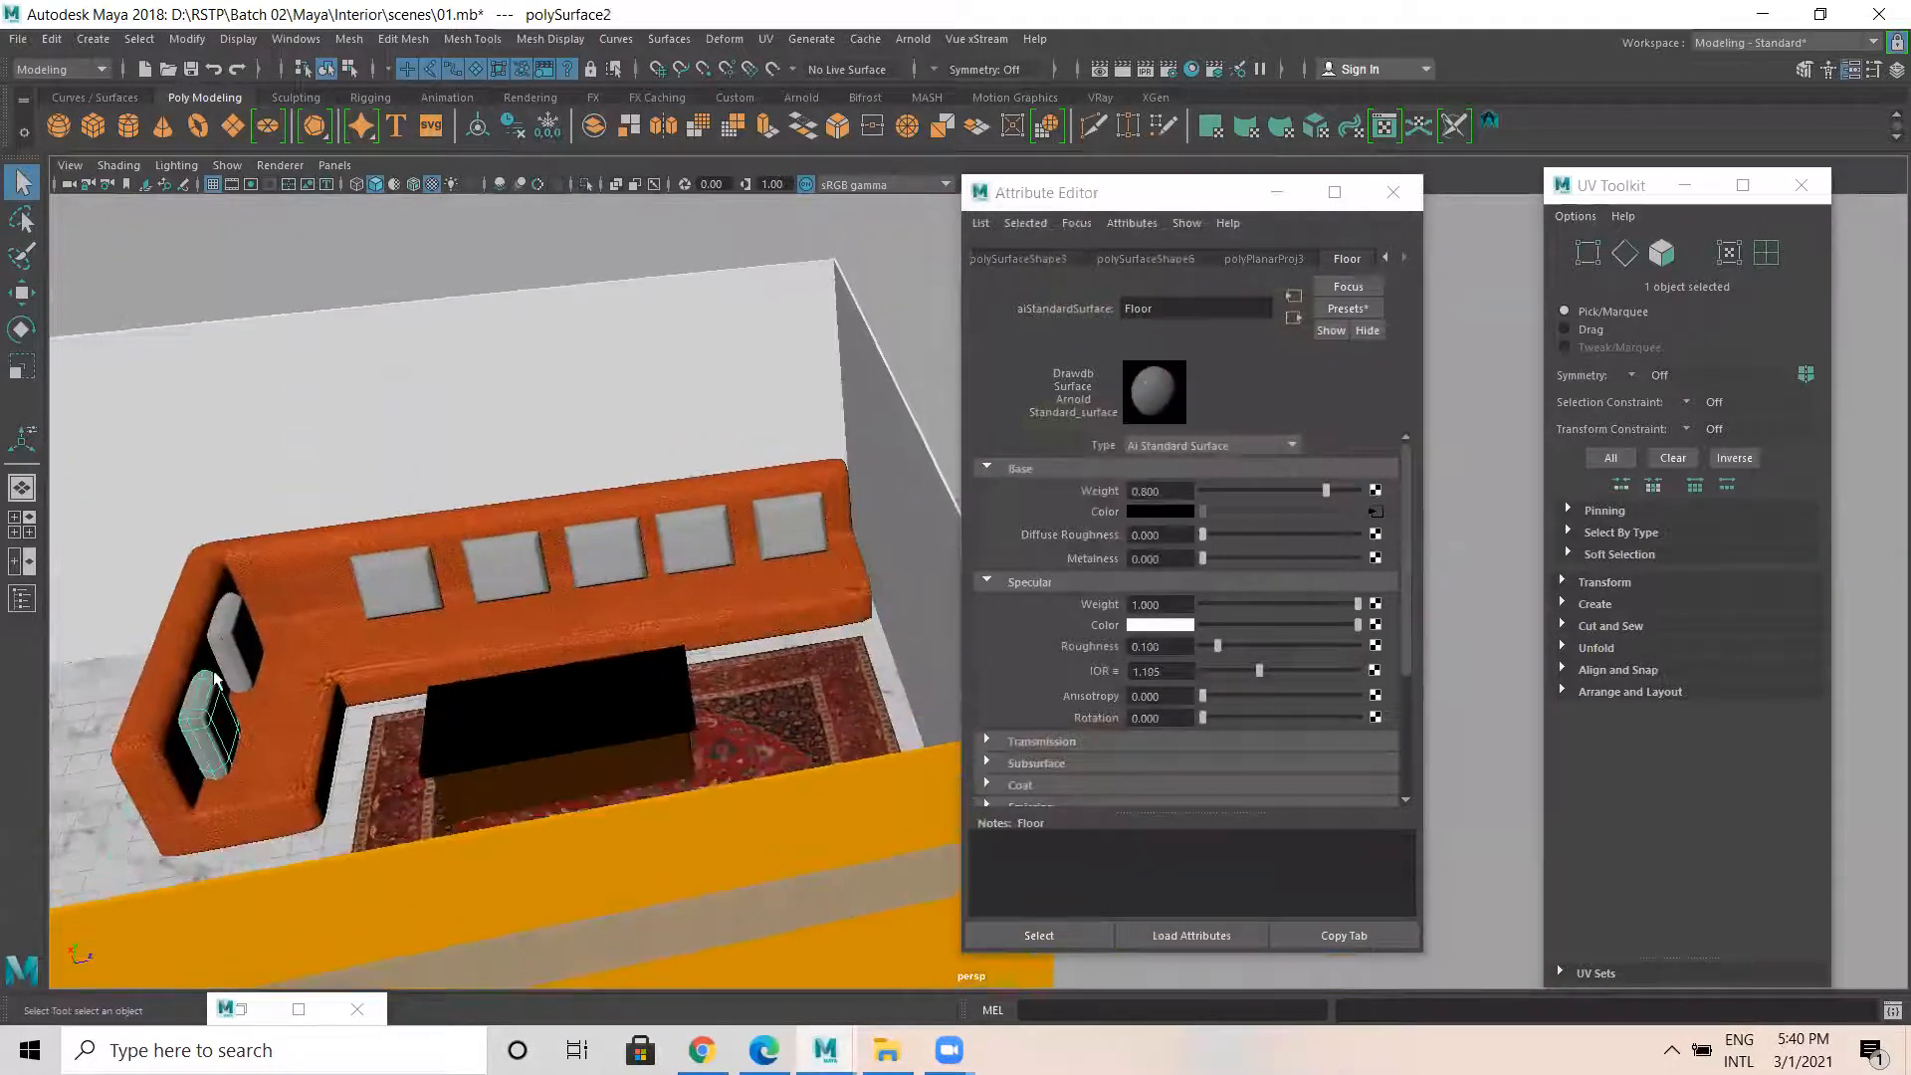
shift+click(233, 640)
shift+click(400, 584)
shift+click(503, 563)
shift+click(608, 549)
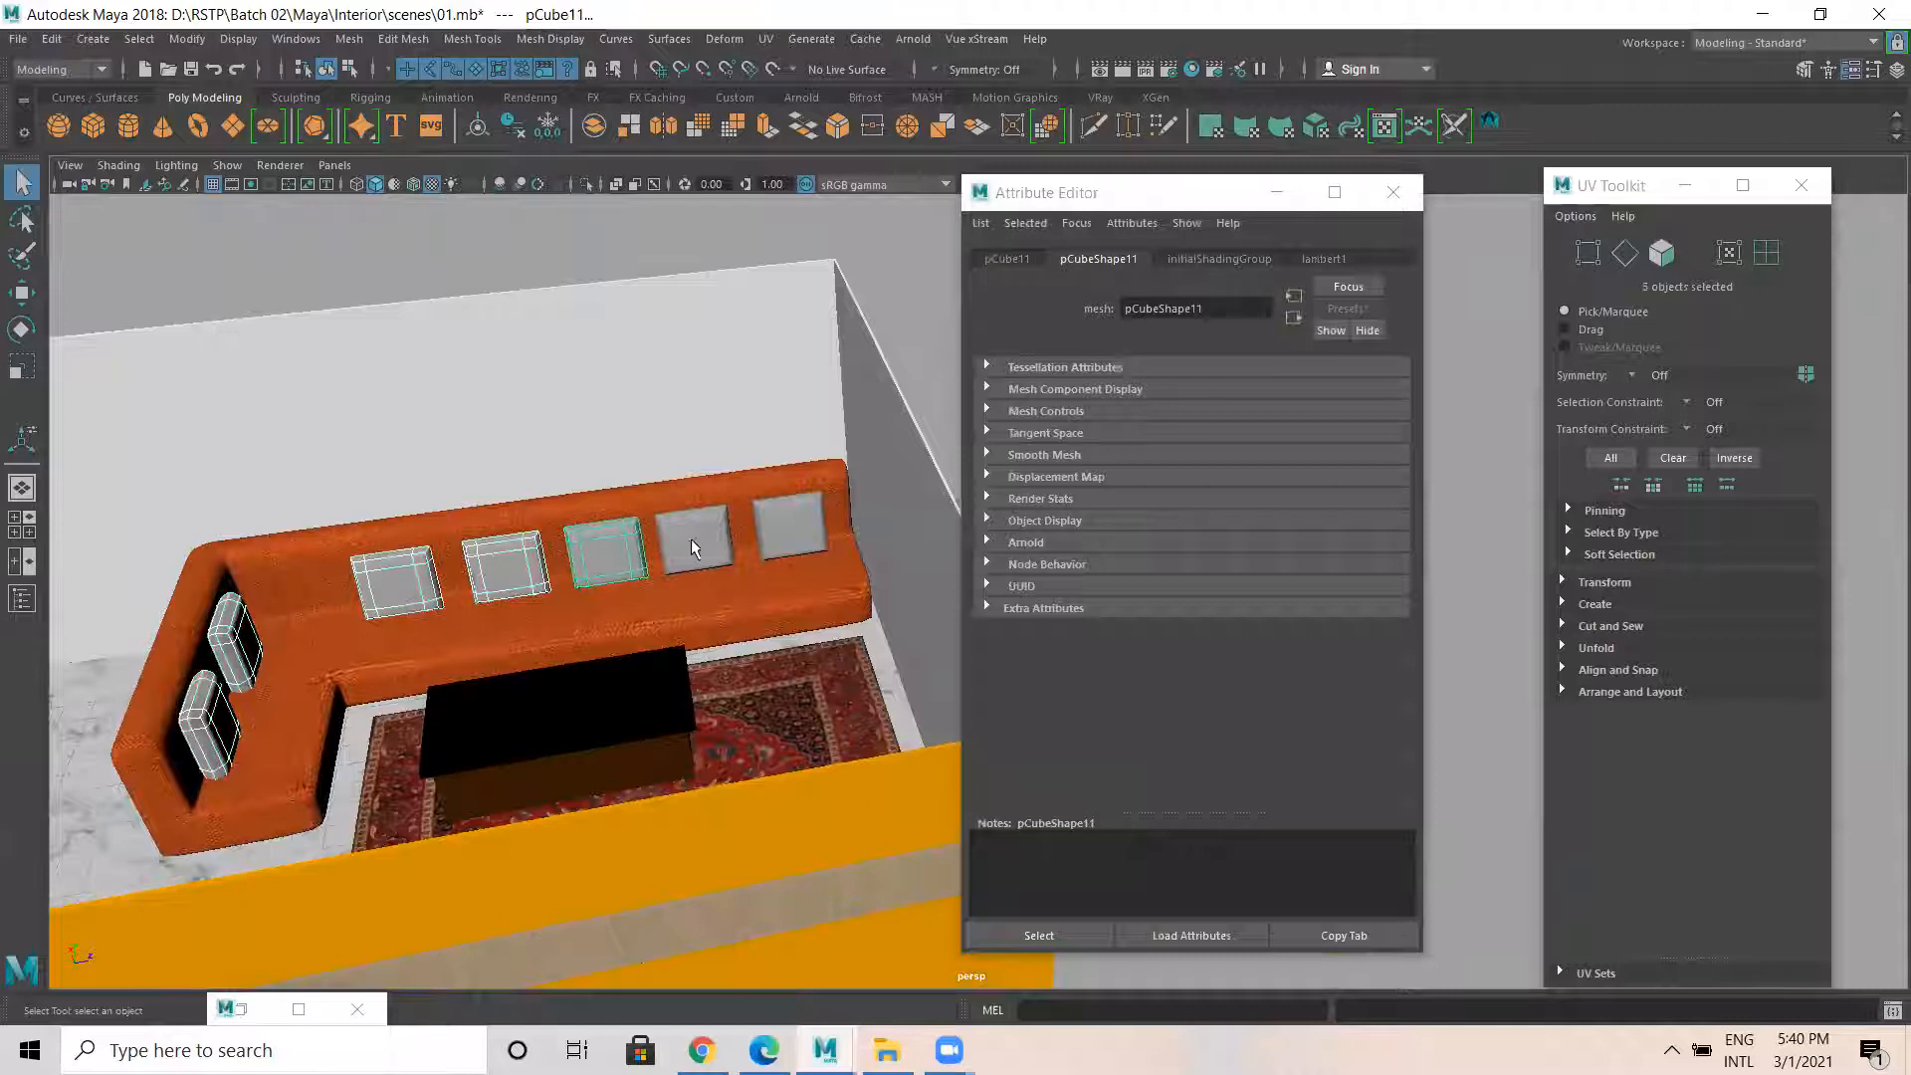
shift+click(697, 543)
shift+click(745, 546)
shift+click(796, 516)
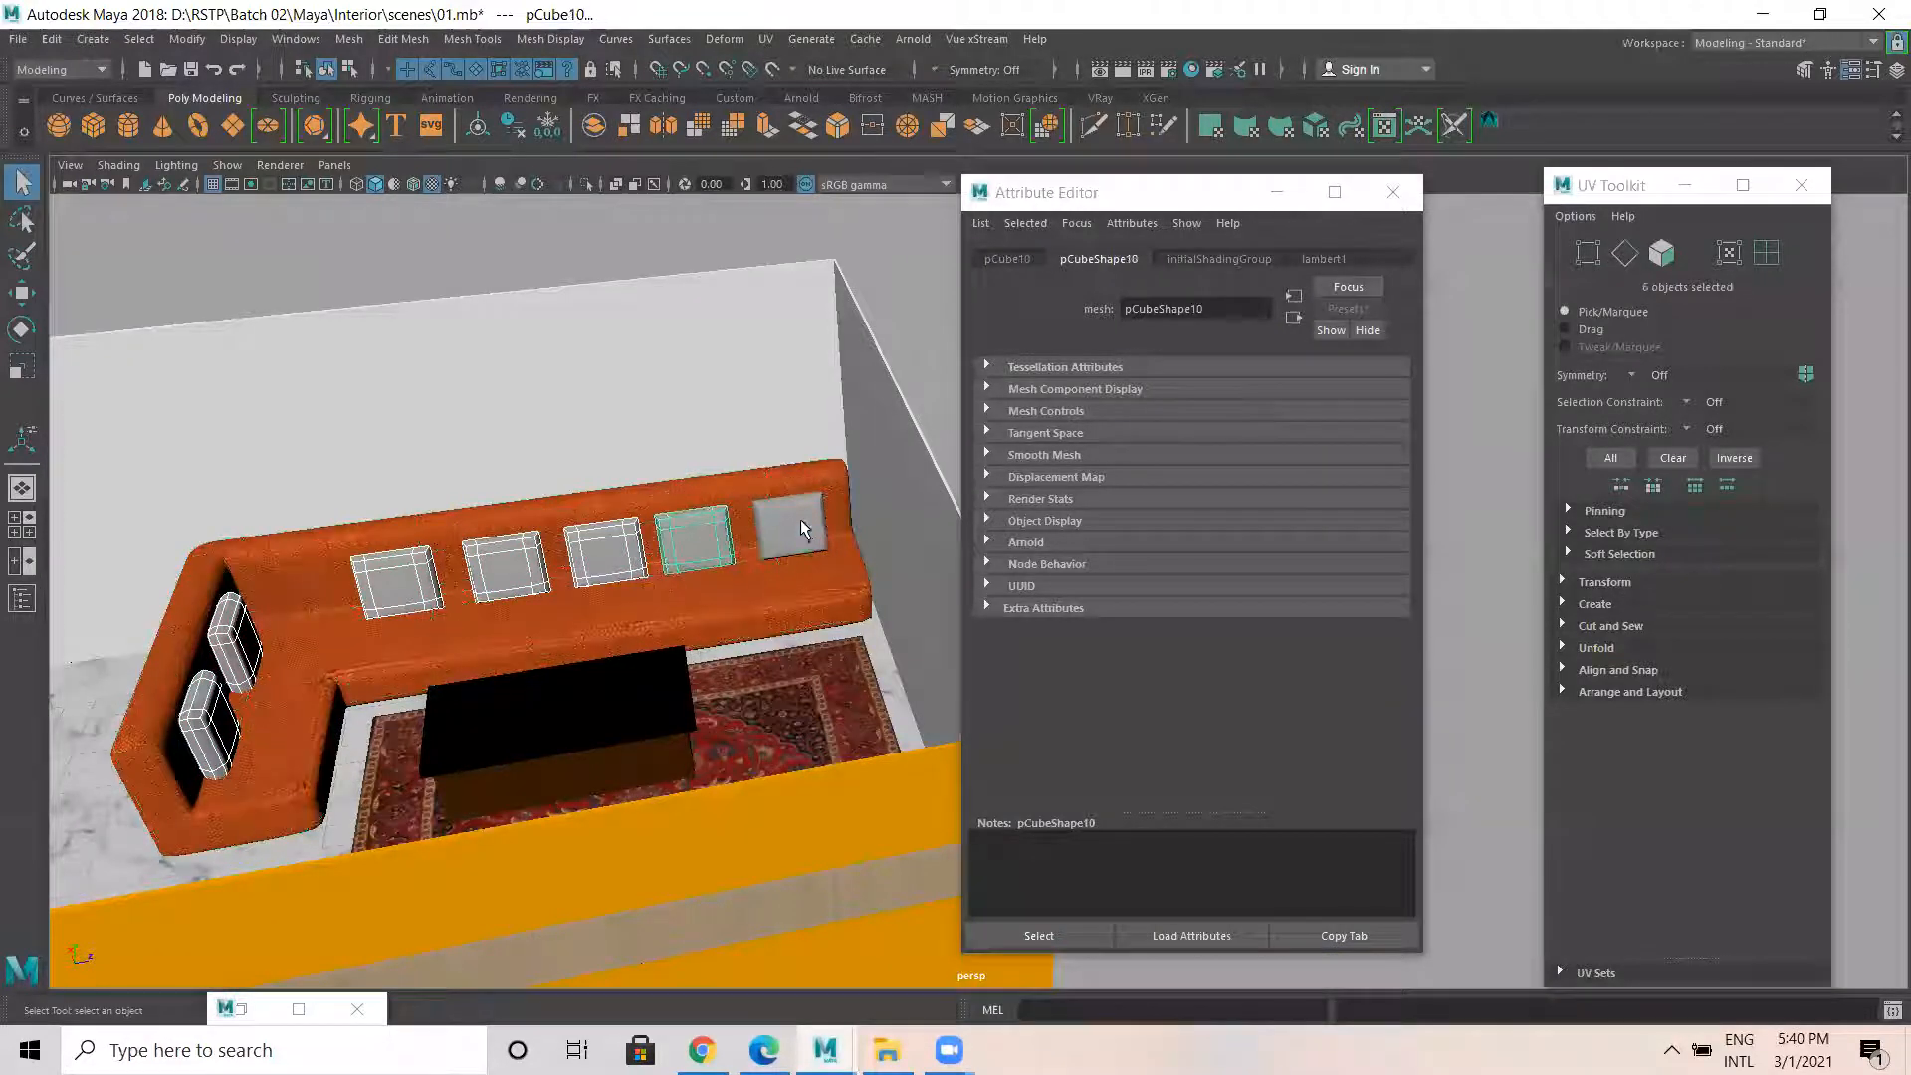
right_click(797, 515)
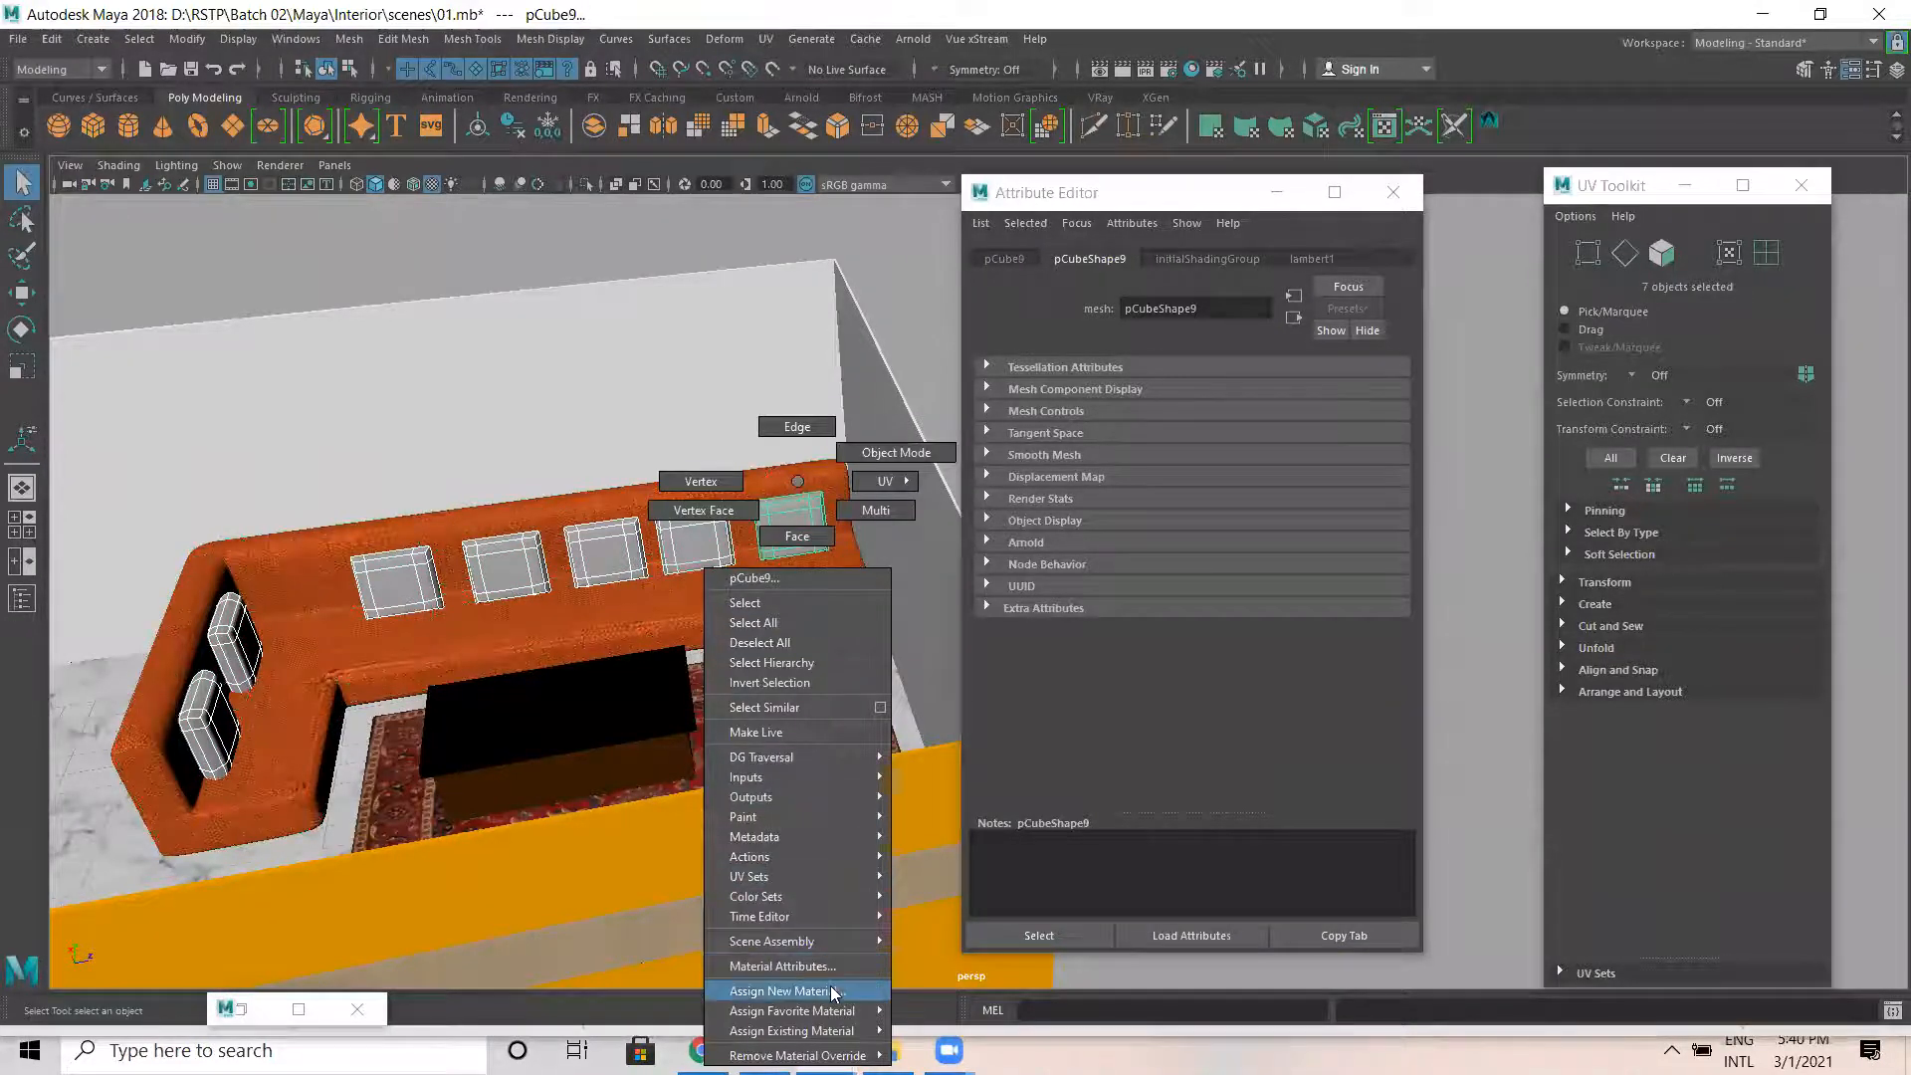
mouse_move(826, 1031)
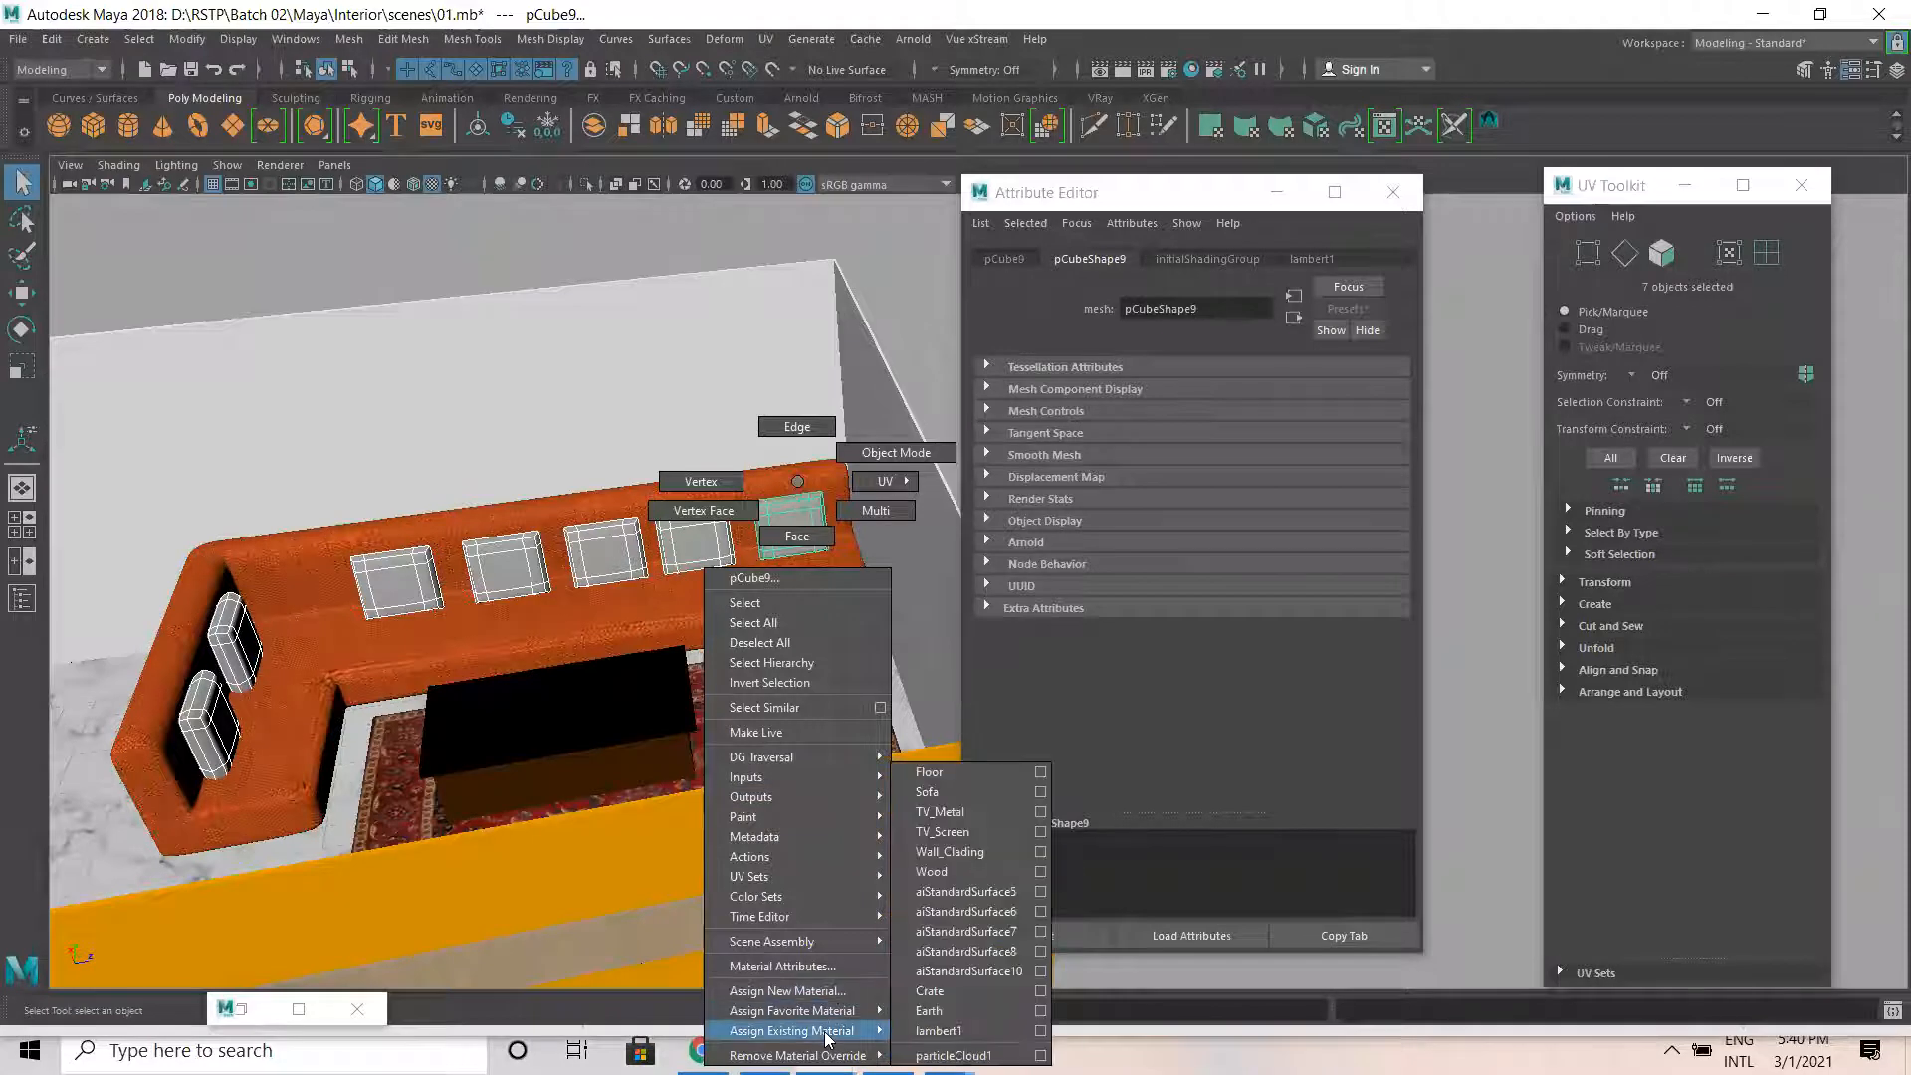
click(949, 791)
click(488, 265)
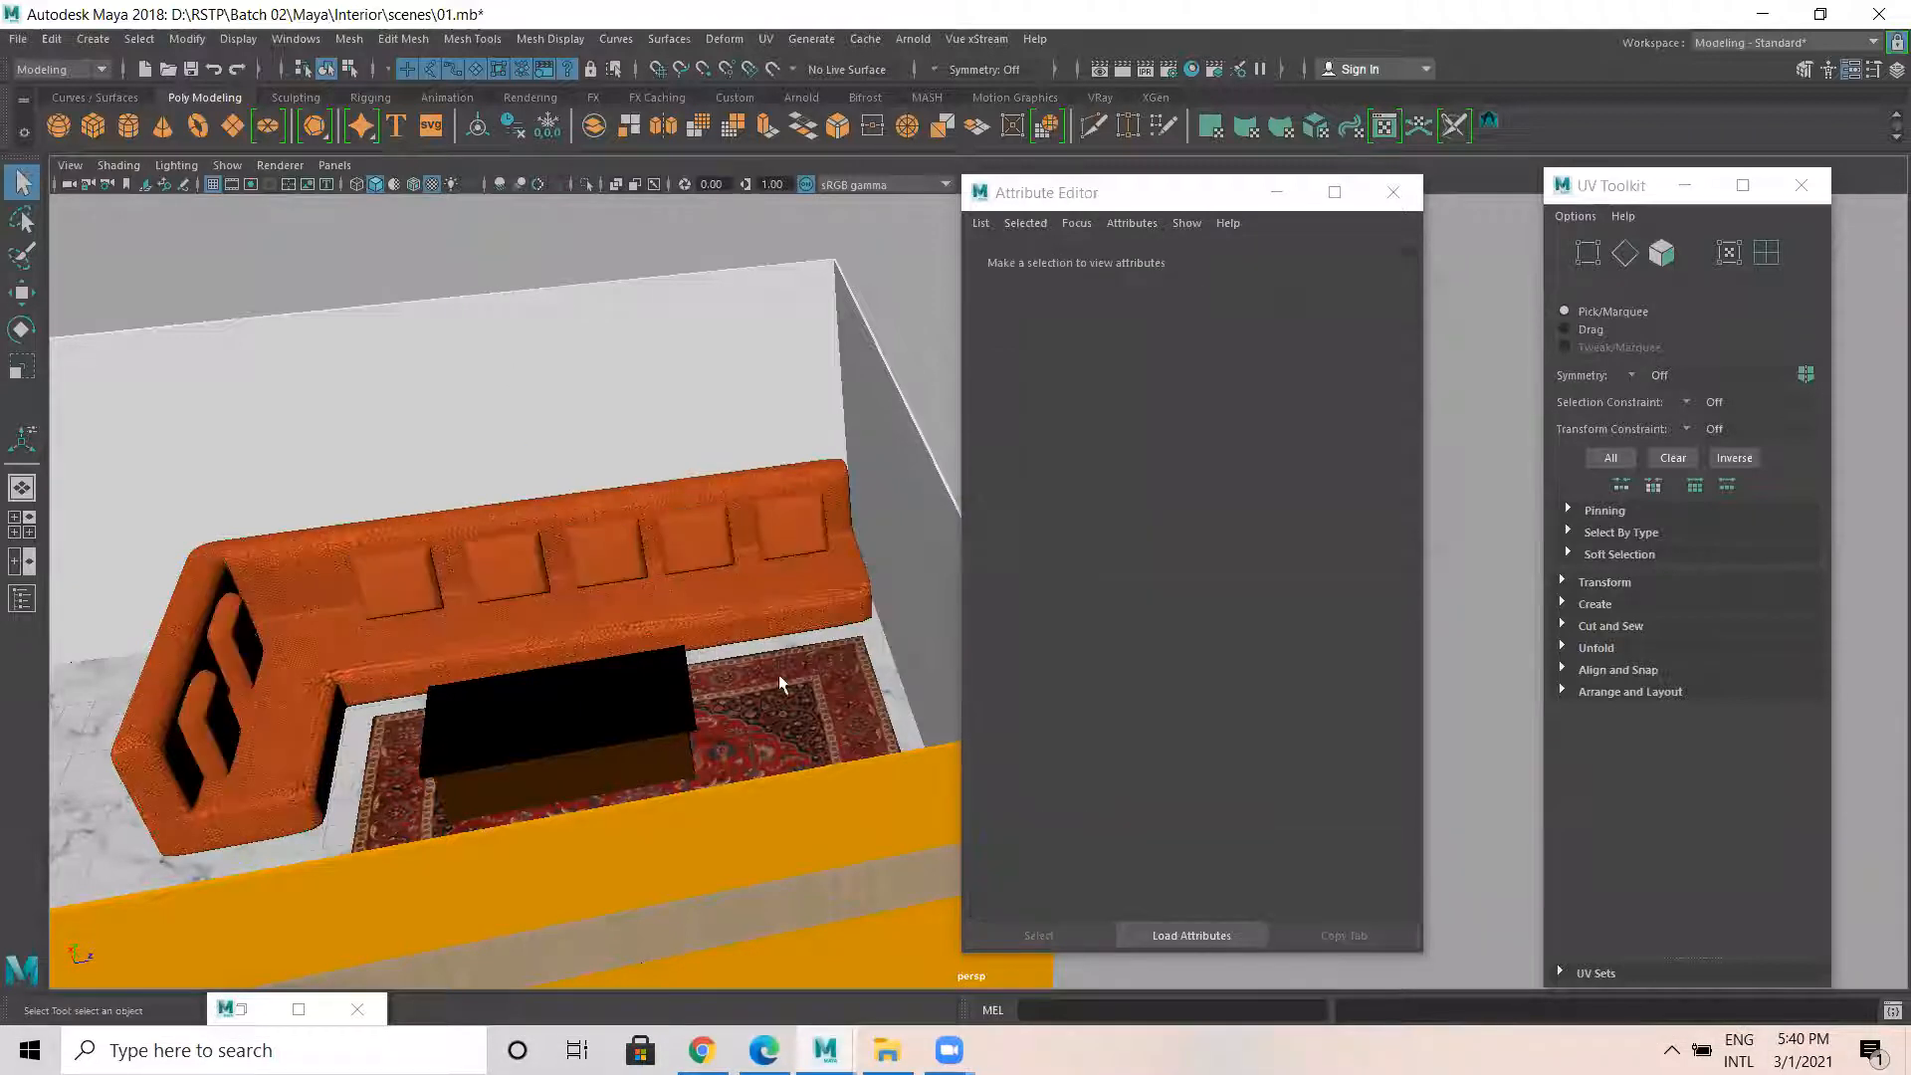
Inspect the cushions and the room from several angles, including the bare walls around the sofa.
alt+drag(778, 673, 398, 660)
click(400, 682)
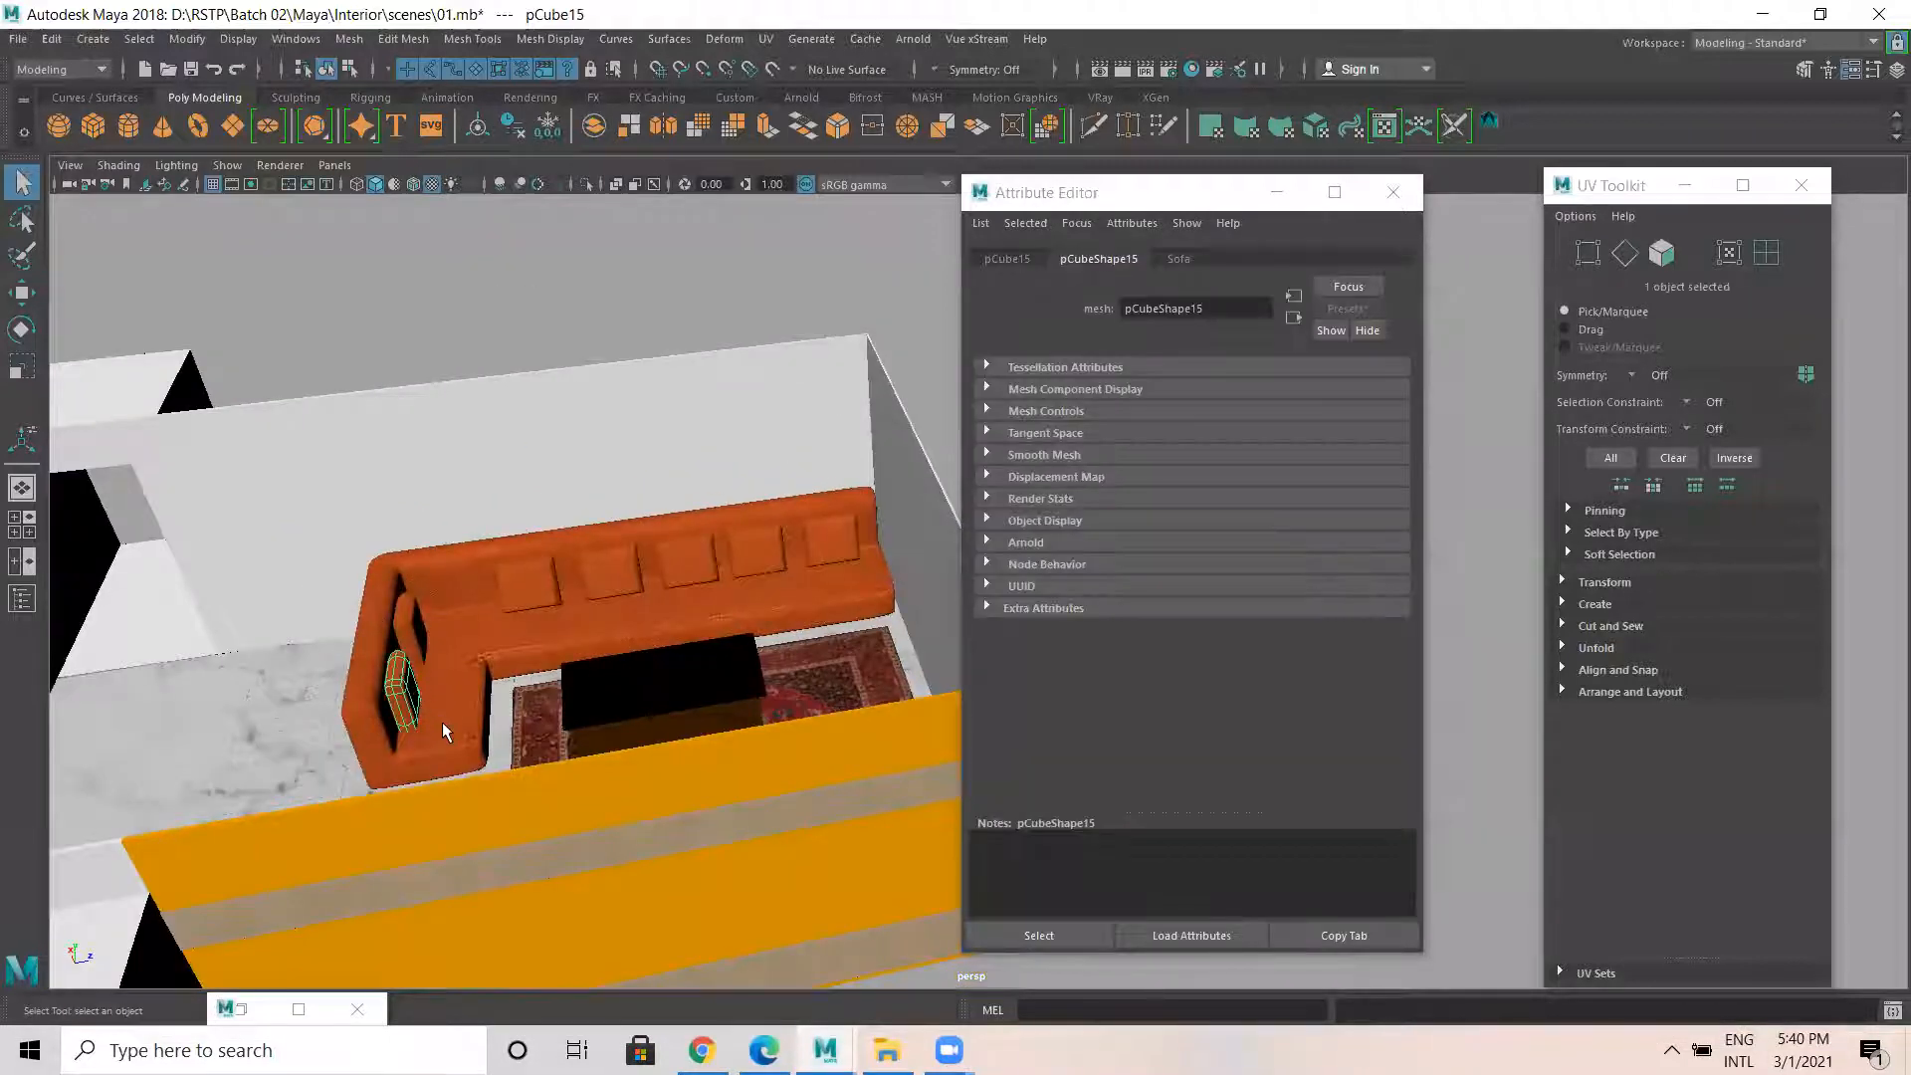
click(458, 324)
alt+right_drag(613, 540, 221, 583)
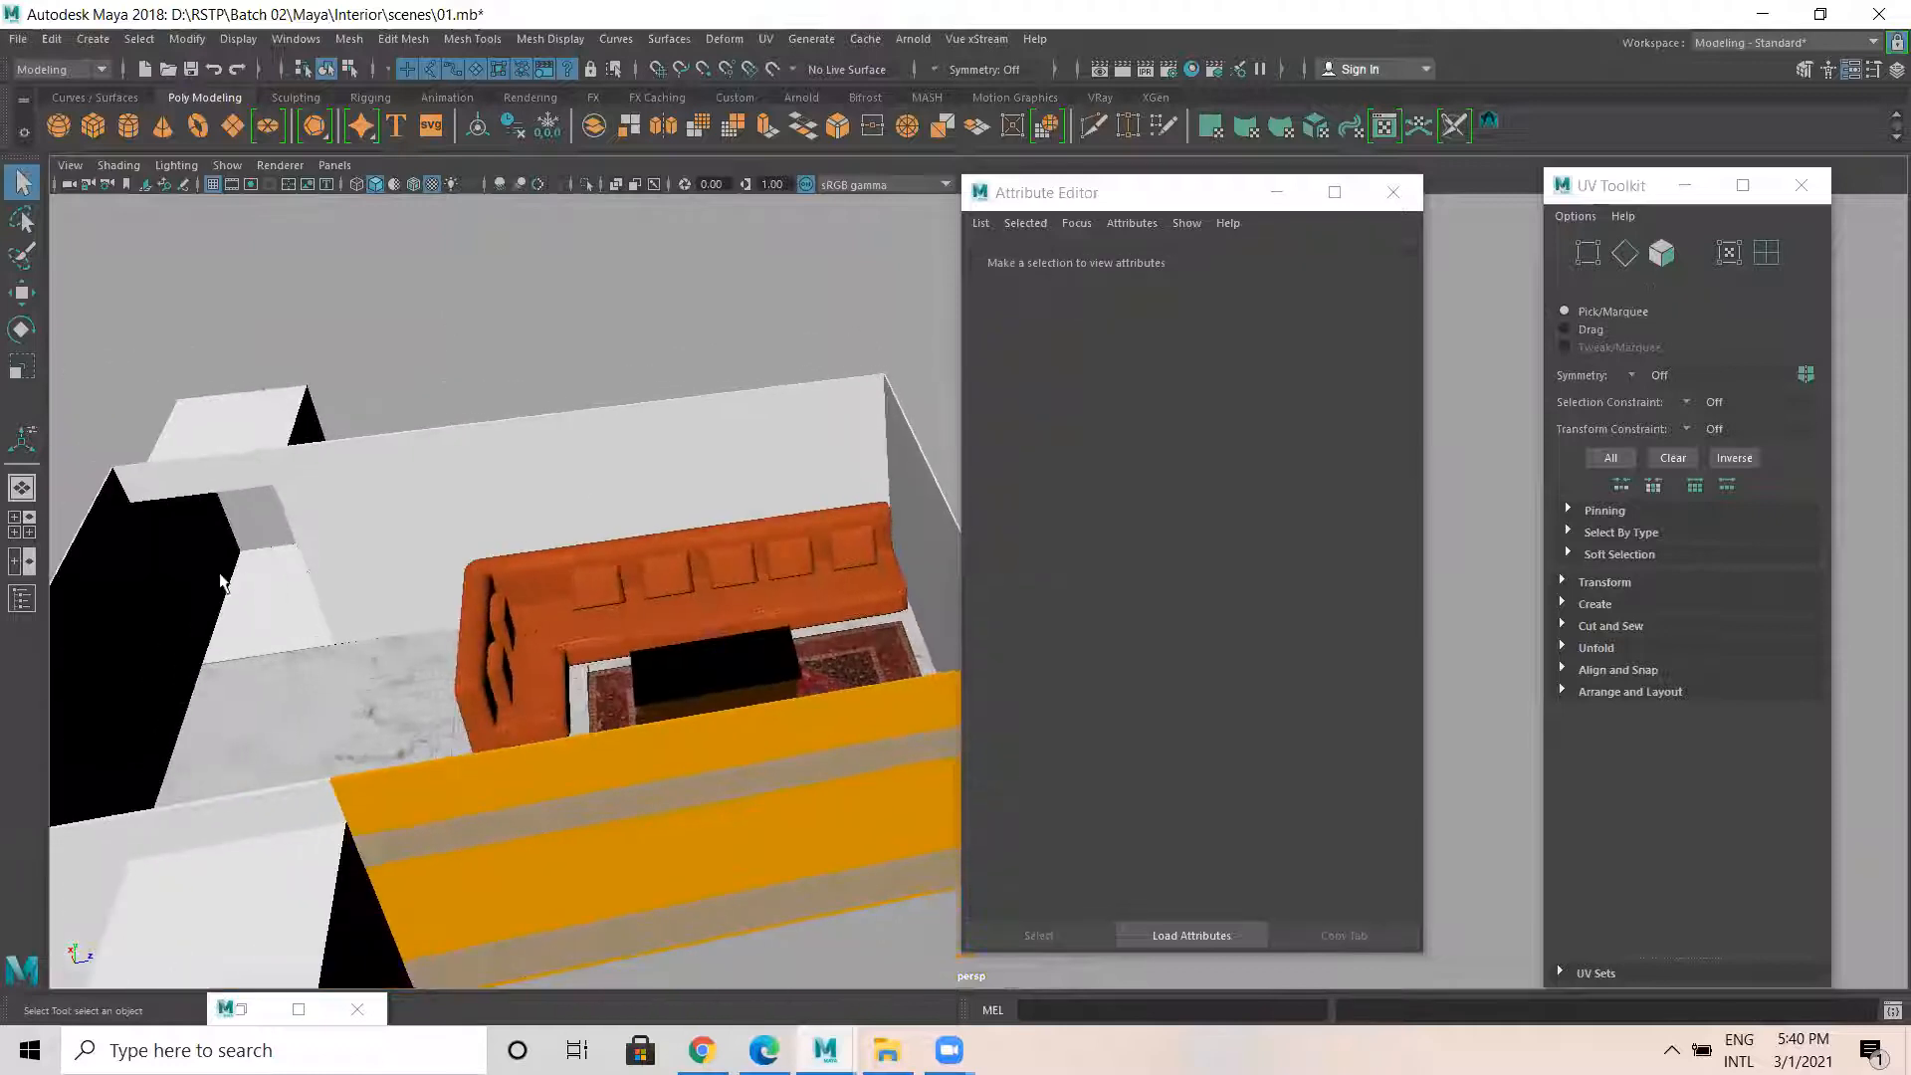
alt+drag(588, 508, 345, 448)
alt+drag(829, 486, 489, 470)
alt+drag(836, 528, 572, 469)
alt+right_drag(531, 513, 866, 541)
alt+middle_drag(458, 549, 547, 669)
alt+drag(547, 669, 593, 631)
alt+middle_drag(583, 589, 621, 505)
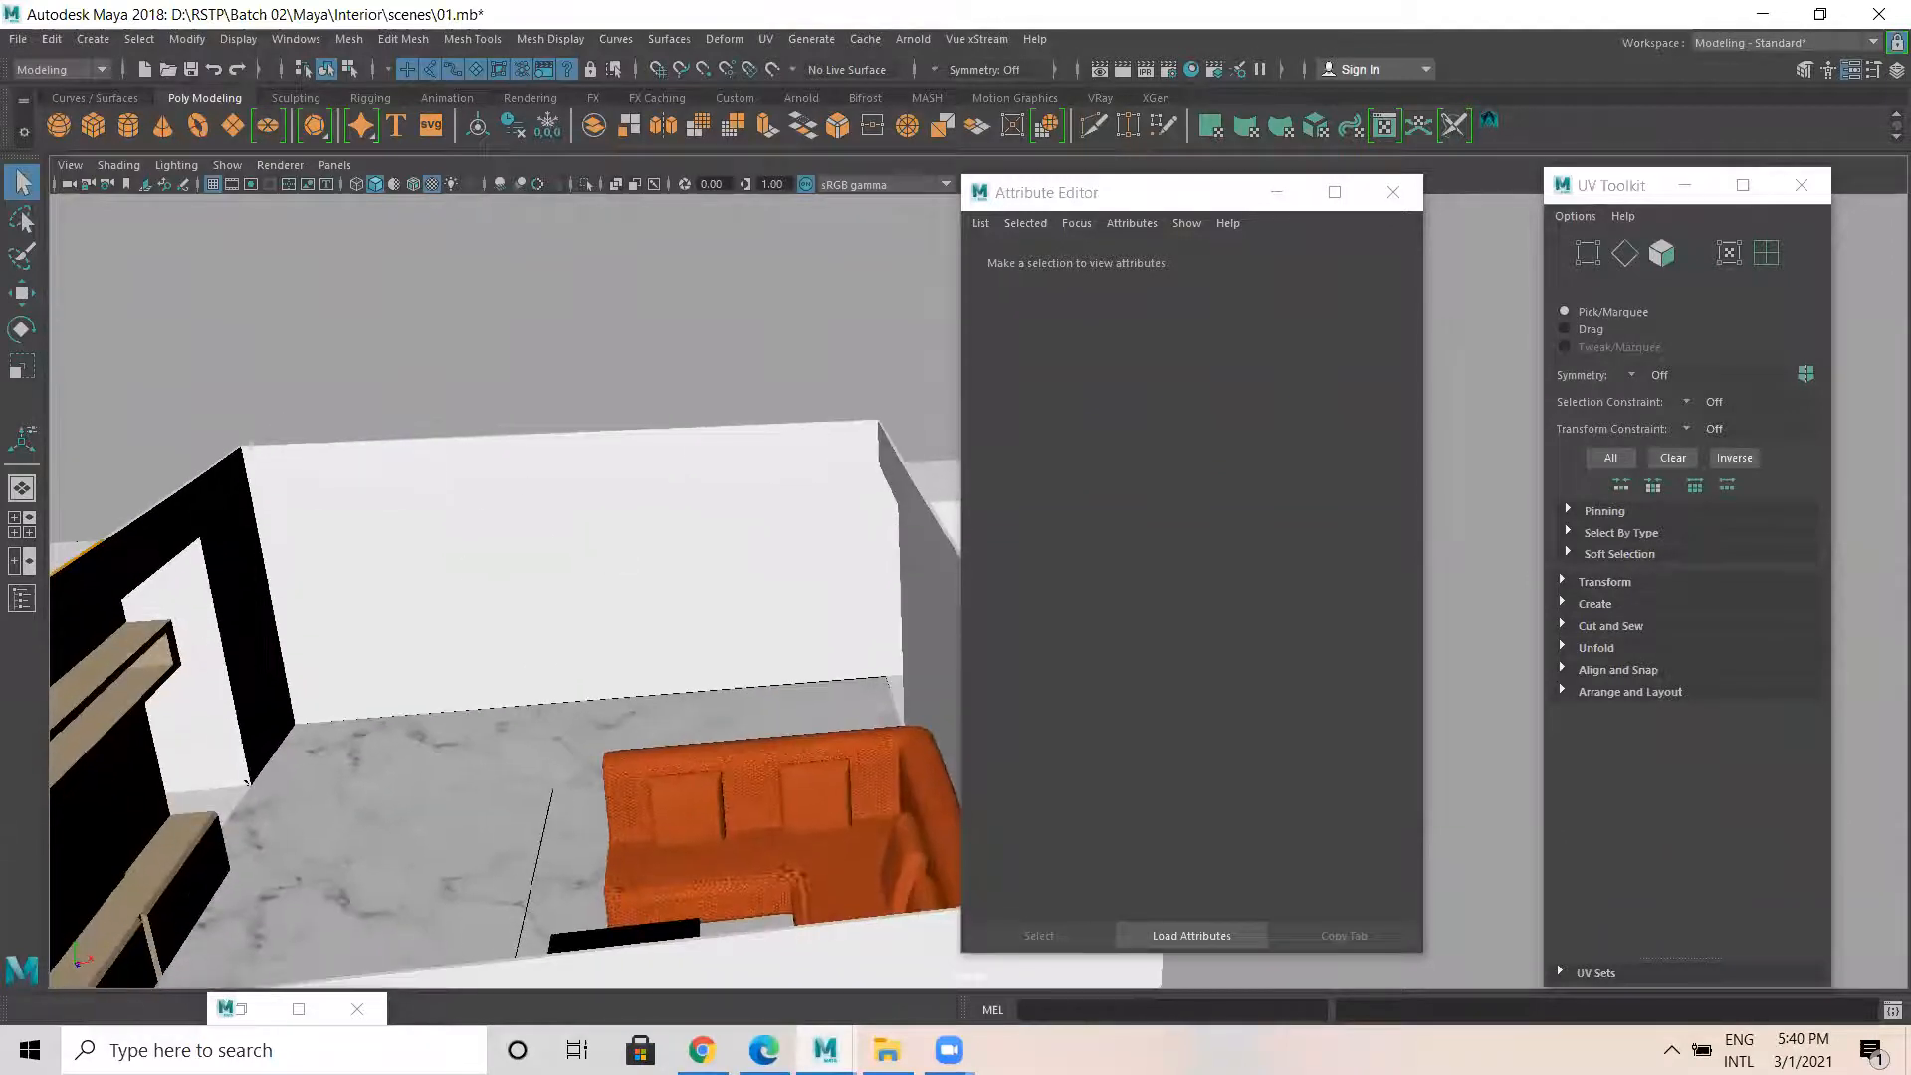
Switch to Chrome, search the images for "mural art" and look through the results.
click(702, 1050)
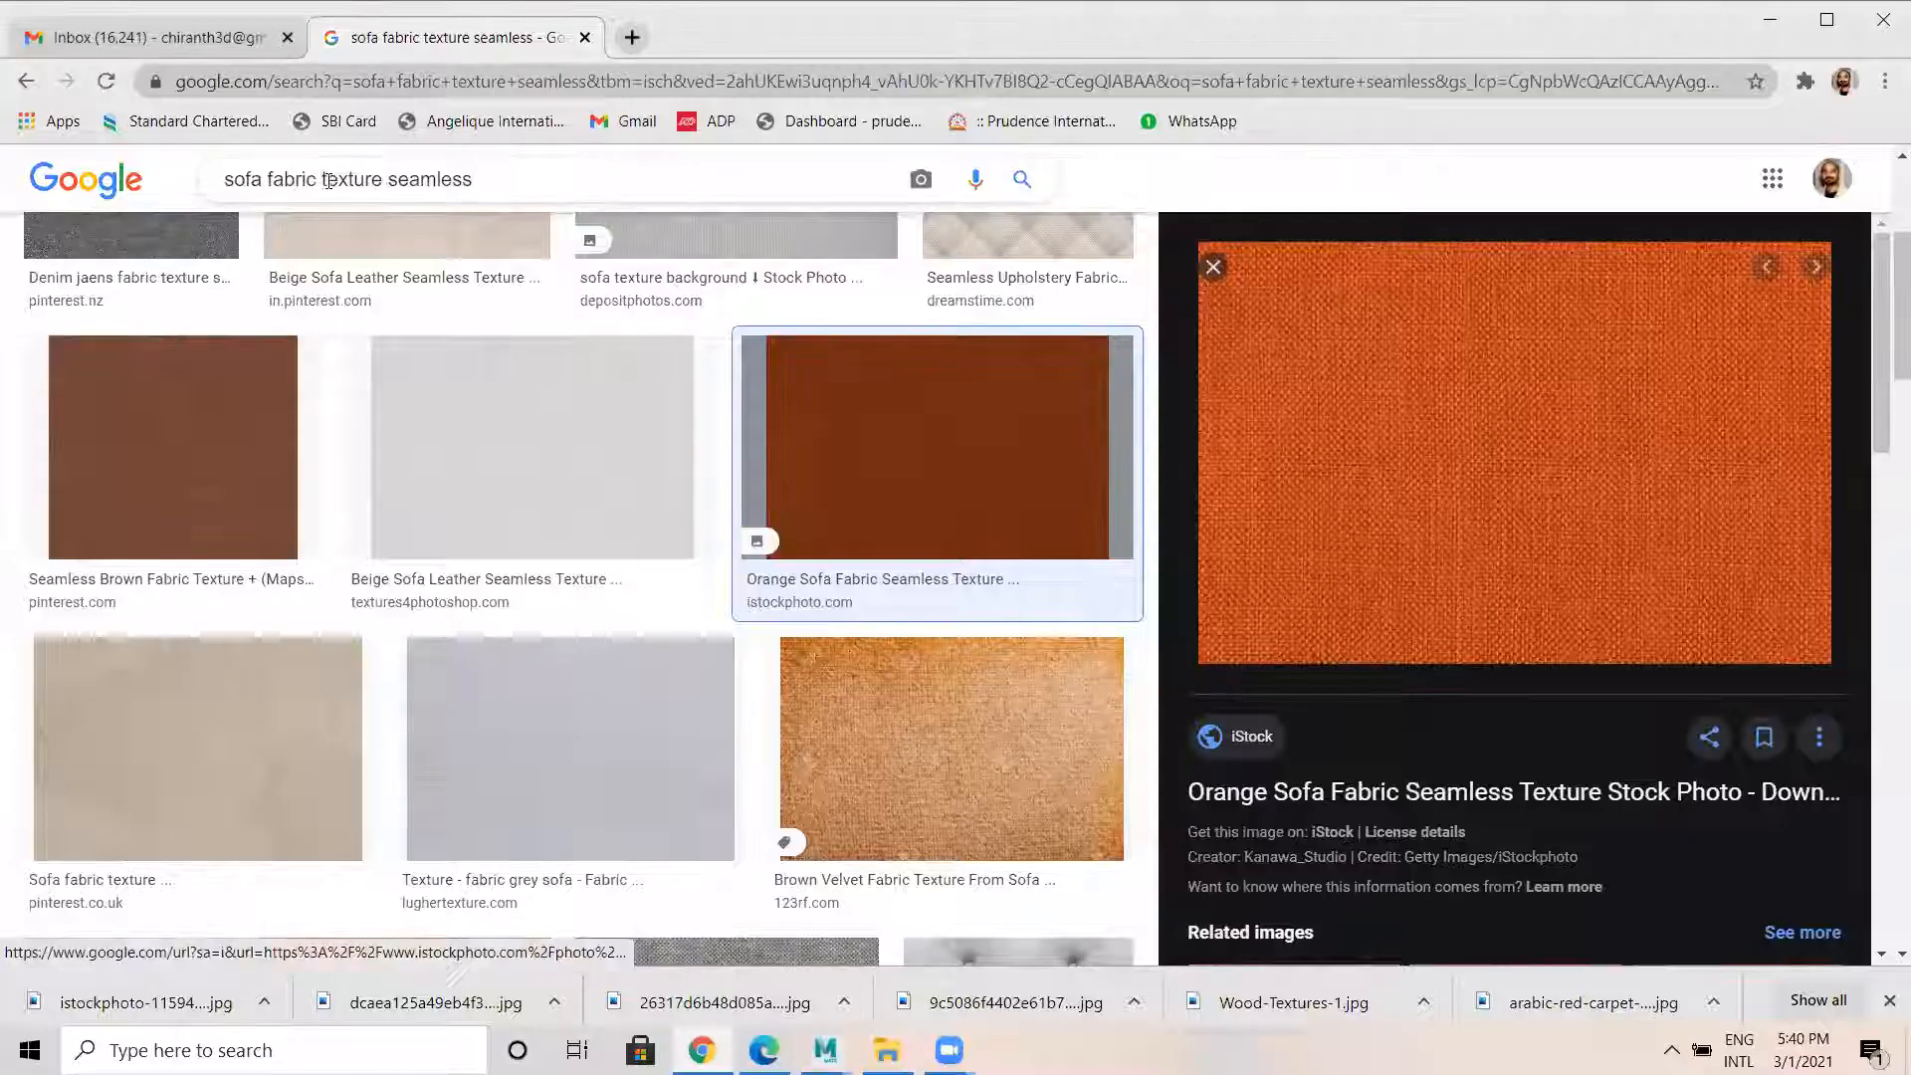
drag(328, 180, 10, 217)
text(m)
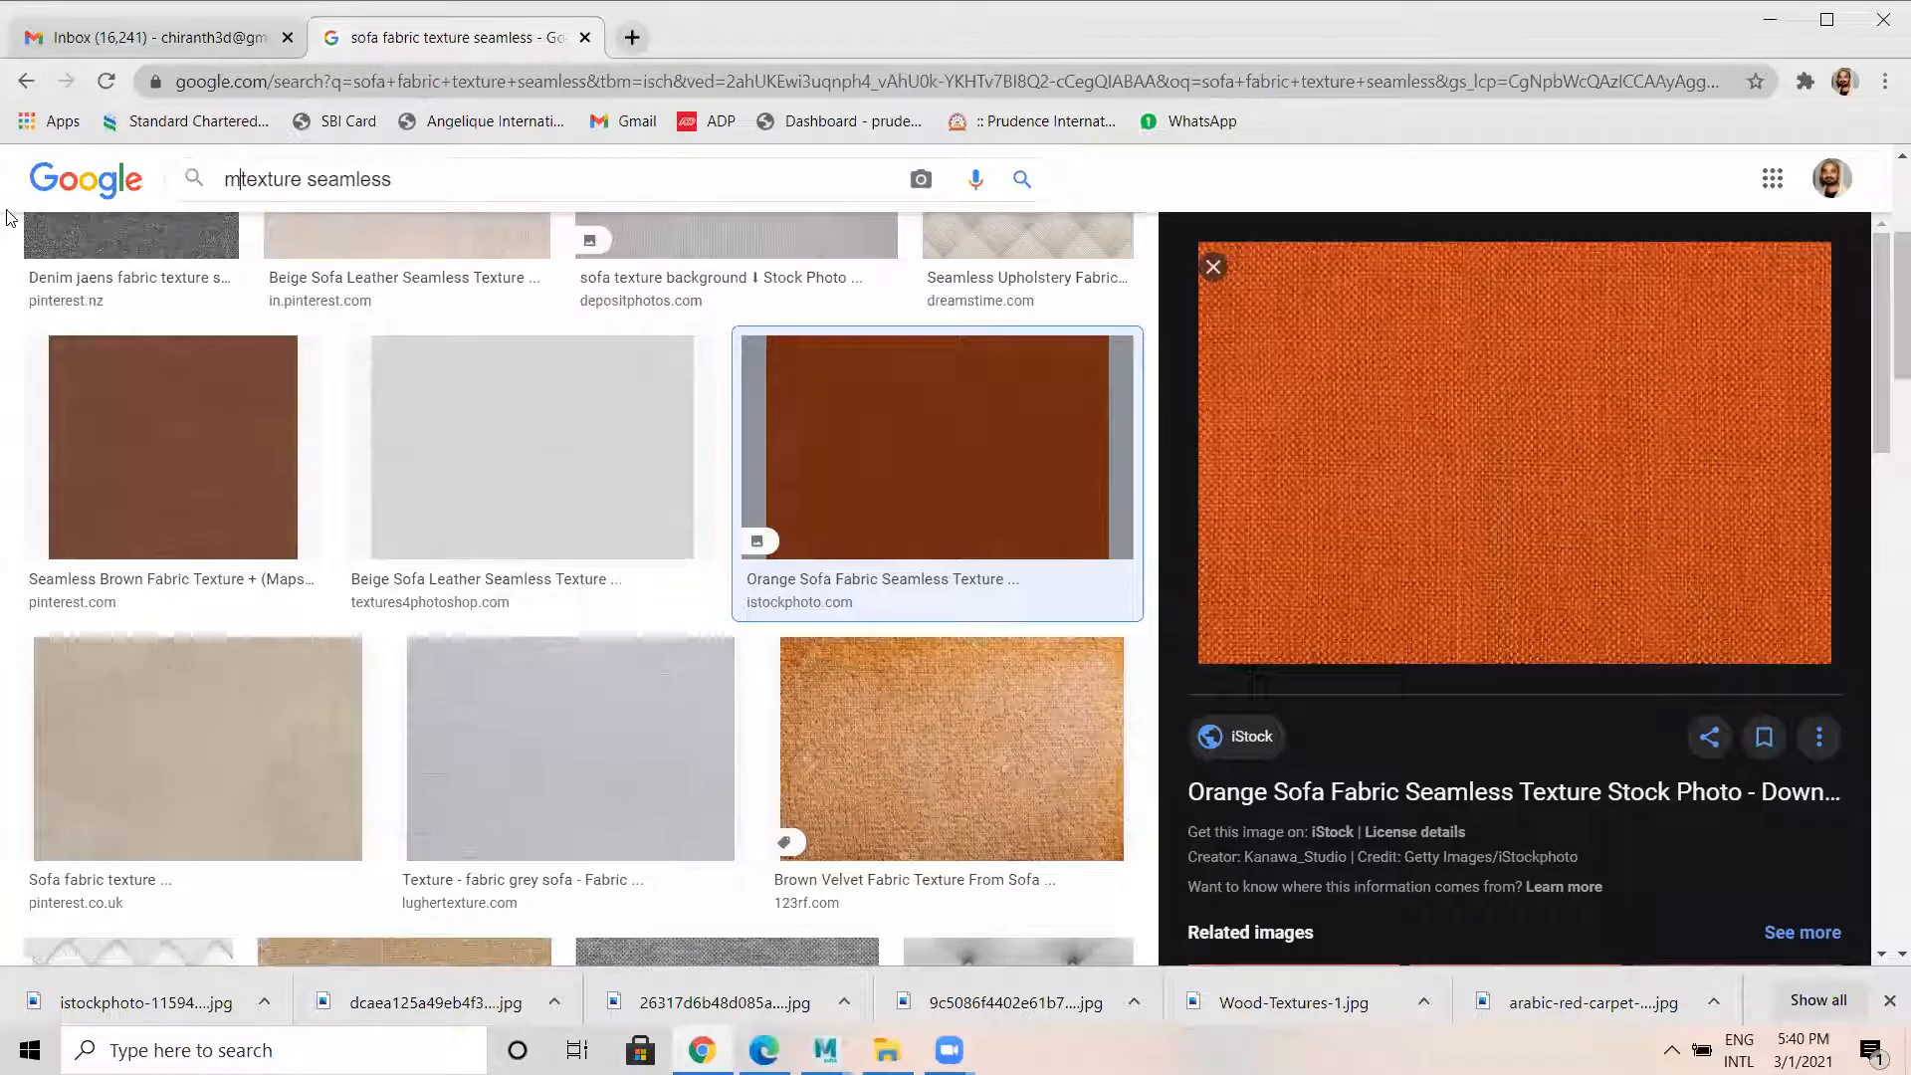
text(ural art)
key(Delete)
key(Delete)
key(Delete)
key(Delete)
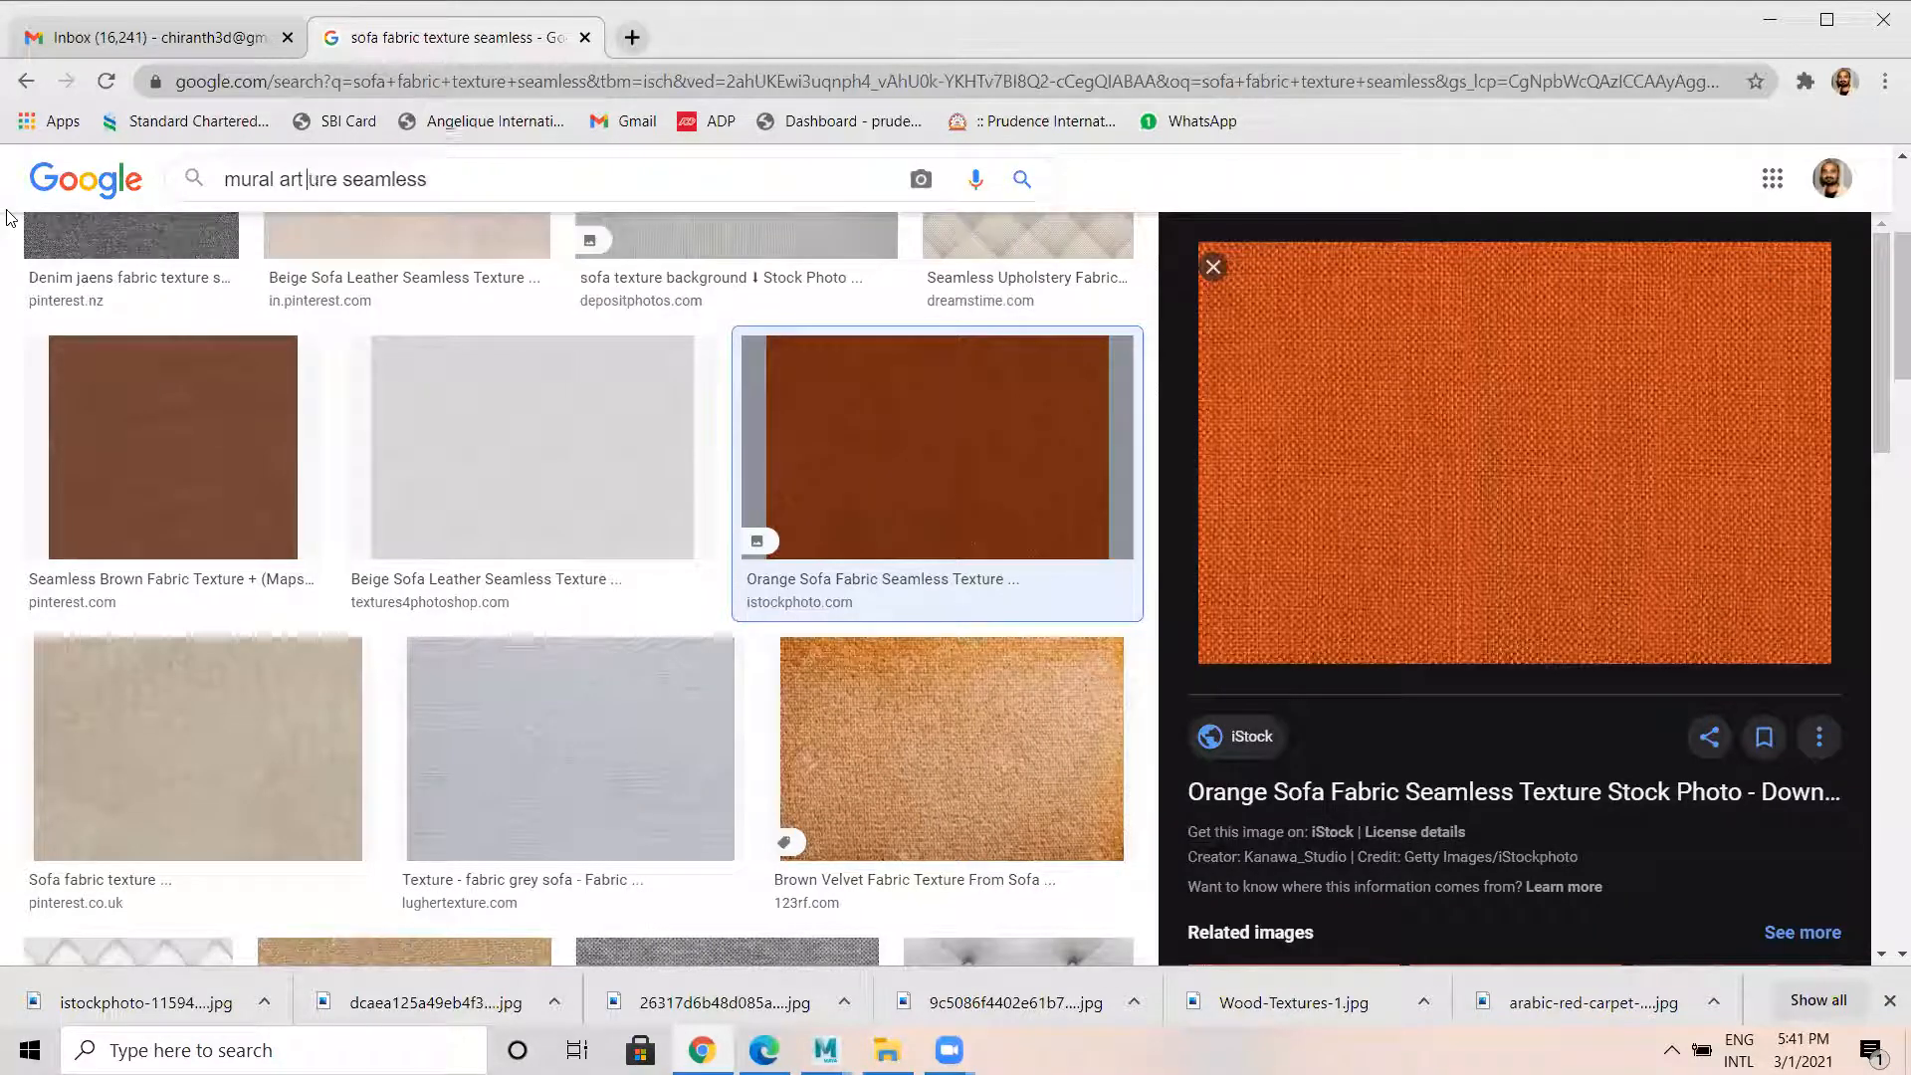
key(Delete)
key(Delete)
key(Delete)
key(Delete)
key(Delete)
key(Delete)
key(Delete)
key(Delete)
key(Delete)
key(Delete)
key(Delete)
key(Delete)
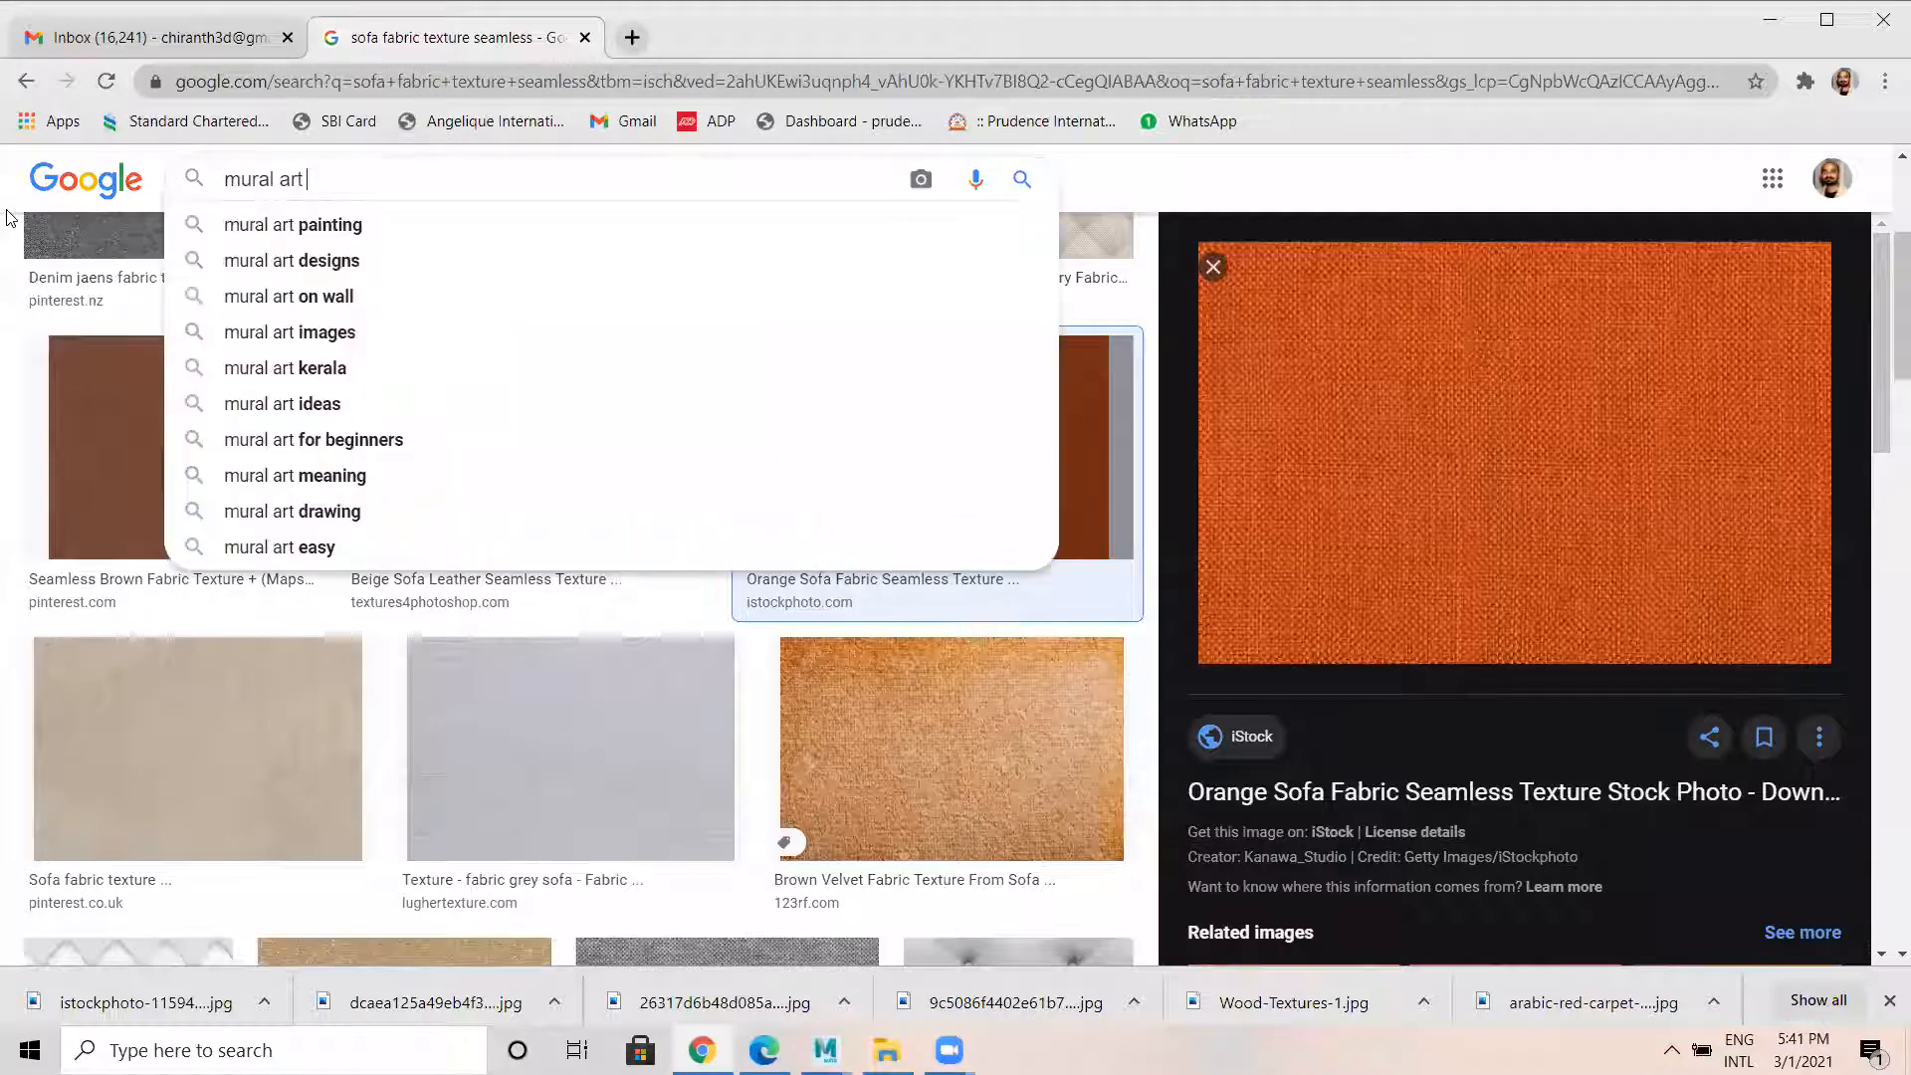
key(Return)
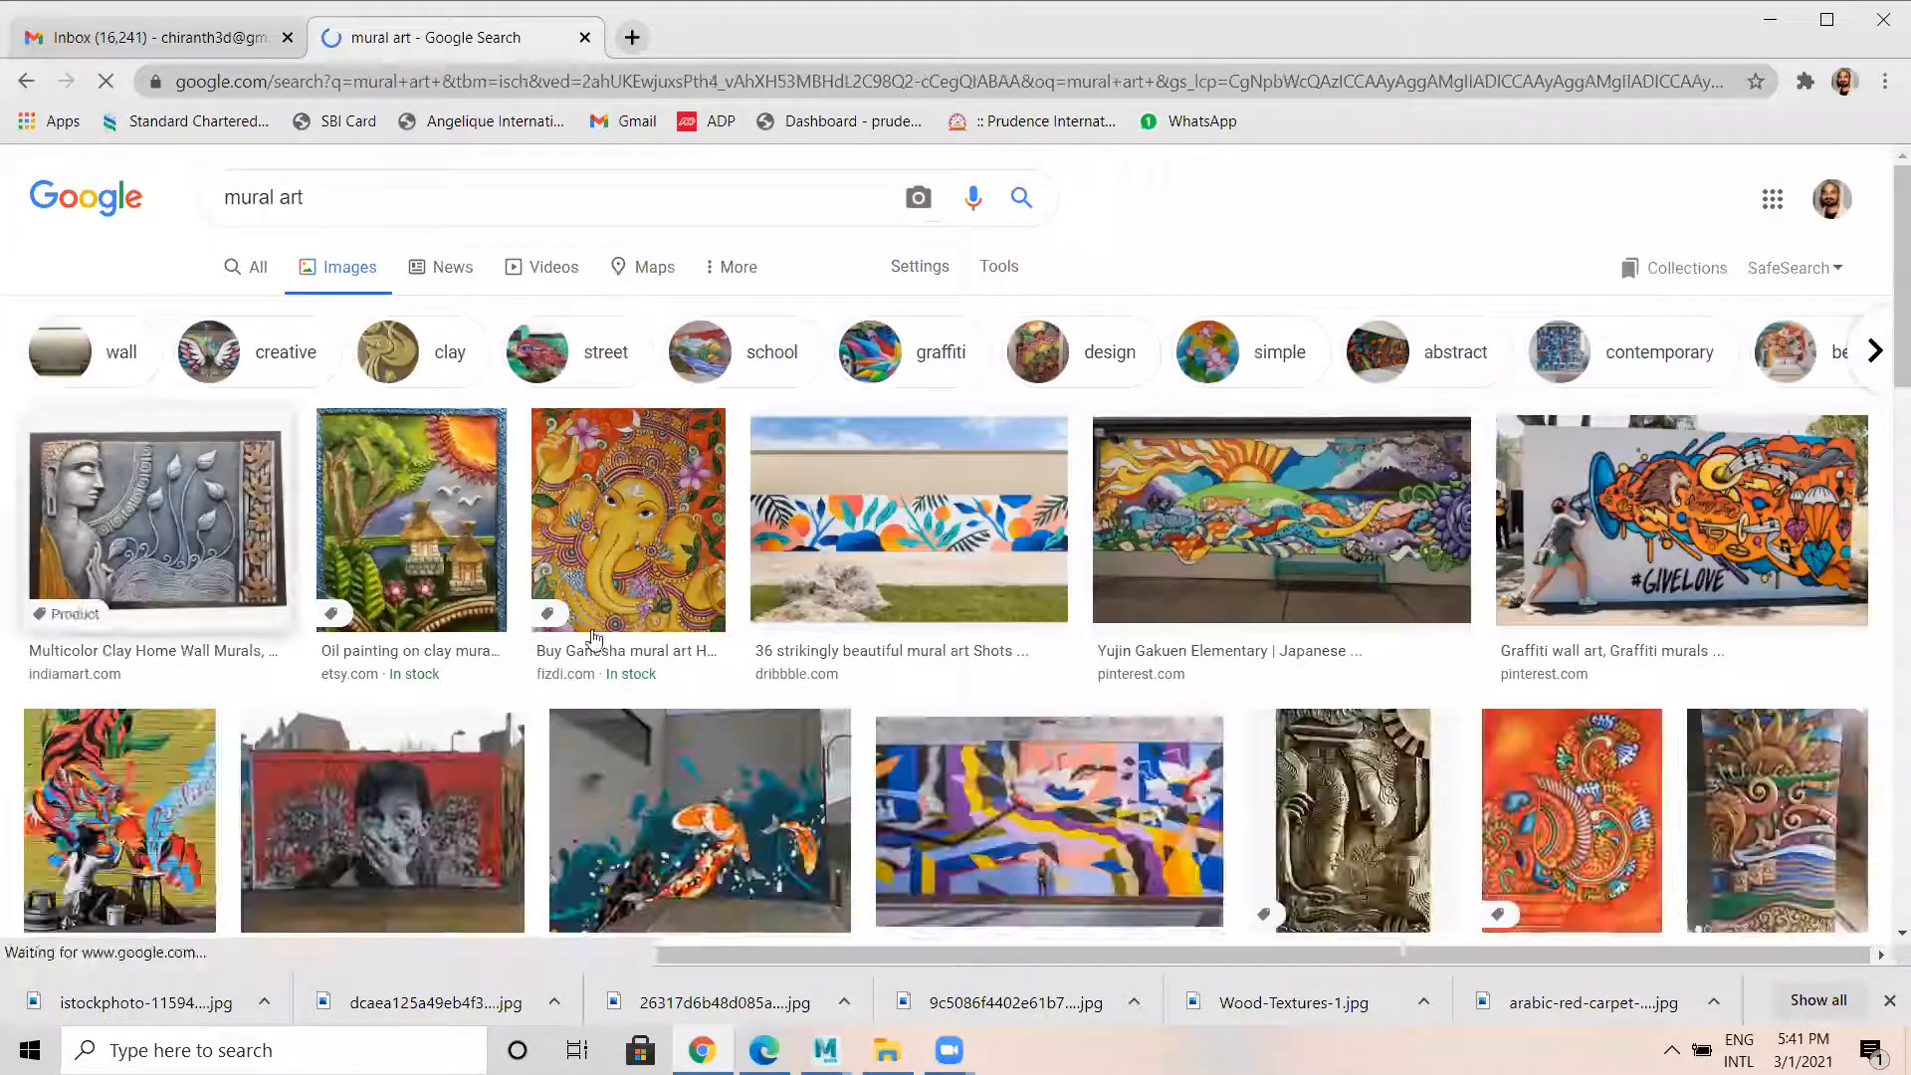
scroll(899, 611, down, 2)
scroll(899, 611, down, 3)
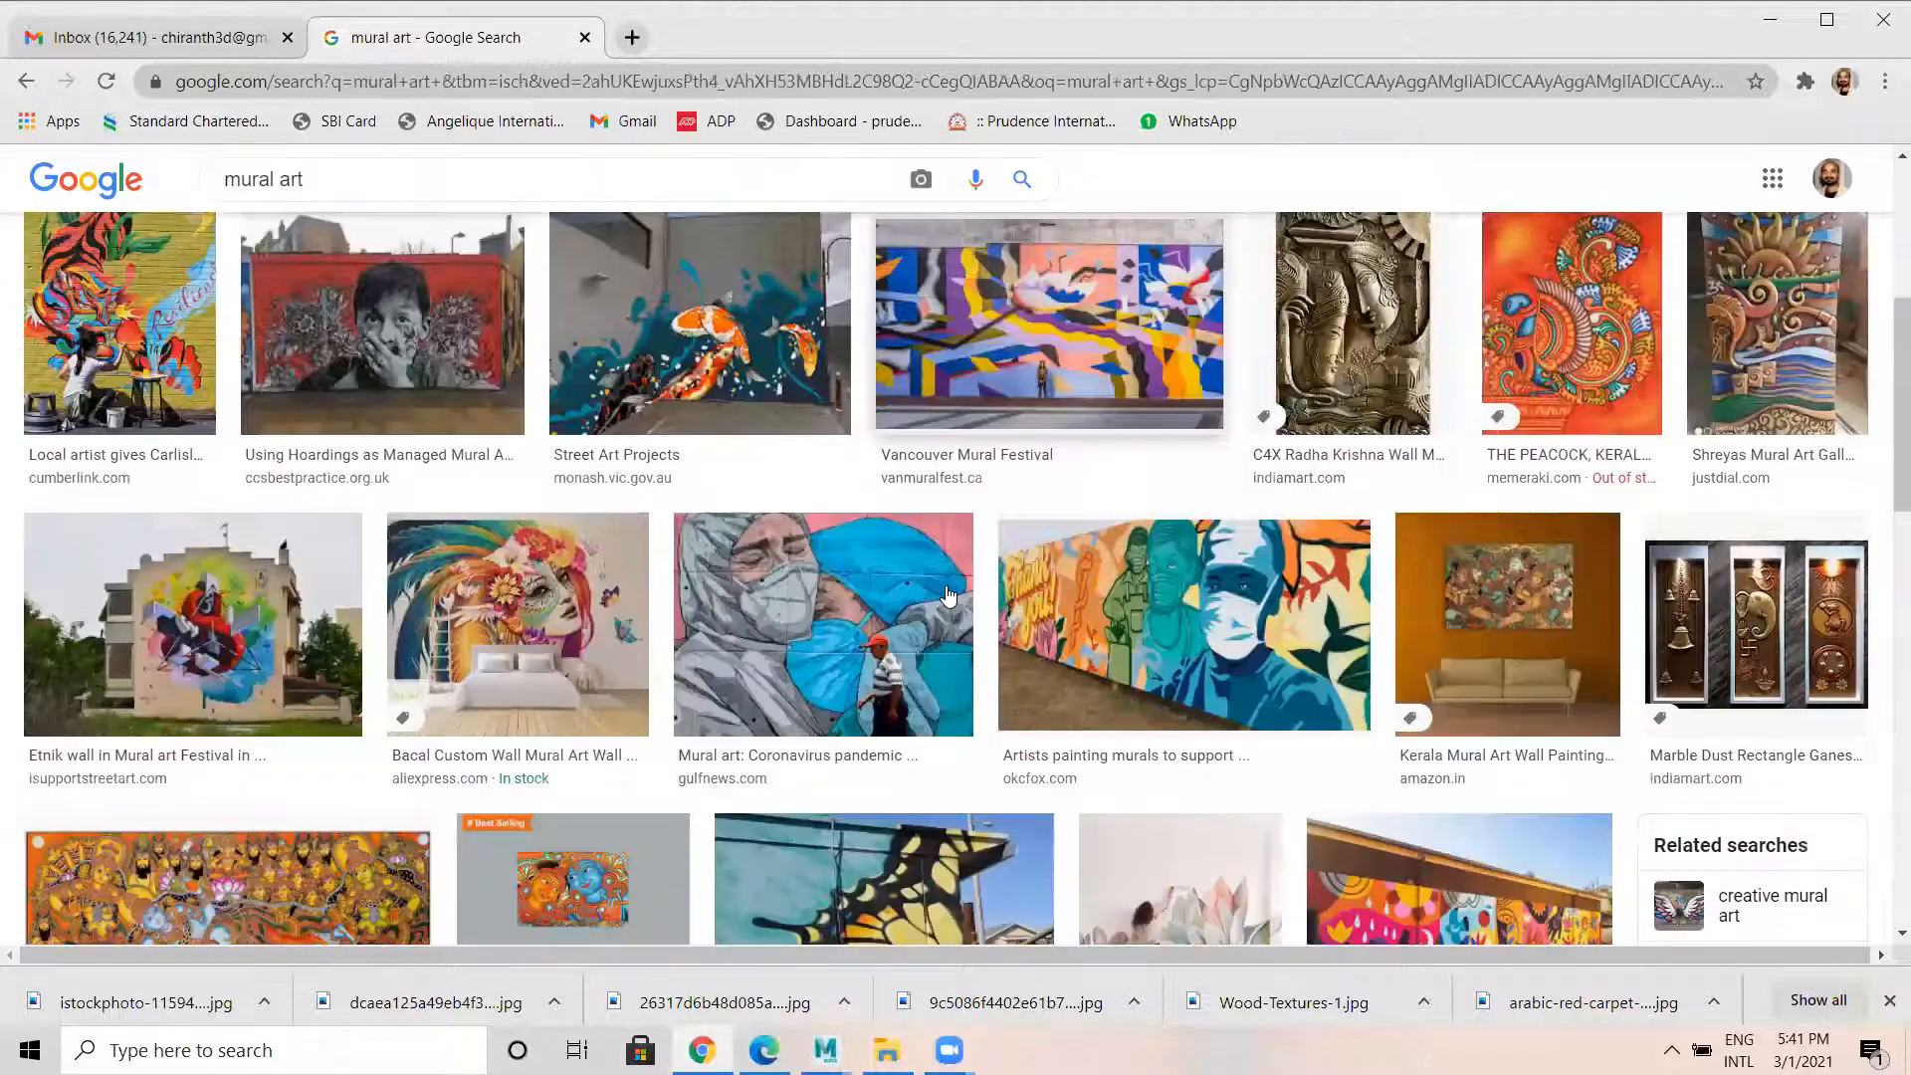
scroll(760, 597, up, 5)
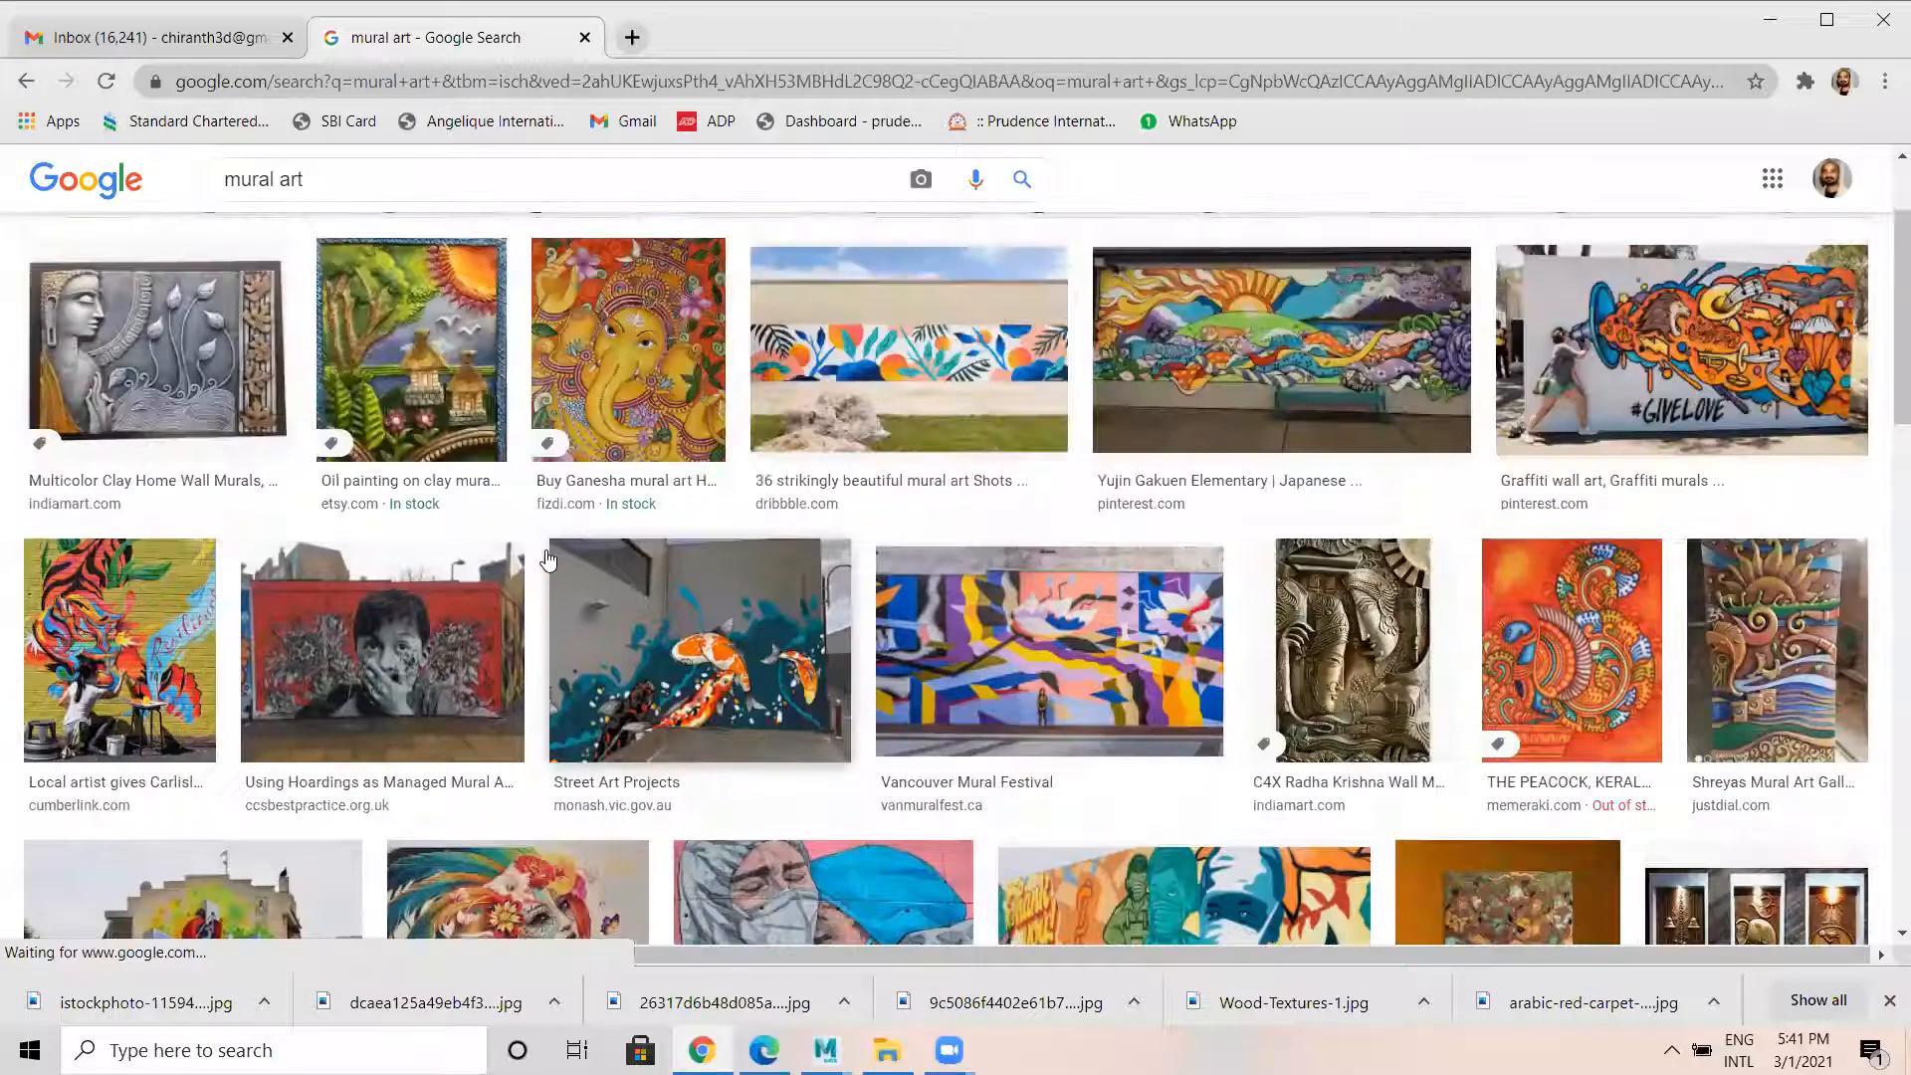
Search the images for "swazi art", open the picture of elephants under trees at sunset and look through its related images.
drag(278, 204, 112, 213)
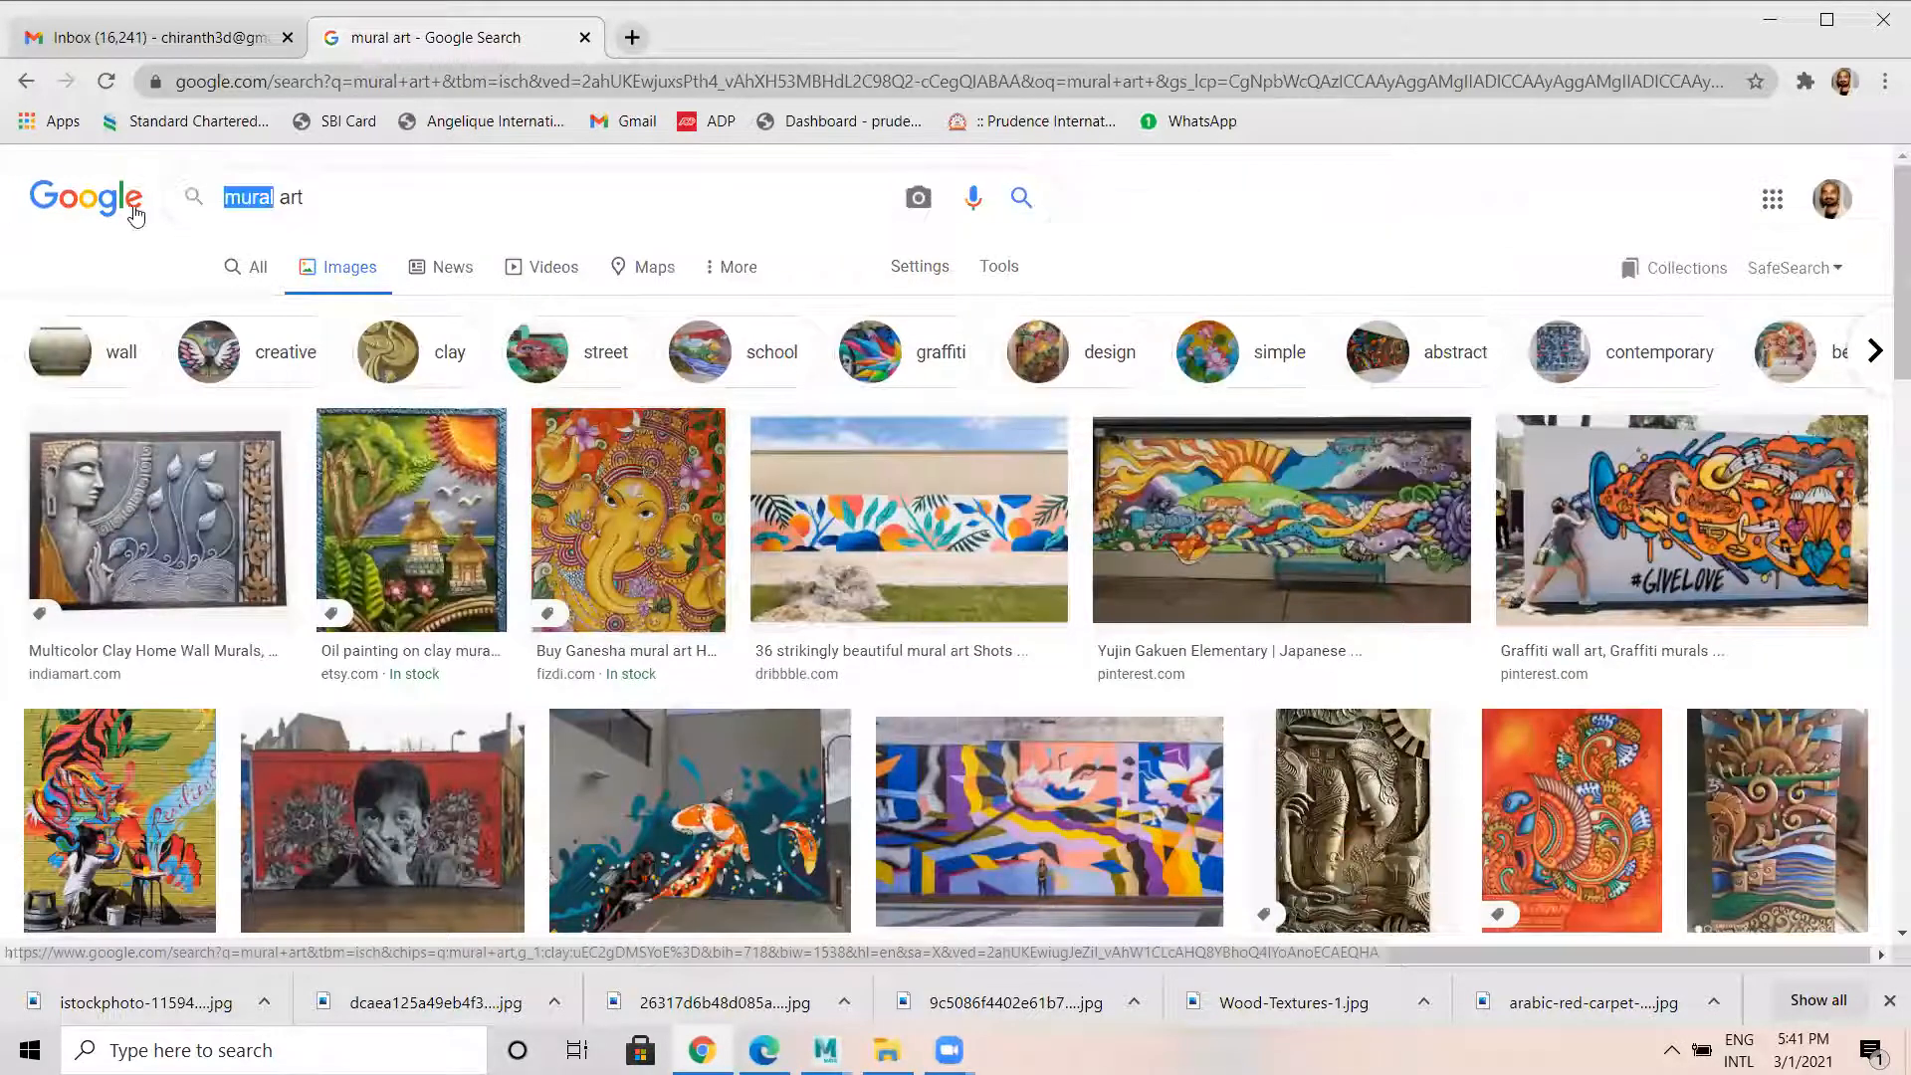
text(swazi)
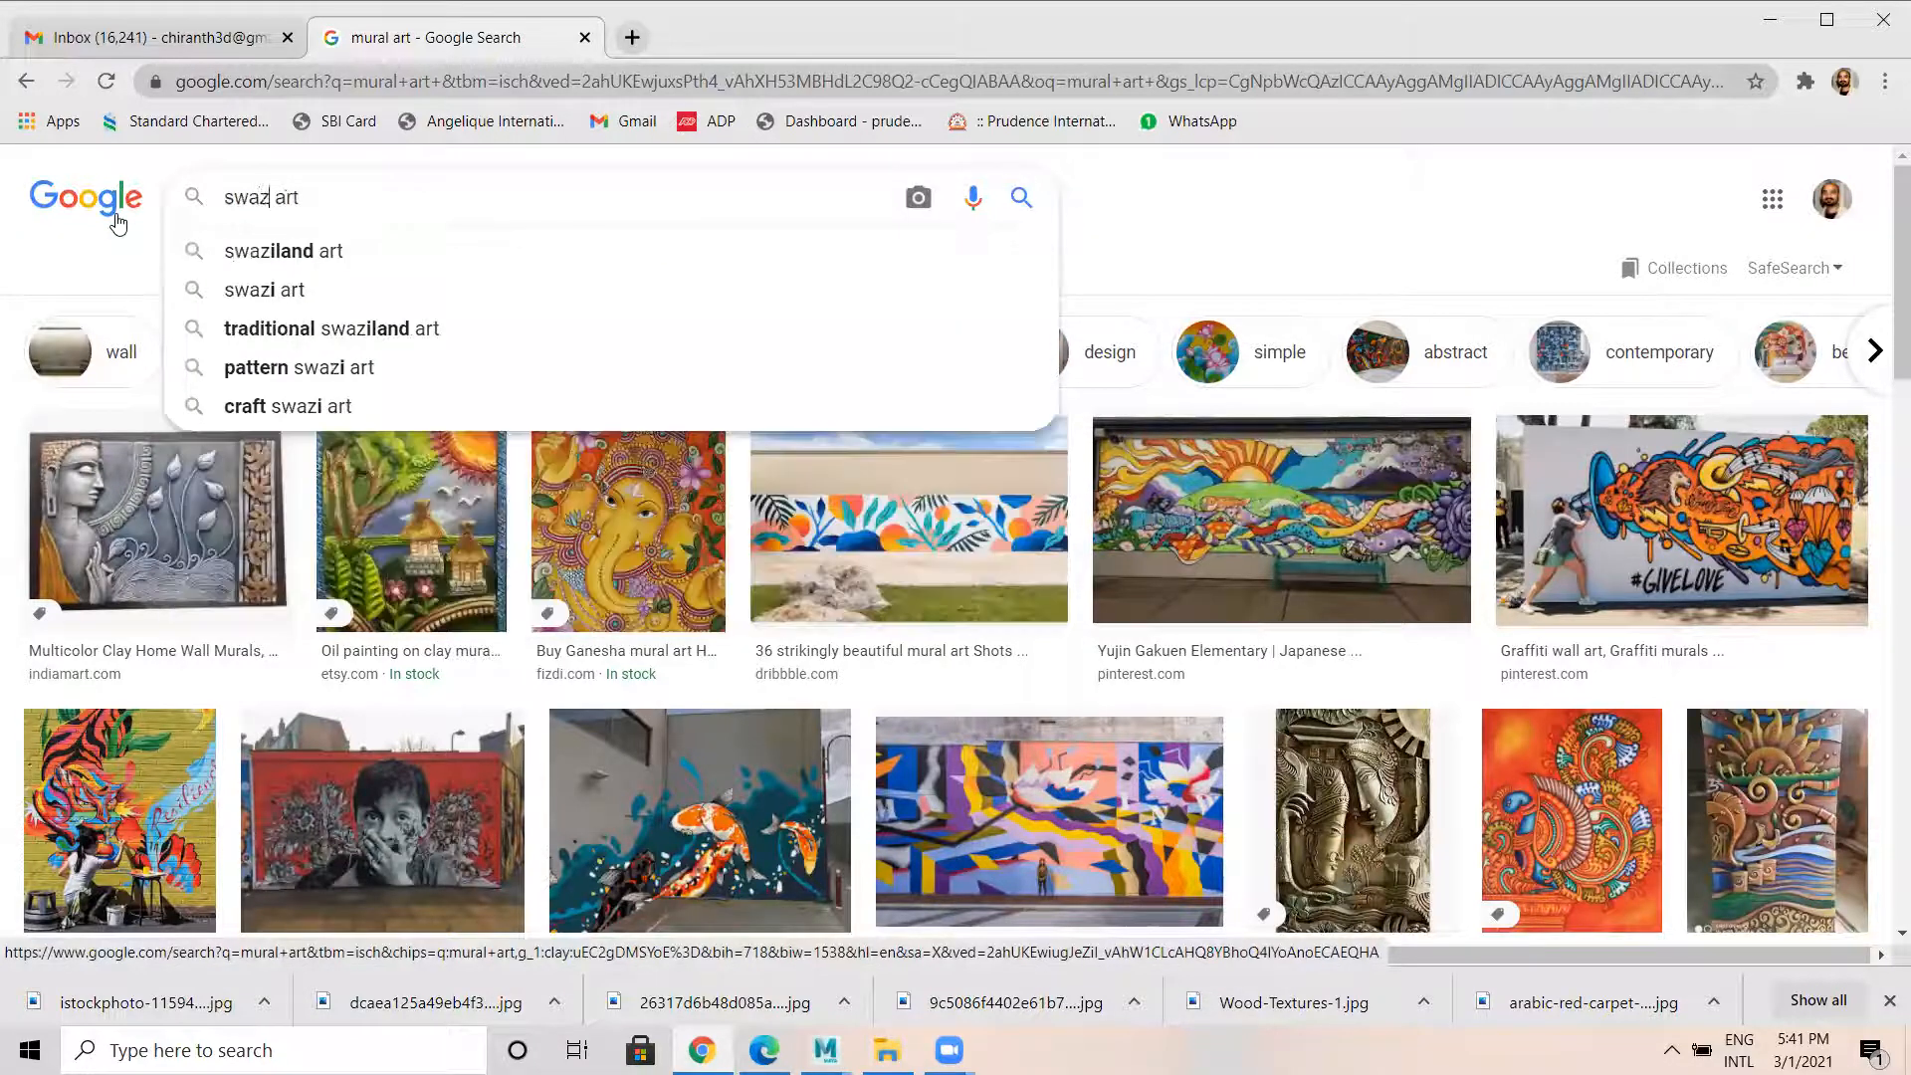
key(Return)
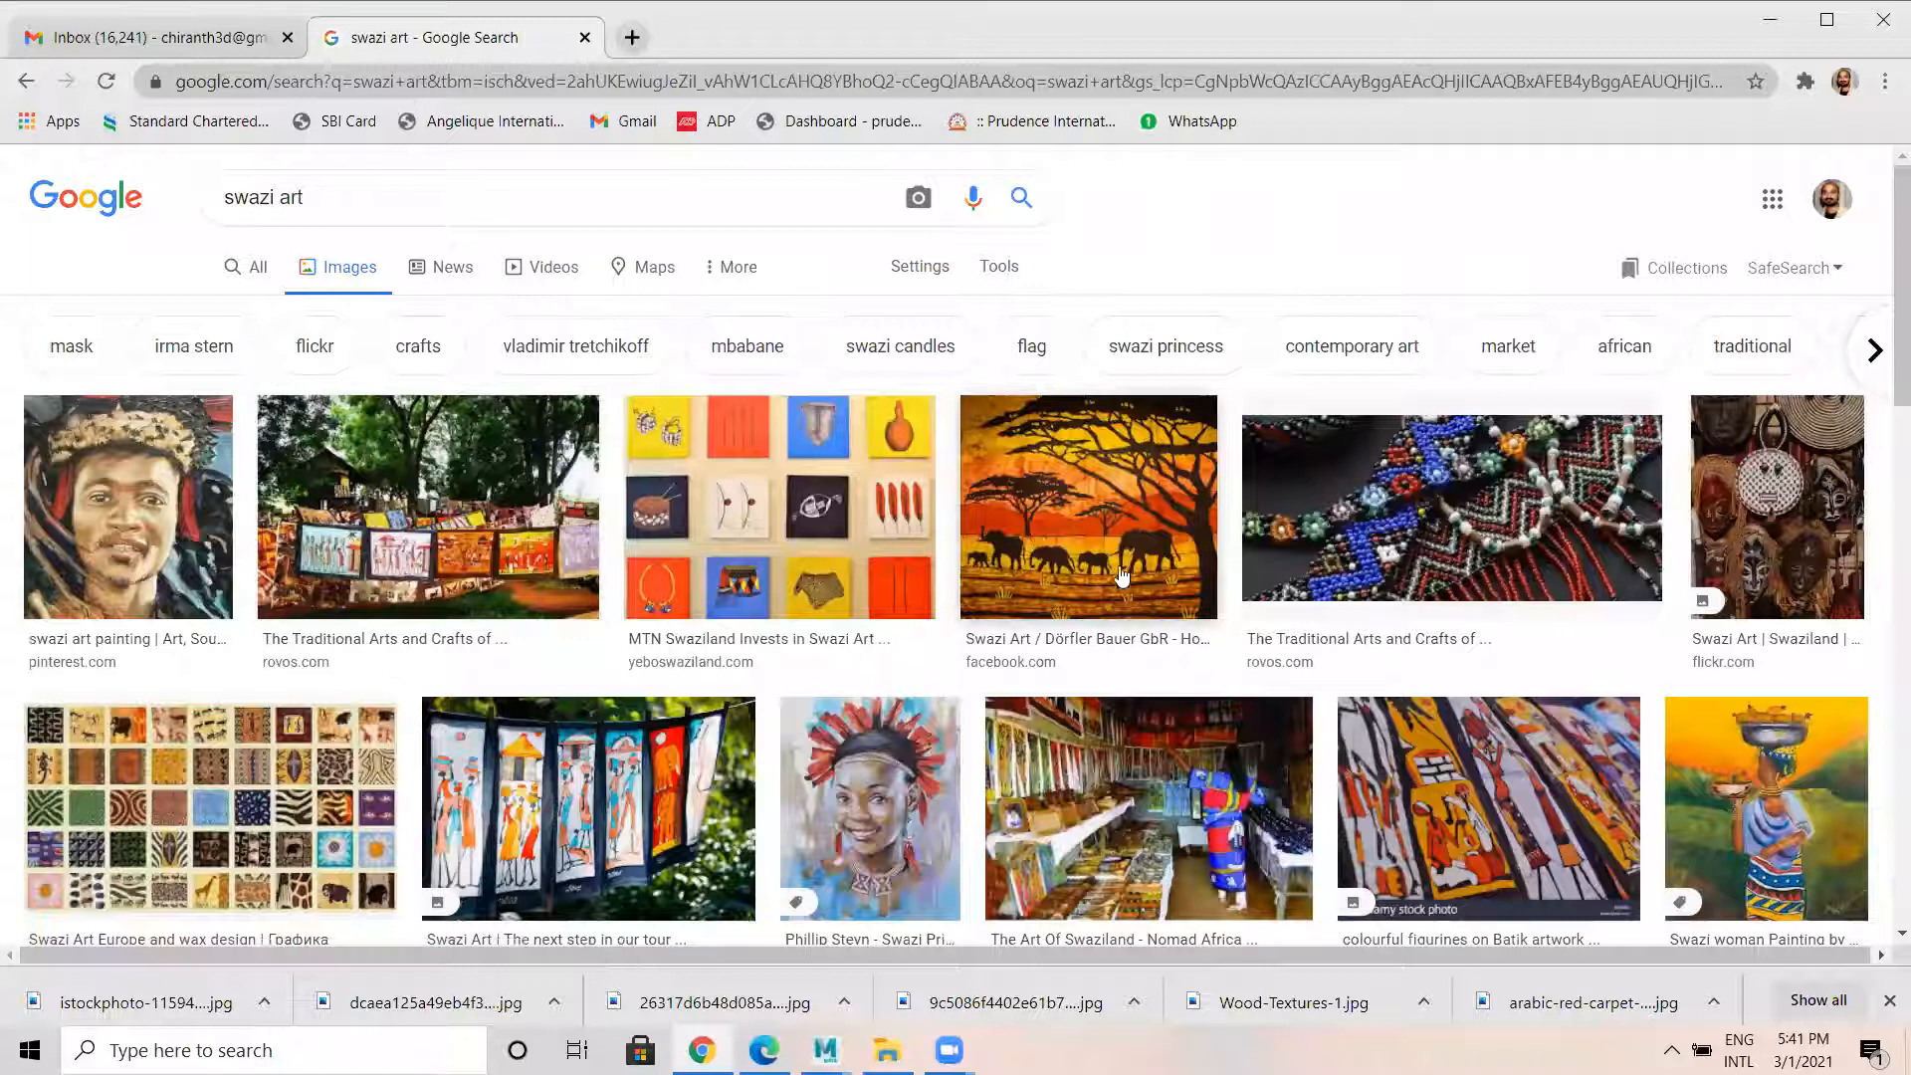
click(1107, 529)
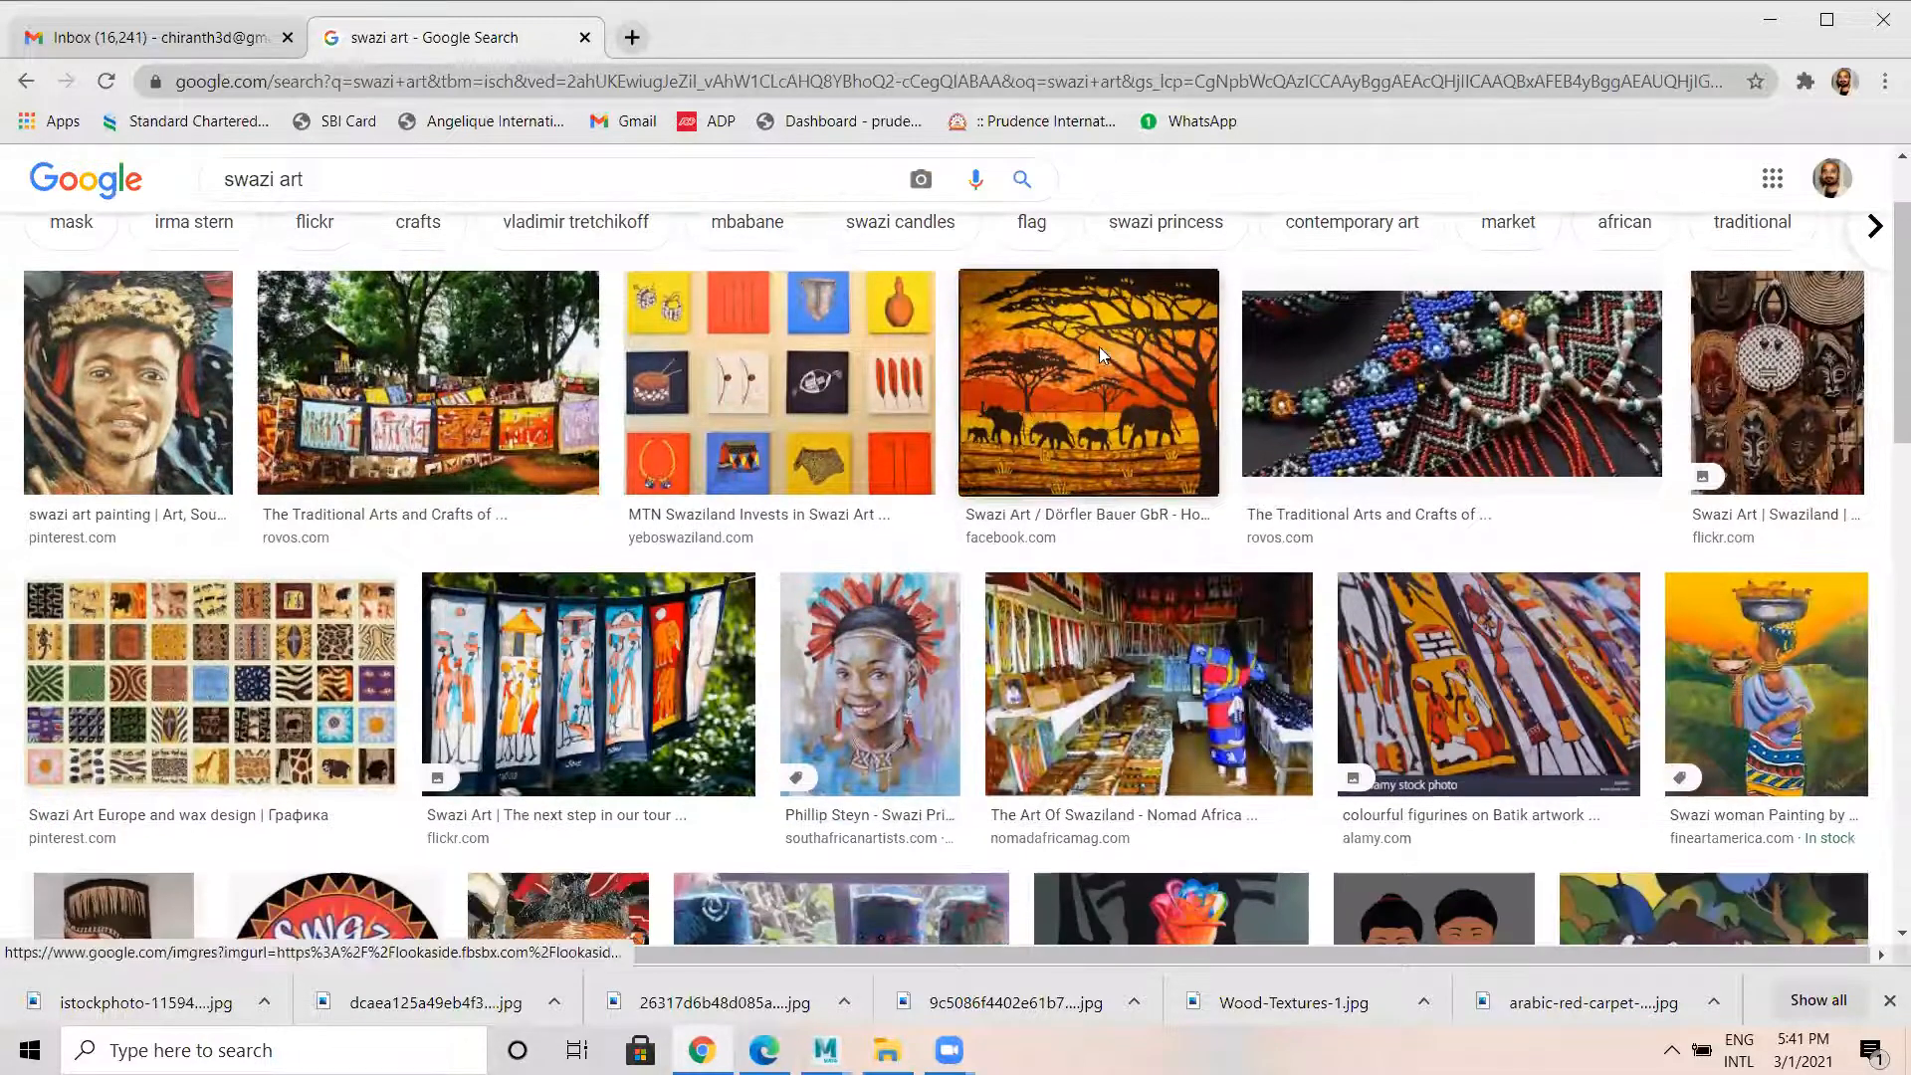
scroll(1252, 728, down, 7)
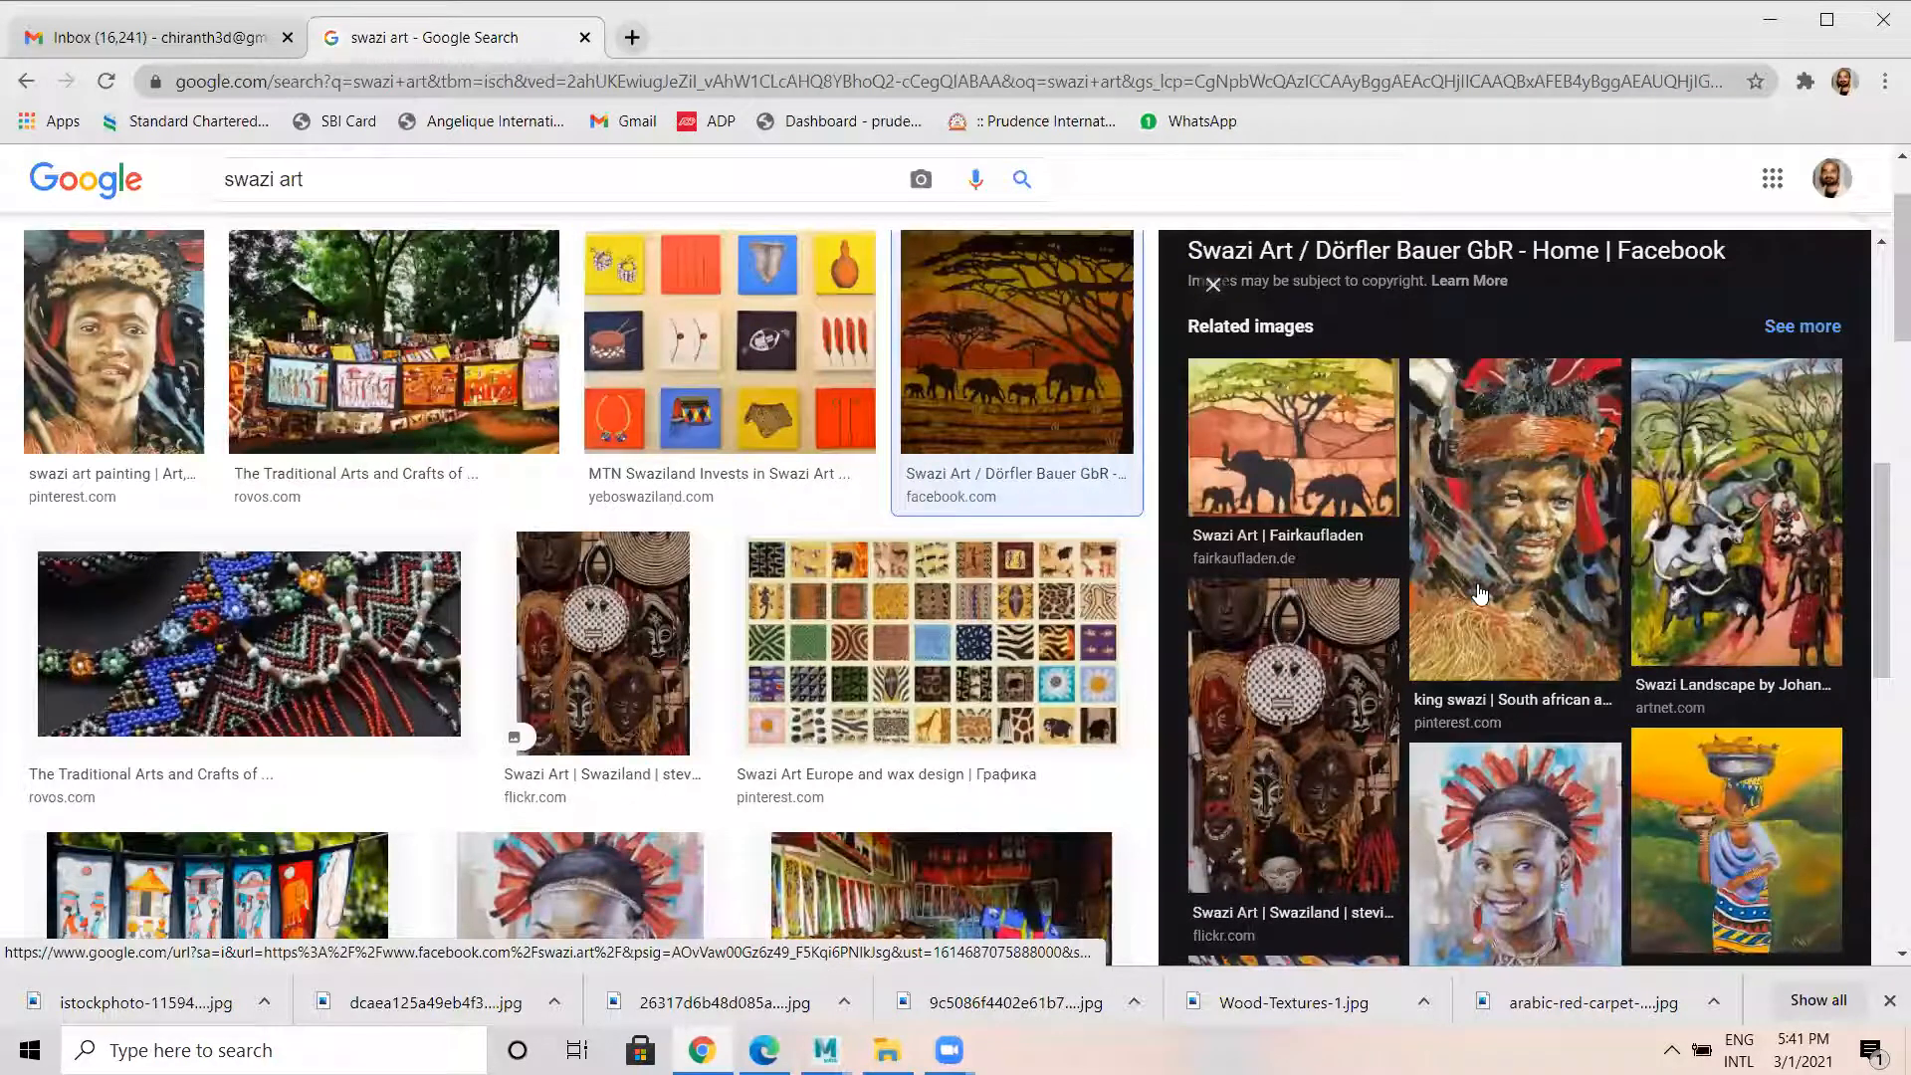
Look through the related elephant and portrait pictures and open the painting of the smiling man with the orange headband.
click(1376, 490)
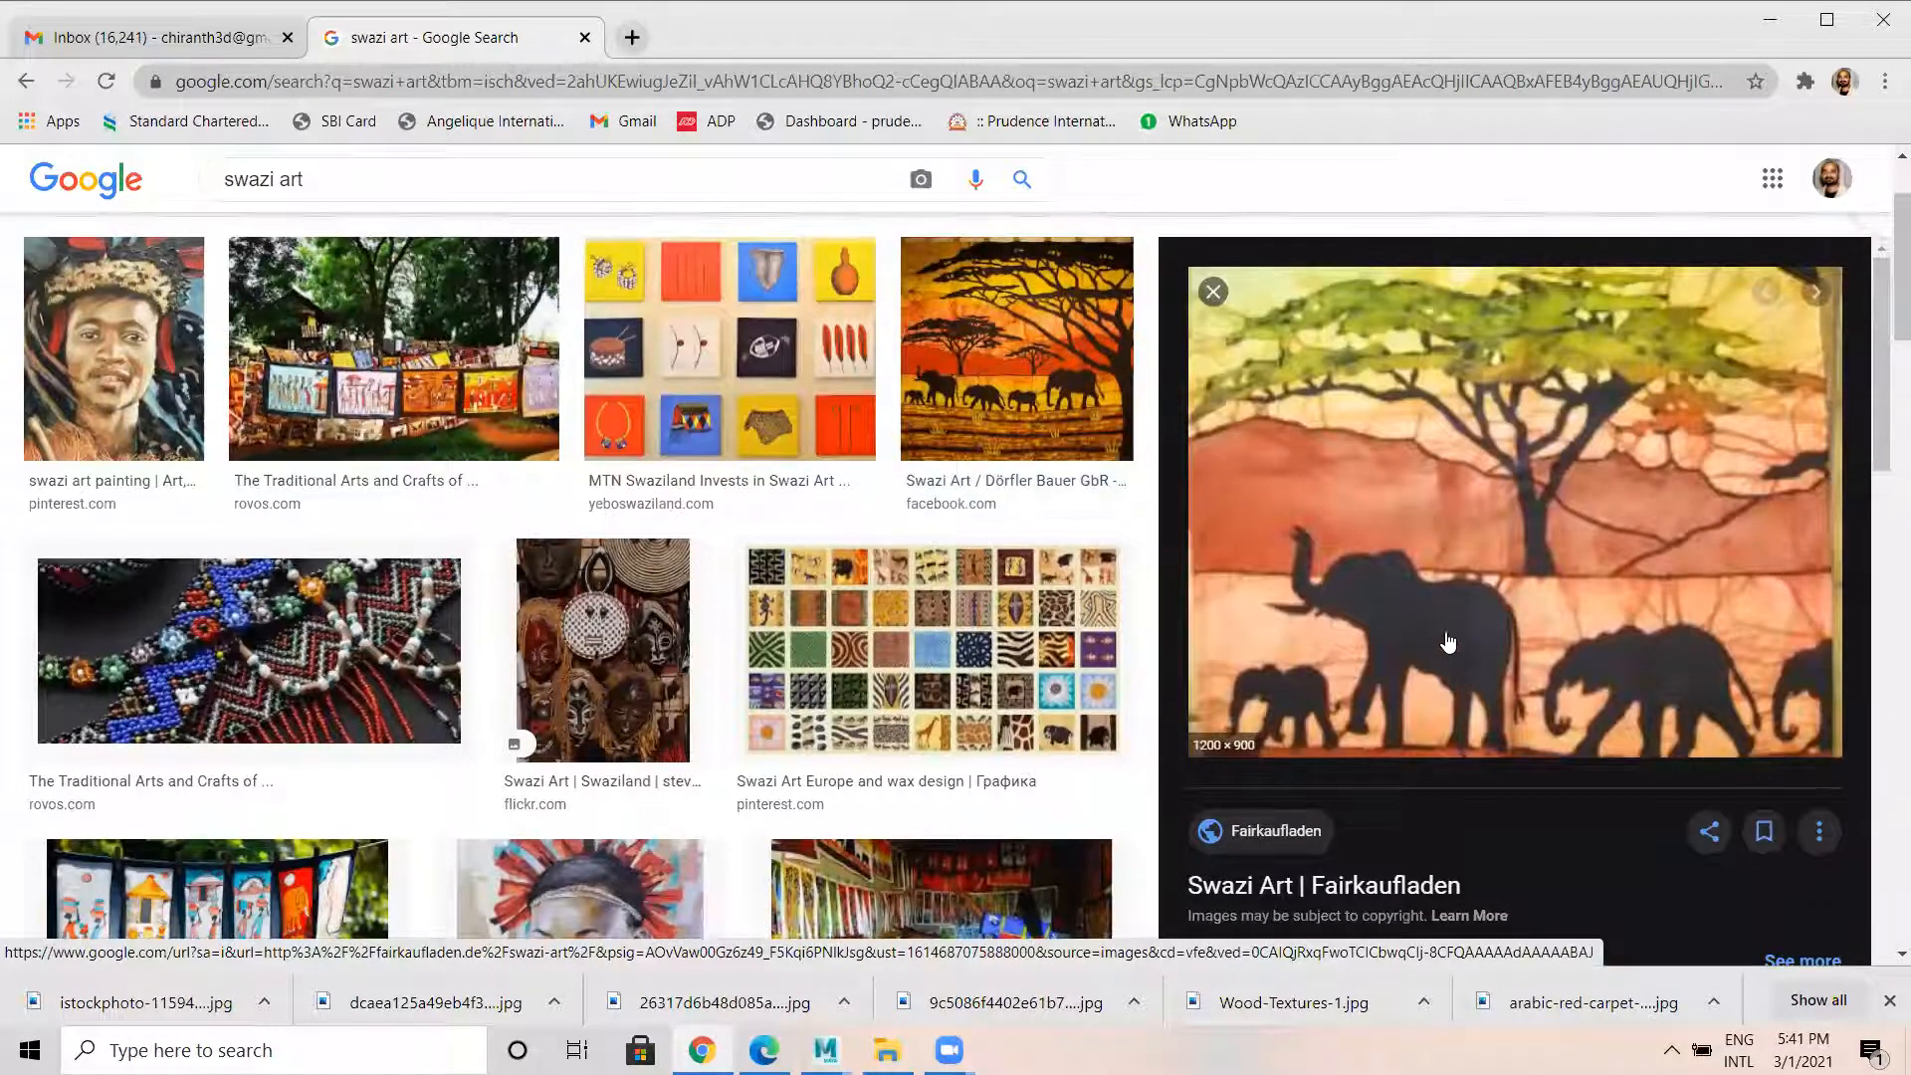
scroll(1449, 642, up, 3)
scroll(1498, 689, down, 5)
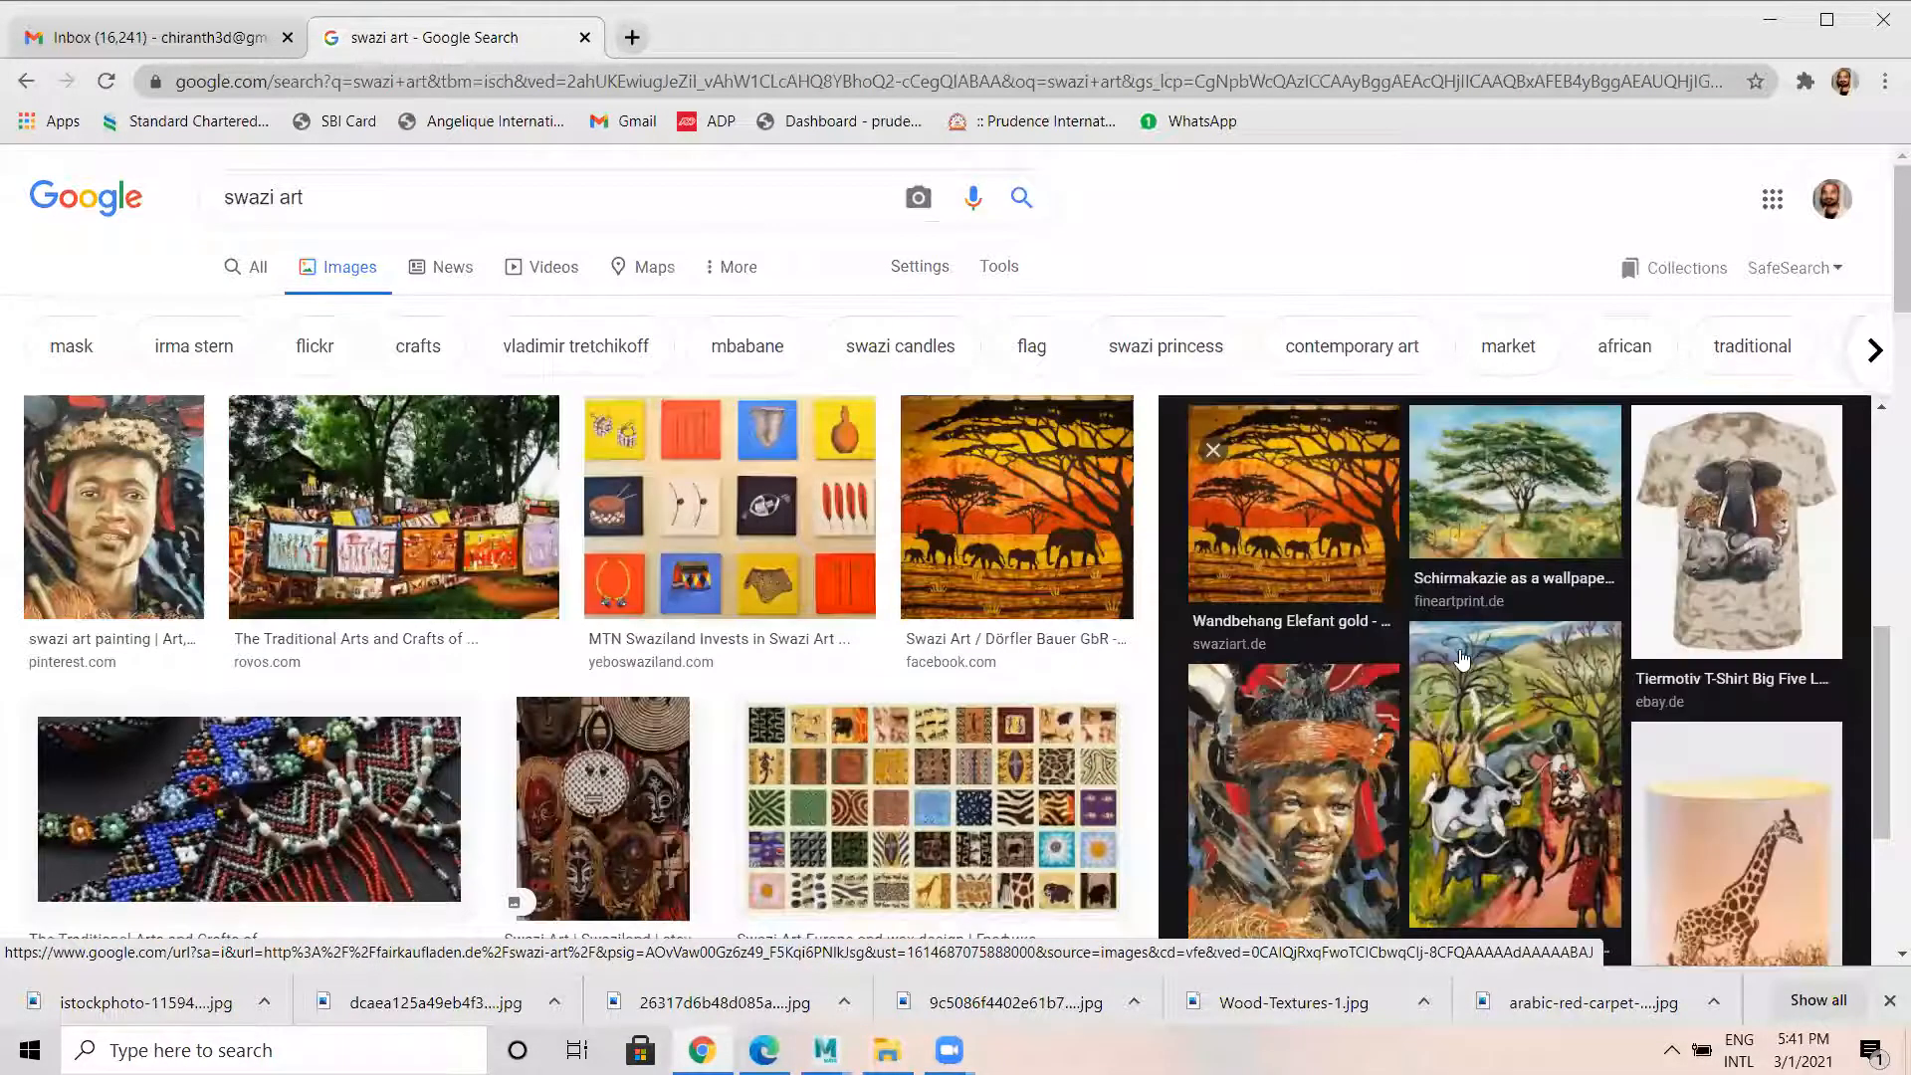
scroll(1461, 659, down, 3)
click(1339, 632)
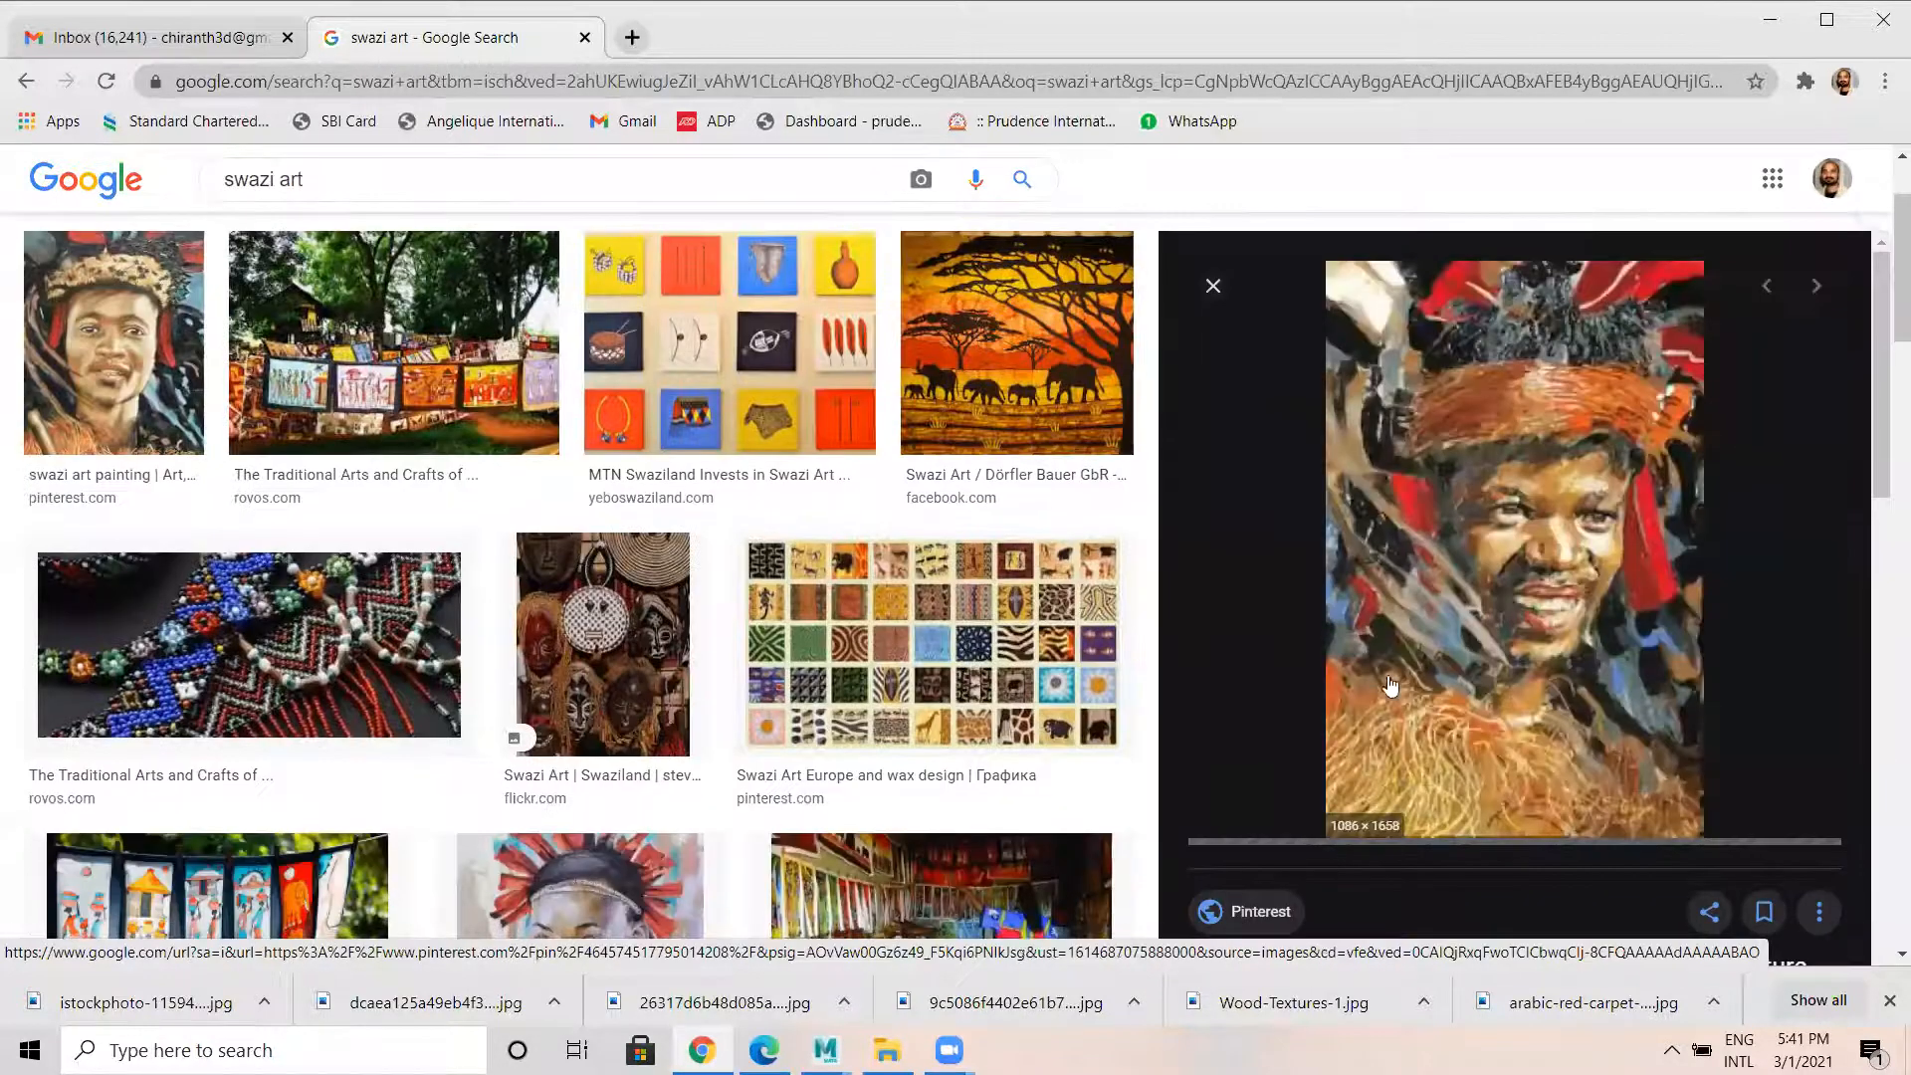
Save the opened portrait painting to the sourceimages folder as "Swazi art.jpg".
right_click(1508, 555)
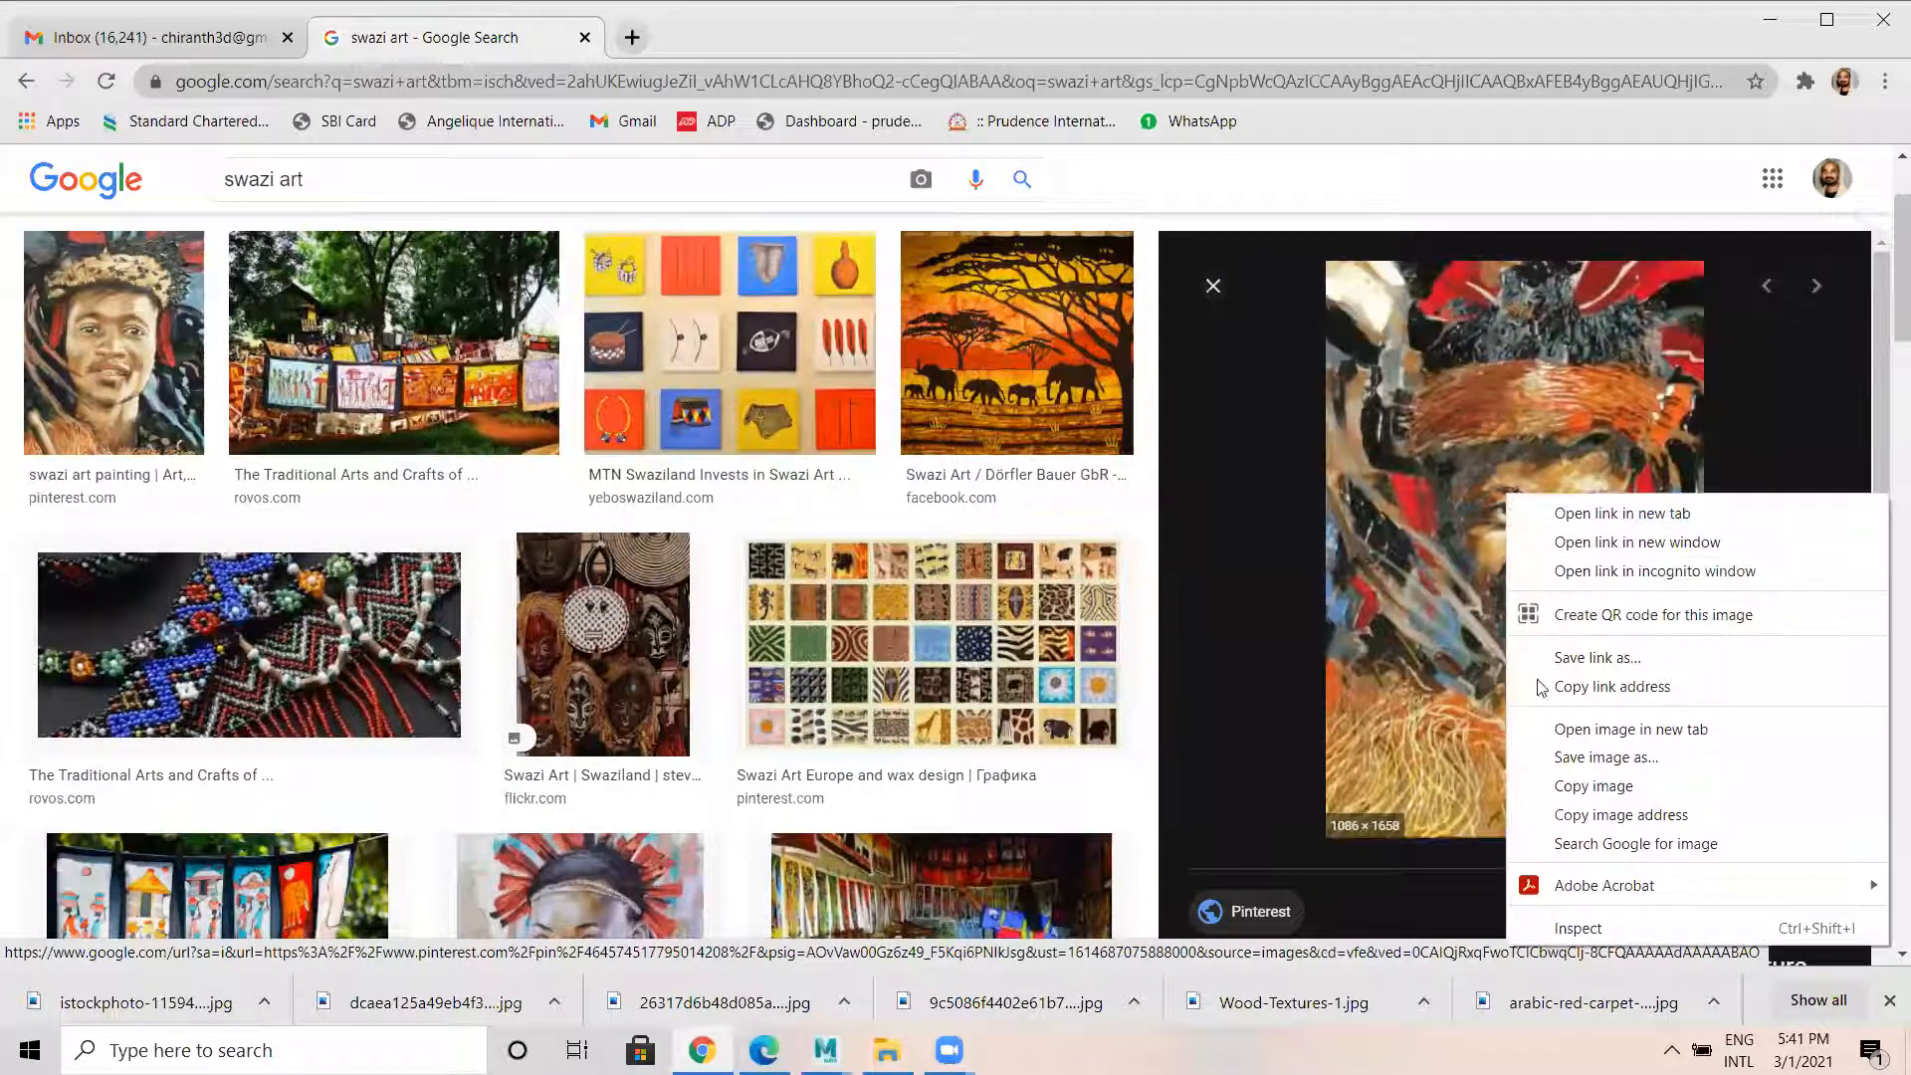
click(1593, 757)
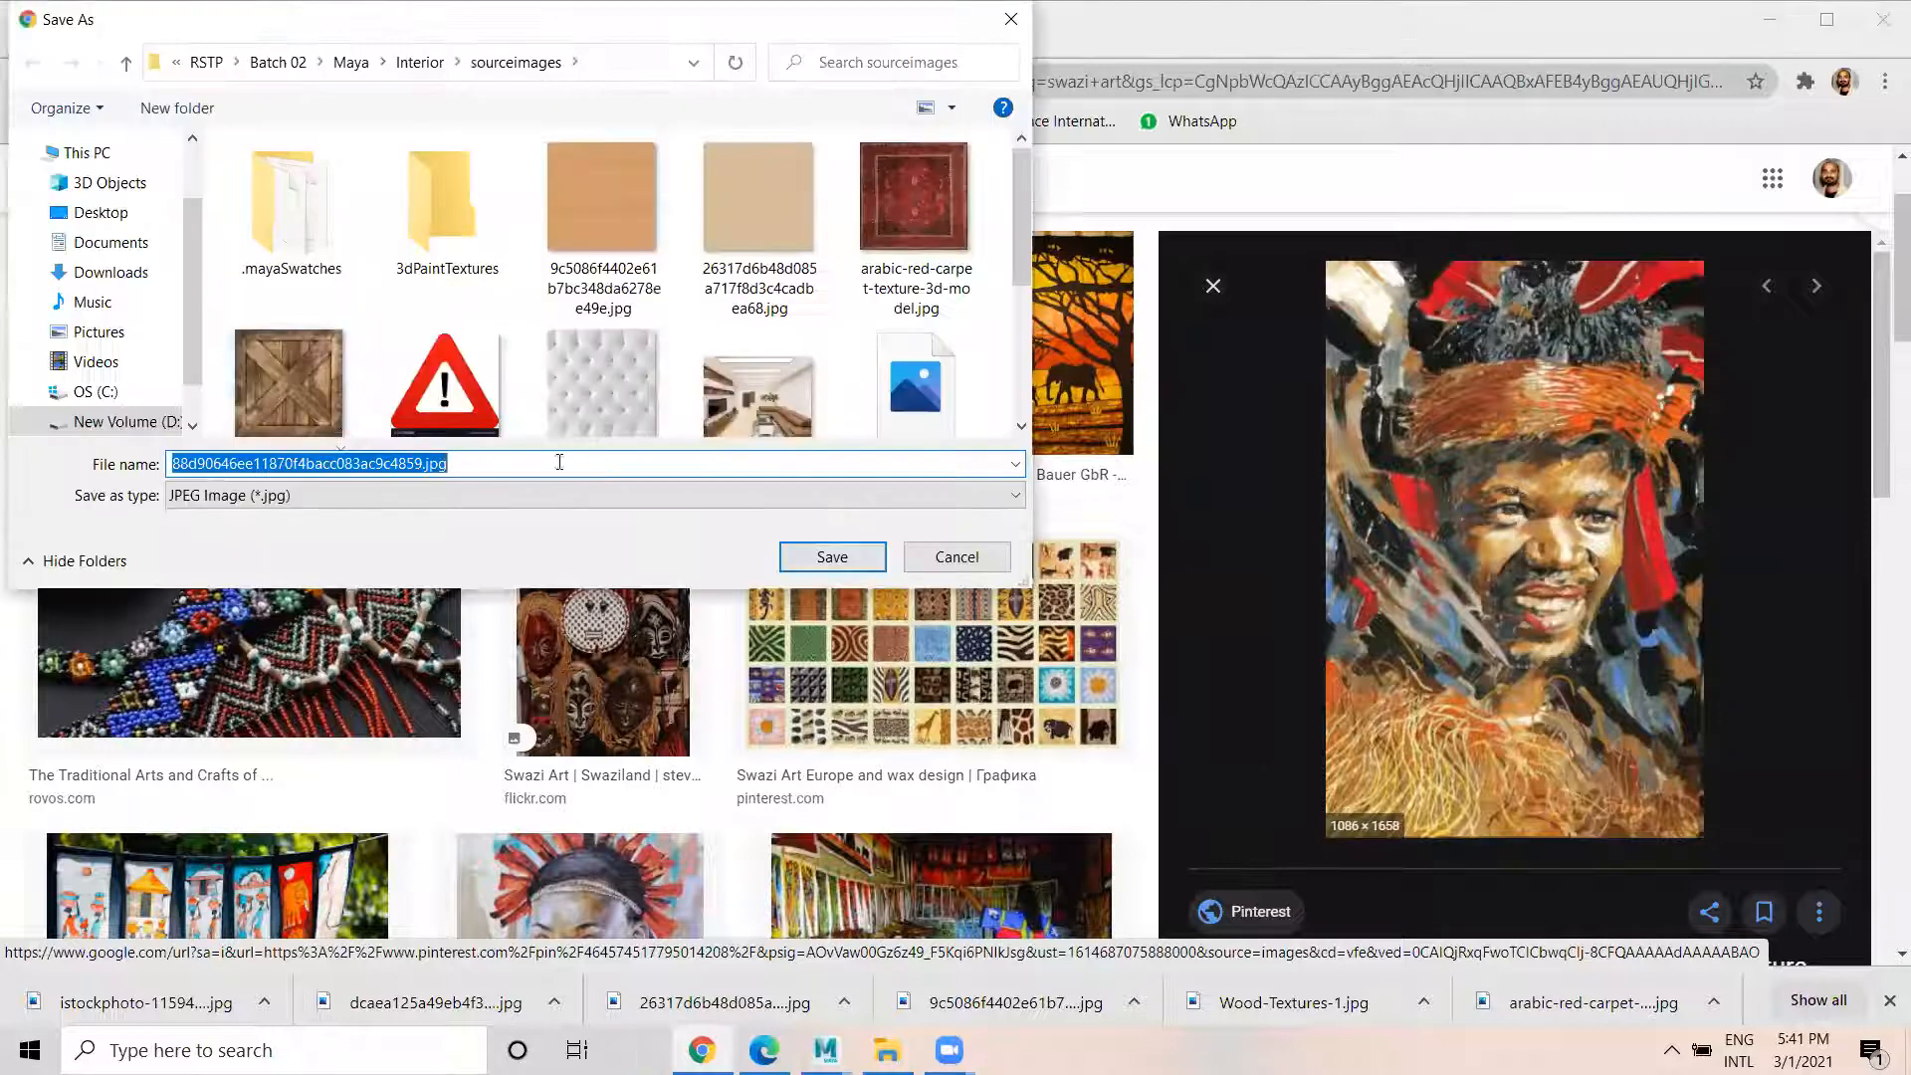
drag(418, 464, 10, 456)
key(Delete)
key(Delete)
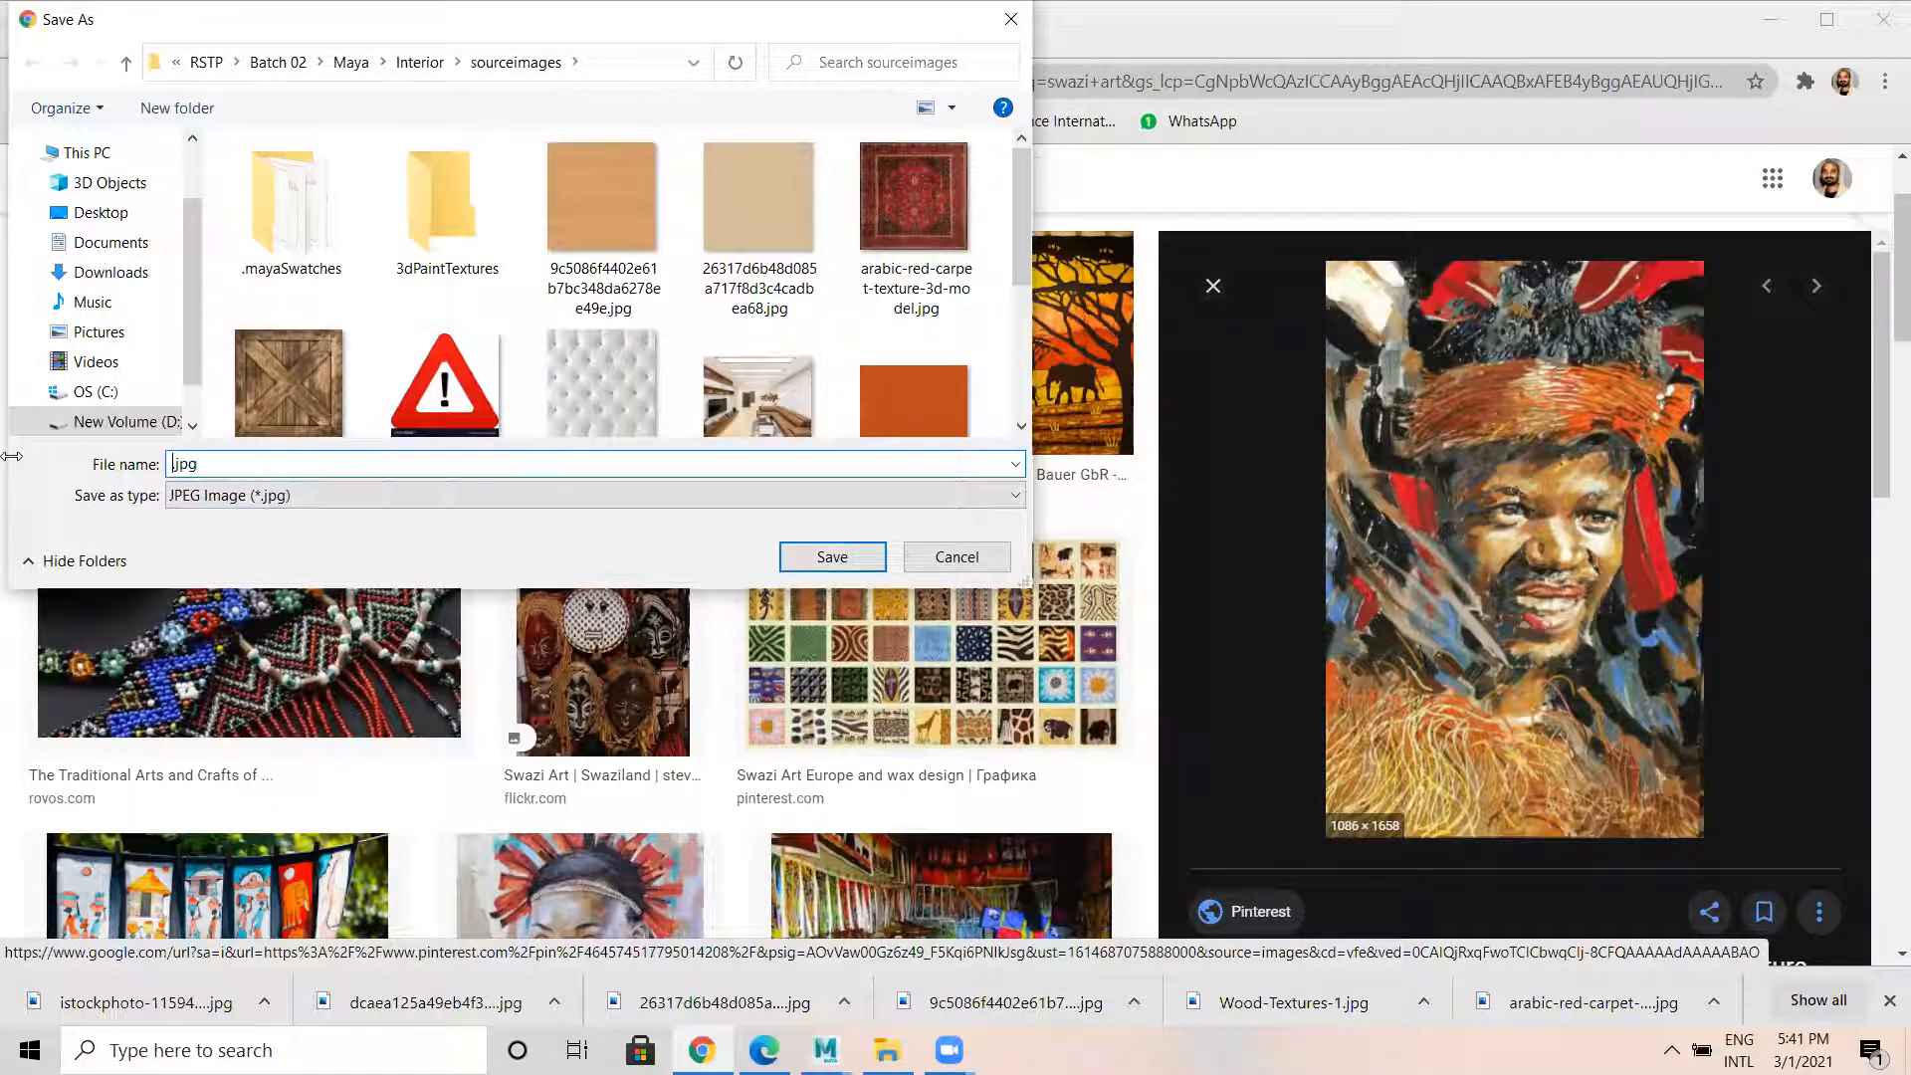
text(Swaz)
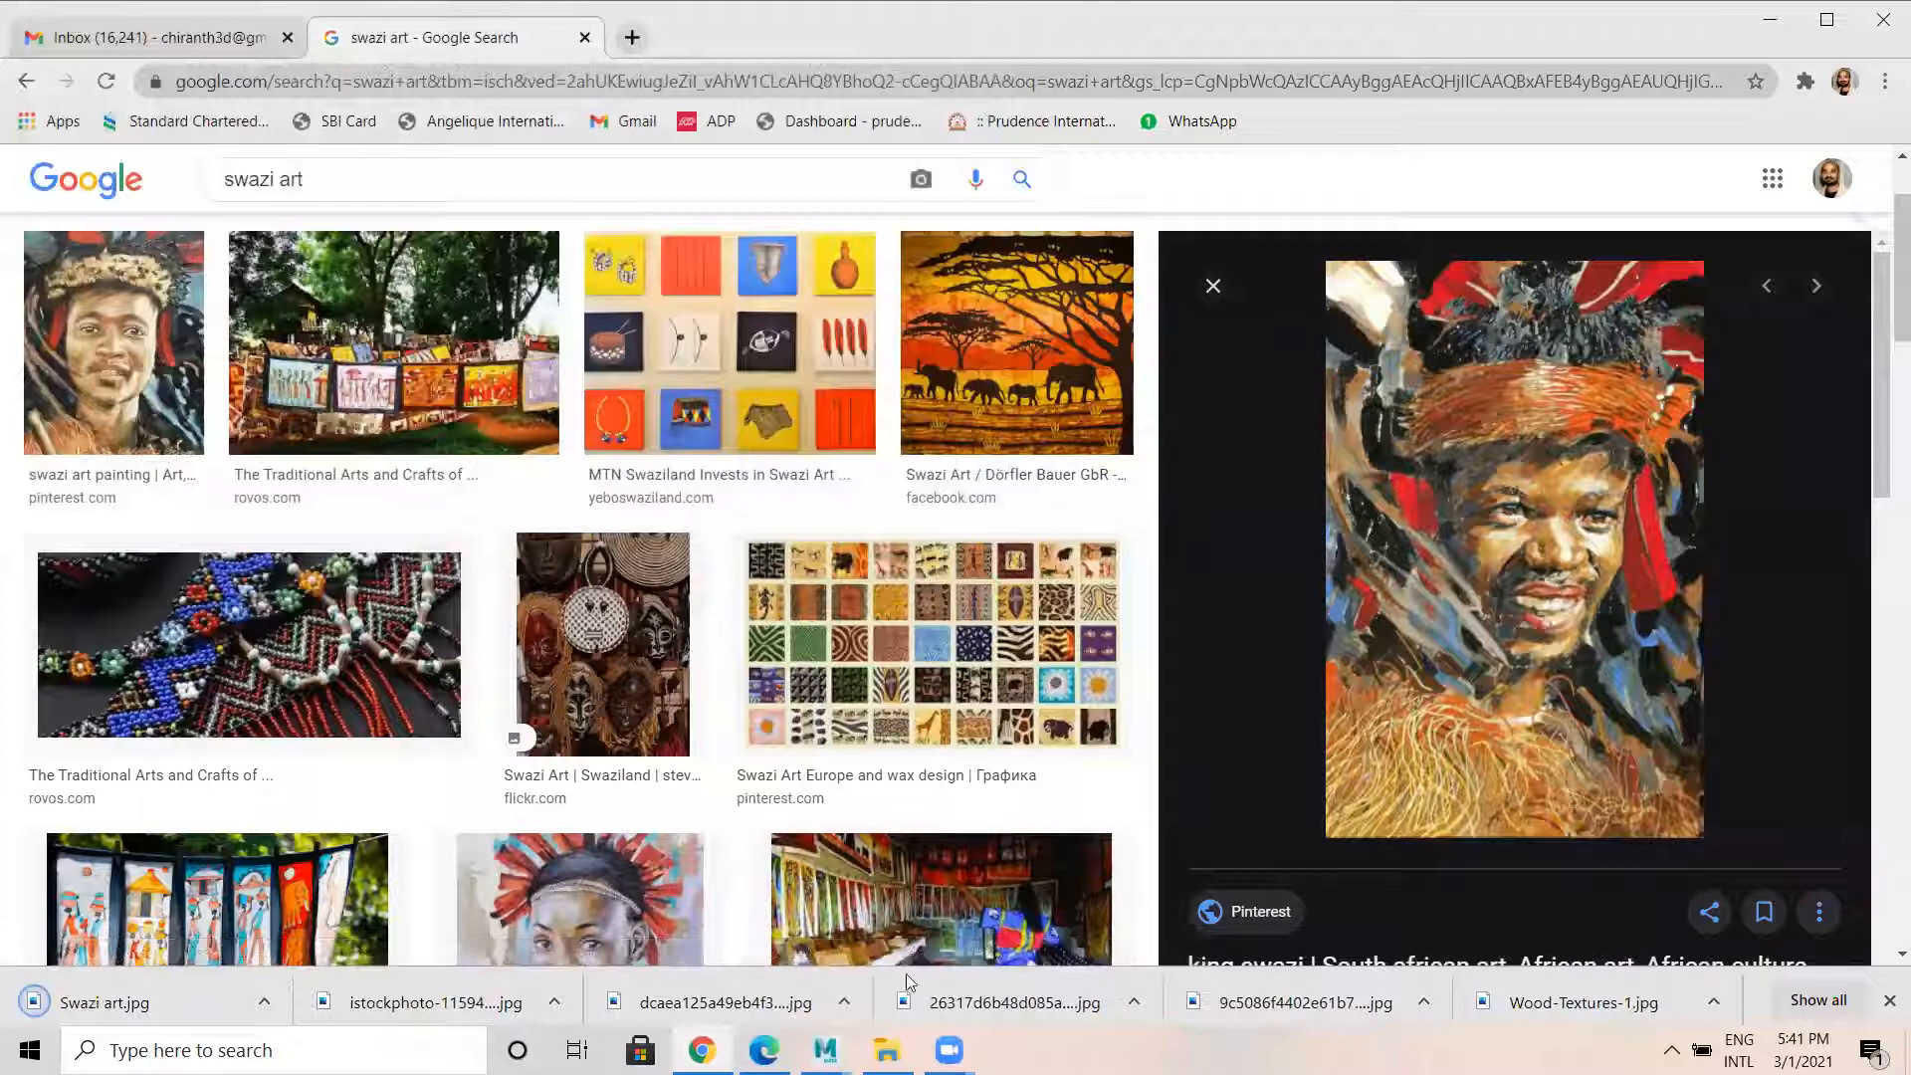
Switch to Maya and extract the inner faces of the long wall behind the sofa into a separate mesh.
key(alt+Tab)
click(699, 525)
alt+drag(703, 465, 766, 527)
alt+right_drag(766, 527, 832, 613)
alt+drag(833, 613, 803, 623)
alt+middle_drag(797, 548, 738, 542)
alt+drag(777, 463, 757, 520)
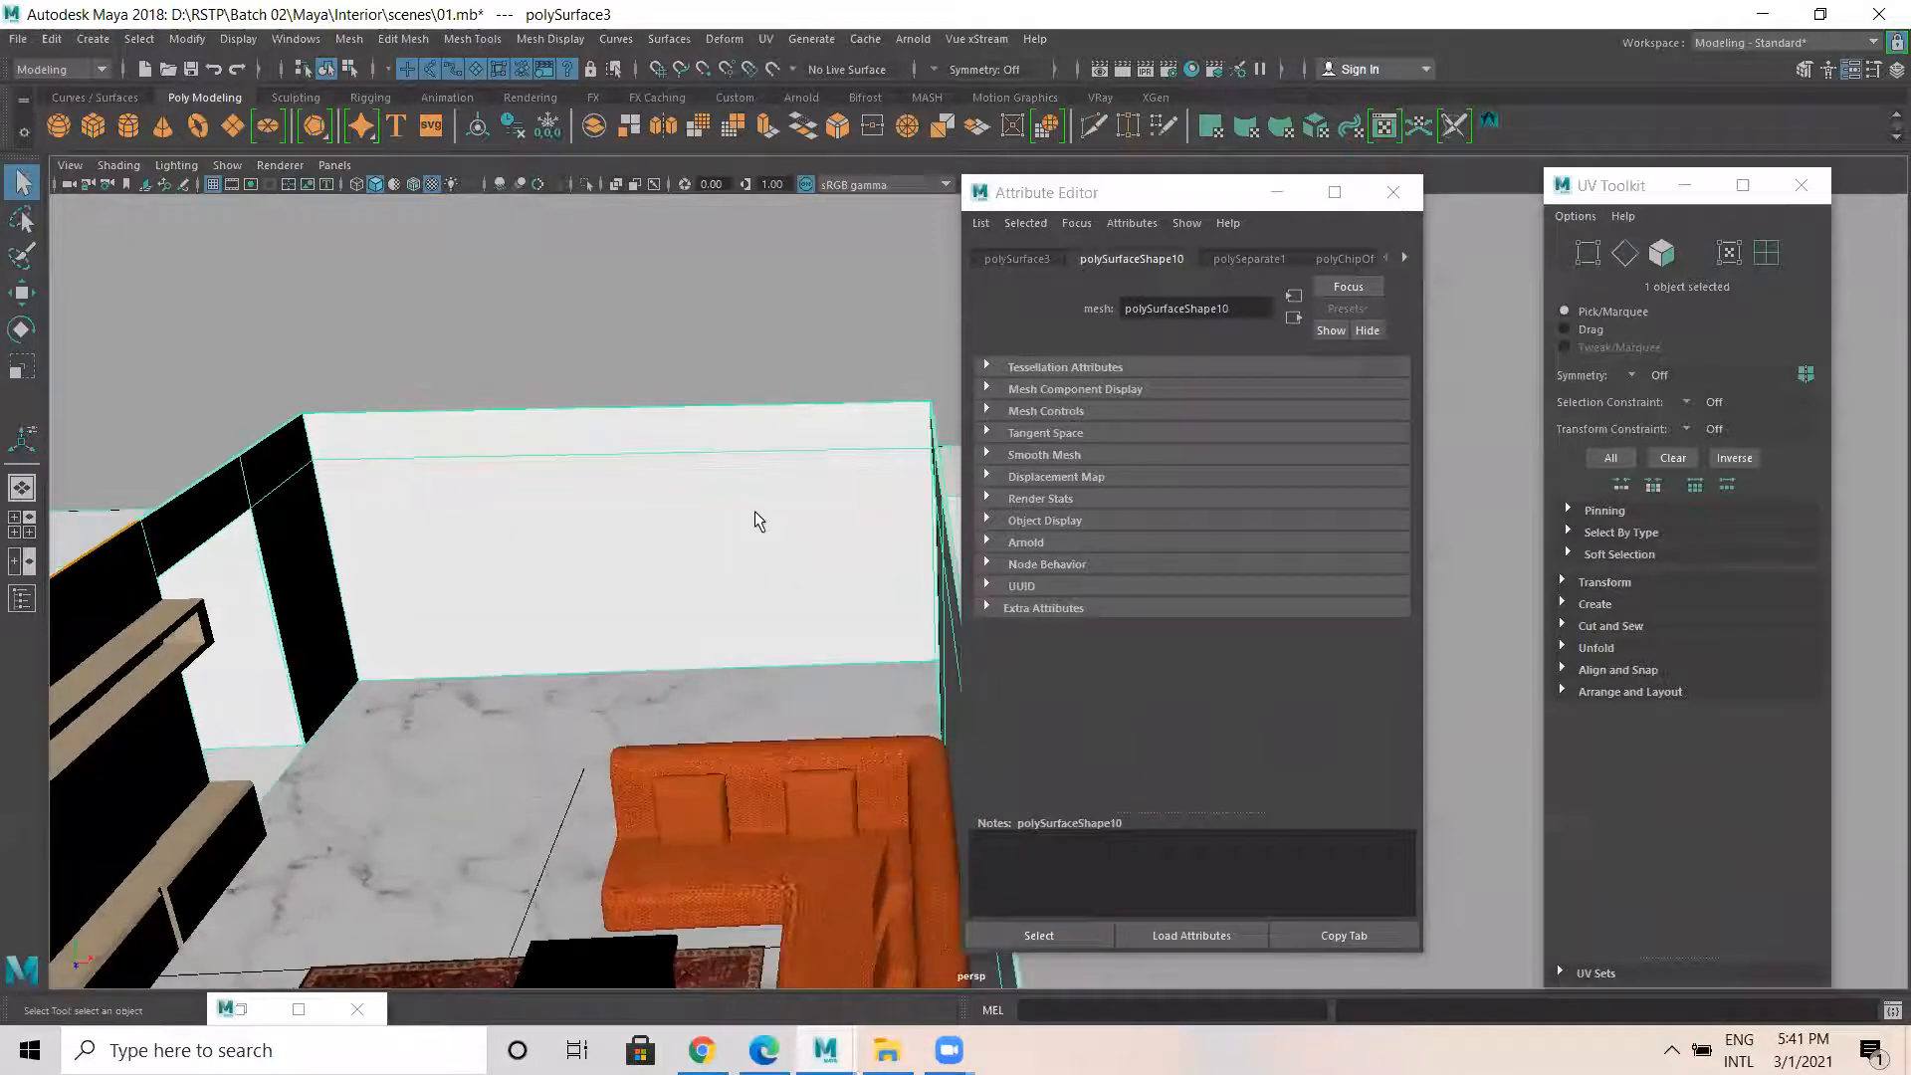
alt+drag(661, 482, 708, 550)
alt+middle_drag(698, 457, 694, 530)
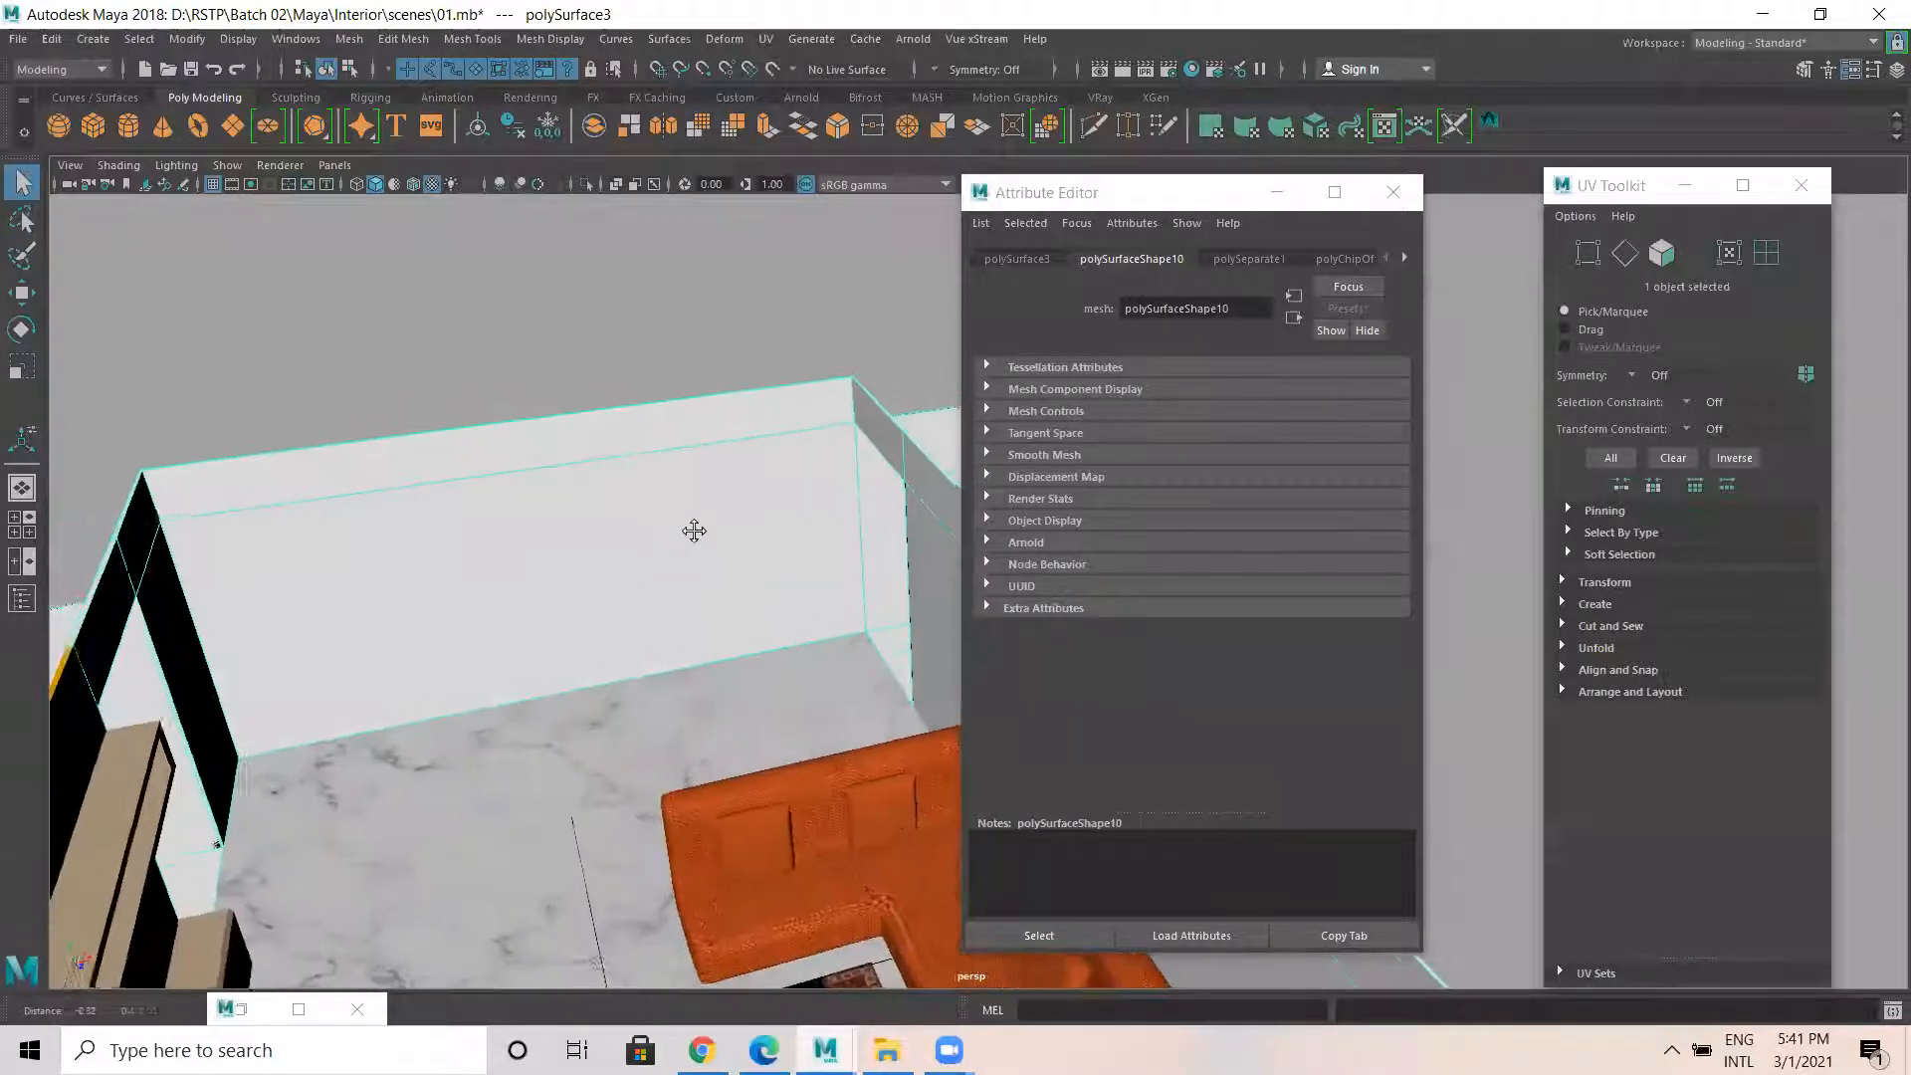
alt+drag(693, 531, 686, 554)
right_drag(589, 468, 599, 483)
drag(718, 728, 721, 734)
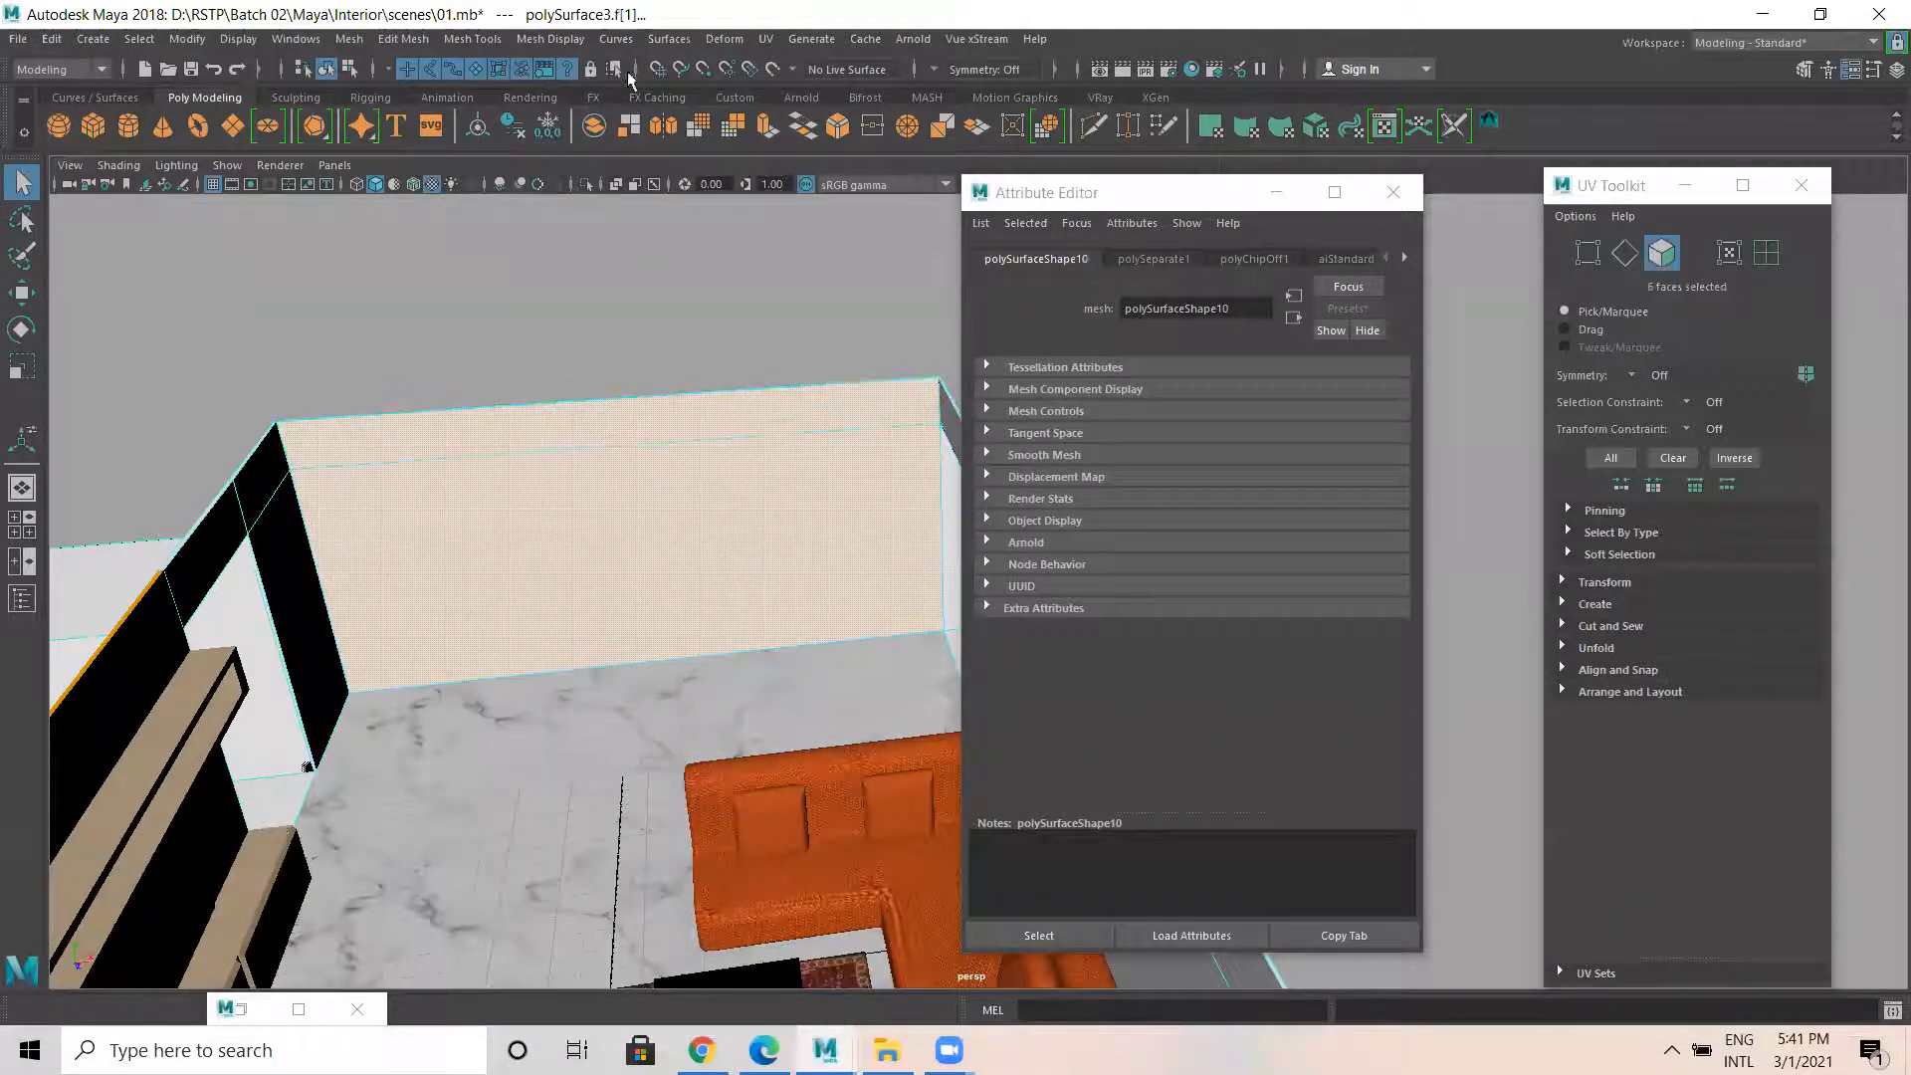
click(336, 44)
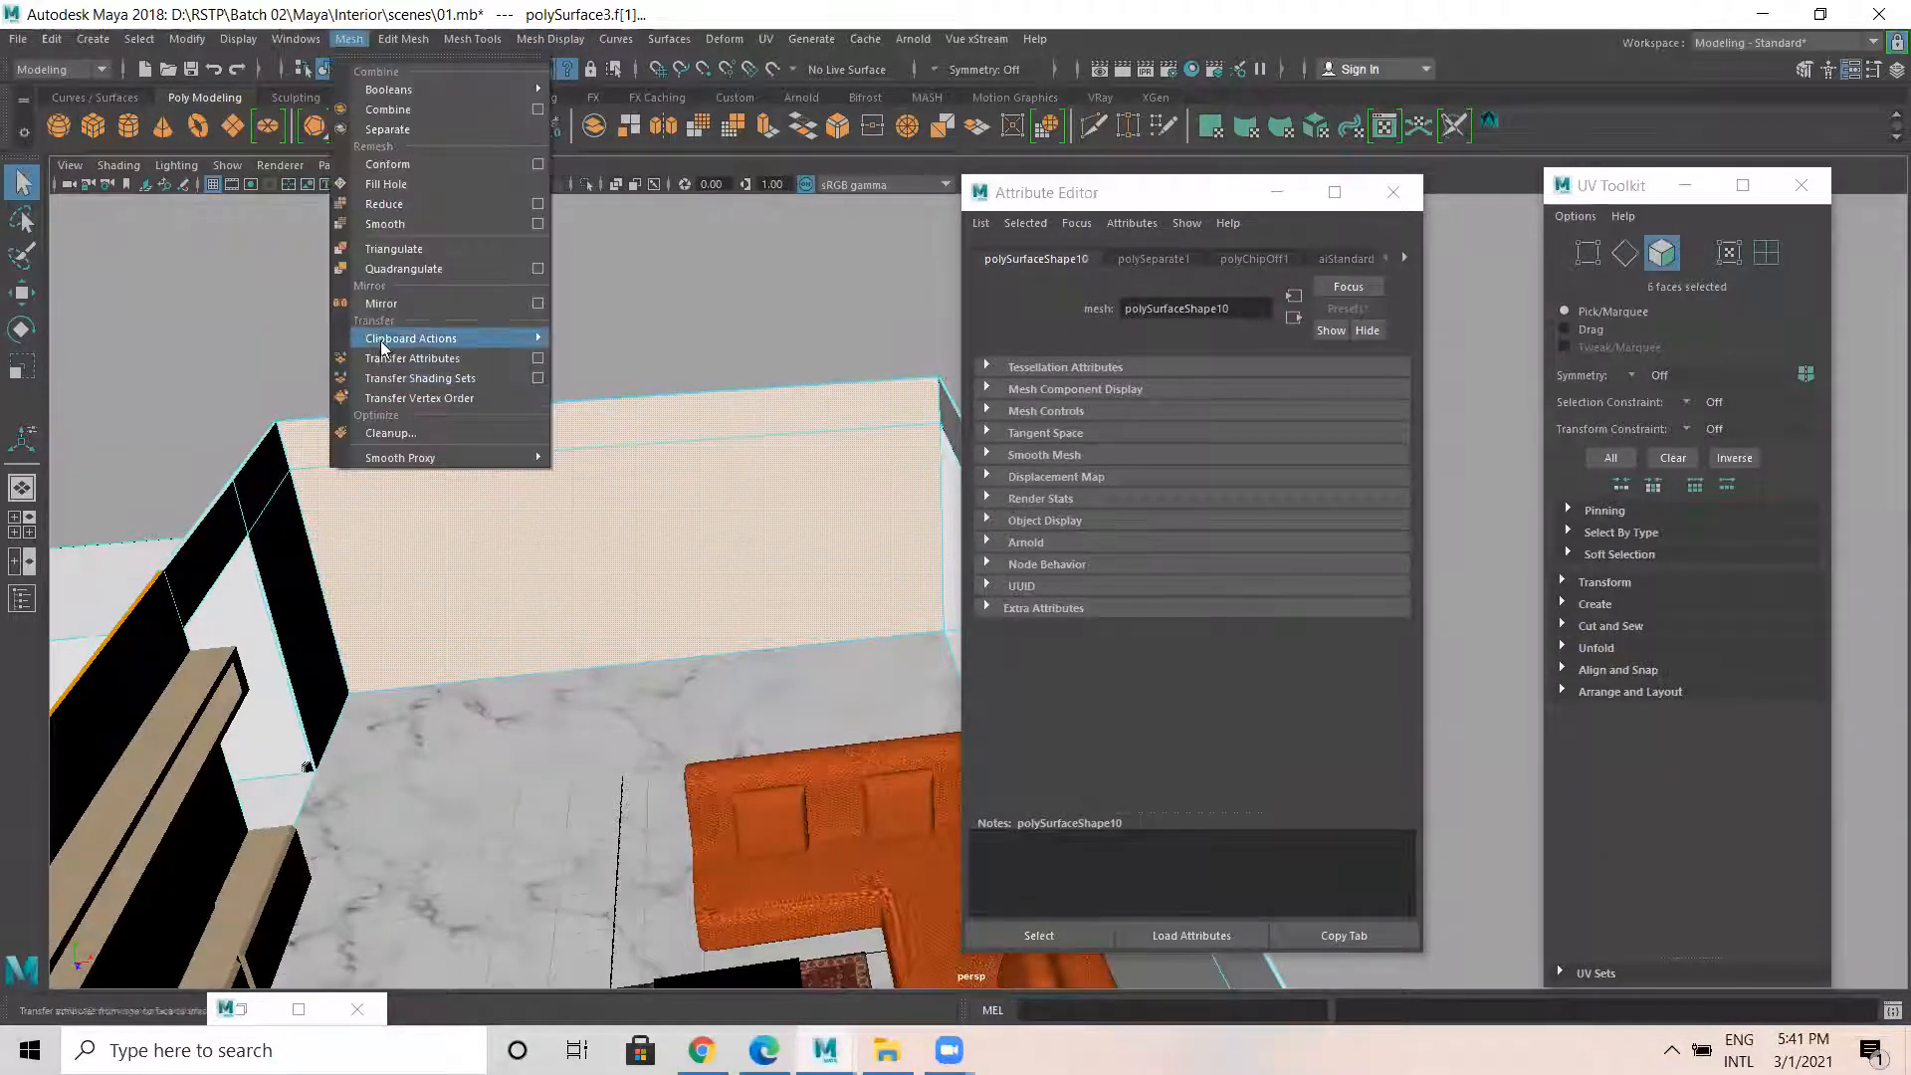
mouse_move(403, 39)
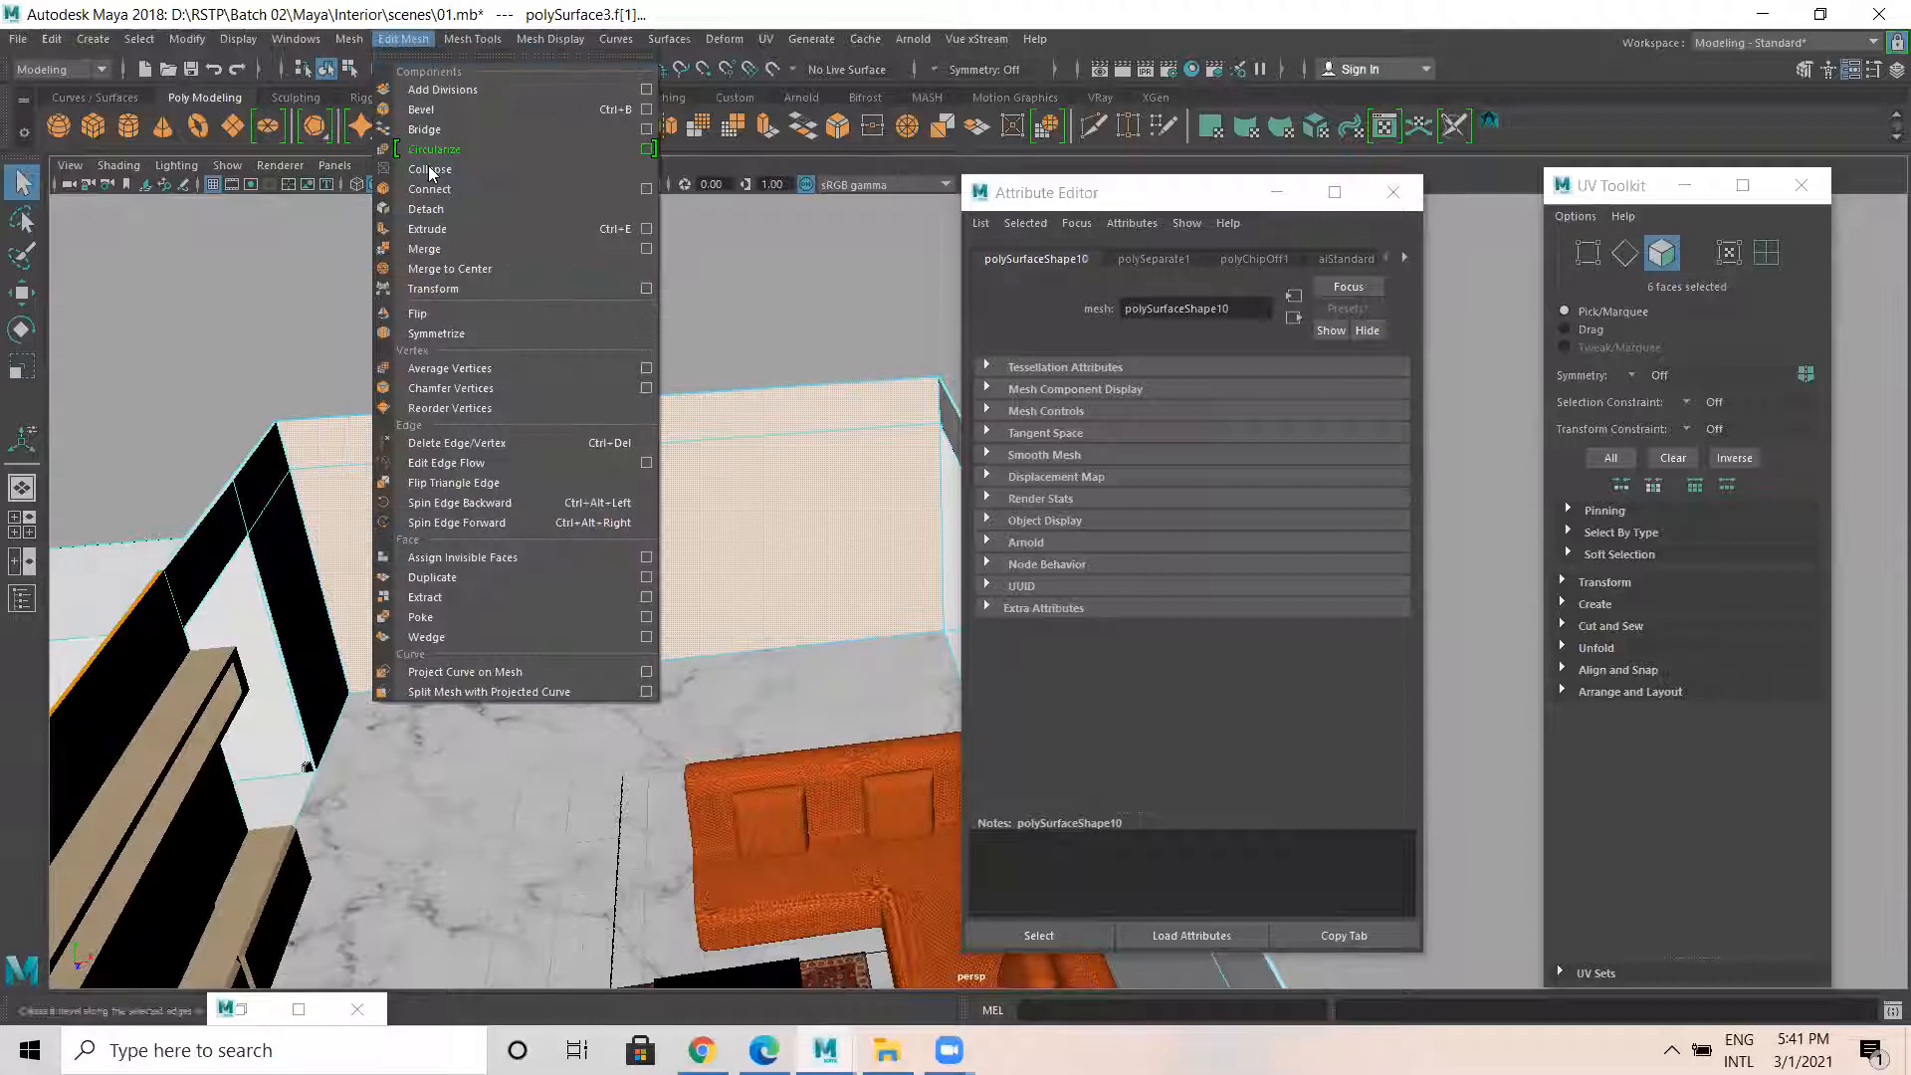
click(444, 596)
right_drag(753, 348, 784, 315)
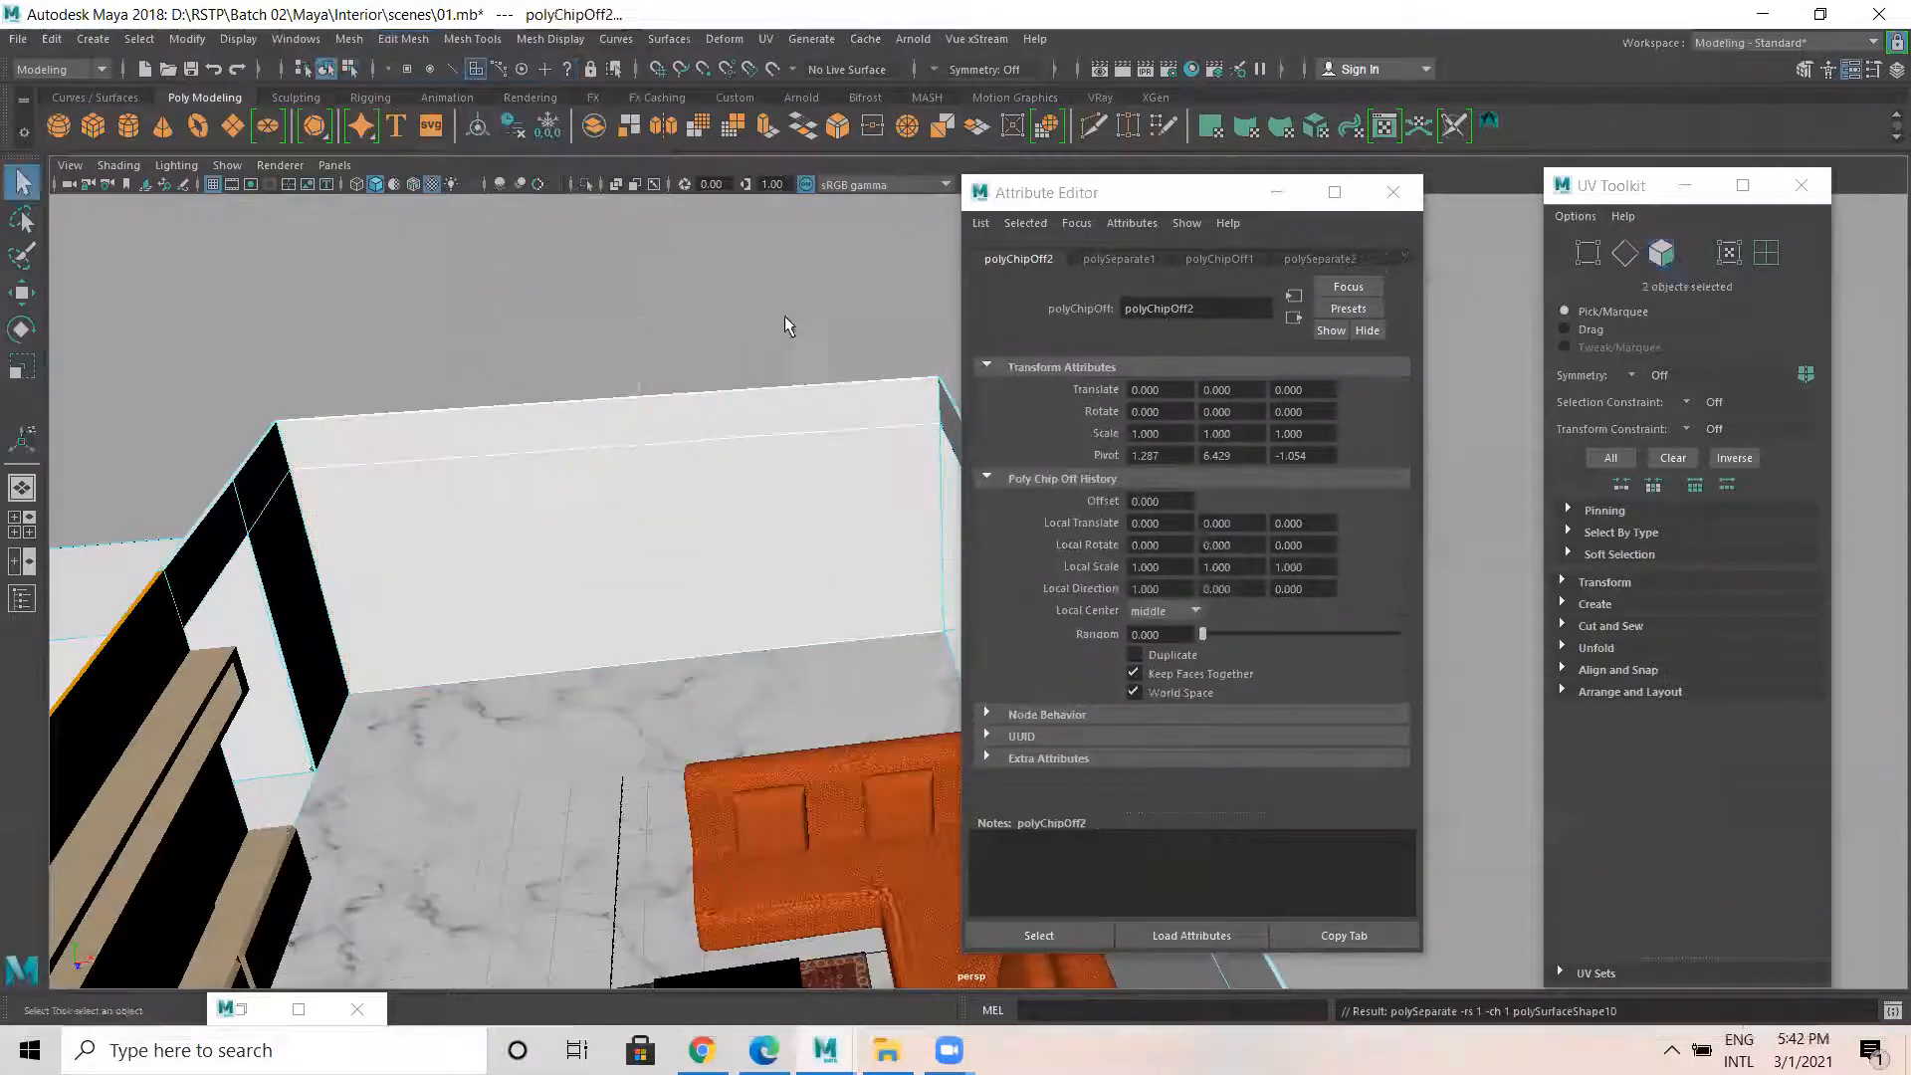
Apply planar UV mapping projected from the Z axis to the extracted wall mesh, and duplicate the mesh.
click(667, 480)
alt+drag(606, 575, 547, 547)
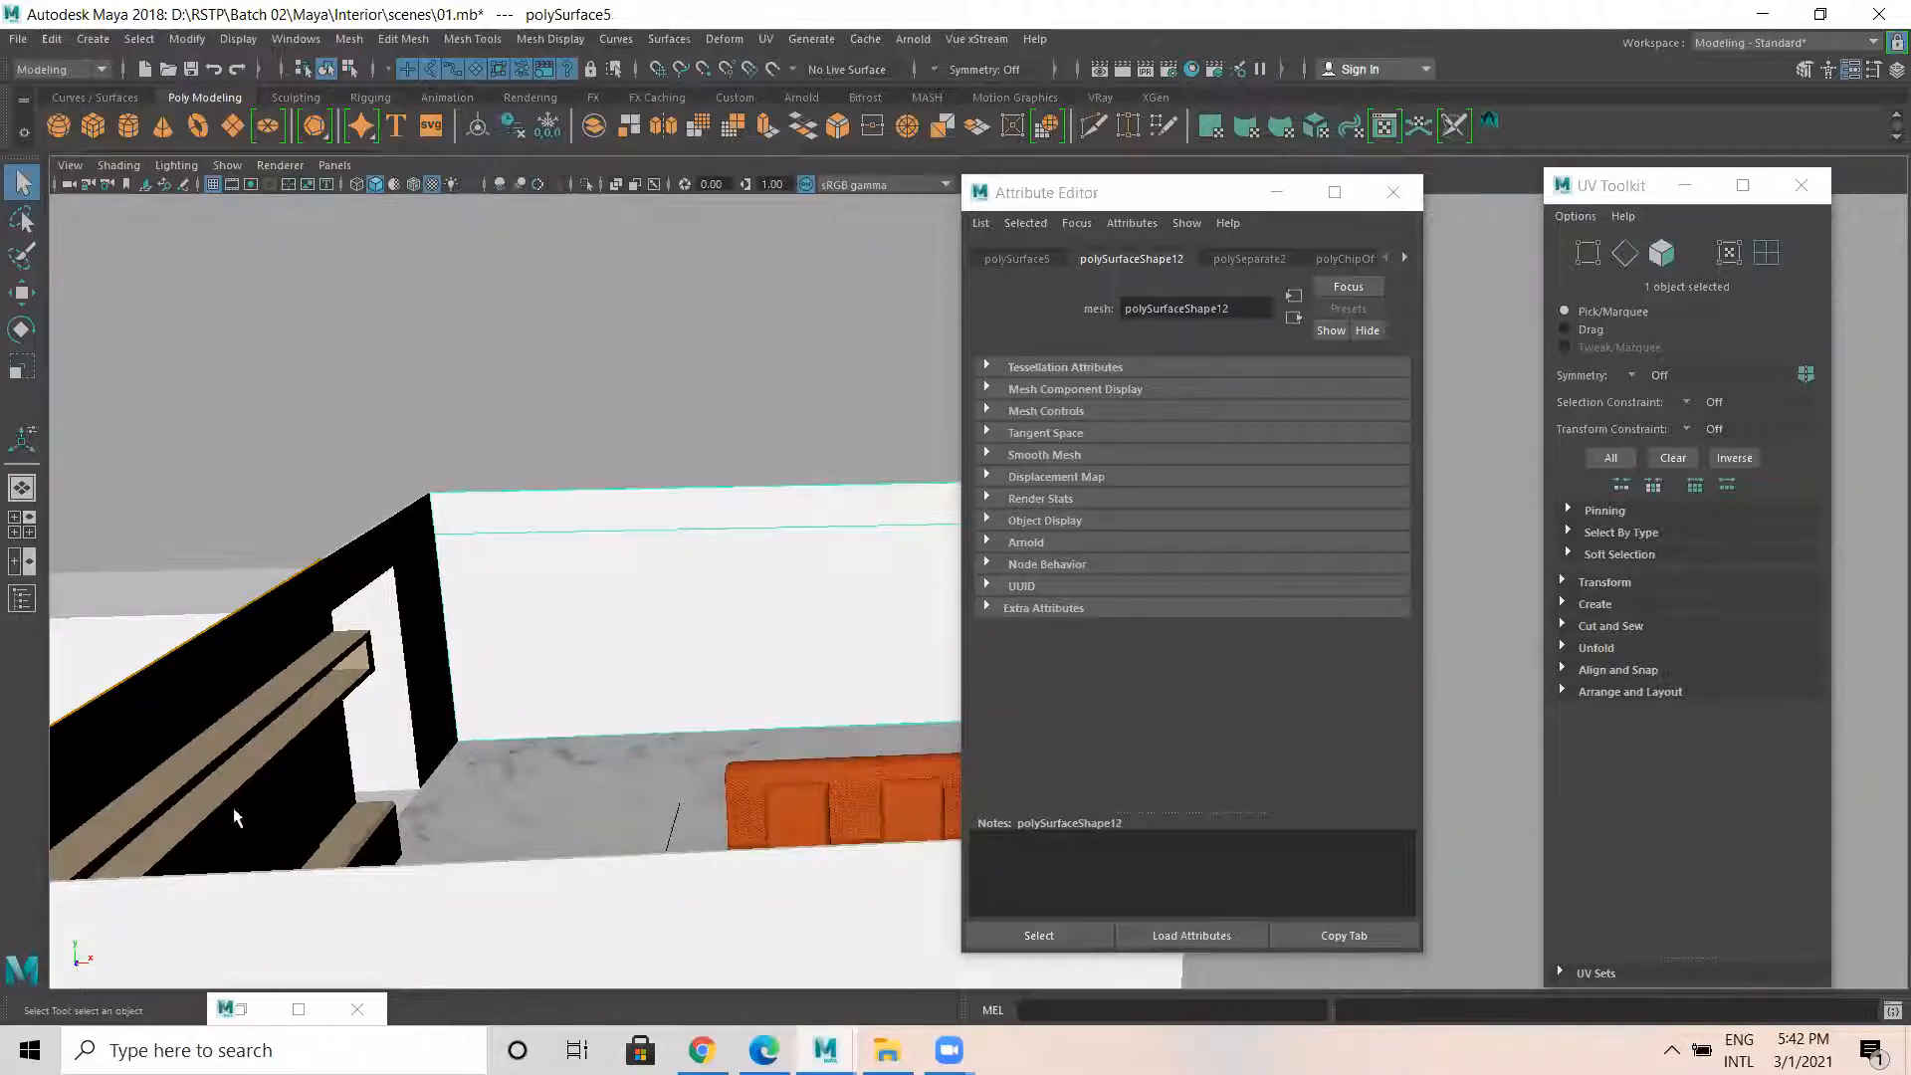
click(765, 38)
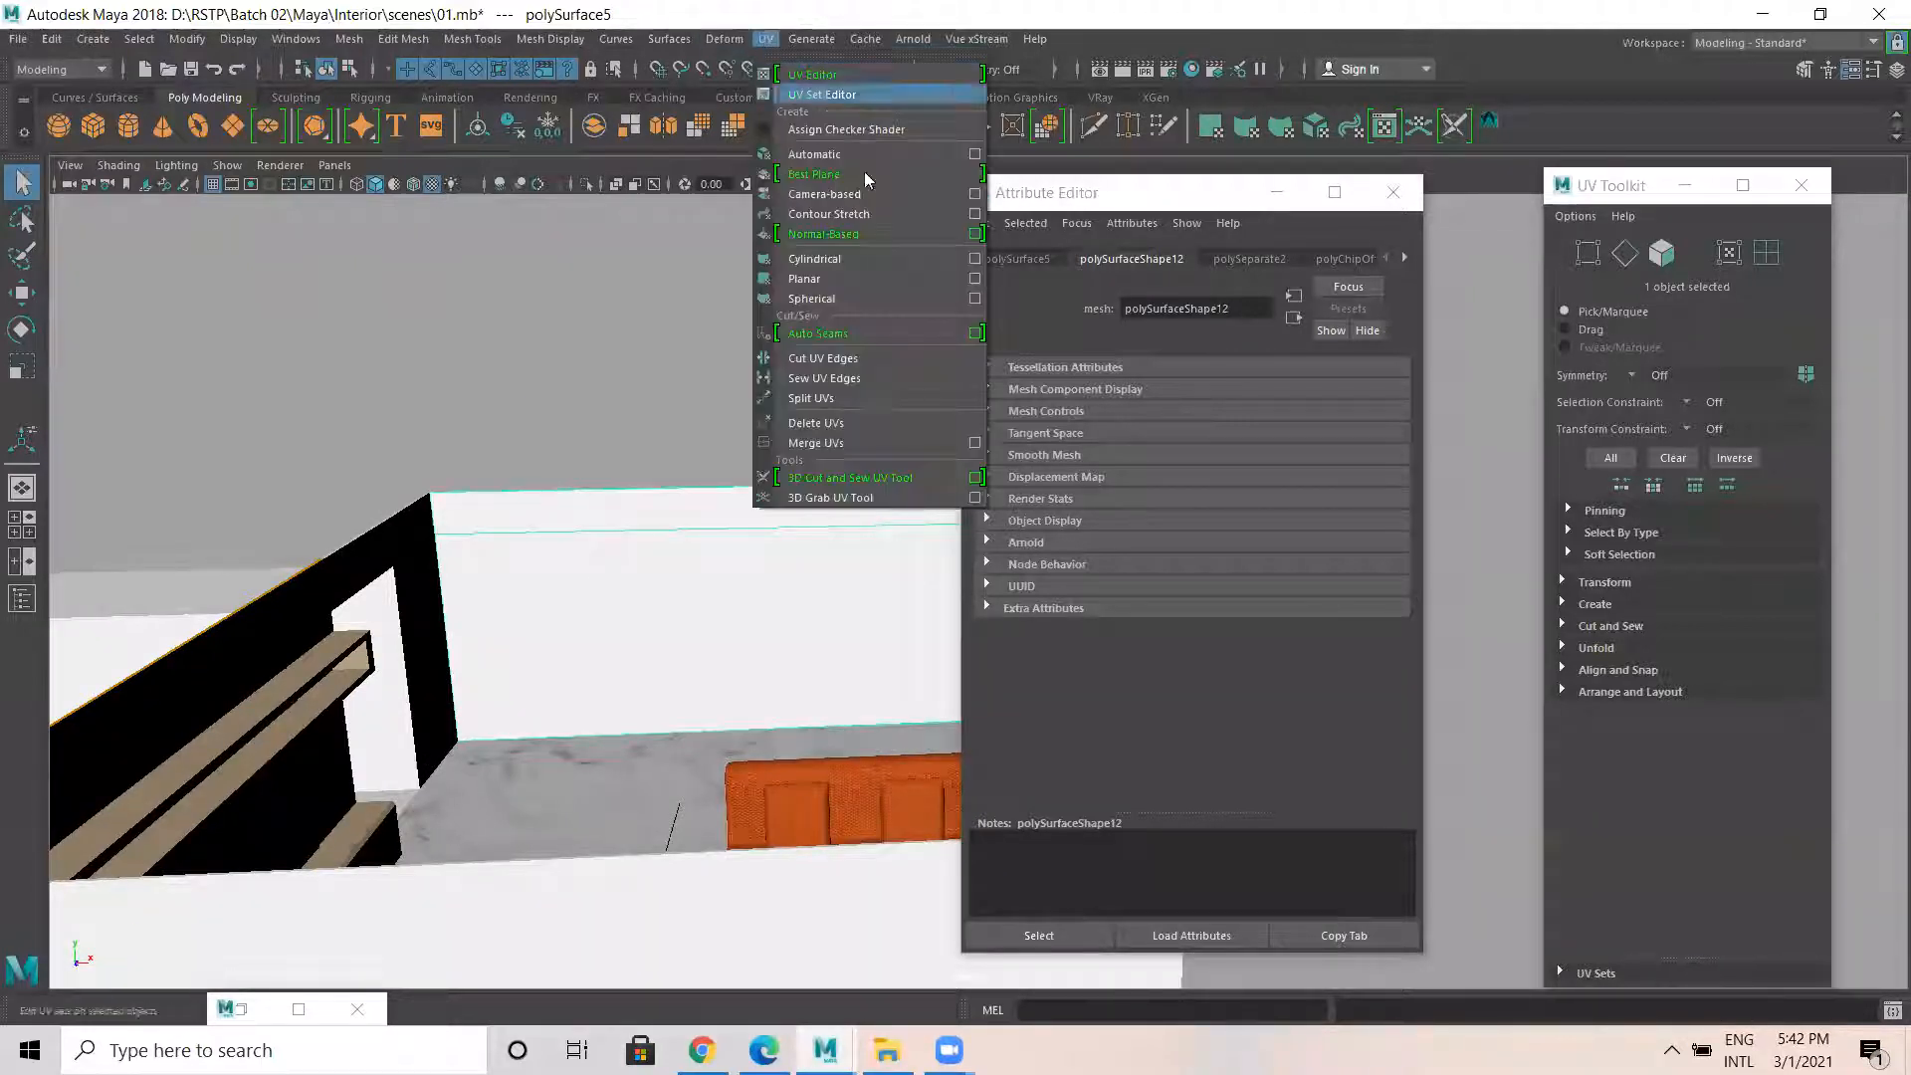
click(976, 278)
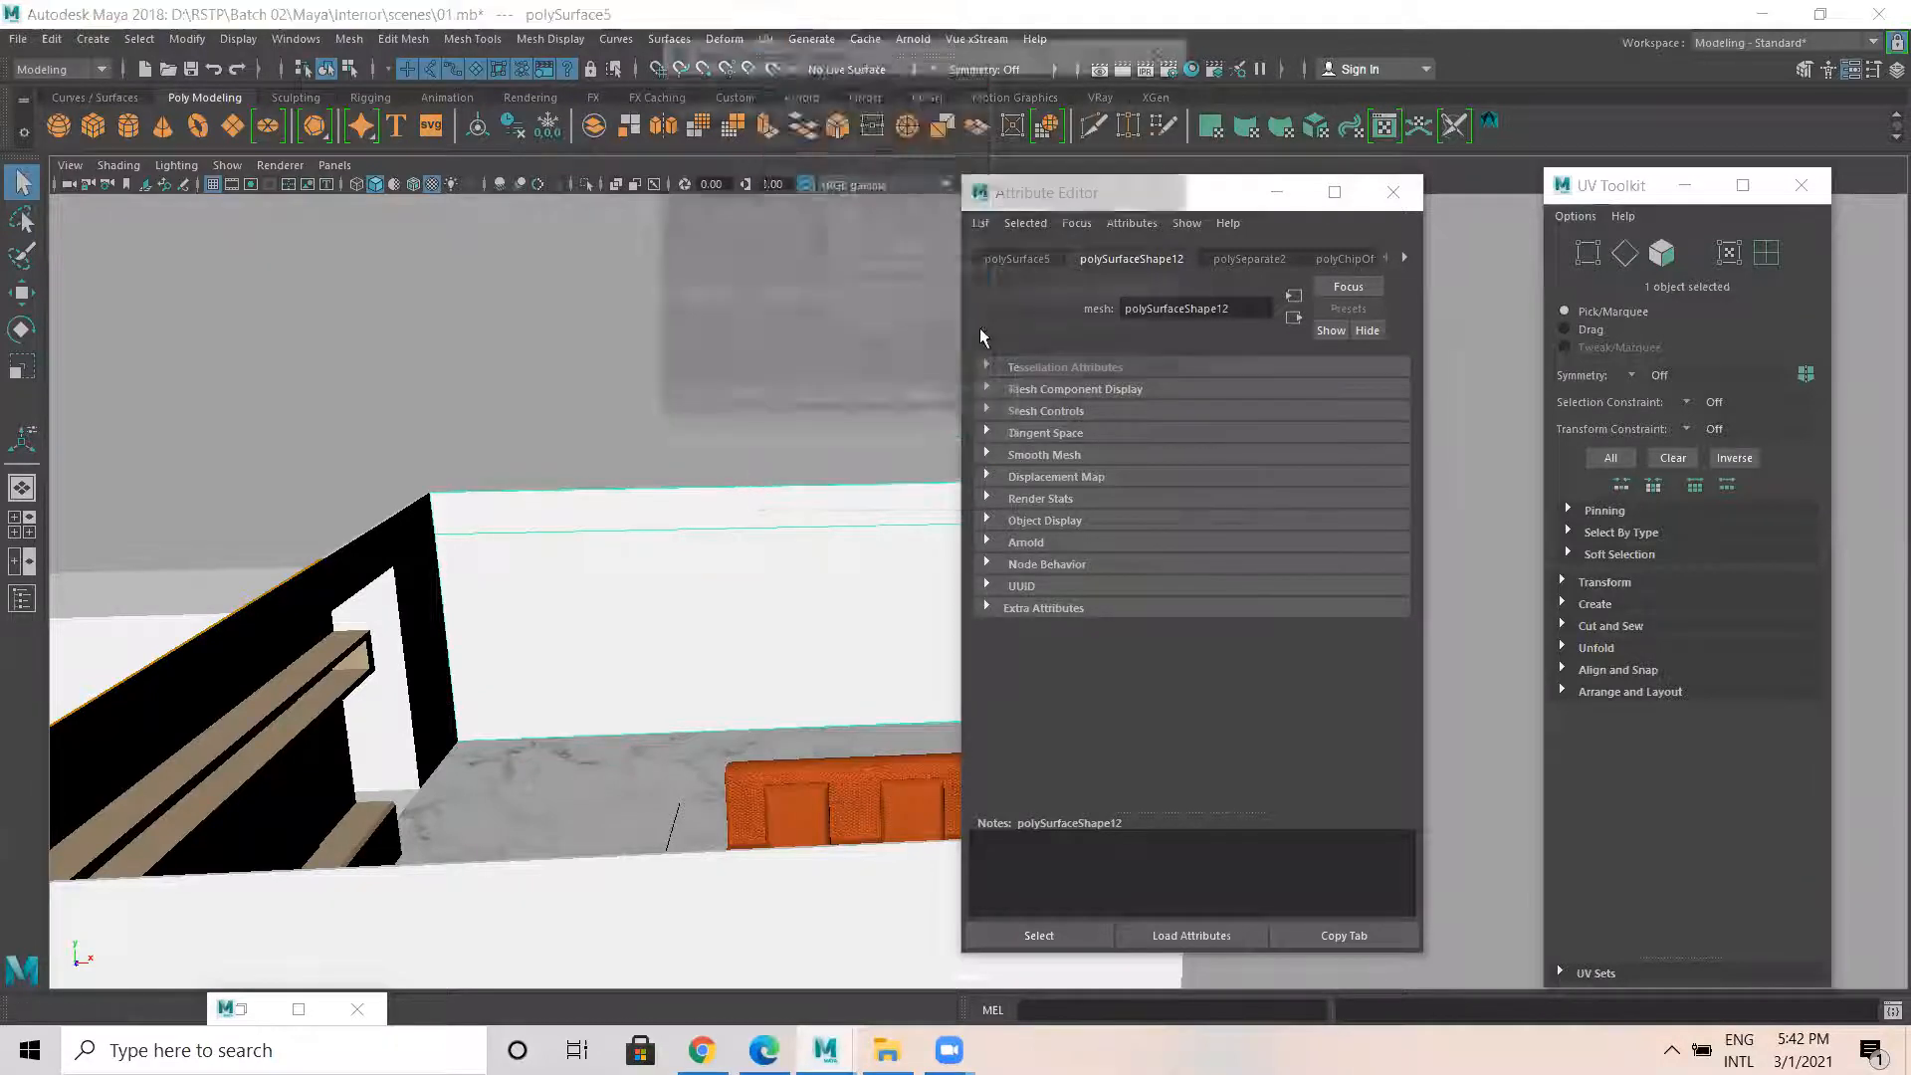
click(819, 210)
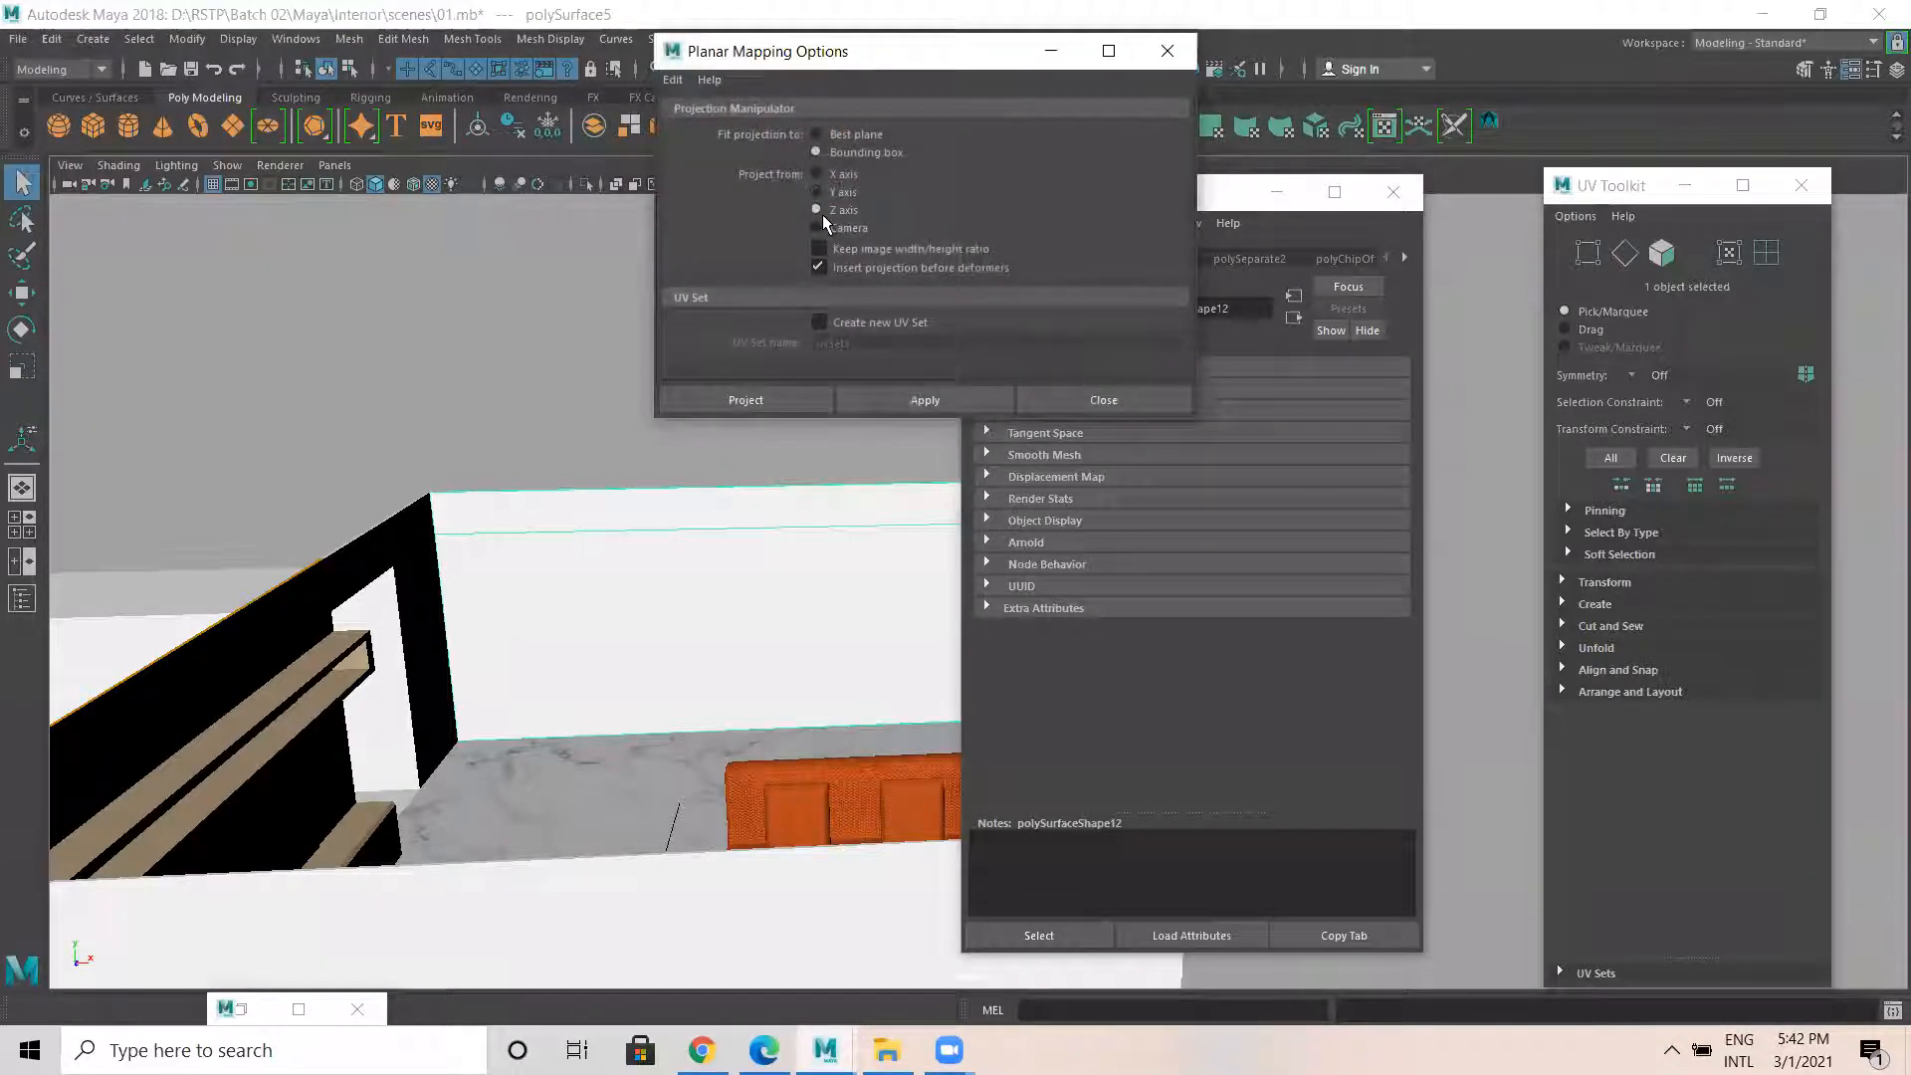
click(789, 399)
right_drag(728, 483, 826, 416)
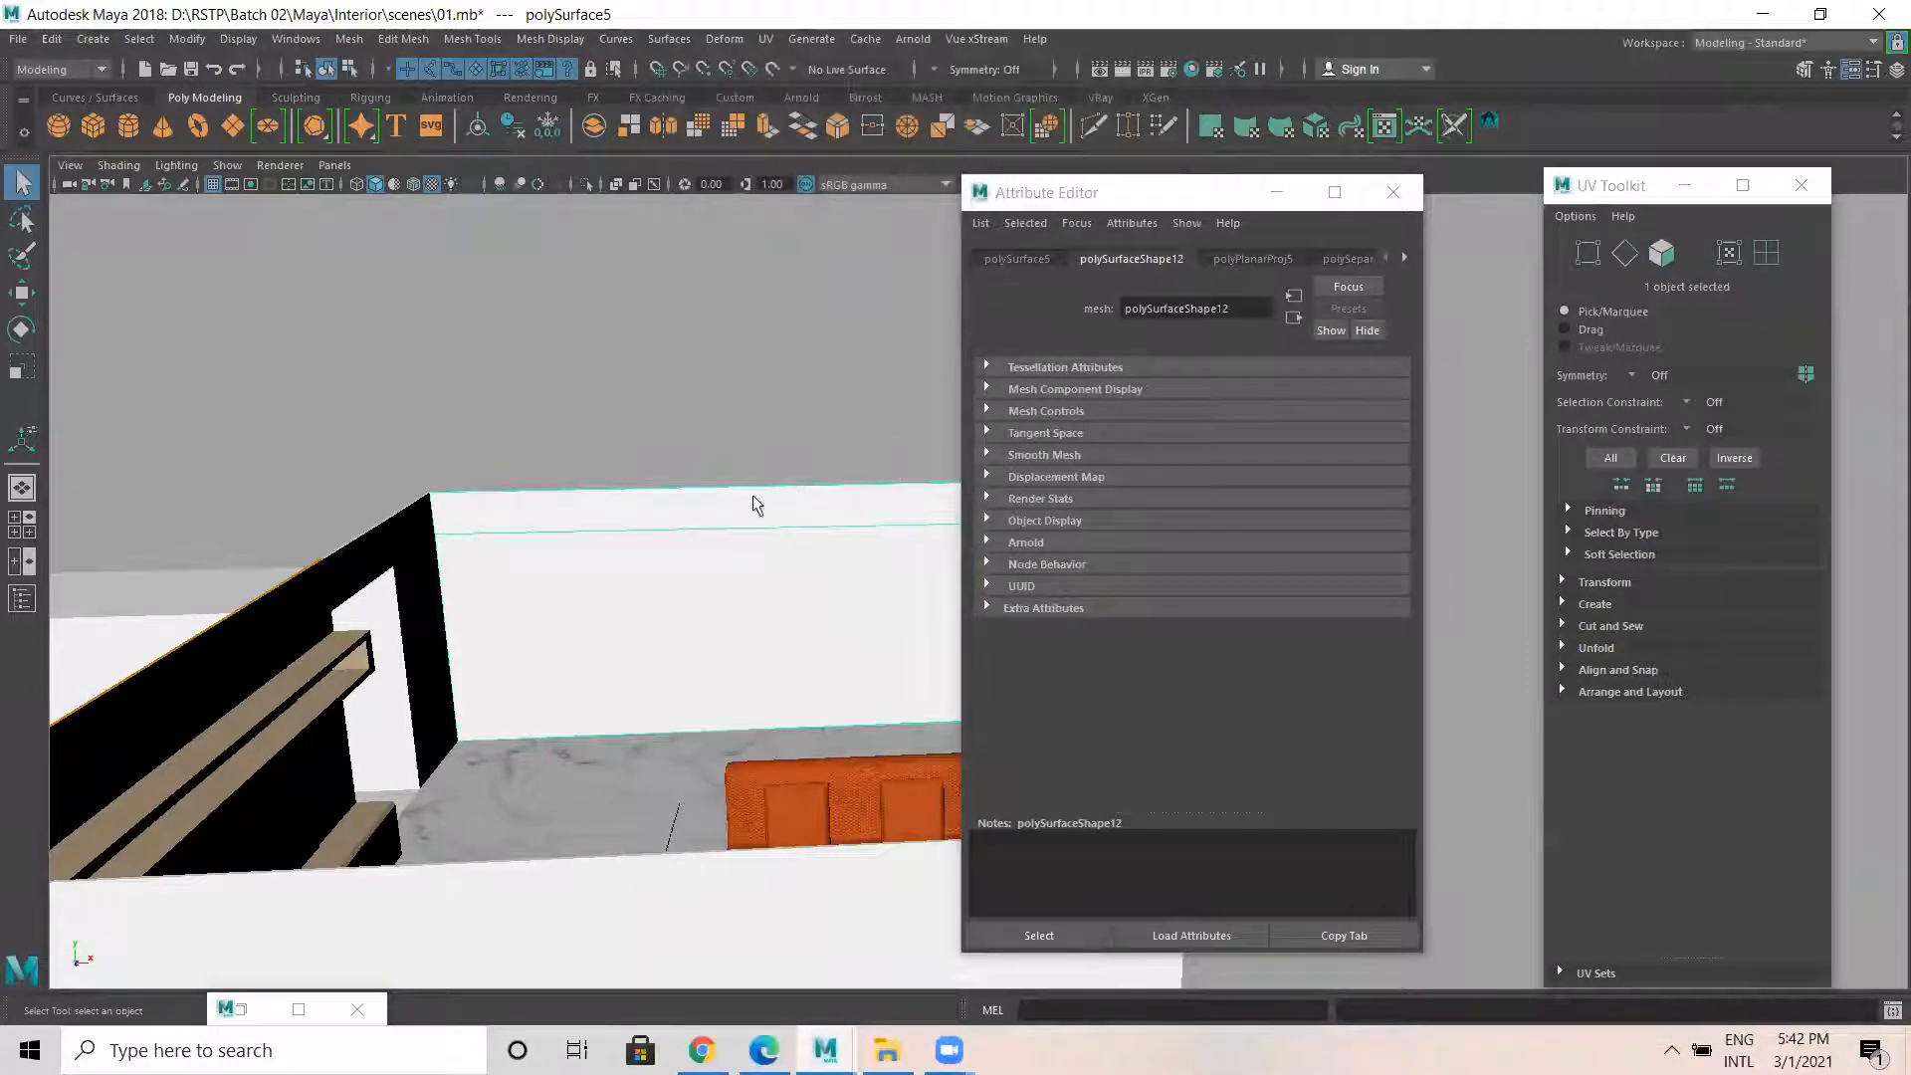
right_drag(713, 480, 724, 551)
click(721, 555)
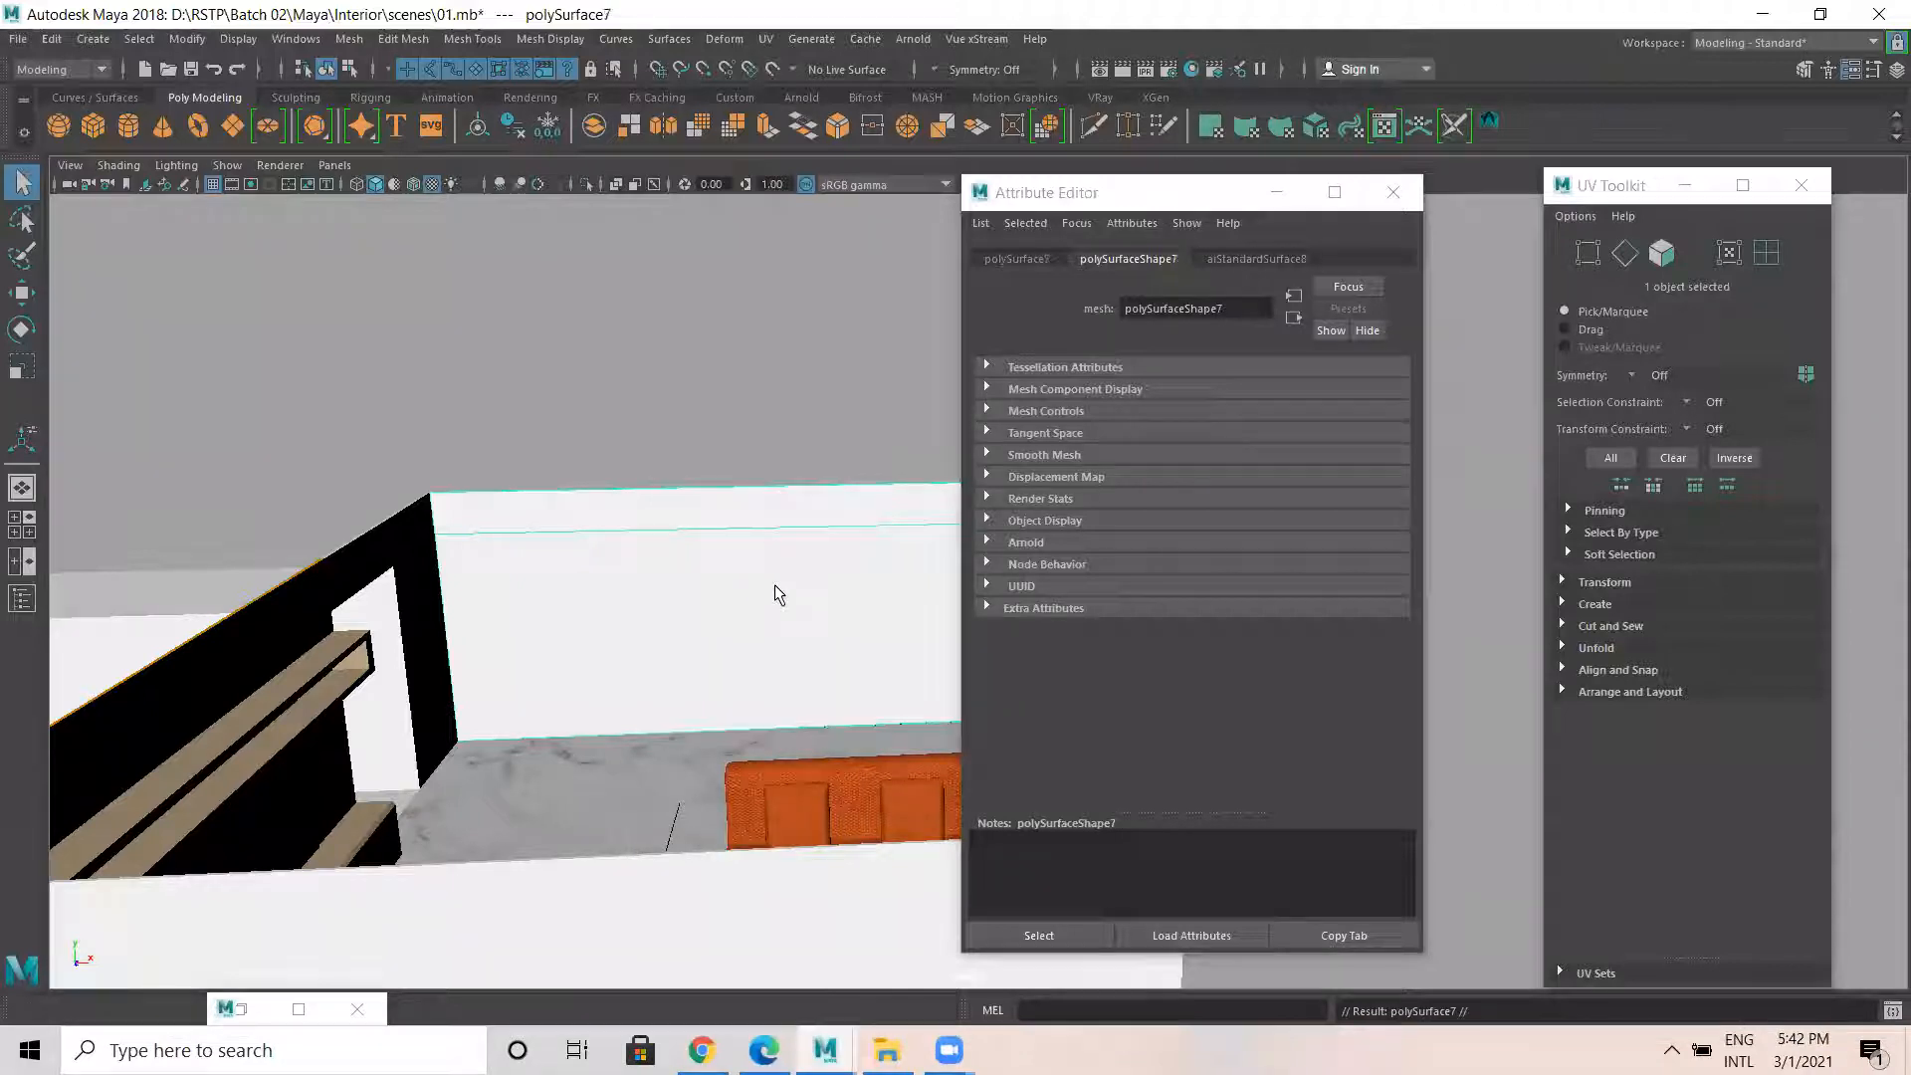
Try to scale the duplicated wall mesh down from its existing pivot, and undo the scaling.
key(r)
drag(662, 789, 659, 606)
key(ctrl+z)
key(ctrl+z)
key(ctrl+z)
key(ctrl+z)
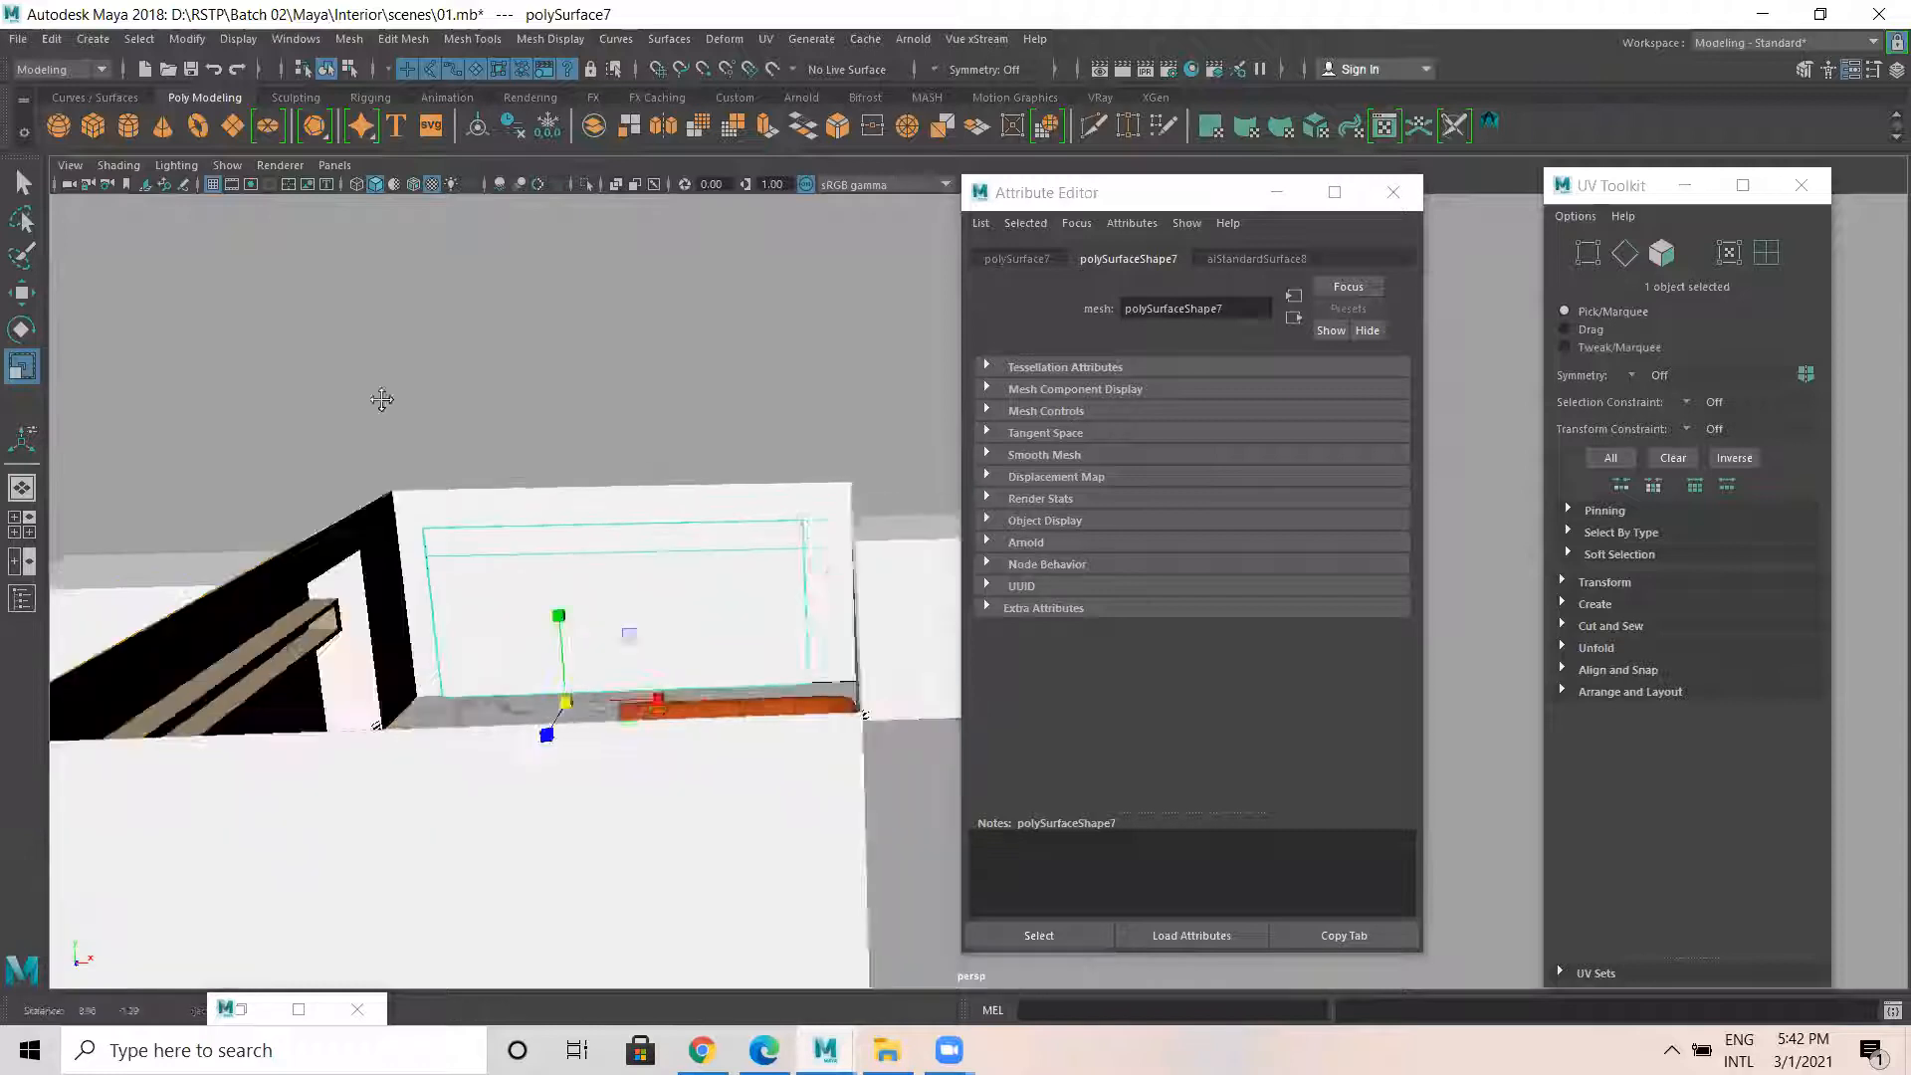
Center the pivot of the duplicated wall mesh and scale it down to a tall, narrow picture panel.
click(187, 39)
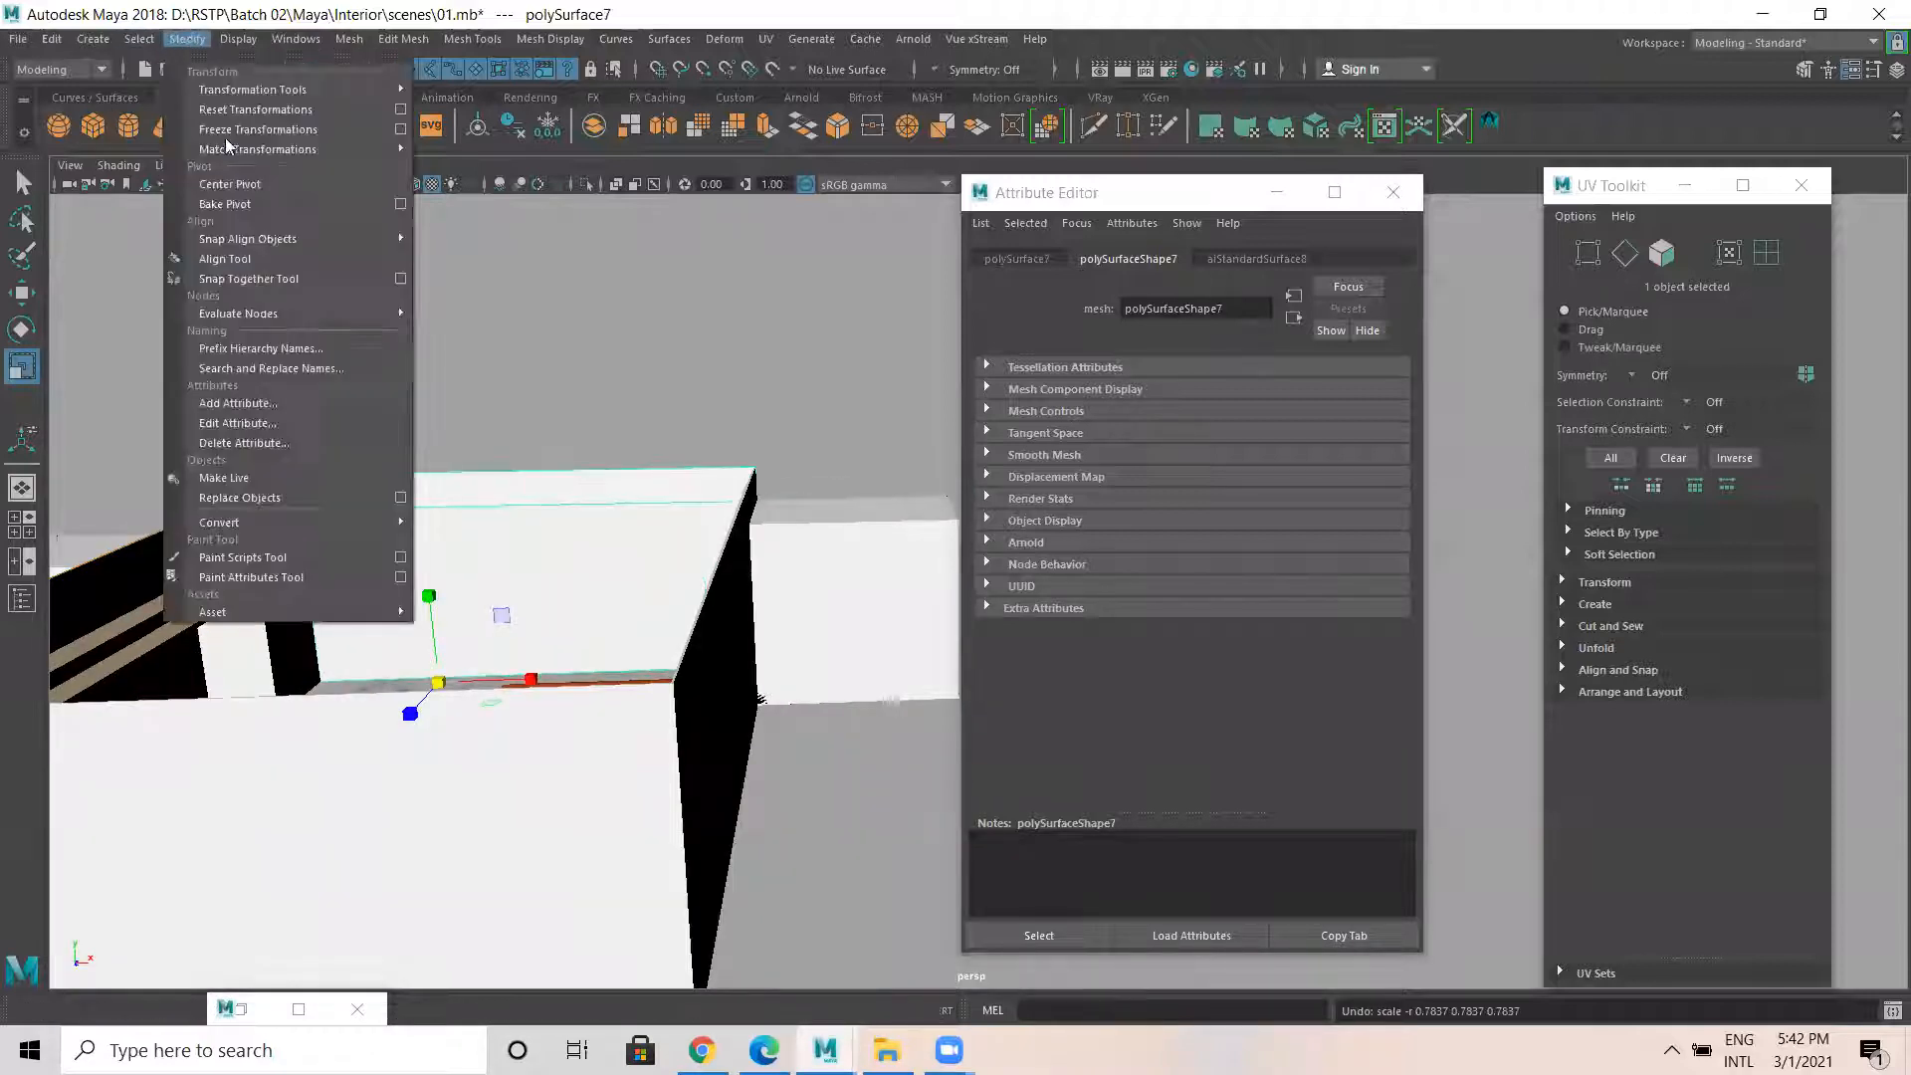
click(248, 188)
drag(535, 582, 461, 657)
drag(610, 506, 541, 559)
alt+middle_drag(541, 558, 781, 520)
drag(484, 571, 474, 499)
Place the picture panel just in front of the wall beside the sofa and scale it up slightly in proportion.
key(w)
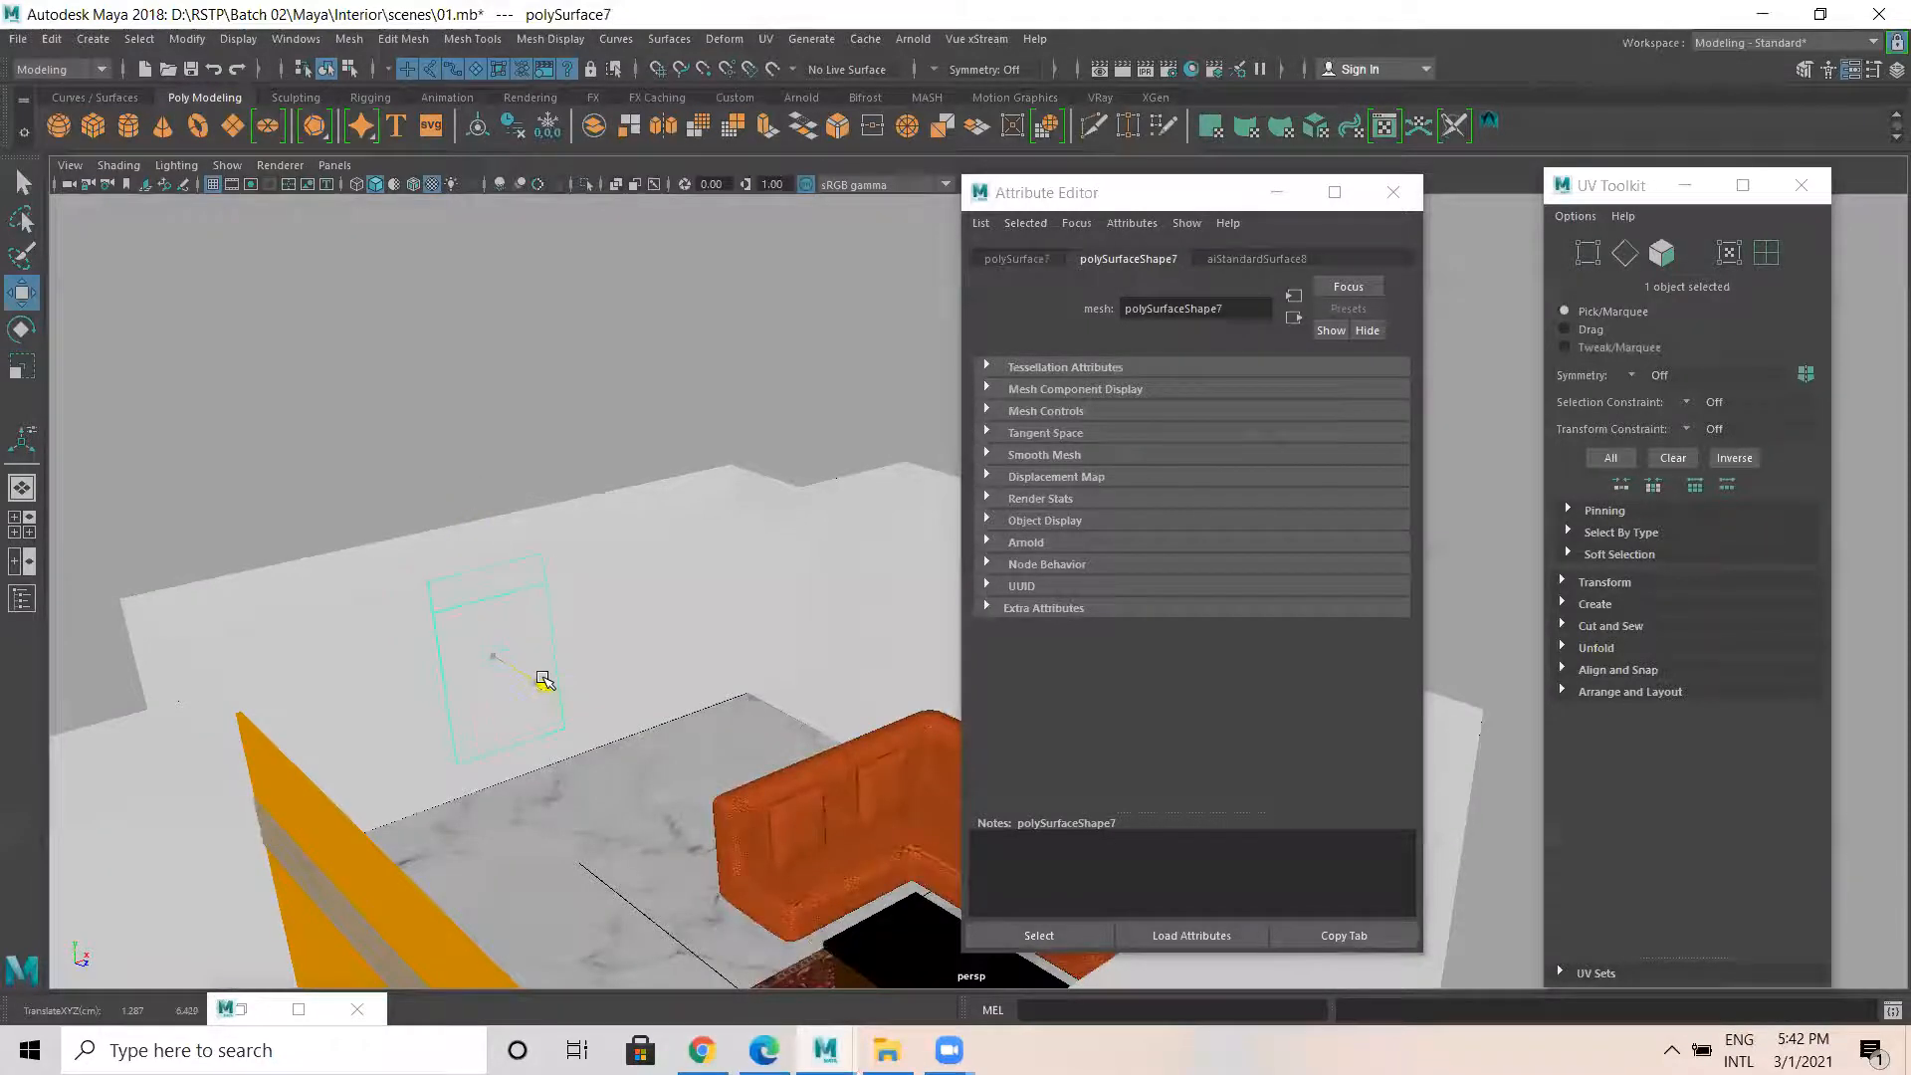
key(r)
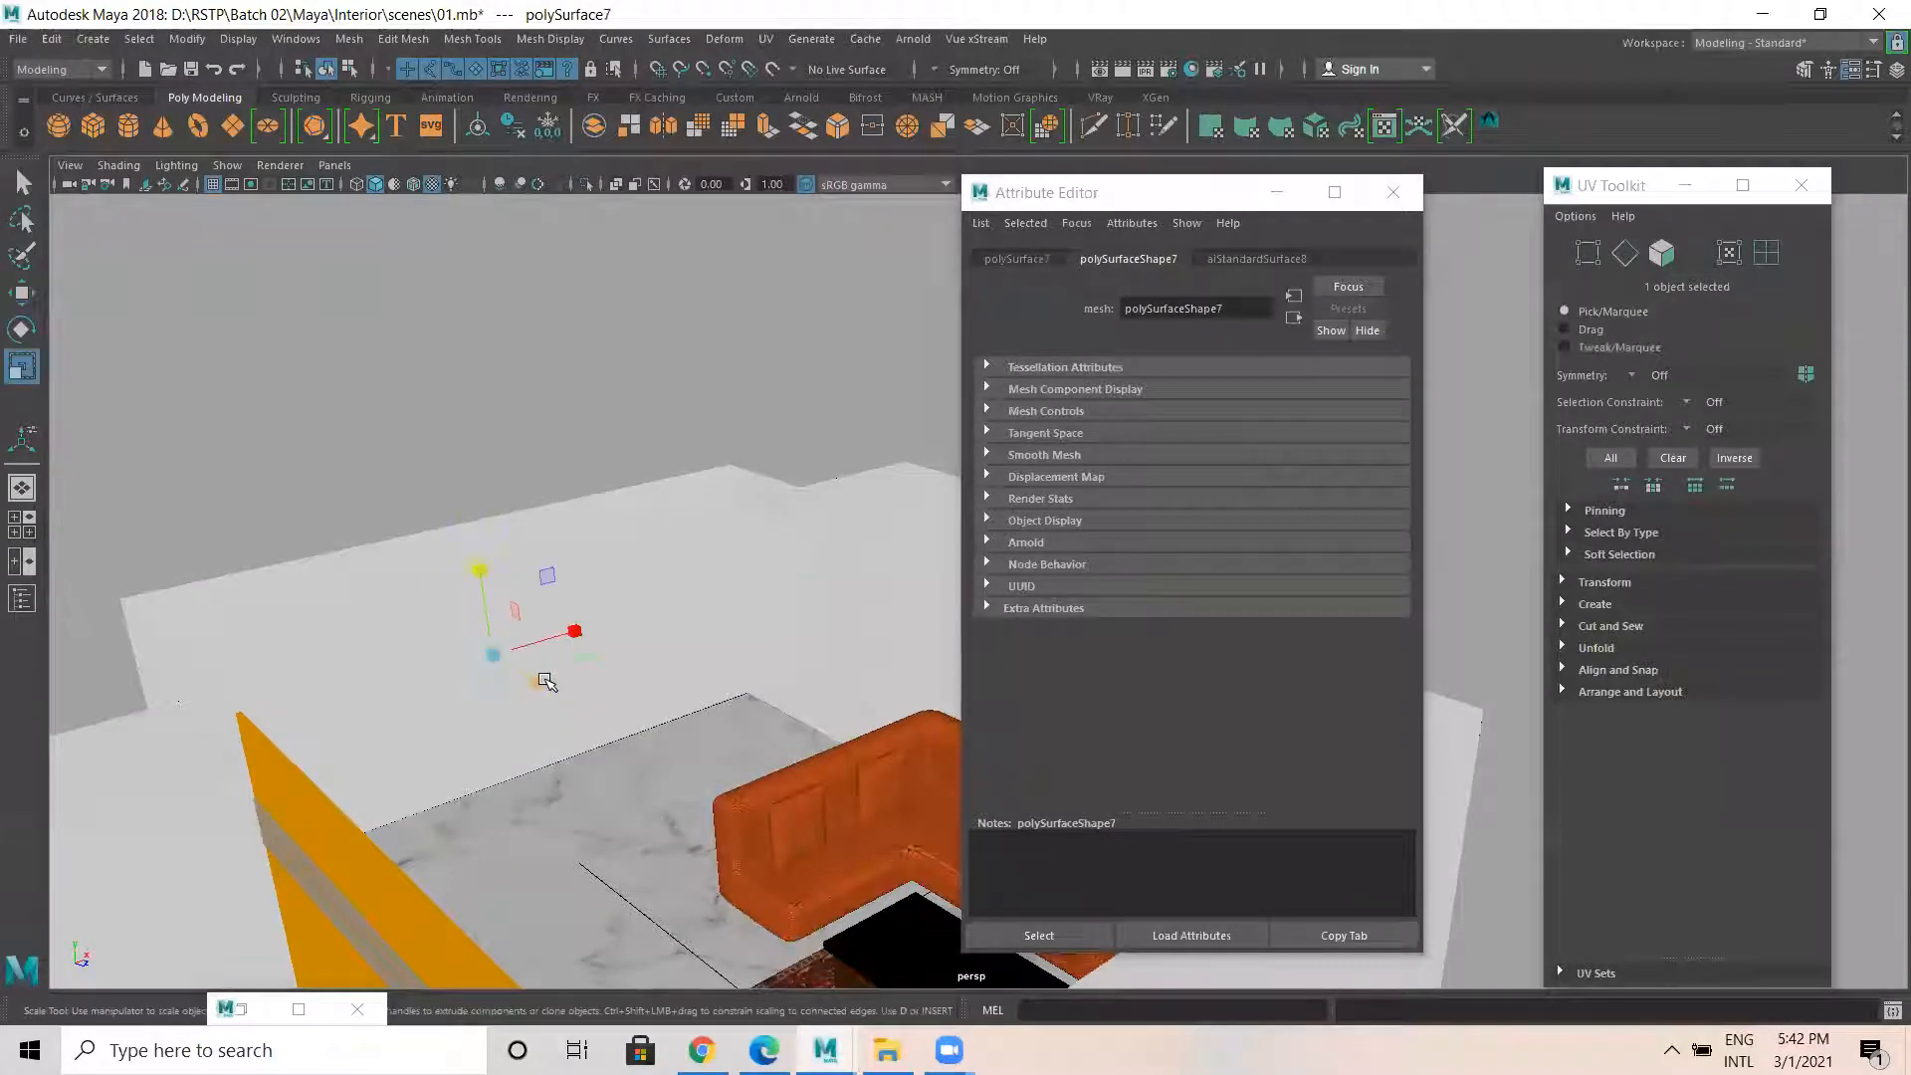
key(w)
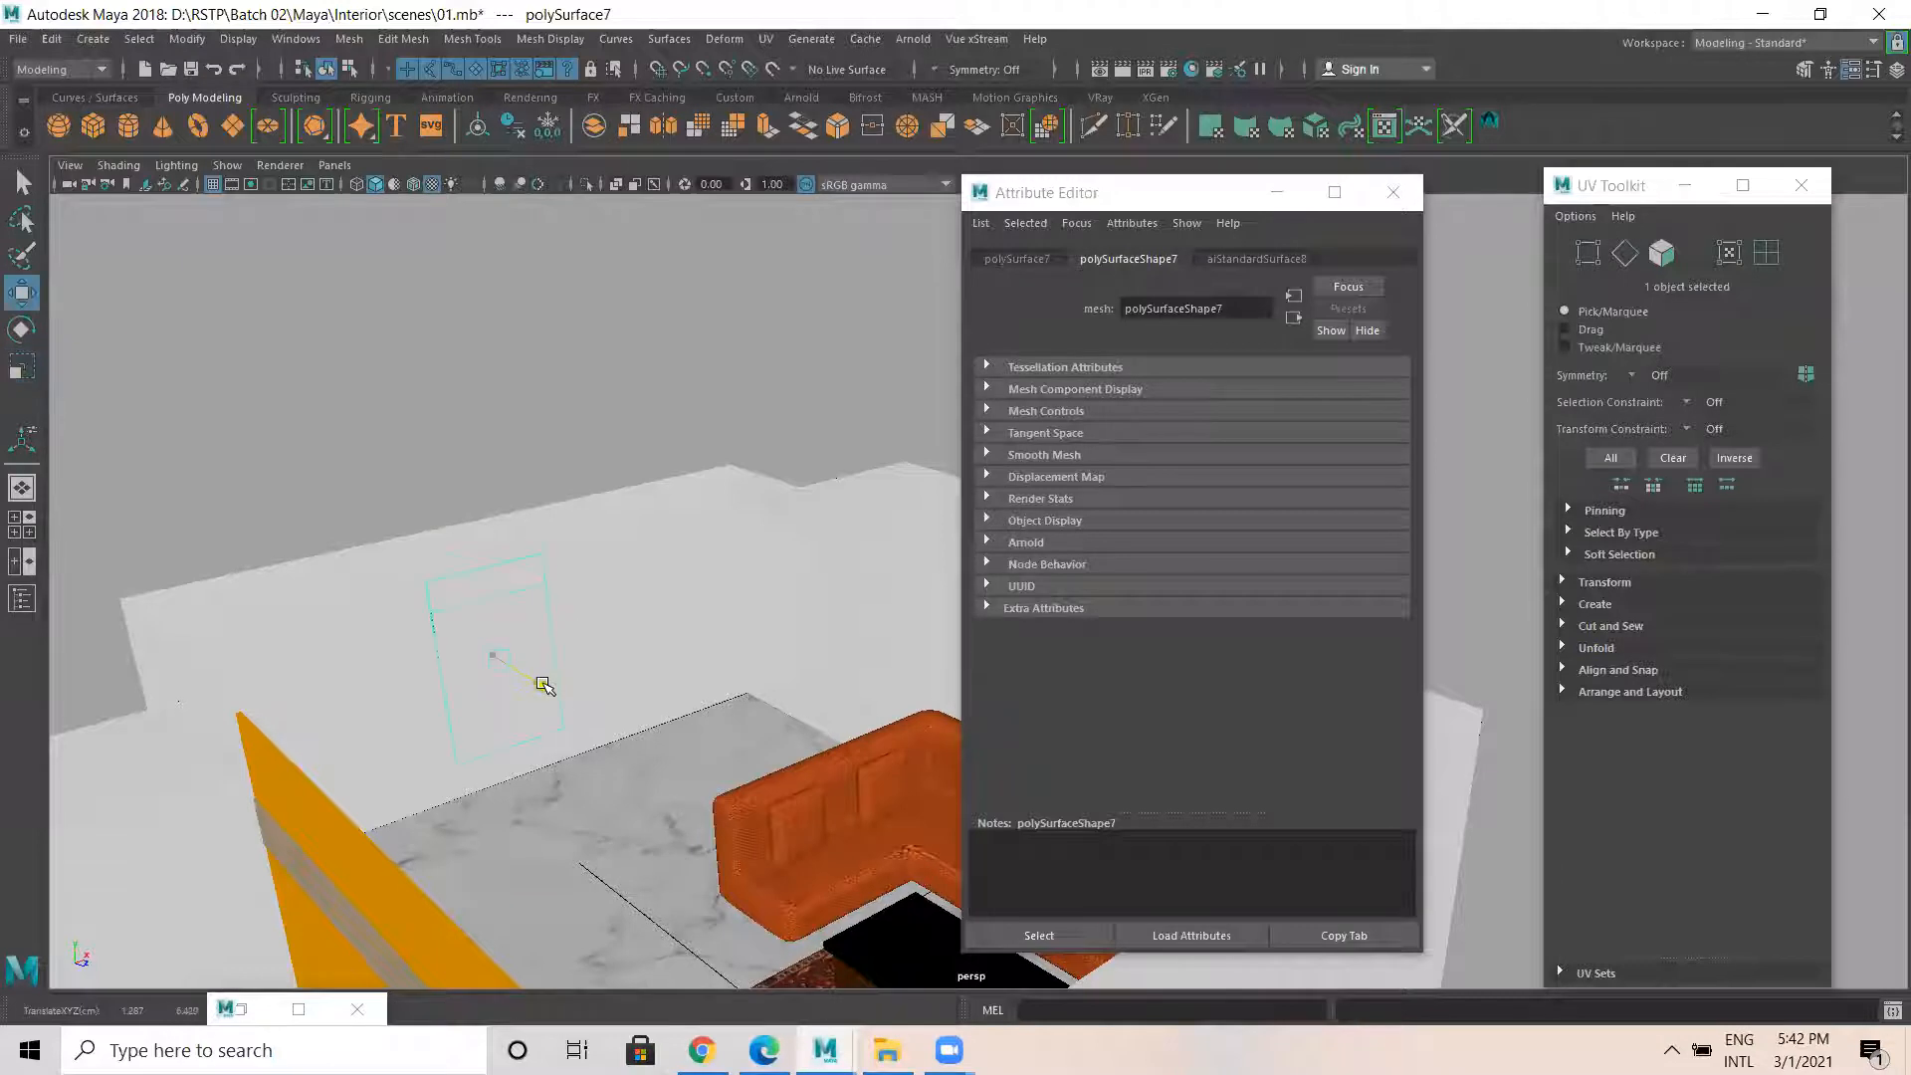
alt+drag(538, 679, 730, 664)
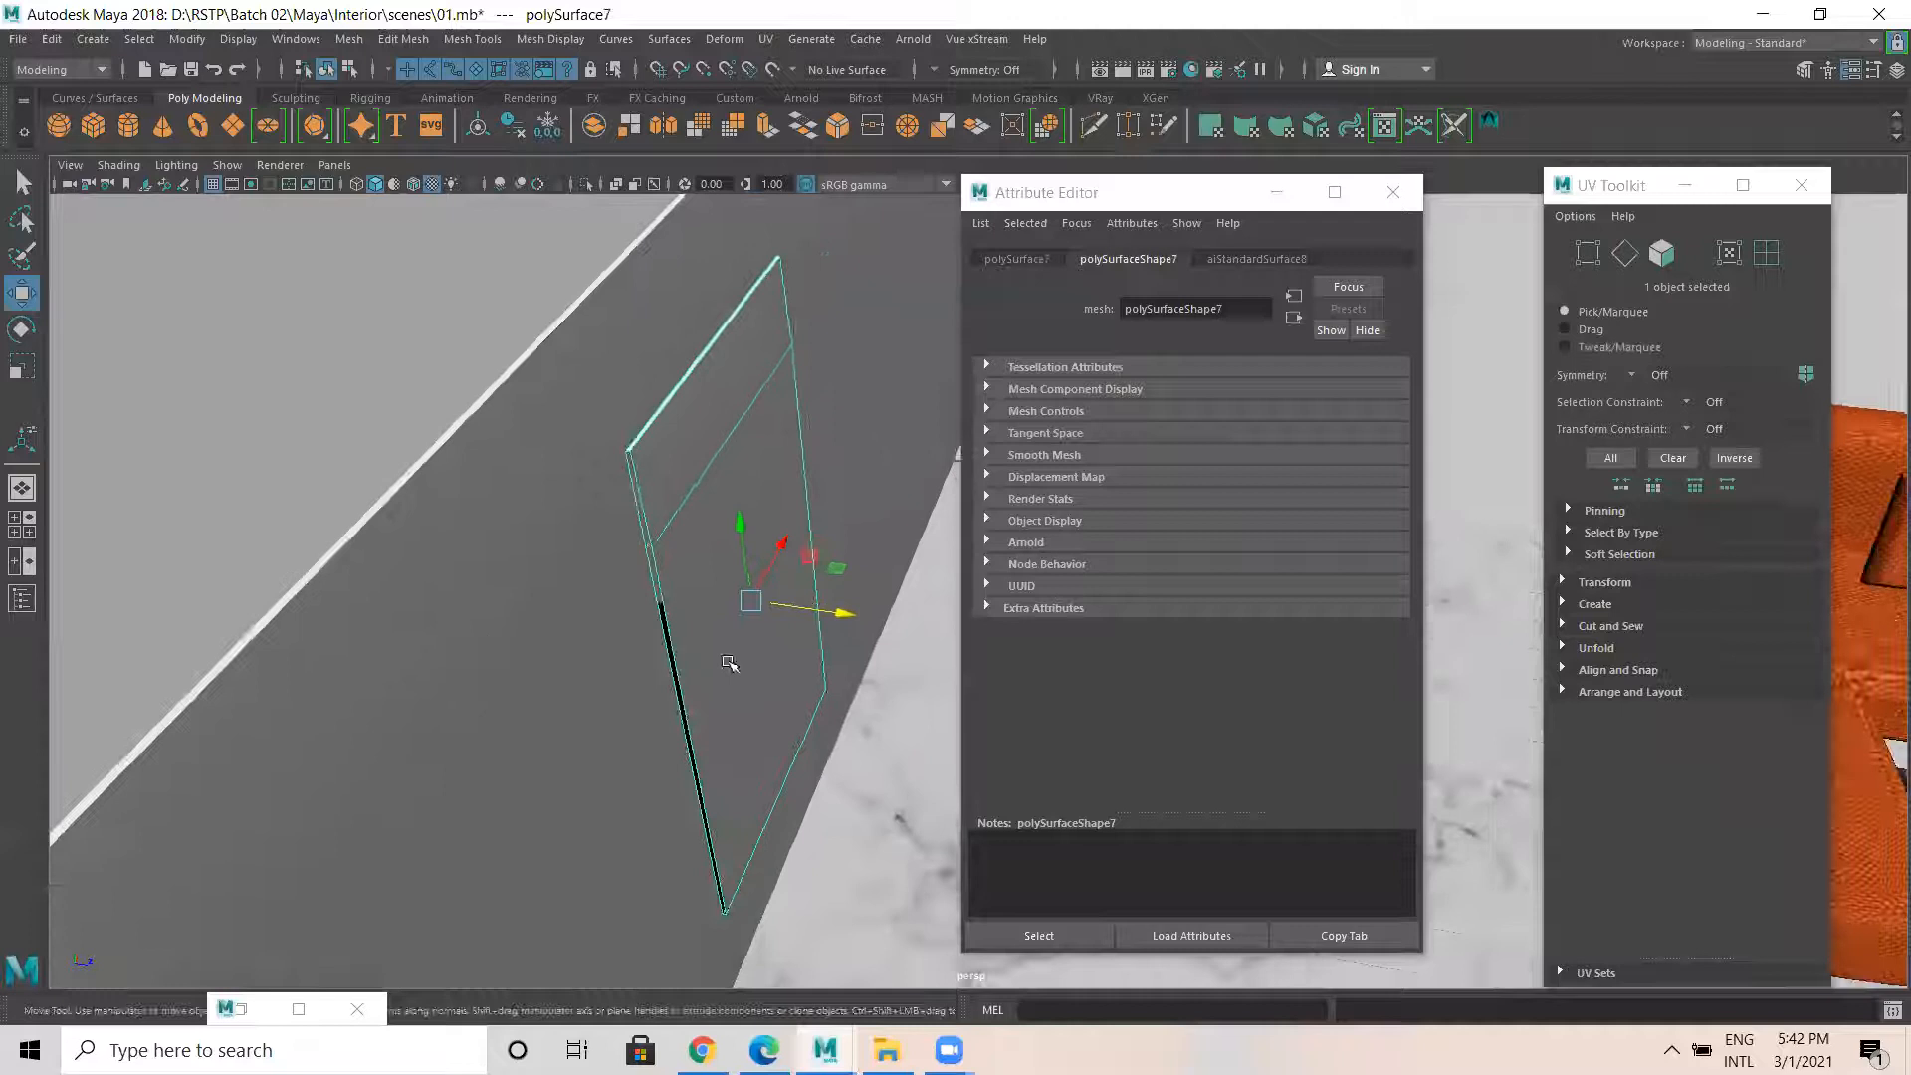
alt+drag(844, 622, 697, 697)
alt+middle_drag(677, 587, 413, 555)
alt+right_drag(751, 576, 427, 598)
mouse_move(677, 587)
alt+mouse_down()
mouse_move(558, 596)
mouse_move(849, 341)
alt+mouse_up()
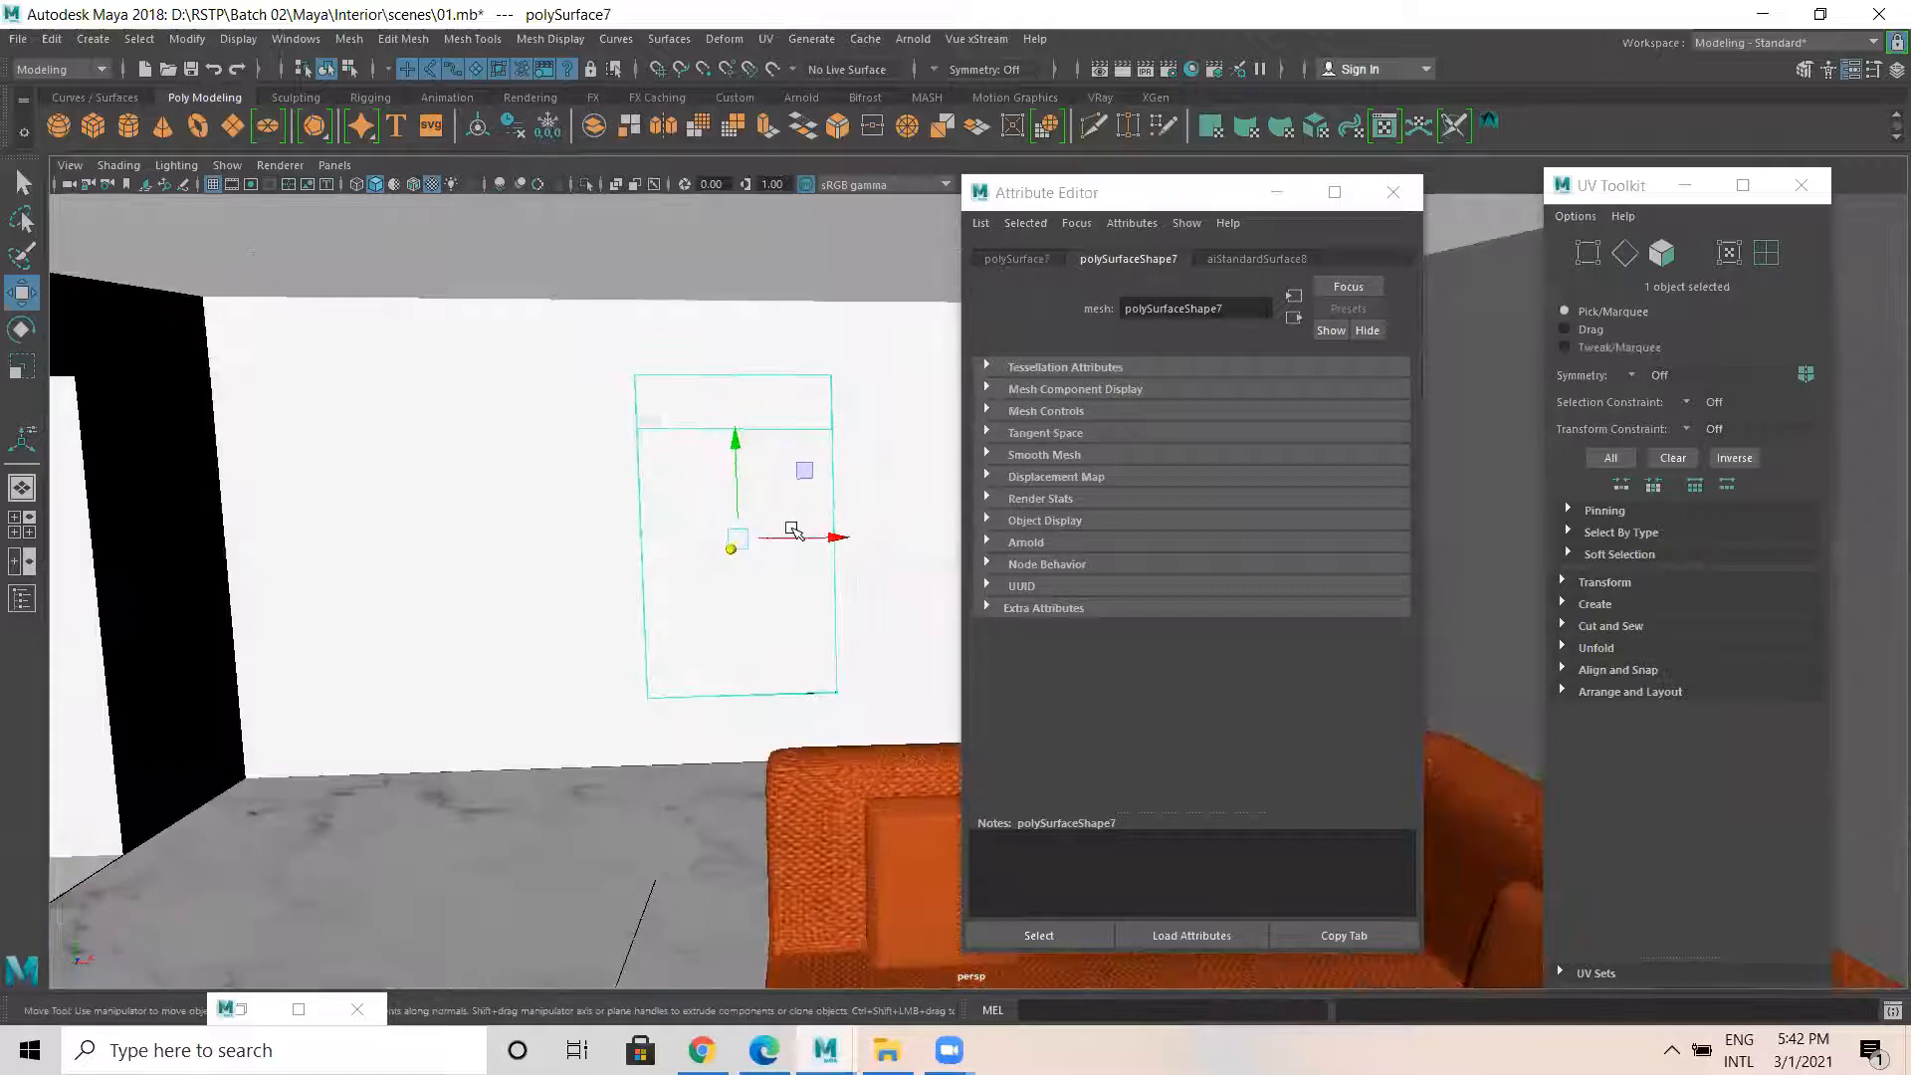
key(r)
drag(739, 539, 784, 528)
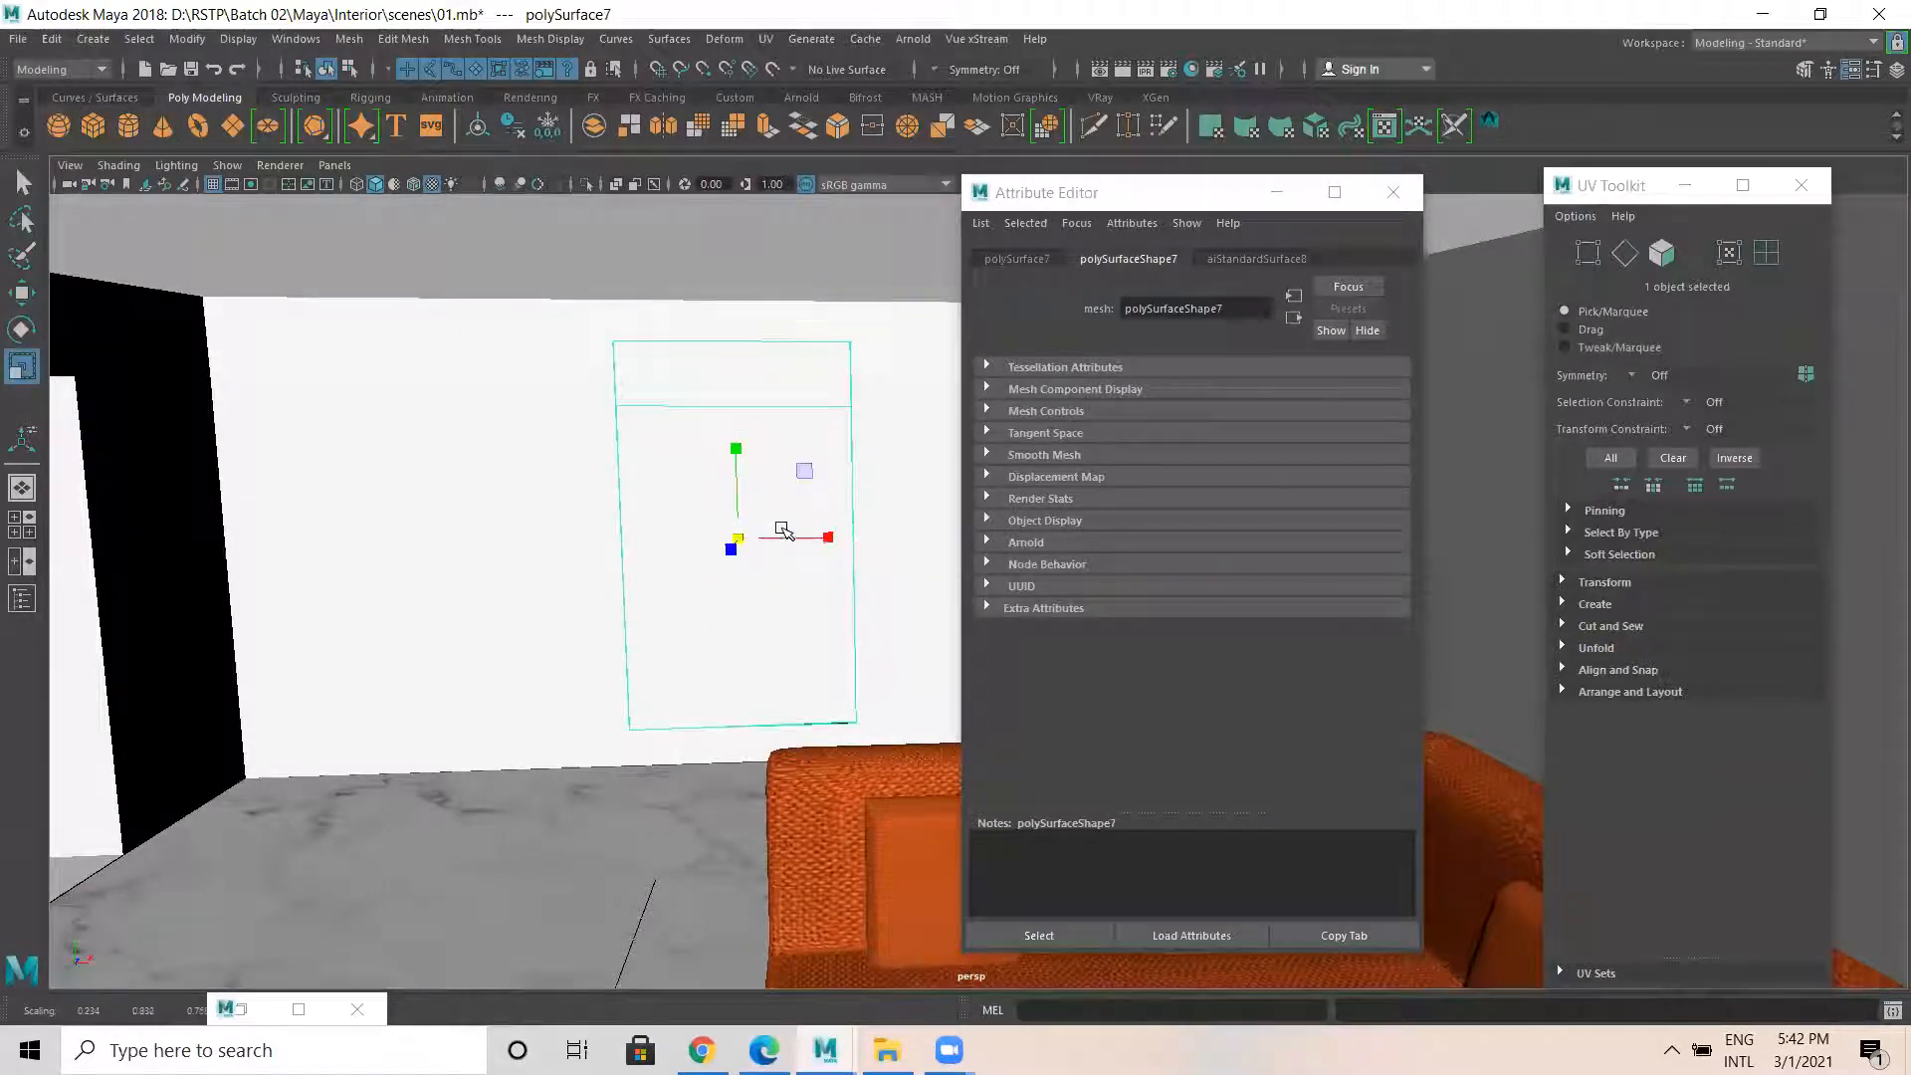
Assign a new Arnold aiStandardSurface material to the picture panel.
right_drag(781, 405, 777, 915)
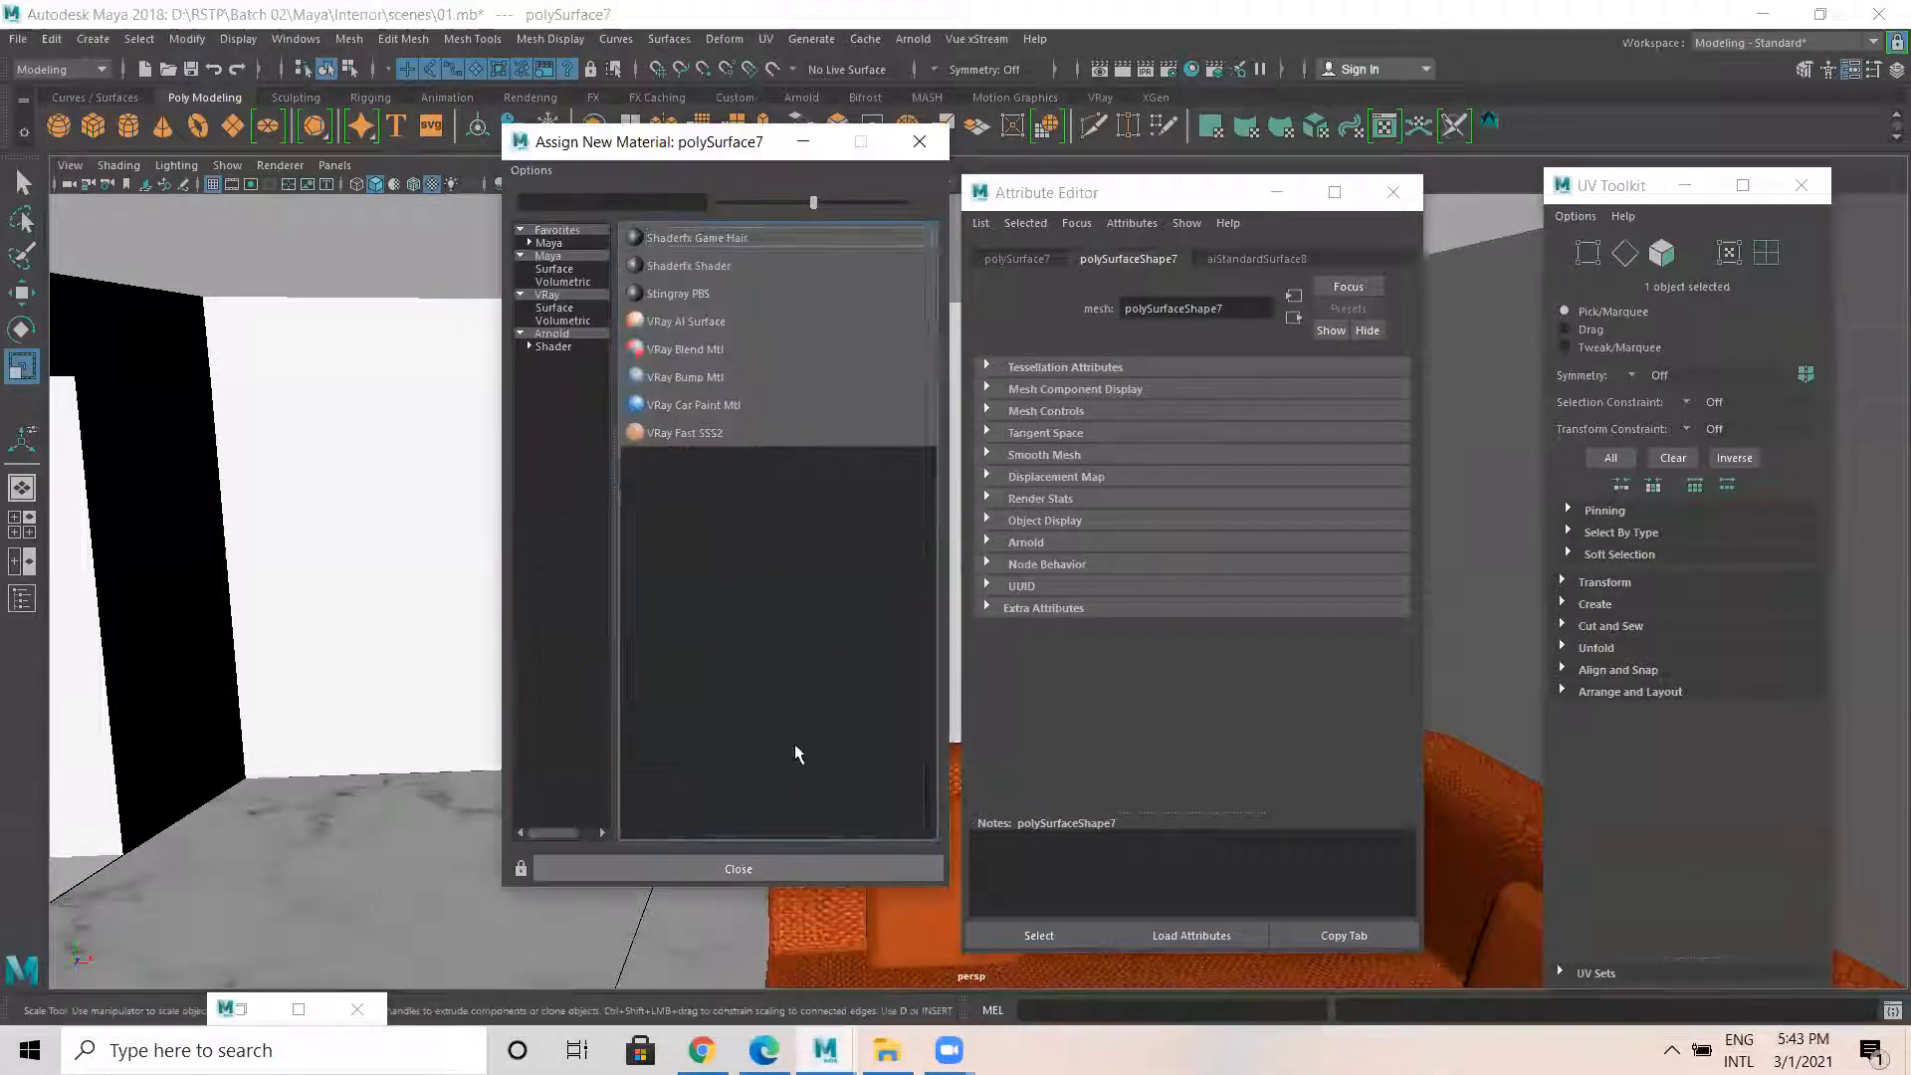
click(553, 347)
click(690, 404)
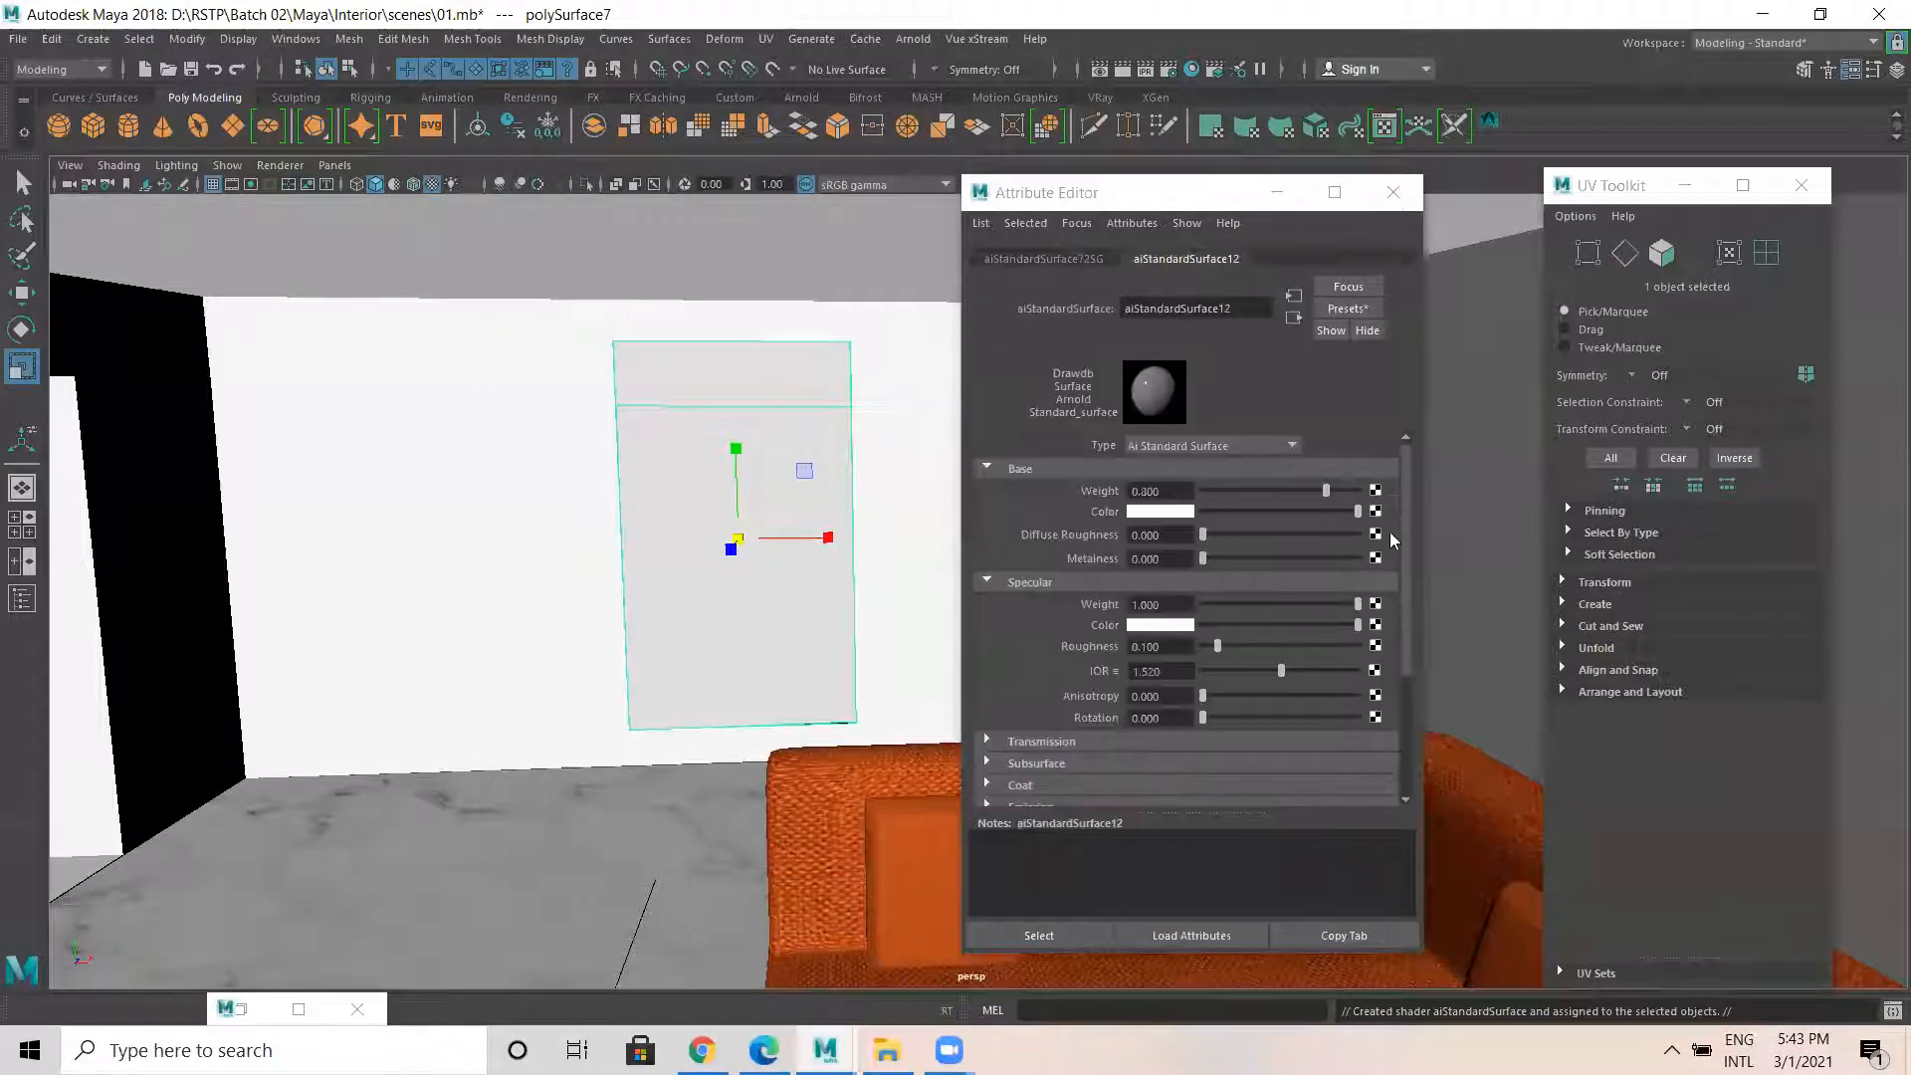
Connect a File texture to the panel material's base color, load "Swazi art.jpg" into it, and select the panel.
click(1375, 534)
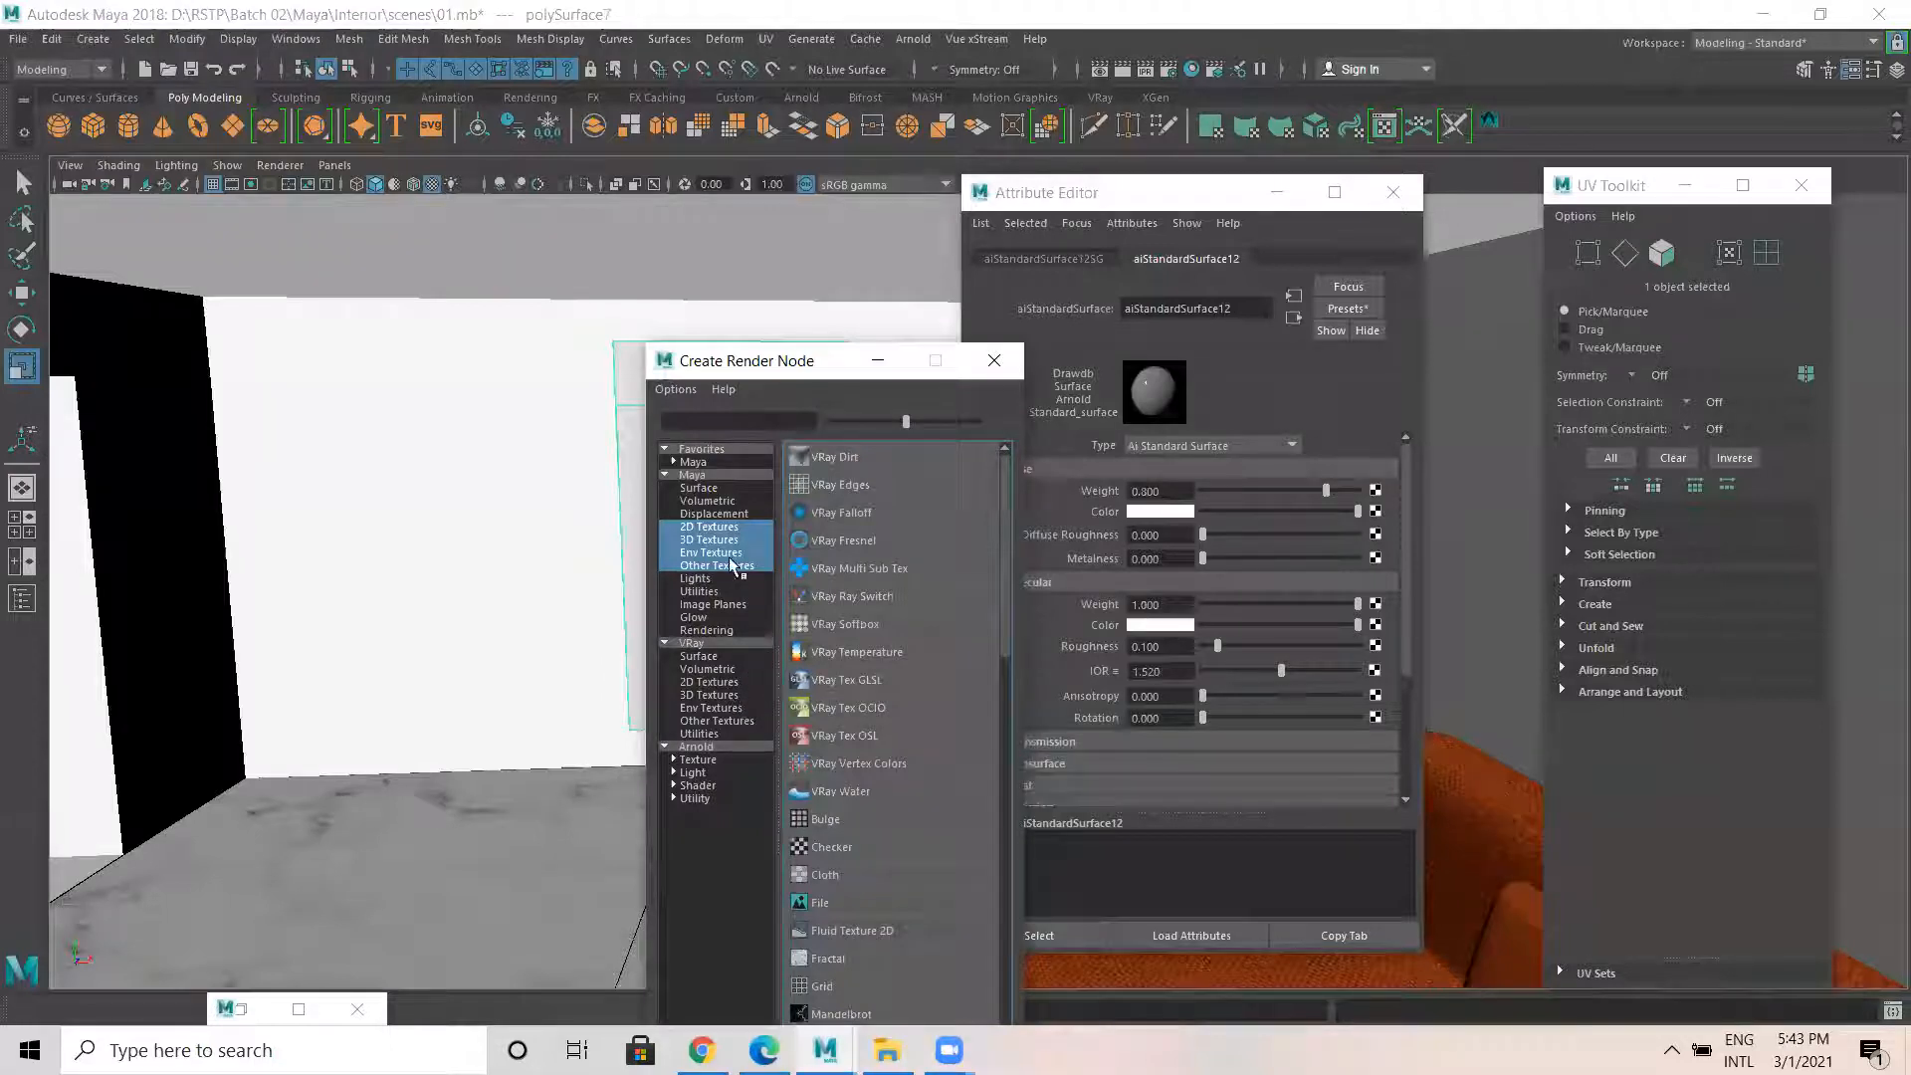
click(712, 527)
click(831, 901)
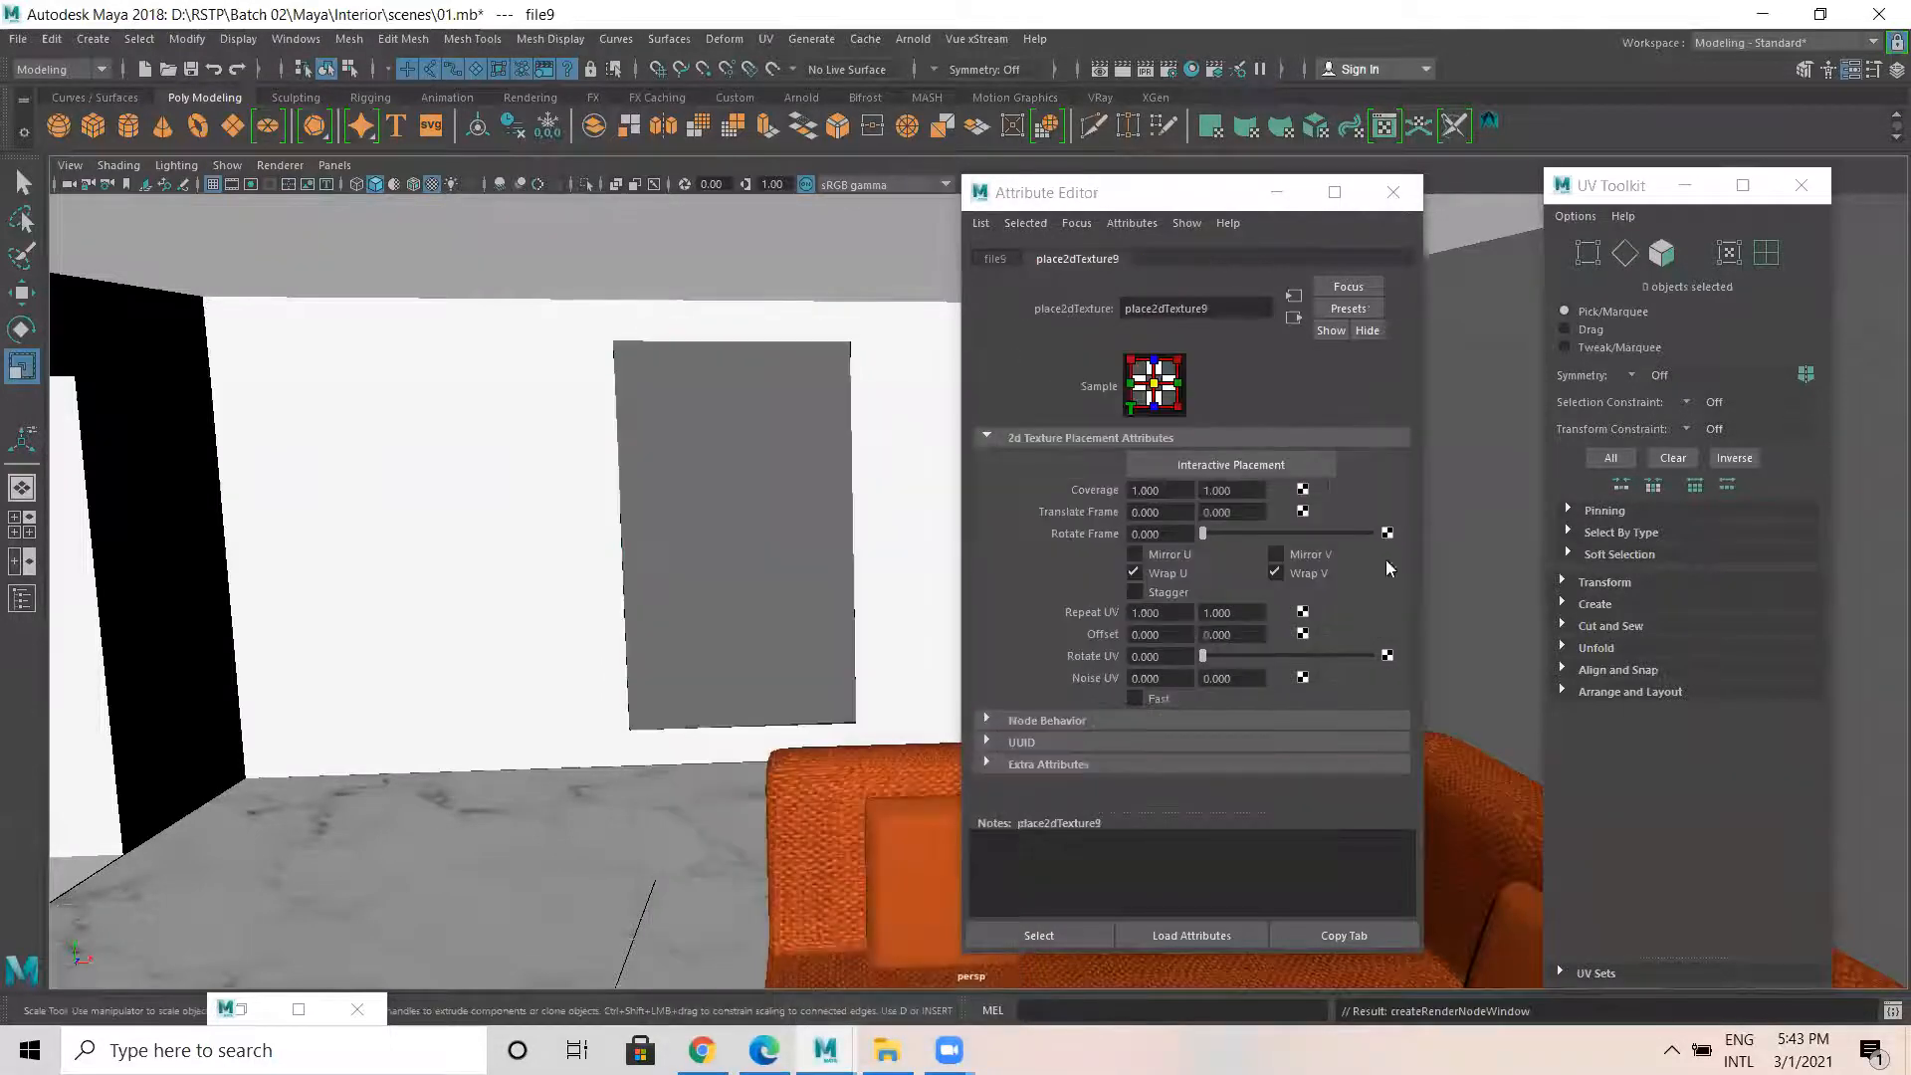
click(992, 258)
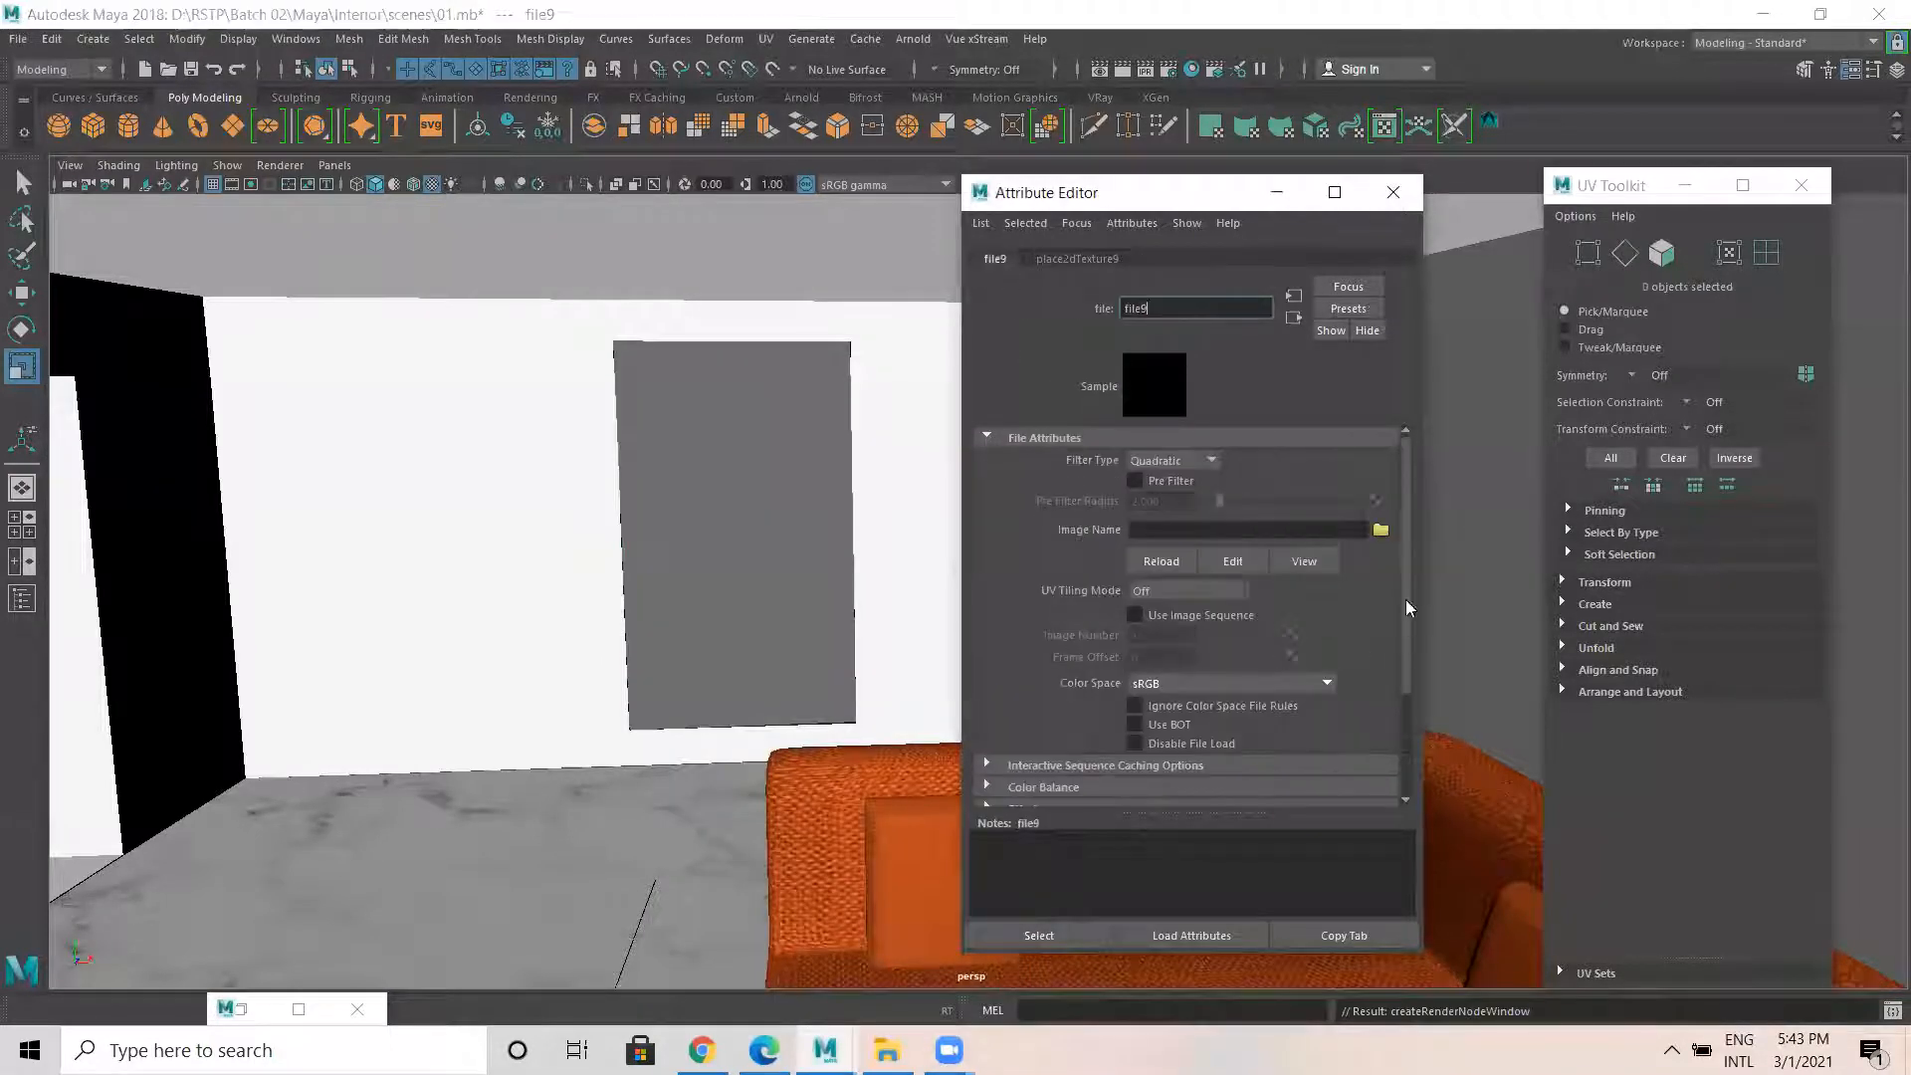
click(1379, 532)
click(657, 432)
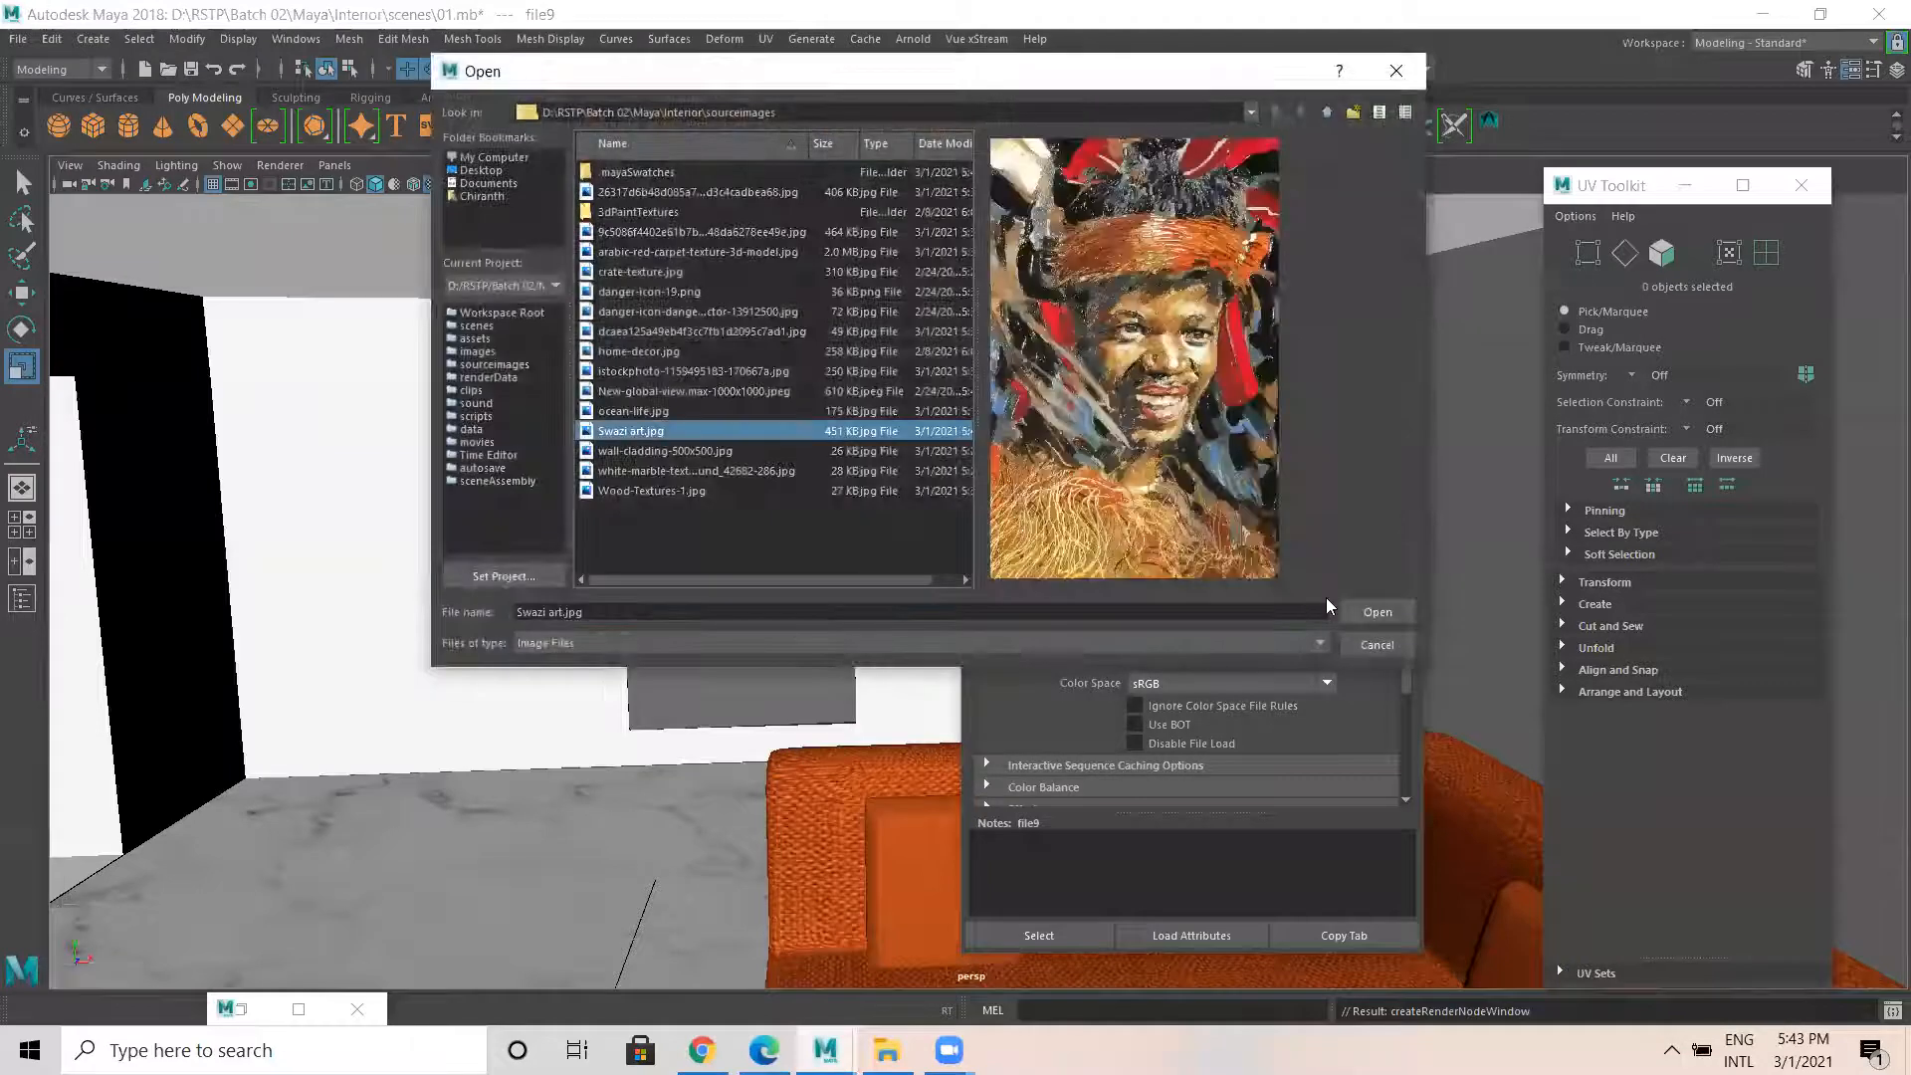
click(1372, 614)
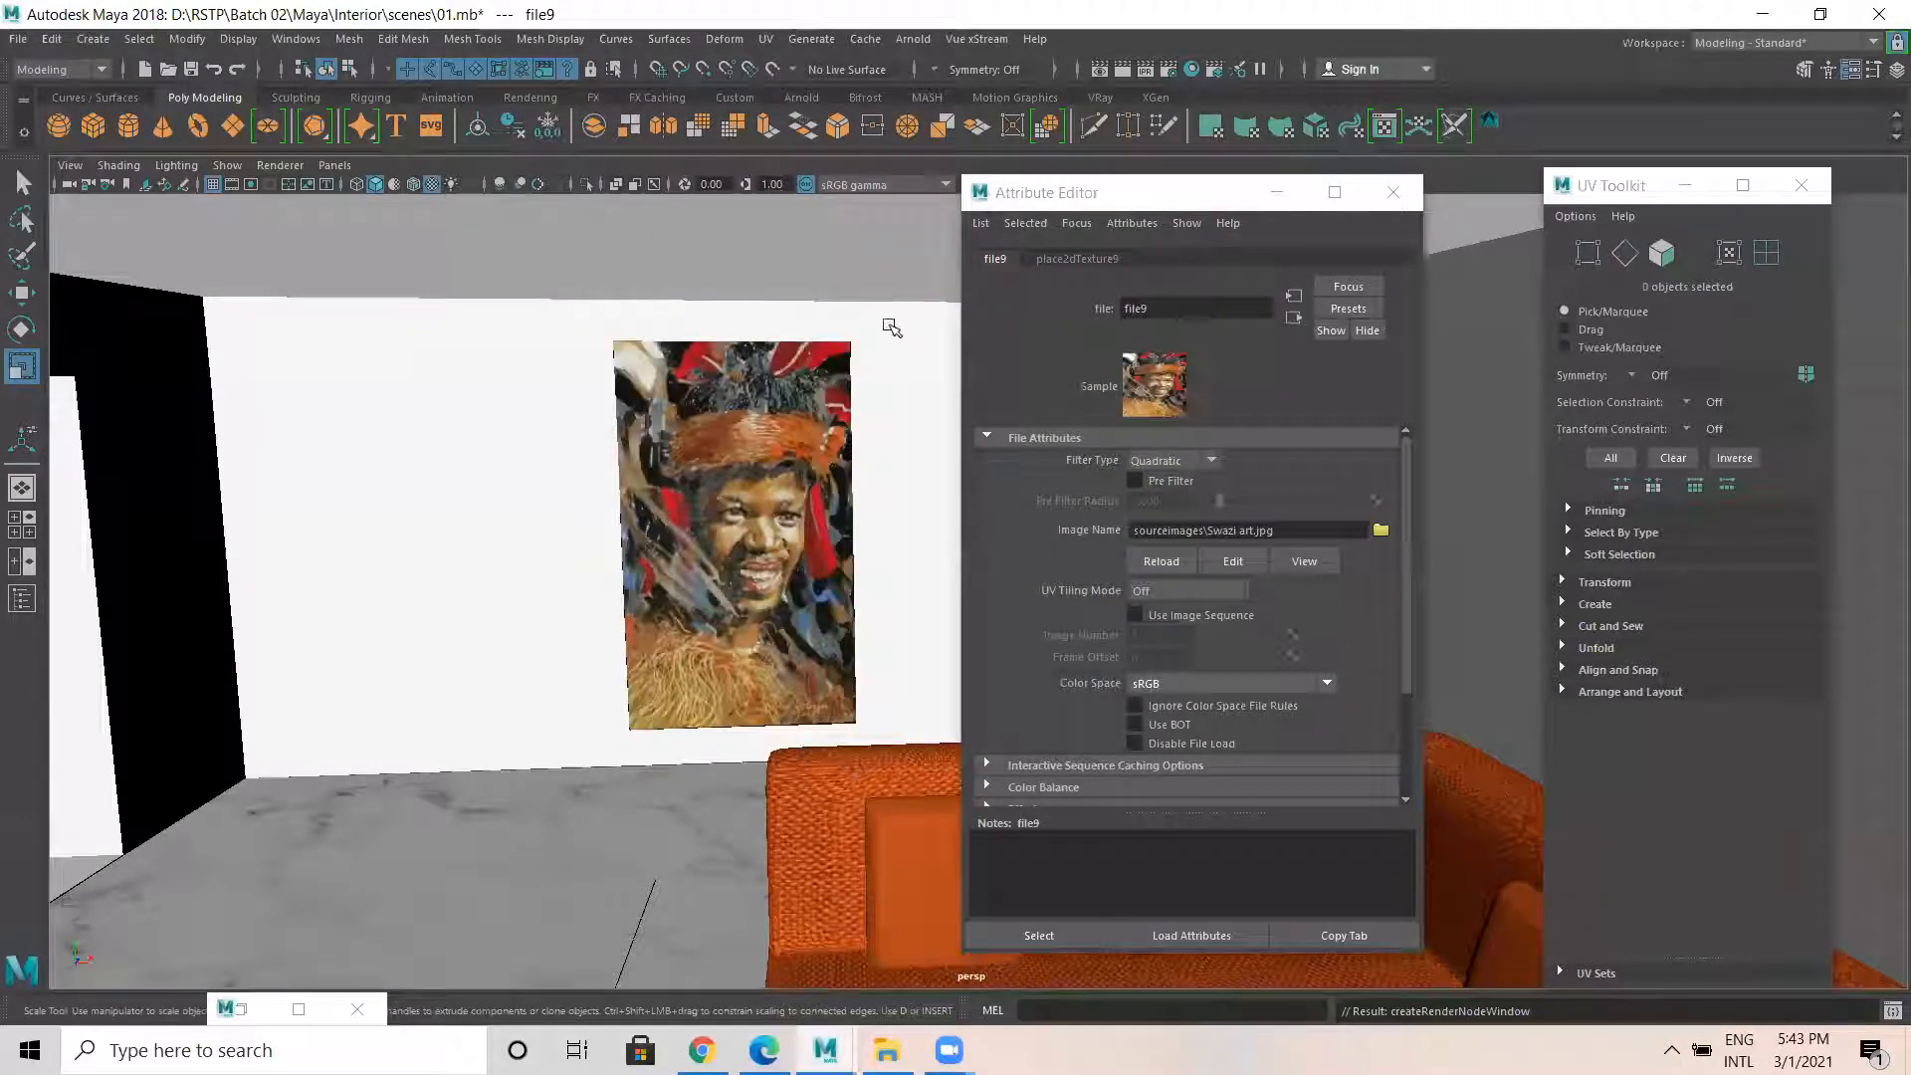
click(784, 430)
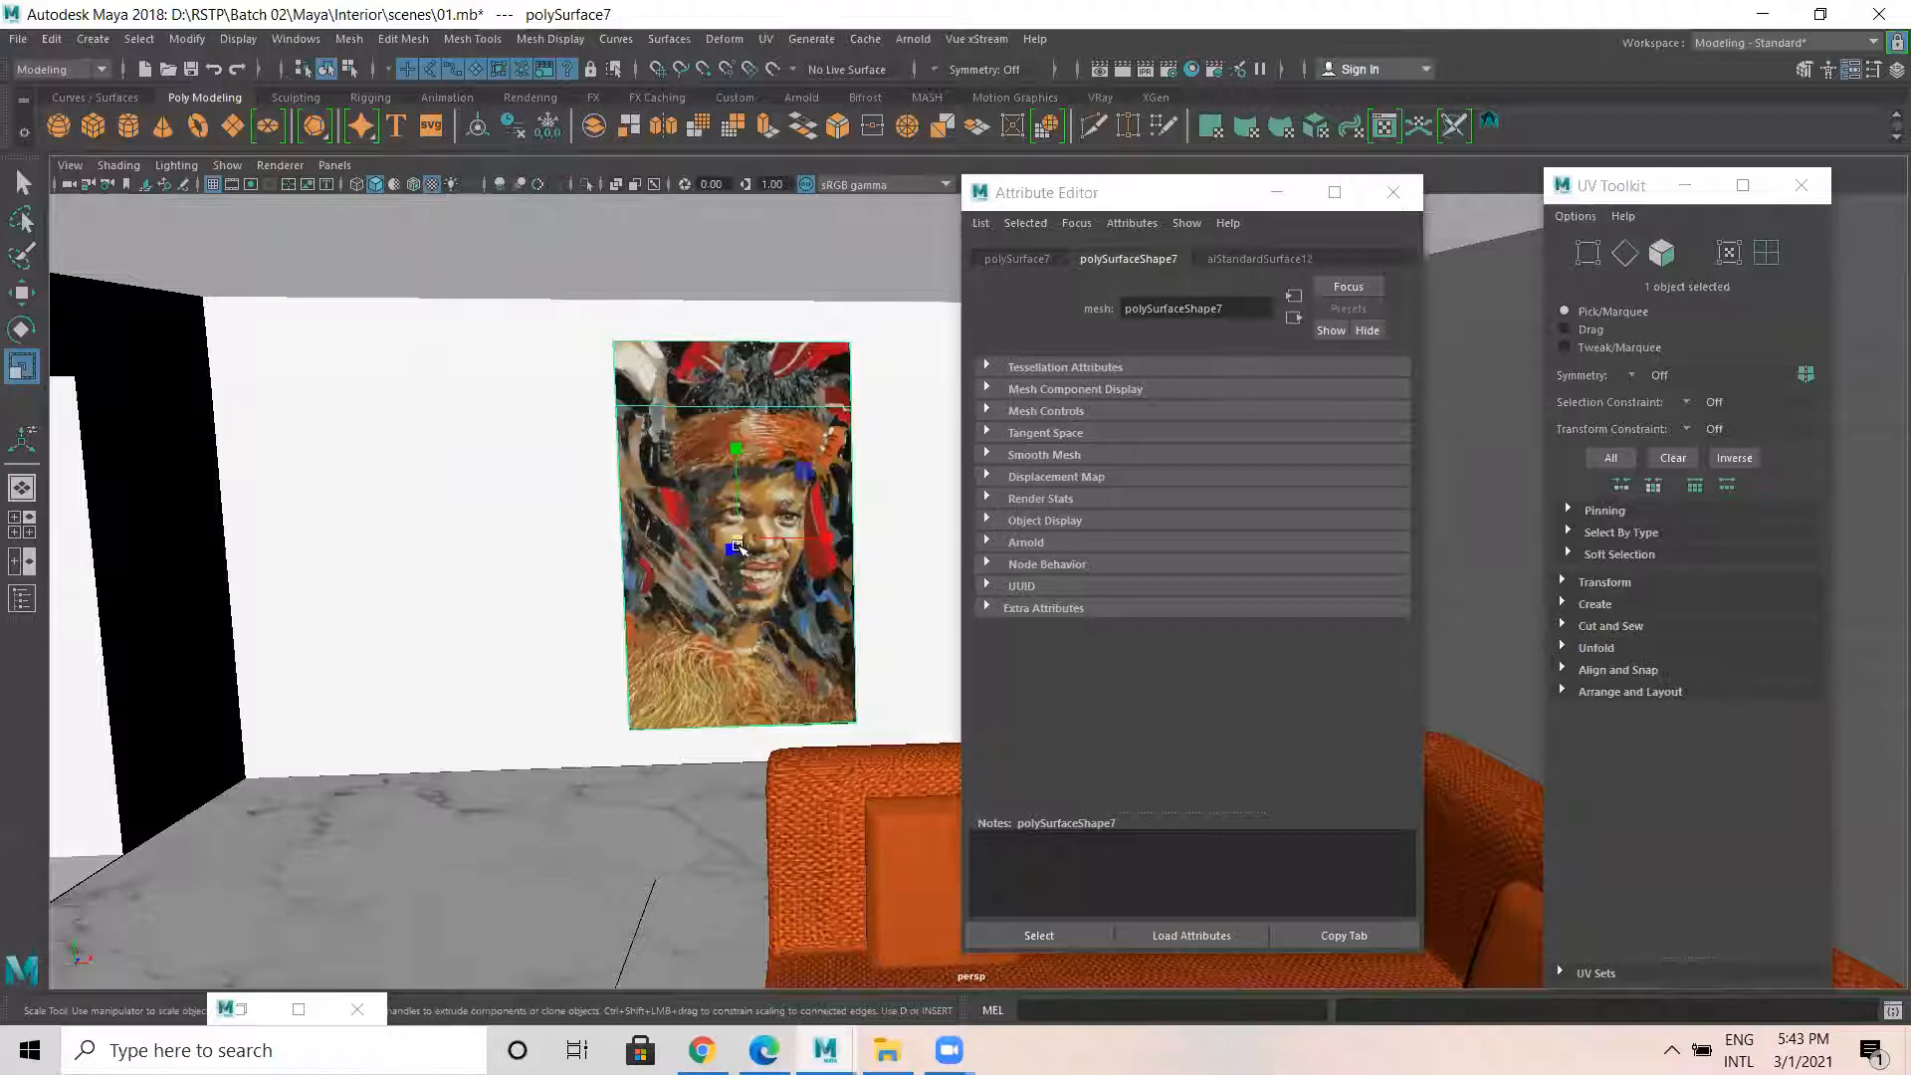
Adjust the scale of the picture panel on the wall beside the sofa.
alt+drag(783, 608, 792, 652)
drag(835, 475, 763, 475)
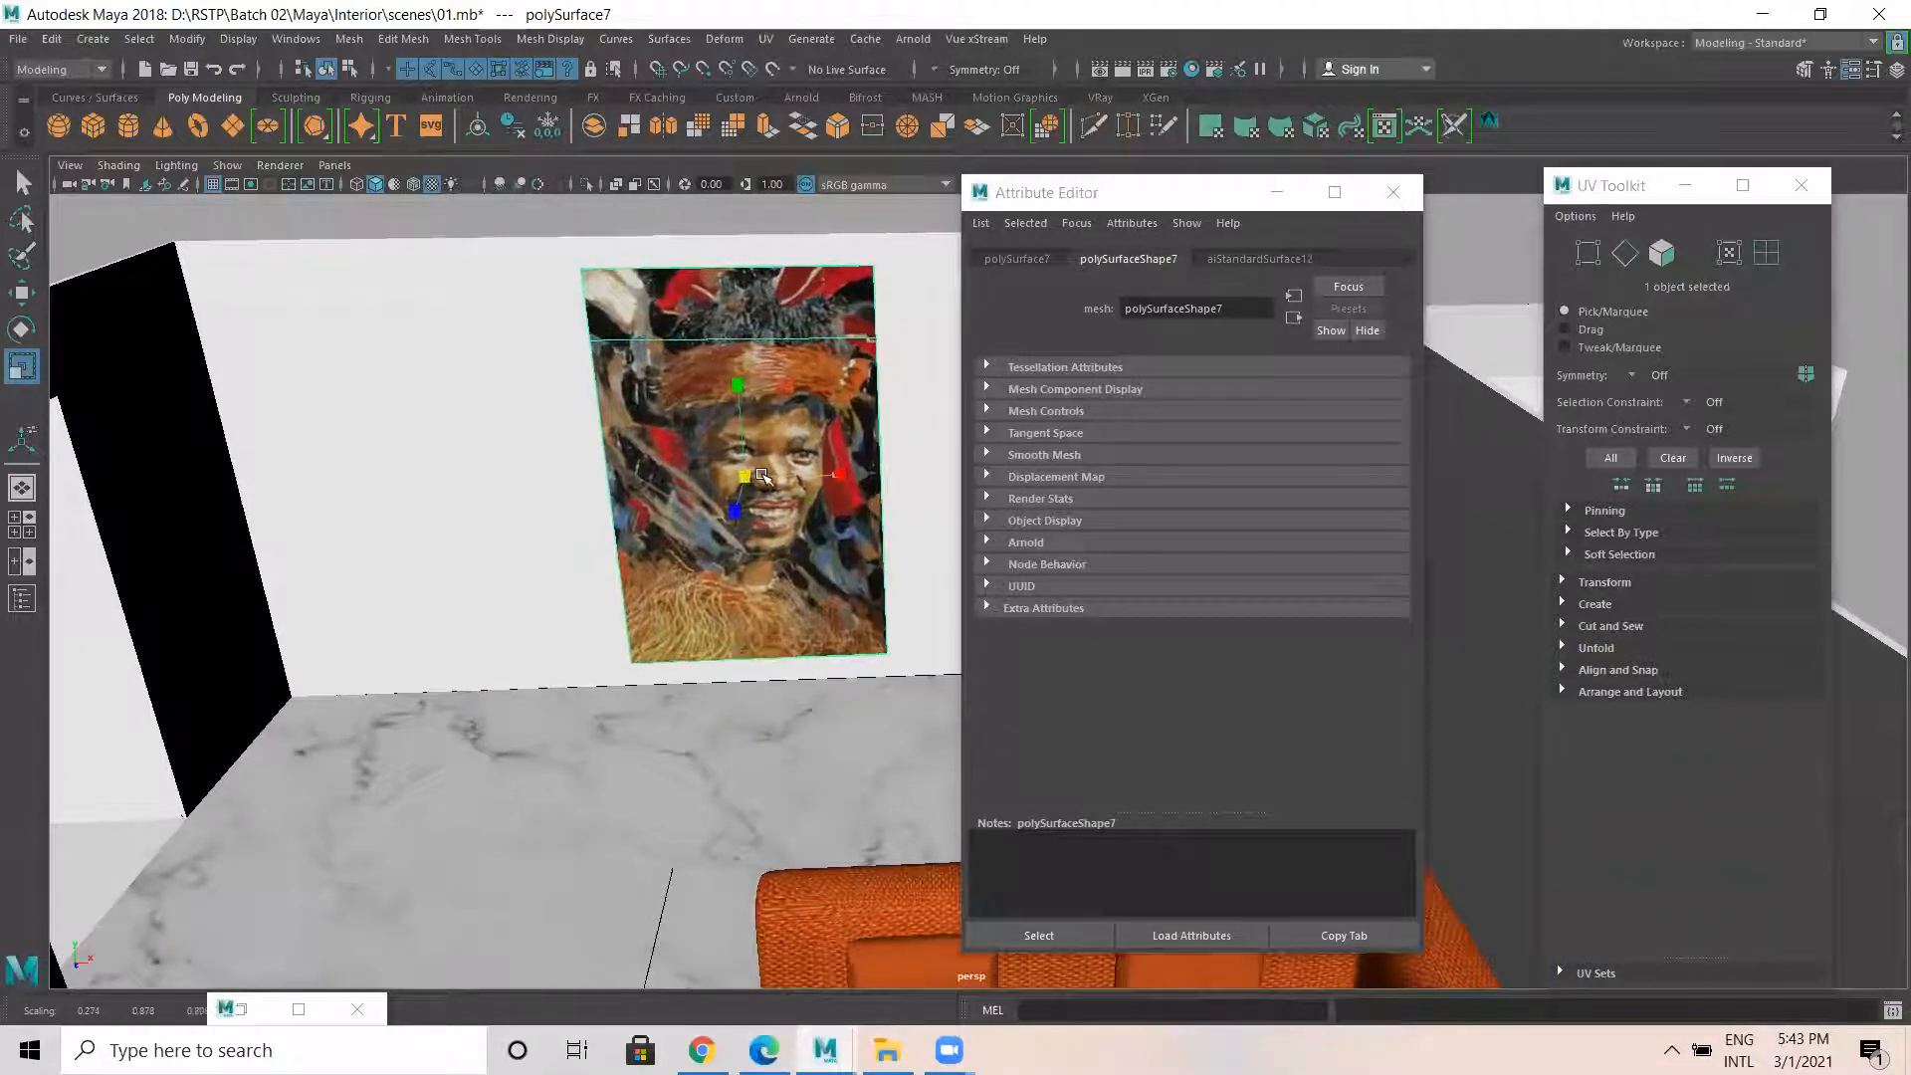
Assign the existing orange aiStandardSurface10 material to the wall behind the picture, and close the Attribute Editor and UV Toolkit.
click(418, 374)
alt+right_drag(550, 393, 249, 348)
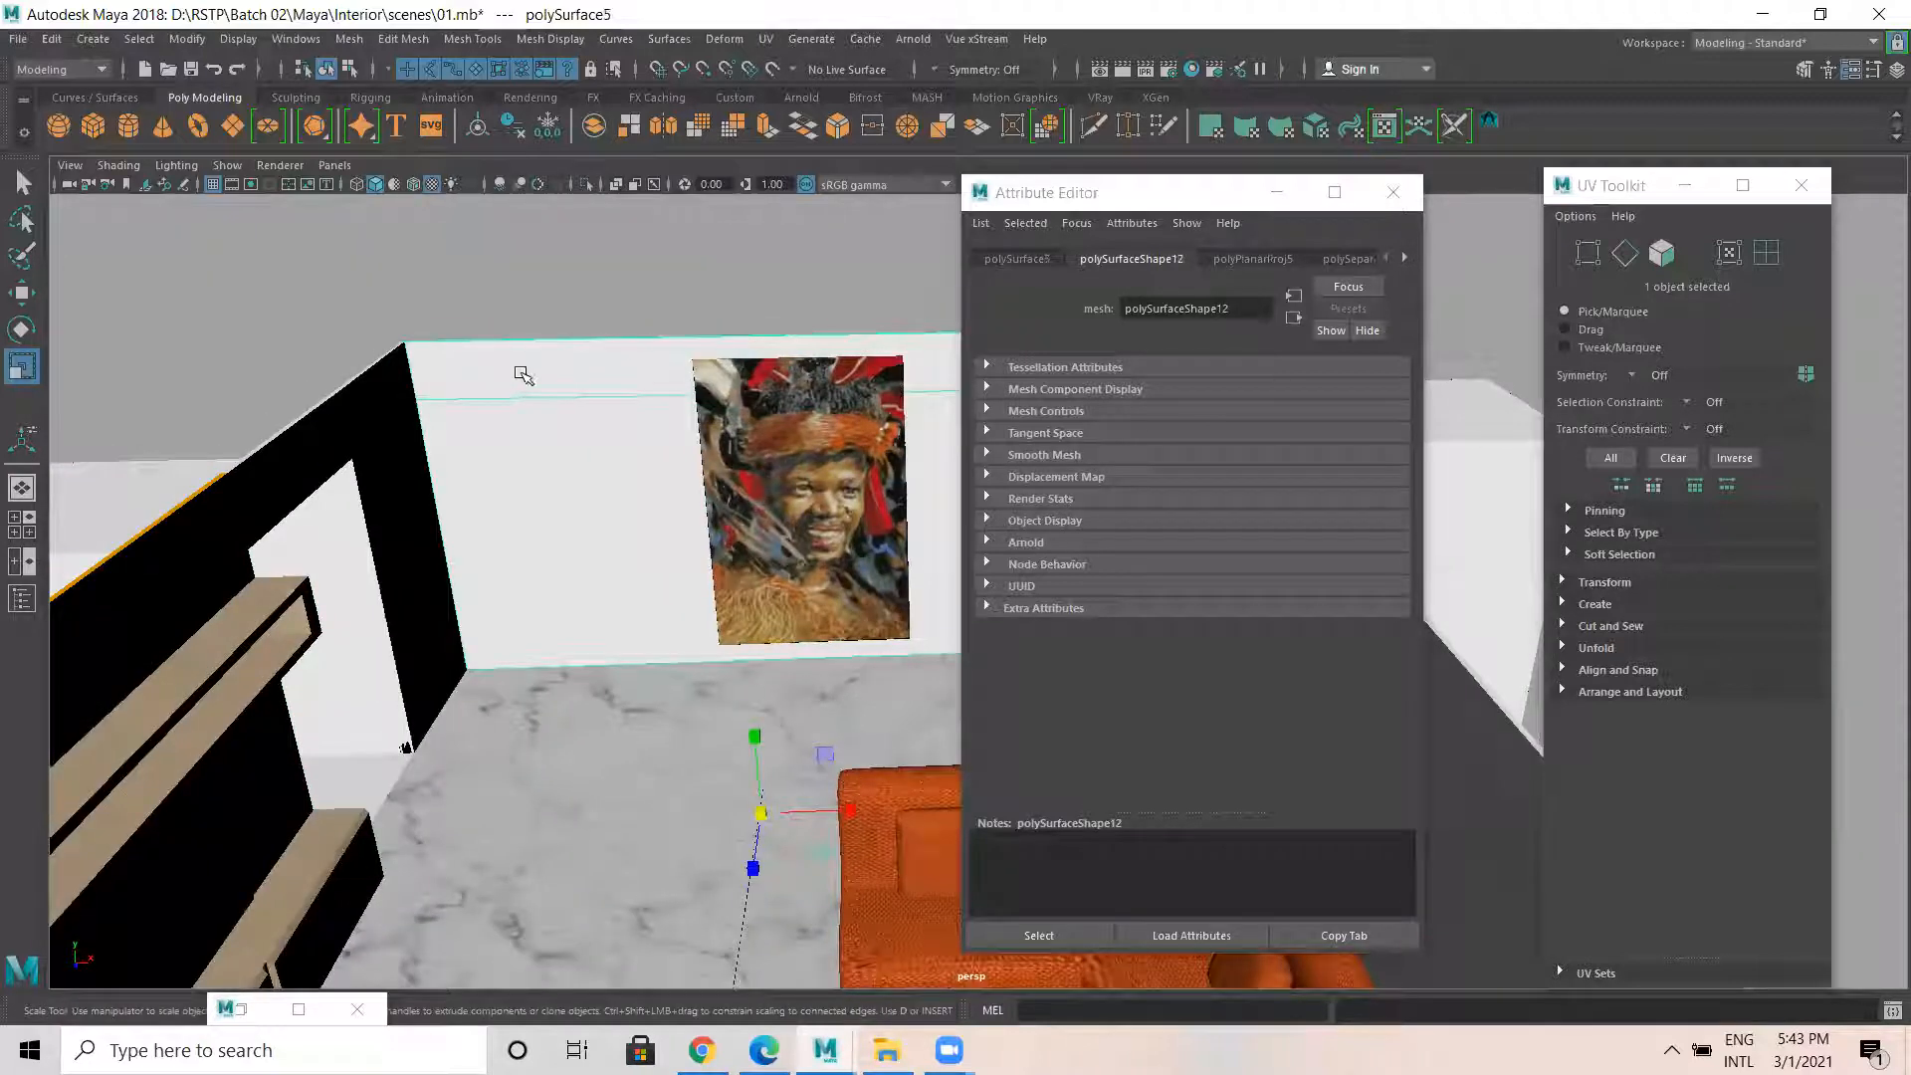
right_drag(545, 409, 719, 970)
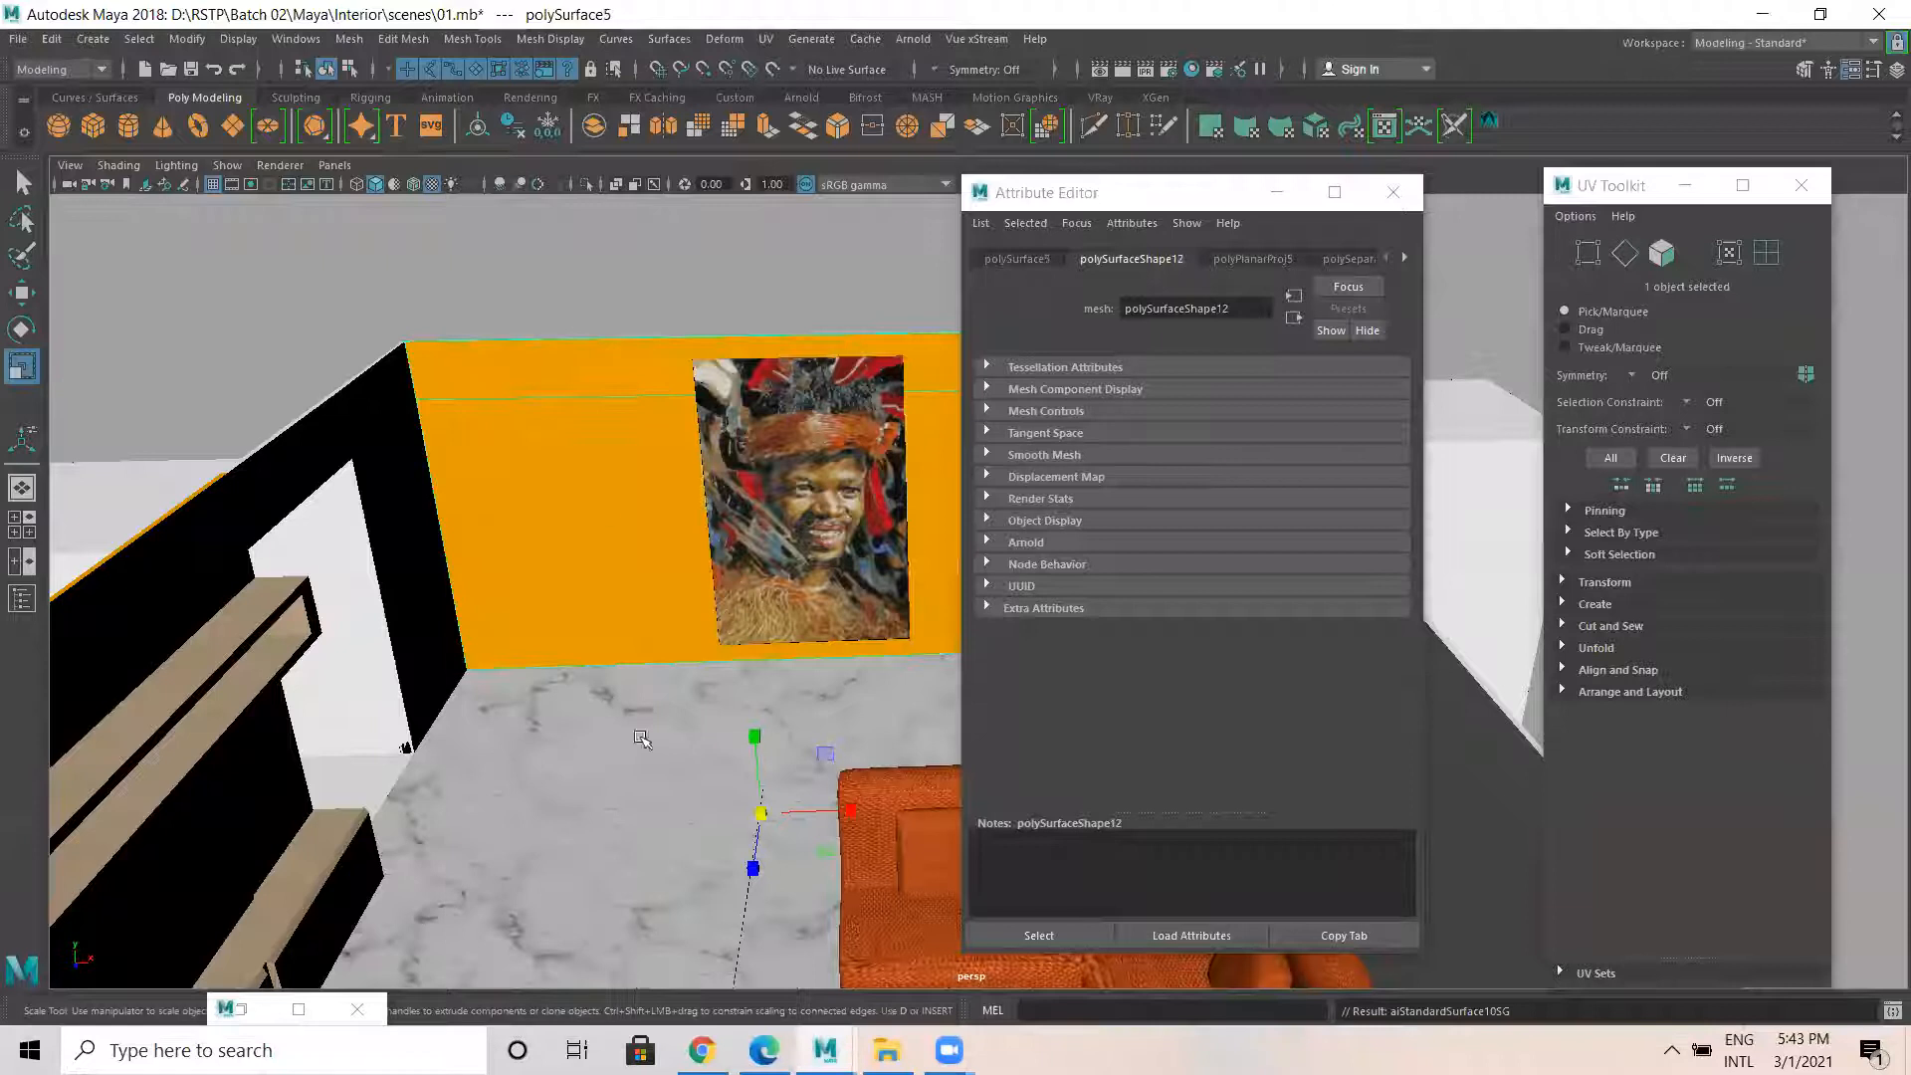
click(665, 257)
alt+right_drag(804, 546, 588, 554)
alt+drag(856, 563, 559, 601)
click(1389, 198)
click(1809, 184)
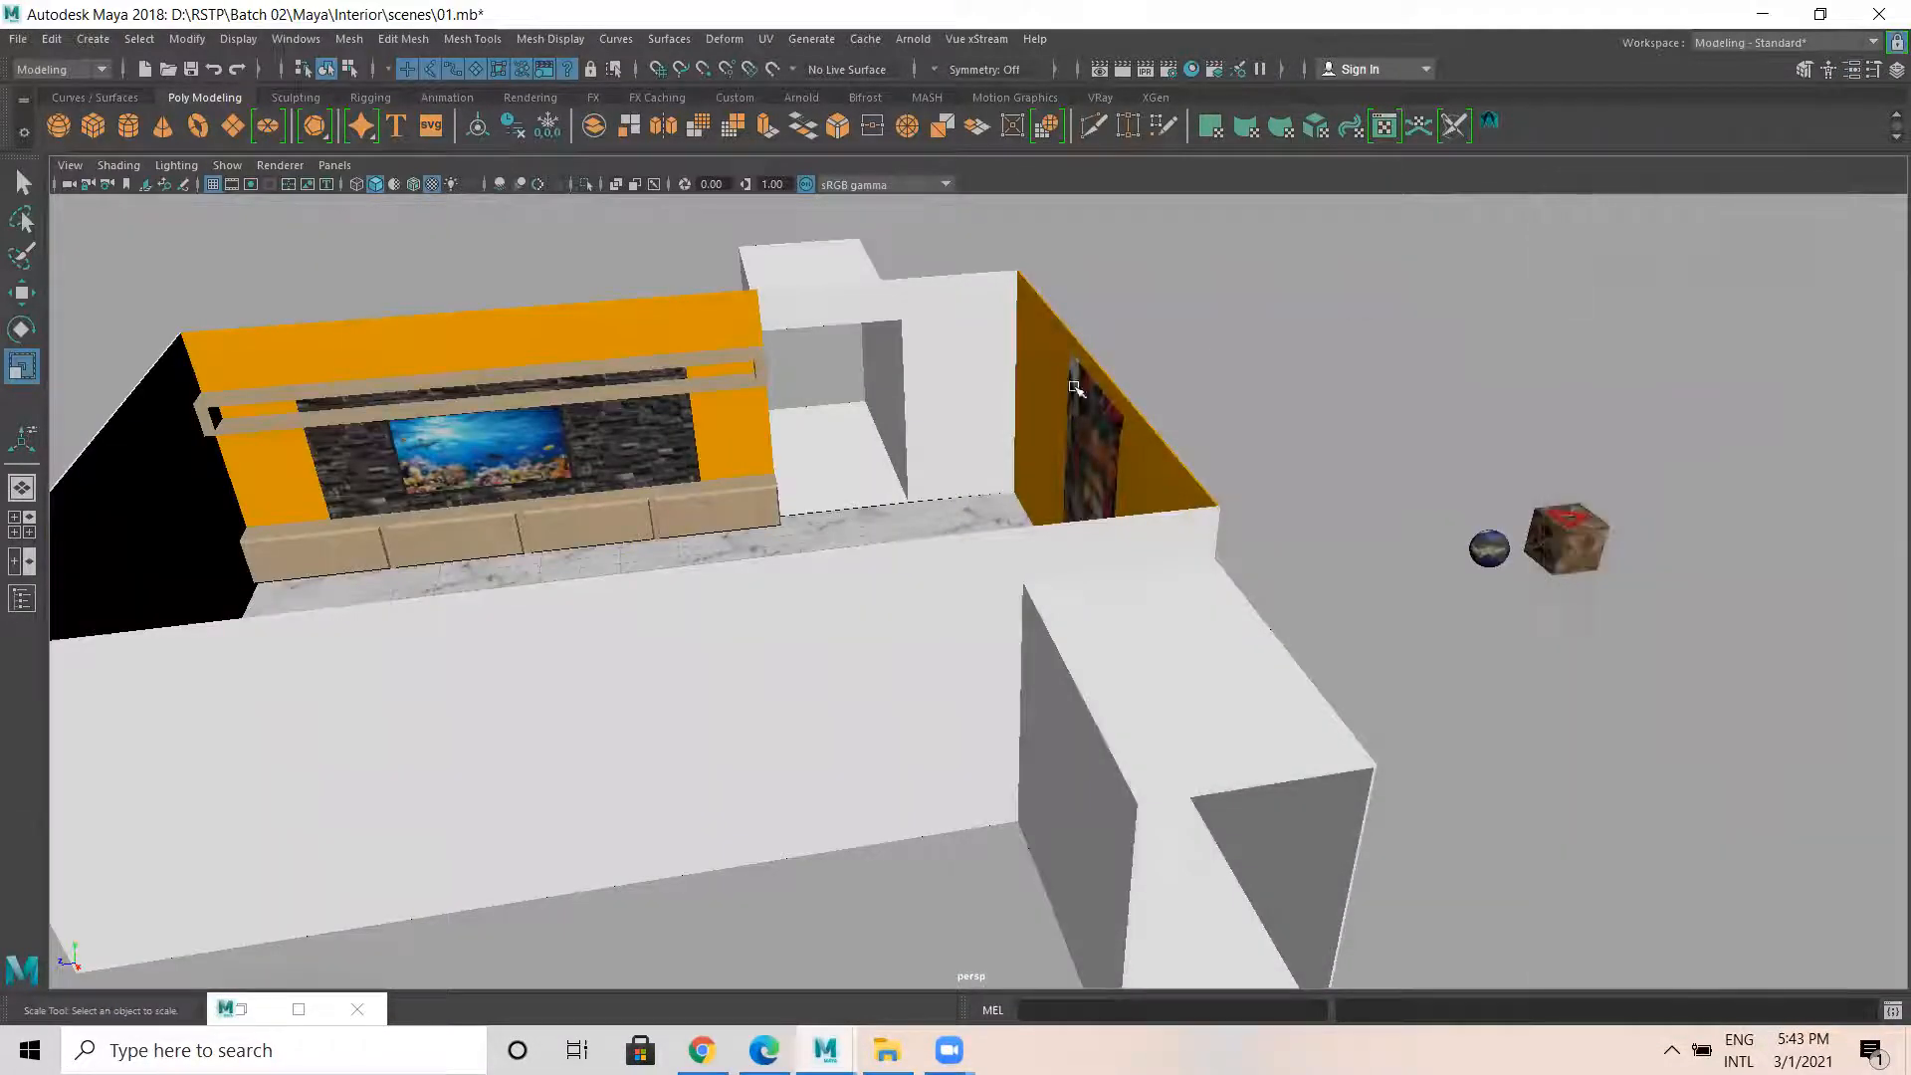
Examine the living room's picture wall, passage opening, TV wall and sofa from several angles.
alt+drag(1073, 382, 911, 400)
alt+drag(946, 579, 638, 708)
alt+right_drag(638, 708, 964, 553)
alt+drag(783, 573, 866, 528)
alt+middle_drag(866, 529, 900, 528)
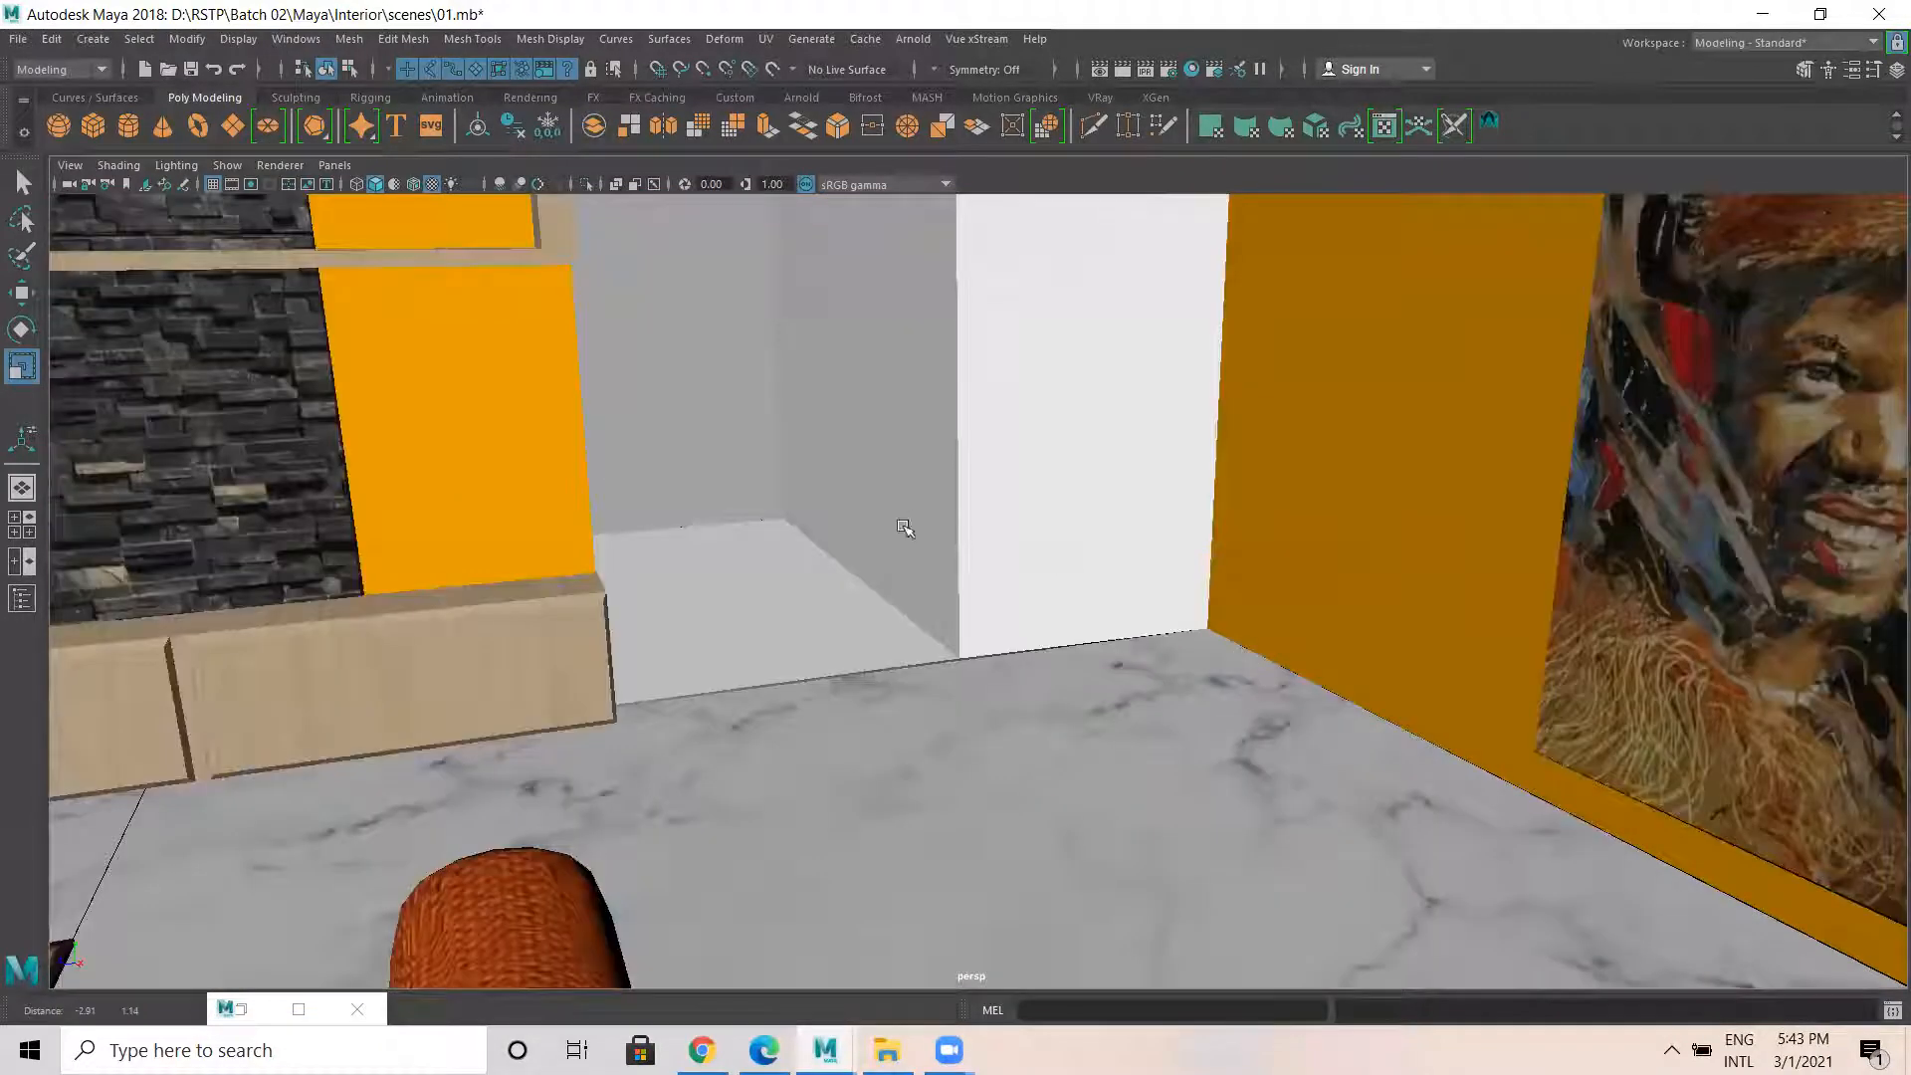
alt+drag(900, 528, 862, 516)
click(893, 603)
alt+middle_drag(893, 604, 1036, 596)
alt+drag(1108, 598, 862, 603)
alt+middle_drag(774, 581, 1216, 547)
alt+right_drag(490, 569, 505, 579)
alt+drag(667, 619, 669, 631)
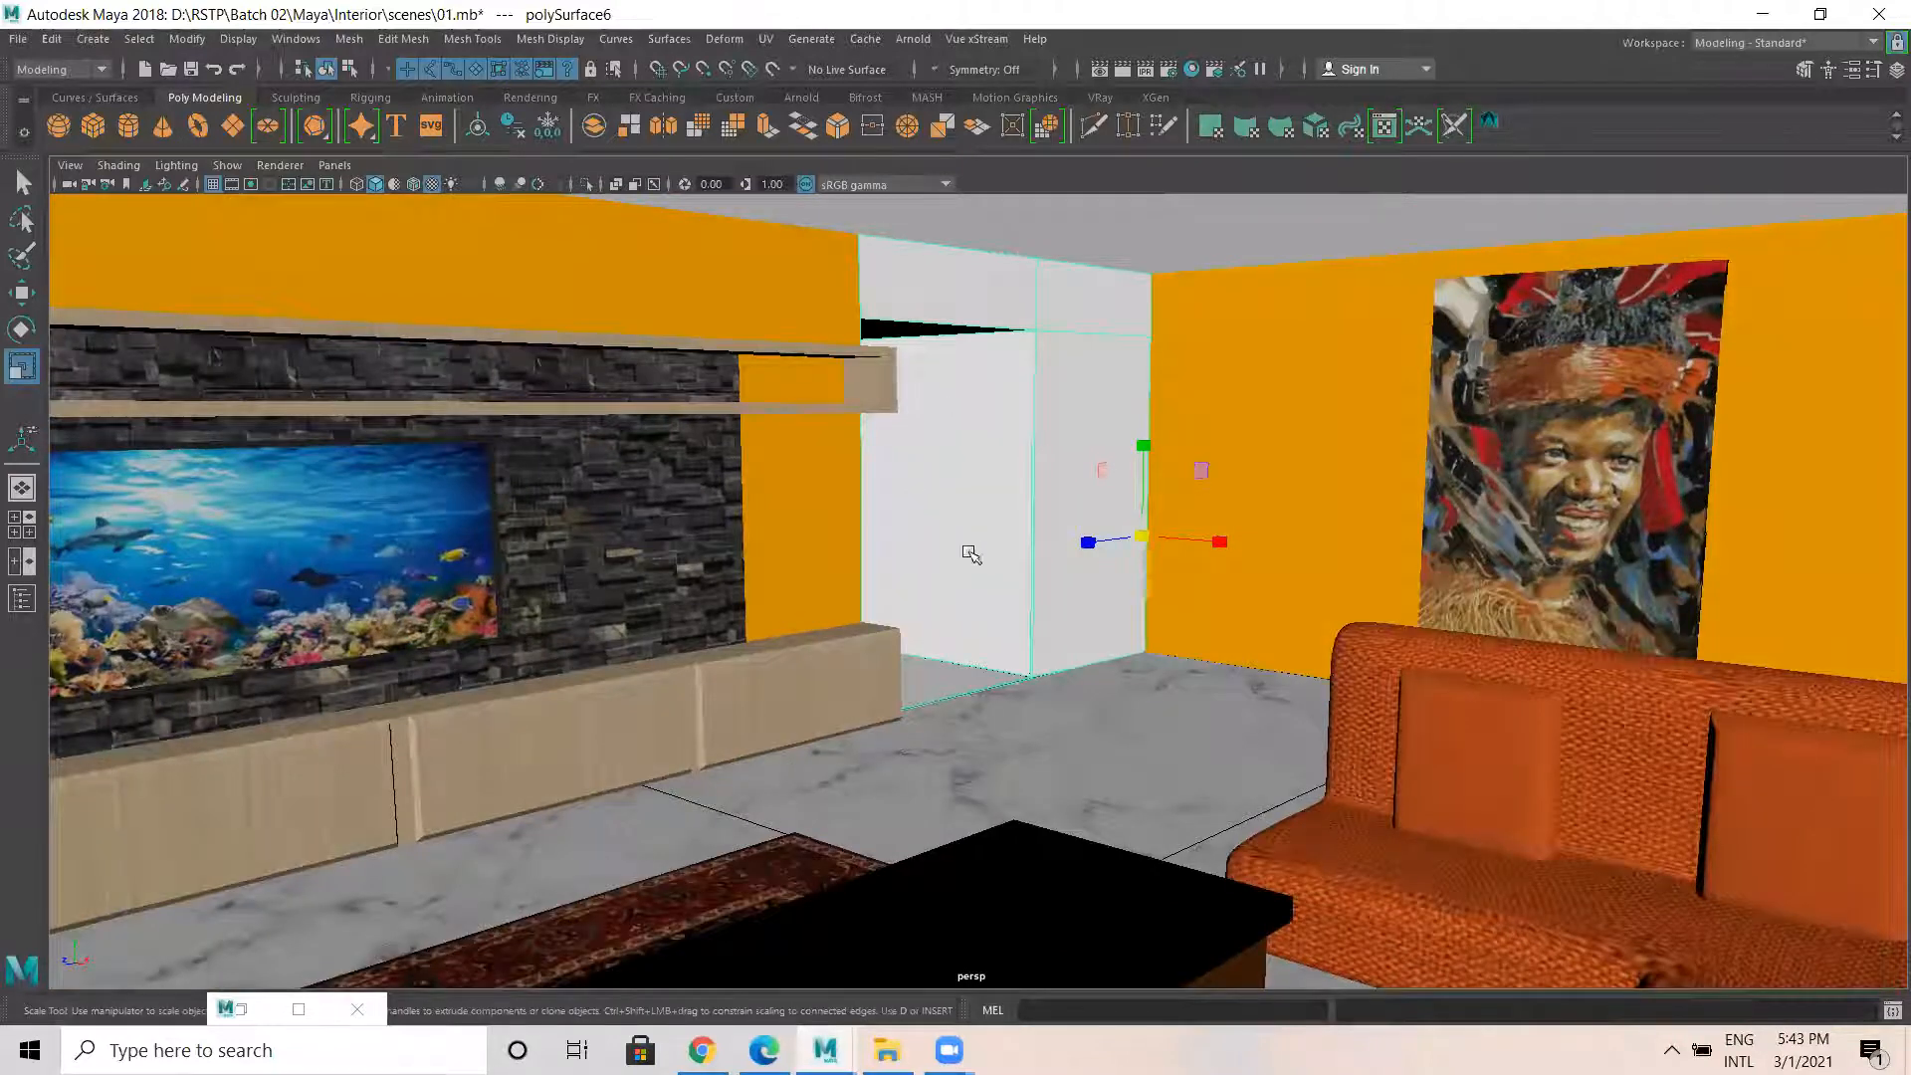
alt+right_drag(1165, 592, 900, 625)
alt+drag(901, 625, 667, 601)
alt+right_drag(687, 617, 969, 687)
alt+middle_drag(909, 686, 934, 511)
alt+drag(933, 511, 865, 553)
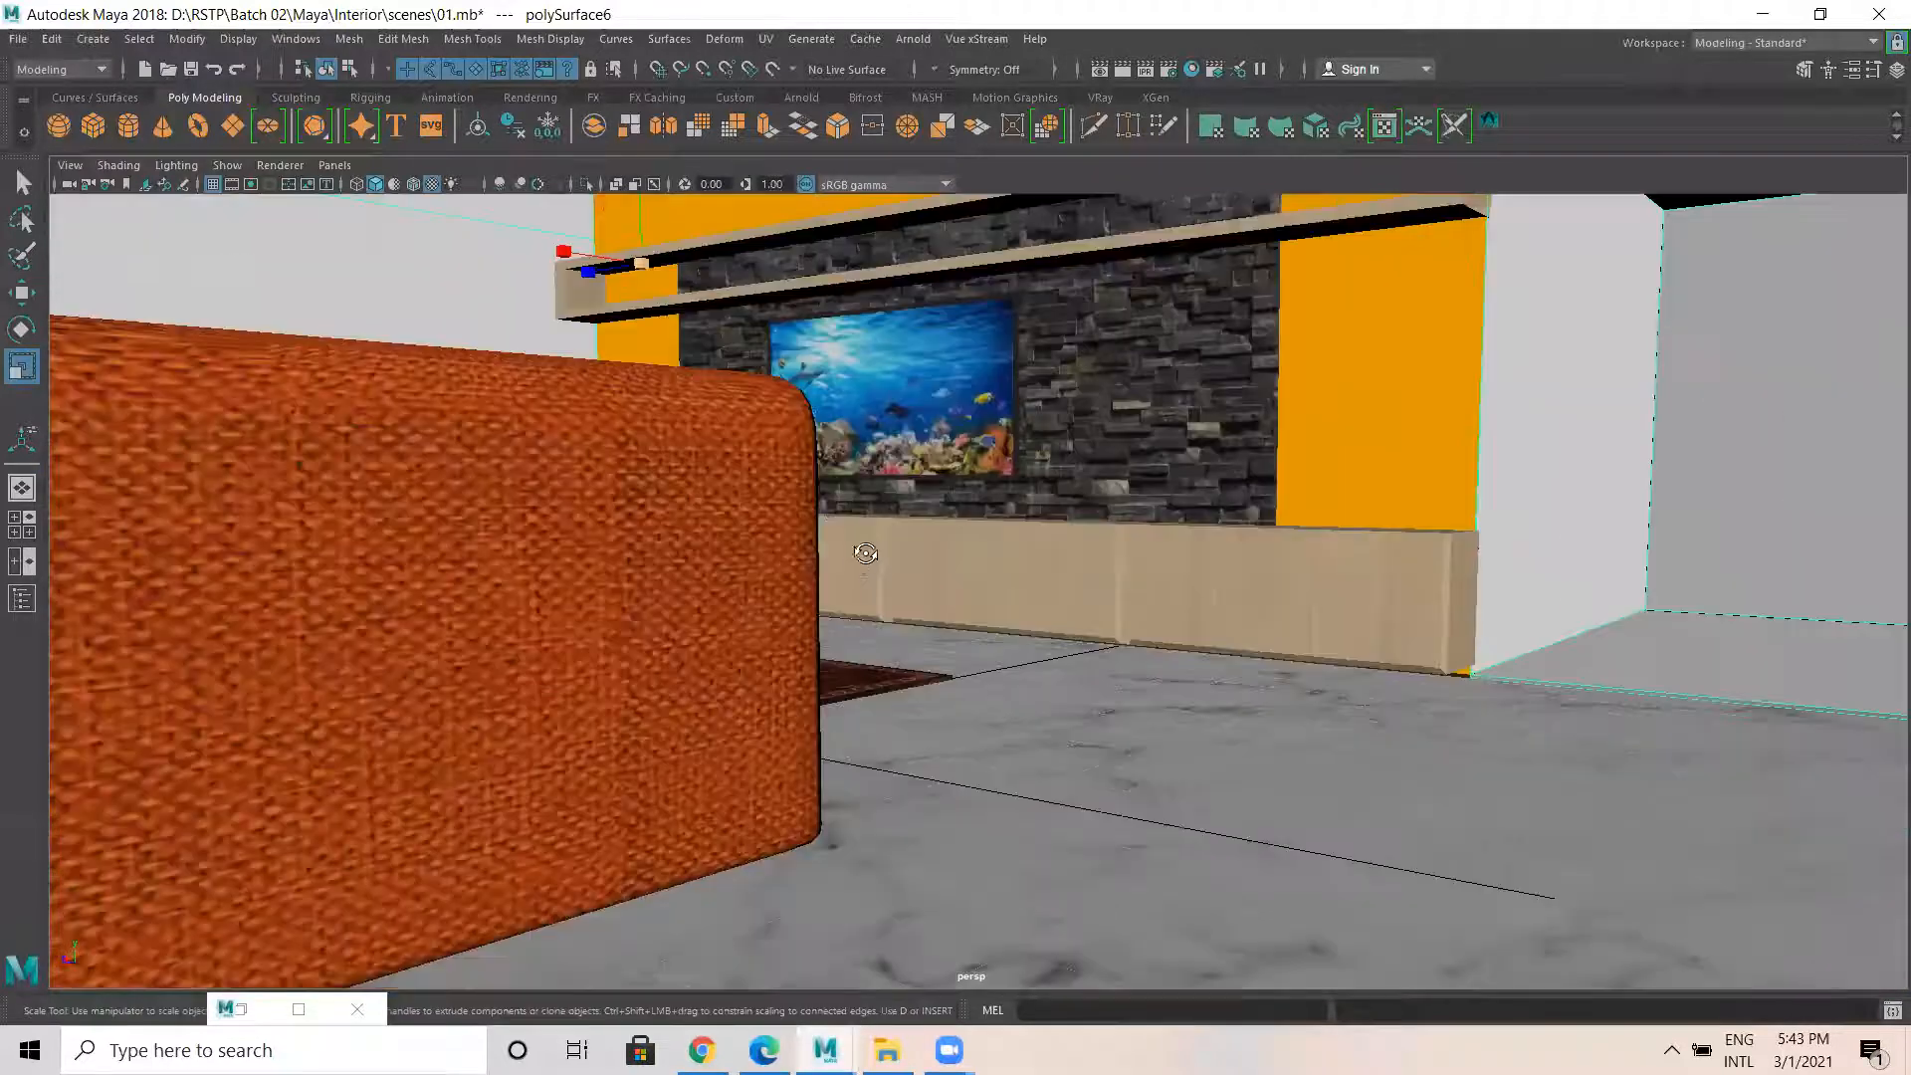
Save the scene.
alt+middle_drag(930, 513, 933, 634)
alt+middle_drag(1110, 519, 1085, 526)
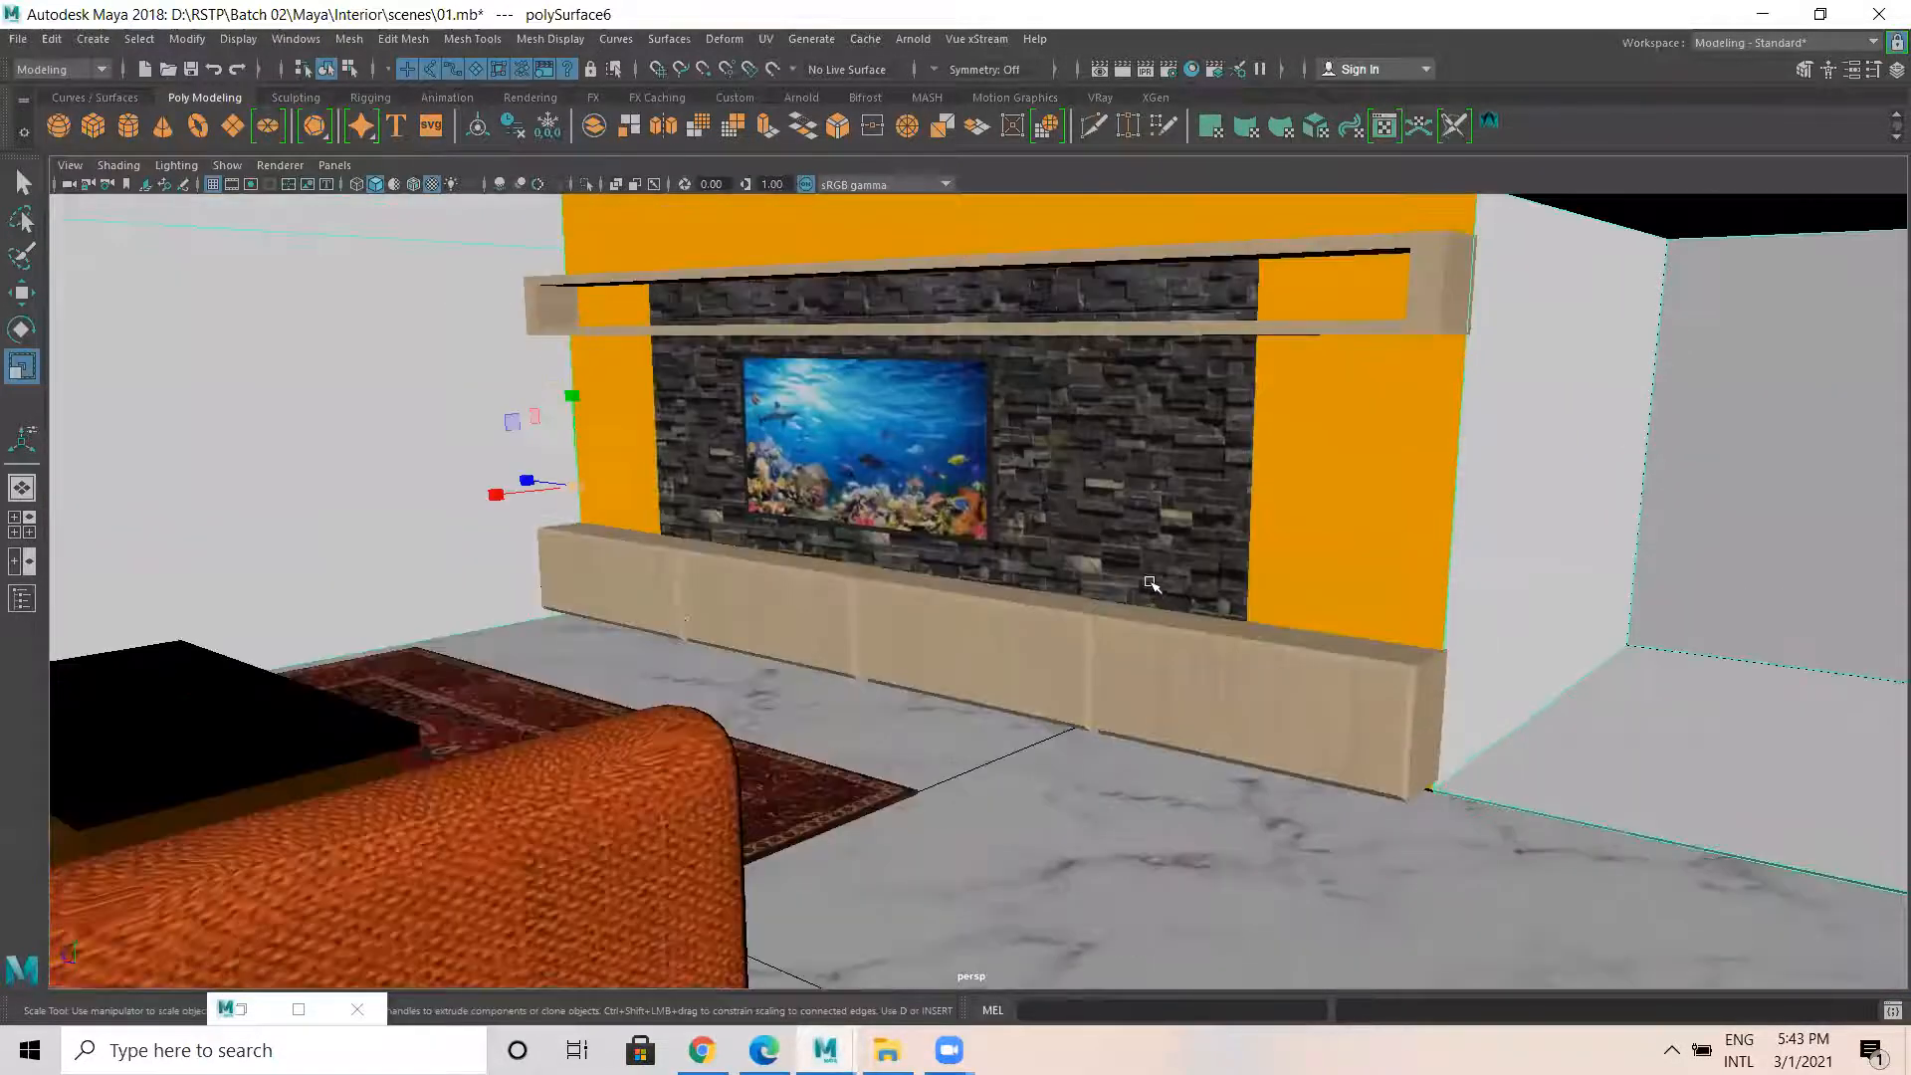
alt+middle_drag(1151, 586, 1135, 554)
key(ctrl+s)
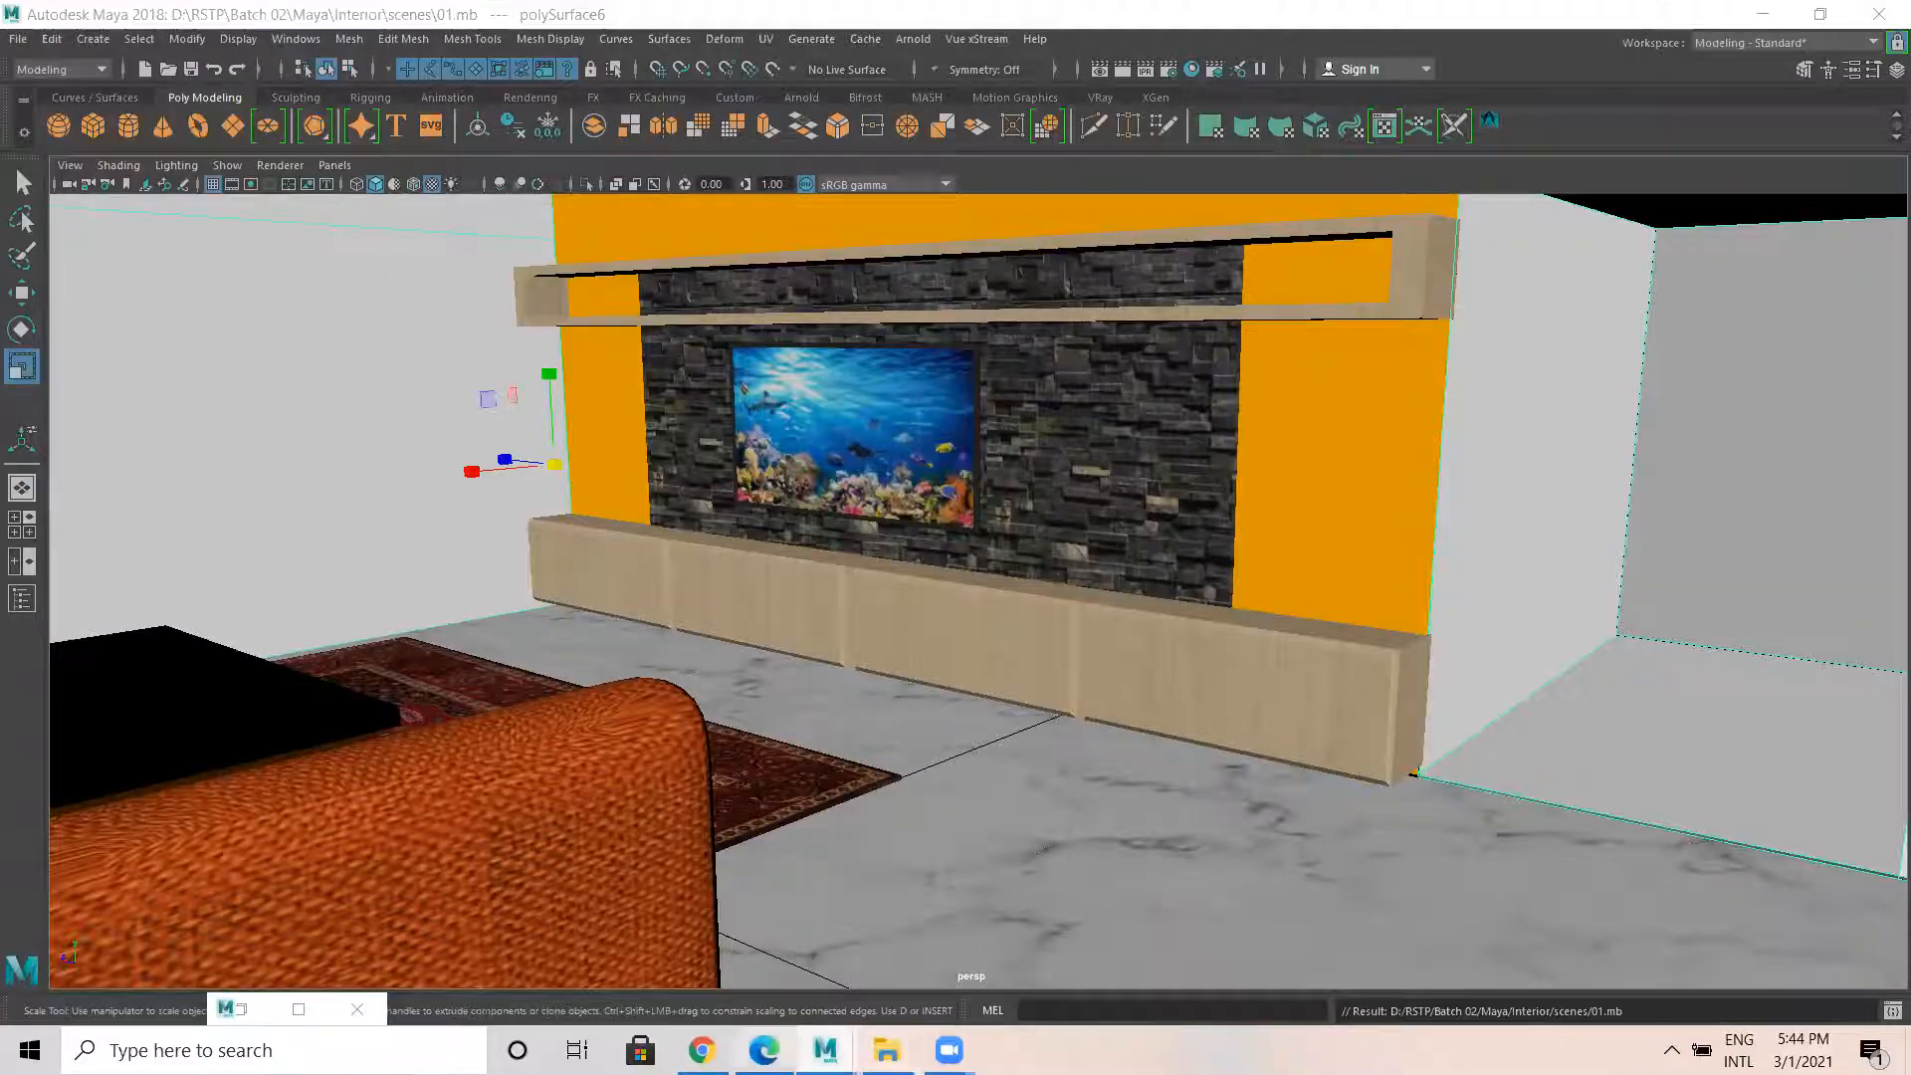
Switch to the texture map PDF in Edge, skim its slides on projection mapping and texture map types, and return to Maya.
click(764, 1050)
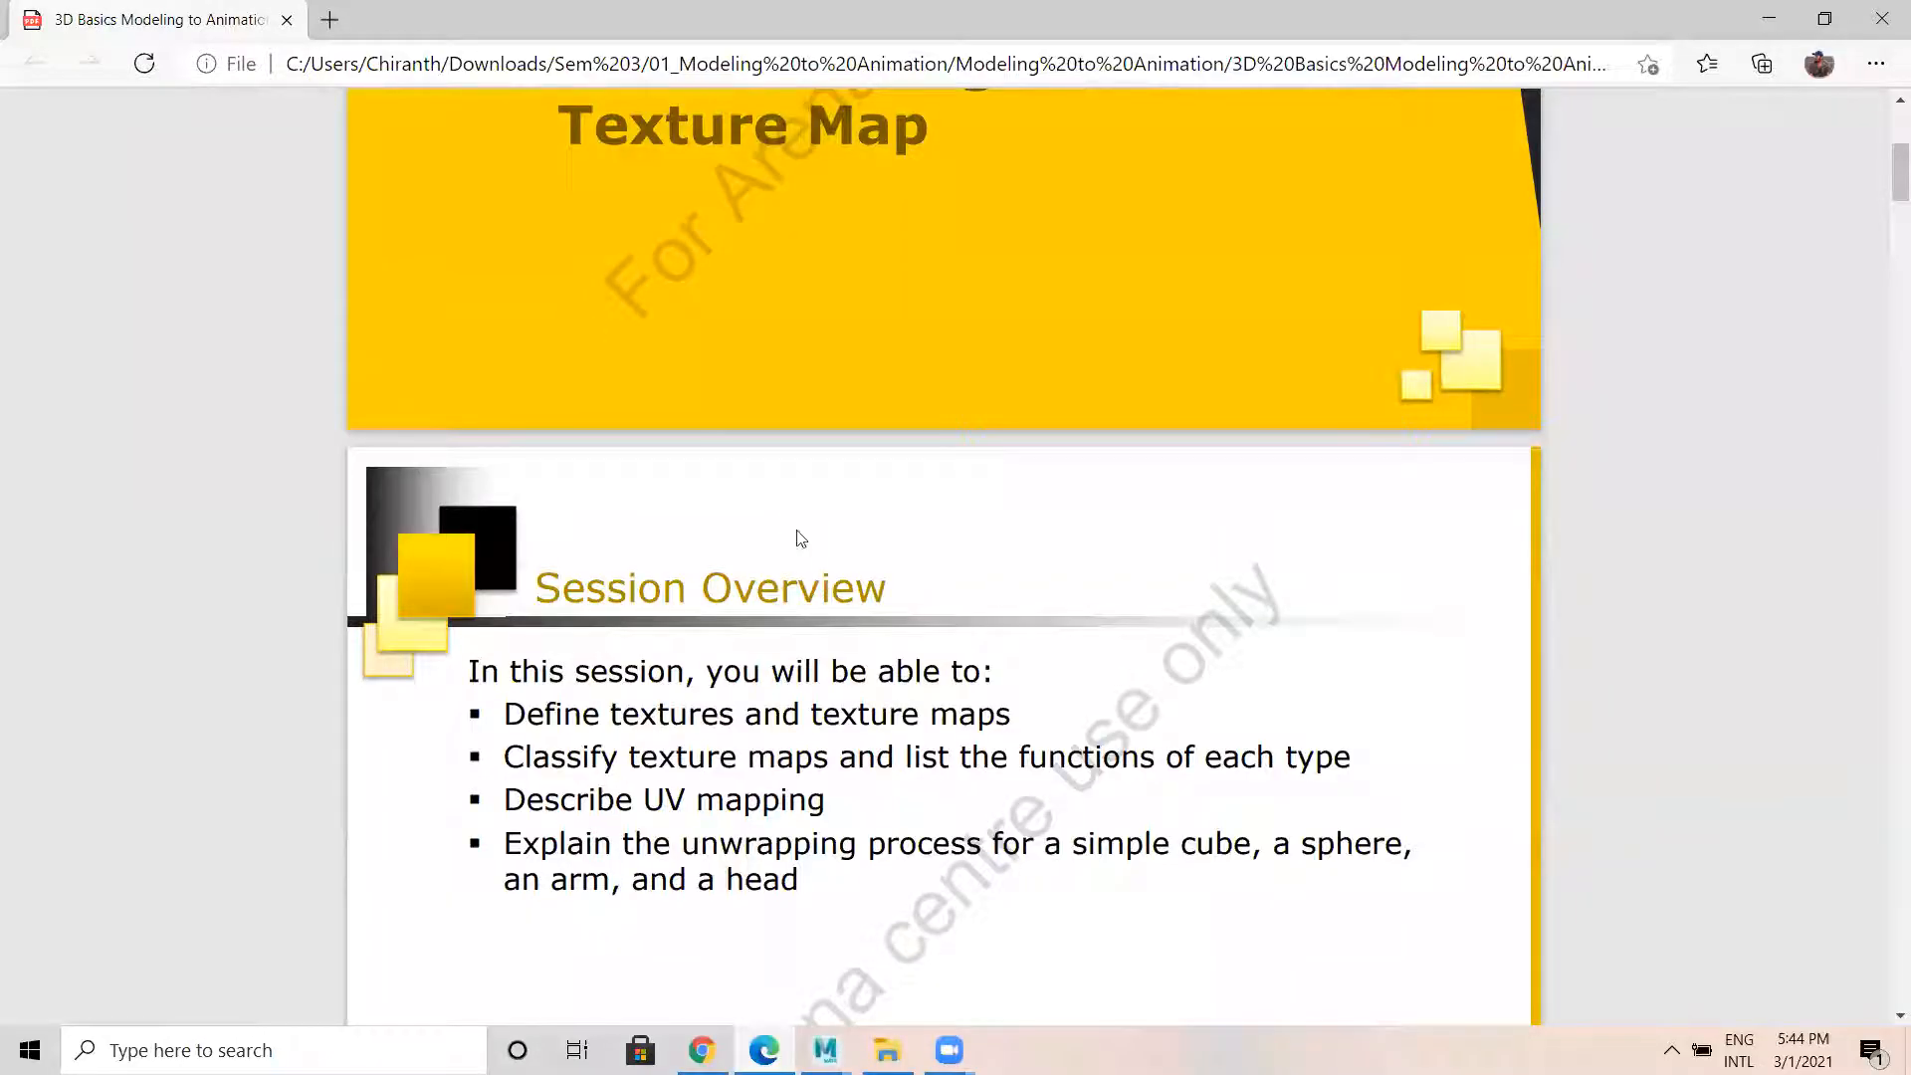
scroll(787, 464, up, 5)
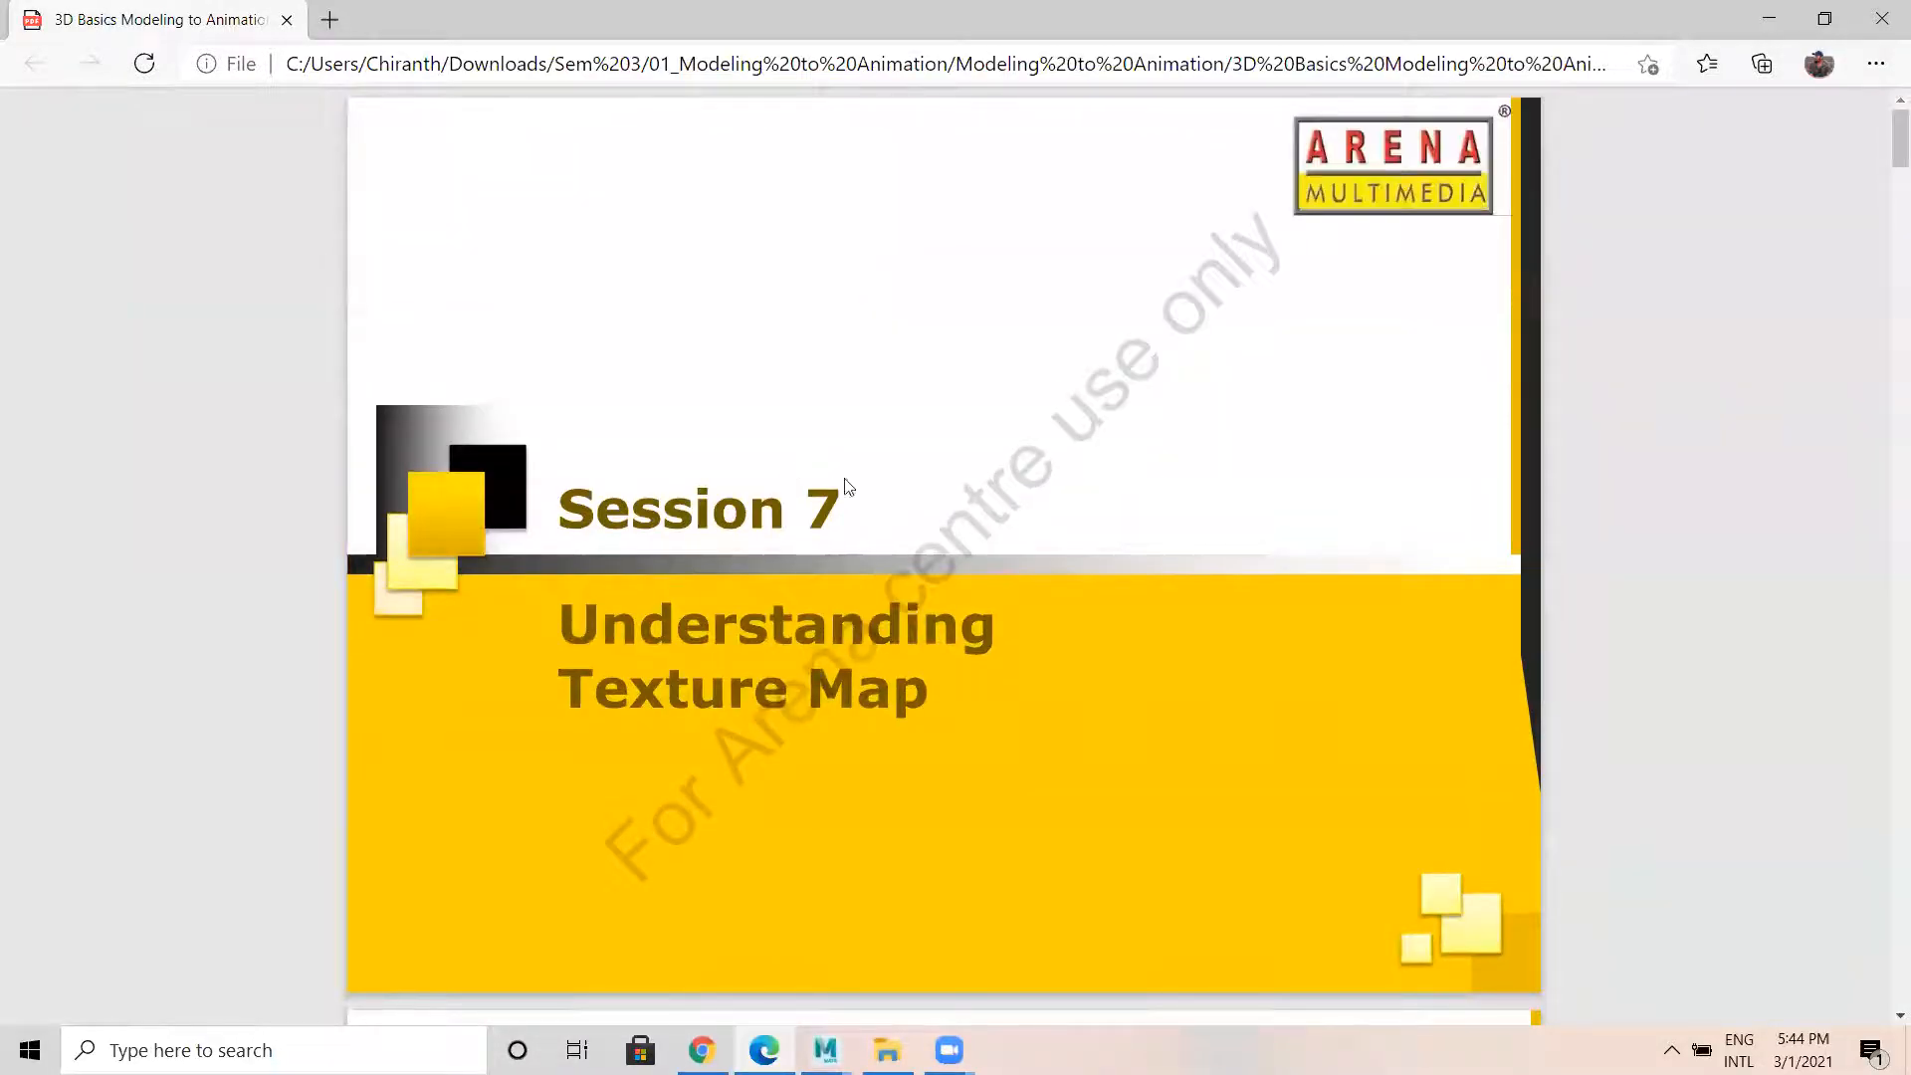
scroll(836, 518, down, 20)
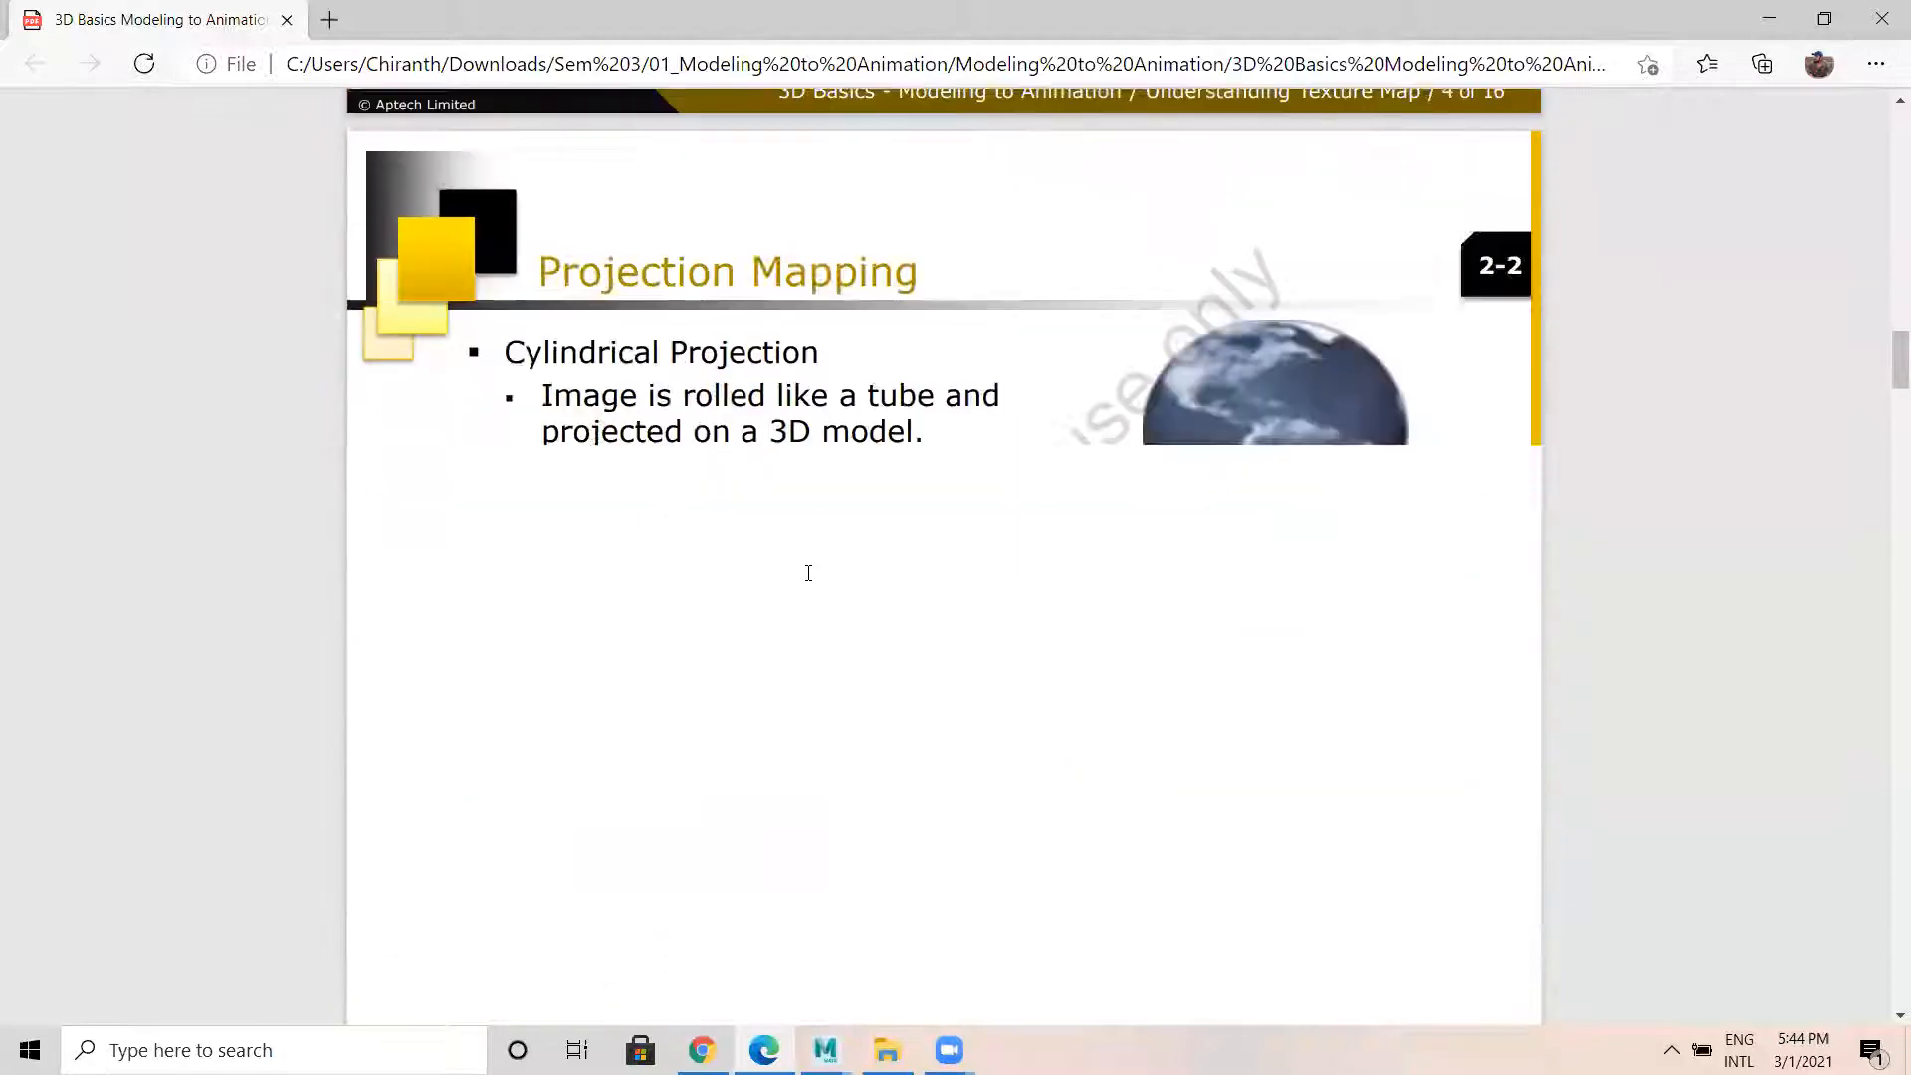
scroll(808, 573, down, 2)
scroll(808, 574, down, 15)
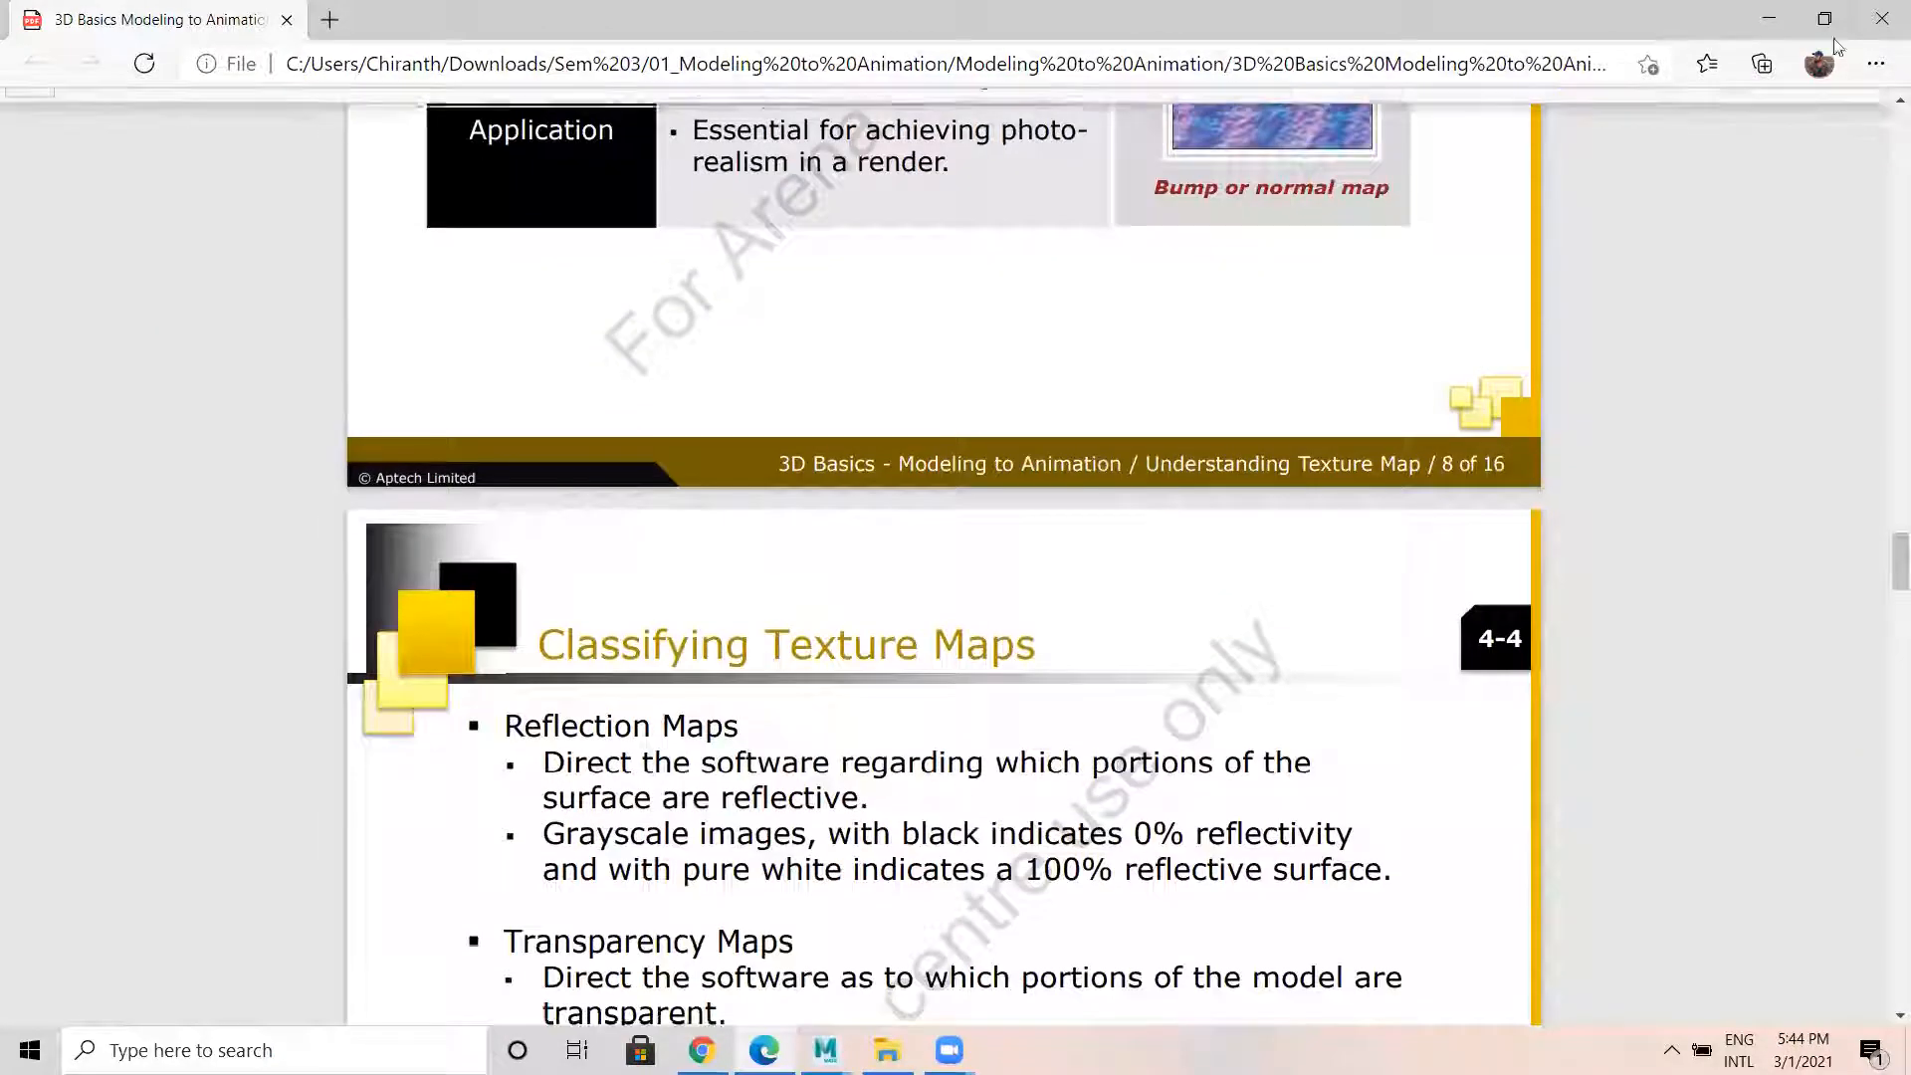
click(1769, 18)
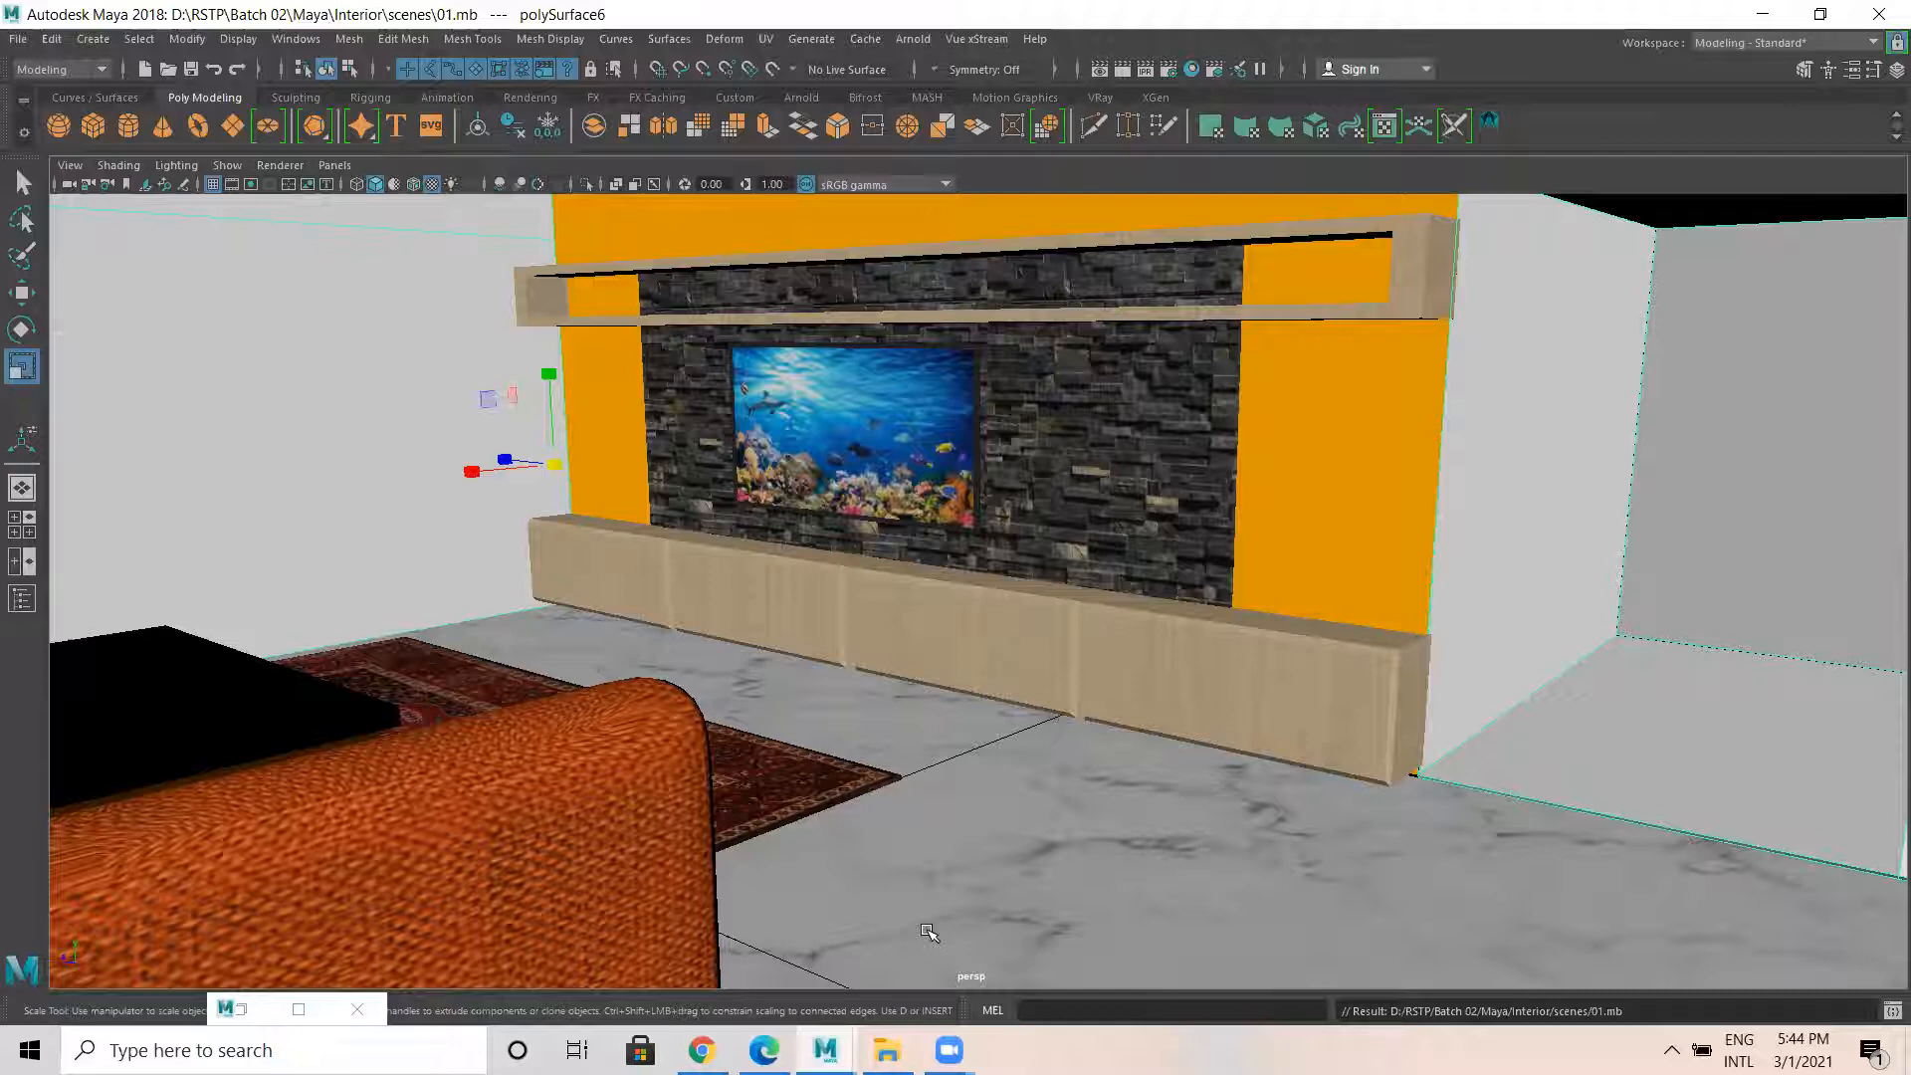
alt+drag(973, 666, 965, 669)
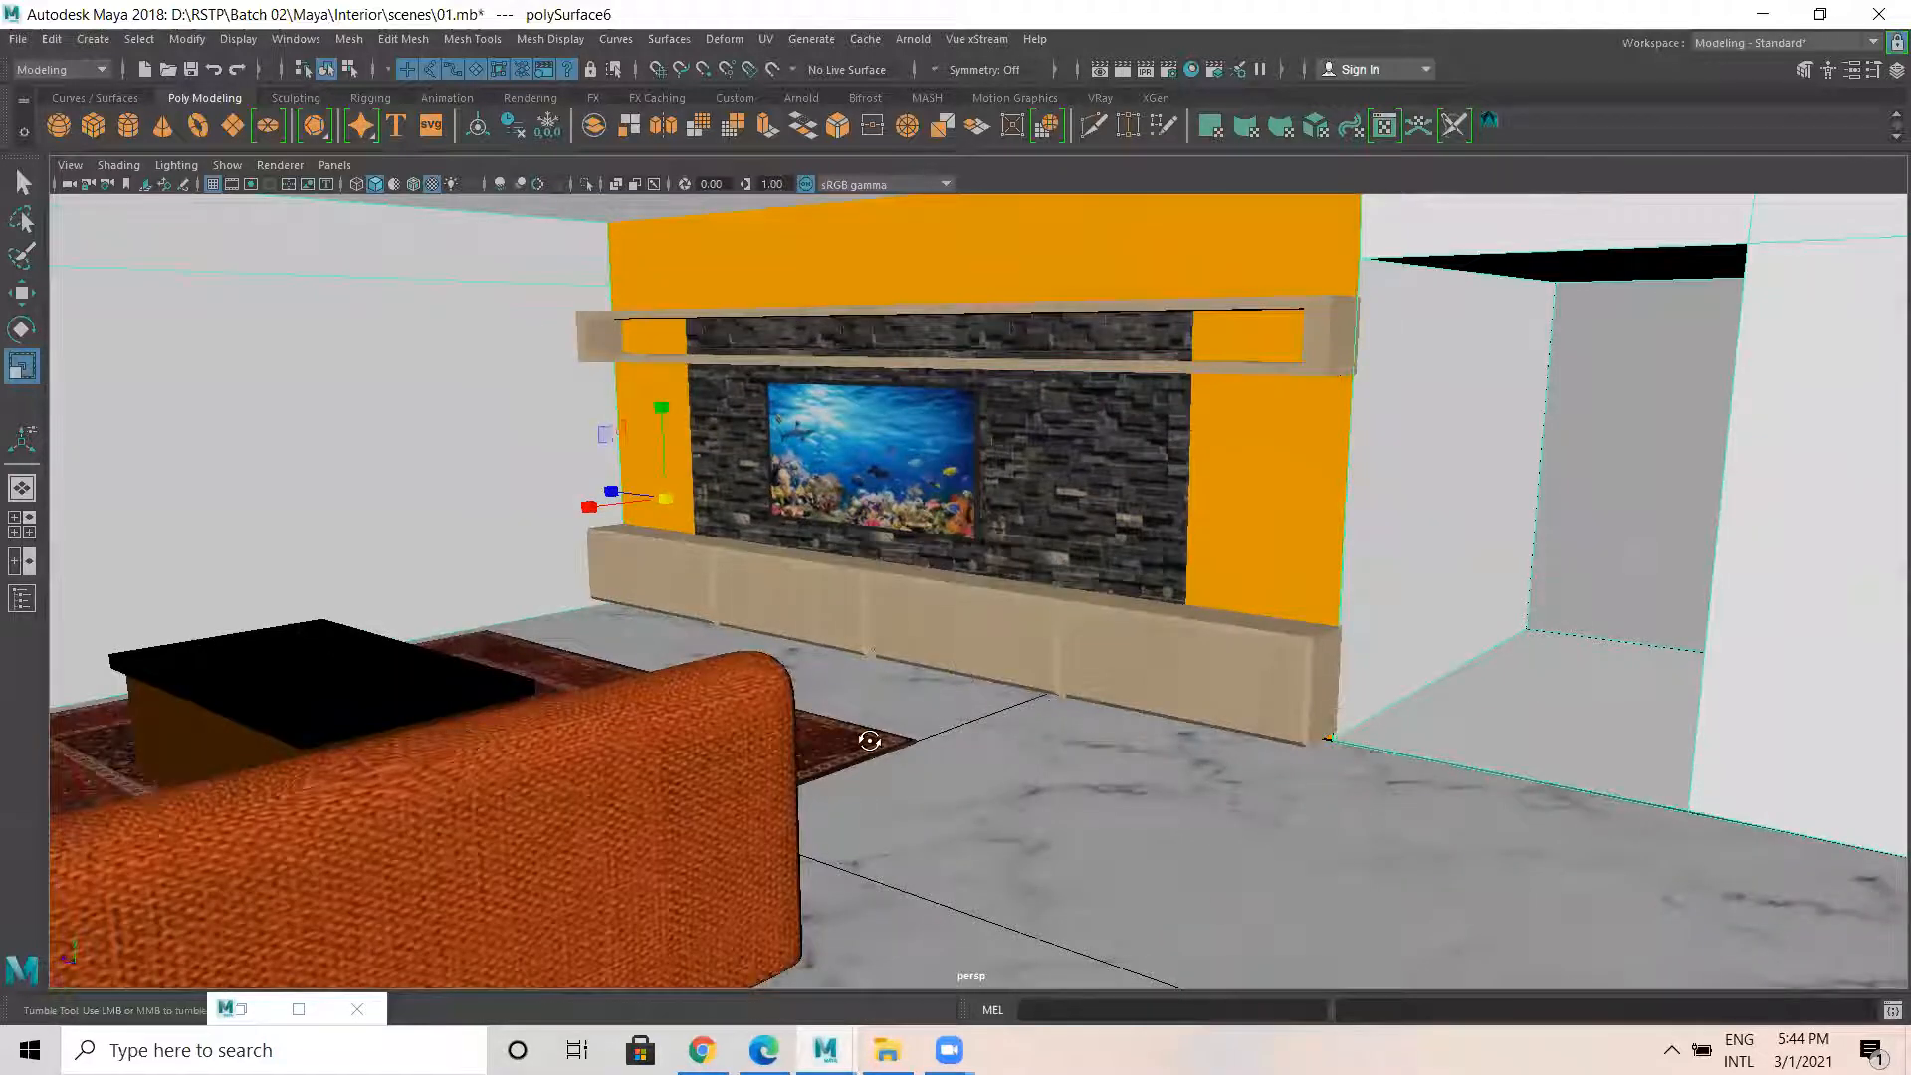
alt+drag(869, 740, 880, 637)
alt+middle_drag(880, 637, 905, 755)
mouse_move(905, 755)
alt+right_down()
mouse_move(823, 717)
mouse_move(924, 736)
alt+right_up()
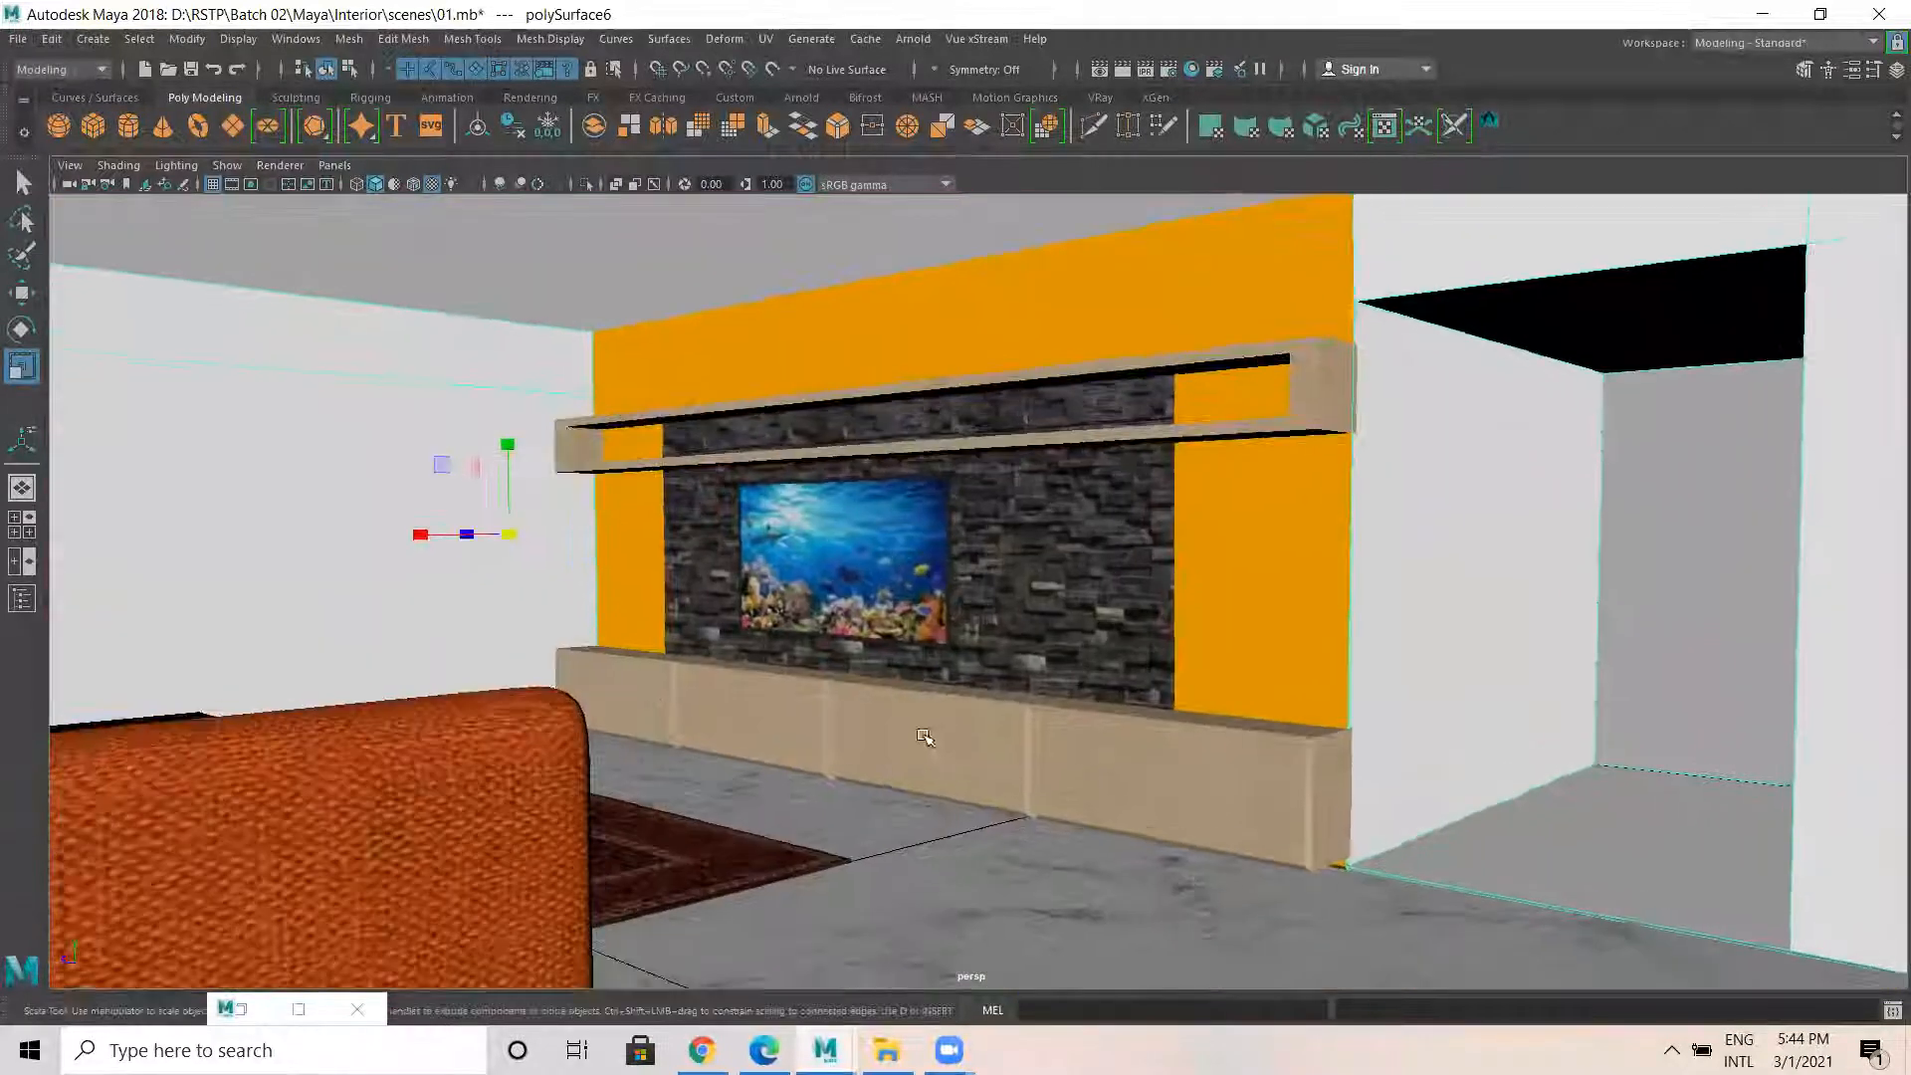
alt+drag(925, 736, 906, 707)
alt+drag(1073, 710, 1077, 594)
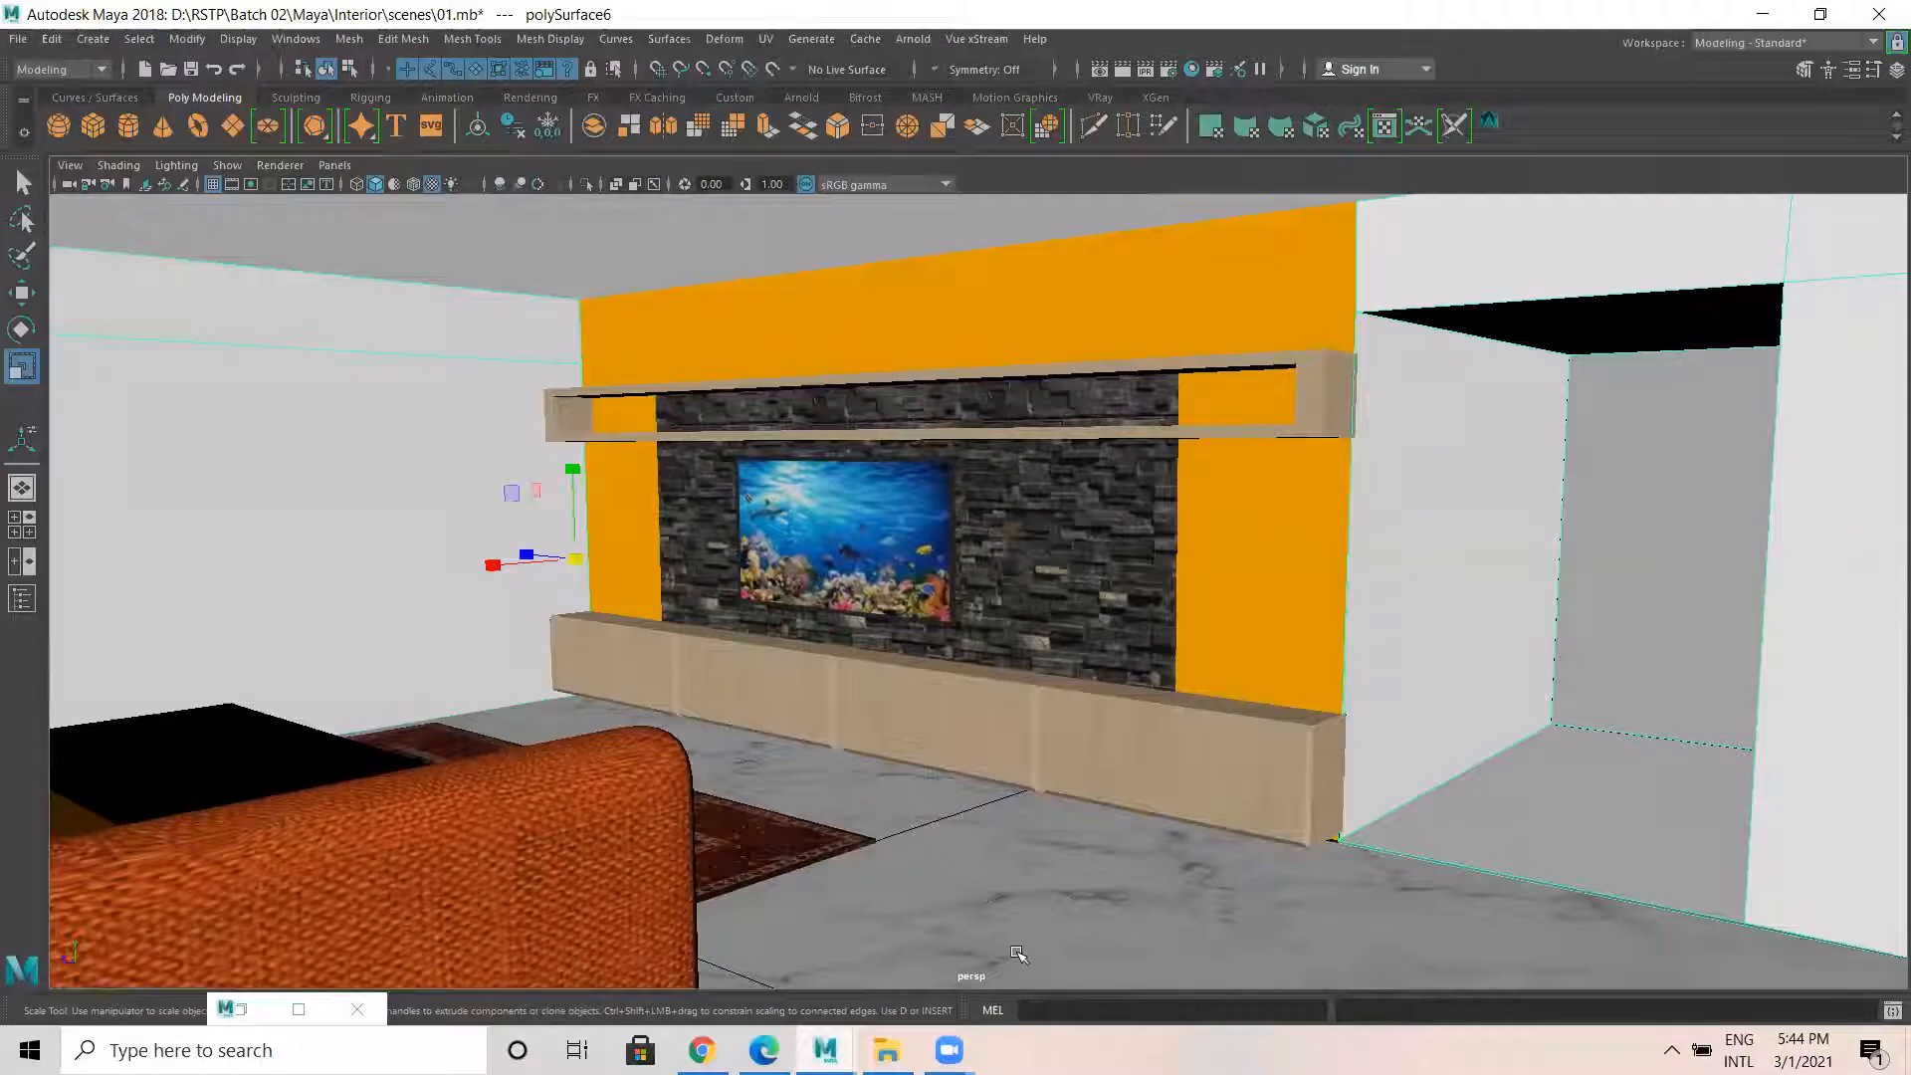